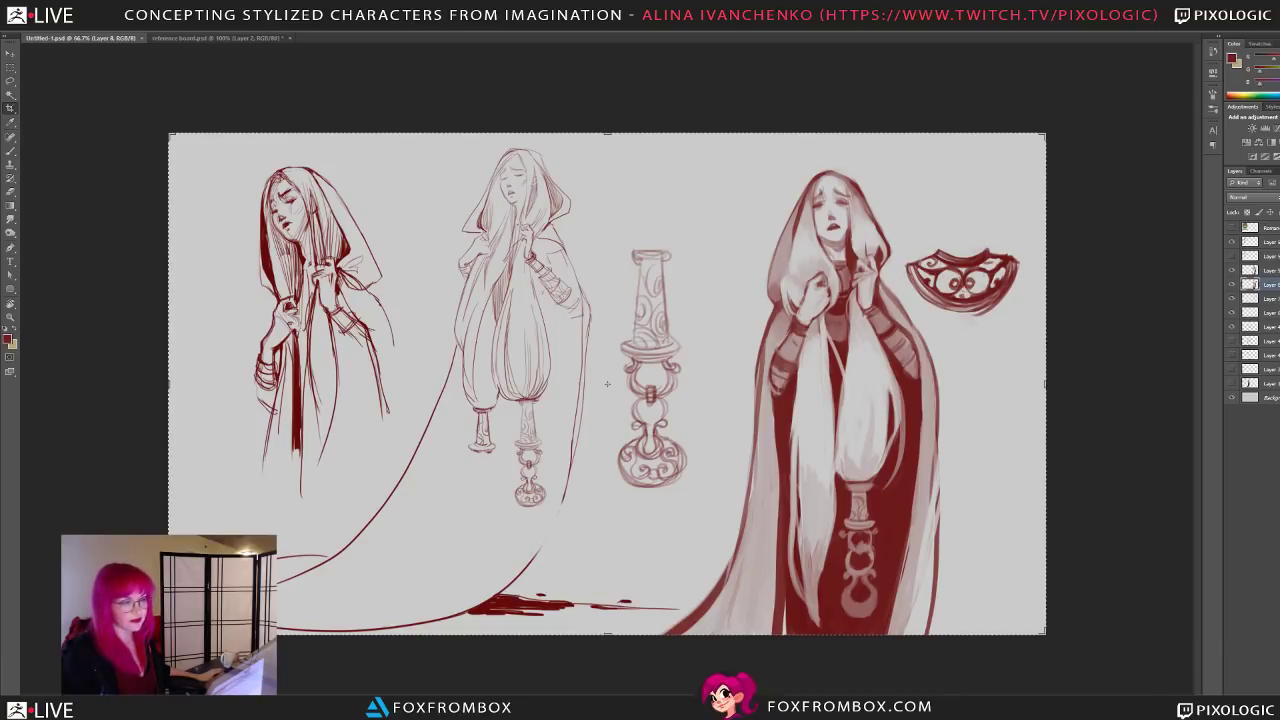
Step: Switch to the reference board document and enlarge the photo of the white-haired woman on the black background
left_click(180, 38)
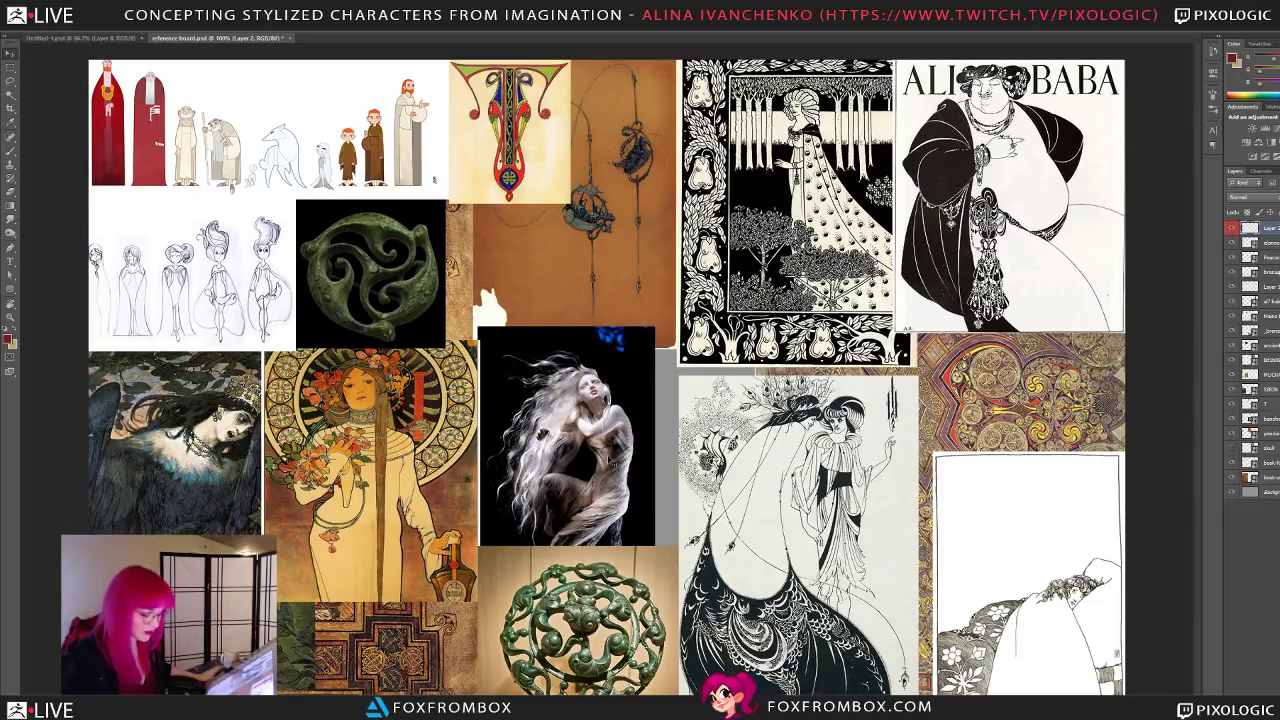
left_click(662, 466)
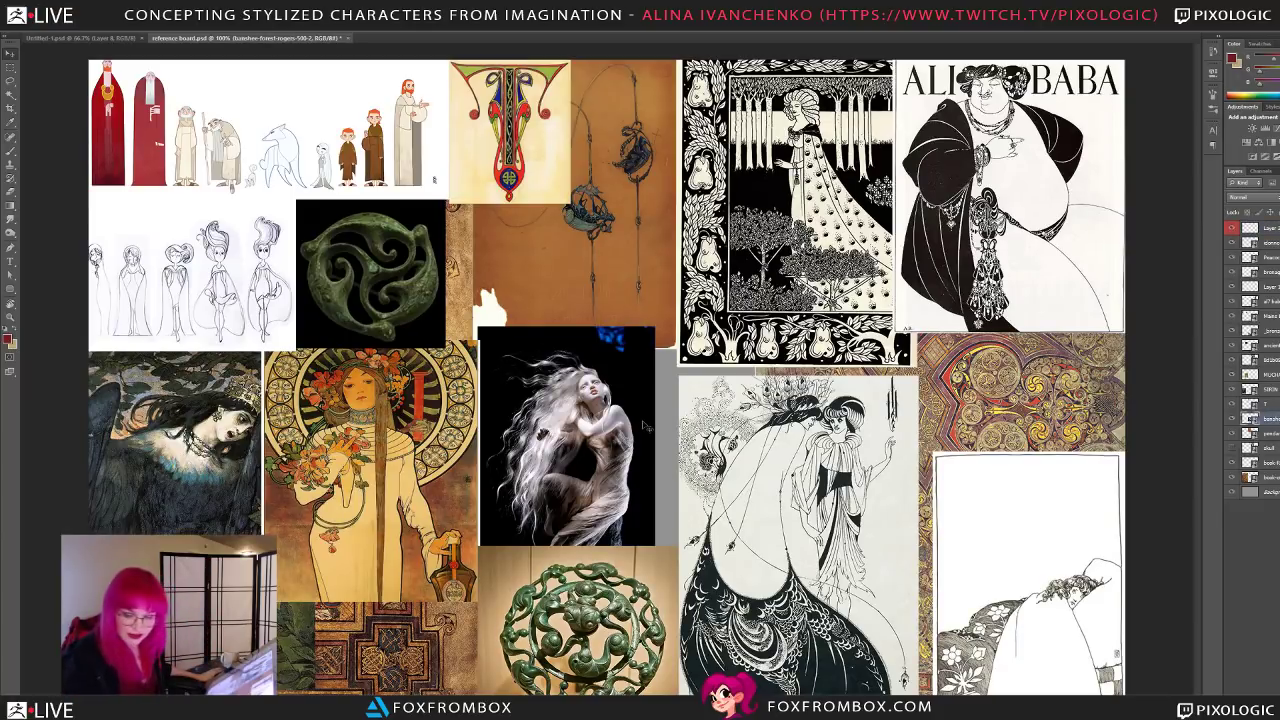
key("ctrl+t")
left_click_drag(655, 327, 748, 204)
left_click_drag(631, 404, 588, 443)
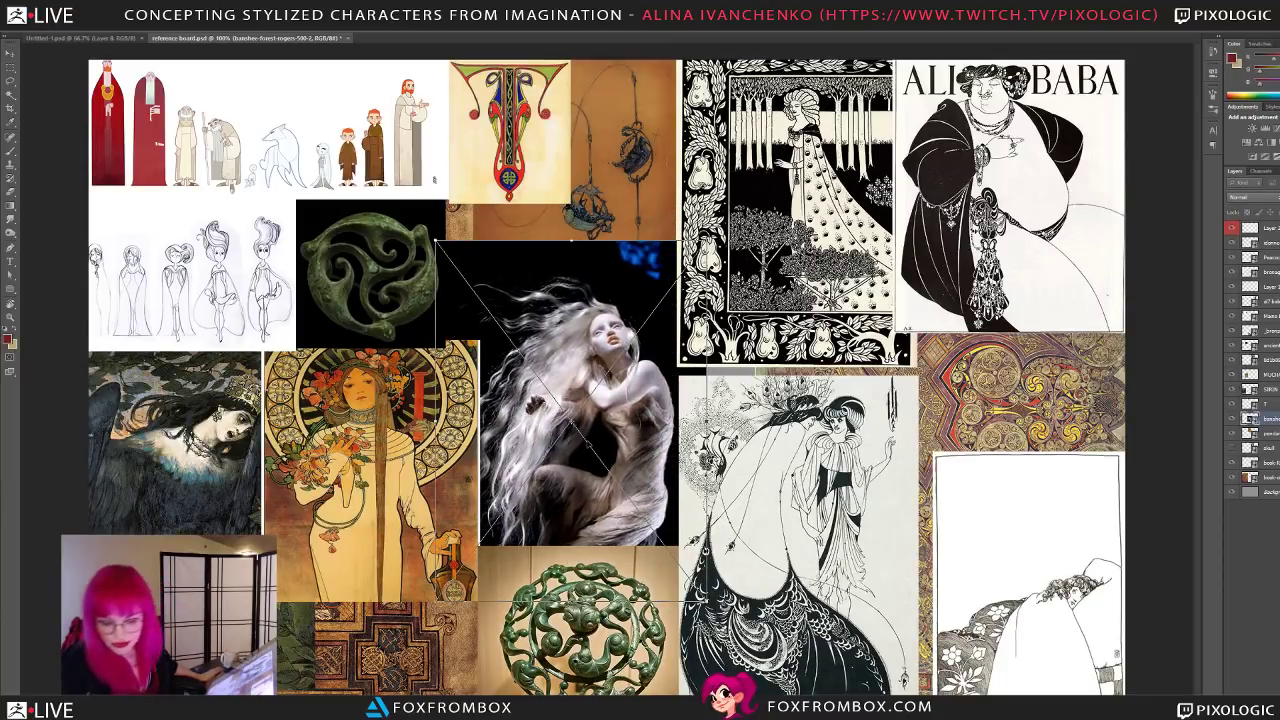
key("Return")
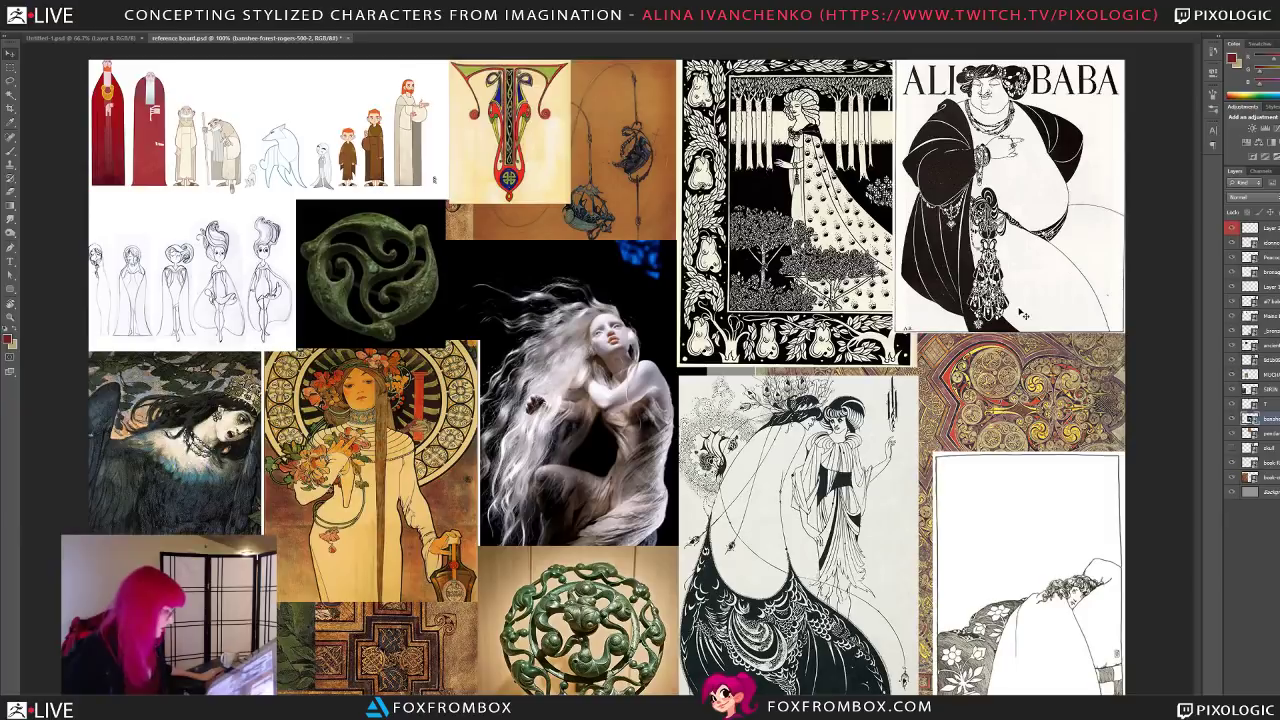
Step: Raise the white-haired woman's photo above the other reference images in the layer stack and enlarge it further over the middle of the board
left_click_drag(1262, 418, 1256, 238)
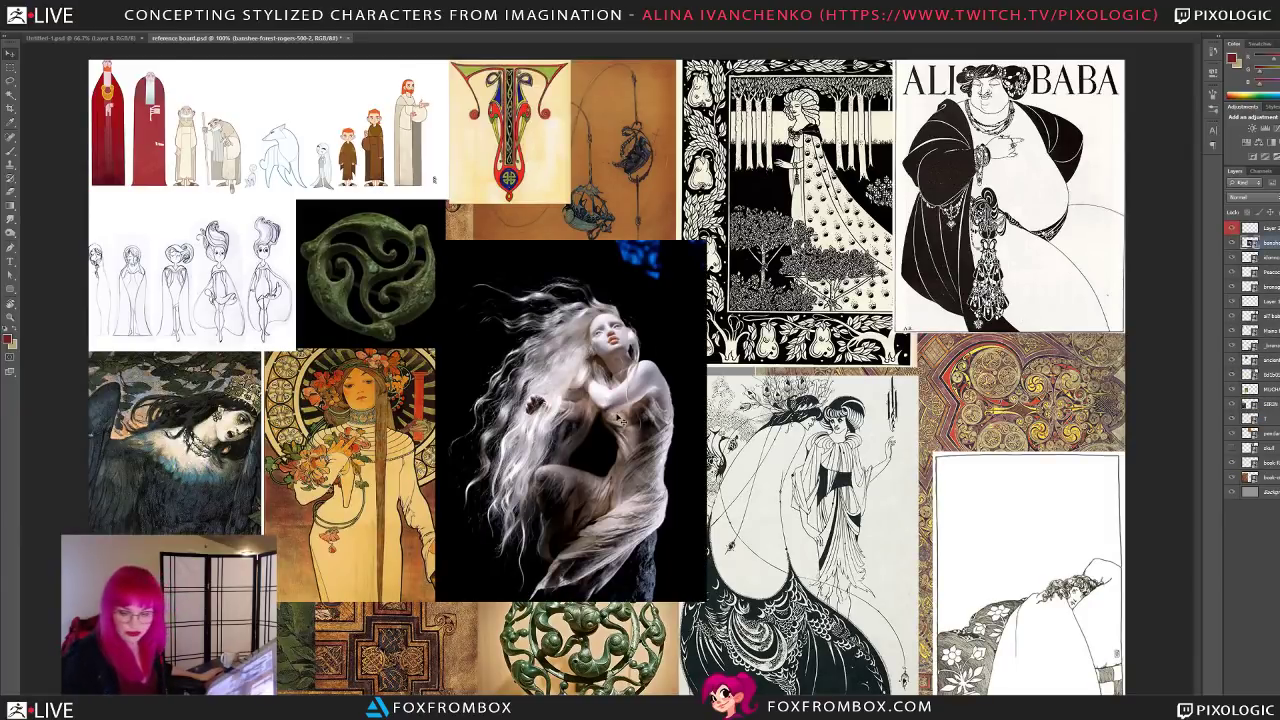
key("ctrl+t")
left_click_drag(706, 601, 740, 646, "shift")
left_click_drag(691, 521, 692, 487)
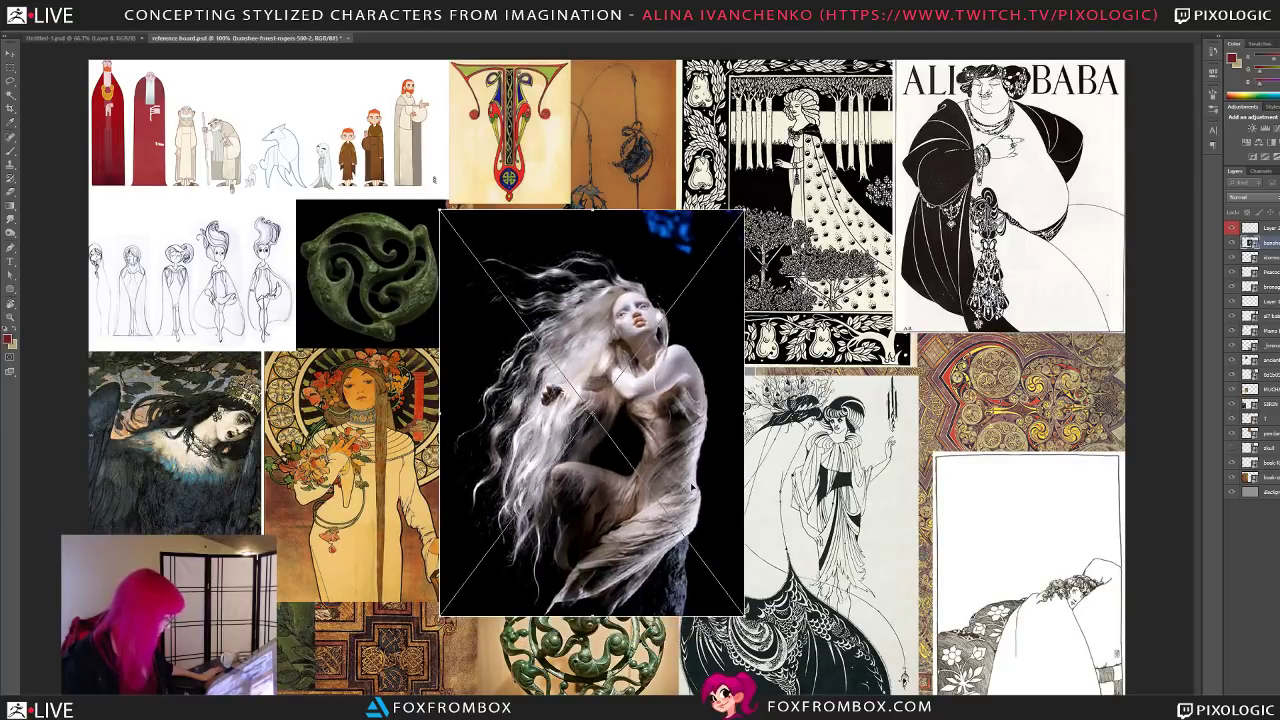
key("Return")
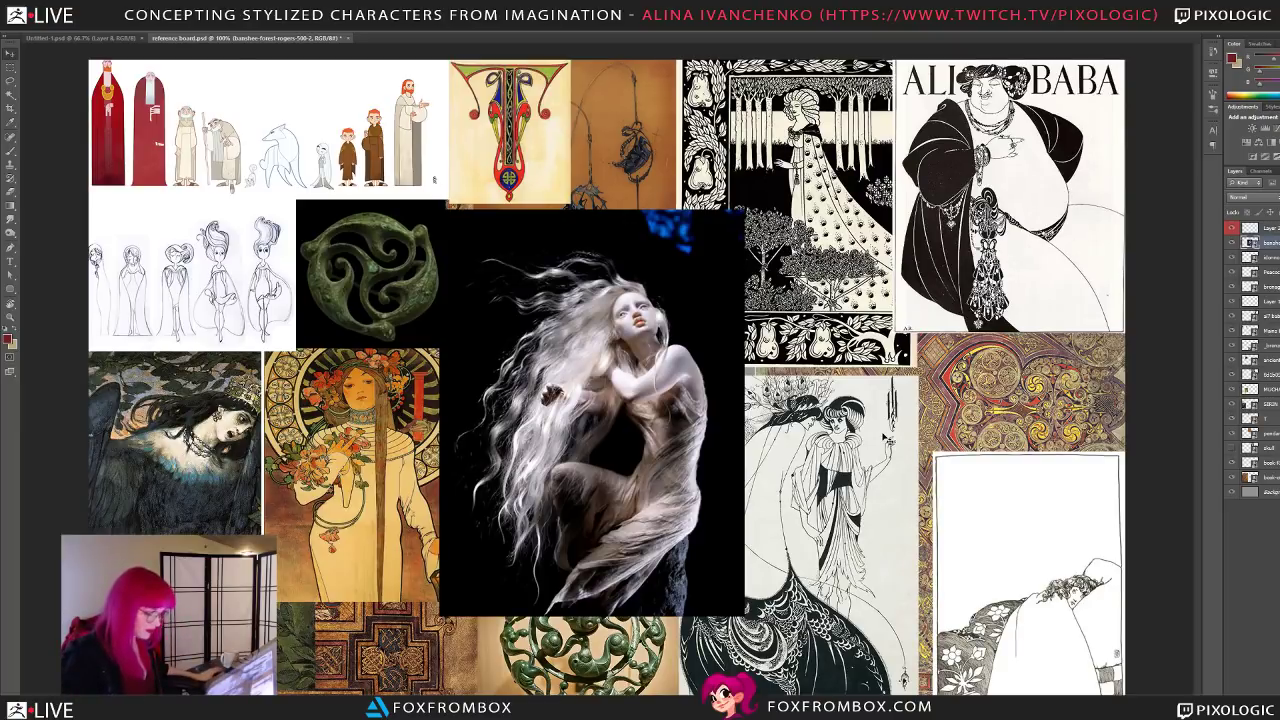
Step: Scale the white-haired woman's photo back down and fit it into its gap above the round green bronze ornament
key("ctrl+t")
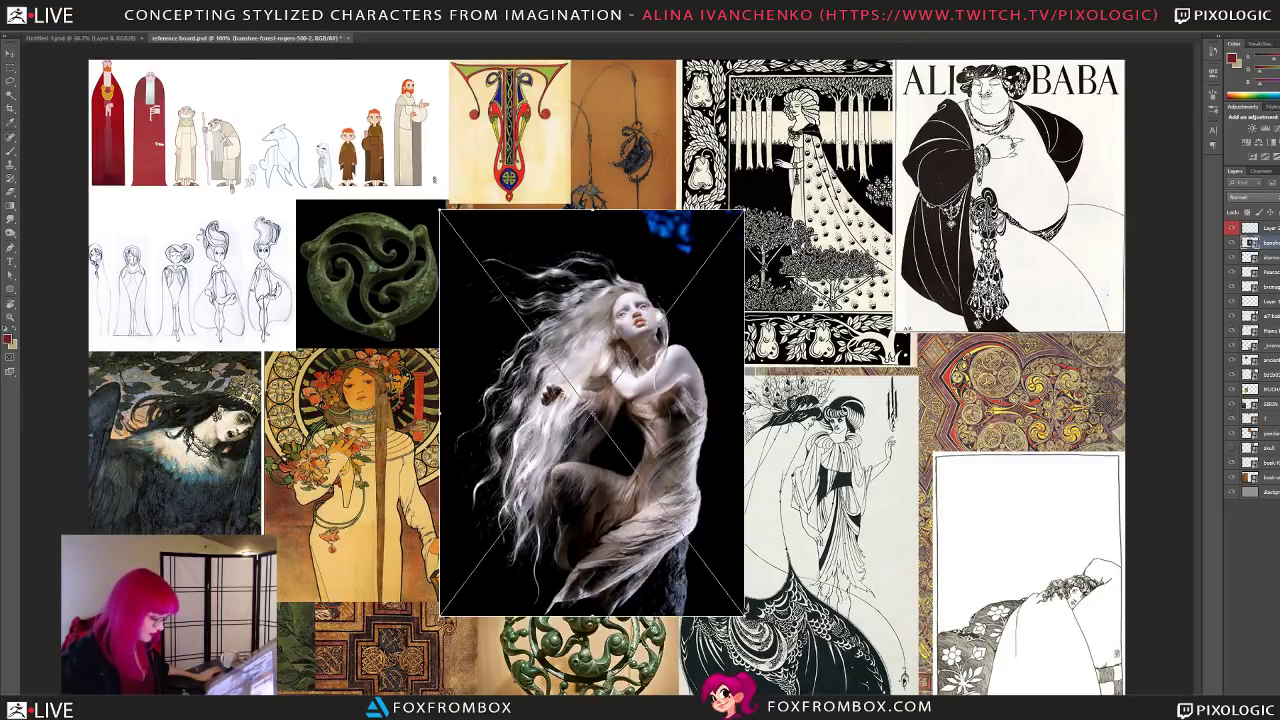
left_click_drag(743, 615, 654, 497, "shift")
left_click_drag(656, 419, 691, 477)
left_click_drag(695, 550, 671, 520)
left_click_drag(590, 410, 599, 429)
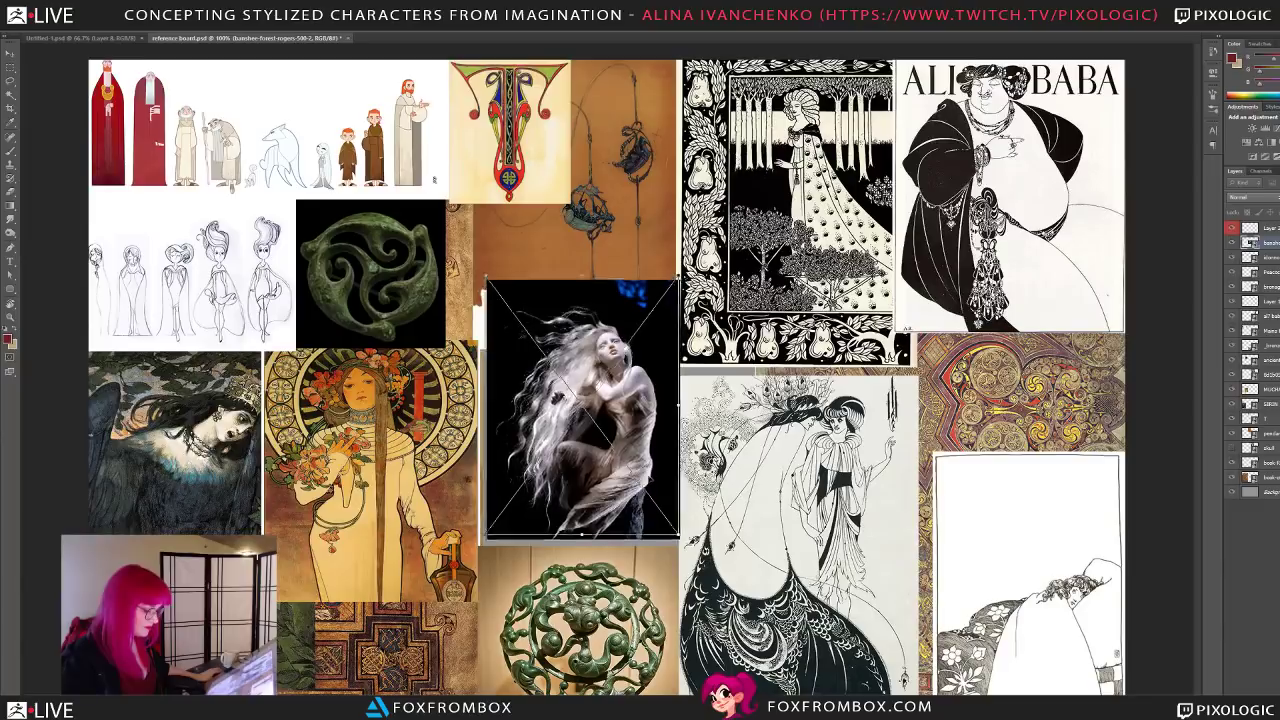
left_click_drag(657, 509, 649, 498)
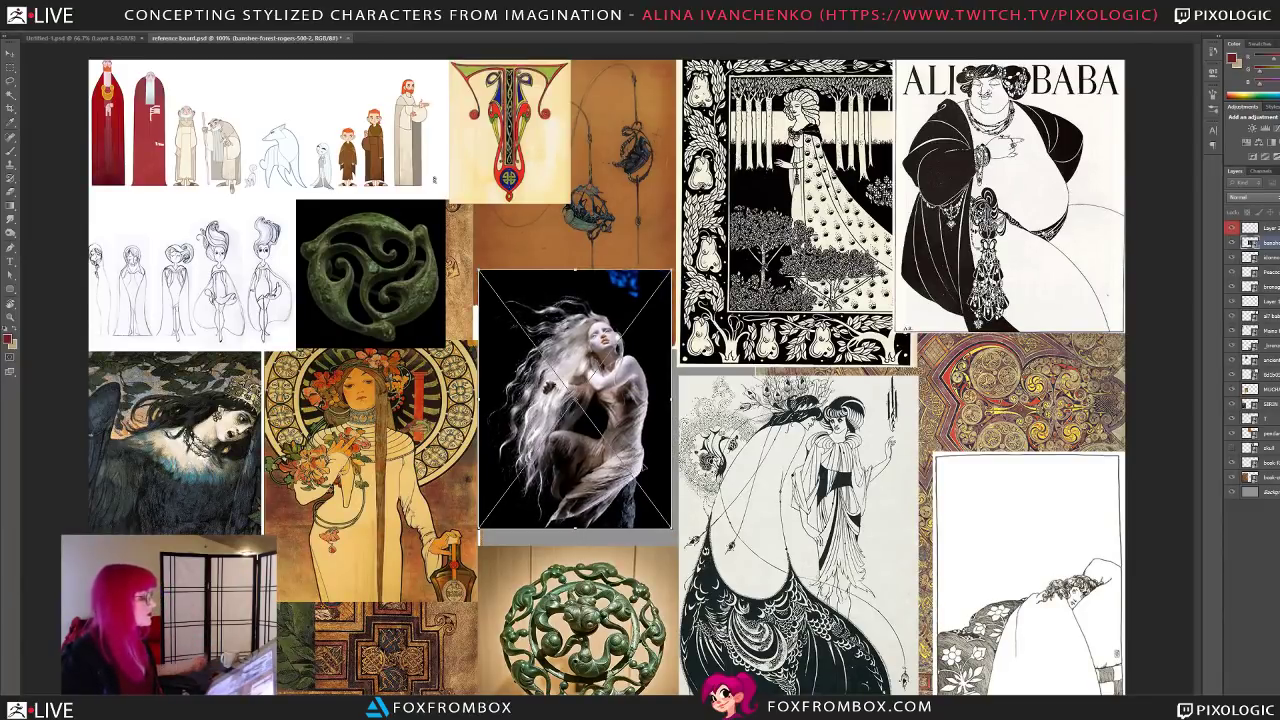
key("Return")
left_click_drag(627, 446, 623, 456)
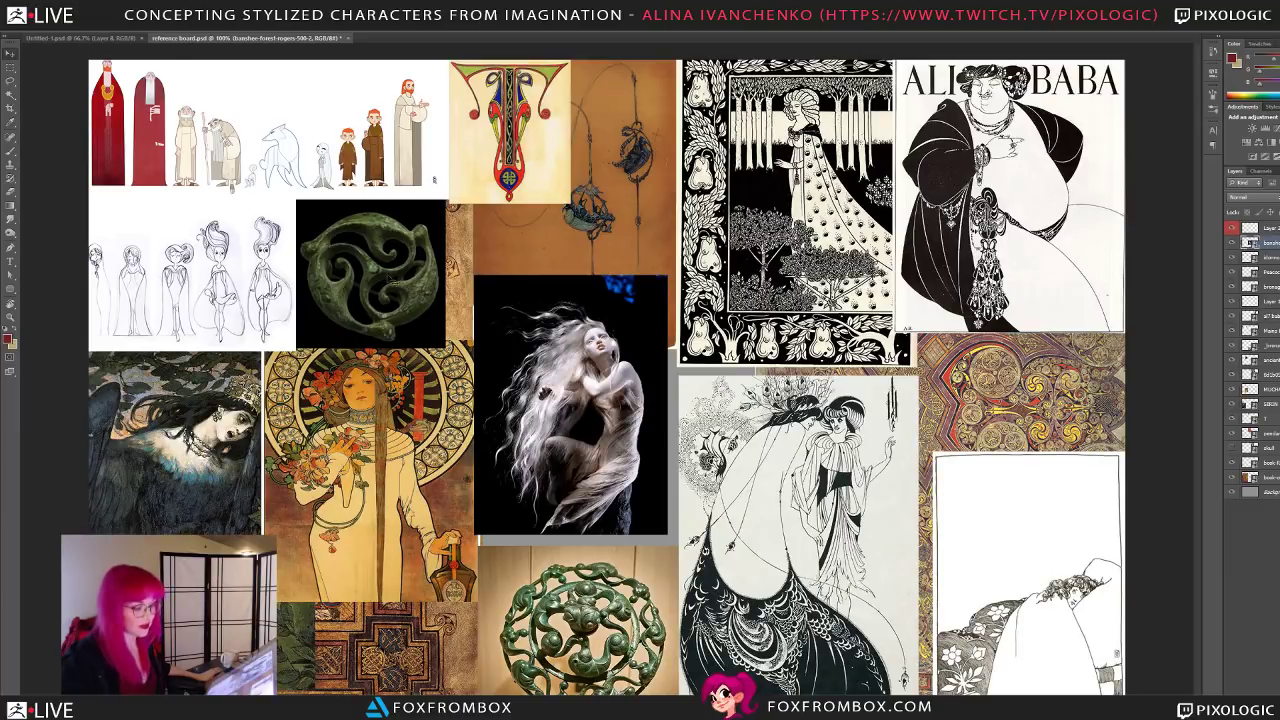
Step: Enlarge the green three-spiral ornament photo and move it over the black-and-white illustration with the fruit border
left_click(418, 287)
key("ctrl+t")
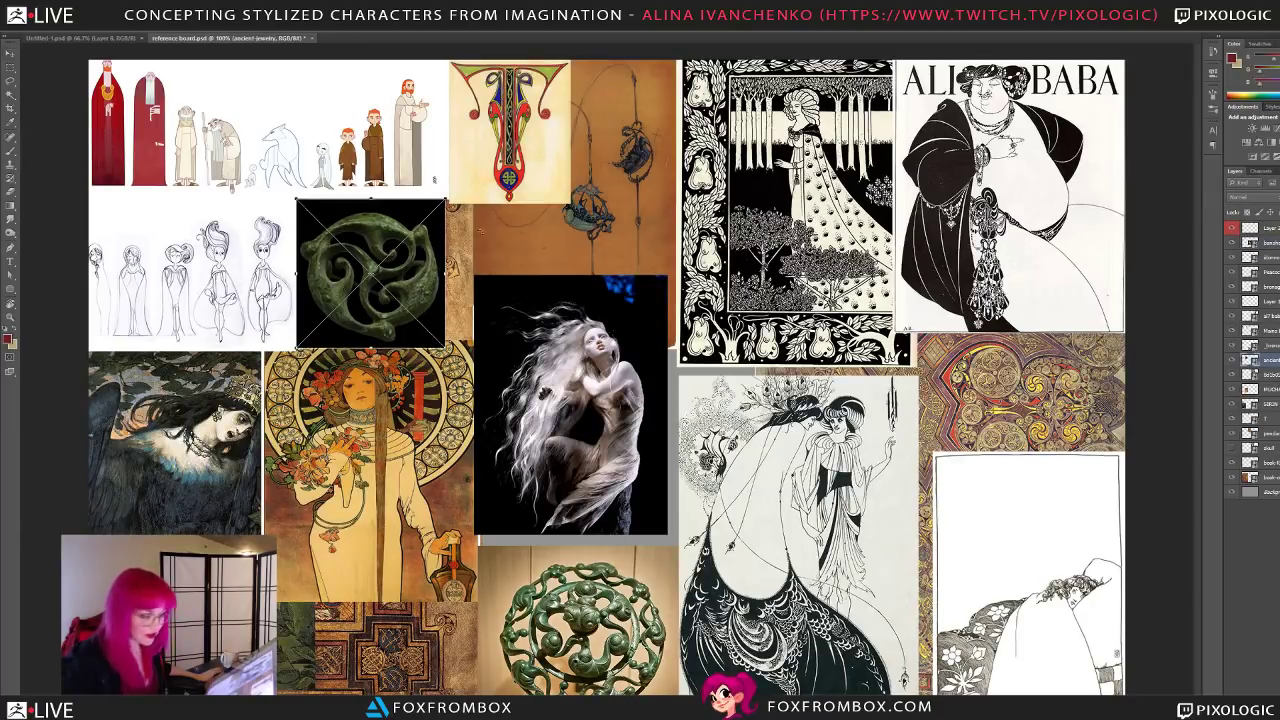
left_click_drag(444, 206, 545, 96)
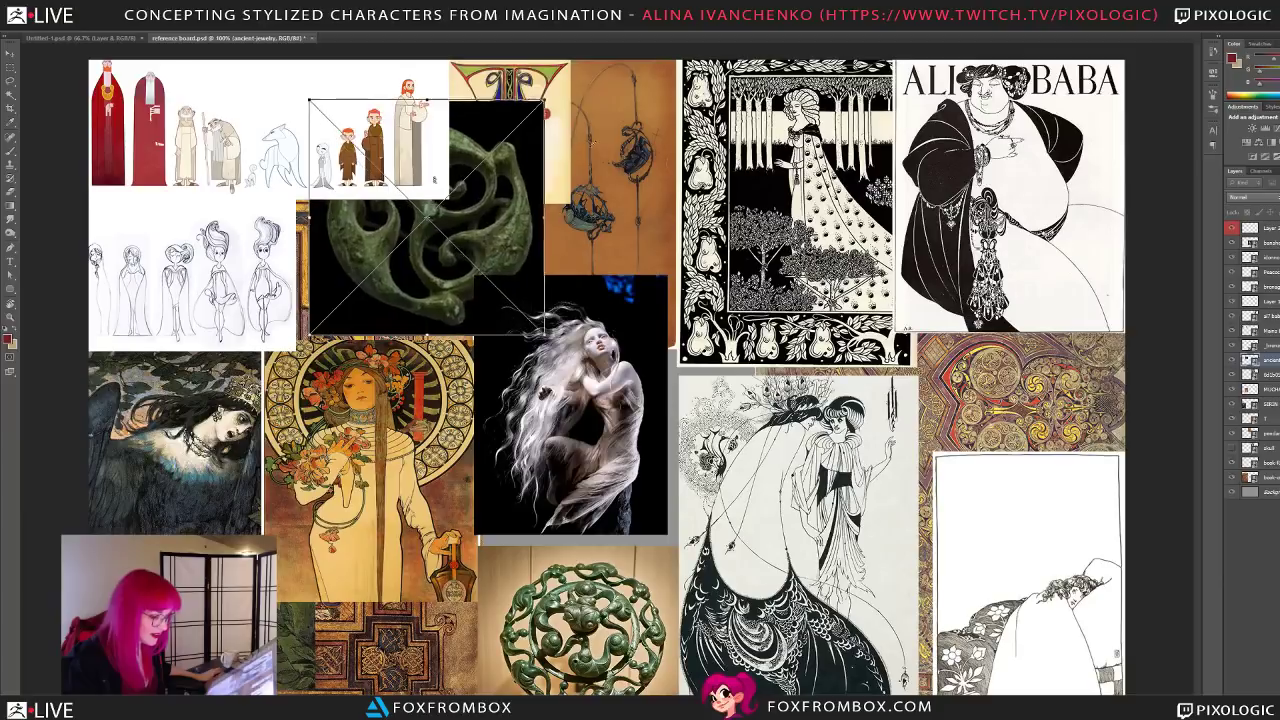
left_click_drag(471, 198, 795, 202)
key("Return")
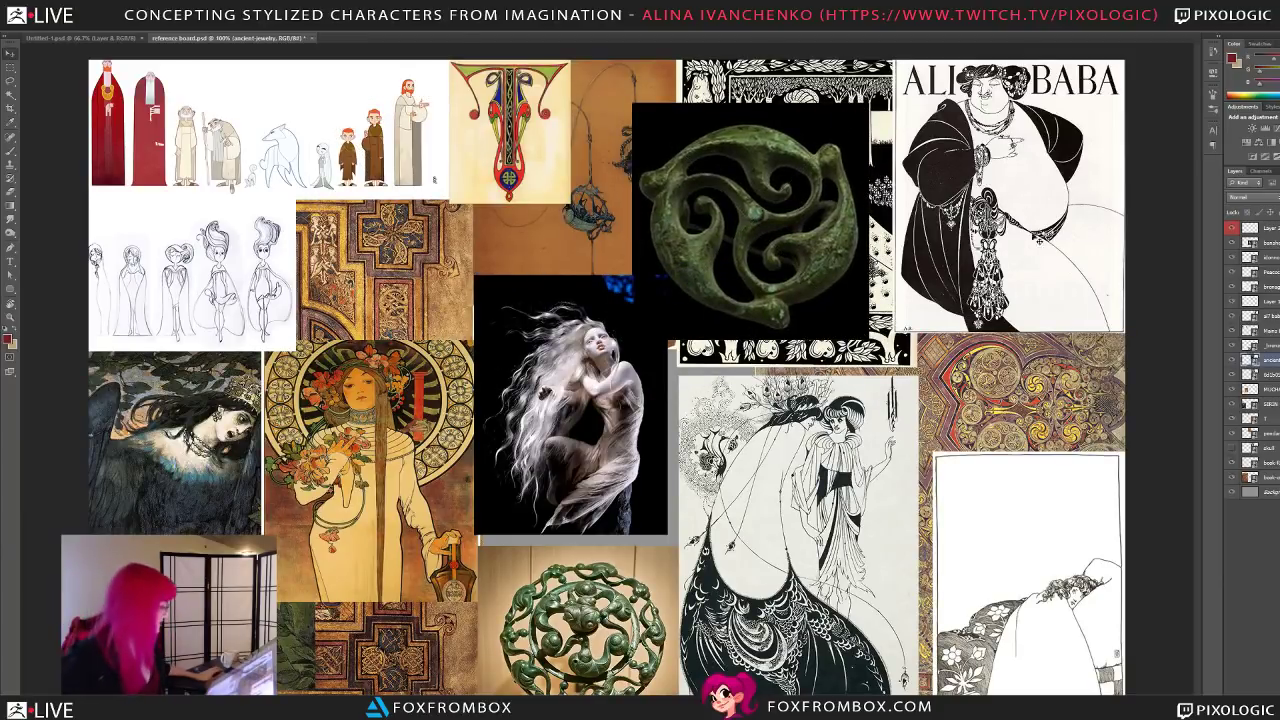
Step: Bring the three-spiral ornament to the top of the layer stack and enlarge it further over the middle of the board
left_click_drag(1268, 226, 1266, 222)
left_click_drag(816, 229, 559, 370)
key("ctrl+t")
left_click_drag(612, 243, 671, 185, "shift")
left_click_drag(639, 279, 607, 303)
key("Return")
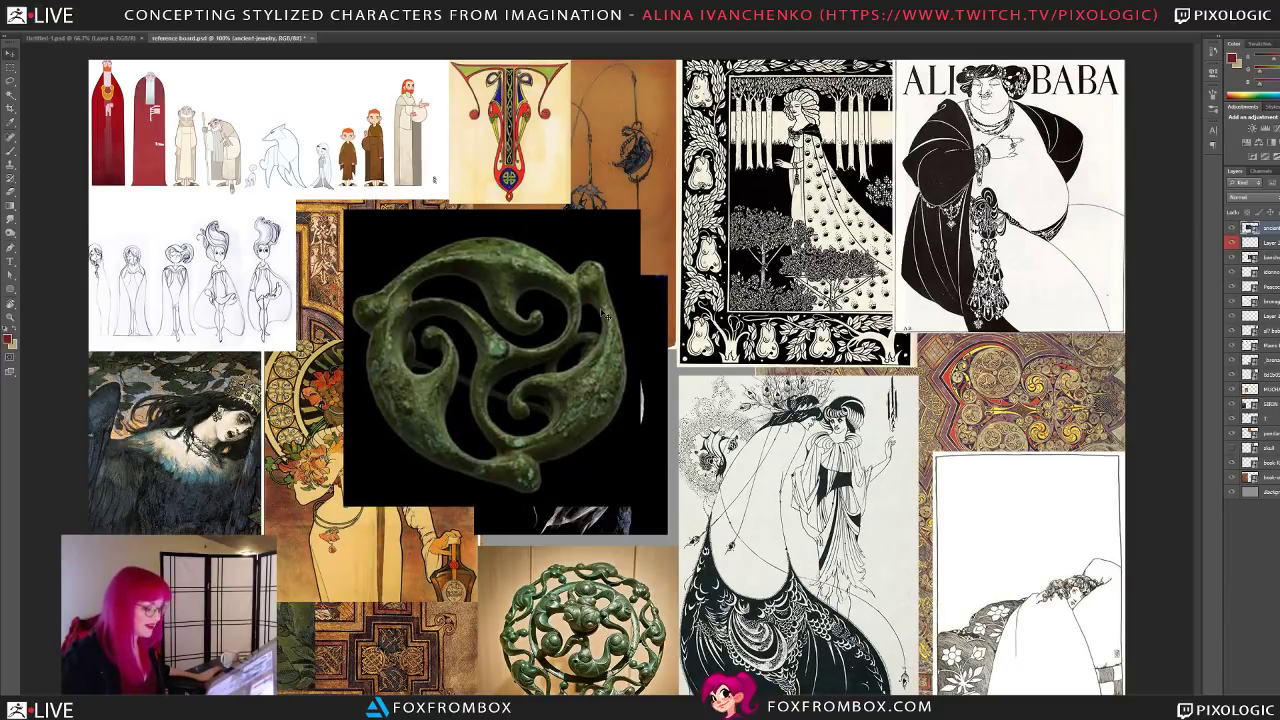
Step: Scale the three-spiral ornament photo back down and return it to its spot beside the character line sketches
key("ctrl+t")
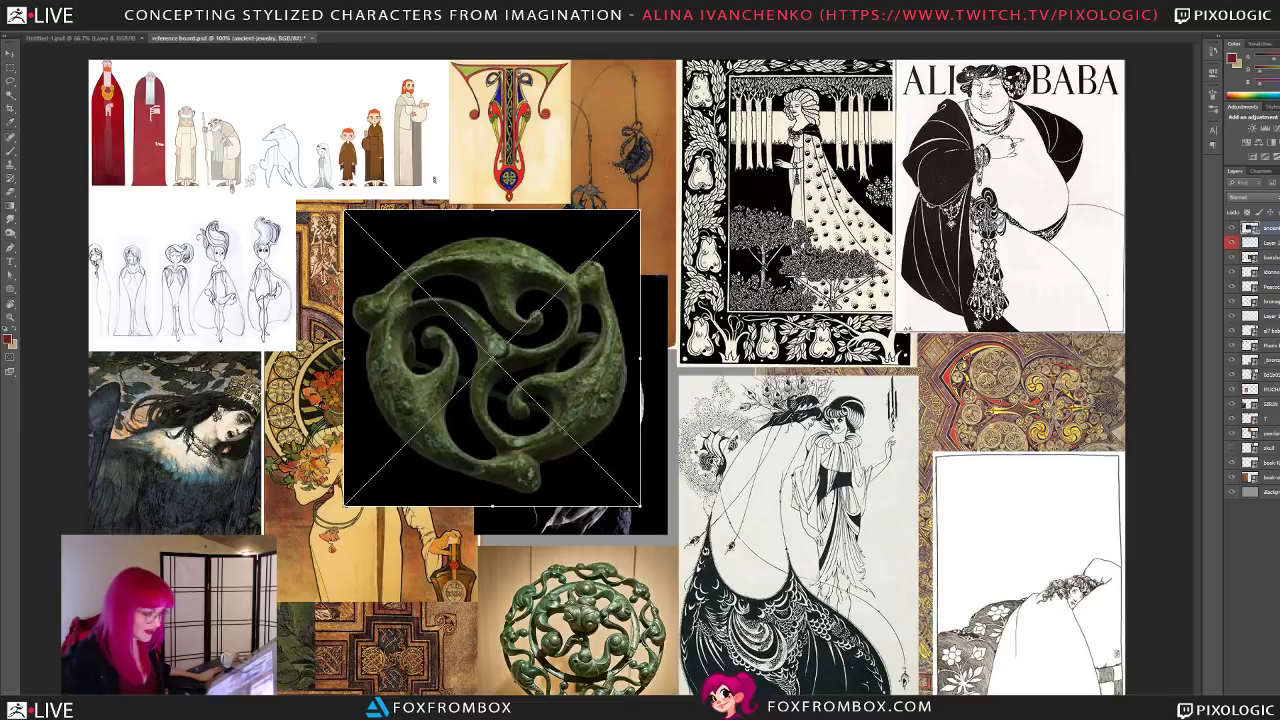
left_click_drag(640, 209, 543, 308, "shift")
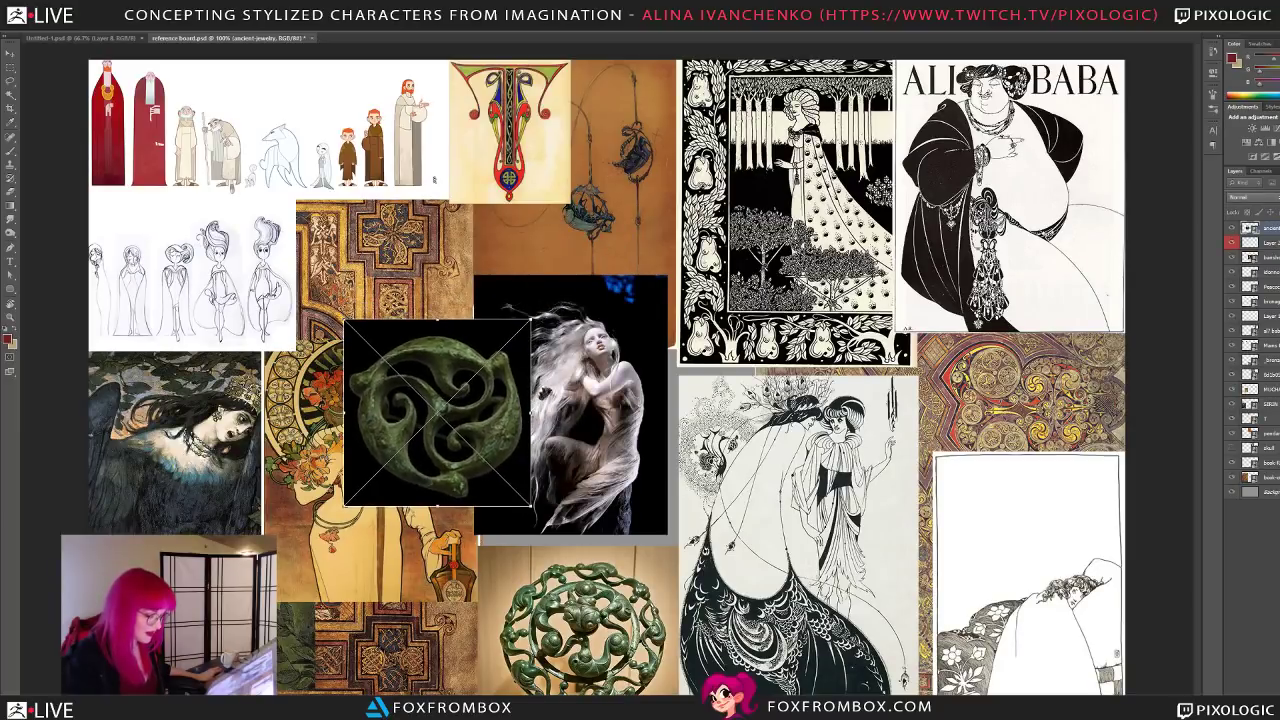
left_click_drag(458, 420, 399, 303)
left_click_drag(481, 376, 455, 349)
left_click_drag(427, 283, 429, 292)
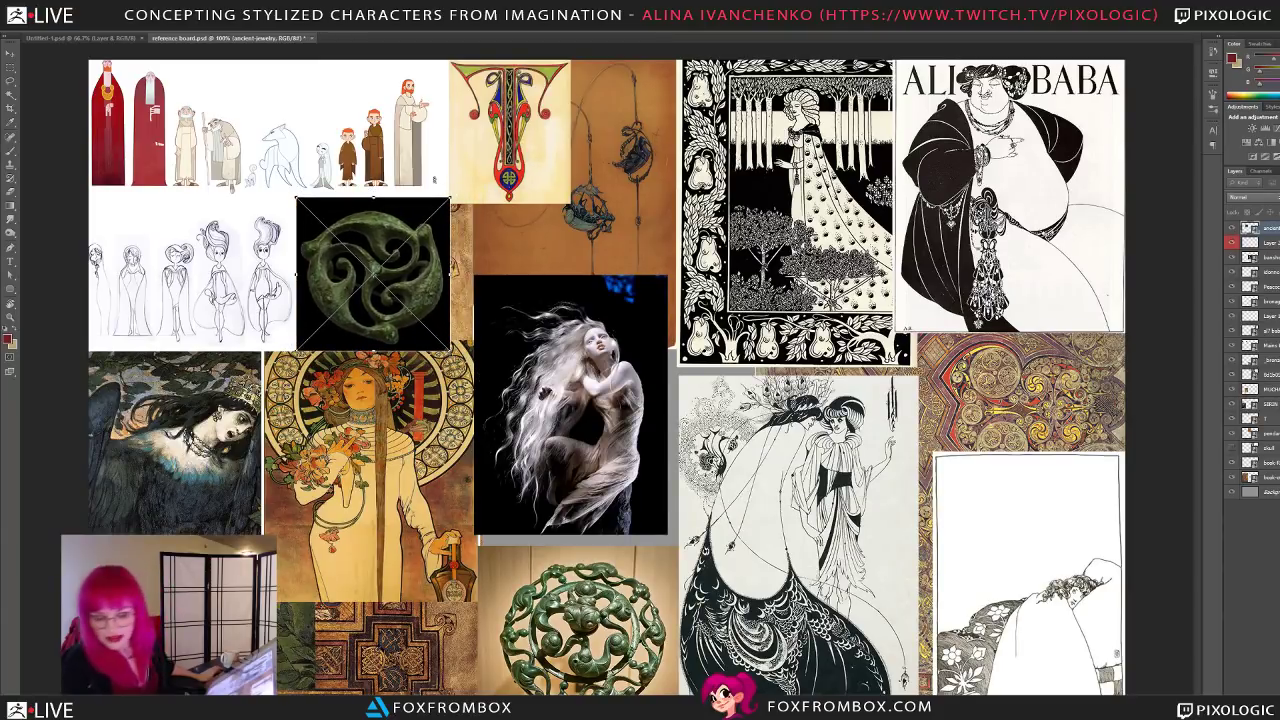
key("Return")
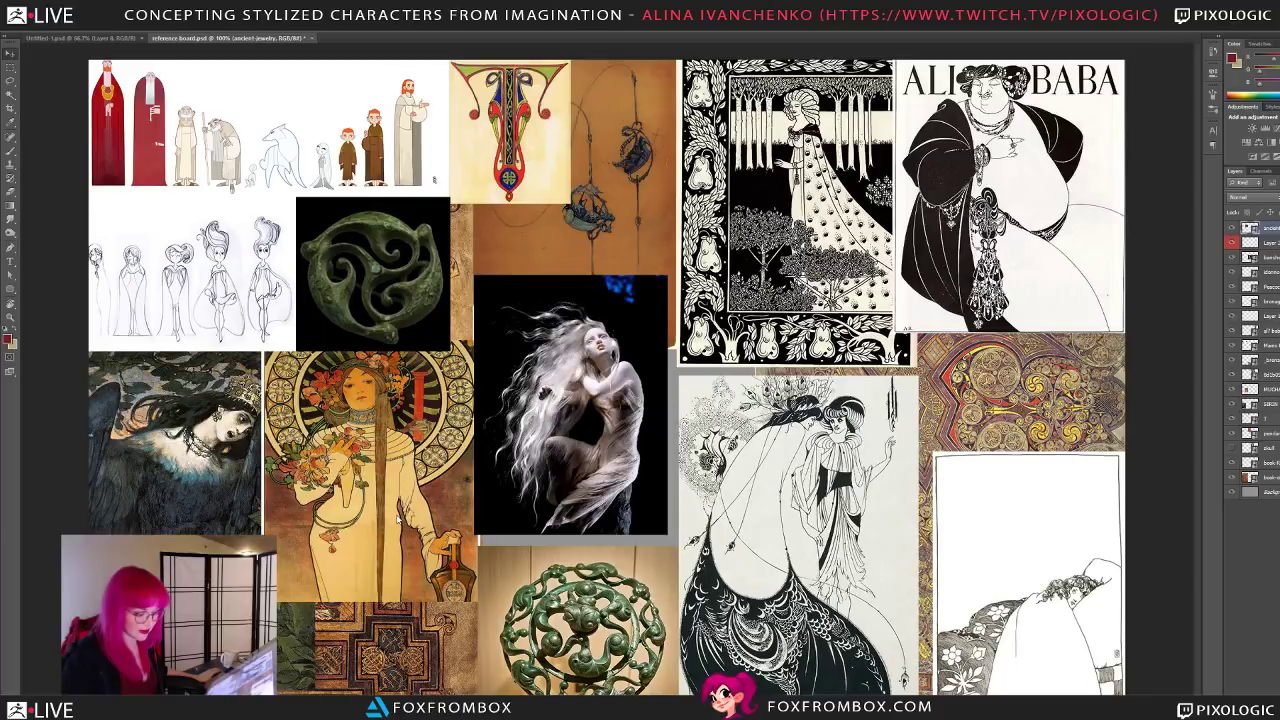
Step: Enlarge the Mucha poster and shift it over the dark winged woman painting
left_click(414, 522)
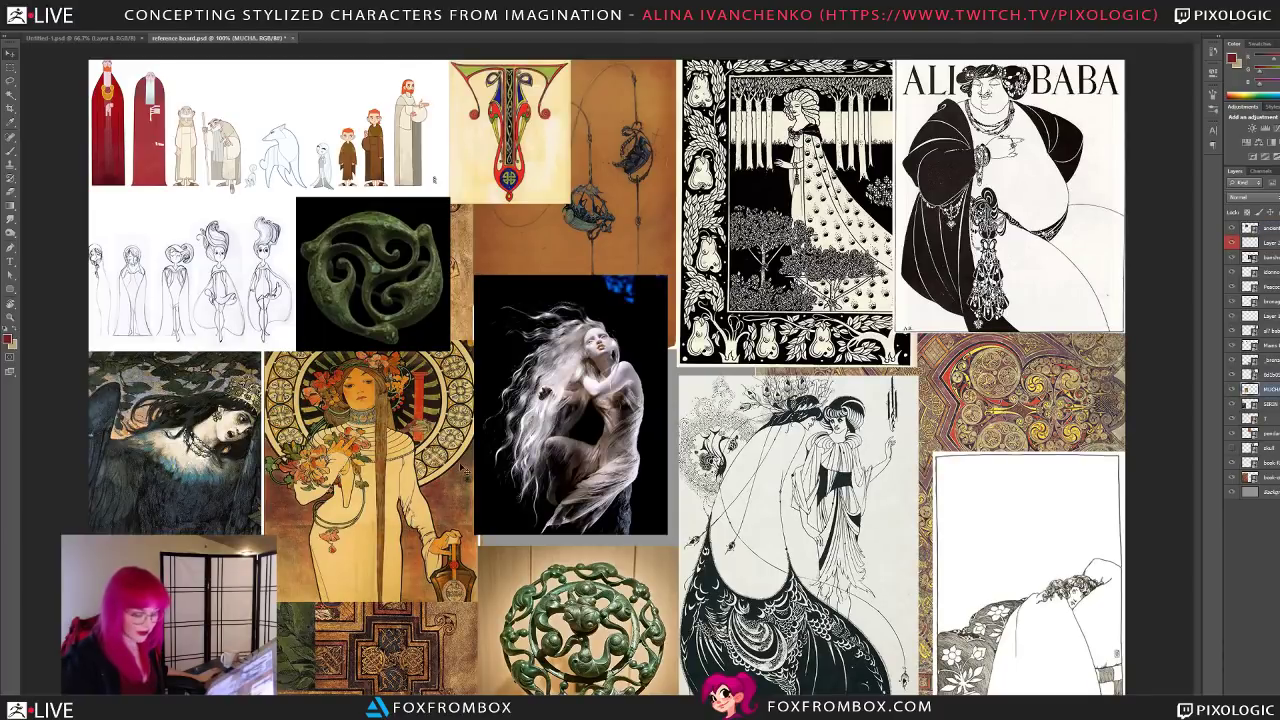
key("ctrl+t")
left_click_drag(480, 340, 562, 241, "shift")
left_click_drag(346, 466, 287, 565)
left_click_drag(502, 342, 503, 343)
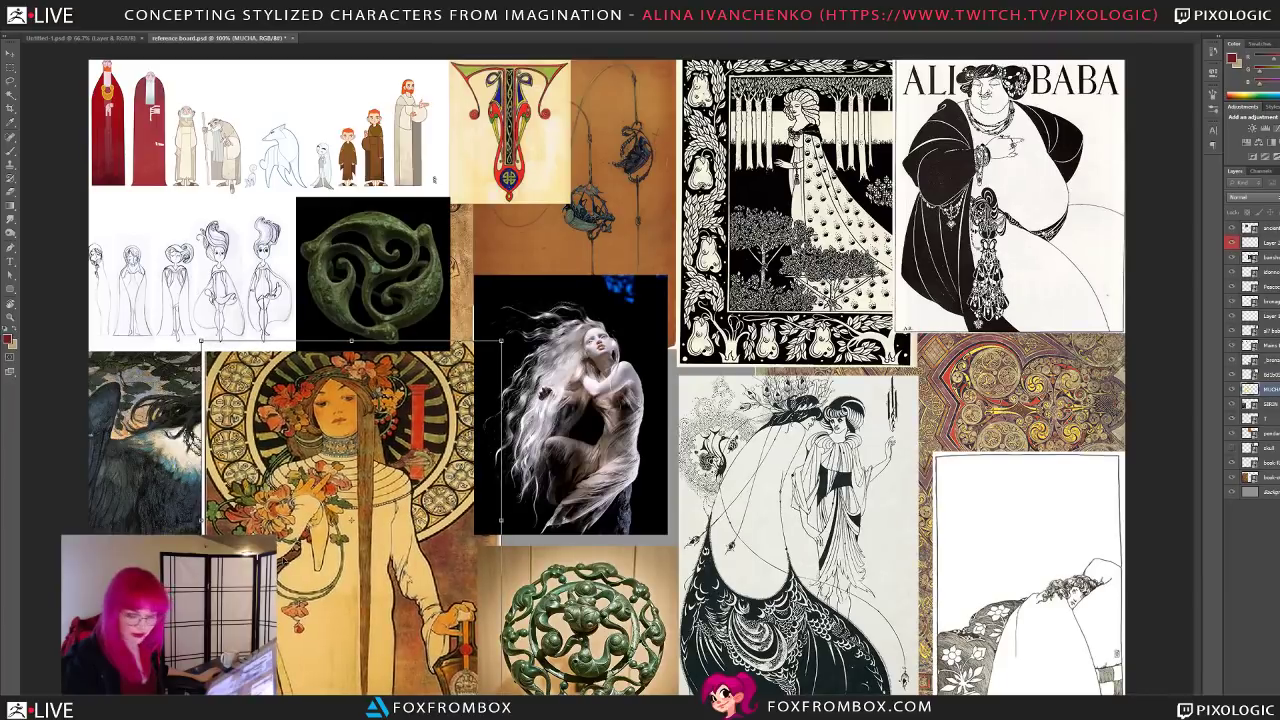
key("Return")
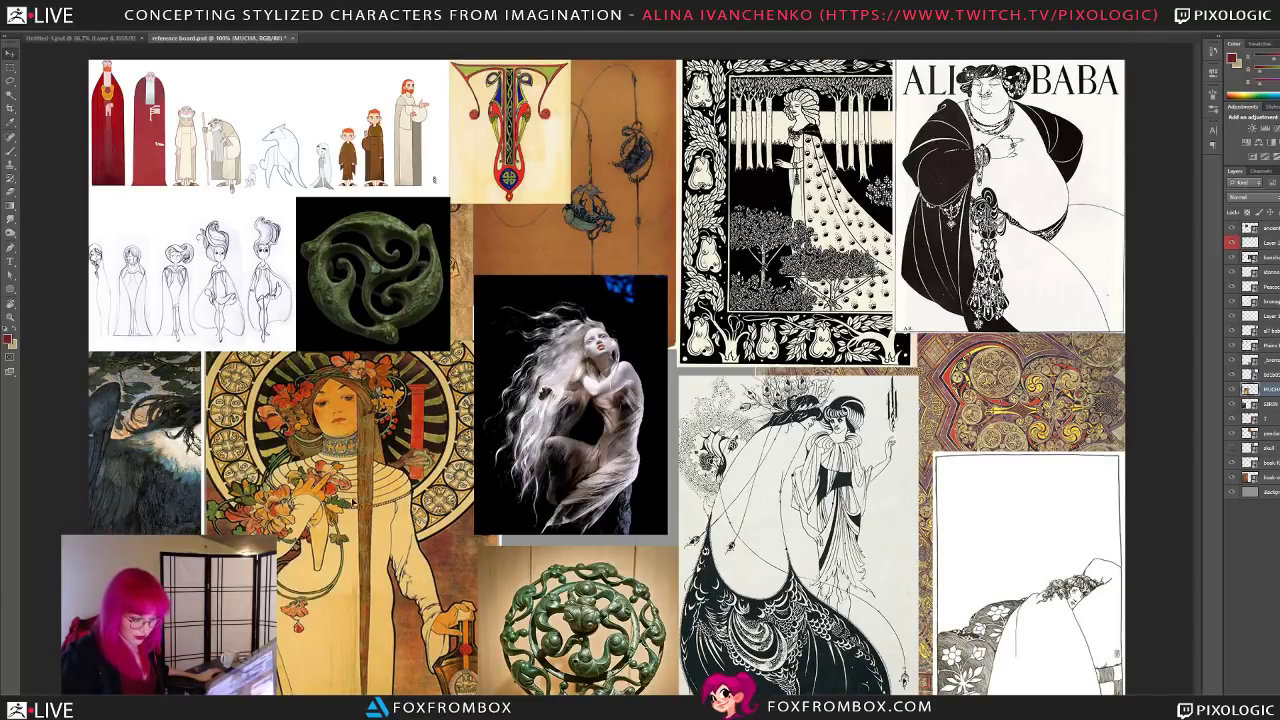
Step: Move the Mucha poster to the middle of the board and raise its layer to just below the three-spiral ornament
left_click_drag(348, 517, 528, 430)
left_click_drag(440, 480, 488, 388)
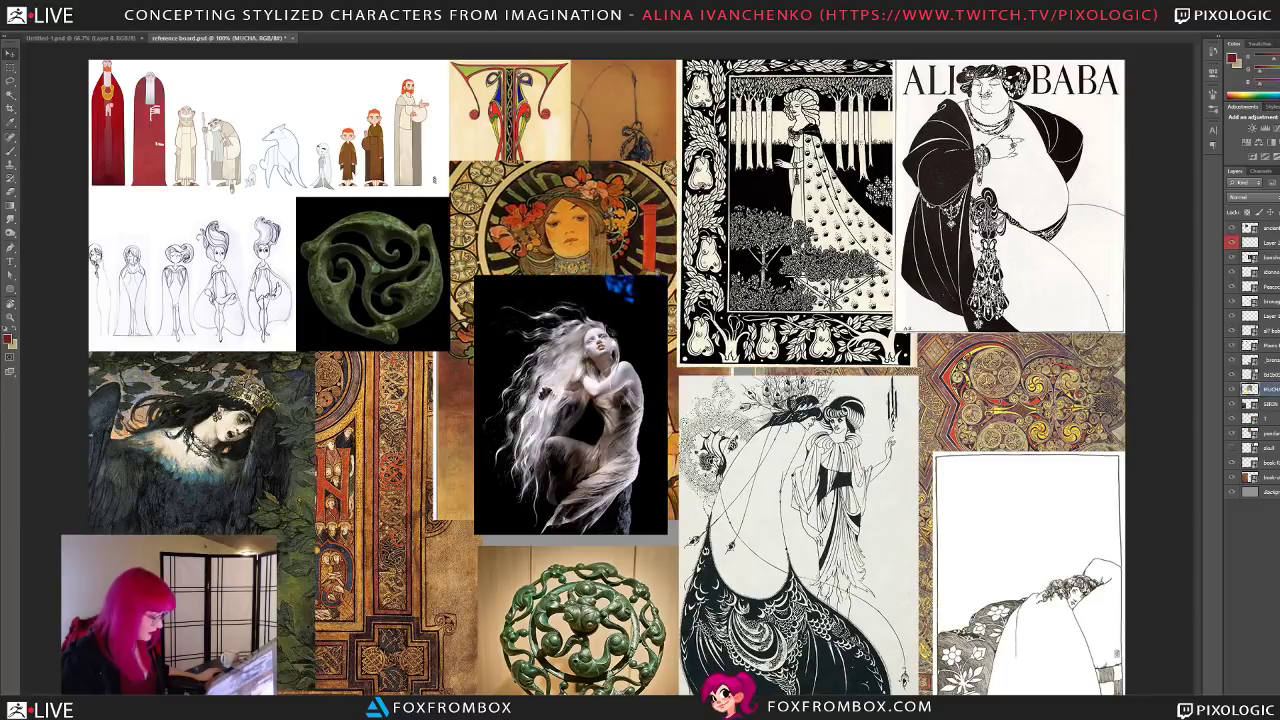
left_click_drag(1270, 389, 1271, 235)
left_click_drag(685, 379, 709, 442)
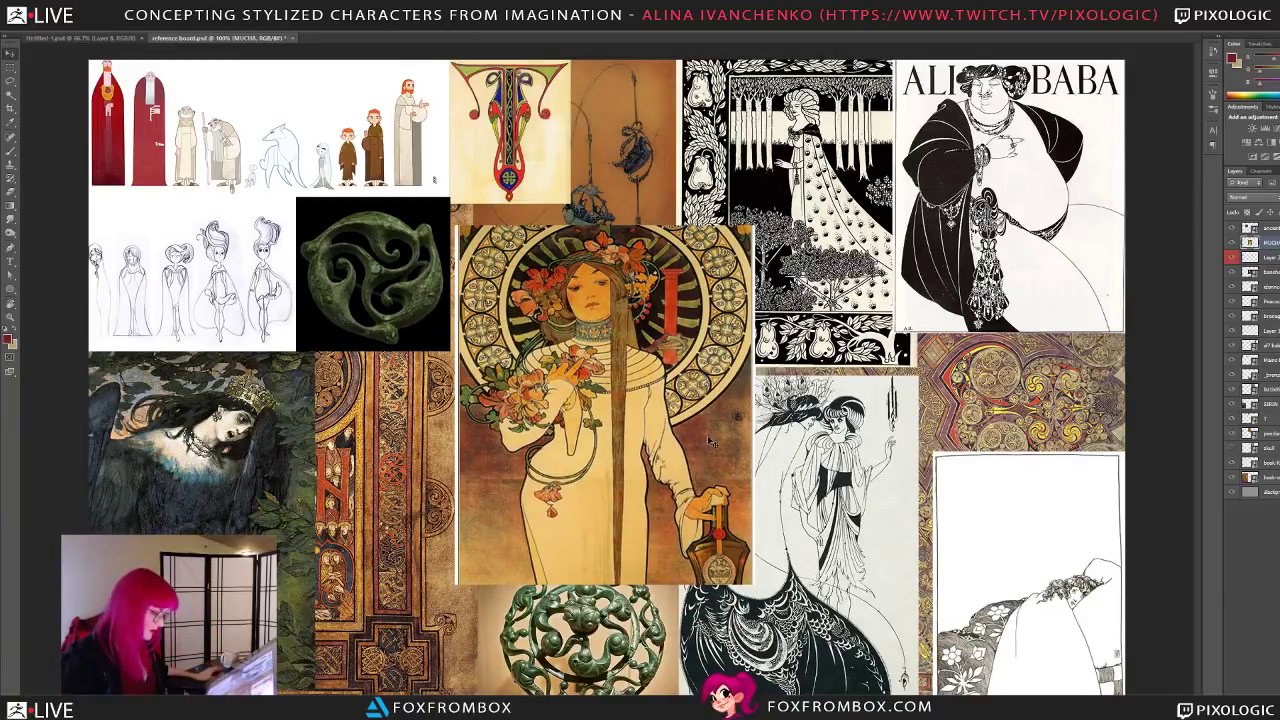
Step: Scale the Mucha poster down and return it to its place between the winged woman painting and the white-haired woman's photo
key("ctrl+t")
left_click_drag(754, 226, 673, 321, "shift")
left_click_drag(563, 452, 374, 488)
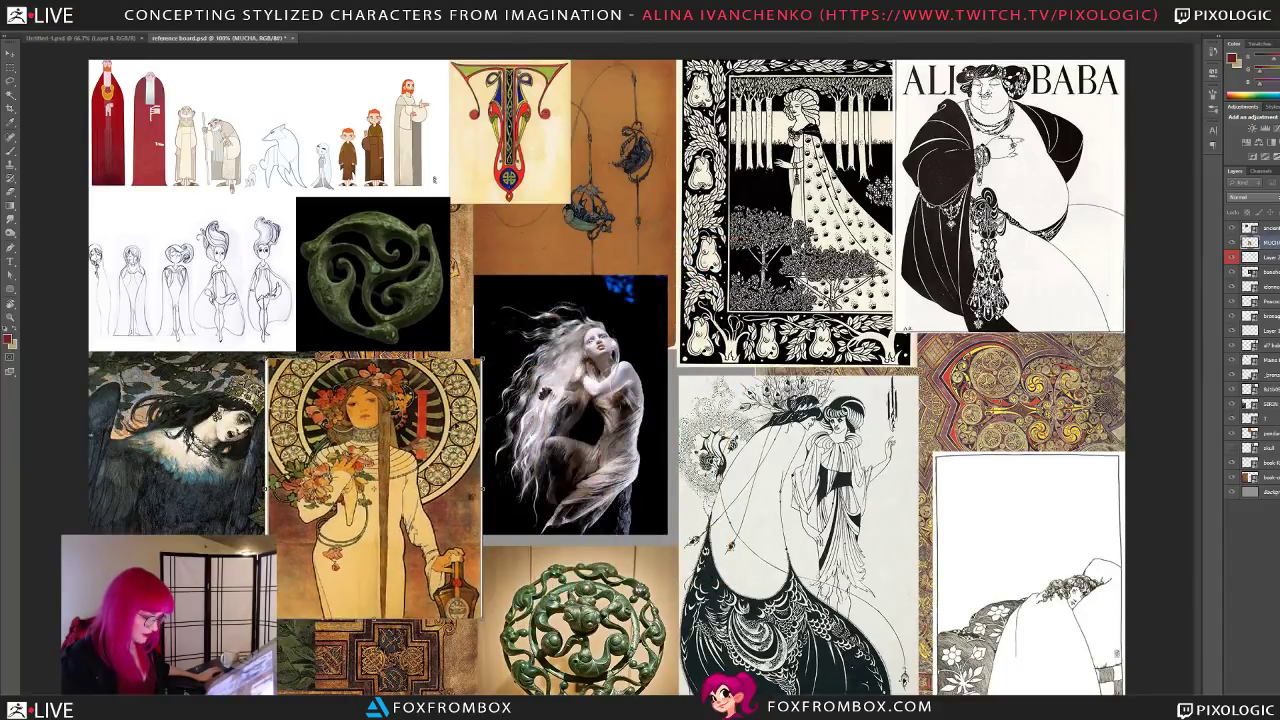
key("Return")
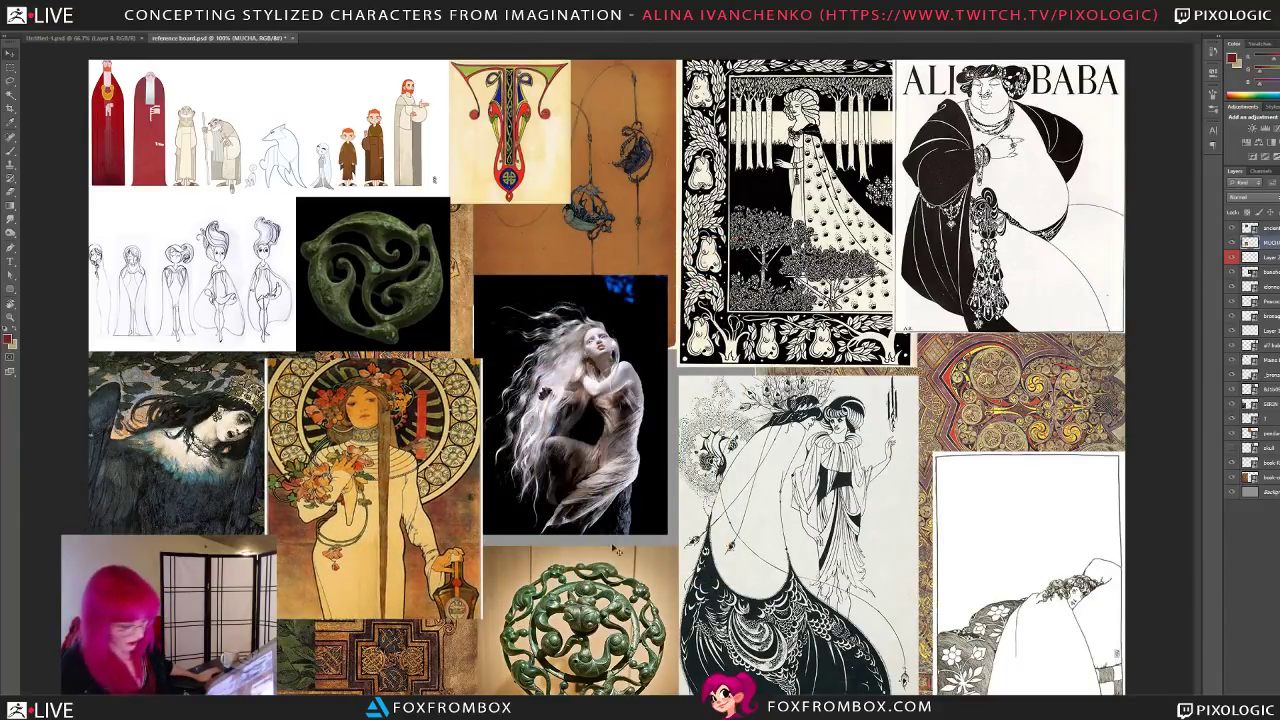
Step: Raise the round green bronze ornament's layer above the Mucha poster and enlarge its photo over the middle of the board
left_click(652, 629)
left_click_drag(619, 619, 635, 588)
left_click_drag(1270, 374, 1270, 236)
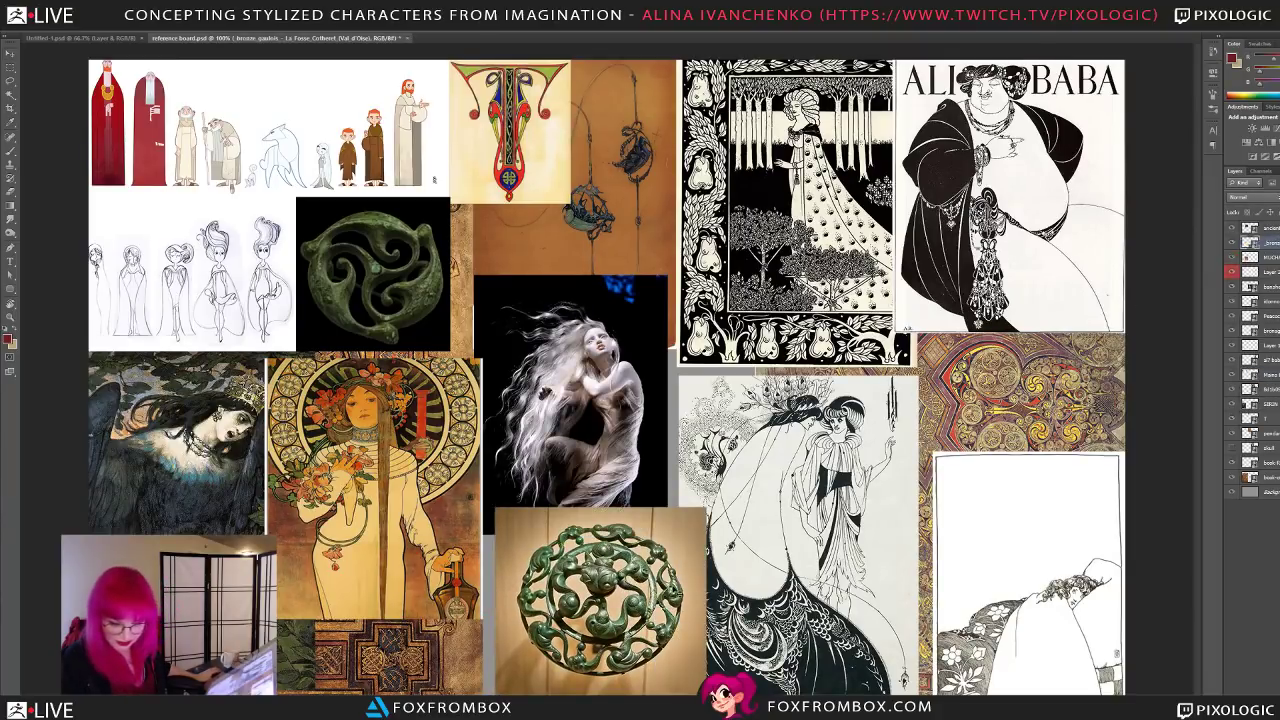
left_click_drag(704, 509, 836, 391, "shift")
left_click_drag(794, 524, 645, 526)
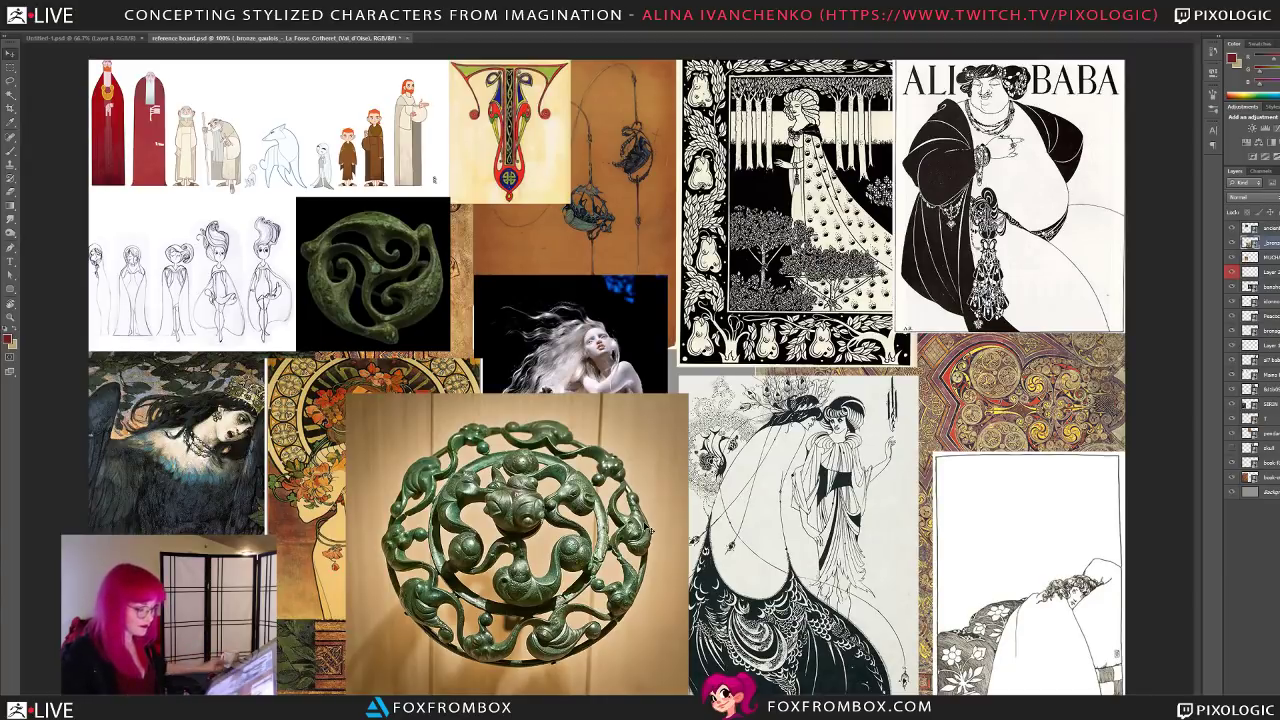
left_click_drag(522, 562, 520, 481)
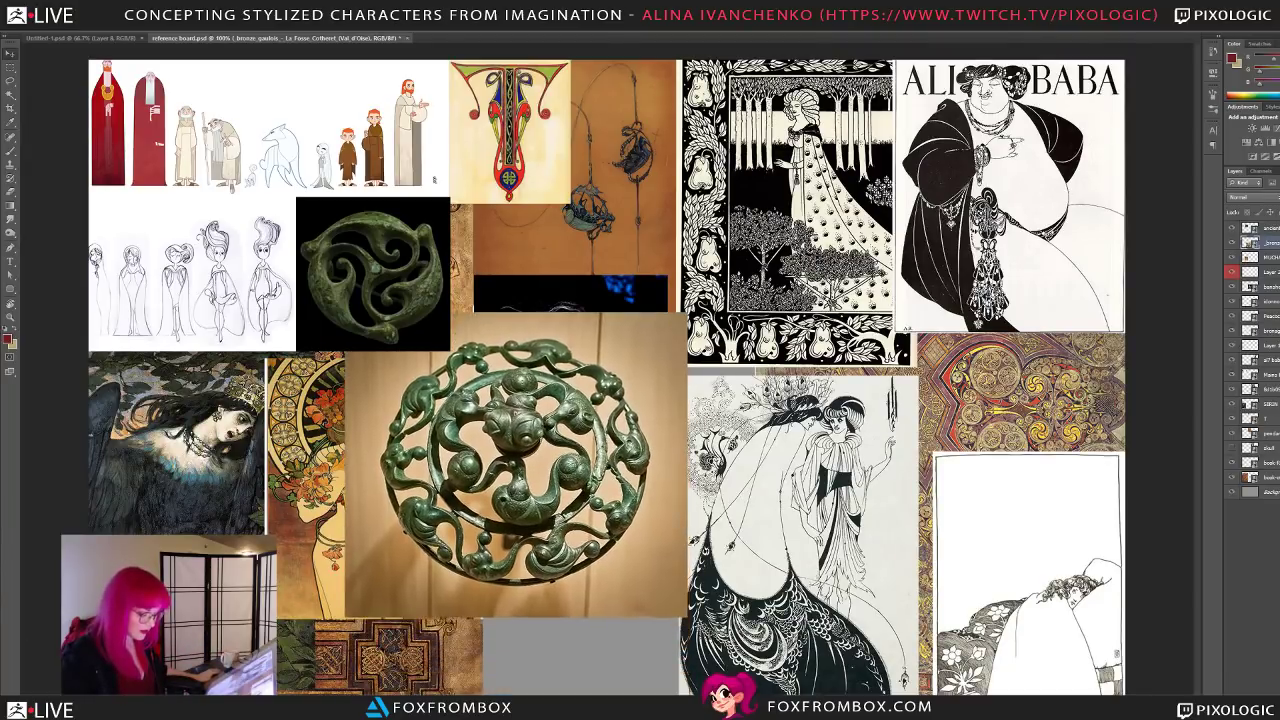
Step: Enlarge the bronze ornament photo further so it covers most of the central reference images
key("ctrl+t")
left_click_drag(687, 313, 901, 123)
left_click_drag(829, 327, 871, 318)
key("Return")
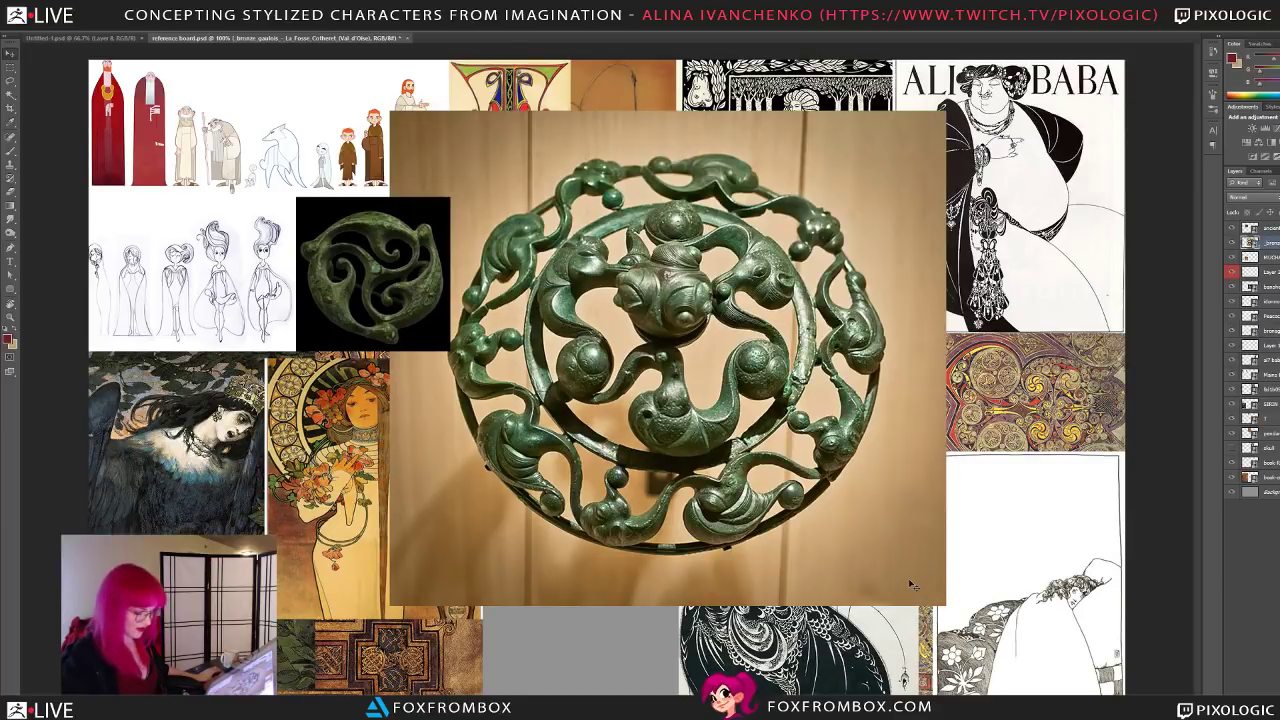
Step: Scale the bronze ornament photo back down and return it to its place below the white-haired woman's photo
key("ctrl+t")
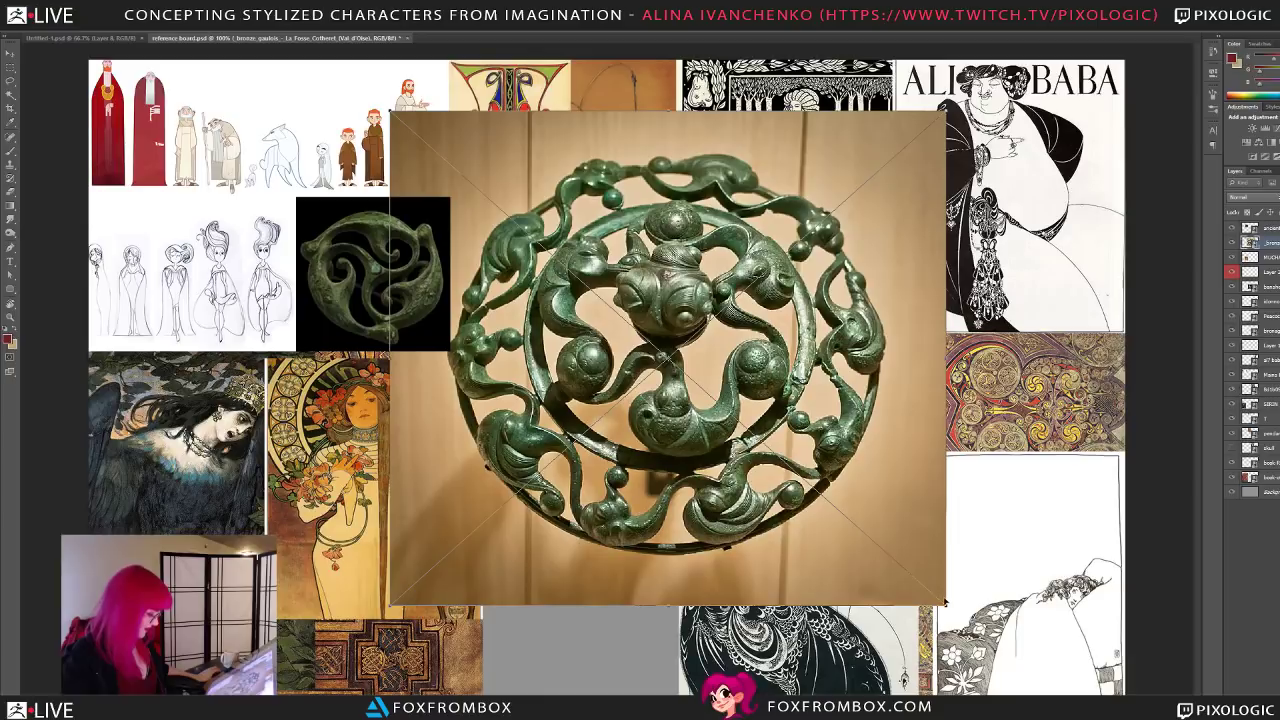
left_click_drag(947, 606, 825, 497)
left_click_drag(813, 192, 872, 321)
left_click_drag(882, 240, 783, 328)
left_click_drag(761, 421, 726, 516)
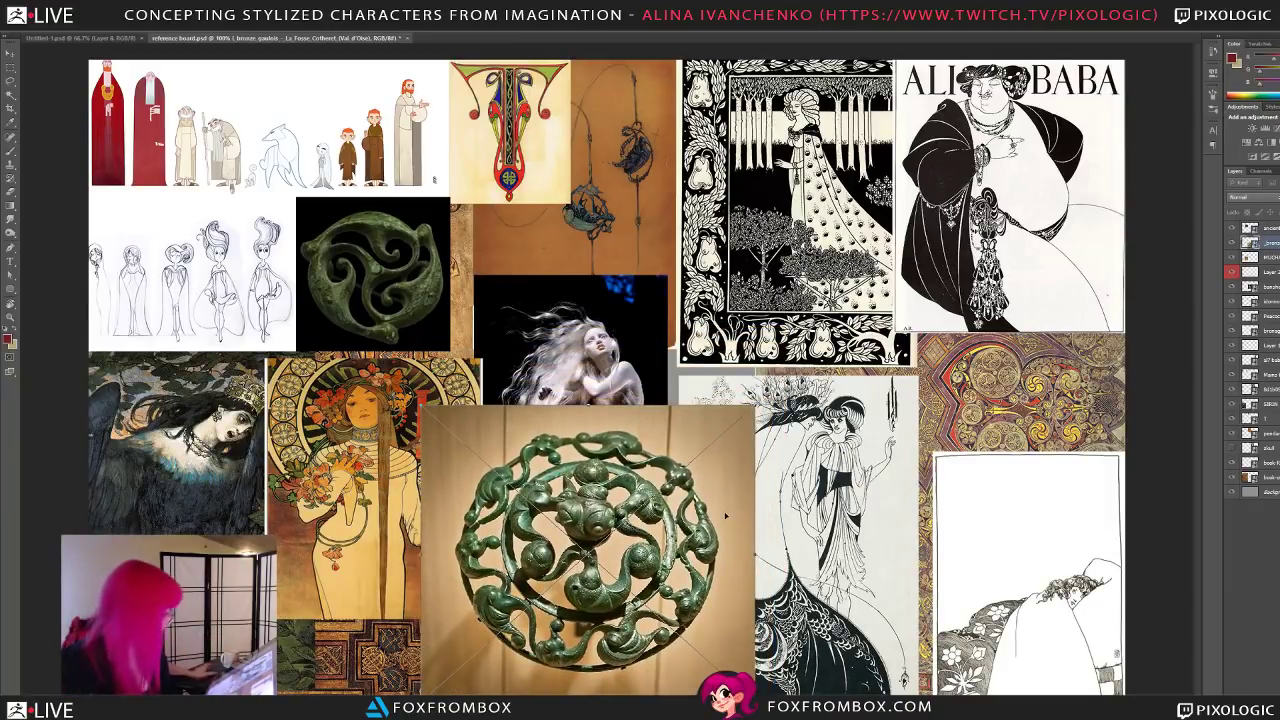
key("Return")
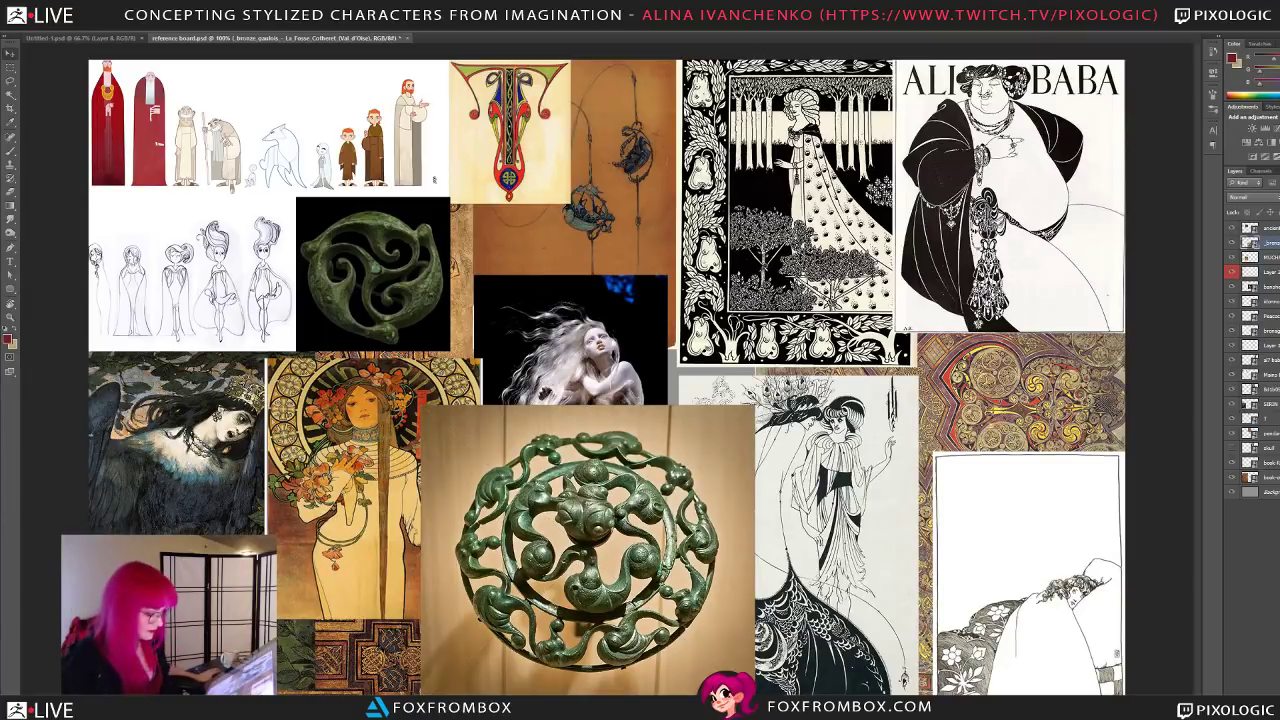
key("ctrl+t")
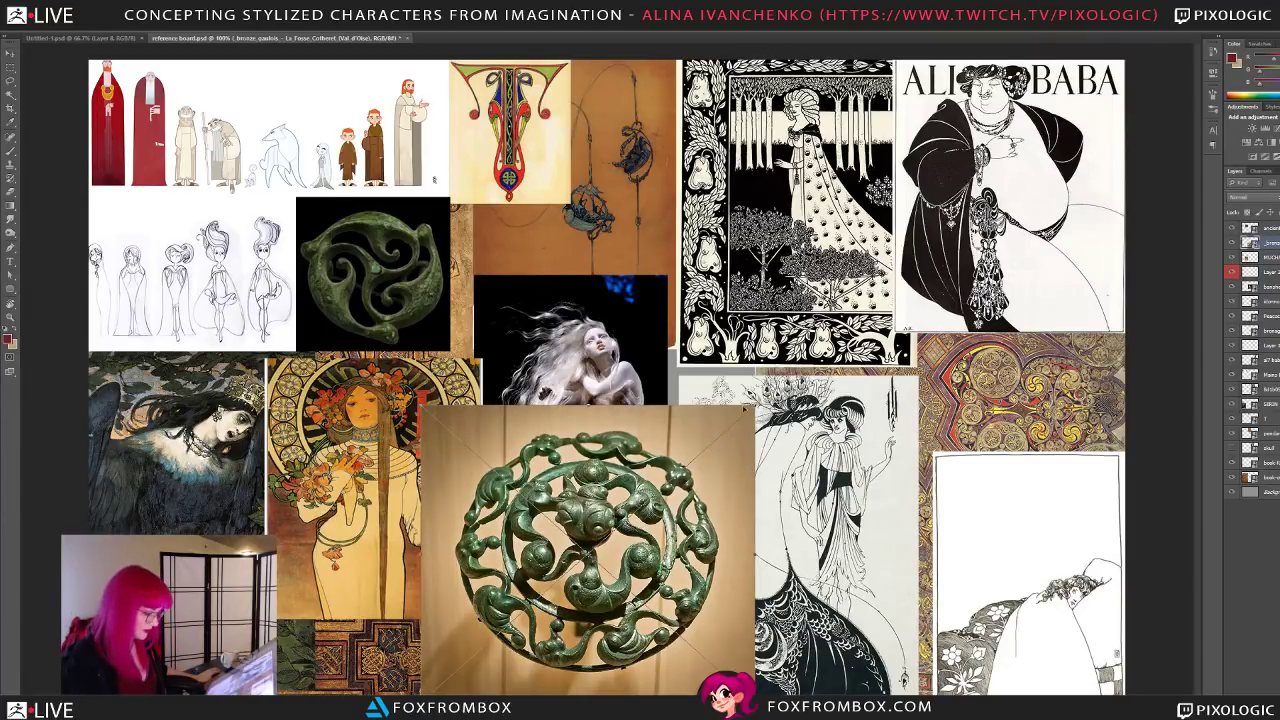
left_click_drag(753, 405, 638, 509, "shift")
left_click_drag(560, 590, 612, 603)
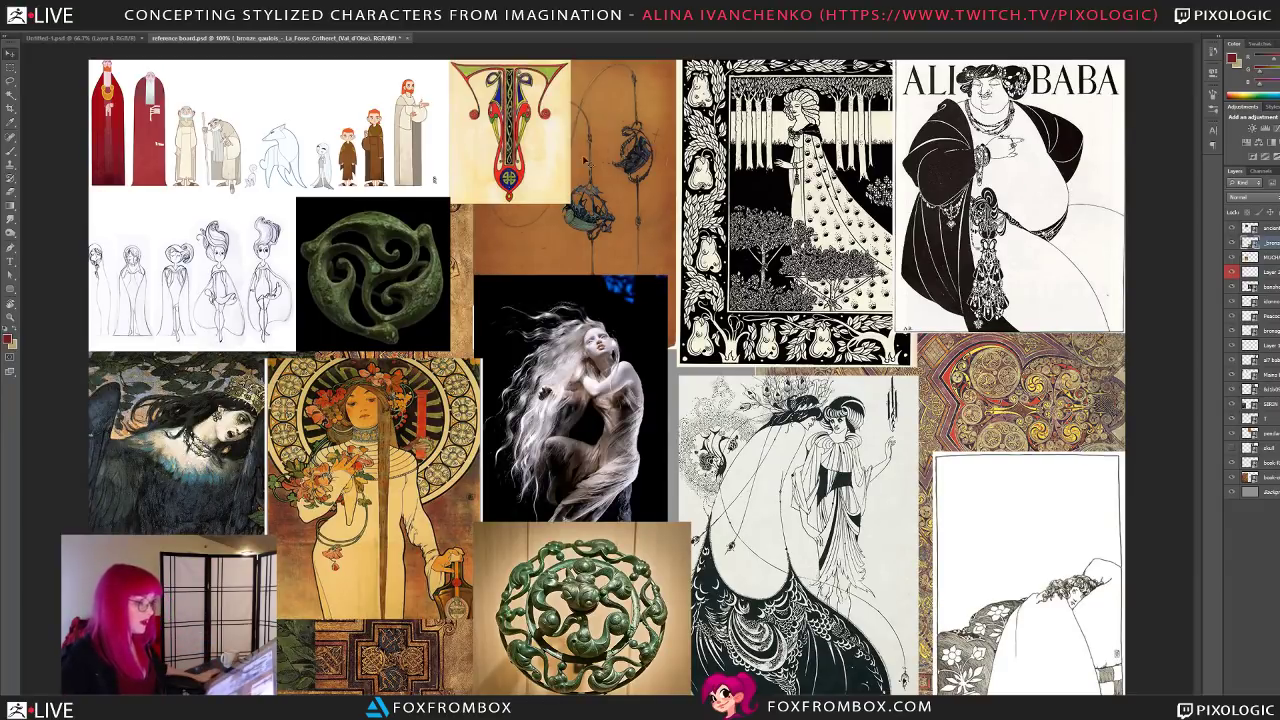
Step: Enlarge the illuminated letter T image from its lower corner so it covers part of the hanging jewelry photo
left_click(520, 157)
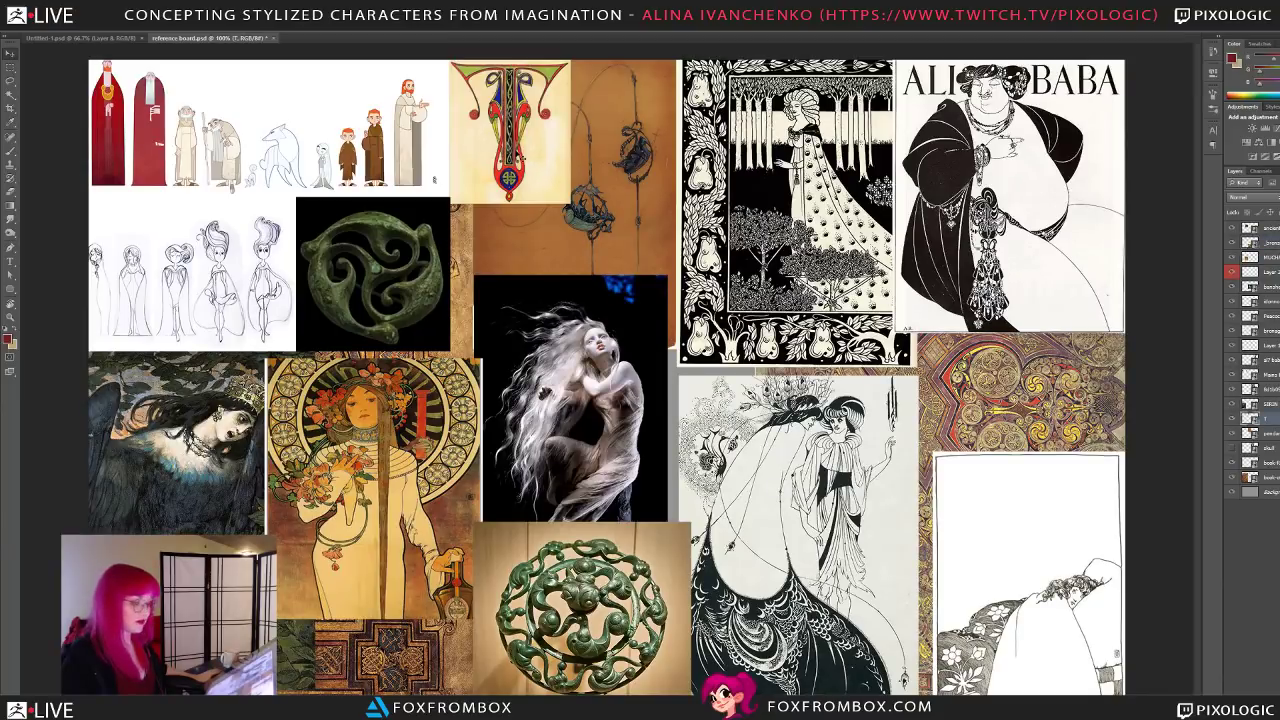
key("ctrl+t")
left_click_drag(570, 203, 624, 268)
key("Return")
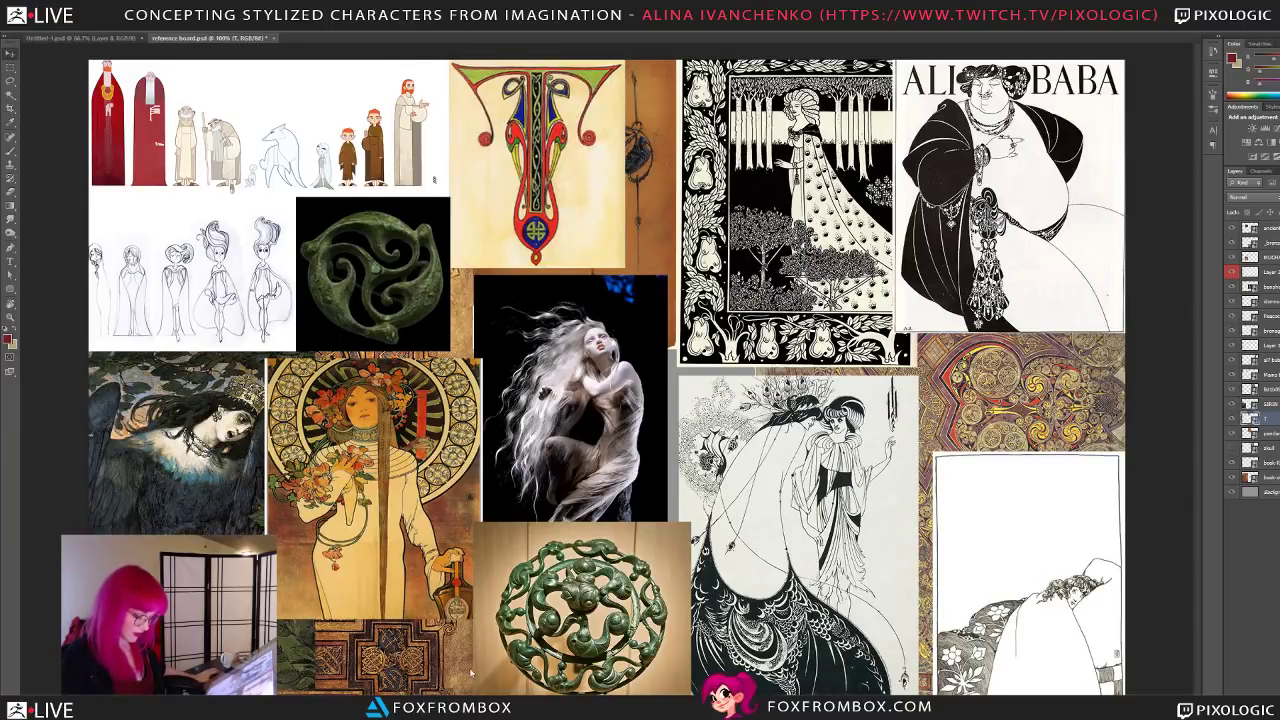
Step: Raise the book-of-kells-4 page above the neighbouring references and hide the ancient jewelry layer with the triple-spiral ornament
left_click(469, 669)
key("ctrl+bracketright")
key("ctrl+bracketright")
key("ctrl+bracketright")
key("ctrl+bracketright")
key("ctrl+bracketright")
key("ctrl+bracketright")
key("ctrl+bracketright")
key("ctrl+bracketright")
key("ctrl+bracketright")
key("ctrl+bracketright")
key("ctrl+bracketright")
key("ctrl+bracketright")
key("ctrl+bracketright")
key("ctrl+bracketright")
key("ctrl+bracketright")
key("ctrl+bracketright")
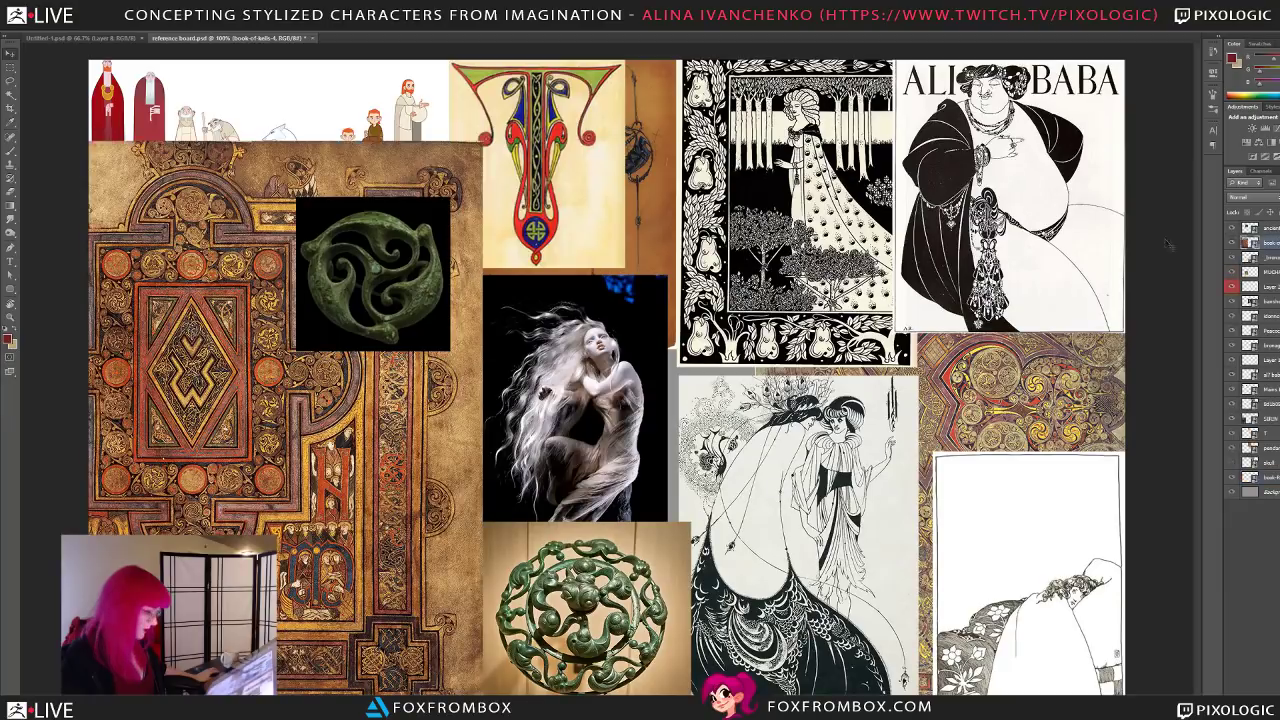
left_click(1232, 228)
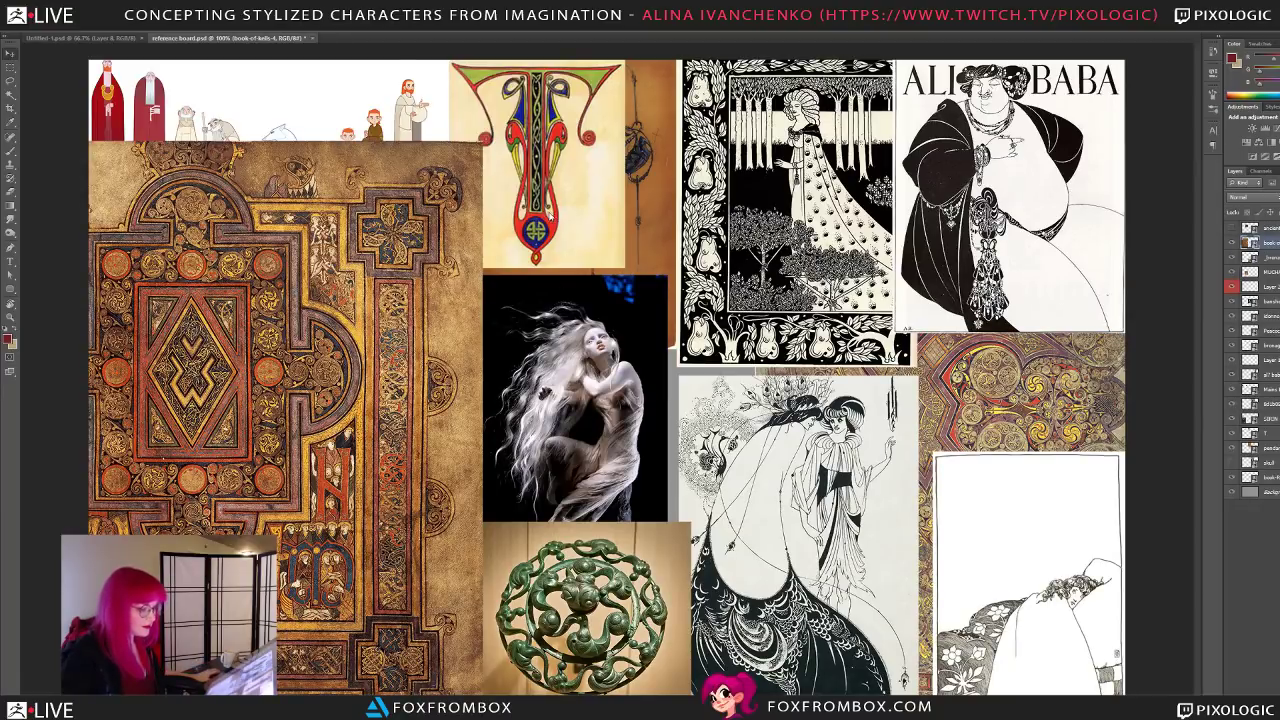
Step: Bring the winged woman painting and the letter T image in front of the manuscript page and shift both slightly down the board
left_click_drag(568, 206, 587, 212)
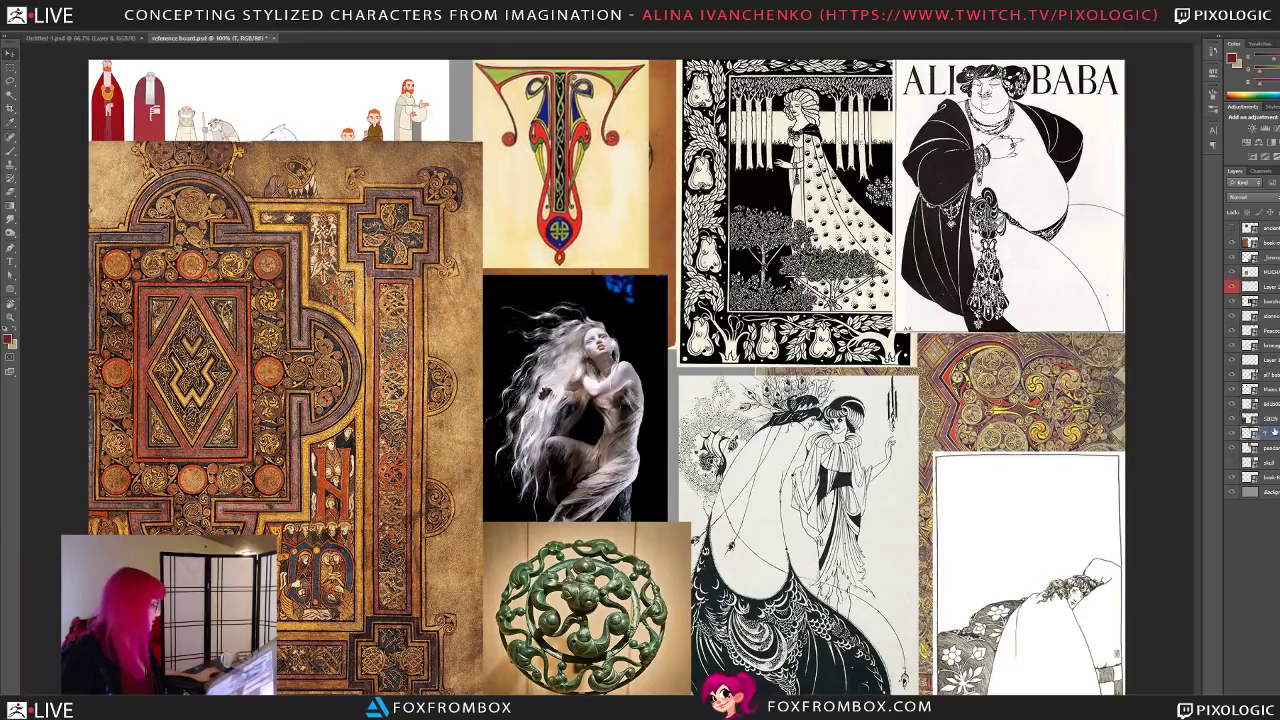
left_click_drag(1262, 418, 1262, 242)
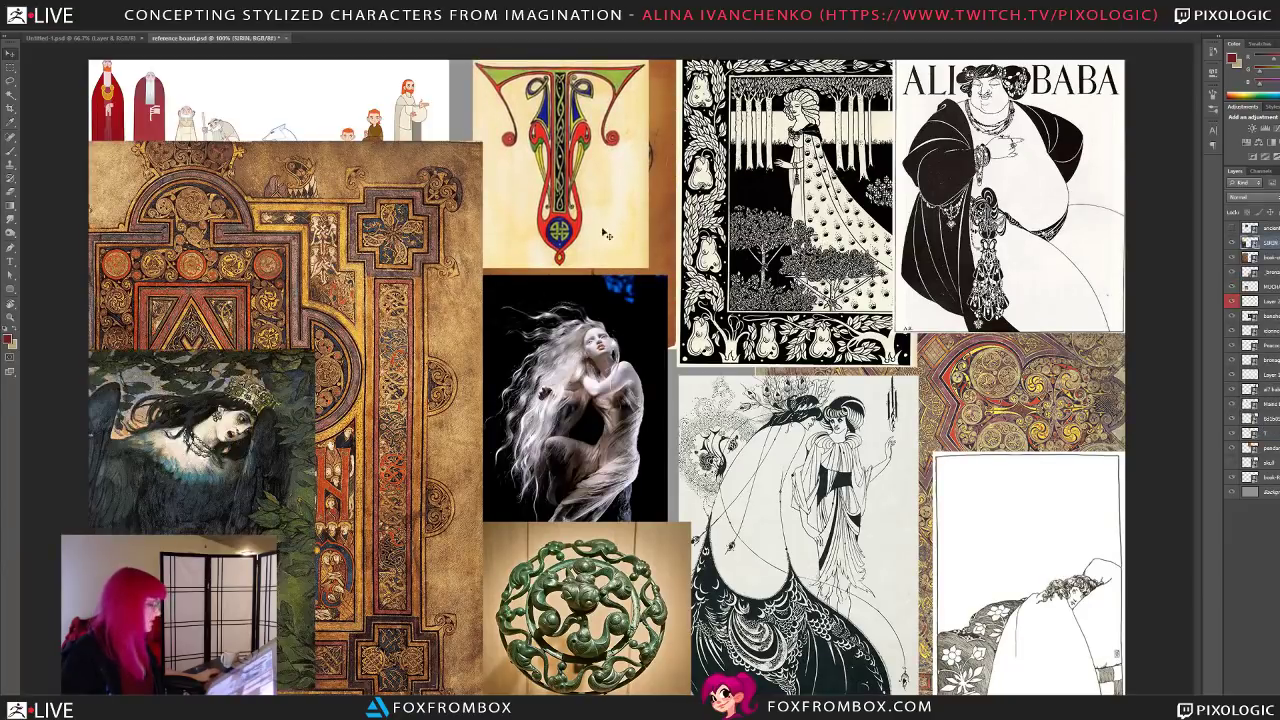
left_click_drag(612, 218, 628, 250)
left_click_drag(1266, 433, 1272, 236)
left_click_drag(636, 276, 622, 297)
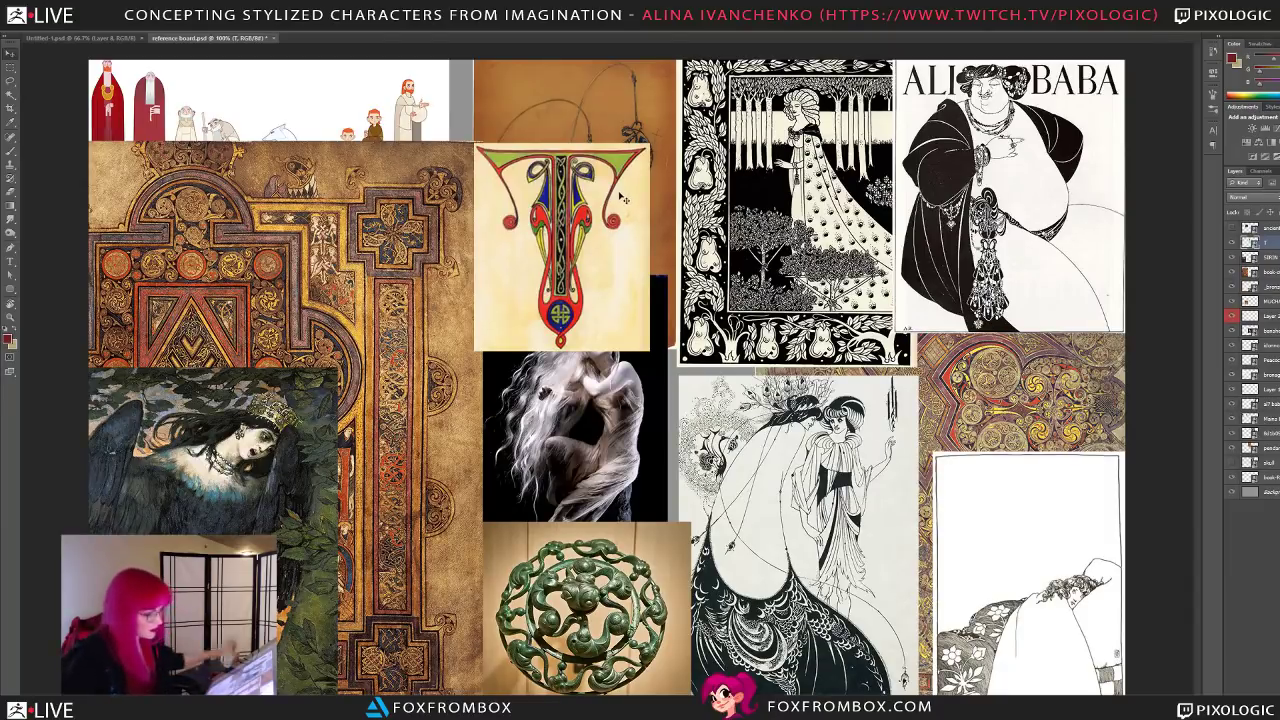
Step: Add a new layer at the top of the stack and brush red curves around the letter T that echo its curls and stem
left_click(1268, 228)
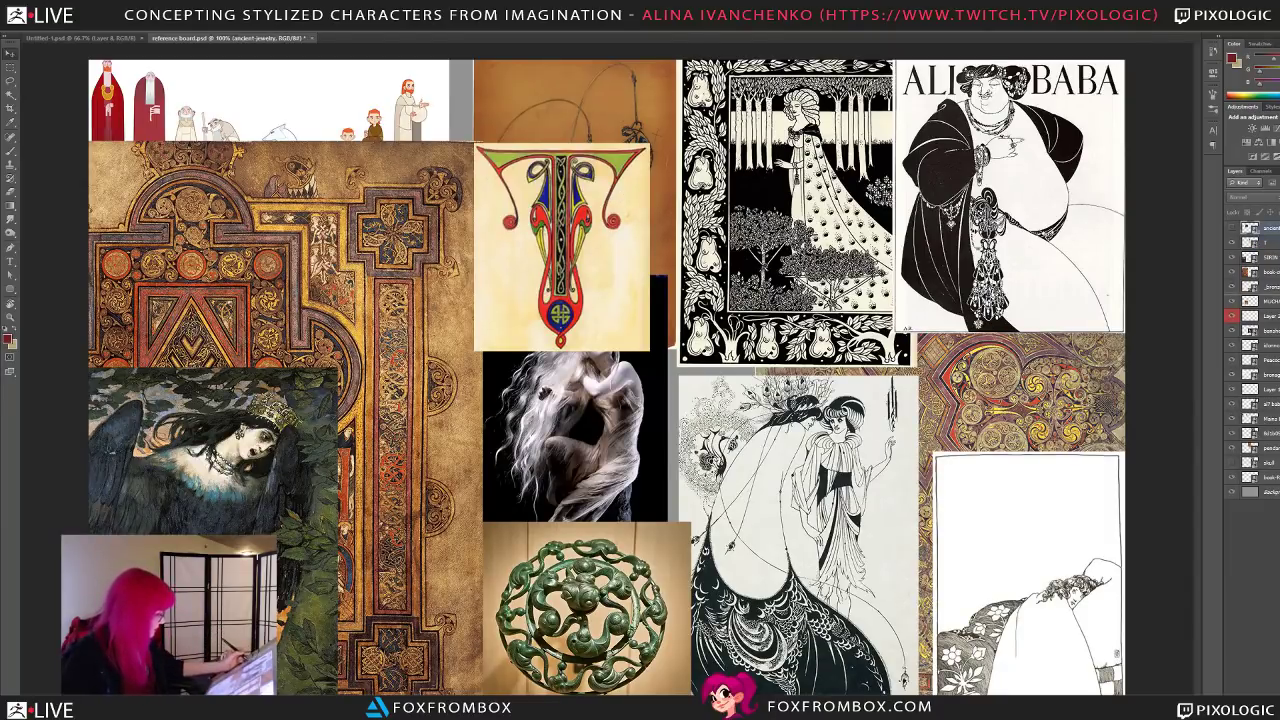
key("ctrl+shift+alt+n")
key("b")
left_click(585, 211, "alt")
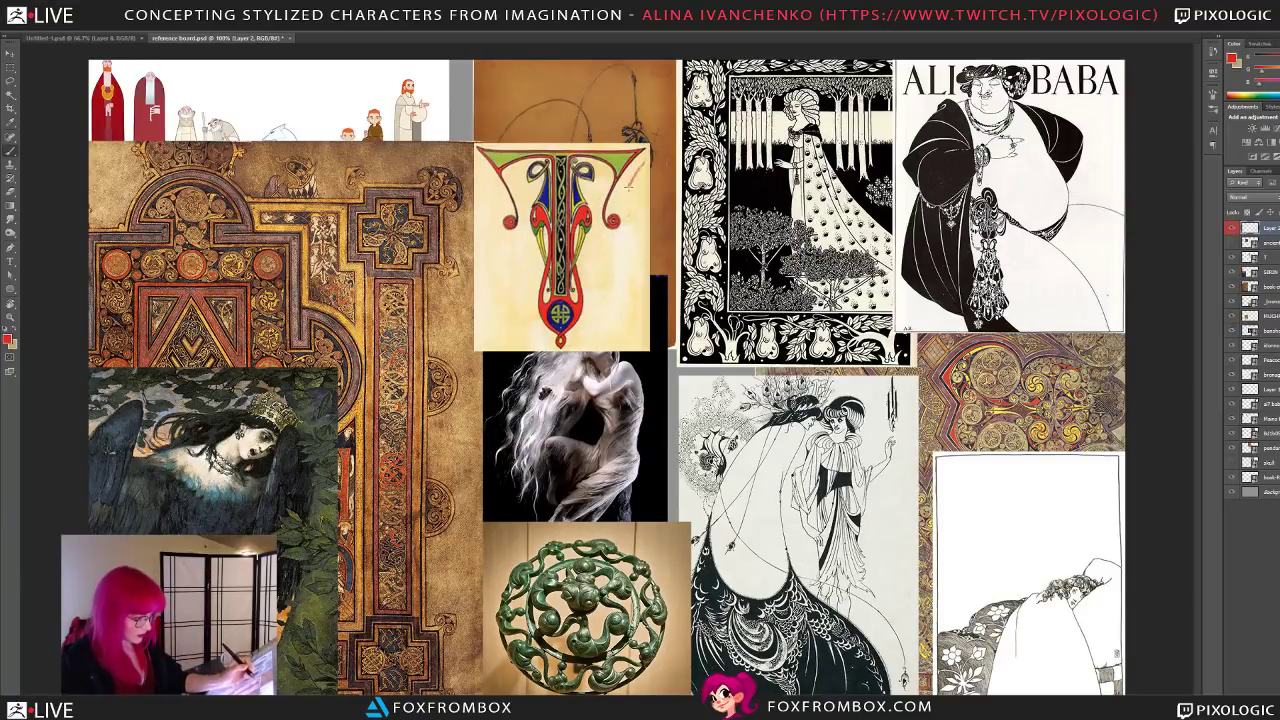
mouse_move(650, 163)
left_mouse_down()
mouse_move(636, 190)
mouse_move(640, 238)
mouse_move(615, 244)
left_mouse_up()
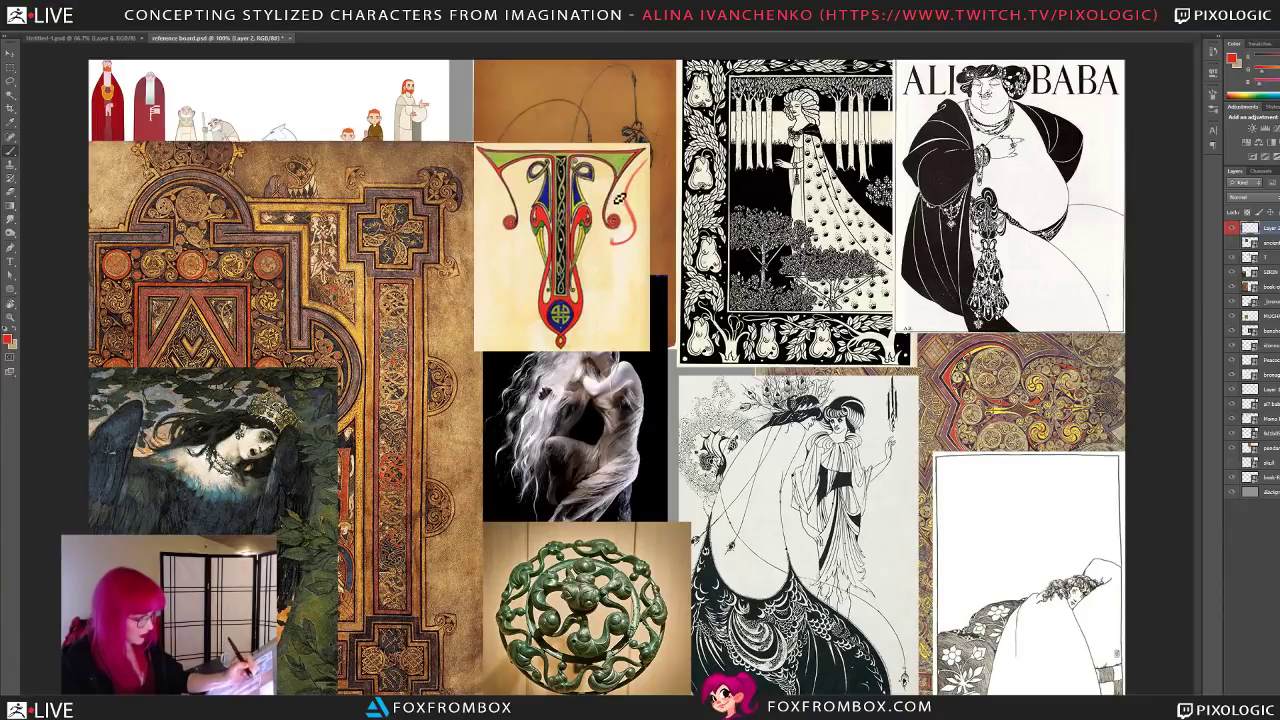
left_click_drag(492, 168, 505, 258)
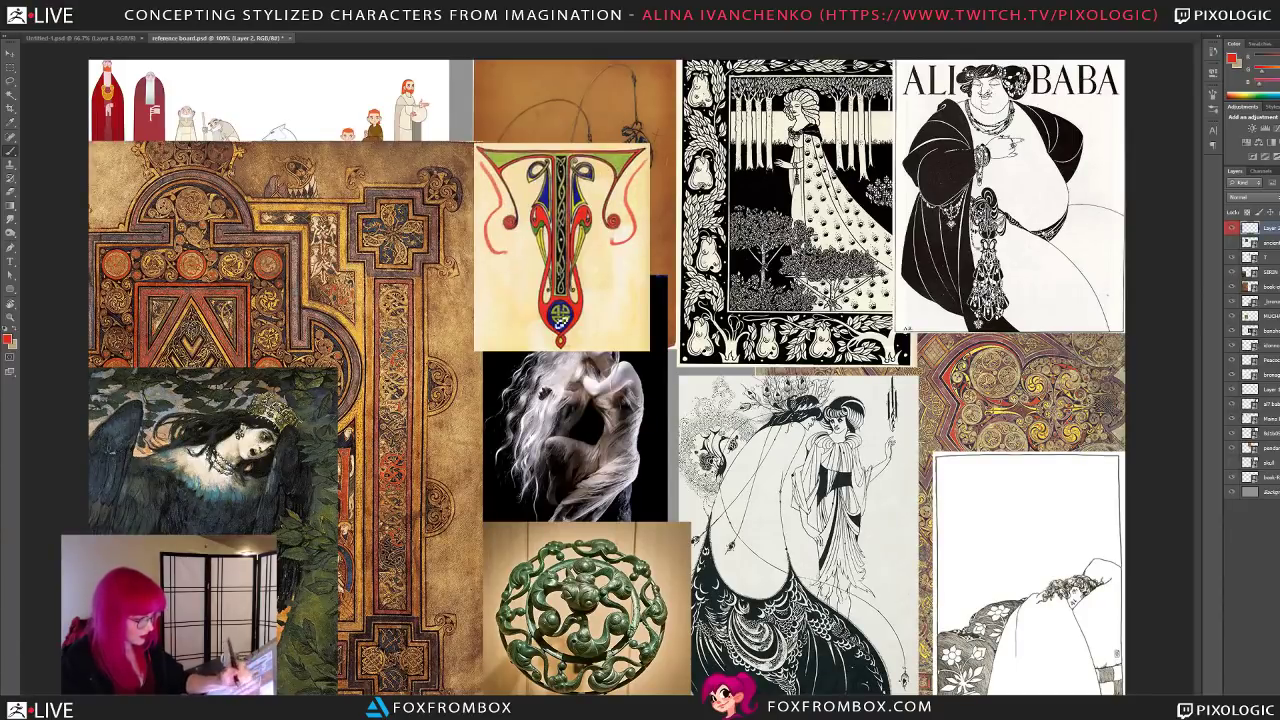
left_click_drag(596, 266, 590, 352)
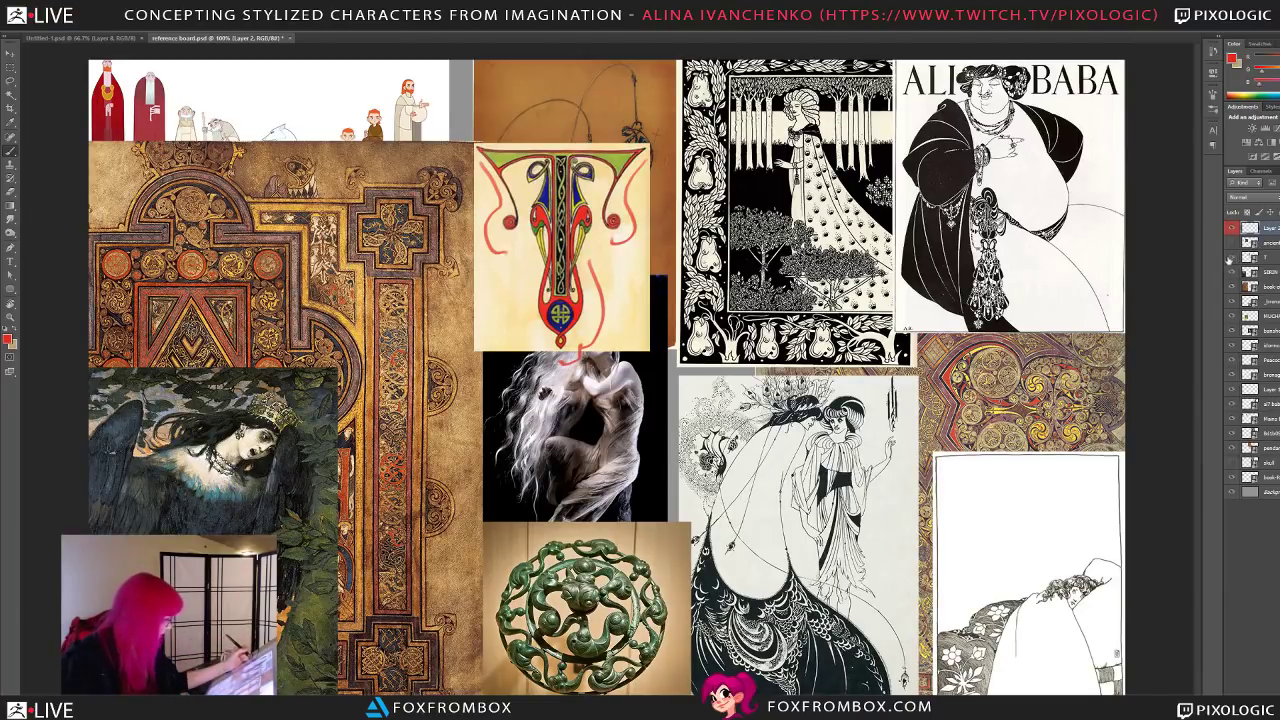
Step: Hide the letter T image and send the large Book of Kells page back beneath the other references
left_click(1231, 258)
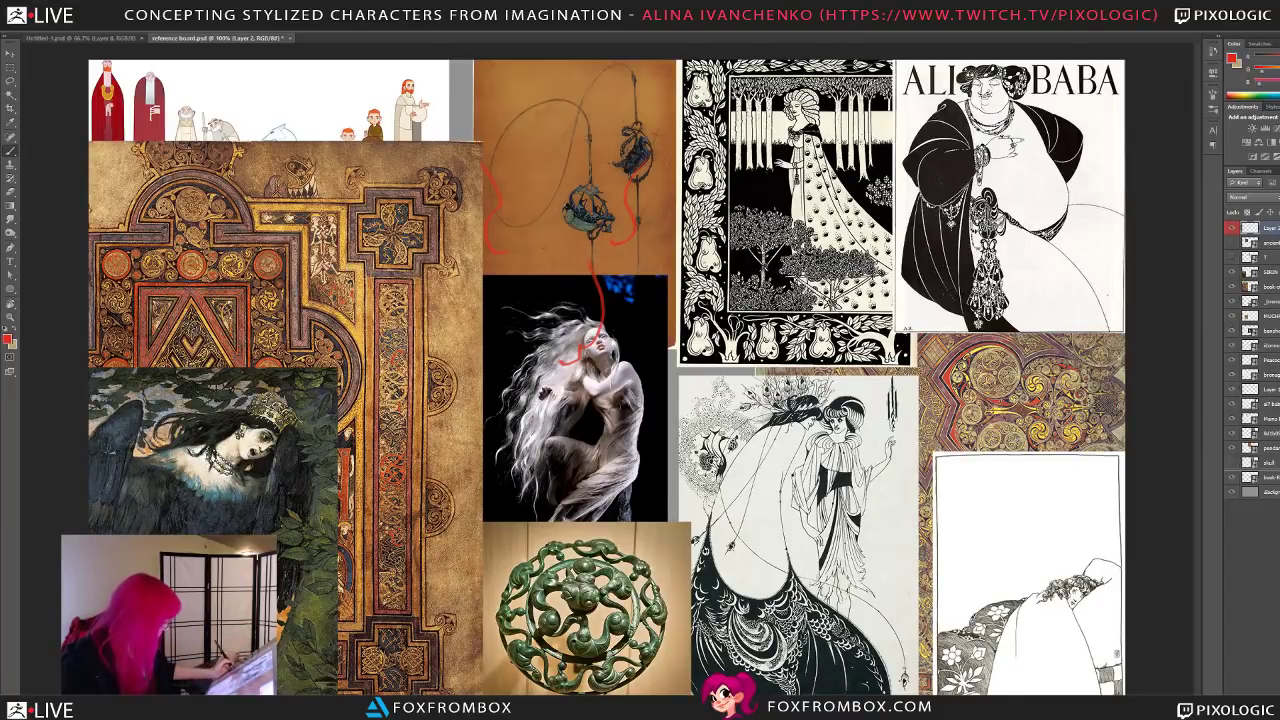
left_click_drag(1268, 287, 1268, 470)
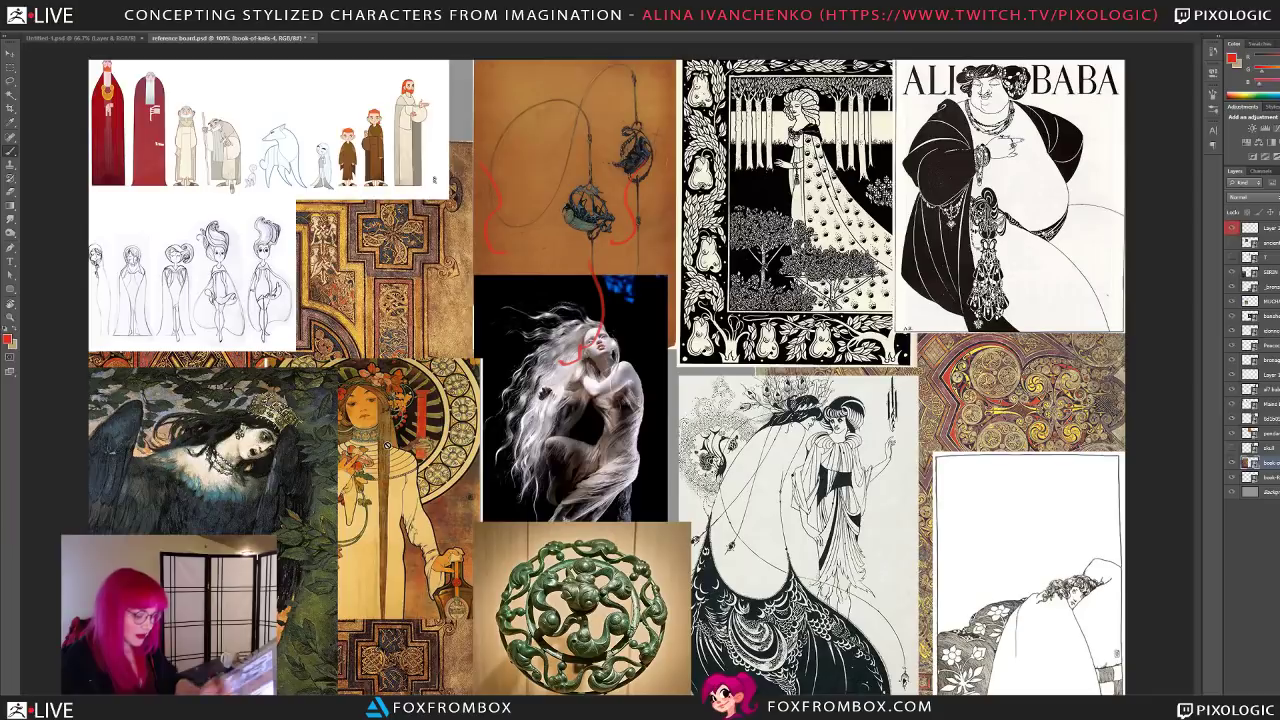
left_click(1270, 301)
left_click(1268, 242)
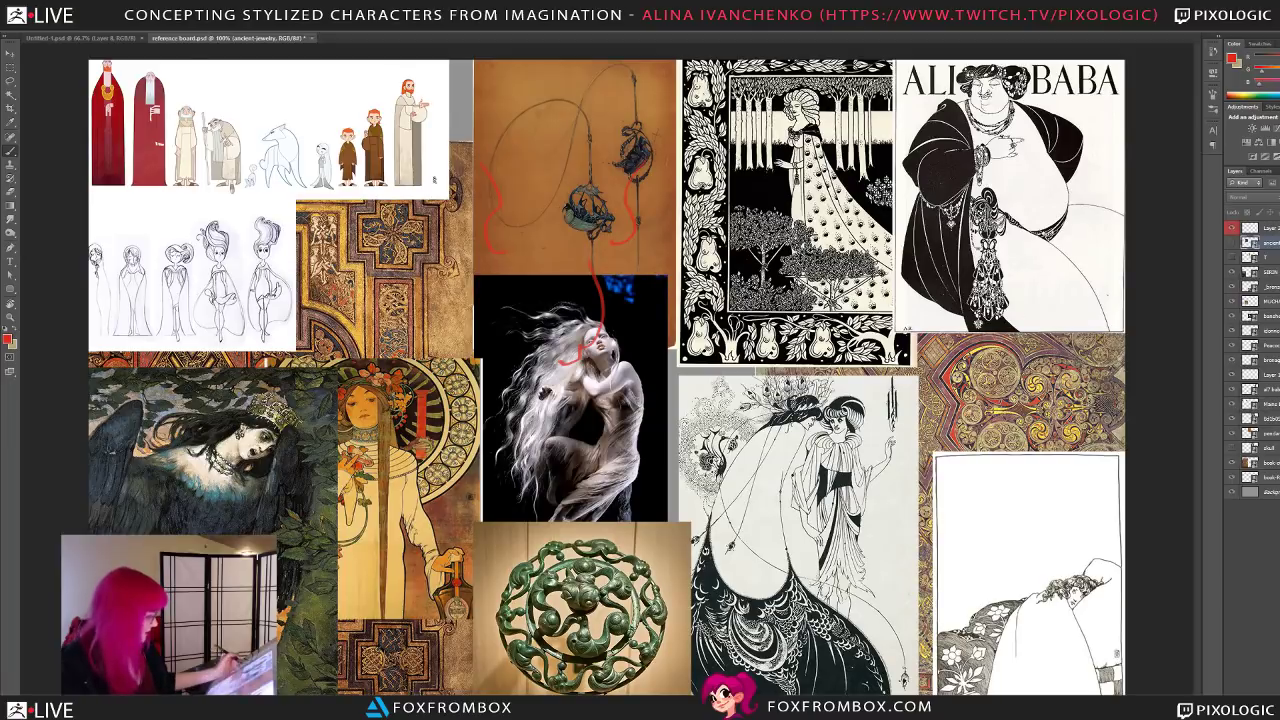
Step: Enlarge the coloured character lineup so it spans from the board's upper corner into the pear-bordered illustration
left_click(434, 179, "ctrl")
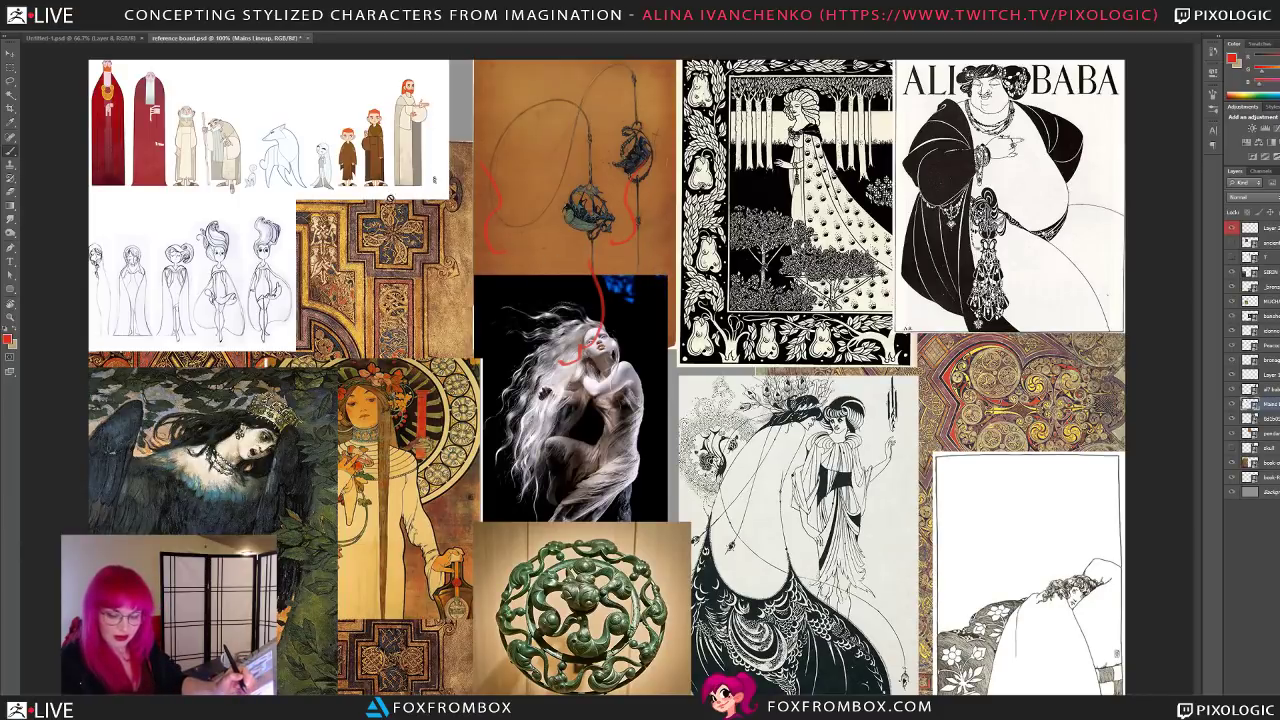
key("v")
key("ctrl+t")
left_click_drag(450, 197, 746, 316)
key("Return")
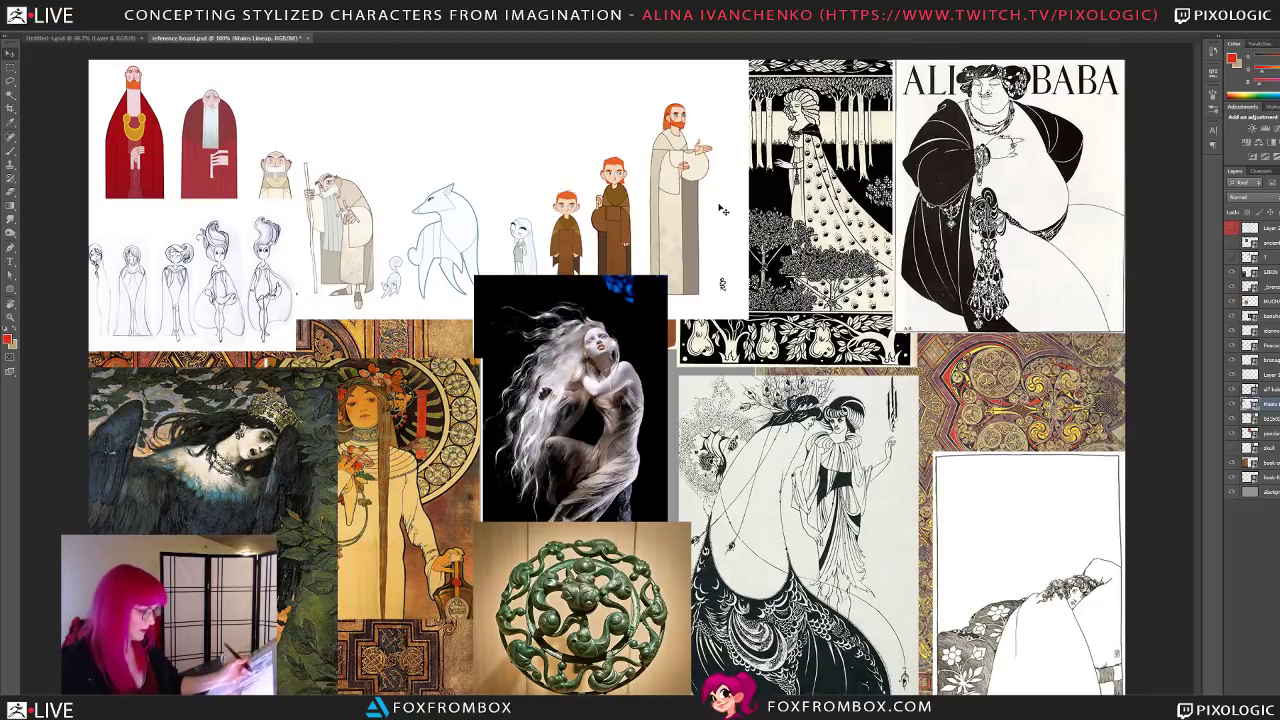
Step: Raise the coloured lineup above the other references, move it to the middle of the board and enlarge it further
left_click_drag(1262, 322, 1262, 234)
left_click_drag(686, 237, 850, 390)
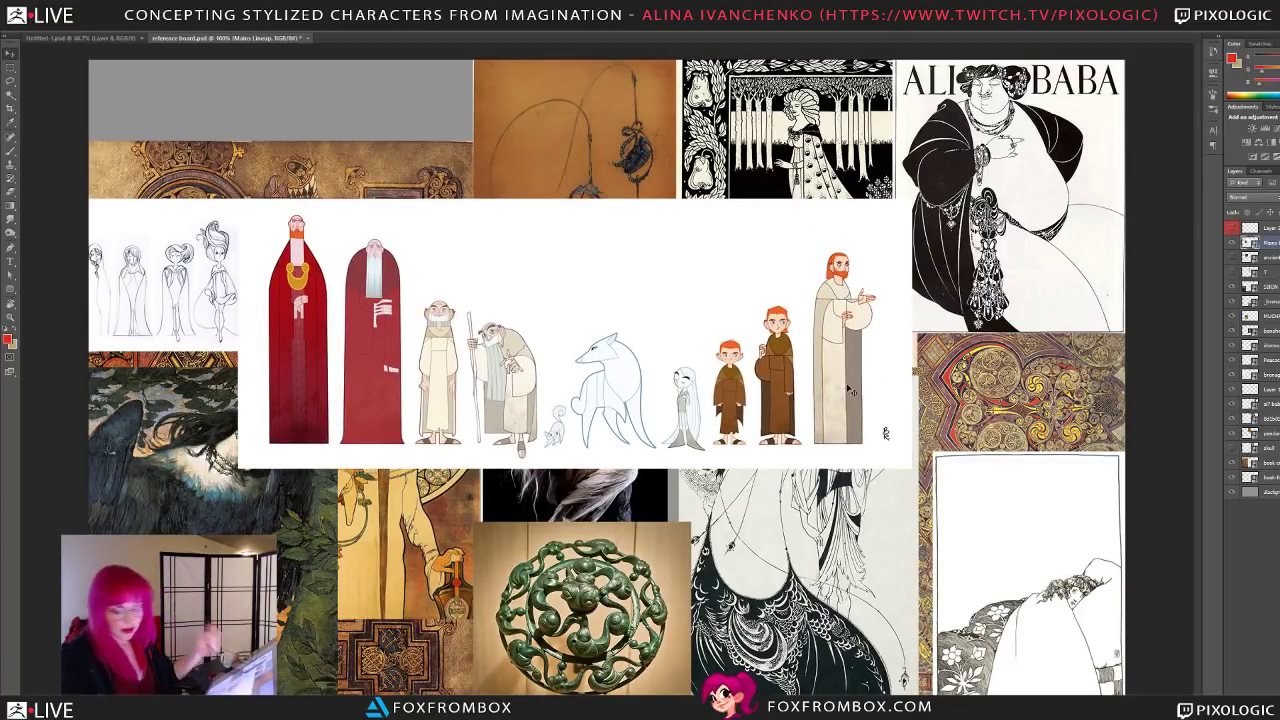
key("ctrl+t")
left_click_drag(885, 432, 996, 487)
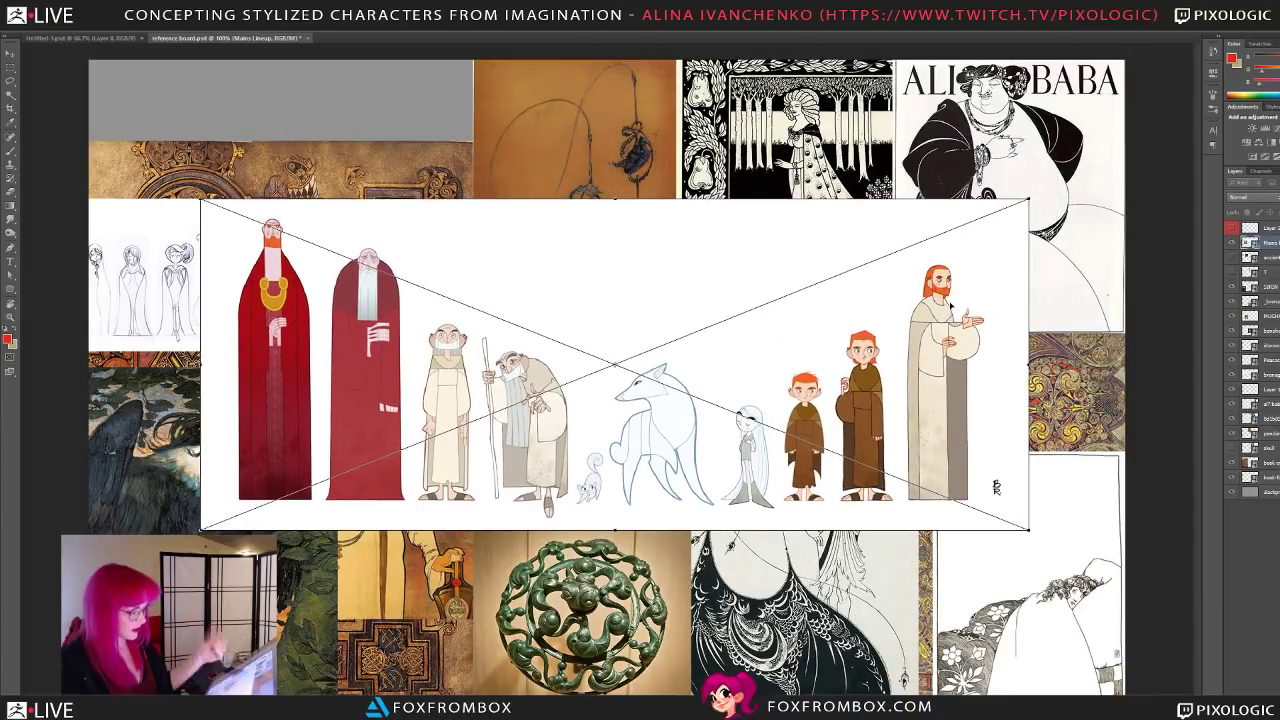
key("Return")
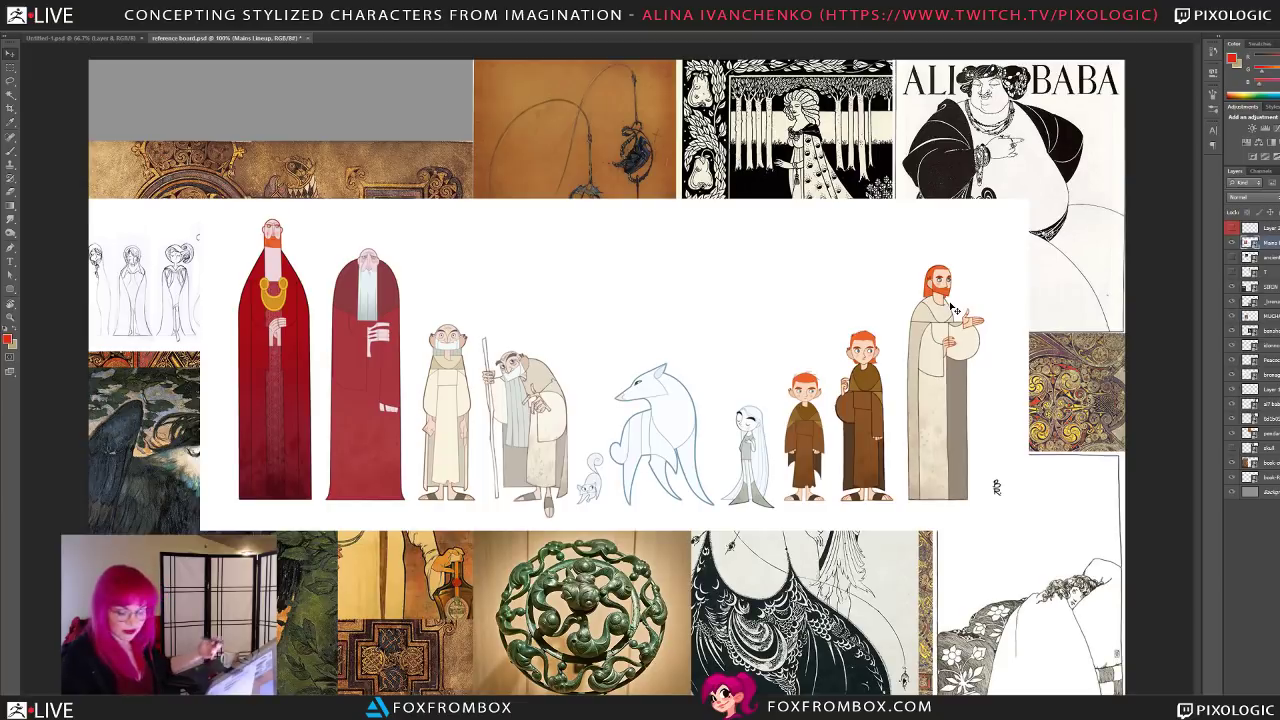
Step: Scale the coloured lineup down and return it to the board's upper corner beside the hanging jewelry photo
key("ctrl+t")
left_click_drag(1030, 528, 829, 449)
left_click_drag(776, 368, 665, 228)
left_click_drag(715, 310, 543, 242)
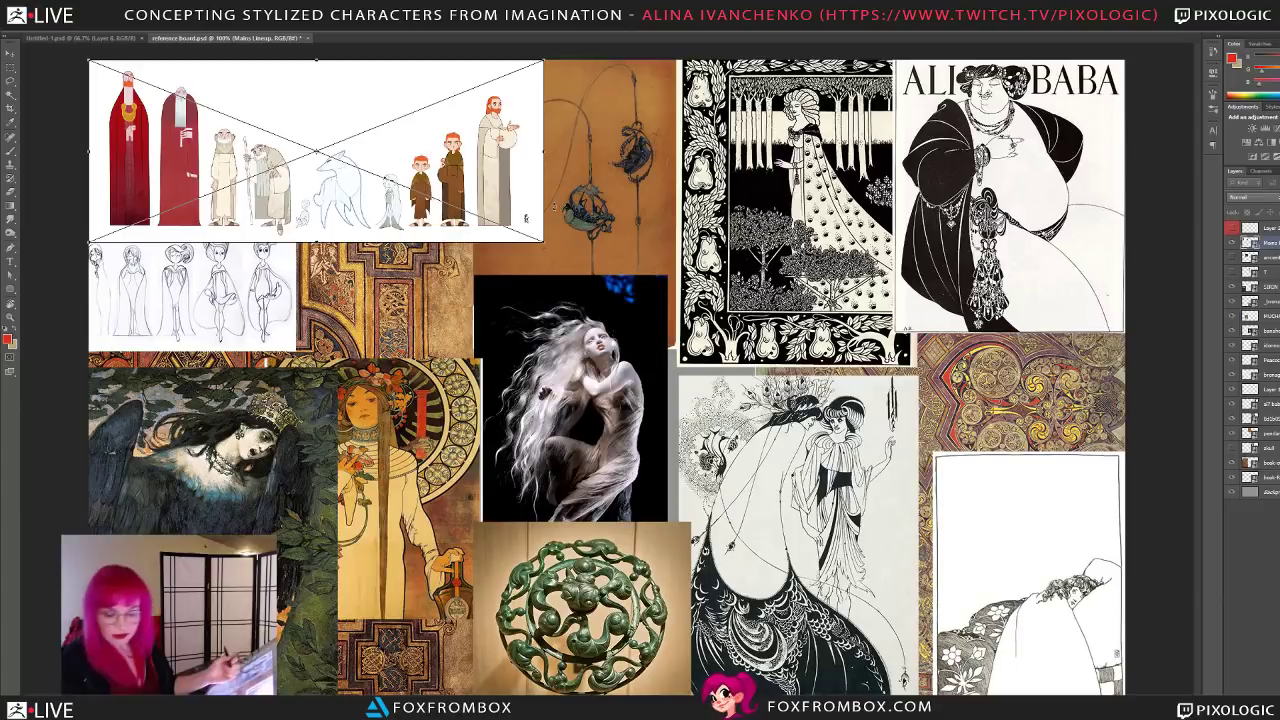
key("Return")
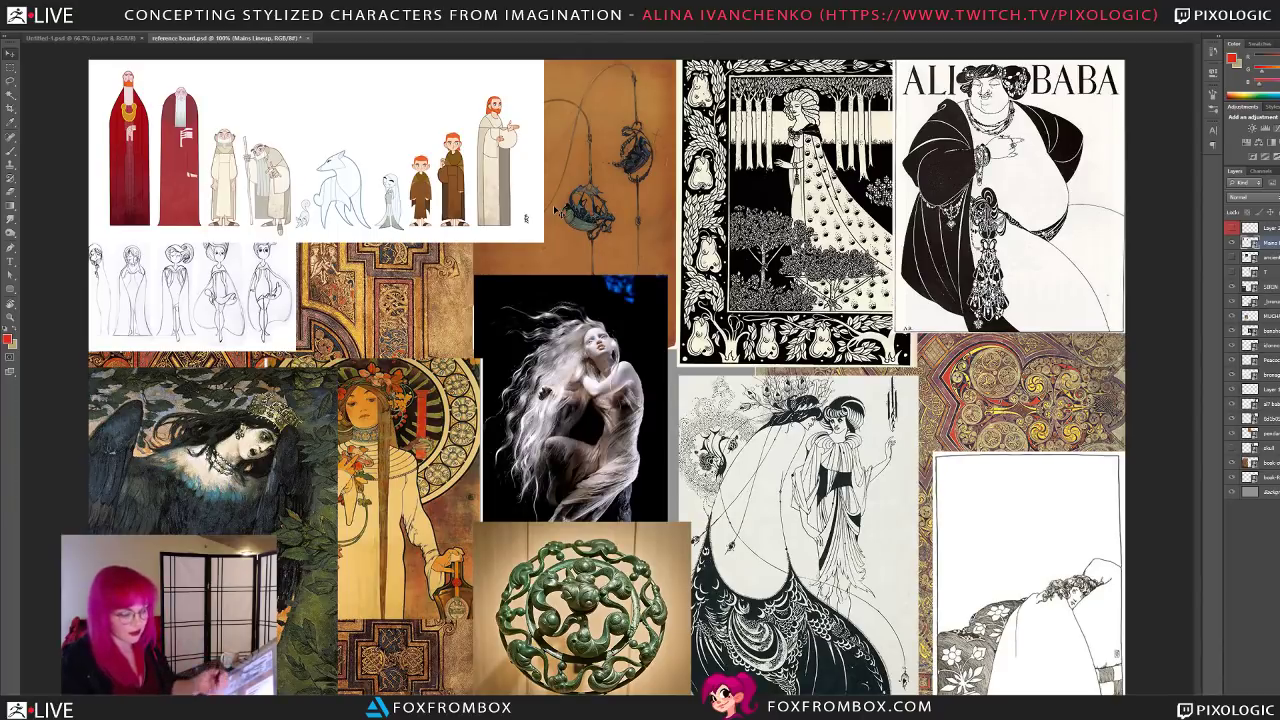
Step: Move the pencil-sketched female lineup to the middle of the board, bring it to the front and enlarge it
mouse_move(288, 298)
left_mouse_down()
mouse_move(734, 338)
mouse_move(734, 251)
left_mouse_up()
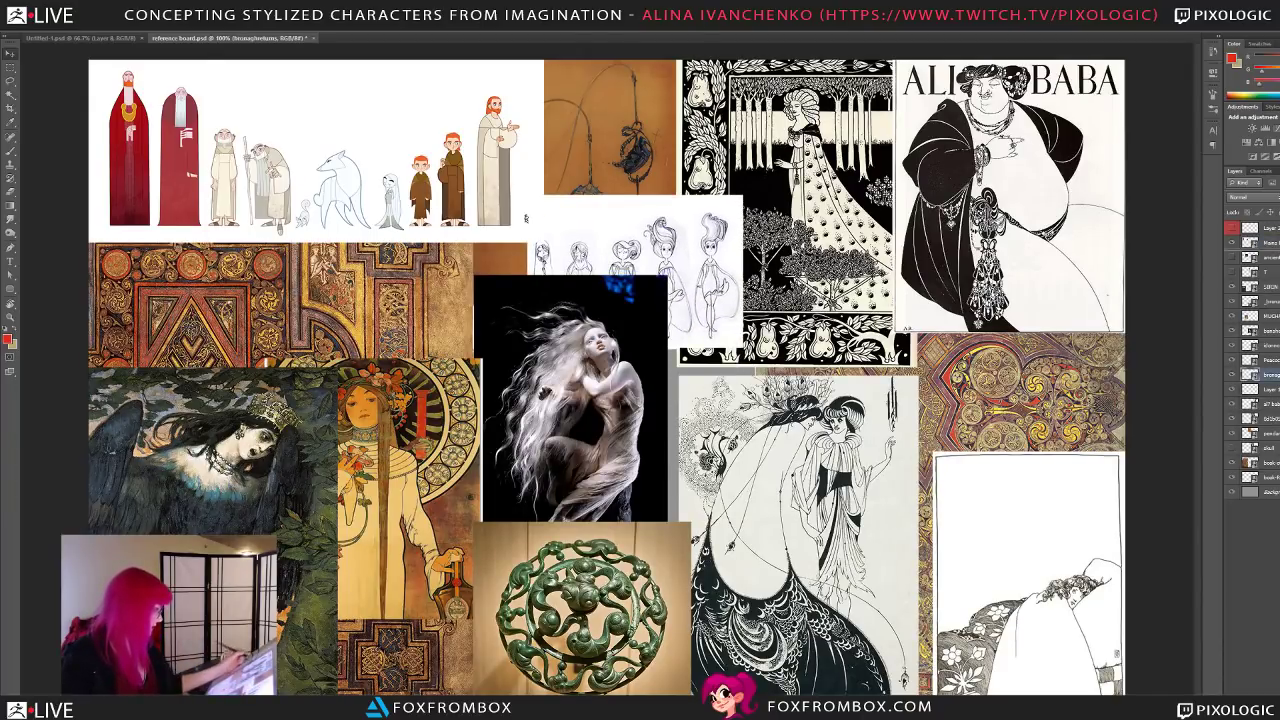
key("ctrl+shift+bracketright")
key("ctrl+t")
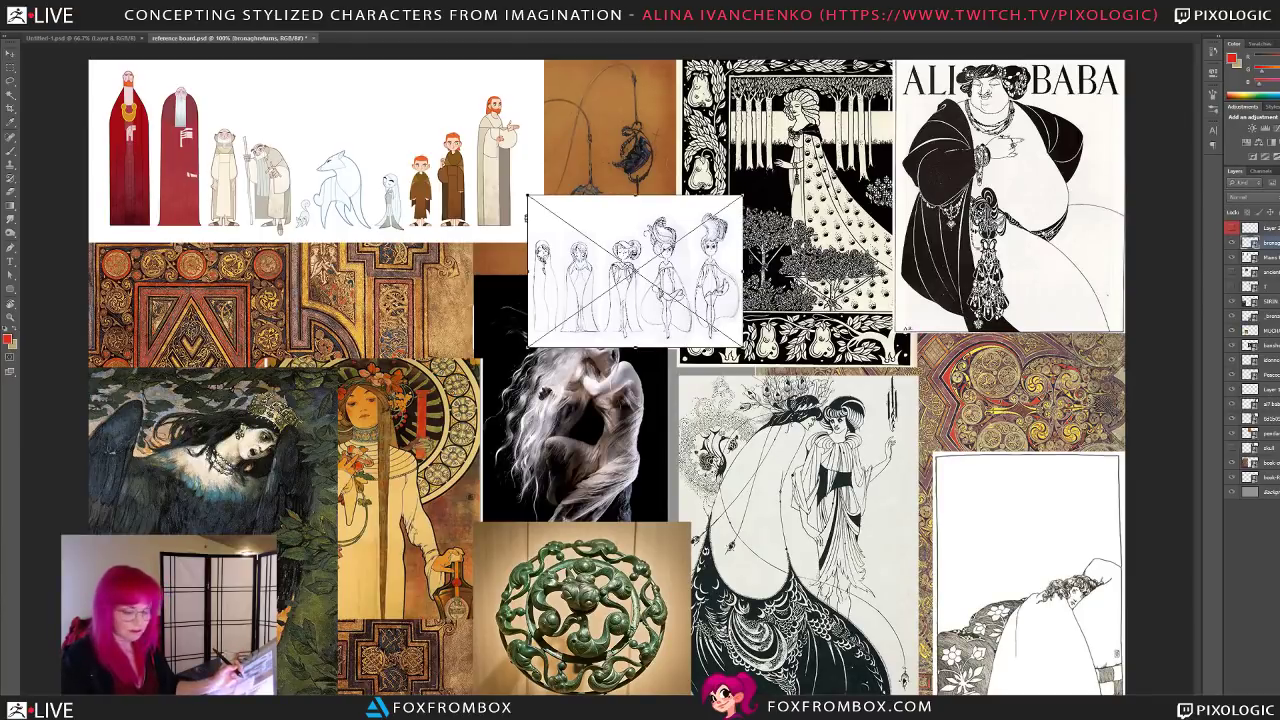
left_click_drag(743, 195, 925, 67, "shift")
left_click_drag(885, 183, 766, 311)
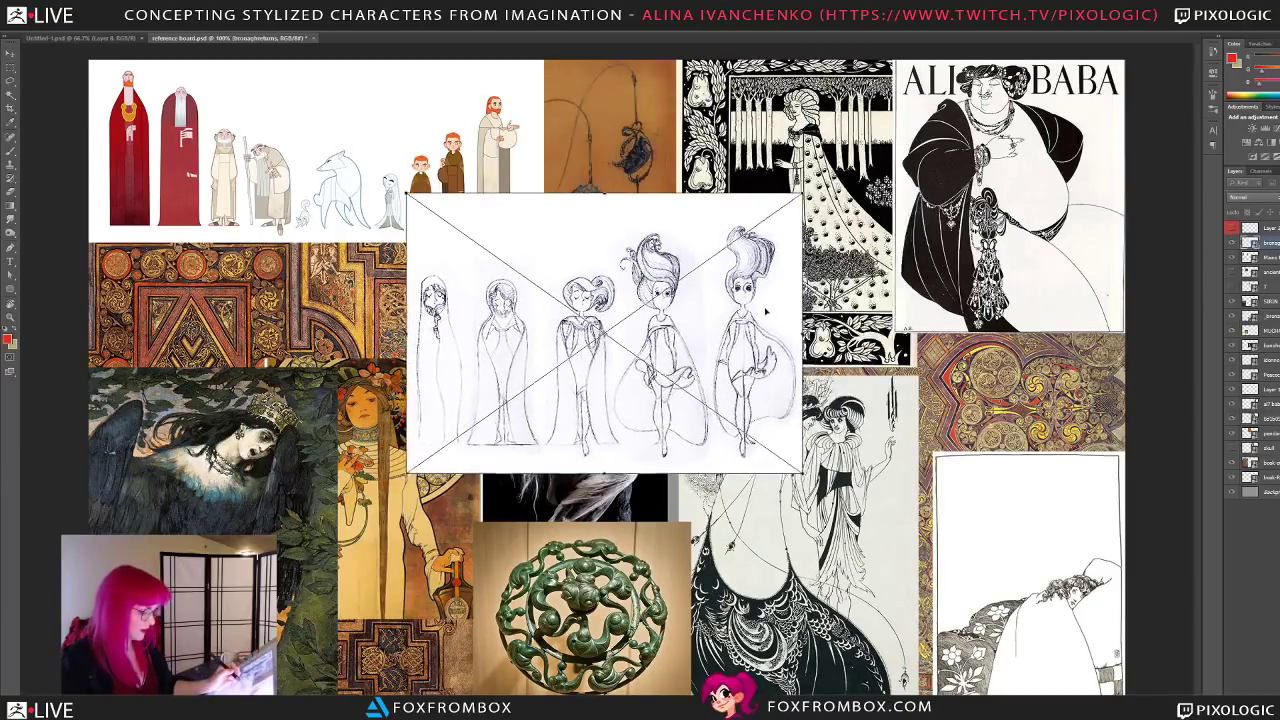
key("Return")
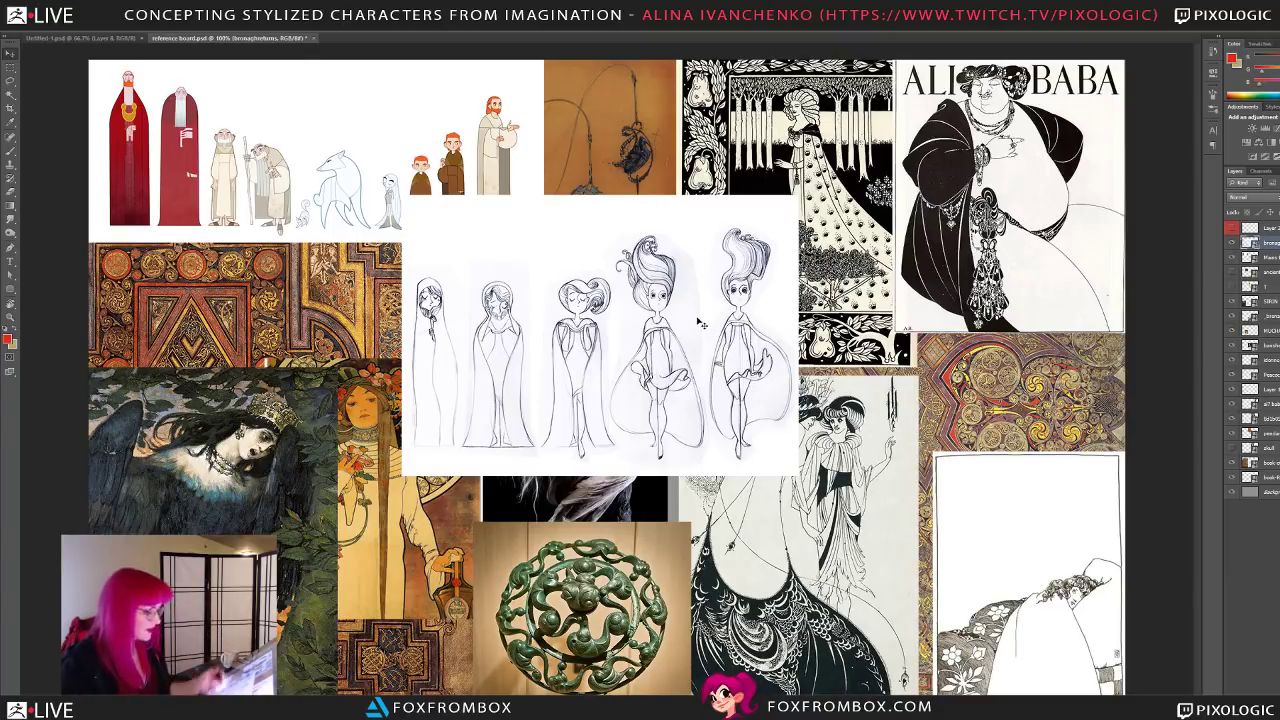
Step: Enlarge the pencil-sketched lineup further and recentre it over the middle references
key("ctrl+t")
left_click_drag(797, 197, 914, 111, "shift")
mouse_move(870, 227)
left_mouse_down()
mouse_move(823, 302)
mouse_move(823, 291)
left_mouse_up()
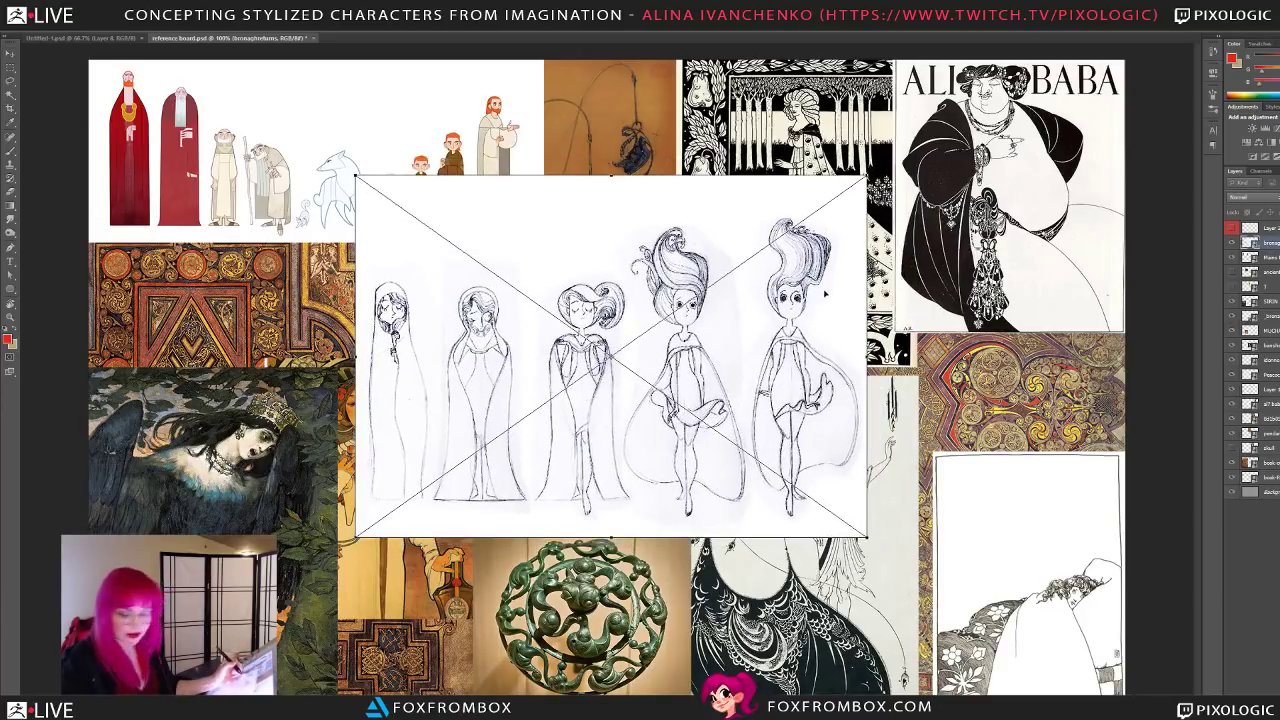
key("Return")
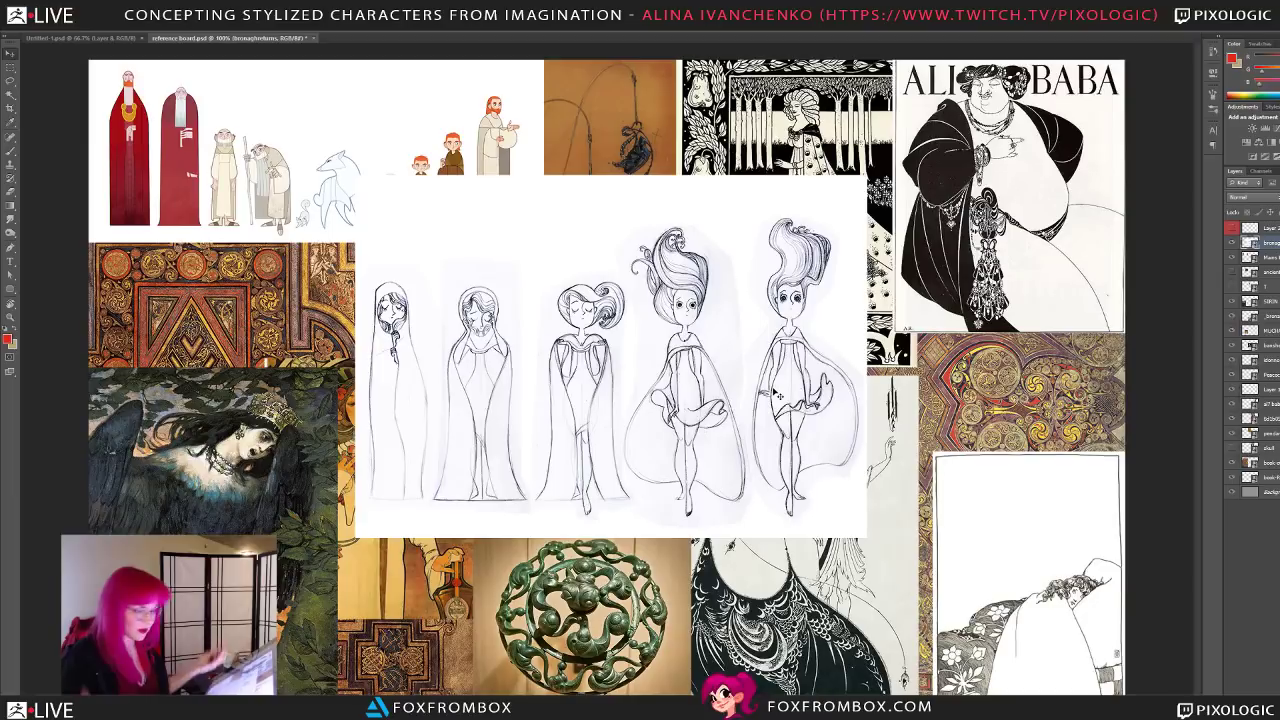
Step: Scale the pencil-sketched lineup down and return it to its place below the coloured character lineup
key("ctrl+t")
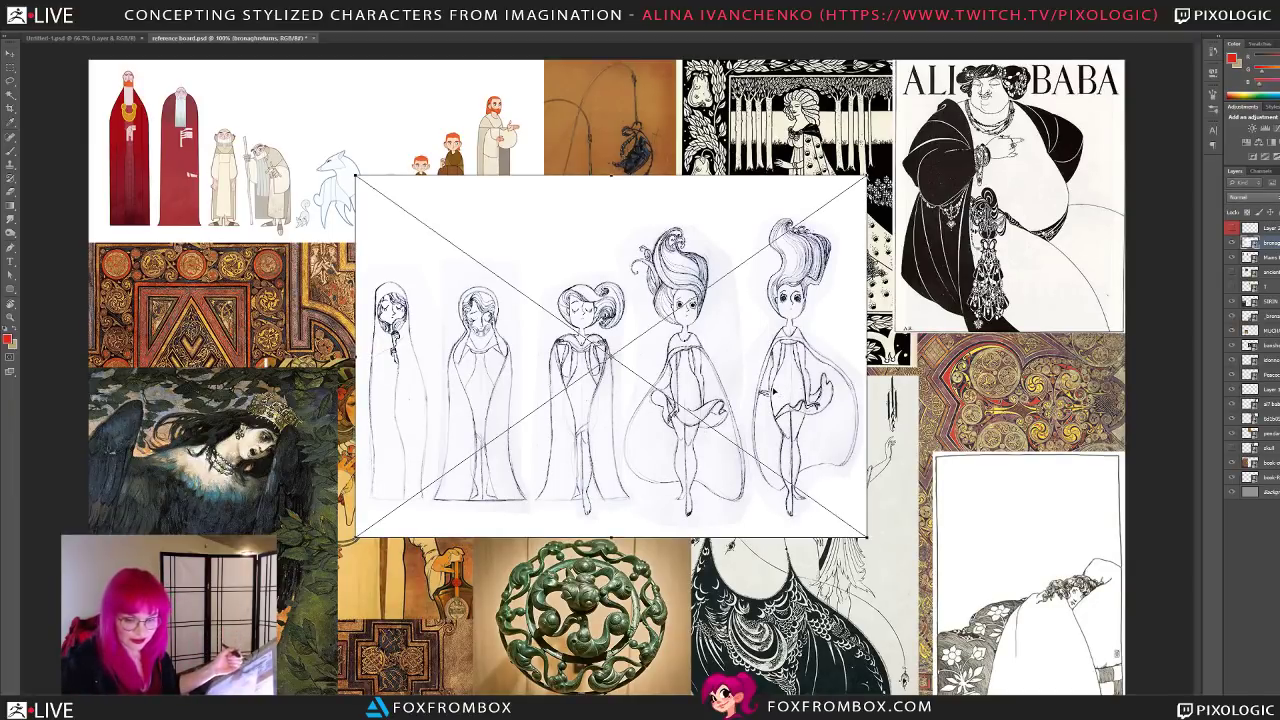
left_click_drag(866, 176, 711, 286, "shift")
mouse_move(659, 400)
left_mouse_down()
mouse_move(507, 313)
mouse_move(391, 319)
left_mouse_up()
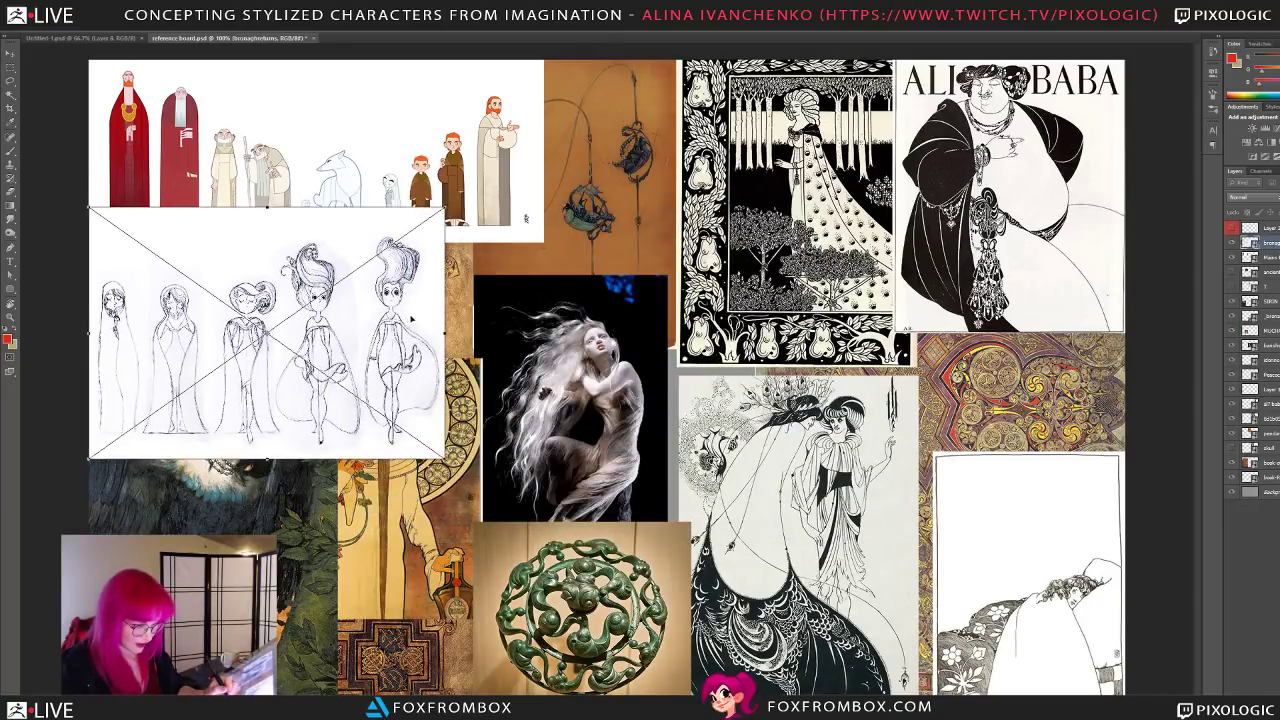
mouse_move(444, 458)
left_mouse_down()
mouse_move(383, 403)
mouse_move(346, 388)
mouse_move(349, 410)
mouse_move(323, 394)
left_mouse_up()
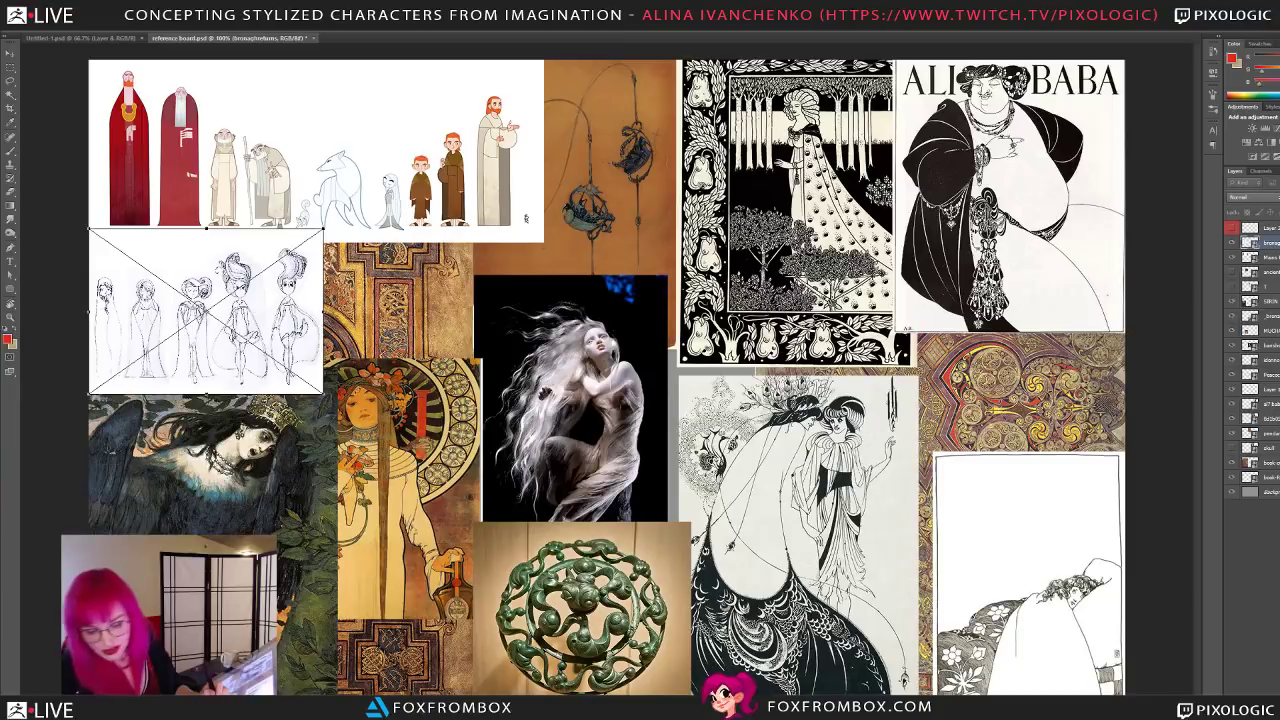
key("Return")
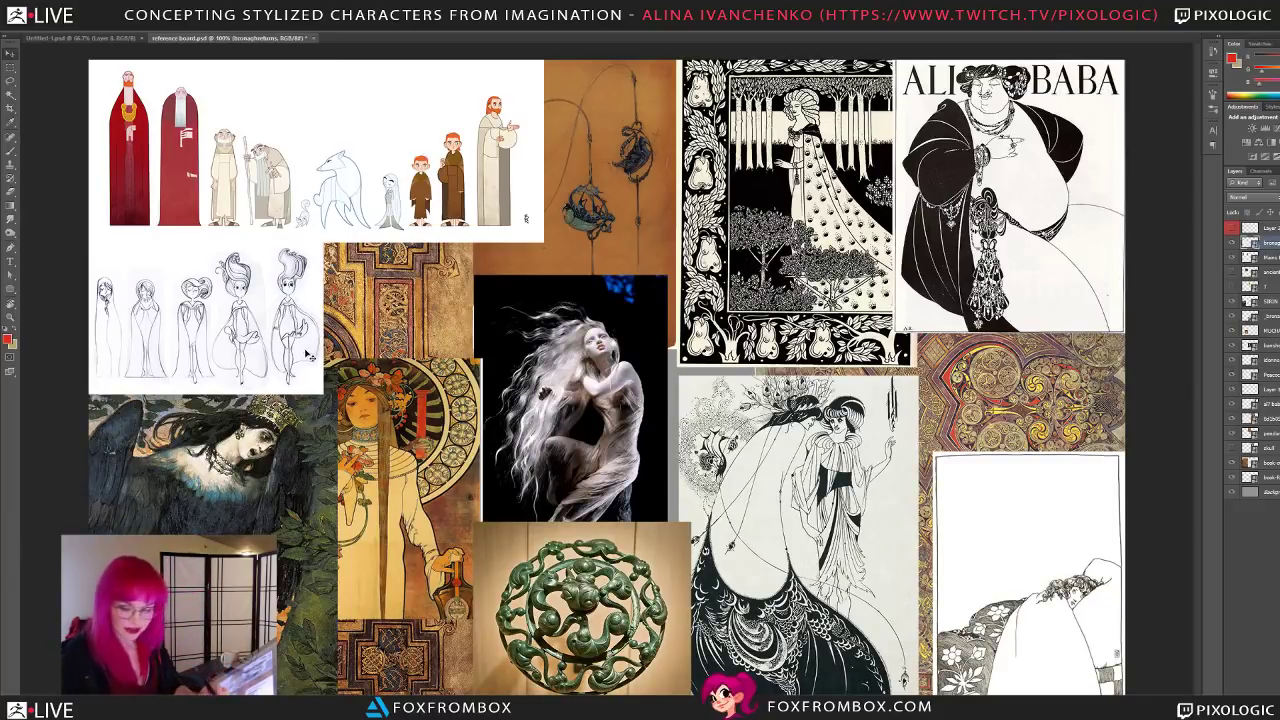
Step: Shrink the pencil-sketched lineup a little more so it fits between the coloured lineup and the winged woman painting
key("ctrl+t")
left_click_drag(324, 394, 277, 375)
left_click_drag(258, 321, 258, 312)
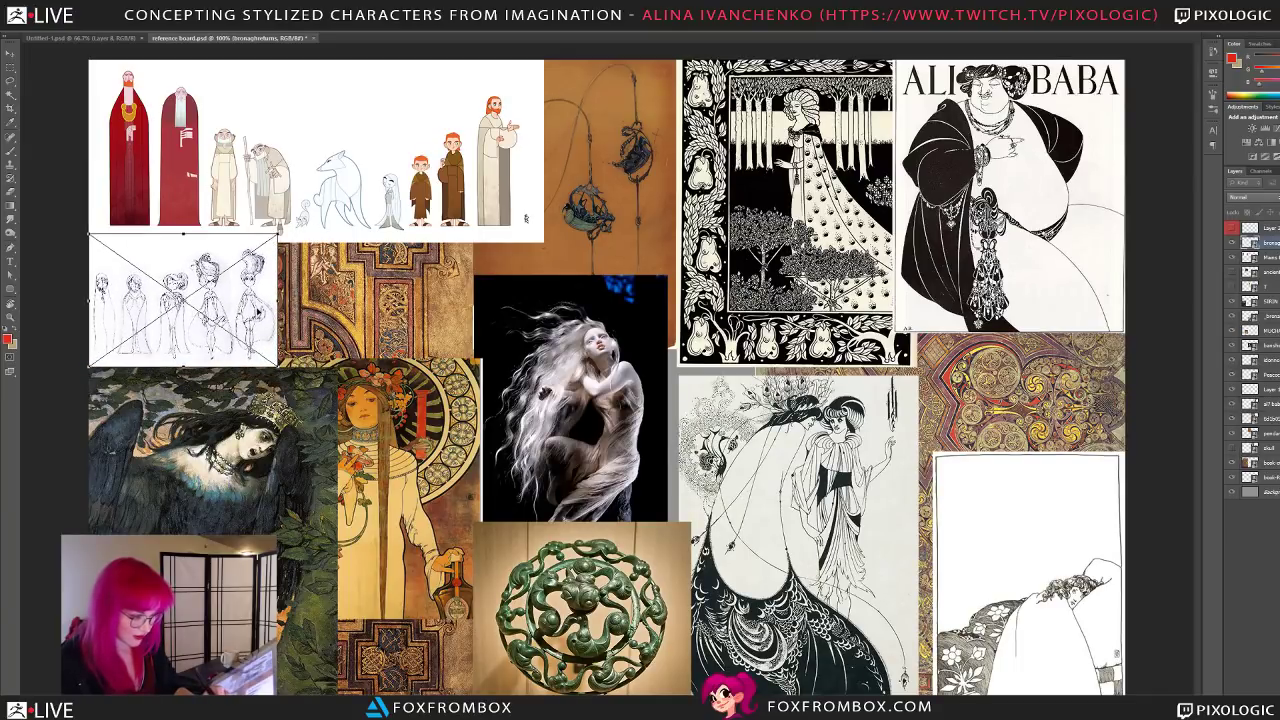
left_click_drag(277, 366, 255, 346)
key("Return")
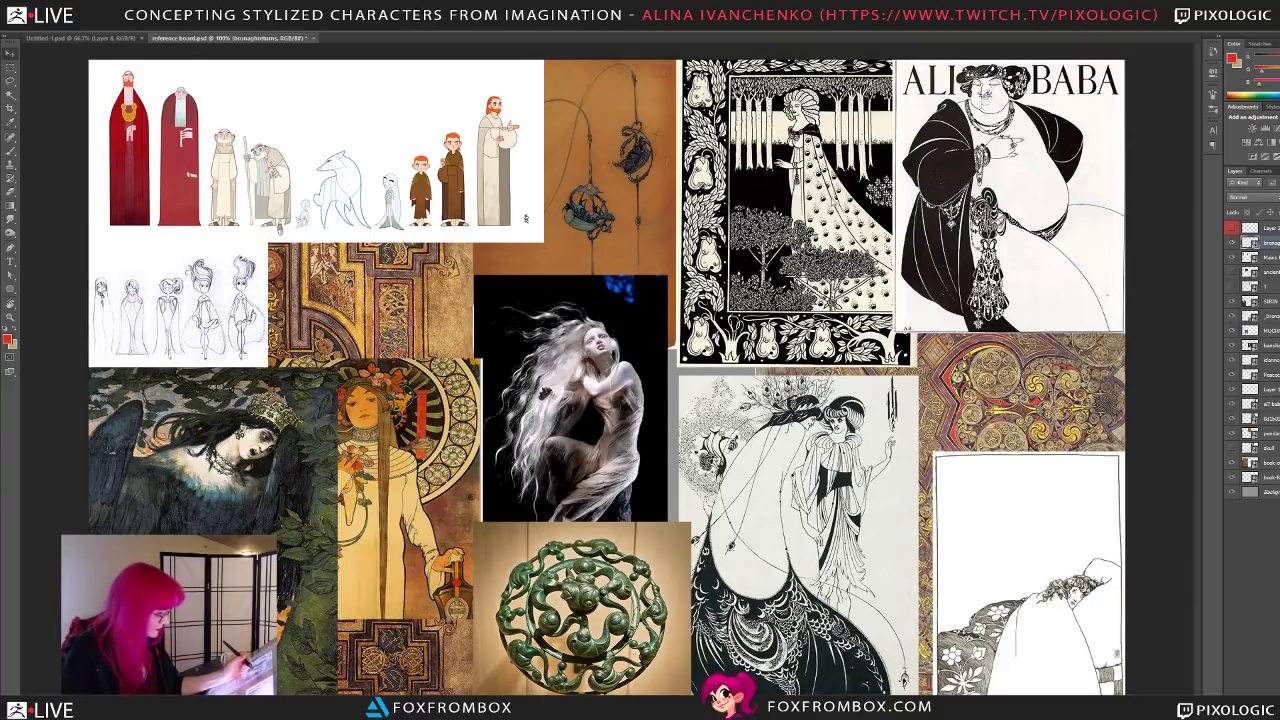
Step: Bring the black-and-white peacock-skirt illustration to the front and enlarge it over the middle of the board
left_click(876, 204)
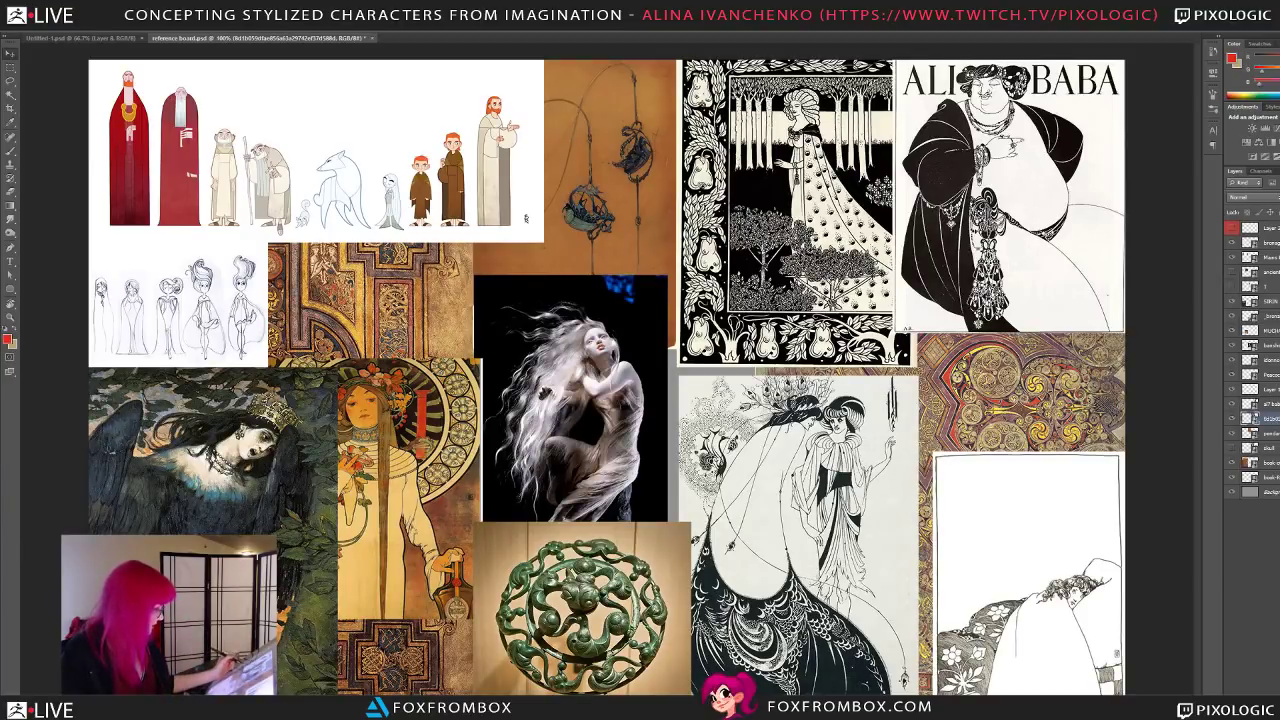
left_click(1268, 375)
left_click(1232, 376)
left_click(1232, 376)
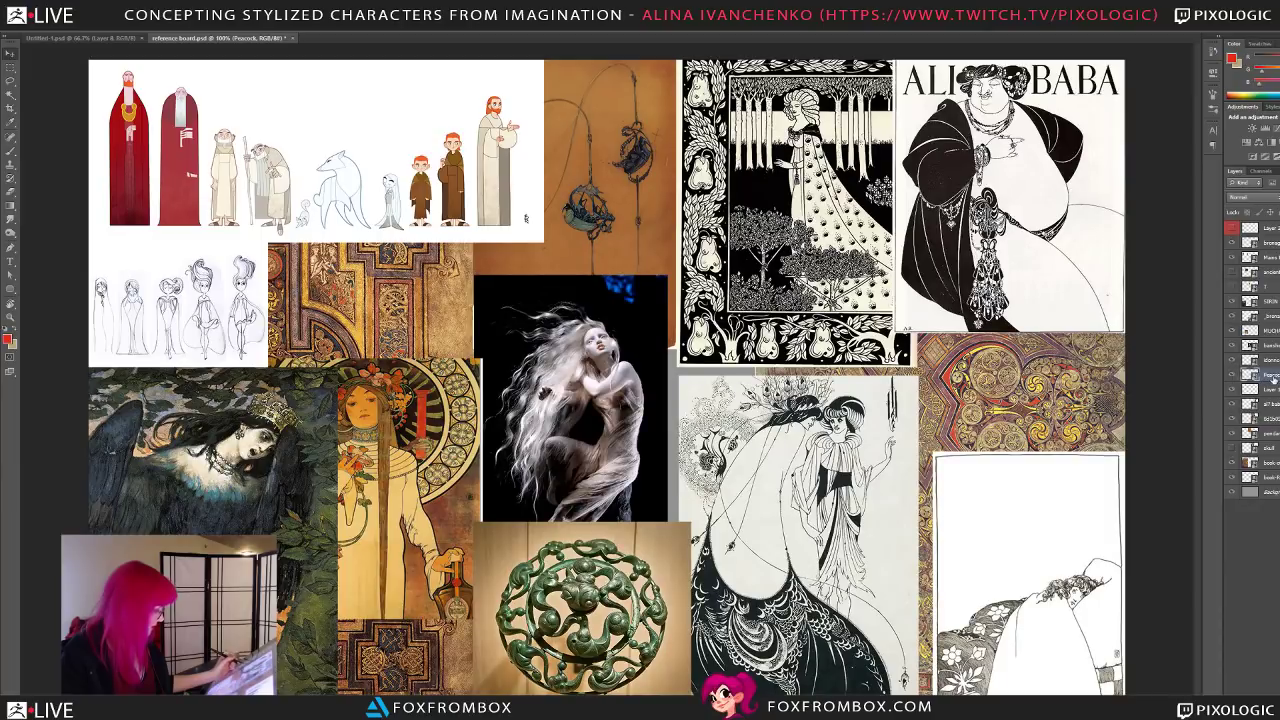
left_click_drag(1270, 378, 1274, 236)
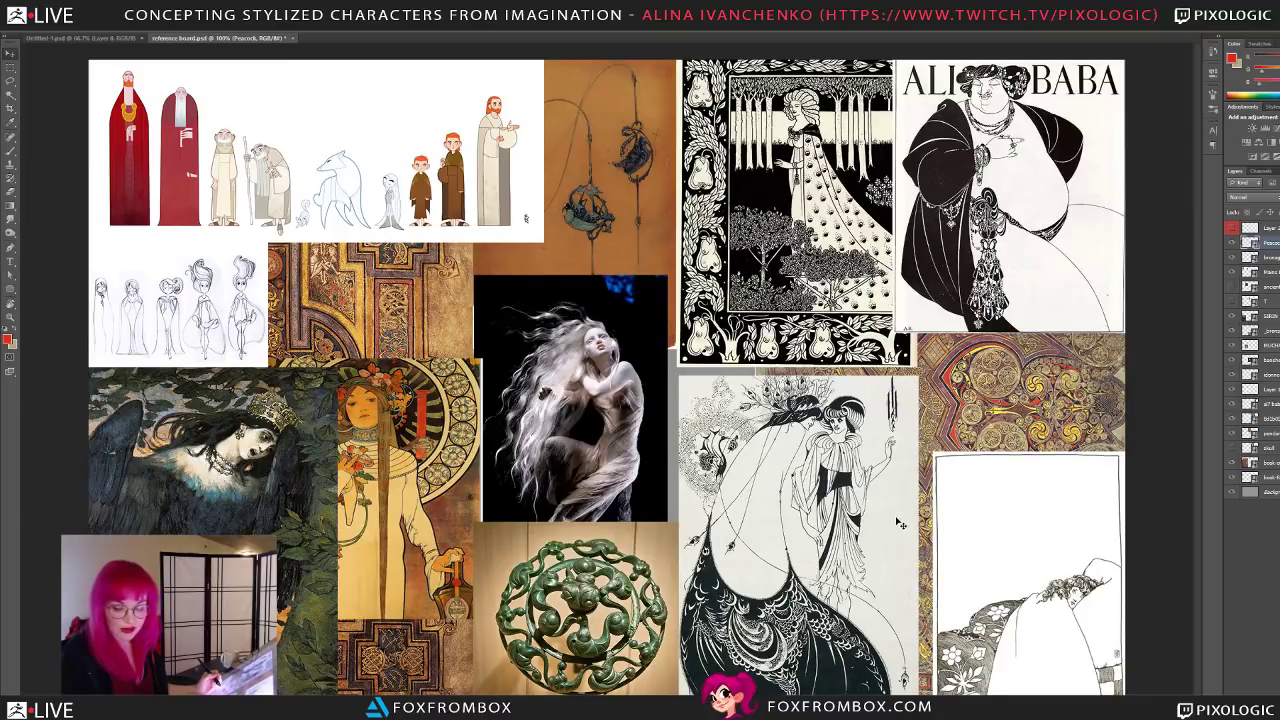
key("ctrl+t")
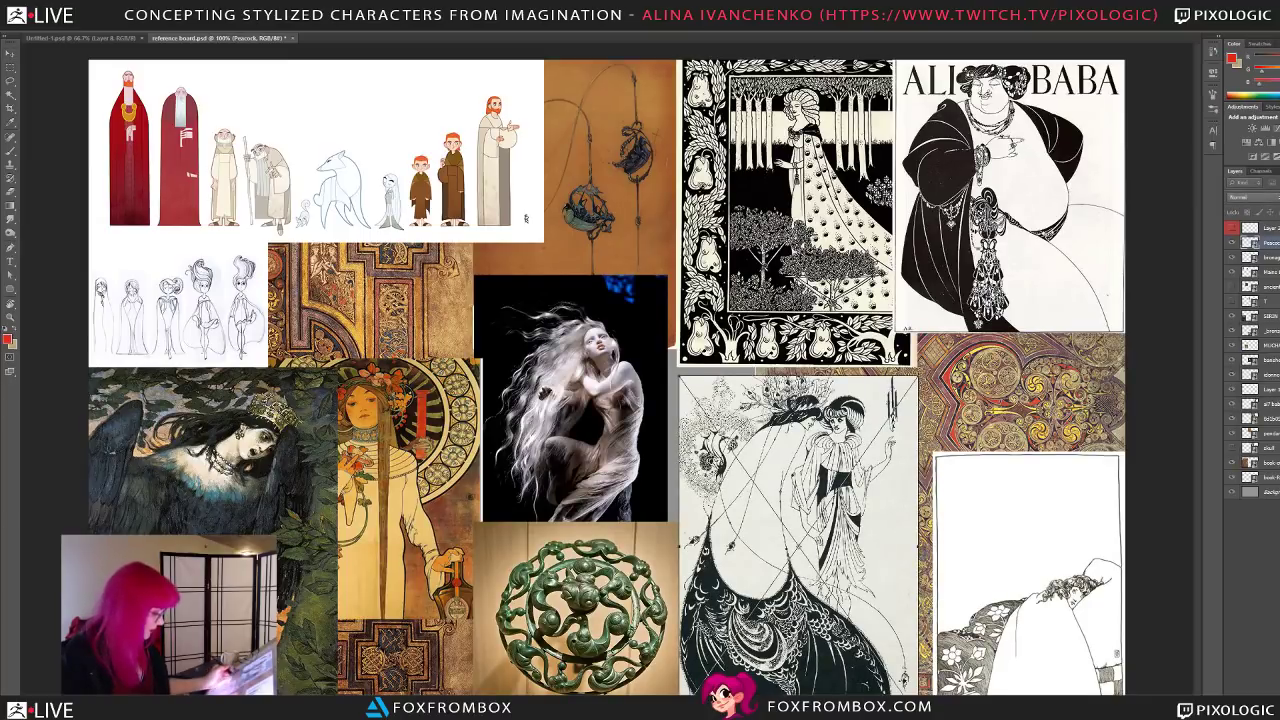
left_click_drag(917, 376, 1043, 198, "shift")
left_click_drag(1009, 385, 825, 306)
left_click_drag(859, 639, 842, 615, "shift")
key("Return")
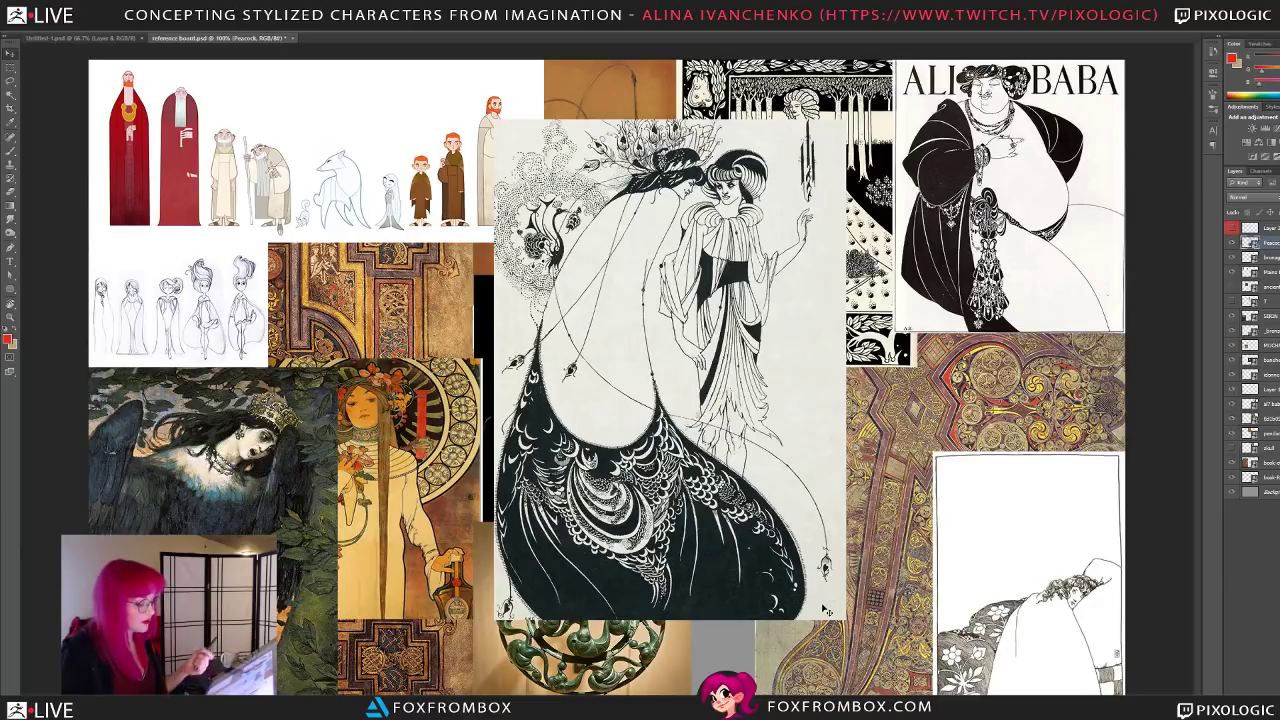
Step: Shift the peacock-skirt illustration slightly, enlarge it further and recentre it over the middle references
left_click_drag(796, 289, 769, 285)
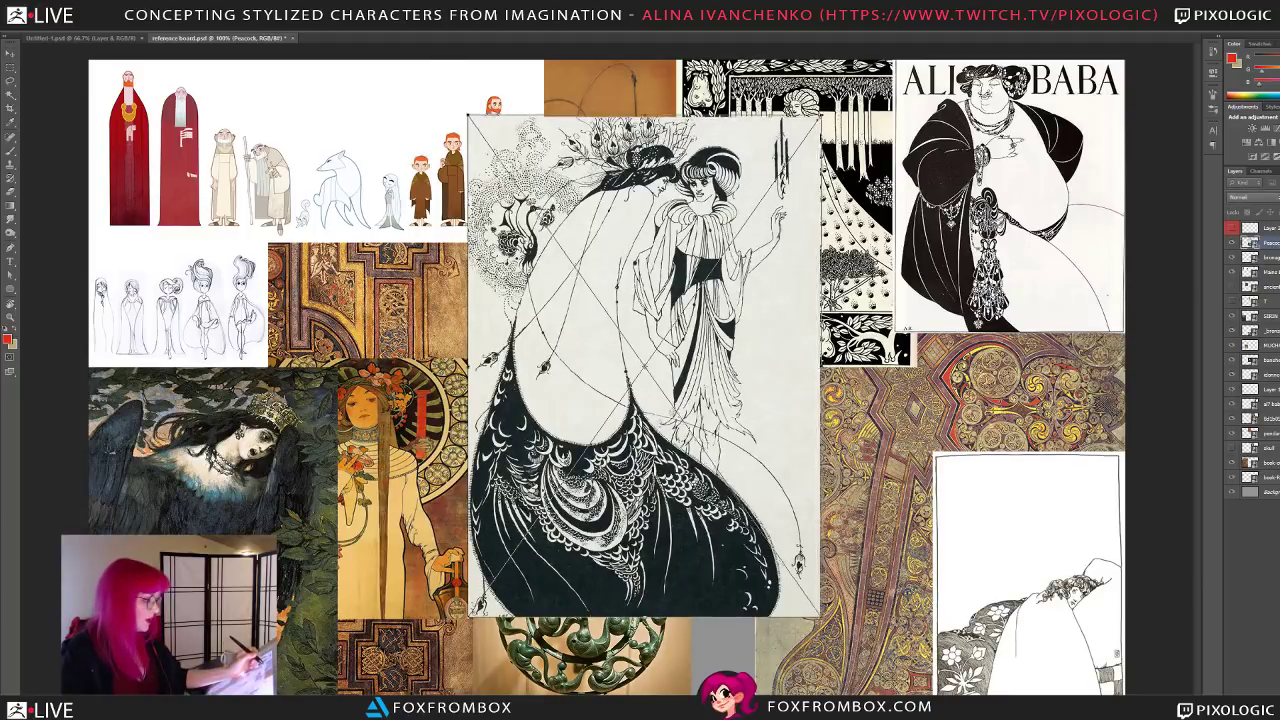
left_click_drag(819, 117, 860, 57, "shift")
left_click_drag(813, 268, 794, 325)
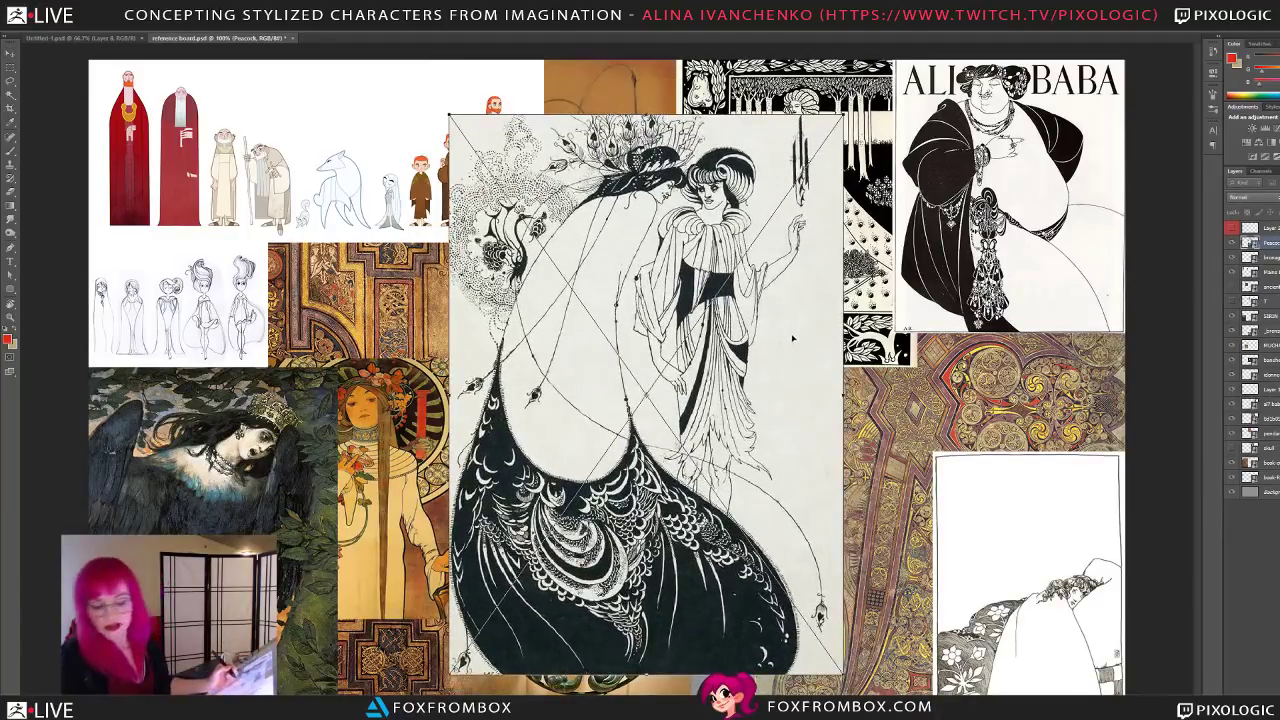
key("Return")
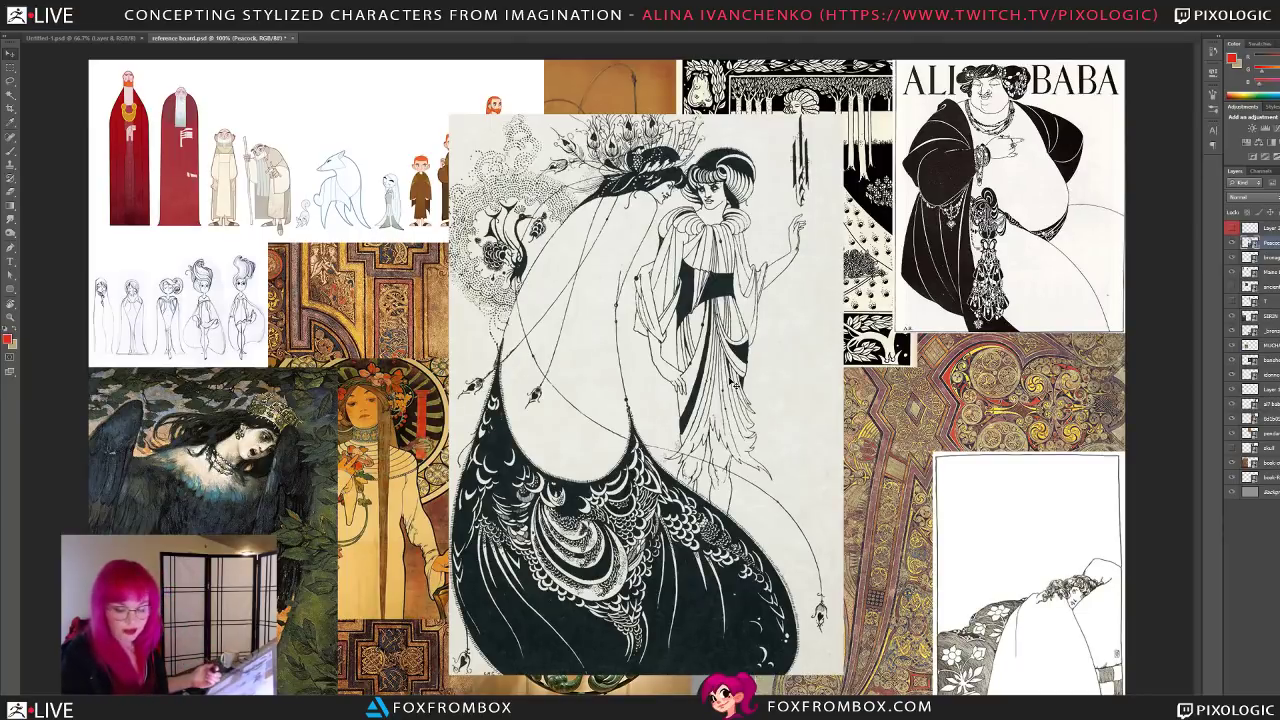
Step: Scale the peacock-skirt illustration down and return it to its place below the lady-in-the-forest print
key("ctrl+t")
left_click_drag(842, 115, 924, 431, "shift")
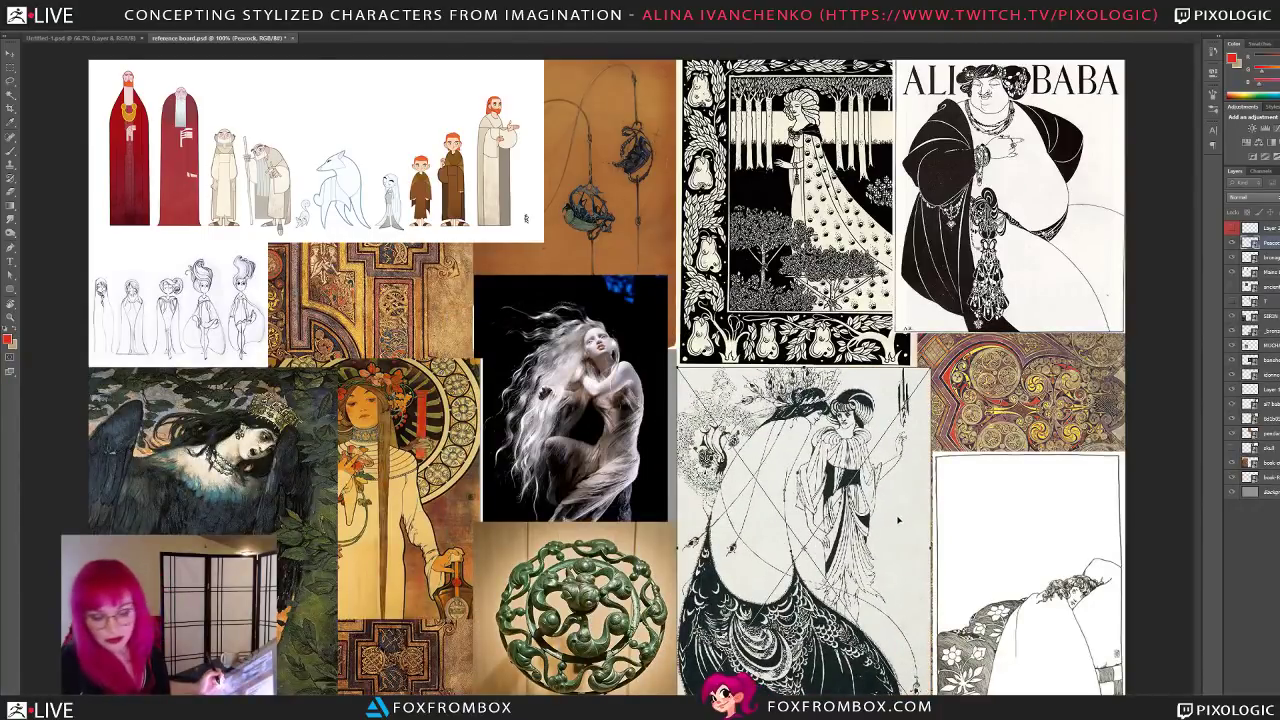
key("Return")
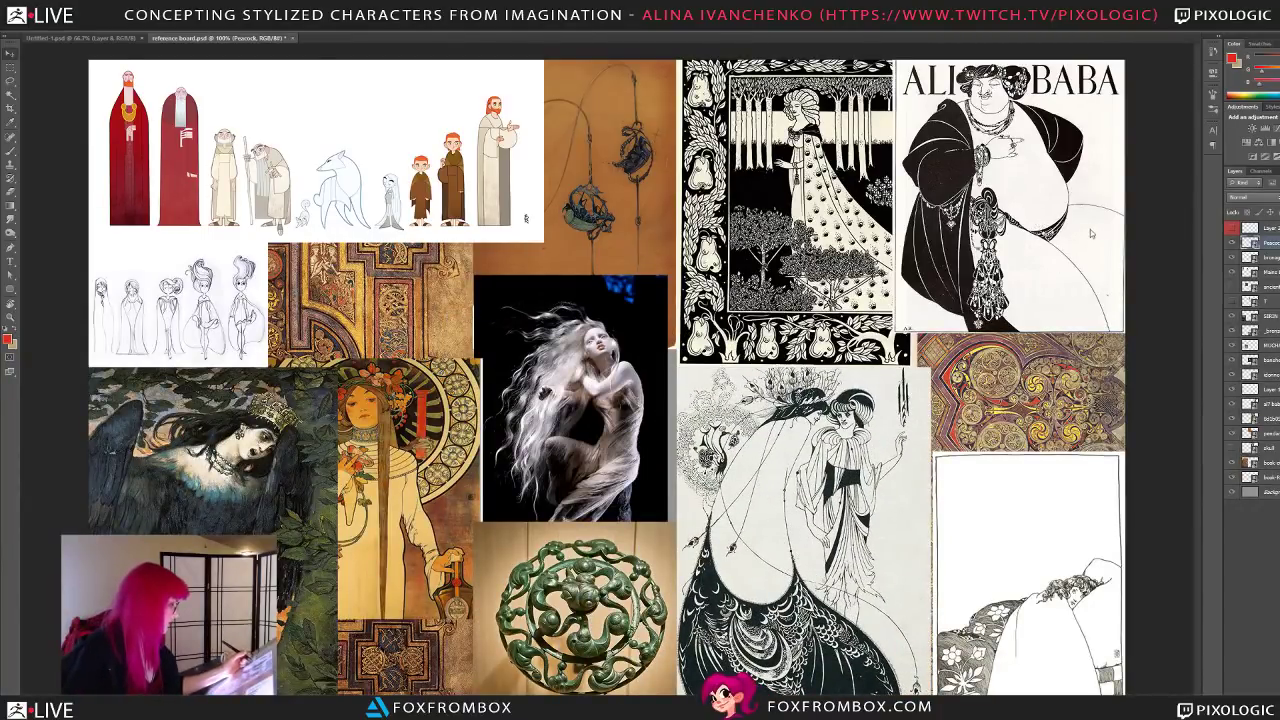
Step: Bring the Ali Baba illustration to the front and enlarge it over the middle of the board
left_click_drag(1093, 235, 688, 408)
left_click_drag(1258, 404, 1269, 238)
key("ctrl+t")
left_click_drag(718, 504, 898, 716, "shift")
left_click_drag(825, 596, 764, 472)
left_click_drag(839, 106, 881, 54, "shift")
left_click_drag(819, 372, 808, 445)
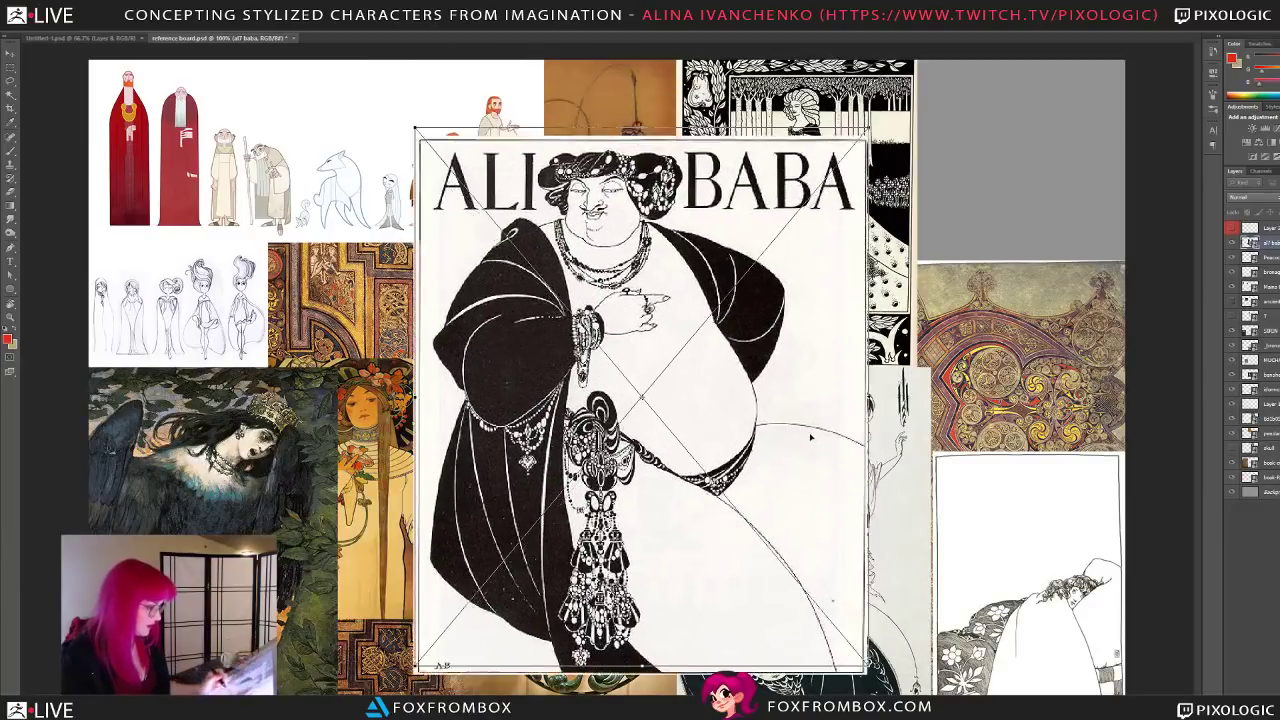
Step: Enlarge the Ali Baba illustration further until it nearly fills the board's height, and recentre it
left_click_drag(868, 128, 921, 64, "shift")
left_click_drag(875, 285, 864, 325)
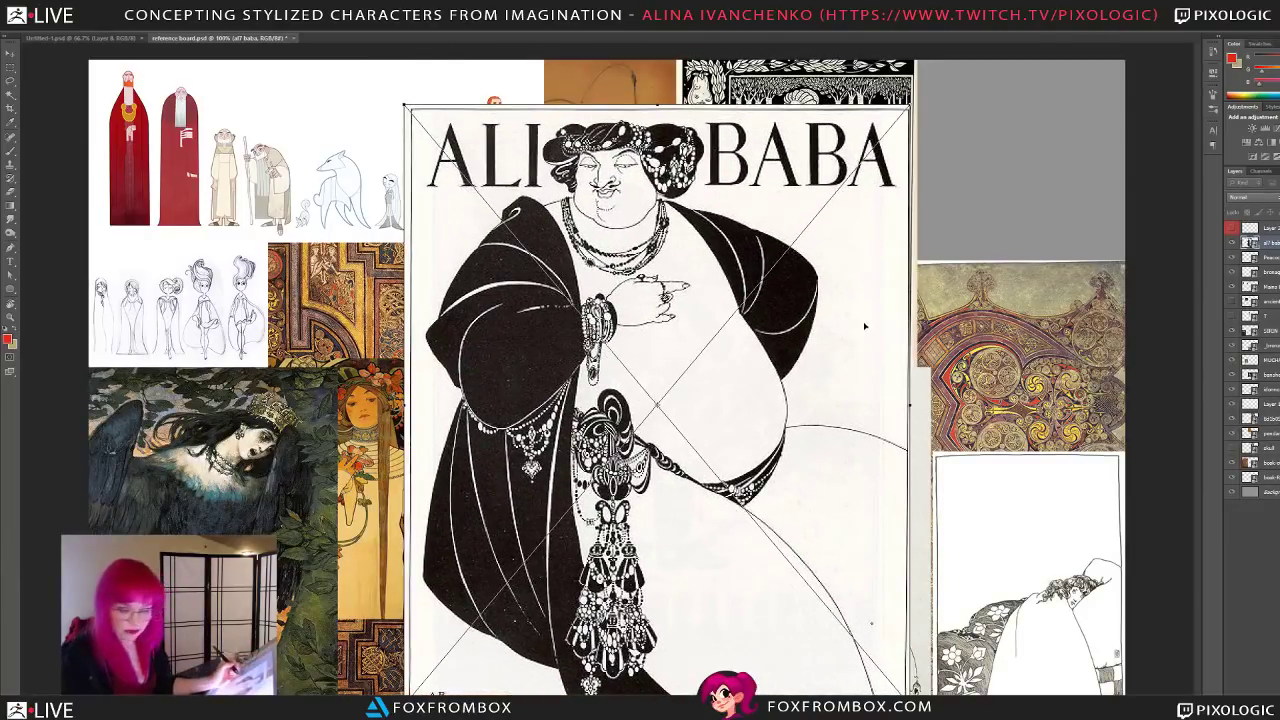
key("Return")
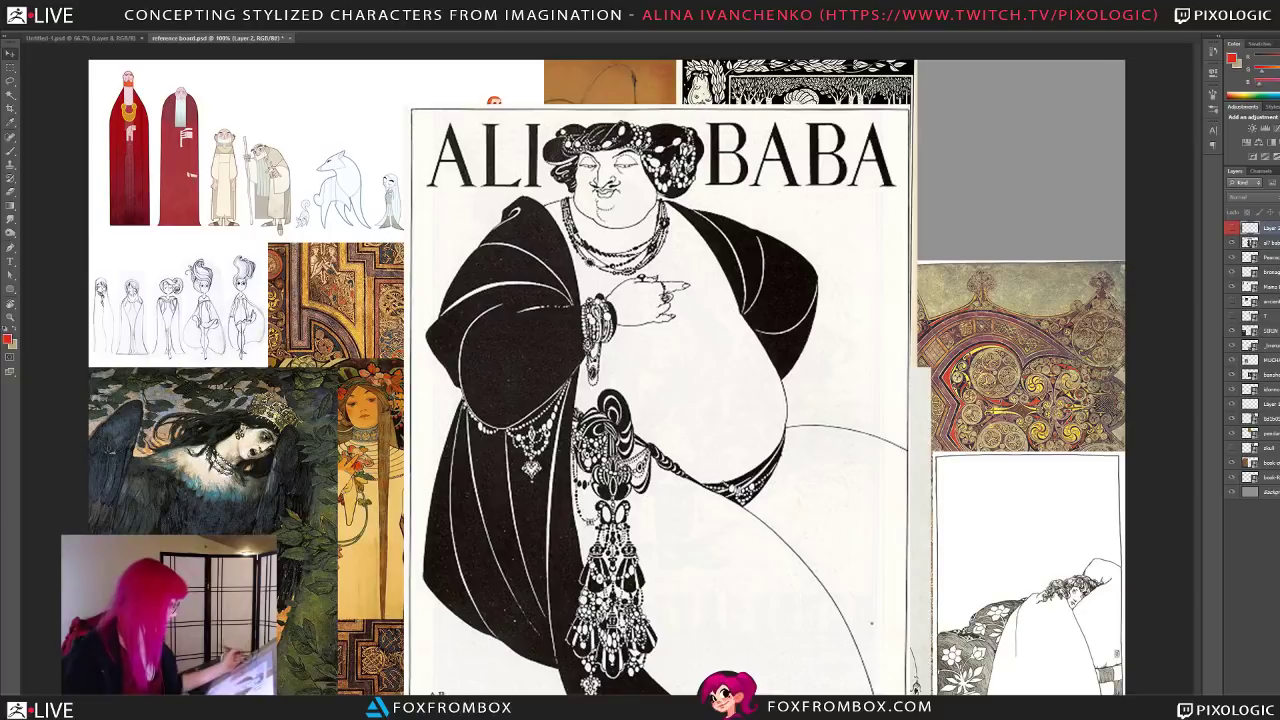
Step: Outline the Ali Baba figure's hanging tassel and headdress in red on a new layer, and hide that annotation layer
key("ctrl+shift+alt+n")
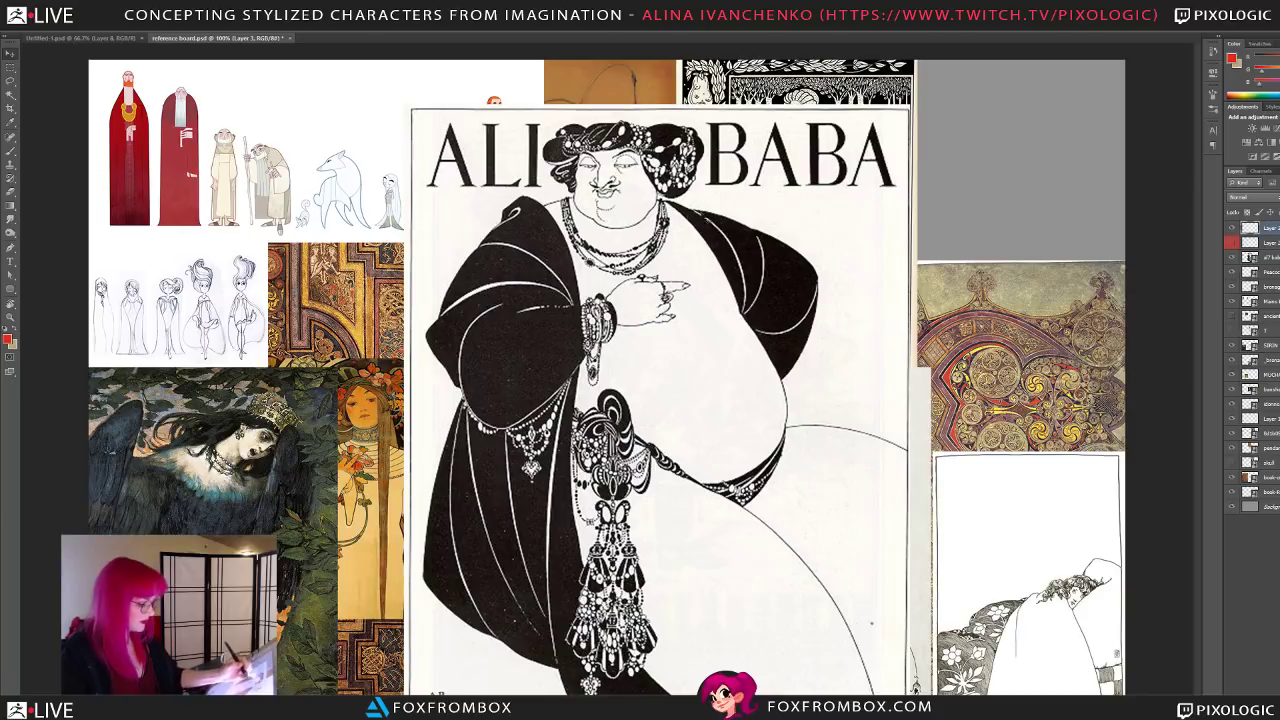
key("b")
mouse_move(638, 518)
left_mouse_down()
mouse_move(706, 630)
mouse_move(682, 694)
left_mouse_up()
mouse_move(542, 686)
left_mouse_down()
mouse_move(557, 436)
mouse_move(652, 498)
left_mouse_up()
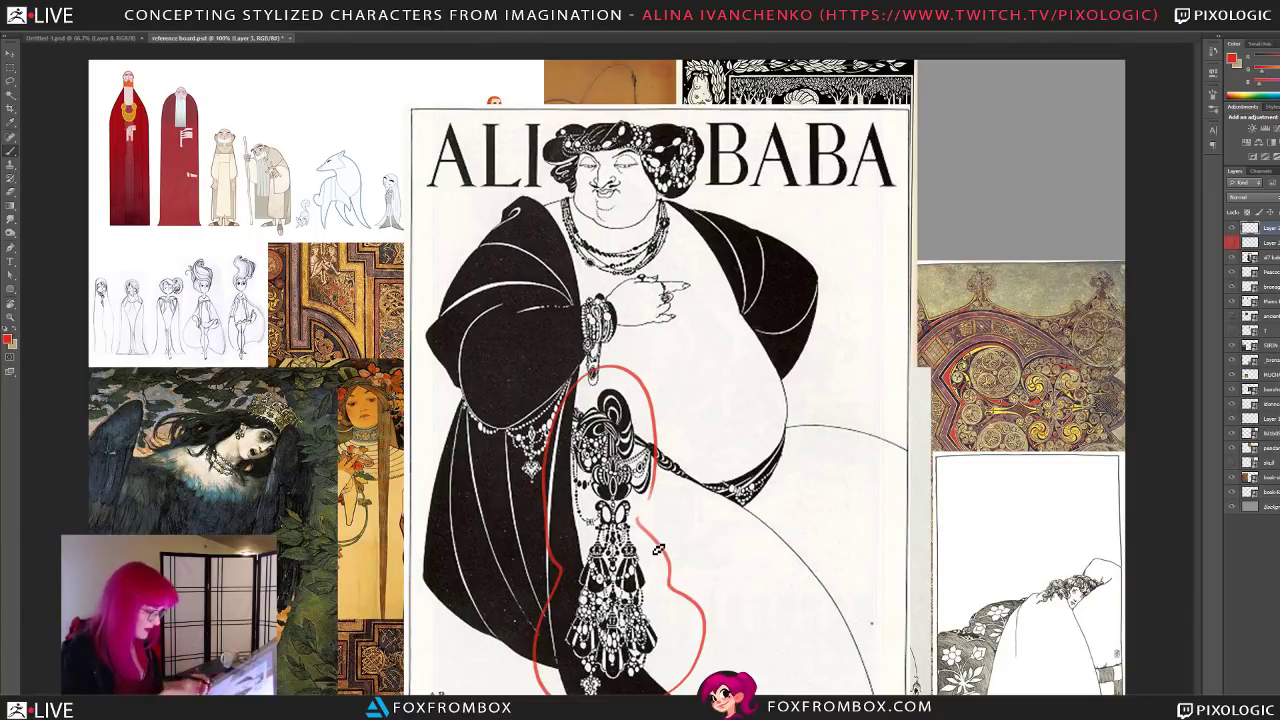
mouse_move(702, 214)
left_mouse_down()
mouse_move(714, 162)
mouse_move(636, 114)
mouse_move(538, 192)
mouse_move(543, 264)
left_mouse_up()
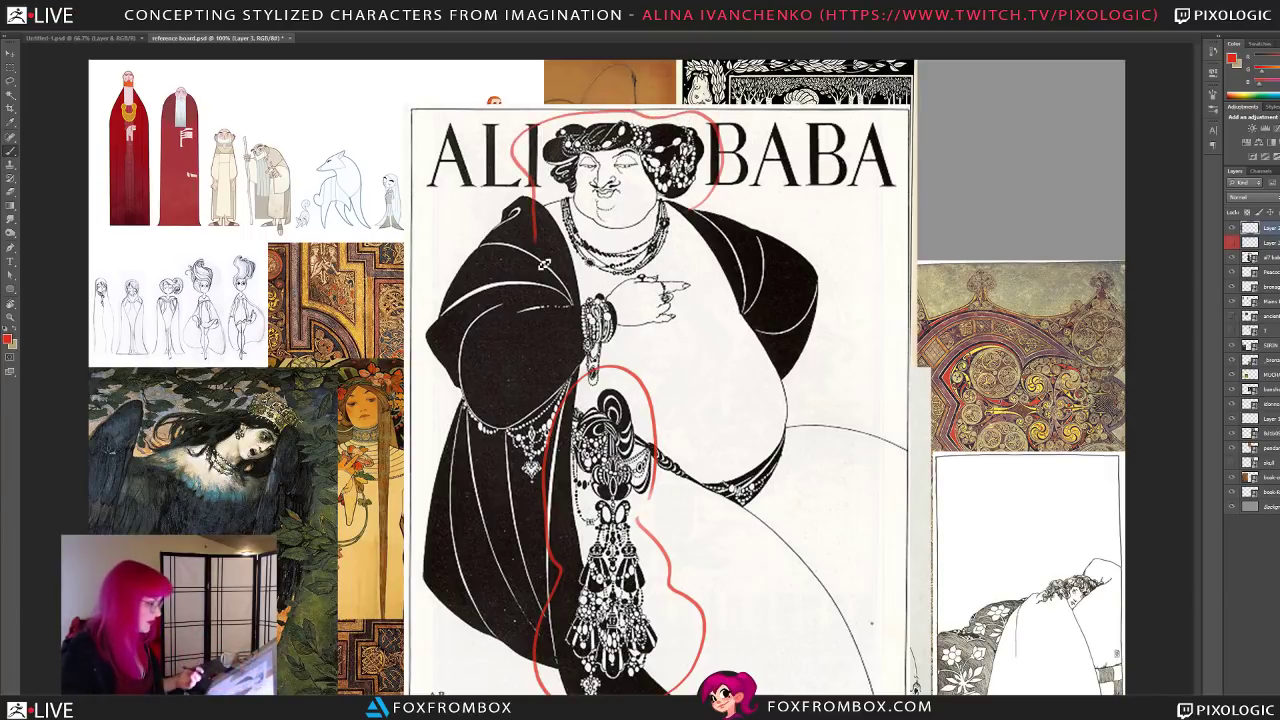
left_click(1262, 330)
left_click(1231, 228)
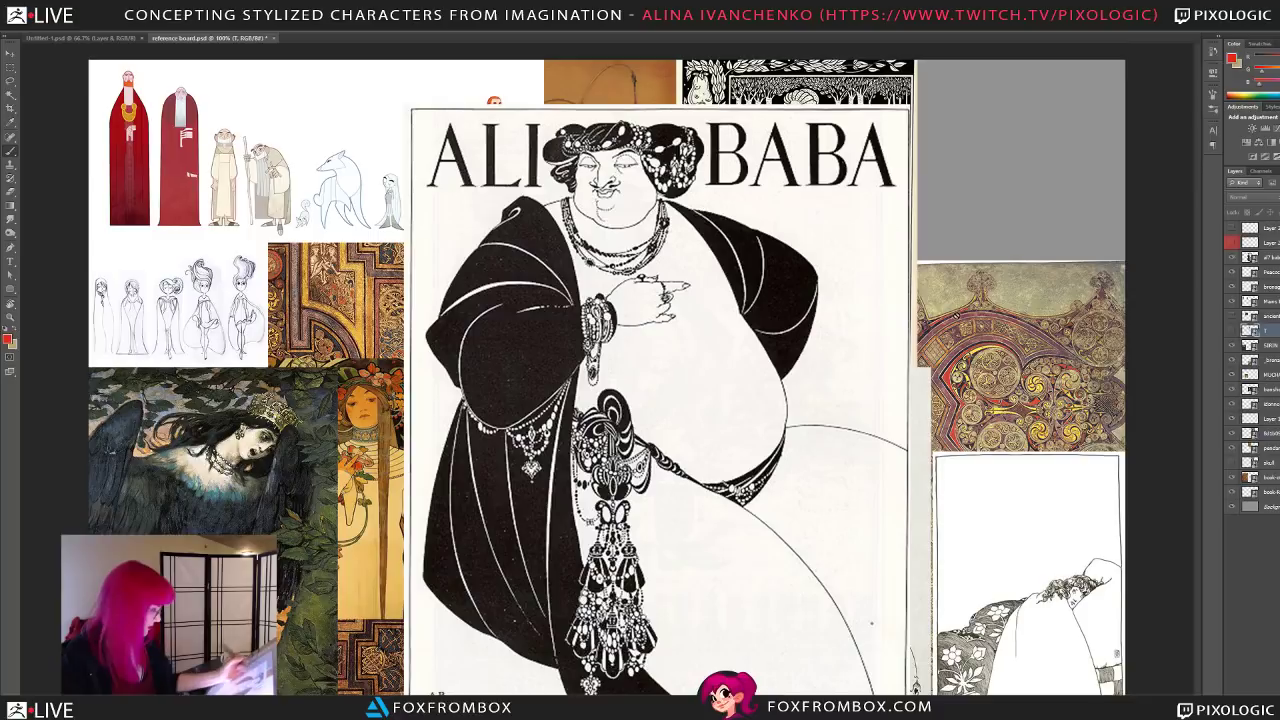
Step: Try to scale the Ali Baba illustration down and return it beside the lady-in-the-forest print
left_click(1274, 257)
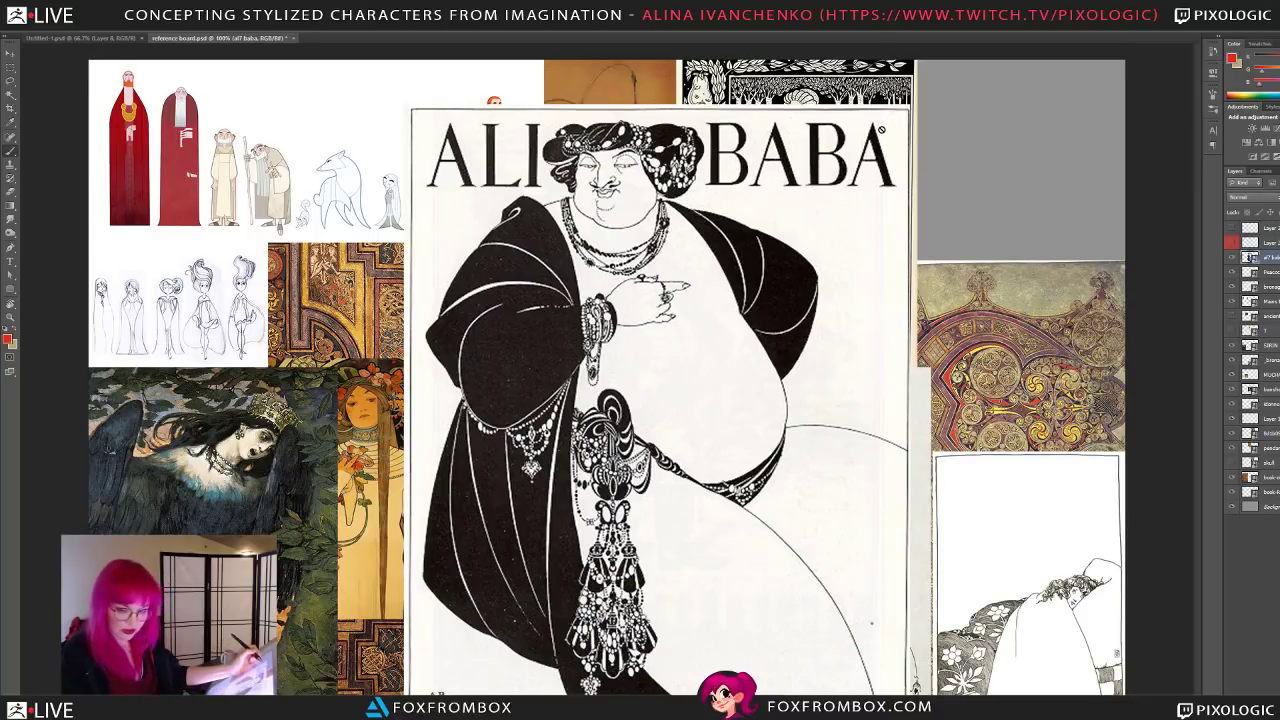
key("ctrl+t")
left_click_drag(910, 109, 700, 357, "shift")
left_click_drag(638, 557, 1077, 252)
left_click_drag(840, 399, 916, 304, "shift")
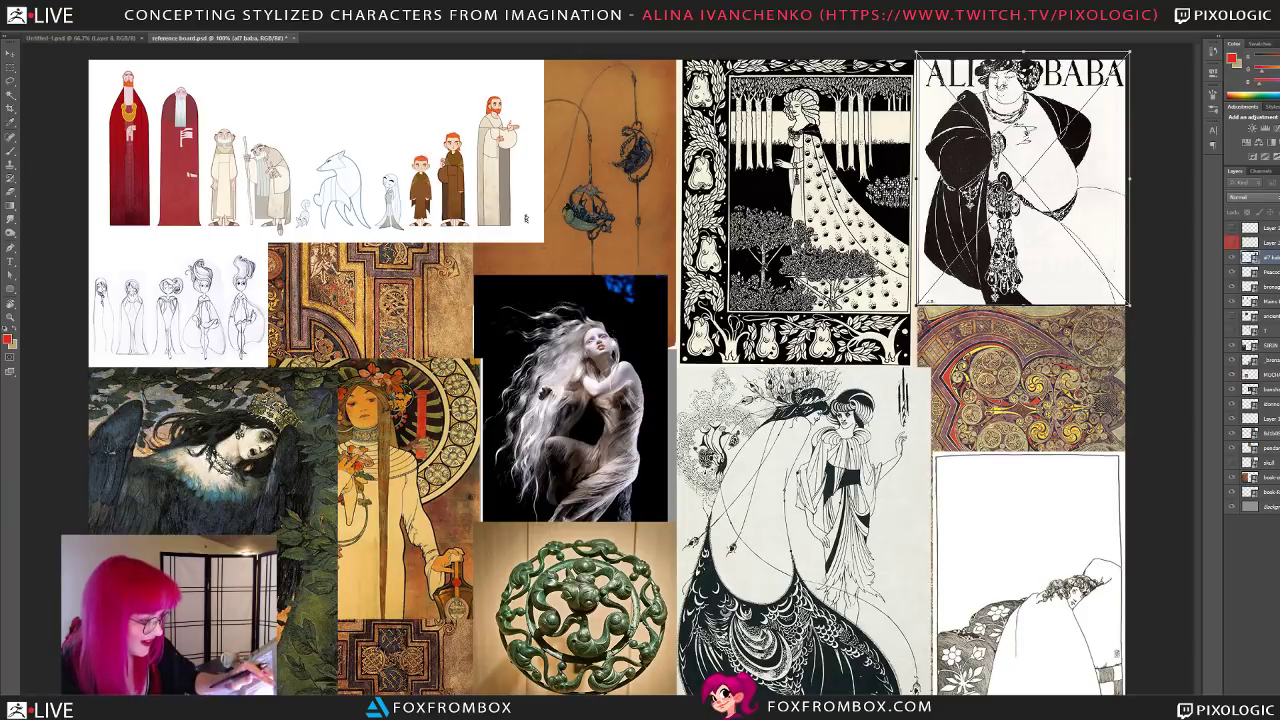
Step: Close the Untitled-1 document and discard the pending transform of the Ali Baba illustration
left_click(143, 38)
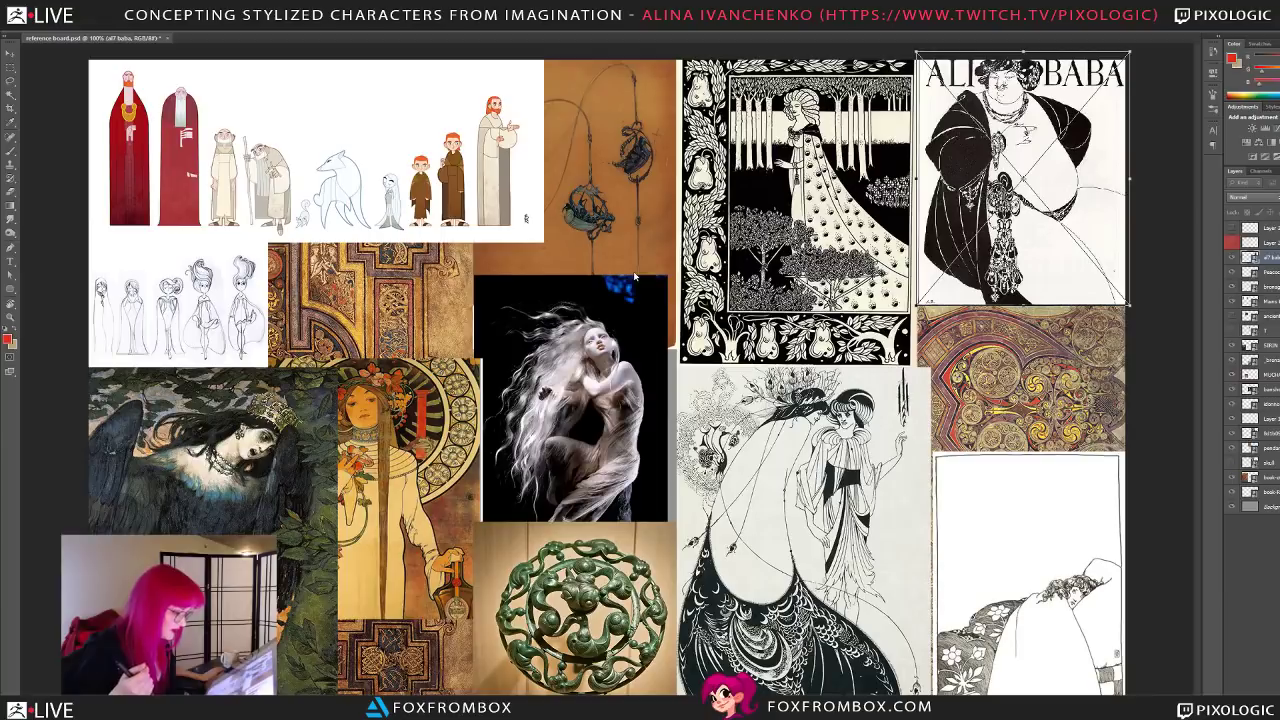
key("Escape")
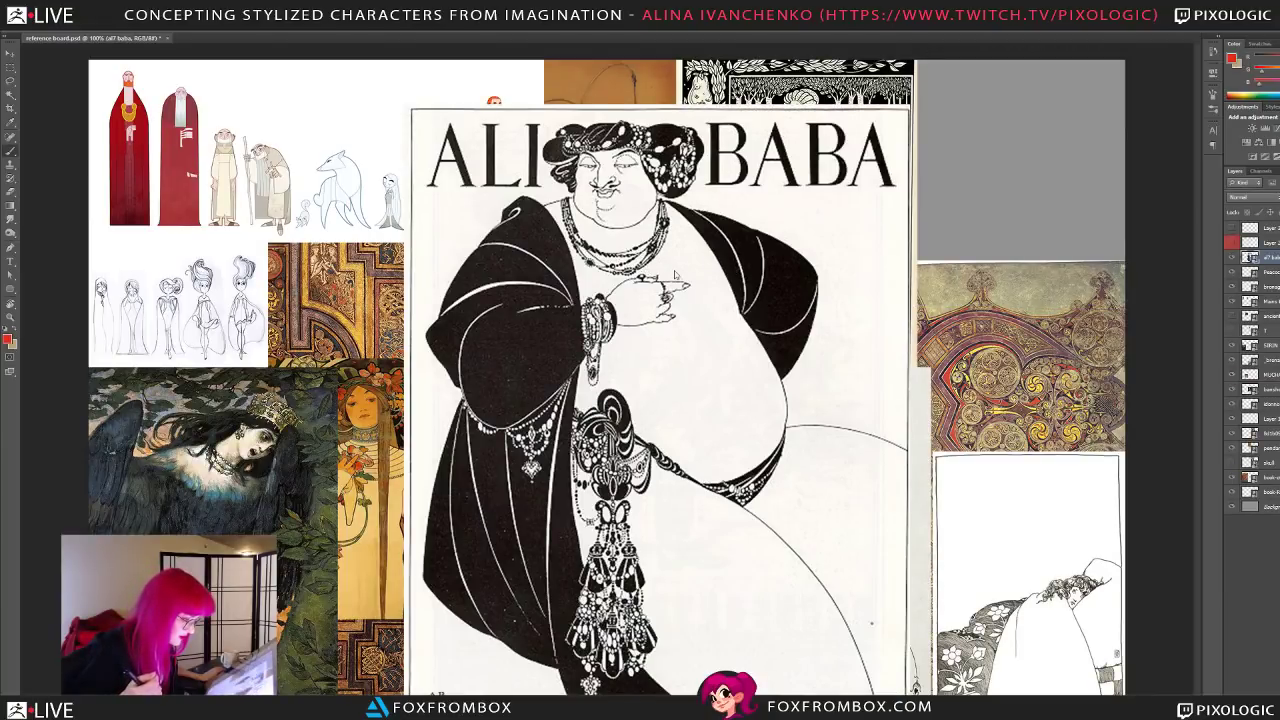
Step: Switch to ZBrush and choose the Move brush with a draw size of 550 for the sphere
key("alt+Tab")
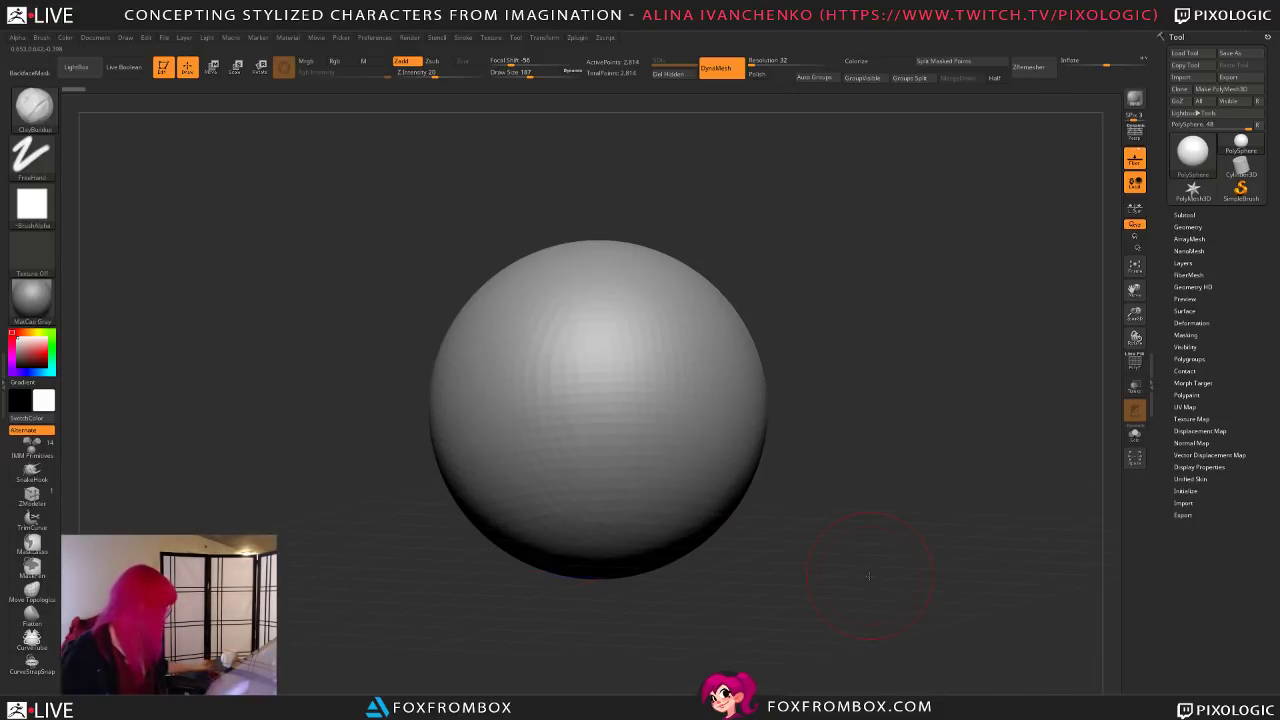
left_click_drag(839, 423, 897, 434, "shift")
left_click_drag(1135, 312, 1135, 330)
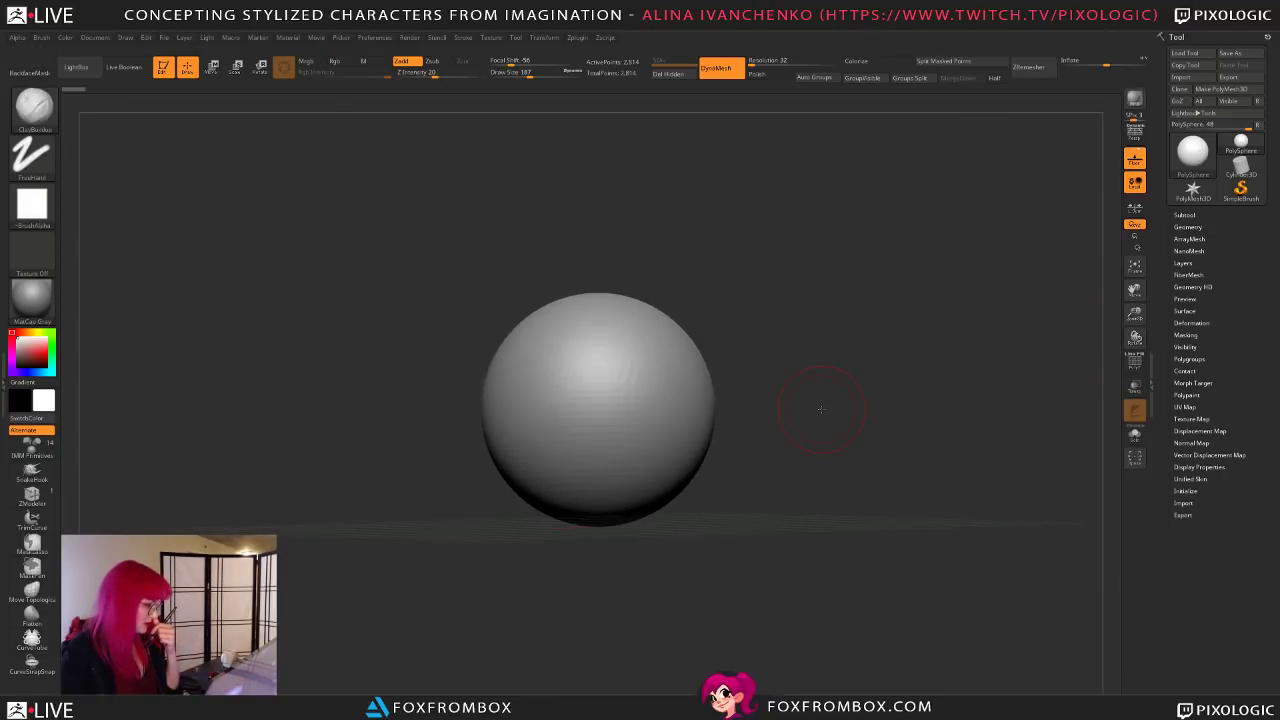
left_click_drag(522, 73, 549, 73)
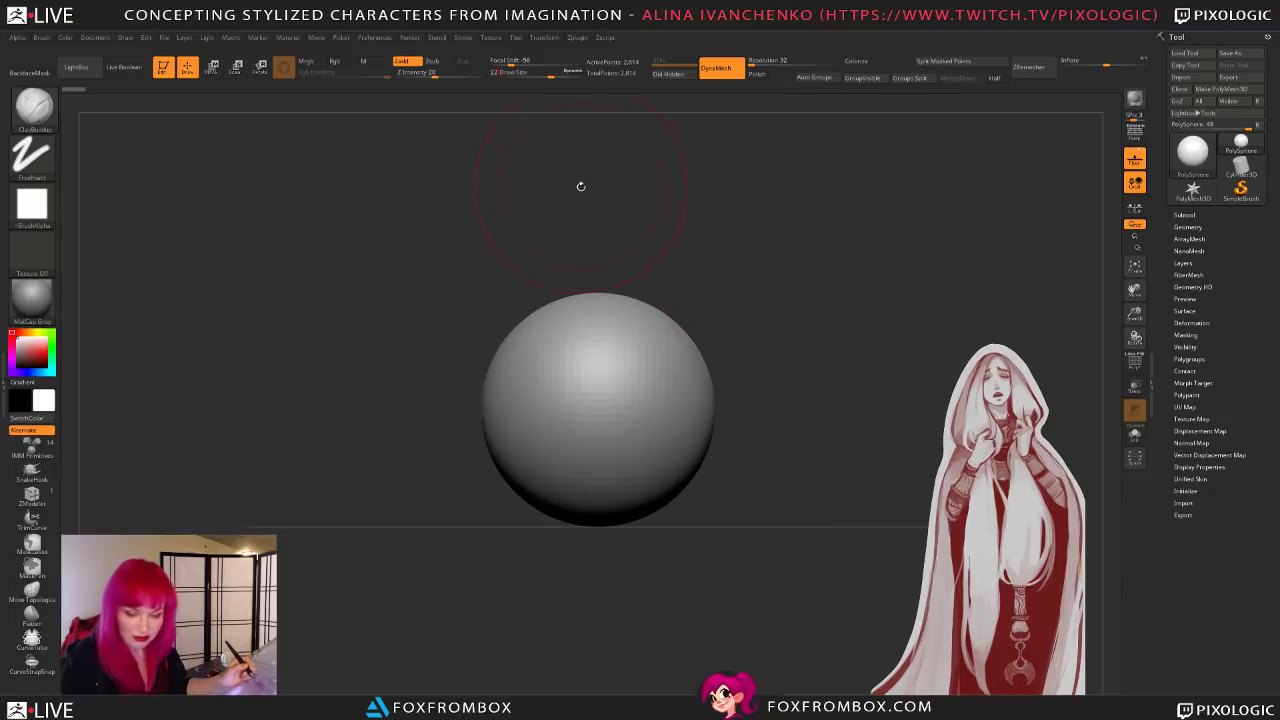
left_click_drag(550, 73, 557, 73)
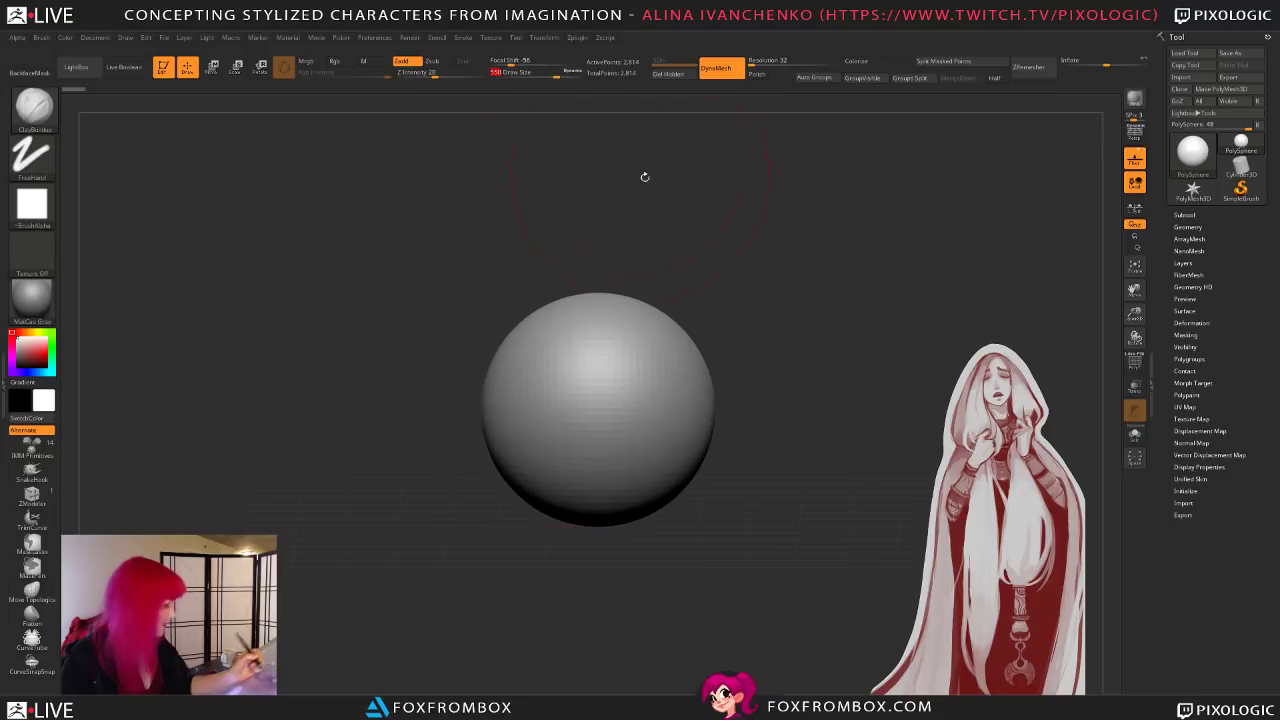
key("b")
key("m")
key("v")
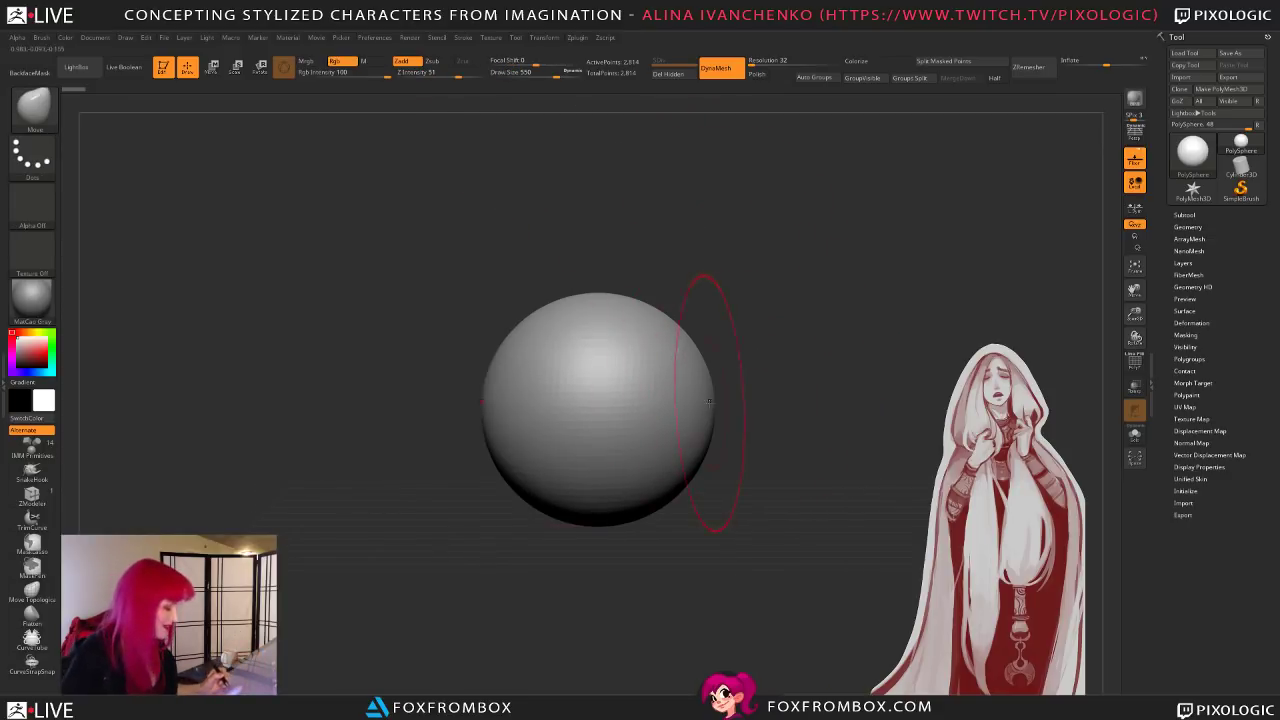
Step: Push the sphere's sides inward to form a narrower head block, and turn off the floor grid
left_click_drag(706, 408, 694, 408)
mouse_move(677, 502)
left_mouse_down()
mouse_move(655, 483)
mouse_move(844, 458)
left_mouse_up()
left_click_drag(802, 486, 732, 446)
mouse_move(811, 390)
left_mouse_down()
mouse_move(780, 420)
mouse_move(715, 425)
left_mouse_up()
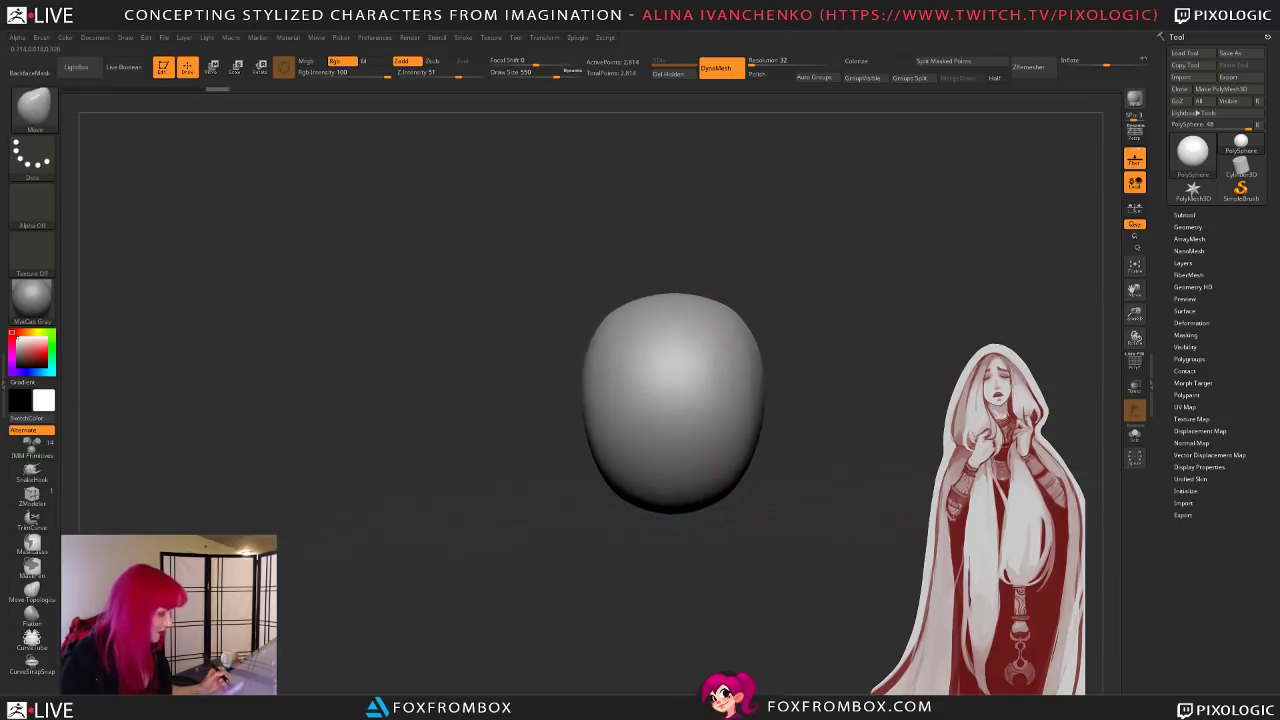
left_click(1134, 158)
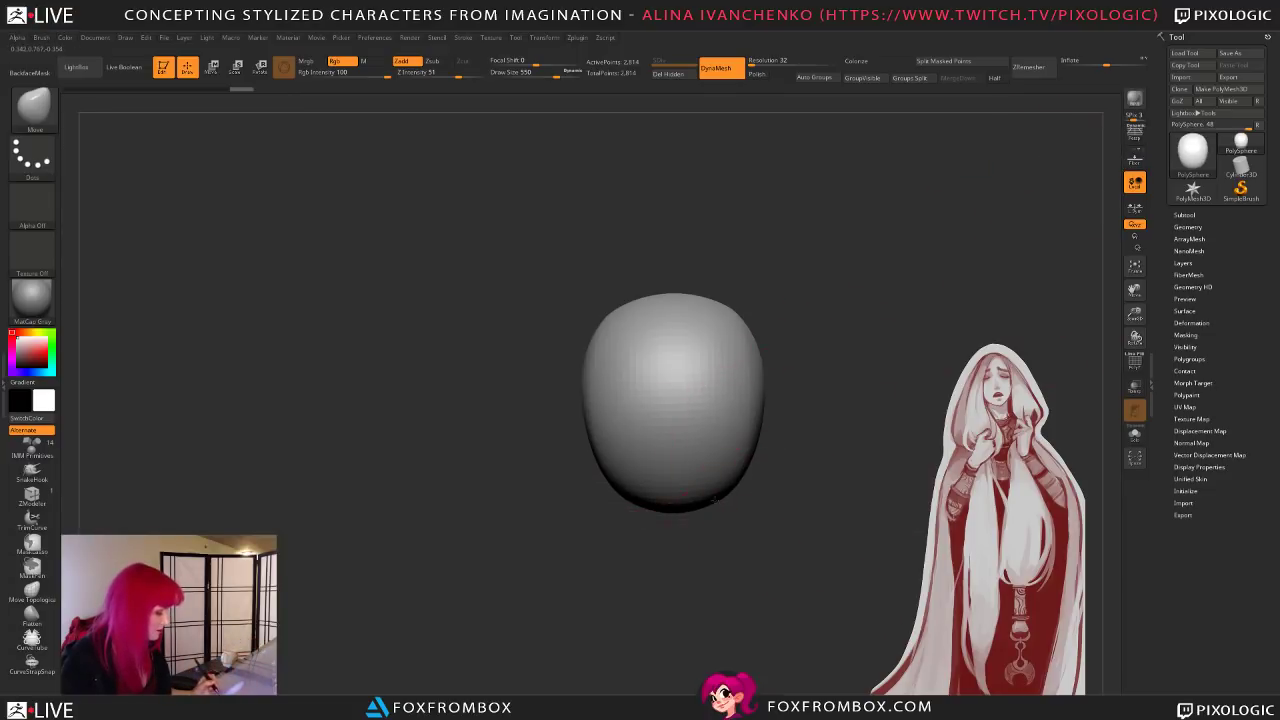
Step: Set the draw size to 293 and refine and smooth the head's crown and jaw from a turned view
left_click_drag(556, 72, 540, 72)
mouse_move(790, 385)
left_mouse_down()
mouse_move(856, 409)
mouse_move(643, 409)
left_mouse_up()
key("shift")
left_click_drag(606, 250, 659, 260)
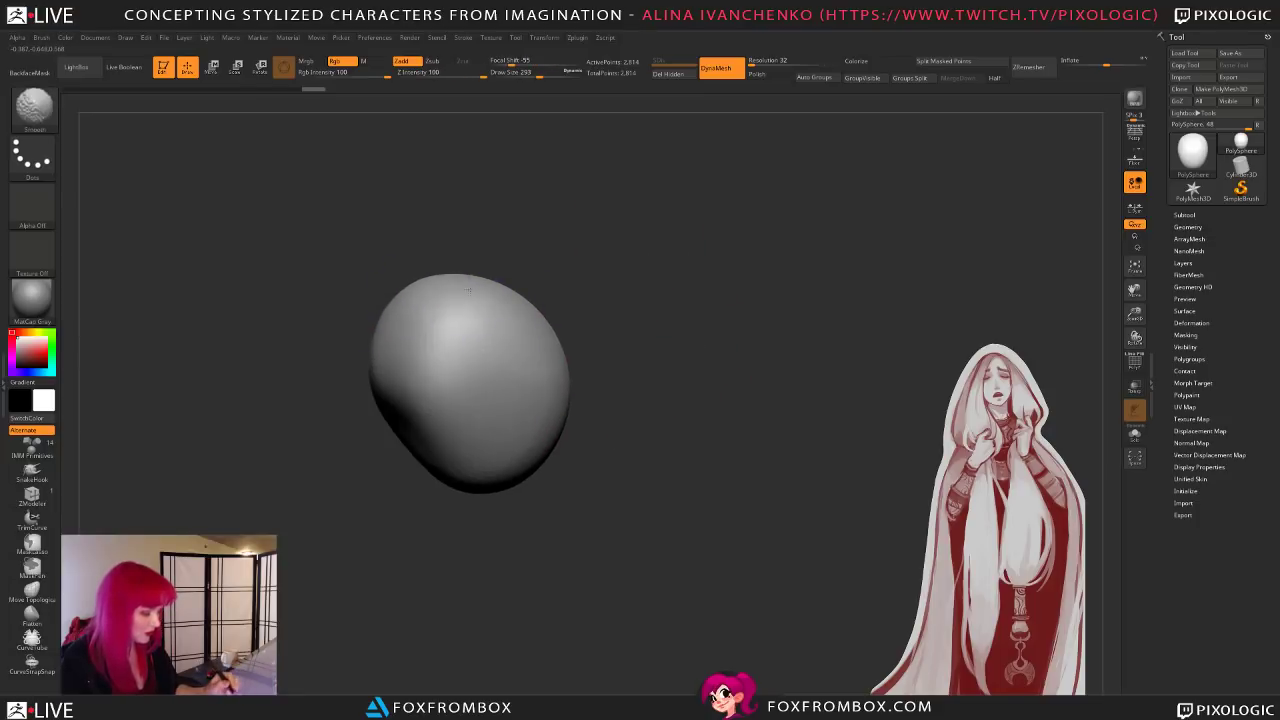
left_click_drag(605, 466, 690, 472)
key("shift")
left_click_drag(603, 478, 557, 466)
key("shift")
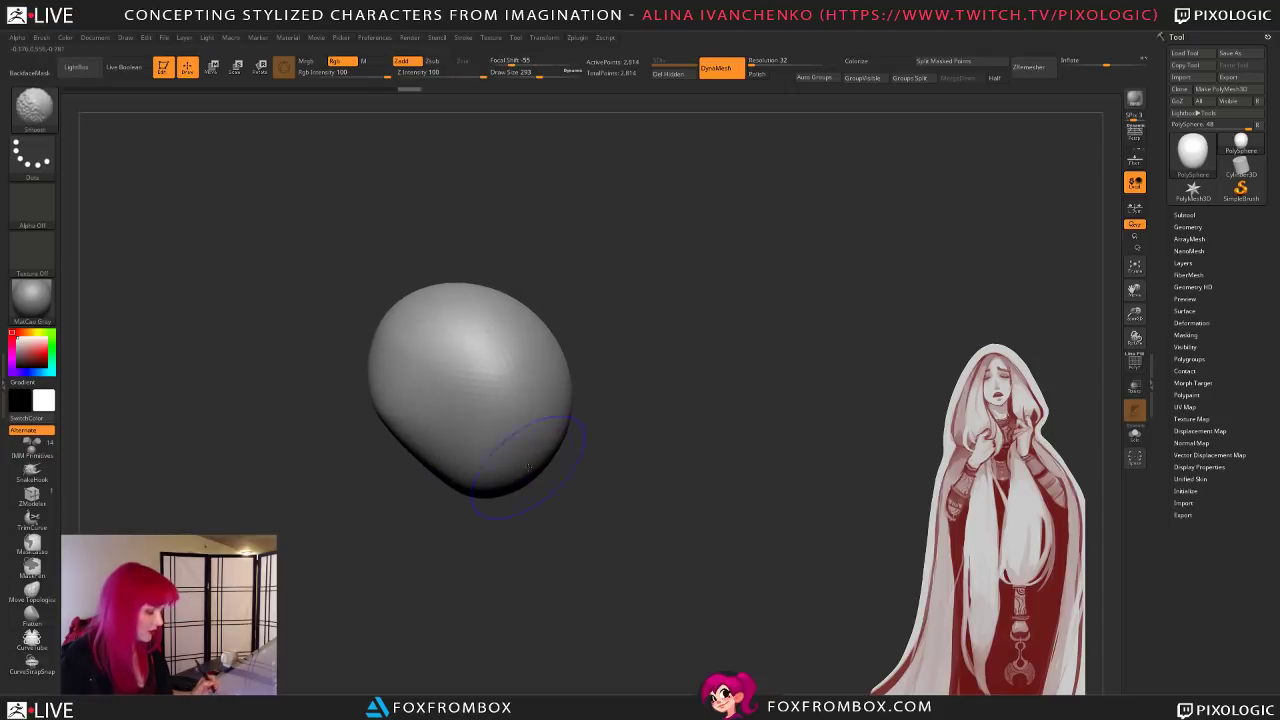
Step: Set the draw size to 476 and push in the cheek and jaw so the head tapers toward the chin
left_click_drag(540, 73, 554, 73)
left_click_drag(550, 443, 532, 436)
mouse_move(563, 374)
left_mouse_down()
mouse_move(551, 371)
mouse_move(555, 395)
left_mouse_up()
key("shift")
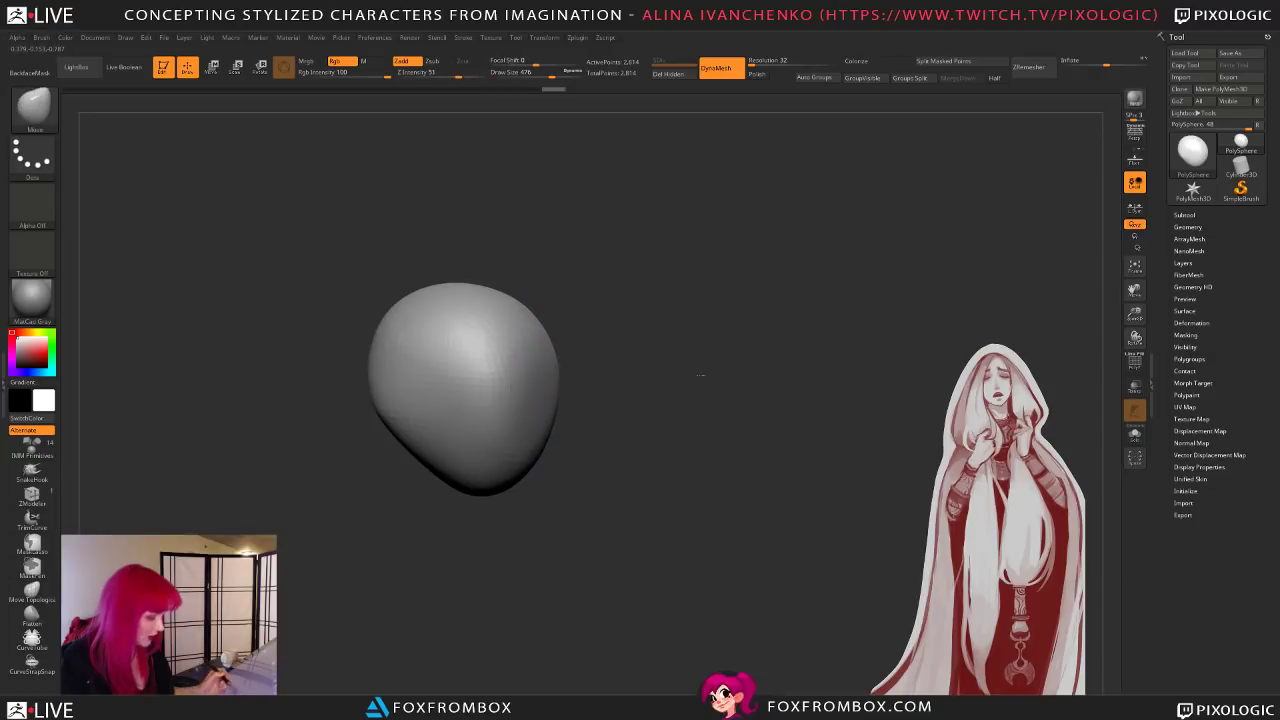
Step: Reshape and smooth the head's skull, face side and jaw from several angles, using a draw size of 358
left_click_drag(706, 374, 655, 372)
key("shift")
mouse_move(708, 303)
left_mouse_down()
mouse_move(680, 300)
mouse_move(692, 302)
left_mouse_up()
left_click_drag(549, 313, 564, 294)
left_click_drag(618, 340, 666, 360)
left_click_drag(580, 368, 608, 346)
left_click(541, 73)
mouse_move(494, 311)
left_mouse_down()
mouse_move(489, 297)
mouse_move(455, 308)
left_mouse_up()
left_click_drag(446, 412, 456, 404)
left_click_drag(649, 366, 660, 357)
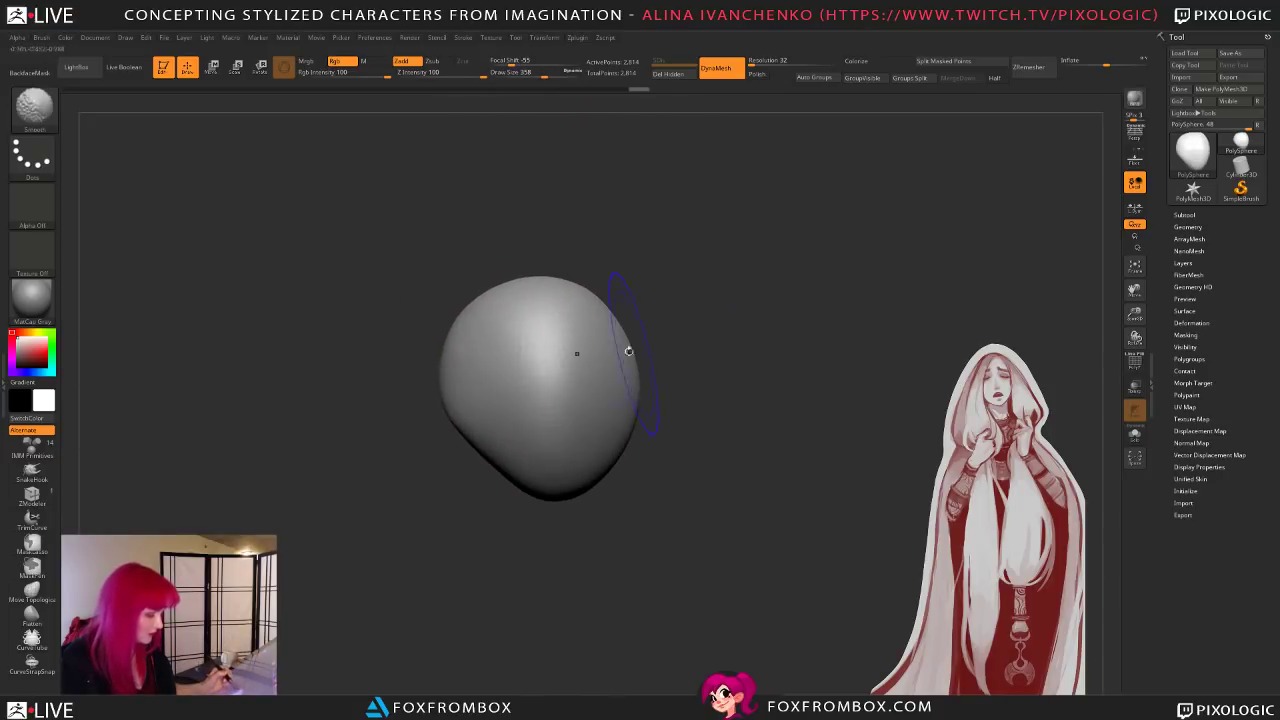
Step: Refine the tapering jaw and rounded chin with the Move brush, working from front and turned views
mouse_move(541, 374)
left_mouse_down("shift")
mouse_move(590, 420)
mouse_move(733, 402)
mouse_move(773, 442)
mouse_move(773, 427)
left_mouse_up("shift")
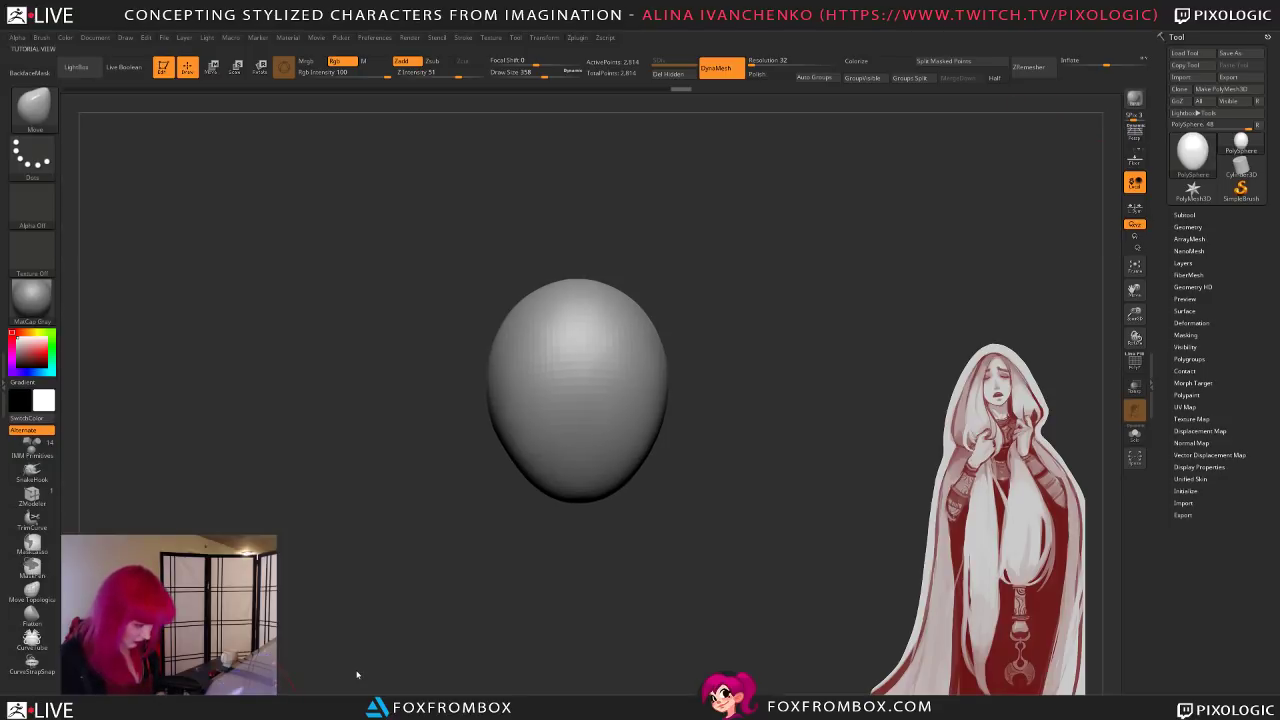
left_click_drag(734, 463, 794, 403, "alt")
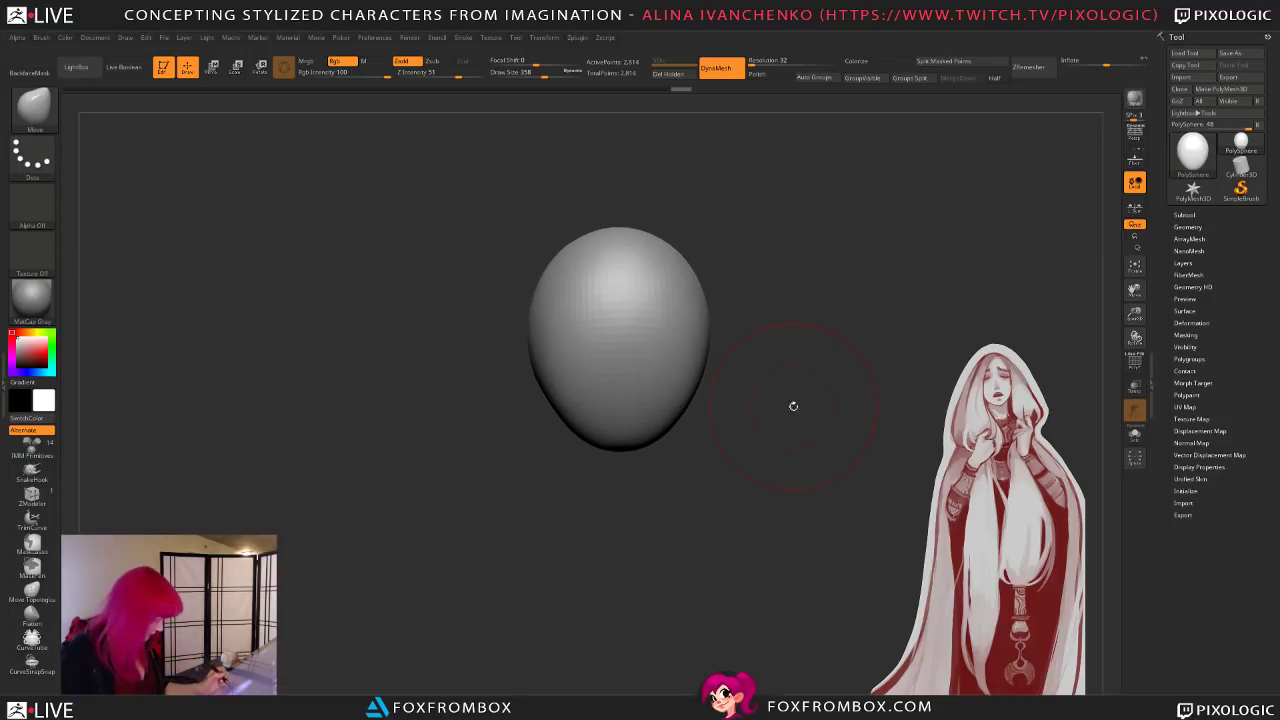
left_click_drag(1126, 316, 1128, 375)
left_click_drag(952, 429, 874, 451, "alt")
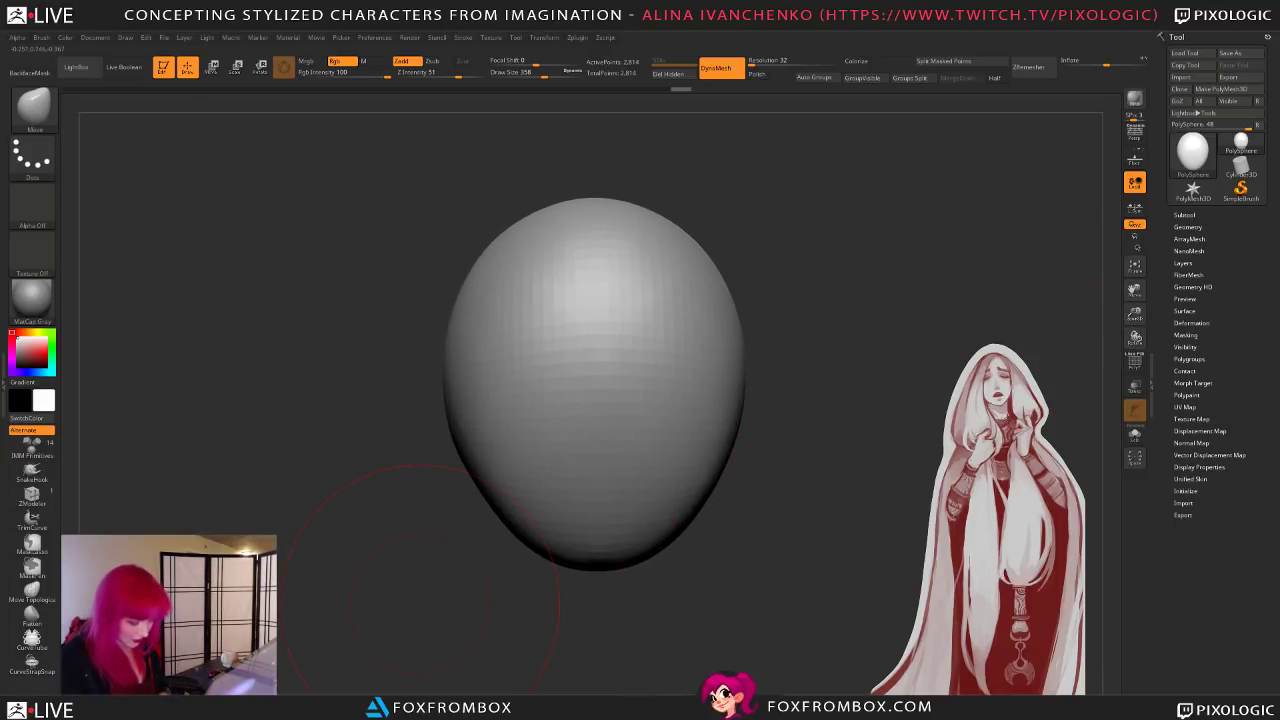
mouse_move(858, 437)
left_mouse_down()
mouse_move(872, 446)
mouse_move(851, 429)
mouse_move(875, 423)
left_mouse_up()
left_click_drag(566, 73, 556, 76)
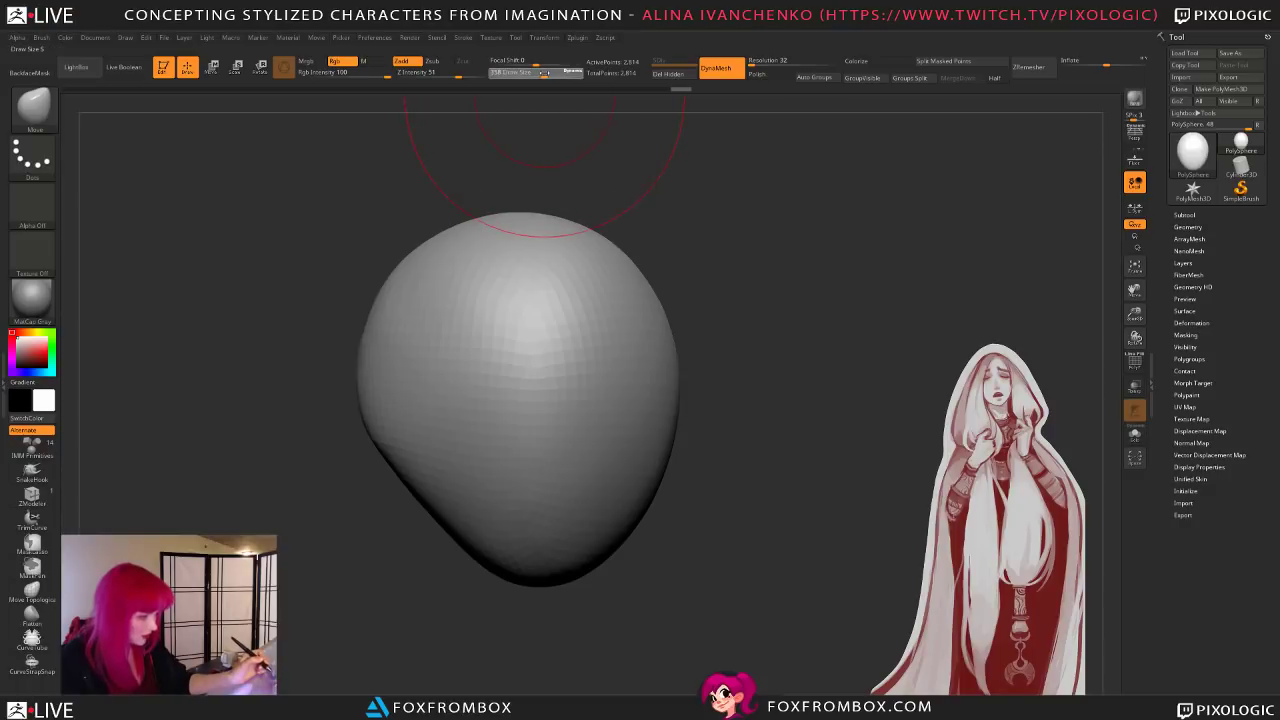
mouse_move(771, 420)
left_mouse_down()
mouse_move(800, 435)
mouse_move(730, 465)
left_mouse_up()
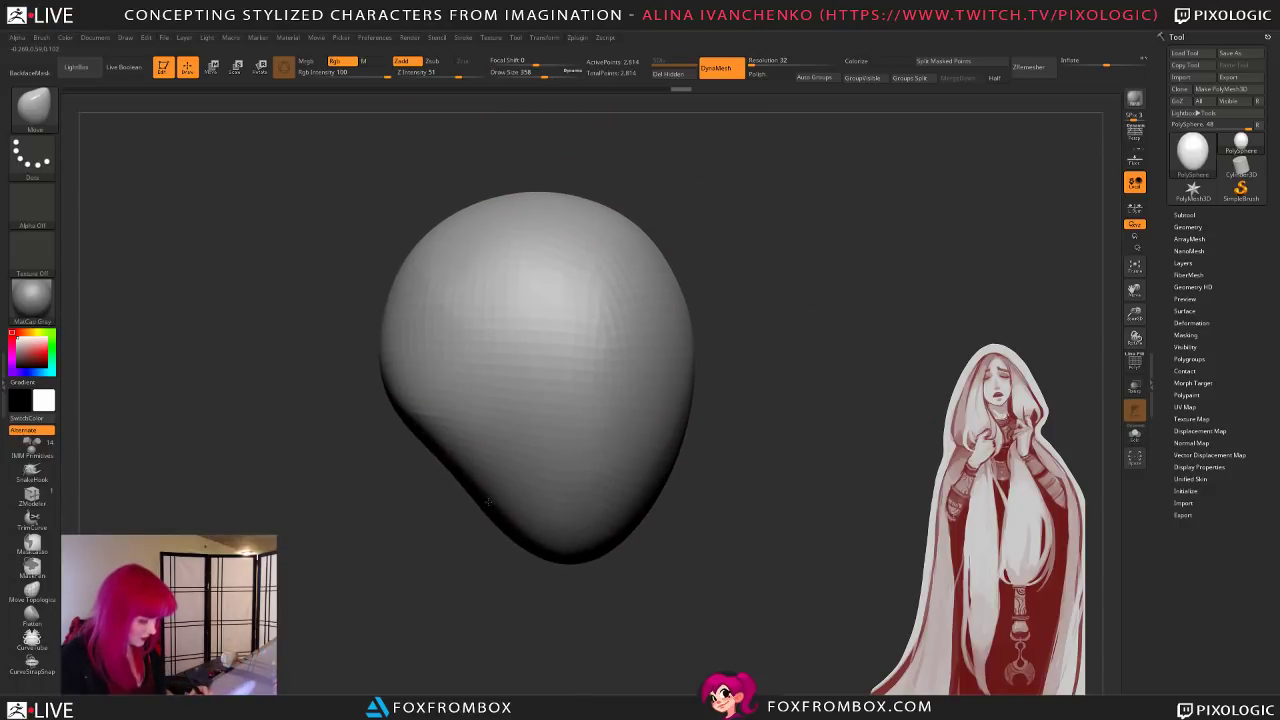
left_click_drag(571, 556, 582, 550)
left_click_drag(760, 410, 830, 420, "shift")
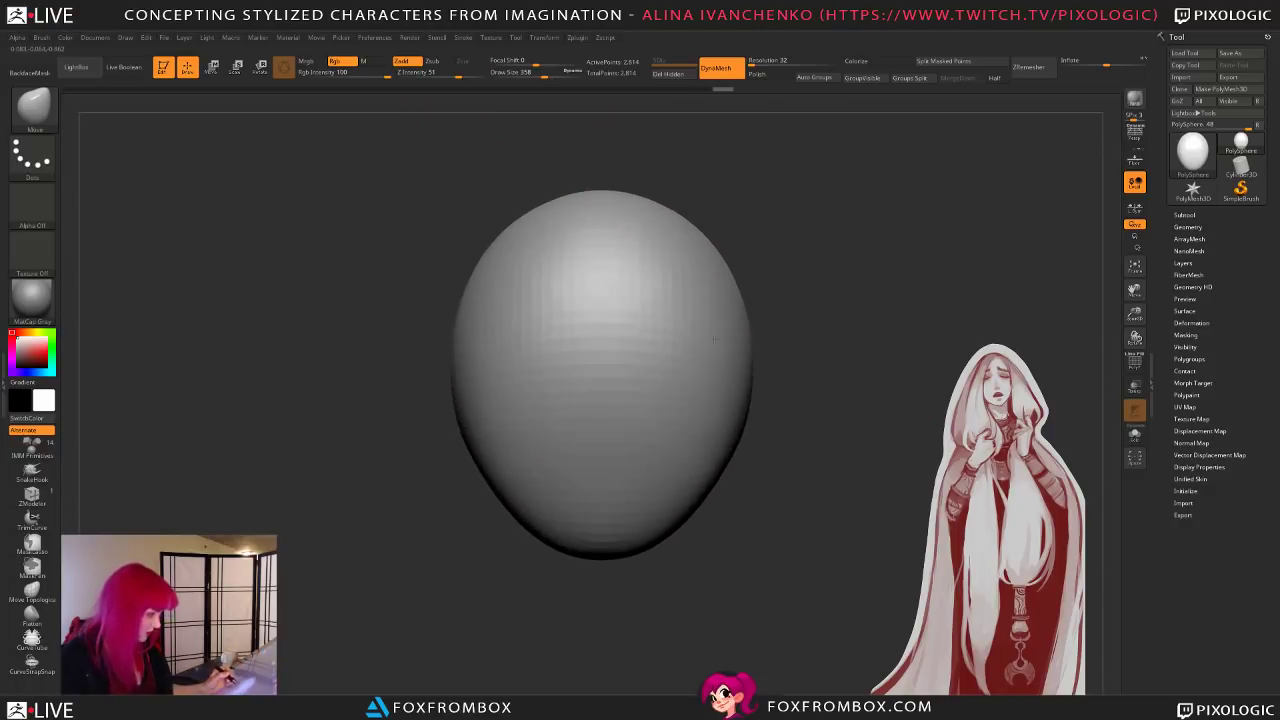
left_click_drag(722, 452, 711, 444)
left_click_drag(1134, 313, 1126, 285)
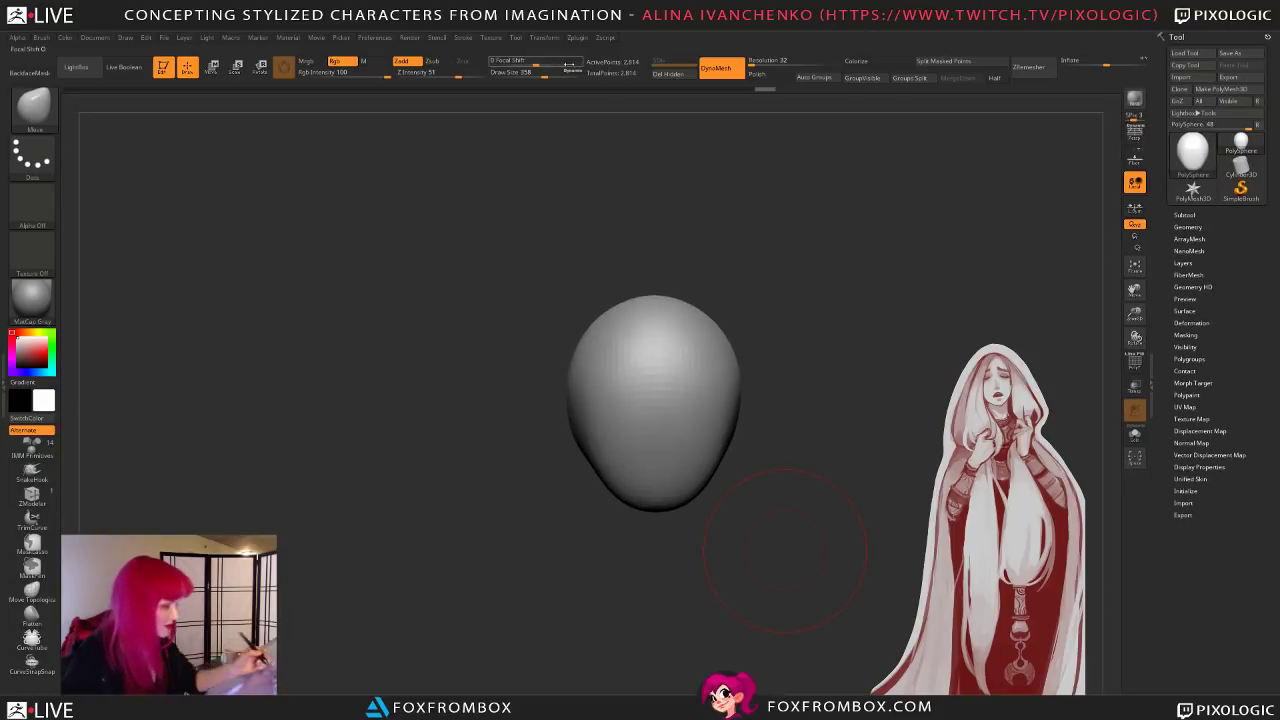
Step: Set the draw size to 262 and adjust the chin and upper forehead contour
left_click(536, 73)
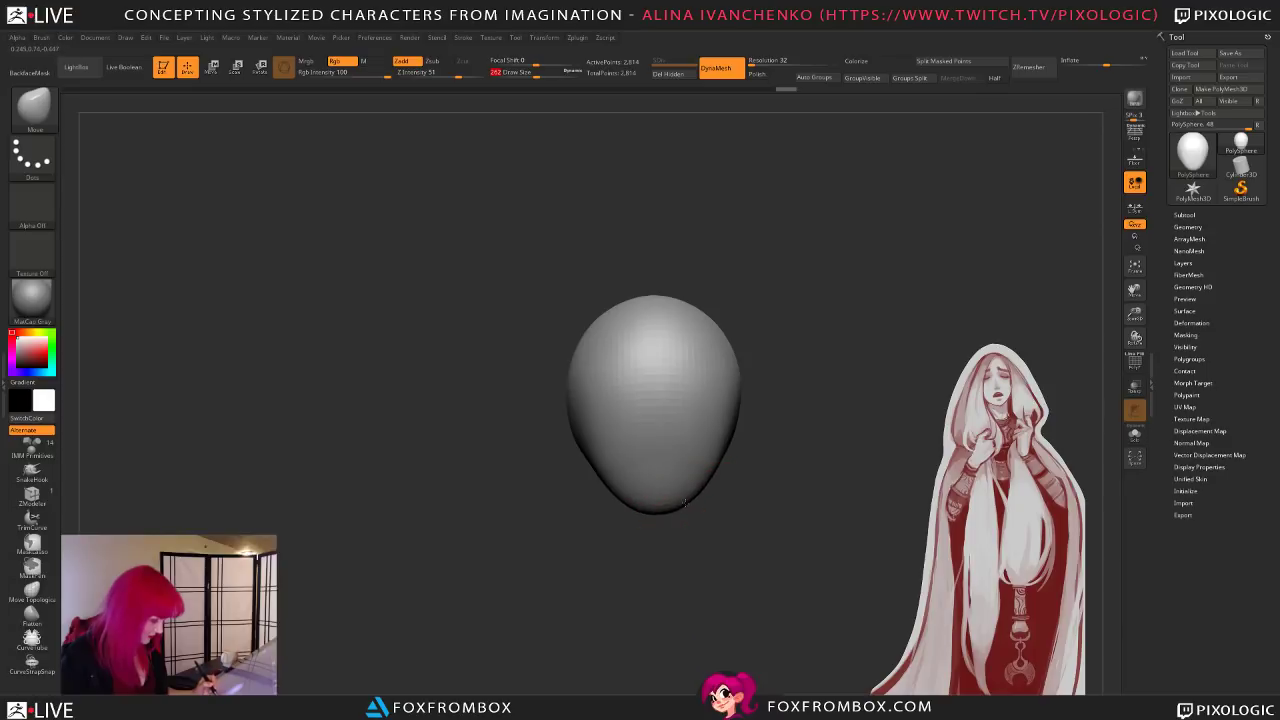
left_click_drag(797, 431, 770, 460)
left_click_drag(707, 307, 714, 311)
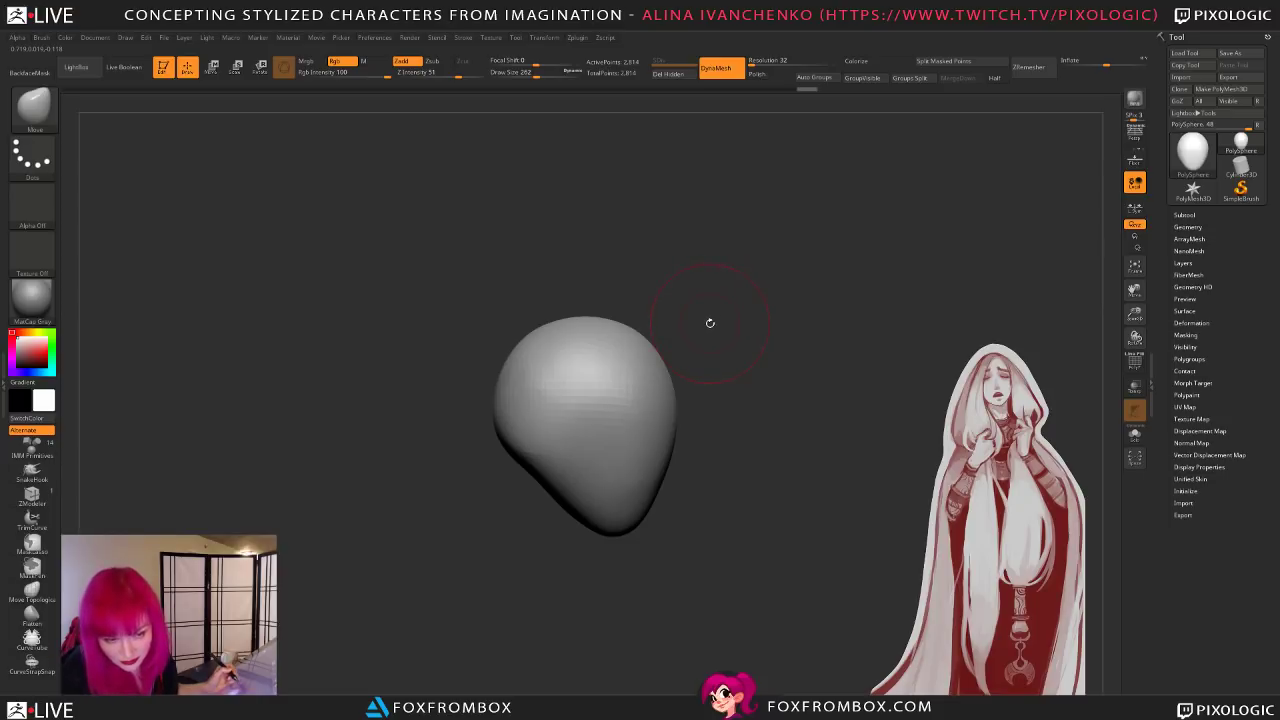
Step: Set the draw size to 293 and push in the underside of the jaw behind the chin
left_click_drag(536, 74, 541, 74)
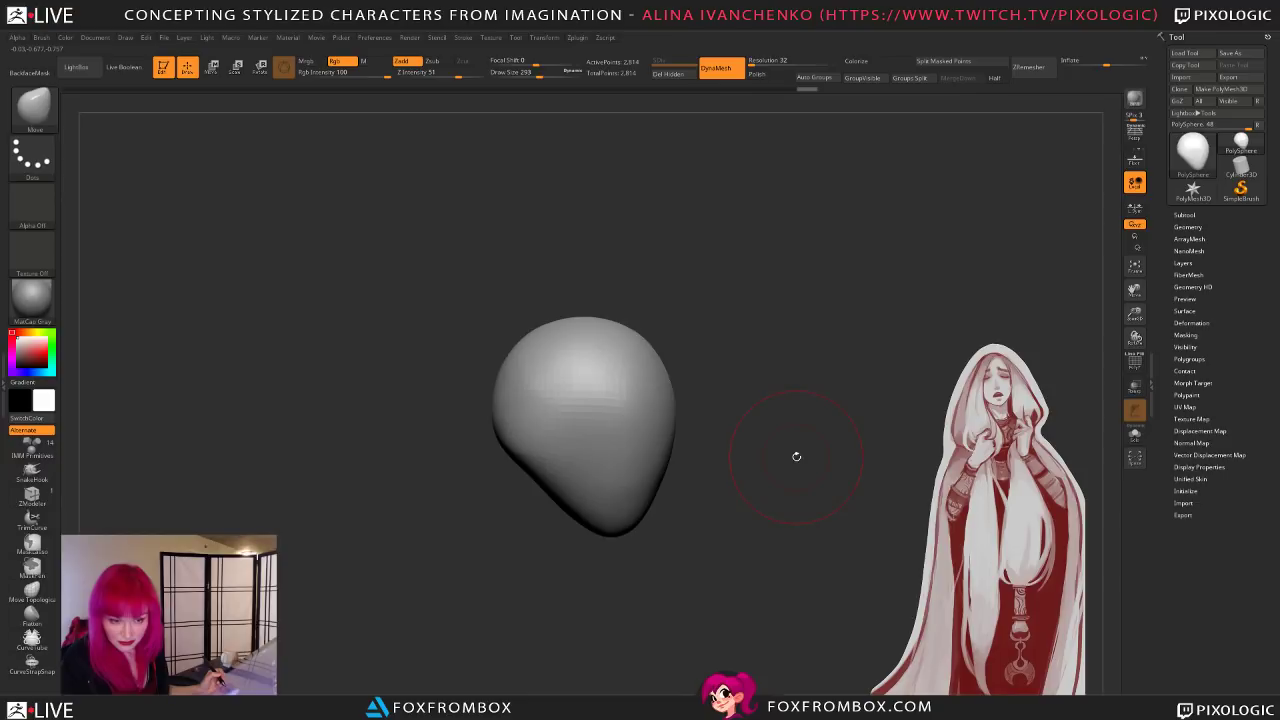
left_click_drag(797, 456, 786, 456)
left_click_drag(532, 474, 541, 472)
left_click_drag(784, 458, 695, 428)
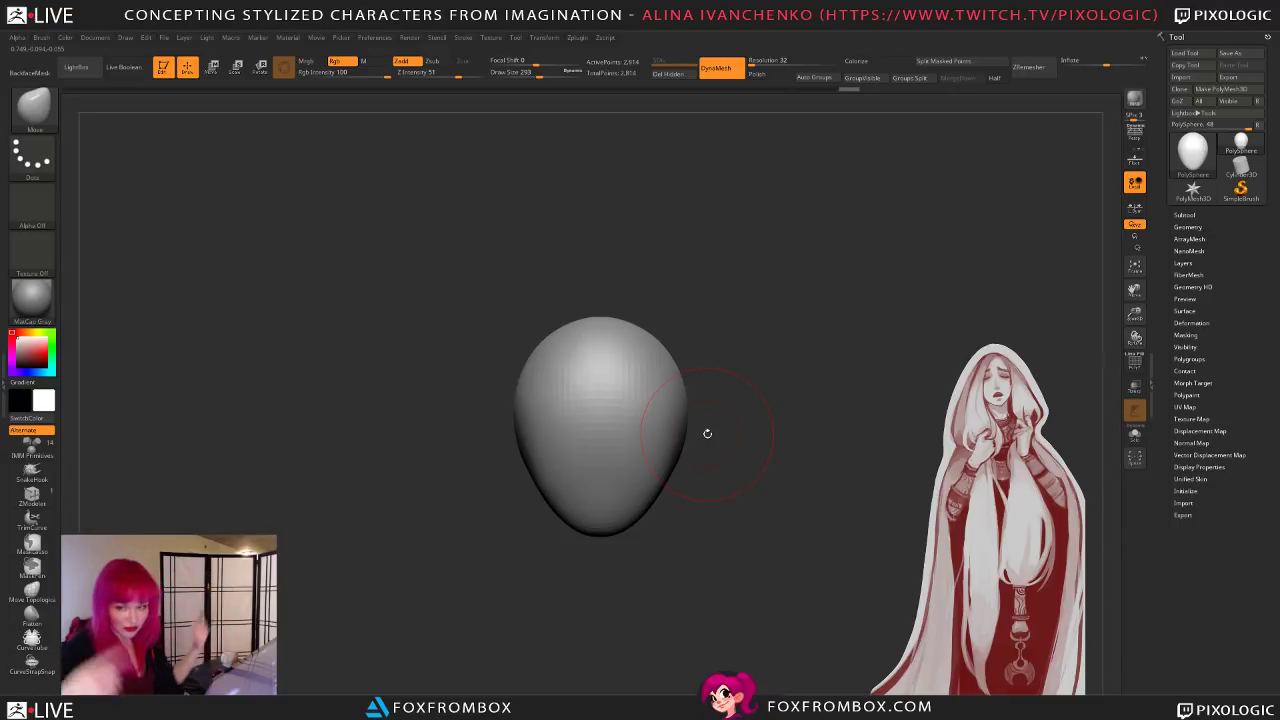
left_click_drag(779, 397, 777, 391)
Step: Set the draw size to 268 and deepen the hollow under the jaw, refining the chin's outline
left_click_drag(541, 74, 538, 74)
left_click_drag(787, 408, 726, 416)
left_click_drag(532, 493, 540, 490)
left_click_drag(635, 489, 668, 484)
mouse_move(703, 410)
left_mouse_down()
mouse_move(722, 428)
mouse_move(668, 490)
mouse_move(702, 474)
left_mouse_up()
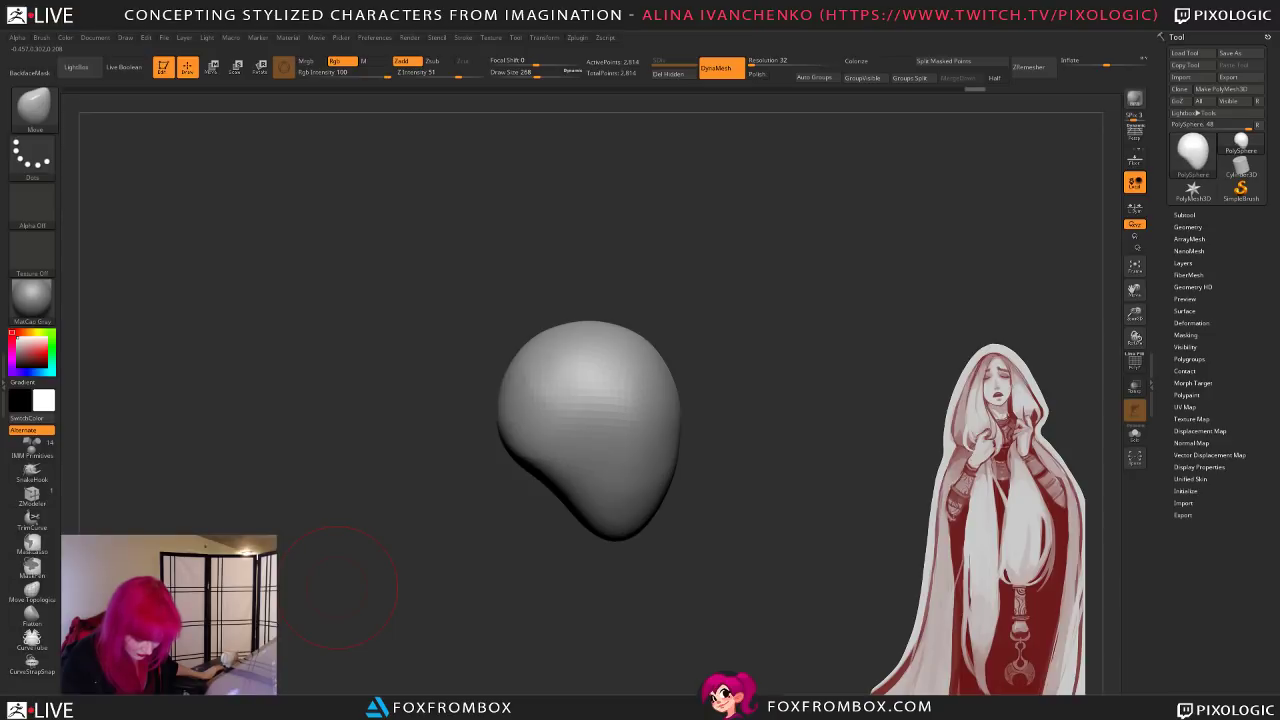
mouse_move(338, 587)
left_mouse_down()
mouse_move(774, 474)
mouse_move(763, 487)
mouse_move(808, 514)
mouse_move(737, 540)
left_mouse_up()
mouse_move(686, 497)
left_mouse_down()
mouse_move(758, 516)
mouse_move(745, 512)
left_mouse_up()
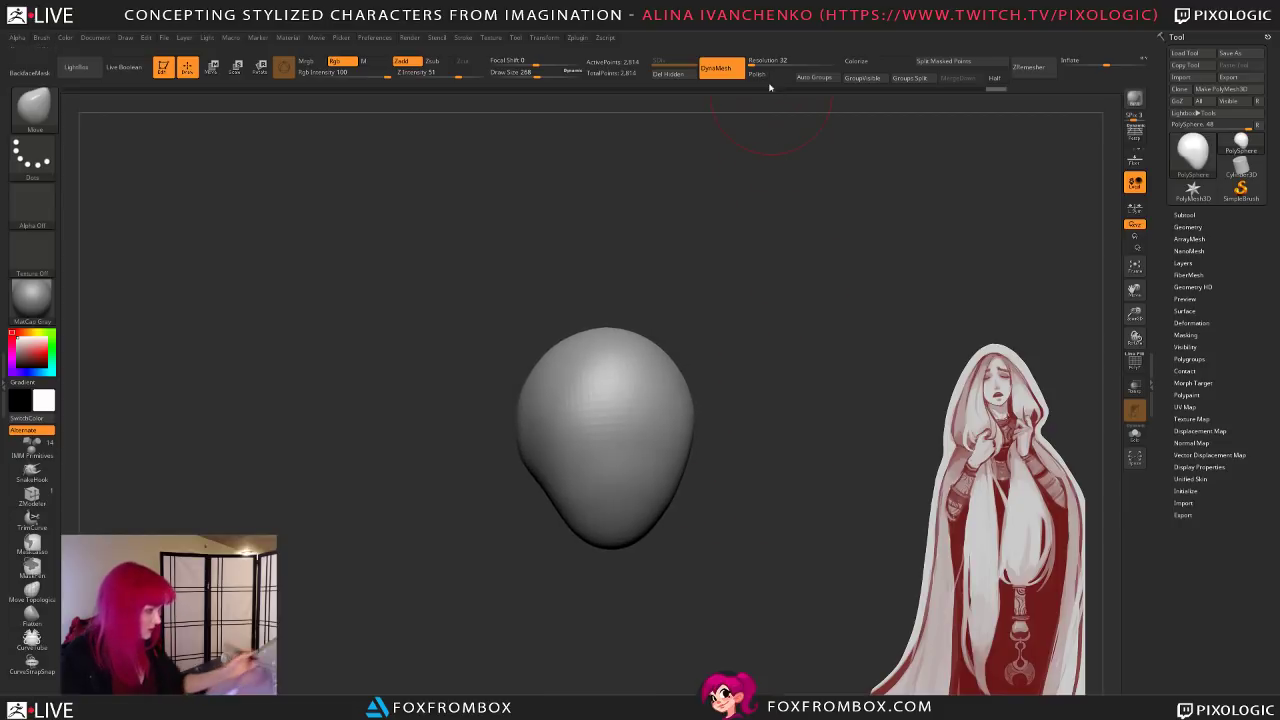
Step: Remesh the head with DynaMesh at resolution 80 and carve a horizontal eye line with DamStandard at draw size 145
left_click_drag(771, 219, 780, 288, "ctrl")
left_click_drag(536, 74, 524, 75)
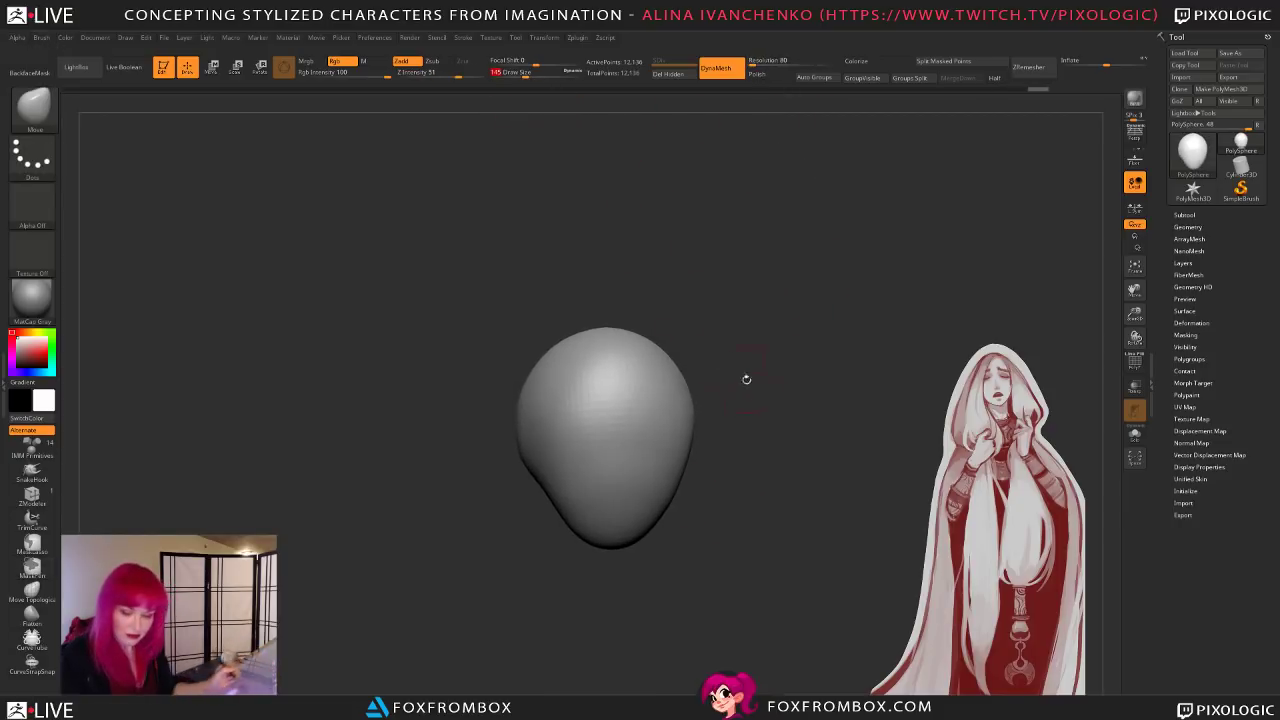
left_click_drag(731, 357, 749, 417, "shift")
key("b")
key("d")
key("s")
left_click_drag(577, 431, 637, 430)
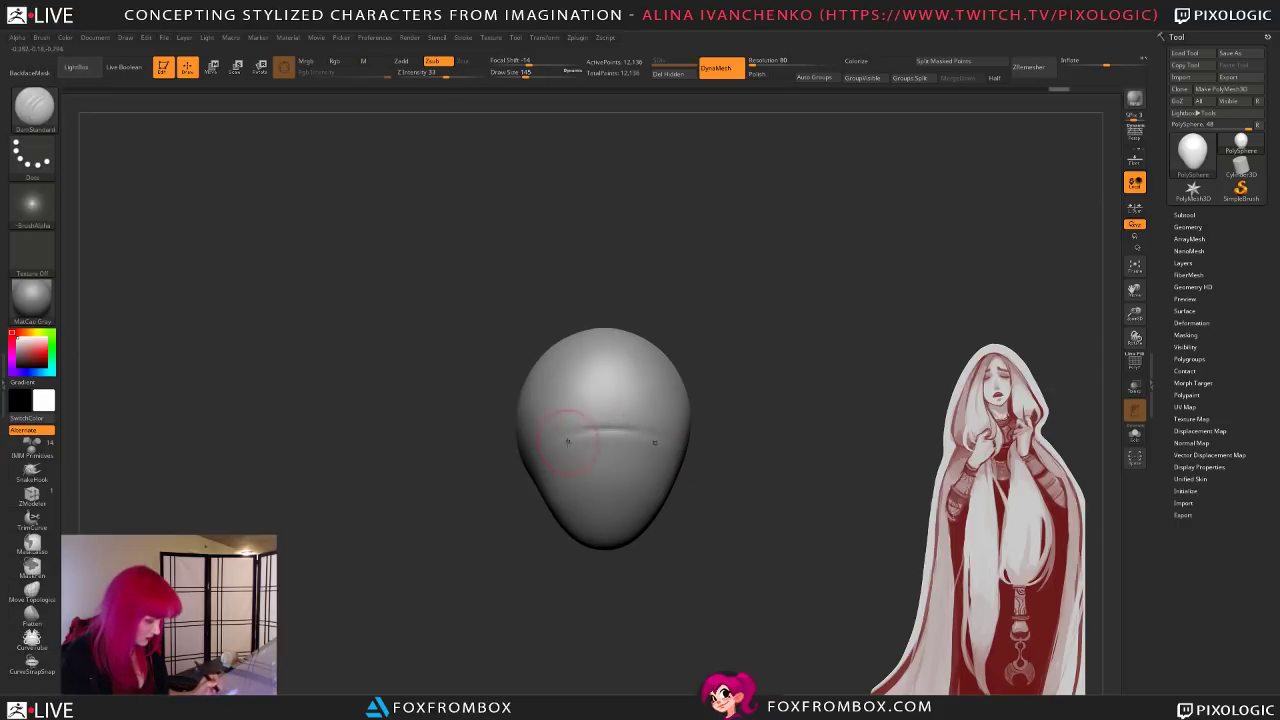
left_click_drag(643, 567, 629, 554)
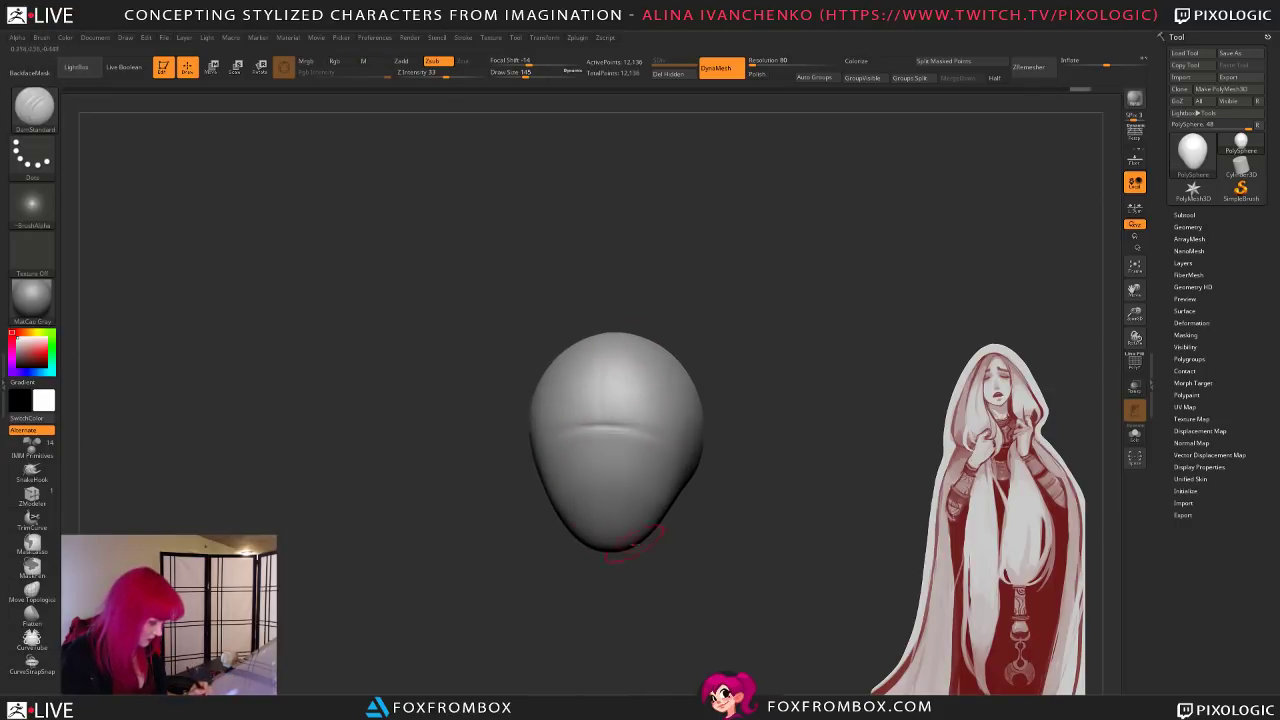
Step: Set the draw size to 101 and carve guide marks for the face's centre line and mouth, undoing one stroke
left_click_drag(525, 74, 519, 74)
left_click_drag(645, 248, 664, 246)
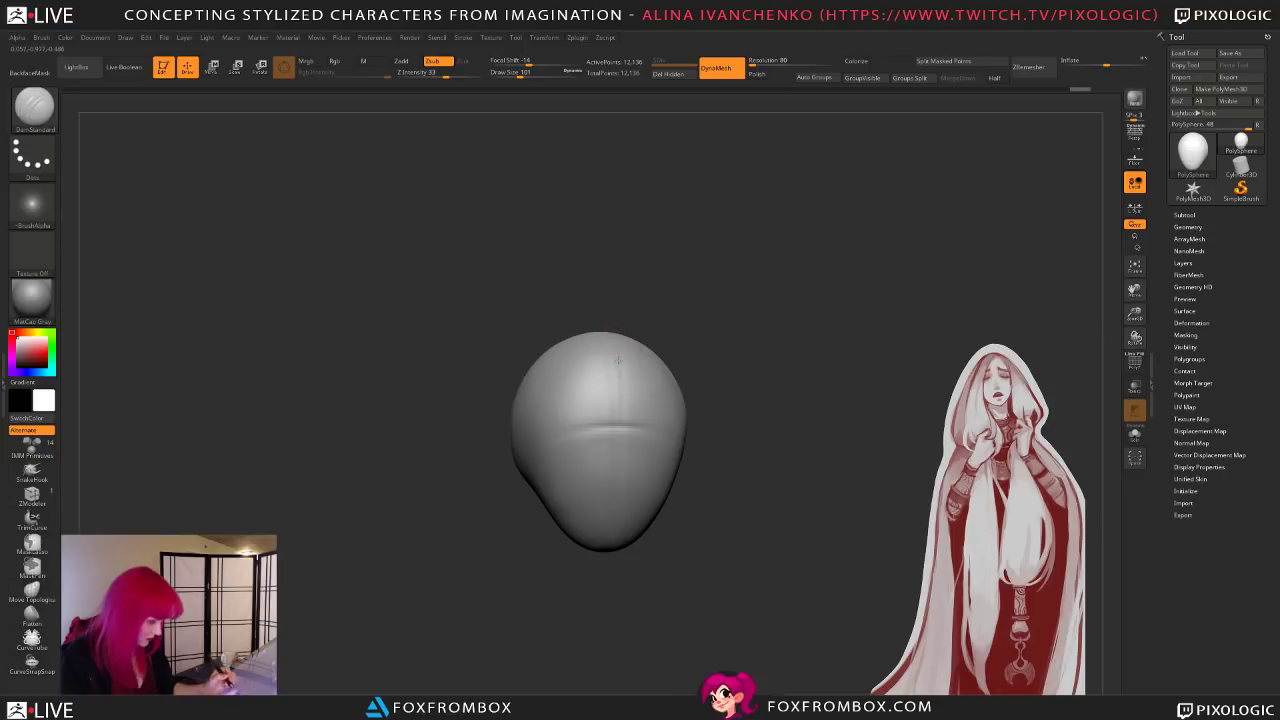
key("ctrl+z")
left_click_drag(637, 594, 669, 556)
left_click_drag(620, 491, 633, 491)
mouse_move(663, 534)
left_mouse_down()
mouse_move(691, 531)
mouse_move(661, 524)
mouse_move(640, 483)
mouse_move(681, 532)
mouse_move(660, 518)
mouse_move(672, 521)
left_mouse_up()
Step: Carve out the eye sockets below the eye line using the ClayBuildup brush at draw size 116
key("b")
key("c")
key("b")
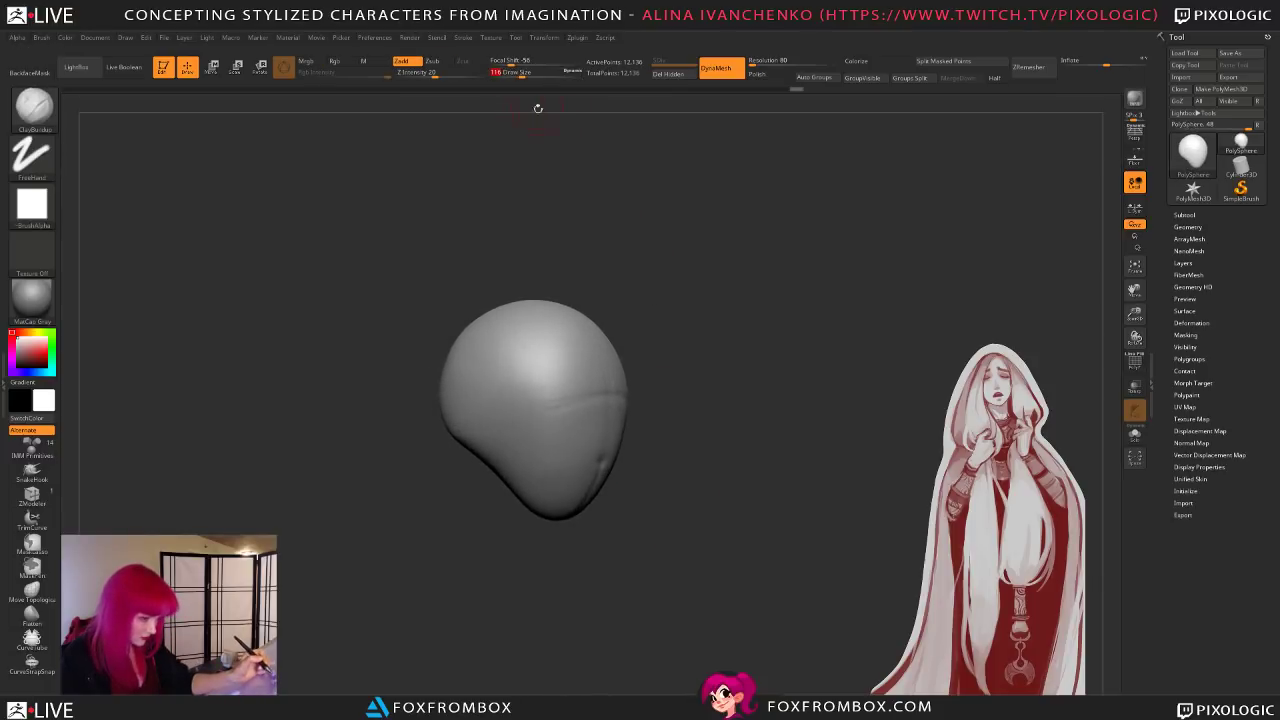
mouse_move(582, 400)
left_mouse_down("alt")
mouse_move(572, 408)
mouse_move(588, 411)
mouse_move(575, 413)
left_mouse_up("alt")
mouse_move(680, 403)
left_mouse_down()
mouse_move(568, 406)
mouse_move(598, 418)
left_mouse_up()
mouse_move(722, 444)
left_mouse_down()
mouse_move(692, 437)
mouse_move(730, 442)
left_mouse_up()
left_click(662, 432)
Step: Shape the temple and side plane of the head with clay strokes, smoothing between passes
left_click_drag(508, 398, 524, 354)
left_click_drag(685, 395, 645, 385)
left_click_drag(546, 371, 532, 388, "shift")
left_click_drag(684, 419, 712, 440)
mouse_move(520, 341)
left_mouse_down()
mouse_move(505, 370)
mouse_move(515, 393)
left_mouse_up()
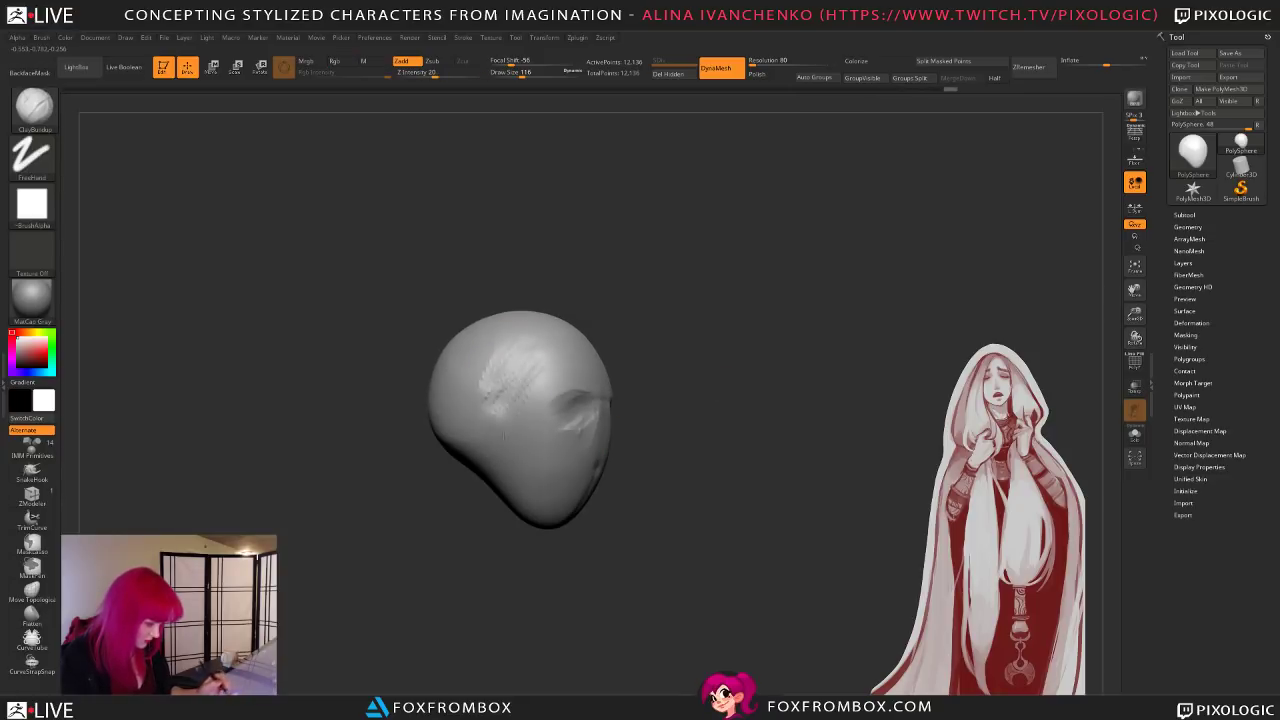
Step: Set the draw size to 128 and build up the nose and the area below the eyes with clay strokes
left_click_drag(688, 410, 656, 363)
left_click_drag(521, 73, 524, 73)
left_click_drag(598, 408, 600, 466)
left_click_drag(682, 450, 656, 446)
mouse_move(598, 416)
left_mouse_down()
mouse_move(604, 464)
mouse_move(593, 450)
left_mouse_up()
left_click_drag(687, 457, 692, 456)
mouse_move(574, 442)
left_mouse_down()
mouse_move(543, 432)
mouse_move(566, 439)
left_mouse_up()
left_click_drag(713, 482, 735, 521)
left_click_drag(584, 454, 586, 431)
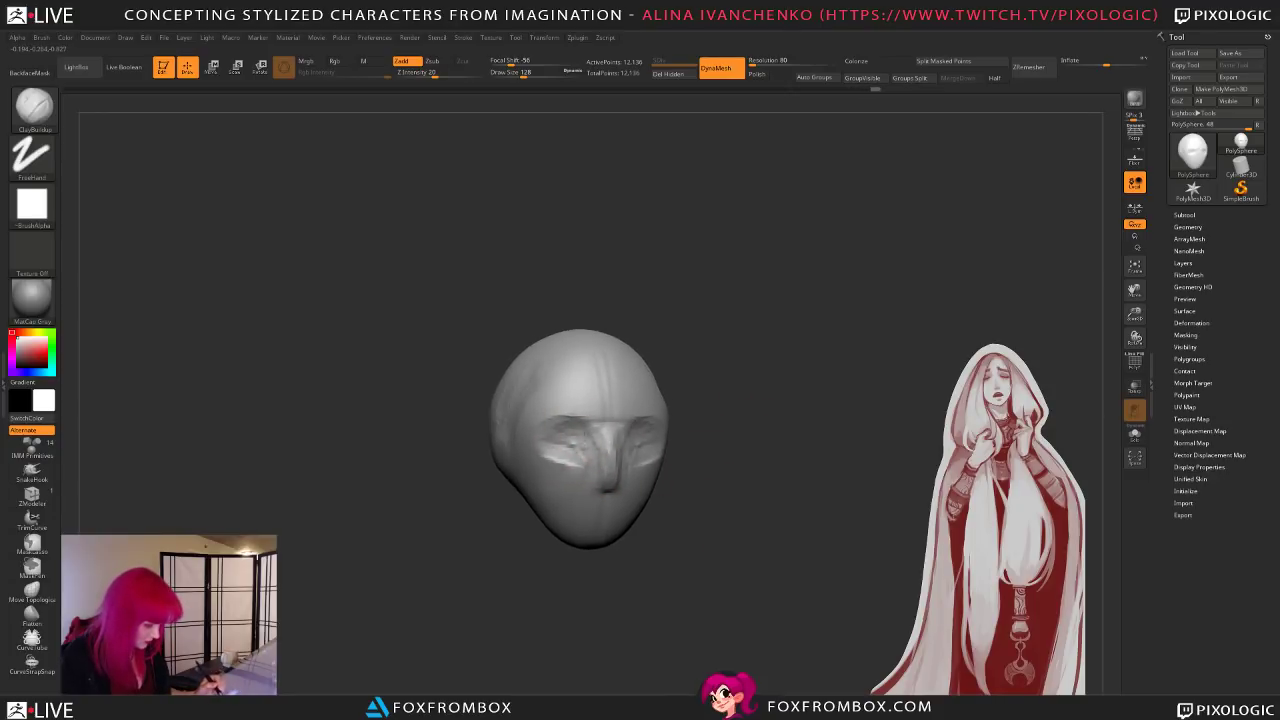
Step: Refine the brow edge and the eye sockets on both sides of the nose
left_click_drag(703, 451, 692, 450)
left_click_drag(566, 430, 543, 440)
left_click_drag(652, 441, 600, 446)
mouse_move(741, 404)
left_mouse_down()
mouse_move(664, 361)
mouse_move(726, 404)
left_mouse_up()
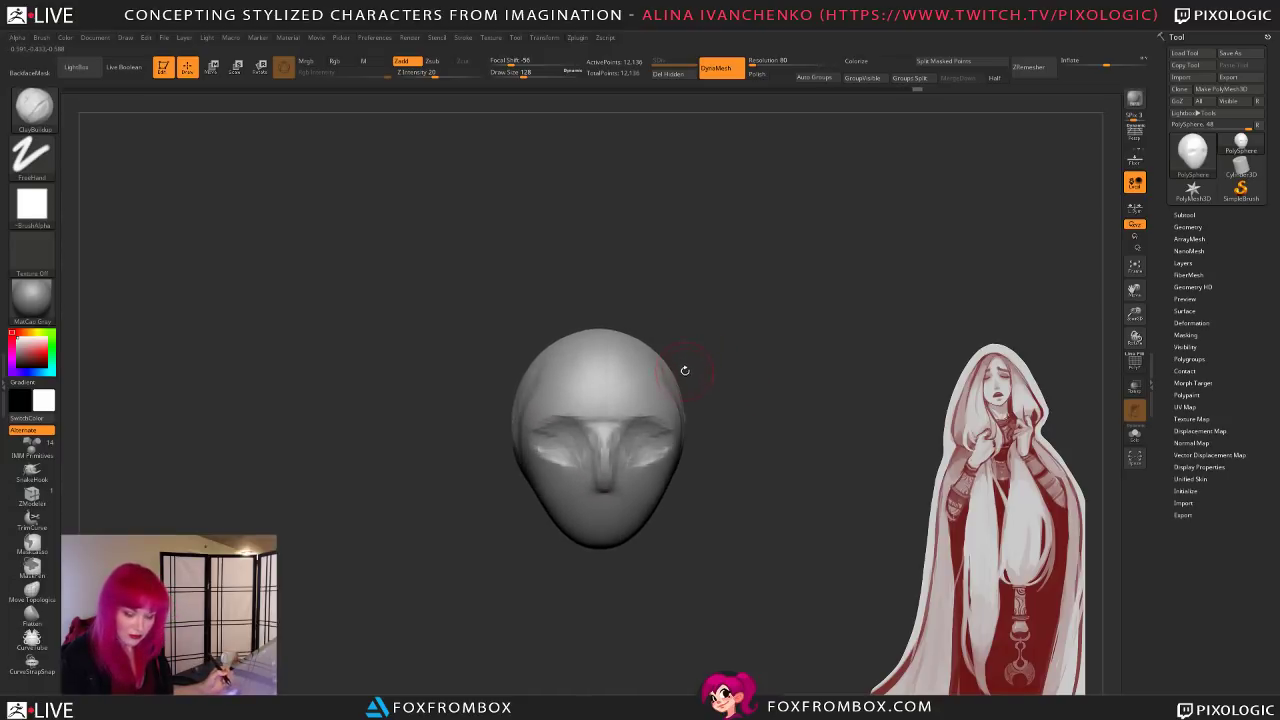
Step: Reshape the forehead and sides of the face with the Move brush, smooth the eye area, and set draw size 177
key("b")
key("m")
key("v")
left_click(534, 74)
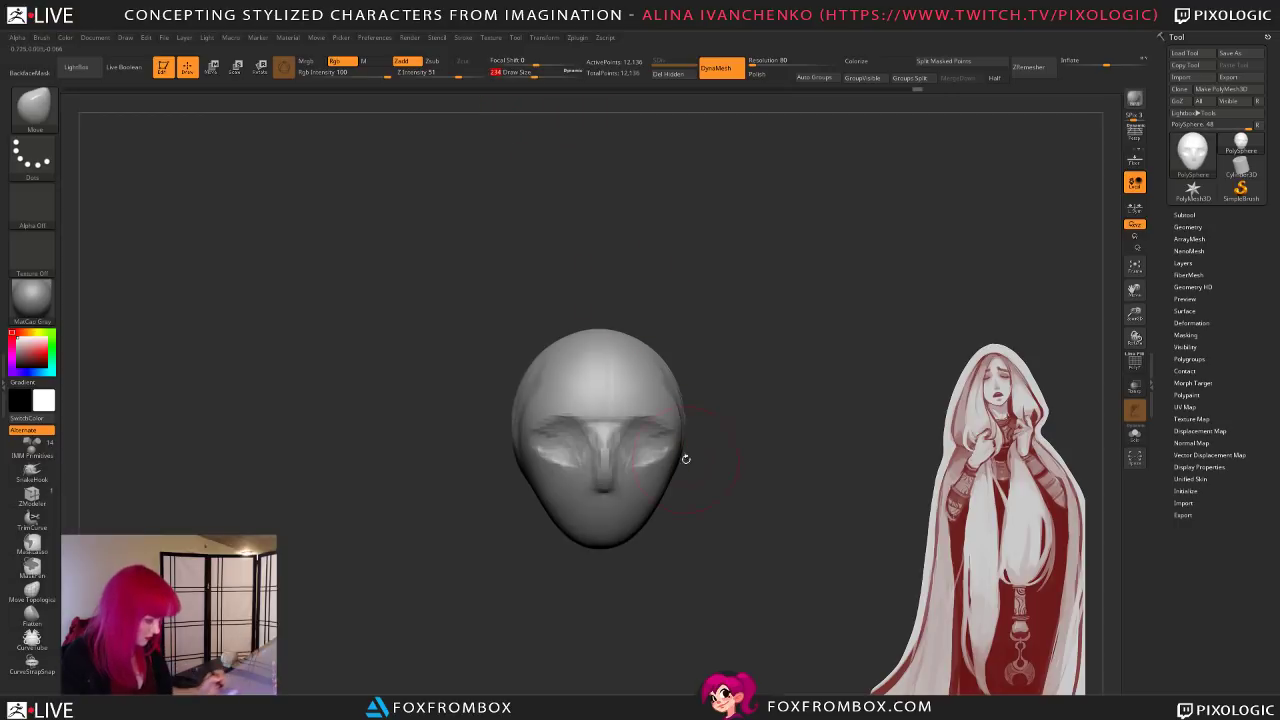
left_click_drag(664, 379, 658, 374)
left_click_drag(534, 72, 544, 71)
left_click_drag(655, 460, 622, 428, "shift")
left_click_drag(540, 73, 529, 73)
mouse_move(655, 414)
left_mouse_down()
mouse_move(697, 423)
mouse_move(690, 447)
left_mouse_up()
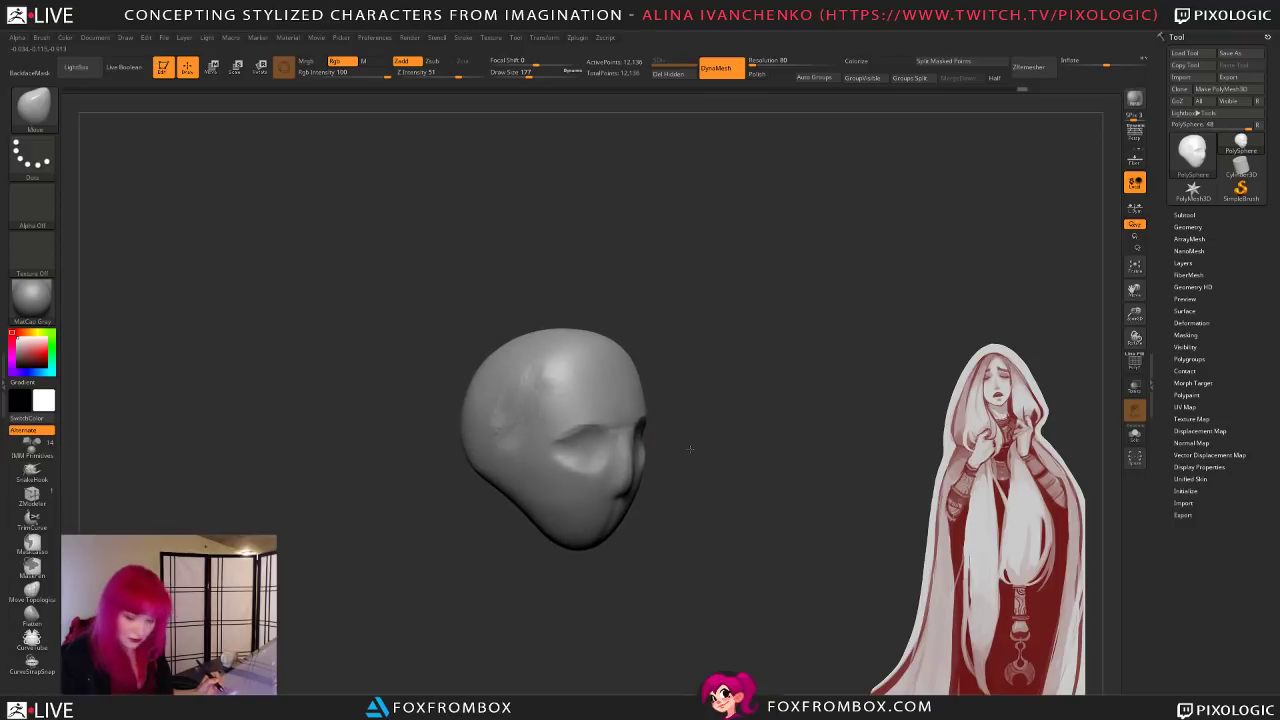
Step: Build up the cheekbones below the eyes with ClayBuildup at draw size 140, and smooth around the nose bridge
key("b")
key("c")
key("b")
left_click_drag(530, 73, 523, 73)
mouse_move(562, 462)
left_mouse_down()
mouse_move(576, 471)
mouse_move(574, 500)
mouse_move(602, 469)
left_mouse_up()
right_click_drag(602, 469, 562, 460)
left_click_drag(562, 458, 591, 466)
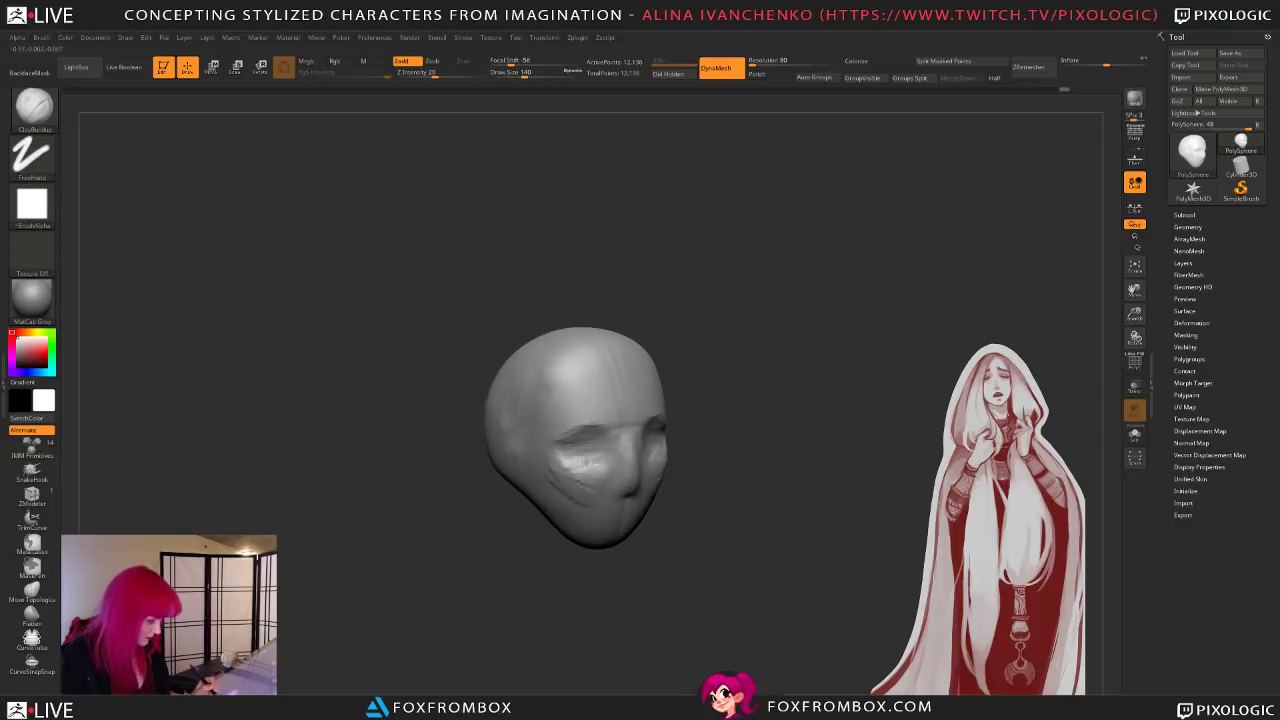
left_click_drag(678, 462, 646, 456)
left_click_drag(611, 406, 623, 450, "shift")
left_click_drag(749, 437, 785, 440)
mouse_move(698, 456)
left_mouse_down()
mouse_move(671, 466)
mouse_move(727, 460)
mouse_move(697, 414)
mouse_move(638, 420)
mouse_move(630, 450)
left_mouse_up()
Step: Set the draw size to 63 and refine the nose with clay strokes, smoothing along its bridge
left_click(521, 73)
type("3")
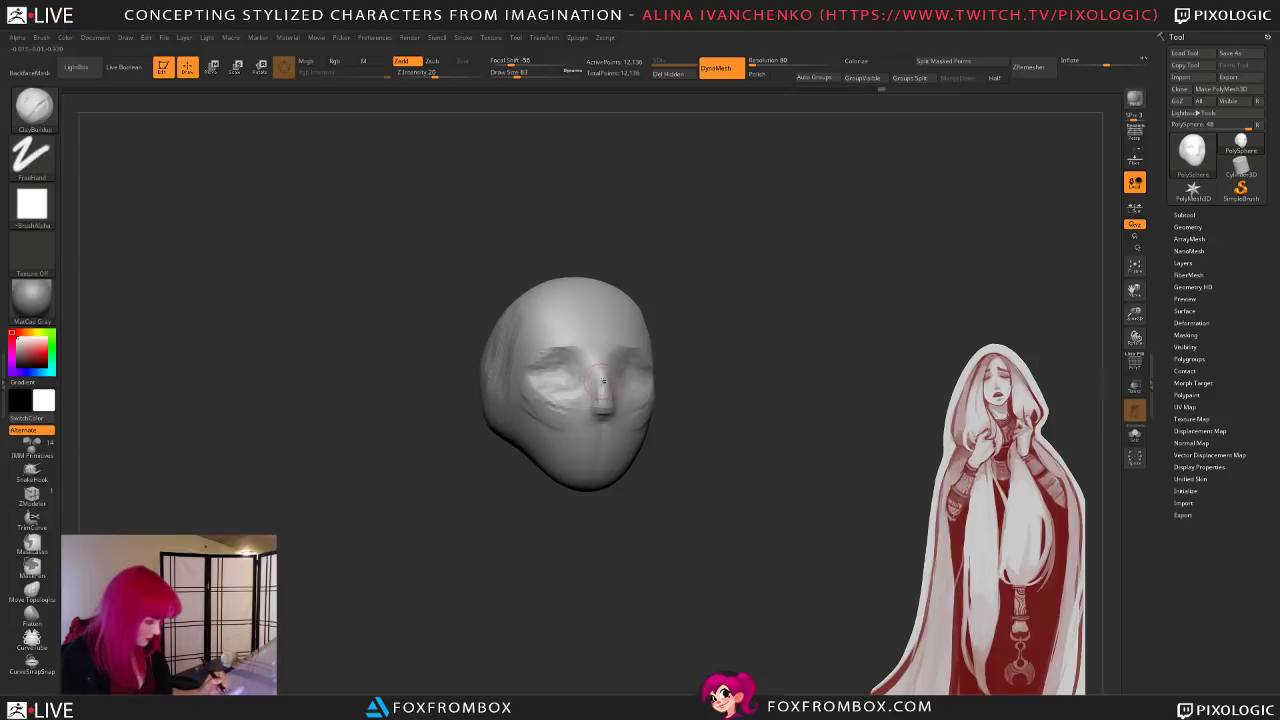
left_click_drag(697, 420, 632, 408)
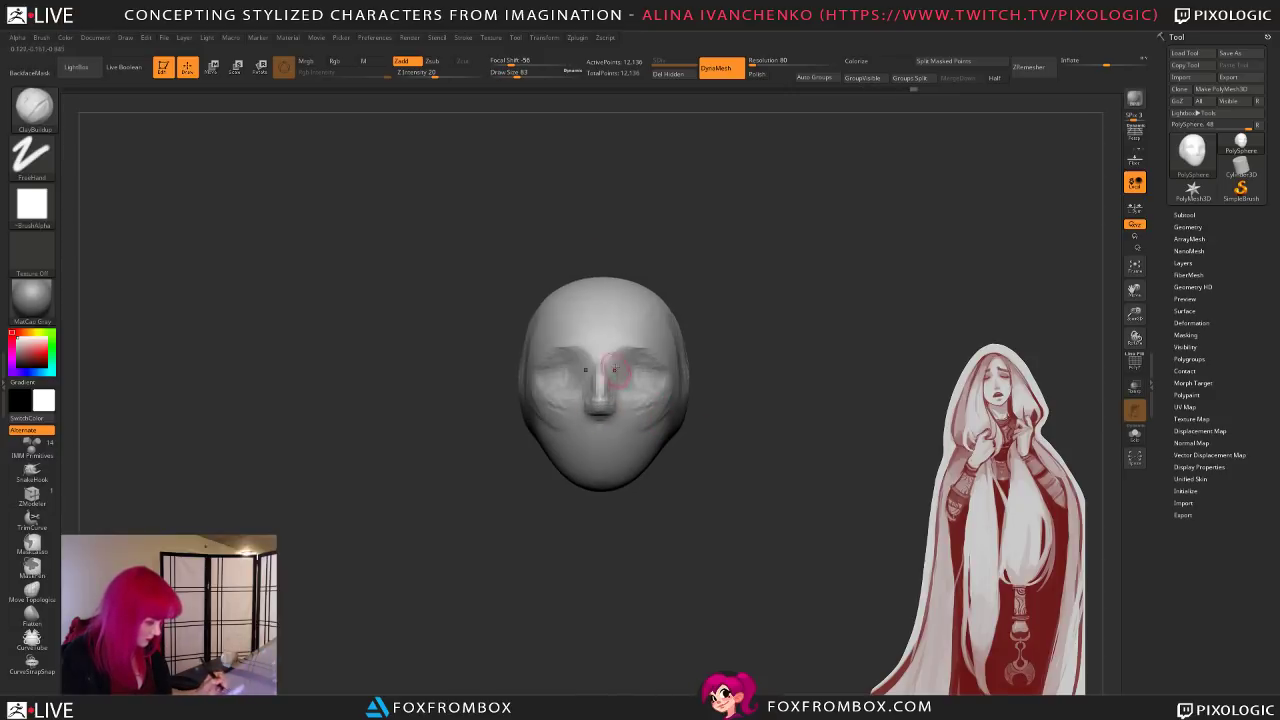
right_click_drag(608, 406, 610, 374)
key("shift")
left_click_drag(614, 364, 612, 384, "shift")
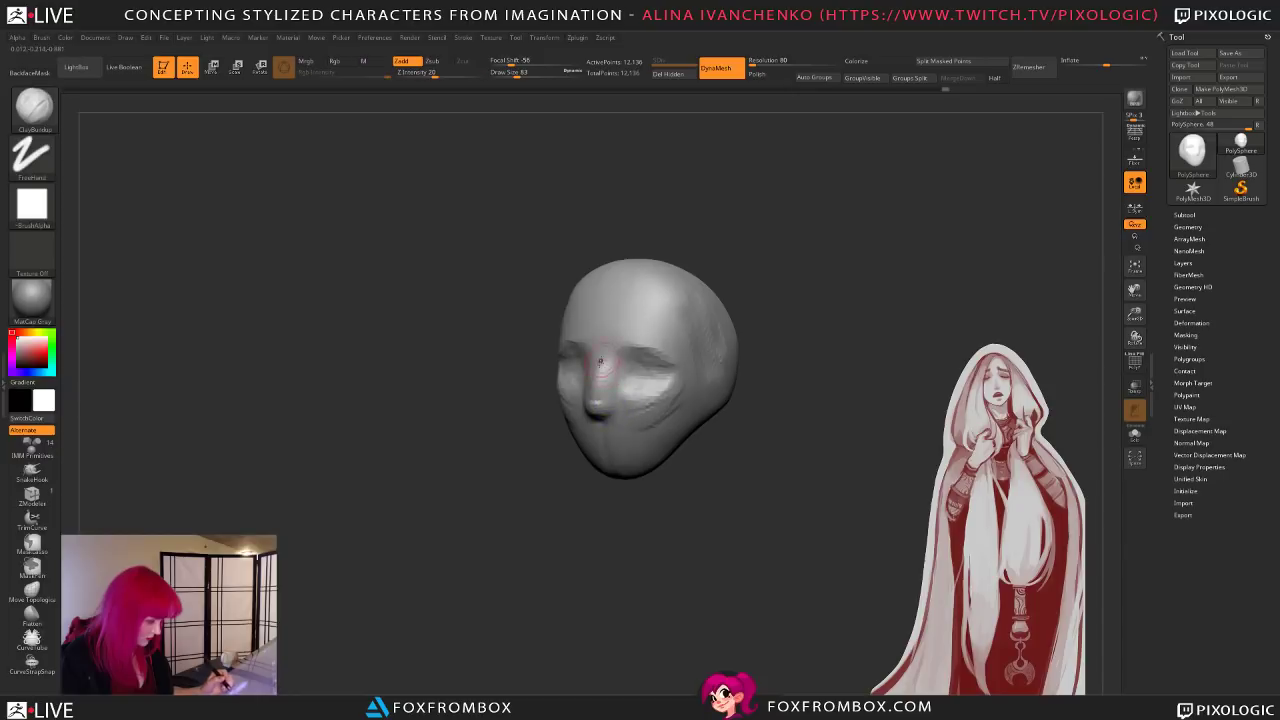
left_click_drag(800, 440, 748, 448)
Step: Pull out the nose tip with the Move brush at draw size 120, and smooth the cheek and lower face
key("b")
key("m")
key("v")
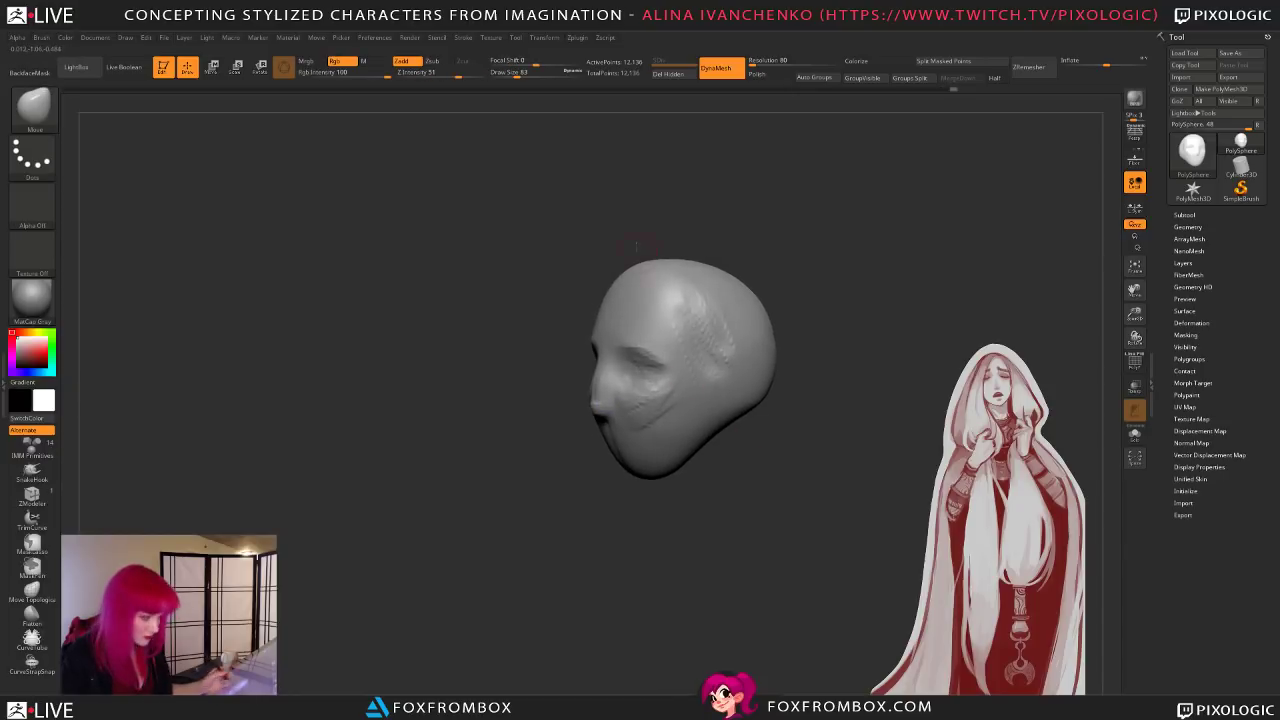
left_click(517, 75)
left_click_drag(517, 75, 524, 75)
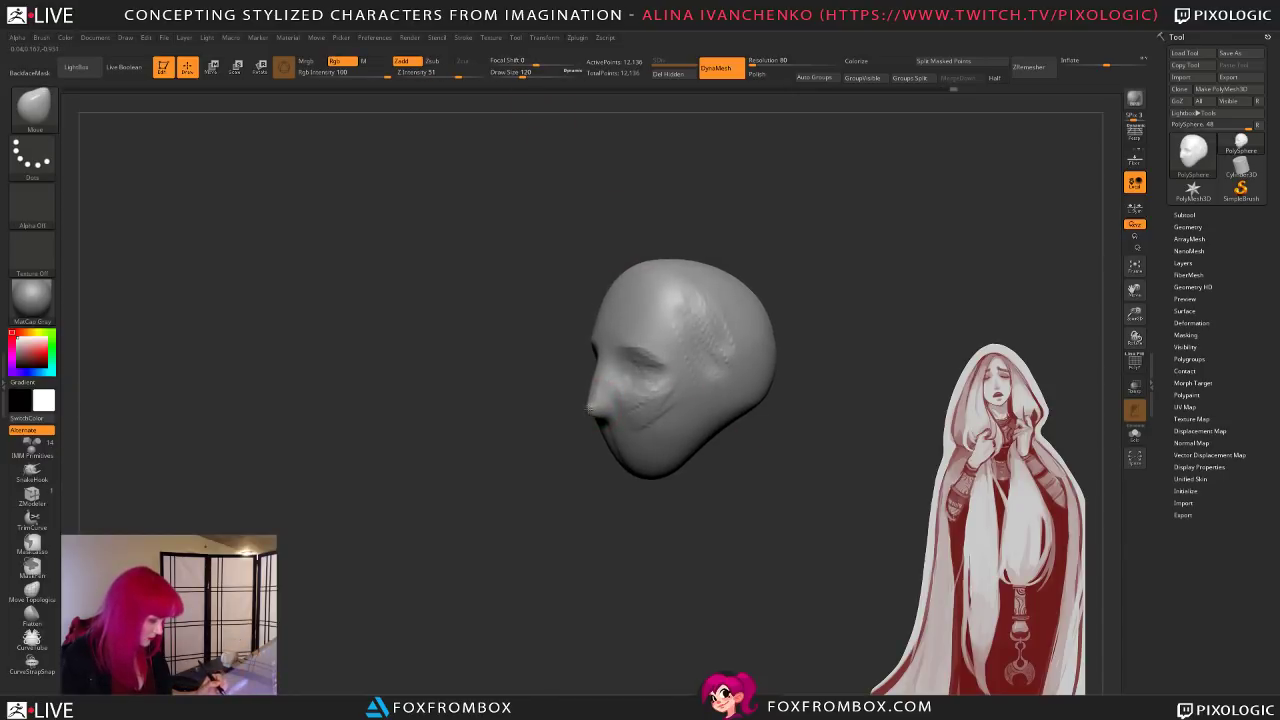
left_click_drag(573, 462, 609, 509)
left_click_drag(539, 393, 543, 457, "shift")
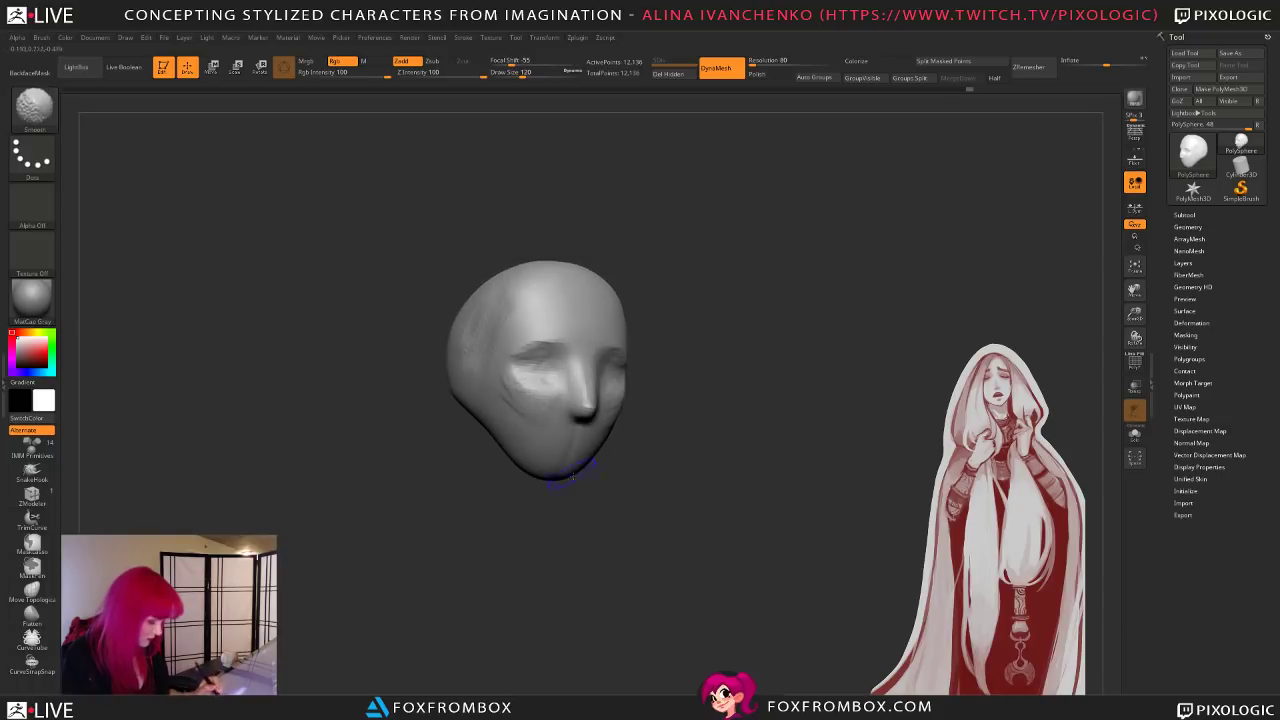
left_click_drag(620, 515, 577, 517)
mouse_move(601, 477)
right_mouse_down()
mouse_move(620, 528)
mouse_move(641, 528)
right_mouse_up()
Step: Build up the mouth and chin area with ClayBuildup at draw size 172
key("b")
key("c")
key("b")
left_click_drag(524, 73, 530, 73)
right_click_drag(617, 463, 590, 519)
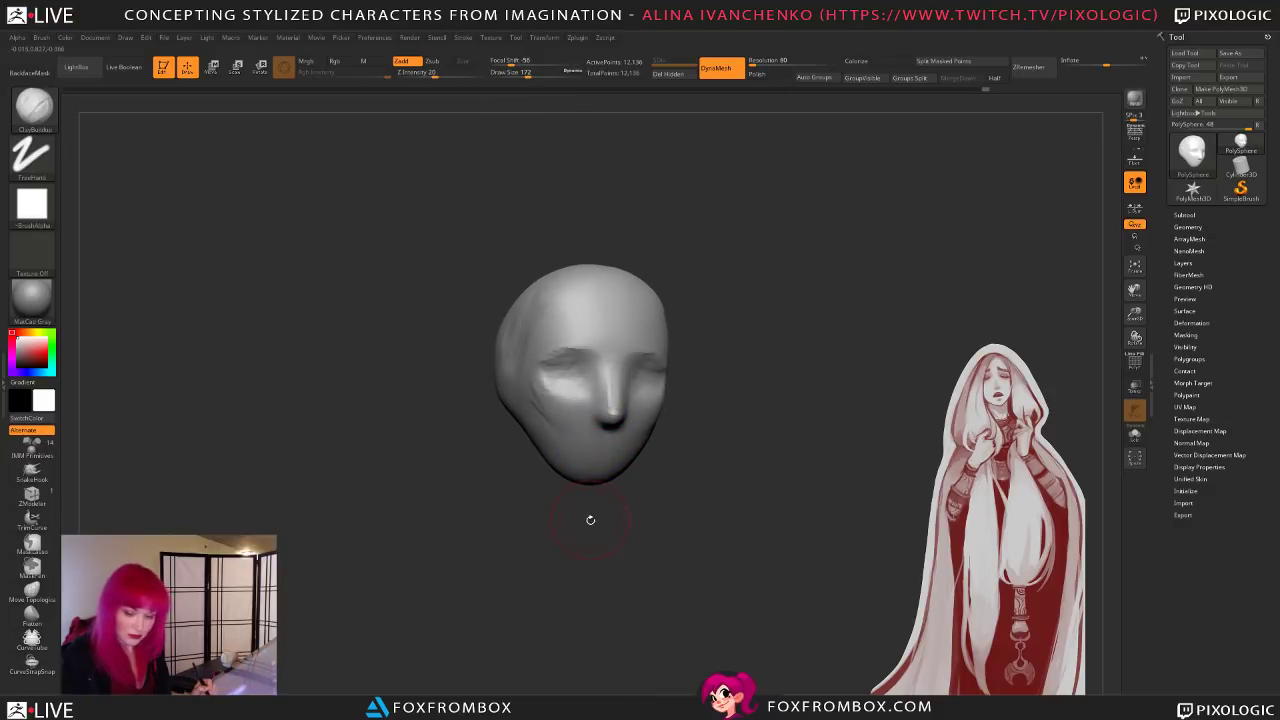
key("F1")
key("Escape")
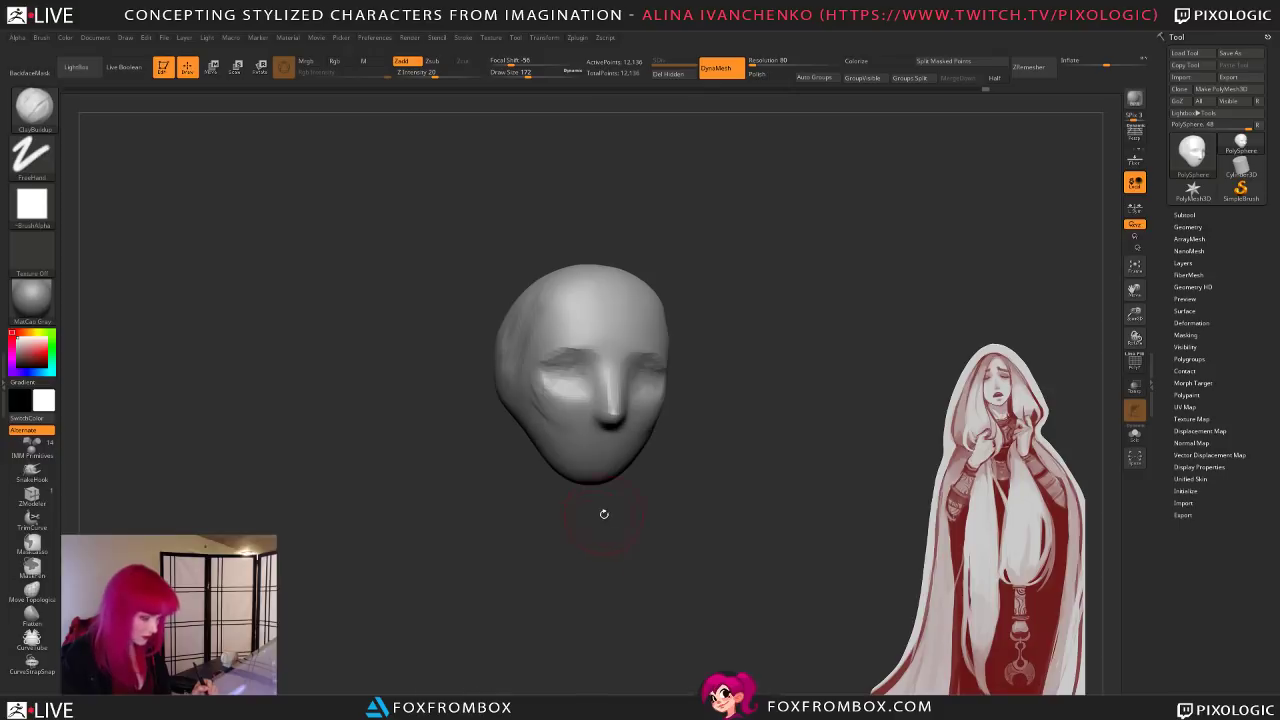
right_click_drag(645, 509, 628, 516)
Step: Set the draw size to 140 and build up the jawline and lower cheek from both sides
left_click_drag(530, 73, 524, 73)
mouse_move(697, 460)
right_mouse_down()
mouse_move(575, 455)
mouse_move(542, 432)
right_mouse_up()
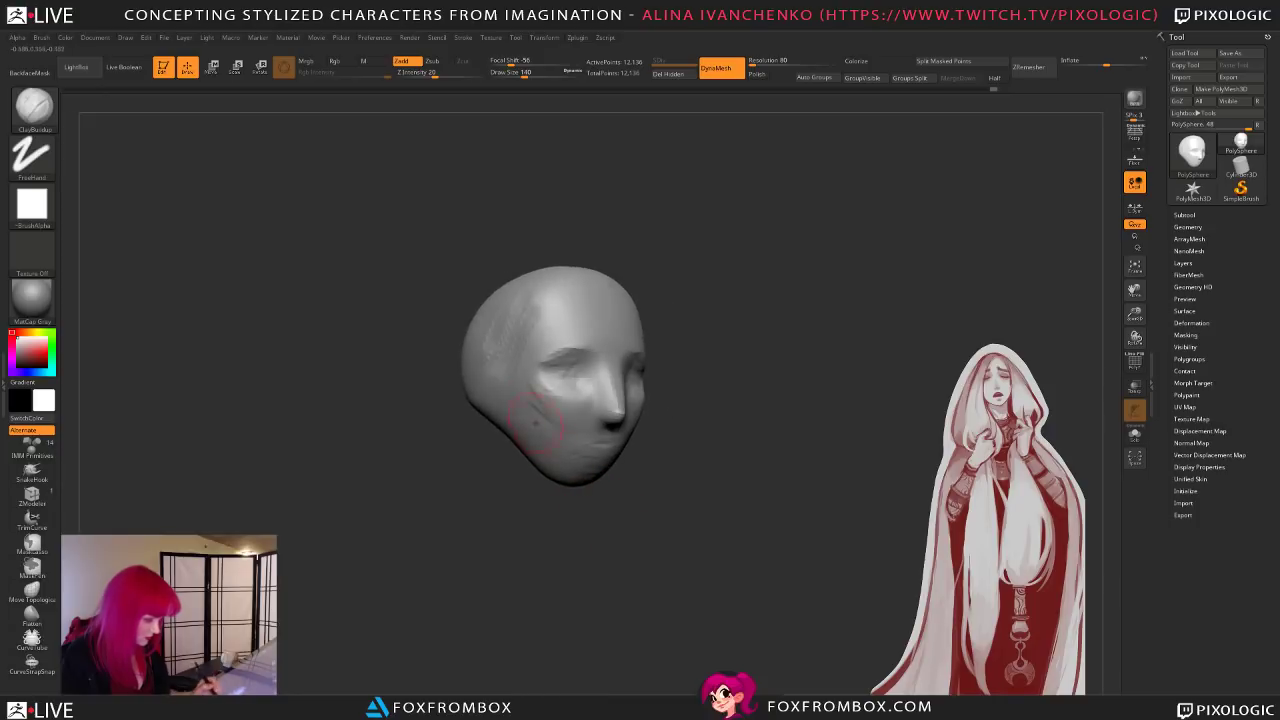
left_click_drag(662, 505, 600, 508)
left_click_drag(700, 500, 615, 514)
right_click_drag(630, 519, 610, 467)
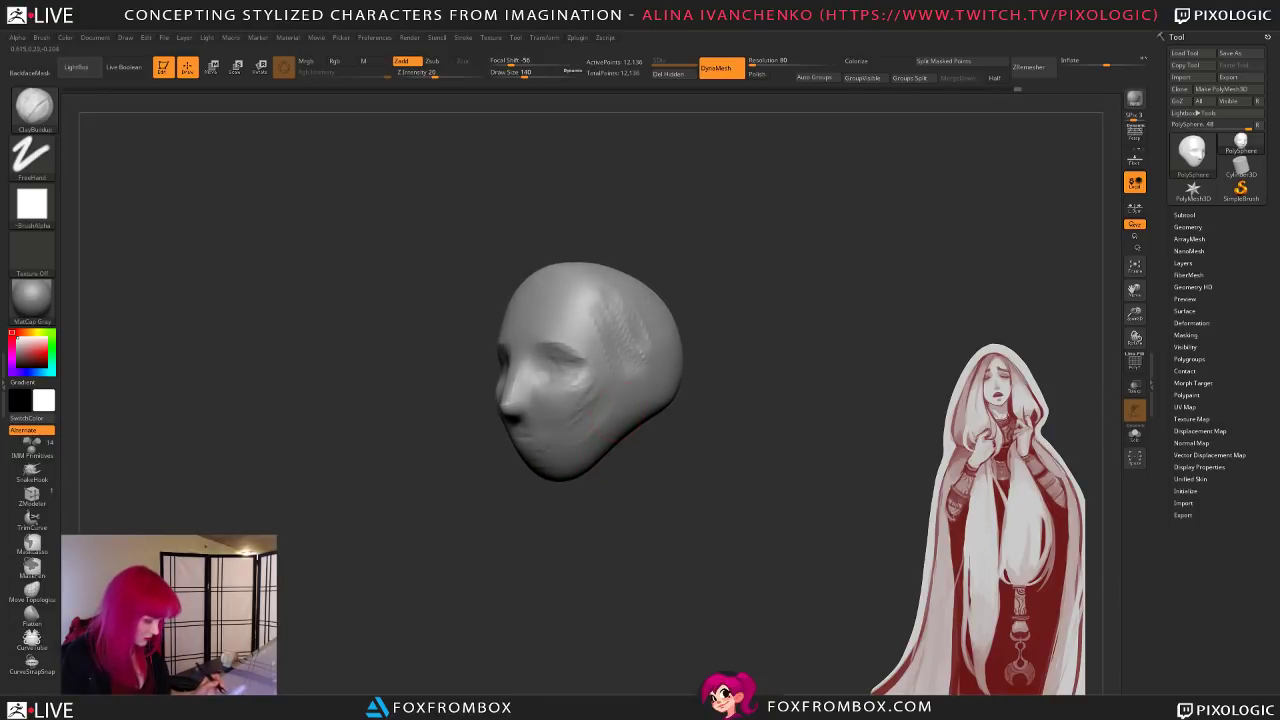
mouse_move(590, 514)
left_mouse_down()
mouse_move(551, 511)
mouse_move(570, 479)
left_mouse_up()
Step: Reshape the jawline with the Move brush at draw size 140
key("b")
key("m")
key("v")
right_click_drag(629, 526, 543, 478)
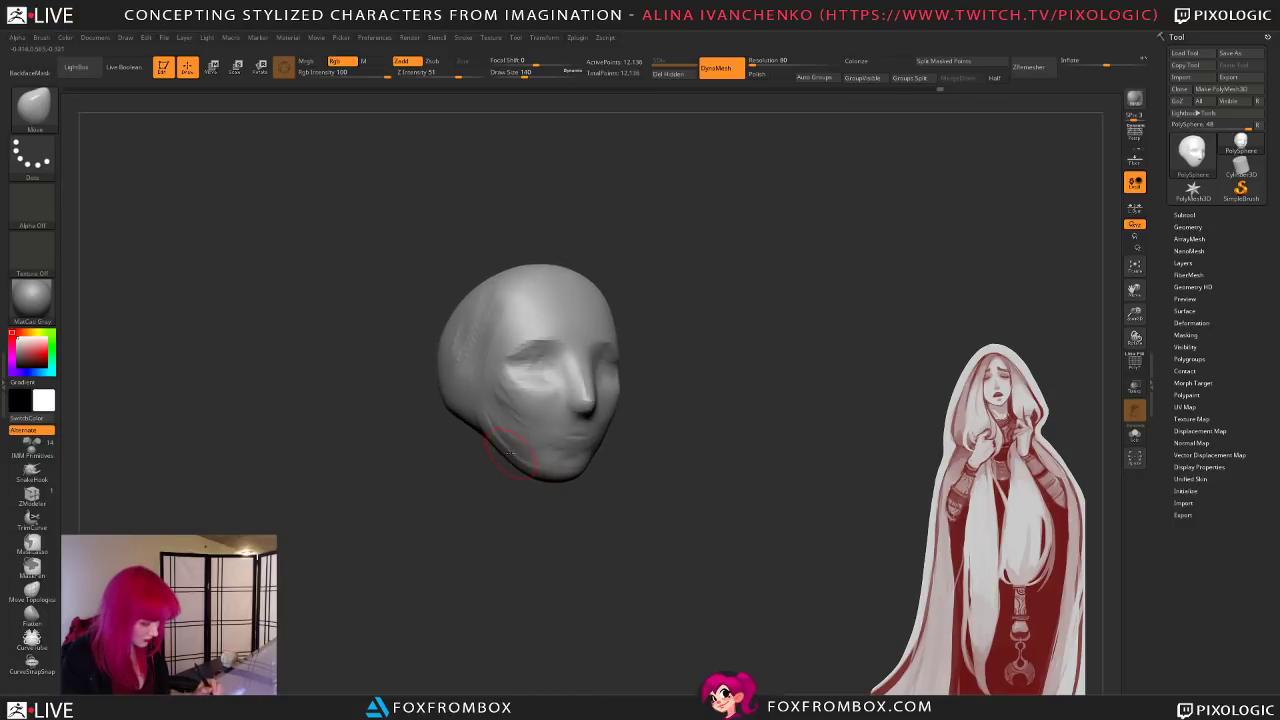
left_click_drag(569, 509, 581, 494)
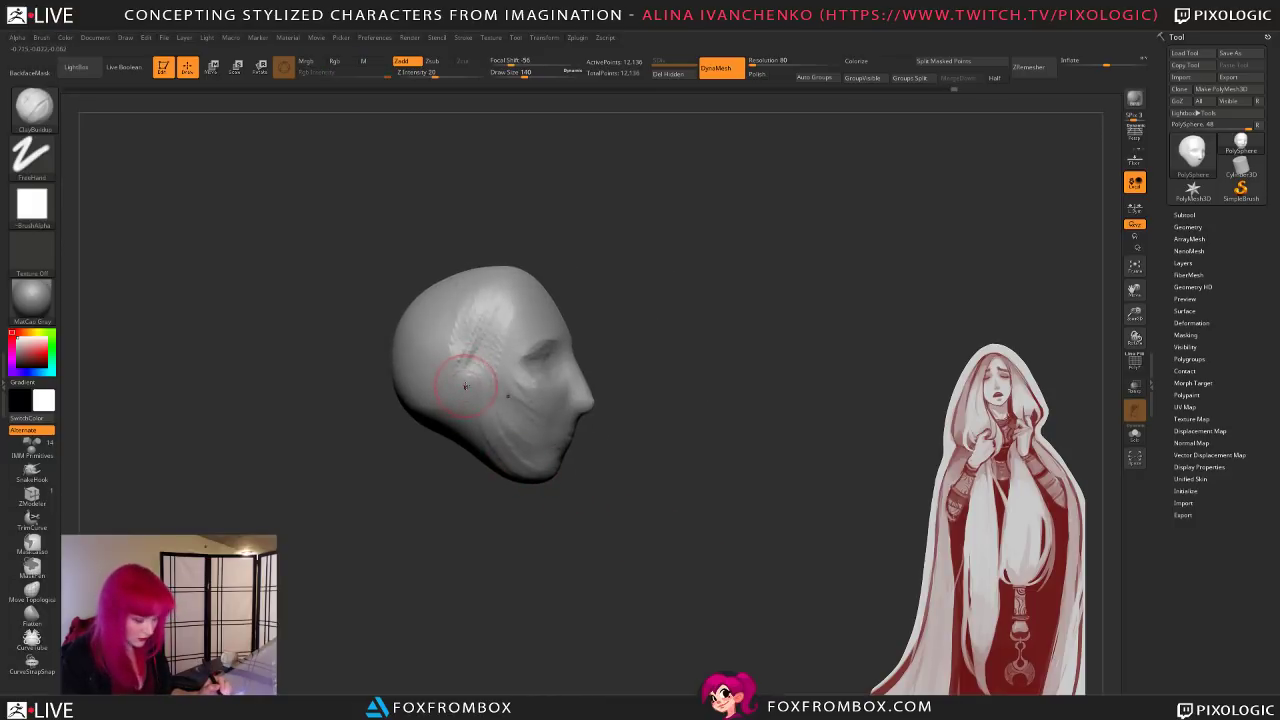
Step: Mask an ear shape on the side of the head, trim the mask's edges and invert it
mouse_move(465, 385)
left_mouse_down("ctrl")
mouse_move(450, 372)
mouse_move(478, 412)
mouse_move(450, 400)
left_mouse_up("ctrl")
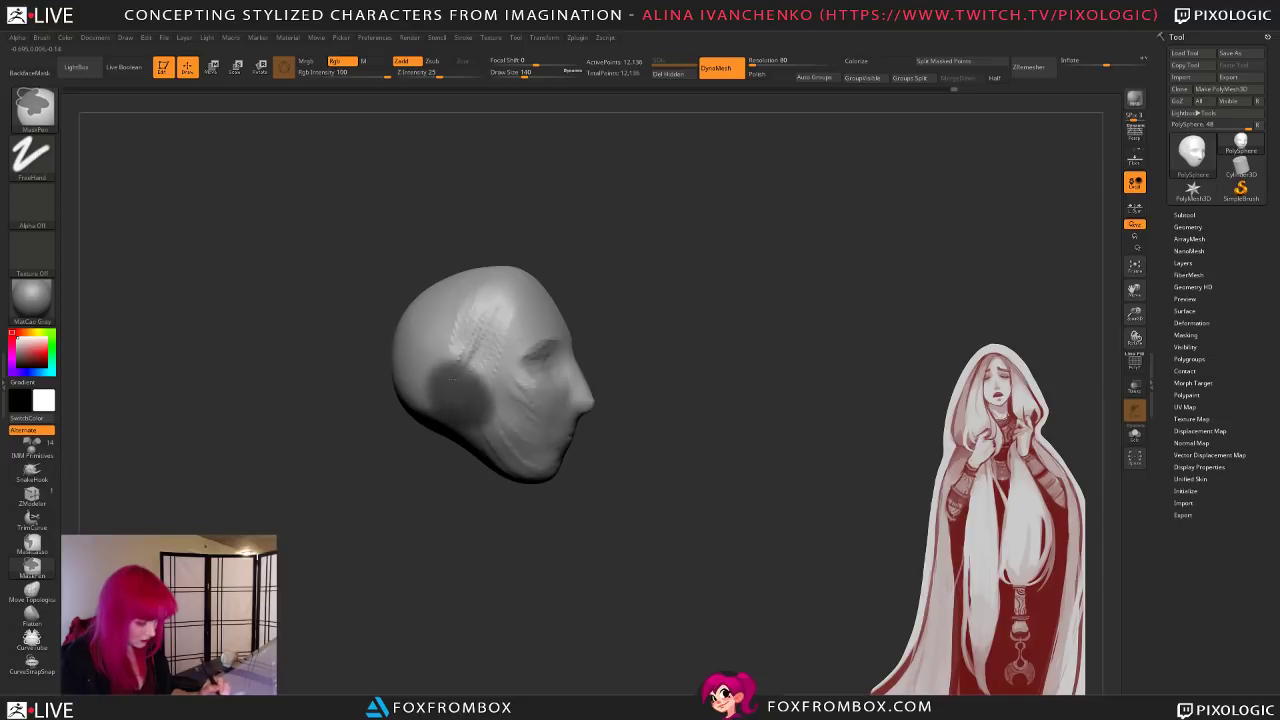
left_click_drag(711, 443, 697, 445)
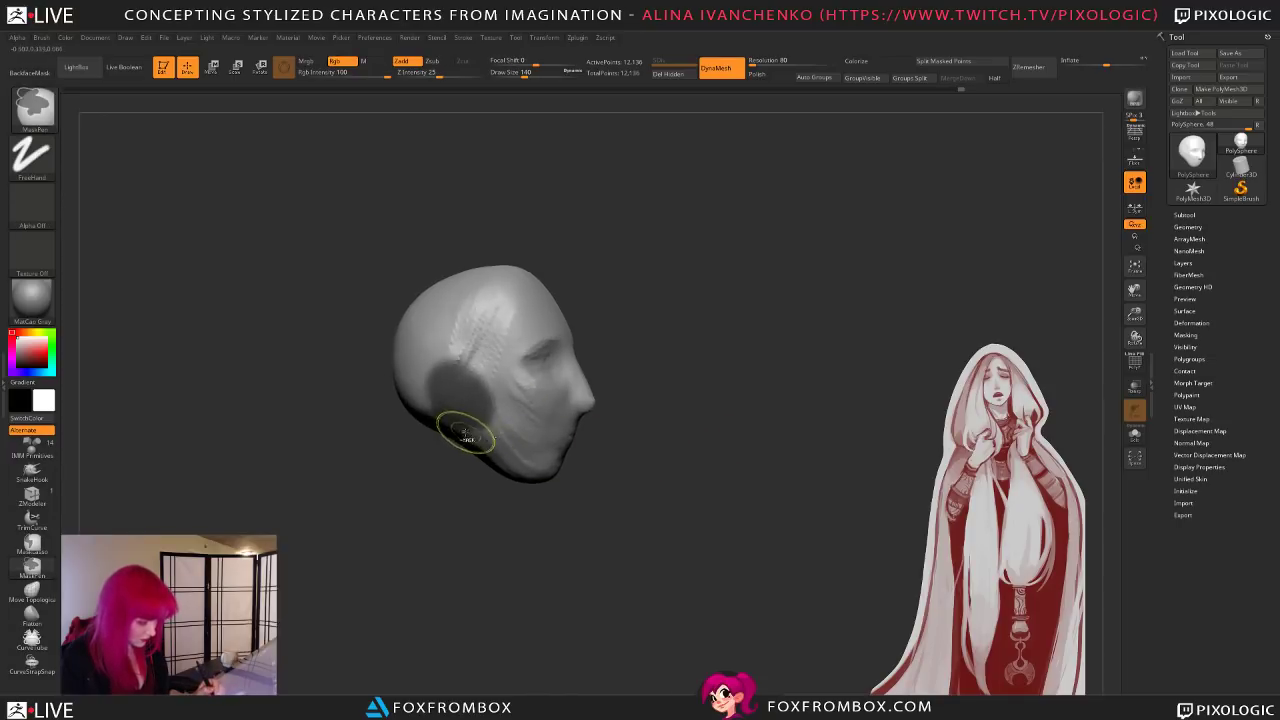
mouse_move(506, 385)
left_mouse_down("ctrl+alt")
mouse_move(500, 410)
mouse_move(458, 376)
mouse_move(443, 388)
left_mouse_up("ctrl+alt")
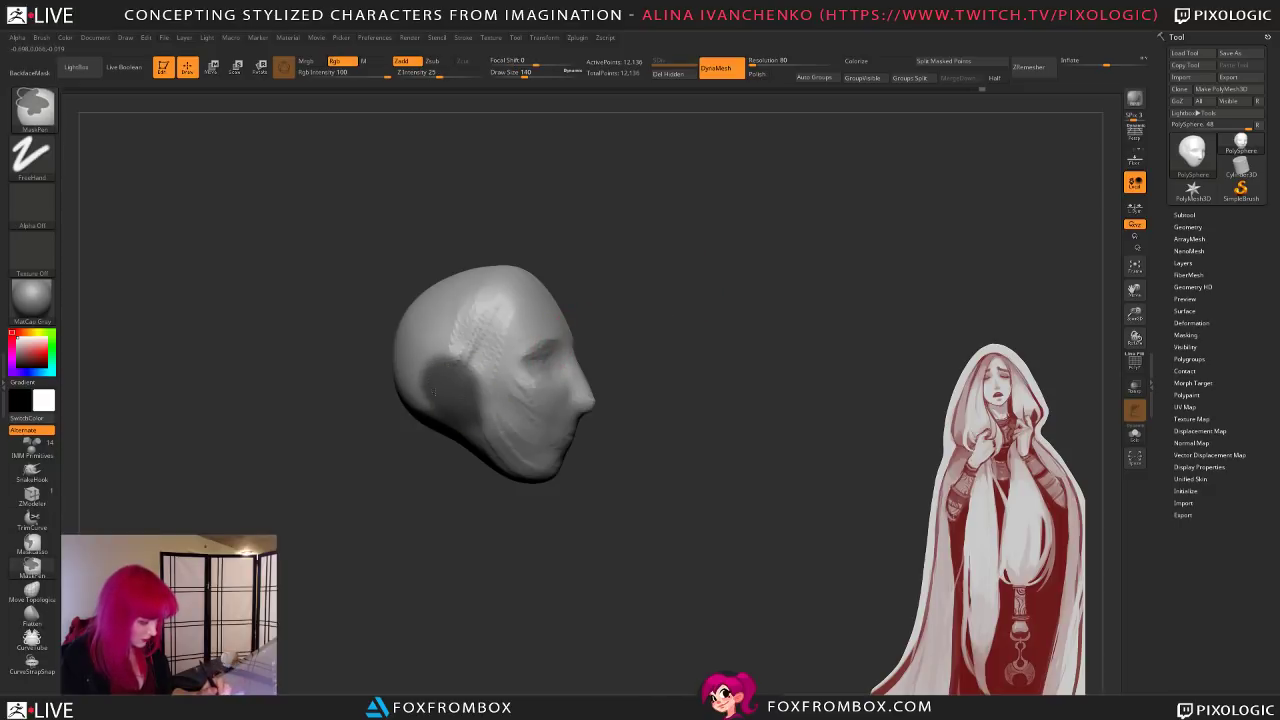
left_click_drag(781, 389, 729, 389)
left_click(729, 389, "ctrl")
Step: Pull the ears out from the sides of the head with the Move brush at draw size 365
key("b")
key("m")
key("v")
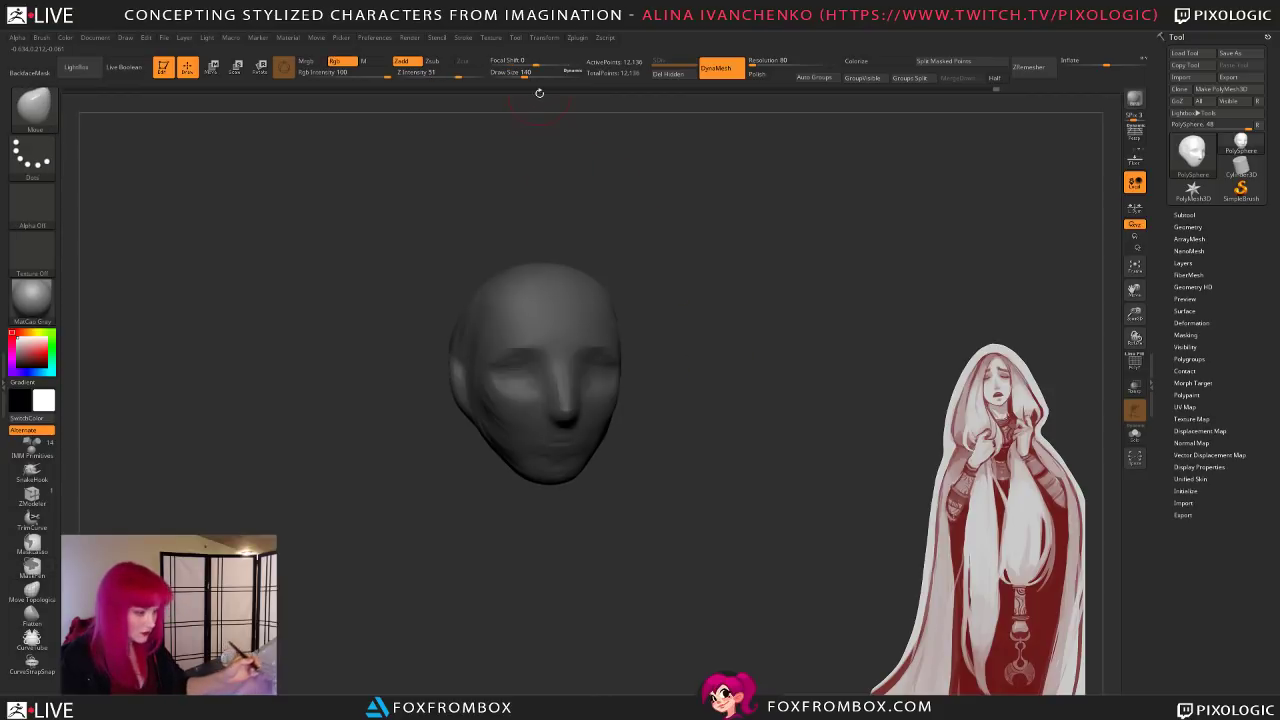
left_click_drag(523, 73, 546, 73)
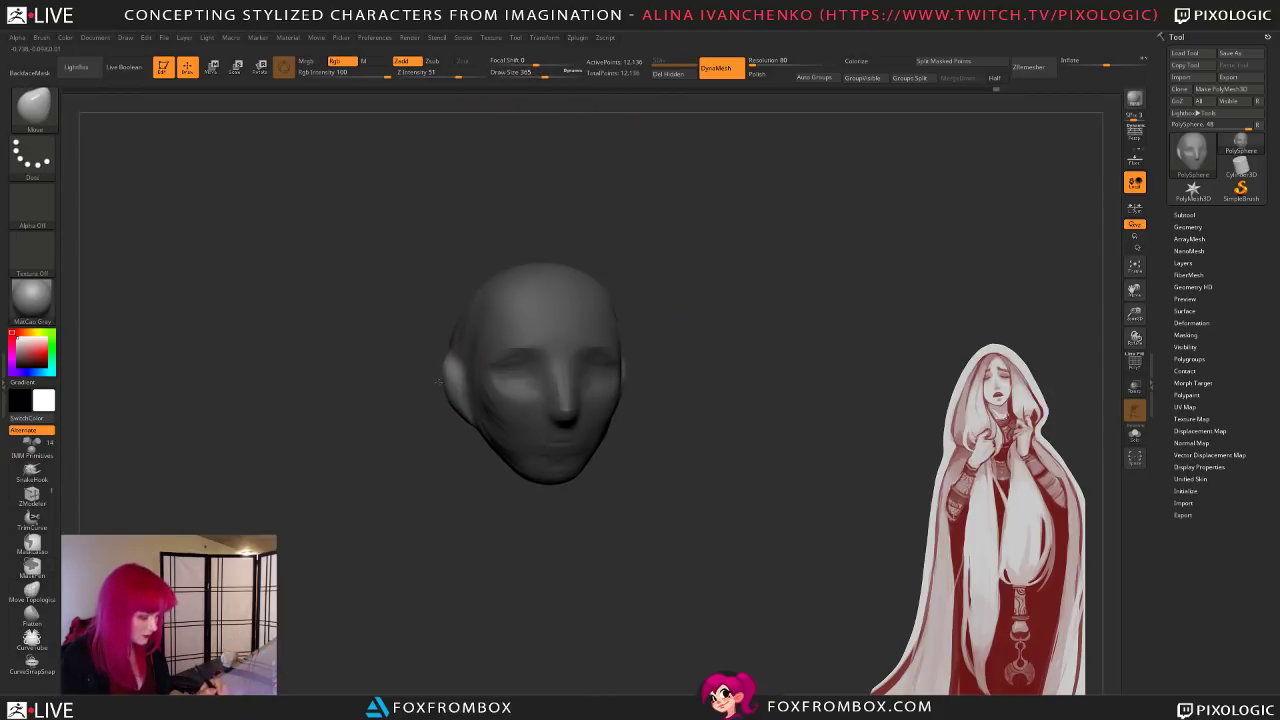
left_click_drag(447, 378, 437, 403)
mouse_move(420, 466)
left_mouse_down()
mouse_move(506, 474)
mouse_move(430, 379)
mouse_move(500, 480)
mouse_move(549, 514)
mouse_move(583, 487)
left_mouse_up()
left_click_drag(606, 380, 648, 460)
Step: Set the draw size to 542 and adjust the chin and lower face proportions
left_click_drag(546, 72, 555, 72)
left_click_drag(566, 419, 540, 481)
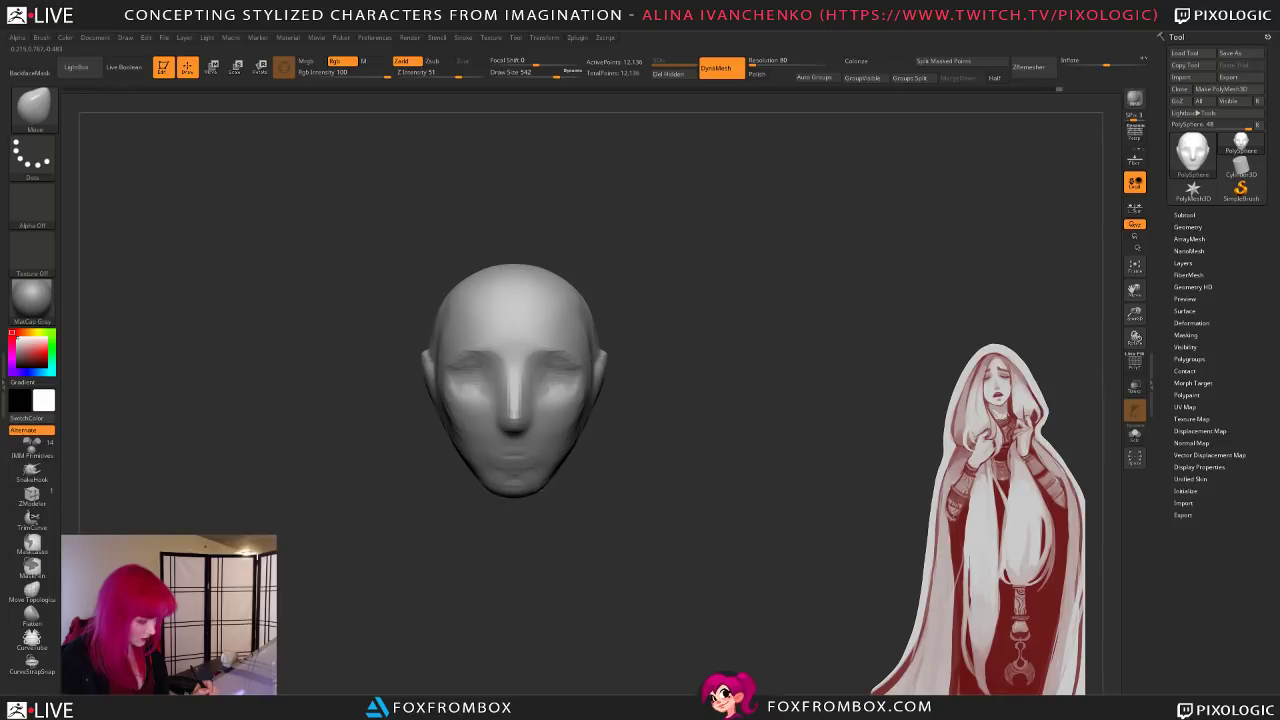
left_click_drag(560, 430, 566, 416)
mouse_move(740, 310)
left_mouse_down()
mouse_move(636, 279)
mouse_move(716, 305)
left_mouse_up()
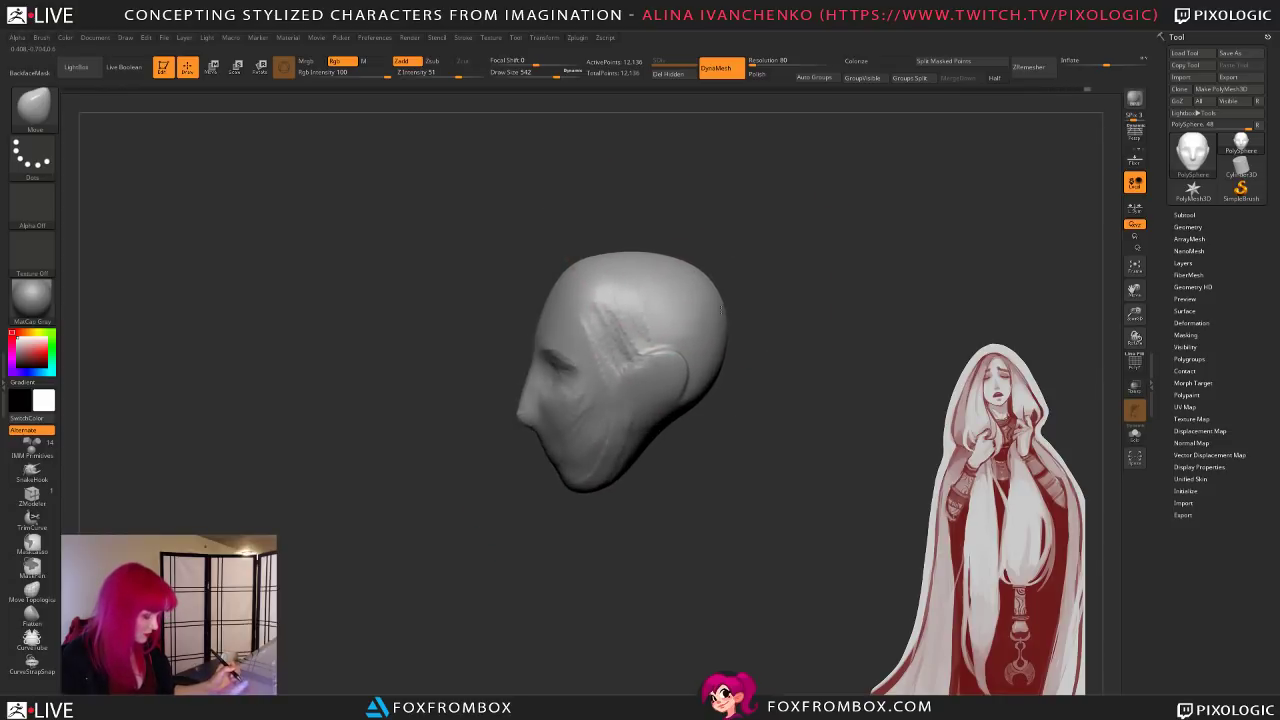
Step: Set the draw size to 331 and reshape the forehead and top of the skull in profile
left_click_drag(554, 73, 542, 73)
mouse_move(576, 286)
left_mouse_down()
mouse_move(569, 278)
mouse_move(620, 251)
left_mouse_up()
mouse_move(745, 418)
left_mouse_down()
mouse_move(733, 418)
mouse_move(770, 418)
mouse_move(769, 449)
mouse_move(744, 482)
left_mouse_up()
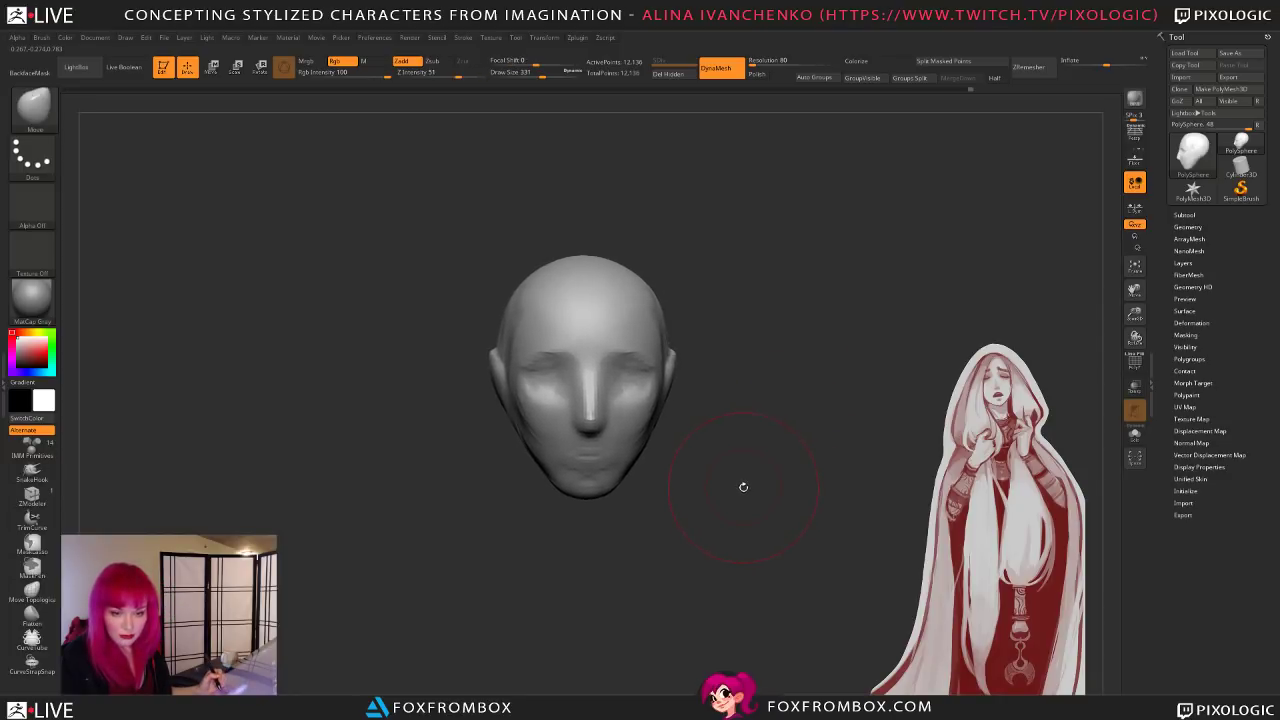
left_click_drag(742, 491, 740, 463)
Step: Set the draw size to 197, refine the side contours of the skull and cheeks, and smooth the forehead
left_click_drag(543, 74, 528, 74)
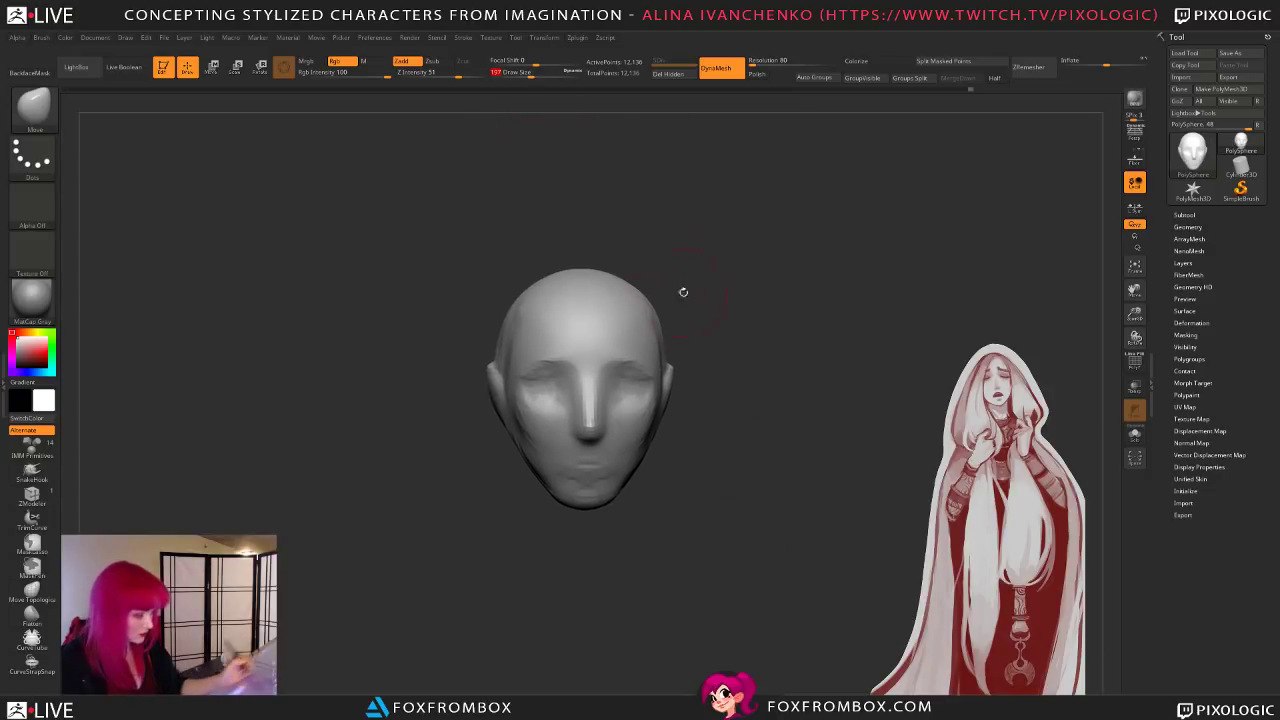
left_click_drag(668, 266, 674, 334)
left_click_drag(583, 332, 583, 310, "shift")
mouse_move(812, 357)
left_mouse_down()
mouse_move(759, 357)
mouse_move(723, 431)
mouse_move(690, 431)
left_mouse_up()
mouse_move(517, 430)
left_mouse_down()
mouse_move(651, 425)
mouse_move(713, 443)
mouse_move(686, 449)
mouse_move(674, 508)
mouse_move(627, 416)
left_mouse_up()
Step: Adjust the jaw contour below the cheek with the Move brush at draw size 197
key("b")
key("c")
key("b")
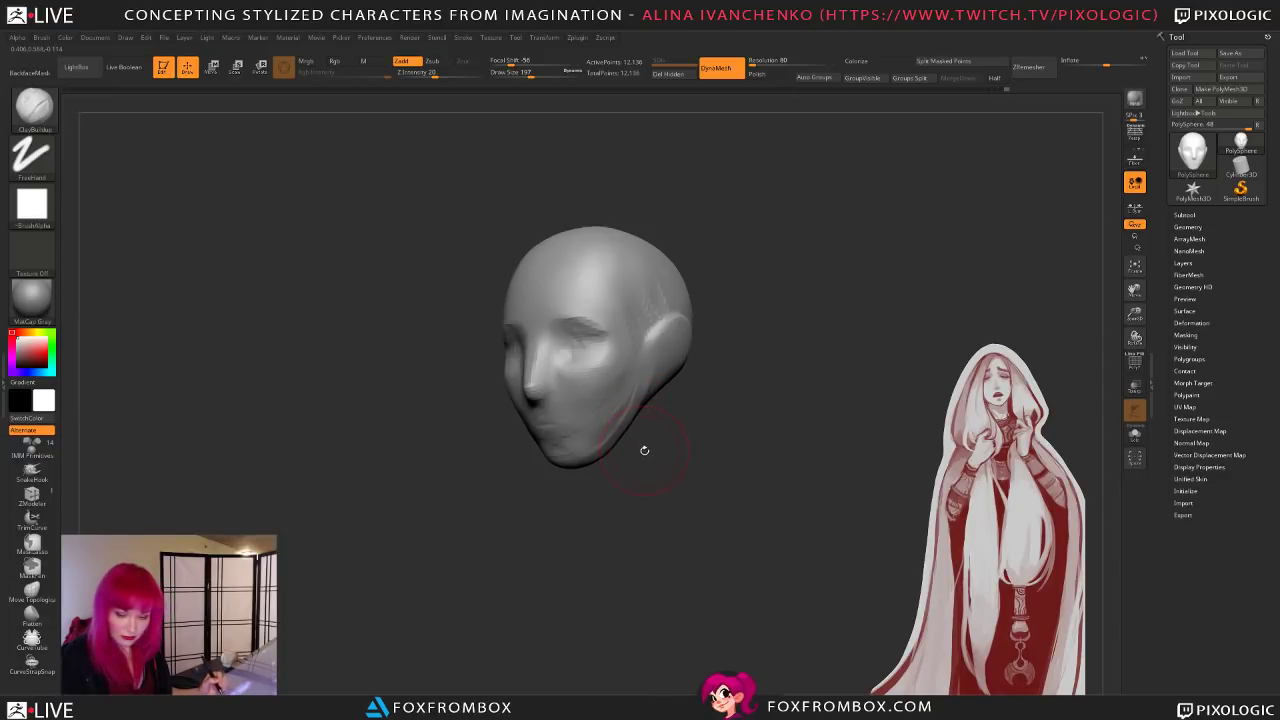
key("b")
key("m")
key("v")
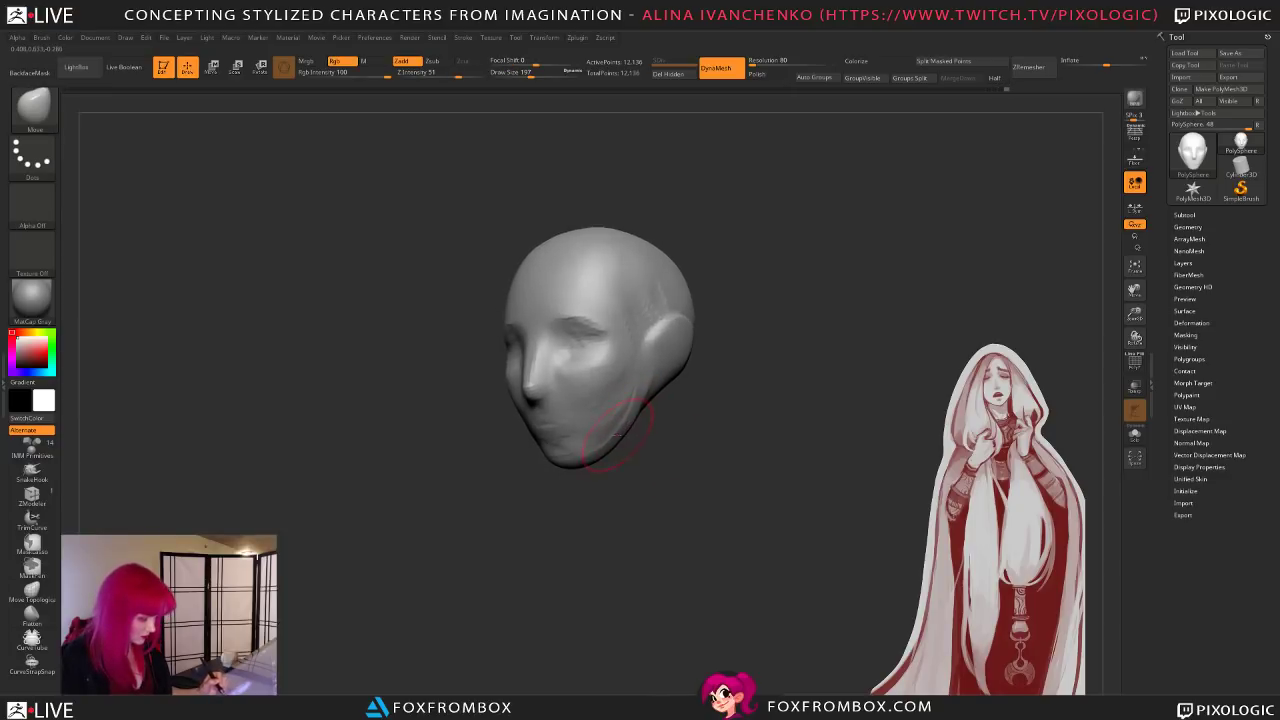
left_click_drag(645, 469, 620, 474)
mouse_move(703, 400)
left_mouse_down()
mouse_move(735, 452)
mouse_move(690, 455)
mouse_move(700, 466)
left_mouse_up()
Step: Build up the lips with ClayBuildup at draw size 97 and smooth the surrounding cheek
key("b")
key("c")
key("b")
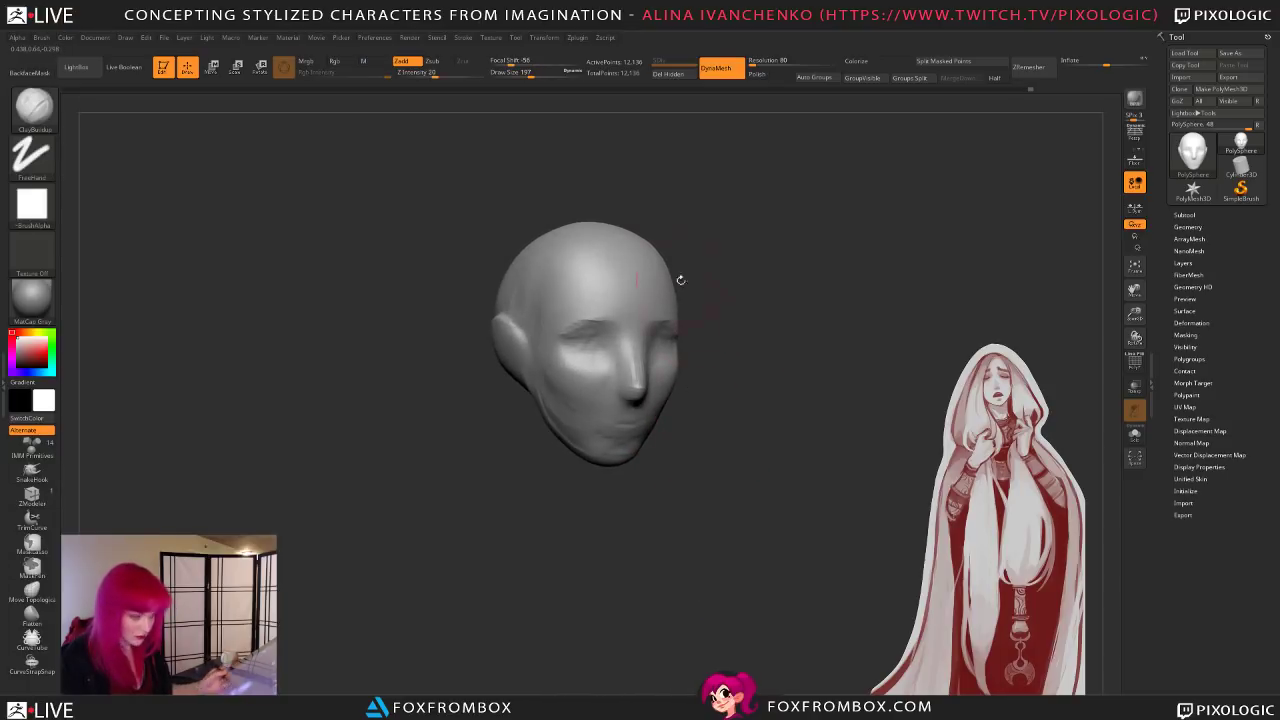
left_click_drag(532, 71, 490, 114)
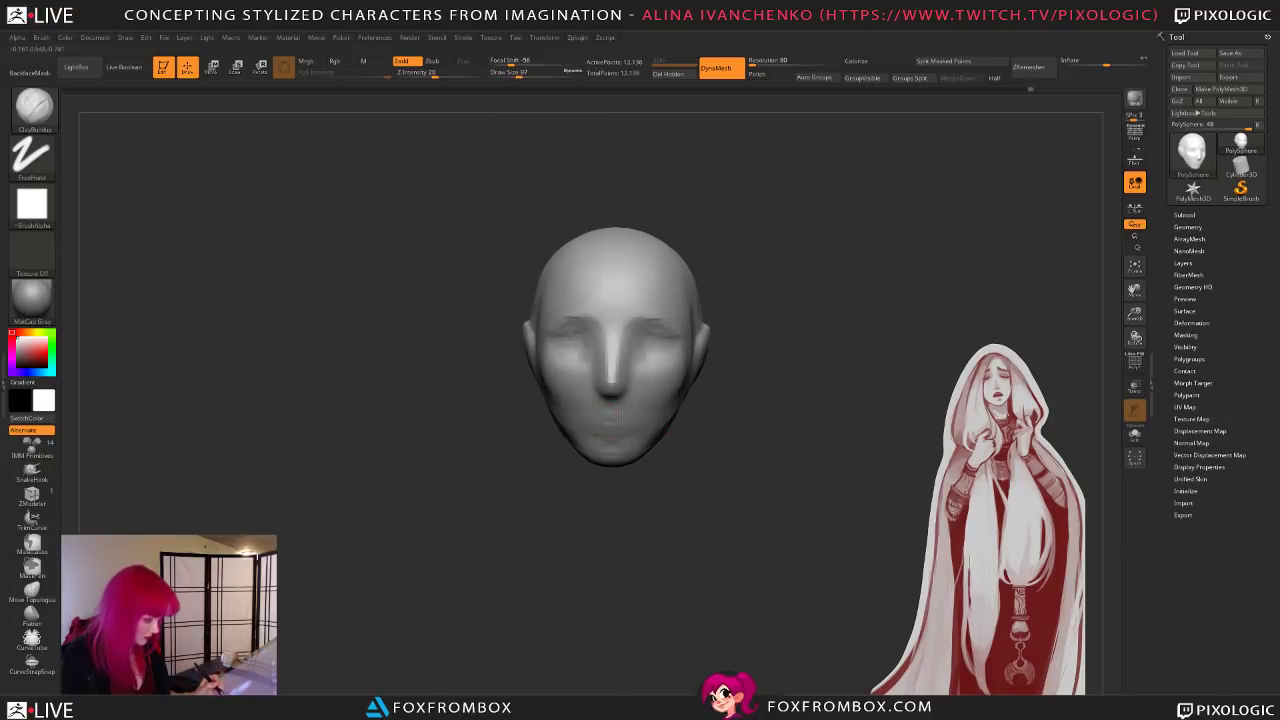
left_click_drag(654, 479, 657, 464)
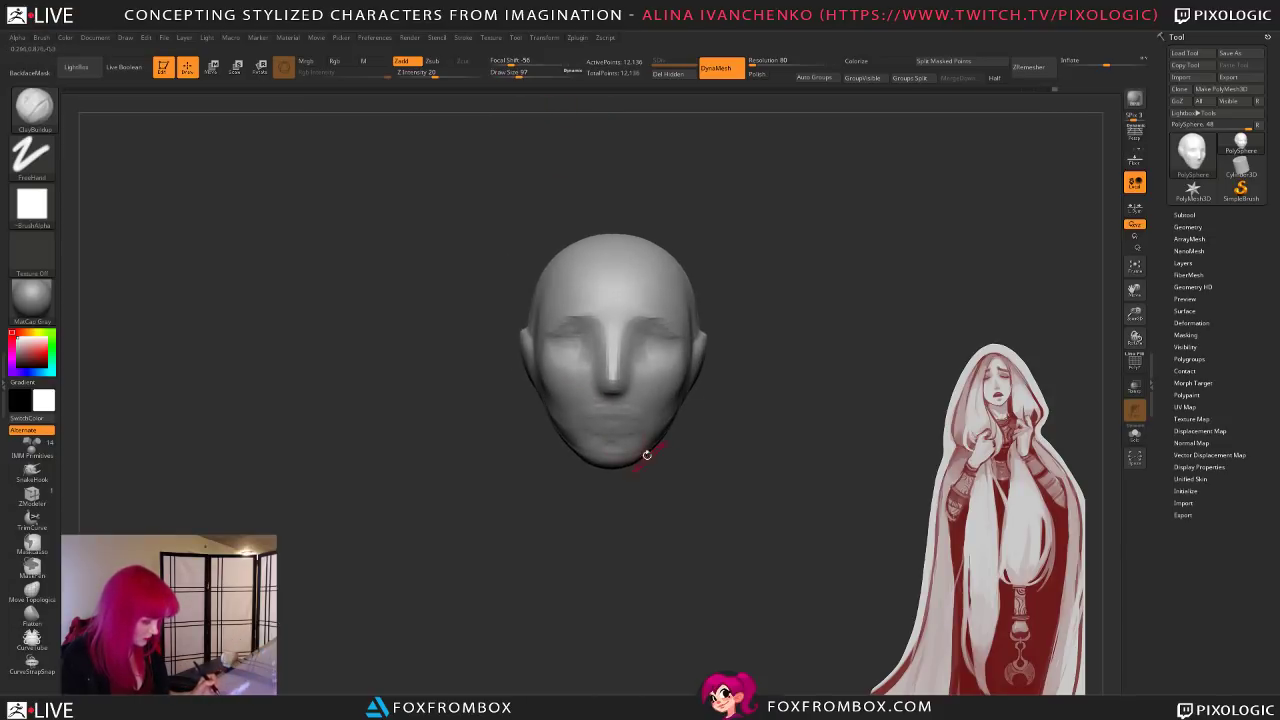
left_click_drag(638, 421, 612, 410)
mouse_move(606, 478)
left_mouse_down()
mouse_move(660, 472)
mouse_move(625, 472)
mouse_move(570, 425)
mouse_move(640, 488)
mouse_move(600, 462)
mouse_move(612, 478)
mouse_move(695, 498)
mouse_move(631, 497)
mouse_move(615, 544)
mouse_move(630, 540)
left_mouse_up()
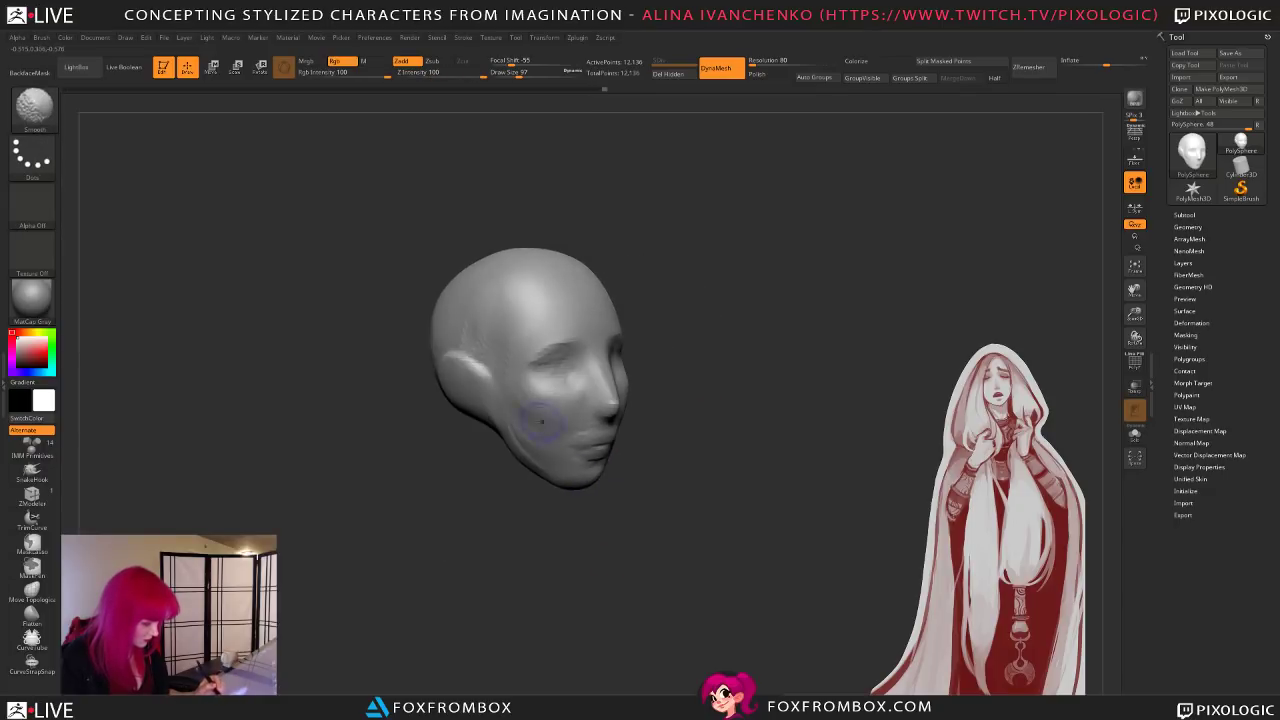
mouse_move(549, 425)
left_mouse_down()
mouse_move(680, 474)
mouse_move(704, 497)
mouse_move(657, 534)
left_mouse_up()
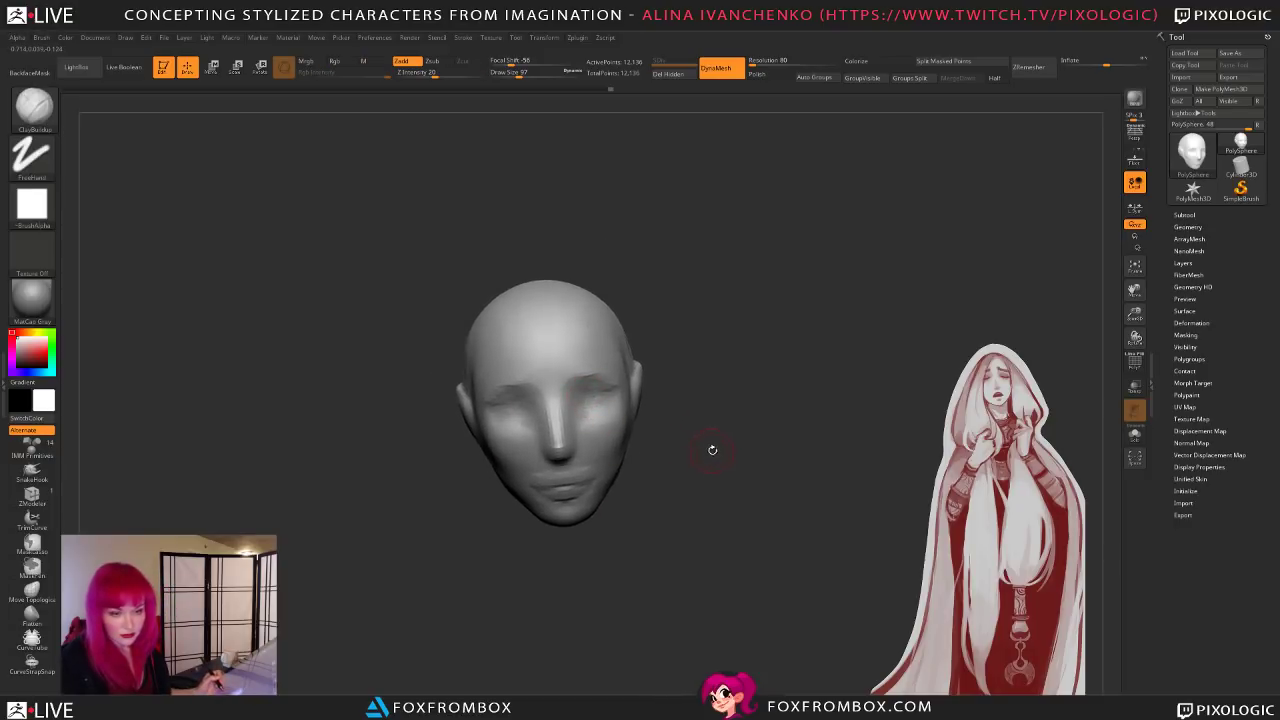
Step: Shape the inner brows and carve the inner hollow of the ear with ClayBuildup at draw size 97
left_click_drag(709, 449, 711, 450)
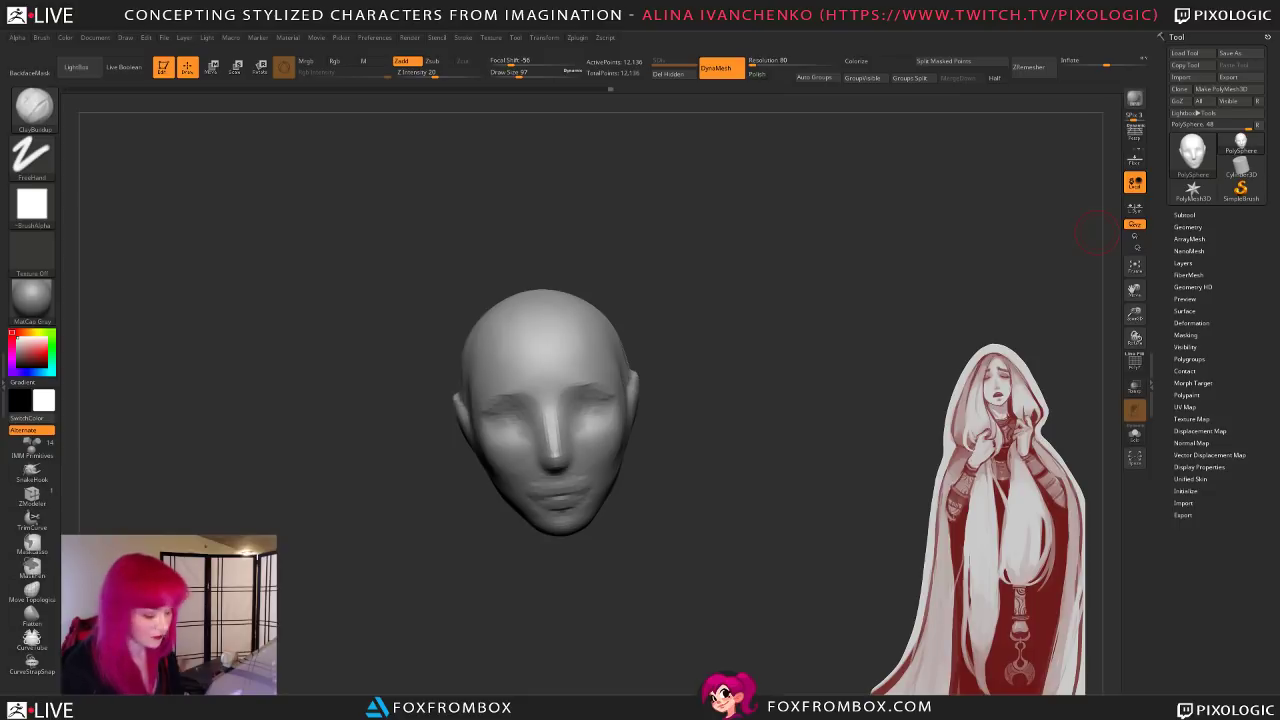
left_click_drag(766, 369, 767, 366)
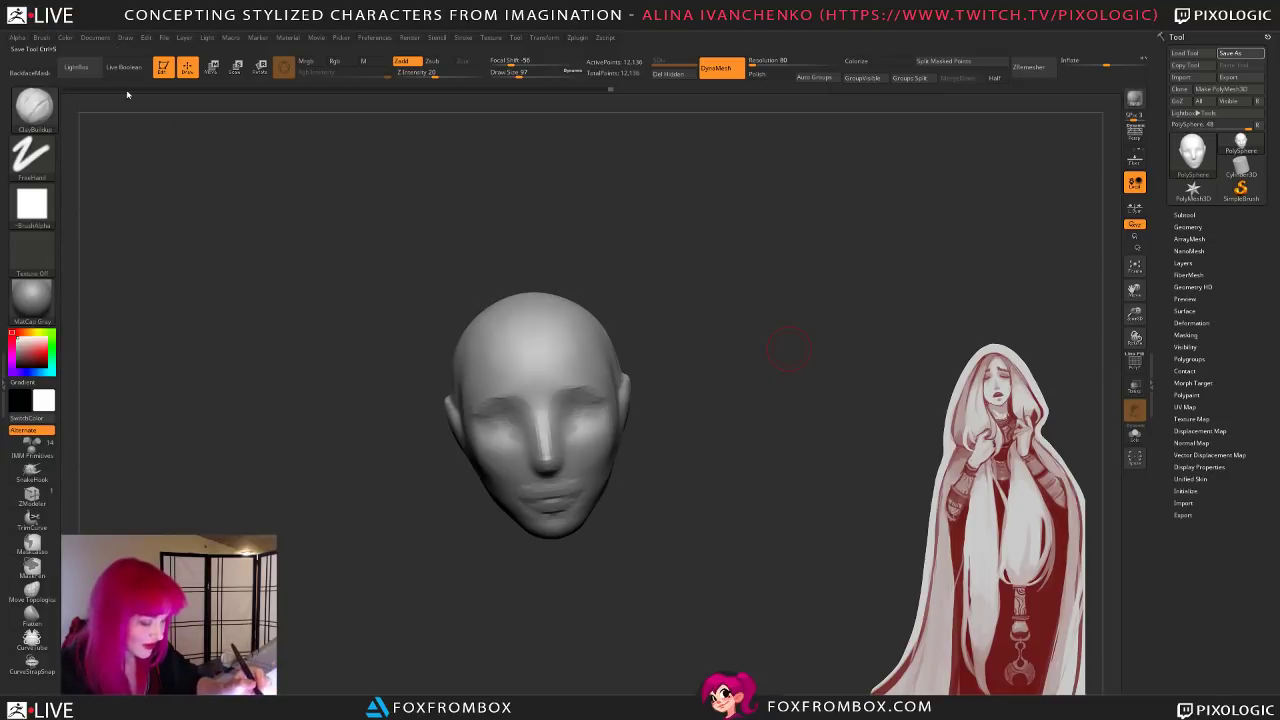
left_click_drag(767, 466, 743, 476)
mouse_move(668, 456)
left_mouse_down("alt")
mouse_move(680, 466)
mouse_move(650, 438)
mouse_move(609, 432)
left_mouse_up("alt")
mouse_move(728, 490)
left_mouse_down()
mouse_move(708, 508)
mouse_move(717, 554)
mouse_move(730, 554)
left_mouse_up()
left_click_drag(675, 512, 690, 470)
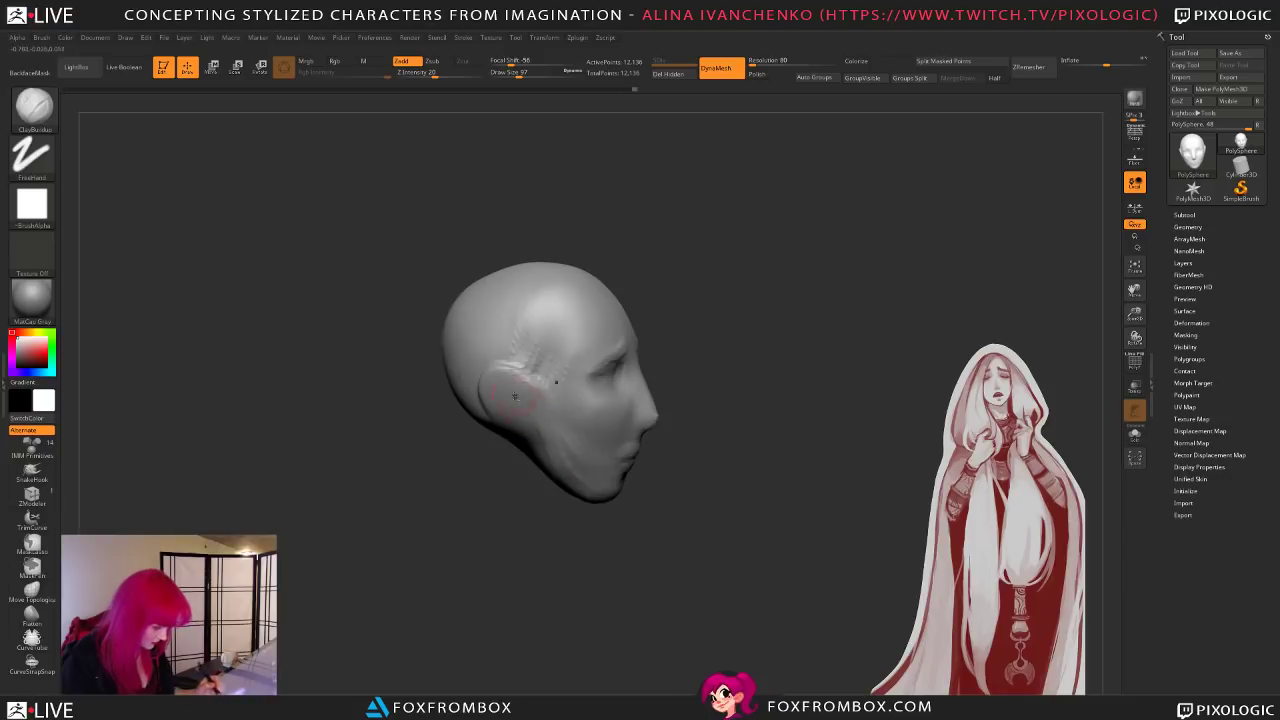
left_click_drag(742, 424, 705, 440)
Step: Set the draw size to 104 and remesh the head with DynaMesh at resolution 128
left_click_drag(516, 74, 520, 74)
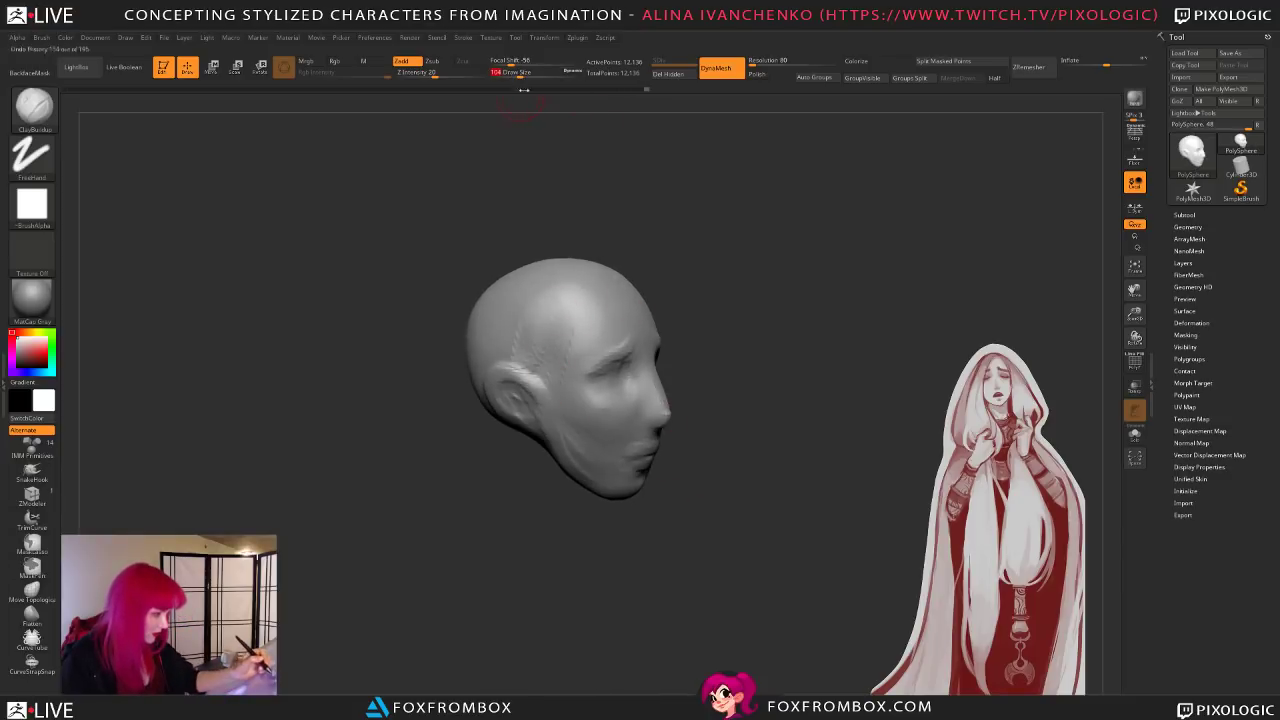
mouse_move(763, 209)
left_mouse_down()
mouse_move(700, 330)
mouse_move(688, 317)
left_mouse_up()
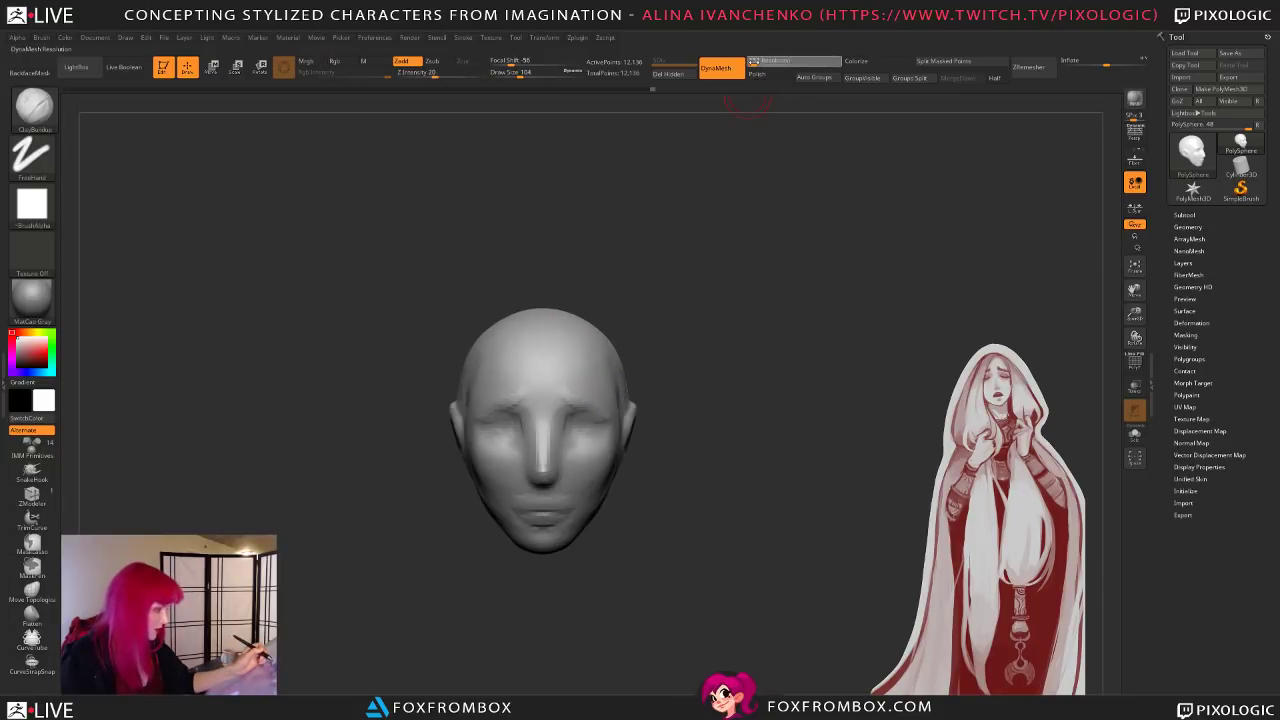
left_click(754, 61)
type("128")
key("Return")
left_click_drag(754, 250, 756, 497, "ctrl")
Step: Refine the eye sockets, brows and upper cheeks with ClayBuildup strokes at draw size 104
mouse_move(640, 450)
left_mouse_down()
mouse_move(696, 462)
mouse_move(686, 471)
mouse_move(671, 454)
mouse_move(701, 437)
mouse_move(691, 425)
left_mouse_up()
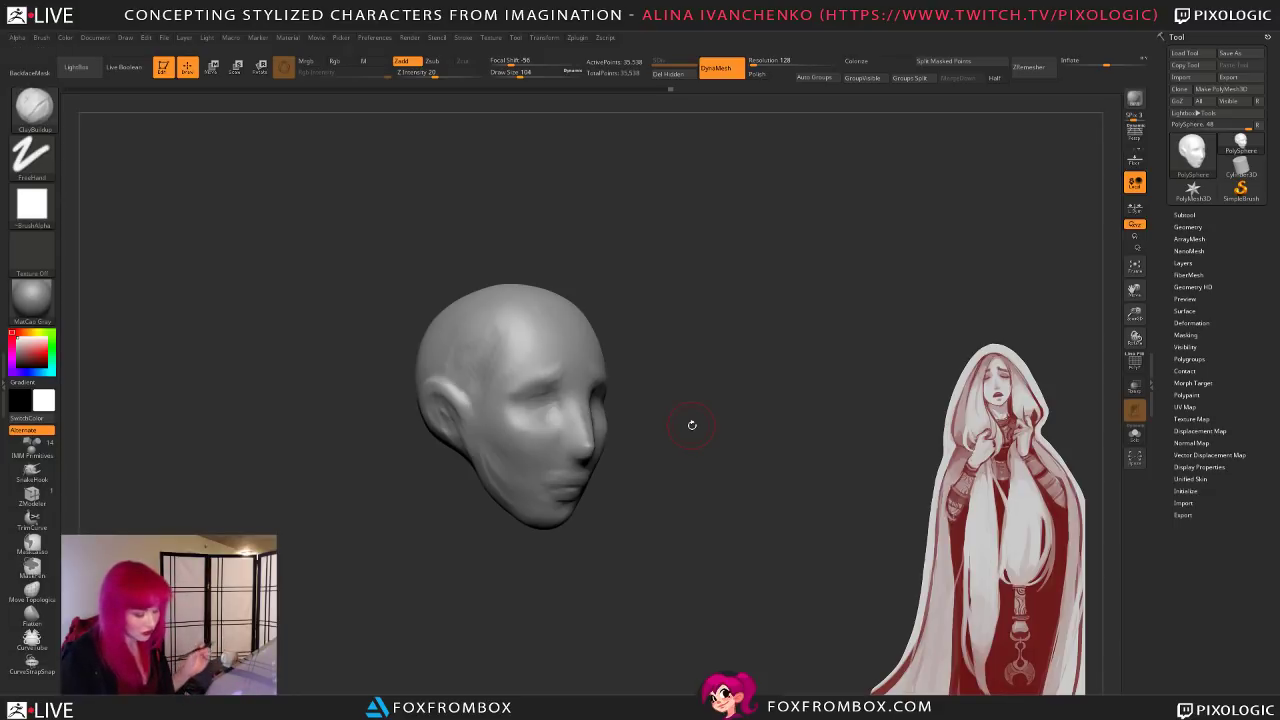
left_click_drag(683, 409, 586, 337)
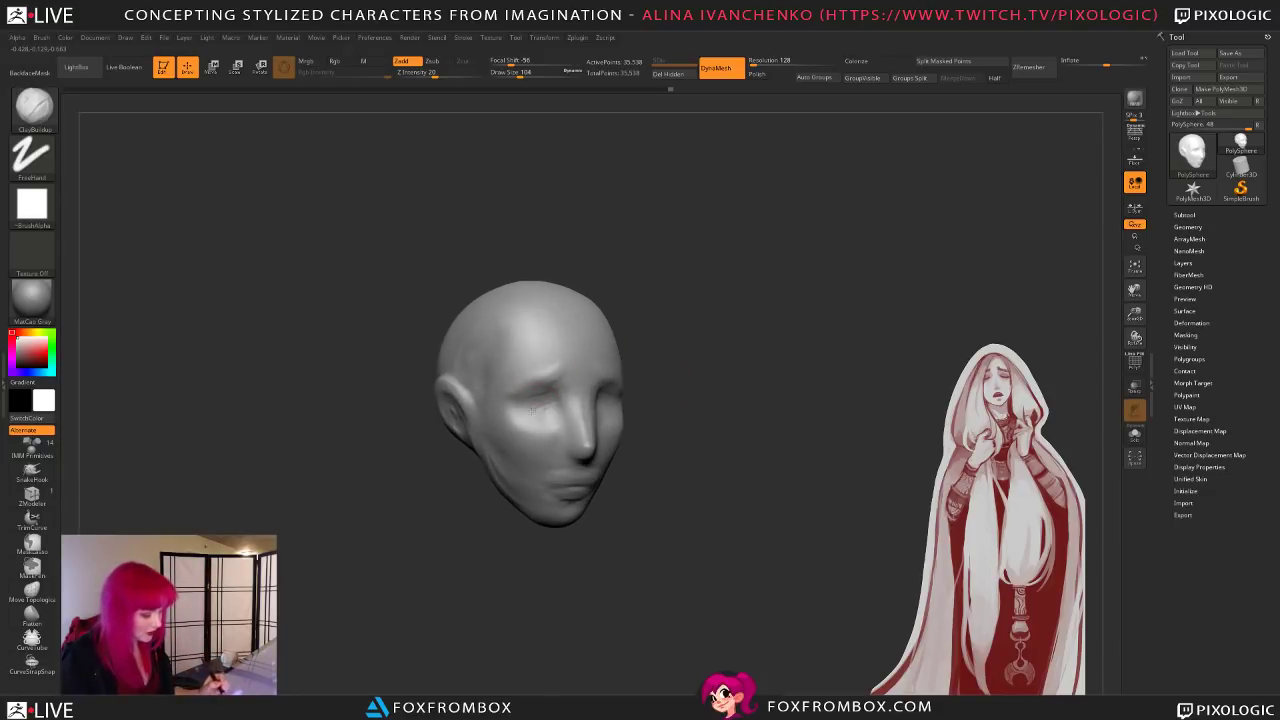
left_click_drag(564, 407, 631, 408)
mouse_move(711, 420)
left_mouse_down()
mouse_move(702, 436)
mouse_move(725, 405)
mouse_move(710, 450)
mouse_move(724, 487)
left_mouse_up()
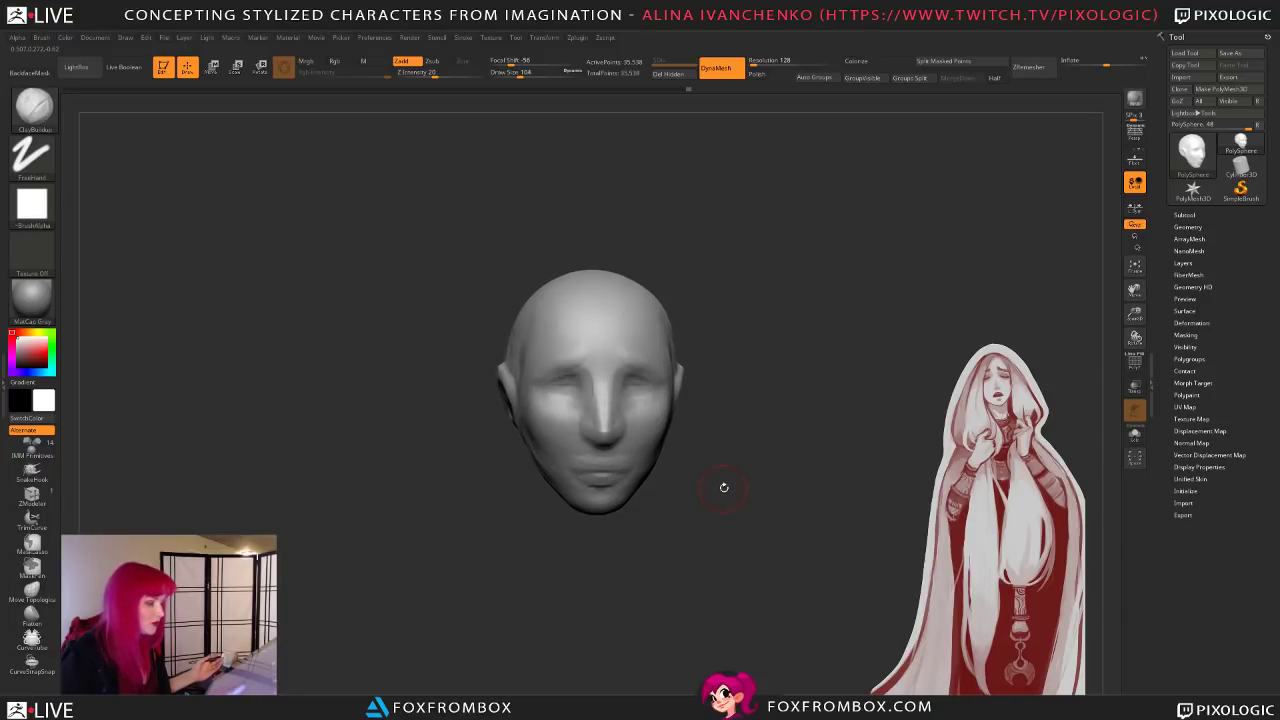
left_click_drag(734, 421, 740, 416)
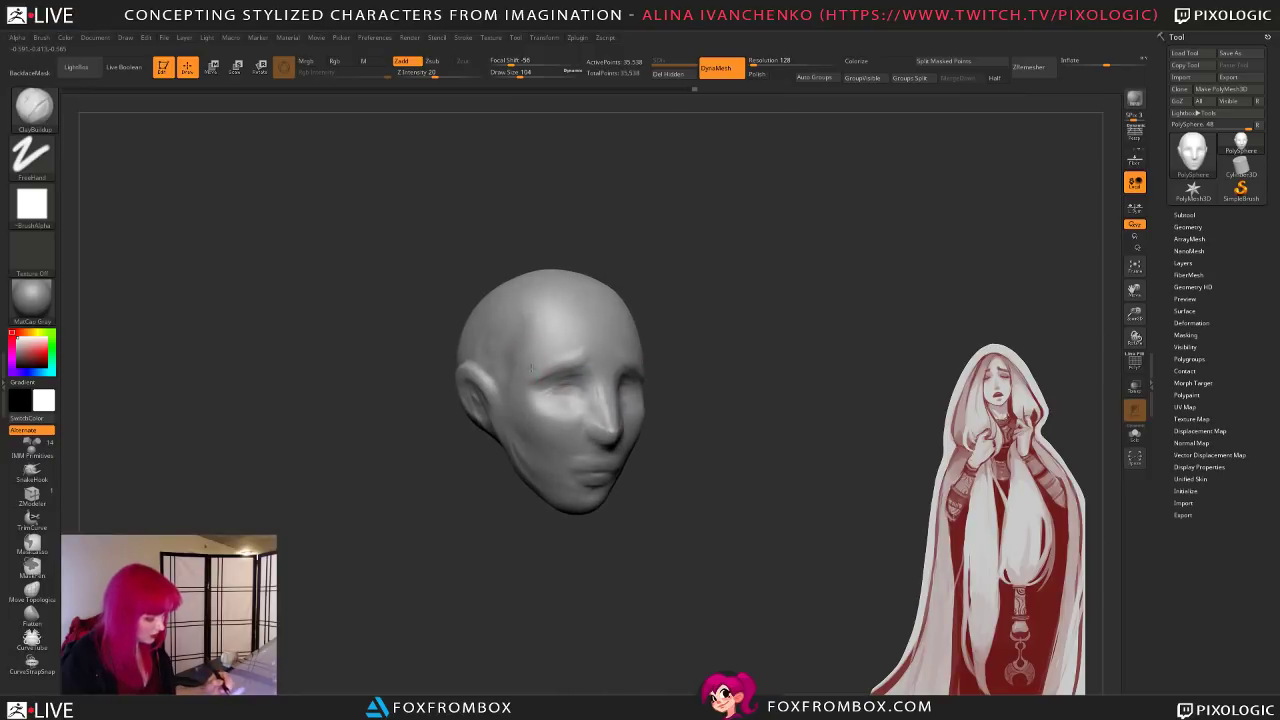
left_click_drag(538, 364, 552, 362)
mouse_move(726, 404)
left_mouse_down()
mouse_move(686, 401)
mouse_move(717, 432)
left_mouse_up()
Step: Adjust the nose and lower face profile with the Move brush at draw size 202
key("b")
key("m")
key("v")
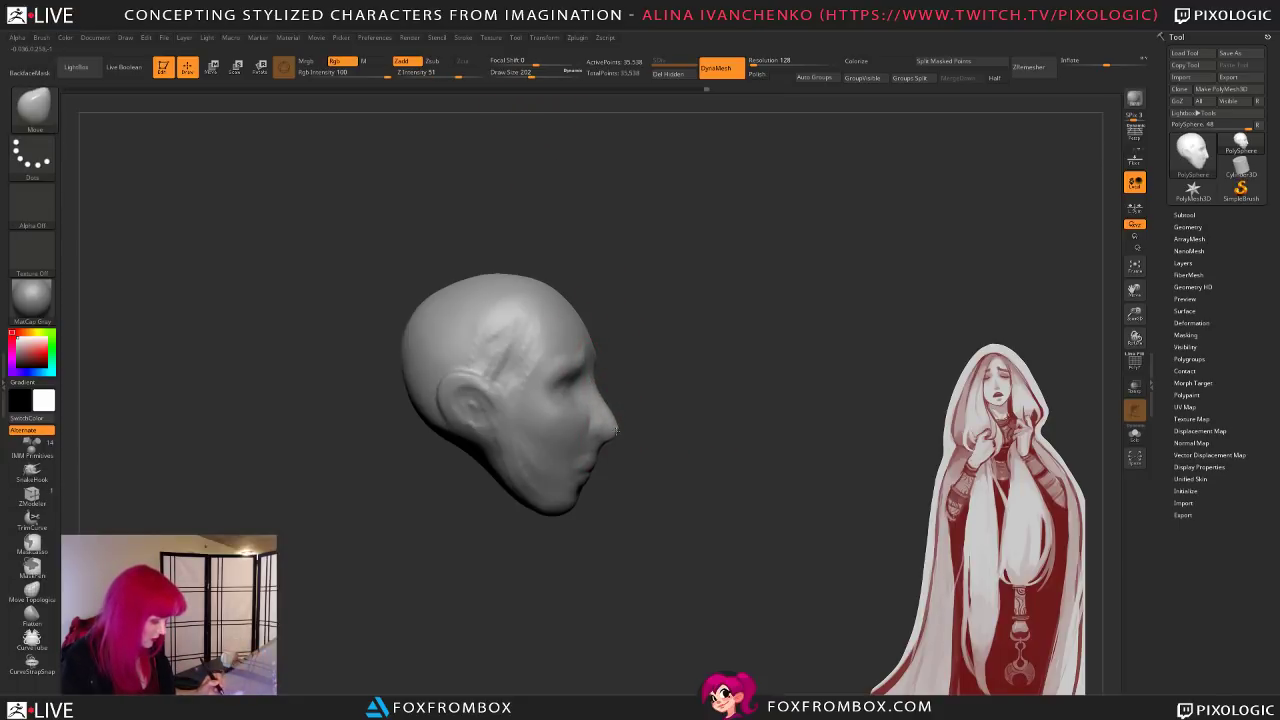
left_click_drag(627, 473, 638, 475)
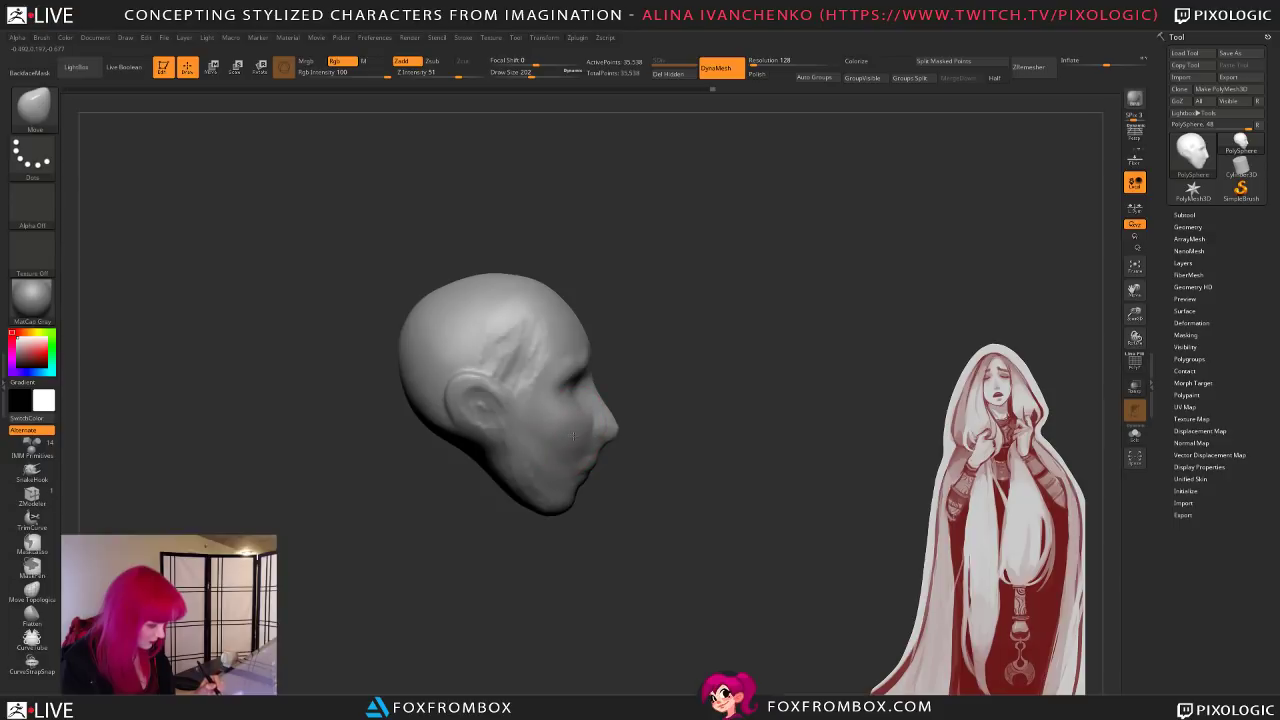
left_click_drag(649, 374, 660, 363)
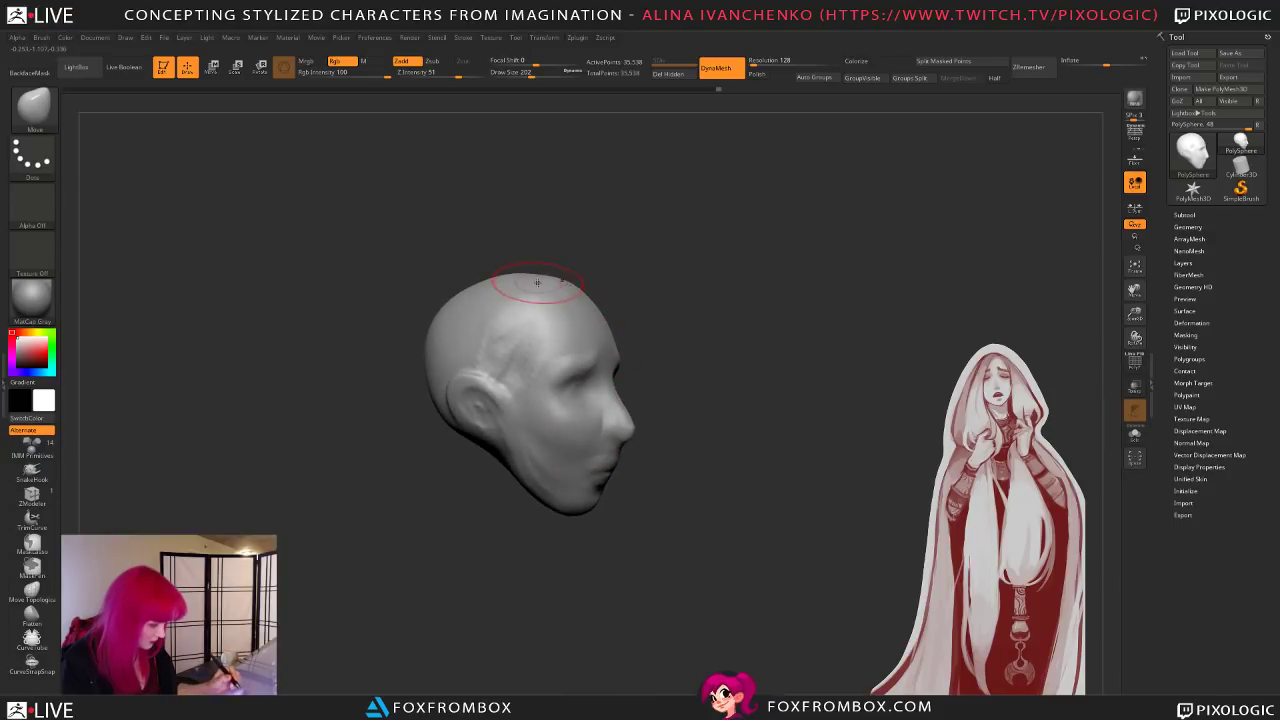
Step: Set the draw size to 251 and reshape the top and sides of the skull
mouse_move(667, 270)
left_mouse_down()
mouse_move(590, 254)
mouse_move(510, 282)
left_mouse_up()
left_click_drag(531, 73, 537, 73)
left_click_drag(686, 271, 645, 282)
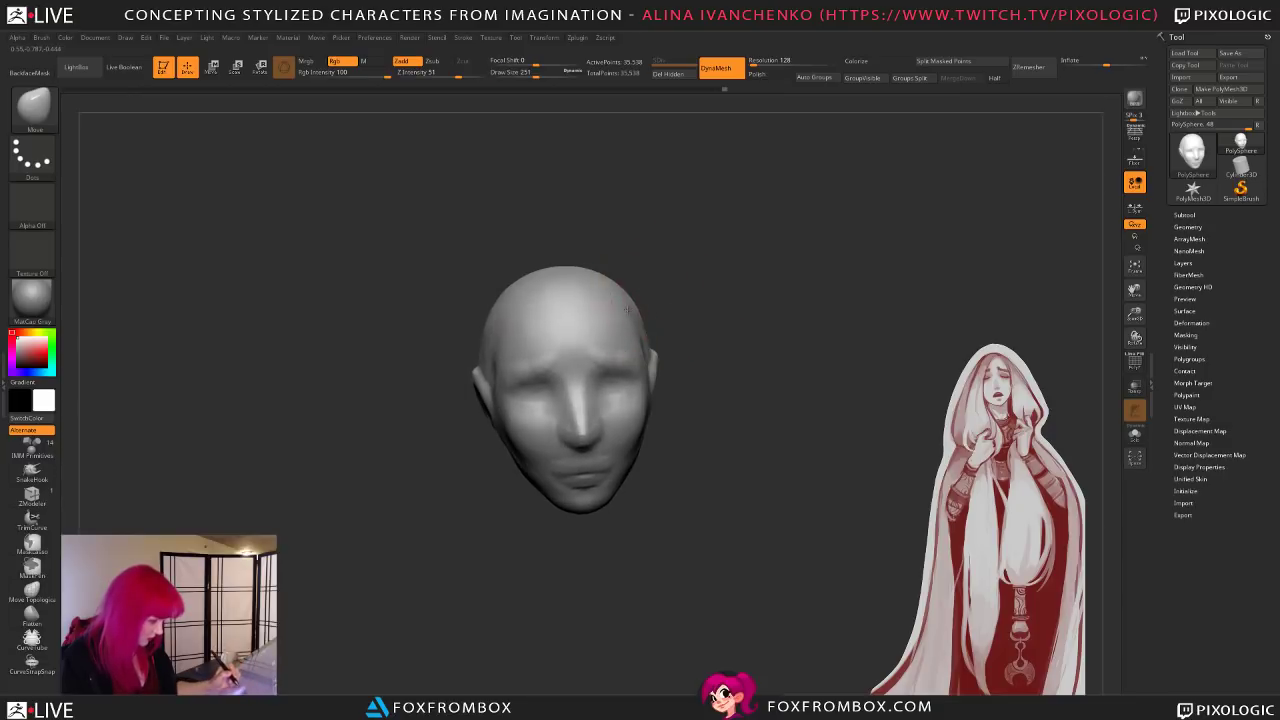
Step: Set the Move brush's draw size to 136 and inspect the head in three-quarter view
left_click_drag(723, 331, 721, 491)
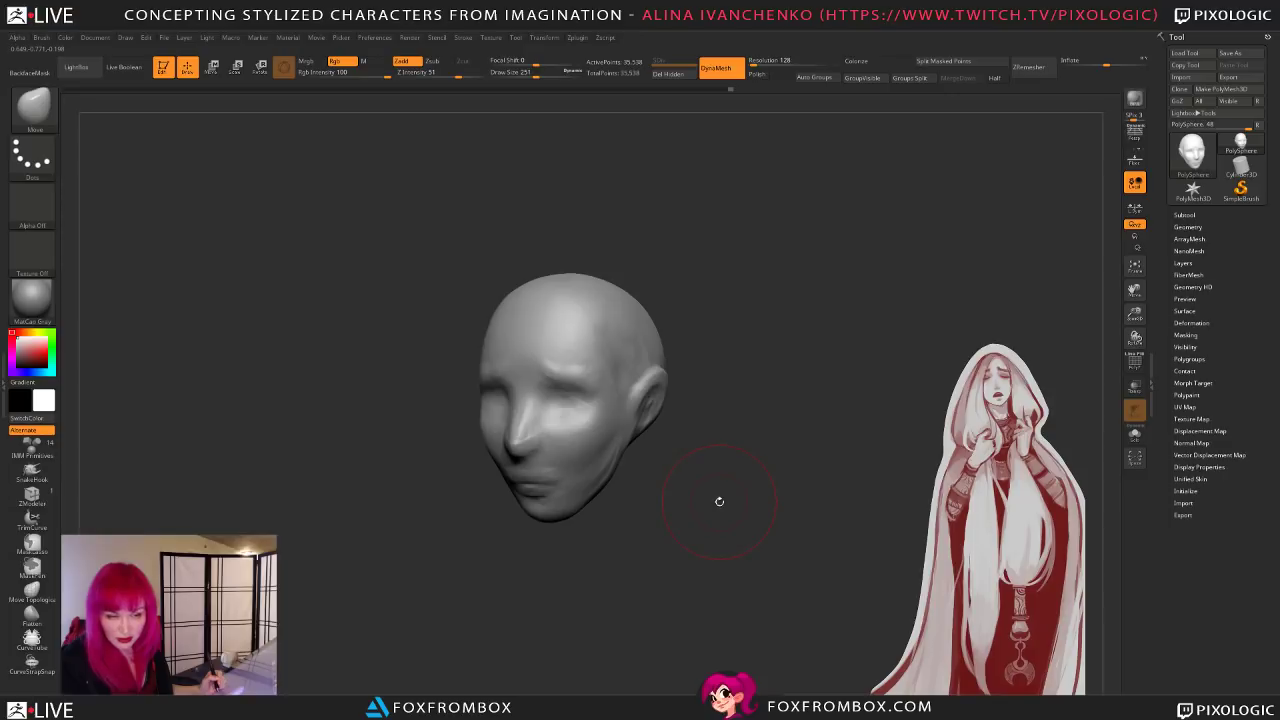
left_click_drag(717, 500, 708, 495)
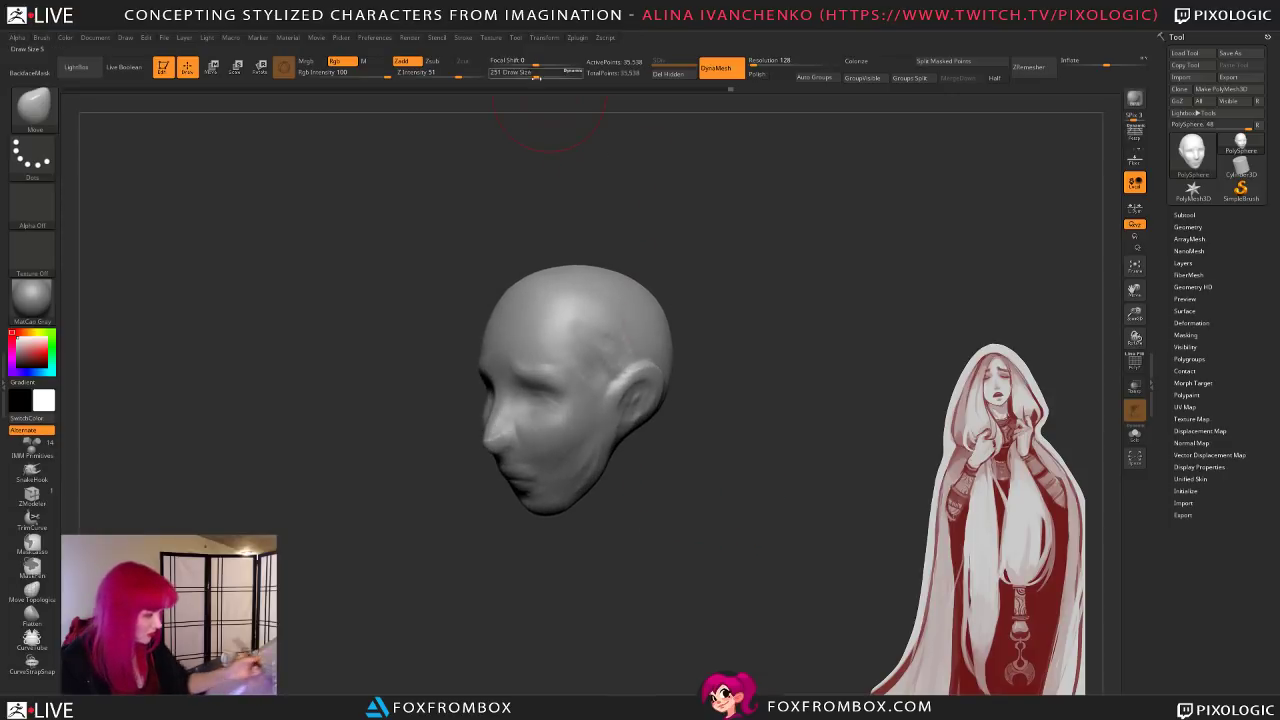
type("s136")
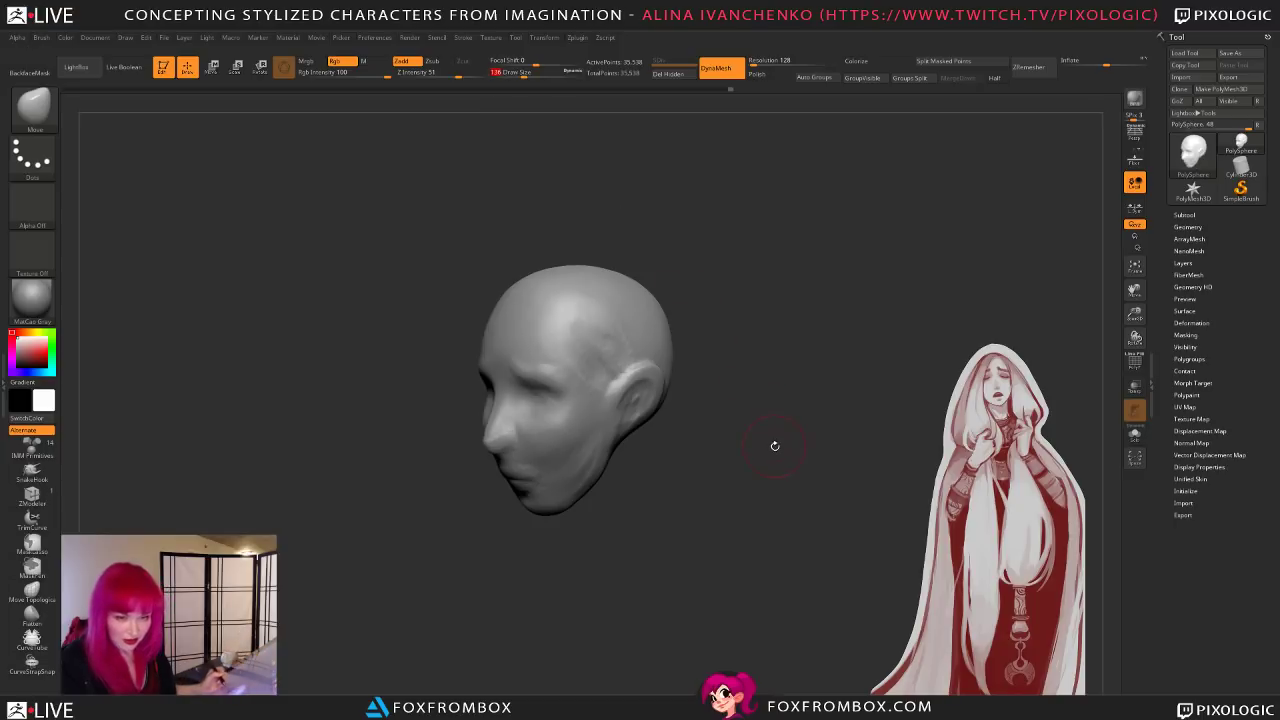
left_click_drag(773, 450, 769, 452)
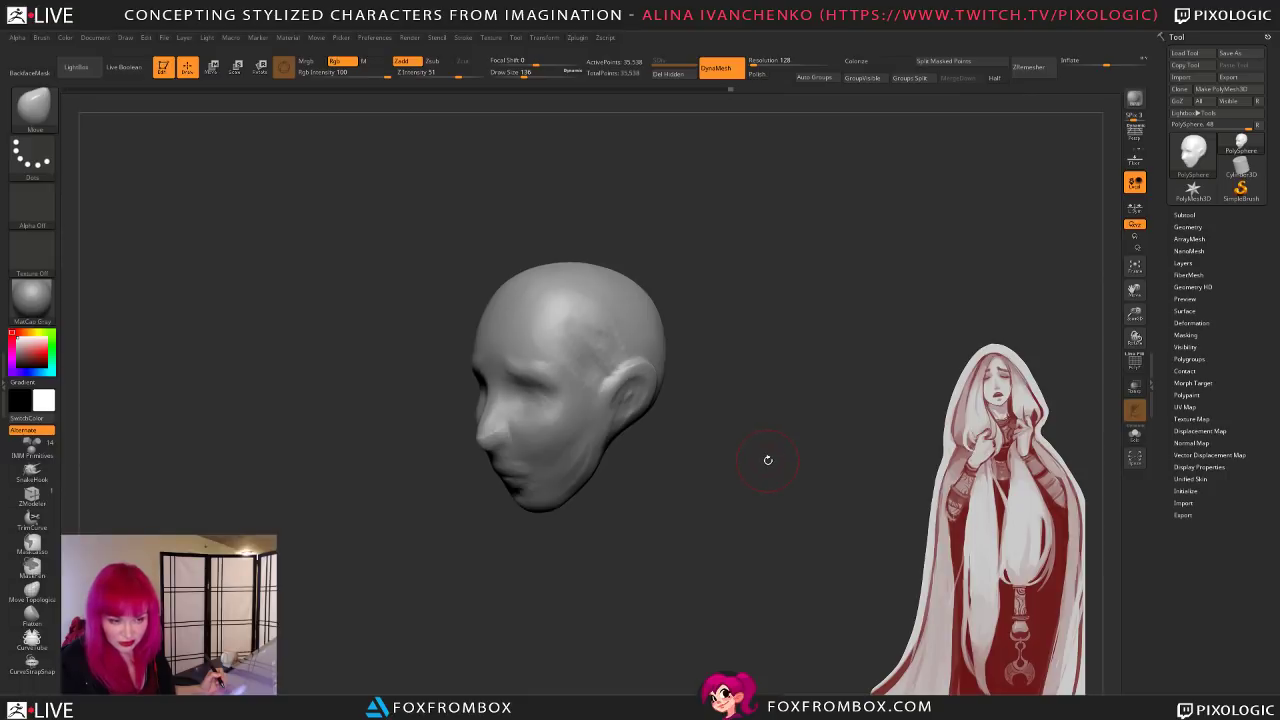
left_click_drag(768, 460, 758, 468, "alt")
Step: Build up the cheek and the temple in front of the ear with ClayBuildup at draw size 116, and smooth the temple
left_click_drag(526, 73, 522, 73)
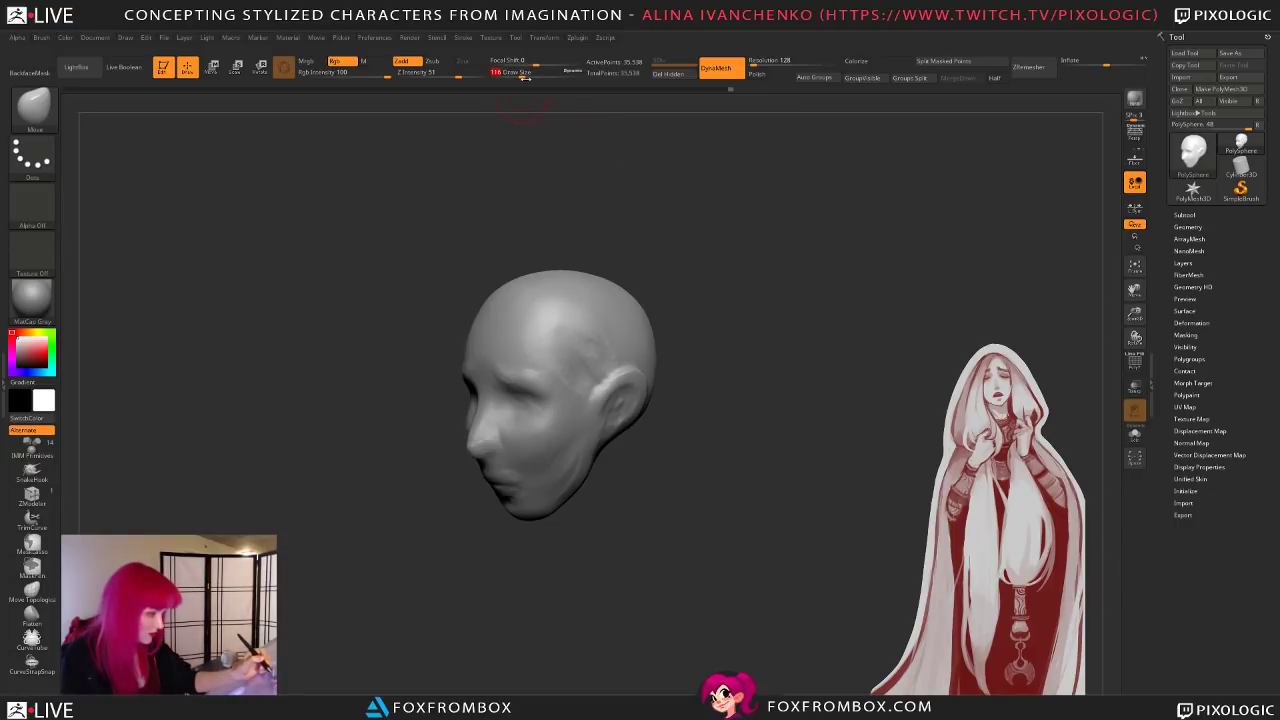
left_click_drag(731, 454, 721, 466)
key("b")
key("c")
key("b")
left_click_drag(599, 398, 606, 392)
mouse_move(735, 440)
left_mouse_down()
mouse_move(705, 440)
mouse_move(709, 490)
mouse_move(643, 449)
left_mouse_up()
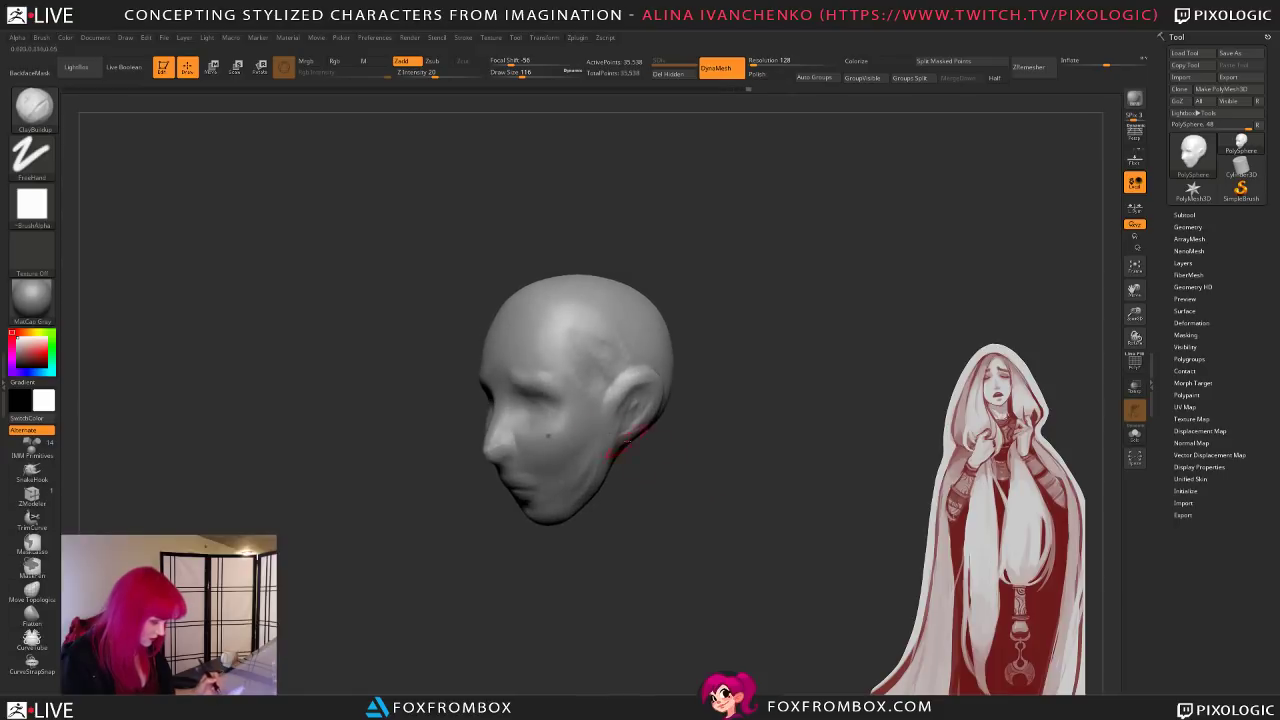
mouse_move(568, 406)
left_mouse_down()
mouse_move(546, 420)
mouse_move(563, 426)
left_mouse_up()
left_click_drag(655, 455, 624, 445)
left_click_drag(579, 345, 614, 381)
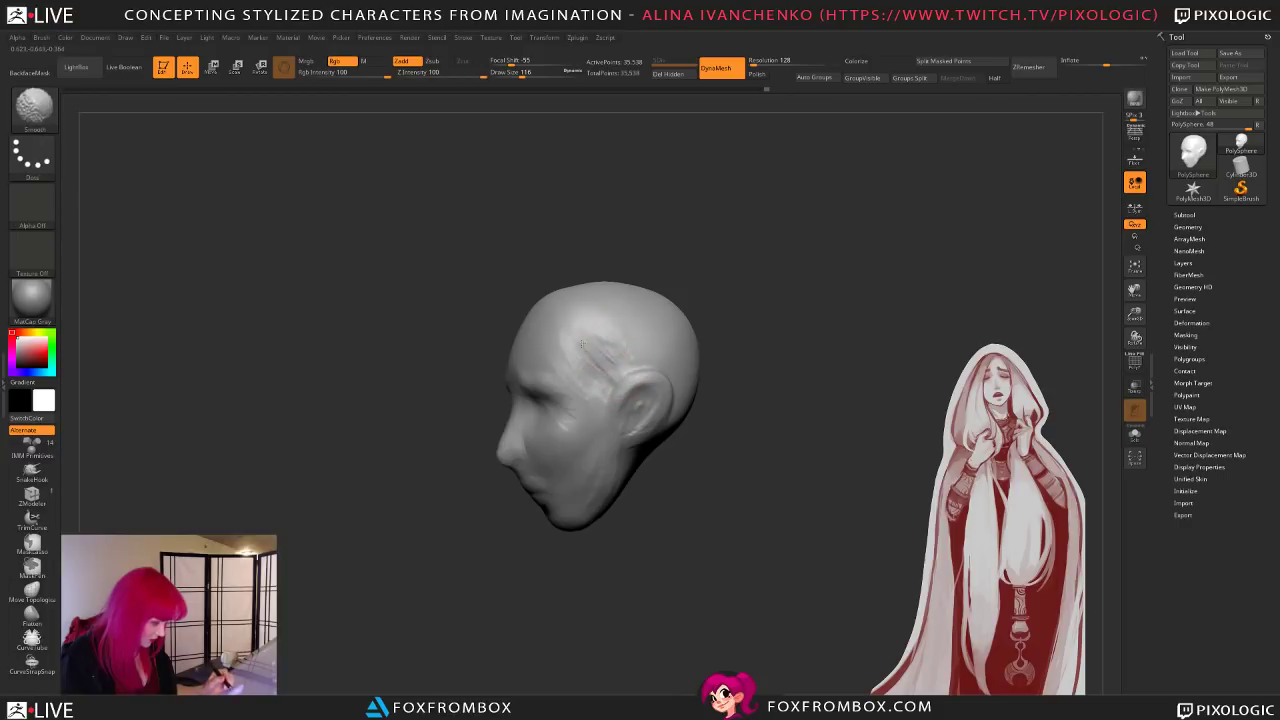
Step: Set the draw size to 158 and refine the side of the forehead above the brow with ClayBuildup
left_click_drag(705, 304, 753, 292)
left_click(528, 73)
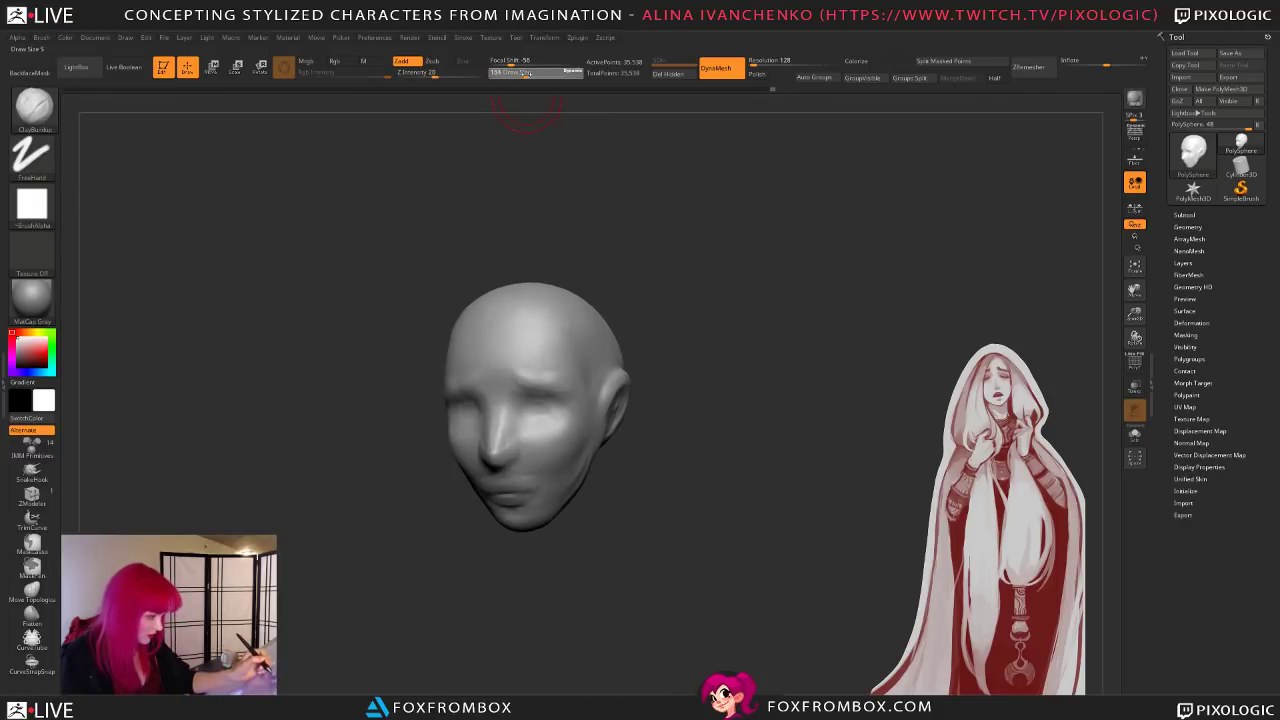
left_click_drag(667, 268, 571, 343)
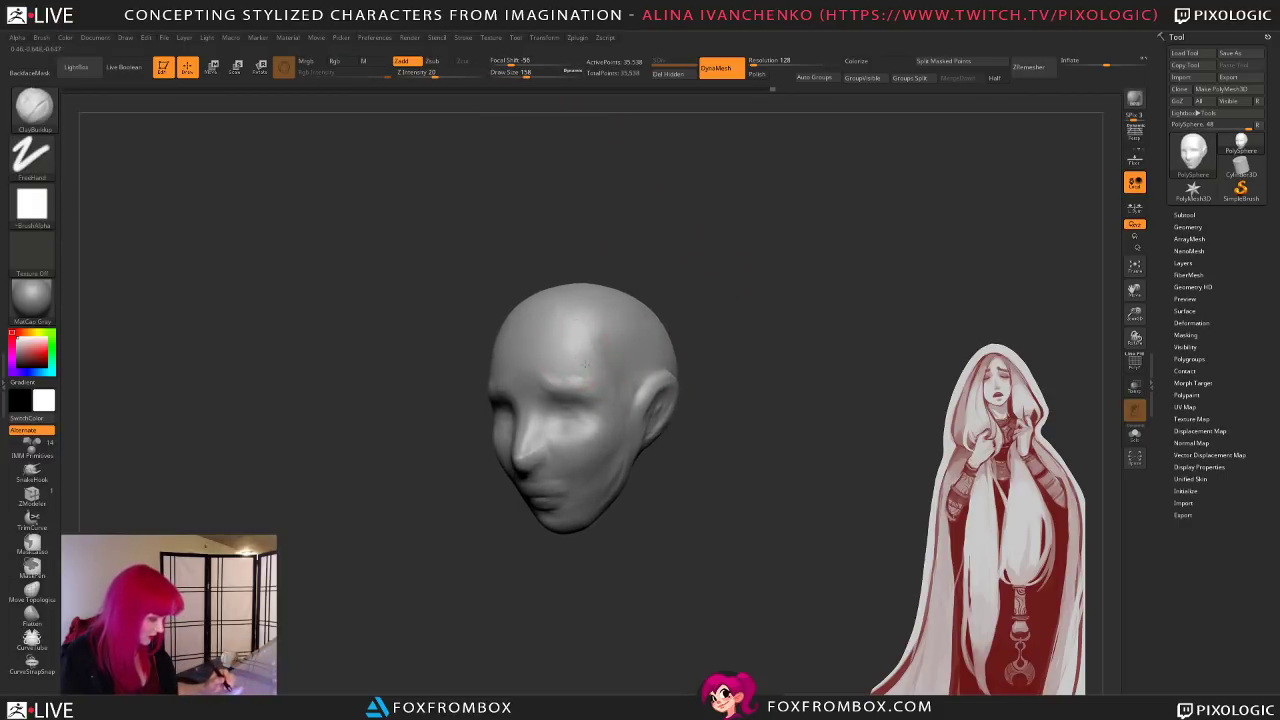
left_click_drag(743, 360, 723, 395)
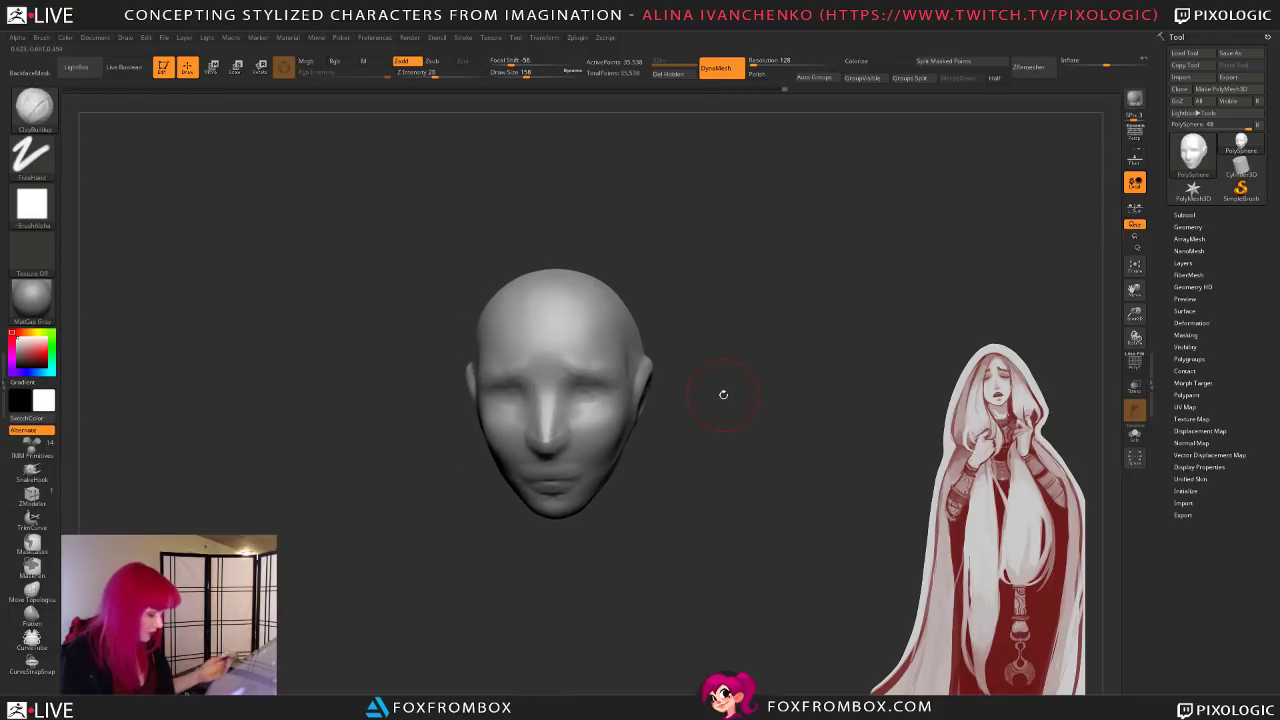
left_click_drag(757, 320, 777, 338)
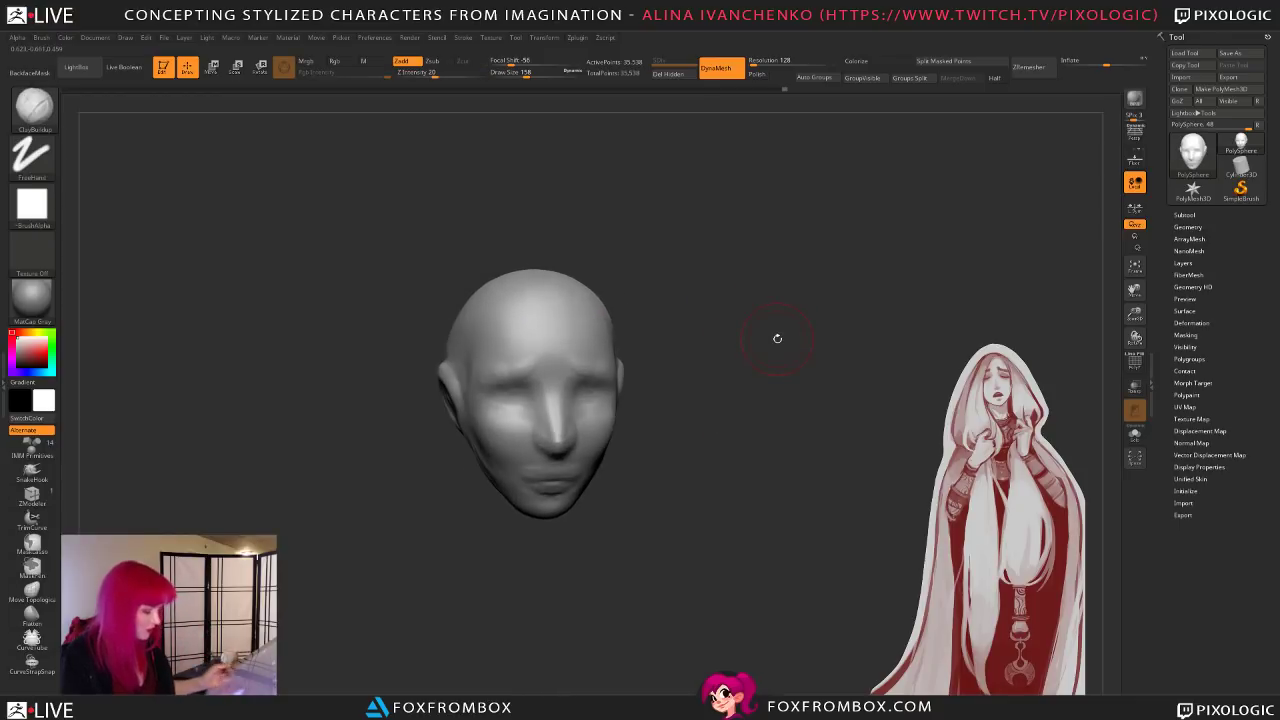
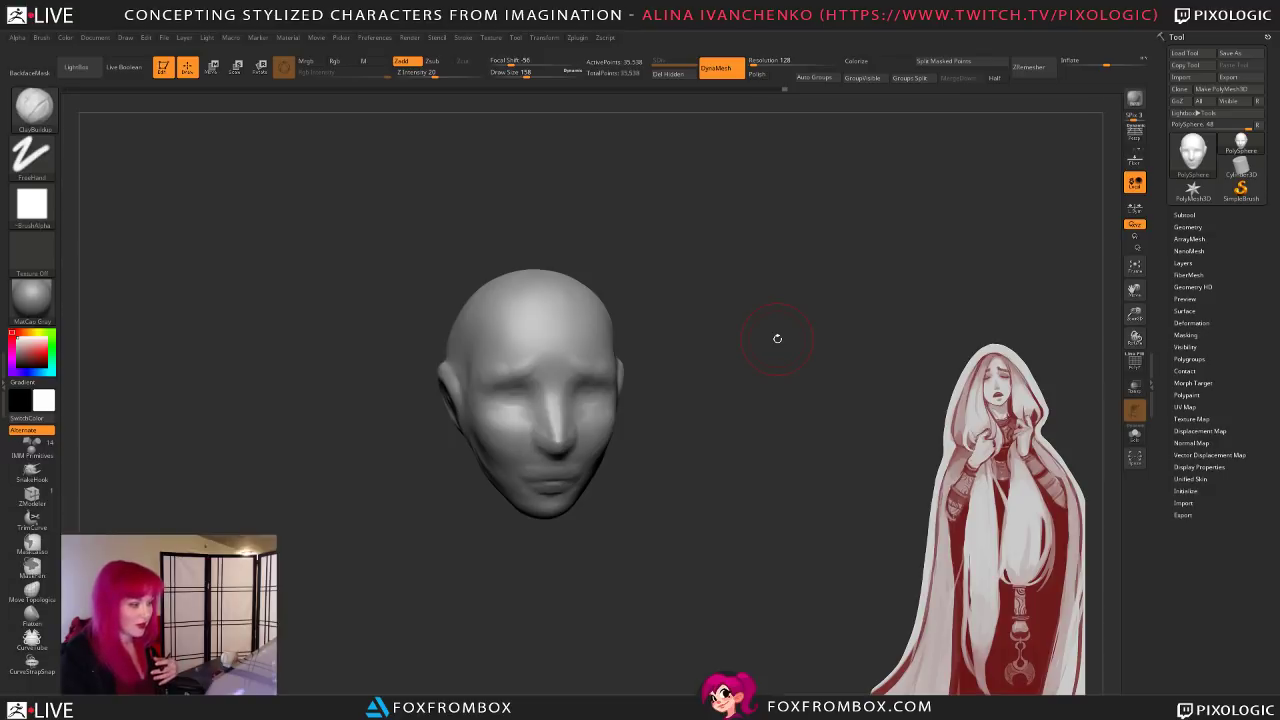
mouse_move(777, 338)
left_mouse_down()
mouse_move(747, 427)
mouse_move(700, 397)
mouse_move(723, 346)
left_mouse_up()
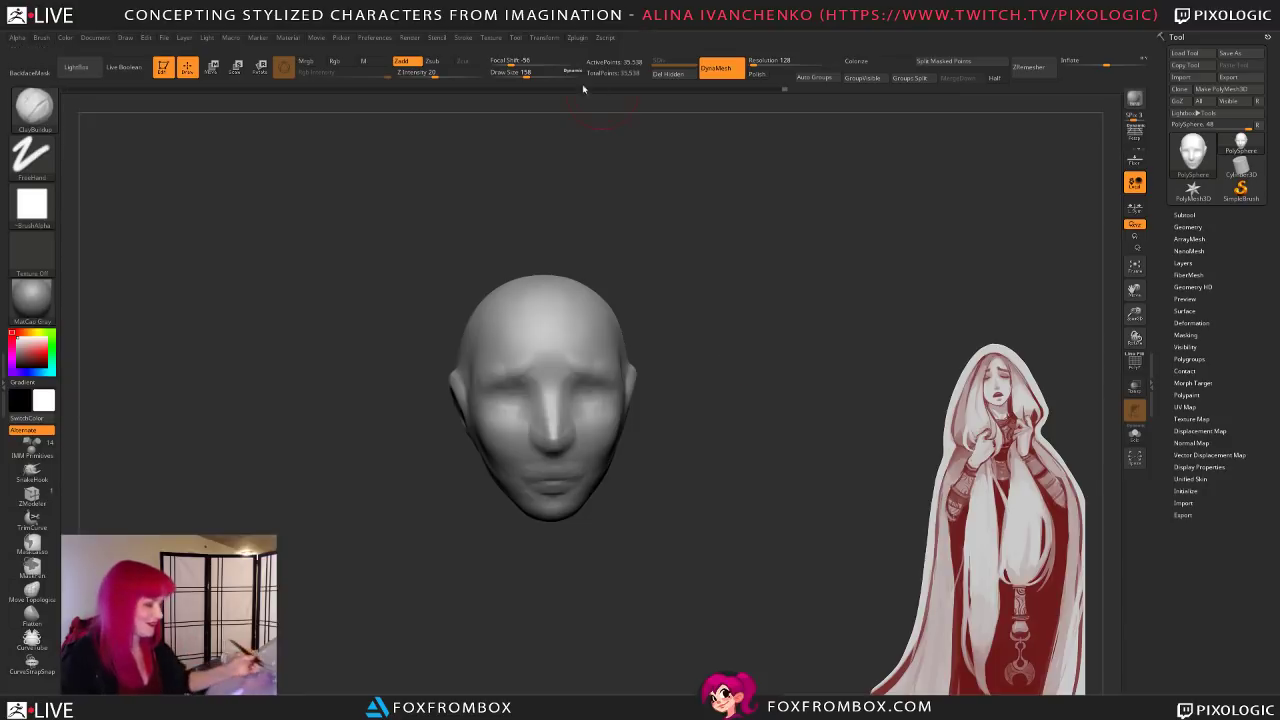
Step: Fill out and smooth the sides of the skull and face, with the ClayBuildup draw size set to 177
left_click_drag(524, 72, 536, 72)
mouse_move(706, 359)
left_mouse_down()
mouse_move(640, 350)
mouse_move(749, 338)
mouse_move(731, 342)
left_mouse_up()
mouse_move(674, 380)
left_mouse_down()
mouse_move(726, 403)
mouse_move(731, 423)
mouse_move(692, 378)
mouse_move(597, 412)
mouse_move(709, 409)
mouse_move(691, 380)
mouse_move(700, 327)
mouse_move(591, 239)
left_mouse_up()
key("shift")
left_click(530, 73)
left_click_drag(659, 391, 609, 457)
left_click_drag(723, 460, 685, 312)
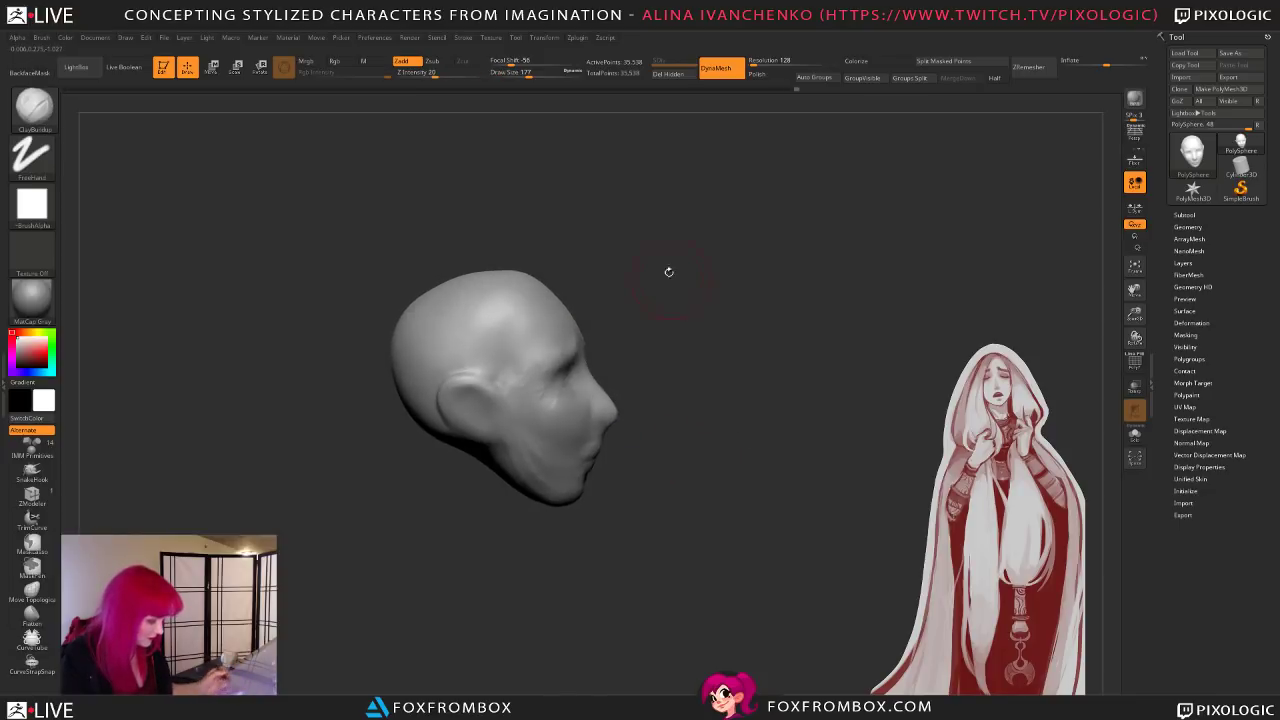
Step: Reshape the nose tip and lip profile in side view with the Move brush at draw size 116
left_click(521, 73)
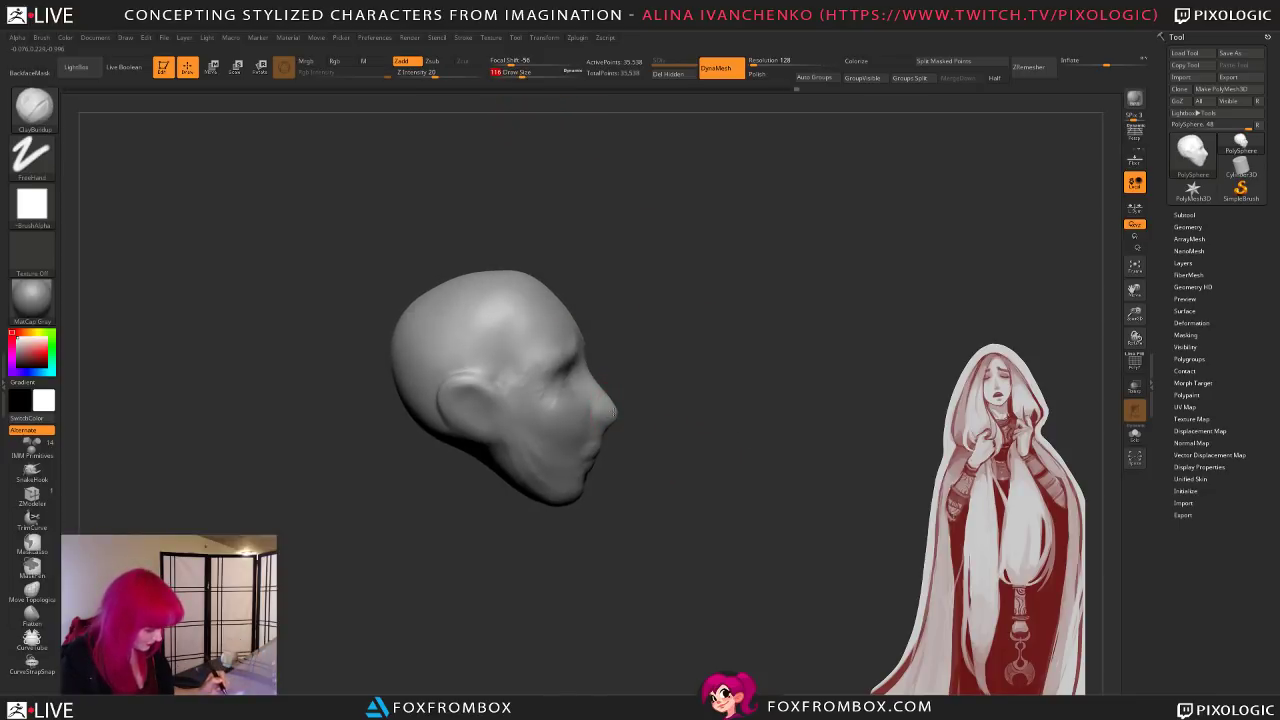
key("b")
key("d")
key("s")
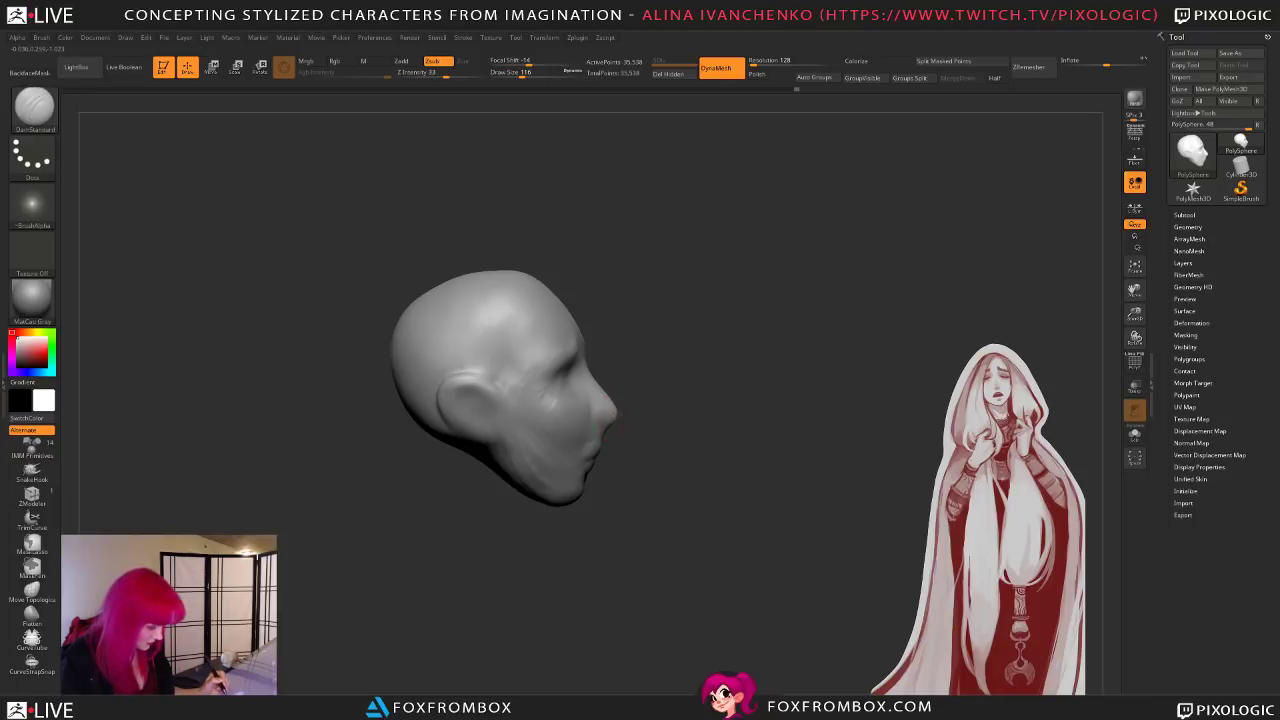
key("b")
key("m")
key("v")
mouse_move(626, 423)
left_mouse_down()
mouse_move(616, 410)
mouse_move(666, 466)
mouse_move(663, 521)
left_mouse_up()
Step: Set the draw size to 80, then shape the inner ear and its join to the head with ClayBuildup and smooth it
left_click(522, 74)
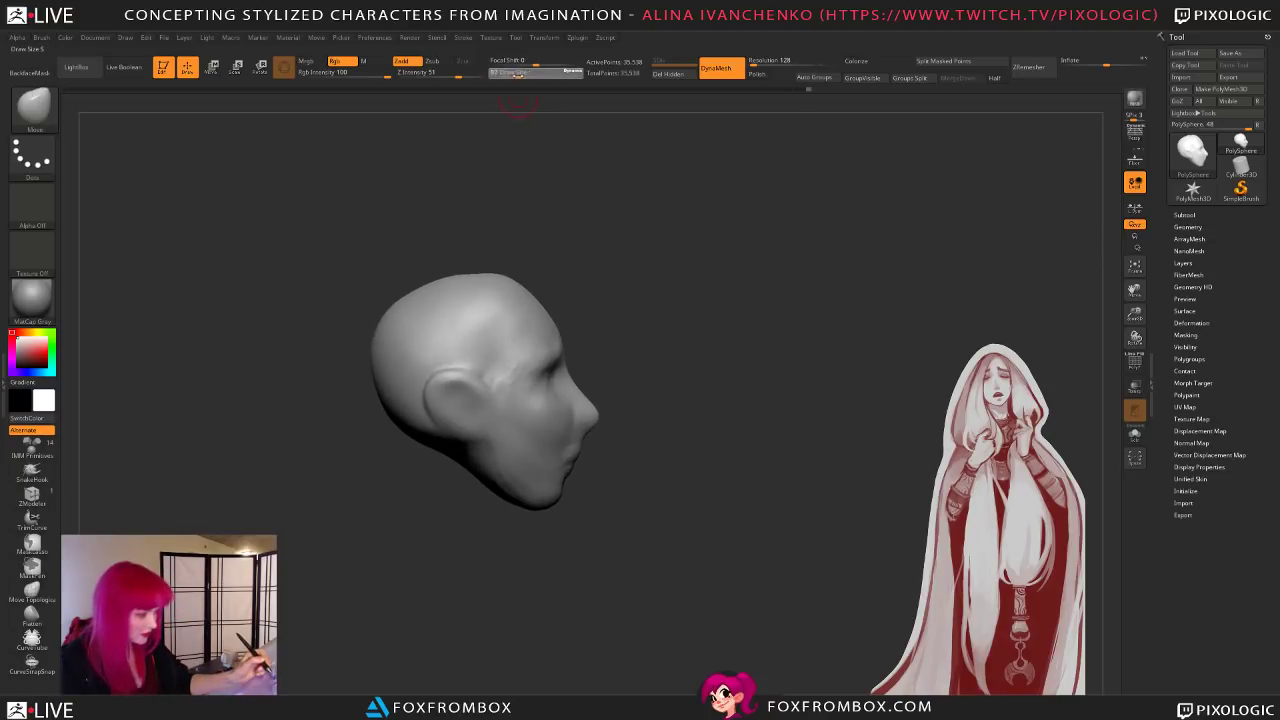
left_click_drag(704, 403, 740, 414, "alt")
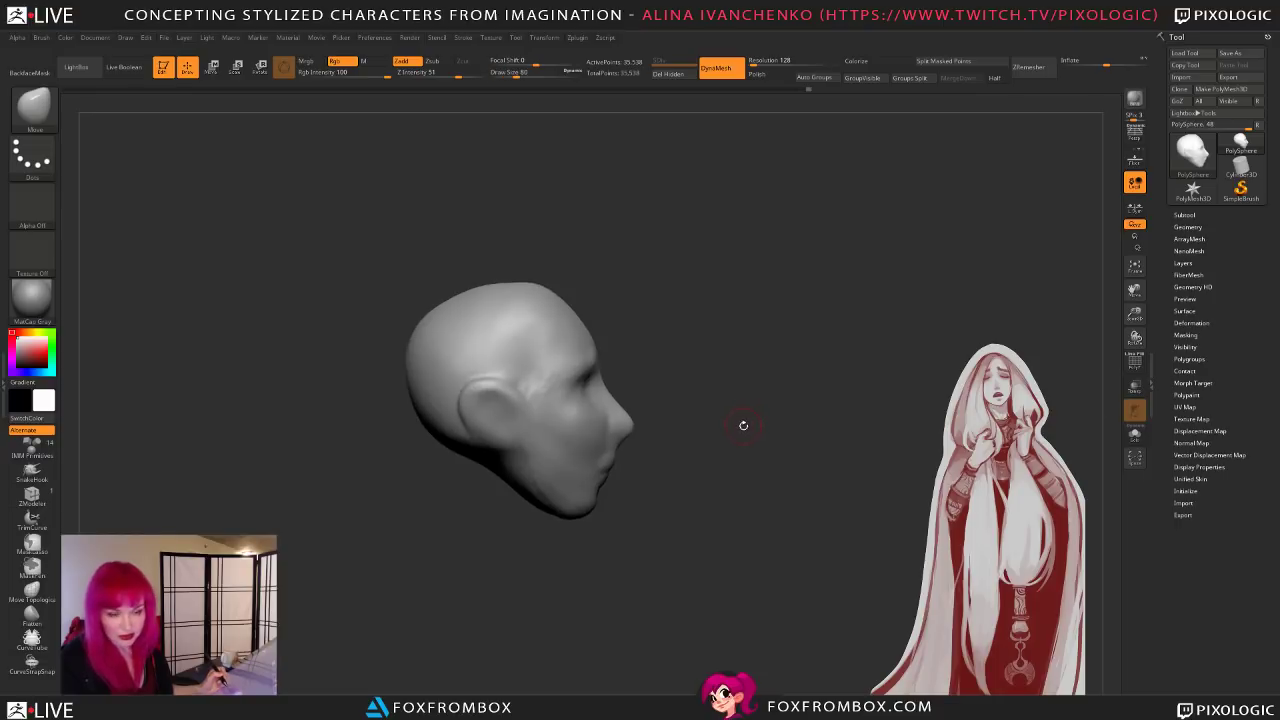
left_click_drag(741, 428, 740, 412)
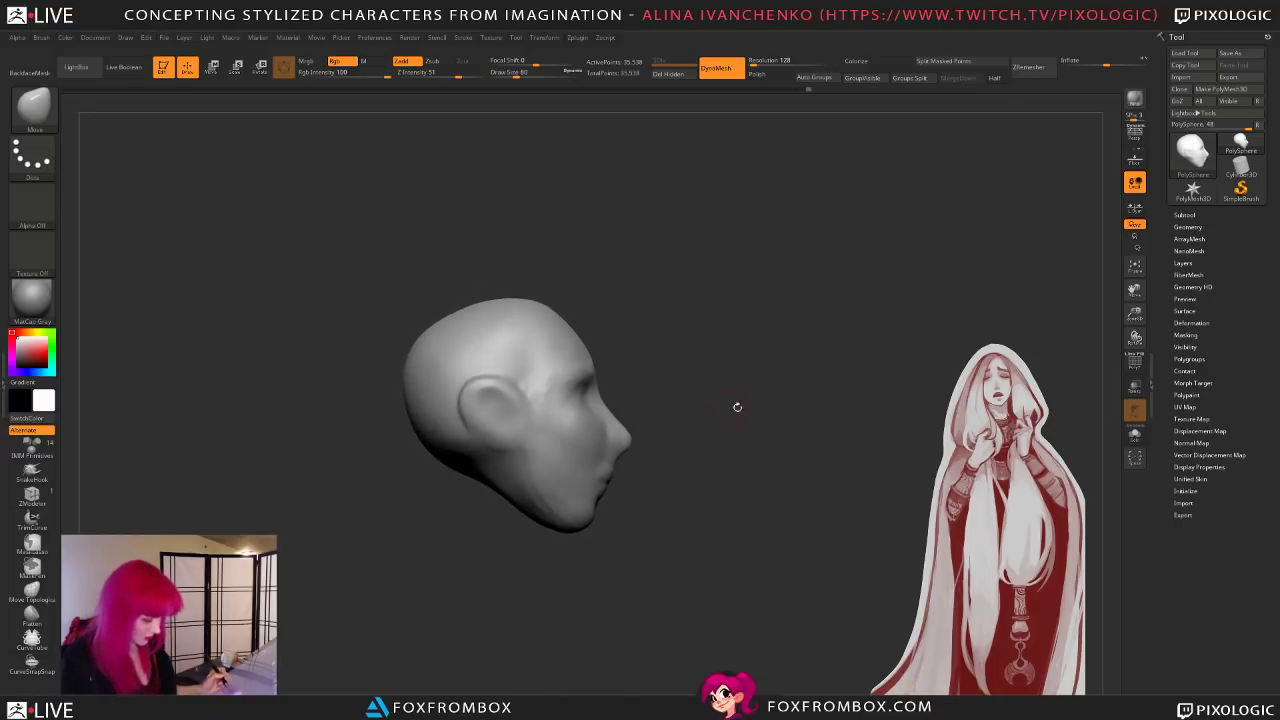
key("ctrl")
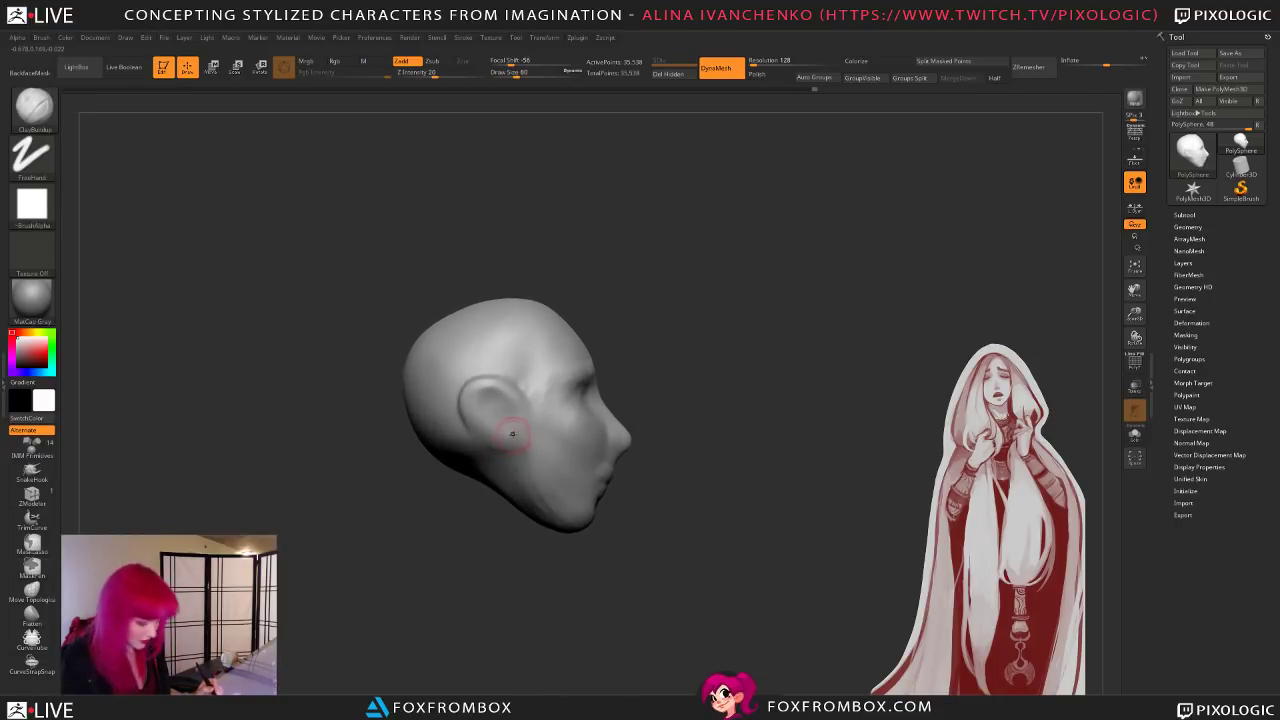
left_click_drag(500, 433, 491, 427)
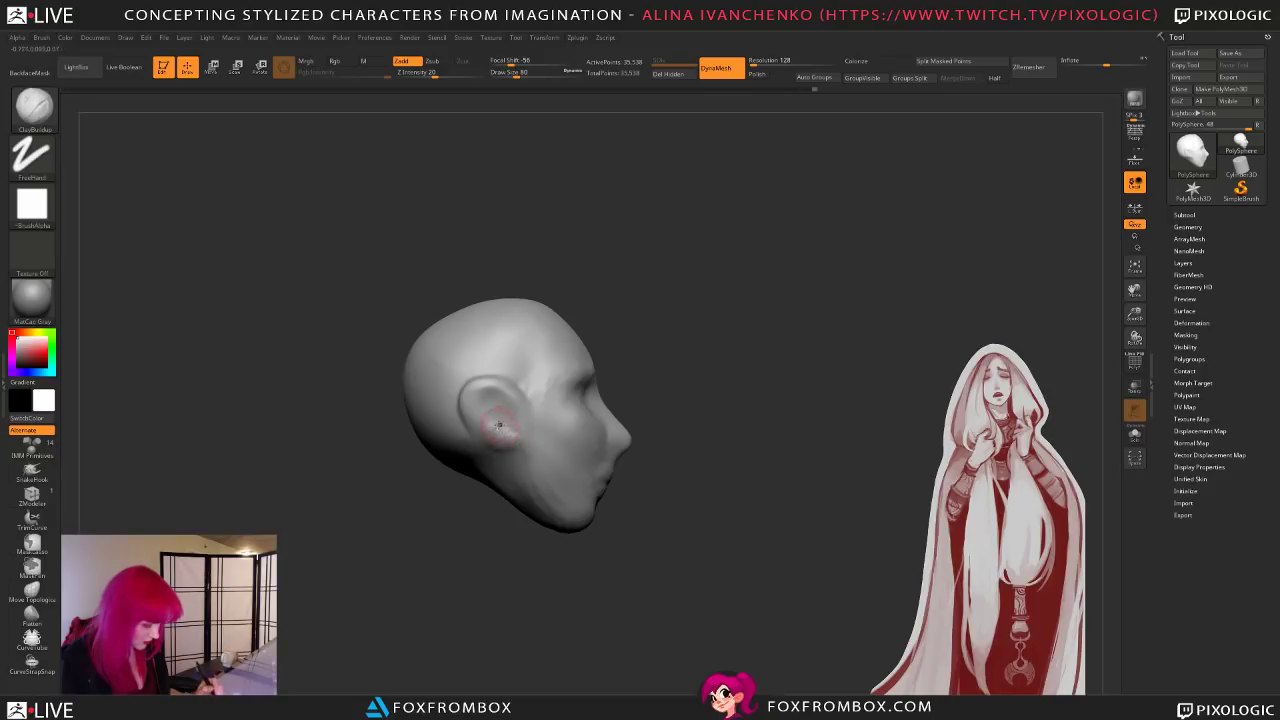
left_click_drag(720, 440, 686, 473)
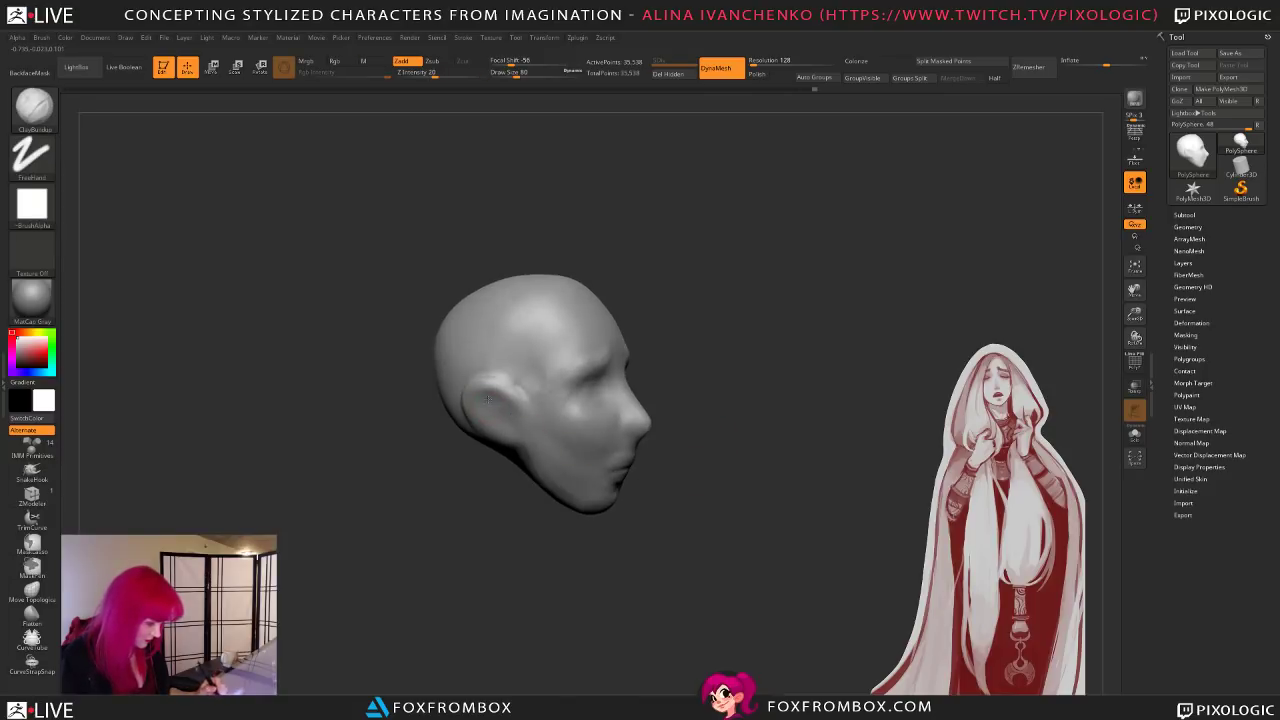
left_click_drag(720, 445, 617, 456, "alt")
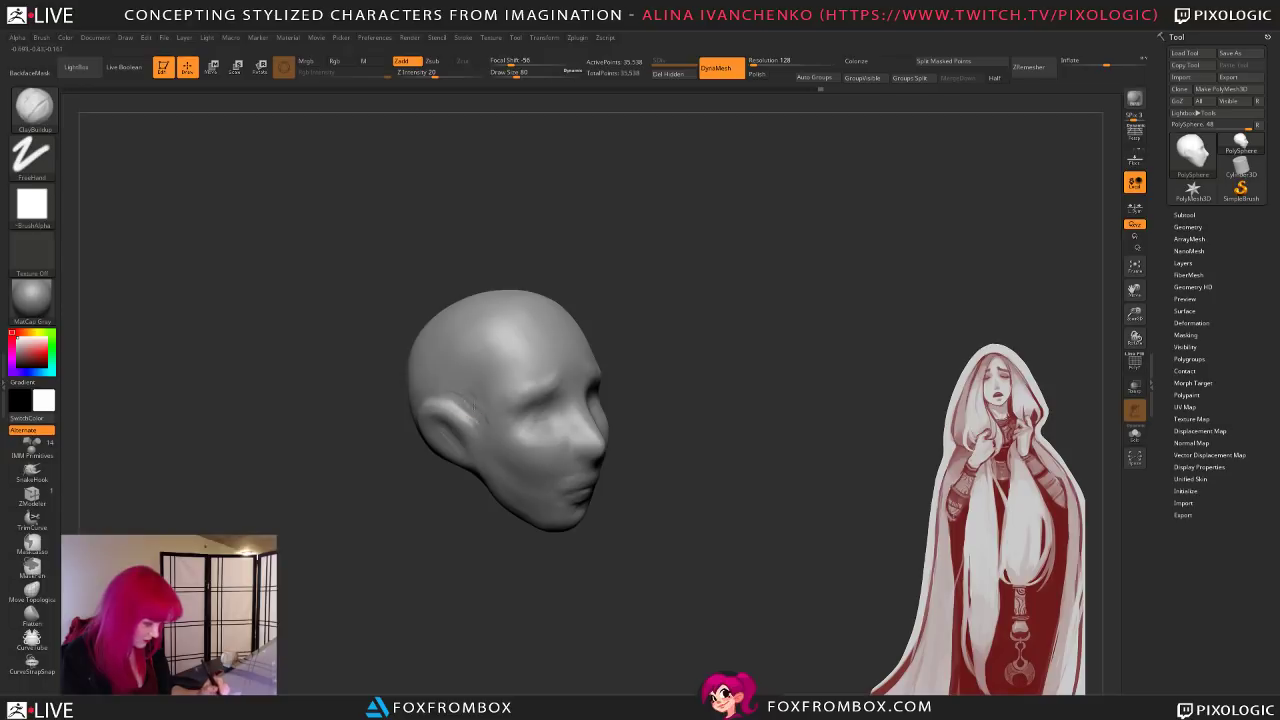
key("shift")
mouse_move(709, 414)
left_mouse_down()
mouse_move(660, 440)
mouse_move(686, 431)
mouse_move(661, 456)
left_mouse_up()
Step: Set the draw size to 97 and sculpt the cheek from below the eye socket down toward the mouth, smoothing the strokes
left_click_drag(521, 80, 514, 80)
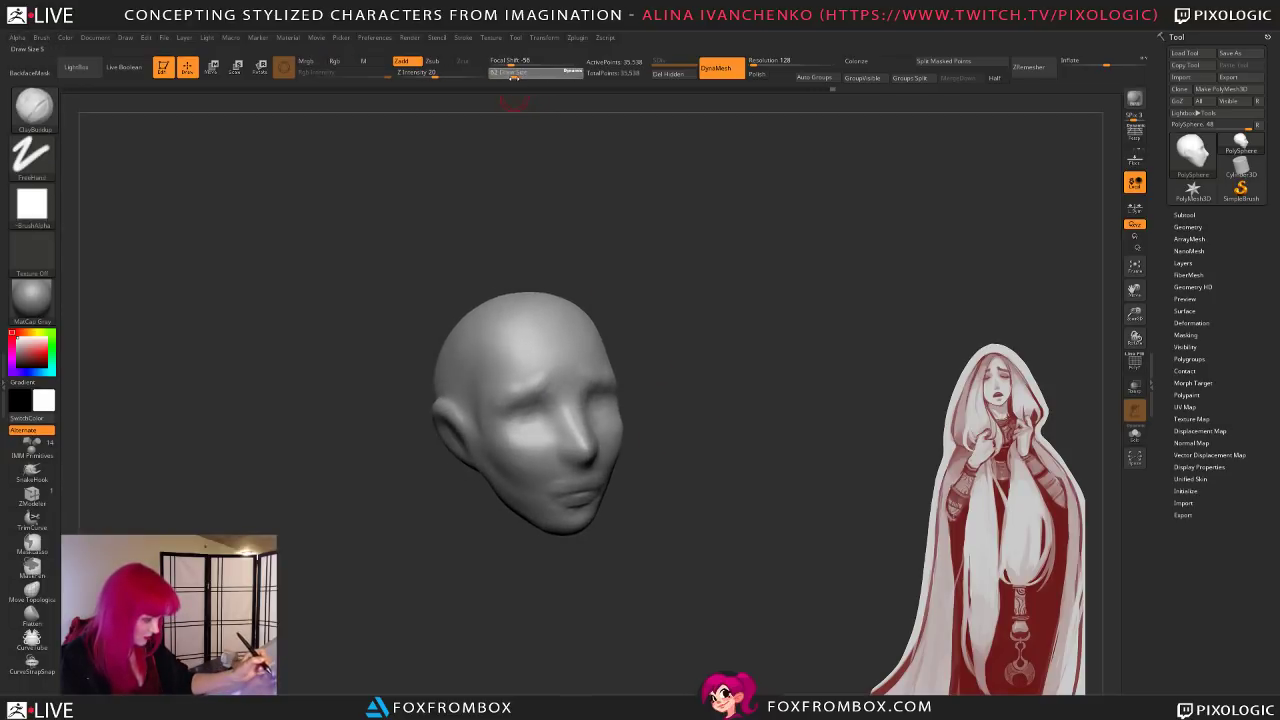
left_click_drag(620, 430, 624, 446)
right_click_drag(617, 455, 677, 486)
left_click_drag(512, 73, 528, 73)
right_click_drag(643, 420, 539, 421)
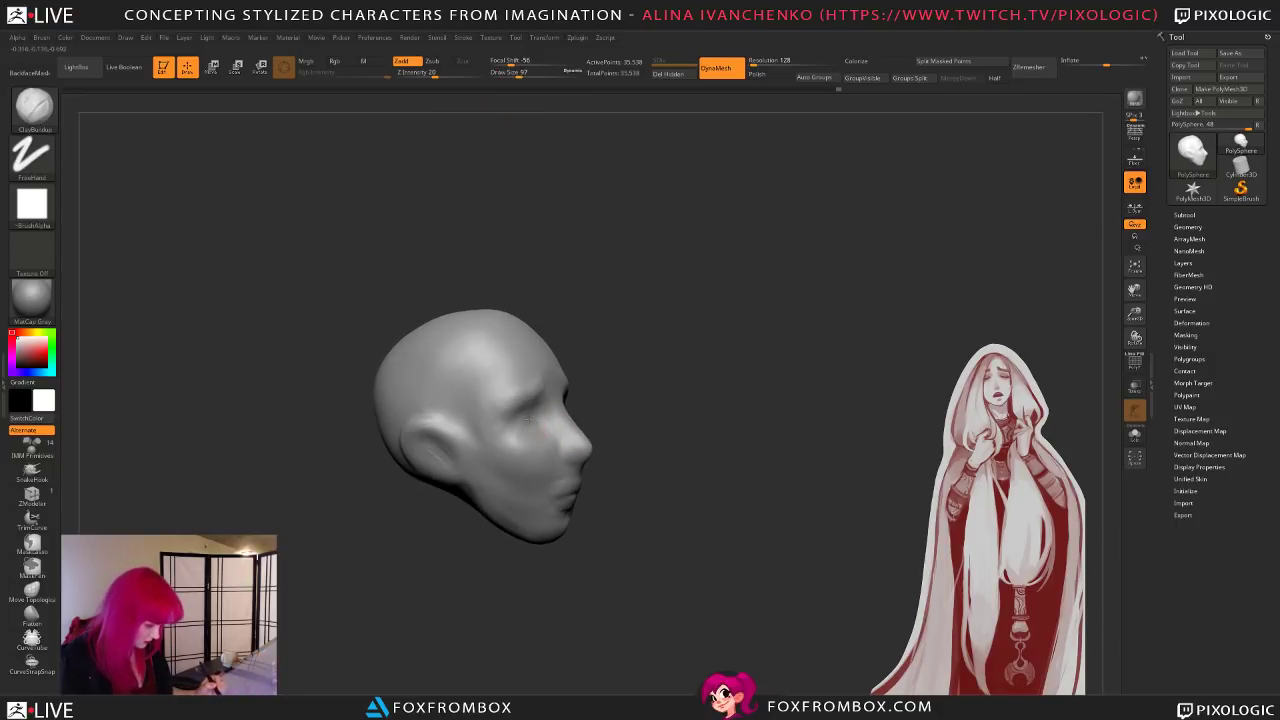
right_click_drag(543, 511, 623, 508)
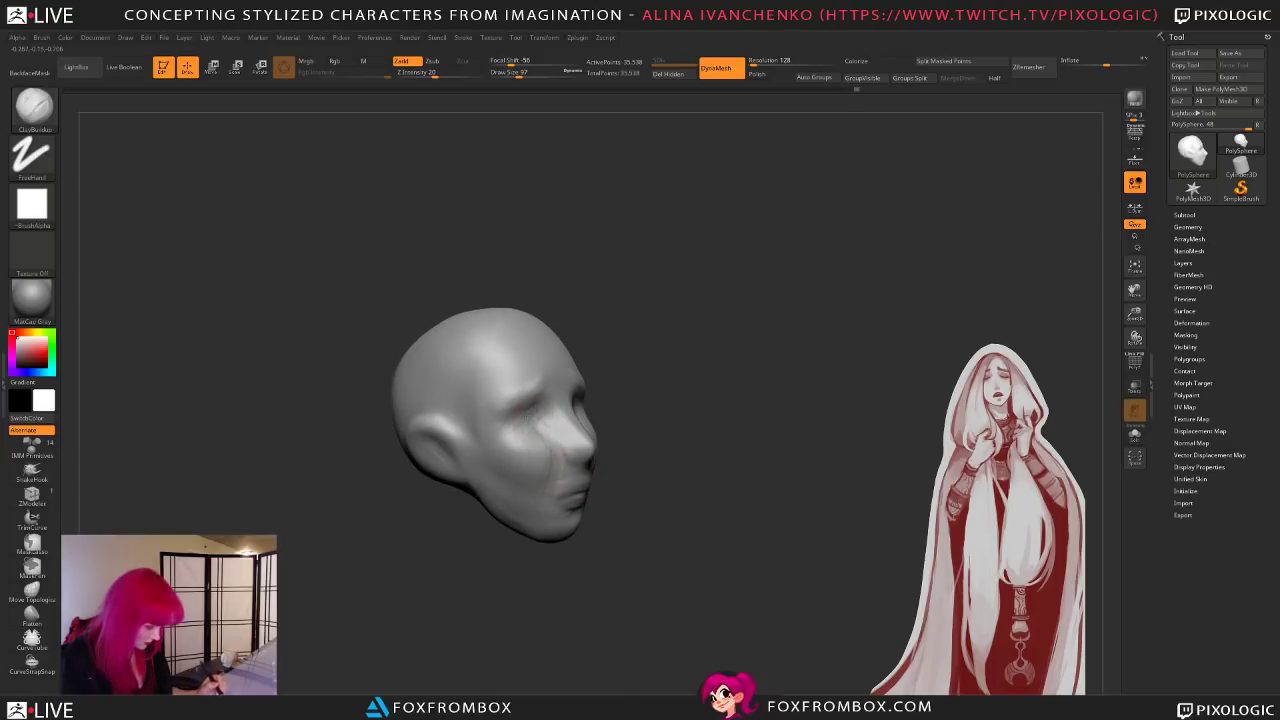
right_click_drag(545, 410, 631, 404)
right_click_drag(734, 434, 681, 511)
left_click_drag(634, 390, 612, 356, "shift")
Step: Refine the inner hollow of the ear with ClayBuildup strokes and smooth it
right_click_drag(840, 450, 685, 491)
right_click_drag(544, 350, 652, 388)
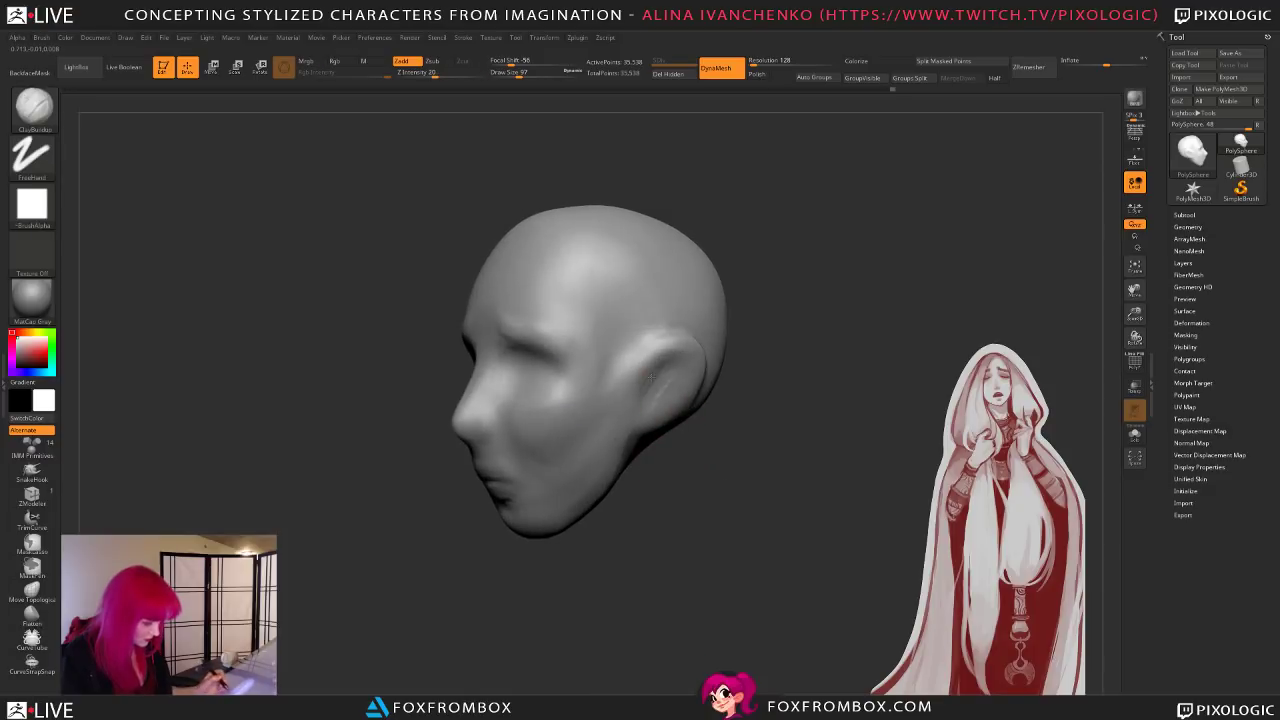
mouse_move(670, 380)
left_mouse_down("shift")
mouse_move(654, 386)
mouse_move(664, 398)
left_mouse_up("shift")
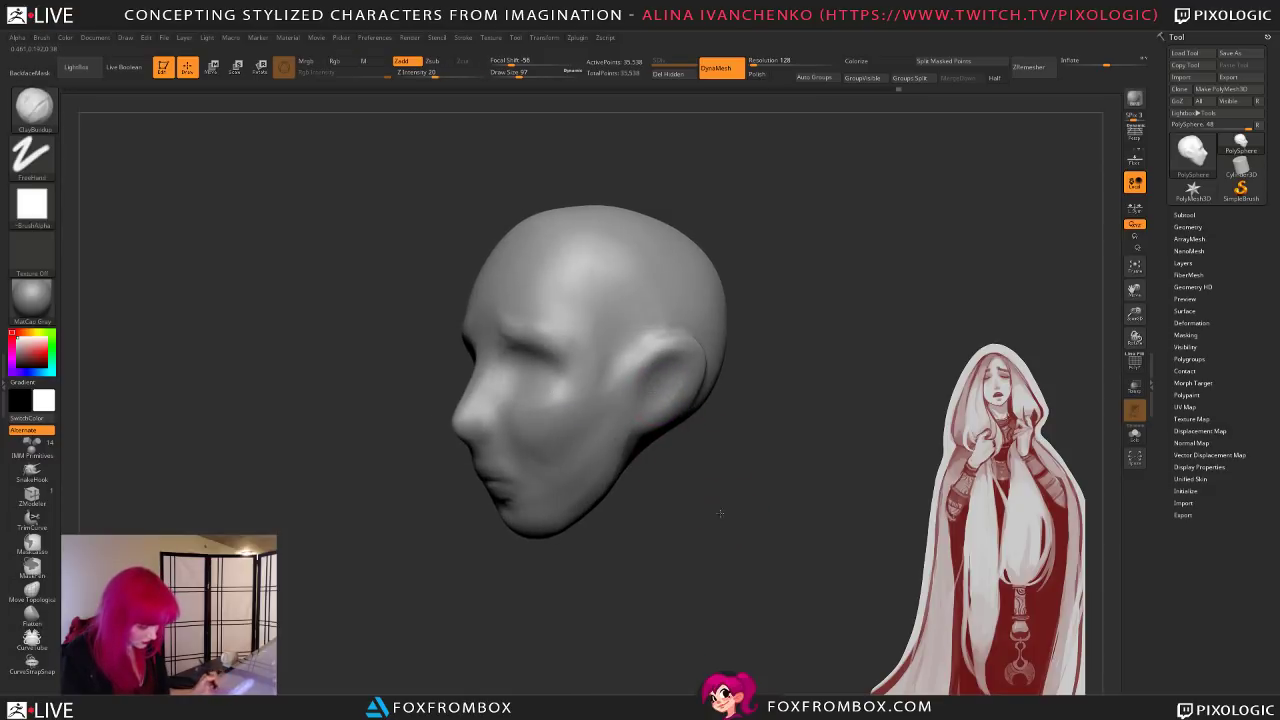
left_click_drag(726, 511, 683, 511, "alt")
Step: Refine the transition between the side of the nose and the cheek with ClayBuildup strokes
right_click_drag(514, 491, 698, 550)
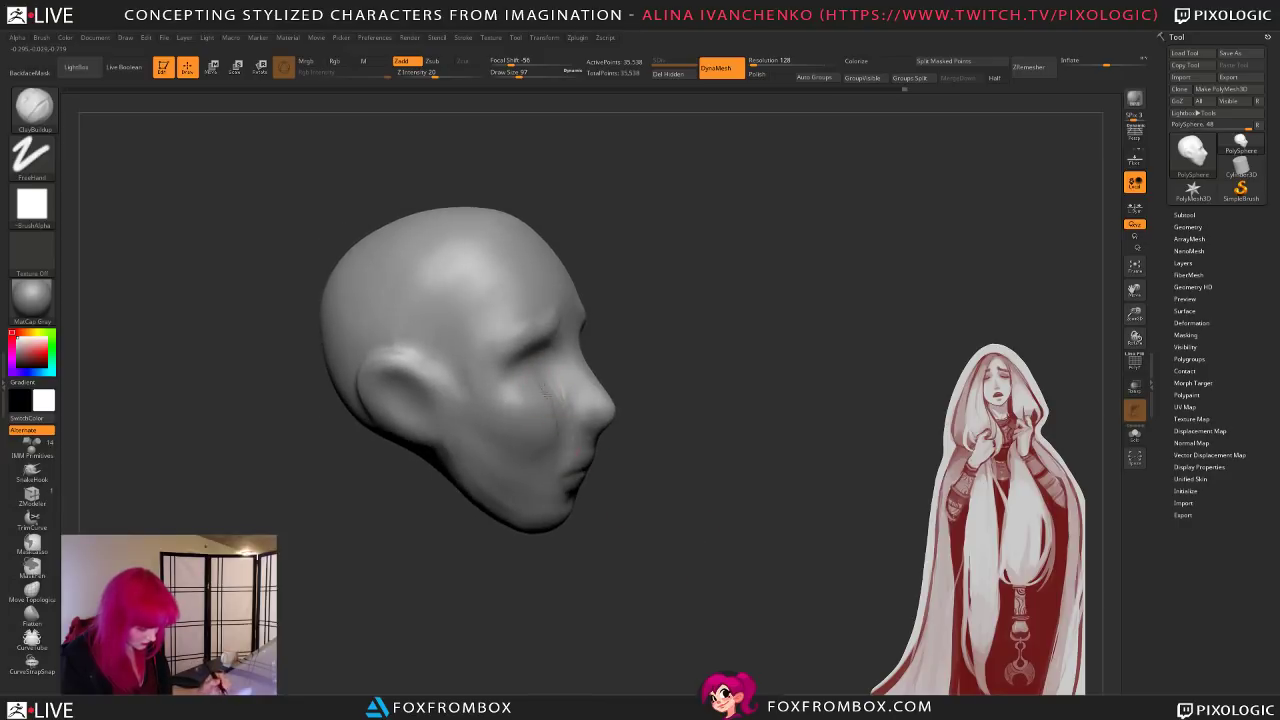
right_click_drag(674, 503, 734, 528)
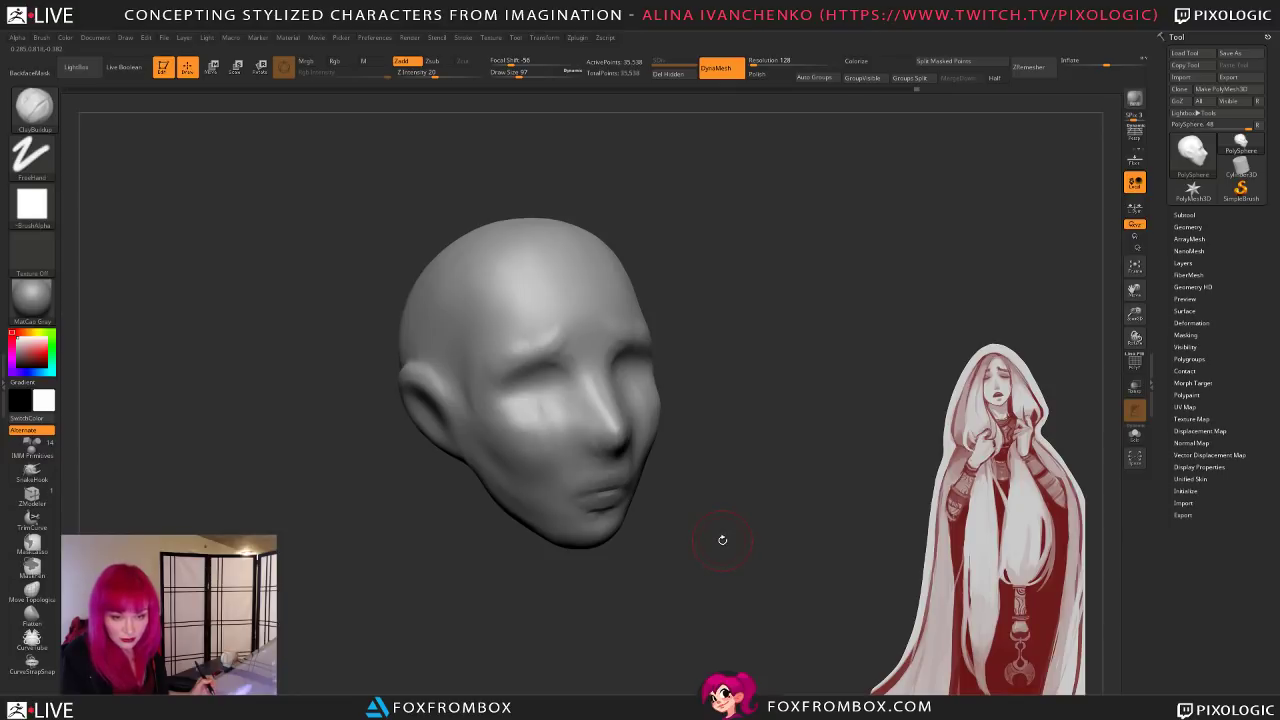
right_click_drag(722, 540, 731, 531)
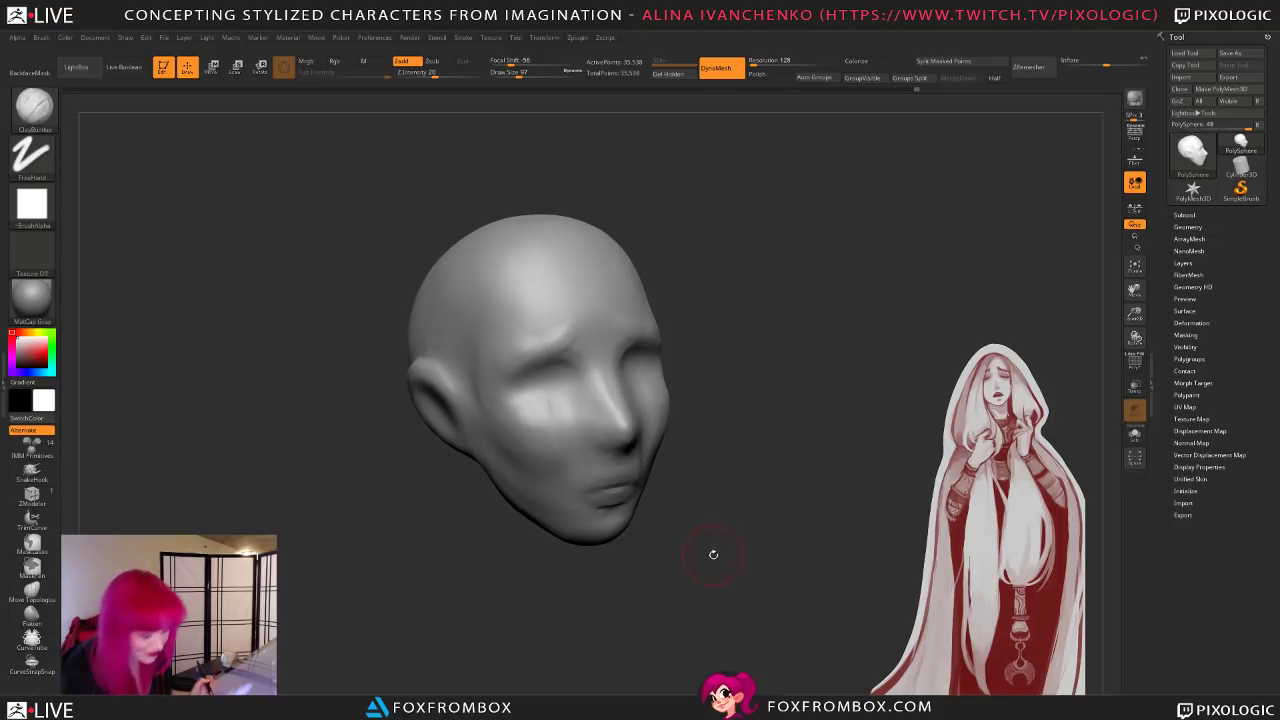
right_click_drag(716, 552, 701, 548)
Step: Set the draw size to 71 and start building up the eyeball volume in the eye sockets with ClayBuildup
left_click(515, 74)
mouse_move(697, 430)
left_mouse_down()
mouse_move(742, 430)
mouse_move(736, 440)
left_mouse_up()
mouse_move(530, 378)
right_mouse_down()
mouse_move(580, 360)
mouse_move(649, 363)
right_mouse_up()
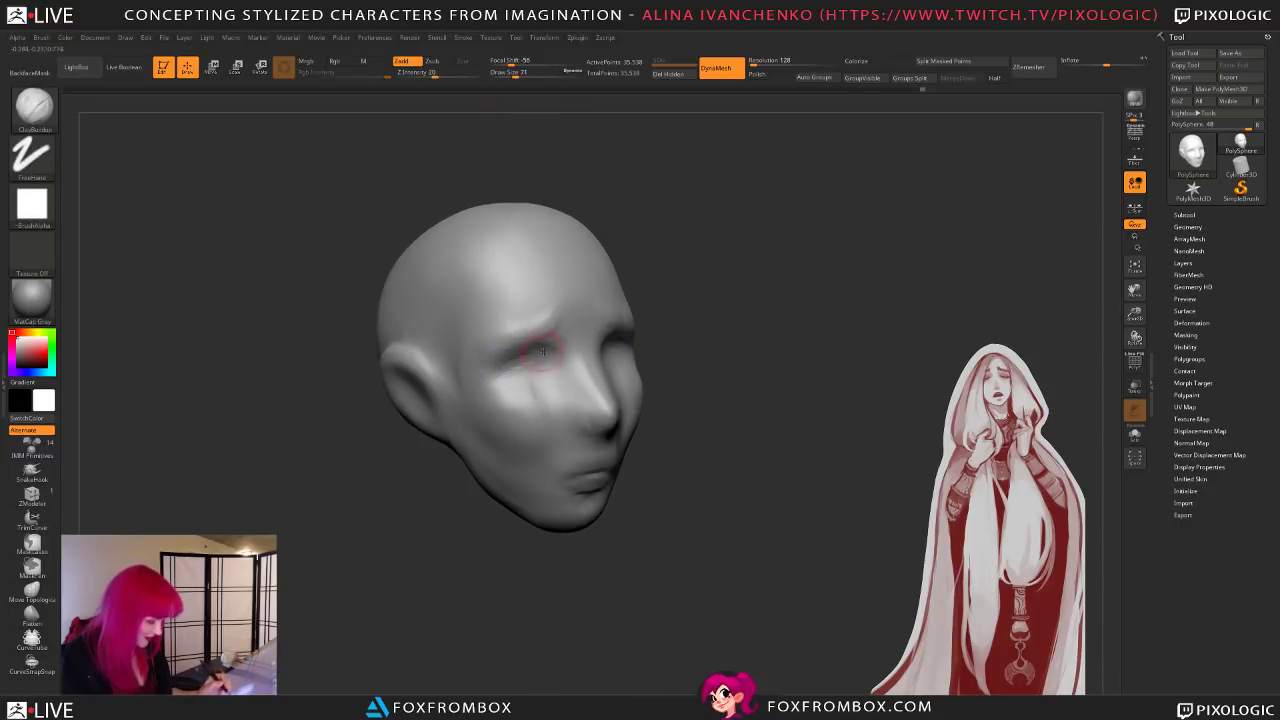
mouse_move(505, 366)
left_mouse_down()
mouse_move(546, 378)
mouse_move(500, 373)
mouse_move(545, 362)
mouse_move(520, 368)
left_mouse_up()
right_click_drag(581, 386, 576, 422)
mouse_move(520, 390)
right_mouse_down()
mouse_move(655, 389)
mouse_move(562, 381)
right_mouse_up()
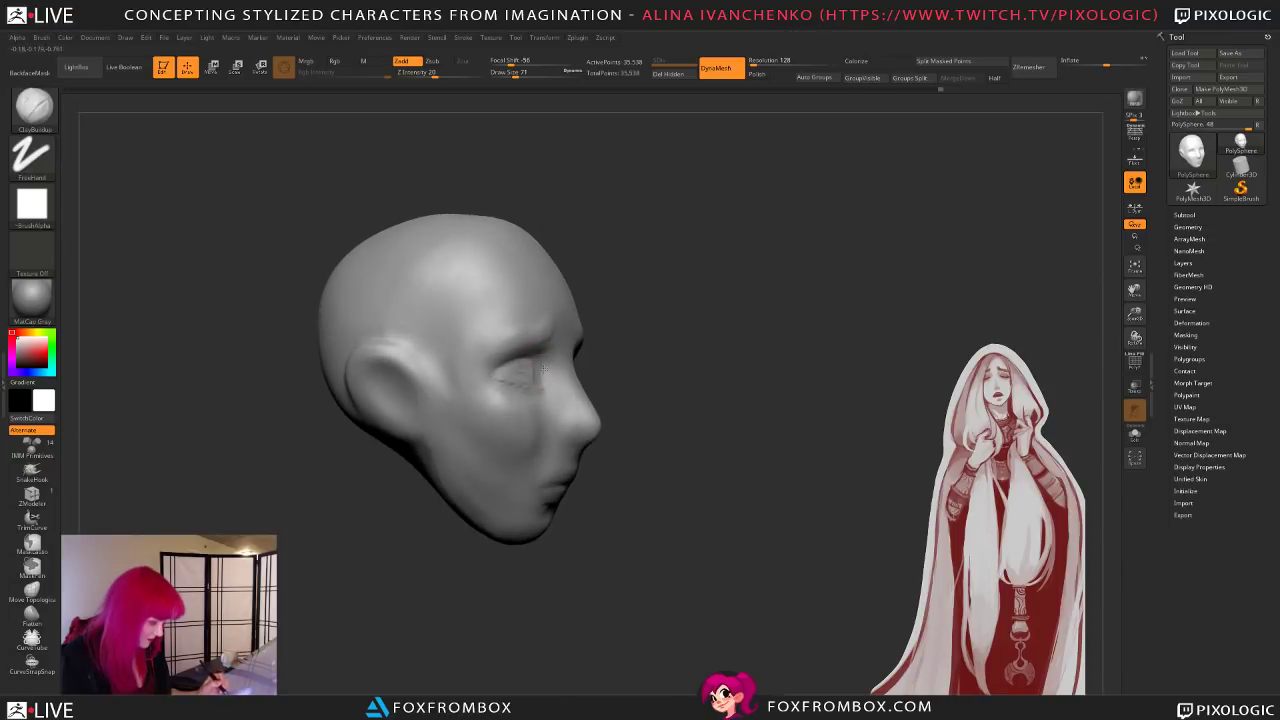
left_click_drag(729, 403, 750, 431, "alt")
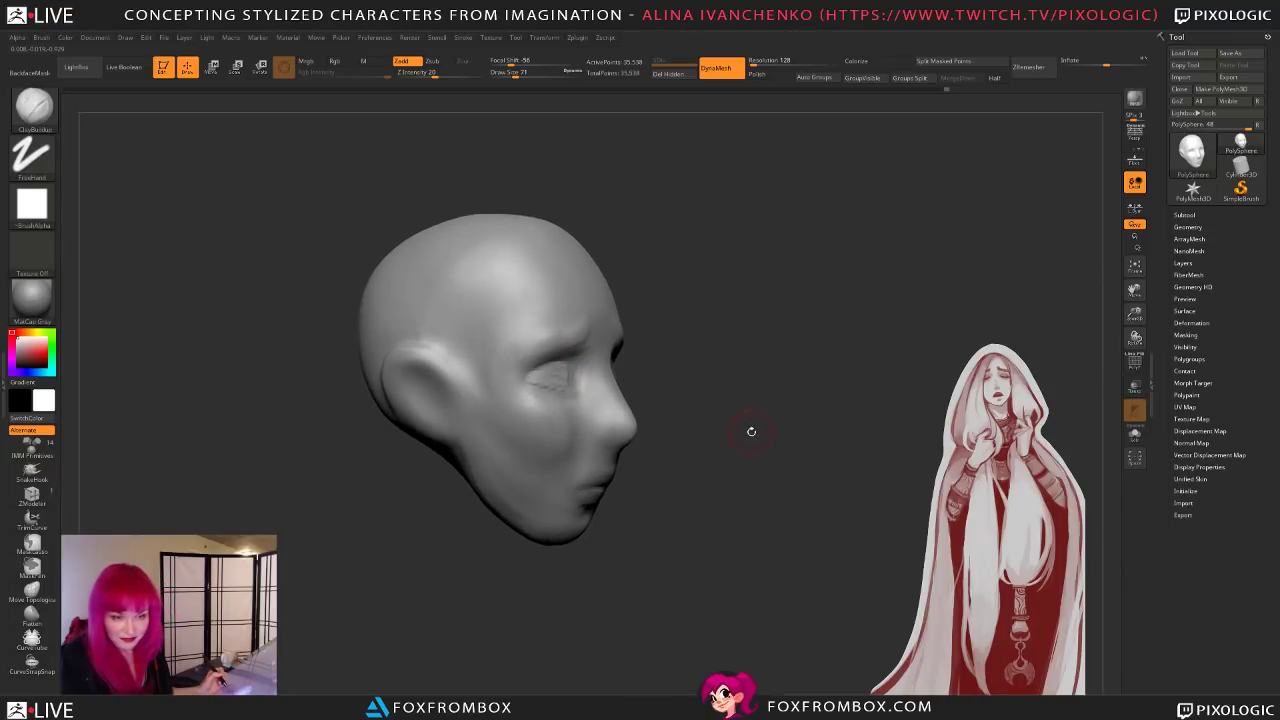
Step: Set the draw size to 74, add more ClayBuildup volume to the eyes, and smooth the inner eye area
left_click_drag(515, 73, 515, 73)
left_click_drag(704, 364, 664, 368)
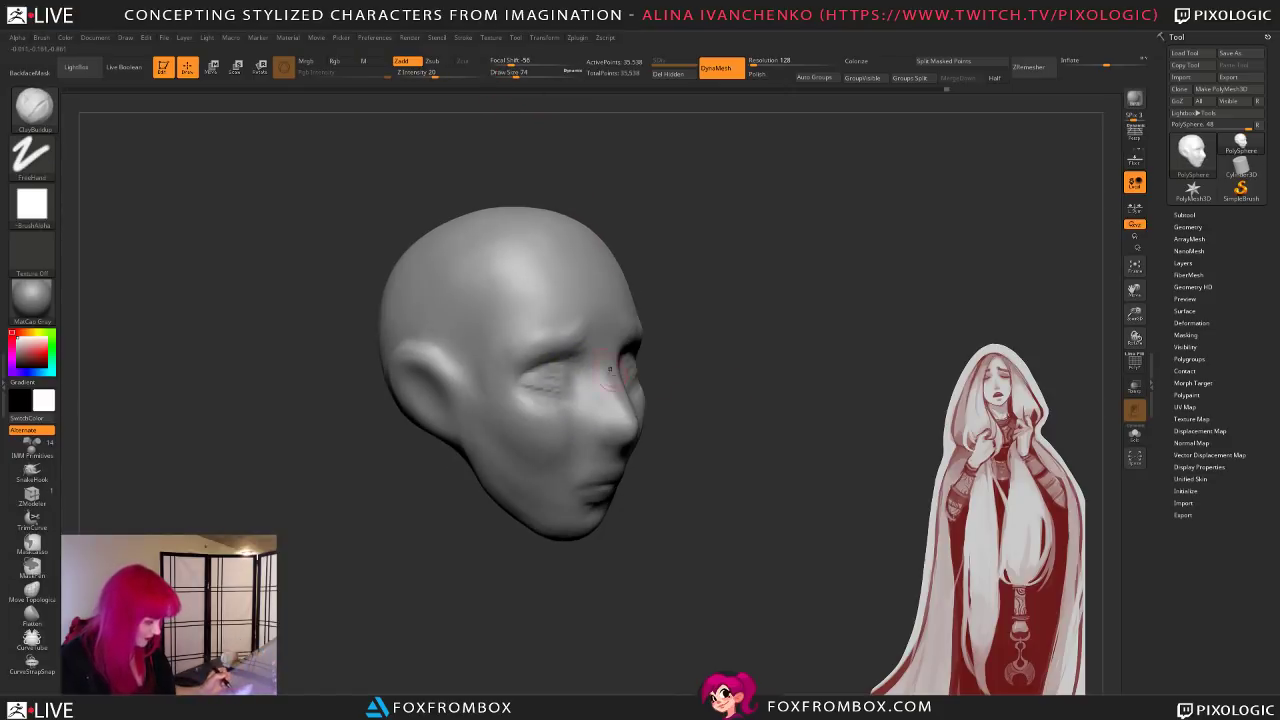
mouse_move(718, 408)
left_mouse_down()
mouse_move(744, 402)
mouse_move(668, 392)
left_mouse_up()
left_click_drag(586, 349, 572, 363, "shift")
mouse_move(788, 440)
left_mouse_down("alt")
mouse_move(723, 426)
mouse_move(706, 437)
mouse_move(711, 466)
left_mouse_up("alt")
Step: Carve the line between the lips and the fold under the lower lip with DamStandard at draw size 51
key("b")
key("d")
key("s")
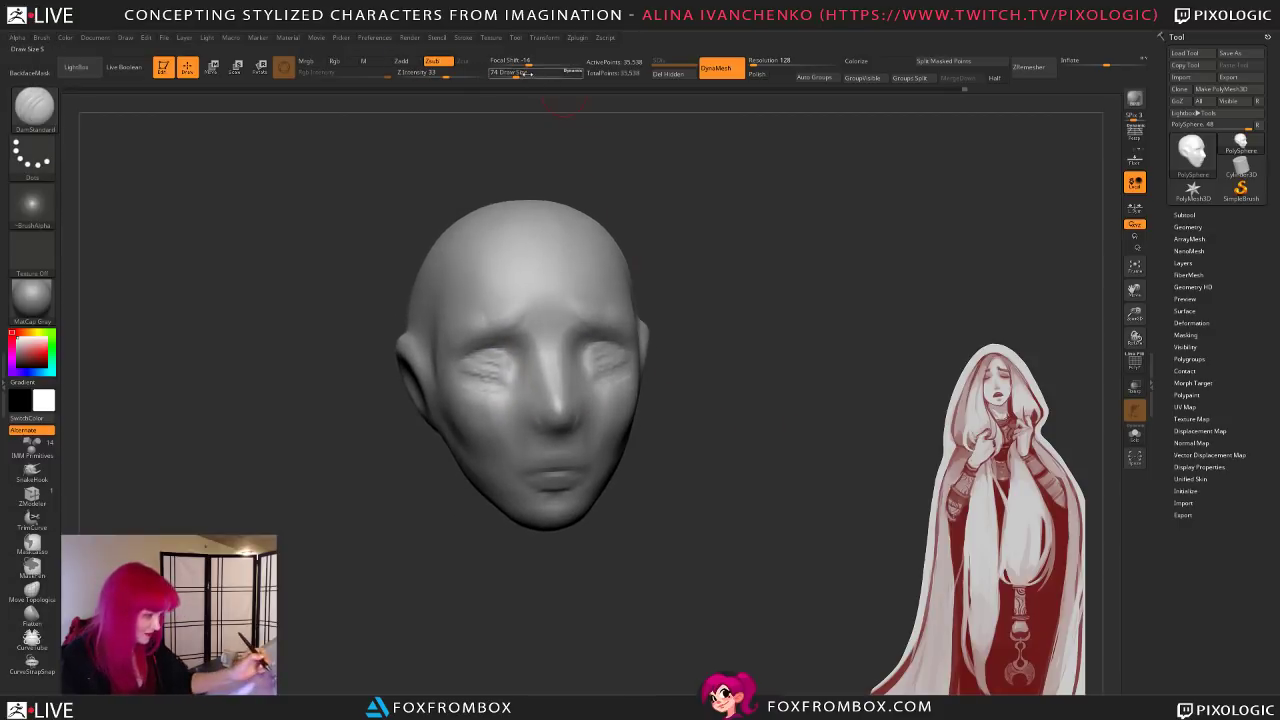
left_click_drag(515, 74, 510, 83)
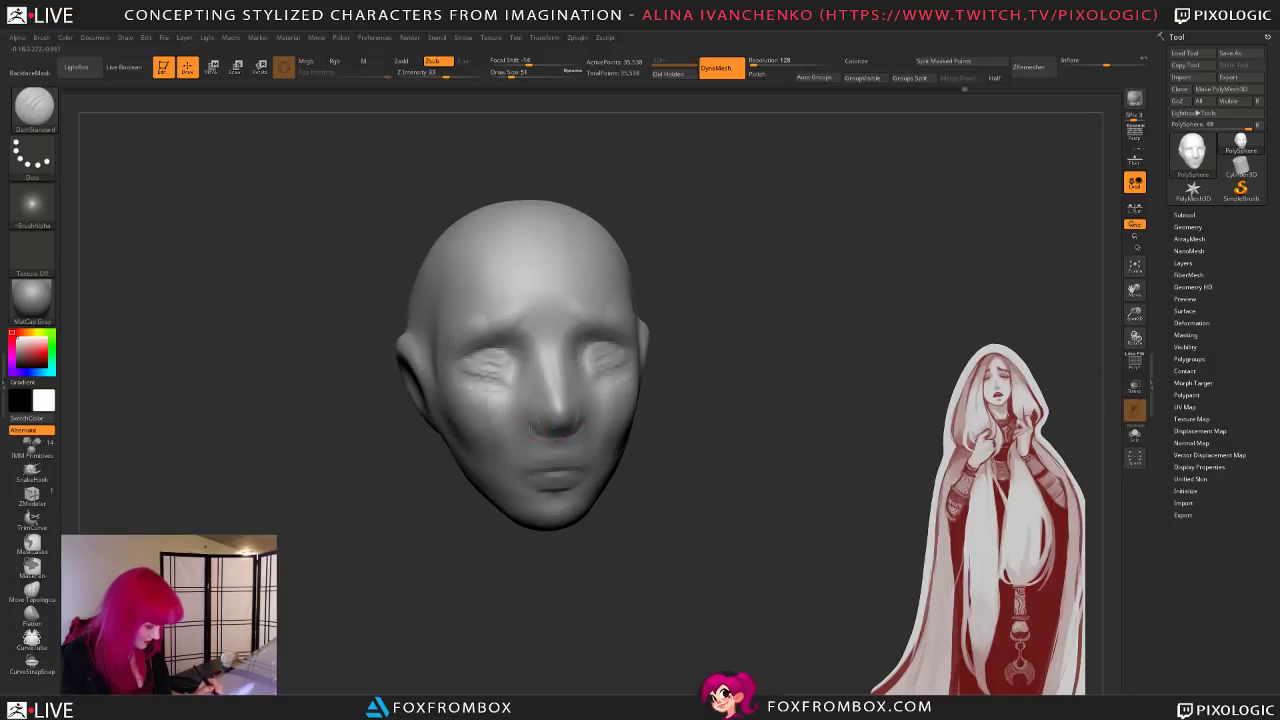
left_click_drag(548, 466, 546, 451, "shift")
mouse_move(608, 434)
right_mouse_down()
mouse_move(649, 466)
mouse_move(670, 452)
mouse_move(573, 458)
right_mouse_up()
right_click_drag(680, 454, 577, 410)
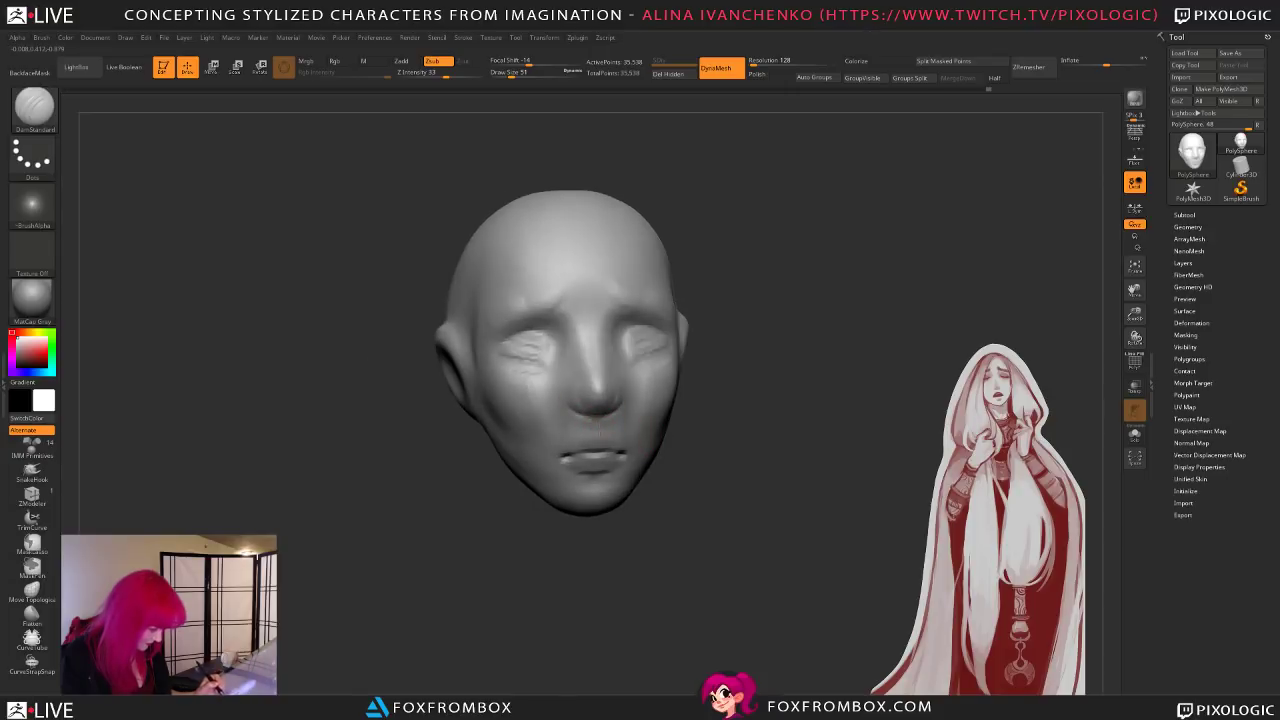
right_click_drag(720, 443, 709, 480)
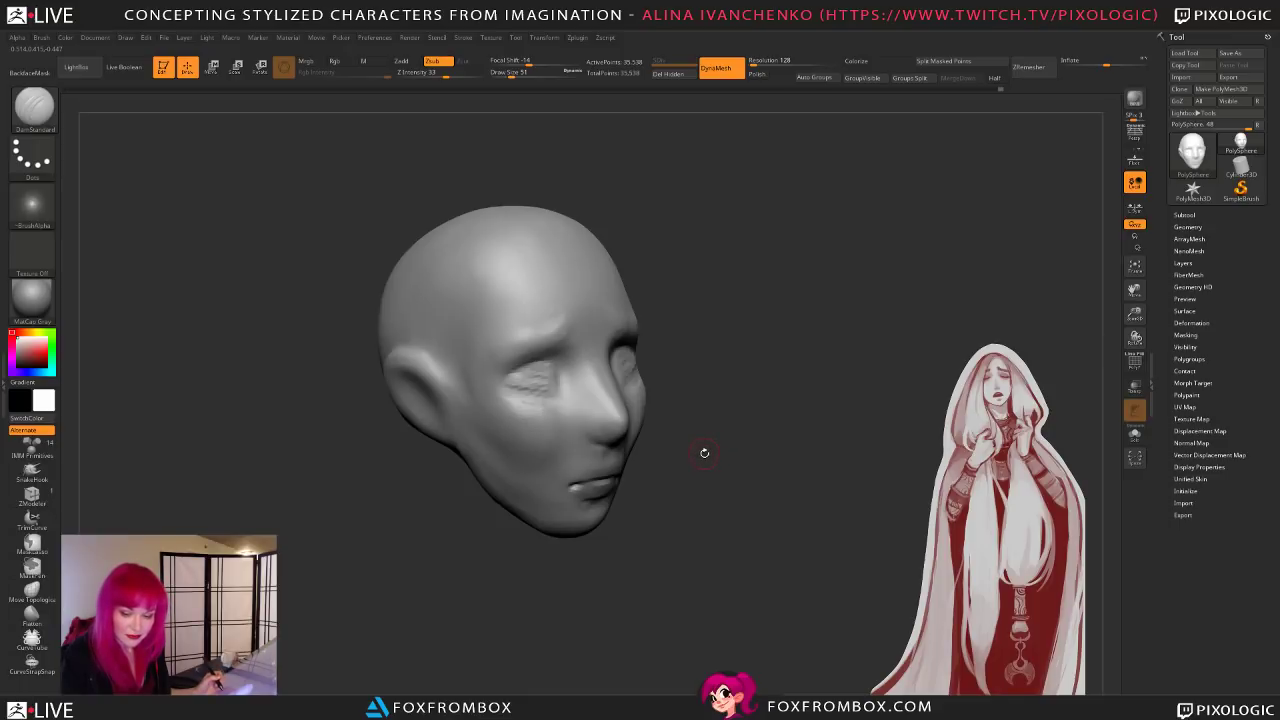
Step: Fill out the closed eyes with ClayBuildup at draw size 77 and smooth the strokes
key("b")
key("c")
key("b")
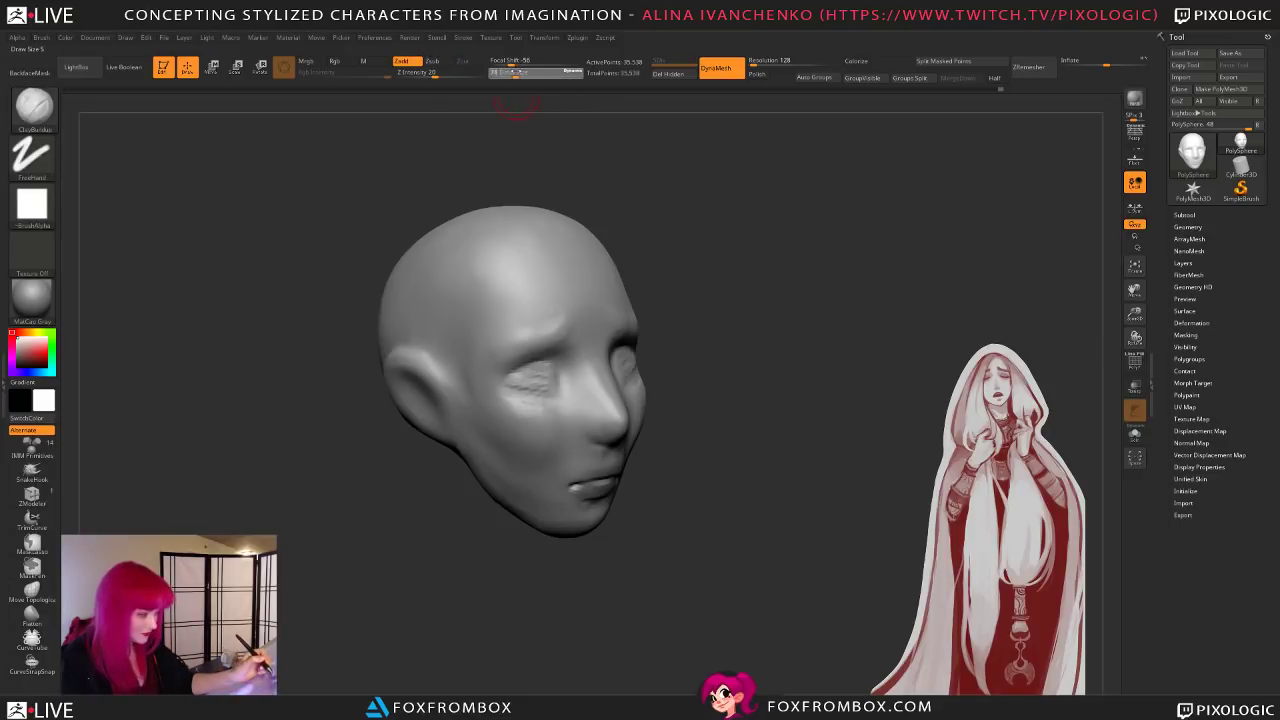
left_click_drag(653, 264, 650, 261)
mouse_move(522, 390)
left_mouse_down()
mouse_move(558, 381)
mouse_move(536, 382)
left_mouse_up()
right_click_drag(674, 381, 645, 378)
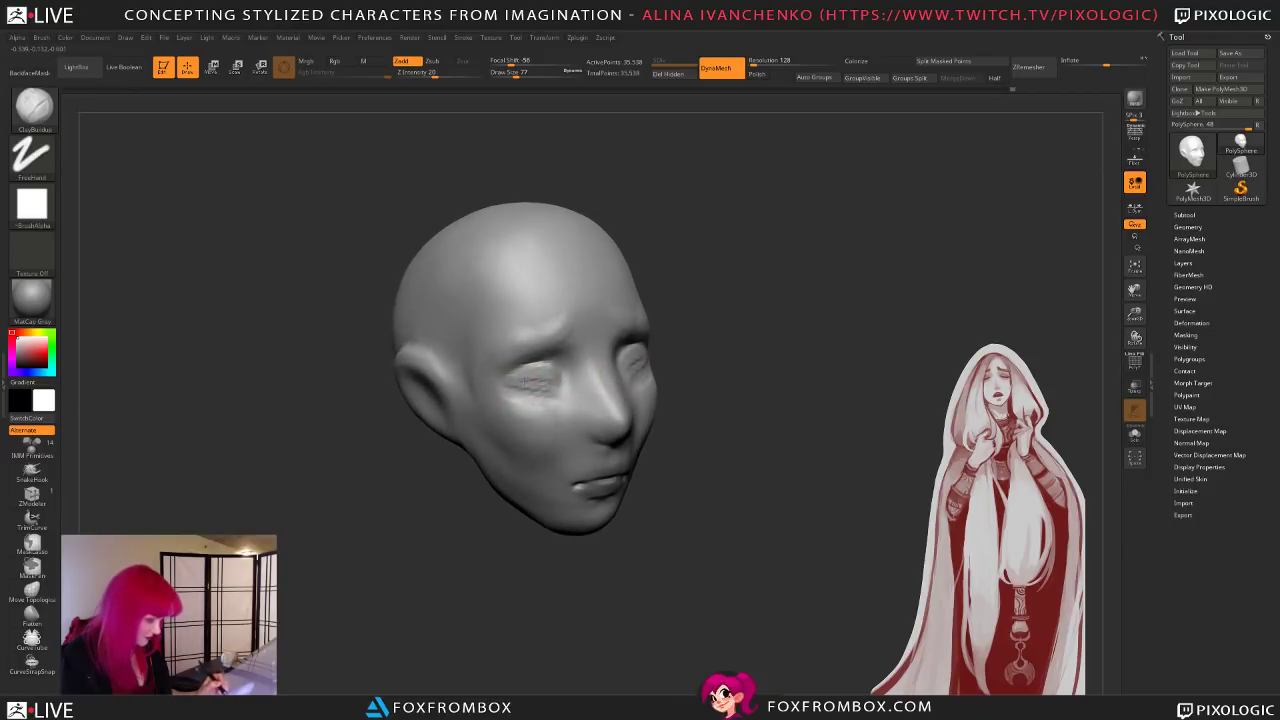
left_click_drag(530, 398, 550, 382, "shift")
mouse_move(668, 385)
left_mouse_down()
mouse_move(729, 403)
mouse_move(688, 421)
left_mouse_up()
right_click_drag(579, 397, 479, 333)
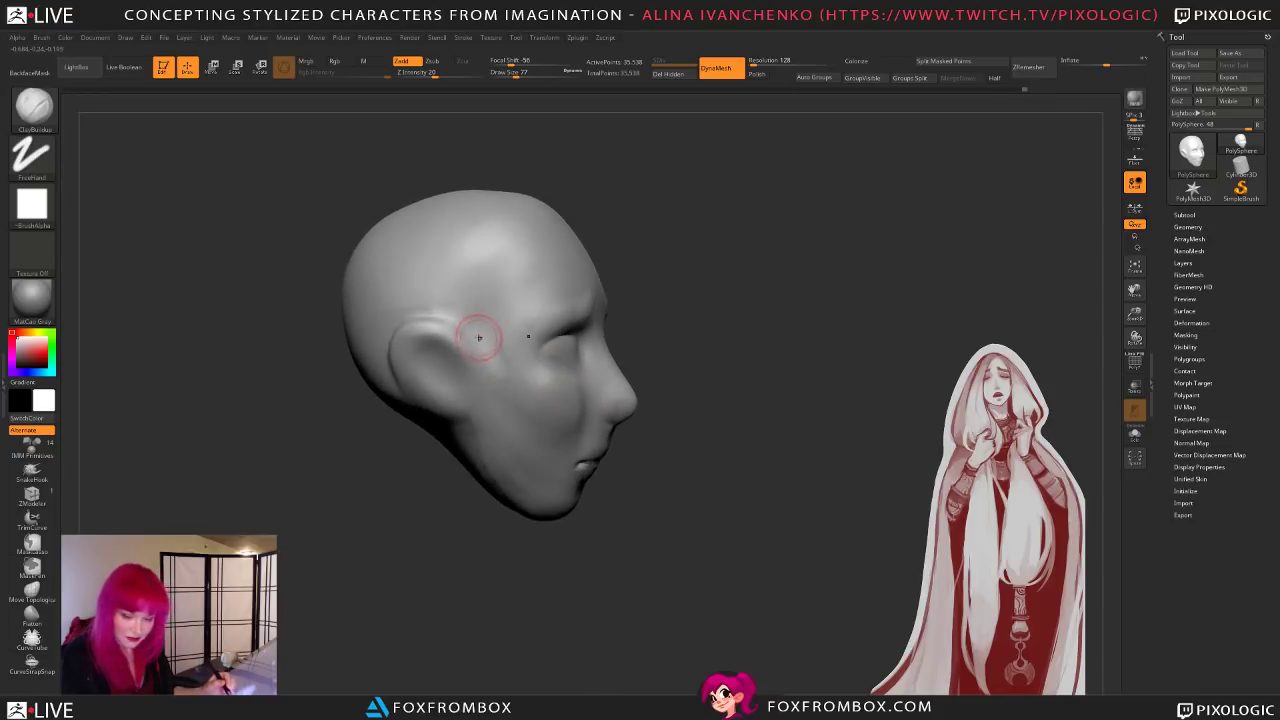
Step: Smooth the eye area and define the eyelid creases and corners with DamStandard at draw size 77
key("b")
key("d")
key("s")
left_click_drag(675, 382, 620, 392)
left_click_drag(505, 370, 545, 360, "shift")
left_click_drag(783, 426, 676, 452)
right_click_drag(675, 449, 666, 451)
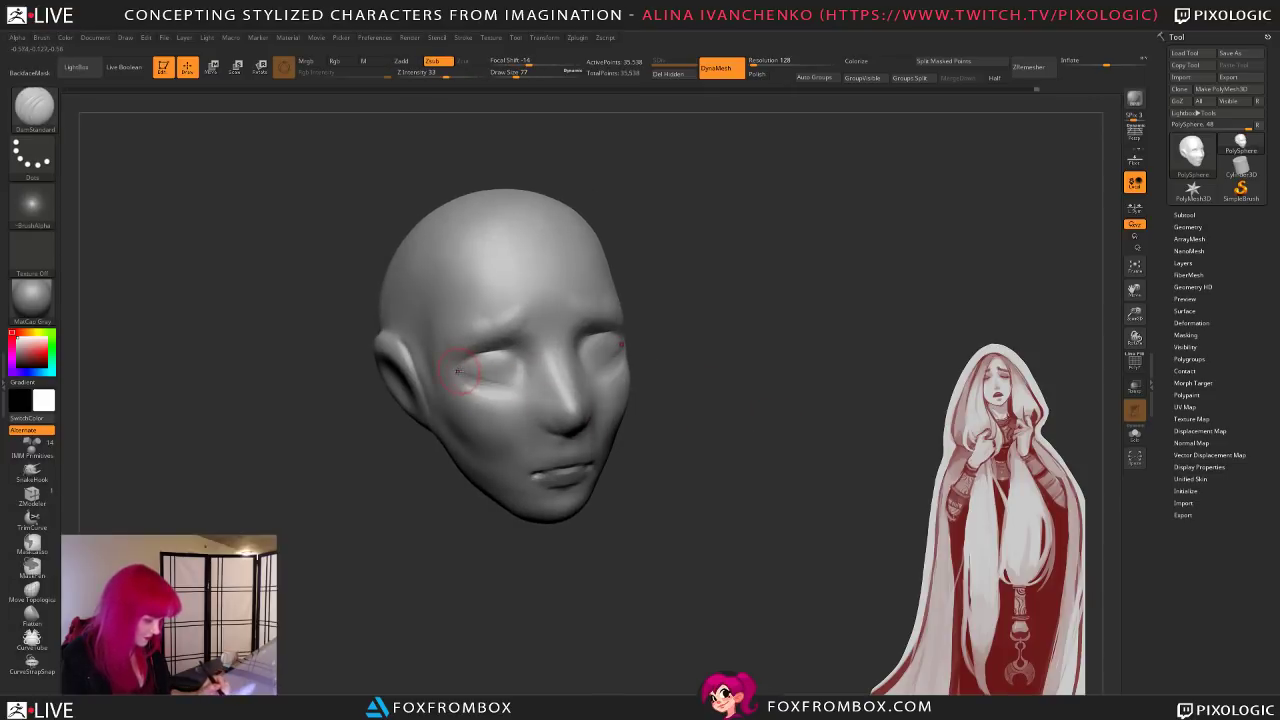
right_click_drag(611, 363, 702, 425)
mouse_move(497, 362)
right_mouse_down()
mouse_move(647, 421)
mouse_move(697, 404)
mouse_move(581, 368)
mouse_move(535, 391)
mouse_move(672, 418)
mouse_move(680, 443)
mouse_move(695, 433)
mouse_move(588, 425)
mouse_move(666, 474)
mouse_move(740, 452)
mouse_move(710, 497)
right_mouse_up()
right_click_drag(594, 408, 553, 422)
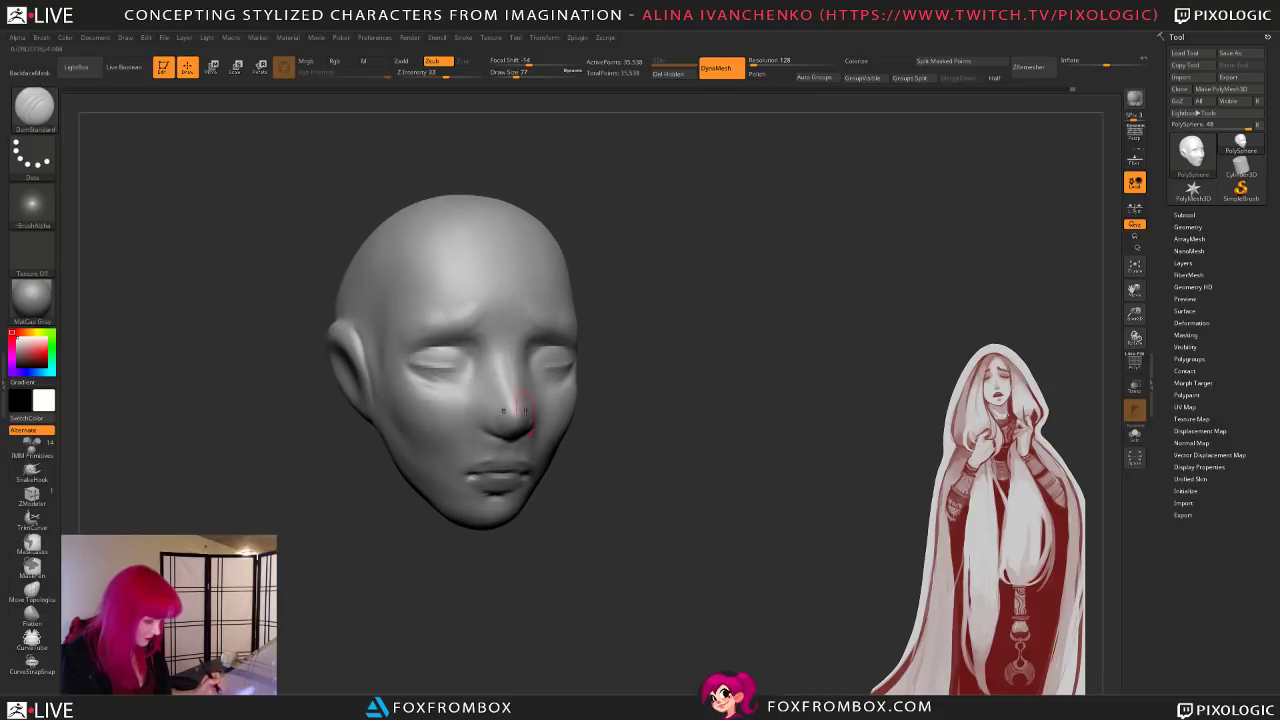
right_click_drag(469, 374, 472, 366)
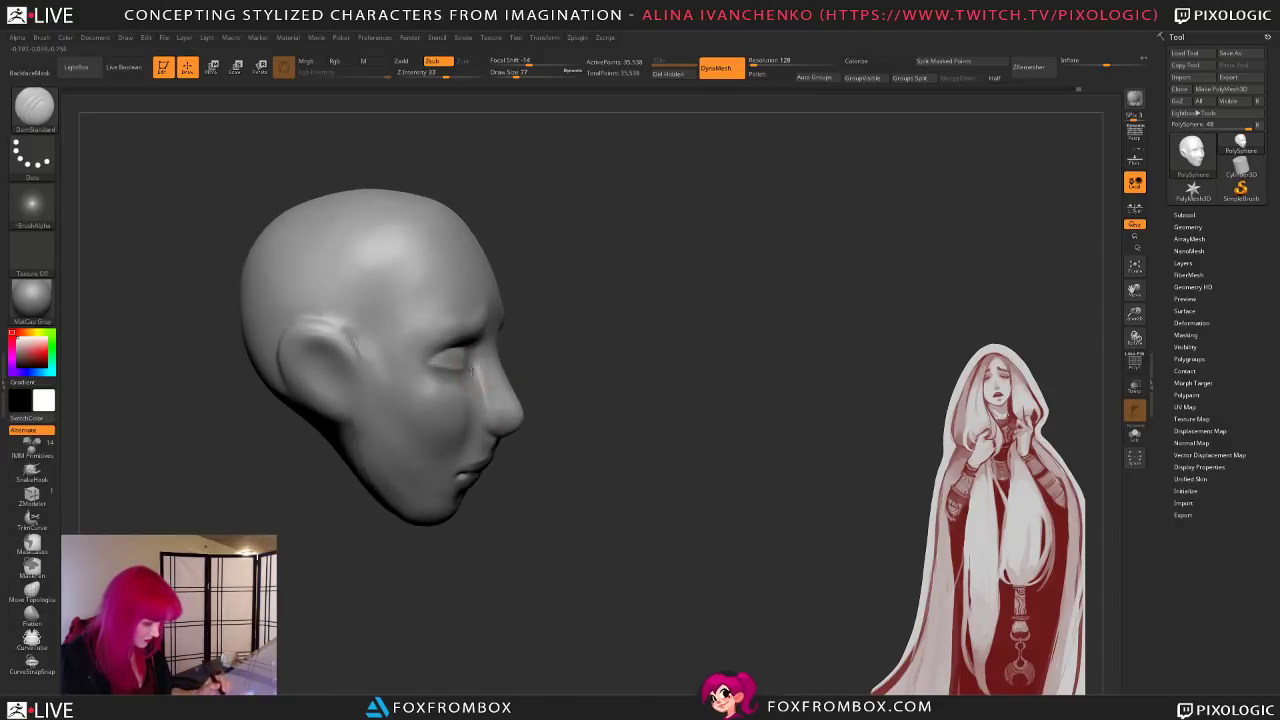
Step: Set the draw size to 62, then carve beside the nose bridge with DamStandard and smooth the stroke
mouse_move(490, 408)
right_mouse_down()
mouse_move(663, 480)
mouse_move(634, 426)
mouse_move(570, 442)
mouse_move(606, 489)
mouse_move(624, 472)
right_mouse_up()
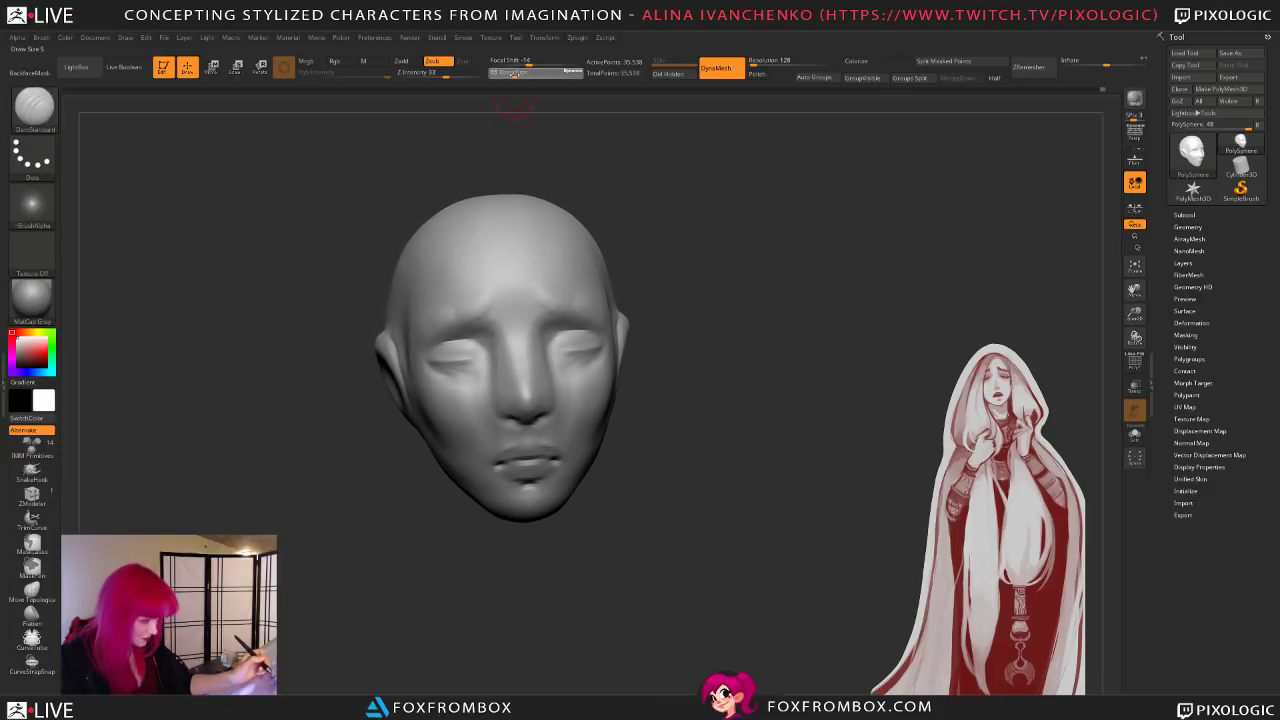
right_click_drag(666, 386, 496, 340)
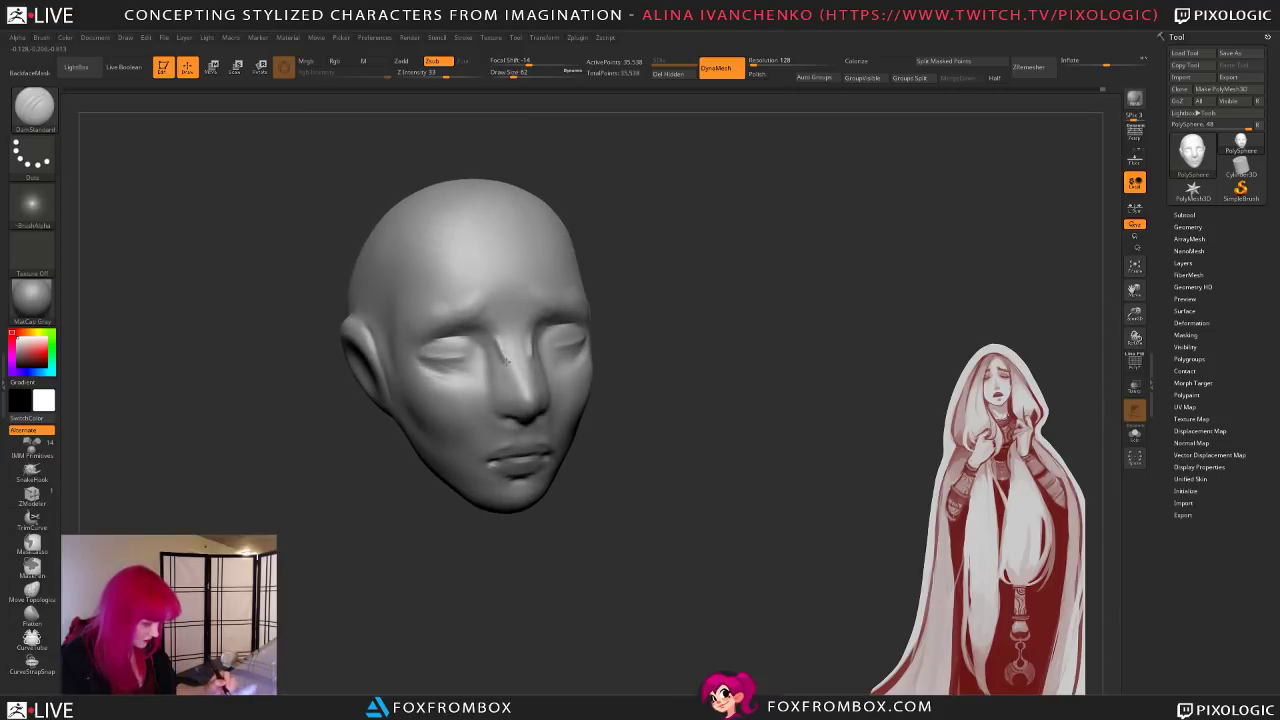
left_click_drag(506, 362, 507, 365)
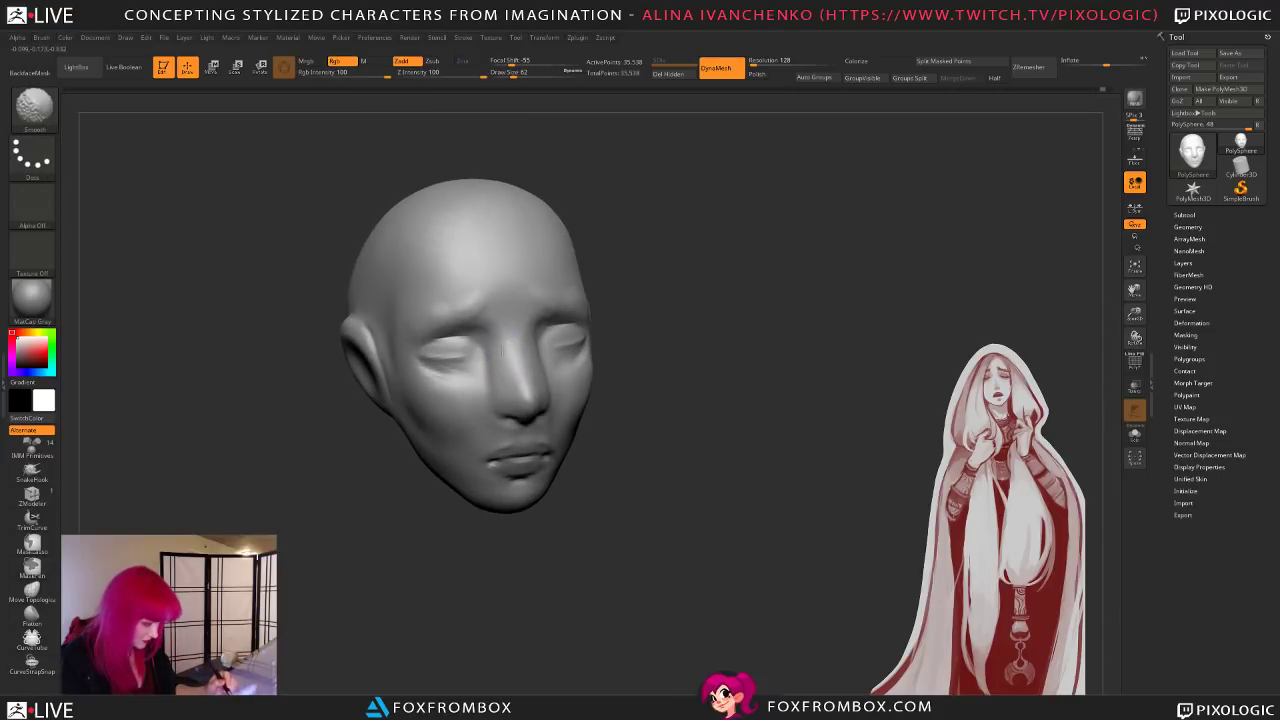
Step: Shape the sides and wings of the nose with ClayBuildup strokes at draw size 62
key("b")
key("c")
key("b")
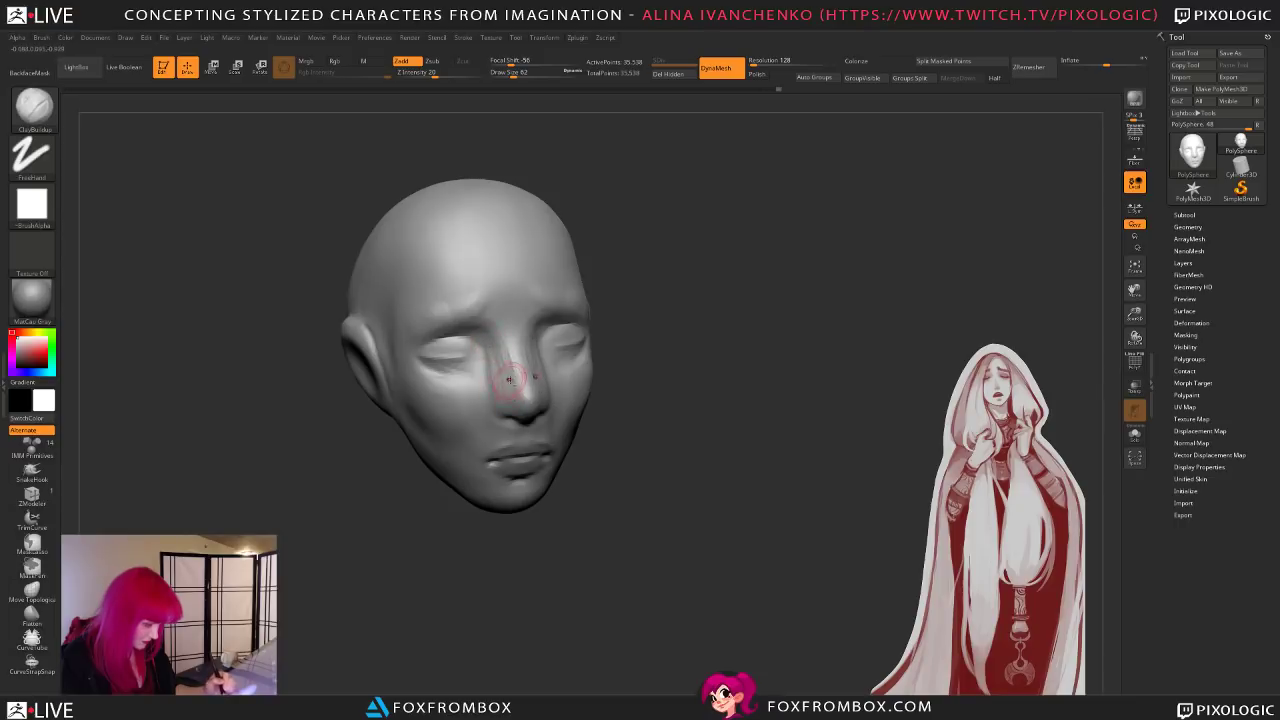
key("shift")
mouse_move(625, 418)
left_mouse_down()
mouse_move(700, 417)
mouse_move(650, 451)
mouse_move(672, 440)
mouse_move(520, 388)
left_mouse_up()
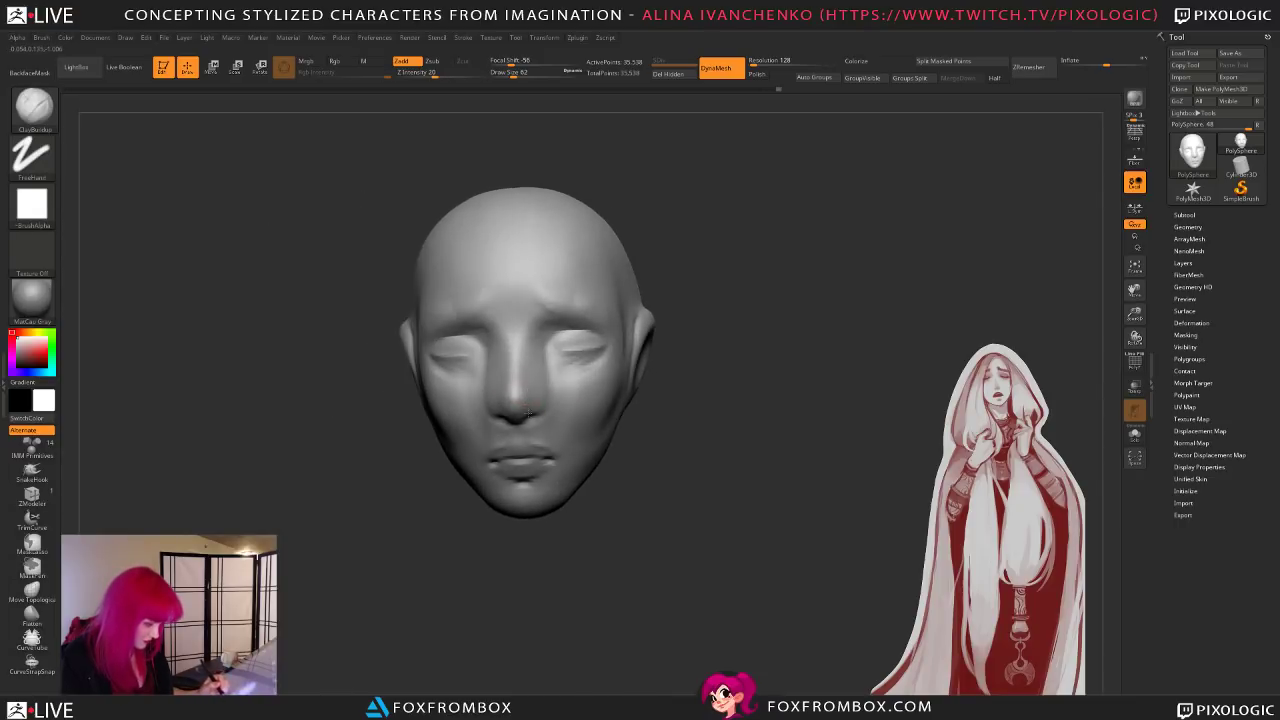
left_click_drag(677, 410, 570, 410)
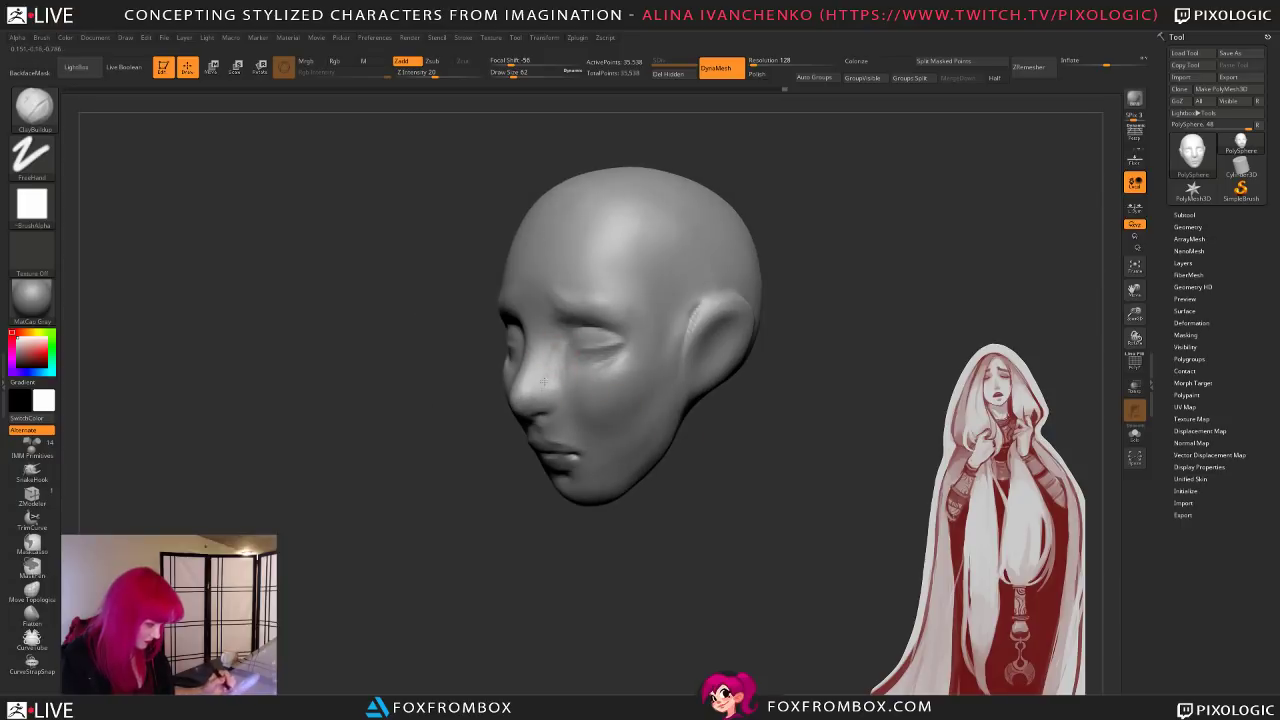
left_click_drag(690, 425, 830, 437)
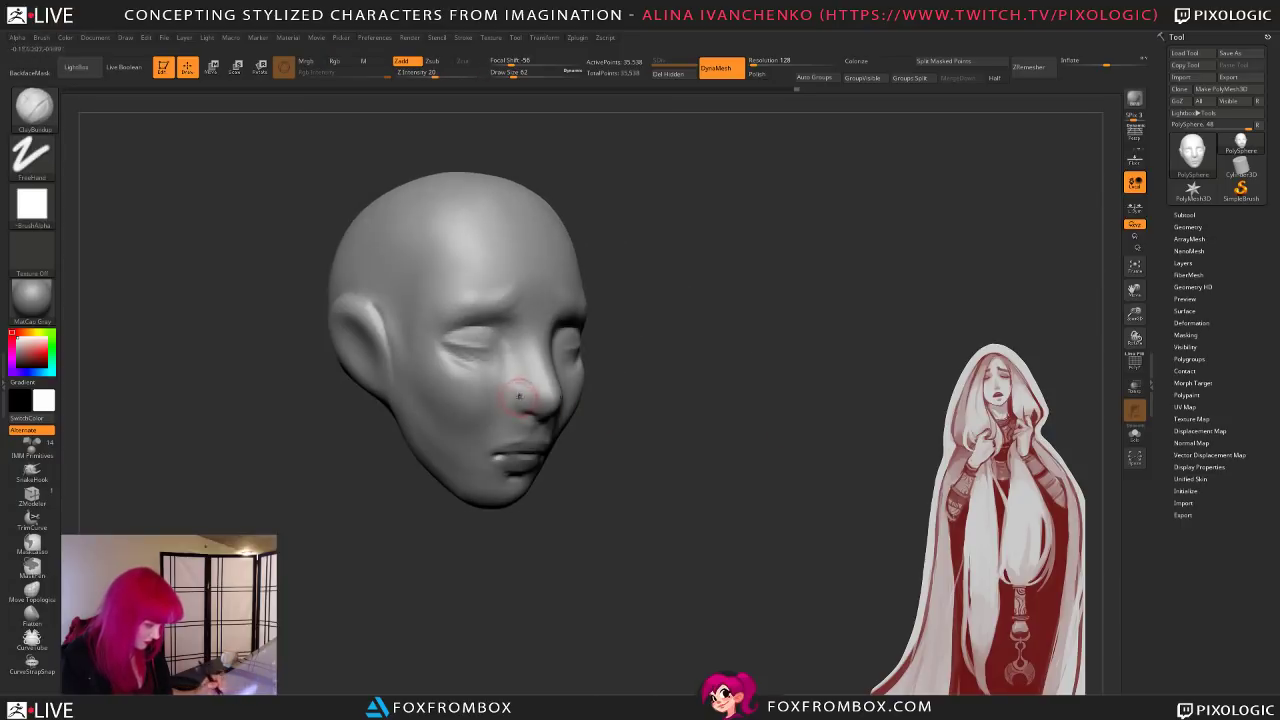
Step: Build up the front of the ear and, at draw size 112, its lower join to the jaw, smoothing the strokes
mouse_move(660, 428)
left_mouse_down()
mouse_move(760, 428)
mouse_move(663, 426)
mouse_move(670, 459)
mouse_move(720, 462)
mouse_move(607, 333)
mouse_move(584, 384)
left_mouse_up()
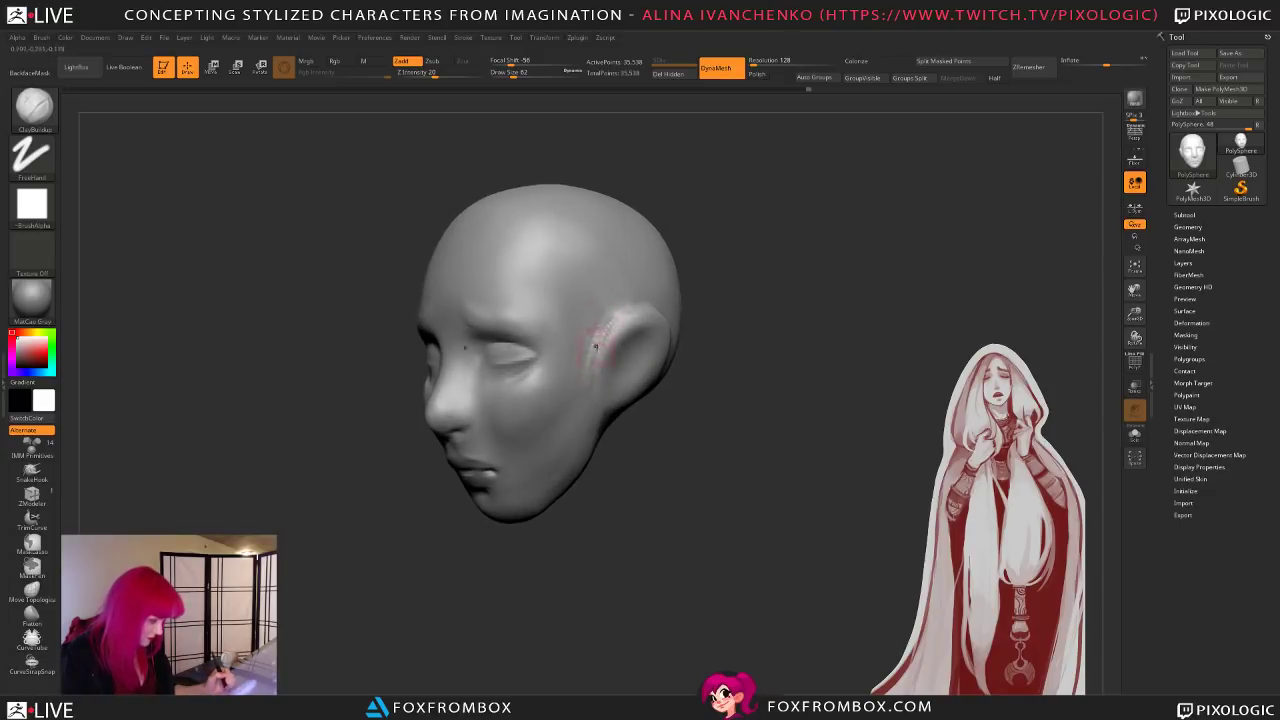
mouse_move(630, 490)
left_mouse_down()
mouse_move(655, 517)
mouse_move(650, 480)
mouse_move(737, 477)
mouse_move(690, 452)
left_mouse_up()
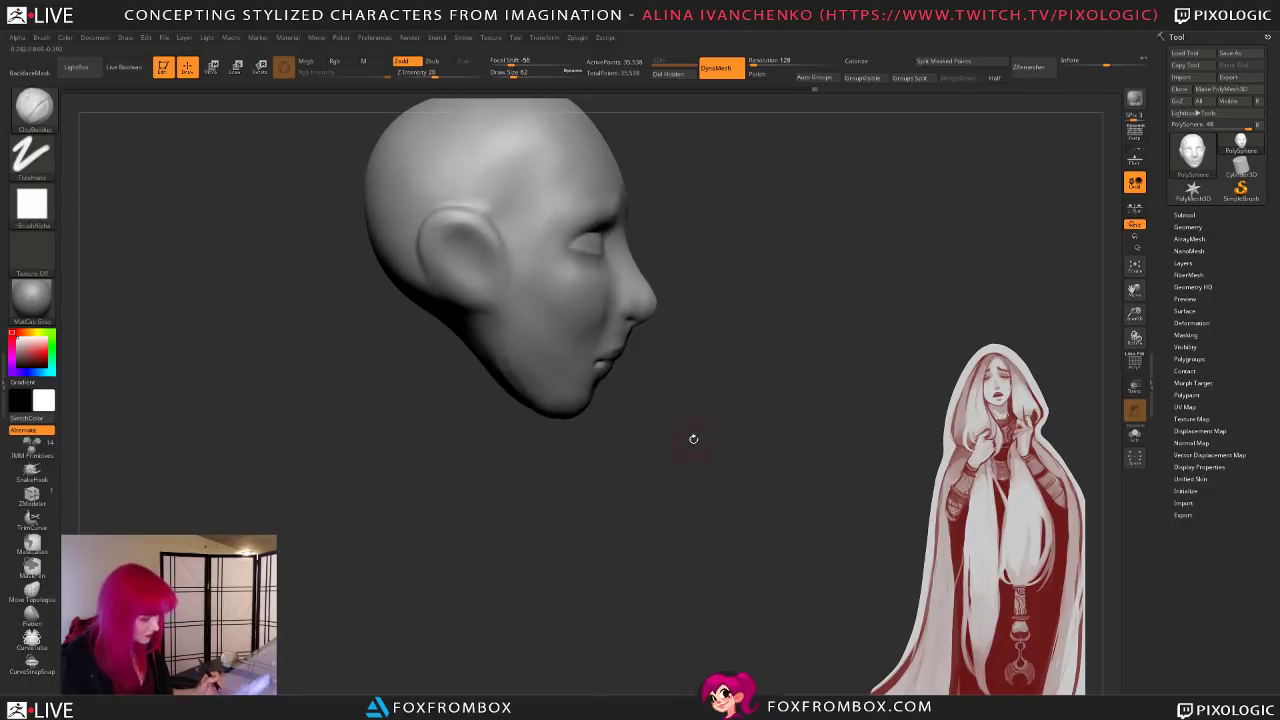
left_click(522, 76)
left_click_drag(687, 392, 674, 512, "alt")
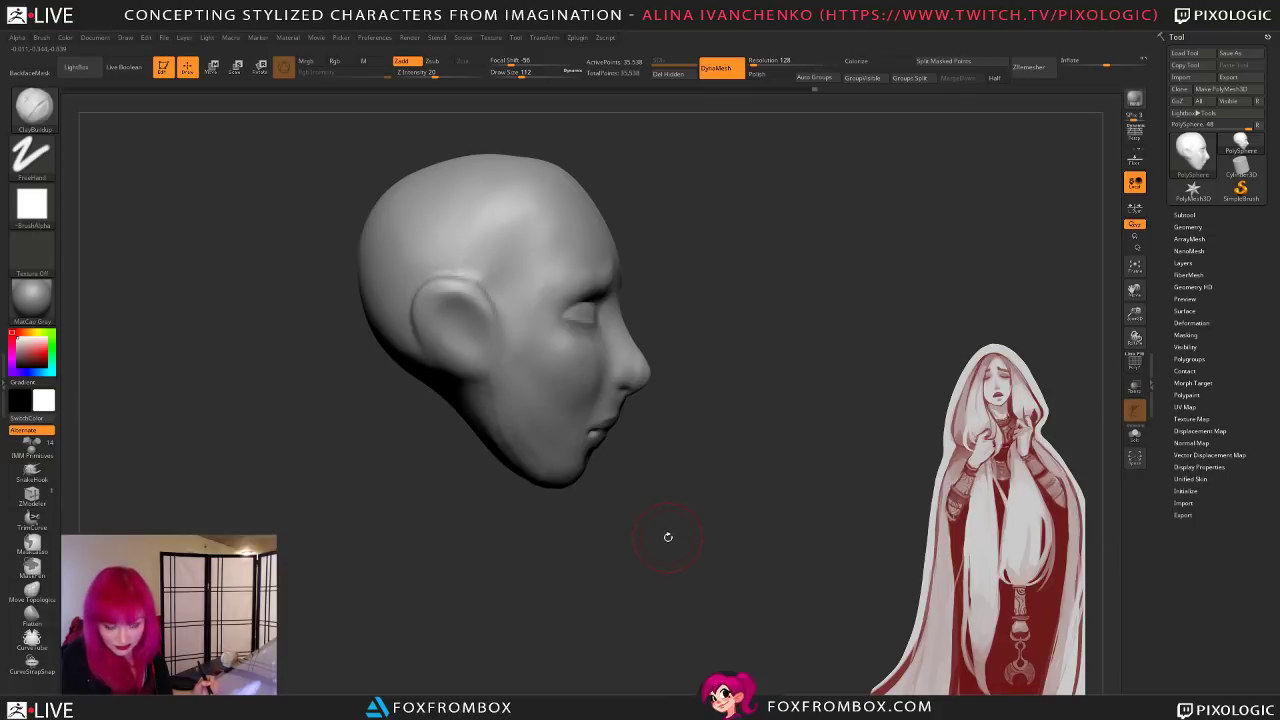
mouse_move(665, 538)
left_mouse_down()
mouse_move(657, 522)
mouse_move(522, 462)
left_mouse_up()
left_click_drag(496, 389, 510, 414, "shift")
mouse_move(546, 532)
left_mouse_down()
mouse_move(625, 548)
mouse_move(555, 575)
mouse_move(522, 560)
mouse_move(492, 390)
left_mouse_up()
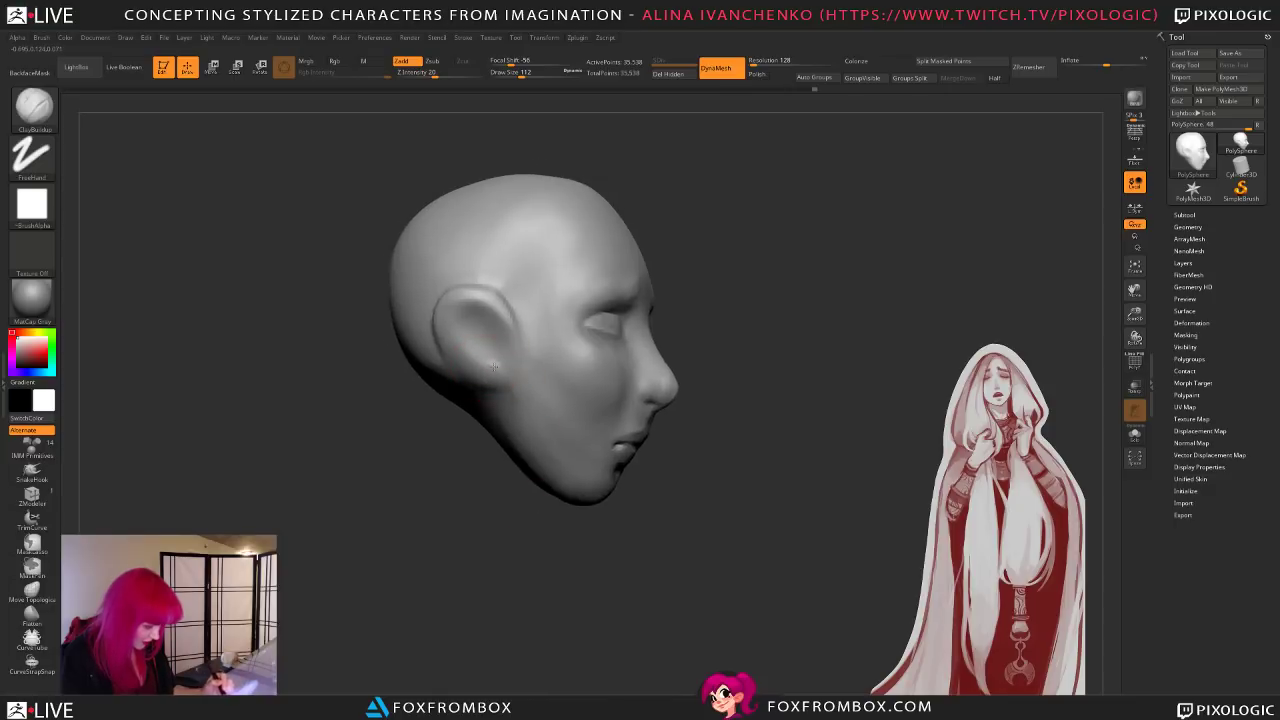
Step: Refine the inner hollow of the ear with ClayBuildup and smooth the ear and the temple
left_click_drag(538, 553, 522, 548)
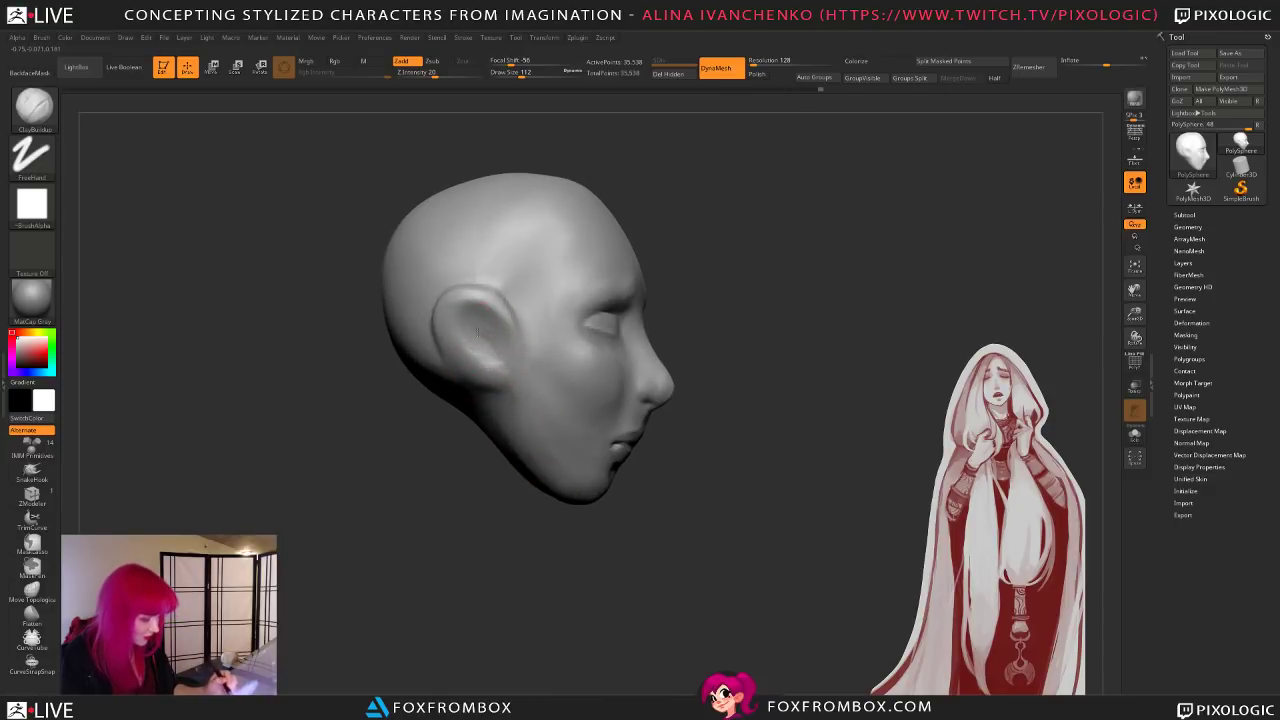
mouse_move(559, 510)
left_mouse_down()
mouse_move(540, 510)
mouse_move(550, 532)
mouse_move(581, 522)
left_mouse_up()
left_click_drag(491, 316, 490, 306, "shift")
left_click_drag(486, 520, 410, 510)
left_click_drag(549, 297, 566, 294, "shift")
Step: Set the draw size to 65 and sharpen the lip line with DamStandard
mouse_move(748, 466)
left_mouse_down("alt")
mouse_move(658, 533)
mouse_move(590, 520)
left_mouse_up("alt")
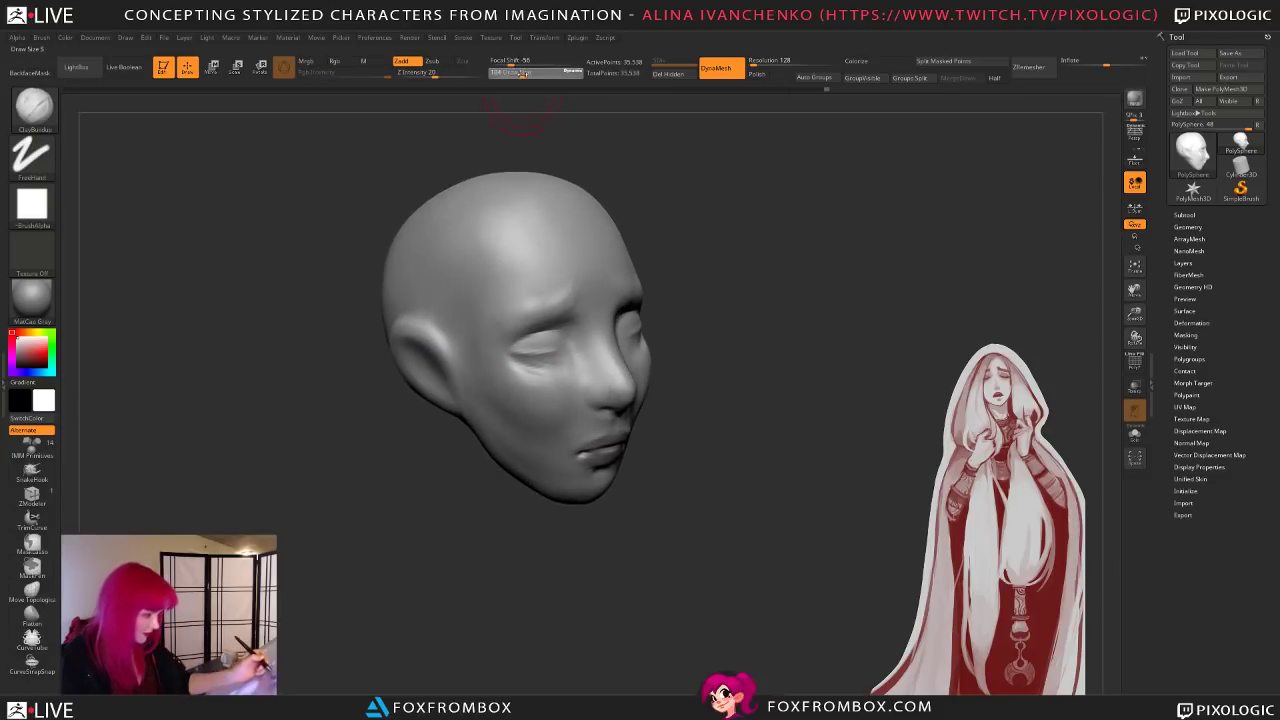
key("shift")
mouse_move(720, 493)
left_mouse_down()
mouse_move(697, 503)
mouse_move(656, 439)
left_mouse_up()
key("b")
key("d")
key("s")
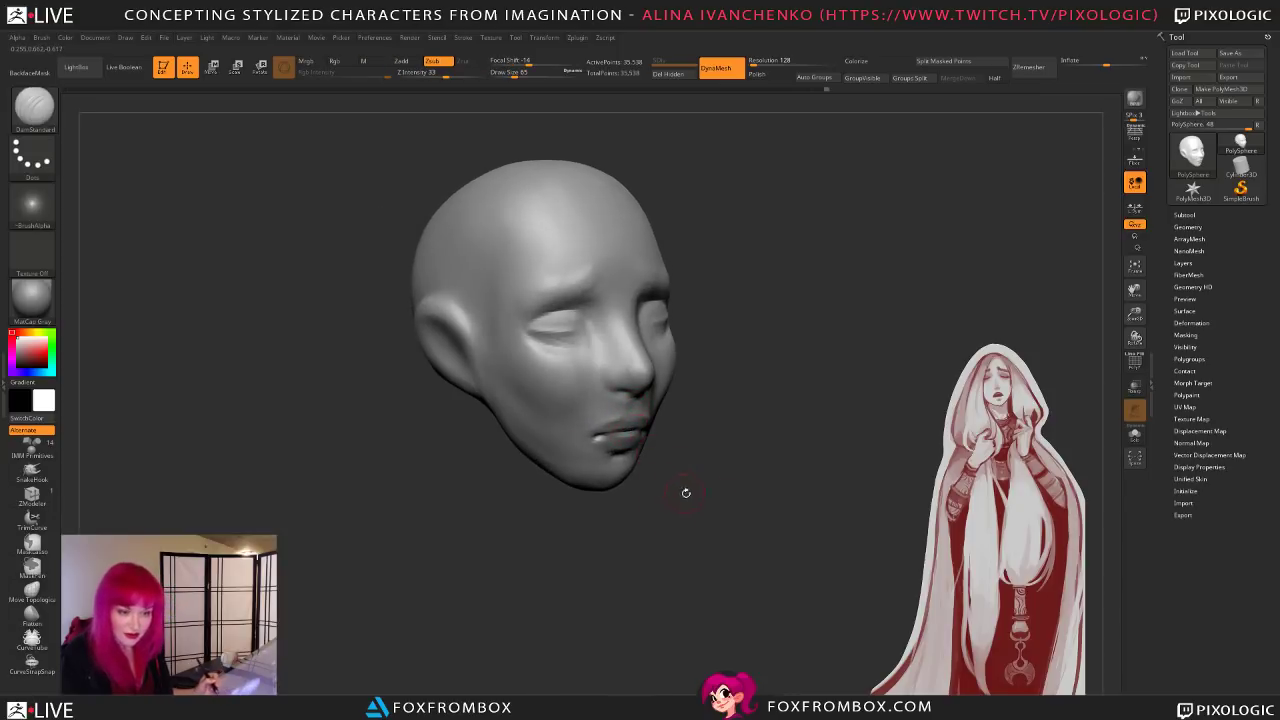
left_click_drag(681, 491, 688, 489)
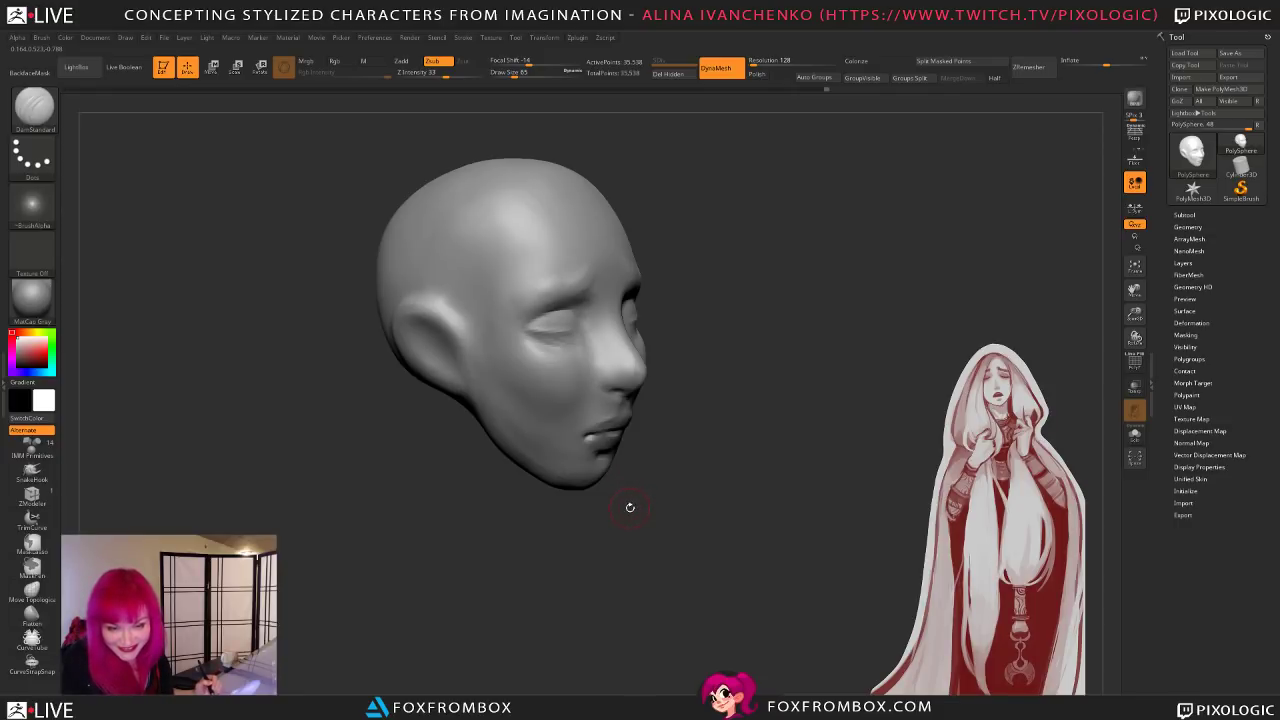
left_click_drag(636, 545, 638, 560)
mouse_move(630, 346)
left_mouse_down()
mouse_move(660, 308)
mouse_move(608, 306)
left_mouse_up()
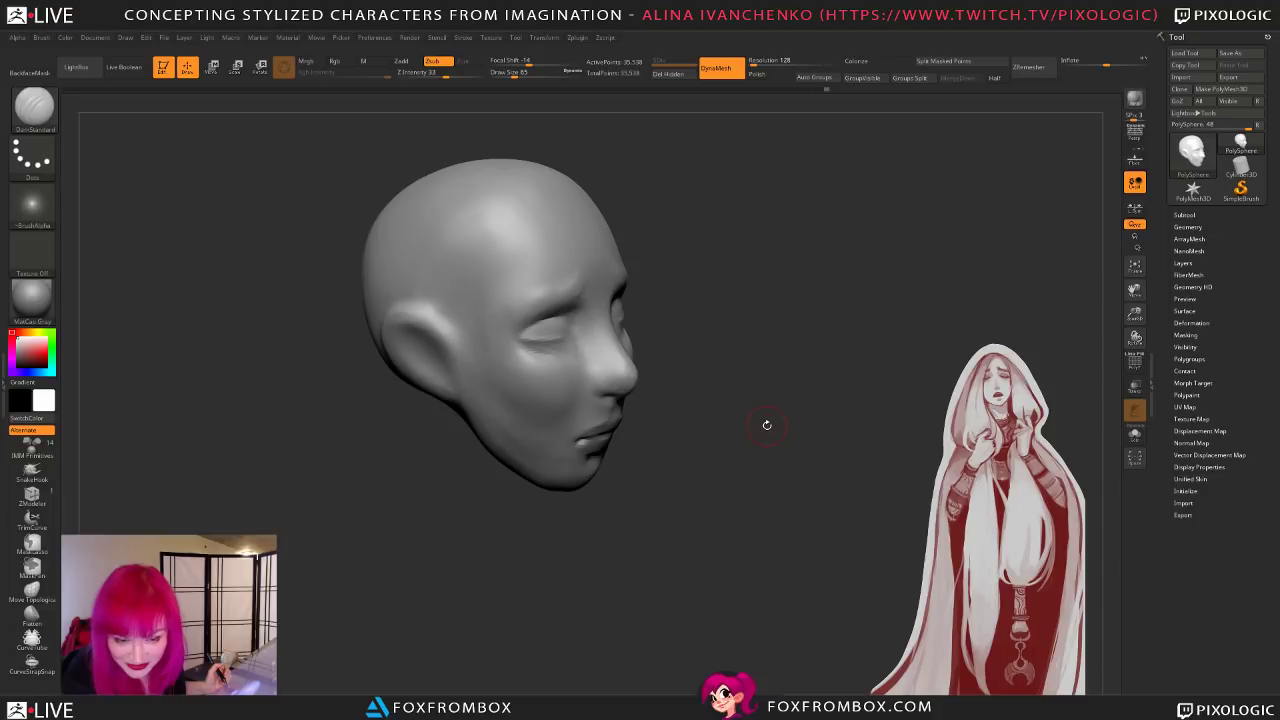
left_click_drag(766, 349, 746, 340)
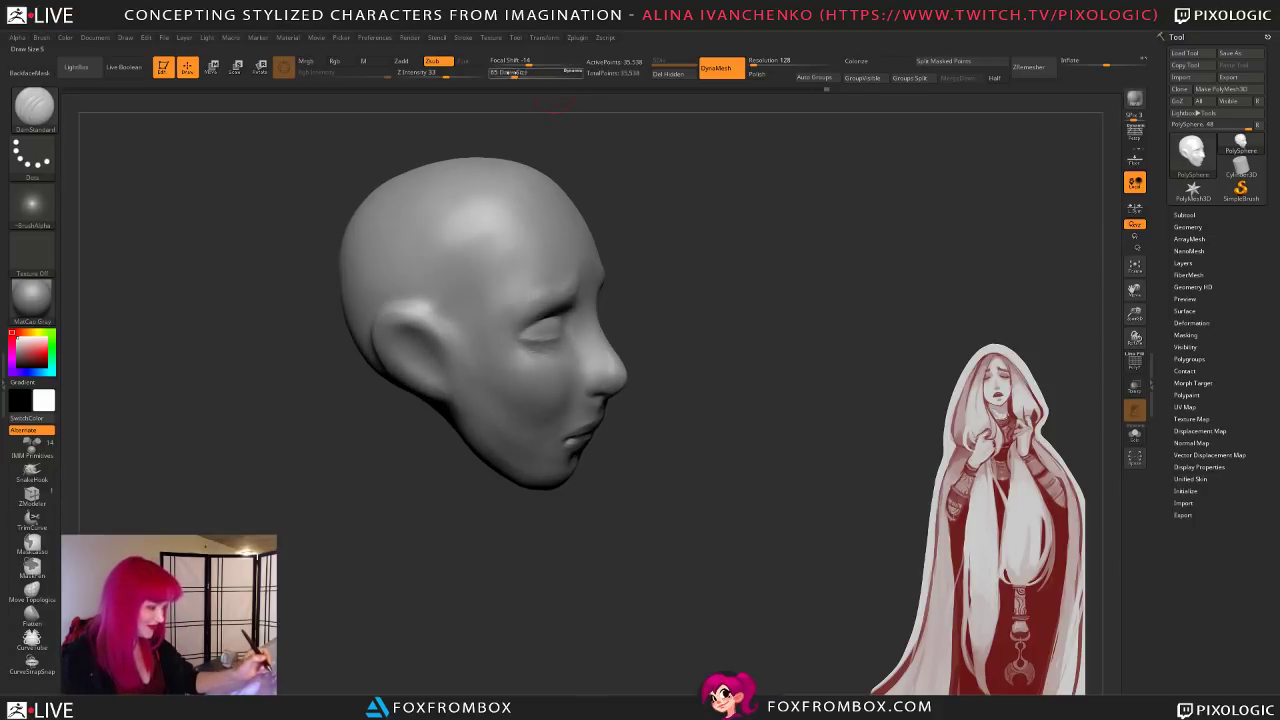
left_click(524, 72)
mouse_move(691, 383)
left_mouse_down()
mouse_move(664, 425)
mouse_move(695, 440)
mouse_move(678, 446)
left_mouse_up()
Step: Switch to the Move brush and set the draw size to 74
key("b")
key("c")
key("b")
key("b")
key("m")
key("v")
left_click(516, 72)
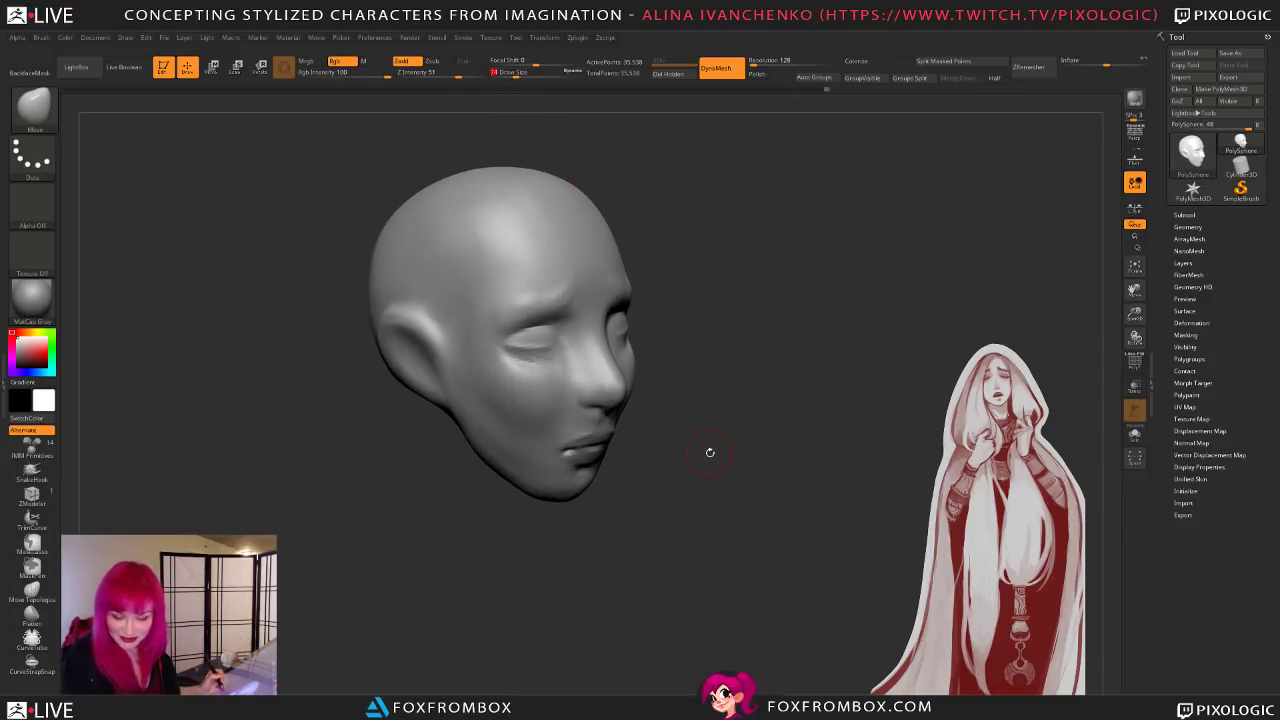
left_click_drag(709, 451, 697, 452)
Step: Switch to the ClayBuildup brush, reduce the draw size to 56 and refine the outer rim of the ear
key("b")
key("c")
key("b")
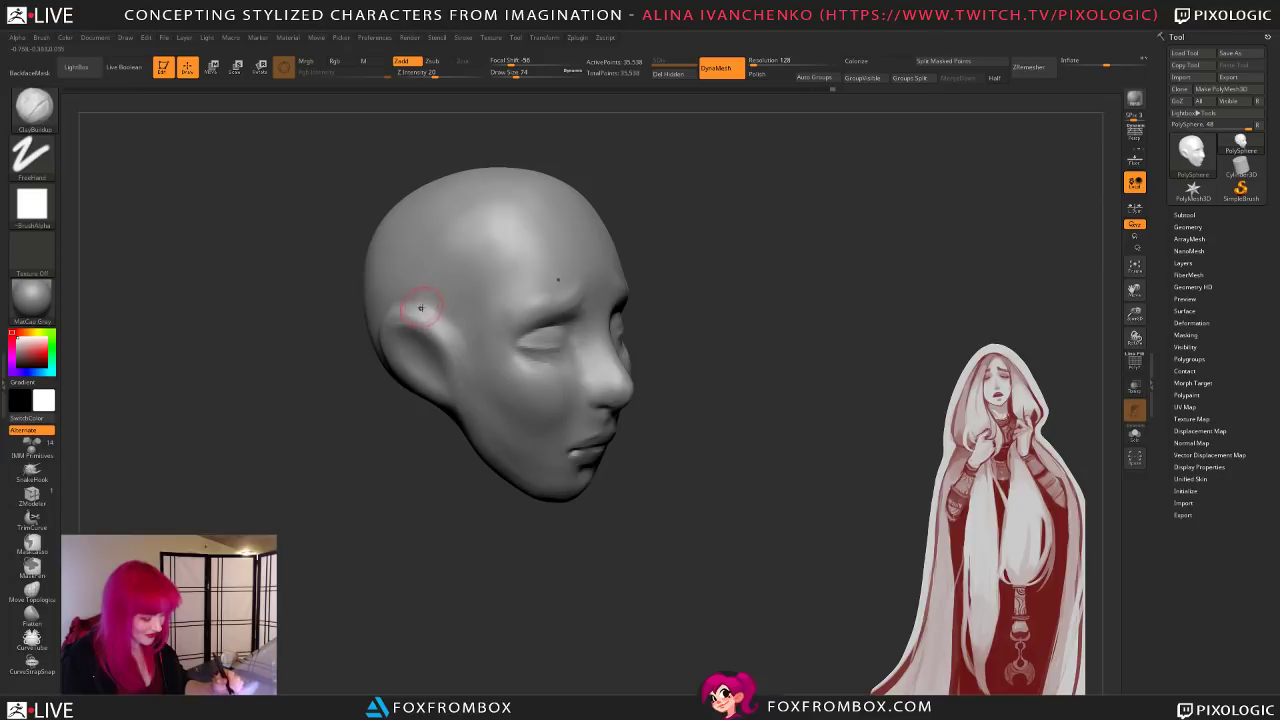
mouse_move(727, 457)
left_mouse_down()
mouse_move(860, 466)
mouse_move(784, 477)
left_mouse_up()
left_click(517, 73)
left_click_drag(698, 283, 748, 371)
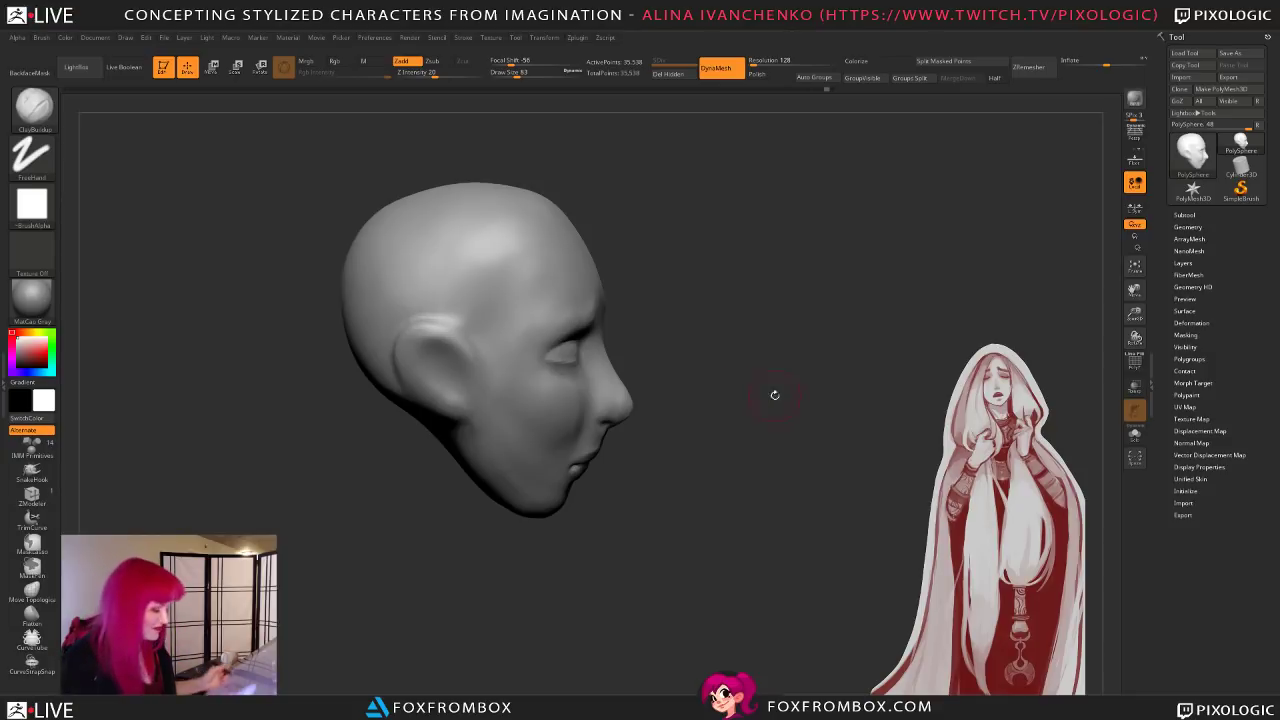
left_click_drag(780, 380, 751, 417)
left_click_drag(723, 371, 639, 367)
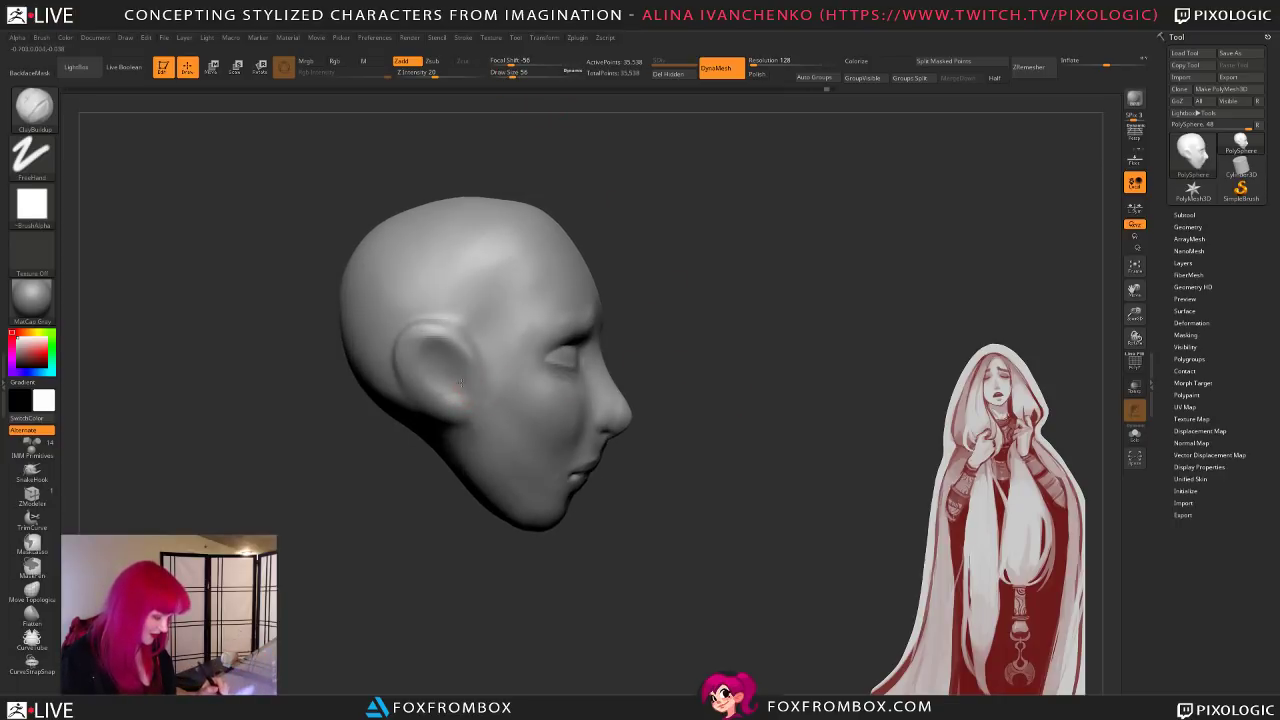
Step: Build up the small flap at the lower front of the ear with ClayBuildup and smooth it into the cheek
right_click_drag(466, 384, 614, 377)
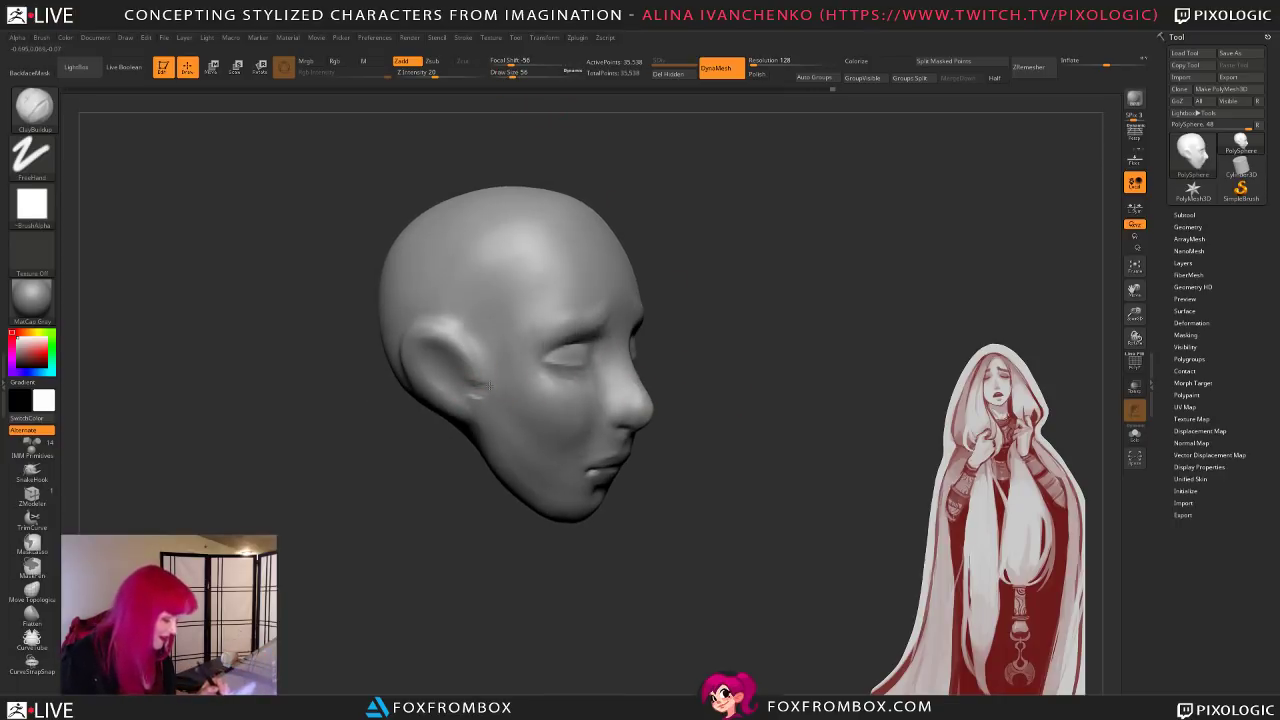
left_click_drag(668, 373, 694, 371)
left_click_drag(490, 378, 478, 398, "shift")
mouse_move(534, 369)
right_mouse_down()
mouse_move(691, 371)
mouse_move(666, 257)
right_mouse_up()
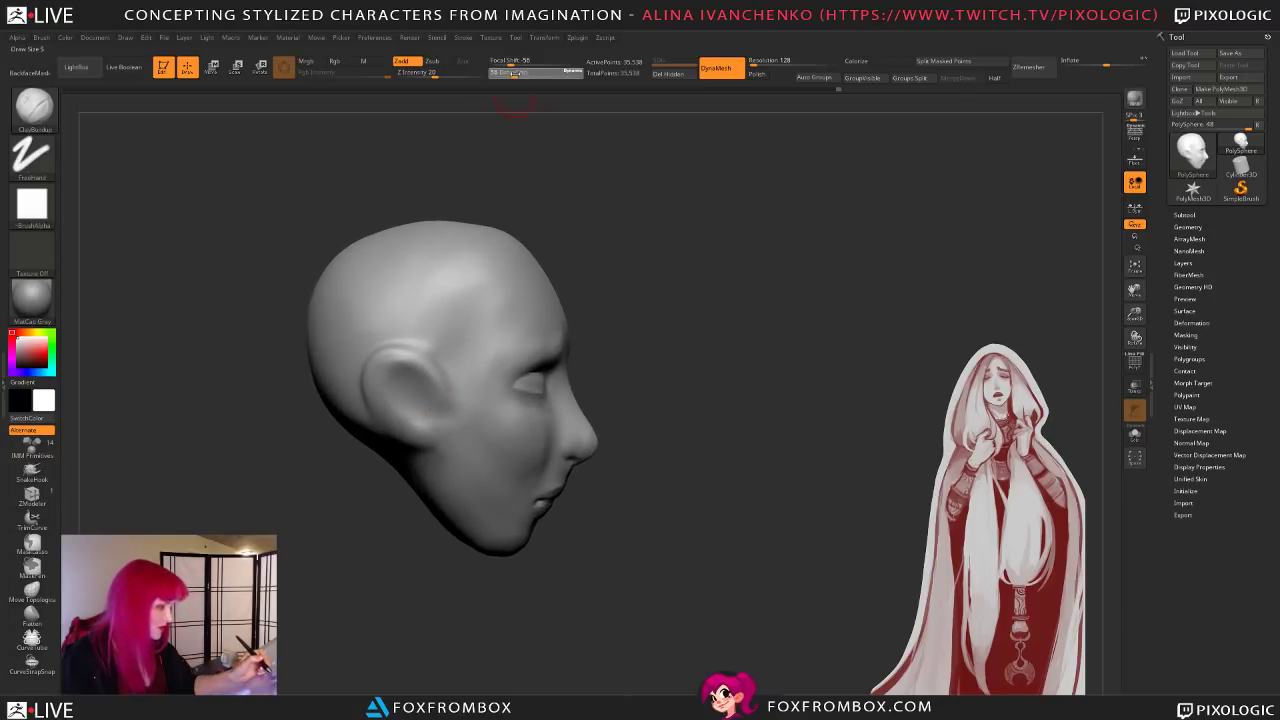
mouse_move(606, 191)
right_mouse_down()
mouse_move(757, 357)
mouse_move(667, 353)
right_mouse_up()
left_click_drag(525, 341, 525, 345, "shift")
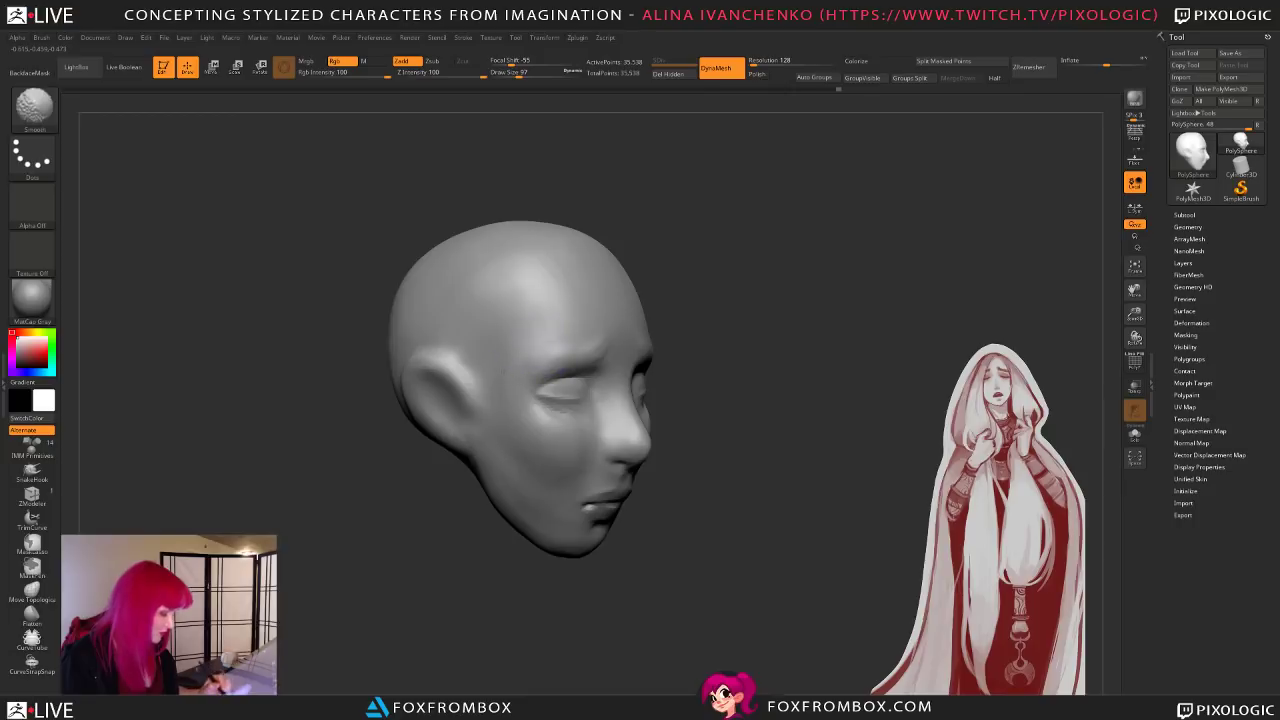
Step: Set the ClayBuildup draw size to 68 and add volume to the upper lip and the area beneath the nose
left_click_drag(774, 355, 668, 372)
left_click_drag(780, 344, 594, 334)
left_click(516, 74)
mouse_move(706, 378)
right_mouse_down()
mouse_move(720, 349)
mouse_move(636, 388)
right_mouse_up()
right_click_drag(531, 419, 587, 413)
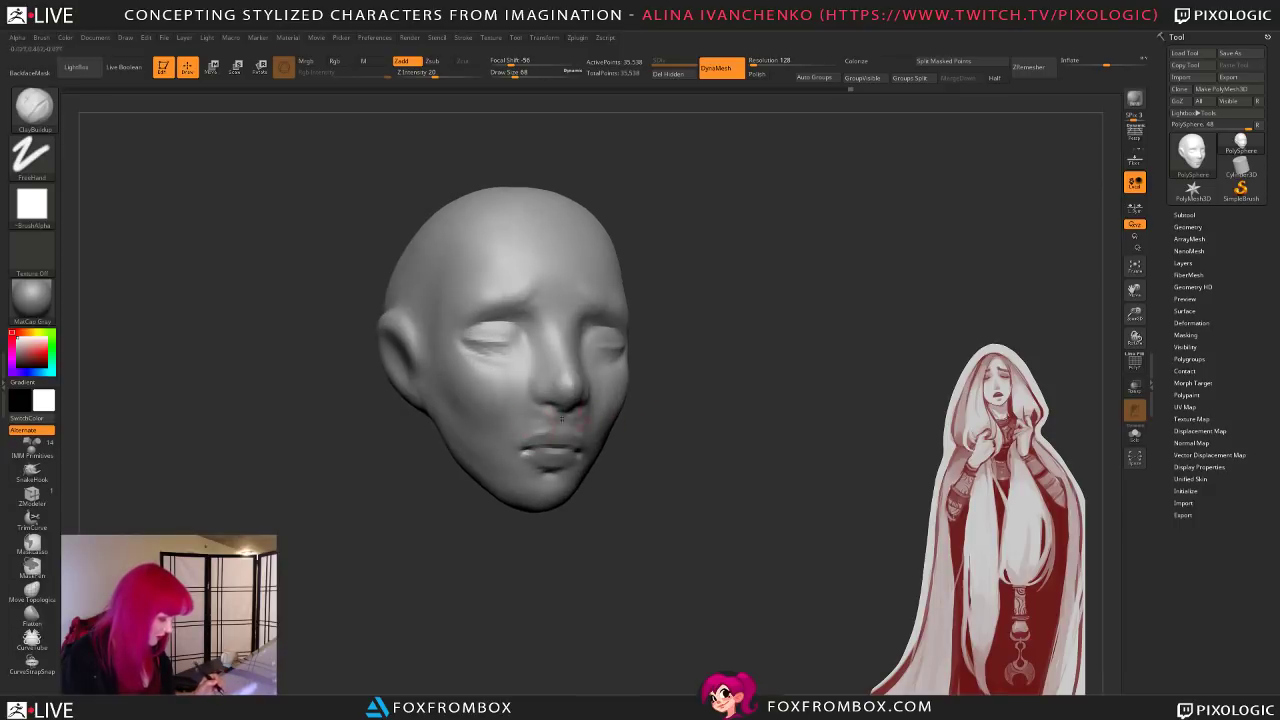
left_click_drag(536, 418, 568, 424)
mouse_move(568, 424)
right_mouse_down()
mouse_move(704, 420)
mouse_move(628, 410)
mouse_move(556, 428)
right_mouse_up()
left_click_drag(538, 436, 572, 438)
mouse_move(564, 452)
right_mouse_down()
mouse_move(686, 474)
mouse_move(687, 485)
right_mouse_up()
Step: Switch to the Move brush with a larger draw size and reshape the profile of the lips
key("b")
key("m")
key("v")
left_click_drag(515, 74, 528, 74)
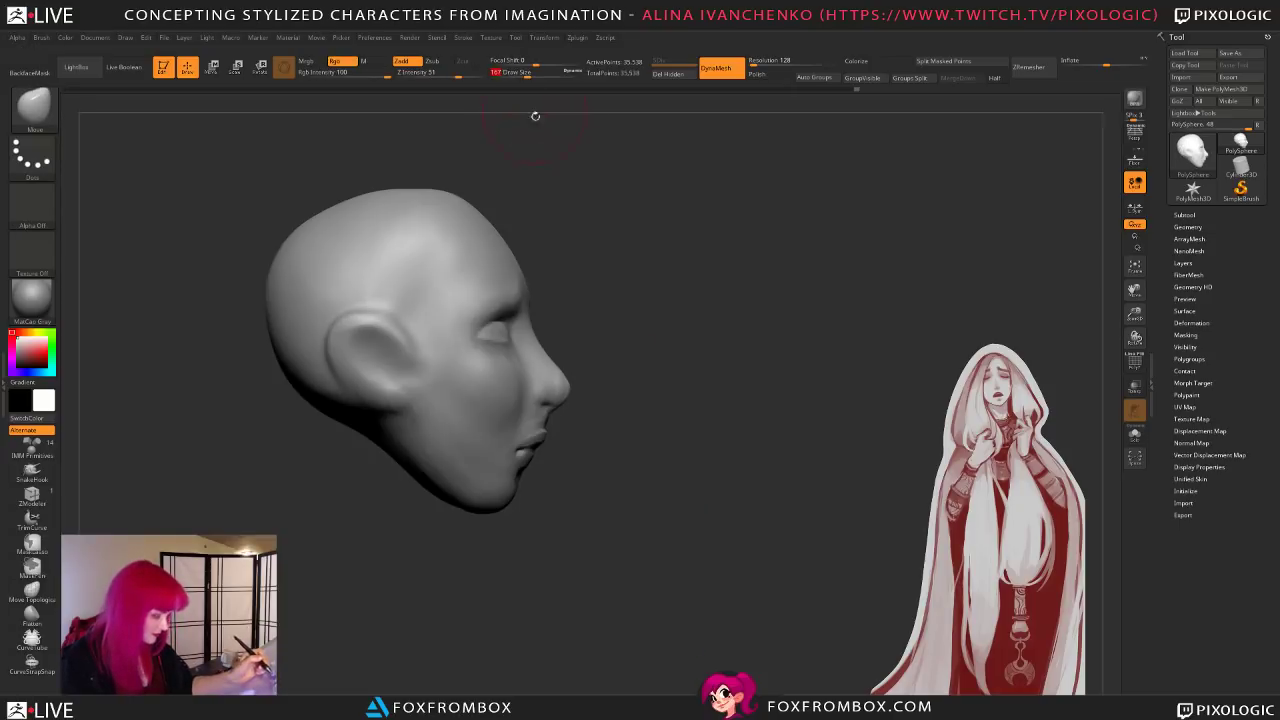
left_click_drag(533, 438, 543, 445)
right_click_drag(641, 460, 592, 447)
right_click_drag(634, 520, 660, 500, "shift")
right_click_drag(757, 424, 771, 418, "alt")
right_click_drag(746, 460, 746, 469)
right_click_drag(600, 416, 706, 460)
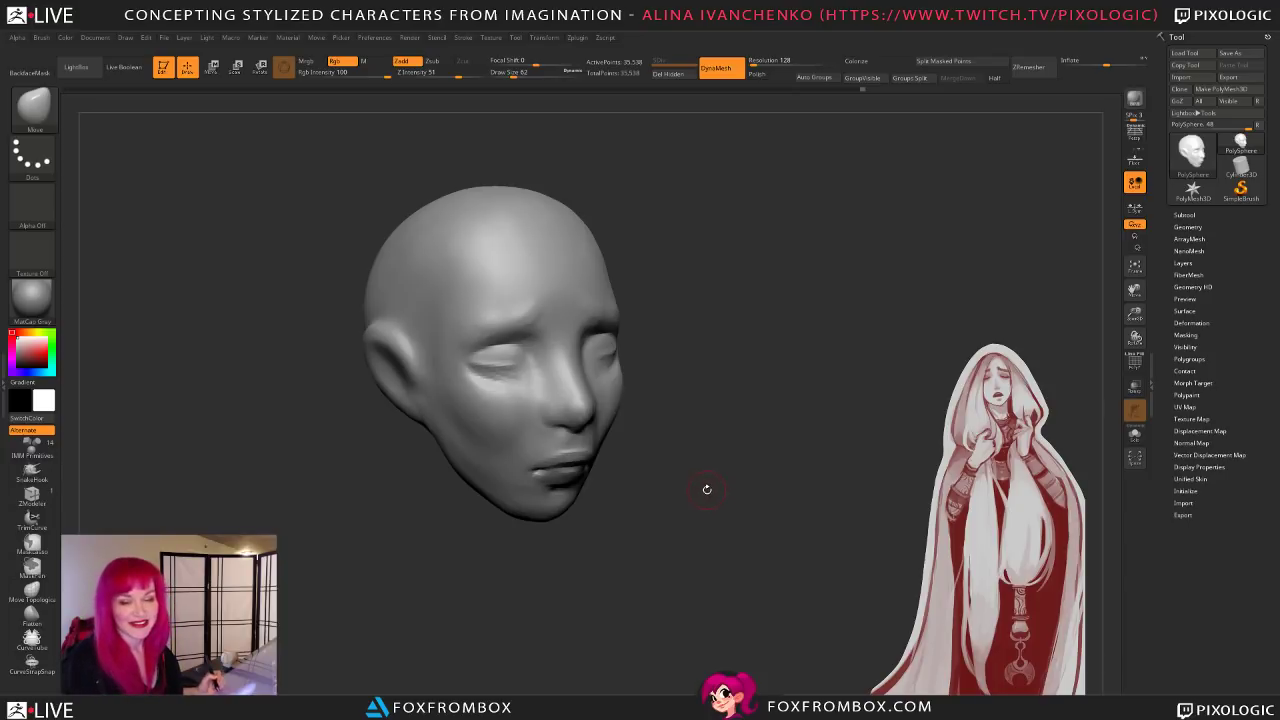
Step: Save the head sculpt to disk as a tool file
left_click_drag(700, 500, 698, 508)
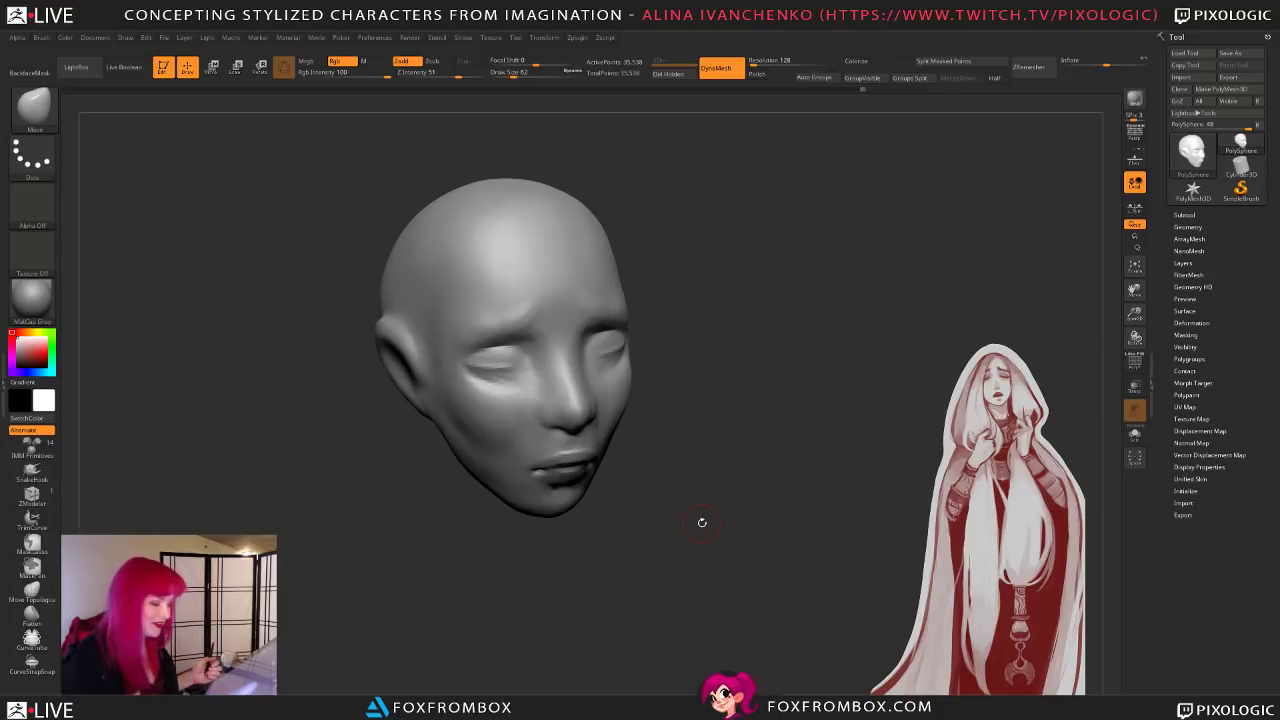
left_click_drag(745, 422, 734, 454)
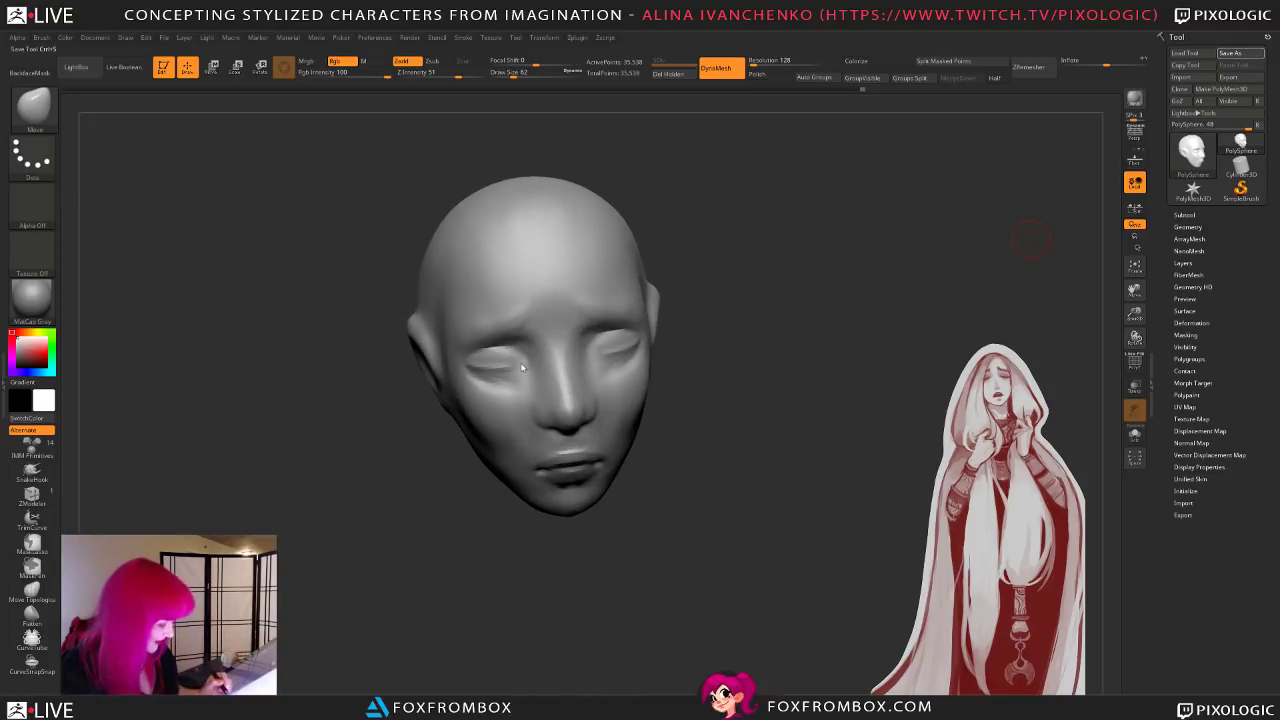
left_click_drag(877, 369, 863, 371)
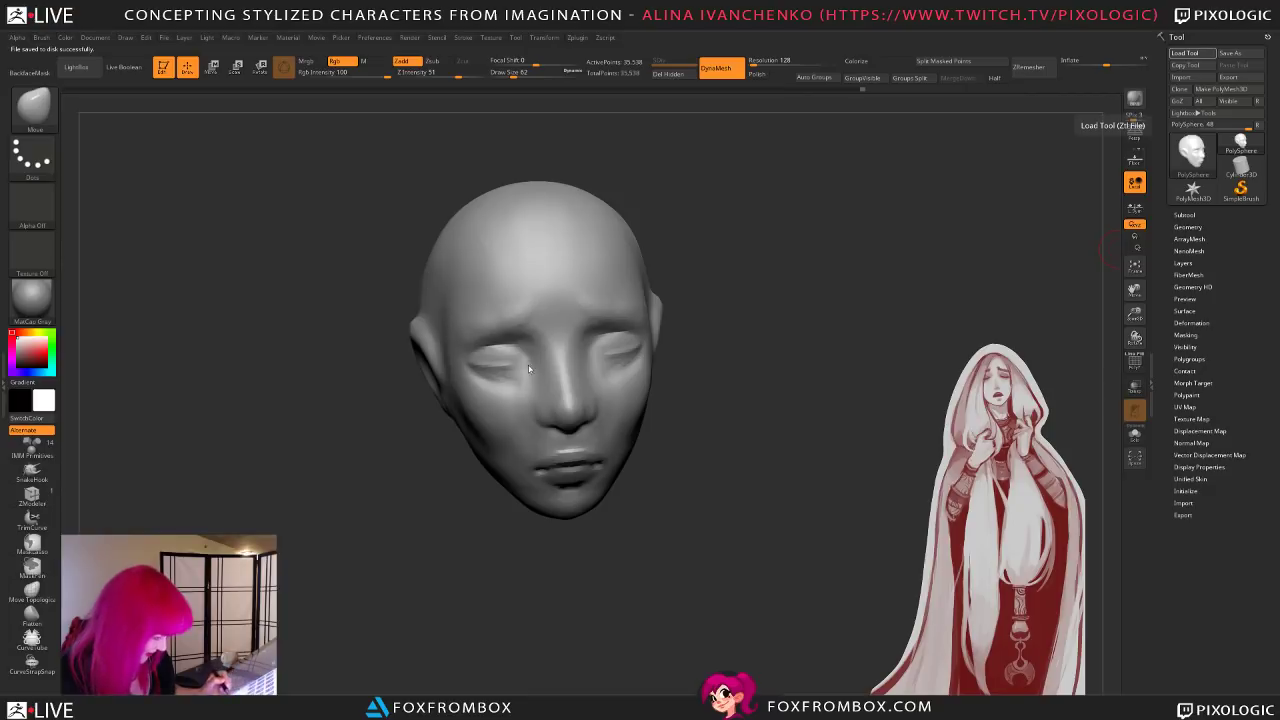
Step: Load the robed owl sculpt and examine its feathers, hands and cloak folds from several sides
mouse_move(724, 414)
left_mouse_down()
mouse_move(829, 449)
mouse_move(836, 466)
left_mouse_up()
left_click_drag(1134, 314, 1106, 289)
left_click_drag(864, 394, 818, 404)
key("shift")
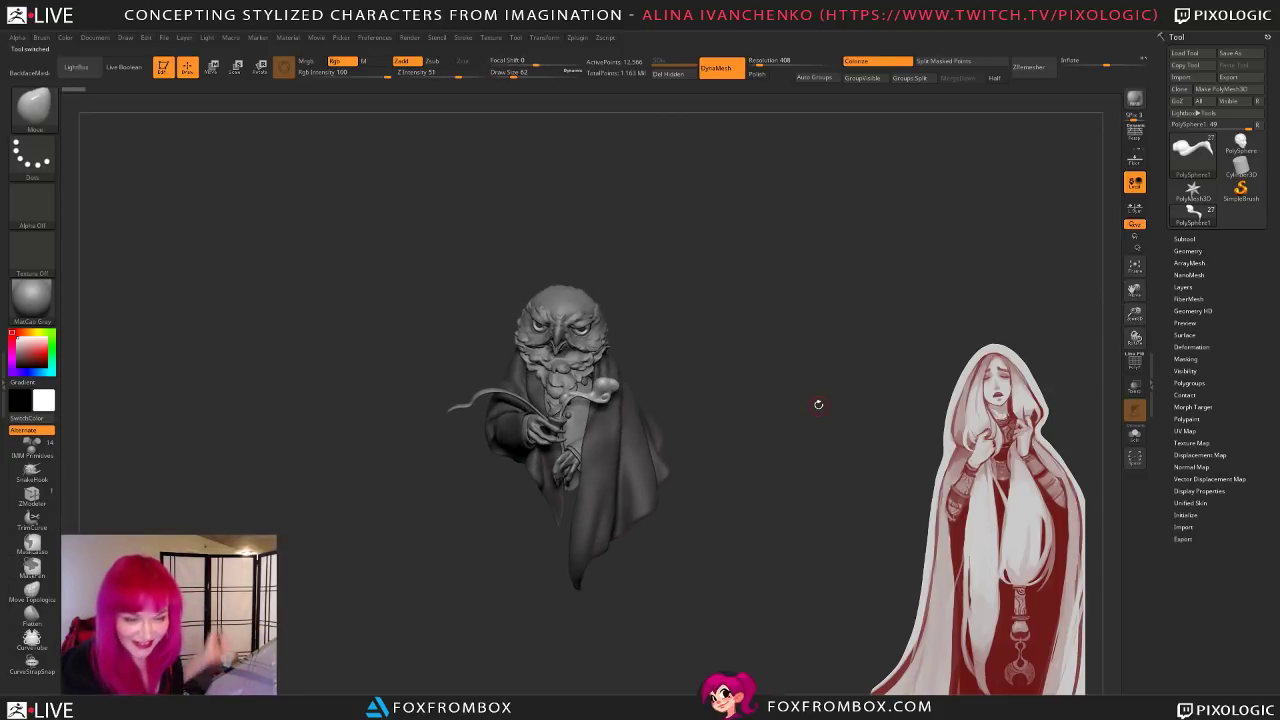
mouse_move(818, 404)
left_mouse_down()
mouse_move(766, 462)
mouse_move(776, 495)
left_mouse_up()
left_click_drag(1134, 314, 1134, 355)
left_click_drag(830, 395, 868, 413)
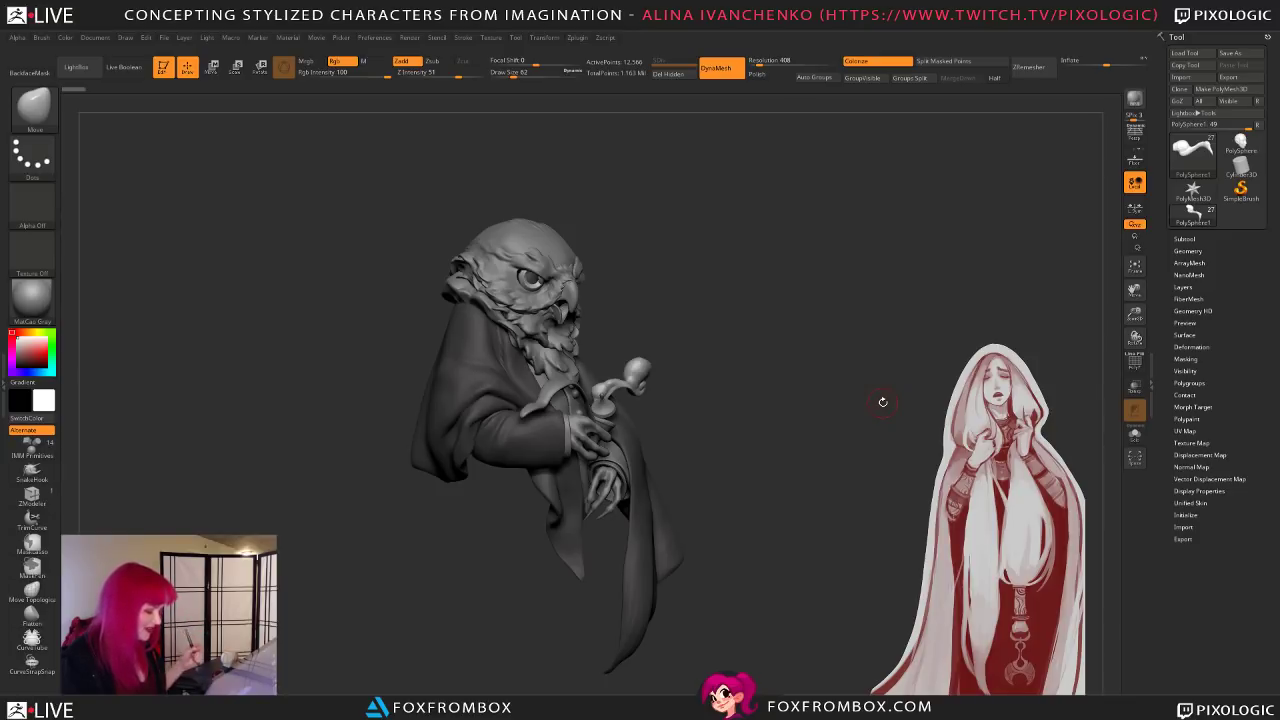
mouse_move(883, 402)
left_mouse_down()
mouse_move(826, 440)
mouse_move(841, 465)
mouse_move(838, 445)
mouse_move(828, 455)
mouse_move(872, 476)
left_mouse_up()
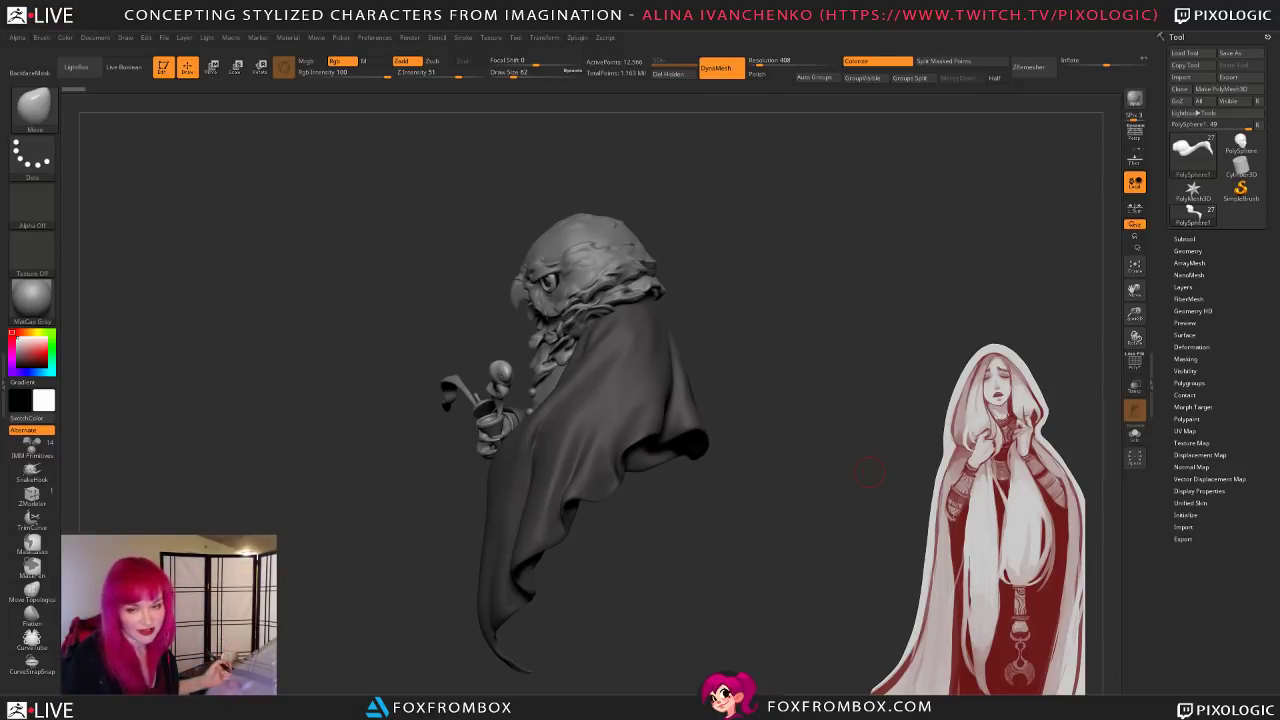
mouse_move(851, 423)
left_mouse_down()
mouse_move(855, 460)
mouse_move(760, 500)
mouse_move(809, 523)
left_mouse_up()
left_click_drag(766, 477, 786, 513)
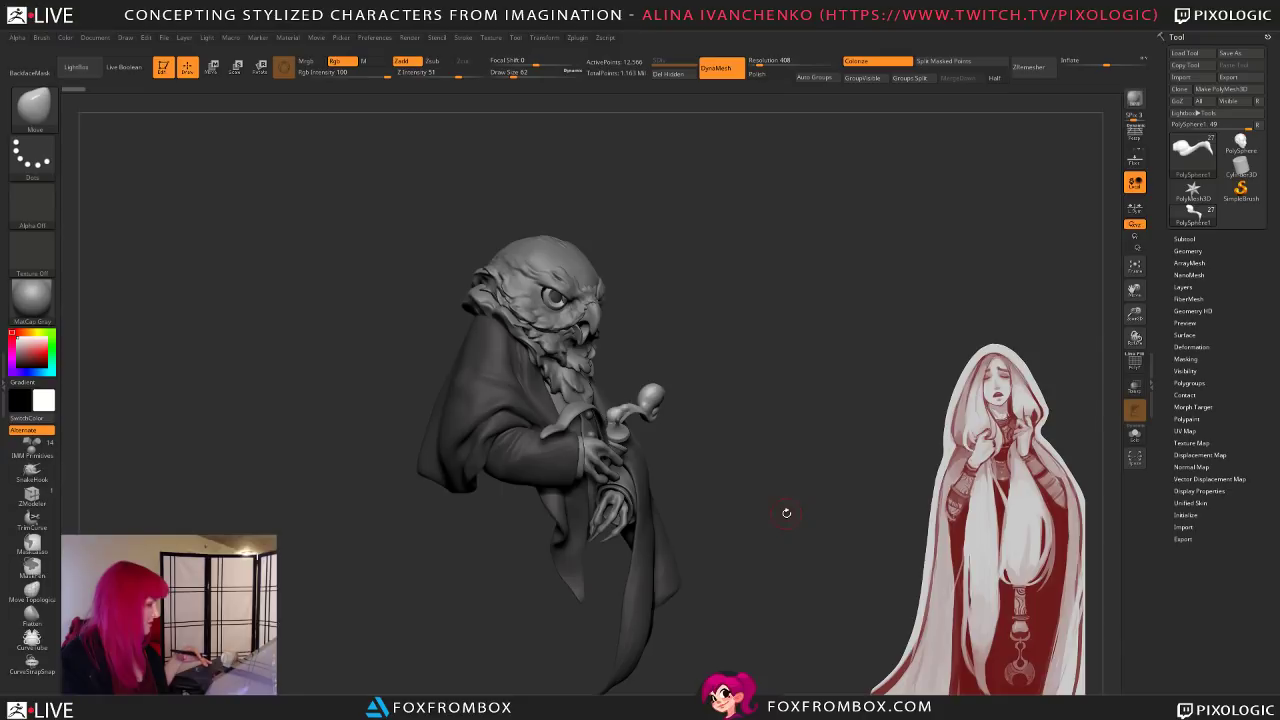
mouse_move(820, 474)
left_mouse_down()
mouse_move(717, 497)
mouse_move(793, 487)
mouse_move(750, 433)
left_mouse_up()
Step: Switch back to the head sculpt, set the Move draw size to 154 and adjust the contour of the lower face
left_click(1240, 143)
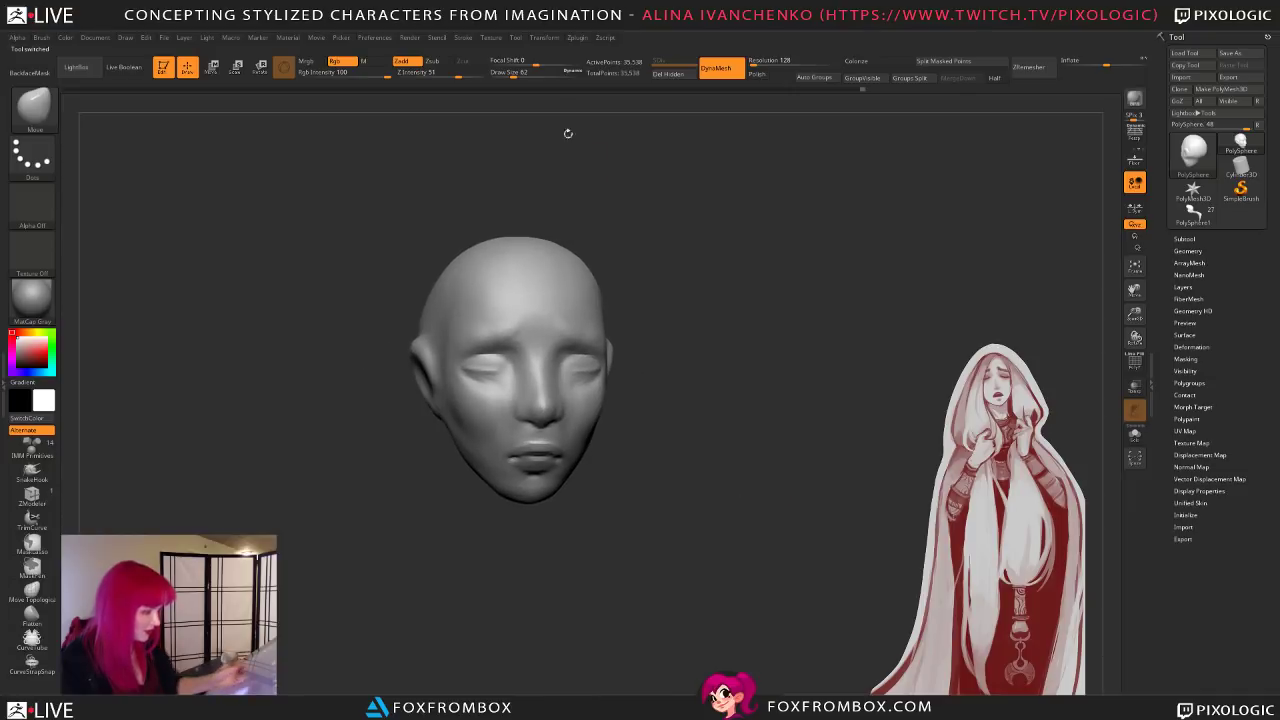
left_click_drag(515, 73, 517, 73)
left_click_drag(718, 383, 815, 372, "alt")
mouse_move(773, 412)
left_mouse_down("alt")
mouse_move(760, 412)
mouse_move(767, 386)
left_mouse_up("alt")
left_click_drag(516, 73, 527, 73)
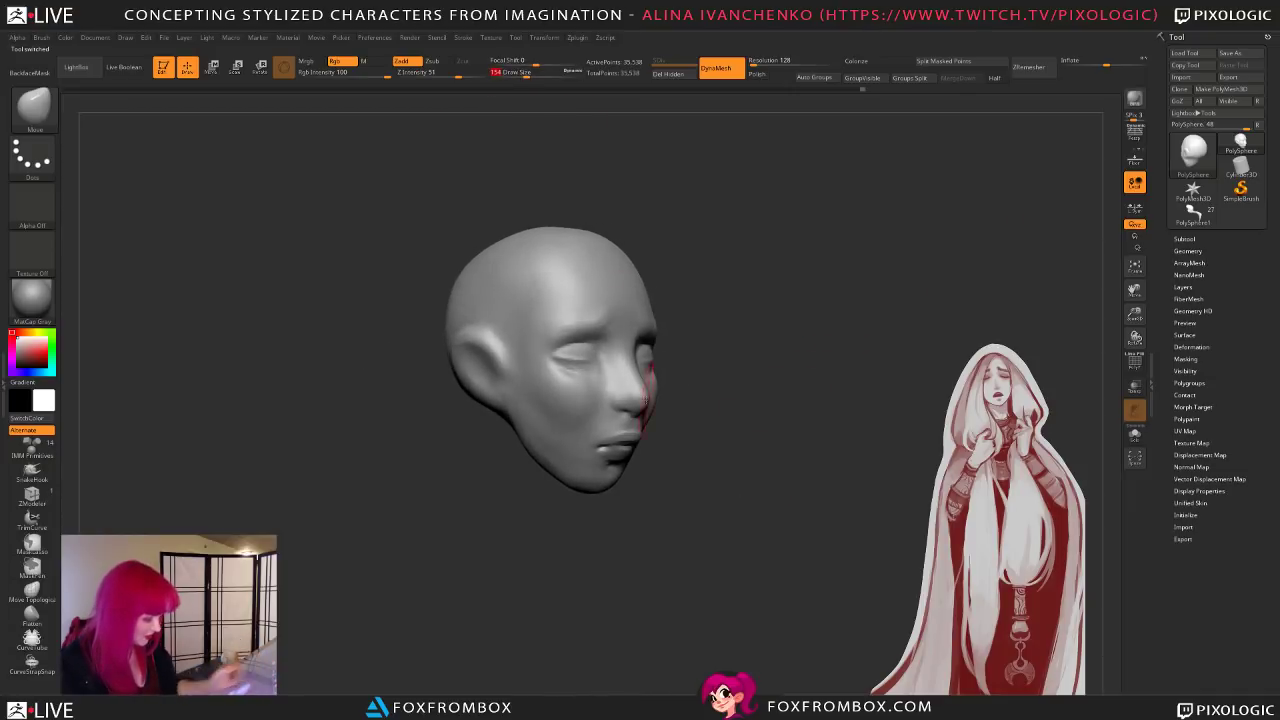
left_click_drag(640, 462, 680, 469)
mouse_move(514, 540)
left_mouse_down()
mouse_move(485, 549)
mouse_move(690, 462)
mouse_move(690, 483)
left_mouse_up()
key("b")
key("d")
key("s")
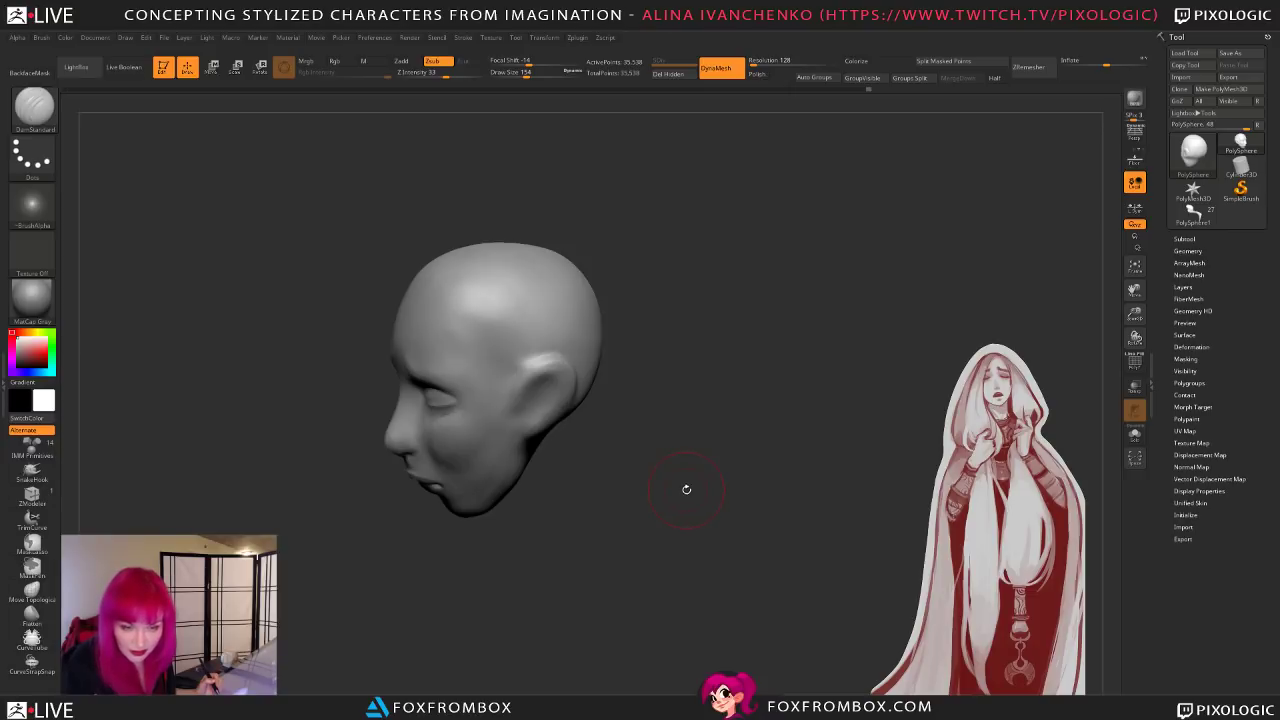
left_click_drag(686, 490, 674, 492)
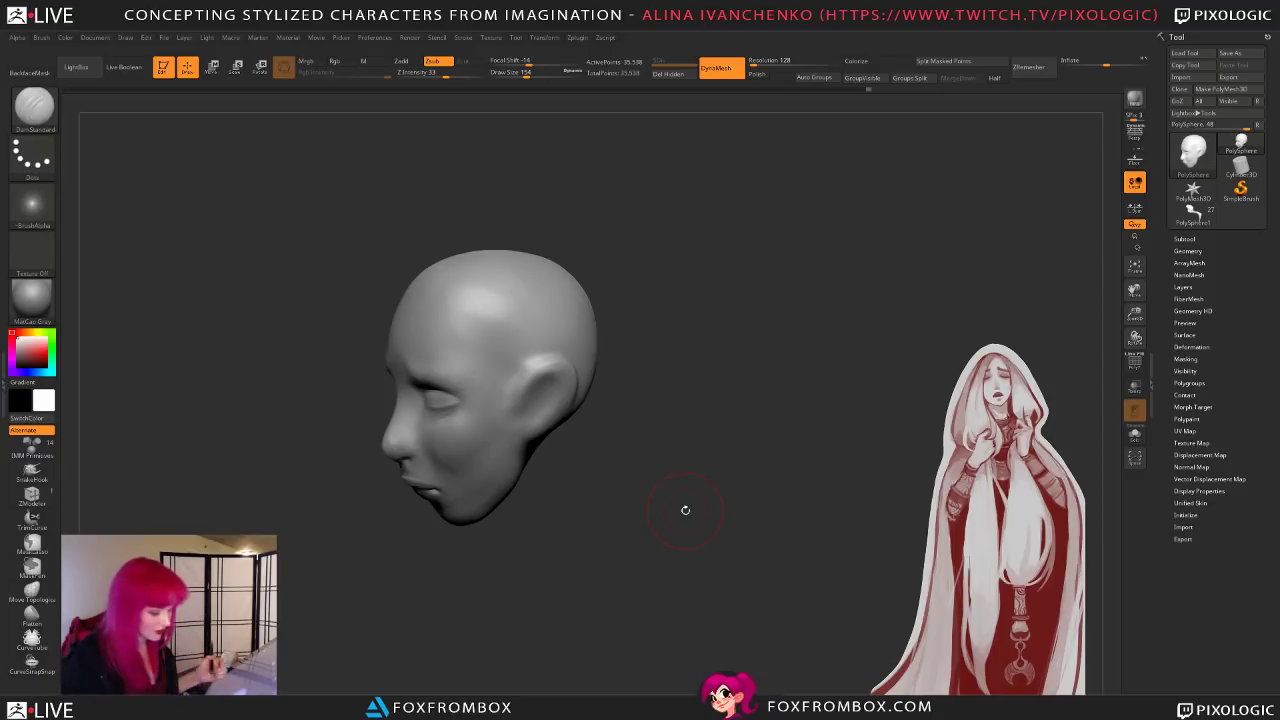
left_click_drag(703, 369, 714, 371)
left_click_drag(523, 72, 532, 72)
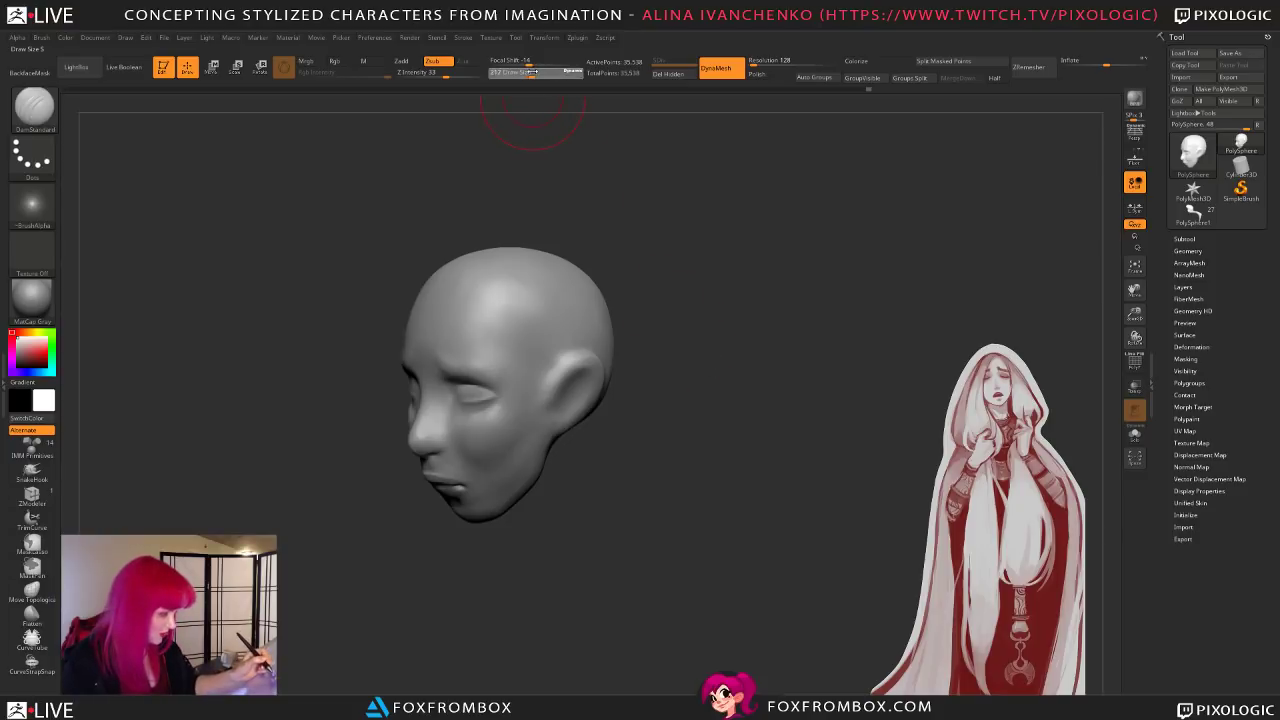
left_click_drag(650, 355, 654, 369)
key("b")
key("m")
key("v")
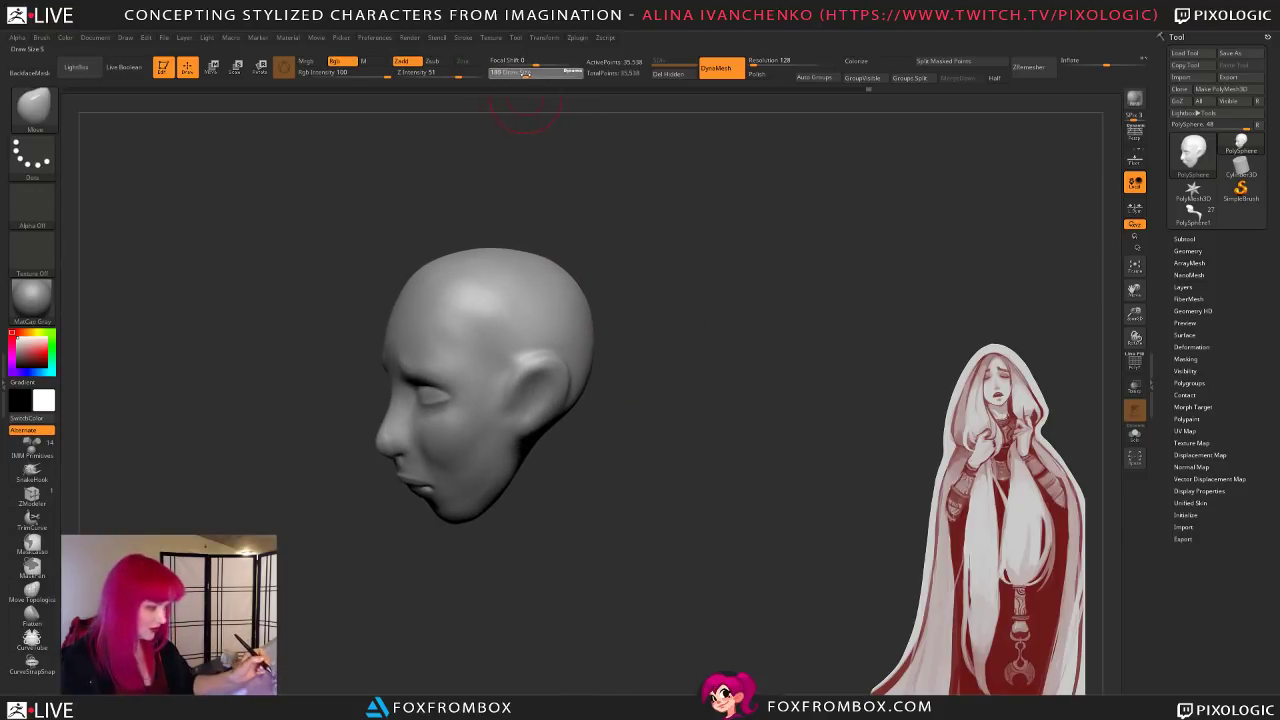
left_click_drag(524, 72, 520, 72)
mouse_move(655, 424)
left_mouse_down()
mouse_move(654, 436)
mouse_move(650, 416)
left_mouse_up()
Step: Switch to ClayBuildup, set the draw size to 108 and refine the ear's rim and inner hollow
key("b")
key("c")
key("b")
left_click_drag(524, 73, 519, 76)
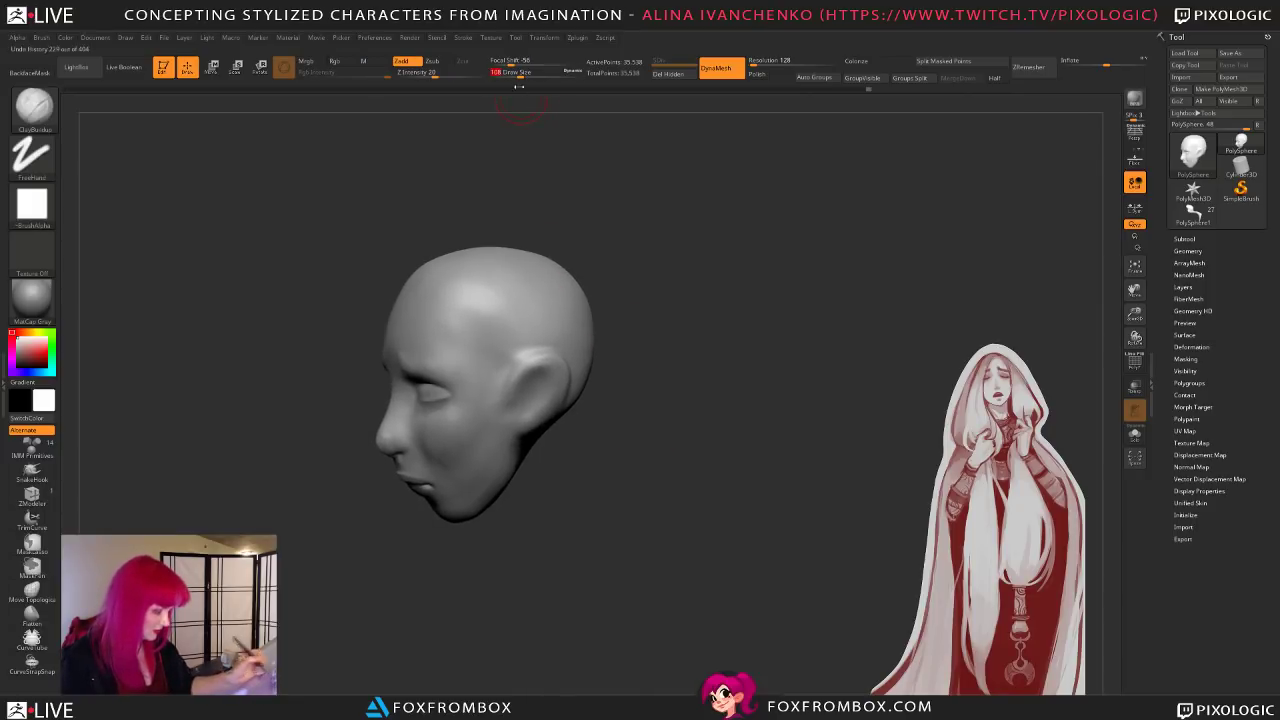
mouse_move(526, 358)
left_mouse_down()
mouse_move(516, 392)
mouse_move(532, 378)
left_mouse_up()
left_click_drag(567, 450, 530, 448)
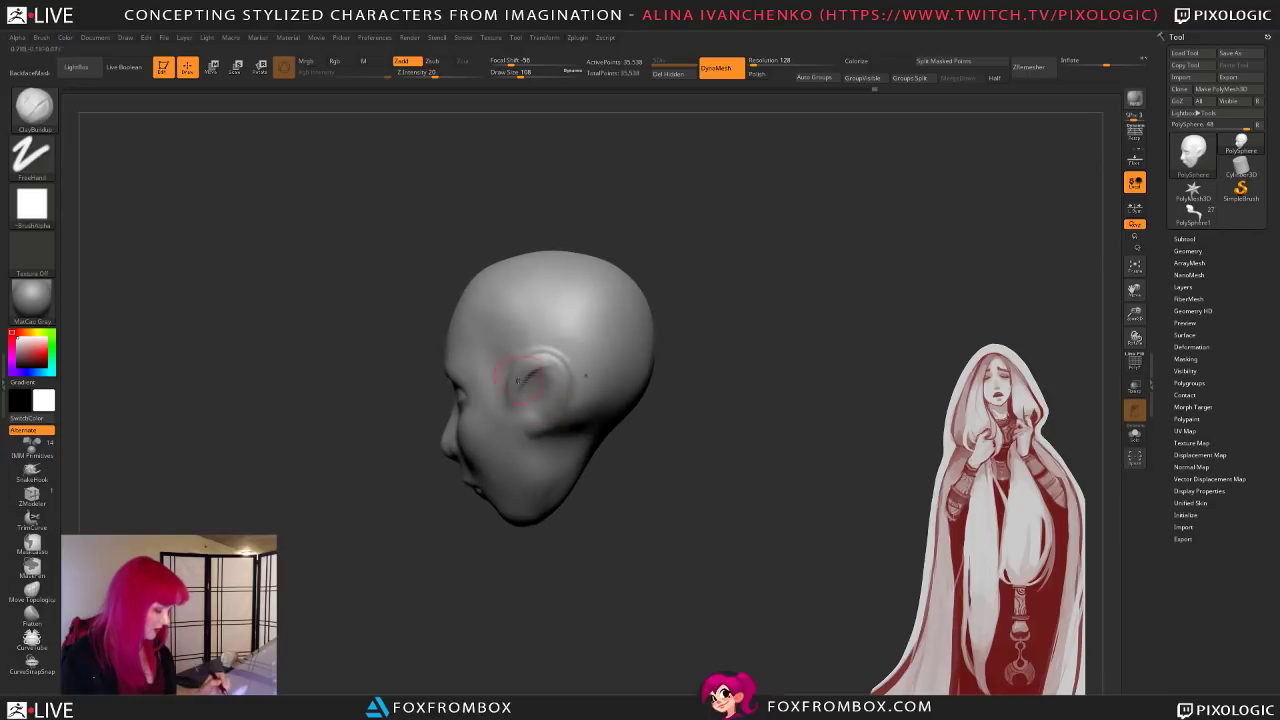
mouse_move(611, 472)
left_mouse_down()
mouse_move(527, 445)
mouse_move(589, 497)
left_mouse_up()
key("shift")
mouse_move(589, 497)
left_mouse_down("alt")
mouse_move(617, 486)
mouse_move(553, 347)
left_mouse_up("alt")
Step: Sharpen the creases around the ear's rim and hollow with DamStandard and save the tool
key("b")
key("d")
key("s")
left_click_drag(658, 380, 570, 347)
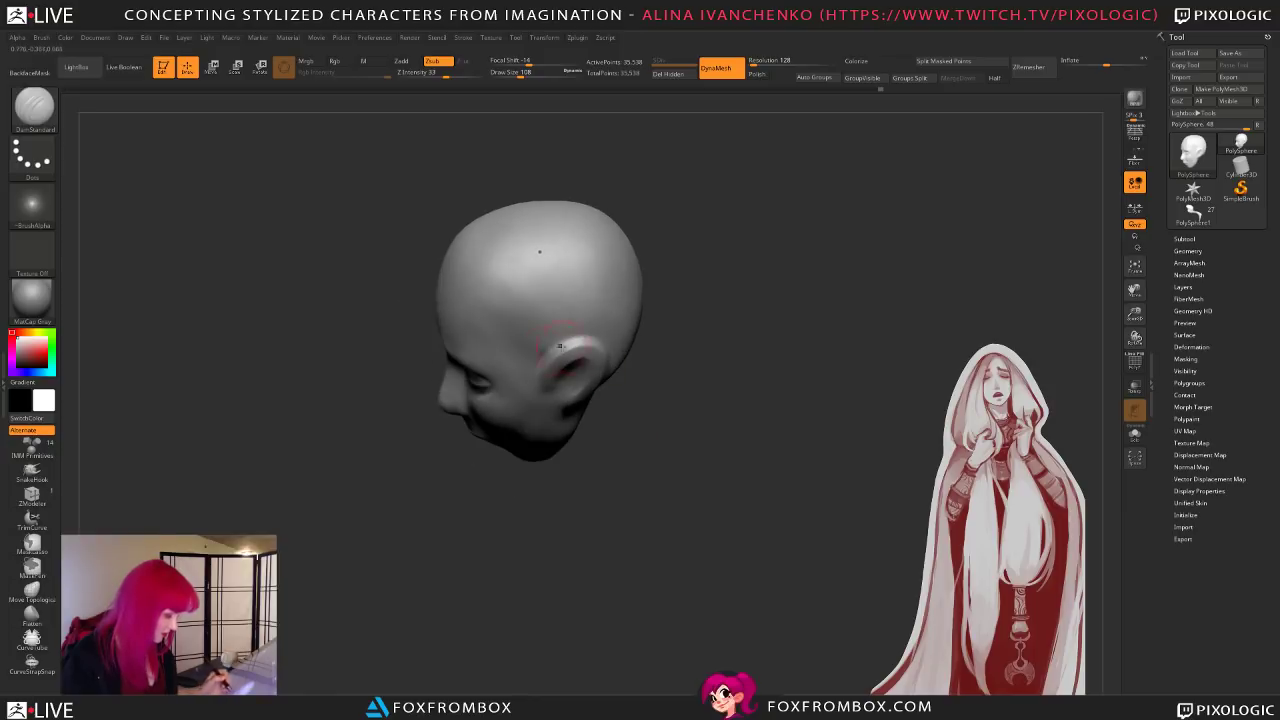
left_click_drag(646, 400, 614, 371)
left_click_drag(613, 429, 680, 423)
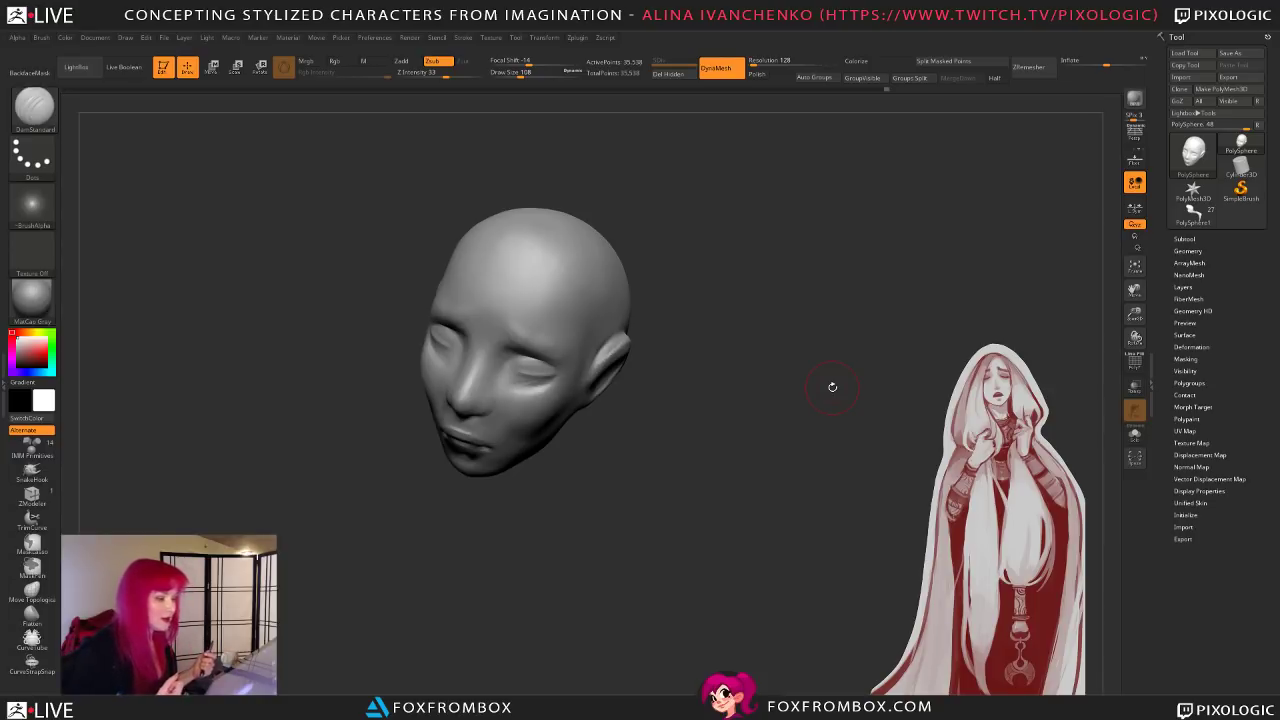
key("ctrl+s")
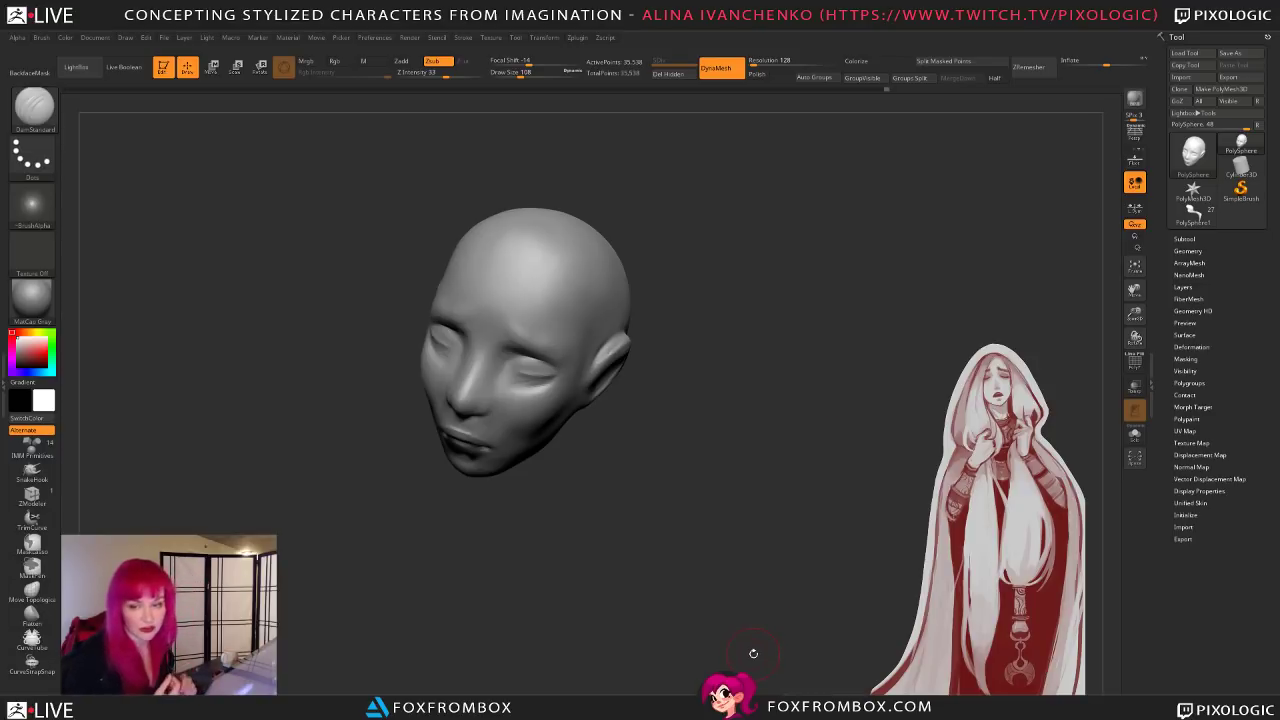
Step: Set the DamStandard draw size to 97, deepen the ear's inner folds and smooth its front edge
mouse_move(723, 412)
left_mouse_down()
mouse_move(703, 443)
mouse_move(727, 448)
mouse_move(637, 198)
left_mouse_up()
left_click(519, 73)
mouse_move(780, 290)
left_mouse_down("alt")
mouse_move(749, 298)
mouse_move(753, 346)
mouse_move(741, 346)
left_mouse_up("alt")
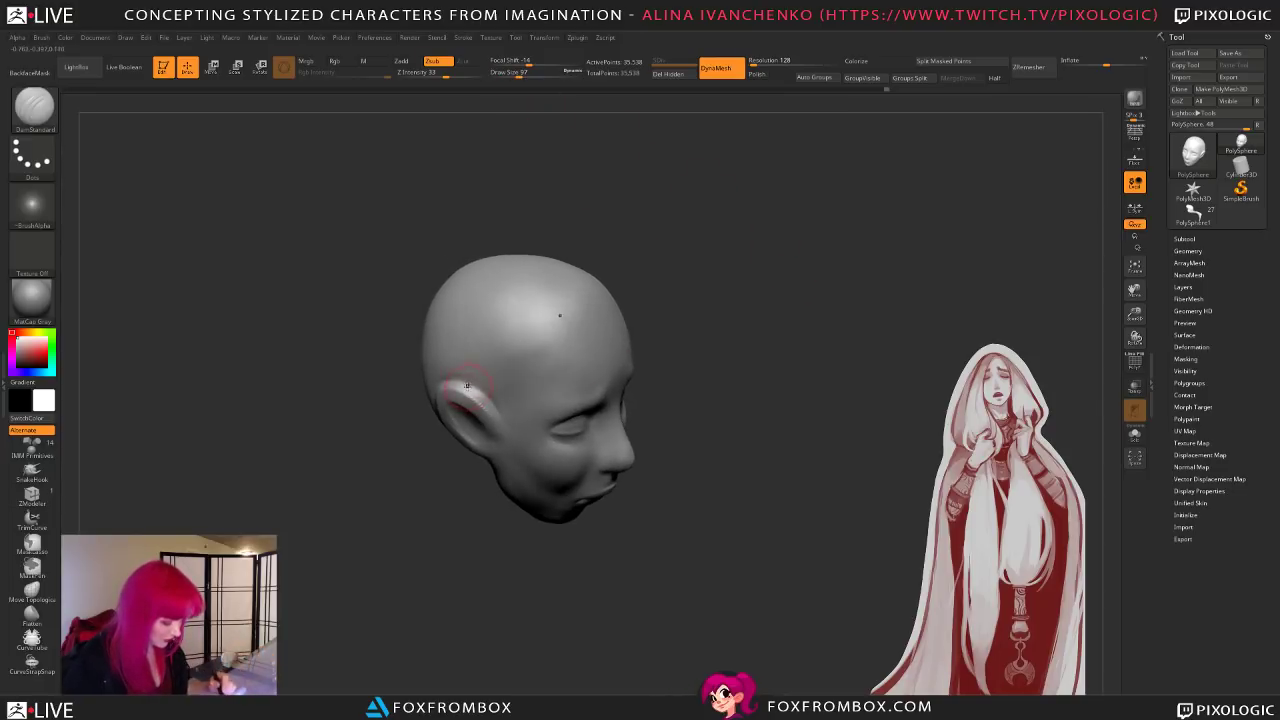
left_click_drag(670, 393, 730, 386)
left_click_drag(494, 374, 481, 398, "shift")
mouse_move(688, 371)
left_mouse_down()
mouse_move(734, 349)
mouse_move(730, 362)
mouse_move(780, 403)
mouse_move(703, 414)
mouse_move(738, 390)
left_mouse_up()
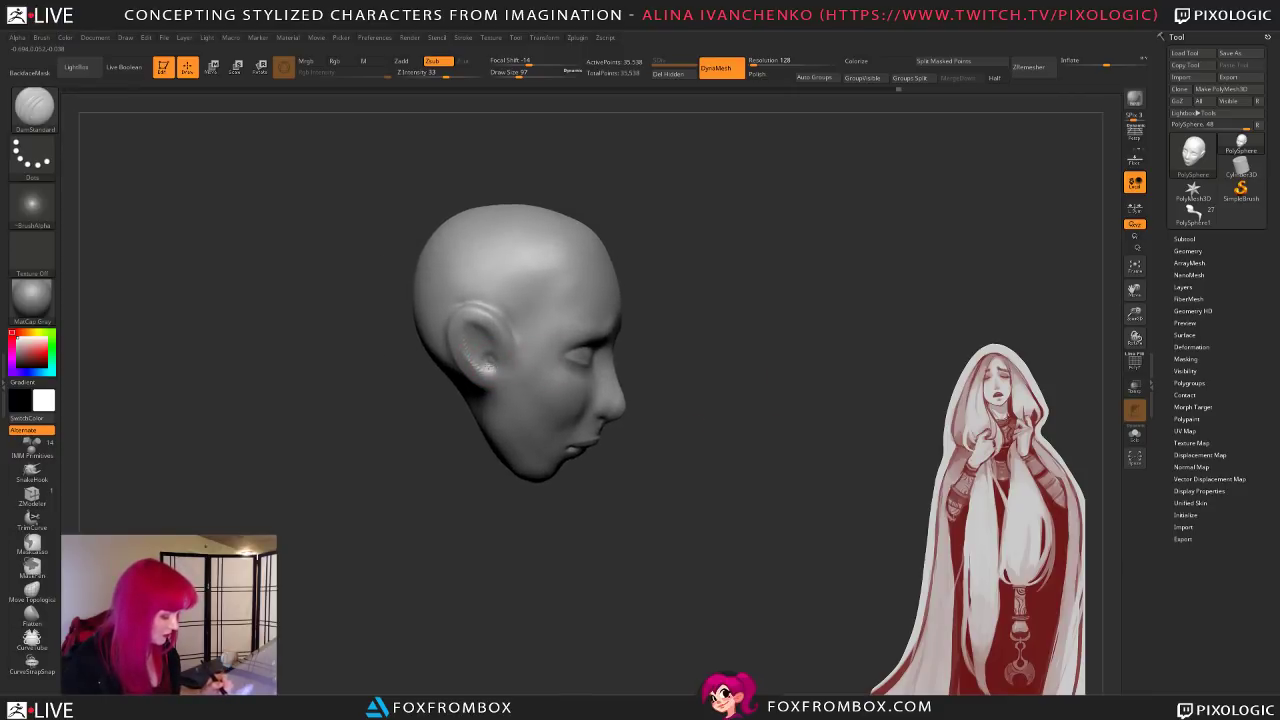
Step: Switch to the Move brush, set the draw size to 202 and reshape the overall outline of the ear
left_click_drag(710, 324, 706, 329)
key("b")
key("m")
key("v")
left_click(519, 73)
left_click_drag(651, 246, 654, 238)
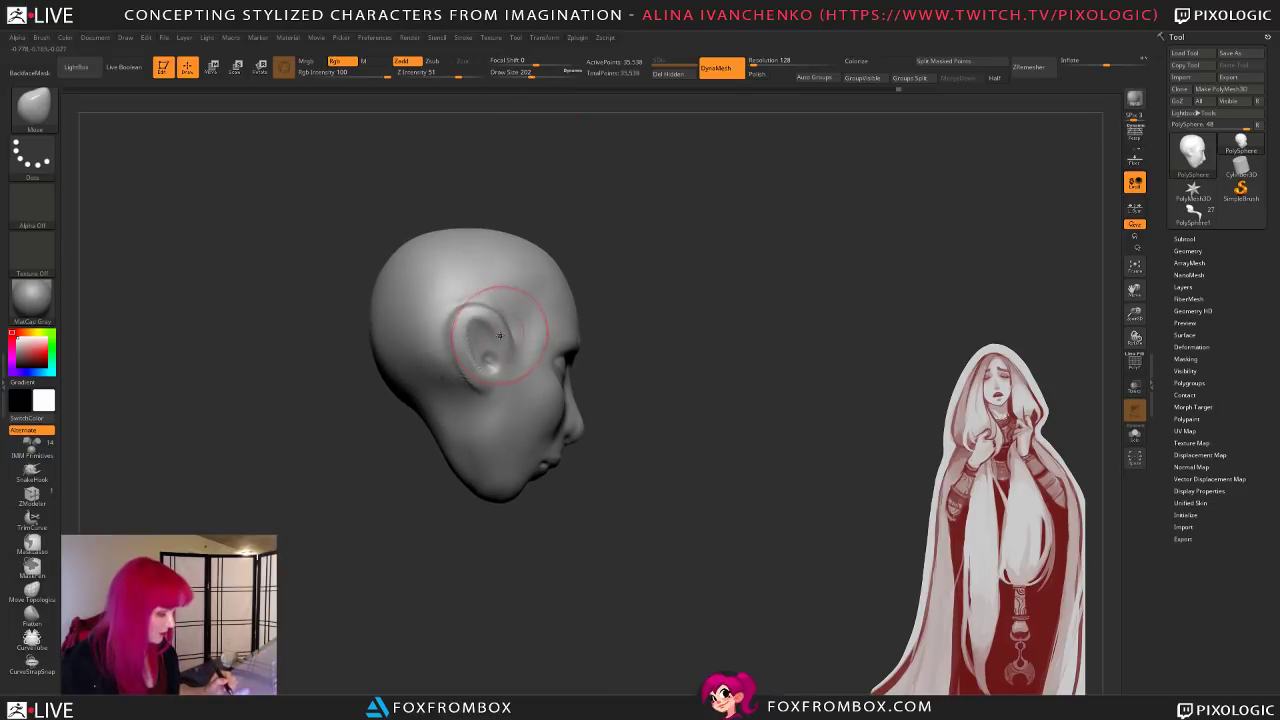
left_click_drag(622, 290, 530, 297)
mouse_move(777, 271)
left_mouse_down()
mouse_move(714, 300)
mouse_move(744, 383)
mouse_move(703, 457)
mouse_move(703, 406)
mouse_move(720, 406)
mouse_move(703, 411)
left_mouse_up()
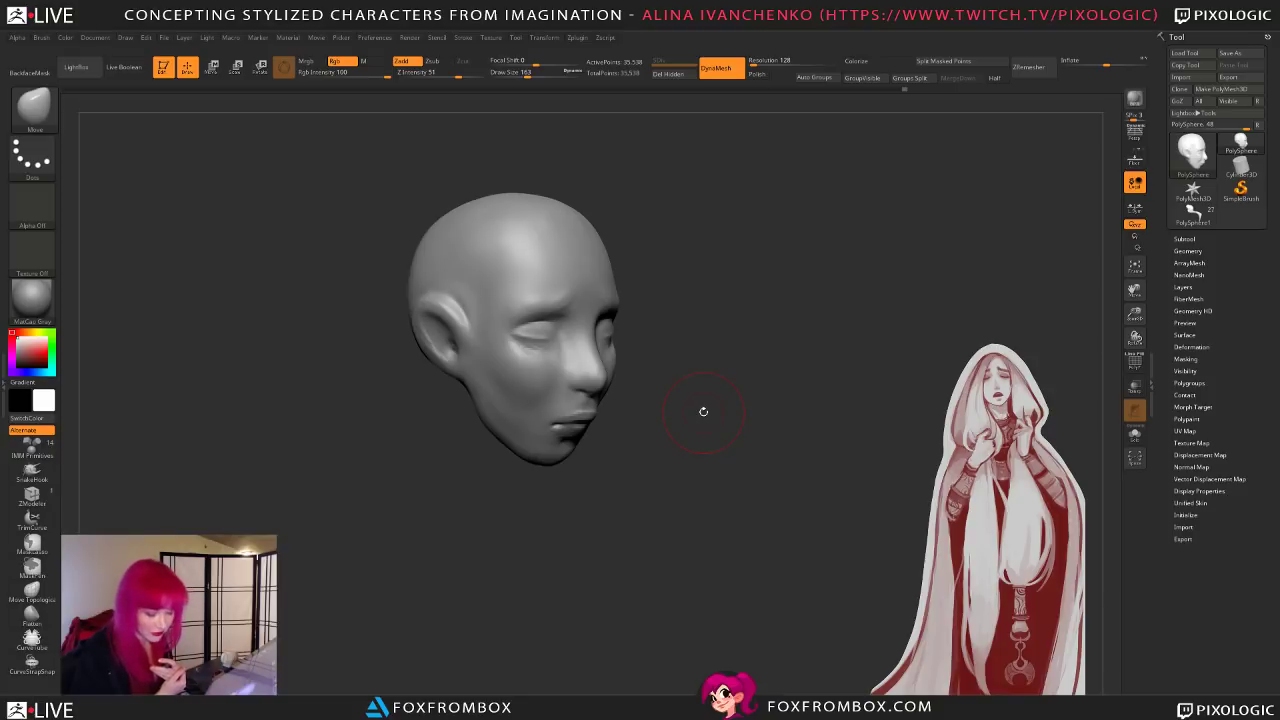
mouse_move(703, 411)
left_mouse_down()
mouse_move(754, 437)
mouse_move(775, 423)
left_mouse_up()
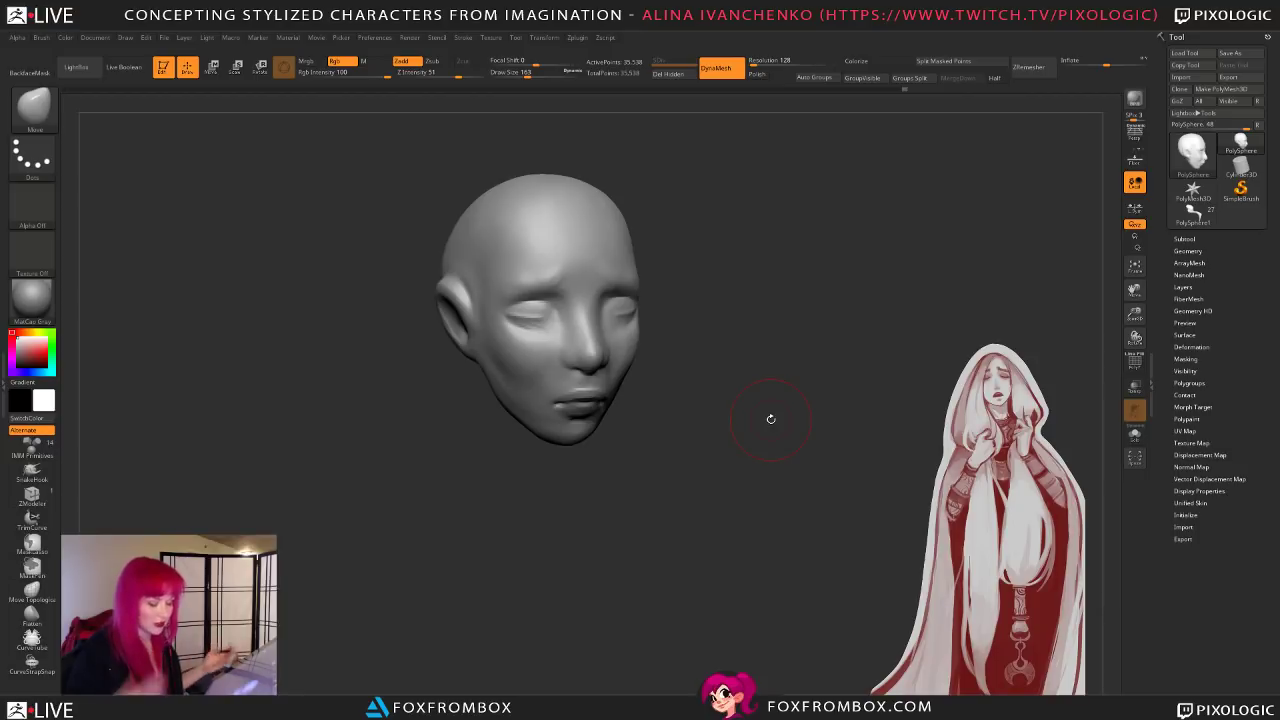
left_click_drag(834, 414, 837, 430)
mouse_move(801, 385)
left_mouse_down()
mouse_move(768, 428)
mouse_move(674, 456)
mouse_move(786, 450)
left_mouse_up()
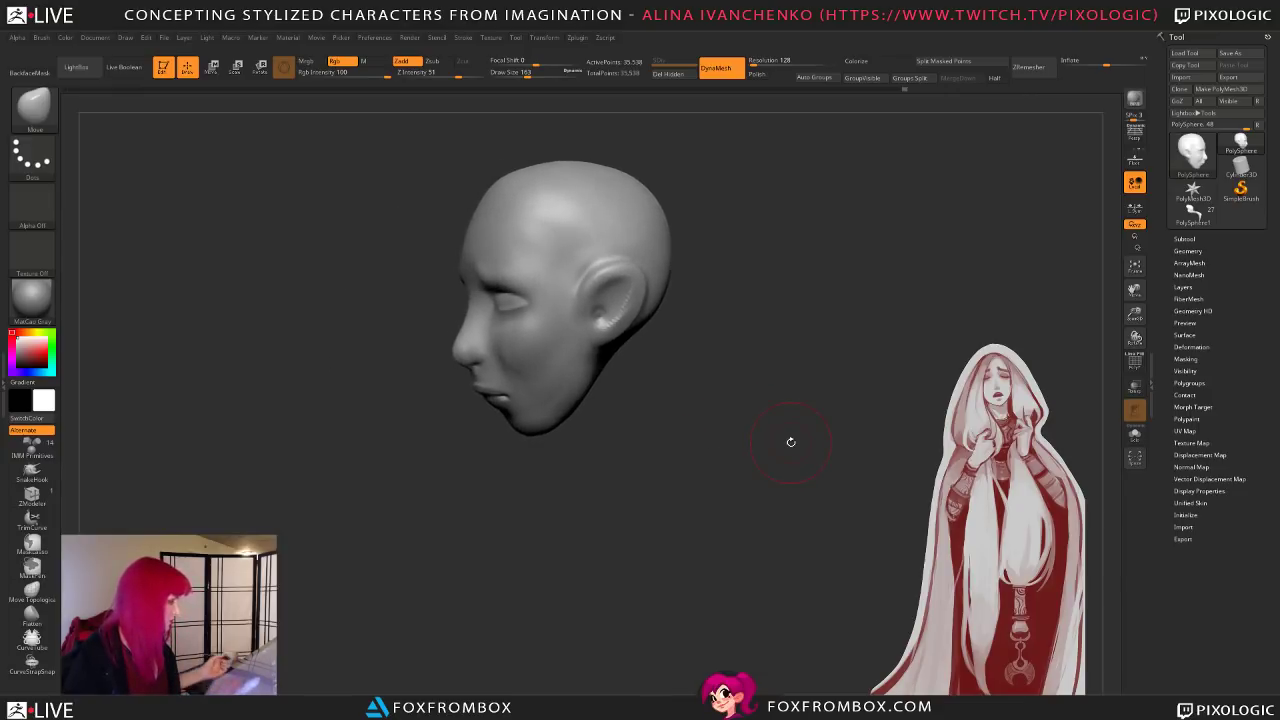
mouse_move(765, 418)
left_mouse_down()
mouse_move(790, 421)
mouse_move(811, 387)
left_mouse_up()
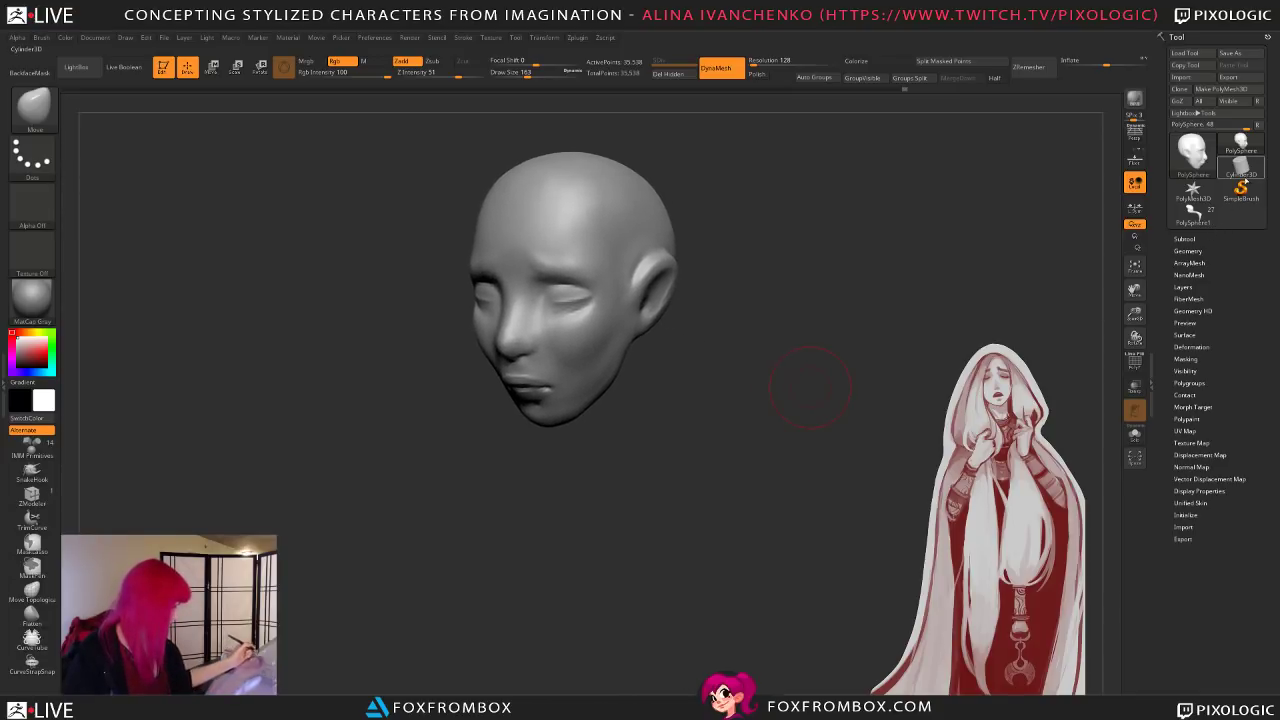
Step: Append a Cylinder3D to the head as a new subtool and make it the active subtool
left_click(1184, 238)
left_click(1241, 520)
left_click(1241, 521)
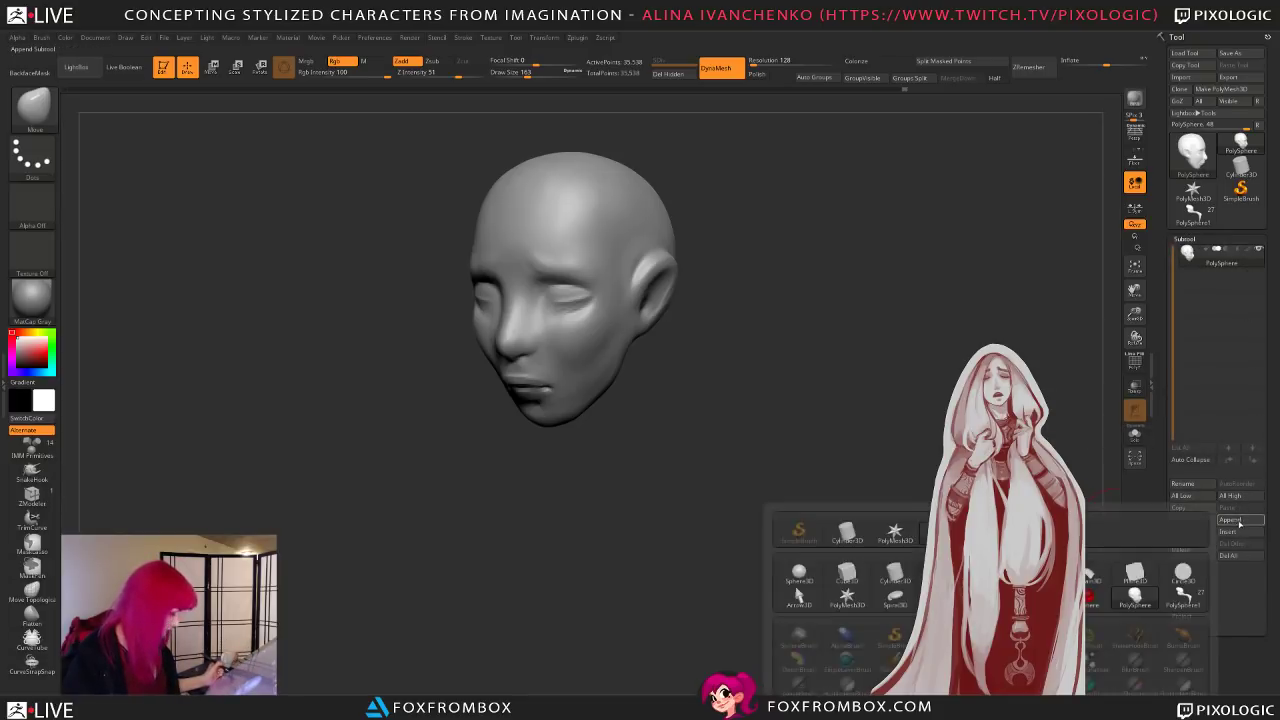
left_click(1241, 521)
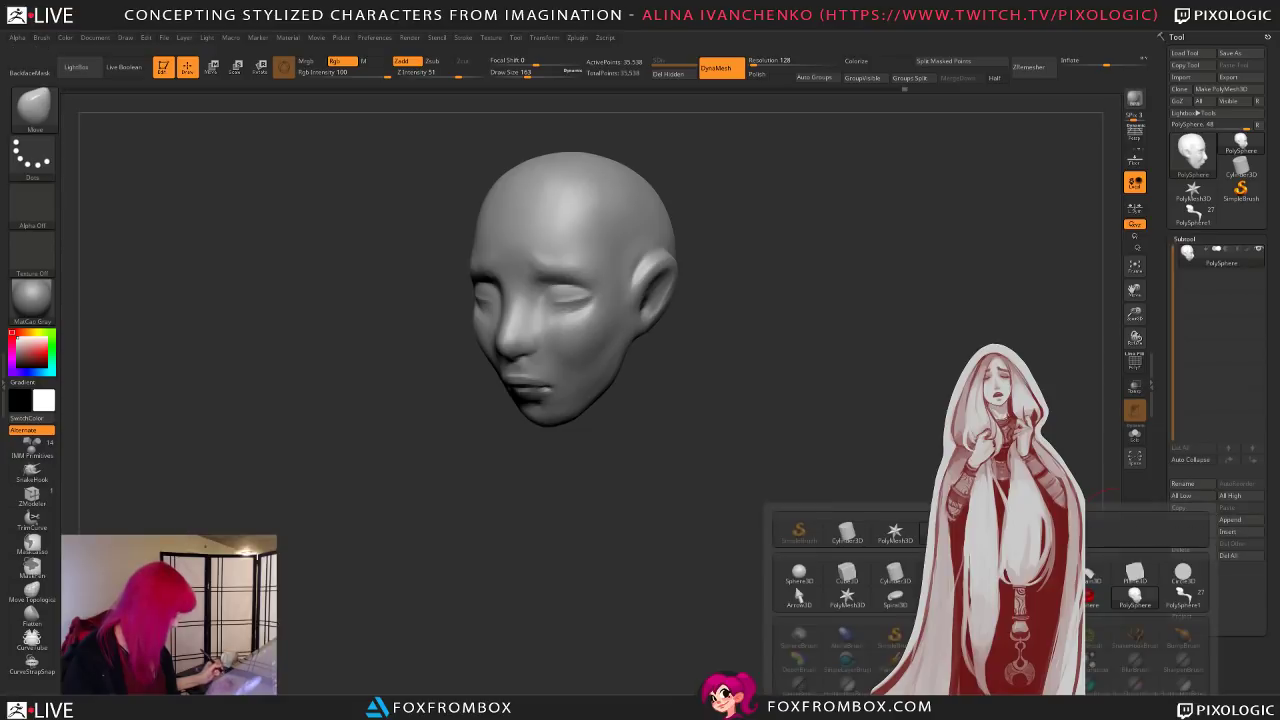
left_click(846, 531)
left_click_drag(837, 506, 784, 423, "shift")
left_click_drag(837, 328, 775, 183)
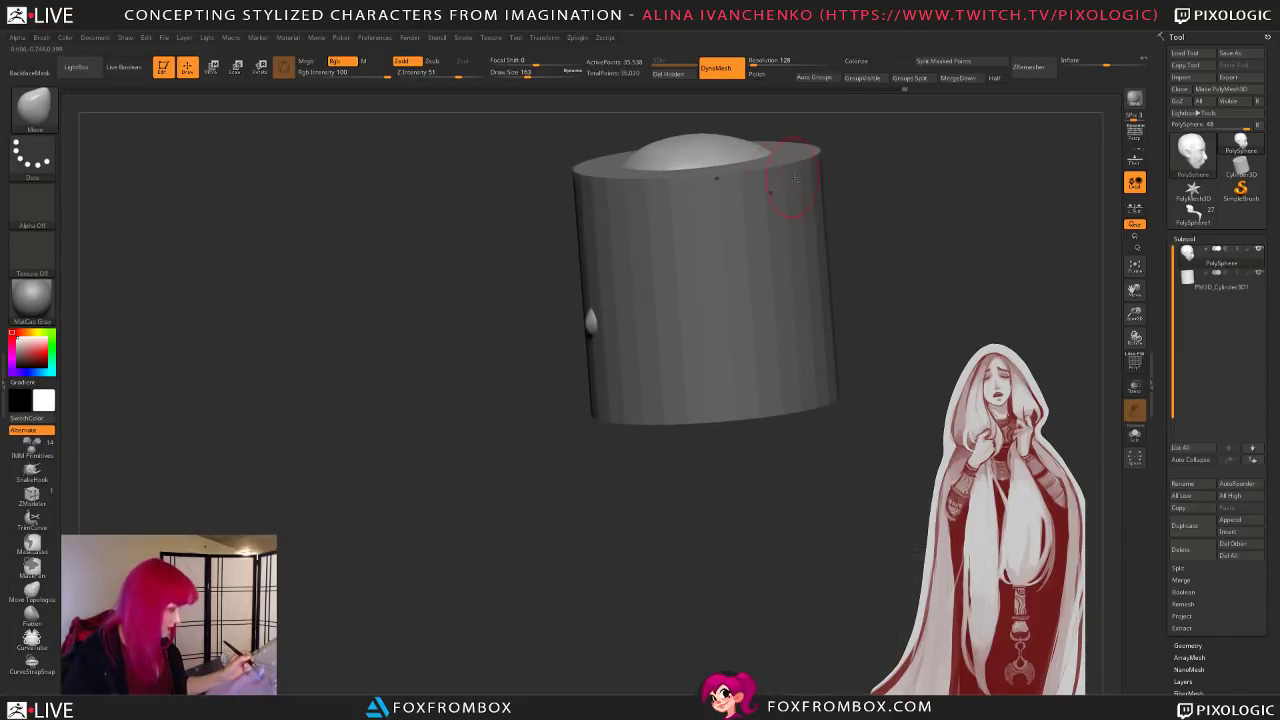
left_click_drag(930, 215, 856, 255, "alt")
left_click(1239, 288)
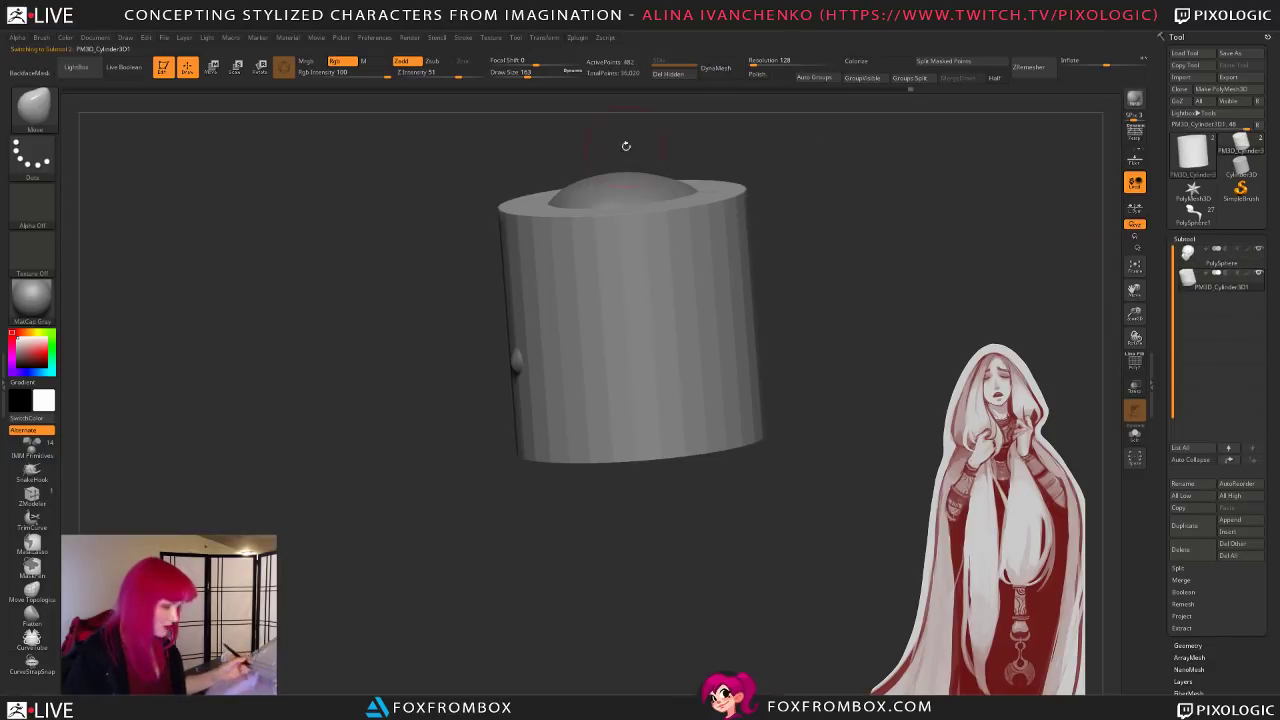
Step: Shrink the cylinder with the Gizmo and lower it beneath the skull as the base for a neck
left_click(212, 67)
left_click_drag(632, 320, 626, 364)
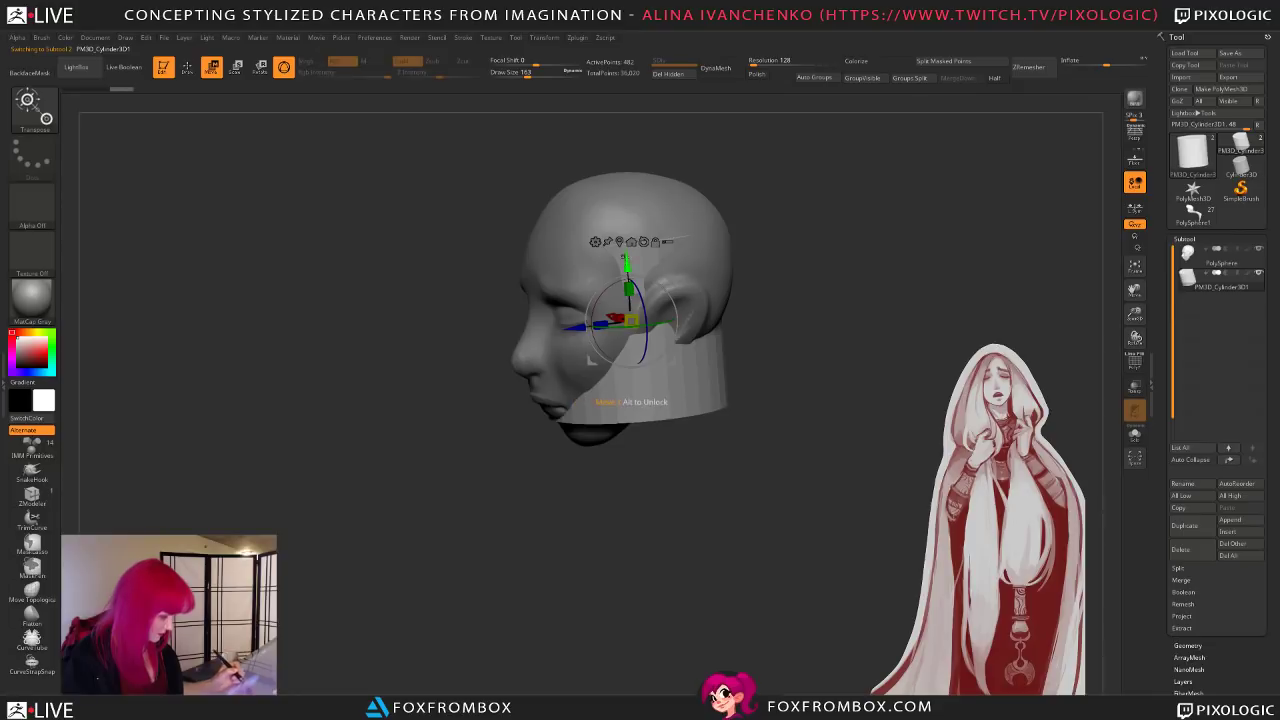
left_click_drag(627, 260, 635, 339)
left_click_drag(770, 350, 797, 357, "shift")
Step: Fit the cylinder behind the jaw and tilt it to follow the natural slope of the neck
left_click_drag(683, 391, 798, 293)
left_click_drag(580, 398, 556, 406)
left_click_drag(587, 345, 579, 364)
left_click_drag(829, 403, 691, 424)
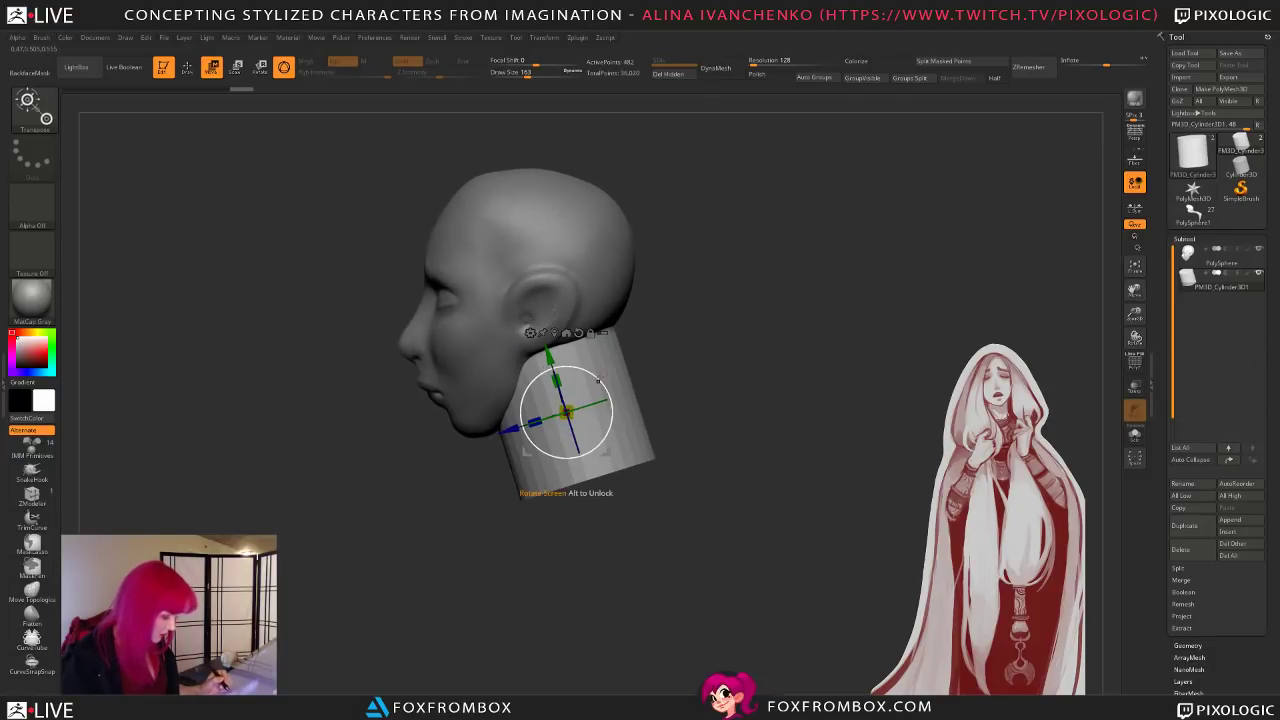
left_click_drag(604, 372, 801, 397)
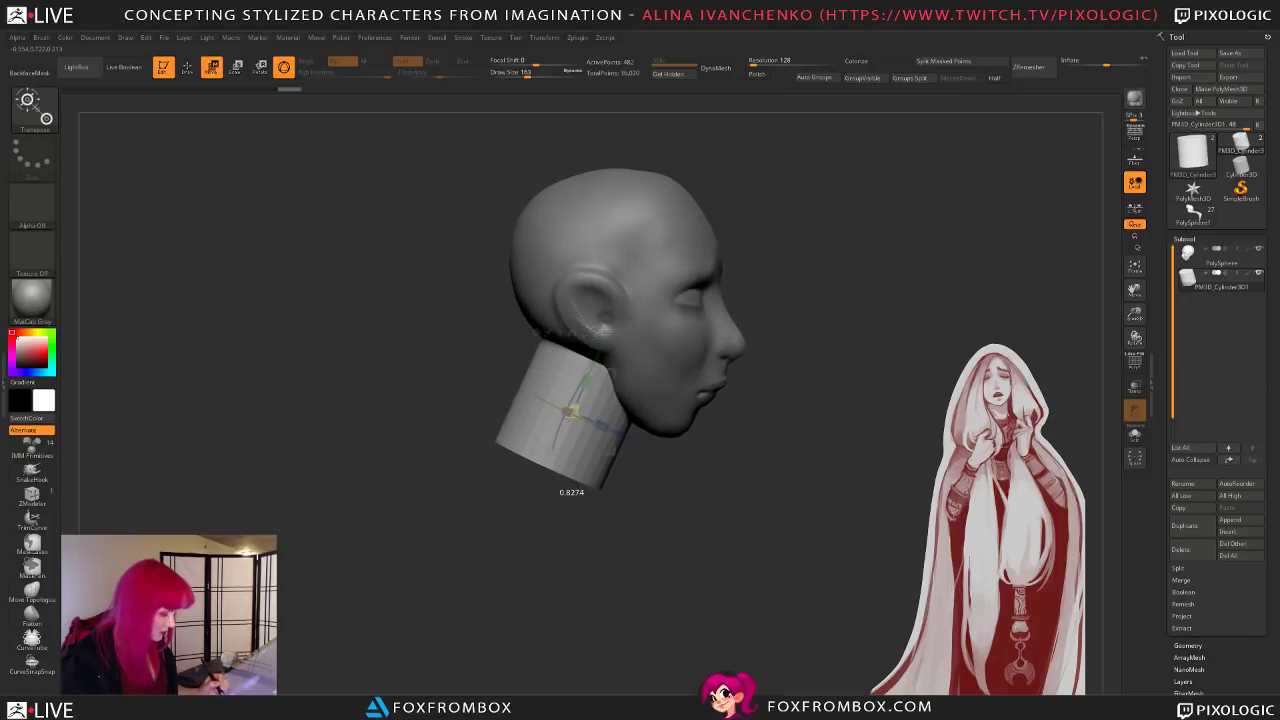
Step: Refine the neck cylinder's tilt and position under the skull with the Gizmo
left_click_drag(598, 387, 714, 501, "shift")
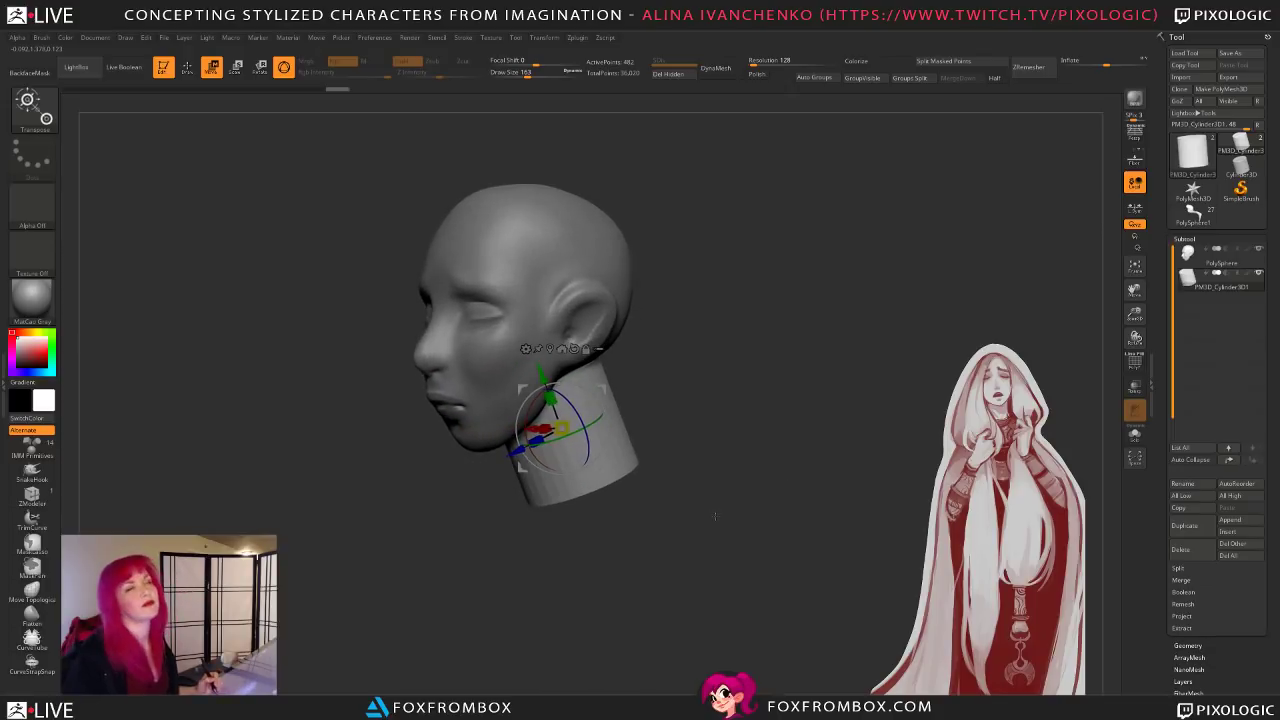
left_click_drag(716, 519, 720, 327)
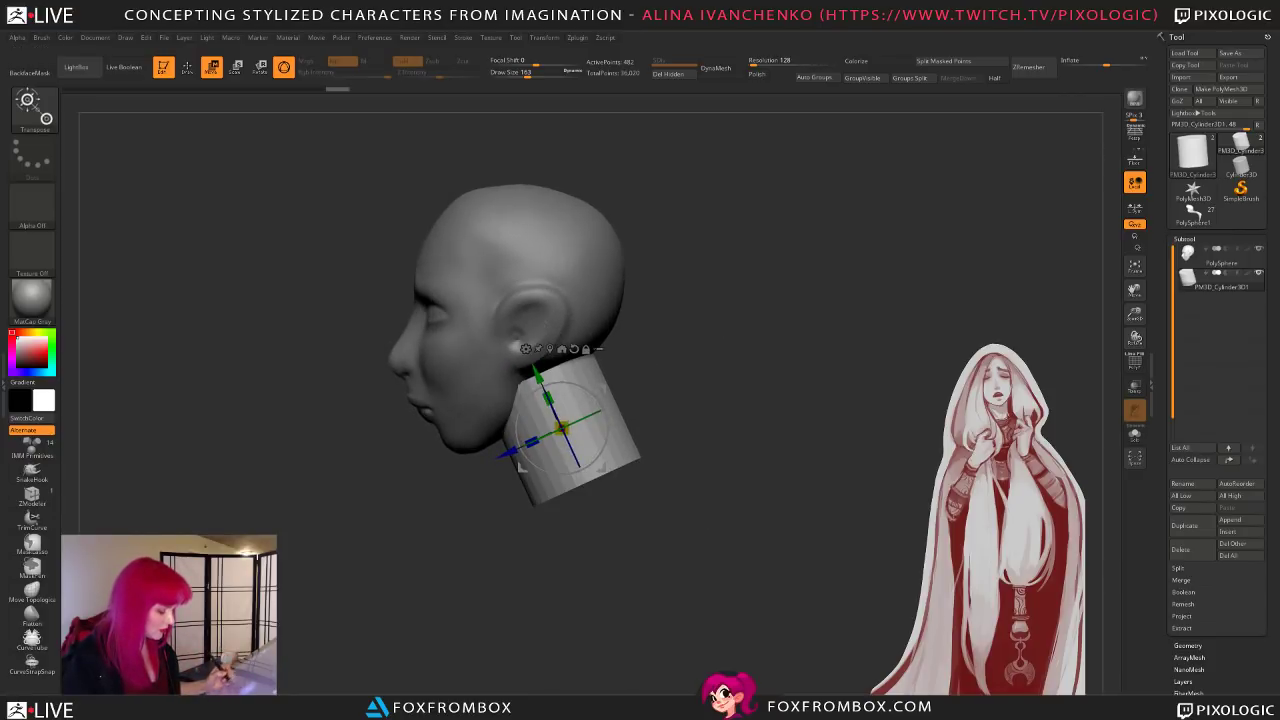
left_click_drag(651, 369, 795, 360)
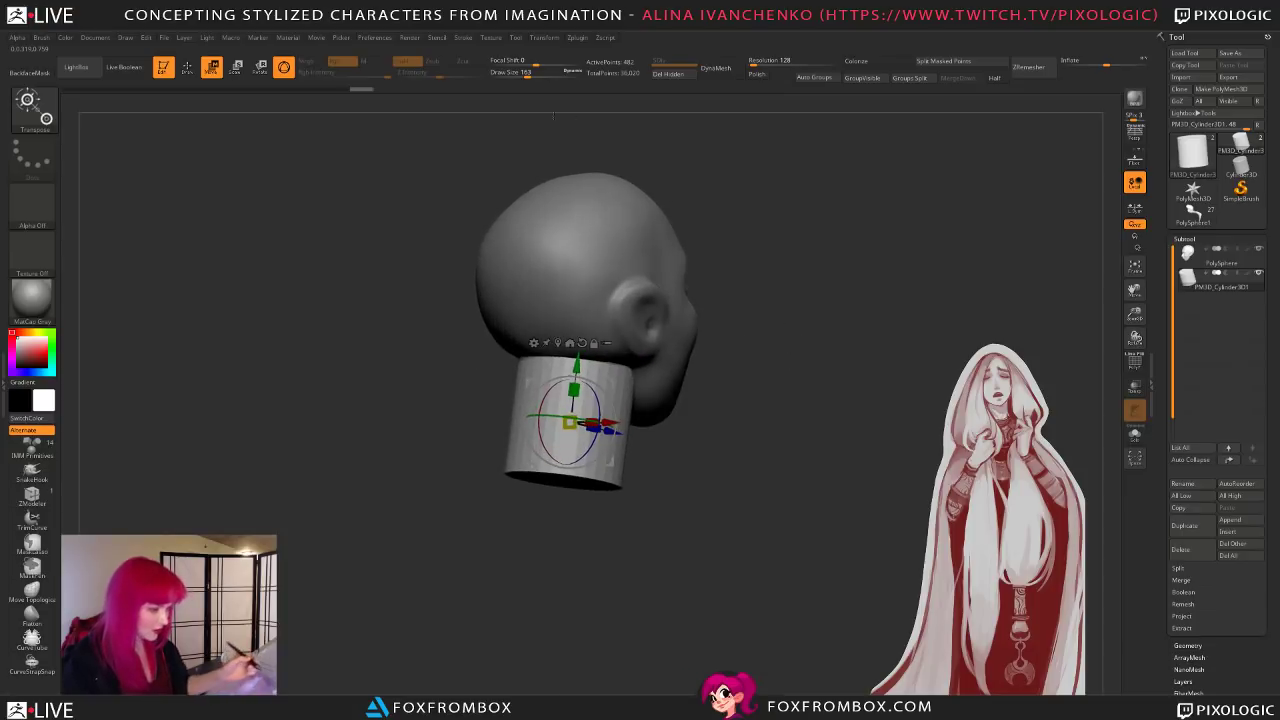
left_click_drag(574, 389, 574, 380)
left_click_drag(780, 429, 735, 425, "shift")
left_click_drag(595, 368, 592, 374)
left_click_drag(728, 486, 683, 491)
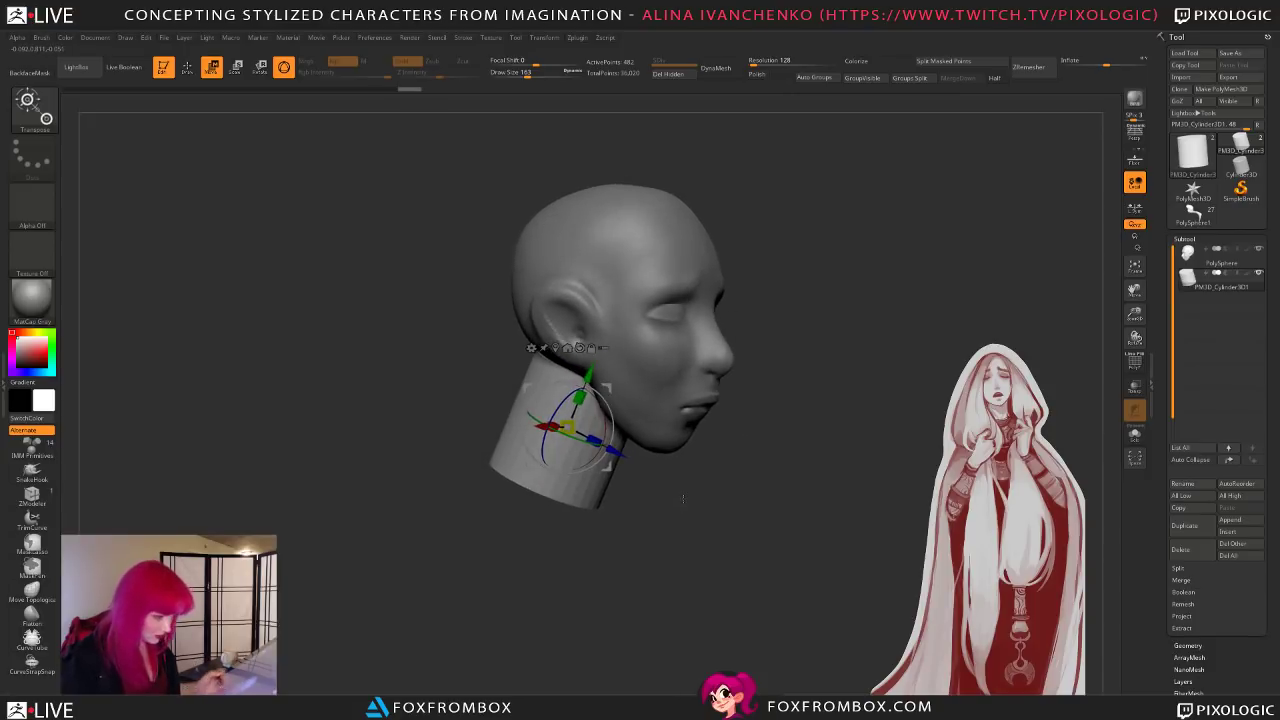
Step: Stretch the neck cylinder along its length with the Gizmo and return to the Move brush
left_click(187, 67)
right_click_drag(676, 349, 794, 367)
left_click_drag(525, 75, 540, 76)
left_click(235, 67)
left_click_drag(380, 385, 480, 388, "shift")
left_click_drag(564, 391, 566, 374)
left_click_drag(650, 394, 731, 381)
key("q")
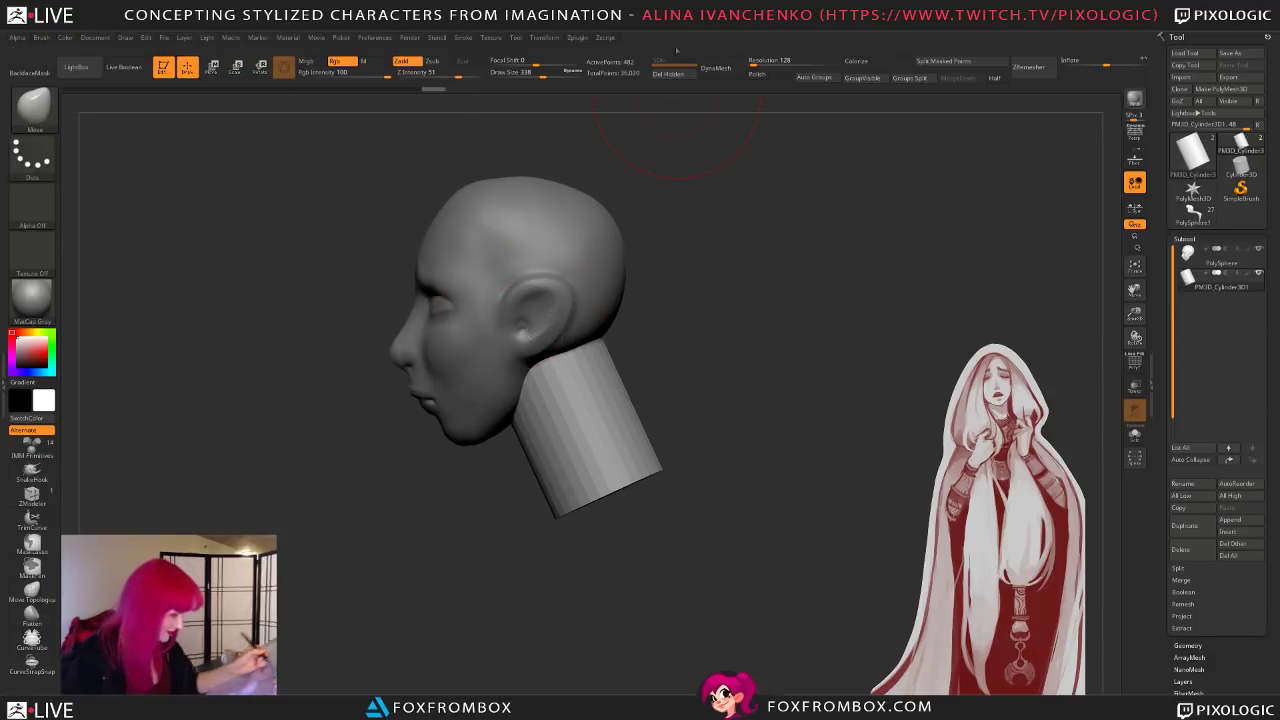
Step: Convert the neck cylinder to DynaMesh, set the draw size to 400 and try shaping it with the Move brush
left_click(740, 69)
left_click_drag(540, 73, 548, 73)
left_click_drag(643, 334, 569, 241)
left_click_drag(574, 400, 570, 390)
left_click_drag(524, 323, 520, 316)
mouse_move(642, 344)
left_mouse_down()
mouse_move(680, 357)
mouse_move(663, 371)
left_mouse_up()
mouse_move(583, 394)
left_mouse_down("shift")
mouse_move(557, 406)
mouse_move(582, 398)
left_mouse_up("shift")
left_click_drag(760, 410, 600, 400)
left_click_drag(640, 410, 631, 380, "shift")
mouse_move(720, 450)
left_mouse_down()
mouse_move(645, 462)
mouse_move(668, 490)
left_mouse_up()
left_click_drag(810, 488, 706, 480)
left_click_drag(890, 432, 766, 419, "alt")
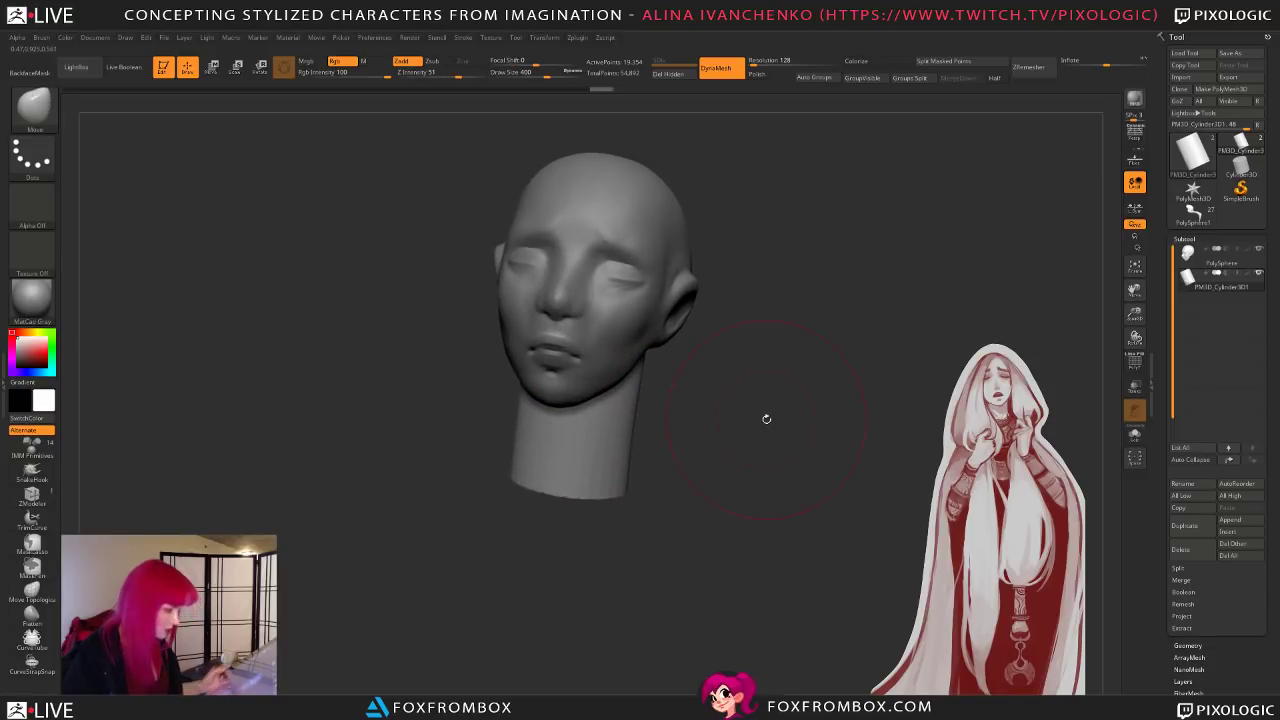
Step: Revert the neck cylinder through the undo history to its state before the lengthening and DynaMesh conversion
left_click(170, 89)
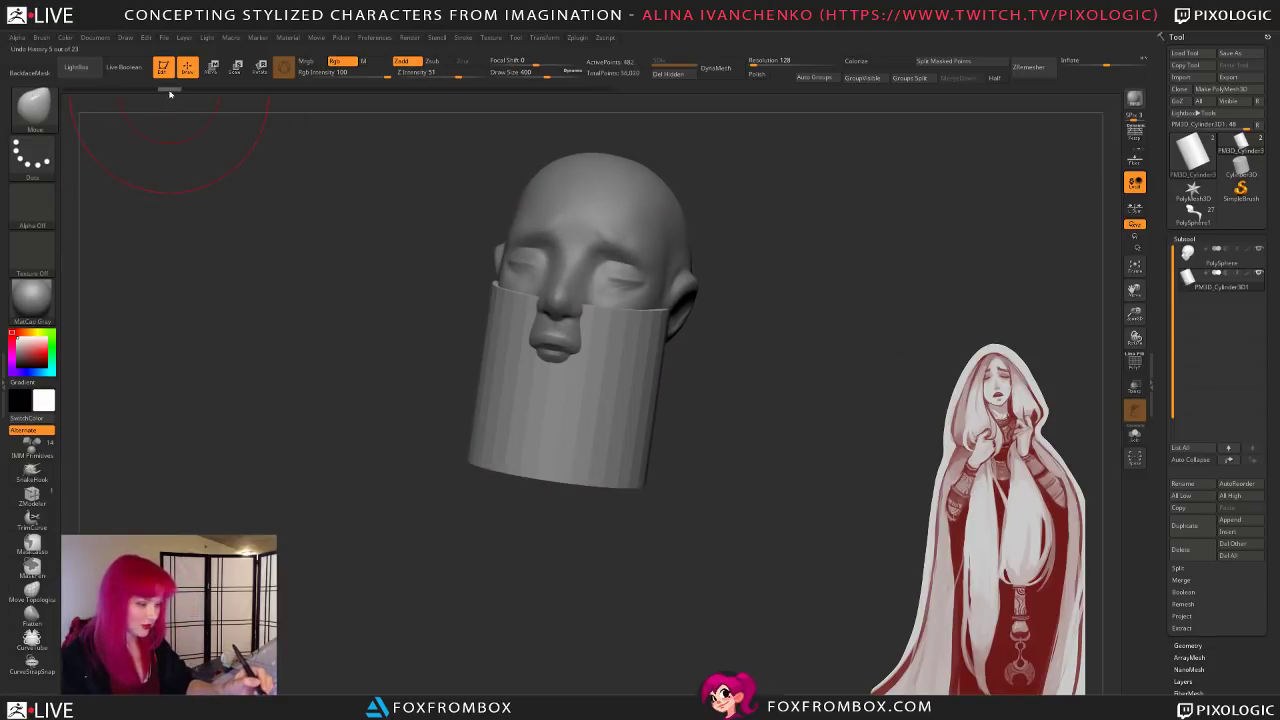
left_click(291, 89)
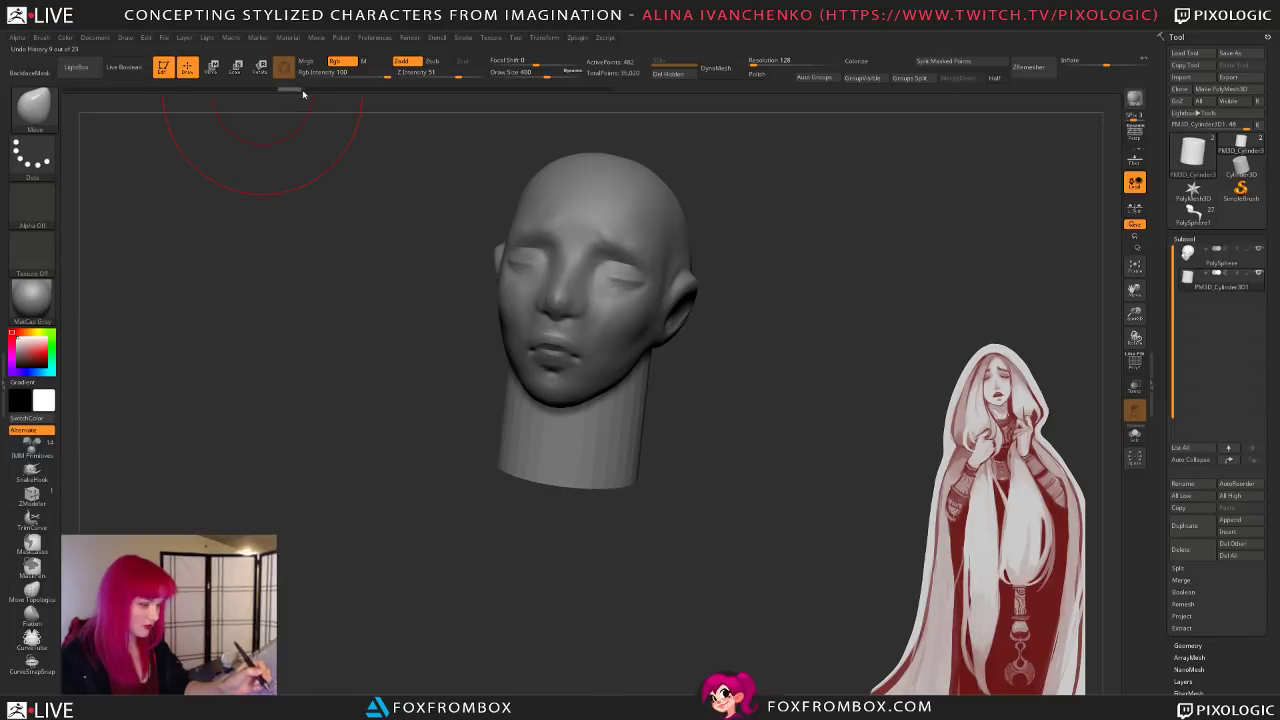
Step: Pull the sides of the neck inward with the Move brush to narrow it below the jaw and ears
left_click_drag(662, 436, 701, 441)
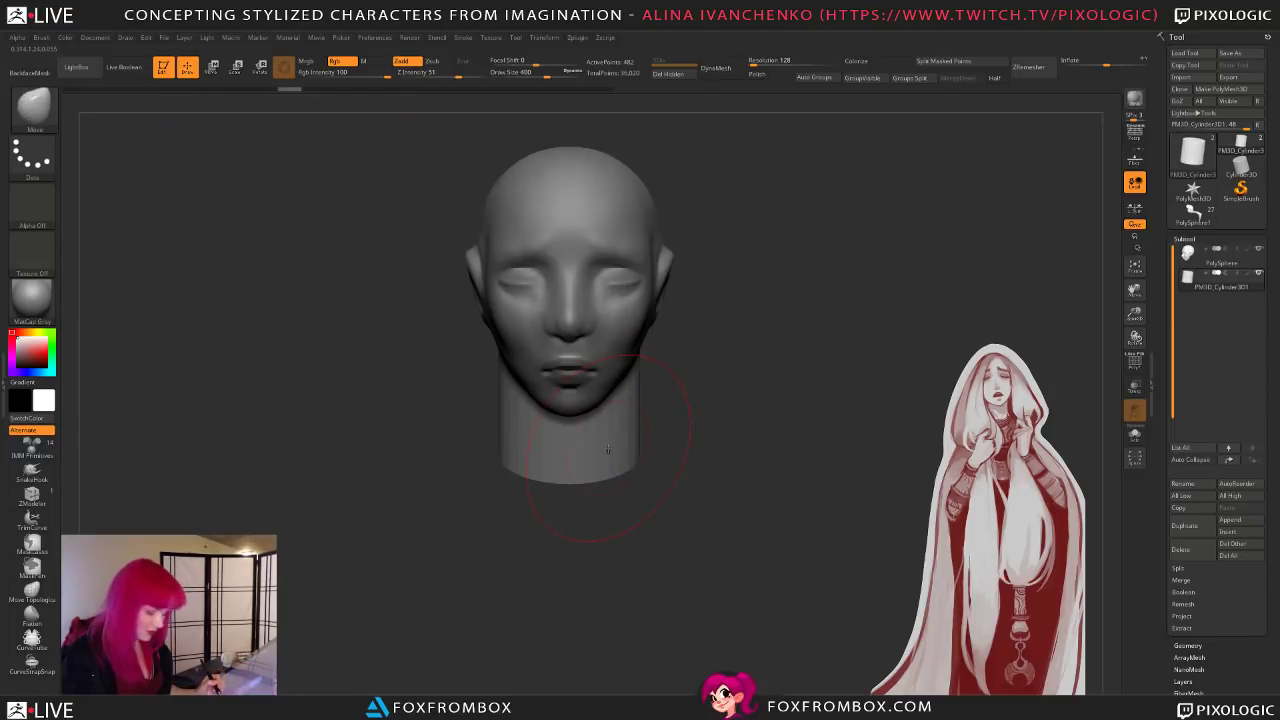
mouse_move(597, 455)
left_mouse_down()
mouse_move(666, 414)
mouse_move(544, 400)
left_mouse_up()
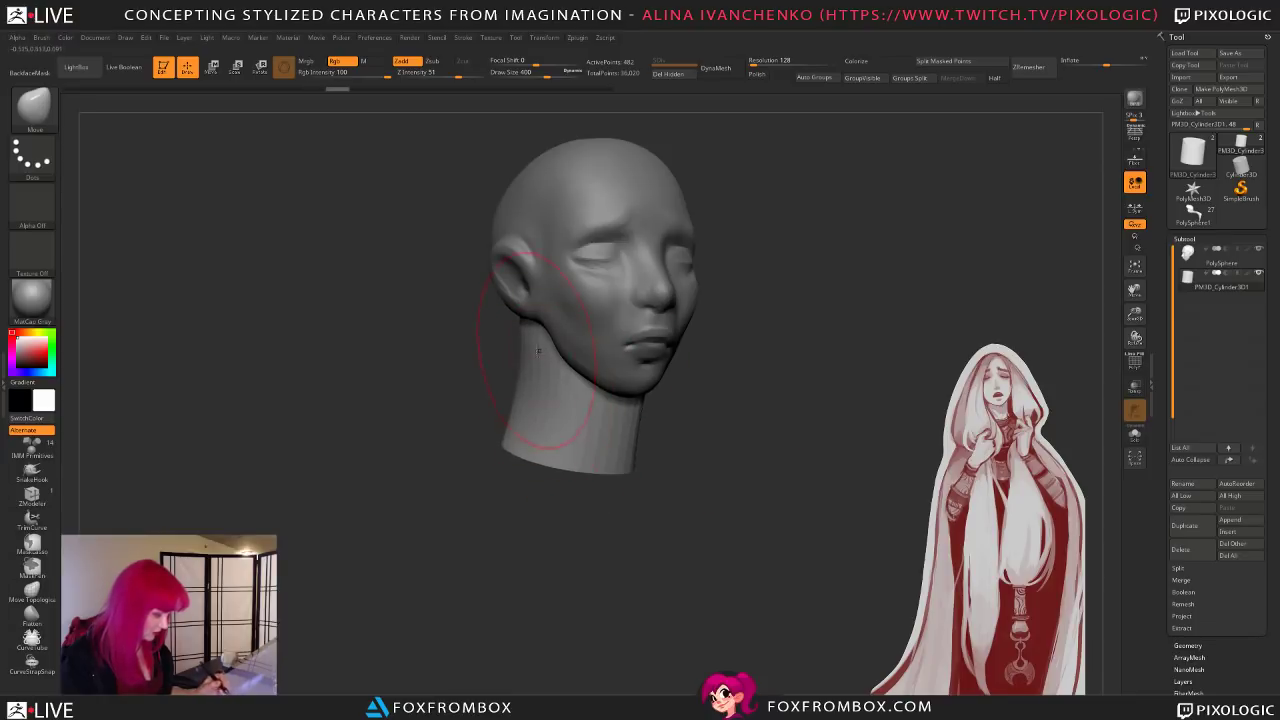
mouse_move(698, 434)
left_mouse_down()
mouse_move(632, 442)
mouse_move(627, 462)
left_mouse_up()
left_click_drag(738, 396, 832, 400)
left_click_drag(731, 408, 704, 412)
left_click_drag(705, 456, 678, 463)
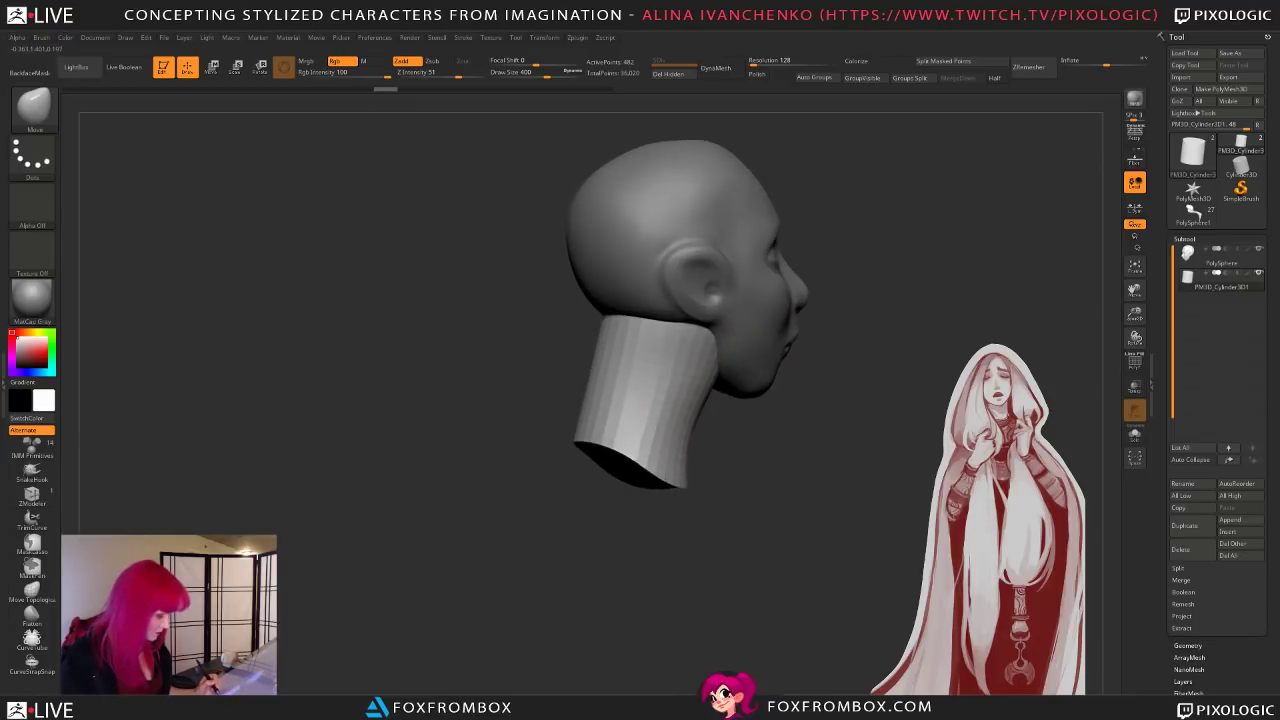
Step: Pull the lower end of the neck backward with the Move brush and flare its base
left_click_drag(615, 430, 583, 434)
left_click_drag(618, 528, 587, 533)
mouse_move(576, 472)
left_mouse_down()
mouse_move(536, 472)
mouse_move(612, 470)
mouse_move(564, 452)
mouse_move(589, 446)
left_mouse_up()
left_click_drag(587, 518, 560, 530)
left_click_drag(857, 478, 676, 497, "alt")
left_click_drag(549, 401, 539, 405)
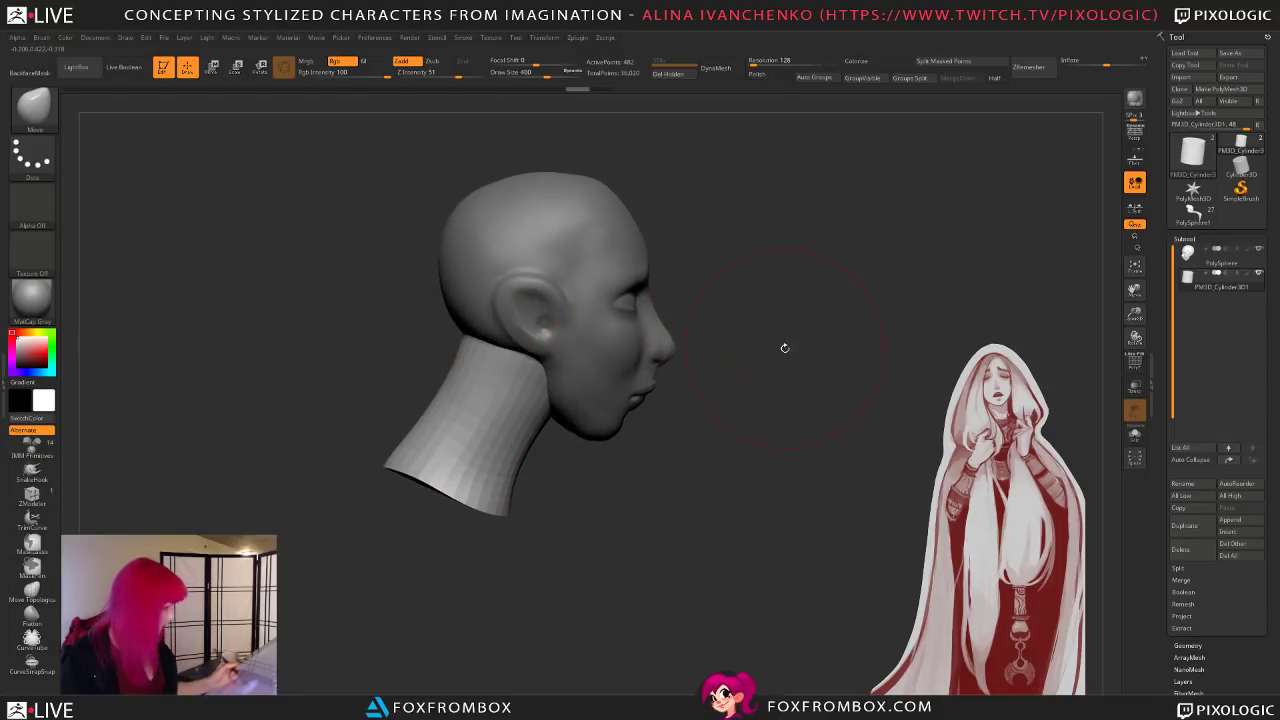
Step: Select the head subtool and rotate it slightly so the face tips upward
left_click_drag(1136, 312, 1128, 326)
left_click_drag(729, 351, 714, 371, "alt")
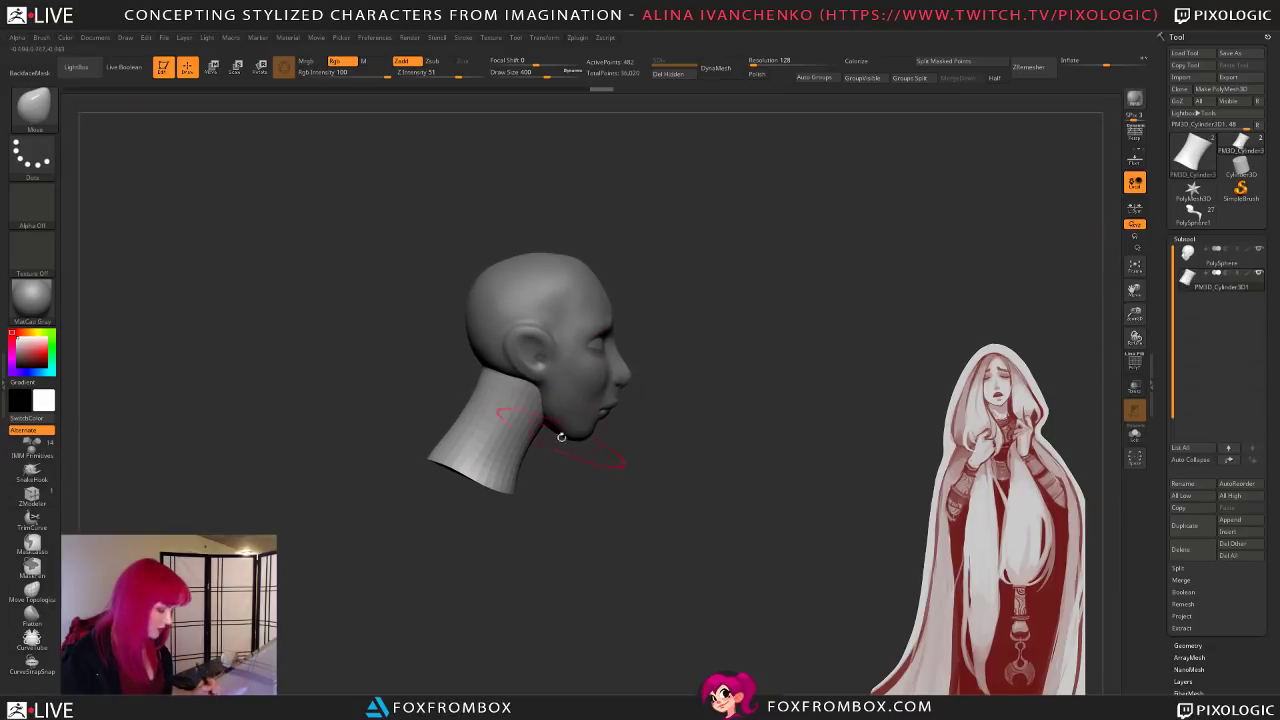
left_click(544, 270, "alt")
key("w")
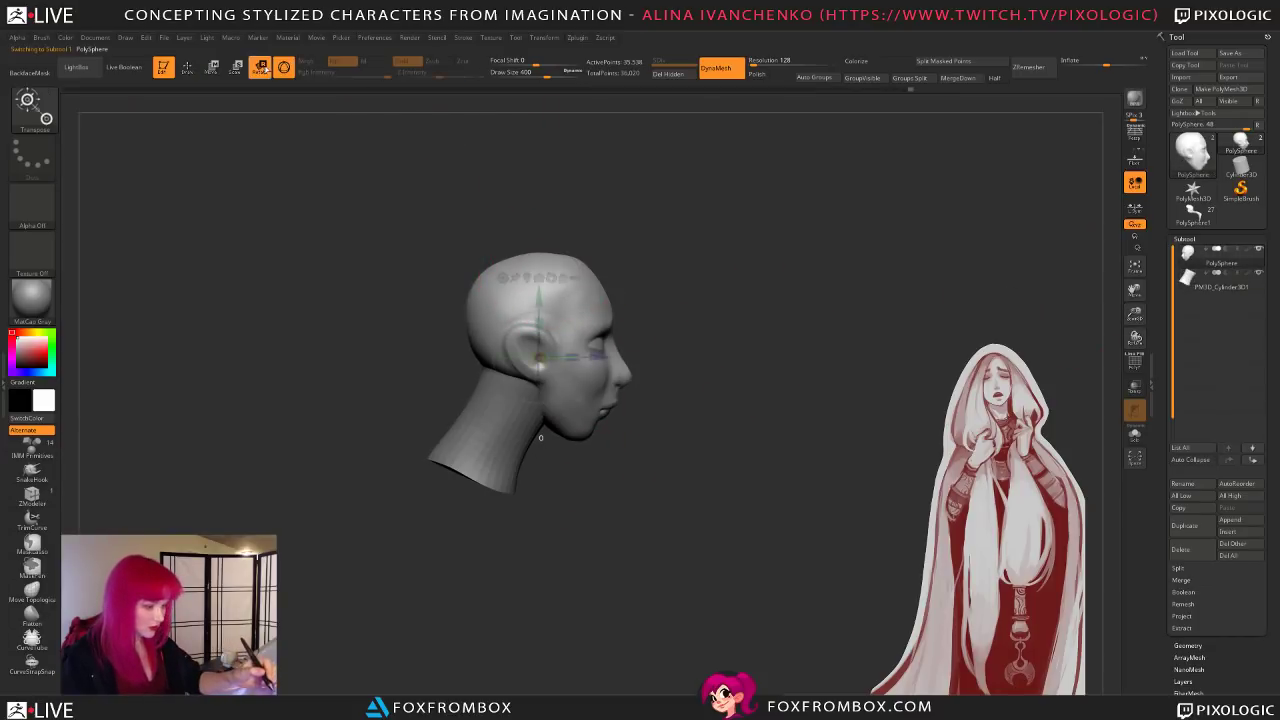
left_click_drag(573, 326, 575, 315)
left_click(187, 67)
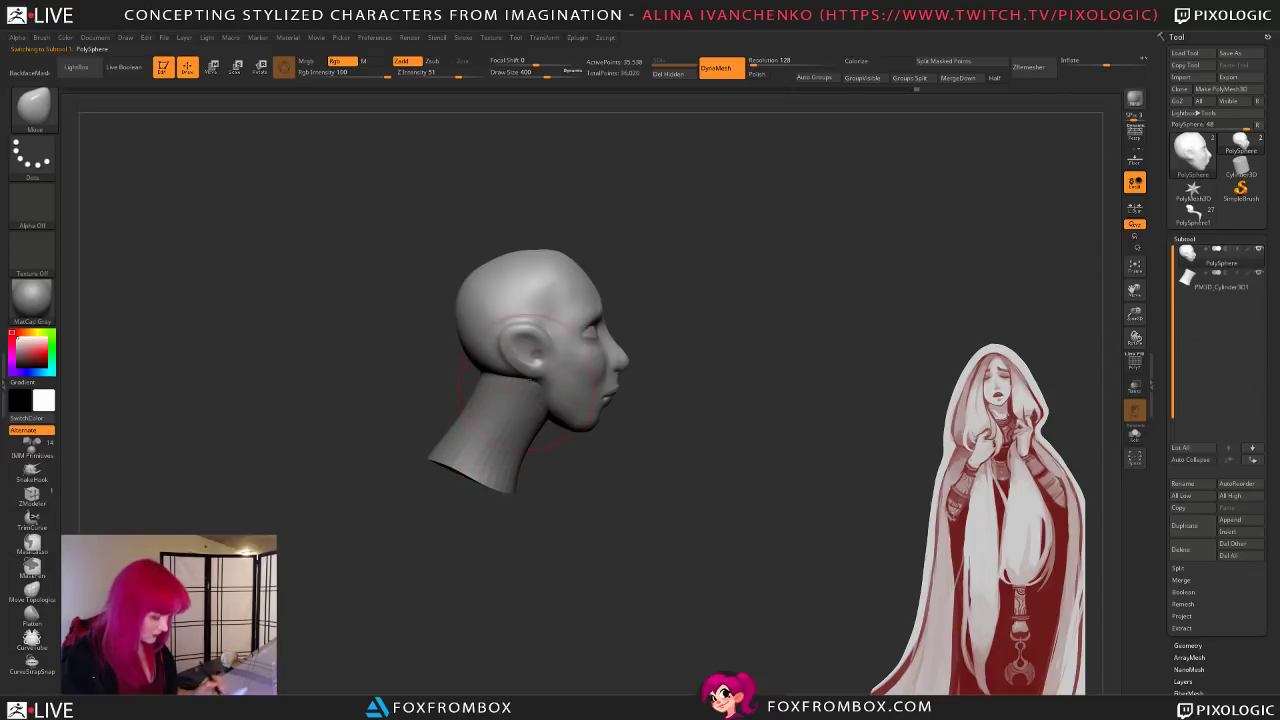
Step: Select the neck subtool and rotate it slightly toward the front to match the head
key("w")
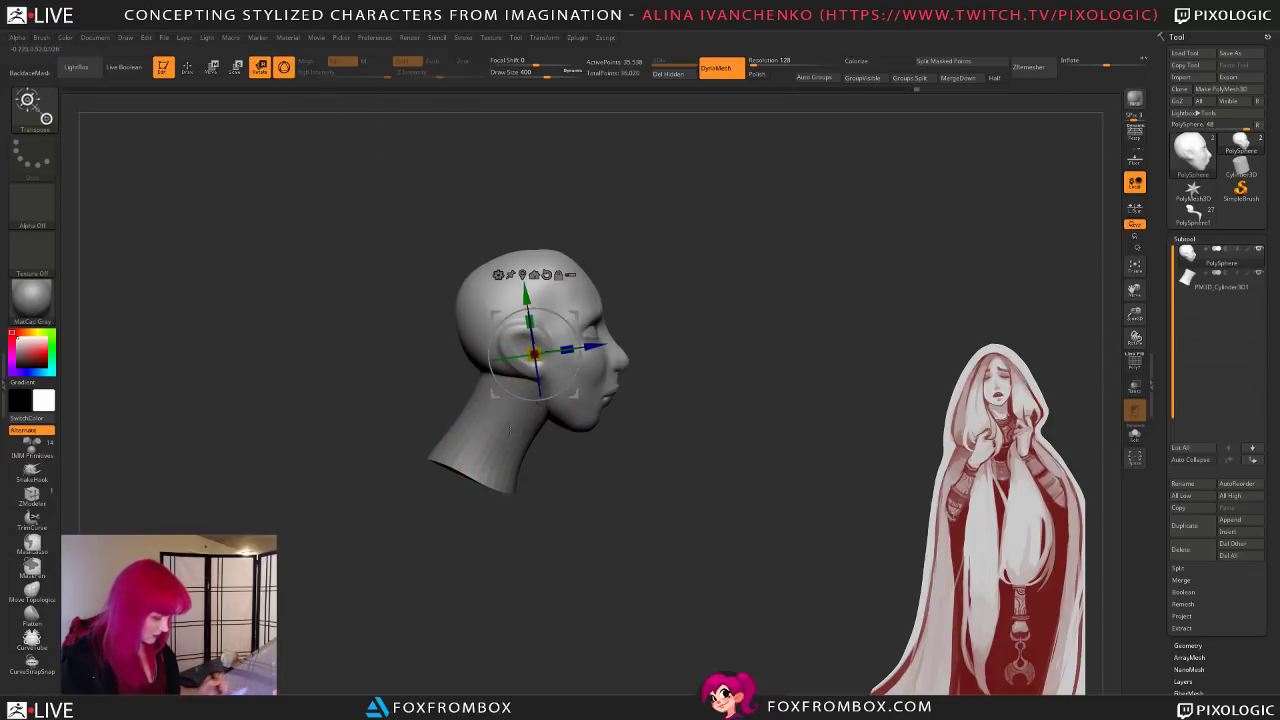
left_click(548, 365, "alt")
left_click_drag(540, 388, 551, 384)
left_click(187, 67)
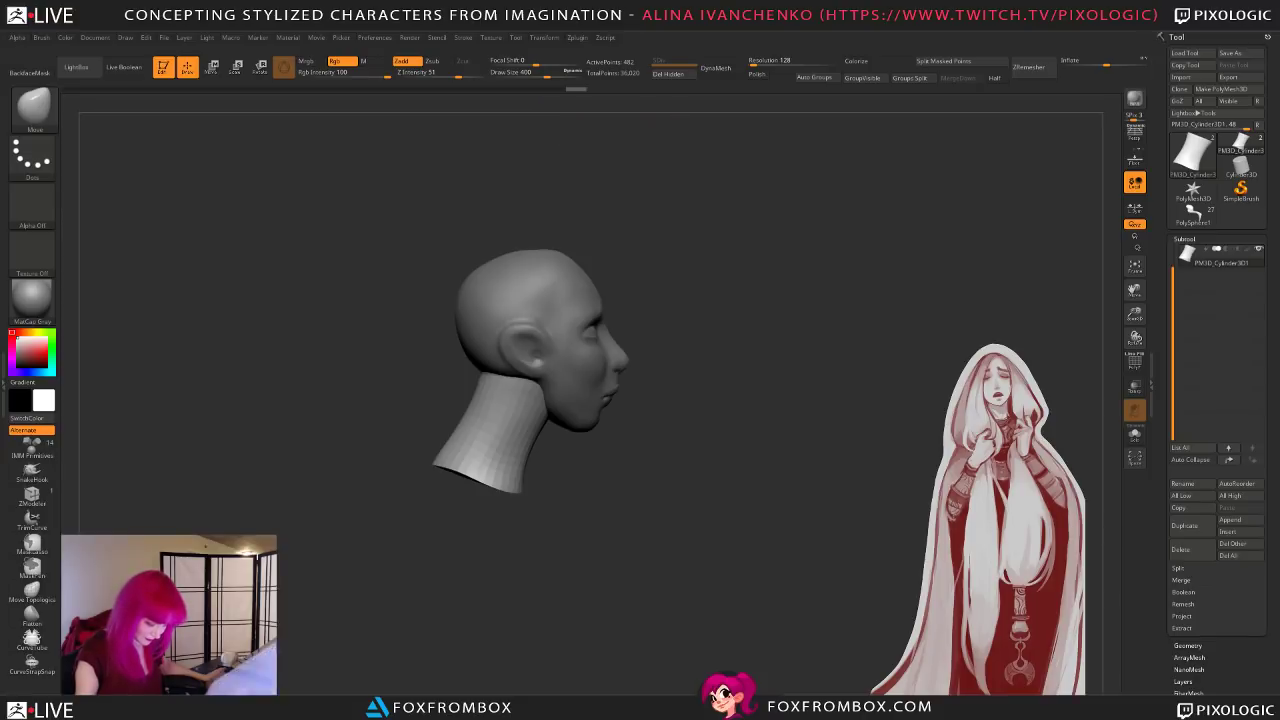
Step: Reshape the sides and base of the neck with the Move brush from the front and side
left_click_drag(700, 563, 667, 580)
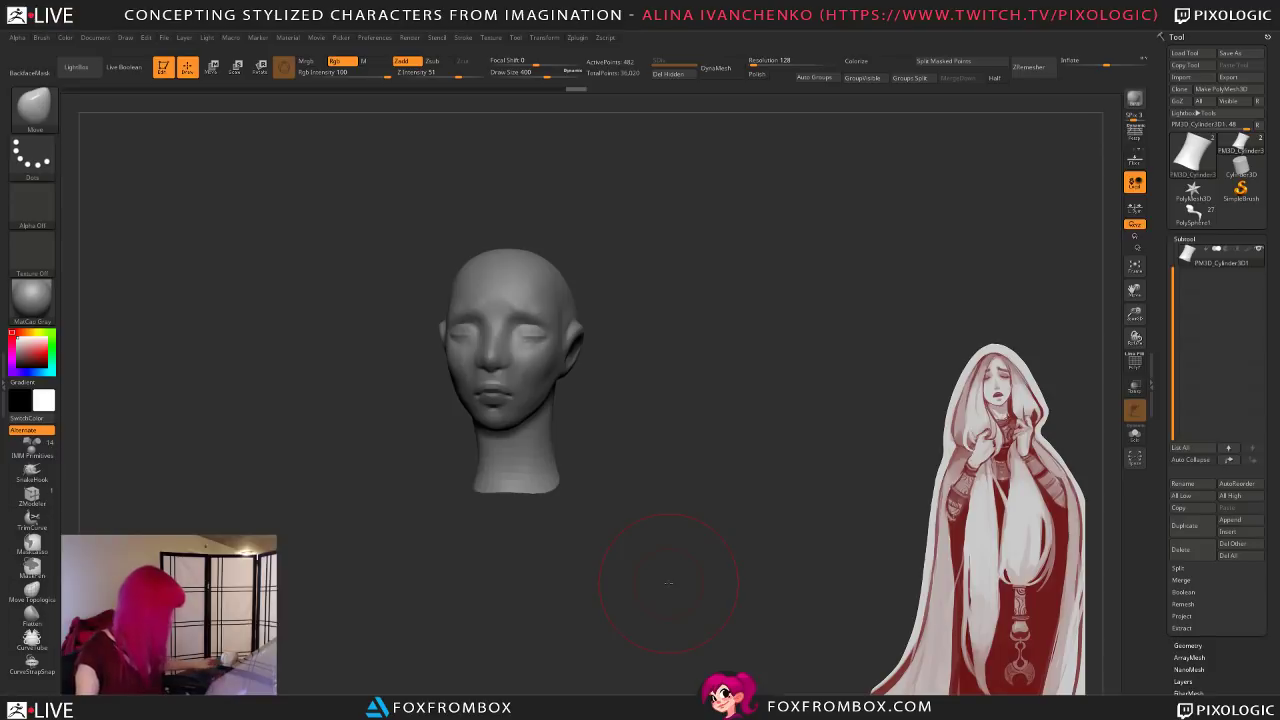
left_click_drag(665, 363, 484, 424)
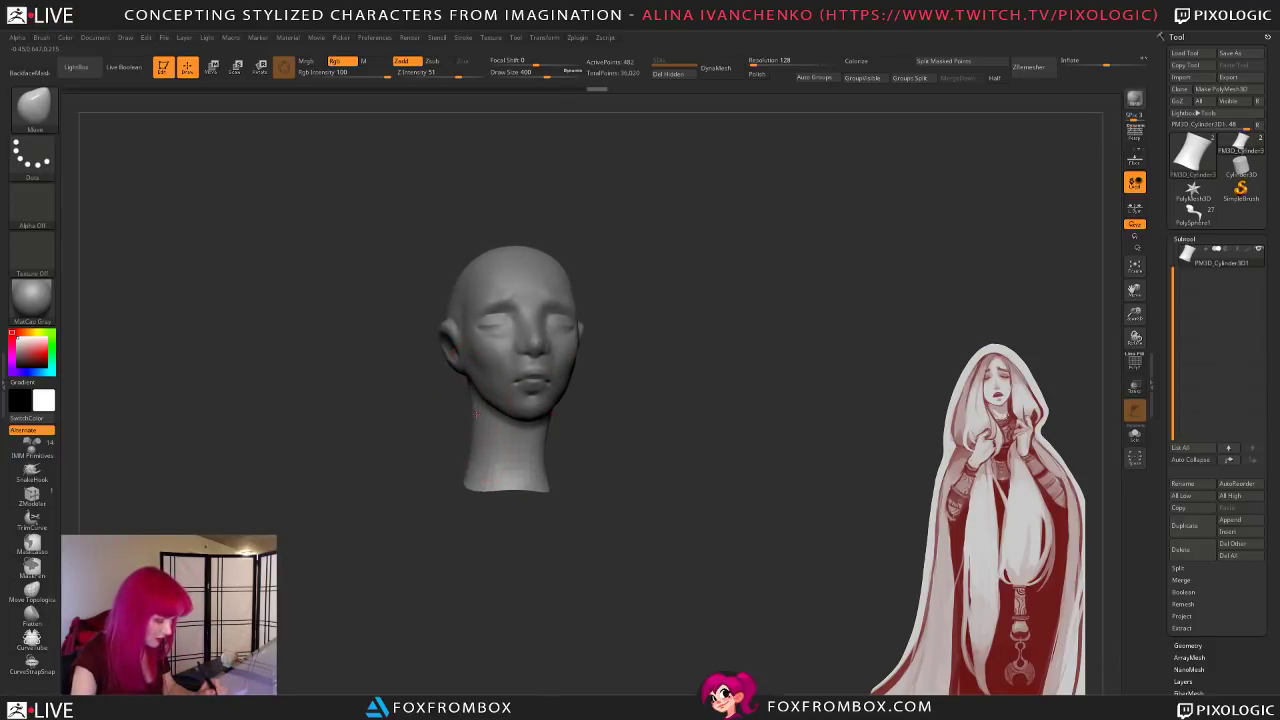
left_click_drag(487, 479, 474, 480)
left_click_drag(560, 500, 500, 448)
mouse_move(509, 546)
left_mouse_down()
mouse_move(622, 557)
mouse_move(529, 457)
left_mouse_up()
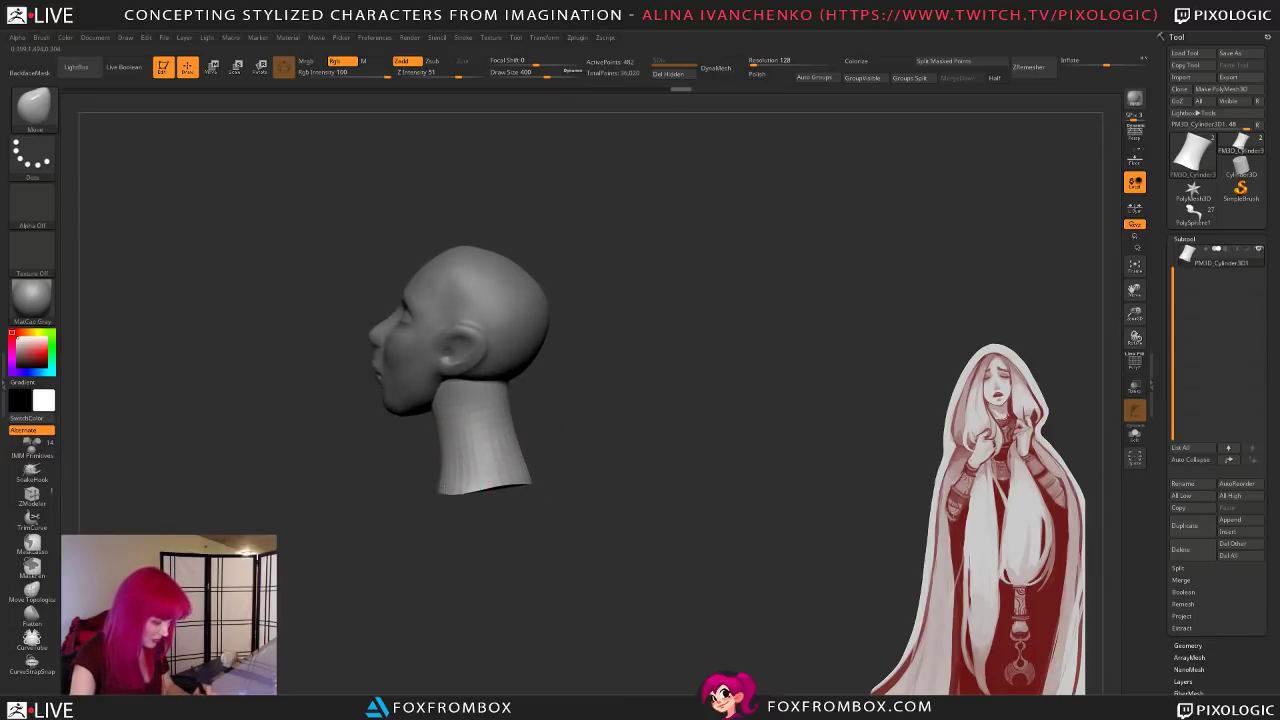
left_click_drag(455, 427, 689, 448)
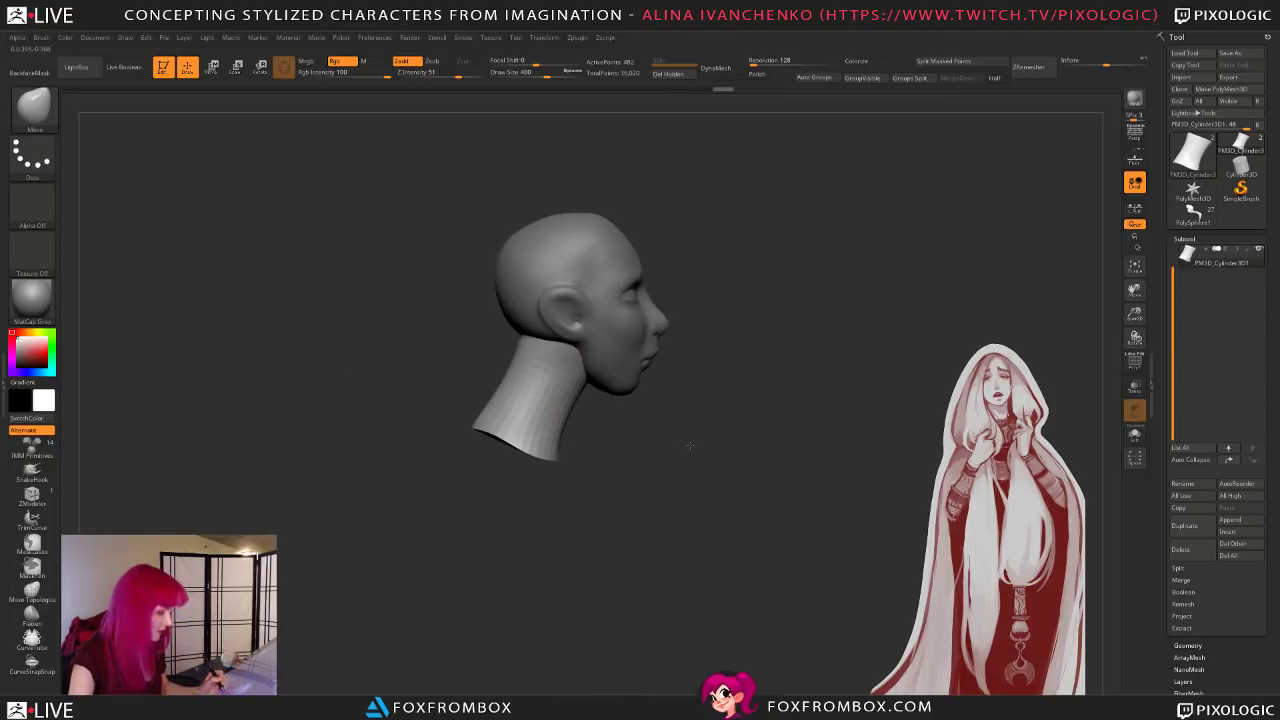
Step: Adjust the head and neck slightly with the Gizmo so the two subtools fit together
left_click(236, 67)
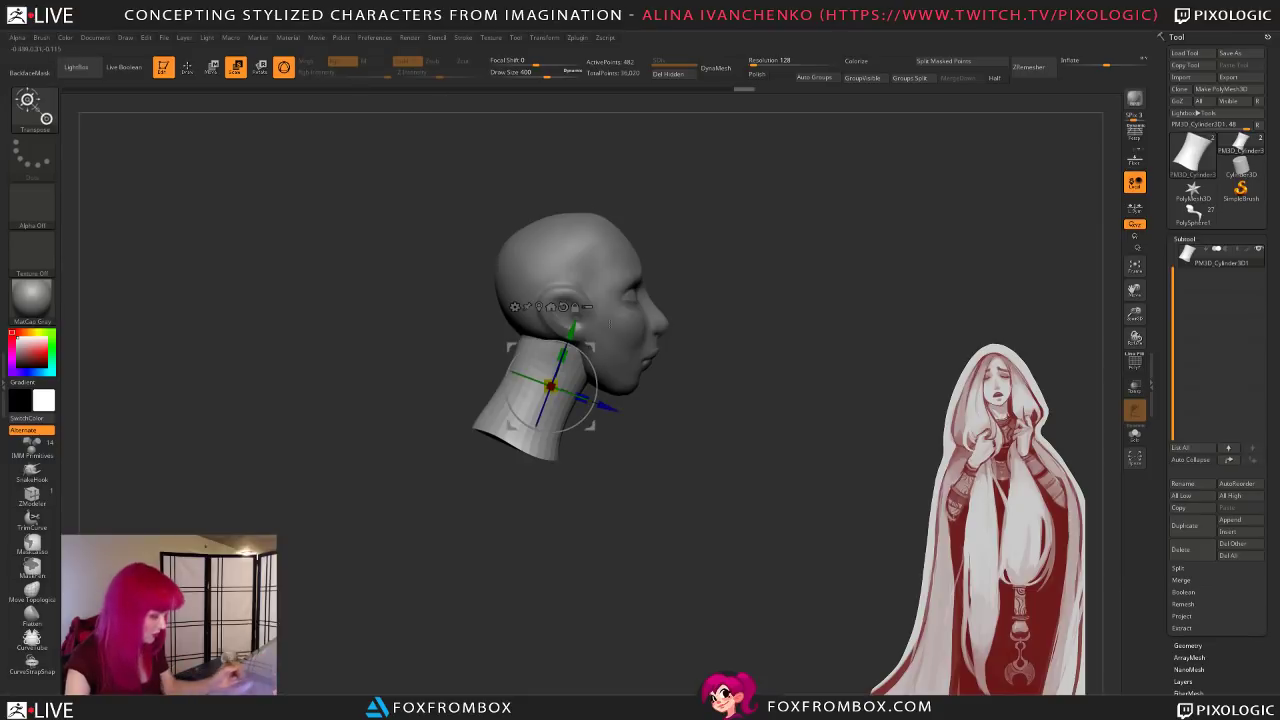
left_click(612, 328, "alt")
left_click_drag(612, 328, 614, 317)
left_click(548, 366)
mouse_move(595, 378)
left_mouse_down()
mouse_move(593, 356)
mouse_move(606, 359)
left_mouse_up()
mouse_move(706, 478)
left_mouse_down("shift")
mouse_move(663, 492)
mouse_move(653, 510)
mouse_move(640, 415)
left_mouse_up("shift")
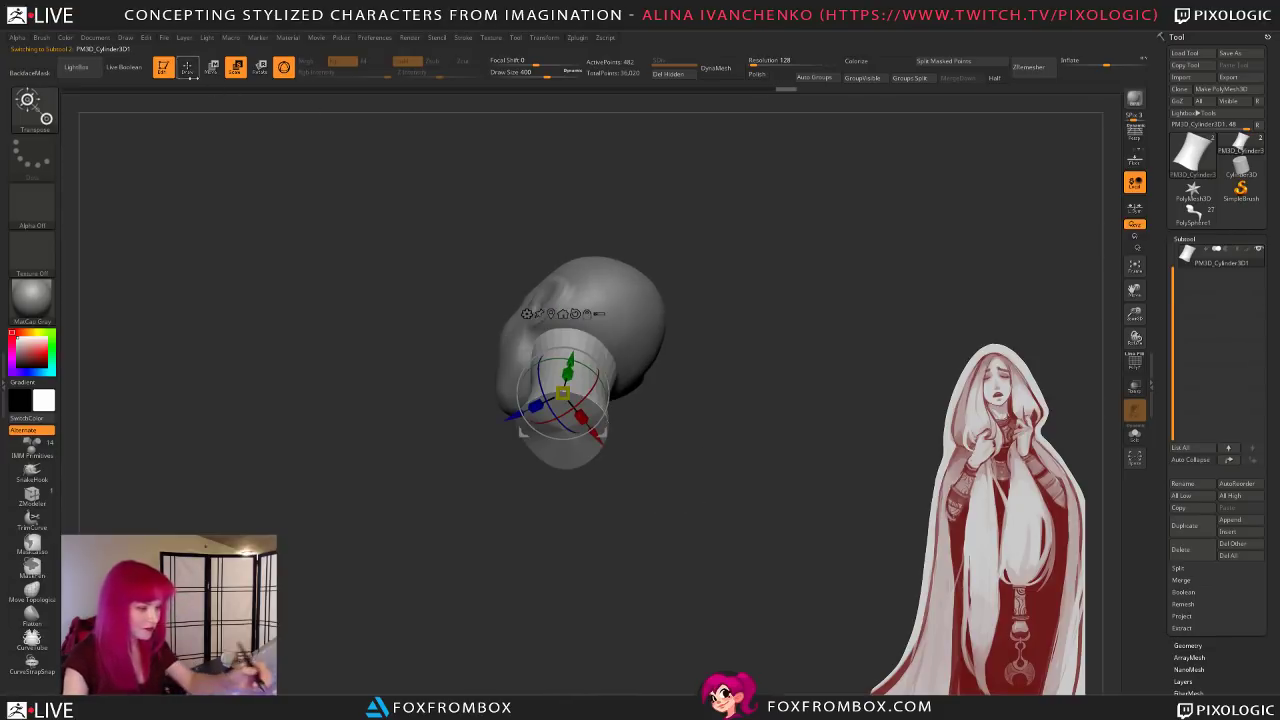
Step: Reshape the front and sides of the neck with the Move brush so it joins the jaw and skull more naturally
left_click(190, 72)
mouse_move(715, 400)
left_mouse_down()
mouse_move(773, 476)
mouse_move(828, 449)
left_mouse_up()
left_click_drag(547, 73, 525, 74)
left_click_drag(720, 426, 706, 447)
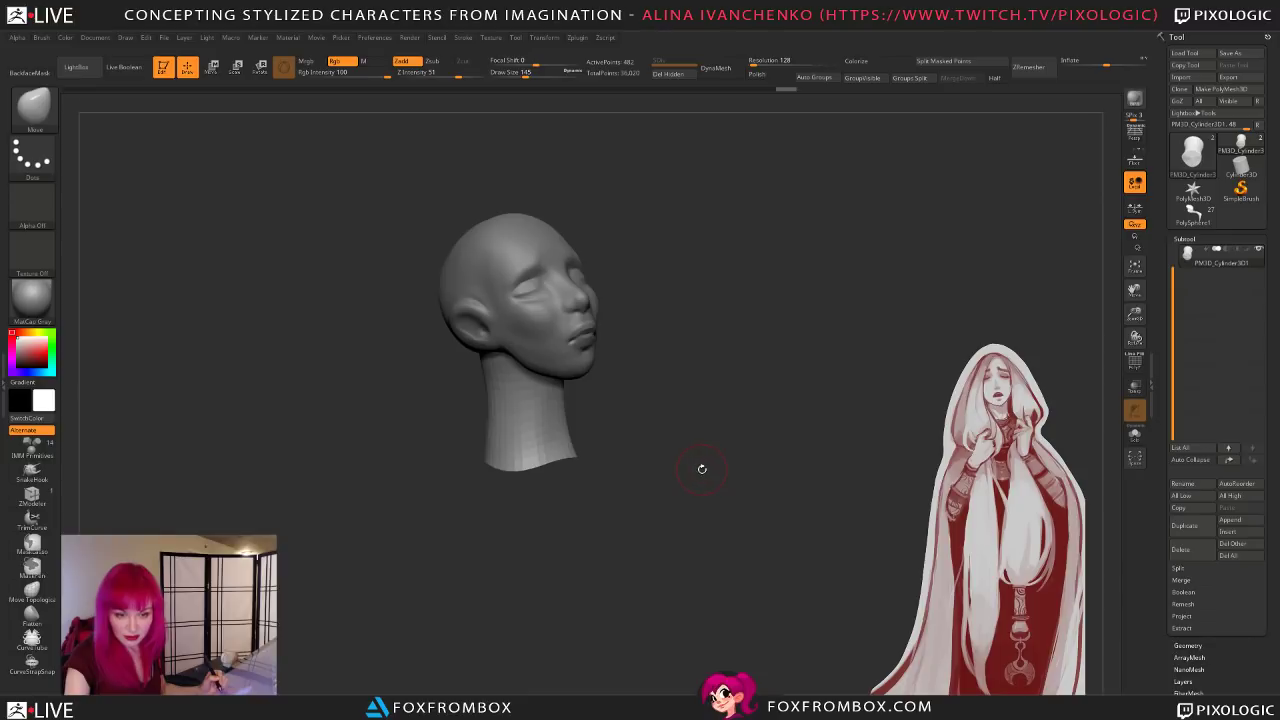
left_click_drag(521, 73, 529, 73)
left_click_drag(613, 400, 680, 390)
mouse_move(587, 412)
left_mouse_down()
mouse_move(607, 456)
mouse_move(610, 438)
mouse_move(497, 371)
left_mouse_up()
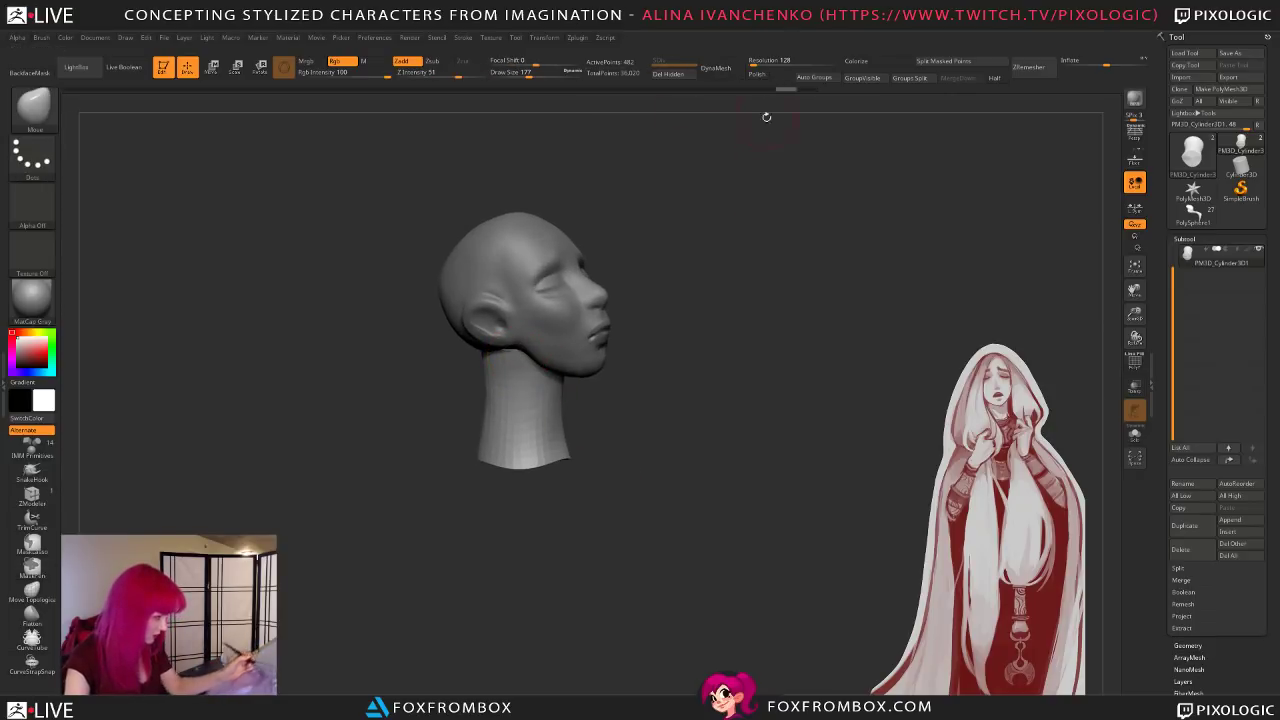
Step: DynaMesh the neck at resolution 128, adjust its upper end under the jaw with the Move brush, and smooth the surface
left_click(716, 67)
left_click_drag(517, 382, 514, 358, "shift")
mouse_move(591, 454)
left_mouse_down()
mouse_move(610, 440)
mouse_move(594, 451)
left_mouse_up()
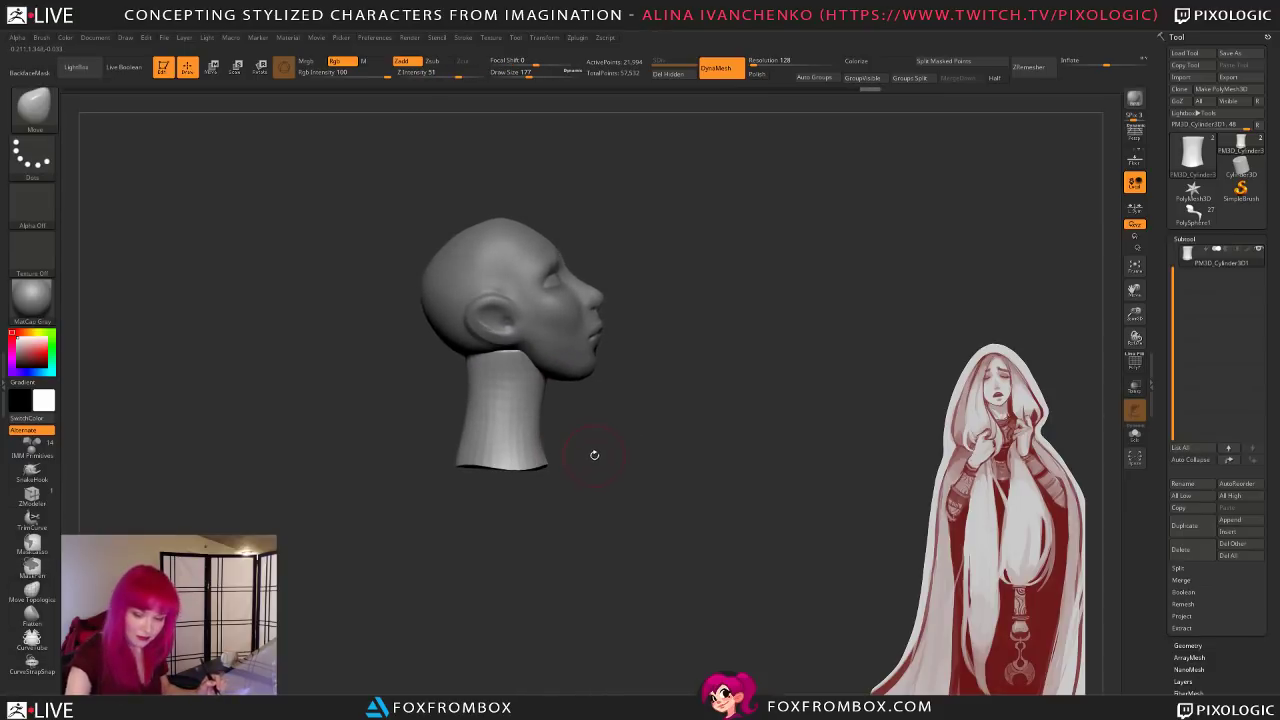
left_click_drag(531, 72, 534, 72)
left_click_drag(516, 361, 511, 347)
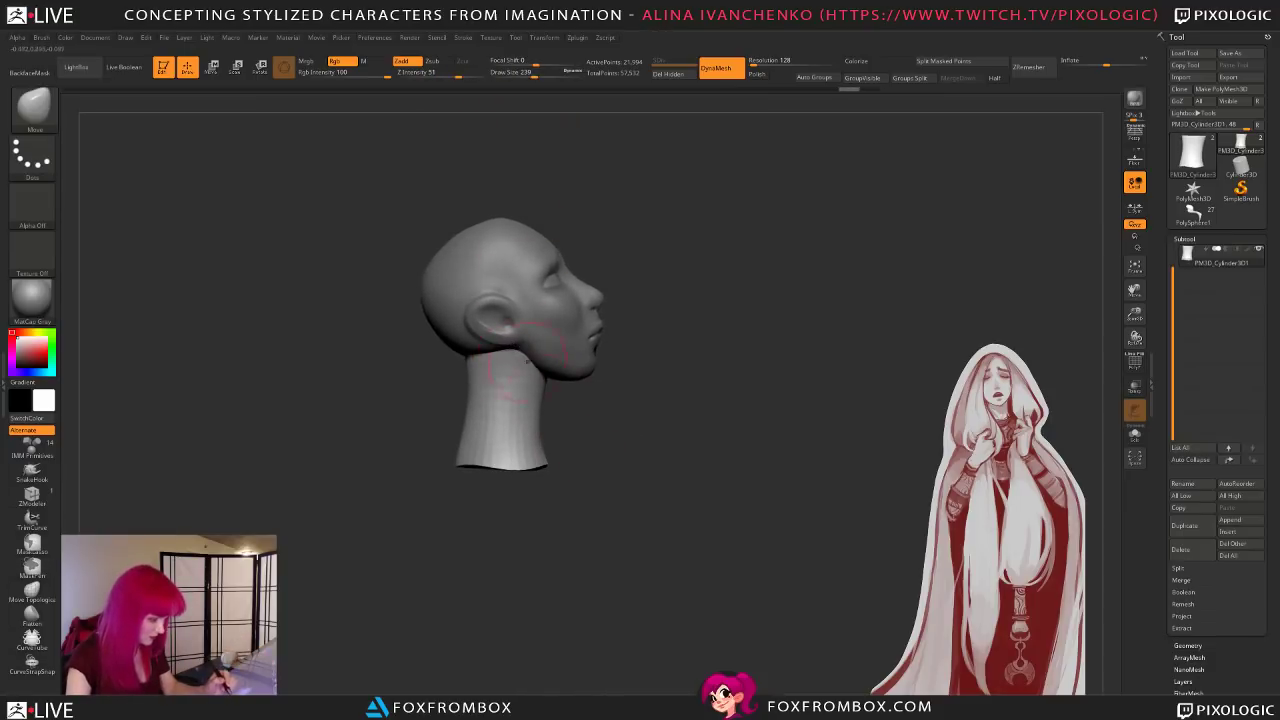
left_click_drag(593, 453, 566, 450)
left_click_drag(512, 378, 506, 462, "shift")
left_click_drag(610, 450, 566, 452)
left_click_drag(558, 462, 624, 473, "shift")
Step: Add clay to the upper side of the neck with ClayBuildup and refine its contour with the Move brush
key("b")
key("c")
key("b")
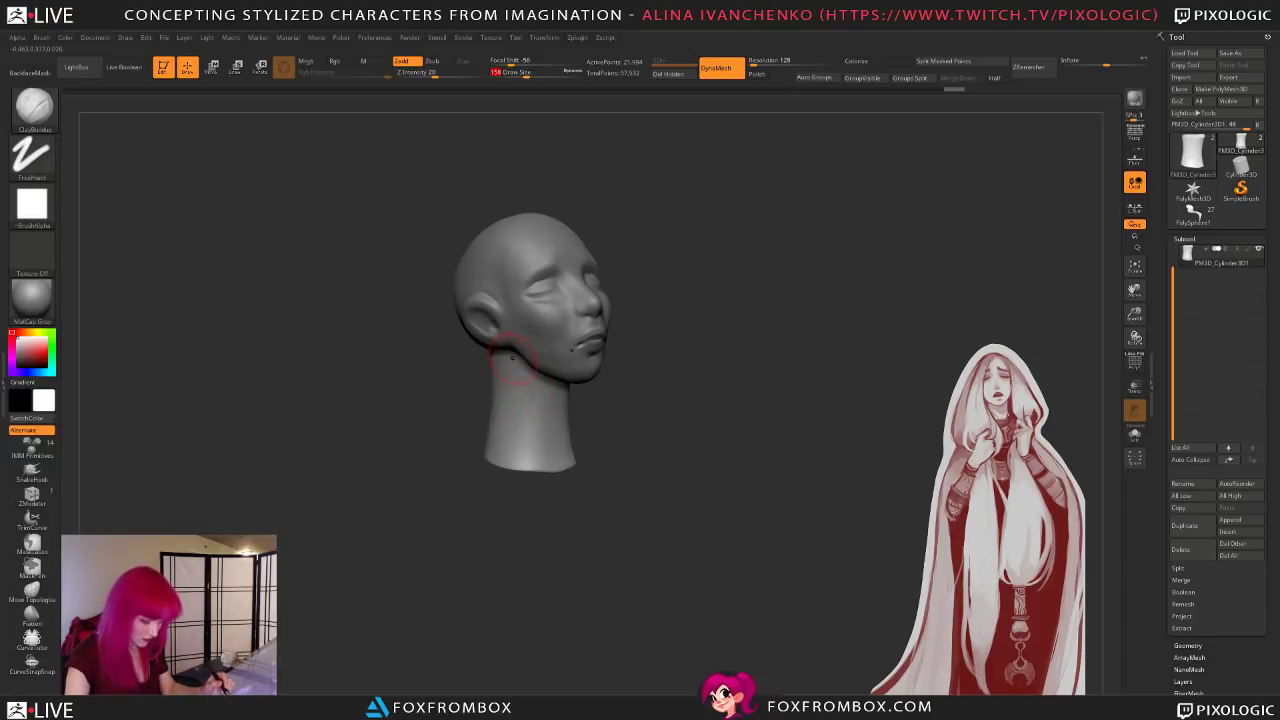
left_click_drag(574, 497, 599, 500)
key("b")
key("m")
key("v")
left_click_drag(591, 457, 595, 460)
left_click_drag(545, 392, 560, 400)
left_click_drag(579, 458, 581, 494)
Step: Build up the neck muscles running from behind the ear to the throat with ClayBuildup, smoothing the strokes
key("b")
key("c")
key("b")
left_click_drag(551, 460, 546, 436, "shift")
left_click_drag(560, 510, 660, 510)
left_click_drag(531, 414, 550, 452, "shift")
mouse_move(650, 508)
left_mouse_down()
mouse_move(550, 508)
mouse_move(574, 412)
left_mouse_up()
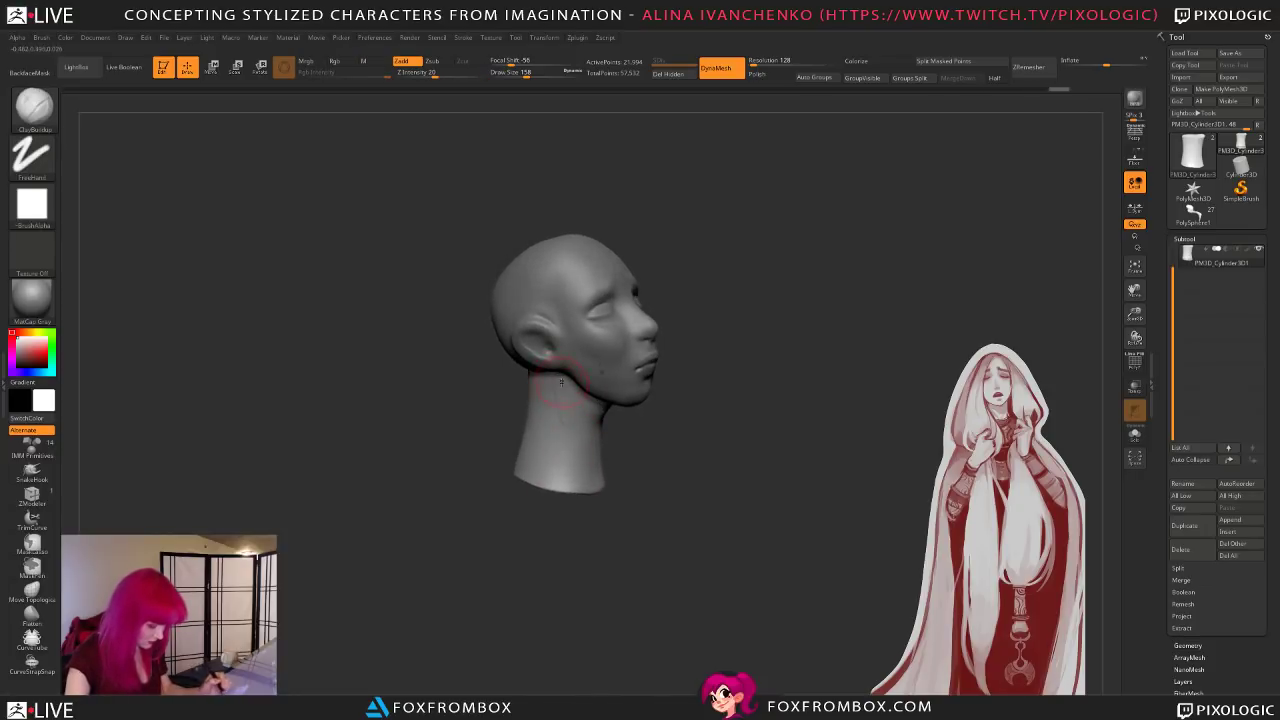
mouse_move(661, 490)
left_mouse_down()
mouse_move(583, 518)
mouse_move(632, 503)
mouse_move(573, 383)
left_mouse_up()
mouse_move(585, 549)
left_mouse_down()
mouse_move(555, 455)
mouse_move(510, 440)
mouse_move(486, 380)
mouse_move(570, 526)
mouse_move(572, 450)
left_mouse_up()
mouse_move(613, 518)
left_mouse_down()
mouse_move(586, 517)
mouse_move(628, 530)
mouse_move(610, 488)
mouse_move(632, 482)
mouse_move(530, 500)
left_mouse_up()
Step: Mask the neck above its lower end so that only the base can be reshaped
left_click_drag(657, 468, 451, 546, "ctrl")
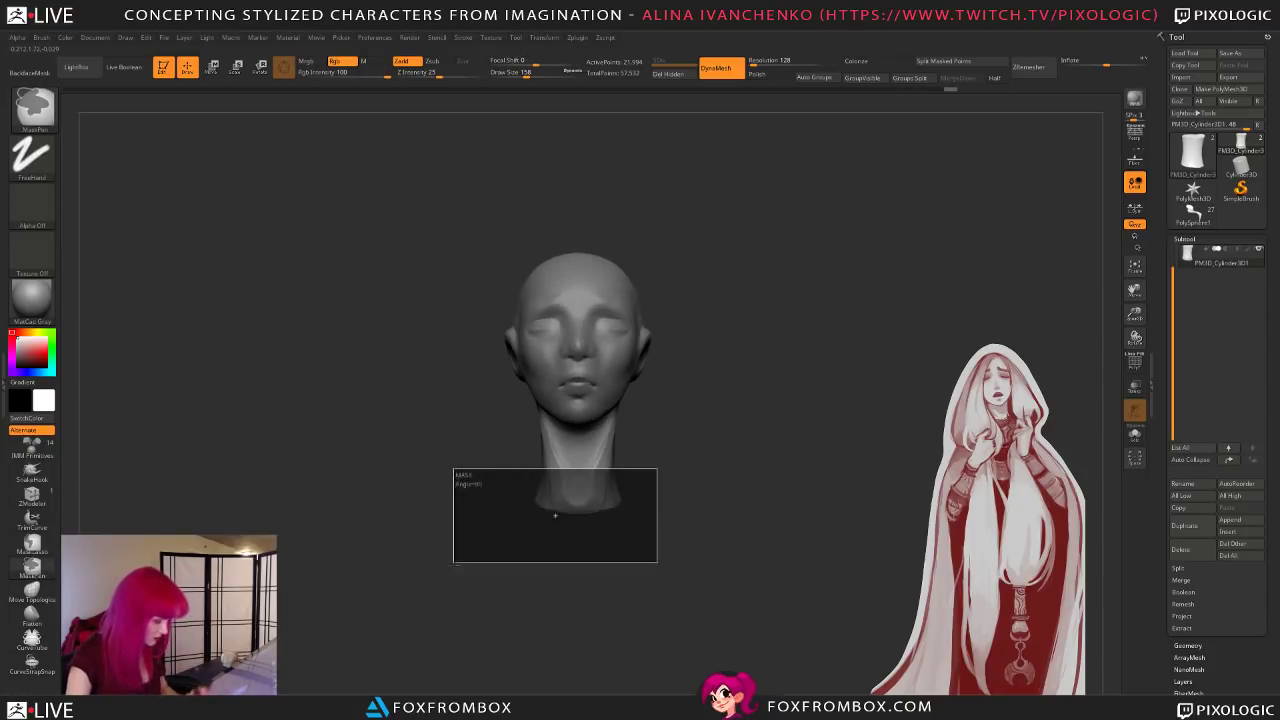
key("ctrl+z")
key("ctrl+z")
key("ctrl+z")
key("ctrl+shift+z")
left_click_drag(733, 481, 418, 586, "ctrl")
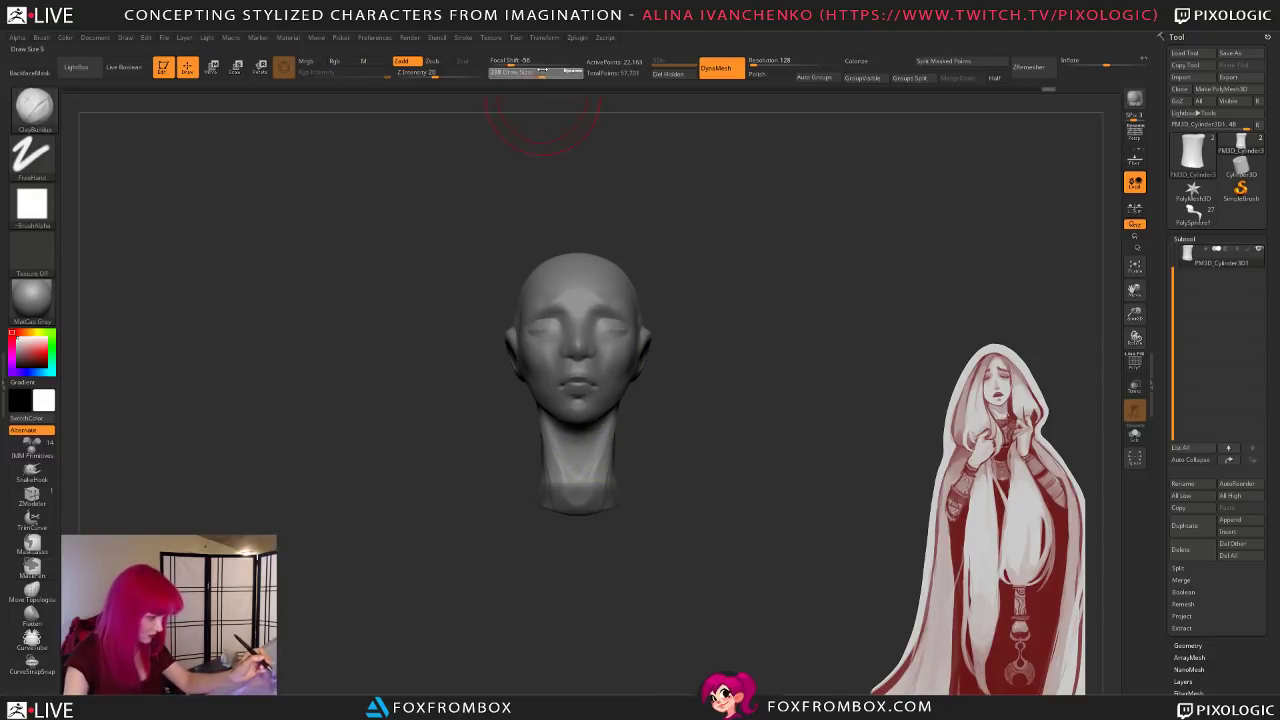
left_click_drag(682, 547, 674, 563)
Step: Pull the unmasked neck base outward and downward with a large Move brush to flare it into the shoulders
key("b")
key("m")
key("v")
left_click_drag(551, 74, 561, 74)
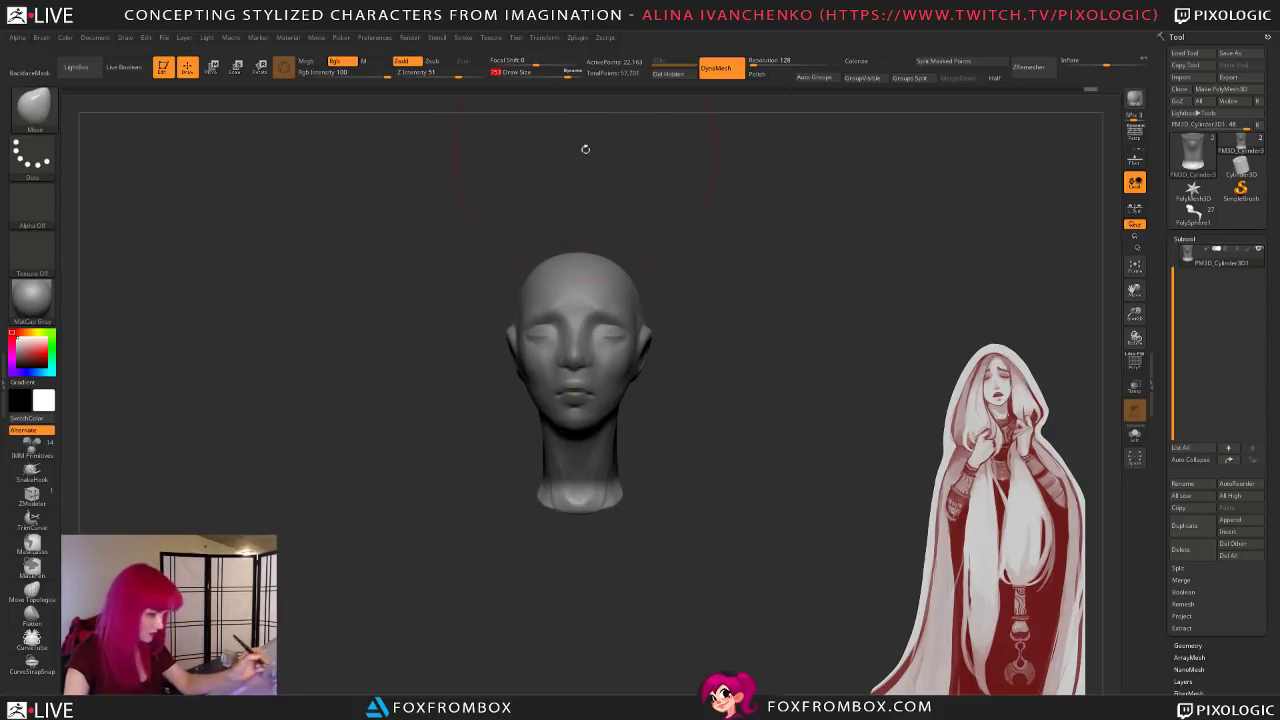
mouse_move(625, 493)
left_mouse_down()
mouse_move(660, 505)
mouse_move(634, 509)
mouse_move(675, 549)
mouse_move(673, 537)
mouse_move(760, 540)
mouse_move(675, 545)
mouse_move(607, 513)
mouse_move(631, 532)
left_mouse_up()
left_click_drag(572, 76, 553, 76)
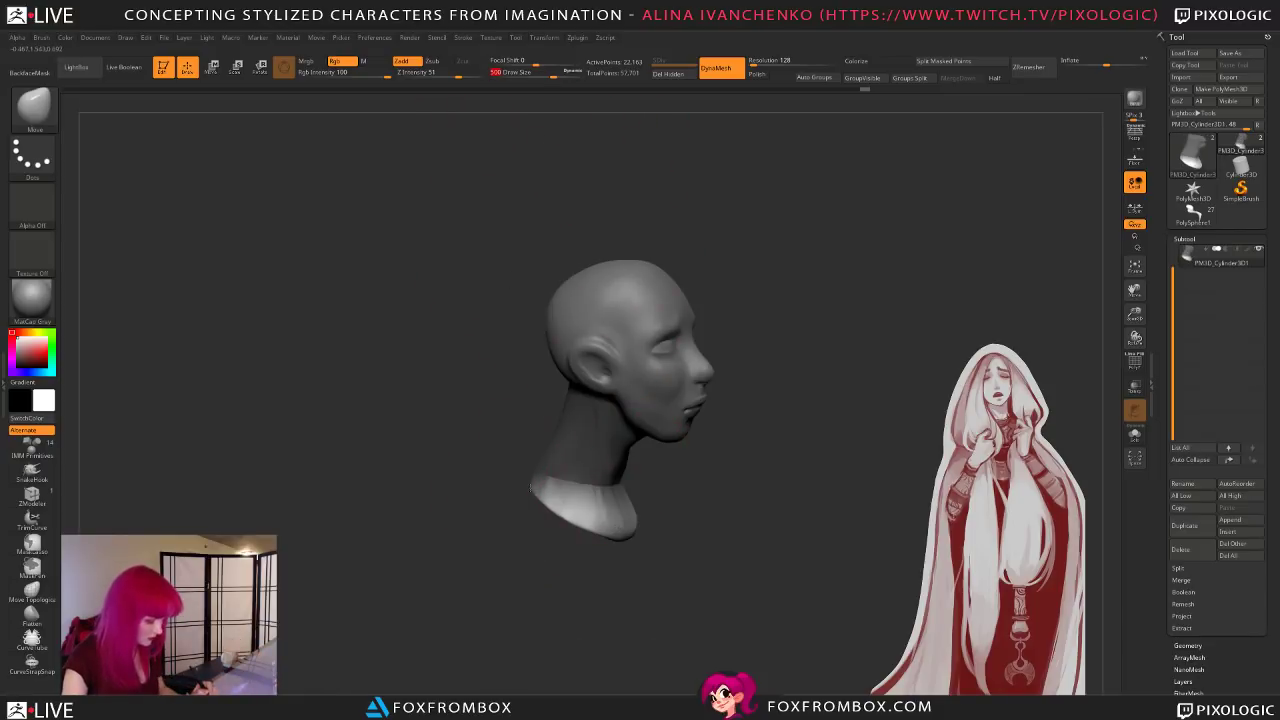
left_click_drag(568, 573, 566, 560)
Step: Clear the mask, smooth the transition into the flared base, and refine the sides of the neck with the Move brush
left_click_drag(714, 508, 722, 554, "ctrl")
left_click_drag(577, 477, 611, 439, "shift")
left_click_drag(722, 527, 683, 426)
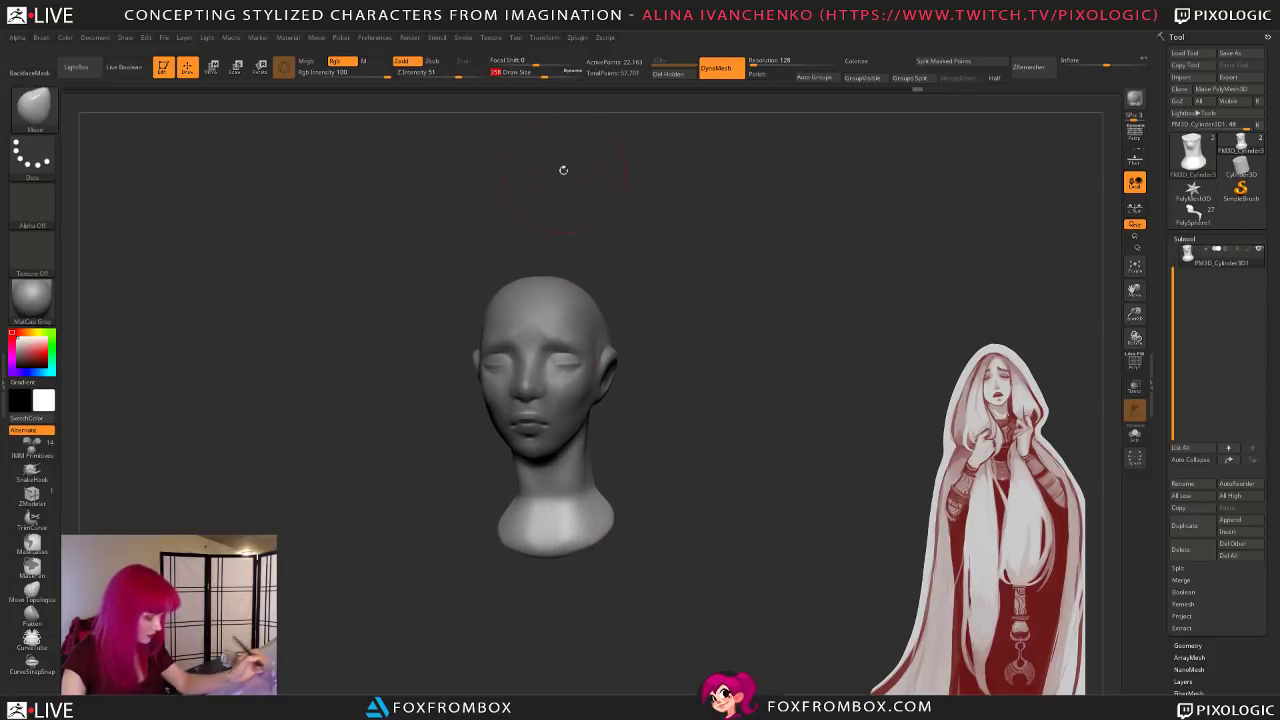
left_click_drag(590, 449, 606, 449)
left_click_drag(522, 470, 516, 470)
left_click_drag(514, 525, 510, 507, "shift")
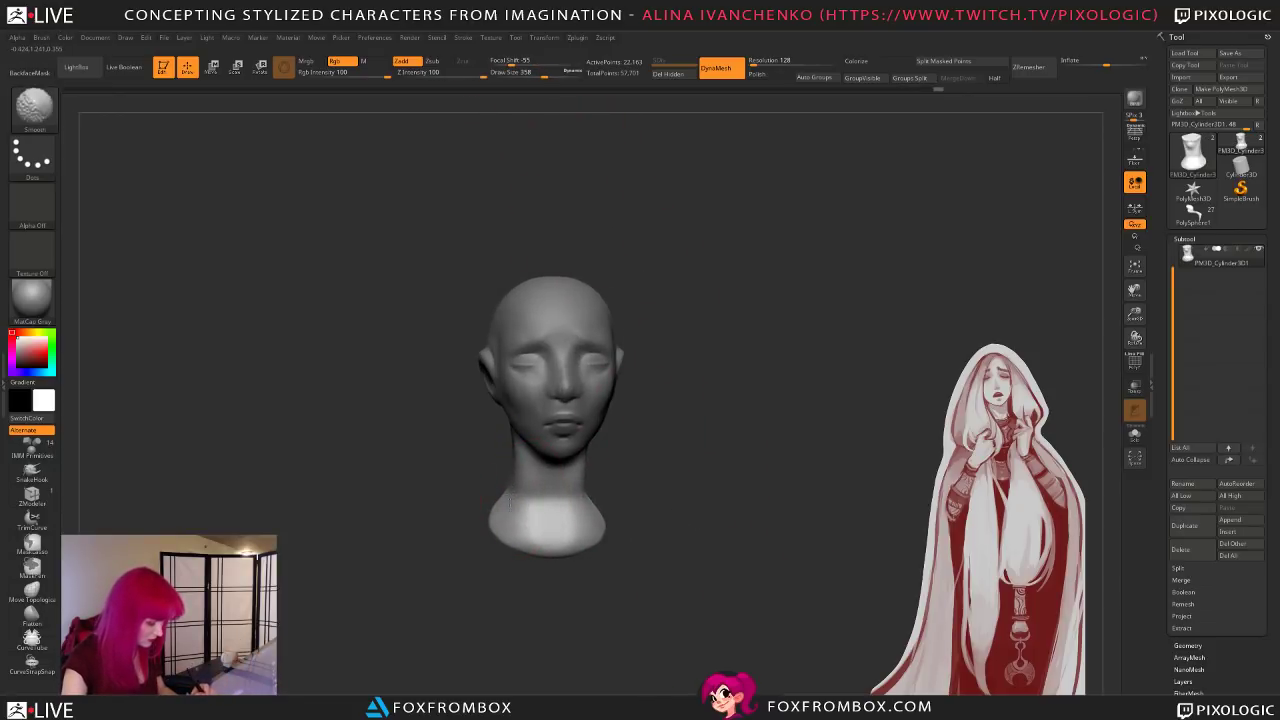
Step: Smooth the middle of the neck and reshape its back and flared base with the Move brush in side view
mouse_move(700, 470)
left_mouse_down()
mouse_move(590, 475)
mouse_move(618, 470)
mouse_move(631, 406)
left_mouse_up()
left_click_drag(544, 469, 563, 462, "shift")
mouse_move(606, 546)
left_mouse_down()
mouse_move(663, 543)
mouse_move(673, 569)
mouse_move(596, 516)
left_mouse_up()
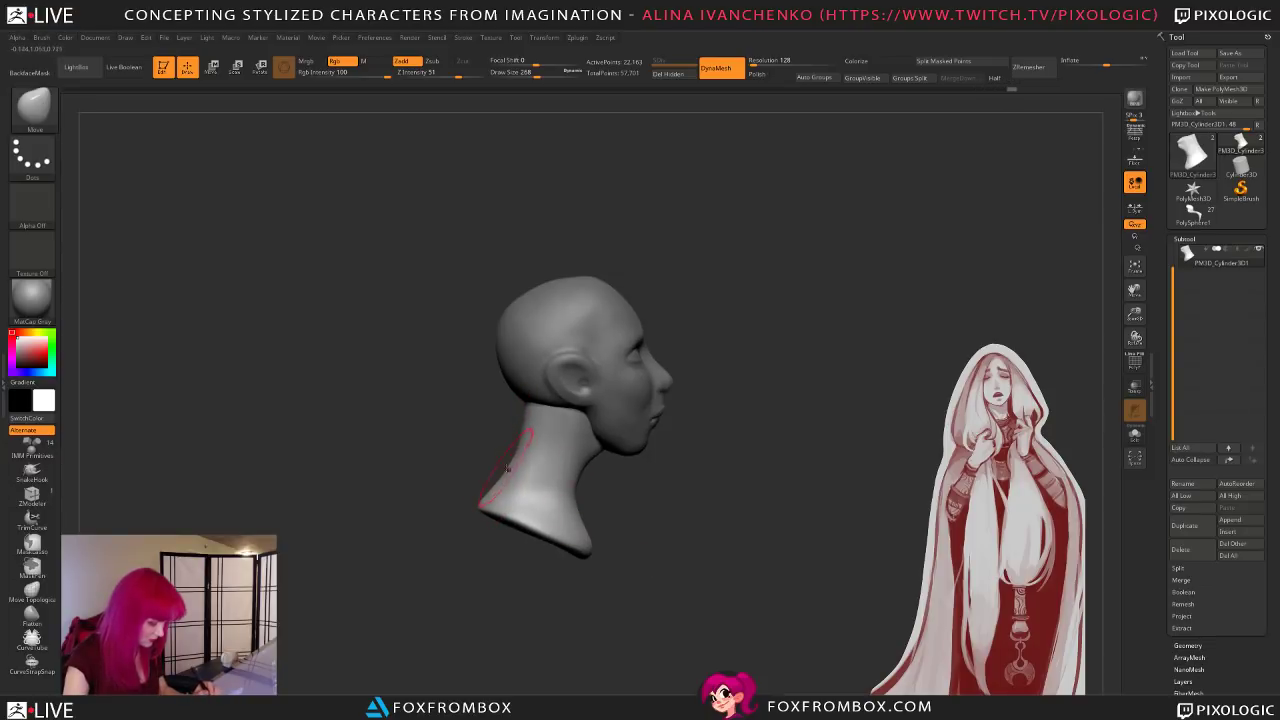
mouse_move(492, 524)
left_mouse_down()
mouse_move(582, 567)
mouse_move(534, 549)
mouse_move(552, 577)
left_mouse_up()
mouse_move(640, 508)
left_mouse_down()
mouse_move(605, 512)
mouse_move(628, 505)
mouse_move(645, 566)
mouse_move(624, 622)
mouse_move(610, 549)
left_mouse_up()
Step: Build up the shoulder base and the back of the neck with ClayBuildup at a reduced brush size, smoothing the nape
key("b")
key("c")
key("b")
left_click_drag(537, 74, 527, 74)
mouse_move(648, 529)
left_mouse_down()
mouse_move(694, 527)
mouse_move(636, 525)
left_mouse_up()
left_click_drag(528, 497, 531, 484)
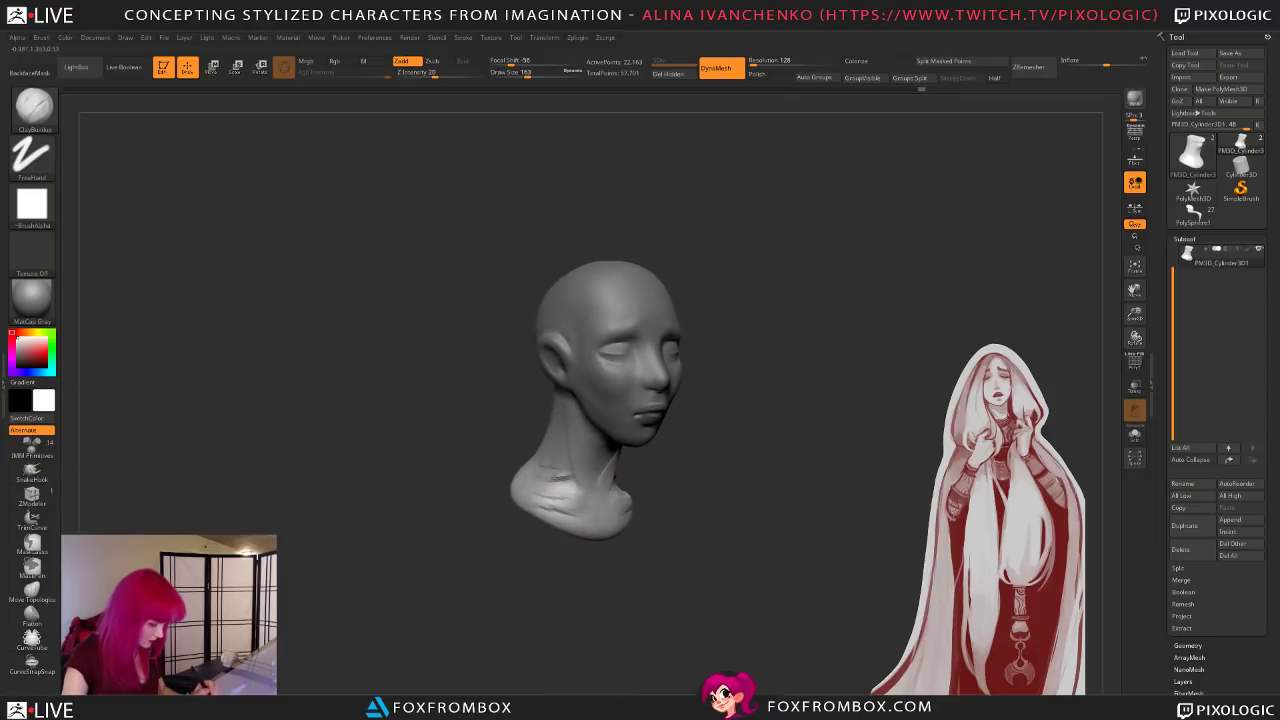
left_click_drag(598, 555, 545, 468)
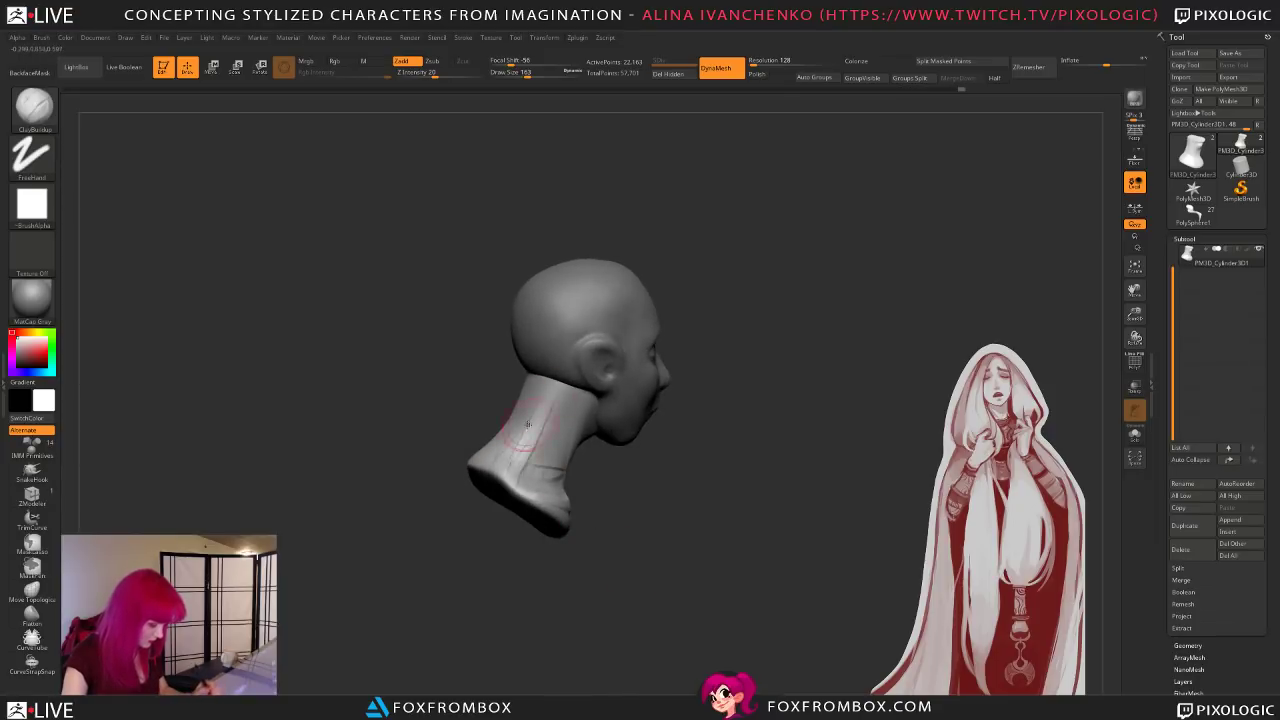
right_click_drag(515, 449, 506, 458)
left_click_drag(491, 452, 508, 465, "shift")
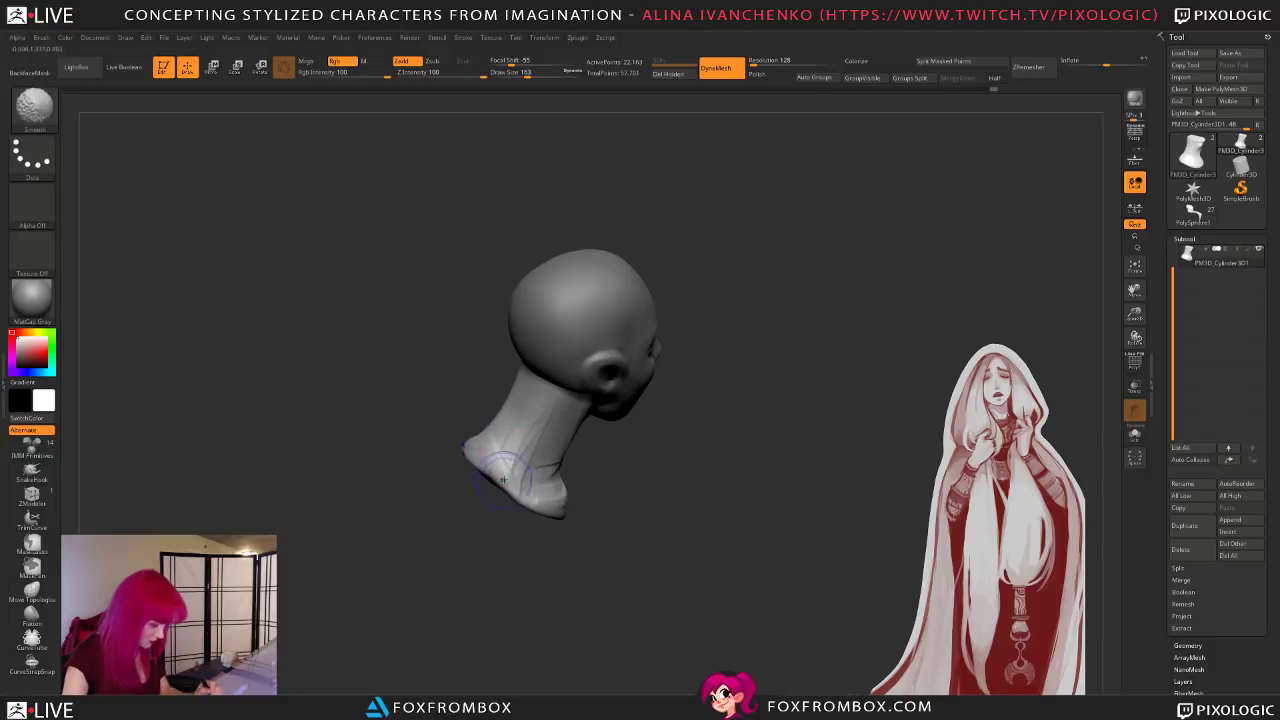
Step: Smooth the clay strokes on the shoulder base and the side of the neck
left_click_drag(597, 581, 574, 533)
key("shift")
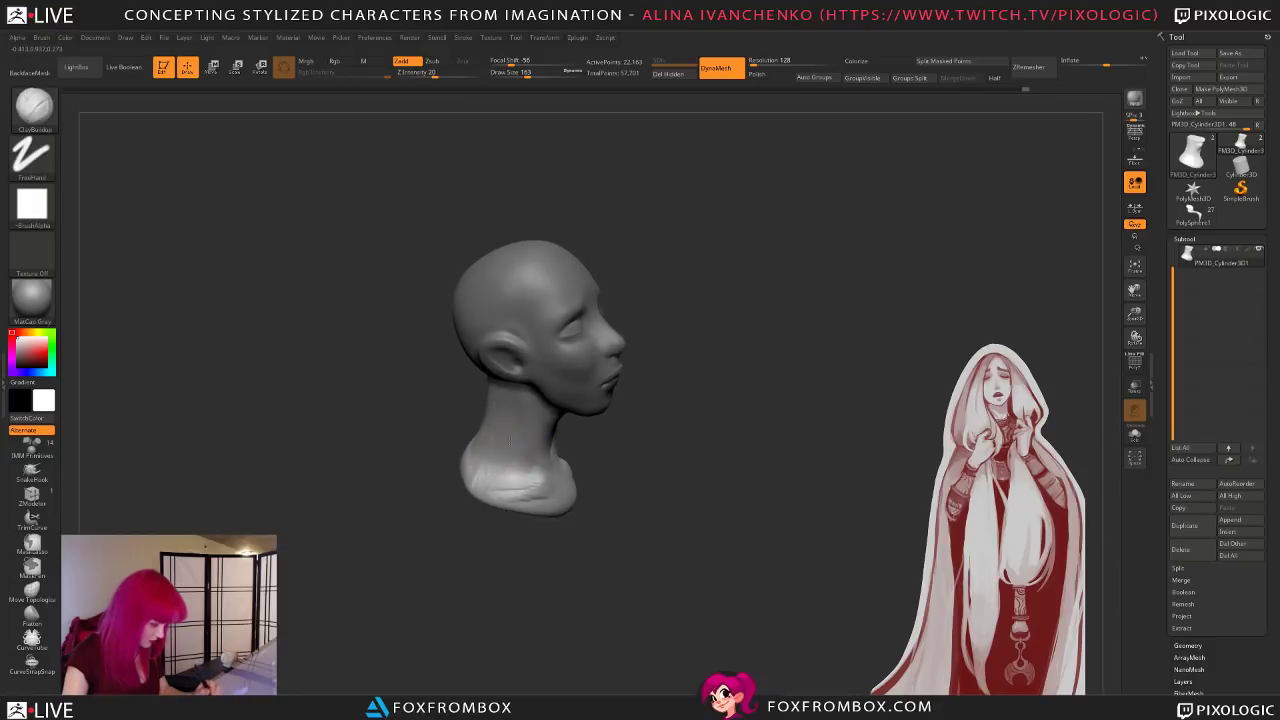
left_click_drag(511, 484, 508, 500, "shift")
left_click_drag(611, 557, 600, 577)
left_click_drag(532, 505, 522, 495, "shift")
mouse_move(595, 547)
left_mouse_down()
mouse_move(623, 554)
mouse_move(609, 483)
left_mouse_up()
left_click_drag(510, 410, 512, 445, "shift")
mouse_move(600, 500)
left_mouse_down()
mouse_move(562, 508)
mouse_move(556, 460)
mouse_move(538, 496)
left_mouse_up()
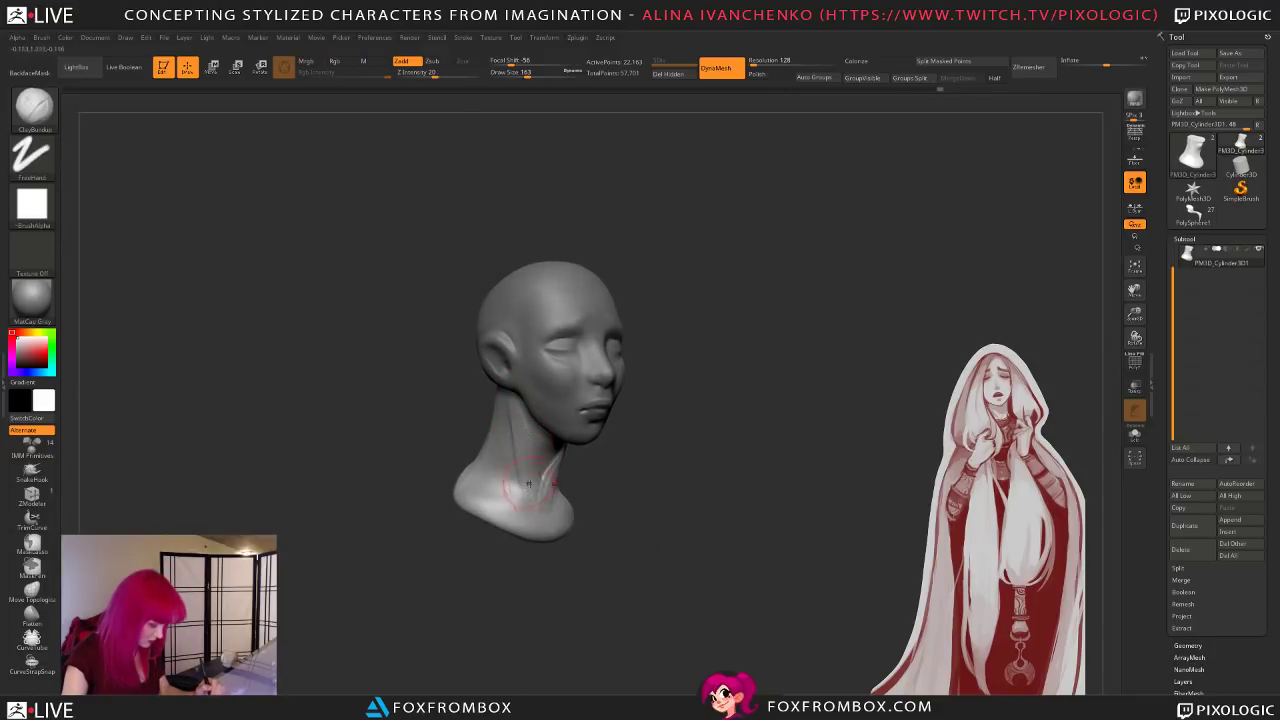
Step: Define the front neck muscles and the hollow at the base of the throat with a smaller ClayBuildup brush
key("shift")
mouse_move(591, 531)
left_mouse_down()
mouse_move(552, 527)
mouse_move(538, 470)
left_mouse_up()
mouse_move(600, 535)
left_mouse_down()
mouse_move(612, 560)
mouse_move(586, 568)
mouse_move(603, 554)
left_mouse_up()
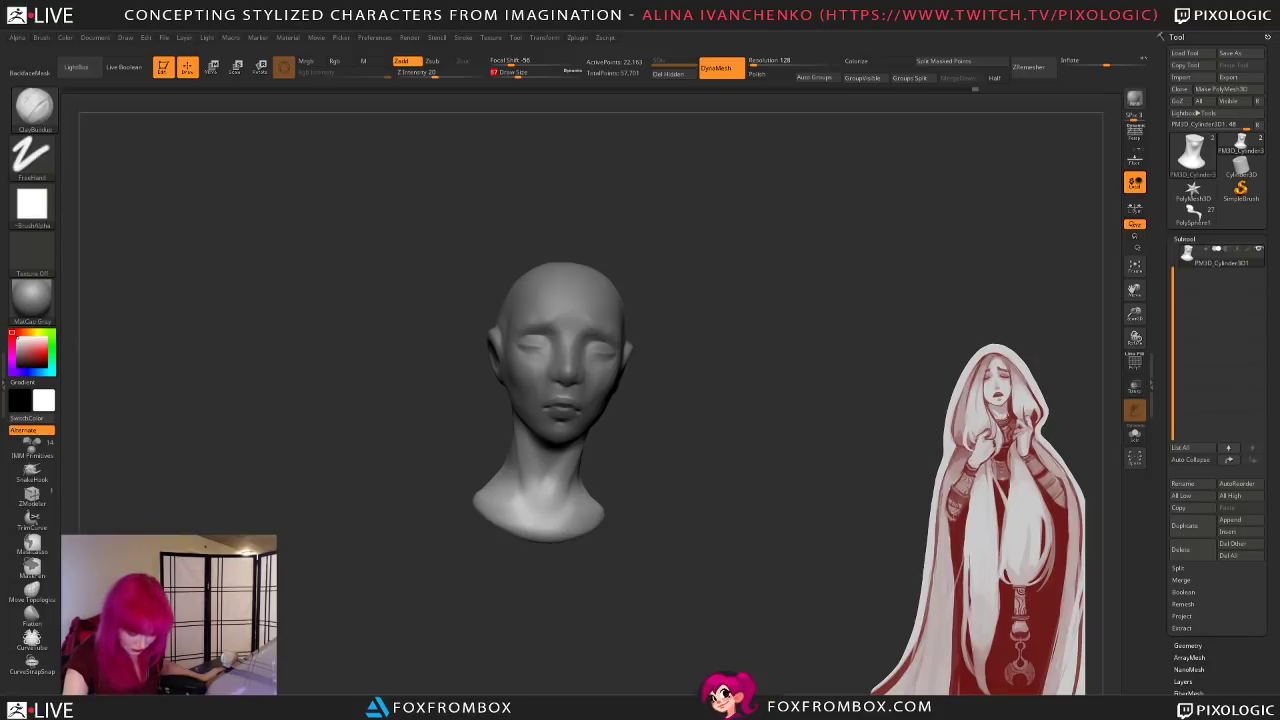
mouse_move(660, 492)
left_mouse_down()
mouse_move(650, 466)
mouse_move(530, 475)
mouse_move(544, 481)
left_mouse_up()
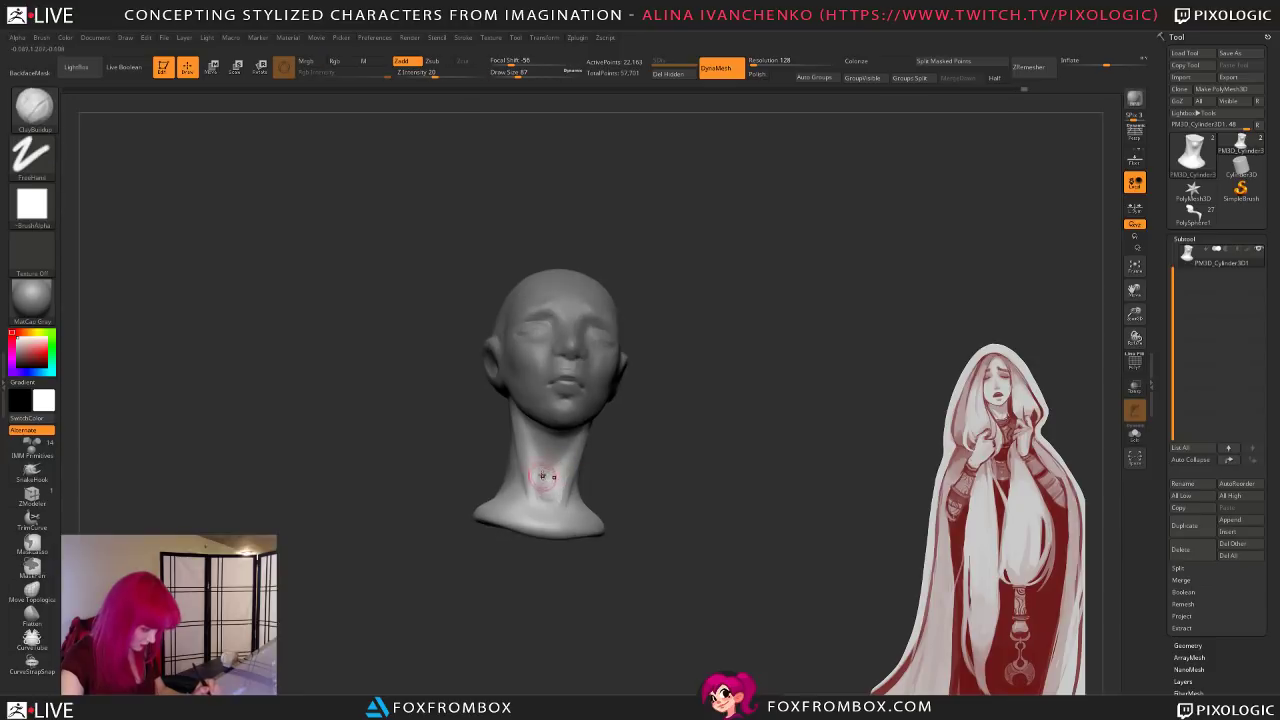
mouse_move(533, 453)
left_mouse_down()
mouse_move(552, 475)
mouse_move(634, 491)
mouse_move(540, 485)
left_mouse_up()
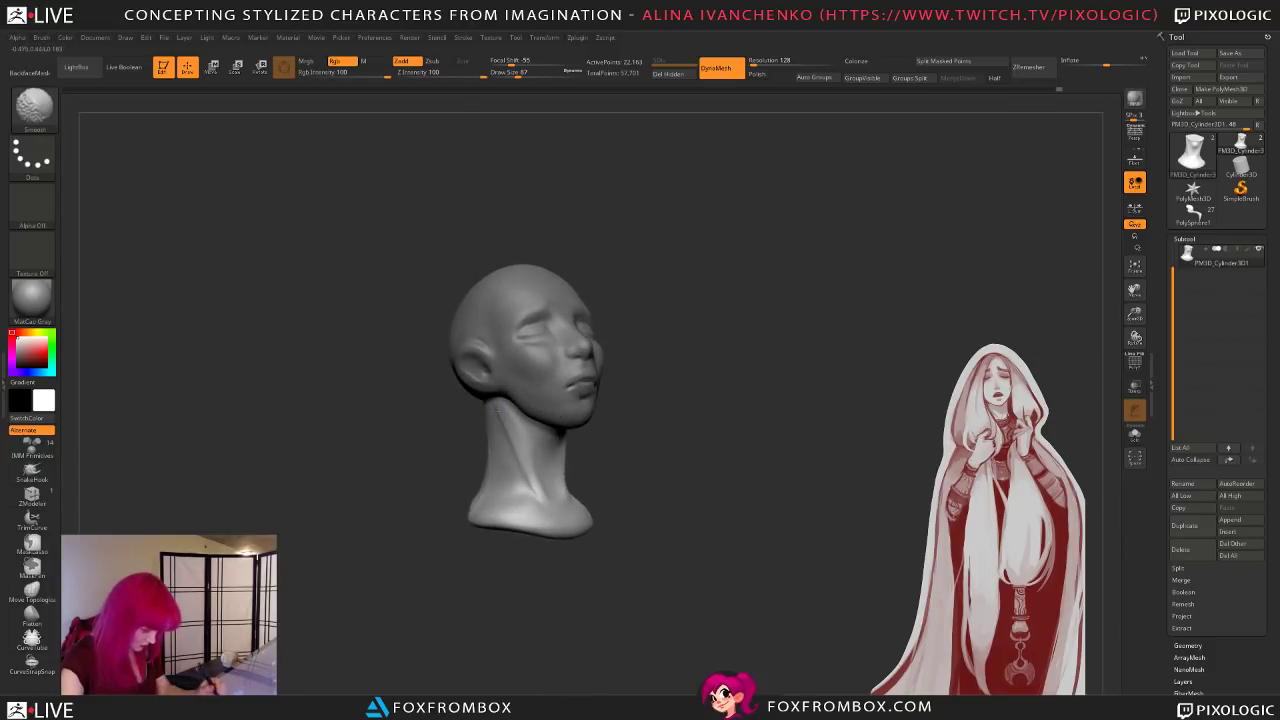
mouse_move(631, 517)
left_mouse_down()
mouse_move(602, 581)
mouse_move(573, 536)
mouse_move(580, 491)
mouse_move(529, 514)
mouse_move(545, 517)
left_mouse_up()
left_click_drag(574, 560, 548, 497)
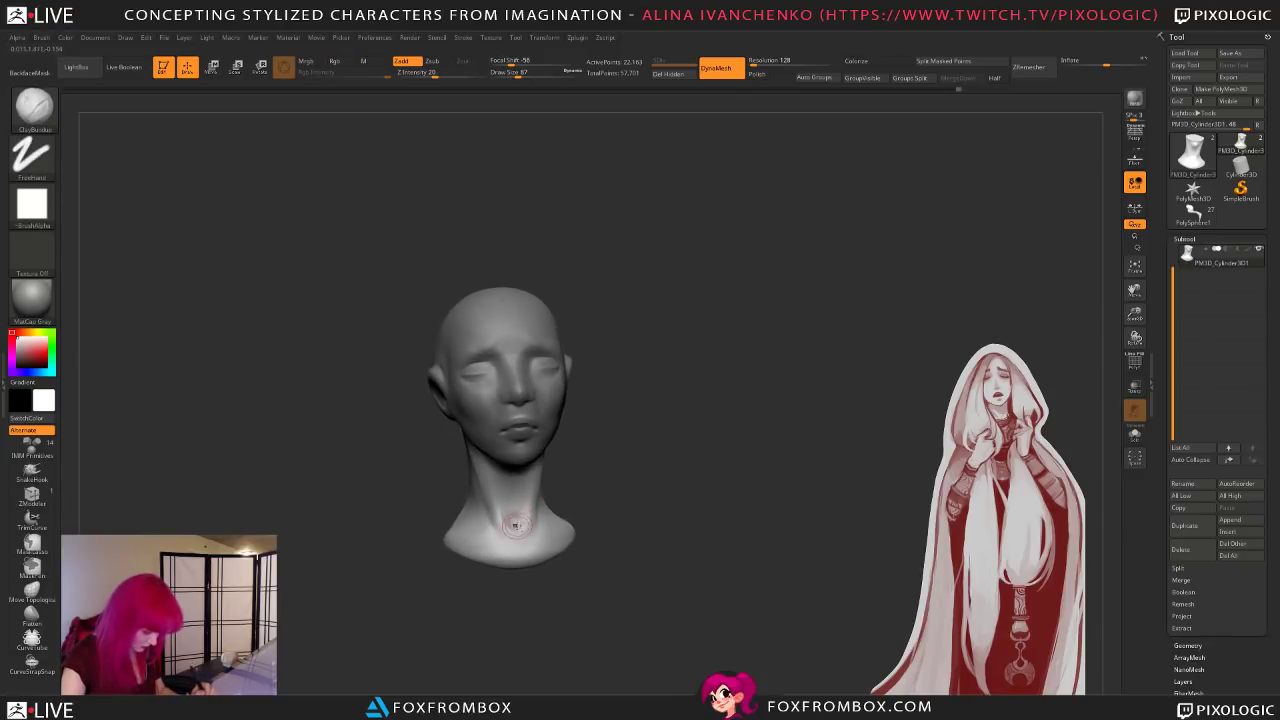
Step: Refine the throat and neck profile with the Move brush in side view
mouse_move(623, 474)
left_mouse_down()
mouse_move(651, 477)
mouse_move(573, 492)
mouse_move(620, 487)
left_mouse_up()
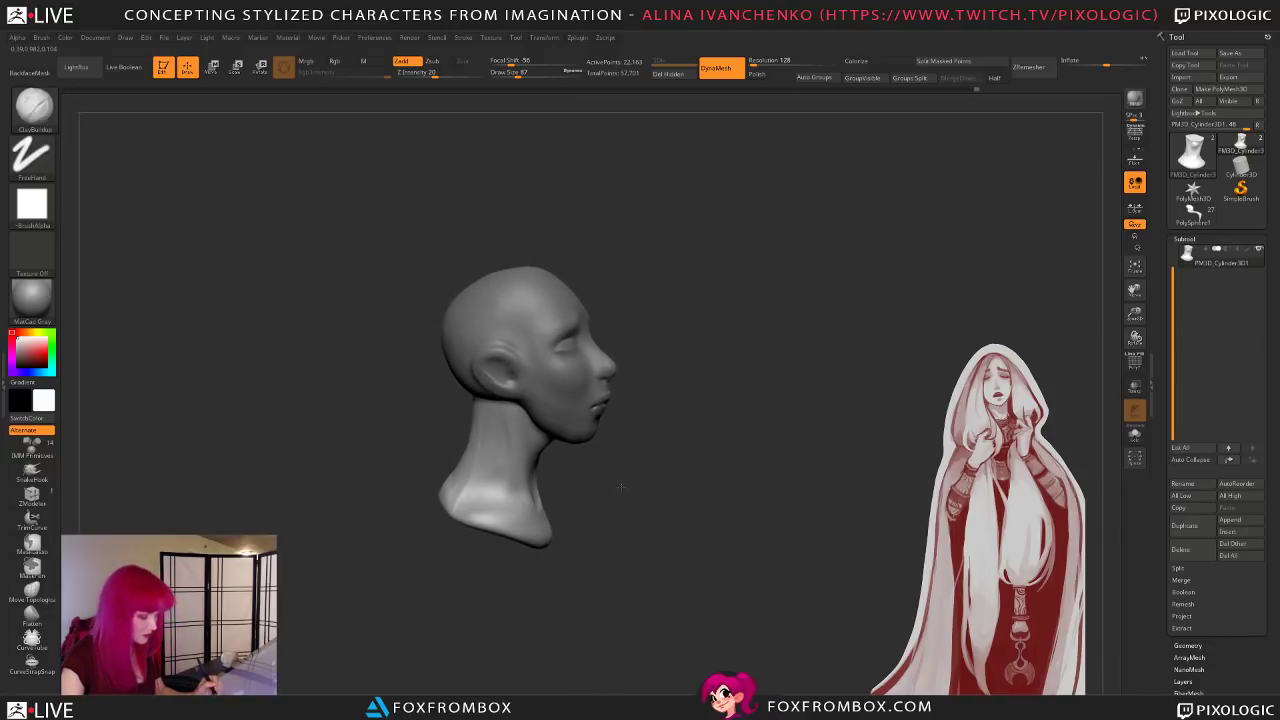
left_click_drag(604, 422, 607, 500)
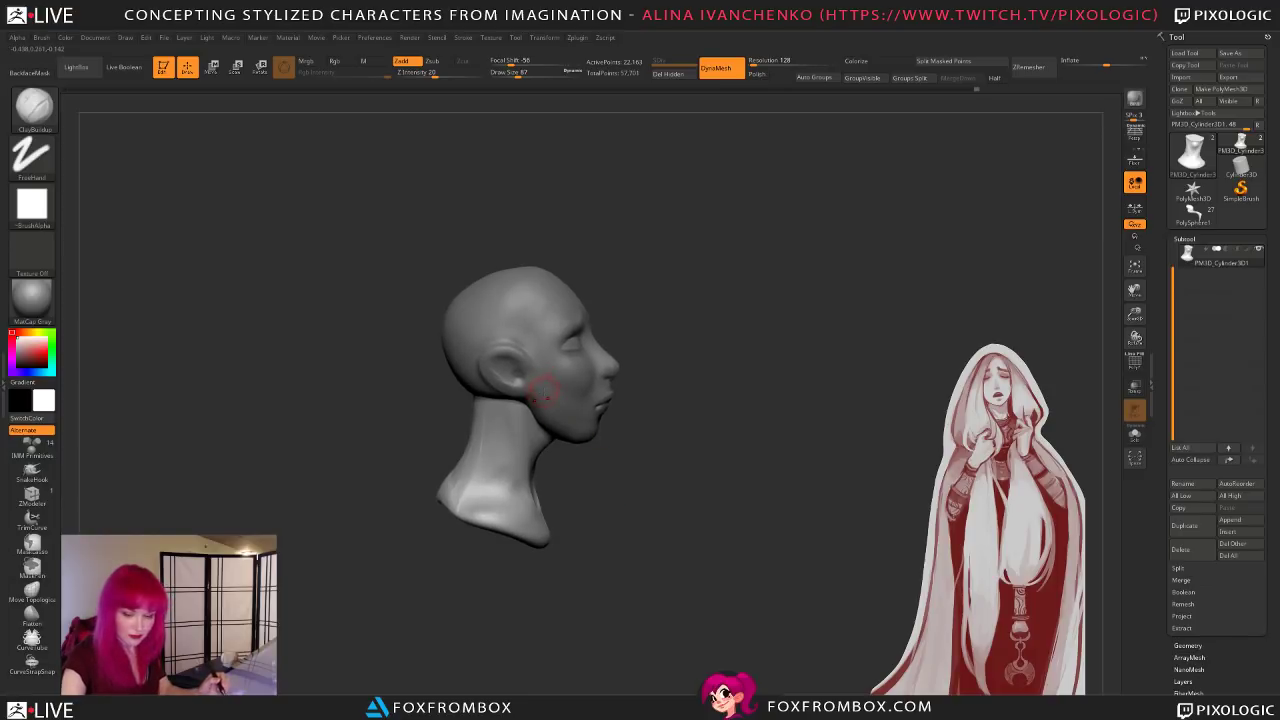
key("b")
key("m")
key("v")
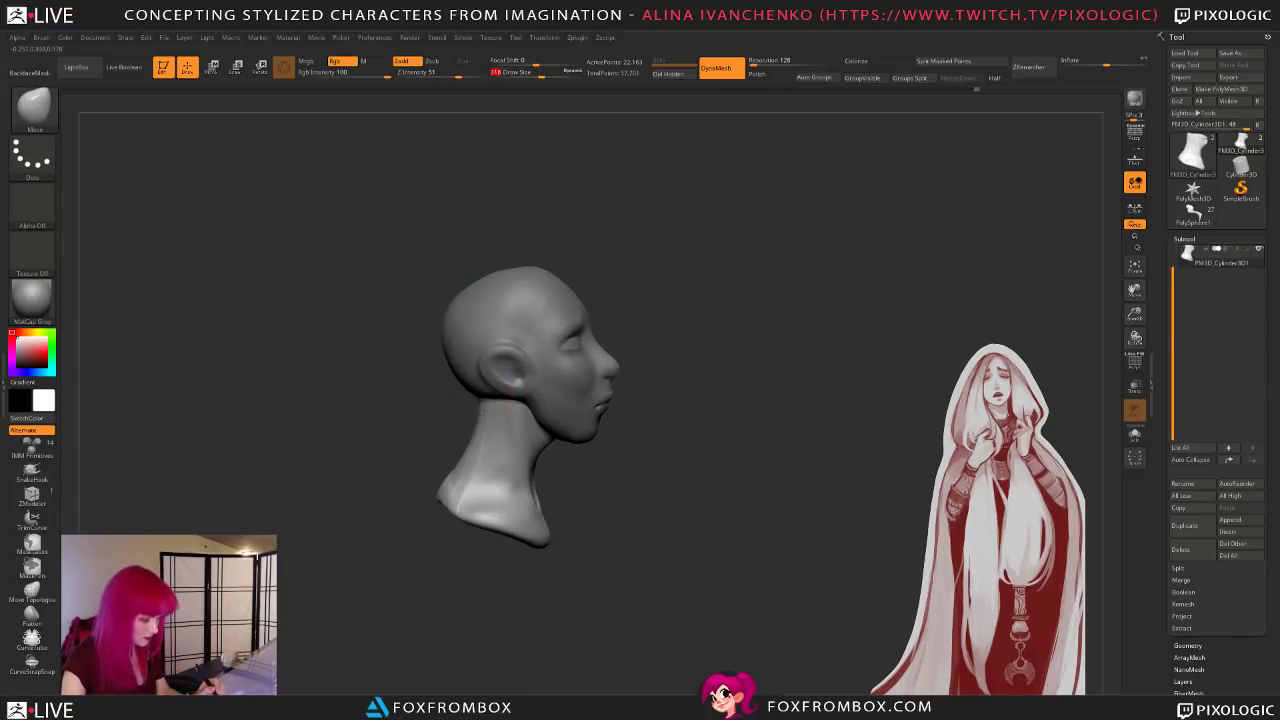
left_click_drag(601, 510, 567, 475)
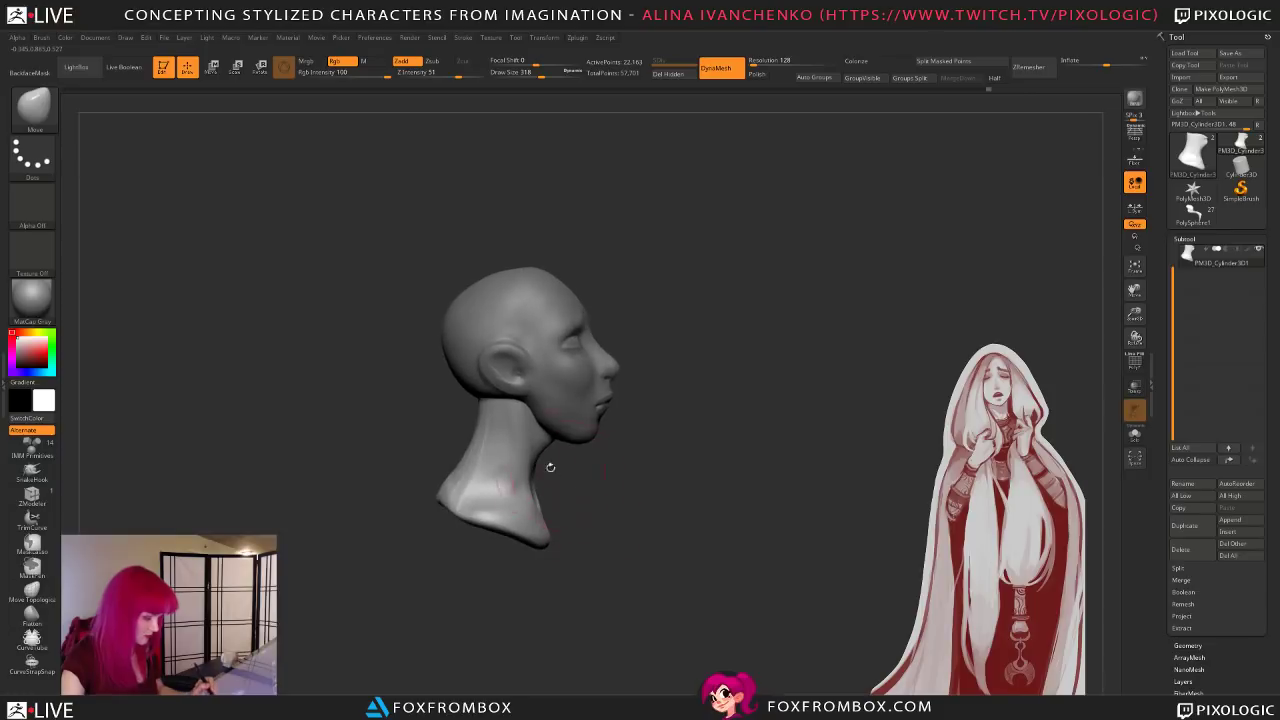
left_click_drag(615, 528, 520, 497)
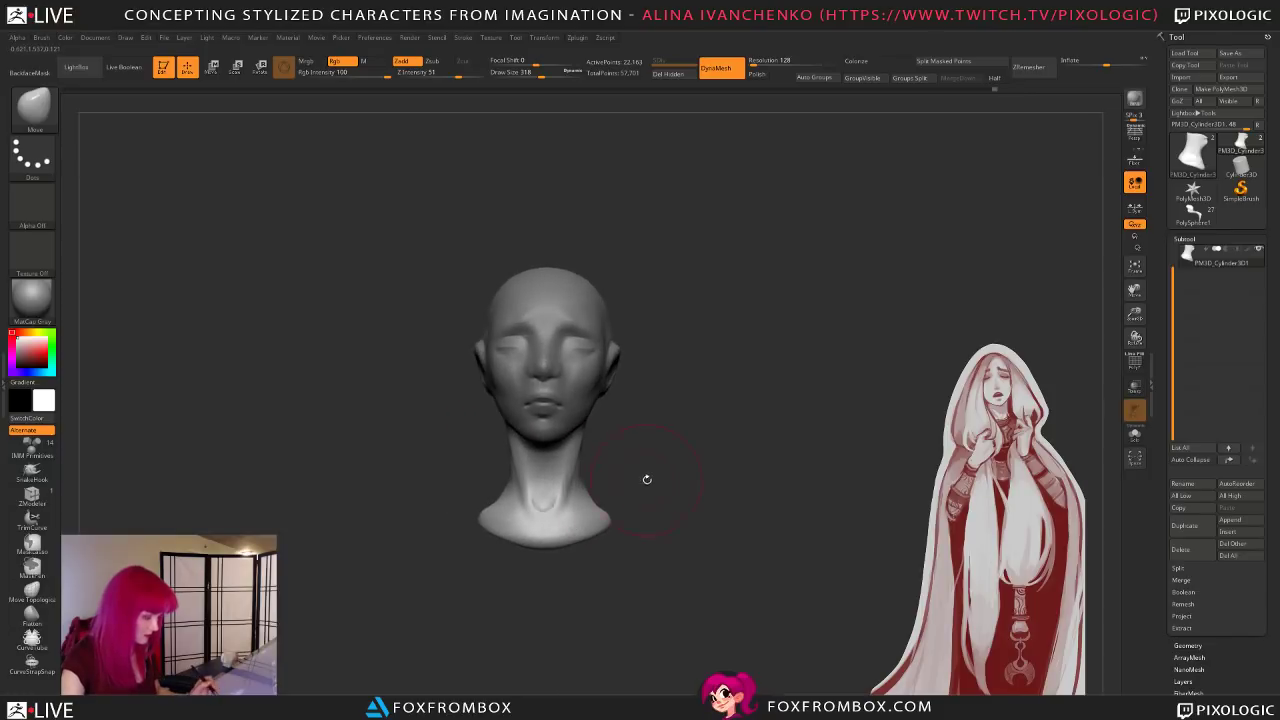
Step: Select the head subtool and append a Sphere3D as a new subtool
left_click(566, 328, "alt")
left_click_drag(679, 328, 769, 469)
left_click_drag(1134, 337, 1134, 294)
left_click_drag(843, 371, 827, 405, "shift")
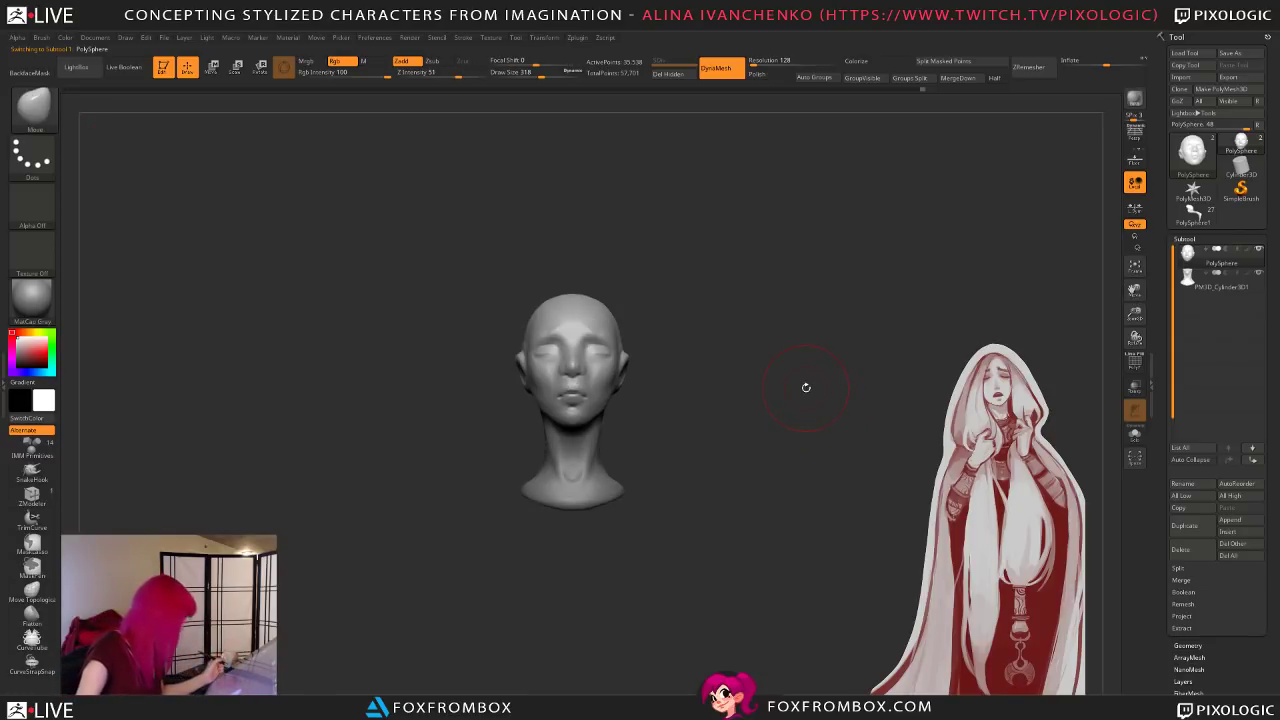
left_click(1189, 692)
left_click(1196, 241)
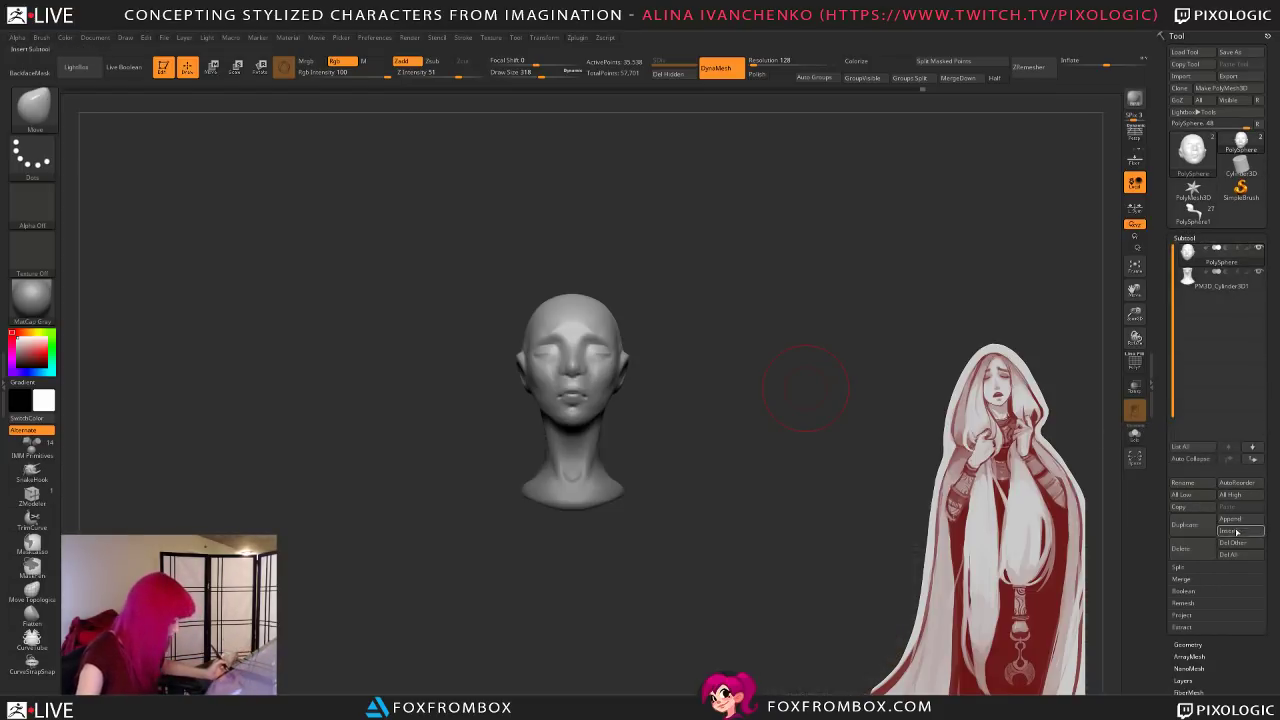
left_click(1249, 520)
left_click(1240, 521)
left_click(798, 572)
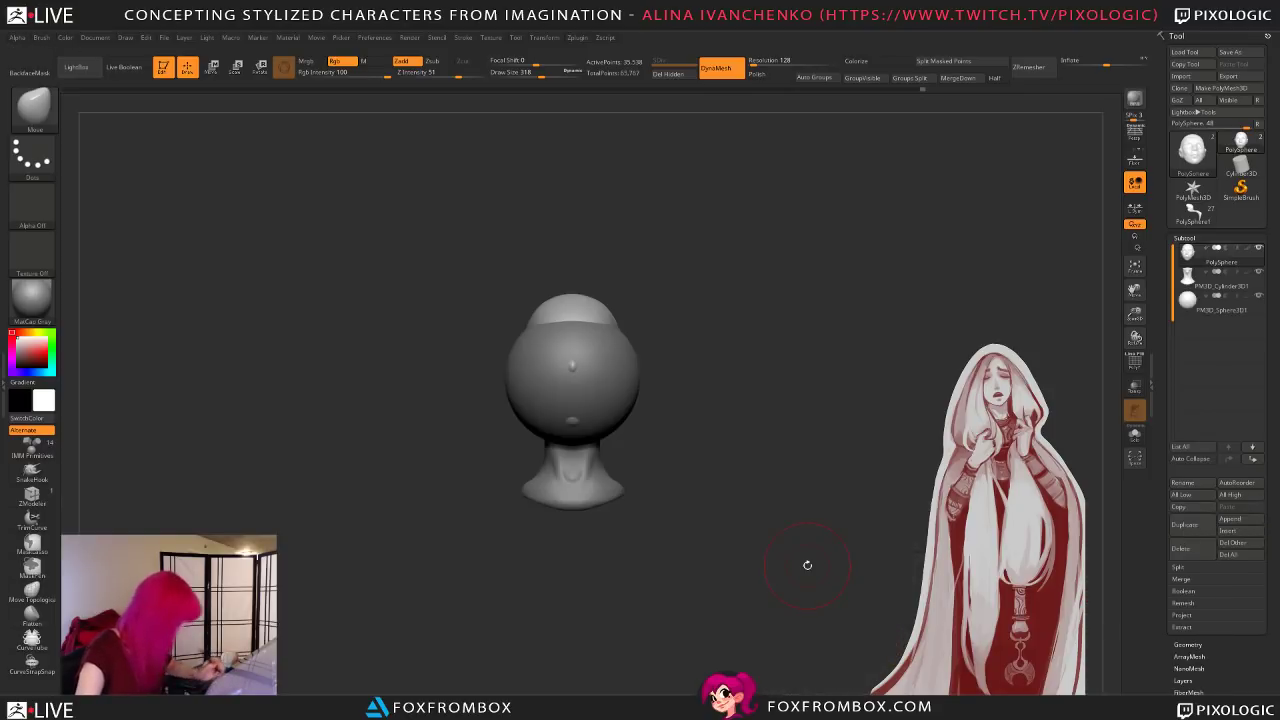
Step: Select the new sphere subtool and move it straight up to the top of the head
left_click(1251, 306)
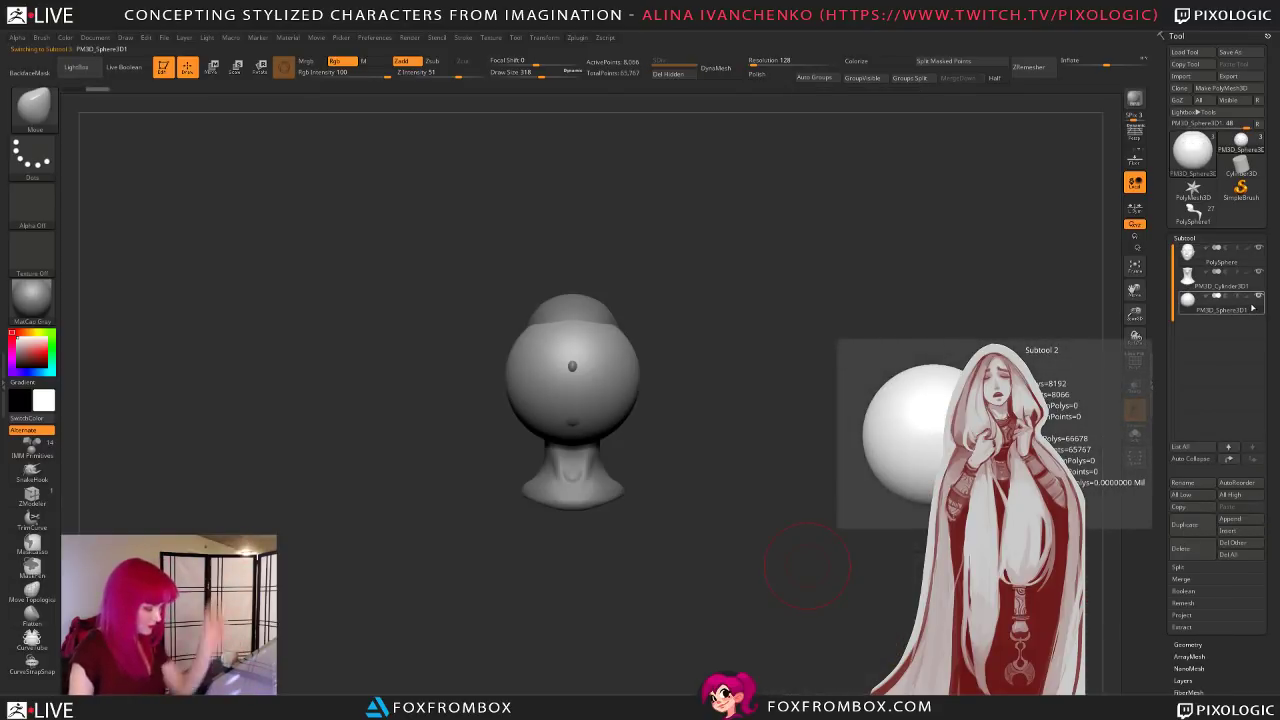
left_click(212, 67)
left_click_drag(572, 312, 572, 222)
Step: Try to scale down the sphere and position it over the back of the skull with the Gizmo
left_click_drag(780, 272, 662, 282)
left_click_drag(613, 242, 644, 300)
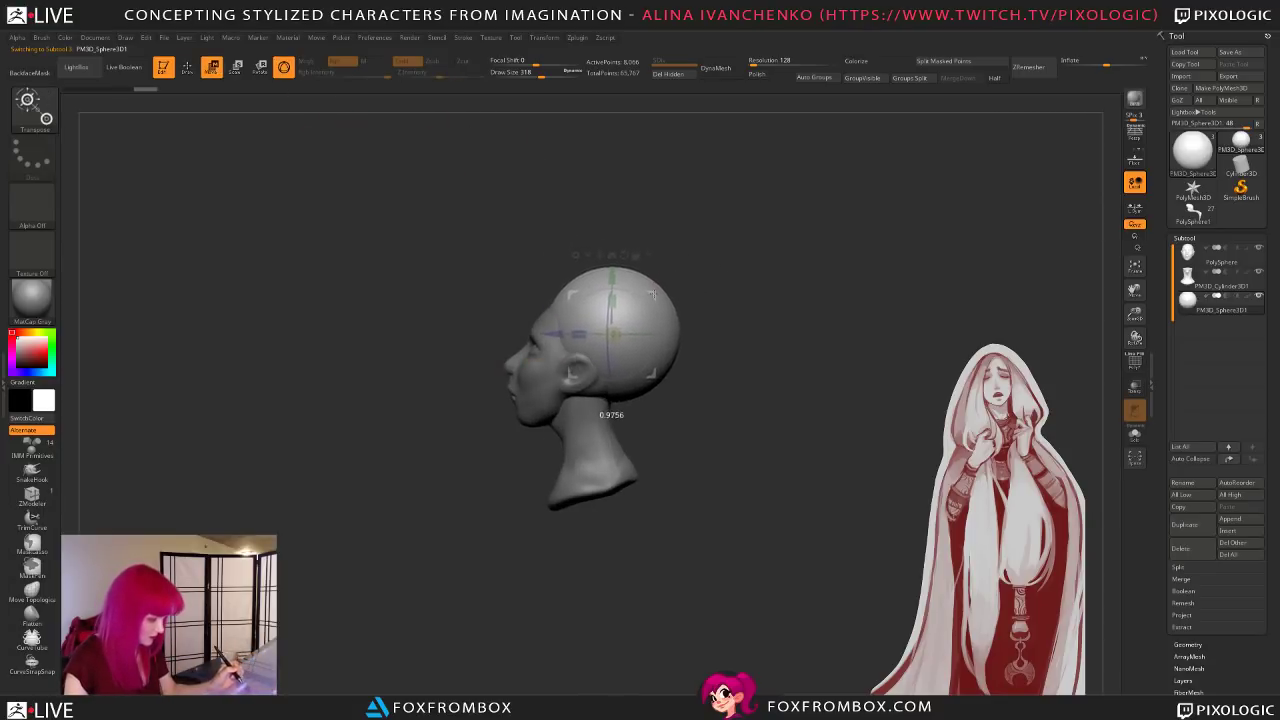
left_click_drag(602, 341, 603, 343)
left_click_drag(650, 383, 583, 308)
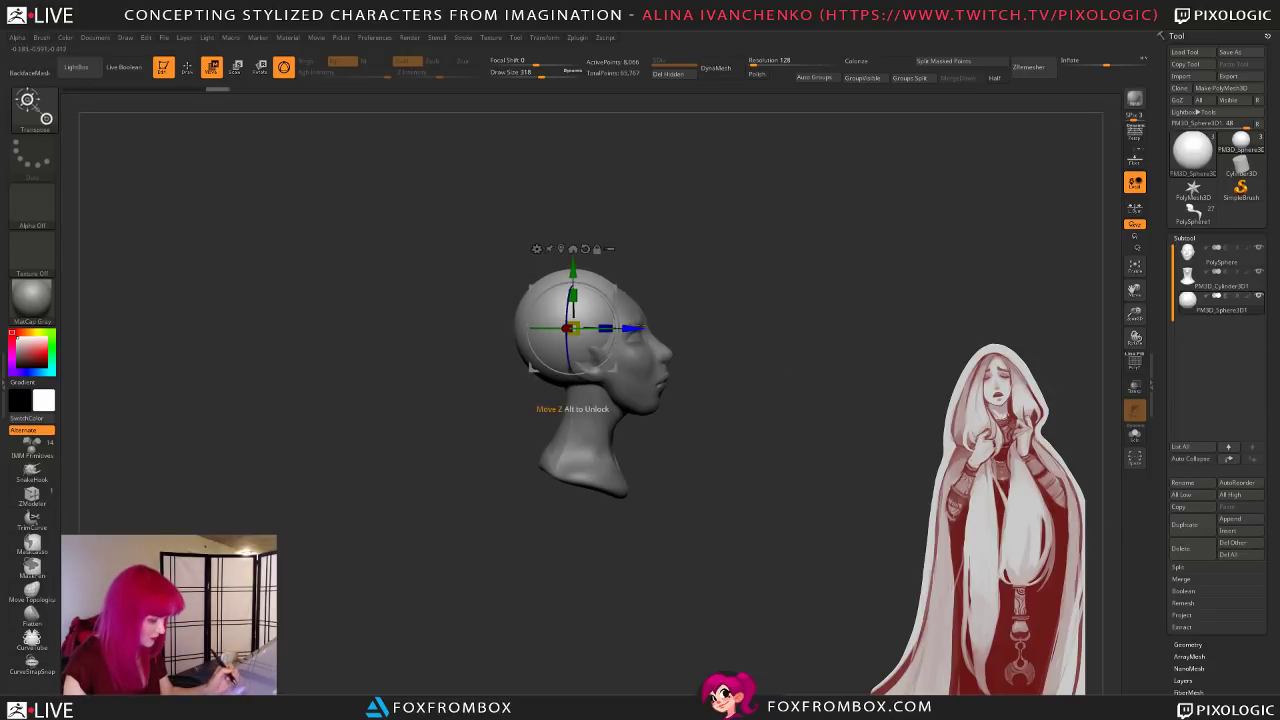
left_click_drag(634, 328, 636, 328)
left_click_drag(730, 309, 659, 330, "shift")
key("q")
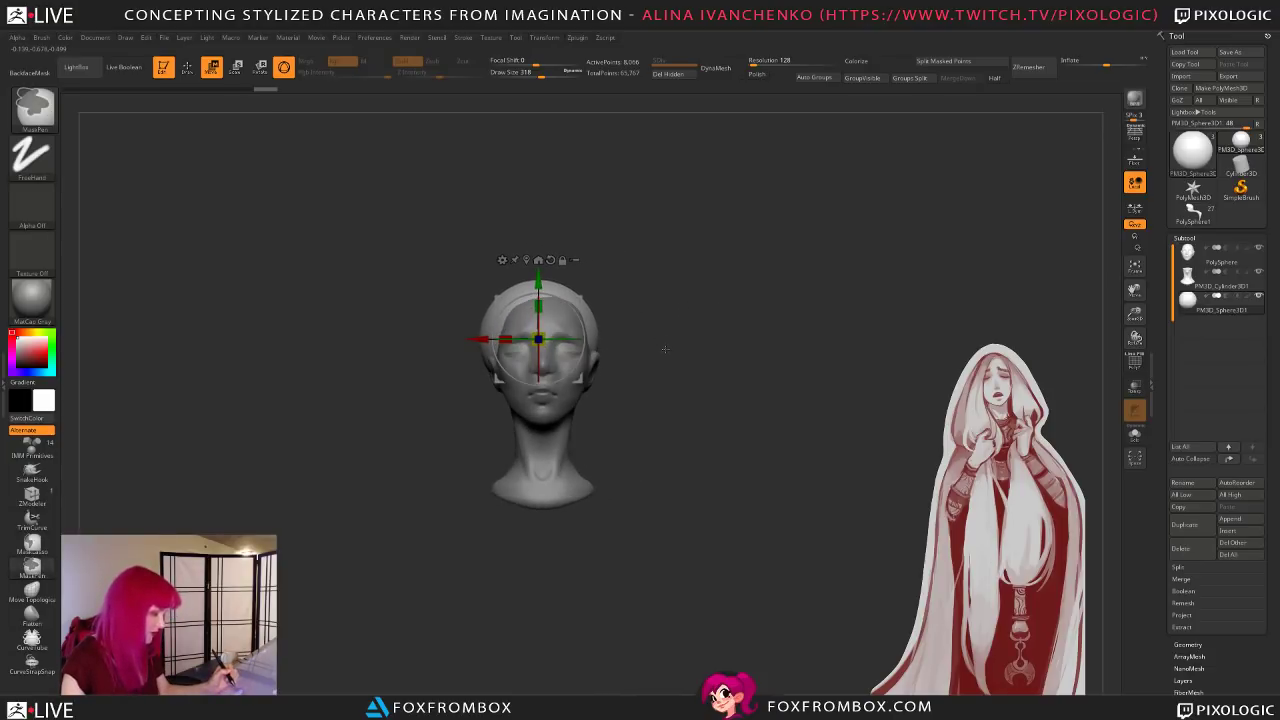
Step: Undo the sphere's scaling and repositioning, returning to its placement on top of the head
key("ctrl+z")
key("ctrl+z")
key("ctrl+z")
key("ctrl+z")
key("ctrl+z")
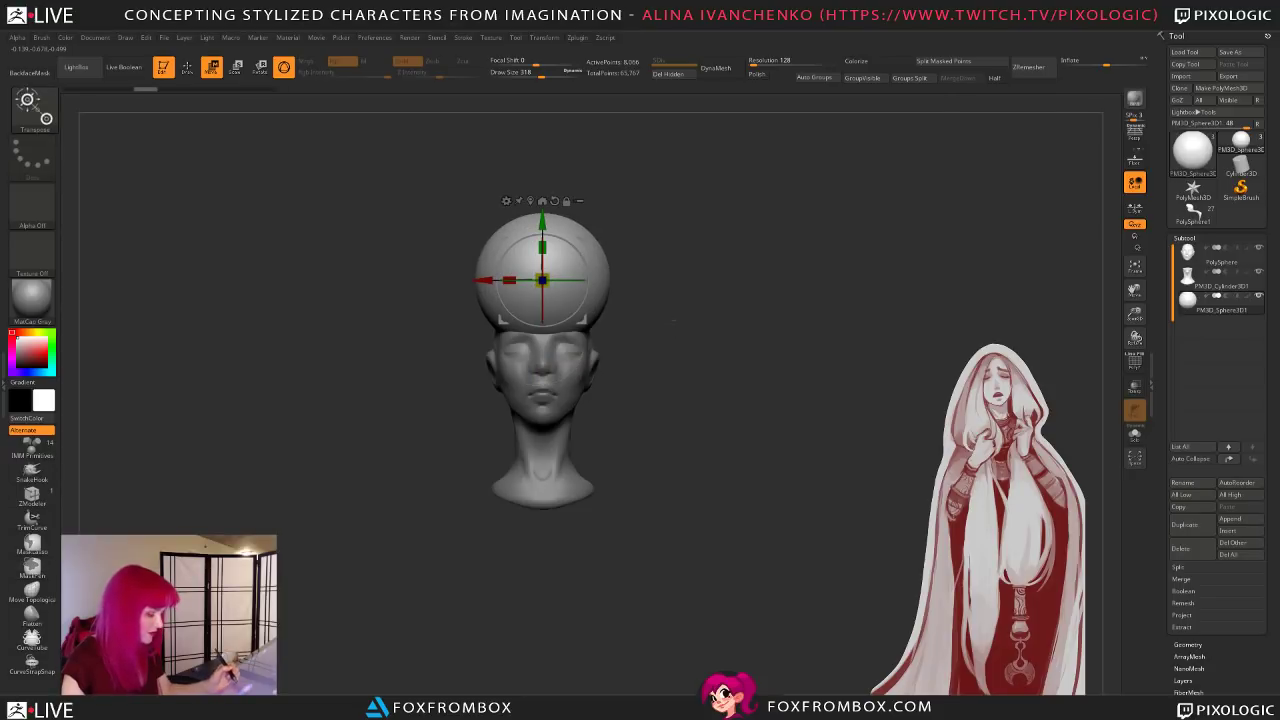
Step: Move the sphere down and back with the Gizmo so it wraps the skull behind the face
left_click_drag(541, 220, 541, 232)
left_click_drag(655, 300, 765, 302, "shift")
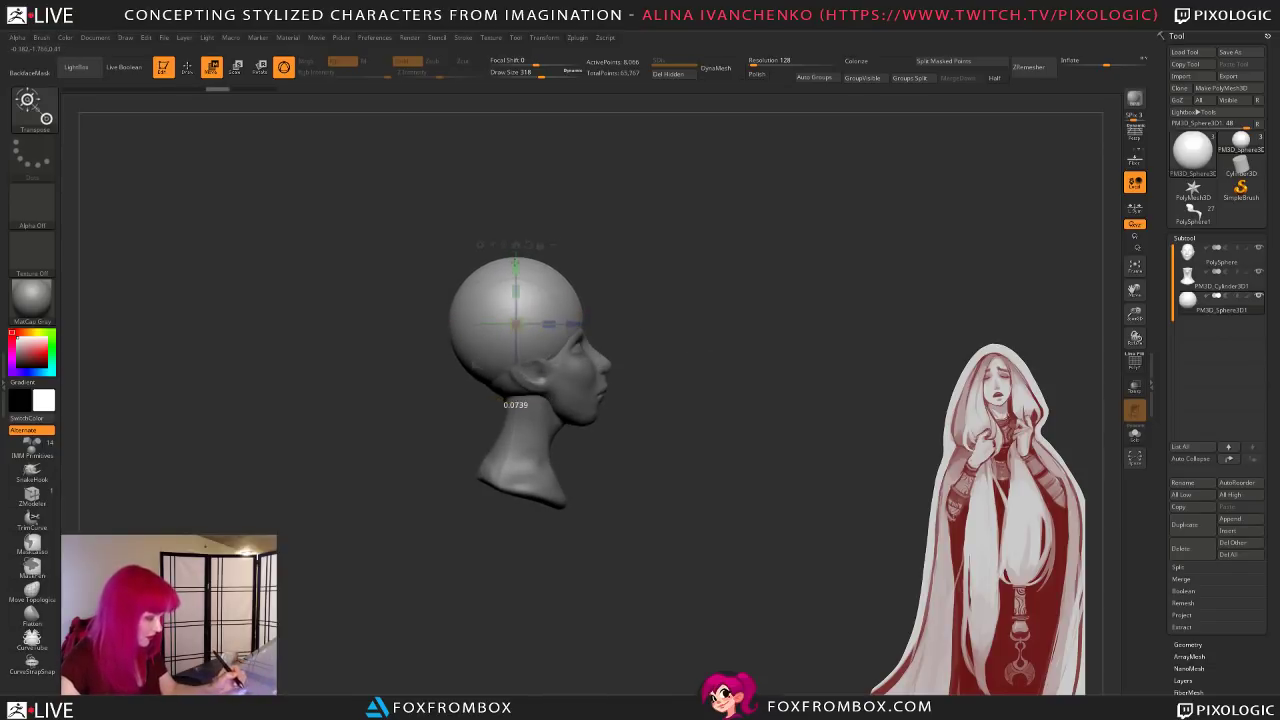
mouse_move(731, 318)
left_mouse_down()
mouse_move(668, 330)
mouse_move(728, 324)
left_mouse_up()
left_click_drag(574, 329, 562, 329)
left_click_drag(828, 342, 733, 350)
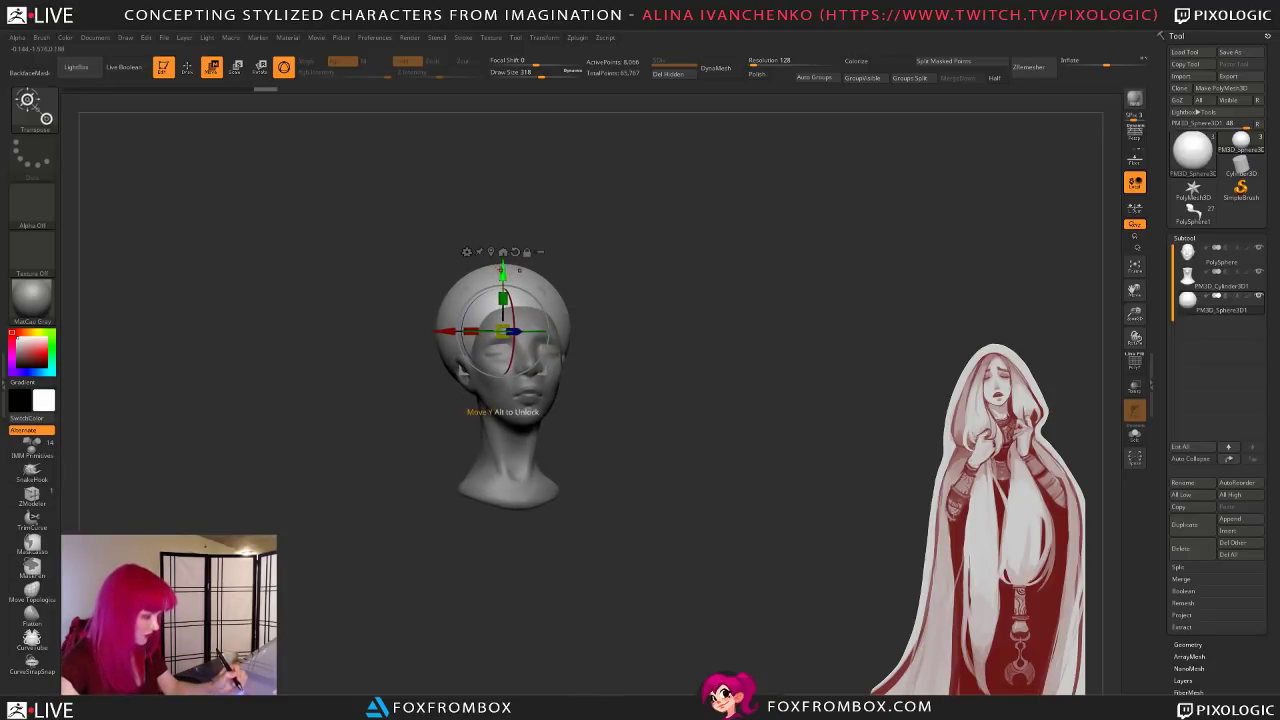
left_click_drag(501, 276, 501, 279)
left_click_drag(743, 322, 690, 356)
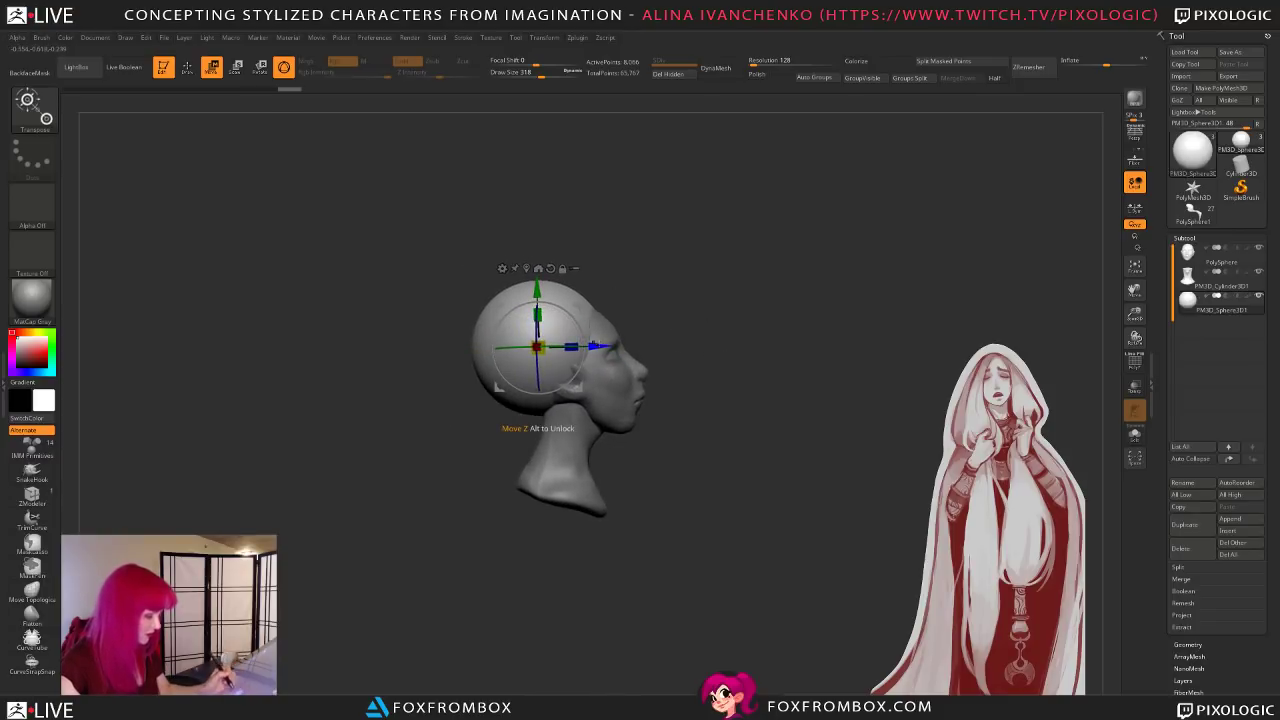
Step: Fine-tune the sphere's front-to-back position over the back of the head
left_click_drag(571, 346, 569, 346)
left_click_drag(538, 428, 538, 428)
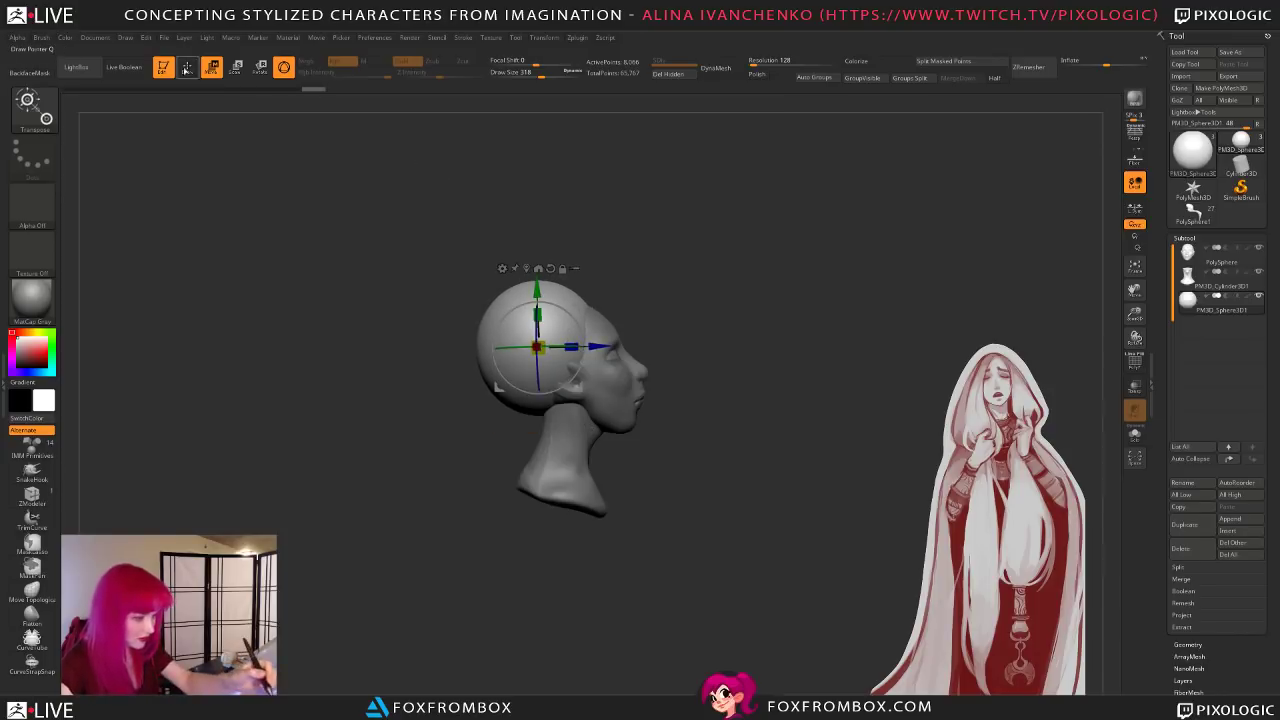
left_click(187, 69)
left_click(260, 67)
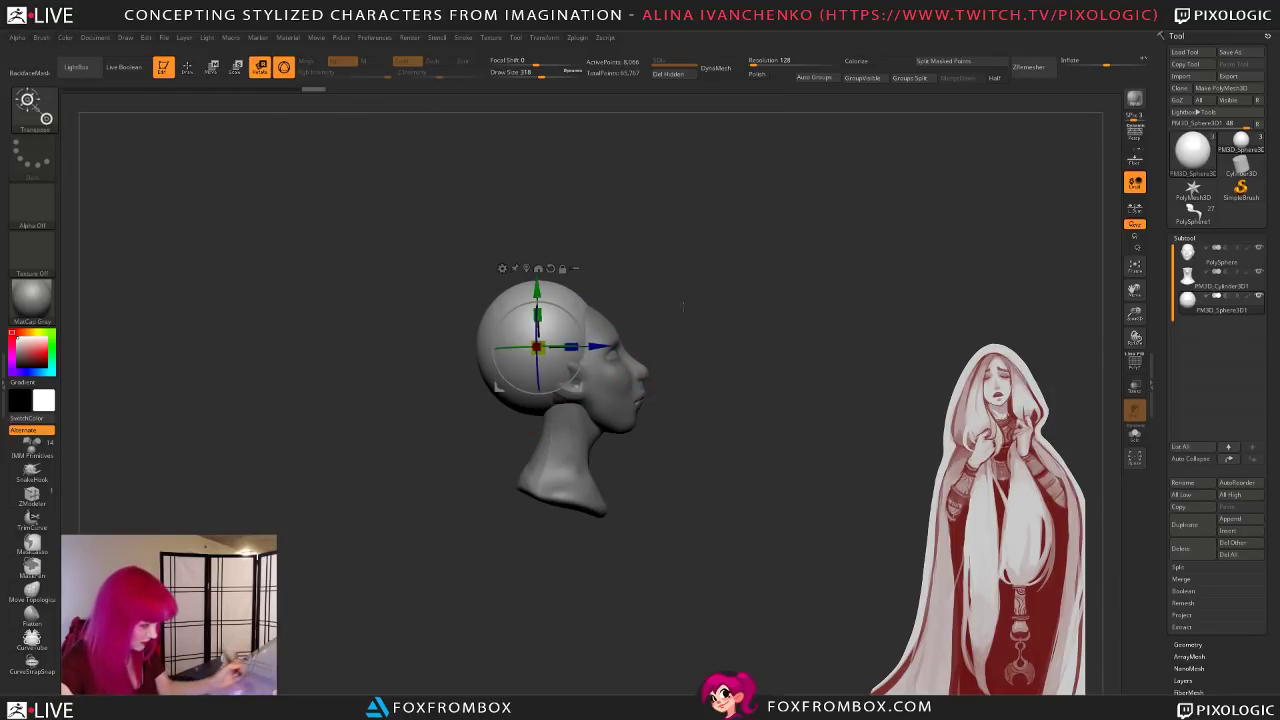
left_click_drag(598, 346, 604, 346)
left_click_drag(760, 280, 640, 310)
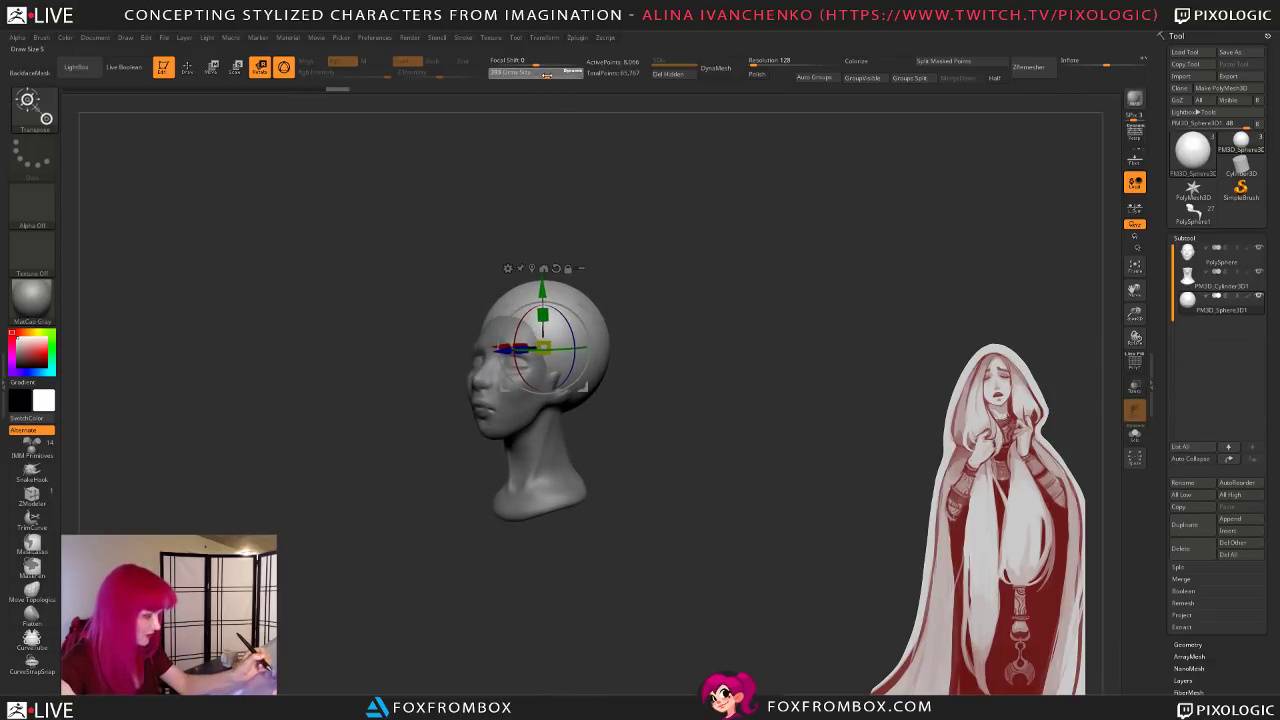
left_click_drag(573, 110, 708, 294)
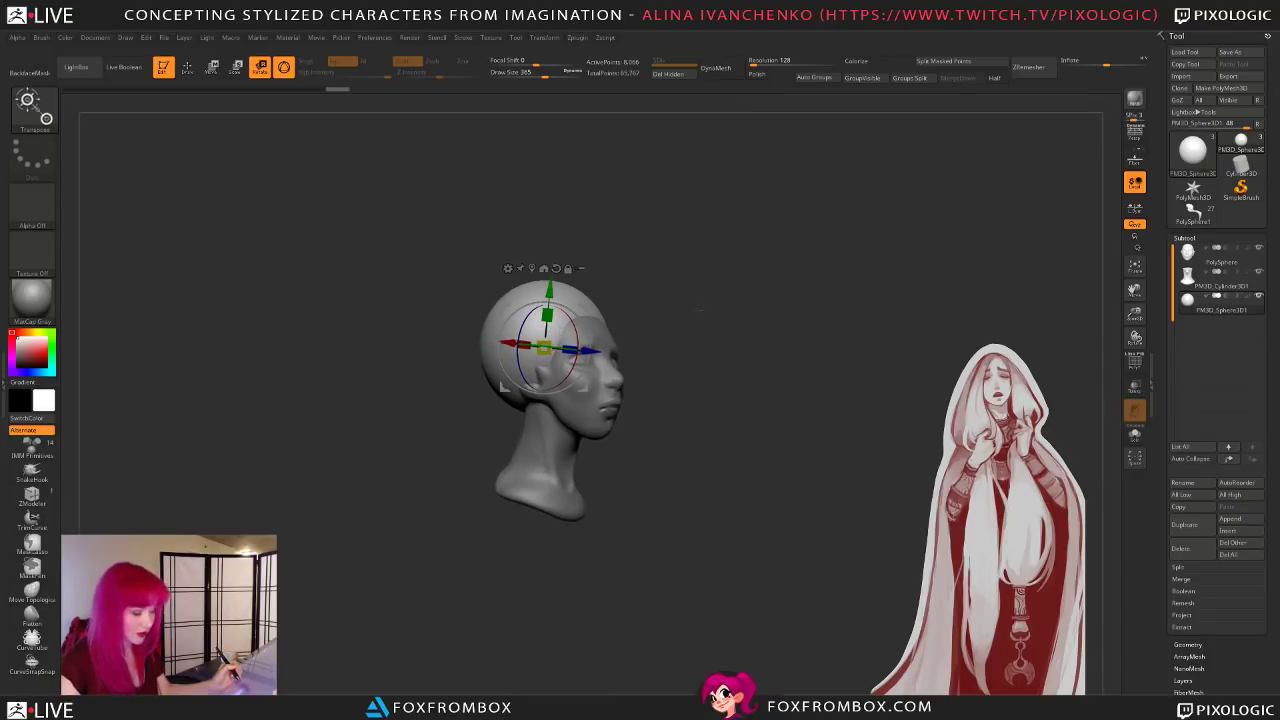
key("q")
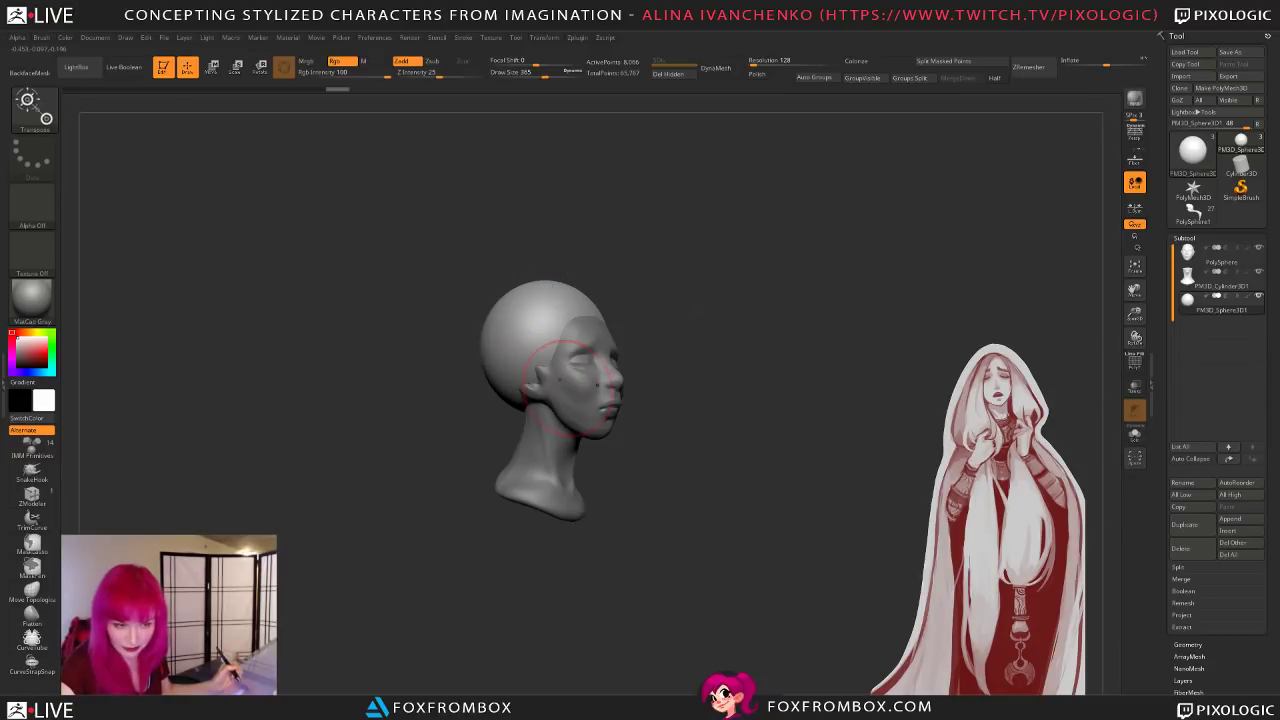
left_click_drag(548, 73, 566, 73)
left_click_drag(594, 177, 622, 179)
left_click_drag(569, 302, 580, 307)
key("ctrl+z")
key("w")
key("q")
key("ctrl+z")
key("w")
mouse_move(714, 310)
left_mouse_down()
mouse_move(671, 312)
mouse_move(694, 312)
left_mouse_up()
left_click(189, 75)
mouse_move(660, 266)
left_mouse_down()
mouse_move(641, 312)
mouse_move(595, 329)
left_mouse_up()
left_click_drag(665, 364, 561, 245)
key("ctrl+z")
key("w")
key("q")
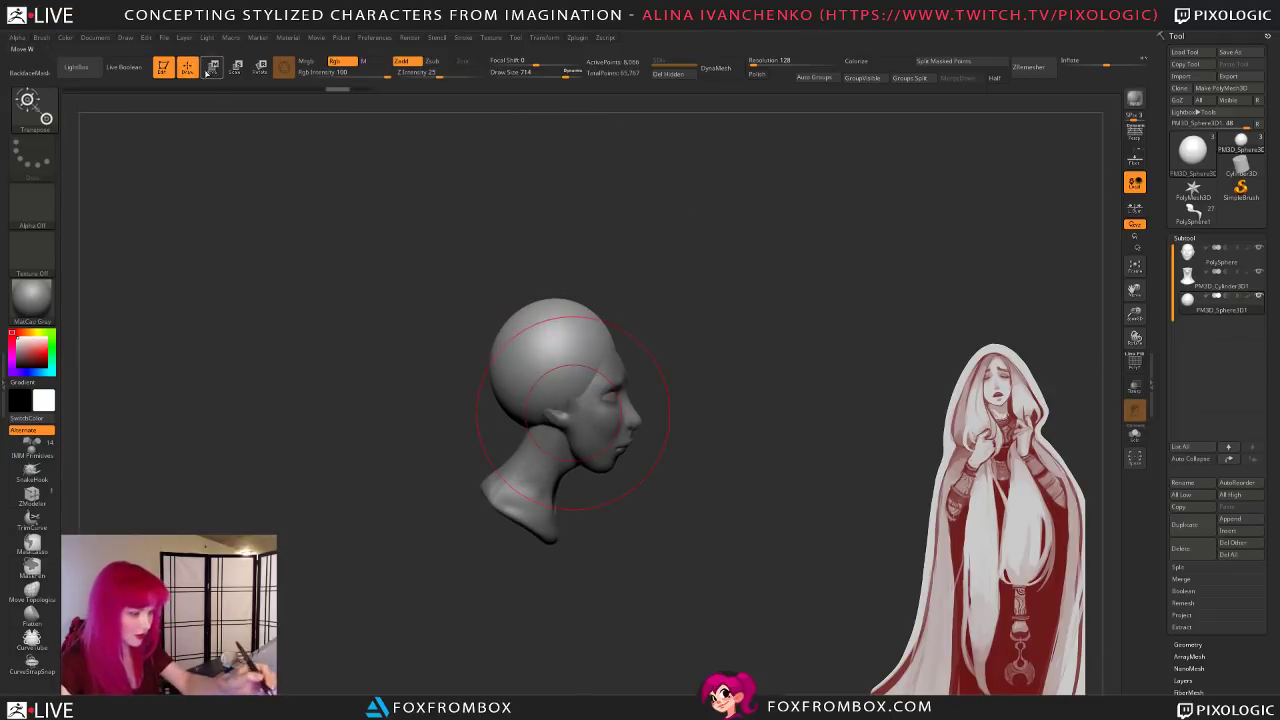
Step: Select the Move brush and push the sphere's profile to fit the head like a hair cap
key("b")
key("c")
key("b")
key("b")
key("m")
key("v")
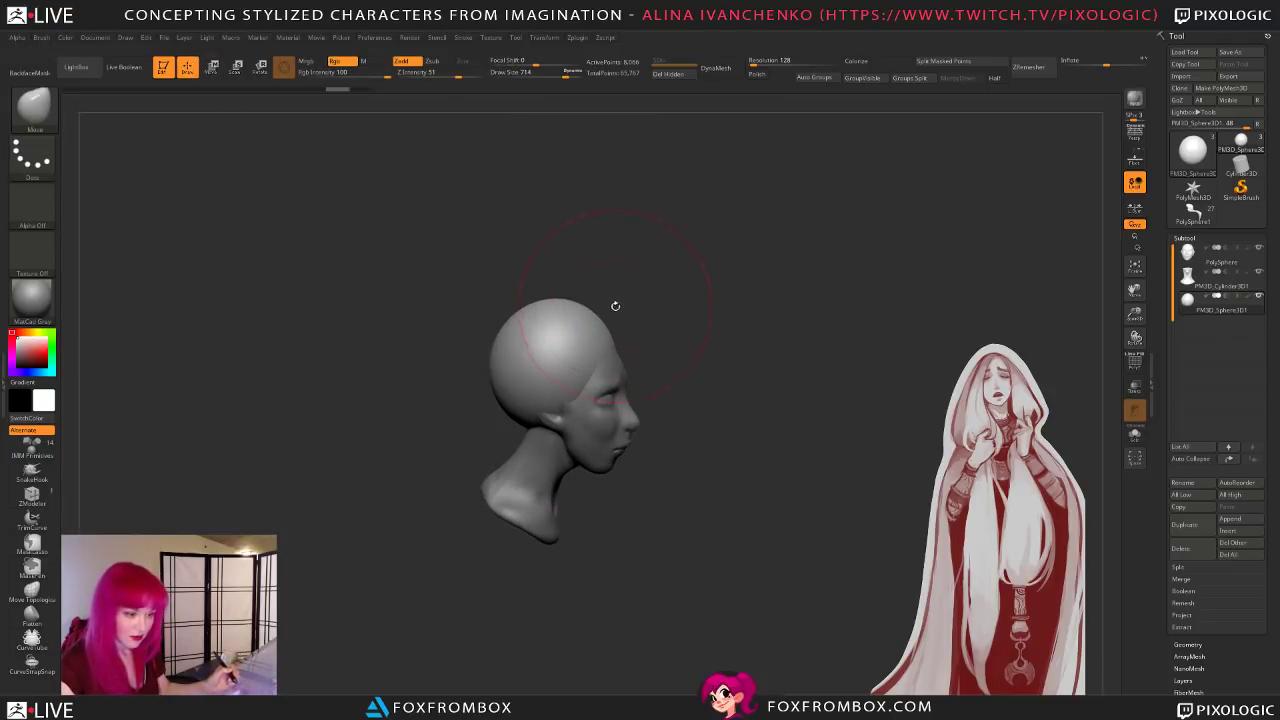
left_click_drag(700, 347, 667, 318)
left_click_drag(520, 357, 531, 366)
left_click_drag(760, 285, 653, 306)
Step: Reduce the draw size to 311 and shape the sides of the hair cap around the face
left_click_drag(566, 76, 551, 76)
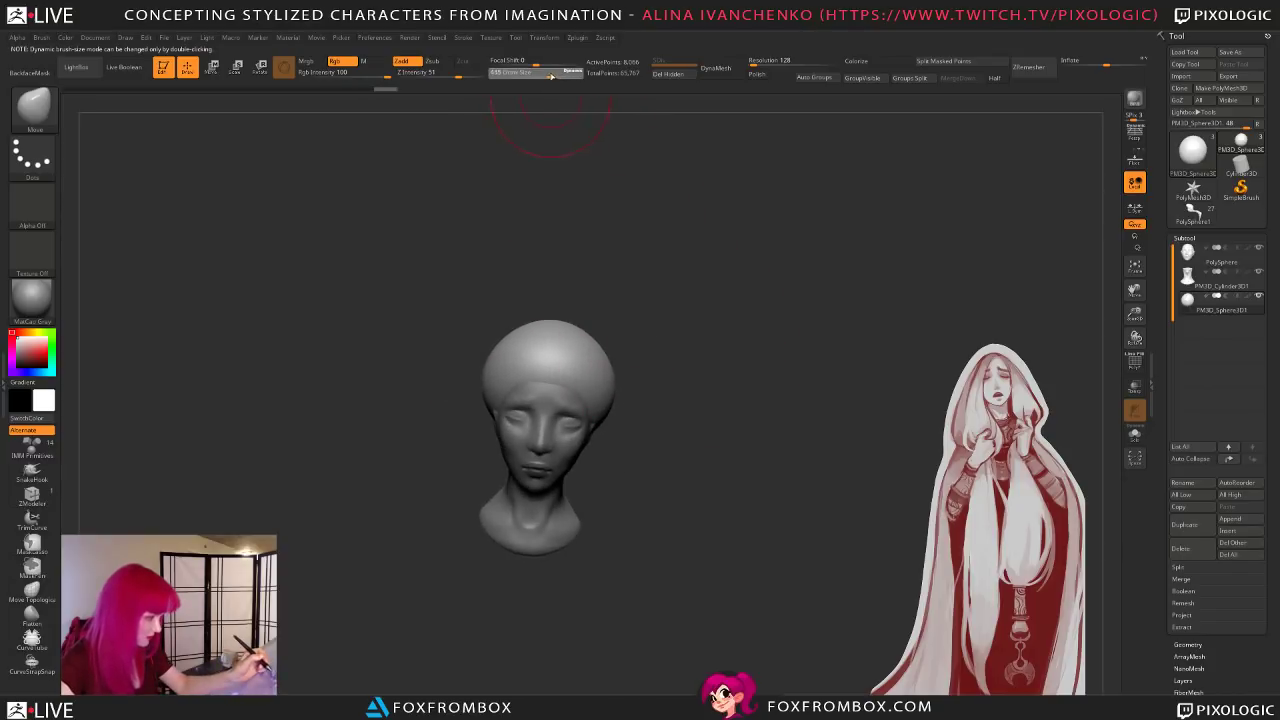
left_click_drag(623, 380, 625, 404)
left_click_drag(551, 76, 548, 76)
left_click_drag(641, 296, 707, 258, "alt")
left_click_drag(733, 381, 645, 404)
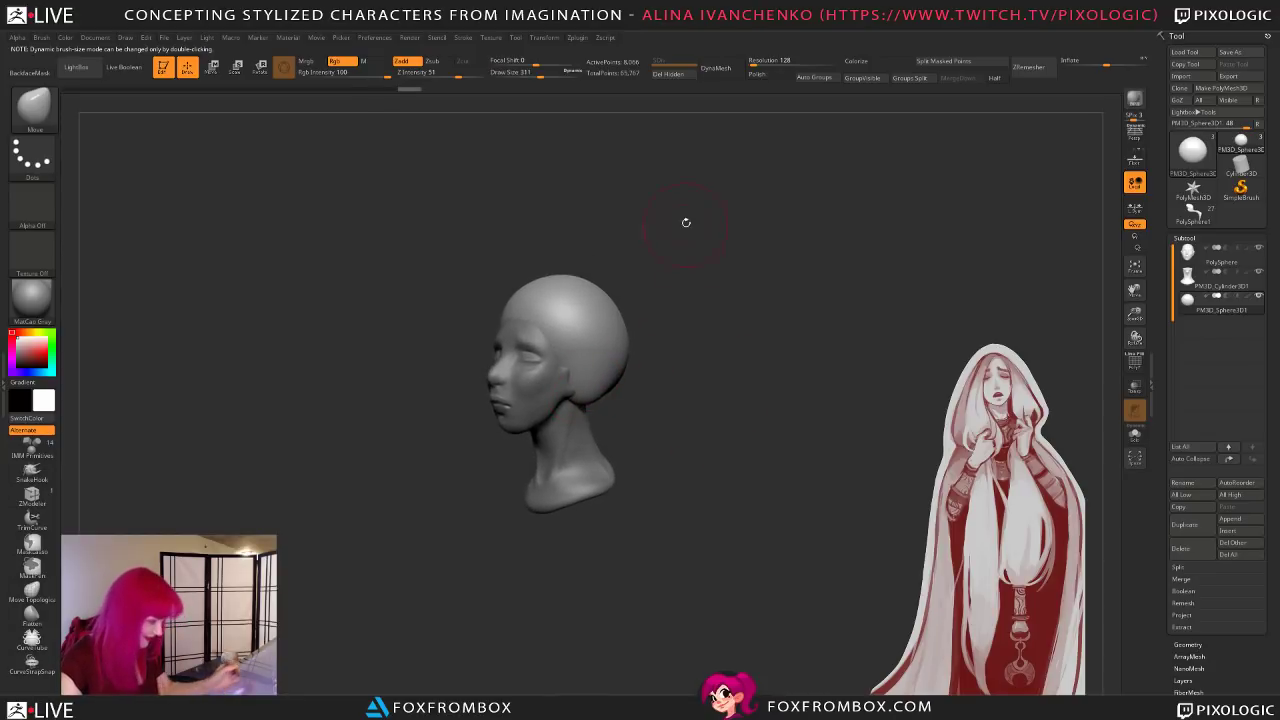
left_click_drag(684, 239, 714, 232)
Step: Pull the sides of the hair cap down past the jaw with the Move brush to form two long side locks
left_click(559, 76)
mouse_move(593, 376)
left_mouse_down()
mouse_move(600, 443)
mouse_move(583, 578)
left_mouse_up()
left_click_drag(732, 488, 678, 494)
left_click(551, 76)
mouse_move(560, 452)
left_mouse_down()
mouse_move(581, 340)
mouse_move(574, 394)
left_mouse_up()
left_click_drag(690, 440, 668, 440)
left_click_drag(582, 402, 590, 398, "shift")
mouse_move(678, 370)
left_mouse_down()
mouse_move(723, 429)
mouse_move(711, 446)
left_mouse_up()
mouse_move(541, 456)
left_mouse_down()
mouse_move(530, 422)
mouse_move(627, 408)
mouse_move(700, 418)
left_mouse_up()
mouse_move(523, 412)
left_mouse_down()
mouse_move(660, 426)
mouse_move(717, 457)
mouse_move(744, 442)
left_mouse_up()
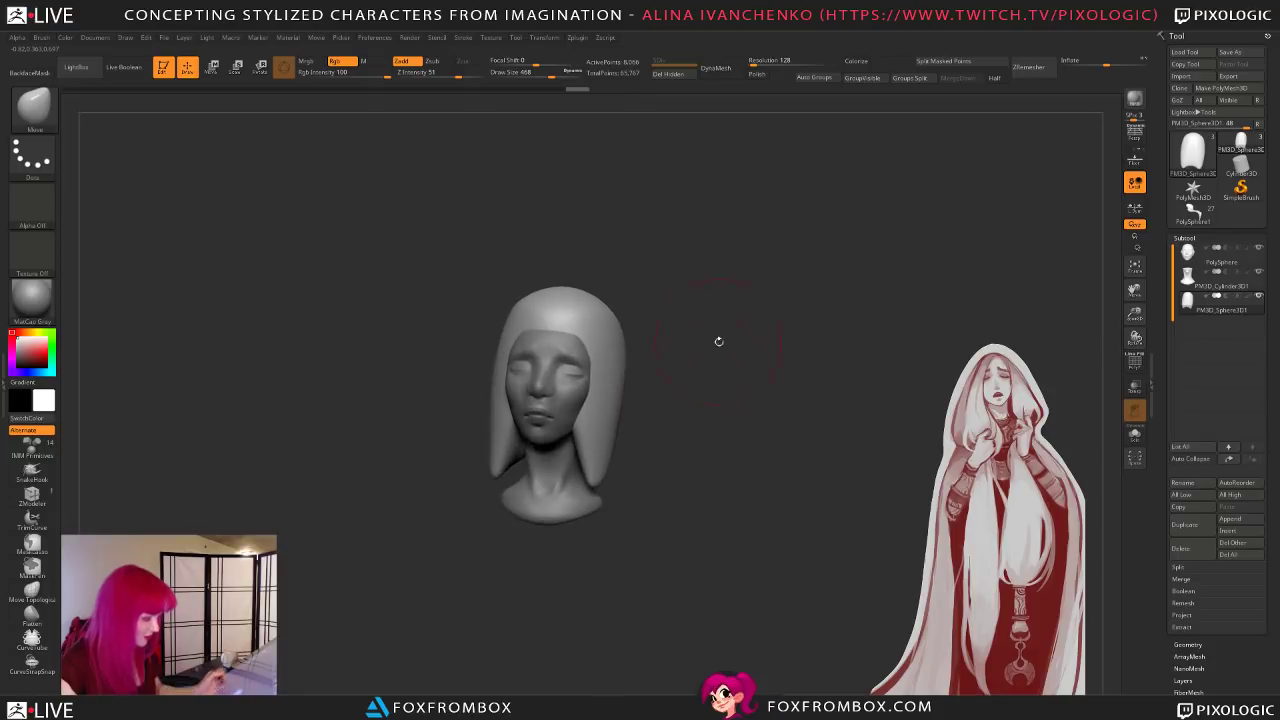
Step: Set the draw size to 576 and convert the hair mesh to DynaMesh at resolution 128
left_click(559, 73)
mouse_move(622, 253)
left_mouse_down("shift")
mouse_move(591, 320)
mouse_move(657, 286)
left_mouse_up("shift")
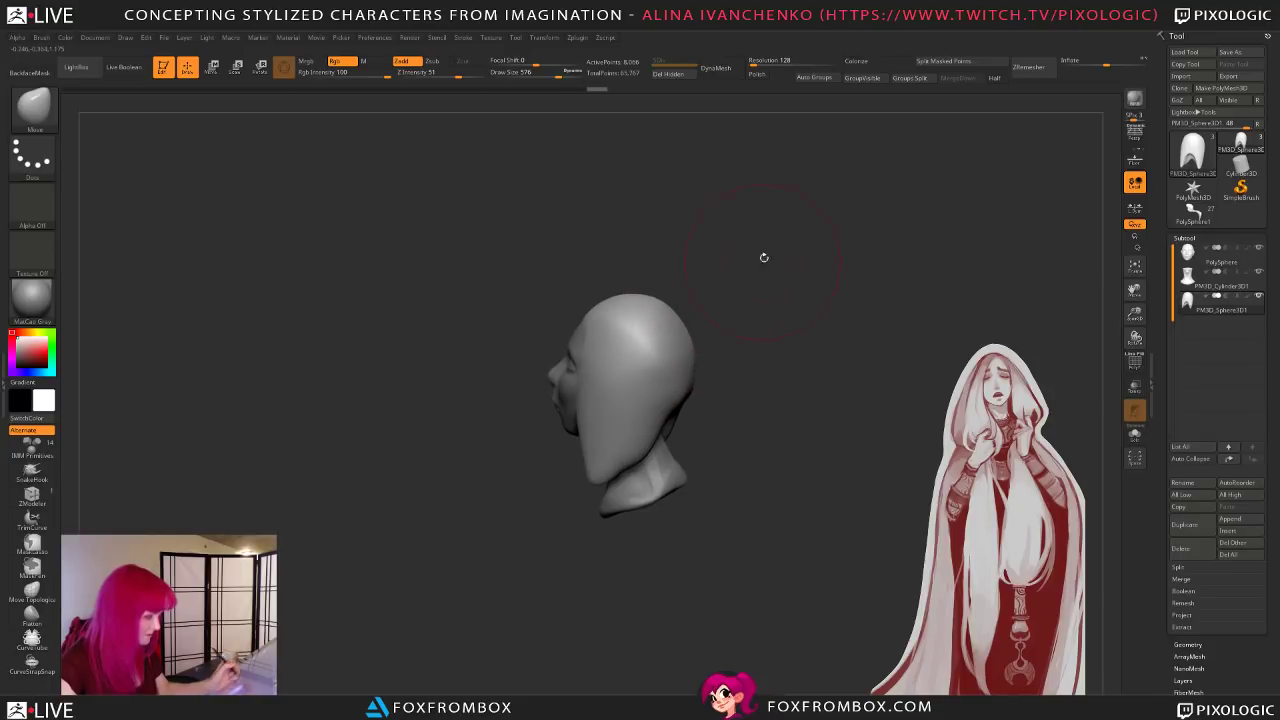
left_click_drag(751, 142, 826, 140)
left_click(728, 68)
Step: Lengthen the side locks down to the base of the neck and shape their back edges
left_click_drag(694, 388, 703, 391)
left_click_drag(654, 322, 635, 323, "shift")
left_click_drag(721, 450, 785, 450)
left_click_drag(545, 450, 518, 505)
mouse_move(738, 545)
left_mouse_down()
mouse_move(692, 540)
mouse_move(702, 534)
left_mouse_up()
left_click_drag(632, 425, 618, 401)
left_click_drag(708, 413, 725, 390)
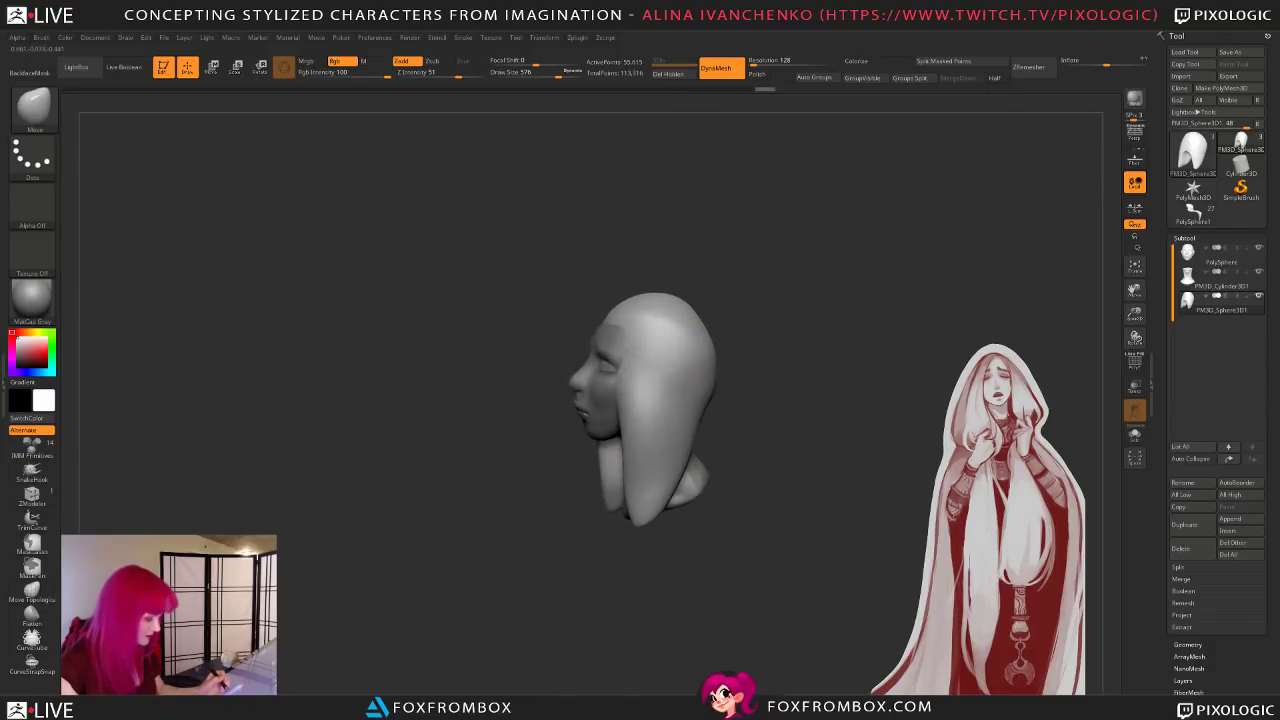
Step: Set the draw size to 666 and reshape the crown and side volumes of the hair with the Move brush
left_click_drag(561, 73, 568, 73)
left_click_drag(652, 292, 656, 308)
mouse_move(770, 336)
left_mouse_down()
mouse_move(717, 336)
mouse_move(701, 414)
left_mouse_up()
mouse_move(775, 400)
left_mouse_down()
mouse_move(722, 398)
mouse_move(740, 420)
left_mouse_up()
left_click_drag(570, 405, 722, 436)
mouse_move(770, 455)
left_mouse_down()
mouse_move(823, 470)
mouse_move(745, 490)
left_mouse_up()
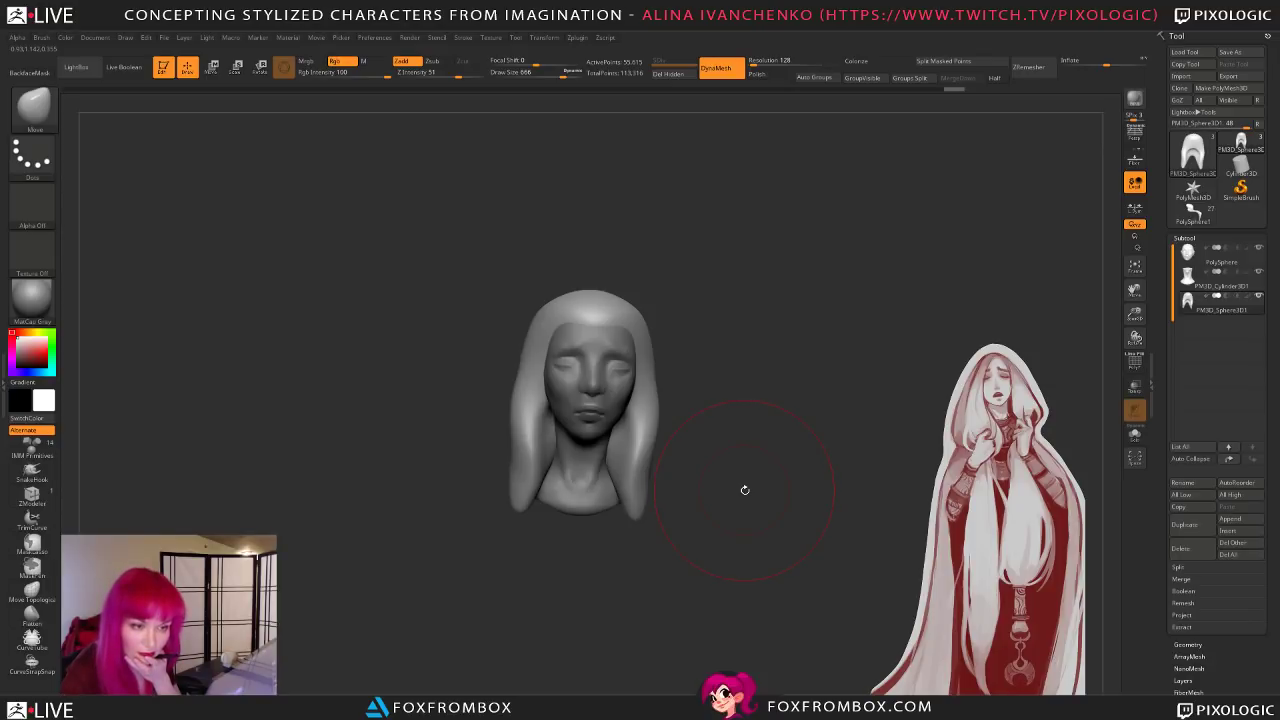
Step: Reduce the draw size to 351 and refine the hair's contour around the crown and forehead
left_click_drag(745, 490, 649, 234)
left_click_drag(707, 303, 740, 431)
left_click_drag(553, 75, 541, 74)
left_click_drag(651, 349, 675, 340)
left_click_drag(543, 65, 542, 75)
mouse_move(699, 375)
left_mouse_down()
mouse_move(695, 391)
mouse_move(700, 277)
left_mouse_up()
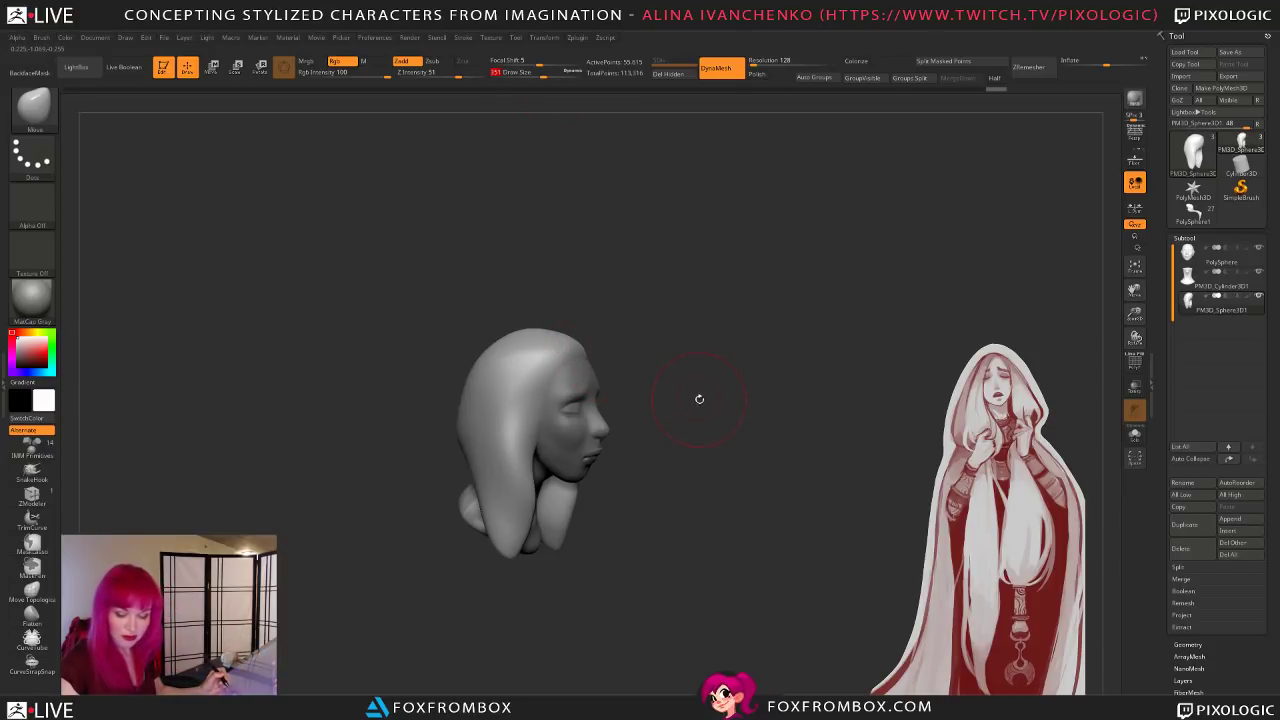
left_click_drag(699, 396, 686, 398)
mouse_move(529, 332)
left_mouse_down()
mouse_move(722, 372)
mouse_move(690, 398)
left_mouse_up()
key("b")
key("d")
key("s")
left_click_drag(680, 322, 672, 336)
key("ctrl+z")
left_click_drag(657, 249, 608, 199)
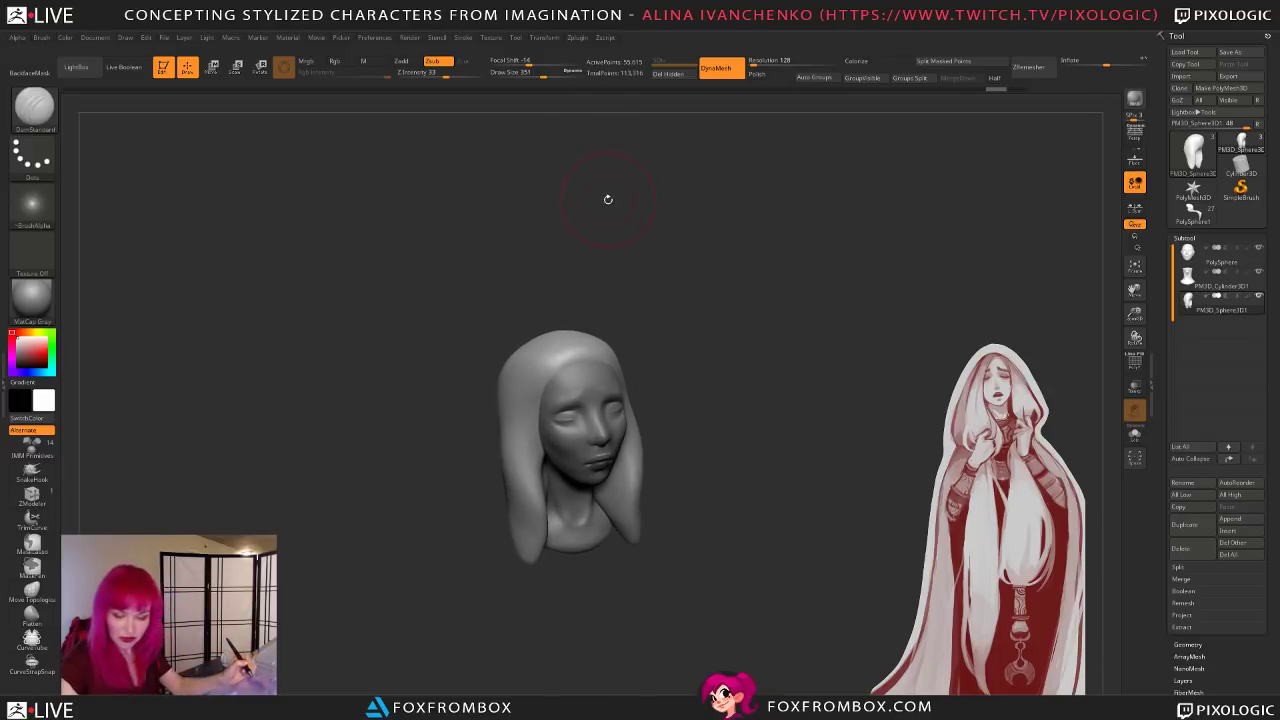
Step: Return to the Move brush, adjust the hair volume around the face, and reduce the draw size to 305
key("b")
key("m")
key("v")
left_click_drag(546, 74, 563, 74)
mouse_move(655, 335)
left_mouse_down()
mouse_move(728, 311)
mouse_move(625, 349)
mouse_move(646, 337)
mouse_move(683, 360)
left_mouse_up()
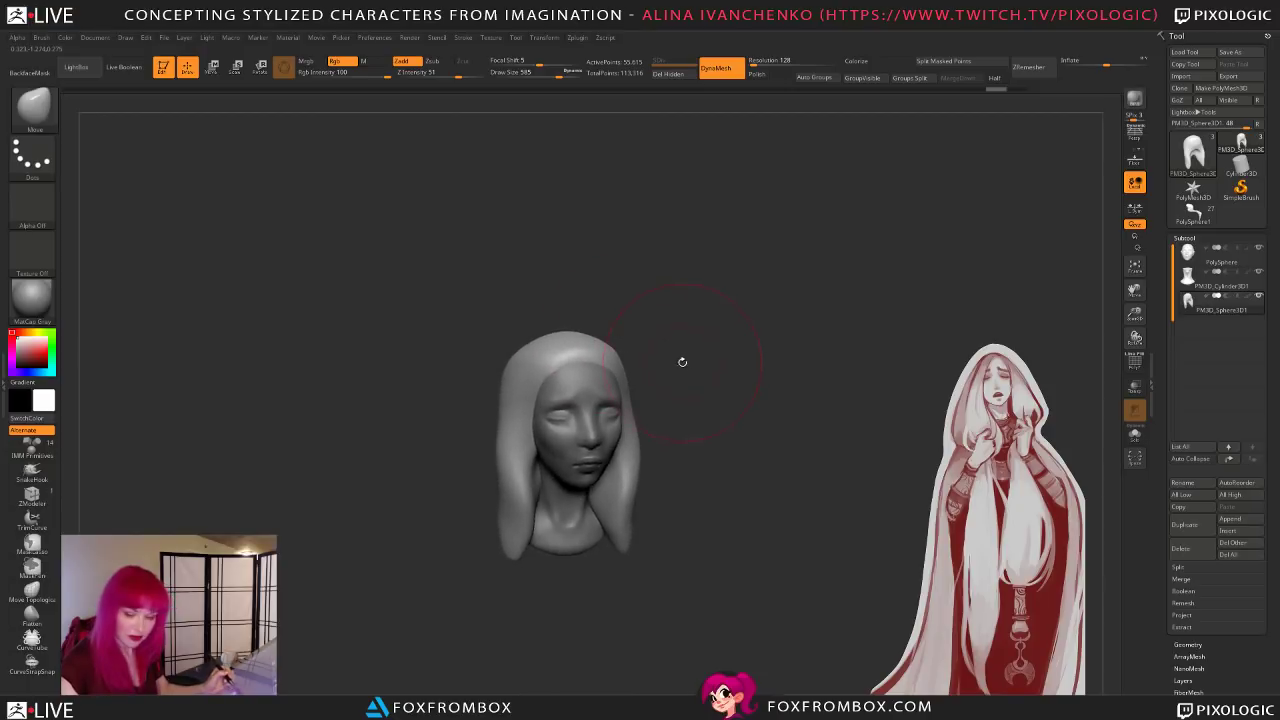
left_click_drag(556, 74, 542, 74)
left_click_drag(620, 250, 655, 255)
left_click_drag(543, 366, 529, 427)
key("ctrl+z")
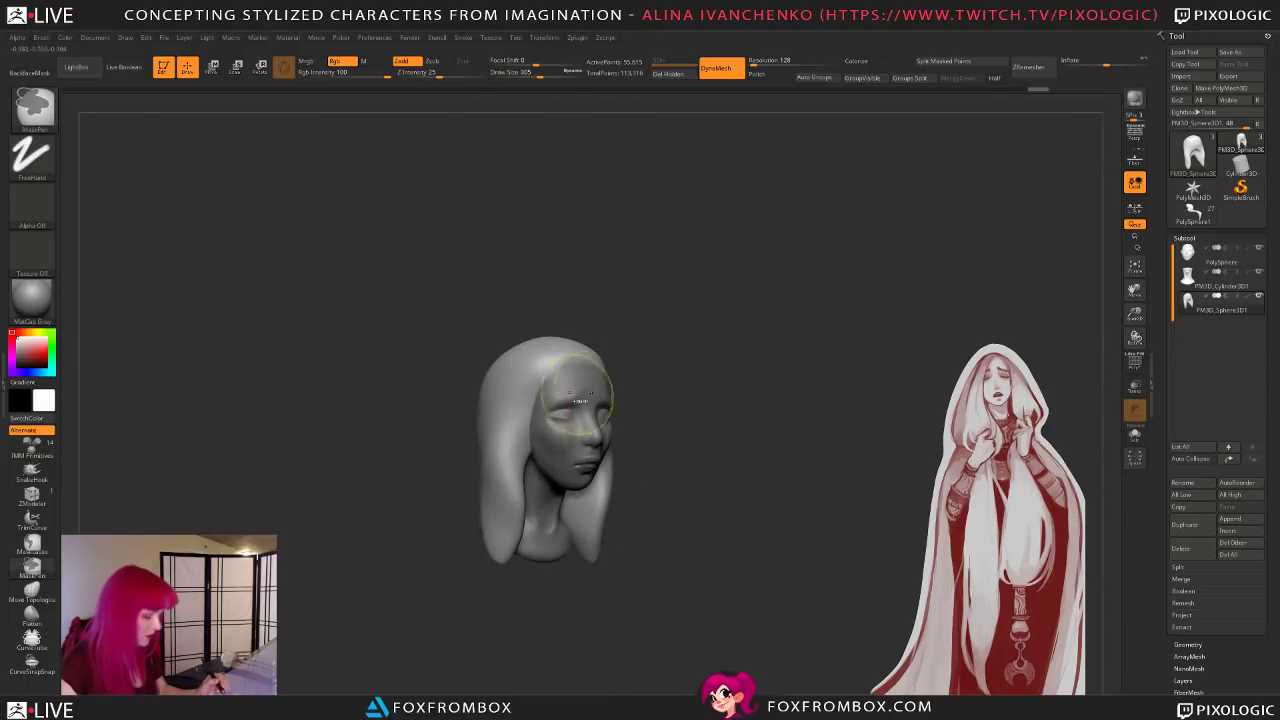
Step: Build up long vertical strands along the side of the hair with the ClayBuildup brush
mouse_move(654, 397)
left_mouse_down()
mouse_move(657, 417)
mouse_move(672, 410)
left_mouse_up()
key("b")
key("c")
key("b")
left_click_drag(526, 403, 509, 495)
mouse_move(610, 505)
left_mouse_down()
mouse_move(673, 487)
mouse_move(563, 484)
left_mouse_up()
left_click_drag(514, 386, 514, 522)
left_click_drag(502, 412, 507, 525)
mouse_move(735, 446)
left_mouse_down()
mouse_move(715, 437)
mouse_move(702, 454)
left_mouse_up()
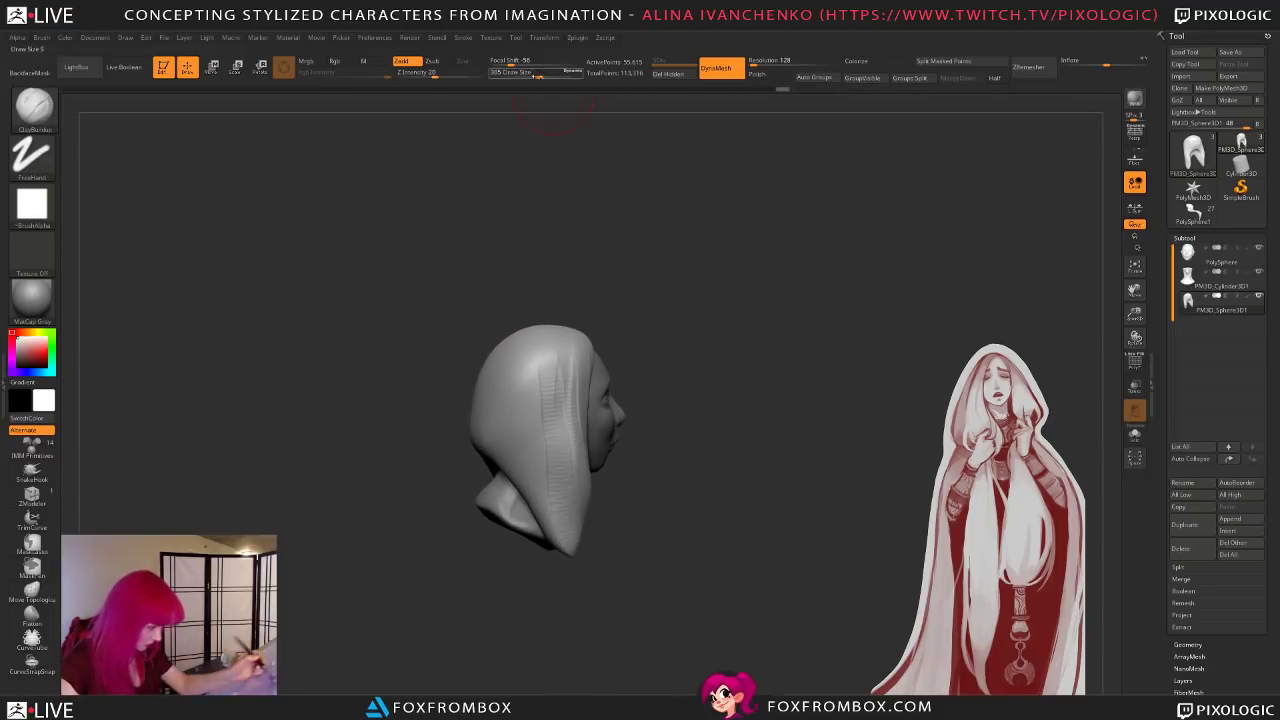
Step: Add ClayBuildup strands sweeping down the back and lower sides of the hair at draw size 338
right_click_drag(529, 470, 490, 450)
mouse_move(622, 432)
left_mouse_down()
mouse_move(640, 457)
mouse_move(629, 455)
left_mouse_up()
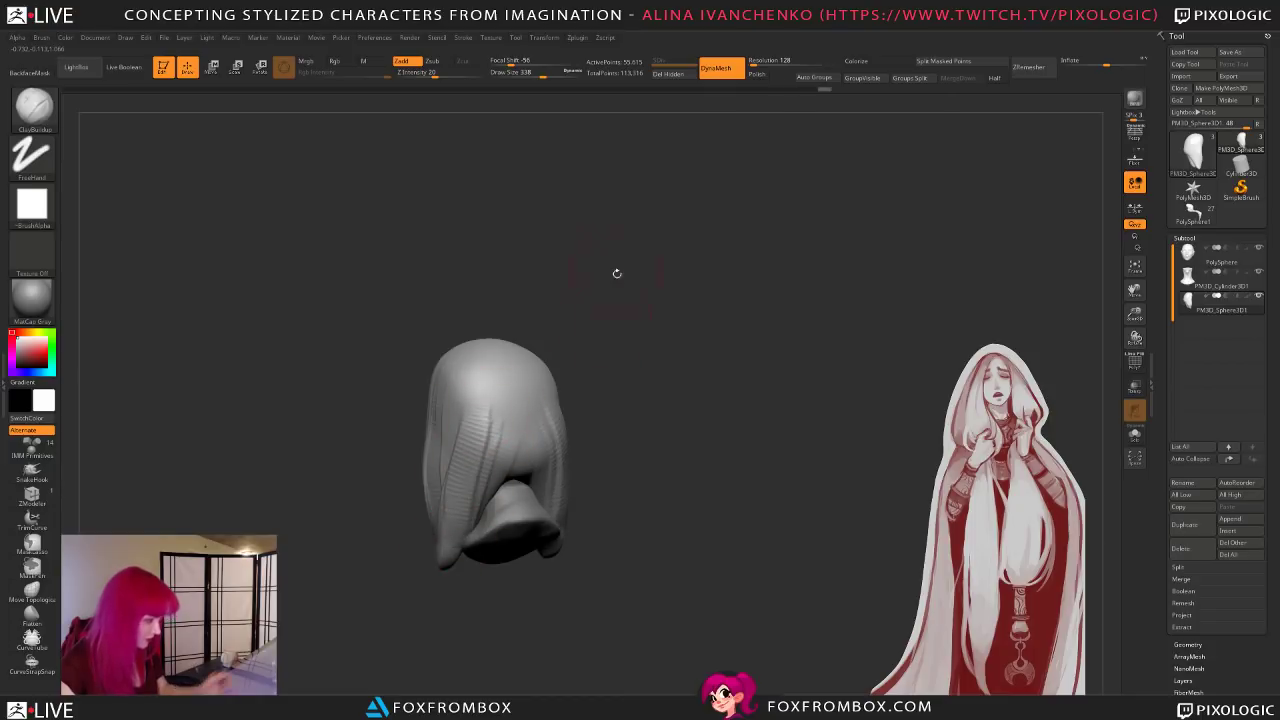
left_click_drag(623, 411, 615, 424)
mouse_move(517, 475)
left_mouse_down()
mouse_move(674, 494)
mouse_move(684, 440)
mouse_move(661, 449)
left_mouse_up()
left_click_drag(535, 448, 502, 482)
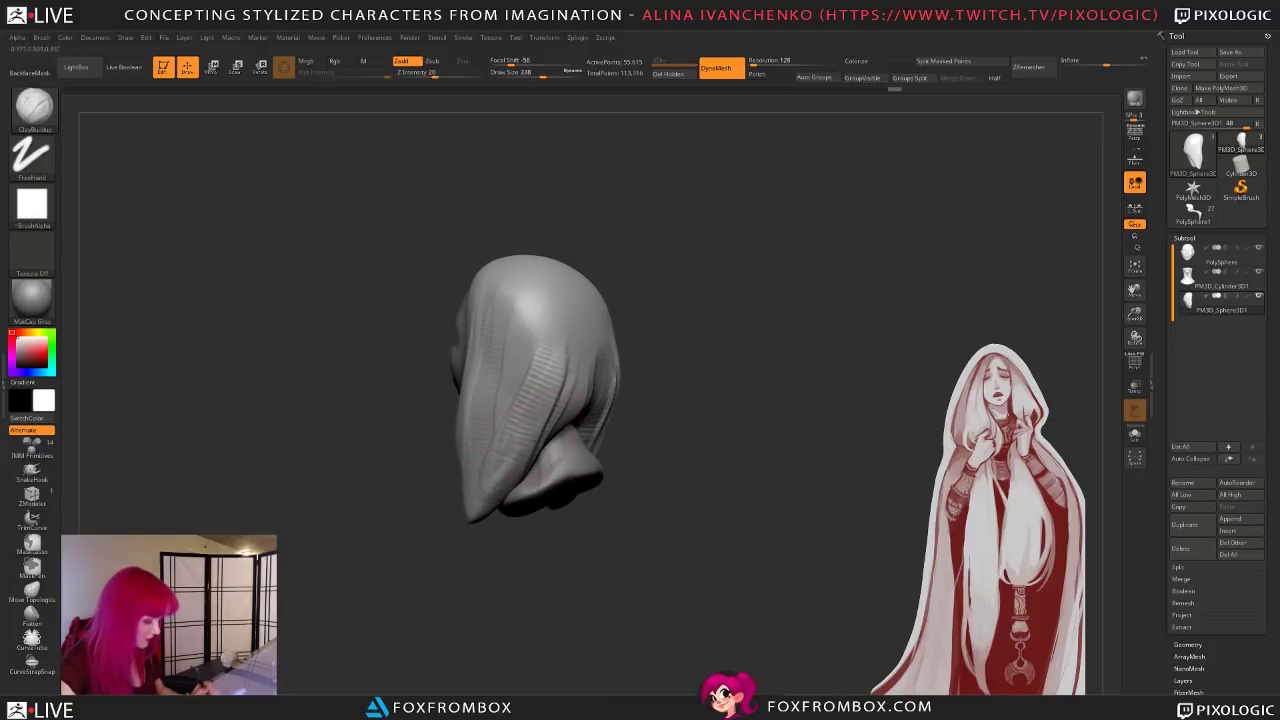
mouse_move(485, 535)
left_mouse_down()
mouse_move(588, 573)
mouse_move(598, 551)
left_mouse_up()
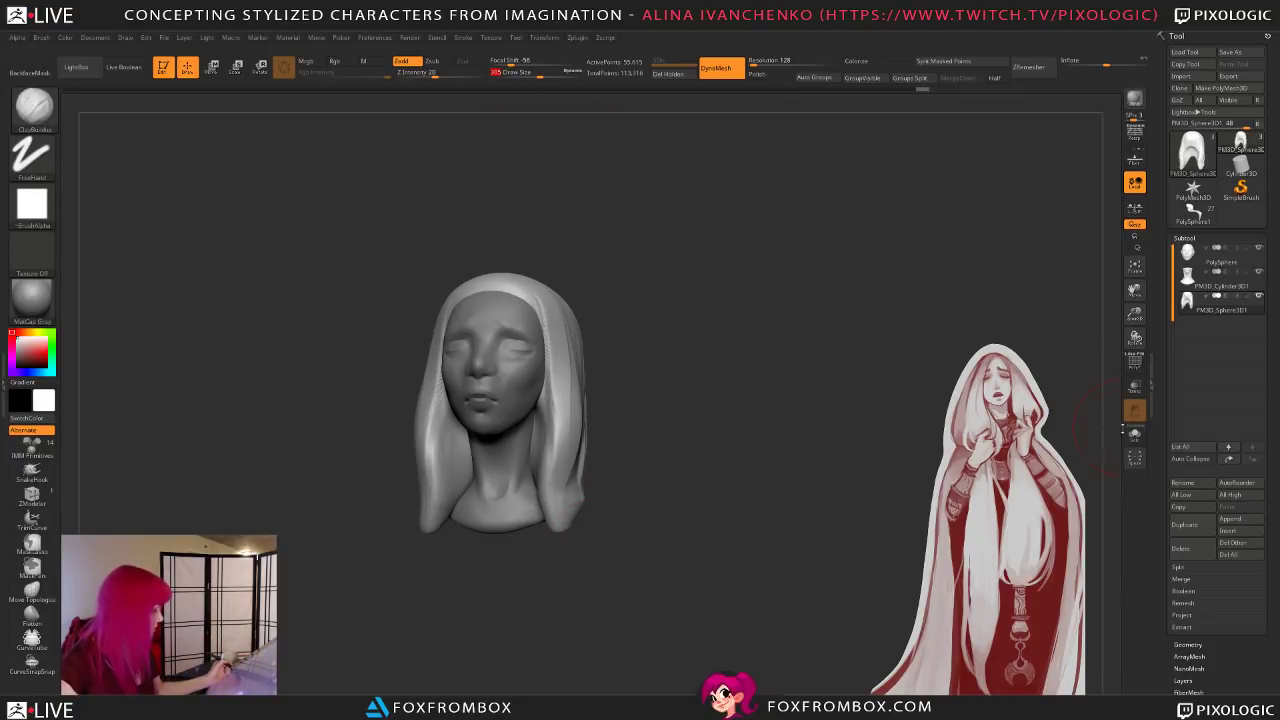
Step: Isolate the hair subtool and sculpt its inner front surface with ClayBuildup strokes at draw size 305
left_click(1134, 435)
left_click_drag(672, 420, 722, 415)
left_click_drag(530, 318, 503, 366)
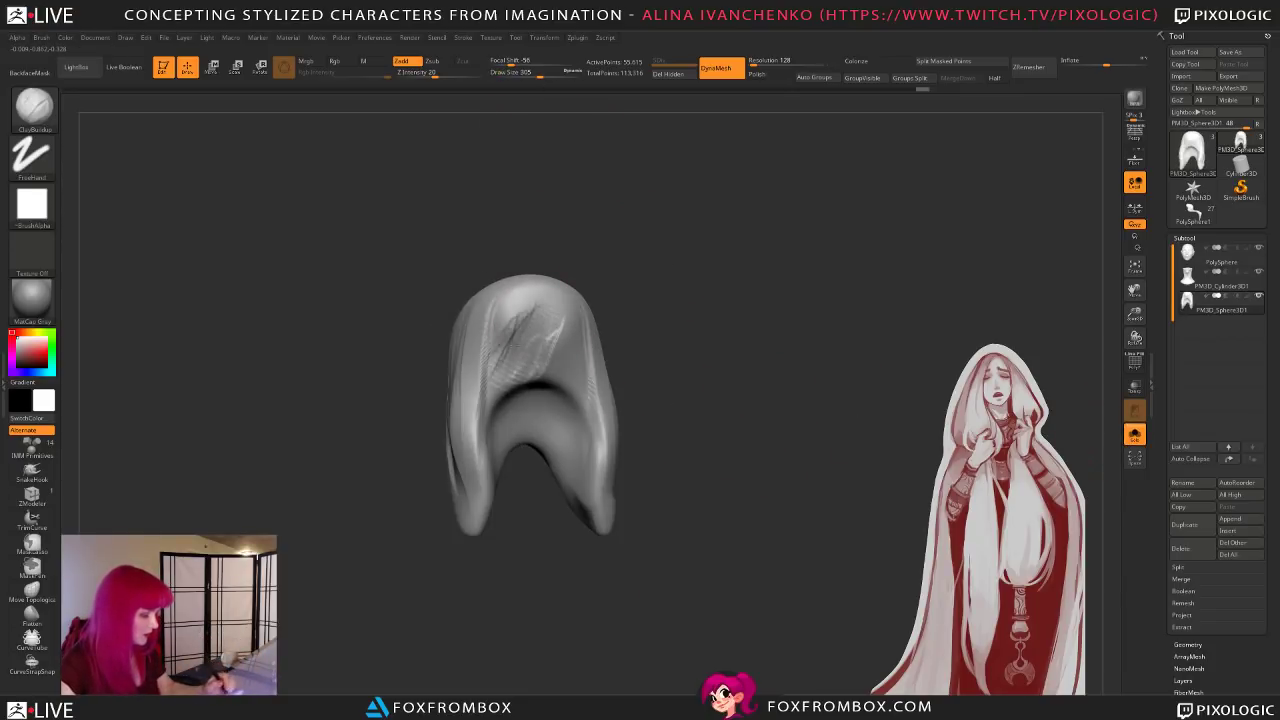
left_click_drag(523, 315, 506, 362)
left_click_drag(700, 420, 658, 422)
mouse_move(558, 302)
left_mouse_down()
mouse_move(569, 362)
mouse_move(544, 337)
mouse_move(494, 384)
mouse_move(530, 305)
mouse_move(572, 338)
mouse_move(522, 394)
left_mouse_up()
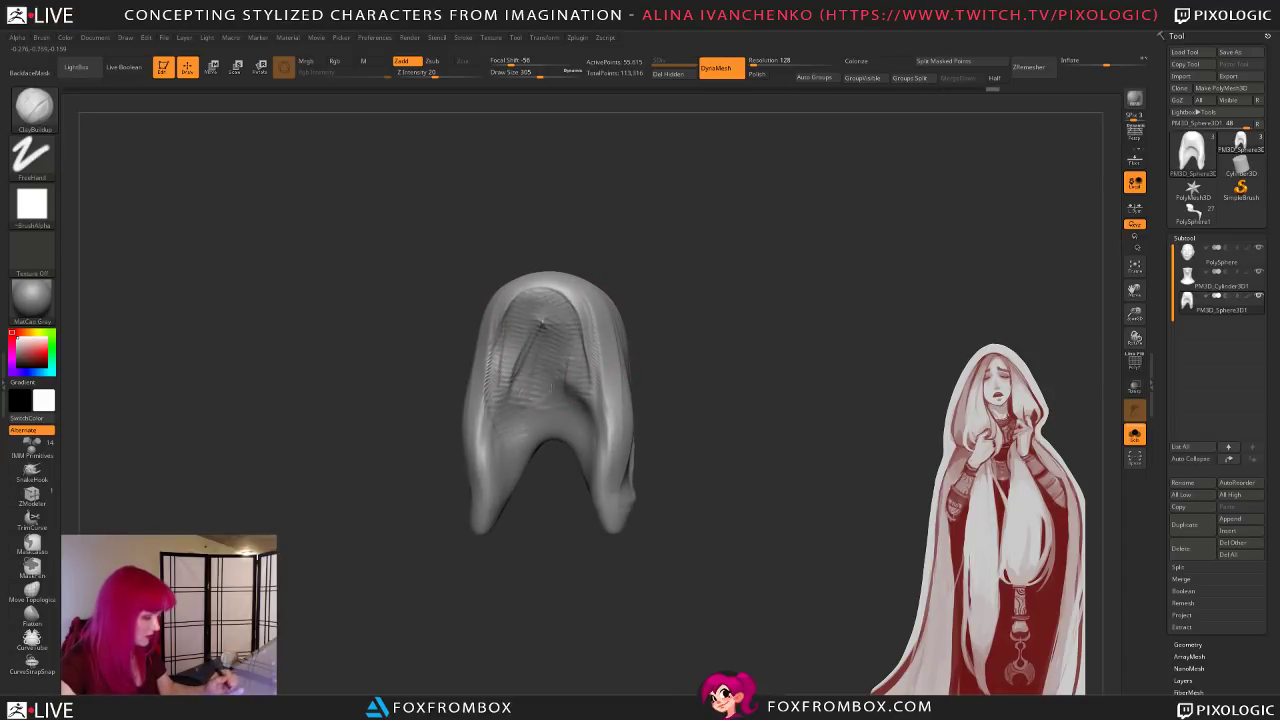
left_click_drag(566, 356, 500, 378)
left_click_drag(548, 322, 508, 405)
Step: Smooth the inner surface of the hair and show all subtools again
left_click_drag(637, 329, 700, 327)
mouse_move(550, 330)
left_mouse_down("shift")
mouse_move(508, 314)
mouse_move(488, 390)
left_mouse_up("shift")
mouse_move(680, 300)
left_mouse_down()
mouse_move(621, 298)
mouse_move(573, 393)
left_mouse_up()
mouse_move(717, 371)
left_mouse_down()
mouse_move(657, 380)
mouse_move(709, 417)
mouse_move(640, 354)
mouse_move(628, 496)
mouse_move(611, 503)
left_mouse_up()
left_click_drag(656, 518, 691, 517)
left_click(1134, 434)
Step: Save the current sculpt to file
mouse_move(786, 449)
left_mouse_down()
mouse_move(748, 450)
mouse_move(745, 521)
mouse_move(684, 466)
left_mouse_up()
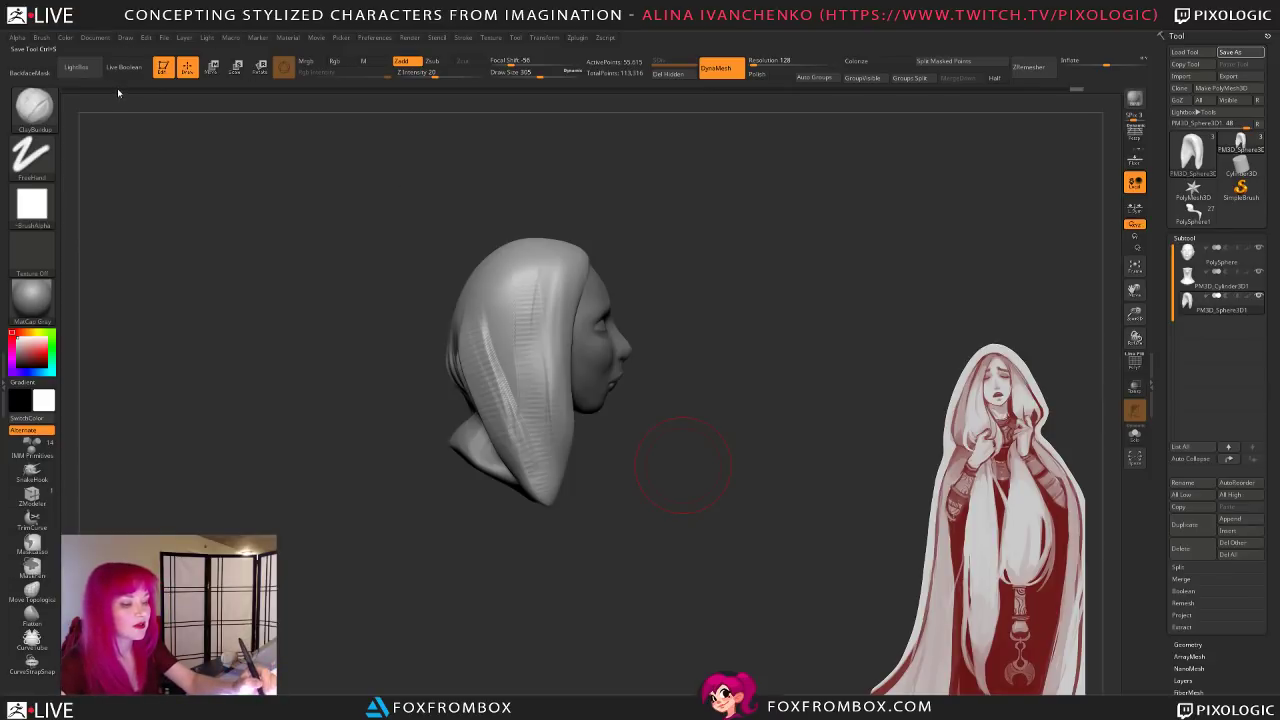
key("ctrl+s")
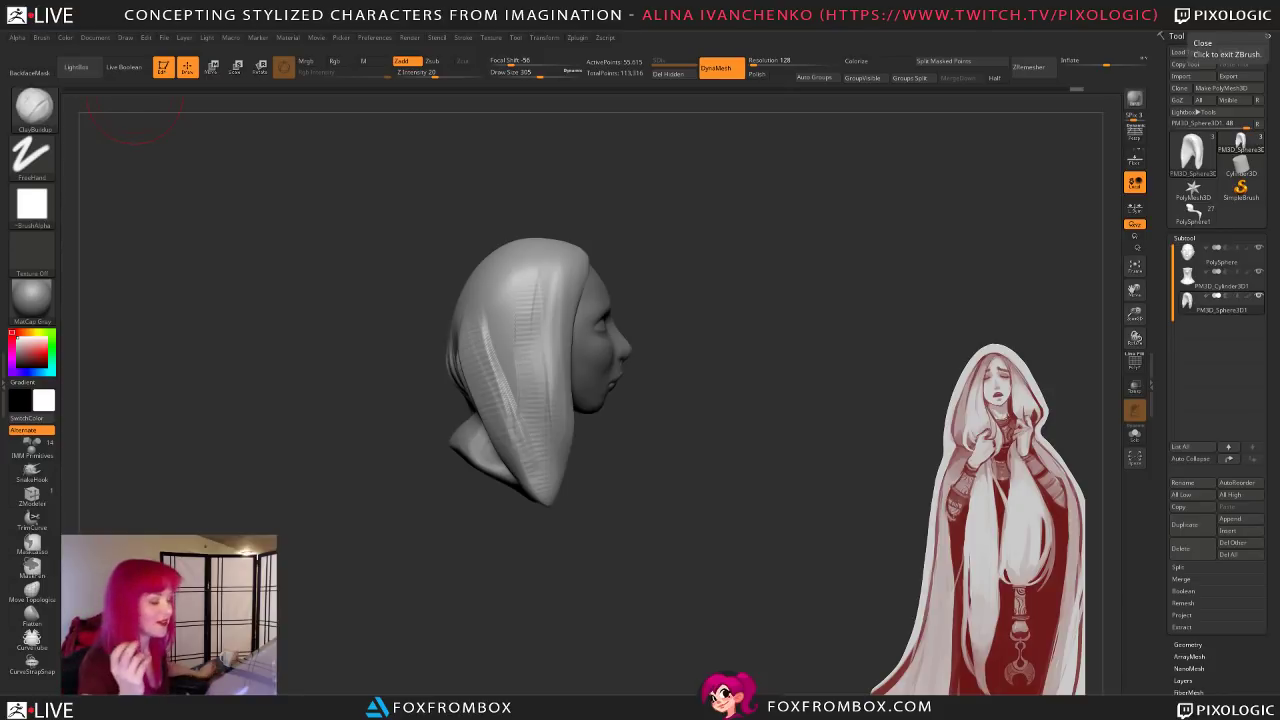
Step: Set the draw size to 460 and add broad ClayBuildup strands over the back and side of the hair
left_click_drag(600, 480, 765, 435)
left_click_drag(722, 290, 734, 350)
left_click_drag(540, 74, 551, 74)
left_click_drag(612, 130, 620, 183, "alt")
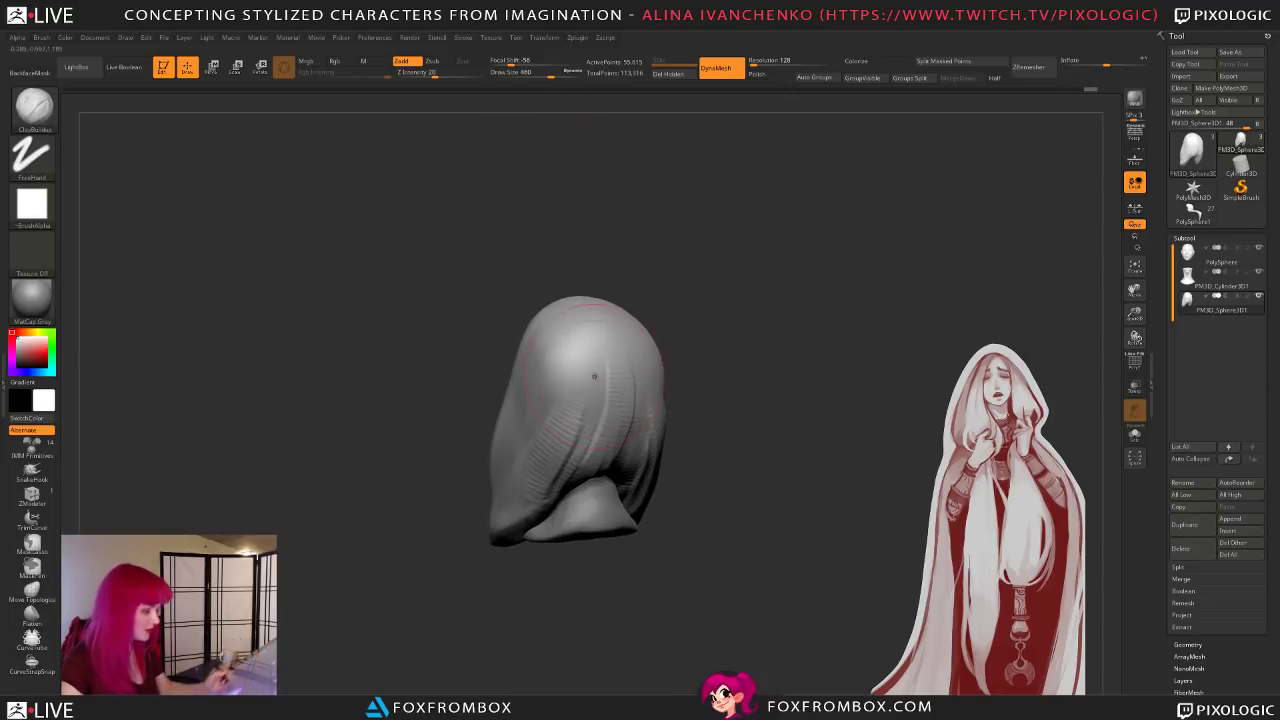
left_click_drag(670, 398, 594, 330)
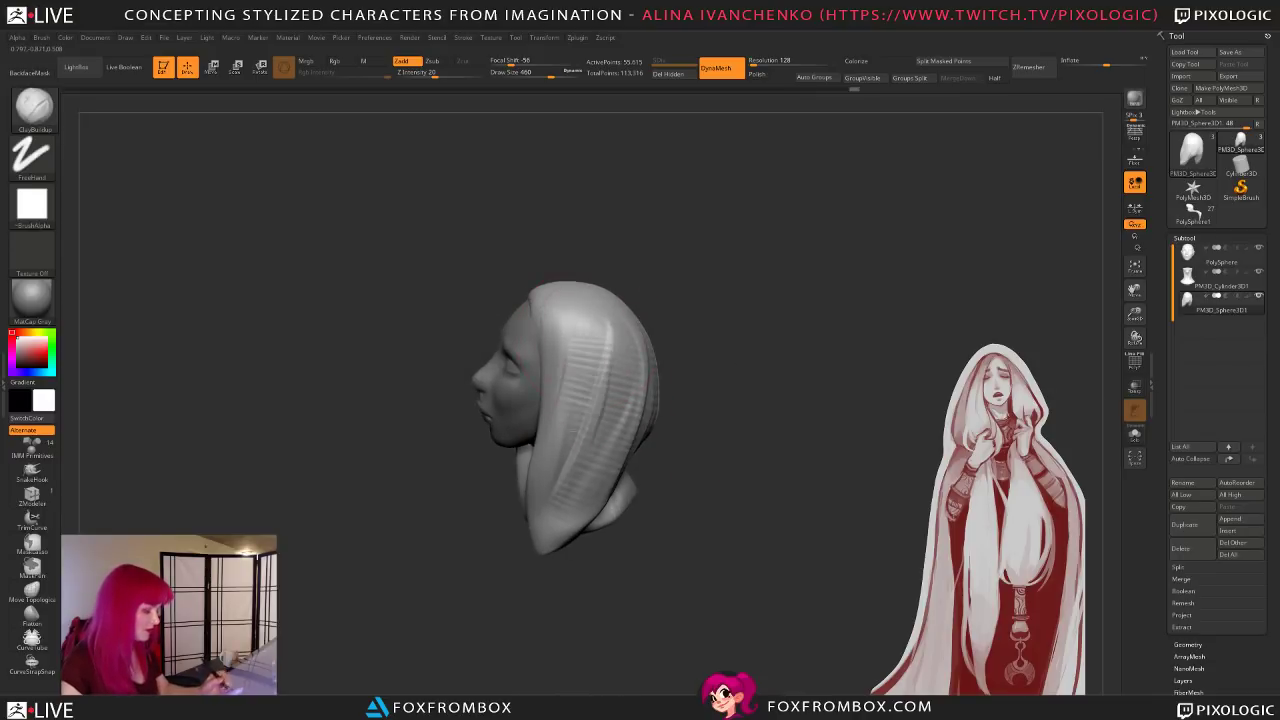
mouse_move(746, 442)
left_mouse_down()
mouse_move(700, 434)
mouse_move(754, 465)
left_mouse_up()
Step: Isolate the hair subtool and rework both sides of its inner surface with ClayBuildup strokes
left_click(1134, 434)
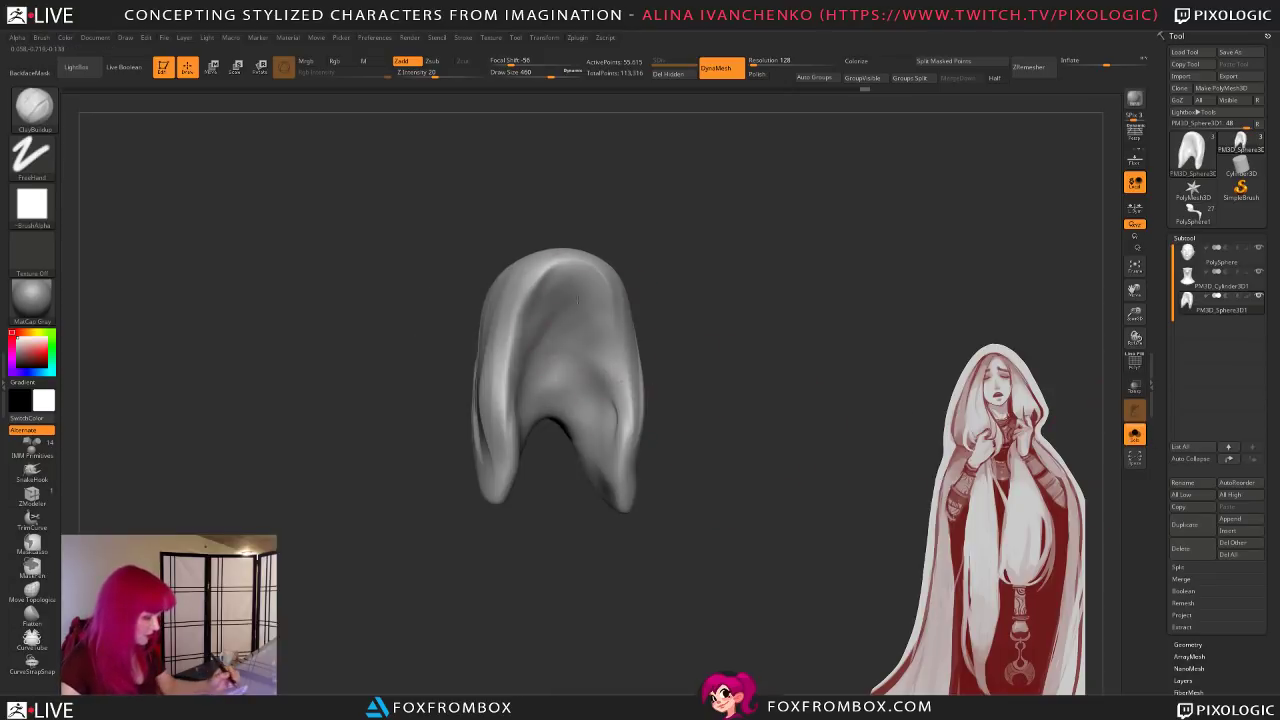
left_click_drag(588, 301, 618, 390)
left_click_drag(712, 376, 664, 364)
left_click_drag(518, 318, 527, 390)
mouse_move(722, 300)
left_mouse_down()
mouse_move(736, 362)
mouse_move(723, 417)
mouse_move(576, 126)
left_mouse_up()
Step: Carve a parting line into the front of the crown with the DamStandard brush, then show all subtools again
key("b")
key("d")
key("s")
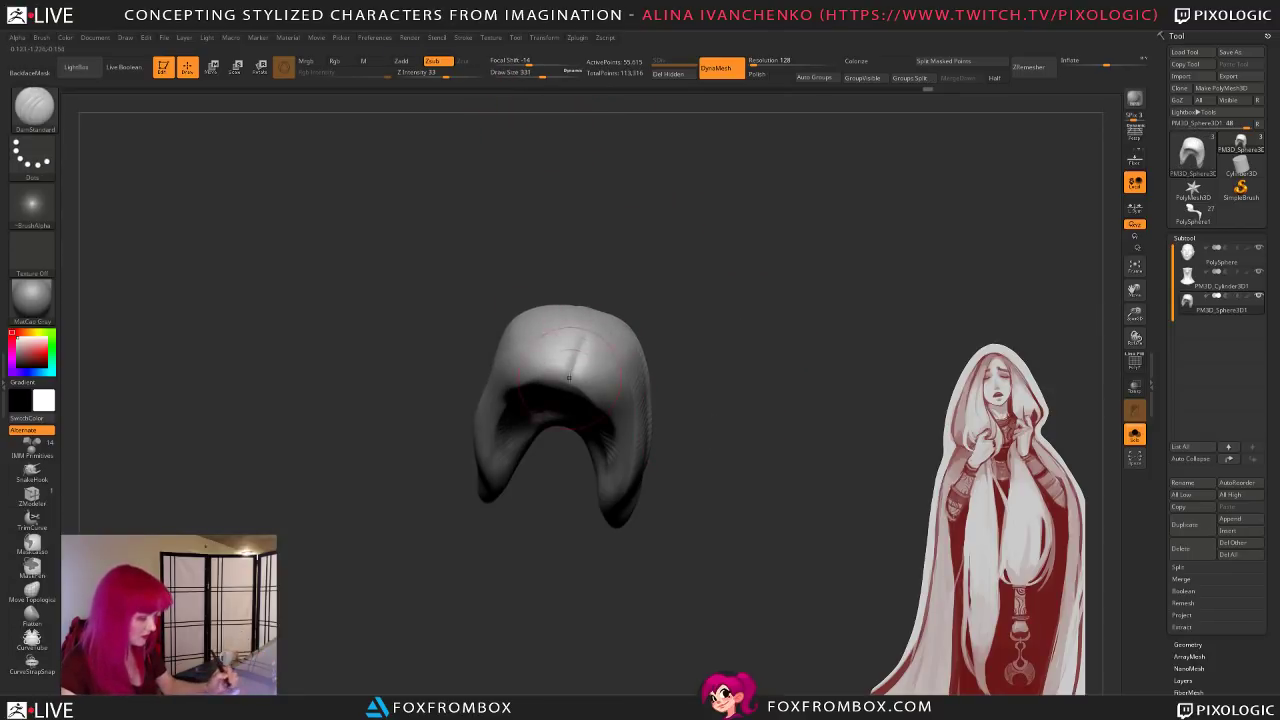
left_click_drag(694, 357, 726, 453)
left_click(1135, 435)
left_click_drag(822, 414, 769, 470)
left_click_drag(734, 548, 697, 520, "alt")
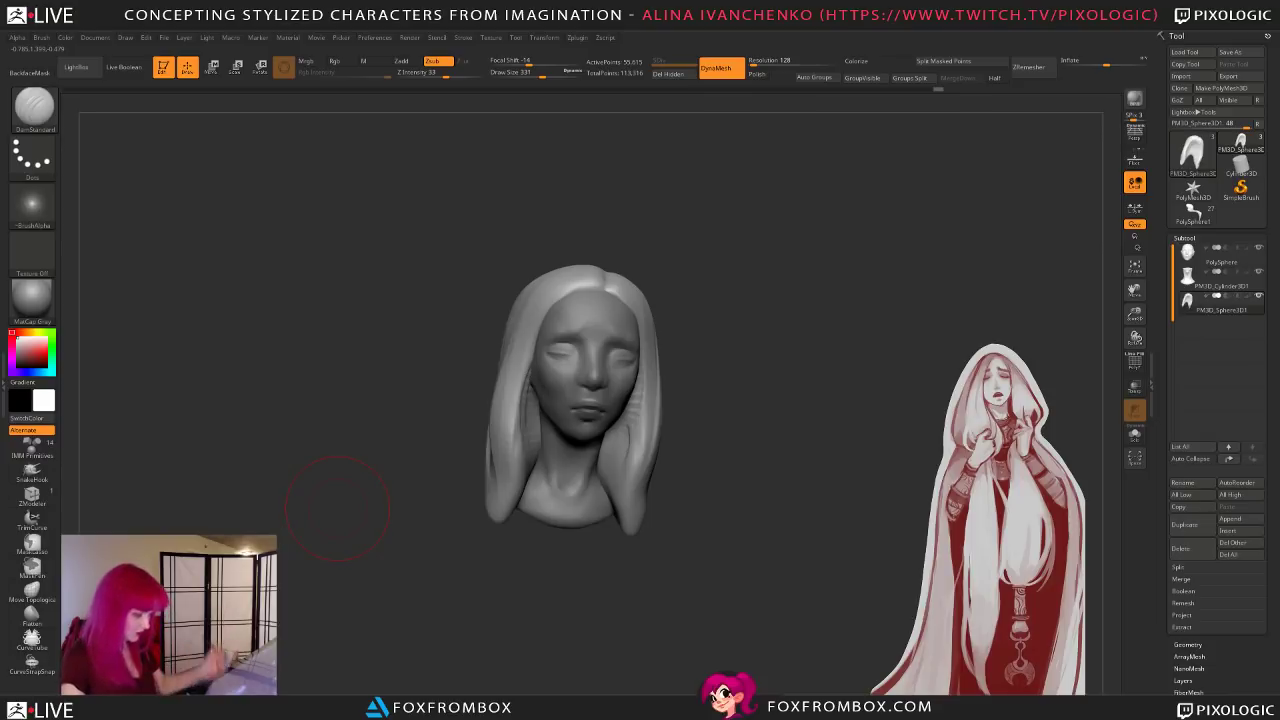
Step: Switch to the Move brush, raise the draw size to 567, and pull the lower ends of the hair downward
left_click_drag(743, 377, 716, 443)
key("b")
key("m")
key("v")
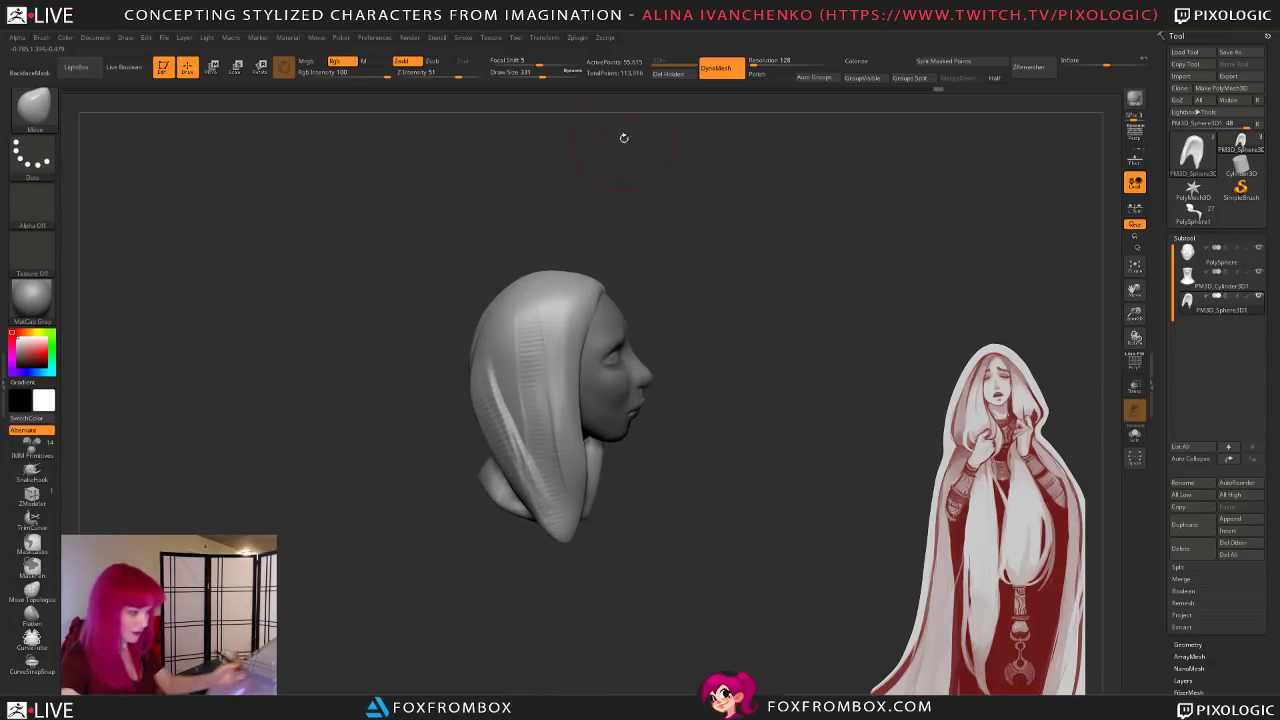
left_click_drag(543, 74, 563, 83)
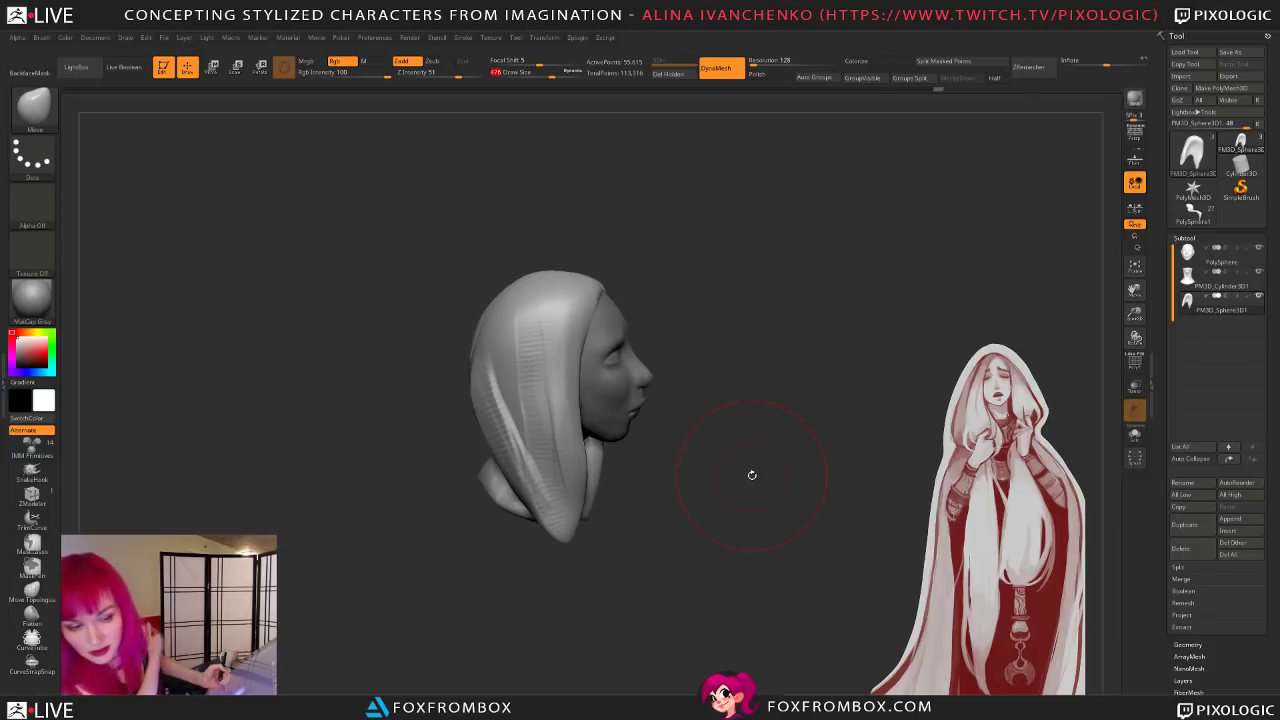
left_click_drag(747, 327, 703, 317)
left_click_drag(553, 74, 563, 74)
left_click_drag(552, 536, 553, 567)
left_click_drag(587, 612, 634, 630)
Step: Reshape the sides of the hair with Move strokes, shifting the side volume toward the face
left_click_drag(540, 470, 560, 466)
mouse_move(592, 544)
left_mouse_down()
mouse_move(545, 495)
mouse_move(556, 470)
left_mouse_up()
left_click_drag(590, 555, 636, 600)
left_click_drag(529, 376, 566, 393)
left_click_drag(585, 543, 702, 605)
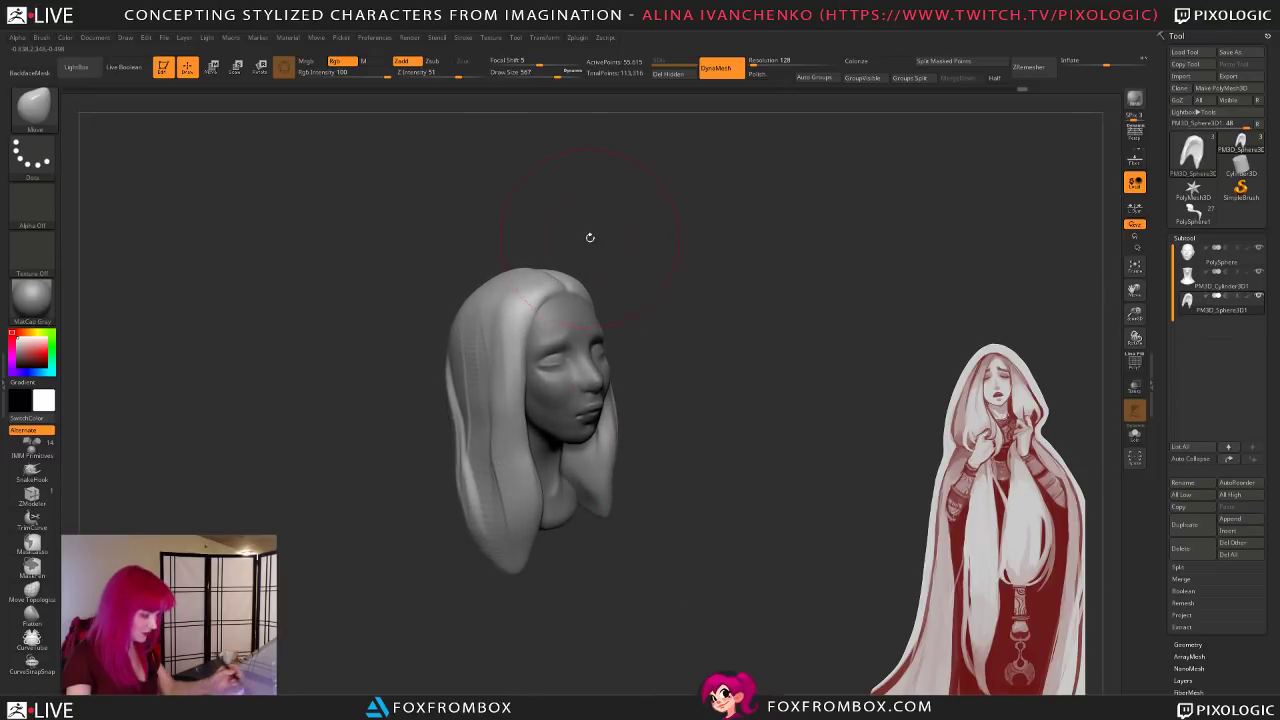
Step: Reduce the draw size to 386, try pushing the side of the hair with the Move brush, and undo the stroke
left_click_drag(590, 251, 590, 264)
left_click_drag(557, 72, 547, 72)
left_click_drag(565, 171, 546, 266)
left_click_drag(500, 390, 537, 334)
key("ctrl+z")
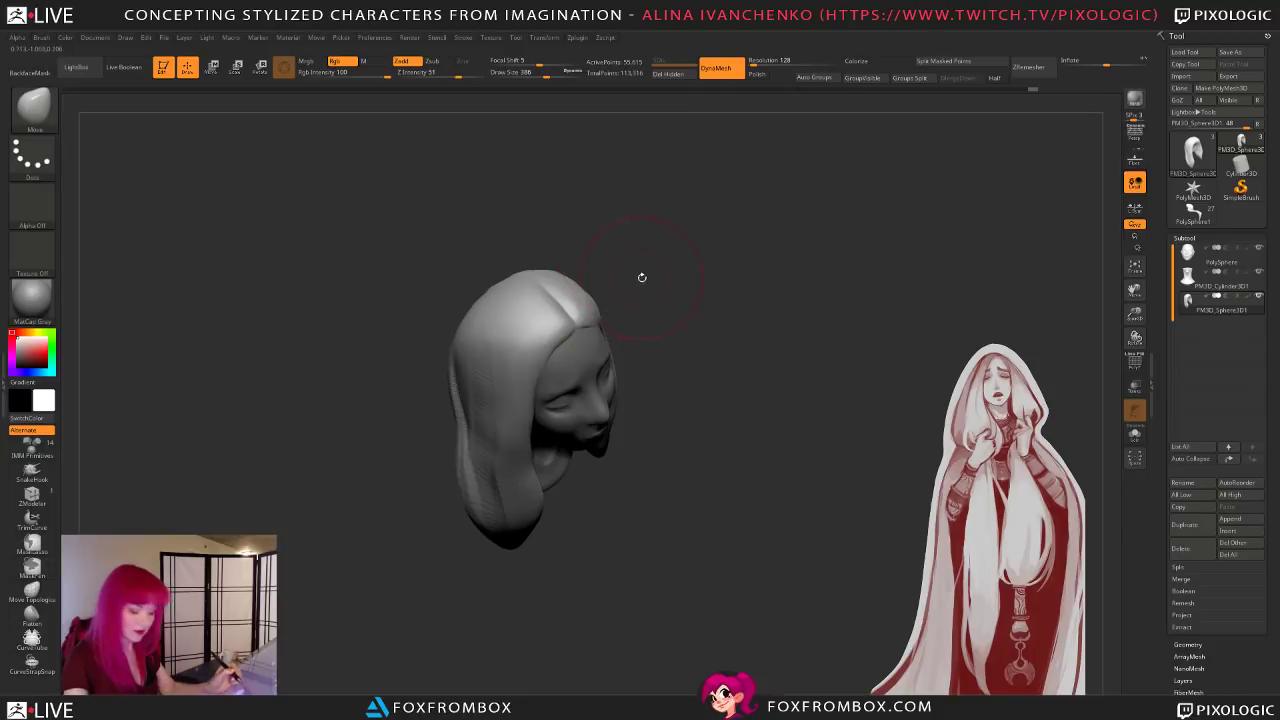
left_click_drag(637, 277, 634, 286)
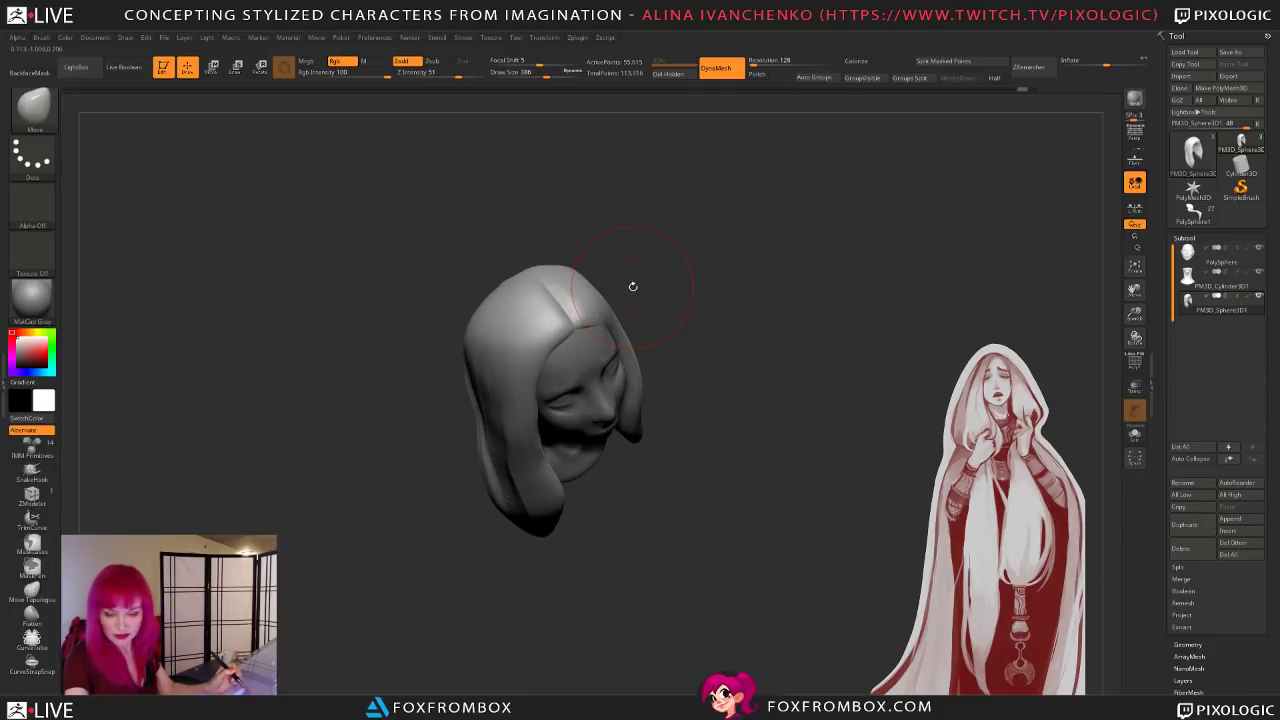
key("b")
key("i")
key("n")
Step: Build up long strands from the crown down the side of the hair with the ClayBuildup brush
left_click_drag(632, 287, 605, 283)
key("b")
key("c")
key("b")
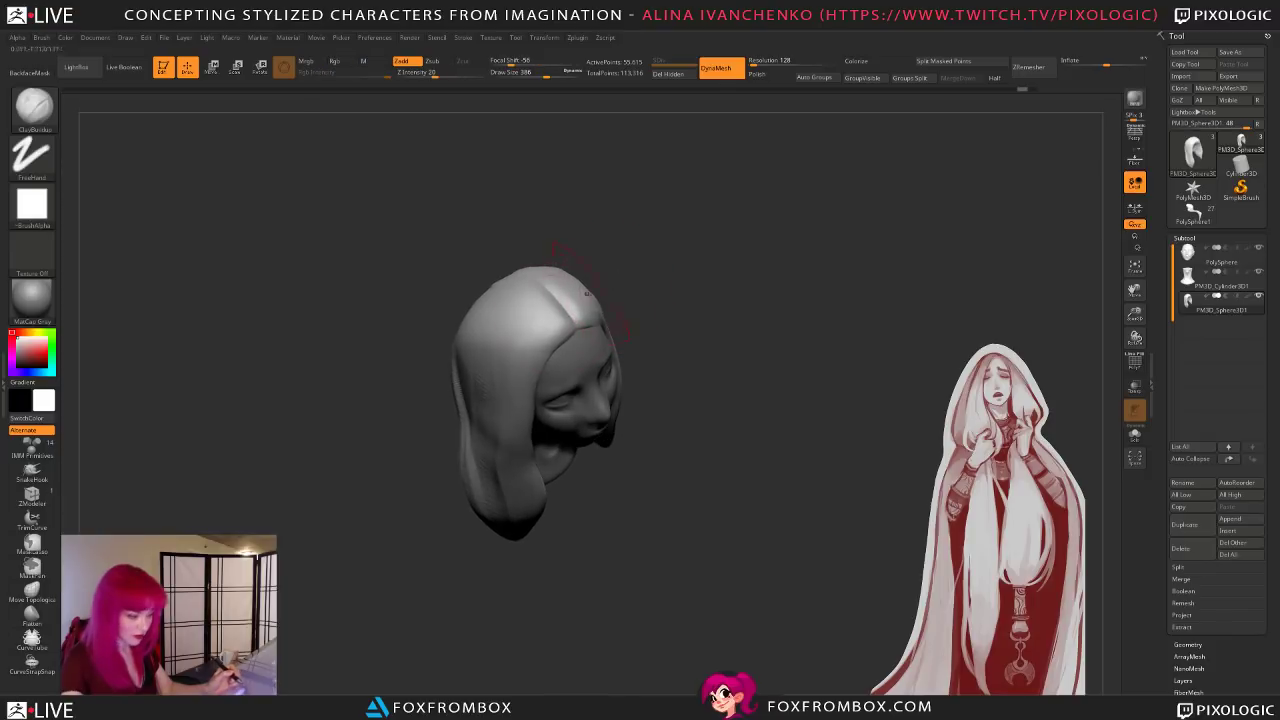
mouse_move(493, 373)
left_mouse_down()
mouse_move(523, 285)
mouse_move(494, 322)
mouse_move(504, 363)
left_mouse_up()
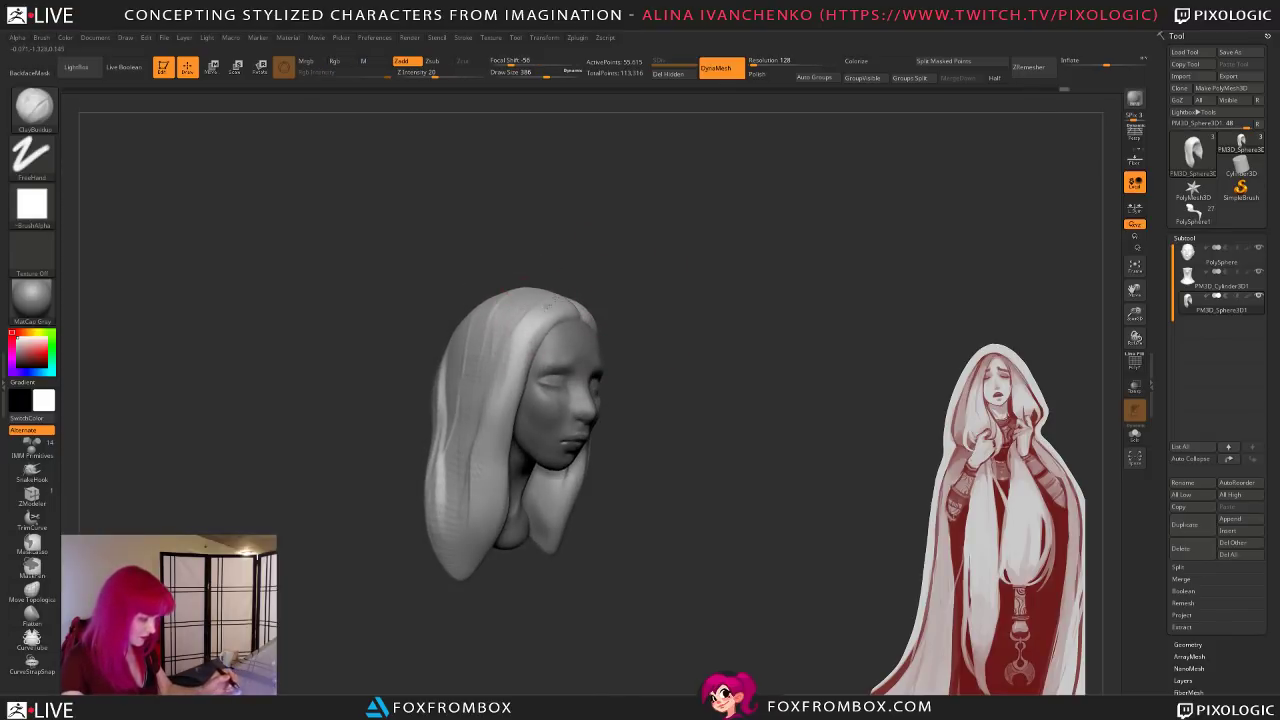
Step: Show the whole head from the front at a smaller scale and activate the Move gizmo on the hair subtool
left_click_drag(466, 600, 722, 512)
left_click_drag(1134, 313, 1054, 283)
left_click_drag(749, 394, 736, 332, "alt")
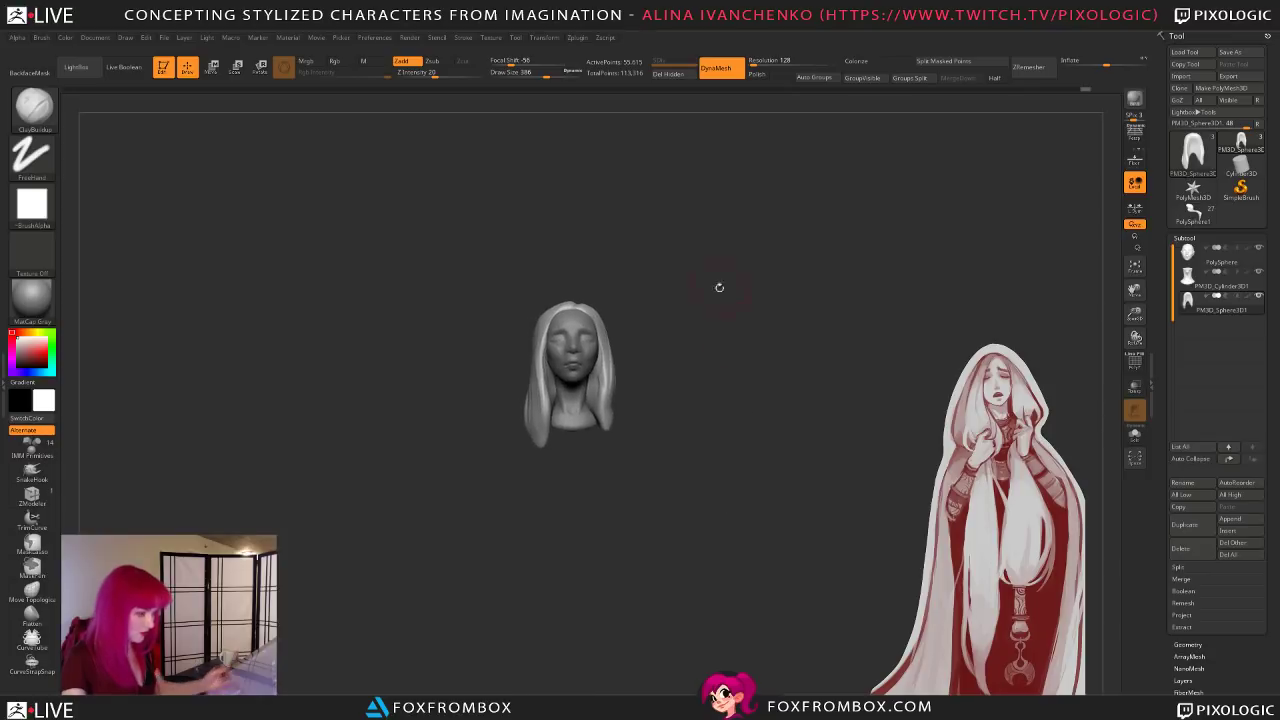
key("w")
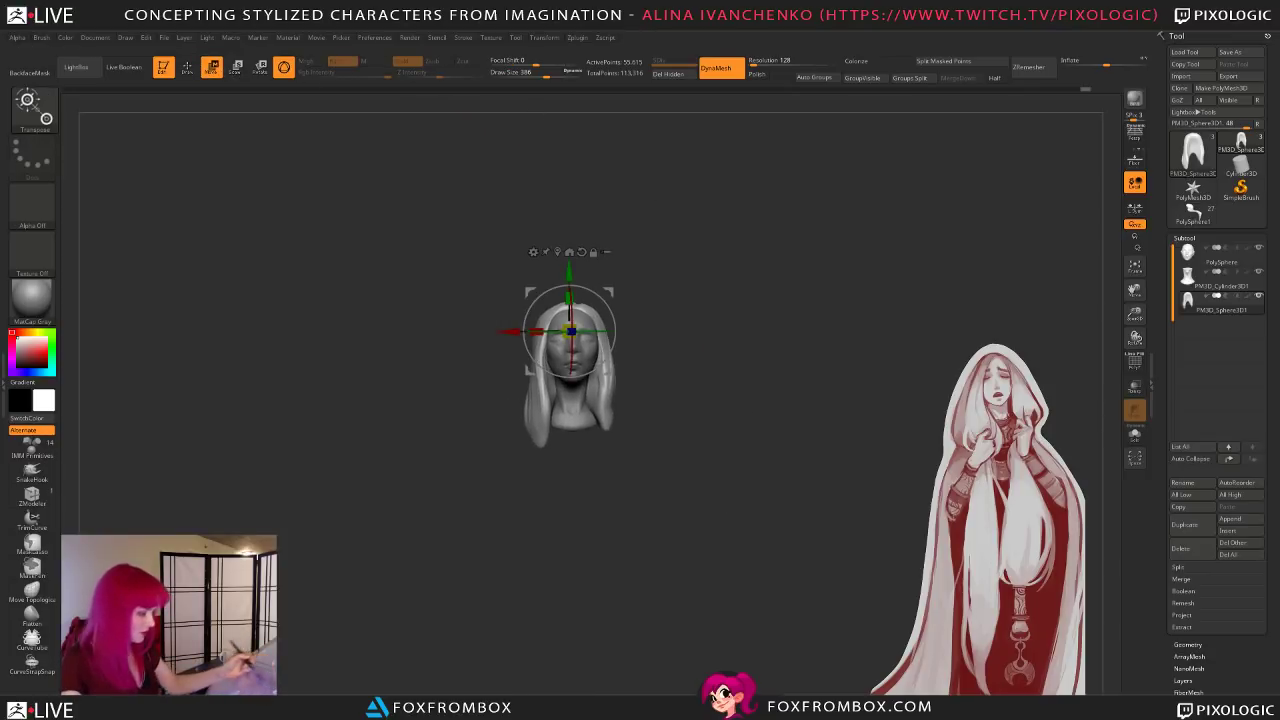
Step: Append a Sphere3D subtool, select it, and position it below the head at chest height as the body base
mouse_move(1234, 160)
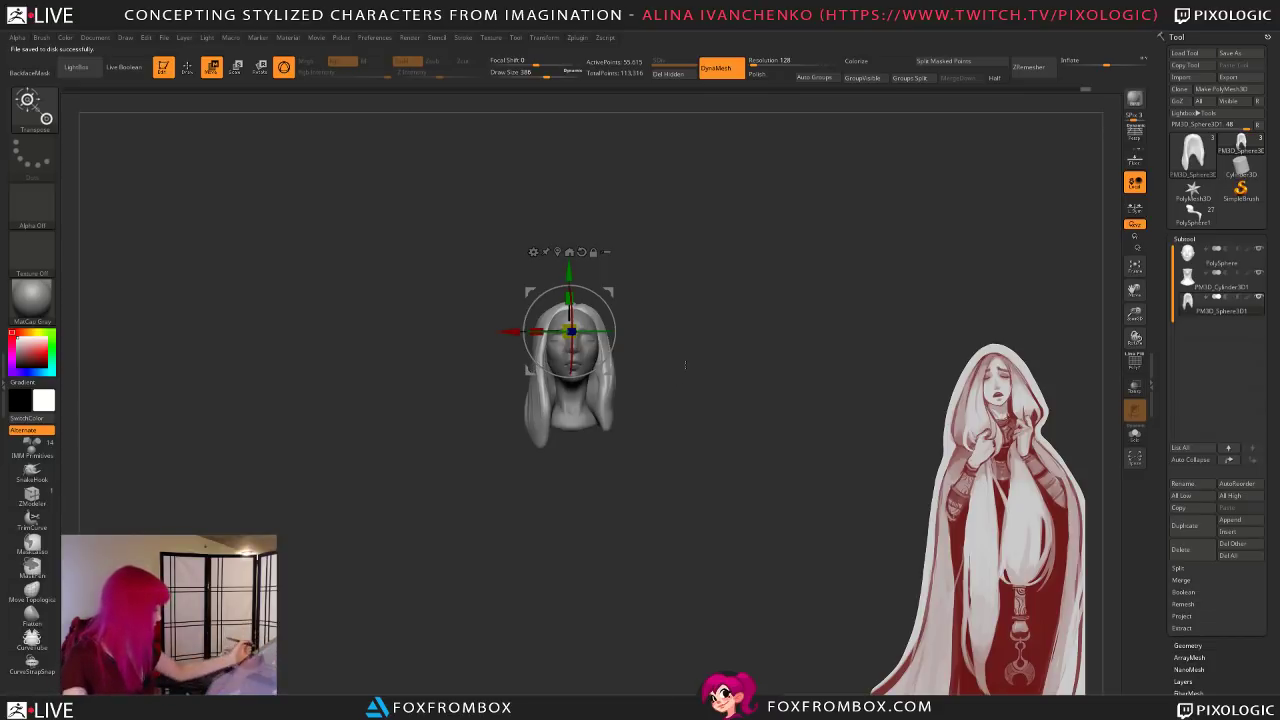
left_click(1238, 519)
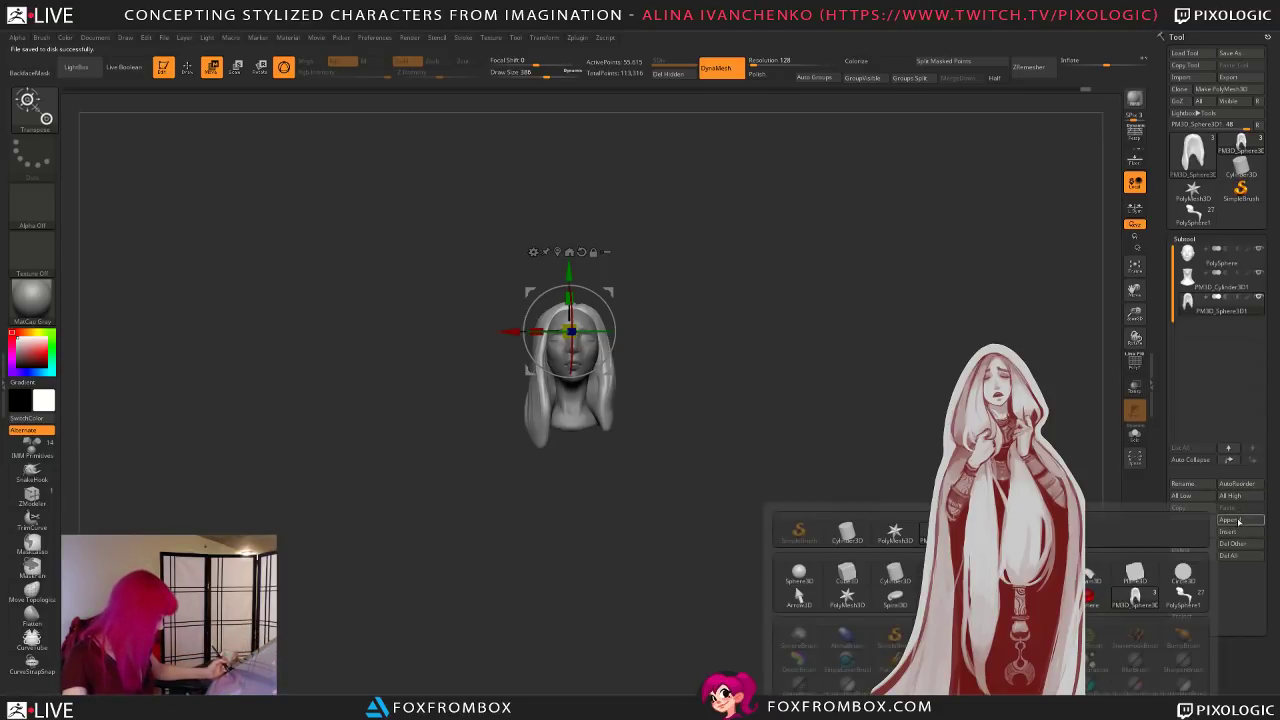
left_click(798, 573)
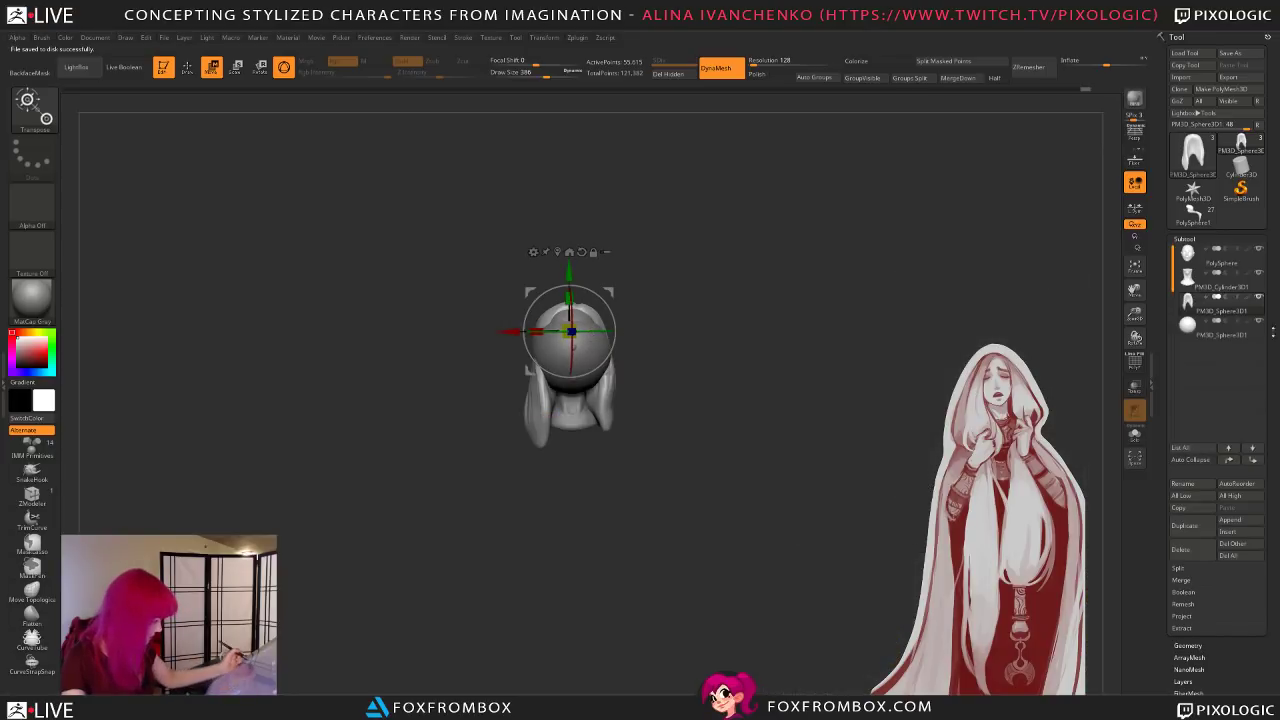
left_click(1230, 328)
left_click_drag(572, 270, 575, 376)
left_click_drag(650, 398, 709, 400, "shift")
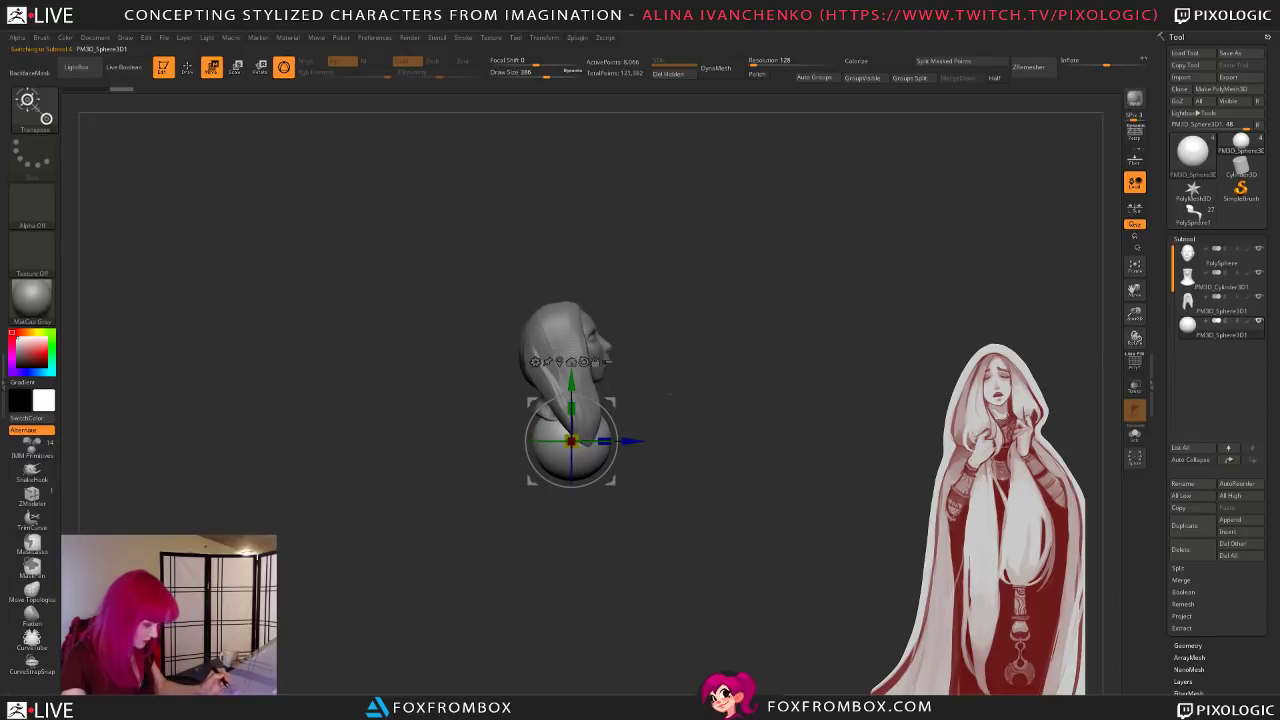
left_click_drag(571, 441, 617, 441)
left_click_drag(708, 372, 630, 380, "shift")
left_click_drag(694, 422, 643, 444)
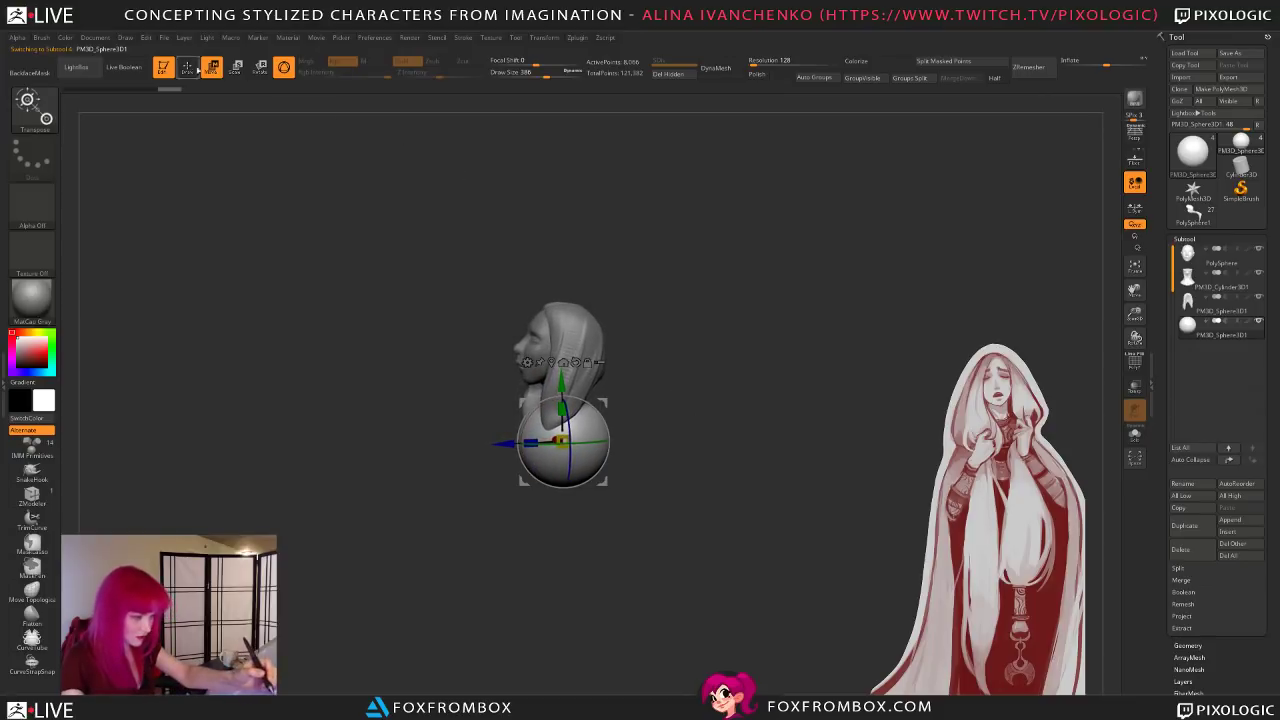
Step: Return to sculpting, set the draw size to 657, and mask the upper half of the new sphere with a softened edge
key("q")
left_click_drag(675, 421, 697, 426, "alt")
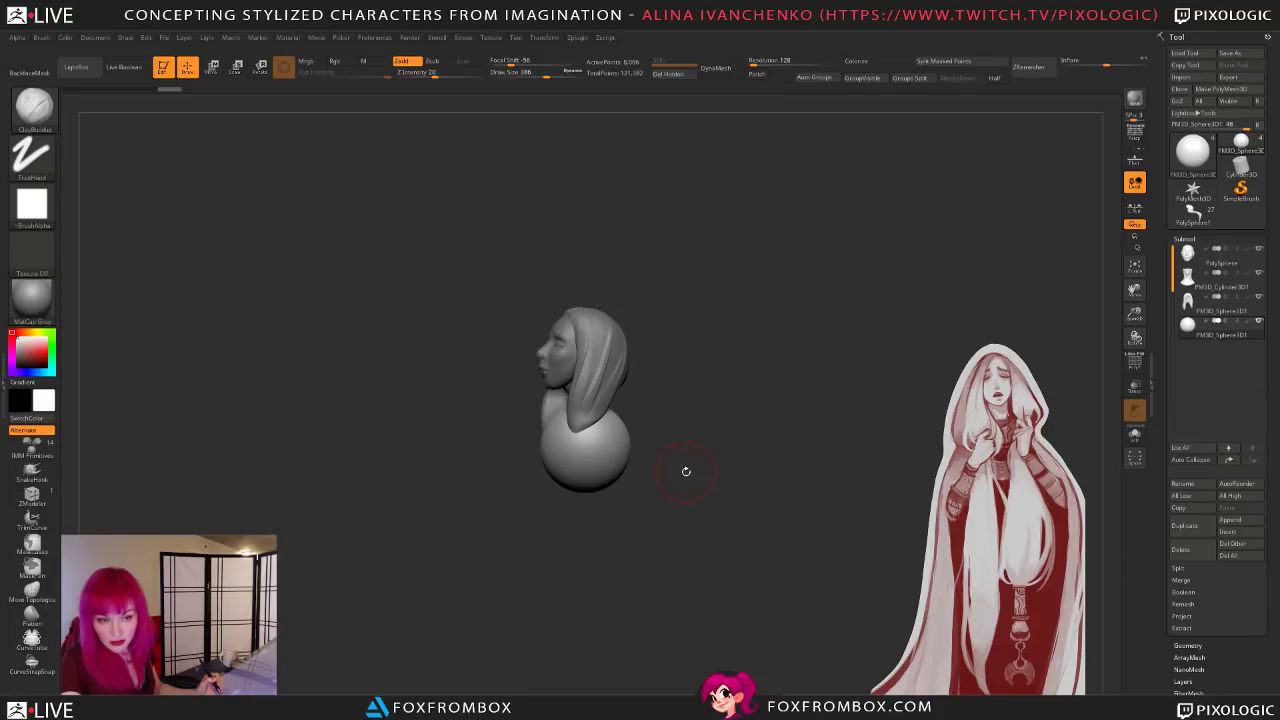
left_click_drag(688, 466, 685, 475)
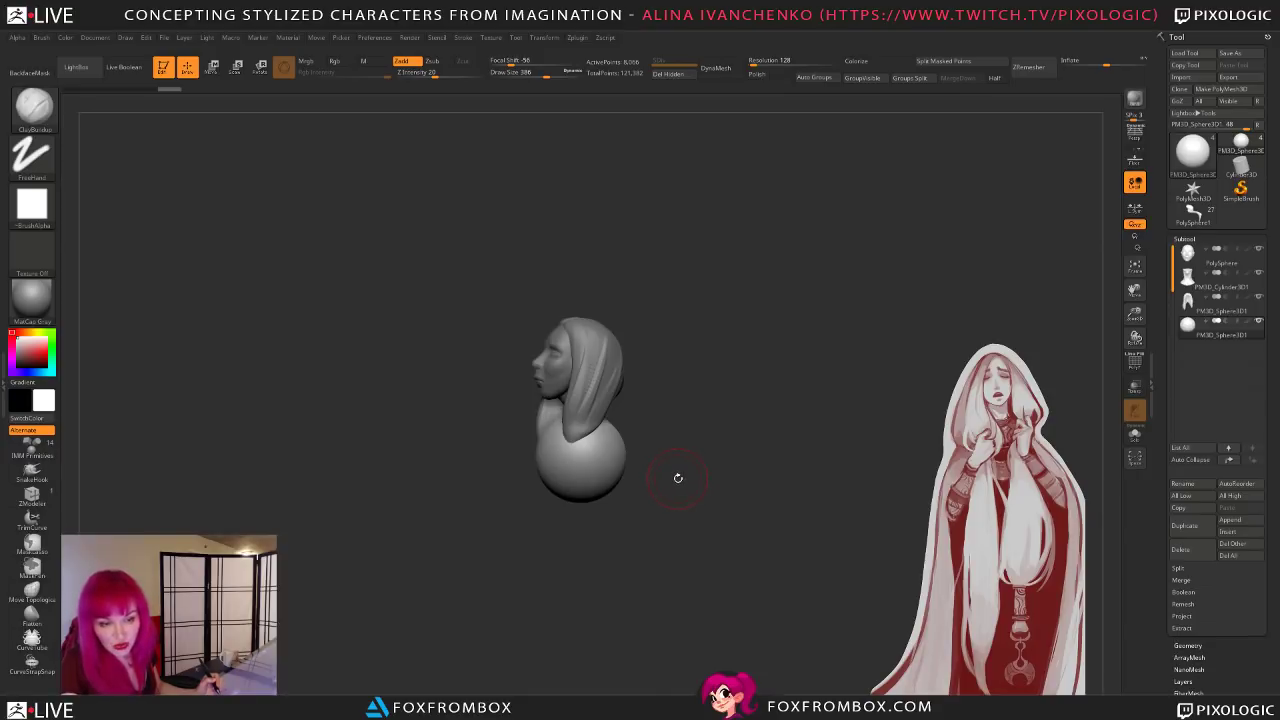
left_click_drag(680, 475, 668, 468)
left_click_drag(546, 76, 558, 76)
mouse_move(654, 377)
left_mouse_down()
mouse_move(652, 455)
mouse_move(627, 463)
mouse_move(492, 630)
left_mouse_up()
left_click(593, 445, "ctrl")
left_click(745, 381, "ctrl")
Step: Switch to the Move brush and raise its draw size to 1000
key("b")
key("c")
key("b")
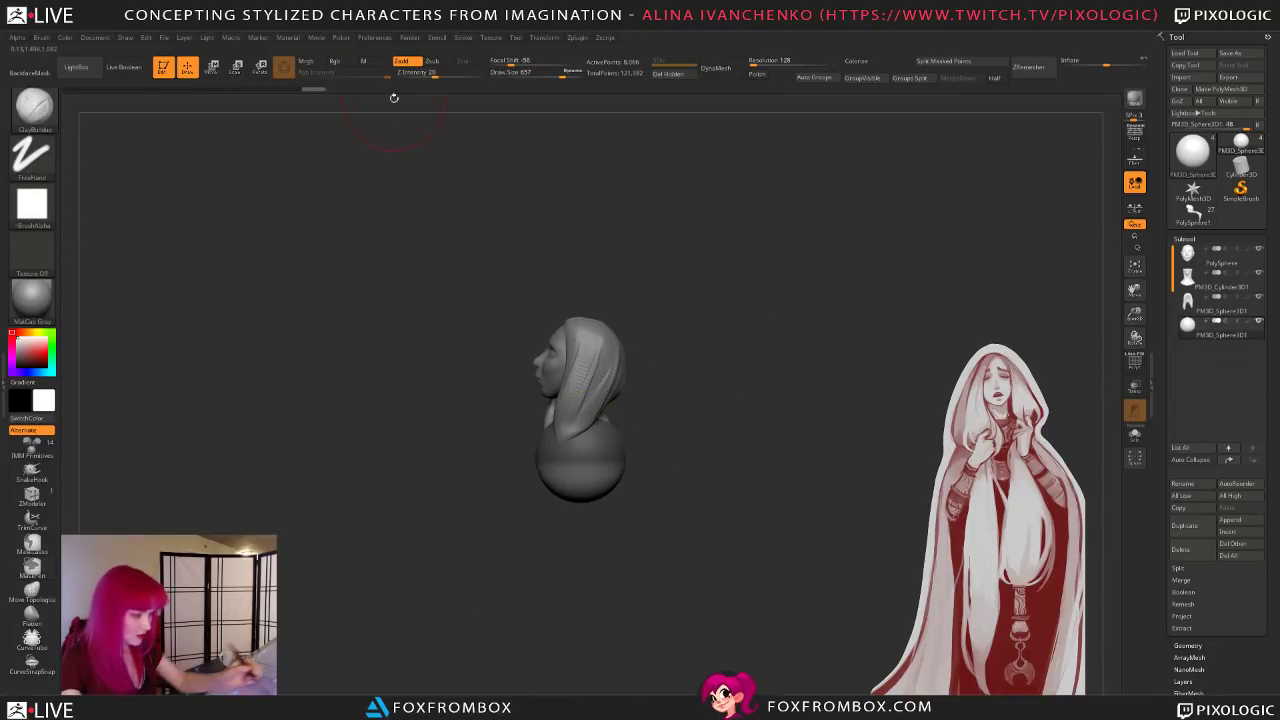
key("b")
key("m")
key("v")
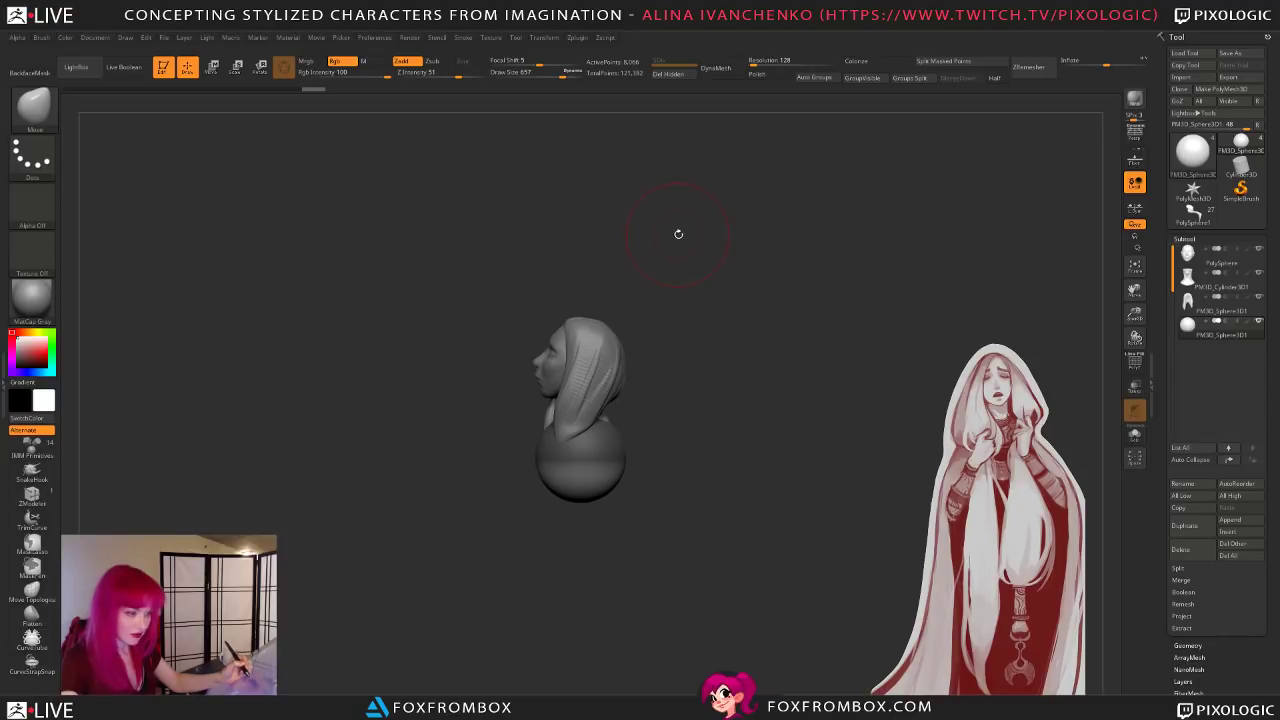
left_click_drag(678, 234, 684, 234)
left_click_drag(564, 75, 582, 75)
Step: Try pulling the unmasked lower half of the sphere downward, and undo the strokes
mouse_move(619, 481)
left_mouse_down()
mouse_move(570, 519)
mouse_move(600, 519)
left_mouse_up()
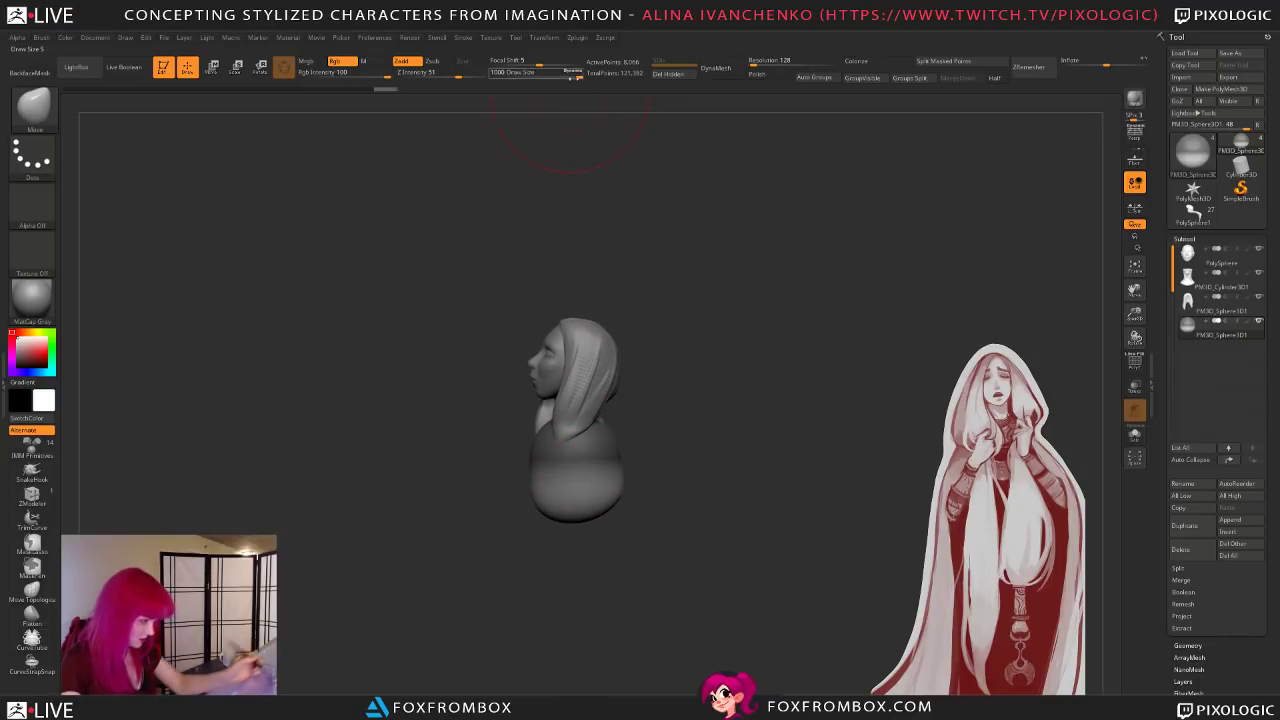
left_click_drag(672, 403, 750, 410)
left_click_drag(574, 508, 577, 560)
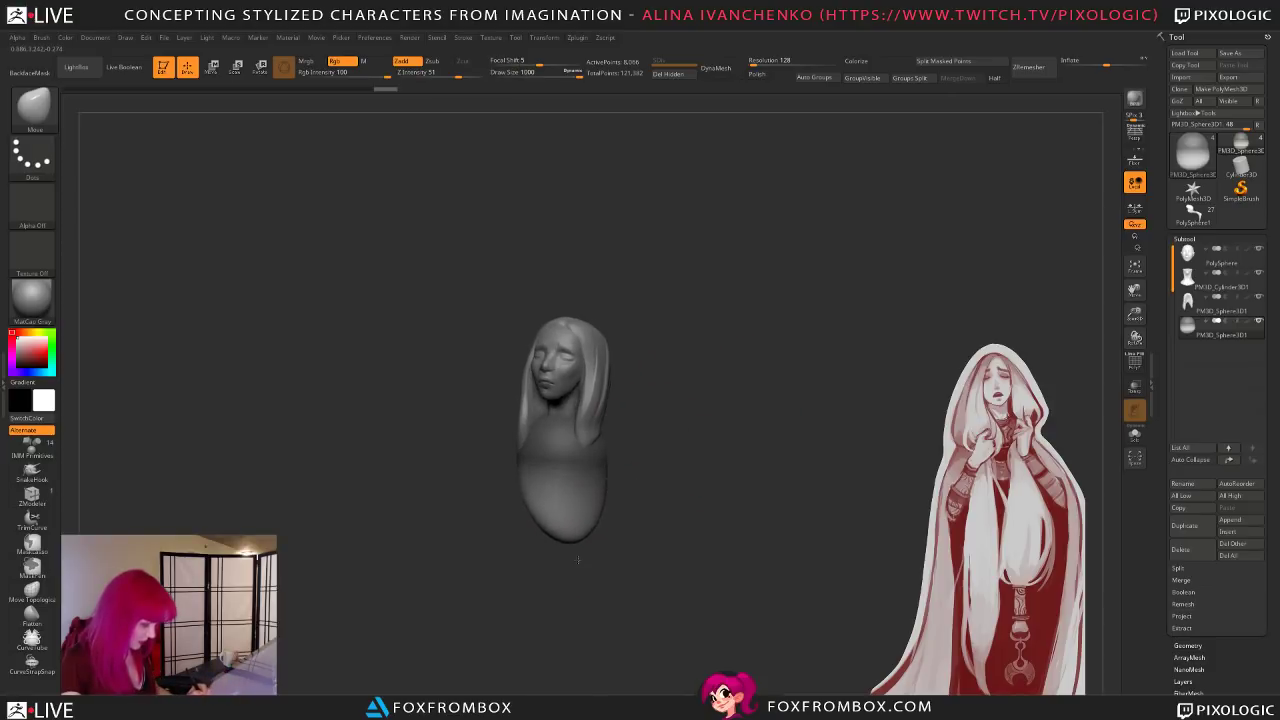
key("ctrl+z")
key("ctrl+z")
key("ctrl+z")
key("ctrl+z")
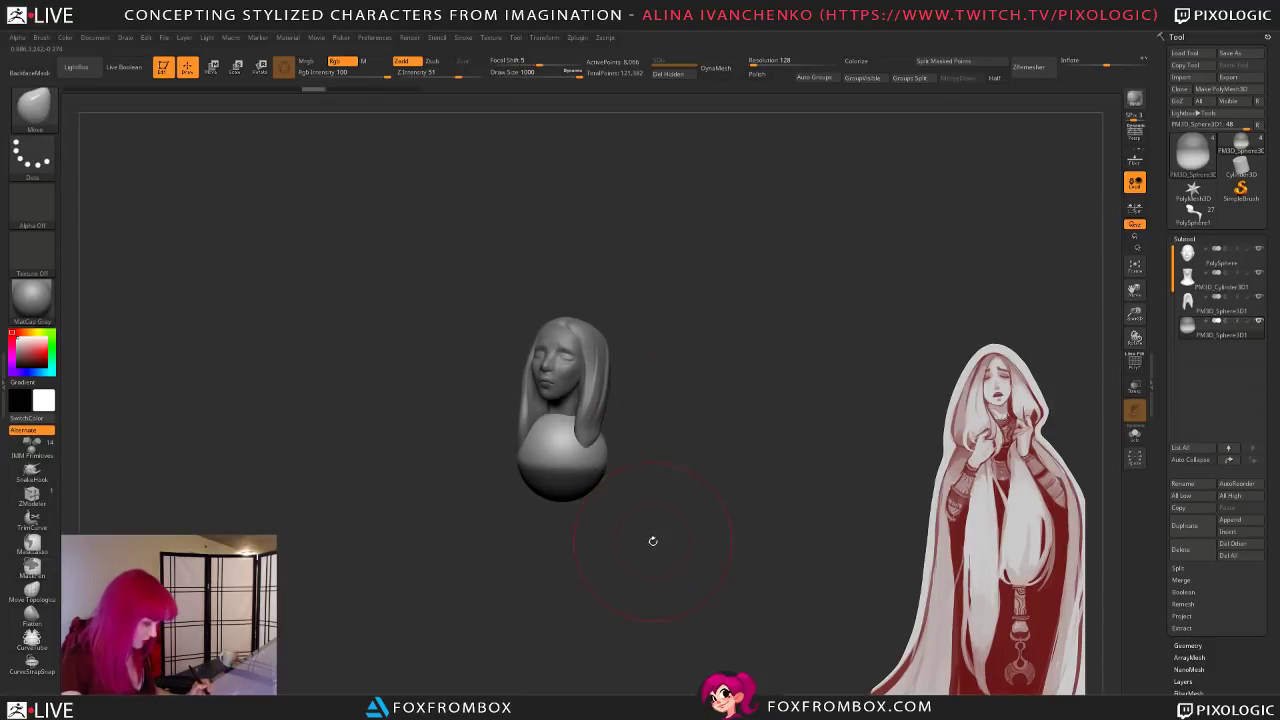
Step: Invert the mask back onto the sphere's upper half, stretch the lower half far down, and clear the mask
left_click_drag(653, 540, 668, 523)
left_click(674, 504, "ctrl")
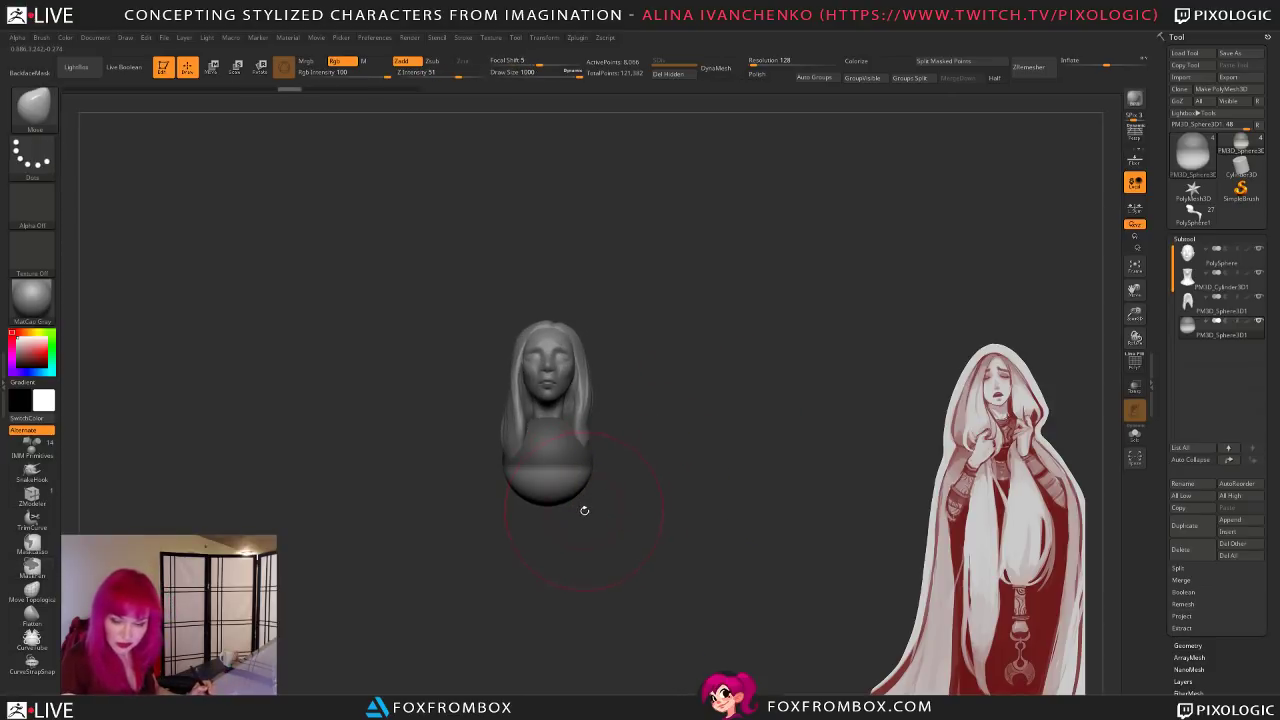
left_click_drag(584, 475, 582, 612)
left_click_drag(588, 566, 608, 576)
left_click_drag(647, 460, 682, 501, "ctrl")
Step: Shape the stretched sphere into a full-length body with broad shoulders and a narrower waist, smoothing the transitions
left_click_drag(556, 487, 536, 488)
mouse_move(679, 539)
left_mouse_down()
mouse_move(682, 500)
mouse_move(678, 545)
mouse_move(676, 530)
mouse_move(571, 529)
mouse_move(571, 512)
mouse_move(606, 612)
mouse_move(623, 520)
mouse_move(590, 505)
left_mouse_up()
mouse_move(653, 420)
left_mouse_down()
mouse_move(663, 427)
mouse_move(660, 399)
left_mouse_up()
mouse_move(806, 462)
left_mouse_down()
mouse_move(765, 454)
mouse_move(619, 525)
mouse_move(625, 615)
left_mouse_up()
mouse_move(703, 561)
left_mouse_down()
mouse_move(709, 574)
mouse_move(729, 570)
mouse_move(720, 563)
left_mouse_up()
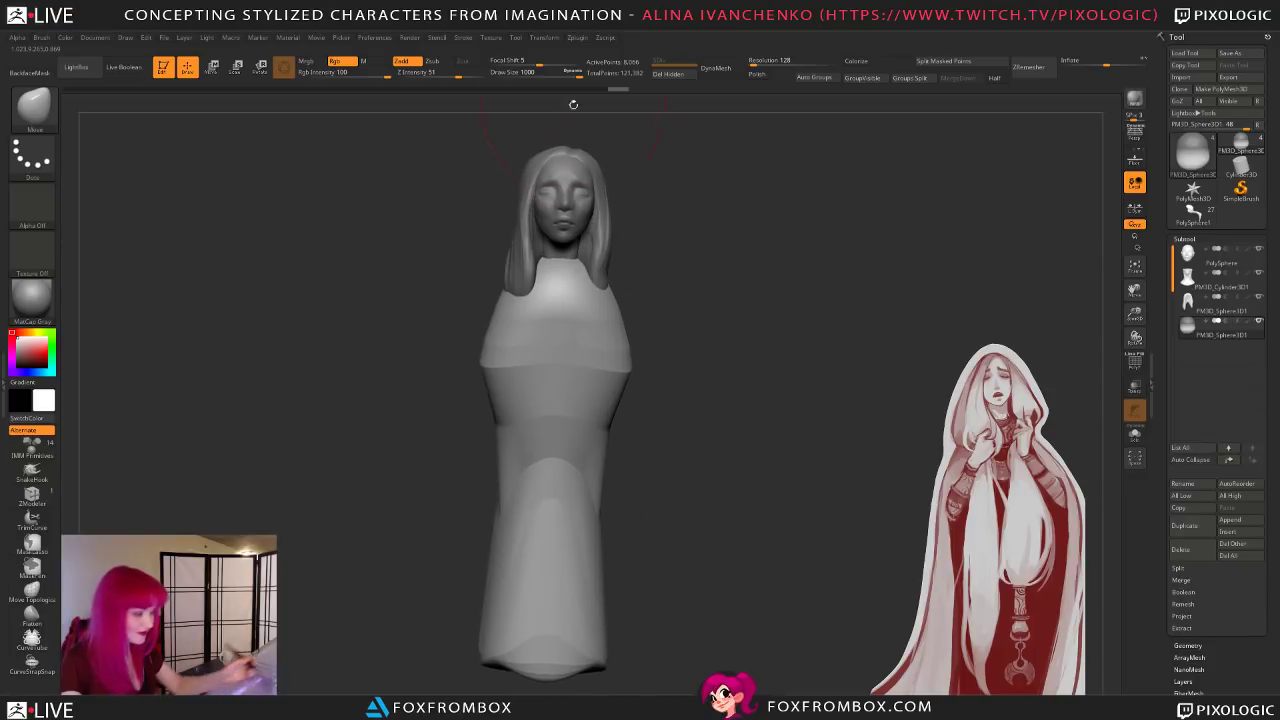
mouse_move(738, 490)
left_mouse_down()
mouse_move(743, 517)
mouse_move(718, 545)
mouse_move(610, 504)
mouse_move(626, 512)
mouse_move(603, 520)
mouse_move(654, 580)
mouse_move(677, 586)
mouse_move(600, 525)
mouse_move(643, 429)
mouse_move(655, 515)
mouse_move(795, 490)
left_mouse_up()
mouse_move(629, 394)
left_mouse_down("shift")
mouse_move(629, 481)
mouse_move(768, 481)
left_mouse_up("shift")
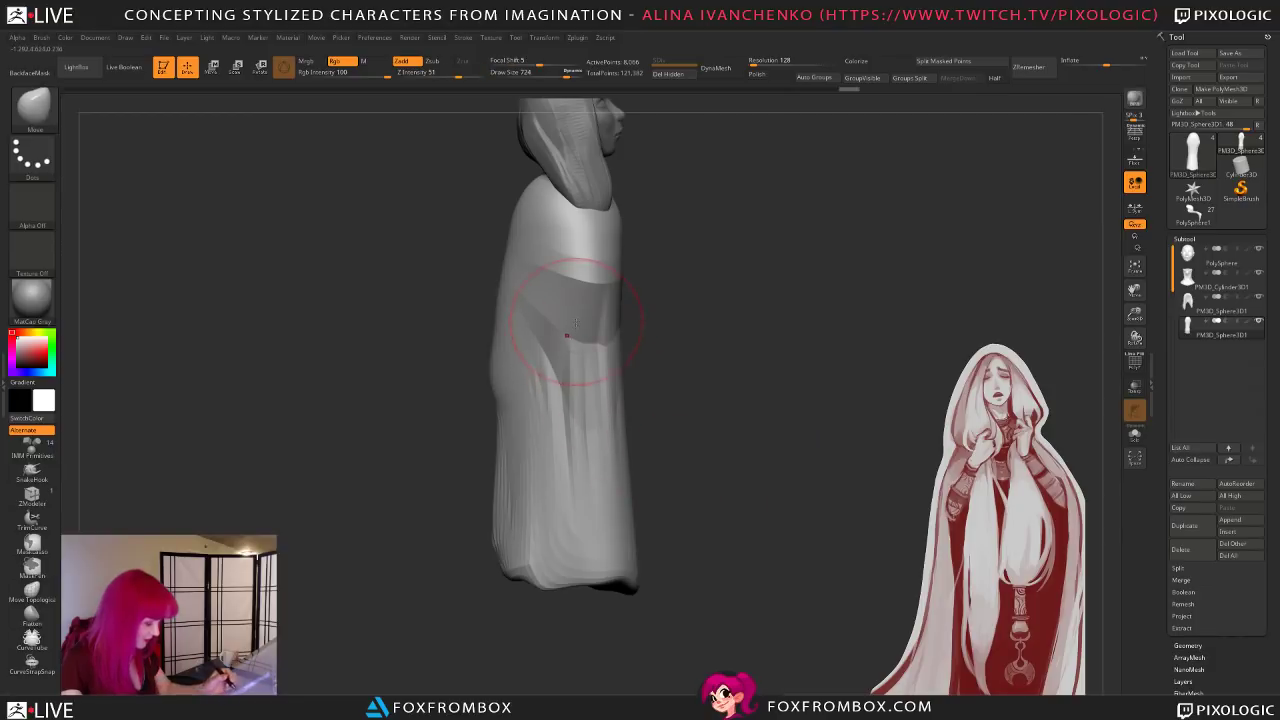
Step: Smooth the side of the robe-like body and refine its back contour down to the hem
mouse_move(577, 330)
left_mouse_down()
mouse_move(588, 425)
mouse_move(585, 372)
mouse_move(575, 476)
left_mouse_up()
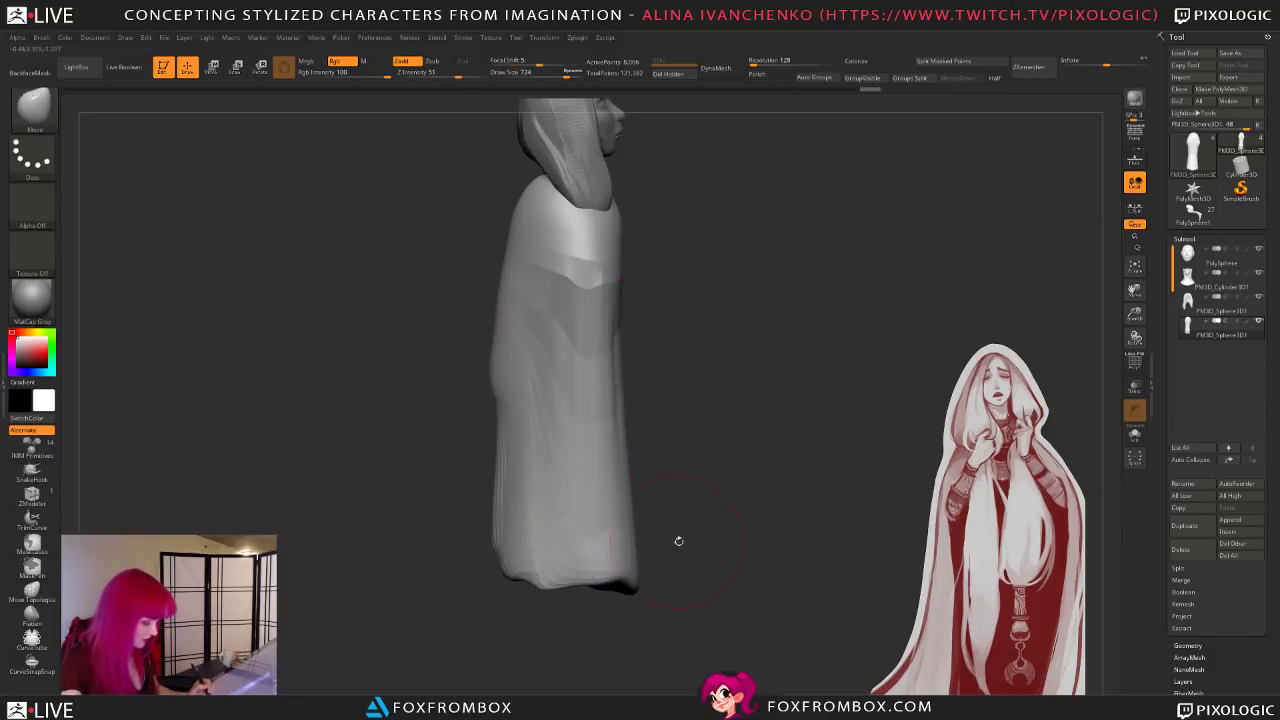
left_click_drag(665, 541, 743, 537)
left_click_drag(499, 566, 519, 580)
left_click_drag(672, 570, 592, 572)
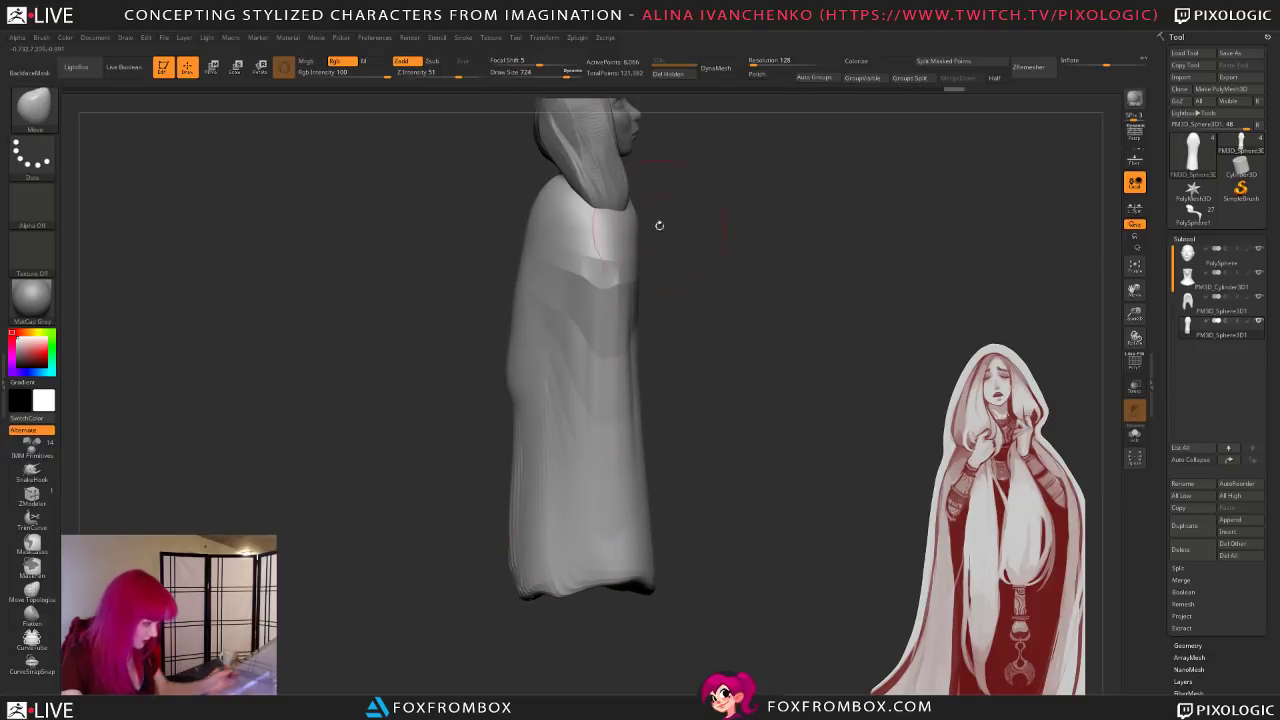
left_click_drag(558, 72, 575, 72)
mouse_move(515, 356)
left_mouse_down("shift")
mouse_move(516, 568)
mouse_move(723, 566)
left_mouse_up("shift")
left_click_drag(526, 566, 557, 582, "shift")
Step: Even out the bottom hem of the body from several sides with the Move brush at draw size 704
mouse_move(655, 582)
left_mouse_down()
mouse_move(575, 578)
mouse_move(730, 575)
left_mouse_up()
mouse_move(787, 530)
left_mouse_down()
mouse_move(809, 514)
mouse_move(803, 534)
mouse_move(786, 477)
left_mouse_up()
left_click_drag(576, 74, 564, 74)
left_click_drag(729, 438, 709, 491)
left_click_drag(640, 574, 641, 586)
left_click_drag(800, 568, 662, 571, "shift")
left_click_drag(590, 589, 589, 598)
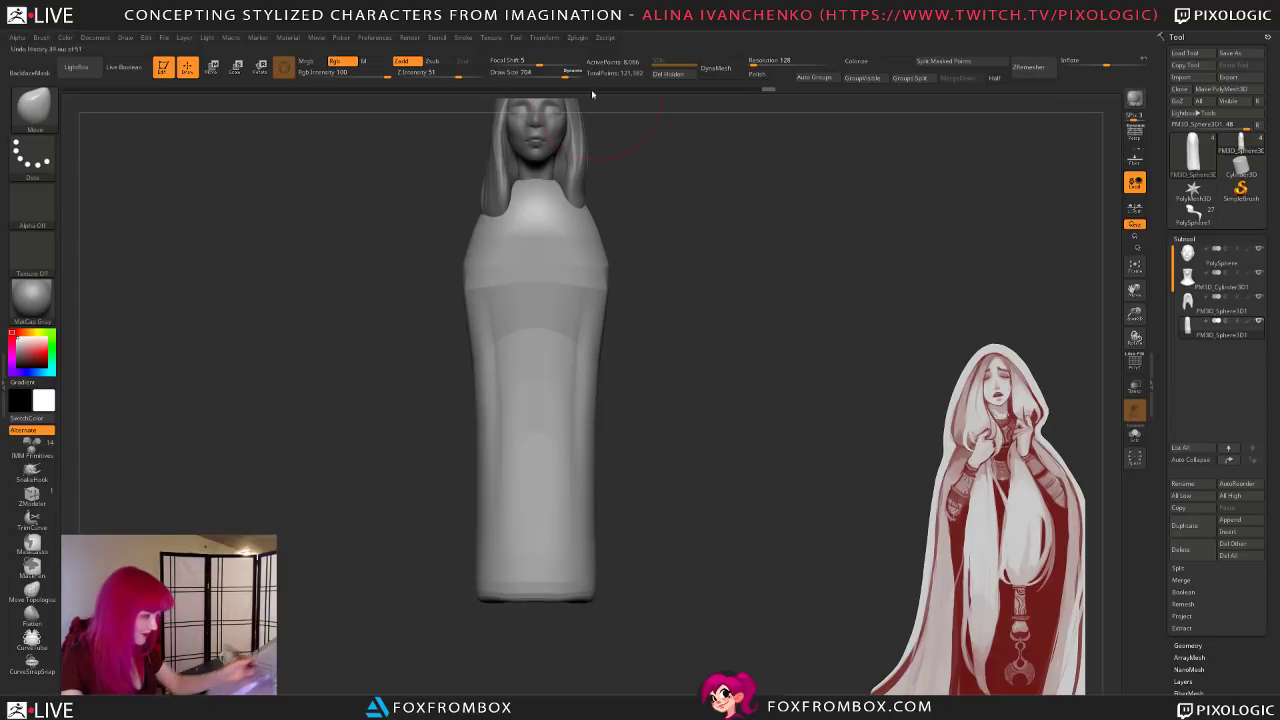
Step: Set the draw size to 932, adjust the front of the body, and smooth its side surface
left_click_drag(676, 462, 694, 508)
left_click_drag(565, 74, 576, 74)
left_click_drag(564, 322, 566, 336)
left_click_drag(663, 340, 671, 348)
left_click_drag(566, 330, 542, 371, "shift")
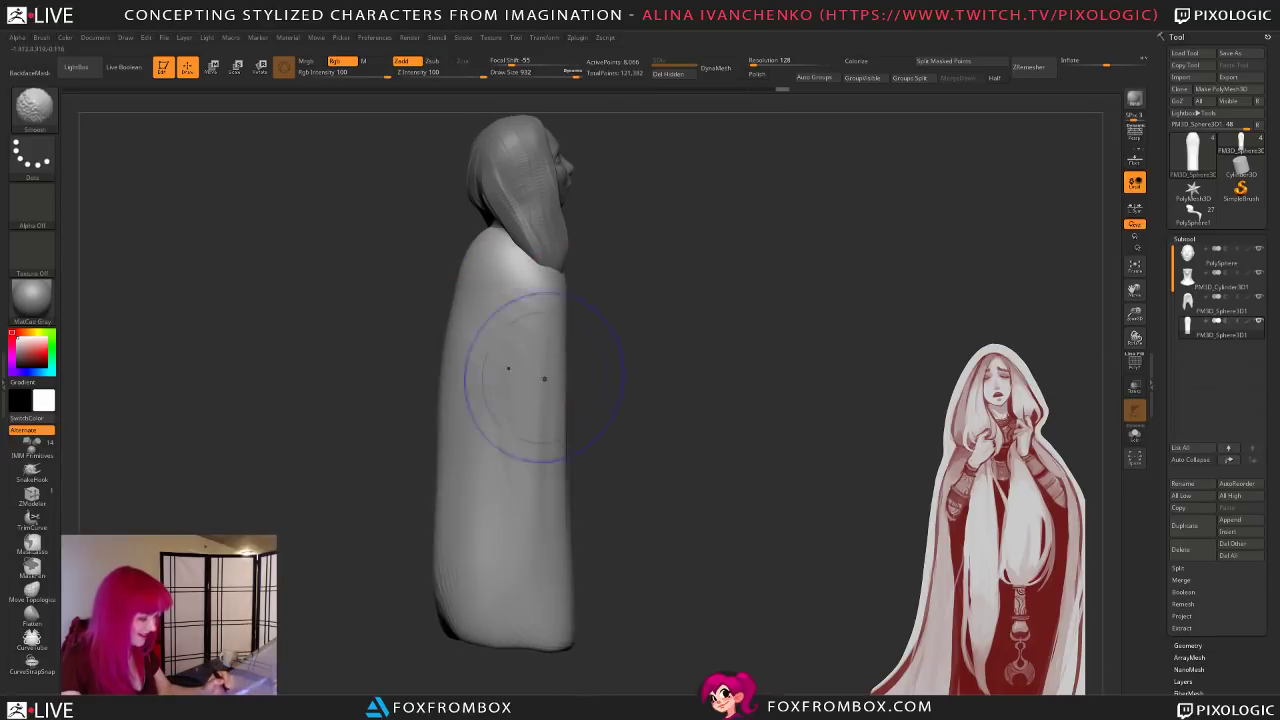
Step: DynaMesh the body at resolution 128 and smooth its side
left_click_drag(786, 266, 760, 268)
left_click_drag(752, 252, 752, 288, "ctrl")
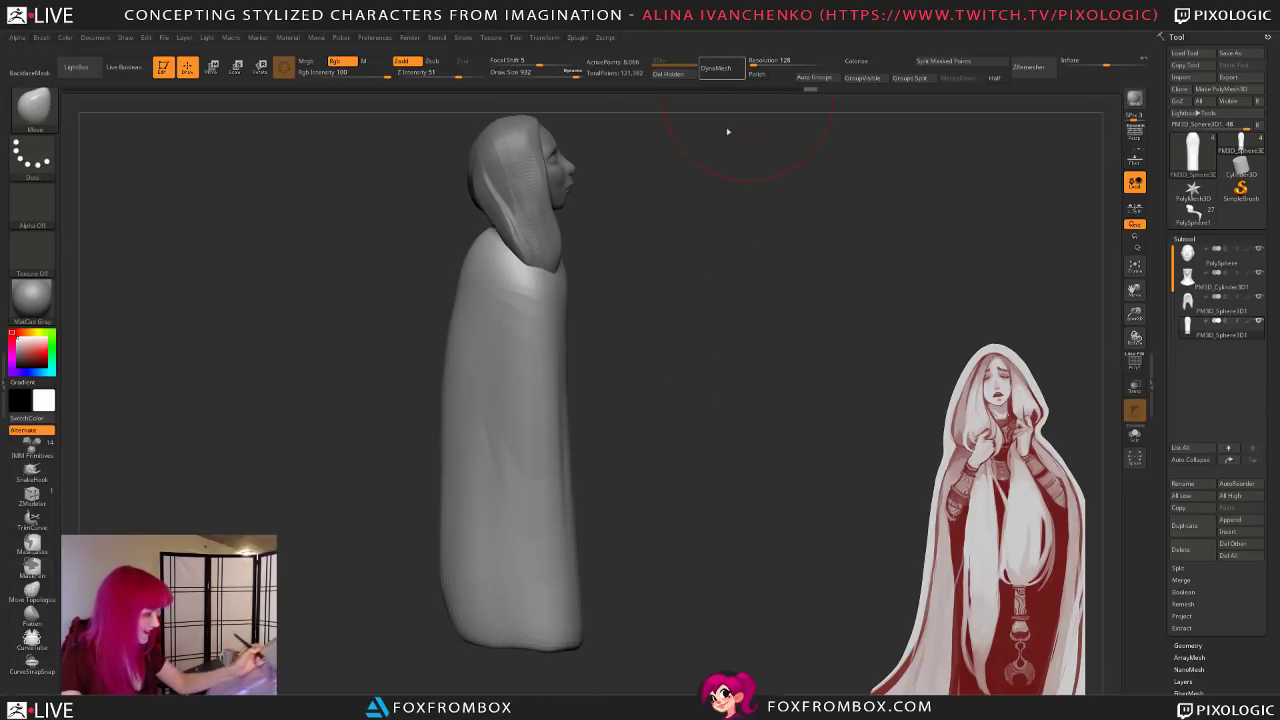
left_click_drag(550, 400, 527, 401, "shift")
Step: Set the draw size to 977 and curve the body's side profile, narrowing the waist and leaving a fuller lower back
mouse_move(640, 420)
left_mouse_down()
mouse_move(756, 424)
mouse_move(747, 457)
mouse_move(799, 468)
left_mouse_up()
left_click(578, 73)
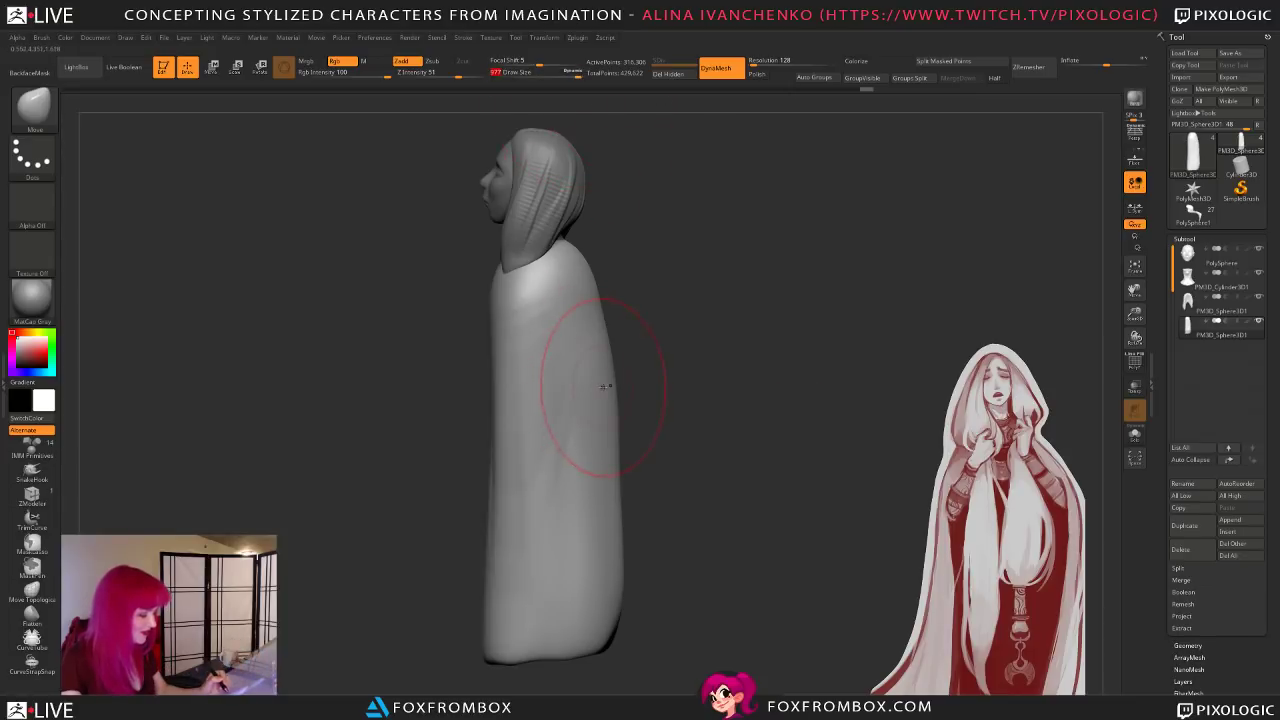
left_click_drag(603, 386, 589, 392)
left_click_drag(612, 438, 598, 441)
mouse_move(624, 486)
left_mouse_down()
mouse_move(722, 462)
mouse_move(655, 462)
left_mouse_up()
mouse_move(566, 386)
left_mouse_down()
mouse_move(551, 386)
mouse_move(649, 397)
mouse_move(592, 407)
mouse_move(566, 388)
left_mouse_up()
left_click_drag(625, 410, 731, 423)
left_click_drag(640, 348, 707, 359)
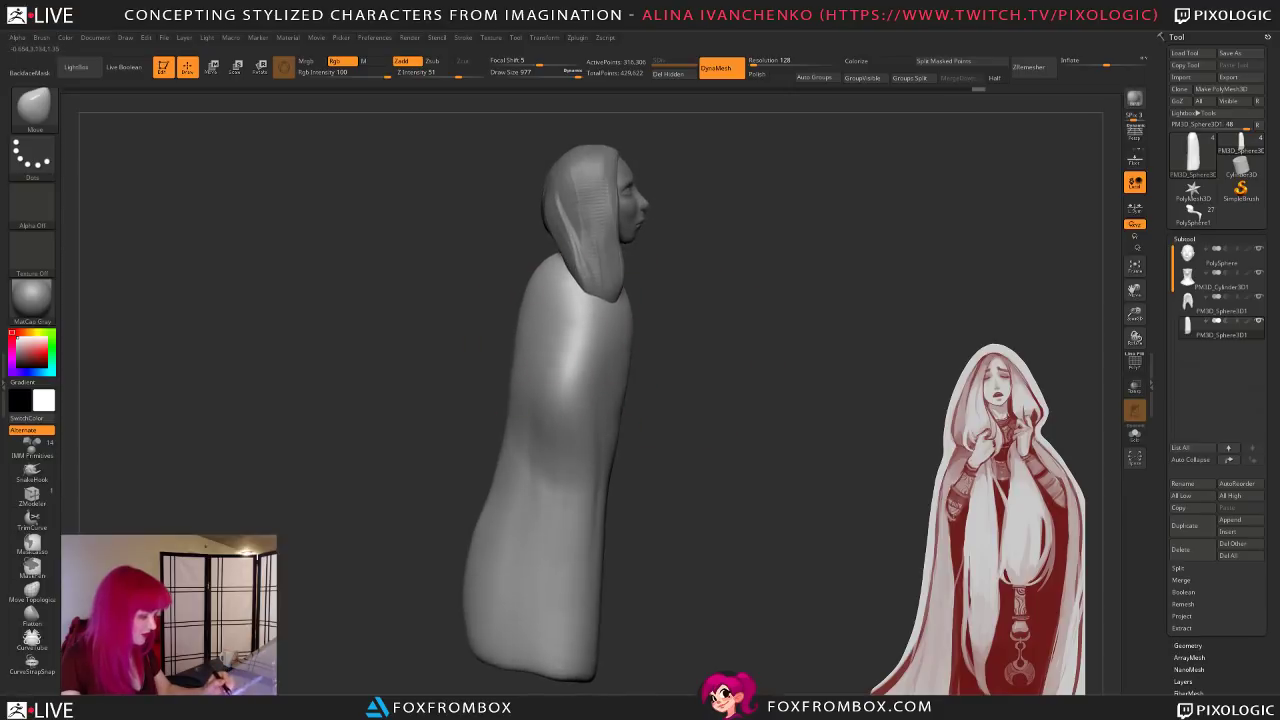
left_click_drag(523, 348, 505, 415)
left_click_drag(450, 534, 470, 531, "shift")
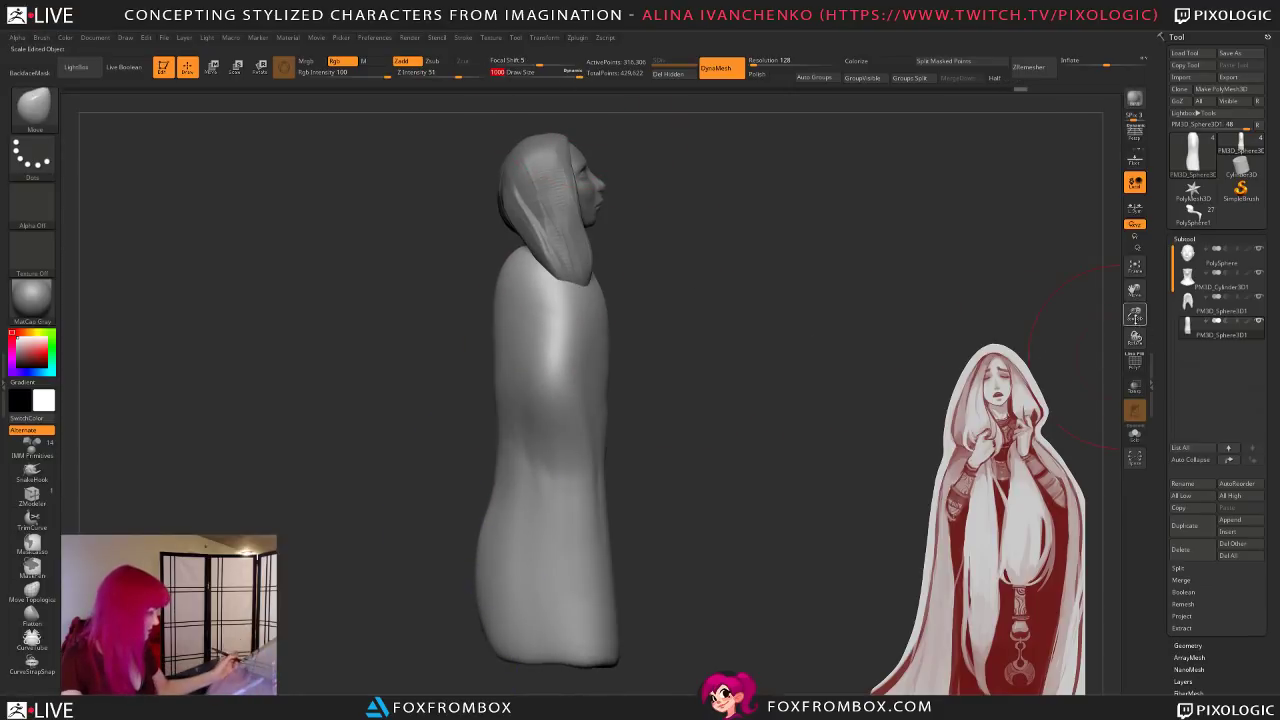
Step: Select all subtools for transposing and uniformly scale the whole figure down, then return to sculpting
left_click_drag(1138, 320, 1134, 286)
left_click_drag(770, 460, 643, 514)
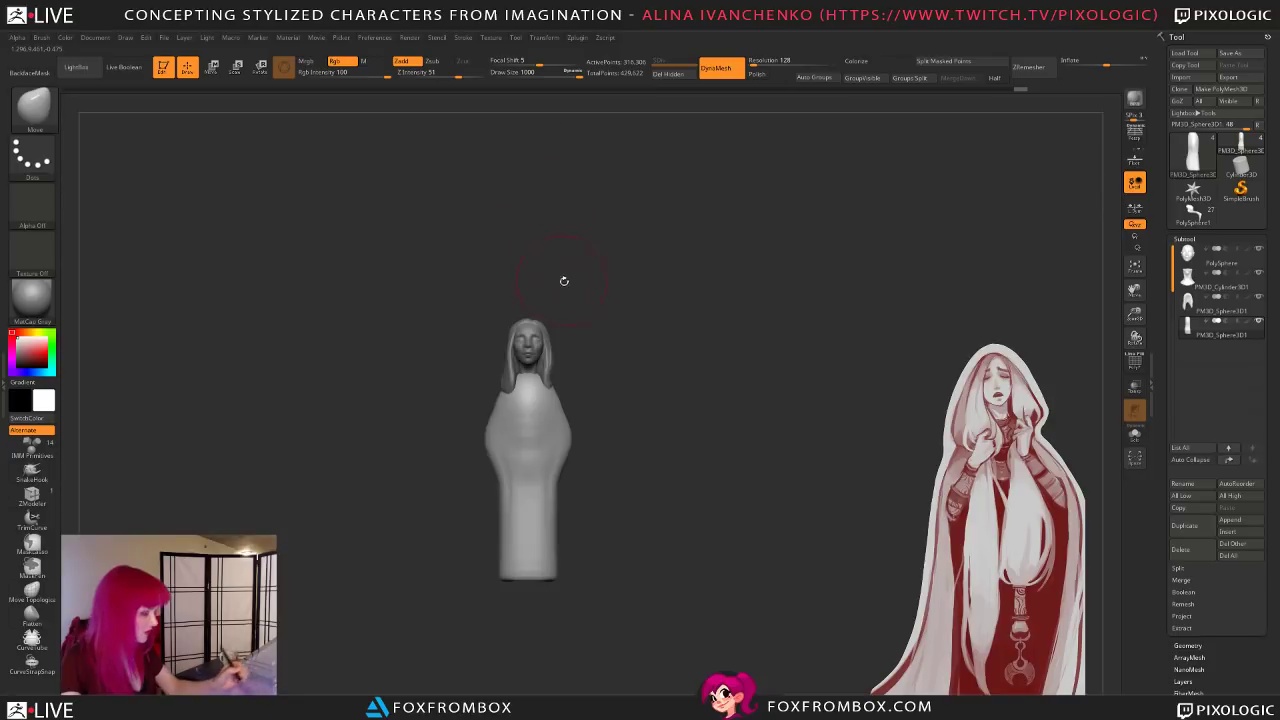
key("w")
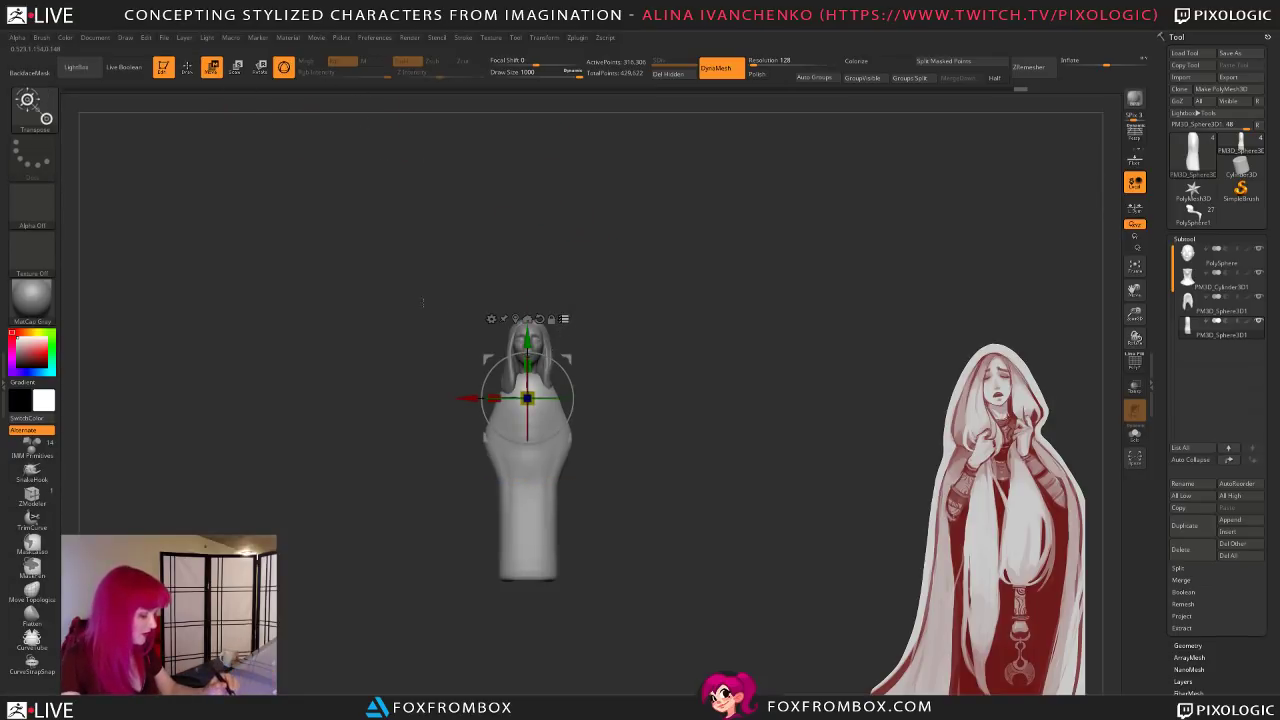
left_click_drag(421, 299, 499, 437, "shift")
mouse_move(608, 455)
left_mouse_down("shift")
mouse_move(560, 420)
mouse_move(671, 314)
left_mouse_up("shift")
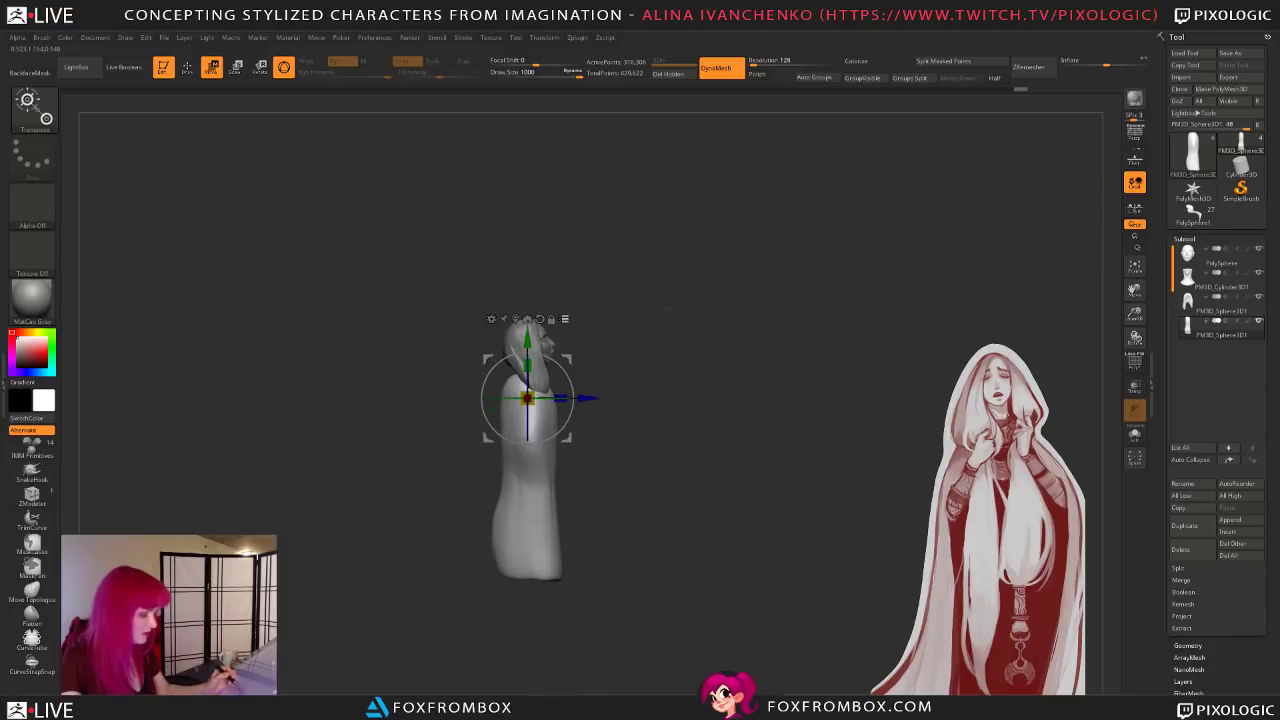
mouse_move(408, 283)
left_mouse_down("ctrl+shift")
mouse_move(447, 420)
mouse_move(680, 549)
left_mouse_up("ctrl+shift")
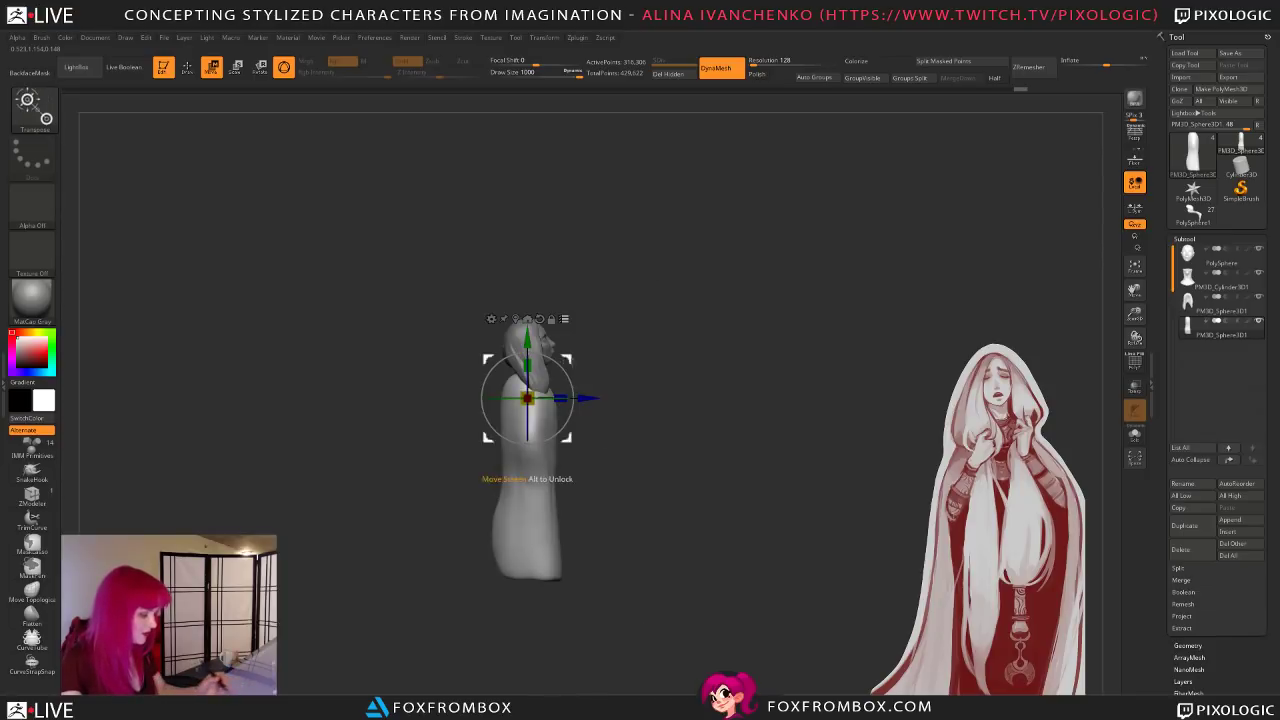
left_click_drag(527, 398, 514, 414)
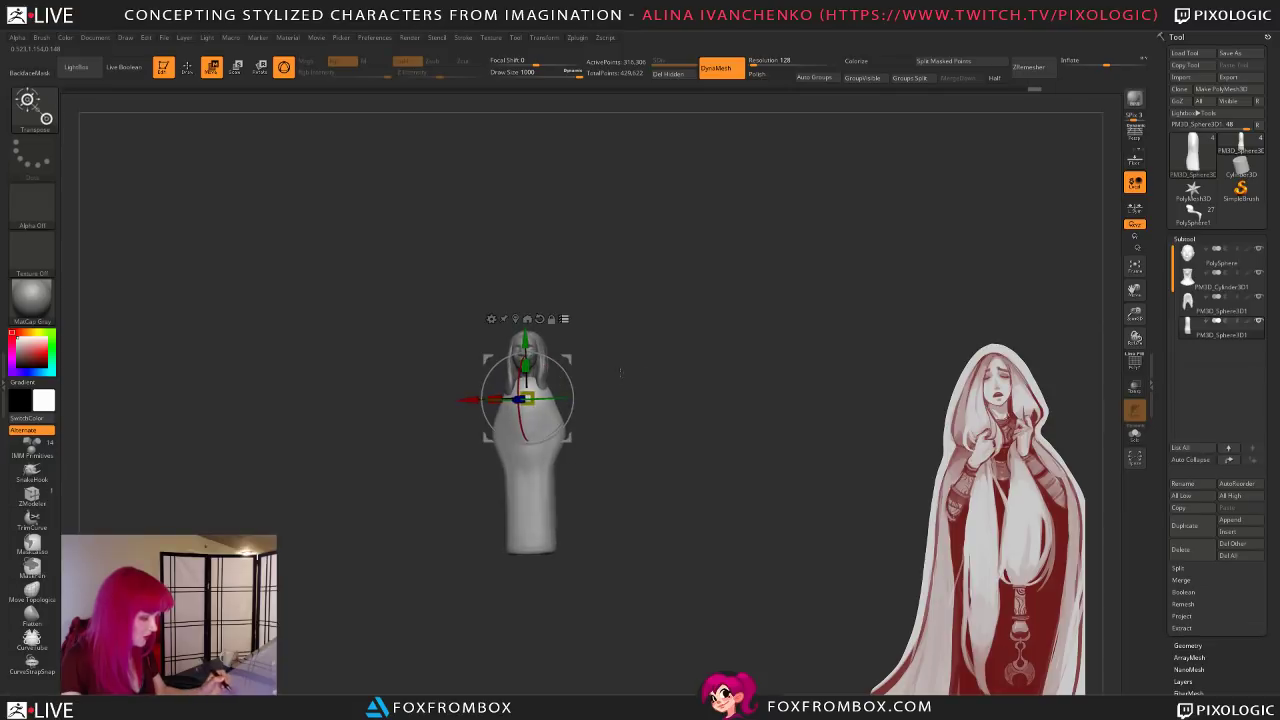
left_click_drag(596, 370, 620, 361, "shift")
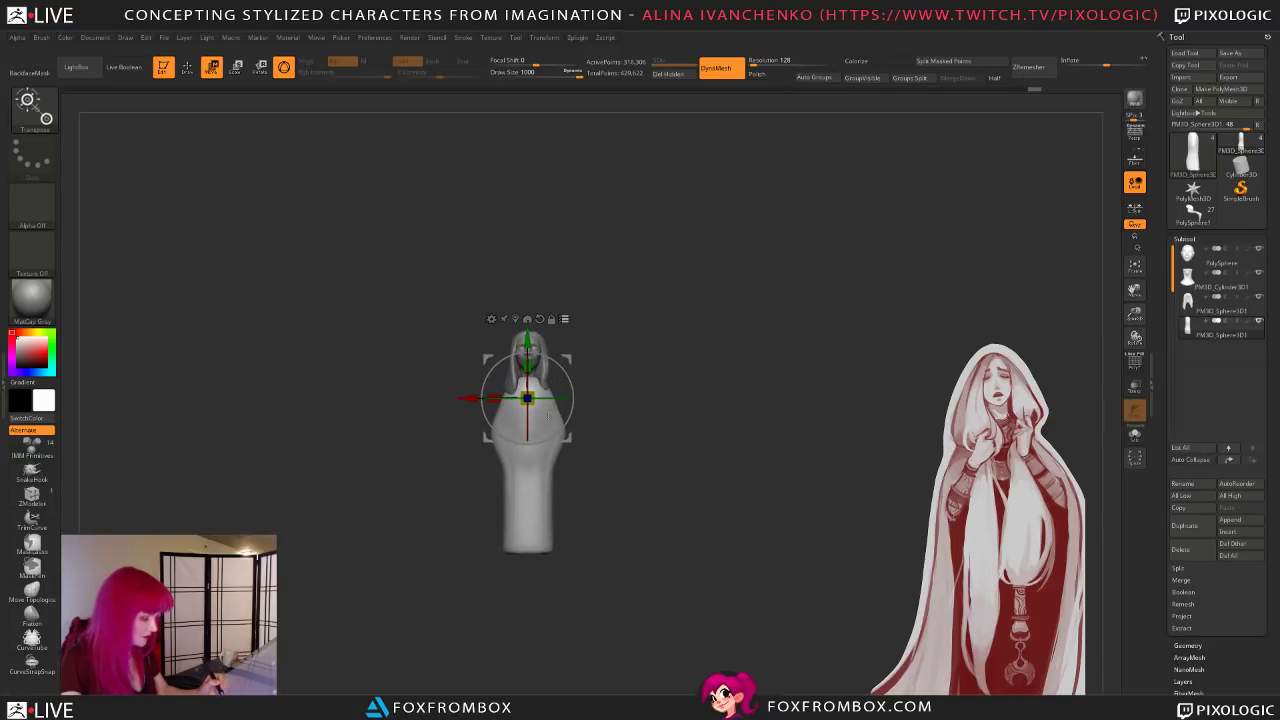
left_click(187, 66)
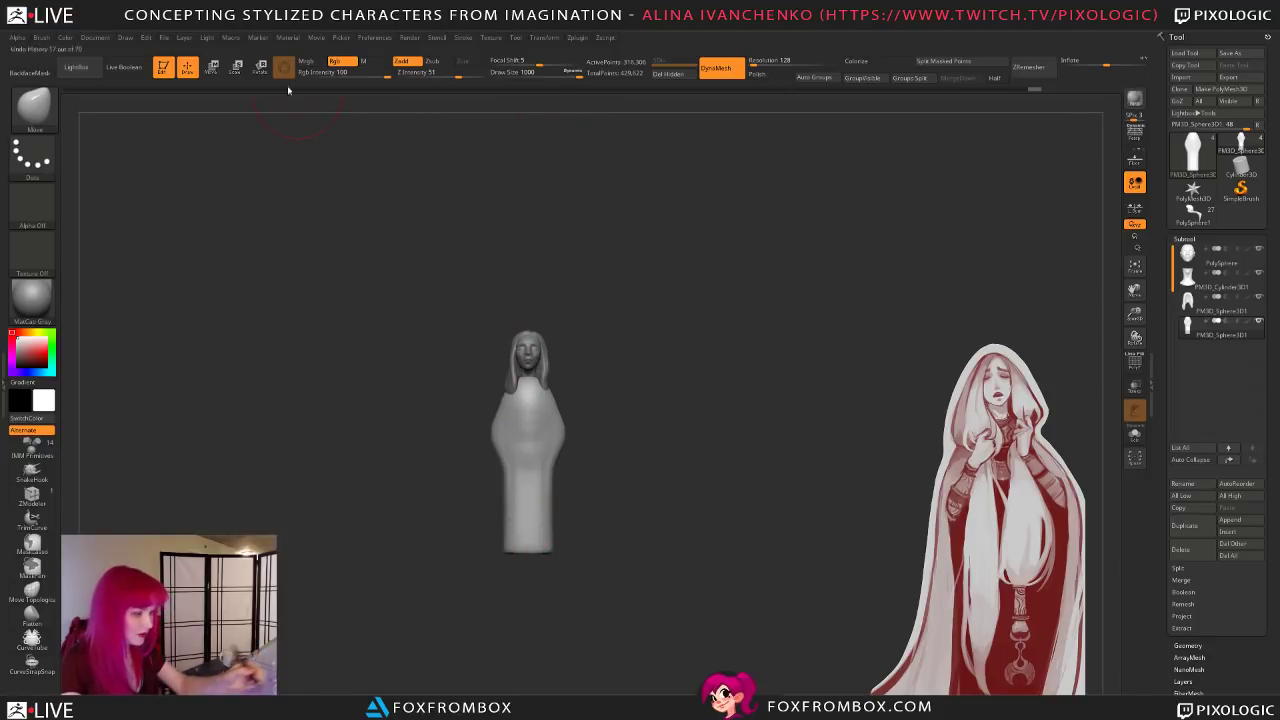
Step: Scale the whole figure down further in two uniform passes and go back to the Move brush
key("r")
left_click_drag(527, 398, 507, 398)
key("q")
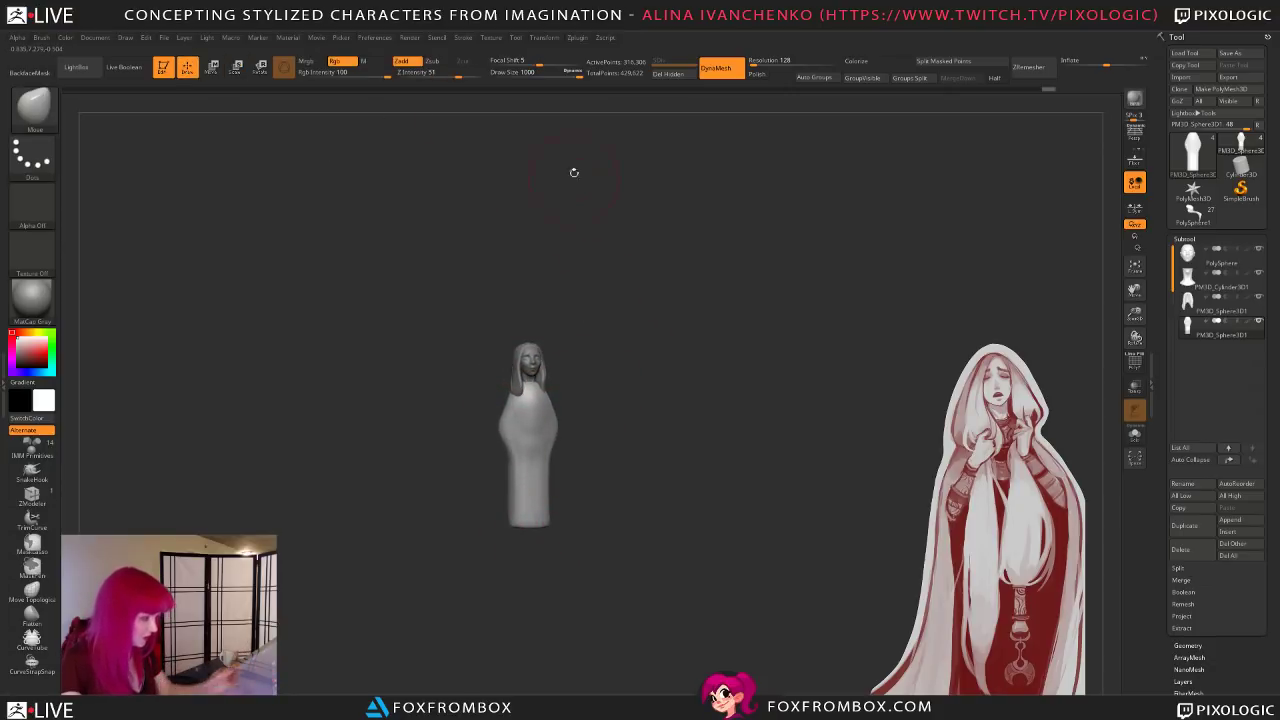
left_click_drag(626, 449, 561, 483)
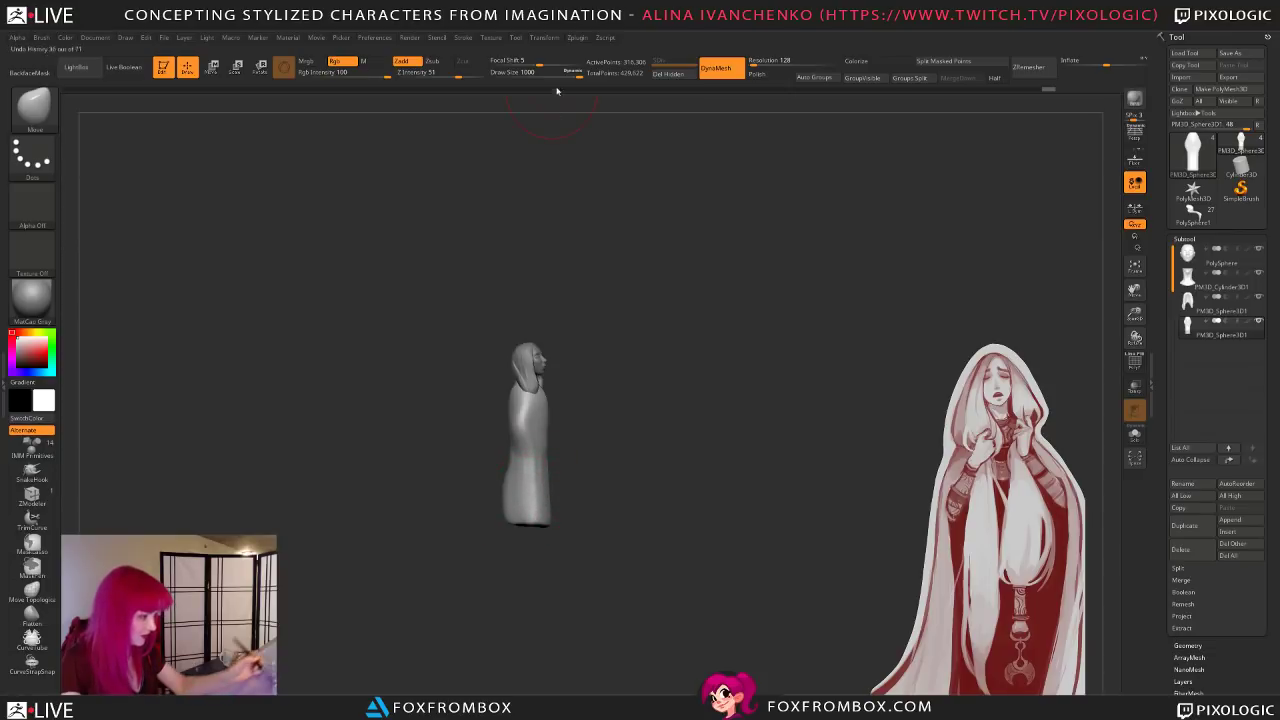
left_click_drag(594, 451, 594, 451)
left_click(236, 67)
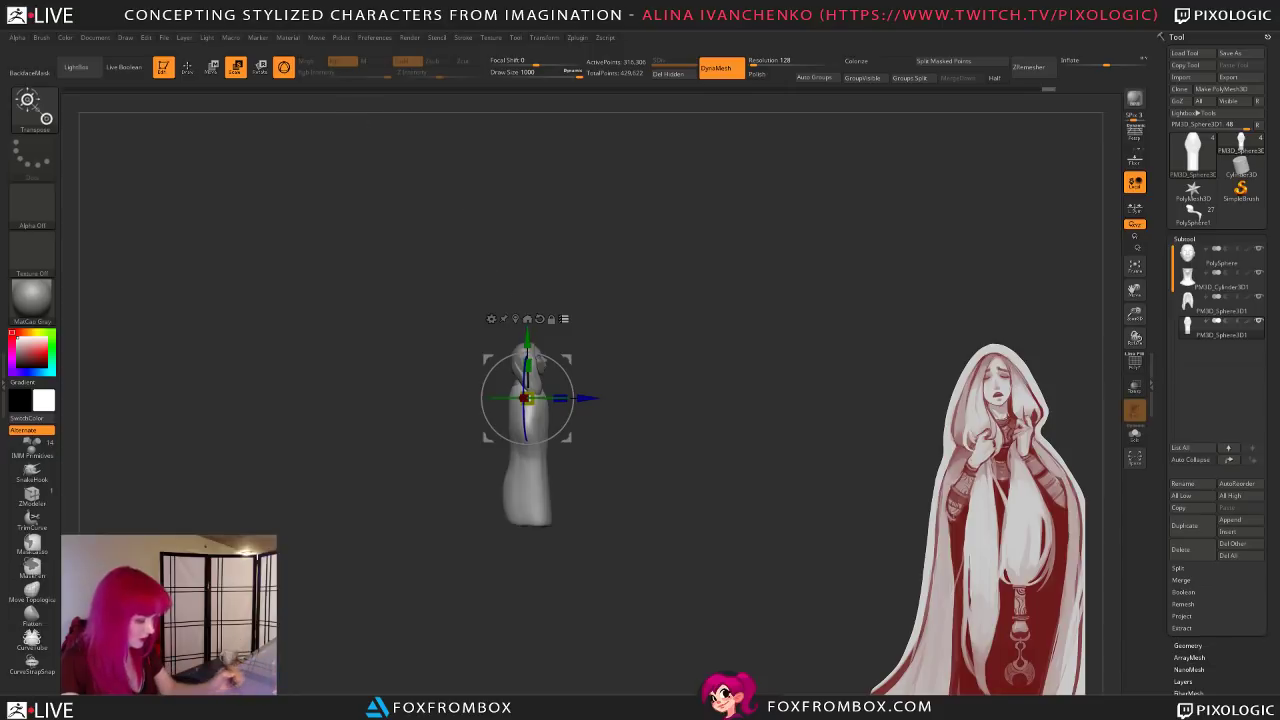
left_click_drag(526, 398, 530, 399)
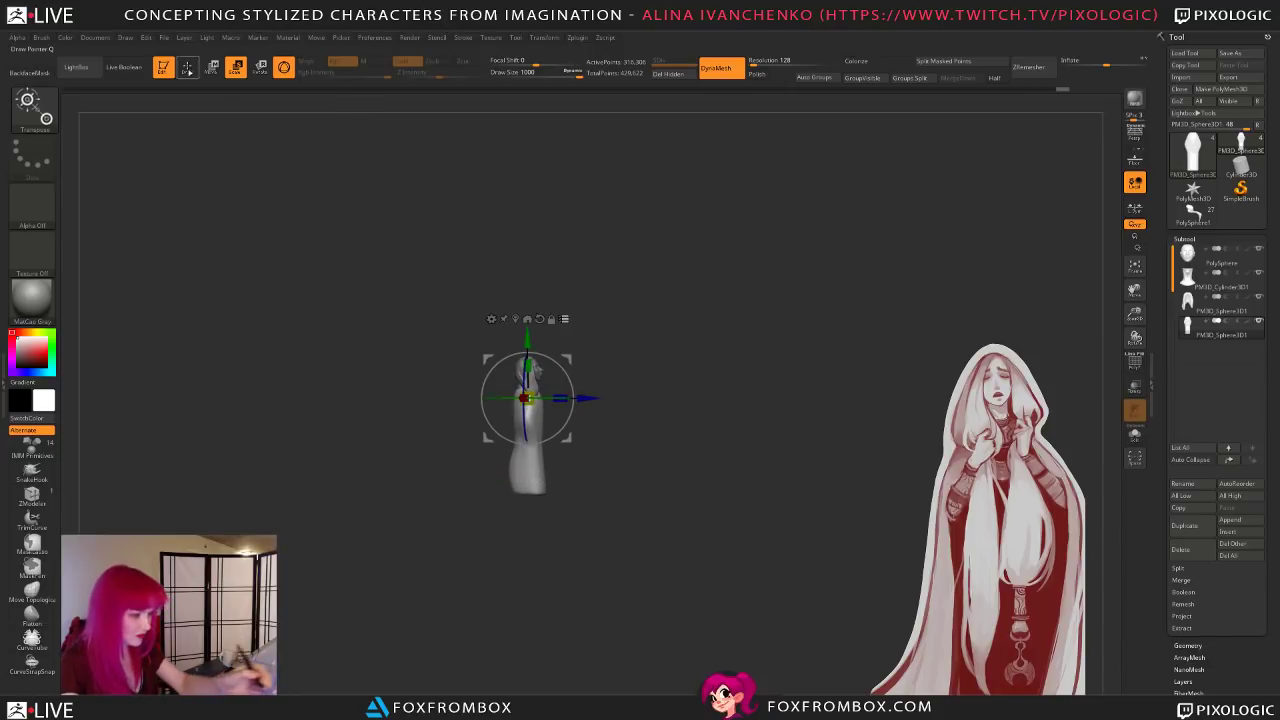
key("q")
Step: Lengthen the lower body and pull the back of the hem out into a trailing train
mouse_move(577, 480)
left_mouse_down()
mouse_move(540, 489)
mouse_move(549, 556)
mouse_move(584, 500)
left_mouse_up()
mouse_move(526, 443)
left_mouse_down()
mouse_move(521, 432)
mouse_move(547, 453)
left_mouse_up()
mouse_move(567, 516)
left_mouse_down()
mouse_move(600, 532)
mouse_move(535, 528)
mouse_move(530, 542)
left_mouse_up()
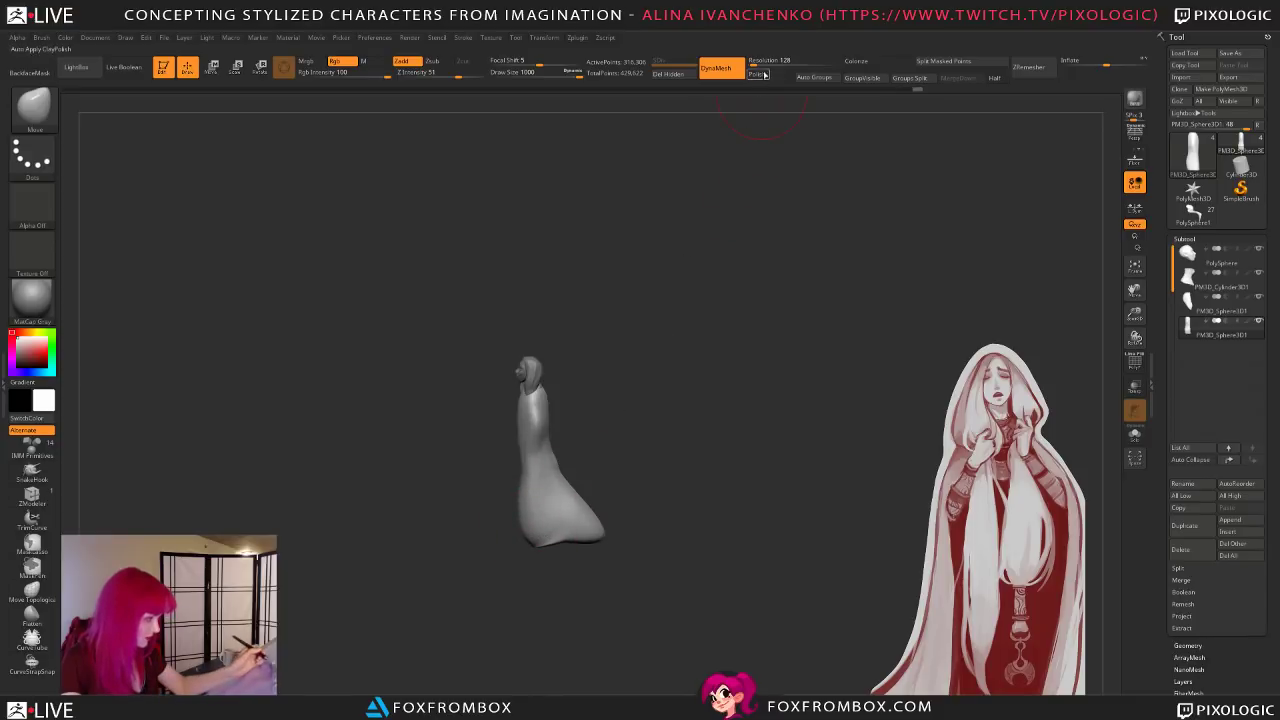
Step: Rebuild the body mesh with DynaMesh at resolution 128 and again at resolution 104
left_click_drag(753, 63, 755, 63)
left_click_drag(680, 251, 563, 513, "ctrl")
left_click_drag(607, 471, 643, 451)
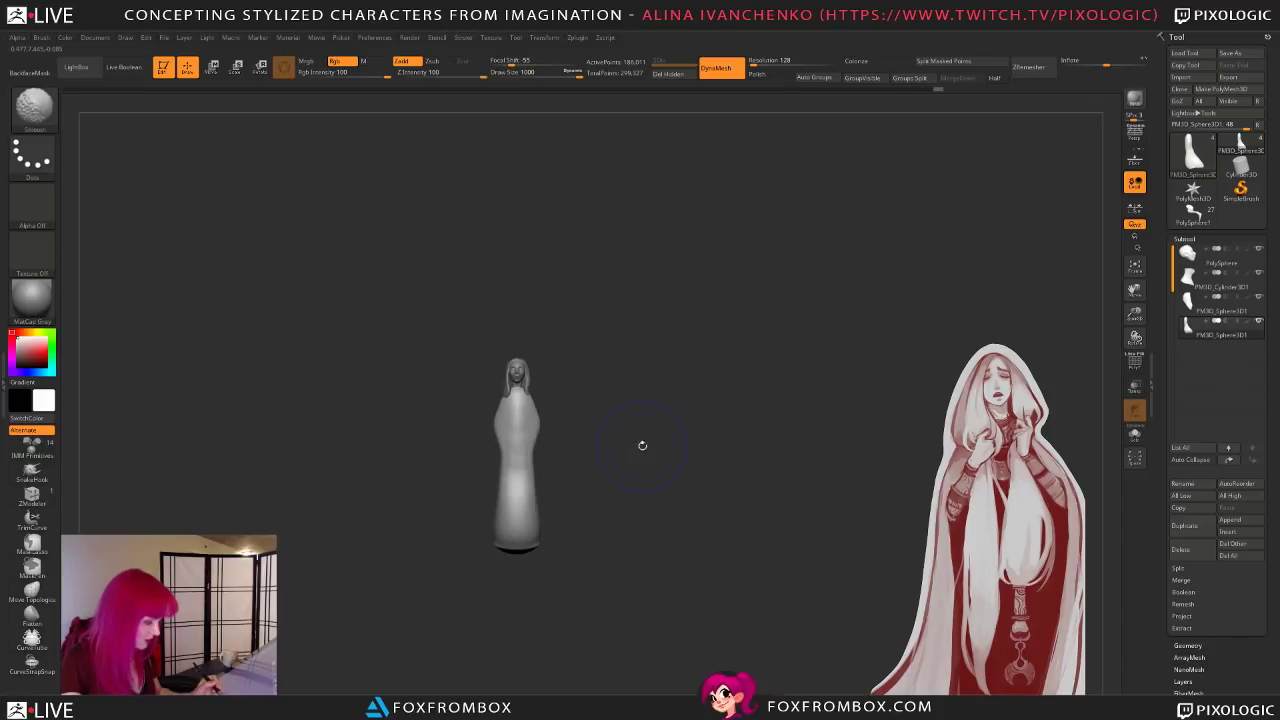
left_click_drag(758, 63, 755, 63)
left_click_drag(688, 182, 684, 208, "ctrl")
mouse_move(634, 527)
left_mouse_down()
mouse_move(700, 523)
mouse_move(628, 547)
left_mouse_up()
Step: Try the Unify deformation on the body mesh
scroll(1247, 588, "down", 5)
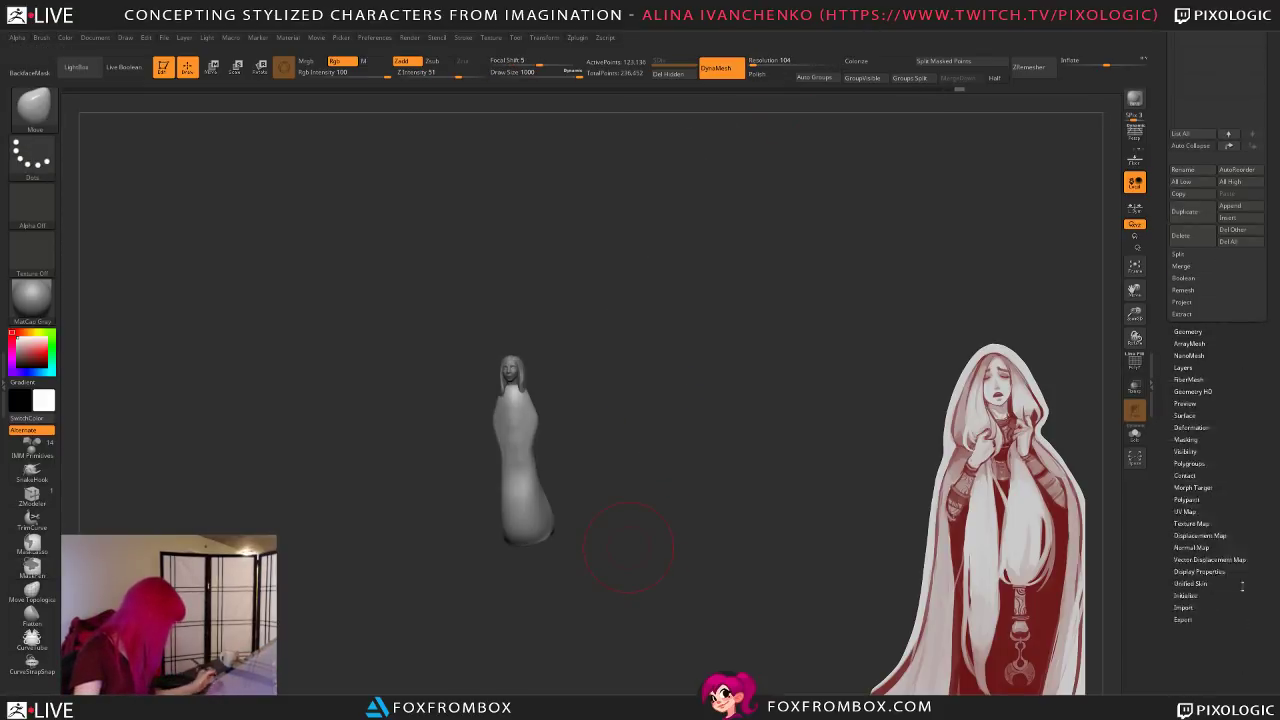
left_click(1214, 443)
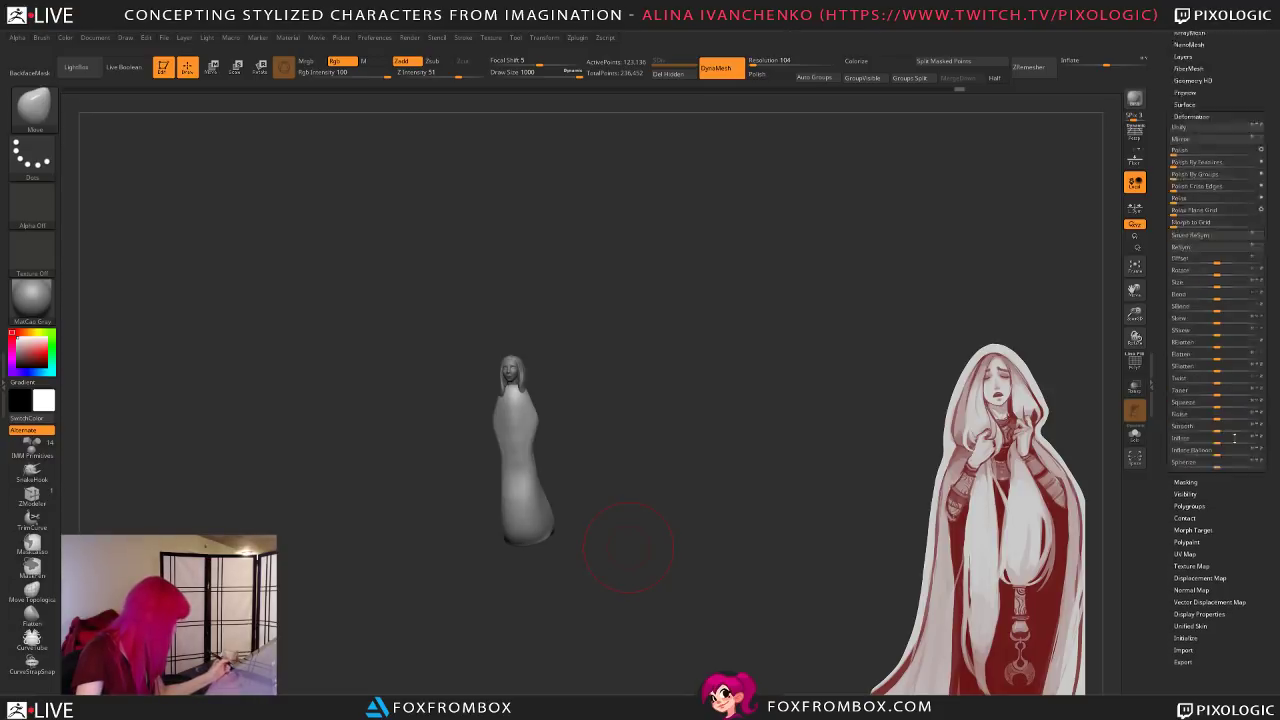
left_click(1218, 60)
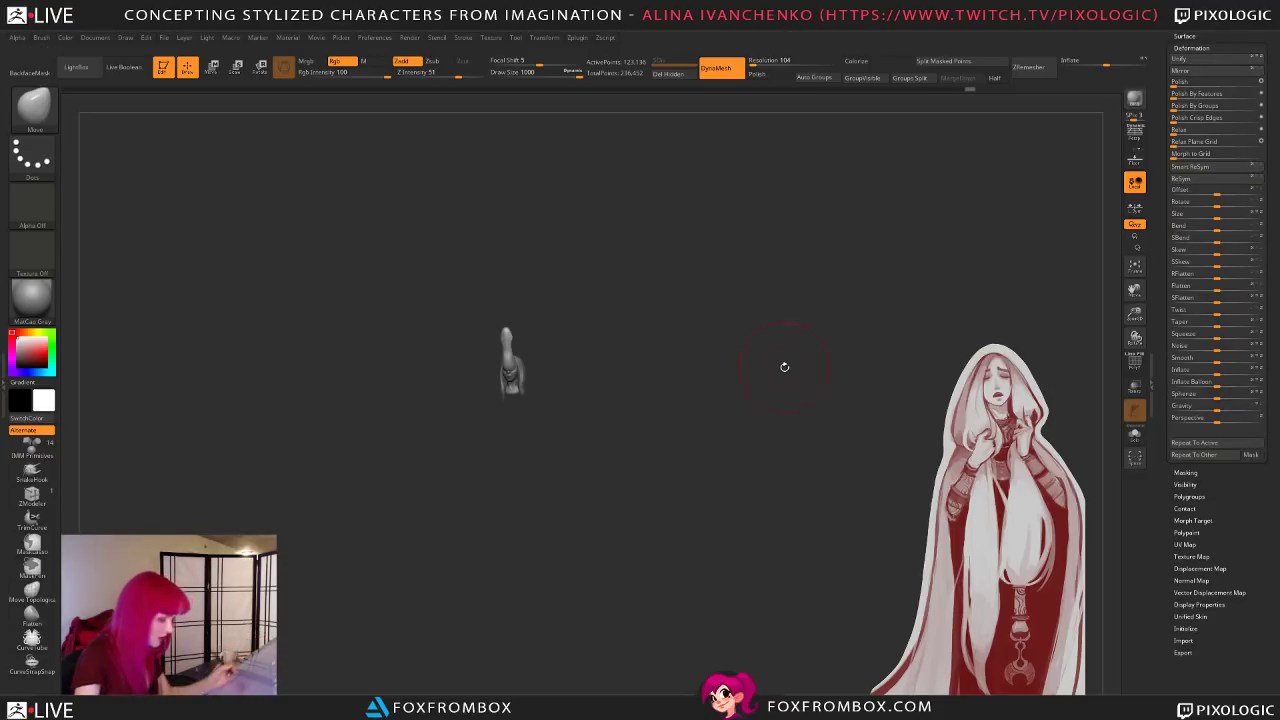
left_click_drag(775, 411, 775, 415)
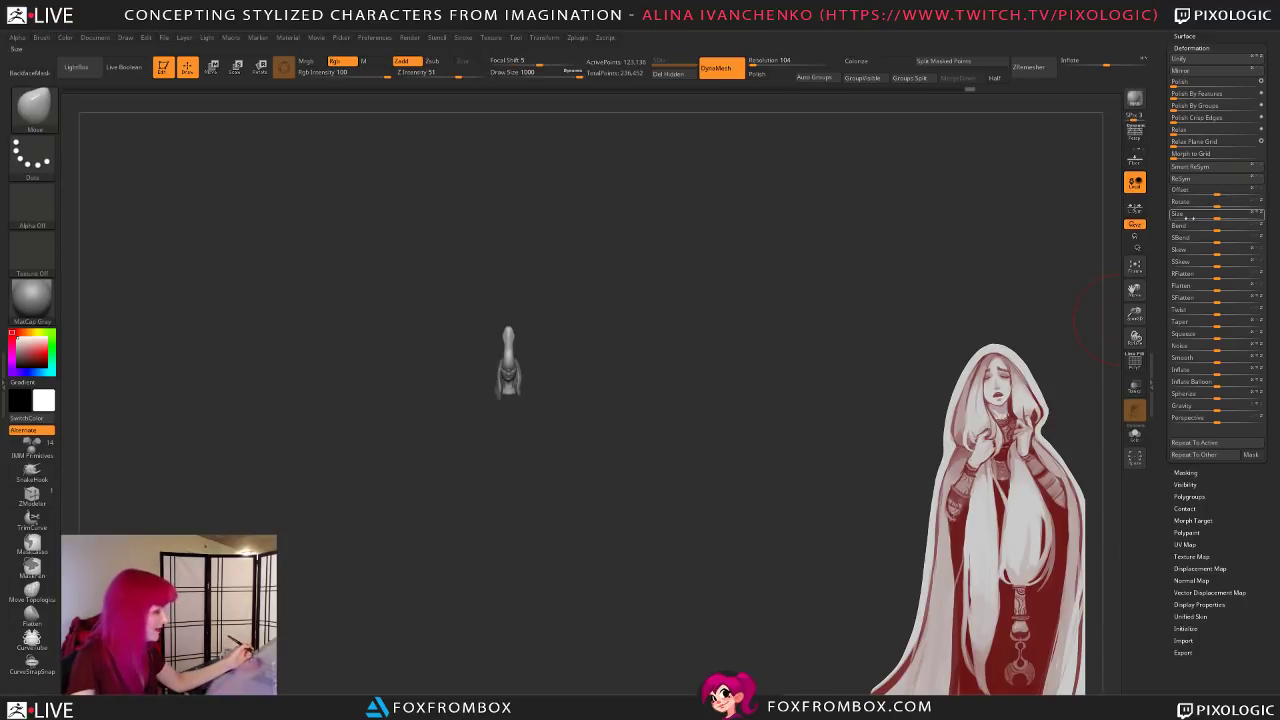
left_click_drag(995, 115, 912, 168)
Step: Rebuild the body with DynaMesh at resolution 32 and smooth the uneven edge of its hem
left_click_drag(1136, 312, 1099, 400)
mouse_move(602, 541)
left_mouse_down("alt")
mouse_move(648, 439)
mouse_move(597, 391)
left_mouse_up("alt")
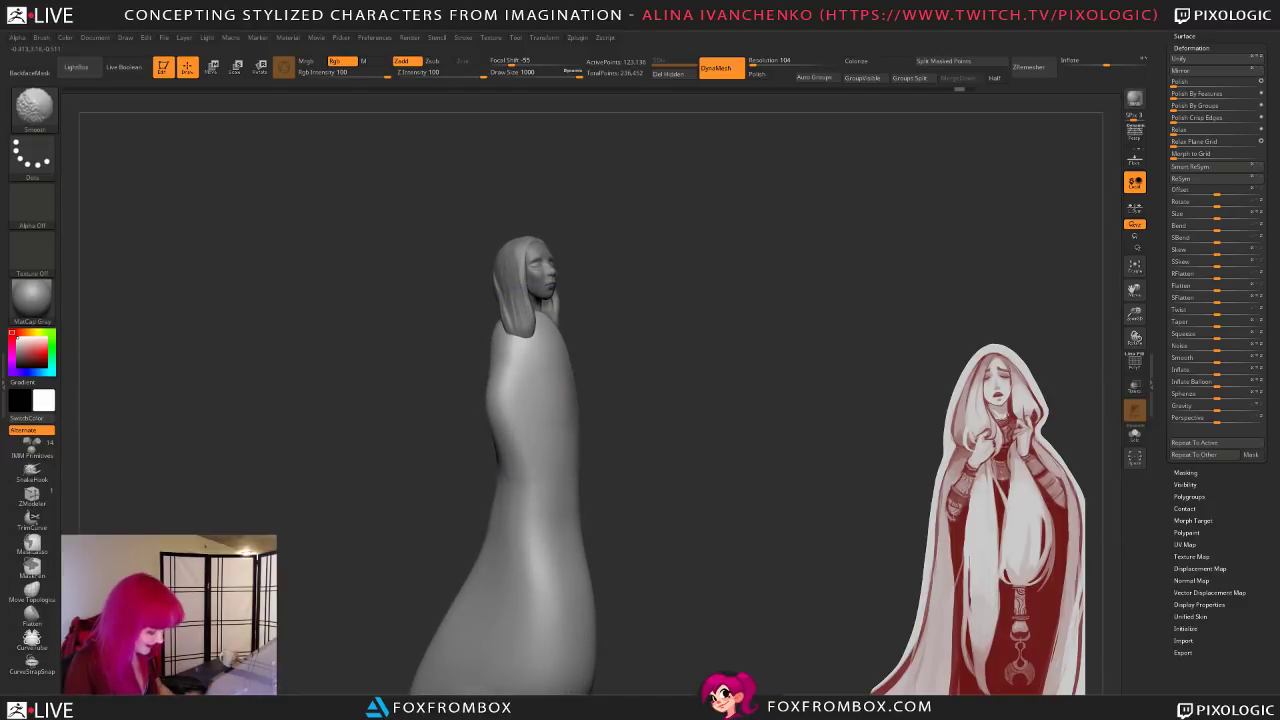
left_click_drag(622, 586, 694, 429)
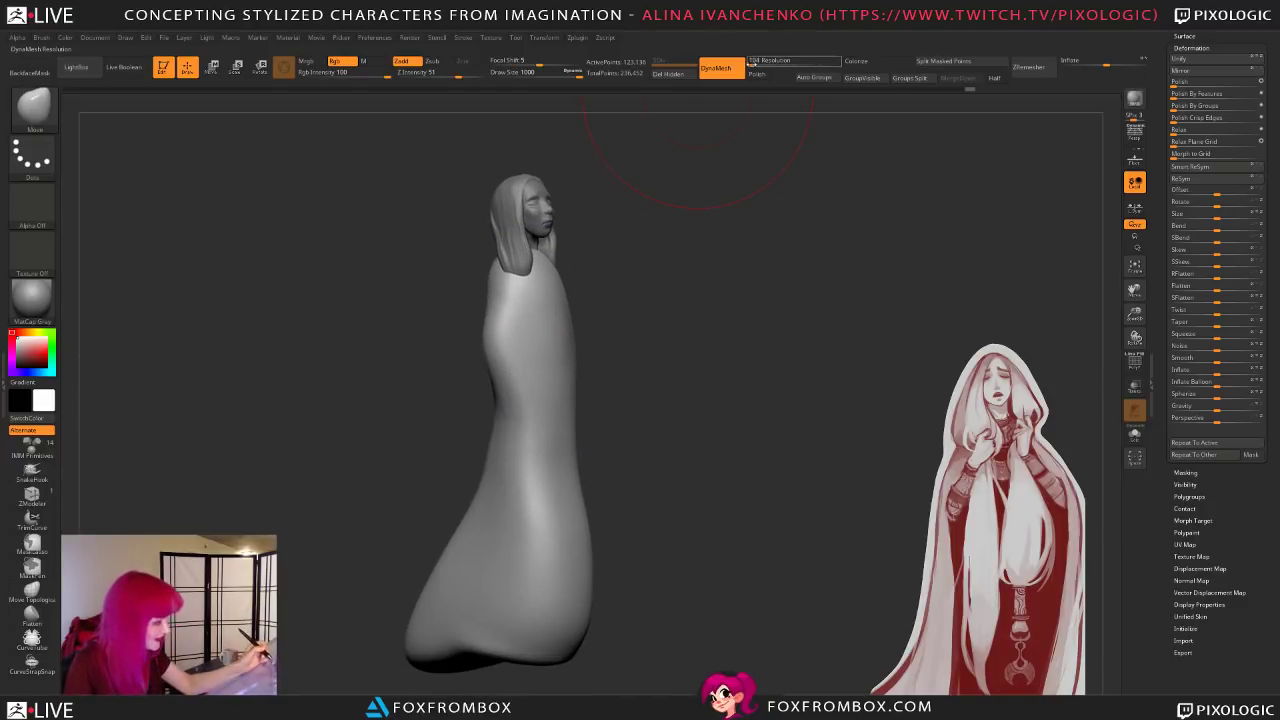
left_click_drag(689, 340, 708, 612, "ctrl")
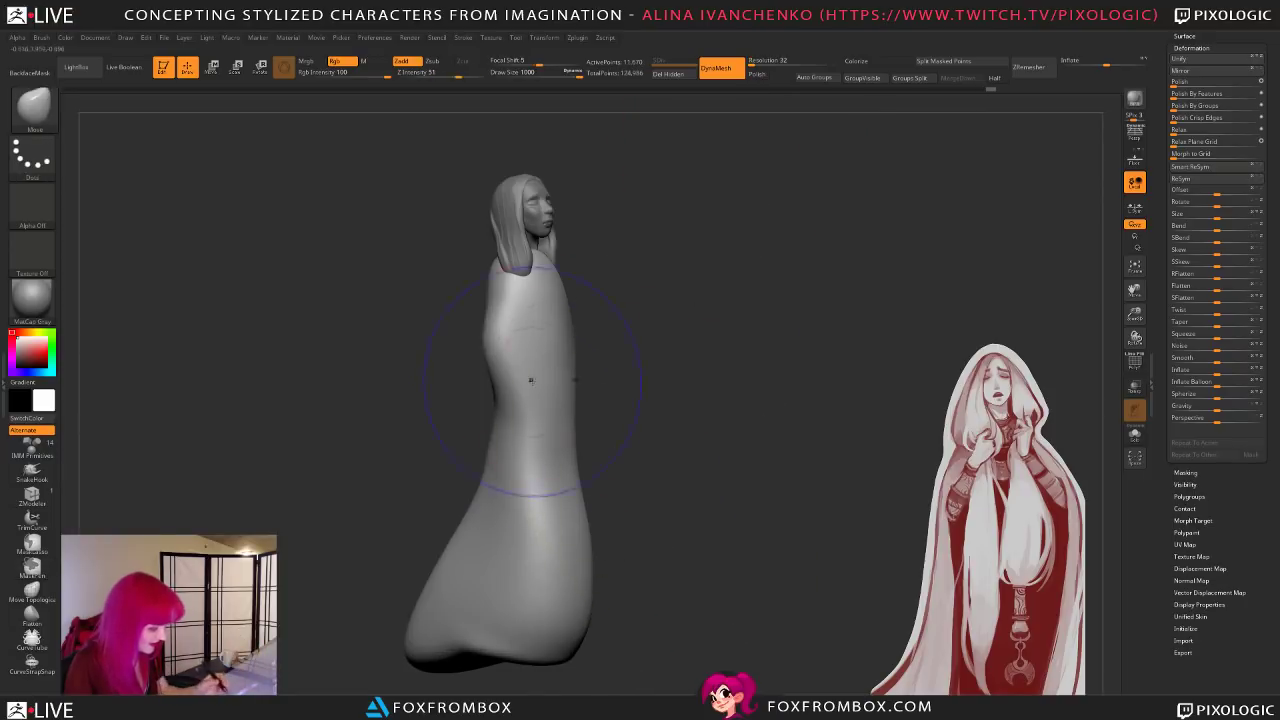
left_click_drag(479, 642, 507, 628, "shift")
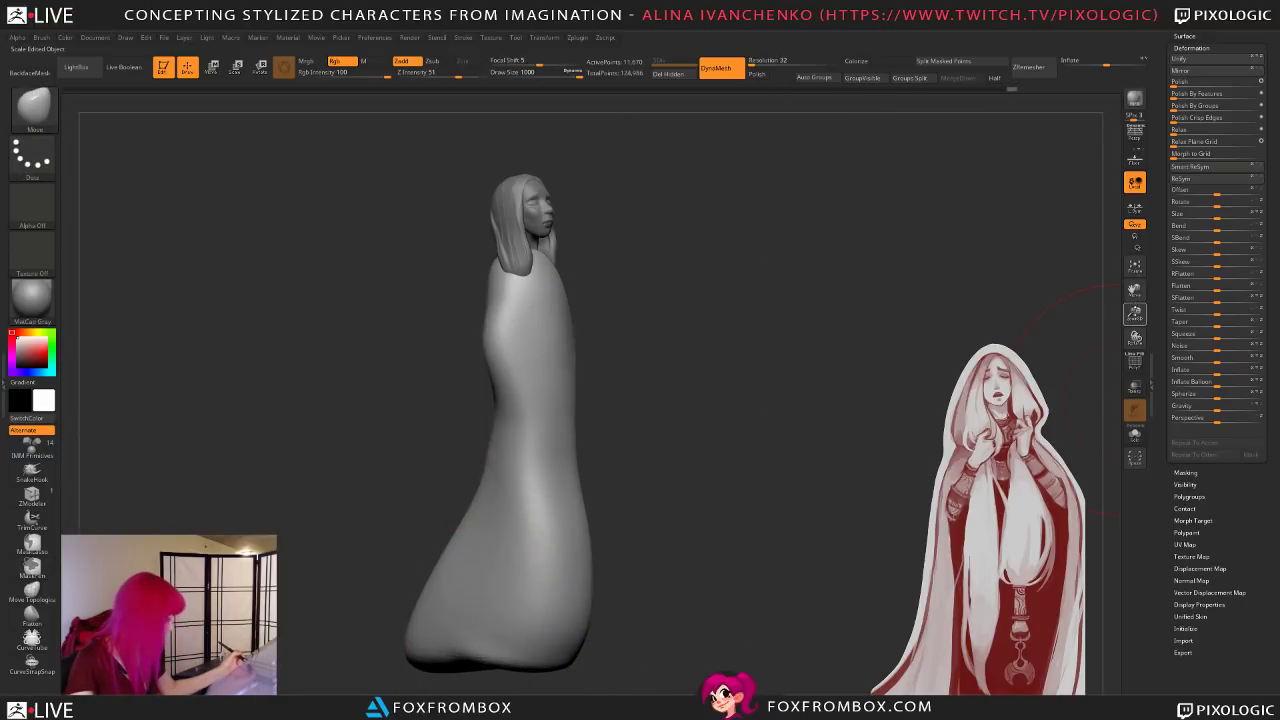
Step: Reshape the sides of the lower body with the Move brush, pushing the skirt outward toward the hem
left_click_drag(1136, 310, 1080, 314)
left_click_drag(861, 329, 746, 403)
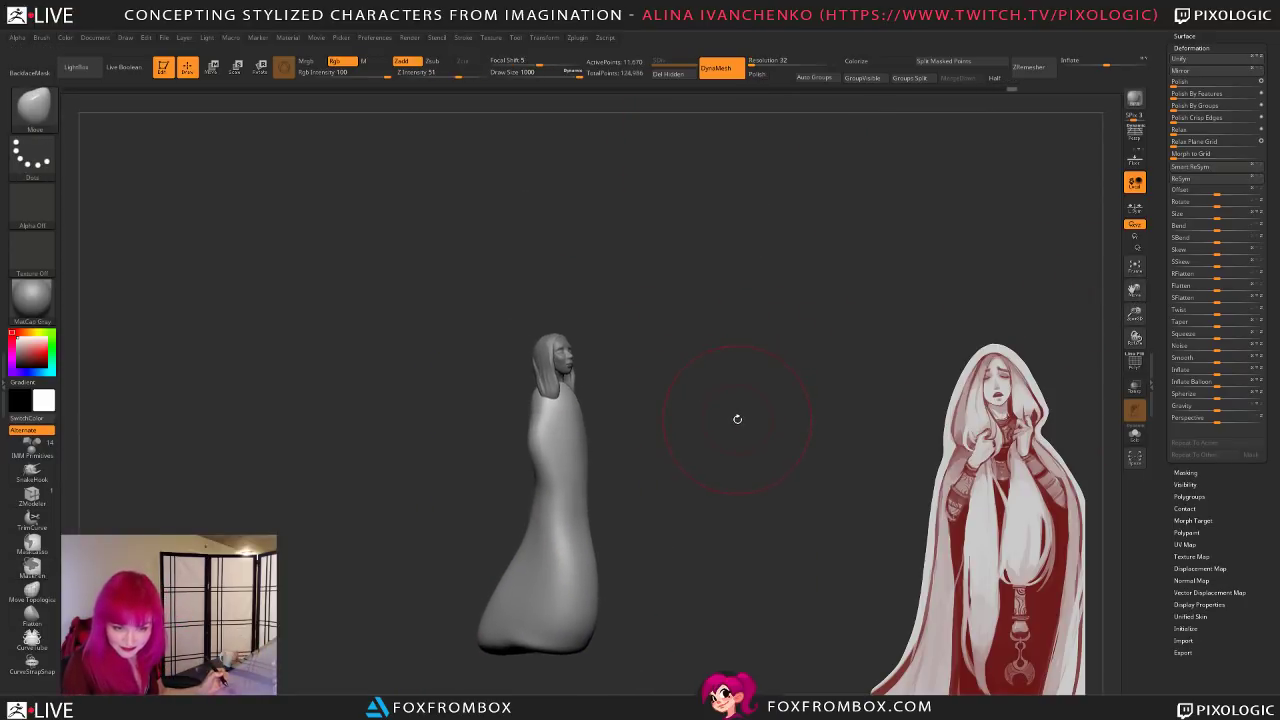
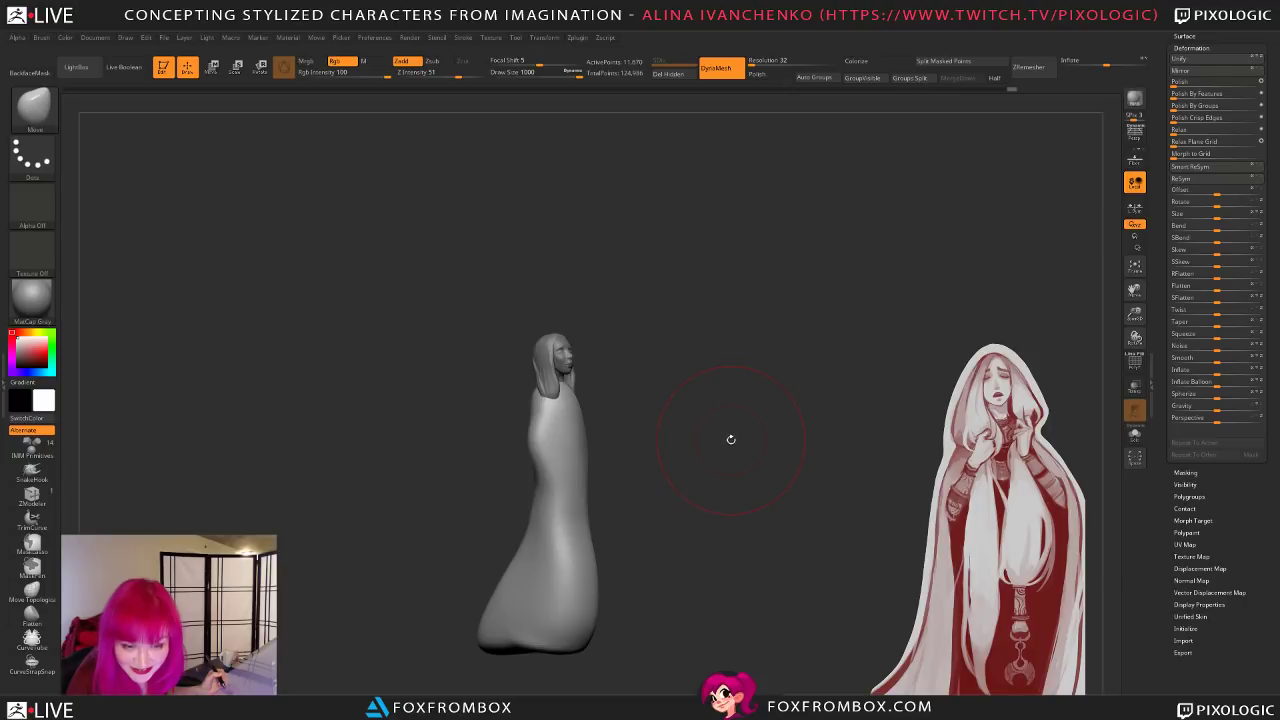
left_click_drag(734, 433, 700, 470)
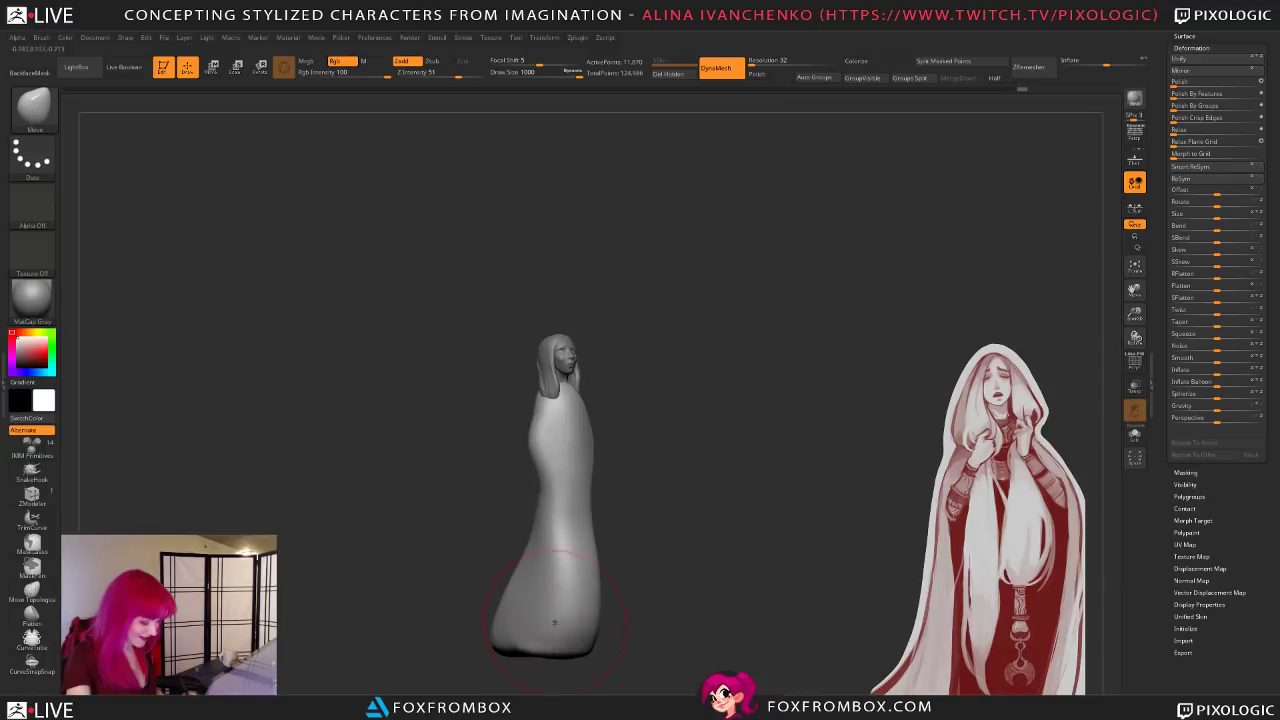
left_click_drag(605, 625, 709, 607)
key("shift")
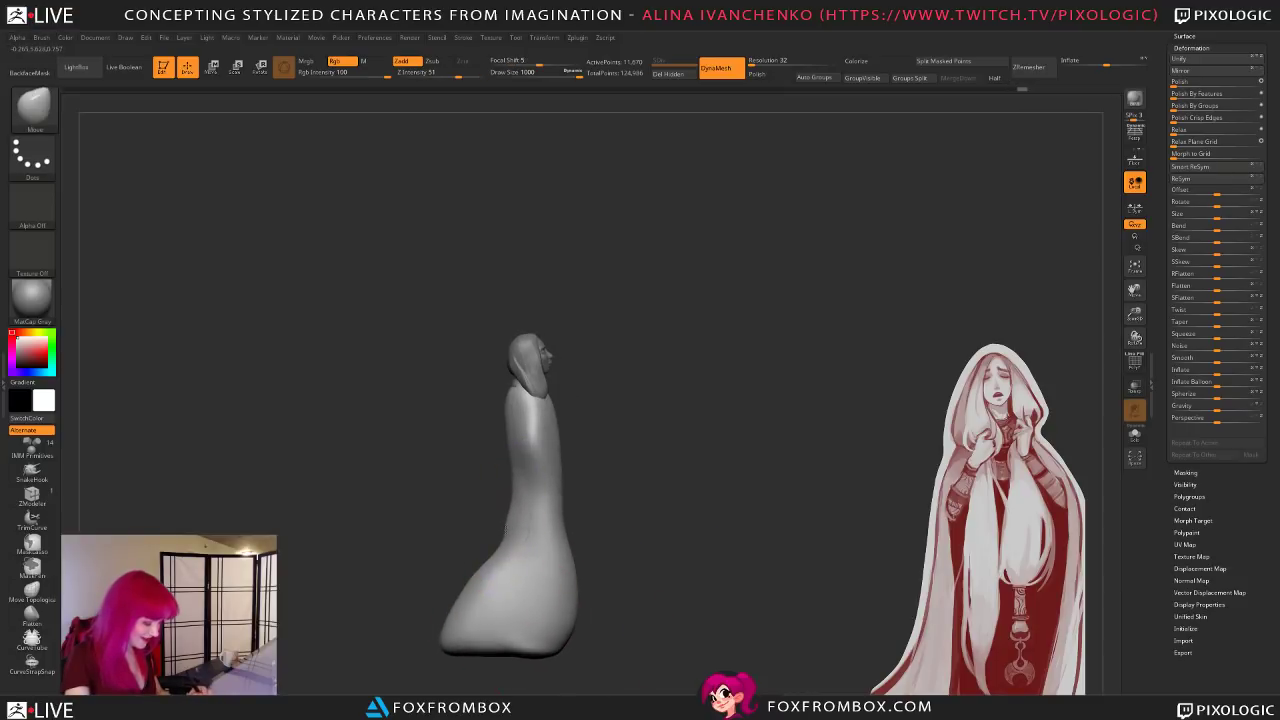
left_click_drag(604, 540, 677, 516)
left_click_drag(519, 480, 529, 544)
left_click_drag(524, 596, 532, 626)
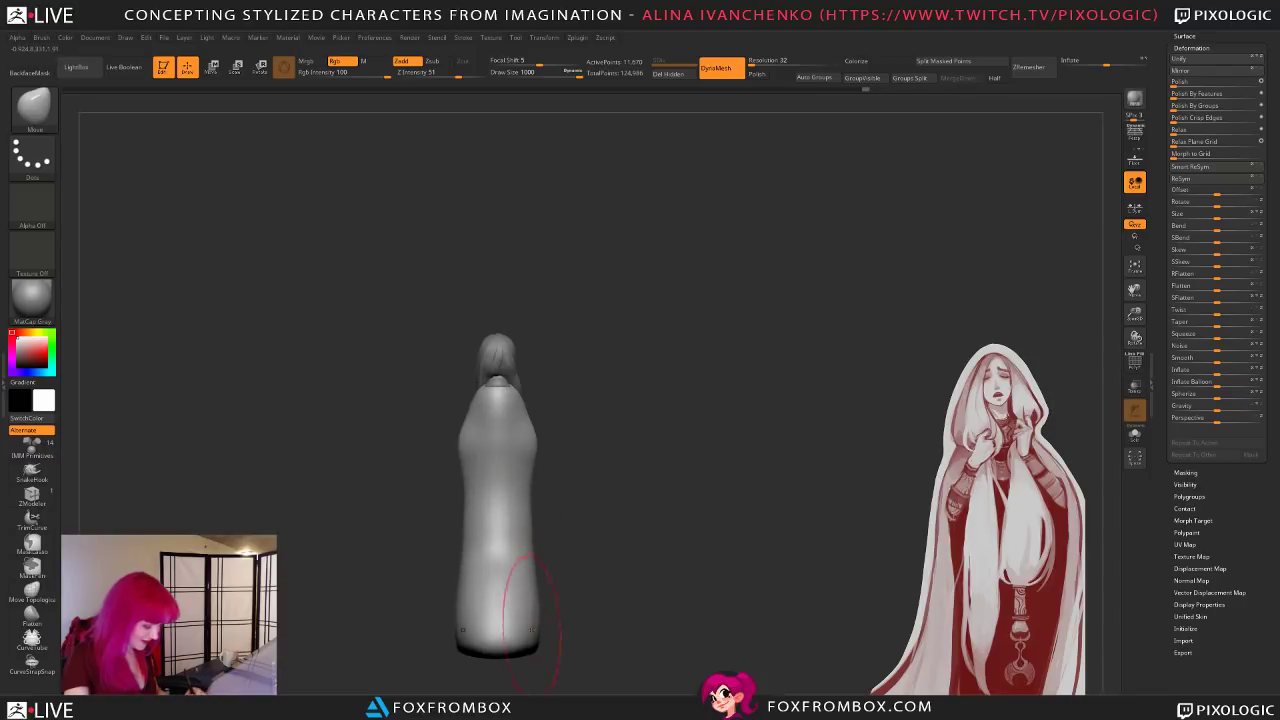
Step: Pull the upper back and waist outward in side view to soften the curve into the train
mouse_move(714, 517)
left_mouse_down()
mouse_move(751, 441)
mouse_move(716, 505)
left_mouse_up()
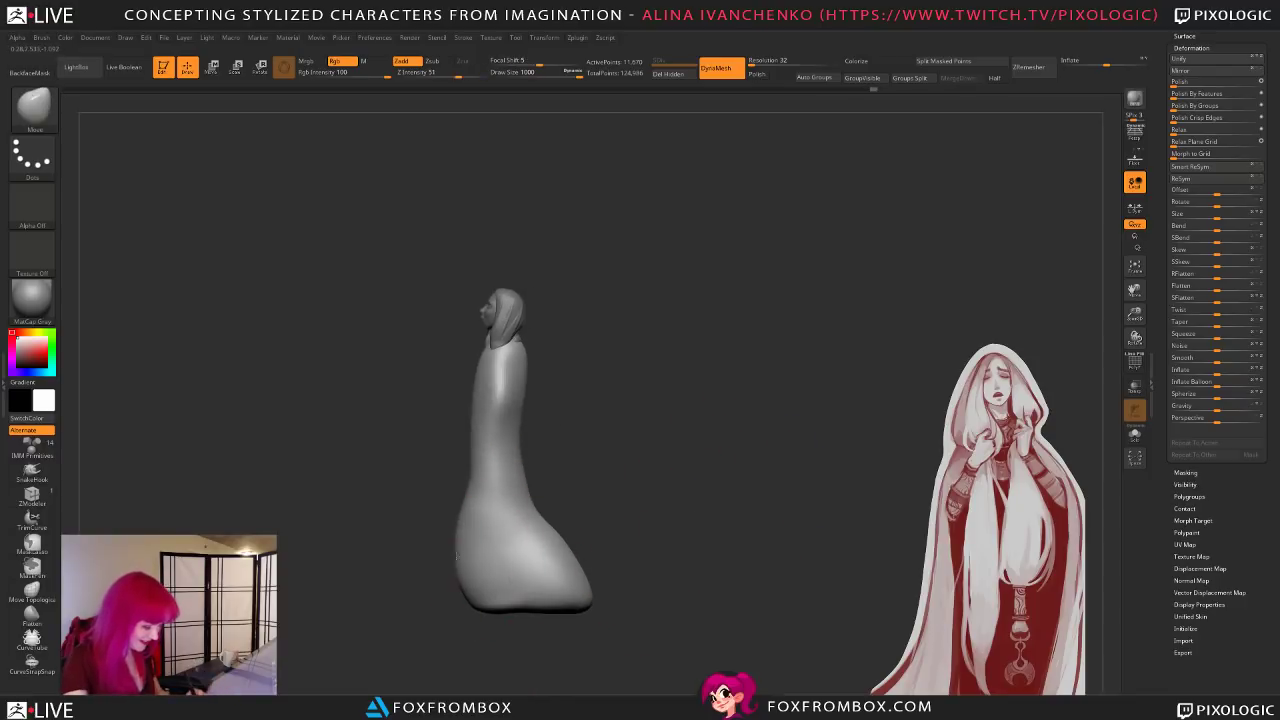
mouse_move(583, 457)
left_mouse_down()
mouse_move(622, 492)
mouse_move(675, 466)
mouse_move(663, 457)
mouse_move(697, 452)
left_mouse_up()
mouse_move(455, 383)
left_mouse_down()
mouse_move(441, 378)
mouse_move(440, 394)
left_mouse_up()
left_click_drag(446, 476, 440, 486)
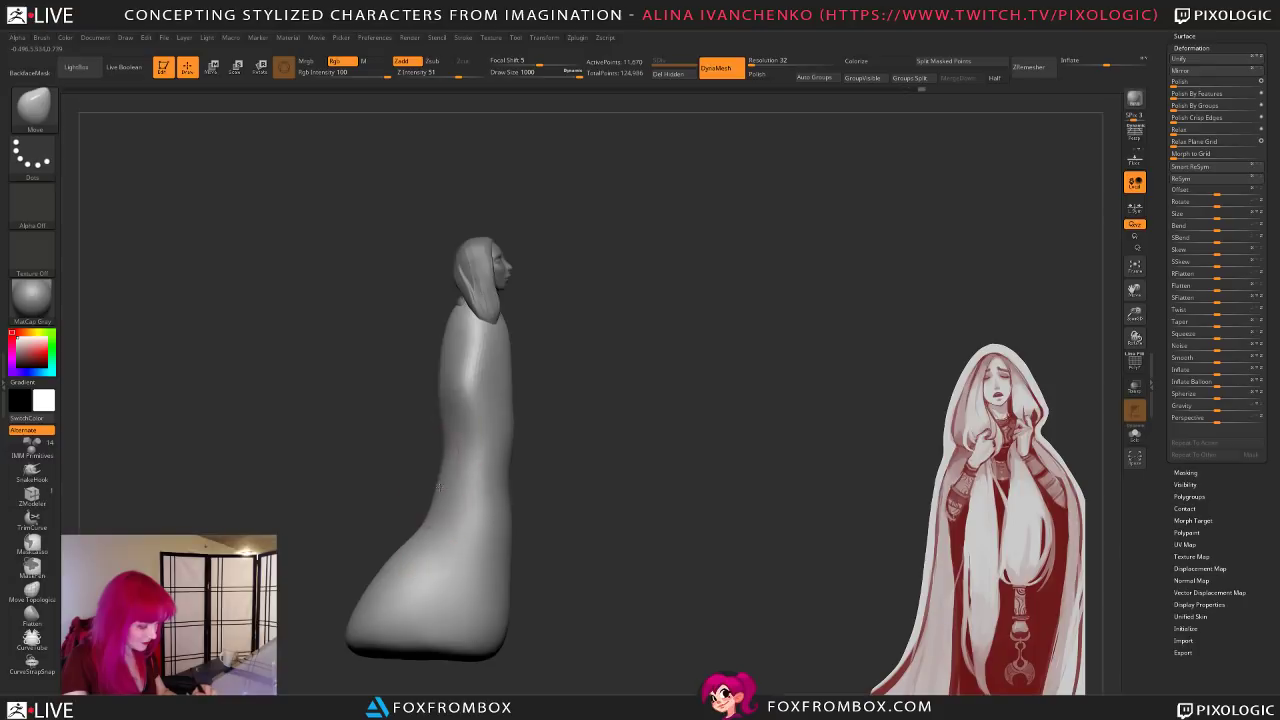
Step: Set the draw size to 648 and reshape the shoulders and upper body beneath the hair
mouse_move(536, 417)
left_mouse_down()
mouse_move(543, 397)
mouse_move(654, 423)
mouse_move(614, 409)
mouse_move(652, 455)
mouse_move(645, 409)
left_mouse_up()
left_click_drag(578, 73, 562, 73)
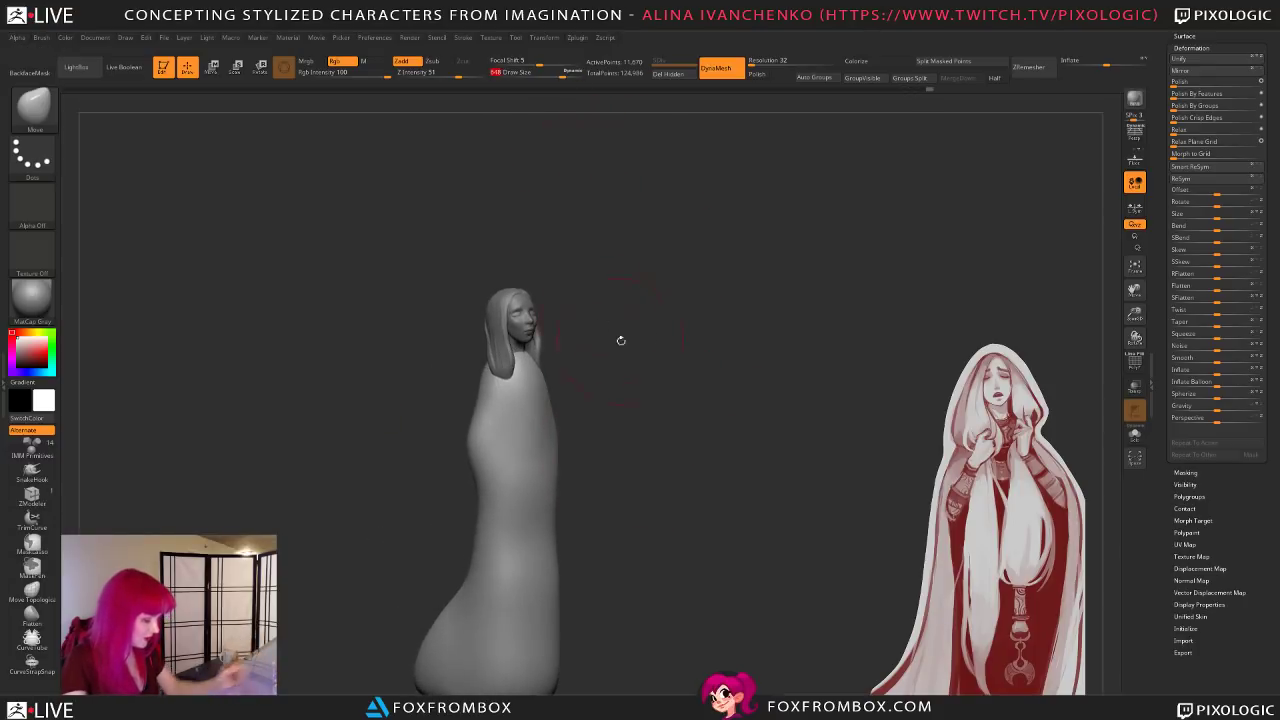
left_click_drag(603, 323, 560, 310)
mouse_move(666, 299)
left_mouse_down()
mouse_move(700, 302)
mouse_move(640, 300)
left_mouse_up()
left_click_drag(602, 368, 600, 318)
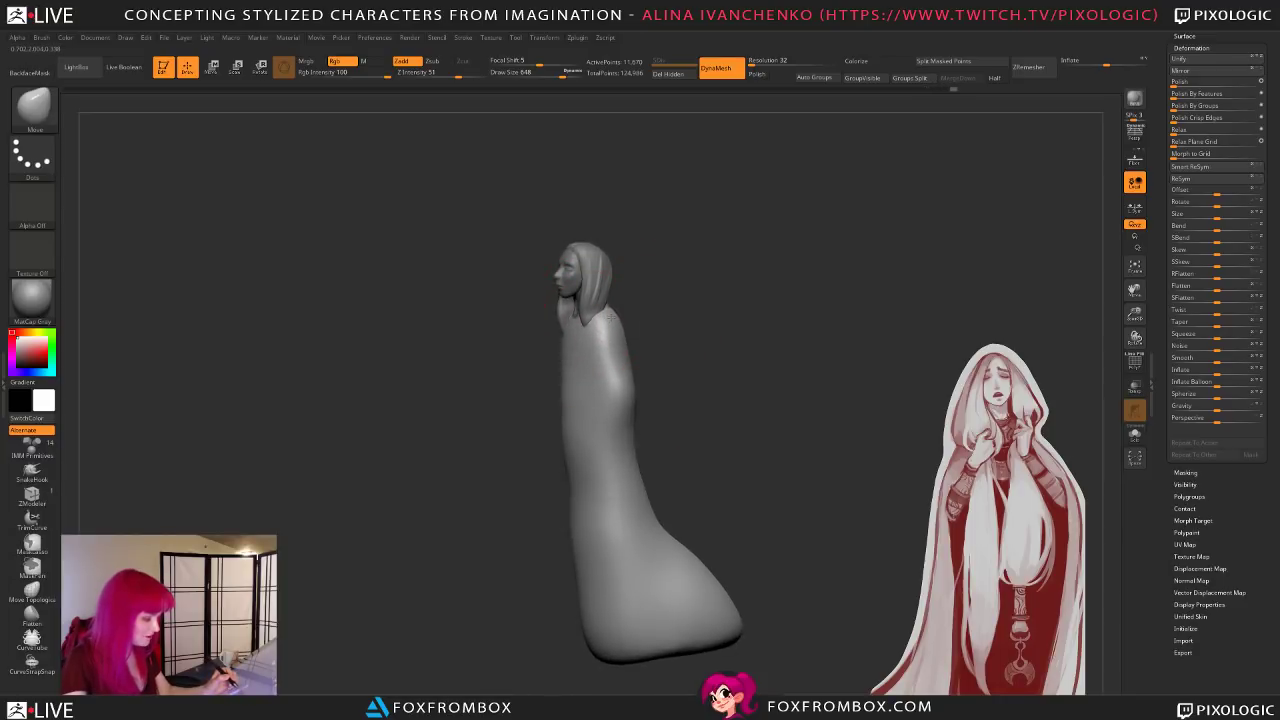
mouse_move(570, 408)
left_mouse_down()
mouse_move(699, 385)
mouse_move(657, 474)
mouse_move(659, 433)
mouse_move(637, 411)
left_mouse_up()
Step: Set the draw size to 500, refine the chest profile and sloping shoulders, and reduce the size to 468
left_click(537, 73)
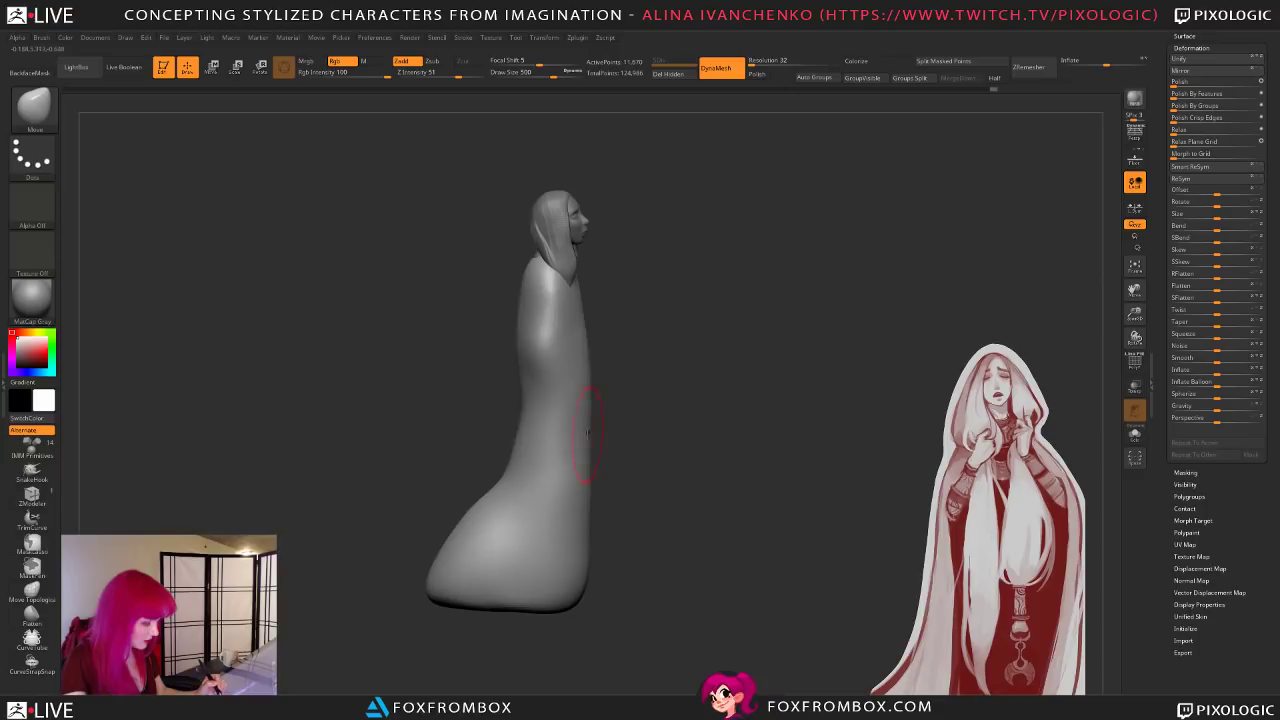
mouse_move(646, 547)
left_mouse_down()
mouse_move(711, 514)
mouse_move(709, 606)
mouse_move(670, 500)
mouse_move(670, 423)
left_mouse_up()
mouse_move(648, 297)
left_mouse_down()
mouse_move(764, 409)
mouse_move(696, 467)
mouse_move(709, 337)
left_mouse_up()
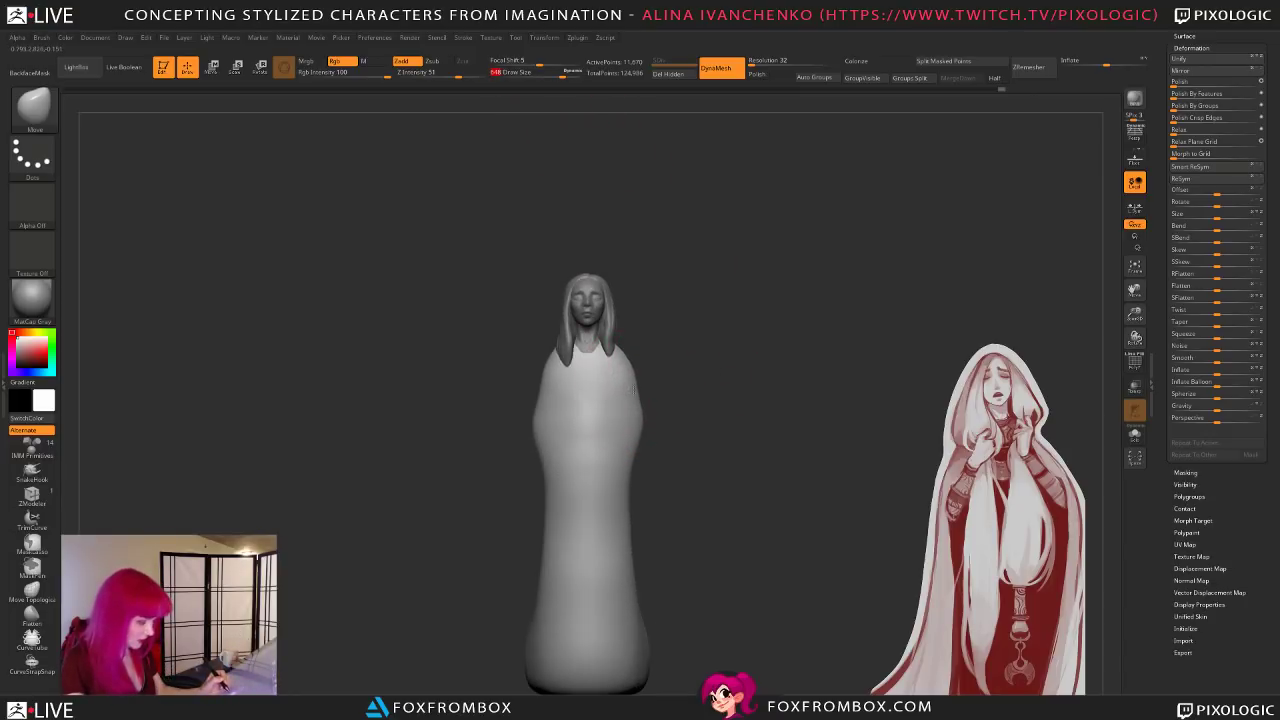
left_click_drag(563, 74, 551, 74)
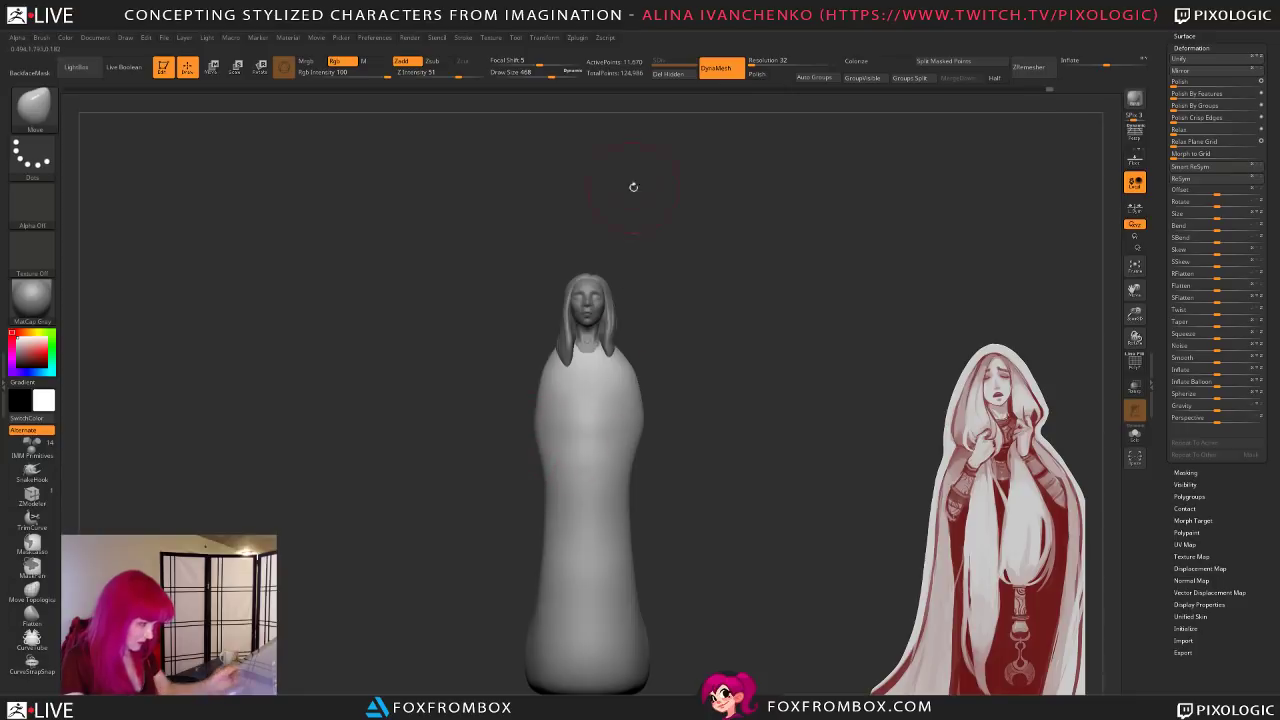
Step: Set the draw size to 666 and fill out the narrowed sides so the cloak falls straighter from arms to hem
left_click_drag(563, 80, 566, 80)
left_click_drag(713, 523, 695, 427, "alt")
mouse_move(612, 408)
left_mouse_down()
mouse_move(619, 440)
mouse_move(644, 425)
mouse_move(624, 430)
left_mouse_up()
left_click_drag(627, 486, 635, 502)
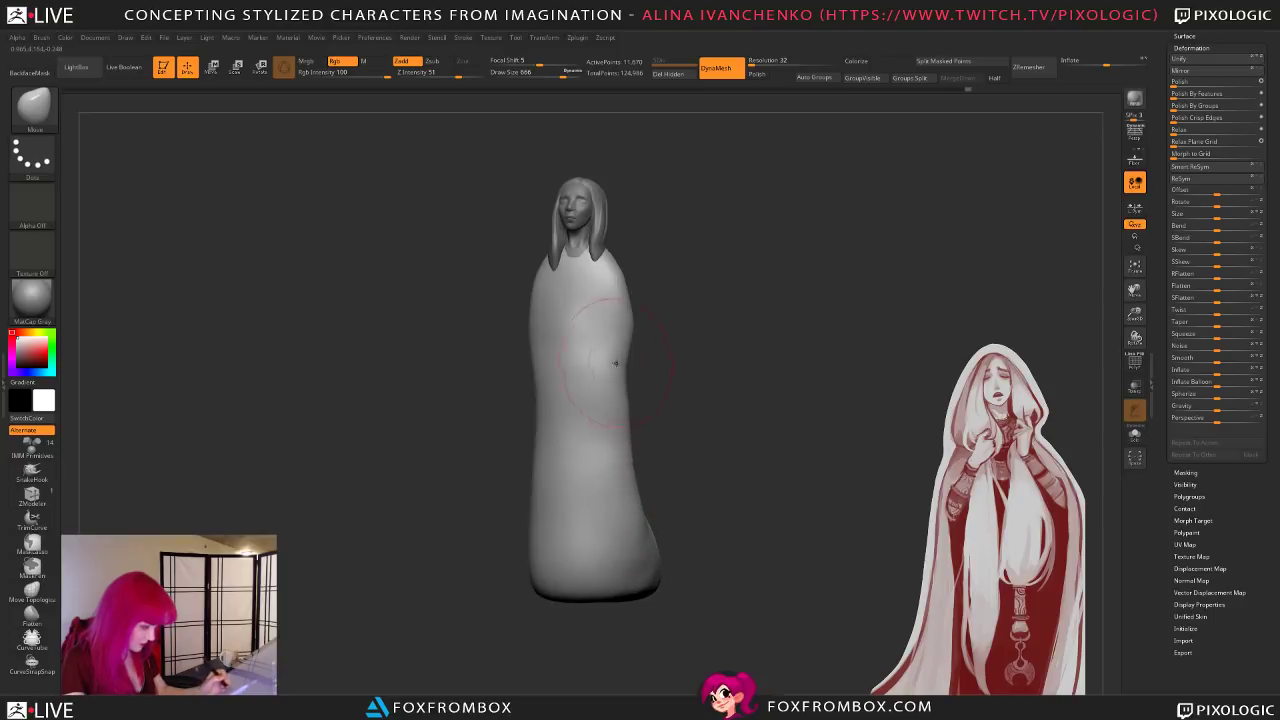
left_click_drag(616, 366, 626, 360)
right_click_drag(650, 583, 624, 569)
left_click_drag(624, 569, 629, 561)
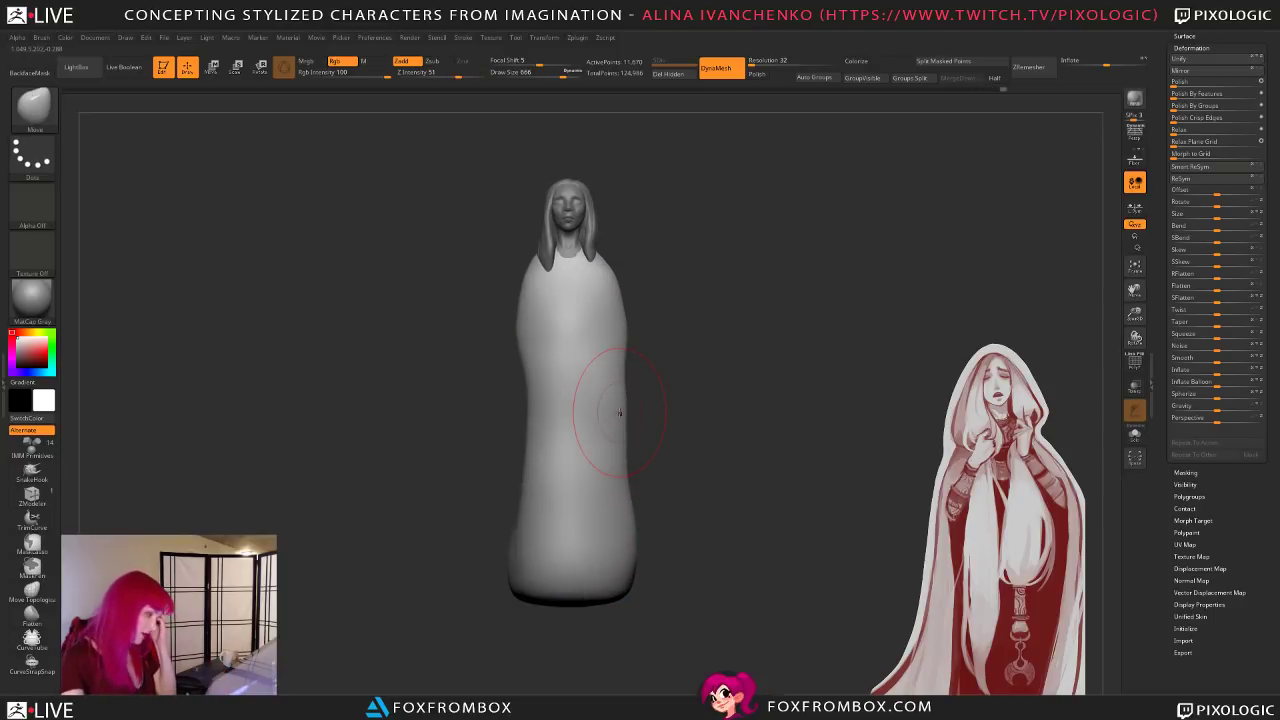
left_click_drag(751, 419, 744, 433)
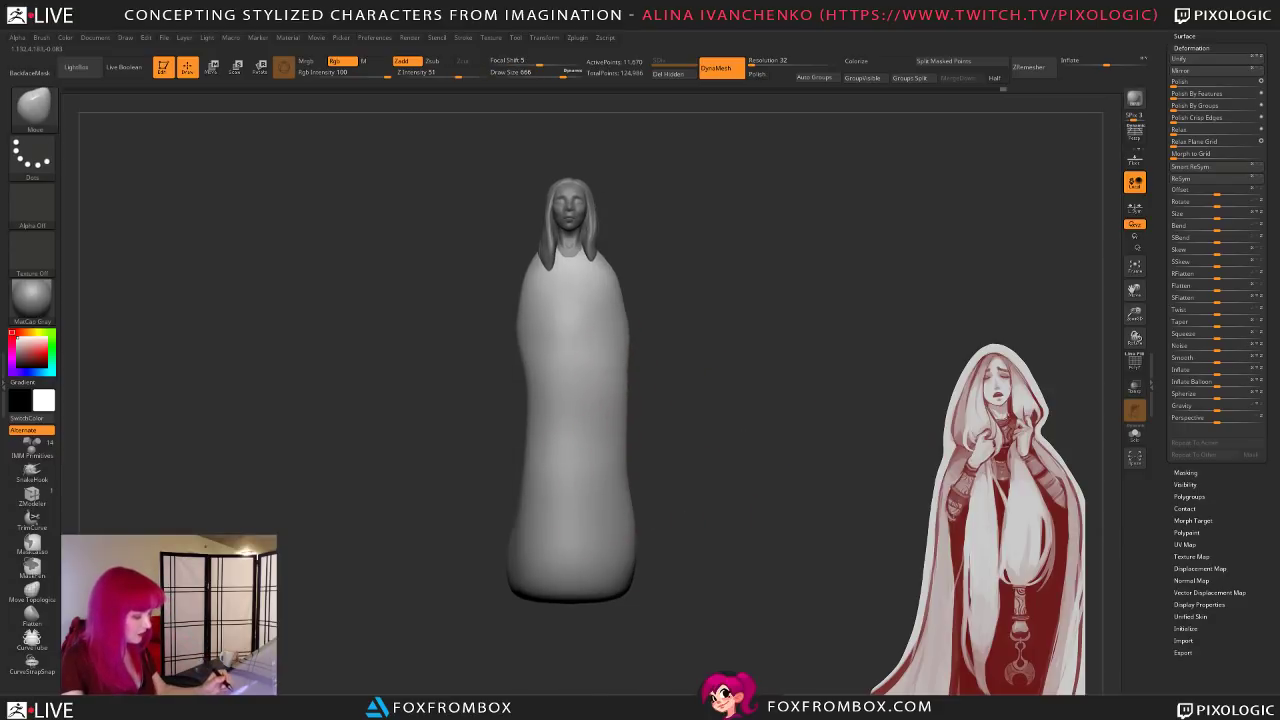
Step: Refine the body's side profile and the back slope of the skirt, using draw sizes 559 and 704
left_click_drag(621, 470, 680, 462)
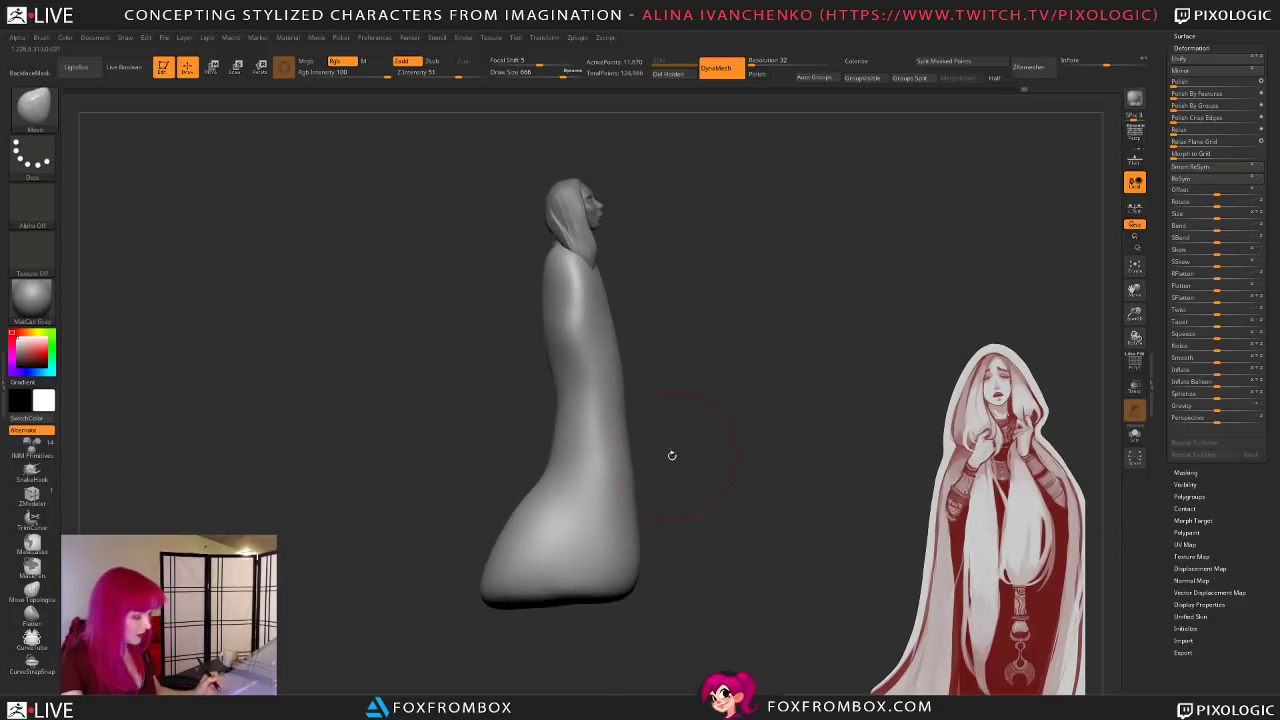
left_click_drag(694, 369, 752, 384)
left_click_drag(688, 423, 740, 431)
mouse_move(572, 310)
left_mouse_down()
mouse_move(697, 366)
mouse_move(694, 489)
left_mouse_up()
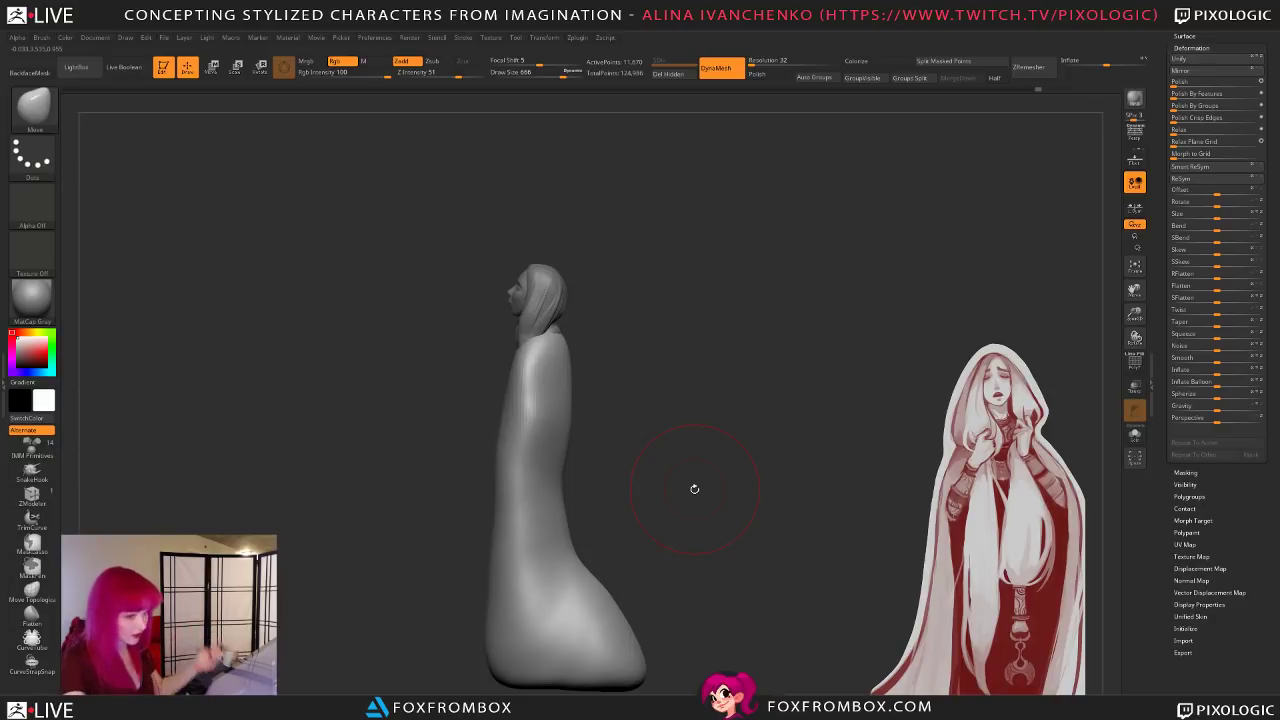
mouse_move(757, 379)
left_mouse_down()
mouse_move(740, 408)
mouse_move(723, 399)
left_mouse_up()
left_click_drag(564, 74, 557, 74)
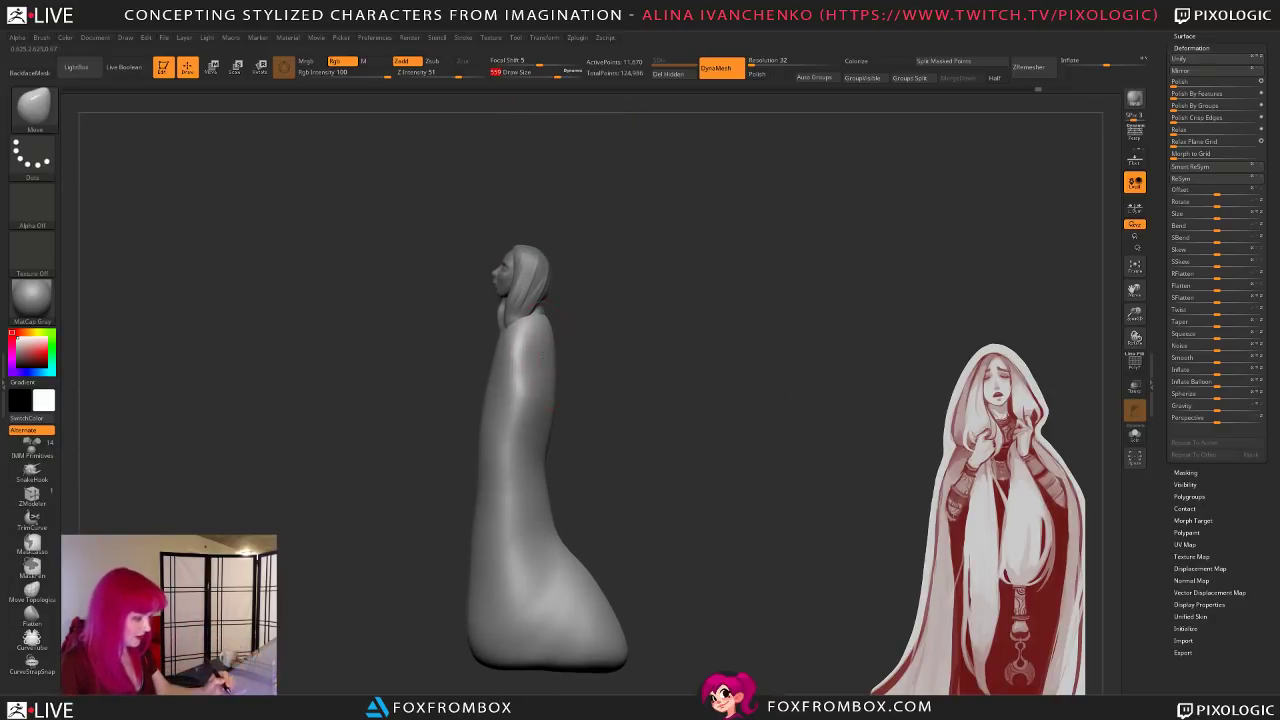
left_click_drag(574, 537, 578, 477, "alt")
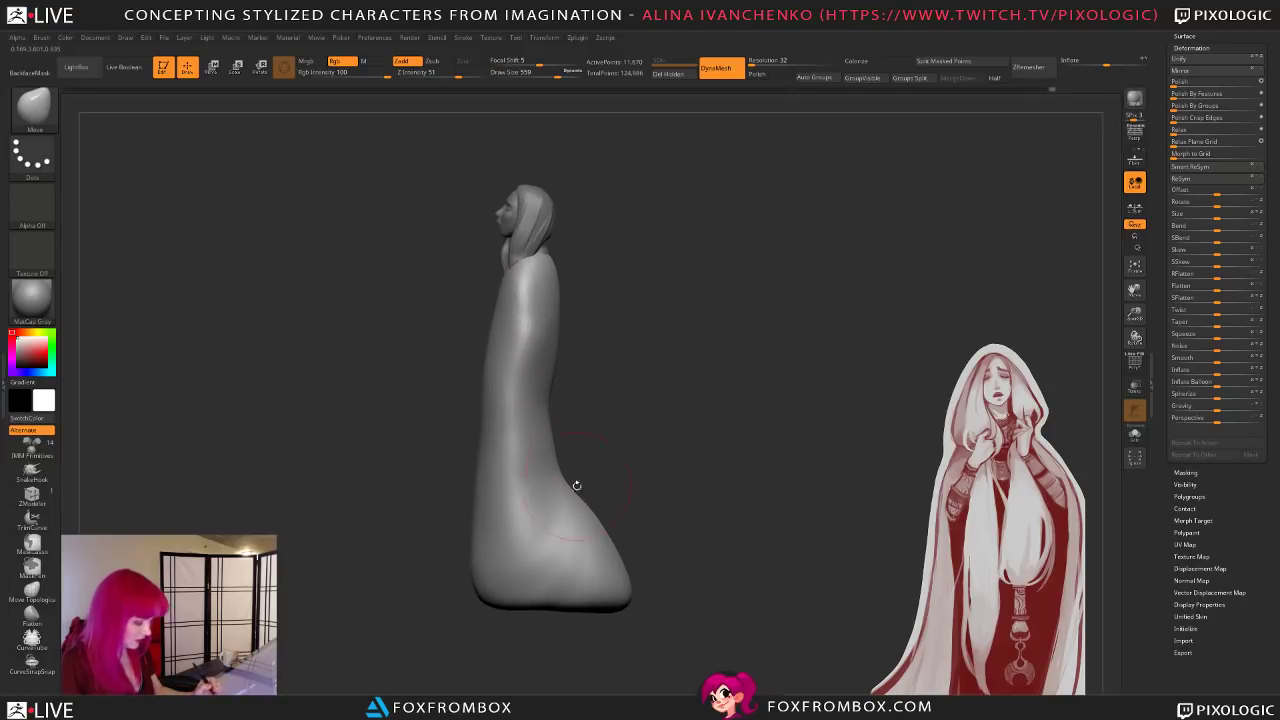
key("bracketright")
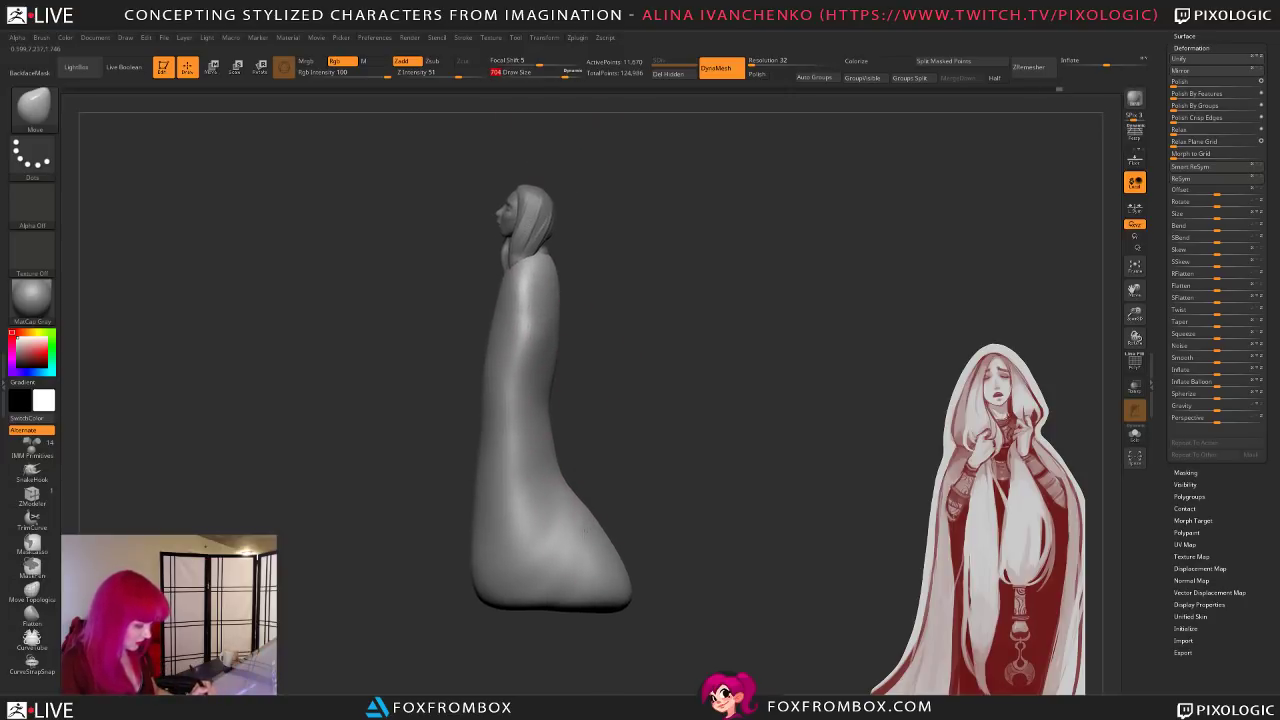
left_click_drag(589, 526, 585, 519)
Step: Set the draw size to 989 and pull the back of the hem out into a longer, wider train
left_click_drag(830, 480, 715, 485)
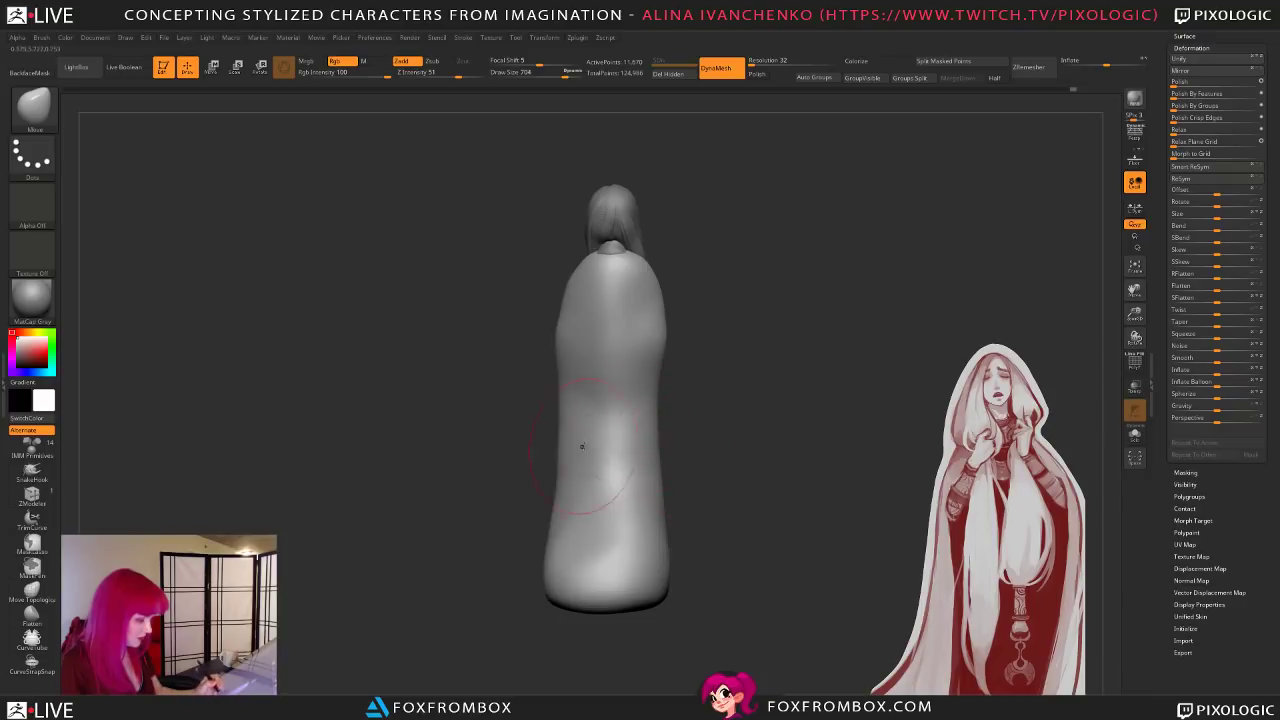
right_click_drag(594, 445, 651, 400)
right_click_drag(628, 338, 614, 471)
mouse_move(612, 527)
left_mouse_down()
mouse_move(626, 536)
mouse_move(585, 568)
mouse_move(571, 526)
left_mouse_up()
mouse_move(571, 526)
right_mouse_down()
mouse_move(666, 478)
mouse_move(628, 468)
right_mouse_up()
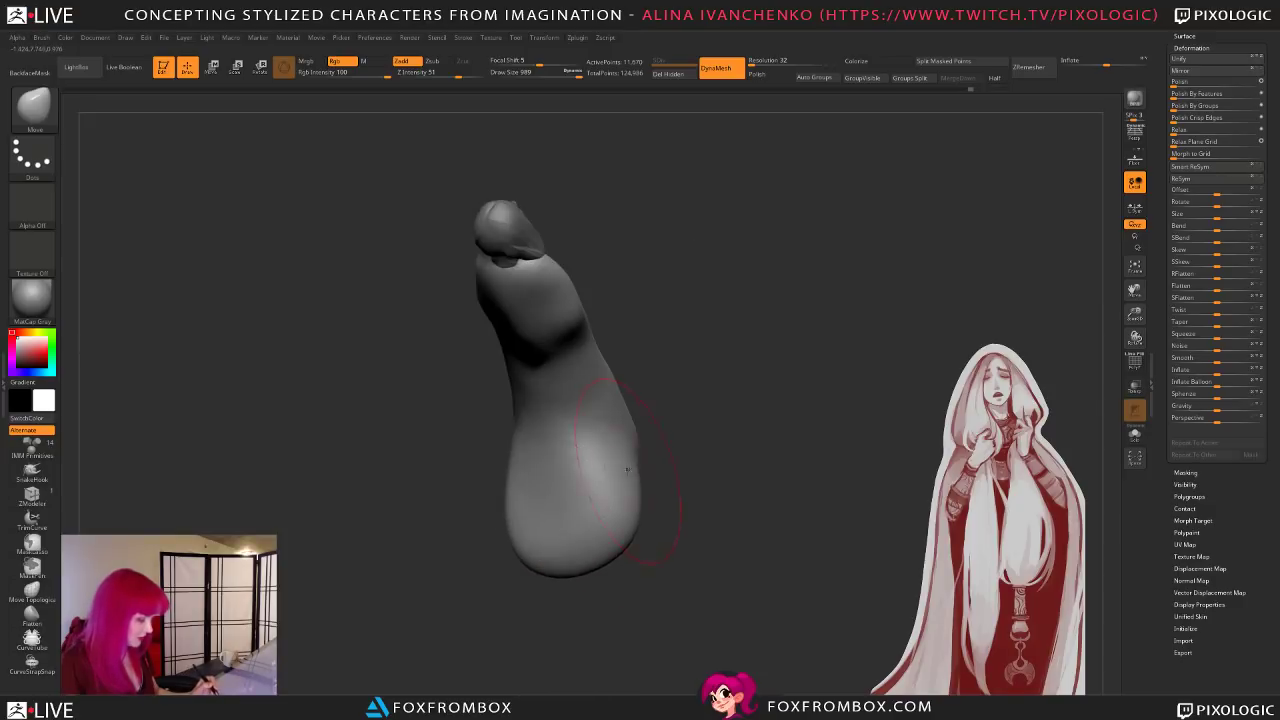
left_click_drag(628, 468, 650, 470)
left_click_drag(608, 560, 615, 585)
mouse_move(615, 585)
right_mouse_down()
mouse_move(590, 578)
mouse_move(735, 566)
mouse_move(565, 556)
right_mouse_up()
left_click_drag(535, 550, 537, 565)
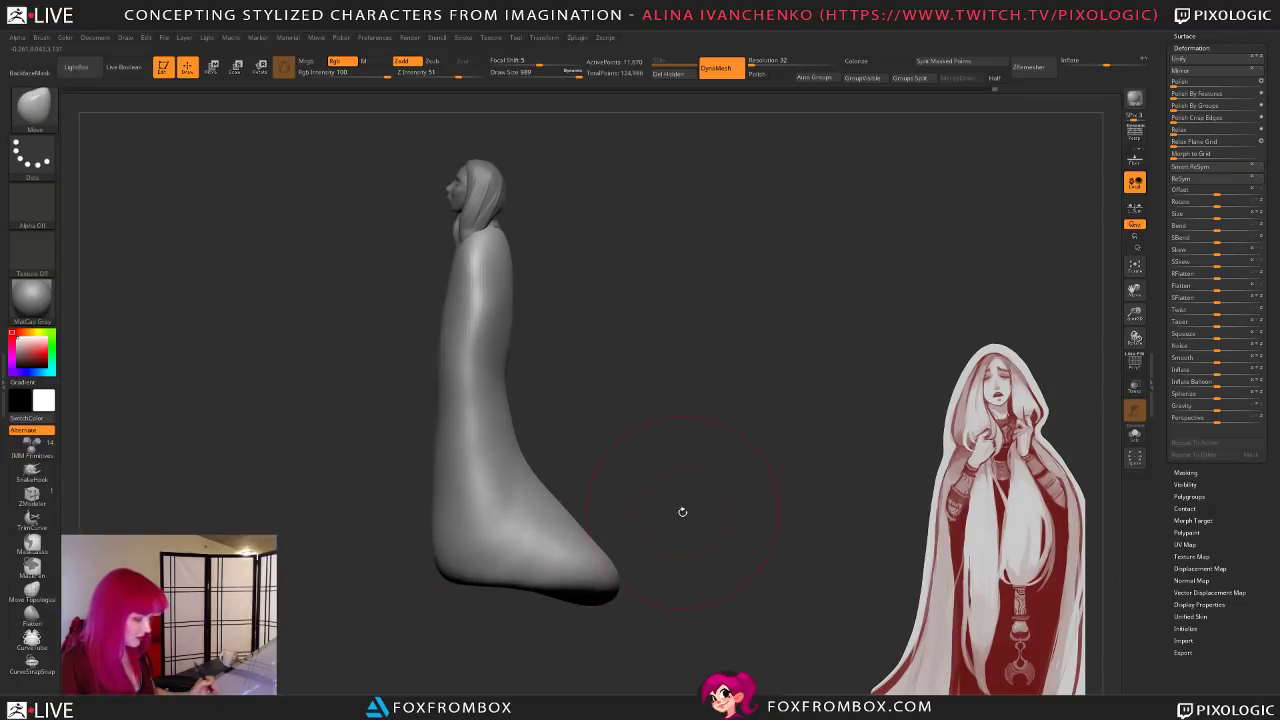
Step: Round out the train's outline from behind and extend its trailing end farther back
mouse_move(694, 597)
right_mouse_down()
mouse_move(626, 583)
mouse_move(763, 614)
mouse_move(758, 624)
right_mouse_up()
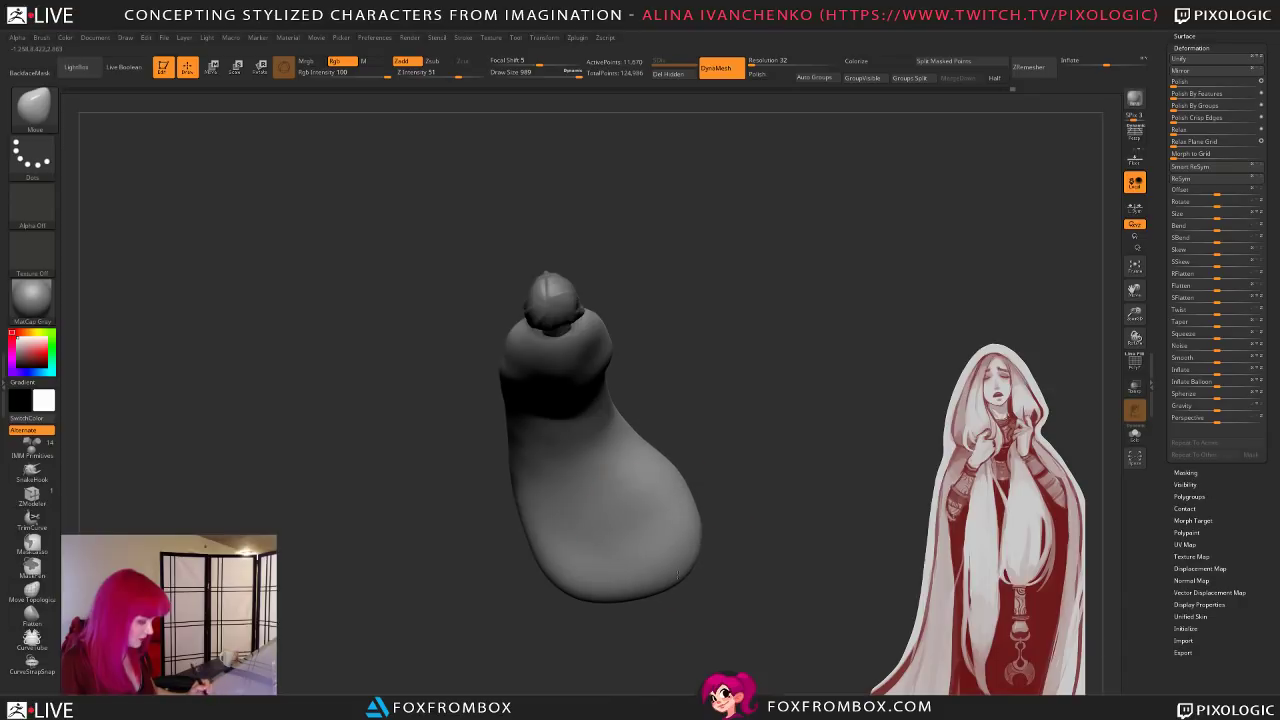
left_click_drag(654, 600, 652, 608)
left_click_drag(600, 592, 597, 600)
left_click_drag(672, 482, 684, 476)
right_click_drag(722, 548, 748, 538)
left_click_drag(566, 584, 588, 584)
mouse_move(588, 585)
right_mouse_down()
mouse_move(545, 463)
mouse_move(809, 474)
right_mouse_up()
mouse_move(704, 598)
left_mouse_down()
mouse_move(714, 585)
mouse_move(700, 591)
left_mouse_up()
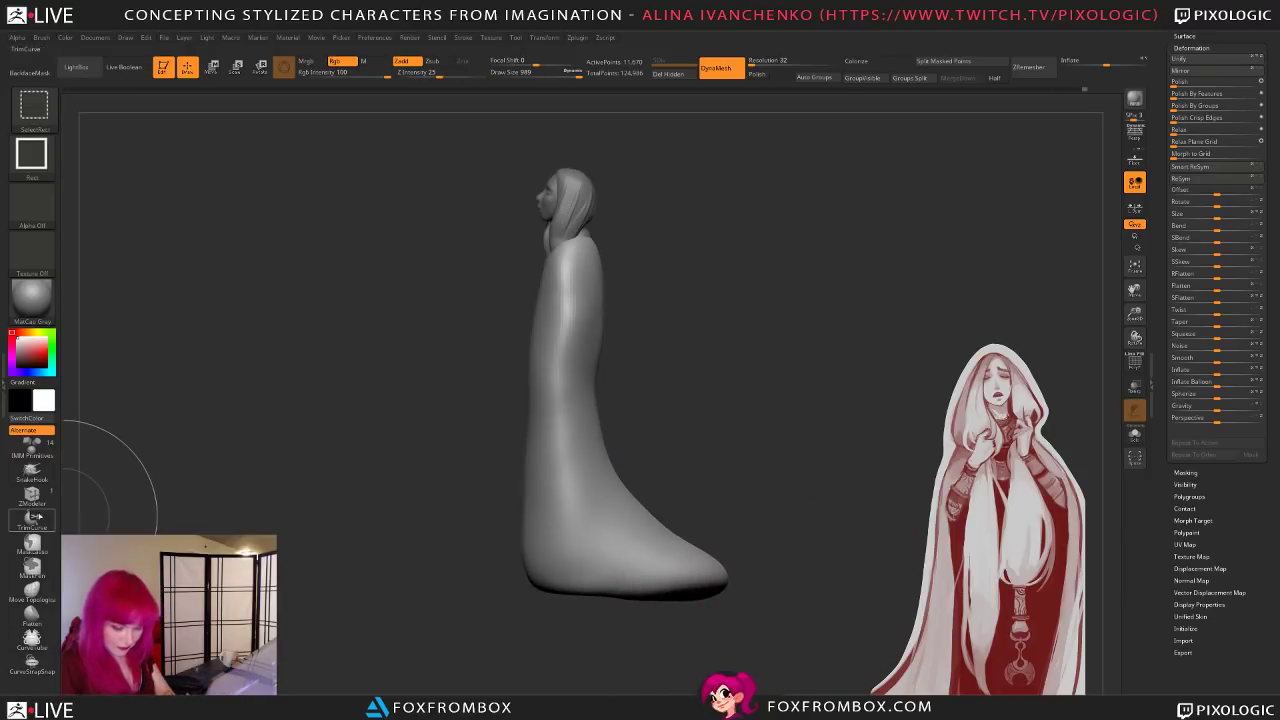
Step: Trim the underside of the cloak flat with straight horizontal TrimCurve cuts across the hem
left_click(38, 518, "ctrl+shift")
mouse_move(424, 584)
left_mouse_down("ctrl+shift")
mouse_move(866, 590)
mouse_move(600, 462)
mouse_move(440, 688)
left_mouse_up("ctrl+shift")
left_click_drag(789, 587, 336, 586, "ctrl+shift")
left_click_drag(611, 651, 833, 592)
mouse_move(708, 571)
left_mouse_down("ctrl+shift")
mouse_move(557, 583)
mouse_move(334, 571)
left_mouse_up("ctrl+shift")
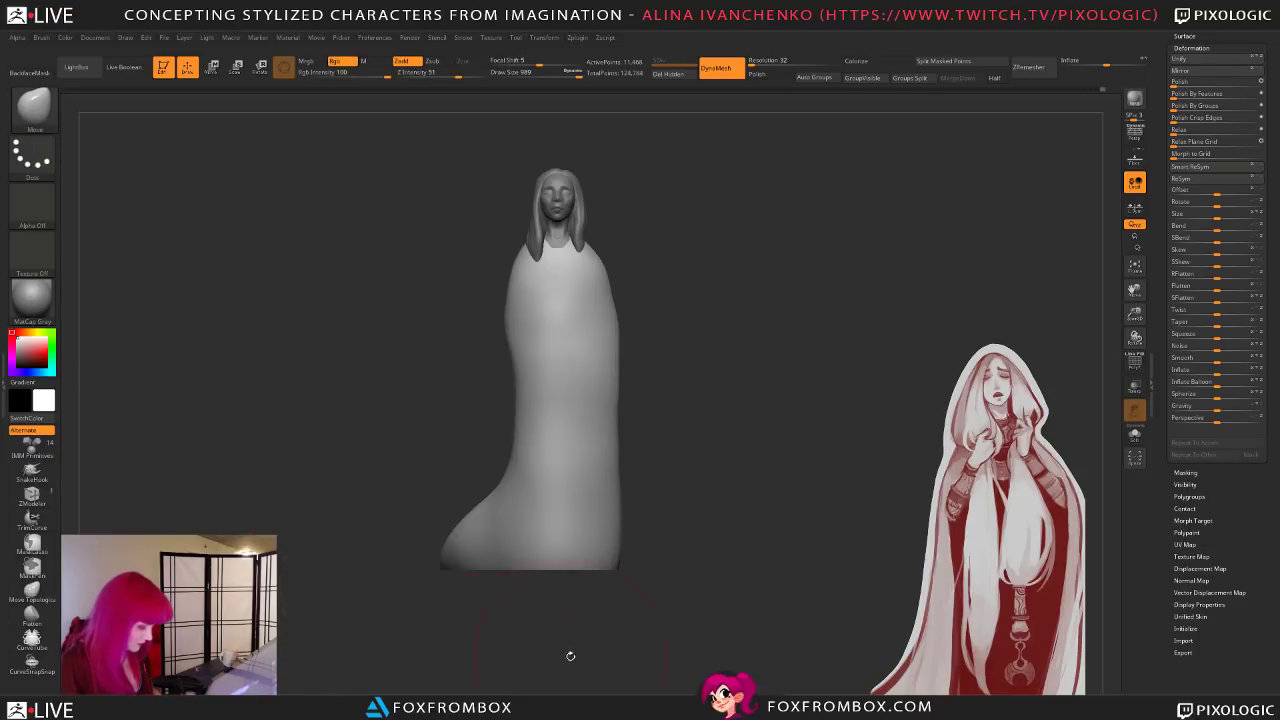
Step: Turn on the floor grid under the figure and check the flat hem against it from the front and both sides
mouse_move(677, 512)
left_mouse_down("alt")
mouse_move(687, 582)
mouse_move(669, 614)
mouse_move(757, 516)
mouse_move(758, 593)
mouse_move(860, 558)
left_mouse_up("alt")
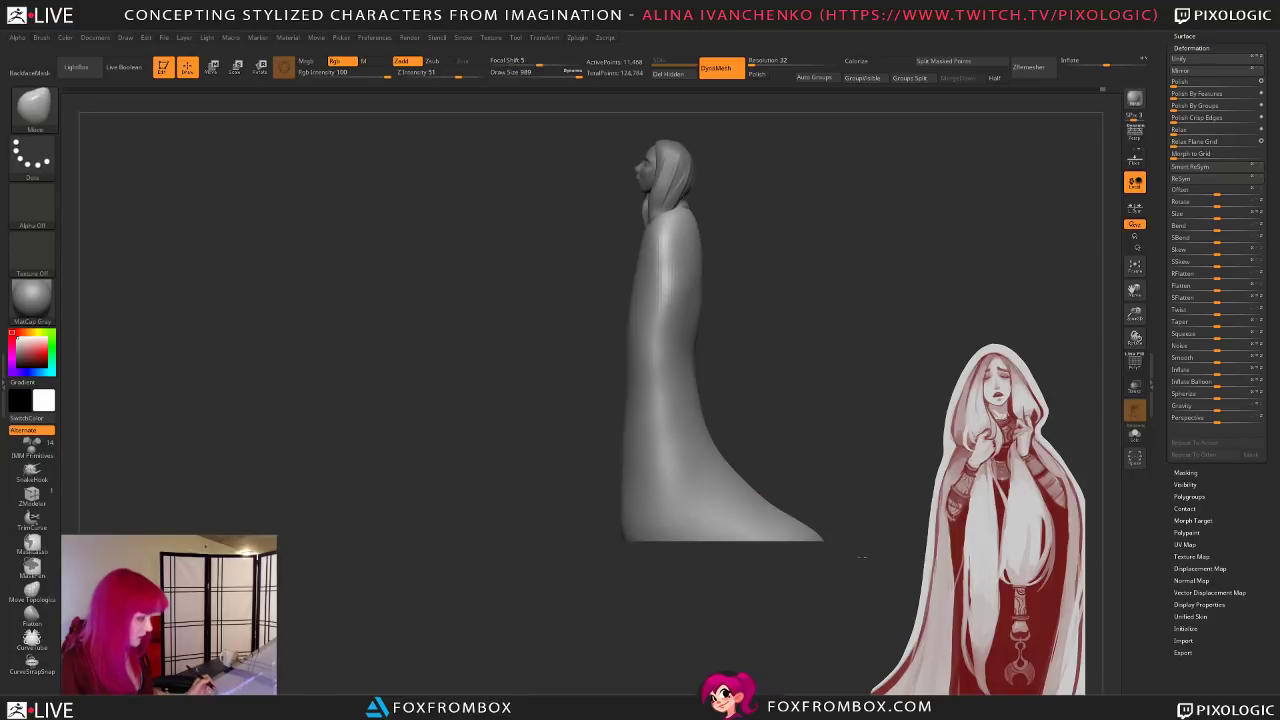
left_click(1135, 158)
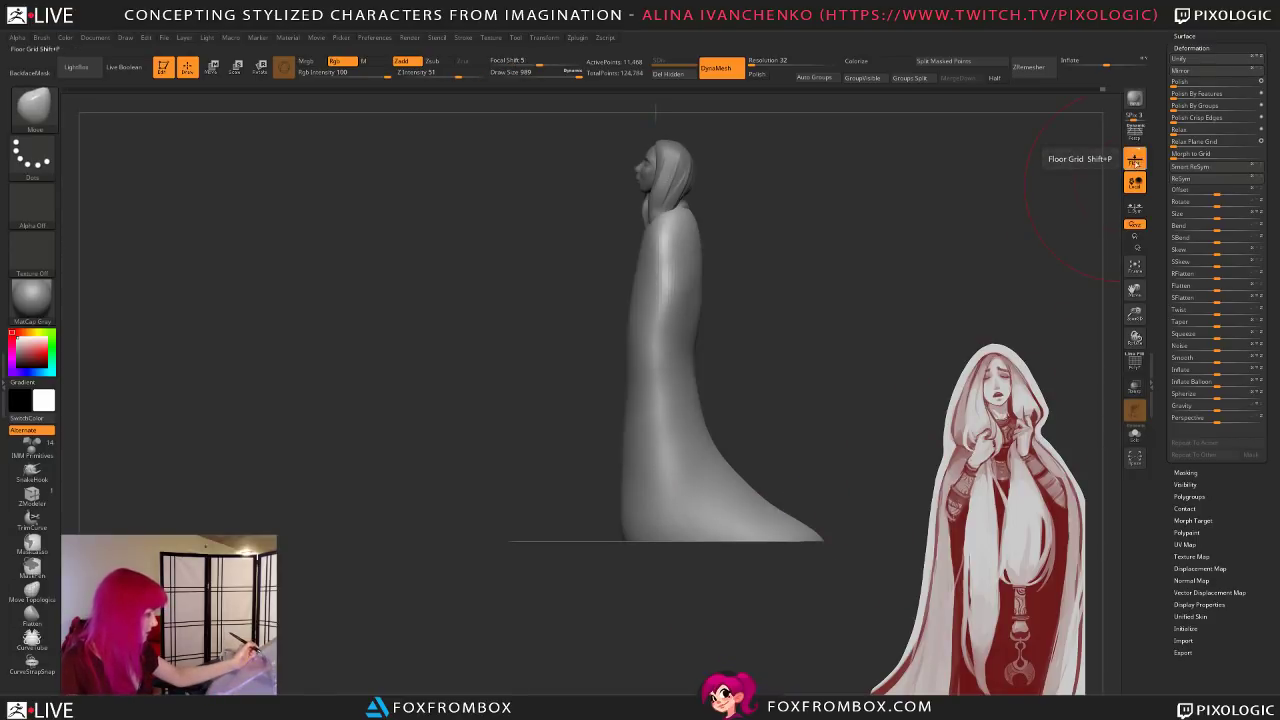
mouse_move(814, 437)
left_mouse_down()
mouse_move(877, 443)
mouse_move(803, 555)
left_mouse_up()
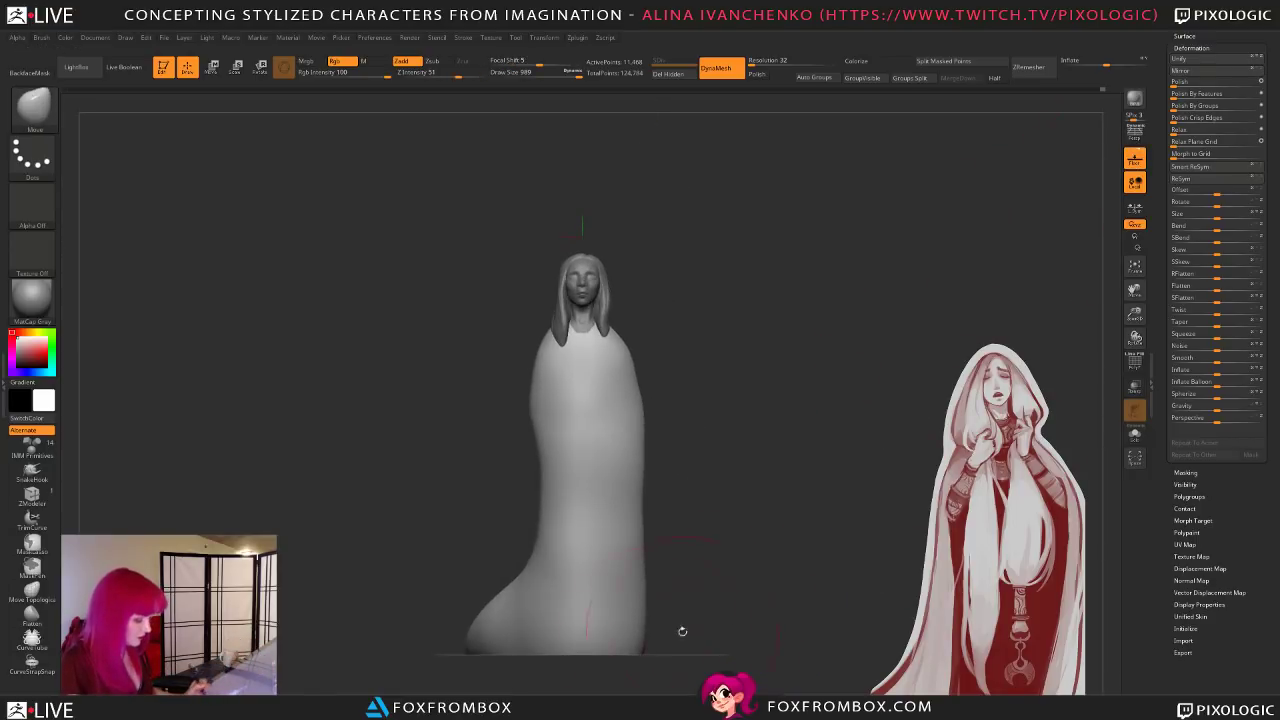
left_click_drag(717, 546, 830, 556)
mouse_move(701, 606)
left_mouse_down("alt")
mouse_move(807, 469)
mouse_move(431, 569)
left_mouse_up("alt")
left_click_drag(623, 526, 591, 523, "ctrl")
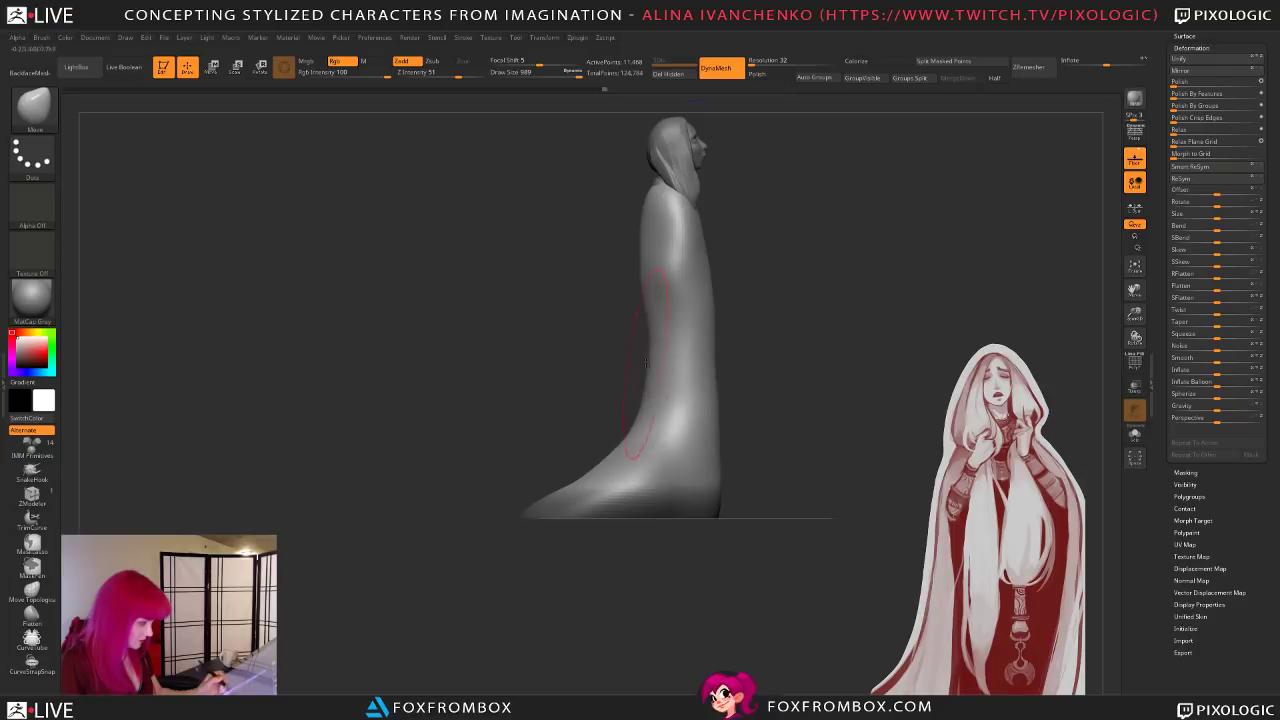
Step: Mask the lower skirt at draw size 1000, soften and invert the mask, and move the unmasked hem slightly down
mouse_move(804, 357)
left_mouse_down()
mouse_move(749, 354)
mouse_move(775, 340)
mouse_move(782, 313)
mouse_move(742, 410)
mouse_move(730, 516)
left_mouse_up()
left_click(580, 74)
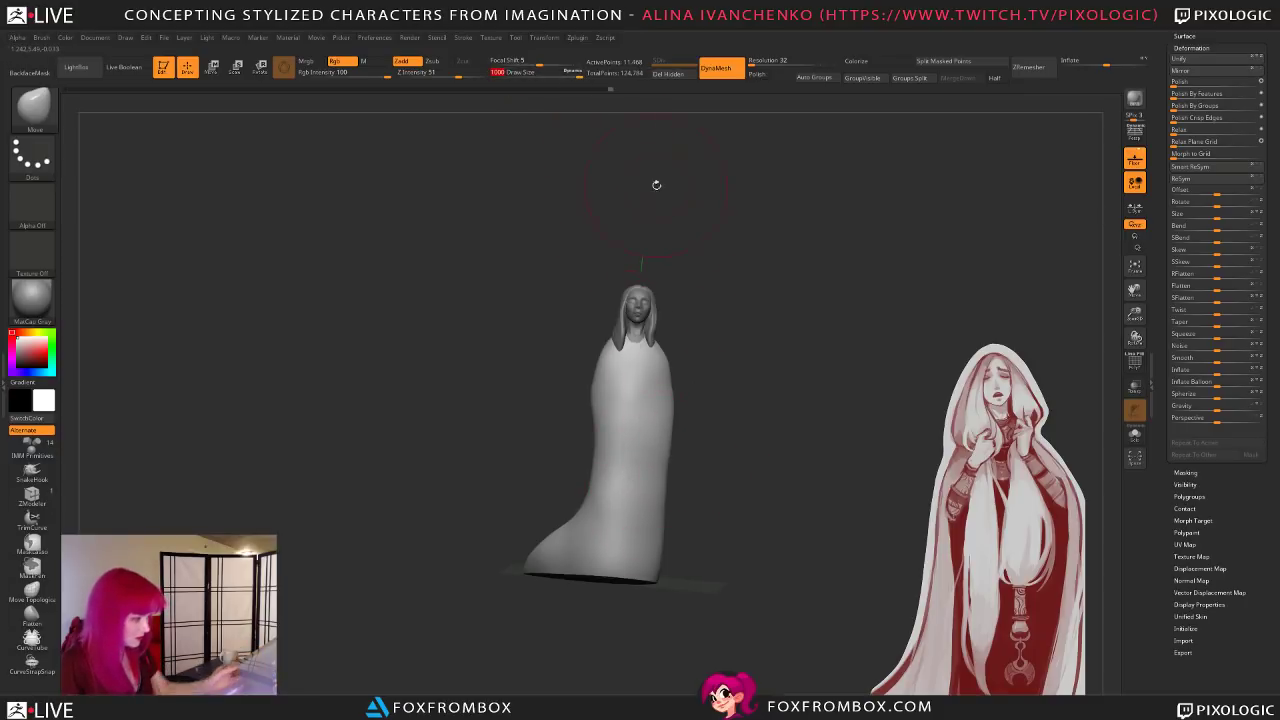
left_click_drag(760, 478, 523, 698, "ctrl")
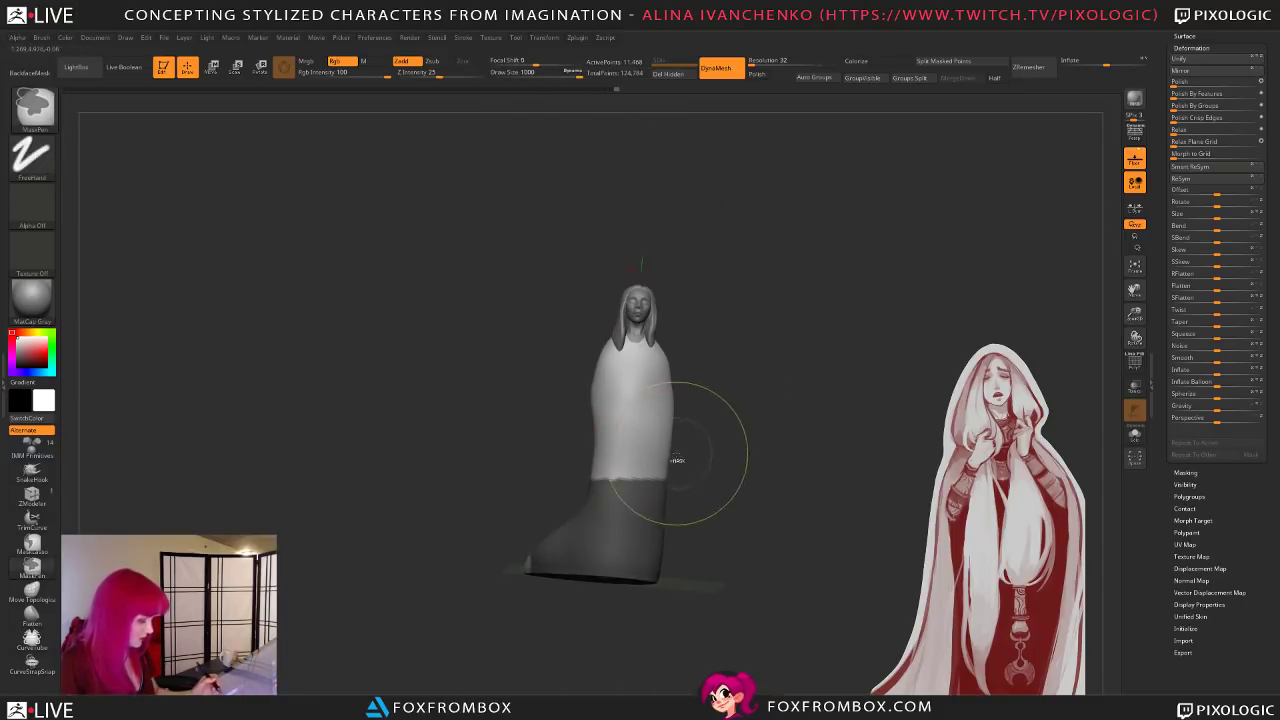
left_click_drag(726, 429, 808, 440)
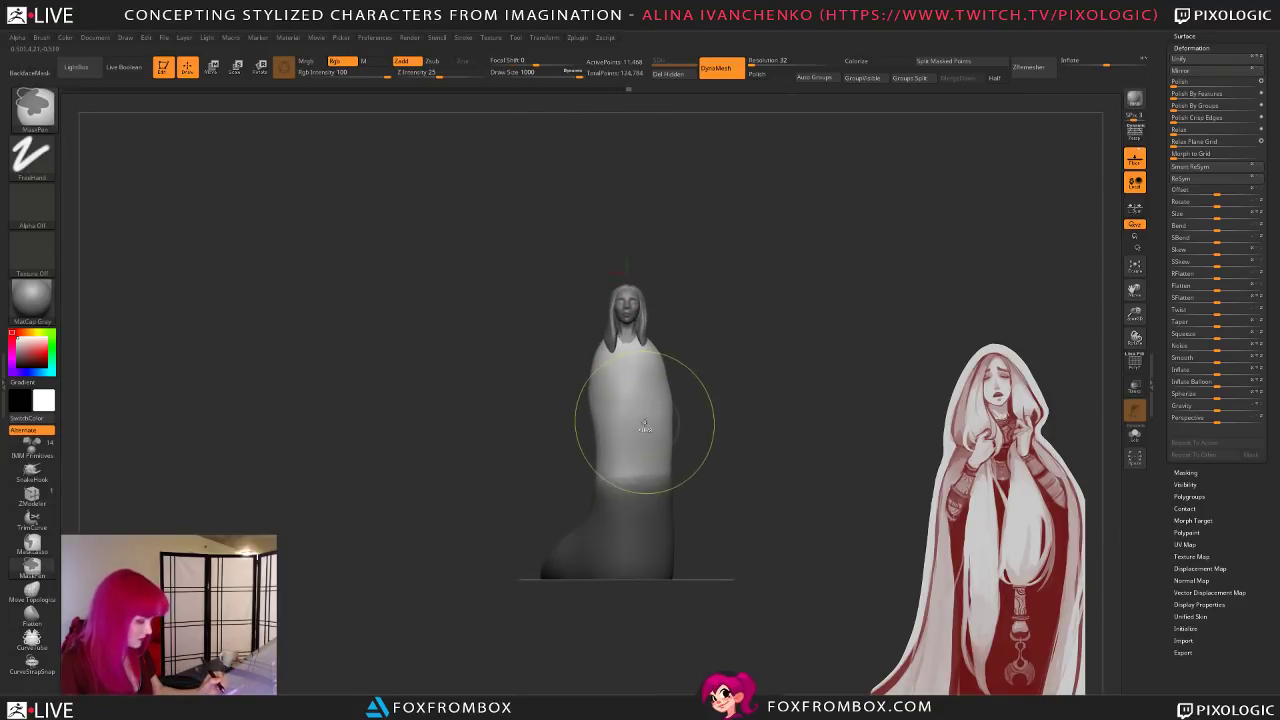
left_click(785, 322, "ctrl")
key("w")
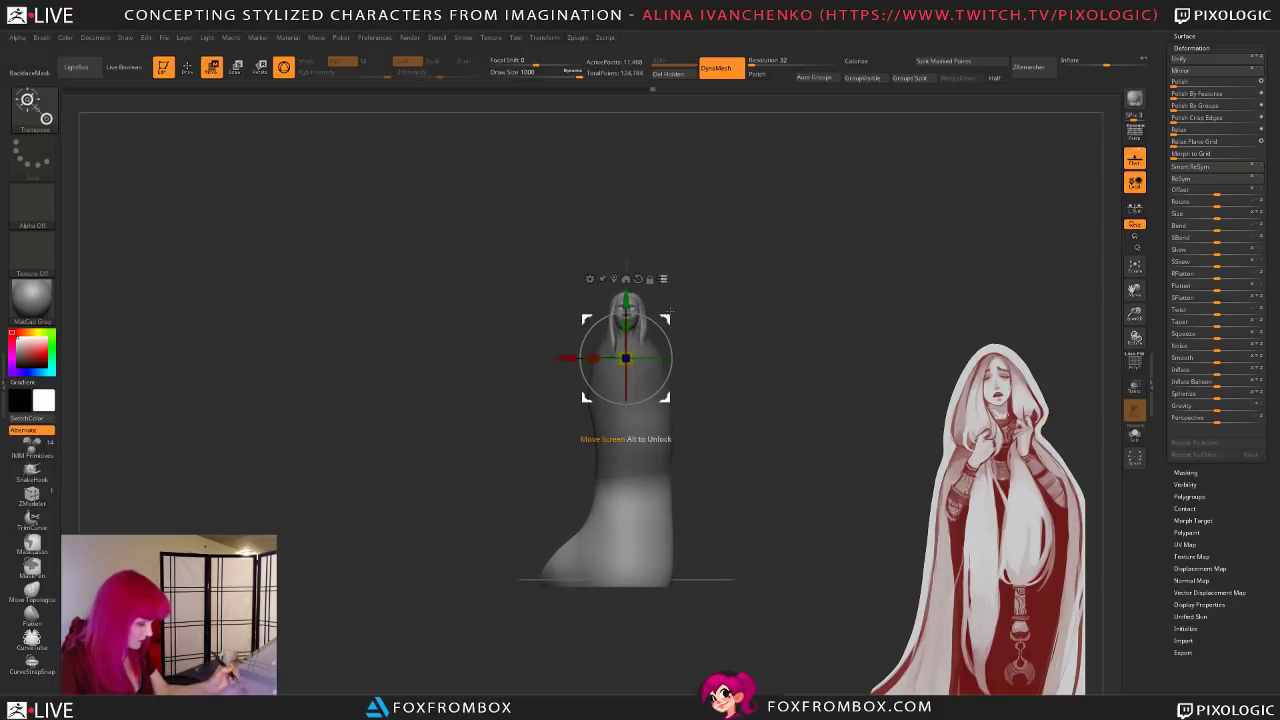
key("q")
Step: Clear the mask and reshape the cloak's back and train in side view, using draw sizes 648 and 1000
mouse_move(600, 251)
left_mouse_down()
mouse_move(824, 474)
mouse_move(784, 582)
left_mouse_up()
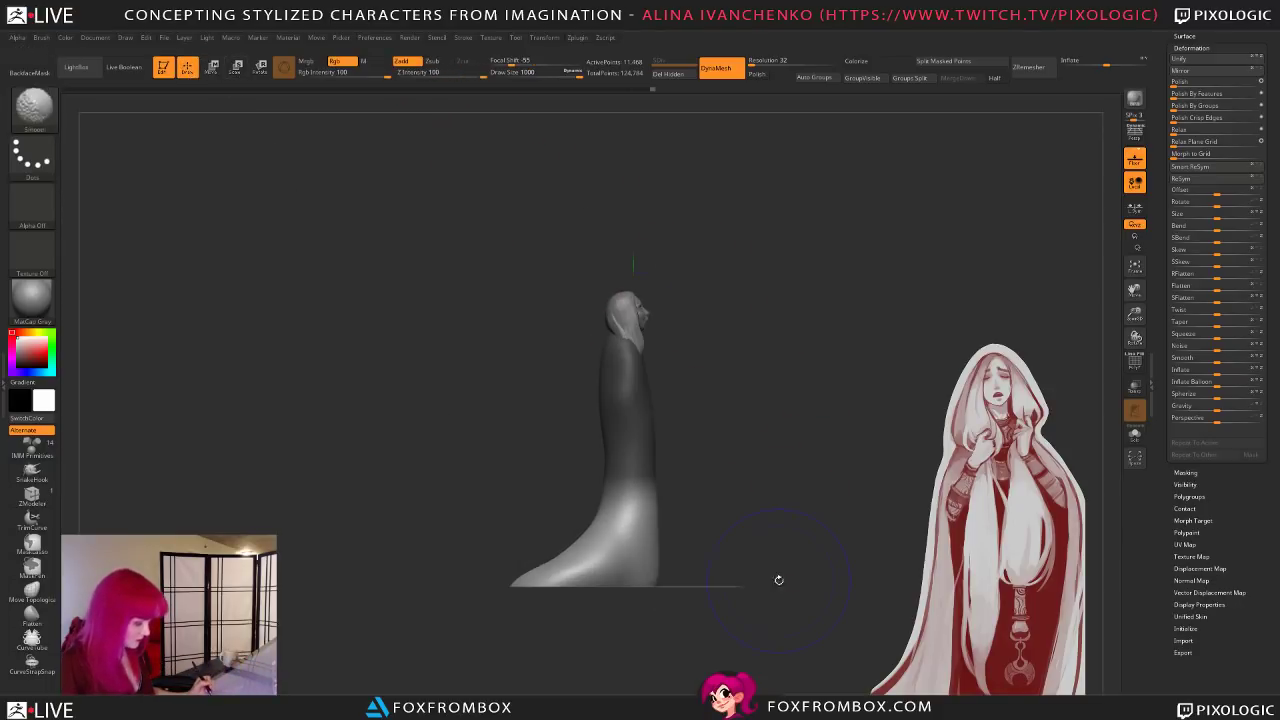
mouse_move(644, 590)
left_mouse_down()
mouse_move(634, 600)
mouse_move(594, 551)
mouse_move(612, 544)
mouse_move(548, 546)
mouse_move(518, 498)
left_mouse_up()
mouse_move(672, 505)
left_mouse_down()
mouse_move(686, 580)
mouse_move(640, 580)
left_mouse_up()
left_click_drag(580, 73, 571, 73)
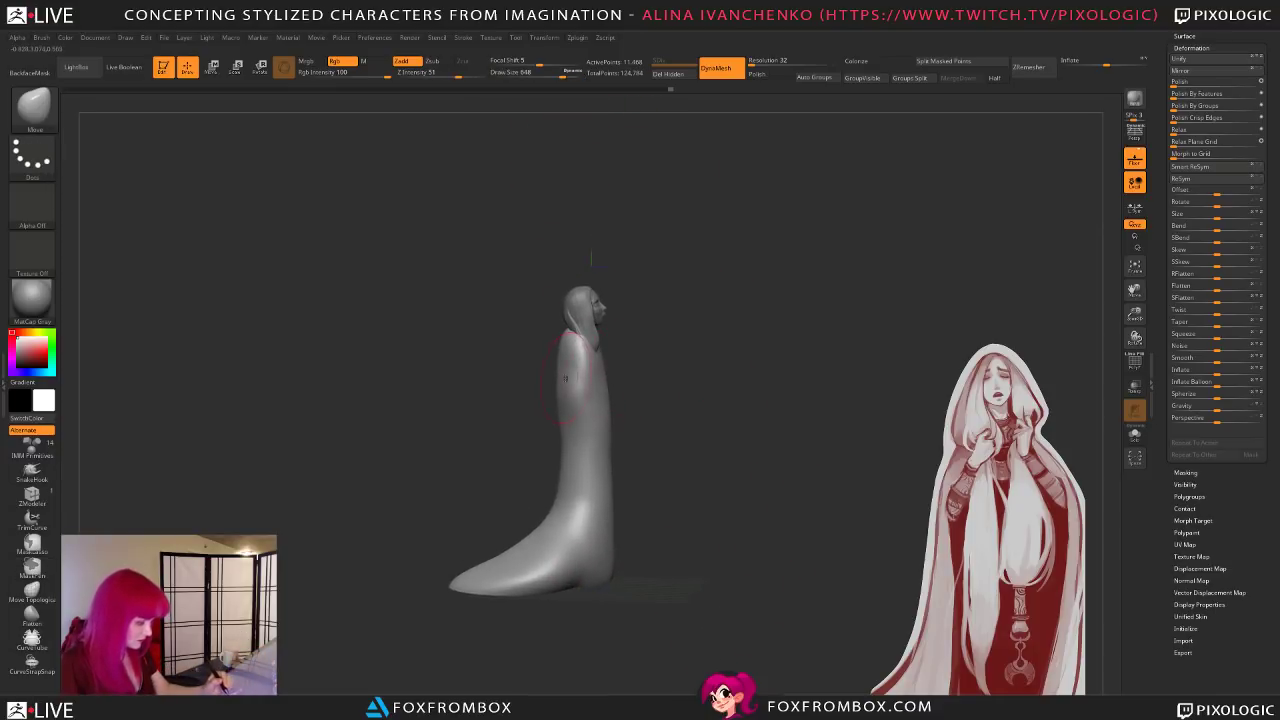
mouse_move(660, 347)
left_mouse_down()
mouse_move(651, 354)
mouse_move(720, 348)
mouse_move(720, 366)
mouse_move(694, 360)
mouse_move(678, 397)
left_mouse_up()
left_click(581, 73)
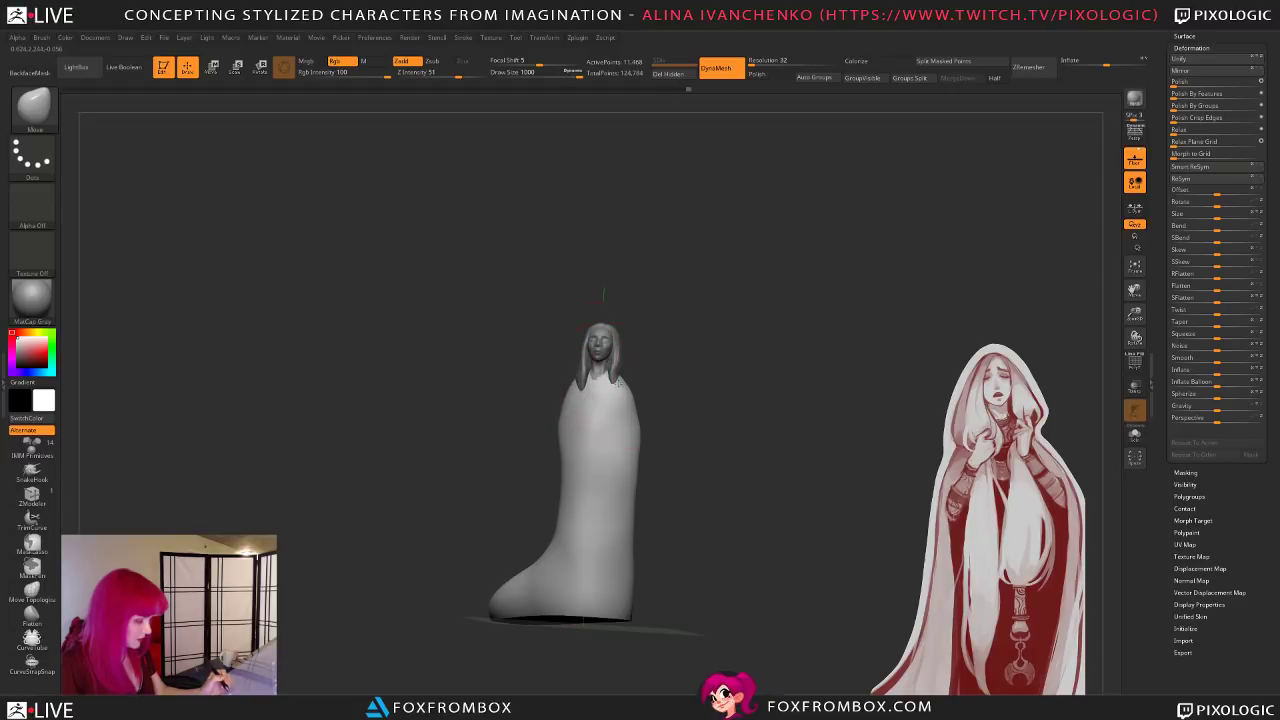
left_click_drag(724, 413, 658, 389)
Step: Mask the skirt from just below mid-height at draw size 648, soften the mask edge and invert it
key("bracketleft")
key("bracketleft")
key("bracketleft")
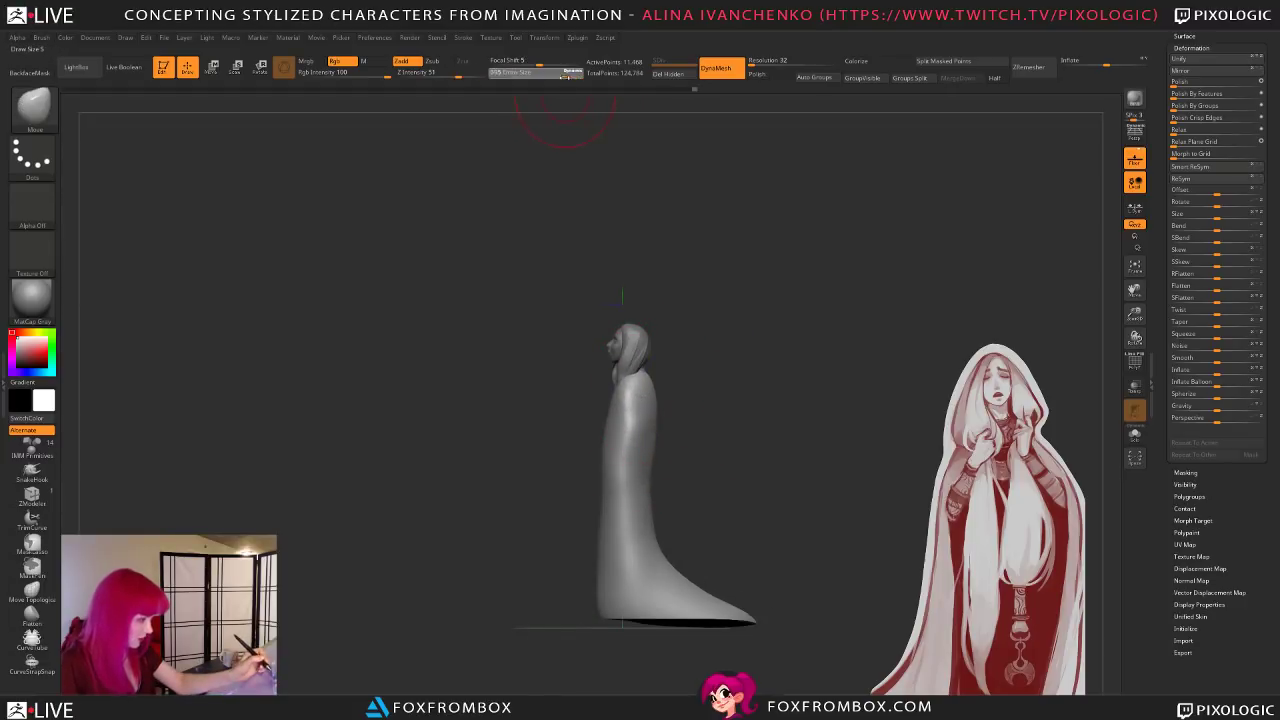
mouse_move(909, 545)
left_mouse_down("ctrl")
mouse_move(571, 614)
mouse_move(450, 688)
left_mouse_up("ctrl")
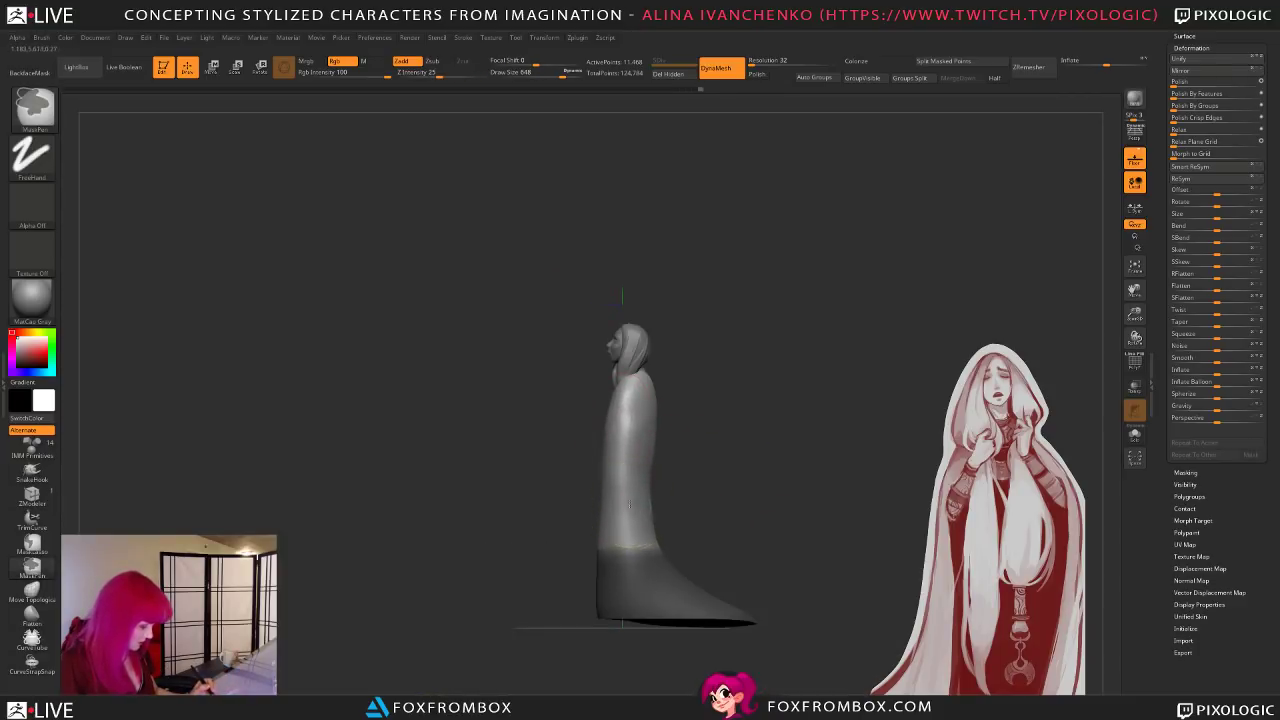
mouse_move(925, 526)
left_mouse_down("ctrl")
mouse_move(586, 624)
mouse_move(402, 696)
left_mouse_up("ctrl")
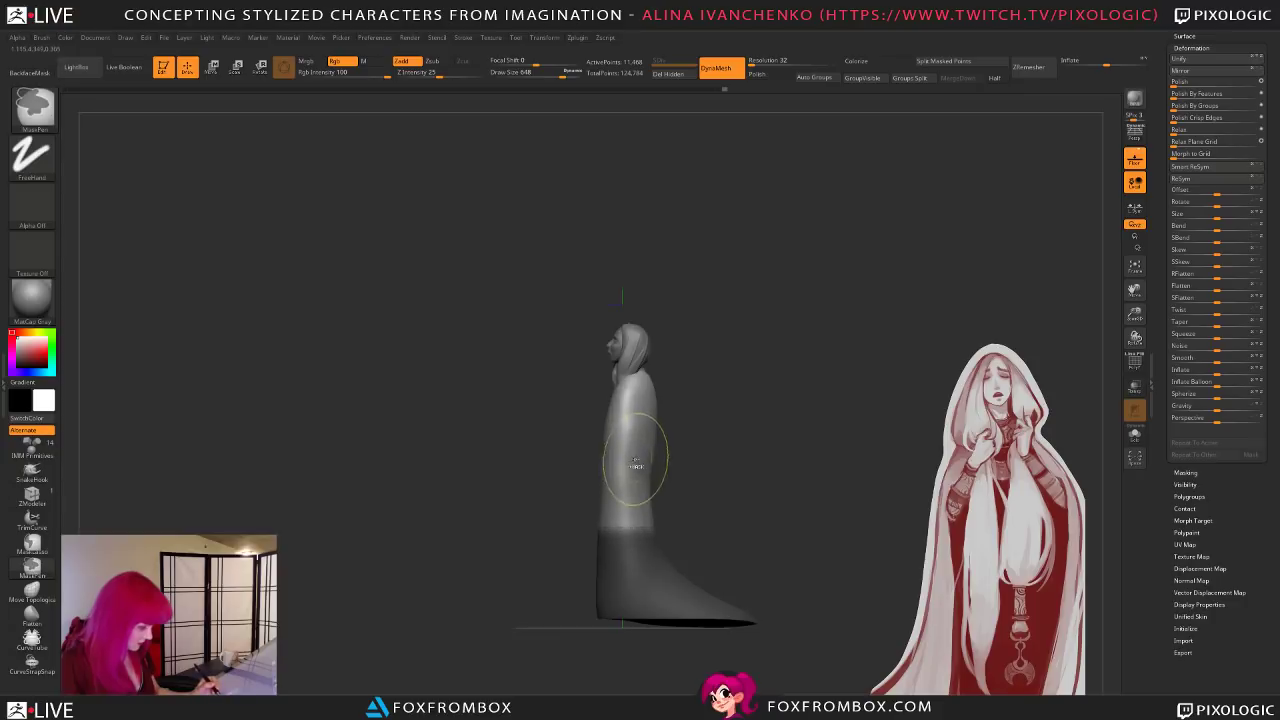
left_click_drag(690, 285, 730, 270)
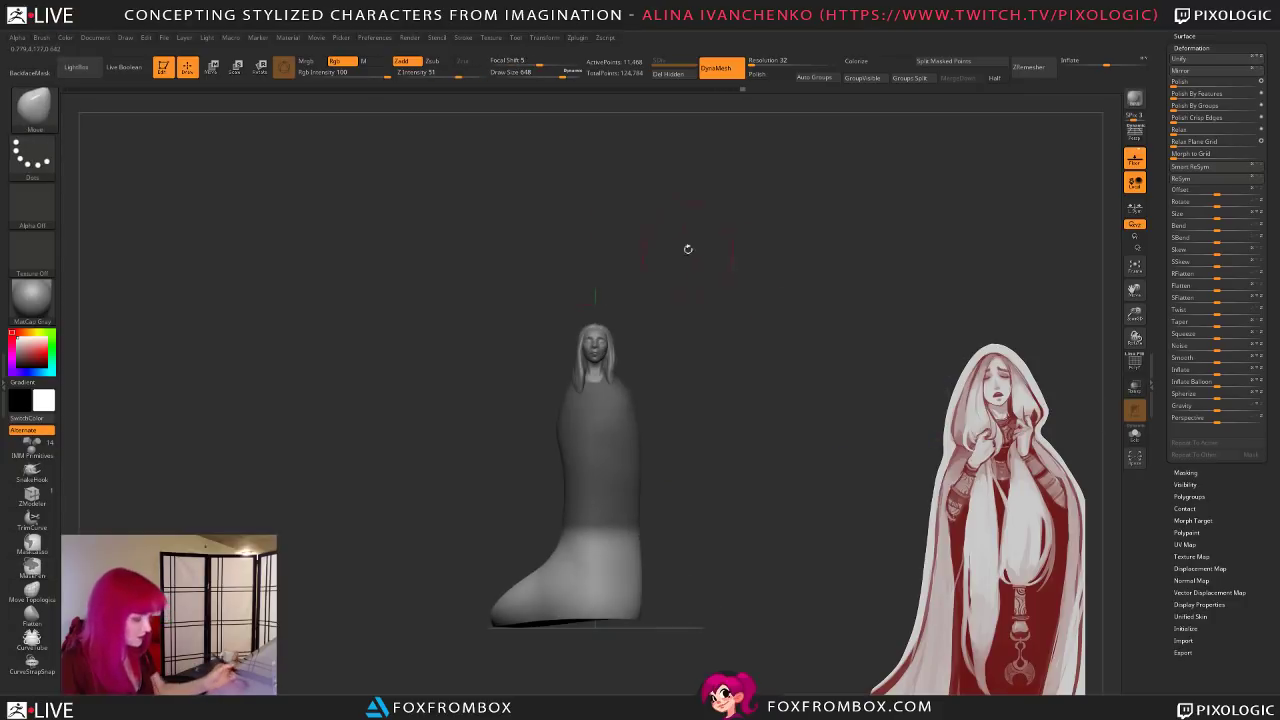
Step: Lower the unmasked hem slightly to the floor grid, redoing the first, overly large move, and clear the mask
key("w")
left_click_drag(594, 334, 594, 352)
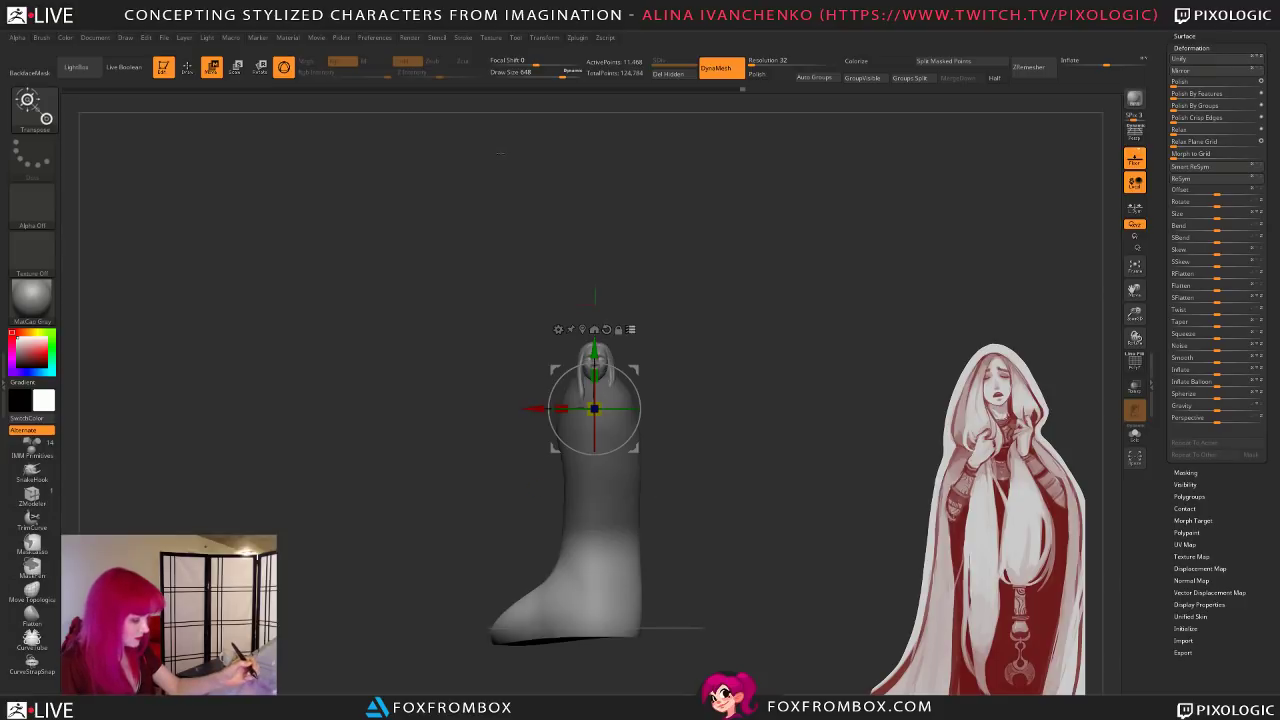
key("ctrl+z")
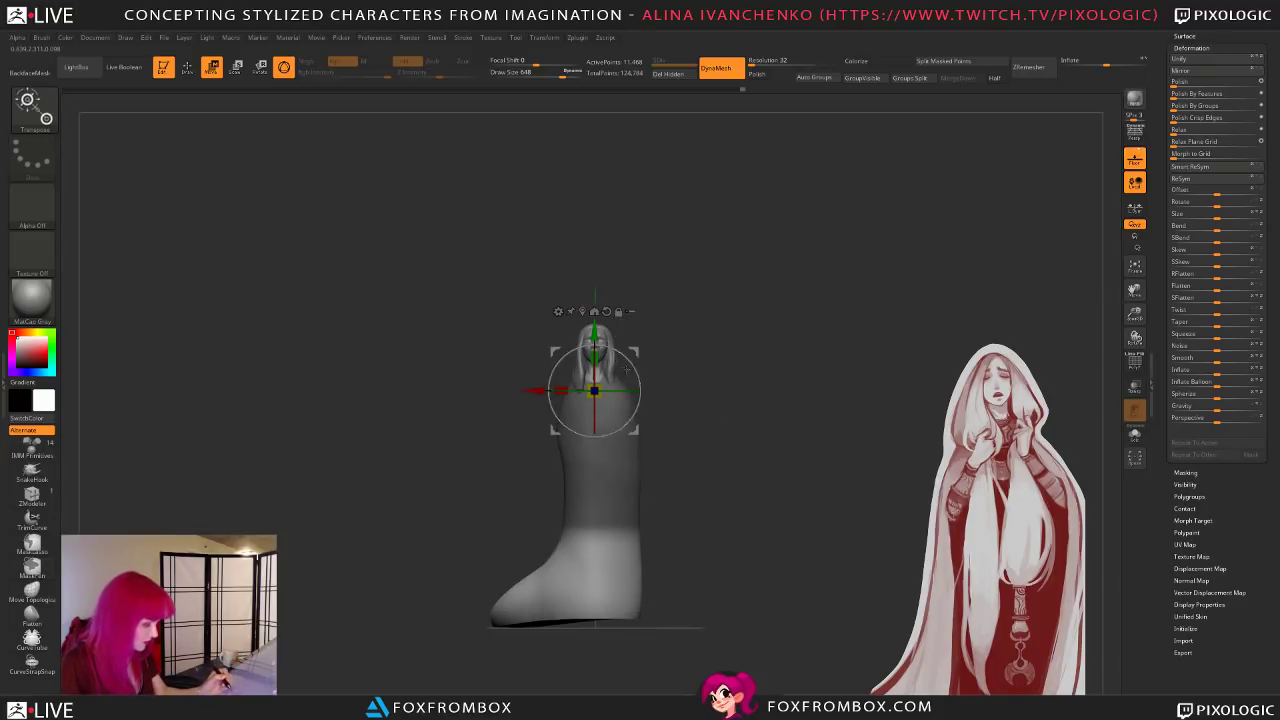
left_click_drag(594, 334, 594, 342)
key("q")
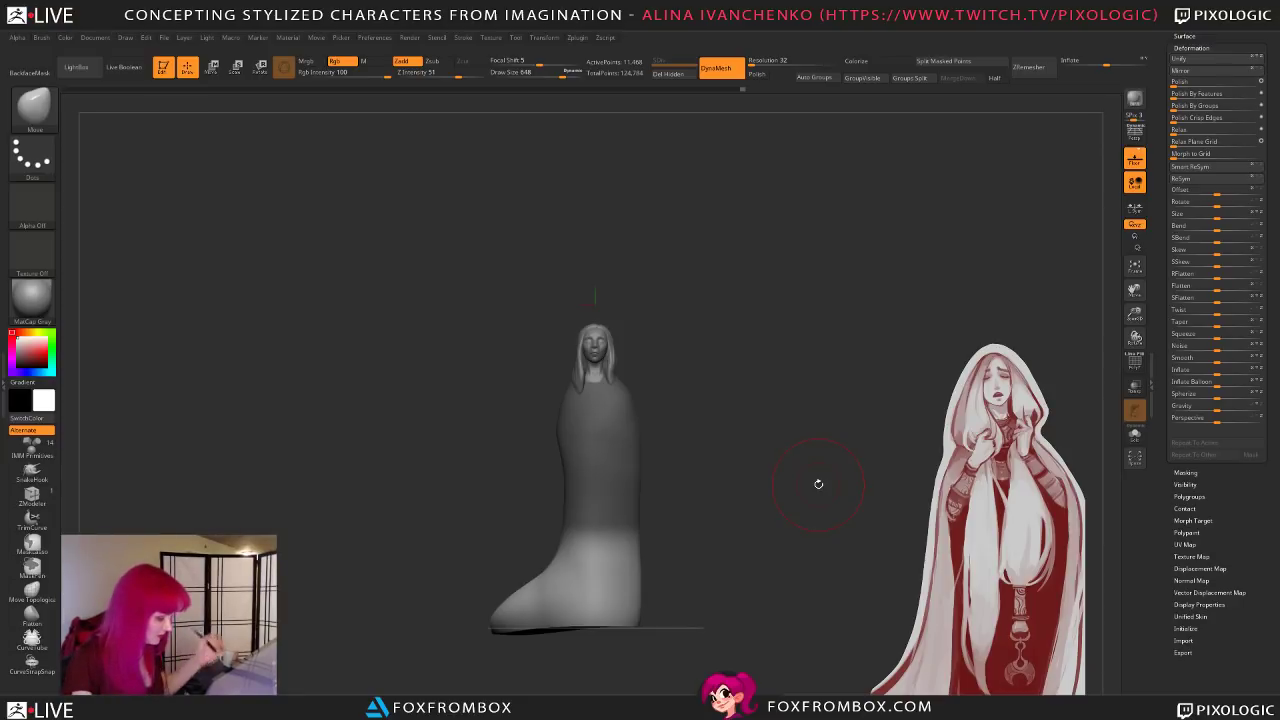
left_click_drag(709, 491, 712, 506, "ctrl")
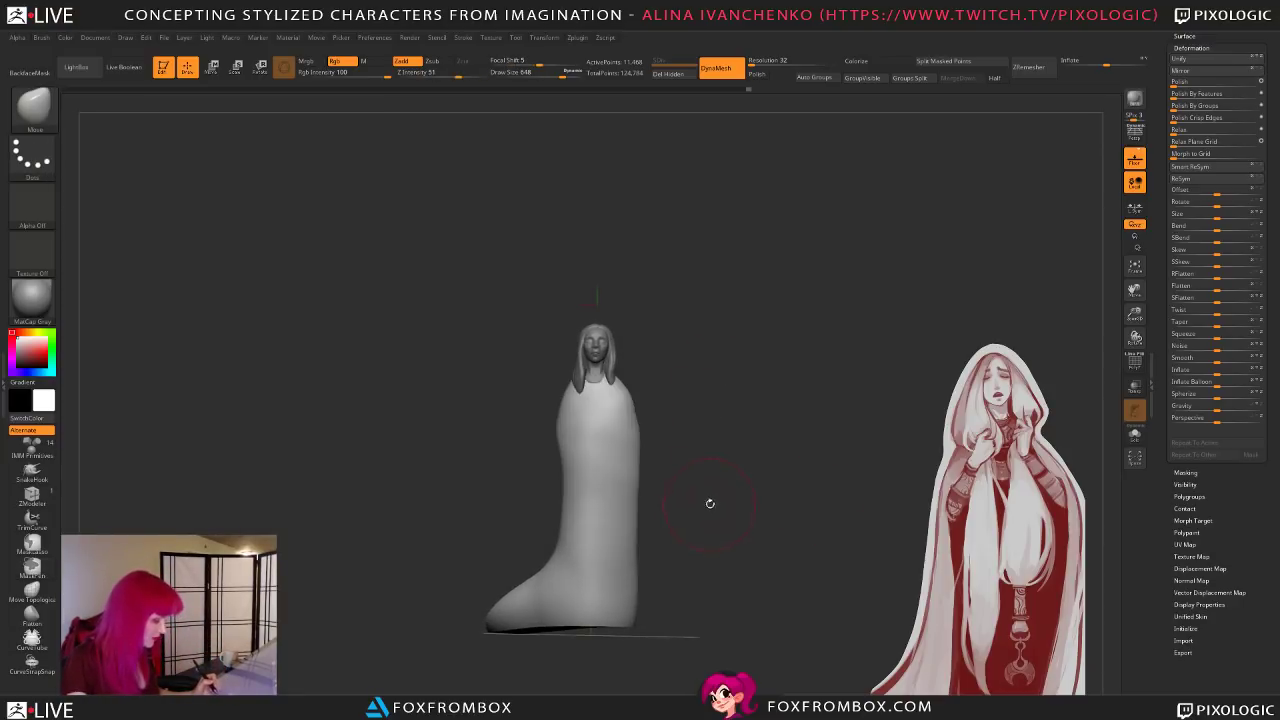
Step: Refine the upper body and push the upper back slightly outward in side view, using draw sizes 542 and 695
left_click_drag(564, 73, 556, 73)
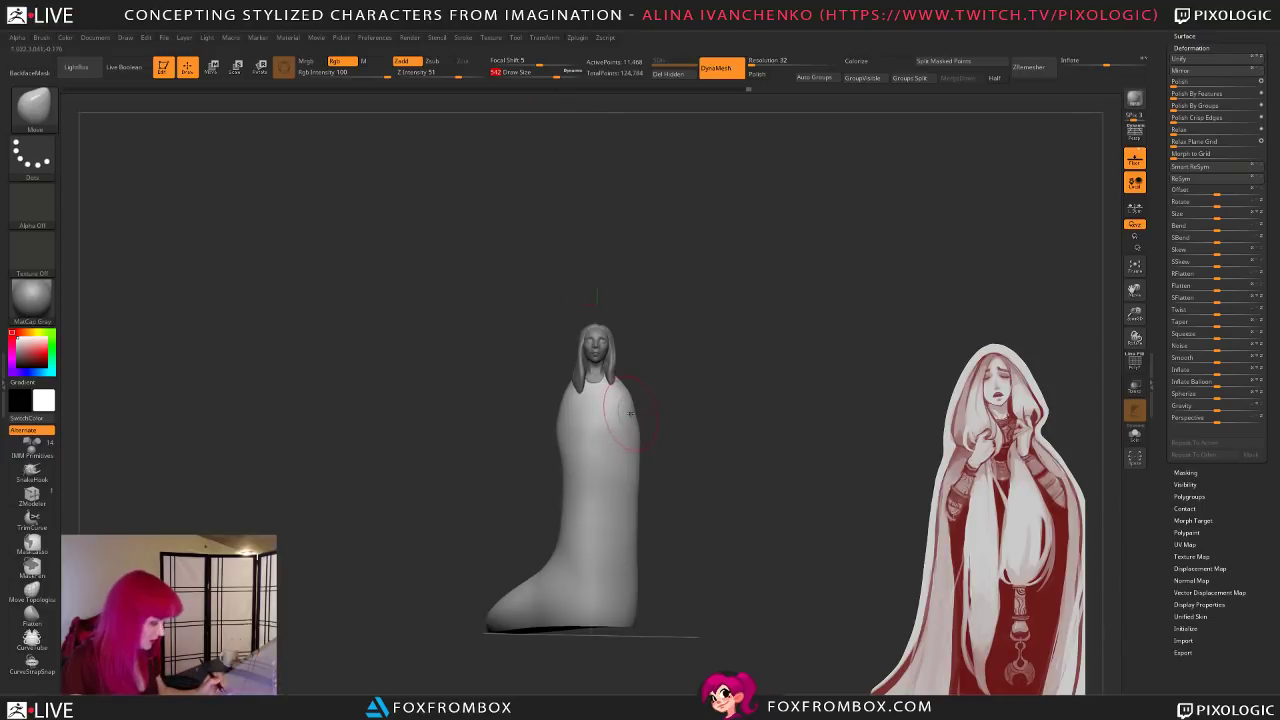
key("shift")
mouse_move(702, 574)
left_mouse_down()
mouse_move(771, 580)
mouse_move(742, 580)
left_mouse_up()
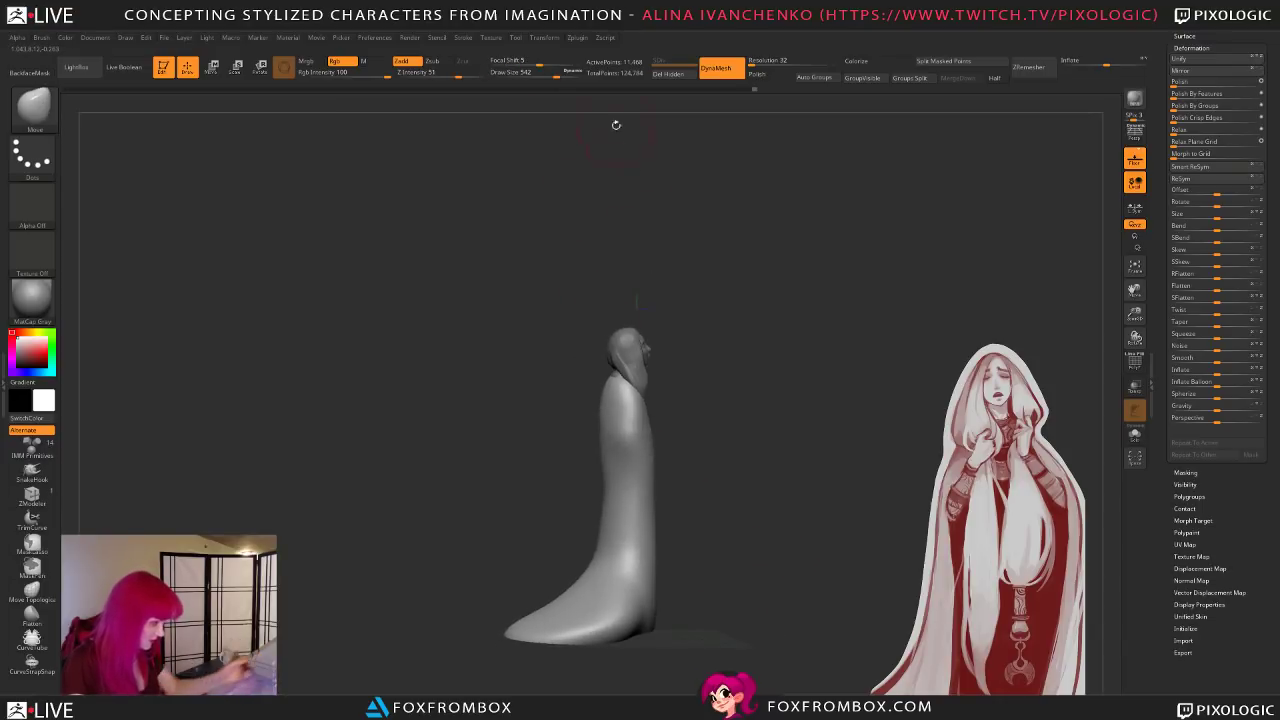
left_click_drag(556, 73, 565, 73)
left_click_drag(604, 431, 597, 433)
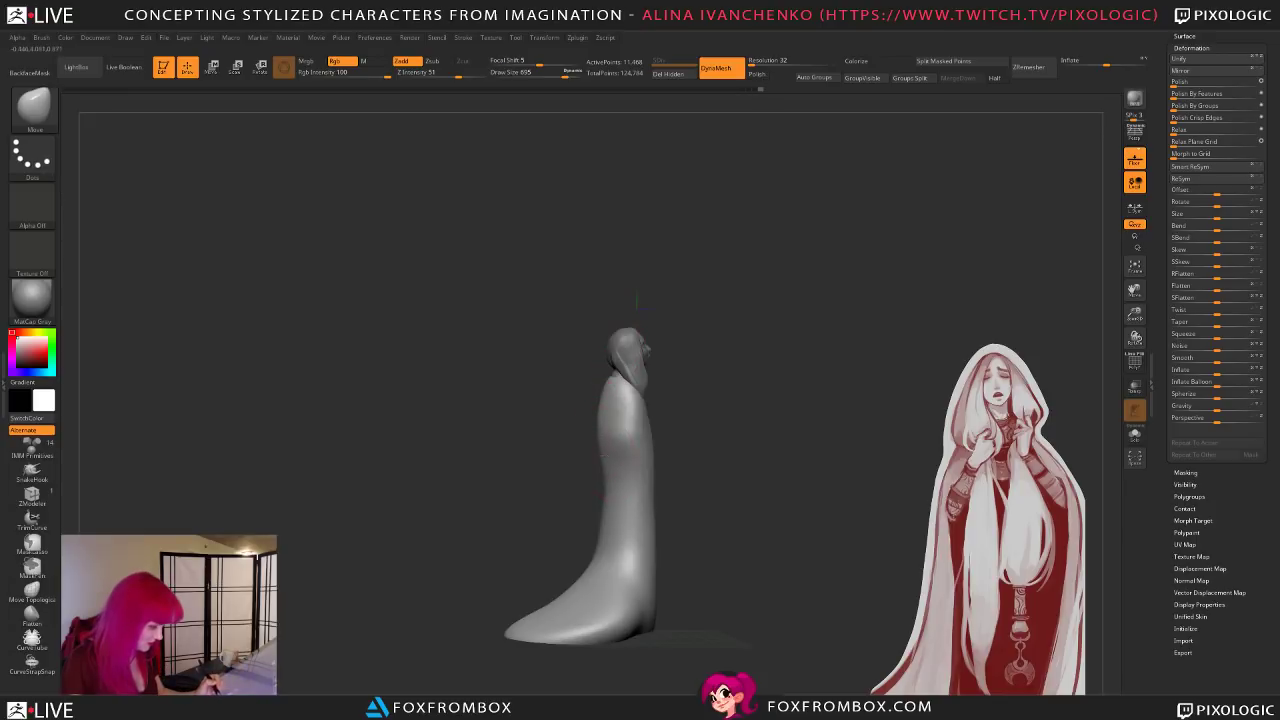
mouse_move(676, 488)
left_mouse_down()
mouse_move(748, 497)
mouse_move(712, 501)
left_mouse_up()
mouse_move(568, 423)
left_mouse_down()
mouse_move(726, 440)
mouse_move(696, 446)
left_mouse_up()
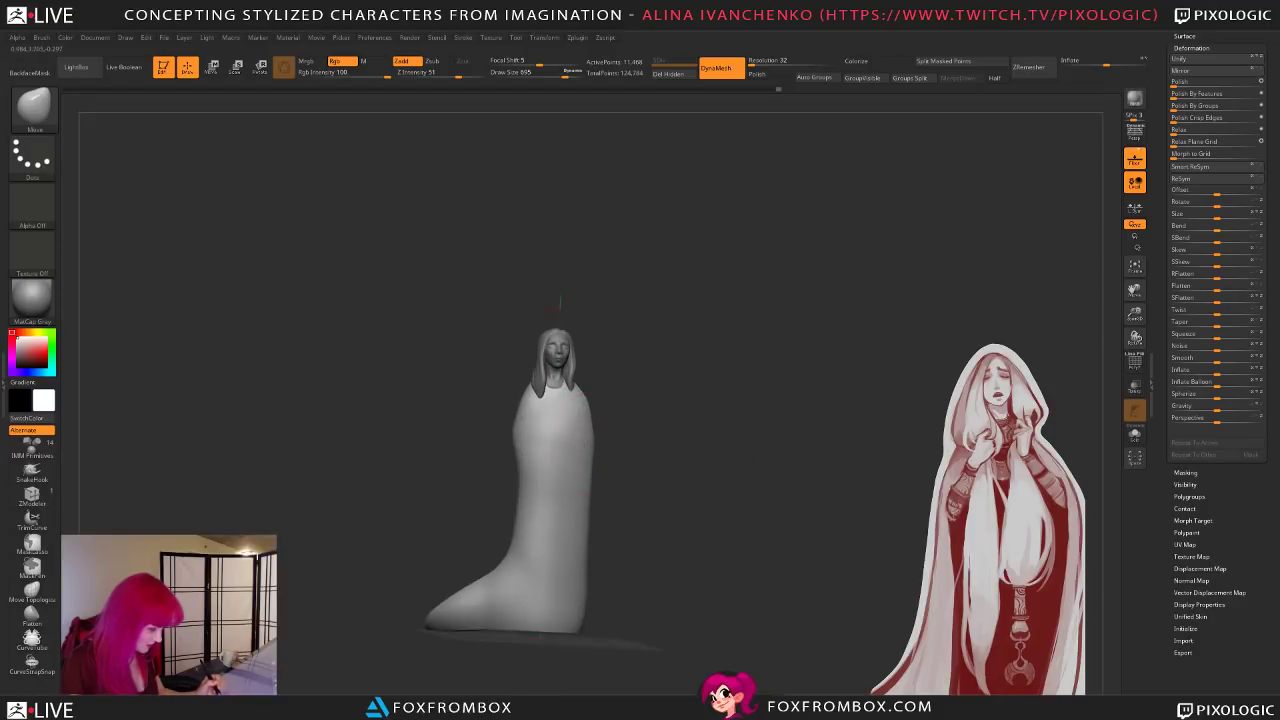
Step: Set the draw size to 1000 and reshape the train's slope and its underside along the floor grid
mouse_move(613, 402)
left_mouse_down()
mouse_move(660, 417)
mouse_move(697, 451)
mouse_move(608, 545)
mouse_move(455, 532)
mouse_move(448, 586)
mouse_move(483, 577)
mouse_move(525, 487)
left_mouse_up()
left_click_drag(657, 447, 726, 471, "alt")
left_click_drag(726, 471, 699, 480)
left_click_drag(556, 71, 590, 71)
mouse_move(731, 528)
left_mouse_down()
mouse_move(540, 528)
mouse_move(560, 520)
left_mouse_up()
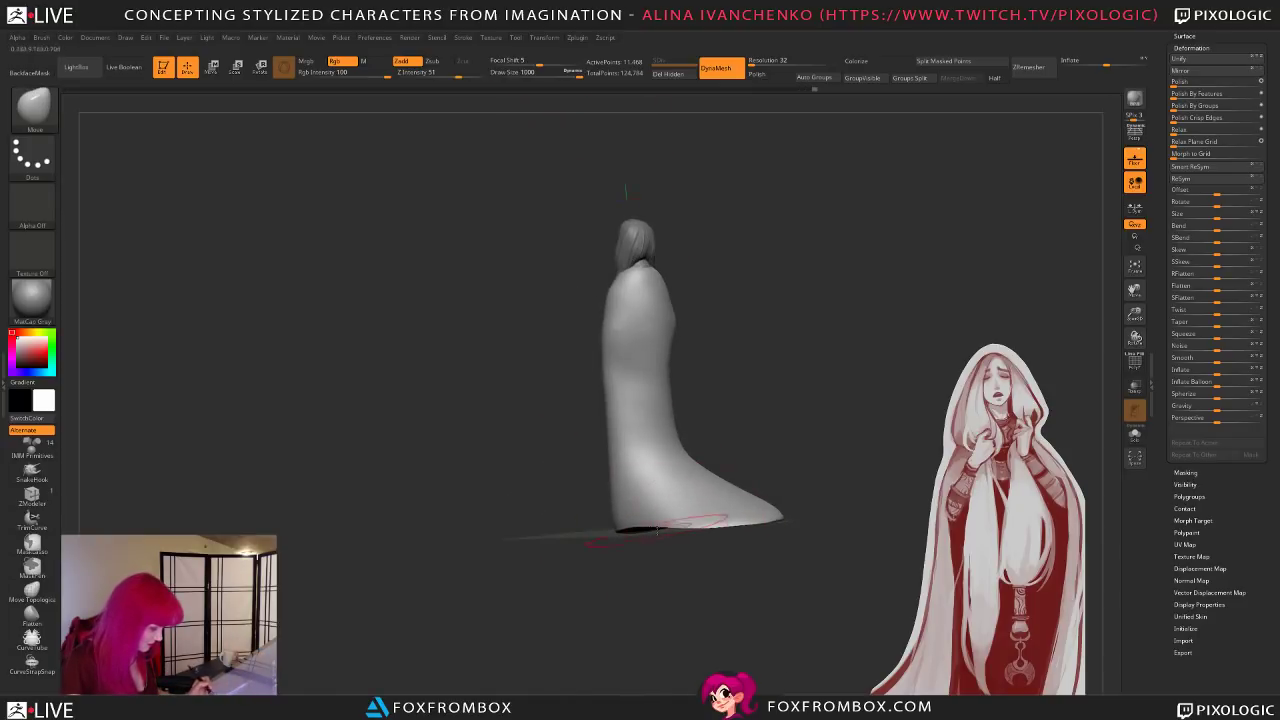
left_click_drag(674, 527, 686, 586, "shift")
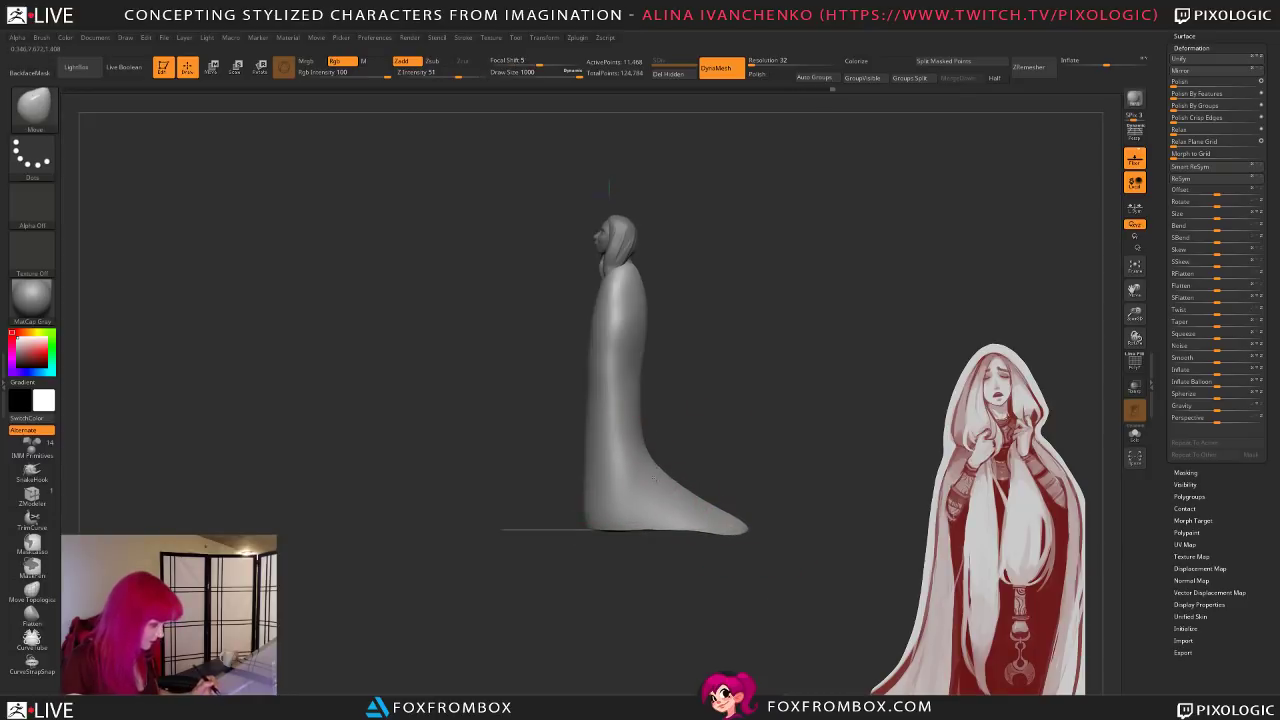
left_click_drag(662, 314, 674, 180)
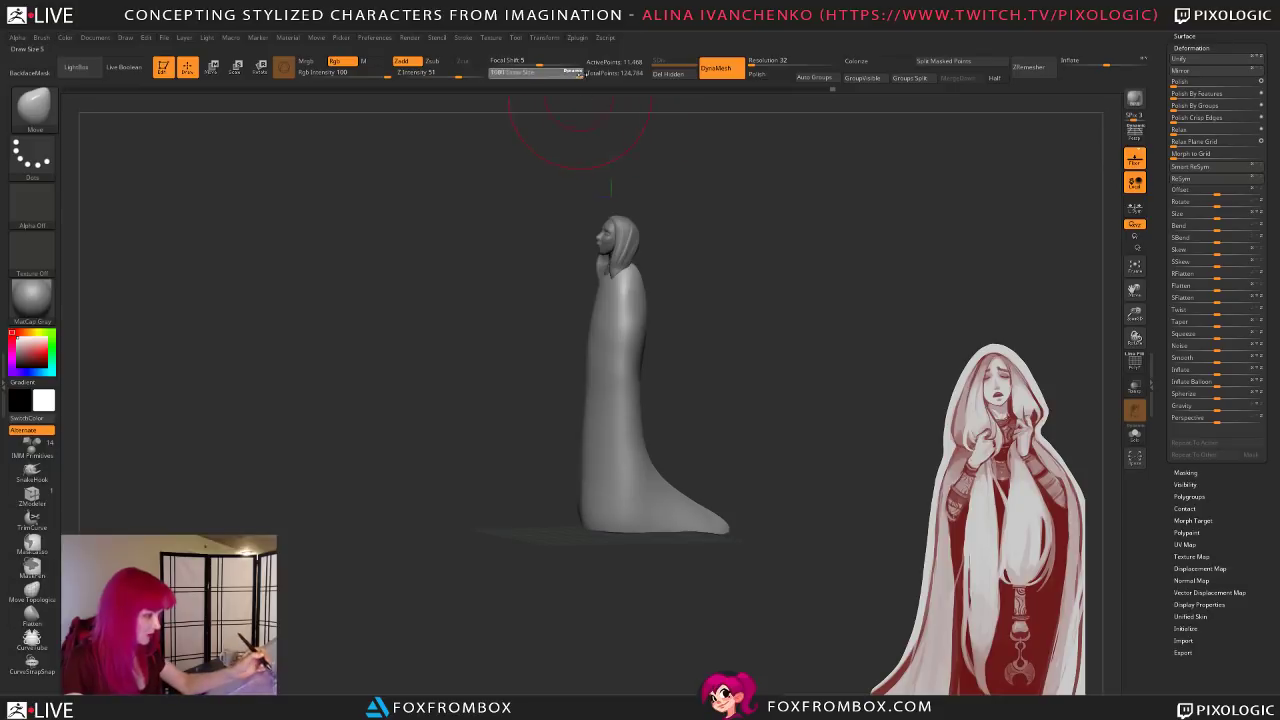
left_click_drag(677, 380, 599, 354)
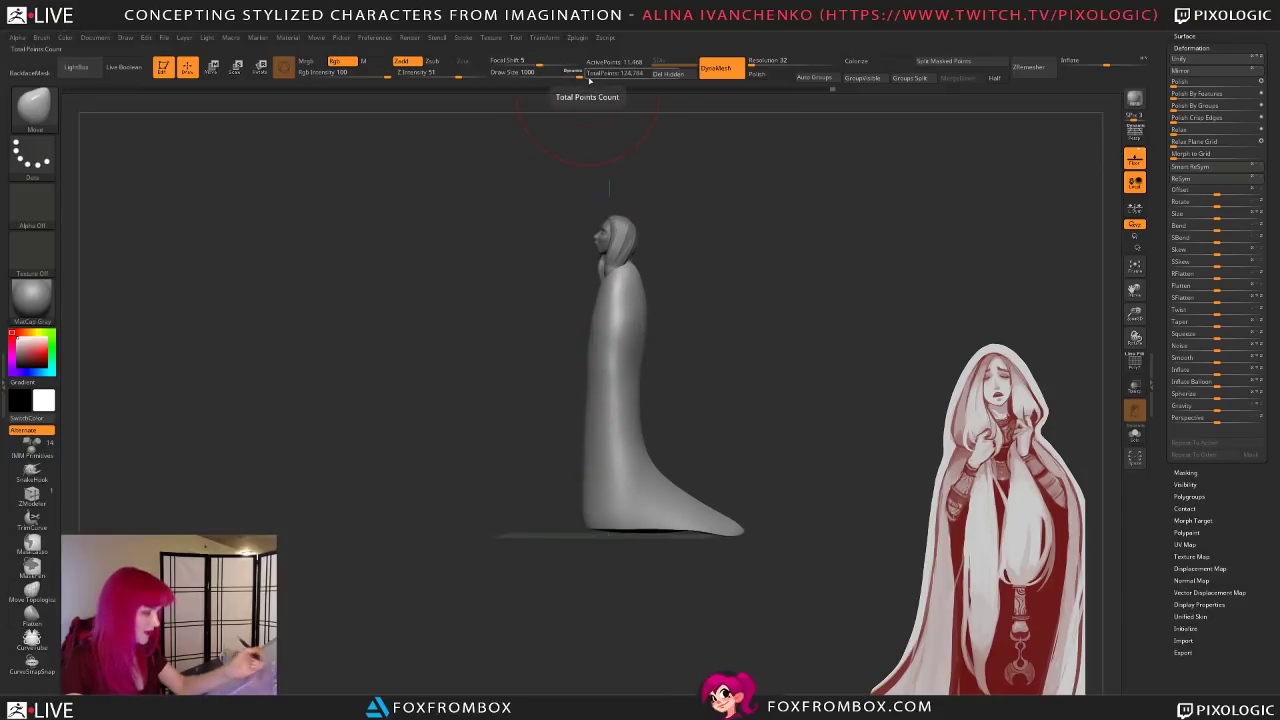
Step: Scale the whole figure down uniformly with the gizmo, undo the stray transform, and return to sculpting
left_click_drag(792, 370, 861, 378, "shift")
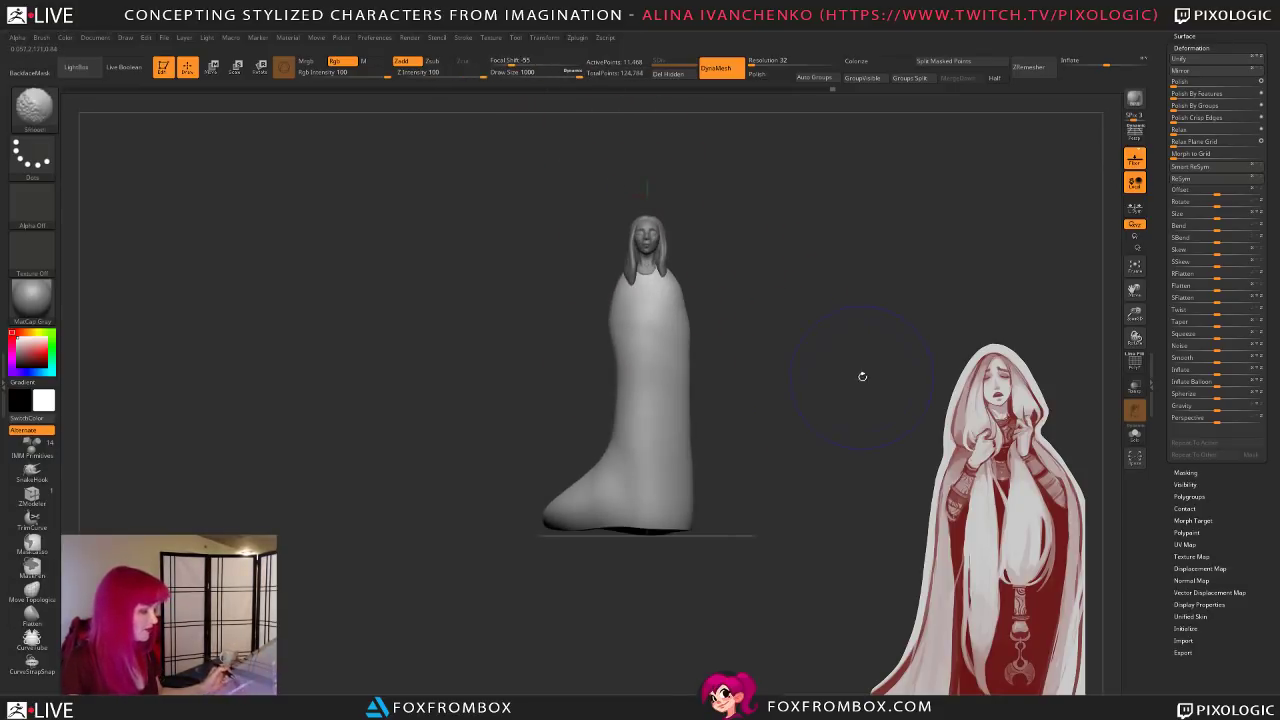
left_click(235, 68)
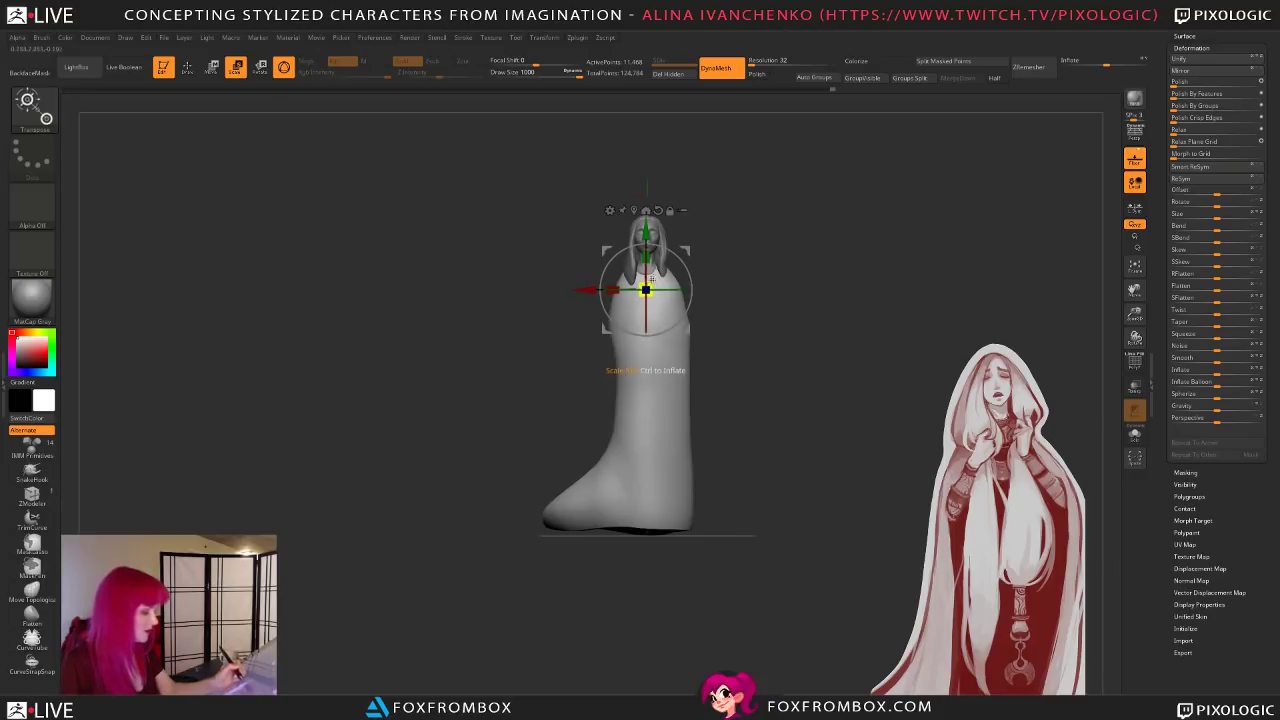
left_click_drag(729, 280, 677, 310, "alt")
left_click_drag(567, 300, 562, 318)
key("ctrl+z")
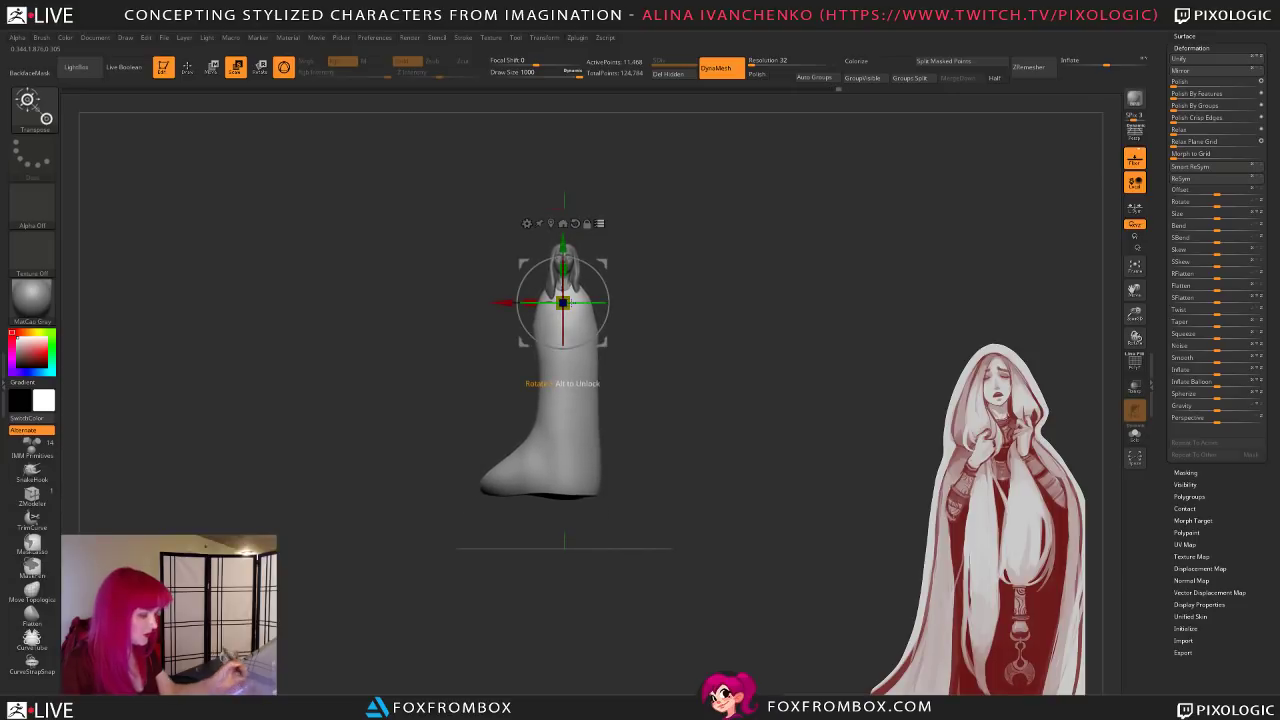
left_click(187, 69)
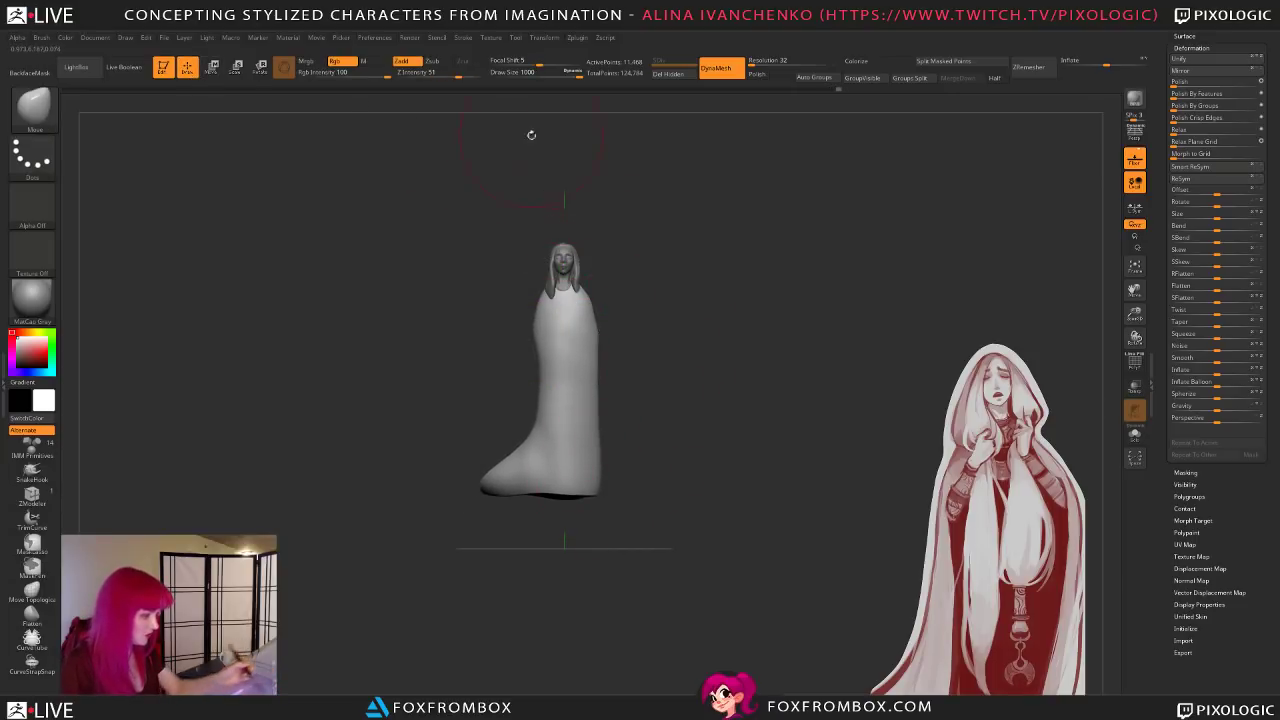
Step: Refine the scaled figure's side profile with broad Move strokes and shape the train's end against the floor at draw size 1000
left_click_drag(591, 171, 560, 162)
mouse_move(586, 484)
left_mouse_down()
mouse_move(559, 382)
mouse_move(535, 402)
left_mouse_up()
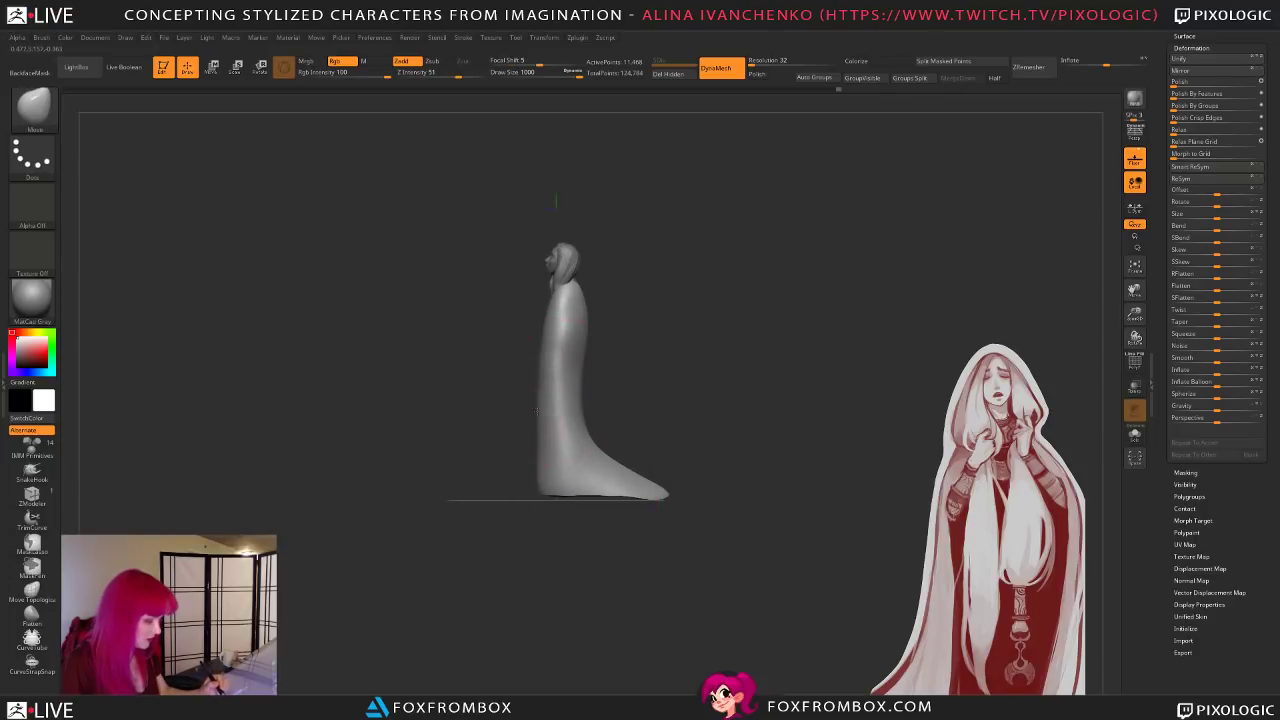
left_click_drag(604, 355, 537, 373)
left_click_drag(531, 425, 527, 473)
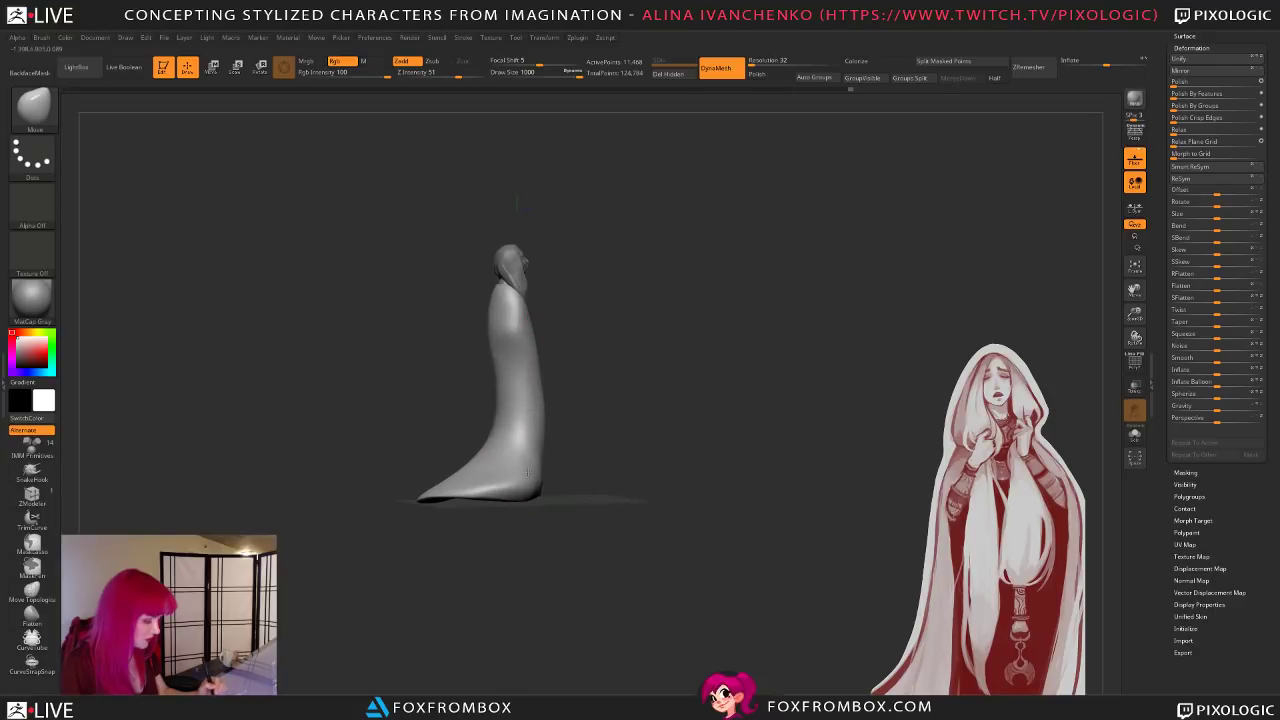
left_click_drag(456, 492, 448, 502)
left_click_drag(556, 384, 571, 386, "shift")
left_click_drag(520, 508, 530, 492)
left_click_drag(583, 412, 688, 399)
Step: Switch to the hair subtool, set the draw size to 743, and view the hair in side profile
left_click_drag(613, 340, 614, 308)
mouse_move(626, 264)
left_mouse_down("alt")
mouse_move(606, 323)
mouse_move(648, 340)
mouse_move(634, 362)
mouse_move(622, 350)
left_mouse_up("alt")
left_click(565, 328, "alt")
left_click_drag(571, 120, 666, 430)
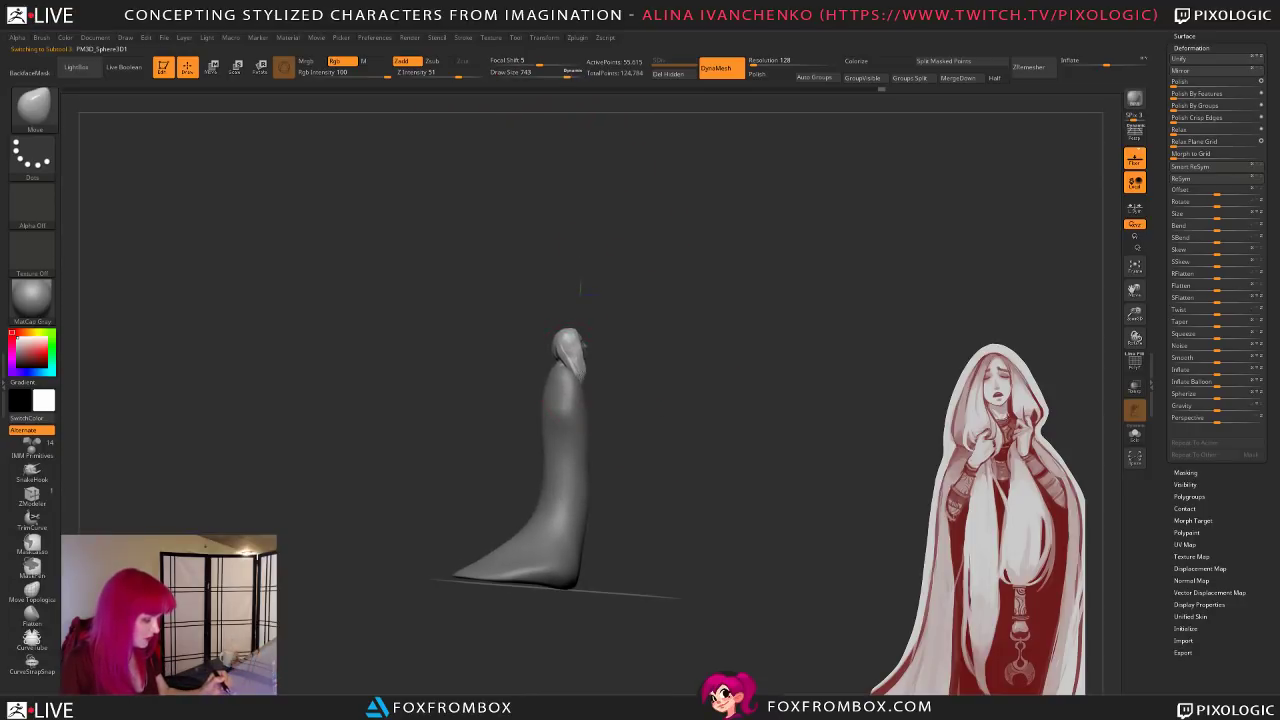
left_click_drag(617, 381, 732, 396)
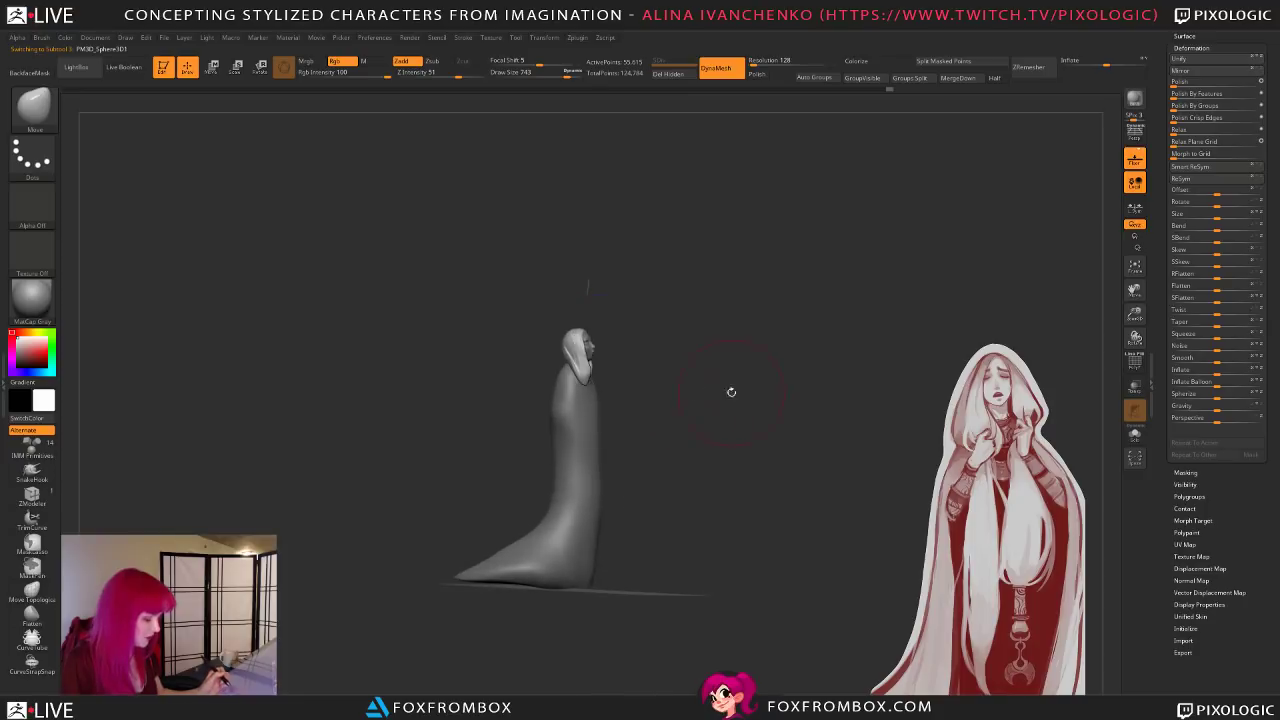
Step: Switch back to the body subtool and set the focal shift to 0 and the draw size to 1000
left_click_drag(587, 286, 544, 318, "alt")
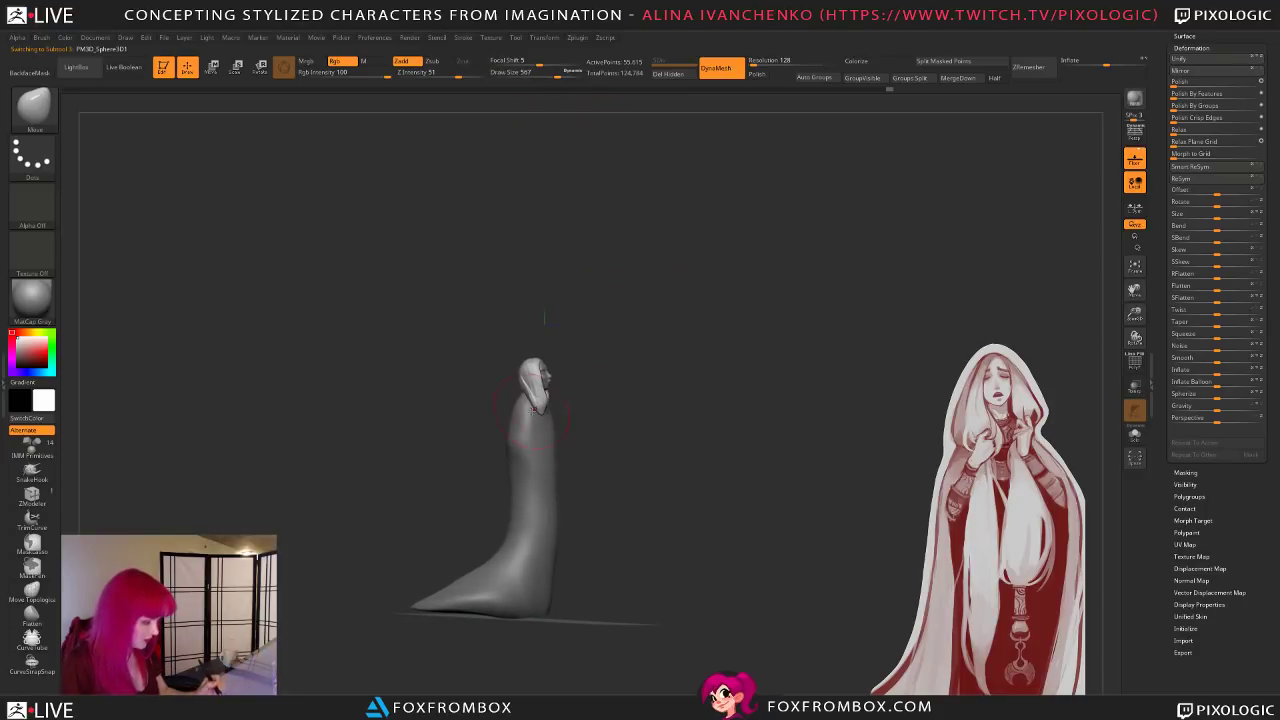
left_click_drag(585, 400, 640, 475)
left_click(450, 594, "alt")
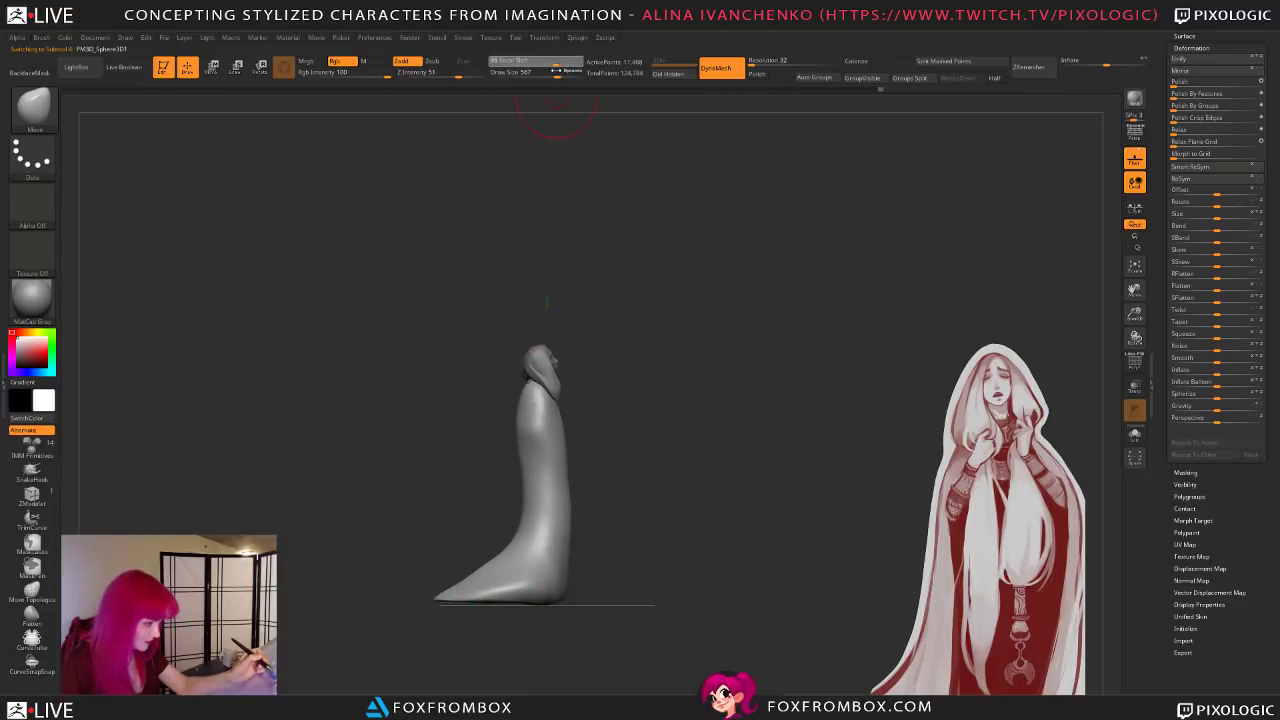
left_click(572, 74)
left_click(536, 64)
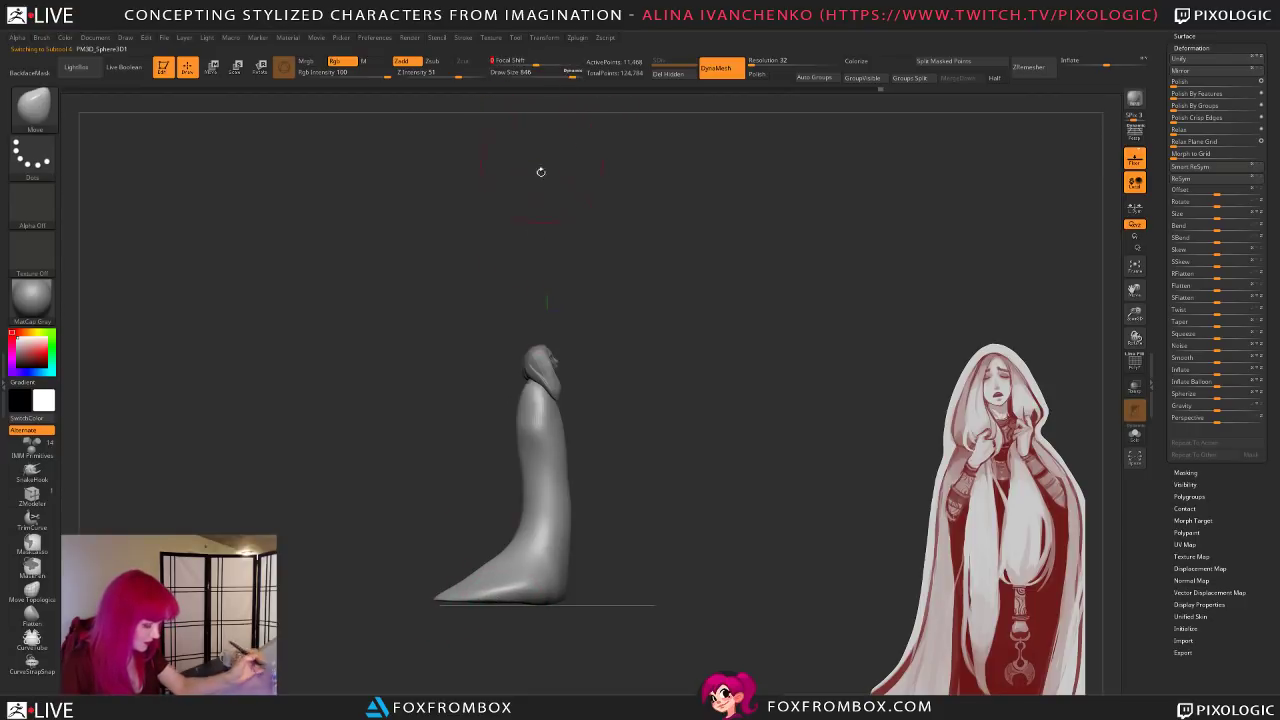
left_click(582, 74)
Step: Lower the figure slightly with the gizmo and trim the body's underside flat along the floor grid with TrimCurve
mouse_move(680, 600)
left_mouse_down("ctrl")
mouse_move(366, 620)
mouse_move(345, 654)
left_mouse_up("ctrl")
key("w")
left_click_drag(540, 344, 540, 351)
key("q")
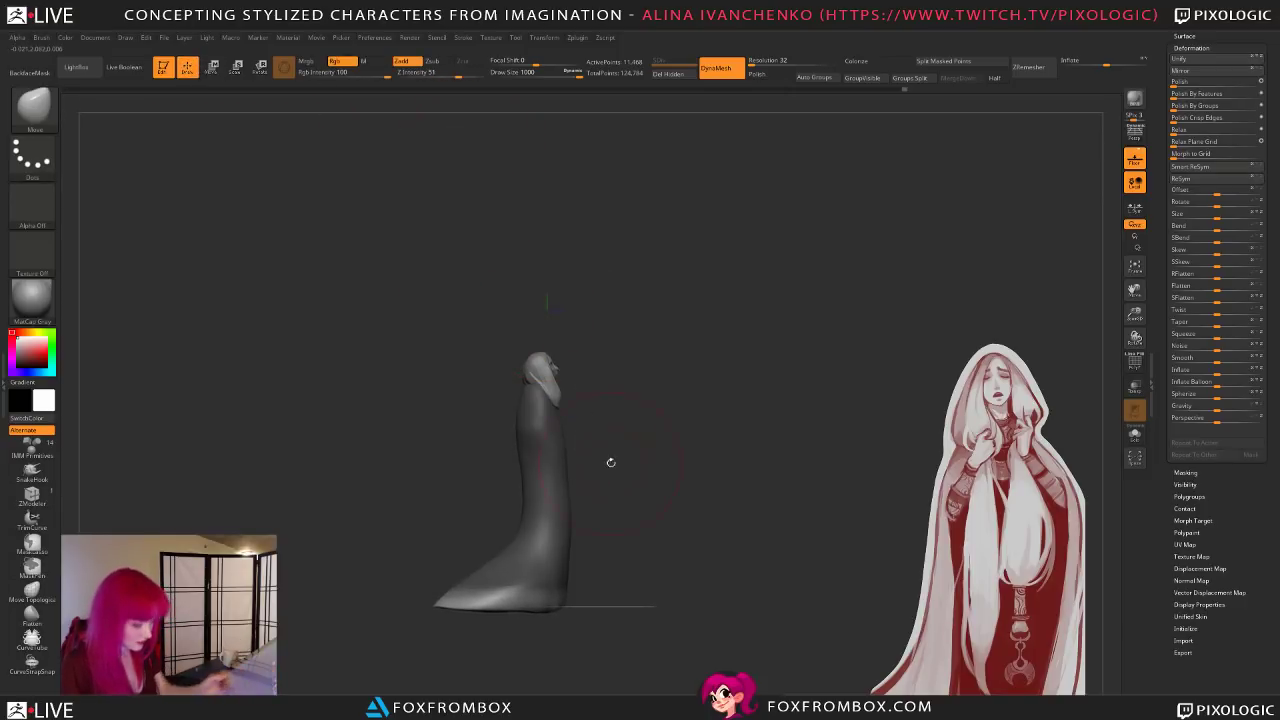
left_click(610, 597, "ctrl")
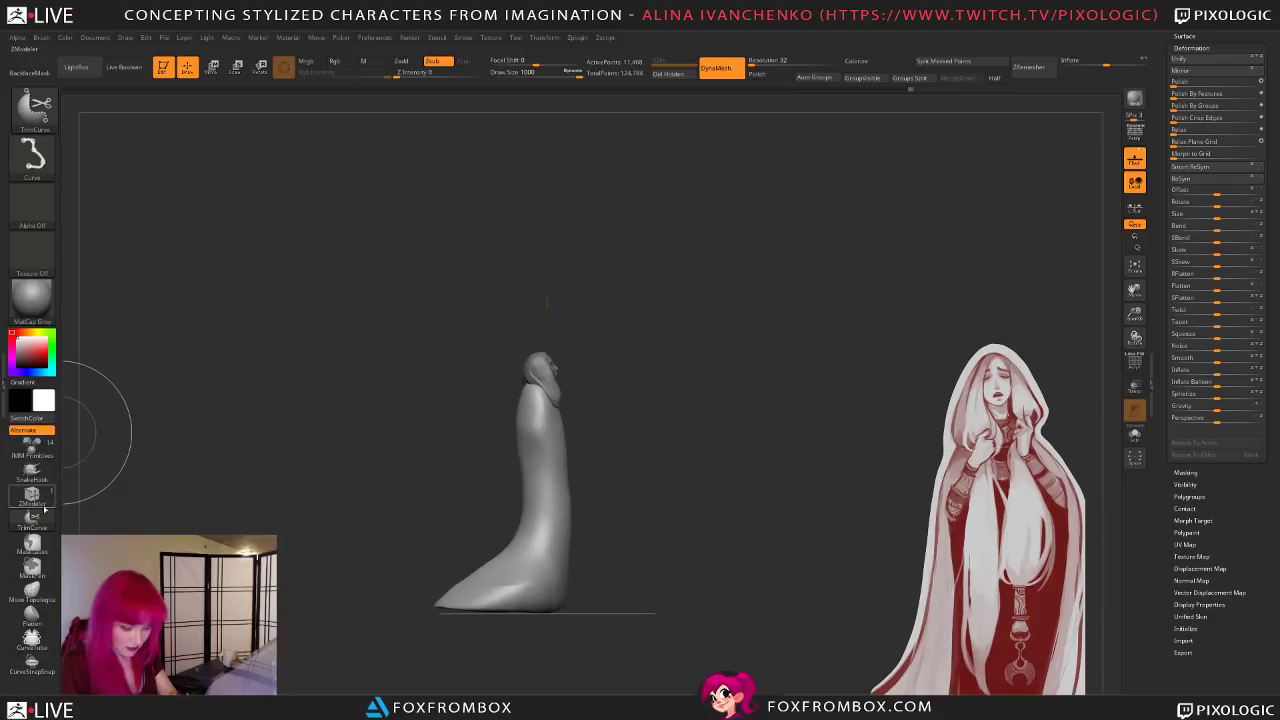
left_click_drag(692, 610, 300, 613, "ctrl")
mouse_move(675, 568)
left_mouse_down()
mouse_move(653, 567)
mouse_move(671, 551)
left_mouse_up()
left_click_drag(648, 600, 375, 600, "ctrl+shift")
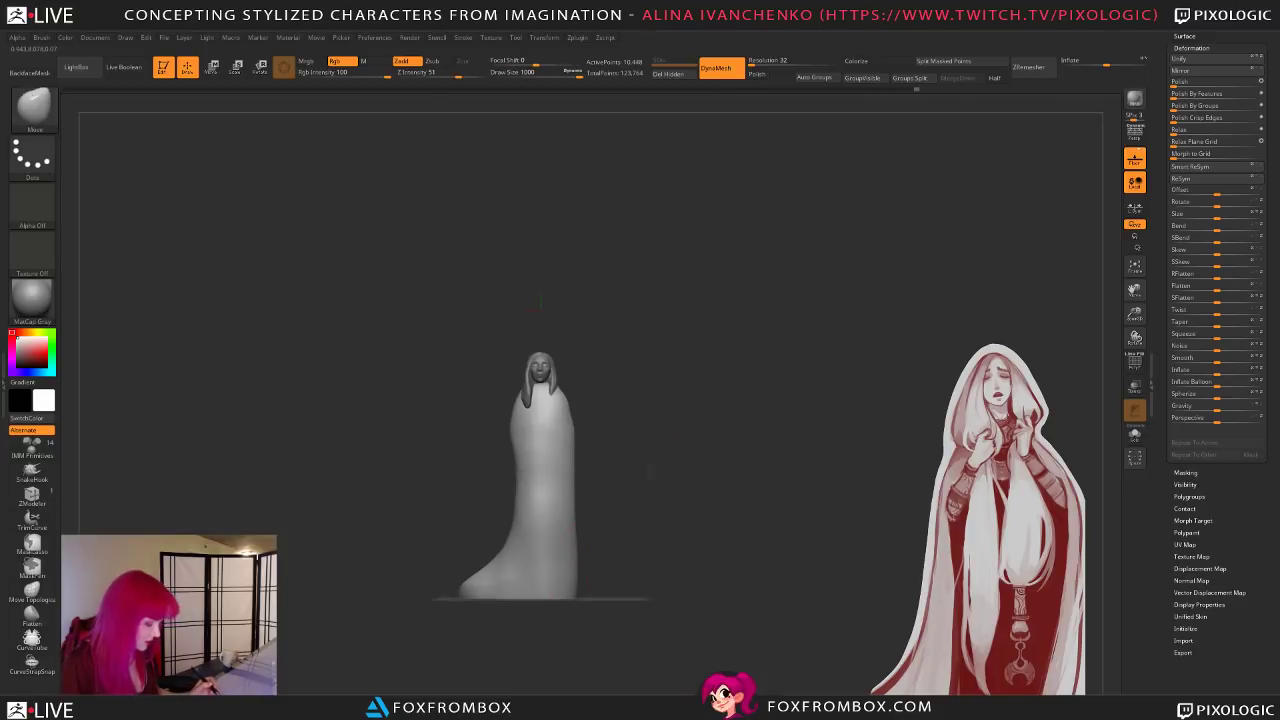
Step: Refine the body's back curve and the slope into the train with Move strokes, reducing the draw size to 324
left_click(573, 74)
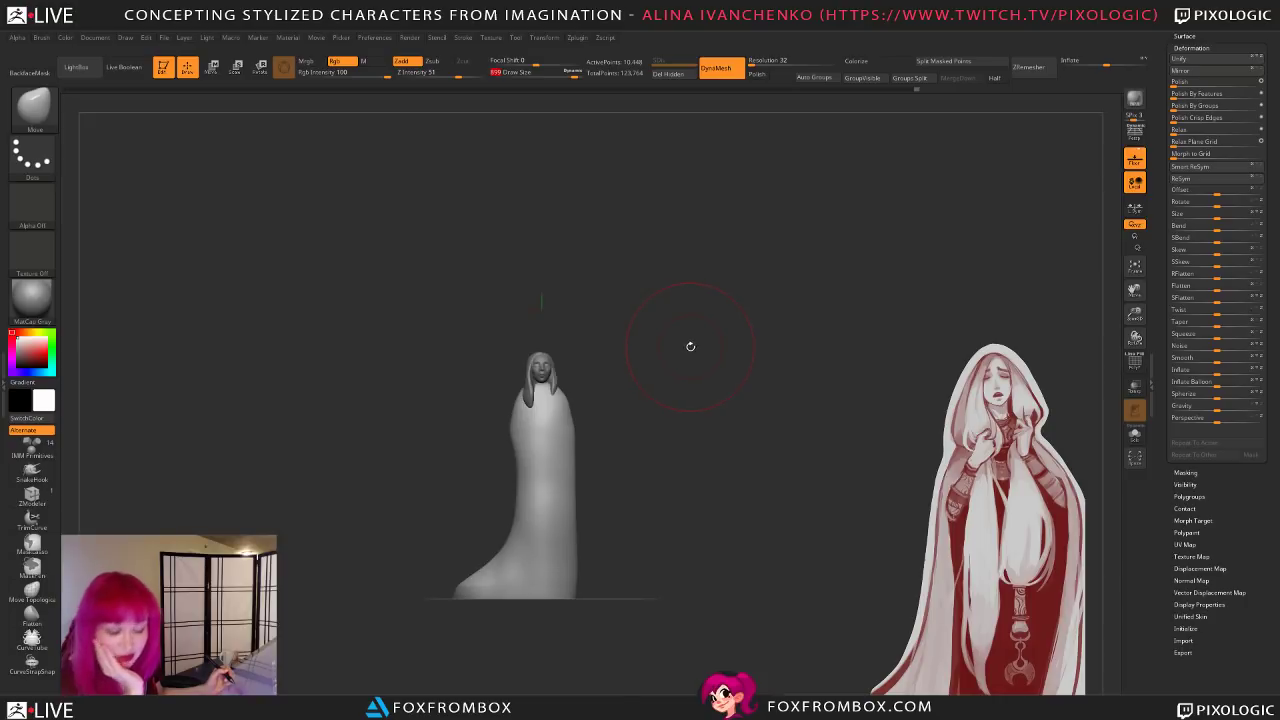
mouse_move(674, 362)
left_mouse_down()
mouse_move(658, 399)
mouse_move(634, 350)
left_mouse_up()
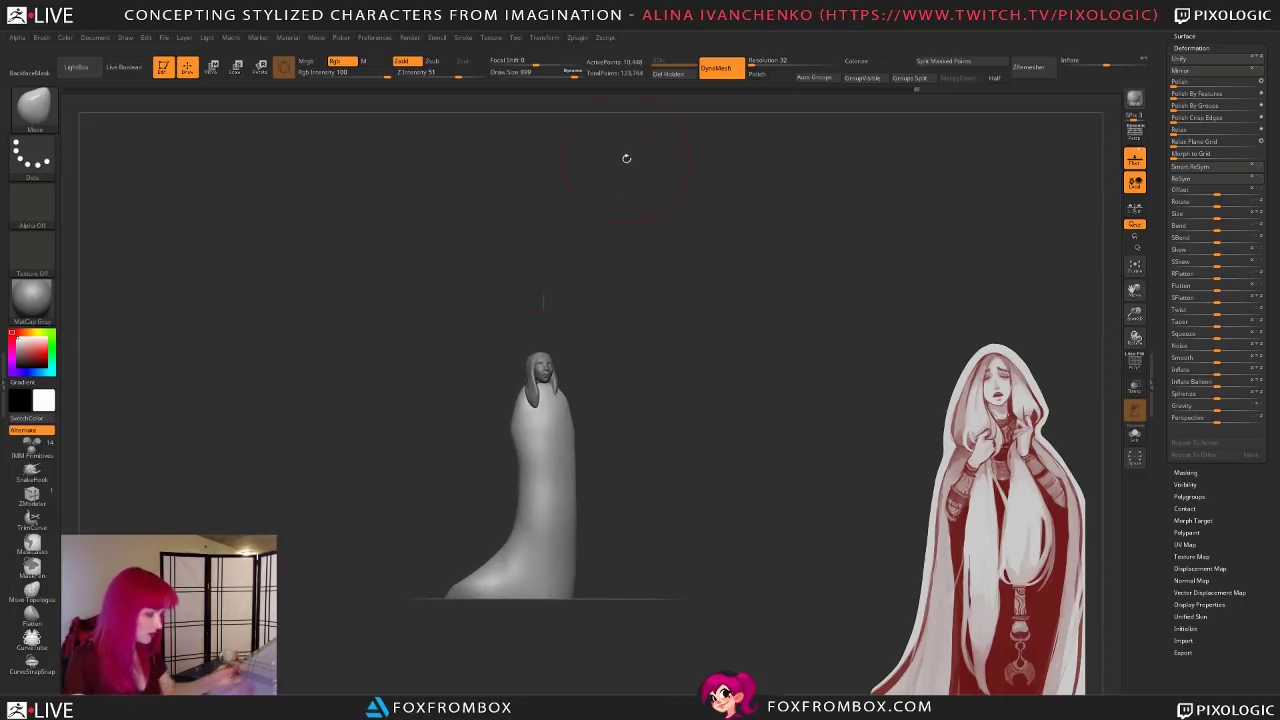
left_click_drag(575, 75, 580, 75)
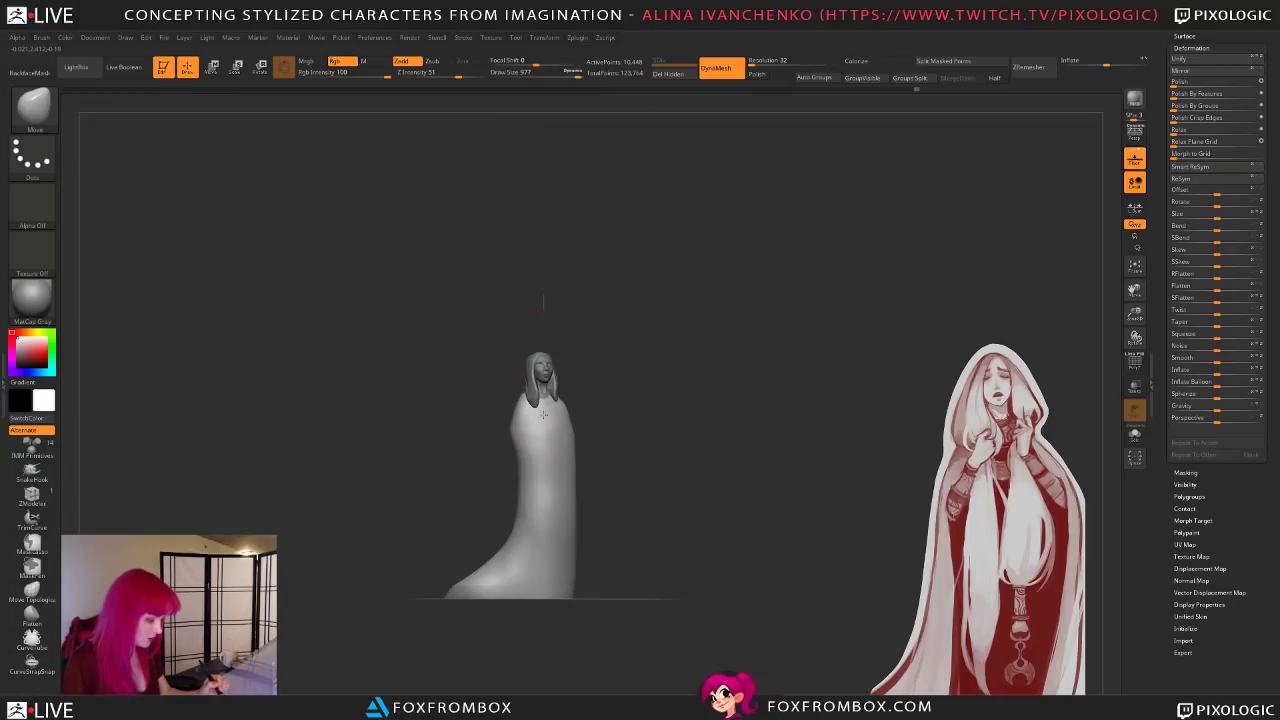
right_click_drag(554, 405, 597, 413)
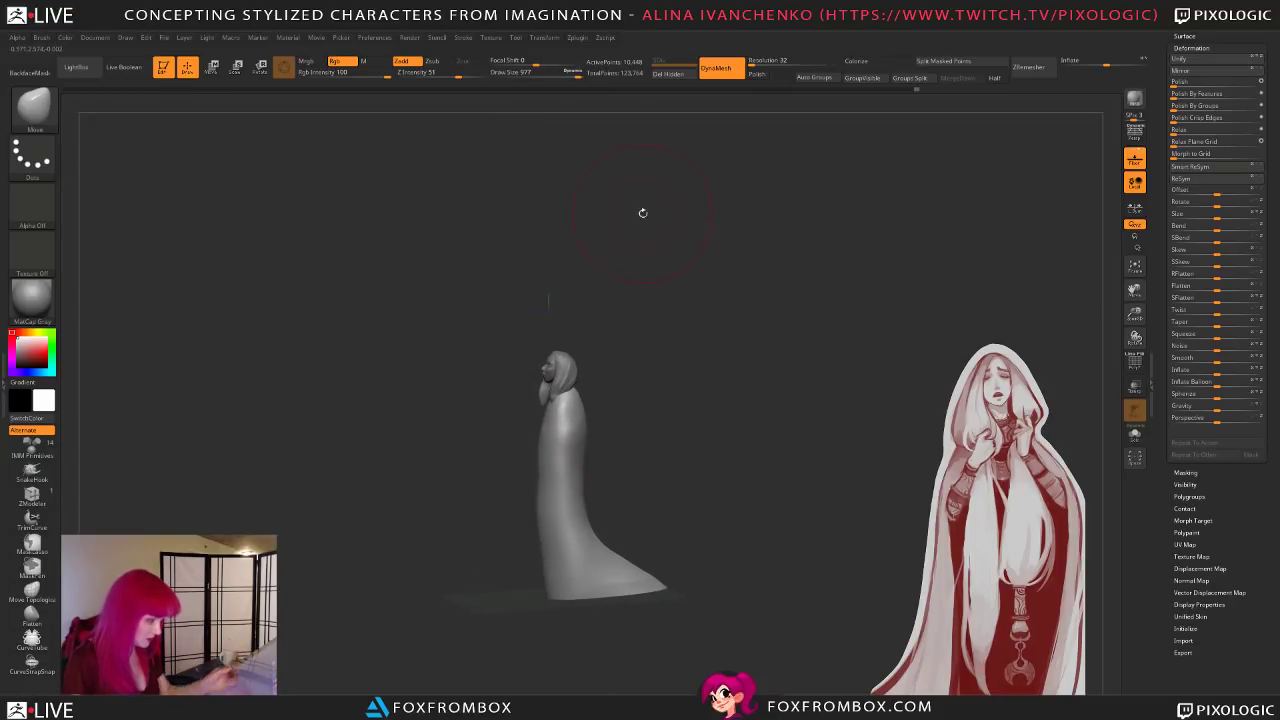
left_click(565, 76)
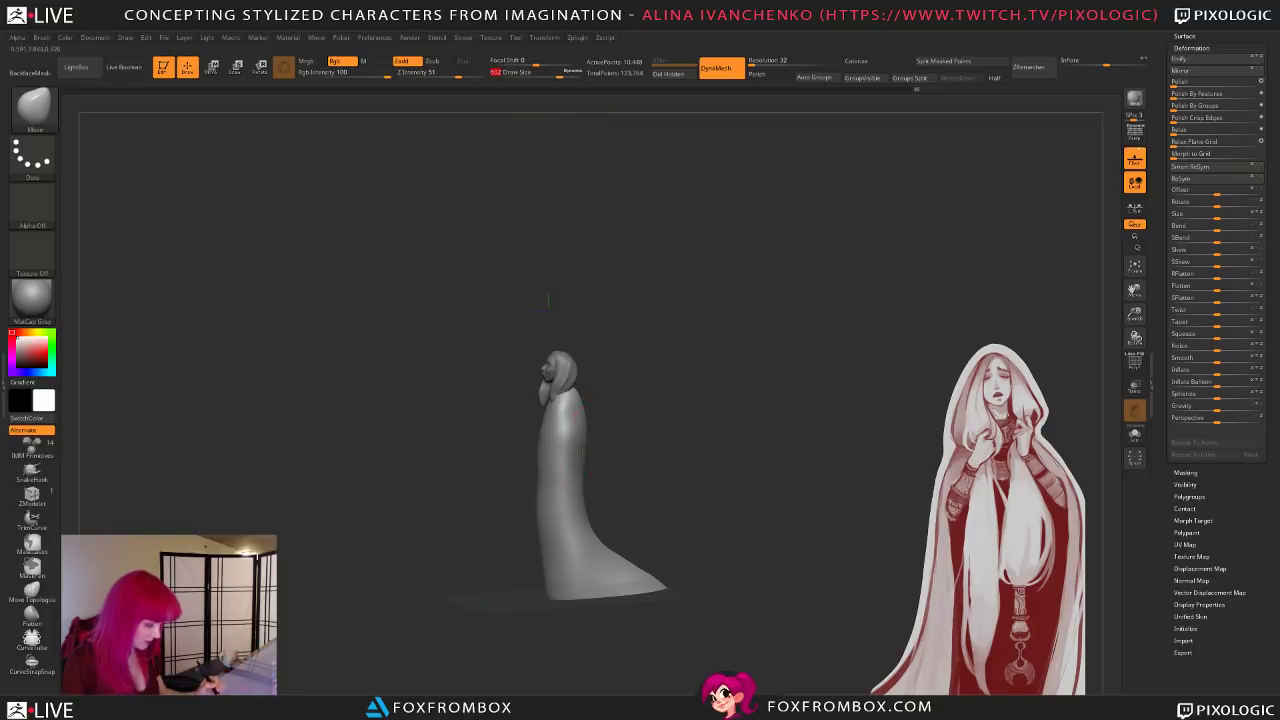
mouse_move(606, 423)
right_mouse_down()
mouse_move(567, 464)
mouse_move(637, 446)
mouse_move(586, 438)
mouse_move(671, 423)
mouse_move(683, 446)
mouse_move(734, 446)
mouse_move(669, 518)
mouse_move(636, 589)
right_mouse_up()
key("shift")
key("shift")
mouse_move(671, 520)
right_mouse_down()
mouse_move(694, 571)
mouse_move(694, 537)
right_mouse_up()
left_click_drag(590, 491, 604, 499, "shift")
mouse_move(671, 440)
right_mouse_down()
mouse_move(671, 519)
mouse_move(703, 463)
mouse_move(746, 486)
mouse_move(745, 515)
mouse_move(677, 582)
right_mouse_up()
key("shift")
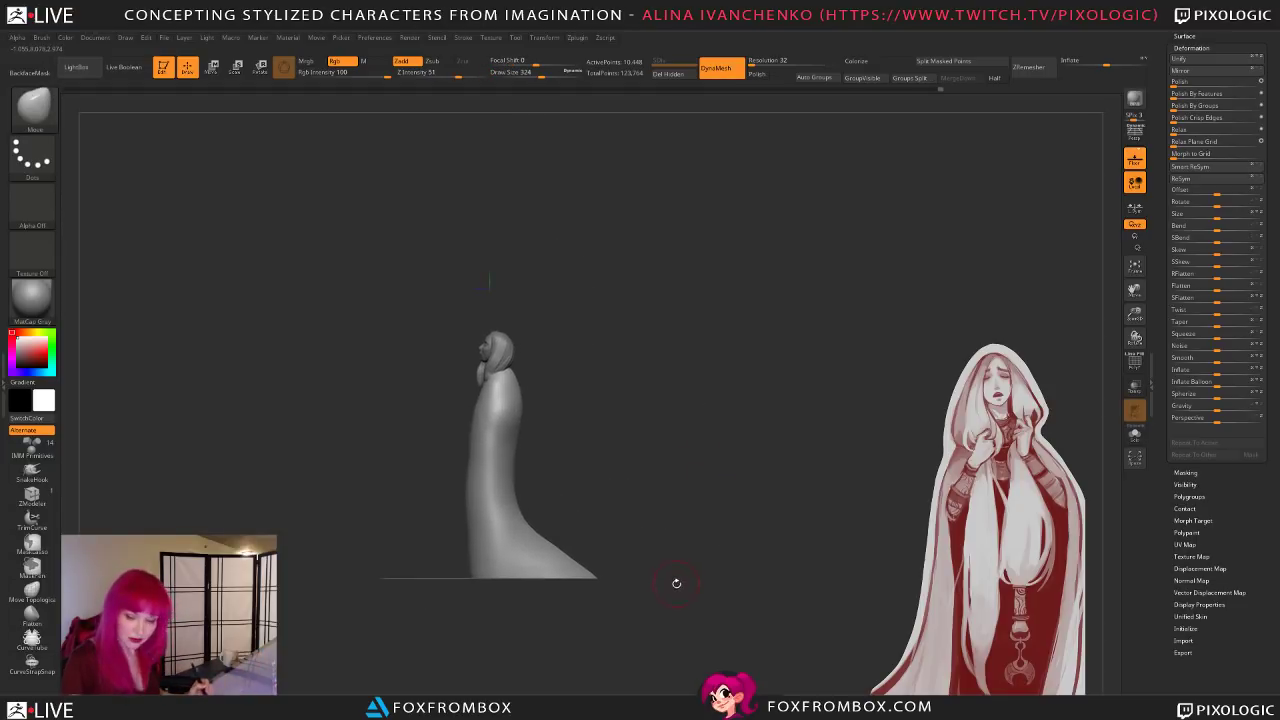
Step: Reshape the train's slope and tip along the floor grid at draw size 676, and quick-save the project
left_click(563, 73)
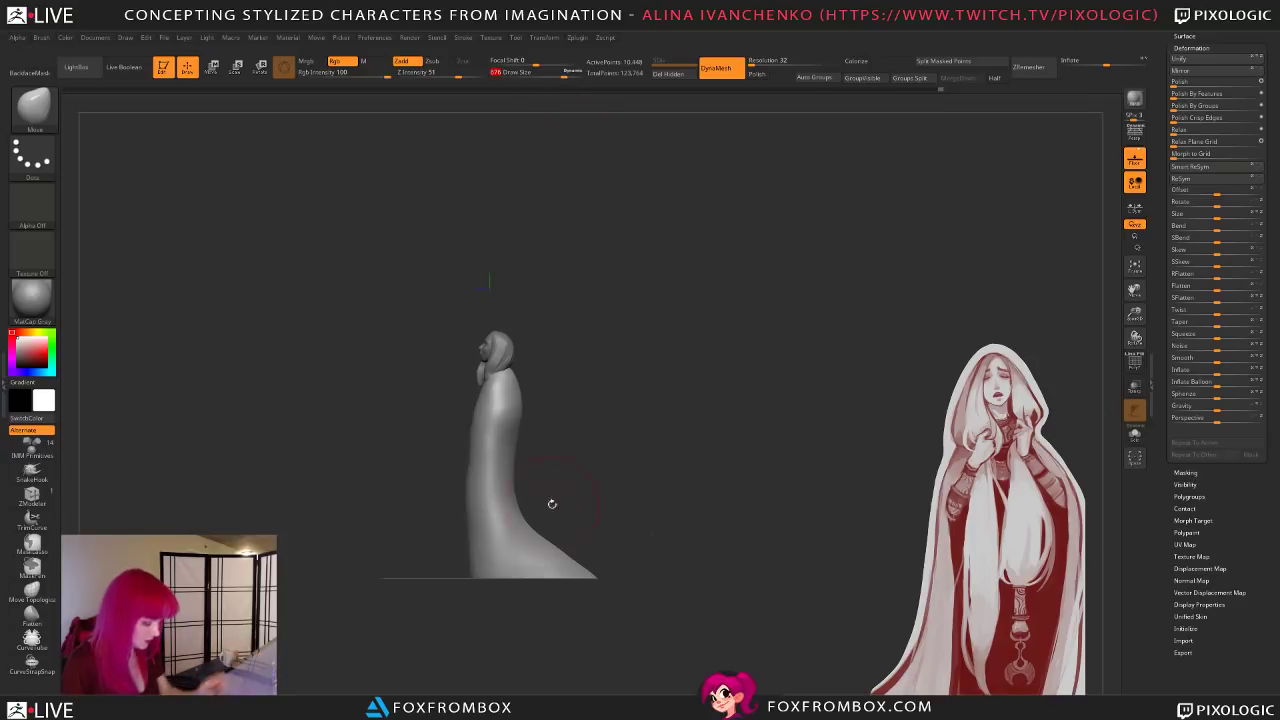
right_click_drag(548, 551, 589, 524)
left_click_drag(589, 524, 597, 527)
mouse_move(568, 571)
left_mouse_down()
mouse_move(574, 586)
mouse_move(533, 588)
left_mouse_up()
right_click_drag(613, 491, 655, 530)
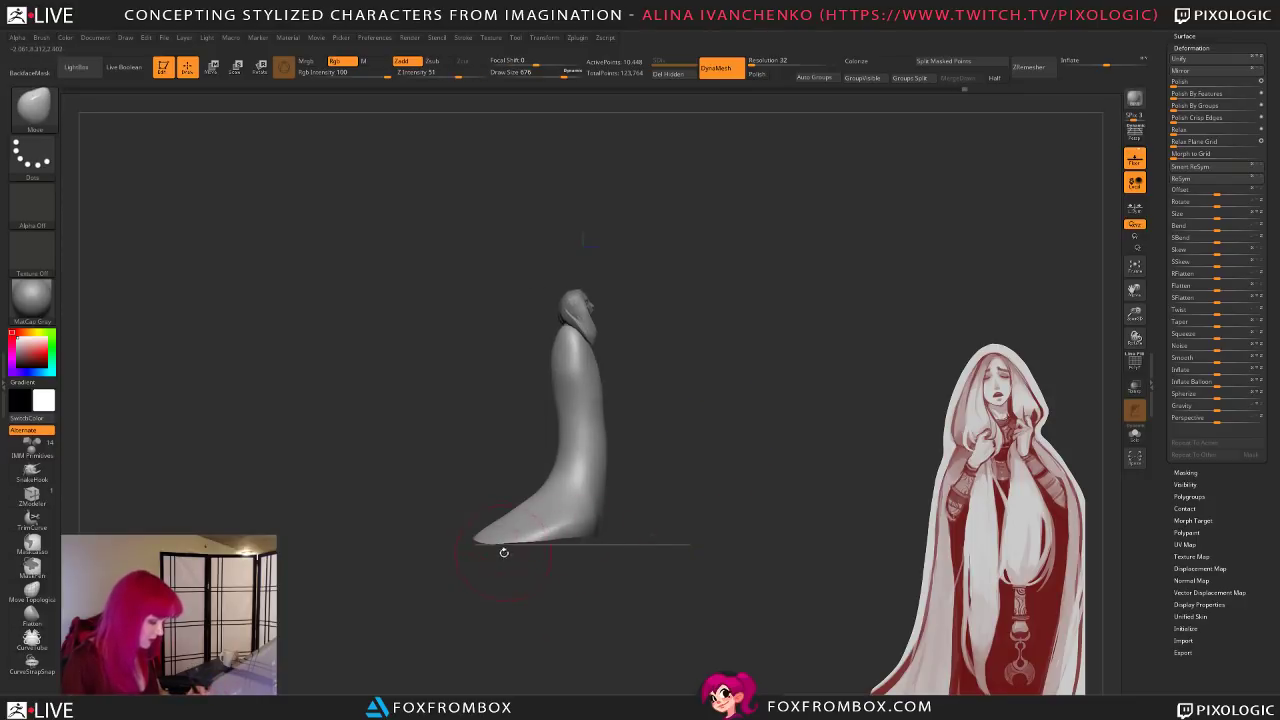
mouse_move(569, 565)
right_mouse_down()
mouse_move(611, 600)
mouse_move(620, 590)
right_mouse_up()
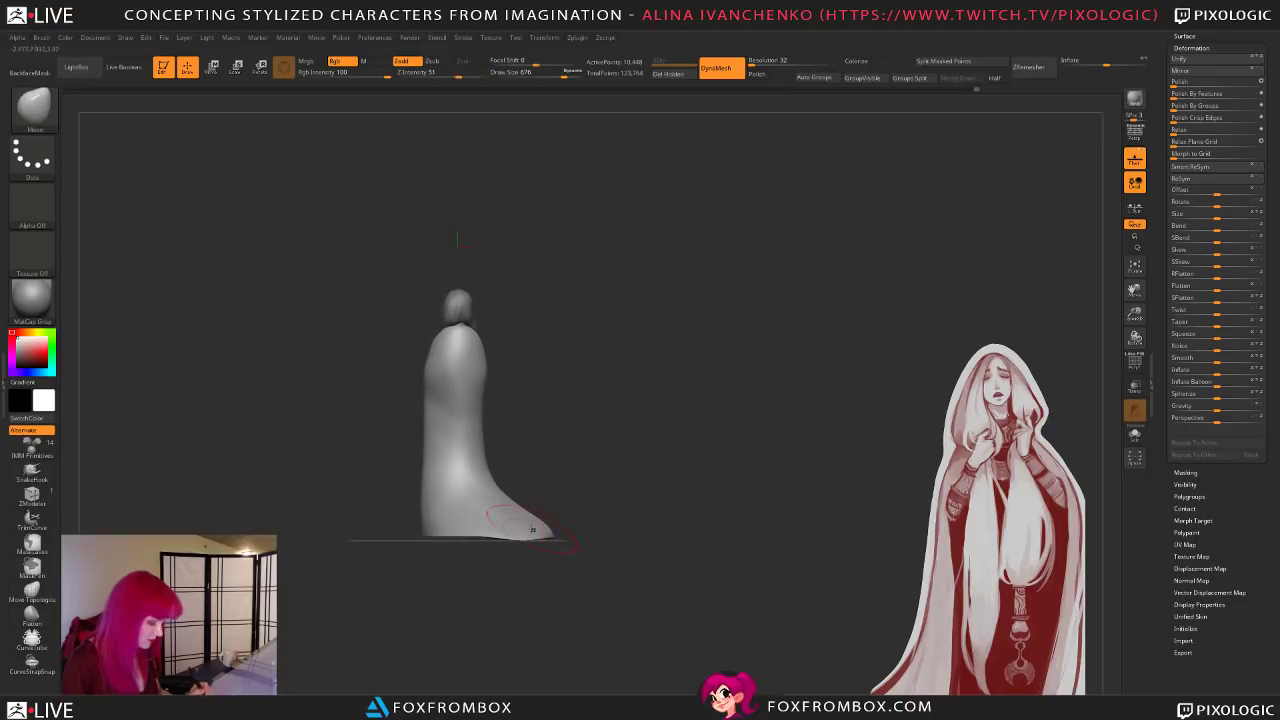
right_click_drag(565, 533, 572, 538)
key("ctrl+s")
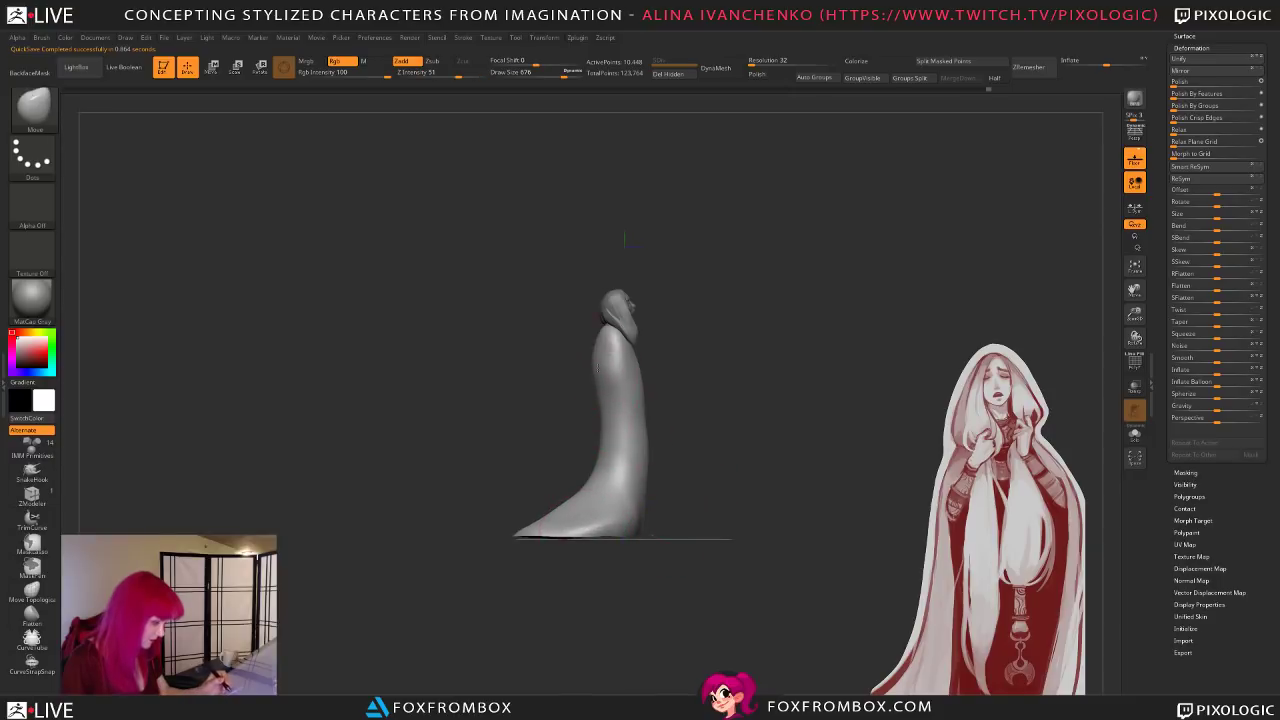
Step: Adjust the front and back contours of the cloaked body in side view with the Move brush
right_click_drag(629, 361, 650, 384)
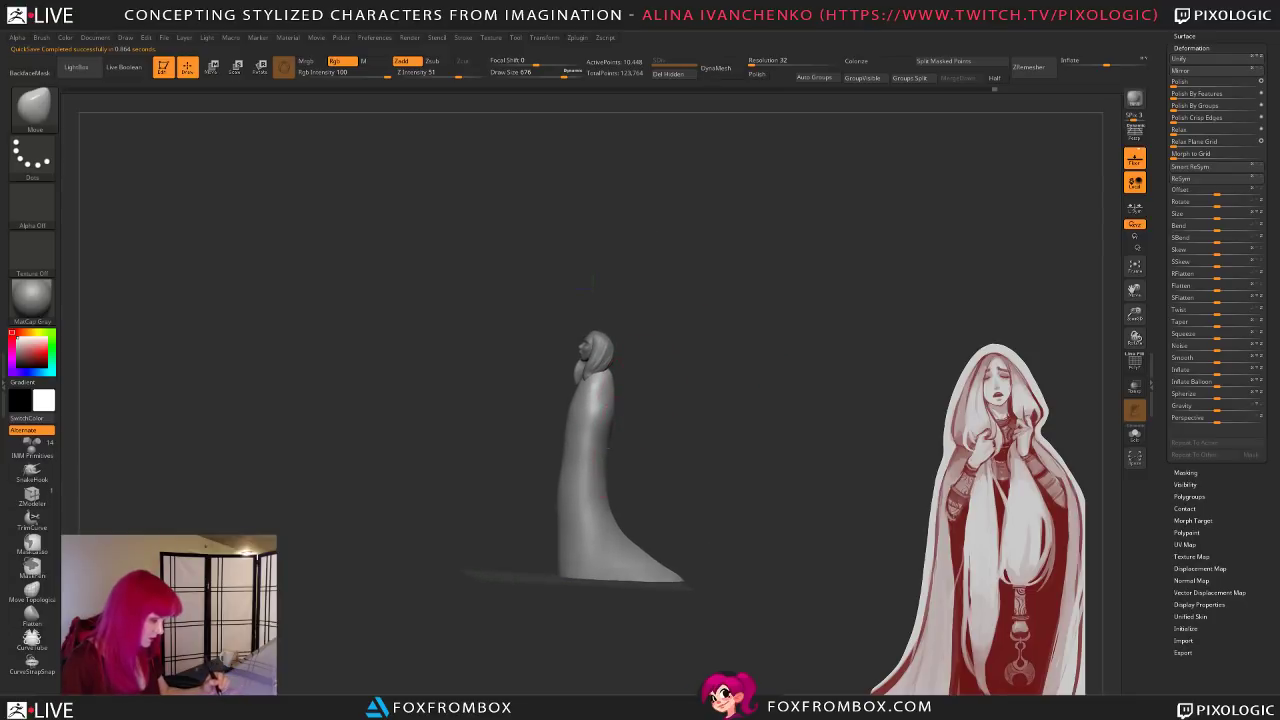
mouse_move(554, 543)
left_mouse_down()
mouse_move(548, 576)
mouse_move(562, 569)
left_mouse_up()
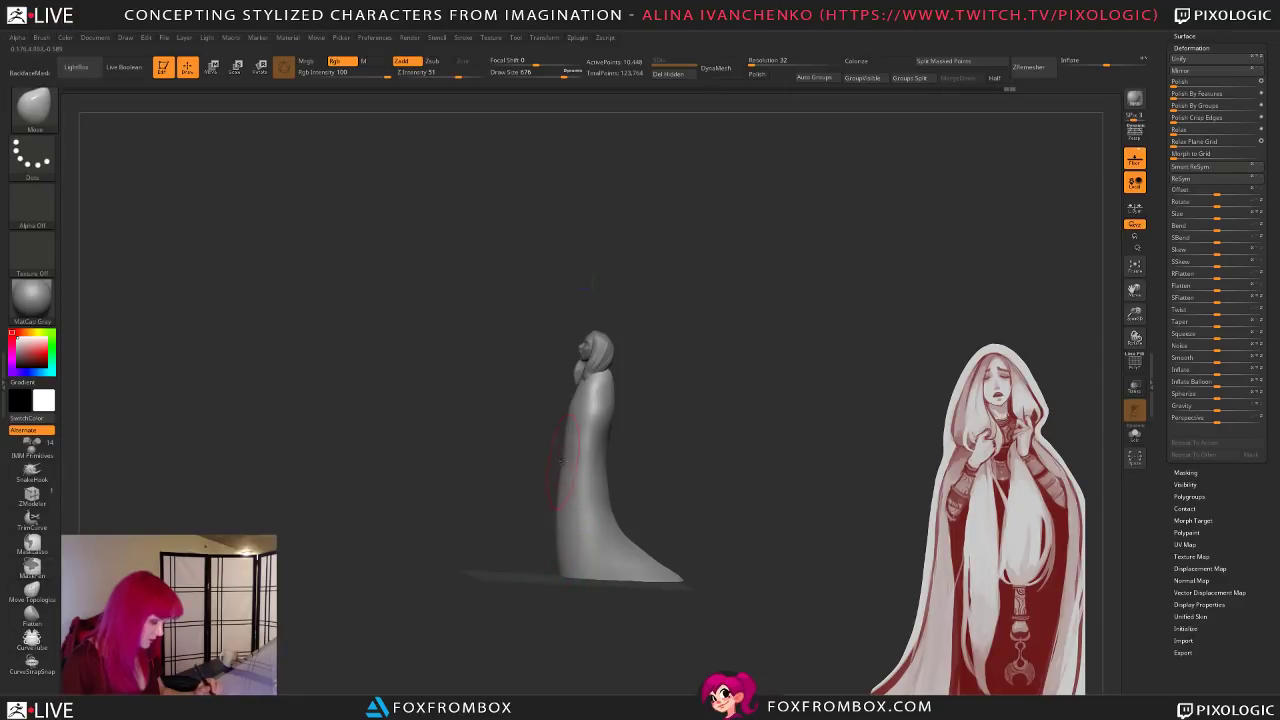
mouse_move(635, 449)
left_mouse_down()
mouse_move(626, 463)
mouse_move(562, 449)
mouse_move(624, 425)
mouse_move(588, 398)
mouse_move(640, 411)
mouse_move(623, 397)
mouse_move(639, 384)
left_mouse_up()
Step: Refine the cloak's silhouette and the train's edge from the front with Move strokes at draw size 480
left_click_drag(564, 74, 553, 74)
mouse_move(617, 325)
left_mouse_down("alt")
mouse_move(651, 371)
mouse_move(605, 400)
mouse_move(637, 429)
mouse_move(683, 440)
mouse_move(665, 433)
mouse_move(655, 450)
mouse_move(661, 433)
left_mouse_up("alt")
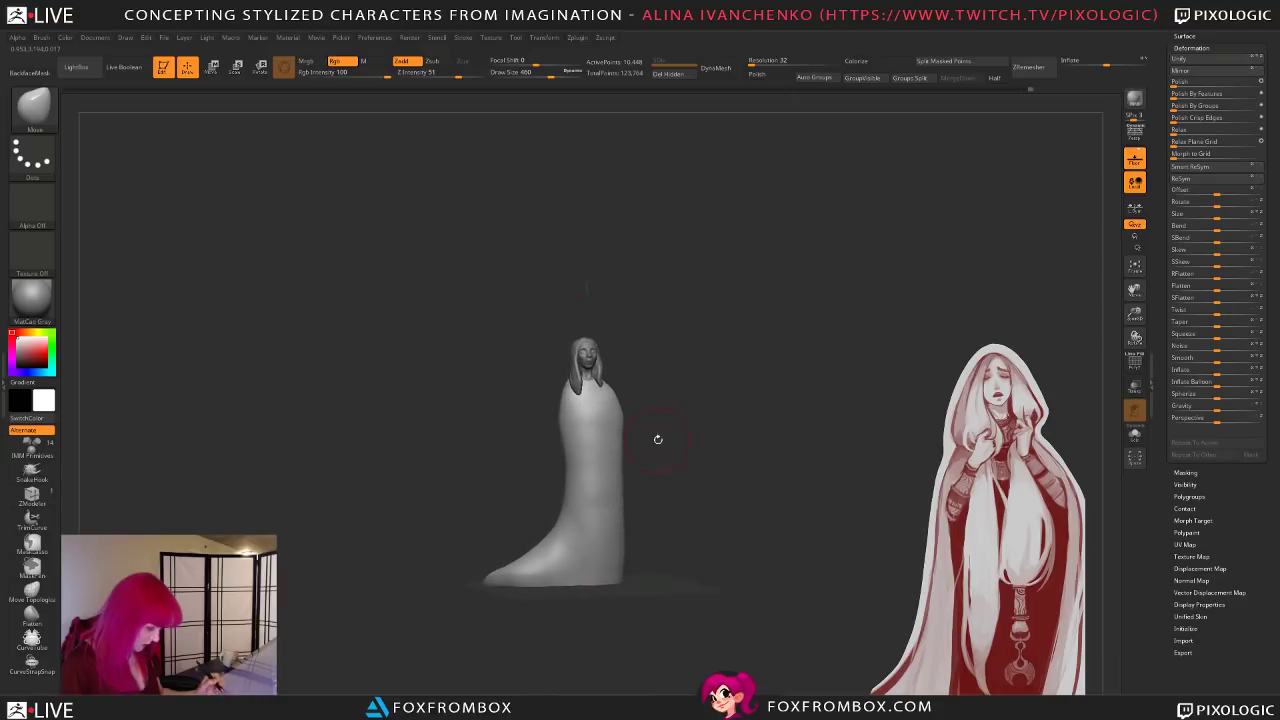
left_click_drag(663, 539, 587, 502)
left_click_drag(515, 559, 518, 567, "shift")
mouse_move(672, 498)
left_mouse_down()
mouse_move(732, 464)
mouse_move(715, 516)
mouse_move(754, 486)
mouse_move(729, 537)
mouse_move(652, 542)
mouse_move(691, 507)
left_mouse_up()
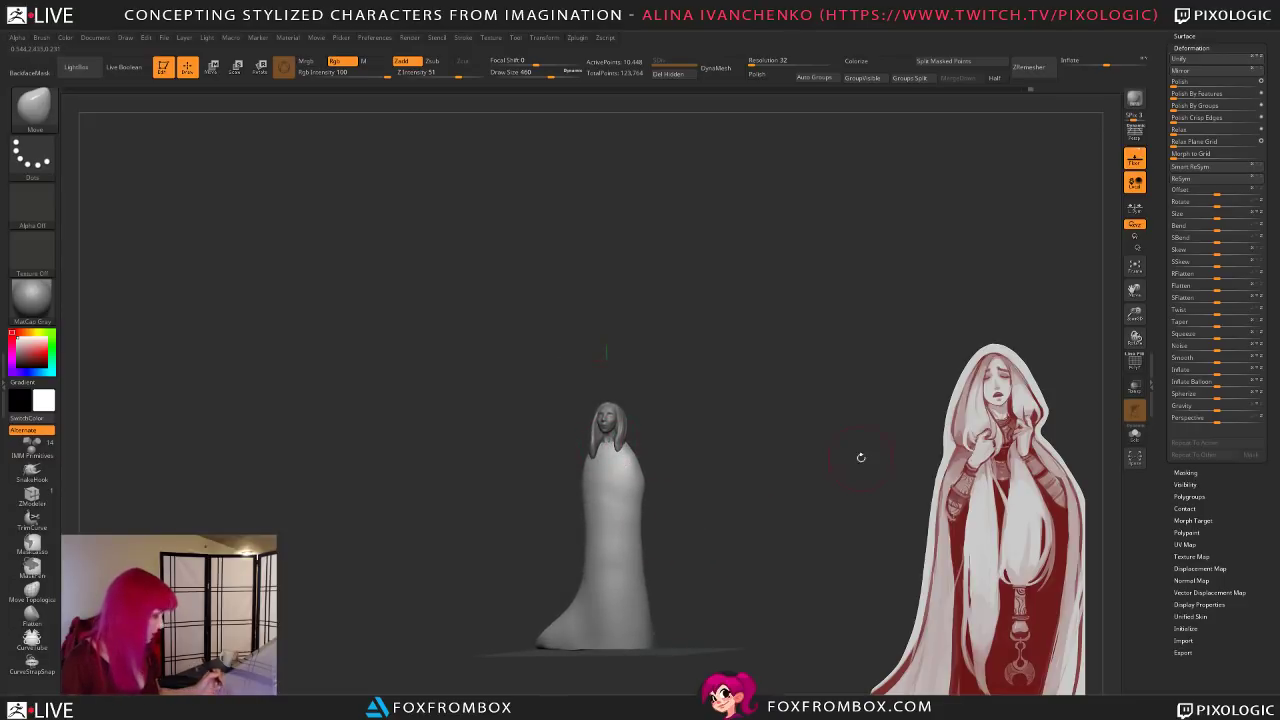
Step: Switch to the head subtool and hide the body and hair subtools to isolate the head and neck
left_click_drag(1135, 318, 1140, 475)
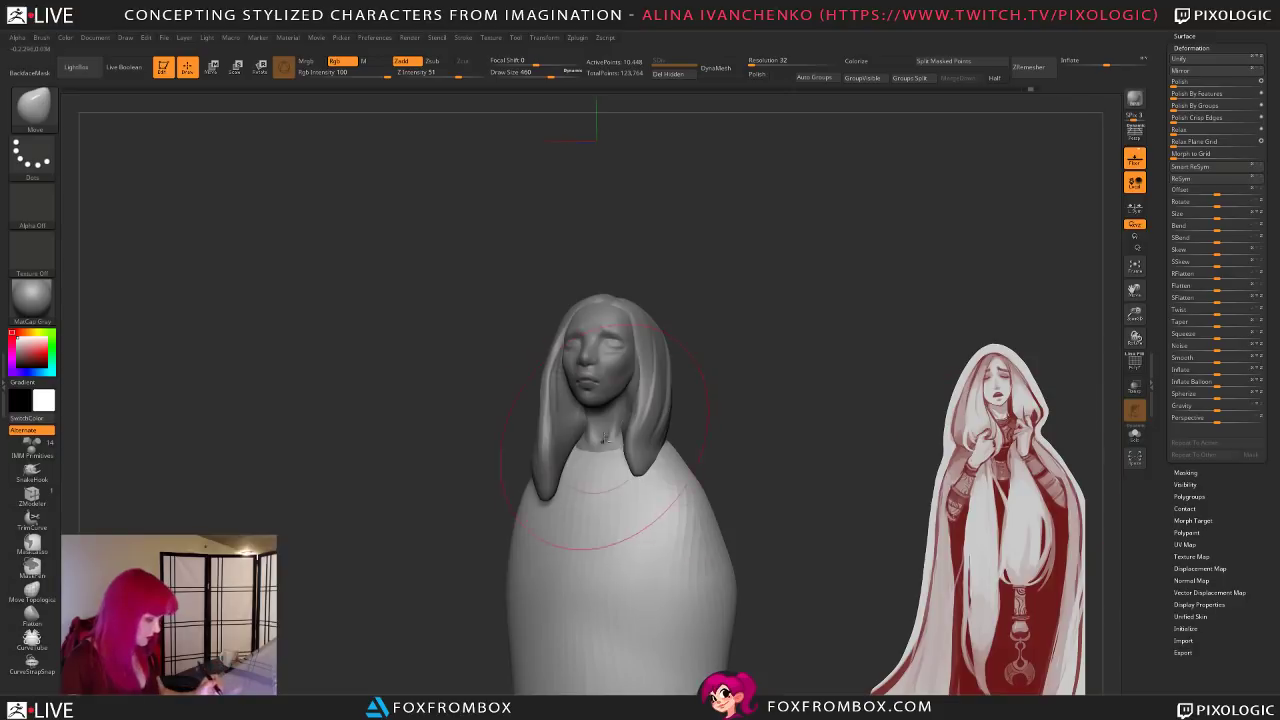
left_click_drag(717, 418, 688, 420)
left_click(606, 428, "alt")
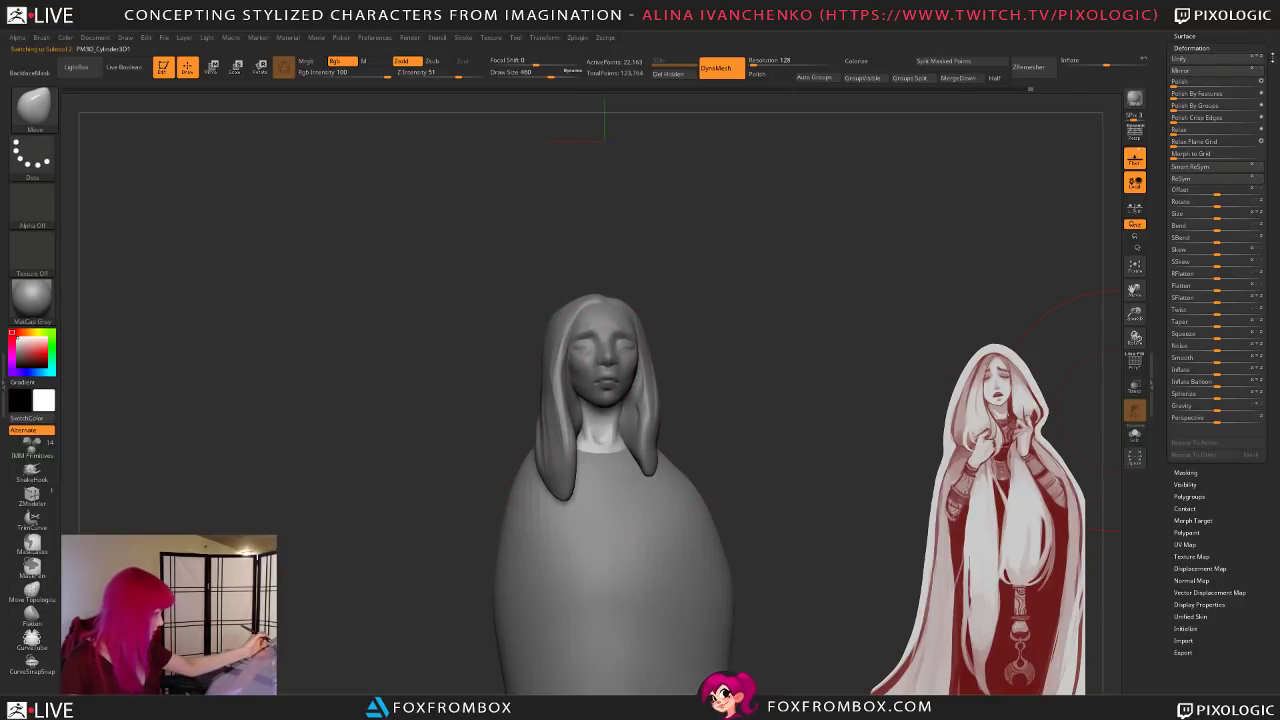
scroll(1271, 58, "up", 3)
scroll(1212, 52, "up", 3)
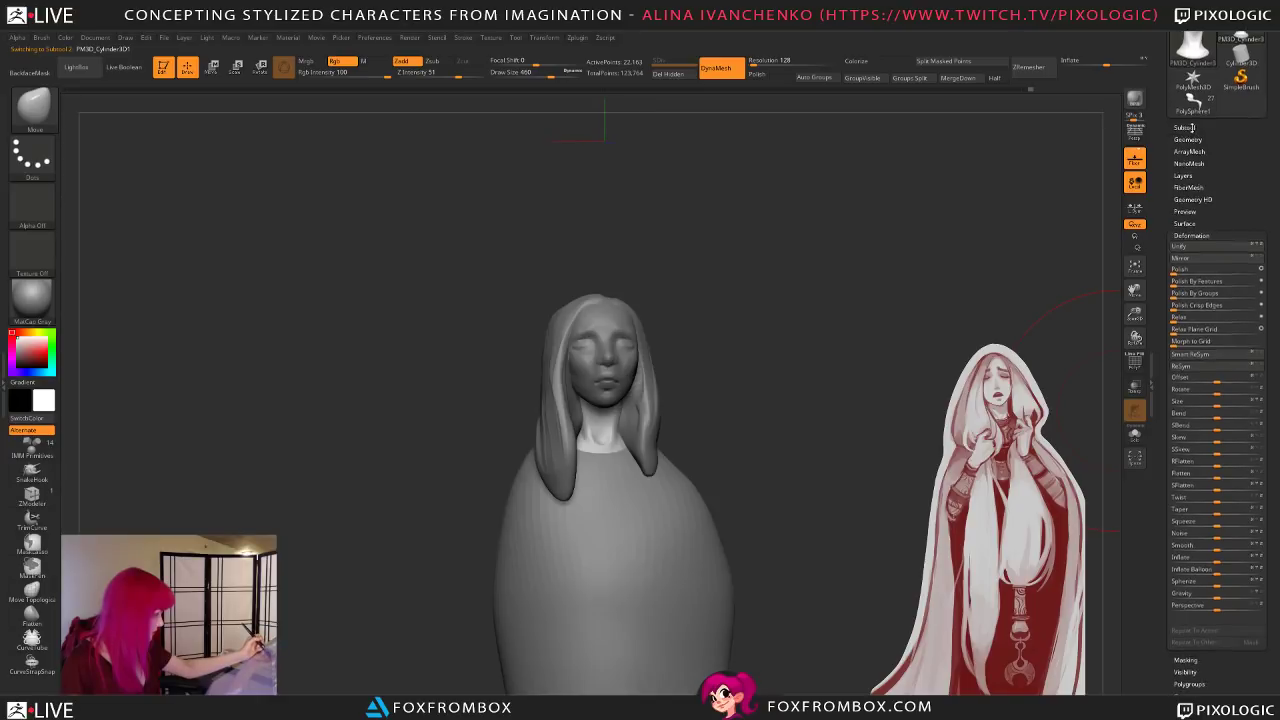
left_click(1191, 128)
left_click(1259, 186)
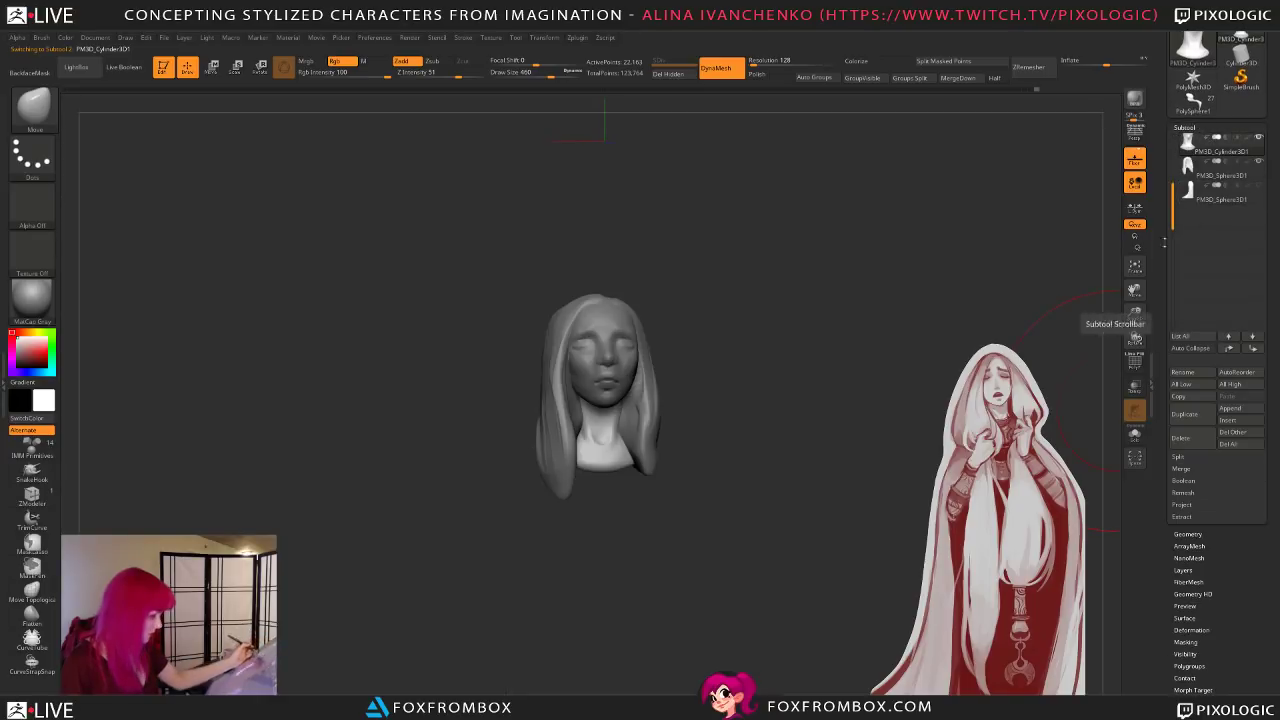
left_click(1258, 163)
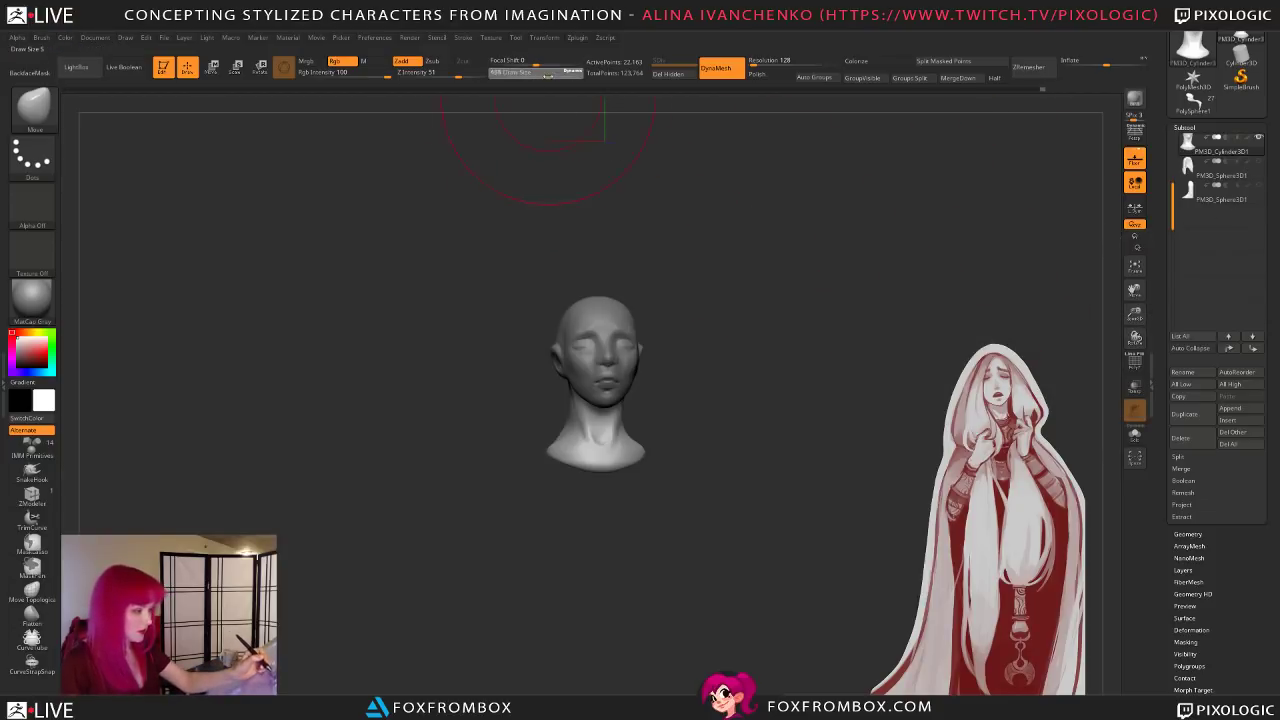
Step: Reshape the neck and its flared base from the side and front with small Move strokes
mouse_move(606, 263)
left_mouse_down()
mouse_move(636, 418)
mouse_move(660, 463)
mouse_move(688, 375)
mouse_move(679, 447)
mouse_move(602, 422)
left_mouse_up()
left_click_drag(659, 424, 580, 412)
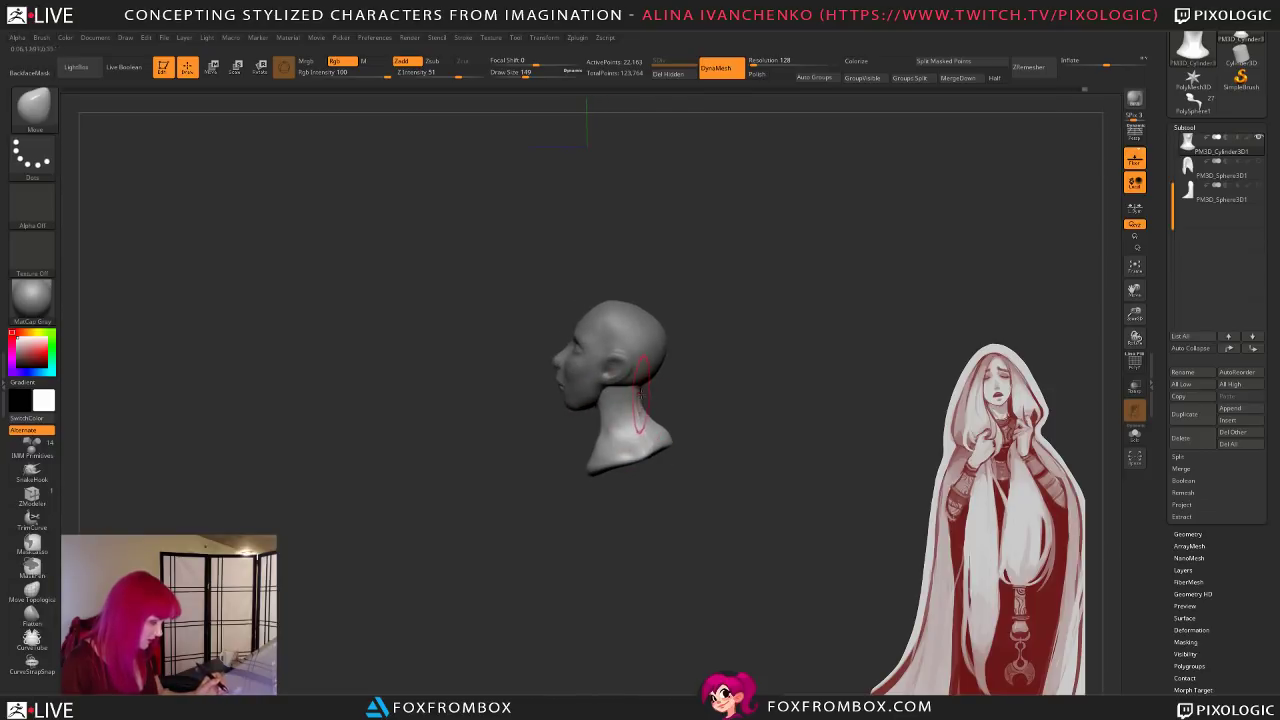
mouse_move(666, 483)
left_mouse_down()
mouse_move(700, 474)
mouse_move(707, 485)
mouse_move(640, 509)
left_mouse_up()
left_click_drag(617, 452, 662, 457)
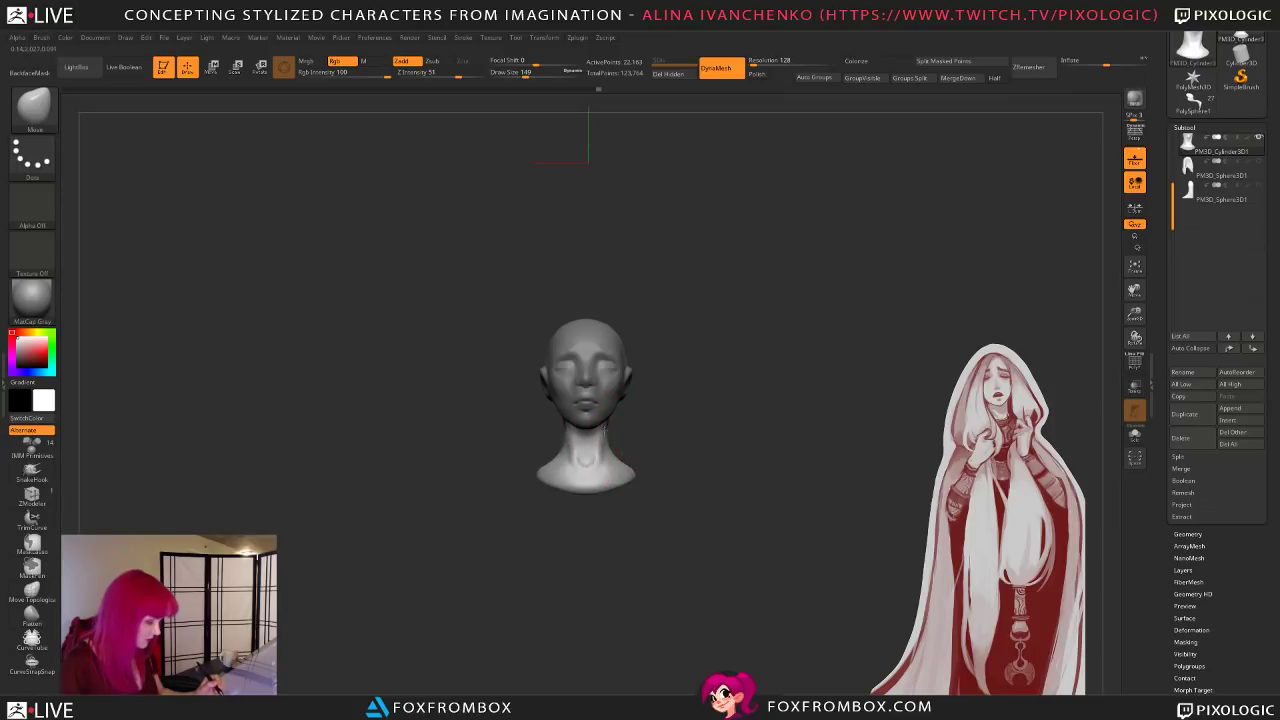
Step: Adjust the neck's contour below the jaw with the Move brush and clear the mask
left_click(503, 74)
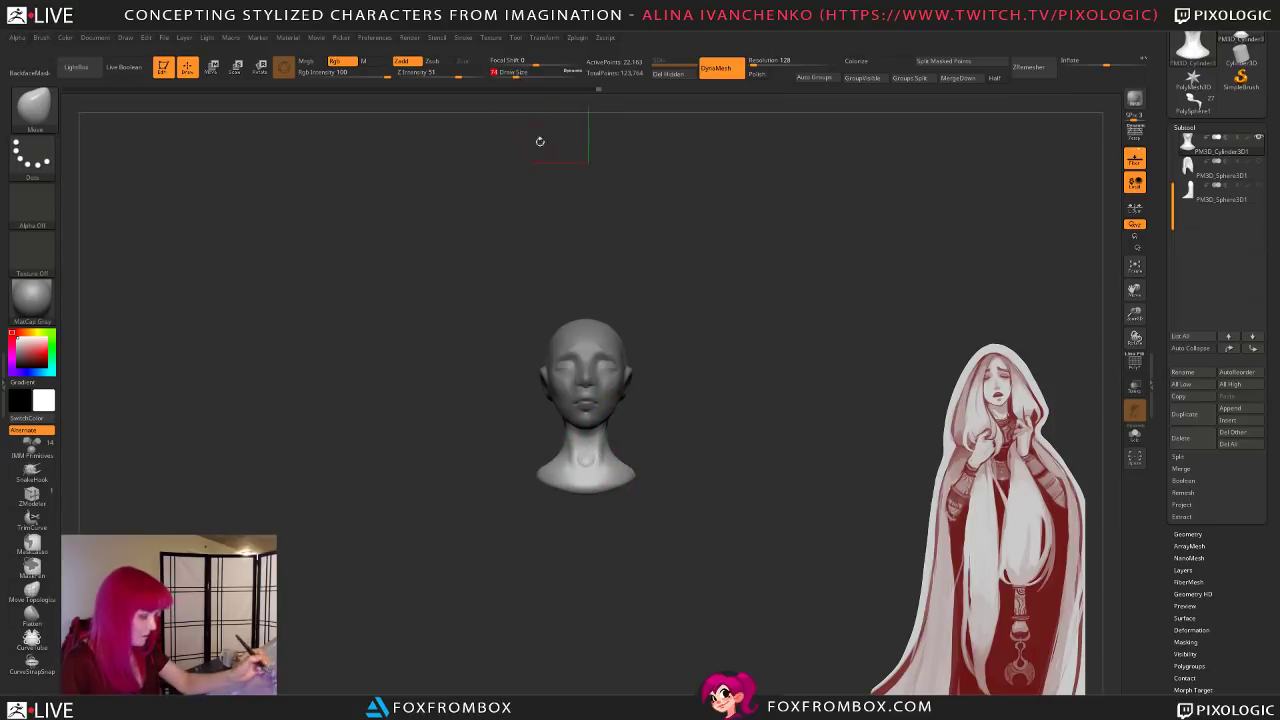
mouse_move(667, 443)
left_mouse_down()
mouse_move(700, 437)
mouse_move(666, 463)
mouse_move(642, 512)
mouse_move(617, 523)
mouse_move(569, 508)
mouse_move(569, 520)
mouse_move(620, 504)
mouse_move(670, 470)
mouse_move(586, 457)
mouse_move(423, 549)
mouse_move(457, 505)
left_mouse_up()
key("shift")
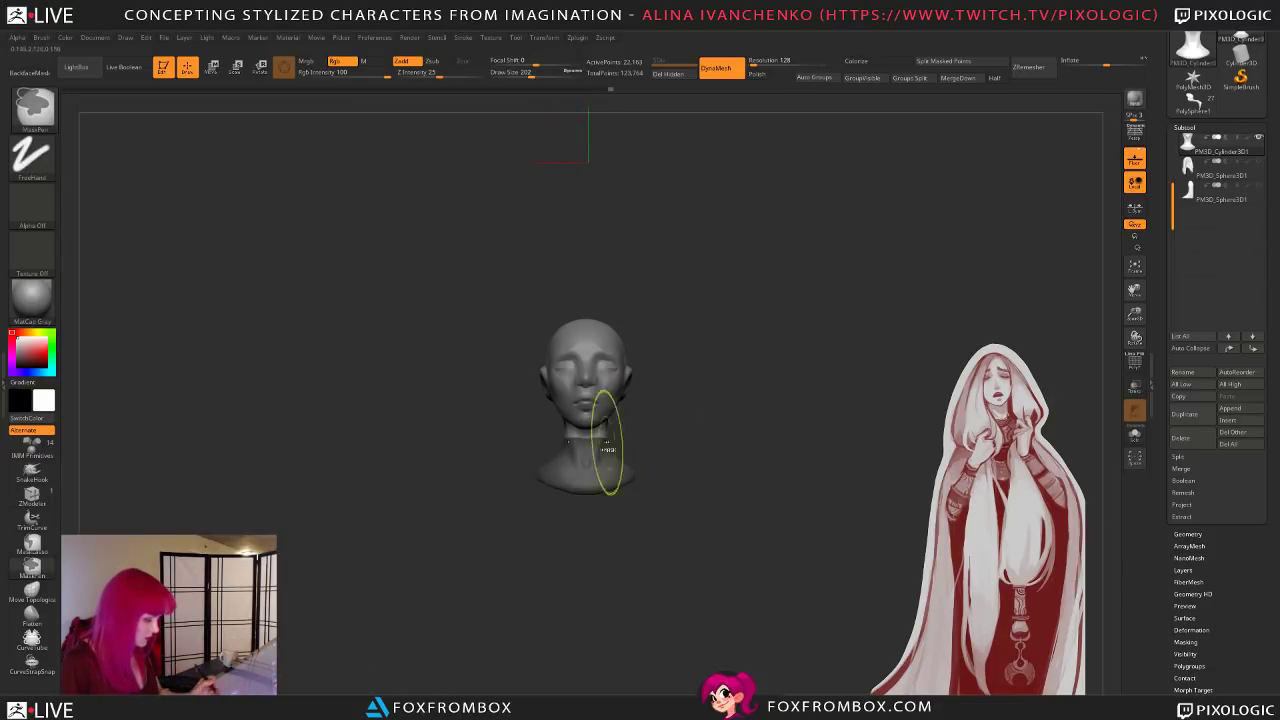
left_click_drag(757, 343, 706, 271, "ctrl")
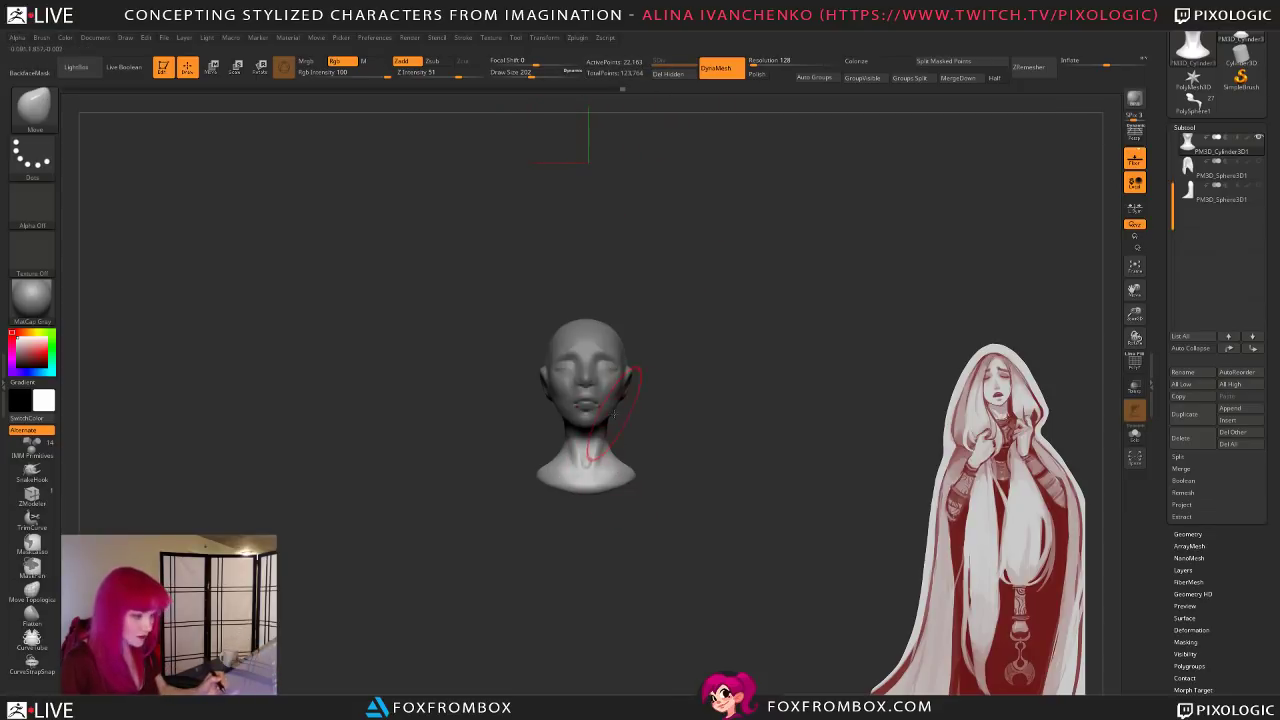
key("w")
left_click_drag(588, 212, 588, 214)
key("ctrl+z")
left_click(620, 193)
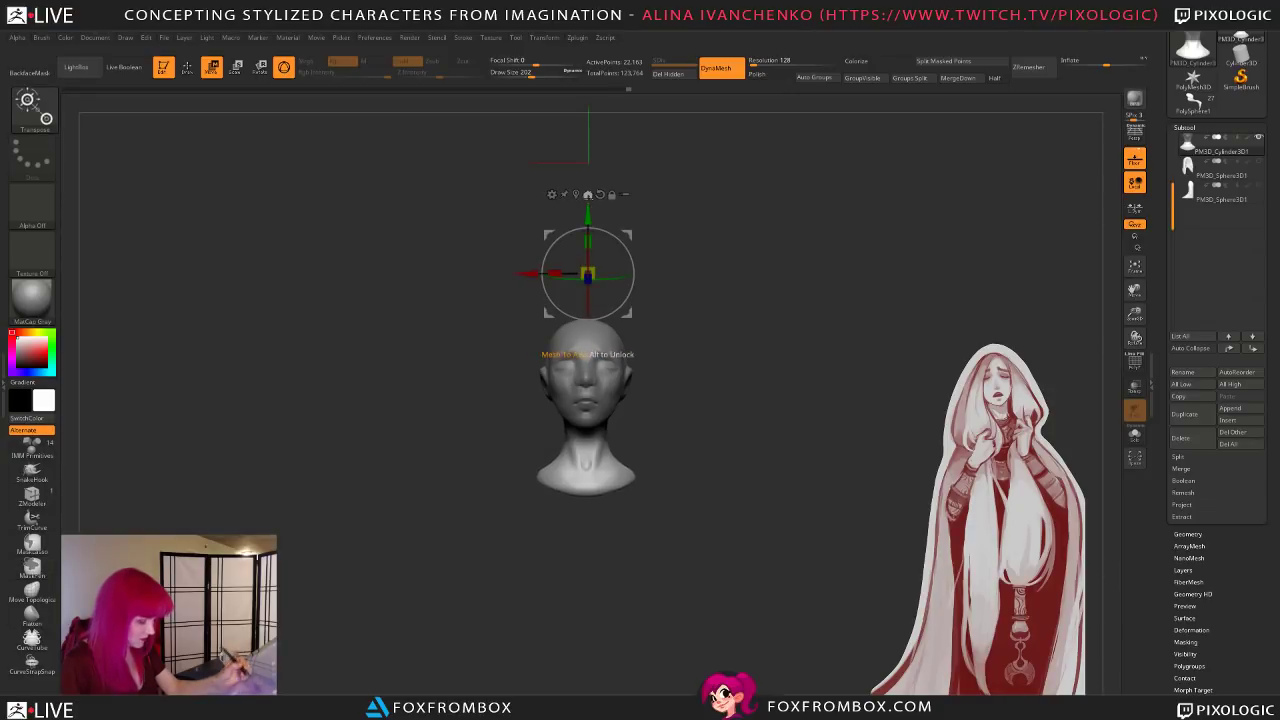
left_click(187, 67)
Step: Refine the back of the neck and the shoulder base with the Move brush at draw size 87
mouse_move(668, 525)
left_mouse_down()
mouse_move(768, 537)
mouse_move(740, 535)
left_mouse_up()
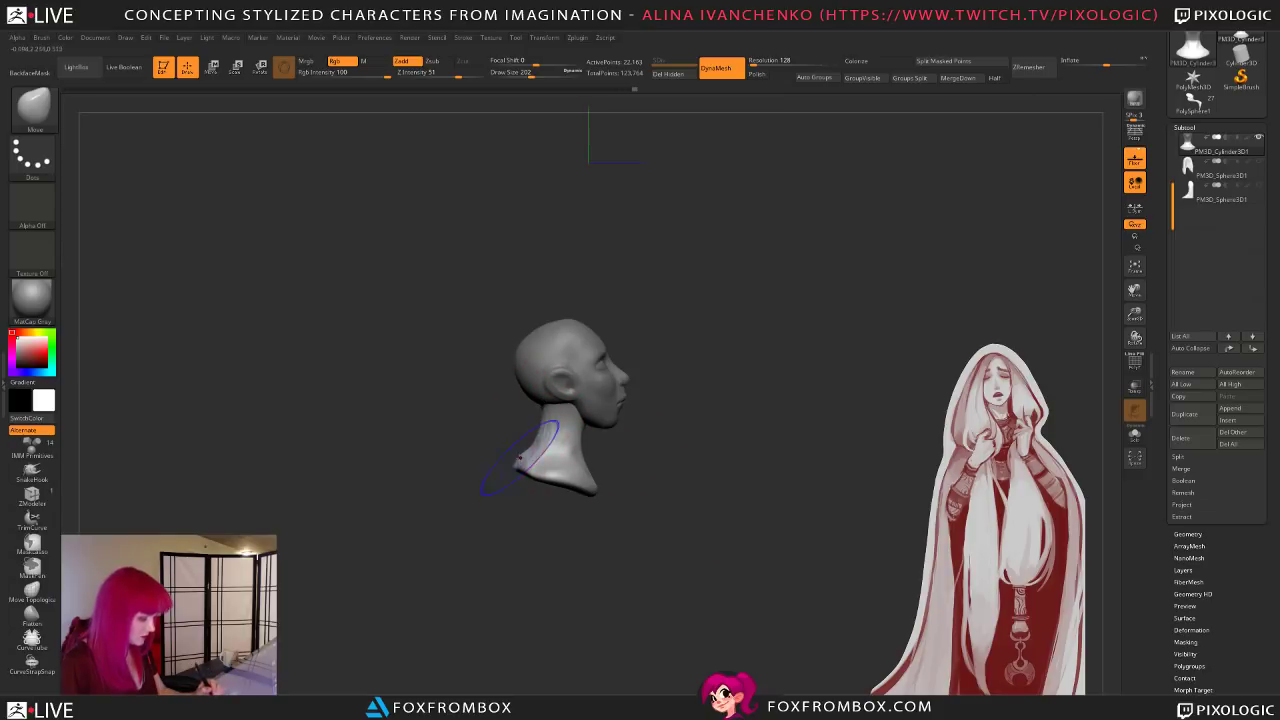
left_click(516, 73)
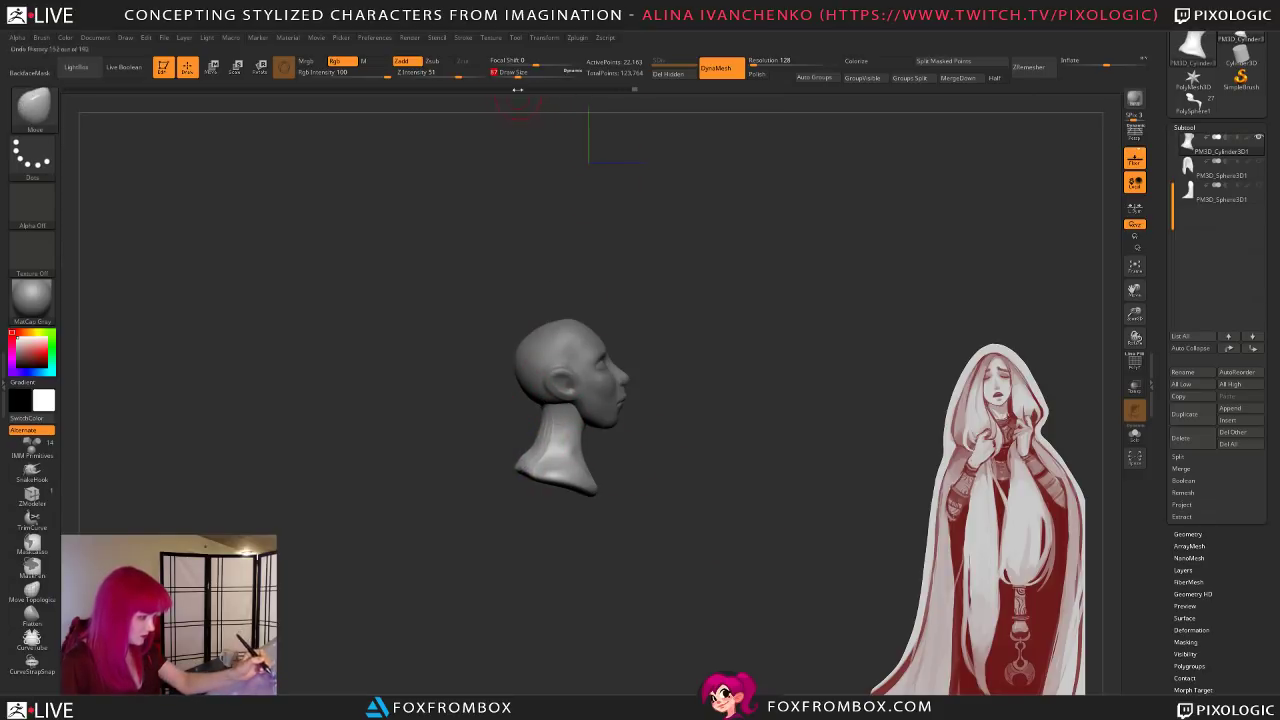
key("shift")
mouse_move(532, 532)
left_mouse_down()
mouse_move(594, 537)
mouse_move(521, 429)
mouse_move(594, 446)
mouse_move(586, 474)
mouse_move(490, 461)
left_mouse_up()
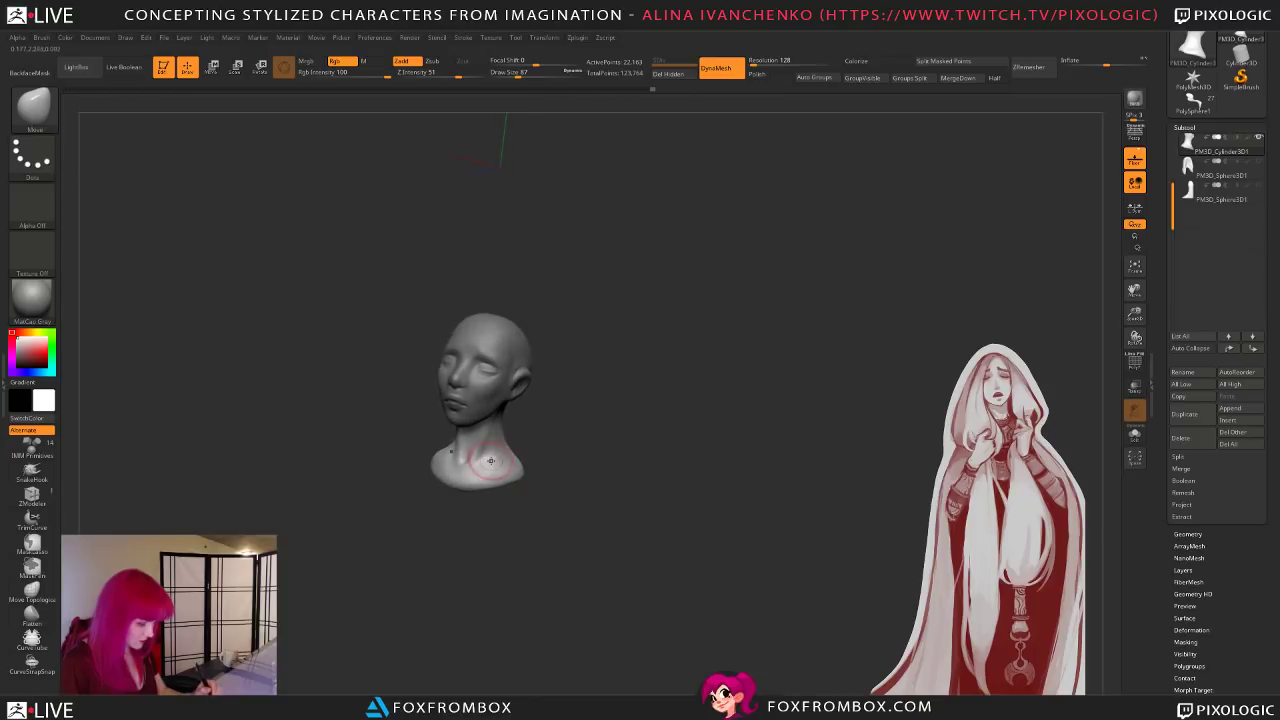
left_click_drag(575, 436, 528, 442)
Step: Build up the neck and its flared base with the ClayBuildup brush at draw size 87
key("b")
key("c")
key("b")
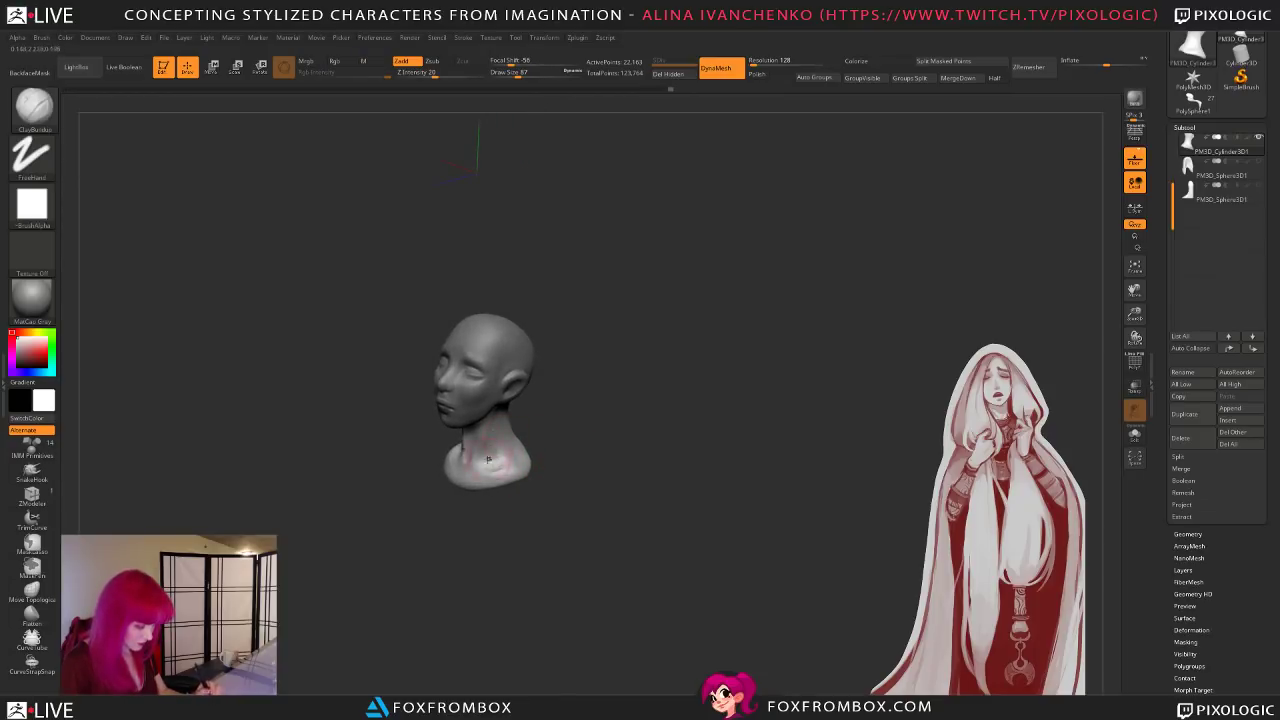
mouse_move(537, 510)
left_mouse_down()
mouse_move(566, 508)
mouse_move(525, 489)
left_mouse_up()
mouse_move(600, 460)
left_mouse_down()
mouse_move(572, 467)
mouse_move(511, 442)
mouse_move(577, 458)
left_mouse_up()
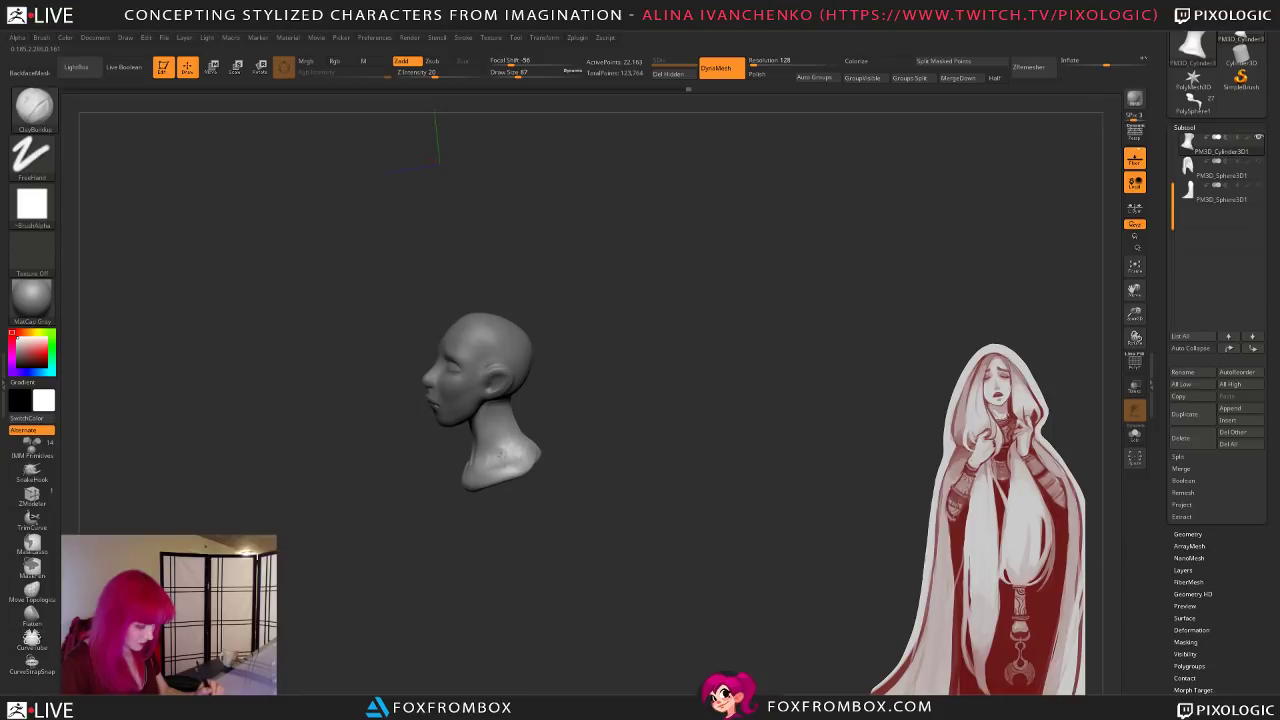
mouse_move(541, 509)
left_mouse_down()
mouse_move(566, 514)
mouse_move(498, 470)
mouse_move(561, 496)
left_mouse_up()
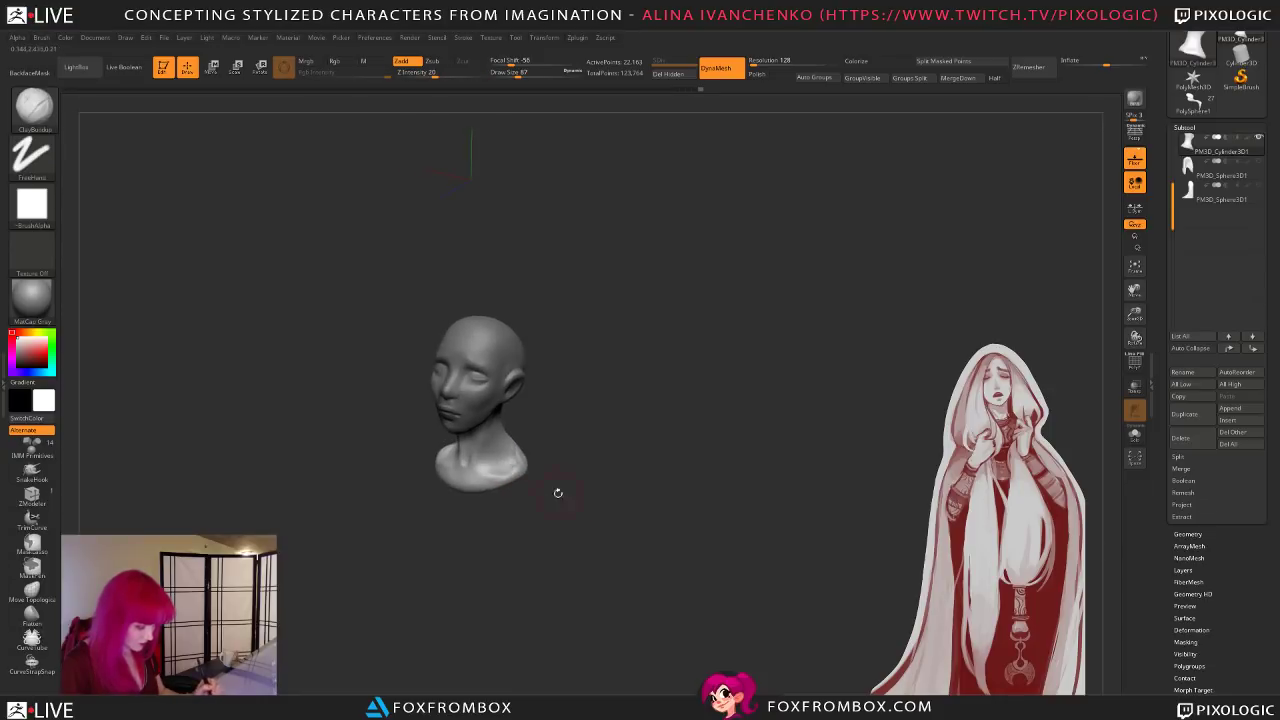
Step: Enable backface masking, then build up and smooth the neck and shoulder base at draw size 71
left_click(30, 73)
left_click_drag(760, 400, 653, 414)
mouse_move(547, 497)
left_mouse_down()
mouse_move(672, 486)
mouse_move(663, 537)
mouse_move(680, 557)
left_mouse_up()
left_click_drag(603, 463, 624, 510)
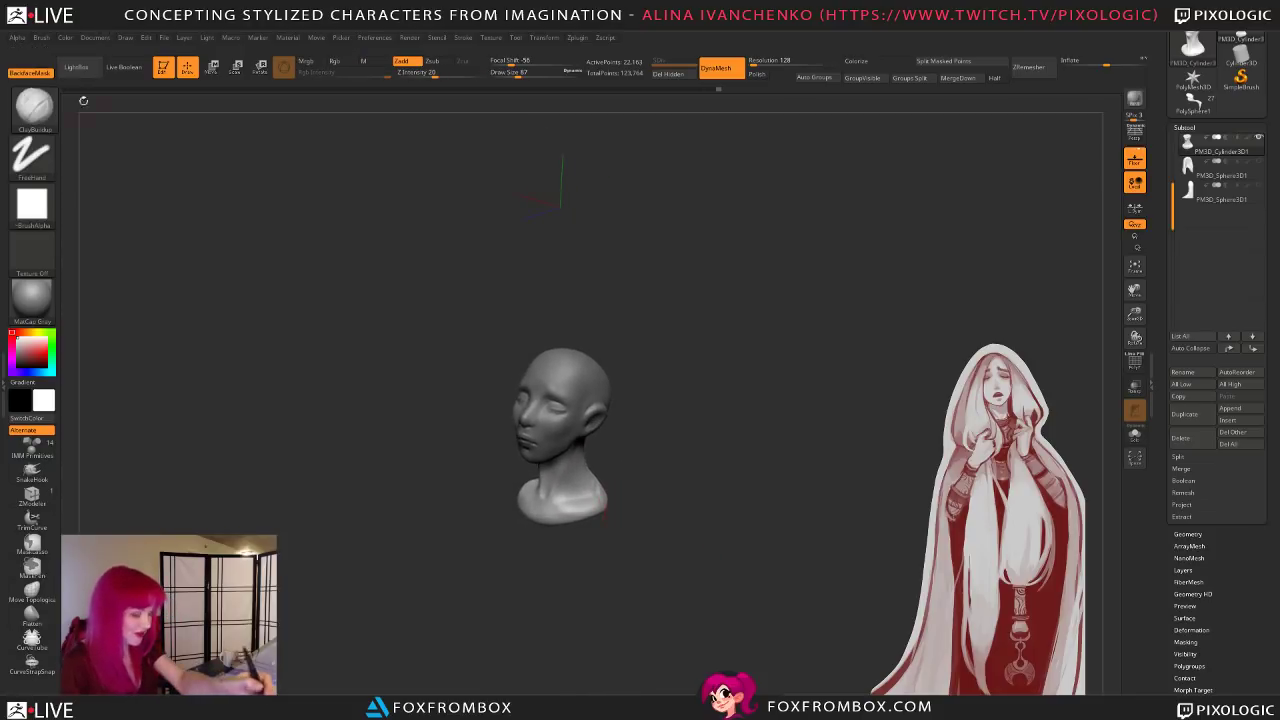
mouse_move(637, 466)
left_mouse_down()
mouse_move(572, 486)
mouse_move(651, 466)
mouse_move(646, 497)
mouse_move(653, 485)
mouse_move(629, 480)
mouse_move(586, 506)
mouse_move(607, 536)
mouse_move(505, 490)
left_mouse_up()
key("shift")
mouse_move(615, 560)
left_mouse_down()
mouse_move(586, 506)
mouse_move(531, 466)
left_mouse_up()
mouse_move(603, 560)
left_mouse_down()
mouse_move(567, 592)
mouse_move(542, 483)
mouse_move(574, 577)
mouse_move(522, 516)
left_mouse_up()
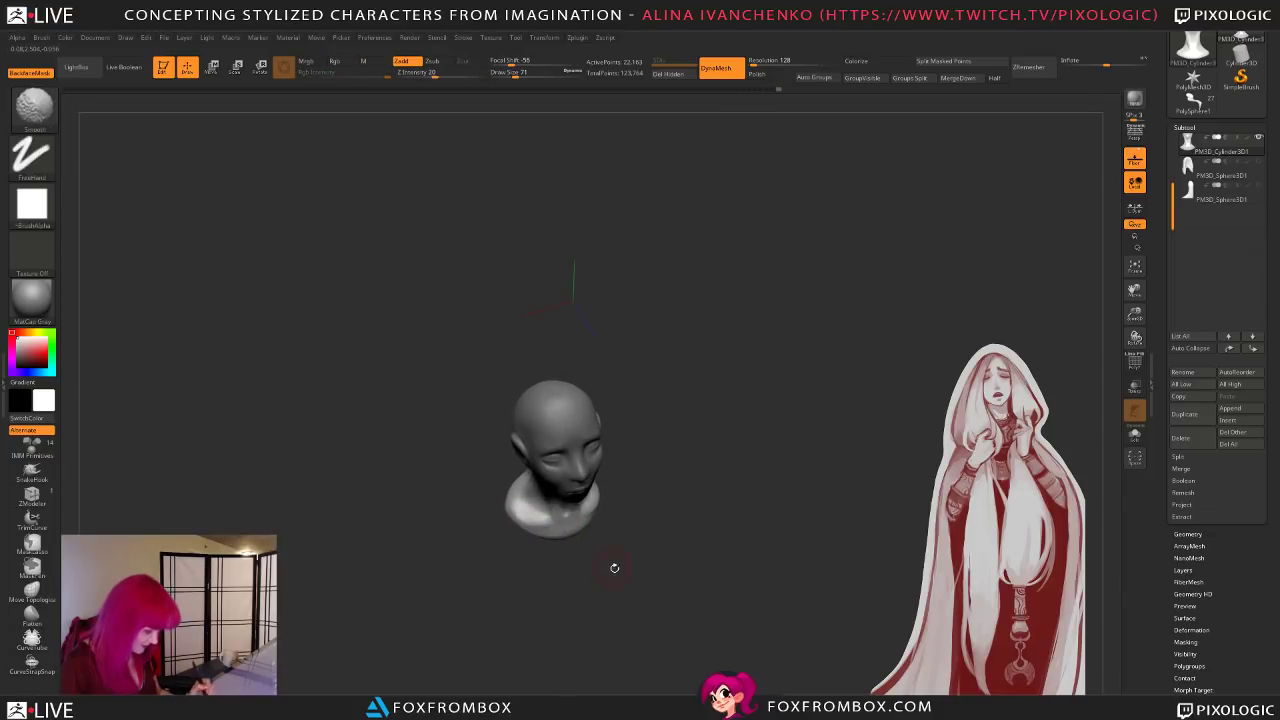
left_click_drag(606, 557, 614, 514, "shift")
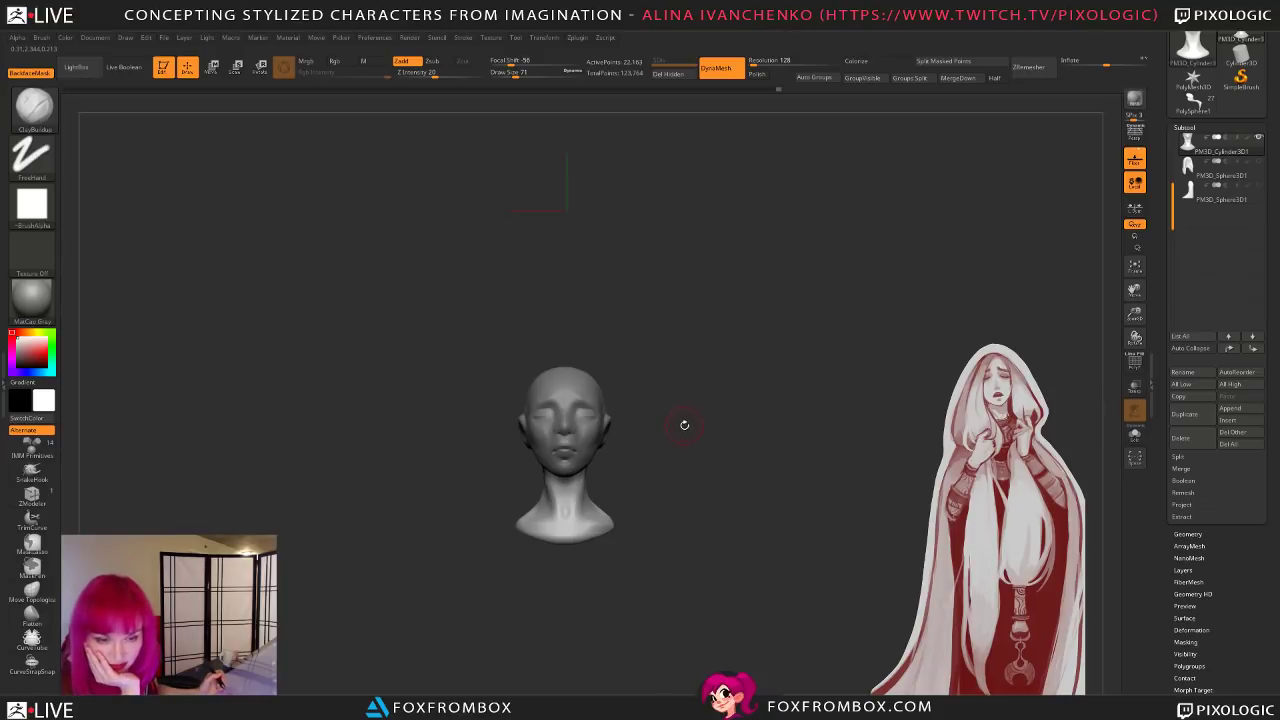
Step: Reshape the neck and shoulder base from the front and both sides with the Move brush at draw size 90
mouse_move(686, 429)
left_mouse_down()
mouse_move(671, 437)
mouse_move(690, 507)
mouse_move(672, 505)
left_mouse_up()
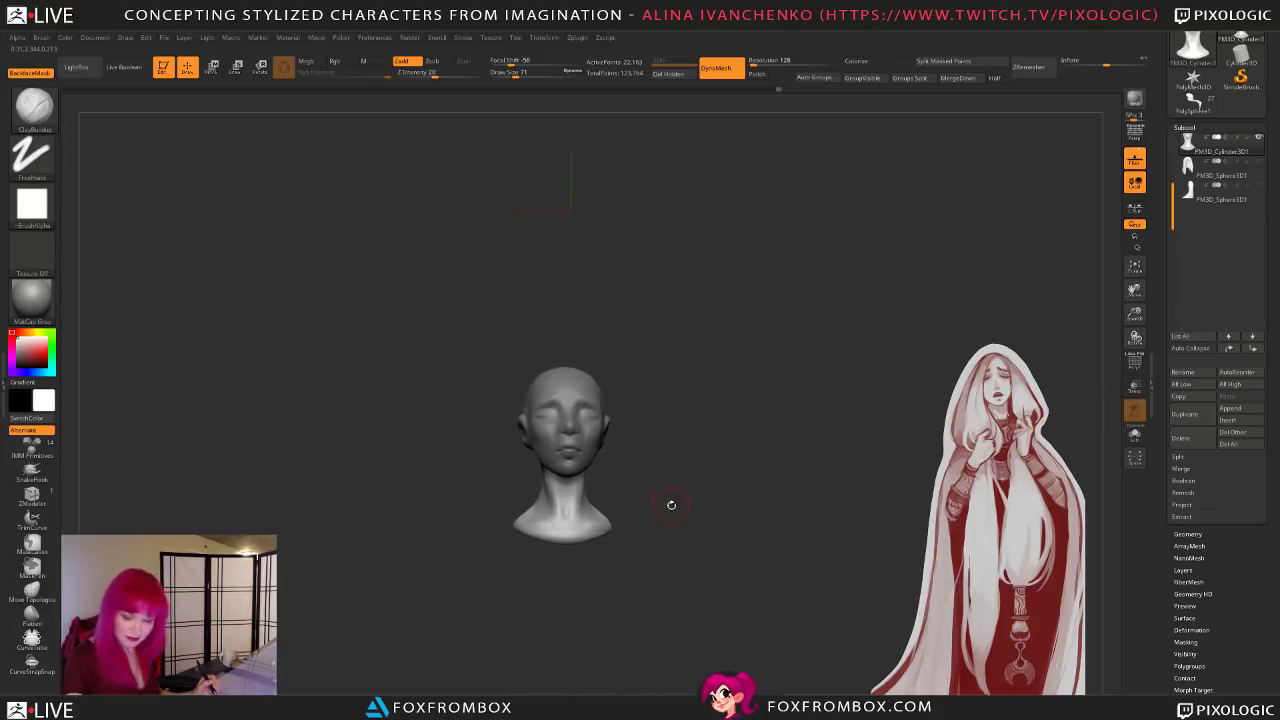
left_click(518, 75)
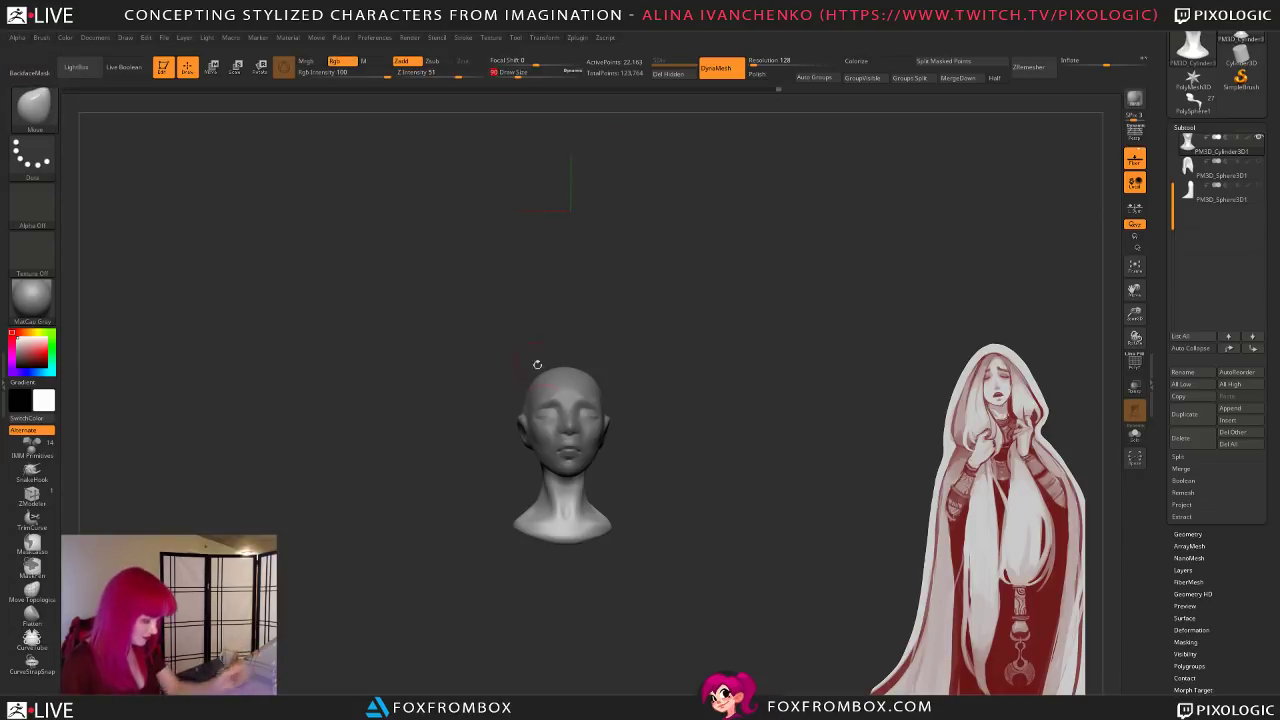
mouse_move(616, 482)
left_mouse_down()
mouse_move(565, 528)
mouse_move(590, 515)
left_mouse_up()
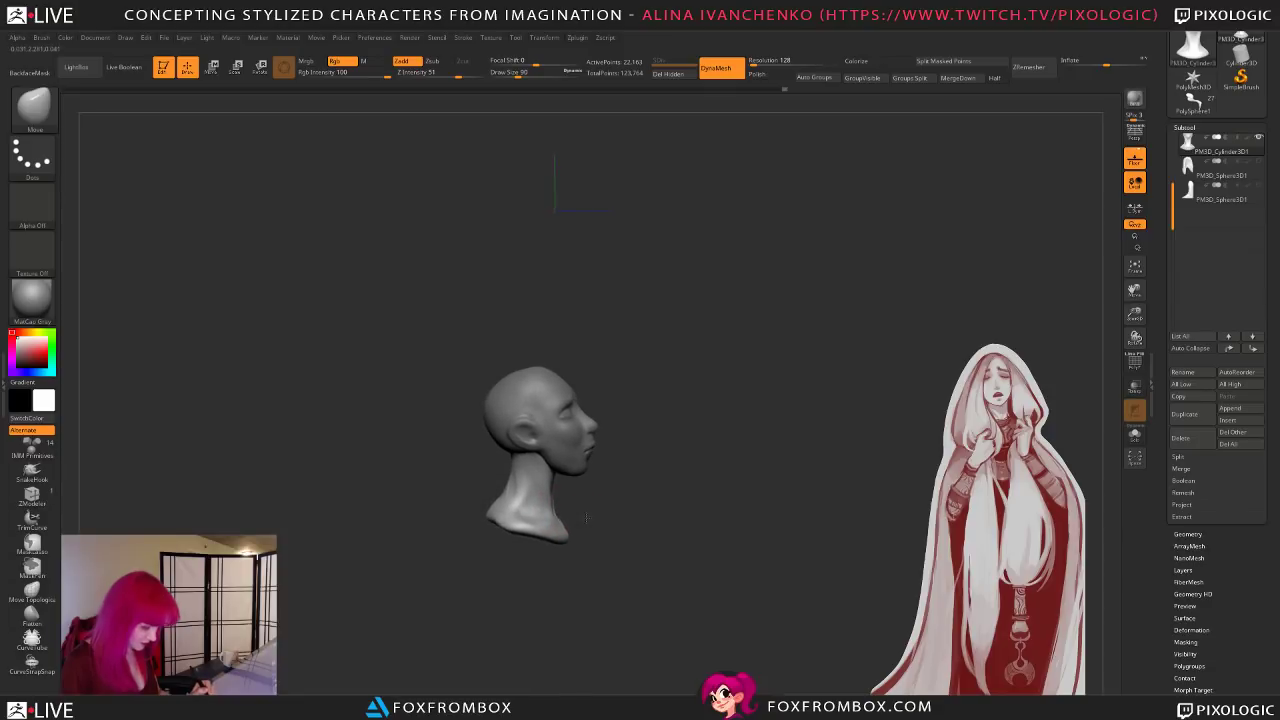
left_click_drag(587, 516, 654, 482)
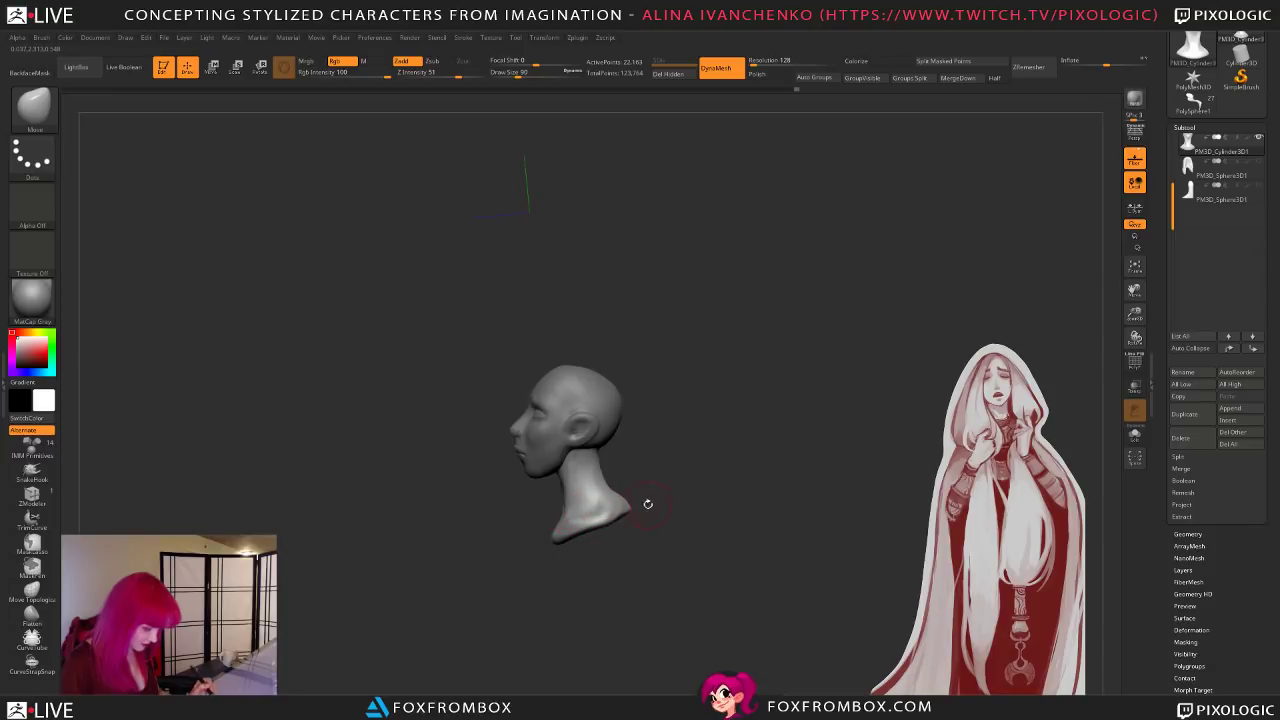
mouse_move(663, 516)
left_mouse_down()
mouse_move(622, 503)
mouse_move(600, 512)
mouse_move(648, 510)
mouse_move(696, 556)
mouse_move(644, 524)
mouse_move(780, 506)
mouse_move(675, 520)
mouse_move(649, 423)
left_mouse_up()
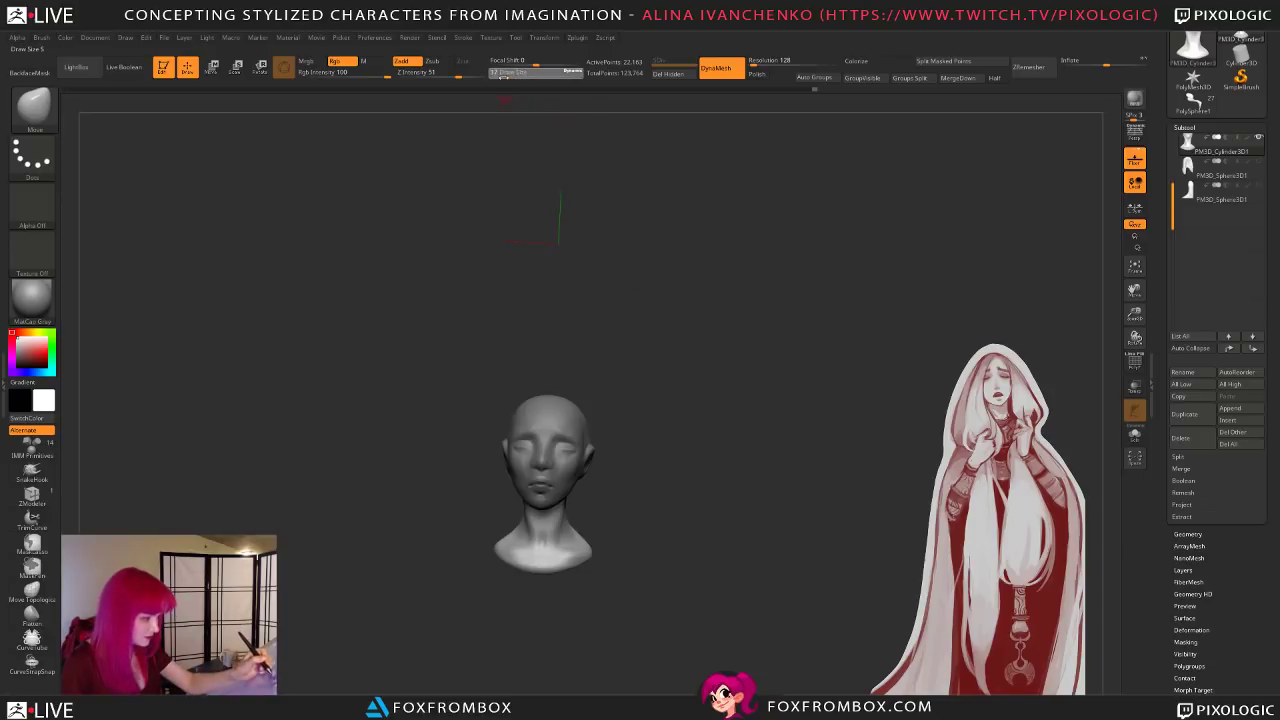
Step: Switch to the head subtool and adjust the jaw area with the Move brush at draw size 49
left_click(565, 464, "alt")
left_click_drag(505, 73, 512, 74)
left_click_drag(1135, 314, 1135, 345)
left_click_drag(745, 476, 689, 480)
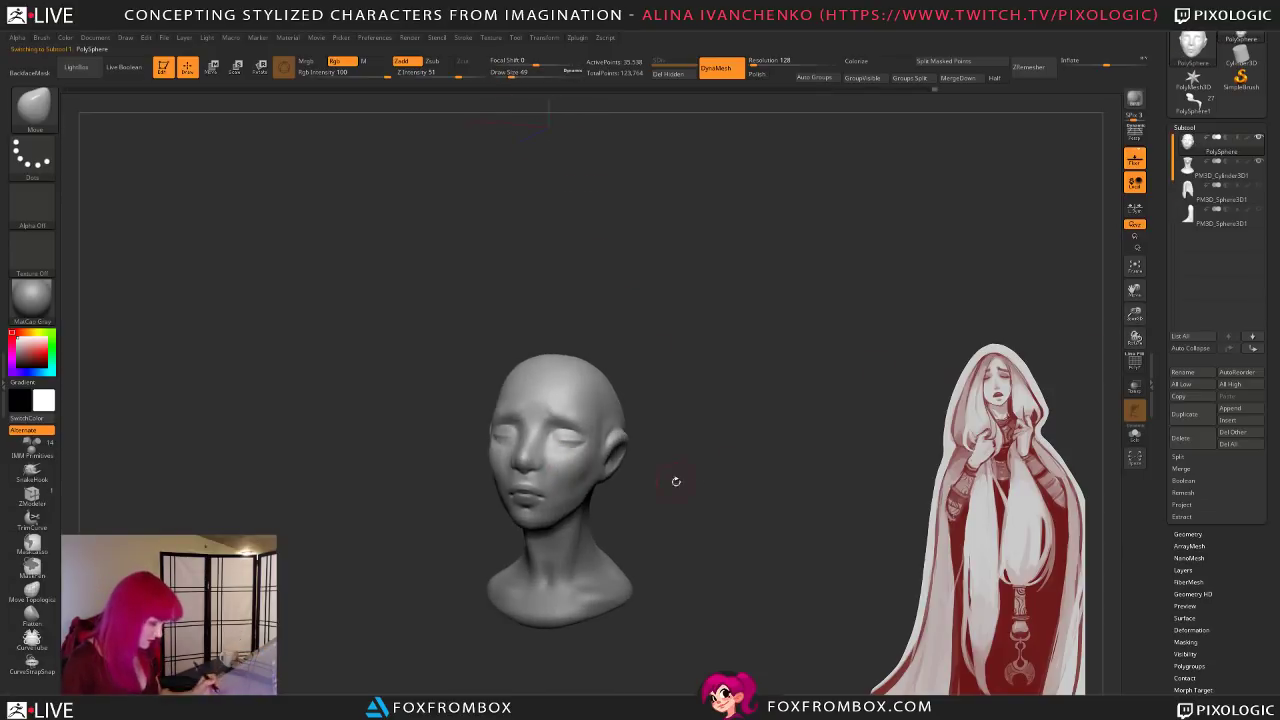
mouse_move(590, 505)
left_mouse_down()
mouse_move(634, 511)
mouse_move(609, 519)
left_mouse_up()
Step: Deepen the corner of the mouth with a short DamStandard stroke at draw size 49
key("b")
key("d")
key("s")
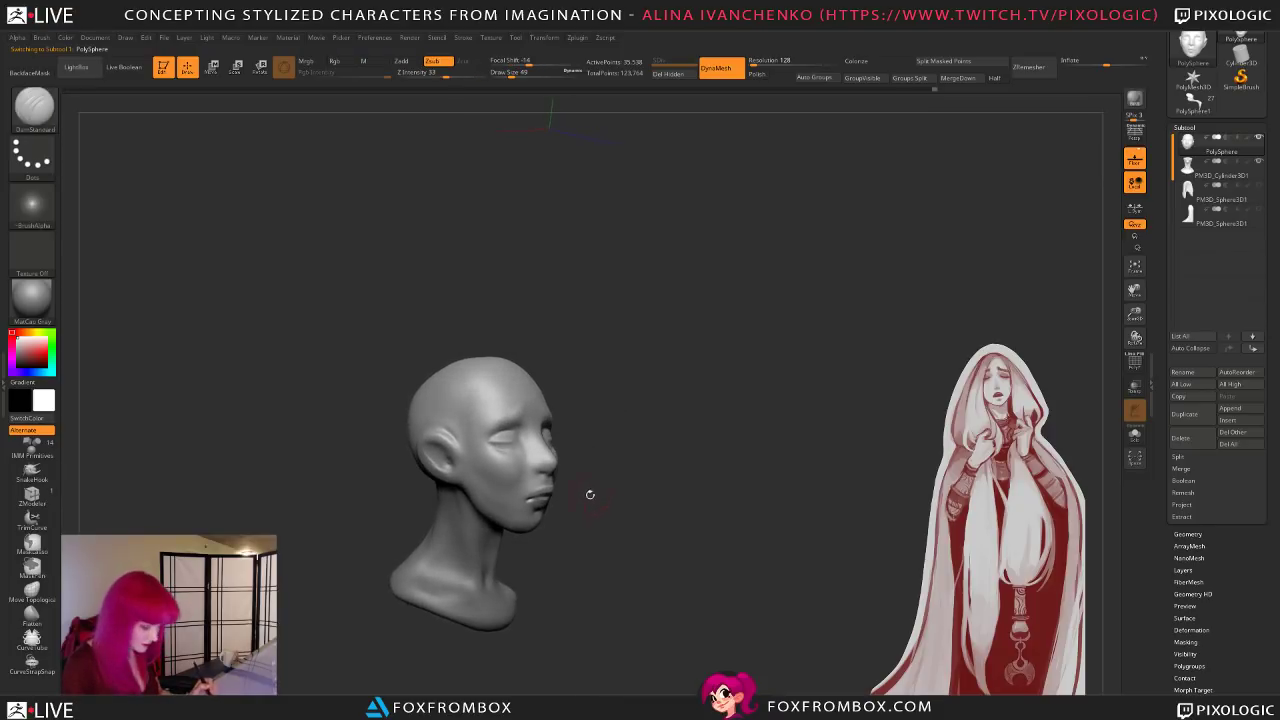
left_click_drag(523, 482, 522, 487)
mouse_move(604, 488)
left_mouse_down()
mouse_move(585, 496)
mouse_move(672, 513)
mouse_move(656, 517)
mouse_move(657, 494)
left_mouse_up()
Step: Define the creases around the nose and eyelids with the DamStandard brush at draw size 27
left_click_drag(511, 75, 504, 75)
left_click_drag(1134, 314, 1119, 348)
left_click_drag(771, 455, 514, 480)
left_click_drag(750, 485, 612, 475)
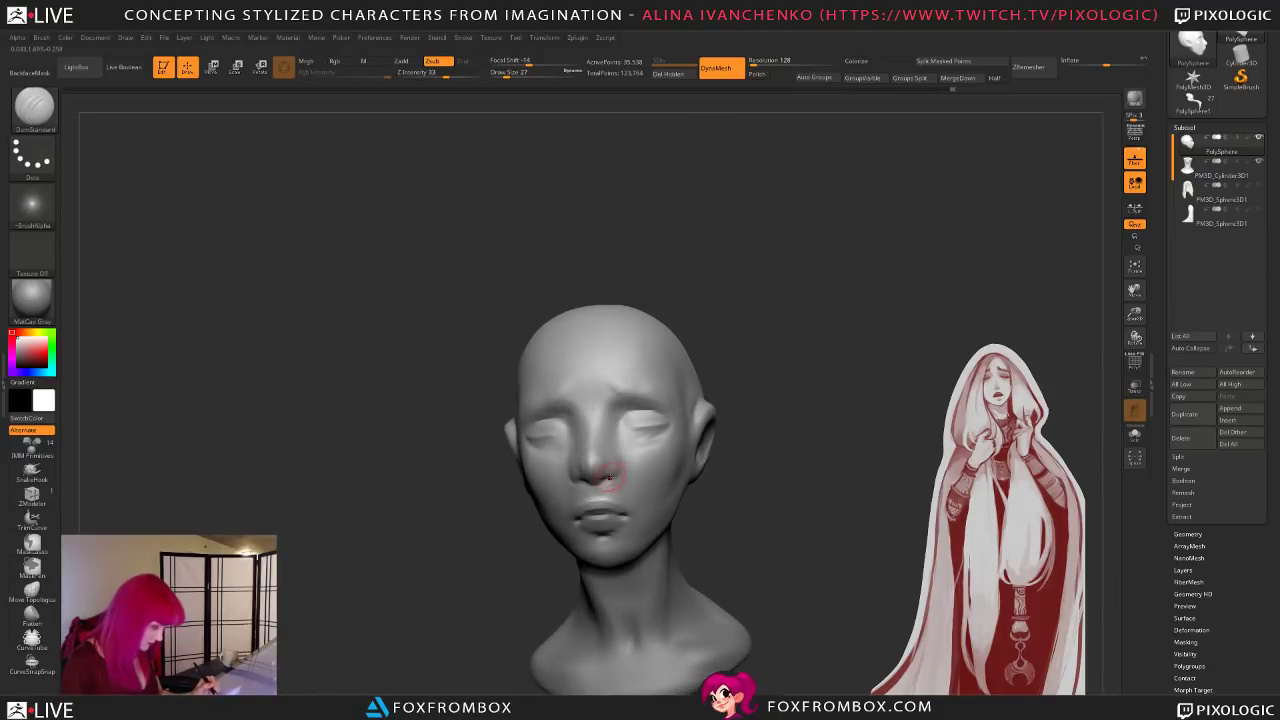
left_click_drag(750, 498, 583, 466)
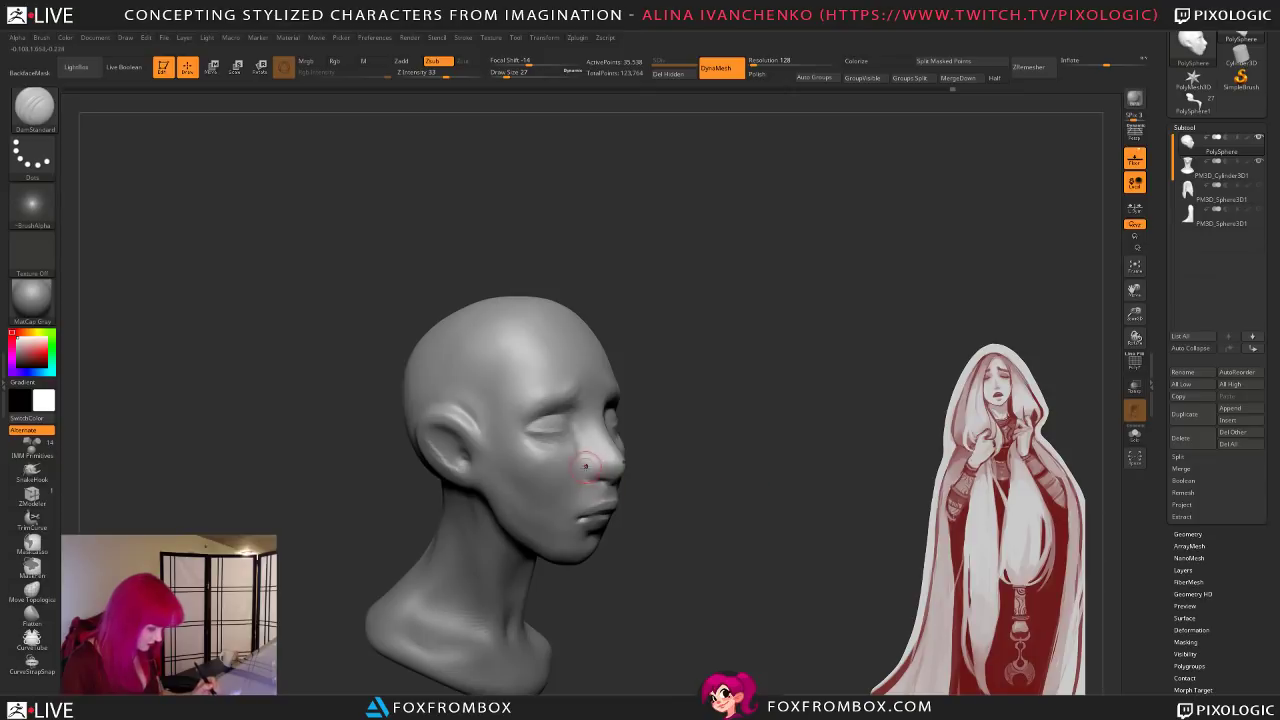
left_click_drag(671, 514, 535, 440)
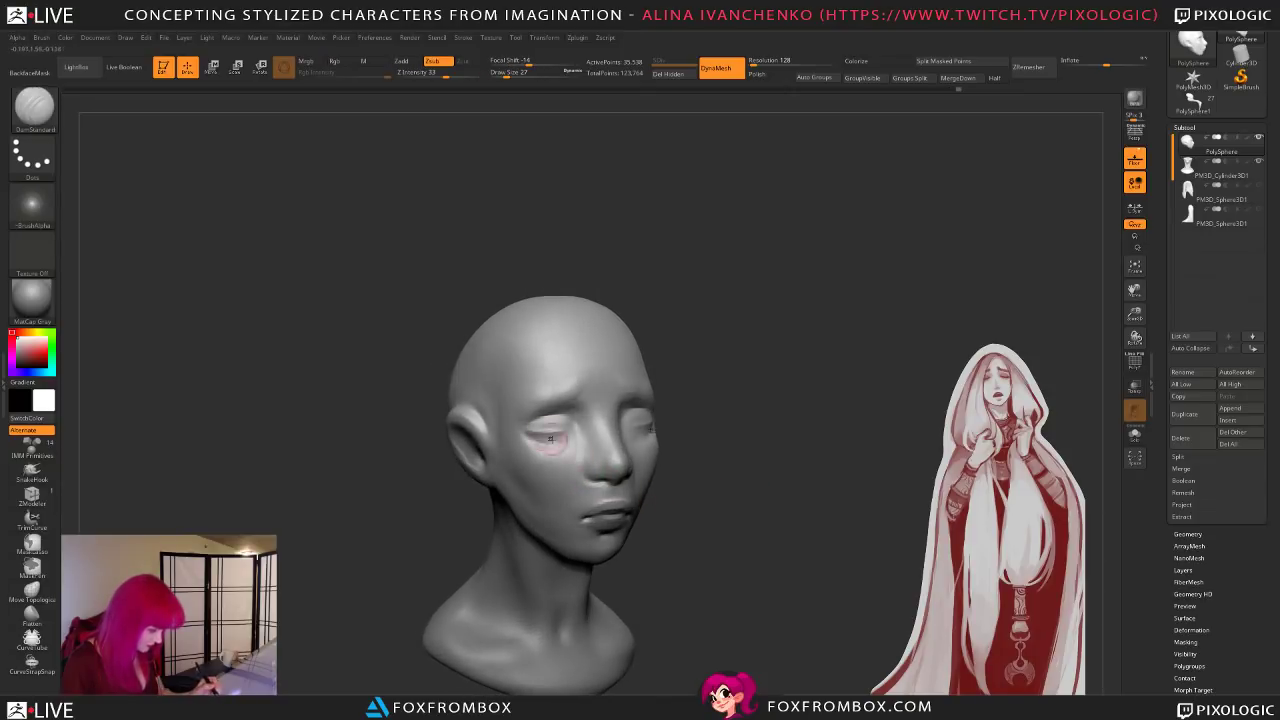
mouse_move(663, 445)
left_mouse_down("alt")
mouse_move(730, 462)
mouse_move(703, 523)
mouse_move(728, 487)
mouse_move(595, 462)
left_mouse_up("alt")
Step: Build up and smooth the forms around the mouth with the ClayBuildup brush at draw size 27
key("b")
key("c")
key("b")
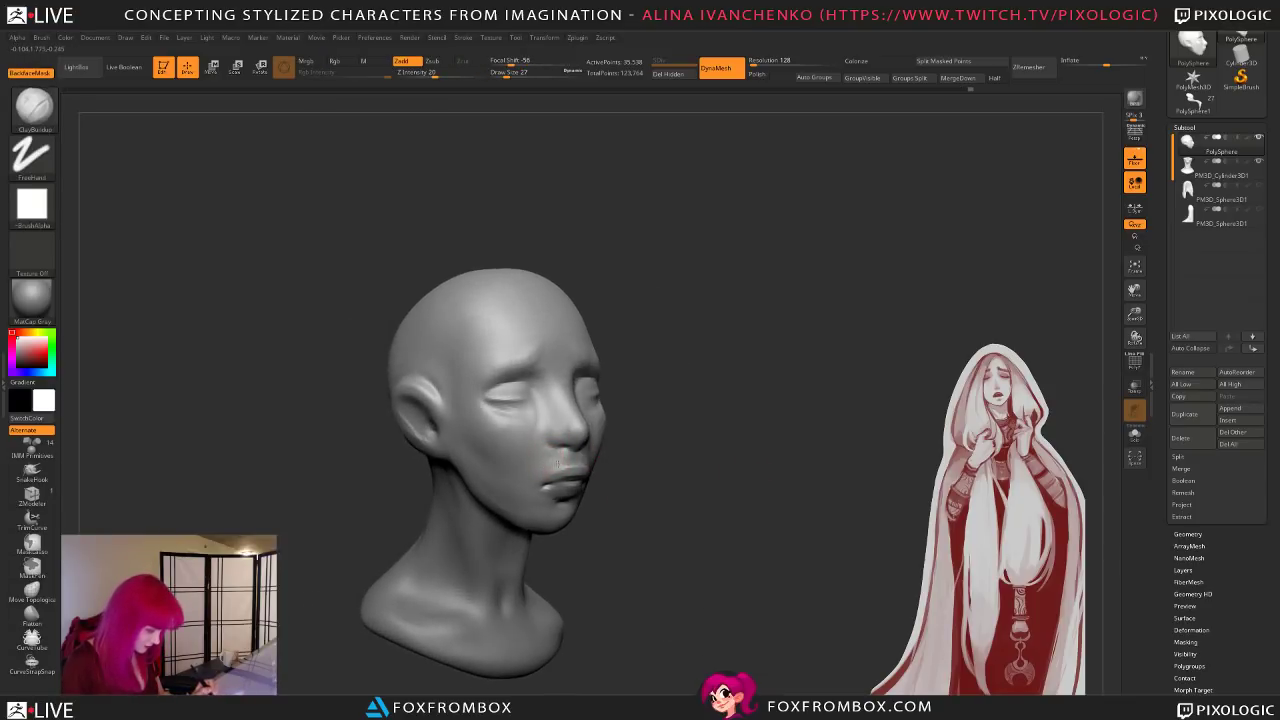
key("shift")
mouse_move(738, 447)
left_mouse_down()
mouse_move(694, 449)
mouse_move(705, 486)
left_mouse_up()
mouse_move(662, 526)
left_mouse_down()
mouse_move(586, 523)
mouse_move(700, 540)
mouse_move(669, 551)
left_mouse_up()
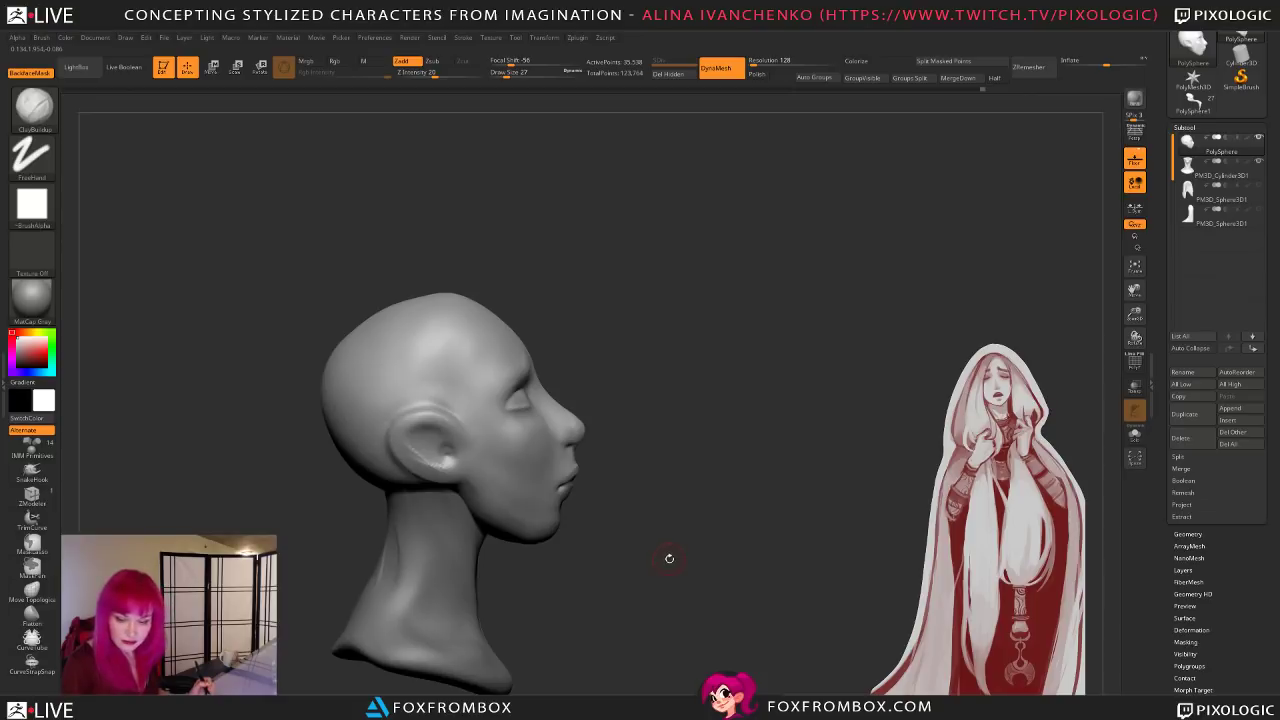
Step: Adjust the profile of the lips with the Move brush at draw size 65
key("b")
key("m")
key("v")
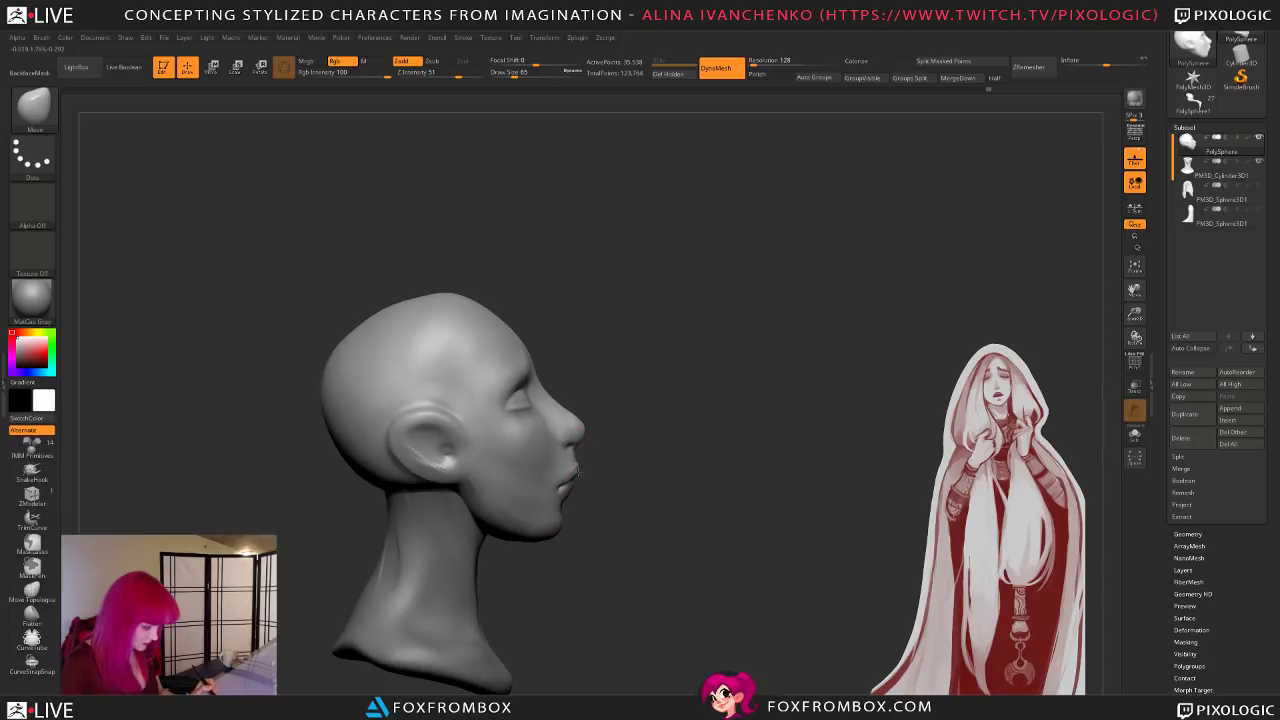
mouse_move(597, 528)
left_mouse_down()
mouse_move(669, 555)
mouse_move(805, 505)
left_mouse_up()
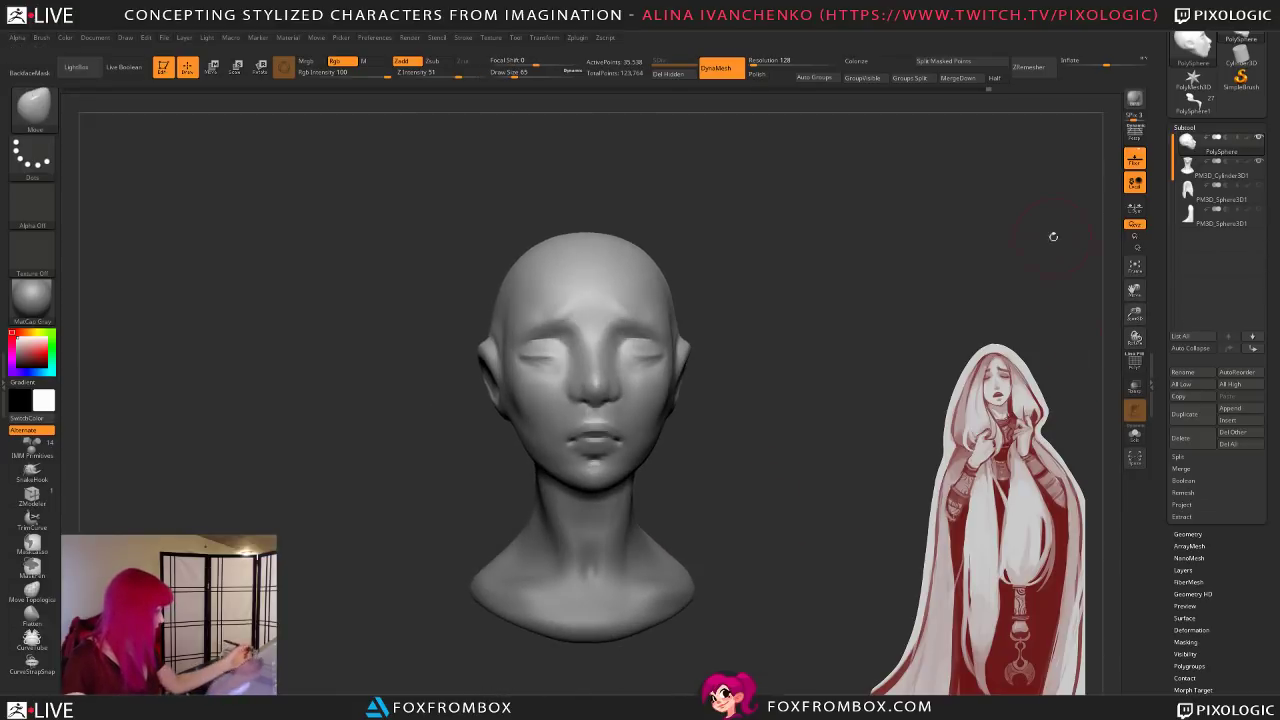
Step: Show the hair and body subtools again and make the hair the active subtool
left_click(1258, 162)
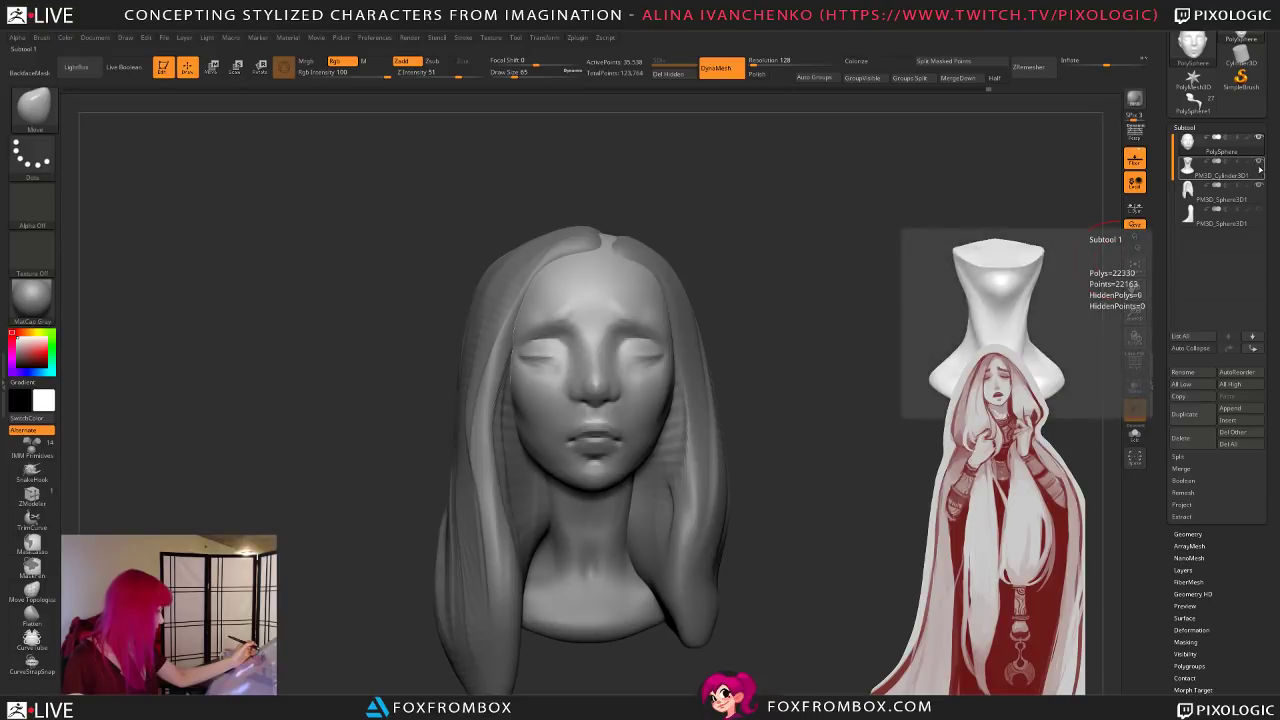
left_click(1258, 210)
left_click_drag(1136, 314, 1122, 205)
left_click_drag(783, 400, 663, 514)
left_click(616, 443, "alt")
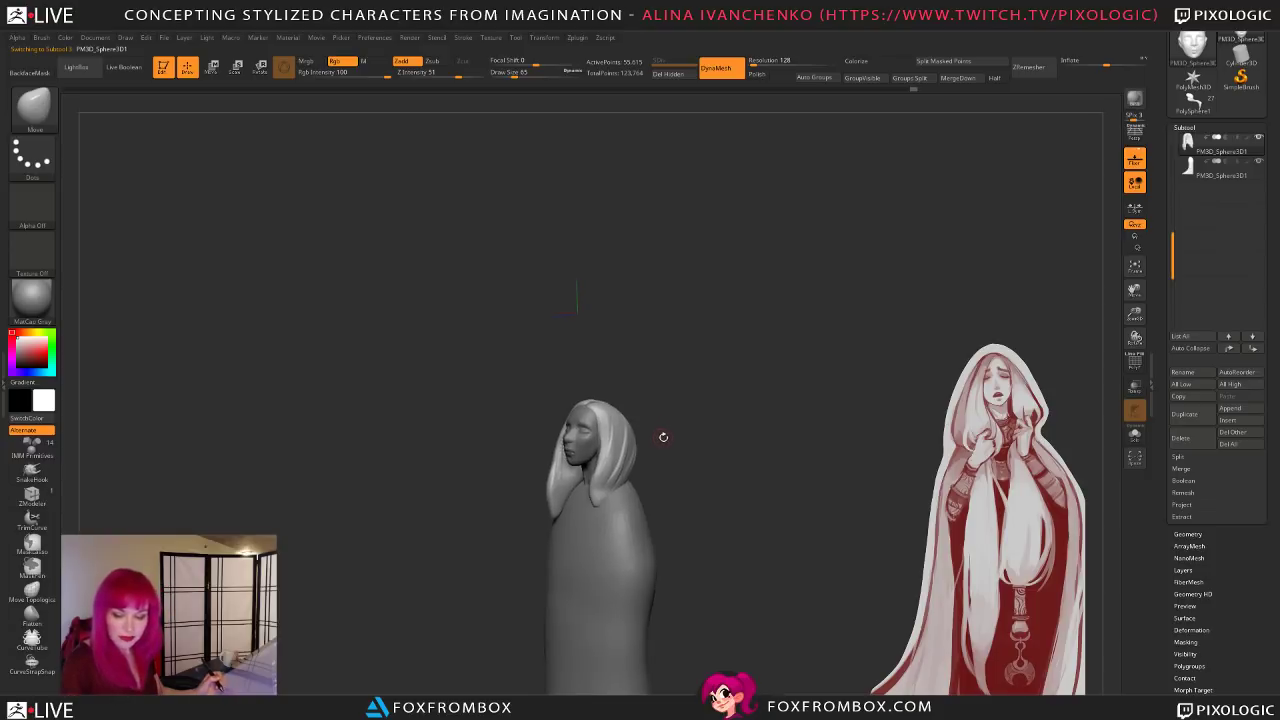
Step: Try to reshape the crown of the hair with the Move brush at draw size 351
key("b")
key("d")
key("s")
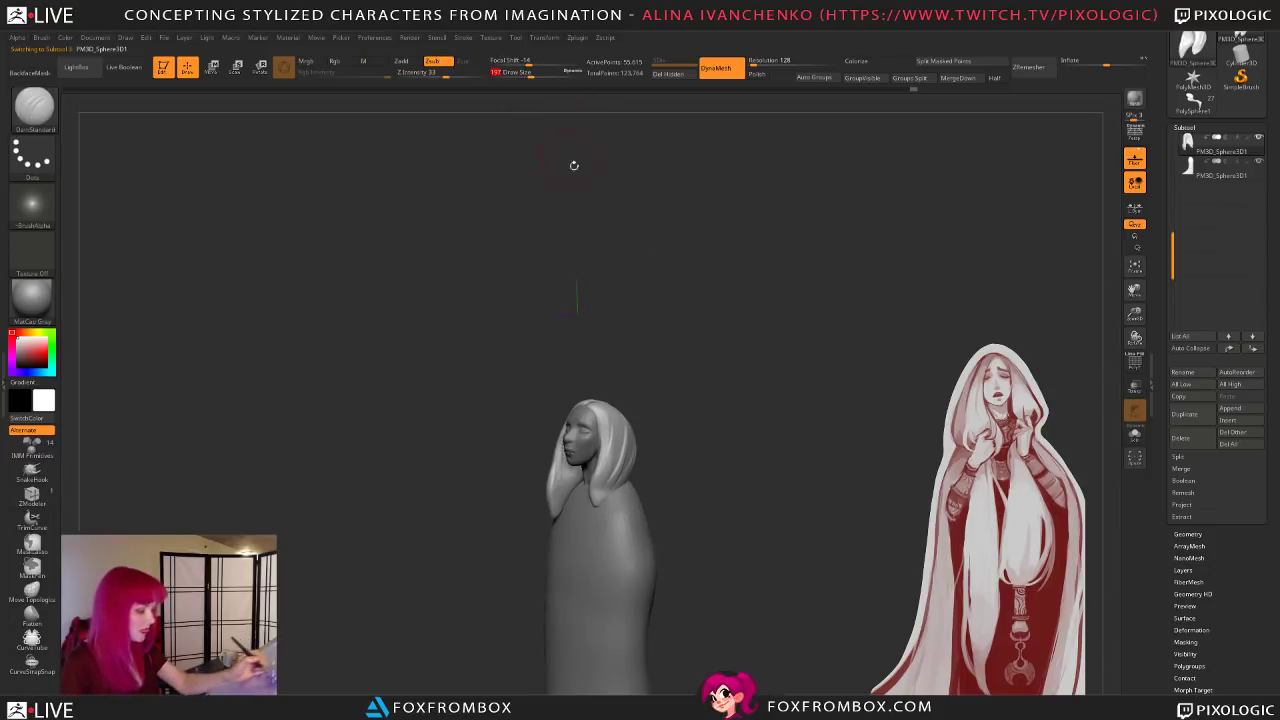
left_click(543, 75)
mouse_move(622, 338)
left_mouse_down()
mouse_move(633, 393)
mouse_move(611, 398)
left_mouse_up()
key("b")
key("m")
key("v")
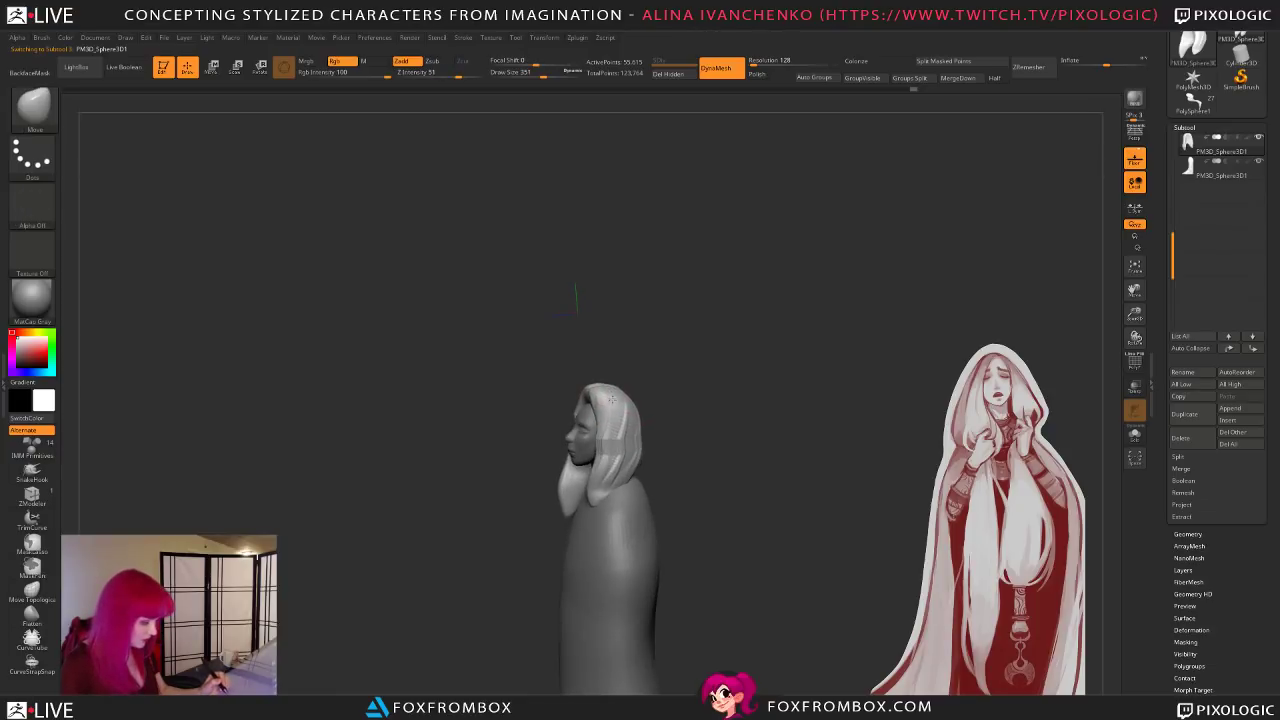
left_click_drag(676, 393, 679, 398, "shift")
key("b")
key("m")
key("v")
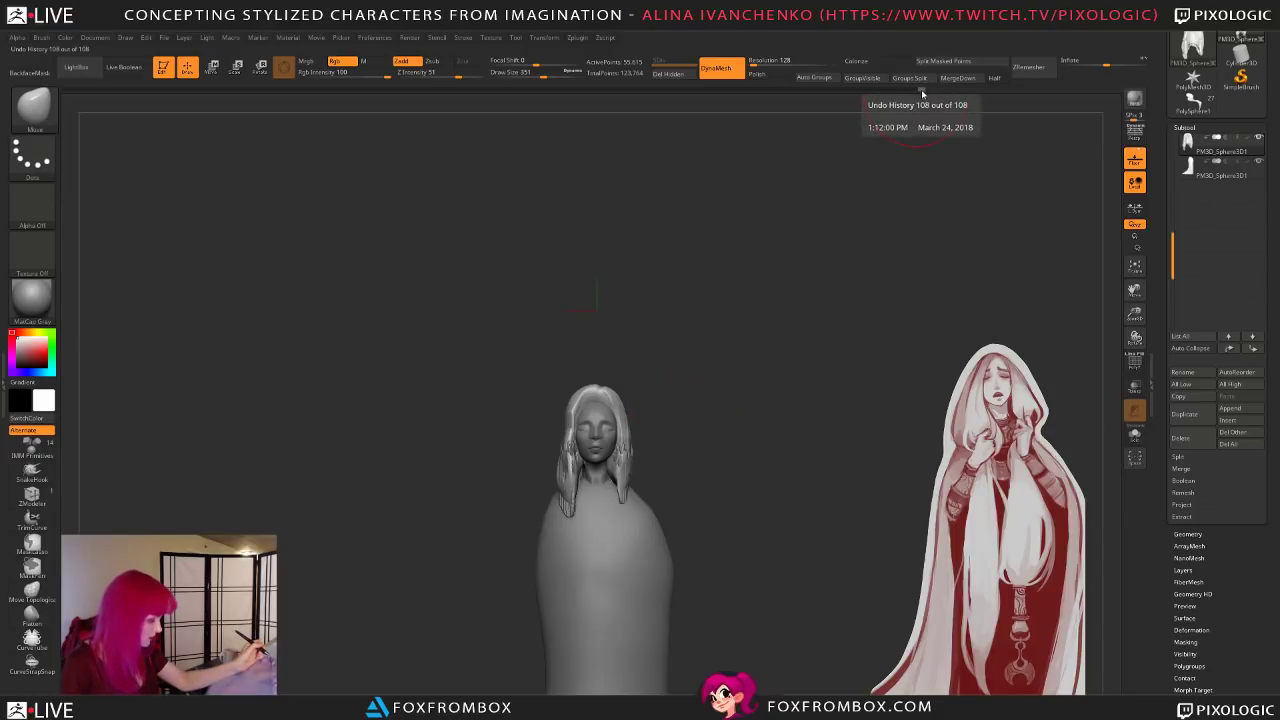
Step: Shift the hair subtool down along the Y axis with the gizmo and save the tool file
mouse_move(731, 443)
left_mouse_down()
mouse_move(766, 448)
mouse_move(735, 448)
left_mouse_up()
key("w")
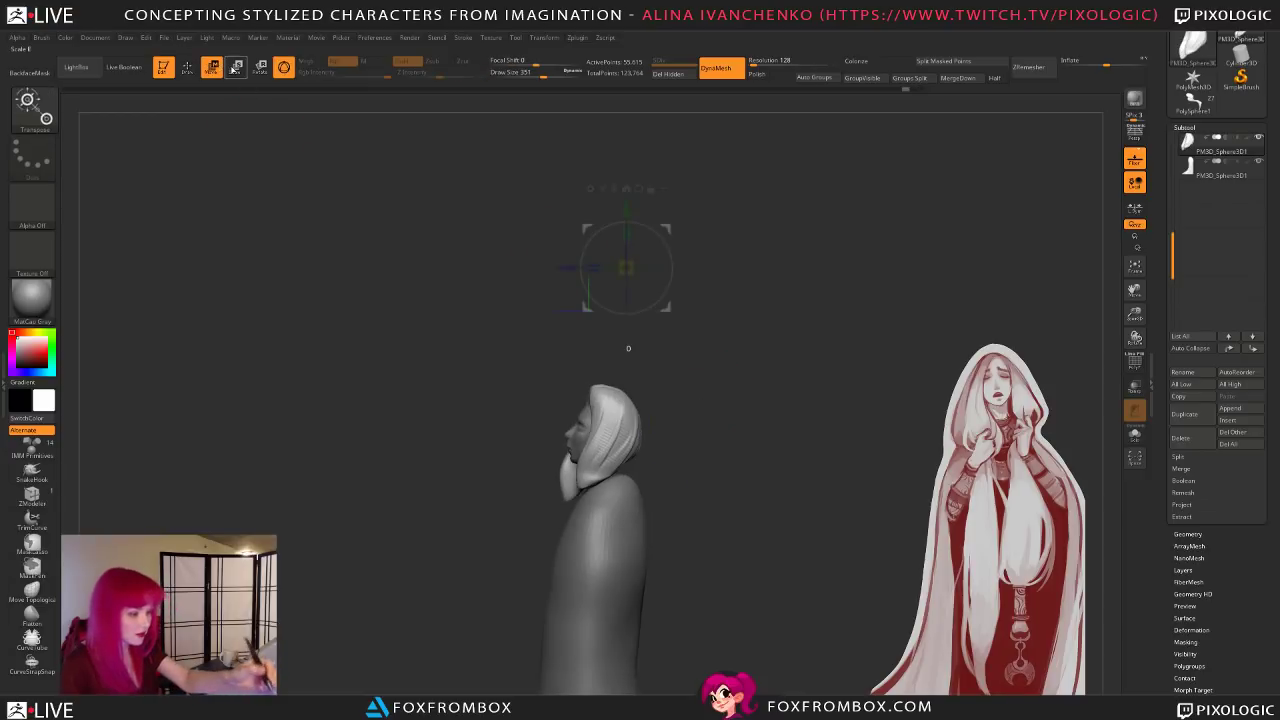
left_click_drag(626, 212, 626, 227)
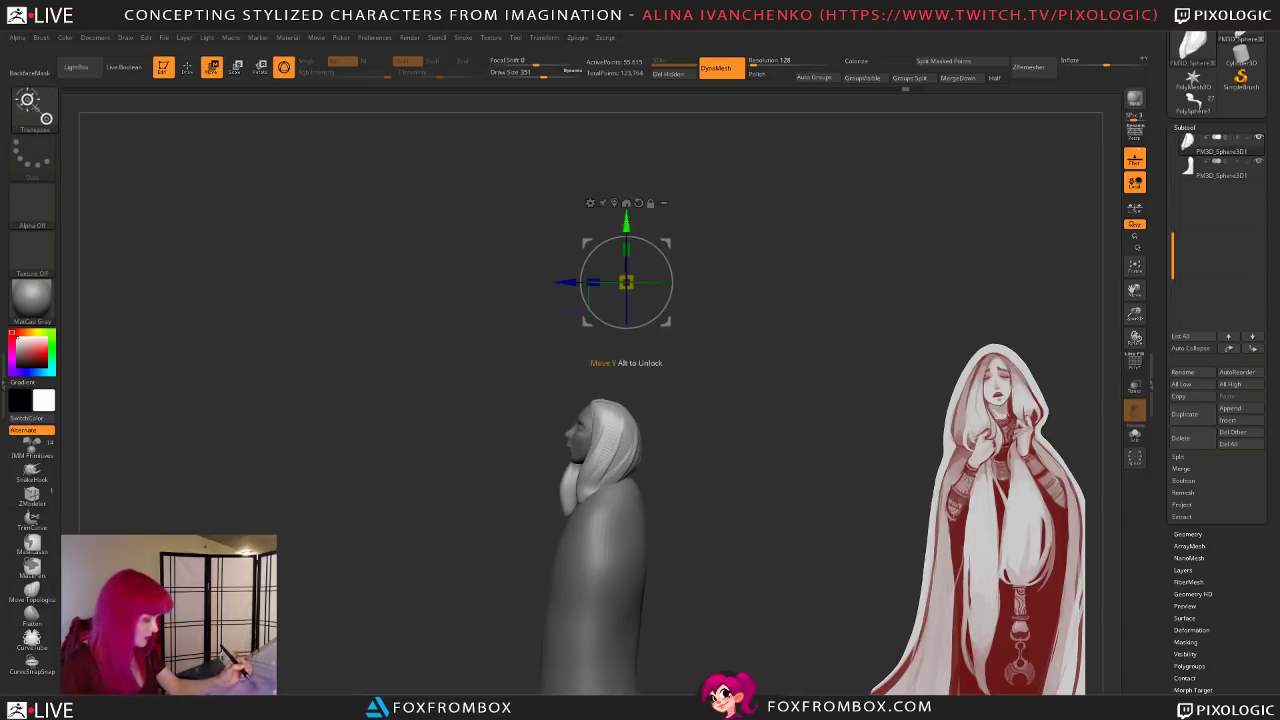
left_click_drag(1277, 64, 1270, 195)
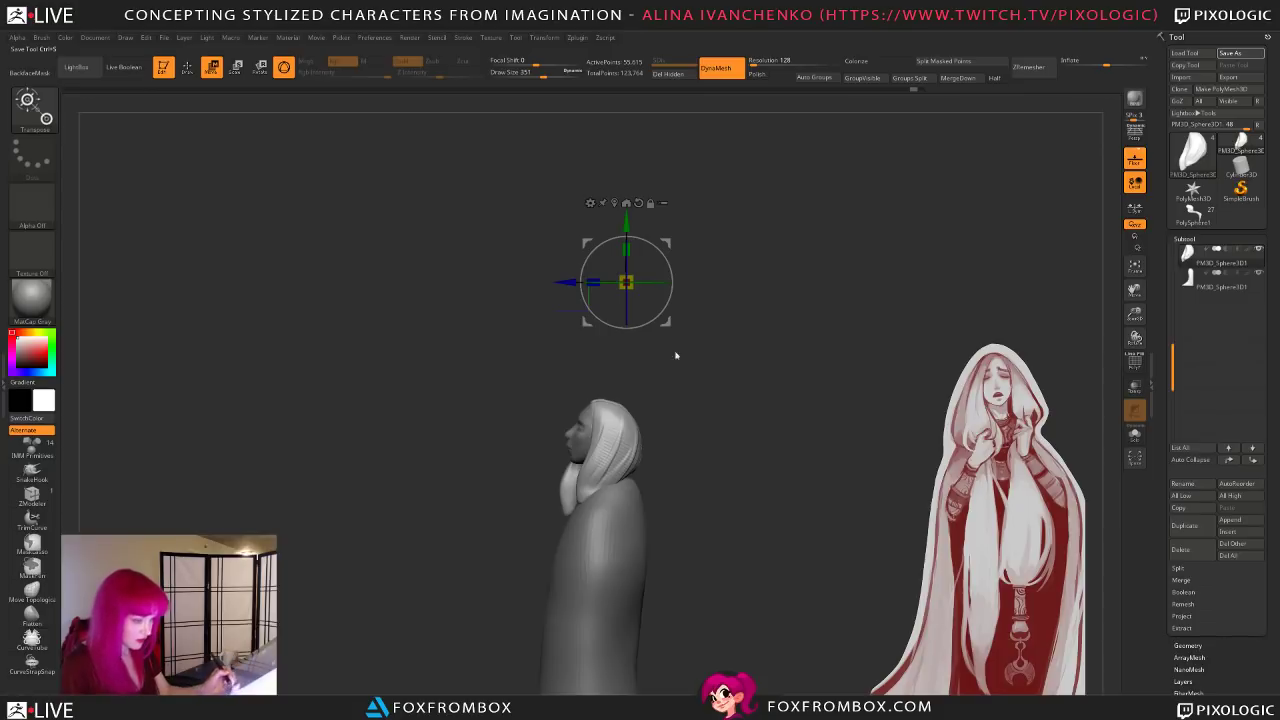
left_click_drag(689, 374, 800, 374)
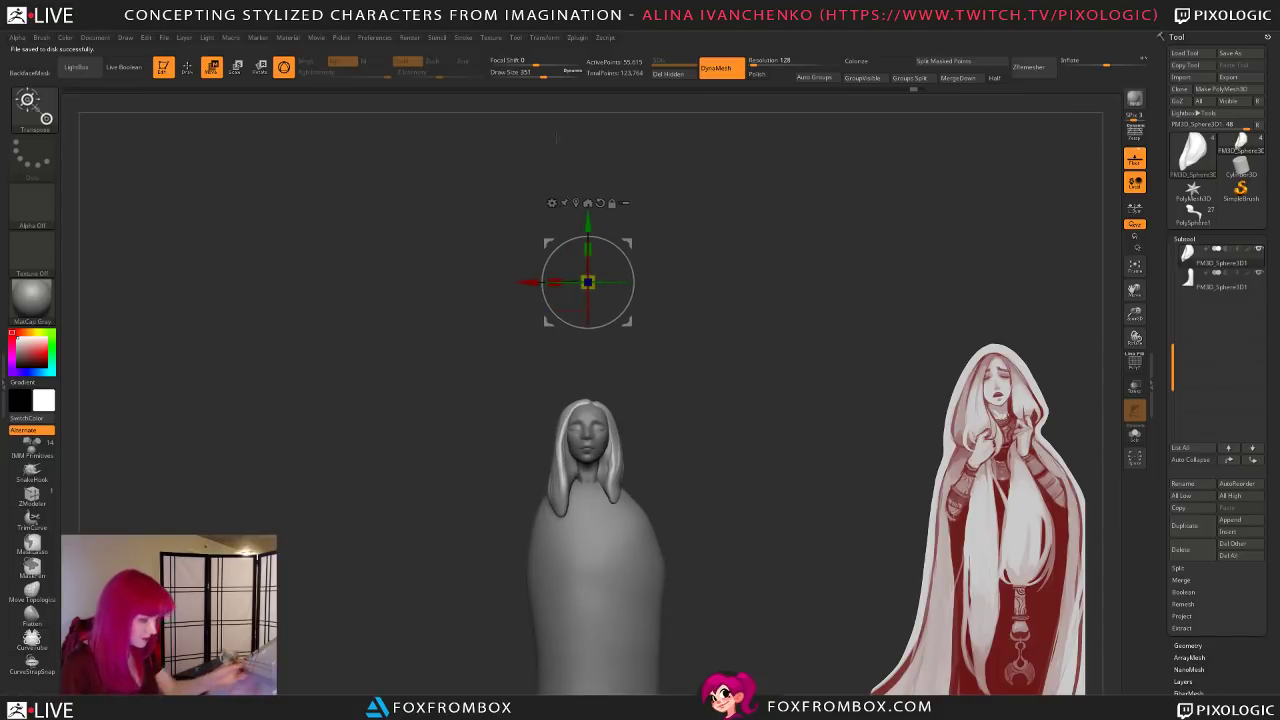
Step: Reshape the back and sides of the hair around the head using a smaller Move brush
left_click(187, 67)
mouse_move(669, 369)
left_mouse_down()
mouse_move(726, 466)
mouse_move(708, 471)
left_mouse_up()
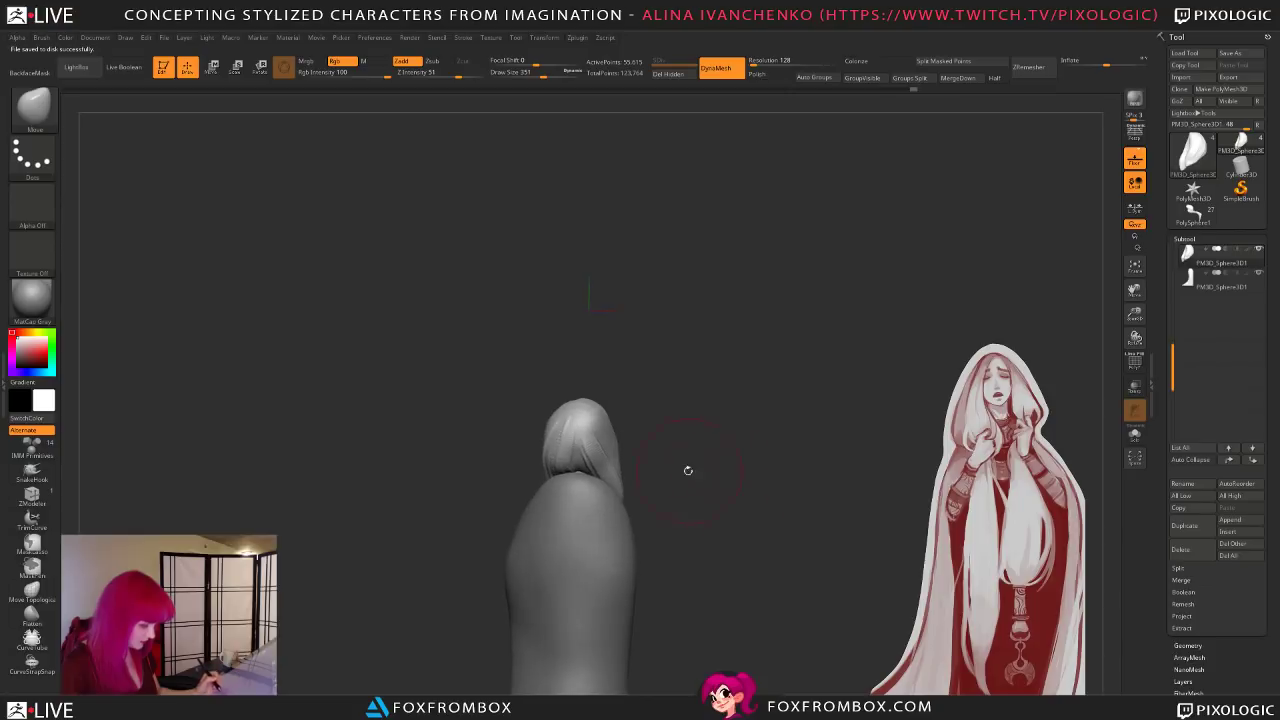
left_click_drag(548, 72, 540, 72)
mouse_move(640, 440)
left_mouse_down()
mouse_move(663, 486)
mouse_move(649, 496)
mouse_move(748, 479)
mouse_move(737, 443)
mouse_move(780, 457)
mouse_move(674, 431)
mouse_move(735, 366)
left_mouse_up()
mouse_move(583, 208)
left_mouse_down()
mouse_move(697, 463)
mouse_move(744, 490)
mouse_move(729, 493)
left_mouse_up()
left_click_drag(562, 440, 560, 451)
left_click_drag(660, 426, 640, 419)
mouse_move(562, 436)
left_mouse_down()
mouse_move(666, 357)
mouse_move(634, 403)
mouse_move(673, 454)
left_mouse_up()
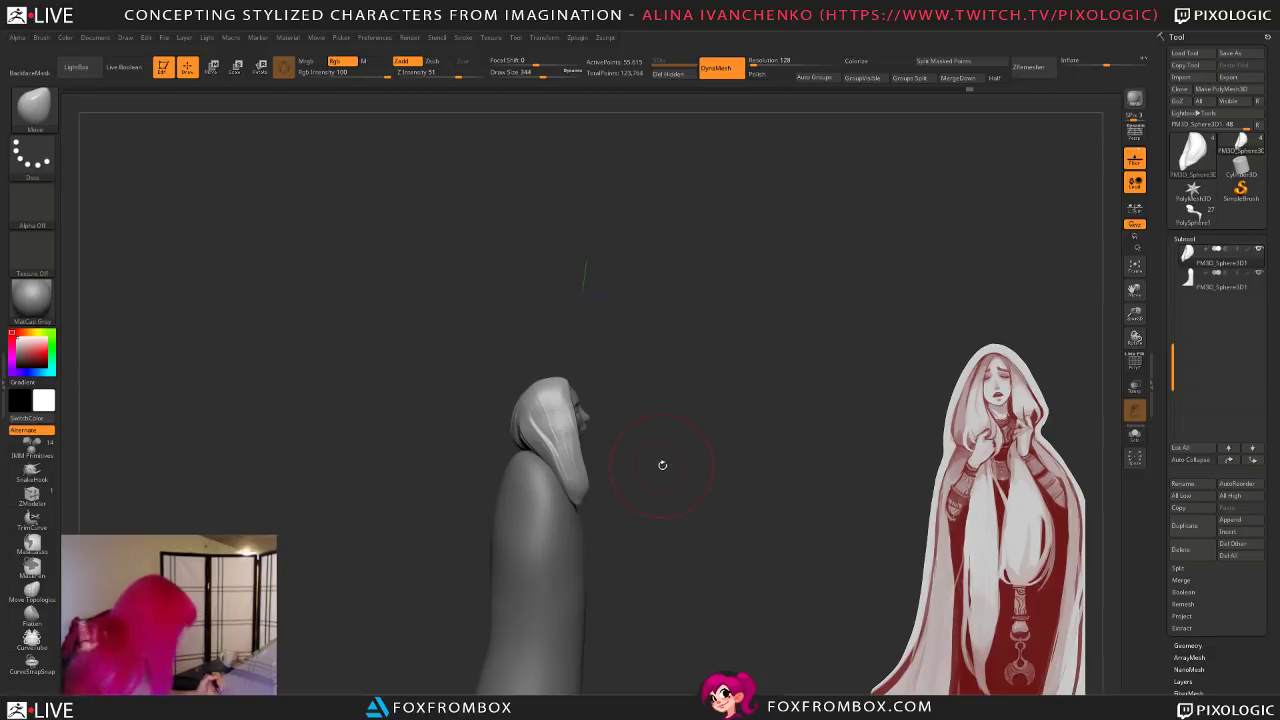
Step: Refine the side of the hair around the head with the Move brush at draw size 234
mouse_move(690, 463)
left_mouse_down()
mouse_move(683, 491)
mouse_move(698, 446)
mouse_move(686, 478)
mouse_move(716, 476)
mouse_move(696, 477)
mouse_move(691, 352)
left_mouse_up()
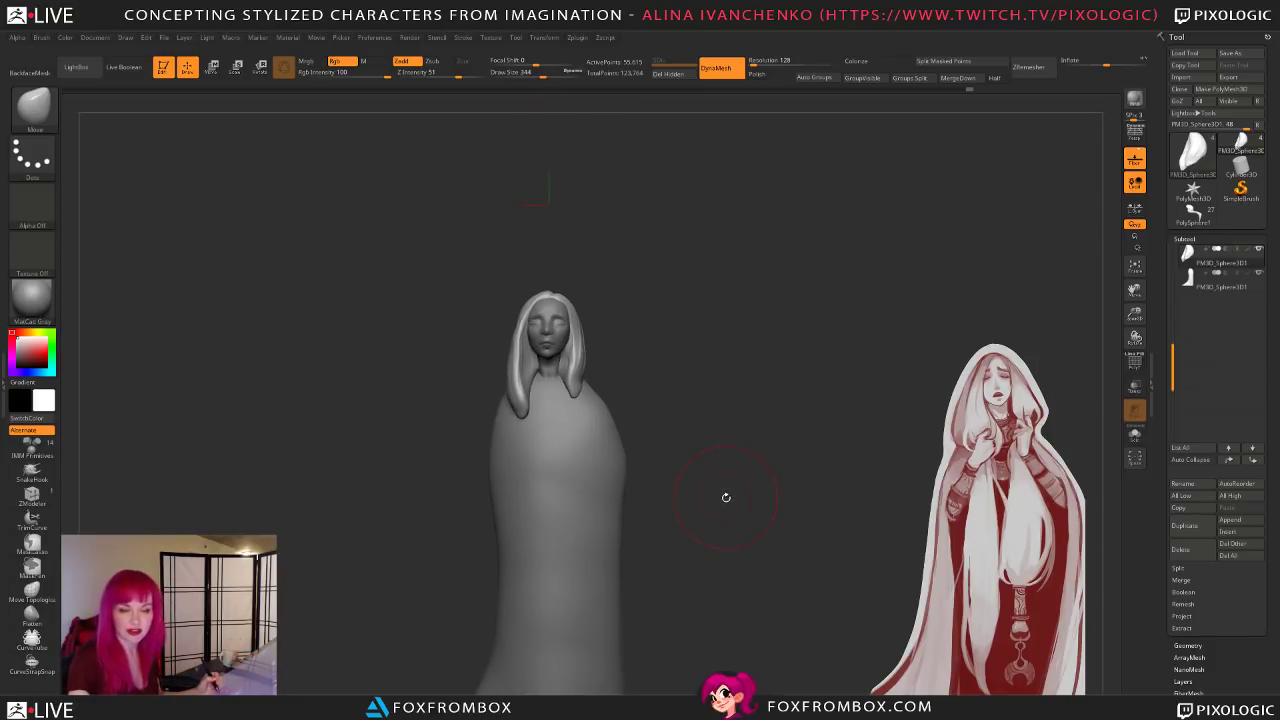
mouse_move(651, 298)
left_mouse_down()
mouse_move(717, 391)
mouse_move(714, 447)
mouse_move(706, 436)
mouse_move(694, 466)
mouse_move(651, 416)
mouse_move(694, 380)
mouse_move(590, 383)
mouse_move(680, 357)
mouse_move(617, 342)
left_mouse_up()
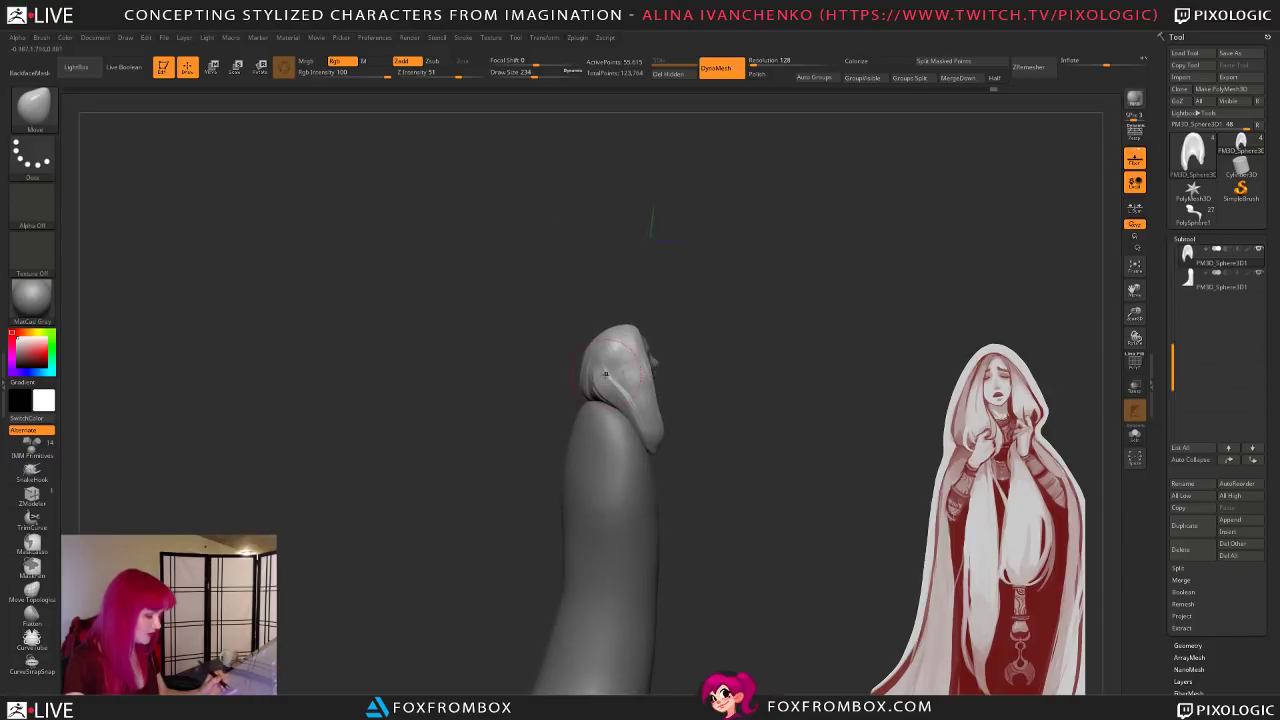
left_click_drag(749, 354, 691, 380)
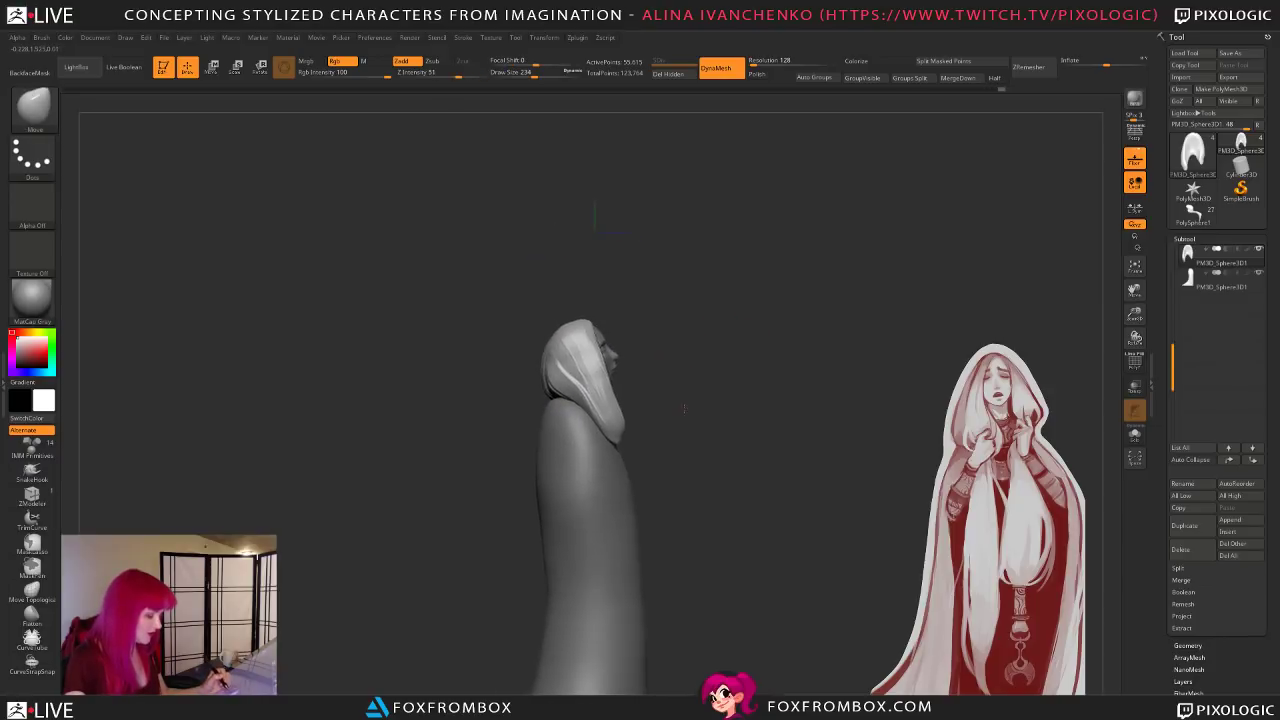
Step: Make the cloak body the active subtool and reshape its upper back and shoulders with the Move brush at draw sizes 415 and 344
left_click_drag(540, 73, 547, 73)
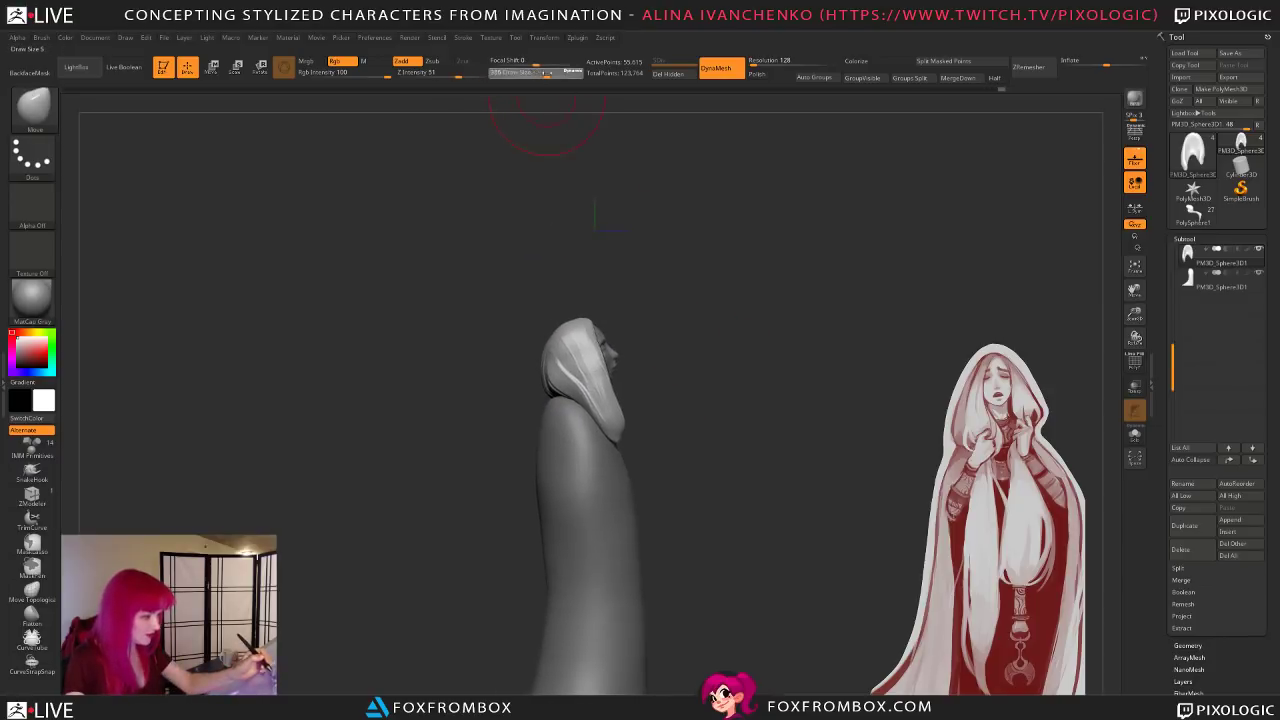
left_click(564, 410, "alt")
left_click_drag(556, 404, 578, 406)
left_click_drag(653, 390, 723, 400)
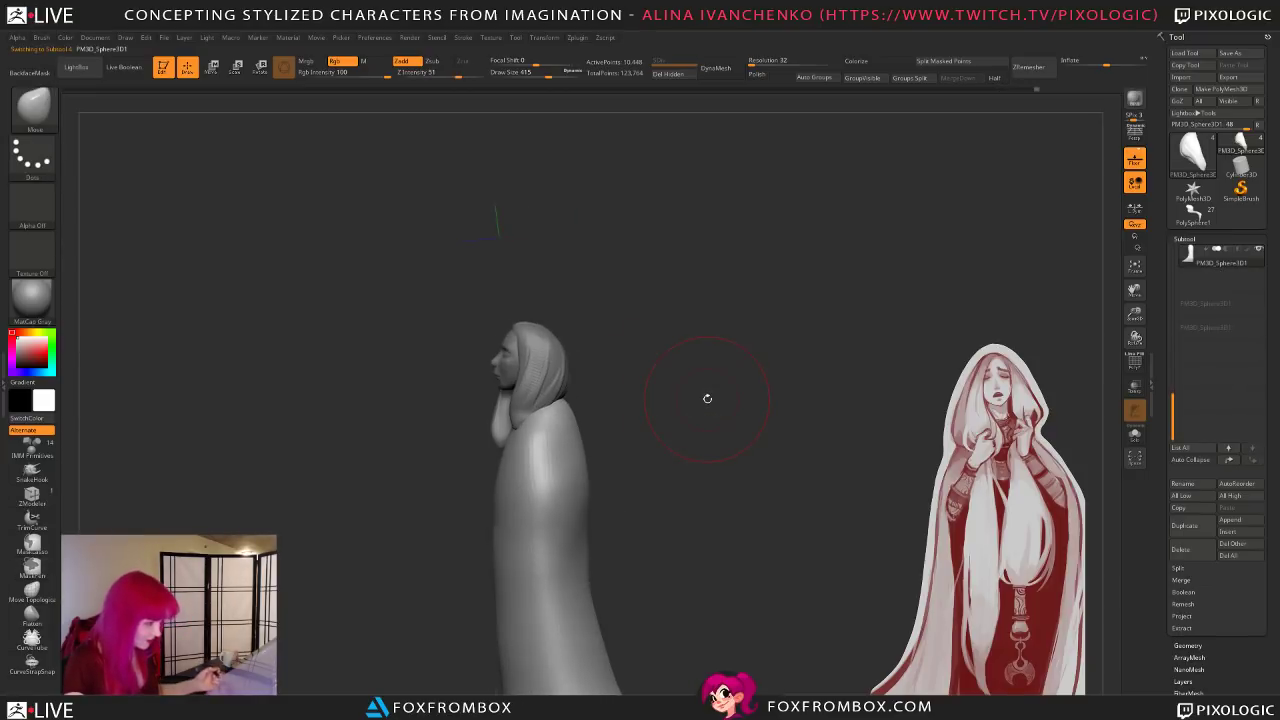
left_click_drag(707, 460, 674, 352)
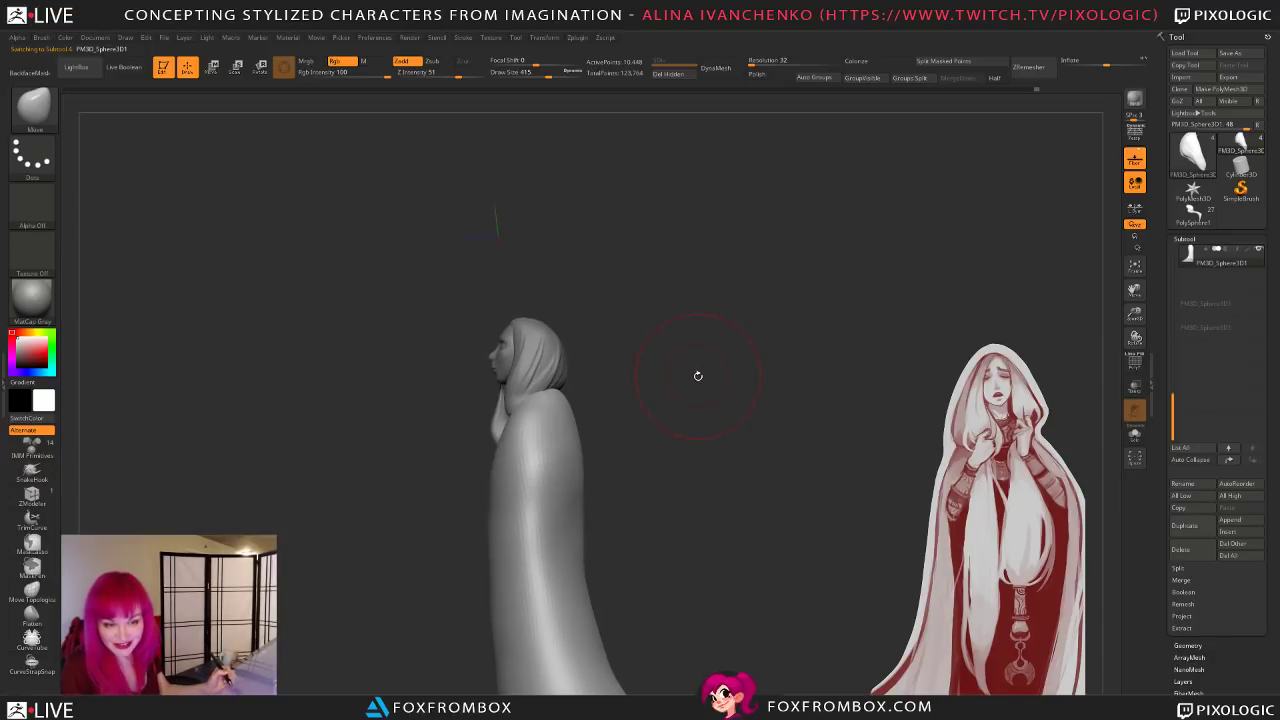
mouse_move(694, 379)
left_mouse_down()
mouse_move(585, 98)
mouse_move(540, 75)
left_mouse_up()
left_click_drag(580, 371, 571, 398)
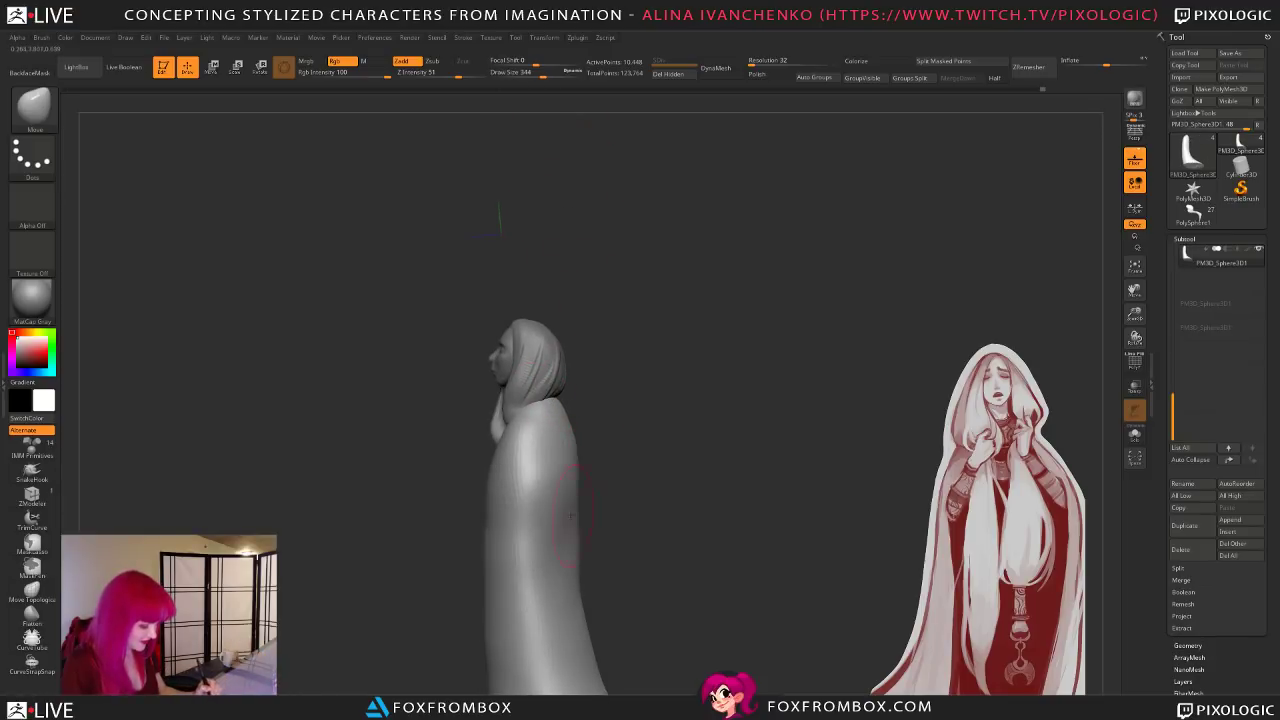
Step: Smooth the back and sides of the cloak body at draw size 344
mouse_move(667, 532)
left_mouse_down("shift")
mouse_move(667, 449)
mouse_move(694, 480)
left_mouse_up("shift")
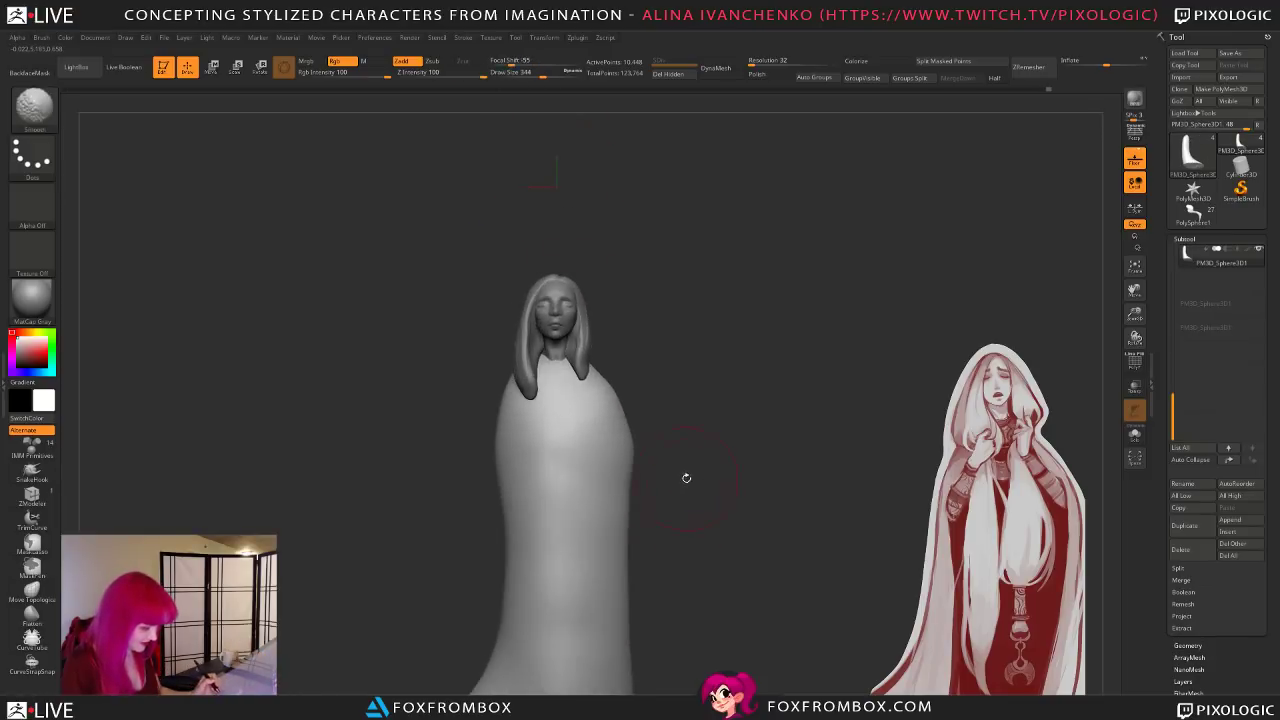
left_click_drag(626, 510, 757, 457, "shift")
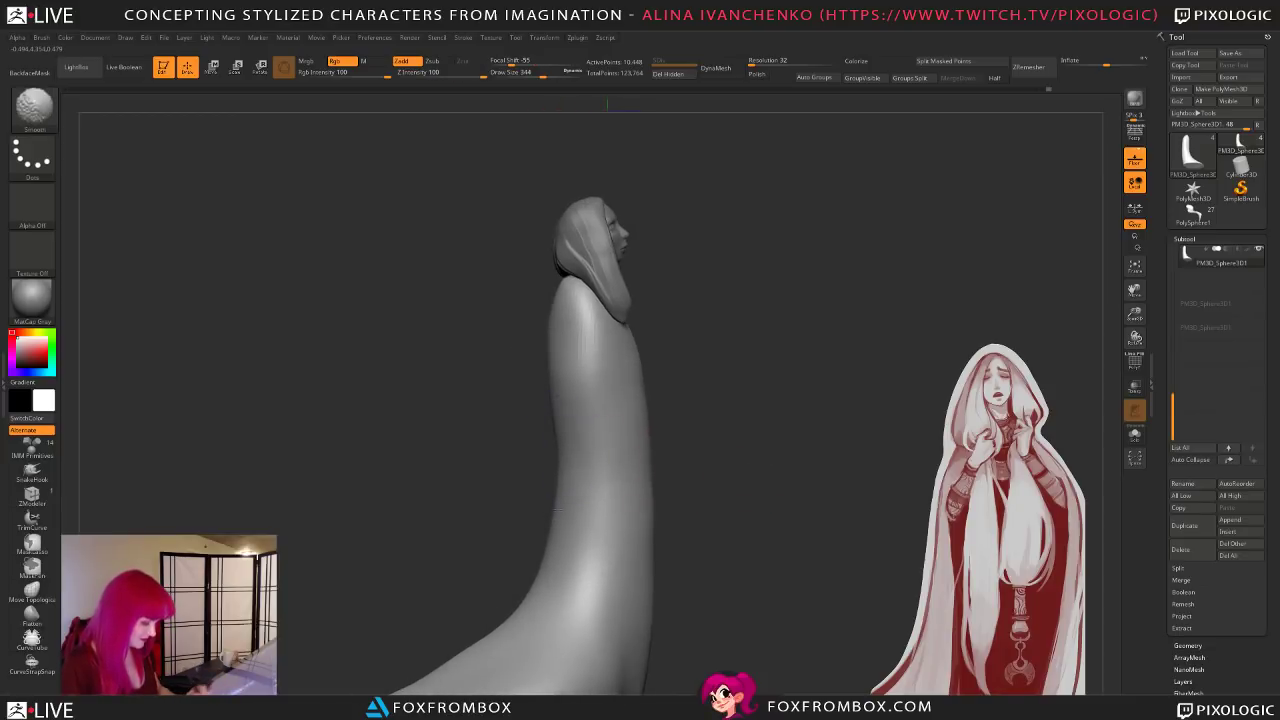
left_click_drag(757, 386, 680, 417, "shift")
mouse_move(587, 518)
left_mouse_down()
mouse_move(720, 517)
mouse_move(689, 480)
mouse_move(645, 460)
left_mouse_up()
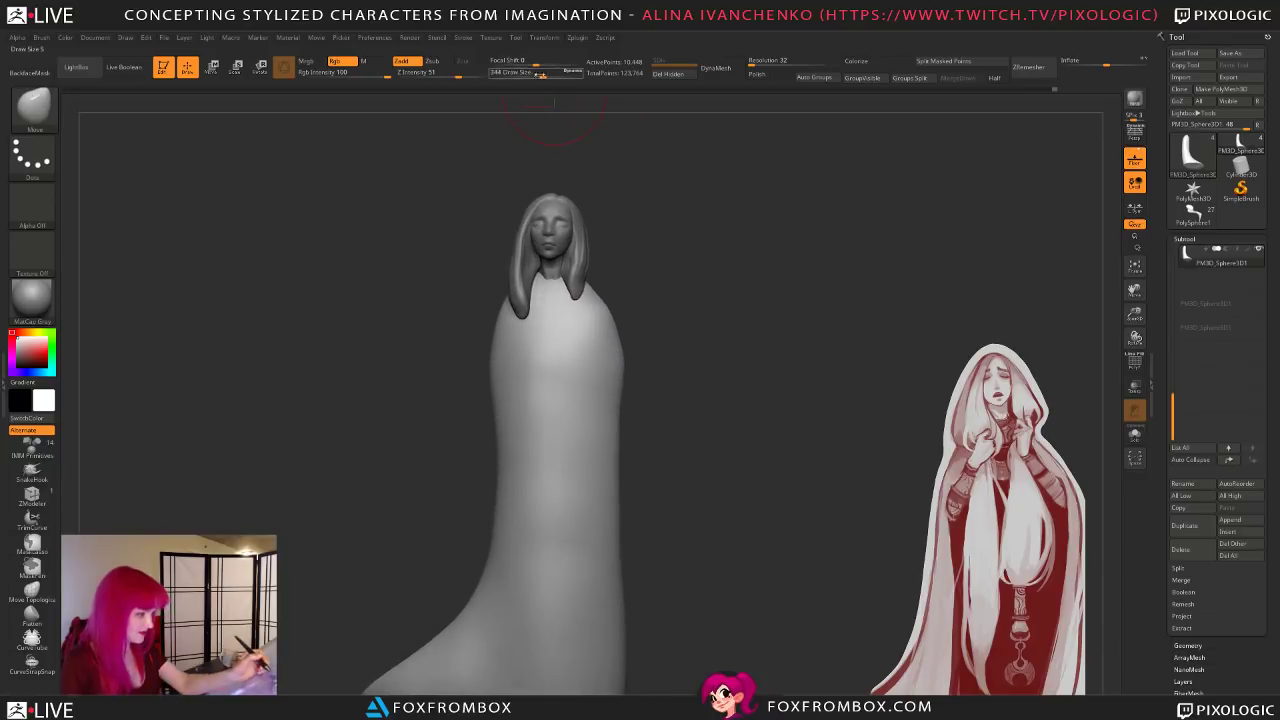
Step: Adjust the shoulders and nape area of the cloak with the Move brush at draw size 576
left_click_drag(540, 76, 559, 76)
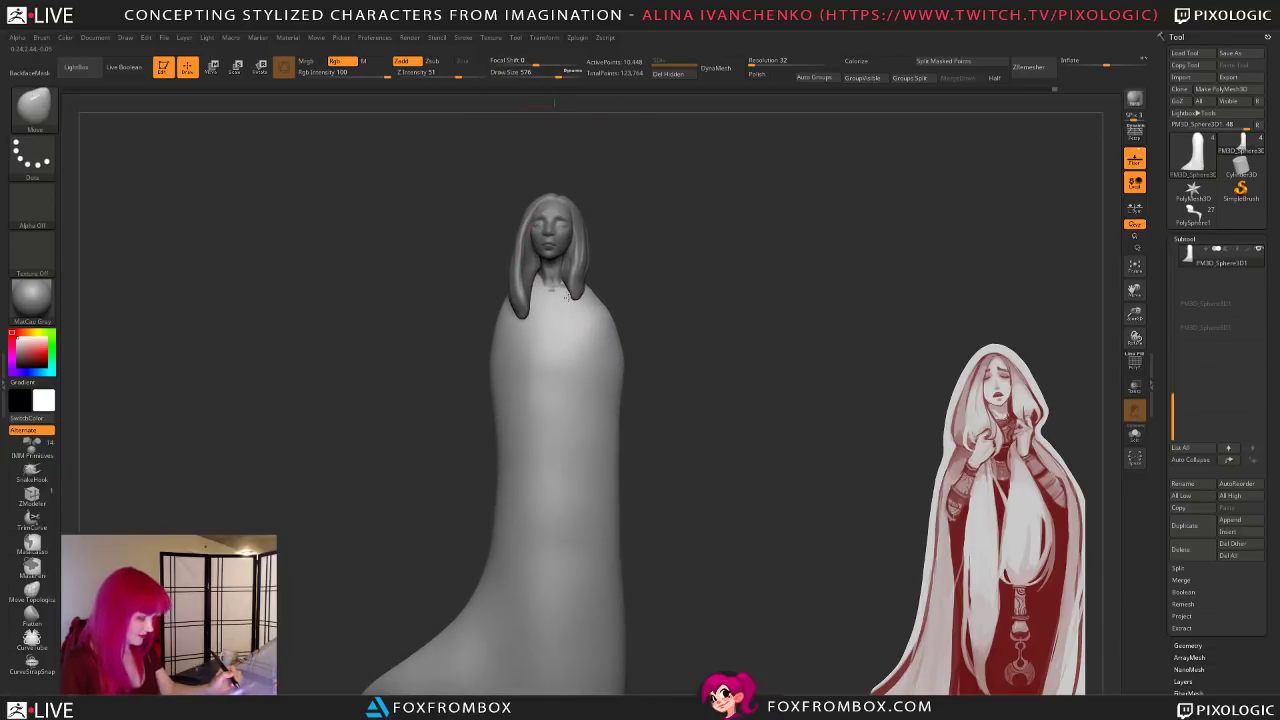
left_click_drag(600, 283, 500, 298)
mouse_move(668, 306)
left_mouse_down()
mouse_move(662, 338)
mouse_move(686, 331)
mouse_move(691, 344)
mouse_move(614, 304)
left_mouse_up()
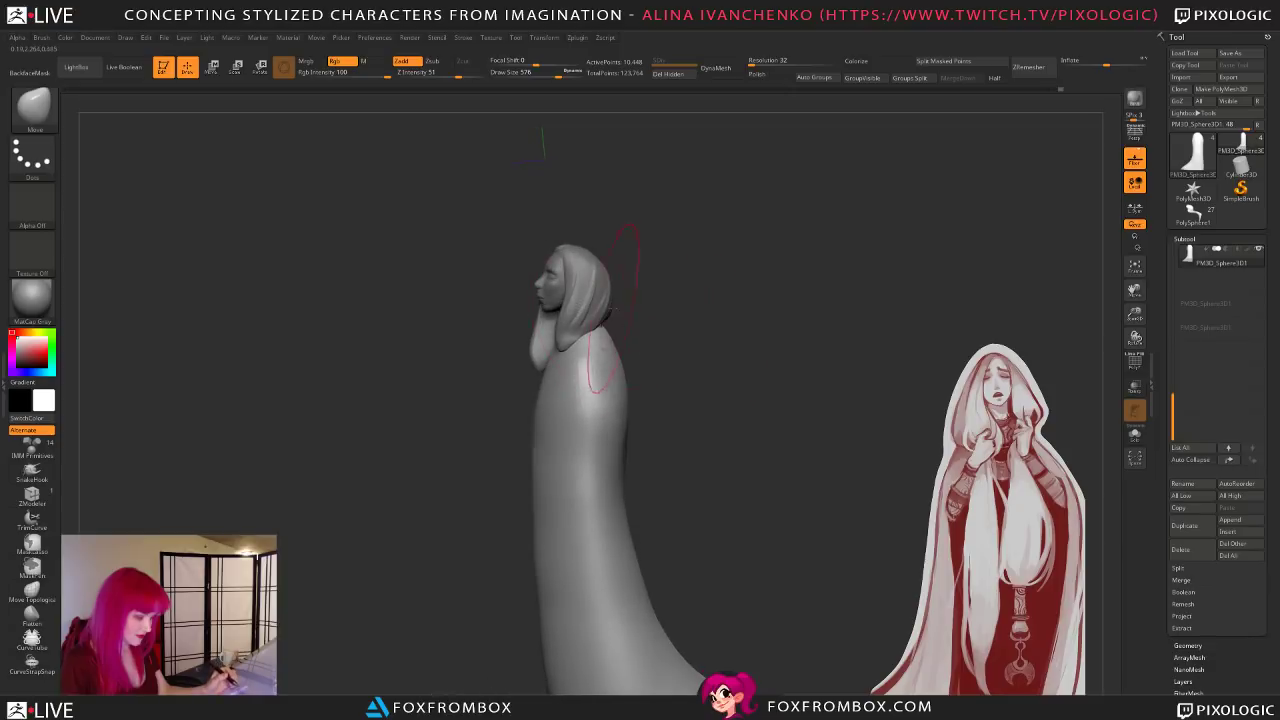
Step: Make the hair the active subtool and reshape its lower back edge with the Move brush at draw size 286
left_click(584, 293, "alt")
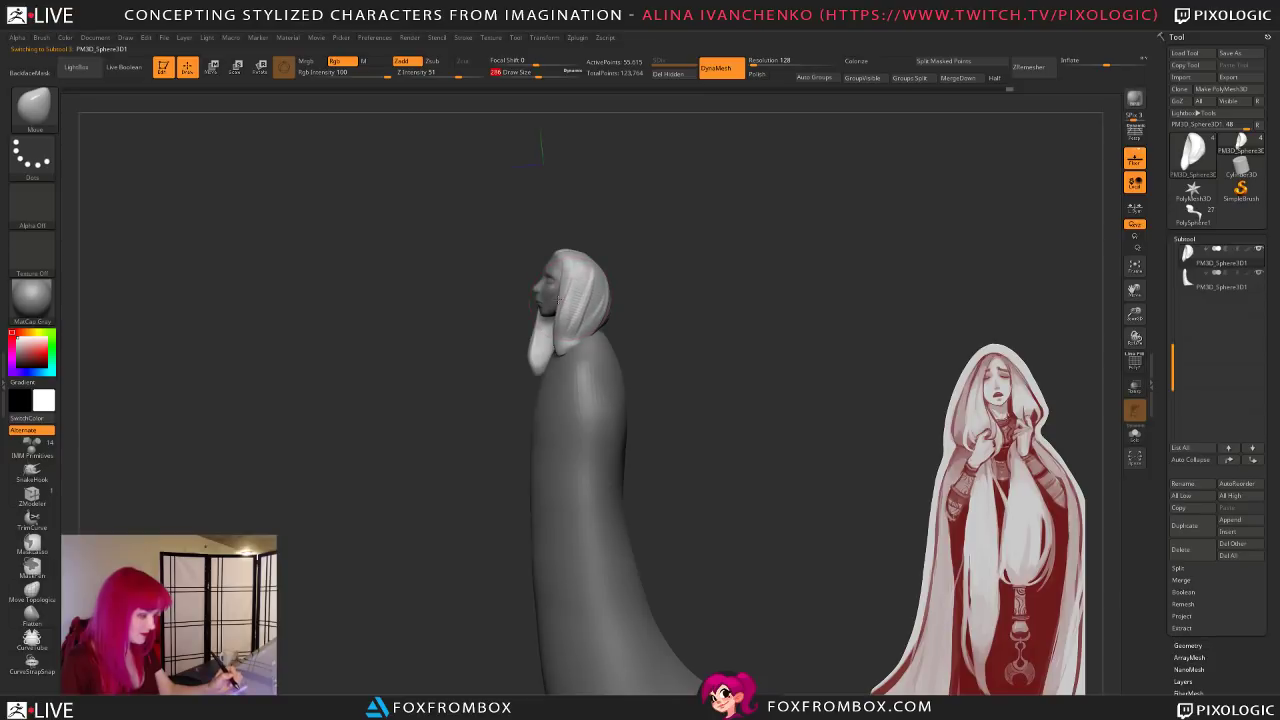
mouse_move(627, 334)
left_mouse_down()
mouse_move(651, 334)
mouse_move(600, 337)
left_mouse_up()
key("ctrl")
left_click_drag(516, 244, 528, 352)
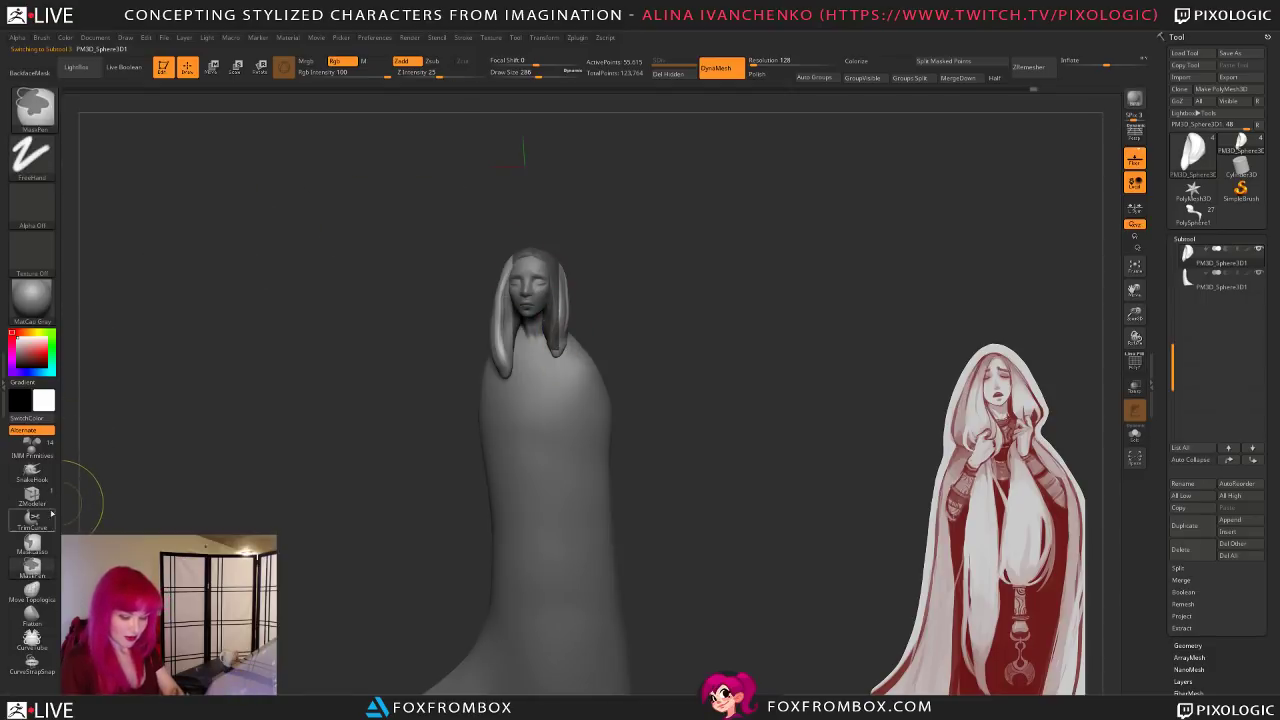
Step: Mask part of the hair with MaskLasso, adjust it with the Move brush at draw size 344, and smooth it at 234
left_click(32, 543, "ctrl")
left_click_drag(512, 166, 532, 200, "ctrl")
mouse_move(470, 335)
left_mouse_down("ctrl")
mouse_move(505, 241)
mouse_move(557, 305)
mouse_move(488, 384)
left_mouse_up("ctrl")
left_click_drag(537, 73, 543, 73)
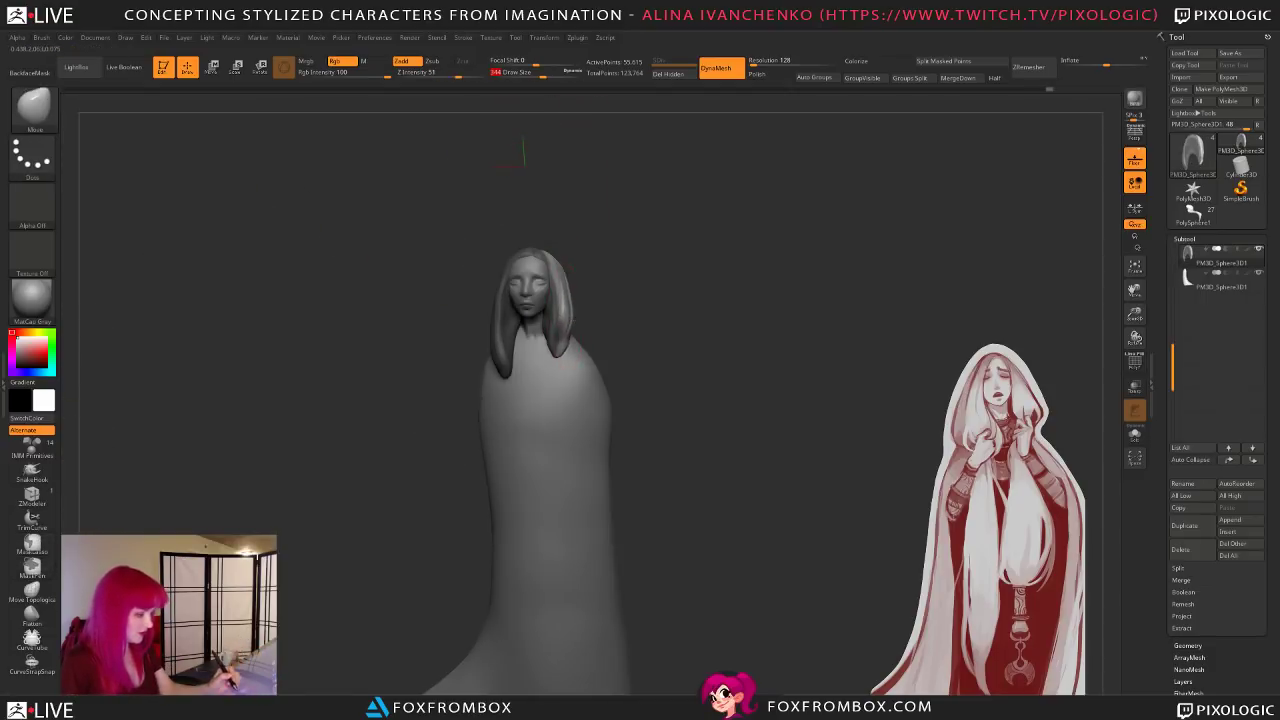
mouse_move(622, 296)
left_mouse_down()
mouse_move(604, 268)
mouse_move(686, 257)
mouse_move(669, 363)
mouse_move(660, 335)
left_mouse_up()
left_click_drag(543, 73, 533, 73)
left_click_drag(551, 220, 551, 245, "shift")
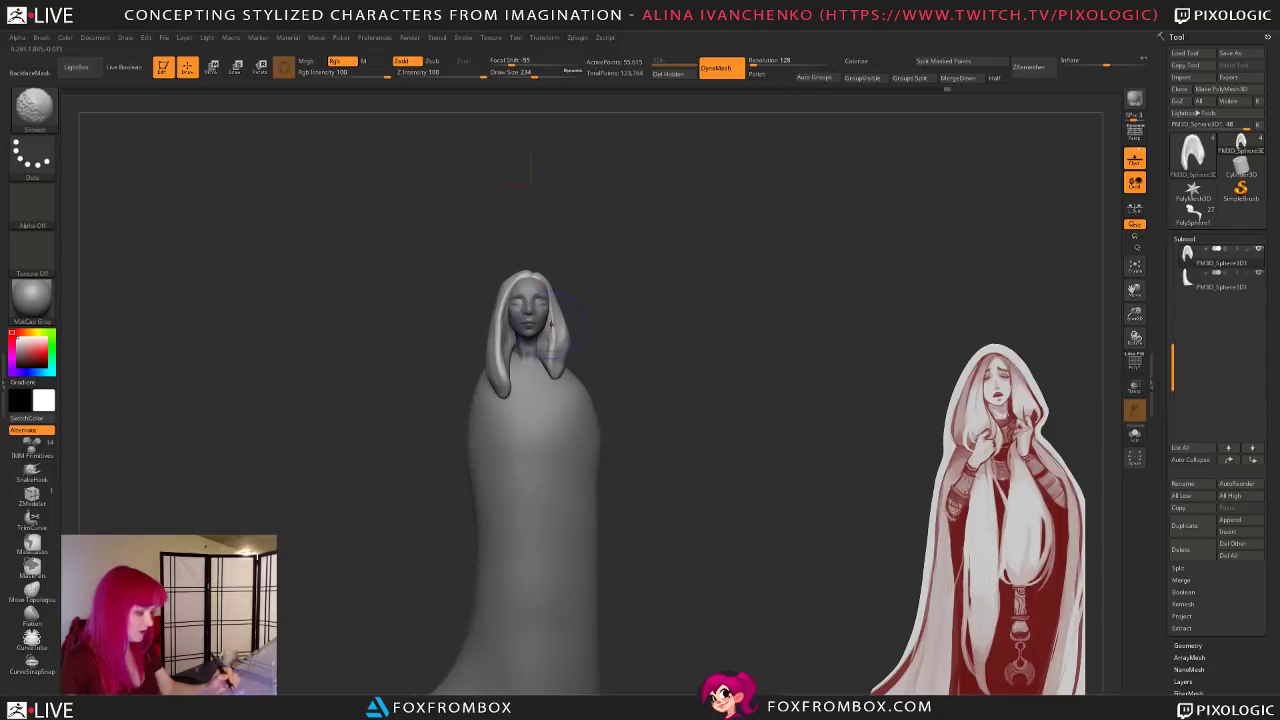
Step: Mask the front hair locks with MaskLasso, pull the outer side of the hair wider at draw size 386, and clear the mask
mouse_move(620, 340)
left_mouse_down()
mouse_move(592, 348)
mouse_move(602, 361)
left_mouse_up()
left_click_drag(486, 269, 486, 374, "ctrl")
left_click(586, 267, "ctrl")
left_click_drag(583, 277, 559, 297)
left_click_drag(462, 352, 513, 268, "ctrl")
left_click_drag(499, 324, 486, 370, "ctrl")
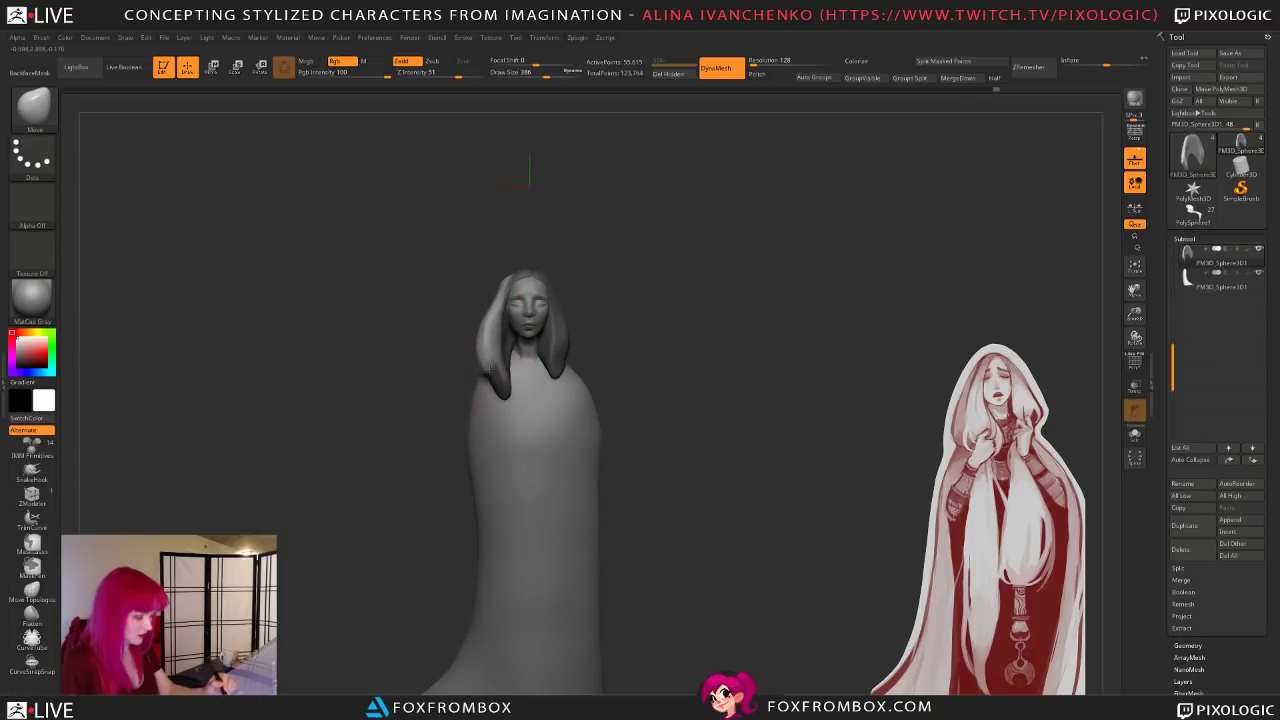
left_click_drag(619, 221, 638, 341, "ctrl")
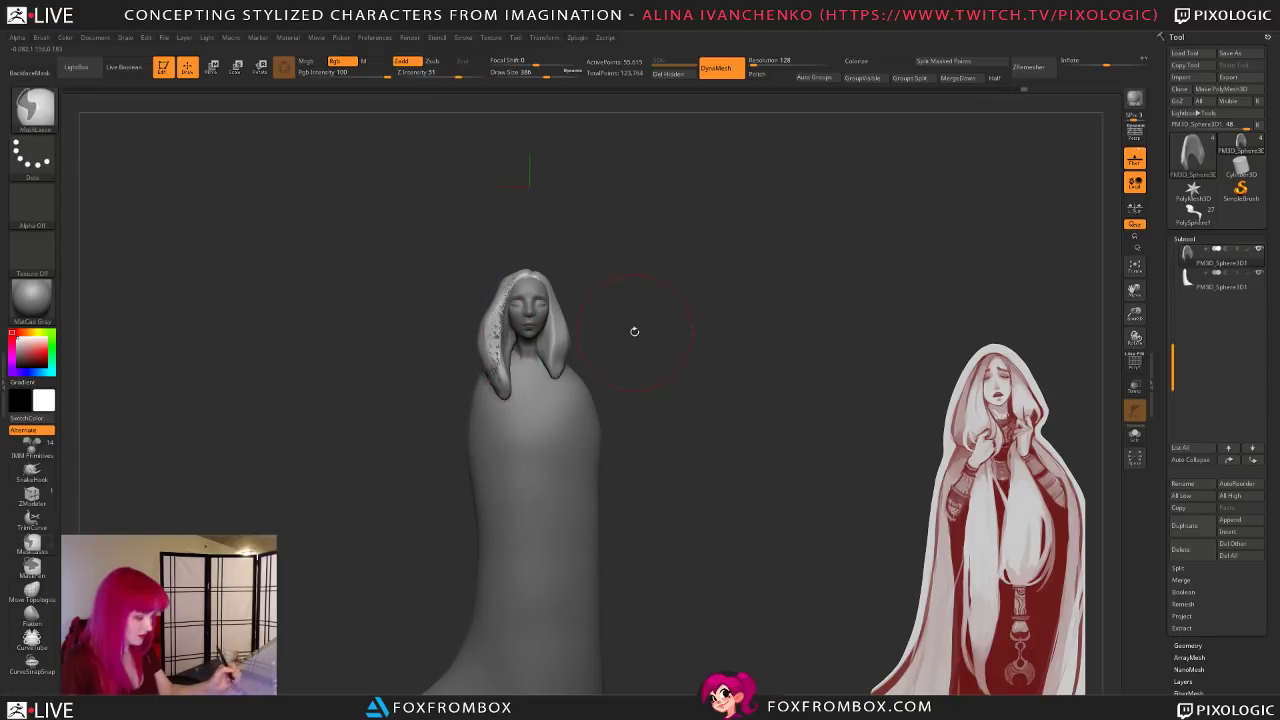
Step: Even out the widened side of the hair with the Move brush at draw size 245
left_click_drag(606, 282, 579, 272)
left_click_drag(528, 200, 501, 282)
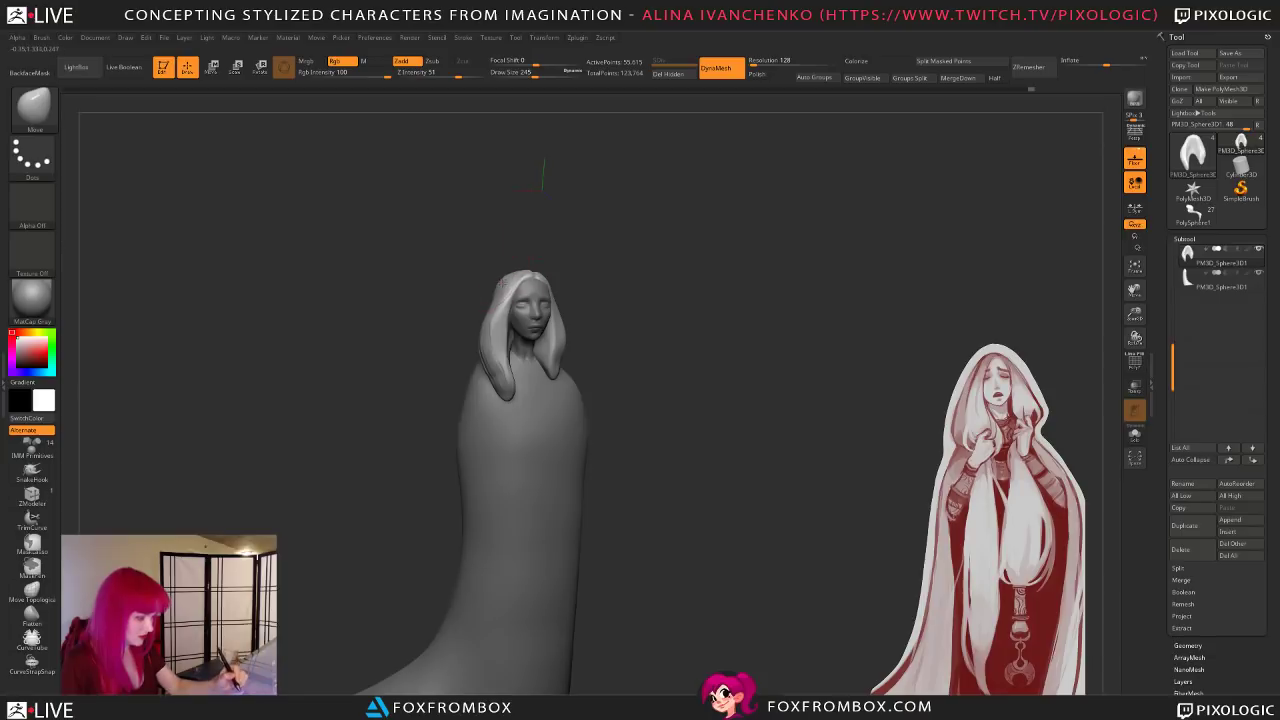
left_click_drag(672, 308, 646, 320)
mouse_move(672, 357)
left_mouse_down("alt")
mouse_move(711, 380)
mouse_move(718, 415)
left_mouse_up("alt")
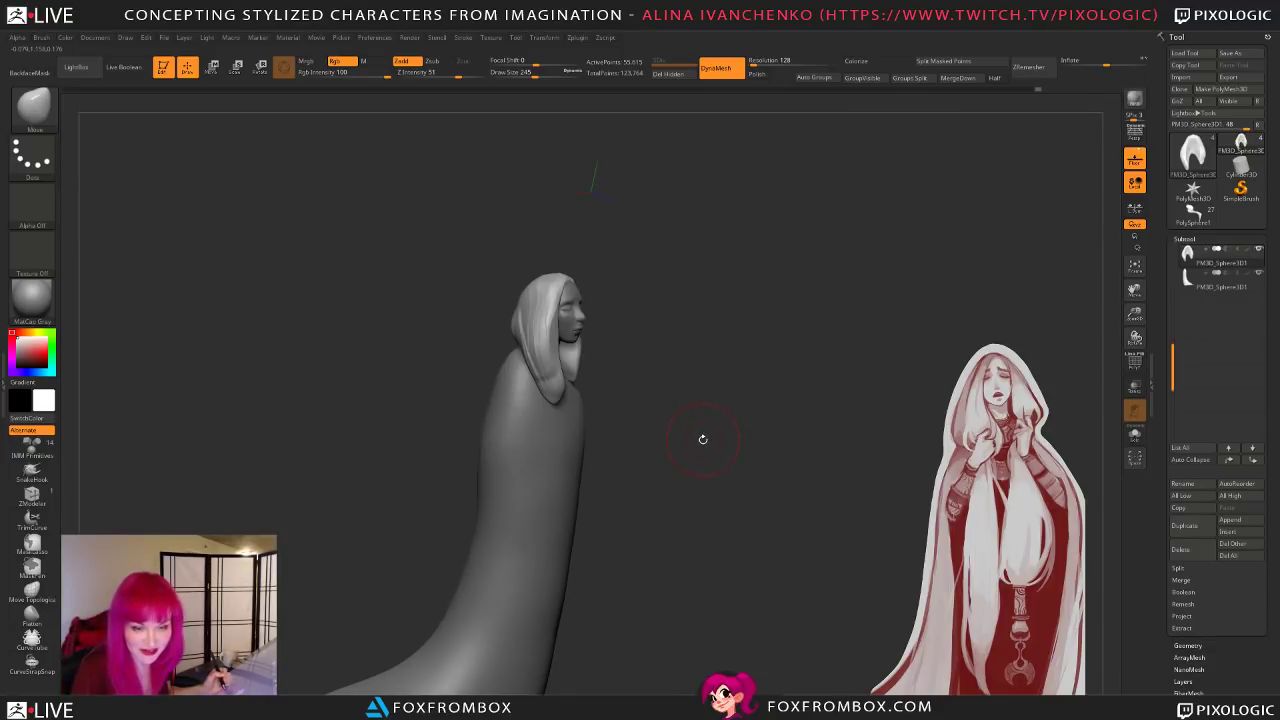
Step: Reshape the back contour of the hair with a smaller Move brush
left_click_drag(703, 439, 726, 357)
left_click_drag(537, 76, 543, 76)
mouse_move(666, 323)
left_mouse_down("alt")
mouse_move(711, 360)
mouse_move(679, 389)
mouse_move(694, 417)
mouse_move(693, 405)
left_mouse_up("alt")
left_click_drag(541, 76, 528, 76)
mouse_move(633, 369)
left_mouse_down()
mouse_move(673, 368)
mouse_move(603, 365)
left_mouse_up()
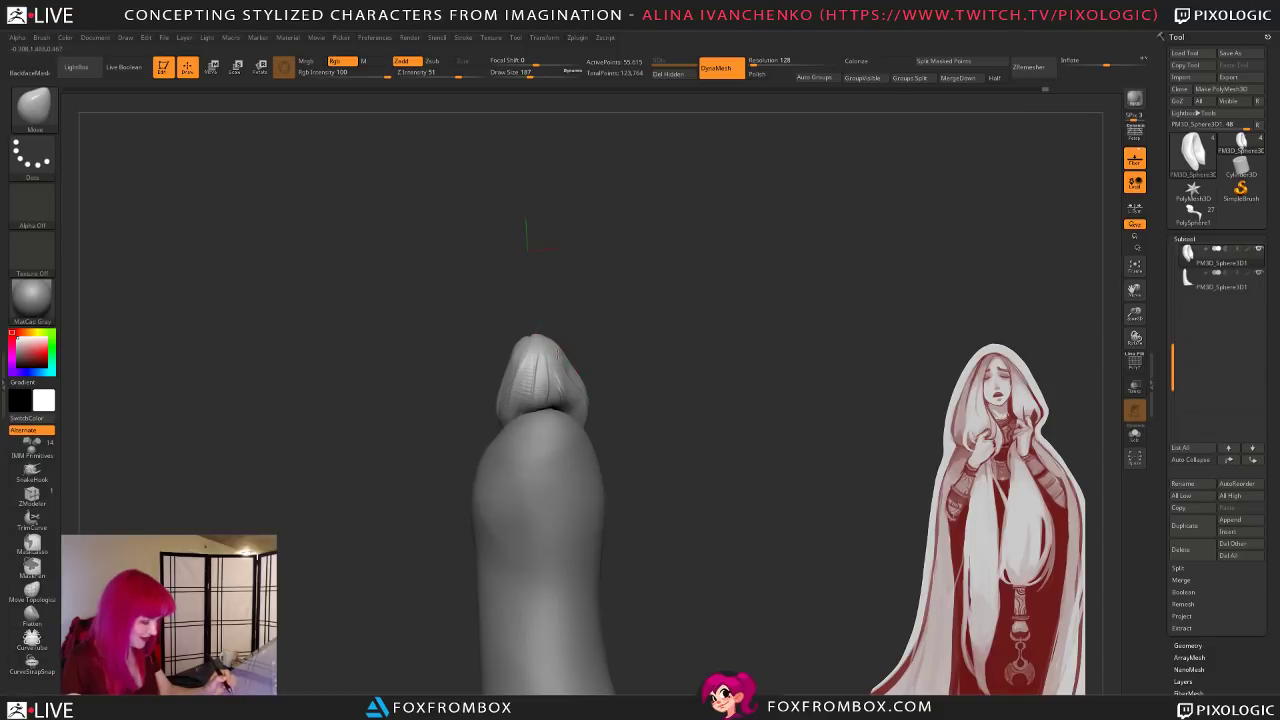
mouse_move(582, 360)
left_mouse_down()
mouse_move(735, 378)
mouse_move(712, 390)
left_mouse_up()
Step: Reshape the front locks and outer silhouette of the hair, enlarging the Move brush to draw size 453
left_click_drag(529, 74, 533, 74)
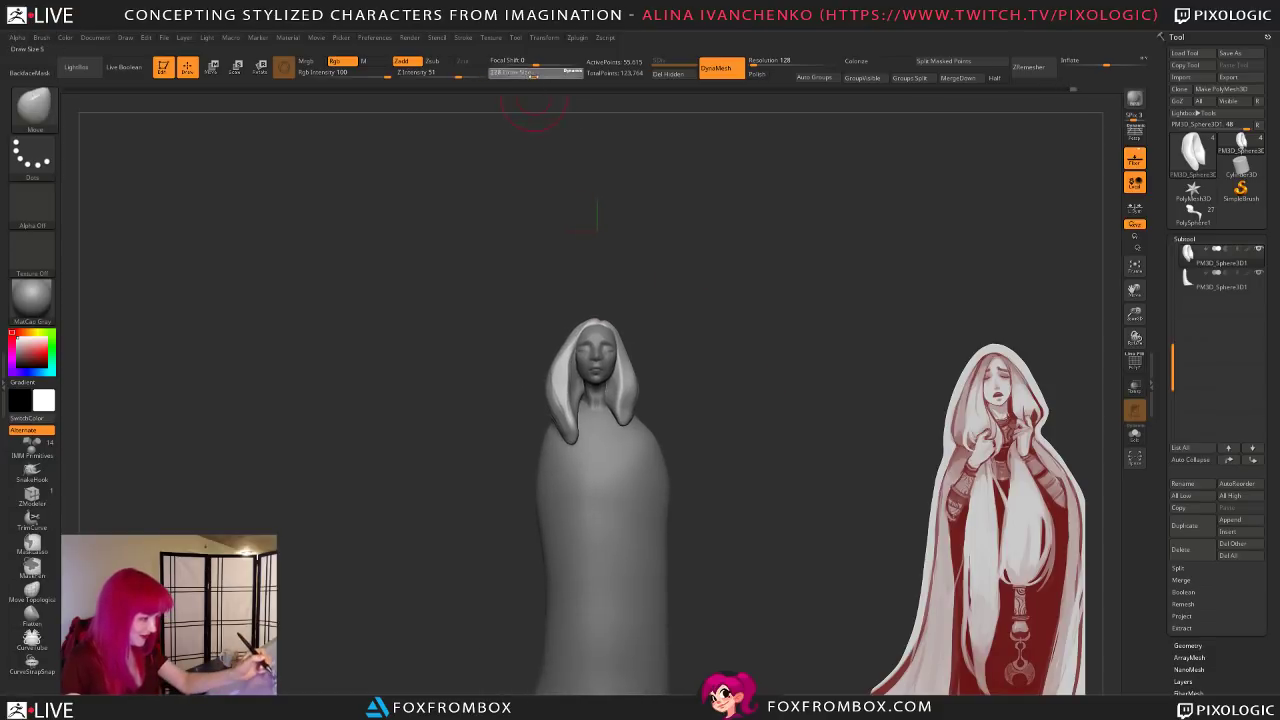
mouse_move(689, 403)
left_mouse_down()
mouse_move(592, 403)
mouse_move(670, 410)
left_mouse_up()
mouse_move(592, 401)
left_mouse_down()
mouse_move(585, 383)
mouse_move(583, 415)
left_mouse_up()
left_click(551, 74)
left_click_drag(666, 403, 745, 410)
left_click_drag(679, 461, 630, 442)
left_click_drag(532, 428, 538, 442)
mouse_move(668, 430)
left_mouse_down()
mouse_move(652, 442)
mouse_move(689, 411)
mouse_move(726, 456)
left_mouse_up()
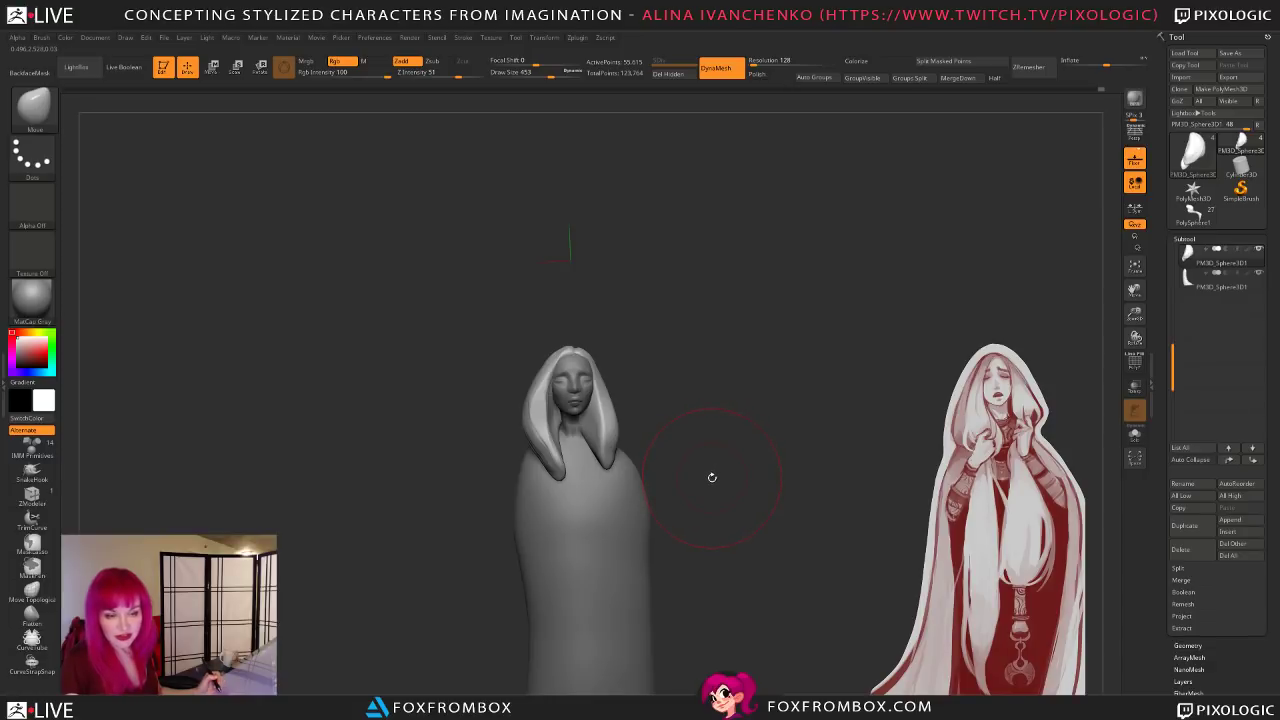
left_click_drag(712, 479, 711, 458)
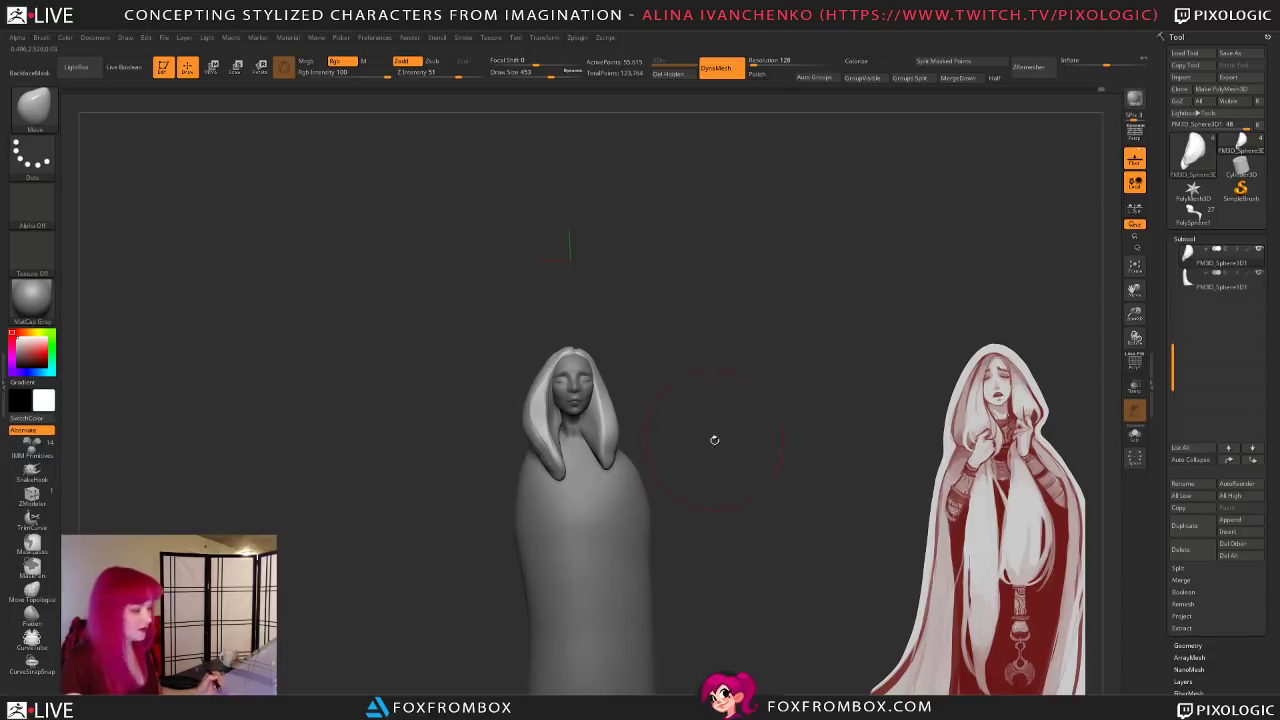
Step: Refine the inner edges of the front hair locks beside the neck with the Move brush at draw size 182
left_click_drag(551, 74, 535, 76)
mouse_move(695, 437)
left_mouse_down()
mouse_move(703, 453)
mouse_move(706, 431)
left_mouse_up()
left_click_drag(537, 74, 518, 73)
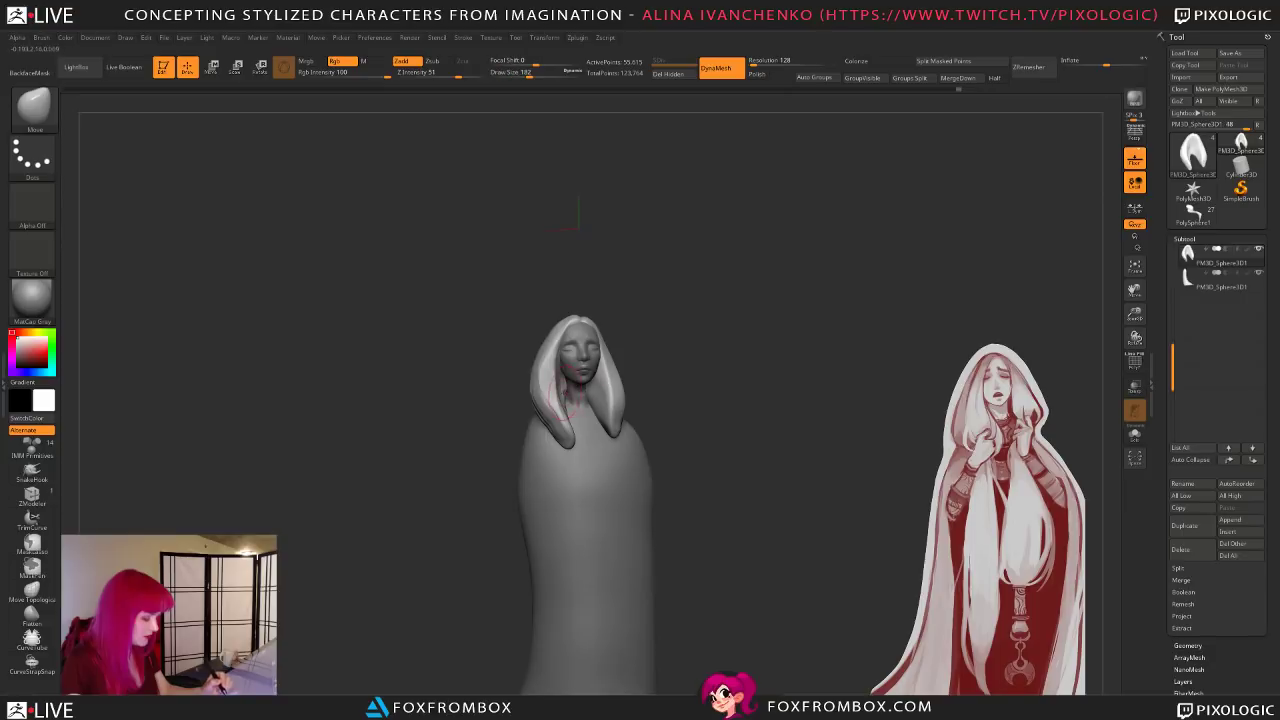
mouse_move(612, 400)
left_mouse_down()
mouse_move(627, 353)
mouse_move(675, 402)
left_mouse_up()
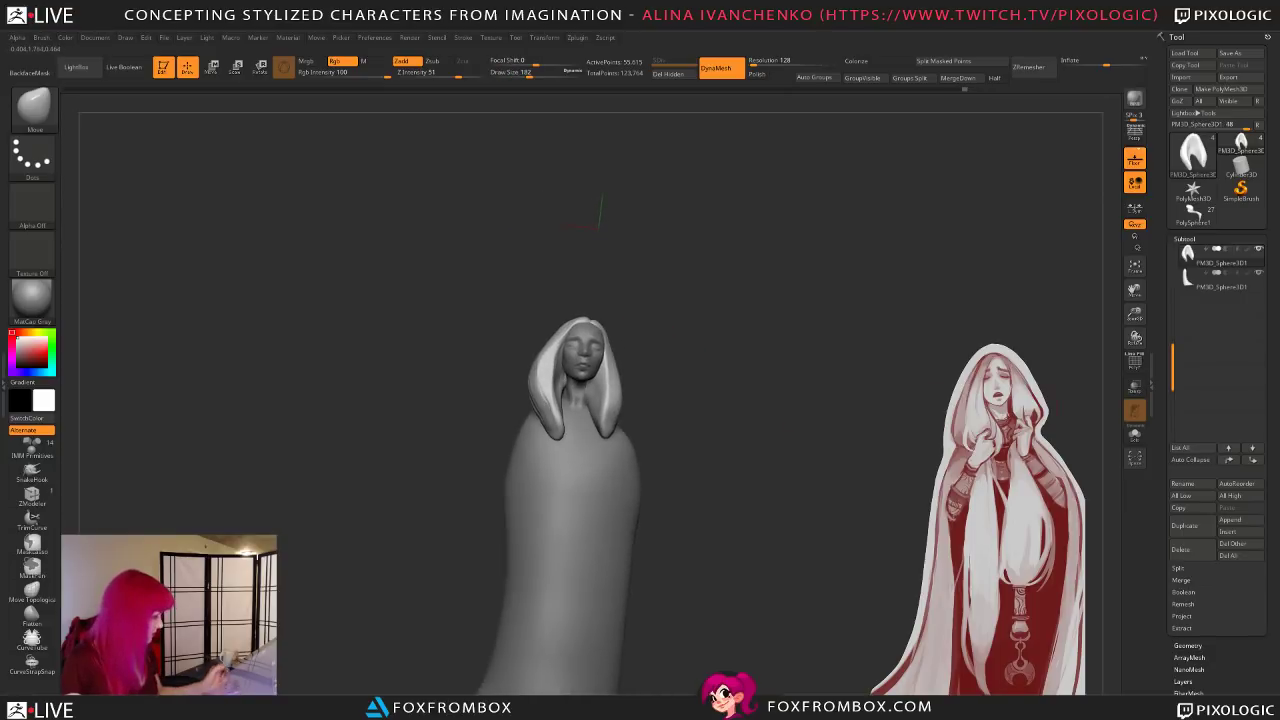
Step: Hide the cloak body subtool and keep the hair as the active subtool
left_click(1134, 432)
left_click(1134, 433)
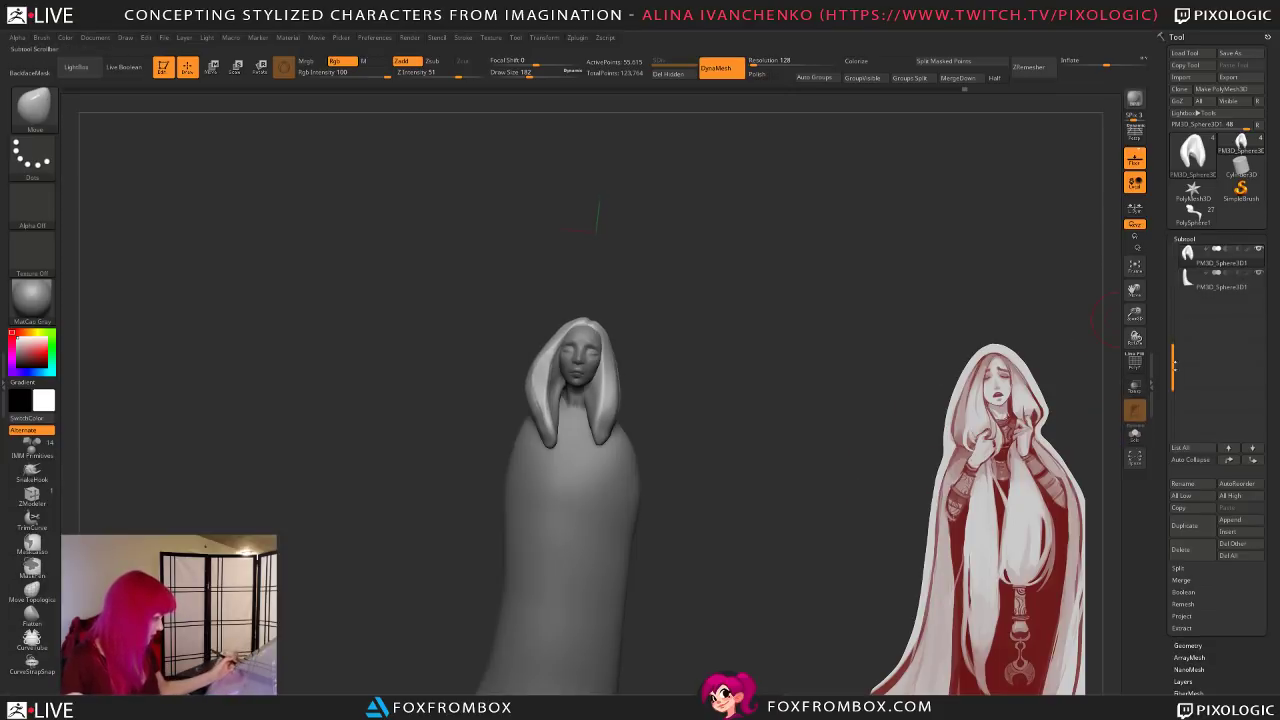
left_click_drag(1173, 330, 1173, 266)
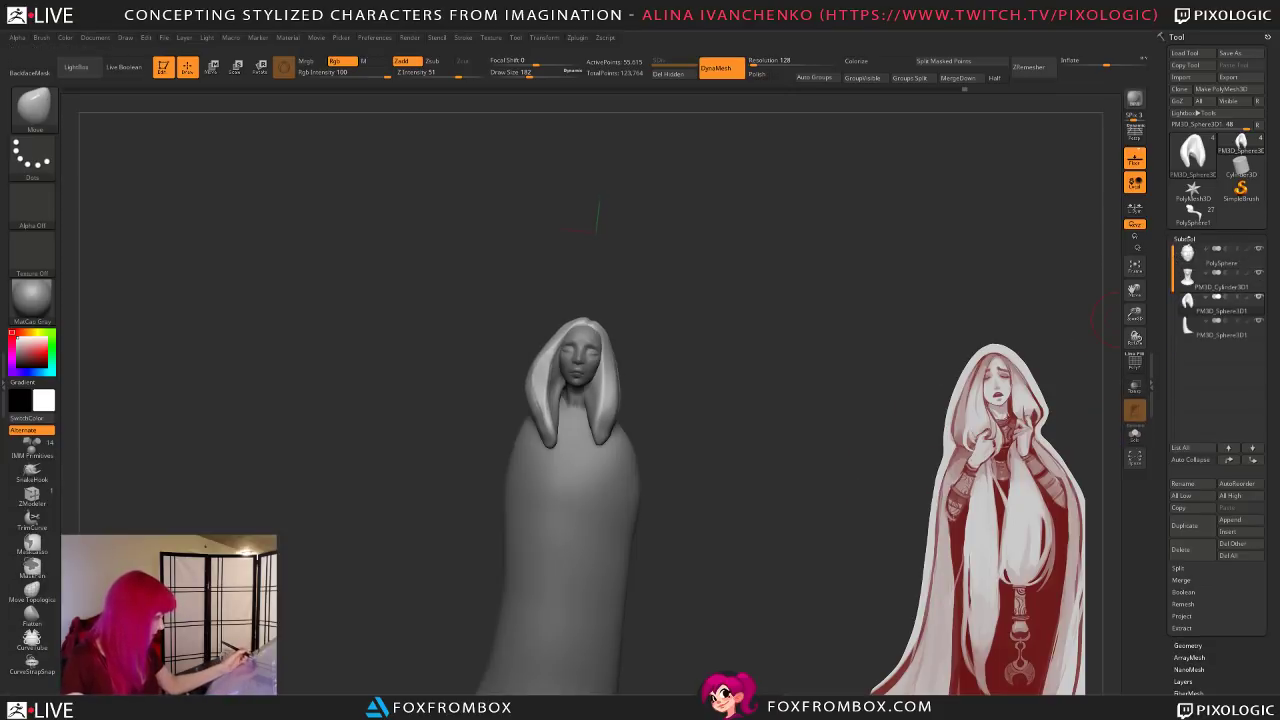
left_click(1237, 286)
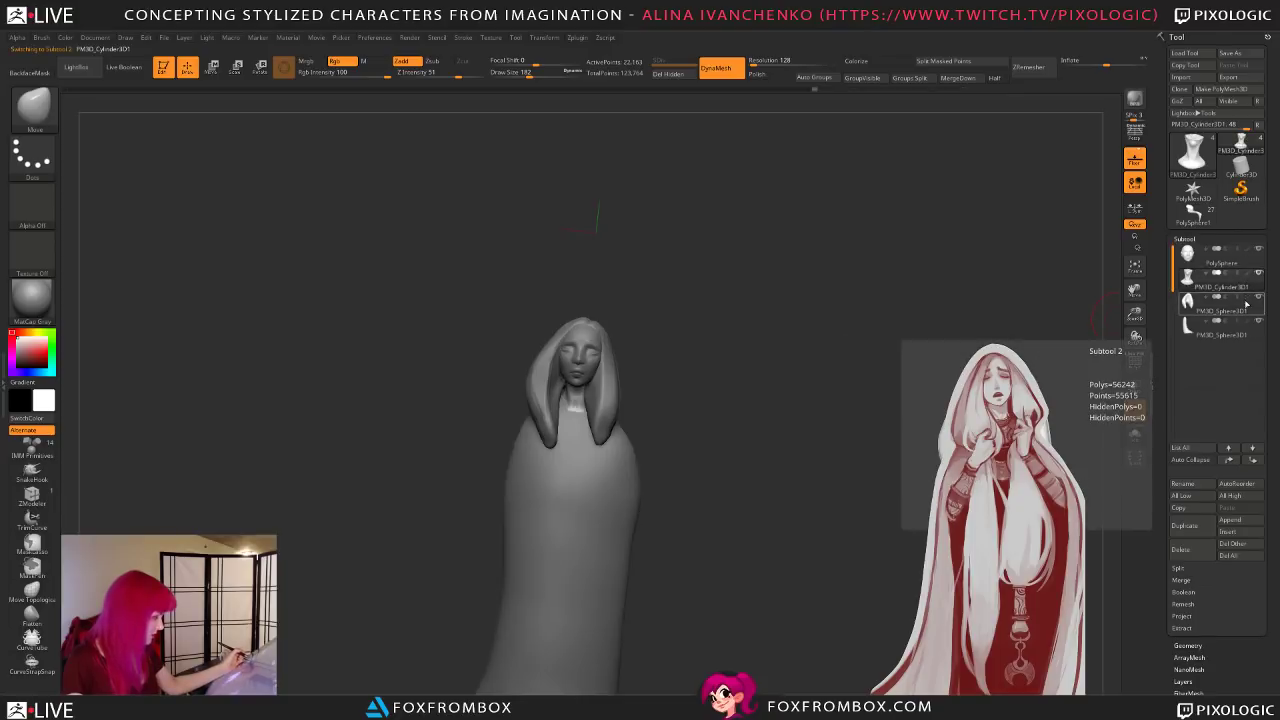
left_click(1222, 310)
left_click_drag(683, 486, 669, 460)
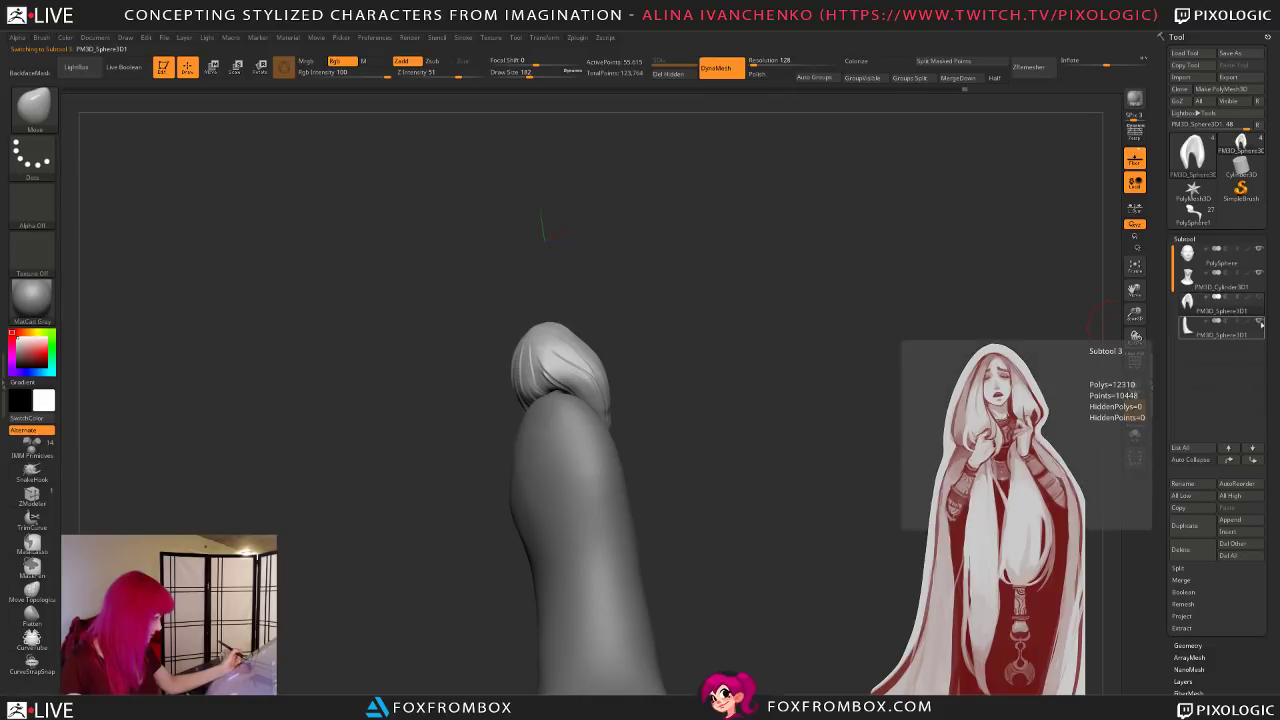
left_click(1258, 321)
Step: Reshape the underside and nape of the hair with the Move brush at draw size 318
mouse_move(860, 400)
left_mouse_down()
mouse_move(651, 357)
mouse_move(663, 355)
left_mouse_up()
left_click(540, 74)
left_click_drag(624, 198, 547, 358)
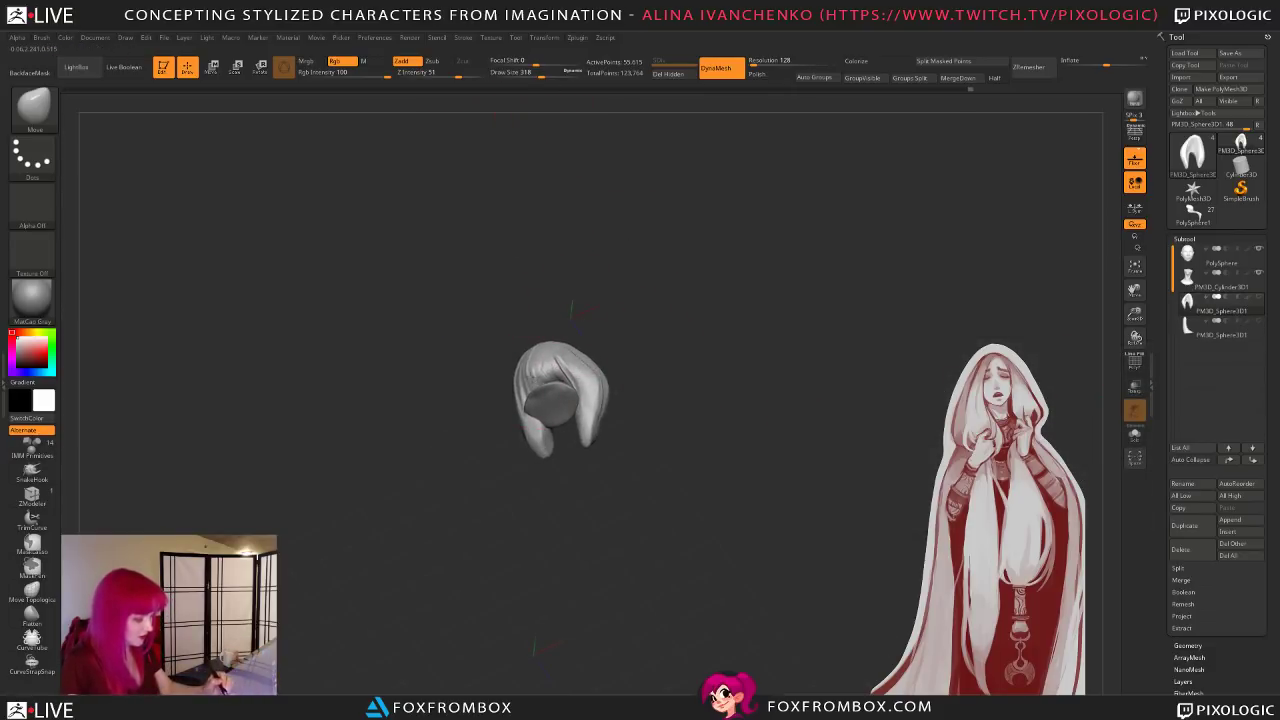
left_click_drag(650, 262, 540, 357)
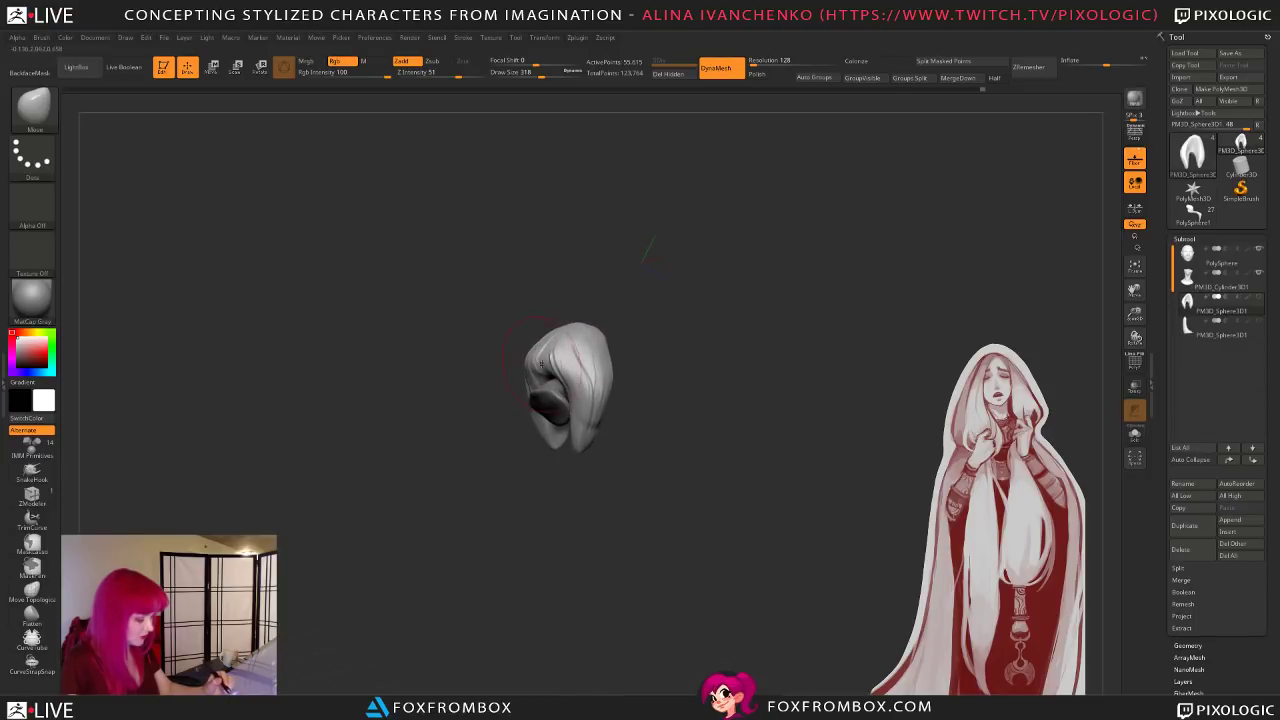
mouse_move(649, 329)
left_mouse_down()
mouse_move(649, 366)
mouse_move(663, 373)
mouse_move(666, 358)
mouse_move(655, 362)
left_mouse_up()
Step: Reshape the lower tips of the front hair locks with the Move brush, reducing it to draw size 311
left_click(532, 74)
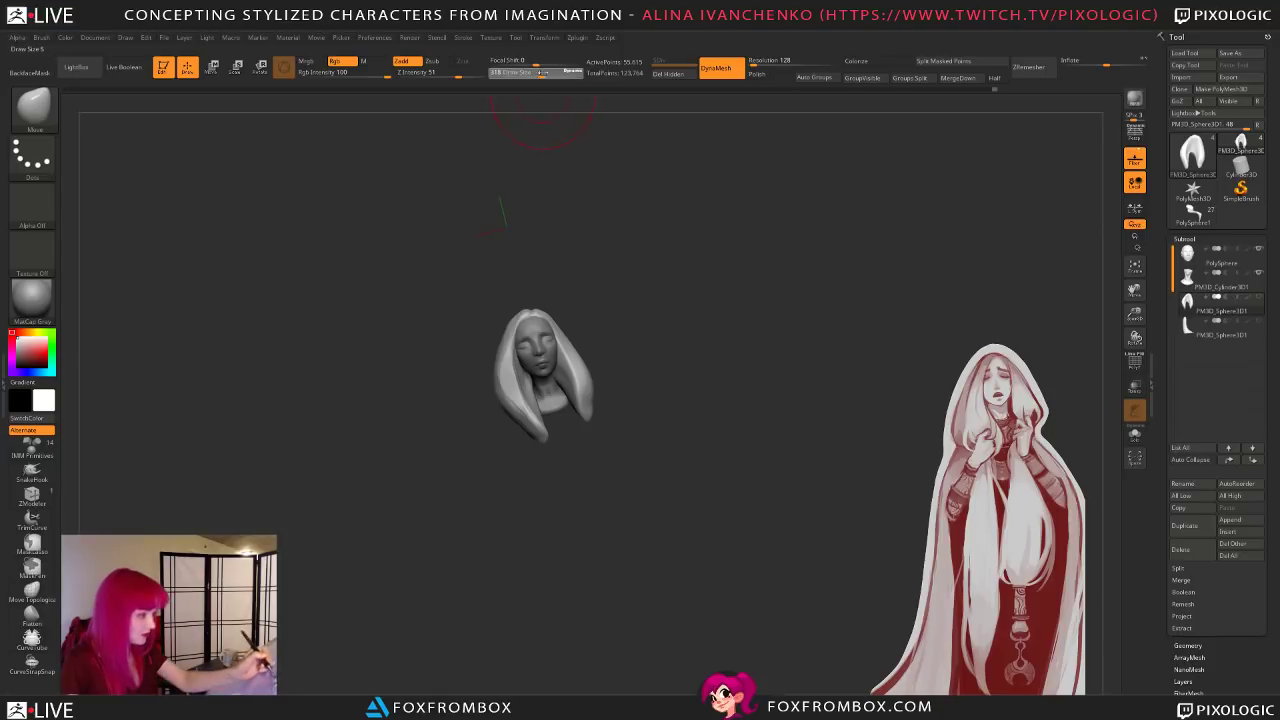
left_click_drag(630, 259, 655, 309, "alt")
left_click_drag(590, 425, 584, 423)
mouse_move(653, 396)
left_mouse_down()
mouse_move(657, 381)
mouse_move(680, 390)
mouse_move(677, 420)
mouse_move(668, 399)
mouse_move(661, 424)
mouse_move(714, 431)
mouse_move(646, 483)
mouse_move(676, 515)
mouse_move(700, 505)
mouse_move(688, 495)
mouse_move(626, 534)
mouse_move(641, 467)
mouse_move(623, 445)
left_mouse_up()
left_click(538, 73)
left_click(556, 73)
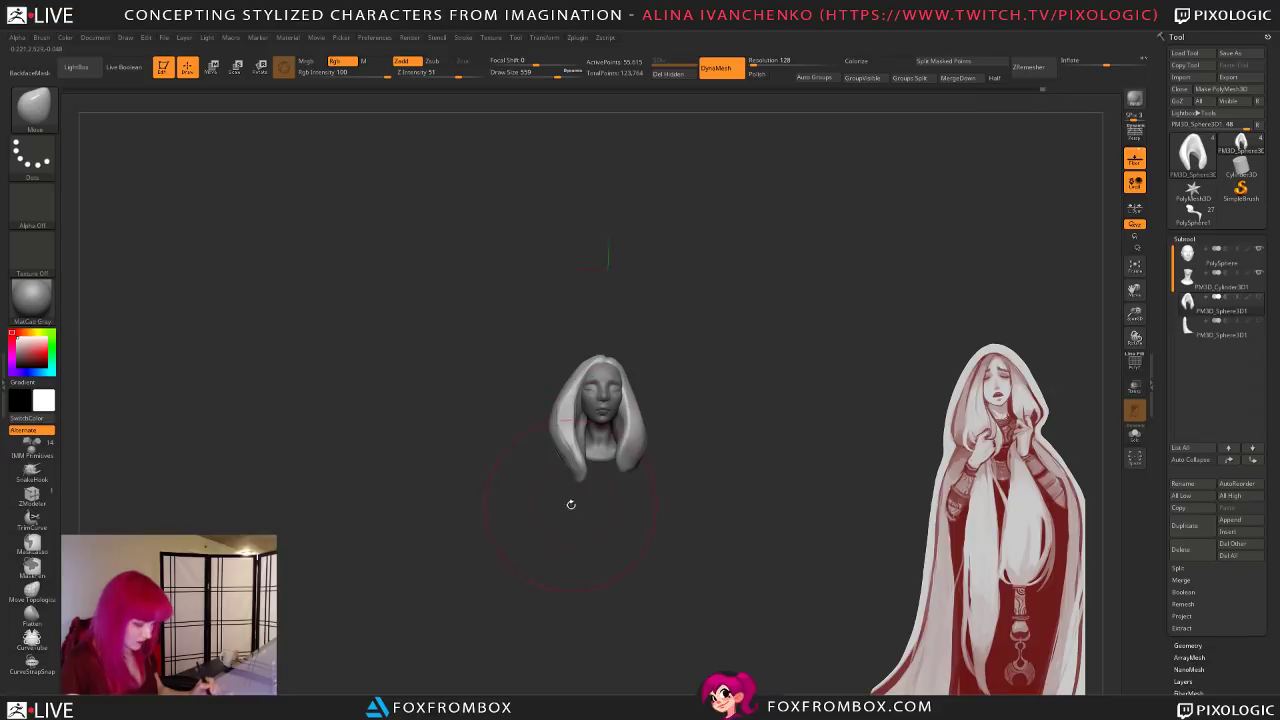
key("[")
key("[")
key("[")
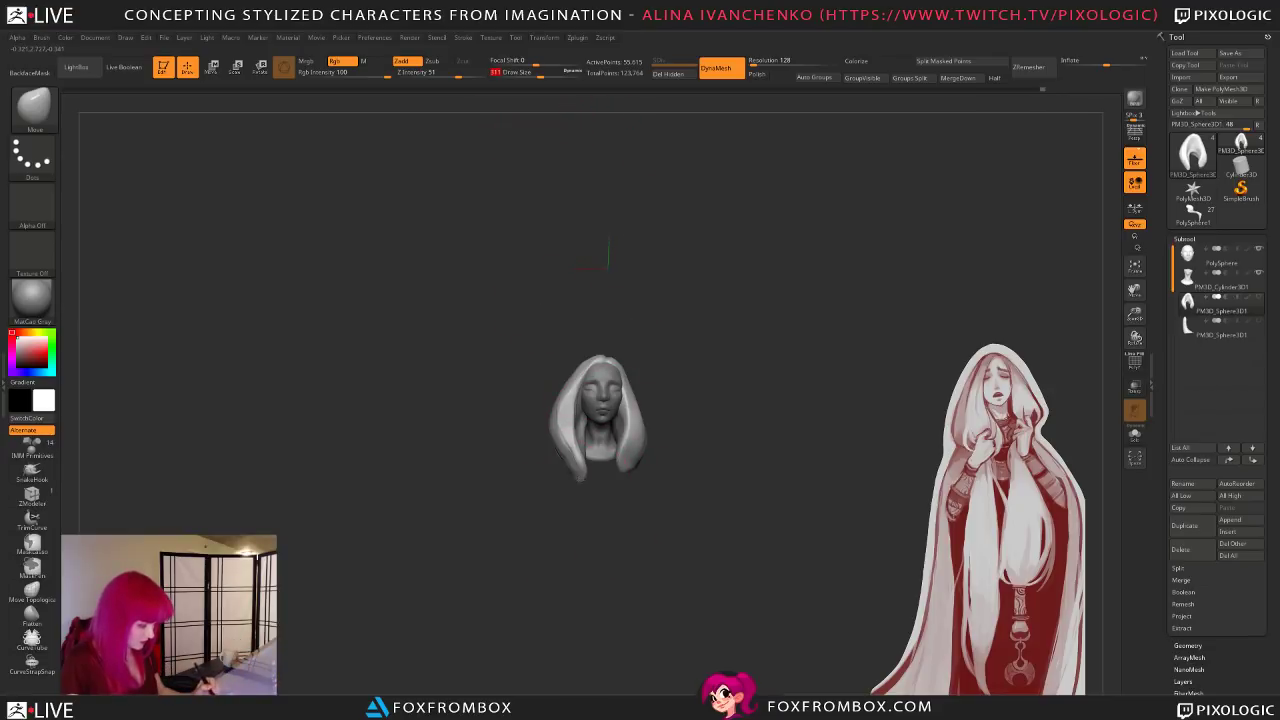
left_click_drag(592, 484, 573, 477)
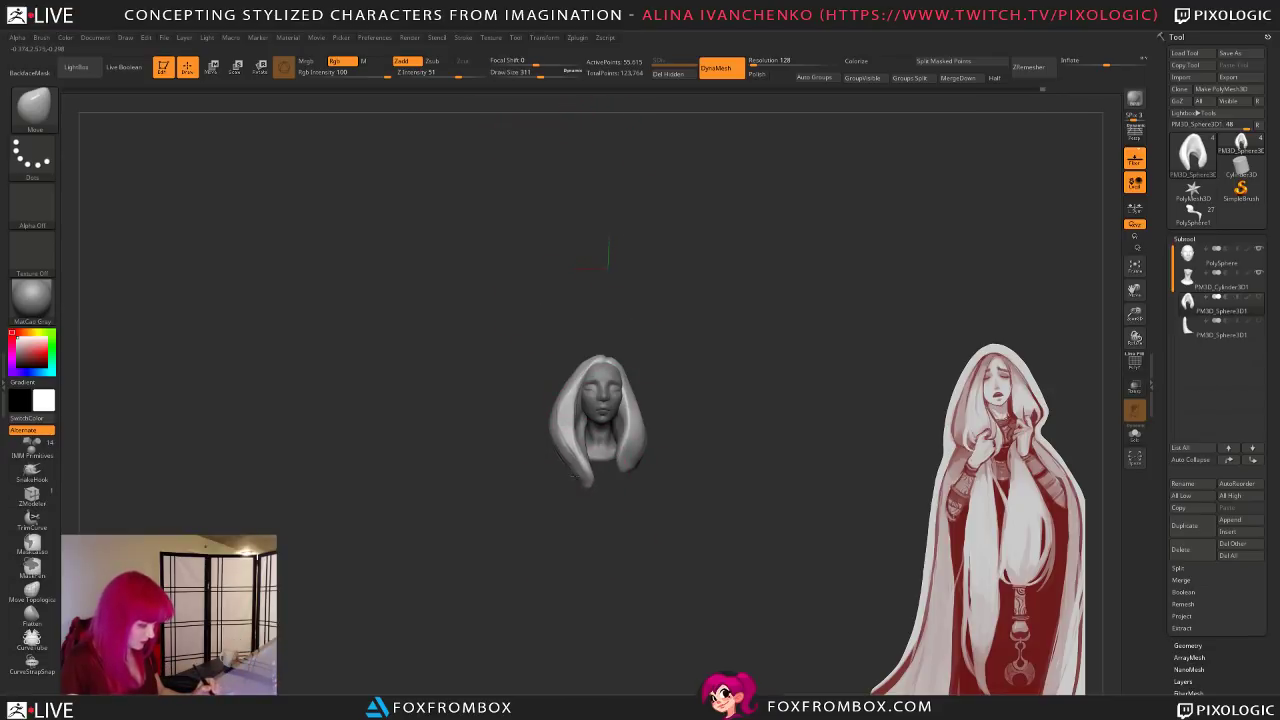
Step: Show the cloak body subtool again and tuck in the back of the hair at the nape with the Move brush
left_click(1258, 321)
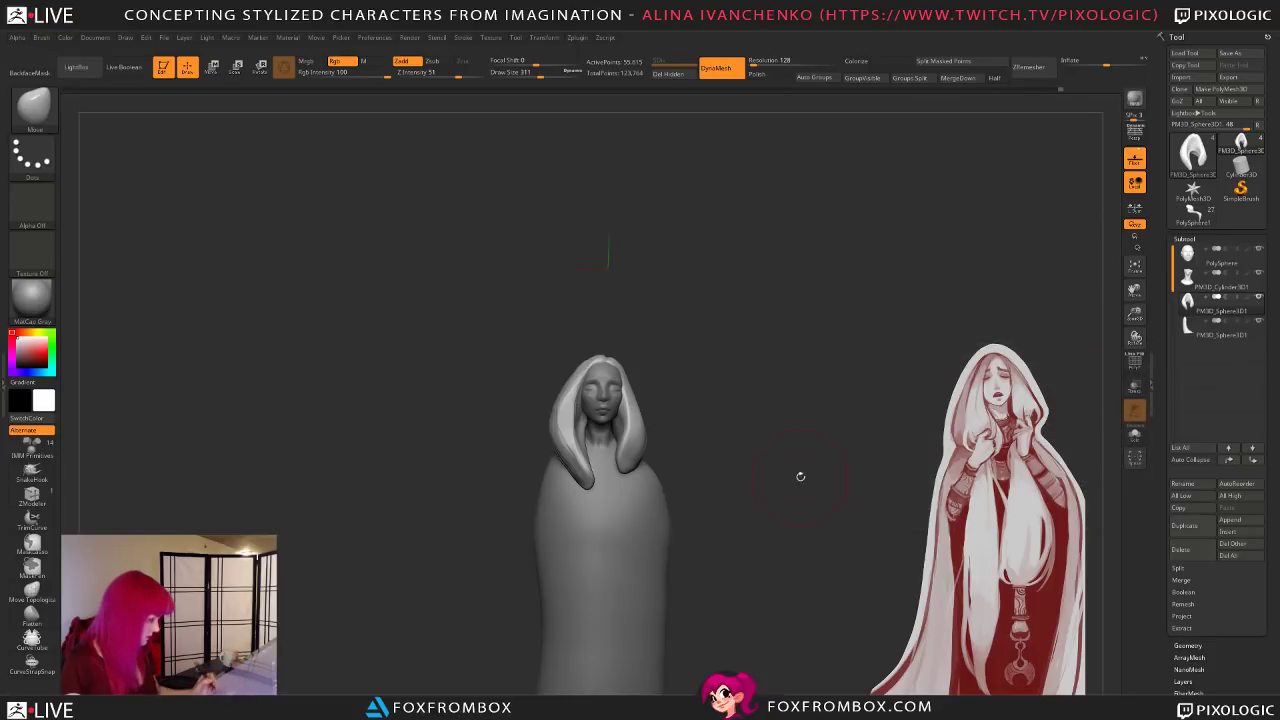
left_click_drag(851, 443, 796, 503, "shift")
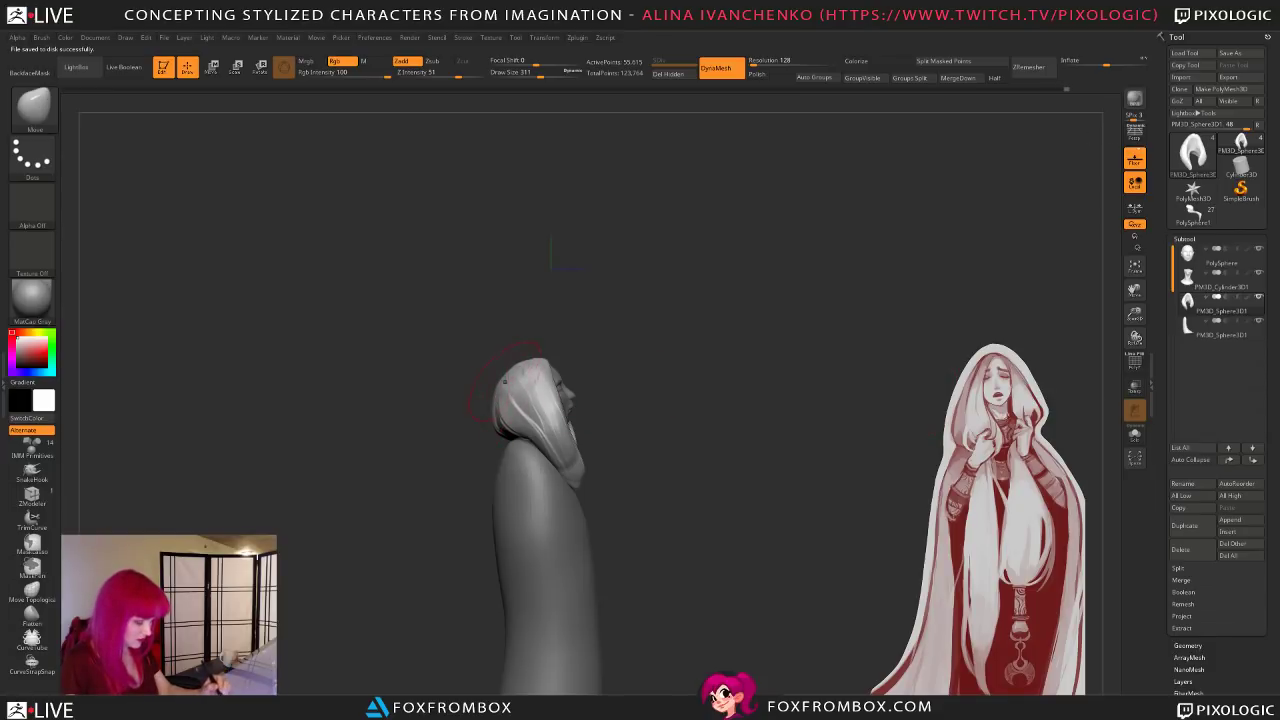
left_click_drag(499, 428, 510, 426)
mouse_move(740, 385)
left_mouse_down()
mouse_move(635, 381)
mouse_move(635, 434)
mouse_move(660, 412)
mouse_move(709, 428)
mouse_move(774, 380)
left_mouse_up()
left_click_drag(763, 427, 761, 399, "alt")
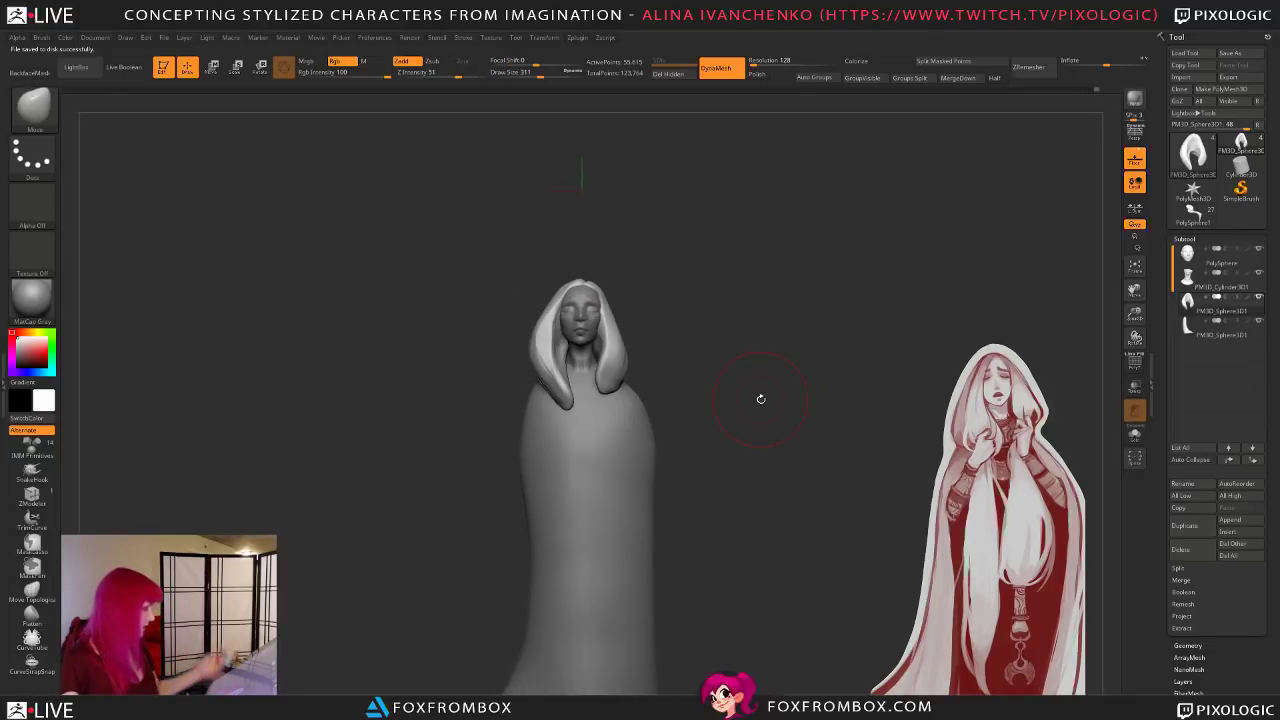
Step: Insert a Sphere3D primitive as a new subtool and make it the active subtool
left_click(1244, 522)
left_click(1246, 522)
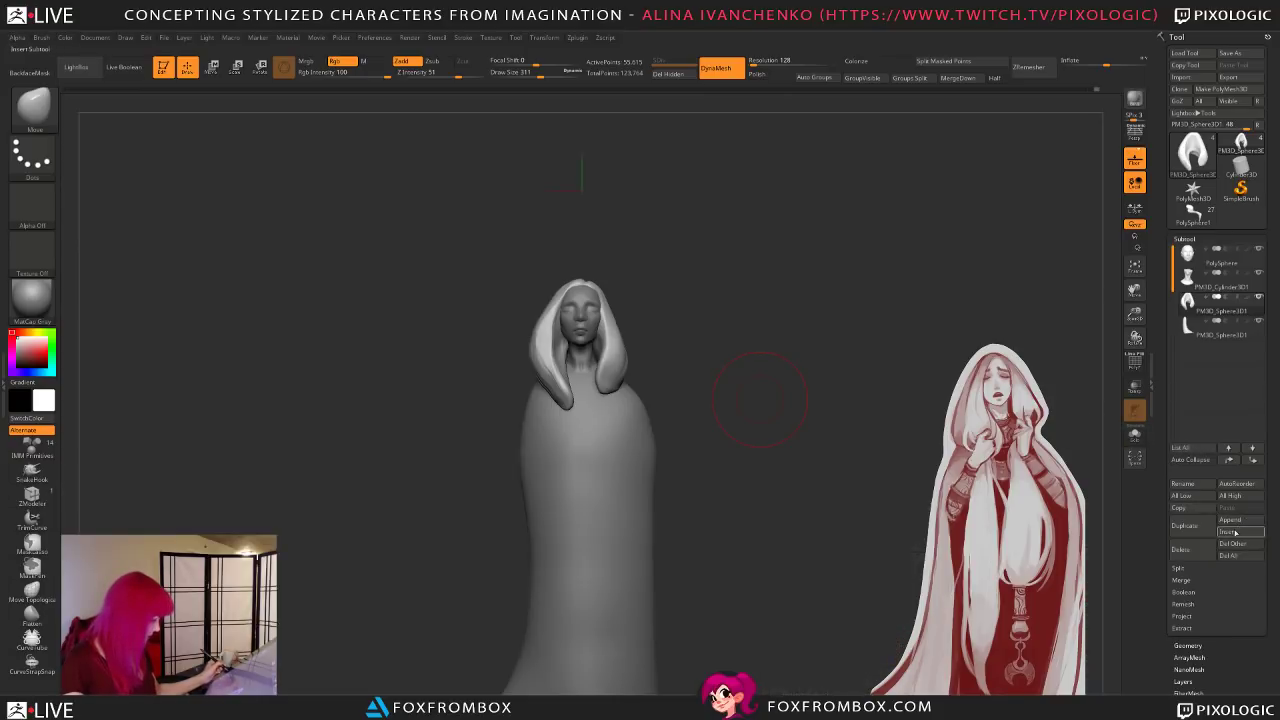
left_click(1238, 532)
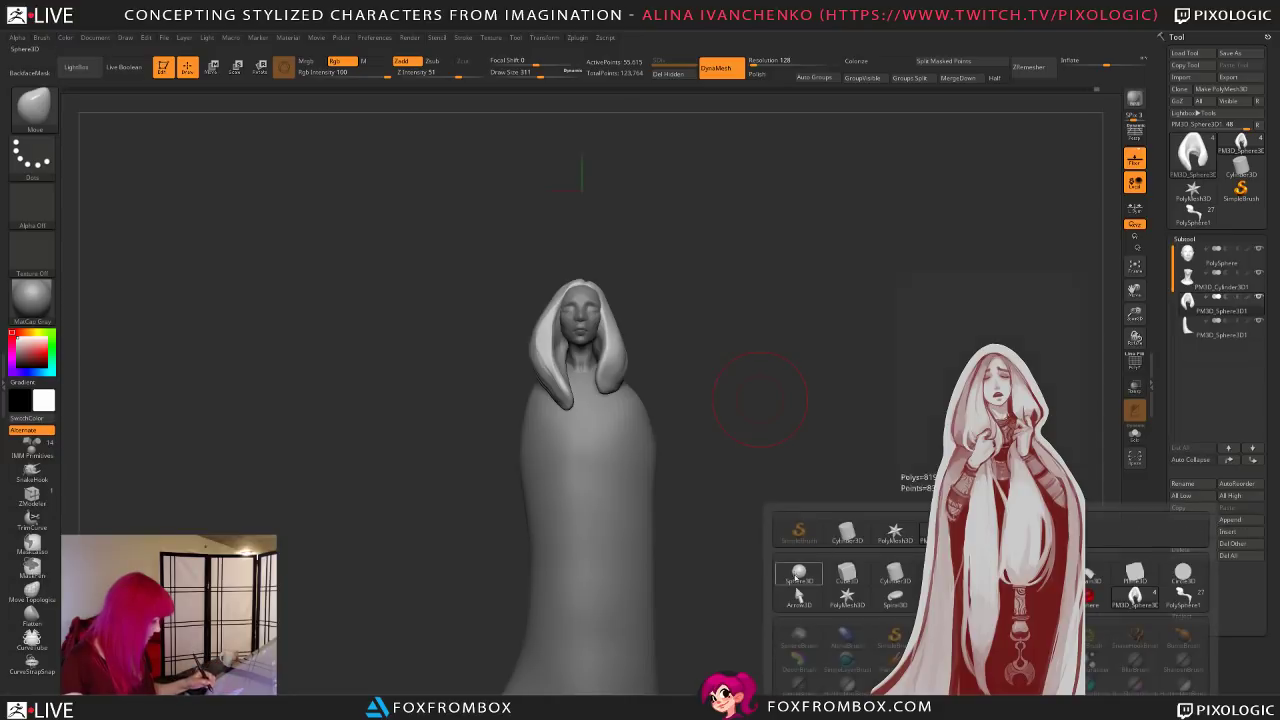
left_click(798, 572)
left_click(607, 182, "alt")
Step: Move the sphere down onto the head, scale it down slightly and shift it backward in side view
left_click_drag(769, 263, 748, 326, "alt")
key("w")
left_click_drag(595, 225, 600, 369)
left_click_drag(680, 399, 757, 401, "shift")
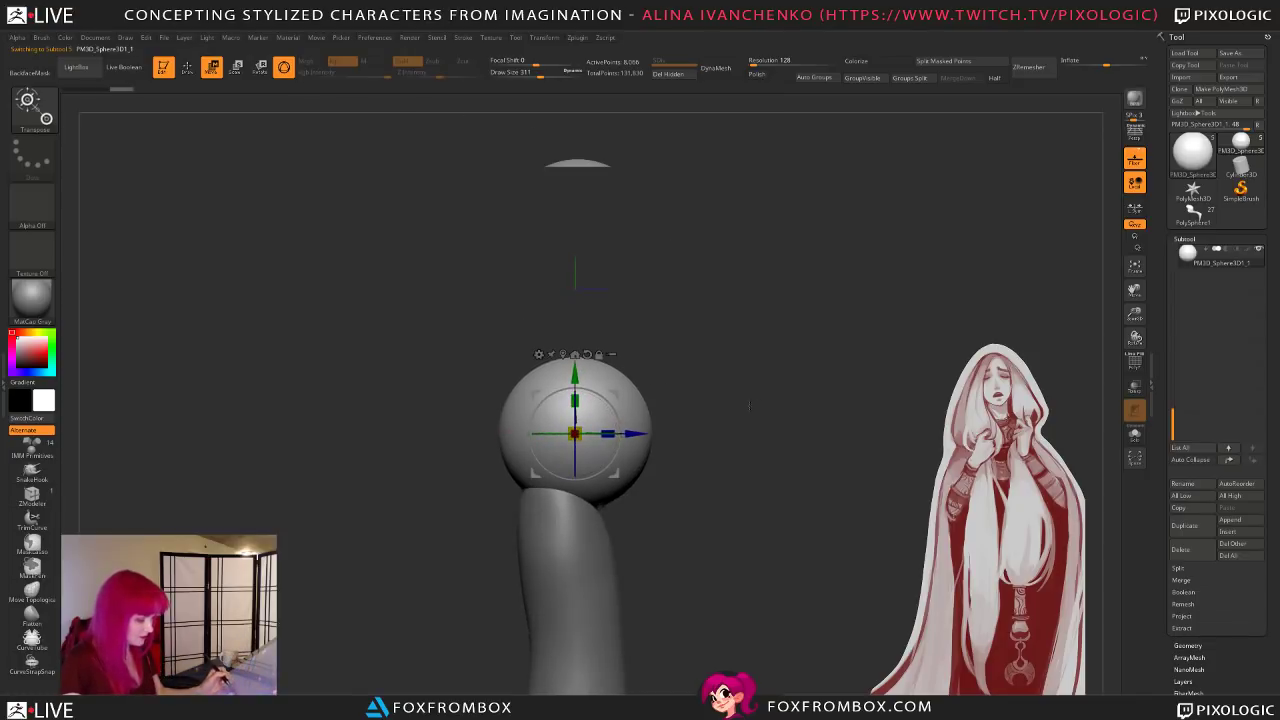
left_click_drag(634, 433, 566, 444)
mouse_move(714, 394)
left_mouse_down()
mouse_move(641, 394)
mouse_move(710, 396)
left_mouse_up()
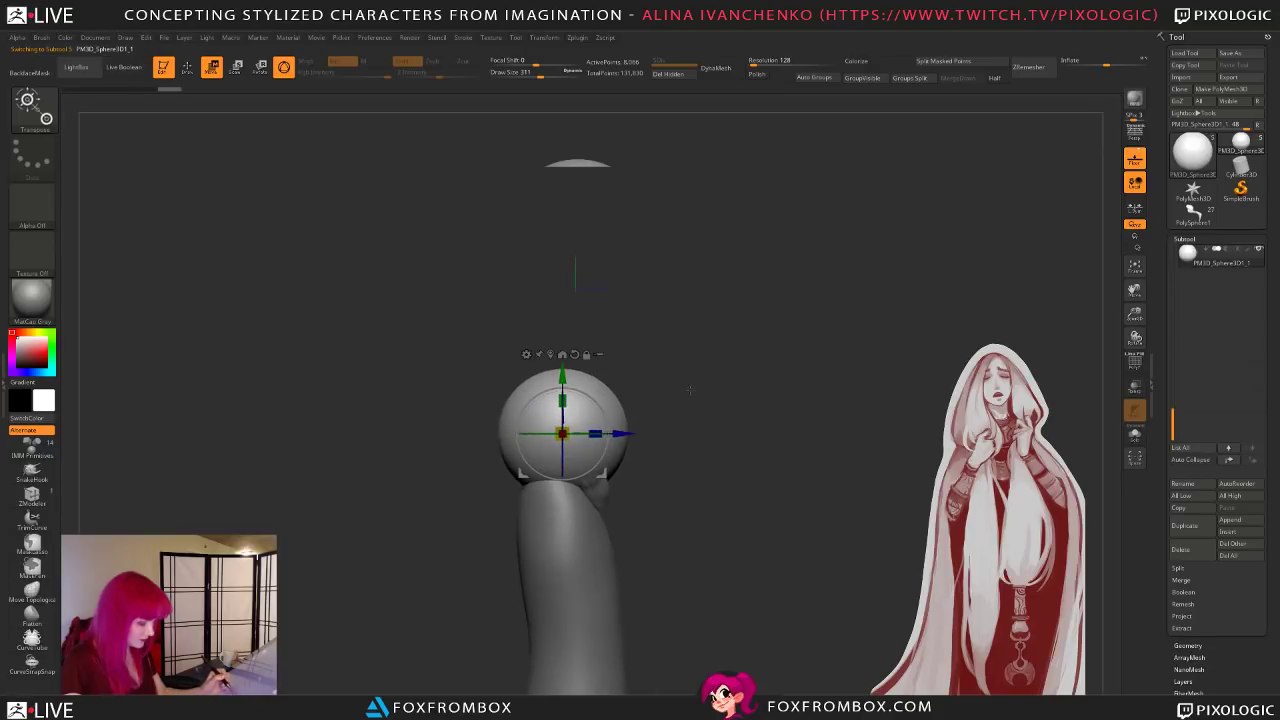
key("q")
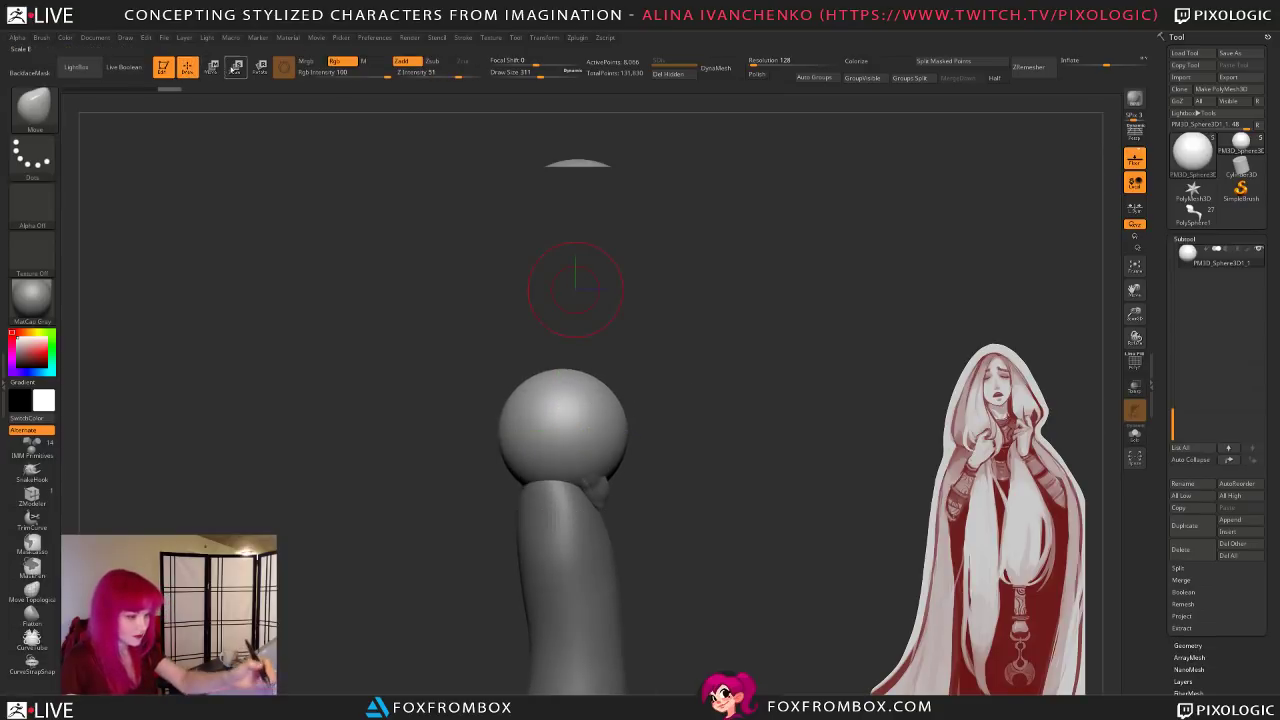
Step: Cut off the front of the sphere in side view, leaving a flat front that exposes the face and front locks
key("ctrl+shift")
left_click_drag(560, 338, 641, 548, "ctrl+shift")
left_click_drag(775, 436, 666, 420)
key("ctrl+shift")
left_click_drag(559, 356, 616, 556, "ctrl+shift")
mouse_move(734, 514)
left_mouse_down()
mouse_move(687, 523)
mouse_move(726, 530)
mouse_move(688, 526)
left_mouse_up()
Step: Shape the cut sphere into a tapered hood with the Move brush at draw size 550
left_click_drag(540, 72, 558, 72)
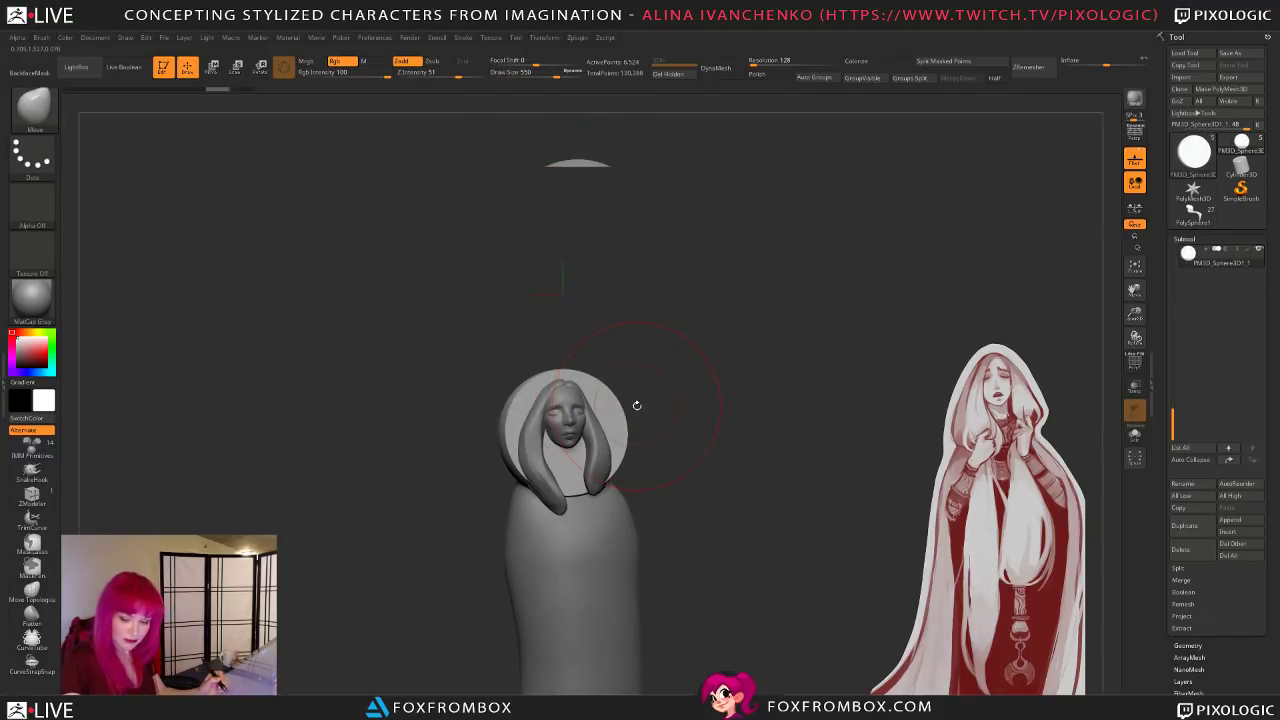
mouse_move(643, 406)
left_mouse_down()
mouse_move(634, 461)
mouse_move(657, 483)
mouse_move(612, 467)
left_mouse_up()
left_click_drag(685, 450, 772, 455)
left_click_drag(586, 497, 576, 486)
mouse_move(692, 464)
left_mouse_down()
mouse_move(711, 449)
mouse_move(691, 451)
mouse_move(688, 462)
mouse_move(762, 452)
left_mouse_up()
Step: Refine the hood's front rim and lower corners with the Move brush at draw sizes 245 and 351
left_click_drag(554, 74, 535, 74)
mouse_move(643, 429)
left_mouse_down()
mouse_move(690, 391)
mouse_move(696, 418)
left_mouse_up()
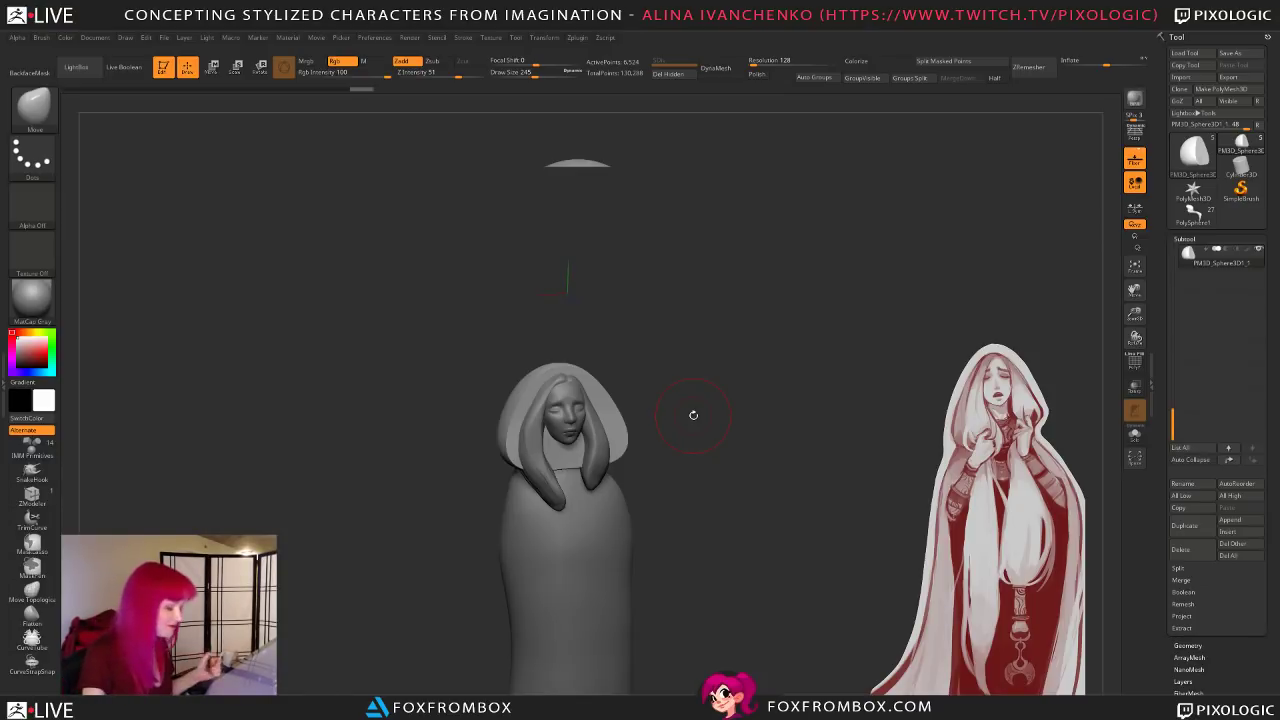
mouse_move(784, 381)
left_mouse_down()
mouse_move(794, 397)
mouse_move(783, 420)
mouse_move(785, 405)
left_mouse_up()
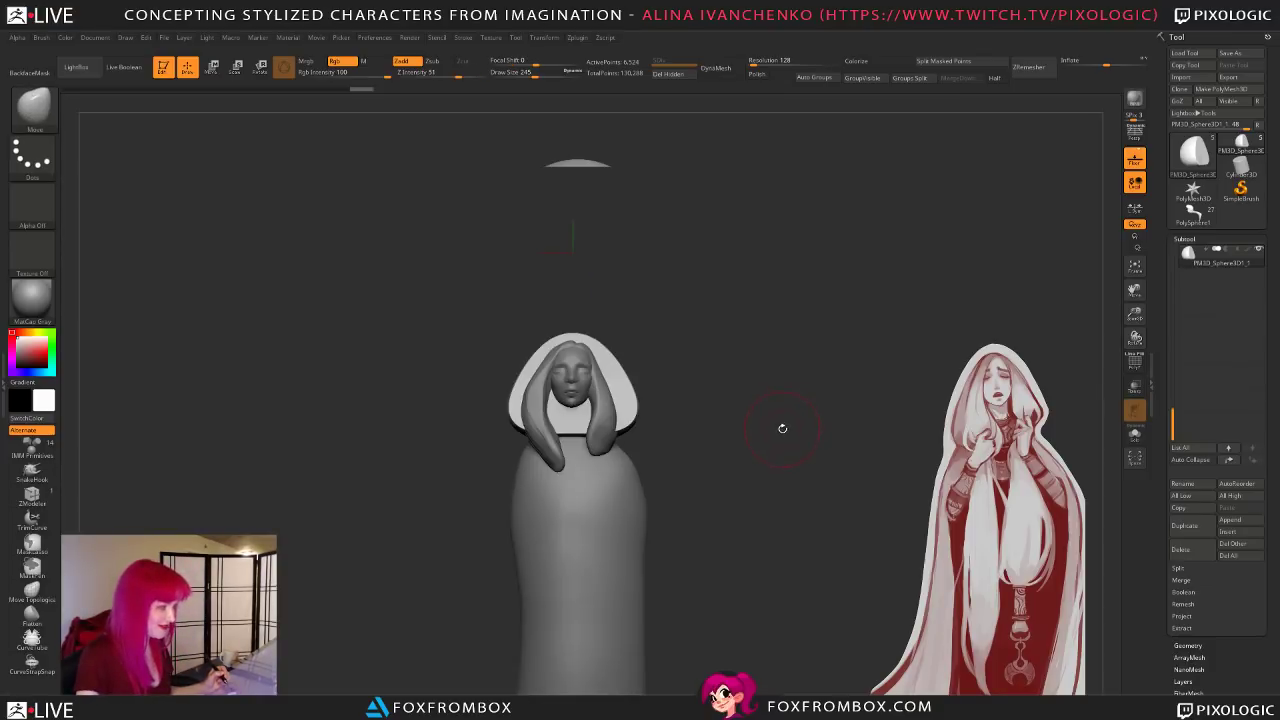
left_click_drag(781, 433, 819, 440)
left_click(541, 73)
mouse_move(722, 414)
left_mouse_down()
mouse_move(723, 437)
mouse_move(739, 425)
mouse_move(717, 437)
mouse_move(751, 431)
mouse_move(704, 400)
mouse_move(643, 421)
left_mouse_up()
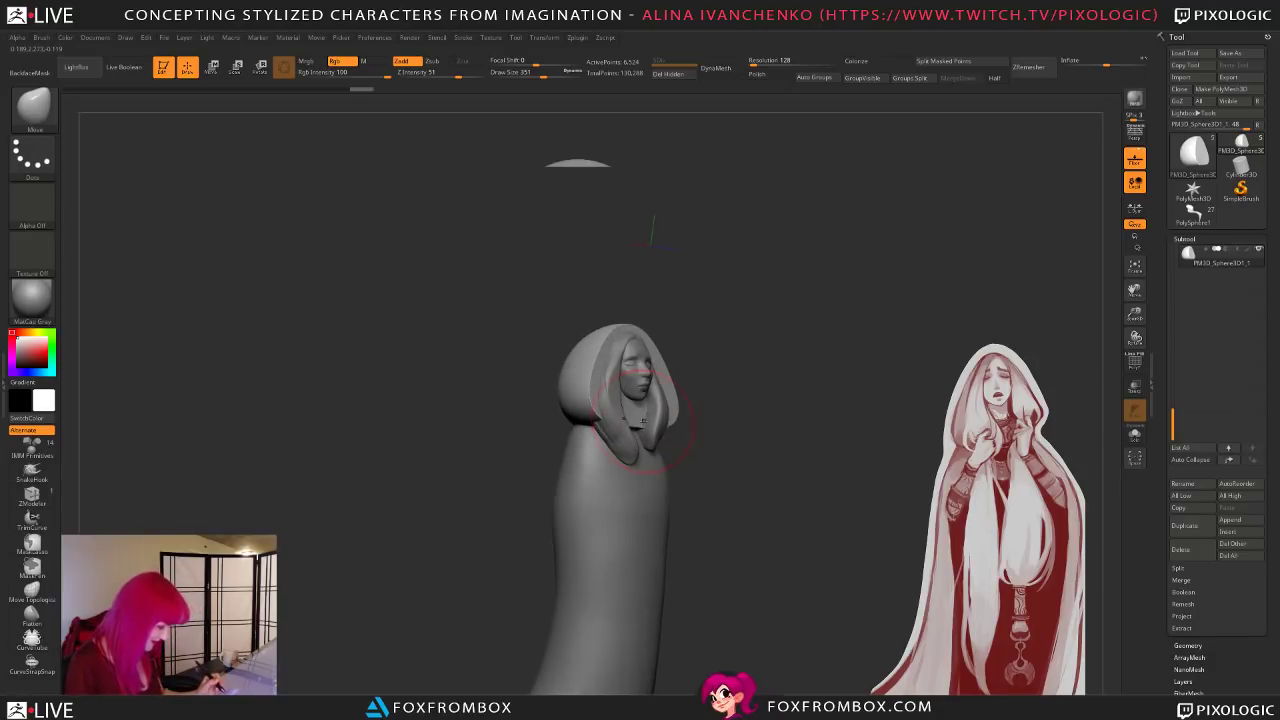
mouse_move(771, 425)
left_mouse_down()
mouse_move(686, 428)
mouse_move(823, 414)
mouse_move(775, 395)
mouse_move(778, 359)
left_mouse_up()
Step: Adjust the hood's overall outer silhouette with the Move brush at draw size 508
left_click_drag(545, 76, 556, 76)
mouse_move(786, 388)
left_mouse_down("alt")
mouse_move(800, 428)
mouse_move(771, 433)
left_mouse_up("alt")
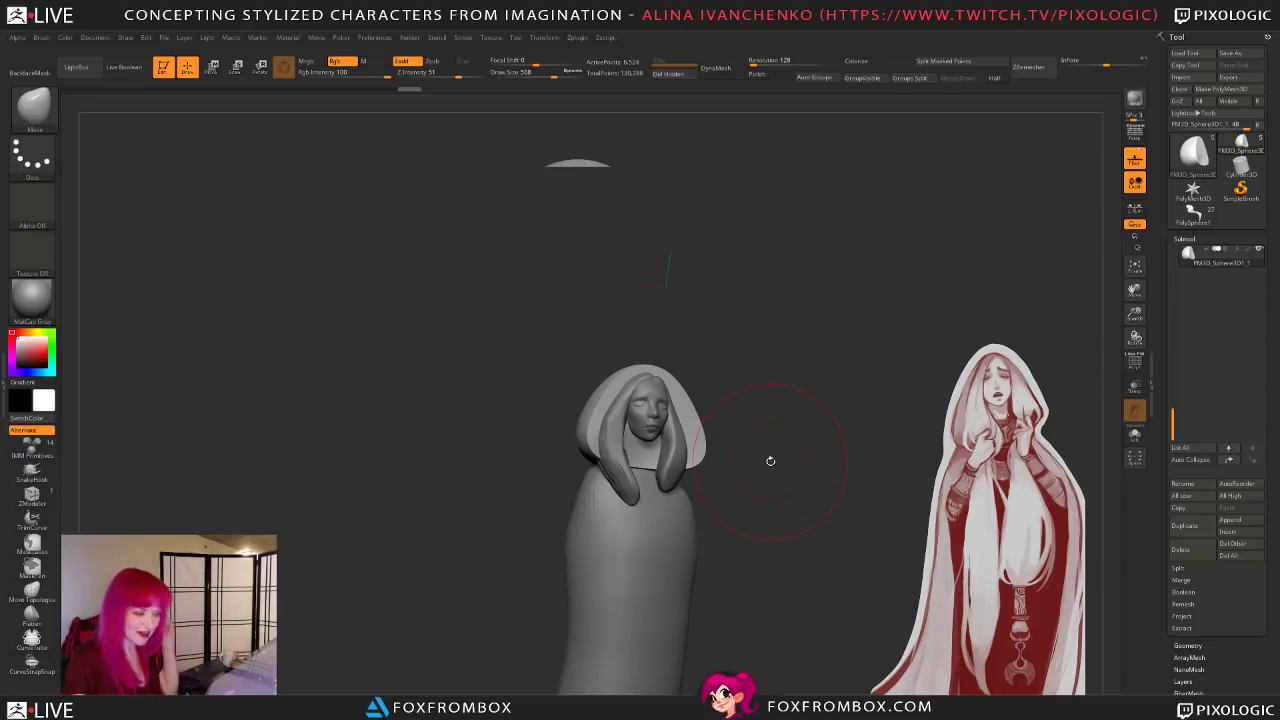
left_click_drag(804, 305, 754, 343)
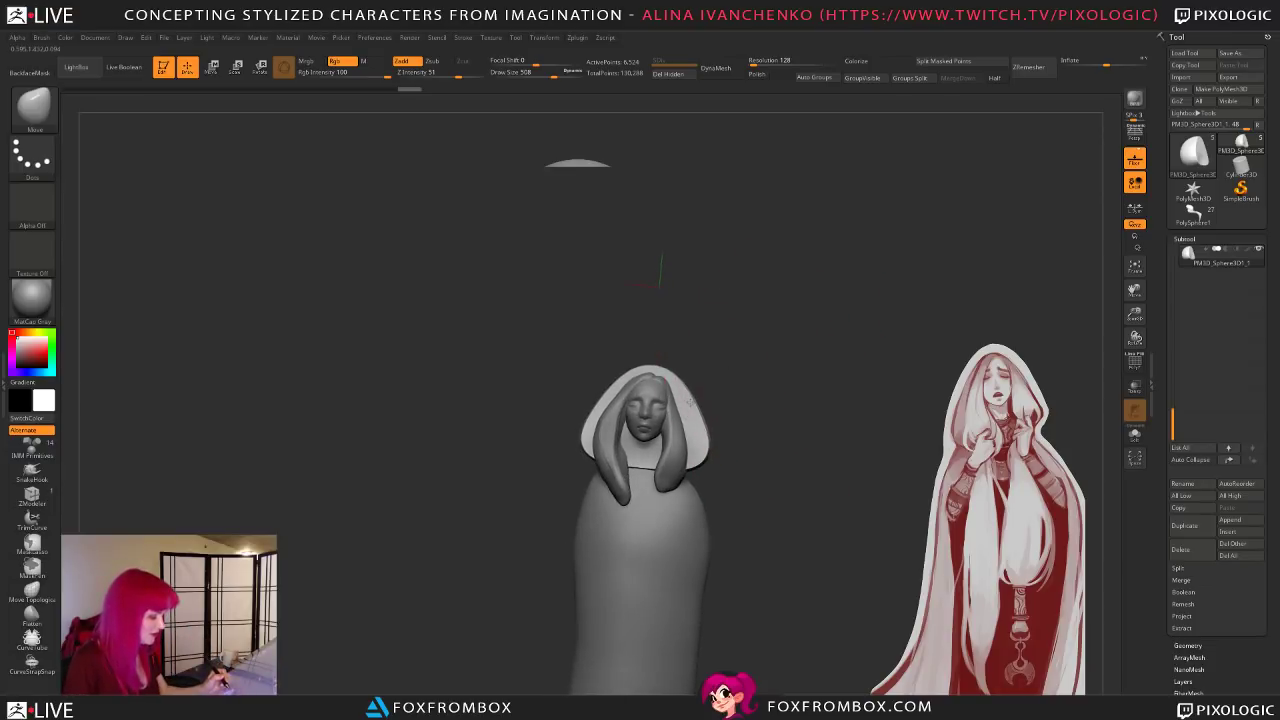
mouse_move(680, 388)
left_mouse_down()
mouse_move(752, 384)
mouse_move(703, 382)
mouse_move(817, 429)
mouse_move(789, 427)
left_mouse_up()
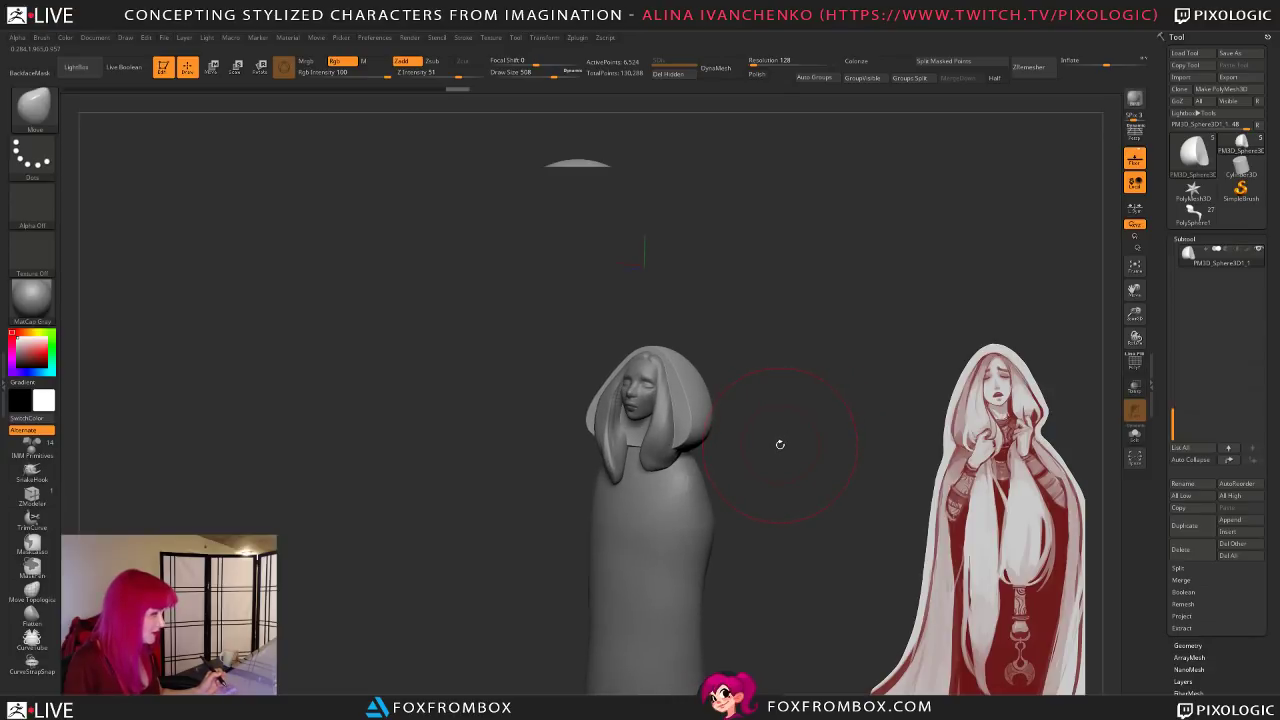
left_click_drag(778, 447, 713, 456)
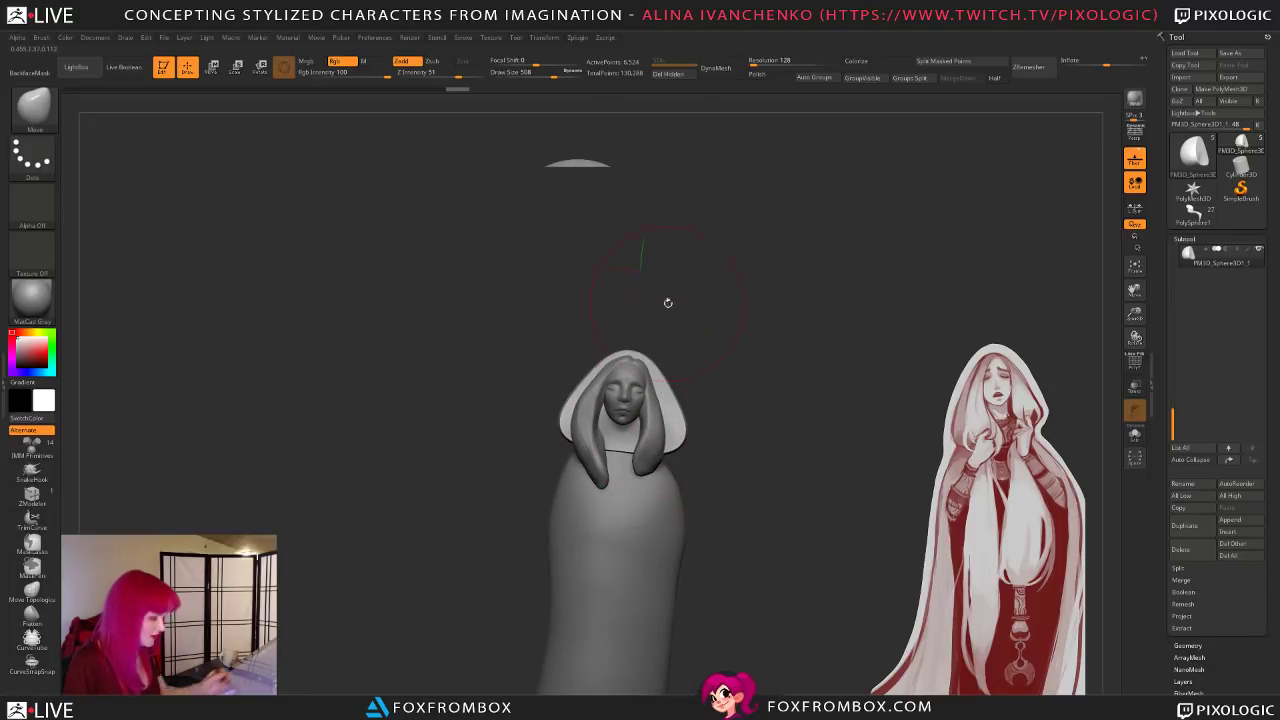
Step: Refine the hood's lower front edge beside the hair locks with the Move brush at draw size 305
left_click_drag(552, 74, 540, 74)
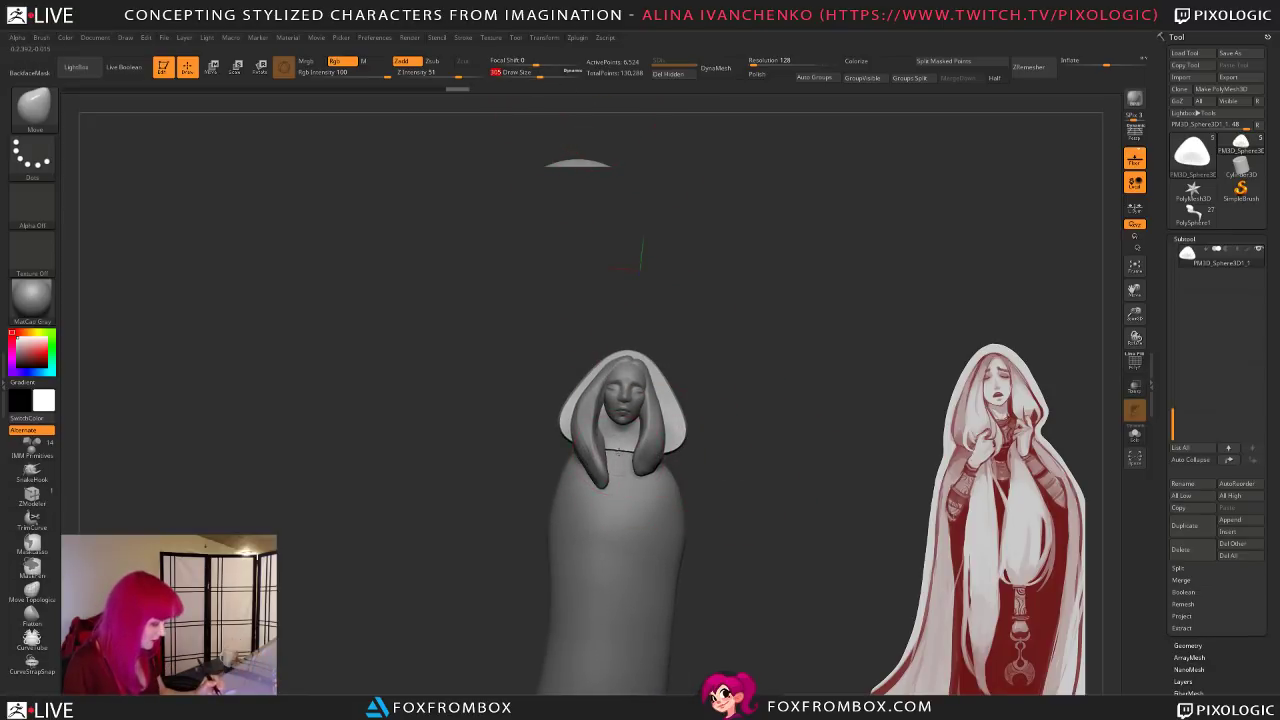
mouse_move(688, 438)
left_mouse_down()
mouse_move(743, 457)
mouse_move(706, 466)
mouse_move(667, 454)
left_mouse_up()
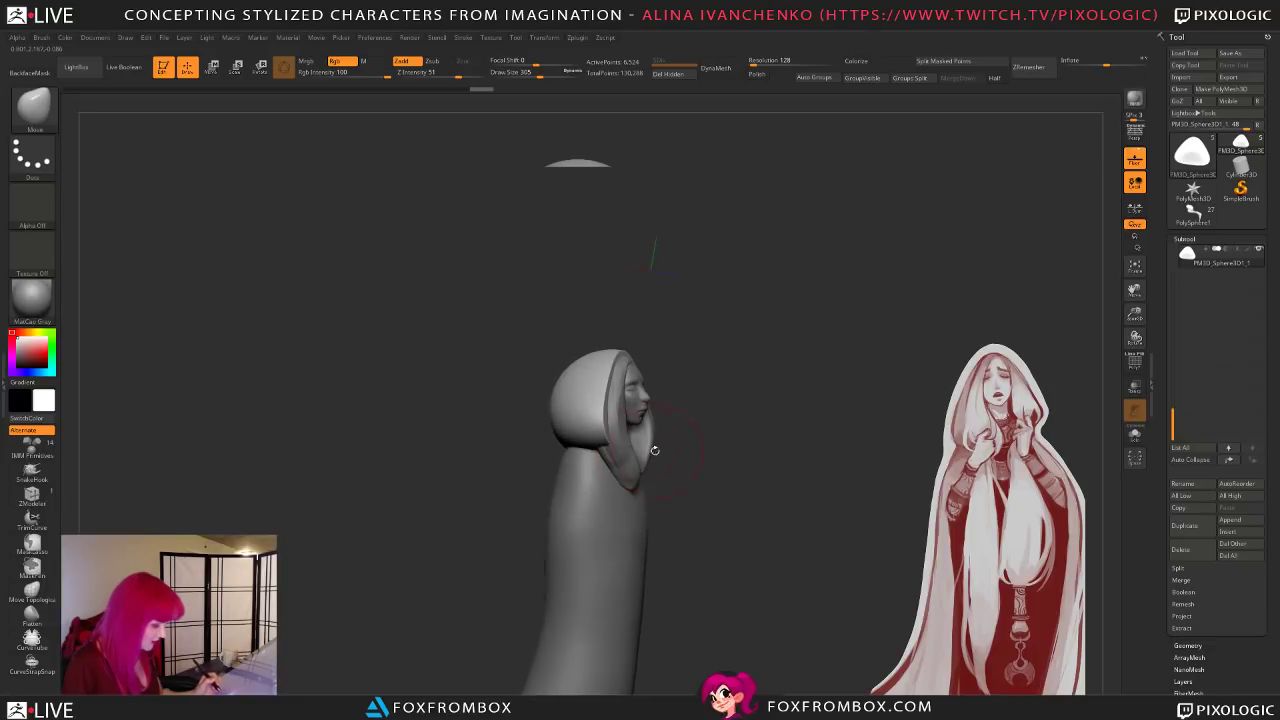
mouse_move(743, 457)
right_mouse_down()
mouse_move(731, 443)
mouse_move(714, 457)
mouse_move(584, 453)
right_mouse_up()
mouse_move(720, 455)
right_mouse_down()
mouse_move(746, 451)
mouse_move(700, 465)
mouse_move(731, 480)
mouse_move(760, 449)
mouse_move(742, 465)
right_mouse_up()
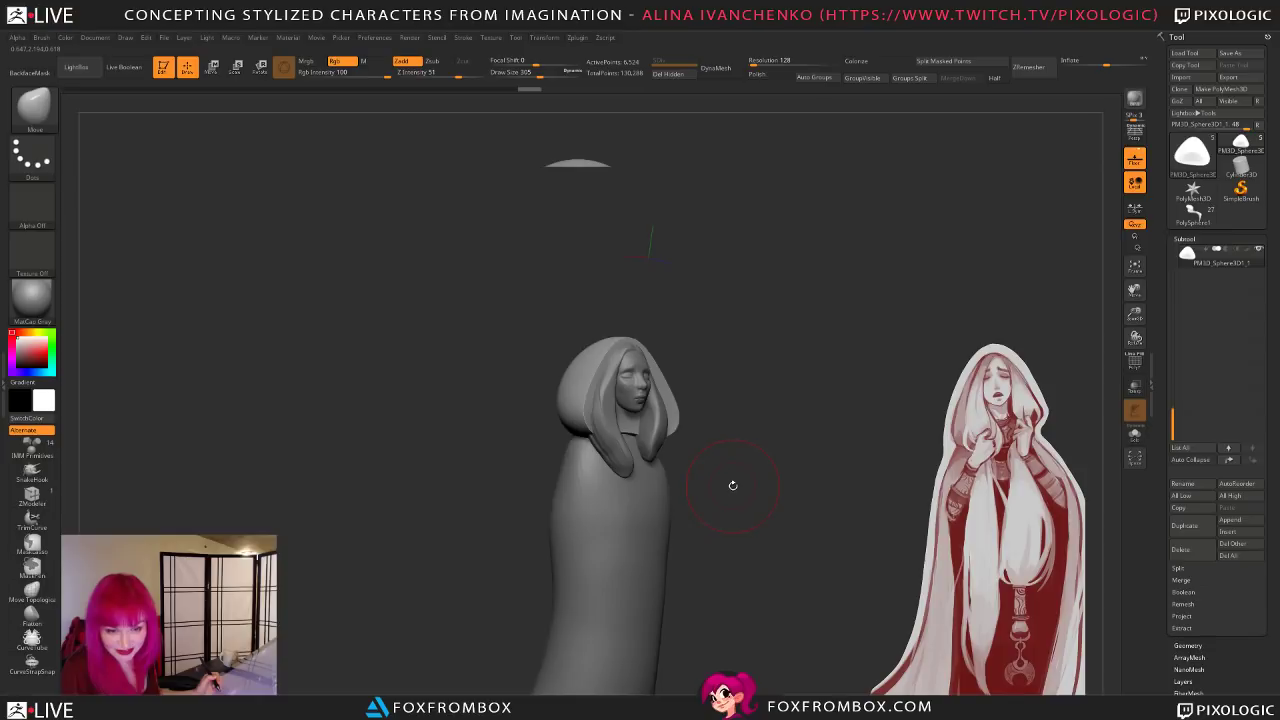
mouse_move(733, 484)
left_mouse_down()
mouse_move(748, 481)
mouse_move(722, 492)
mouse_move(775, 455)
left_mouse_up()
Step: Reshape the hood's lower back and side edges above the shoulders with a slightly larger Move brush
left_click_drag(540, 73, 548, 73)
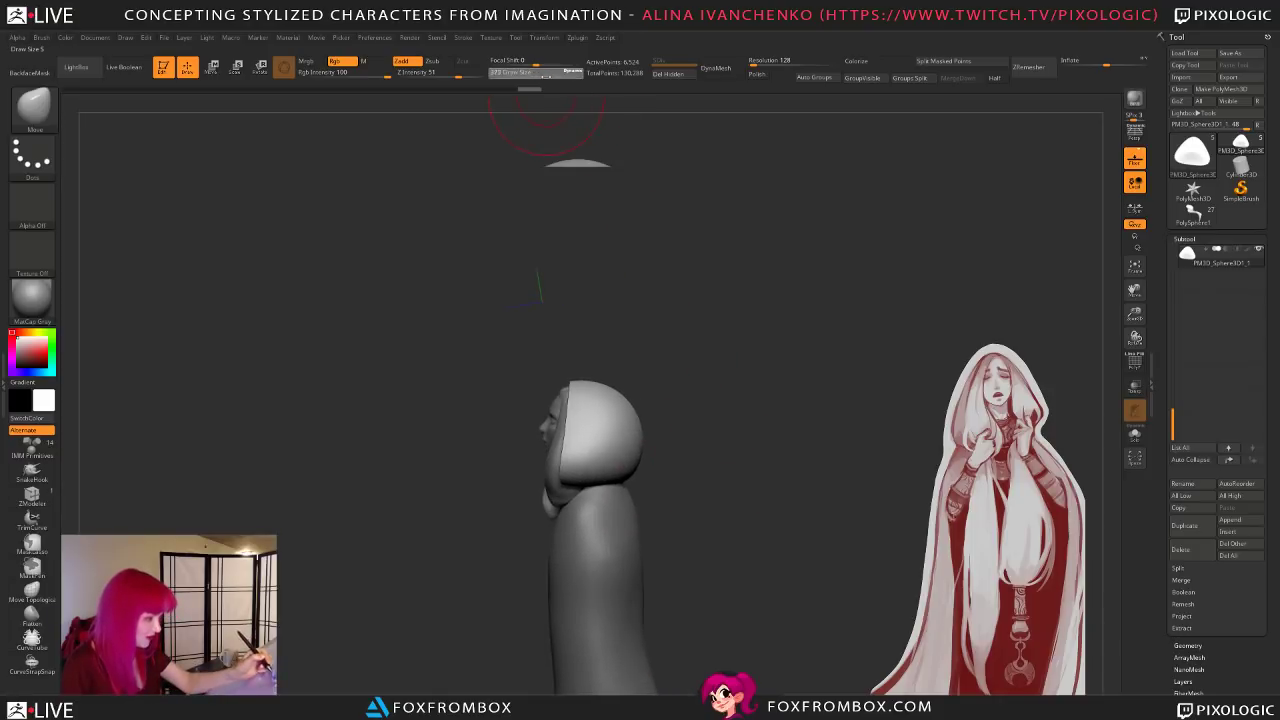
left_click_drag(635, 483, 643, 477)
mouse_move(700, 451)
left_mouse_down()
mouse_move(665, 446)
mouse_move(624, 412)
left_mouse_up()
left_click_drag(714, 429, 683, 434)
left_click_drag(566, 471, 583, 477)
mouse_move(697, 420)
left_mouse_down()
mouse_move(733, 423)
mouse_move(700, 446)
mouse_move(726, 440)
mouse_move(738, 464)
mouse_move(709, 417)
left_mouse_up()
Step: Fit the hood closer around the hair with the Move brush, going from draw size 525 to 245
left_click_drag(548, 78, 562, 82)
mouse_move(680, 360)
left_mouse_down("shift")
mouse_move(643, 374)
mouse_move(638, 410)
left_mouse_up("shift")
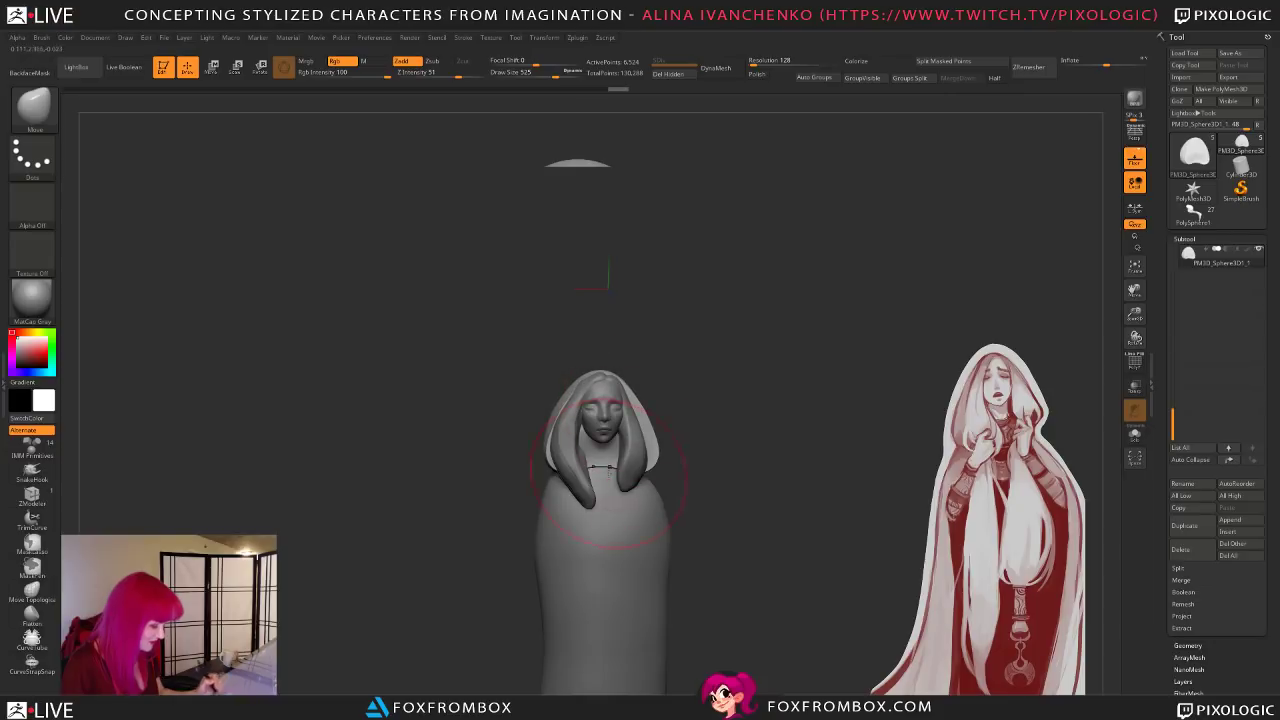
left_click(543, 74)
mouse_move(679, 342)
left_mouse_down("alt")
mouse_move(717, 340)
mouse_move(692, 333)
mouse_move(740, 407)
mouse_move(714, 424)
mouse_move(742, 432)
mouse_move(679, 481)
left_mouse_up("alt")
left_click(529, 75)
left_click(535, 75)
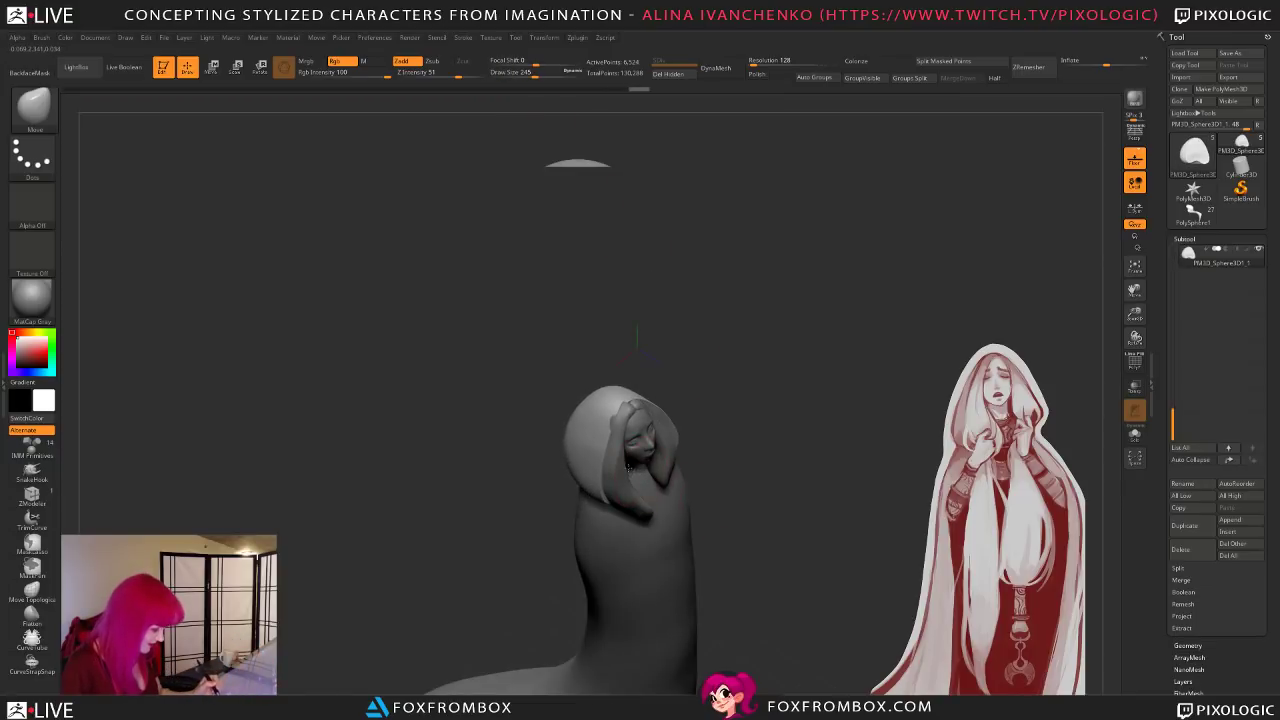
Step: Redo the hood edits and save the tool
key("ctrl+shift+z")
key("ctrl+shift+z")
key("ctrl+shift+z")
key("ctrl+shift+z")
left_click_drag(732, 425, 740, 424)
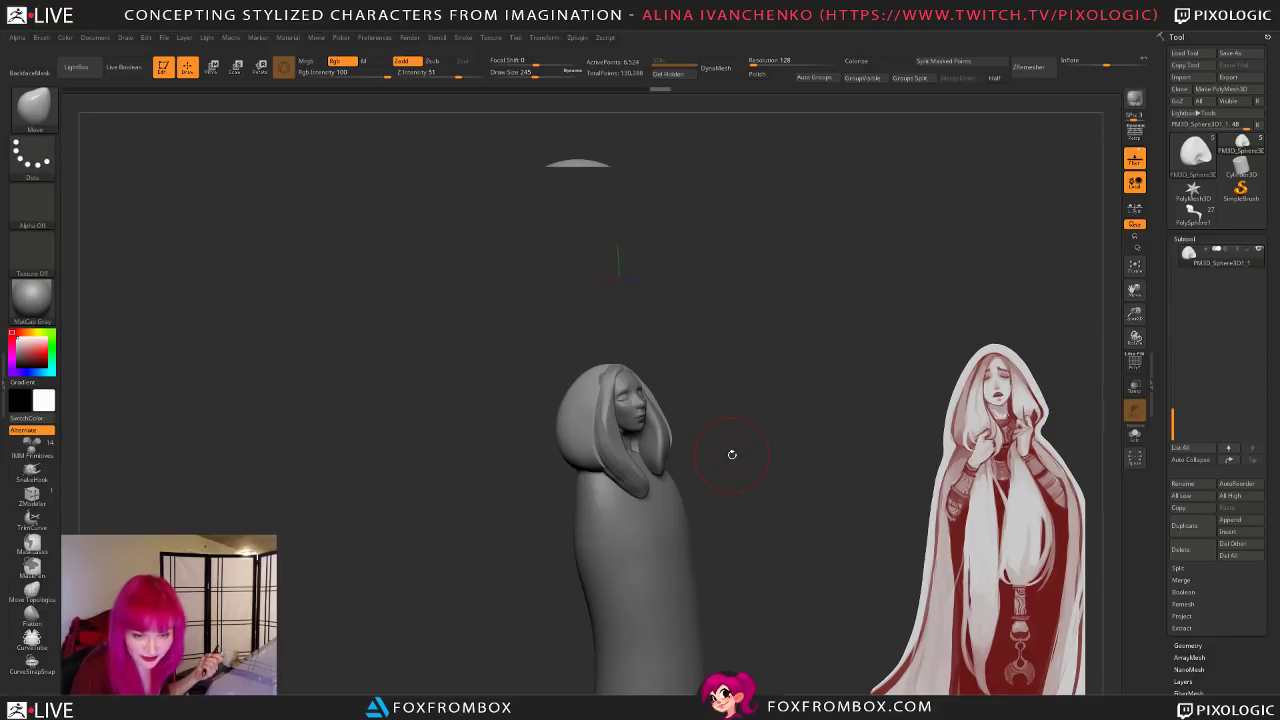
mouse_move(800, 437)
left_mouse_down()
mouse_move(814, 449)
mouse_move(805, 465)
mouse_move(777, 446)
mouse_move(791, 449)
left_mouse_up()
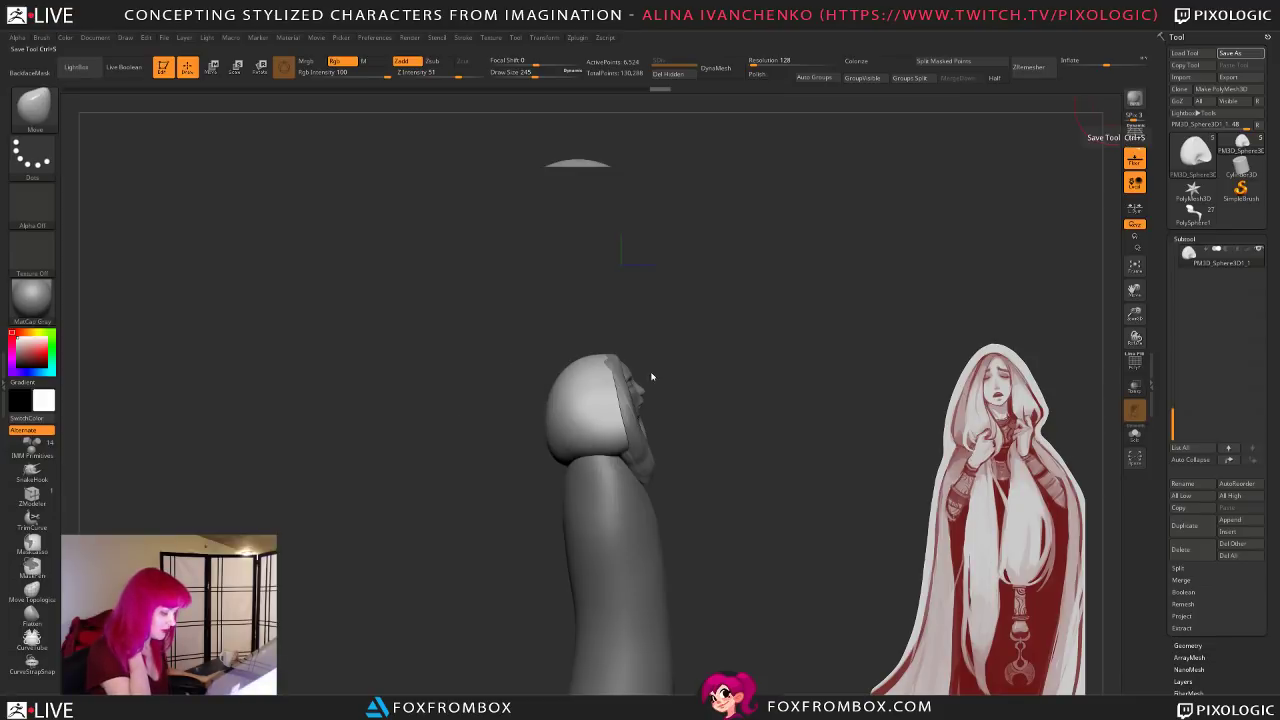
key("ctrl+s")
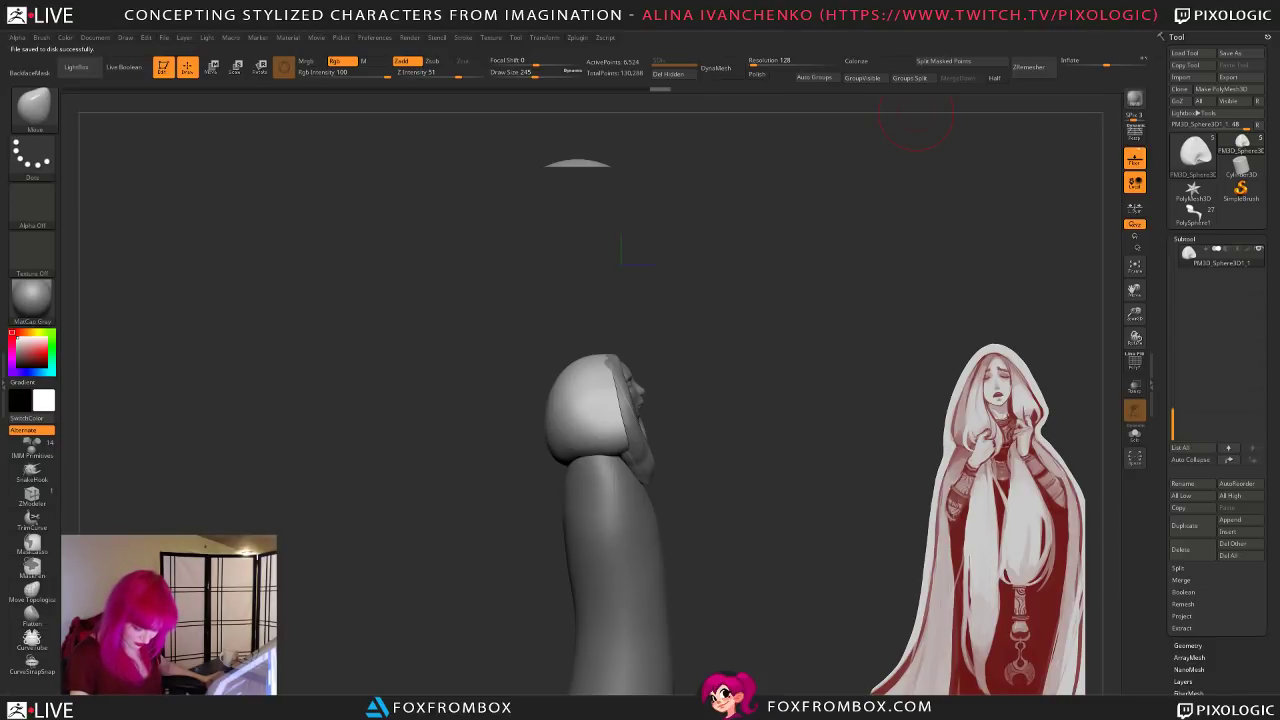
Step: Reshape the back of the hood and its lower edge with the Move brush at draw sizes 351 and 230
mouse_move(828, 404)
left_mouse_down()
mouse_move(791, 486)
mouse_move(784, 405)
mouse_move(740, 326)
mouse_move(560, 335)
left_mouse_up()
mouse_move(640, 350)
left_mouse_down()
mouse_move(726, 360)
mouse_move(611, 320)
left_mouse_up()
left_click_drag(516, 72, 524, 72)
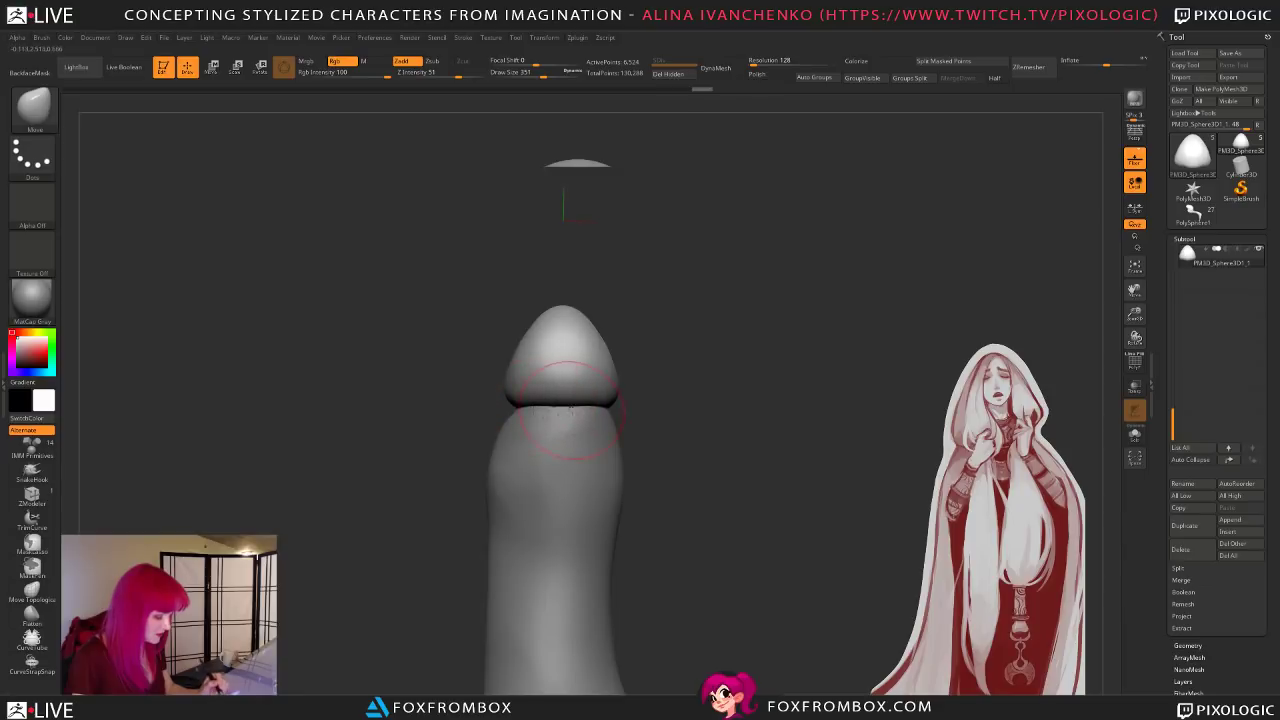
mouse_move(650, 430)
left_mouse_down()
mouse_move(744, 457)
mouse_move(680, 420)
left_mouse_up()
left_click_drag(538, 73, 536, 73)
mouse_move(796, 395)
left_mouse_down()
mouse_move(935, 383)
mouse_move(749, 403)
left_mouse_up()
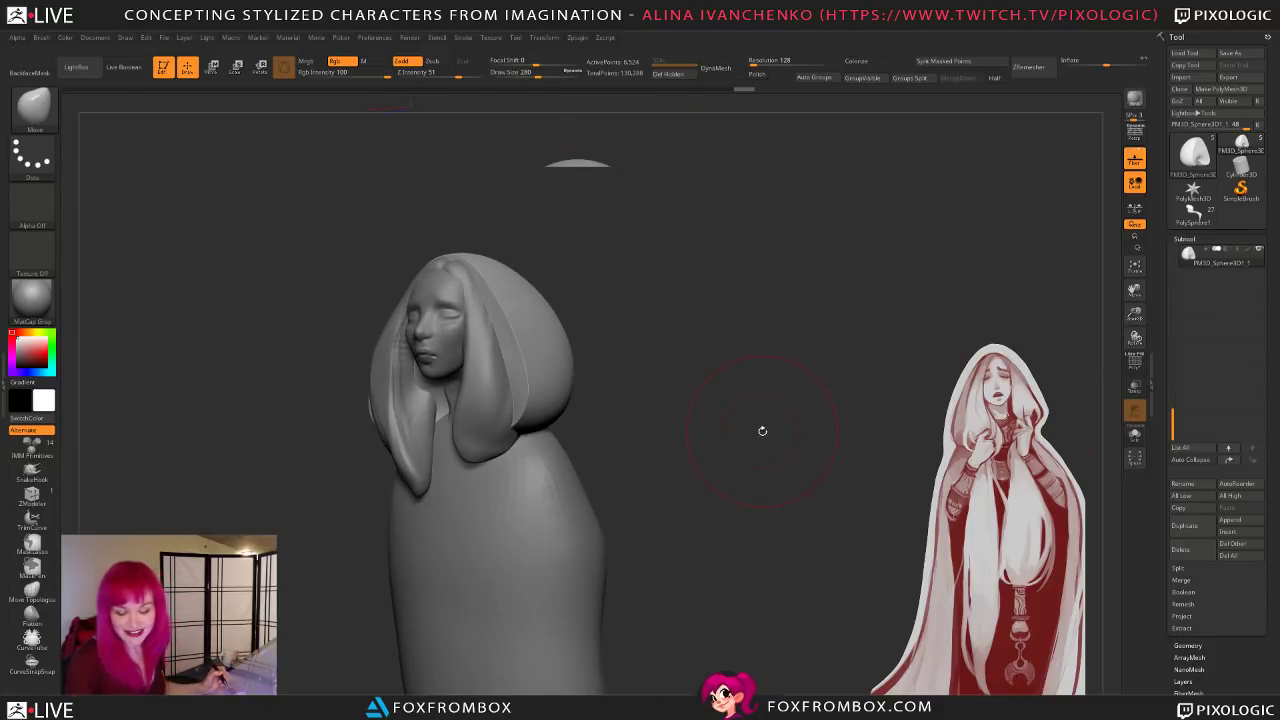
Step: Isolate the hood and push its inner front surface inward with the Move brush at draw size 207
left_click_drag(540, 75, 533, 75)
mouse_move(707, 352)
left_mouse_down("alt")
mouse_move(779, 351)
mouse_move(762, 360)
mouse_move(799, 380)
mouse_move(760, 385)
left_mouse_up("alt")
left_click(1134, 432)
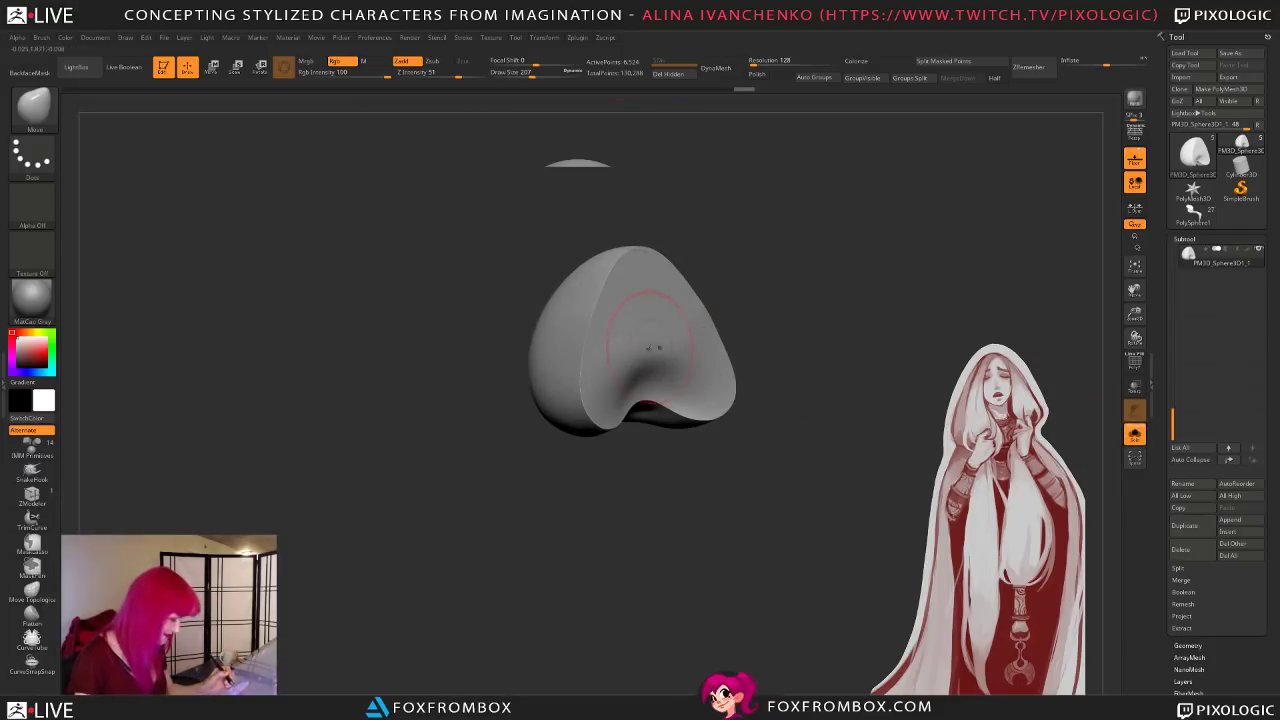
left_click_drag(653, 348, 637, 318)
left_click_drag(686, 366, 634, 300)
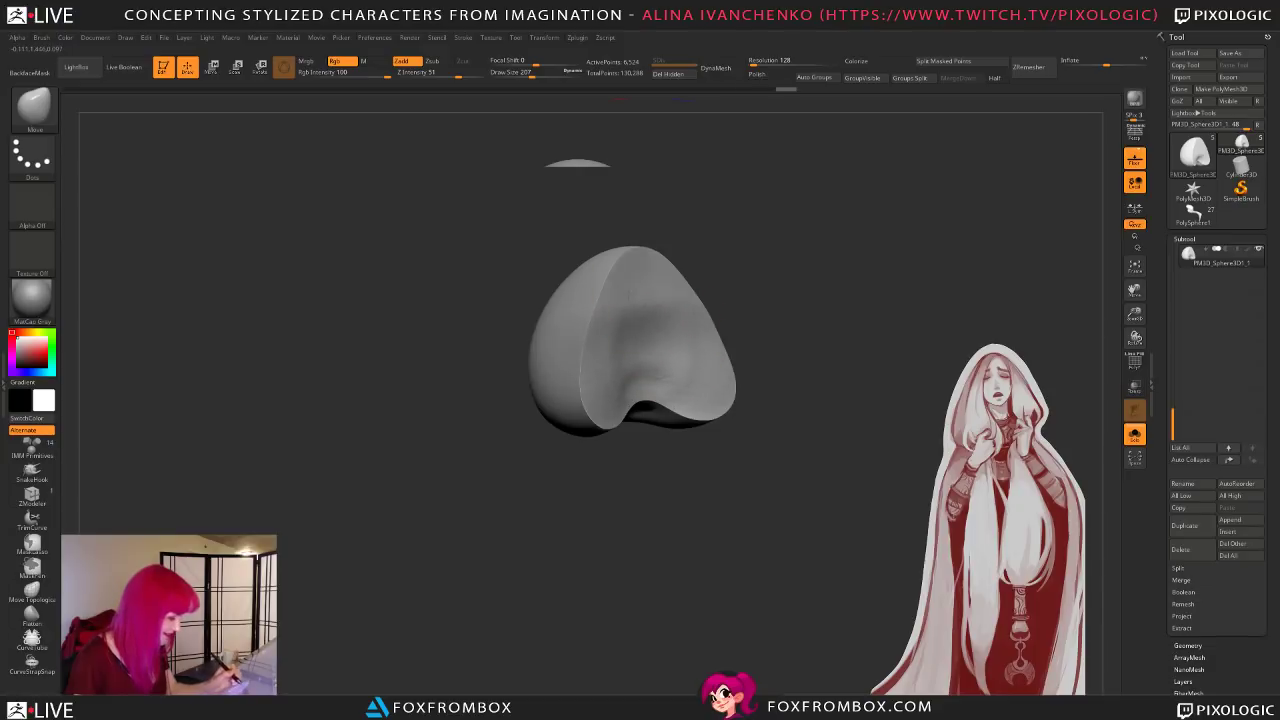
left_click(1134, 432)
Step: Bring back the full figure and adjust the hood's shape around the hair with the Move brush at draw size 305
left_click_drag(847, 388, 672, 197)
left_click_drag(510, 73, 520, 73)
left_click_drag(634, 249, 570, 262)
left_click_drag(540, 406, 556, 420)
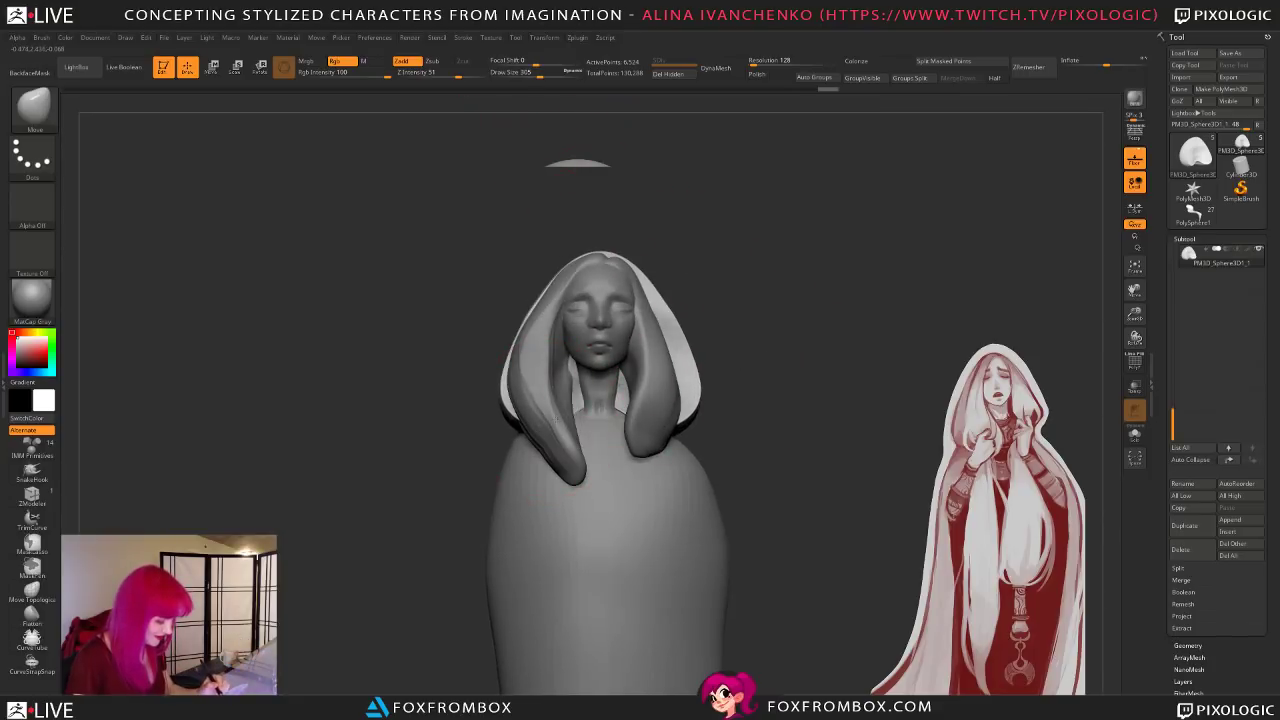
left_click_drag(710, 398, 589, 423, "shift")
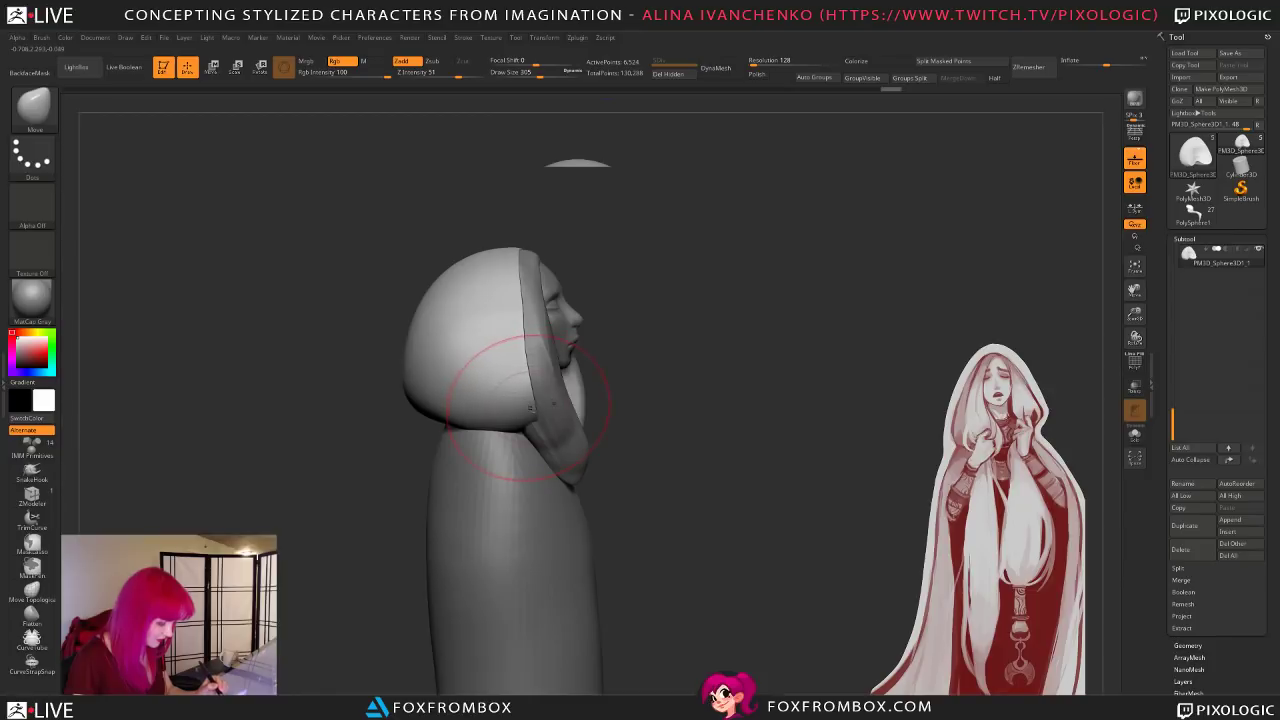
Step: Switch to the hair piece and adjust its side profile in front of the hood with the Move brush at draw size 223
left_click(565, 438, "alt")
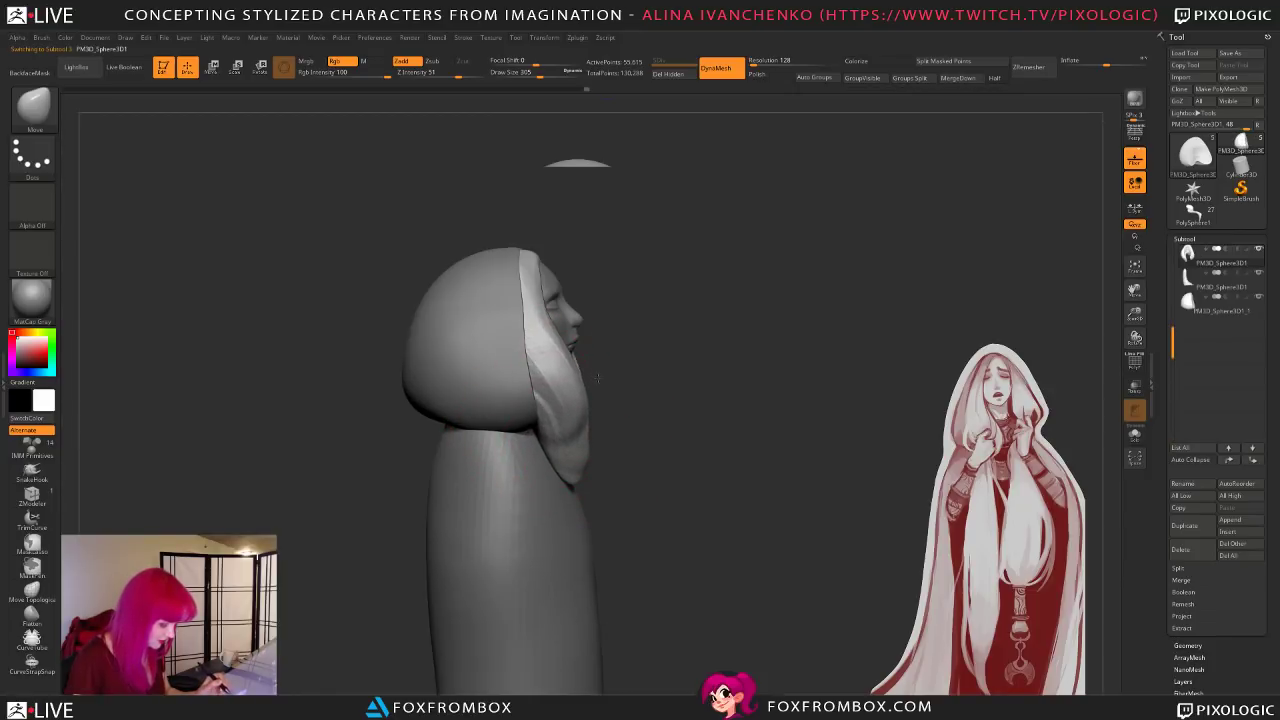
left_click_drag(680, 437, 658, 437)
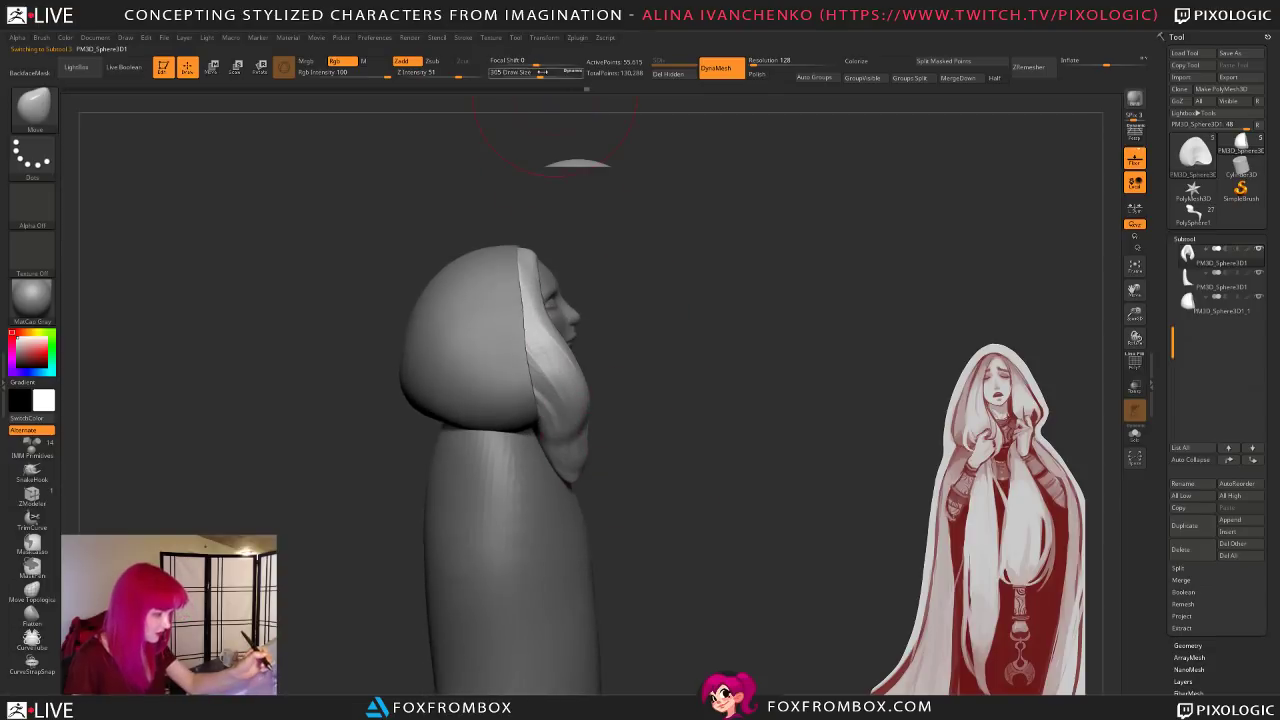
left_click_drag(555, 74, 541, 74)
left_click_drag(636, 414, 594, 415)
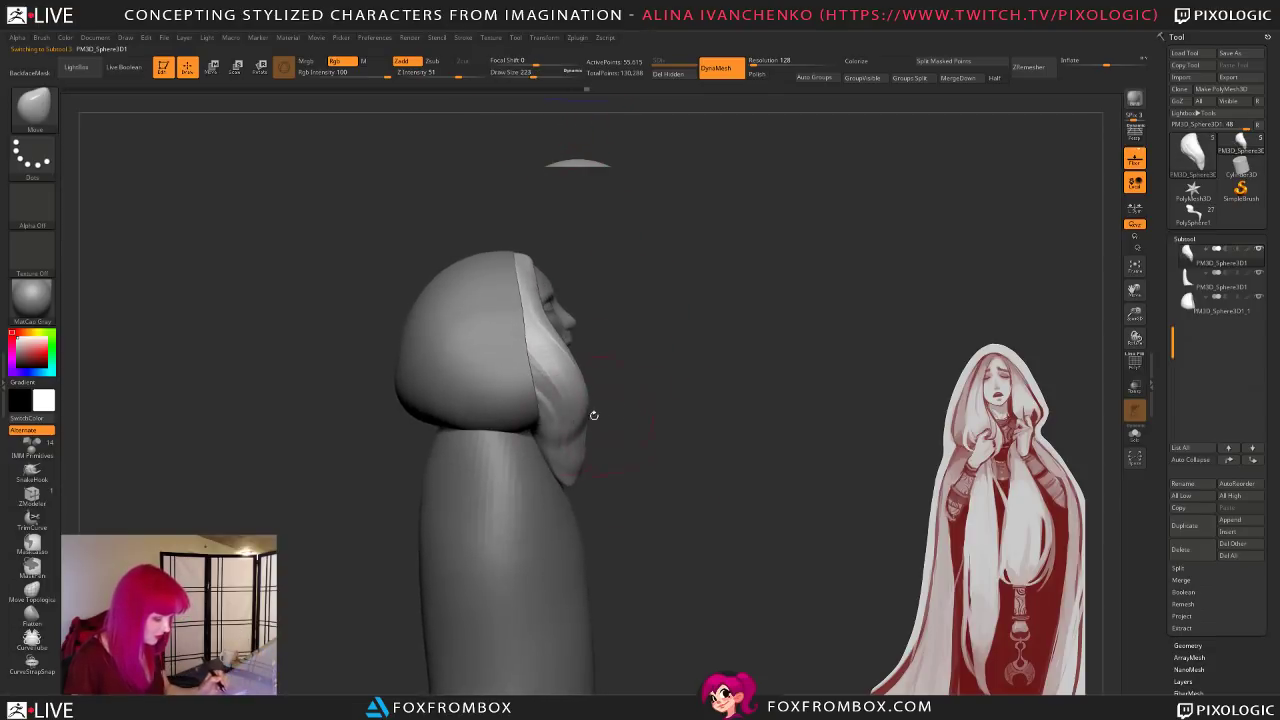
Step: Switch back to the hood and reshape its lower edge with the Move brush at draw sizes 223 and 280
left_click(508, 425, "alt")
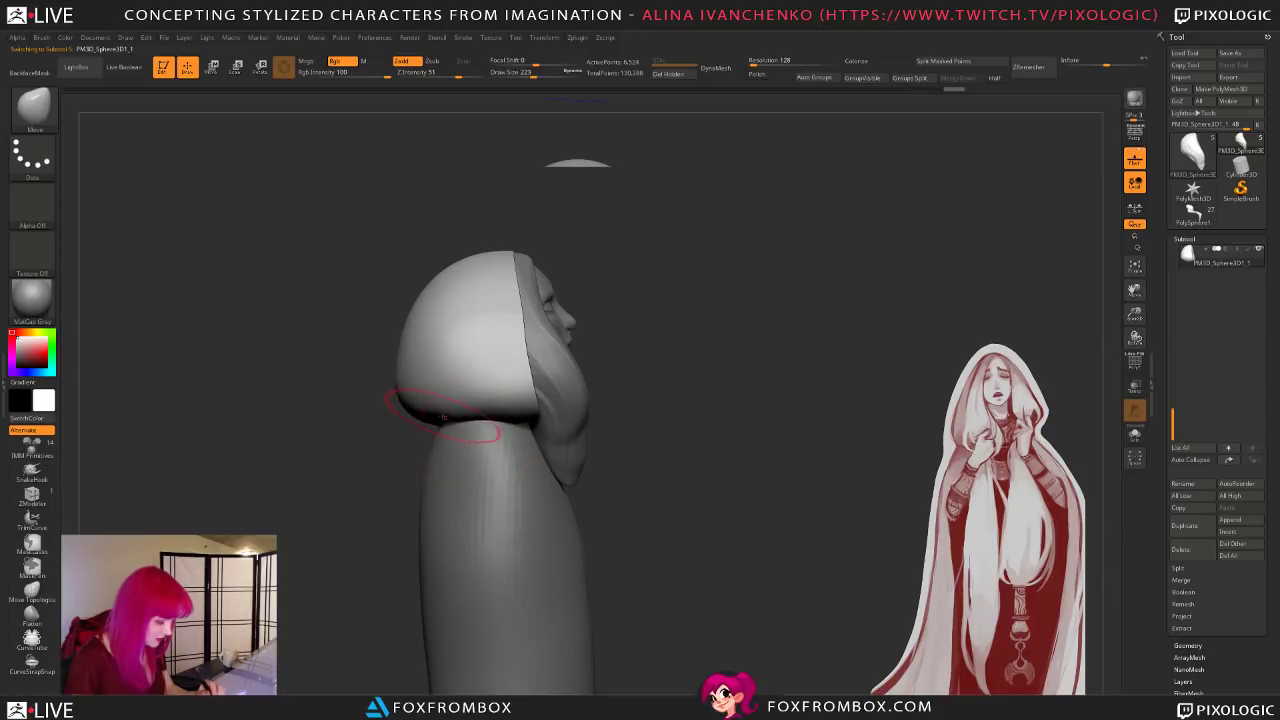
left_click_drag(669, 442, 686, 375)
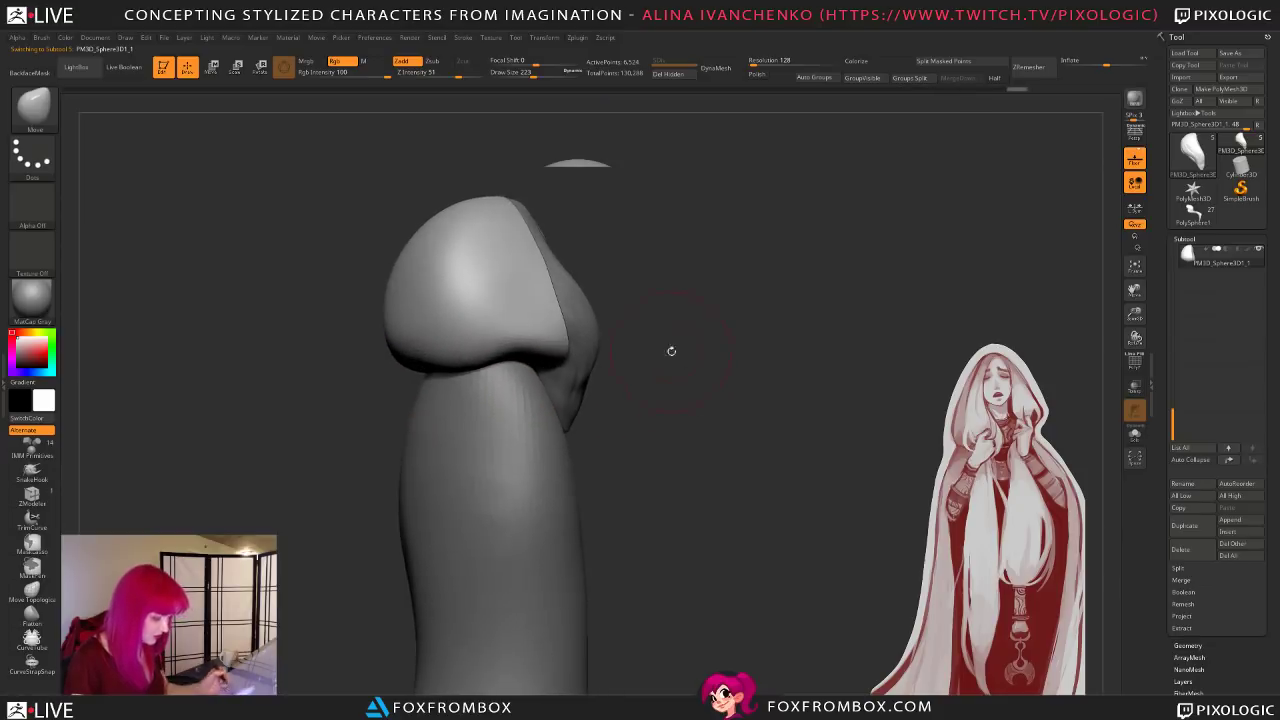
left_click_drag(533, 73, 538, 73)
left_click_drag(631, 257, 562, 243)
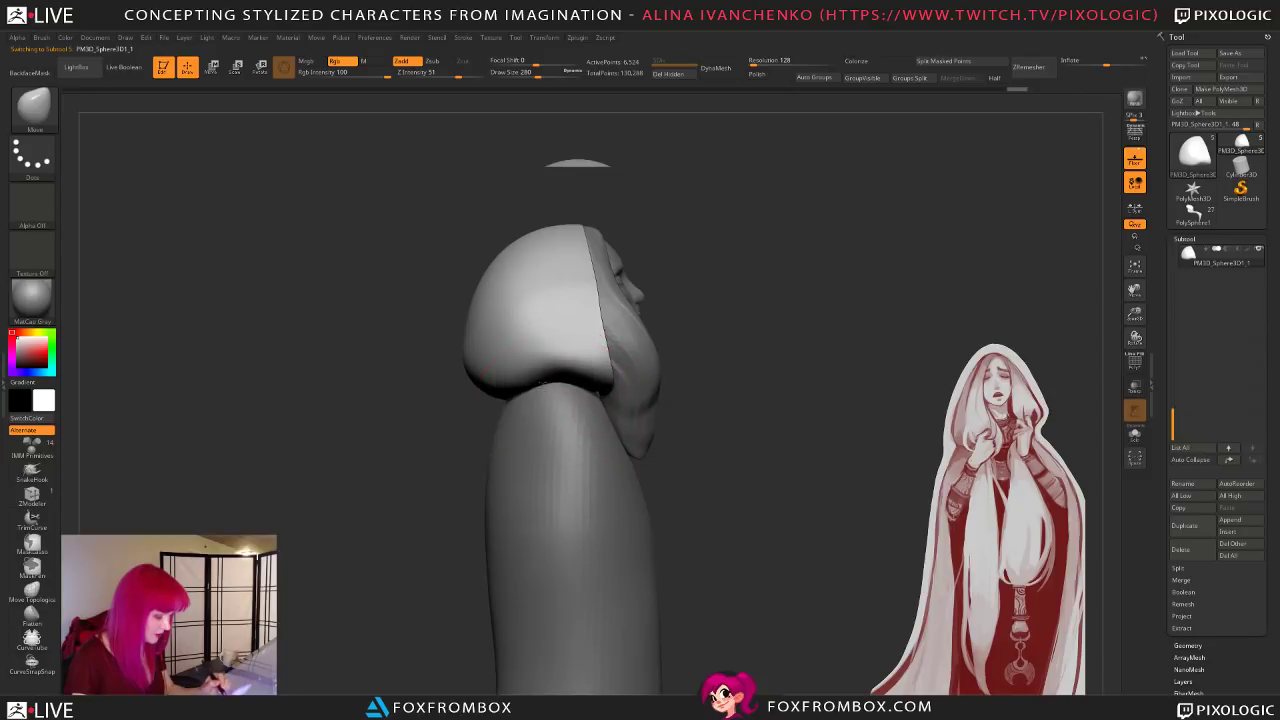
Step: Select the cloak body and reshape its shoulders and upper back beneath the hood with the Move brush, going from draw size 280 to 508
left_click(525, 413, "alt")
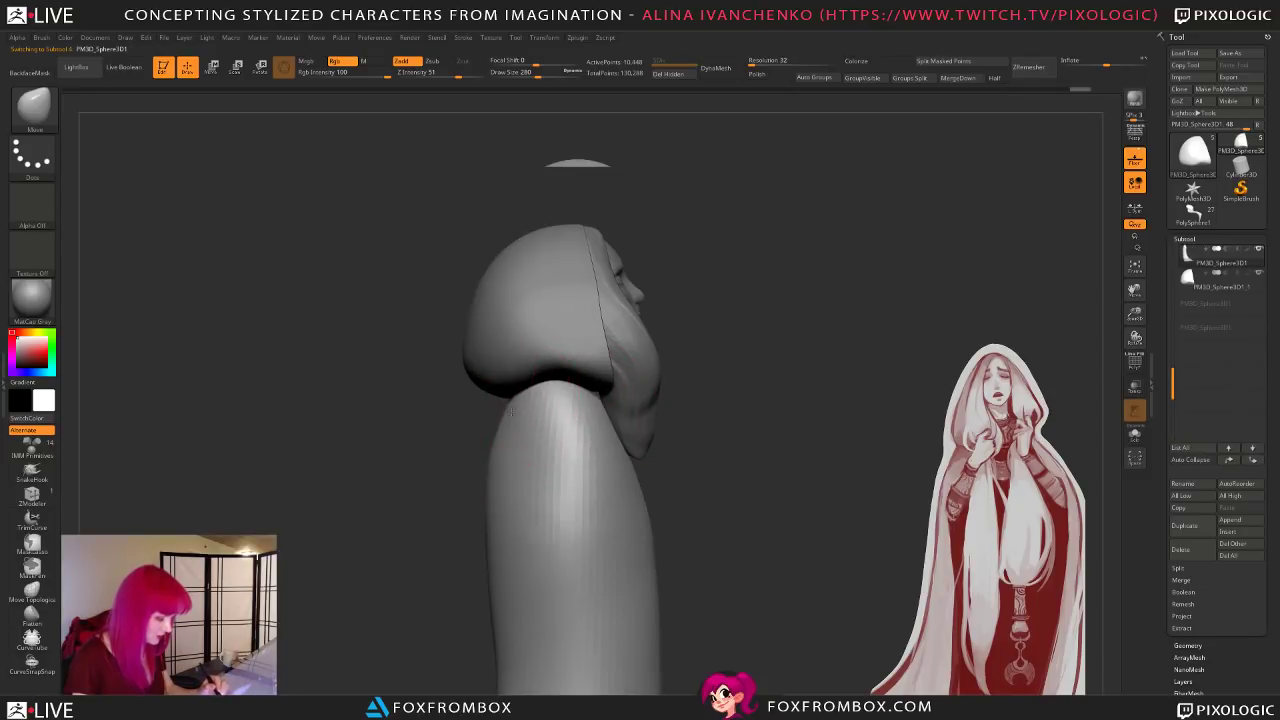
left_click_drag(678, 454, 766, 432)
left_click_drag(581, 494, 623, 423, "alt")
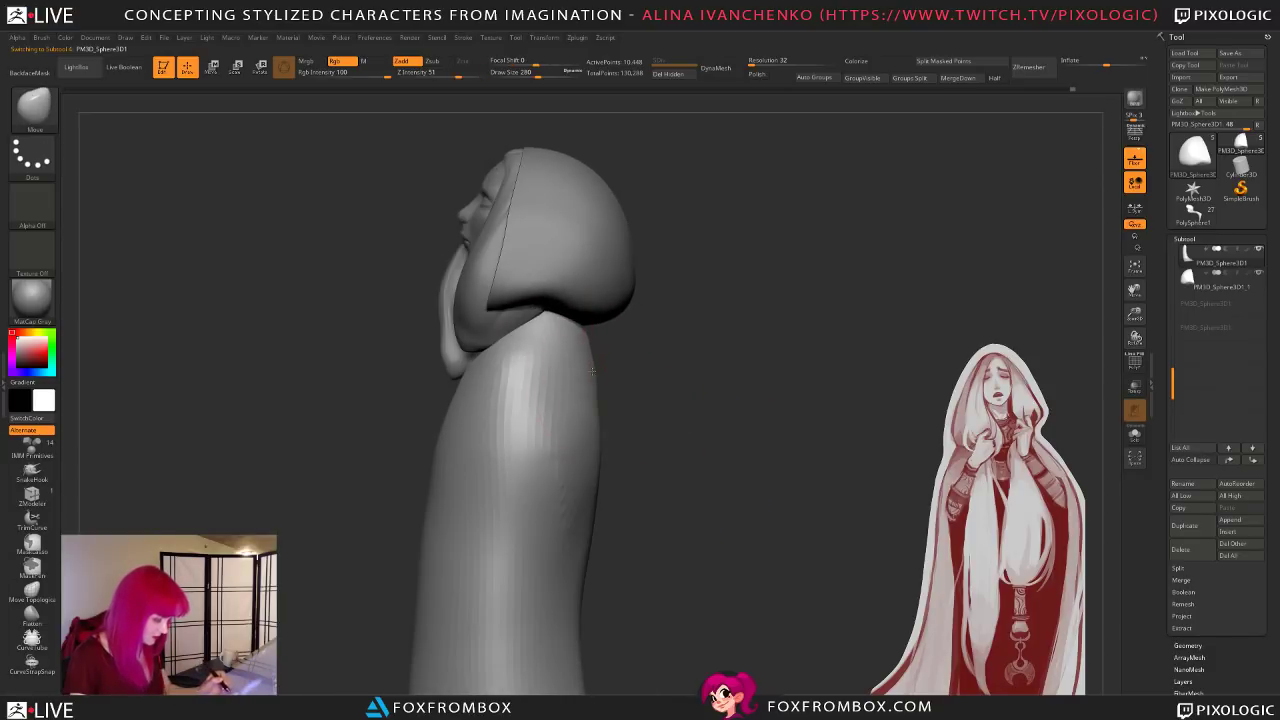
left_click_drag(694, 380, 807, 449)
left_click_drag(1134, 313, 1105, 232)
left_click_drag(593, 114, 591, 122, "alt")
left_click_drag(799, 376, 798, 482)
left_click_drag(530, 72, 552, 72)
left_click_drag(735, 335, 652, 377)
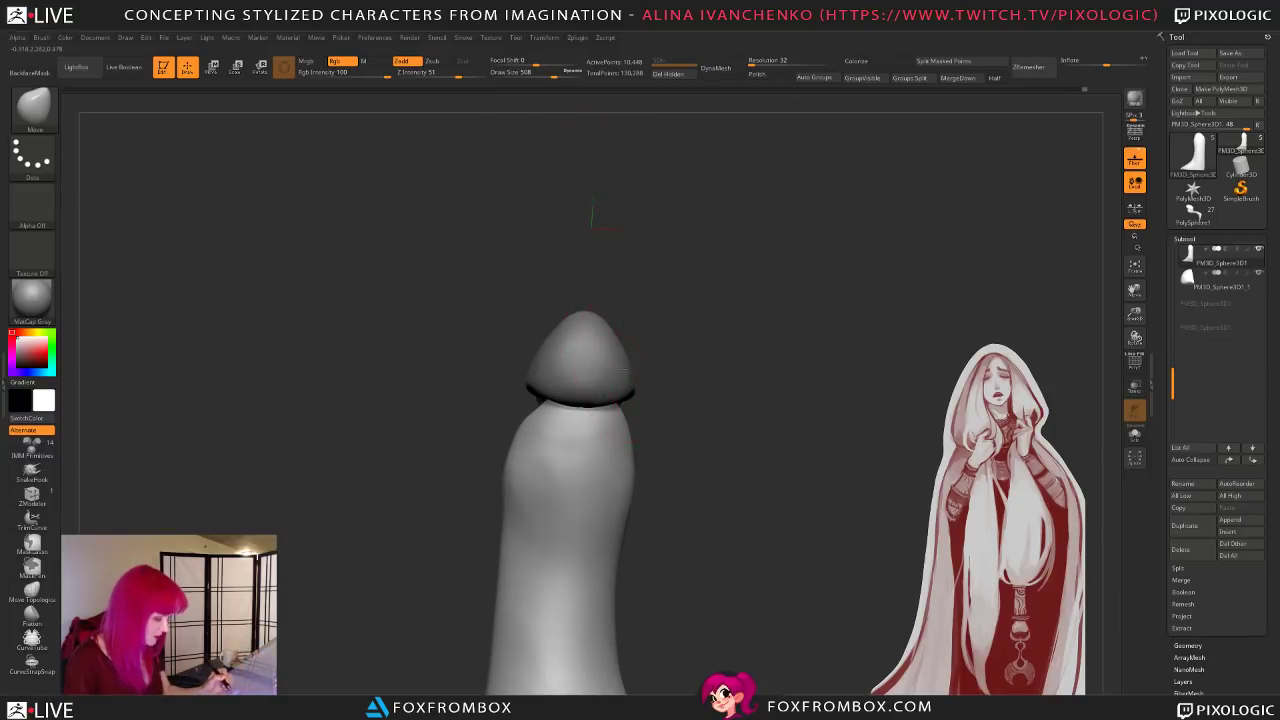
Step: Select the hood and refine its back and flared lower edge with the Move brush at draw sizes 408, 280 and 365
left_click(630, 380, "alt")
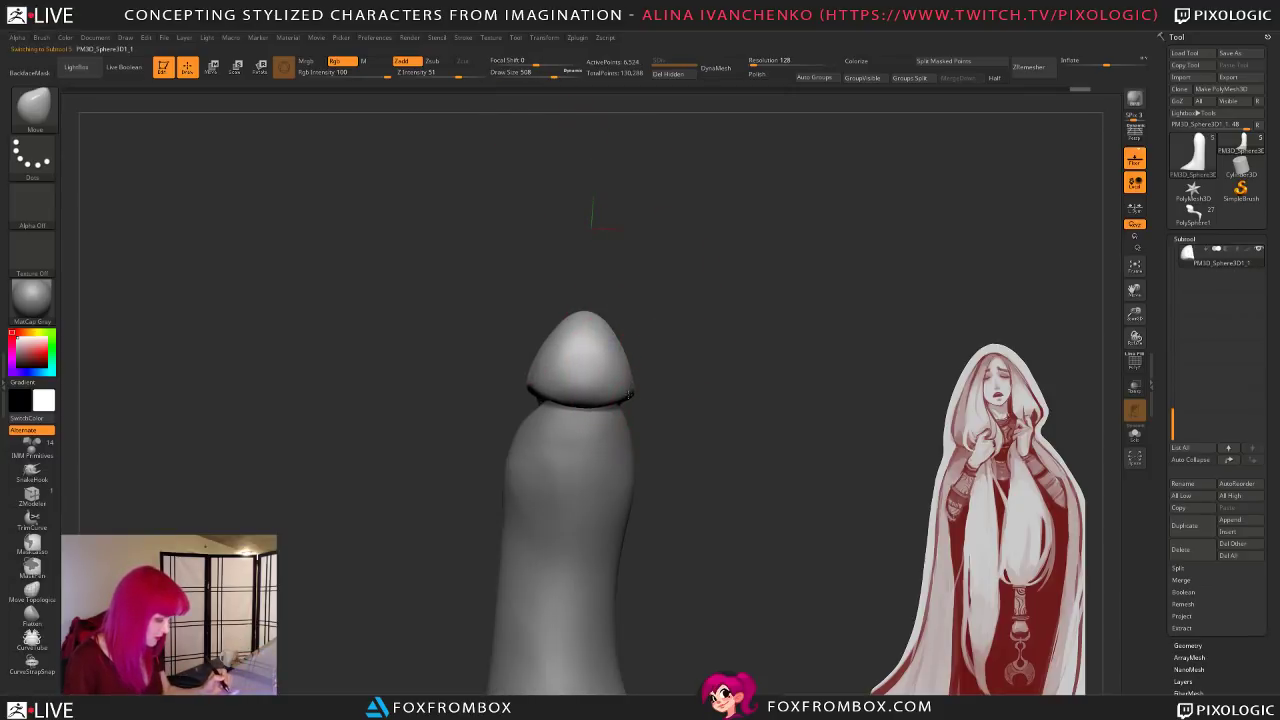
left_click_drag(650, 385, 697, 377)
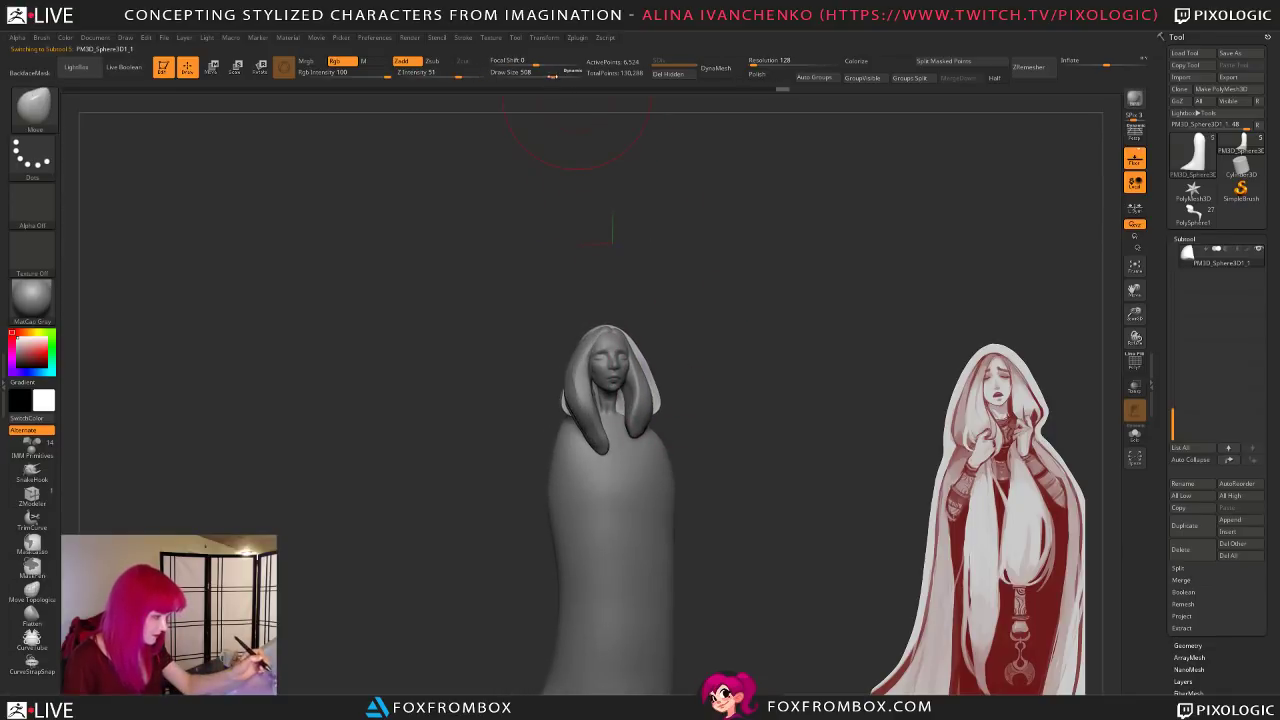
mouse_move(578, 132)
left_mouse_down()
mouse_move(751, 356)
mouse_move(741, 375)
left_mouse_up()
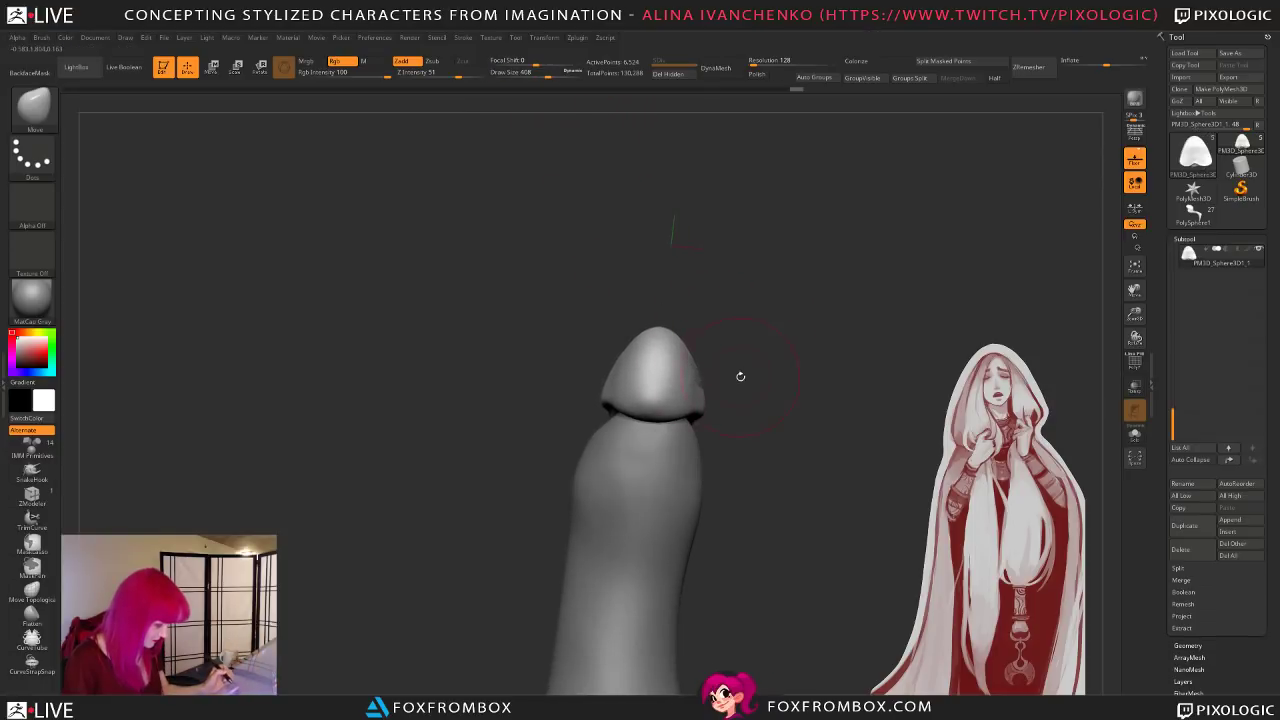
left_click_drag(547, 73, 537, 73)
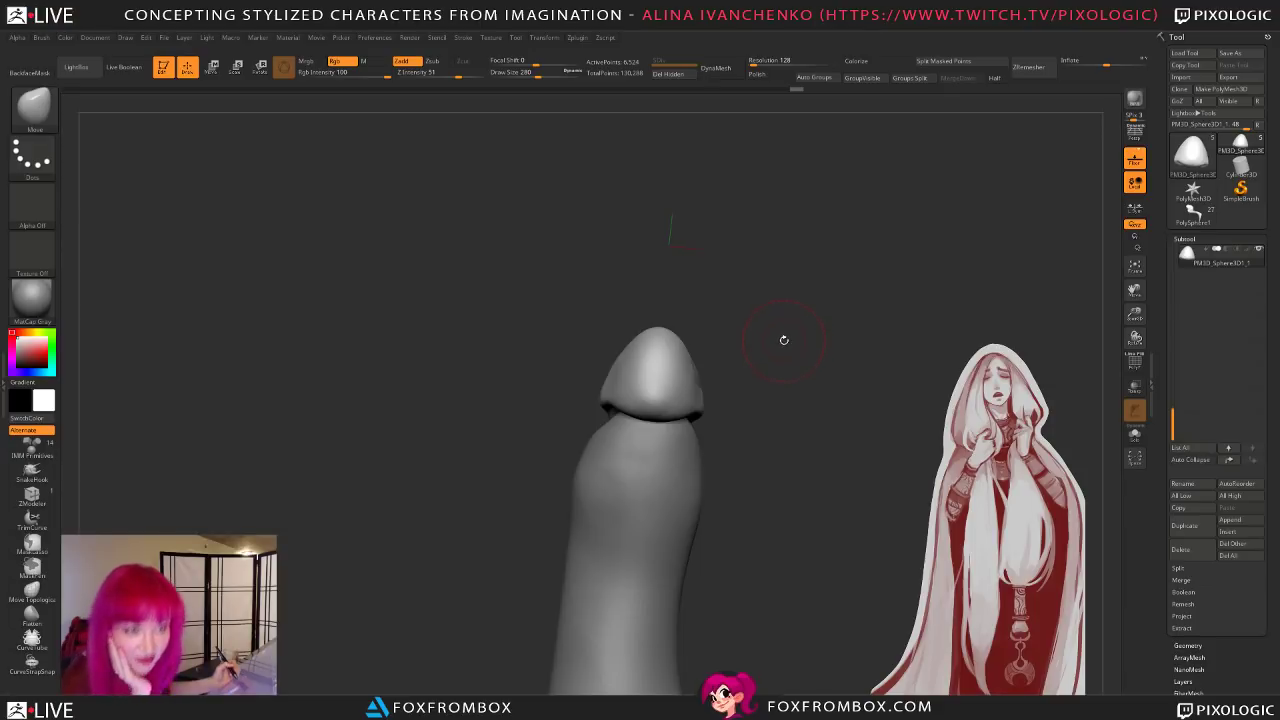
mouse_move(789, 292)
left_mouse_down()
mouse_move(871, 402)
mouse_move(709, 371)
left_mouse_up()
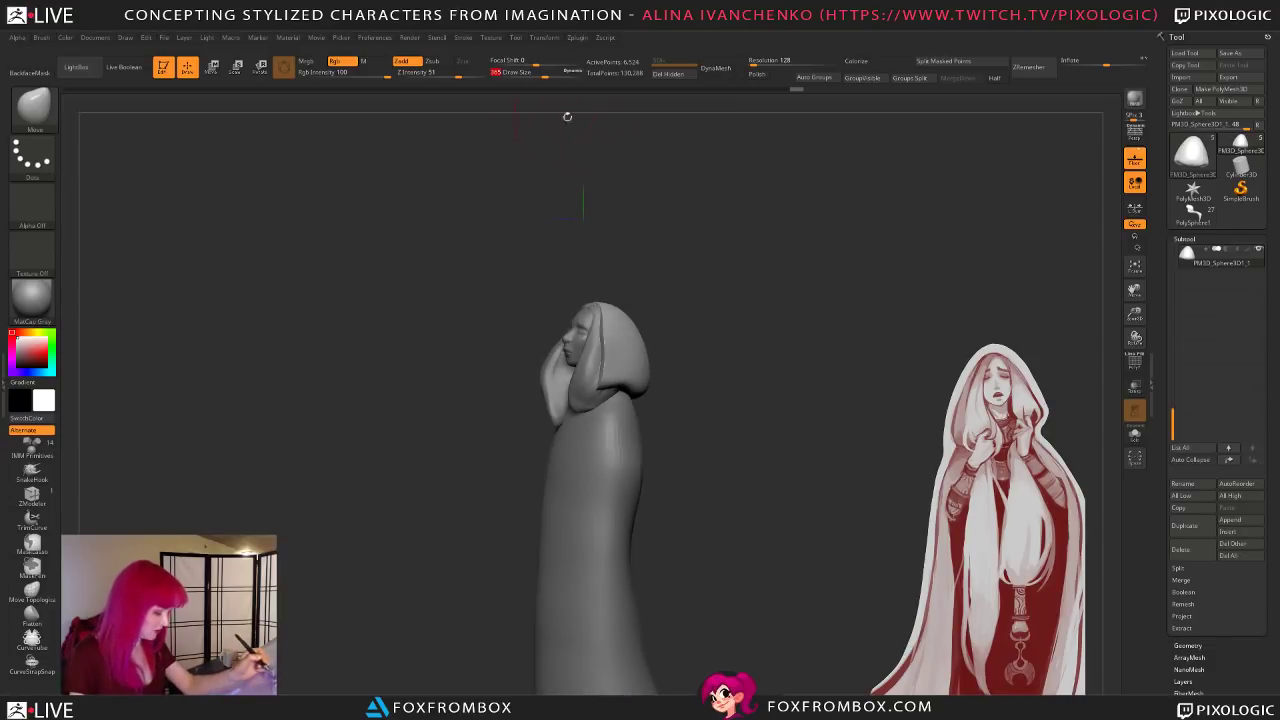
mouse_move(728, 432)
left_mouse_down()
mouse_move(683, 457)
mouse_move(708, 481)
mouse_move(650, 470)
mouse_move(560, 420)
left_mouse_up()
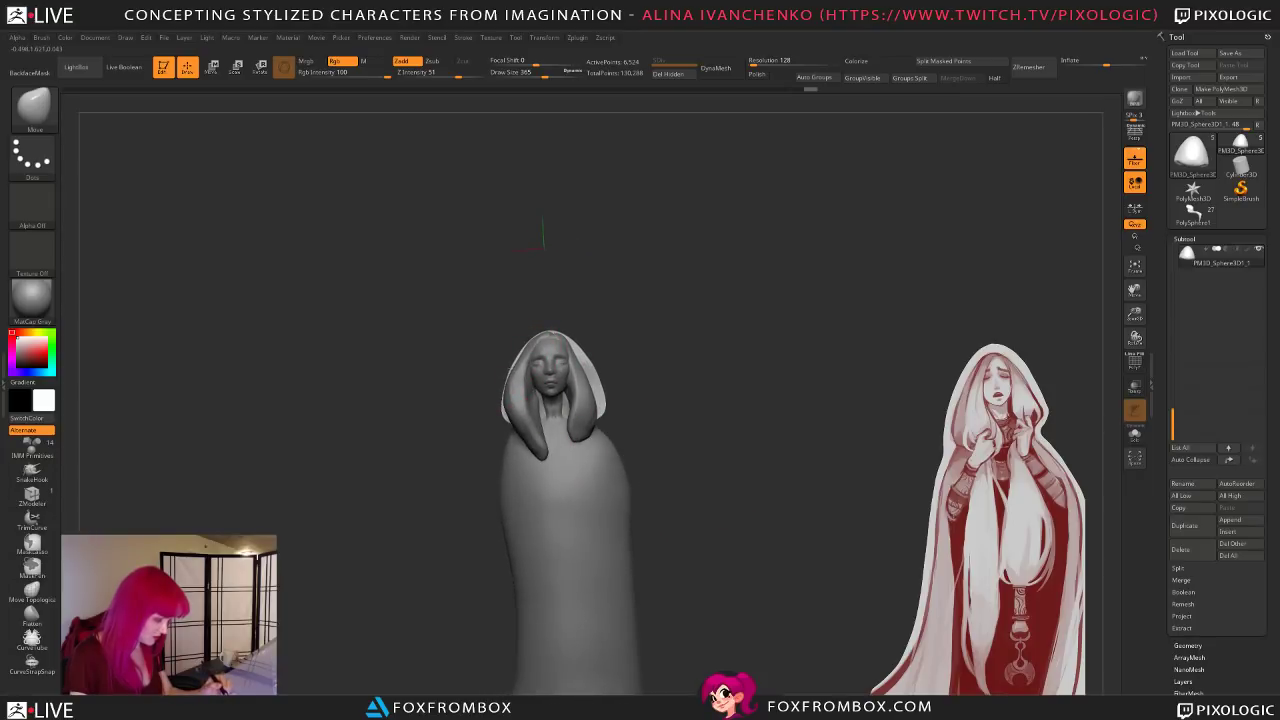
mouse_move(636, 366)
left_mouse_down()
mouse_move(714, 420)
mouse_move(692, 446)
mouse_move(698, 462)
left_mouse_up()
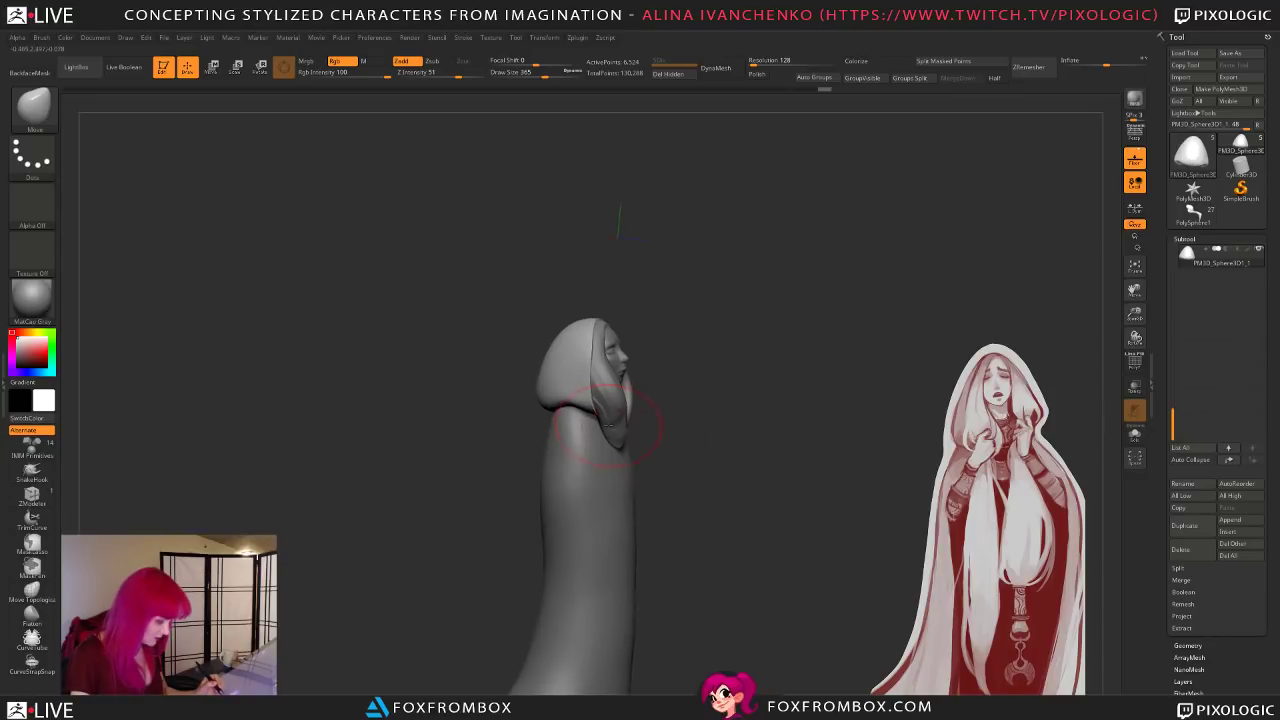
Step: Select the hair and adjust its front strands with the Move brush at draw sizes 217 and 324
left_click(608, 427, "alt")
left_click_drag(674, 329, 685, 329)
left_click_drag(546, 73, 532, 76)
left_click_drag(657, 279, 666, 279)
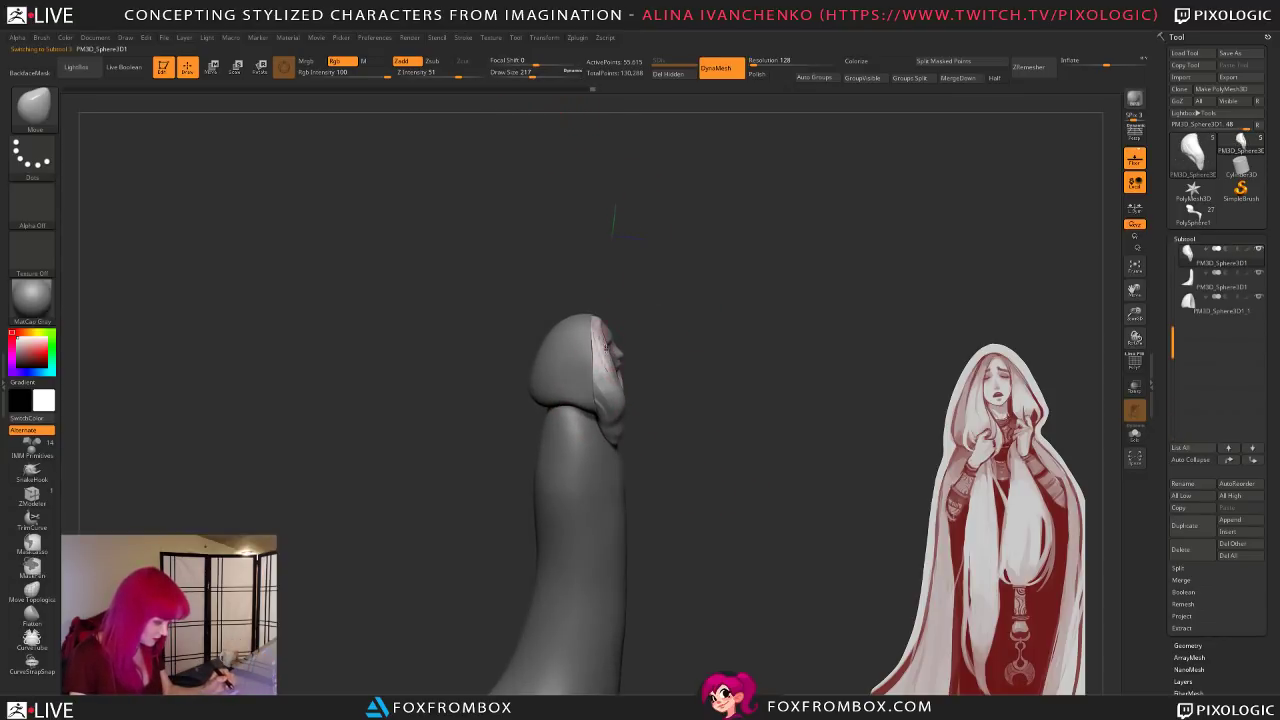
mouse_move(622, 375)
left_mouse_down()
mouse_move(763, 334)
mouse_move(749, 400)
mouse_move(759, 343)
left_mouse_up()
left_click_drag(537, 75, 544, 75)
left_click_drag(630, 376, 640, 384)
Step: Remesh the hair with DynaMesh and mask everything except the tip of the longer front lock
mouse_move(766, 424)
left_mouse_down("alt")
mouse_move(757, 411)
mouse_move(729, 423)
left_mouse_up("alt")
mouse_move(615, 412)
left_mouse_down("ctrl")
mouse_move(549, 356)
mouse_move(602, 440)
left_mouse_up("ctrl")
left_click_drag(739, 320, 742, 394, "ctrl")
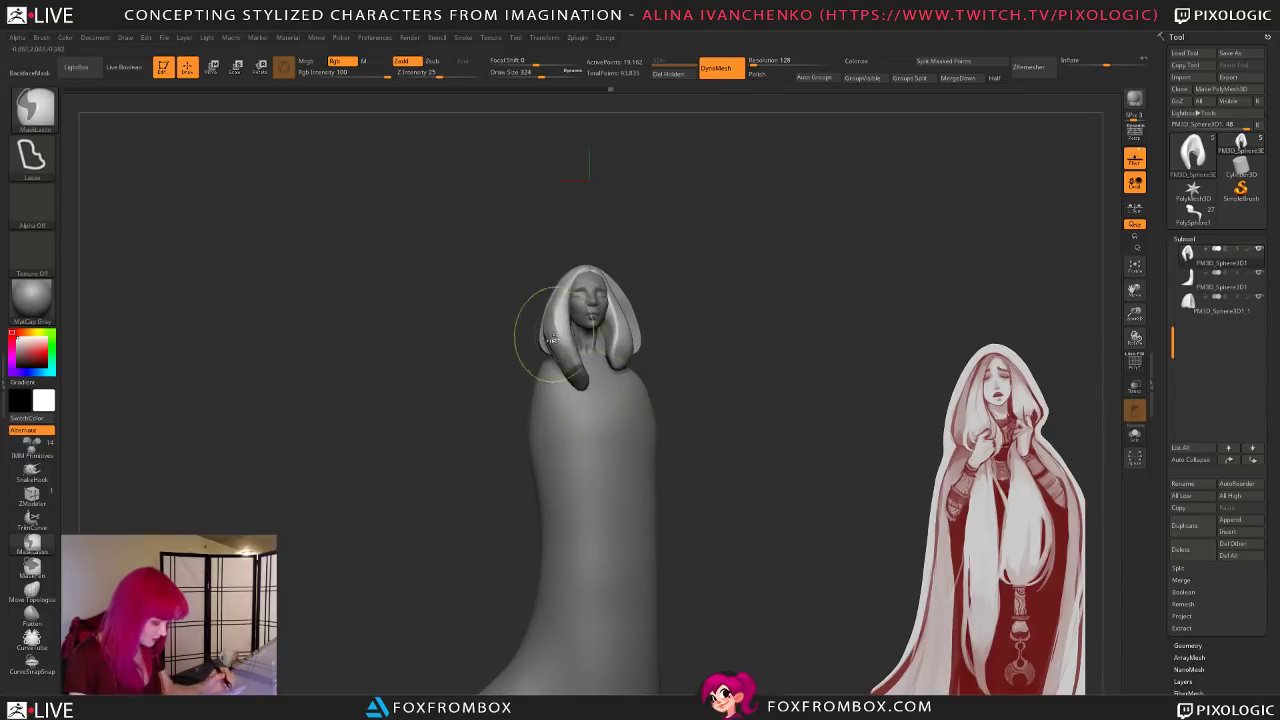
left_click(759, 292, "ctrl")
Step: Pull the unmasked lock tip down over the chest with the Move brush at draw size 460
left_click(550, 73)
left_click_drag(578, 383, 588, 430)
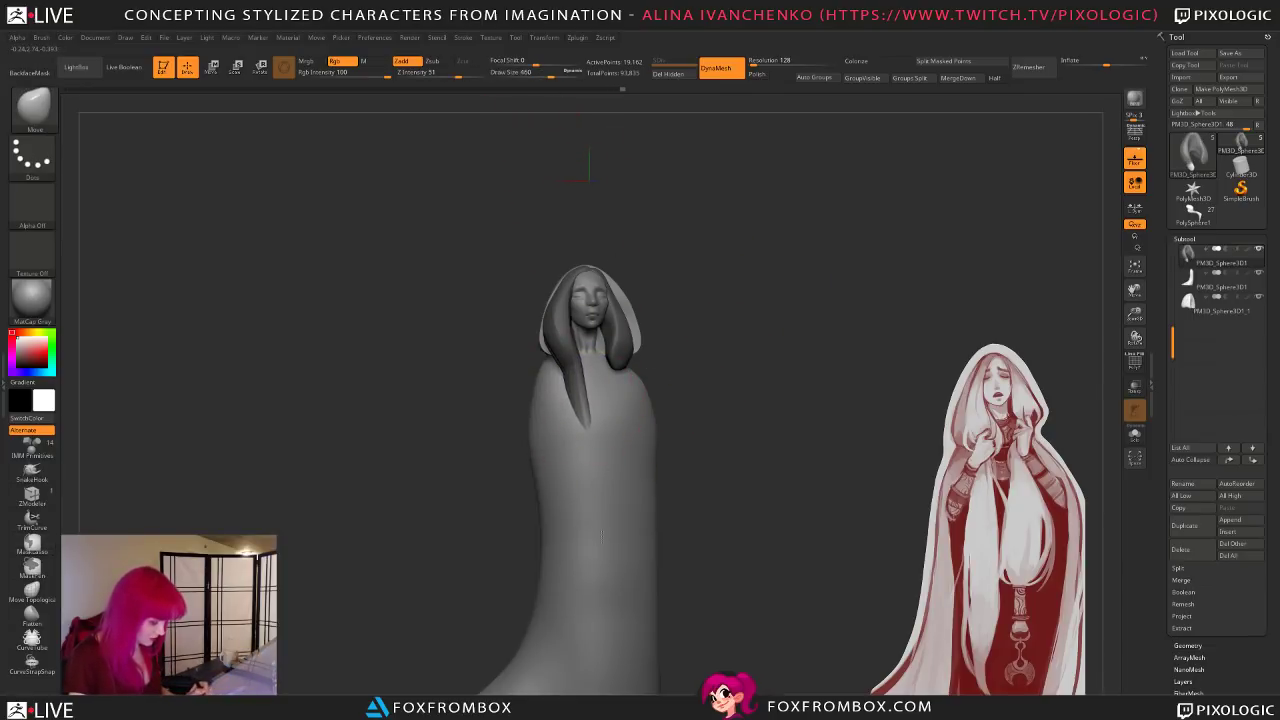
left_click_drag(668, 476, 754, 468)
mouse_move(586, 446)
left_mouse_down()
mouse_move(598, 397)
mouse_move(709, 457)
mouse_move(720, 430)
mouse_move(757, 429)
mouse_move(674, 463)
mouse_move(733, 453)
left_mouse_up()
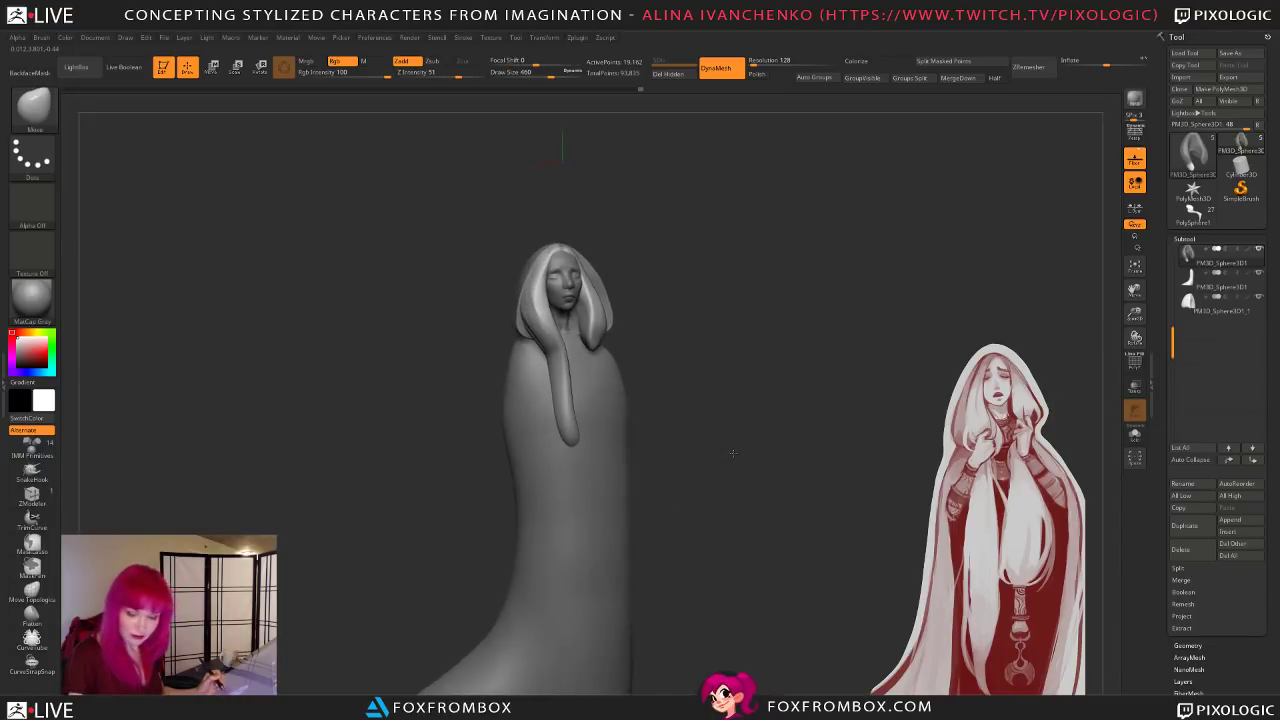
Step: Refine the long front lock so it drapes along the chest, using the Move brush from draw size 274 upward
left_click_drag(553, 74, 537, 74)
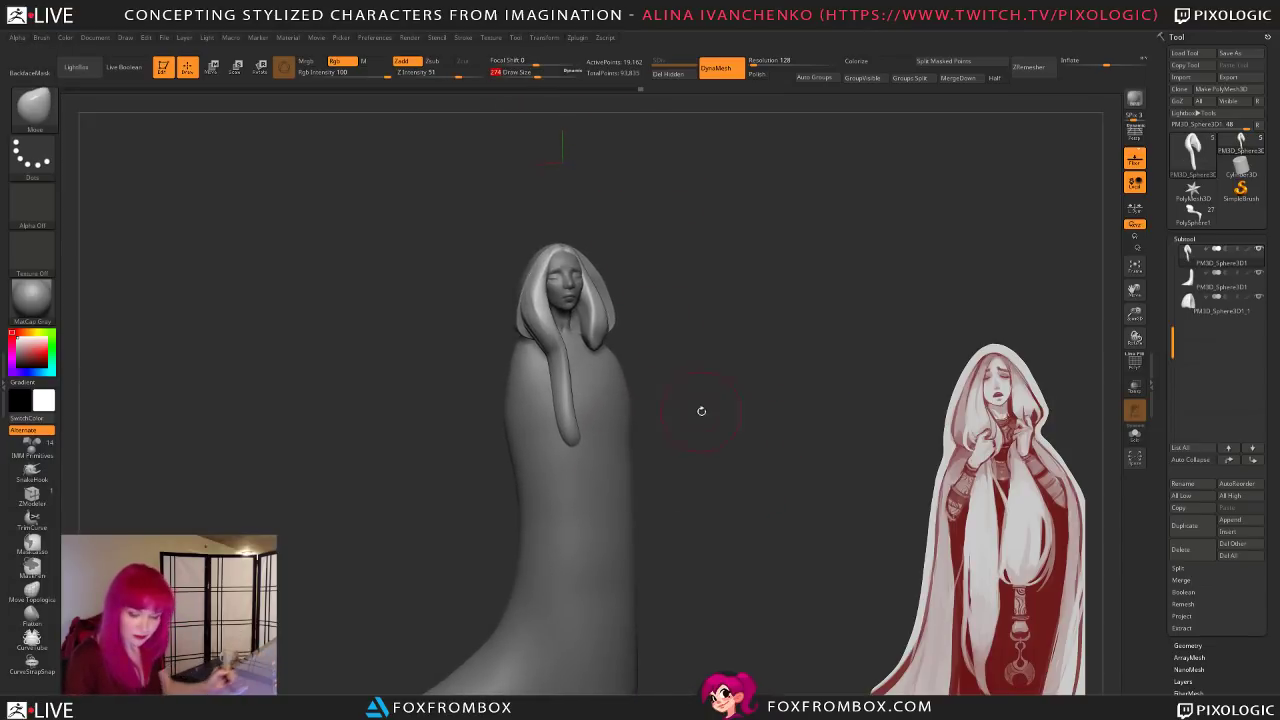
left_click_drag(702, 430, 719, 430)
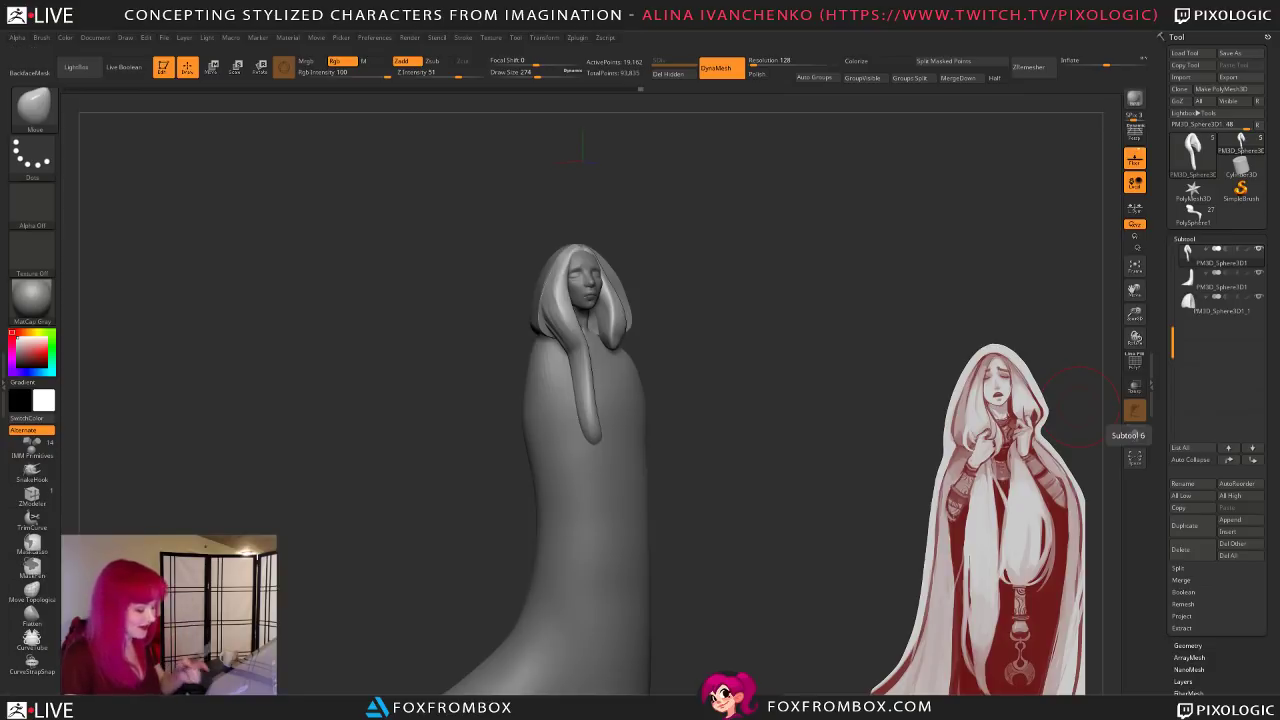
left_click_drag(1078, 405, 722, 425)
left_click_drag(807, 450, 718, 422)
left_click_drag(550, 72, 558, 72)
mouse_move(645, 400)
left_mouse_down()
mouse_move(686, 443)
mouse_move(668, 431)
left_mouse_up()
mouse_move(559, 422)
left_mouse_down()
mouse_move(569, 460)
mouse_move(567, 447)
left_mouse_up()
left_click_drag(655, 441, 733, 455)
left_click_drag(563, 421, 557, 422)
left_click_drag(614, 463, 574, 453)
Step: Adjust the sweep of the hair from beside the face into the long lock with a resized Move brush
left_click(554, 77)
mouse_move(668, 454)
left_mouse_down()
mouse_move(650, 455)
mouse_move(714, 409)
mouse_move(704, 422)
mouse_move(716, 381)
left_mouse_up()
mouse_move(673, 341)
left_mouse_down()
mouse_move(671, 376)
mouse_move(658, 367)
left_mouse_up()
left_click_drag(537, 72, 517, 72)
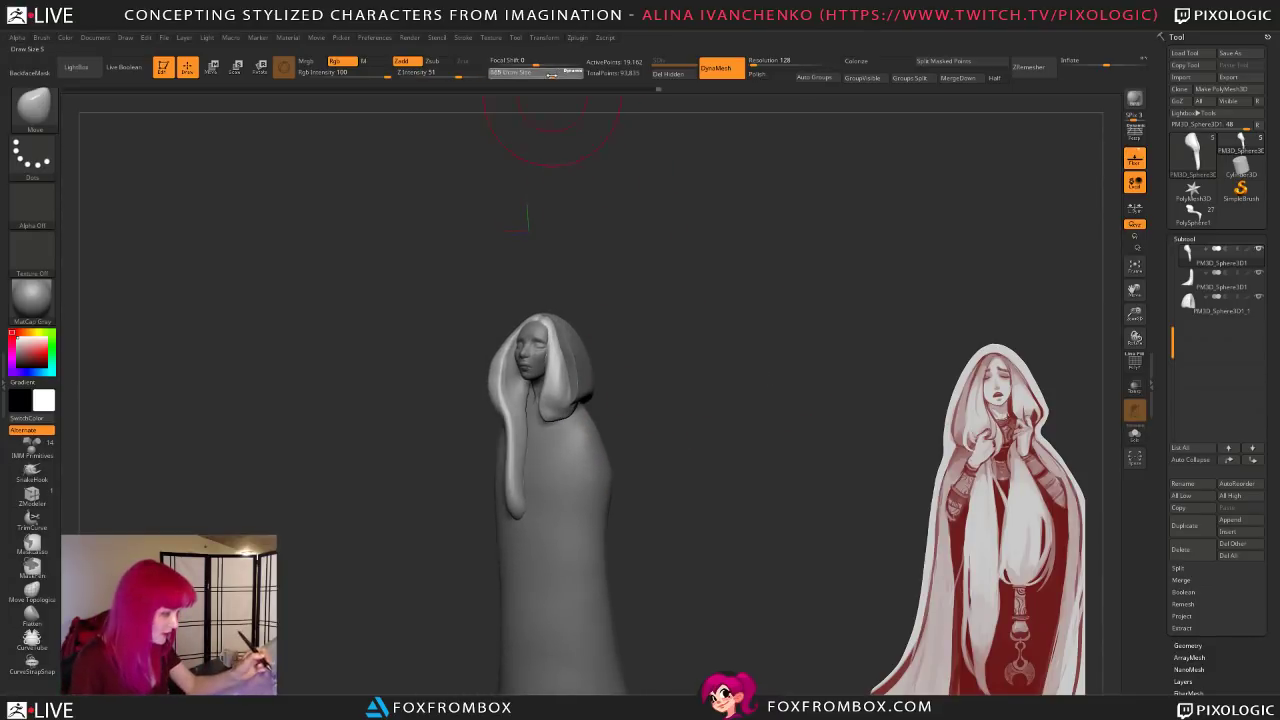
mouse_move(612, 374)
left_mouse_down()
mouse_move(652, 385)
mouse_move(643, 391)
left_mouse_up()
Step: Build up volume where the side hair flows into the long lock with the ClayBuildup brush, going from draw size 182 to 274
key("b")
key("c")
key("b")
left_click(529, 73)
left_click_drag(655, 311, 697, 393)
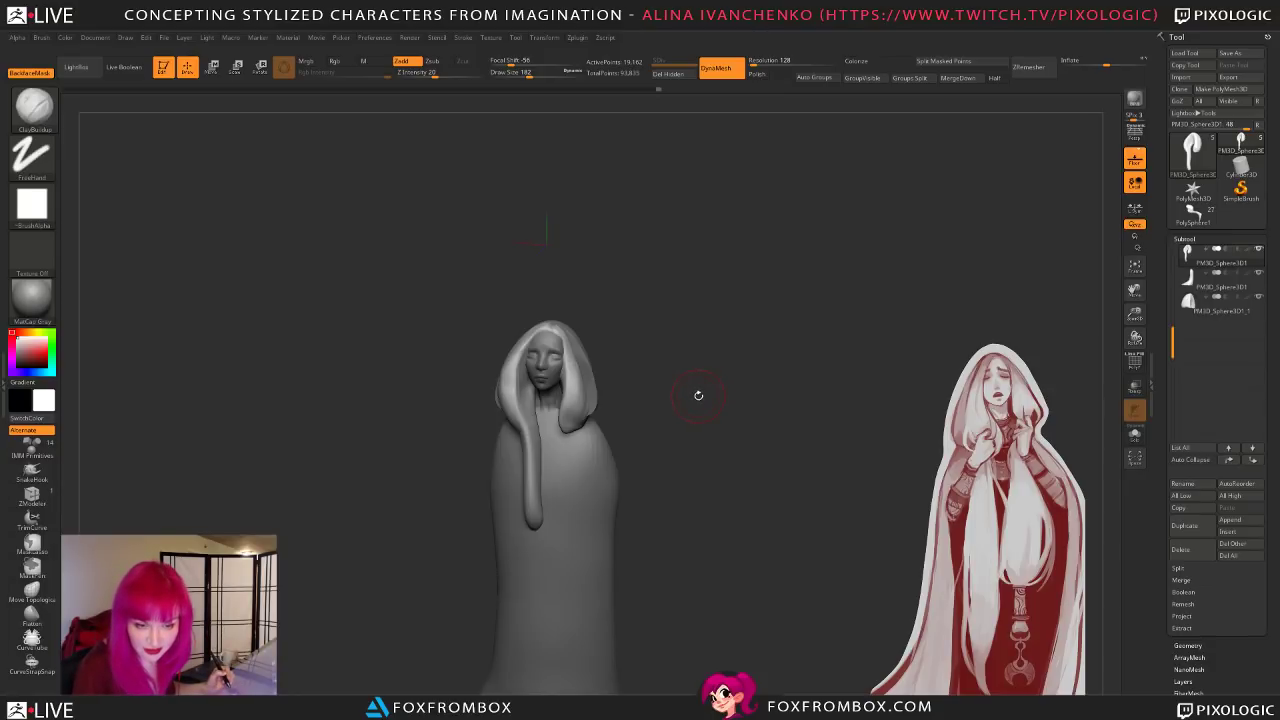
mouse_move(699, 394)
left_mouse_down()
mouse_move(694, 383)
mouse_move(689, 397)
mouse_move(706, 349)
left_mouse_up()
left_click_drag(536, 72, 534, 72)
left_click_drag(676, 372, 625, 370)
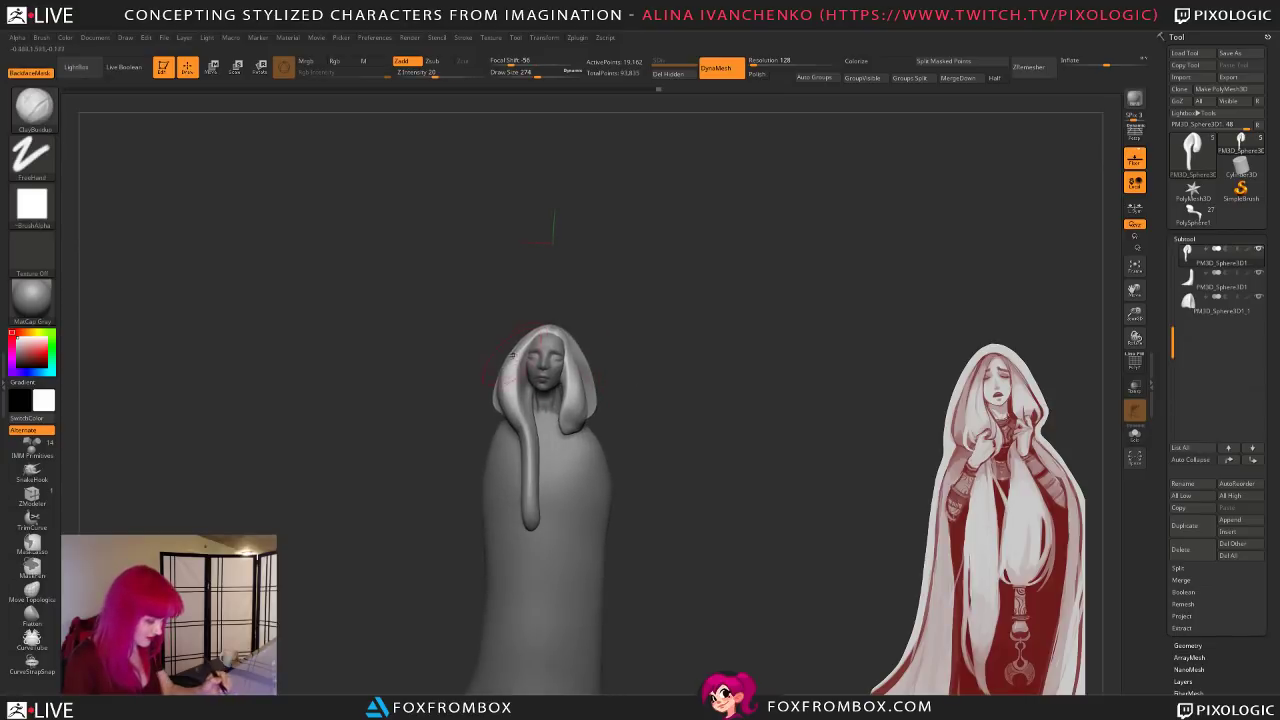
left_click_drag(518, 390, 517, 424)
left_click_drag(617, 372, 629, 377)
left_click_drag(516, 366, 532, 455)
left_click_drag(625, 426, 730, 430)
mouse_move(608, 426)
left_mouse_down()
mouse_move(556, 416)
mouse_move(614, 422)
left_mouse_up()
Step: Mask the upper hair and stretch the long lock further down the body with the Move brush at draw size 422
mouse_move(609, 306)
left_mouse_down()
mouse_move(622, 338)
mouse_move(662, 370)
mouse_move(600, 363)
mouse_move(648, 352)
mouse_move(692, 383)
mouse_move(669, 376)
mouse_move(658, 431)
mouse_move(675, 418)
mouse_move(658, 442)
left_mouse_up()
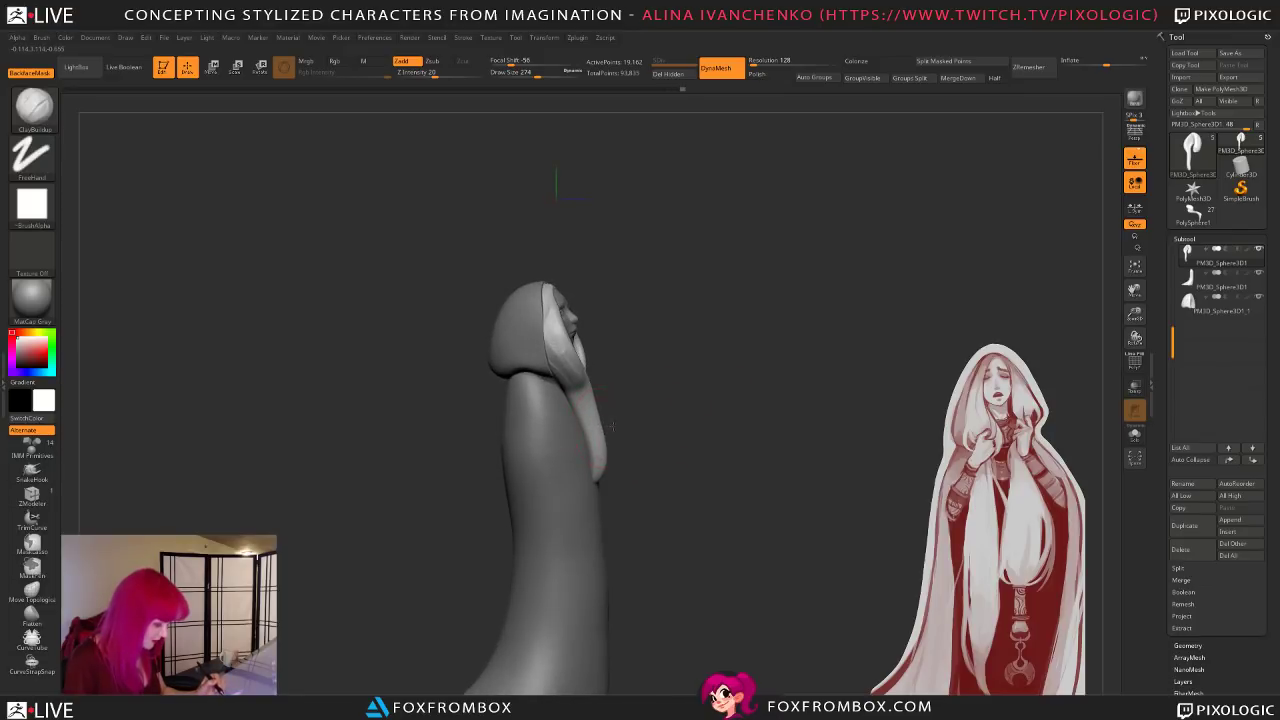
mouse_move(641, 418)
left_mouse_down()
mouse_move(612, 436)
mouse_move(648, 465)
left_mouse_up()
left_click(677, 437, "ctrl")
left_click_drag(538, 73, 548, 73)
left_click_drag(667, 459, 650, 459)
key("b")
key("m")
key("v")
left_click_drag(606, 410, 618, 415)
left_click_drag(700, 446, 592, 434)
mouse_move(832, 437)
left_mouse_down()
mouse_move(730, 450)
mouse_move(625, 485)
mouse_move(750, 450)
left_mouse_up()
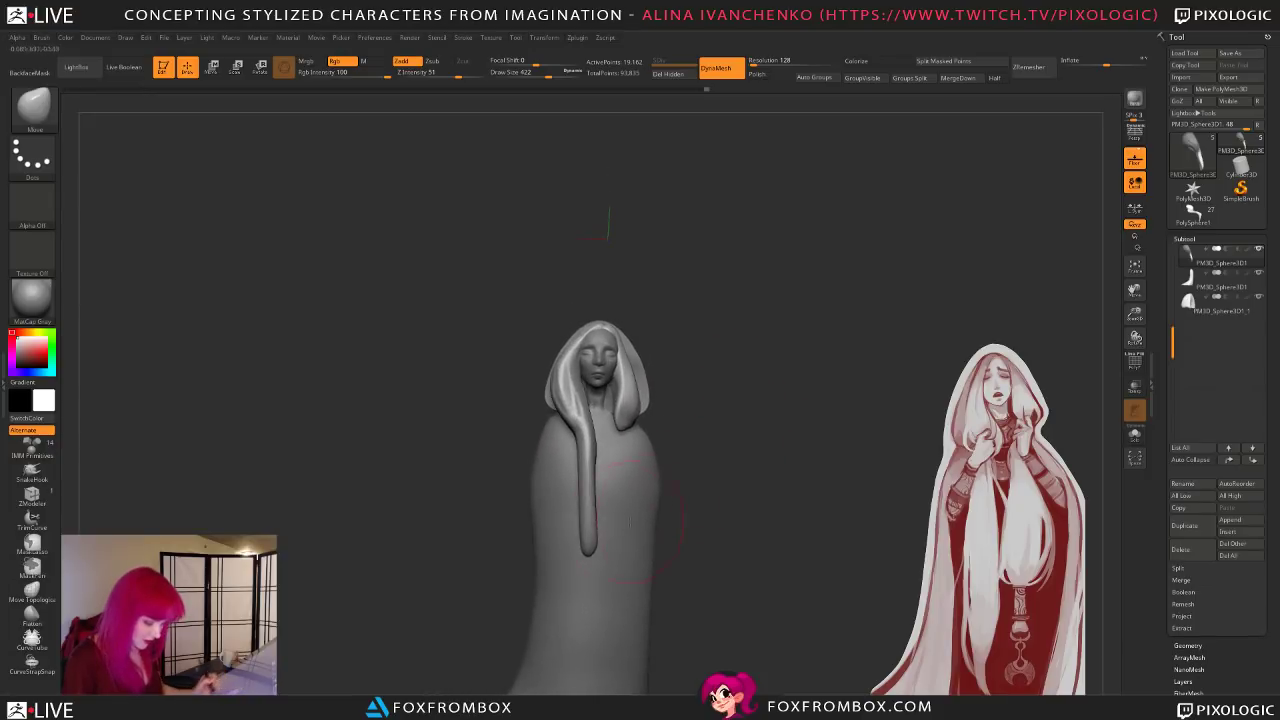
Step: Widen the lower part of the long lock into a rounded teardrop and smooth it
left_click_drag(590, 470, 588, 532)
left_click_drag(700, 546, 775, 551)
left_click_drag(591, 488, 600, 490, "shift")
mouse_move(640, 495)
left_mouse_down()
mouse_move(651, 506)
mouse_move(738, 455)
mouse_move(797, 511)
mouse_move(751, 426)
mouse_move(755, 449)
left_mouse_up()
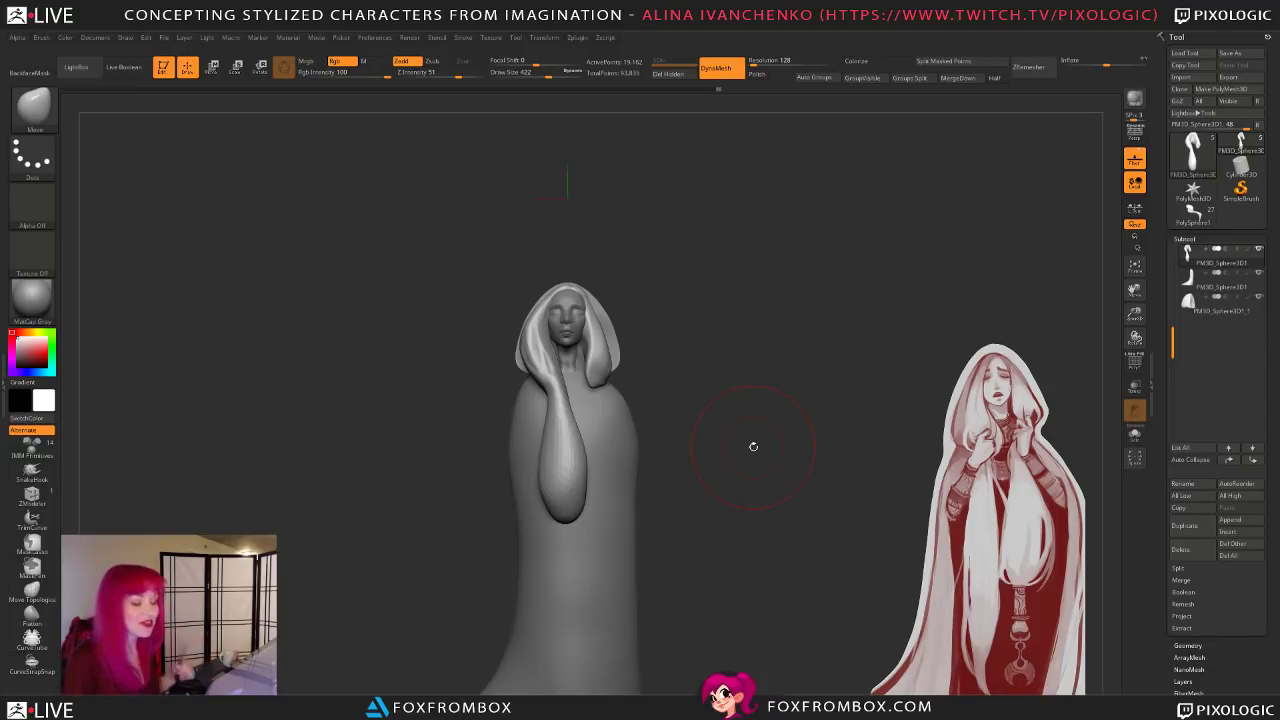
left_click_drag(753, 446, 720, 397)
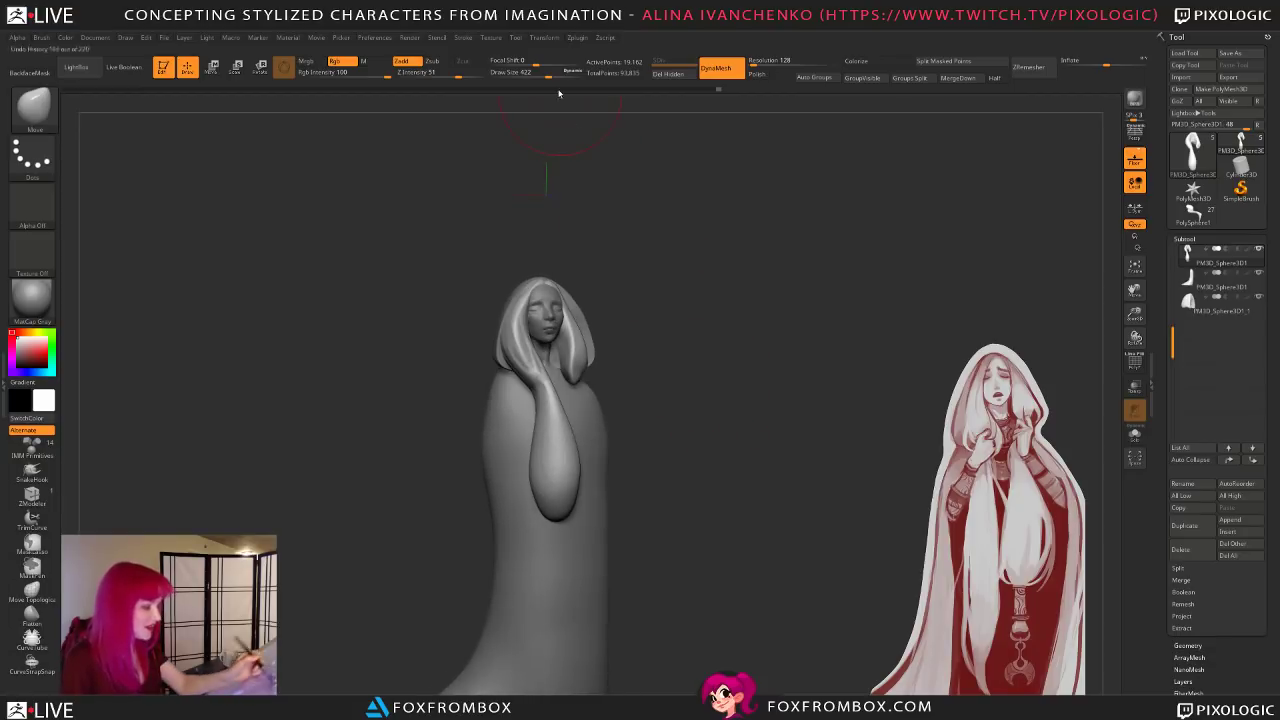
Step: Adjust the widened lock with a smaller Move brush down to draw size 245, and remesh the hair with DynaMesh
left_click_drag(545, 72, 540, 72)
mouse_move(683, 366)
left_mouse_down()
mouse_move(704, 469)
mouse_move(661, 481)
mouse_move(689, 495)
mouse_move(611, 486)
left_mouse_up()
mouse_move(727, 469)
left_mouse_down()
mouse_move(756, 468)
mouse_move(703, 482)
left_mouse_up()
left_click_drag(548, 72, 535, 72)
left_click_drag(590, 150, 625, 200, "ctrl")
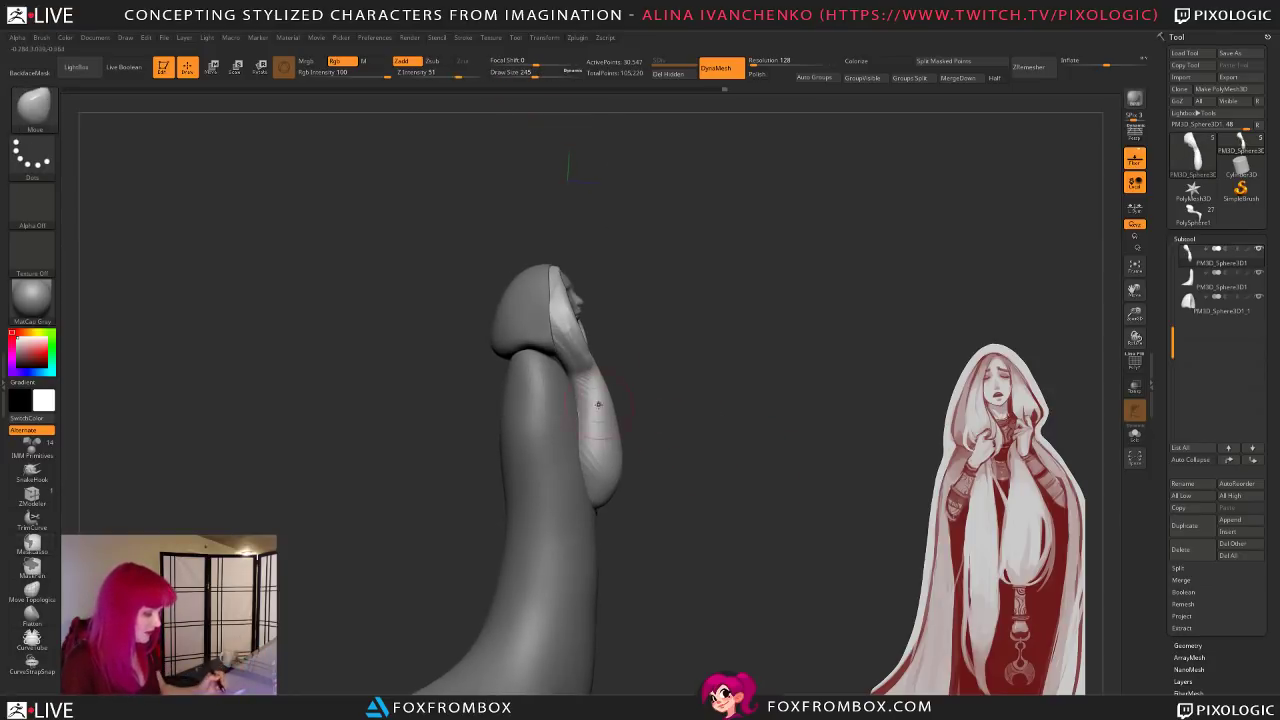
Step: Try to push the upper part of the long lock toward the body with the Move brush, and undo it
left_click_drag(668, 490, 590, 488)
left_click_drag(600, 372, 558, 378)
key("ctrl+z")
Step: Build up clay strokes along the side and lower part of the long lock with the ClayBuildup brush at draw size 245
mouse_move(697, 427)
left_mouse_down()
mouse_move(722, 430)
mouse_move(679, 428)
left_mouse_up()
key("b")
key("c")
key("b")
left_click_drag(735, 355, 707, 383)
mouse_move(605, 414)
left_mouse_down()
mouse_move(614, 505)
mouse_move(555, 518)
mouse_move(615, 494)
left_mouse_up()
mouse_move(703, 460)
left_mouse_down()
mouse_move(777, 423)
mouse_move(755, 434)
left_mouse_up()
left_click_drag(598, 403, 602, 486)
mouse_move(702, 391)
left_mouse_down()
mouse_move(662, 398)
mouse_move(604, 470)
left_mouse_up()
left_click_drag(608, 372, 600, 474)
mouse_move(726, 414)
left_mouse_down()
mouse_move(740, 423)
mouse_move(746, 390)
mouse_move(783, 410)
left_mouse_up()
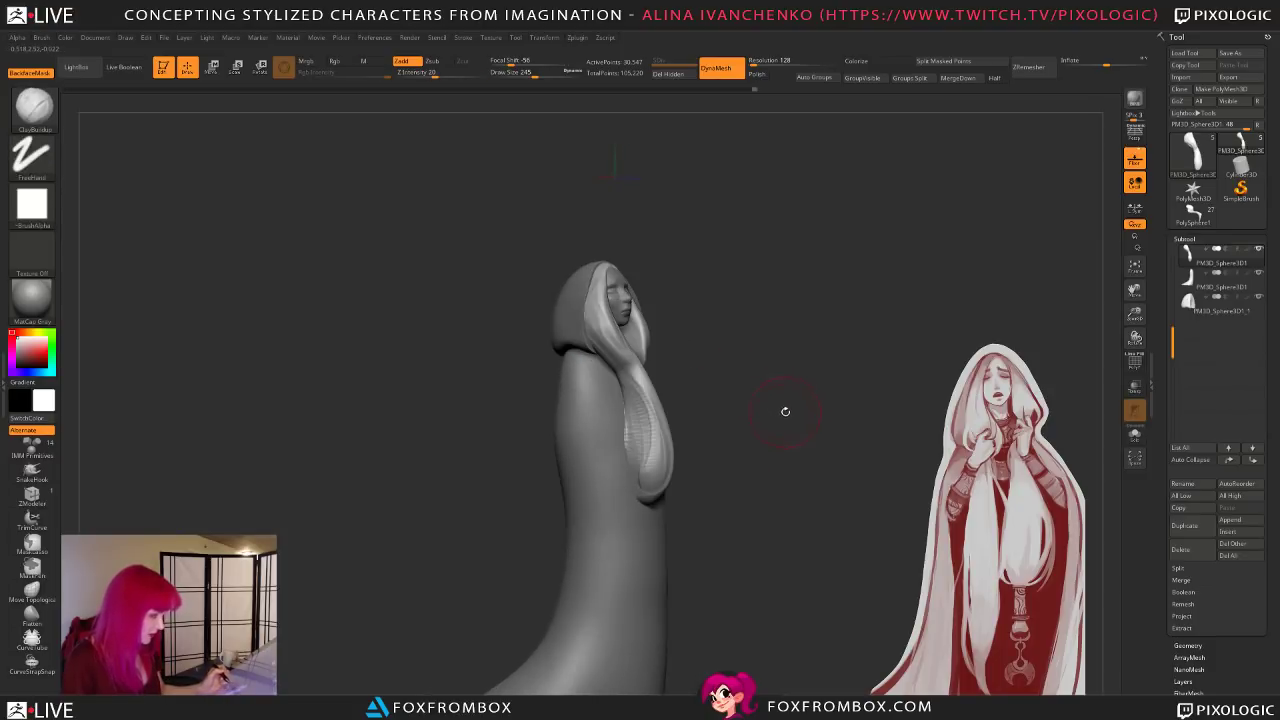
left_click_drag(780, 470, 840, 488)
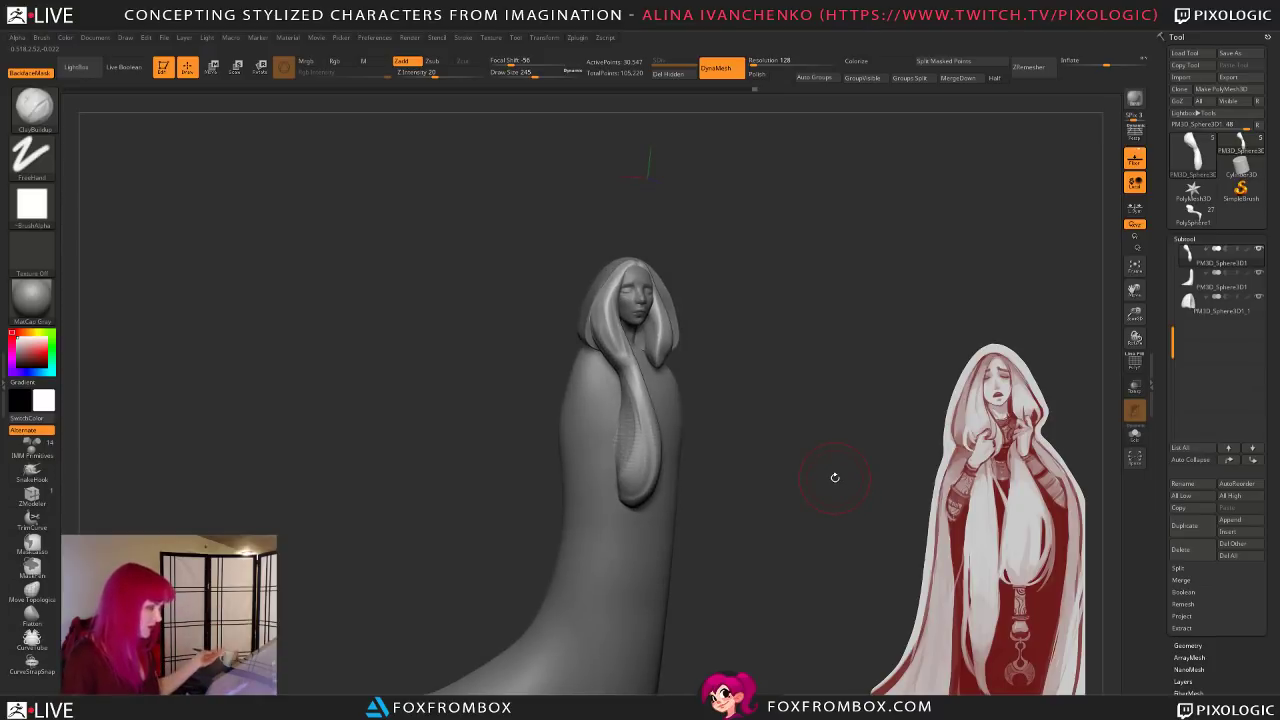
Step: Add clay from the hair beside the face down into the long lock, and reduce the ClayBuildup draw size to 145
mouse_move(835, 477)
left_mouse_down()
mouse_move(666, 354)
mouse_move(715, 357)
left_mouse_up()
left_click_drag(542, 336, 564, 420)
mouse_move(720, 360)
left_mouse_down()
mouse_move(645, 358)
mouse_move(723, 377)
mouse_move(718, 398)
left_mouse_up()
left_click_drag(536, 75, 526, 76)
left_click_drag(703, 371, 646, 394)
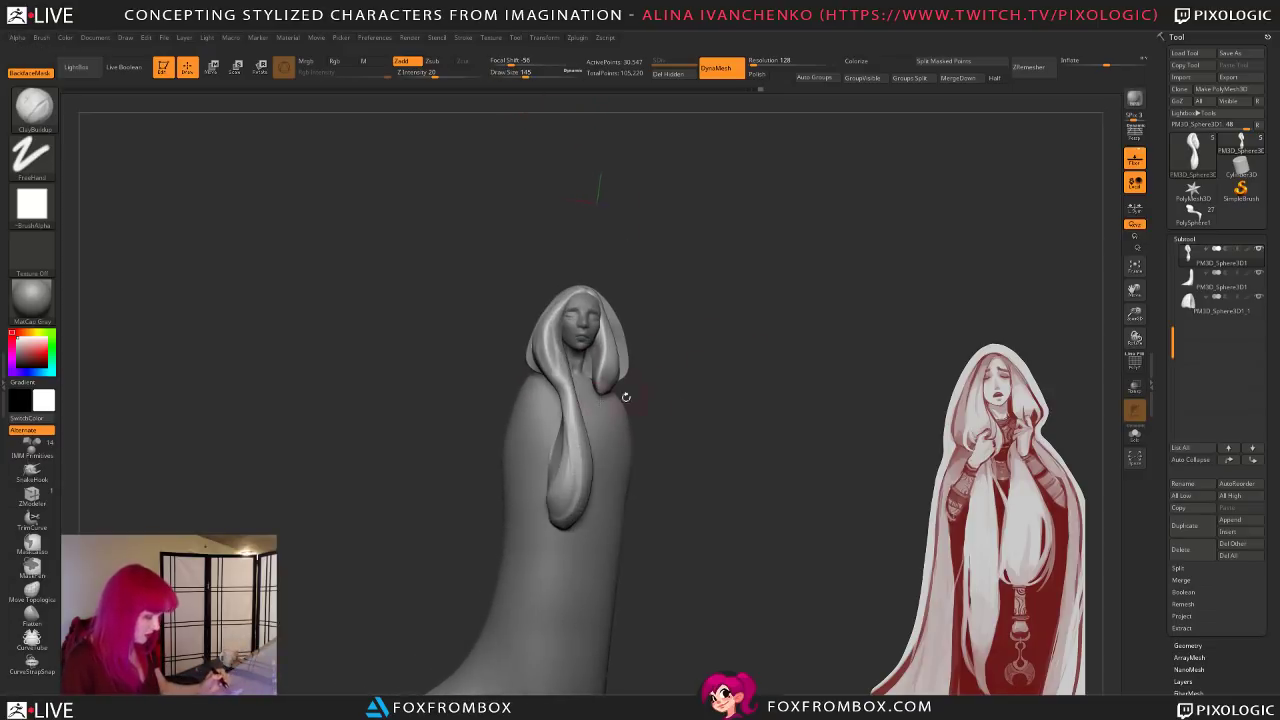
mouse_move(658, 448)
left_mouse_down()
mouse_move(694, 454)
mouse_move(660, 440)
mouse_move(704, 433)
mouse_move(646, 420)
left_mouse_up()
mouse_move(612, 283)
left_mouse_down()
mouse_move(560, 290)
mouse_move(590, 292)
left_mouse_up()
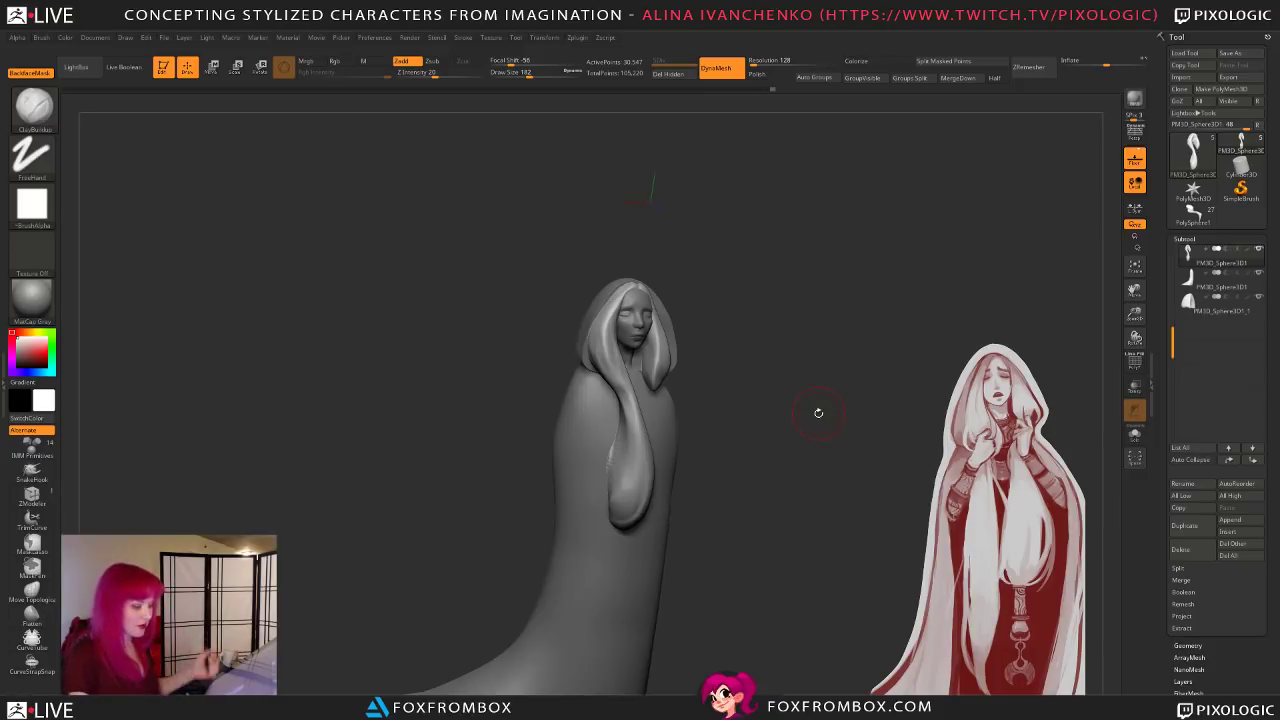
left_click_drag(763, 408, 754, 407)
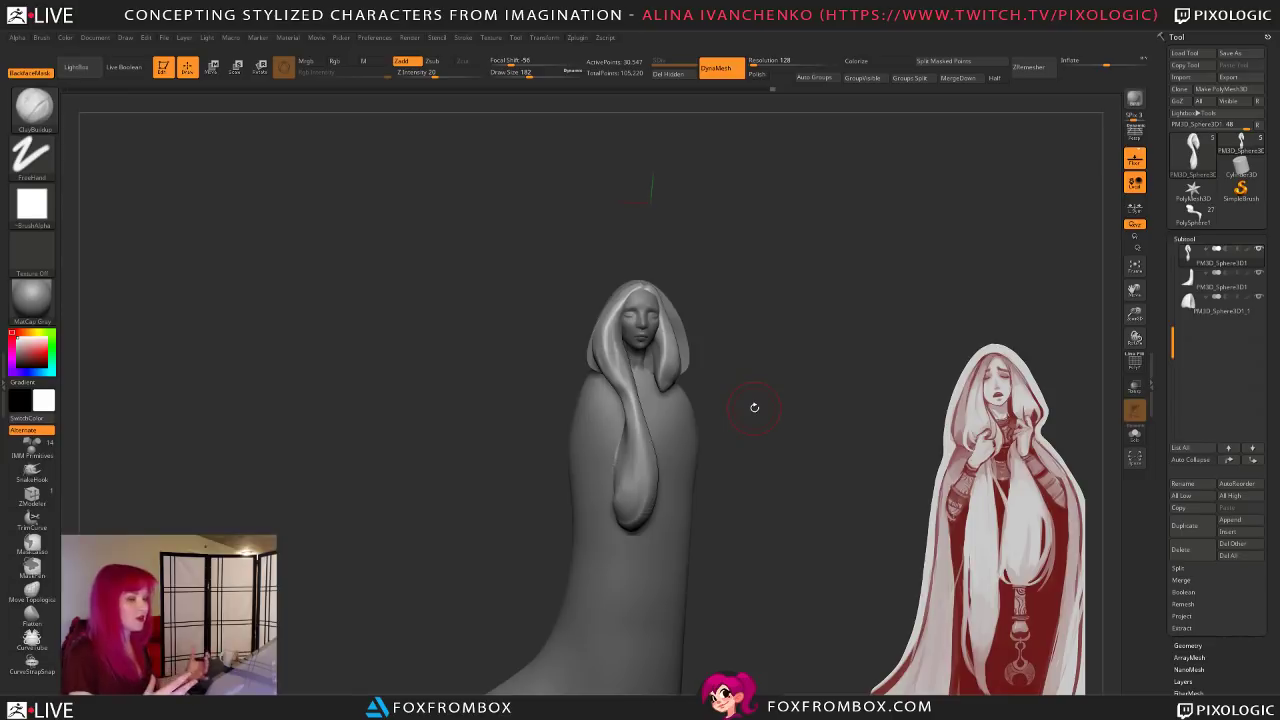
left_click_drag(793, 457, 779, 460)
left_click_drag(799, 460, 771, 468, "alt")
Step: Select the hood and adjust its lower side edges with the Move brush at draw size 280
left_click(536, 74)
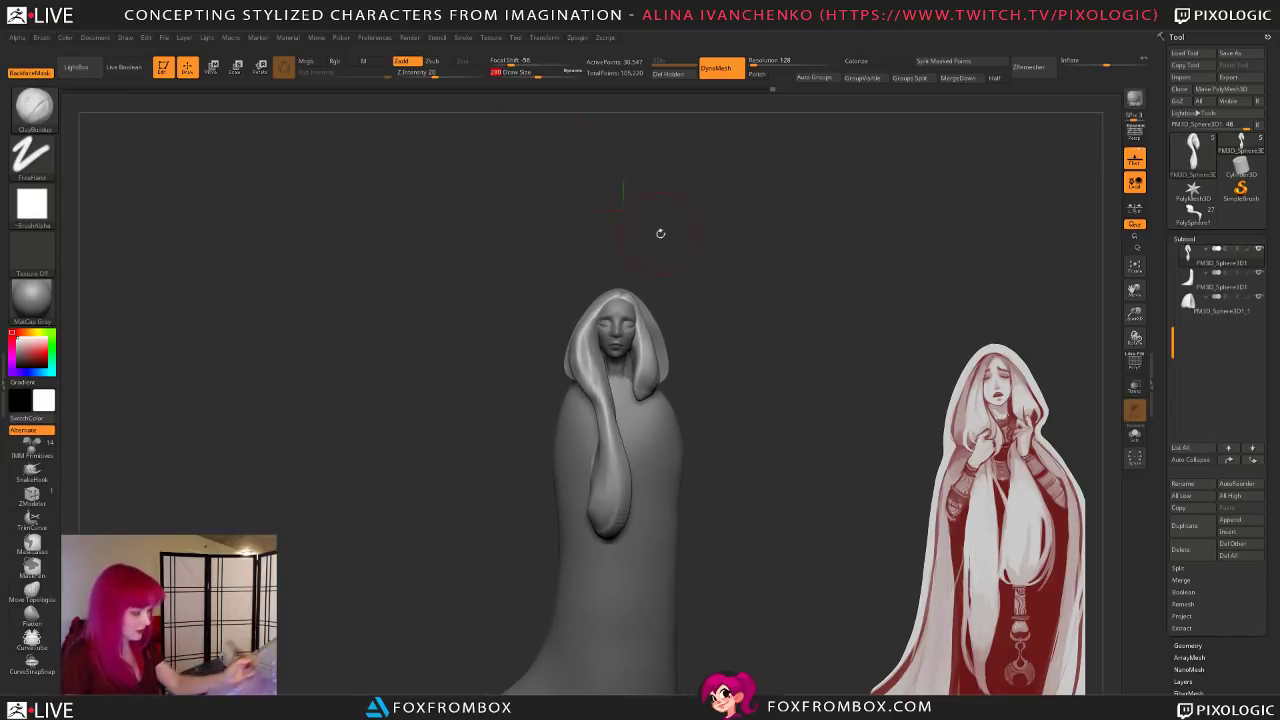
left_click_drag(634, 191, 634, 205, "alt")
left_click(660, 354, "alt")
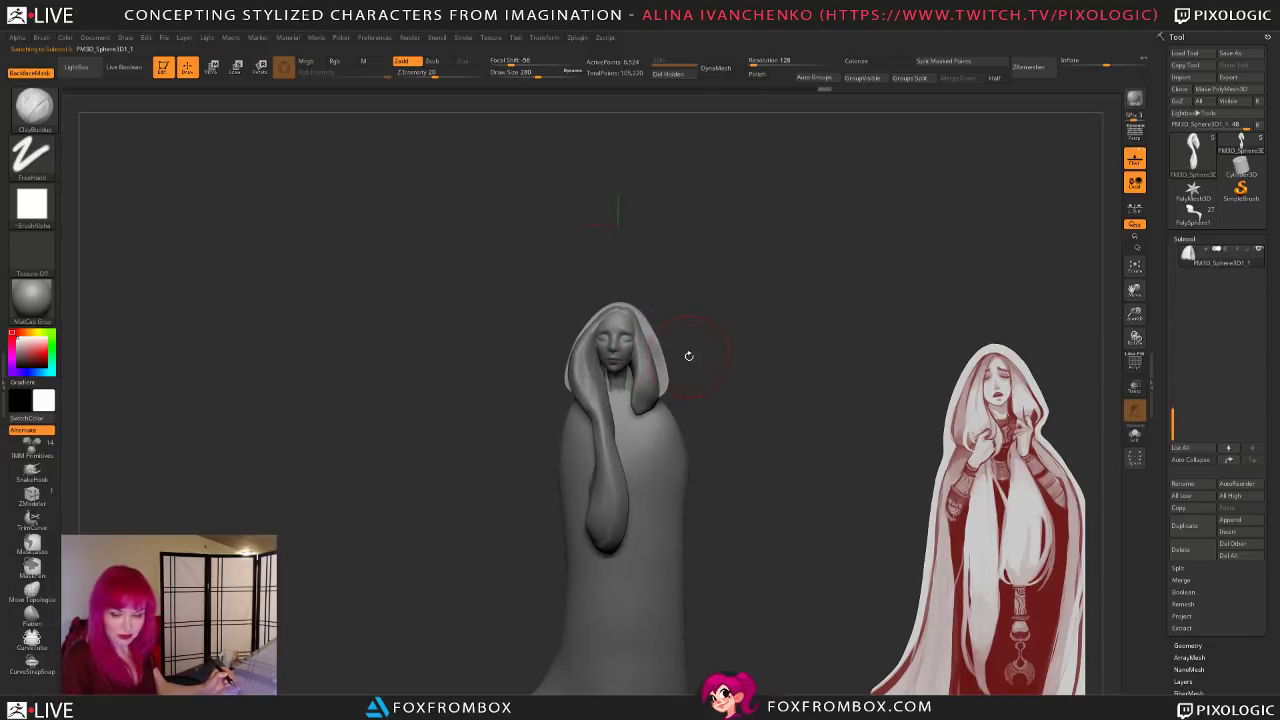
key("b")
key("m")
key("v")
left_click_drag(677, 360, 668, 364)
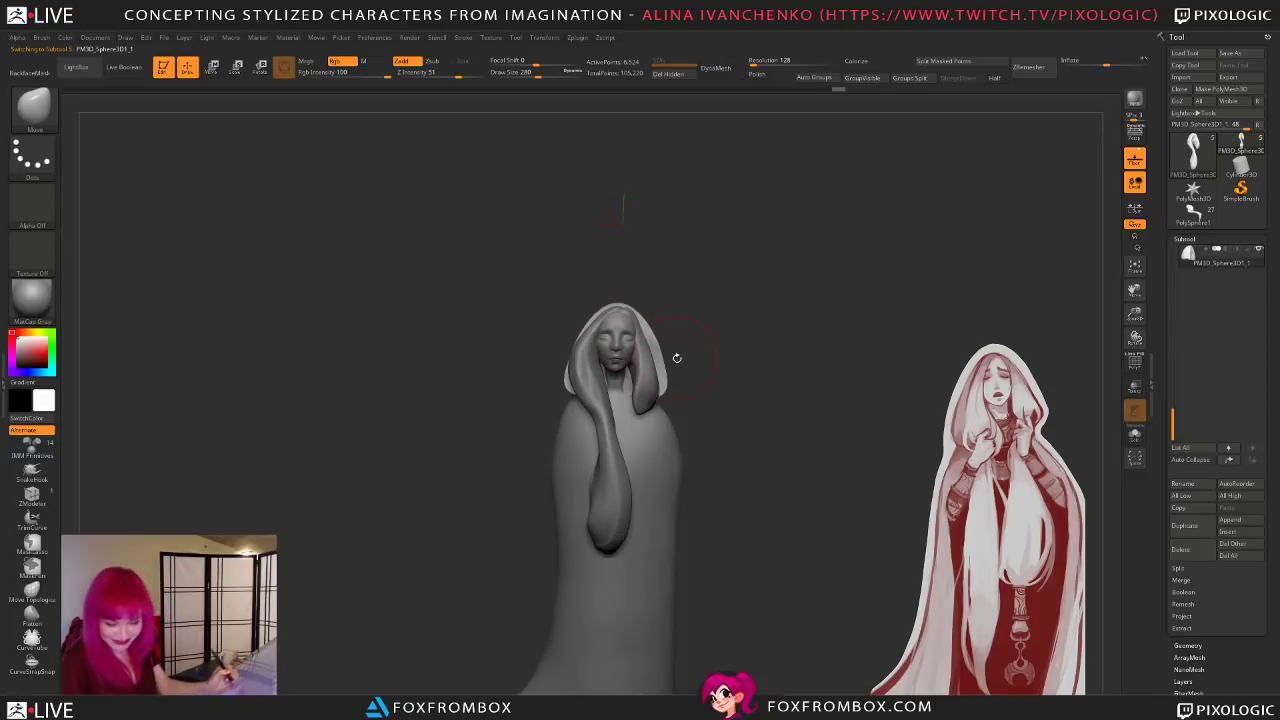
left_click_drag(677, 366, 674, 356)
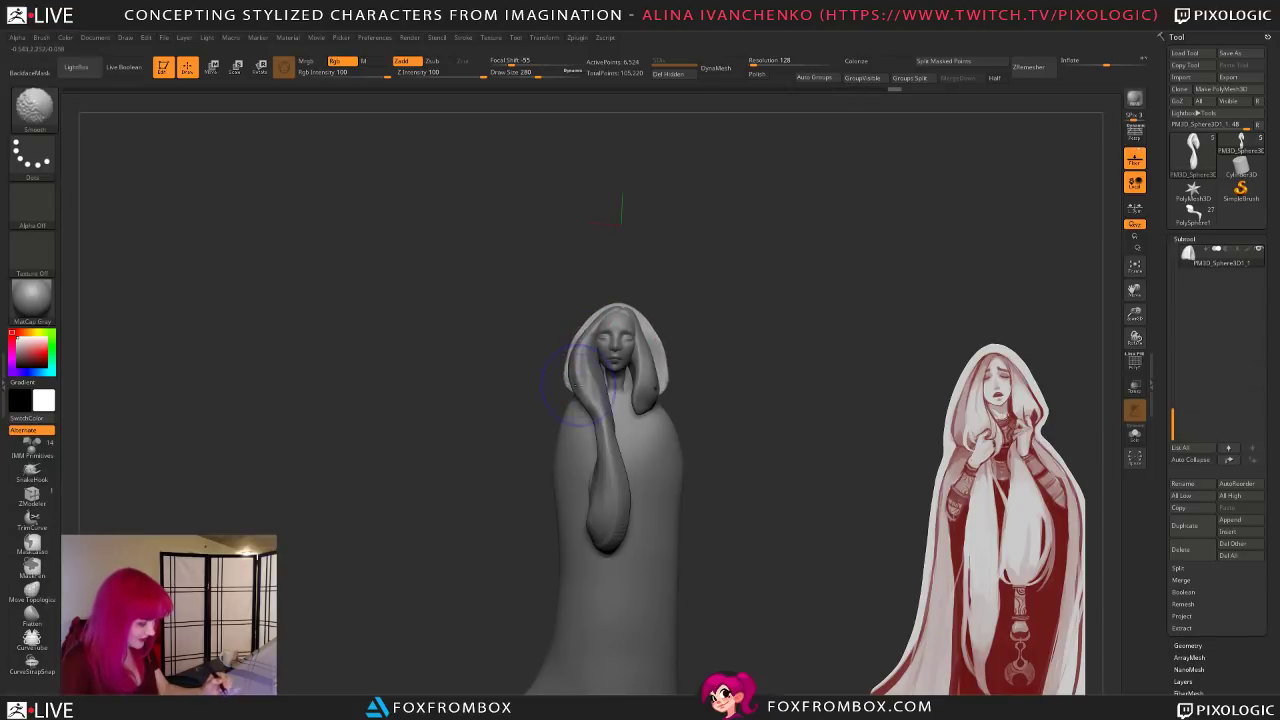
mouse_move(694, 358)
left_mouse_down()
mouse_move(751, 384)
mouse_move(648, 354)
mouse_move(657, 337)
mouse_move(749, 391)
mouse_move(700, 378)
left_mouse_up()
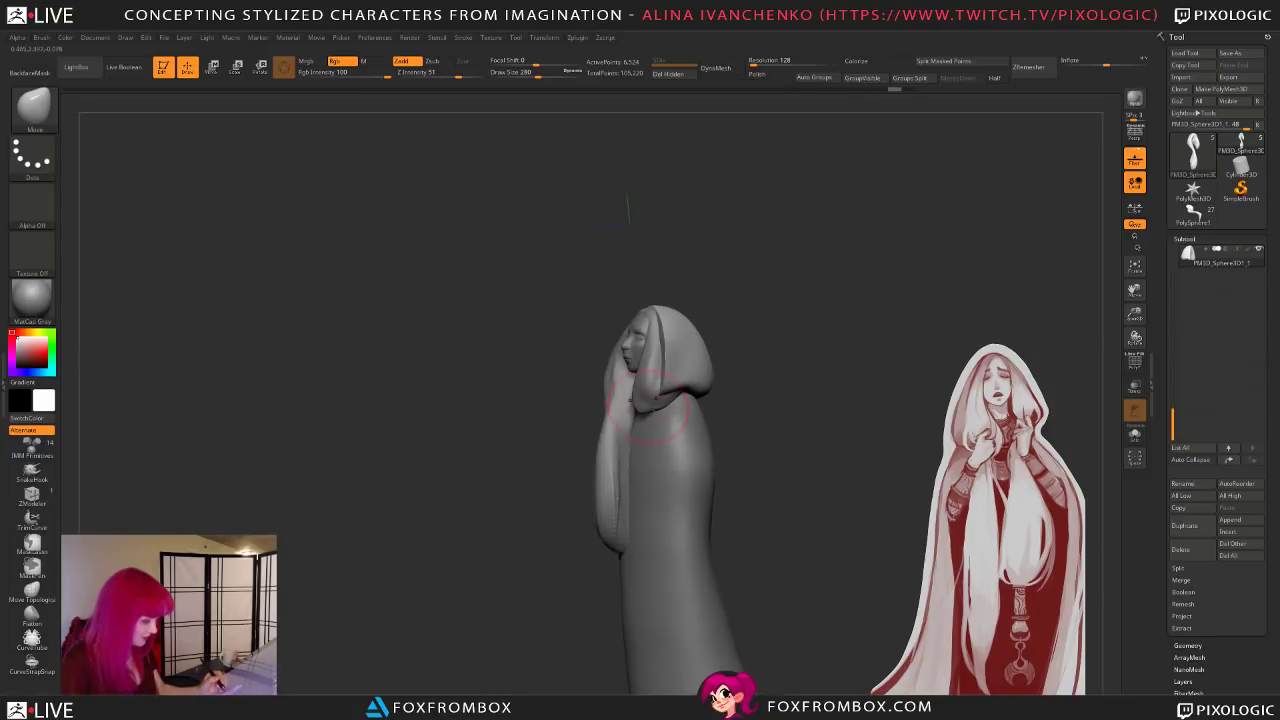
Step: Switch to the hair and mask its long lock with the MaskLasso brush
left_click(655, 405, "alt")
mouse_move(741, 431)
left_mouse_down("shift")
mouse_move(790, 448)
mouse_move(751, 444)
left_mouse_up("shift")
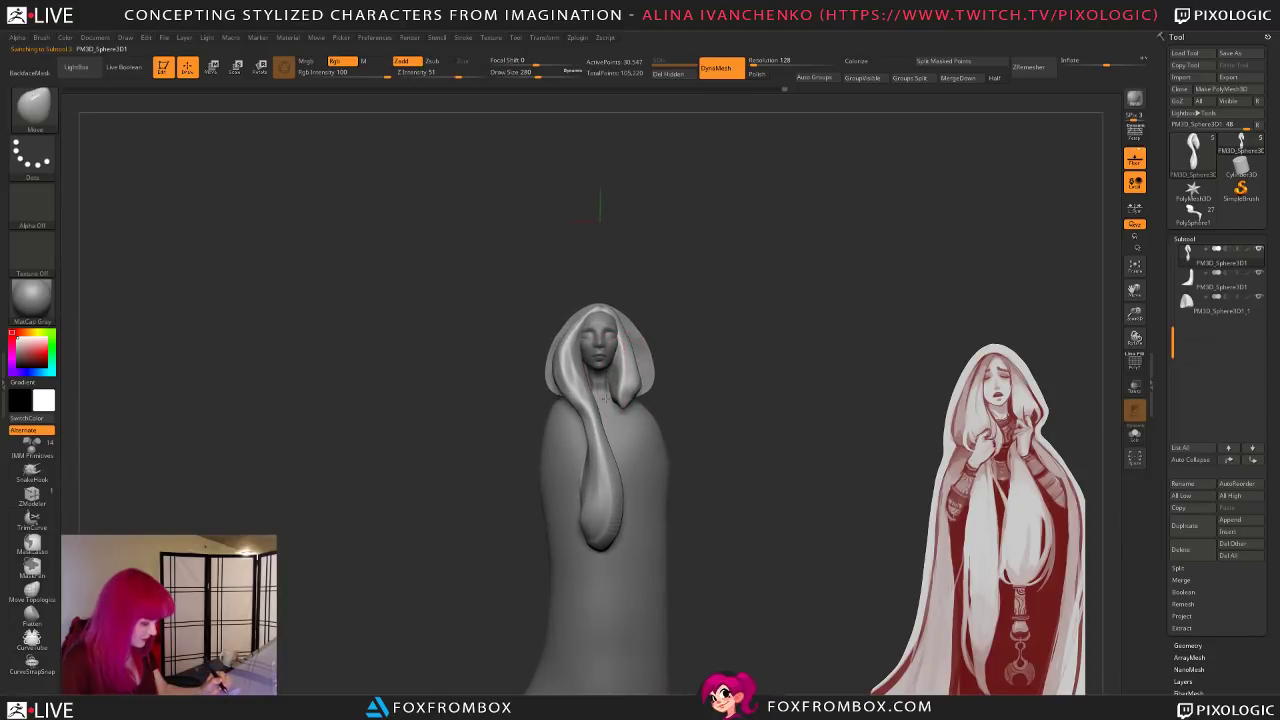
mouse_move(739, 376)
left_mouse_down()
mouse_move(720, 416)
mouse_move(743, 397)
mouse_move(740, 375)
mouse_move(741, 415)
left_mouse_up()
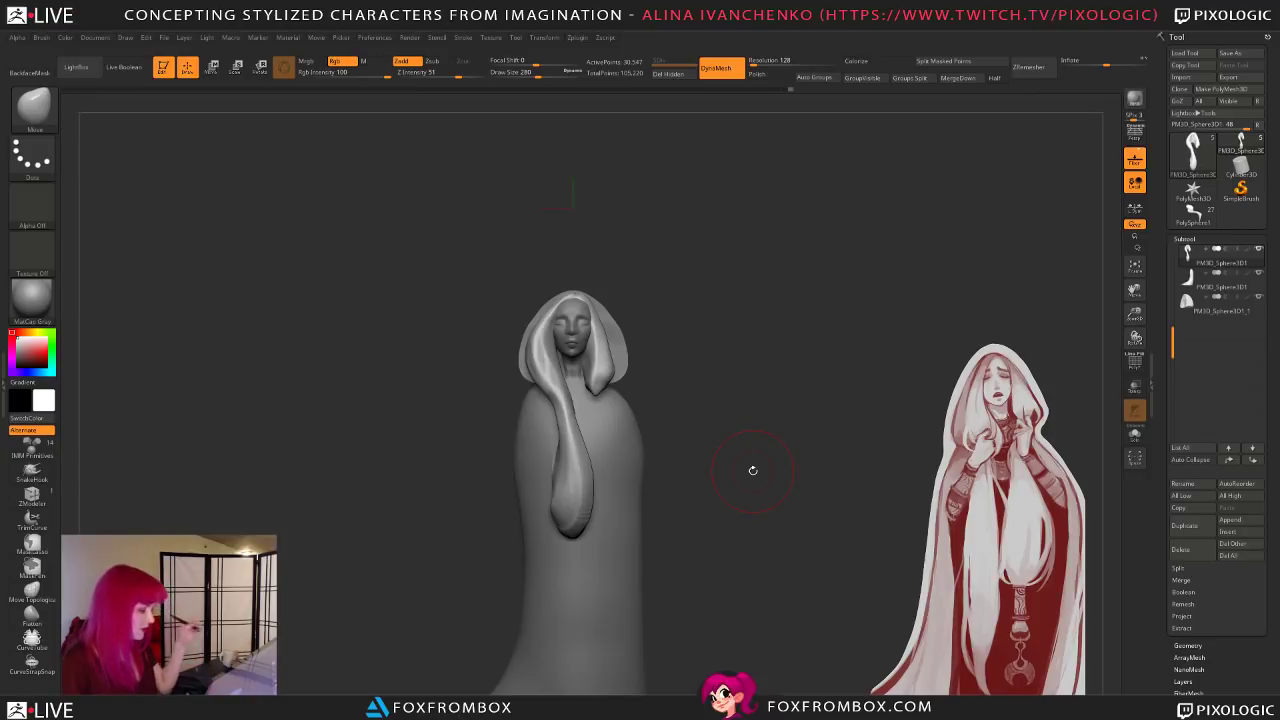
left_click_drag(753, 470, 736, 474)
left_click_drag(752, 408, 727, 390)
mouse_move(422, 316)
left_mouse_down("ctrl")
mouse_move(488, 240)
mouse_move(530, 390)
mouse_move(440, 600)
mouse_move(425, 330)
left_mouse_up("ctrl")
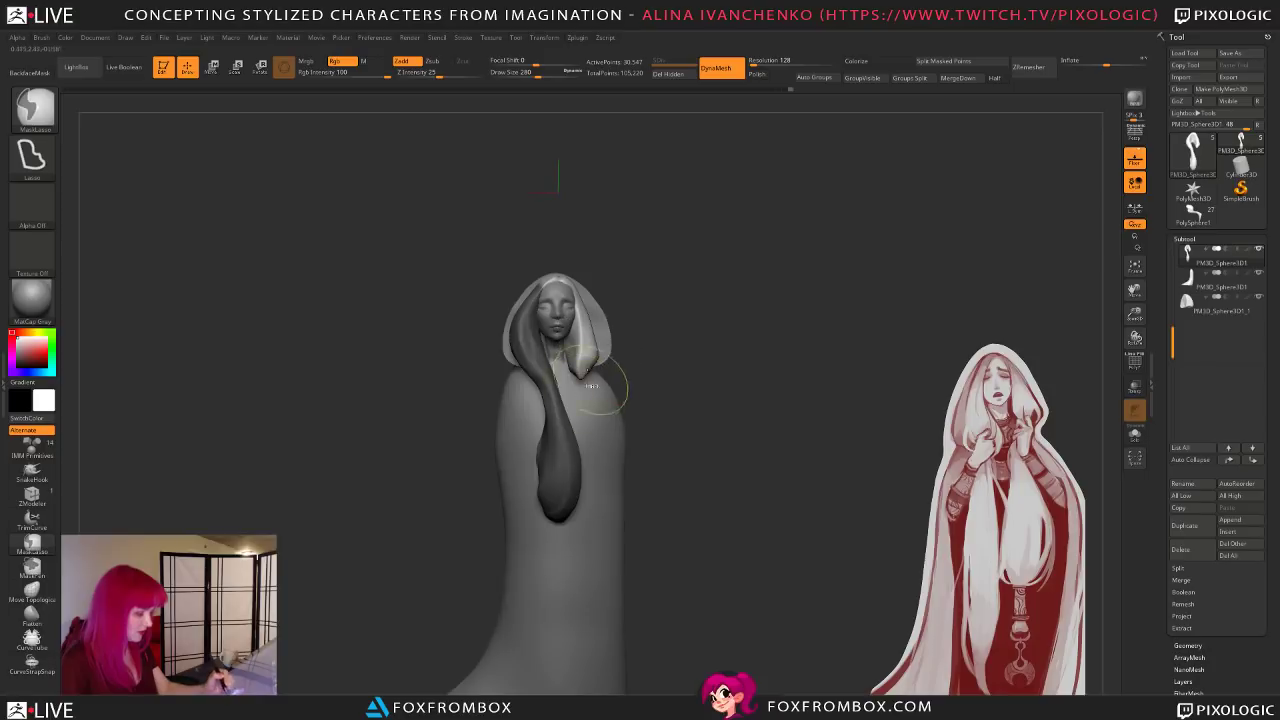
Step: Reshape the unmasked short lock beside the face with the Move brush, reducing its draw size to 207
left_click_drag(720, 348, 703, 367)
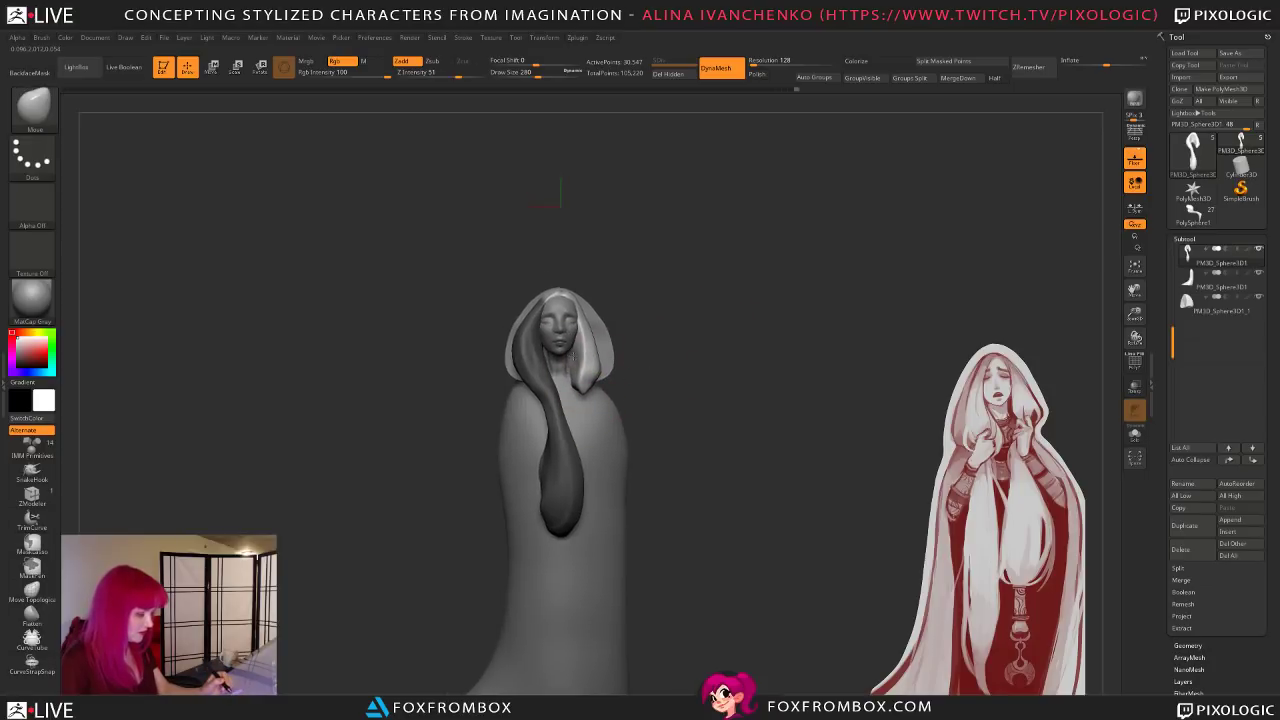
mouse_move(629, 327)
left_mouse_down()
mouse_move(600, 324)
mouse_move(614, 322)
left_mouse_up()
left_click_drag(537, 73, 531, 73)
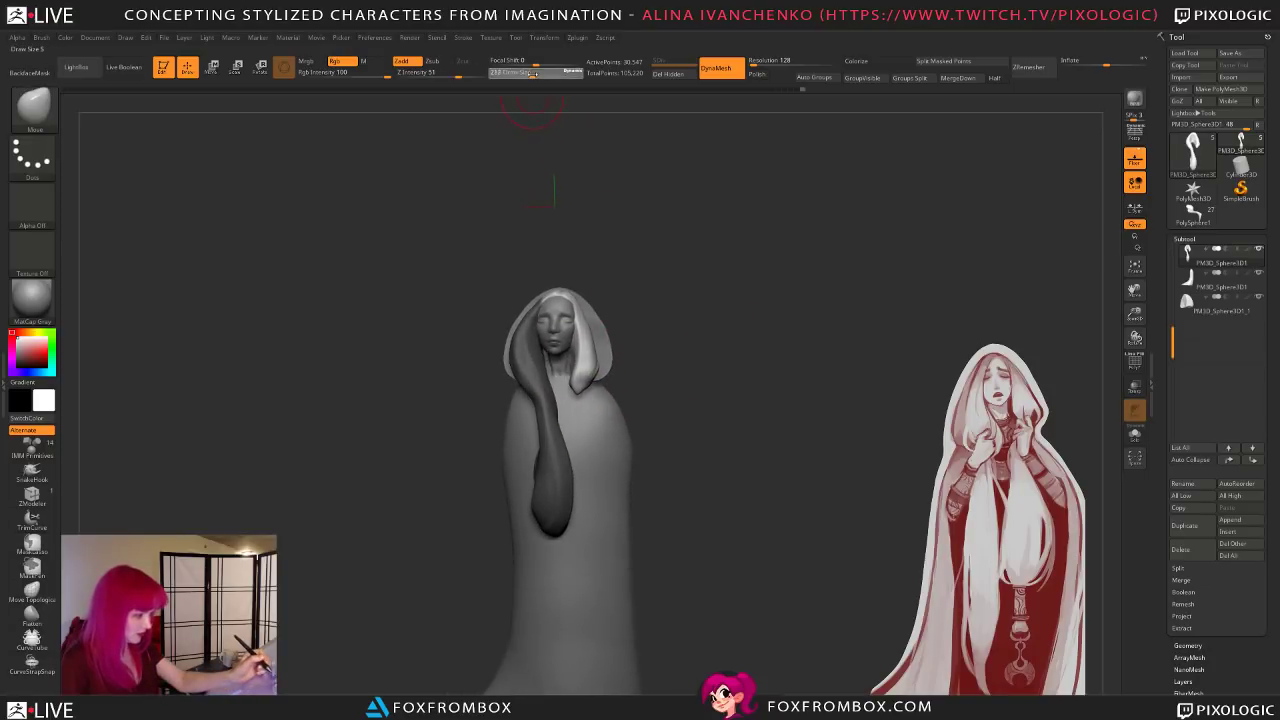
left_click_drag(592, 386, 598, 402)
Step: Push the short lock forward in side view with the Move brush at draw size 372
left_click_drag(688, 394, 608, 389)
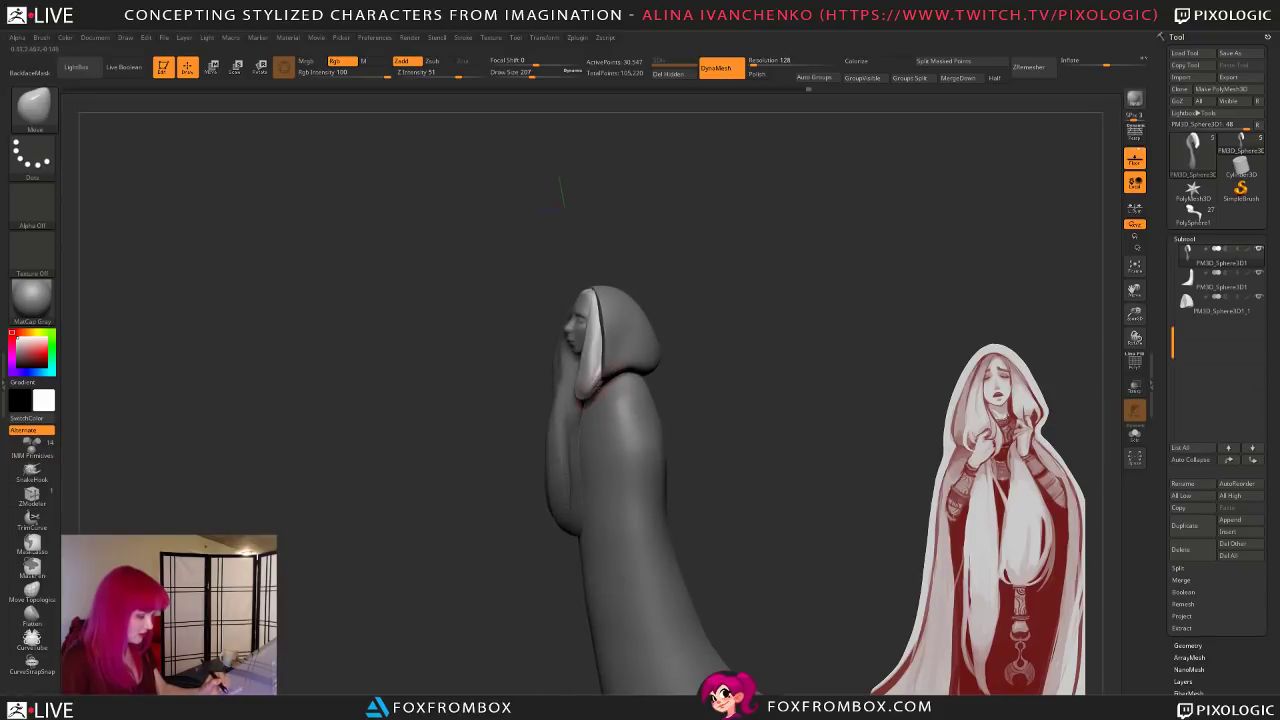
left_click(524, 73)
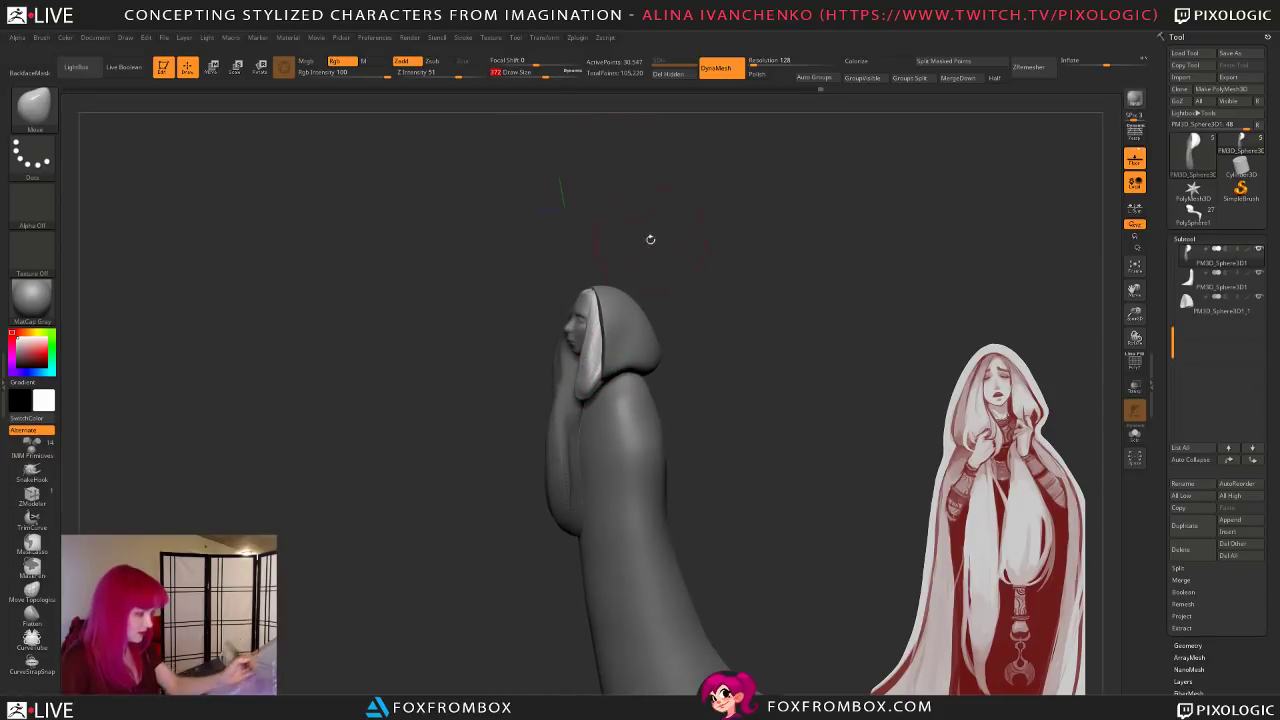
left_click_drag(637, 210, 622, 211)
left_click_drag(587, 372, 569, 370)
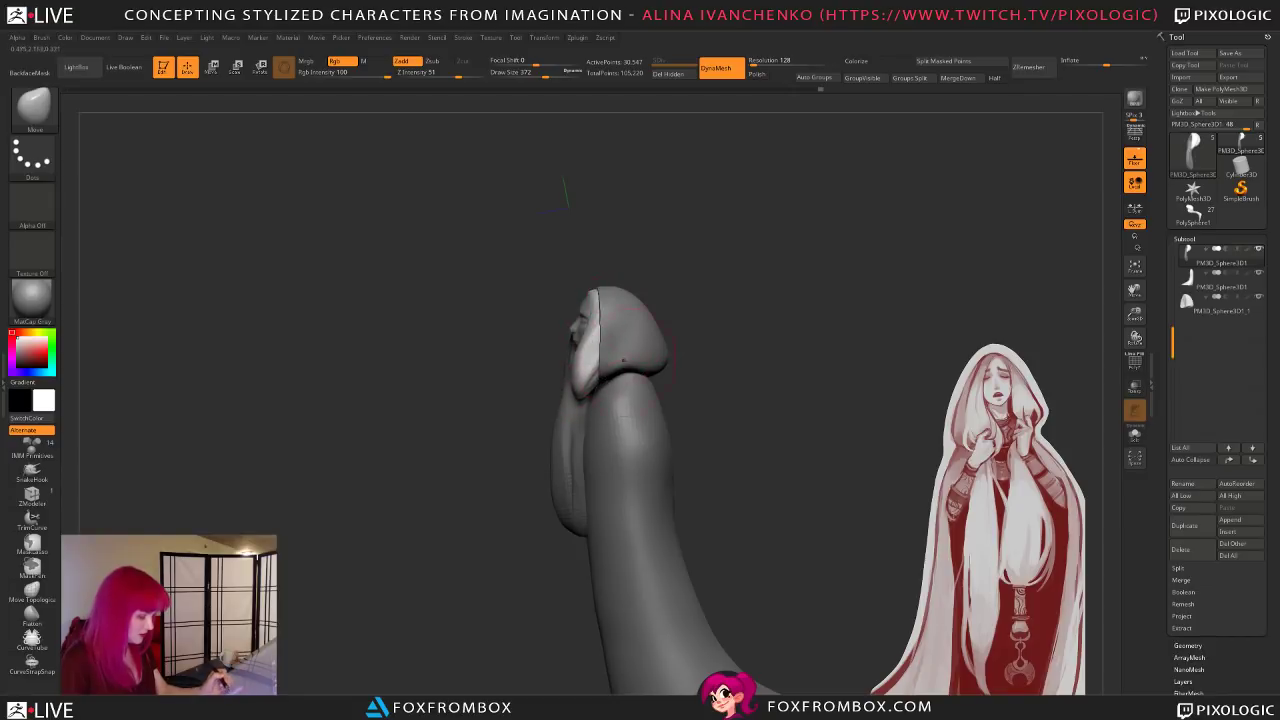
Step: Refine the hood's outline around the head with the Move brush down to draw size 158, undoing one stroke
left_click(611, 370, "alt")
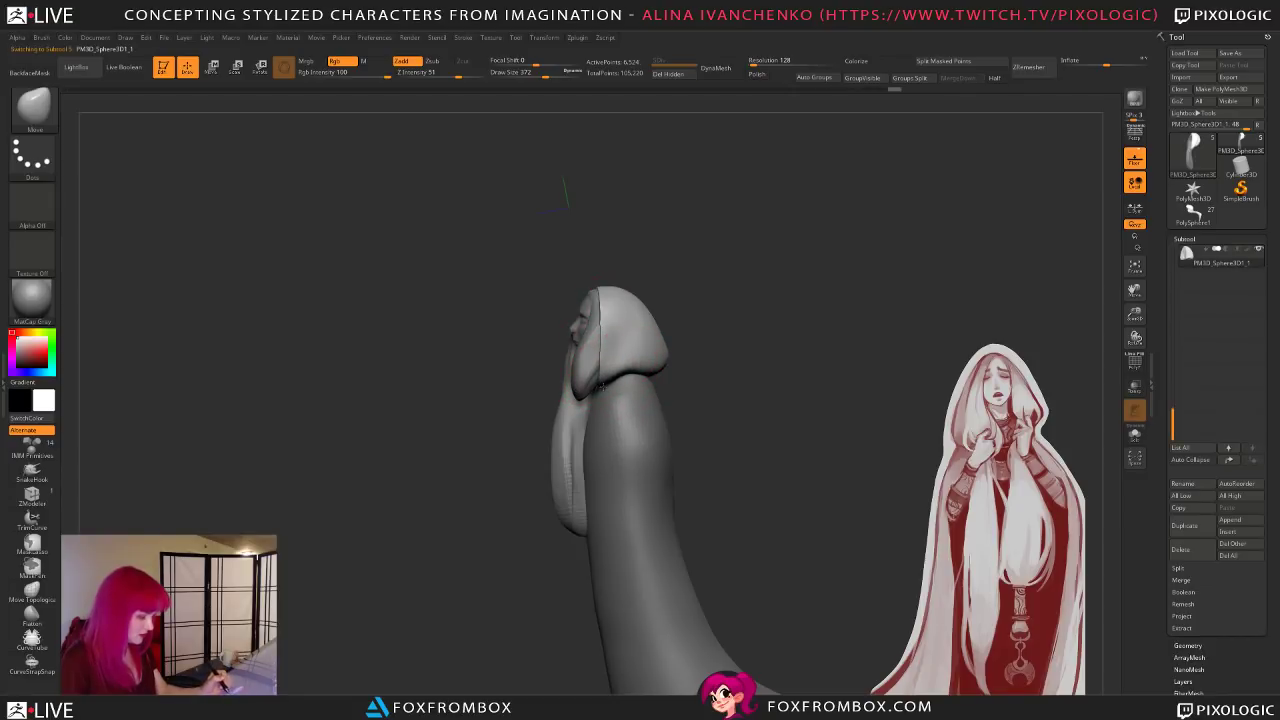
left_click_drag(702, 351, 763, 354)
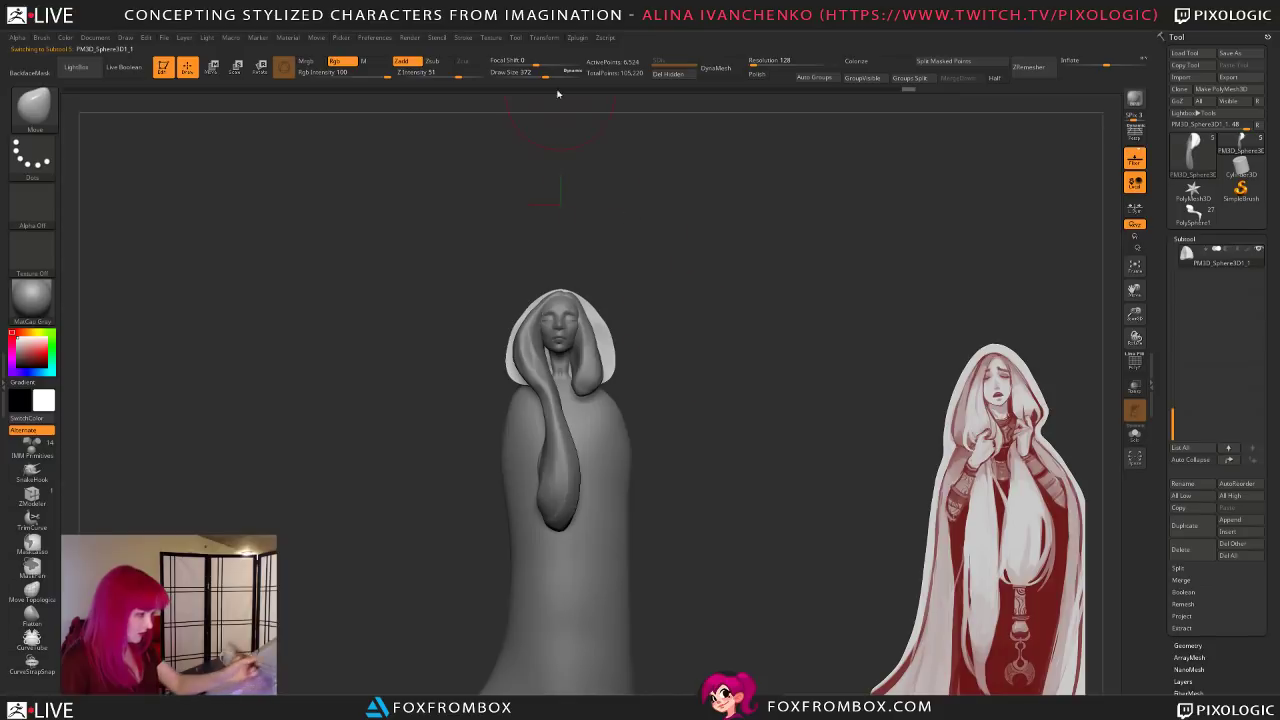
left_click_drag(540, 74, 533, 74)
mouse_move(645, 323)
left_mouse_down("alt")
mouse_move(668, 326)
mouse_move(623, 329)
mouse_move(657, 326)
mouse_move(666, 297)
left_mouse_up("alt")
left_click_drag(536, 73, 528, 74)
key("ctrl+z")
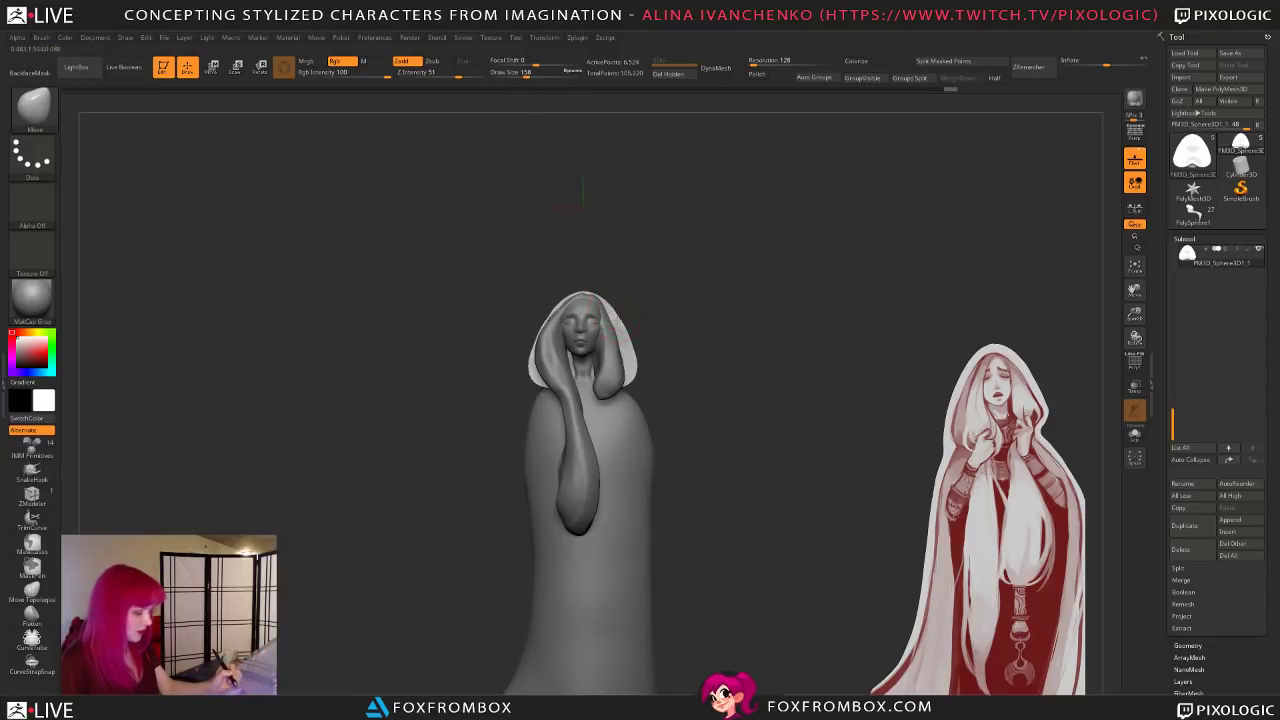
mouse_move(680, 320)
left_mouse_down()
mouse_move(730, 310)
mouse_move(754, 323)
mouse_move(687, 346)
mouse_move(737, 351)
mouse_move(686, 349)
mouse_move(728, 343)
mouse_move(722, 356)
left_mouse_up()
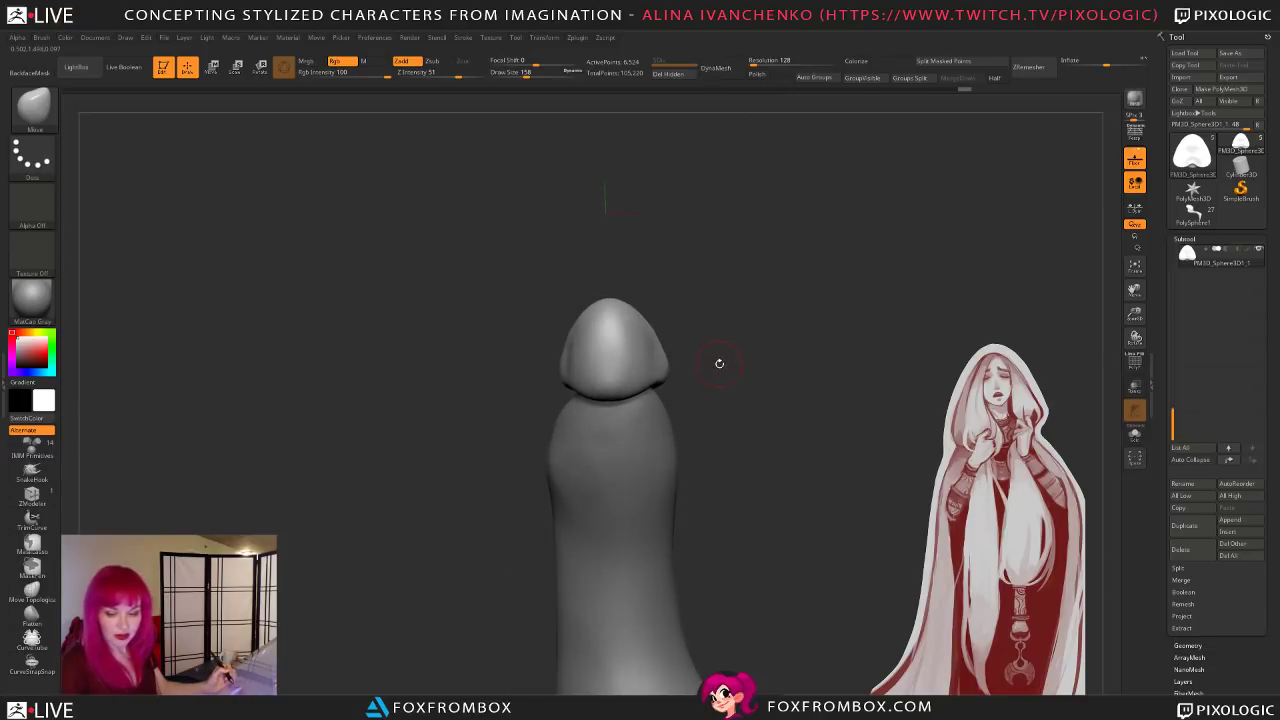
Step: Inflate the back of the hood using the Inflat brush with a larger draw size
key("b")
key("i")
key("n")
left_click(536, 73)
left_click_drag(684, 246, 684, 273)
left_click_drag(603, 212, 605, 222)
left_click_drag(660, 314, 766, 271)
Step: Build up volume on the back of the hood with the ClayBuildup brush and smooth the strokes
key("b")
key("c")
key("b")
left_click_drag(737, 331, 733, 318)
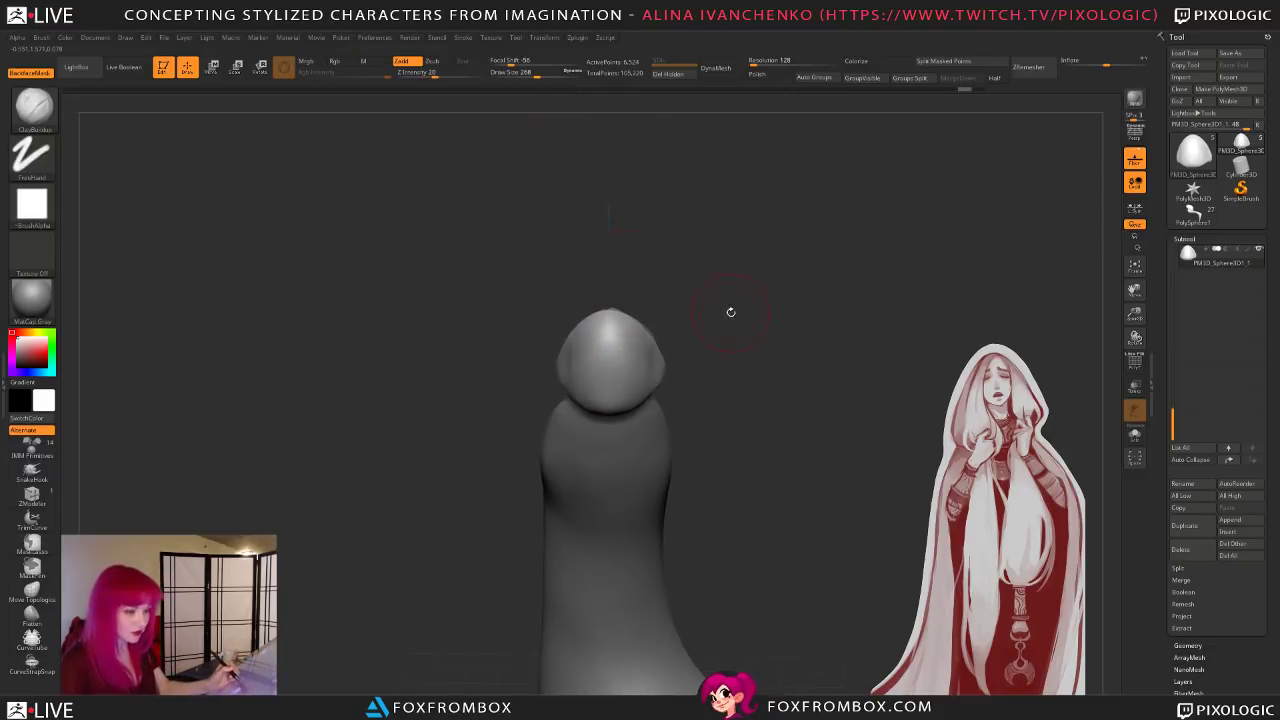
left_click_drag(592, 205, 607, 203)
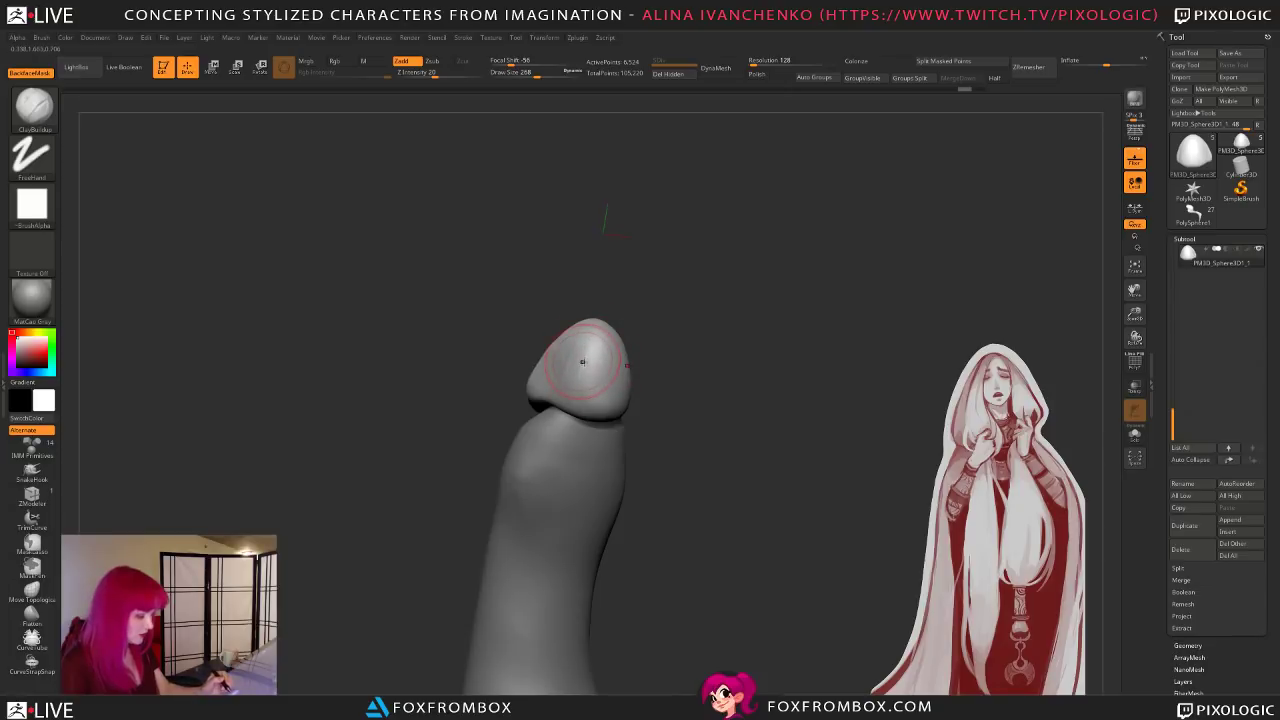
mouse_move(650, 326)
left_mouse_down()
mouse_move(651, 337)
mouse_move(586, 351)
mouse_move(566, 380)
mouse_move(591, 383)
left_mouse_up()
key("shift")
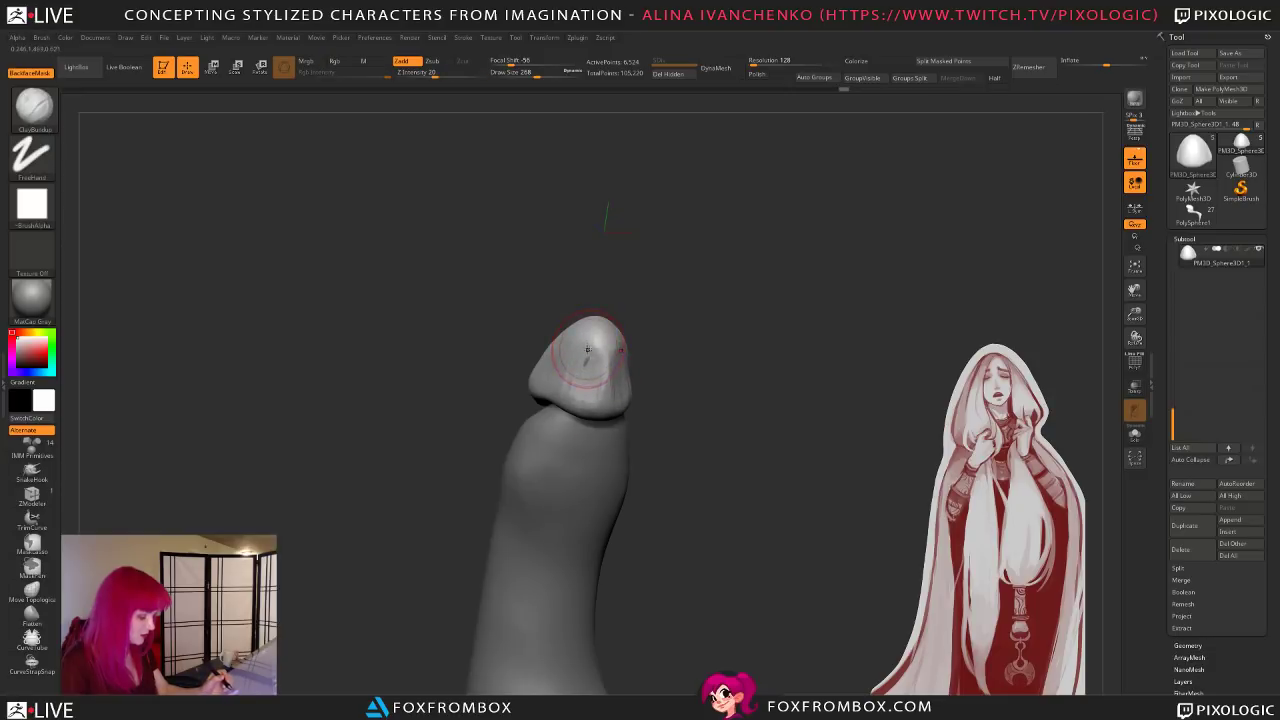
key("shift")
mouse_move(651, 380)
left_mouse_down("shift")
mouse_move(703, 346)
mouse_move(663, 414)
mouse_move(635, 398)
mouse_move(660, 429)
left_mouse_up("shift")
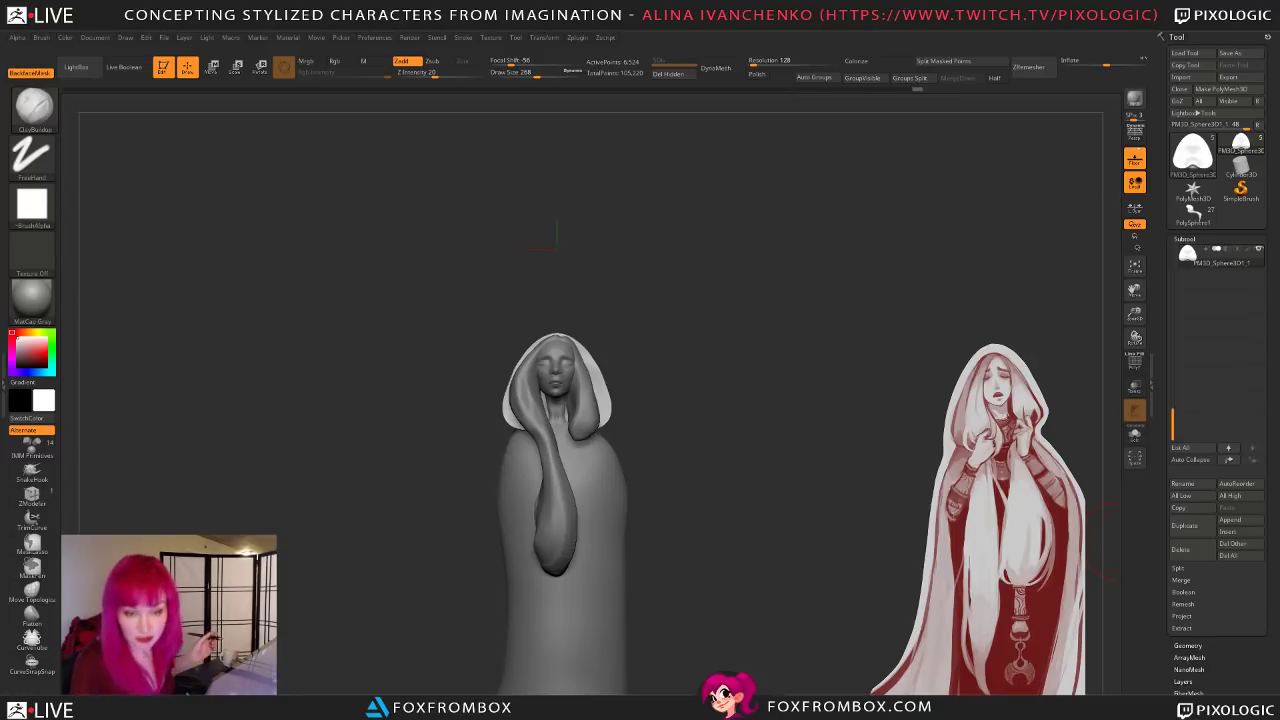
Step: Examine the hood, face and hair from front and three-quarter angles against the reference, setting the ClayBuildup draw size to 311
mouse_move(737, 426)
left_mouse_down()
mouse_move(737, 449)
mouse_move(714, 346)
left_mouse_up()
left_click_drag(541, 73, 550, 73)
mouse_move(755, 320)
left_mouse_down()
mouse_move(806, 357)
mouse_move(801, 375)
left_mouse_up()
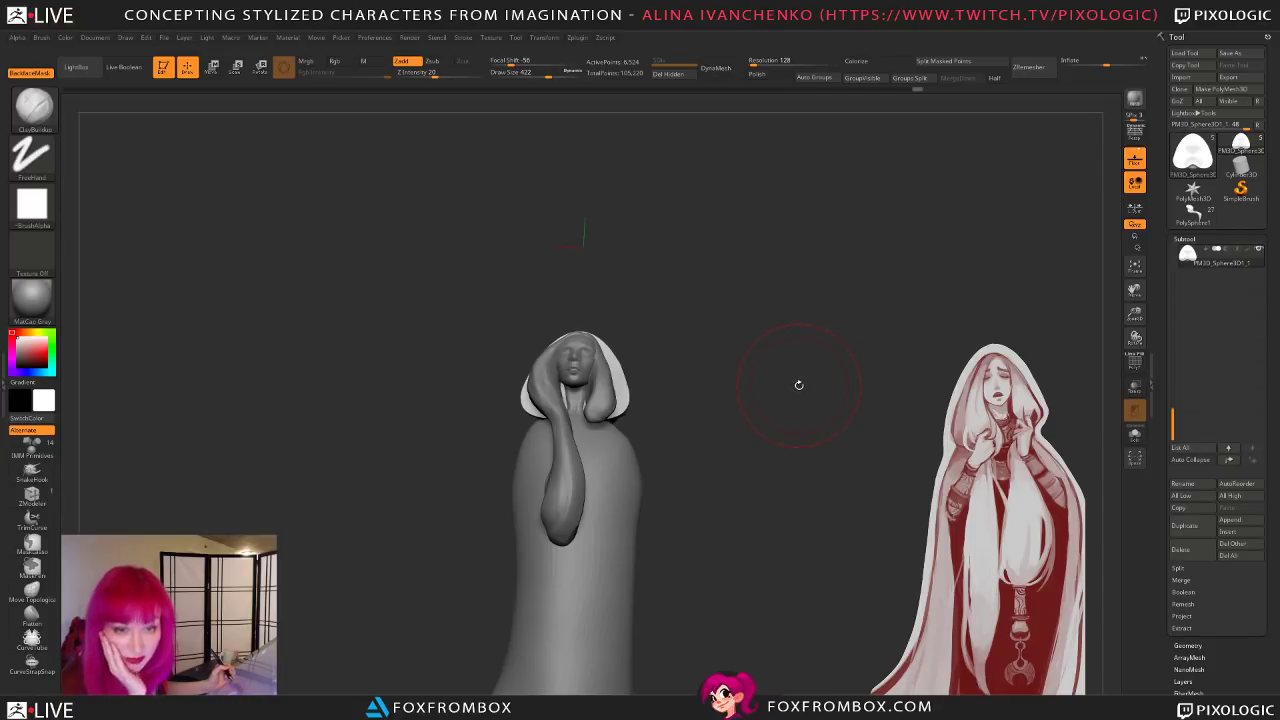
mouse_move(797, 383)
left_mouse_down()
mouse_move(855, 429)
mouse_move(809, 403)
left_mouse_up()
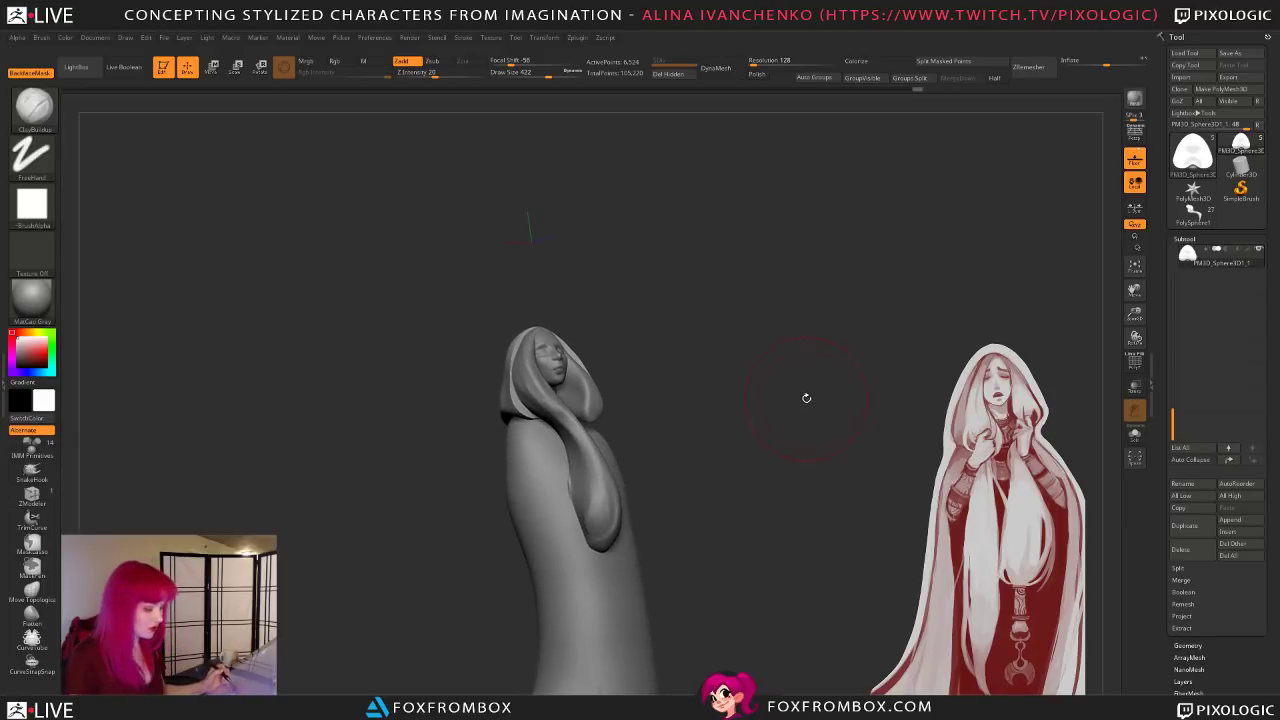
left_click_drag(546, 72, 540, 72)
left_click_drag(697, 408, 703, 409)
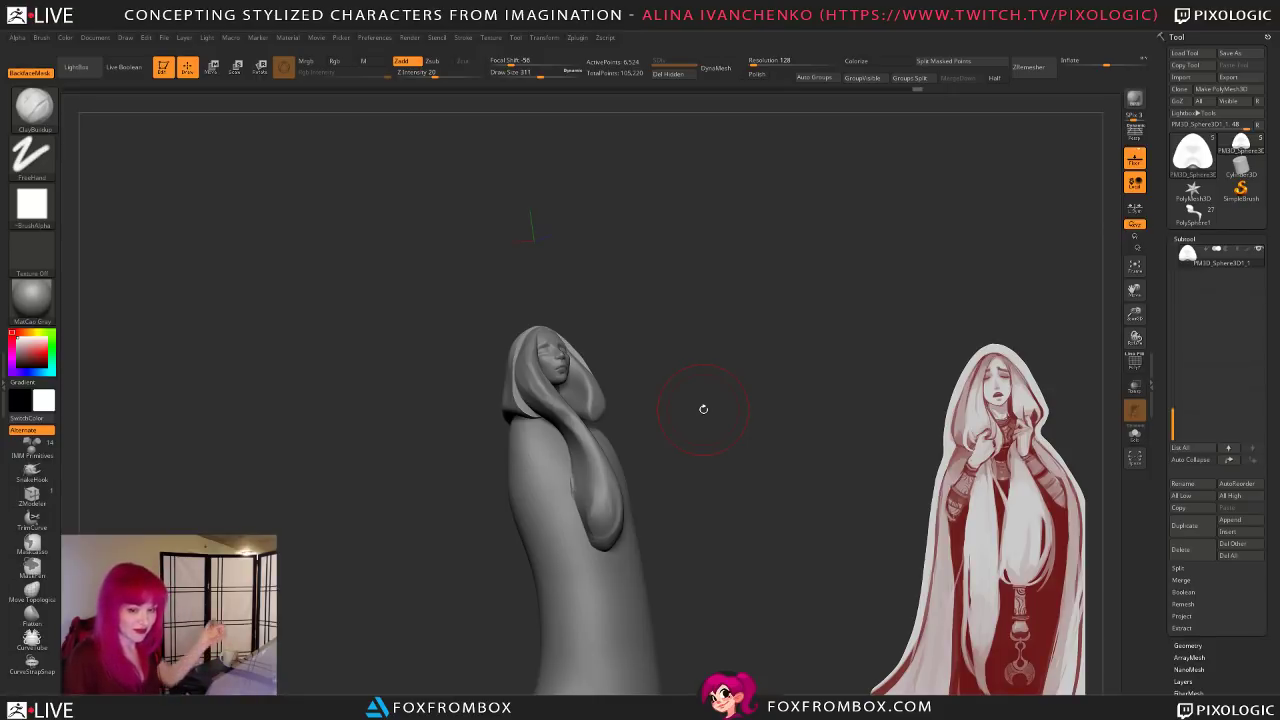
mouse_move(703, 409)
left_mouse_down()
mouse_move(740, 398)
mouse_move(747, 412)
mouse_move(798, 410)
left_mouse_up()
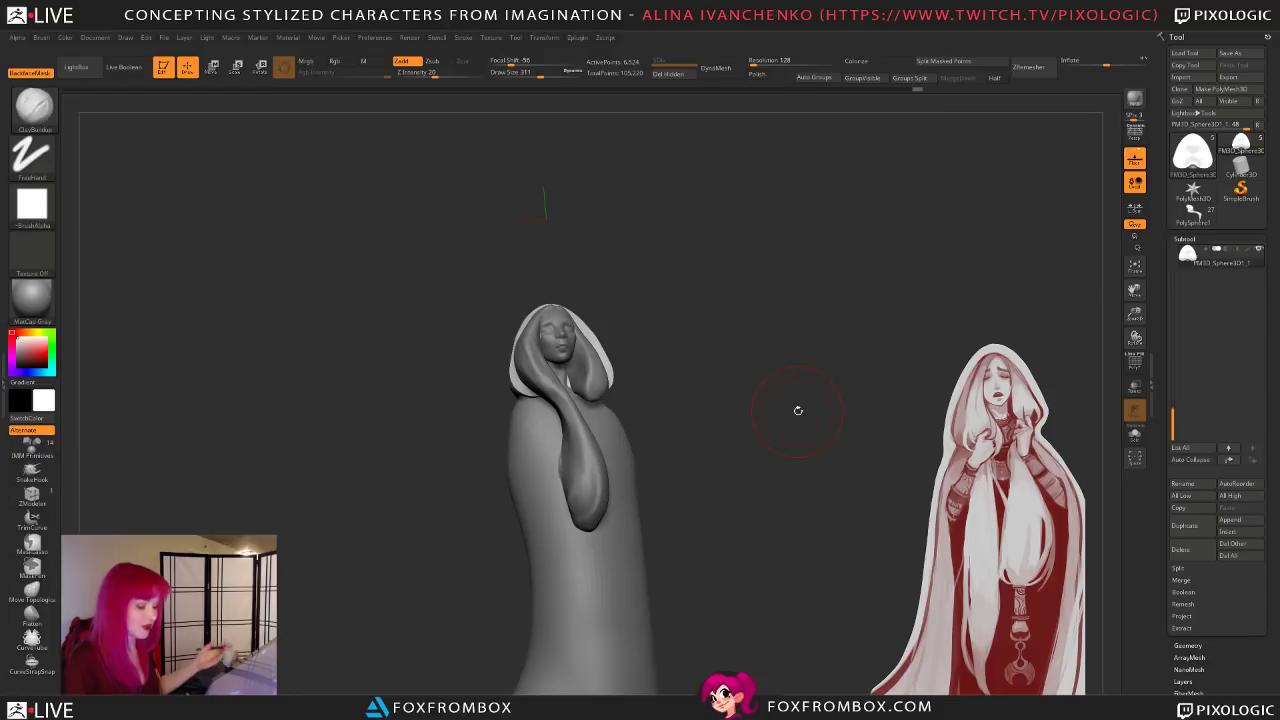
left_click_drag(798, 410, 797, 441)
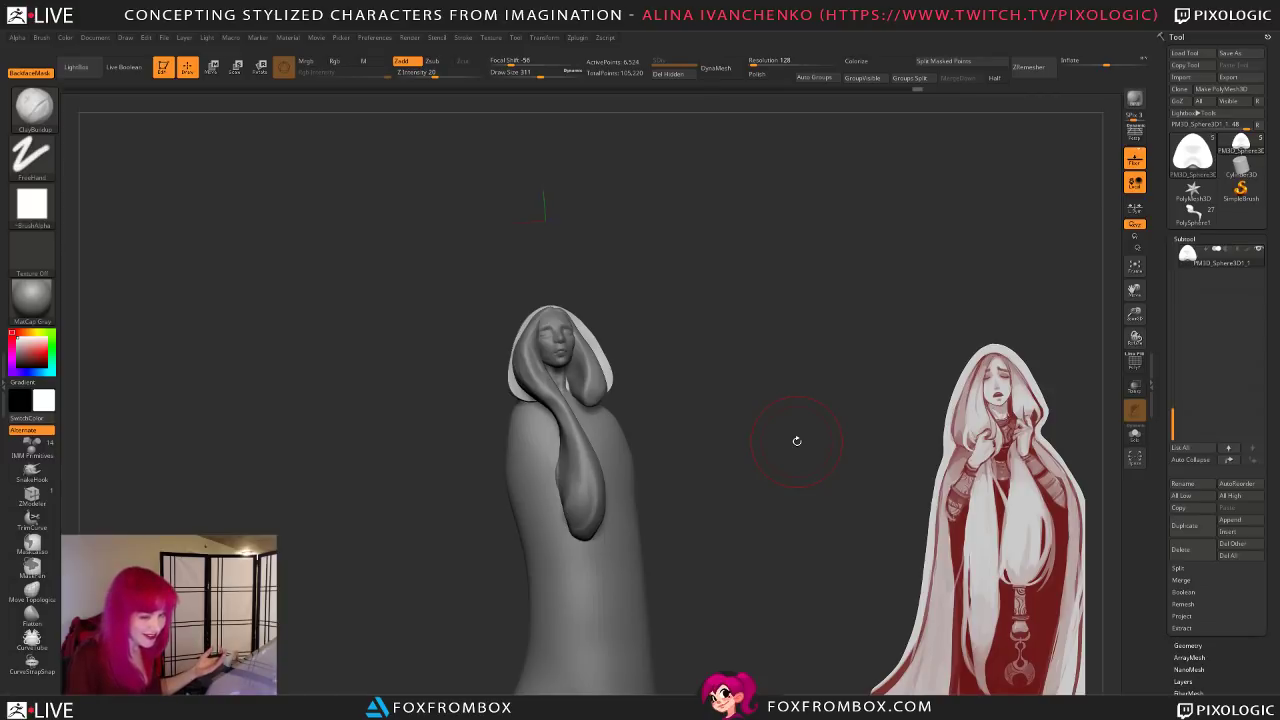
mouse_move(797, 441)
left_mouse_down()
mouse_move(820, 417)
mouse_move(751, 400)
mouse_move(745, 417)
left_mouse_up()
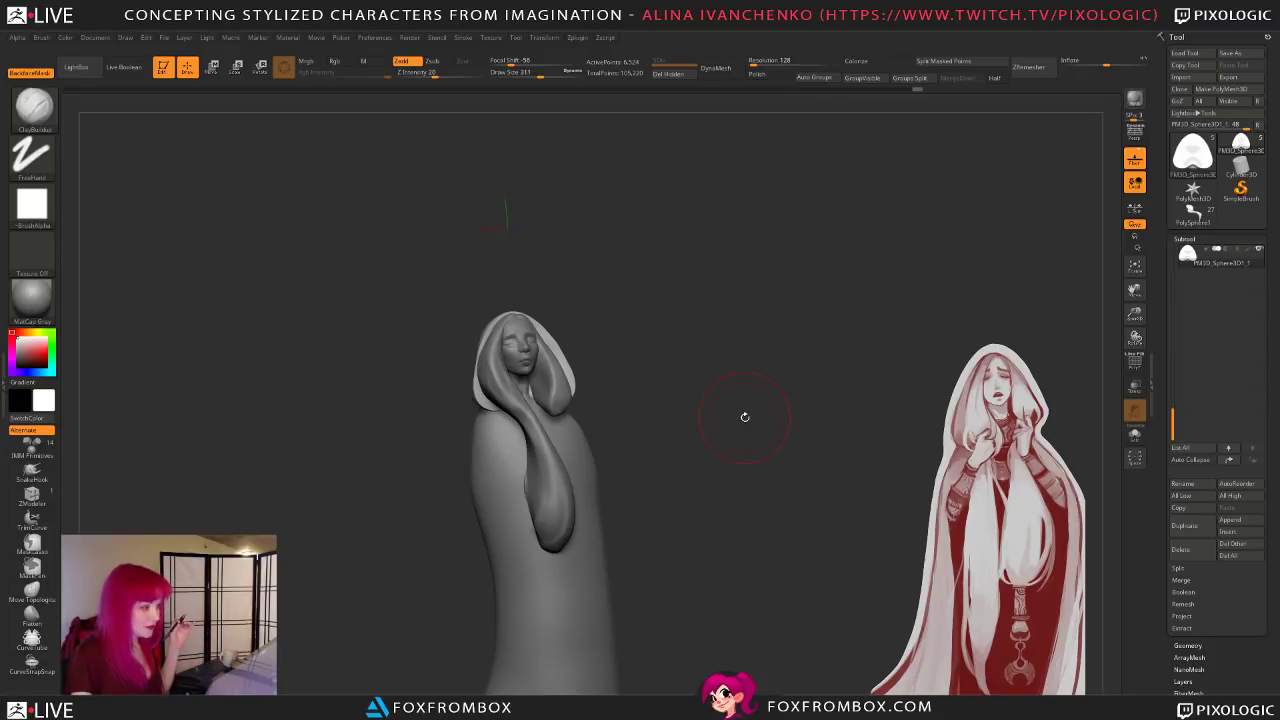
left_click_drag(707, 418, 738, 423, "alt")
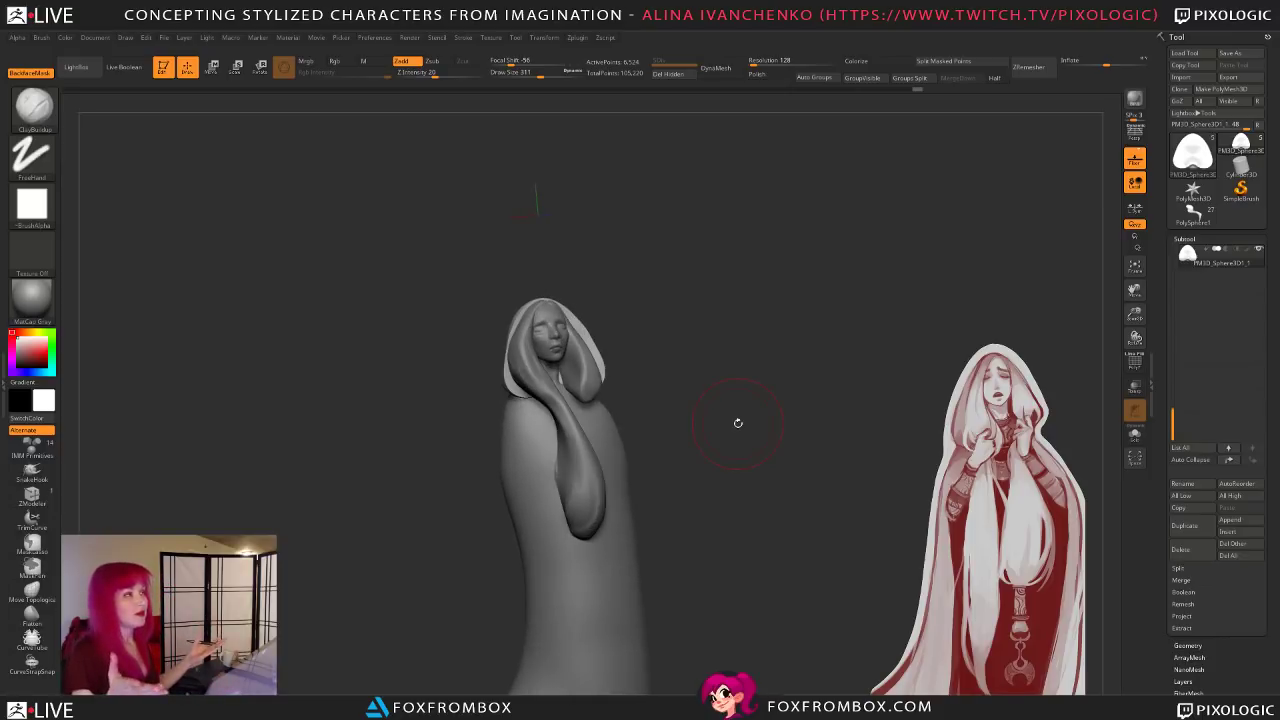
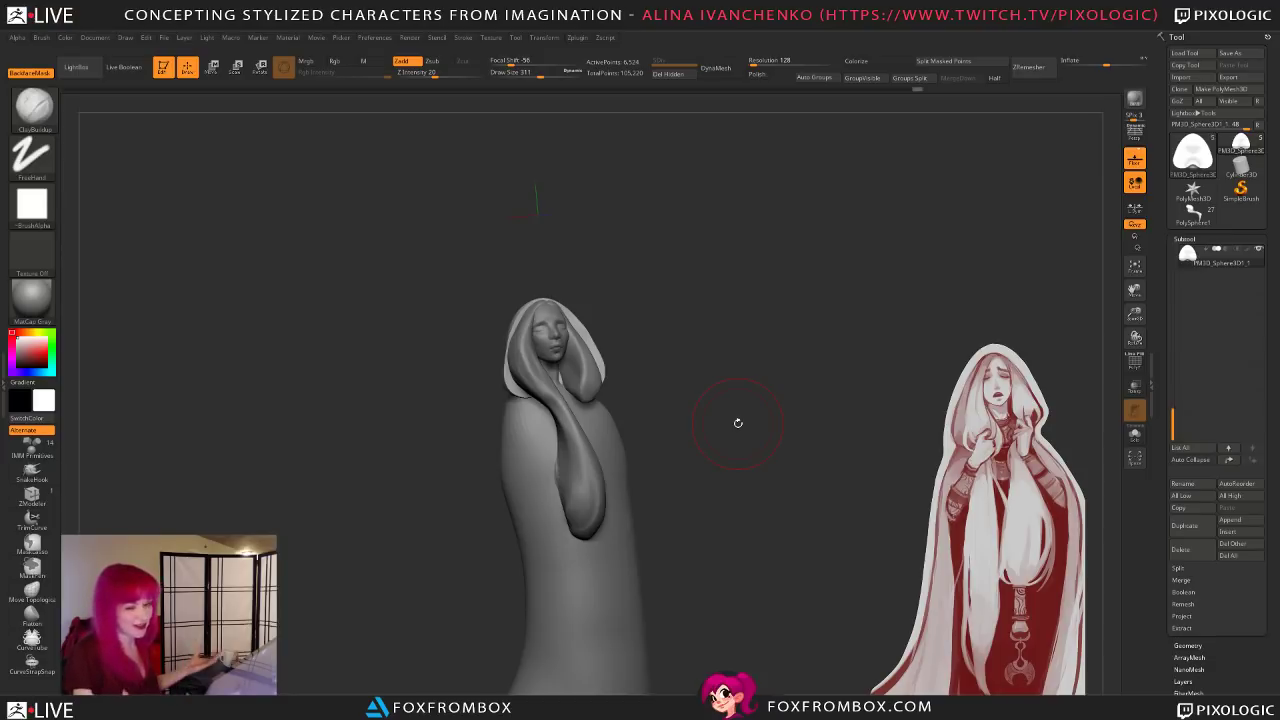
mouse_move(738, 423)
left_mouse_down()
mouse_move(772, 458)
mouse_move(725, 448)
left_mouse_up()
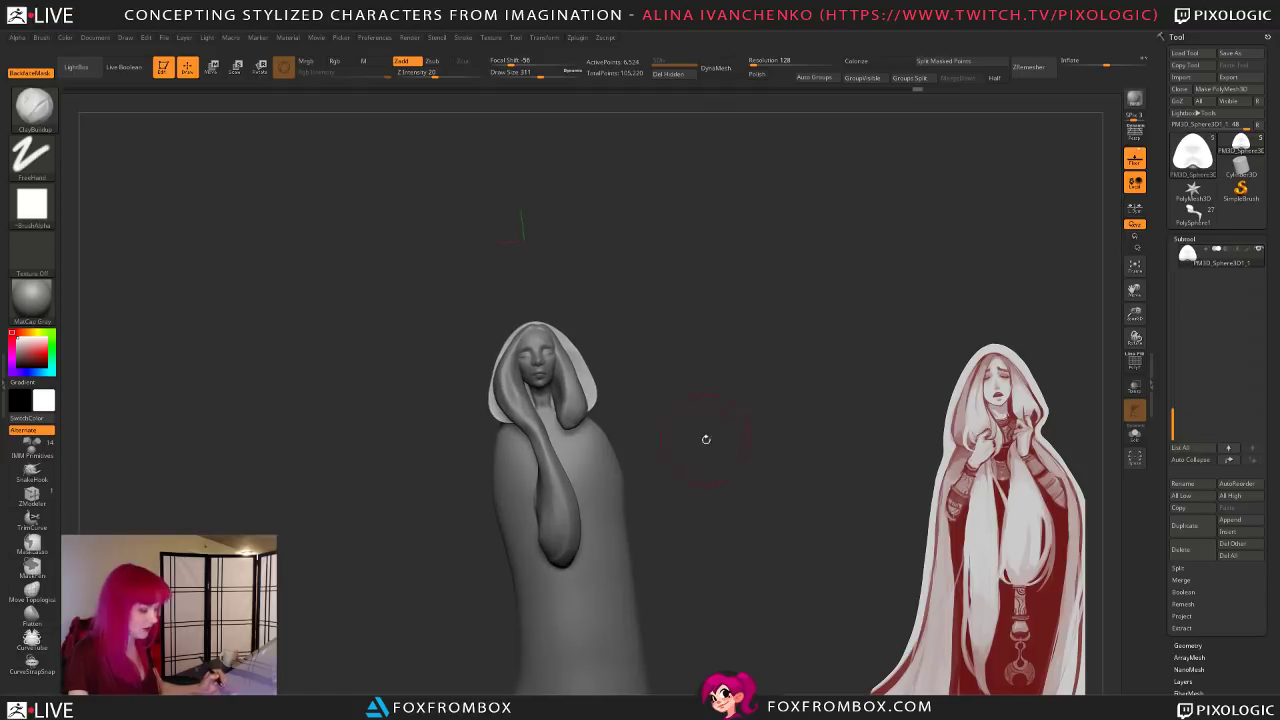
mouse_move(741, 402)
left_mouse_down()
mouse_move(753, 463)
mouse_move(720, 462)
left_mouse_up()
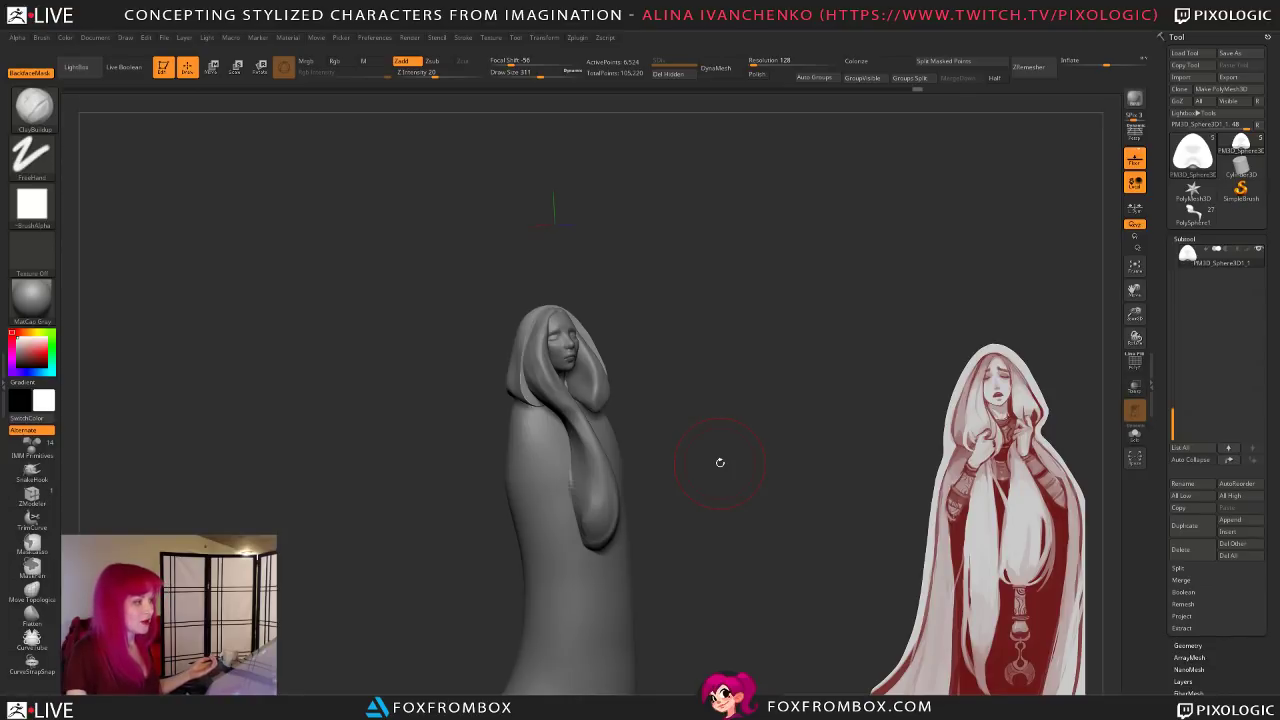
Step: Select the neck and bust subtool and hide the cloak
left_click_drag(720, 462, 655, 464)
left_click(628, 420, "alt")
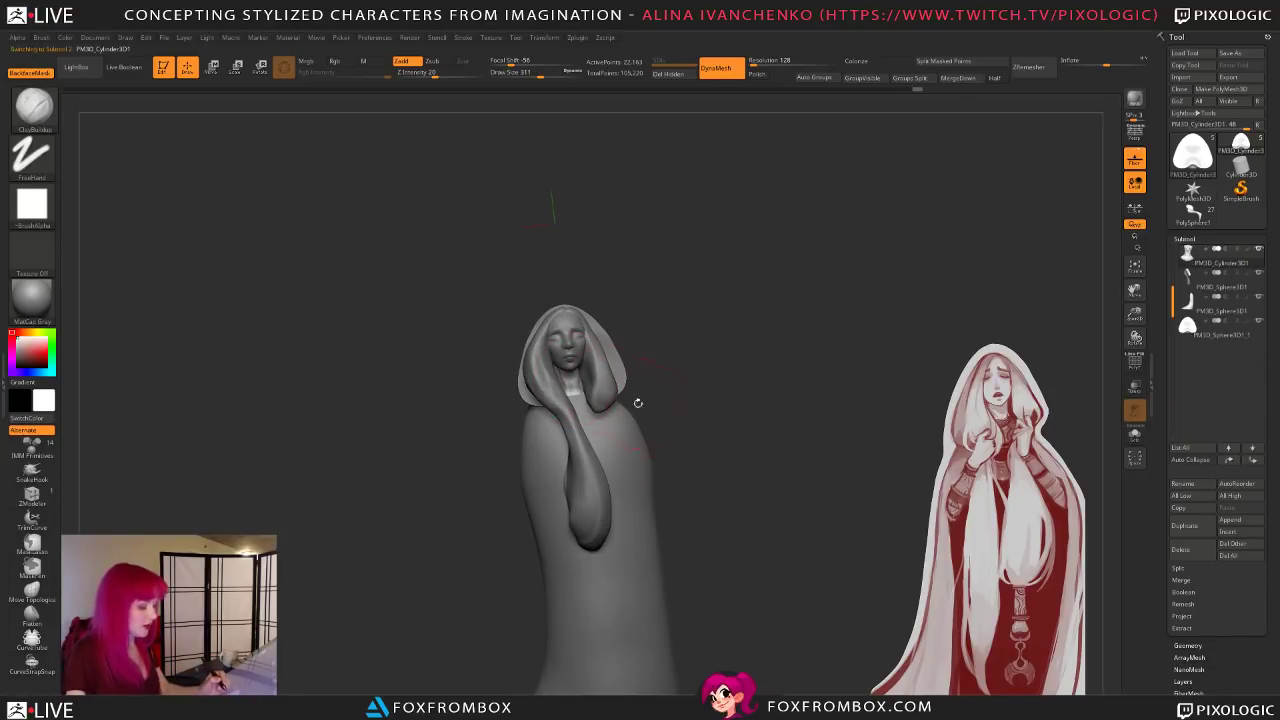
left_click(1259, 273)
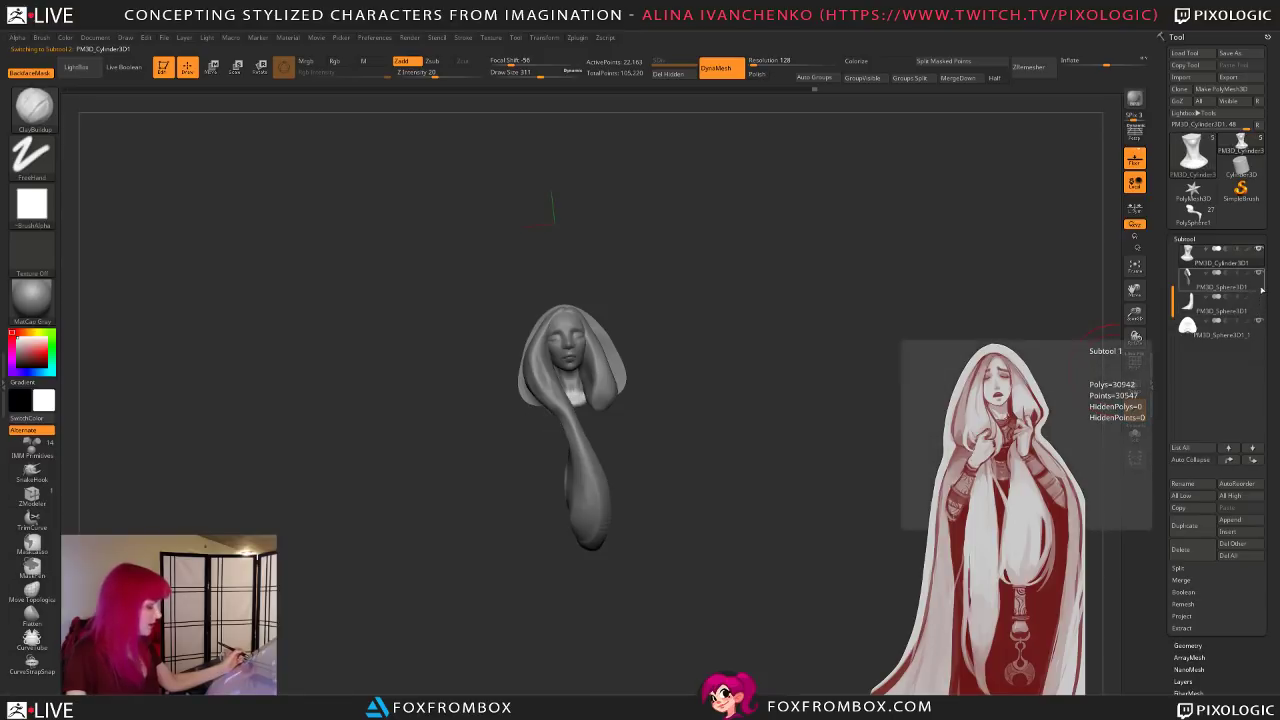
Step: Hide the hair and hood subtools and turn the head and bust to a side view
left_click(1259, 273)
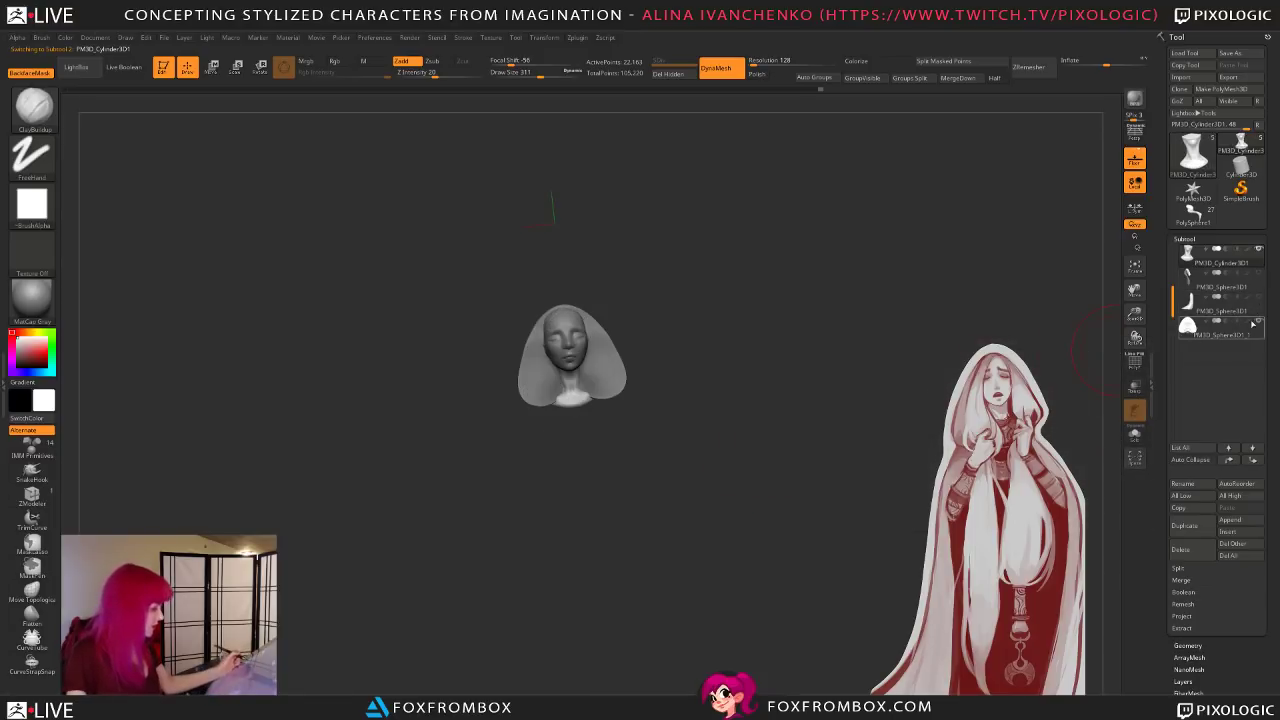
left_click(1259, 321)
mouse_move(746, 466)
left_mouse_down()
mouse_move(777, 474)
mouse_move(734, 474)
left_mouse_up()
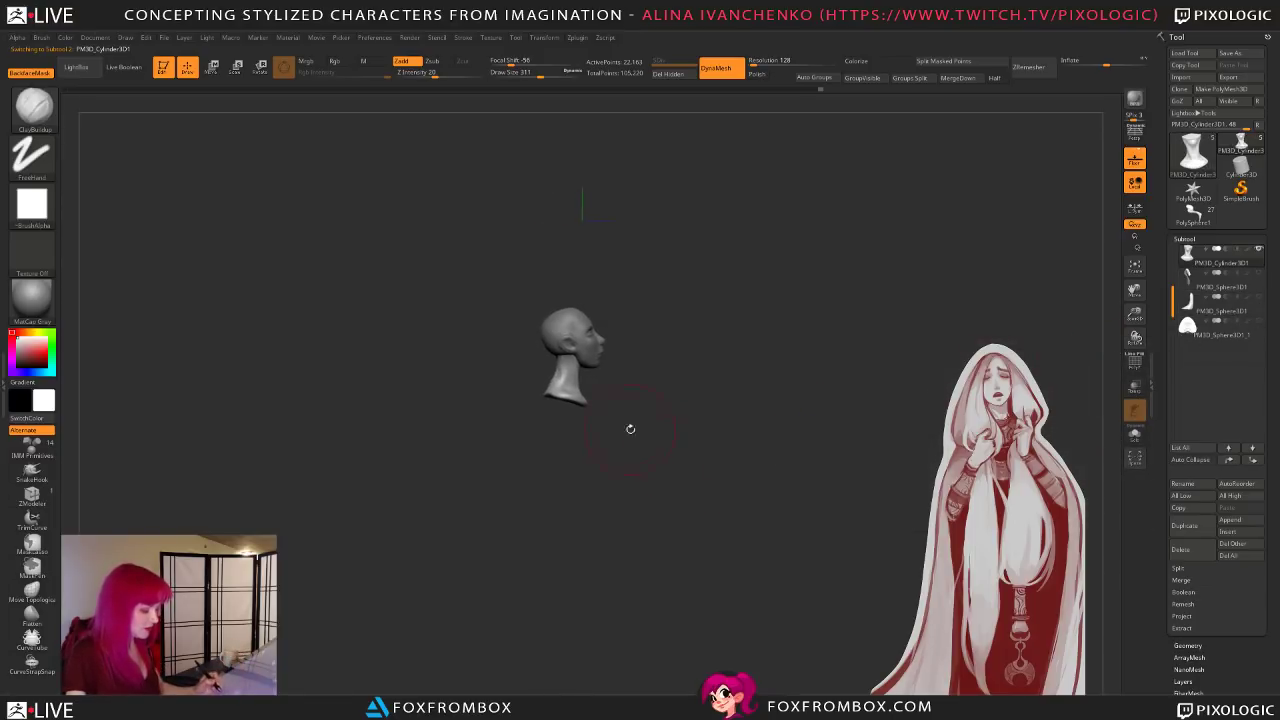
Step: Reshape the lower edge of the neck and bust in profile using the Move brush at draw size 140
left_click_drag(542, 73, 531, 73)
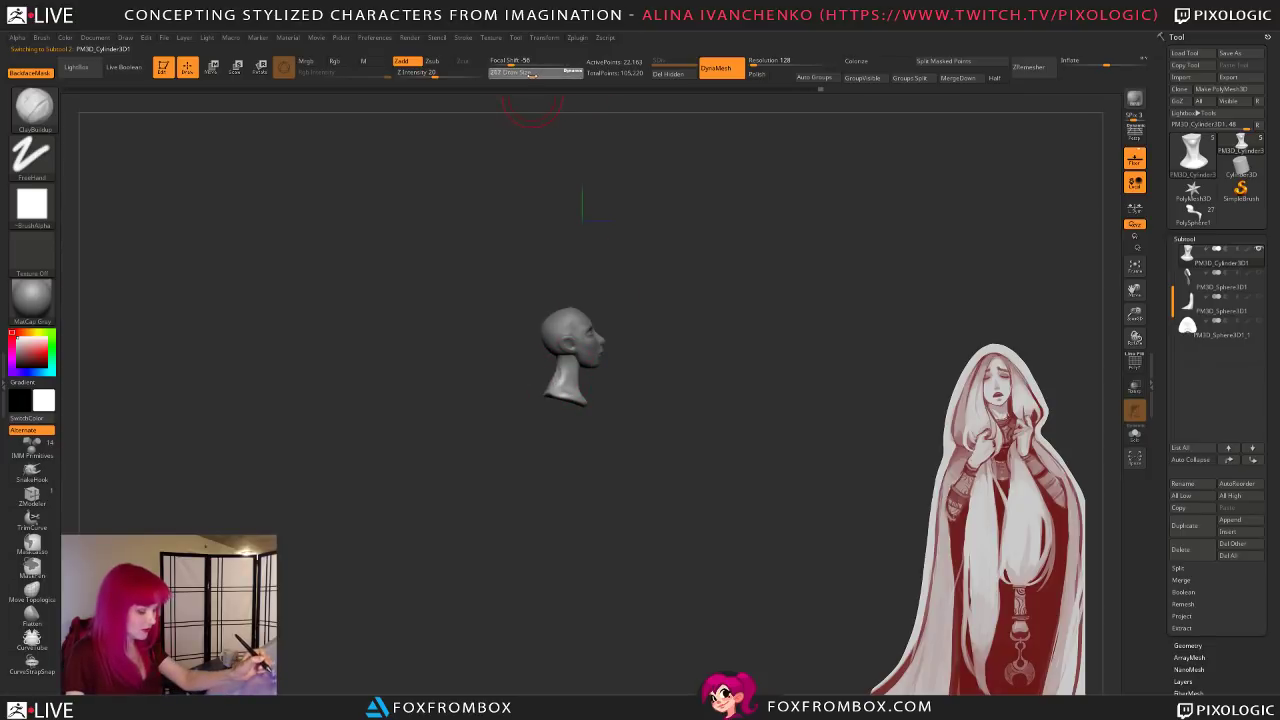
key("b")
key("m")
key("v")
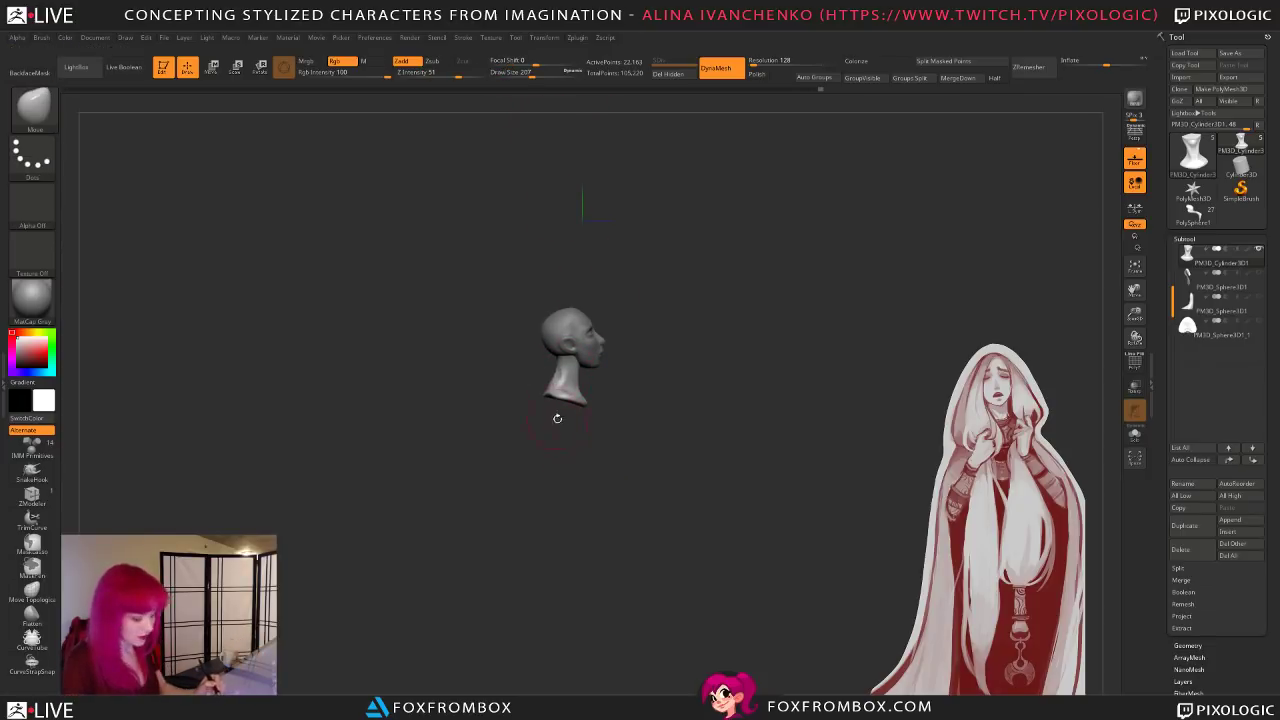
left_click_drag(532, 74, 524, 74)
left_click_drag(543, 439, 635, 575)
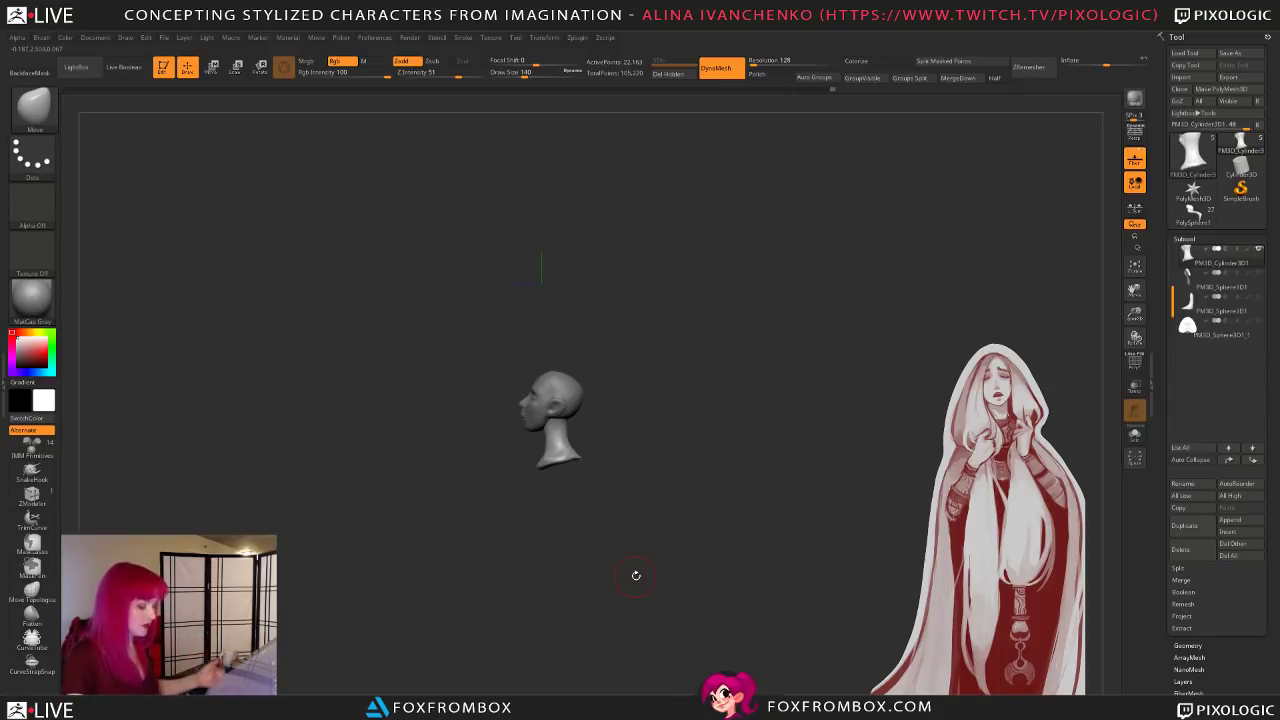
Step: Show the hood, cloak and hair subtools again around the head and bust
left_click_drag(782, 464, 835, 480)
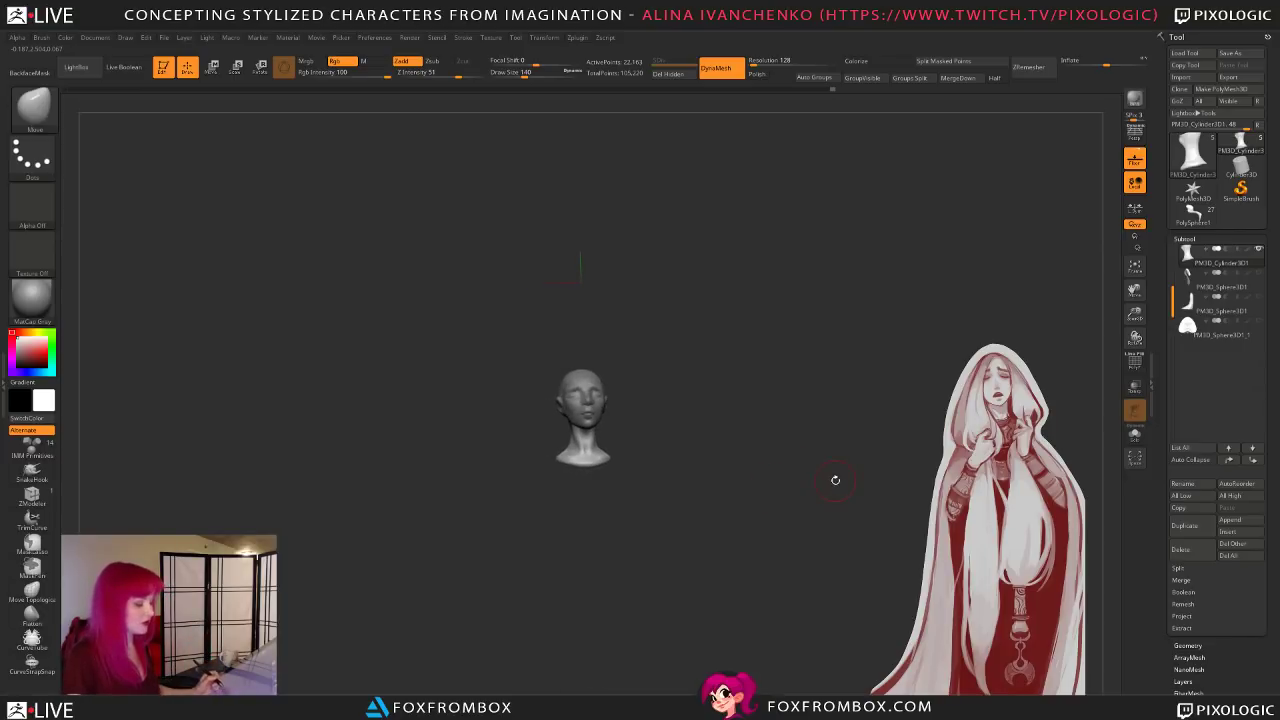
left_click(1259, 321)
left_click(1259, 297)
left_click(1259, 273)
Step: Examine the whole figure from front and three-quarter angles against the reference, setting the Move brush draw size to 274
mouse_move(835, 481)
left_mouse_down()
mouse_move(803, 517)
mouse_move(721, 509)
left_mouse_up()
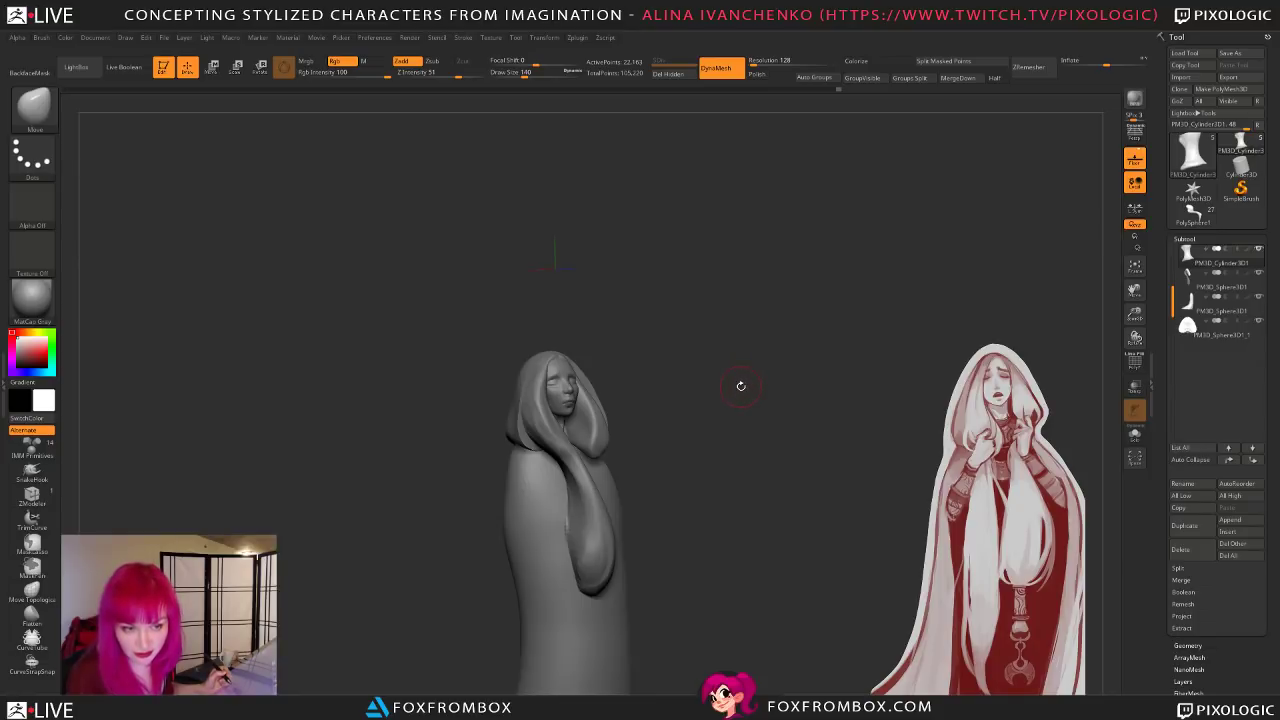
left_click_drag(737, 414, 741, 432)
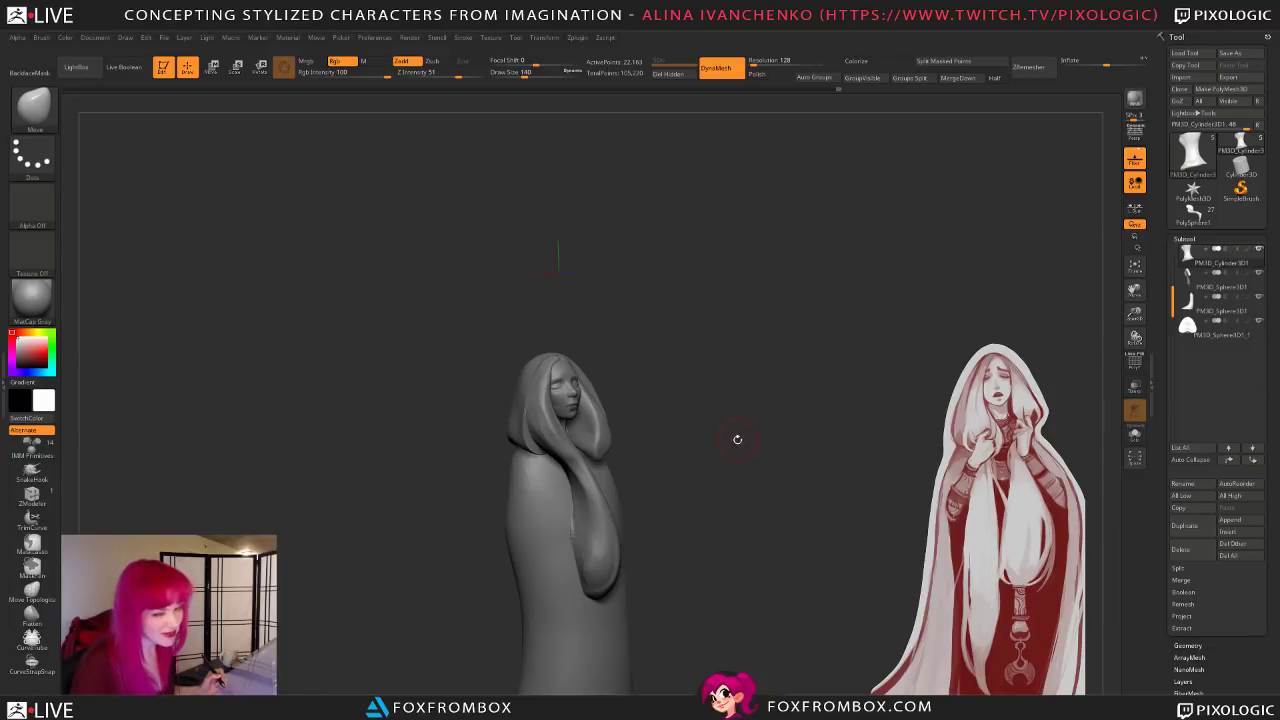
left_click_drag(738, 438, 731, 435)
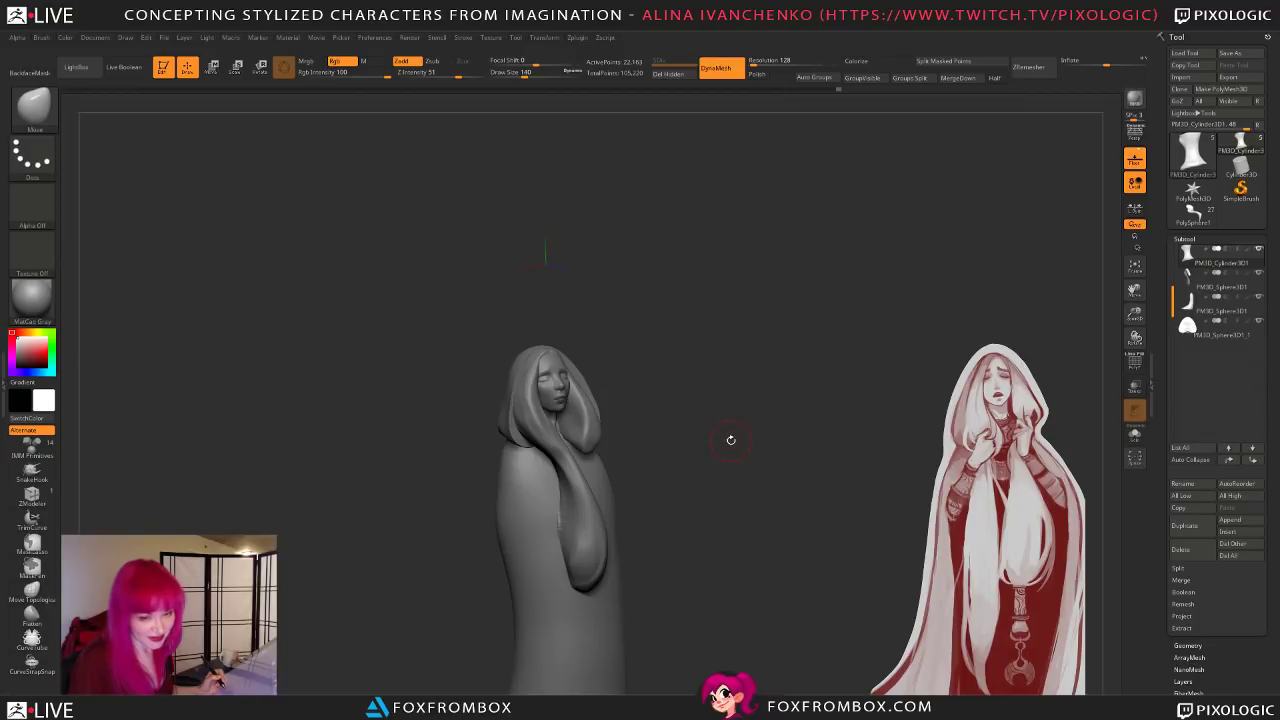
left_click(522, 73)
left_click_drag(754, 406, 765, 380, "alt")
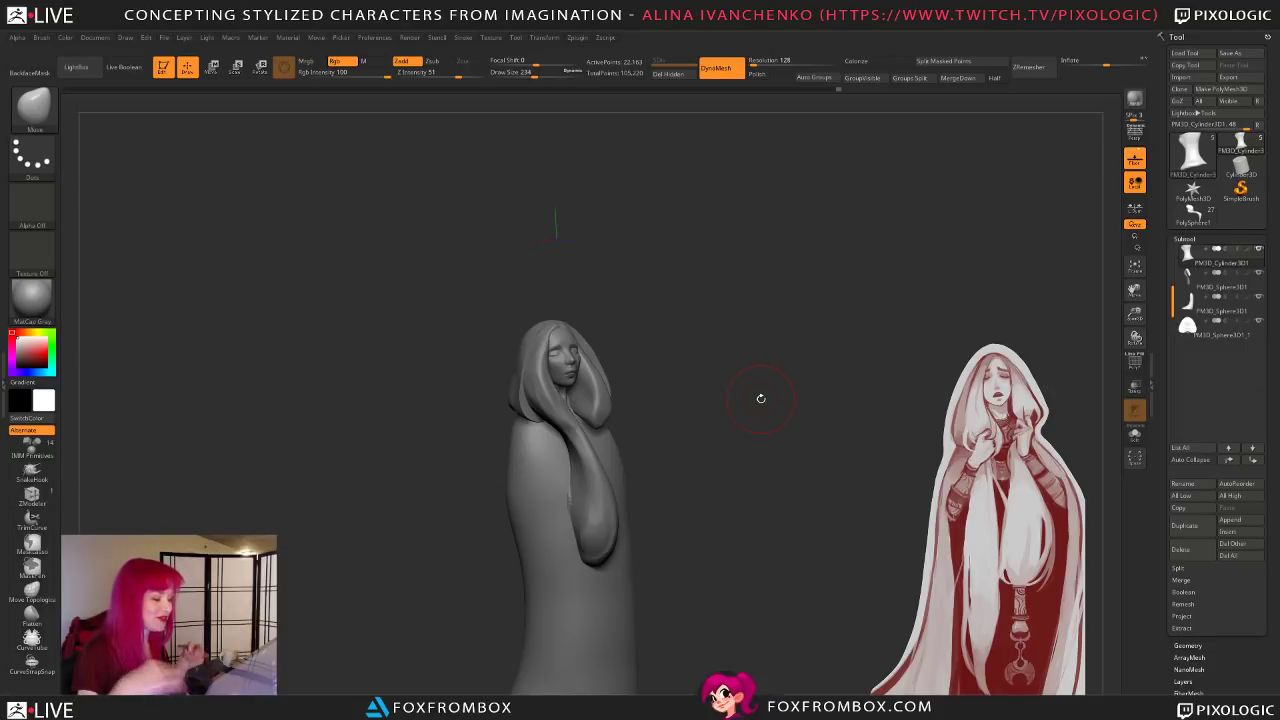
left_click_drag(723, 369, 730, 424)
left_click(527, 73)
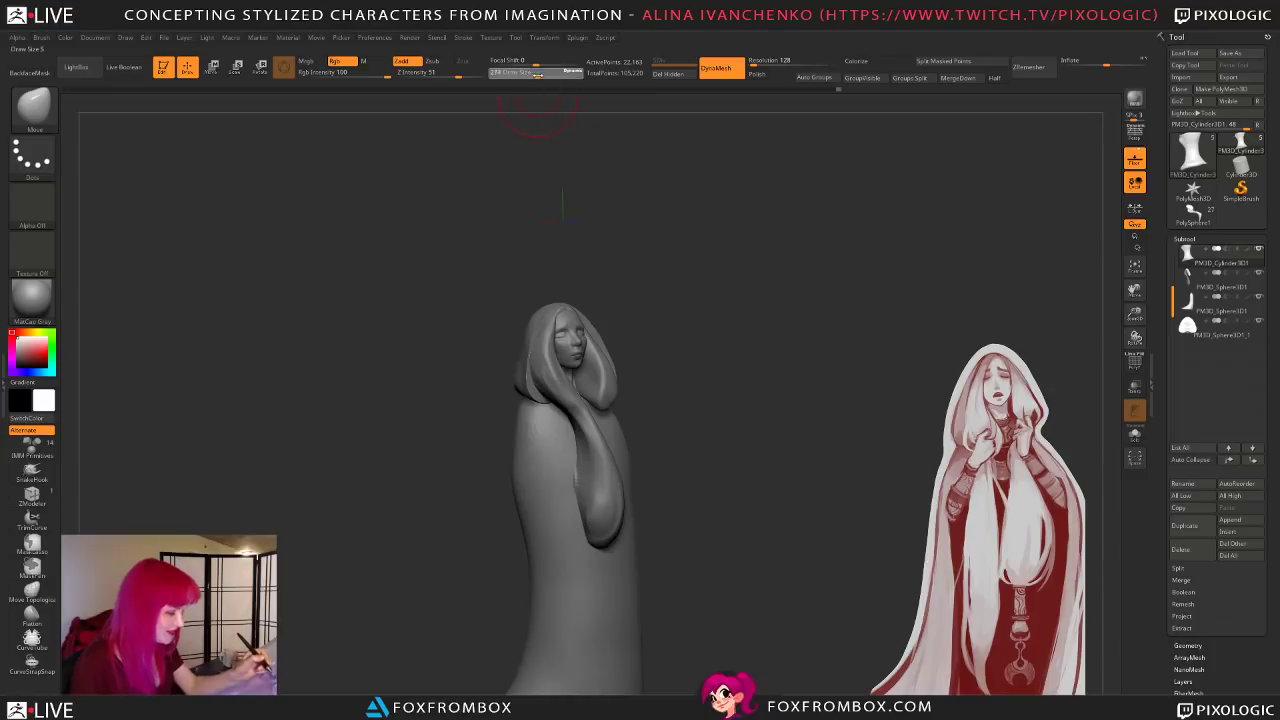
mouse_move(686, 343)
left_mouse_down()
mouse_move(700, 390)
mouse_move(660, 392)
mouse_move(730, 380)
left_mouse_up()
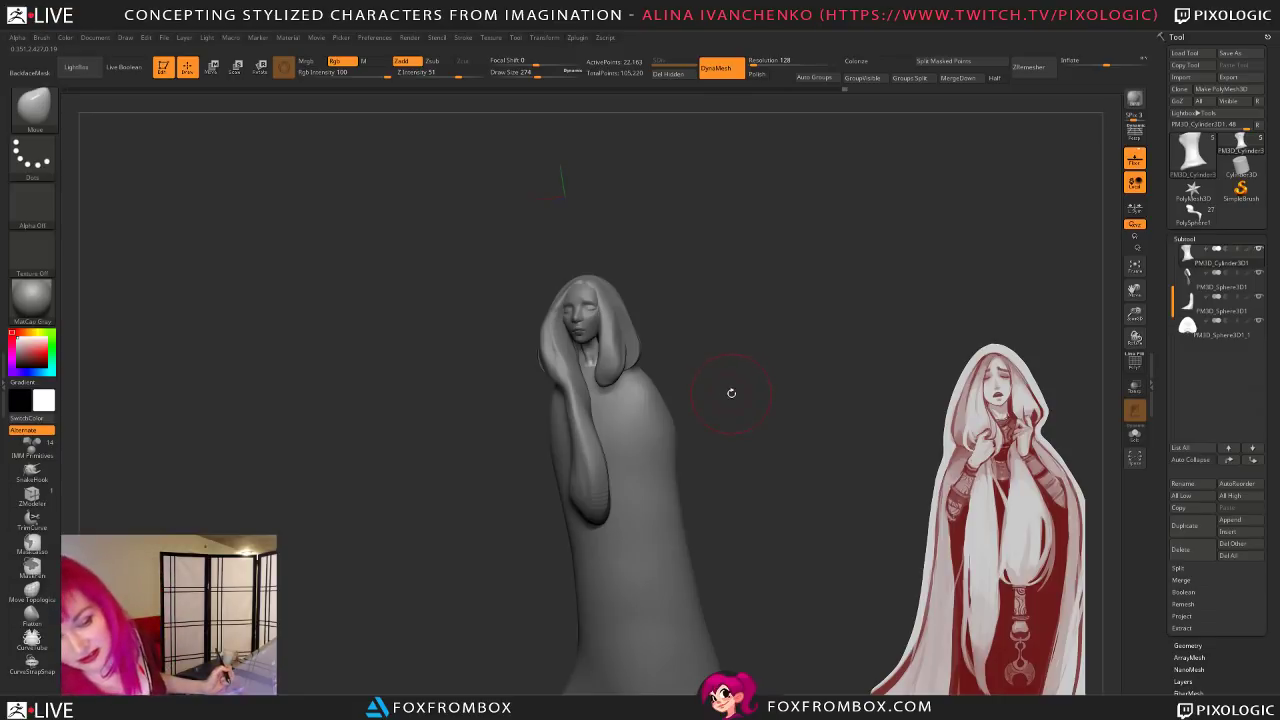
left_click_drag(720, 394, 822, 428)
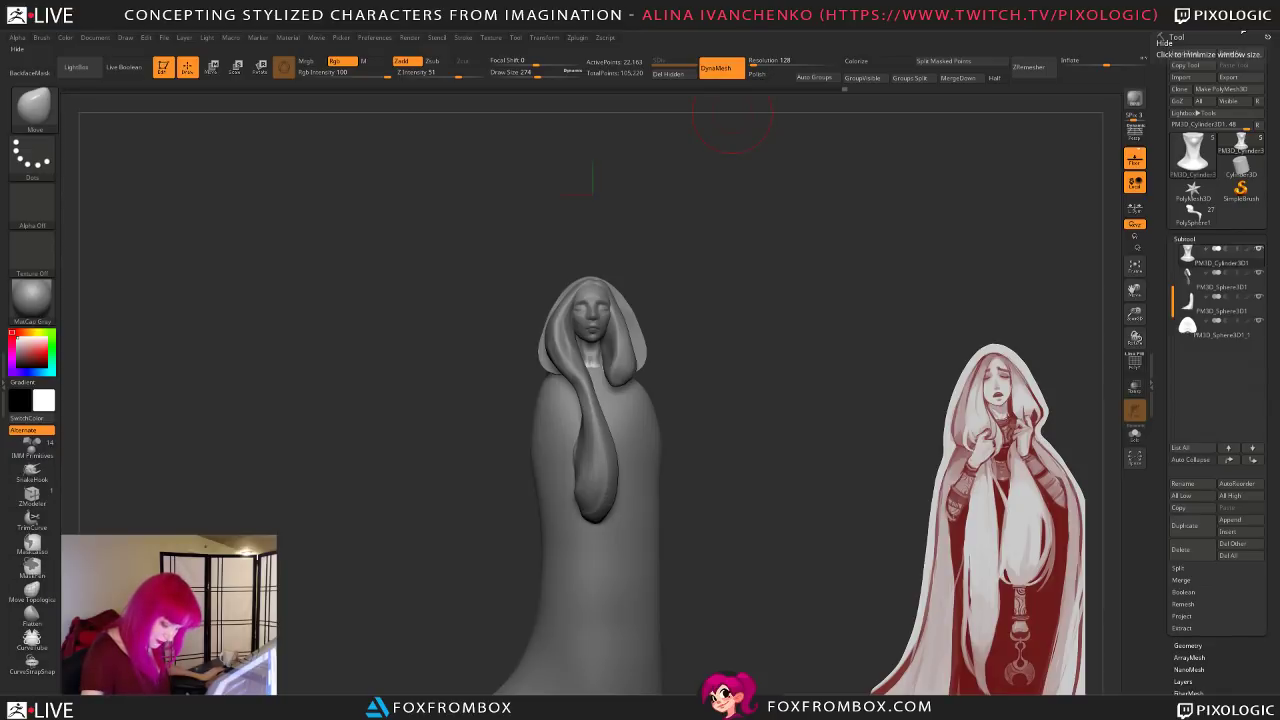
Step: Save the cloaked figure as a tool file
mouse_move(709, 537)
left_mouse_down()
mouse_move(726, 563)
mouse_move(790, 542)
mouse_move(788, 514)
mouse_move(866, 337)
left_mouse_up()
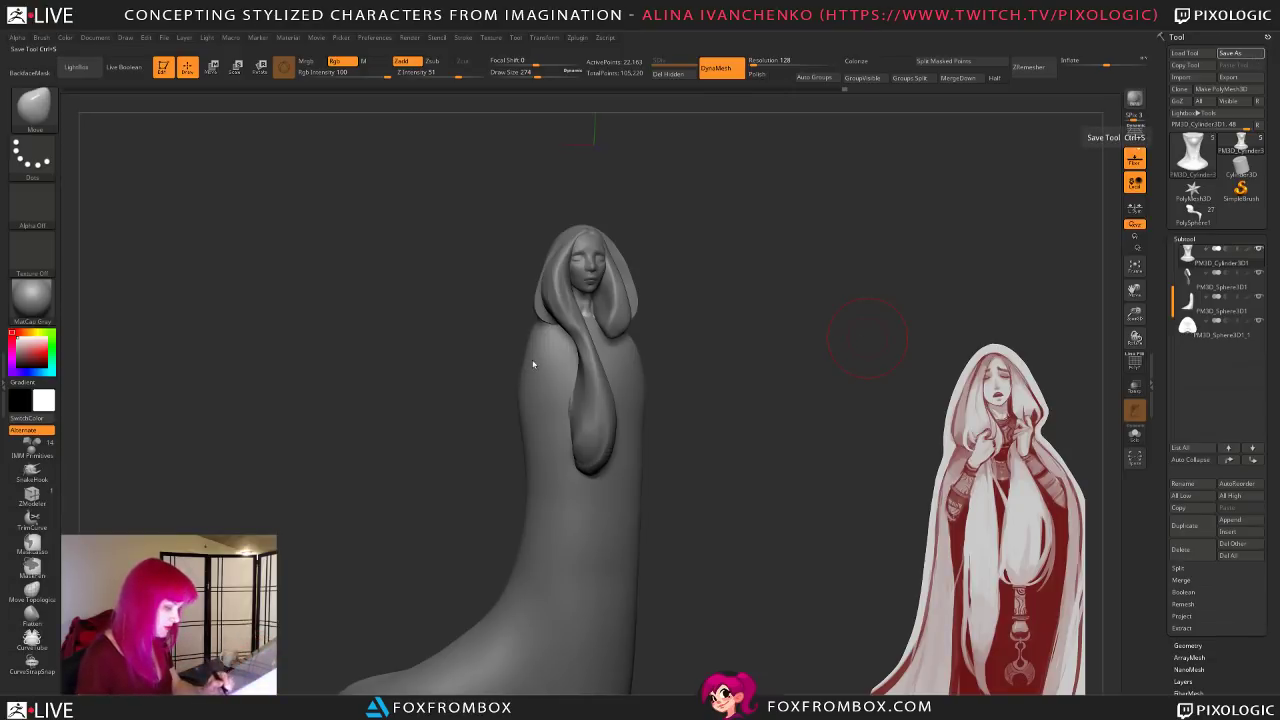
left_click(743, 369)
left_click_drag(834, 449, 811, 452)
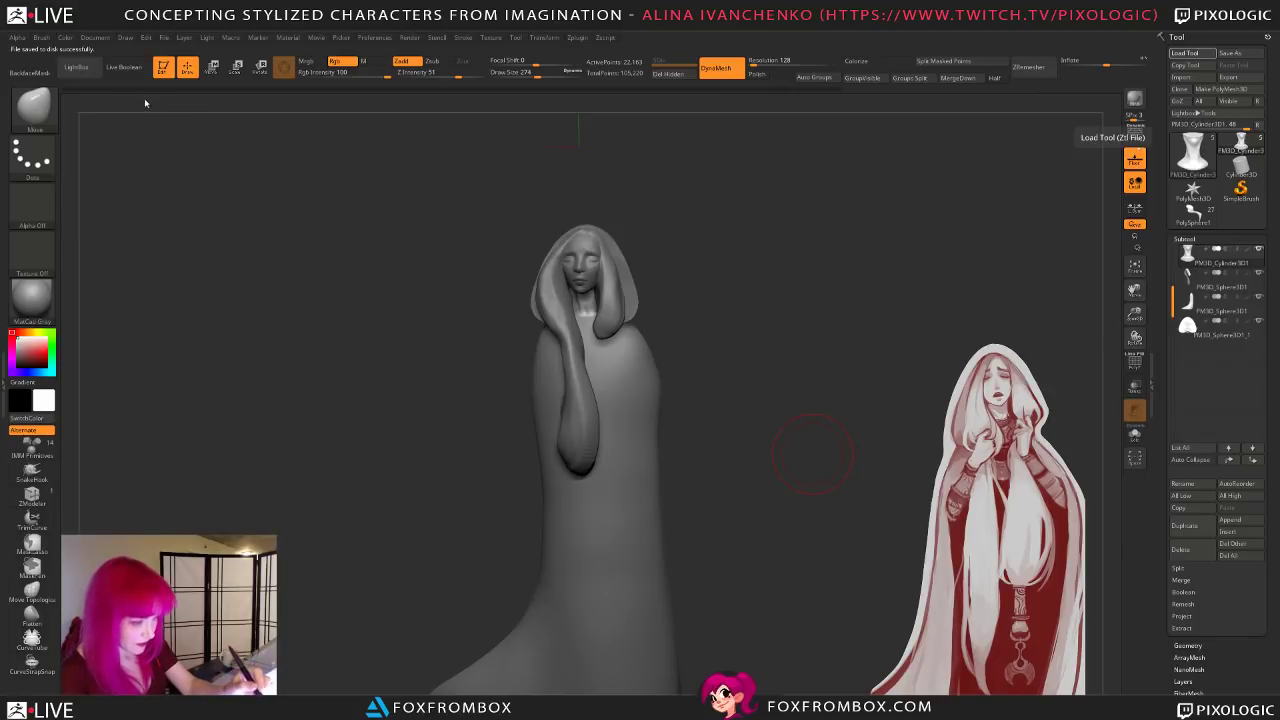
Step: Load the female mannequin tool and frame the full body in the viewport
left_click(521, 361)
left_click_drag(694, 218, 707, 428, "alt")
mouse_move(707, 428)
left_mouse_down("shift")
mouse_move(717, 408)
mouse_move(715, 432)
left_mouse_up("shift")
left_click_drag(1134, 313, 1060, 351)
left_click_drag(762, 404, 752, 487, "alt")
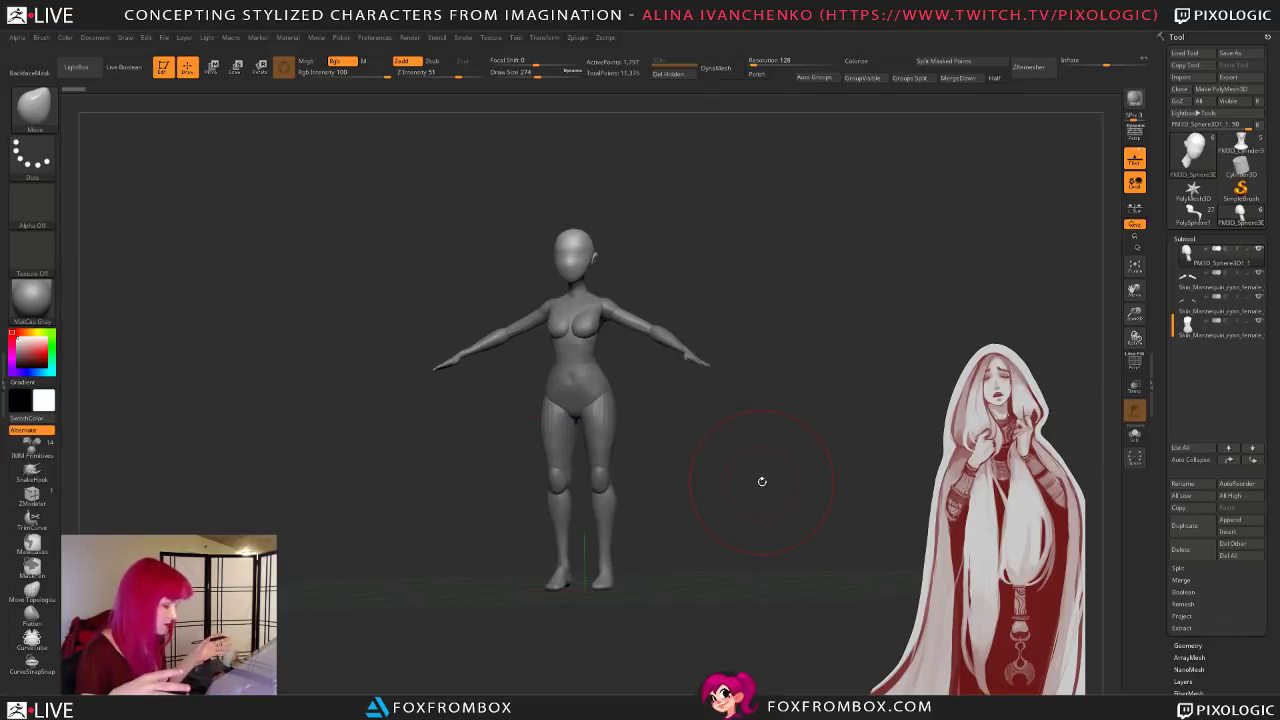
Step: Examine the mannequin's body parts and proportions from the front, checking its polyframe and selecting the Skin_Mannequin_ryan_female_03 subtool
mouse_move(762, 481)
left_mouse_down()
mouse_move(816, 487)
mouse_move(749, 491)
mouse_move(757, 500)
left_mouse_up()
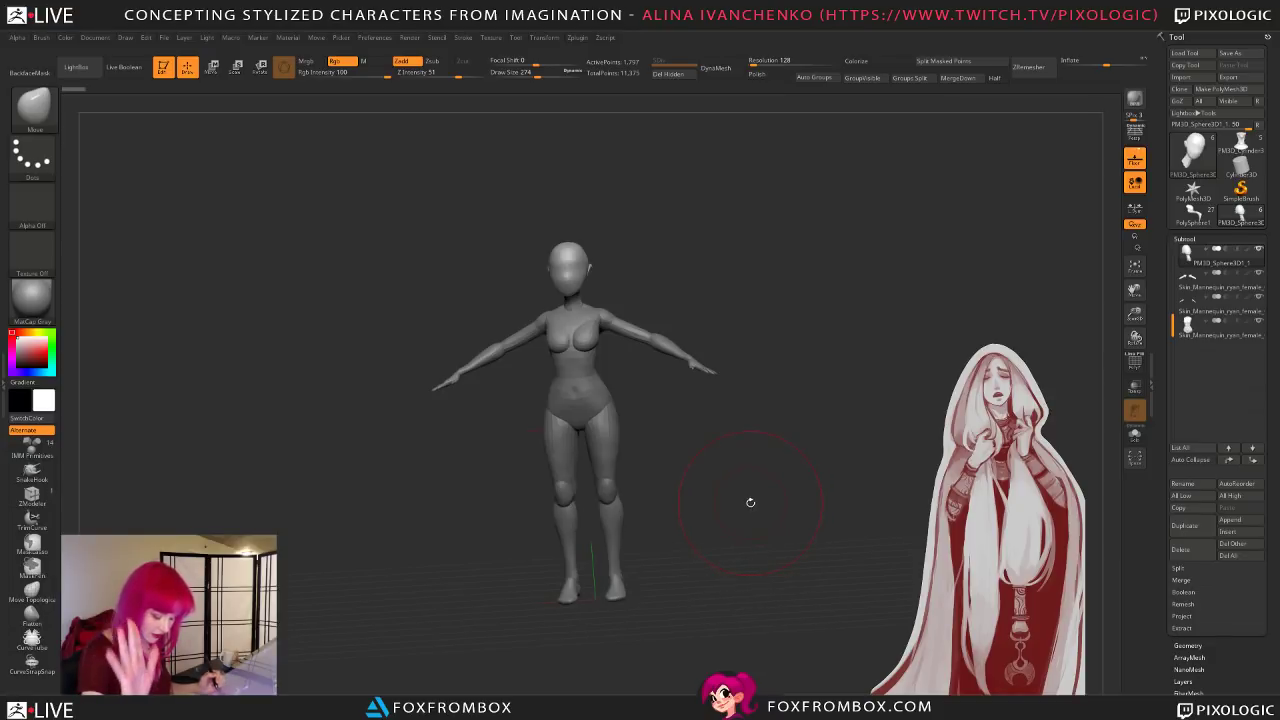
left_click_drag(797, 474, 777, 483)
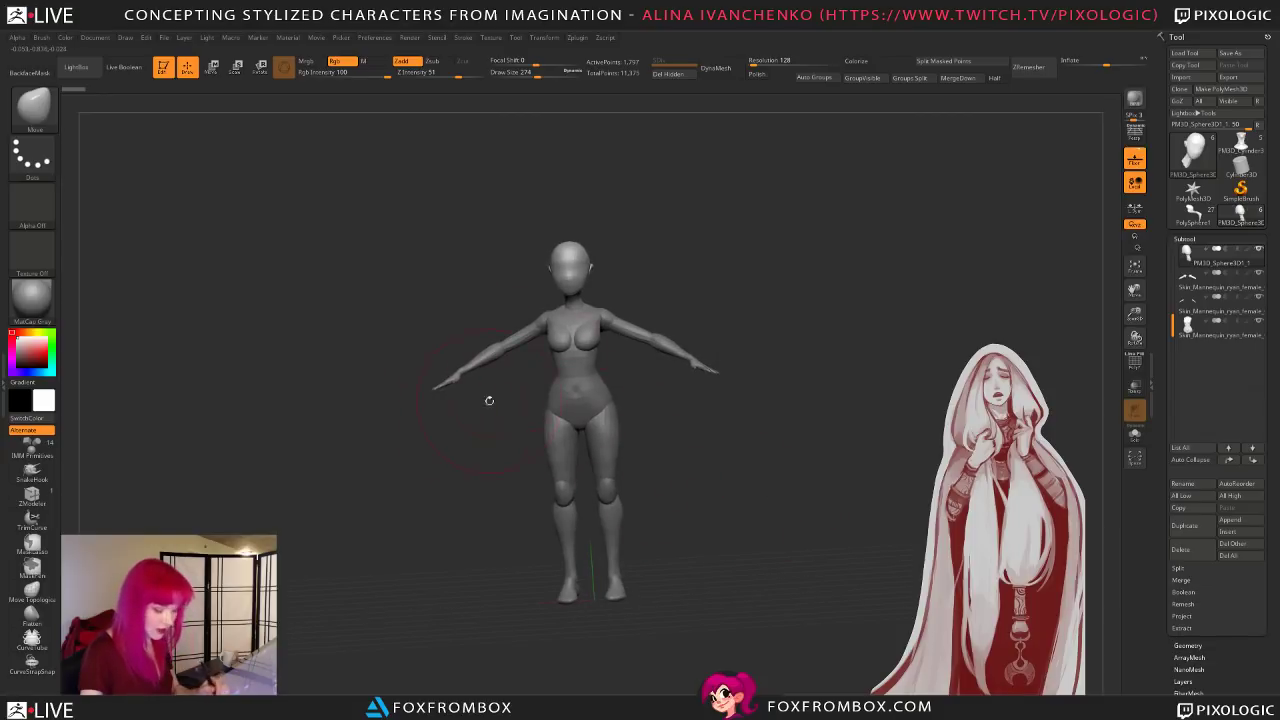
left_click_drag(807, 443, 799, 479, "alt")
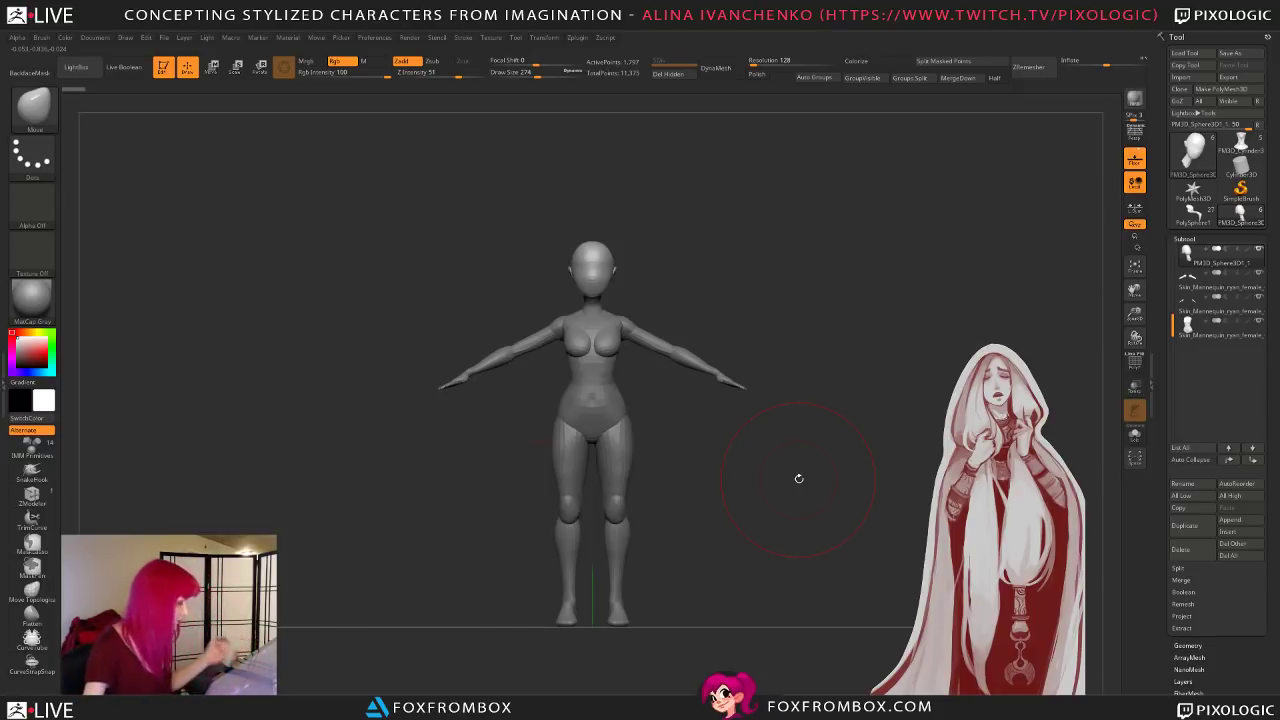
mouse_move(758, 460)
left_mouse_down()
mouse_move(770, 480)
mouse_move(740, 559)
mouse_move(734, 523)
mouse_move(763, 506)
mouse_move(754, 516)
left_mouse_up()
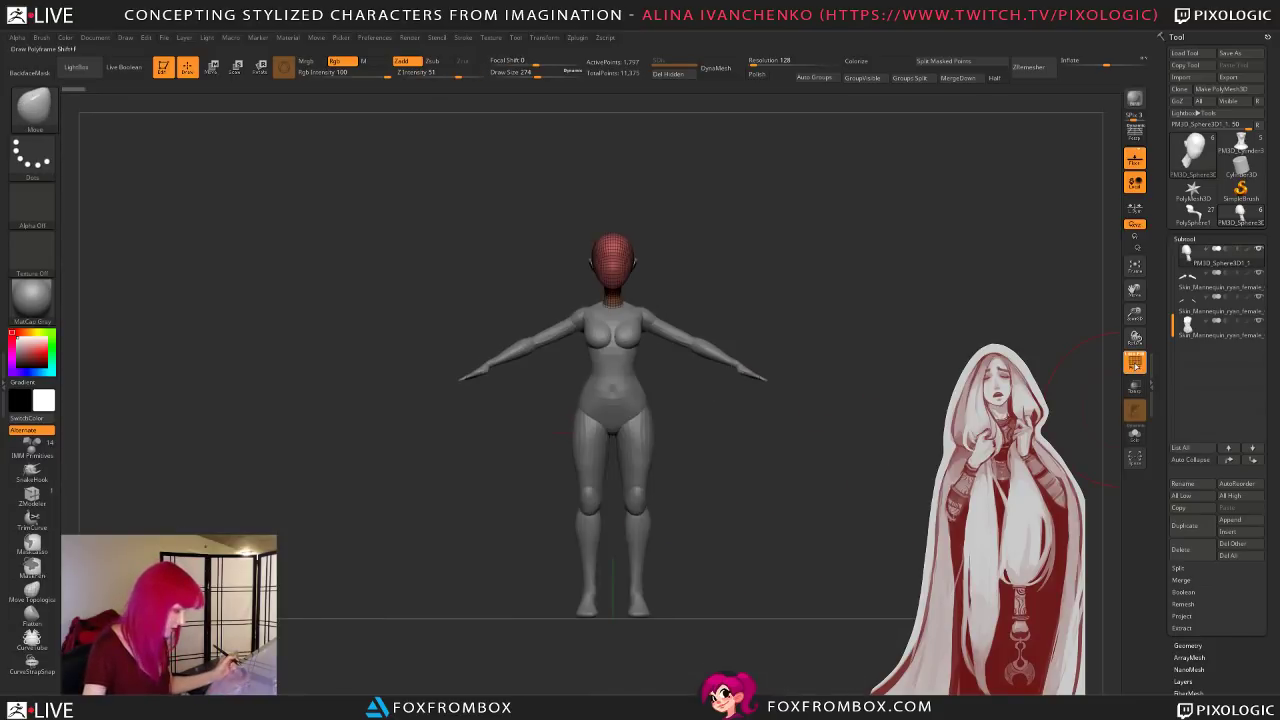
left_click(1226, 311)
left_click_drag(803, 506, 834, 516)
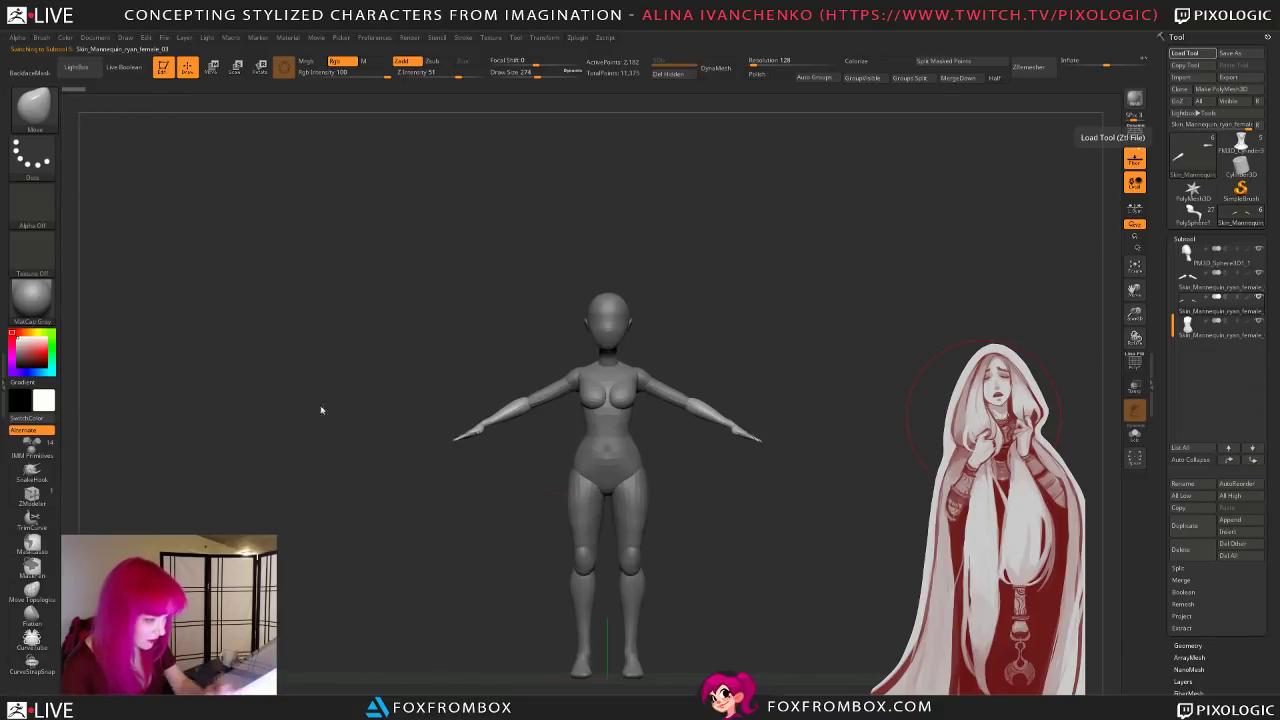
Step: Load the hands tool with the posed forearms and frame it for inspection
left_click_drag(793, 492, 803, 457)
key("f")
left_click_drag(1141, 325, 1137, 312)
left_click_drag(837, 411, 806, 477)
left_click_drag(814, 423, 812, 419)
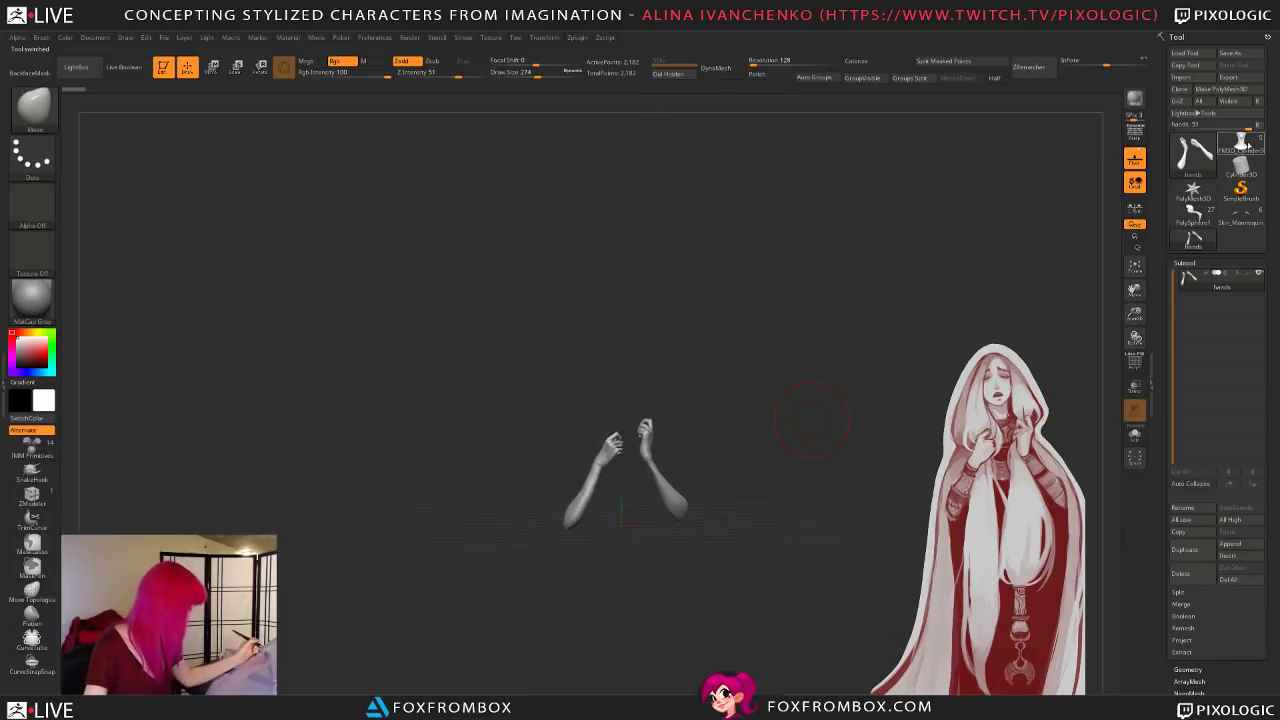
Step: Switch back to the cloaked figure's tool and bring the figure back into view
left_click(1240, 143)
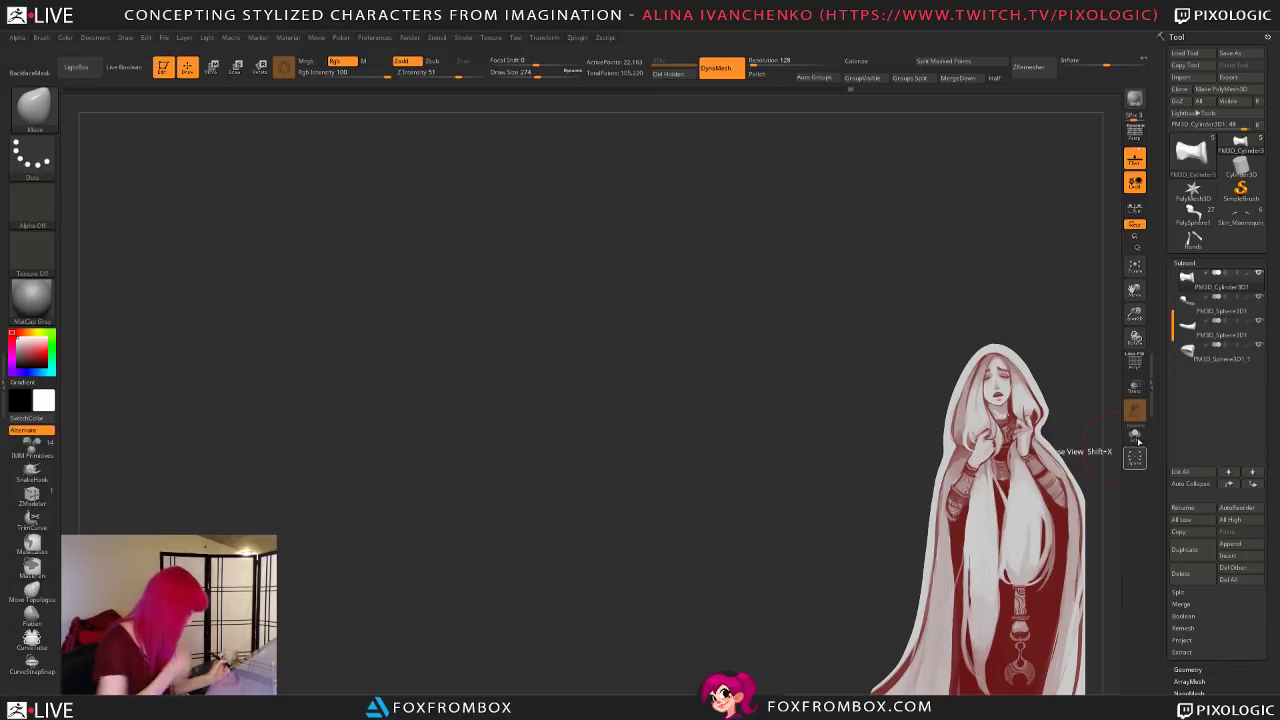
mouse_move(440, 508)
left_mouse_down("alt")
mouse_move(740, 356)
mouse_move(817, 381)
mouse_move(803, 453)
left_mouse_up("alt")
left_click(212, 68)
left_click(188, 69)
left_click(1134, 458)
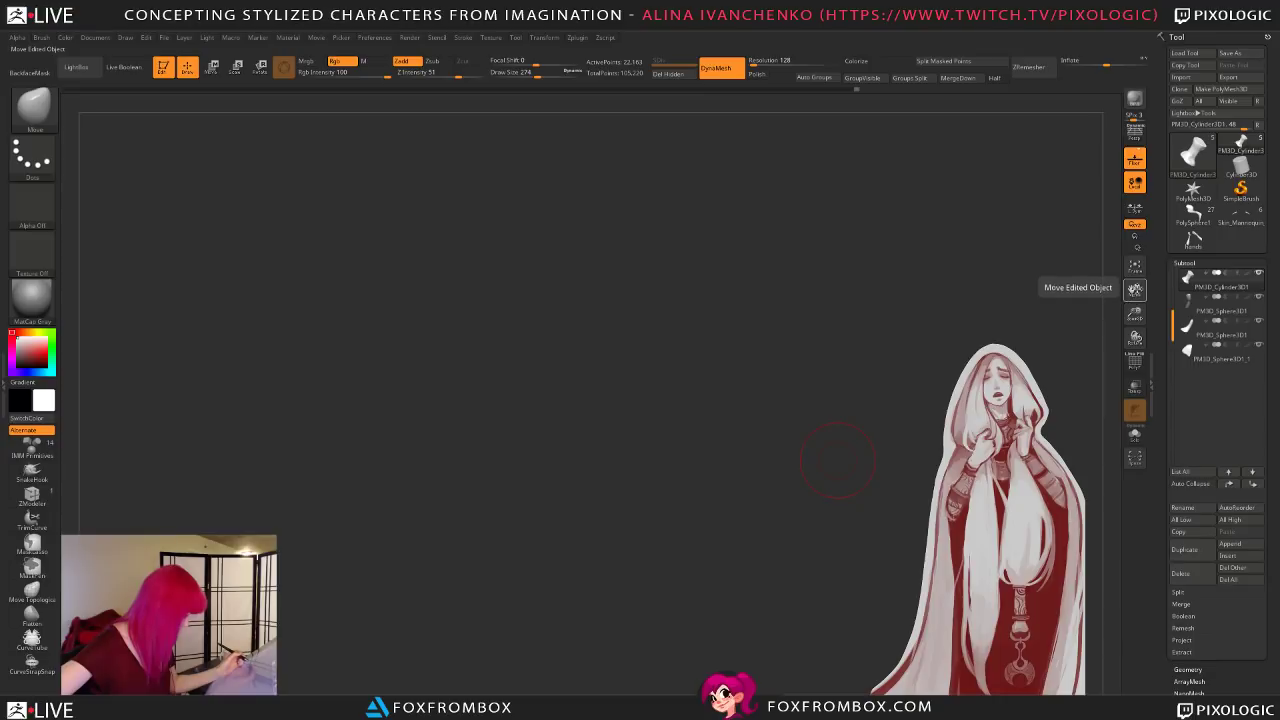
key("shift+x")
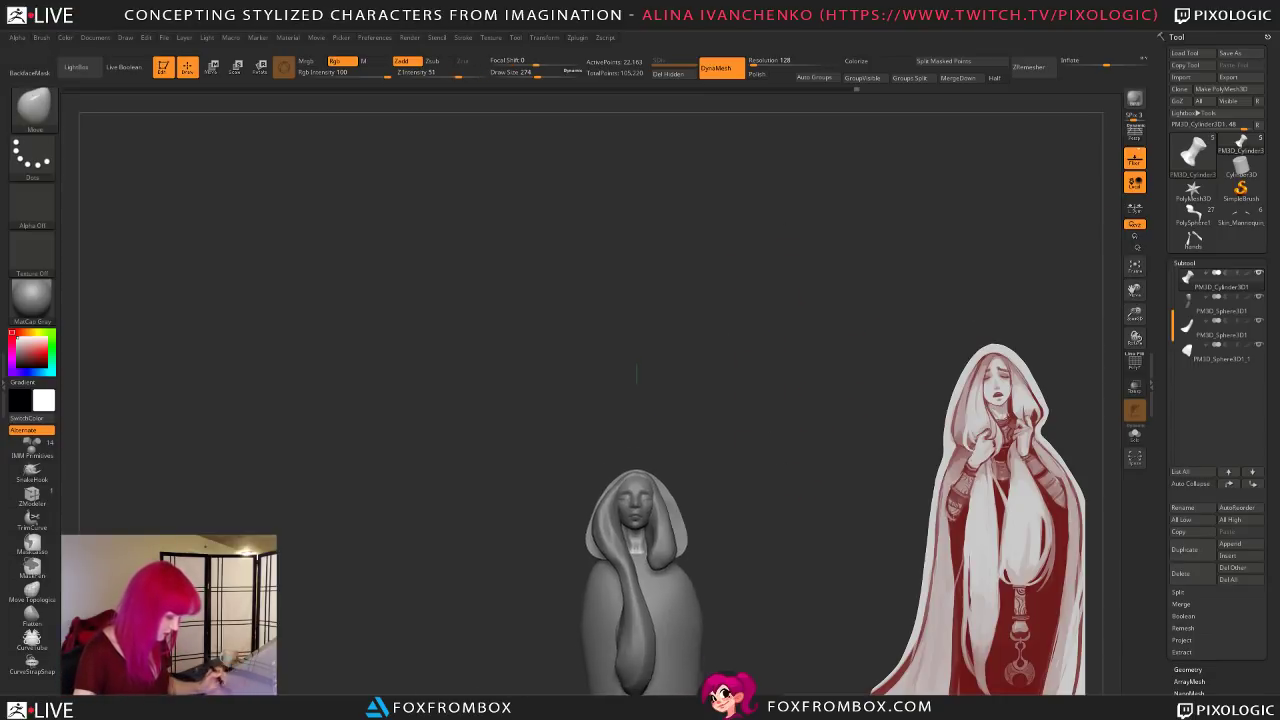
left_click_drag(725, 396, 735, 388)
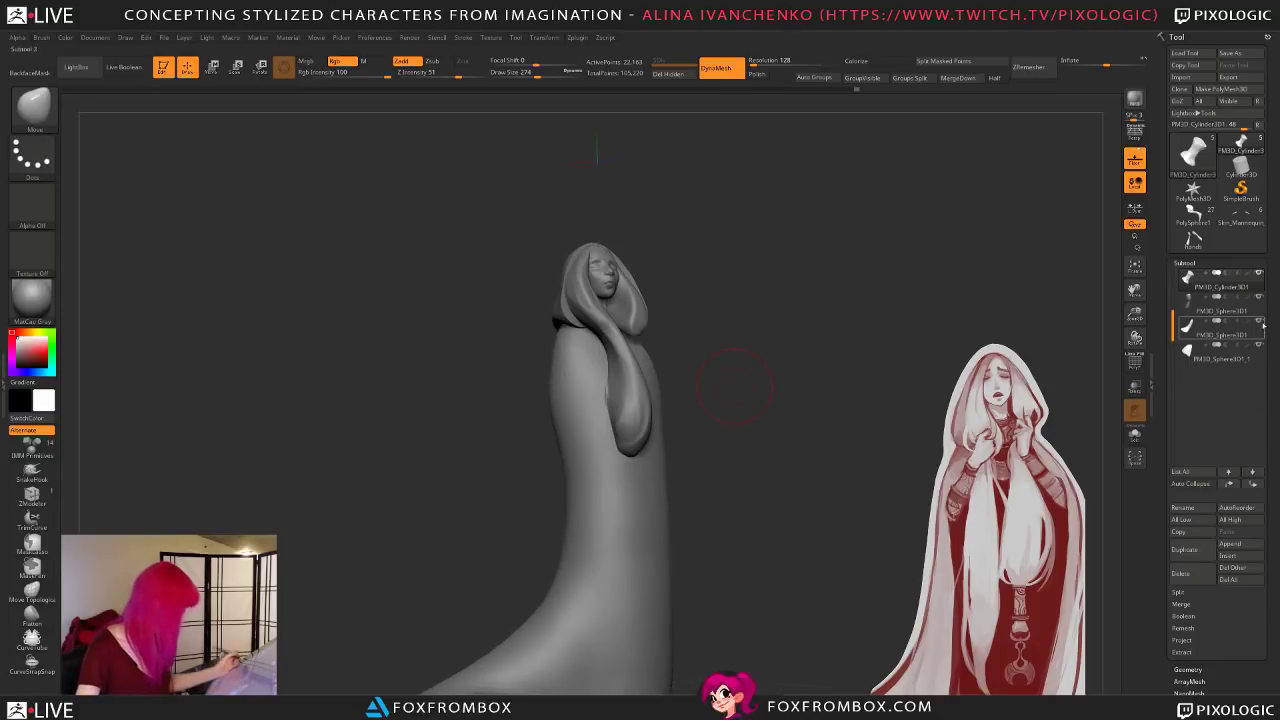
Step: Append the hands tool to the cloaked figure as a new subtool
left_click(1238, 545)
left_click(1241, 550)
left_click(1241, 548)
left_click(1092, 508)
mouse_move(777, 438)
left_mouse_down()
mouse_move(837, 451)
mouse_move(817, 374)
mouse_move(789, 414)
mouse_move(819, 510)
left_mouse_up()
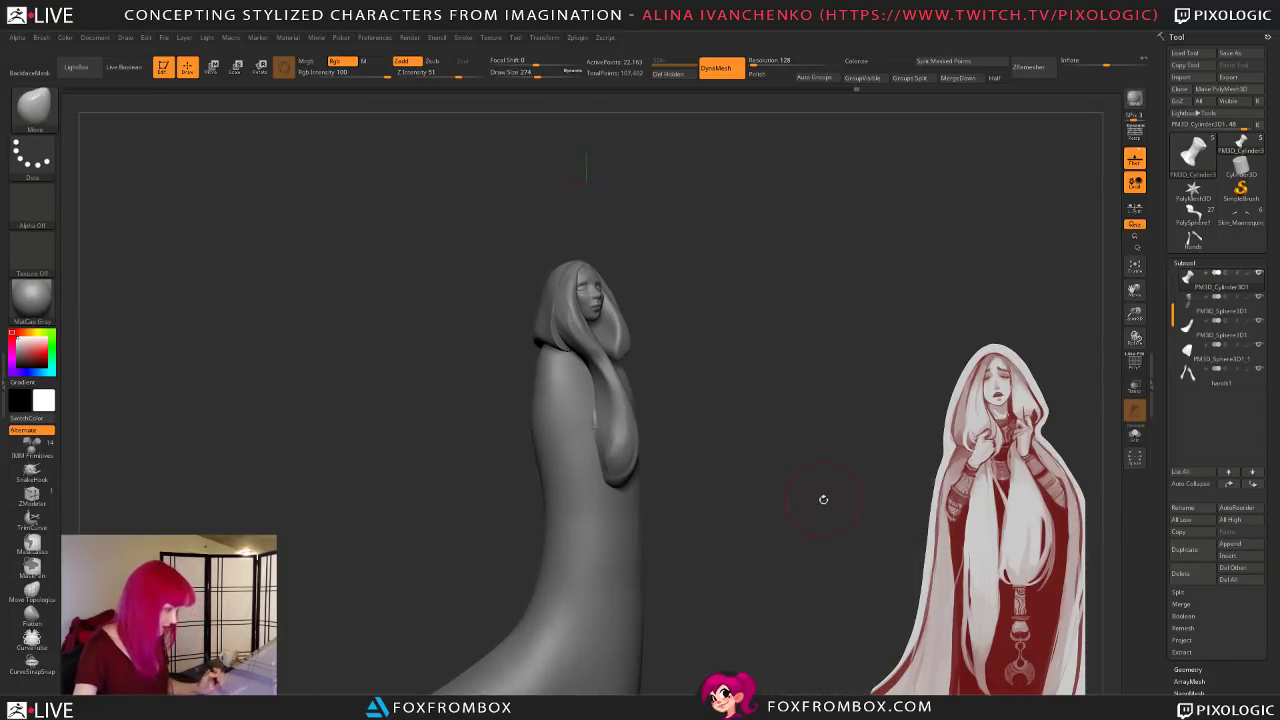
Step: Select the appended hands above the figure and lower them to its body with the Move gizmo
left_click_drag(1134, 314, 1060, 314)
left_click_drag(715, 323, 752, 520, "alt")
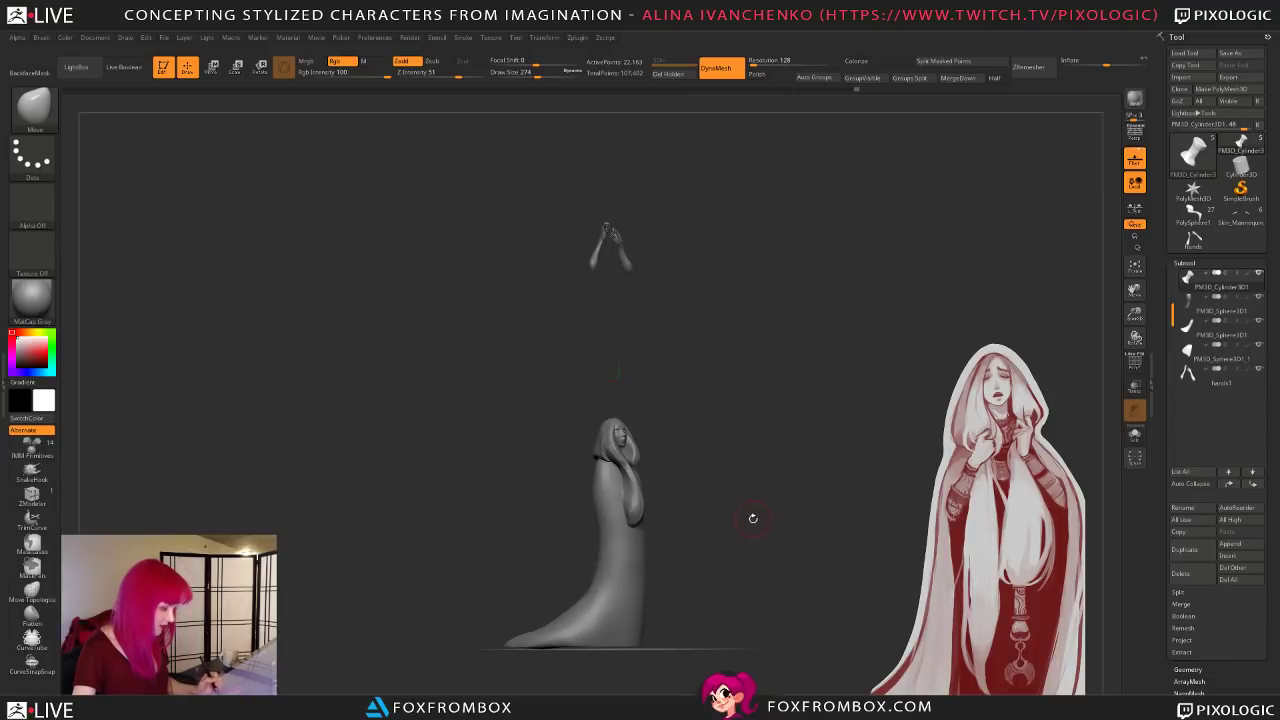
left_click(594, 242, "alt")
left_click_drag(806, 280, 717, 285)
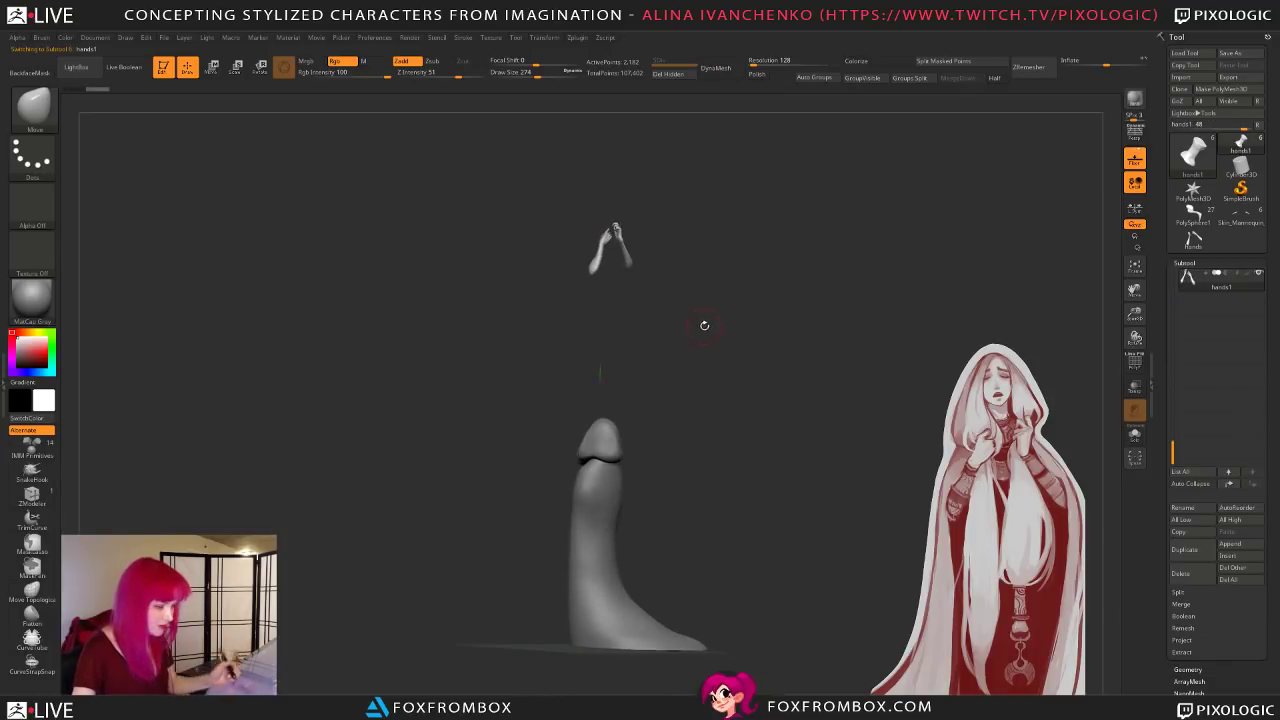
left_click(212, 66)
left_click_drag(600, 318, 590, 540)
Step: Scale the hands to the figure's proportions and shift them to chest height with the gizmo
left_click_drag(720, 560, 780, 565)
left_click_drag(625, 600, 787, 582)
left_click_drag(700, 548, 738, 460)
left_click_drag(705, 486, 745, 488)
left_click_drag(540, 534, 515, 535)
left_click_drag(700, 490, 686, 565)
left_click_drag(518, 522, 540, 494)
Step: Move the hands forward in side view so the forearms sit in front of the cloak
left_click_drag(700, 540, 708, 470, "shift")
left_click_drag(615, 536, 685, 470)
mouse_move(634, 517)
left_mouse_down("alt")
mouse_move(690, 549)
mouse_move(683, 574)
mouse_move(625, 527)
left_mouse_up("alt")
left_click_drag(690, 500, 774, 488)
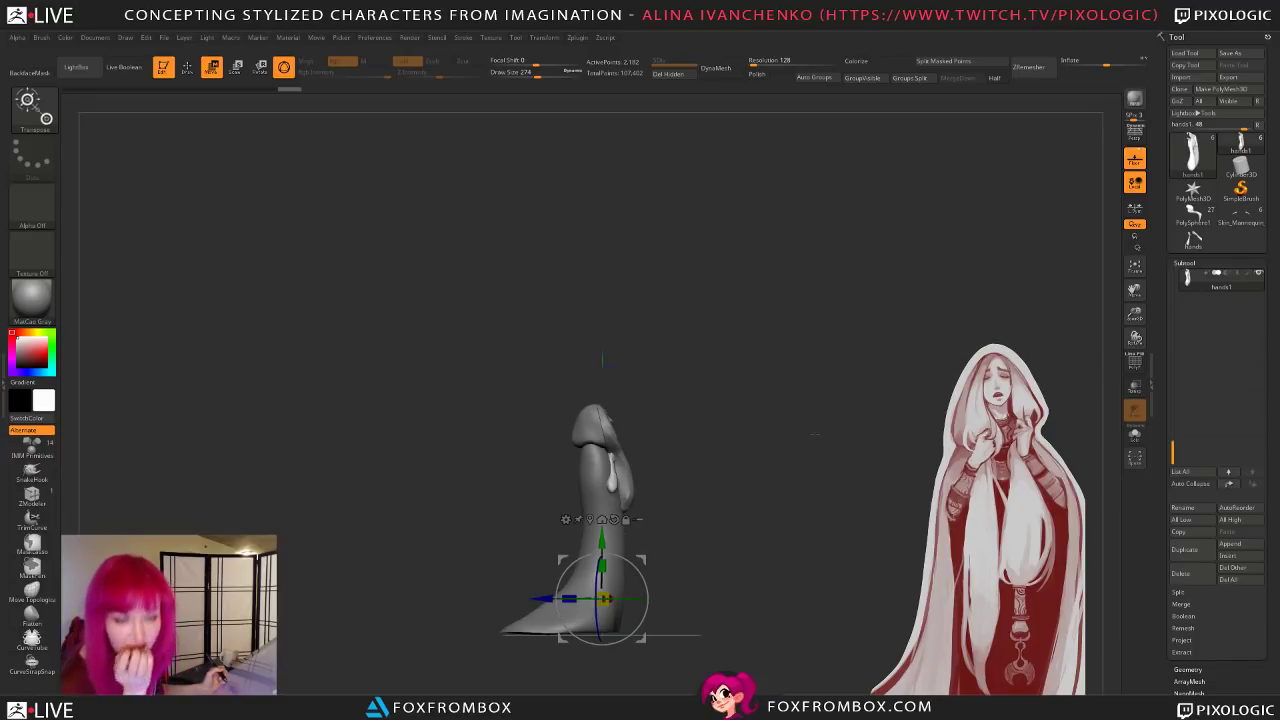
mouse_move(798, 428)
left_mouse_down()
mouse_move(705, 488)
mouse_move(646, 583)
left_mouse_up()
left_click(188, 70)
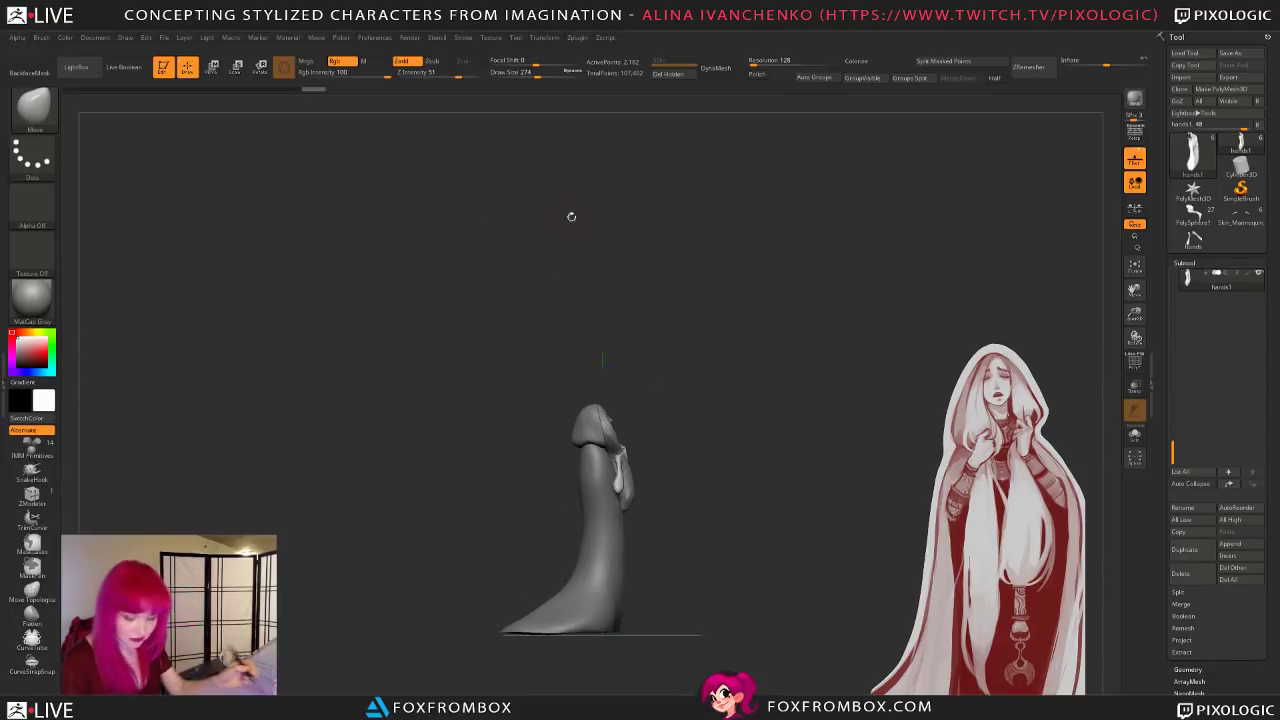
Step: Fine-tune the placement of the hands at the chest below the chin, checking side and front views against the reference
left_click_drag(750, 452, 703, 449)
key("r")
left_click_drag(607, 519, 607, 517)
mouse_move(712, 450)
left_mouse_down()
mouse_move(749, 450)
mouse_move(757, 469)
mouse_move(708, 490)
left_mouse_up()
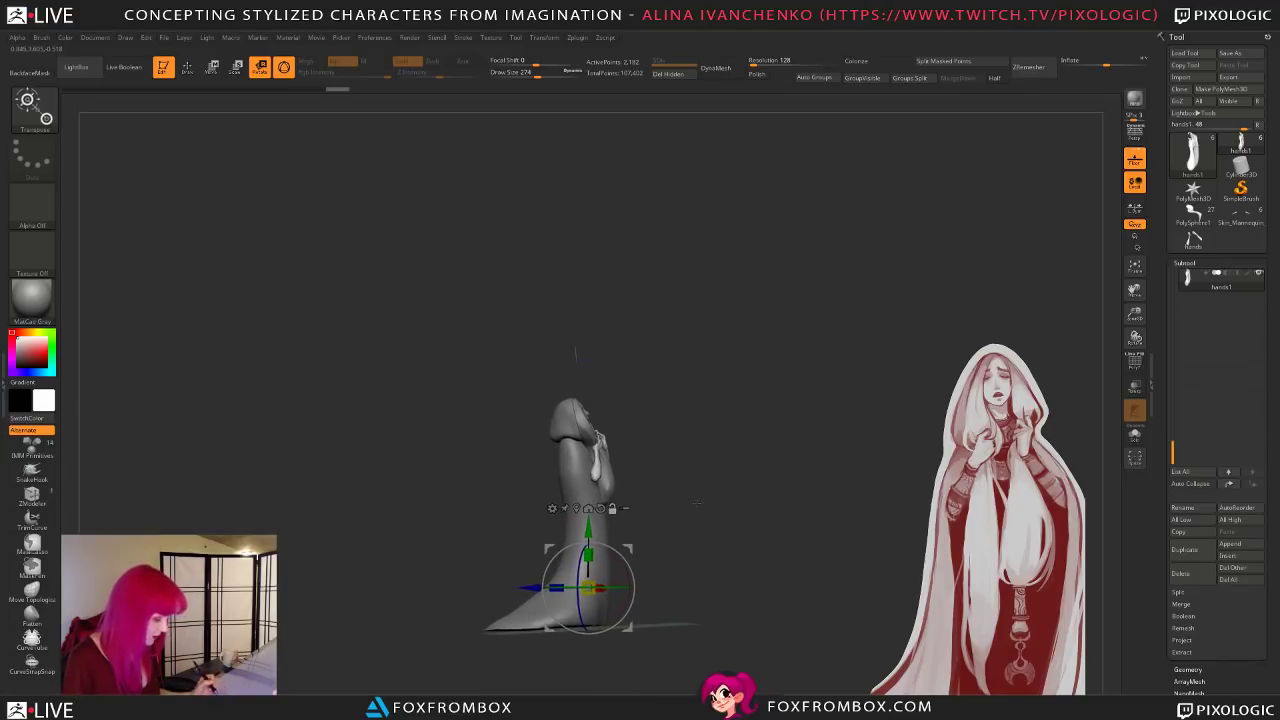
left_click_drag(587, 528, 602, 560)
left_click_drag(772, 514, 720, 507)
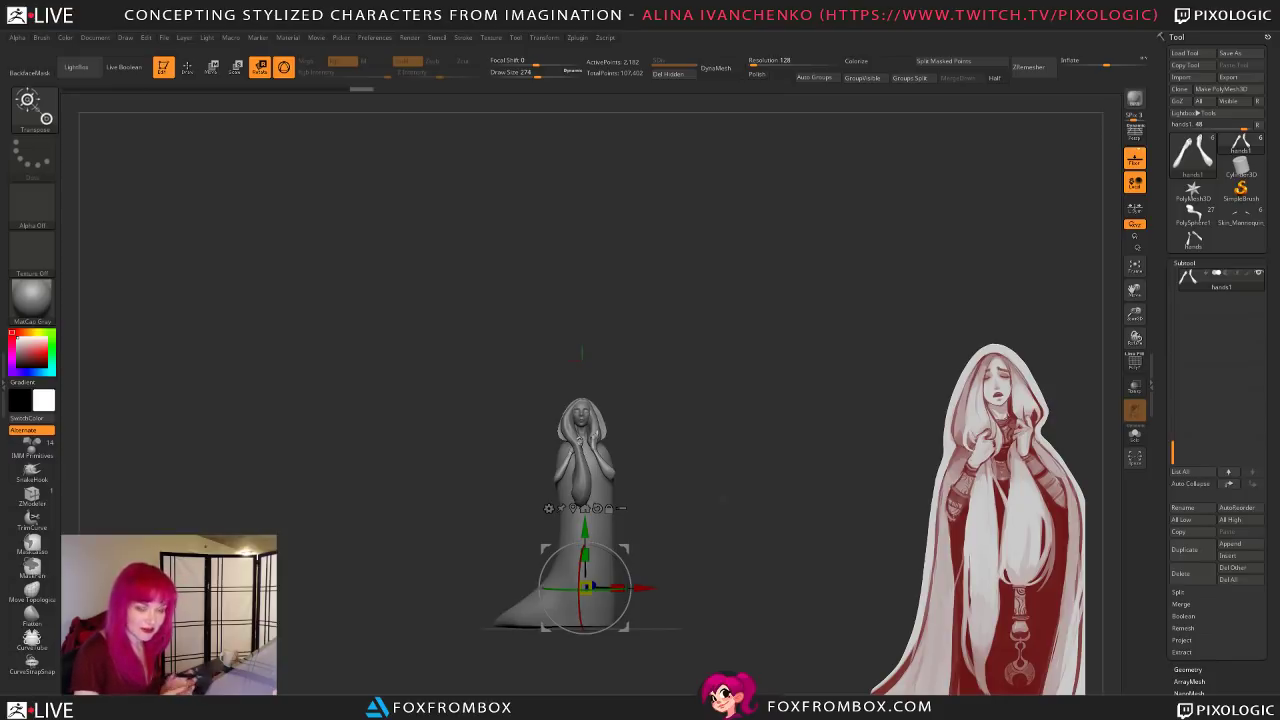
mouse_move(723, 498)
left_mouse_down()
mouse_move(676, 497)
mouse_move(695, 495)
mouse_move(757, 389)
mouse_move(734, 398)
mouse_move(738, 374)
mouse_move(772, 356)
left_mouse_up()
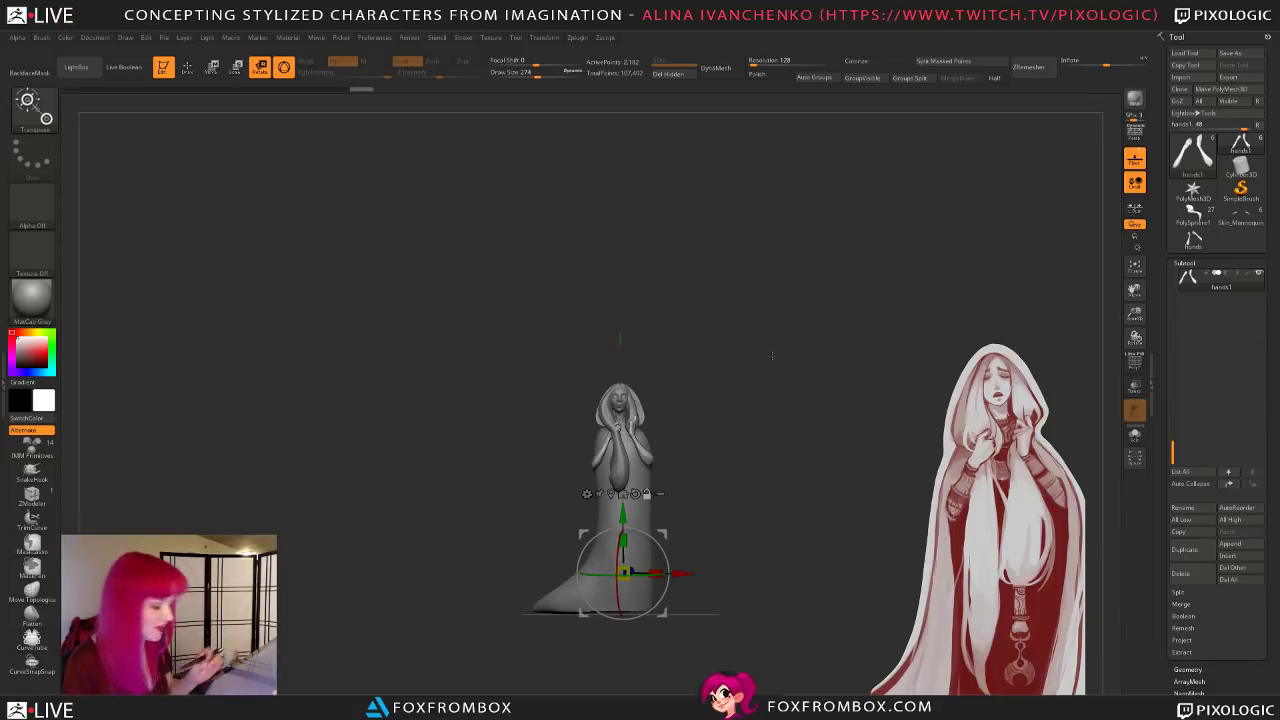
left_click_drag(730, 357, 694, 340, "alt")
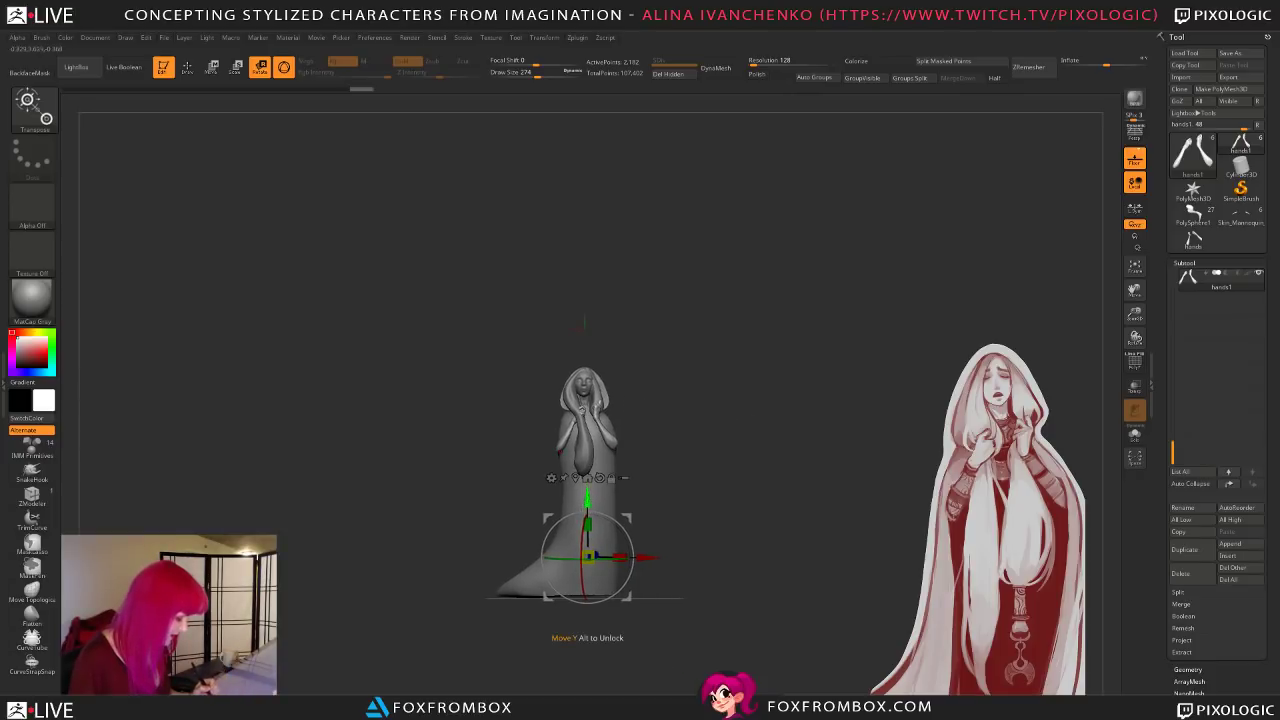
Step: Nudge the hands vertically with the gizmo and check their height on the chest from the front and side
left_click_drag(586, 494, 587, 498)
left_click_drag(672, 454, 739, 458)
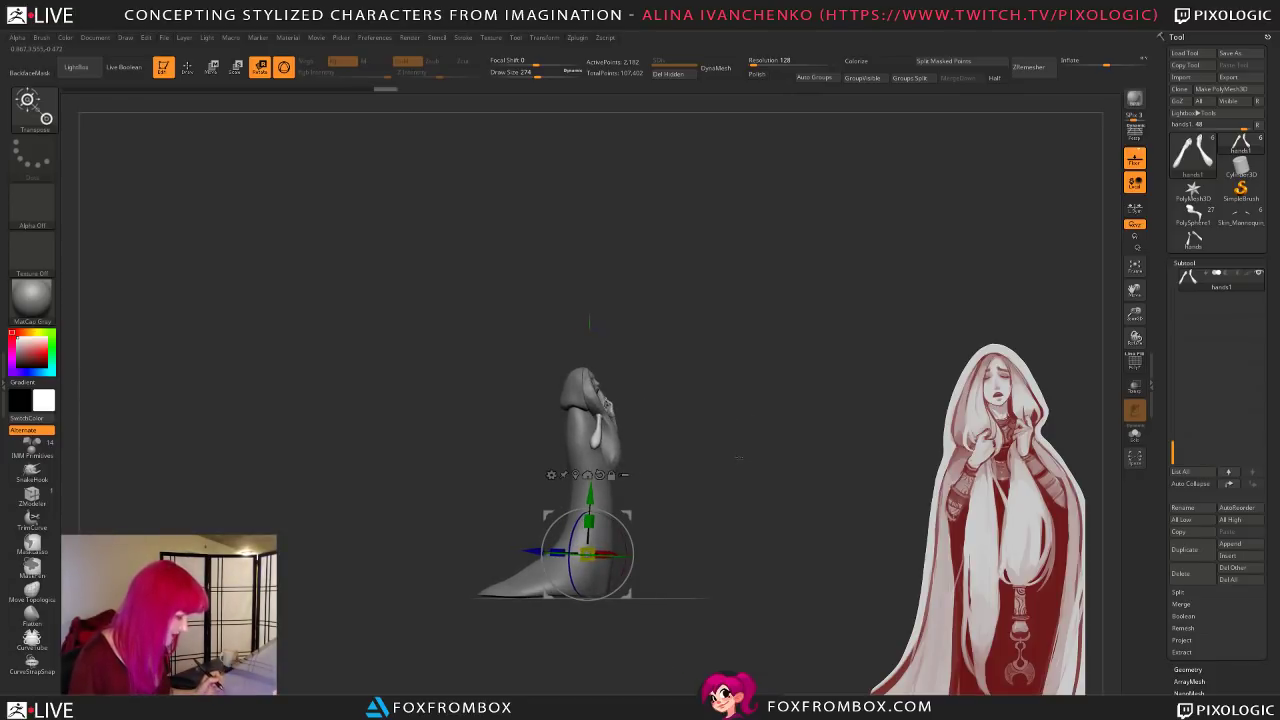
left_click(188, 68)
left_click_drag(430, 265, 370, 268)
left_click_drag(684, 424, 728, 426)
left_click_drag(1134, 313, 1134, 340)
left_click_drag(766, 283, 760, 449, "alt")
mouse_move(680, 449)
left_mouse_down()
mouse_move(719, 451)
mouse_move(686, 427)
mouse_move(726, 420)
left_mouse_up()
Step: Recentre the gizmo on the hands, reposition them against the chest, and adjust the forearms with the Move brush
left_click(259, 67)
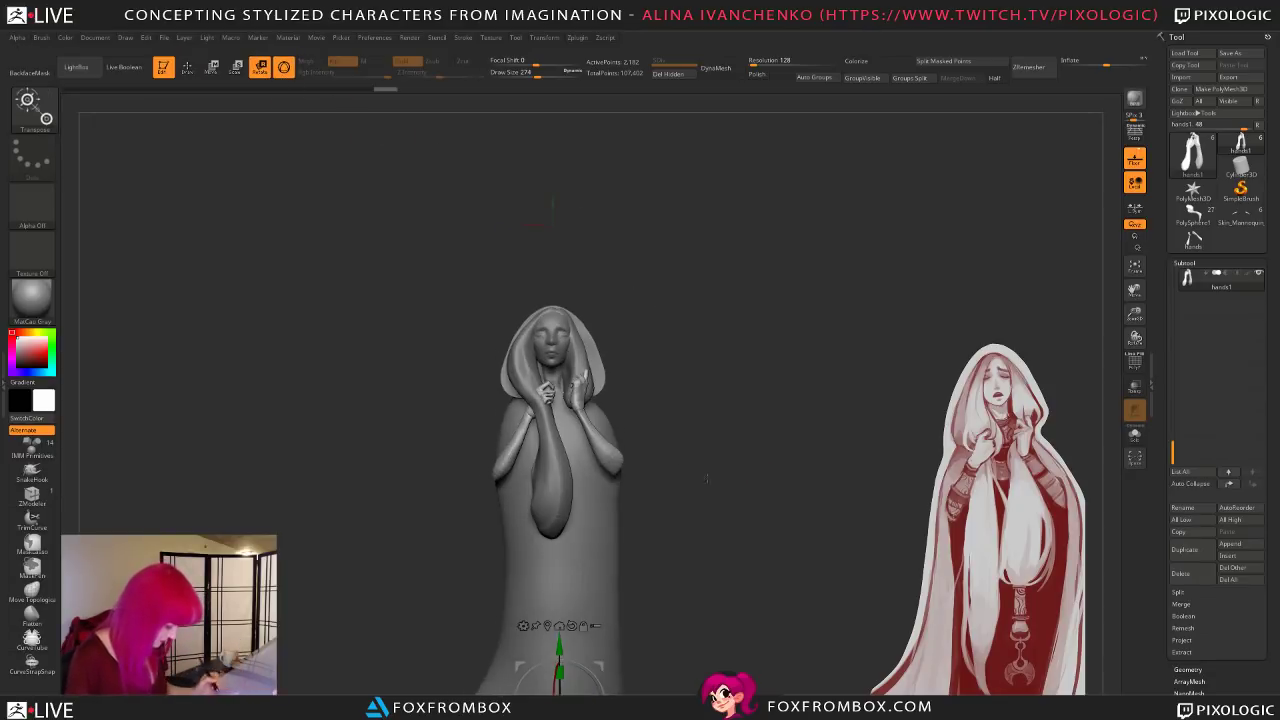
left_click_drag(706, 492, 704, 380, "alt")
left_click(543, 512)
left_click_drag(660, 310, 642, 434, "alt")
left_click_drag(541, 433, 643, 406)
left_click_drag(715, 423, 728, 417)
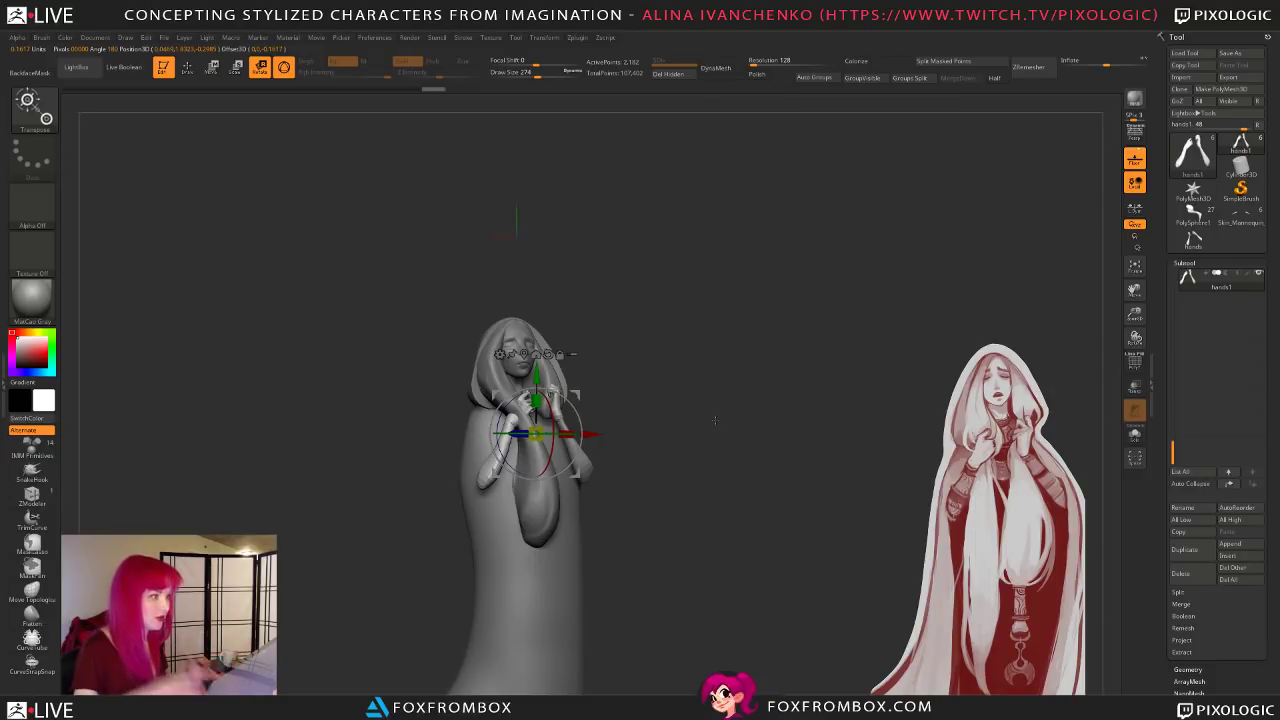
left_click_drag(715, 421, 706, 431)
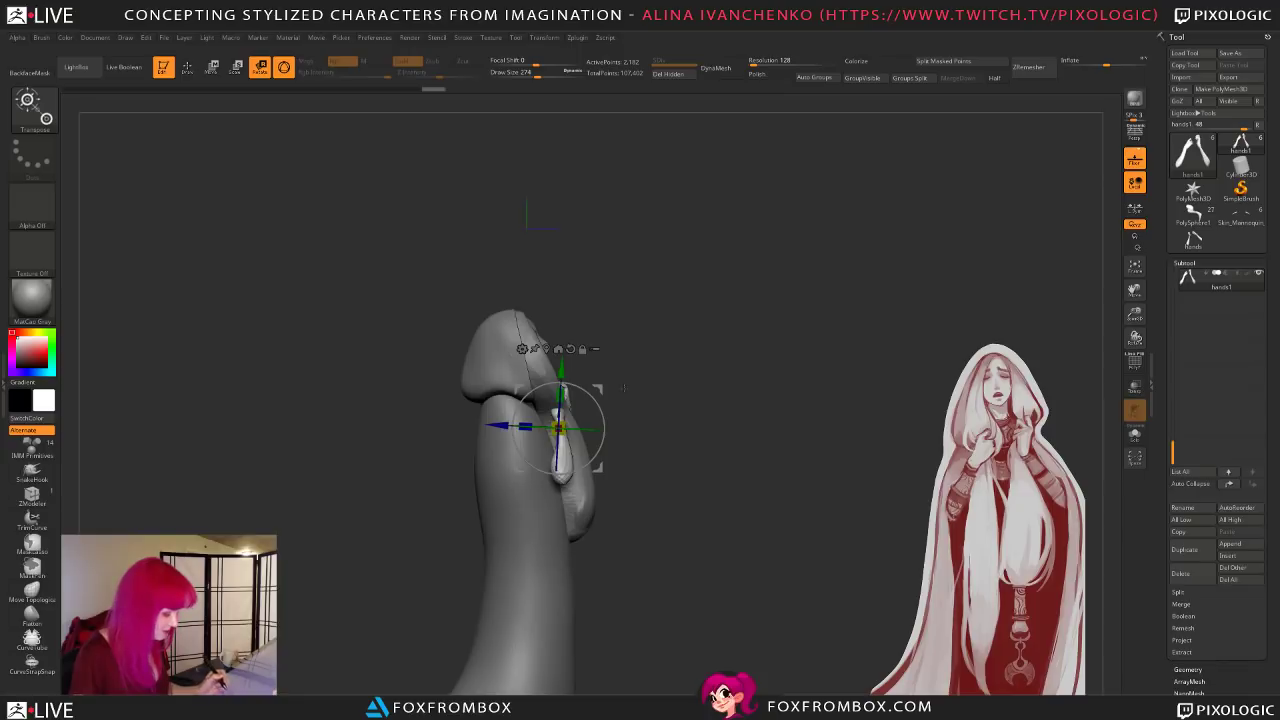
mouse_move(585, 390)
left_mouse_down()
mouse_move(682, 399)
mouse_move(680, 412)
mouse_move(691, 400)
mouse_move(648, 420)
mouse_move(650, 403)
mouse_move(680, 388)
mouse_move(687, 409)
mouse_move(659, 442)
left_mouse_up()
left_click(187, 67)
mouse_move(578, 398)
left_mouse_down()
mouse_move(615, 392)
mouse_move(598, 421)
mouse_move(611, 383)
mouse_move(591, 418)
left_mouse_up()
Step: Reshape the hair around the face and hands with the Move brush at sizes 437 and 338, and save the tool
left_click(510, 470, "alt")
mouse_move(614, 283)
left_mouse_down("ctrl")
mouse_move(518, 360)
mouse_move(591, 433)
left_mouse_up("ctrl")
left_click_drag(644, 398, 736, 350, "alt")
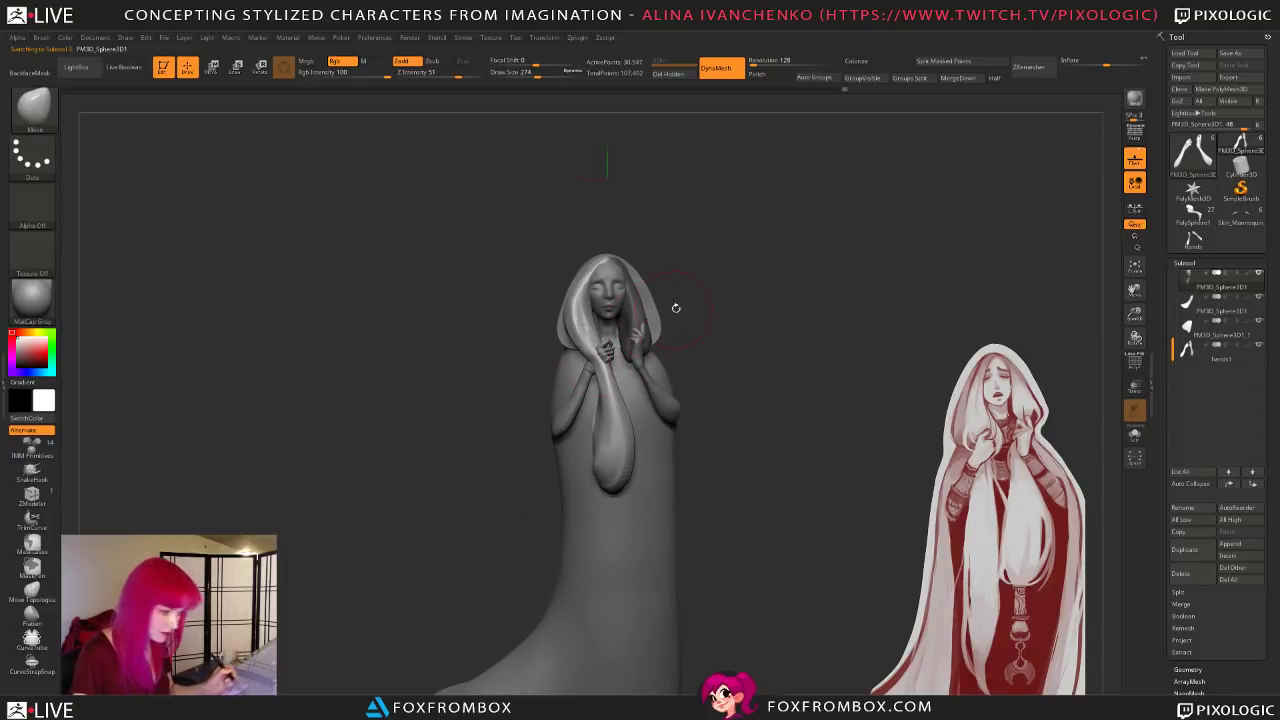
left_click_drag(542, 80, 554, 88)
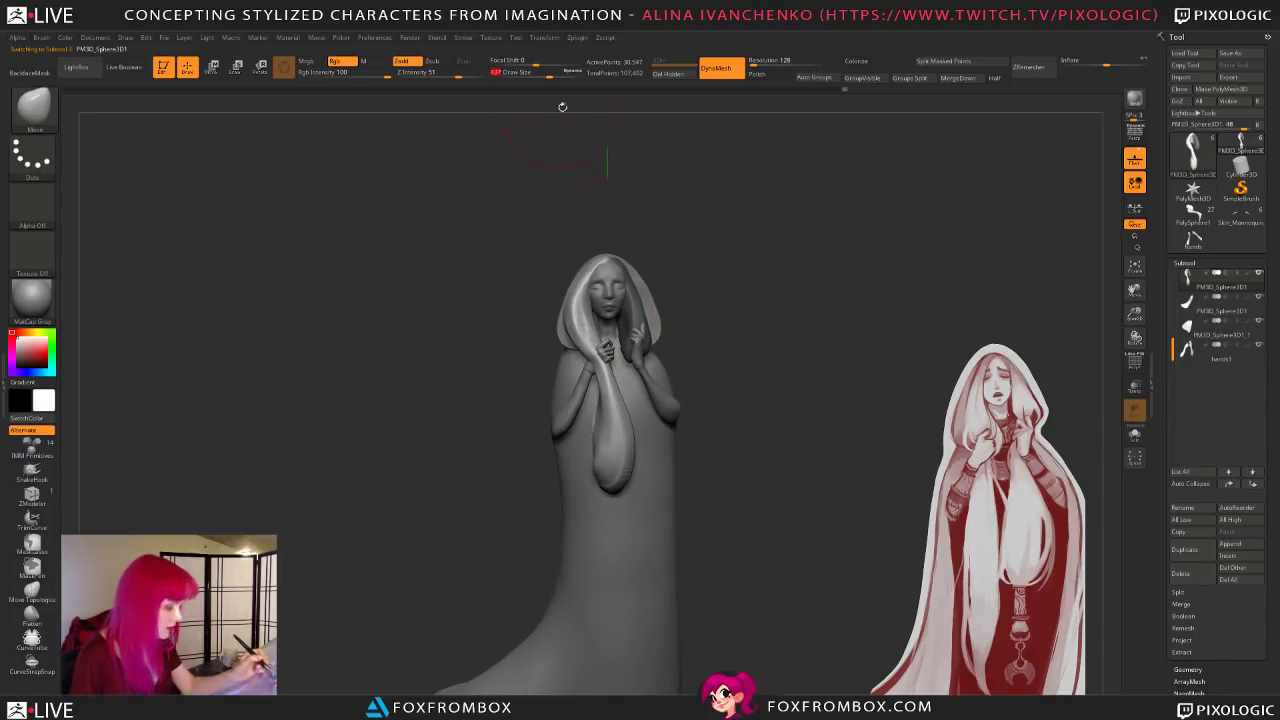
left_click_drag(675, 338, 822, 336)
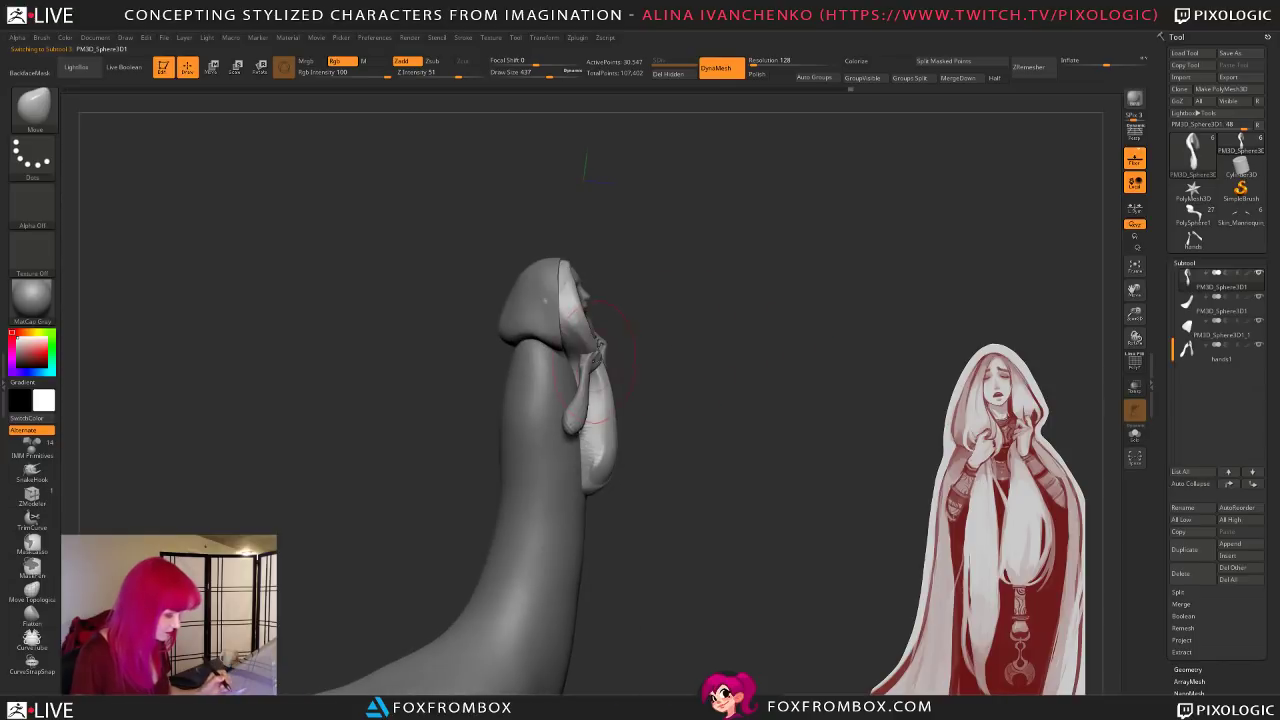
mouse_move(580, 365)
left_mouse_down()
mouse_move(709, 362)
mouse_move(663, 375)
mouse_move(745, 360)
mouse_move(690, 273)
mouse_move(691, 346)
mouse_move(643, 363)
left_mouse_up()
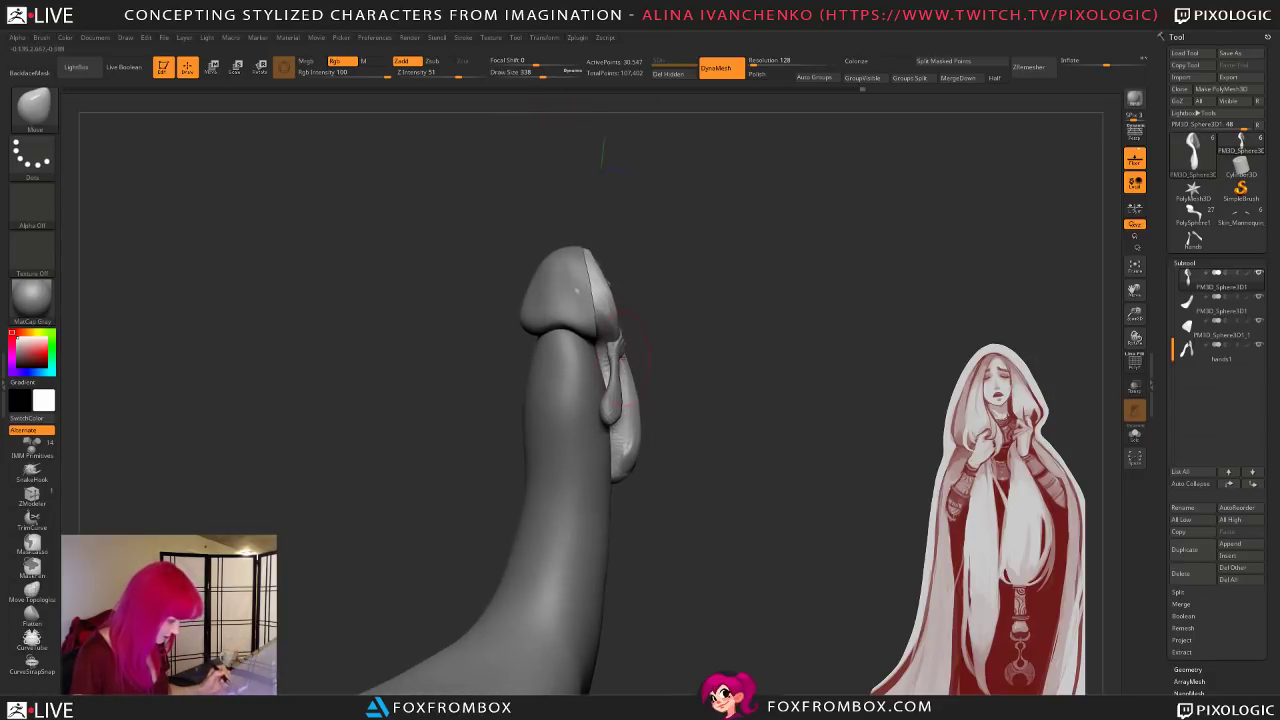
mouse_move(733, 350)
left_mouse_down()
mouse_move(743, 368)
mouse_move(766, 343)
mouse_move(791, 422)
left_mouse_up()
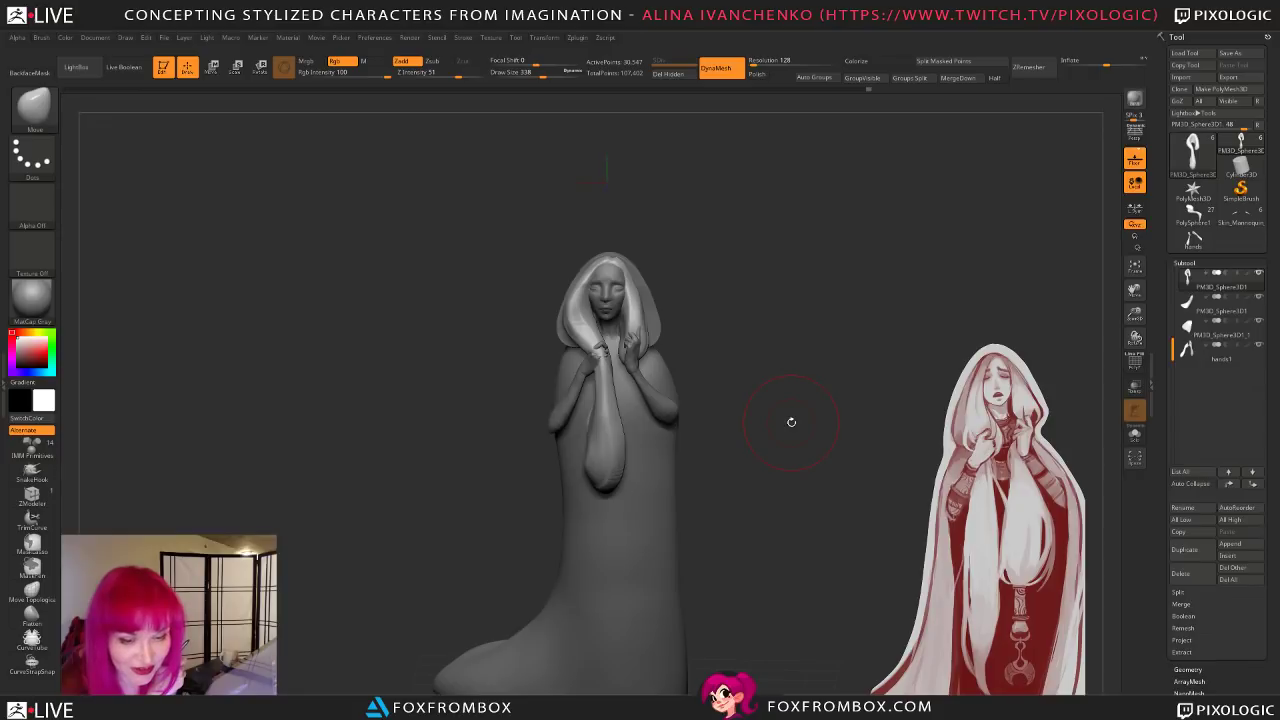
mouse_move(811, 400)
left_mouse_down()
mouse_move(826, 402)
mouse_move(783, 407)
mouse_move(785, 437)
mouse_move(812, 398)
left_mouse_up()
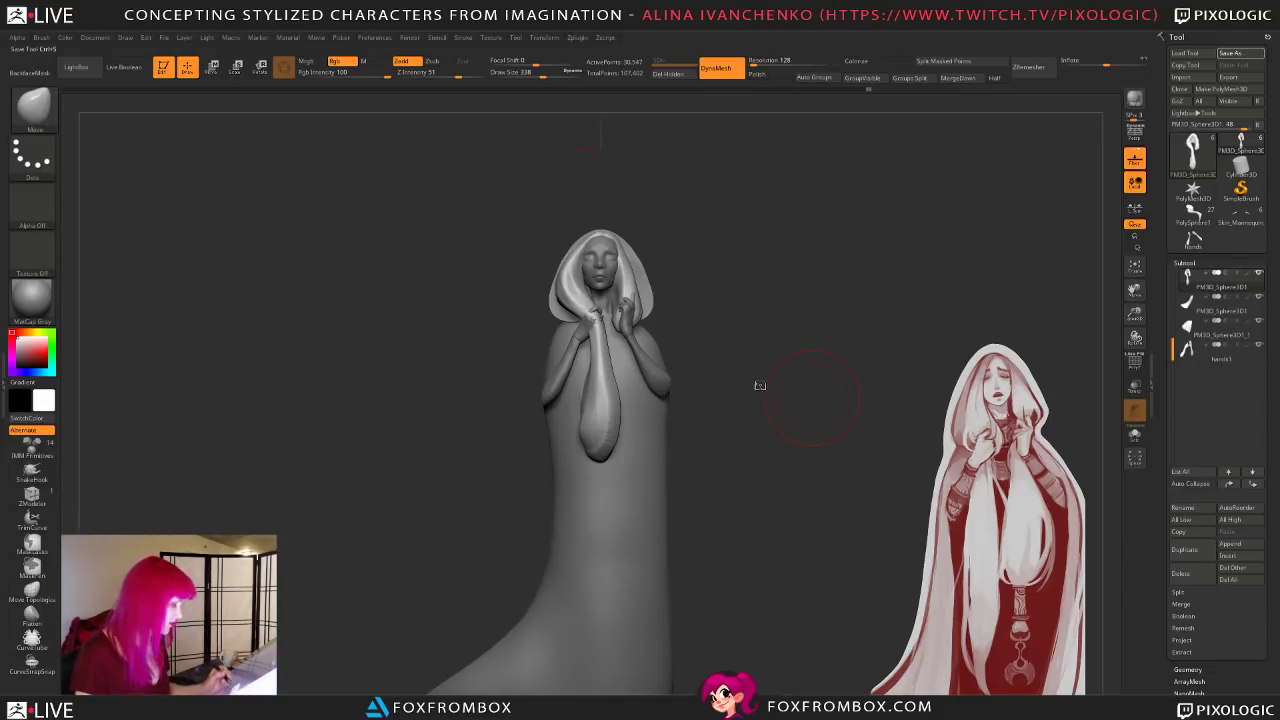
left_click_drag(812, 475, 835, 455, "alt")
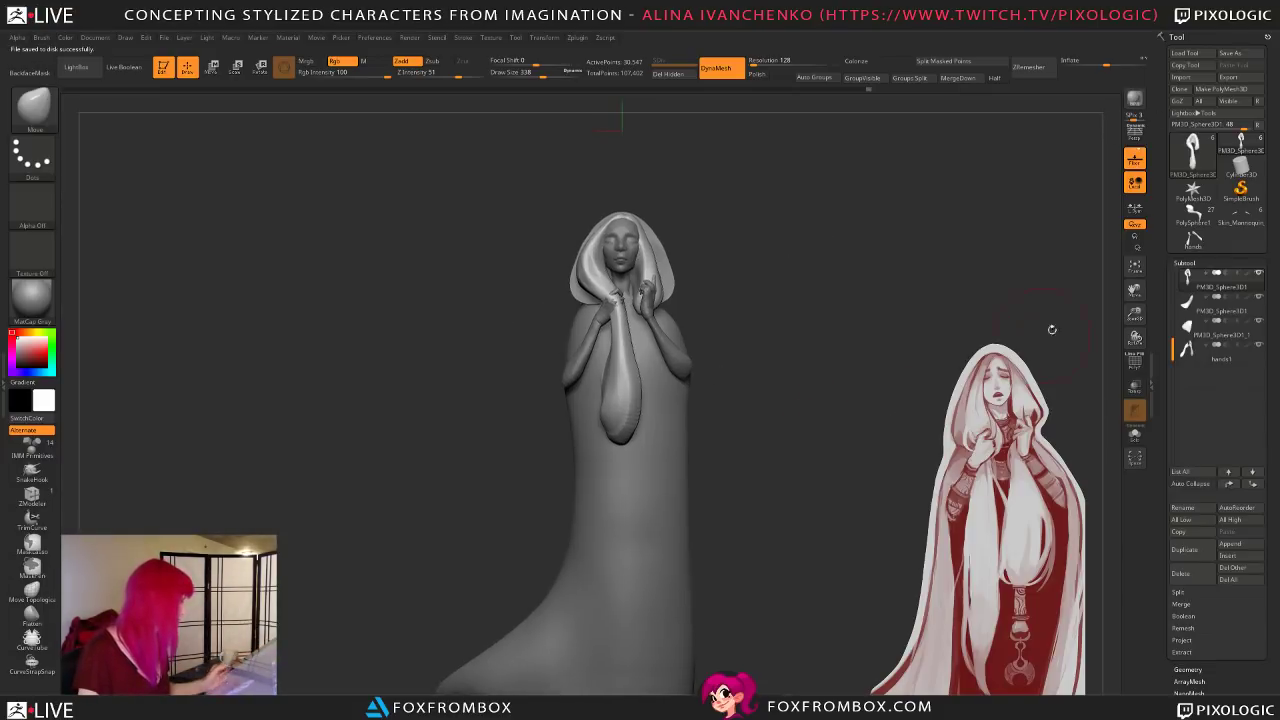
Step: Examine the female mannequin's body and arm proportions from several angles, and return to the cloaked figure
left_click(1246, 217)
left_click_drag(799, 311, 768, 565, "alt")
left_click_drag(670, 490, 766, 483)
left_click_drag(748, 484, 748, 515)
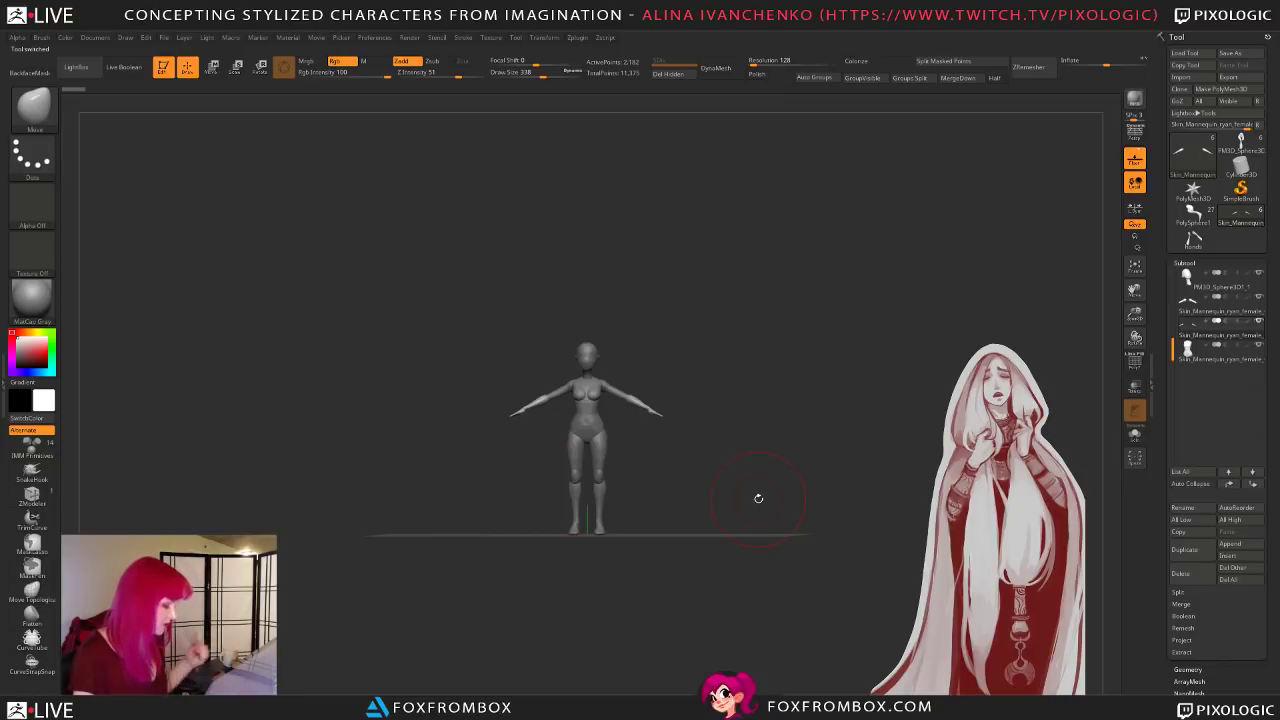
left_click_drag(768, 458, 779, 462)
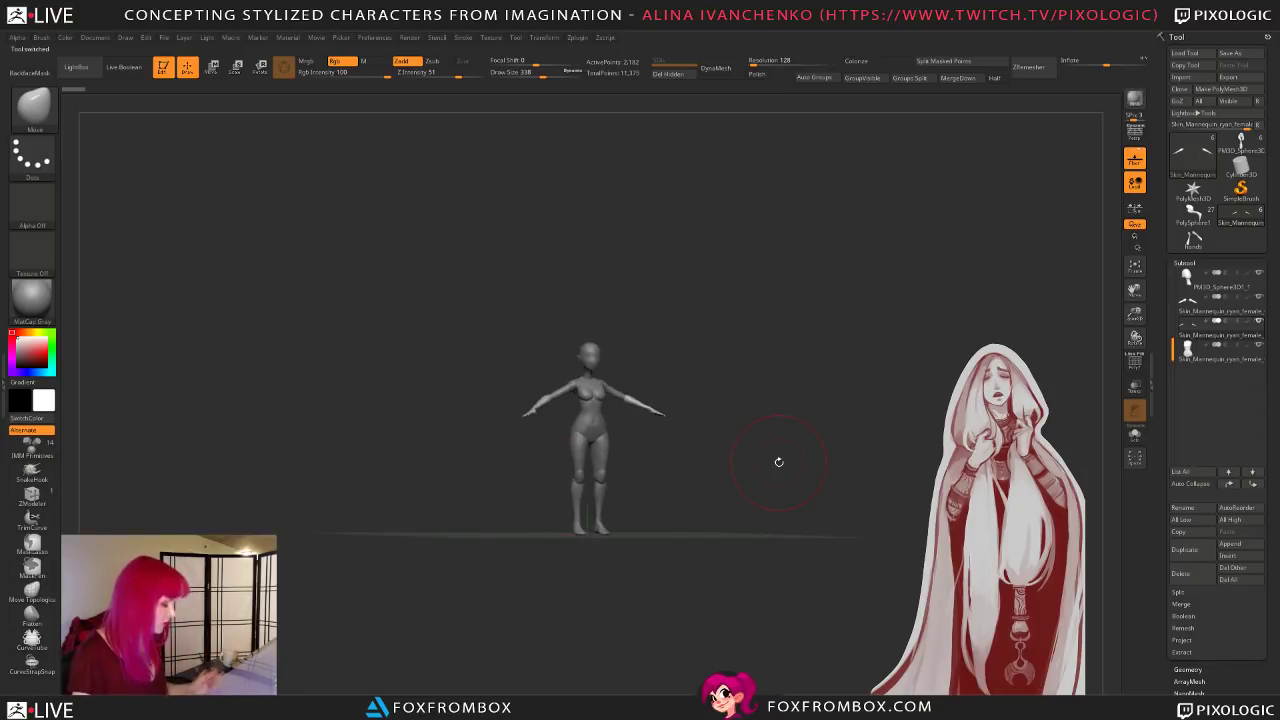
left_click(1250, 150)
mouse_move(826, 471)
left_mouse_down()
mouse_move(706, 317)
mouse_move(751, 357)
mouse_move(741, 391)
mouse_move(709, 404)
mouse_move(764, 409)
left_mouse_up()
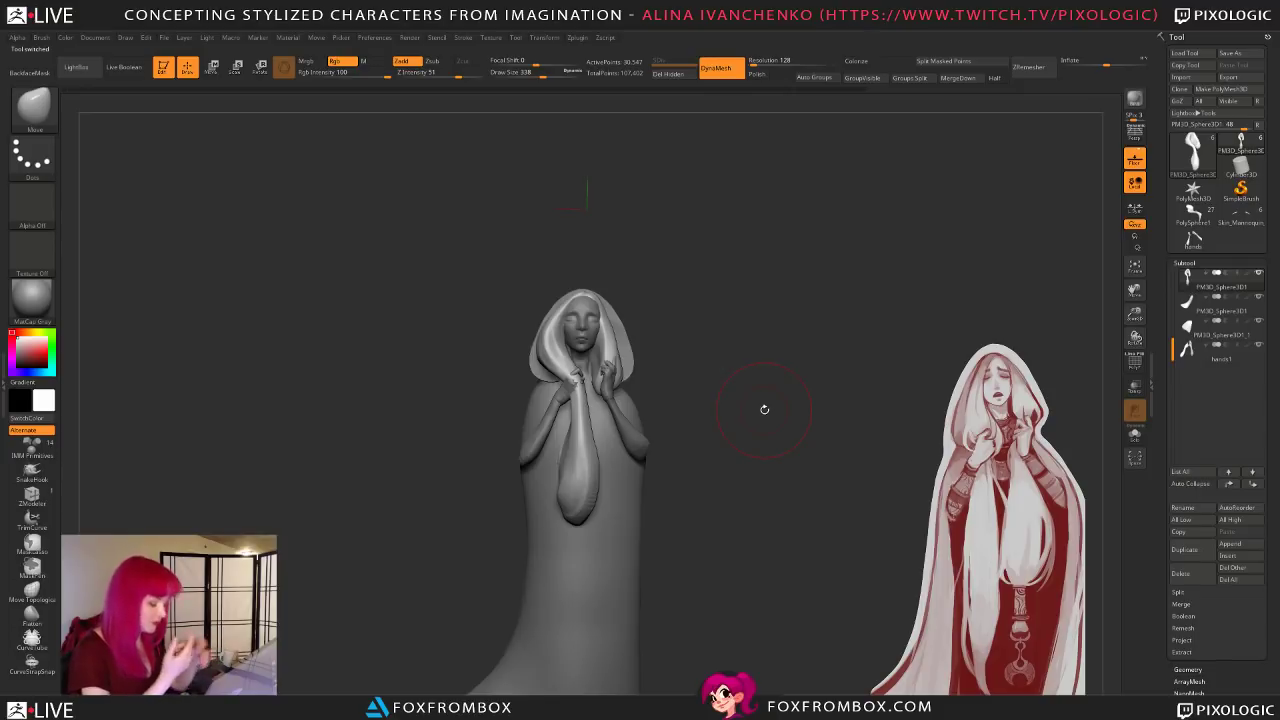
Step: Select the hands and adjust the forearms and elbows with the Move brush at size 311
mouse_move(727, 422)
left_mouse_down()
mouse_move(742, 440)
mouse_move(686, 472)
left_mouse_up()
left_click(628, 446, "alt")
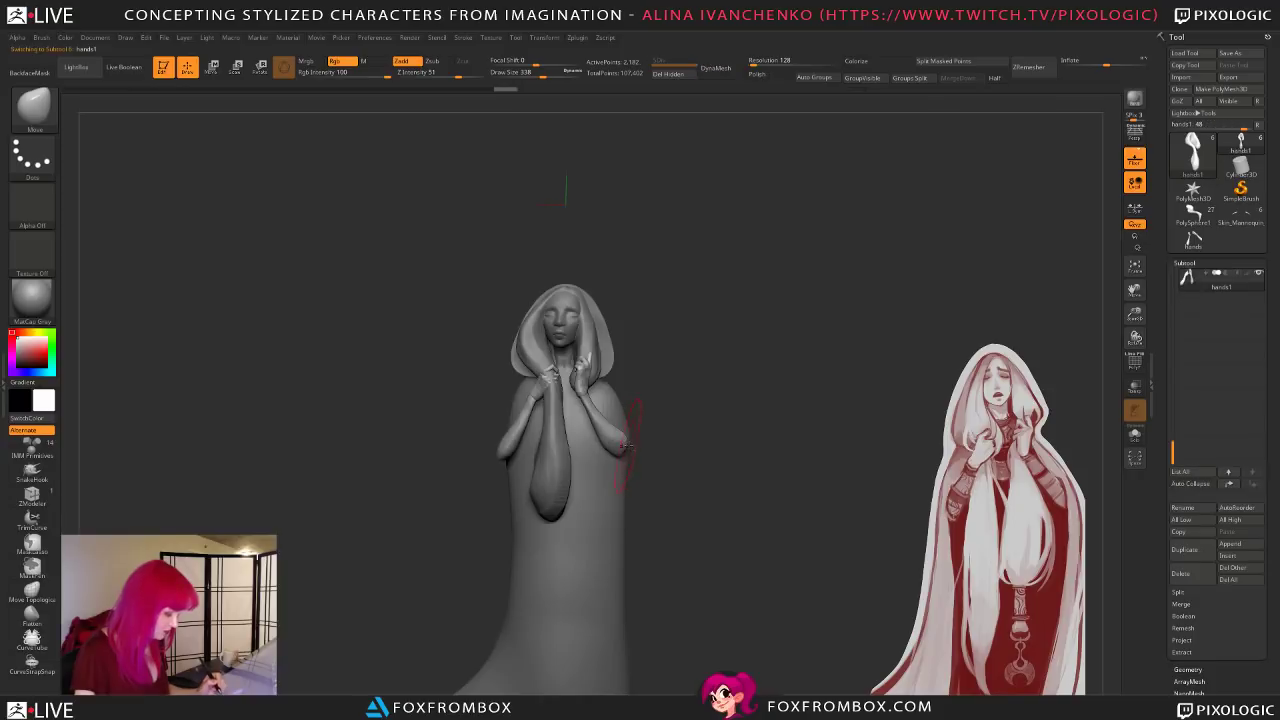
left_click(538, 73)
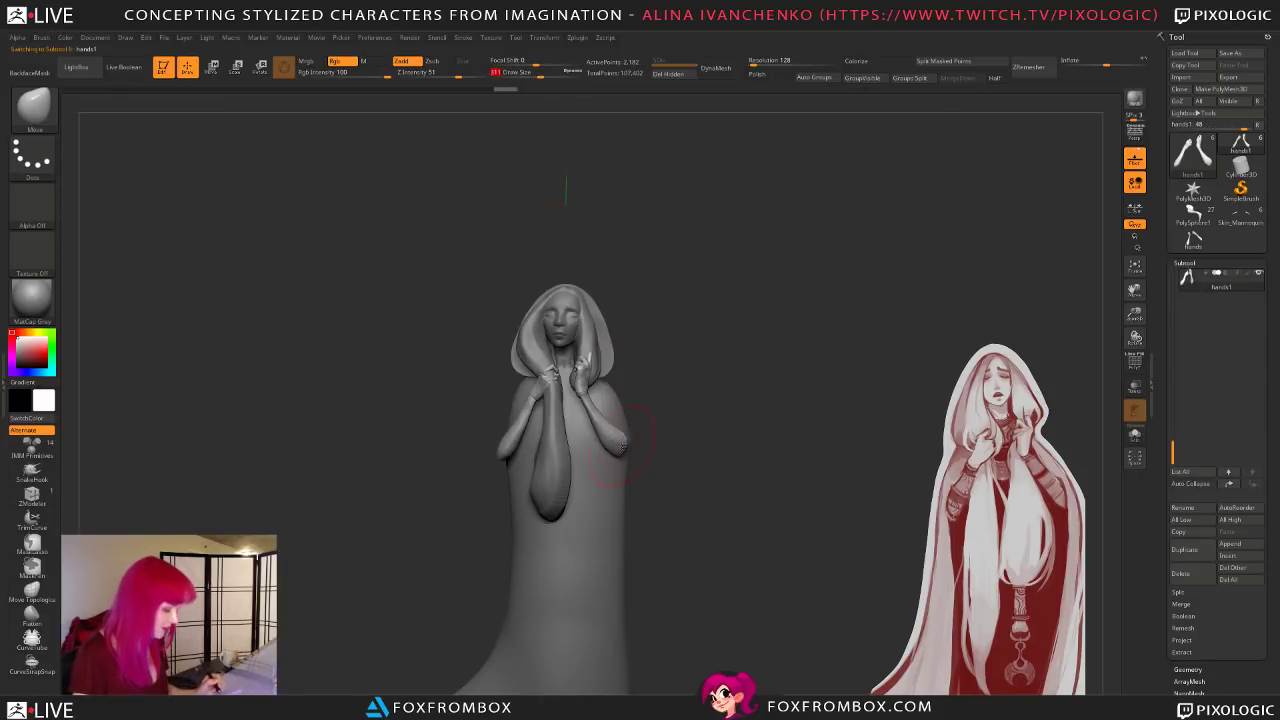
mouse_move(731, 434)
left_mouse_down()
mouse_move(760, 420)
mouse_move(753, 442)
left_mouse_up()
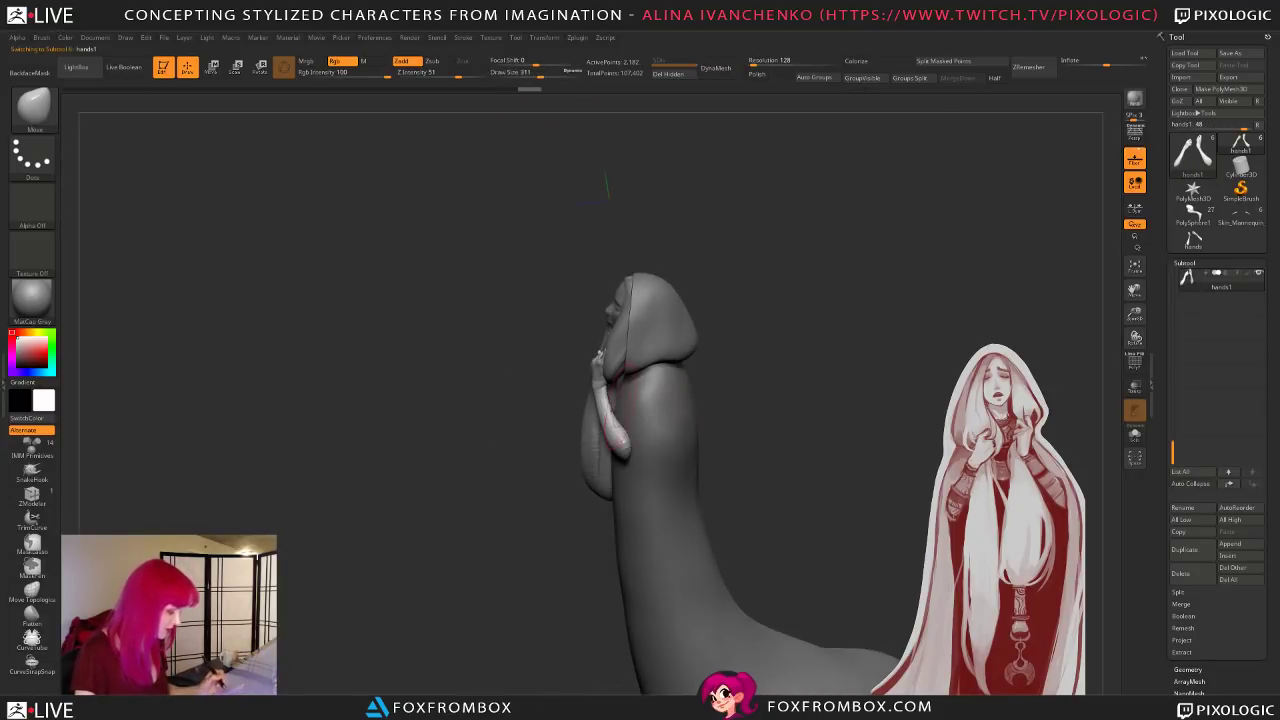
mouse_move(722, 386)
left_mouse_down()
mouse_move(790, 376)
mouse_move(733, 434)
mouse_move(737, 411)
left_mouse_up()
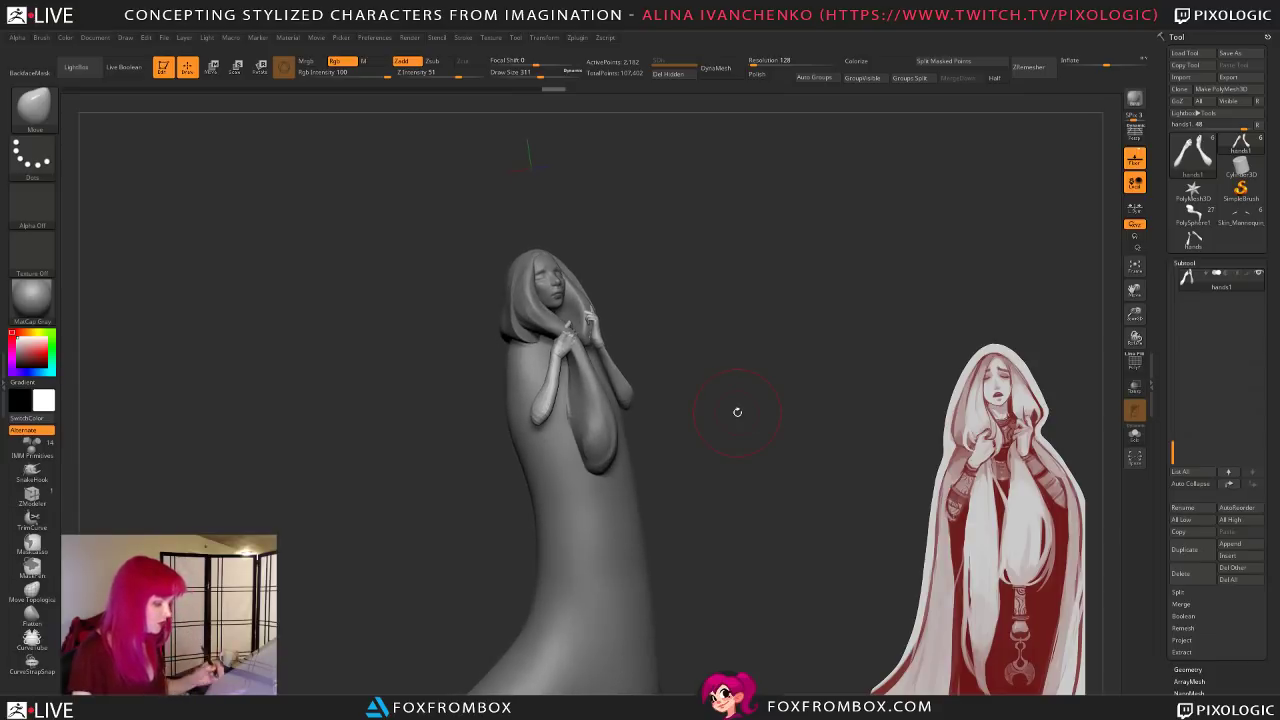
Step: Examine the hands in isolation up close, and compare the whole figure with the reference
left_click(1134, 433)
left_click_drag(781, 425, 765, 423)
left_click_drag(1134, 314, 848, 394)
mouse_move(848, 394)
left_mouse_down()
mouse_move(790, 396)
mouse_move(843, 371)
mouse_move(760, 366)
mouse_move(849, 346)
mouse_move(690, 343)
mouse_move(666, 360)
mouse_move(885, 362)
mouse_move(869, 332)
mouse_move(800, 363)
mouse_move(806, 389)
mouse_move(980, 360)
mouse_move(800, 348)
left_mouse_up()
left_click(1134, 434)
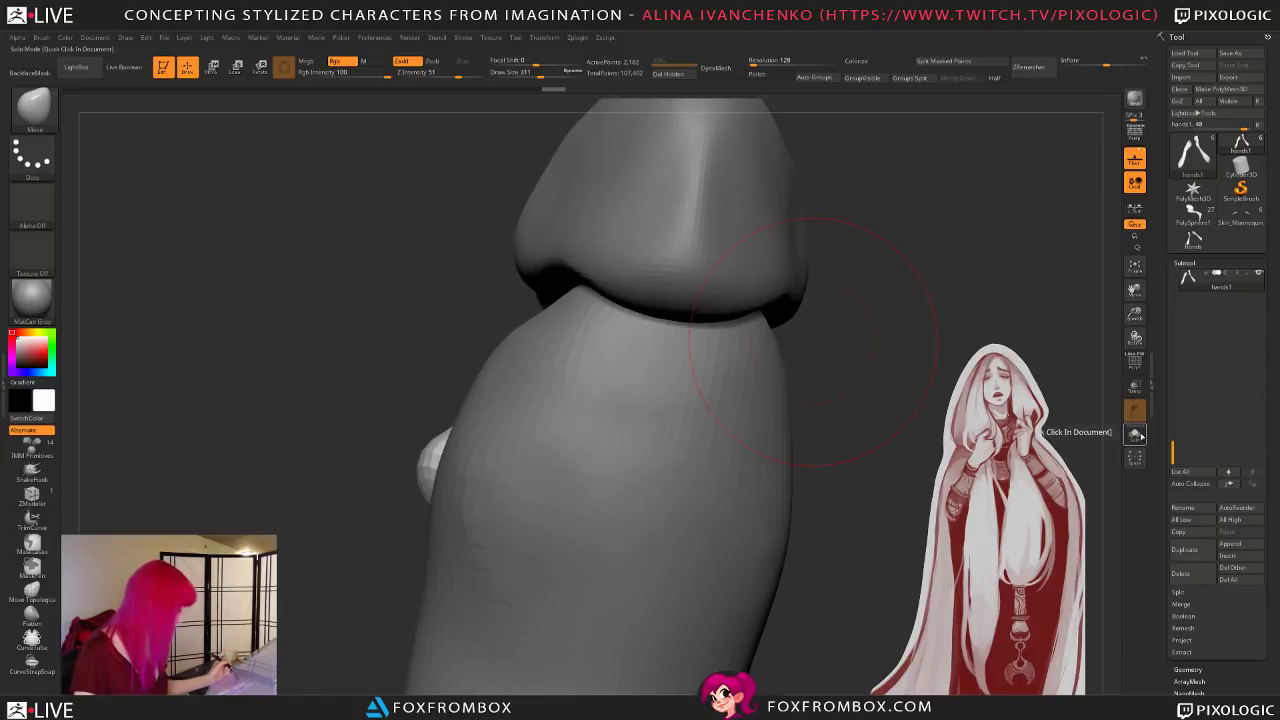
left_click_drag(1134, 314, 1111, 268)
left_click_drag(725, 416, 781, 426)
mouse_move(692, 429)
left_mouse_down()
mouse_move(720, 403)
mouse_move(713, 424)
mouse_move(739, 449)
mouse_move(727, 462)
mouse_move(768, 412)
left_mouse_up()
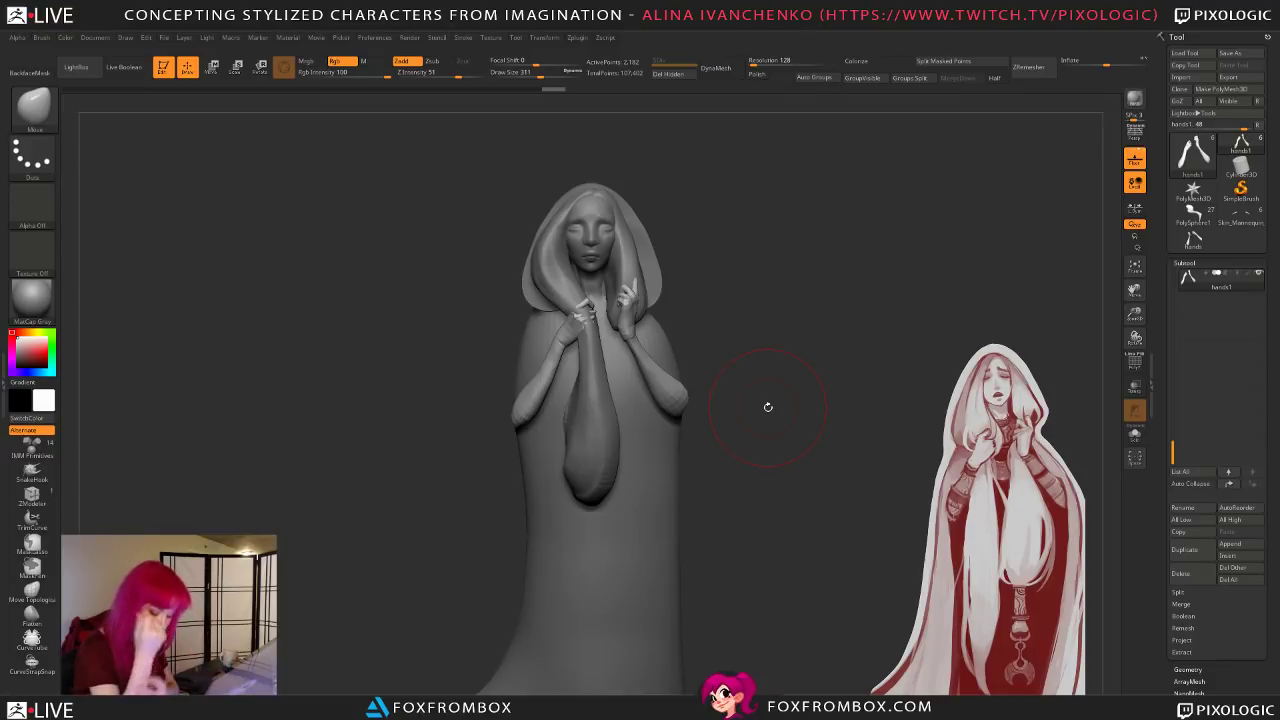
mouse_move(833, 454)
left_mouse_down()
mouse_move(802, 452)
mouse_move(848, 425)
mouse_move(808, 353)
left_mouse_up()
Step: Select the head and adjust its tilt inside the hood with the Rotate gizmo
left_click(628, 240, "alt")
left_click_drag(818, 270, 724, 380, "alt")
mouse_move(724, 380)
left_mouse_down()
mouse_move(763, 374)
mouse_move(726, 382)
mouse_move(687, 311)
left_mouse_up()
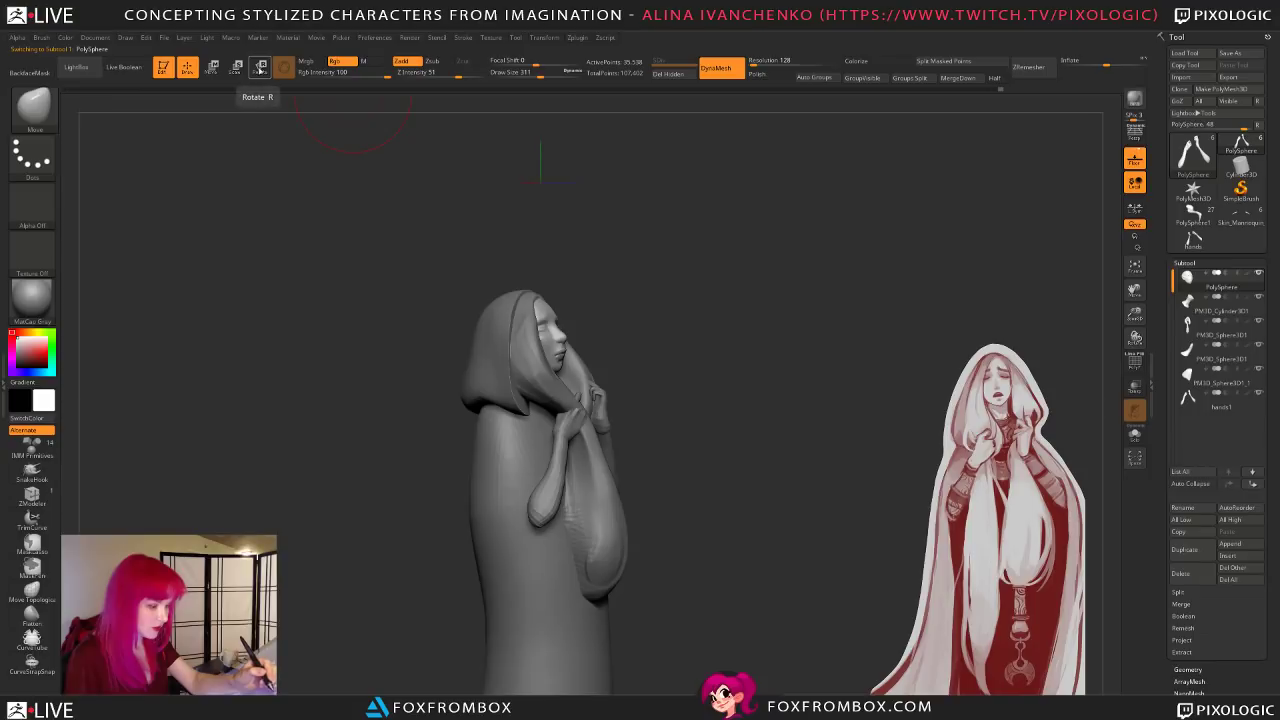
left_click(259, 67)
left_click_drag(610, 290, 645, 376)
left_click(523, 100)
left_click_drag(564, 366, 557, 353)
mouse_move(697, 382)
left_mouse_down("shift")
mouse_move(532, 446)
mouse_move(687, 402)
left_mouse_up("shift")
key("q")
left_click_drag(766, 371, 791, 403)
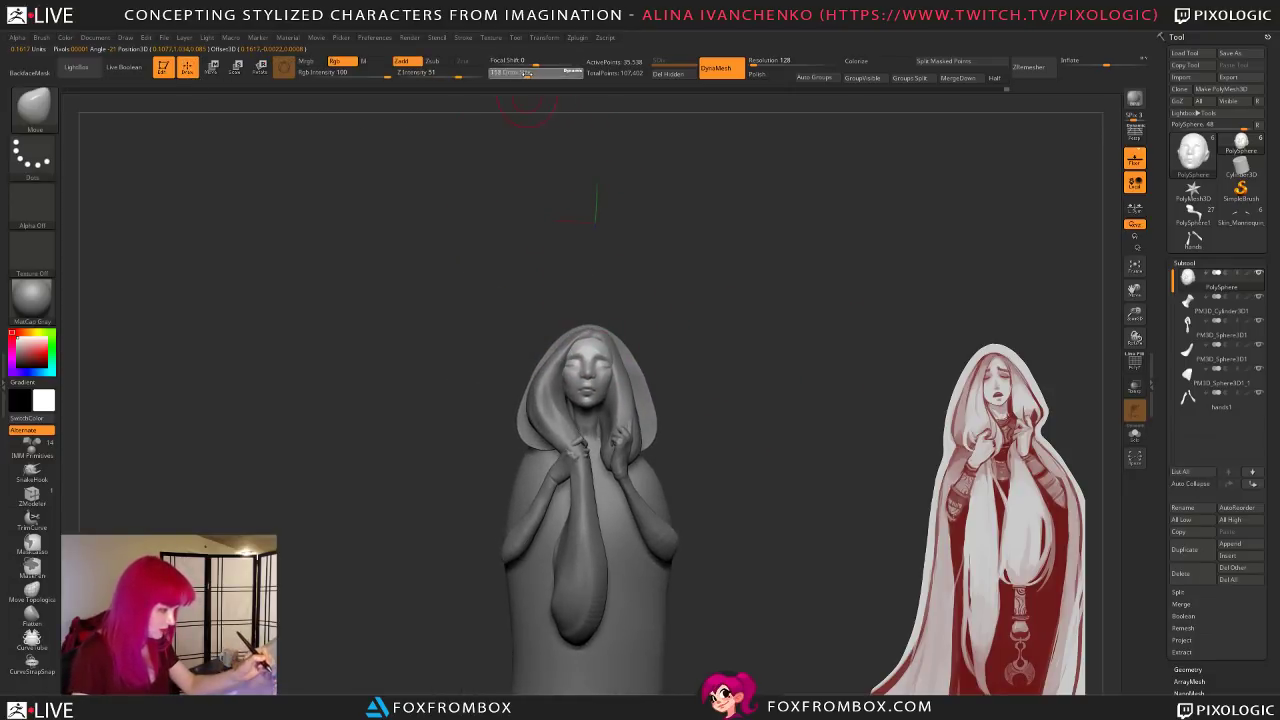
Step: Select the hair and reshape its outline around the forehead and hood opening with the Move brush at size 331
left_click(603, 333, "alt")
left_click_drag(527, 72, 544, 72)
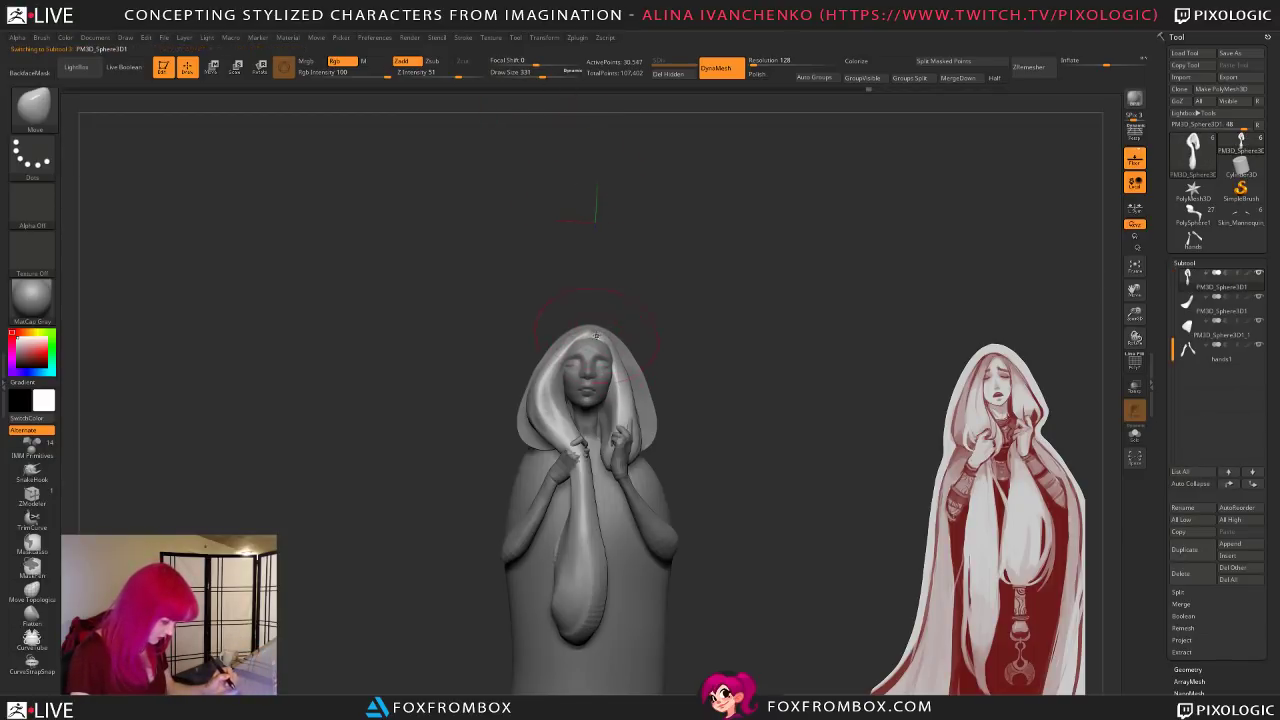
mouse_move(712, 395)
left_mouse_down()
mouse_move(685, 400)
mouse_move(728, 406)
left_mouse_up()
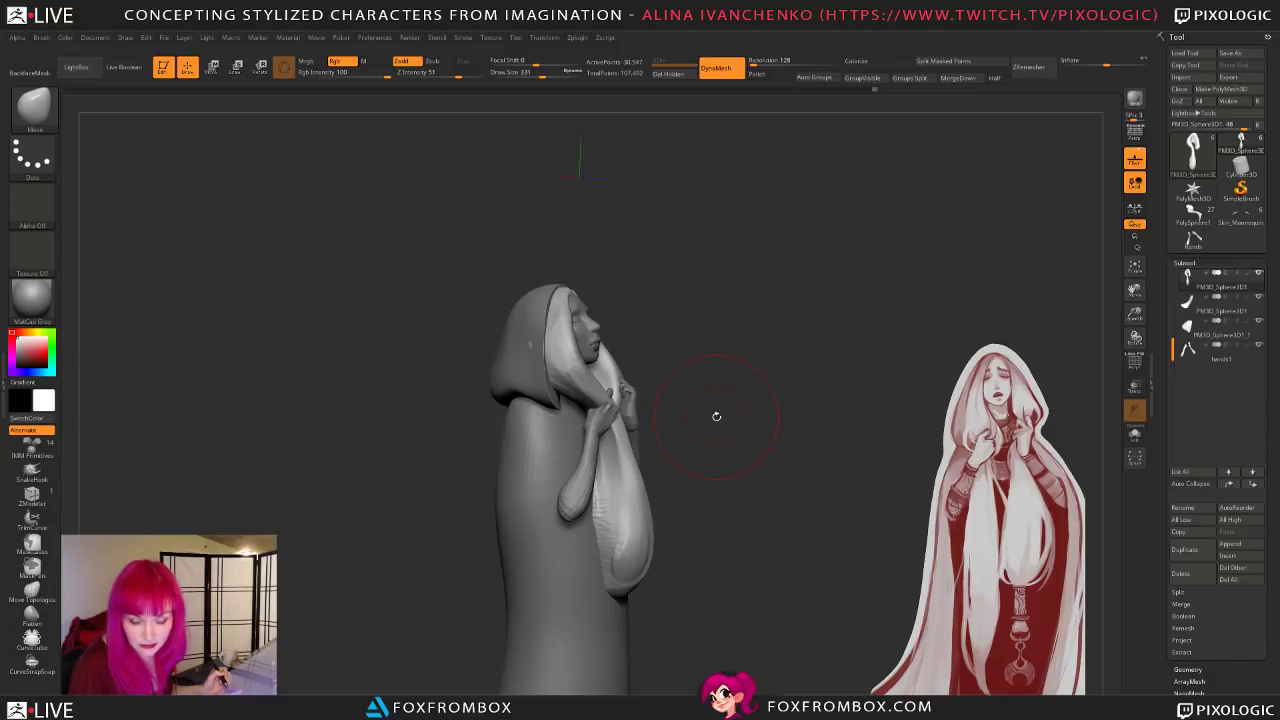
mouse_move(716, 414)
left_mouse_down()
mouse_move(729, 409)
mouse_move(720, 417)
mouse_move(579, 103)
left_mouse_up()
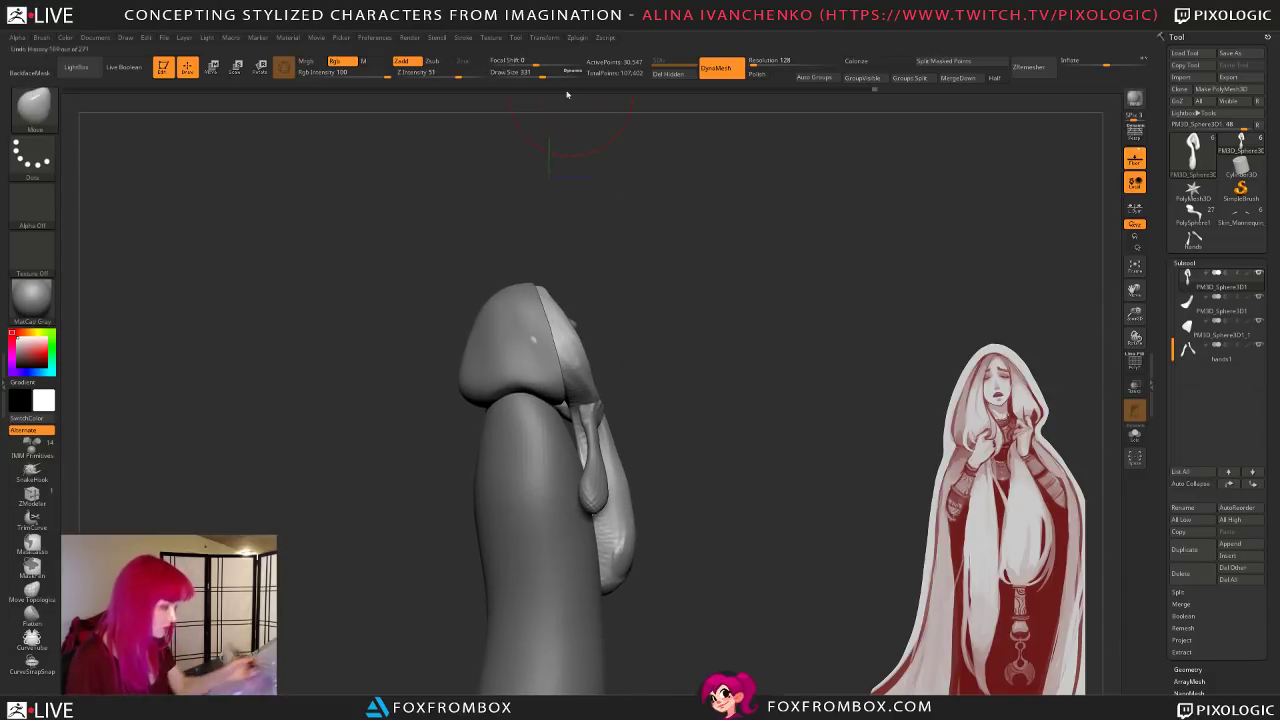
Step: Refine the hair strands beside the face and through the hands with smaller Move brush sizes of 163, 251 and 187
mouse_move(580, 200)
left_mouse_down()
mouse_move(683, 403)
mouse_move(716, 387)
mouse_move(671, 403)
mouse_move(691, 420)
left_mouse_up()
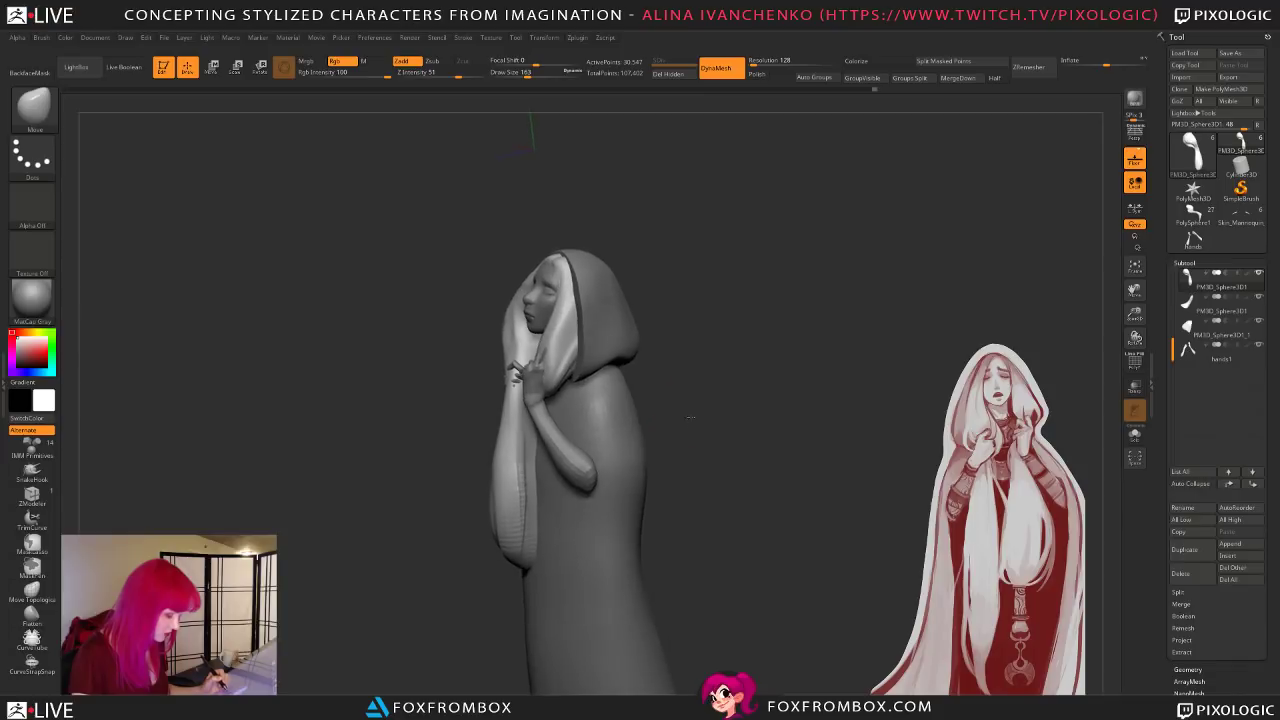
mouse_move(557, 114)
left_mouse_down()
mouse_move(712, 350)
mouse_move(605, 440)
mouse_move(642, 415)
mouse_move(565, 420)
left_mouse_up()
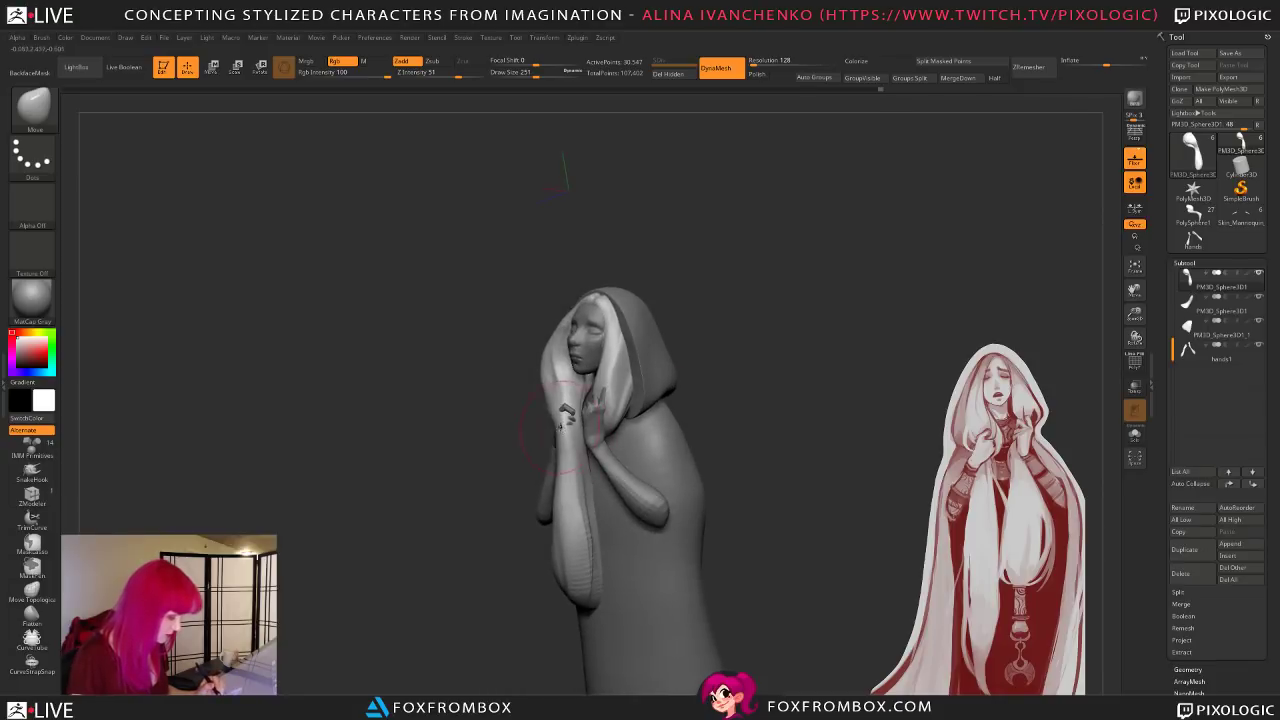
mouse_move(480, 420)
left_mouse_down()
mouse_move(600, 425)
mouse_move(564, 427)
left_mouse_up()
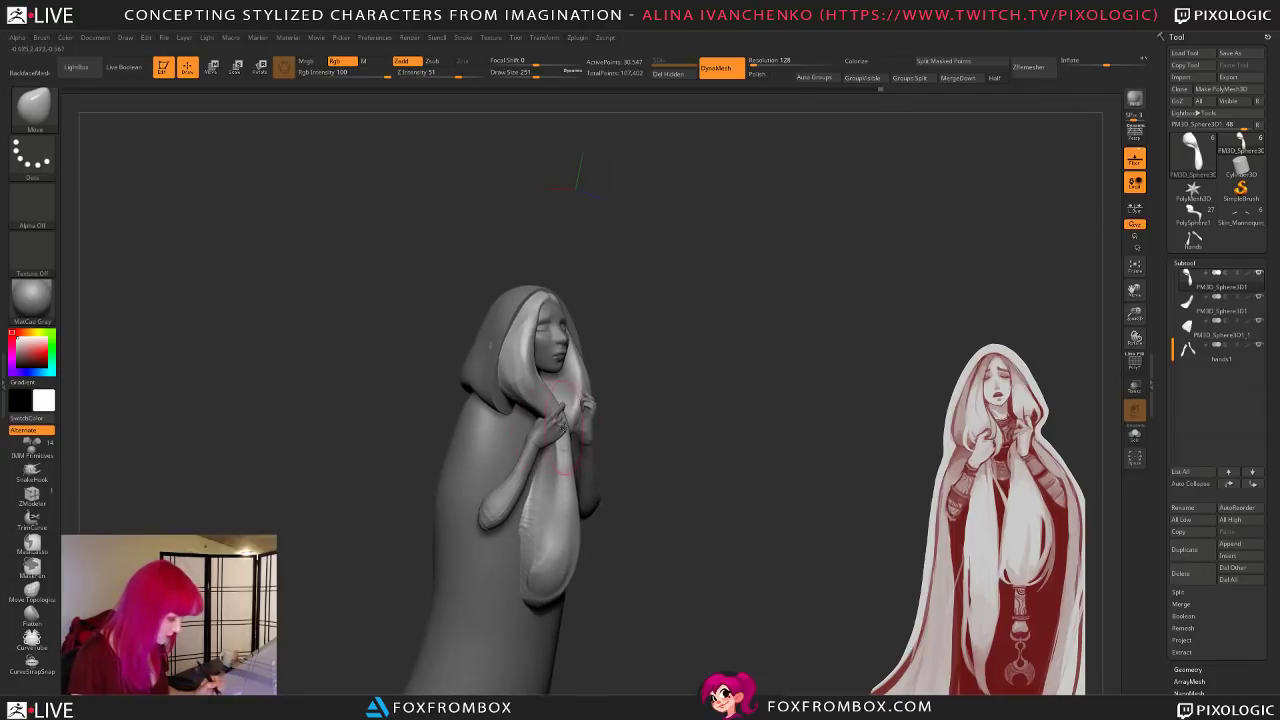
mouse_move(725, 394)
left_mouse_down()
mouse_move(687, 446)
mouse_move(618, 318)
mouse_move(726, 369)
mouse_move(709, 380)
left_mouse_up()
left_click(530, 74)
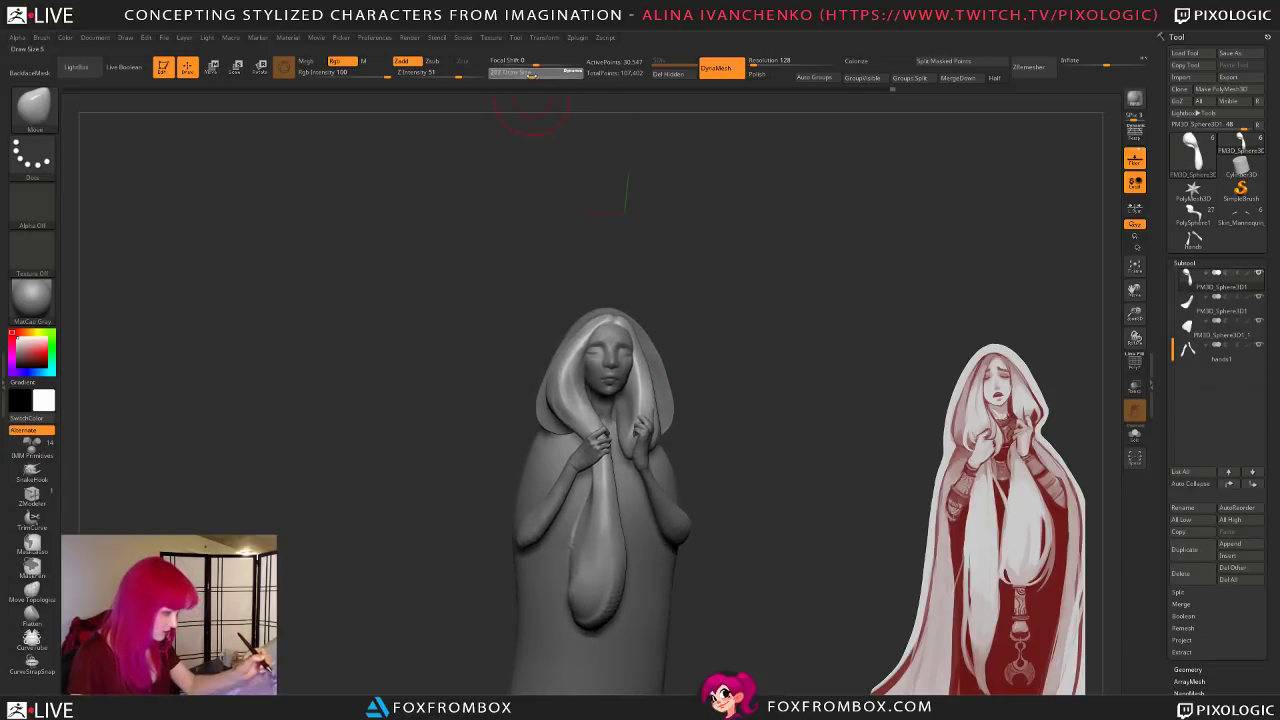
left_click_drag(634, 267, 650, 257)
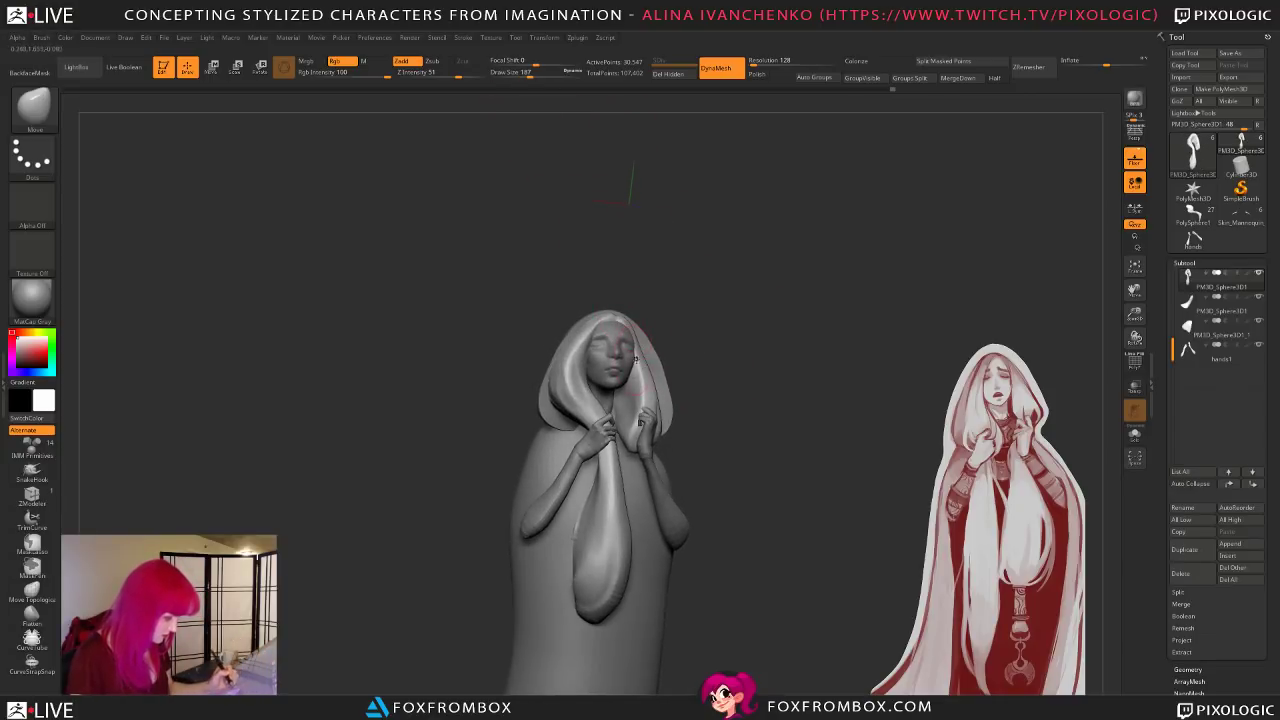
Step: Select the cloak body from the side for reshaping with the Move brush at size 187
mouse_move(657, 341)
left_mouse_down()
mouse_move(714, 389)
mouse_move(678, 360)
mouse_move(690, 372)
mouse_move(657, 363)
mouse_move(729, 383)
mouse_move(591, 234)
left_mouse_up()
left_click(612, 426, "alt")
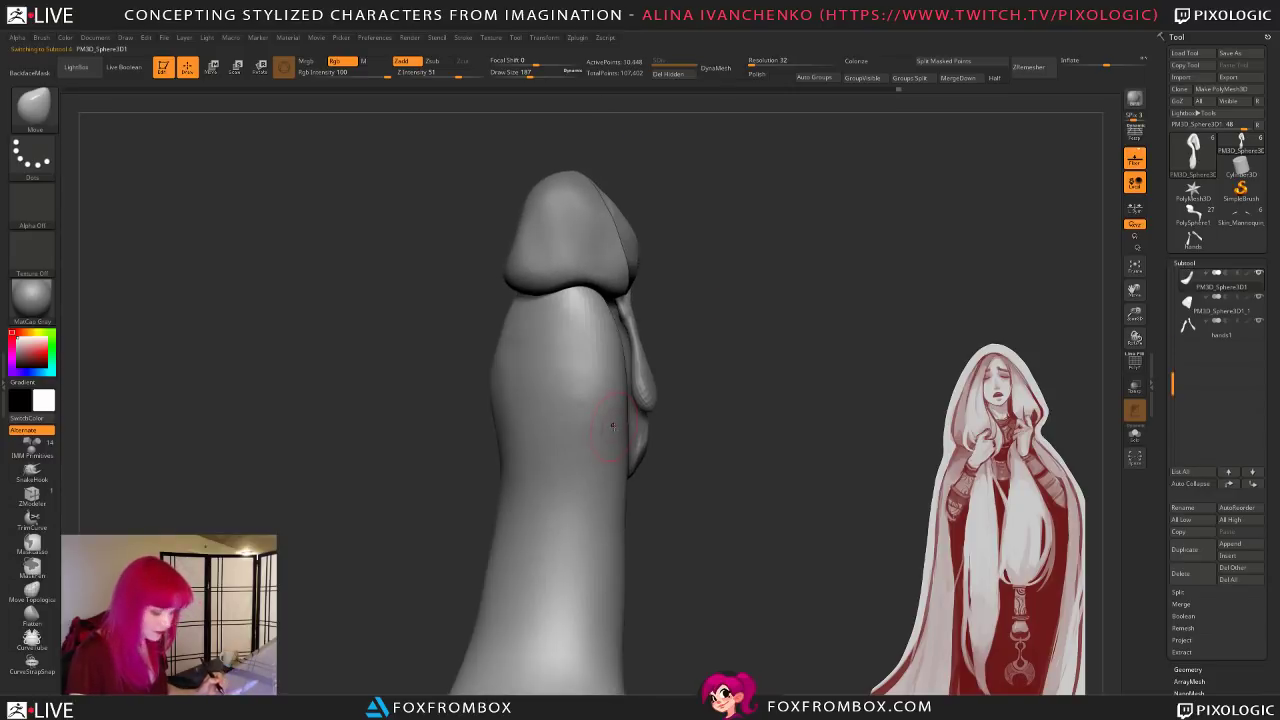
Step: Reshape the side of the robe beside the arm with the Move brush and save the project
key("b")
key("d")
key("s")
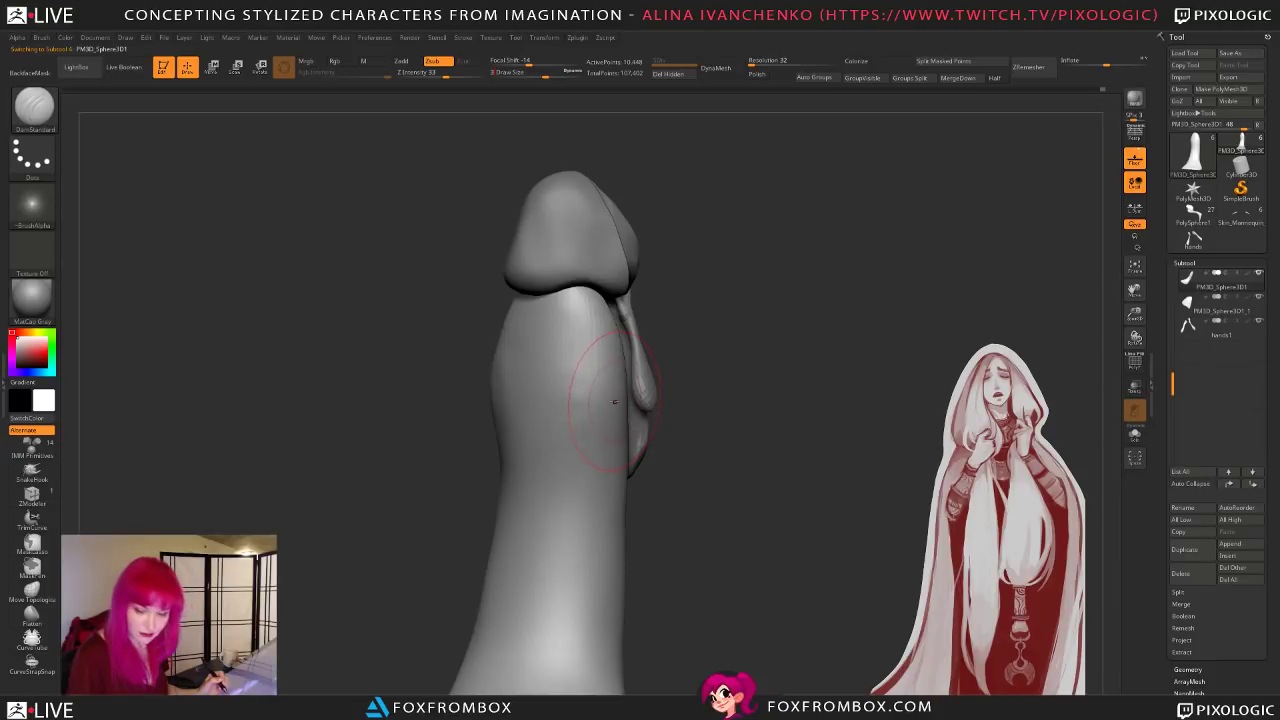
key("b")
key("m")
key("v")
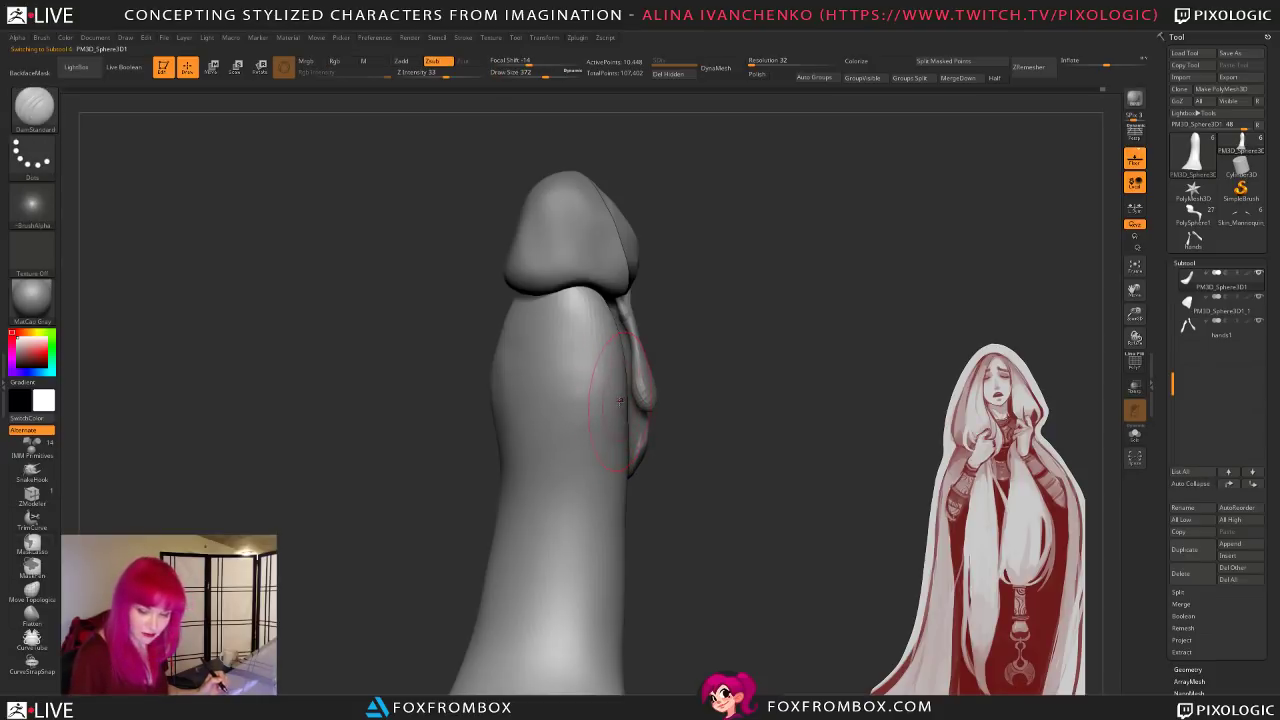
mouse_move(642, 401)
left_mouse_down()
mouse_move(634, 354)
mouse_move(647, 400)
left_mouse_up()
mouse_move(655, 464)
left_mouse_down()
mouse_move(703, 419)
mouse_move(810, 378)
mouse_move(863, 389)
mouse_move(797, 398)
left_mouse_up()
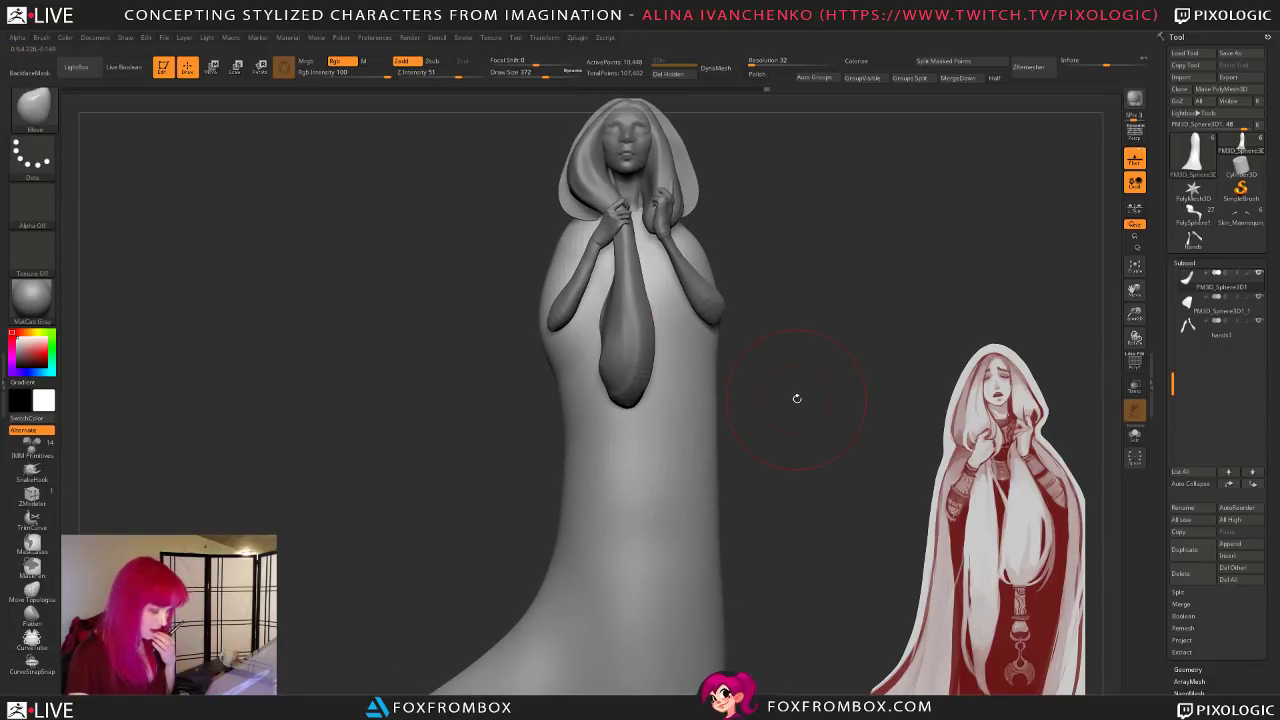
left_click_drag(831, 373, 771, 465, "alt")
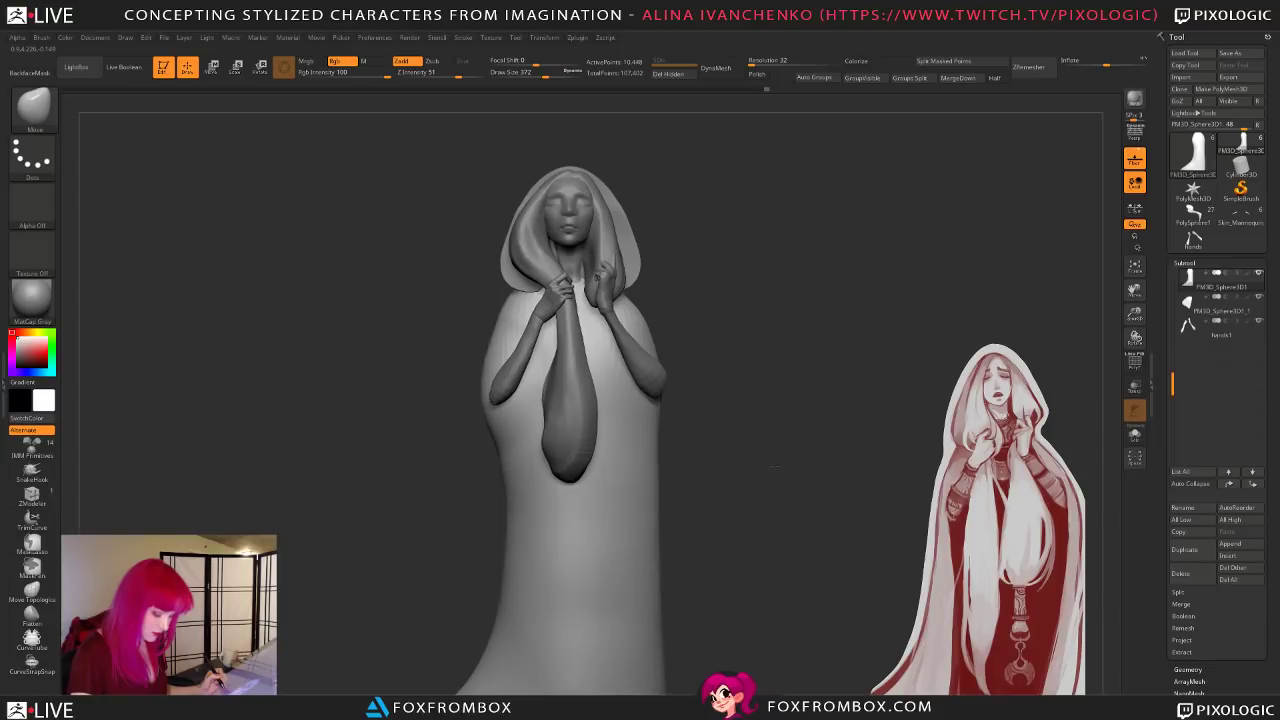
key("ctrl+s")
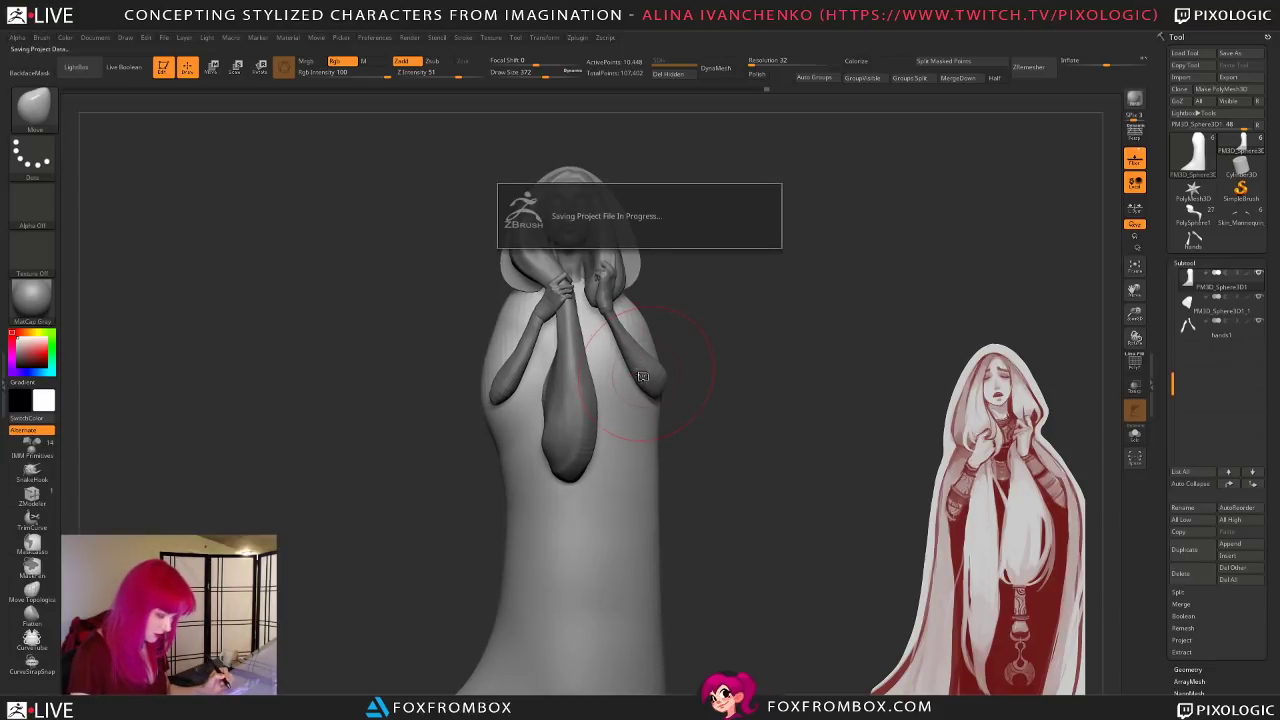
Step: Isolate the figure's right arm and adjust the forearm's rotation with a transpose line laid from hand to elbow
left_click(504, 386, "alt")
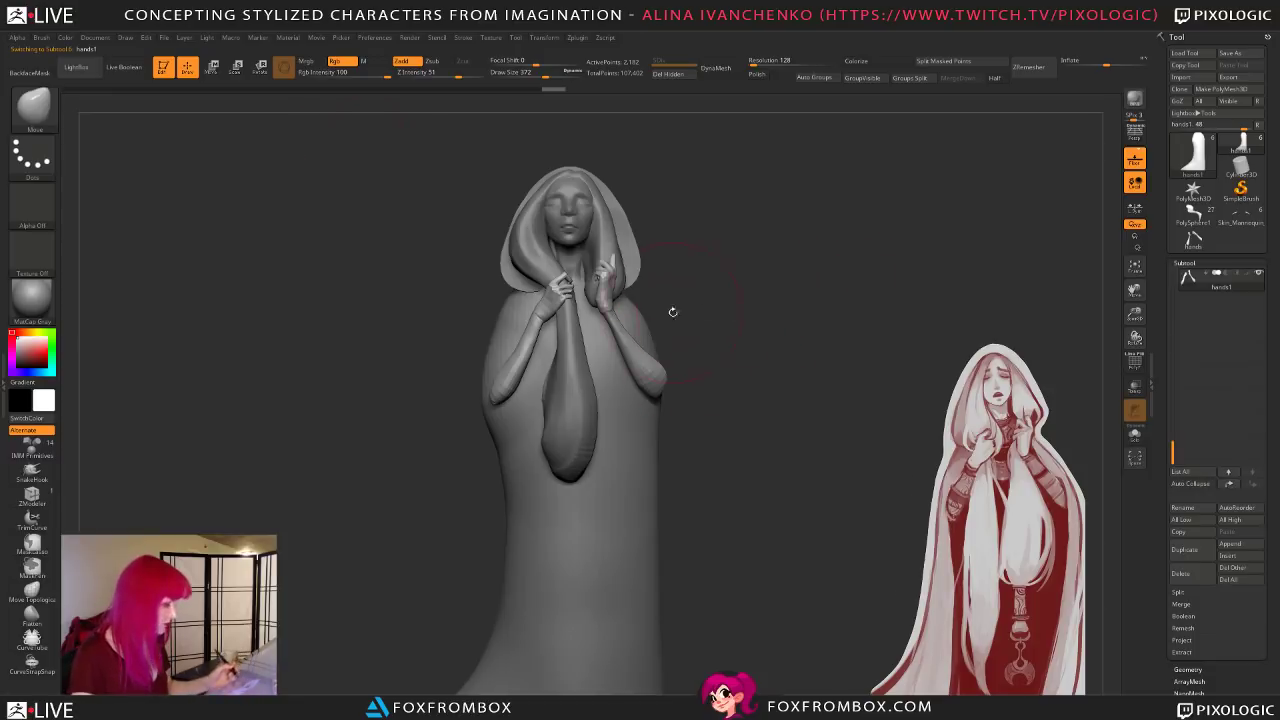
left_click(506, 385, "ctrl+shift")
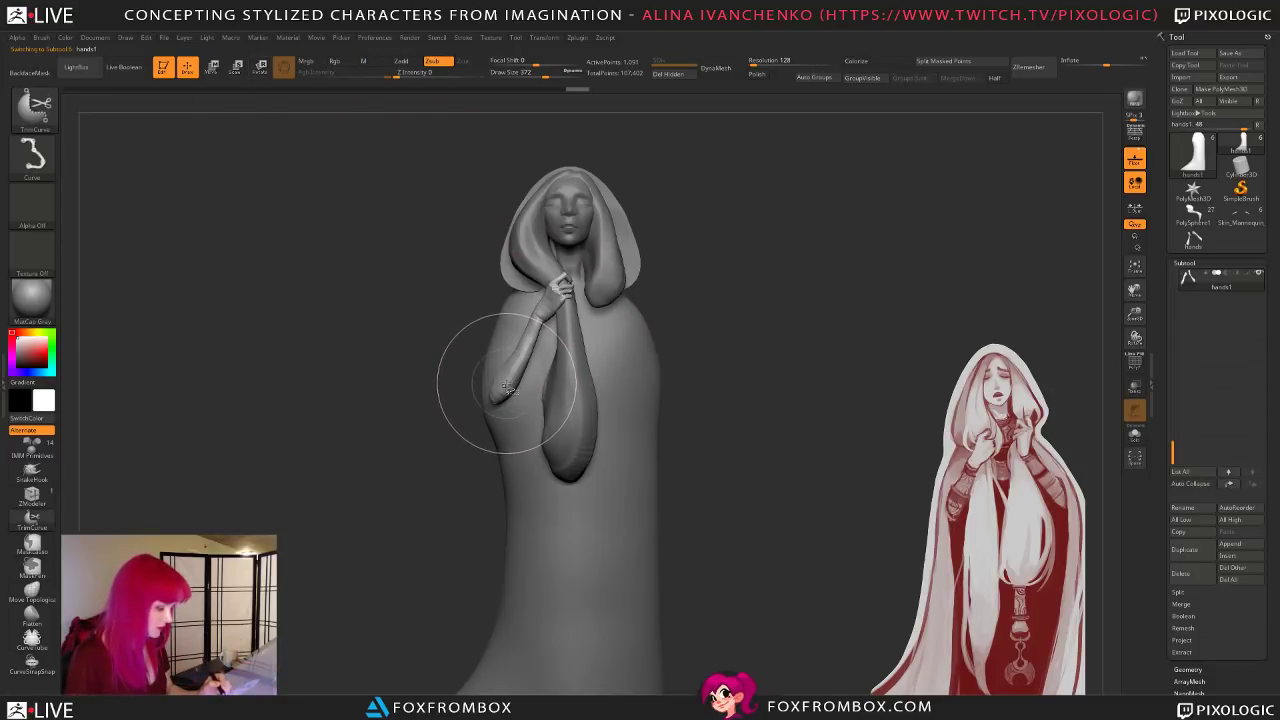
left_click(259, 67)
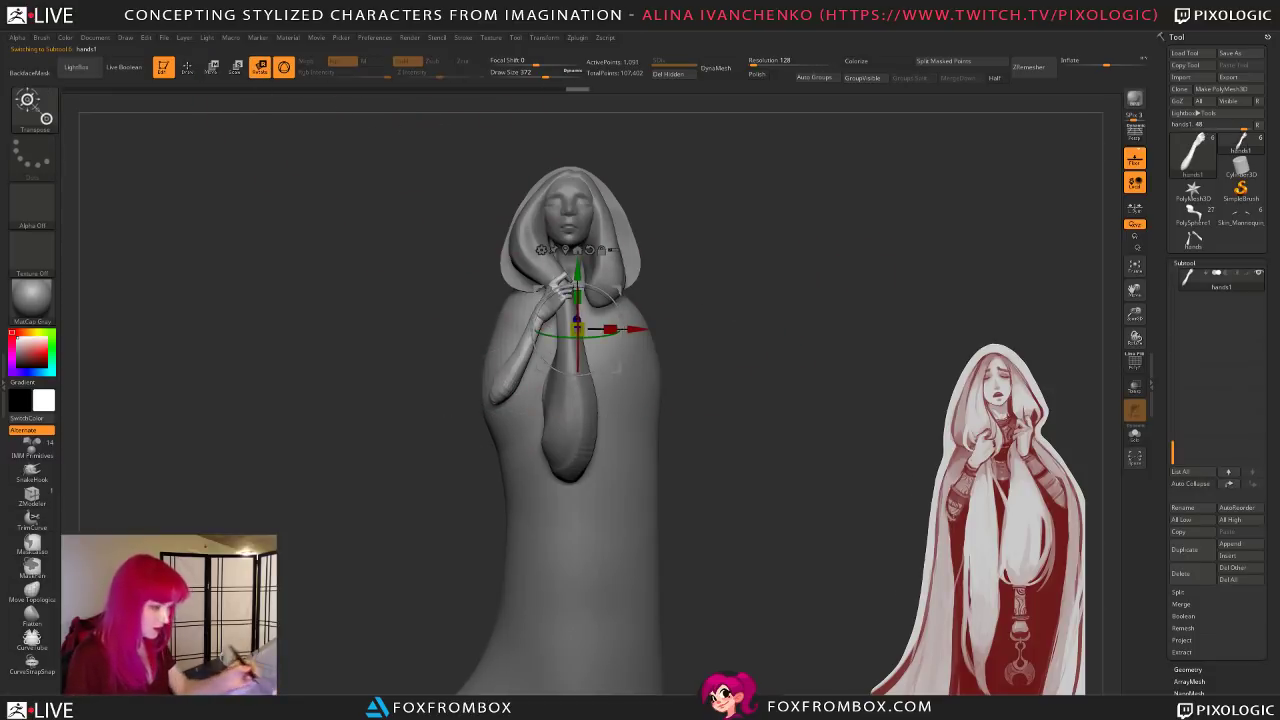
left_click(284, 67)
left_click_drag(562, 284, 508, 398)
mouse_move(676, 292)
left_mouse_down()
mouse_move(728, 291)
mouse_move(686, 292)
left_mouse_up()
left_click_drag(498, 395, 497, 396)
mouse_move(722, 334)
left_mouse_down()
mouse_move(740, 318)
mouse_move(746, 338)
mouse_move(704, 348)
mouse_move(709, 333)
left_mouse_up()
Step: Show both arms again and adjust the rotation of the figure's left forearm from the side, keeping the right arm masked
left_click(742, 316, "ctrl+shift")
mouse_move(493, 411)
left_mouse_down()
mouse_move(477, 446)
mouse_move(543, 441)
mouse_move(560, 310)
left_mouse_up()
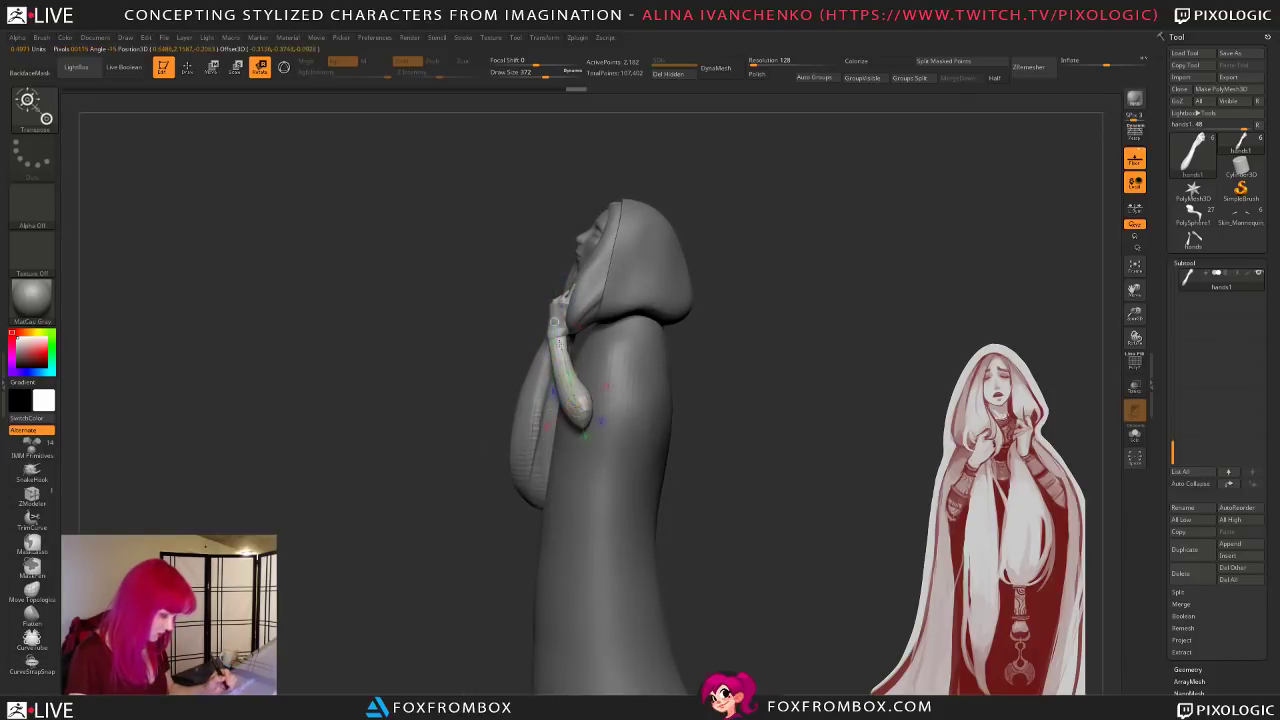
left_click_drag(718, 312, 604, 352)
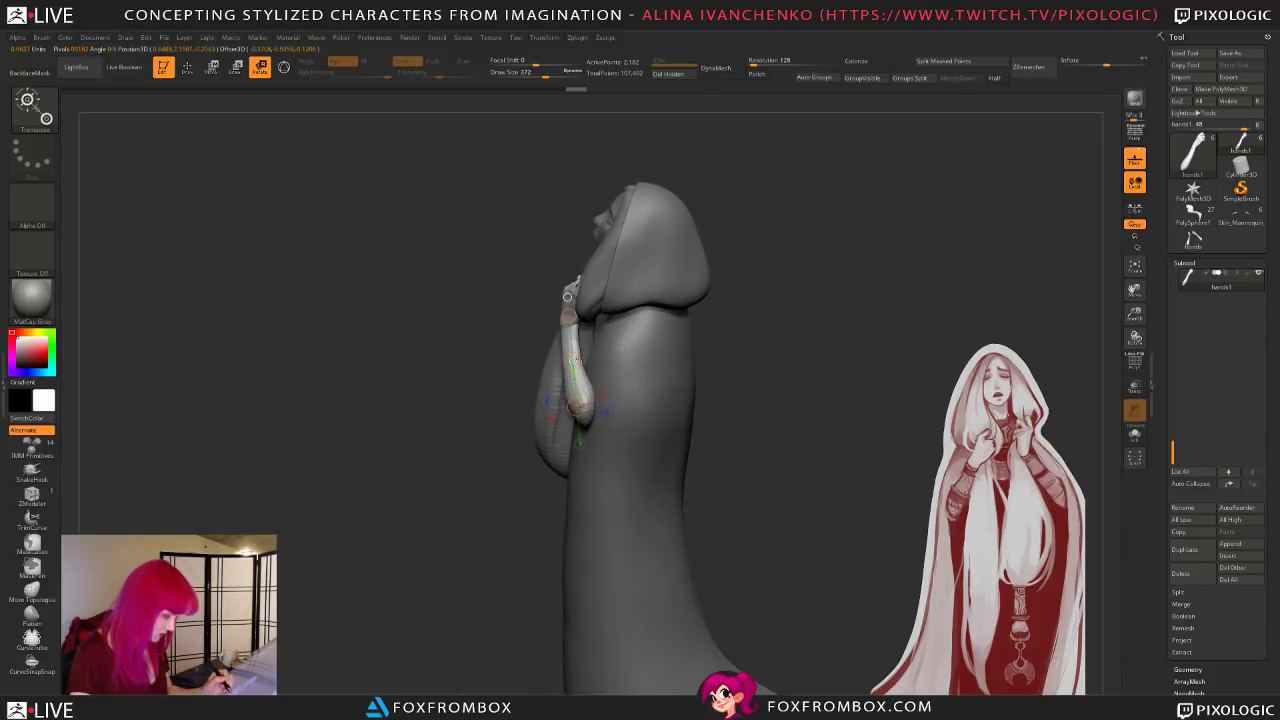
left_click_drag(440, 311, 566, 410)
left_click_drag(470, 380, 400, 380)
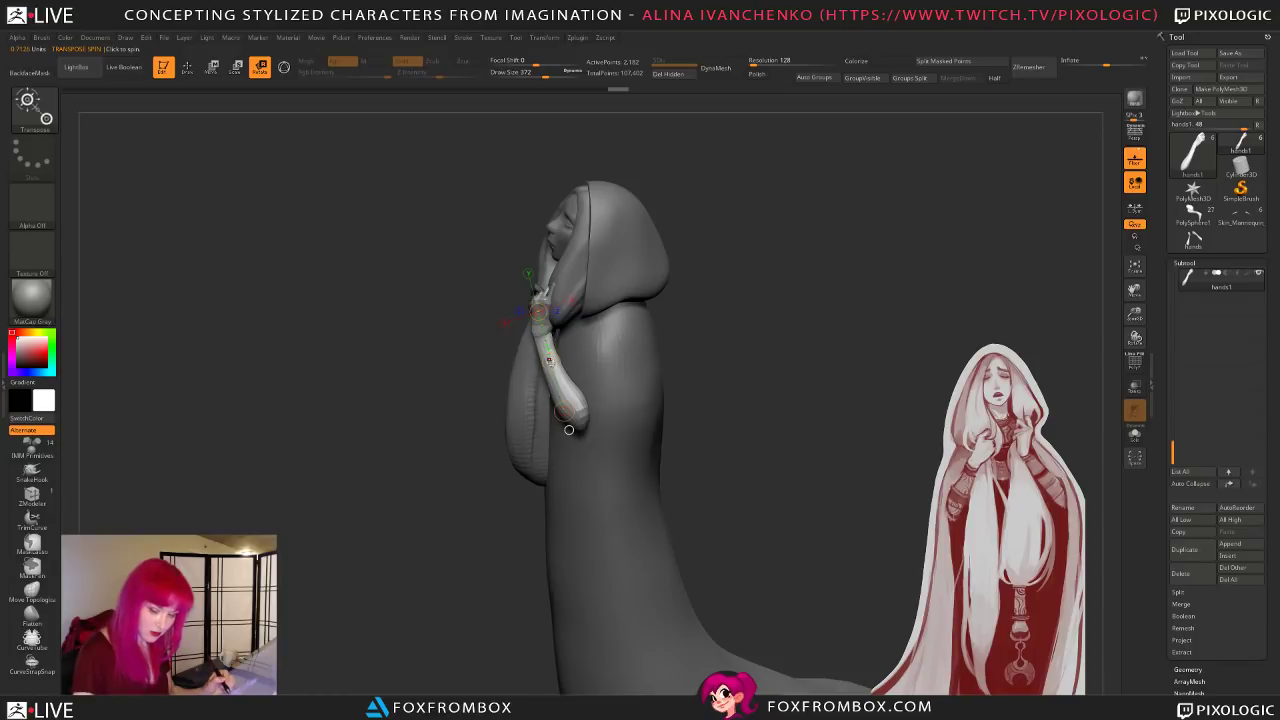
Step: Reposition the figure's left forearm and elbow against the robe with the transpose move line
key("q")
key("w")
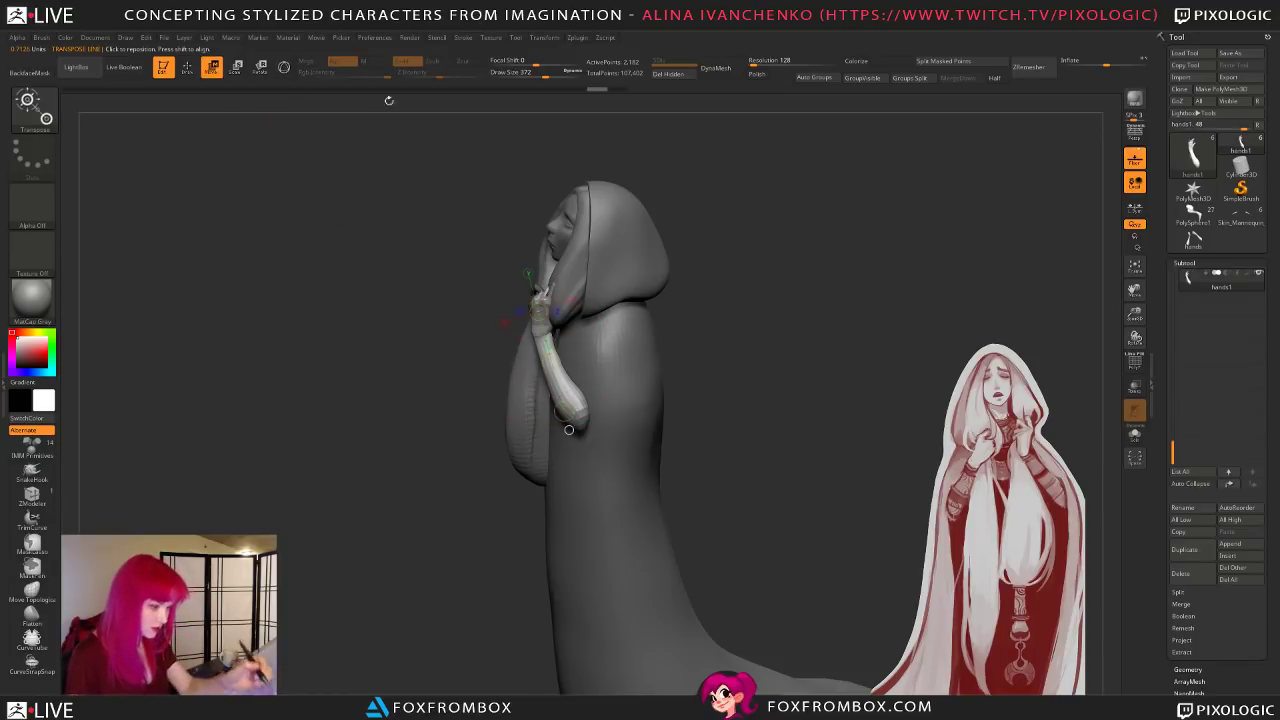
left_click_drag(549, 361, 557, 361)
left_click_drag(420, 380, 605, 388)
left_click_drag(658, 382, 714, 370)
left_click_drag(549, 74, 544, 74)
mouse_move(696, 330)
left_mouse_down("alt")
mouse_move(734, 340)
mouse_move(420, 330)
mouse_move(825, 311)
left_mouse_up("alt")
left_click_drag(684, 409, 686, 418)
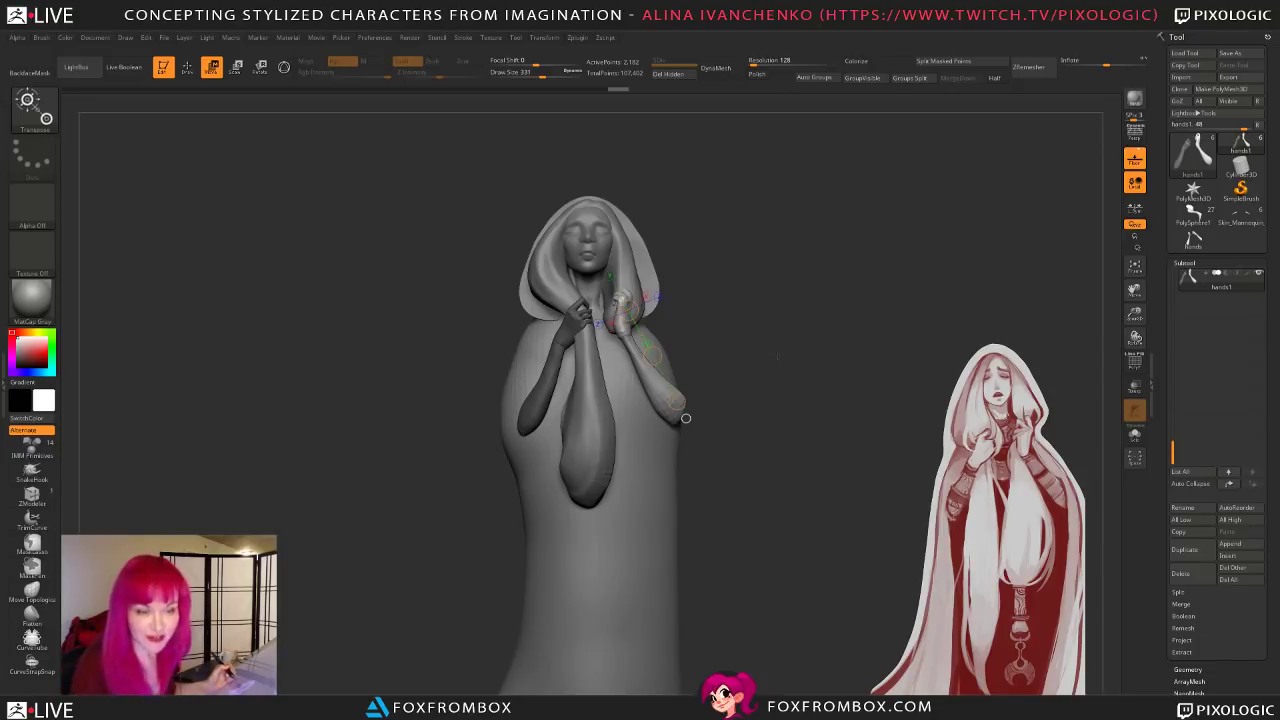
left_click_drag(773, 364, 761, 362)
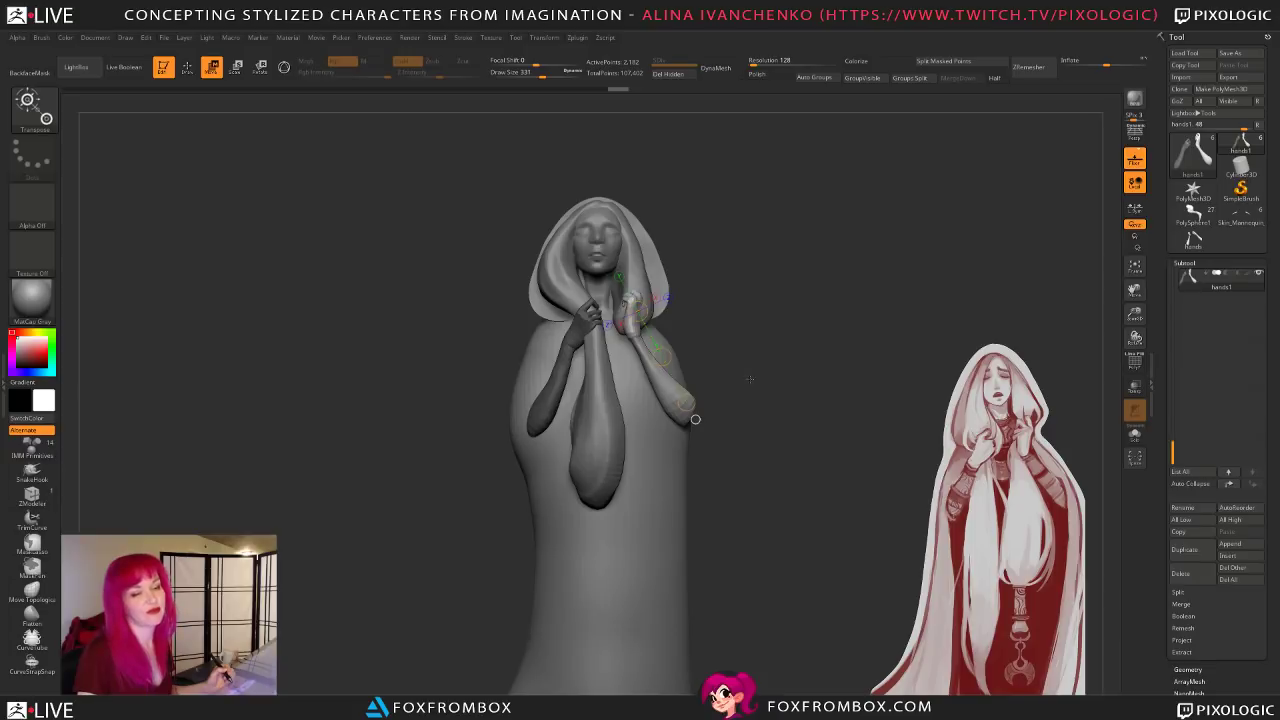
left_click_drag(752, 378, 762, 362)
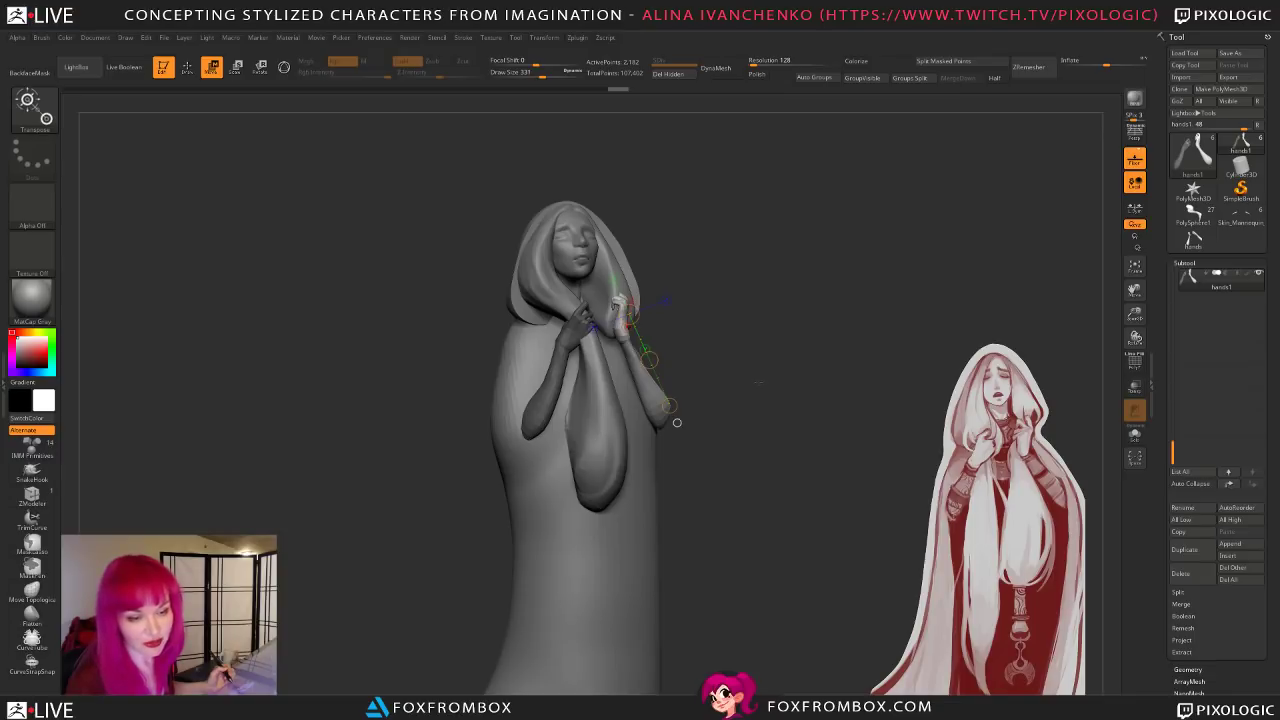
left_click_drag(759, 382, 753, 379)
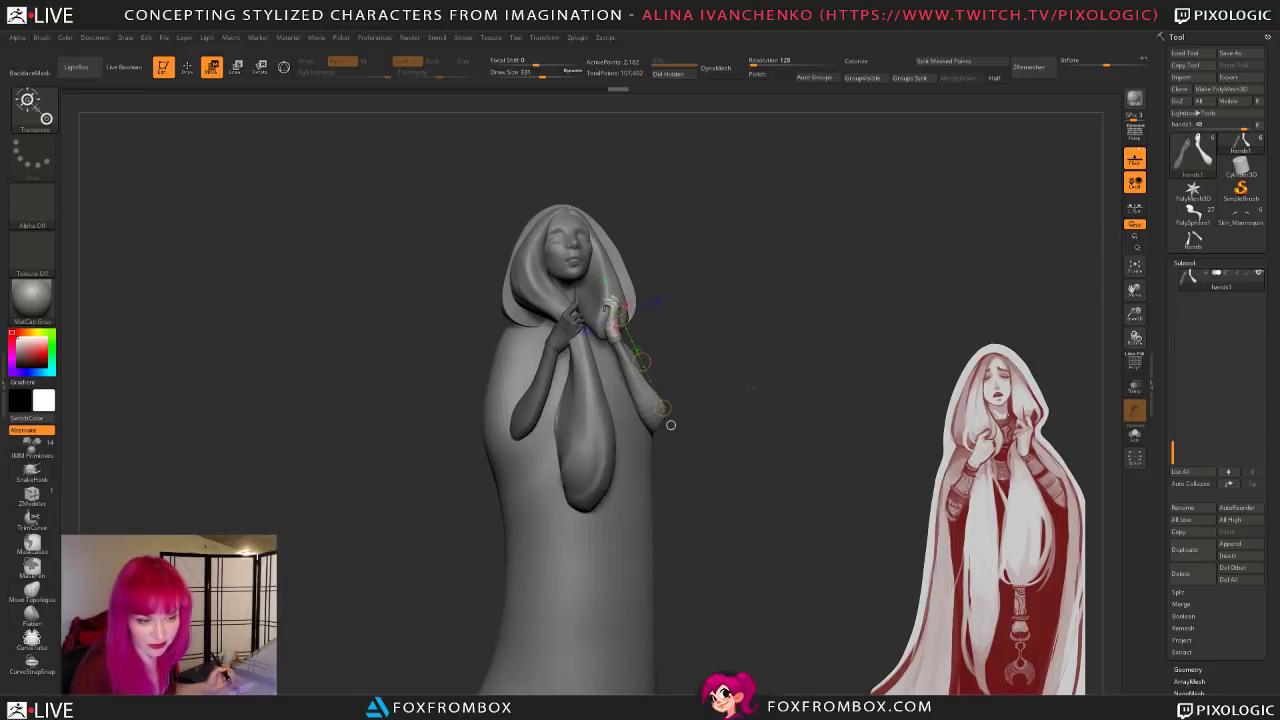
Step: Rotate the figure's left forearm slightly in side view with the transpose line
mouse_move(749, 381)
left_mouse_down("alt")
mouse_move(766, 374)
mouse_move(732, 386)
mouse_move(747, 383)
mouse_move(746, 358)
left_mouse_up("alt")
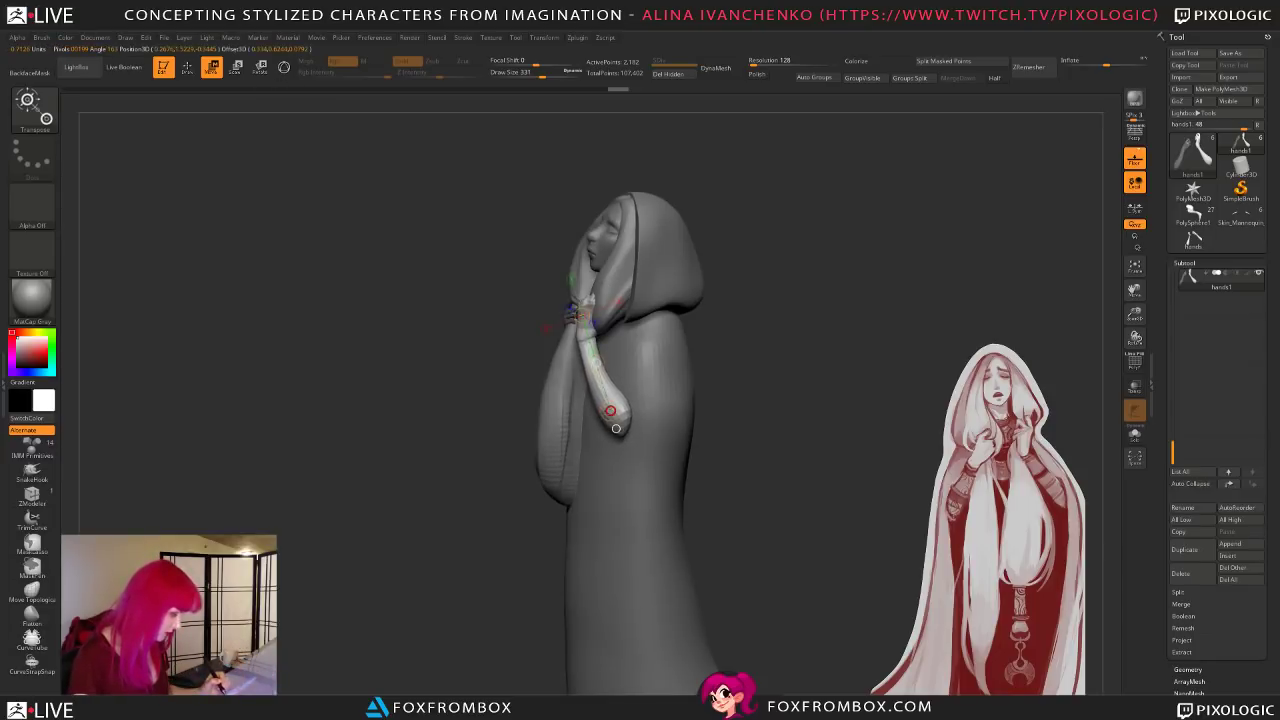
left_click(260, 67)
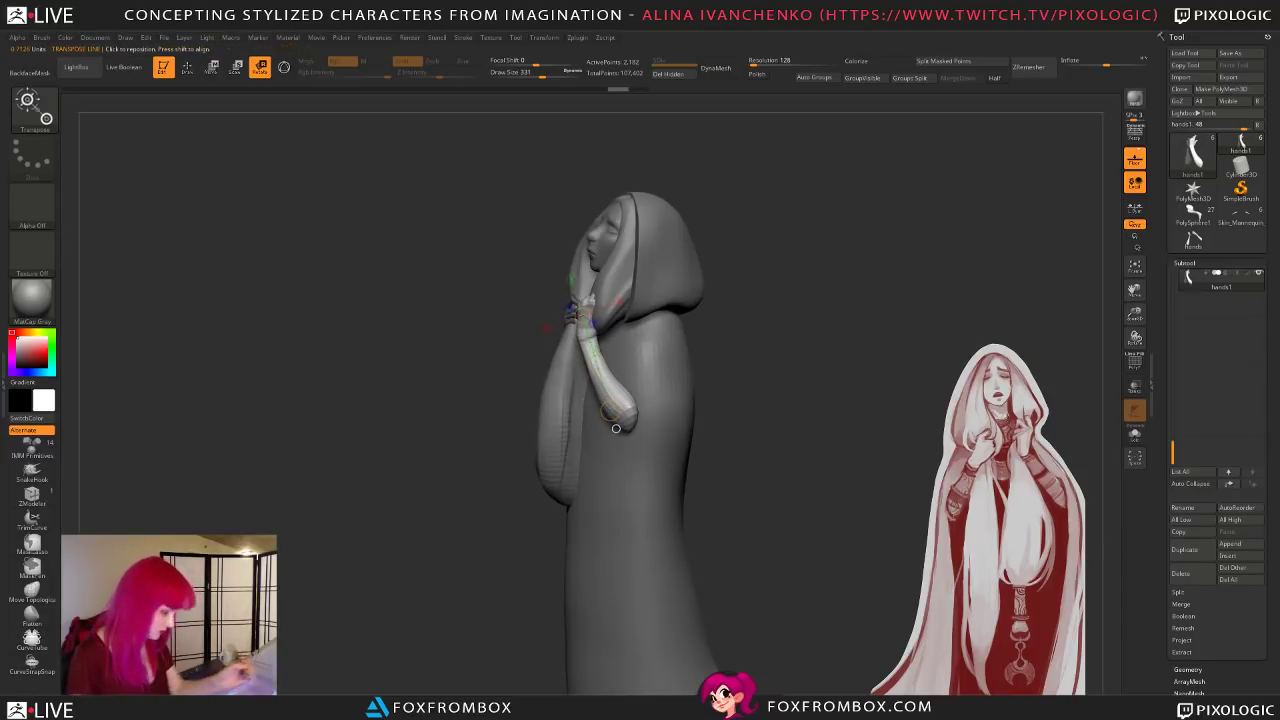
left_click_drag(609, 412, 602, 416)
mouse_move(715, 382)
left_mouse_down()
mouse_move(761, 380)
mouse_move(726, 428)
left_mouse_up()
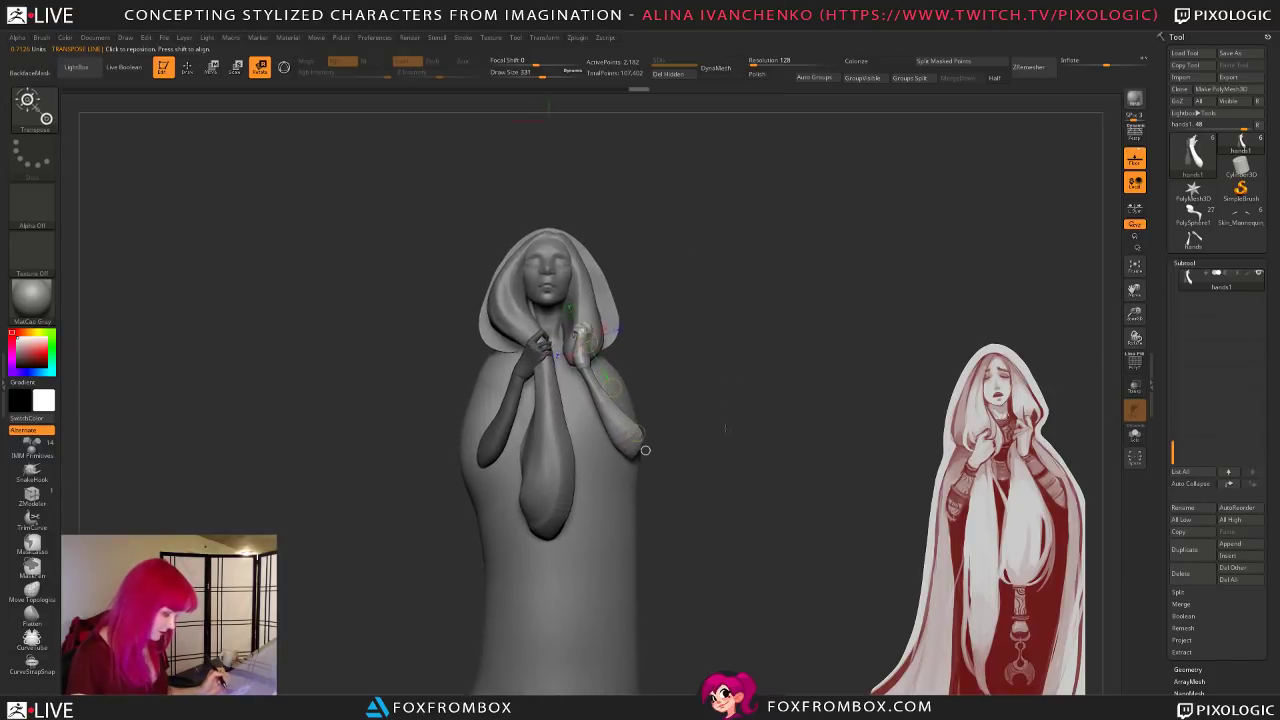
Step: Shift the figure's left arm inward towards the neck with transpose move and clear the mask from the arms
left_click(214, 67)
left_click_drag(612, 390, 682, 370)
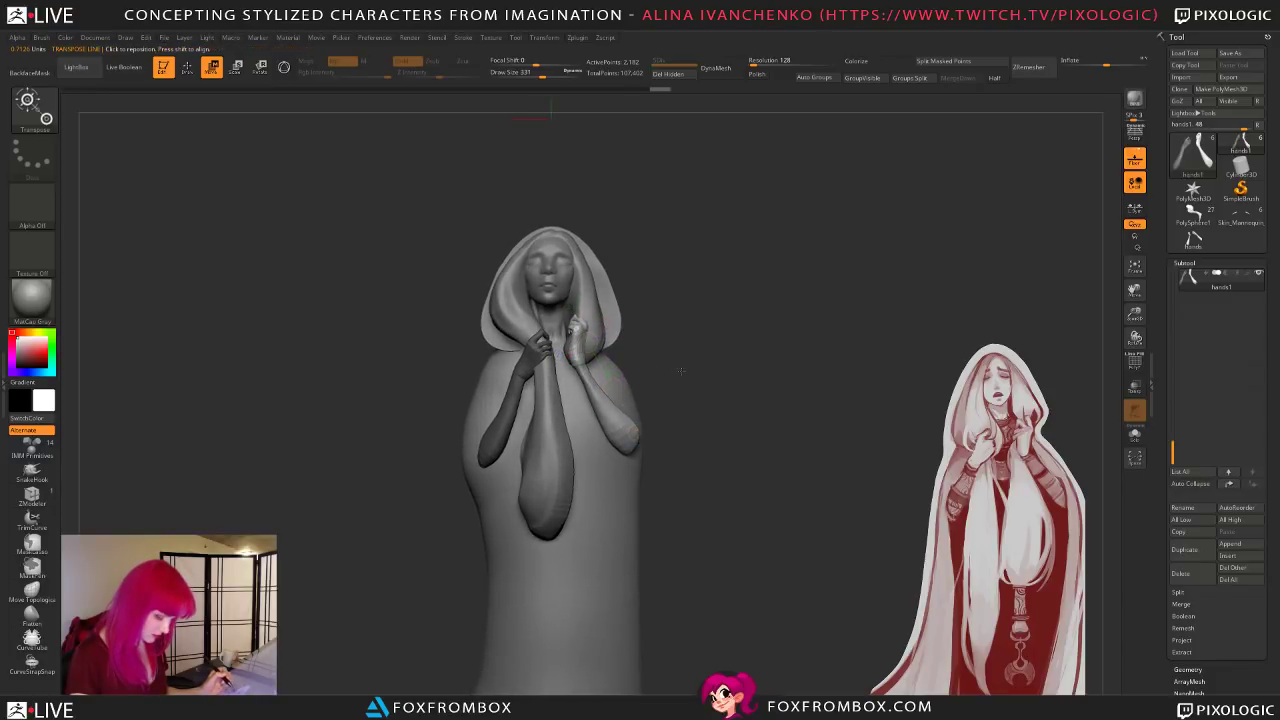
left_click(678, 377, "ctrl")
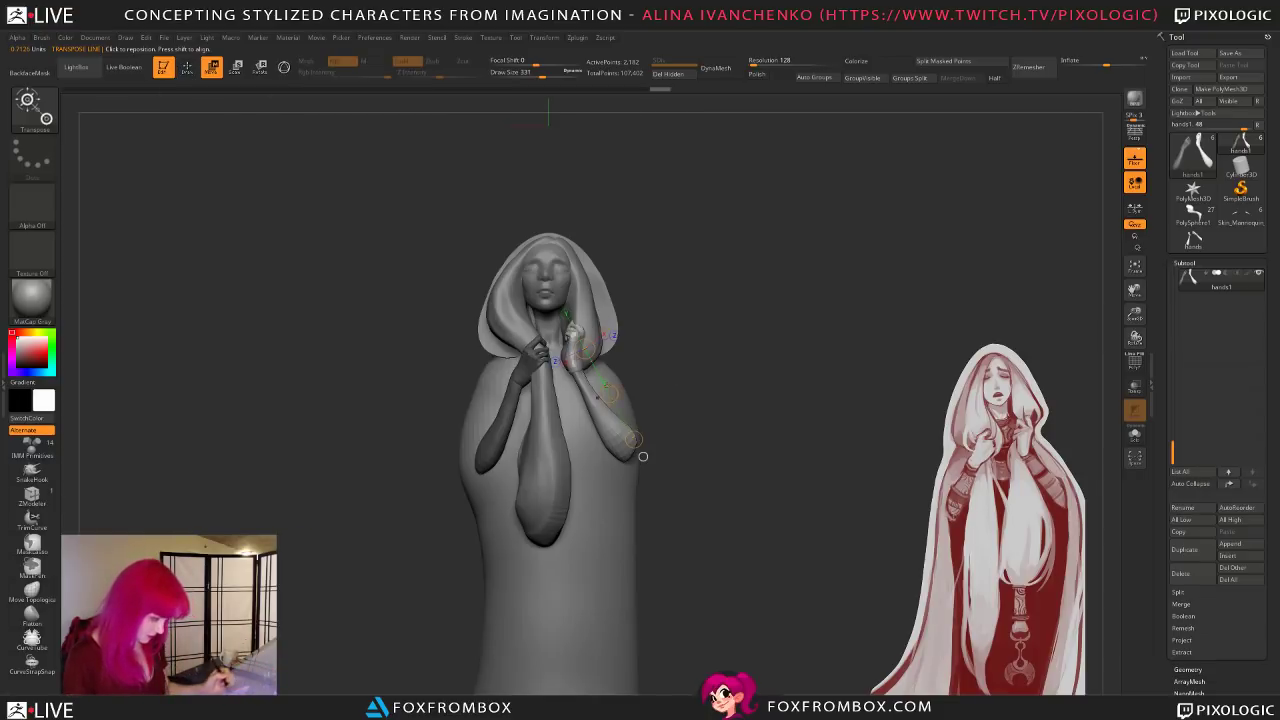
left_click_drag(609, 394, 611, 399)
left_click(187, 72)
mouse_move(686, 311)
left_mouse_down()
mouse_move(800, 385)
mouse_move(752, 398)
mouse_move(737, 426)
mouse_move(740, 385)
left_mouse_up()
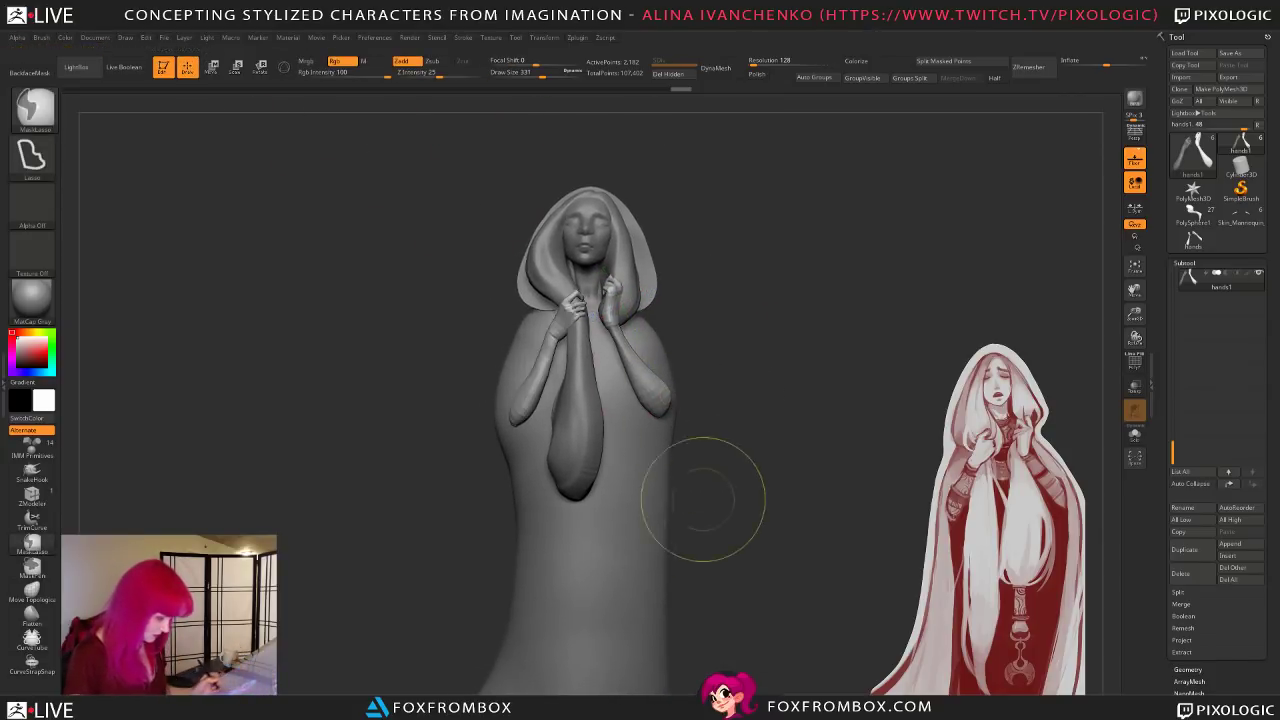
left_click_drag(677, 413, 675, 382, "alt")
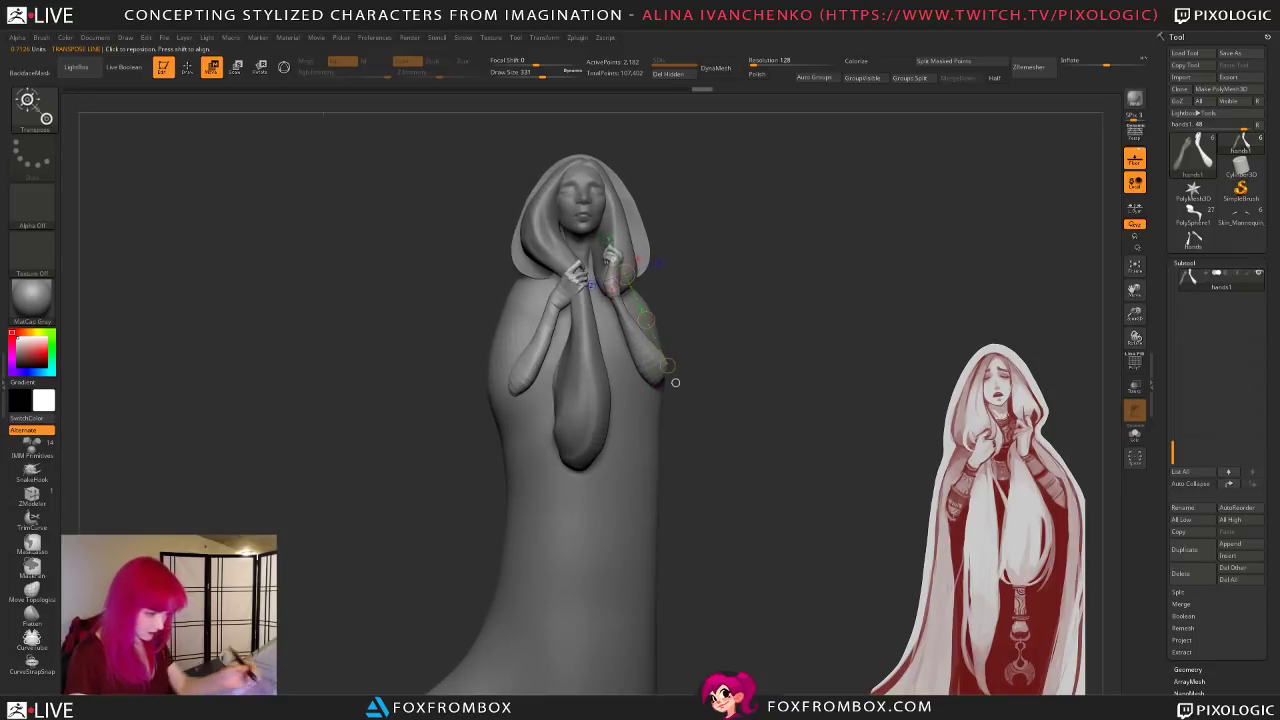
Step: Make the robe the active subtool for sculpting and set the draw size to 386
key("q")
mouse_move(736, 458)
left_mouse_down()
mouse_move(763, 477)
mouse_move(810, 478)
mouse_move(726, 476)
left_mouse_up()
left_click(521, 316, "alt")
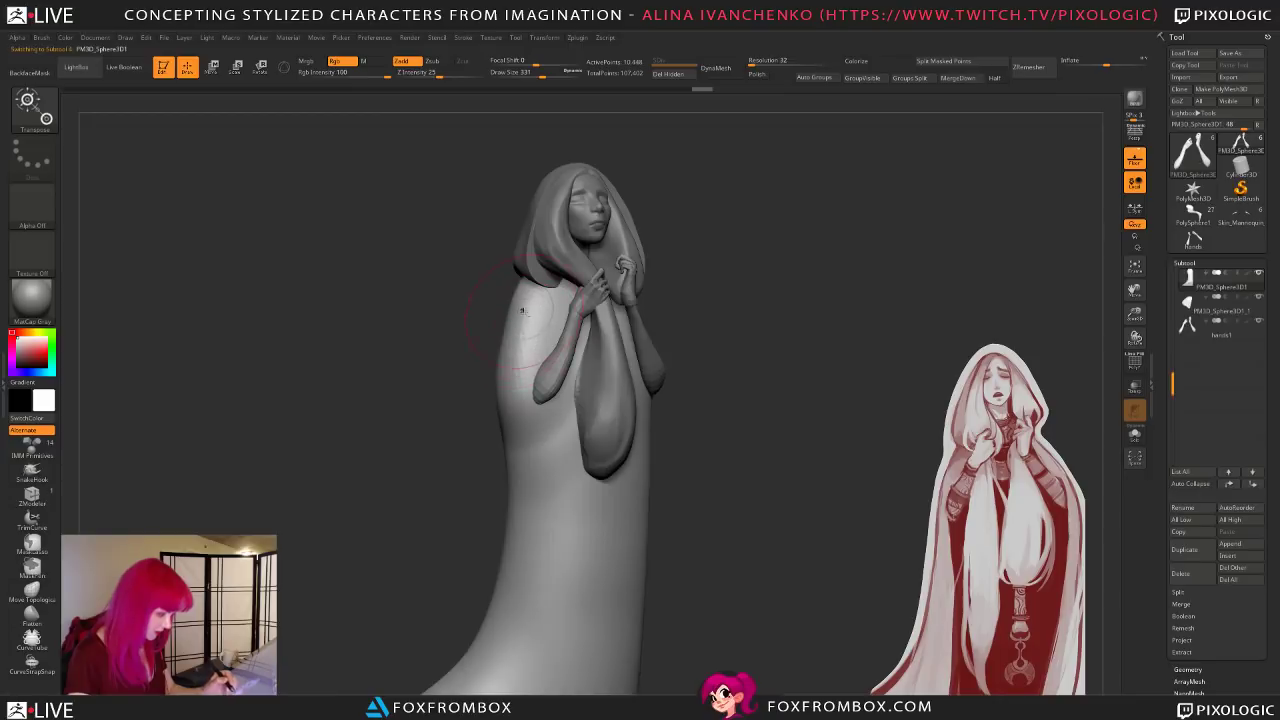
left_click_drag(542, 75, 546, 75)
Step: Try to reshape the robe's right shoulder beneath the hood, using a draw size of up to 437
left_click_drag(529, 309, 534, 310)
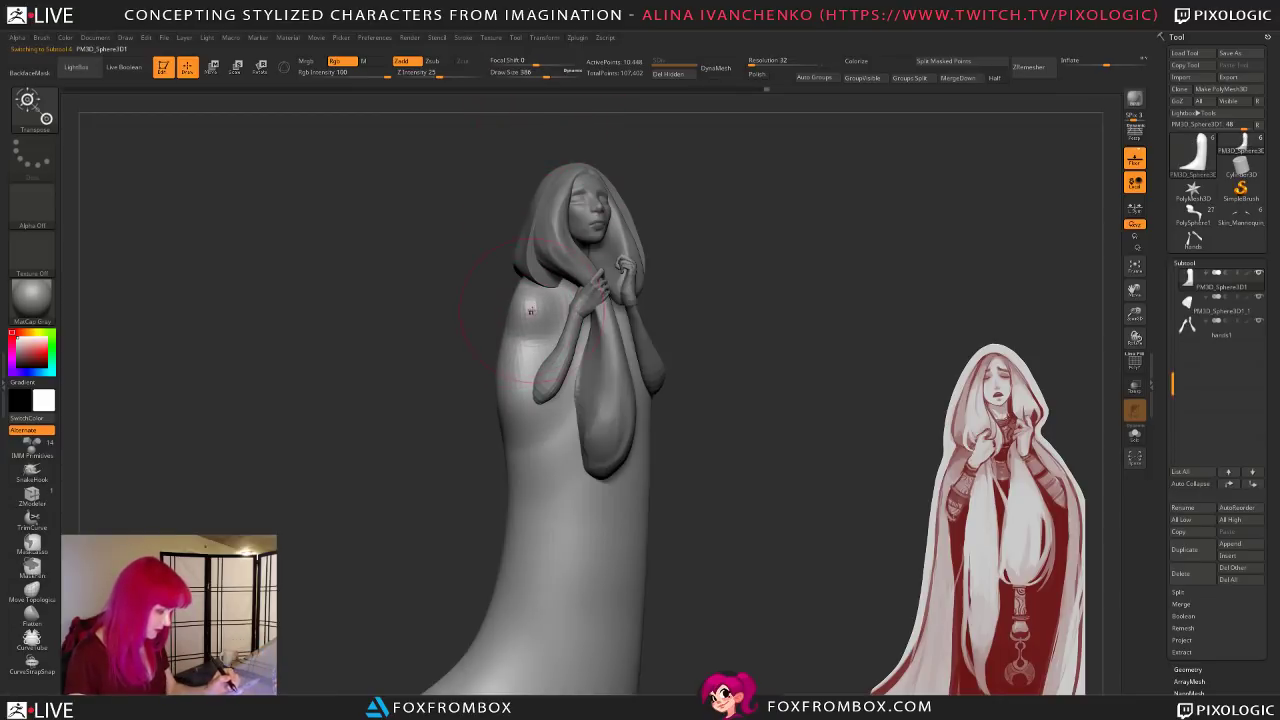
key("w")
left_click_drag(766, 284, 714, 290)
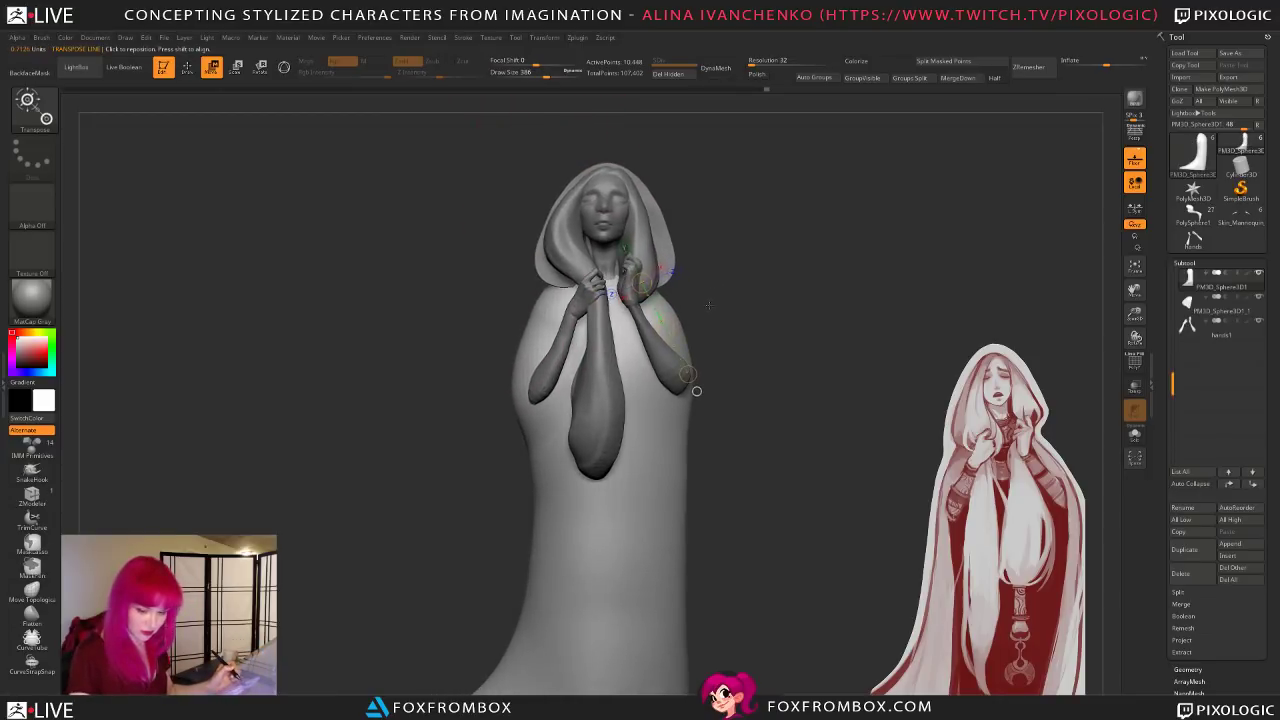
key("q")
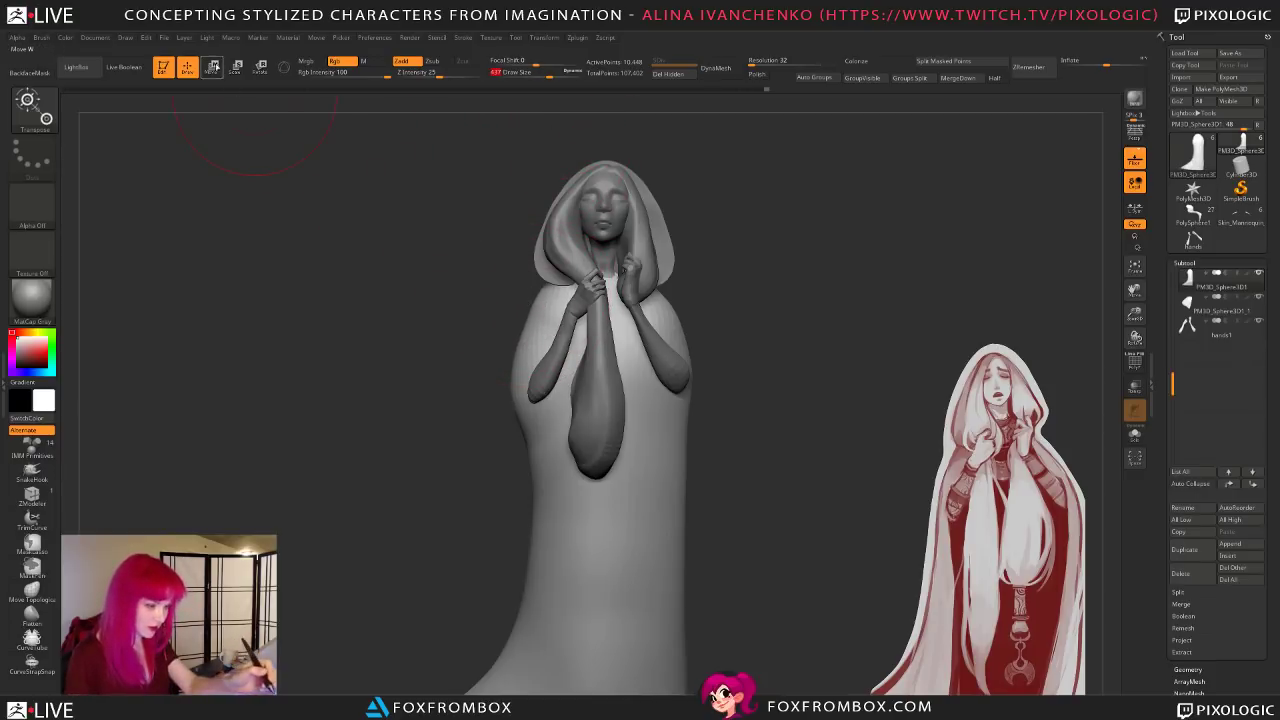
key("w")
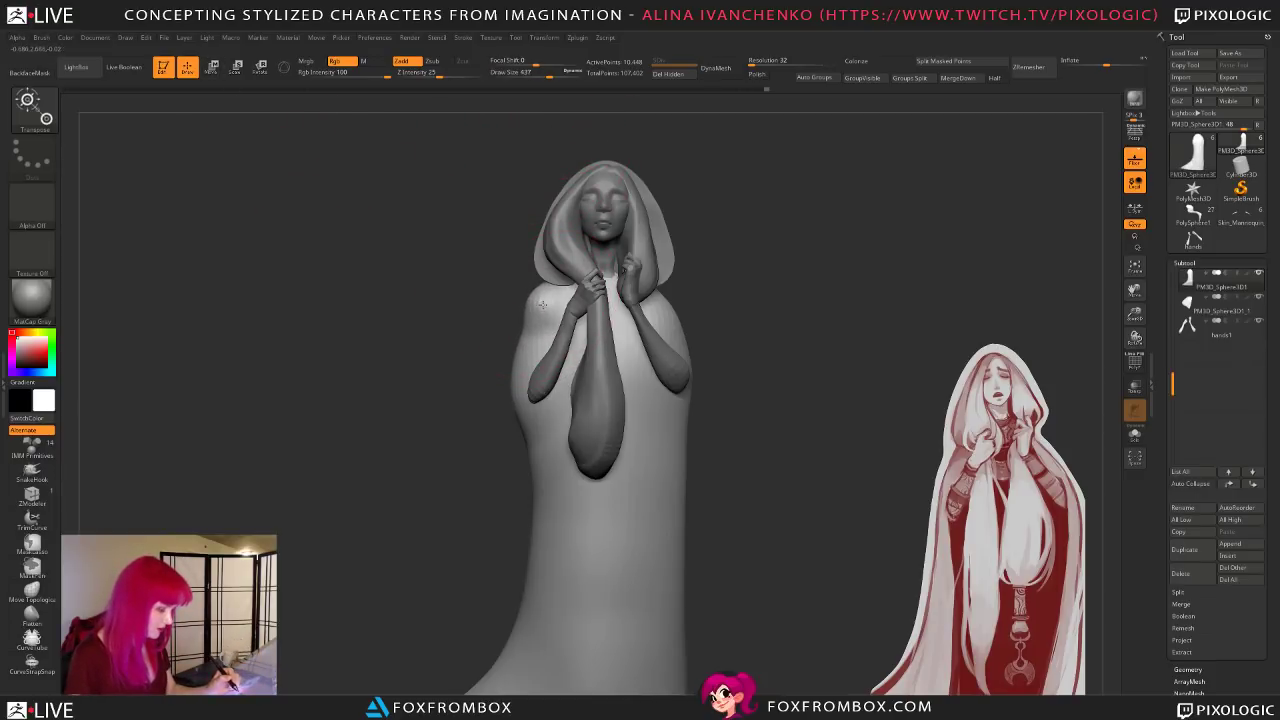
key("q")
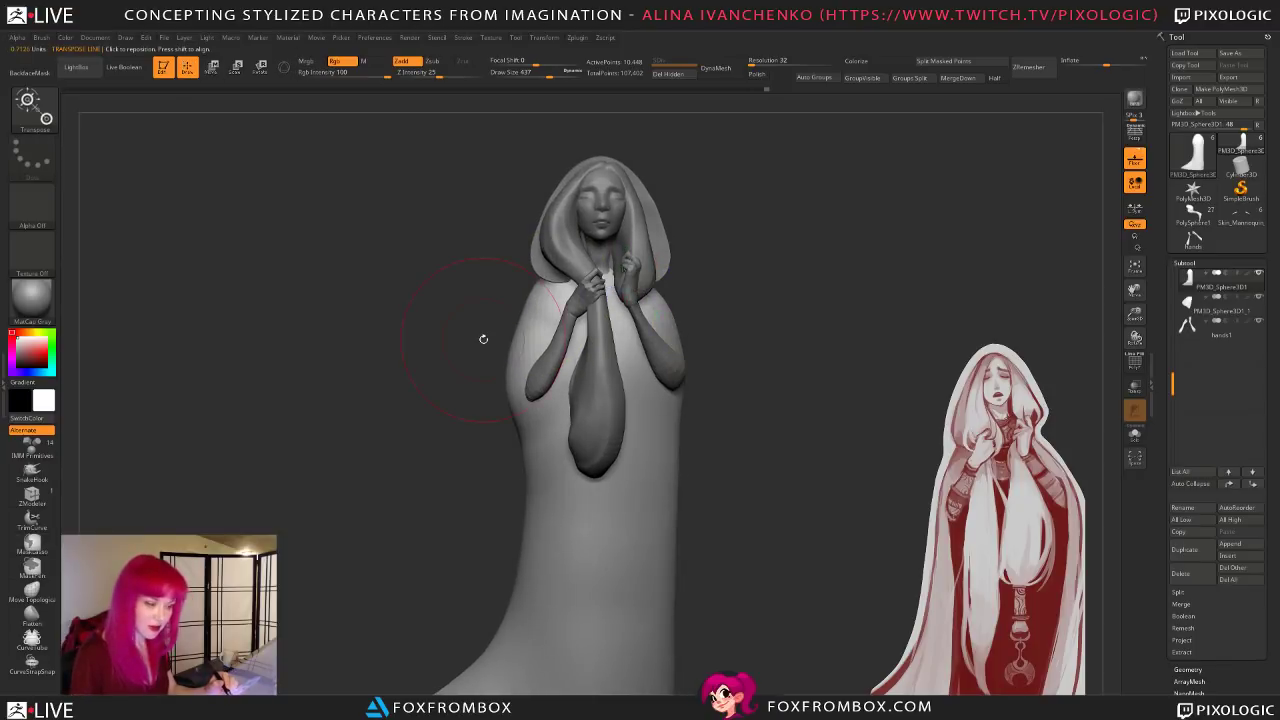
Step: Reshape the robe's outline around the right elbow and below it with the Move brush
left_click_drag(476, 349, 451, 376)
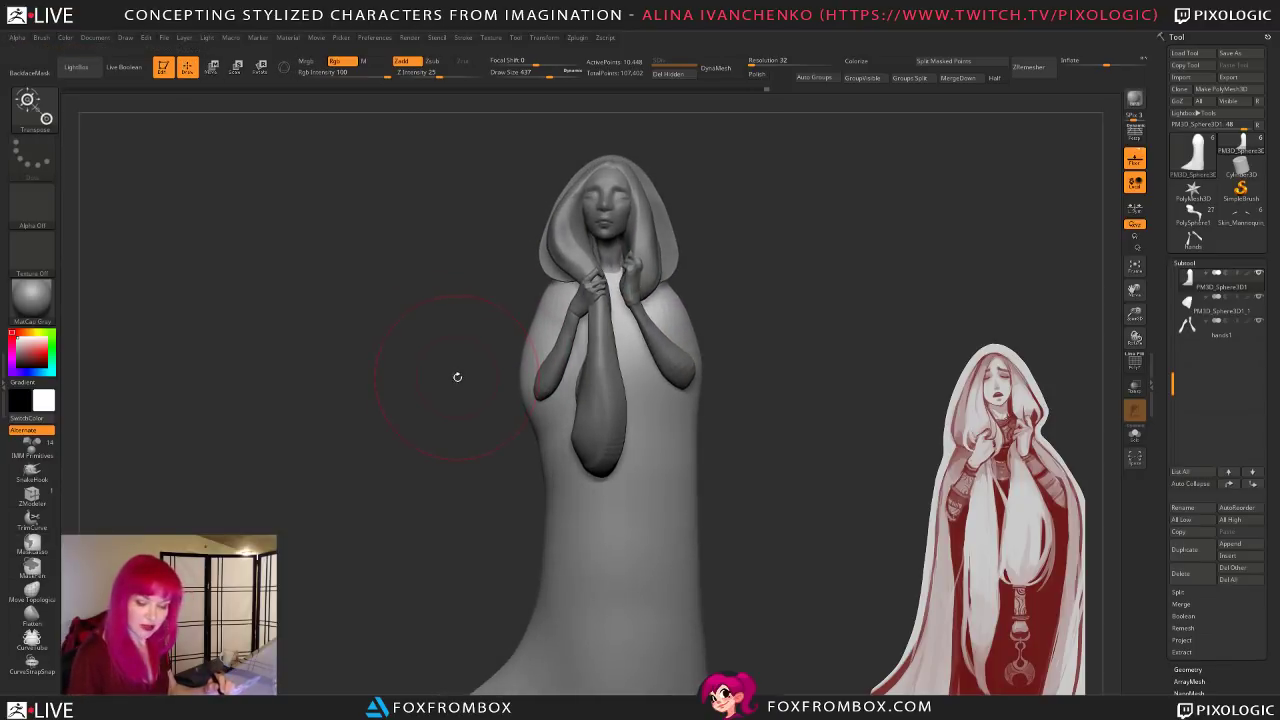
key("ctrl")
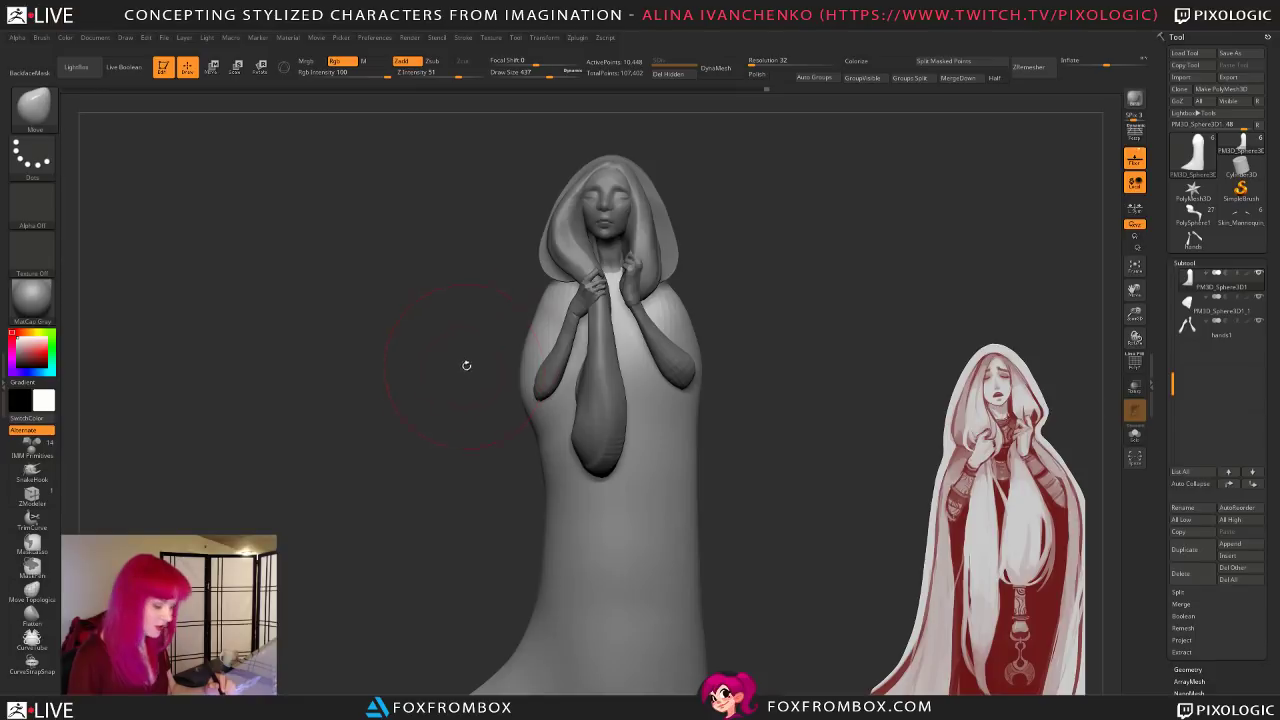
left_click_drag(530, 372, 542, 372)
left_click_drag(514, 399, 534, 500)
left_click_drag(677, 416, 741, 370, "alt")
Step: Reduce the draw size to 228 and refine the robe's shoulder contour under the hood
left_click(519, 72)
mouse_move(663, 307)
left_mouse_down("alt")
mouse_move(711, 311)
mouse_move(686, 334)
left_mouse_up("alt")
mouse_move(823, 325)
left_mouse_down("alt")
mouse_move(737, 324)
mouse_move(729, 337)
mouse_move(740, 335)
left_mouse_up("alt")
mouse_move(577, 129)
left_mouse_down()
mouse_move(740, 352)
mouse_move(765, 360)
mouse_move(714, 386)
mouse_move(778, 383)
mouse_move(746, 364)
left_mouse_up()
left_click(519, 72)
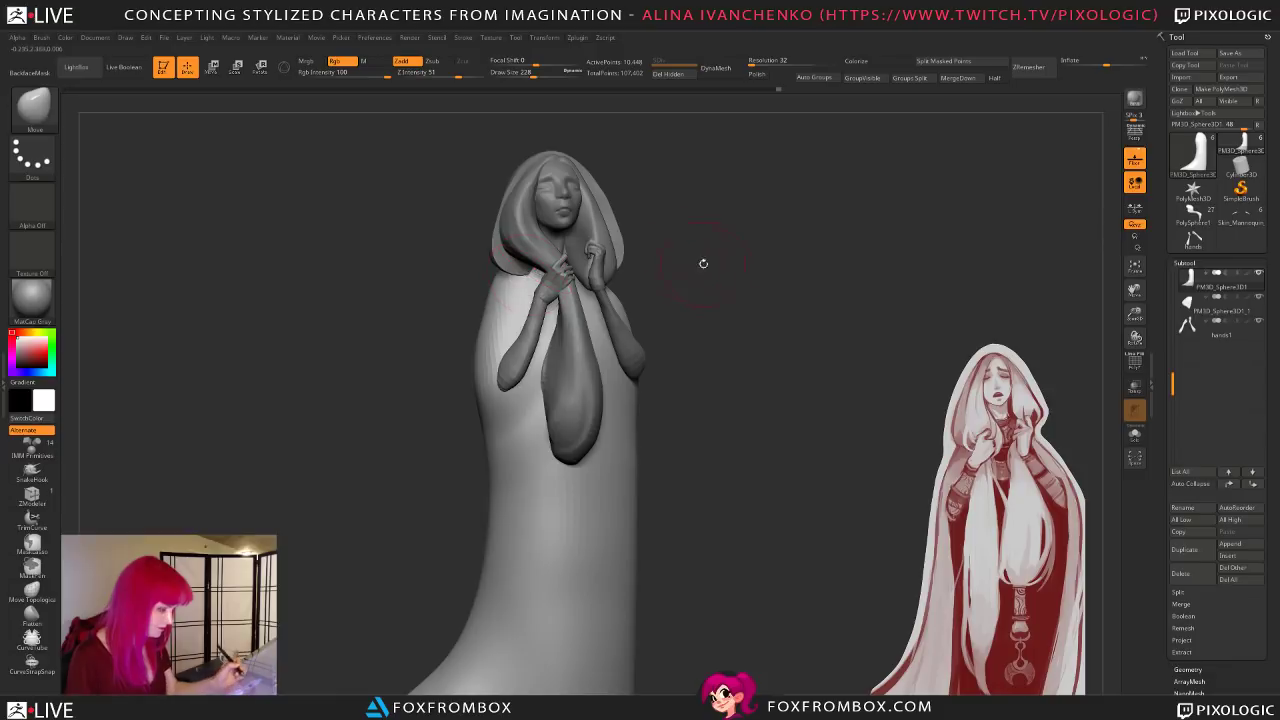
left_click_drag(687, 257, 672, 261)
Step: Make the hood the active subtool and examine its shape from the back, both sides and the front
left_click(533, 272, "alt")
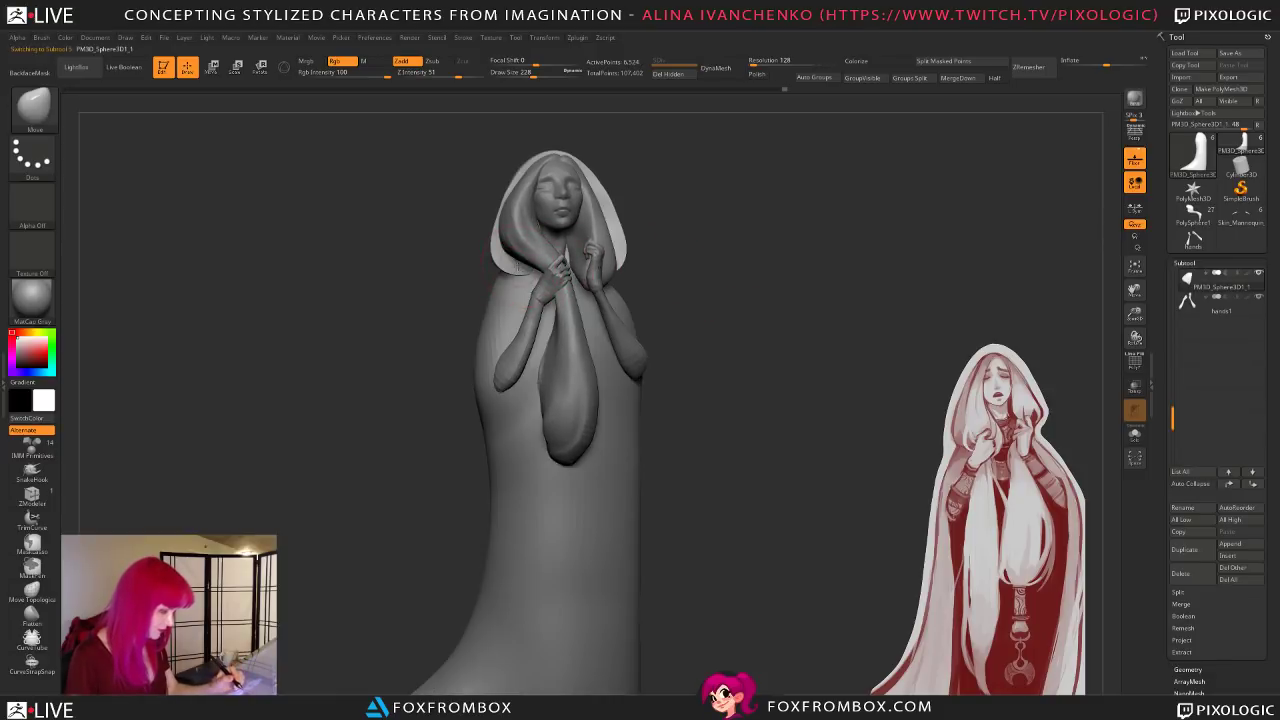
mouse_move(710, 259)
left_mouse_down()
mouse_move(694, 274)
mouse_move(731, 341)
left_mouse_up()
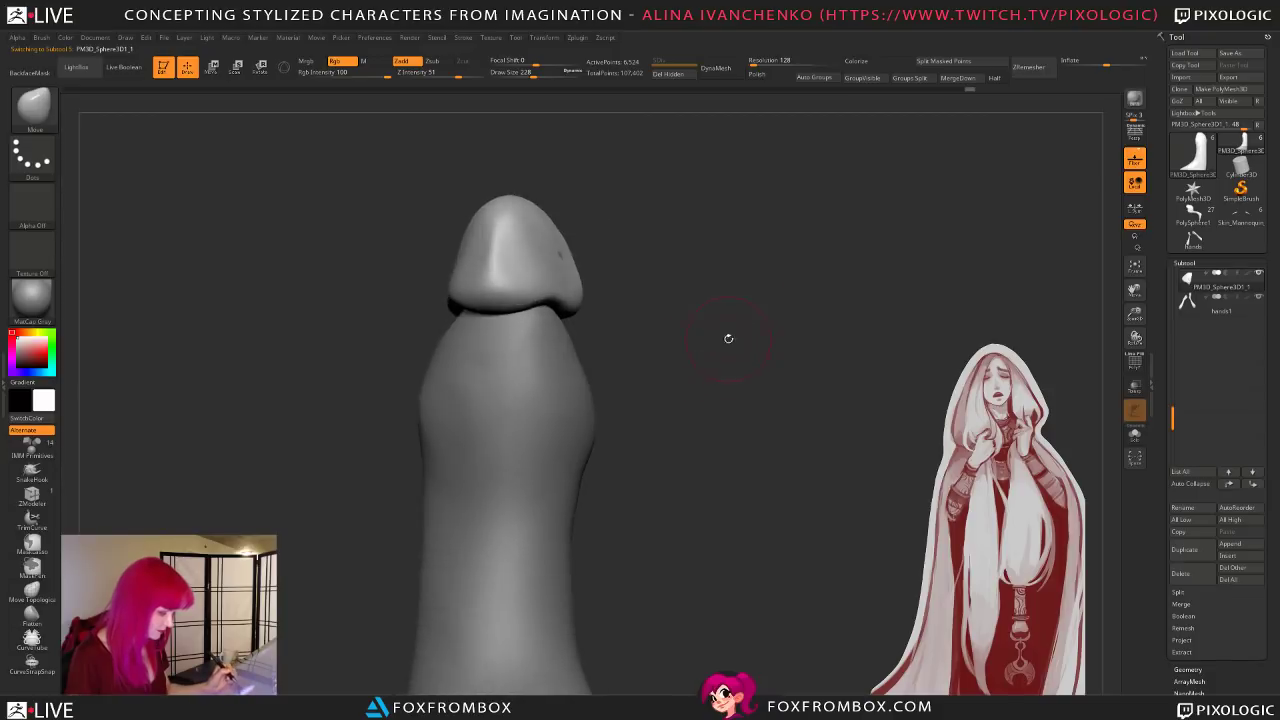
mouse_move(671, 266)
left_mouse_down()
mouse_move(738, 303)
mouse_move(697, 323)
mouse_move(650, 250)
left_mouse_up()
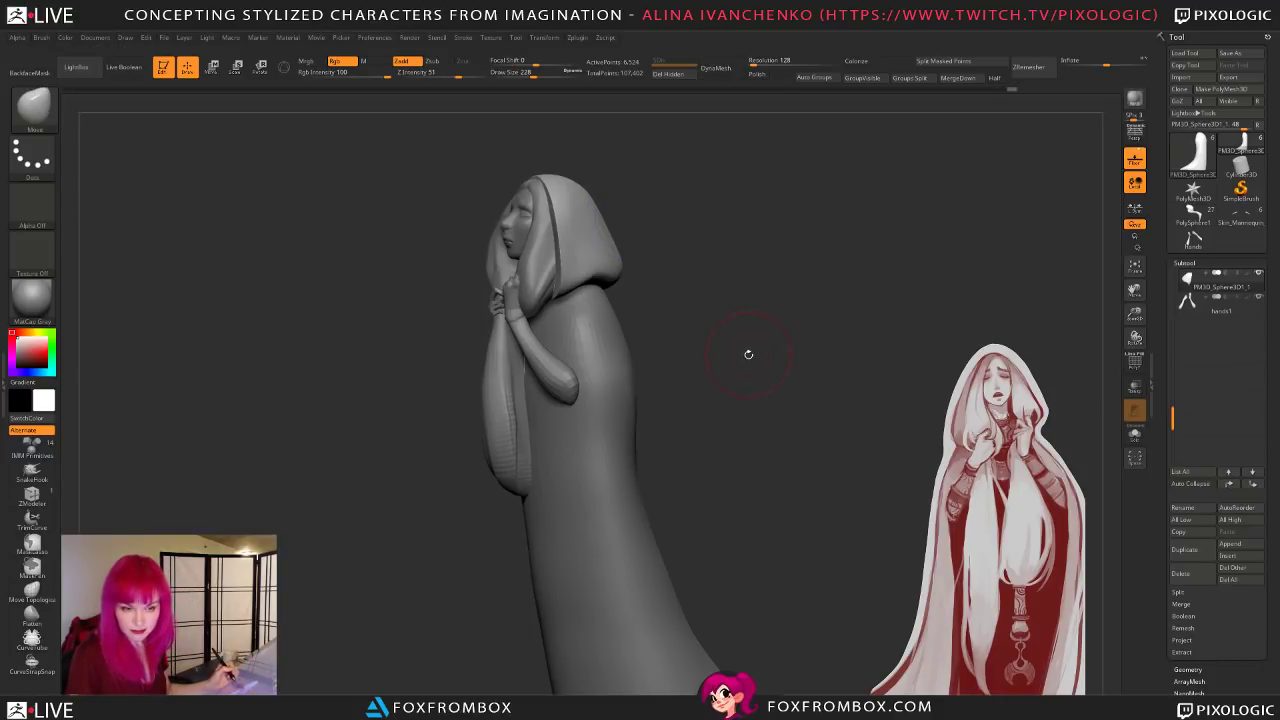
left_click_drag(746, 356, 746, 354)
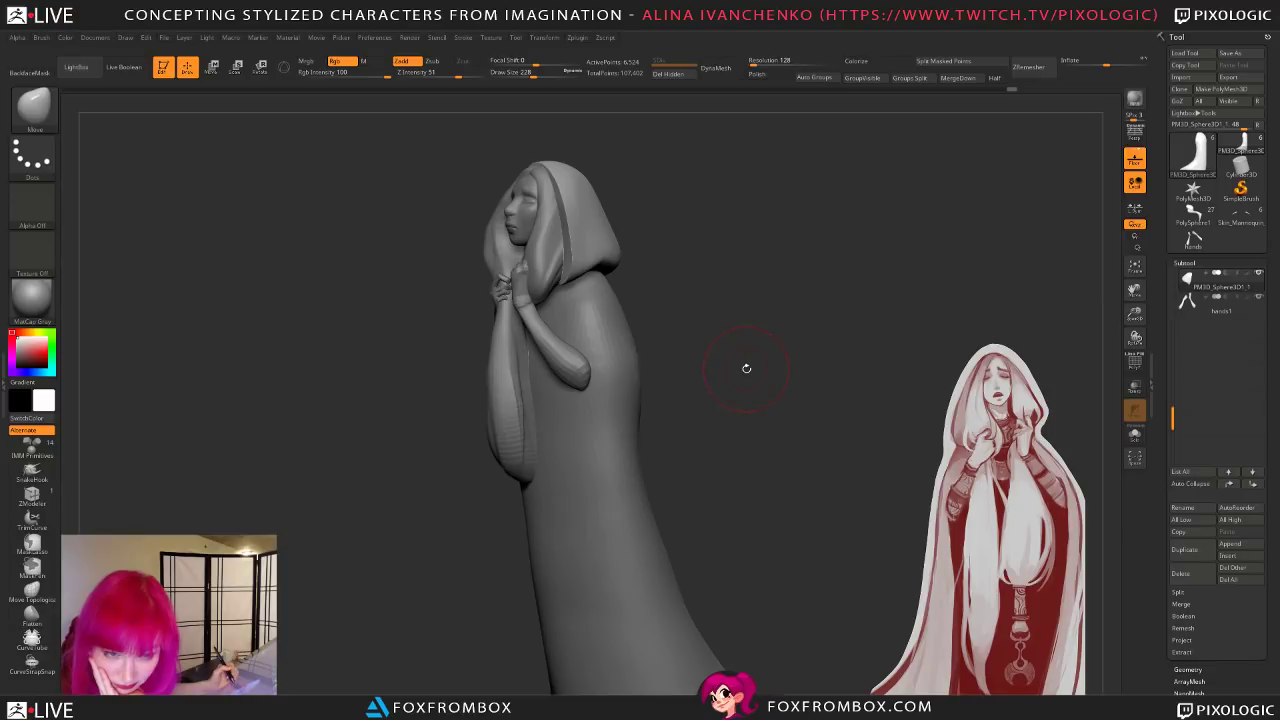
left_click_drag(737, 354, 710, 415)
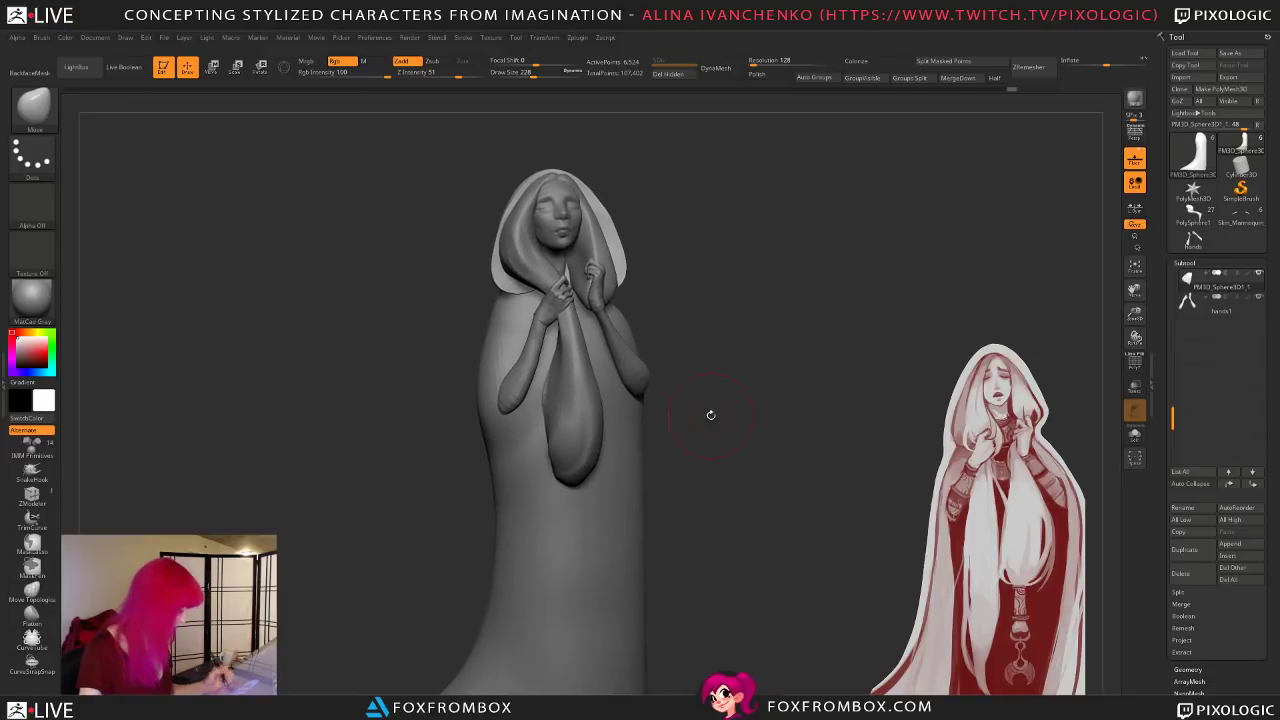
left_click_drag(1135, 314, 1000, 302)
mouse_move(700, 344)
left_mouse_down("alt")
mouse_move(719, 432)
mouse_move(691, 463)
mouse_move(746, 460)
mouse_move(732, 464)
left_mouse_up("alt")
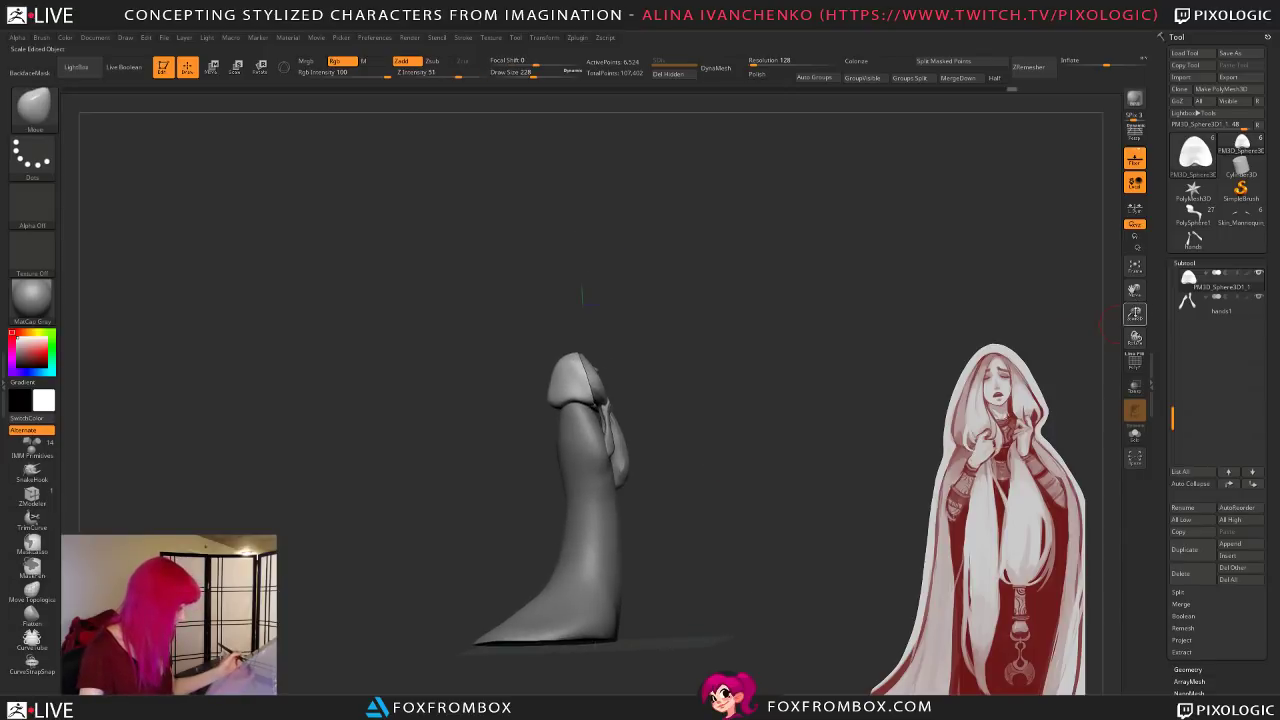
left_click_drag(1135, 314, 1133, 362)
left_click_drag(766, 364, 673, 329, "alt")
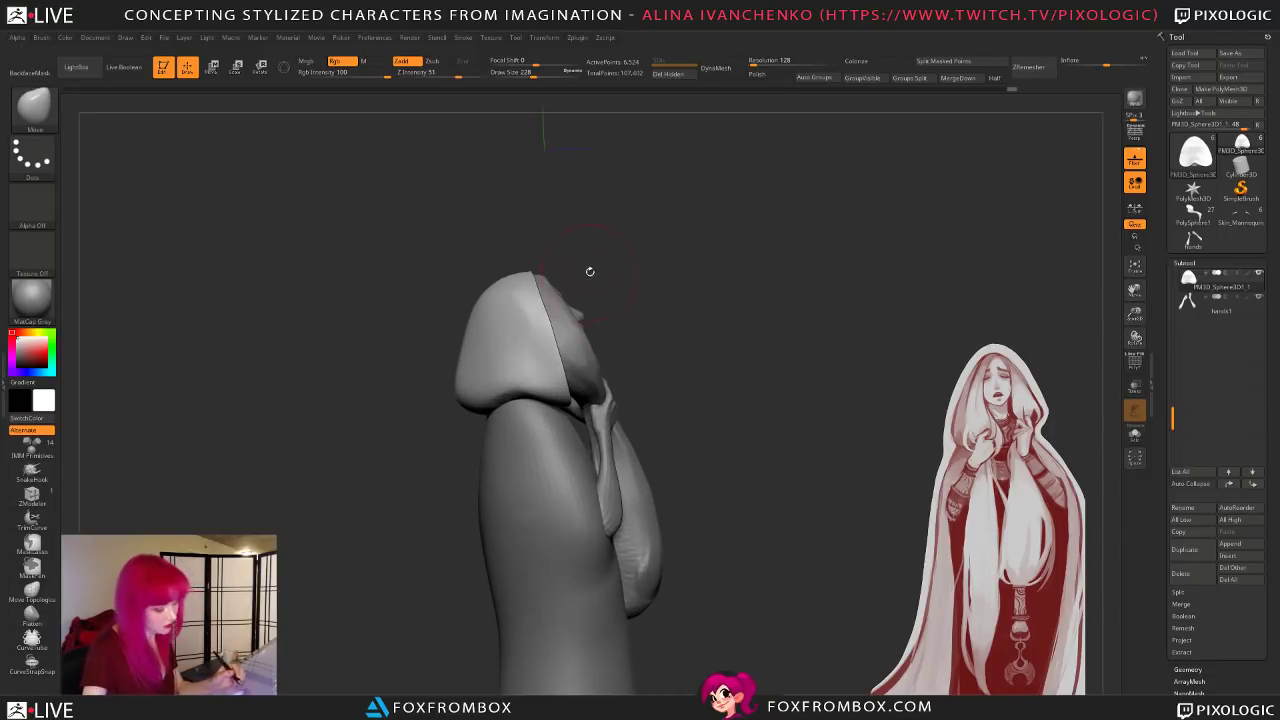
left_click_drag(589, 273, 514, 286)
Step: Rebuild the hood with DynaMesh at a resolution of 408
mouse_move(414, 372)
left_mouse_down("ctrl")
mouse_move(461, 258)
mouse_move(527, 290)
mouse_move(540, 447)
mouse_move(382, 285)
mouse_move(410, 240)
left_mouse_up("ctrl")
mouse_move(409, 385)
left_mouse_down("ctrl")
mouse_move(501, 235)
mouse_move(543, 326)
mouse_move(552, 416)
mouse_move(440, 472)
mouse_move(716, 344)
mouse_move(729, 362)
left_mouse_up("ctrl")
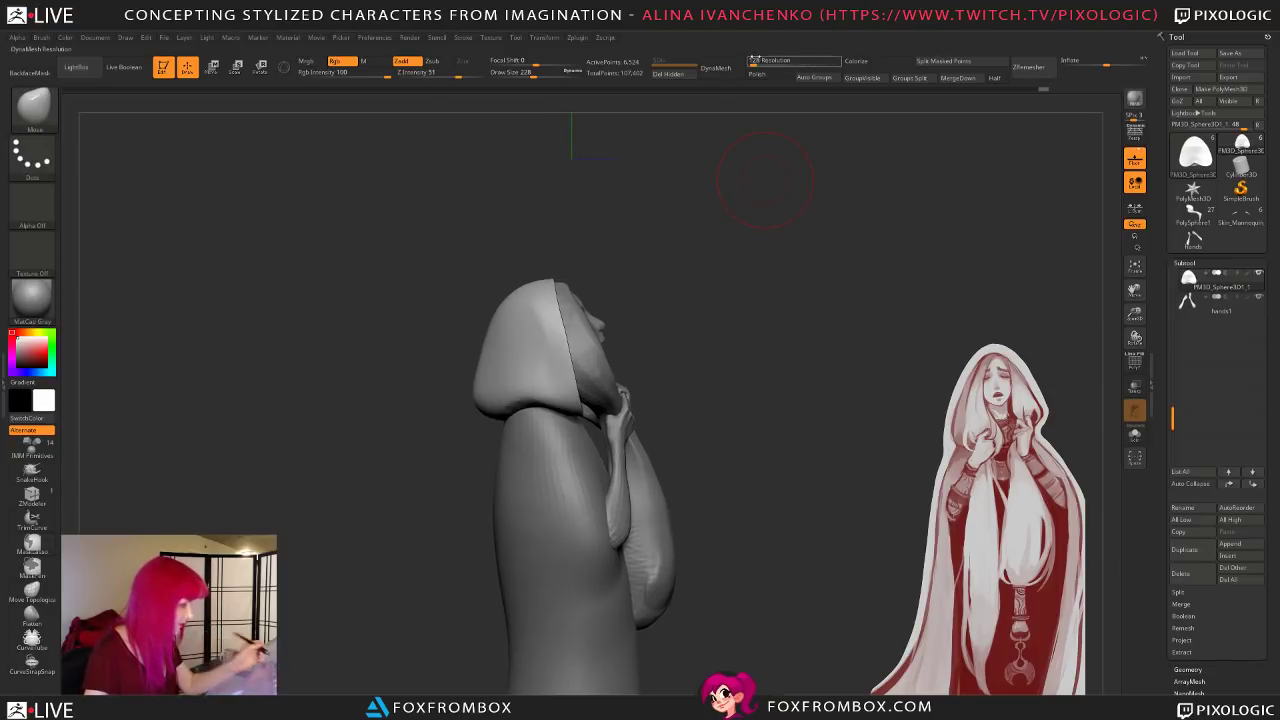
left_click(722, 68)
left_click_drag(702, 265, 752, 170)
left_click_drag(754, 63, 757, 63)
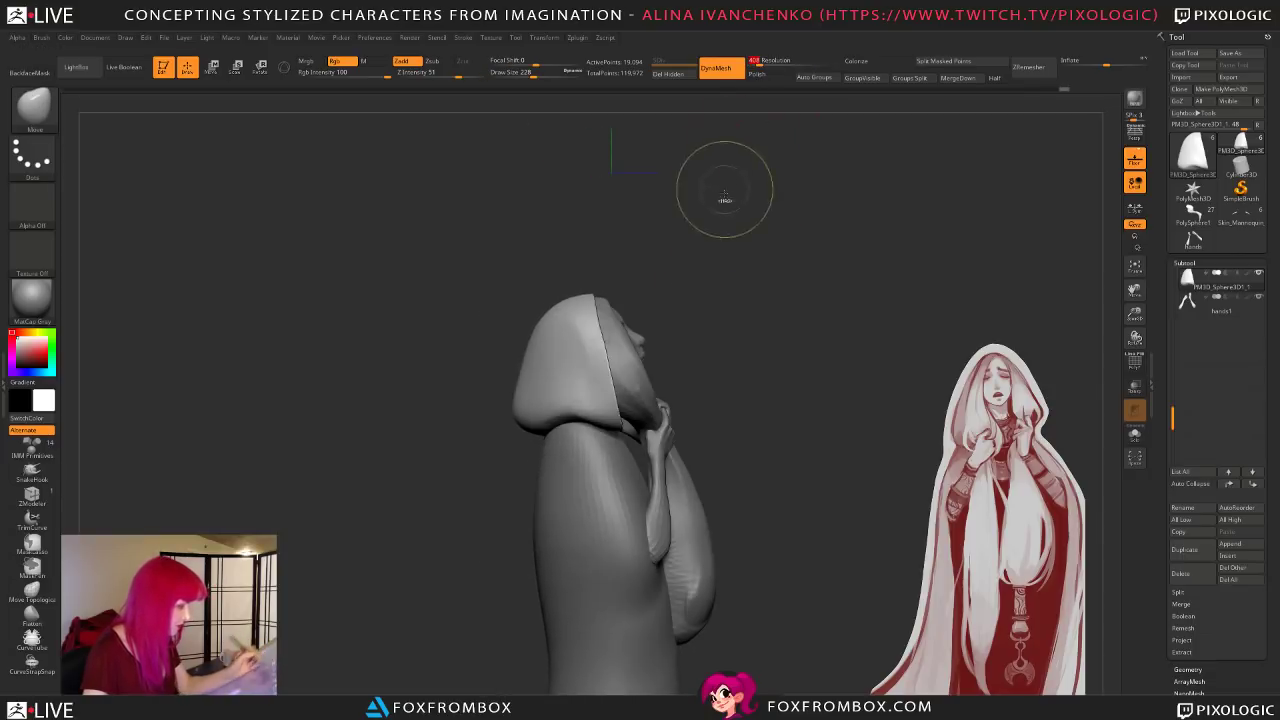
mouse_move(682, 329)
left_mouse_down()
mouse_move(704, 329)
mouse_move(652, 333)
left_mouse_up()
left_click_drag(705, 260, 698, 298, "ctrl")
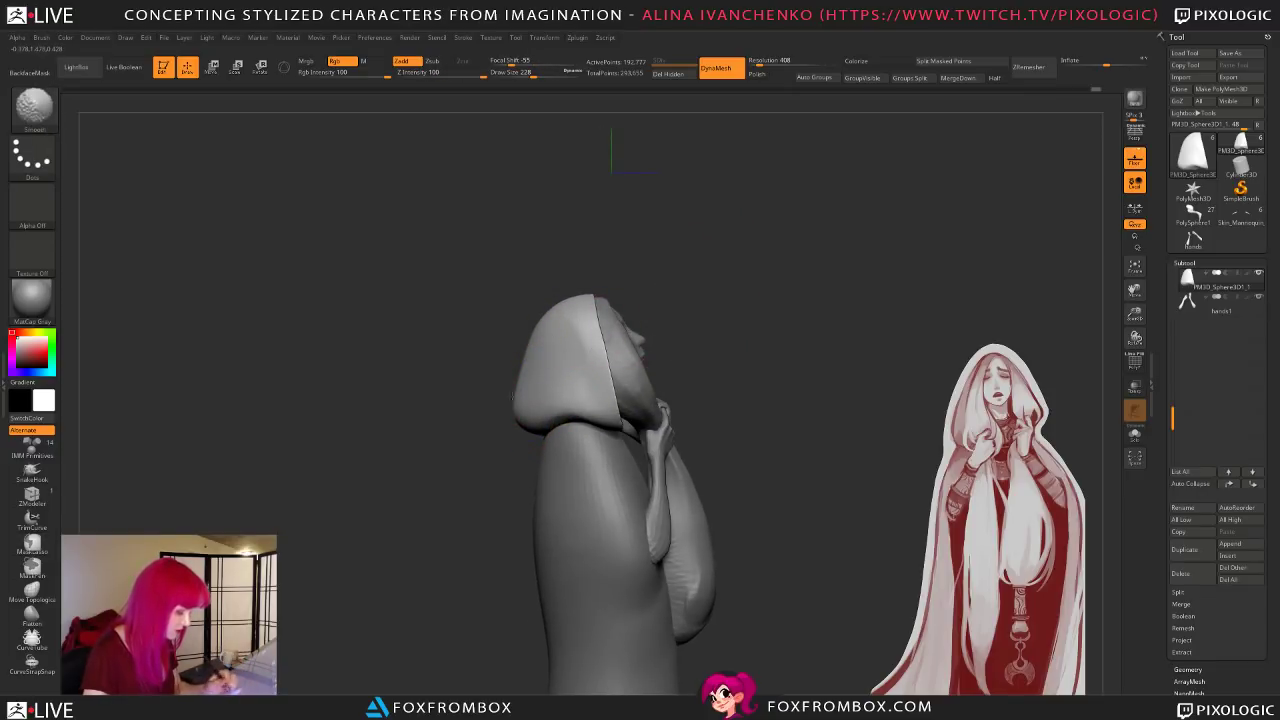
Step: Isolate the hood and lasso-mask everything behind its front rim, leaving the rim and front face unmasked
mouse_move(583, 254)
left_mouse_down("ctrl")
mouse_move(599, 424)
mouse_move(451, 257)
left_mouse_up("ctrl")
mouse_move(534, 312)
left_mouse_down("ctrl")
mouse_move(586, 316)
mouse_move(614, 434)
mouse_move(446, 498)
mouse_move(430, 410)
mouse_move(590, 335)
mouse_move(713, 317)
left_mouse_up("ctrl")
left_click(1134, 435)
left_click_drag(900, 402, 715, 442)
left_click_drag(1134, 312, 1091, 394)
mouse_move(808, 385)
left_mouse_down()
mouse_move(663, 349)
mouse_move(674, 334)
mouse_move(820, 314)
left_mouse_up()
left_click(668, 334, "ctrl+shift")
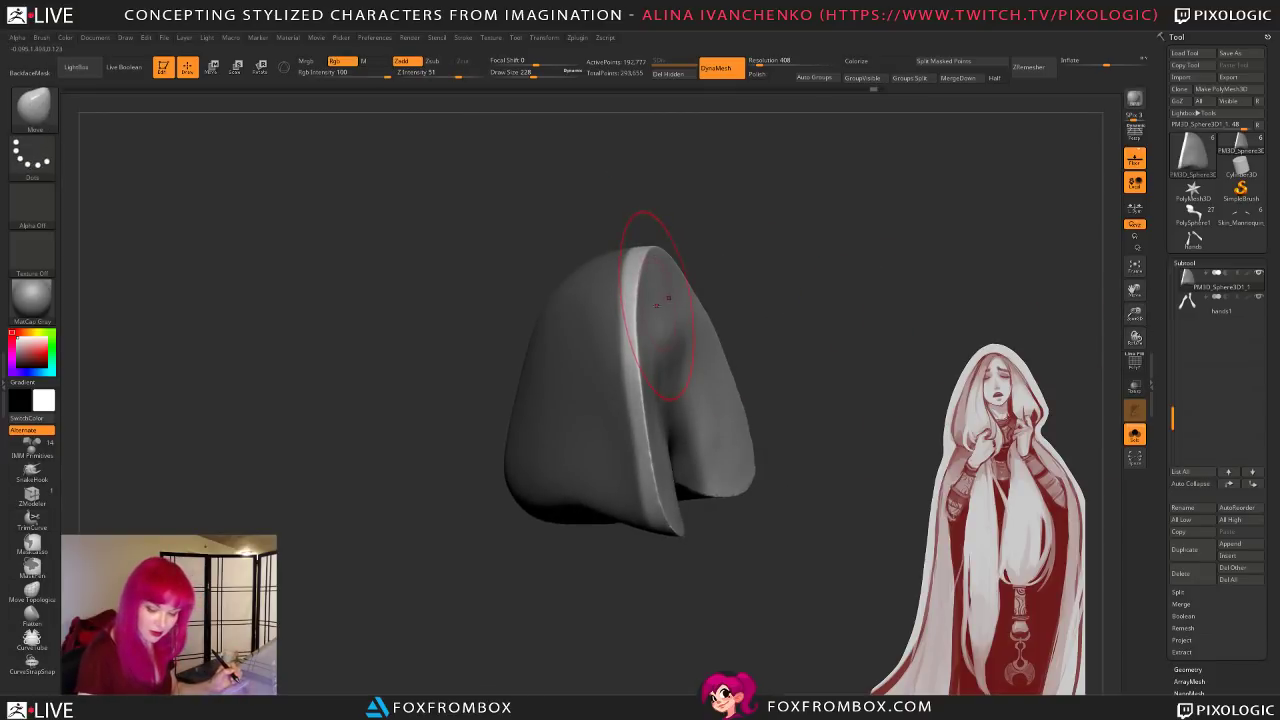
left_click(656, 308, "ctrl")
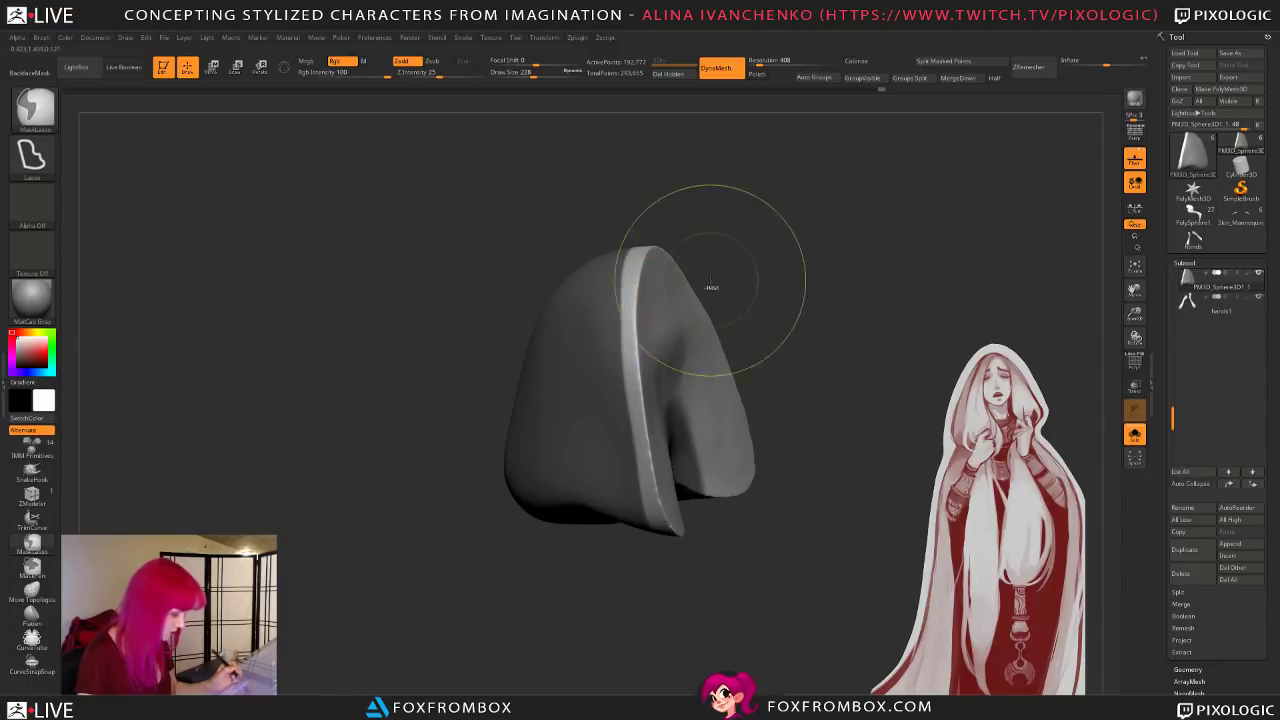
left_click(691, 289, "ctrl")
left_click_drag(804, 292, 814, 287)
left_click_drag(778, 304, 713, 383)
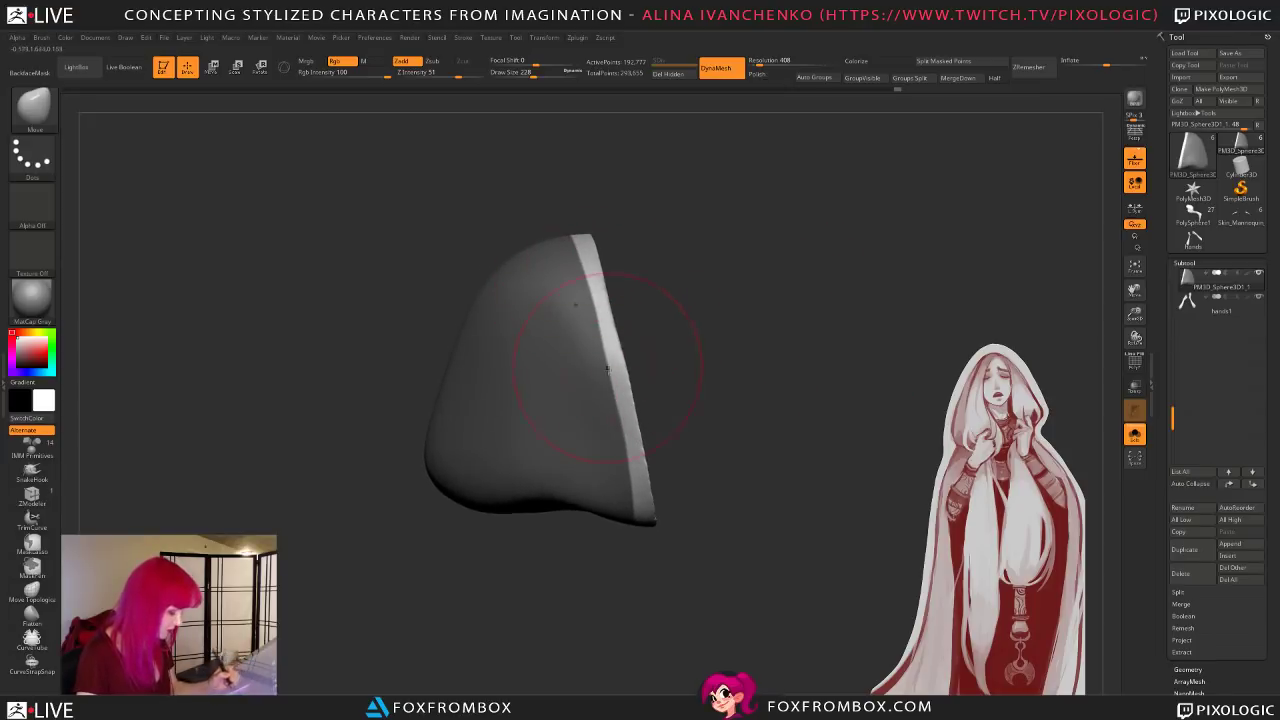
mouse_move(755, 397)
left_mouse_down()
mouse_move(706, 410)
mouse_move(775, 395)
mouse_move(792, 416)
left_mouse_up()
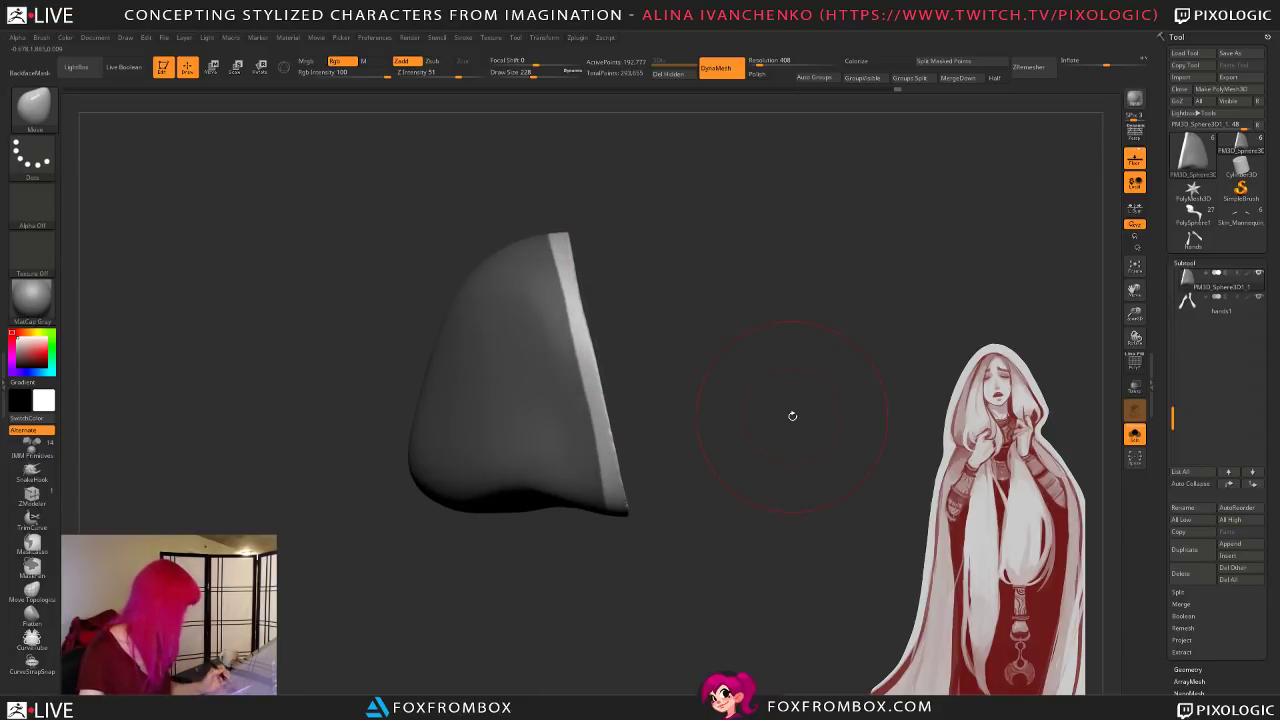
Step: Preview an extraction of the hood's masked area with a thickness of 0.02
left_click(1190, 669)
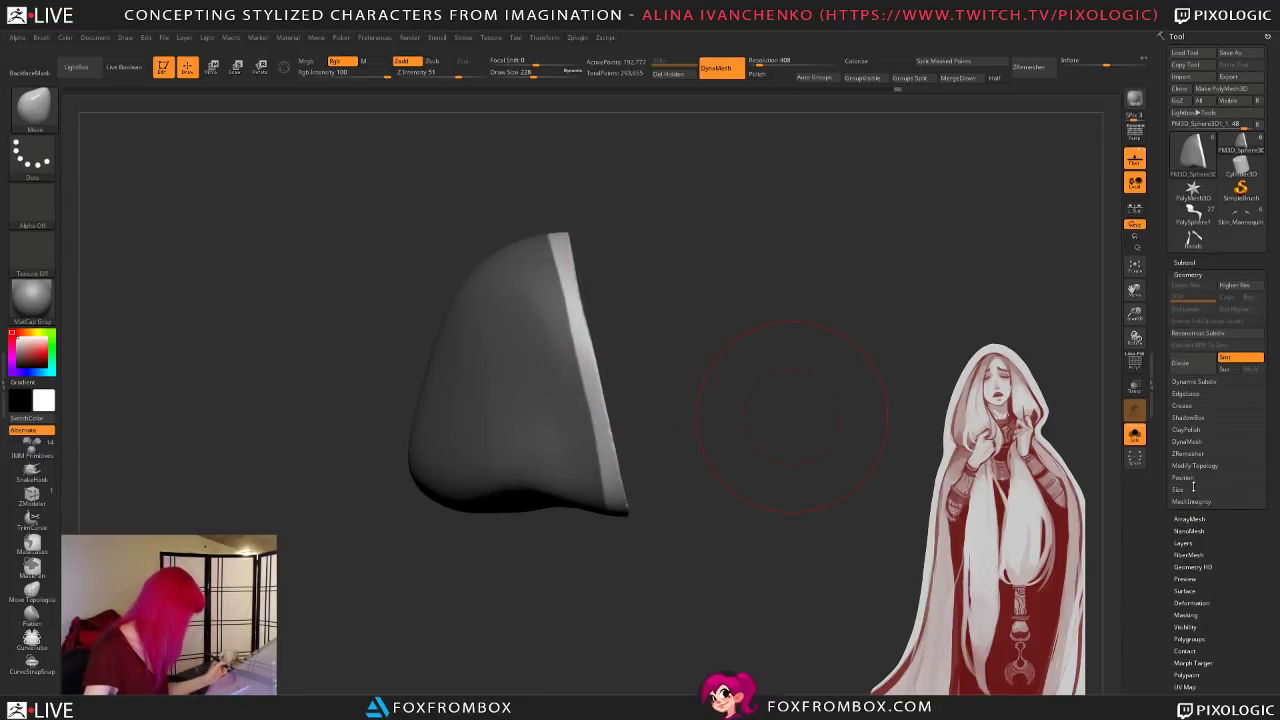
left_click(1184, 263)
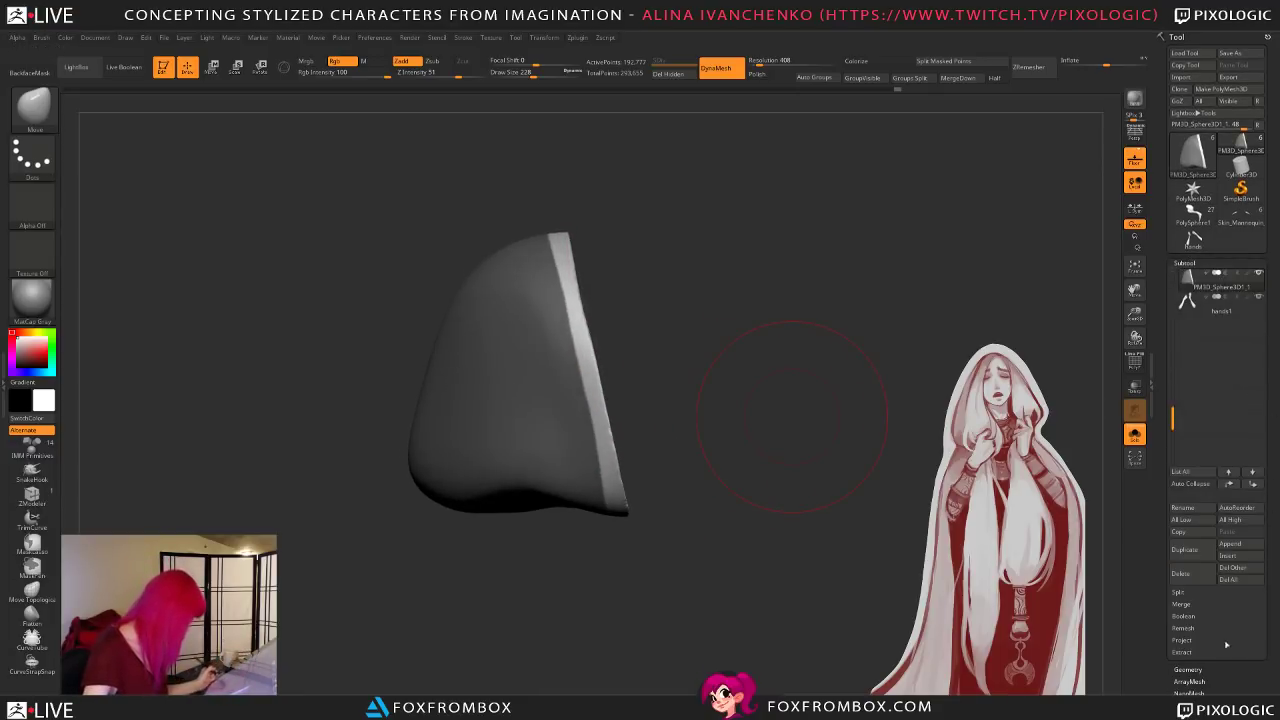
left_click(1183, 652)
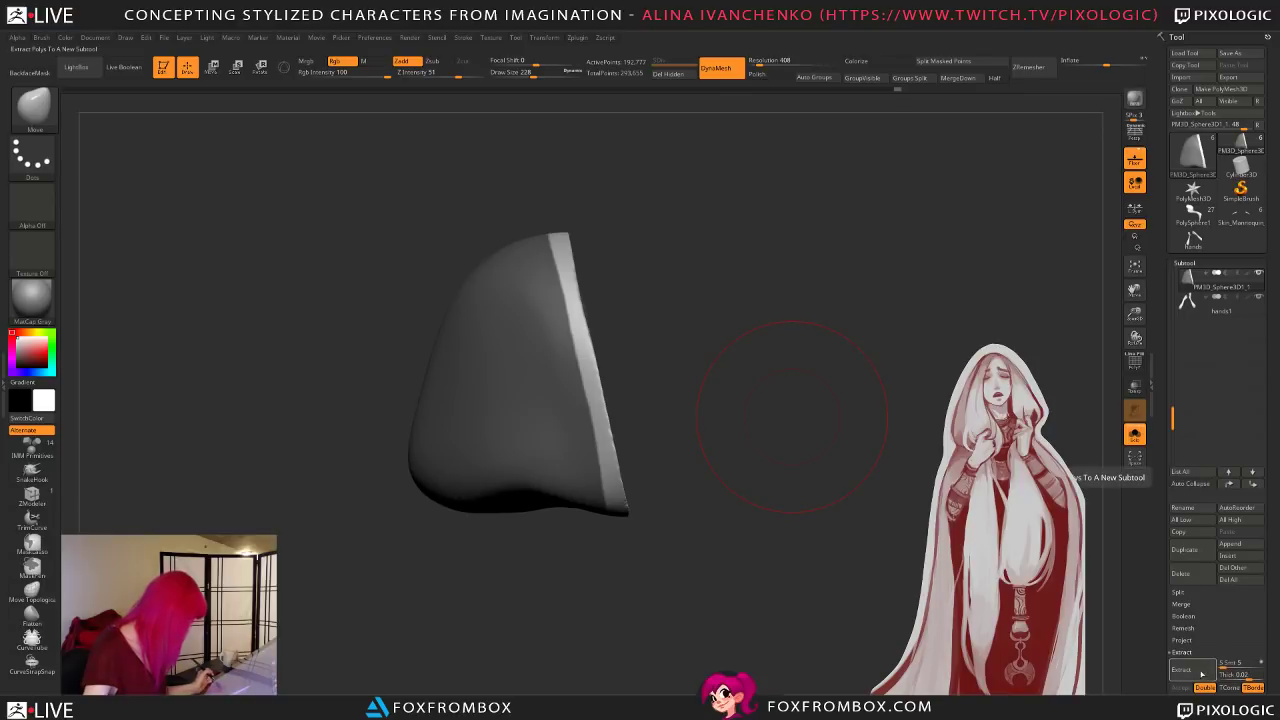
left_click(1194, 672)
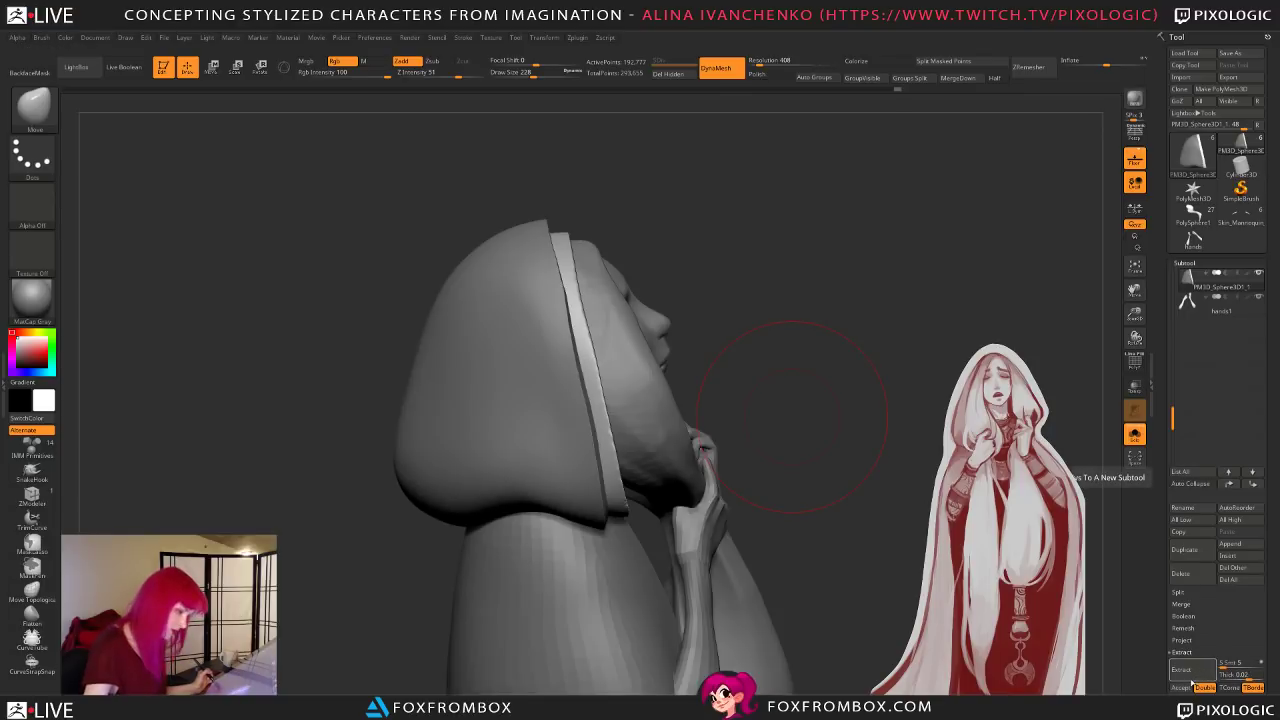
left_click(1183, 687)
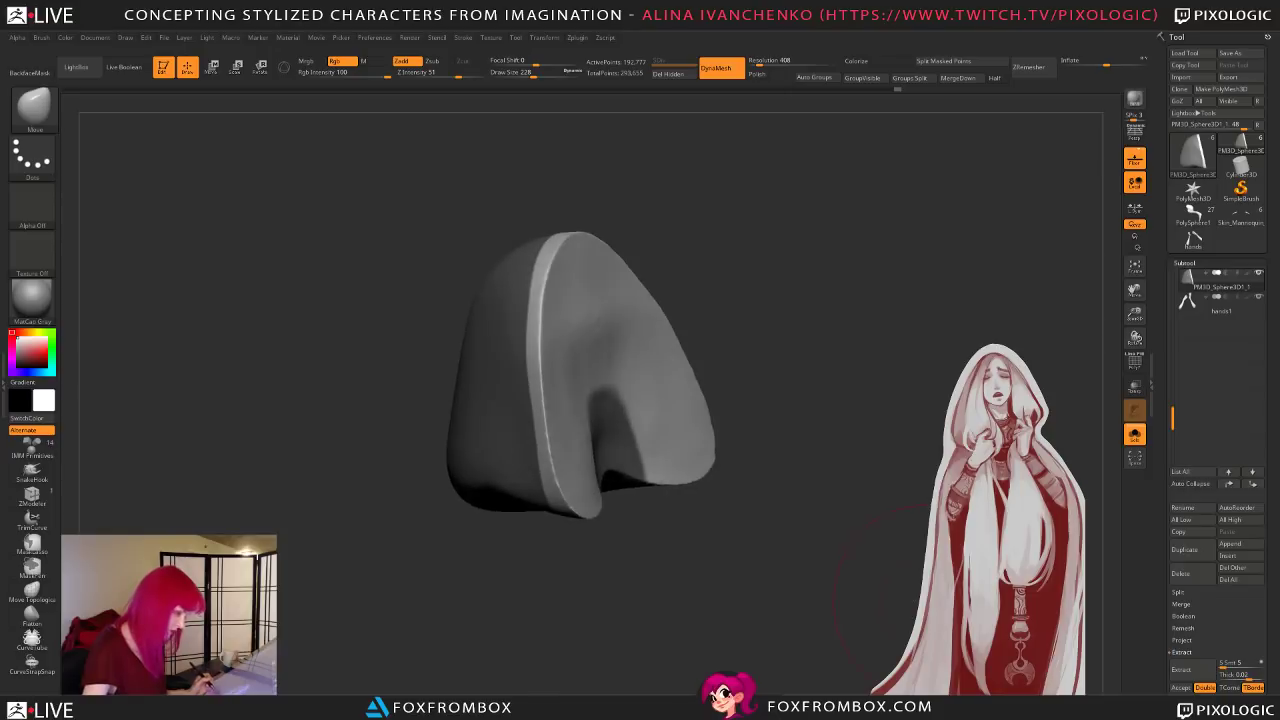
left_click(1193, 674)
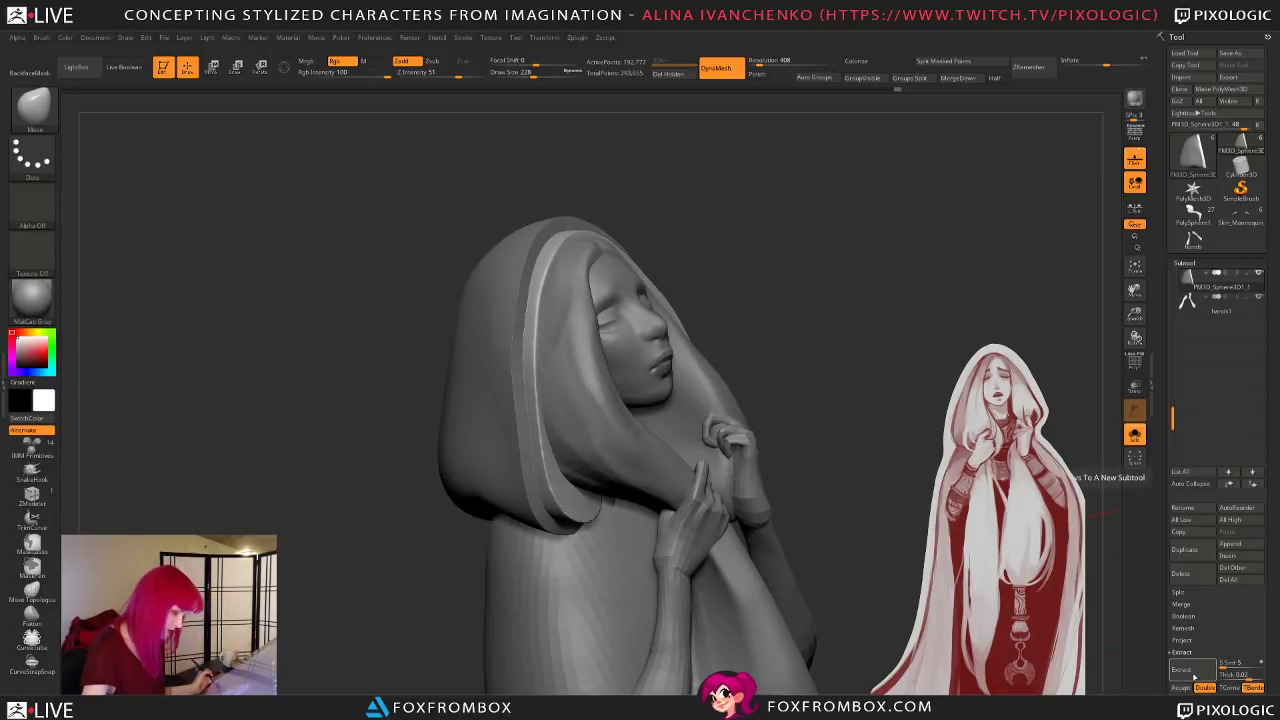
Step: Set the extraction thickness to 0.001 and preview the thinner hood shell
left_click(1246, 677)
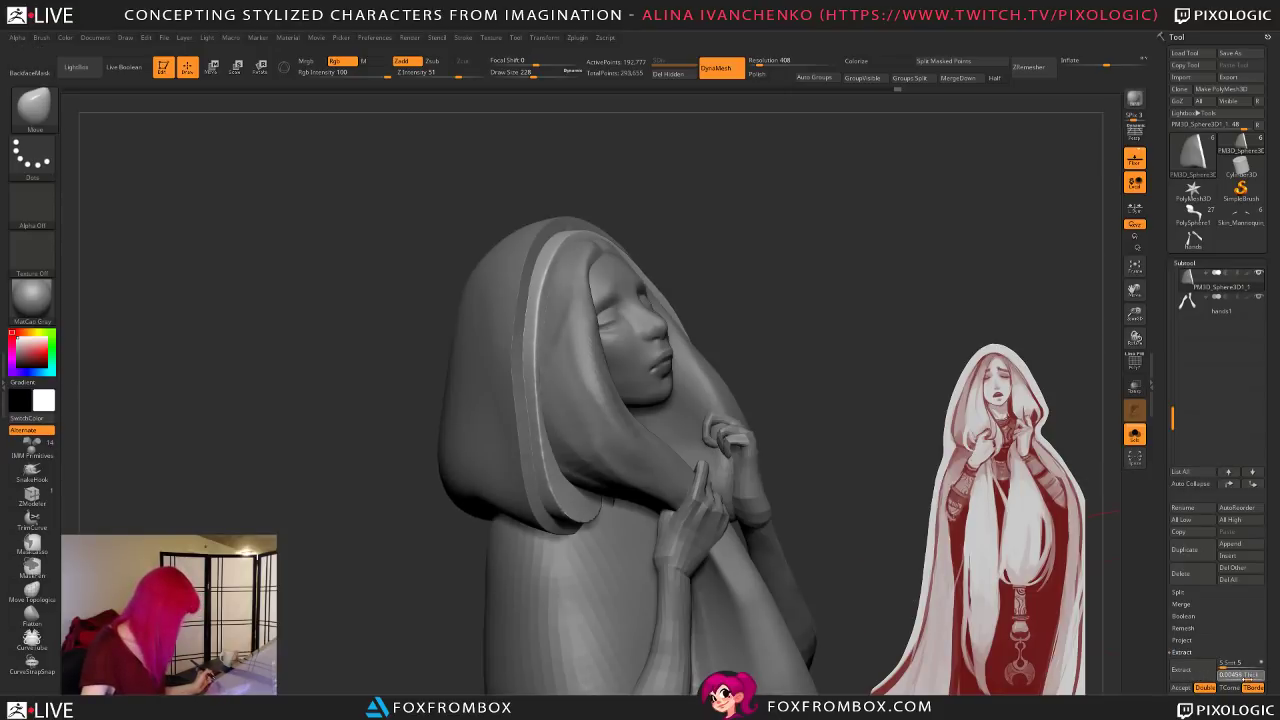
left_click(1245, 678)
type("0.001")
key("Return")
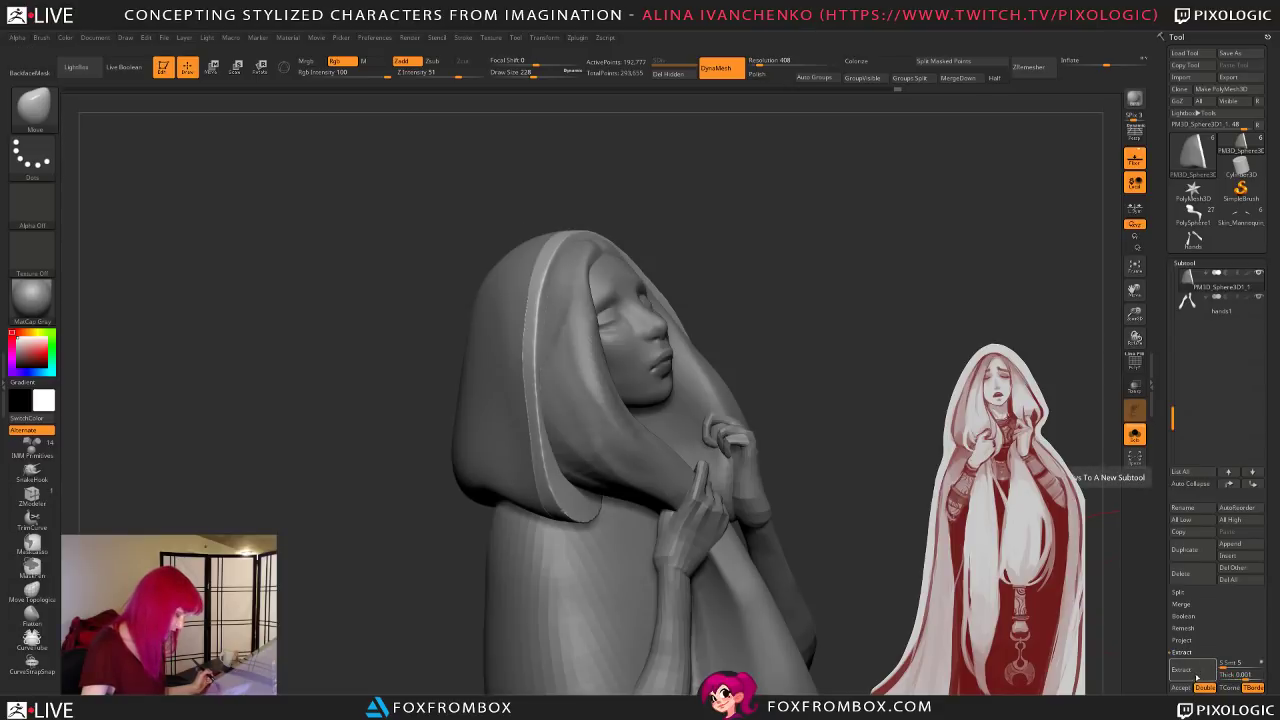
Step: Extract the masked hood as a single-sided shell 0.00985 thick and make the extracted shell the active subtool
left_click_drag(1243, 676, 1248, 677)
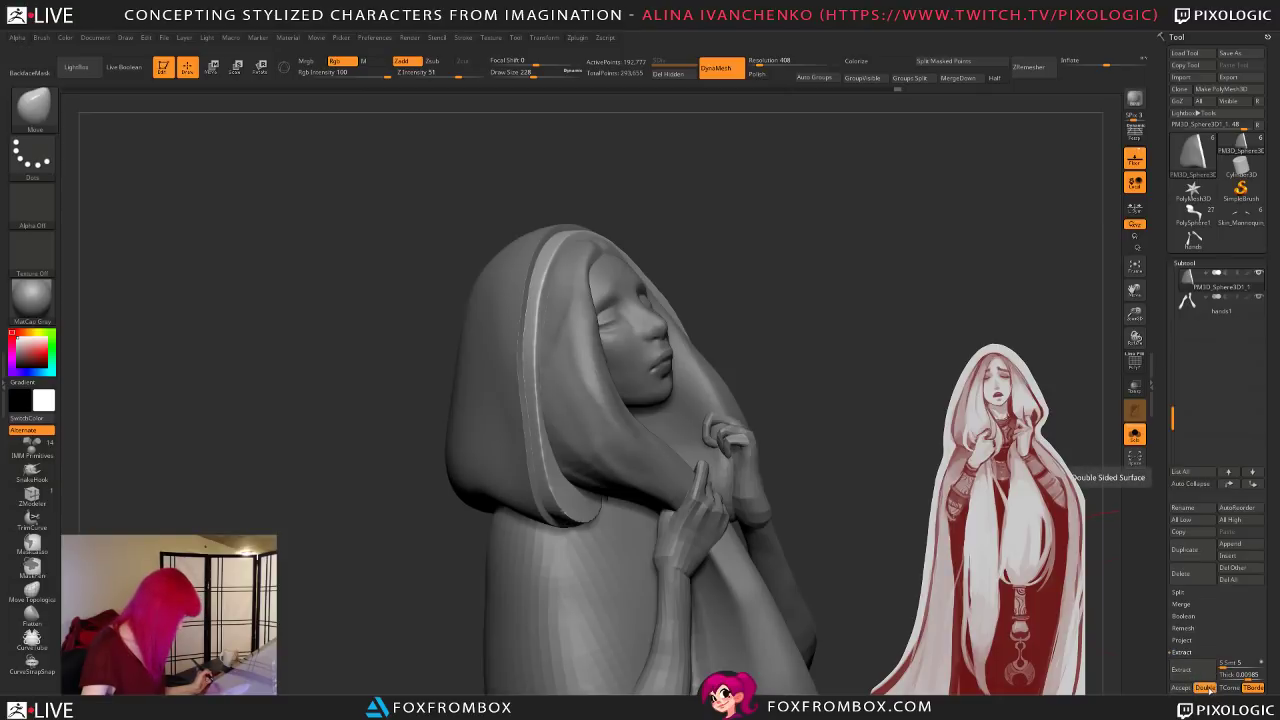
left_click(1208, 689)
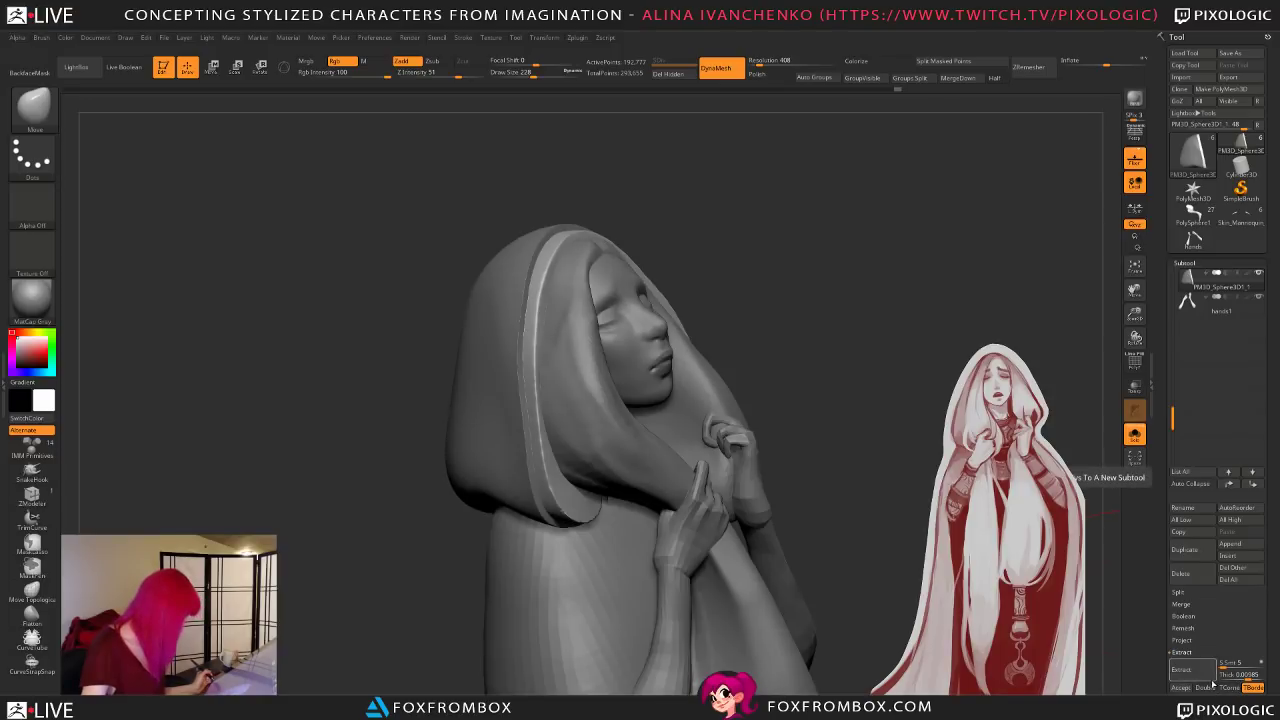
left_click(1181, 688)
left_click_drag(690, 432, 737, 582)
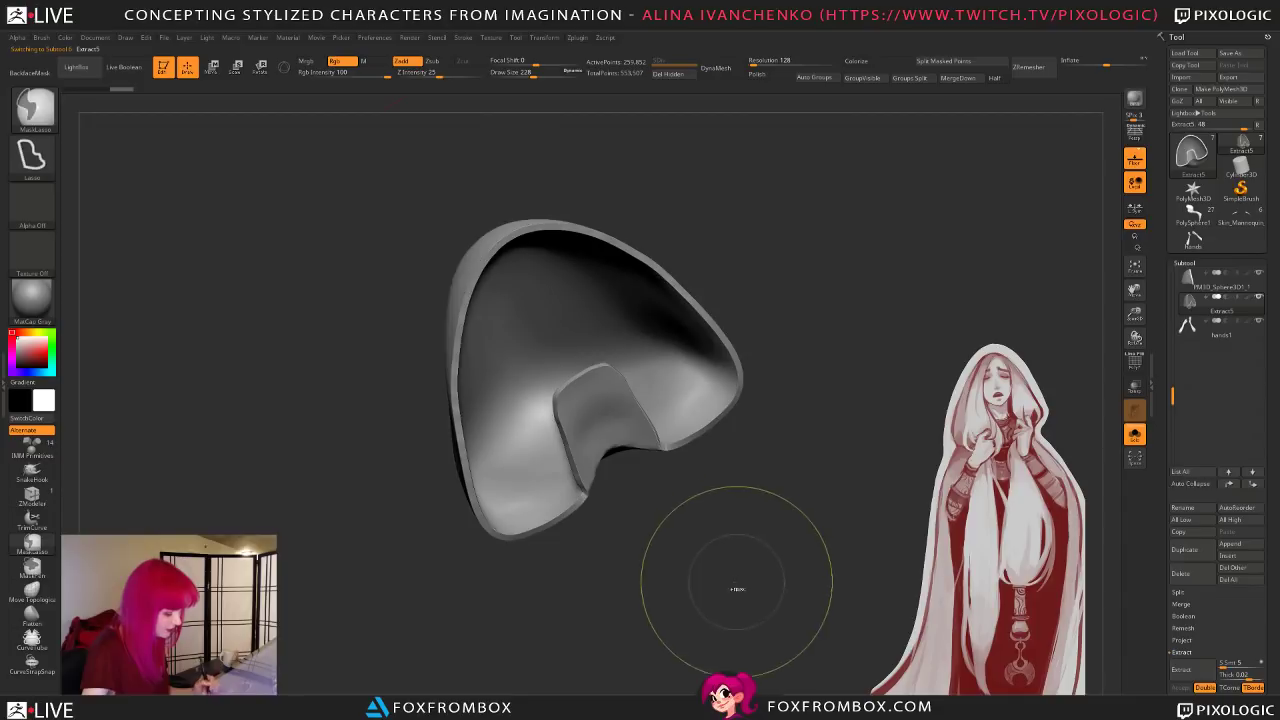
left_click(1247, 287)
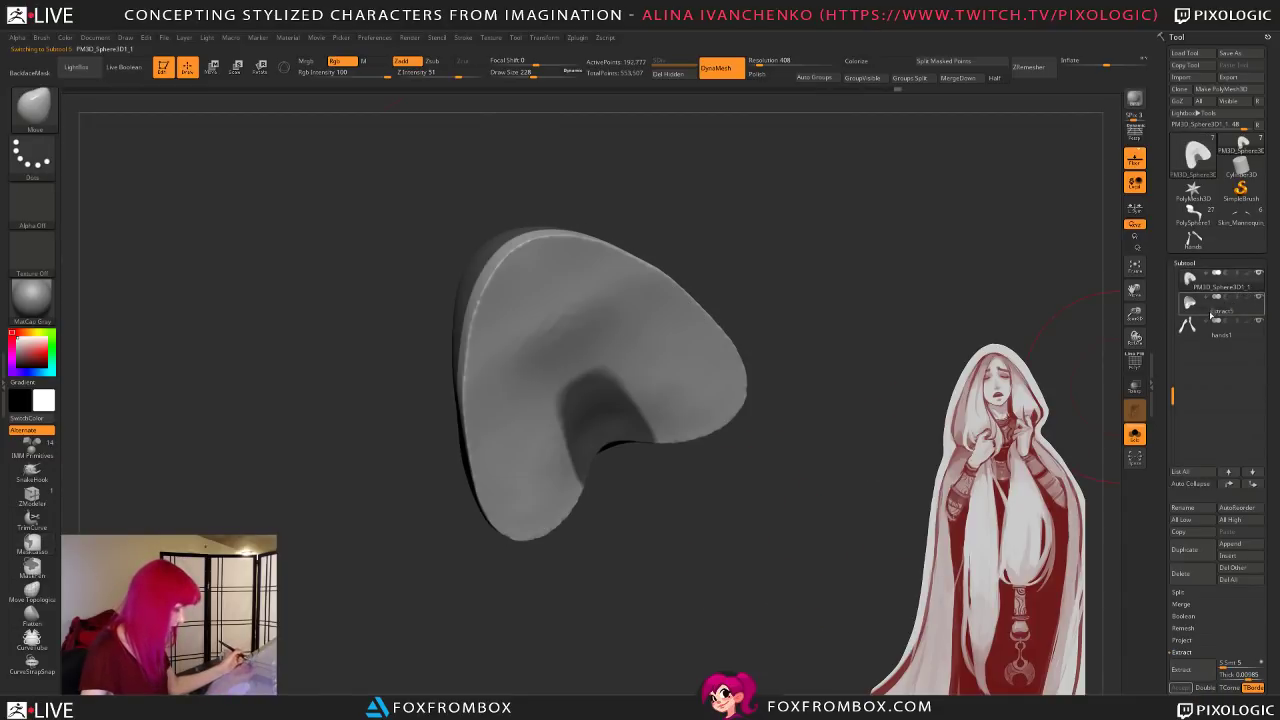
left_click(1240, 314)
mouse_move(760, 520)
left_mouse_down()
mouse_move(772, 581)
mouse_move(631, 491)
left_mouse_up()
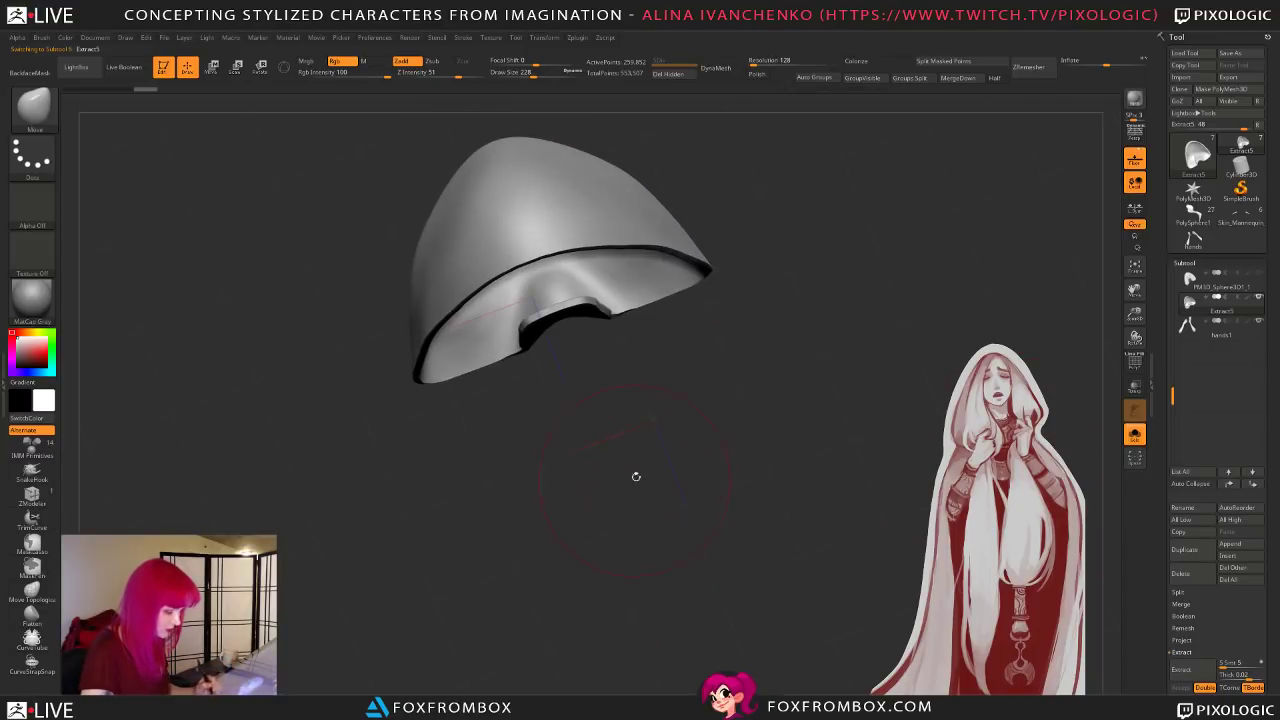
Step: Hide the inner neck section beneath the extracted hood shell with a selection brush and delete the hidden geometry
left_click_drag(636, 364, 540, 302, "ctrl+shift")
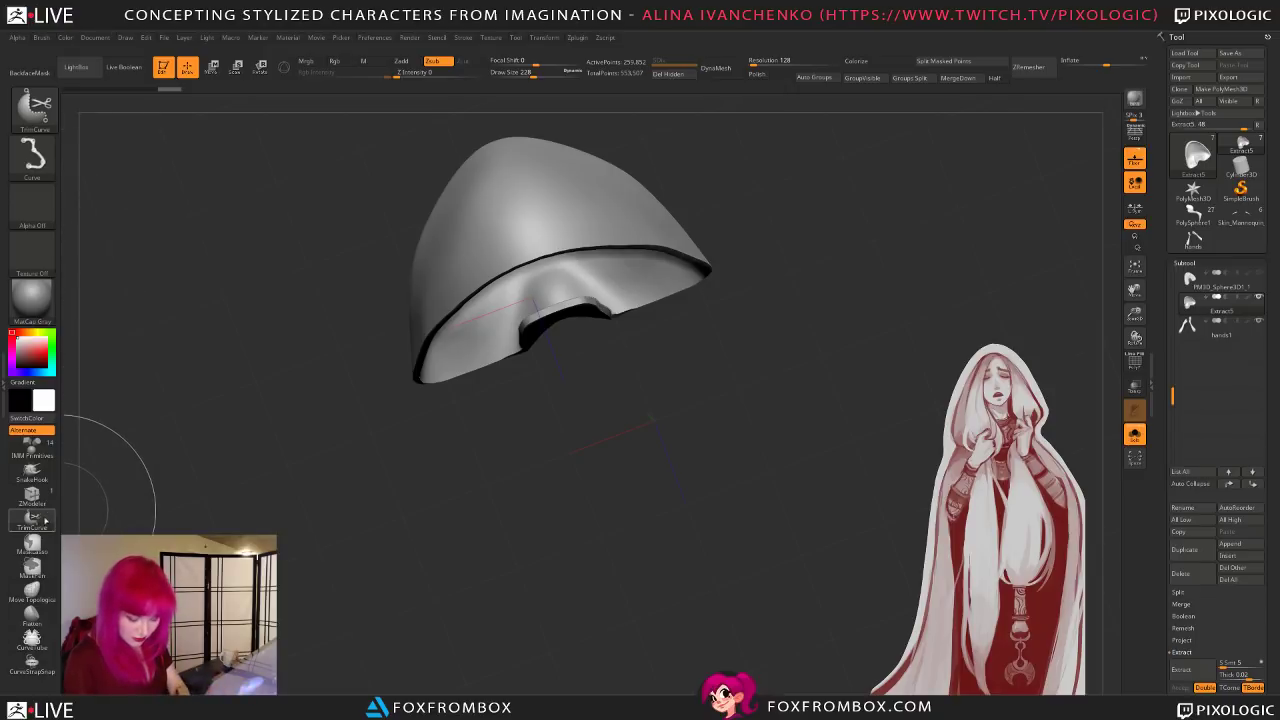
left_click(34, 106)
left_click(388, 168)
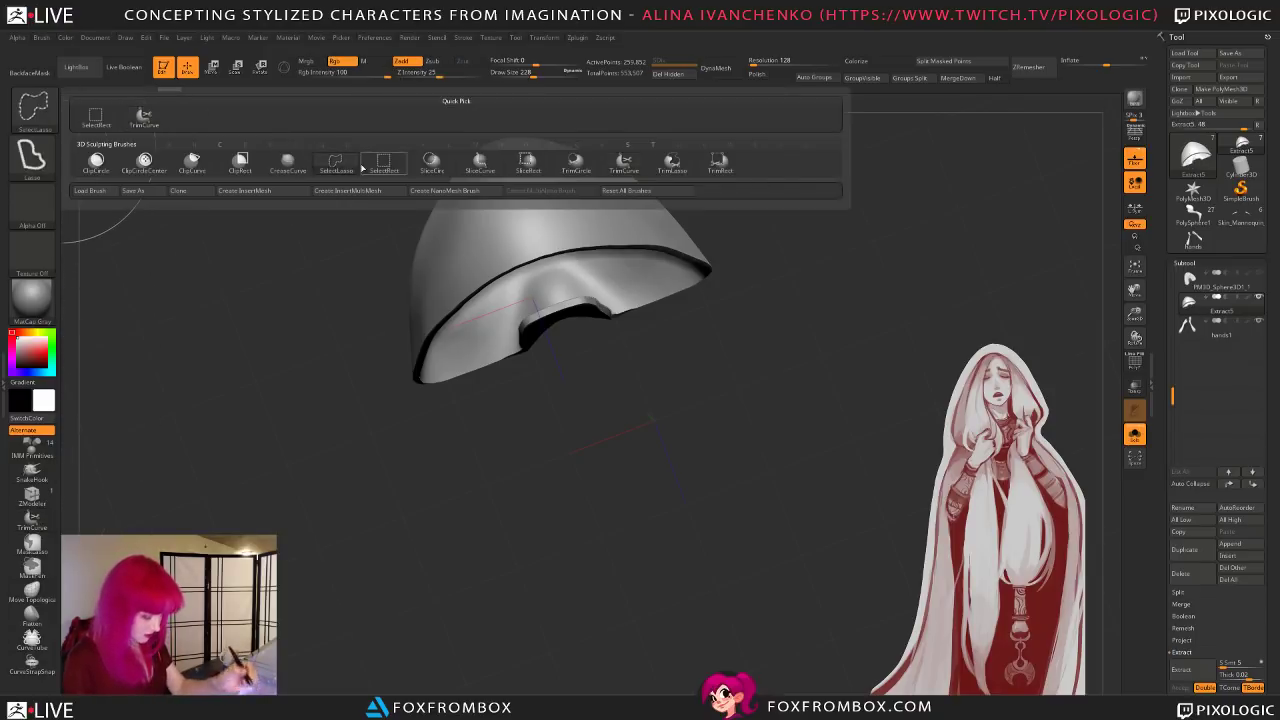
mouse_move(648, 374)
left_mouse_down("ctrl+shift")
mouse_move(578, 285)
mouse_move(502, 364)
mouse_move(514, 420)
left_mouse_up("ctrl+shift")
mouse_move(600, 590)
left_mouse_down()
mouse_move(598, 500)
mouse_move(620, 383)
mouse_move(586, 309)
mouse_move(515, 355)
mouse_move(514, 386)
left_mouse_up()
left_click_drag(601, 512, 626, 409)
left_click_drag(690, 380, 668, 314, "alt")
left_click_drag(645, 375, 727, 130)
left_click(674, 74)
left_click_drag(751, 276, 751, 291)
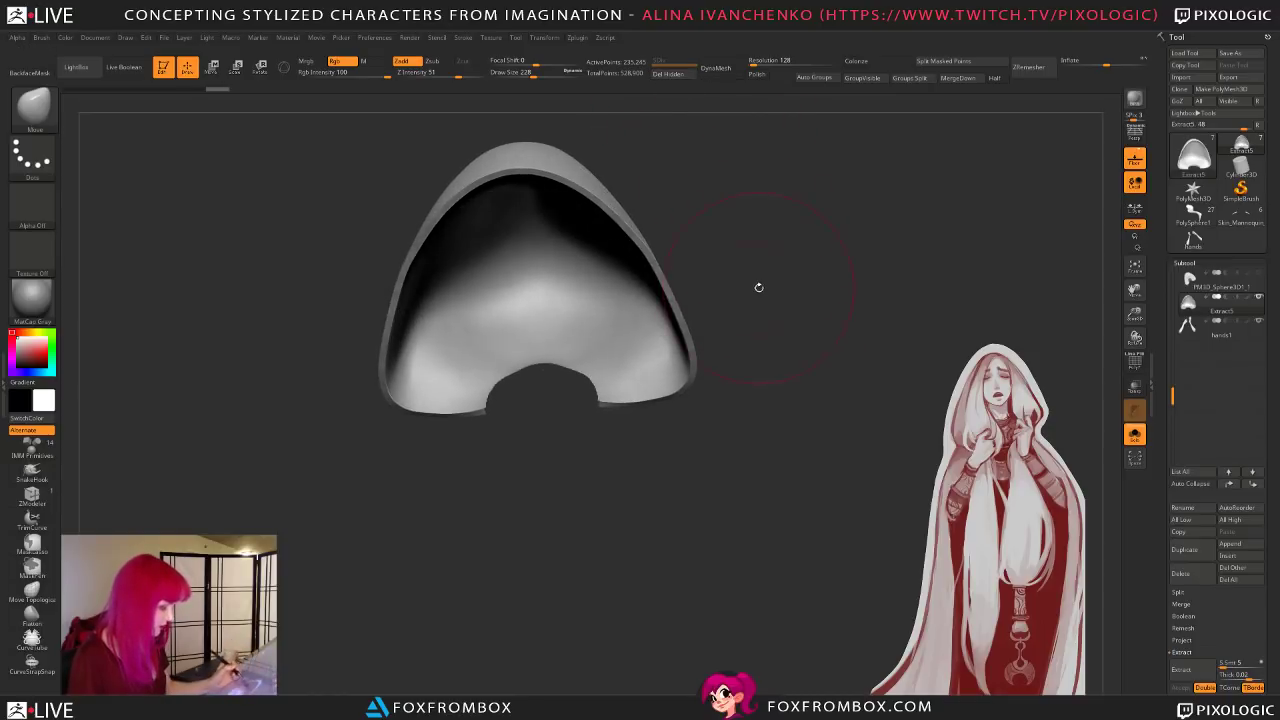
Step: Rebuild the trimmed hood shell with DynaMesh at a resolution of 312
left_click_drag(729, 243, 771, 277)
left_click(759, 62)
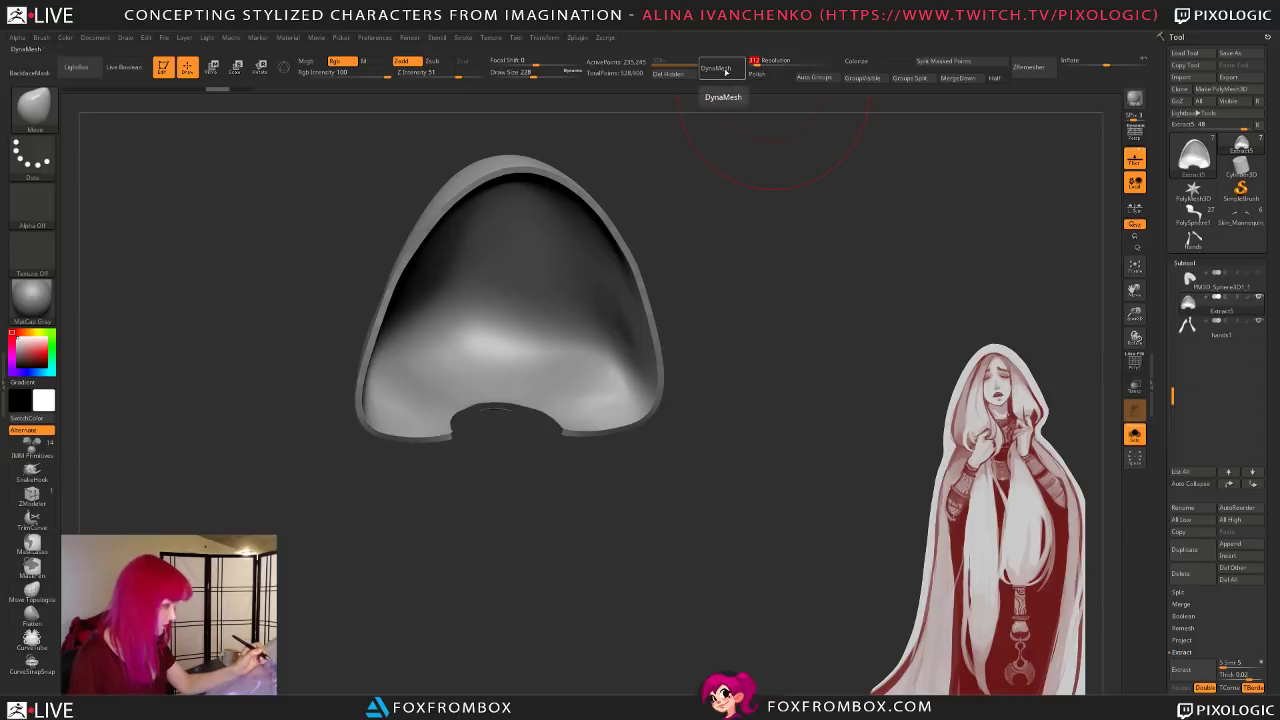
left_click(727, 72)
left_click_drag(740, 329, 714, 457)
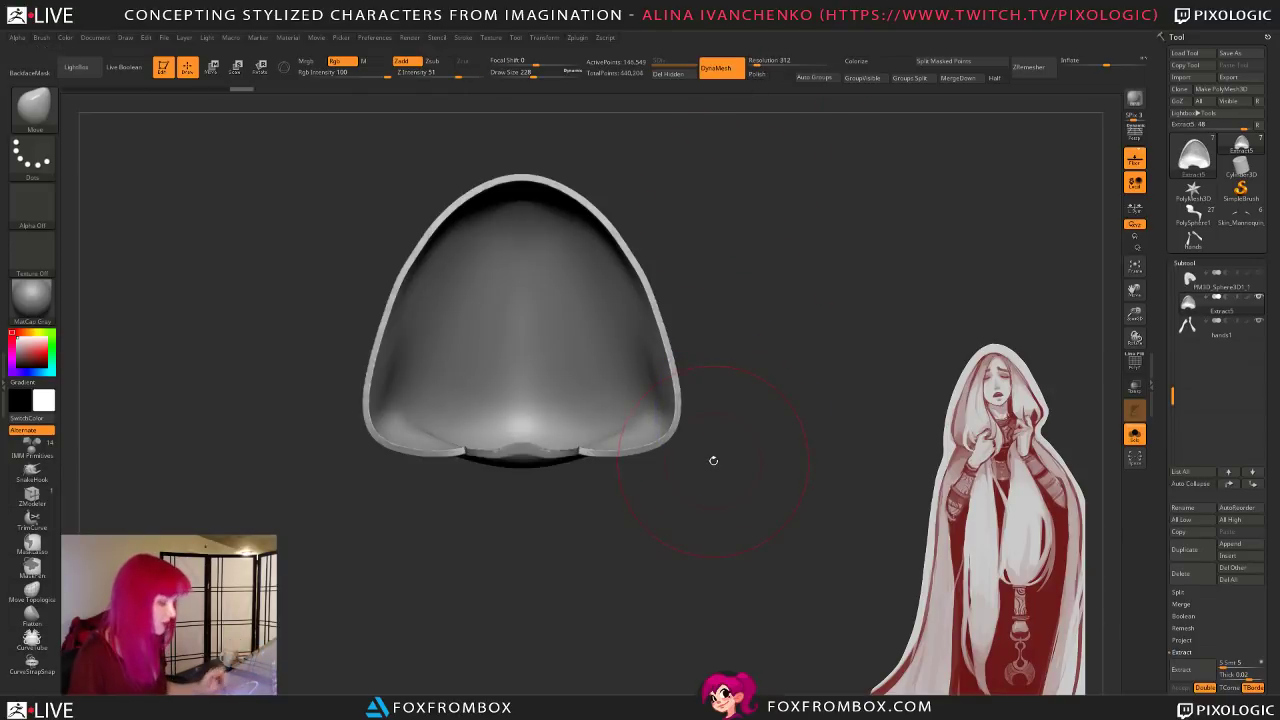
Step: Smooth the inside of the hood shell at a draw size of 128 and bring the whole figure back into view
left_click(530, 71)
mouse_move(783, 288)
left_mouse_down("alt")
mouse_move(823, 254)
mouse_move(823, 330)
left_mouse_up("alt")
left_click_drag(546, 350, 566, 342, "shift")
left_click_drag(800, 440, 534, 563)
left_click_drag(839, 524, 826, 497)
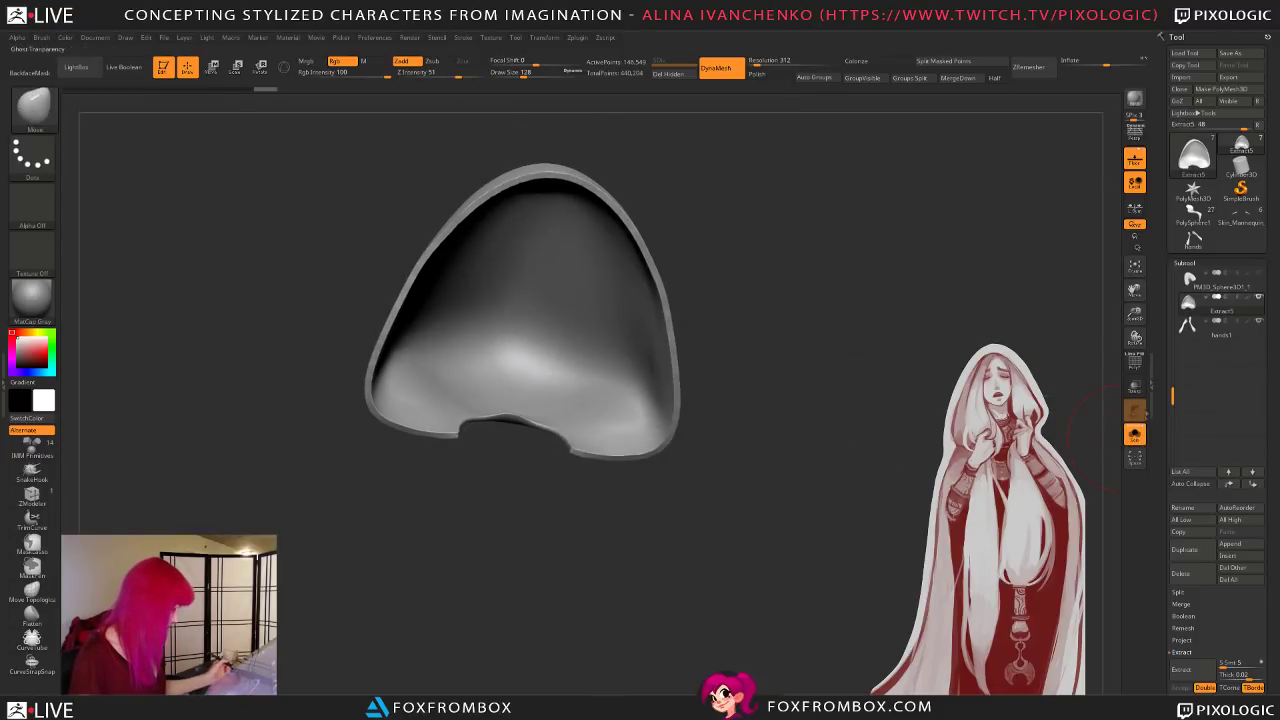
left_click(1134, 435)
mouse_move(900, 330)
left_mouse_down()
mouse_move(837, 329)
mouse_move(682, 392)
mouse_move(717, 458)
left_mouse_up()
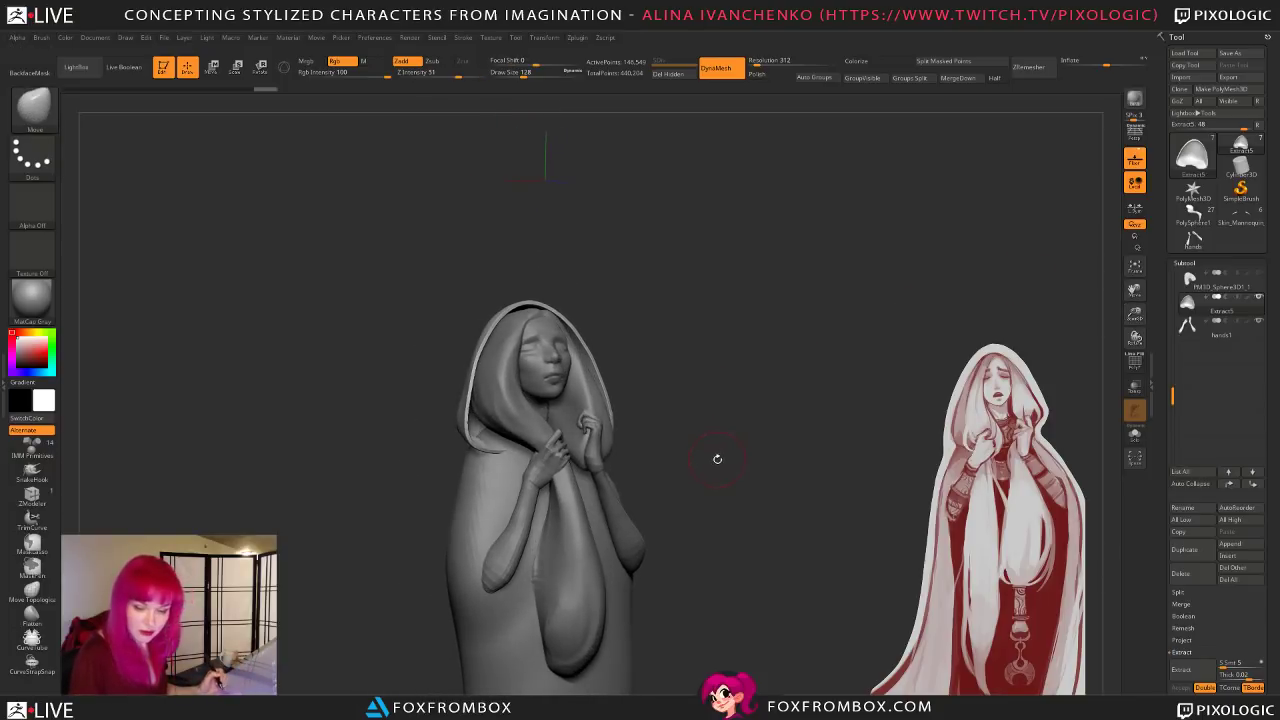
key("b")
key("i")
key("n")
left_click_drag(523, 73, 537, 73)
mouse_move(687, 295)
left_mouse_down()
mouse_move(682, 353)
mouse_move(590, 330)
mouse_move(640, 312)
left_mouse_up()
Step: Reshape the hood shell's lower edge beside the raised hands with the Move brush at draw size 365
key("b")
key("m")
key("v")
left_click_drag(537, 75, 545, 77)
left_click_drag(598, 282, 674, 376)
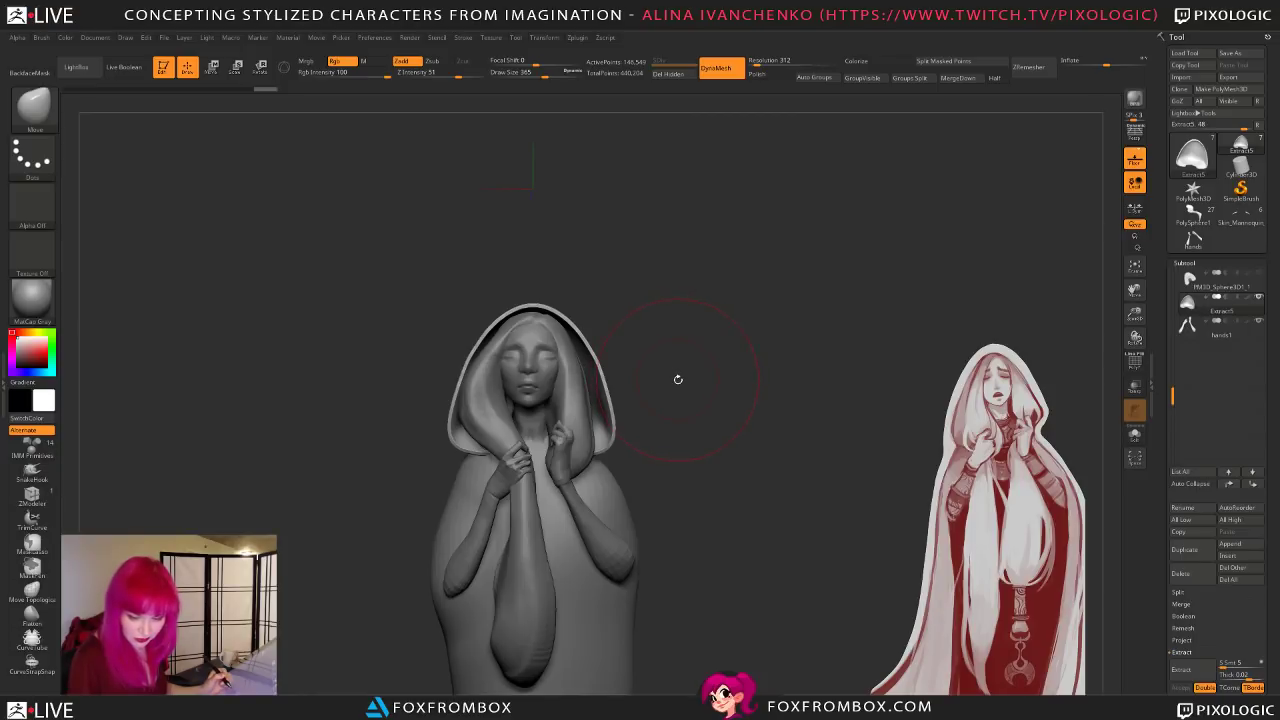
key("w")
mouse_move(678, 379)
left_mouse_down()
mouse_move(631, 354)
mouse_move(601, 367)
mouse_move(674, 415)
left_mouse_up()
key("q")
left_click_drag(505, 447, 498, 434)
Step: Pull the hood's lower back edge downward in side view with the Move brush
left_click_drag(670, 412, 560, 310)
mouse_move(848, 394)
left_mouse_down()
mouse_move(731, 394)
mouse_move(754, 394)
left_mouse_up()
left_click_drag(585, 405, 564, 456)
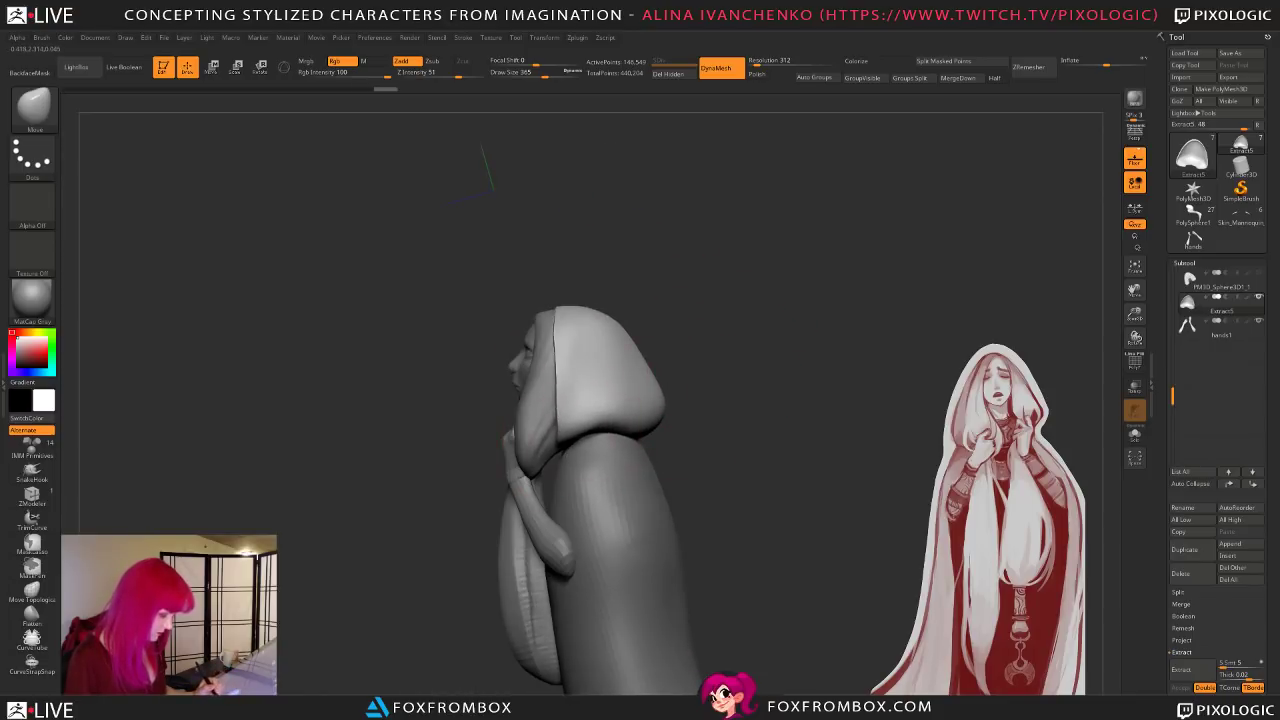
mouse_move(612, 422)
left_mouse_down()
mouse_move(645, 436)
mouse_move(612, 440)
left_mouse_up()
mouse_move(634, 360)
left_mouse_down()
mouse_move(634, 384)
mouse_move(771, 357)
mouse_move(753, 357)
left_mouse_up()
Step: Refine the hood's contour from the front and side with the Move brush and set the draw size to 239
left_click_drag(542, 73, 530, 73)
mouse_move(630, 284)
left_mouse_down()
mouse_move(580, 295)
mouse_move(743, 331)
mouse_move(717, 330)
left_mouse_up()
left_click_drag(606, 346, 608, 360)
mouse_move(689, 359)
left_mouse_down()
mouse_move(726, 354)
mouse_move(656, 370)
mouse_move(632, 342)
mouse_move(757, 369)
mouse_move(698, 387)
mouse_move(669, 357)
mouse_move(619, 400)
left_mouse_up()
left_click(528, 74)
mouse_move(657, 356)
left_mouse_down()
mouse_move(680, 420)
mouse_move(675, 435)
mouse_move(648, 426)
left_mouse_up()
left_click(534, 76)
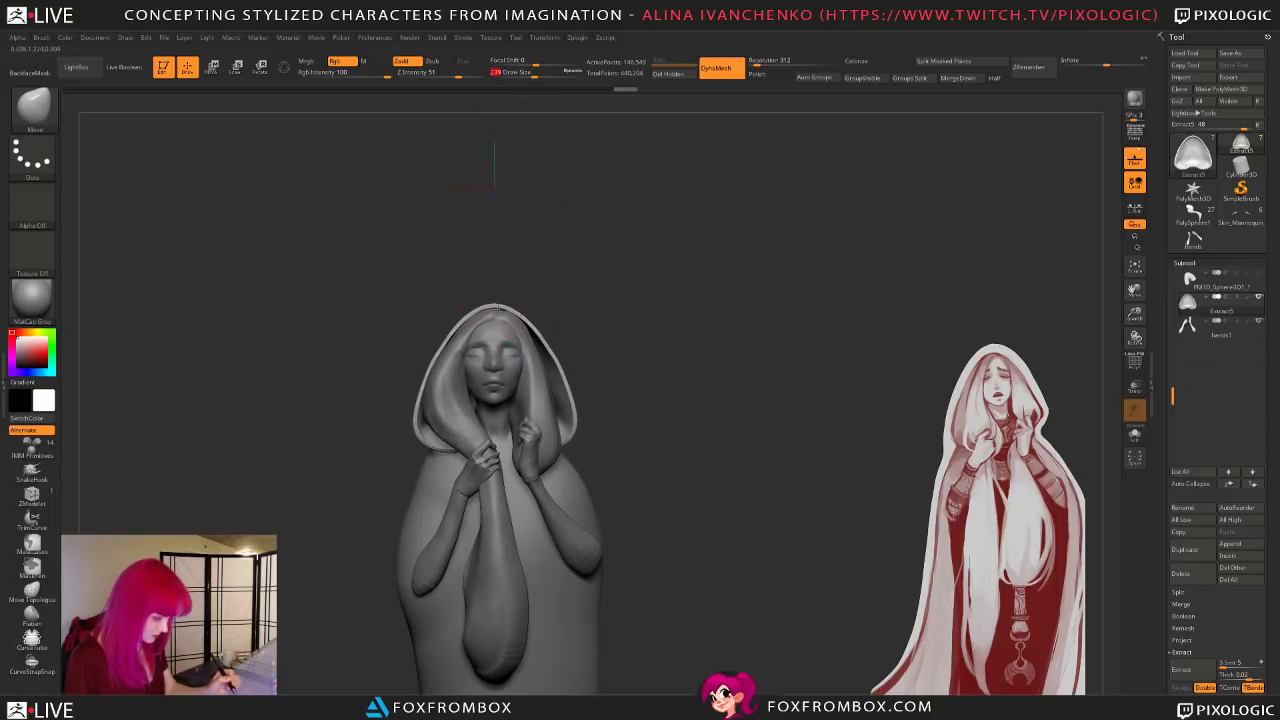
Step: Enlarge the Move brush and adjust the lower corners and sides of the hood's front opening
left_click_drag(663, 389, 719, 387, "alt")
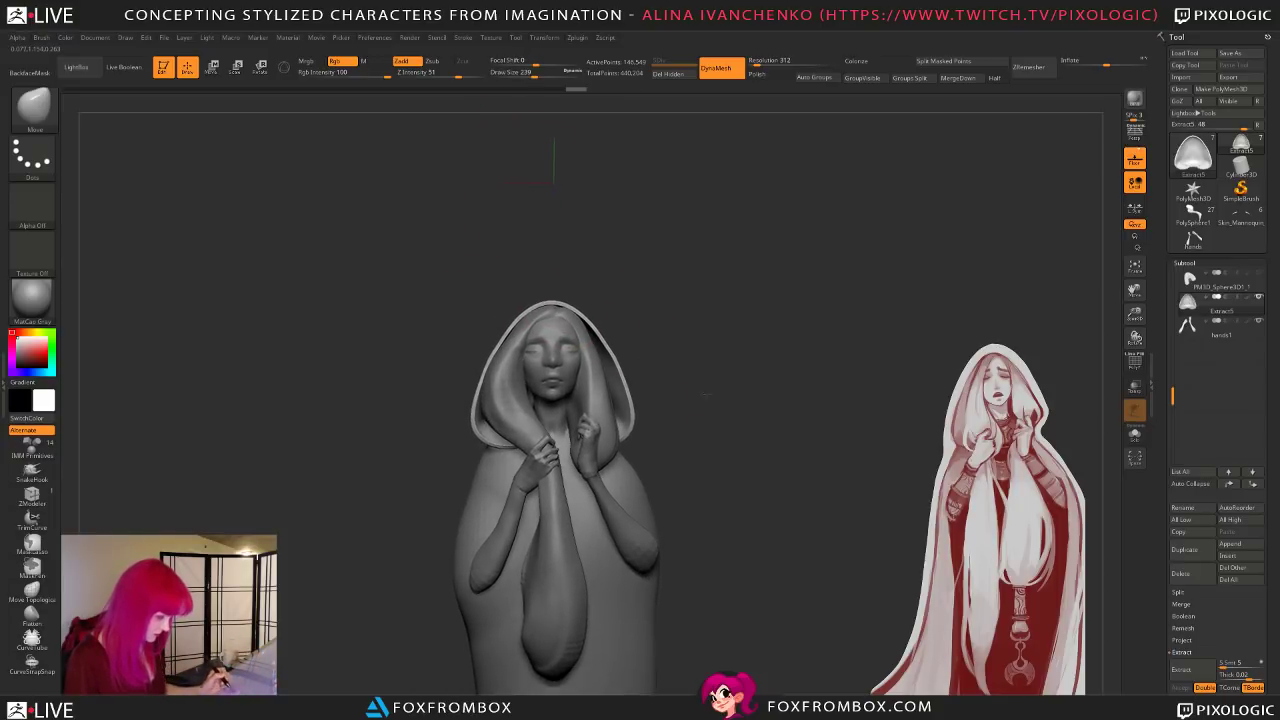
left_click_drag(544, 74, 544, 86)
mouse_move(675, 418)
left_mouse_down()
mouse_move(688, 424)
mouse_move(694, 403)
left_mouse_up()
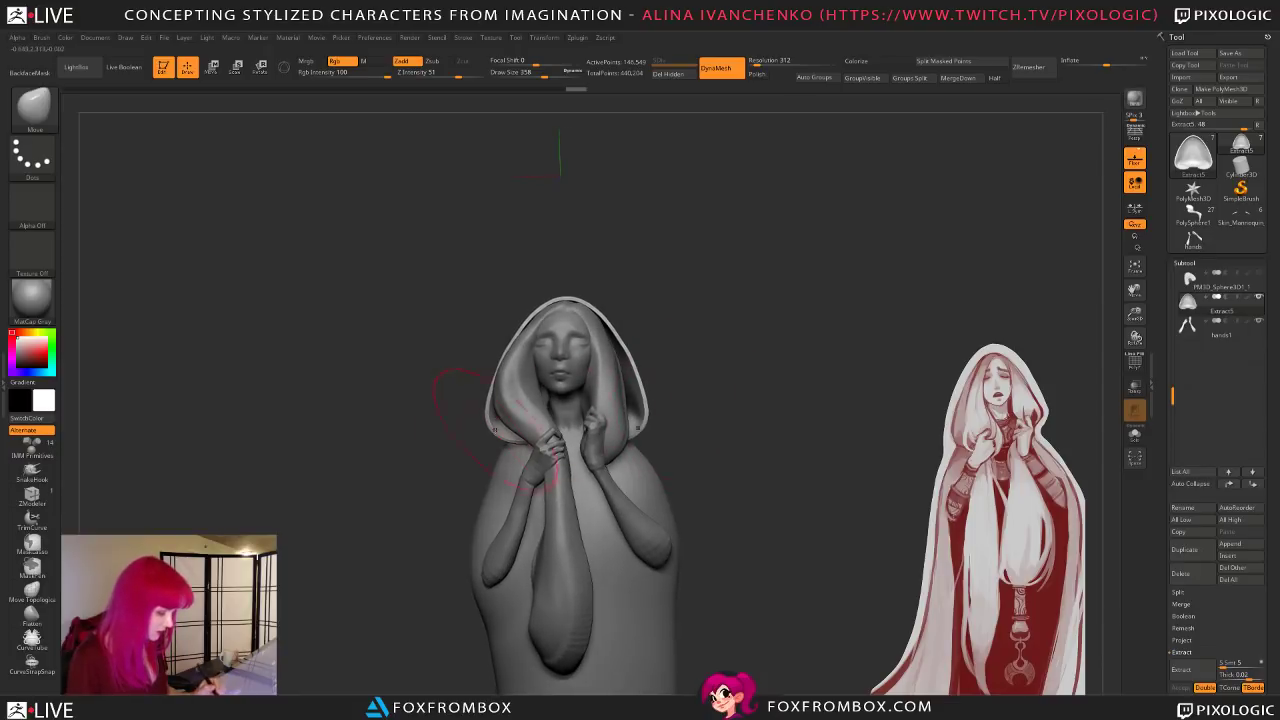
mouse_move(493, 432)
left_mouse_down()
mouse_move(491, 447)
mouse_move(527, 440)
left_mouse_up()
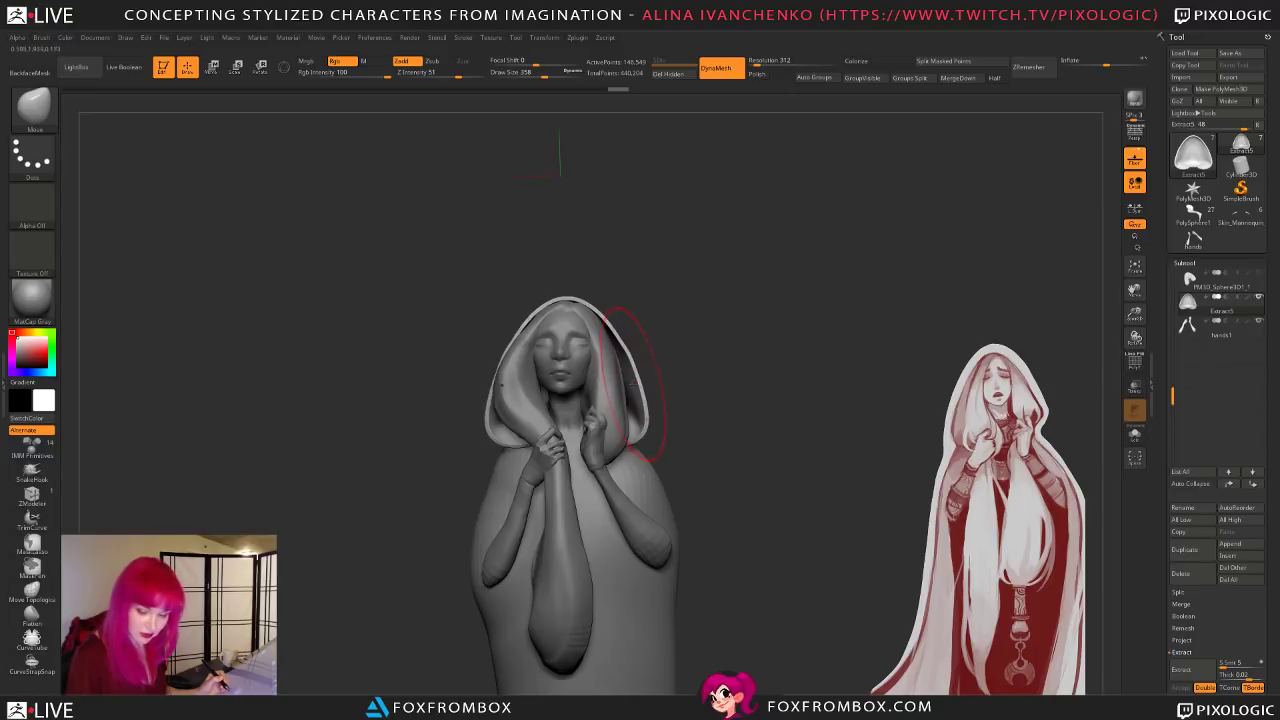
mouse_move(636, 382)
left_mouse_down()
mouse_move(692, 399)
mouse_move(672, 384)
mouse_move(683, 378)
left_mouse_up()
Step: Reshape the hood's lower back edge from behind with the Move brush
left_click_drag(678, 327, 690, 381)
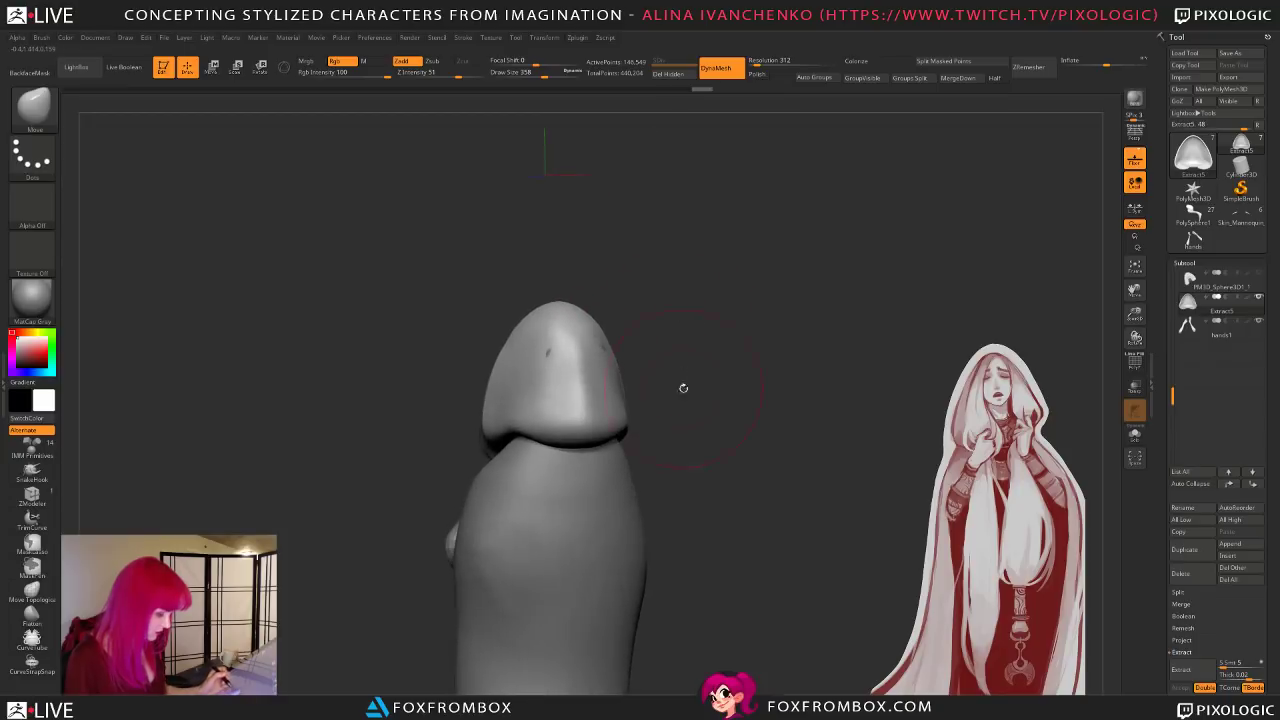
left_click_drag(555, 441, 590, 434)
mouse_move(697, 411)
left_mouse_down()
mouse_move(793, 356)
mouse_move(672, 215)
left_mouse_up()
left_click(511, 72)
mouse_move(663, 286)
left_mouse_down()
mouse_move(653, 364)
mouse_move(663, 220)
mouse_move(686, 444)
mouse_move(622, 396)
mouse_move(723, 387)
left_mouse_up()
Step: Reshape the hood's side rim around the face with the Move brush at draw size 351
key("]")
key("]")
left_click(543, 73)
left_click_drag(585, 368, 593, 370)
left_click_drag(560, 258, 673, 365)
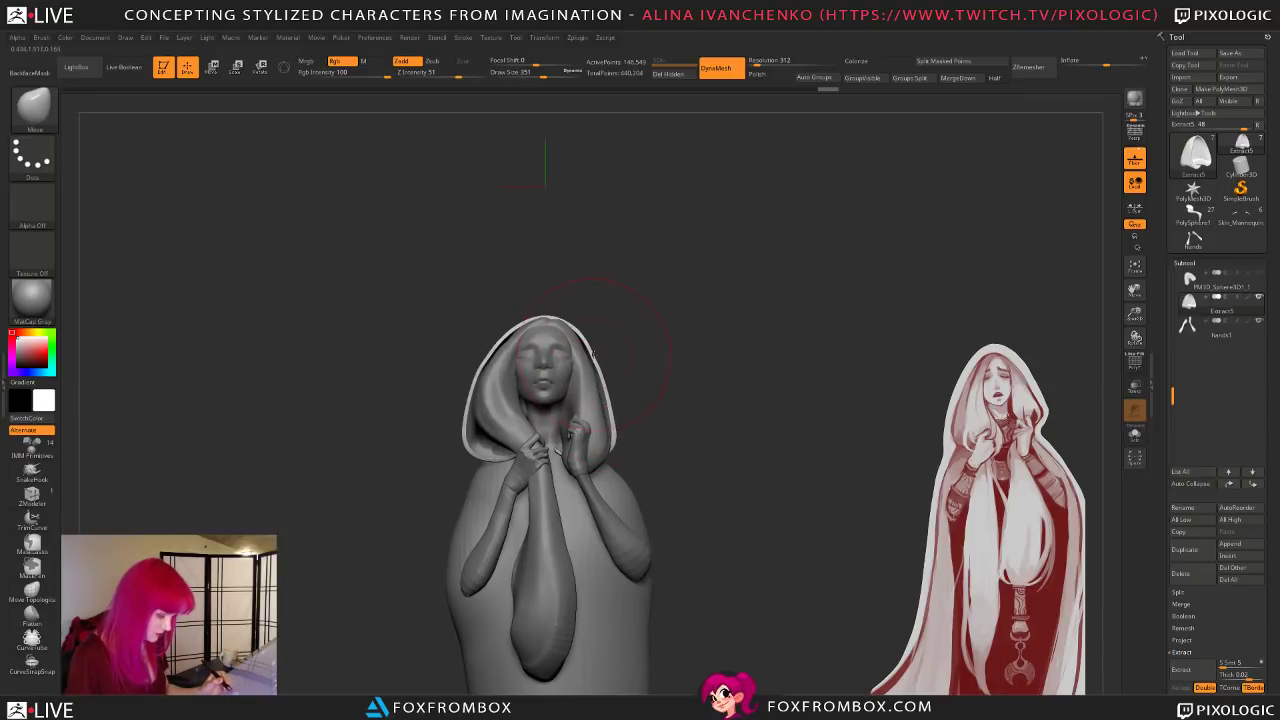
left_click_drag(621, 341, 578, 390)
Step: Refine the hood's front outline with the Move brush at draw size 257
mouse_move(659, 310)
left_mouse_down()
mouse_move(794, 400)
mouse_move(751, 436)
mouse_move(812, 439)
mouse_move(751, 374)
mouse_move(760, 382)
left_mouse_up()
left_click(533, 73)
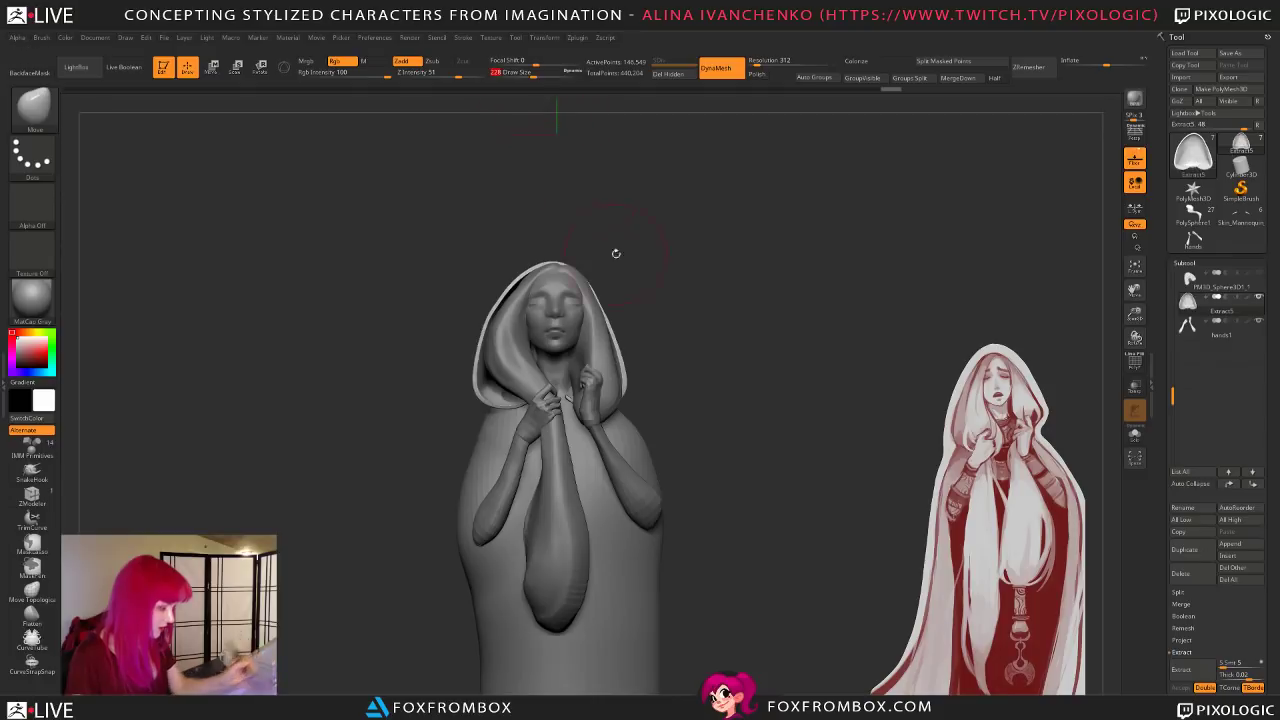
left_click_drag(603, 223, 622, 283, "alt")
left_click_drag(654, 386, 655, 405)
left_click_drag(533, 75, 537, 75)
mouse_move(701, 362)
left_mouse_down()
mouse_move(743, 394)
mouse_move(732, 405)
left_mouse_up()
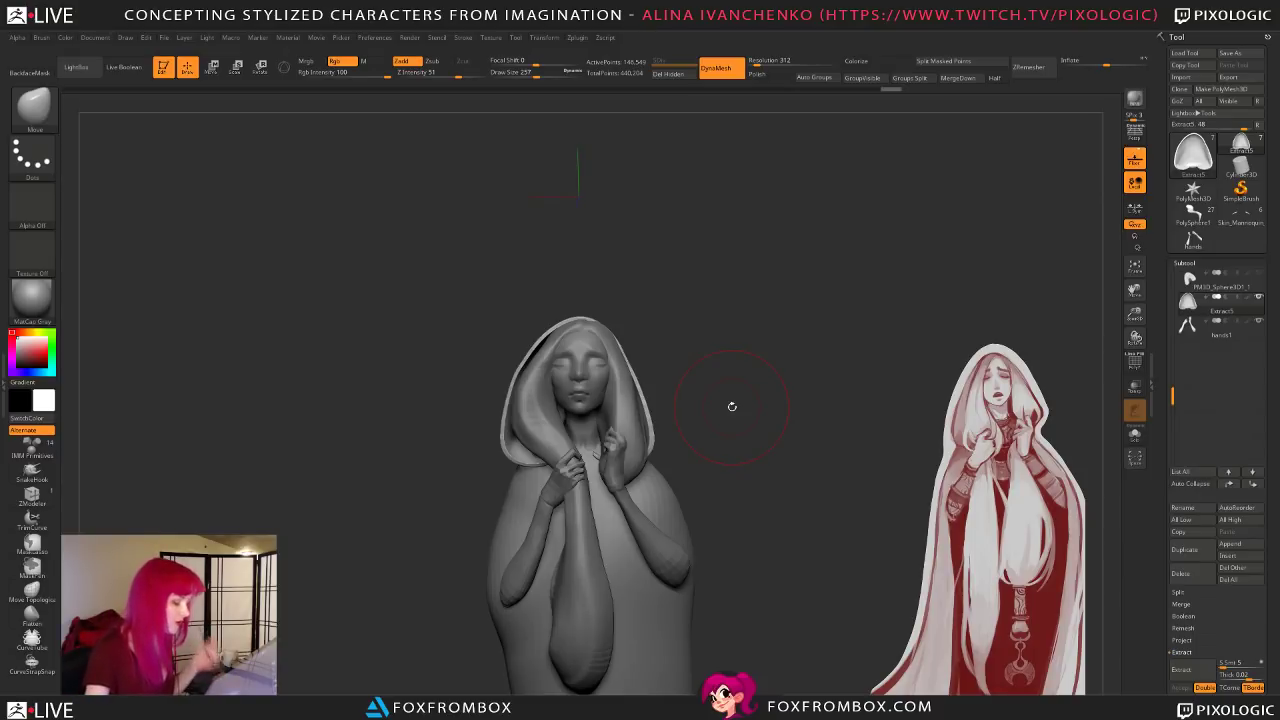
Step: Fit the hood's front rim more closely around the hair with the Move brush at draw size 338
left_click_drag(671, 300, 660, 194)
left_click(543, 75)
mouse_move(762, 292)
left_mouse_down()
mouse_move(789, 343)
mouse_move(746, 380)
mouse_move(798, 338)
left_mouse_up()
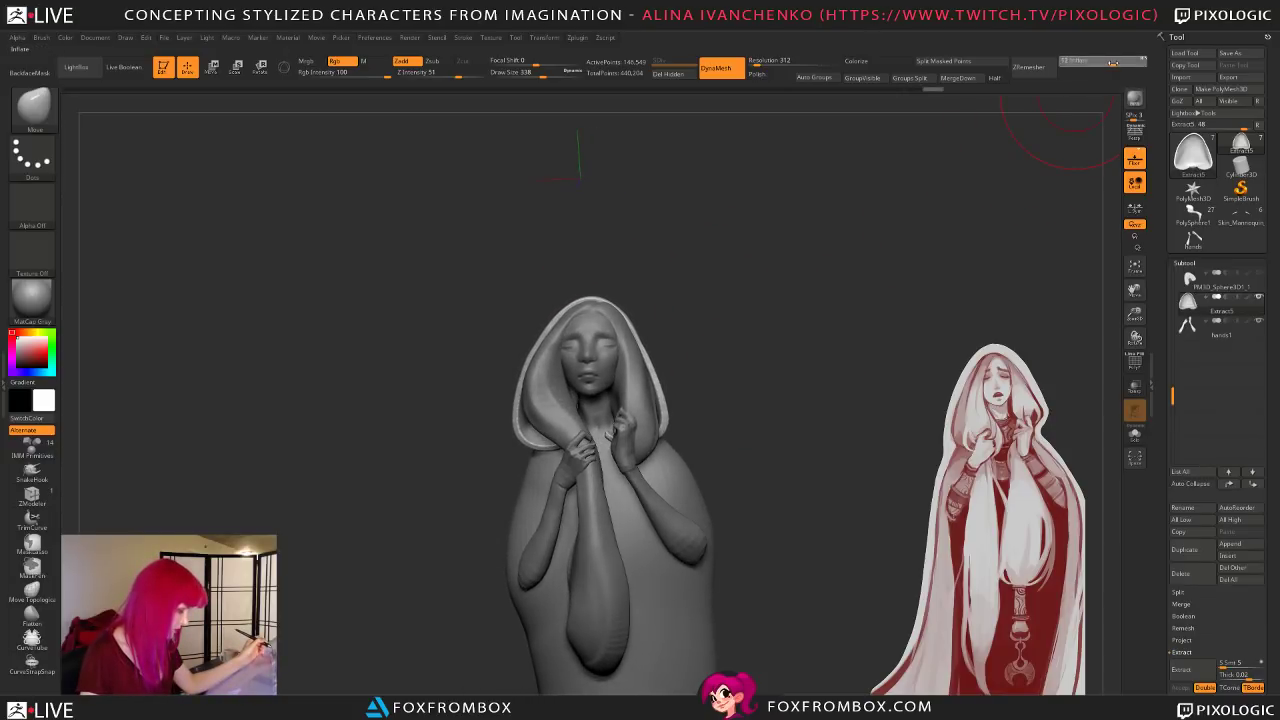
left_click_drag(785, 365, 777, 388)
left_click_drag(866, 411, 839, 335, "alt")
Step: Open the Deformation settings and set the Move brush to draw size 274 for the hood's front opening
left_click_drag(1229, 716, 1229, 668)
scroll(1228, 668, "down", 5)
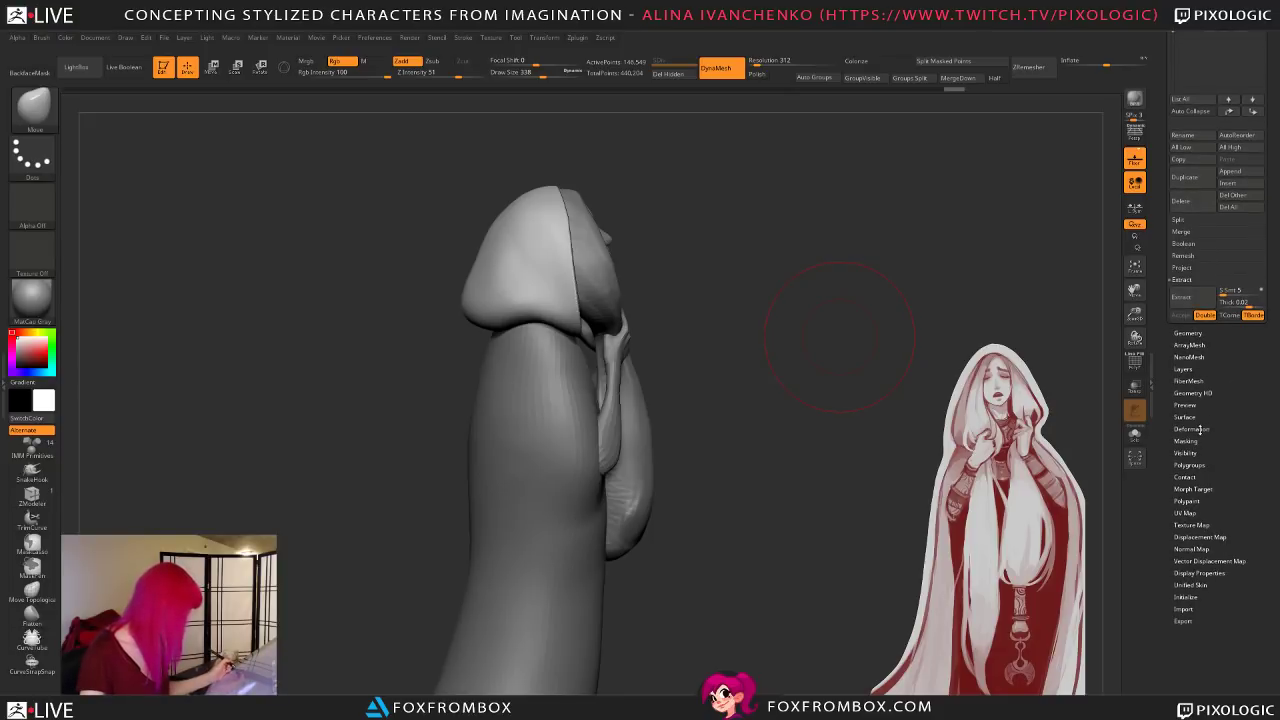
left_click(1199, 429)
mouse_move(788, 345)
left_mouse_down()
mouse_move(874, 380)
mouse_move(760, 371)
left_mouse_up()
left_click_drag(558, 72, 543, 72)
left_click_drag(618, 176, 594, 206)
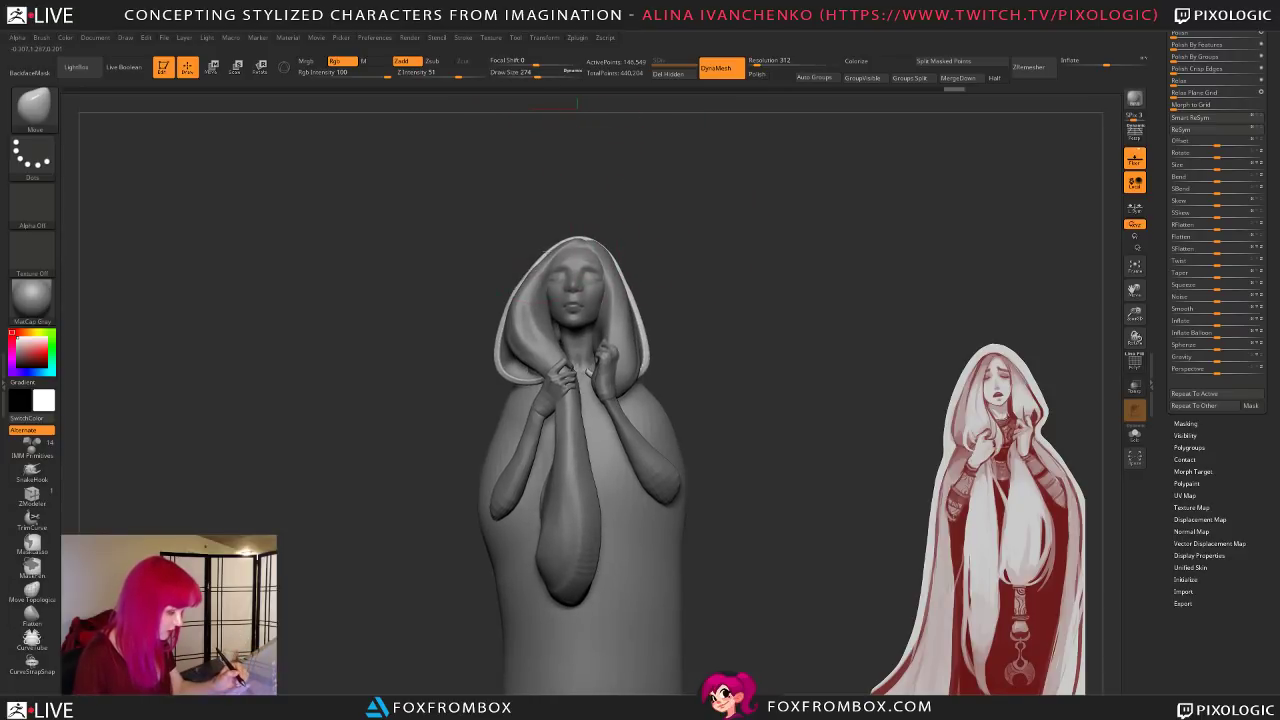
Step: Adjust the hood's side profile in front and side views with the Move brush at draw size 217
mouse_move(680, 285)
left_mouse_down()
mouse_move(726, 280)
mouse_move(676, 273)
left_mouse_up()
left_click_drag(543, 73, 532, 73)
left_click_drag(610, 239, 677, 245, "alt")
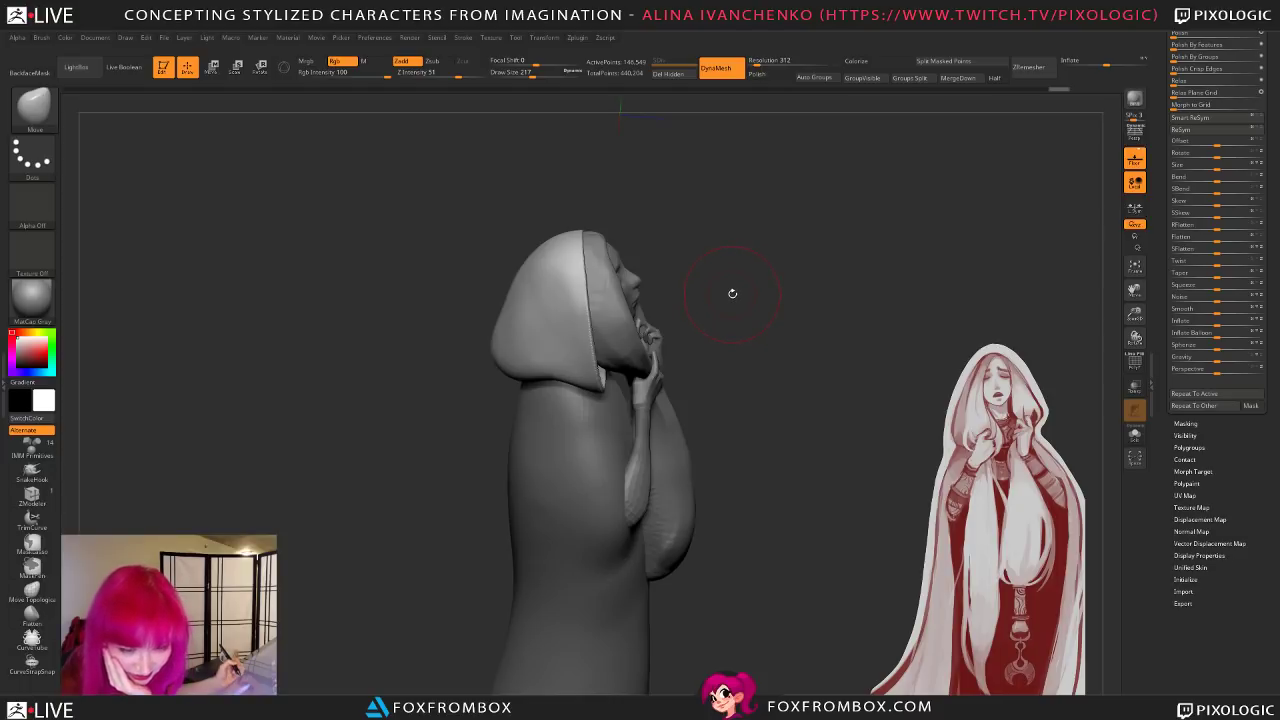
mouse_move(731, 289)
left_mouse_down()
mouse_move(740, 311)
mouse_move(769, 306)
mouse_move(725, 318)
left_mouse_up()
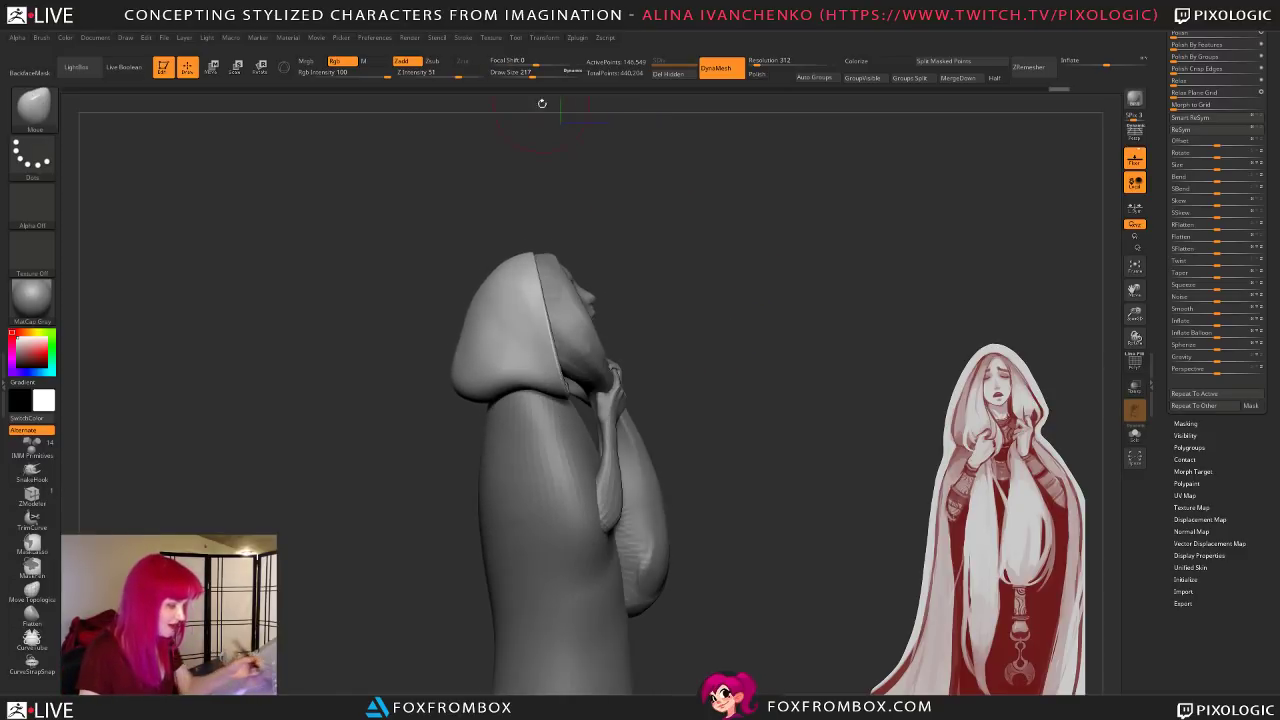
left_click_drag(536, 73, 540, 74)
mouse_move(666, 256)
left_mouse_down()
mouse_move(658, 266)
mouse_move(736, 258)
mouse_move(662, 256)
mouse_move(716, 288)
mouse_move(728, 282)
mouse_move(640, 262)
left_mouse_up()
left_click_drag(719, 274, 650, 207)
Step: Refine the hood's back contour and lower hem from behind and the side, raising the Move draw size to 245
left_click_drag(539, 75, 535, 75)
mouse_move(680, 252)
left_mouse_down()
mouse_move(721, 245)
mouse_move(697, 269)
left_mouse_up()
left_click_drag(559, 311, 554, 306)
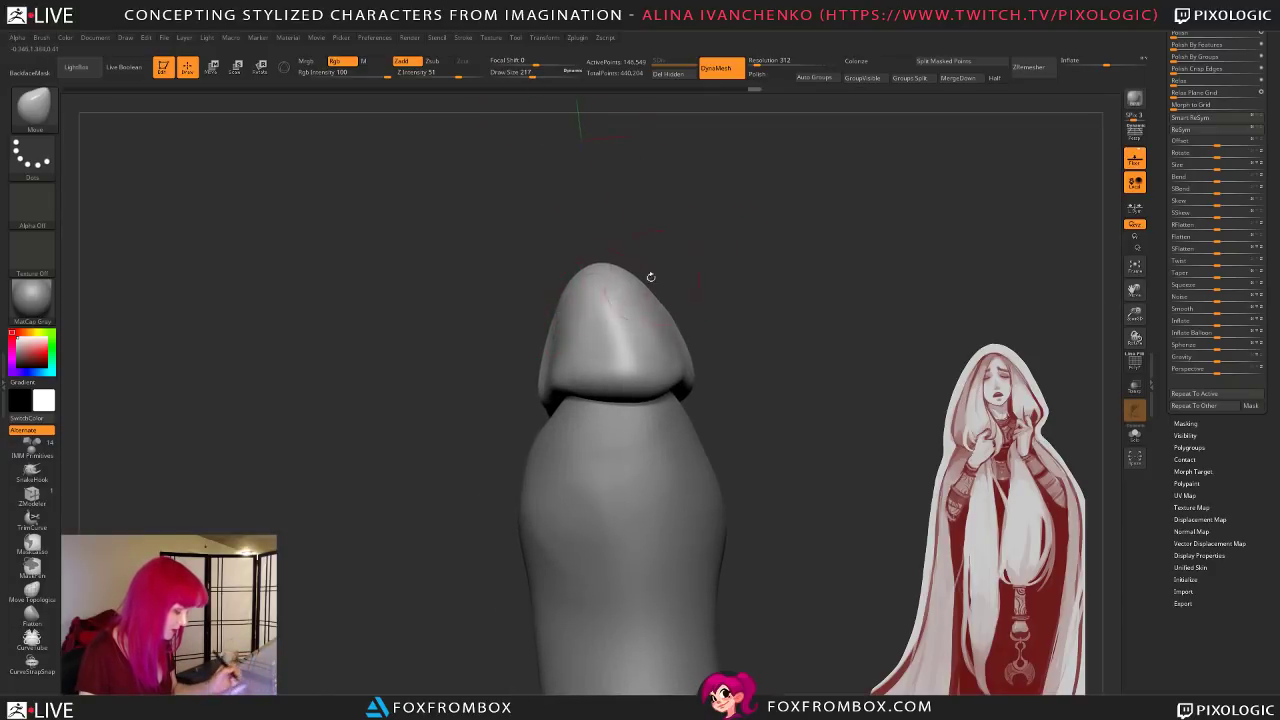
left_click_drag(668, 277, 751, 277)
mouse_move(672, 300)
left_mouse_down()
mouse_move(700, 314)
mouse_move(687, 322)
mouse_move(639, 254)
mouse_move(645, 306)
mouse_move(610, 353)
left_mouse_up()
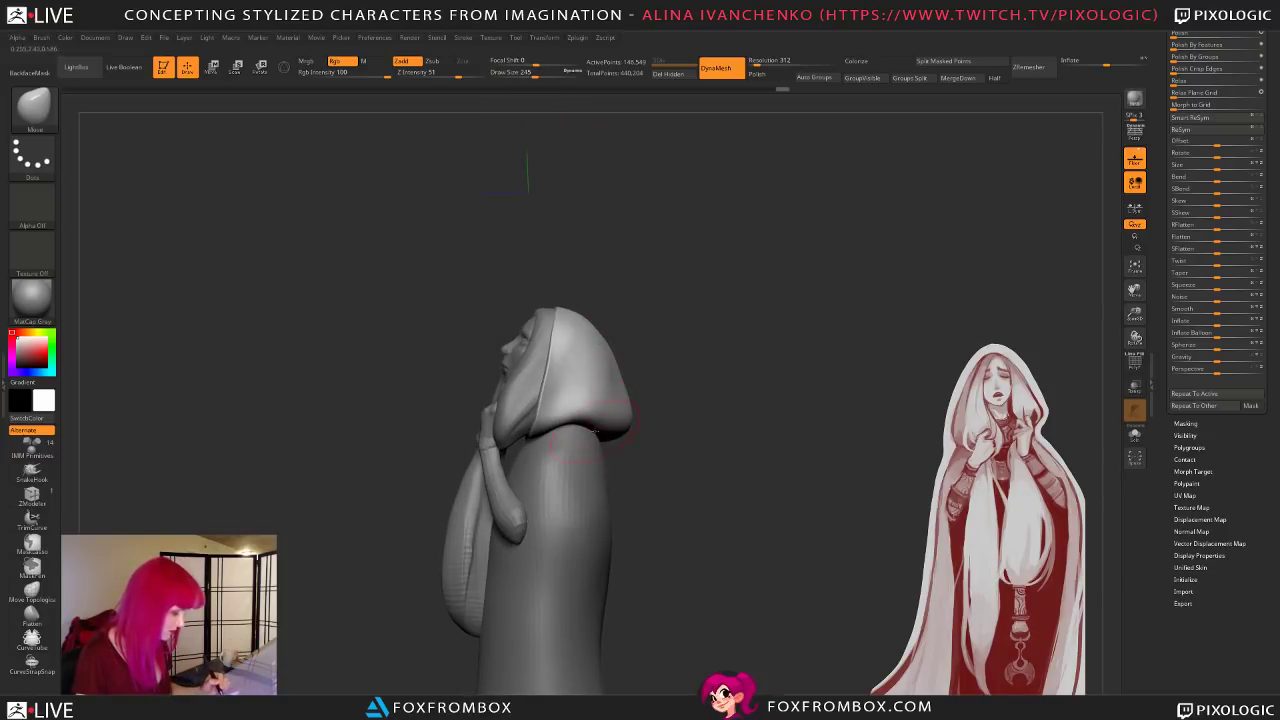
left_click_drag(729, 402, 595, 414)
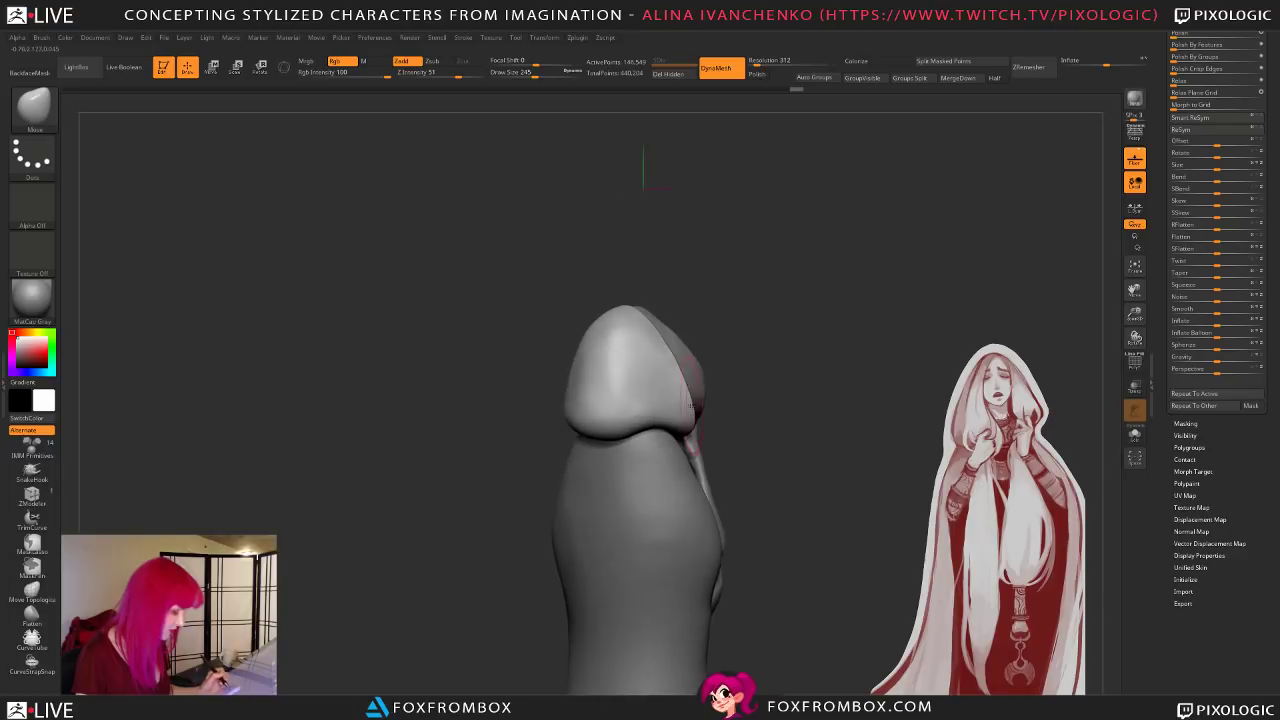
left_click_drag(700, 329, 709, 271)
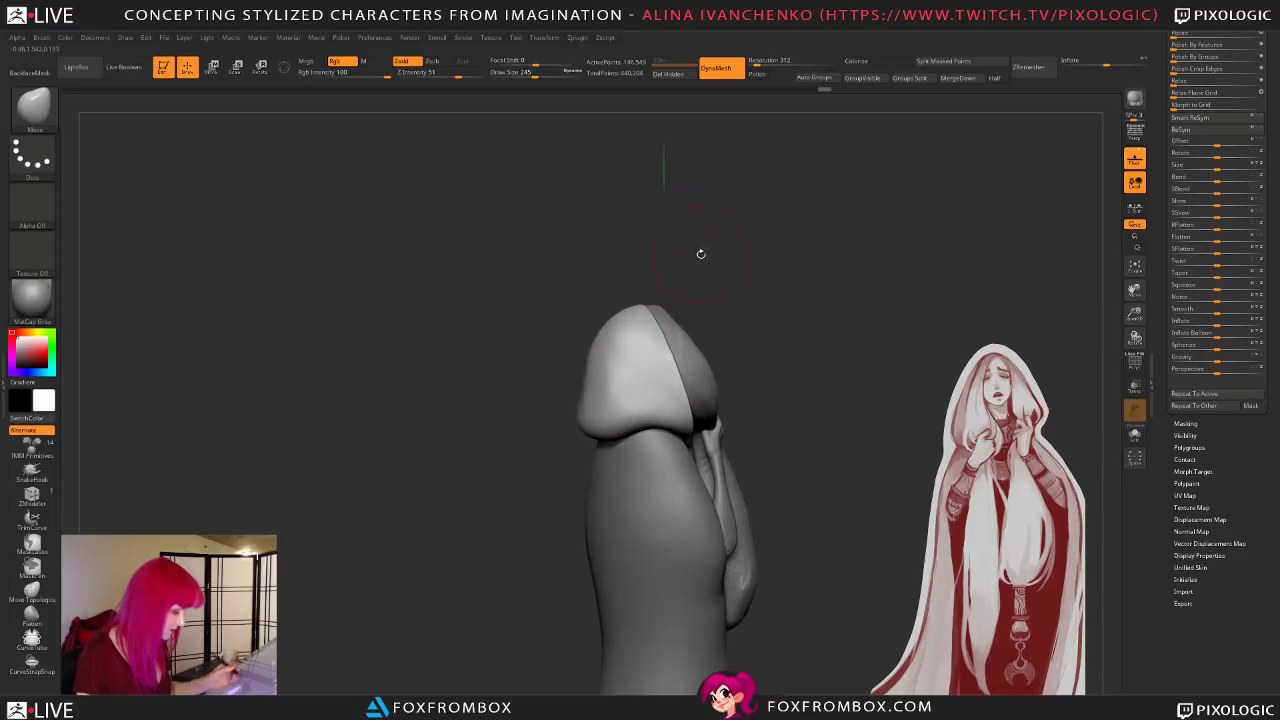
Step: Shape the back of the hood's crown with the Move brush at draw size 305
left_click_drag(538, 75, 544, 75)
mouse_move(610, 230)
left_mouse_down()
mouse_move(718, 312)
mouse_move(723, 337)
mouse_move(617, 374)
mouse_move(680, 360)
mouse_move(678, 343)
left_mouse_up()
left_click_drag(545, 75, 543, 76)
left_click_drag(606, 308, 596, 322)
mouse_move(706, 315)
left_mouse_down()
mouse_move(791, 323)
mouse_move(677, 286)
left_mouse_up()
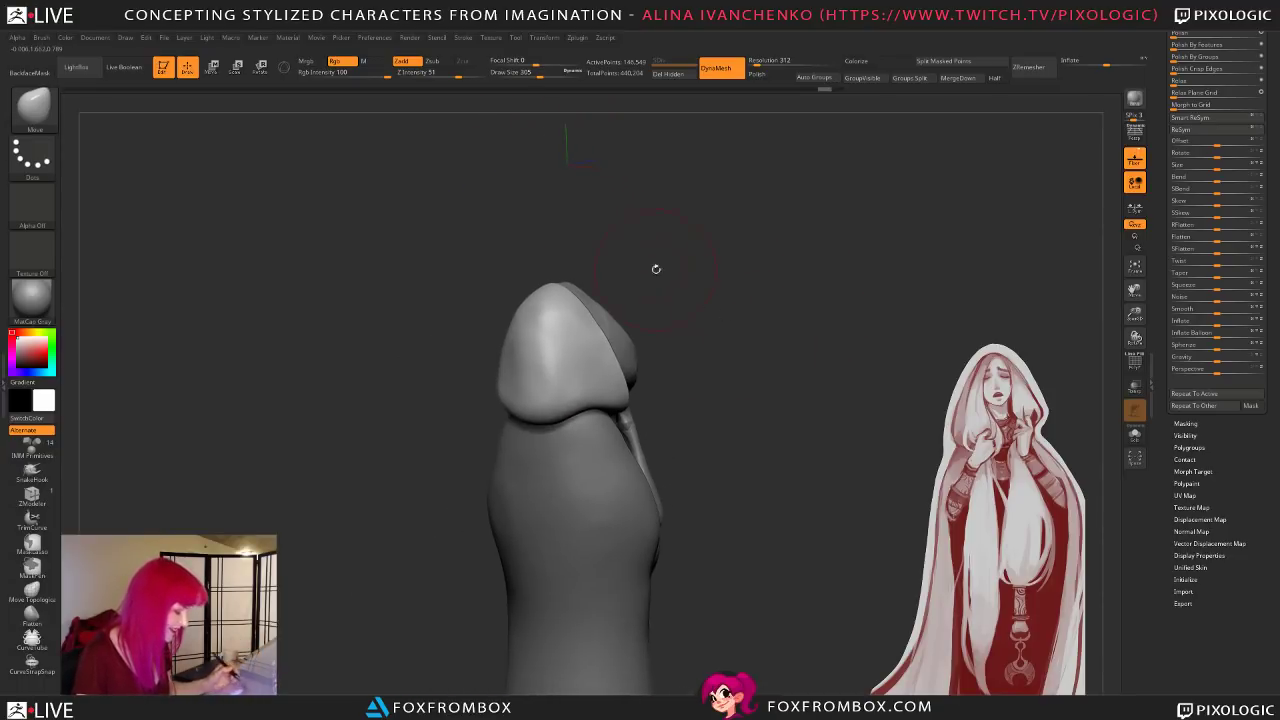
Step: Push in the hood's outer back edge with a smaller Move brush
left_click_drag(540, 76, 536, 76)
left_click_drag(690, 310, 700, 332, "alt")
left_click_drag(700, 332, 745, 337)
left_click_drag(518, 355, 527, 358)
mouse_move(640, 323)
left_mouse_down()
mouse_move(780, 371)
mouse_move(739, 367)
left_mouse_up()
mouse_move(686, 251)
left_mouse_down()
mouse_move(783, 350)
mouse_move(723, 357)
mouse_move(730, 390)
mouse_move(719, 286)
left_mouse_up()
Step: Refine the hood's overall silhouette from three-quarter, back and front views with differently sized Move brushes
left_click_drag(540, 73, 532, 73)
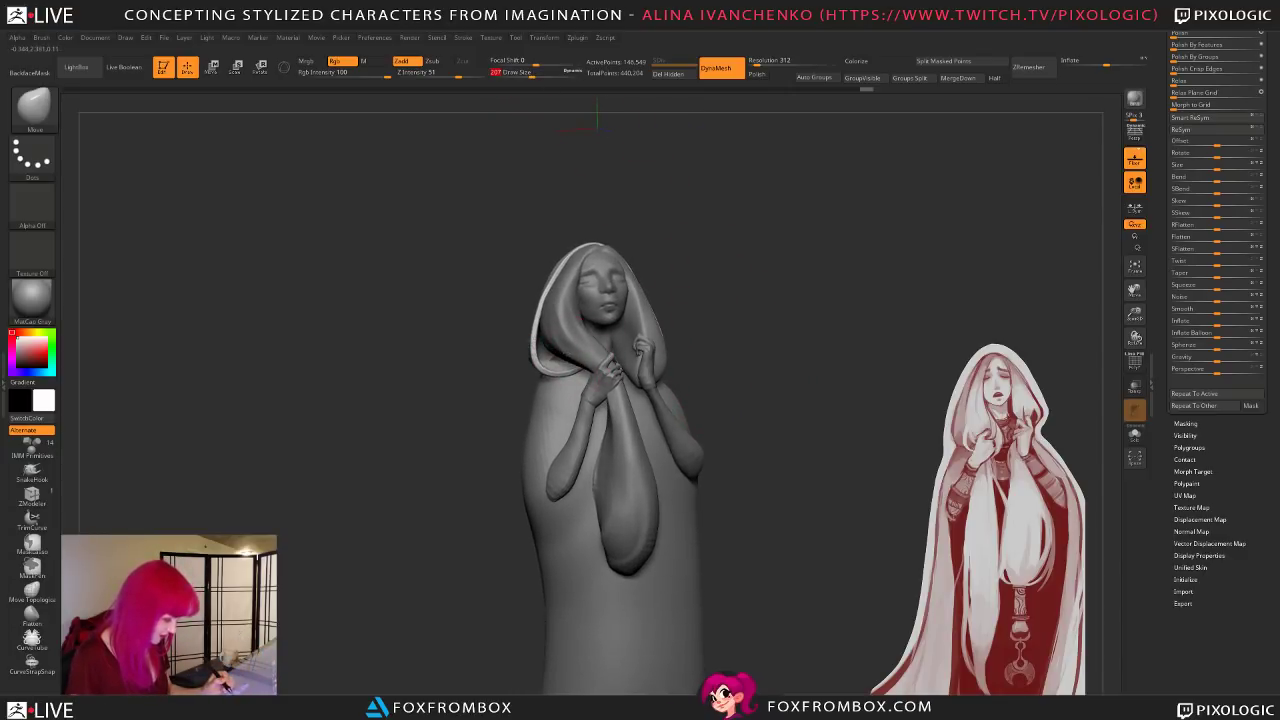
mouse_move(505, 355)
left_mouse_down()
mouse_move(694, 323)
mouse_move(625, 228)
left_mouse_up()
left_click(543, 76)
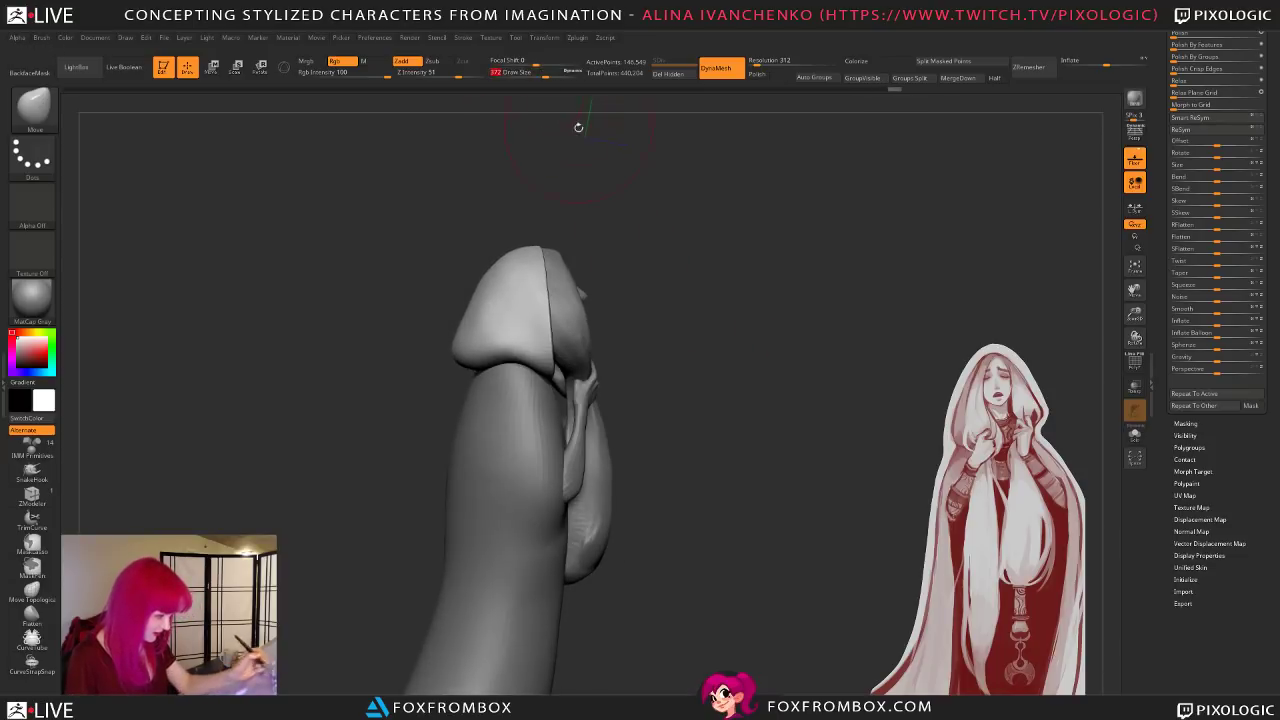
left_click_drag(655, 274, 740, 269, "alt")
mouse_move(809, 320)
left_mouse_down()
mouse_move(738, 323)
mouse_move(774, 320)
mouse_move(731, 360)
left_mouse_up()
left_click_drag(585, 104, 593, 195)
Step: Set the draw size to 177 and make the long hair the active subtool
left_click(529, 74)
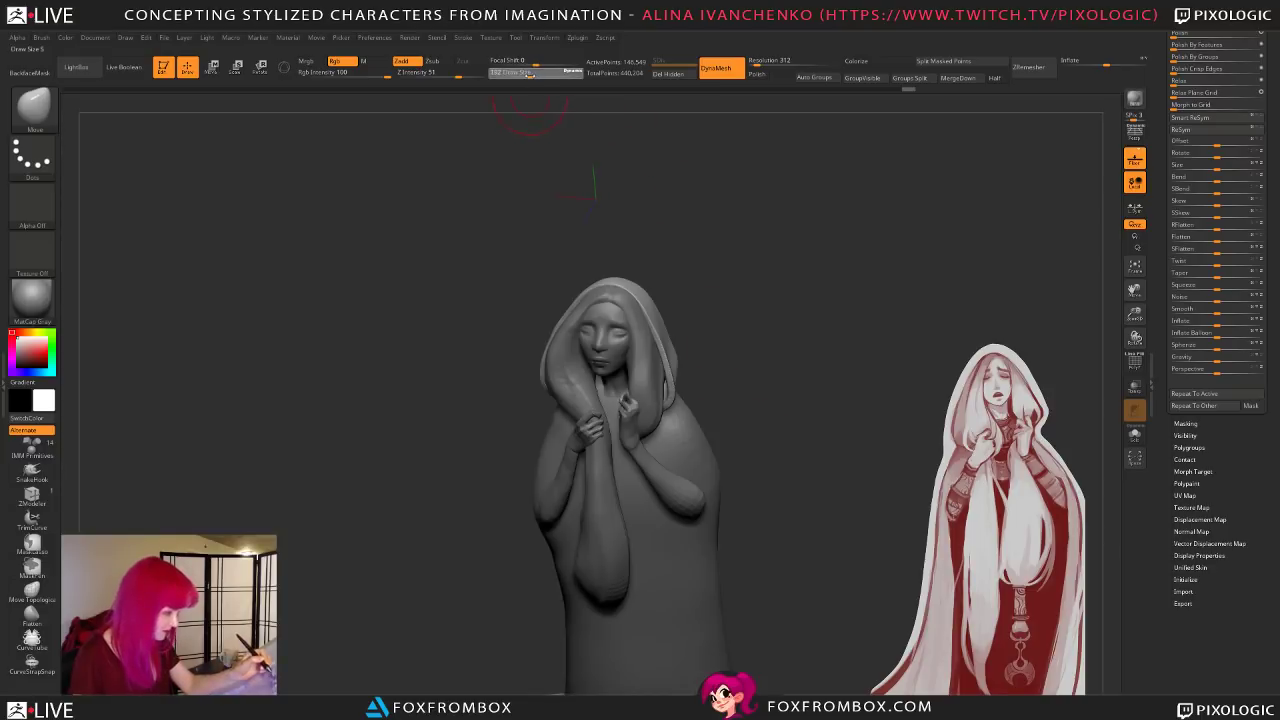
mouse_move(724, 348)
left_mouse_down()
mouse_move(720, 368)
mouse_move(740, 374)
mouse_move(743, 277)
mouse_move(724, 316)
mouse_move(729, 388)
mouse_move(585, 388)
left_mouse_up()
left_click(585, 388, "alt")
mouse_move(771, 323)
left_mouse_down()
mouse_move(751, 335)
mouse_move(749, 367)
mouse_move(780, 363)
left_mouse_up()
Step: Save the whole figure as a tool file to disk
left_click_drag(1271, 50, 1271, 147)
scroll(1271, 150, "up", 2)
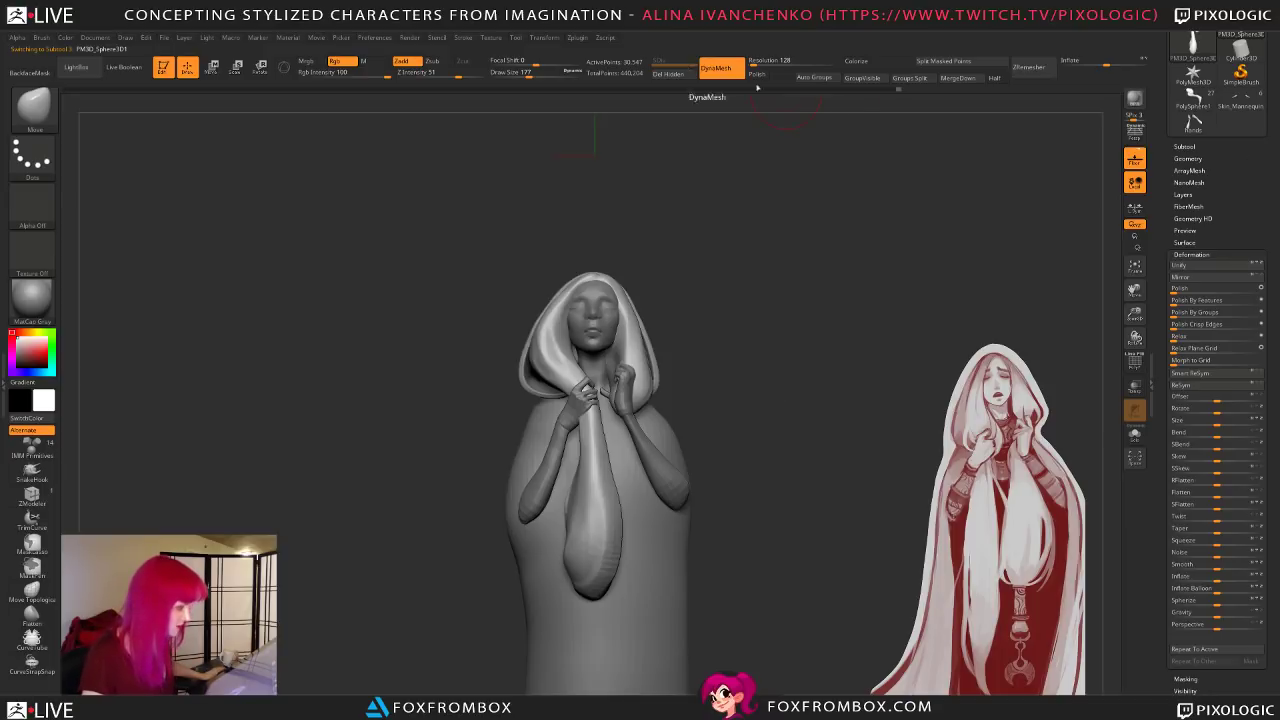
scroll(1269, 248, "up", 4)
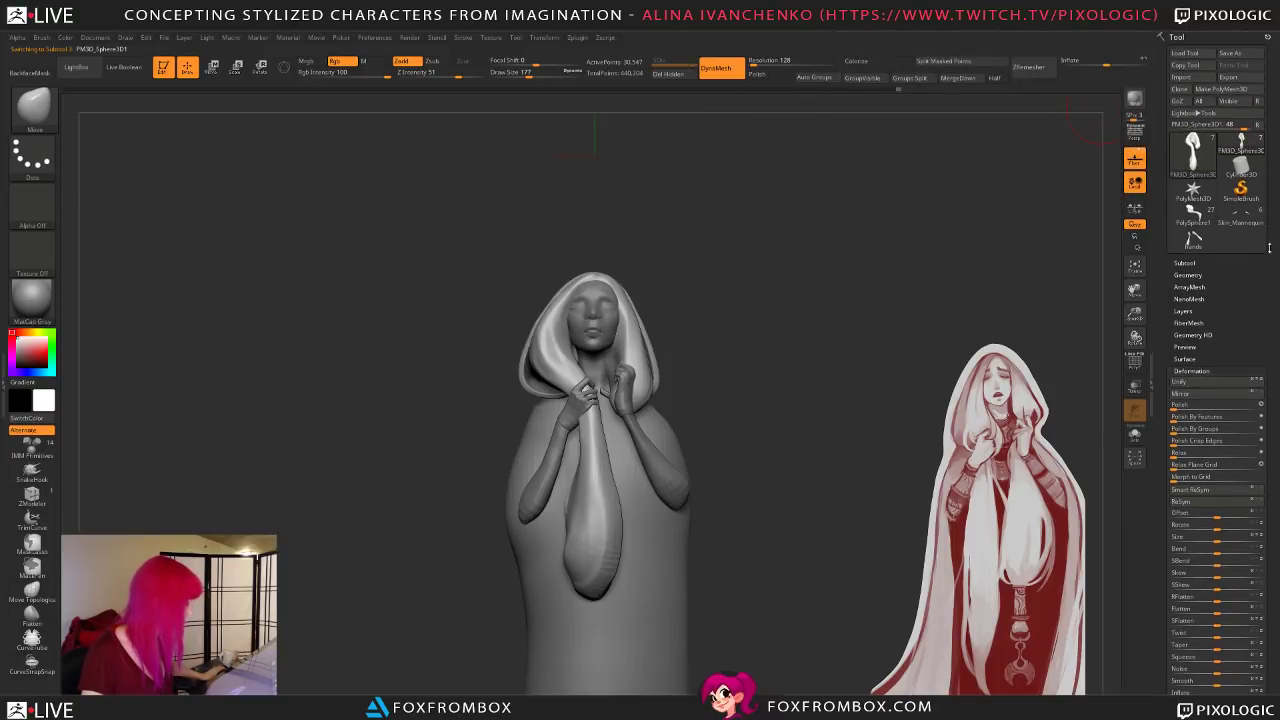
left_click(1242, 54)
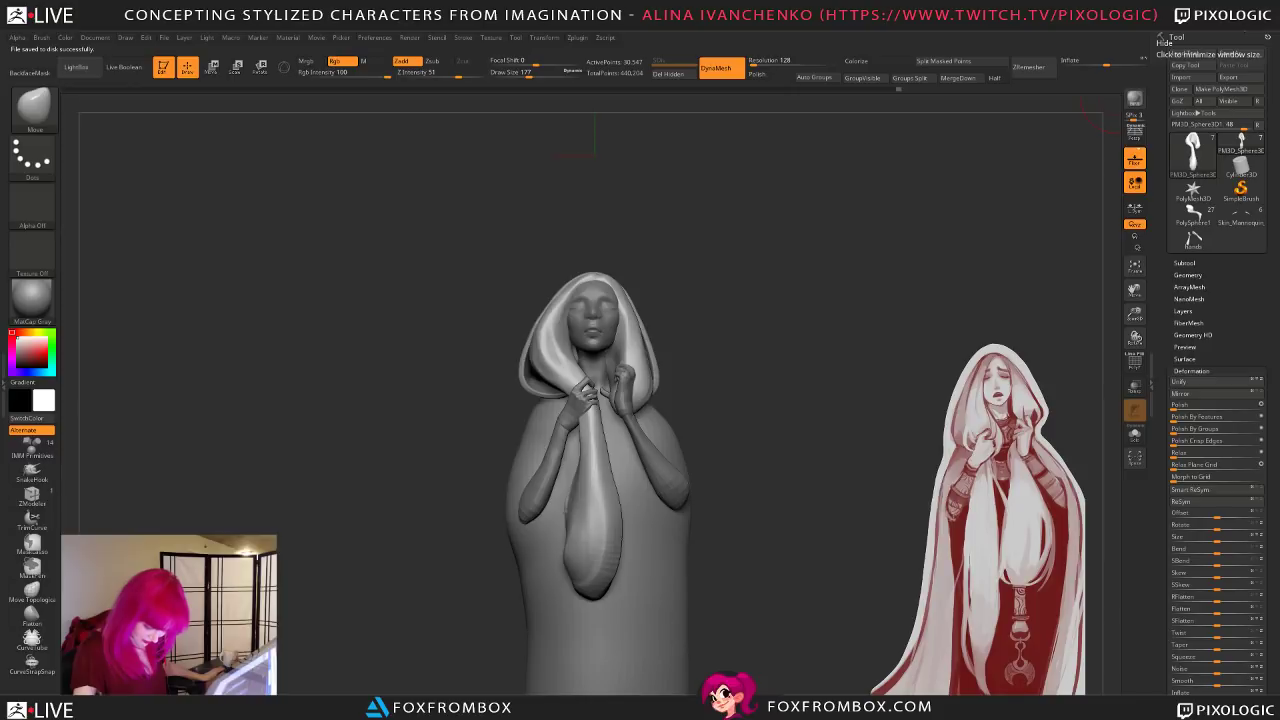
mouse_move(782, 405)
left_mouse_down()
mouse_move(791, 421)
mouse_move(802, 404)
mouse_move(826, 426)
left_mouse_up()
mouse_move(894, 402)
left_mouse_down("alt")
mouse_move(880, 354)
mouse_move(809, 361)
mouse_move(777, 423)
mouse_move(703, 382)
mouse_move(704, 420)
mouse_move(746, 394)
left_mouse_up("alt")
key("b")
key("c")
key("b")
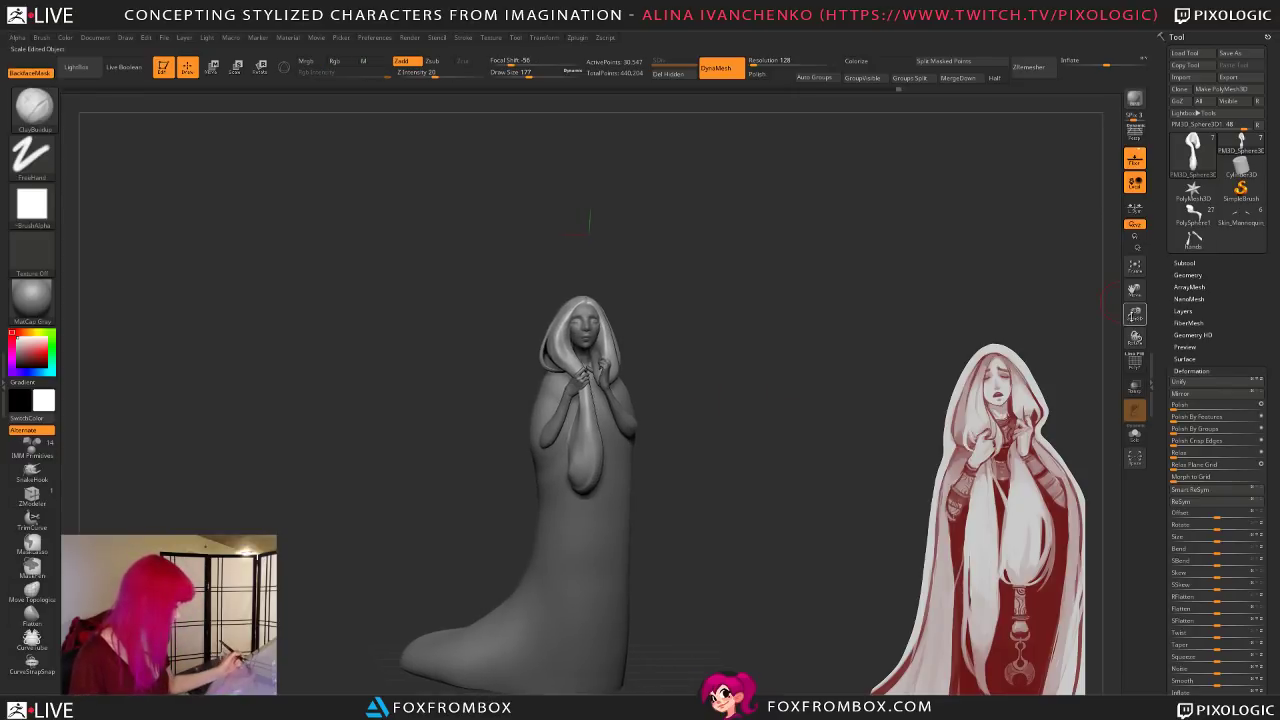
left_click_drag(1134, 314, 1118, 349)
left_click_drag(533, 77, 516, 77)
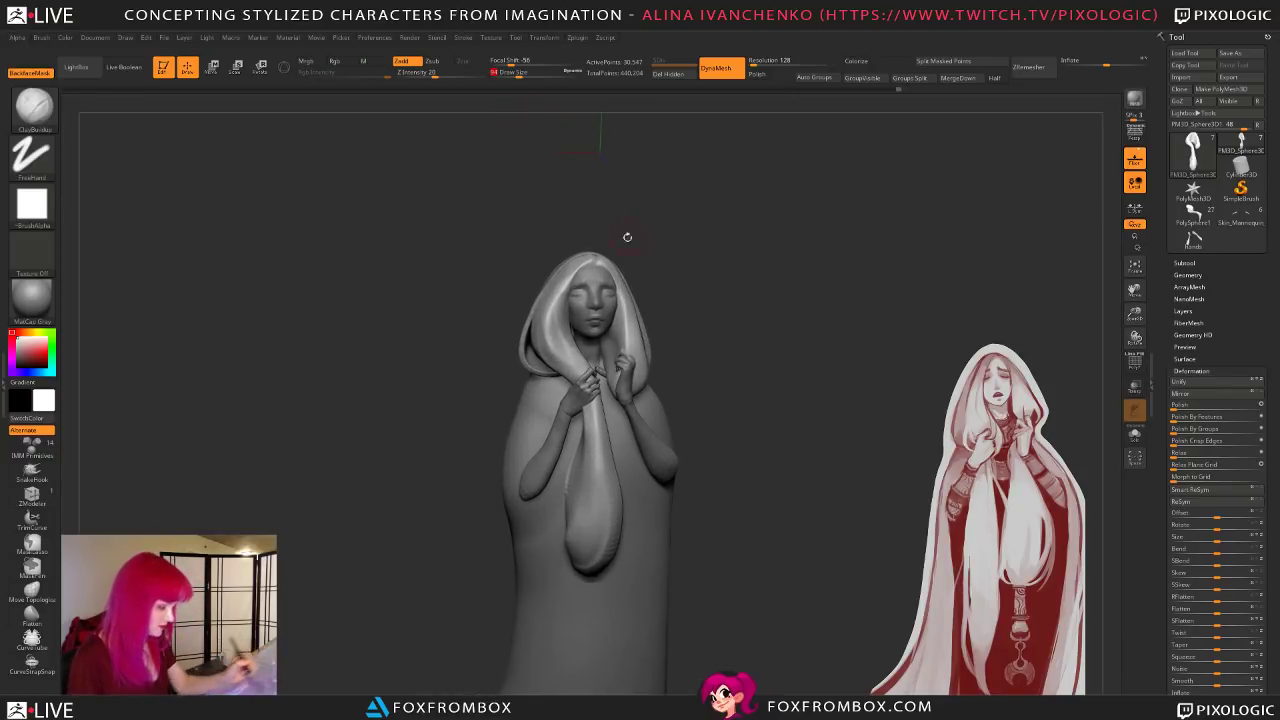
left_click_drag(606, 217, 657, 282)
left_click_drag(516, 75, 530, 75)
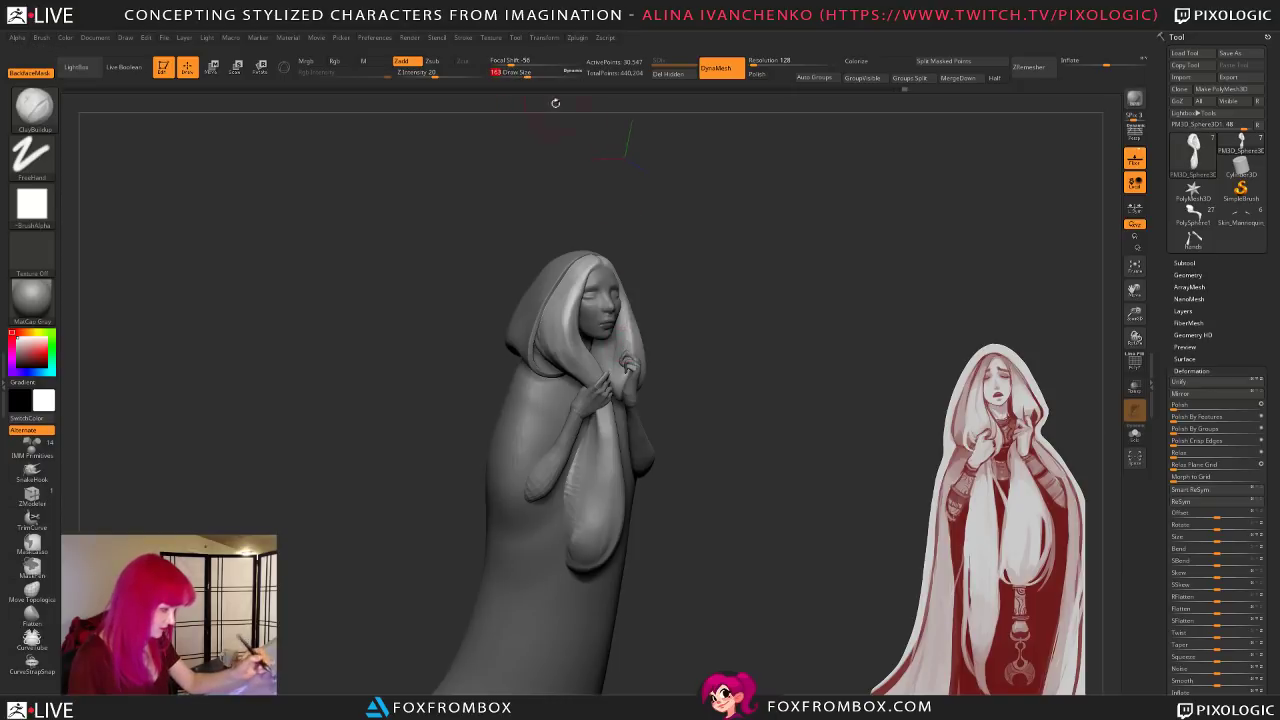
left_click_drag(668, 262, 619, 324)
left_click_drag(658, 363, 632, 275)
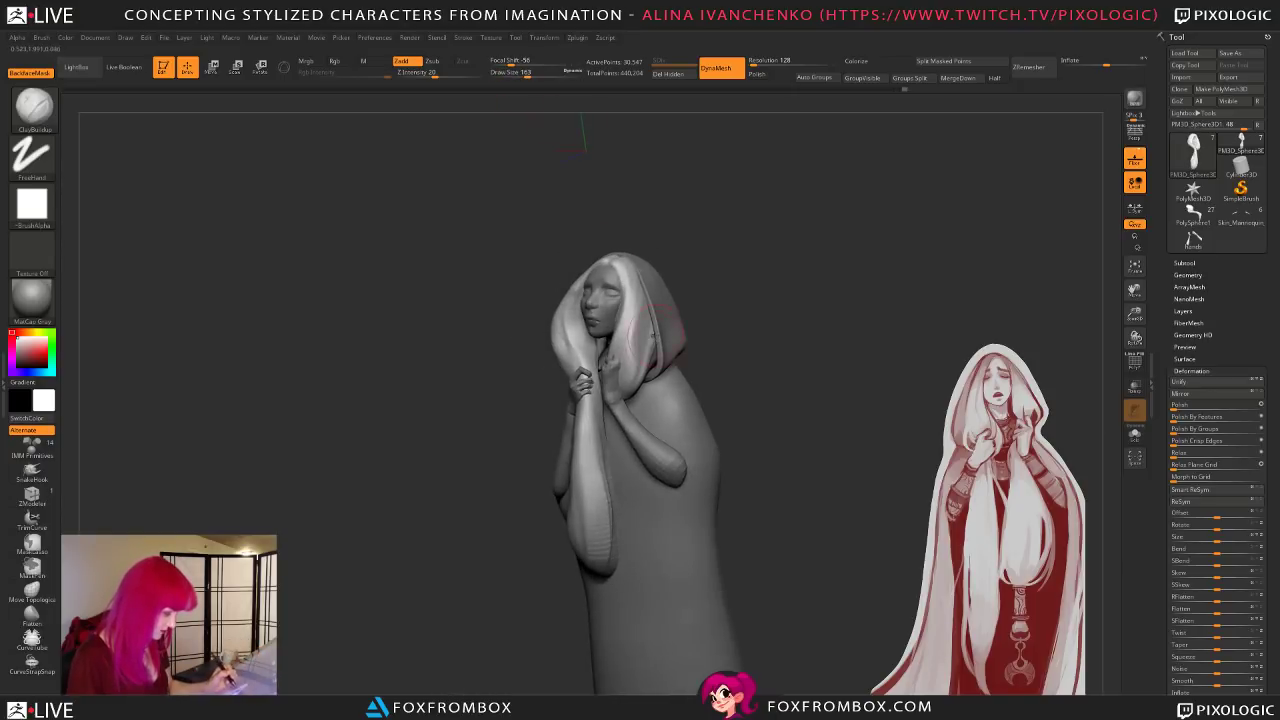
mouse_move(717, 318)
left_mouse_down()
mouse_move(777, 277)
mouse_move(739, 334)
left_mouse_up()
Step: Reshape the hair strand beside the face with the Move brush at draw size 163
key("b")
key("m")
key("v")
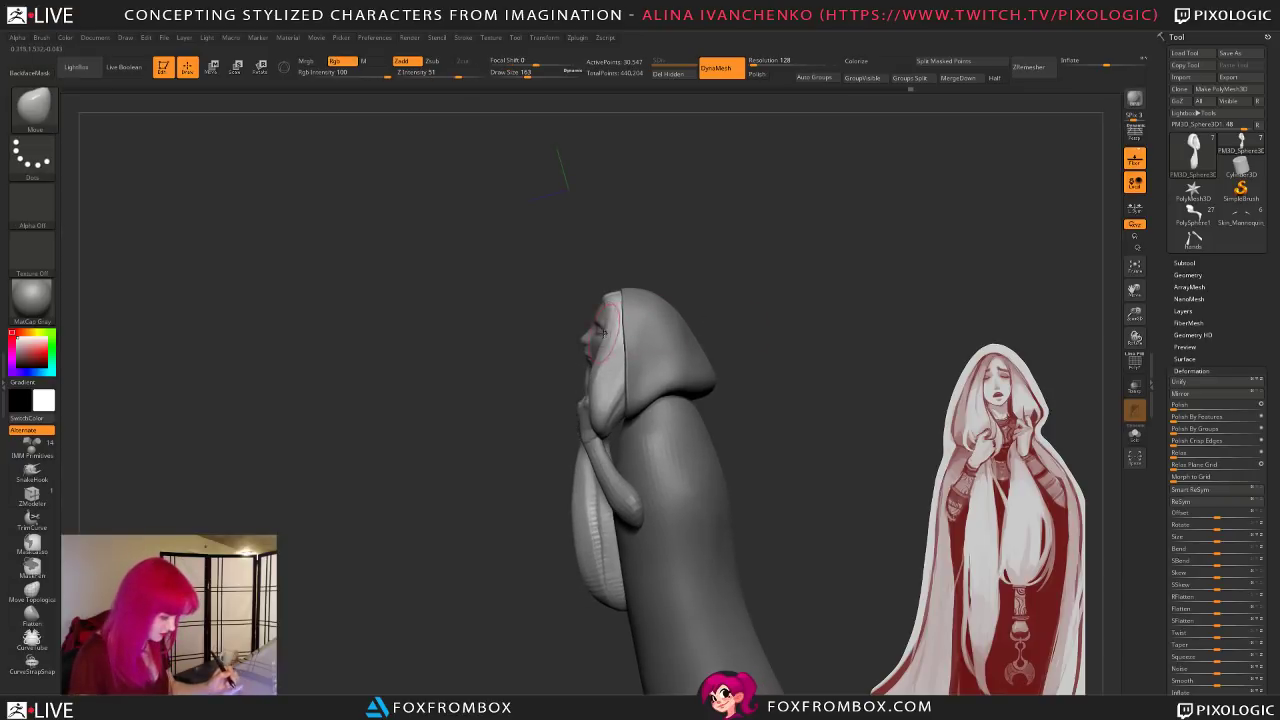
mouse_move(774, 380)
left_mouse_down()
mouse_move(625, 370)
mouse_move(621, 343)
left_mouse_up()
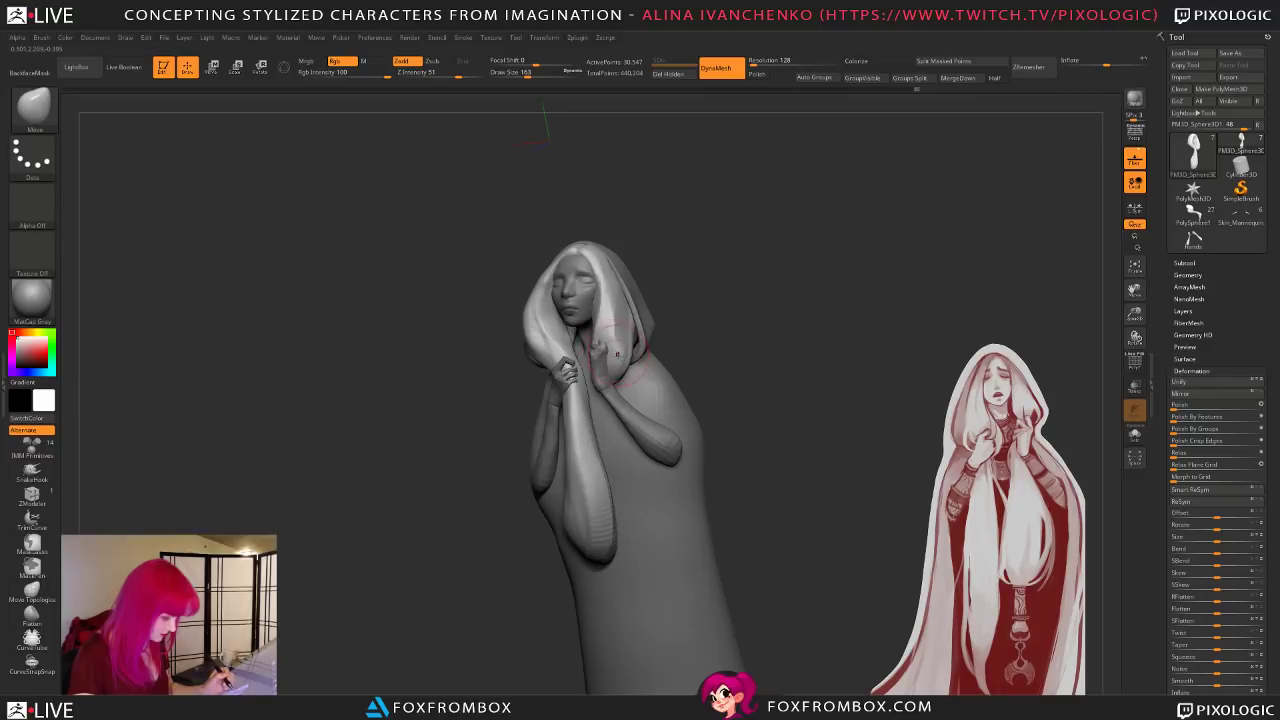
Step: Push the hair back toward the hood in side view with a larger Move brush
left_click_drag(524, 73, 541, 73)
left_click_drag(633, 193, 600, 198)
mouse_move(692, 340)
left_mouse_down()
mouse_move(734, 329)
mouse_move(711, 326)
mouse_move(724, 312)
mouse_move(680, 318)
left_mouse_up()
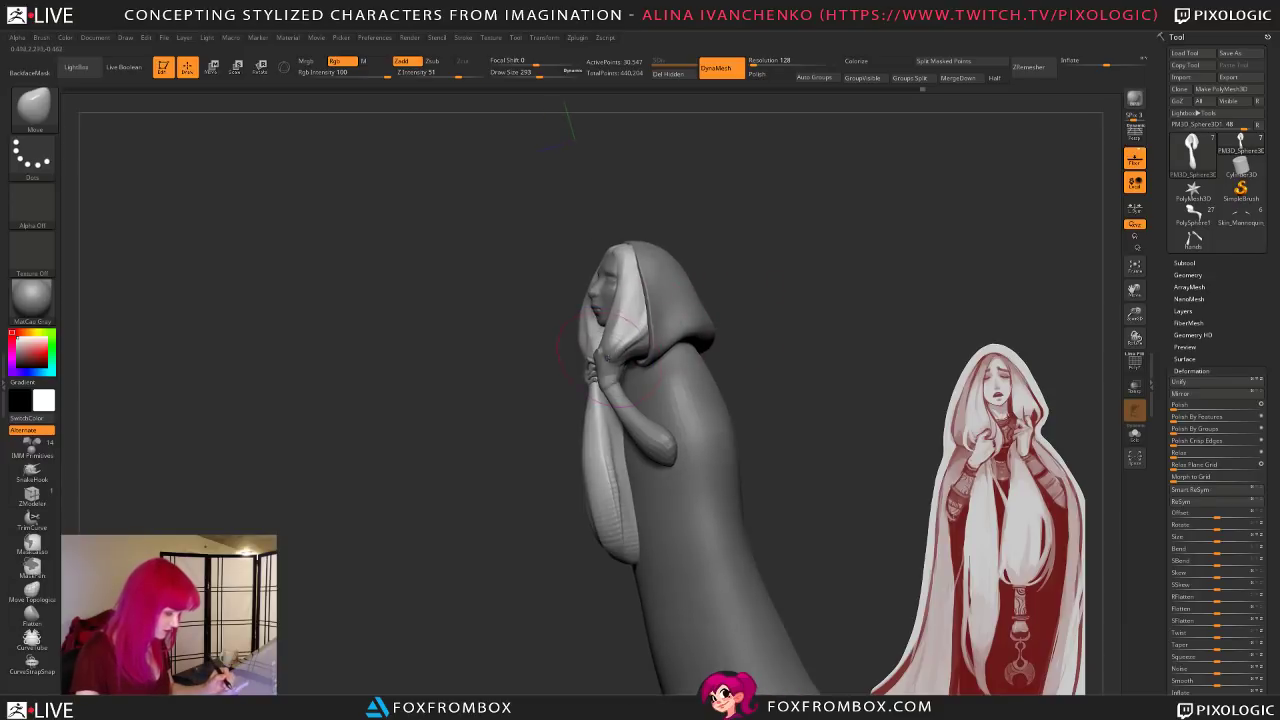
right_click_drag(646, 340, 730, 350)
Step: Mask the long strand's side of the hair and reshape the exposed lock with the Move brush at draw size 172
mouse_move(441, 423)
left_mouse_down("ctrl")
mouse_move(549, 311)
mouse_move(590, 407)
mouse_move(600, 482)
left_mouse_up("ctrl")
left_click_drag(690, 378, 725, 378)
key("shift")
left_click_drag(682, 340, 686, 326)
left_click_drag(661, 341, 622, 338)
left_click_drag(543, 74, 527, 74)
mouse_move(590, 345)
left_mouse_down()
mouse_move(770, 345)
mouse_move(598, 352)
left_mouse_up()
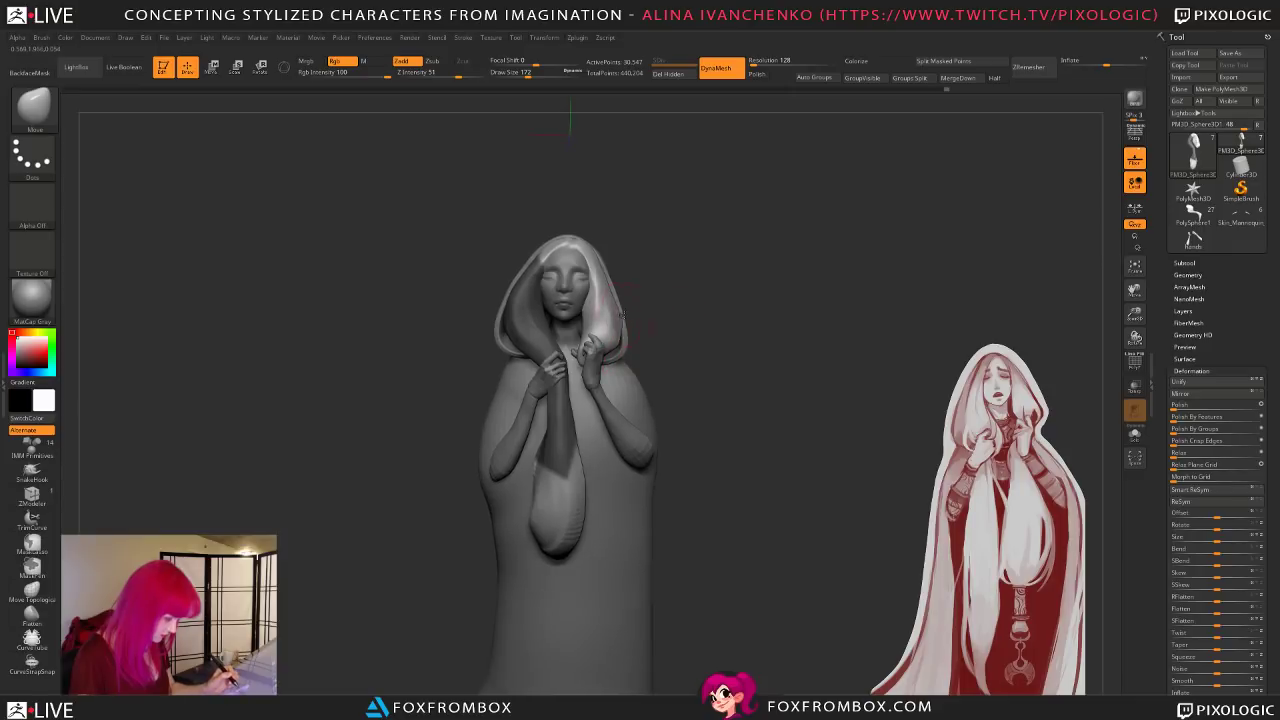
Step: Refine the hair framing the face from front and side with the Move brush at draw sizes 140 and 125
mouse_move(667, 274)
left_mouse_down()
mouse_move(669, 314)
mouse_move(660, 269)
mouse_move(591, 293)
mouse_move(732, 240)
mouse_move(691, 241)
mouse_move(672, 214)
mouse_move(623, 306)
left_mouse_up()
left_click(524, 73)
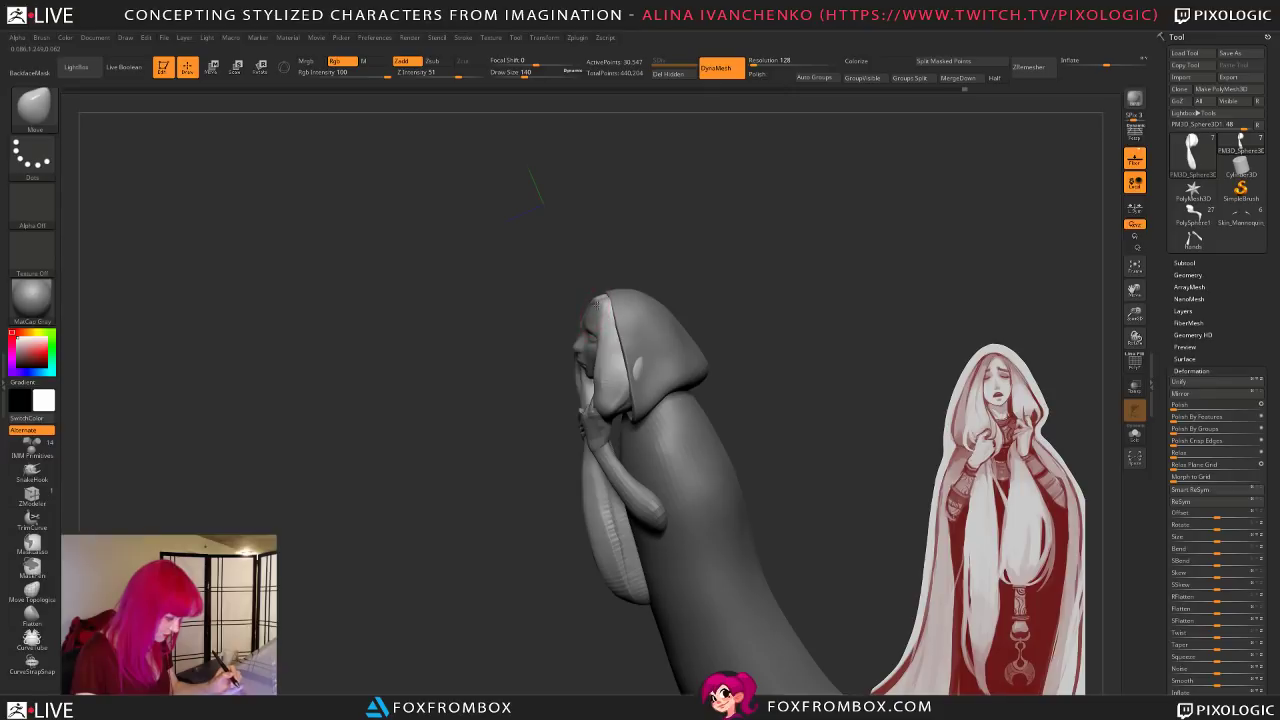
mouse_move(643, 279)
left_mouse_down()
mouse_move(766, 300)
mouse_move(774, 335)
mouse_move(757, 343)
mouse_move(753, 332)
left_mouse_up()
left_click_drag(522, 73, 526, 73)
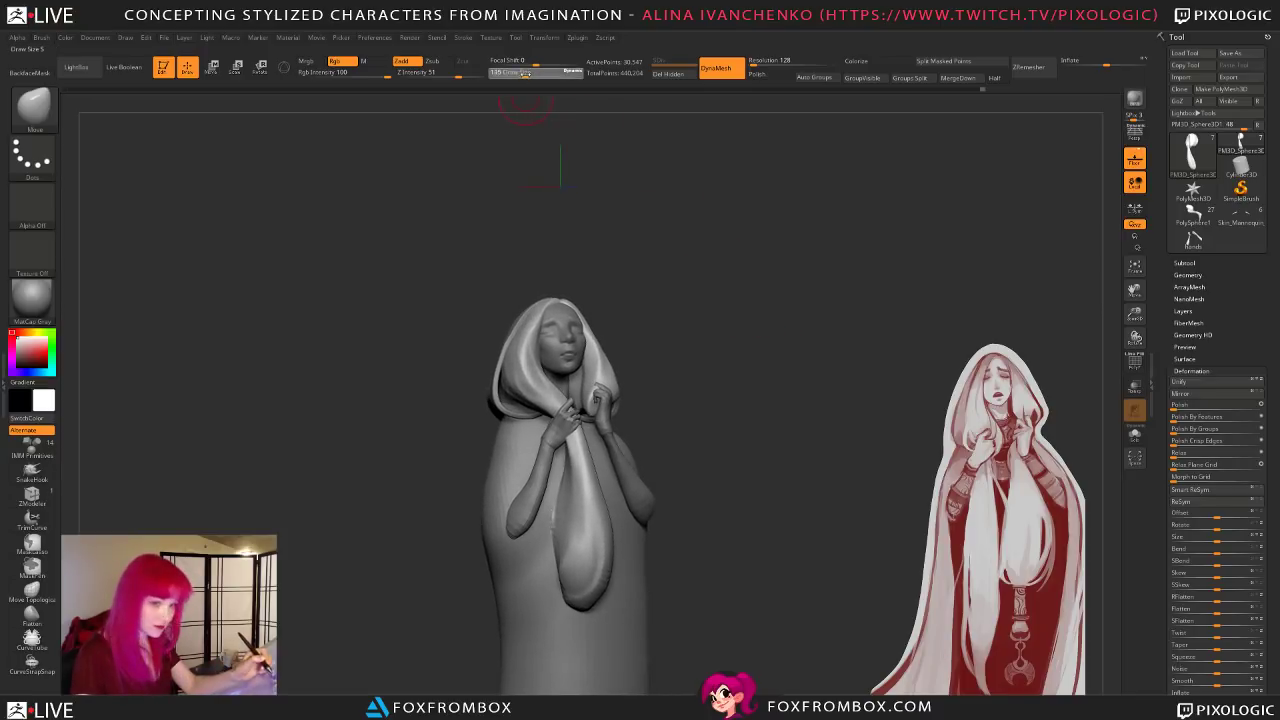
mouse_move(677, 289)
left_mouse_down()
mouse_move(728, 309)
mouse_move(660, 336)
mouse_move(660, 369)
mouse_move(617, 372)
mouse_move(654, 371)
mouse_move(660, 350)
left_mouse_up()
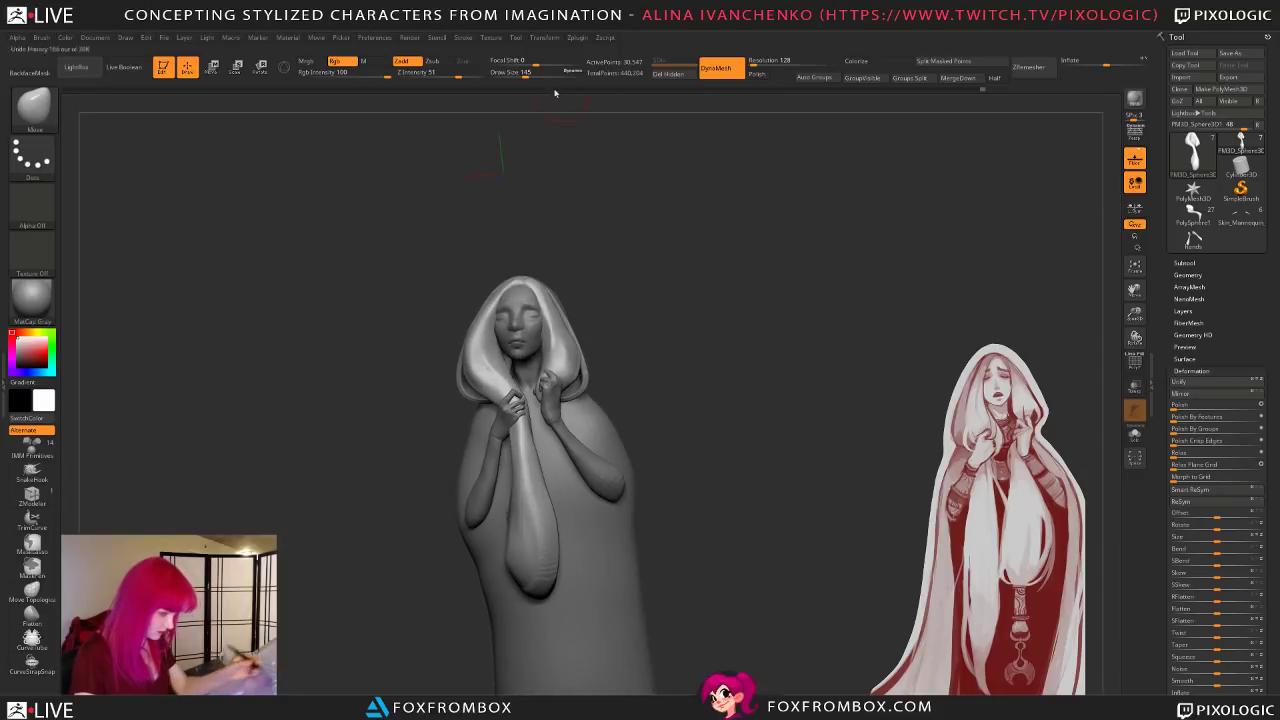
Step: Fit the hair against the hood's inner edge with the Move brush at draw sizes 262, 172 and 228
left_click(537, 72)
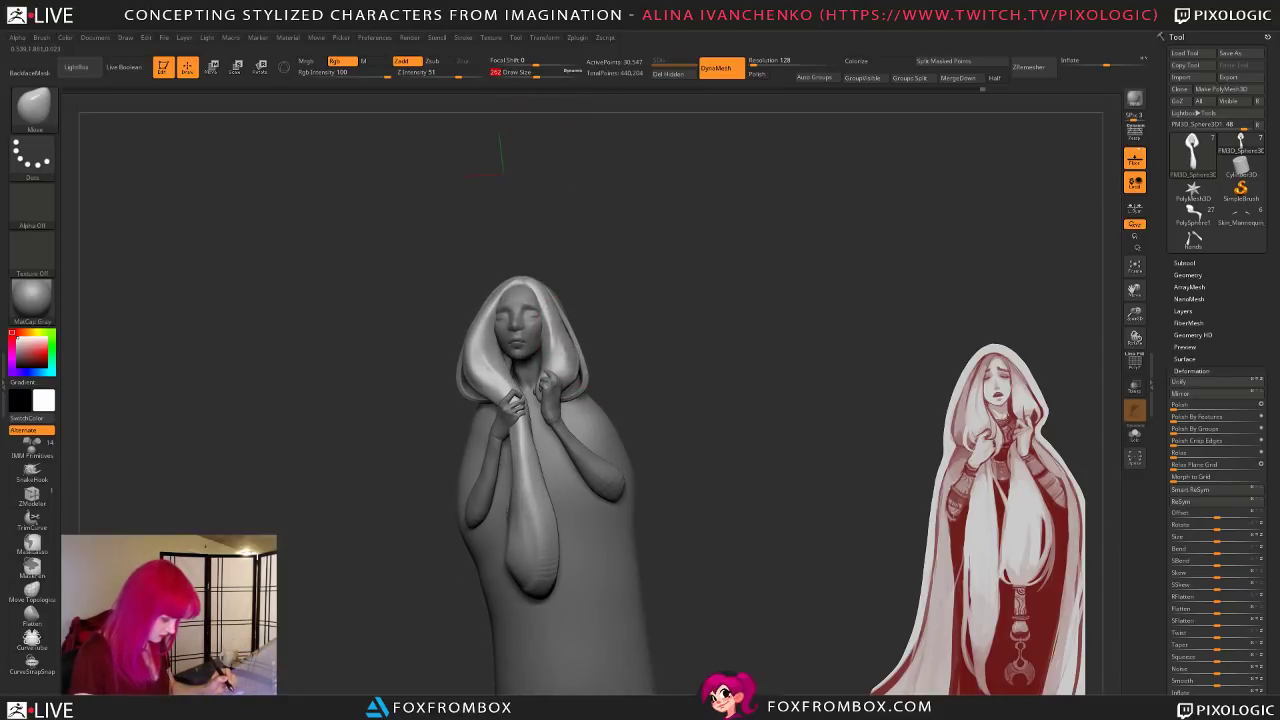
mouse_move(603, 334)
left_mouse_down()
mouse_move(660, 391)
mouse_move(667, 341)
mouse_move(712, 340)
left_mouse_up()
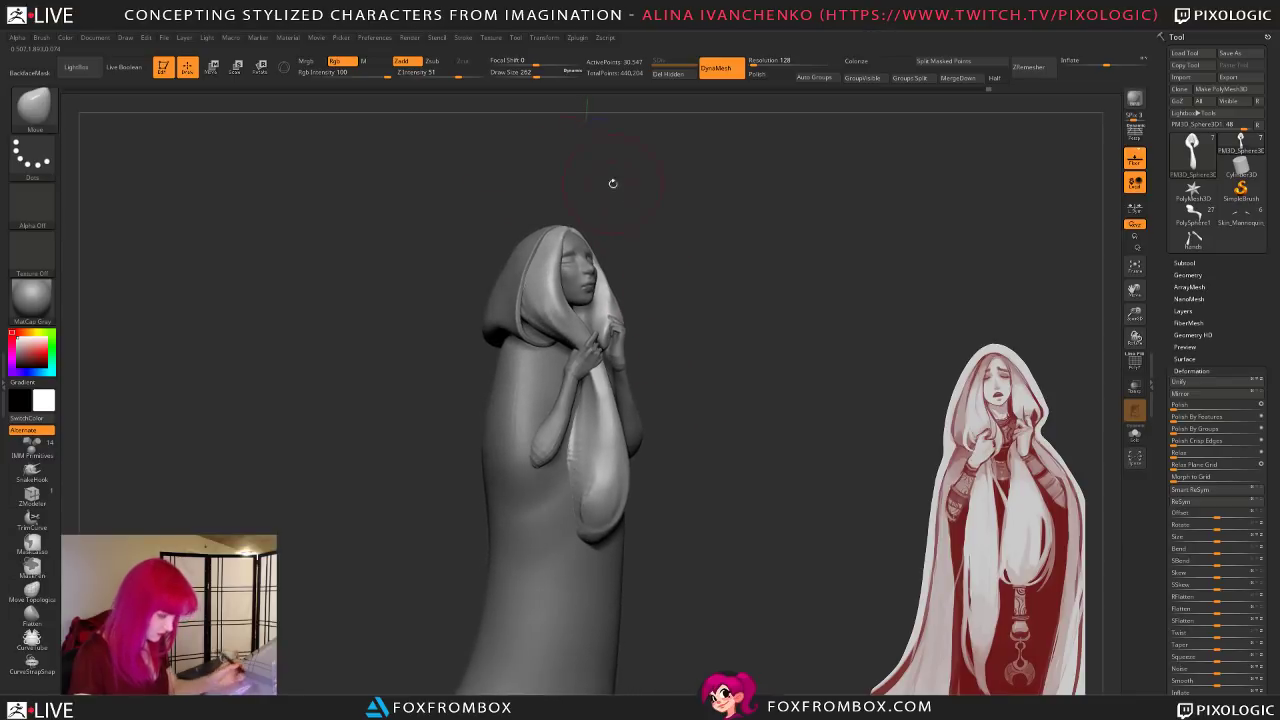
left_click_drag(535, 76, 528, 76)
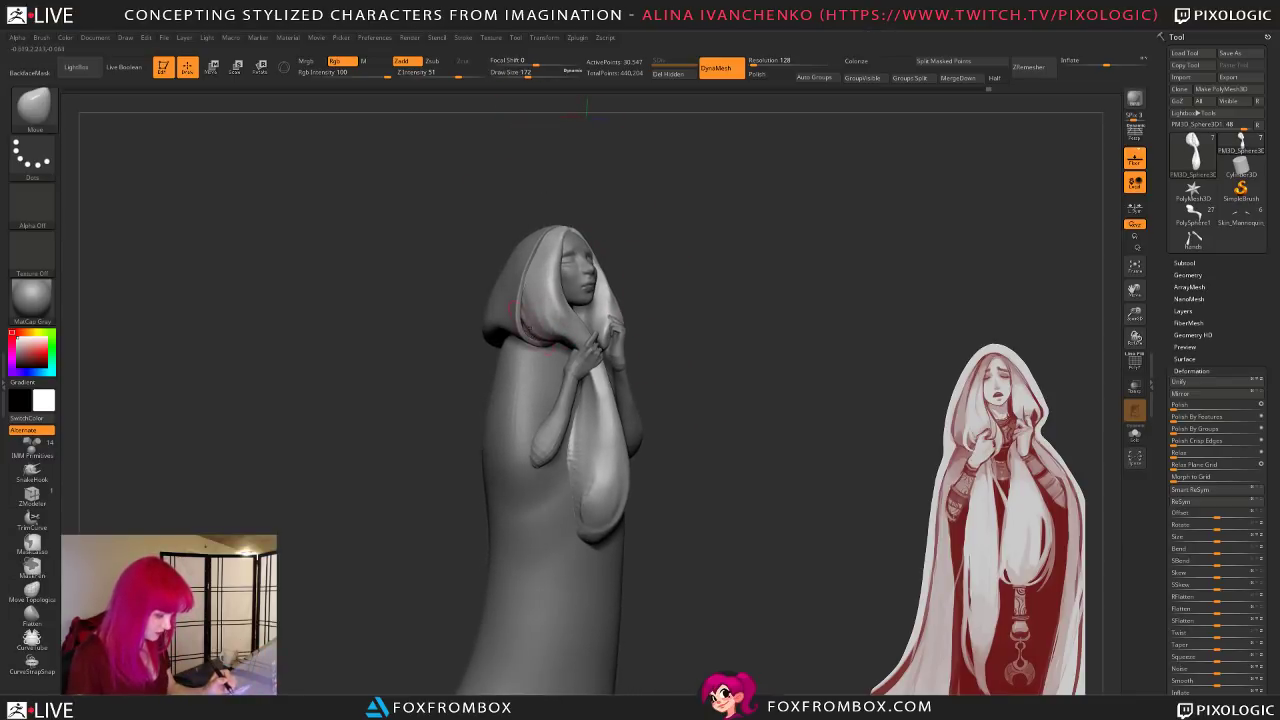
mouse_move(696, 340)
left_mouse_down()
mouse_move(672, 362)
mouse_move(737, 343)
mouse_move(780, 306)
mouse_move(725, 354)
left_mouse_up()
left_click(533, 74)
left_click_drag(502, 376, 506, 356)
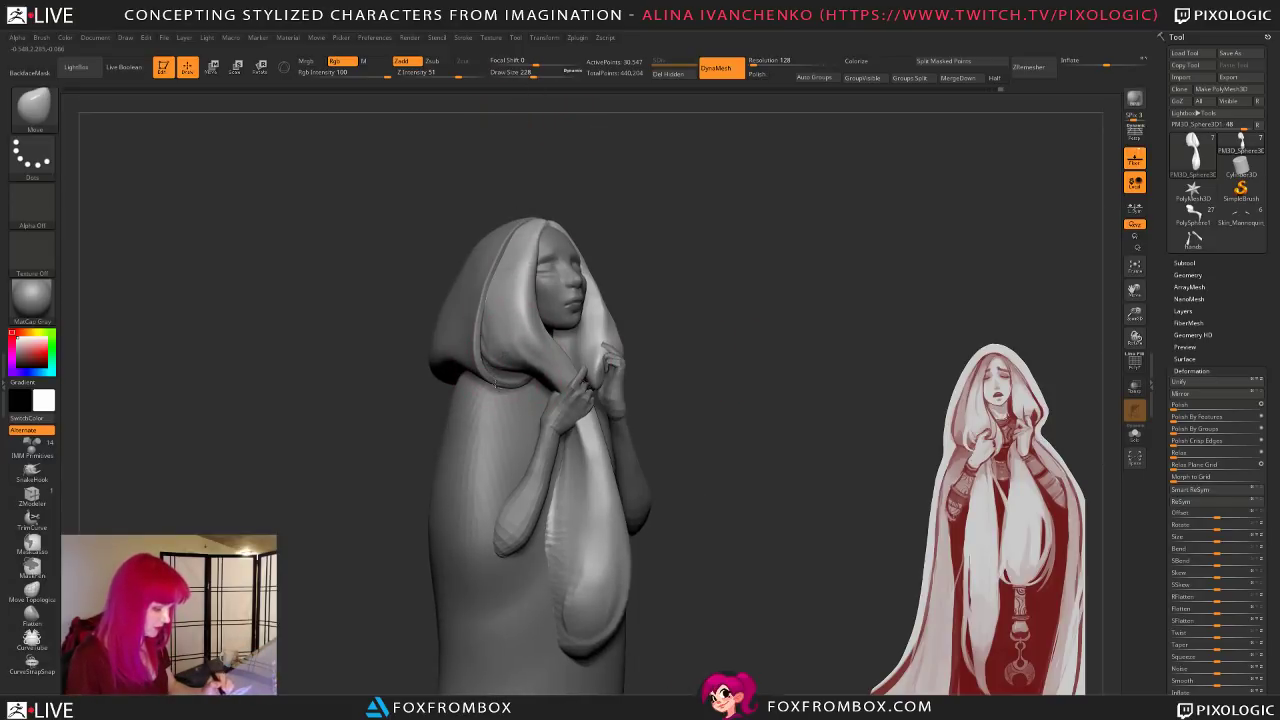
Step: Make the hood the active subtool and adjust its front edge with the Move brush at draw size 158
left_click(494, 381, "alt")
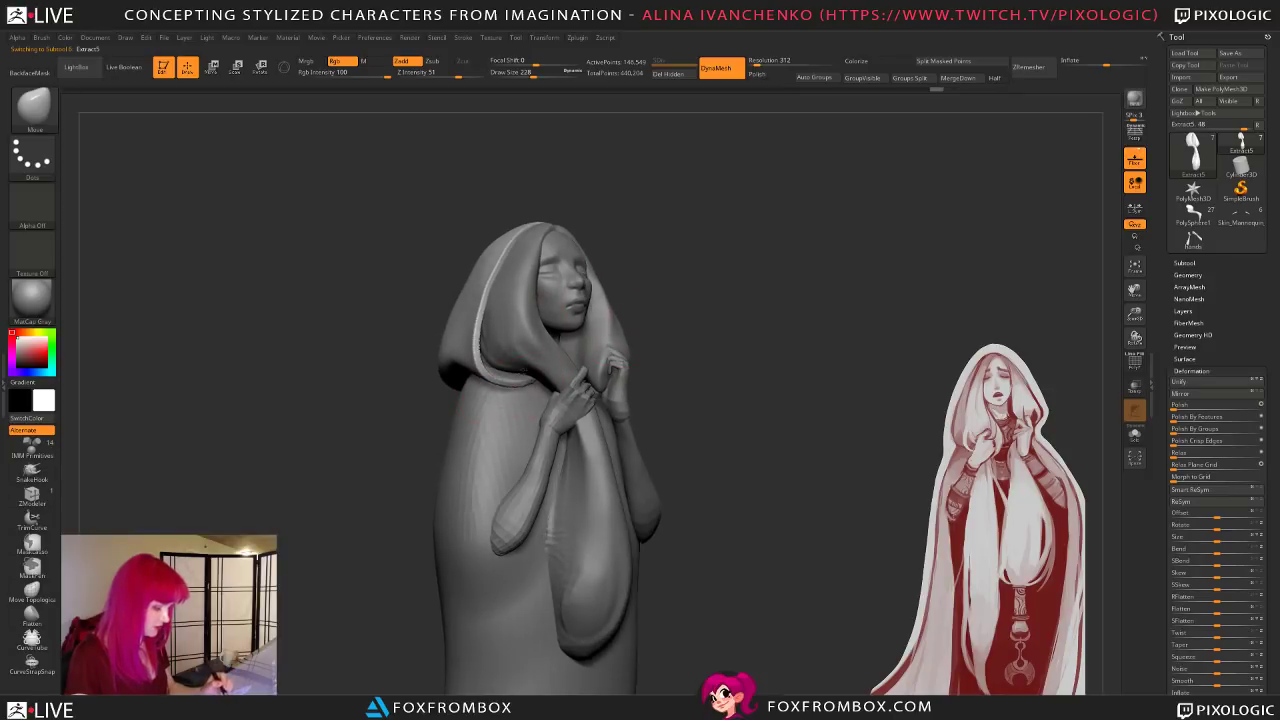
mouse_move(690, 307)
left_mouse_down()
mouse_move(405, 198)
mouse_move(667, 219)
mouse_move(663, 257)
mouse_move(700, 262)
left_mouse_up()
left_click(528, 73)
left_click_drag(790, 287, 843, 265)
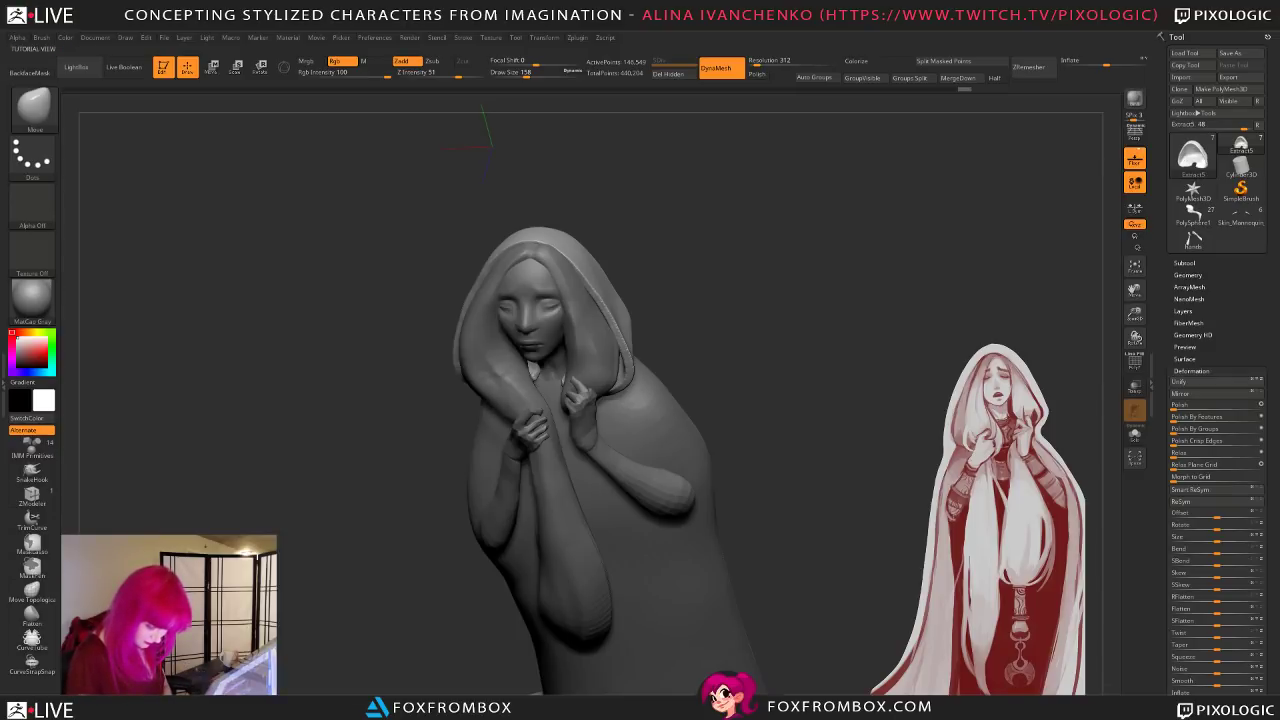
Step: Return to the hair subtool, reshape the locks beside the face with the Move brush, and undo the last stroke
mouse_move(775, 363)
left_mouse_down()
mouse_move(700, 386)
mouse_move(684, 351)
mouse_move(697, 349)
left_mouse_up()
left_click(508, 388, "alt")
mouse_move(618, 327)
left_mouse_down()
mouse_move(646, 334)
mouse_move(654, 317)
mouse_move(611, 363)
mouse_move(624, 398)
left_mouse_up()
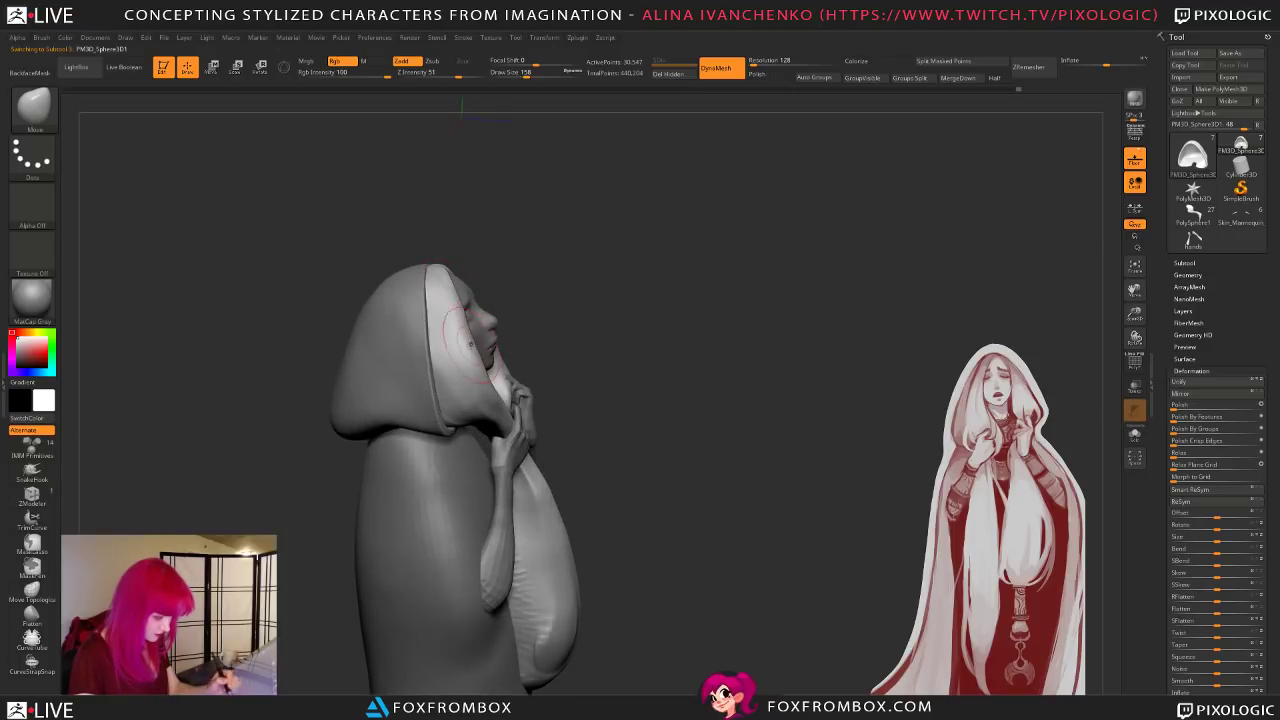
mouse_move(608, 298)
left_mouse_down()
mouse_move(597, 300)
mouse_move(602, 326)
mouse_move(619, 292)
left_mouse_up()
mouse_move(636, 366)
left_mouse_down()
mouse_move(695, 388)
mouse_move(673, 402)
mouse_move(706, 366)
mouse_move(631, 407)
left_mouse_up()
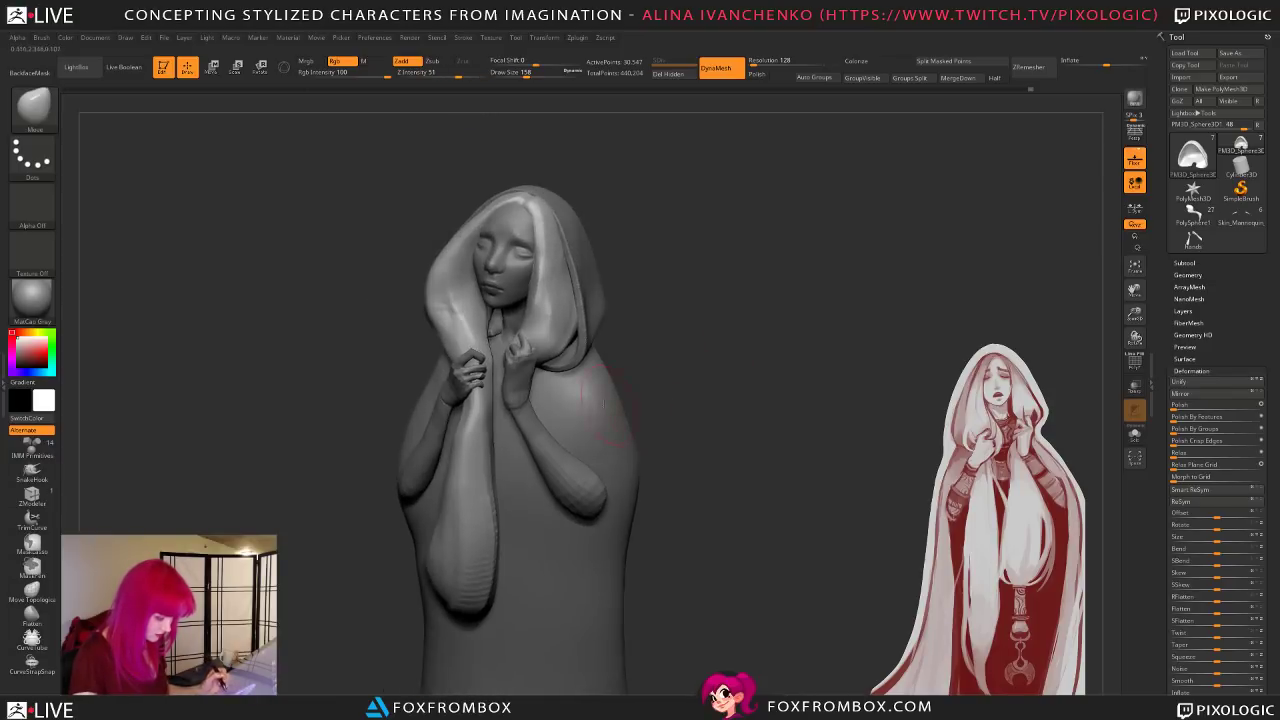
mouse_move(520, 400)
left_mouse_down()
mouse_move(562, 418)
mouse_move(666, 343)
mouse_move(672, 271)
mouse_move(497, 254)
mouse_move(614, 377)
left_mouse_up()
key("ctrl+z")
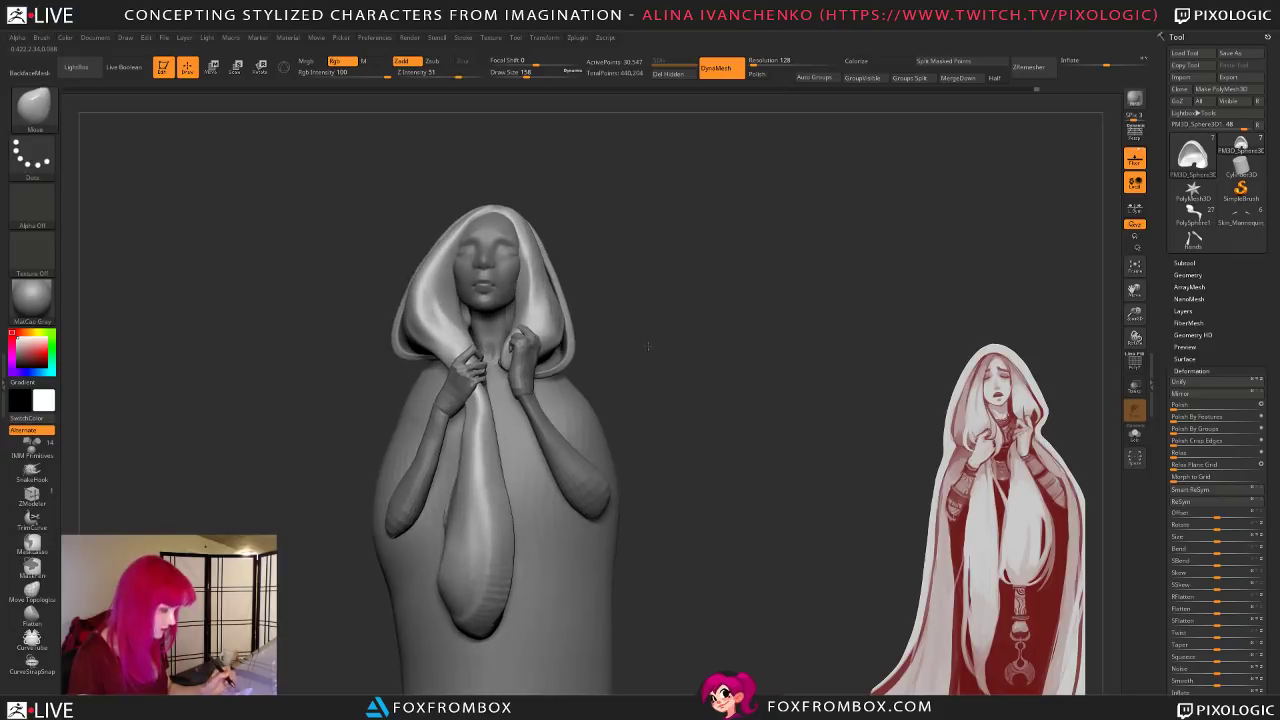
Step: Isolate the shorter lock by its polygroup, restore the full hair, and mask the long strand to adjust the lock separately
mouse_move(635, 237)
left_mouse_down("ctrl")
mouse_move(491, 197)
mouse_move(487, 283)
mouse_move(512, 398)
mouse_move(555, 443)
left_mouse_up("ctrl")
mouse_move(700, 343)
left_mouse_down()
mouse_move(690, 348)
mouse_move(705, 373)
left_mouse_up()
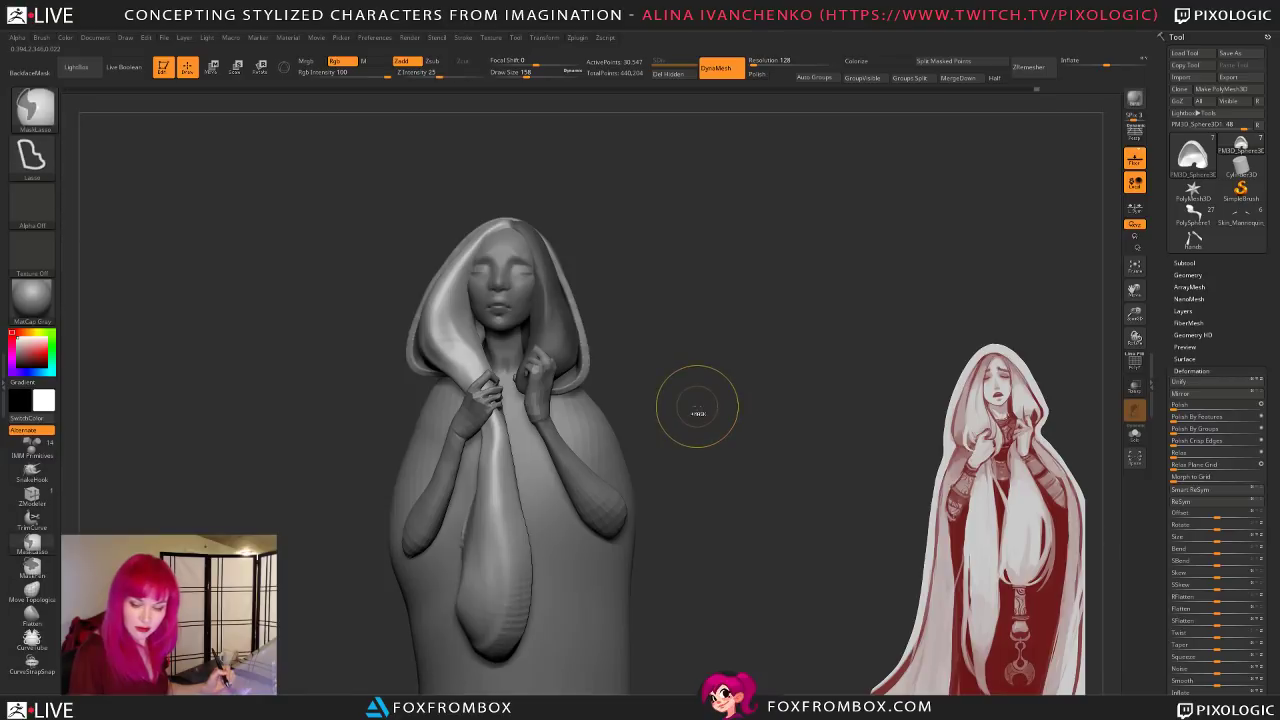
left_click_drag(697, 405, 699, 404, "ctrl")
left_click(1136, 362)
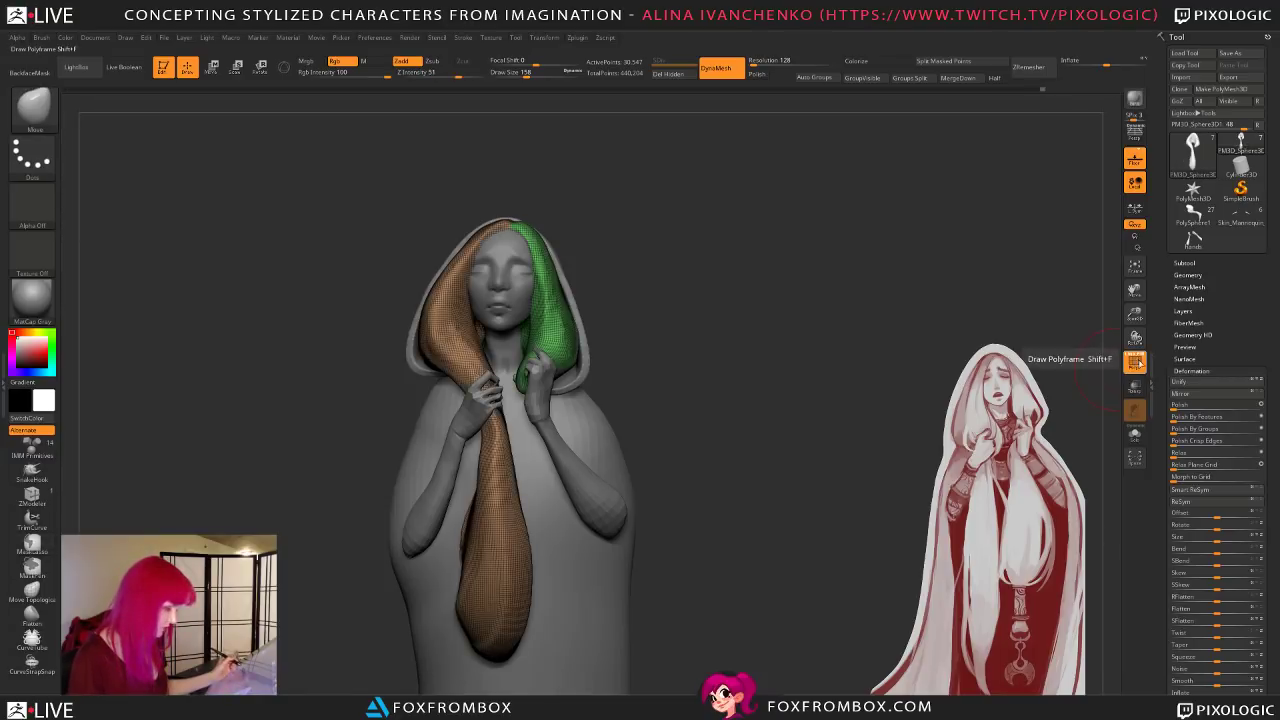
left_click(1136, 362)
left_click(551, 332, "ctrl+shift")
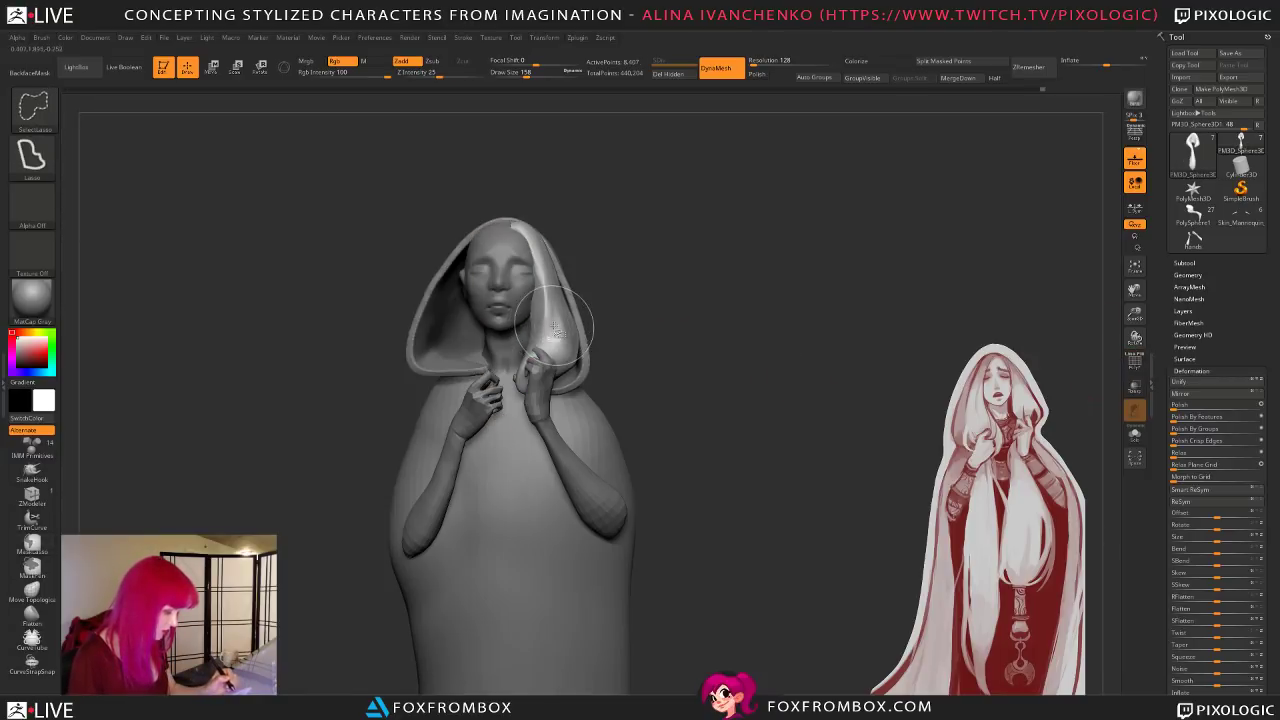
left_click(668, 311, "ctrl+shift")
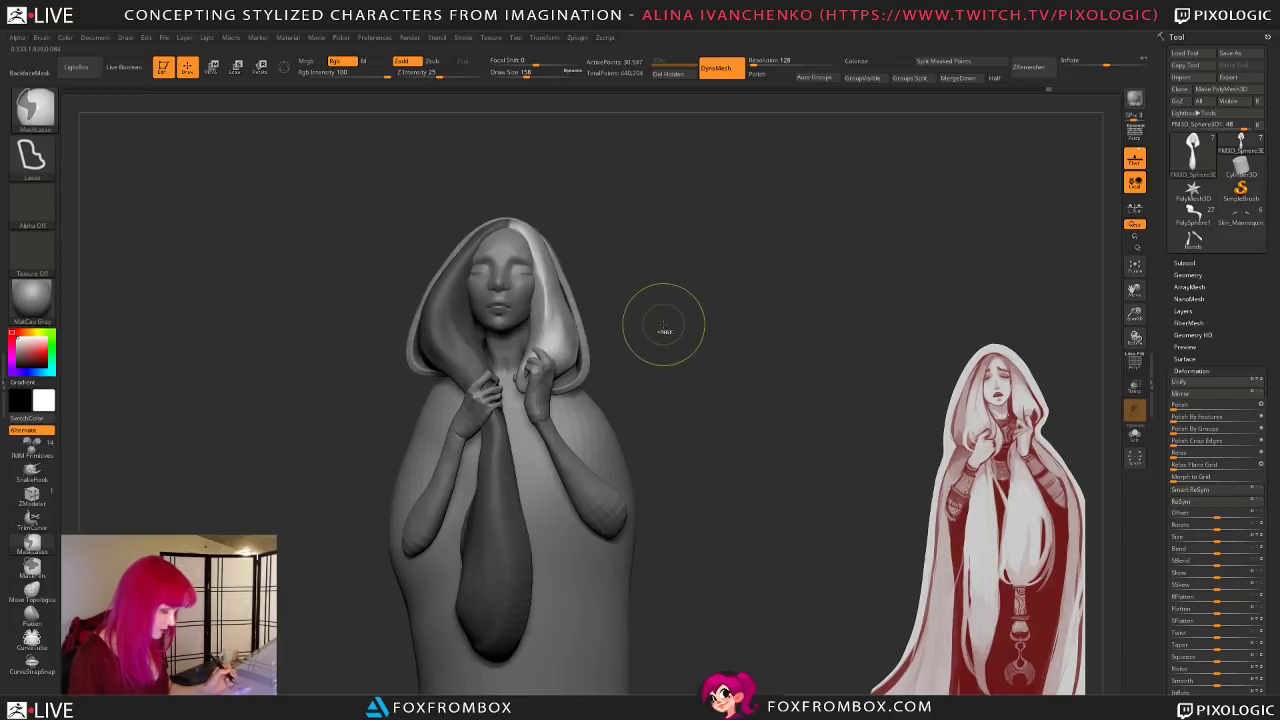
left_click_drag(663, 323, 701, 328)
left_click_drag(739, 390, 731, 406)
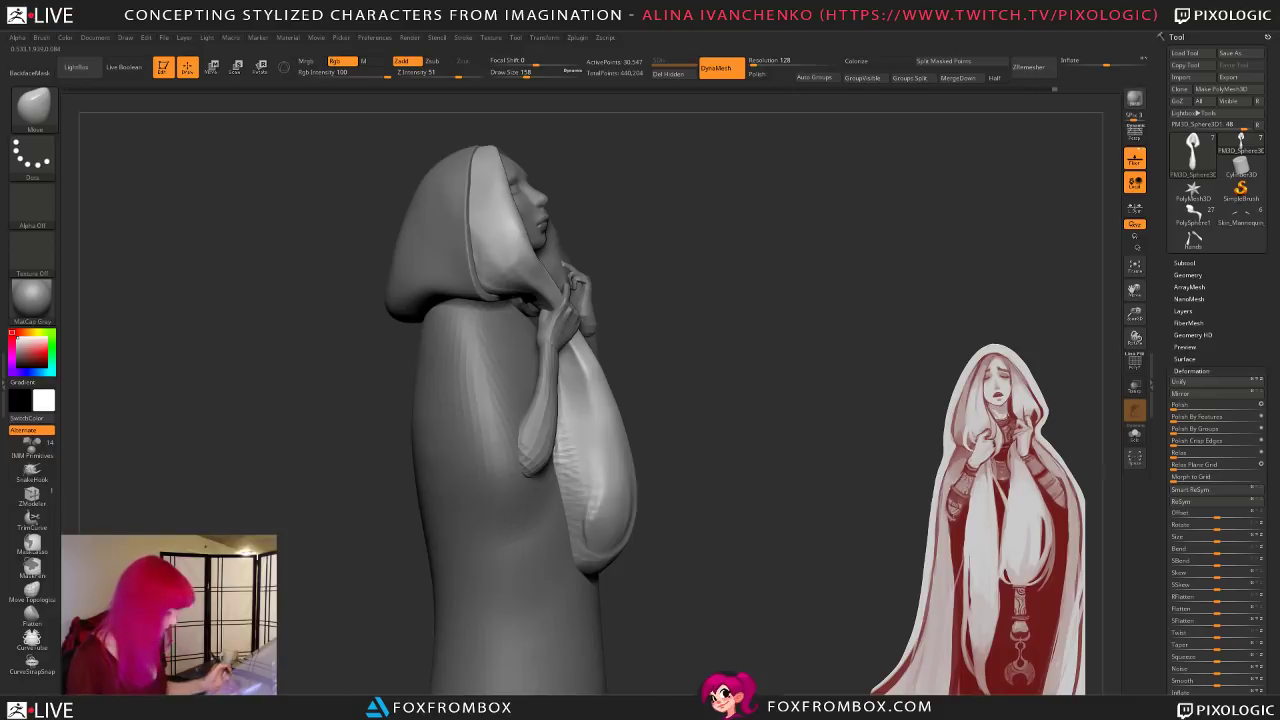
Step: Solo the hair and reshape the lower end of the long strand with the Move brush at draw size 305
left_click(1123, 435)
mouse_move(807, 414)
left_mouse_down()
mouse_move(753, 409)
mouse_move(585, 129)
left_mouse_up()
left_click_drag(536, 77, 540, 77)
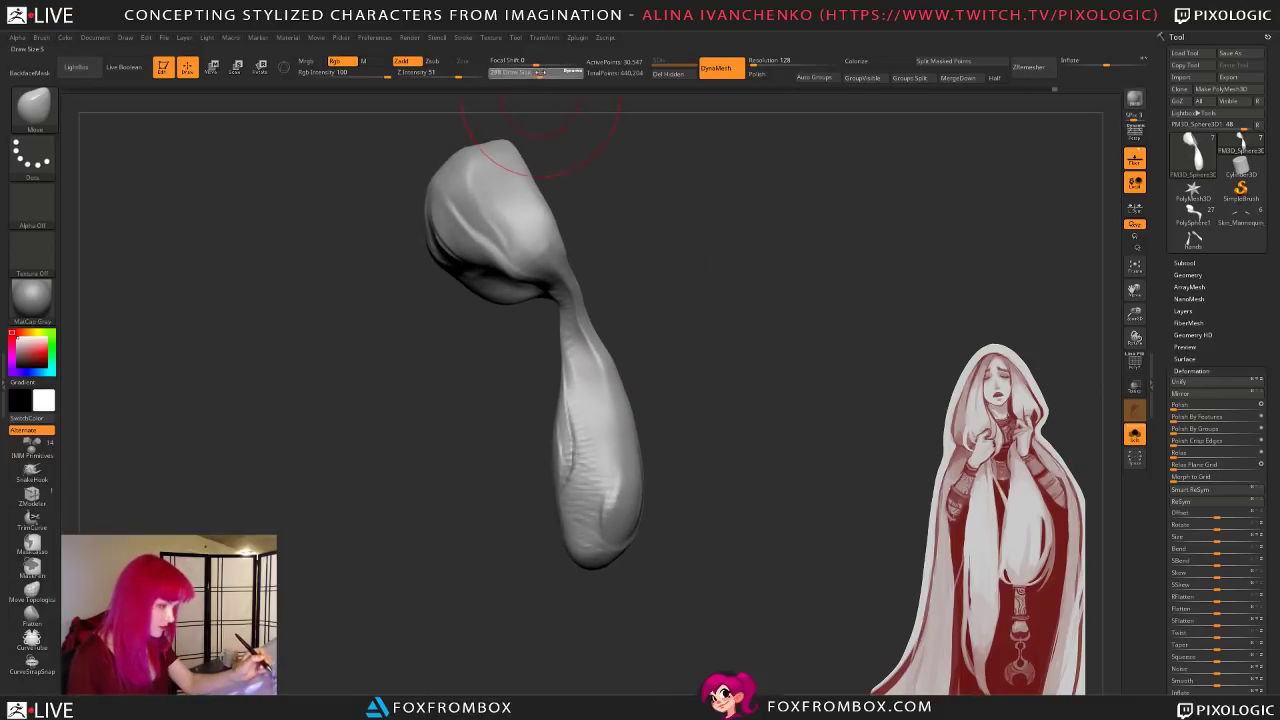
mouse_move(567, 468)
left_mouse_down()
mouse_move(582, 460)
mouse_move(580, 424)
left_mouse_up()
left_click_drag(568, 520, 600, 545)
mouse_move(723, 499)
left_mouse_down("shift")
mouse_move(685, 521)
mouse_move(713, 519)
left_mouse_up("shift")
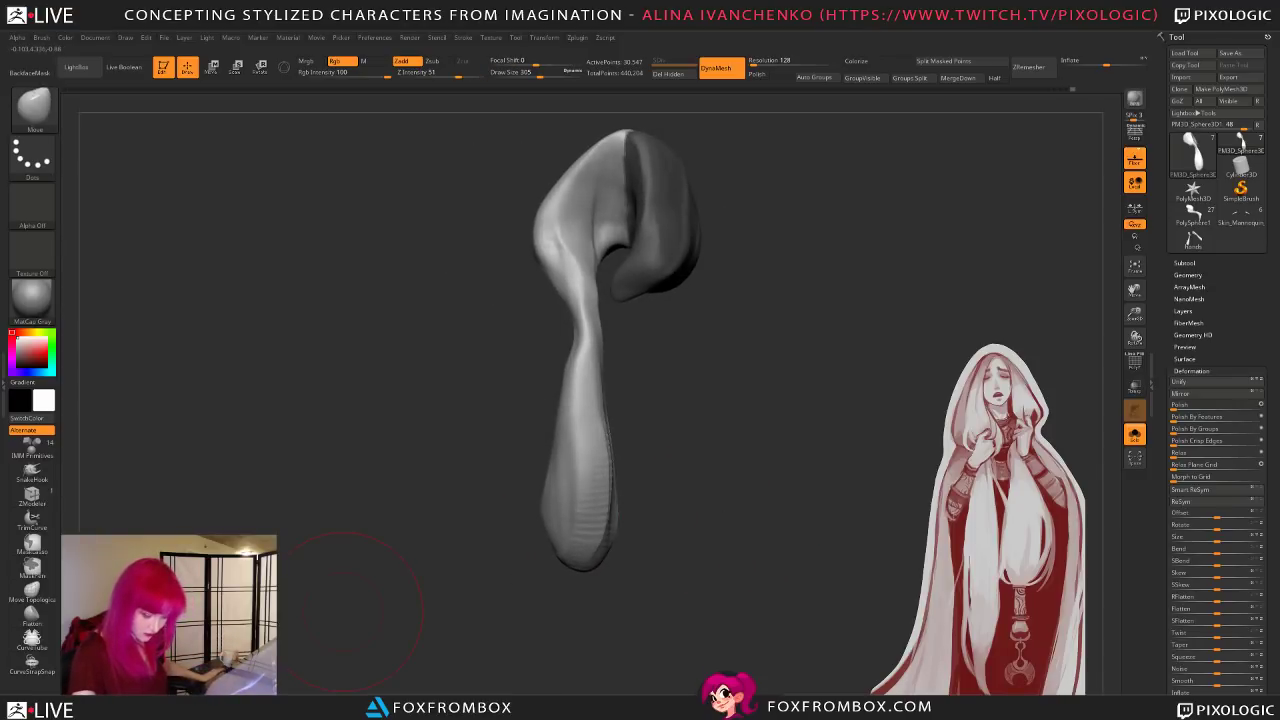
mouse_move(352, 610)
left_mouse_down()
mouse_move(737, 400)
mouse_move(711, 434)
mouse_move(736, 437)
mouse_move(700, 447)
mouse_move(757, 489)
left_mouse_up()
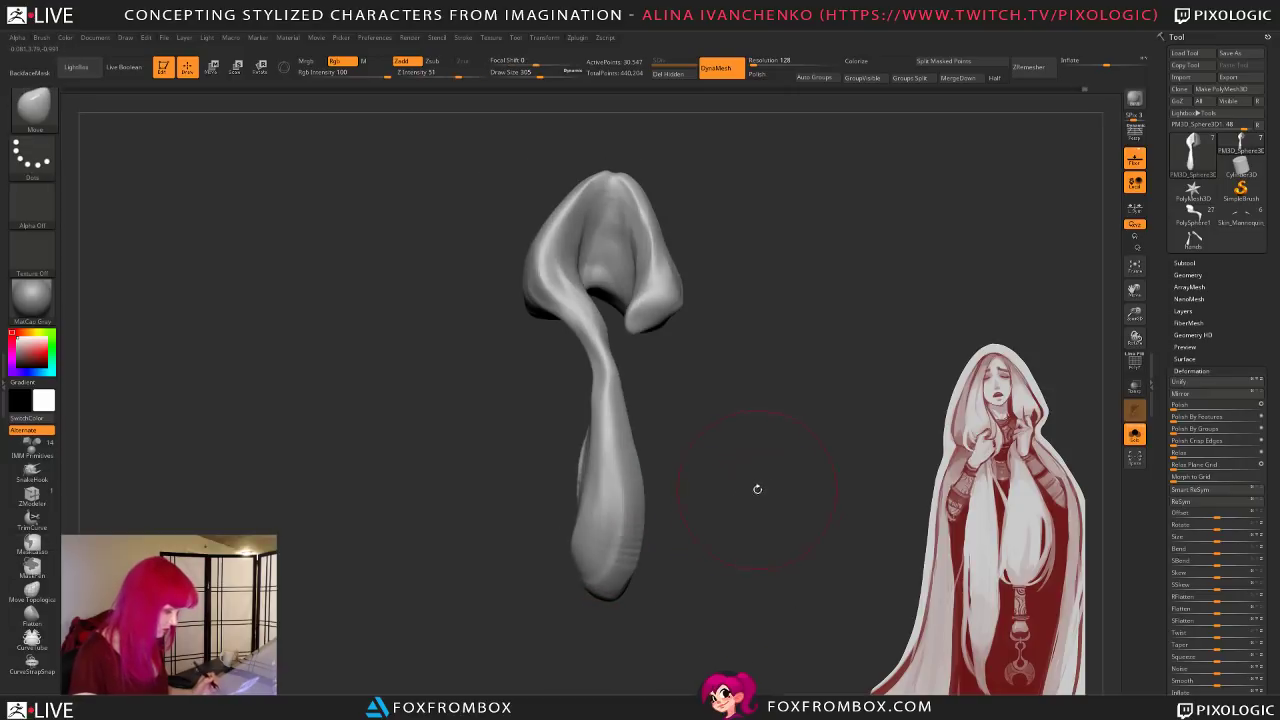
Step: Show the whole figure again and refine and smooth the hair around the hands at draw size 167
left_click(1134, 432)
mouse_move(745, 405)
left_mouse_down()
mouse_move(836, 414)
mouse_move(808, 410)
left_mouse_up()
left_click(528, 75)
mouse_move(596, 261)
left_mouse_down("alt")
mouse_move(678, 267)
mouse_move(626, 264)
mouse_move(697, 252)
left_mouse_up("alt")
left_click_drag(672, 326, 728, 332, "alt")
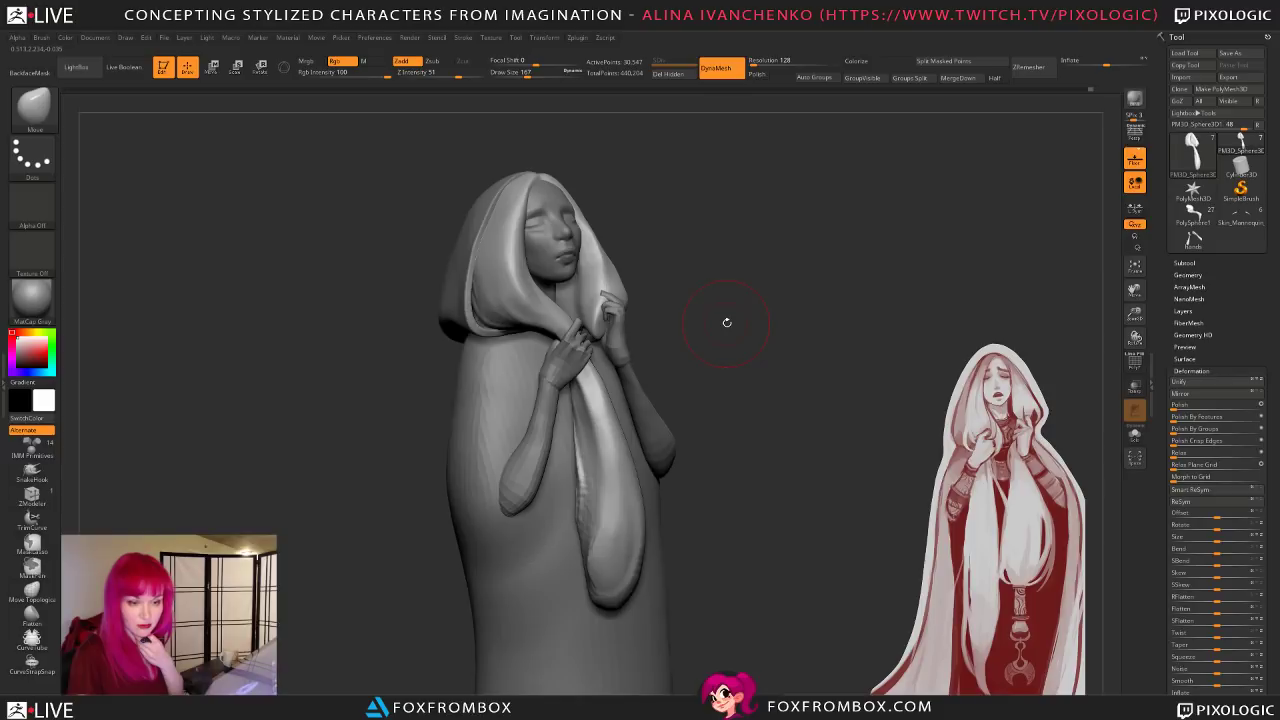
left_click_drag(781, 302, 562, 387)
key("shift")
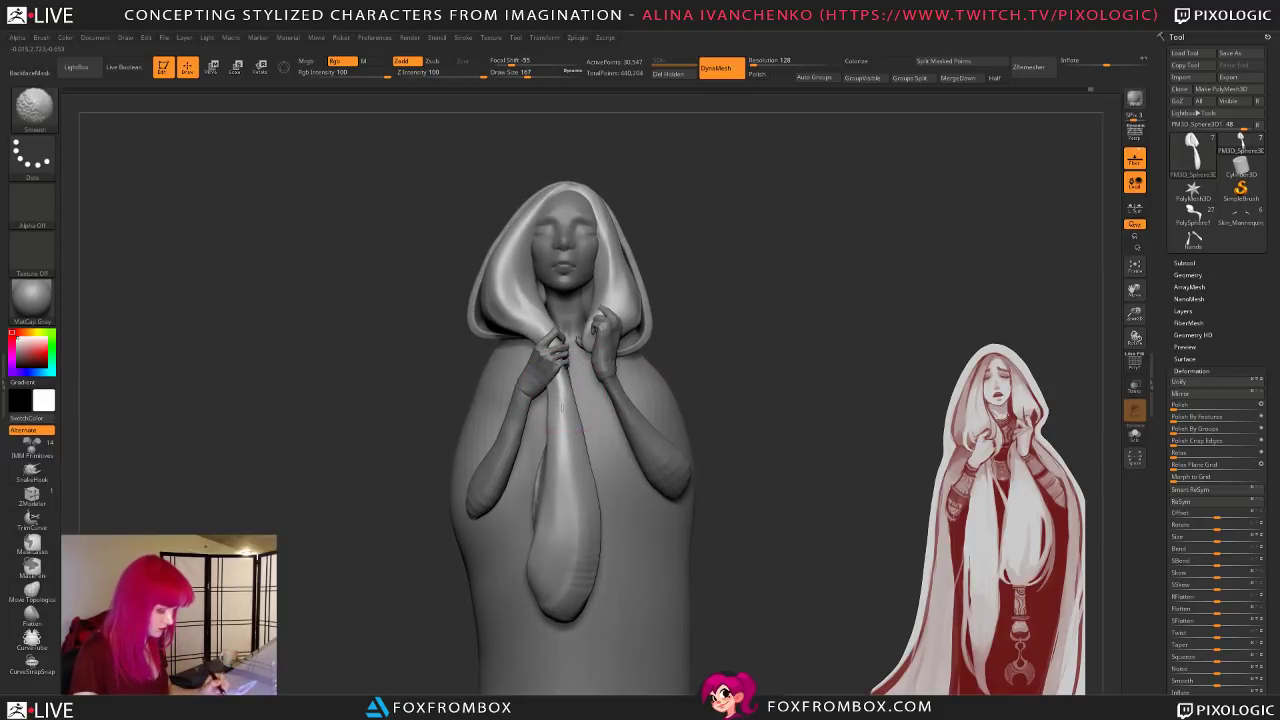
Step: Build up flowing strands in the hair beside the face with the ClayBuildup brush at draw size 94
mouse_move(782, 430)
left_mouse_down()
mouse_move(750, 474)
mouse_move(700, 466)
mouse_move(754, 469)
left_mouse_up()
key("b")
key("c")
key("b")
left_click_drag(760, 420, 685, 420)
left_click_drag(527, 74, 516, 74)
left_click_drag(760, 400, 745, 400)
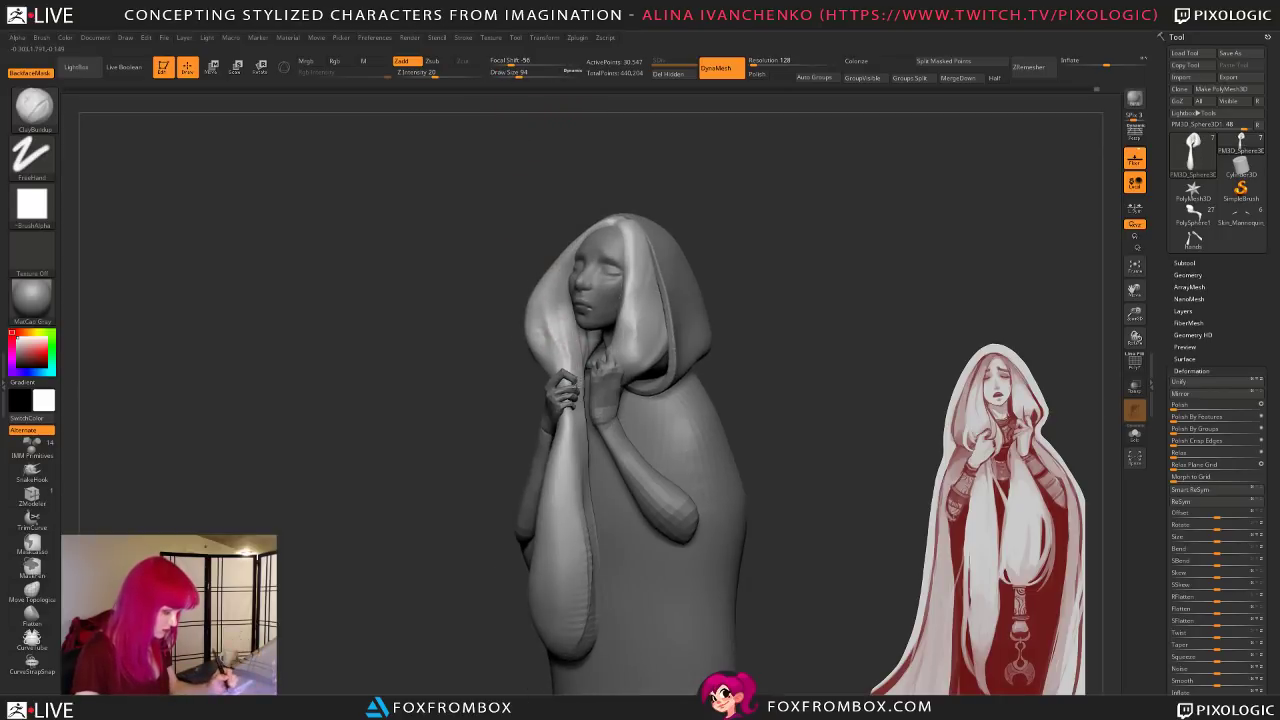
mouse_move(716, 338)
left_mouse_down()
mouse_move(766, 319)
mouse_move(715, 355)
mouse_move(717, 309)
mouse_move(686, 320)
mouse_move(686, 351)
mouse_move(560, 283)
left_mouse_up()
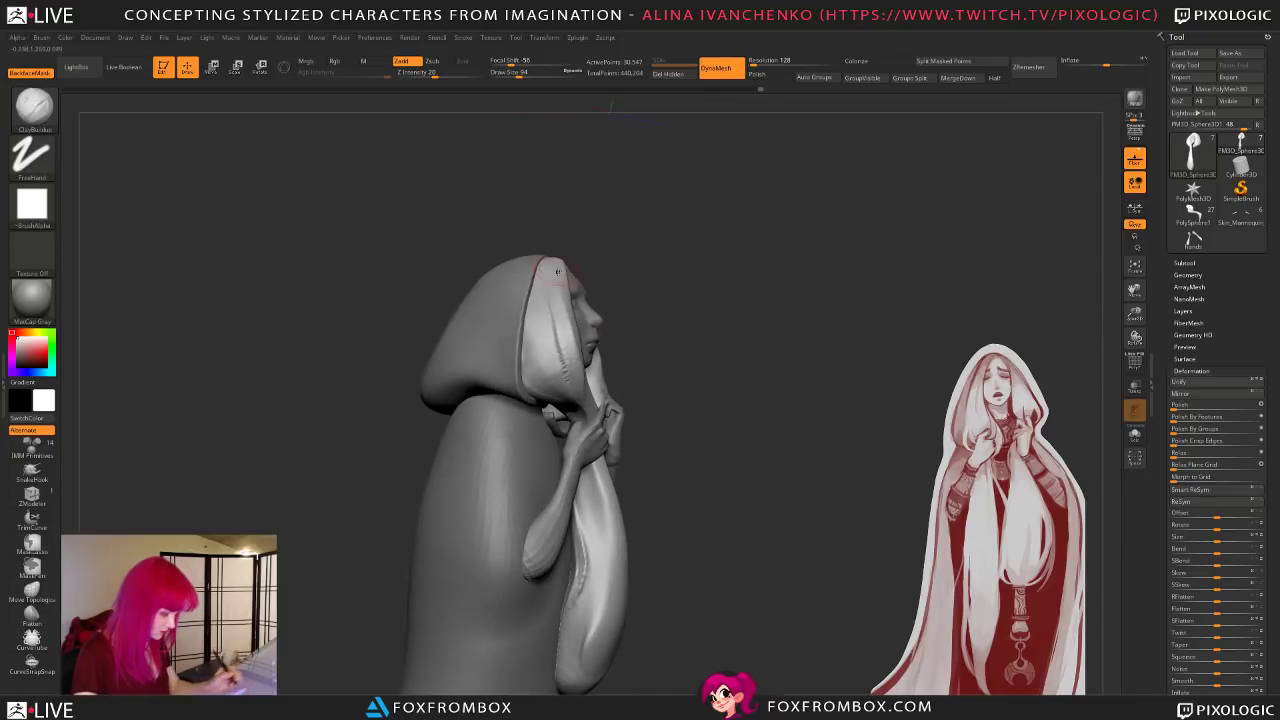
mouse_move(683, 307)
left_mouse_down()
mouse_move(746, 291)
mouse_move(631, 349)
left_mouse_up()
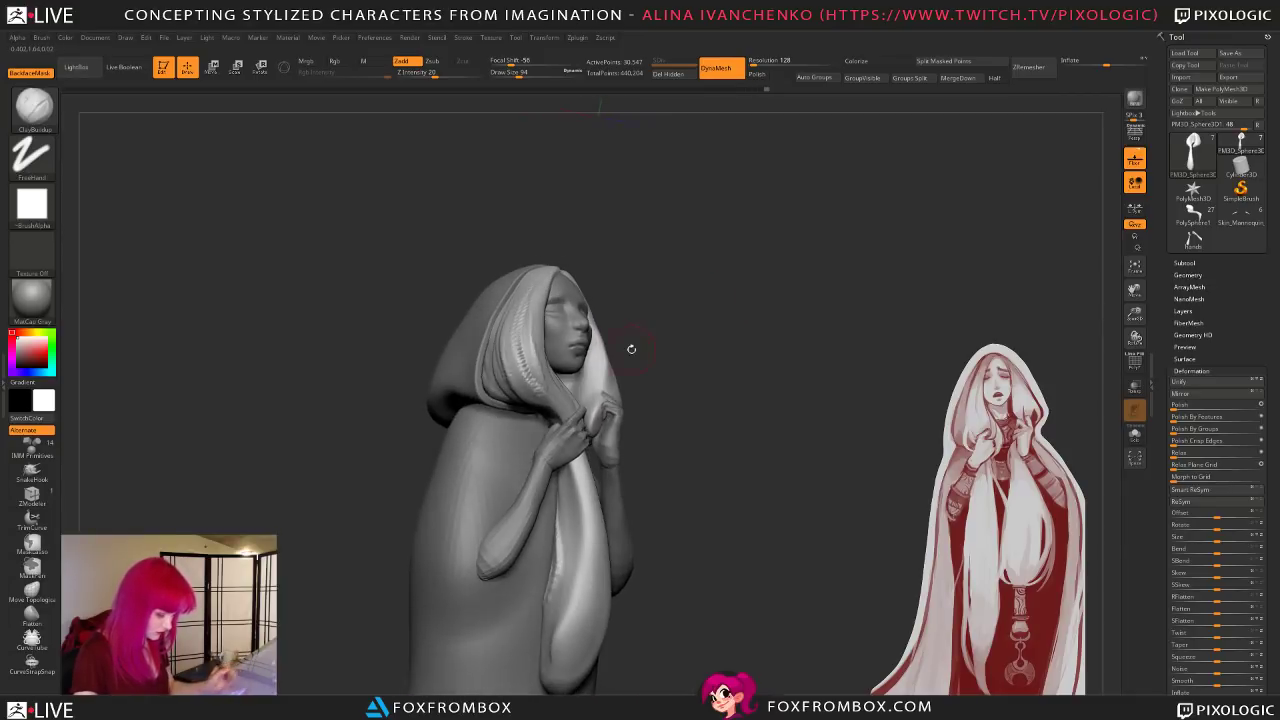
Step: Smooth the sculpted hair strands at draw size 140 and undo the last stroke
mouse_move(572, 421)
left_mouse_down()
mouse_move(774, 380)
mouse_move(729, 360)
mouse_move(735, 371)
left_mouse_up()
left_click(524, 73)
mouse_move(750, 281)
left_mouse_down()
mouse_move(762, 281)
mouse_move(600, 365)
left_mouse_up()
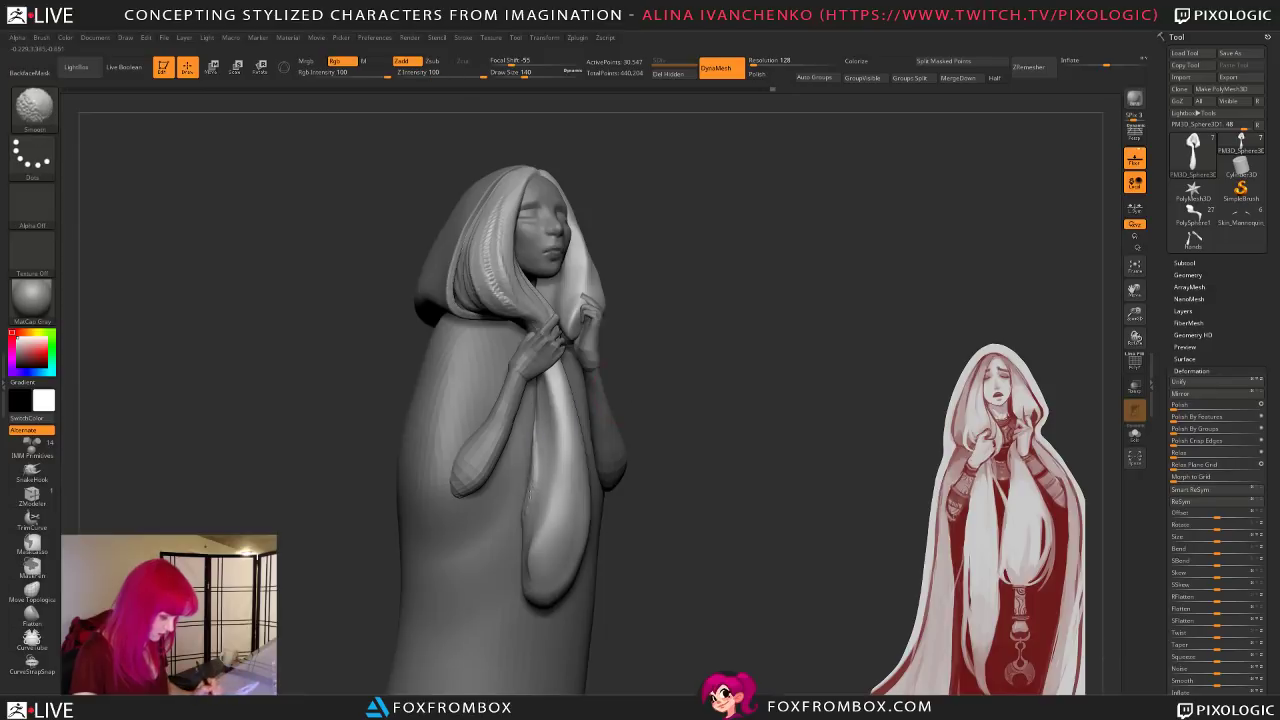
left_click_drag(660, 420, 729, 363)
mouse_move(825, 364)
left_mouse_down()
mouse_move(795, 402)
mouse_move(844, 447)
mouse_move(830, 420)
mouse_move(763, 386)
mouse_move(756, 439)
mouse_move(606, 235)
left_mouse_up()
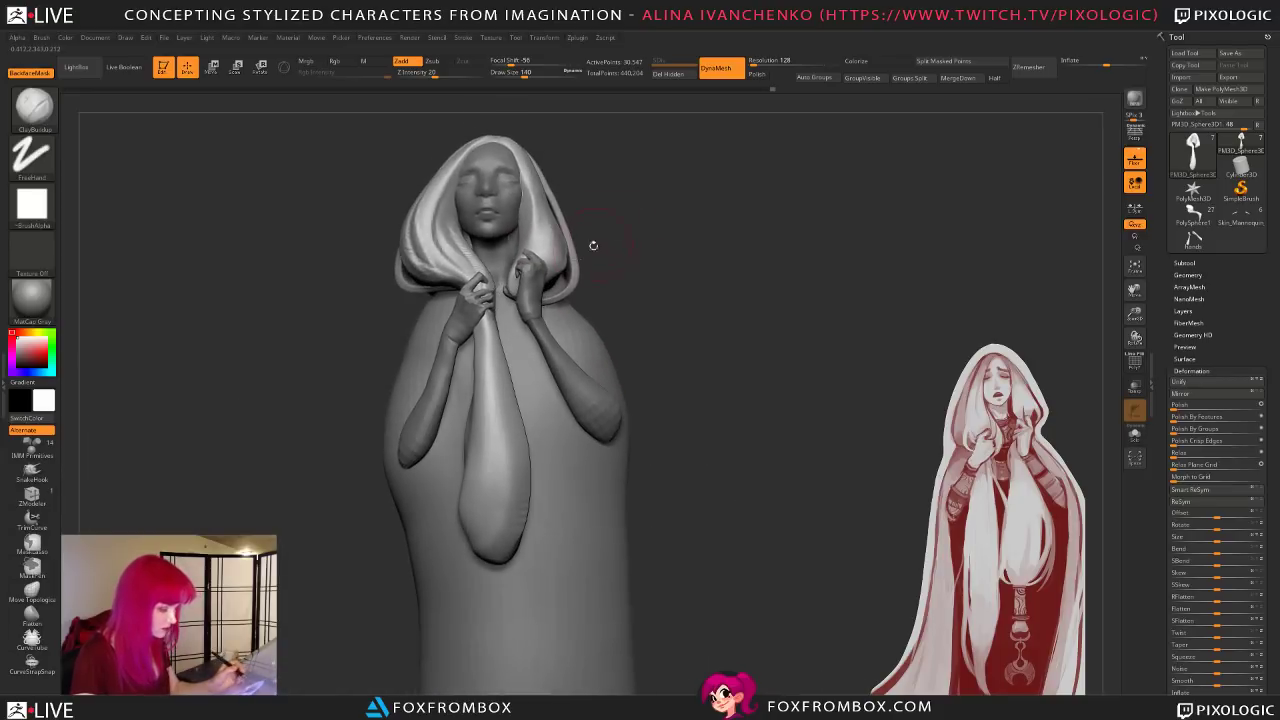
right_click_drag(500, 298, 507, 290)
key("ctrl+z")
Step: Make the hood the active subtool and reshape its rim and crown with the Move brush, starting at draw size 124
key("b")
key("m")
key("v")
left_click_drag(516, 72, 520, 72)
left_click(522, 73)
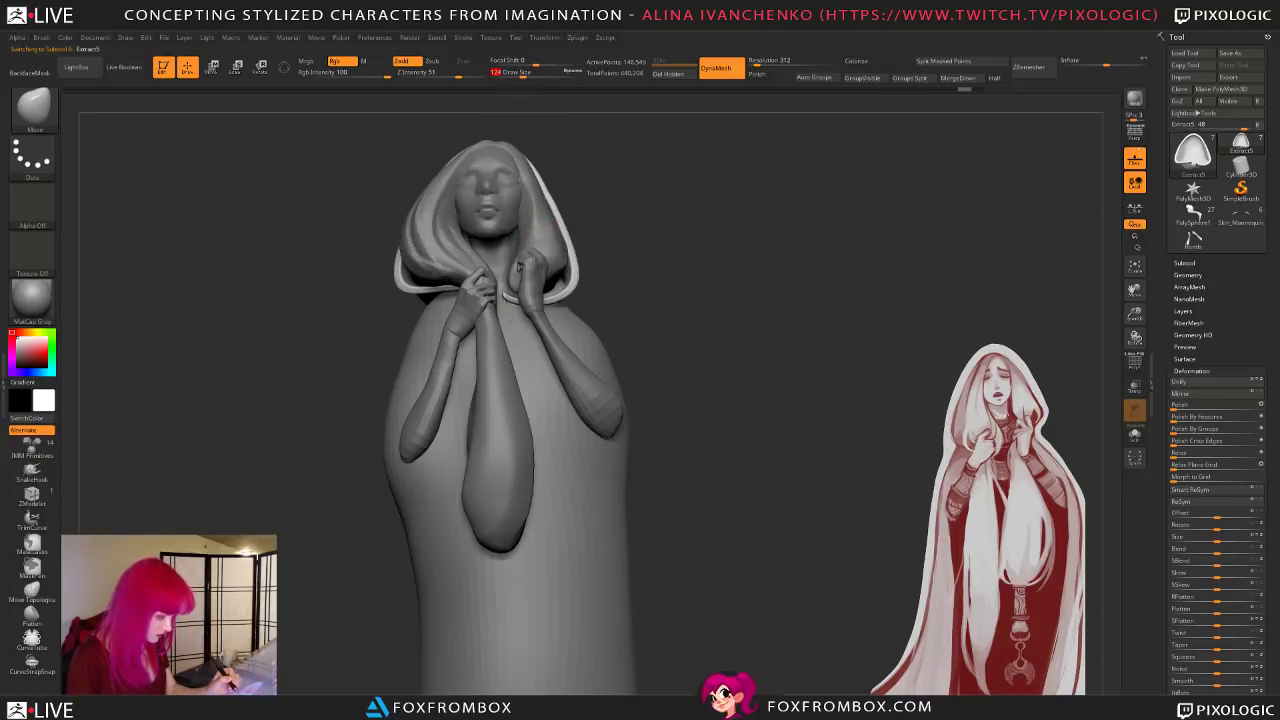
left_click_drag(622, 236, 650, 214)
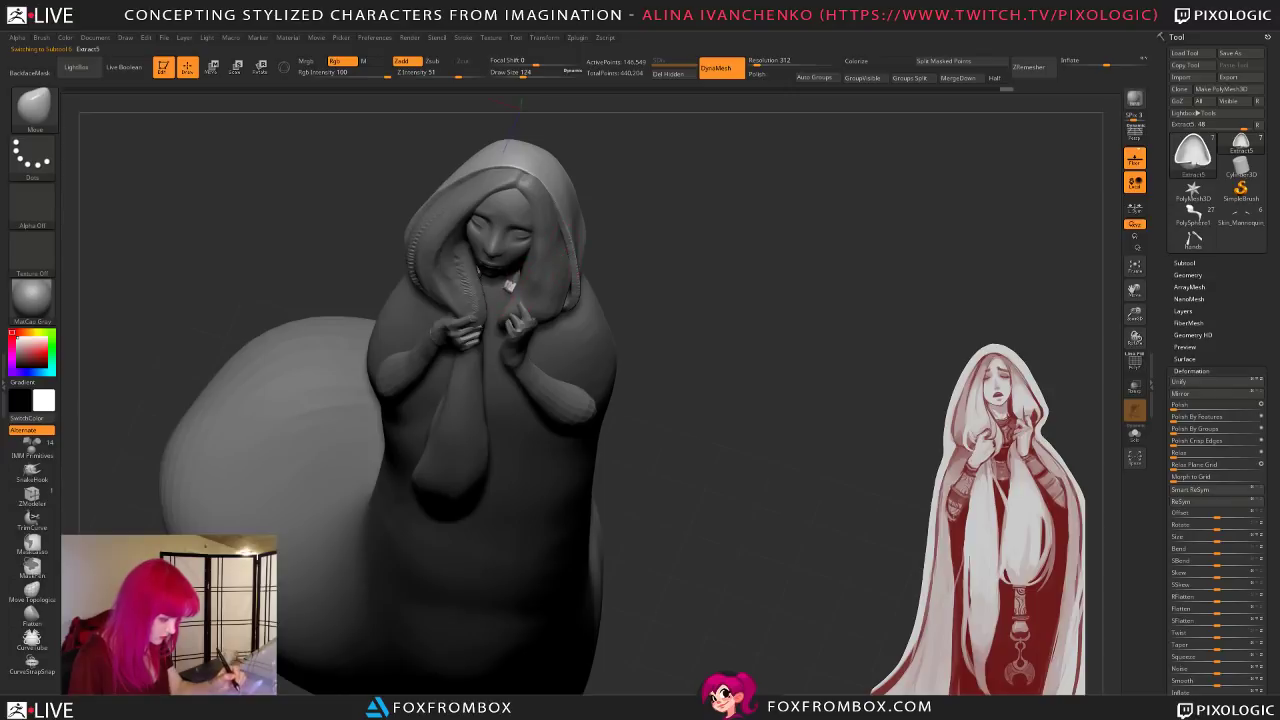
mouse_move(548, 262)
left_mouse_down()
mouse_move(686, 169)
mouse_move(694, 246)
mouse_move(709, 241)
left_mouse_up()
left_click(527, 73)
left_click_drag(609, 136, 580, 142)
left_click_drag(563, 285, 651, 297)
left_click_drag(658, 298, 697, 354)
Step: Make the robe the active subtool and adjust its overall silhouette with the Move brush at draw size 351
left_click_drag(736, 425, 763, 466)
mouse_move(1083, 371)
left_mouse_down("alt")
mouse_move(1106, 334)
mouse_move(1063, 263)
left_mouse_up("alt")
mouse_move(746, 358)
left_mouse_down("alt")
mouse_move(676, 466)
mouse_move(614, 476)
mouse_move(689, 449)
mouse_move(680, 442)
left_mouse_up("alt")
left_click(544, 74)
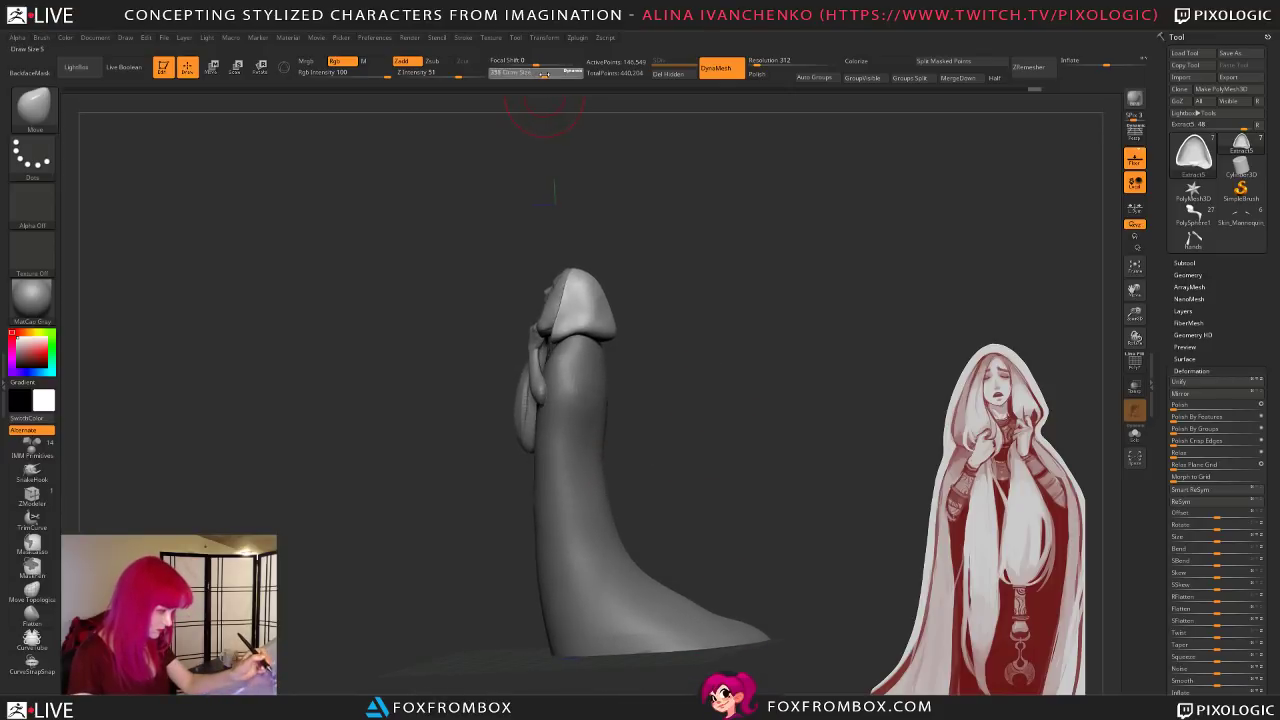
left_click(681, 602, "alt")
mouse_move(723, 591)
left_mouse_down()
mouse_move(771, 503)
mouse_move(851, 479)
mouse_move(655, 532)
mouse_move(676, 577)
mouse_move(631, 546)
mouse_move(666, 569)
mouse_move(646, 571)
mouse_move(745, 518)
mouse_move(690, 516)
left_mouse_up()
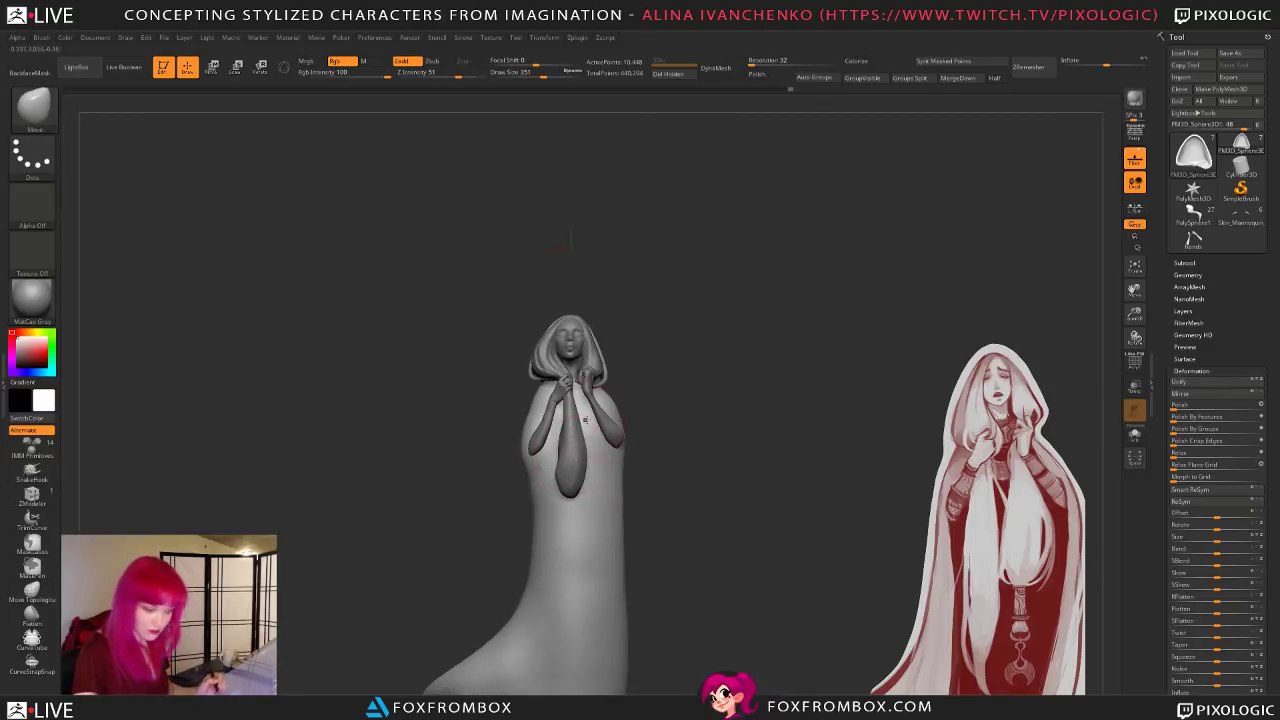
Step: Set up the ClayBuildup brush at draw size 234 and make the long hair the active subtool
key("b")
key("c")
key("b")
left_click_drag(545, 73, 534, 73)
left_click_drag(631, 291, 620, 300, "shift")
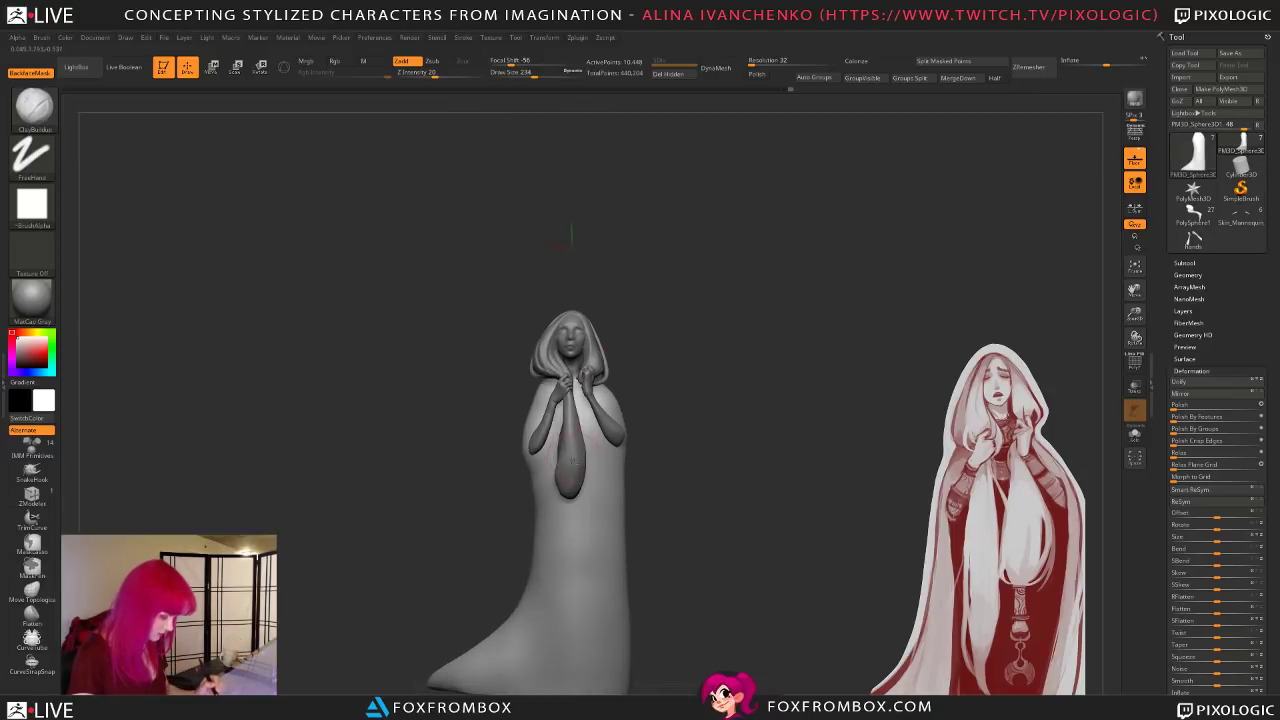
left_click(573, 461, "alt")
left_click_drag(669, 342, 630, 354)
mouse_move(693, 388)
left_mouse_down()
mouse_move(686, 377)
mouse_move(657, 395)
mouse_move(651, 451)
mouse_move(603, 439)
left_mouse_up()
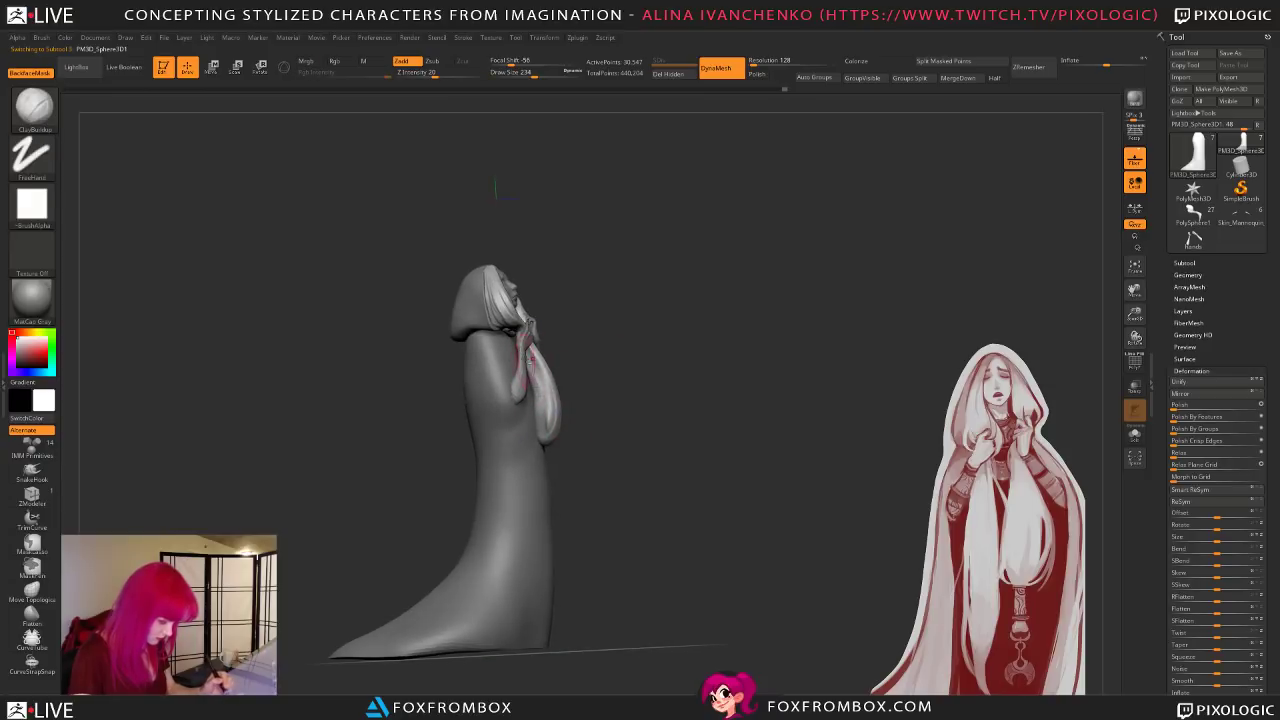
mouse_move(627, 399)
left_mouse_down()
mouse_move(654, 454)
mouse_move(622, 480)
left_mouse_up()
Step: Lengthen the hanging hair lock downward with the Move brush, undoing the last unwanted change
key("b")
key("m")
key("v")
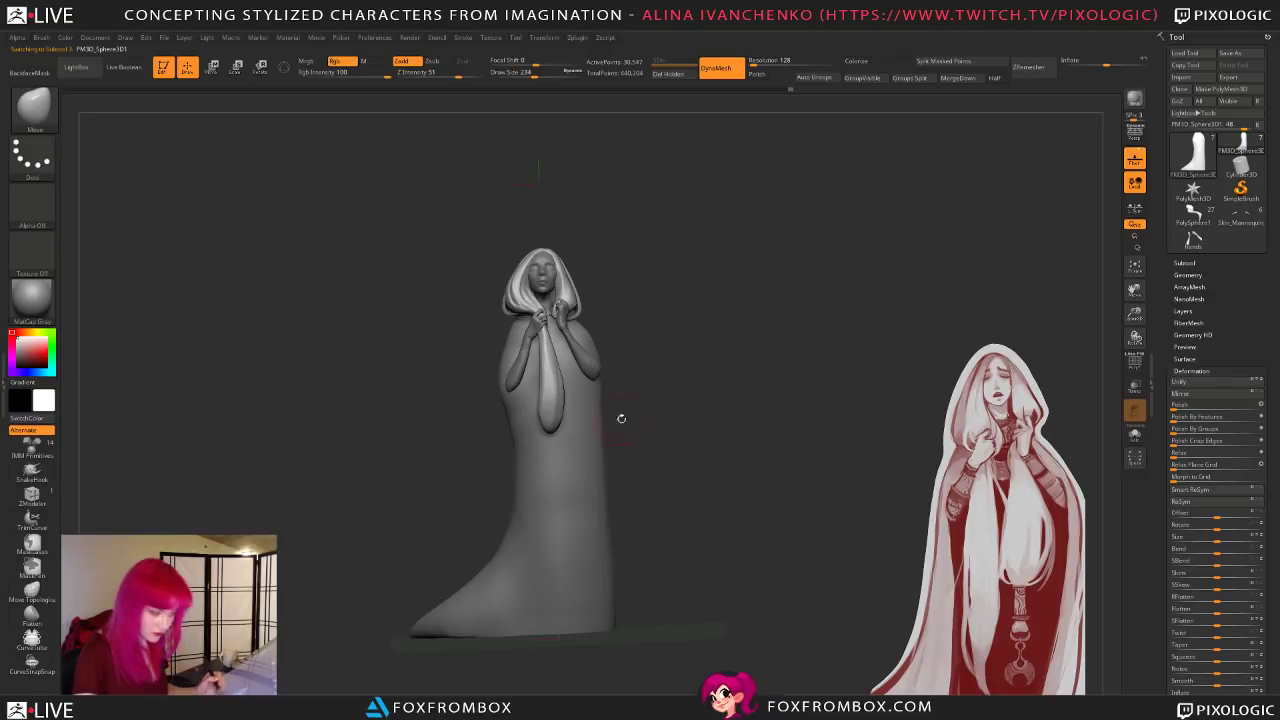
left_click_drag(529, 72, 534, 72)
left_click(550, 410, "alt")
left_click_drag(550, 418, 561, 462)
key("ctrl+z")
left_click(547, 73)
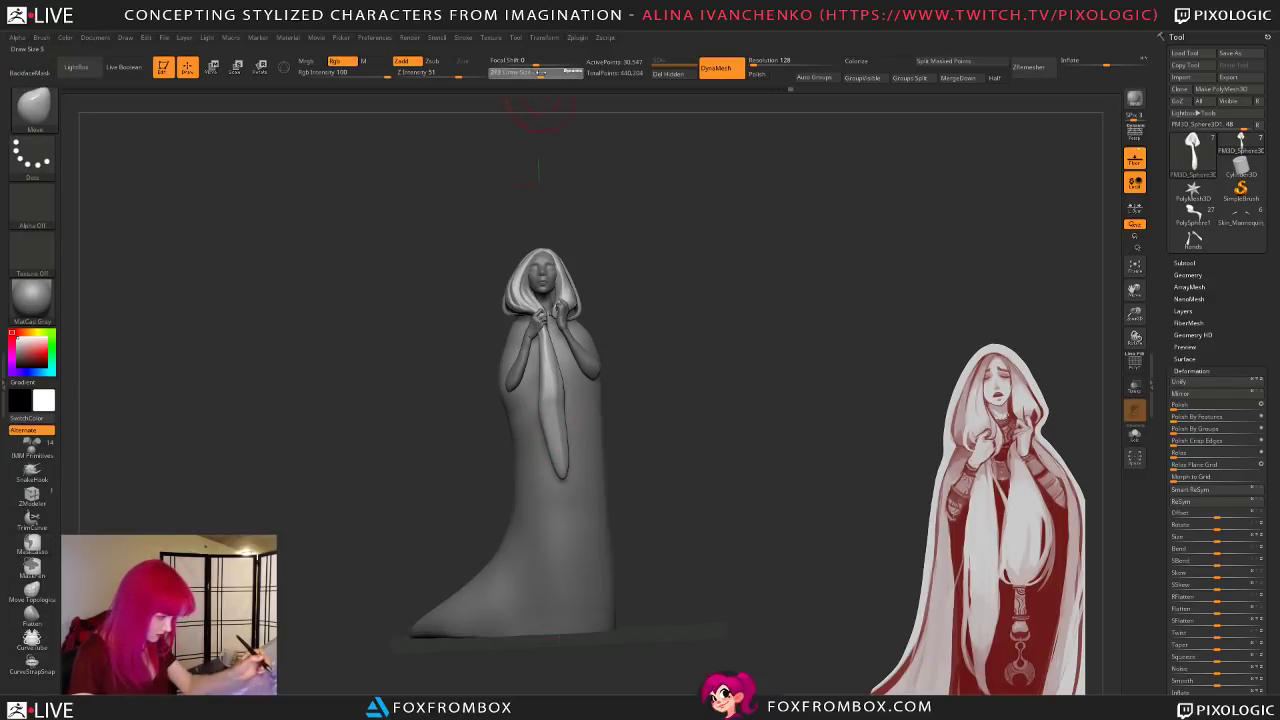
Step: Mask part of the hanging hair lock, adjust its shape with the Move brush at draw size 648, and clear the mask
mouse_move(631, 433)
left_mouse_down()
mouse_move(610, 445)
mouse_move(622, 453)
left_mouse_up()
key("shift")
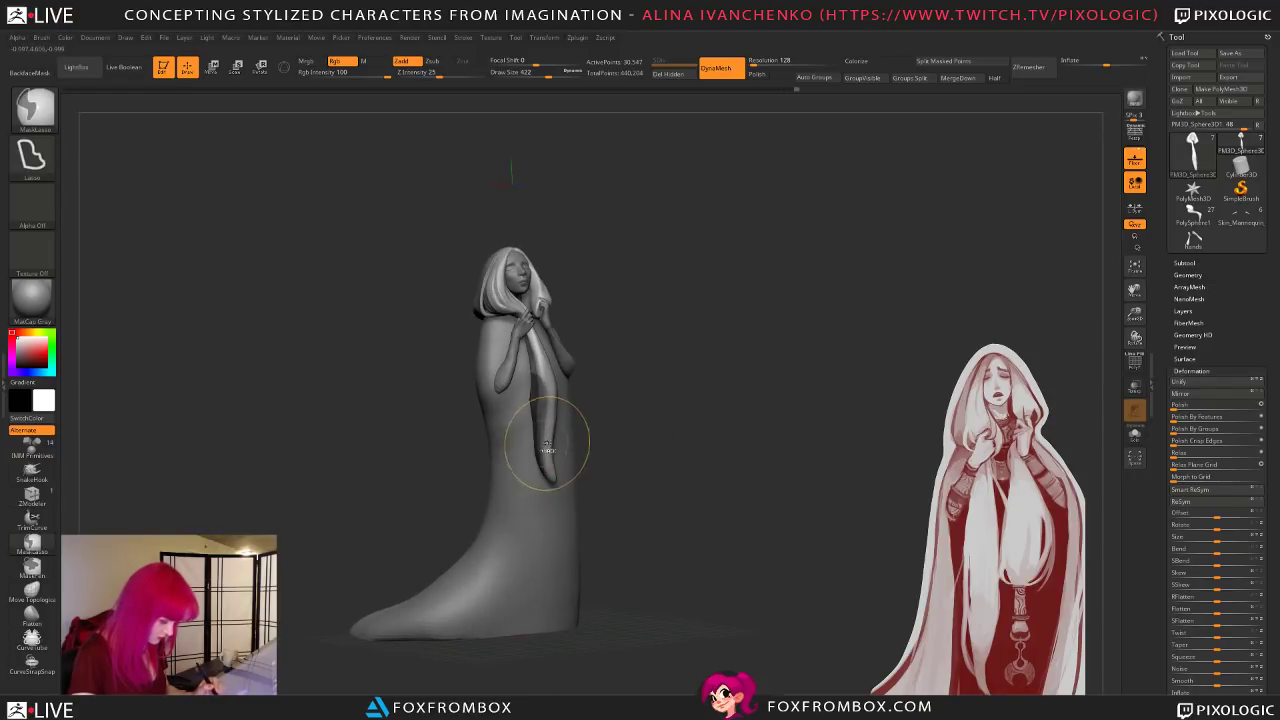
left_click(562, 73)
left_click_drag(681, 400, 674, 437)
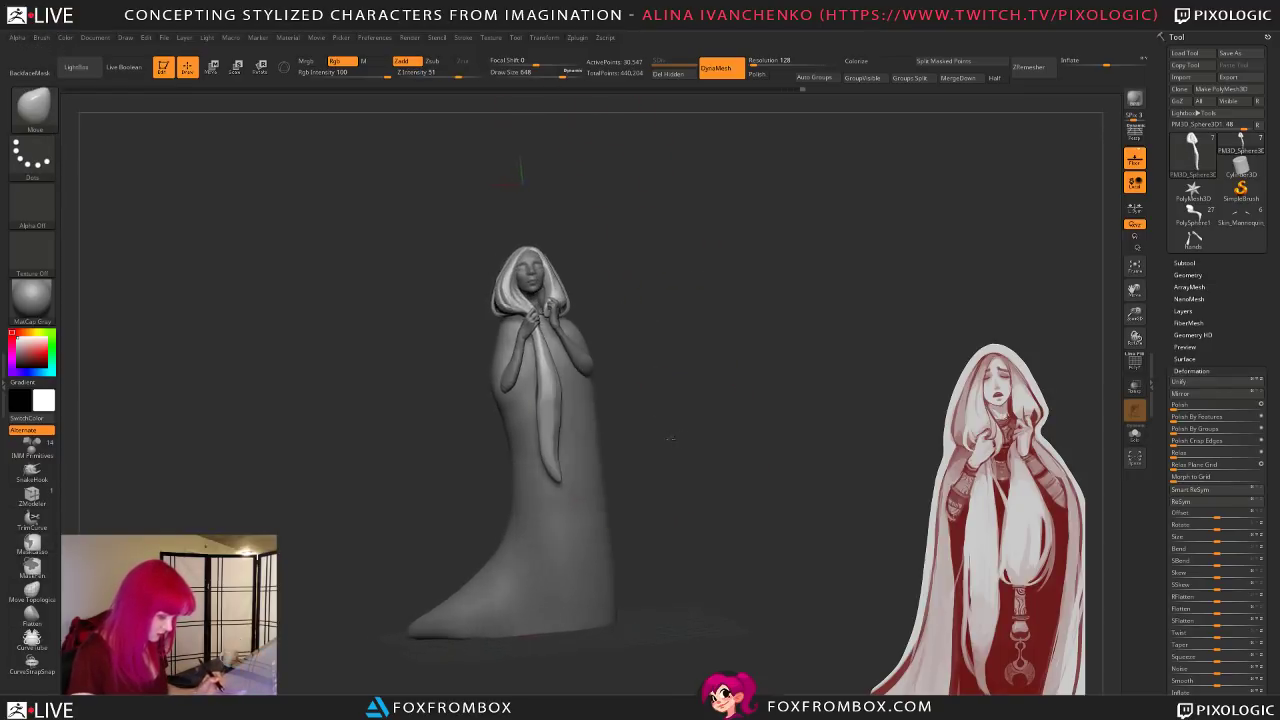
left_click(577, 413, "ctrl")
left_click_drag(546, 420, 532, 421)
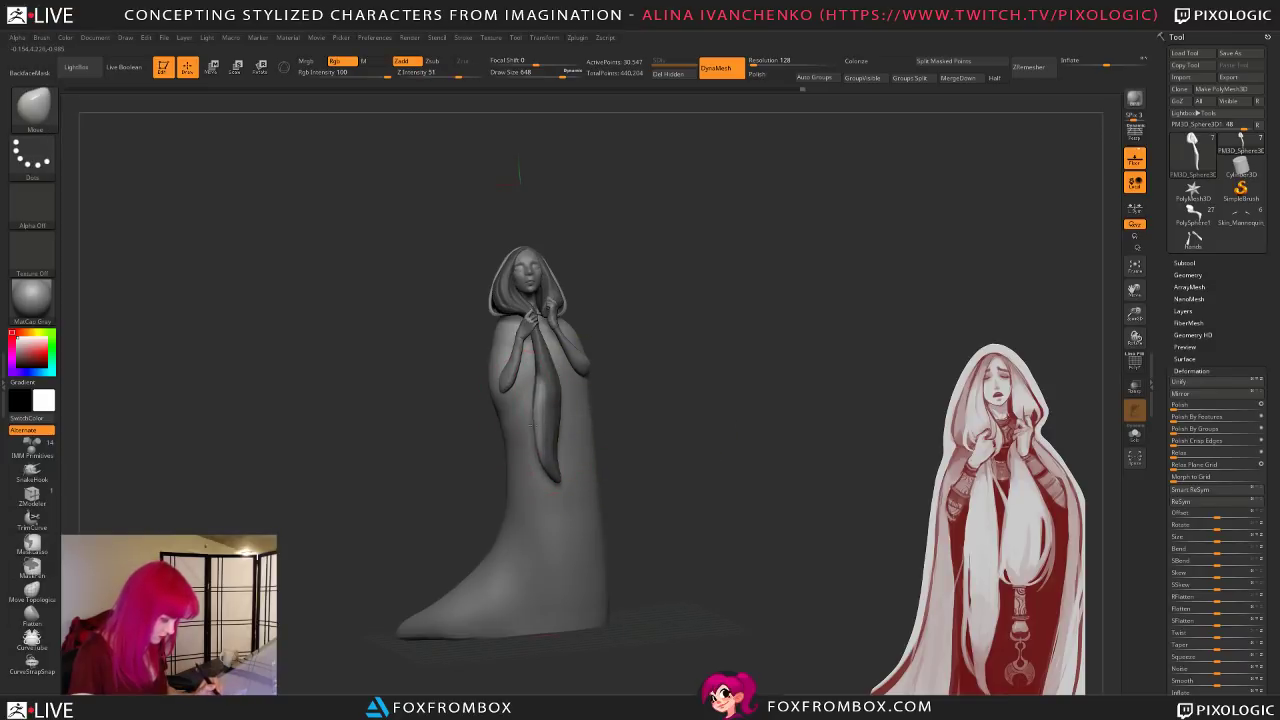
left_click_drag(694, 386, 706, 398, "ctrl")
Step: Build up volume along the hanging hair lock with the ClayBuildup brush at draw sizes 344 and 207
mouse_move(700, 410)
left_mouse_down()
mouse_move(686, 463)
mouse_move(642, 484)
mouse_move(574, 400)
left_mouse_up()
mouse_move(676, 438)
left_mouse_down()
mouse_move(666, 491)
mouse_move(687, 481)
mouse_move(660, 411)
mouse_move(692, 406)
left_mouse_up()
key("b")
key("c")
key("b")
left_click_drag(562, 75, 543, 76)
left_click_drag(537, 154, 578, 172)
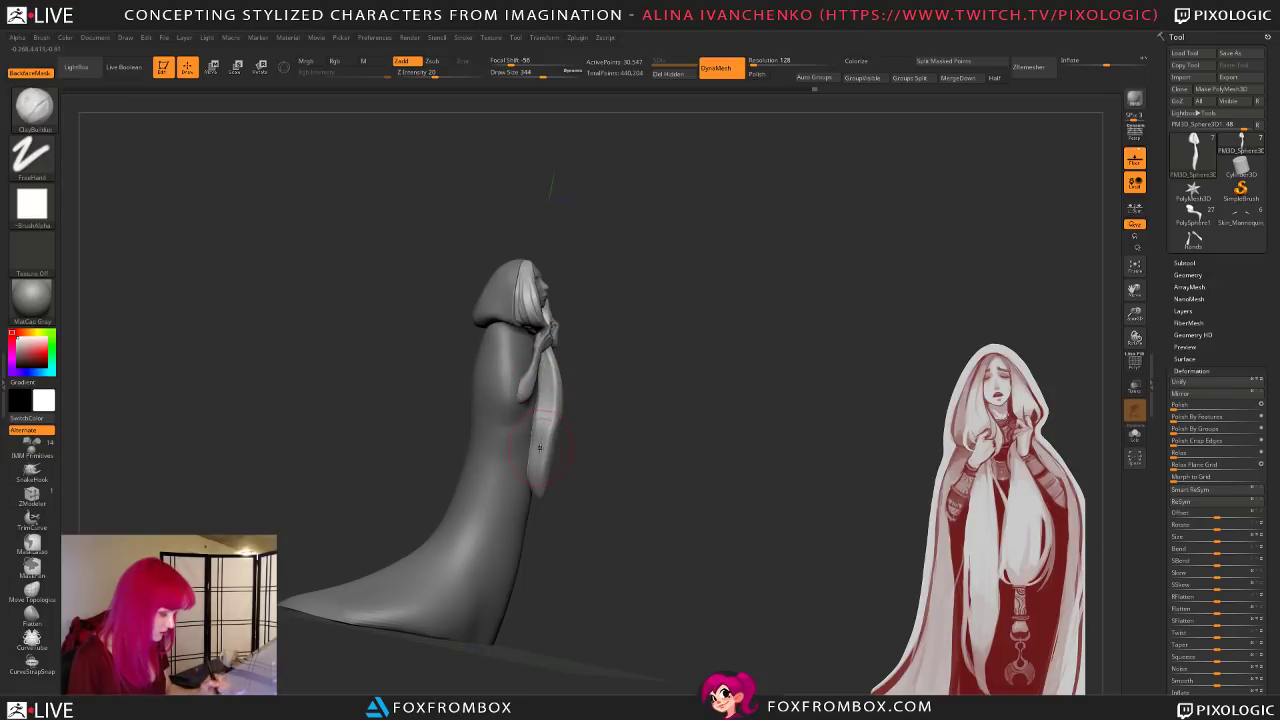
left_click_drag(543, 76, 531, 76)
left_click_drag(600, 262, 590, 232)
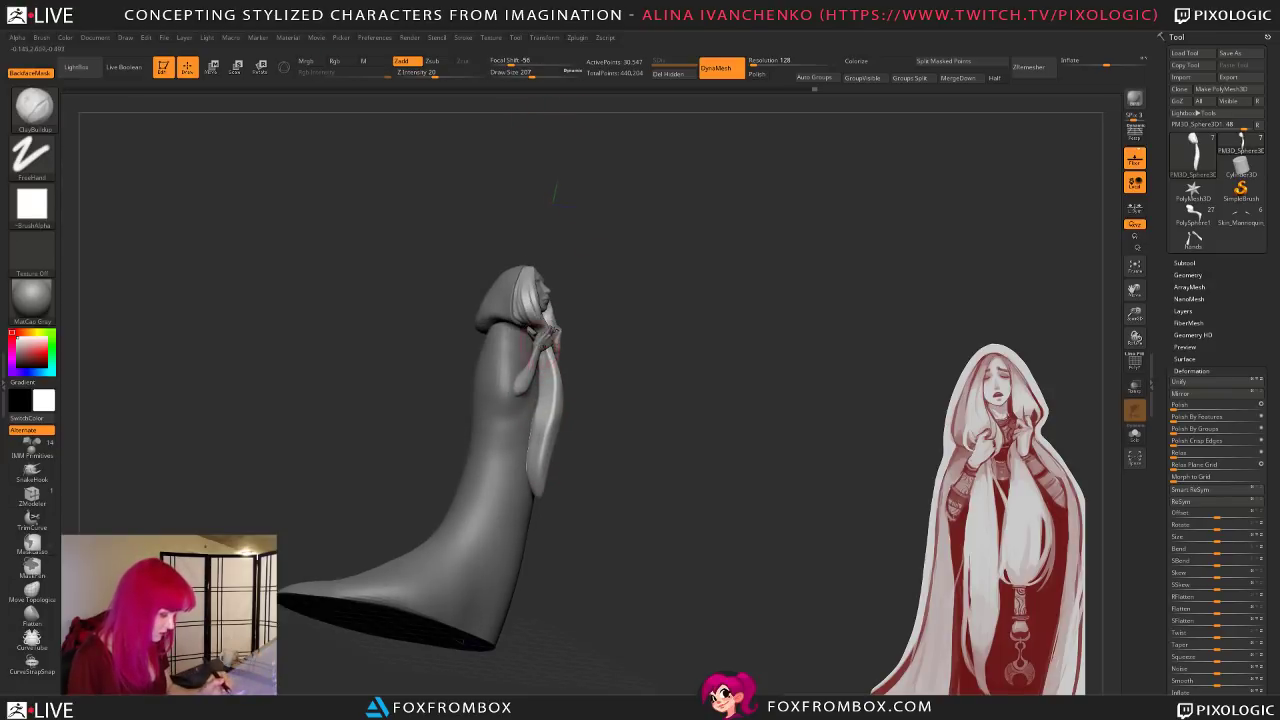
mouse_move(691, 390)
left_mouse_down()
mouse_move(705, 362)
mouse_move(703, 407)
mouse_move(663, 426)
mouse_move(698, 458)
mouse_move(629, 394)
mouse_move(676, 428)
mouse_move(657, 443)
mouse_move(666, 409)
mouse_move(741, 420)
mouse_move(725, 414)
mouse_move(694, 434)
mouse_move(649, 331)
left_mouse_up()
Step: Make the hood the active subtool, build up its back with ClayBuildup at draw size 228, and remesh it at DynaMesh resolution 216
left_click(574, 296, "alt")
left_click_drag(755, 349, 749, 424, "alt")
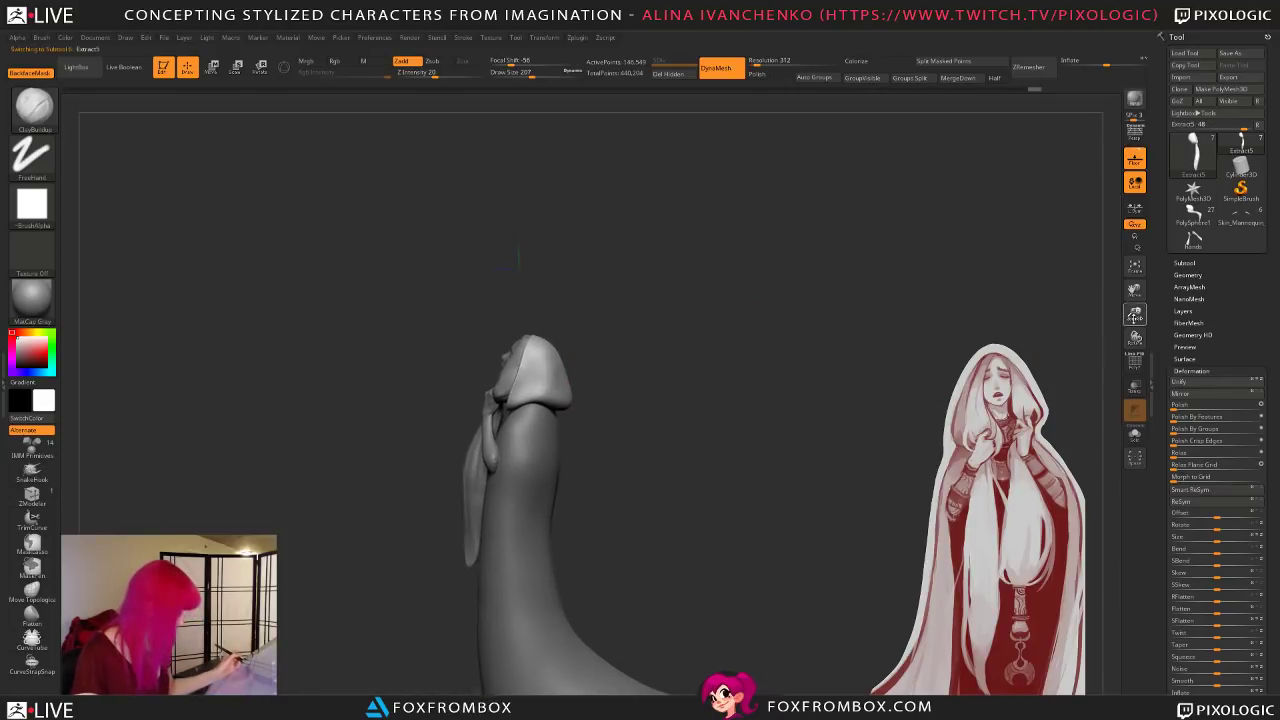
left_click_drag(1134, 314, 1134, 350)
left_click_drag(661, 375, 590, 378)
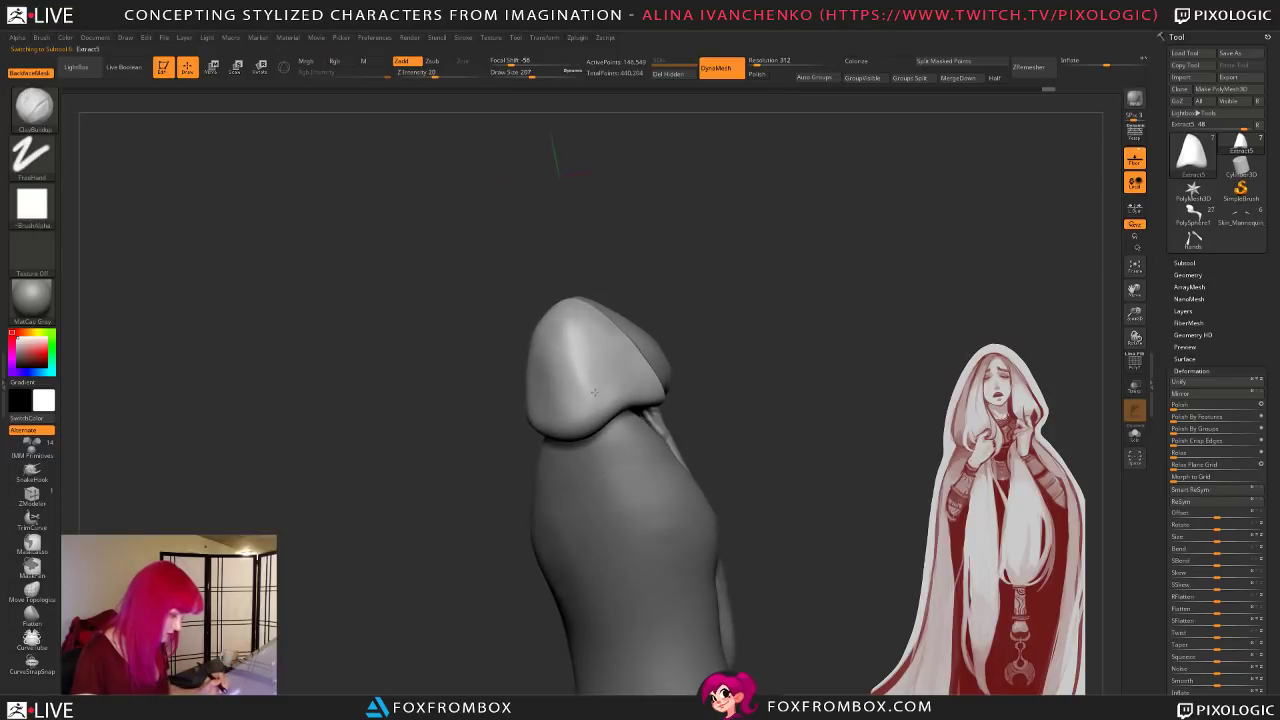
mouse_move(672, 372)
left_mouse_down()
mouse_move(802, 335)
mouse_move(704, 213)
mouse_move(733, 155)
left_mouse_up()
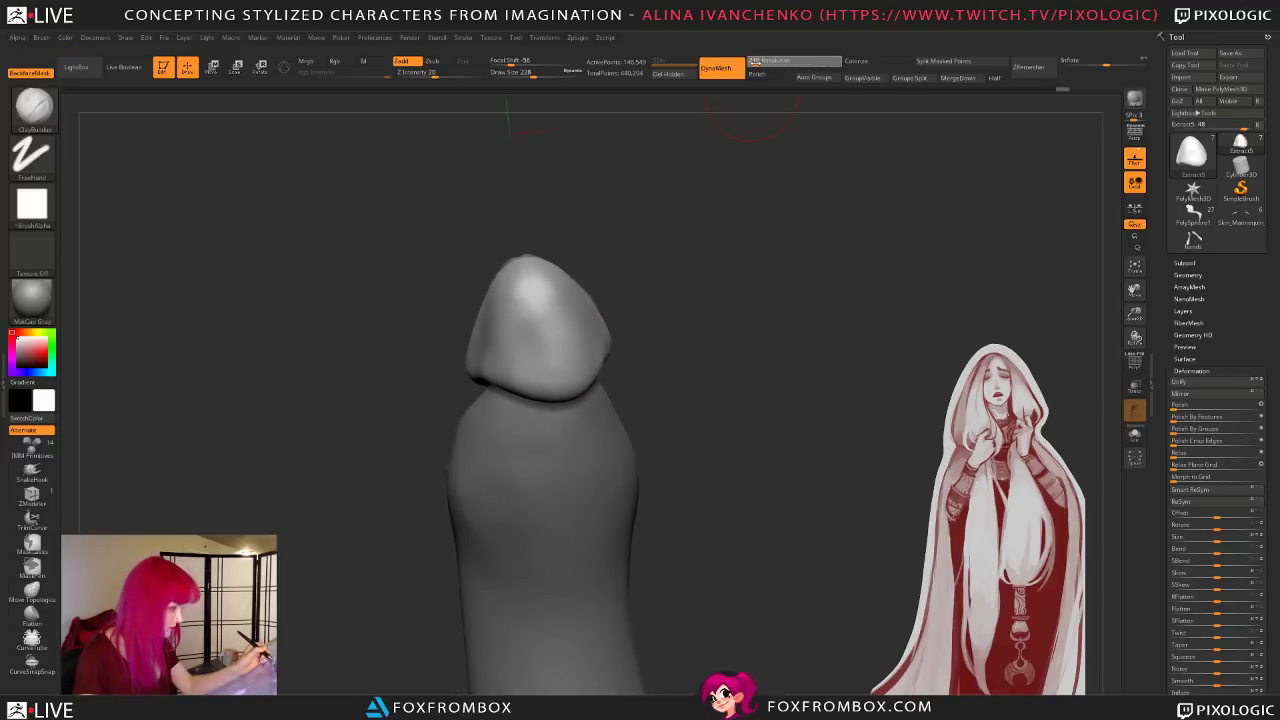
left_click_drag(706, 357, 505, 335)
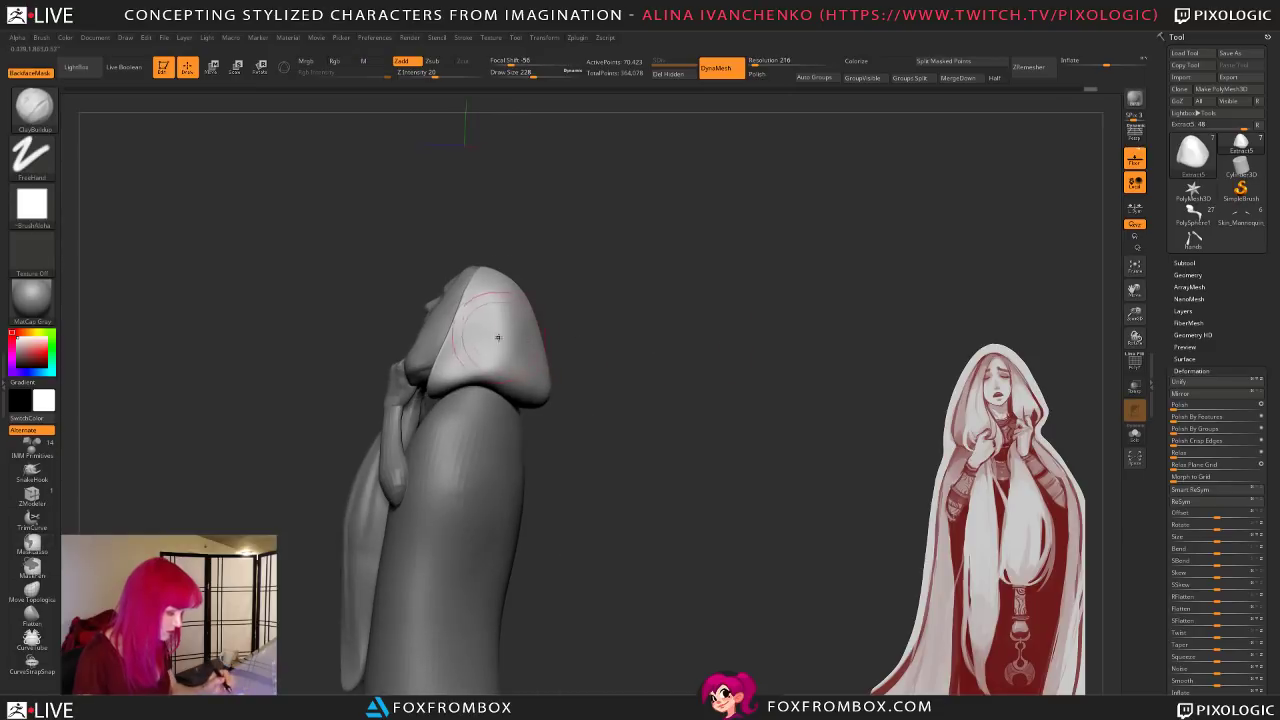
left_click_drag(600, 340, 539, 307)
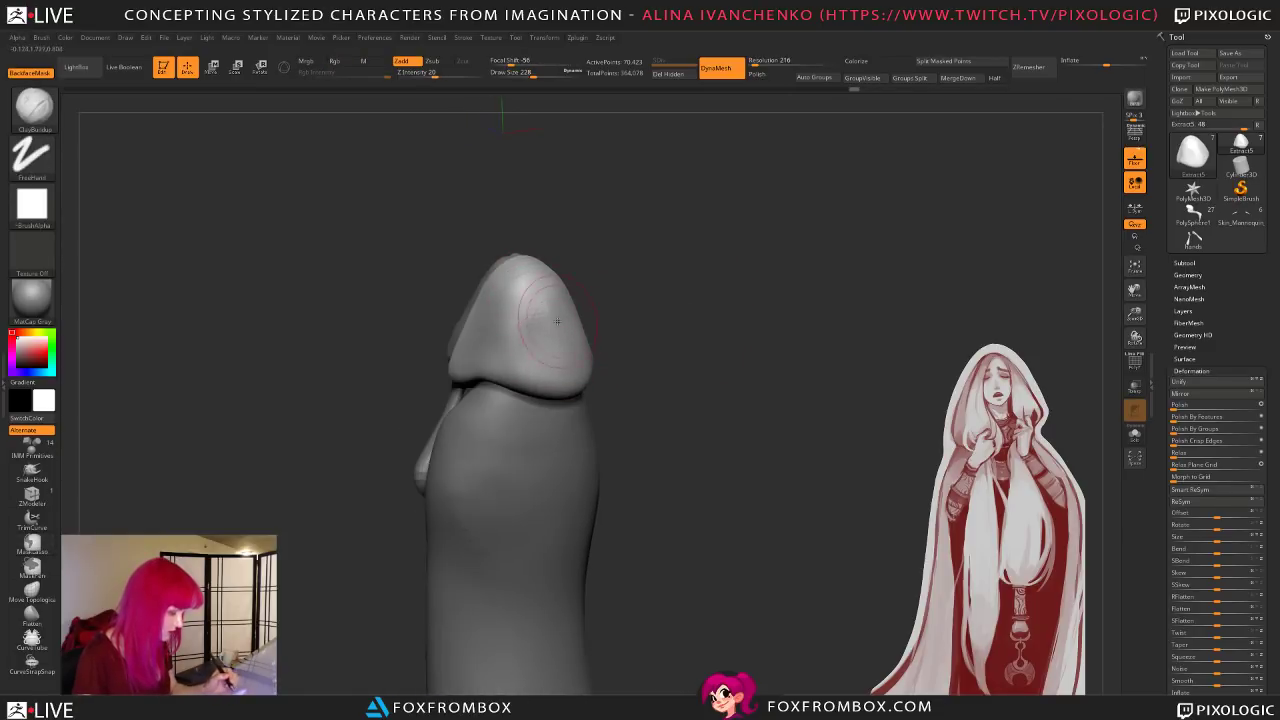
Step: Remesh the hood at DynaMesh resolution 176 and smooth its back surface
left_click_drag(651, 403, 628, 245)
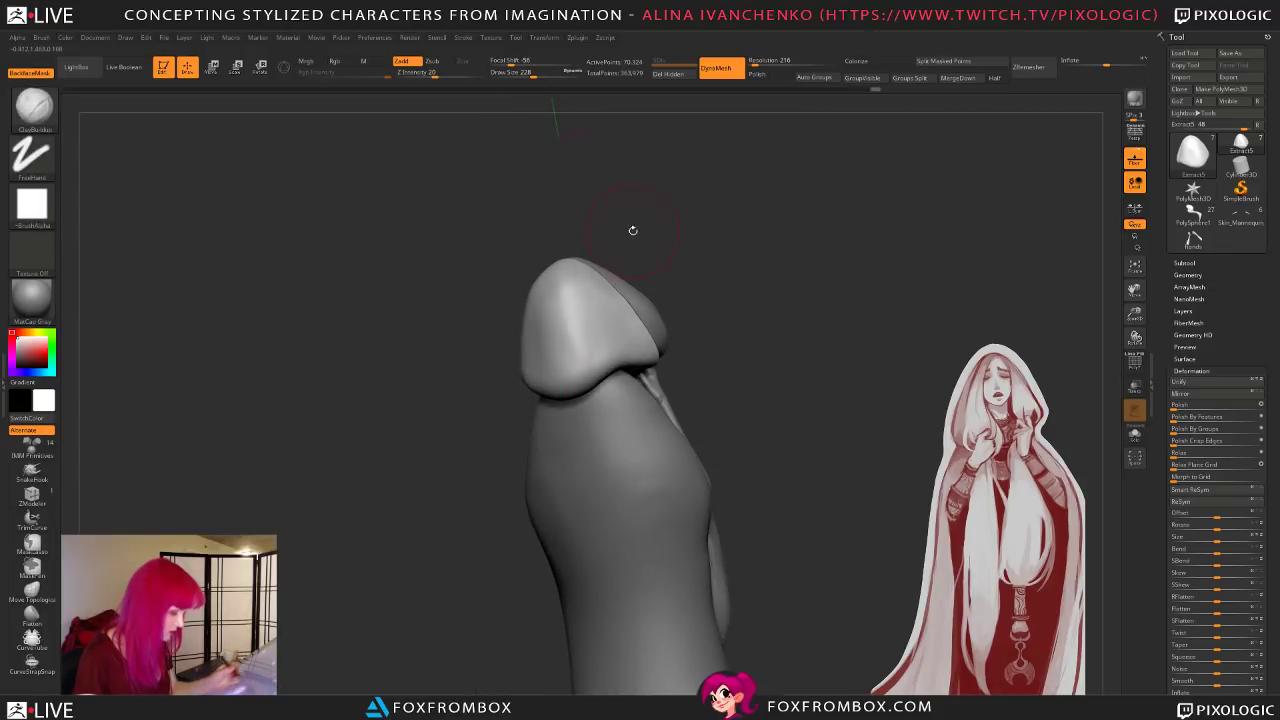
left_click_drag(757, 64, 754, 64)
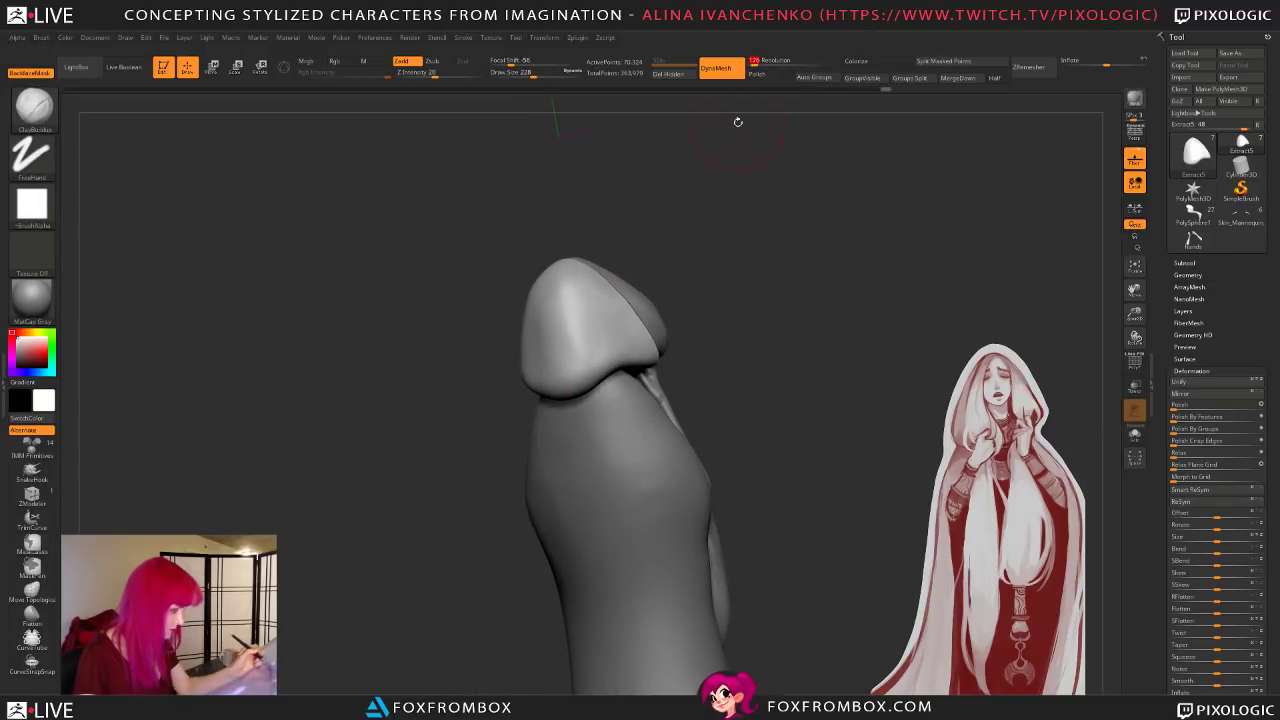
mouse_move(731, 389)
left_mouse_down()
mouse_move(654, 363)
mouse_move(668, 374)
left_mouse_up()
left_click_drag(535, 304, 545, 300, "shift")
mouse_move(691, 391)
left_mouse_down()
mouse_move(677, 374)
mouse_move(661, 397)
mouse_move(625, 385)
left_mouse_up()
Step: Reshape the hood's back and lower edge with the Move brush at draw size 331
key("b")
key("m")
key("v")
left_click_drag(533, 73, 543, 73)
left_click_drag(615, 381, 643, 343)
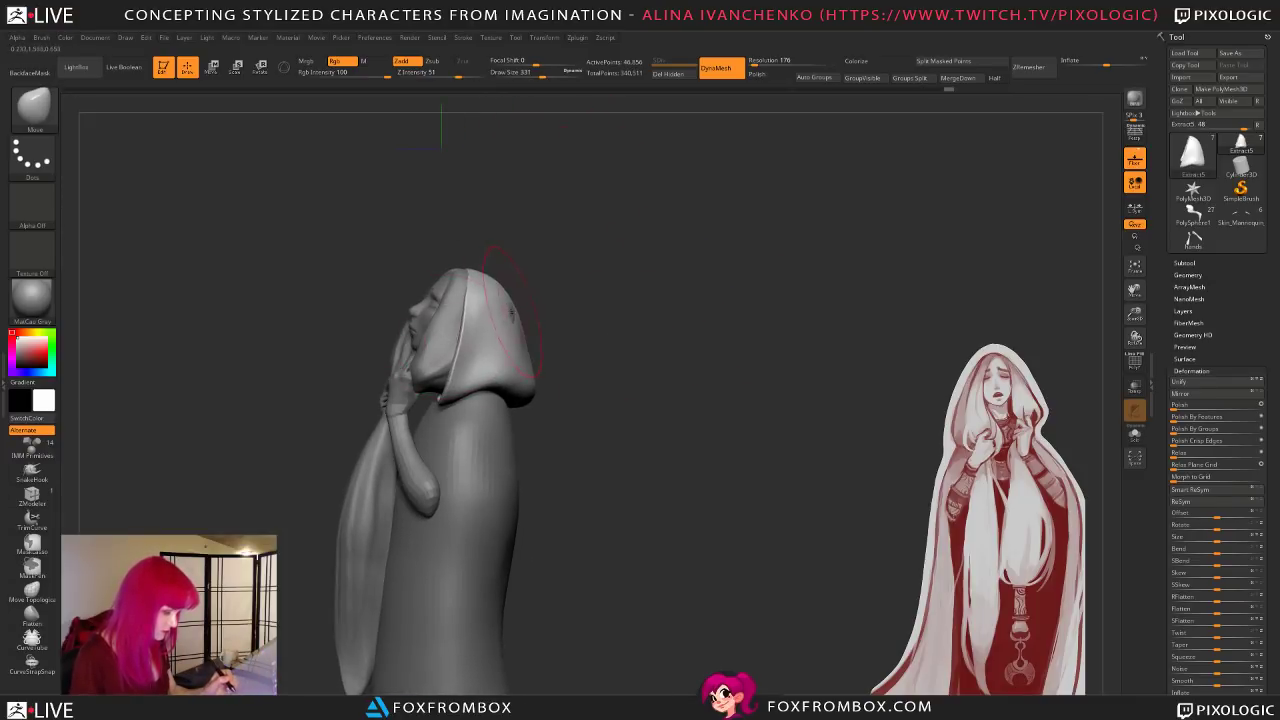
Step: Make the hair the active subtool and set the Move brush to draw size 234
left_click(446, 340, "alt")
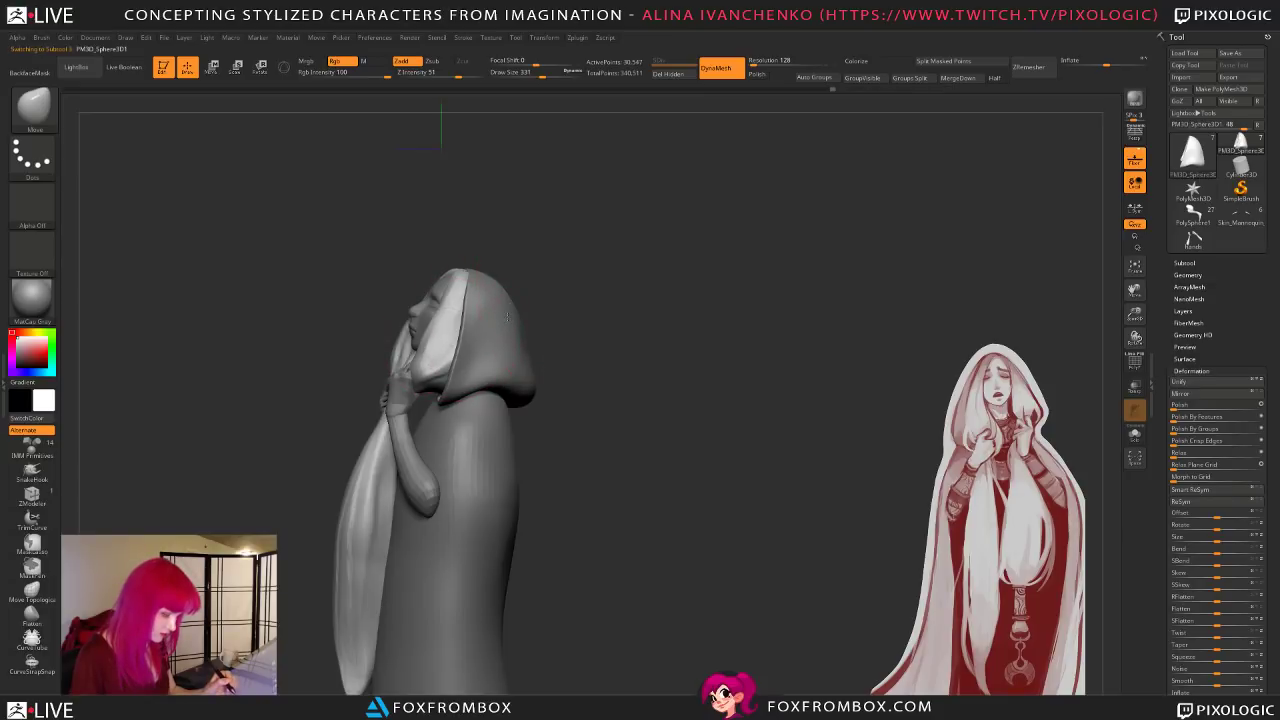
left_click_drag(532, 320, 715, 394)
left_click(534, 75)
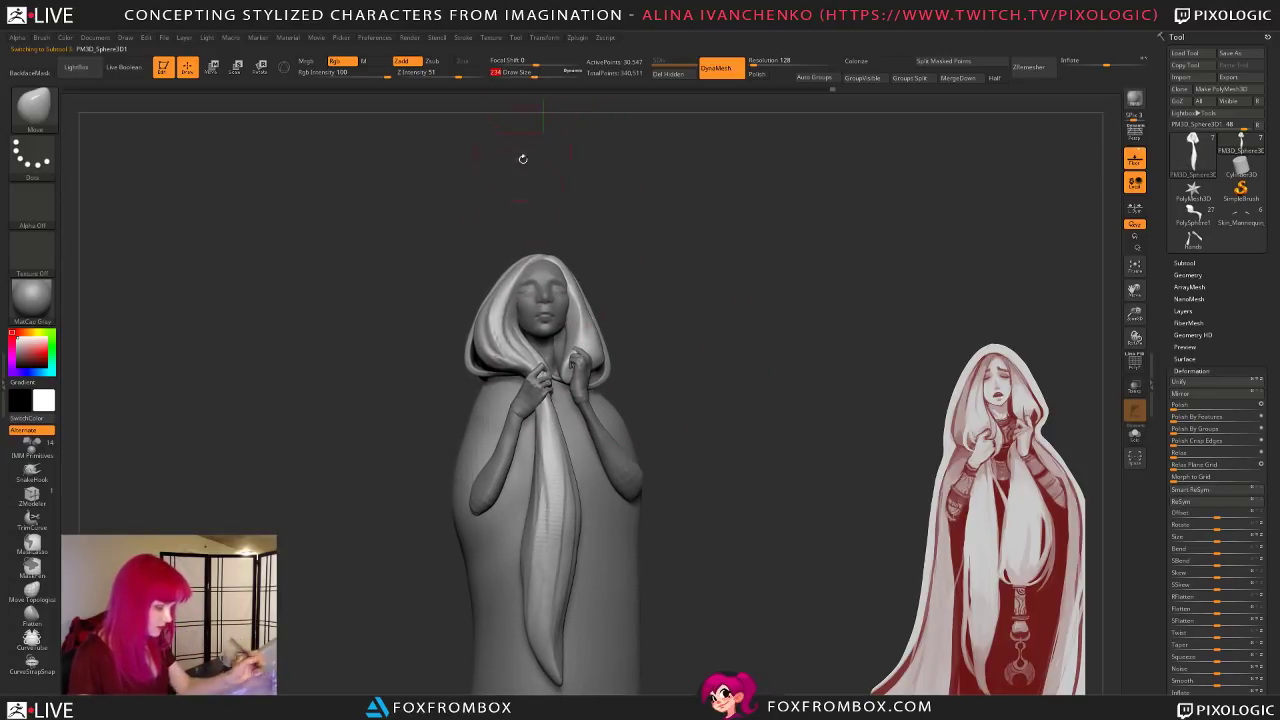
Step: Make the hood the active subtool and adjust its rim around the hair with a larger Move brush
left_click(480, 372, "alt")
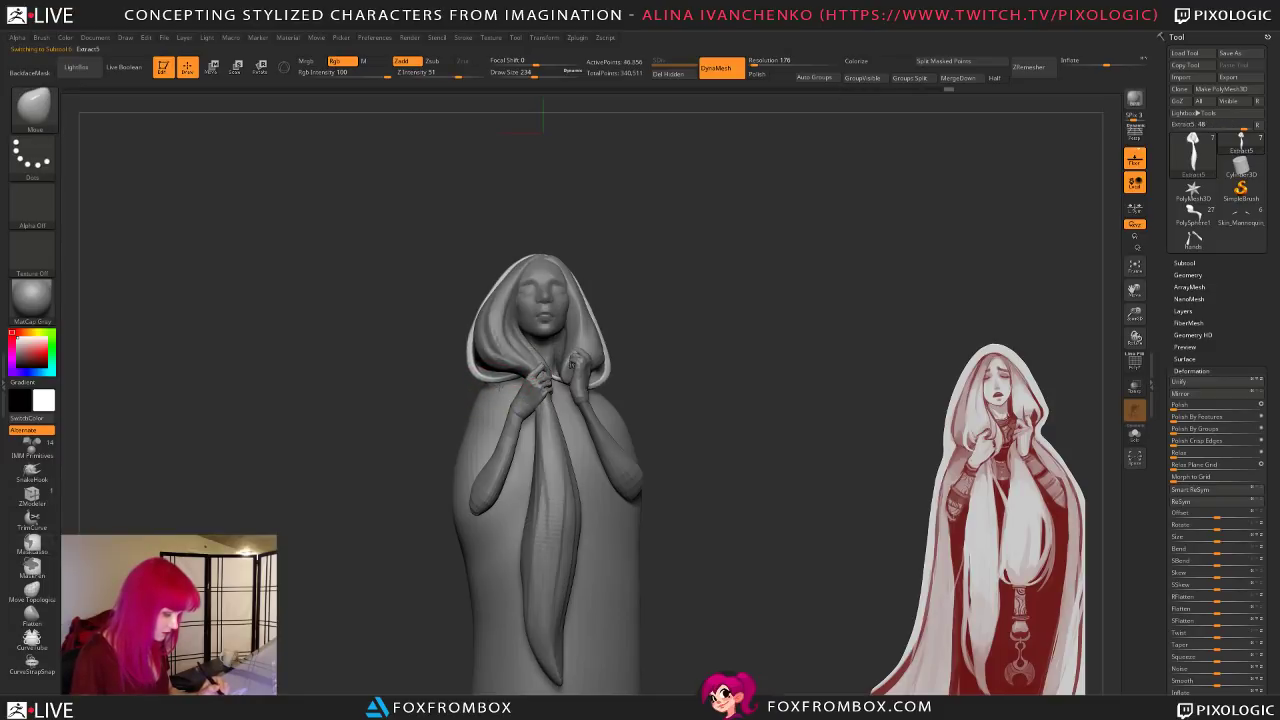
left_click_drag(626, 352, 676, 304)
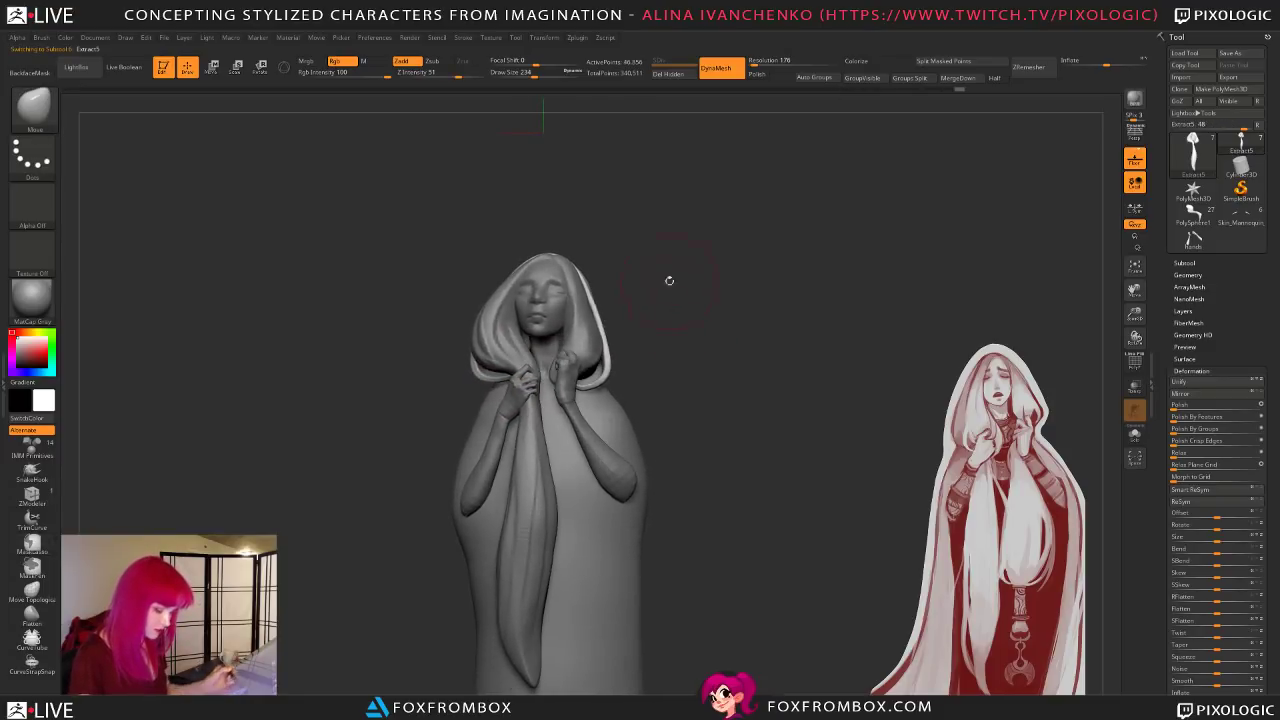
left_click(551, 74)
left_click_drag(752, 345, 625, 360)
left_click_drag(548, 376, 523, 378)
left_click_drag(668, 341, 520, 348)
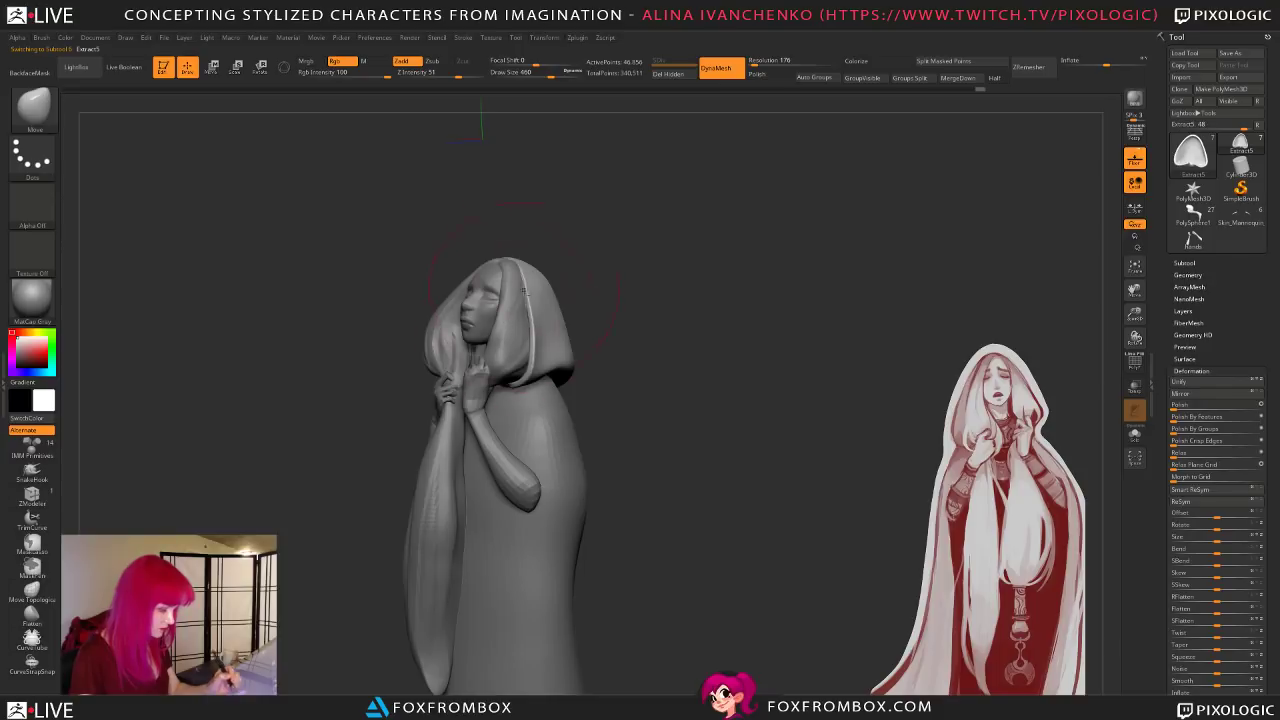
Step: Make the hair the active subtool and refine its shape beneath the hood with the Move brush at a smaller draw size
left_click(511, 274, "alt")
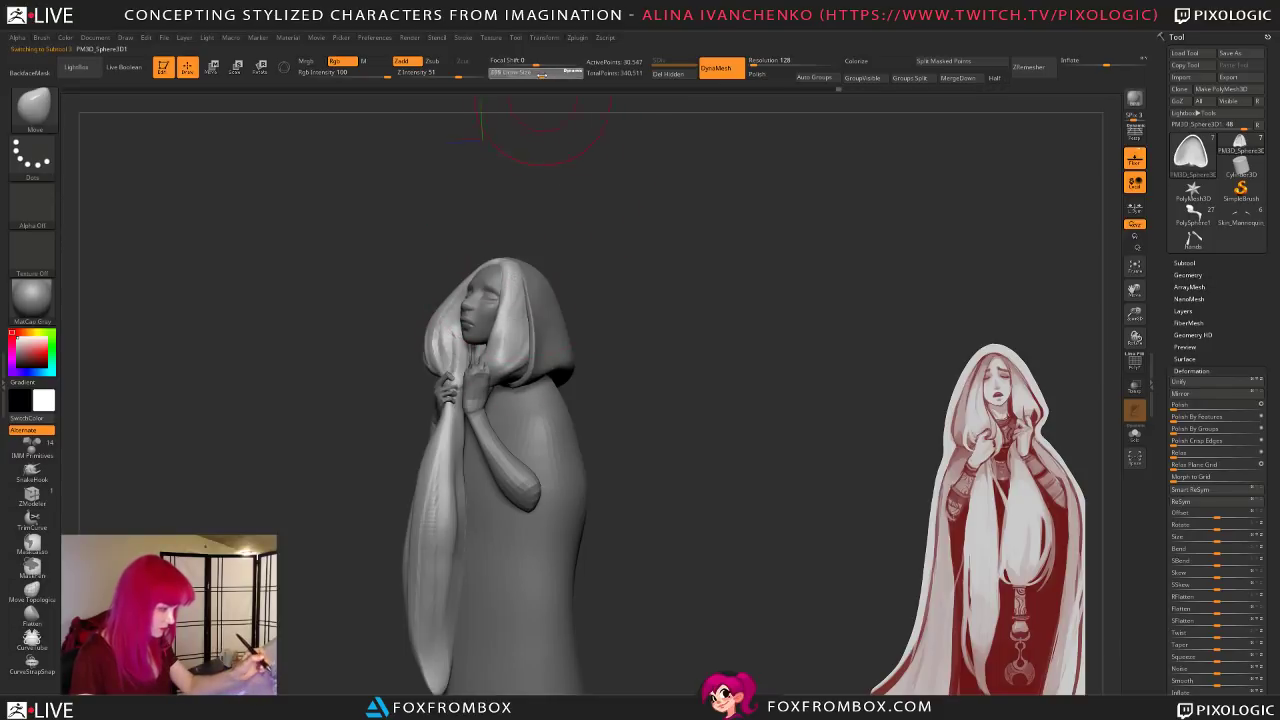
left_click_drag(629, 243, 808, 410)
left_click_drag(1134, 314, 1136, 249)
mouse_move(596, 193)
left_mouse_down()
mouse_move(694, 397)
mouse_move(686, 460)
mouse_move(731, 593)
mouse_move(611, 266)
left_mouse_up()
left_click_drag(695, 500, 693, 588)
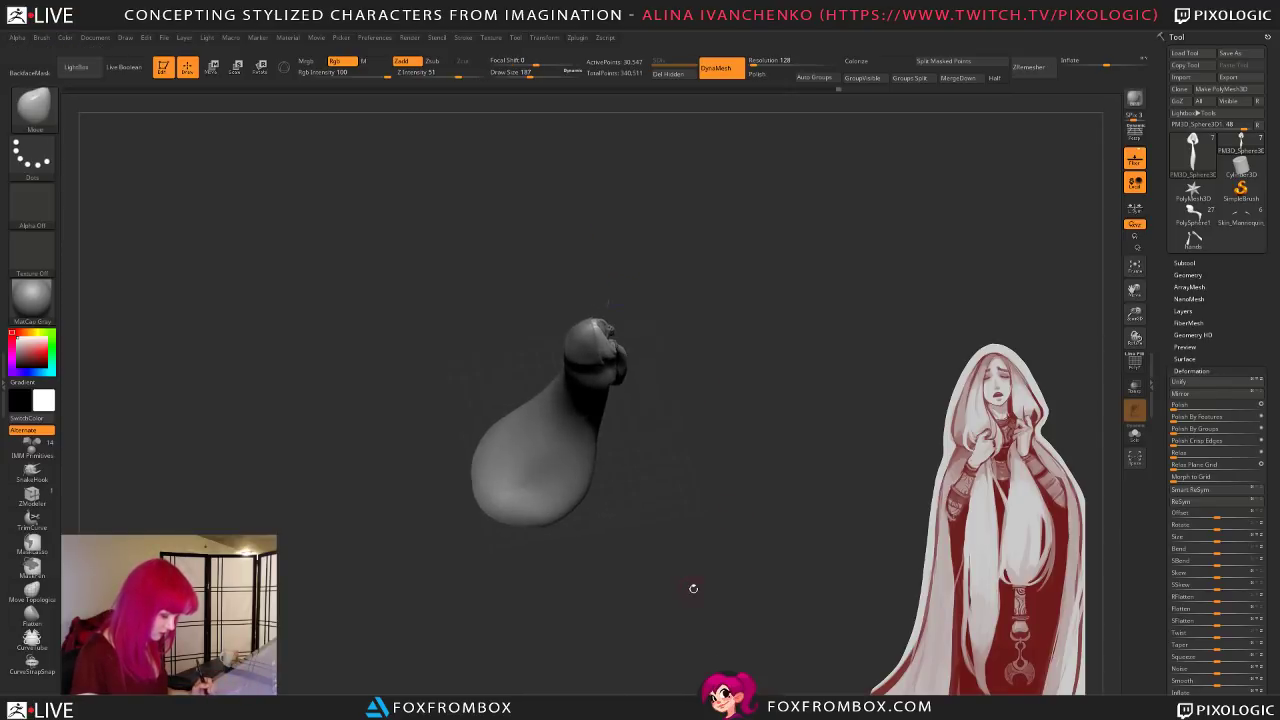
Step: Make the robe the active subtool and examine the figure from below and from the side
left_click(554, 491, "alt")
left_click_drag(557, 549, 558, 580)
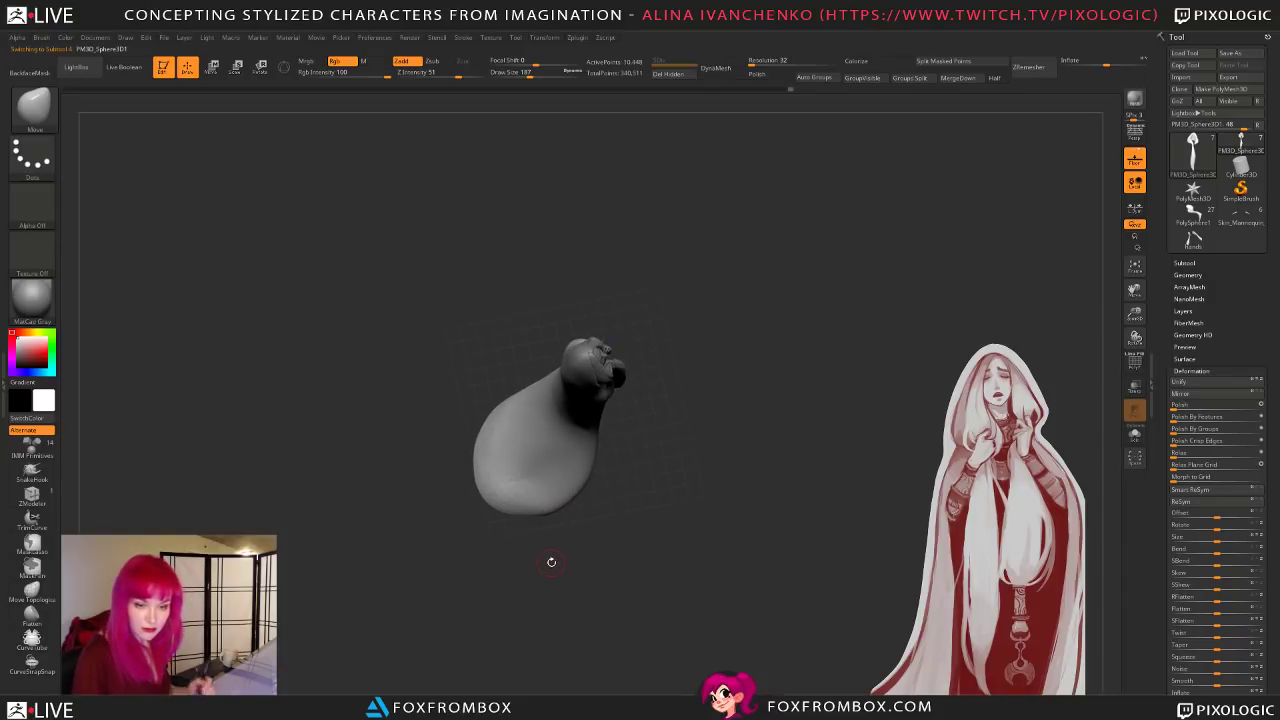
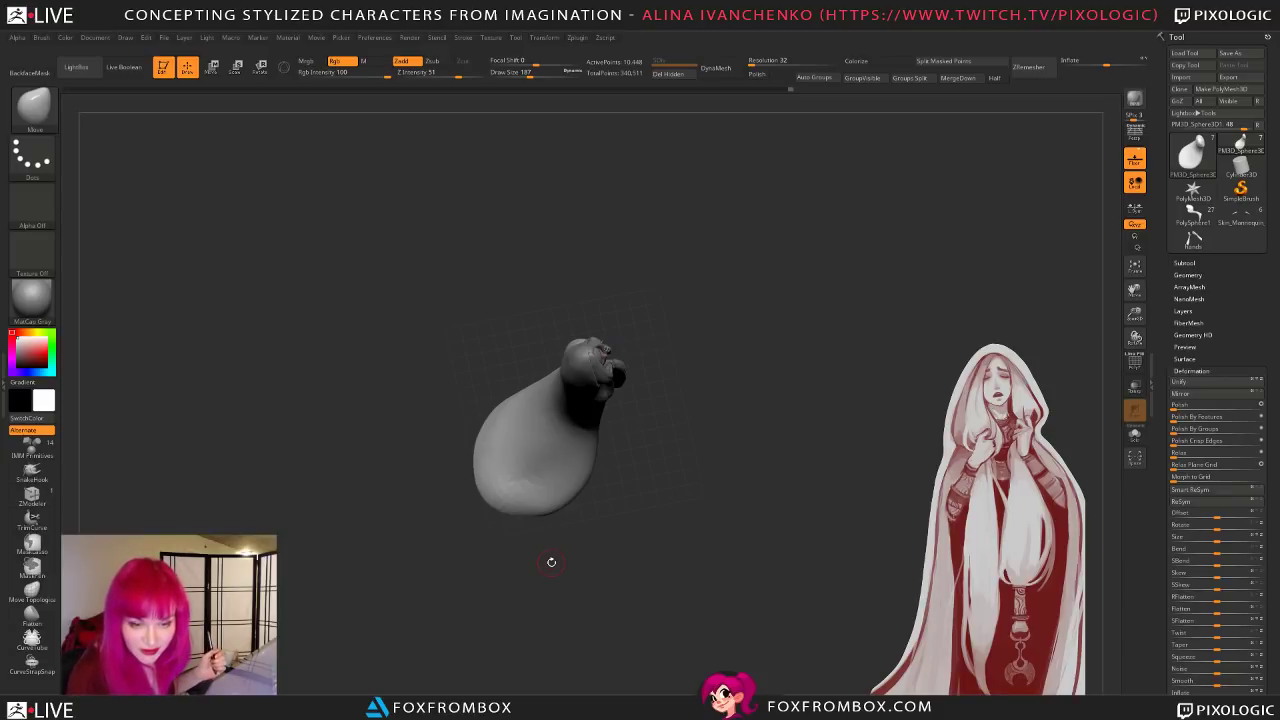
mouse_move(551, 562)
left_mouse_down()
mouse_move(766, 429)
mouse_move(756, 442)
left_mouse_up()
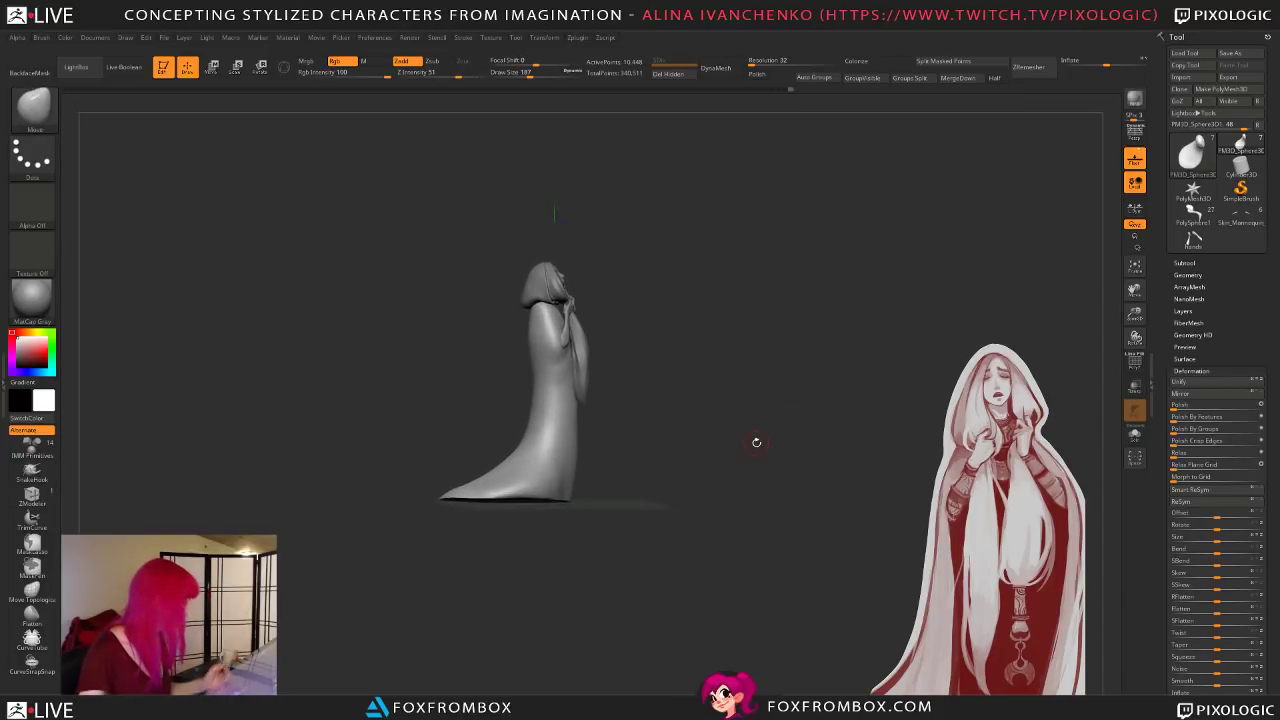
Step: Select the PM3D_Sphere3D1_1 subtool and isolate it in Solo mode
left_click(1195, 261)
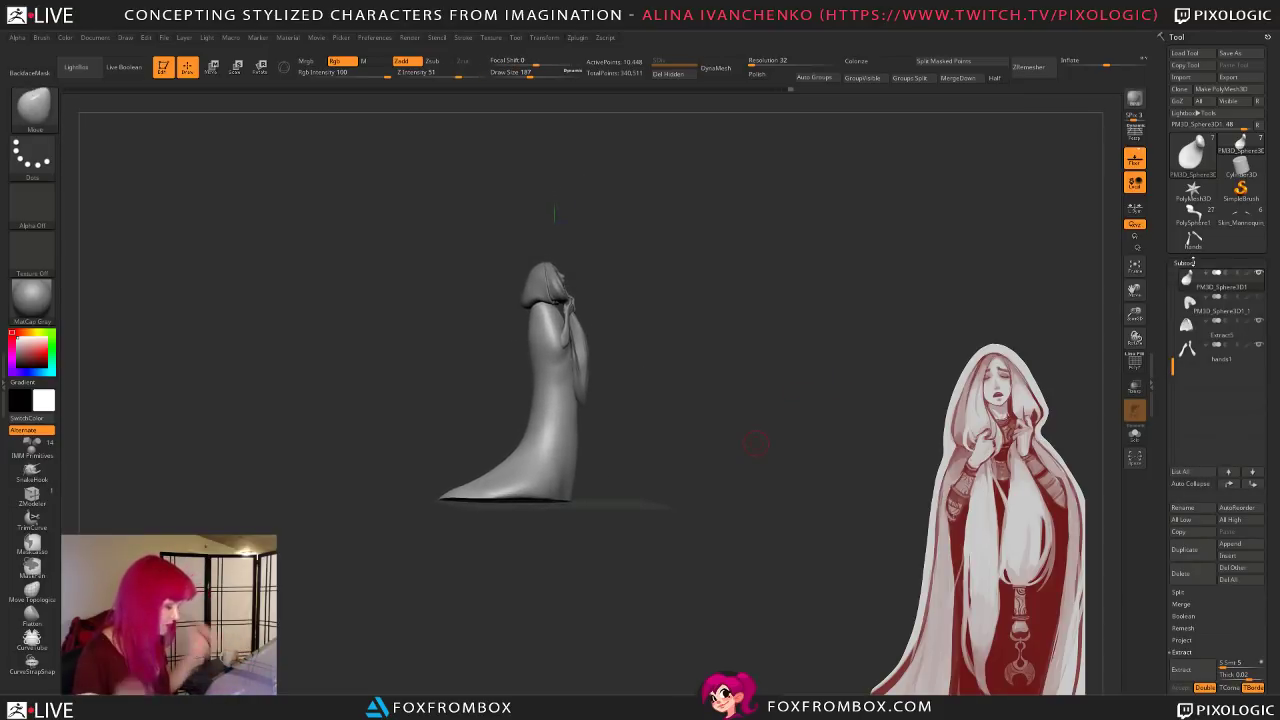
left_click_drag(756, 442, 746, 452)
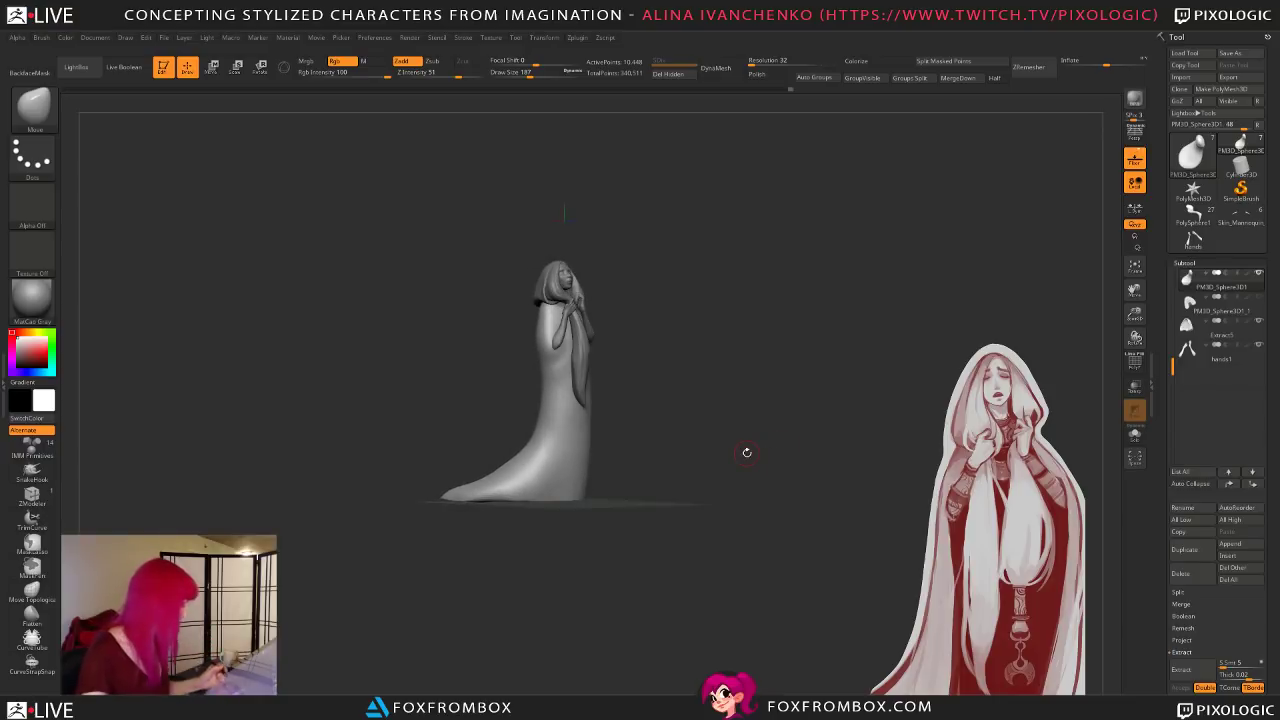
left_click(1255, 310)
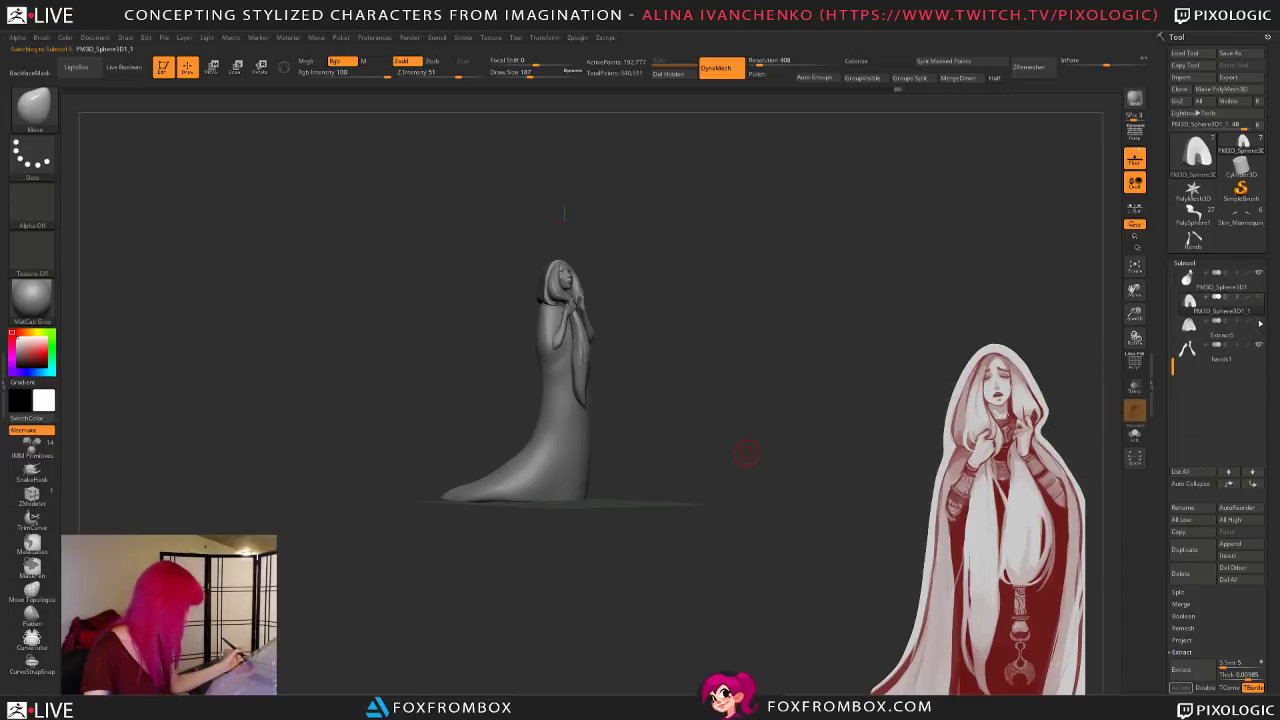
left_click(1135, 433)
left_click_drag(660, 437, 1101, 403)
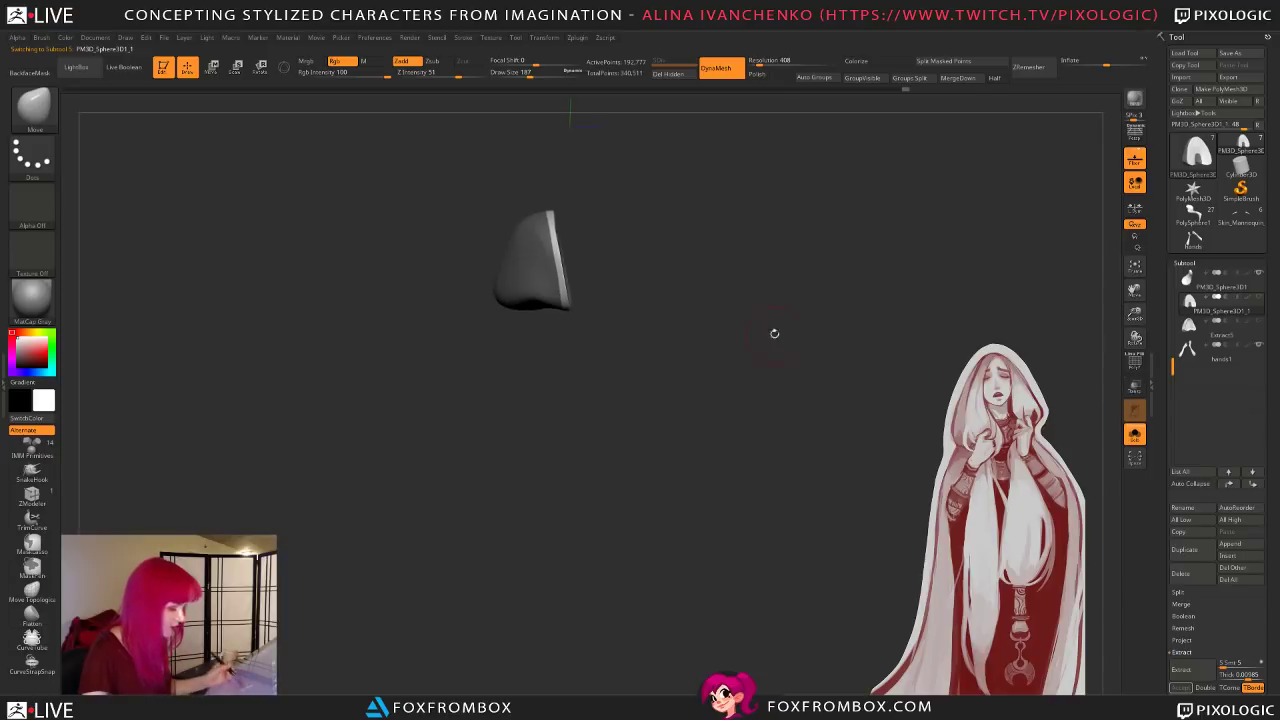
left_click_drag(711, 351, 755, 541, "alt")
left_click_drag(780, 450, 693, 366, "alt")
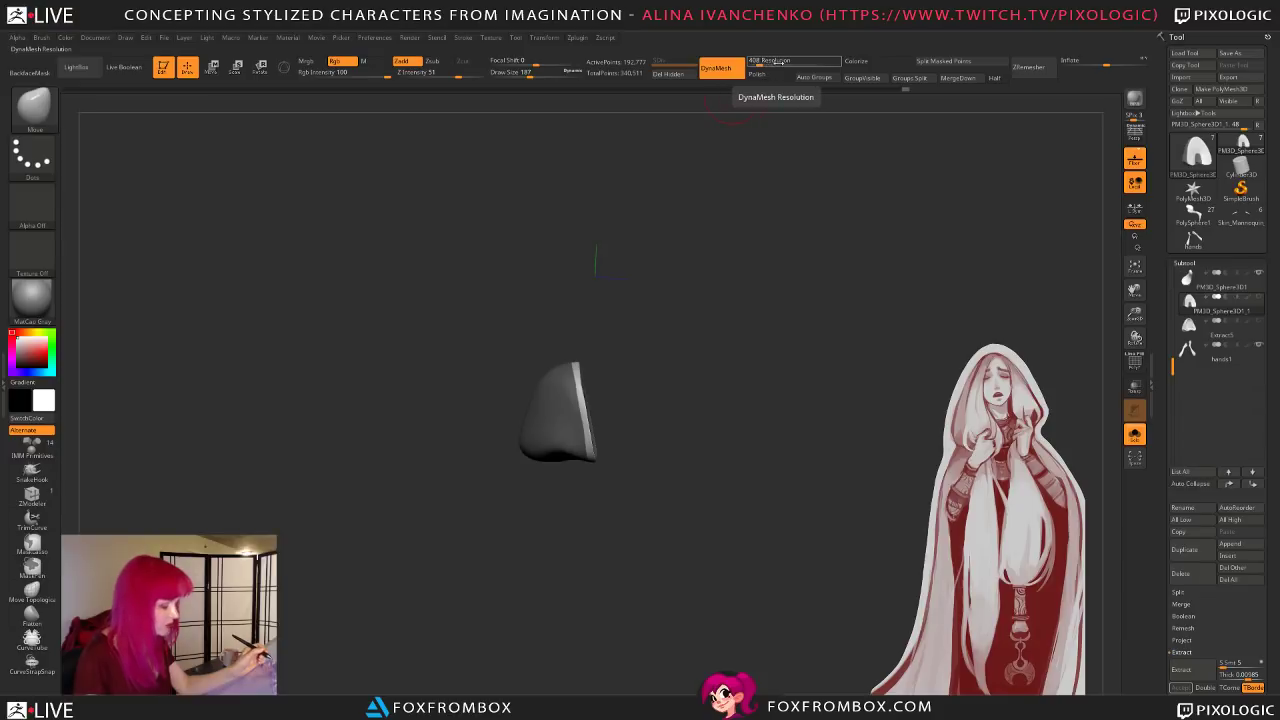
Step: Try to extract a new hood shell from the isolated PM3D_Sphere3D1_1 subtool, accept it and inspect its inner side
mouse_move(476, 428)
left_mouse_down("ctrl")
mouse_move(505, 345)
mouse_move(578, 396)
mouse_move(540, 537)
mouse_move(560, 534)
left_mouse_up("ctrl")
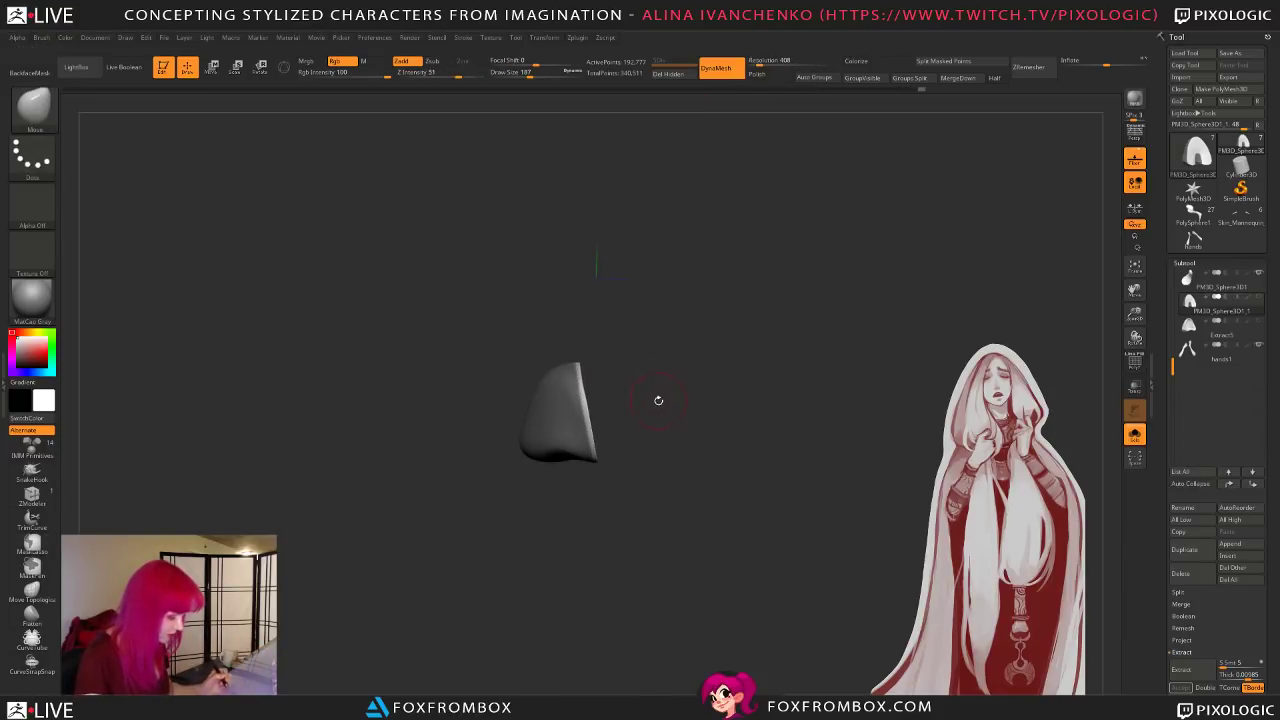
left_click_drag(1134, 311, 1140, 345)
left_click_drag(660, 268, 597, 420, "alt")
left_click(558, 398, "ctrl+alt+shift")
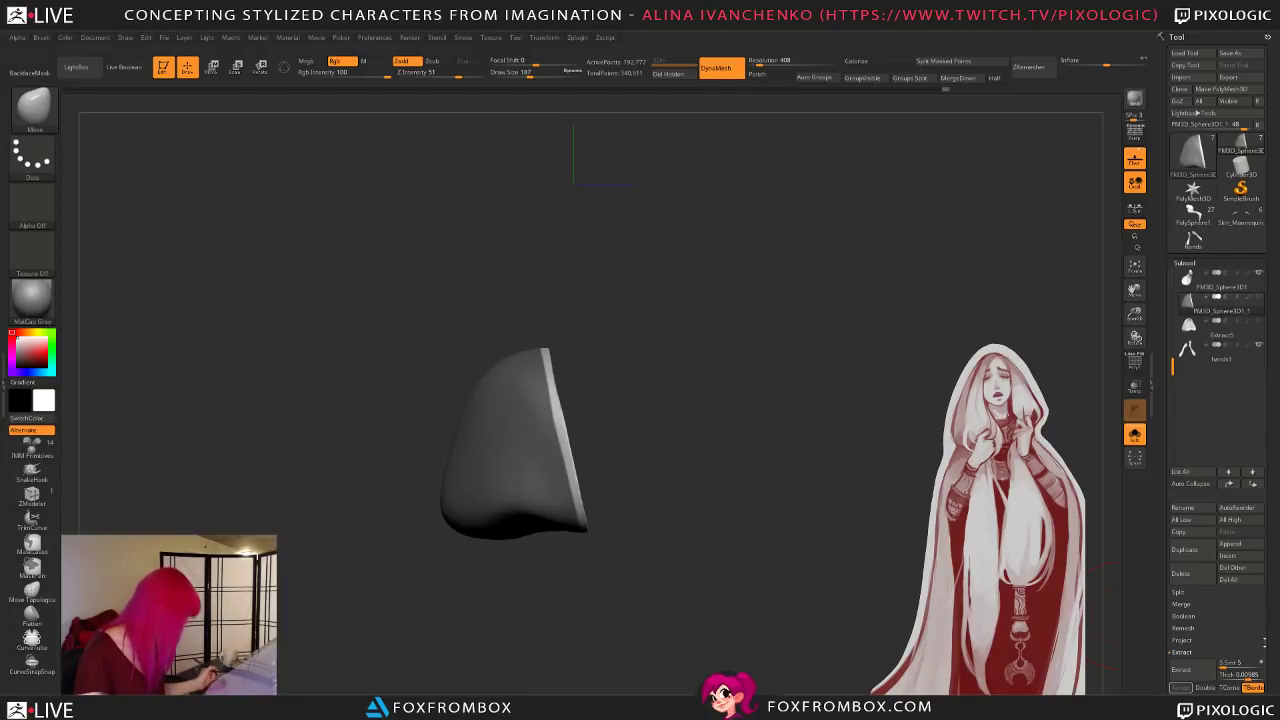
left_click(1186, 671)
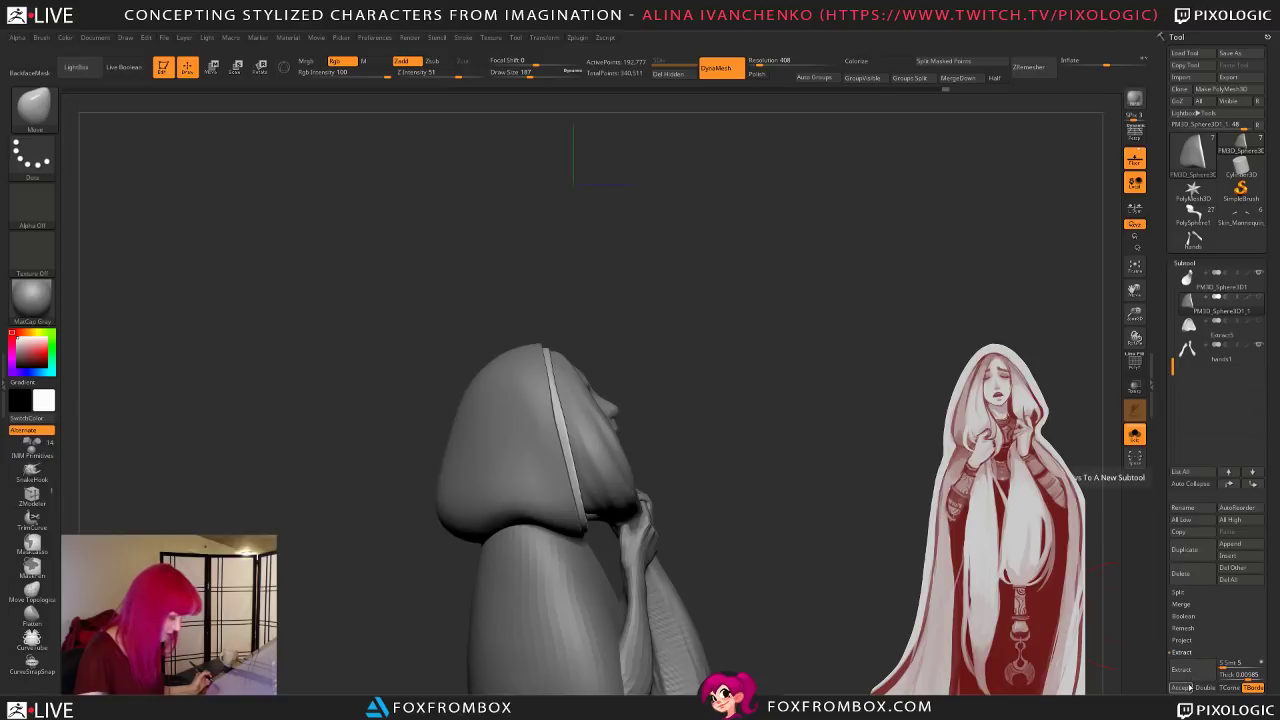
left_click(1181, 688)
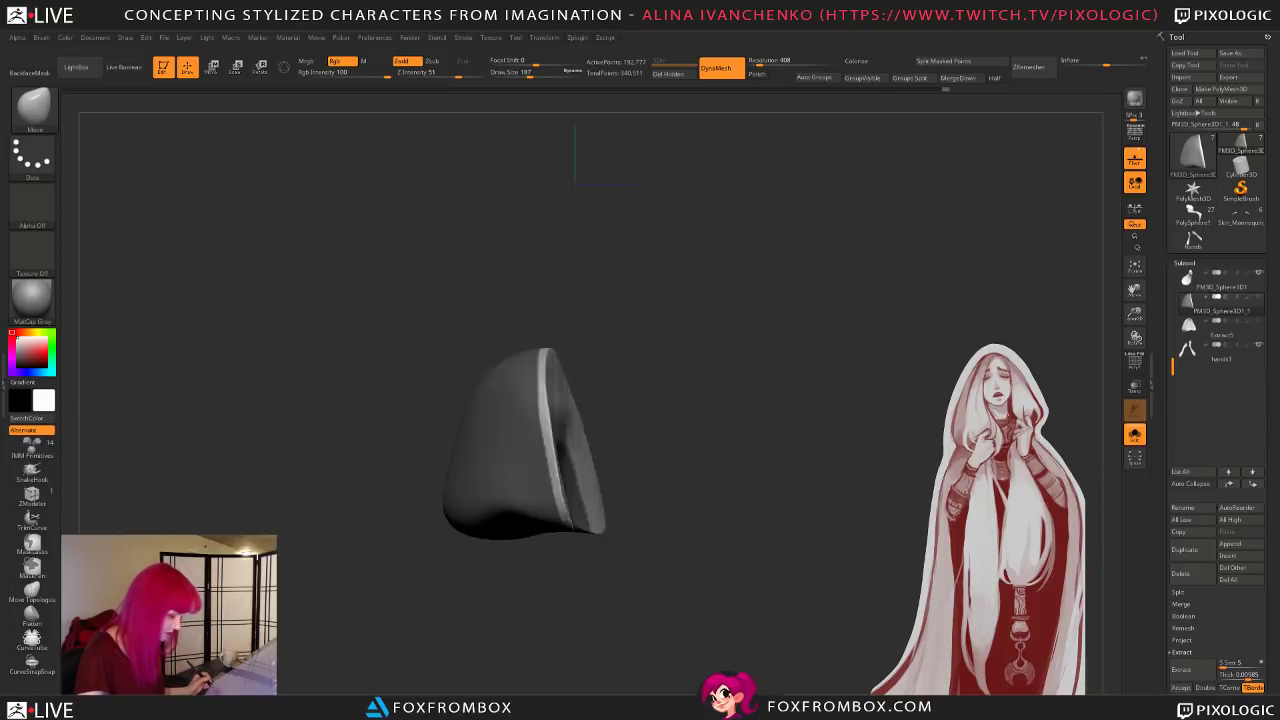
left_click(1183, 688)
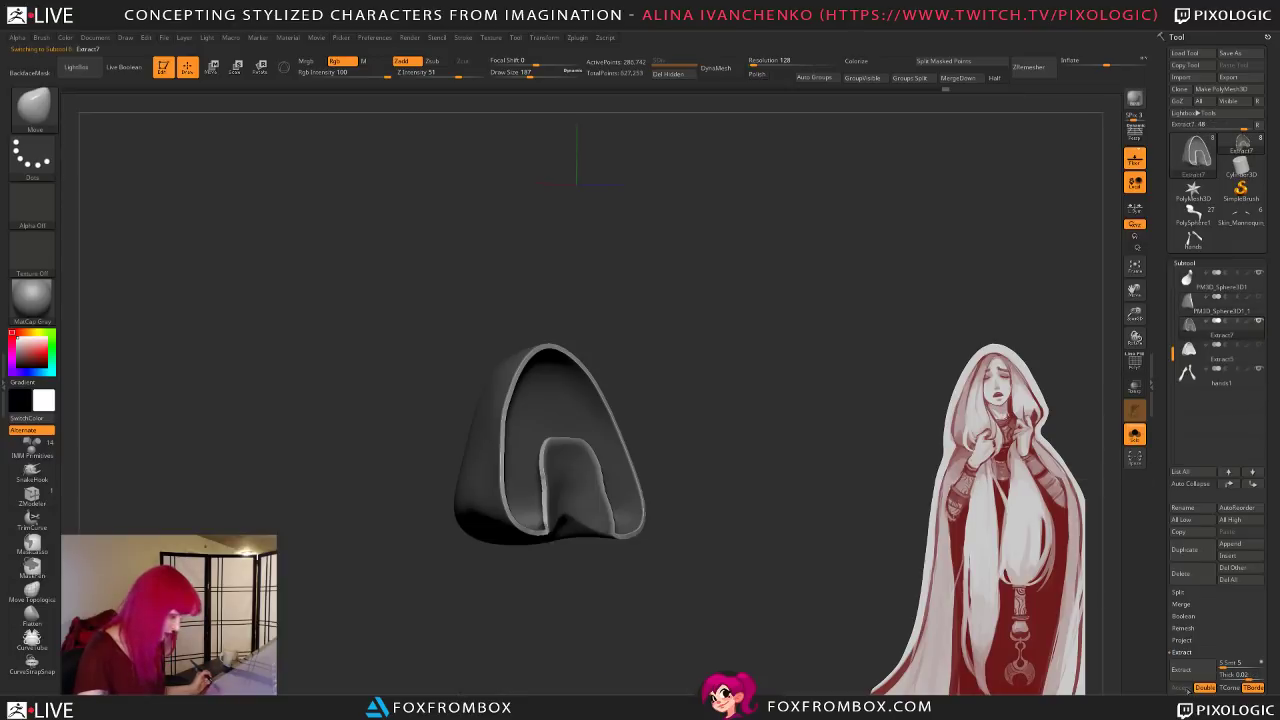
left_click_drag(852, 549, 735, 590)
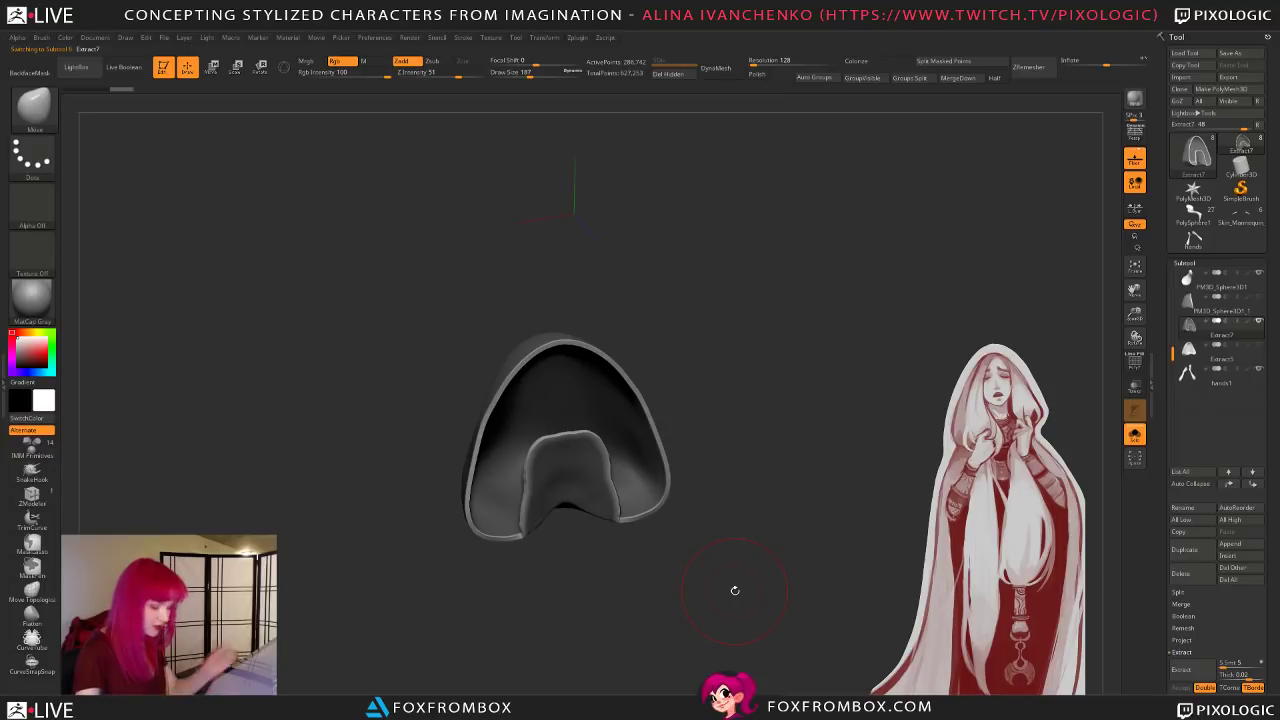
left_click_drag(774, 476, 770, 511)
Step: Delete the newly extracted Extract7 subtool and confirm the deletion
mouse_move(1258, 322)
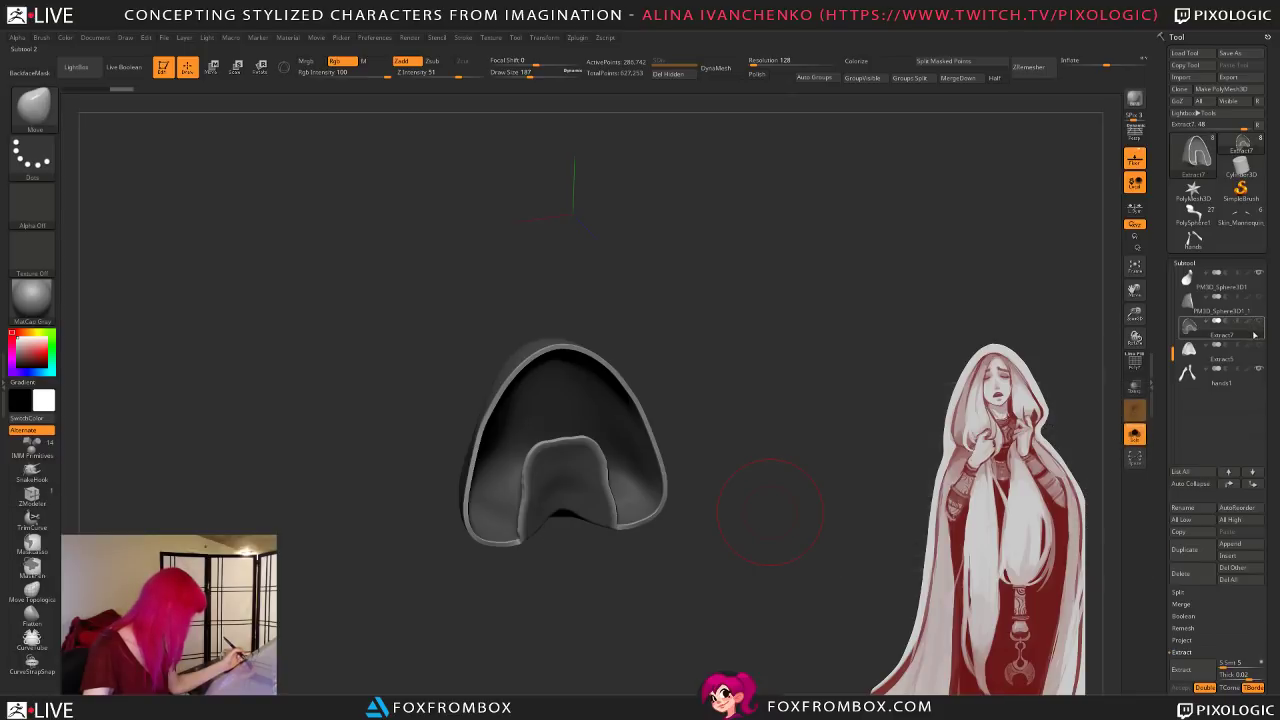
left_click(1192, 578)
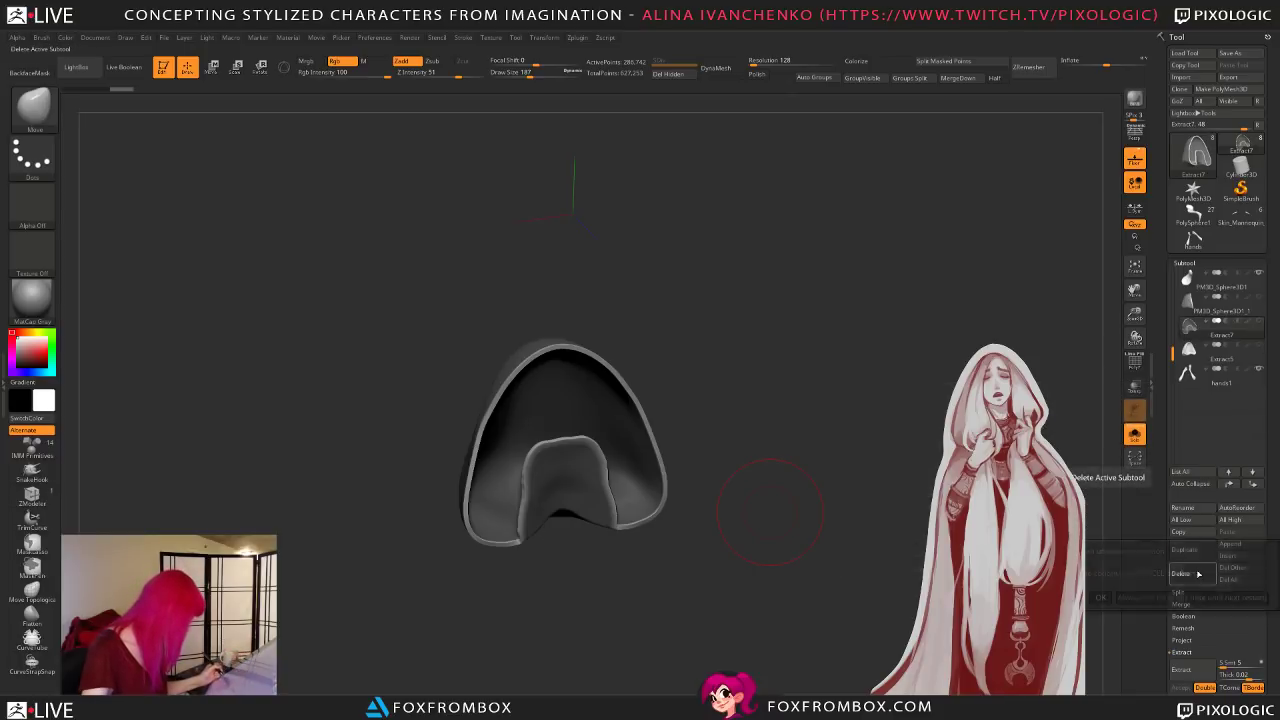
left_click(1100, 598)
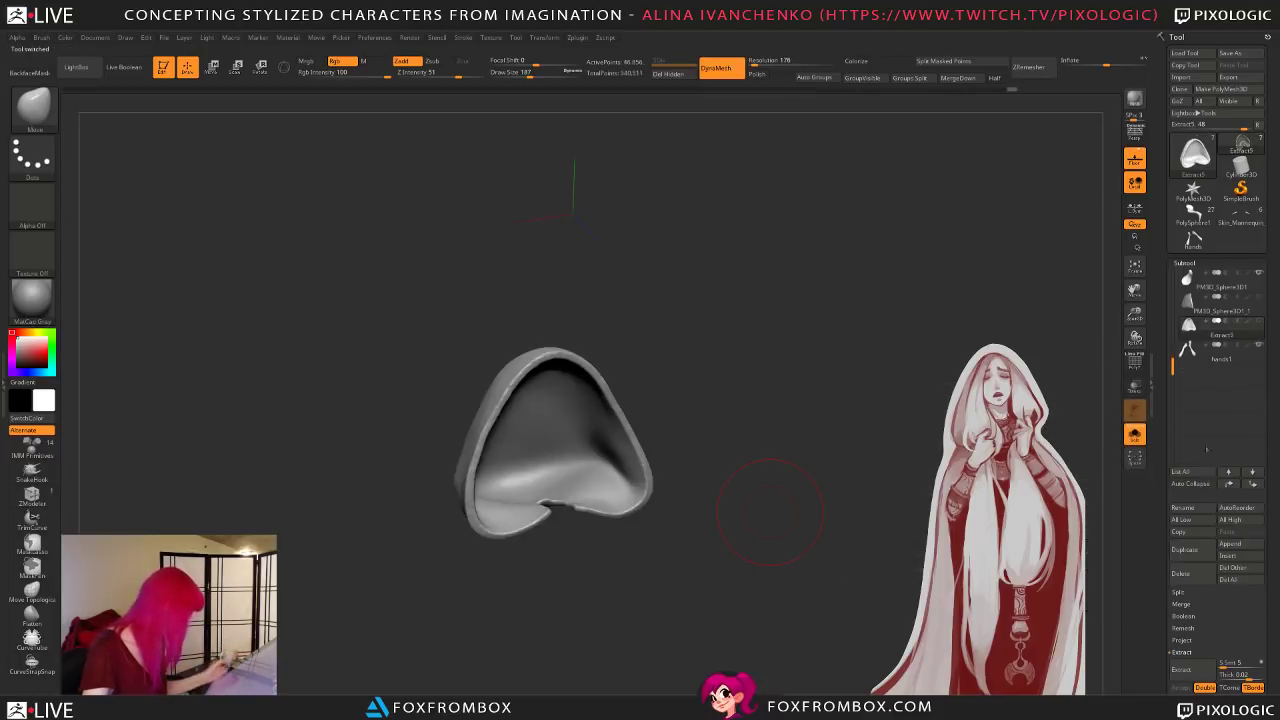
Step: Check the PM3D_Sphere3D1_1 piece, make the Extract5 hood the active subtool and bring the whole figure back out of Solo mode
left_click(1254, 310)
mouse_move(763, 480)
left_mouse_down()
mouse_move(671, 434)
mouse_move(796, 455)
mouse_move(882, 516)
left_mouse_up()
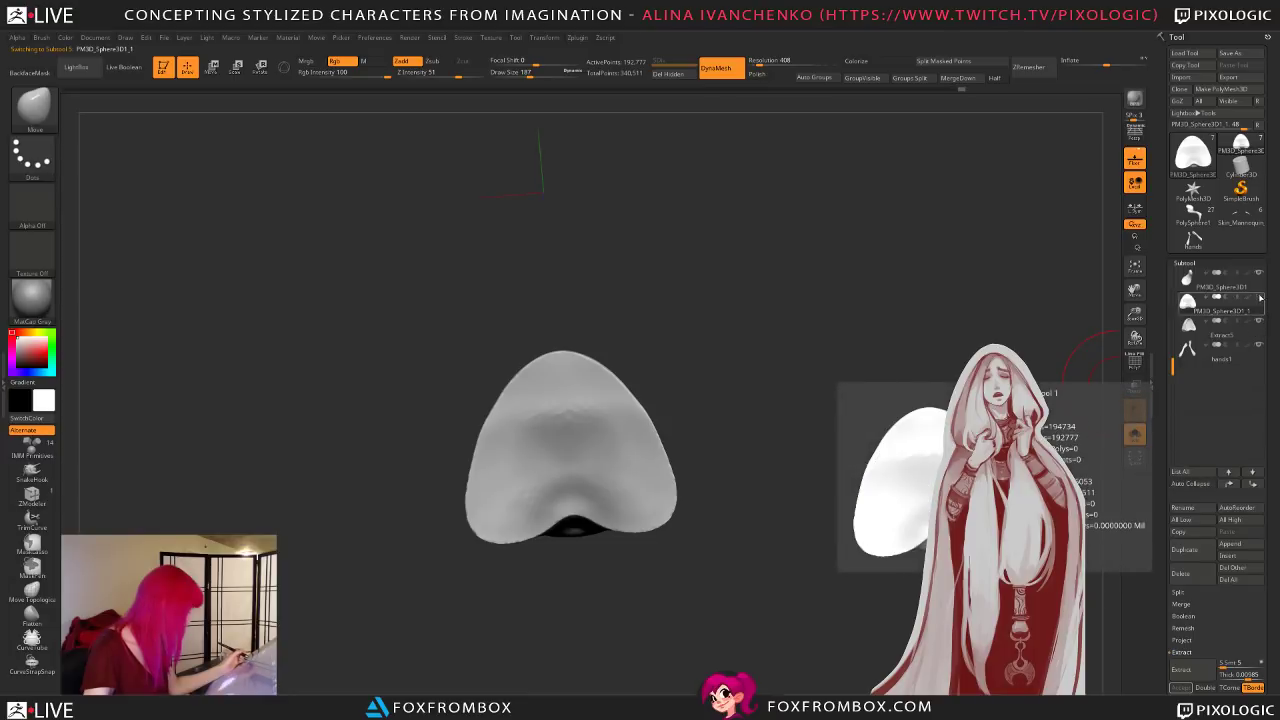
left_click(1252, 339)
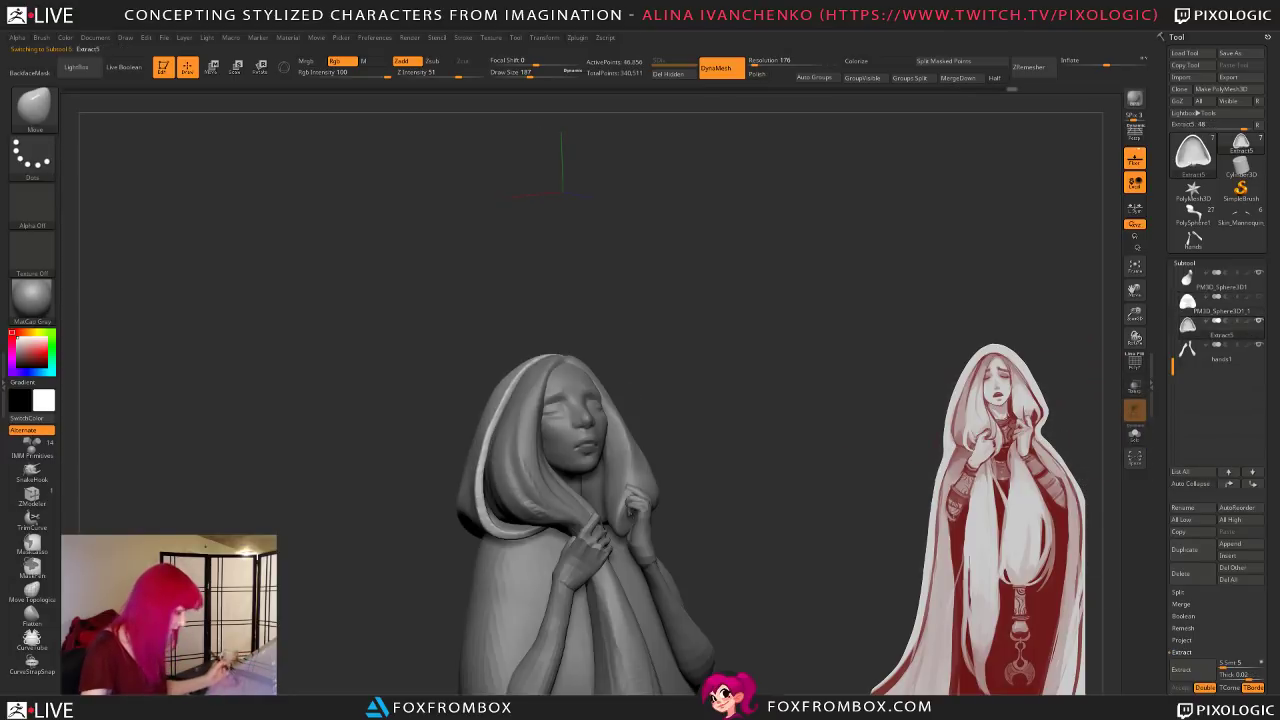
left_click_drag(906, 490, 937, 407)
left_click_drag(1132, 312, 1135, 296)
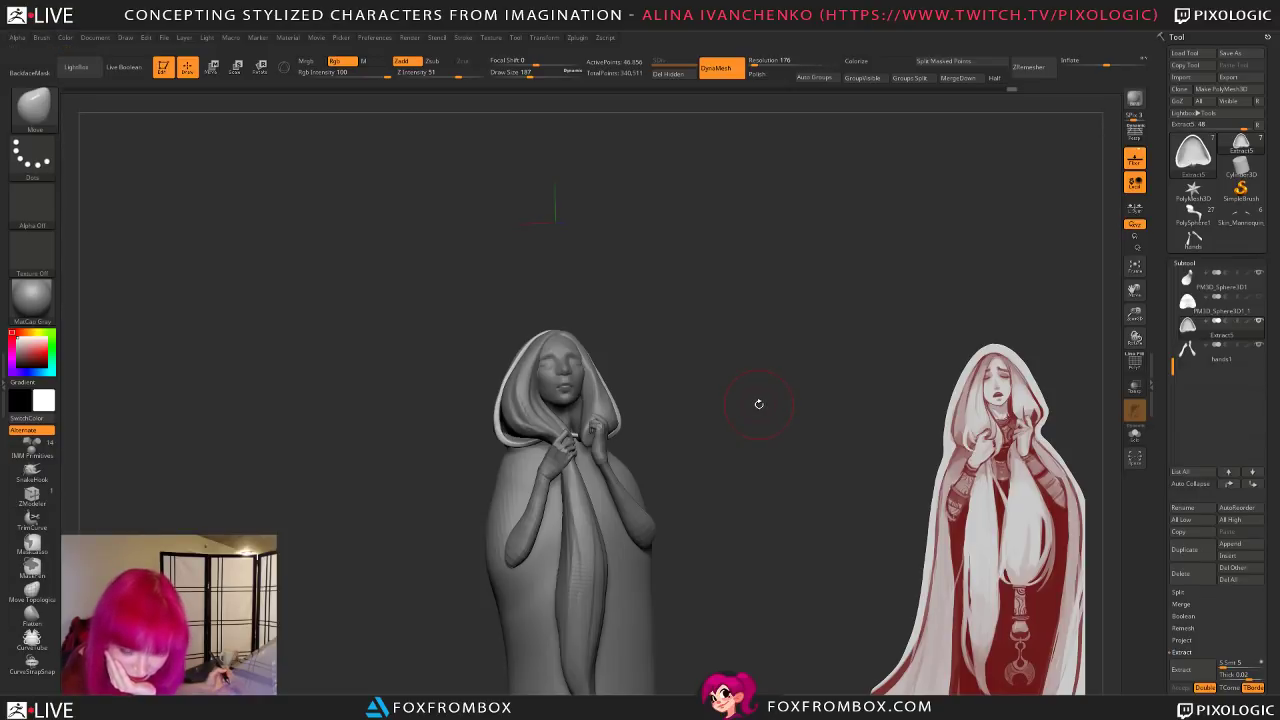
Step: Reshape the hood's back and sides with the Move brush at draw size 318
mouse_move(759, 399)
left_mouse_down()
mouse_move(729, 423)
mouse_move(705, 400)
left_mouse_up()
left_click(534, 76)
mouse_move(781, 375)
left_mouse_down("alt")
mouse_move(793, 365)
mouse_move(750, 402)
mouse_move(754, 385)
left_mouse_up("alt")
left_click_drag(513, 74, 520, 74)
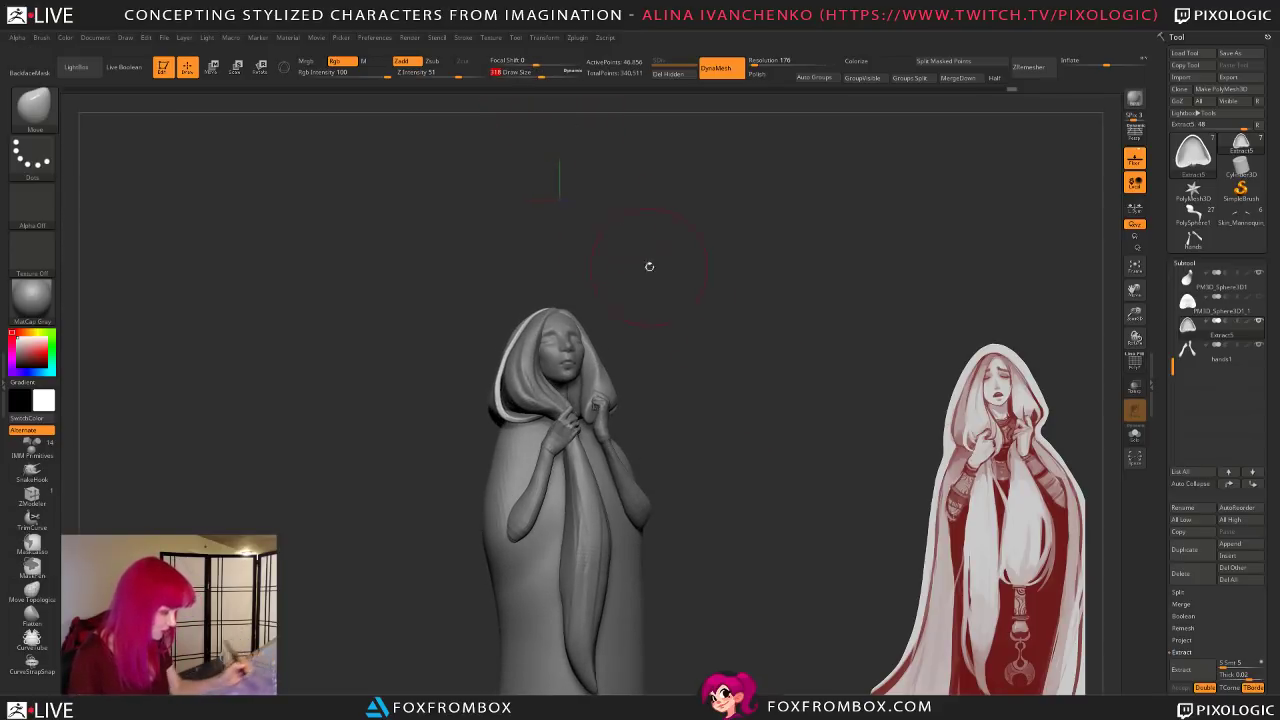
left_click_drag(657, 285, 690, 326, "alt")
mouse_move(706, 372)
left_mouse_down()
mouse_move(740, 377)
mouse_move(570, 355)
mouse_move(630, 345)
mouse_move(653, 369)
mouse_move(524, 401)
left_mouse_up()
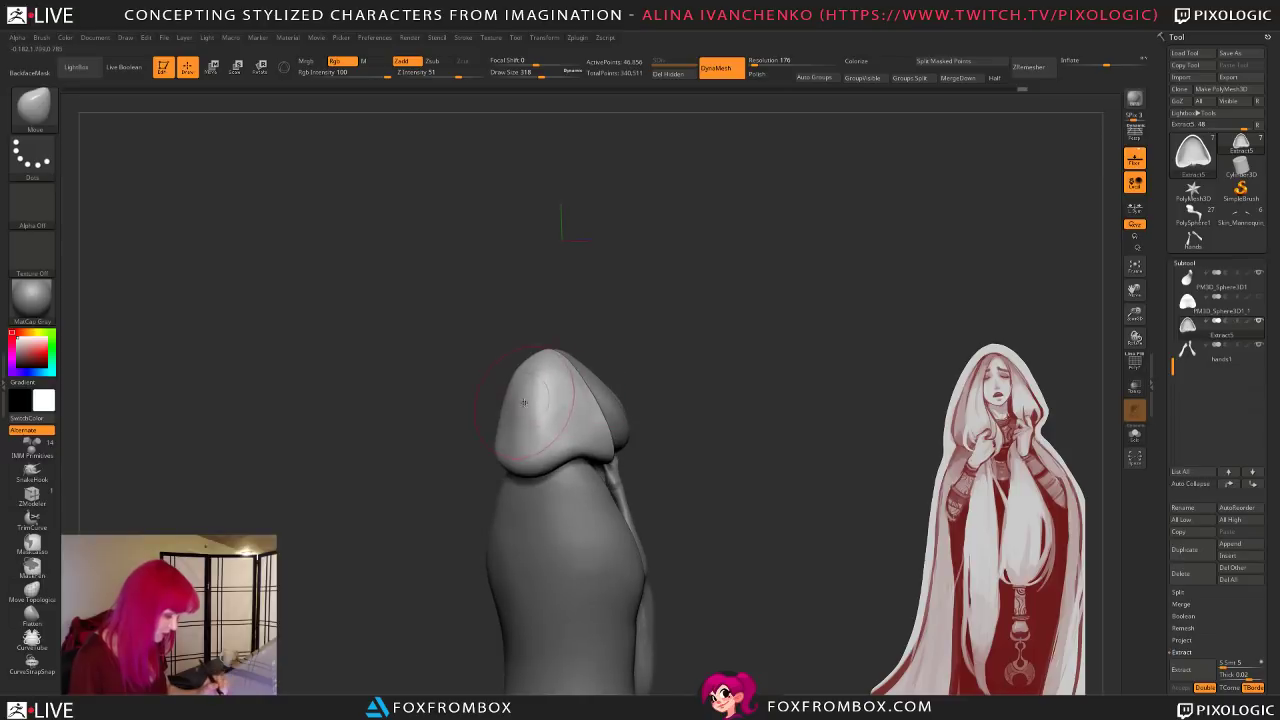
mouse_move(660, 360)
left_mouse_down()
mouse_move(786, 380)
mouse_move(789, 392)
mouse_move(765, 392)
left_mouse_up()
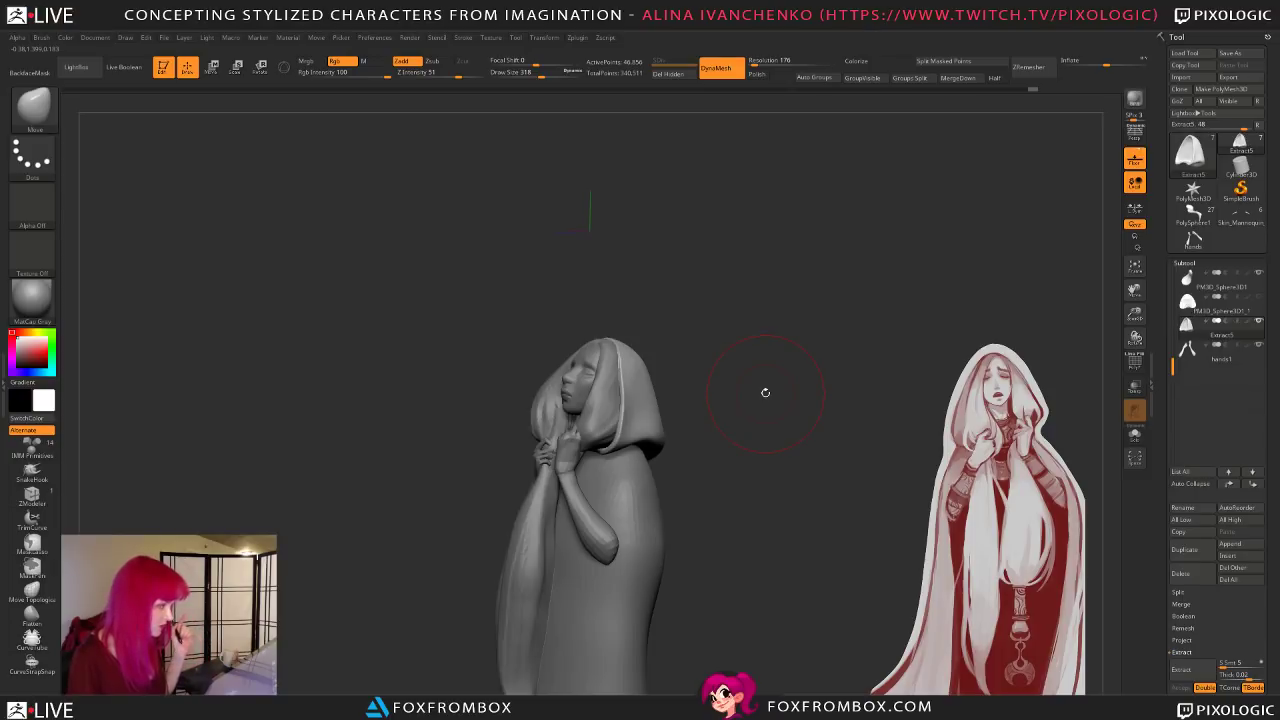
mouse_move(743, 350)
left_mouse_down()
mouse_move(766, 374)
mouse_move(646, 351)
mouse_move(648, 366)
mouse_move(540, 395)
left_mouse_up()
mouse_move(625, 366)
left_mouse_down()
mouse_move(703, 377)
mouse_move(706, 409)
mouse_move(714, 383)
mouse_move(748, 408)
mouse_move(720, 386)
left_mouse_up()
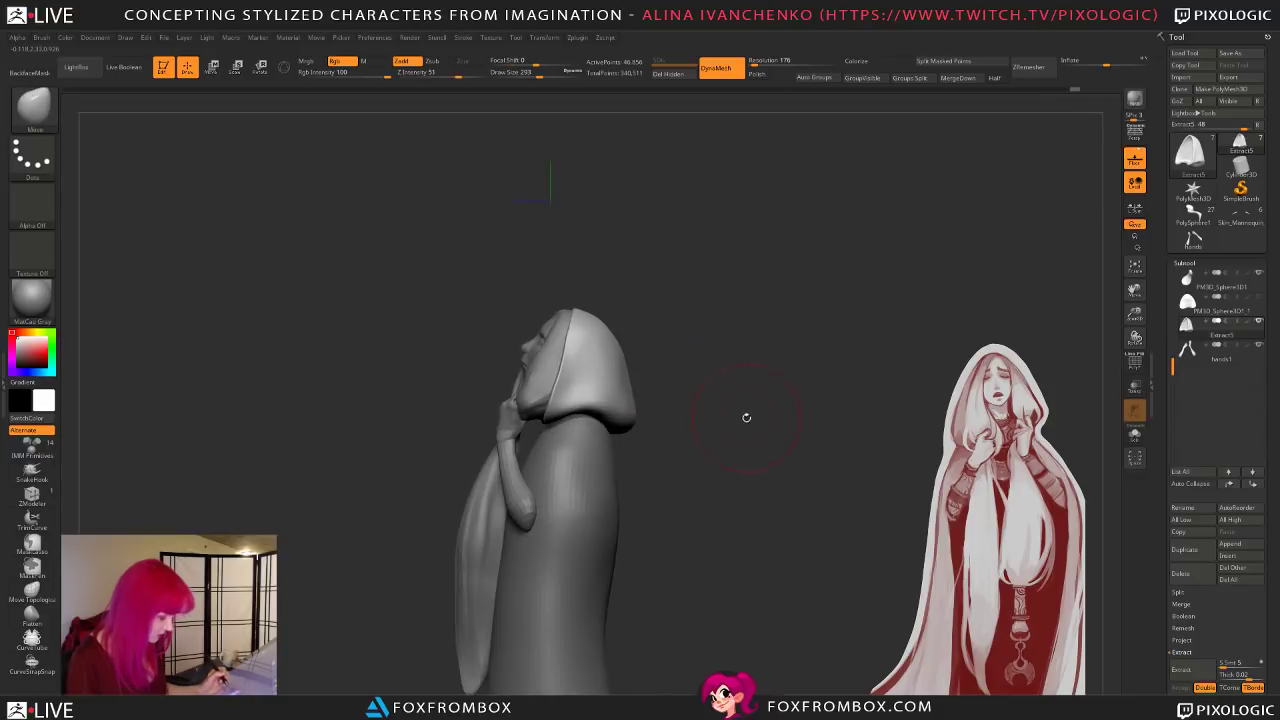
Step: Adjust the hood's front edge and crown in side view with the Move brush at draw sizes 262 and 358
left_click_drag(536, 74, 538, 74)
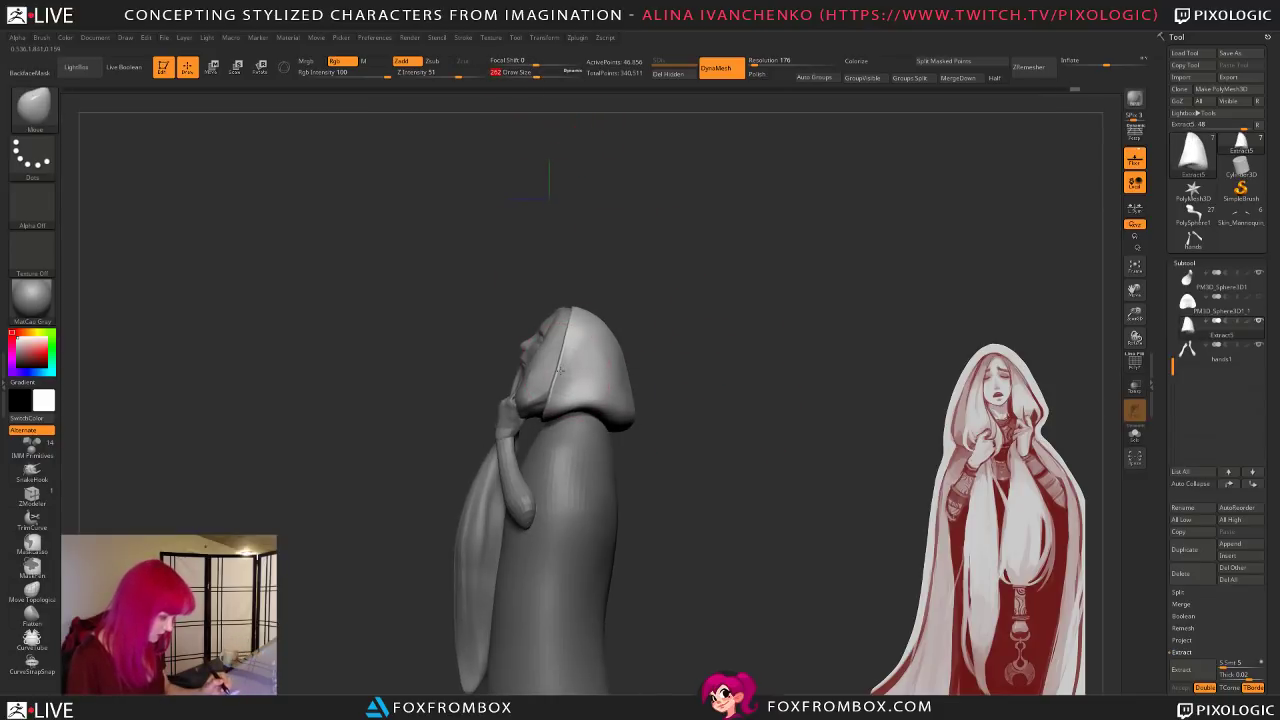
mouse_move(660, 323)
left_mouse_down()
mouse_move(743, 354)
mouse_move(757, 420)
mouse_move(711, 394)
left_mouse_up()
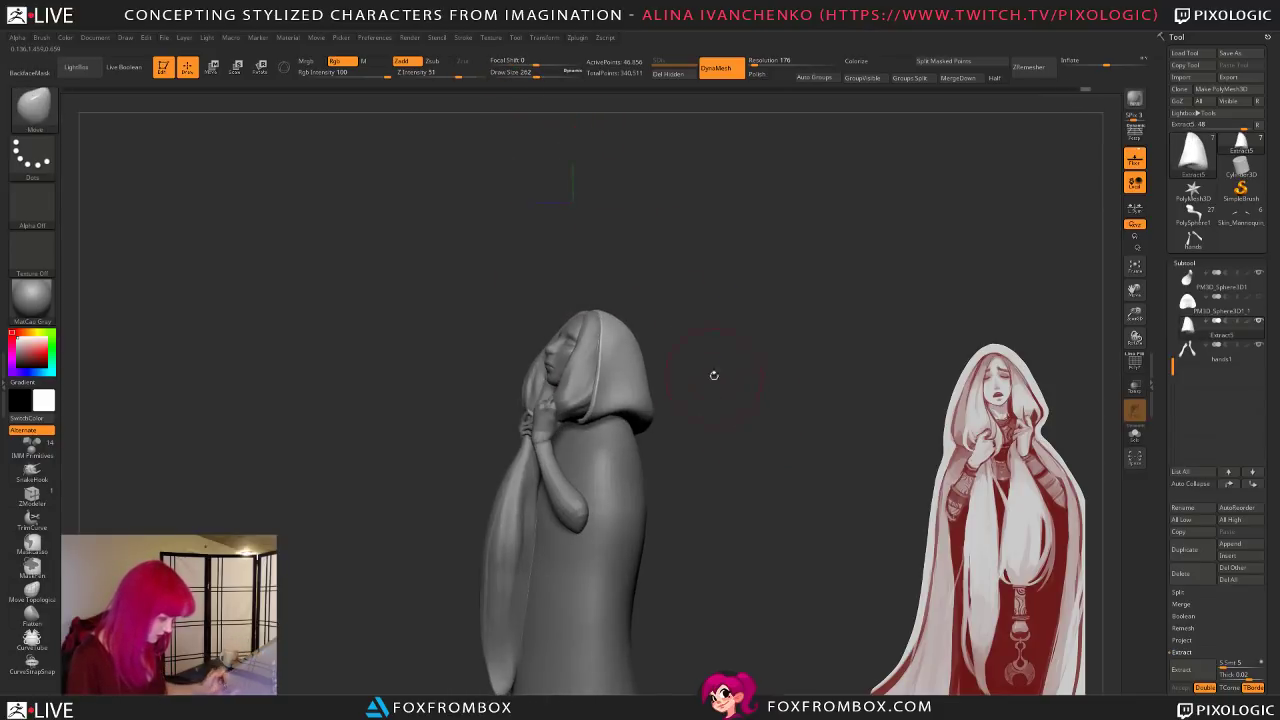
left_click_drag(537, 72, 547, 72)
left_click_drag(669, 316, 636, 324)
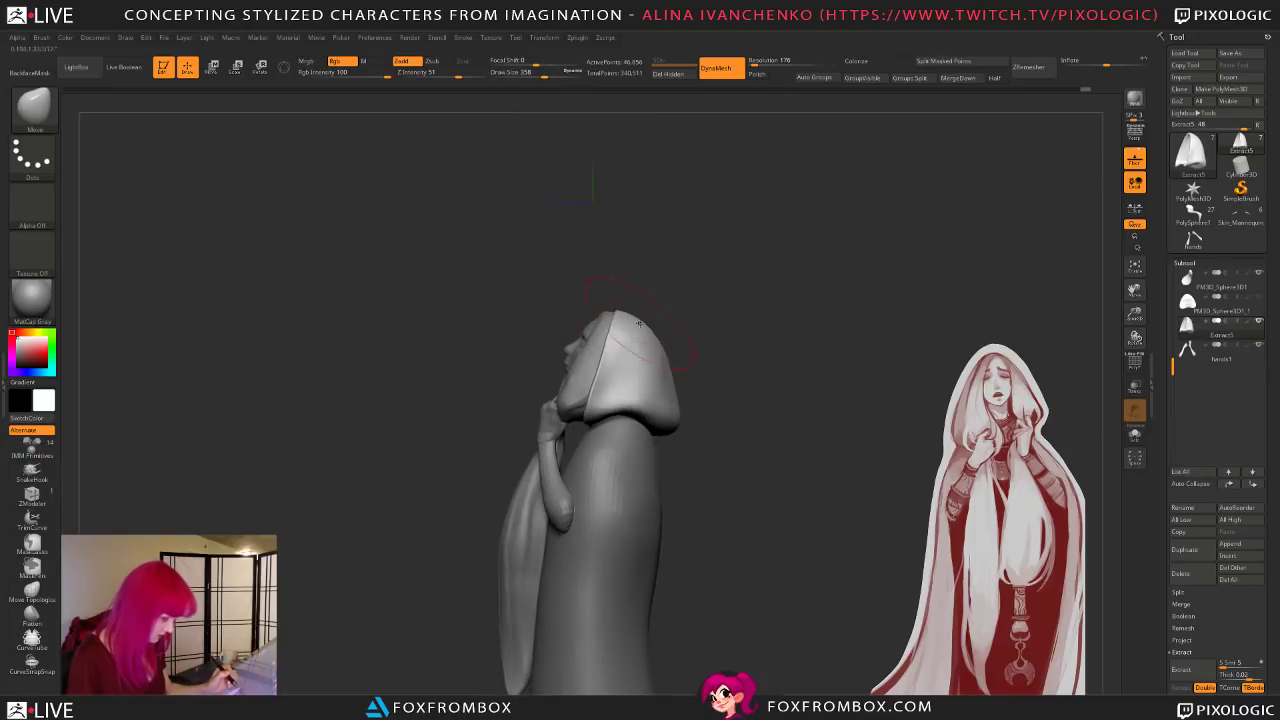
mouse_move(723, 352)
left_mouse_down()
mouse_move(771, 380)
mouse_move(723, 400)
mouse_move(734, 433)
mouse_move(743, 354)
left_mouse_up()
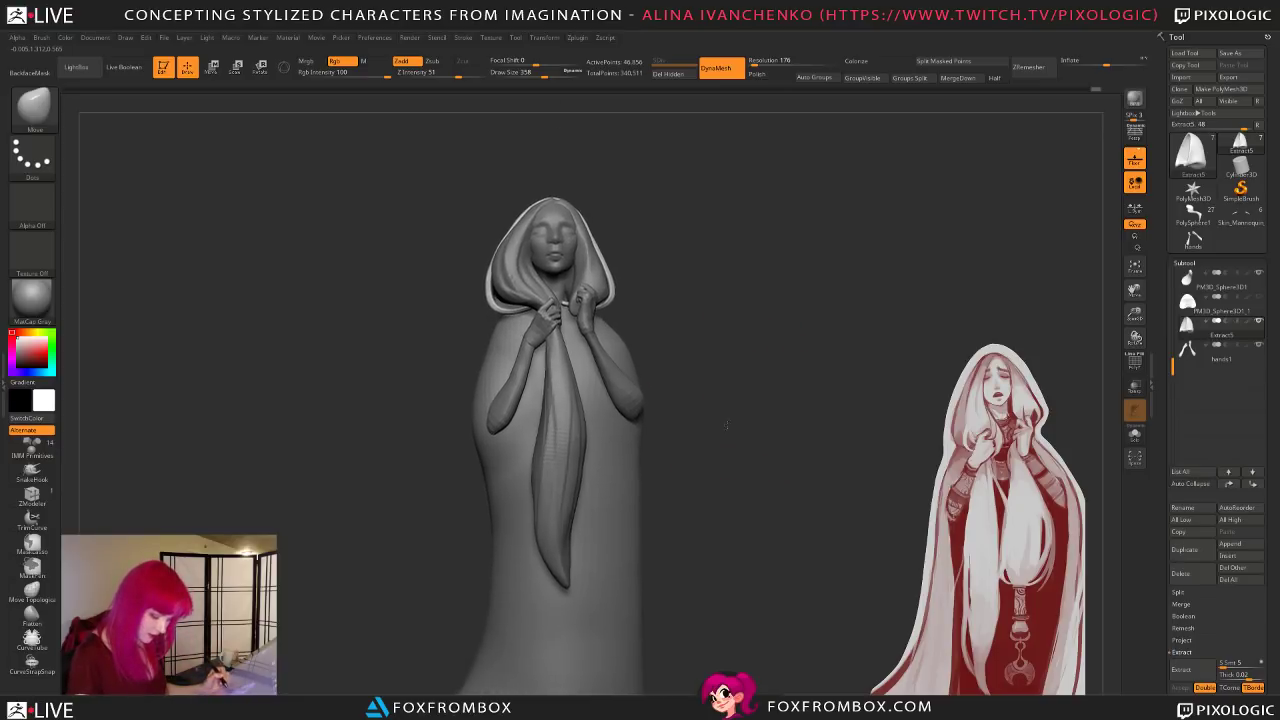
Step: Refine the hood's outline at draw size 251 and re-DynaMesh it
left_click_drag(727, 427, 677, 339)
mouse_move(666, 276)
left_mouse_down()
mouse_move(648, 270)
mouse_move(665, 271)
left_mouse_up()
mouse_move(753, 333)
left_mouse_down()
mouse_move(796, 374)
mouse_move(785, 416)
mouse_move(782, 379)
mouse_move(742, 428)
left_mouse_up()
key("ctrl")
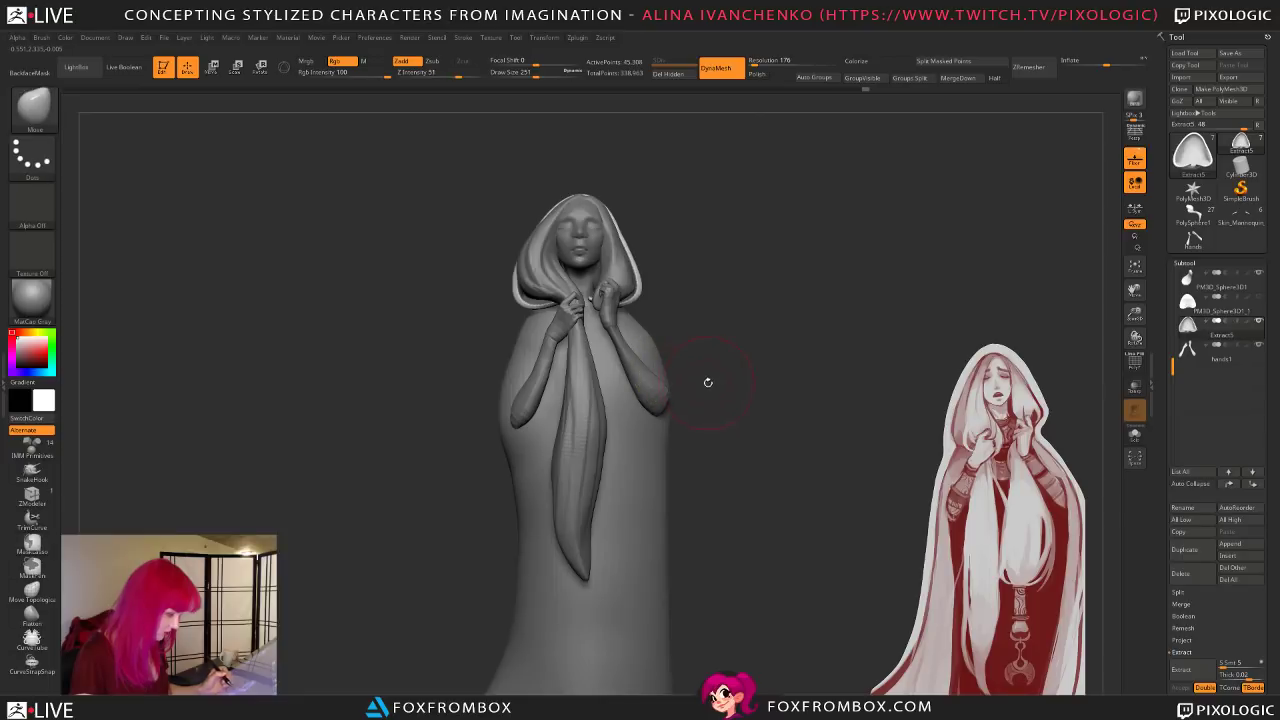
Step: Make the hair the active subtool, hide the loose section beside the raised hand and mask everything except the long hanging lock
left_click(585, 438, "alt")
key("ctrl+shift")
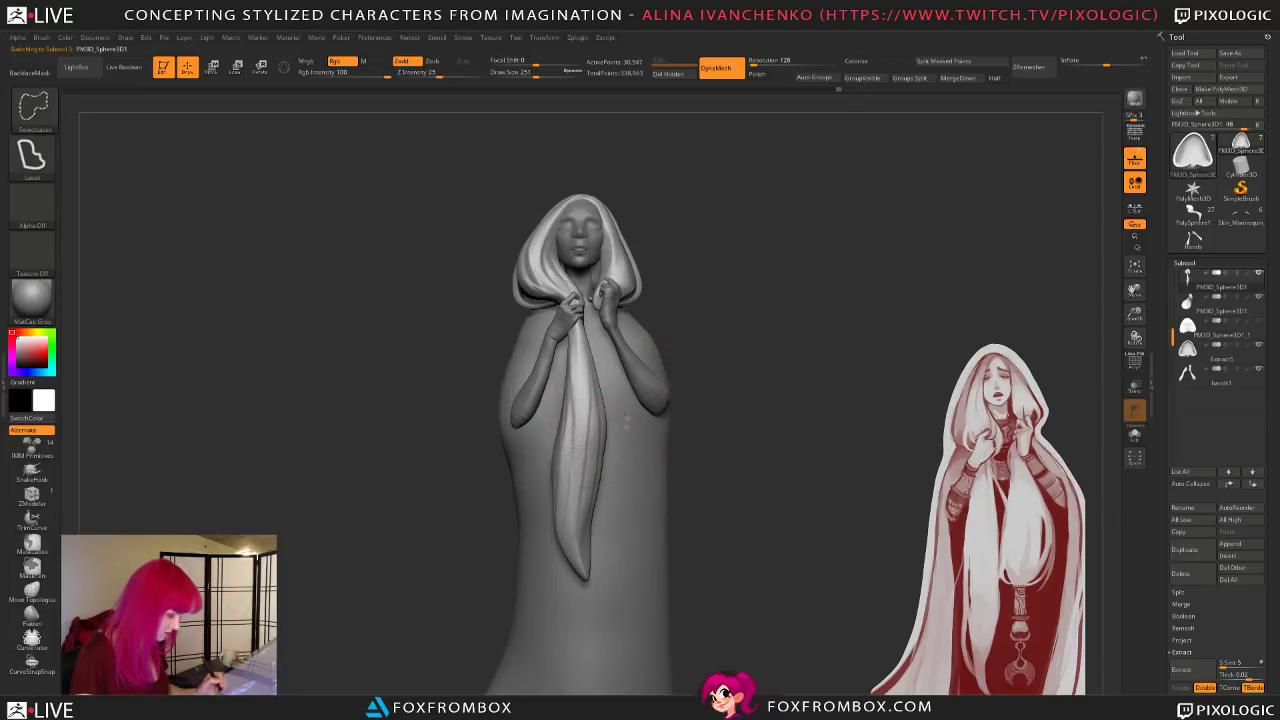
mouse_move(622, 438)
left_mouse_down("ctrl+shift")
mouse_move(512, 440)
mouse_move(640, 628)
mouse_move(670, 458)
left_mouse_up("ctrl+shift")
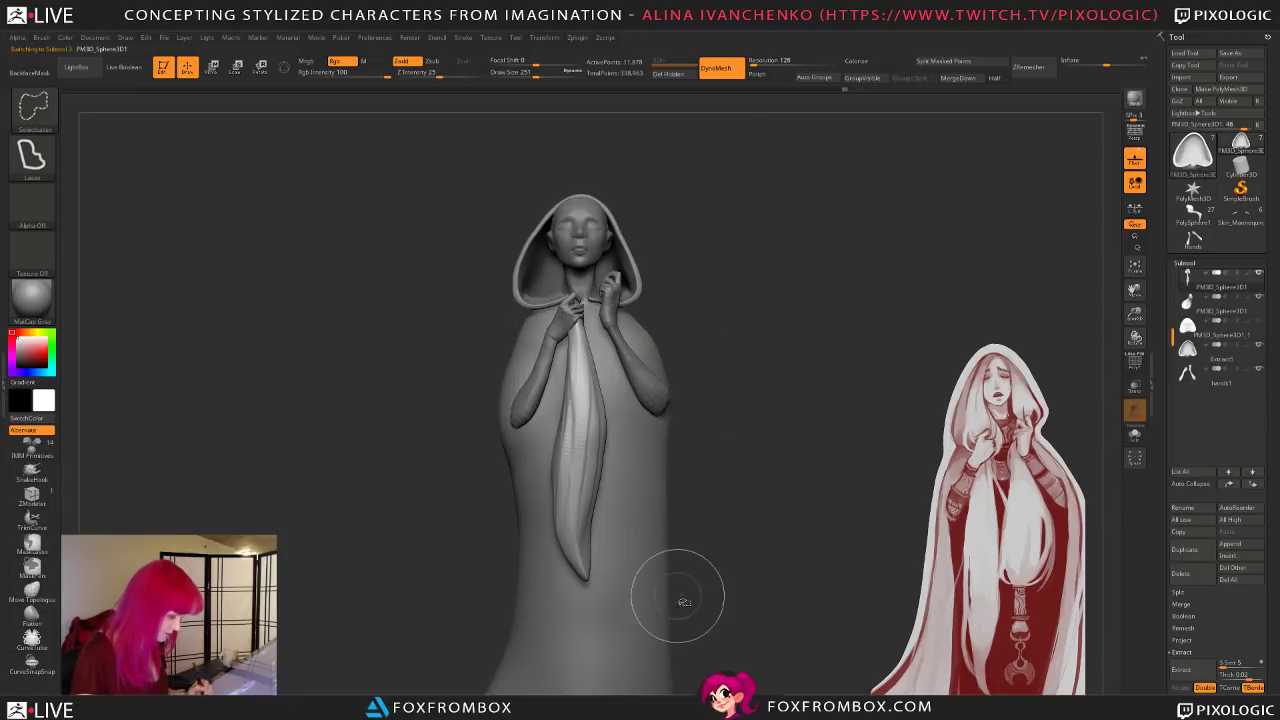
left_click(771, 487, "ctrl+shift")
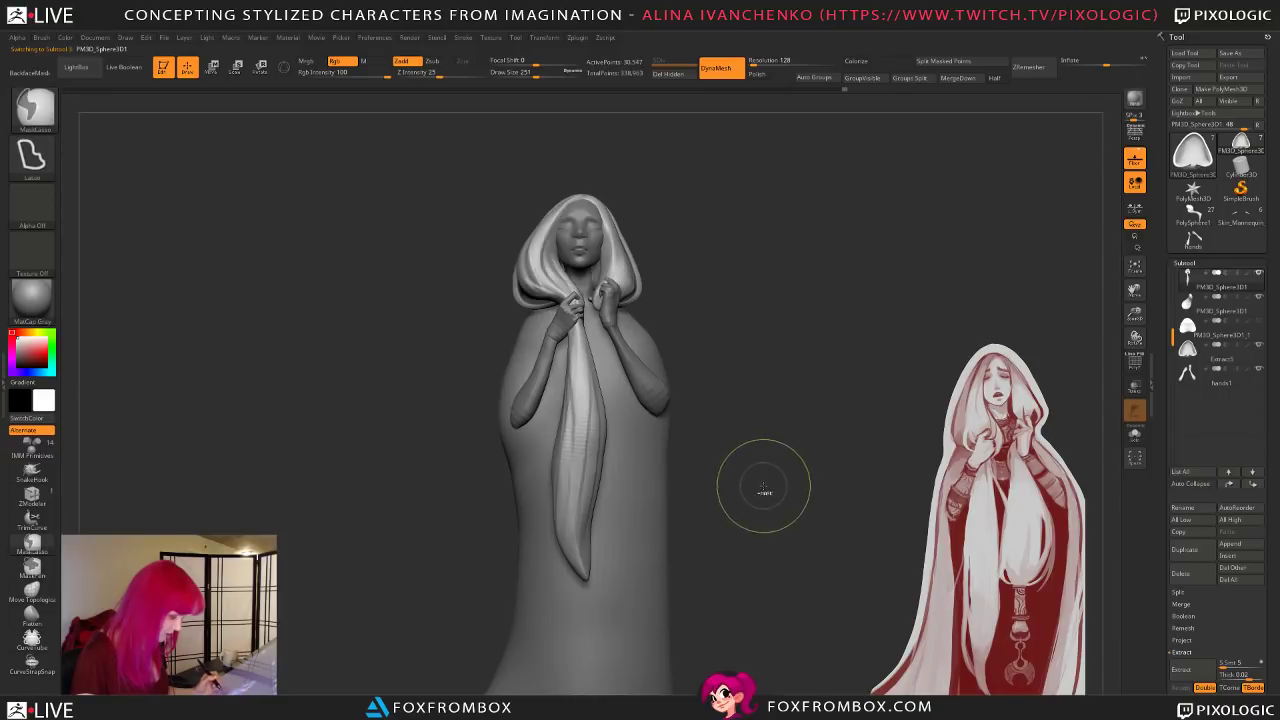
left_click(586, 457, "ctrl+shift")
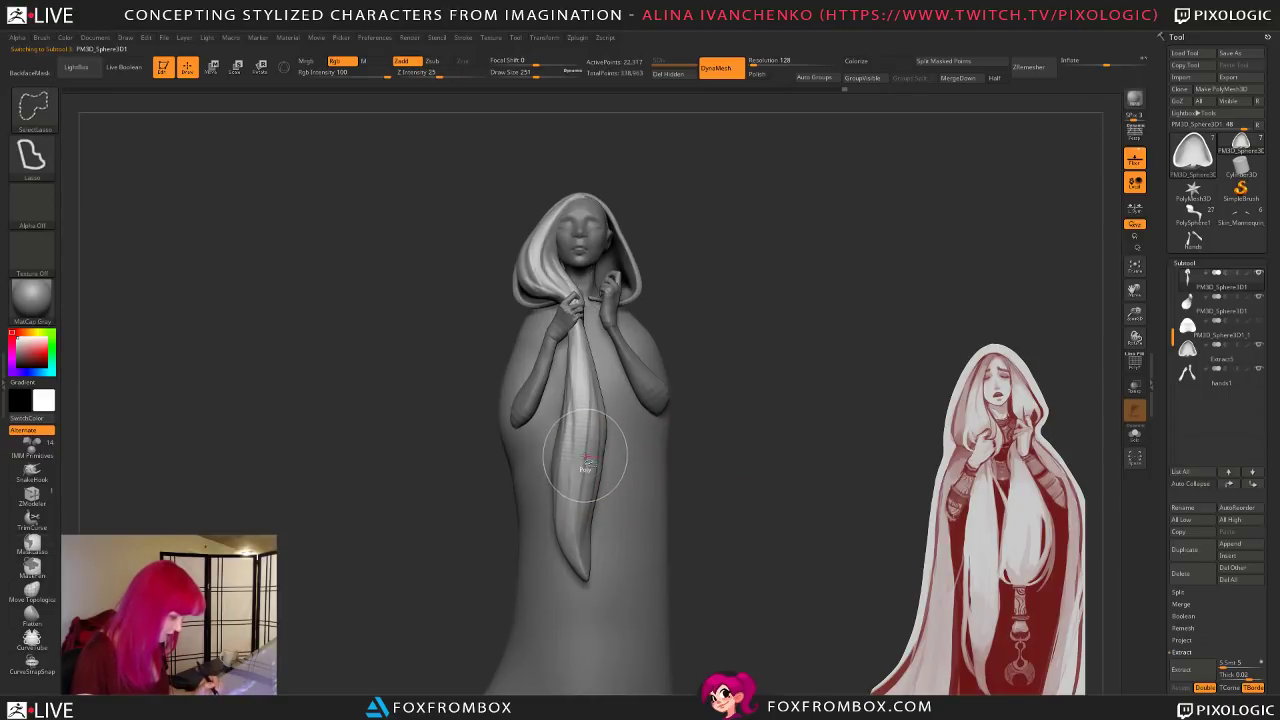
mouse_move(628, 372)
left_mouse_down("ctrl")
mouse_move(523, 628)
mouse_move(674, 556)
left_mouse_up("ctrl")
left_click(824, 215, "ctrl")
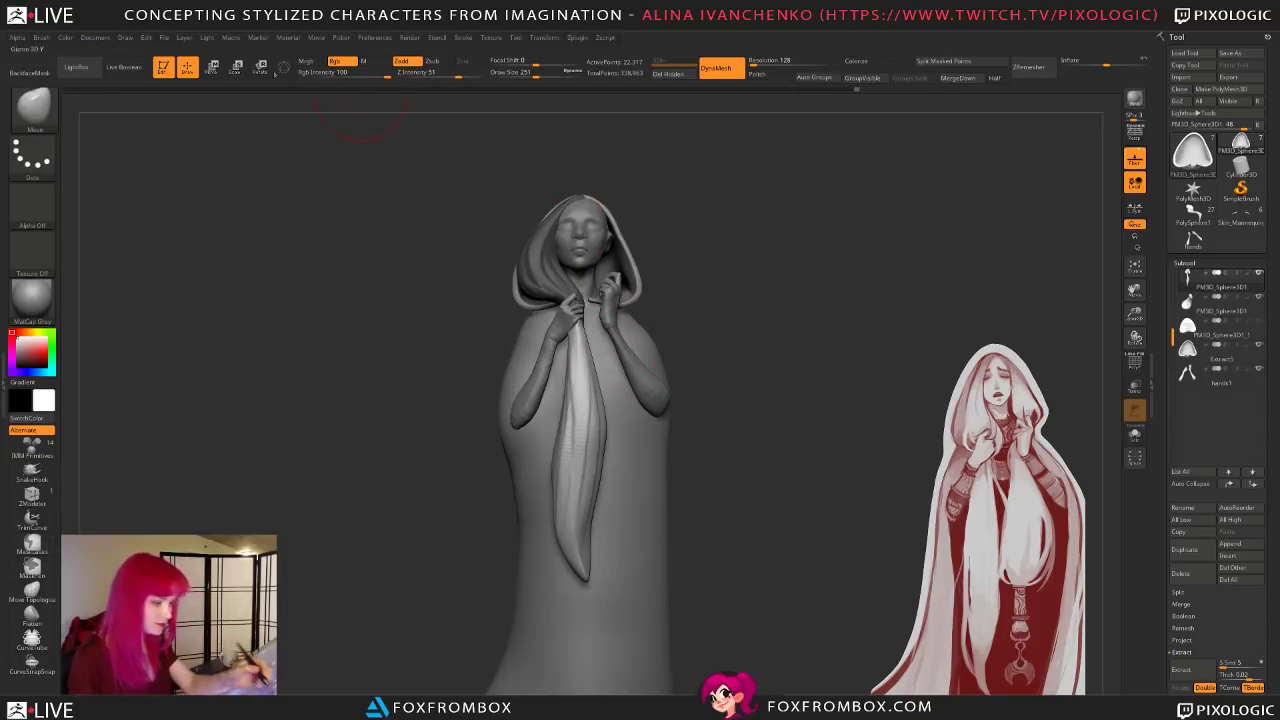
Step: Rotate the long hanging lock with a transpose line drawn along it, clear the mask and show all the hair again
left_click(260, 67)
left_click_drag(579, 311, 579, 572)
left_click_drag(690, 440, 741, 314)
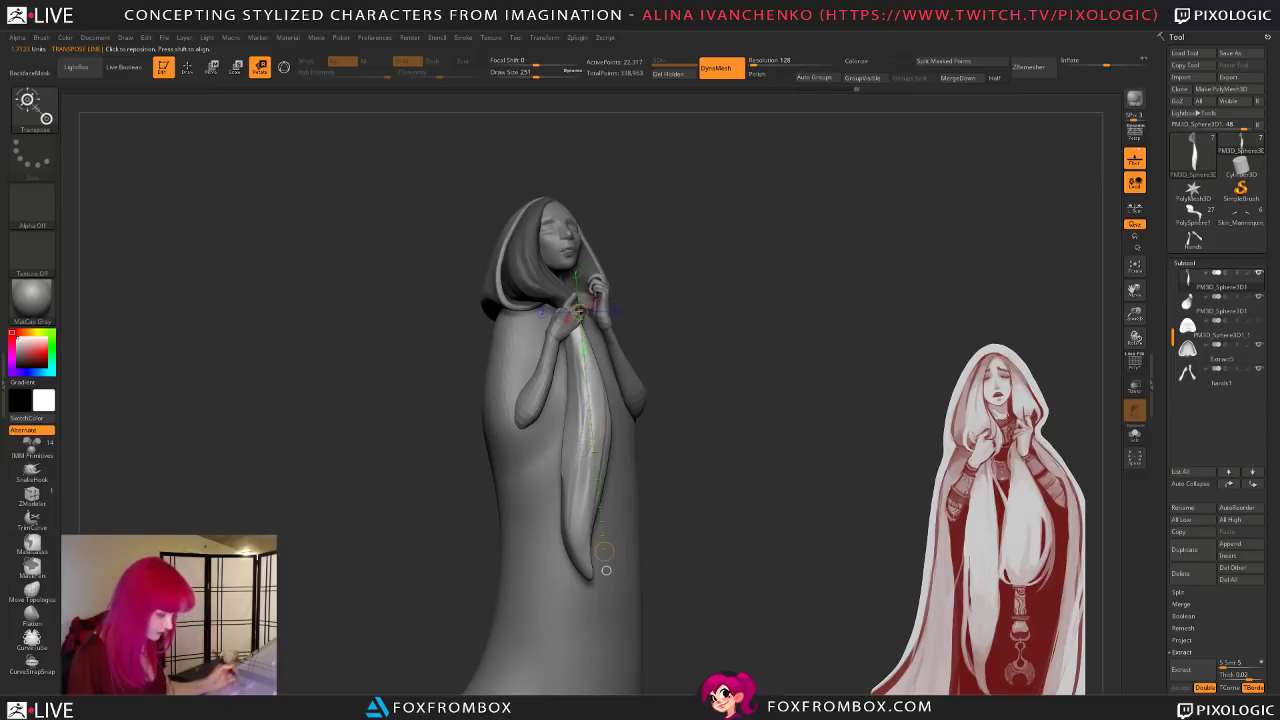
left_click(189, 68)
left_click_drag(712, 384, 738, 420, "ctrl")
mouse_move(760, 436)
left_mouse_down()
mouse_move(740, 443)
mouse_move(783, 370)
mouse_move(766, 374)
left_mouse_up()
left_click(764, 379, "ctrl+shift")
left_click_drag(769, 450, 749, 438, "alt")
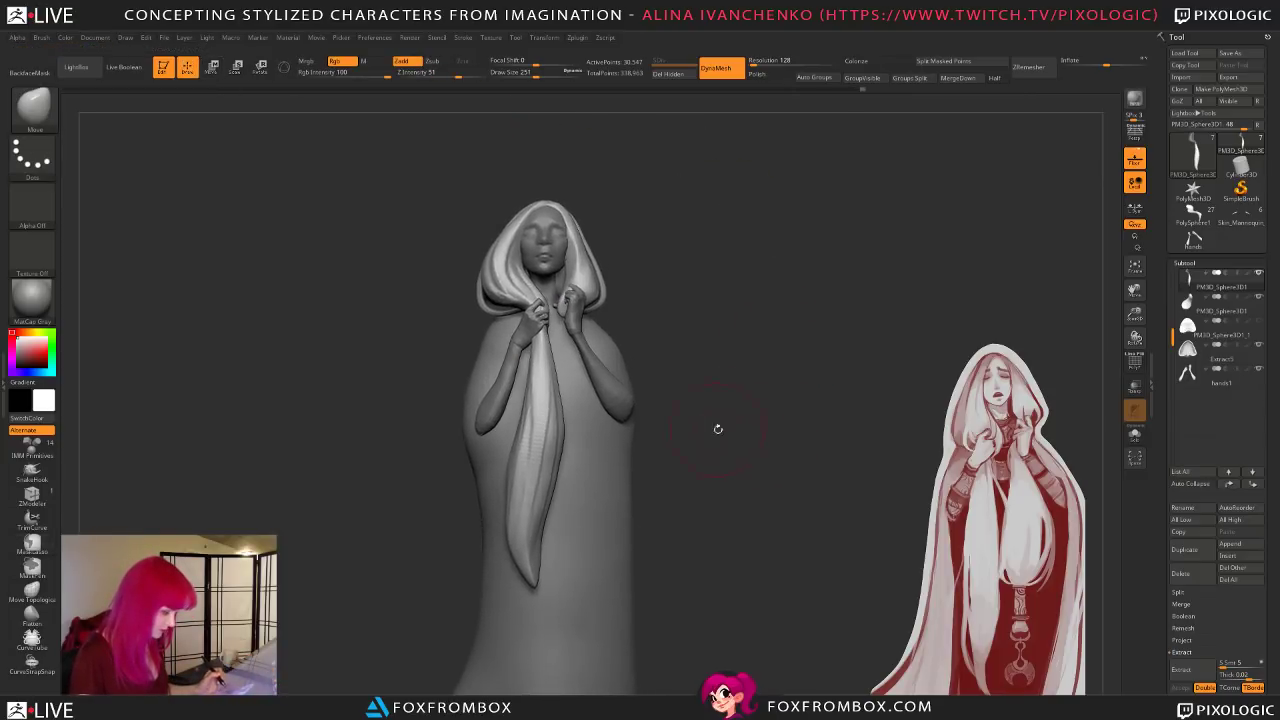
Step: Mask the hair with the long lock, pull the opposite section down past the raised hand with the Move brush and clear the mask
left_click(533, 459, "ctrl+shift")
key("ctrl+z")
left_click(560, 449, "ctrl+shift")
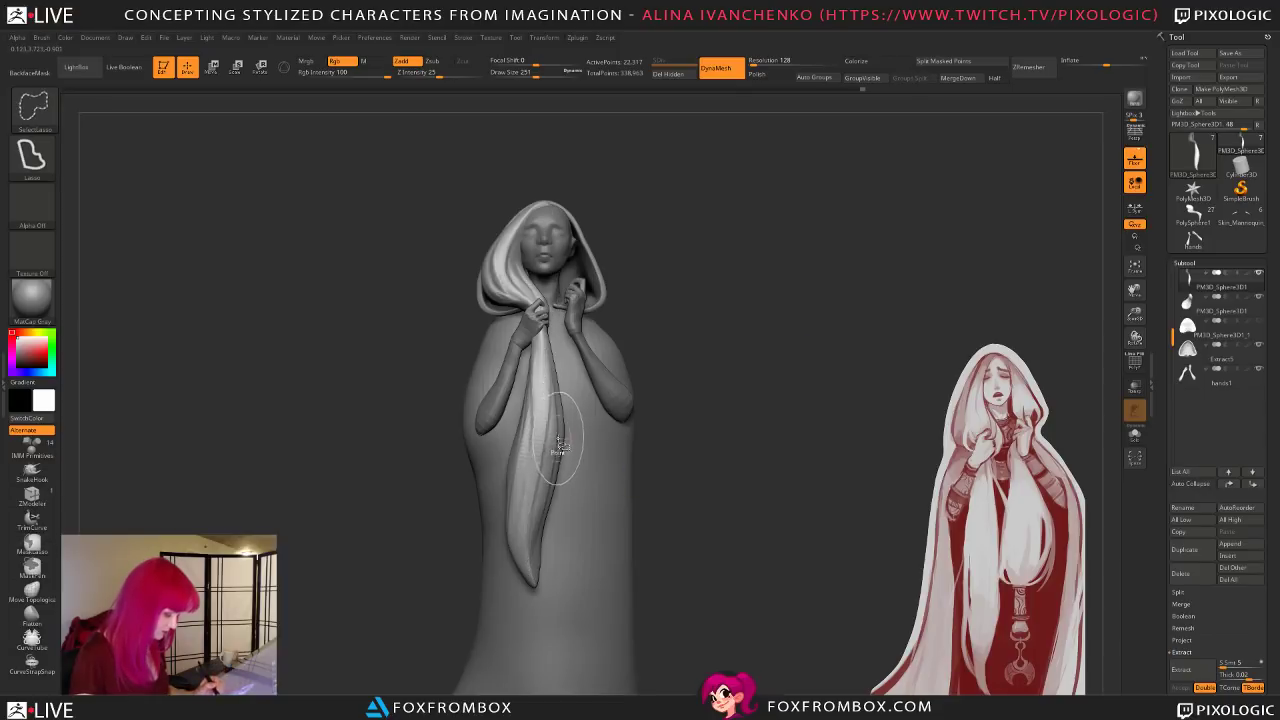
left_click(732, 383, "ctrl+shift")
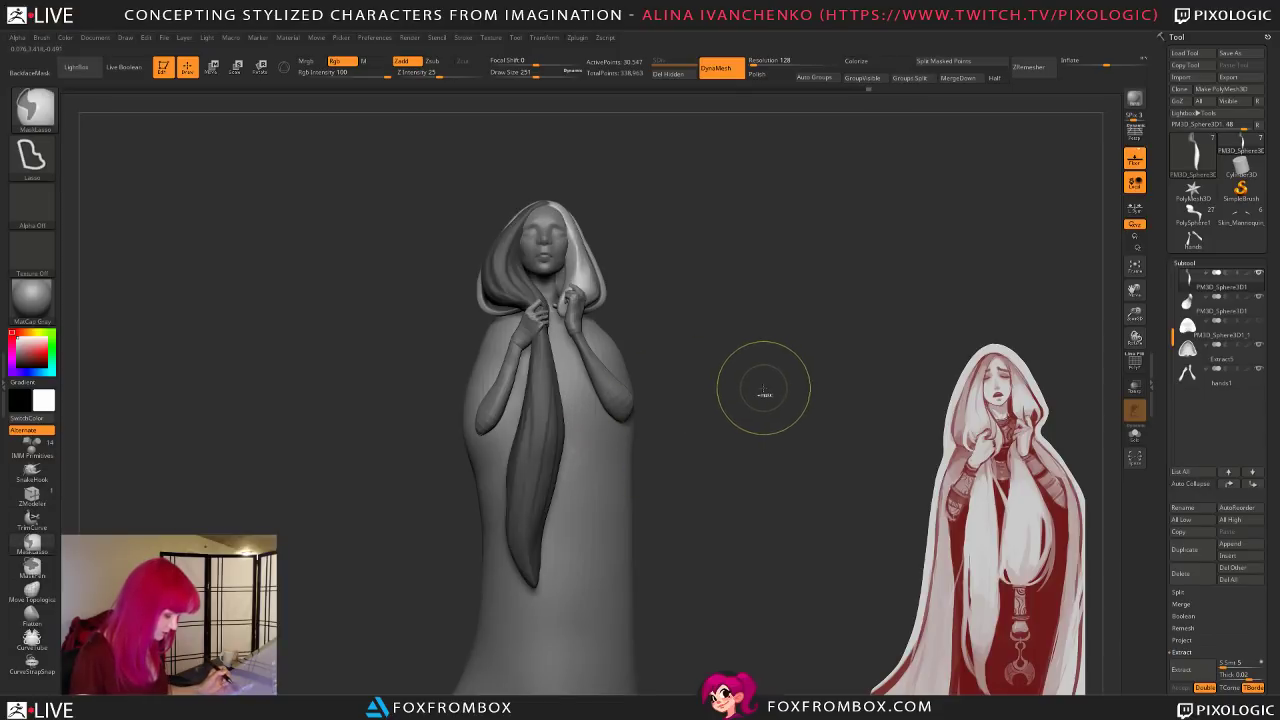
left_click_drag(754, 402, 752, 406, "ctrl")
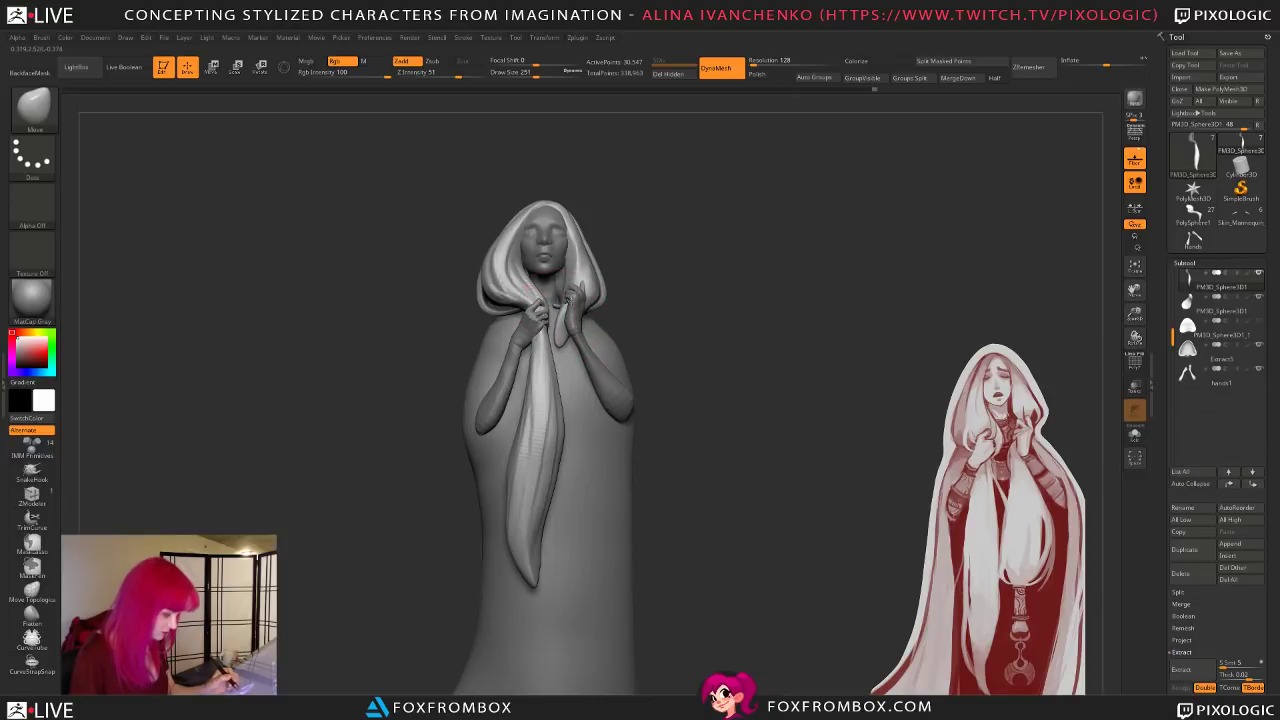
Step: Shape the hair framing the face from the side with the Move brush and ClayBuildup at draw size 212
left_click_drag(696, 291, 600, 300)
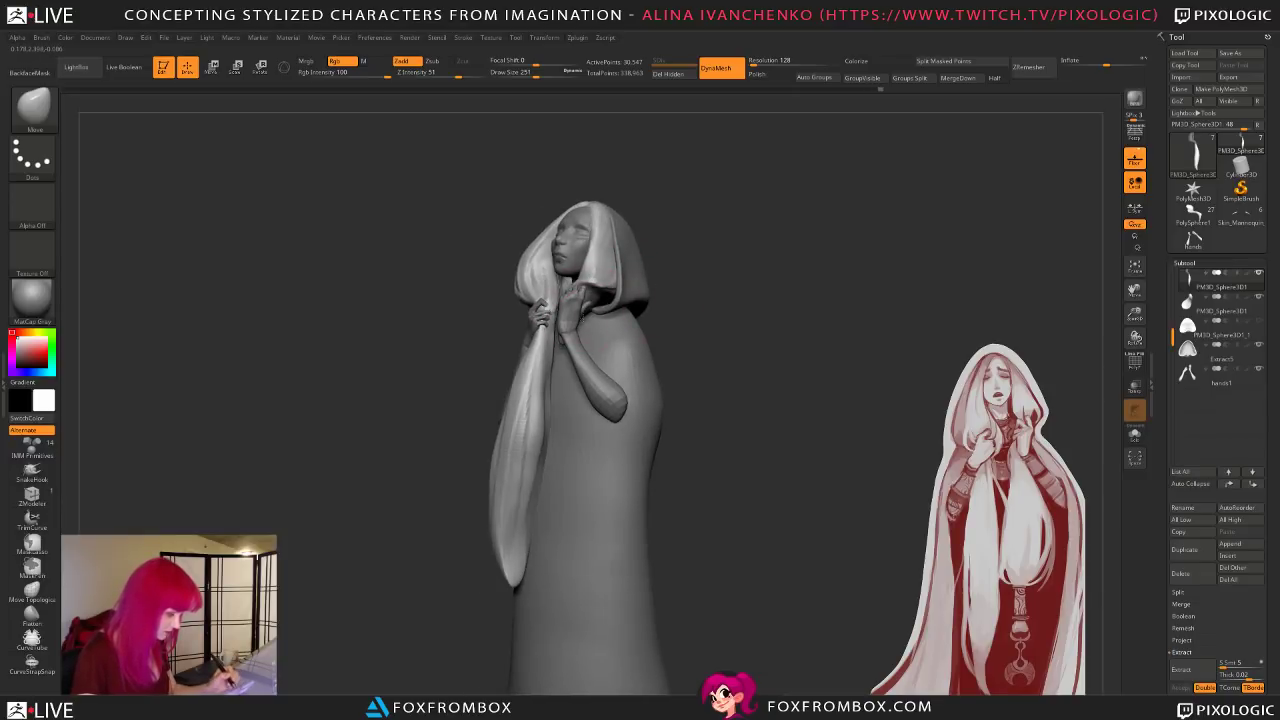
mouse_move(655, 268)
left_mouse_down()
mouse_move(700, 271)
mouse_move(630, 290)
mouse_move(628, 305)
mouse_move(678, 335)
left_mouse_up()
left_click(536, 75)
left_click_drag(682, 216, 628, 210)
left_click(533, 75)
left_click_drag(698, 277, 625, 267)
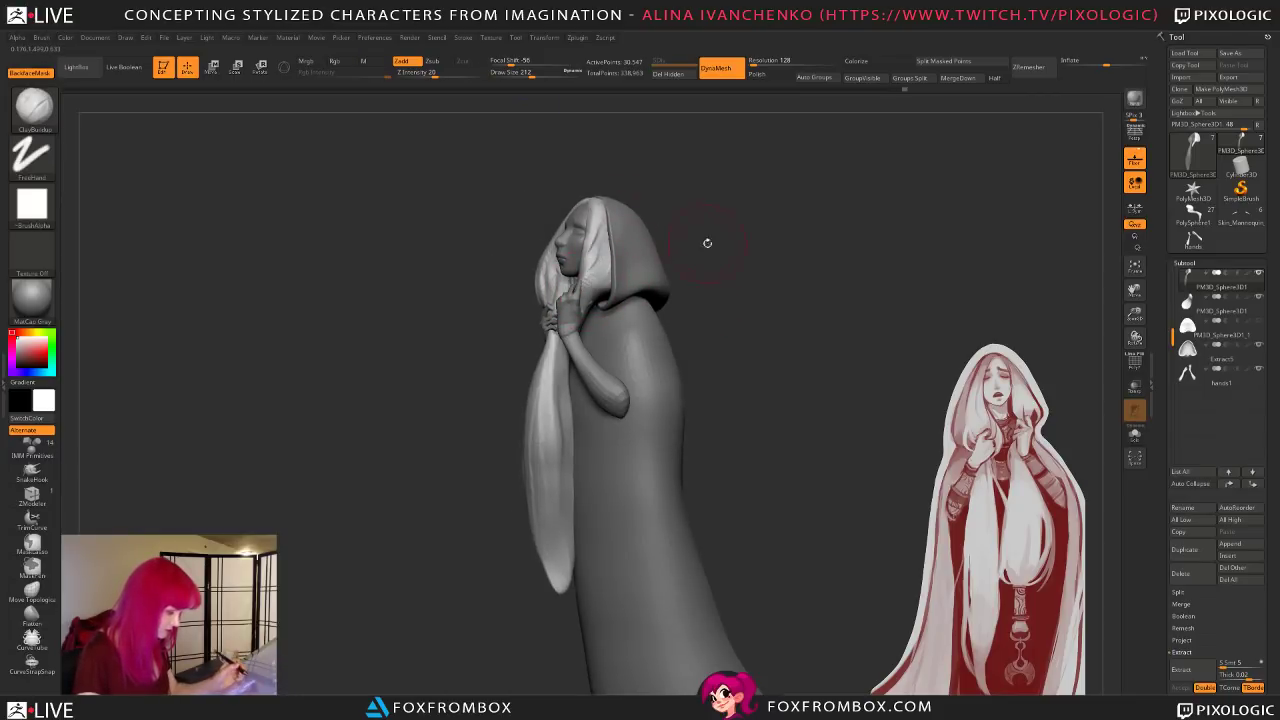
Step: Set the ClayBuildup draw size to 239 and save the project
left_click_drag(692, 236, 760, 251, "shift")
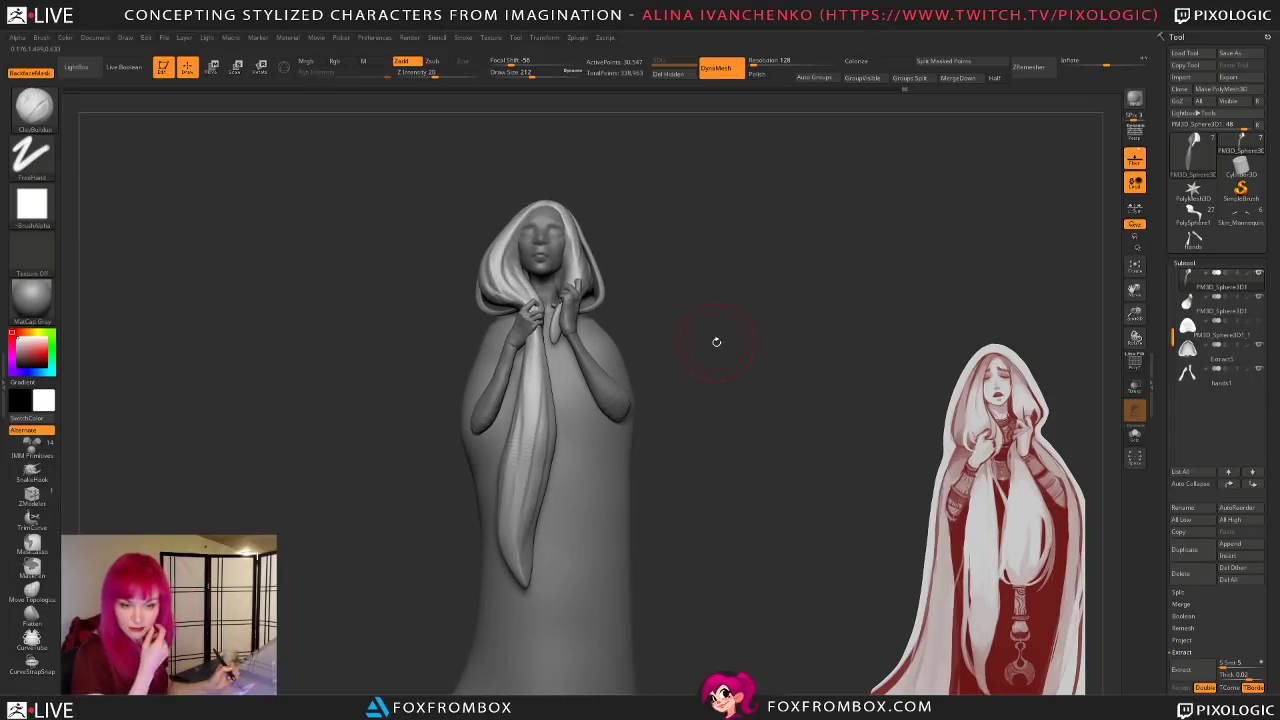
left_click_drag(713, 347, 691, 257)
left_click_drag(532, 73, 526, 73)
mouse_move(717, 289)
left_mouse_down("shift")
mouse_move(746, 386)
mouse_move(736, 423)
left_mouse_up("shift")
left_click_drag(738, 342, 717, 335)
left_click_drag(526, 73, 534, 73)
mouse_move(690, 356)
left_mouse_down("alt")
mouse_move(708, 340)
mouse_move(623, 385)
left_mouse_up("alt")
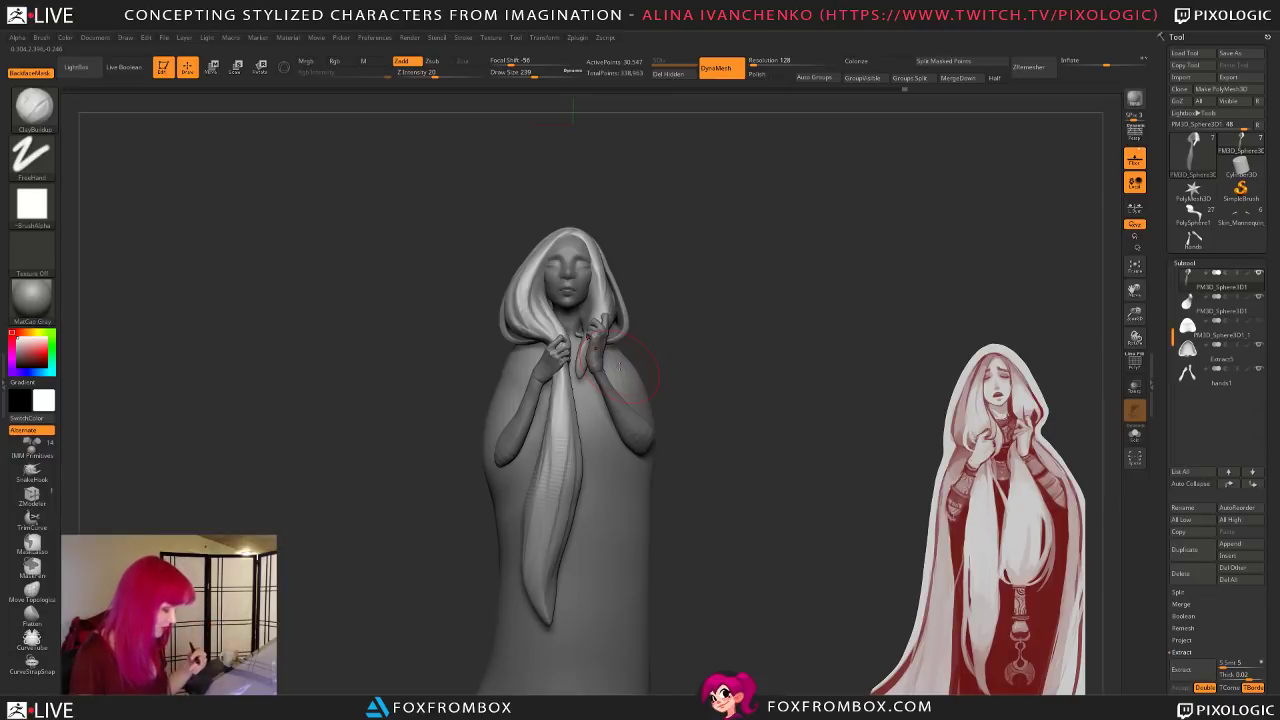
key("ctrl+s")
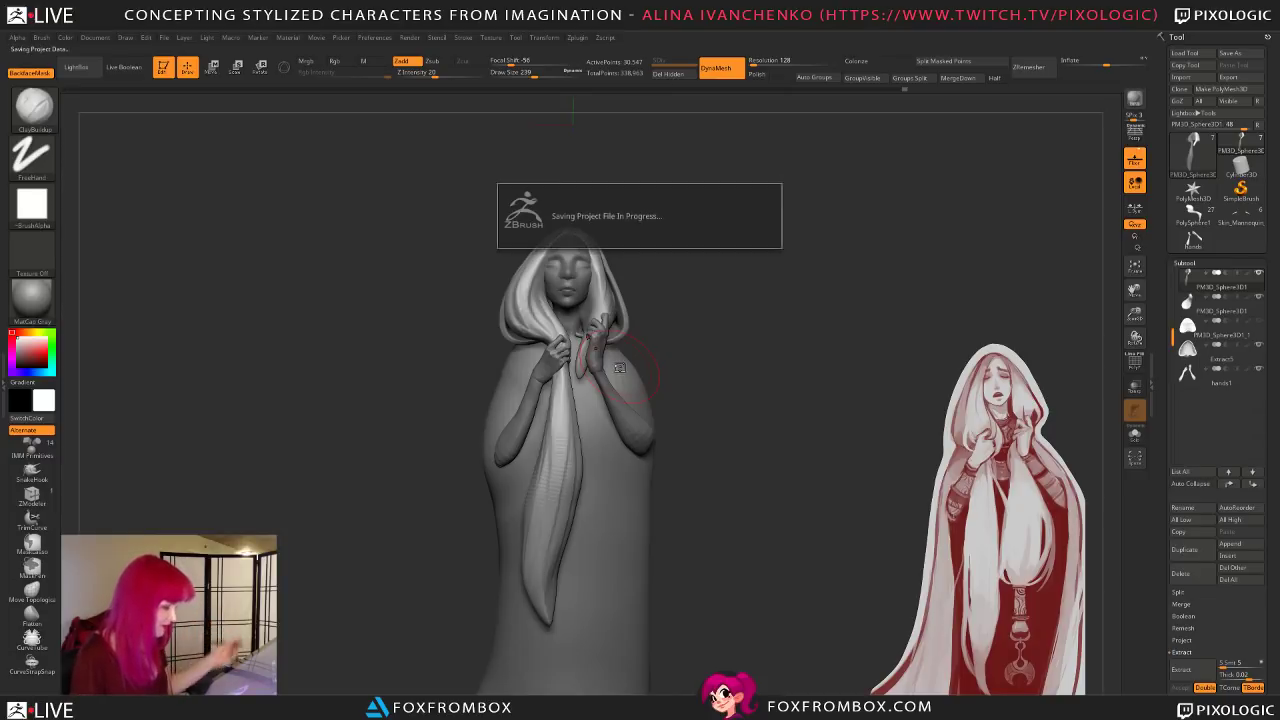
Step: Adjust the hair between the face and the hood's side above the raised hand with the Move brush at draw size 140
mouse_move(777, 334)
left_mouse_down()
mouse_move(678, 362)
mouse_move(660, 337)
mouse_move(703, 340)
mouse_move(680, 354)
mouse_move(583, 332)
left_mouse_up()
key("b")
key("m")
key("v")
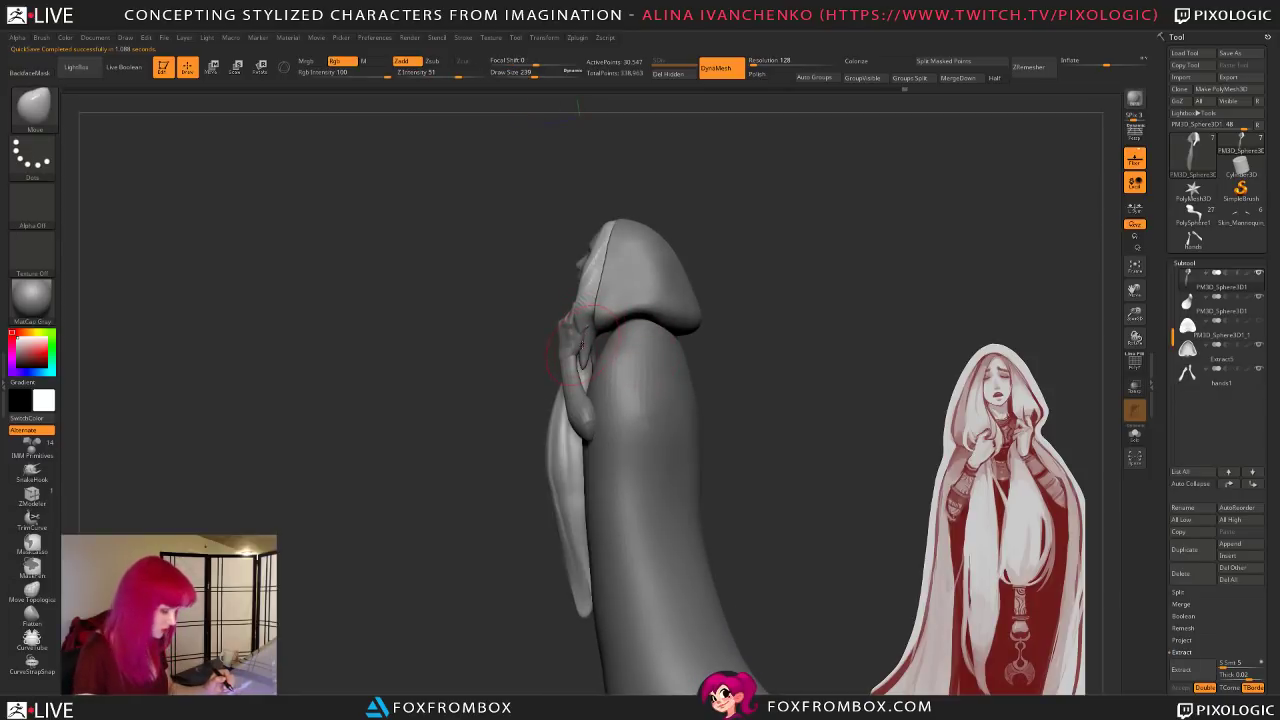
mouse_move(719, 308)
left_mouse_down()
mouse_move(622, 298)
mouse_move(663, 283)
mouse_move(590, 331)
left_mouse_up()
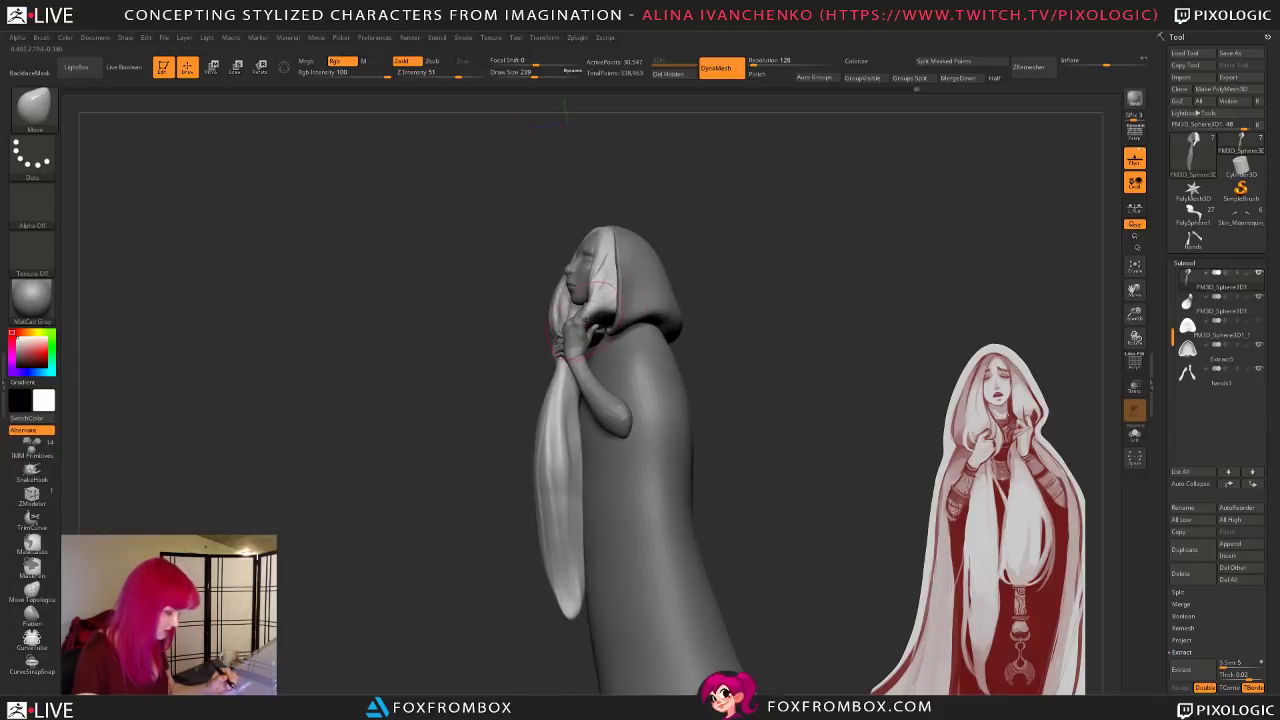
mouse_move(639, 305)
right_mouse_down()
mouse_move(703, 323)
mouse_move(672, 333)
mouse_move(626, 180)
right_mouse_up()
left_click_drag(528, 74, 530, 85)
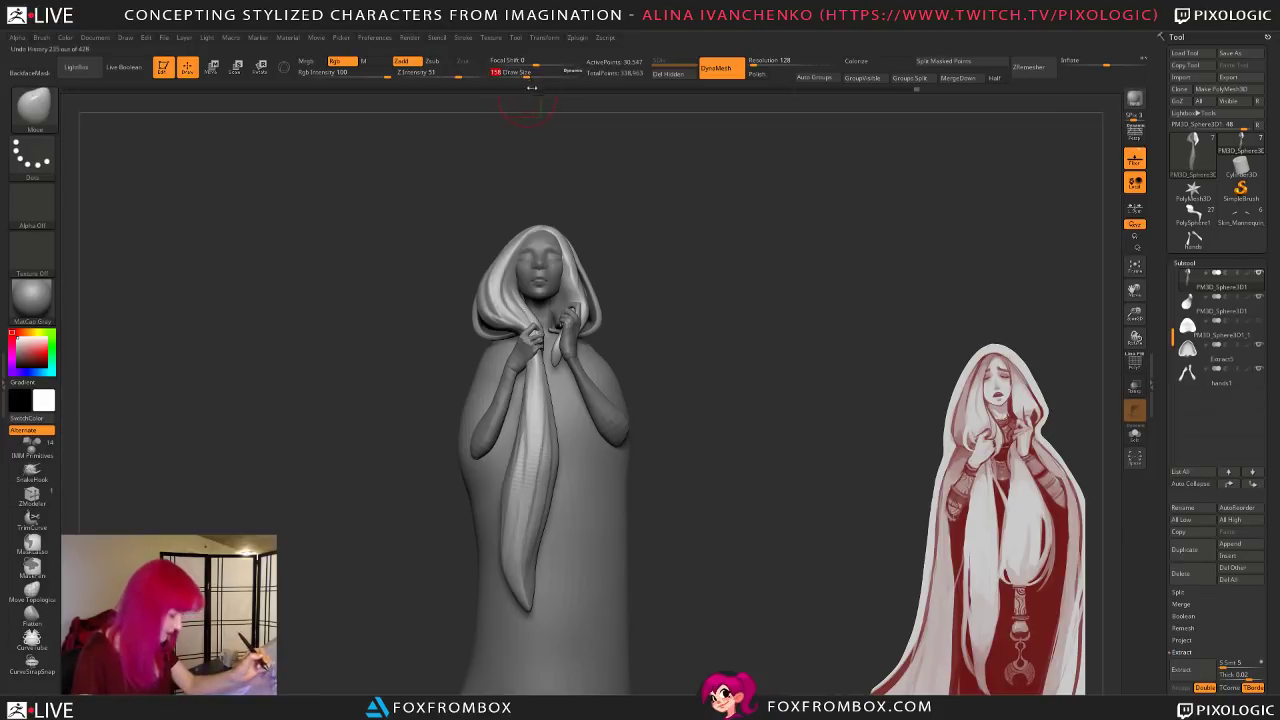
mouse_move(658, 262)
left_mouse_down("alt")
mouse_move(772, 418)
mouse_move(749, 398)
left_mouse_up("alt")
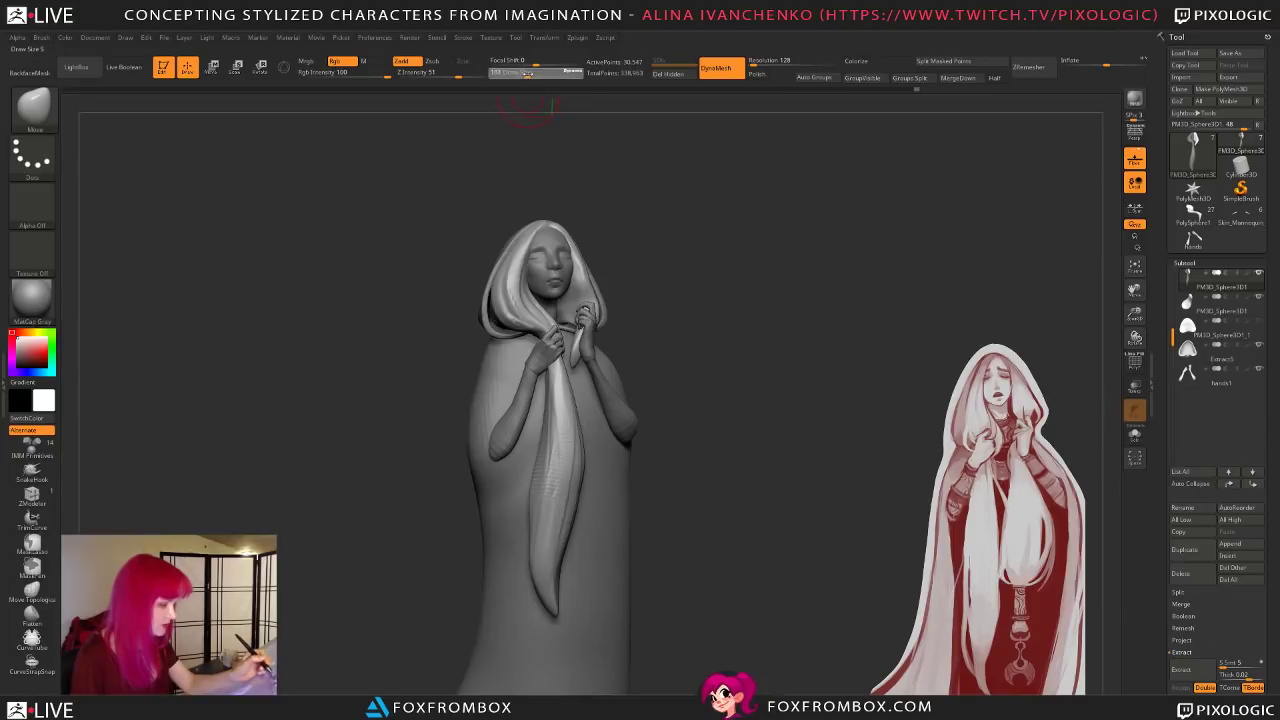
mouse_move(703, 329)
left_mouse_down()
mouse_move(750, 318)
mouse_move(612, 316)
left_mouse_up()
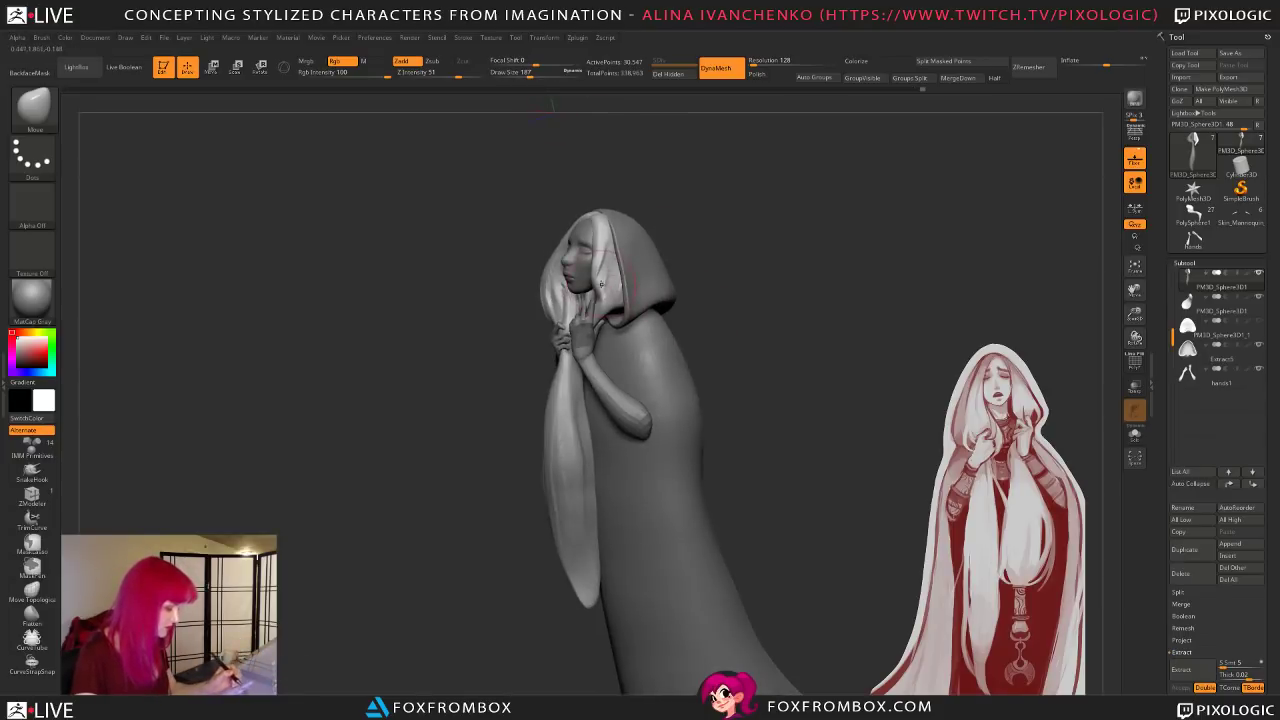
left_click_drag(718, 243, 716, 276)
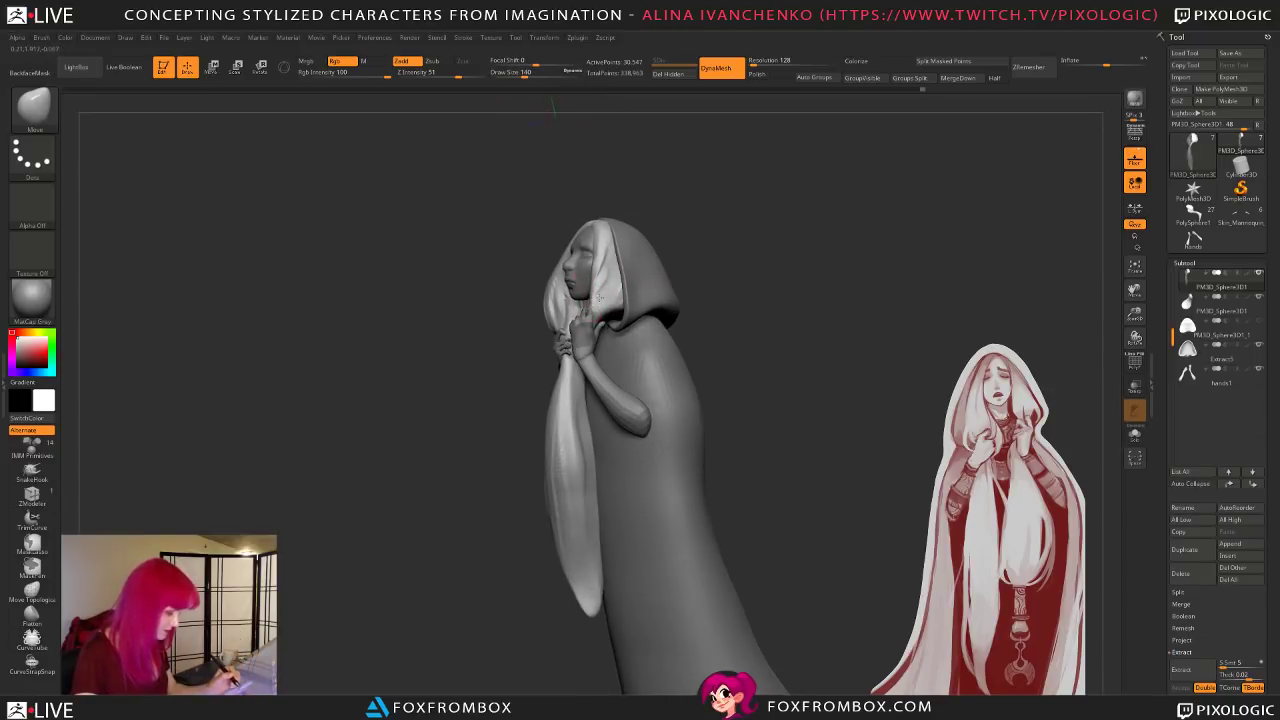
Step: Build up the hair strands framing the face with ClayBuildup at draw size 140
mouse_move(716, 300)
left_mouse_down("shift")
mouse_move(746, 314)
mouse_move(746, 331)
mouse_move(731, 317)
mouse_move(726, 357)
mouse_move(709, 366)
left_mouse_up("shift")
key("b")
key("c")
key("b")
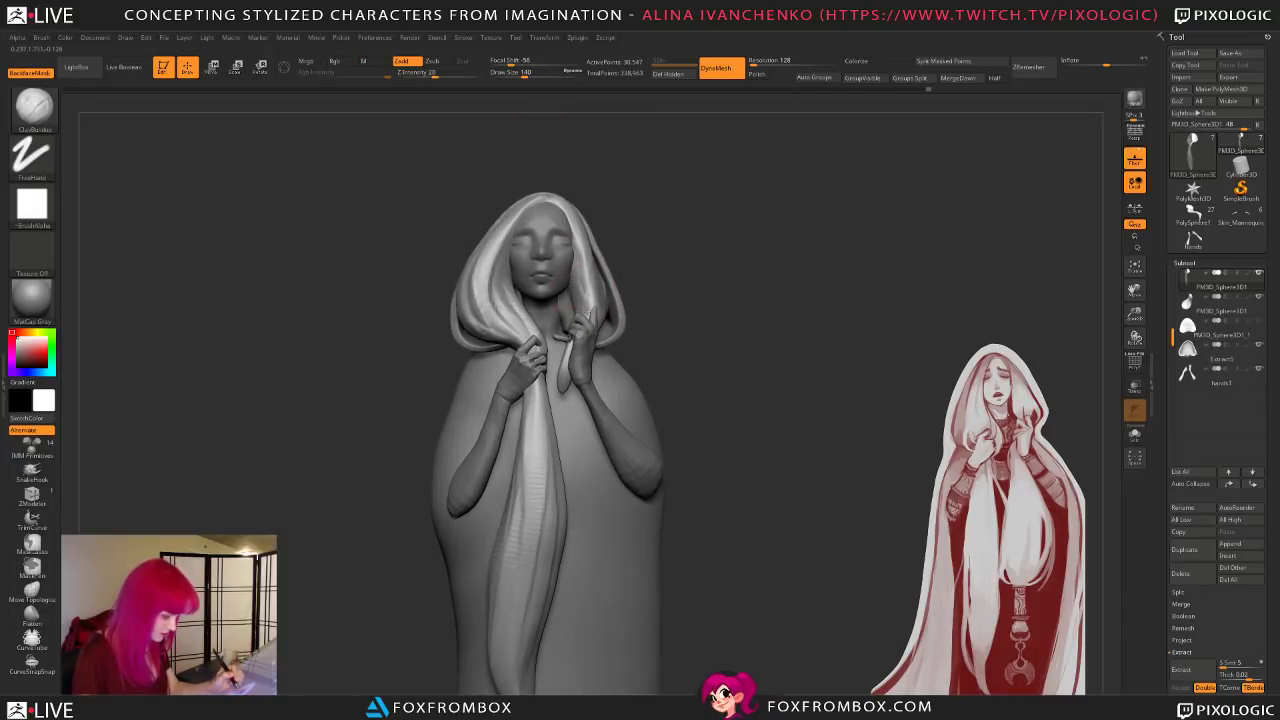
mouse_move(646, 304)
left_mouse_down()
mouse_move(668, 310)
mouse_move(703, 274)
mouse_move(655, 300)
mouse_move(677, 323)
left_mouse_up()
Step: Carve strand grooves into the hair around the face and raised hand with the DamStandard brush at draw size 97
key("b")
key("d")
key("s")
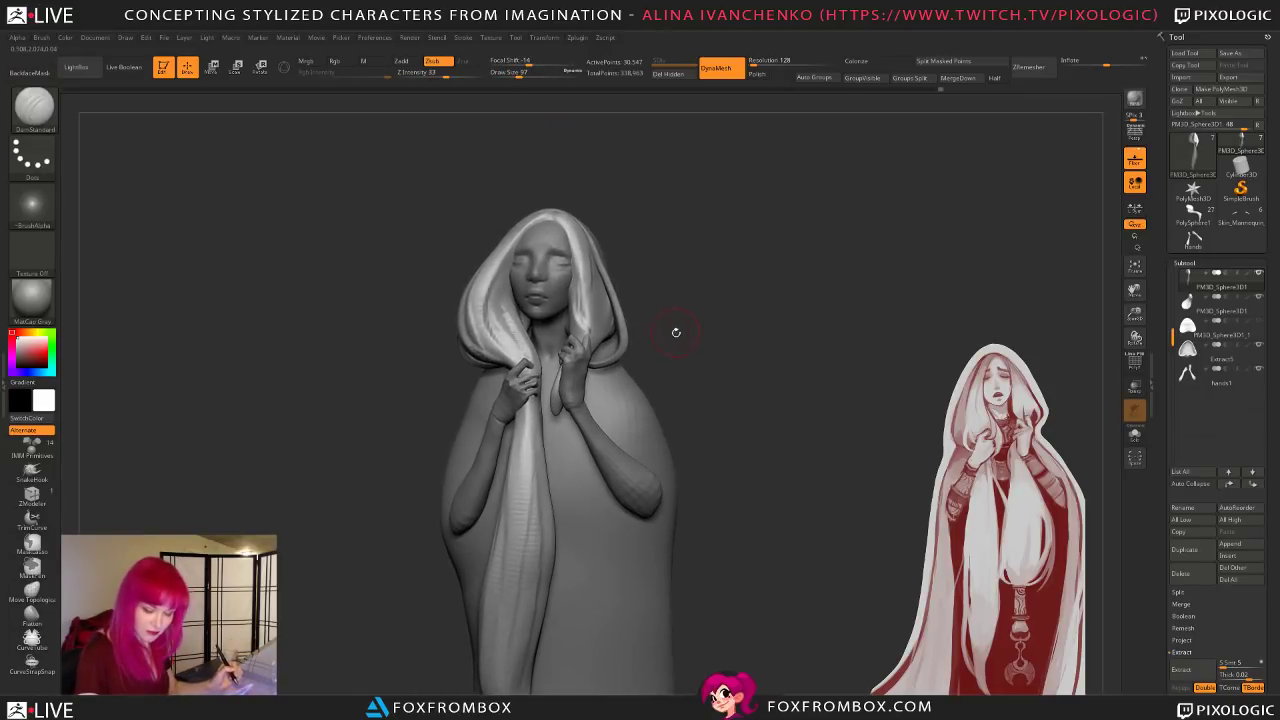
mouse_move(657, 278)
left_mouse_down()
mouse_move(691, 309)
mouse_move(651, 326)
mouse_move(704, 293)
mouse_move(587, 357)
mouse_move(683, 320)
mouse_move(600, 331)
left_mouse_up()
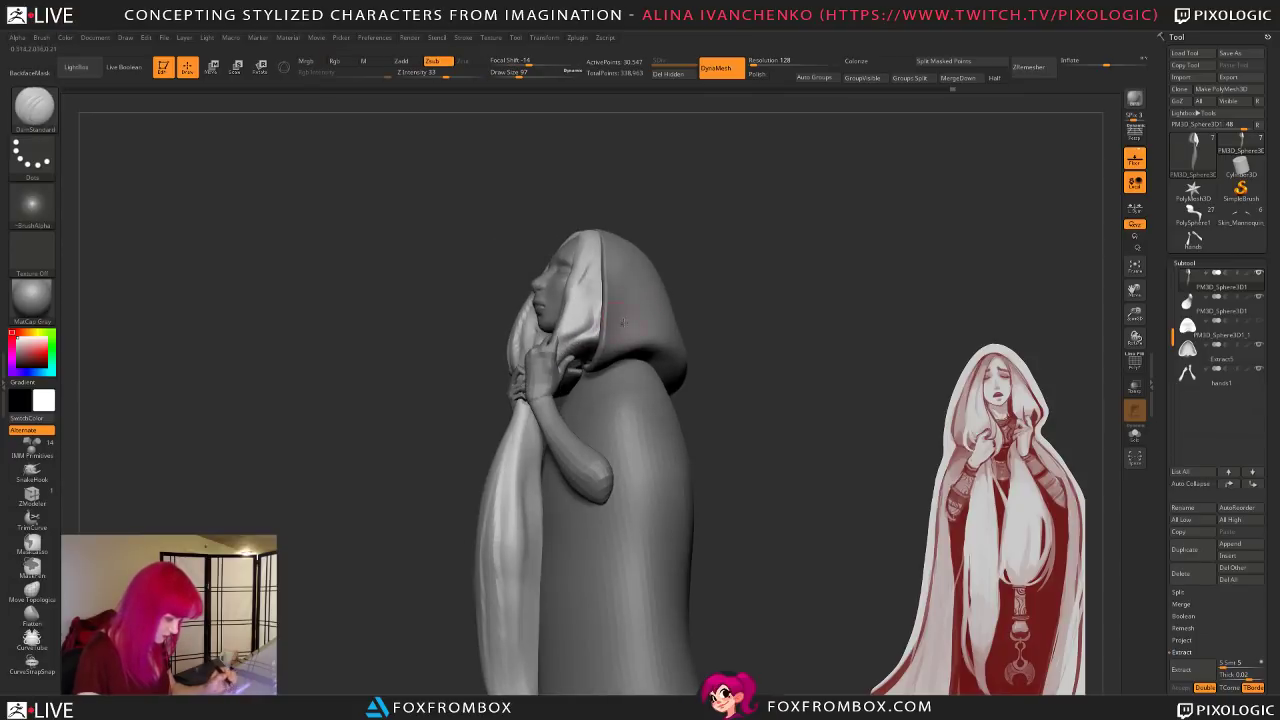
left_click_drag(705, 284, 716, 356)
Step: Reshape and smooth the hair beside the face, using the Move brush at draw sizes 128, 223 and 116
key("b")
key("m")
key("v")
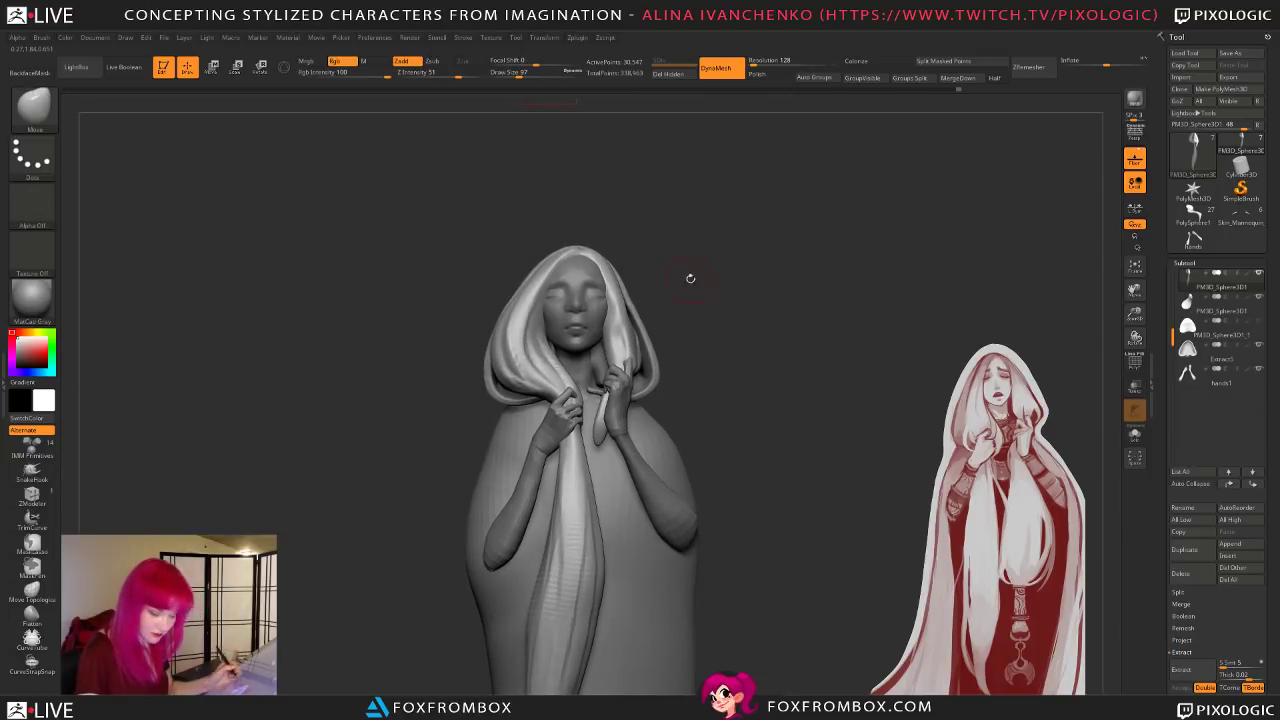
left_click(524, 74)
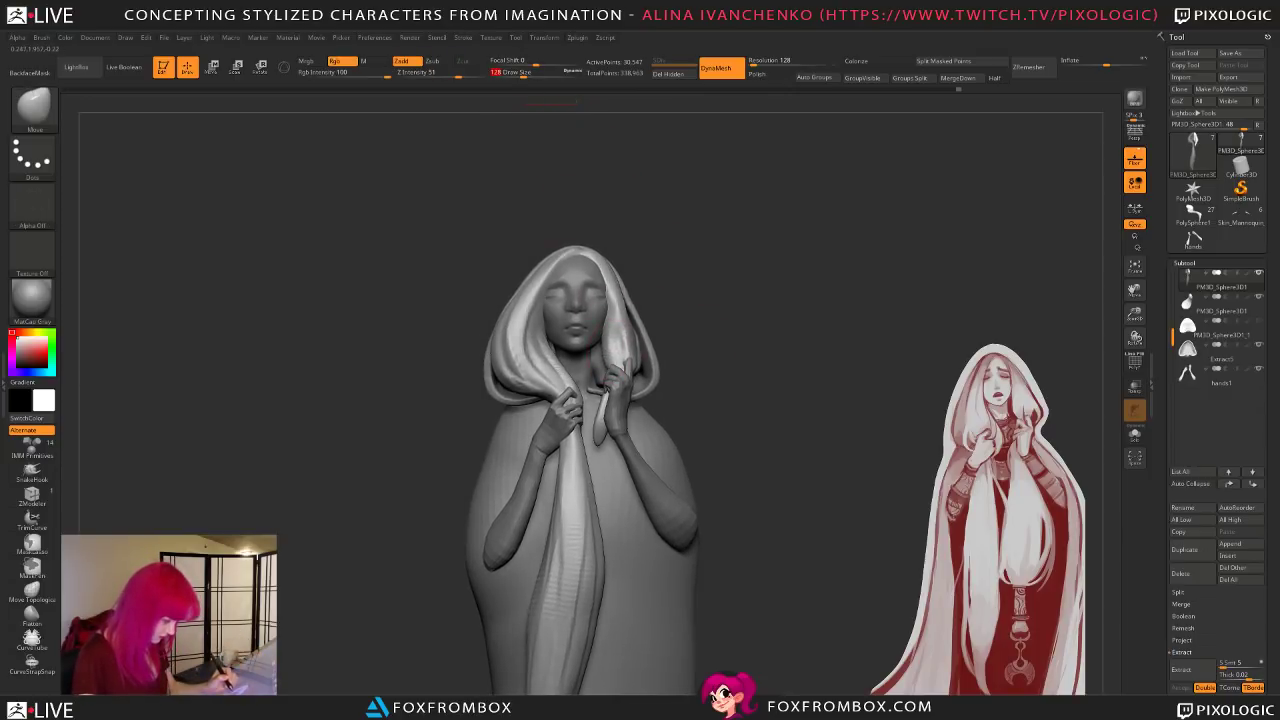
left_click_drag(700, 283, 688, 288)
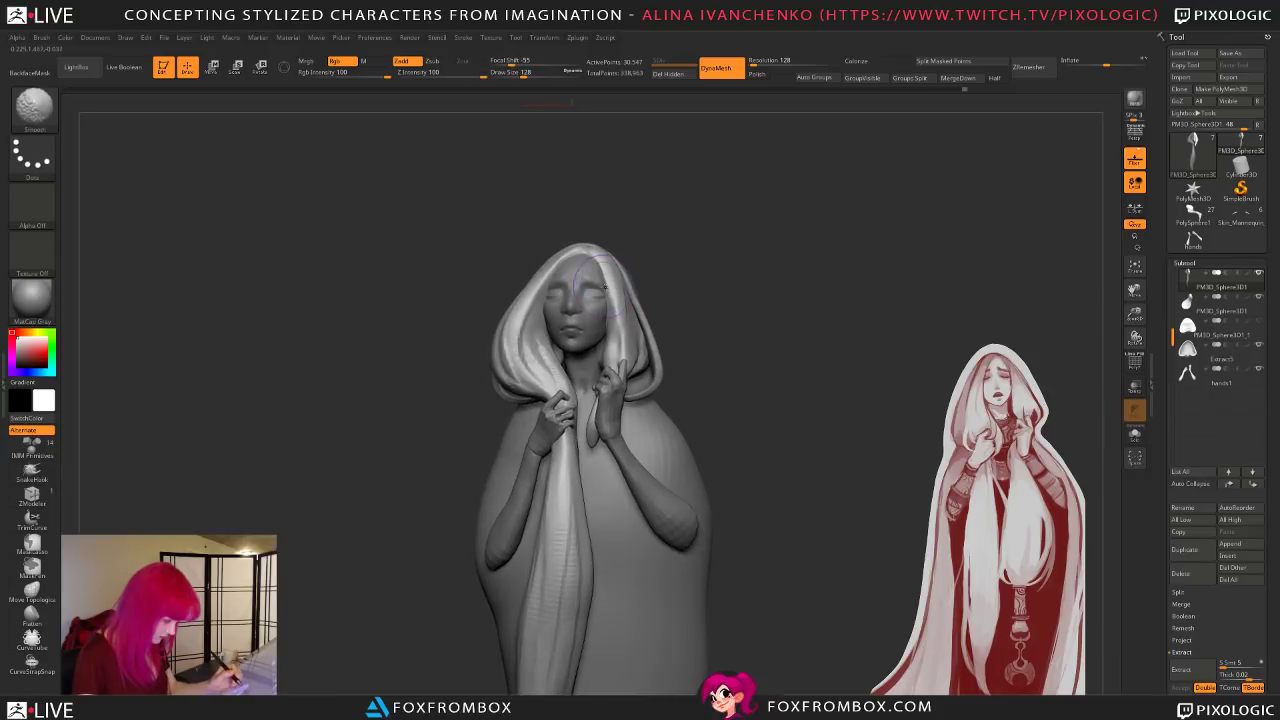
left_click_drag(749, 346, 703, 274)
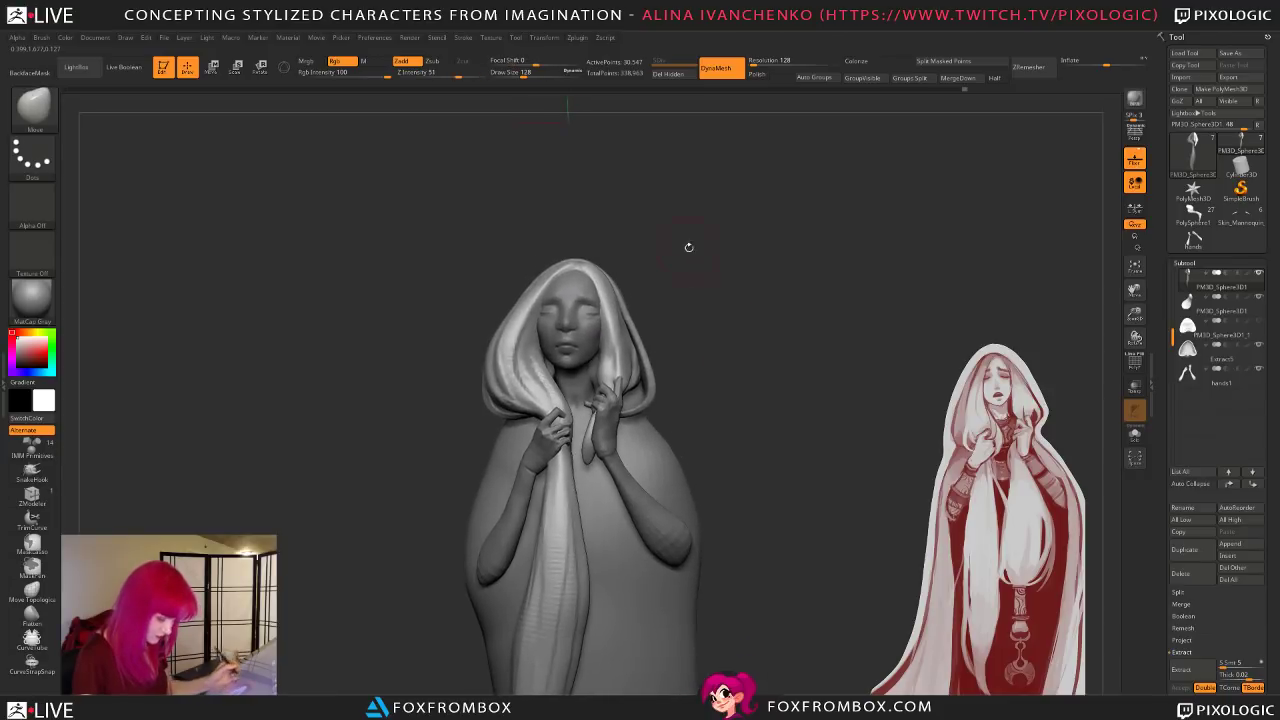
left_click_drag(634, 366, 644, 365)
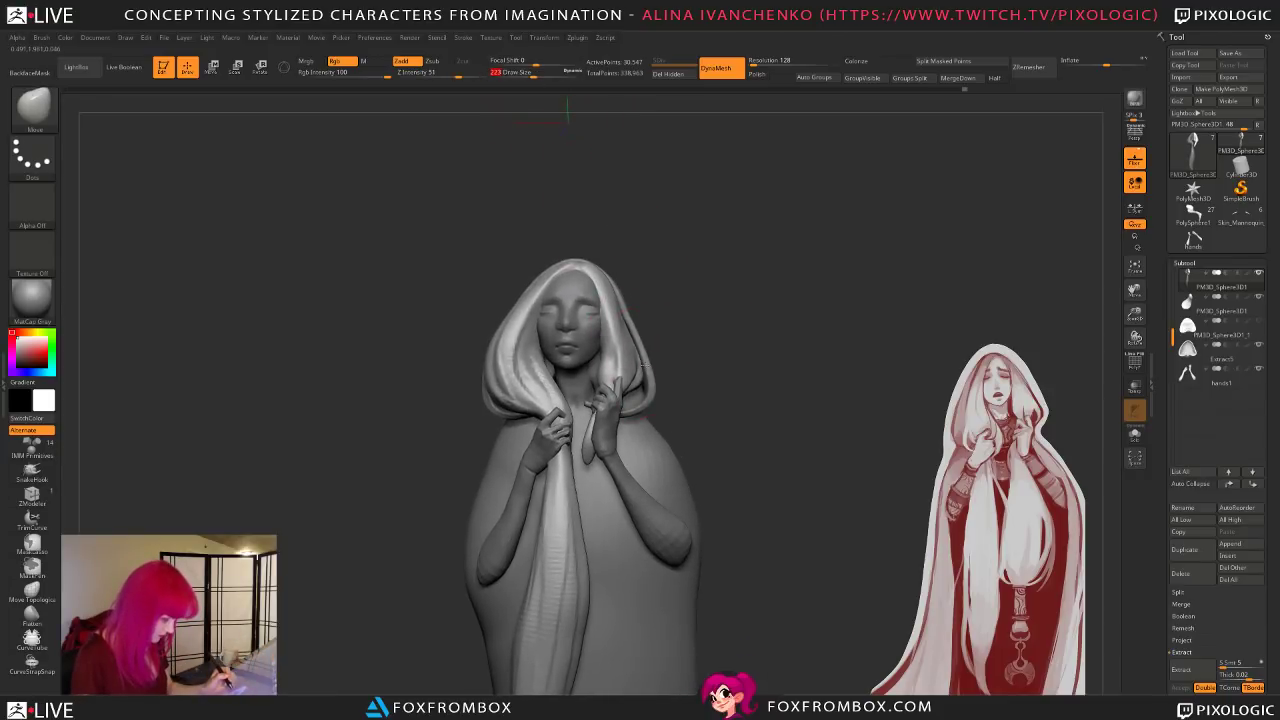
left_click(521, 73)
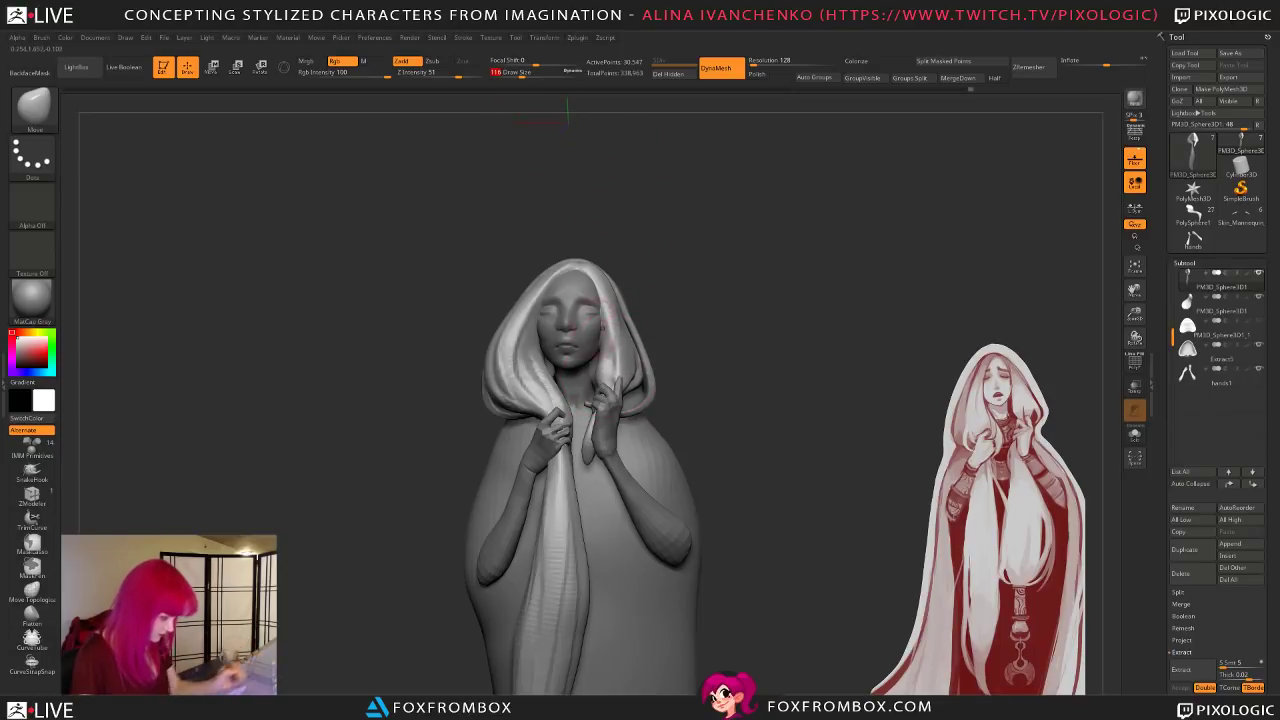
mouse_move(722, 404)
left_mouse_down("alt")
mouse_move(713, 350)
mouse_move(730, 340)
left_mouse_up("alt")
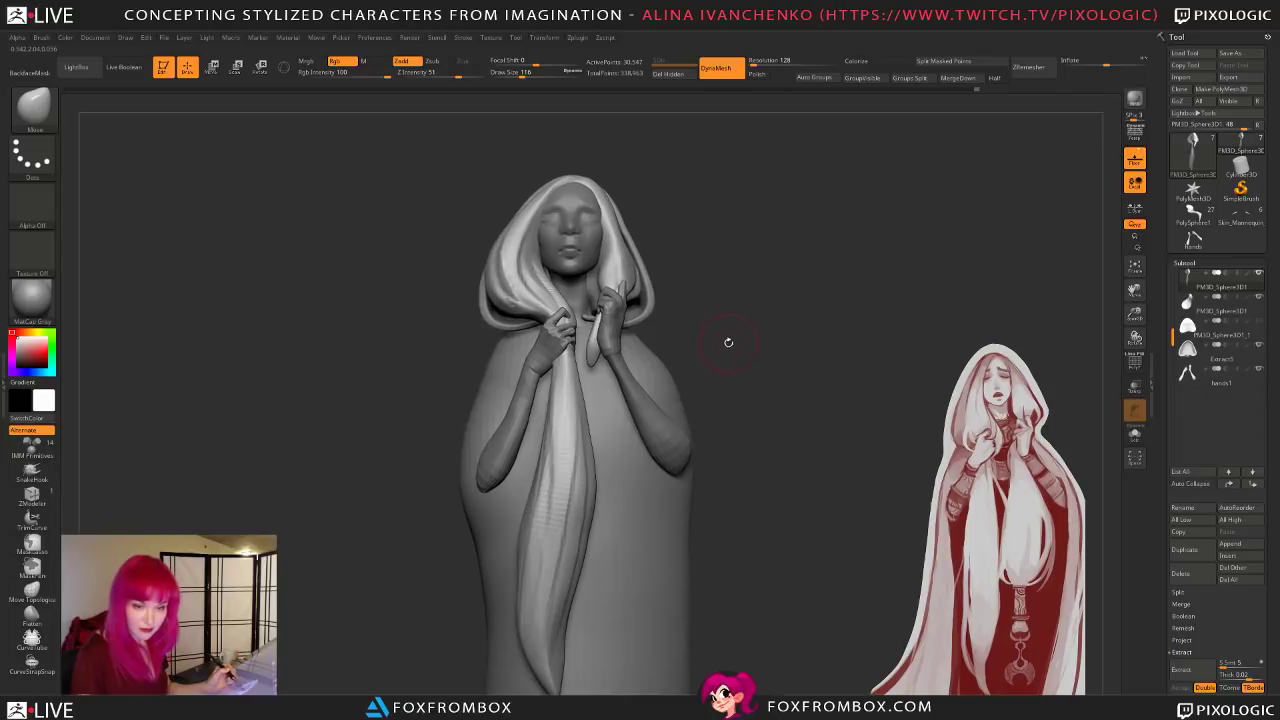
Step: Mask the hair section with the long hanging lock, clear the mask and undo the last changes
mouse_move(610, 486)
left_mouse_down("ctrl")
mouse_move(608, 420)
mouse_move(516, 456)
mouse_move(600, 688)
left_mouse_up("ctrl")
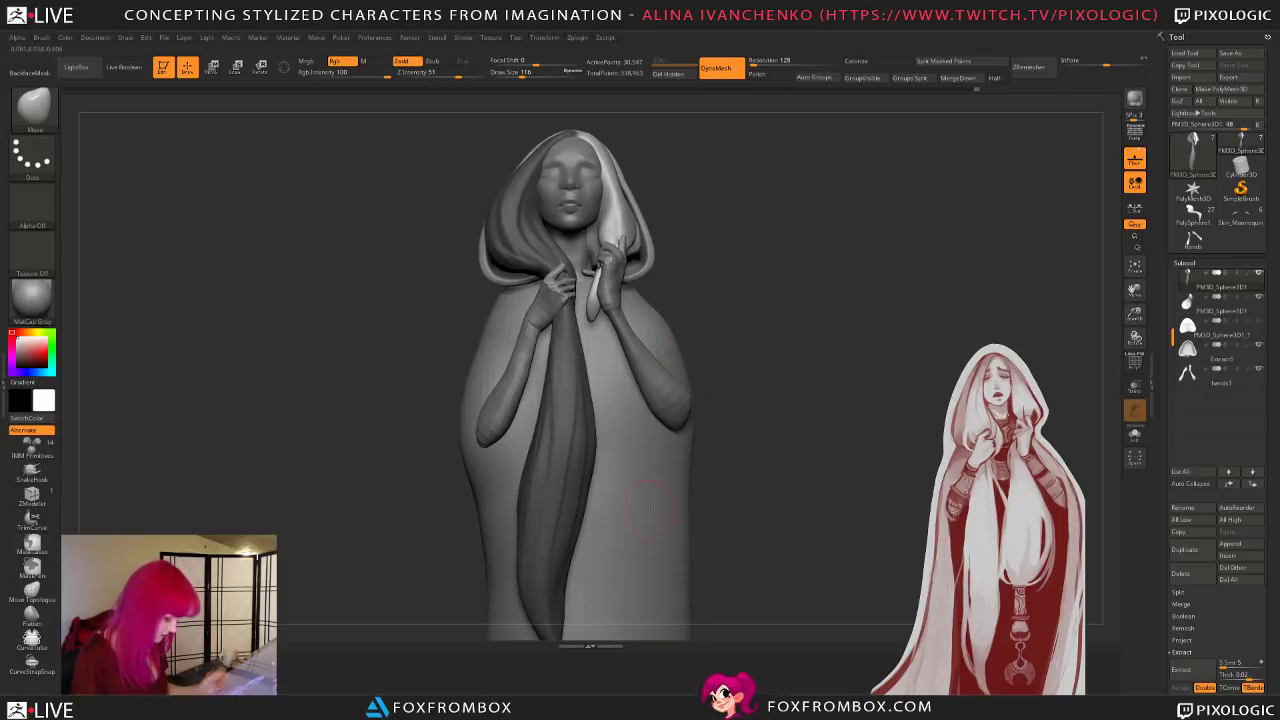
left_click(593, 647)
left_click_drag(769, 374, 774, 384, "alt")
left_click_drag(770, 444, 754, 456, "ctrl")
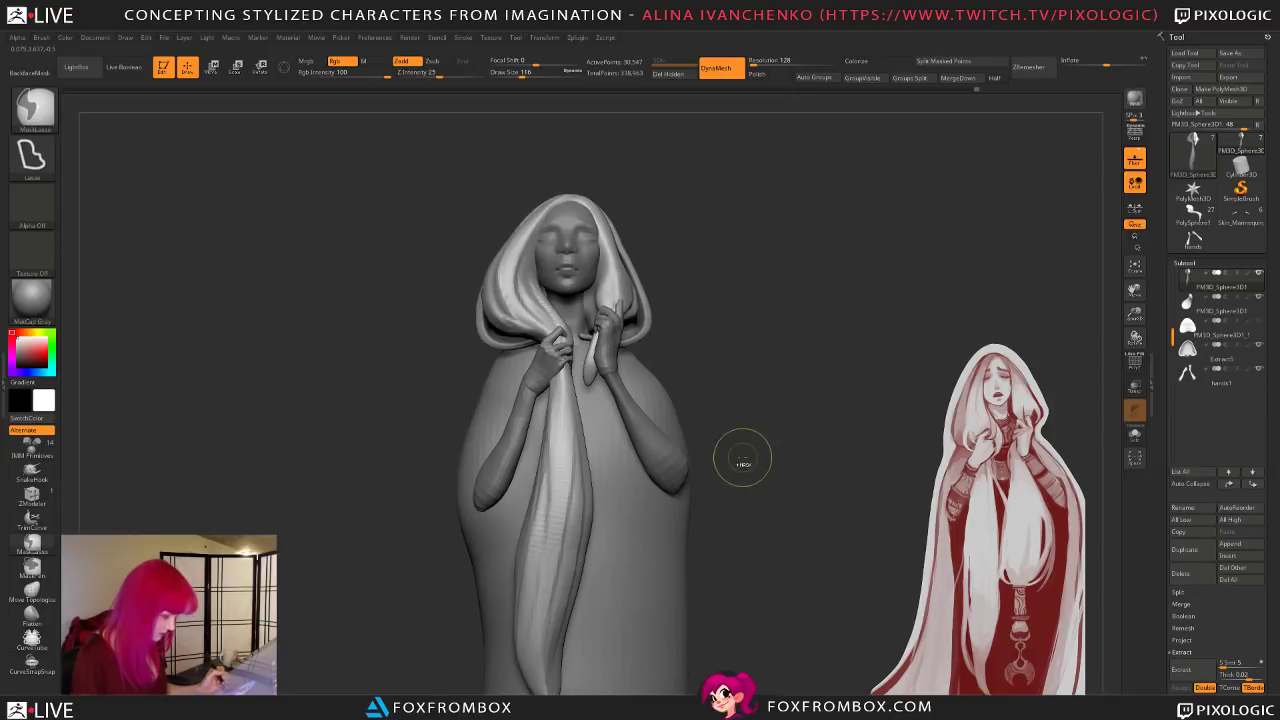
key("ctrl+z")
key("ctrl+z")
key("ctrl+z")
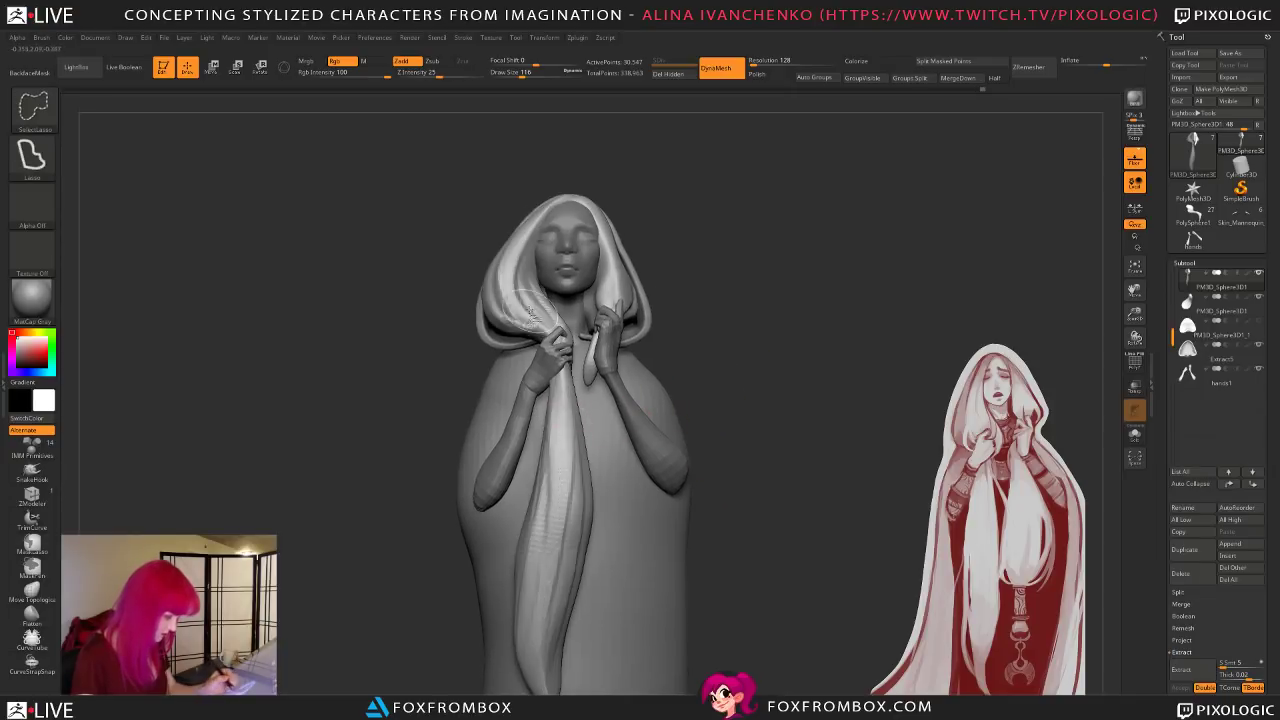
key("ctrl+z")
Step: Try isolating and masking each side of the hair separately, restoring full visibility and clearing the mask
left_click_drag(523, 233, 529, 266, "ctrl+shift")
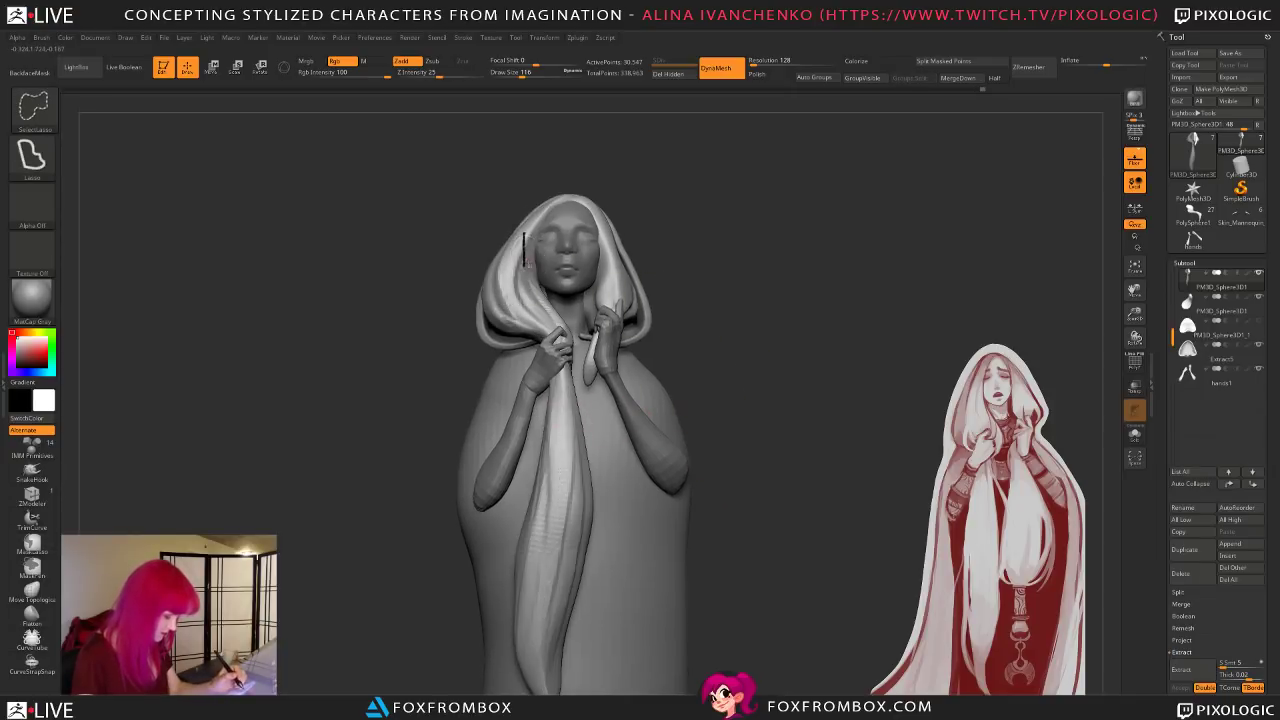
left_click(524, 250, "ctrl+shift")
left_click(784, 263, "ctrl")
left_click(782, 267, "ctrl")
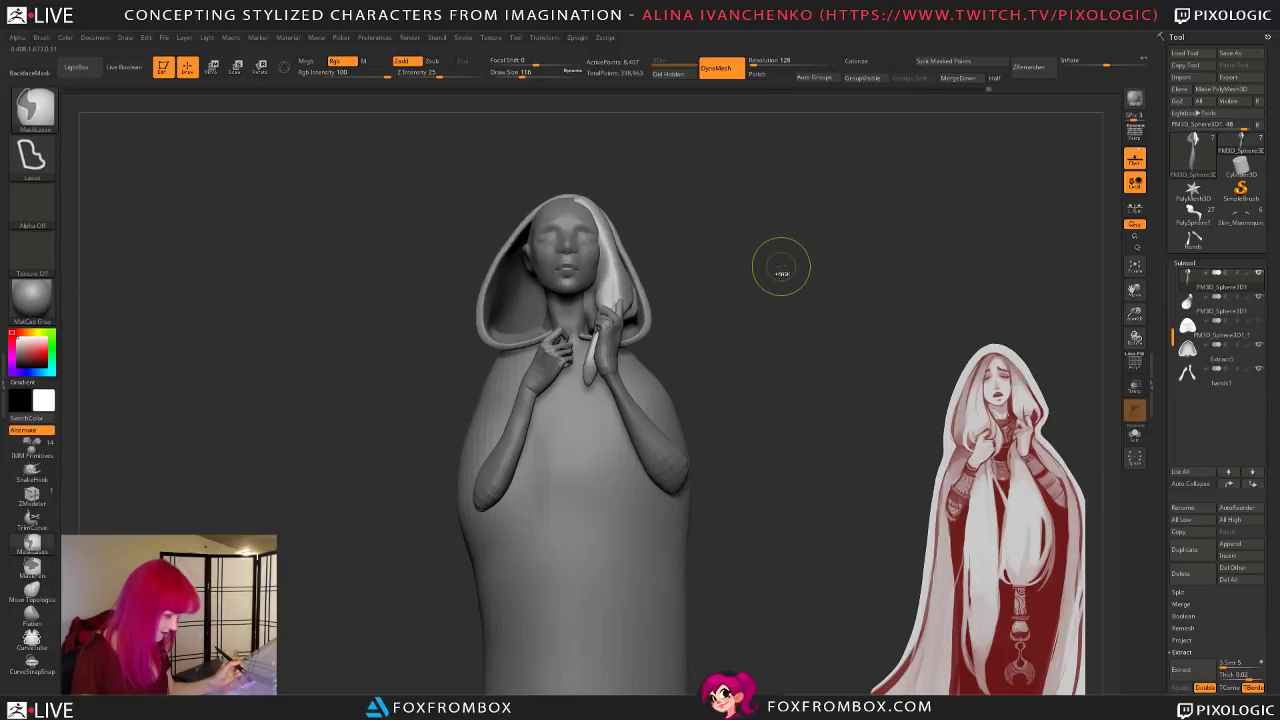
left_click(780, 268, "ctrl+shift")
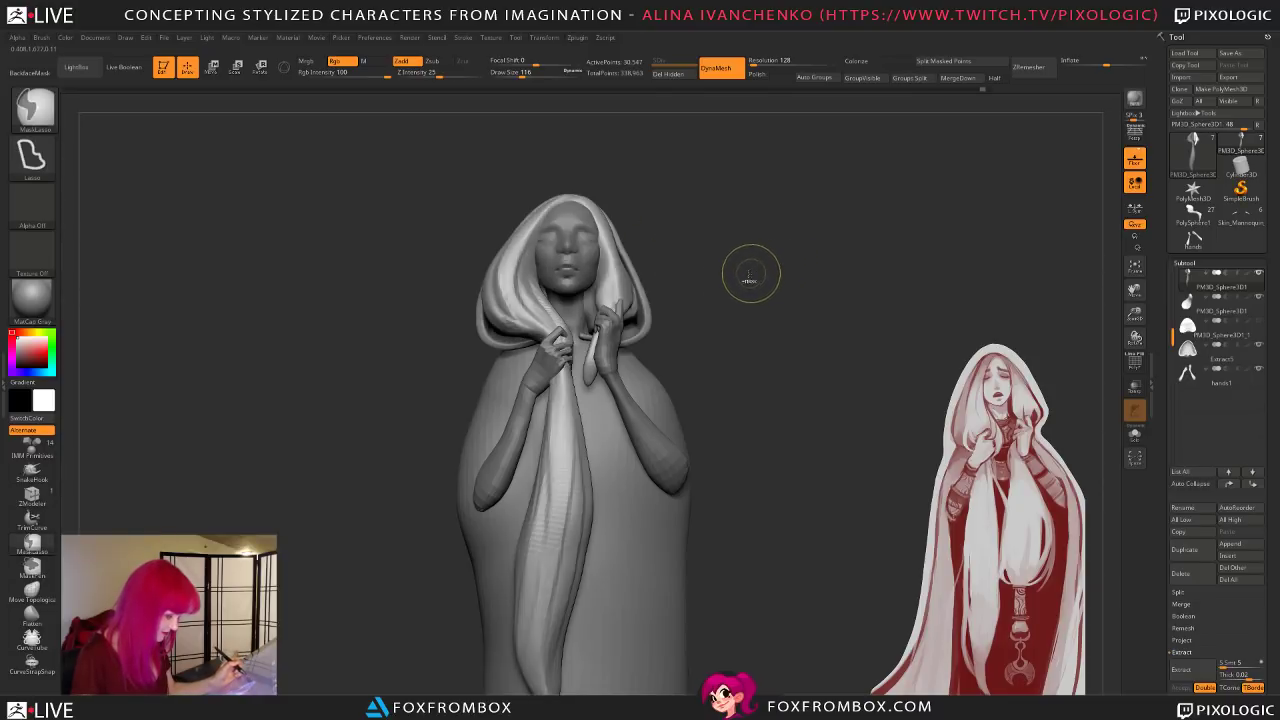
left_click(519, 317, "ctrl+shift")
left_click(781, 241, "ctrl")
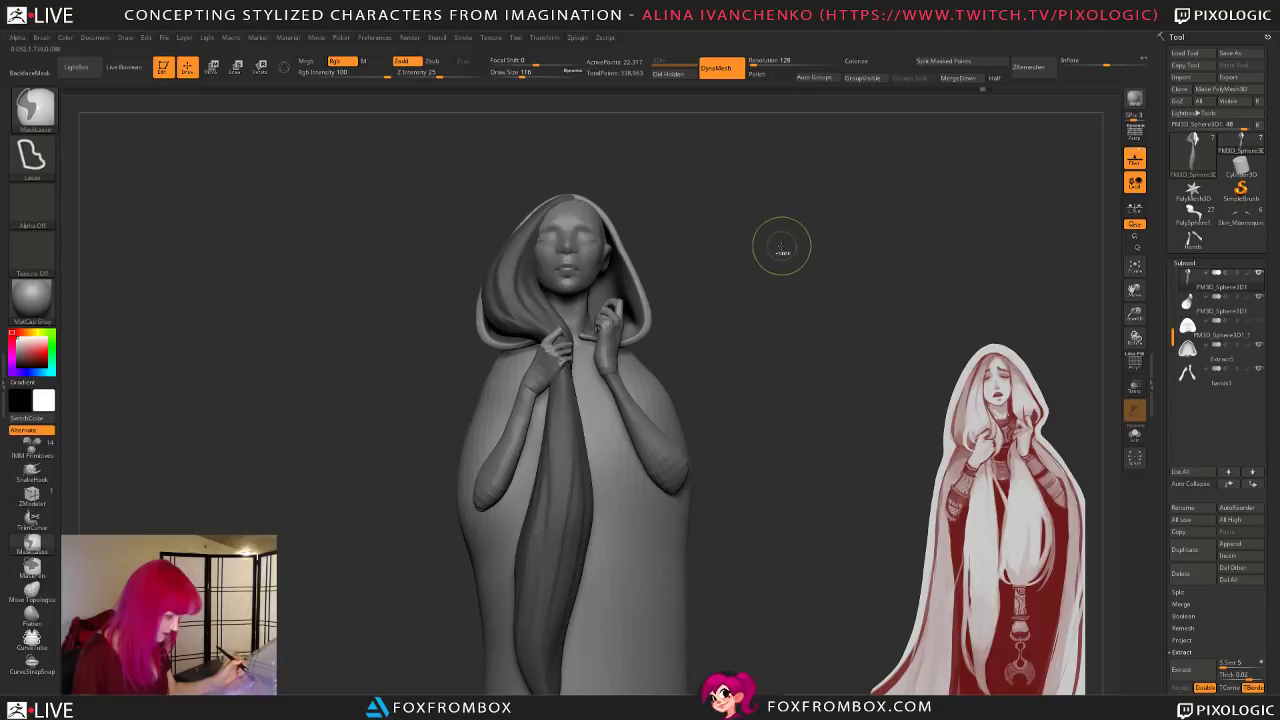
left_click(769, 253, "ctrl+shift")
left_click(770, 257, "ctrl")
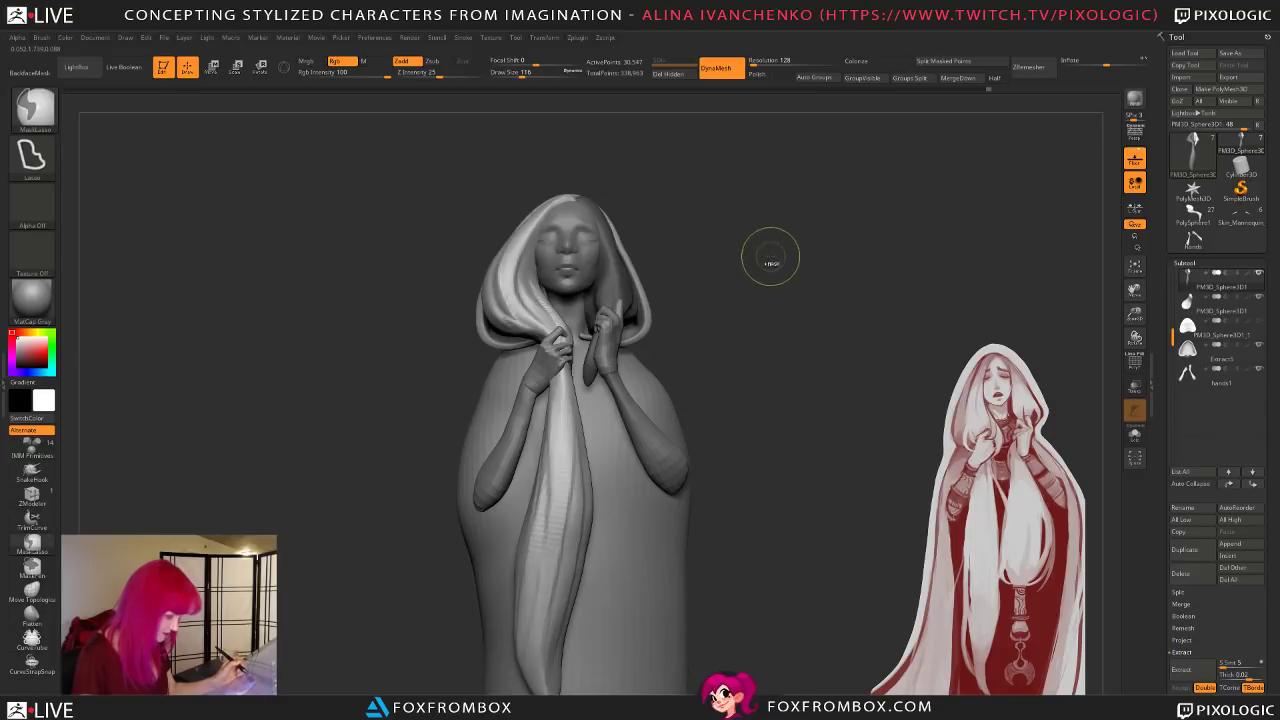
left_click_drag(752, 357, 732, 374, "ctrl")
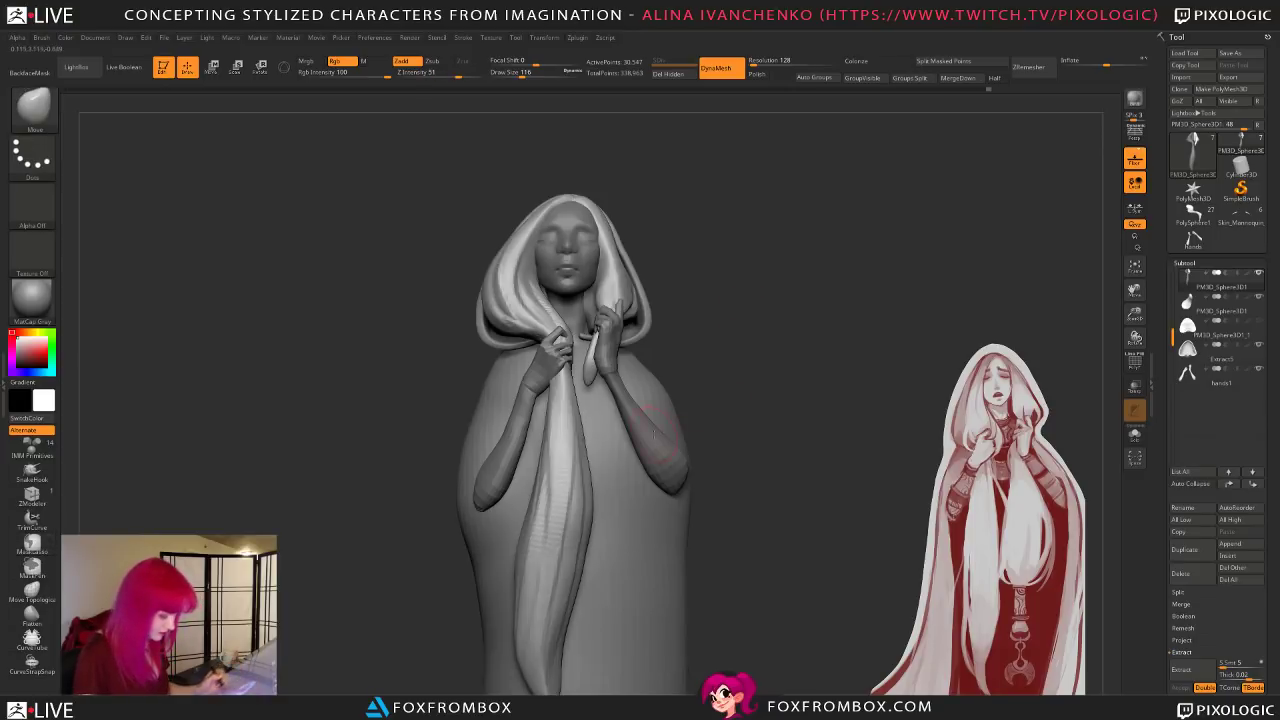
key("ctrl+z")
left_click(607, 276, "ctrl+shift")
left_click_drag(744, 276, 722, 365, "ctrl")
key("ctrl+shift")
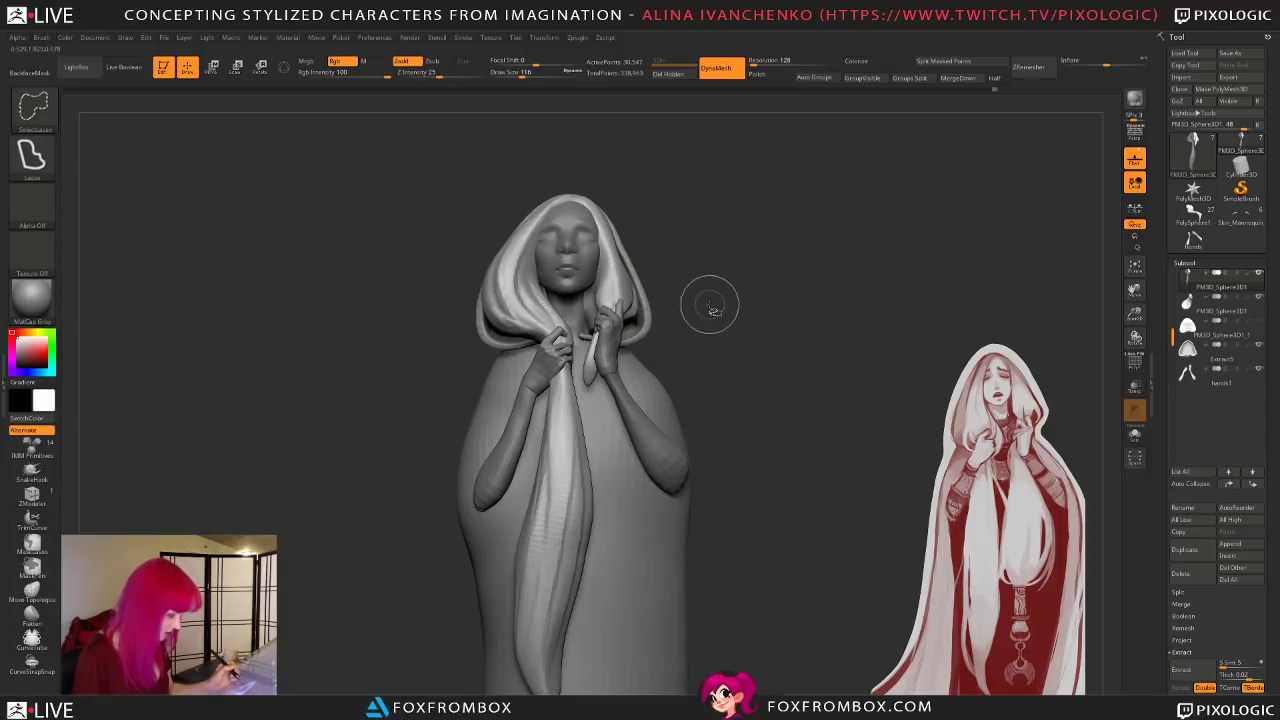
mouse_move(714, 234)
left_mouse_down()
mouse_move(706, 289)
mouse_move(742, 243)
mouse_move(742, 262)
left_mouse_up()
key("ctrl+z")
key("ctrl+z")
key("ctrl+z")
Step: Isolate the hair section with the long hanging lock and adjust its shape with the Move brush at draw size 187
left_click(631, 285, "ctrl+shift")
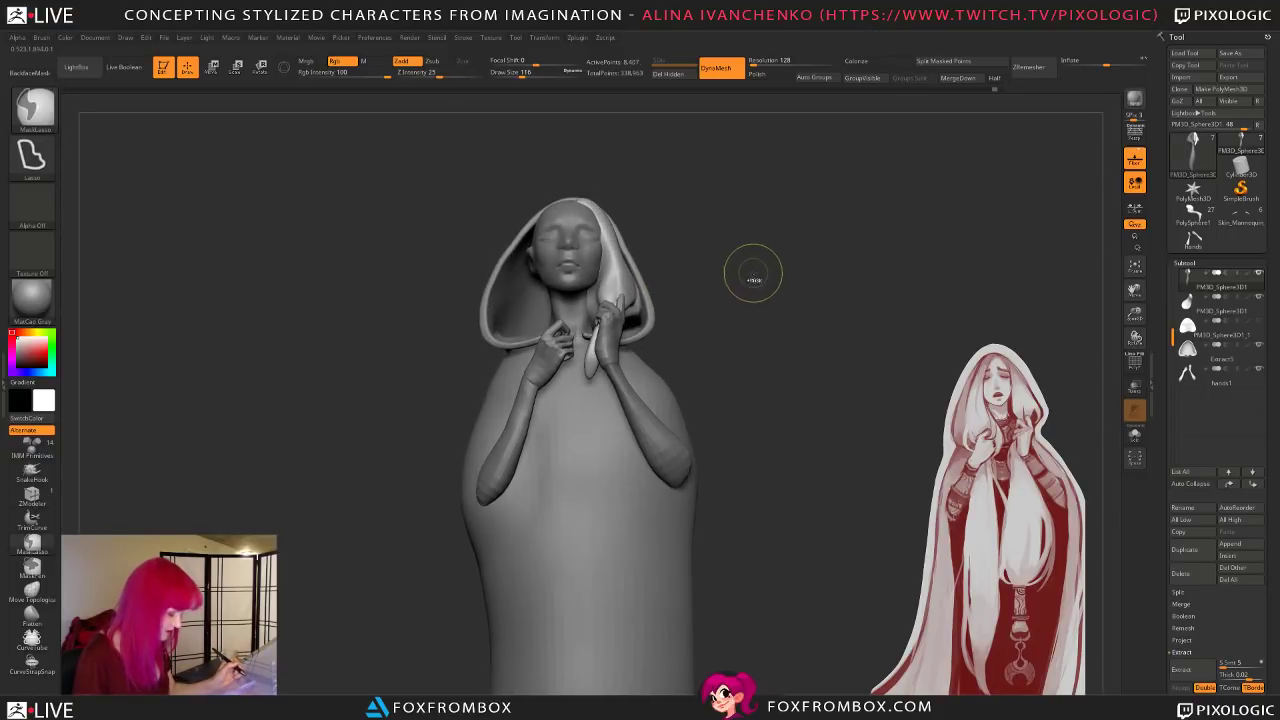
left_click(766, 328, "ctrl+shift")
mouse_move(794, 423)
left_mouse_down()
mouse_move(761, 423)
mouse_move(698, 291)
left_mouse_up()
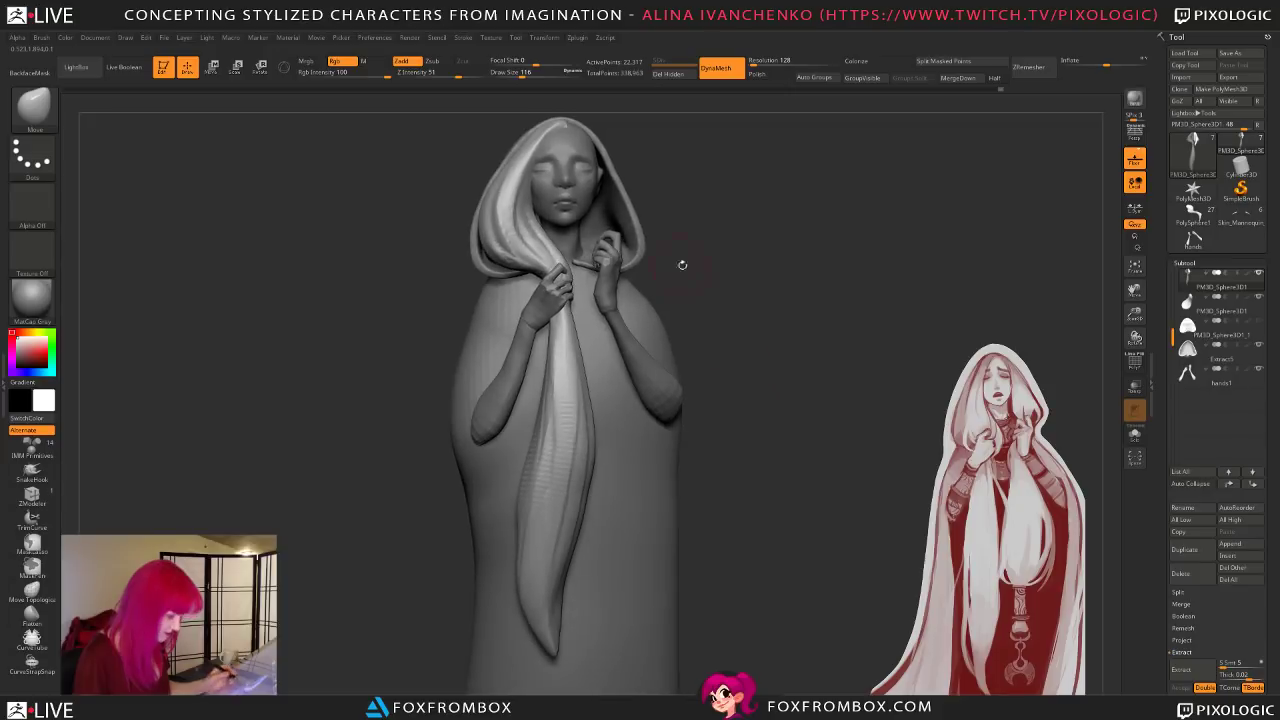
left_click_drag(520, 75, 530, 75)
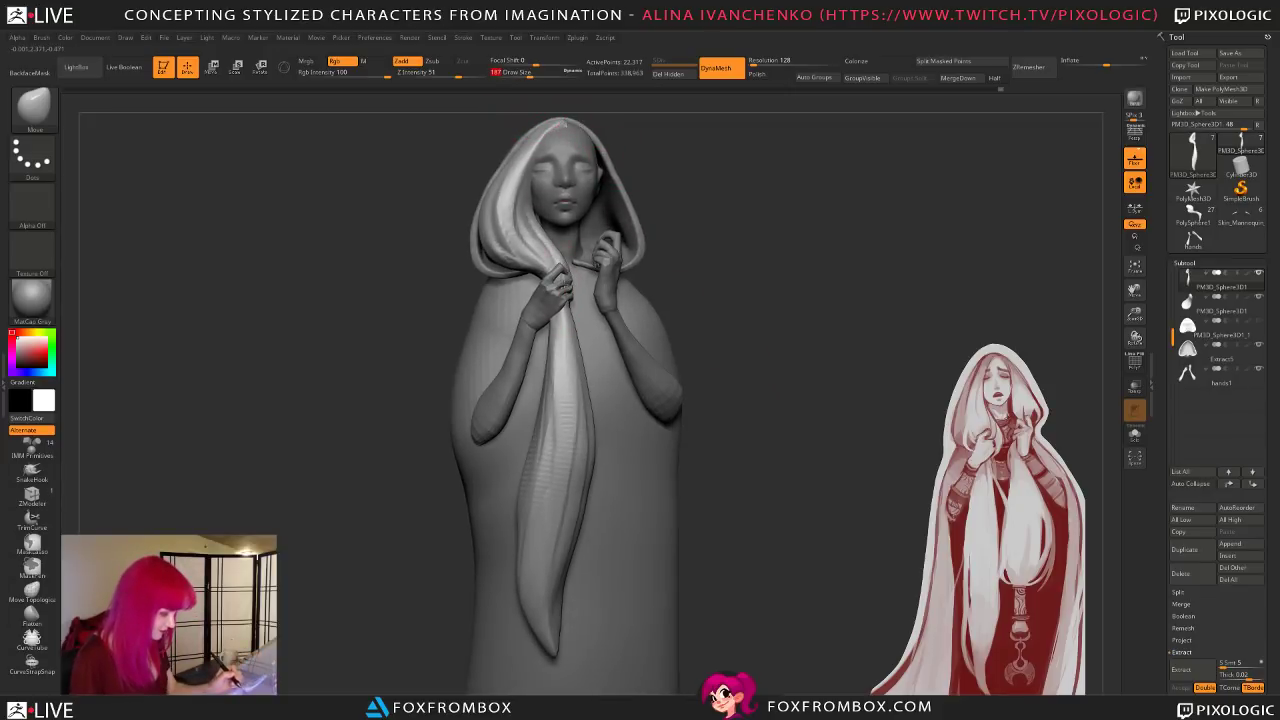
mouse_move(748, 256)
left_mouse_down()
mouse_move(726, 260)
mouse_move(729, 291)
mouse_move(708, 298)
mouse_move(760, 309)
mouse_move(740, 300)
mouse_move(766, 297)
mouse_move(773, 350)
mouse_move(757, 338)
left_mouse_up()
mouse_move(674, 311)
left_mouse_down()
mouse_move(682, 280)
mouse_move(665, 246)
mouse_move(725, 245)
left_mouse_up()
Step: Build up the isolated hair section beside the raised hand with ClayBuildup at draw size 108
key("b")
key("c")
key("b")
left_click_drag(531, 73, 520, 73)
mouse_move(626, 154)
left_mouse_down()
mouse_move(675, 193)
mouse_move(617, 183)
mouse_move(689, 200)
mouse_move(683, 262)
left_mouse_up()
mouse_move(683, 262)
left_mouse_down()
mouse_move(660, 290)
mouse_move(555, 187)
mouse_move(664, 253)
mouse_move(725, 229)
mouse_move(563, 289)
left_mouse_up()
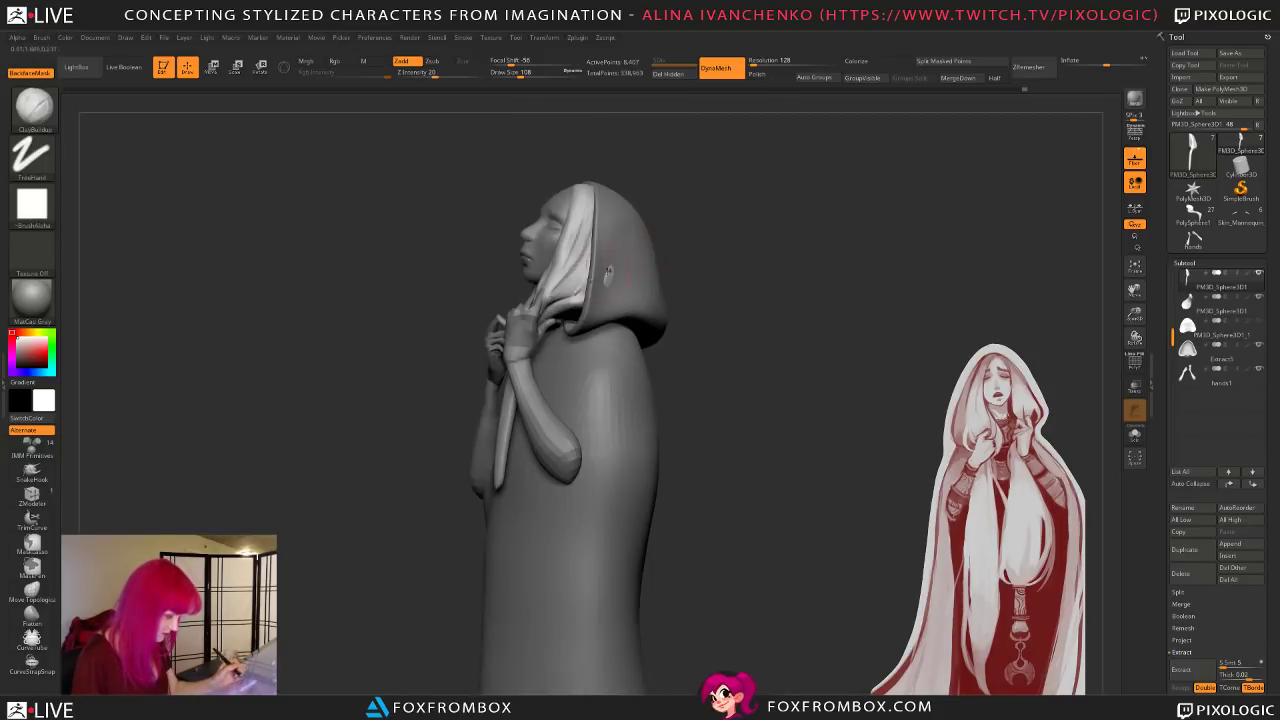
mouse_move(643, 180)
left_mouse_down()
mouse_move(720, 246)
mouse_move(703, 306)
mouse_move(630, 315)
mouse_move(612, 300)
mouse_move(563, 300)
left_mouse_up()
Step: Lengthen the loose lock below the raised hand down the front of the robe with the Move brush at draw size 408
mouse_move(654, 318)
left_mouse_down()
mouse_move(685, 318)
mouse_move(687, 302)
left_mouse_up()
key("b")
key("m")
key("v")
left_click(548, 72)
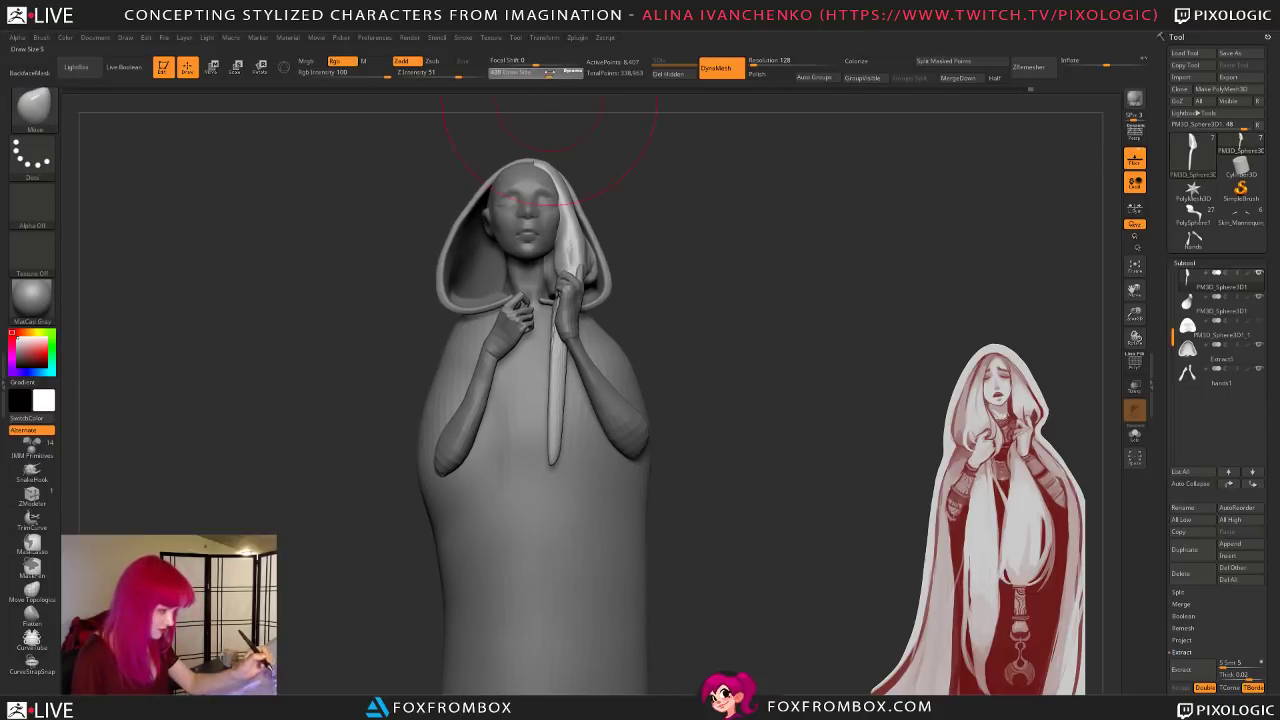
left_click_drag(552, 456, 556, 508)
left_click_drag(563, 375, 566, 428)
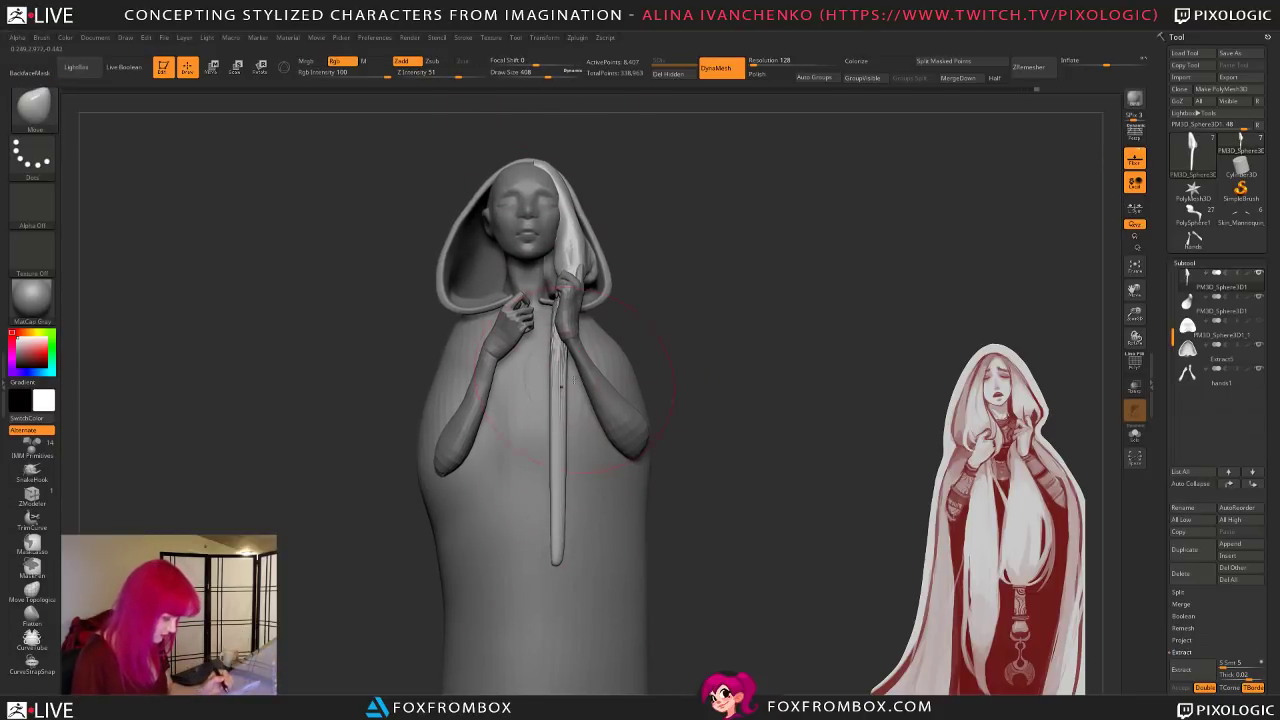
Step: Thicken the loose lock below the raised hand with the Inflat brush at draw size 408
key("b")
key("i")
key("n")
left_click_drag(556, 372, 560, 490)
left_click_drag(729, 308, 689, 577, "ctrl")
key("b")
key("i")
key("n")
left_click_drag(751, 257, 766, 180)
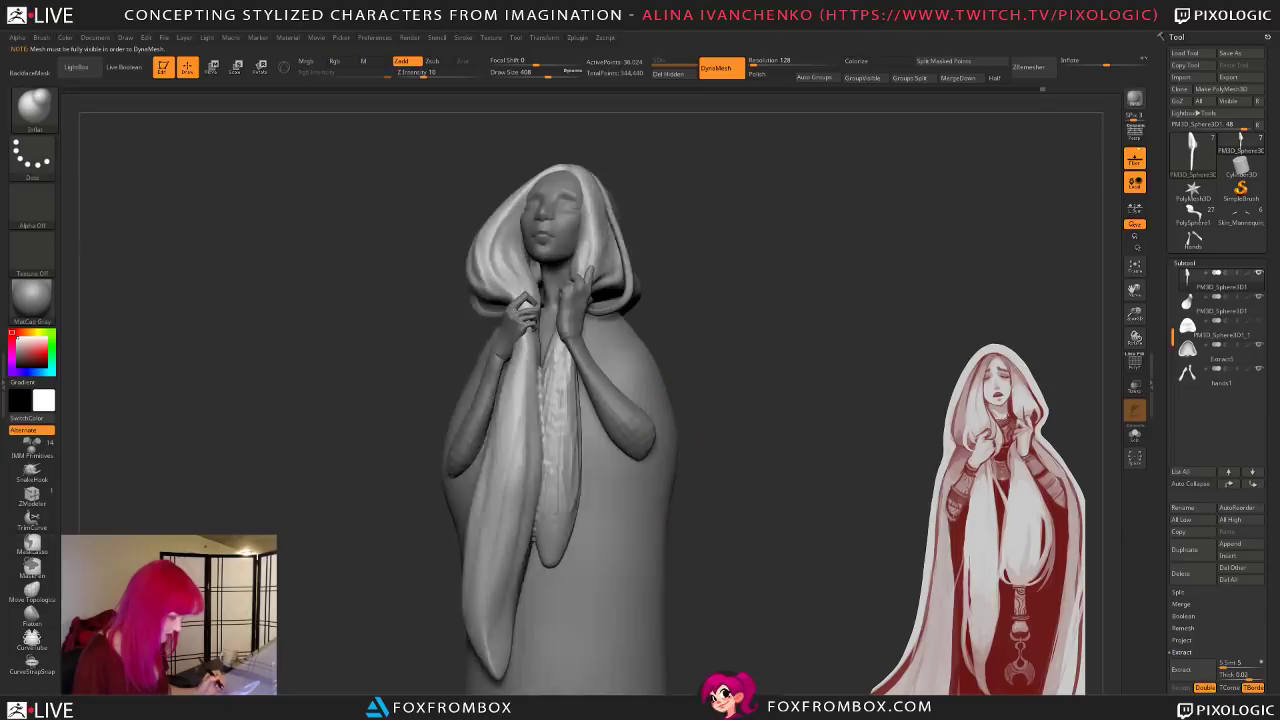
left_click_drag(695, 460, 710, 457)
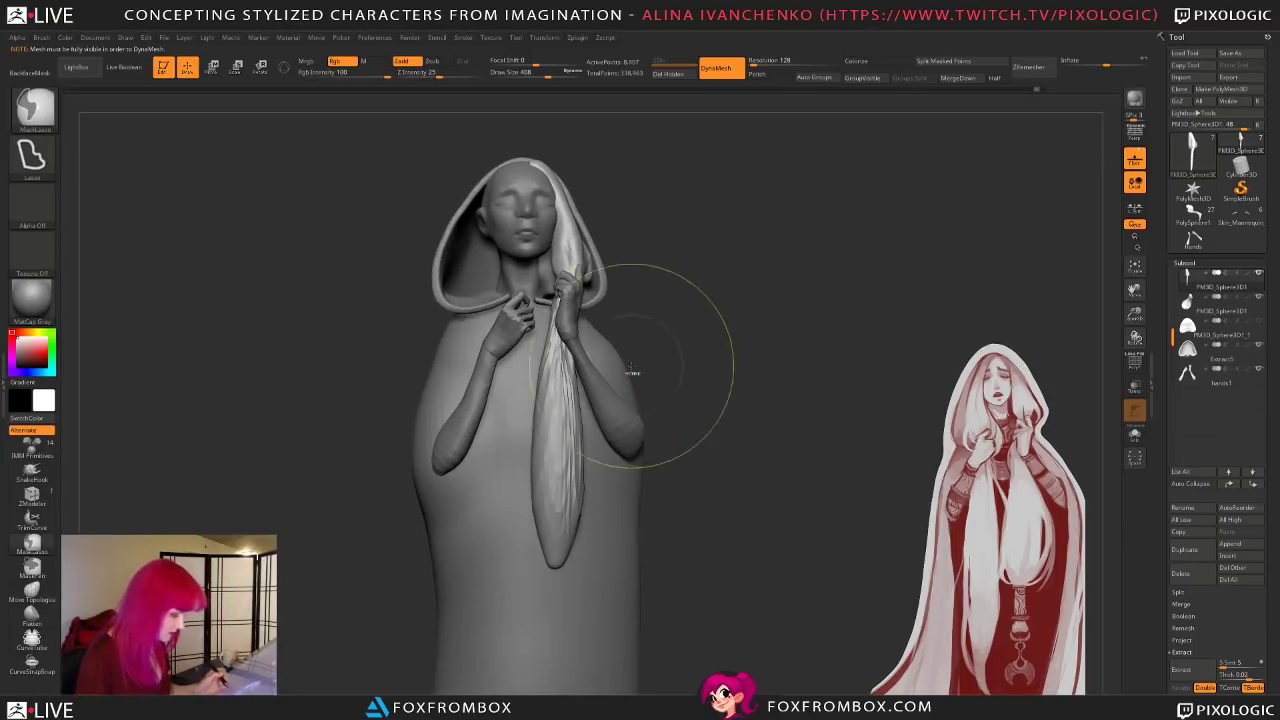
Step: Mask all of the isolated hair except the hanging lock and rotate the lock slightly outward with a transpose line
mouse_move(608, 318)
left_mouse_down("ctrl")
mouse_move(481, 506)
mouse_move(655, 345)
left_mouse_up("ctrl")
left_click_drag(788, 383, 791, 361, "ctrl")
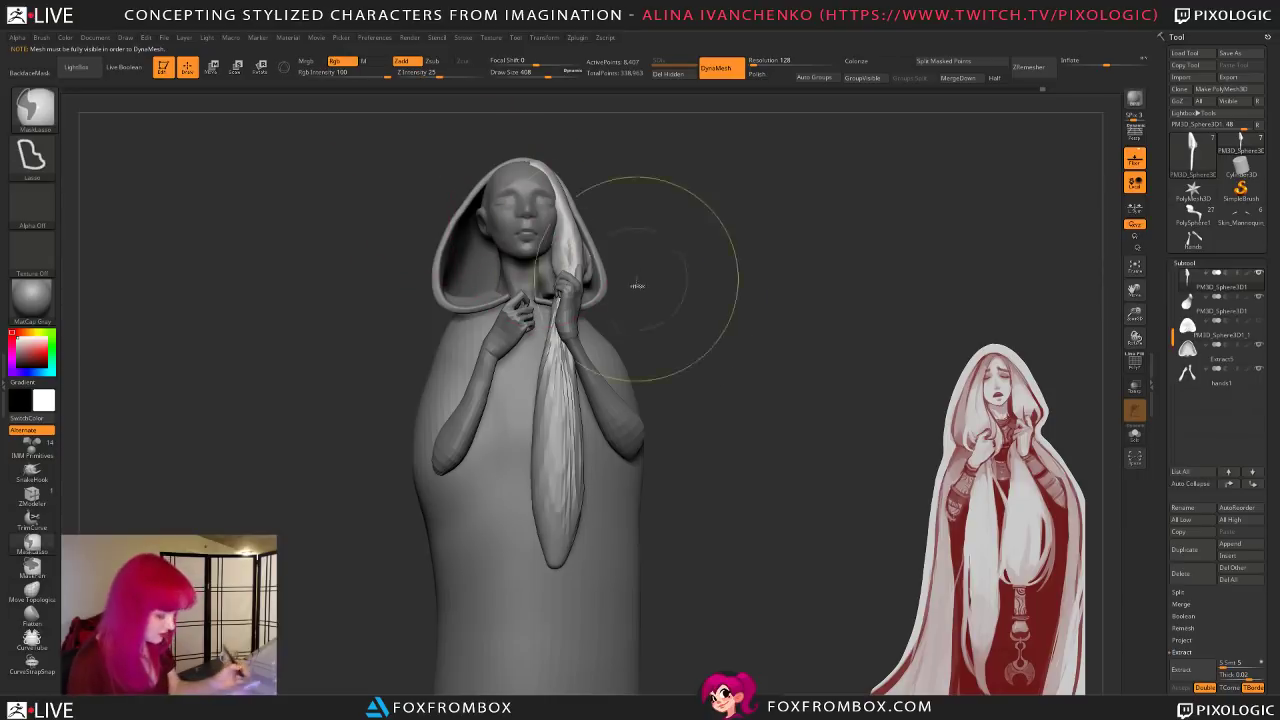
mouse_move(651, 346)
left_mouse_down("ctrl")
mouse_move(470, 420)
mouse_move(689, 391)
left_mouse_up("ctrl")
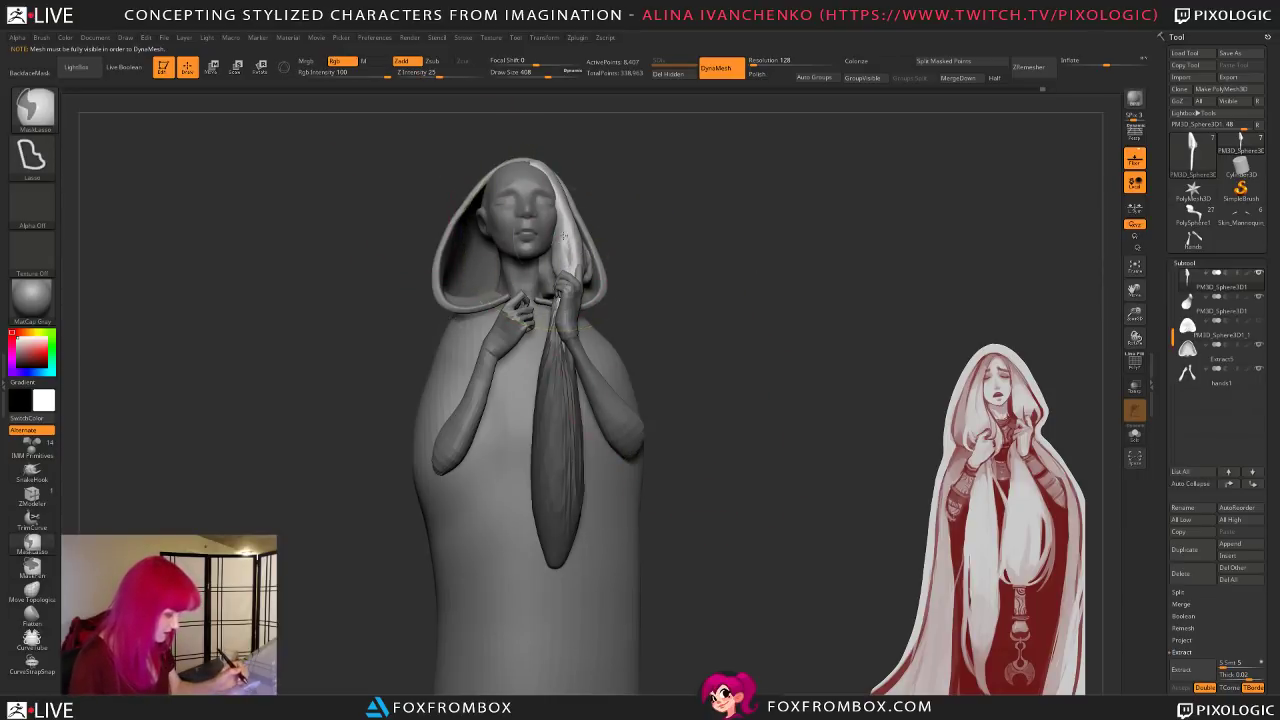
key("ctrl+z")
key("ctrl+z")
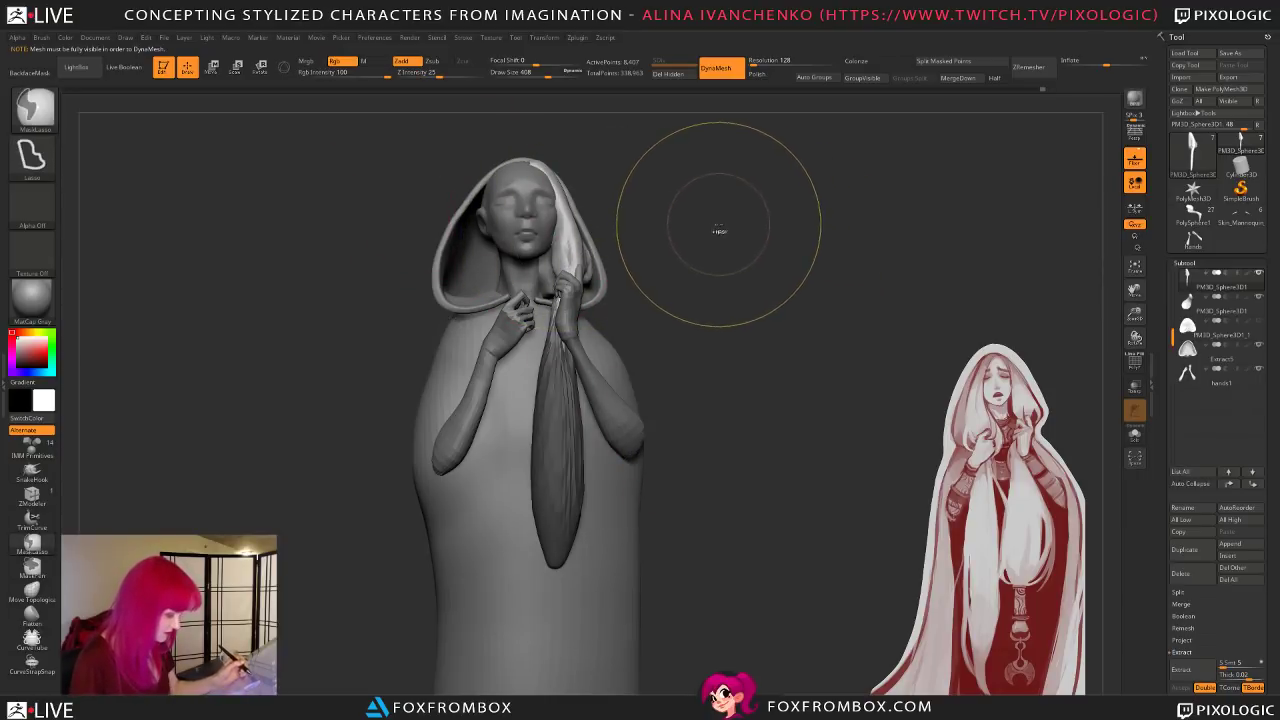
left_click(718, 228, "ctrl")
key("r")
left_click_drag(553, 346, 599, 542)
left_click_drag(712, 500, 677, 394)
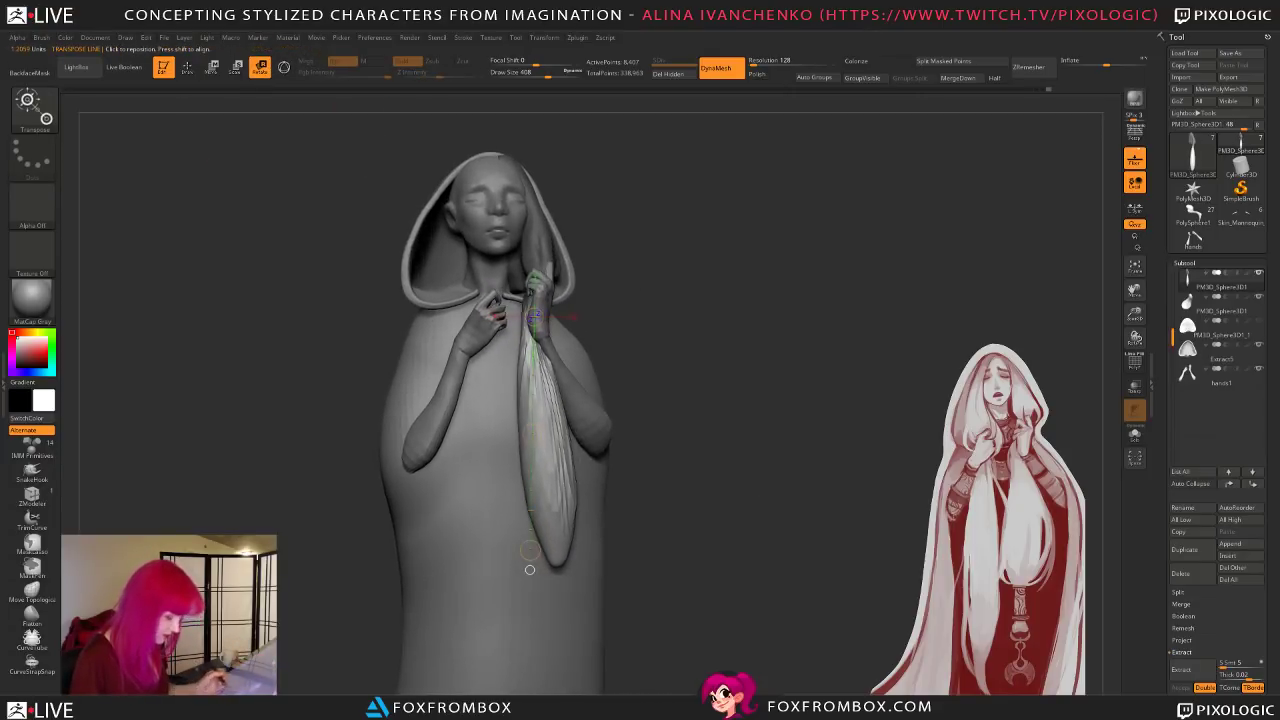
key("q")
Step: Slim the hanging lock with the Move brush at draw size 331 and smooth its surface
left_click_drag(542, 80, 546, 74)
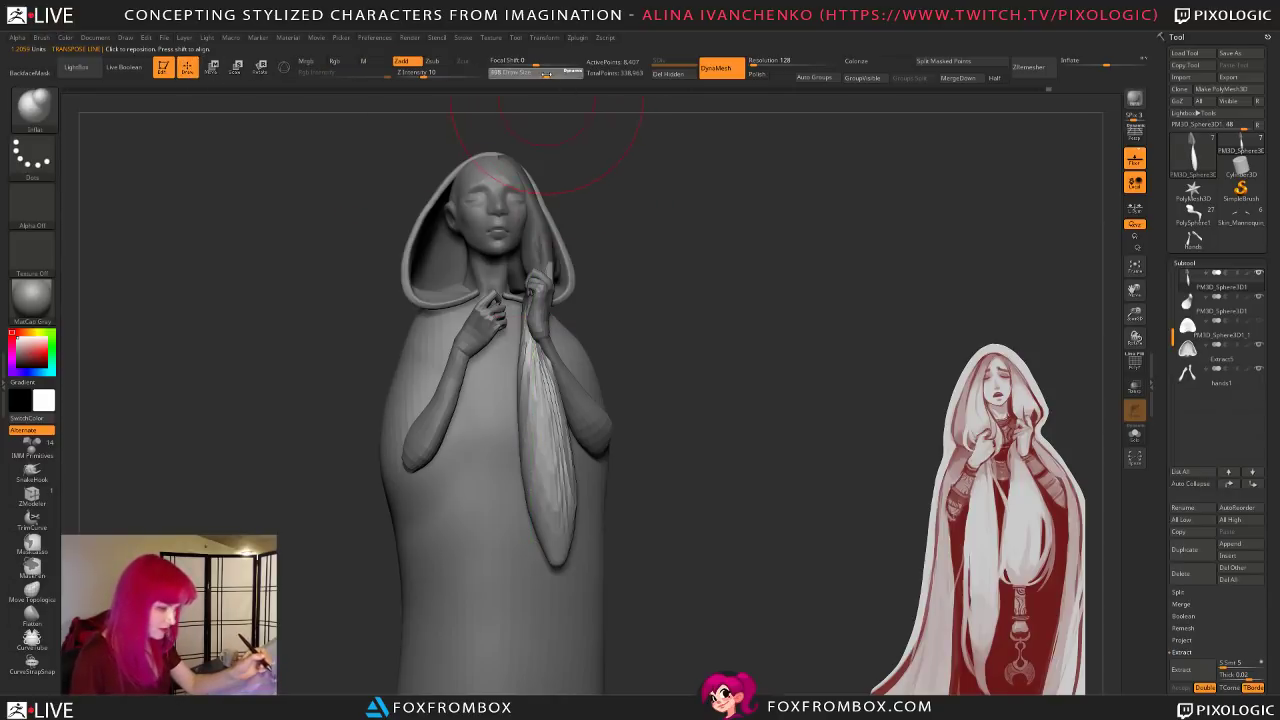
left_click_drag(687, 372, 676, 374)
left_click_drag(525, 406, 527, 376)
key("b")
key("m")
key("v")
left_click_drag(660, 354, 666, 366)
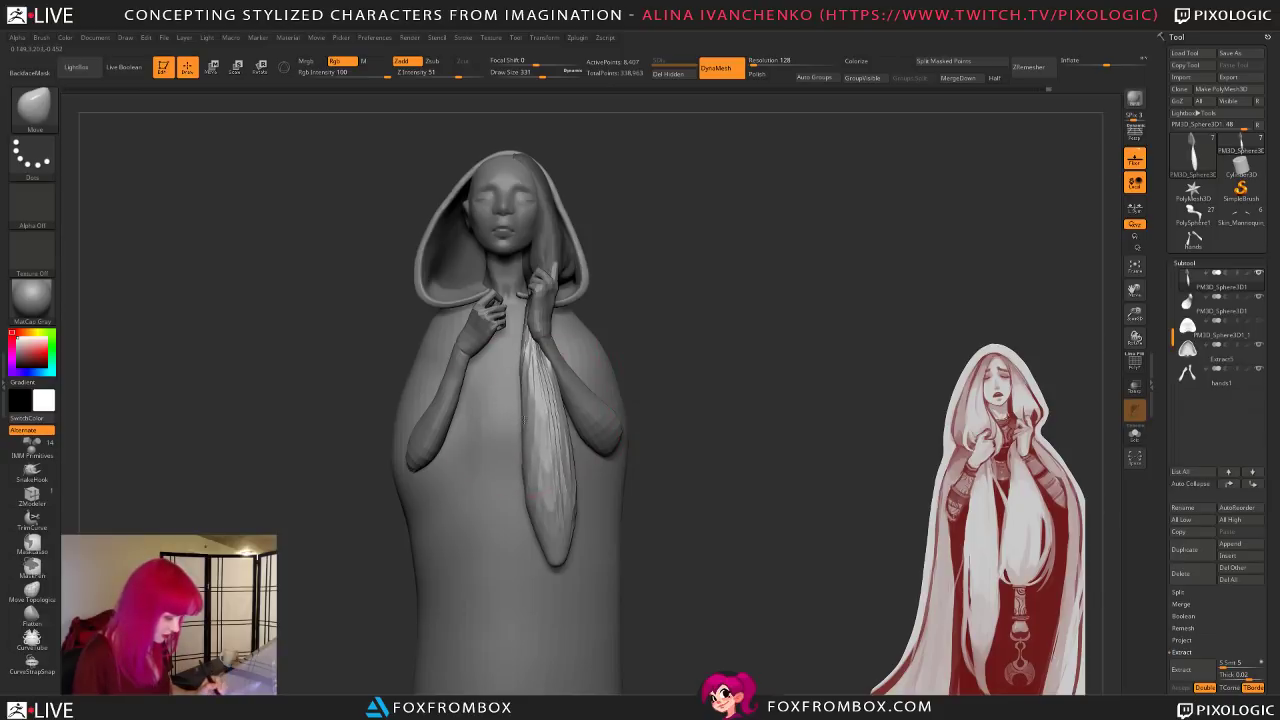
left_click_drag(533, 420, 541, 420)
left_click_drag(538, 478, 547, 480)
left_click_drag(545, 400, 558, 530, "shift")
Step: Restore full visibility of the hair and display its polygroups with Polyframe
left_click_drag(717, 386, 731, 394)
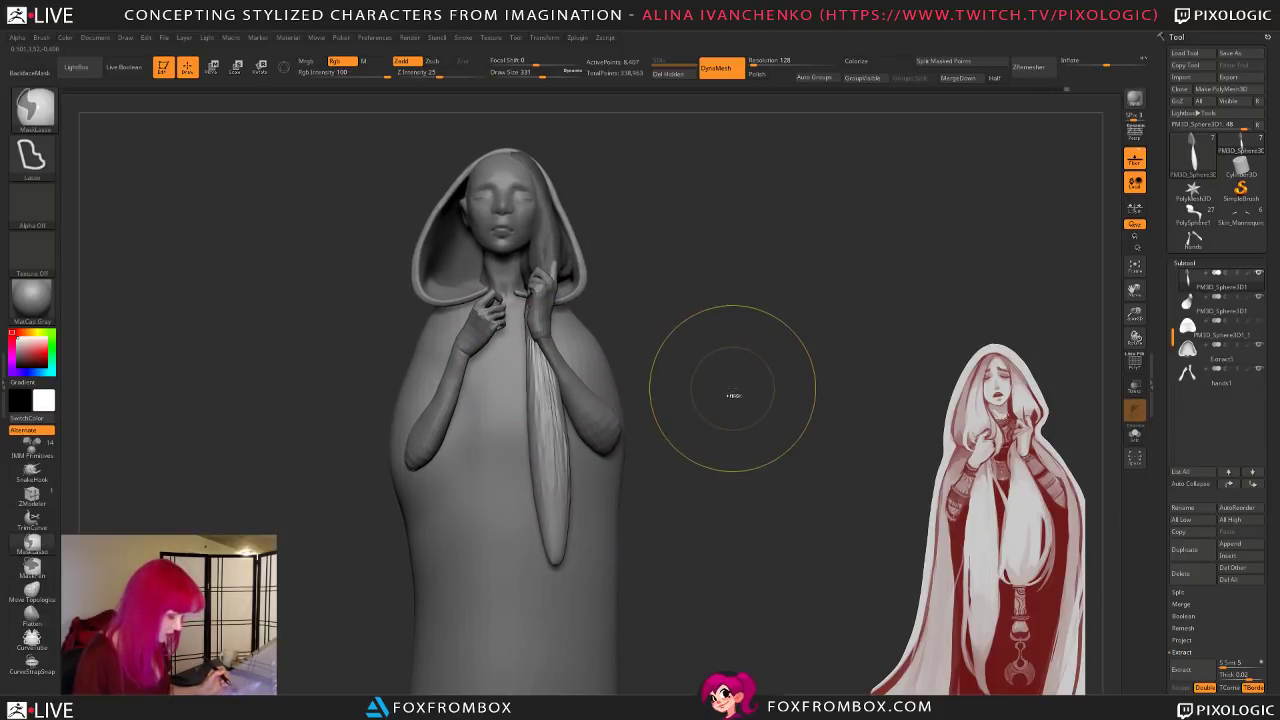
left_click(741, 386, "ctrl+shift")
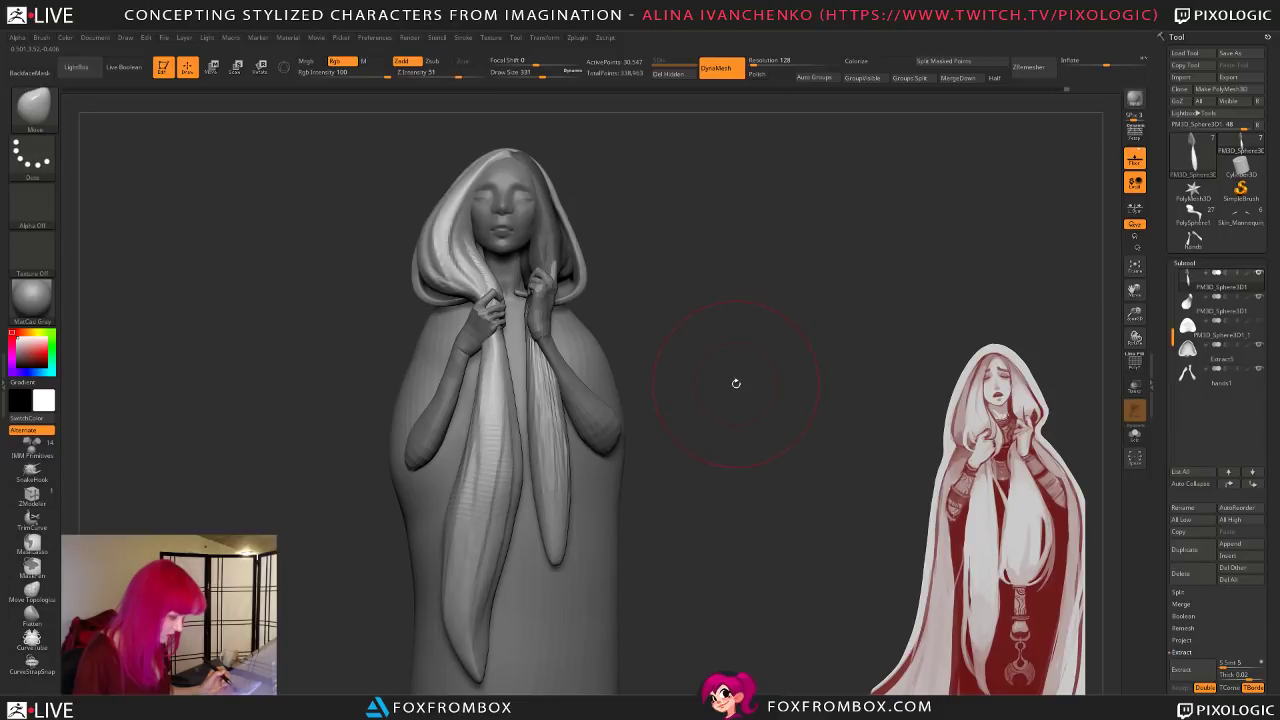
left_click(1135, 362)
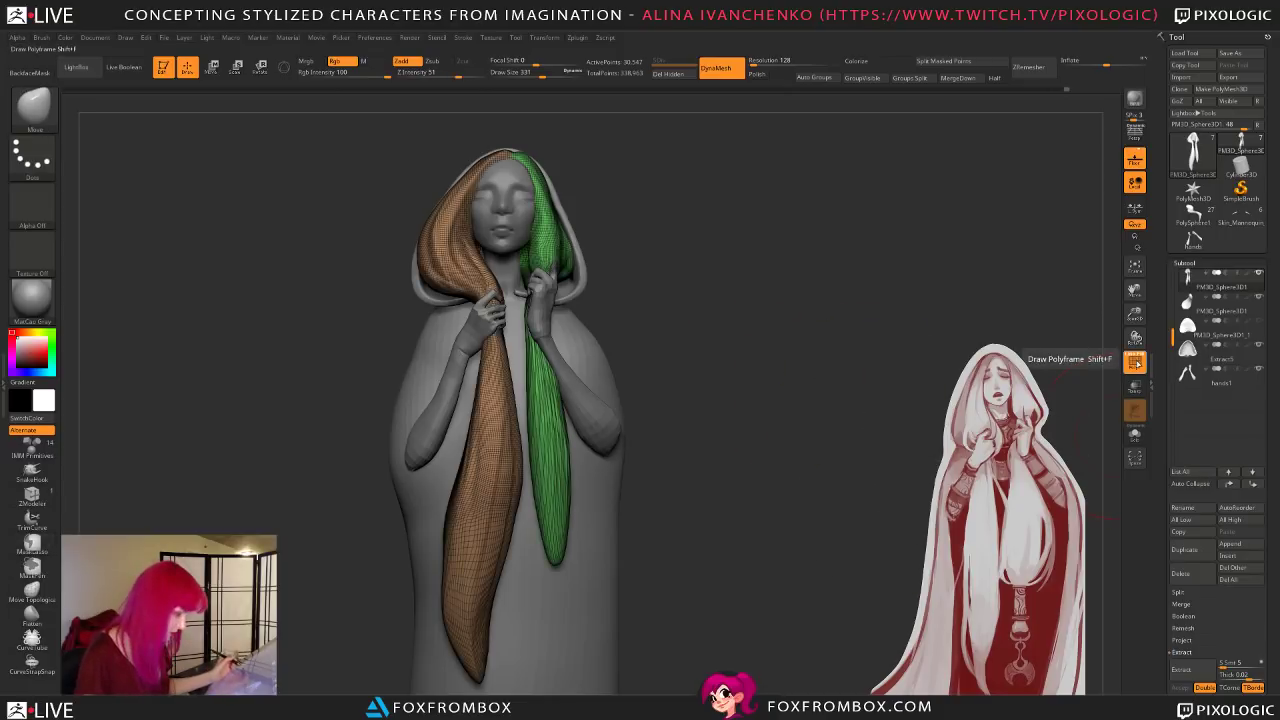
mouse_move(810, 372)
left_mouse_down()
mouse_move(640, 370)
mouse_move(831, 366)
left_mouse_up()
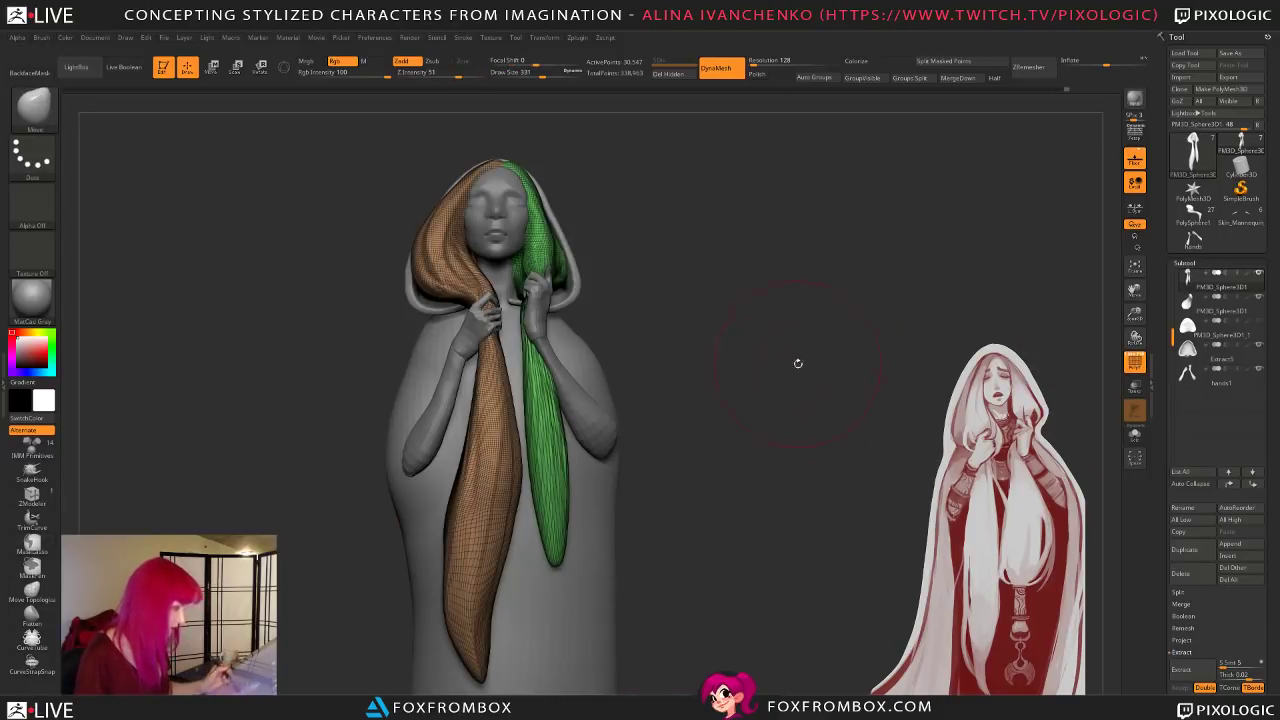
mouse_move(743, 187)
left_mouse_down()
mouse_move(740, 331)
mouse_move(720, 370)
left_mouse_up()
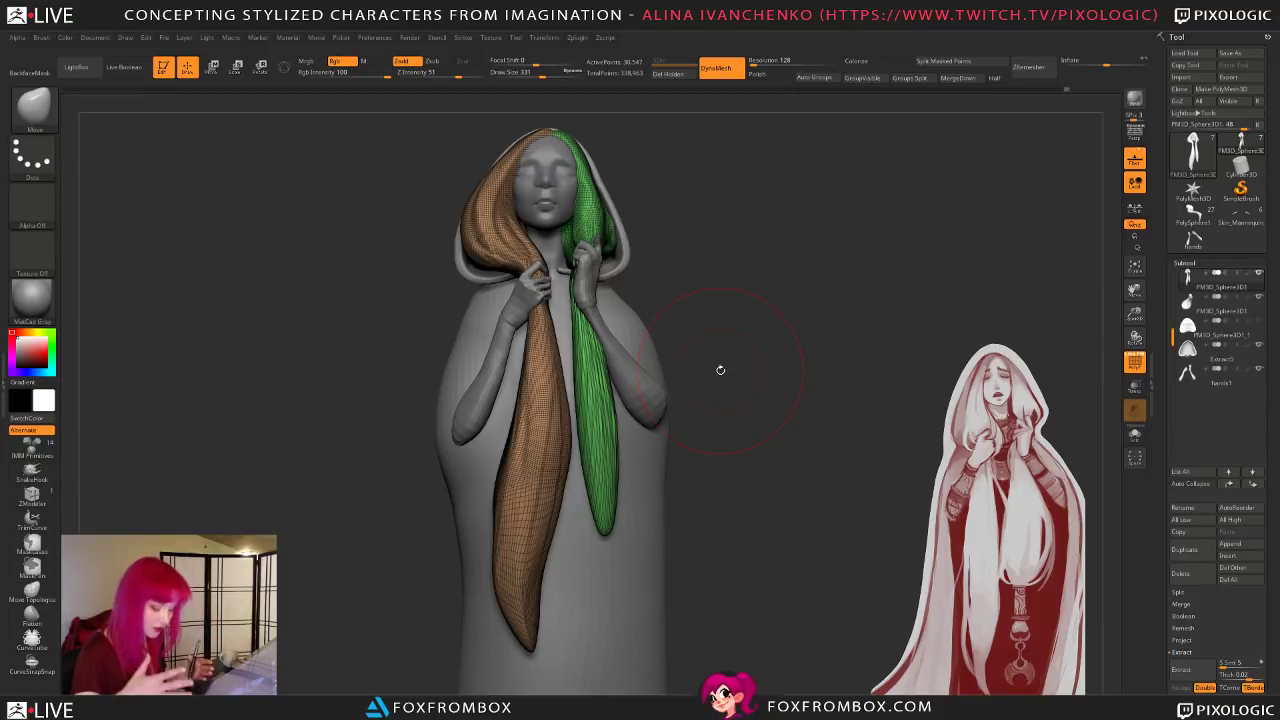
left_click_drag(793, 396, 812, 473)
key("space")
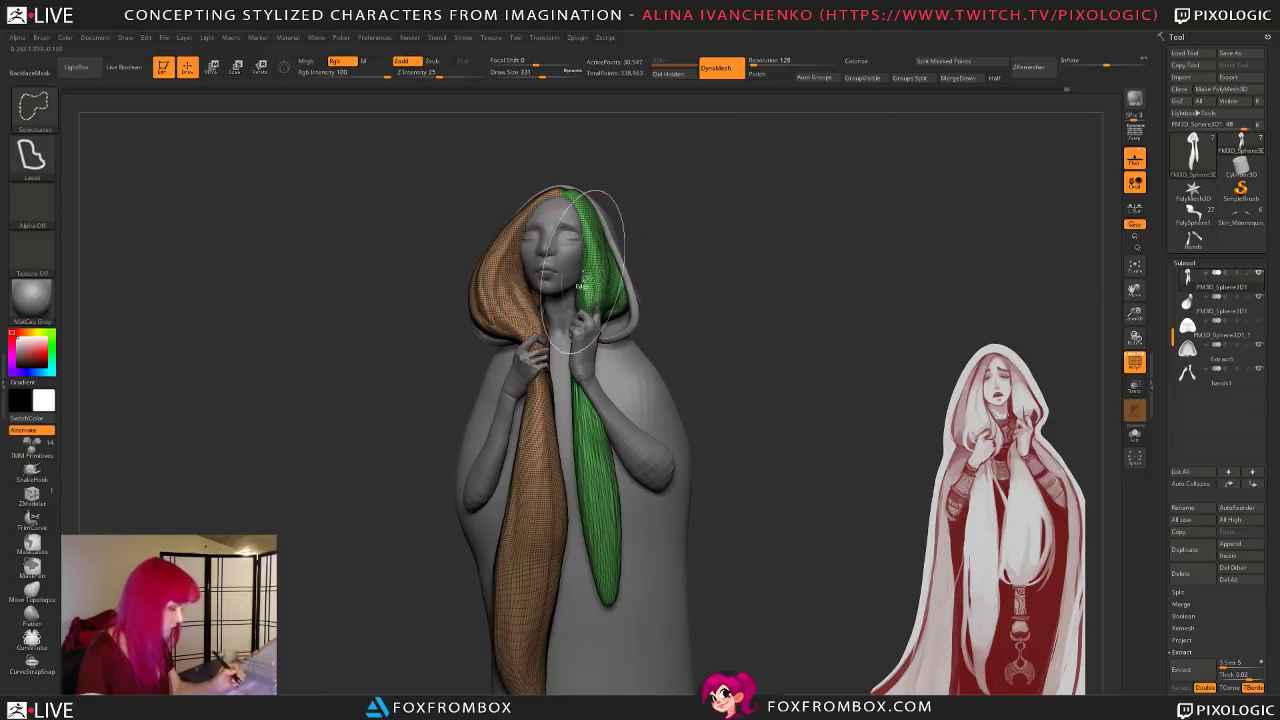
Step: Mask the green hair polygroup and split the masked points into a separate subtool
left_click(593, 273, "ctrl+shift")
left_click_drag(898, 199, 901, 200)
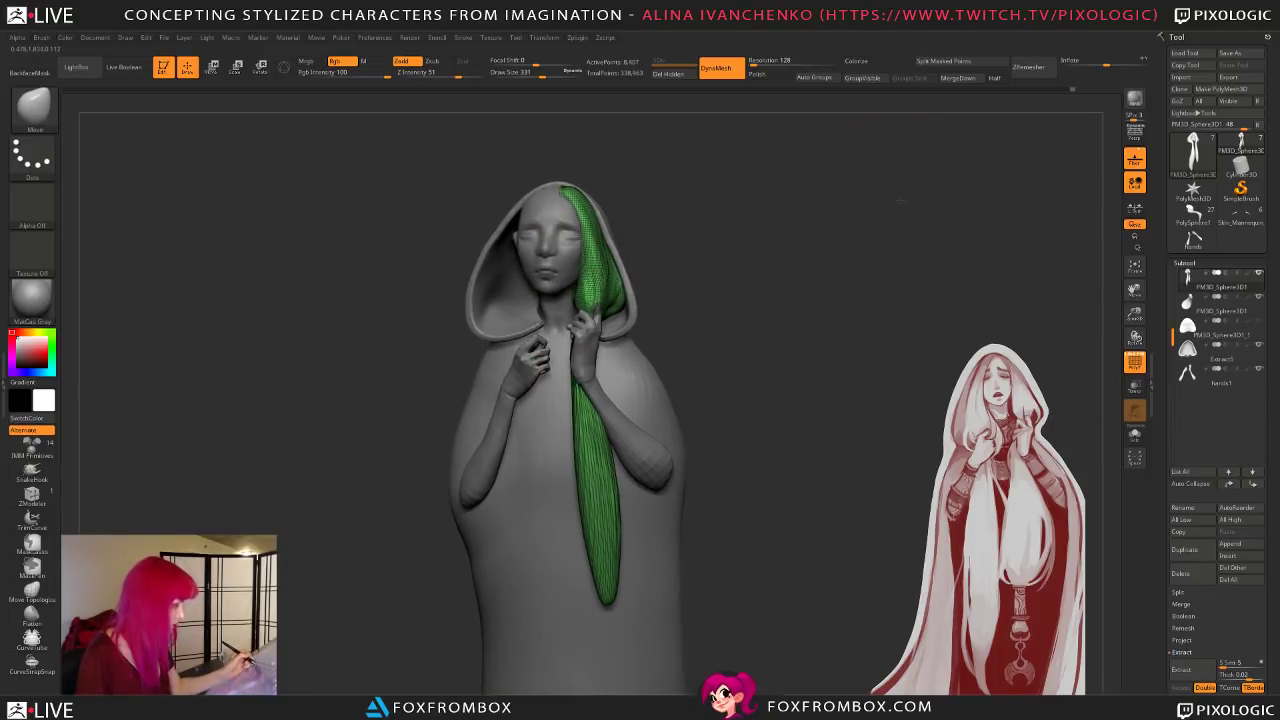
left_click(894, 206, "ctrl+shift")
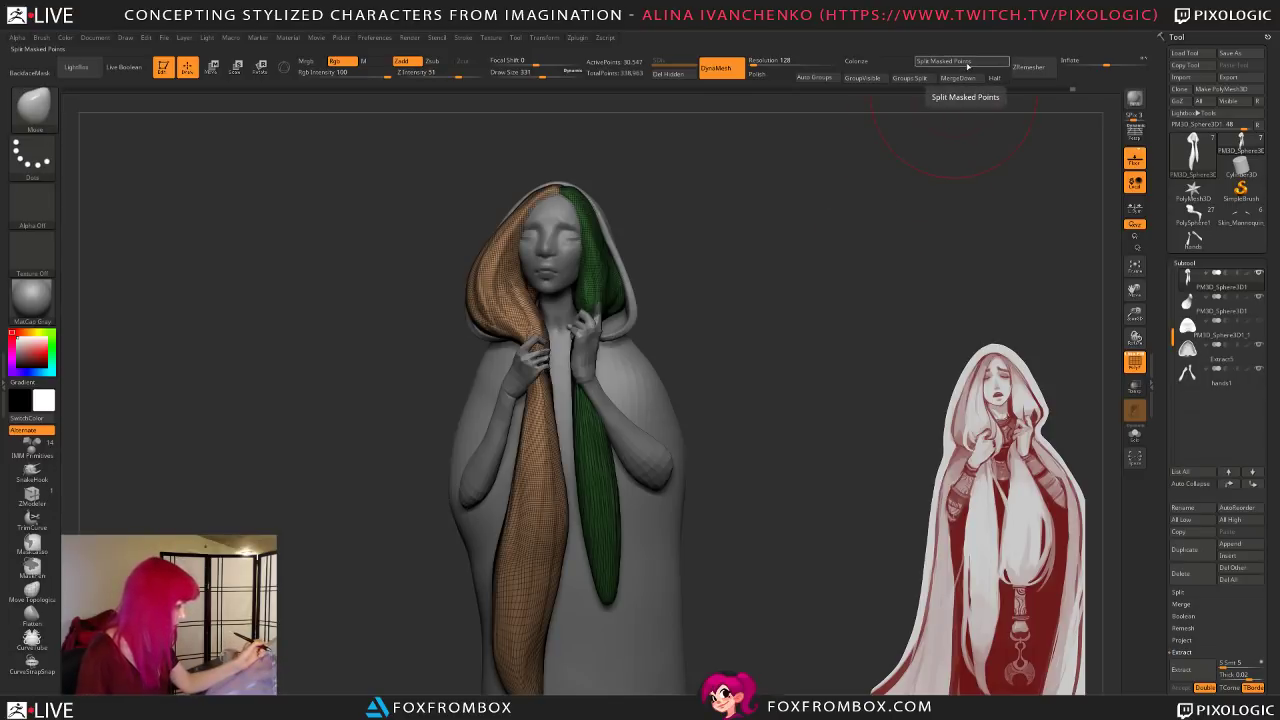
left_click(965, 62)
mouse_move(758, 315)
left_mouse_down()
mouse_move(785, 417)
mouse_move(765, 398)
left_mouse_up()
left_click_drag(712, 450, 704, 440, "alt")
key("shift+f")
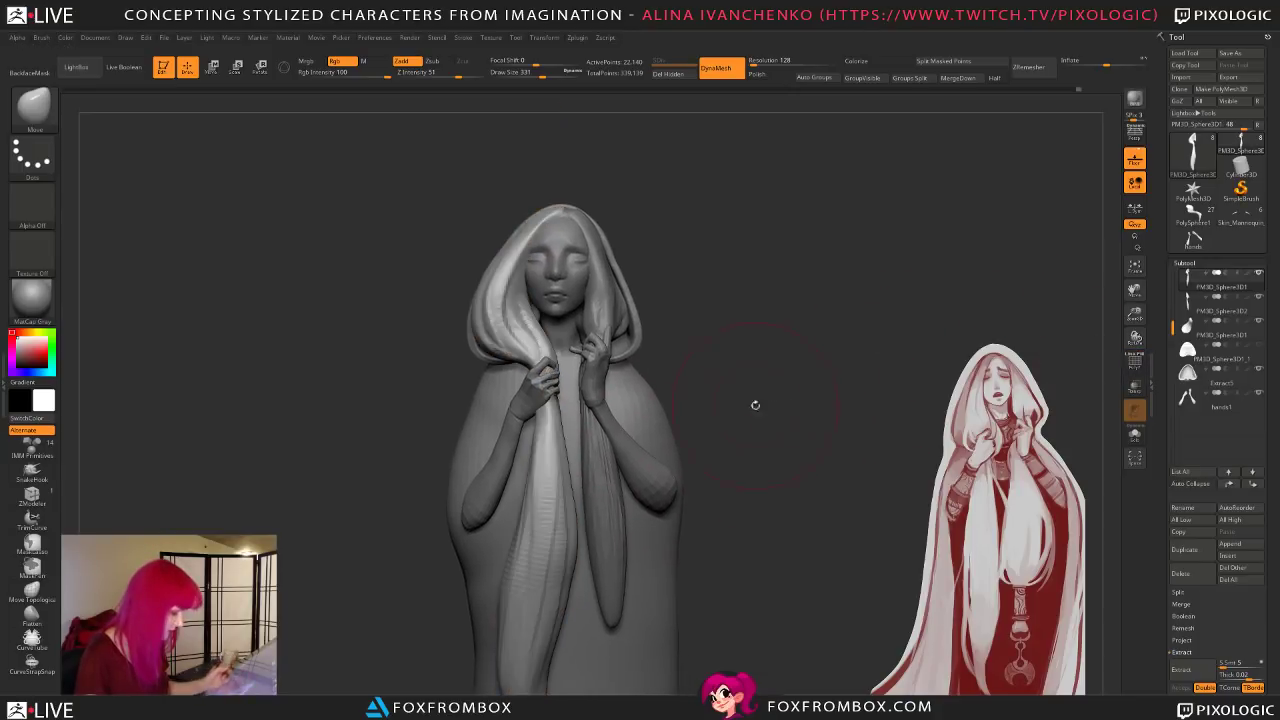
Step: Narrow the split-off hair lock with the Move brush at draw size 299, evening it out with DynaMesh and smoothing
left_click(600, 491, "alt")
left_click_drag(823, 402, 804, 364, "alt")
left_click_drag(541, 74, 532, 74)
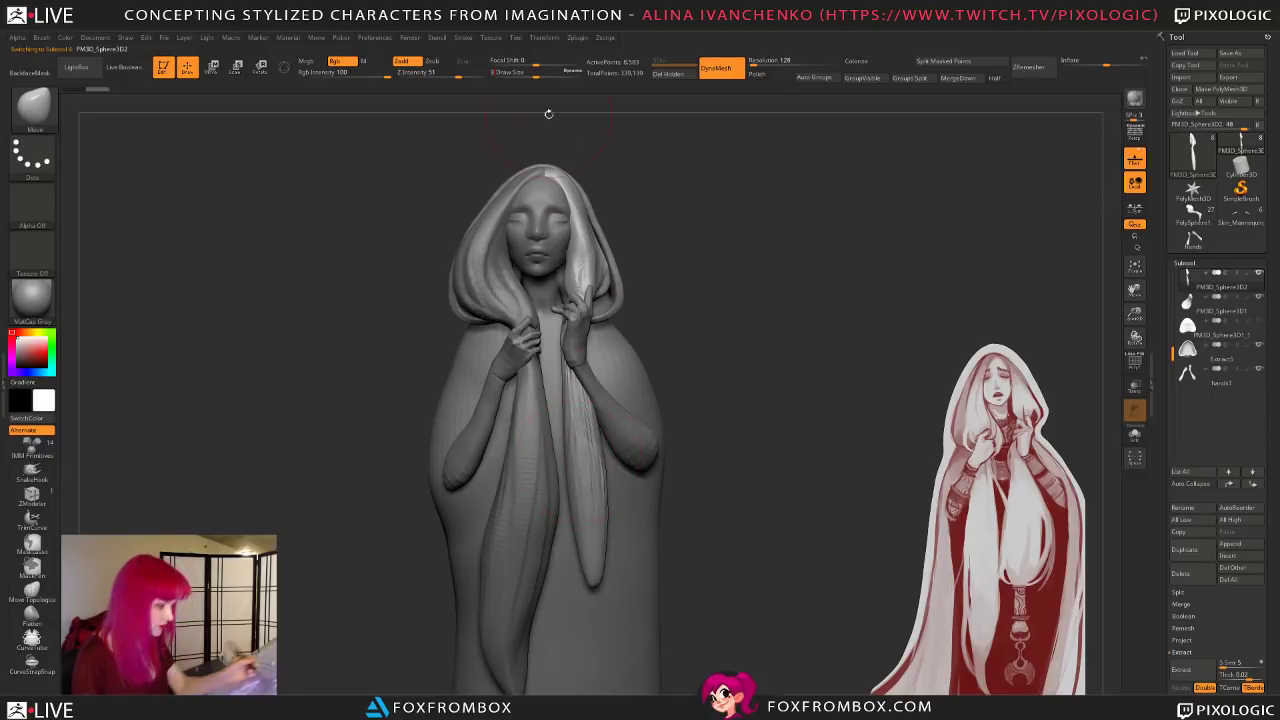
mouse_move(595, 174)
left_mouse_down()
mouse_move(617, 171)
mouse_move(606, 172)
left_mouse_up()
left_click_drag(539, 76, 536, 76)
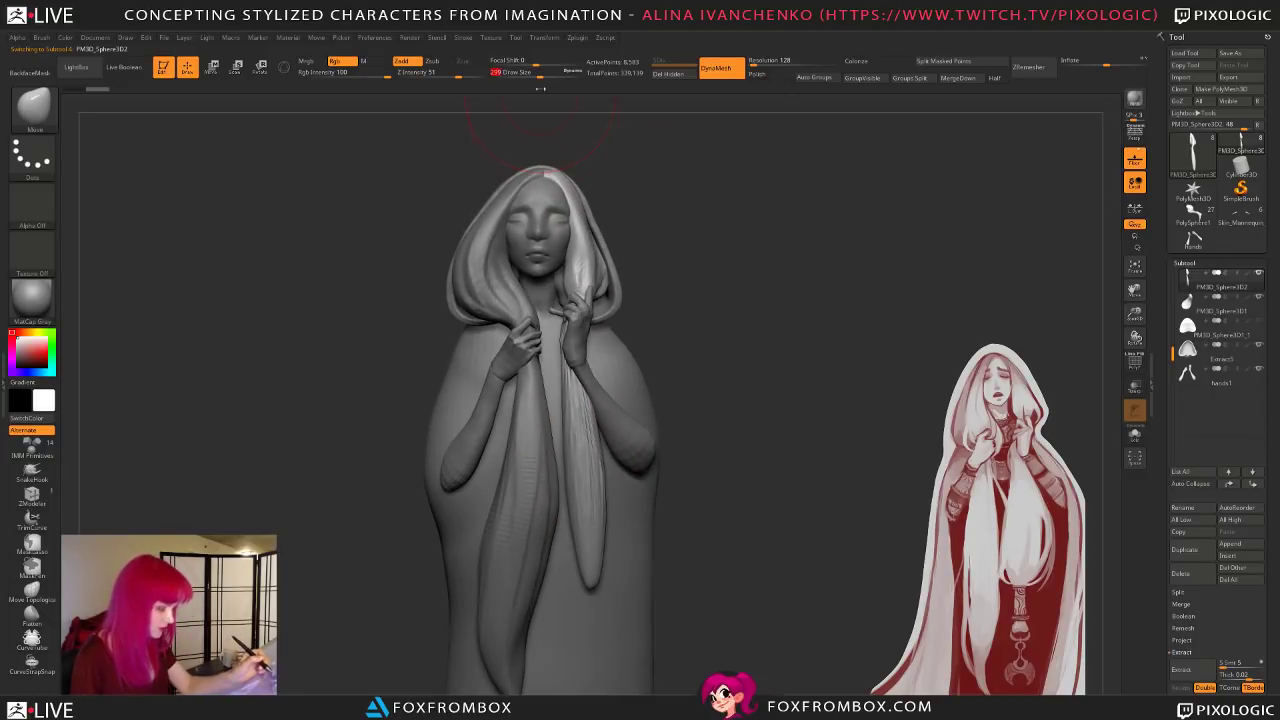
left_click_drag(588, 462, 576, 464)
left_click_drag(580, 408, 571, 409)
mouse_move(586, 508)
left_mouse_down()
mouse_move(570, 514)
mouse_move(561, 558)
left_mouse_up()
left_click_drag(717, 241, 702, 282, "ctrl")
left_click_drag(580, 420, 584, 565, "shift")
Step: Adjust the lower end of the shorter lock in profile with the Move brush at draw size 393
left_click_drag(819, 464, 757, 446, "alt")
left_click(541, 74)
left_click_drag(541, 74, 549, 74)
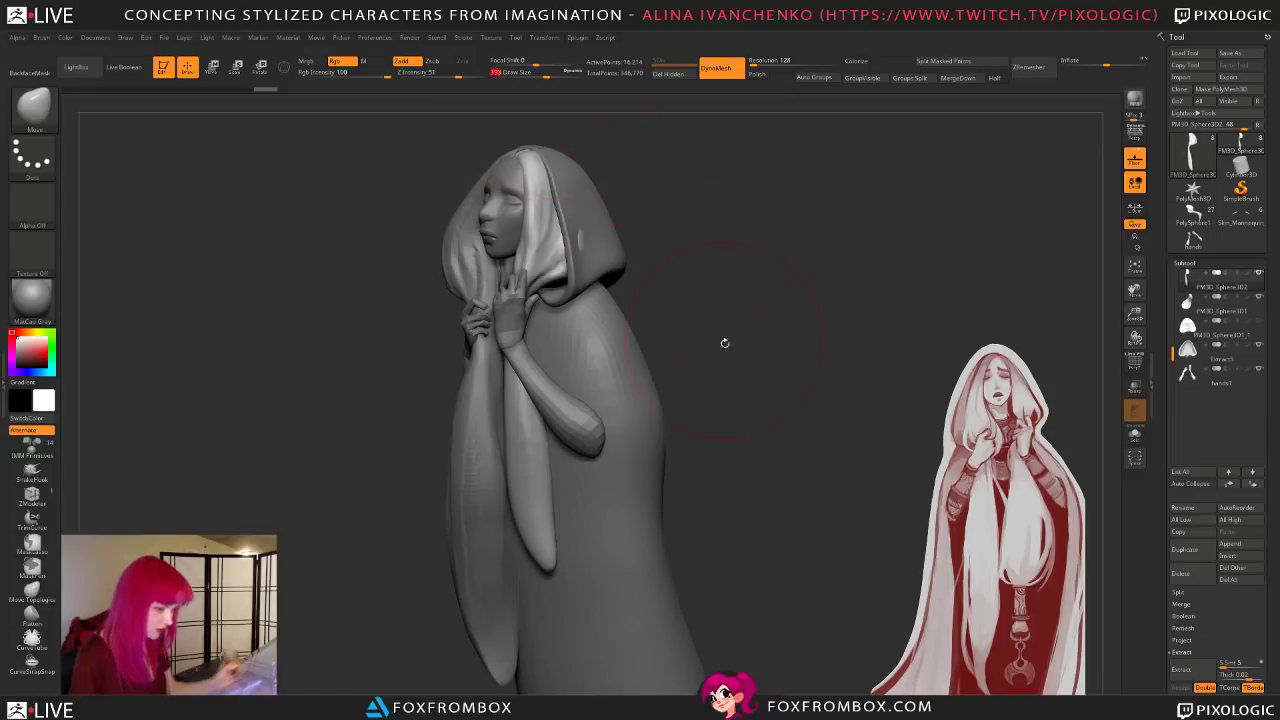
left_click_drag(717, 320, 693, 406)
left_click_drag(550, 530, 542, 492)
mouse_move(693, 406)
left_mouse_down()
mouse_move(705, 420)
mouse_move(763, 413)
mouse_move(735, 375)
left_mouse_up()
Step: Build up volume along the shorter lock below the raised hand with ClayBuildup at draw size 268
key("b")
key("c")
key("b")
left_click(537, 74)
left_click_drag(564, 378, 565, 434)
left_click_drag(690, 450, 724, 462)
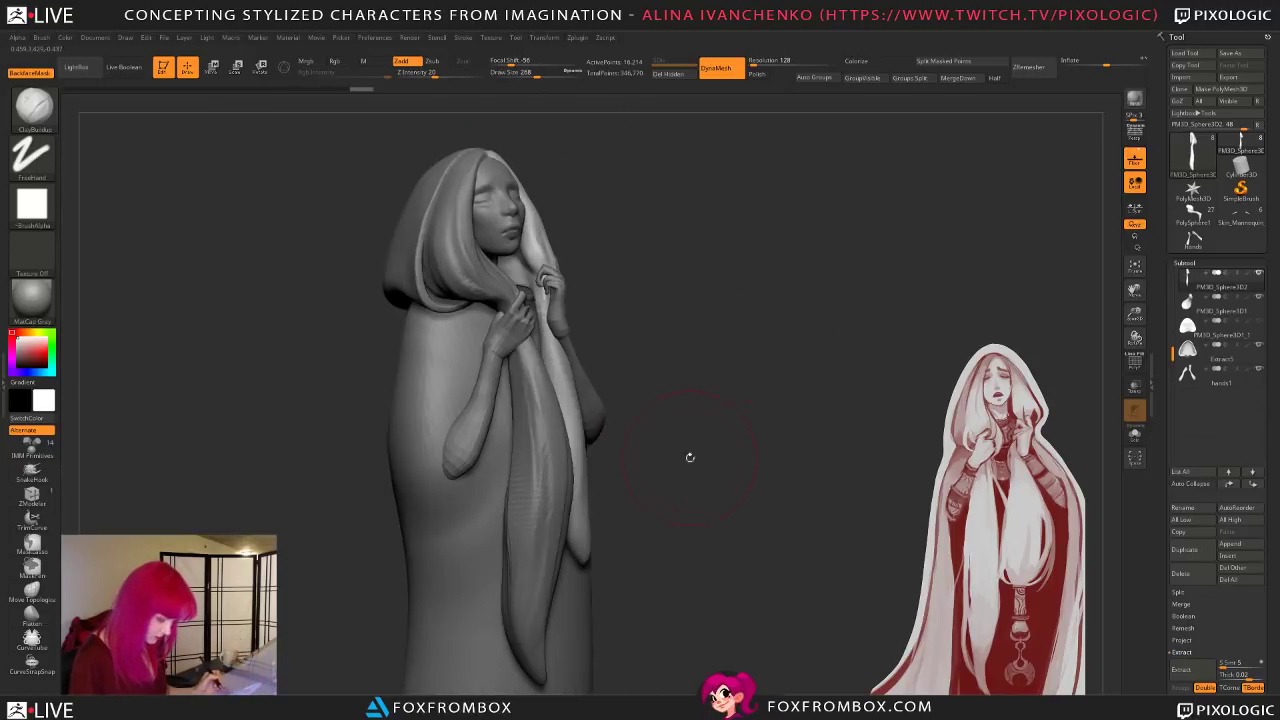
left_click_drag(559, 374, 566, 450)
mouse_move(790, 330)
left_mouse_down()
mouse_move(715, 314)
mouse_move(700, 354)
left_mouse_up()
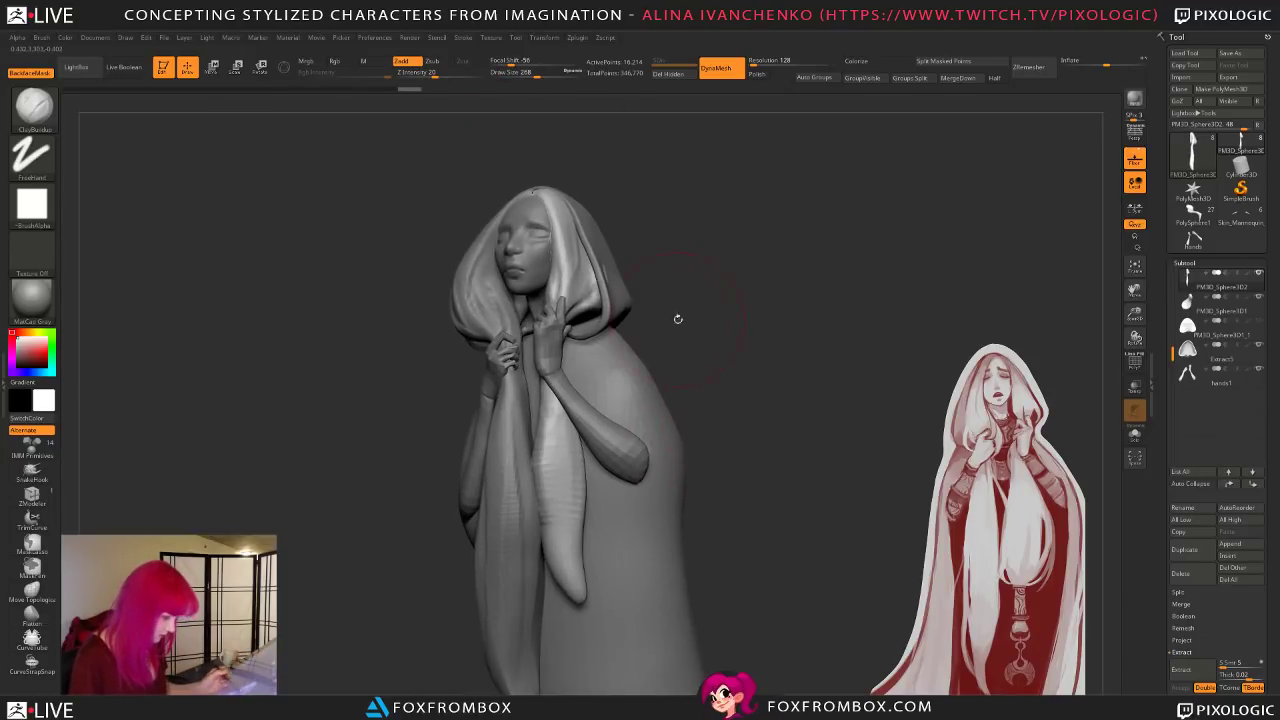
Step: Undo the last stroke, then rework the shorter lock with a smaller ClayBuildup brush and smooth it toward the tip
left_click_drag(536, 73, 527, 73)
left_click_drag(674, 229, 712, 316)
key("ctrl+z")
left_click_drag(660, 424, 640, 432)
left_click_drag(544, 433, 558, 556)
left_click_drag(550, 462, 566, 542, "shift")
mouse_move(742, 490)
left_mouse_down("alt")
mouse_move(740, 438)
mouse_move(714, 474)
left_mouse_up("alt")
mouse_move(564, 539)
left_mouse_down("shift")
mouse_move(560, 520)
mouse_move(566, 546)
left_mouse_up("shift")
left_click_drag(703, 474, 700, 460)
Step: Mask the tip of the shorter lock and invert the mask so only the tip stays editable
left_click(530, 73)
left_click_drag(530, 73, 534, 73)
mouse_move(686, 332)
left_mouse_down()
mouse_move(590, 338)
mouse_move(572, 450)
mouse_move(583, 364)
left_mouse_up()
left_click_drag(716, 420, 826, 434)
left_click_drag(594, 543, 566, 580, "ctrl")
key("ctrl")
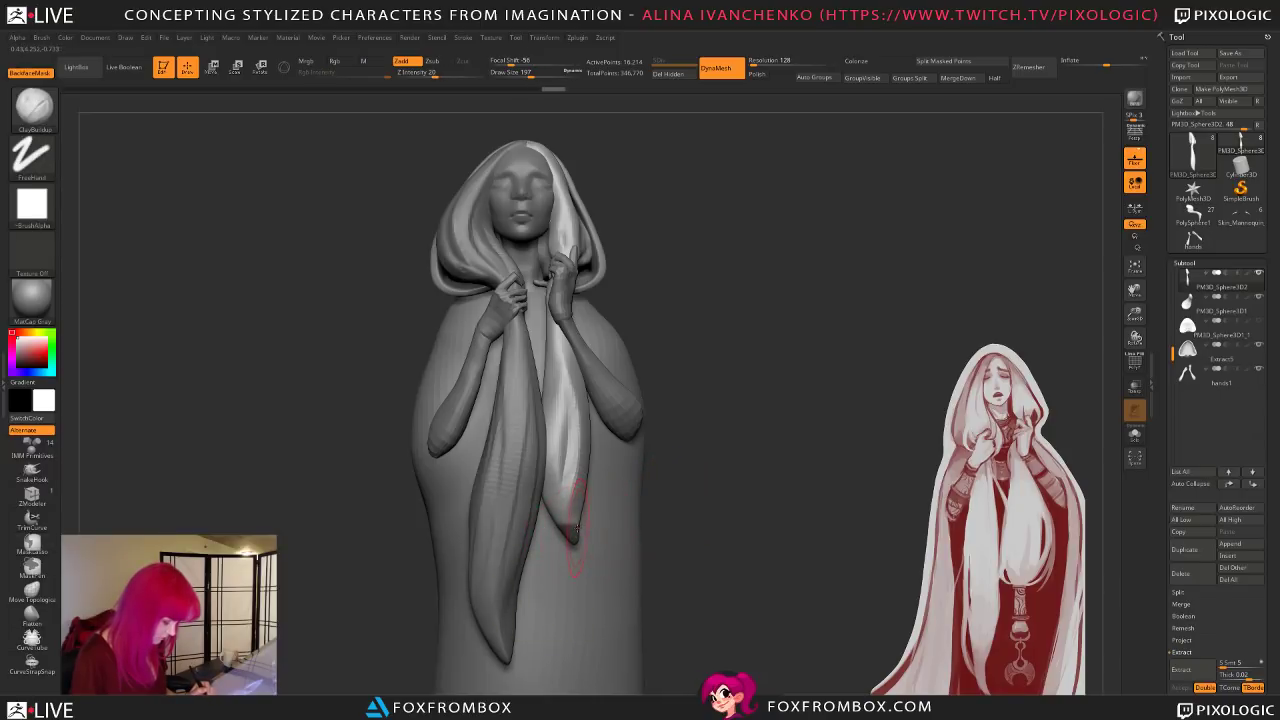
left_click(737, 473, "ctrl")
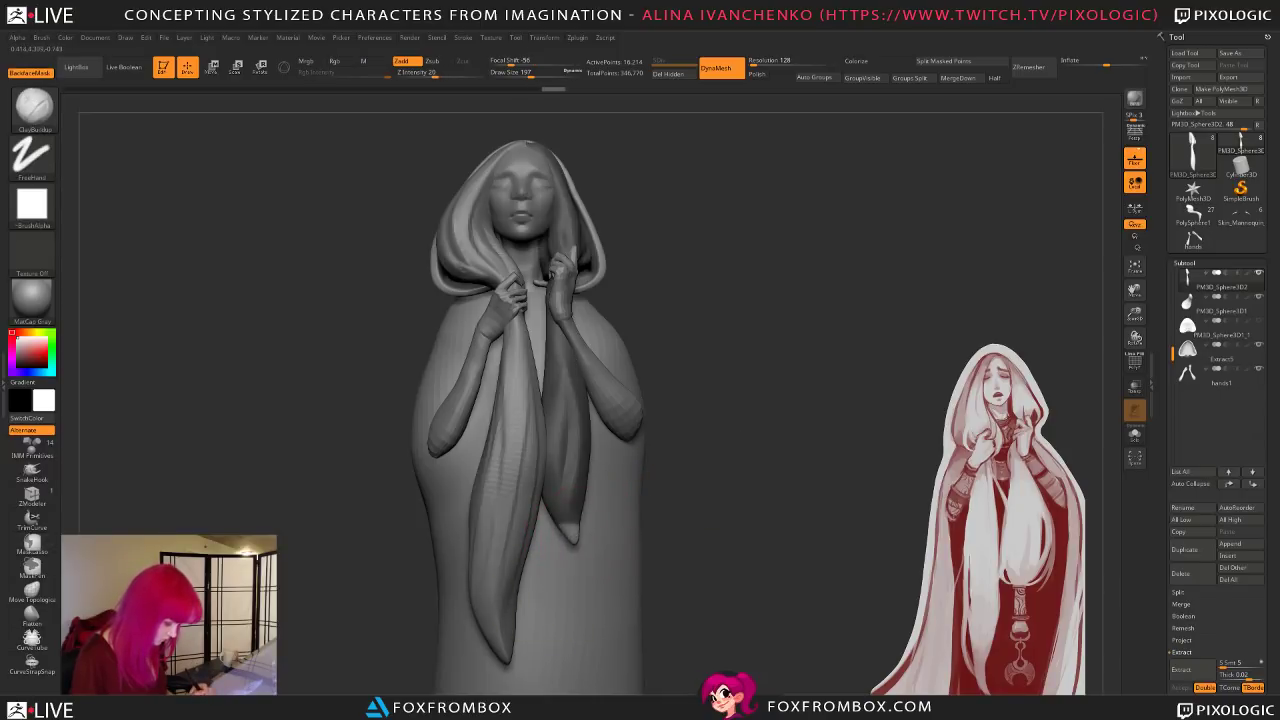
Step: Reshape the unmasked tip with the Move brush at draw size 197, clear the mask and smooth the transition
key("b")
key("m")
key("v")
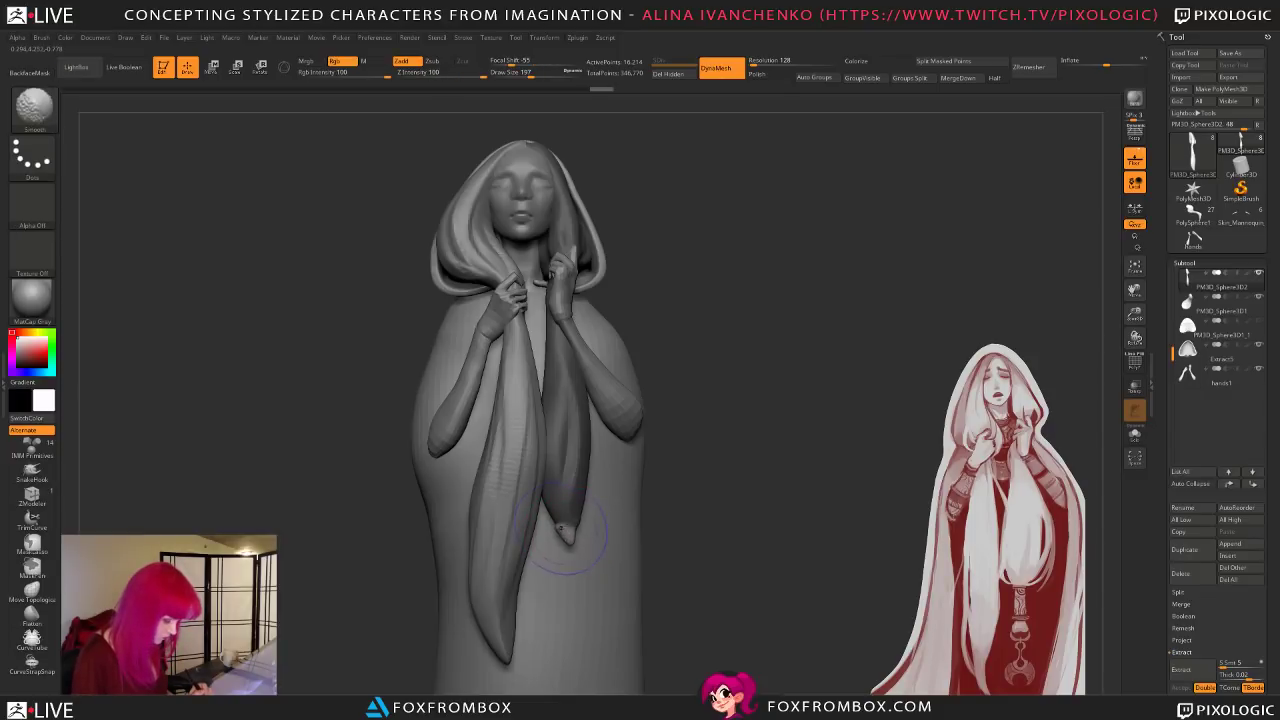
key("ctrl+z")
key("shift")
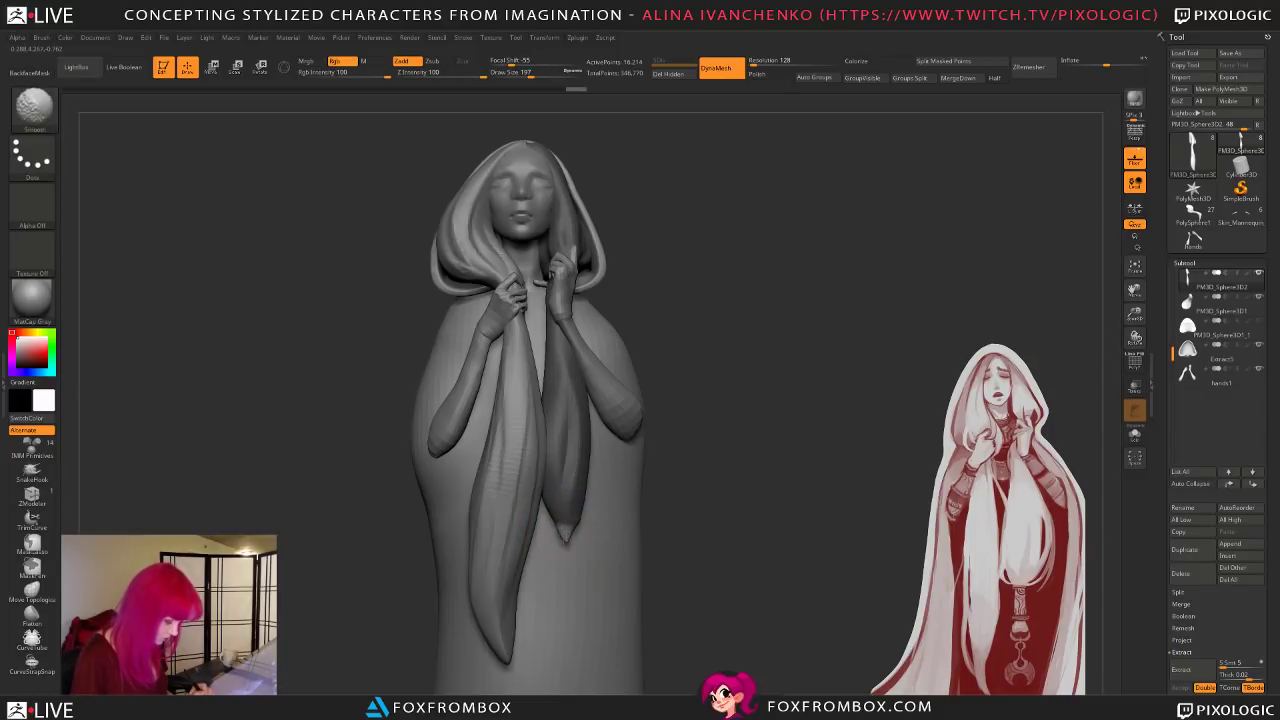
left_click_drag(656, 484, 672, 483)
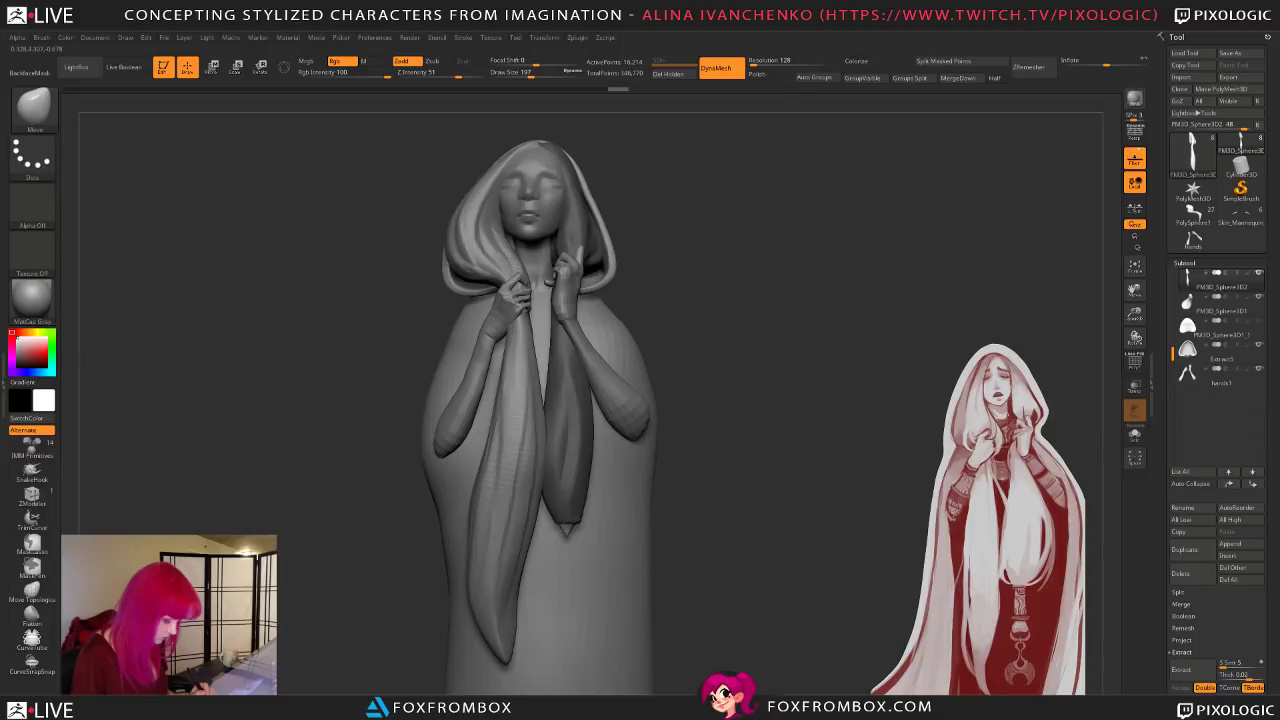
mouse_move(746, 458)
left_mouse_down()
mouse_move(793, 442)
mouse_move(780, 450)
left_mouse_up()
left_click_drag(662, 512, 674, 523, "ctrl")
left_click_drag(566, 521, 574, 516, "shift")
left_click_drag(672, 463, 680, 466)
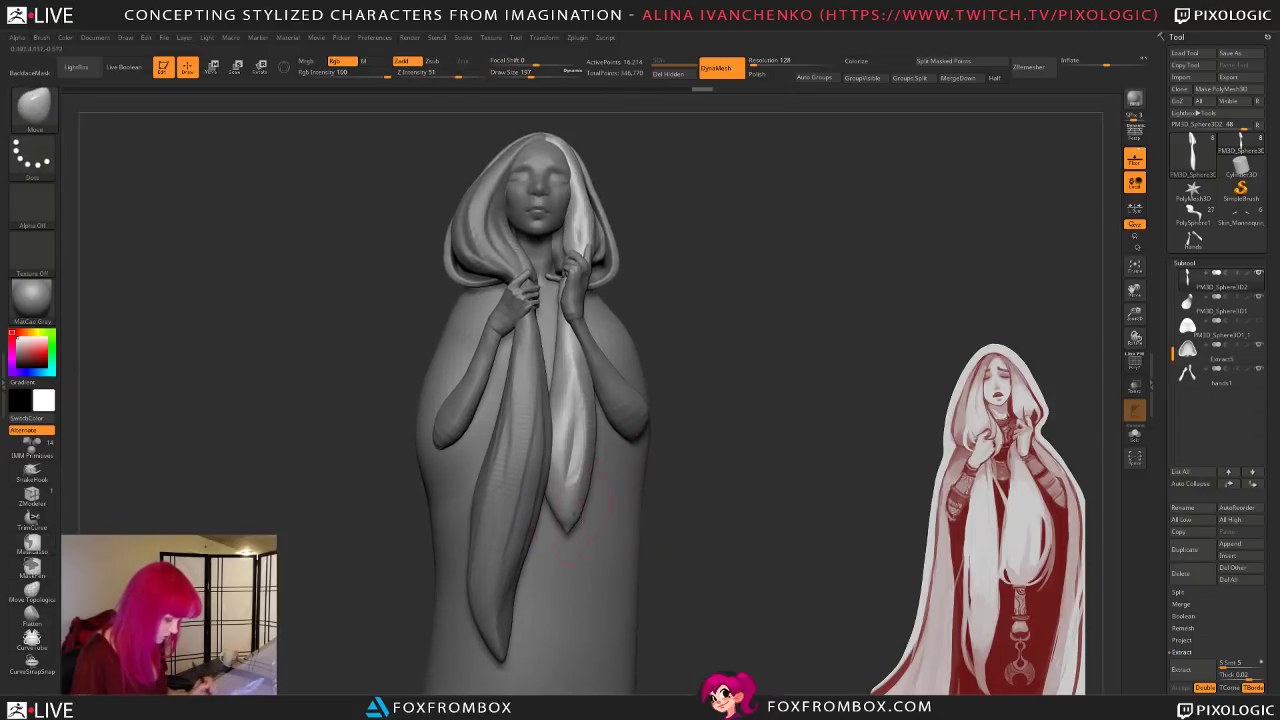
Step: Nudge the tip of the shorter lock with the Move brush and blunt its end with the Flatten brush
left_click_drag(581, 497, 586, 494)
left_click_drag(640, 430, 335, 533)
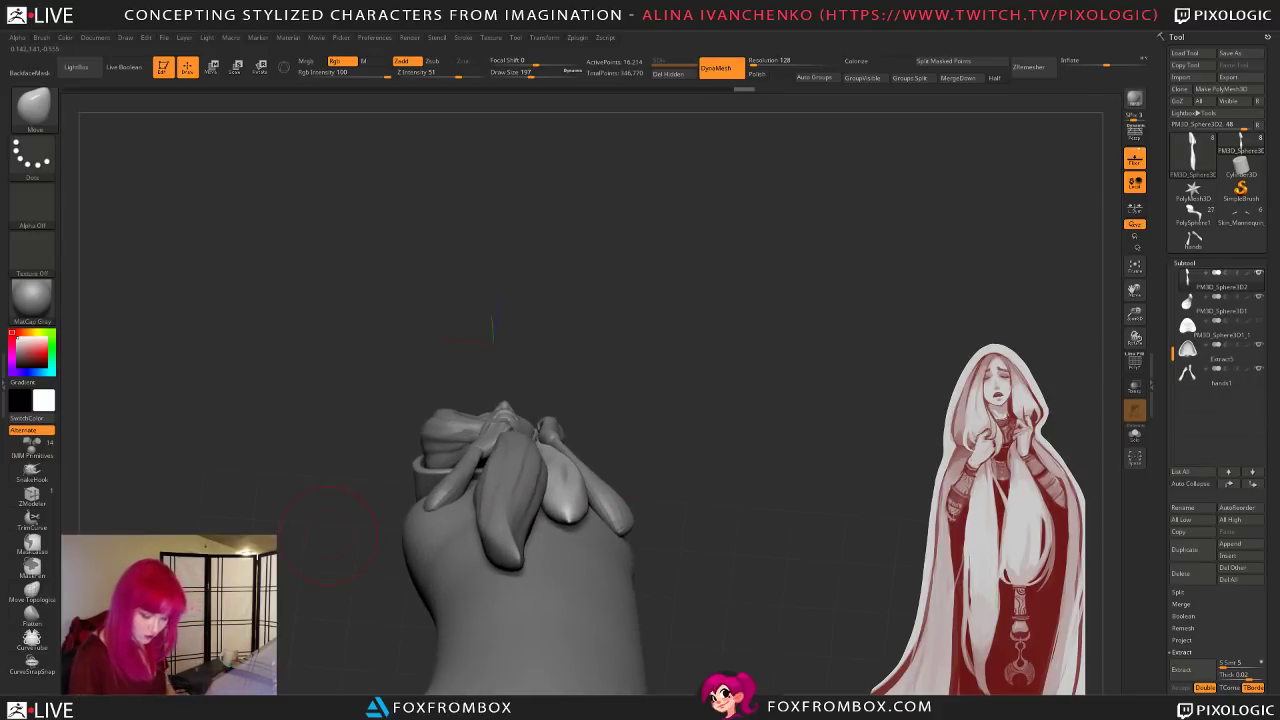
left_click(32, 617)
left_click_drag(340, 590, 380, 500)
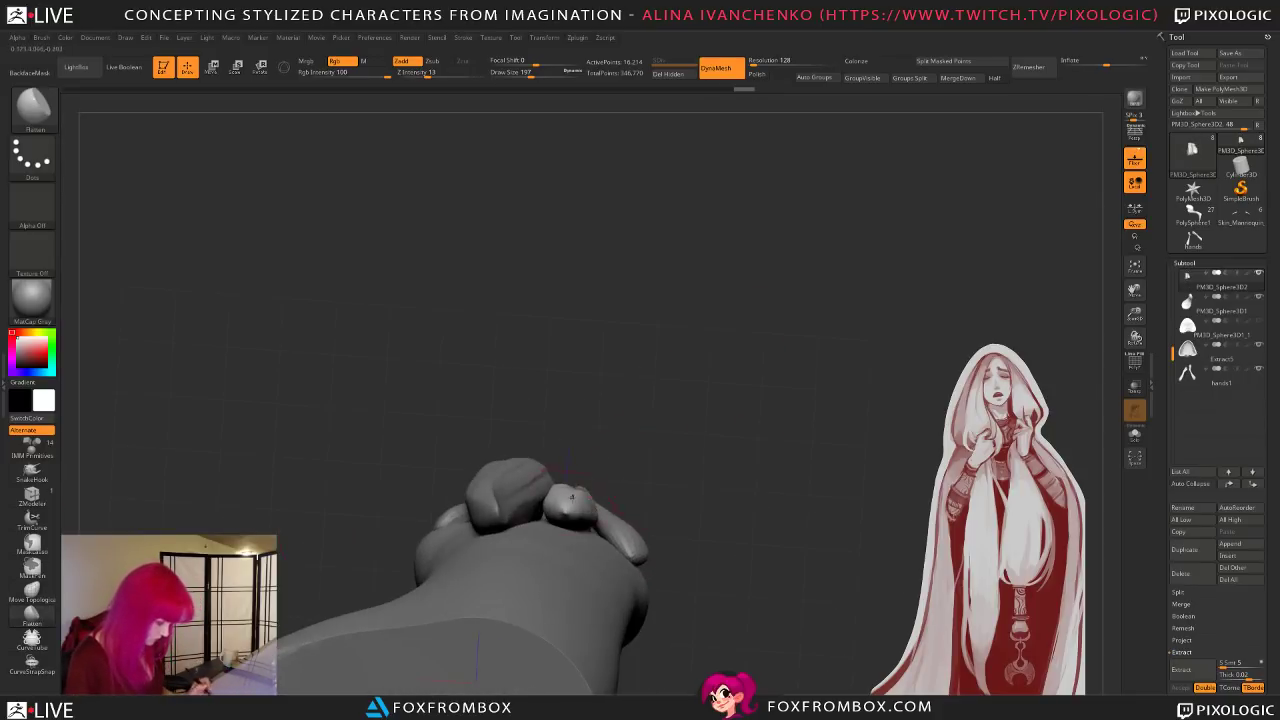
mouse_move(577, 495)
left_mouse_down()
mouse_move(709, 517)
mouse_move(766, 487)
mouse_move(757, 498)
mouse_move(600, 512)
mouse_move(706, 432)
mouse_move(709, 537)
mouse_move(734, 520)
mouse_move(708, 527)
left_mouse_up()
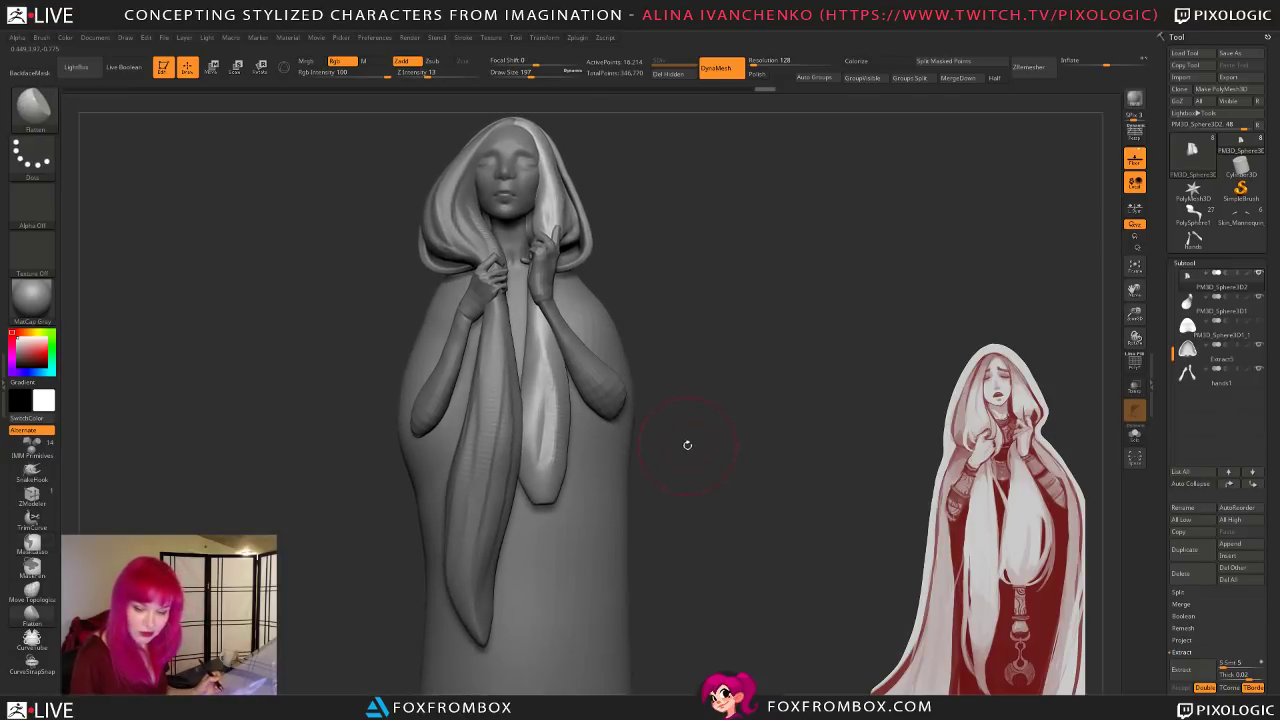
Step: Remesh the shorter lock with DynaMesh and set the ClayBuildup brush to draw size 136
key("b")
key("c")
key("b")
left_click_drag(526, 72, 517, 72)
left_click_drag(695, 266, 679, 455, "ctrl")
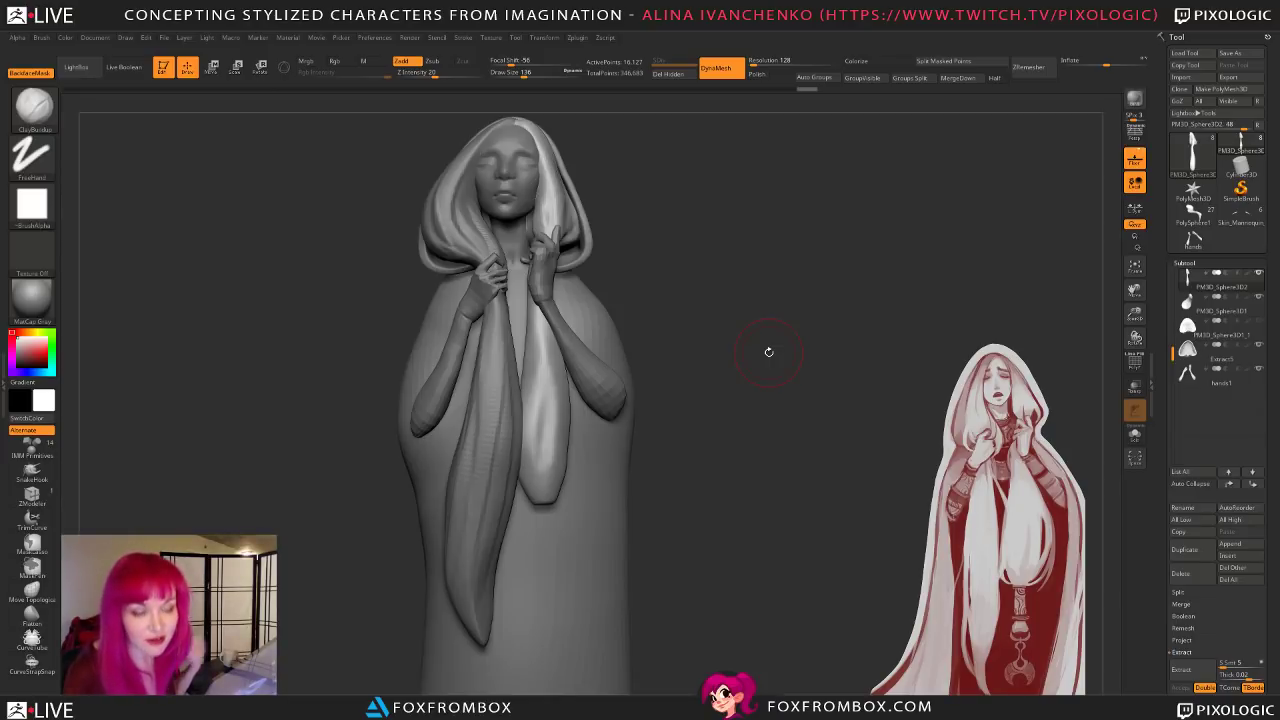
Step: Build up the front of the shorter lock with ClayBuildup at draw size 158 and round off its blunt end
mouse_move(739, 392)
left_mouse_down()
mouse_move(737, 417)
mouse_move(735, 395)
left_mouse_up()
left_click_drag(543, 74, 531, 74)
mouse_move(697, 288)
left_mouse_down("alt")
mouse_move(731, 378)
mouse_move(711, 363)
mouse_move(713, 376)
left_mouse_up("alt")
left_click_drag(530, 73, 524, 73)
mouse_move(754, 283)
left_mouse_down()
mouse_move(742, 386)
mouse_move(671, 370)
mouse_move(663, 342)
left_mouse_up()
left_click_drag(556, 360, 556, 506)
mouse_move(800, 400)
left_mouse_down()
mouse_move(722, 404)
mouse_move(794, 408)
mouse_move(769, 449)
mouse_move(757, 431)
mouse_move(706, 463)
left_mouse_up()
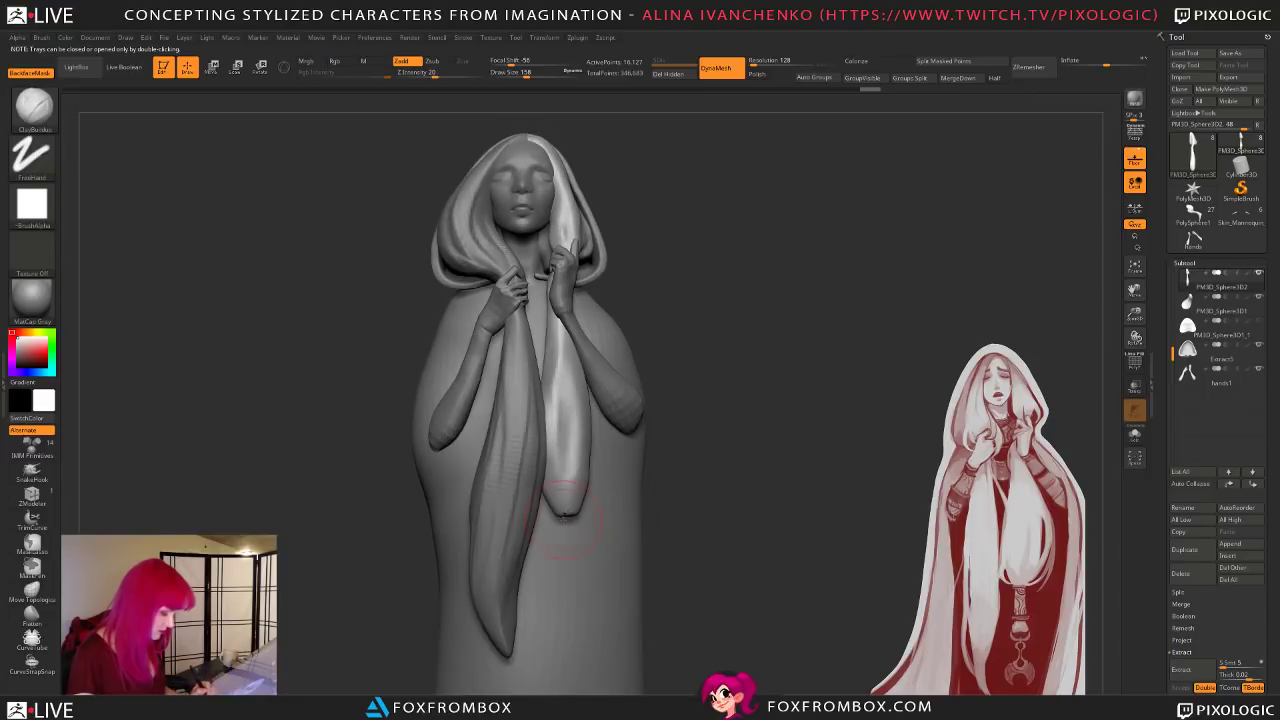
key("shift")
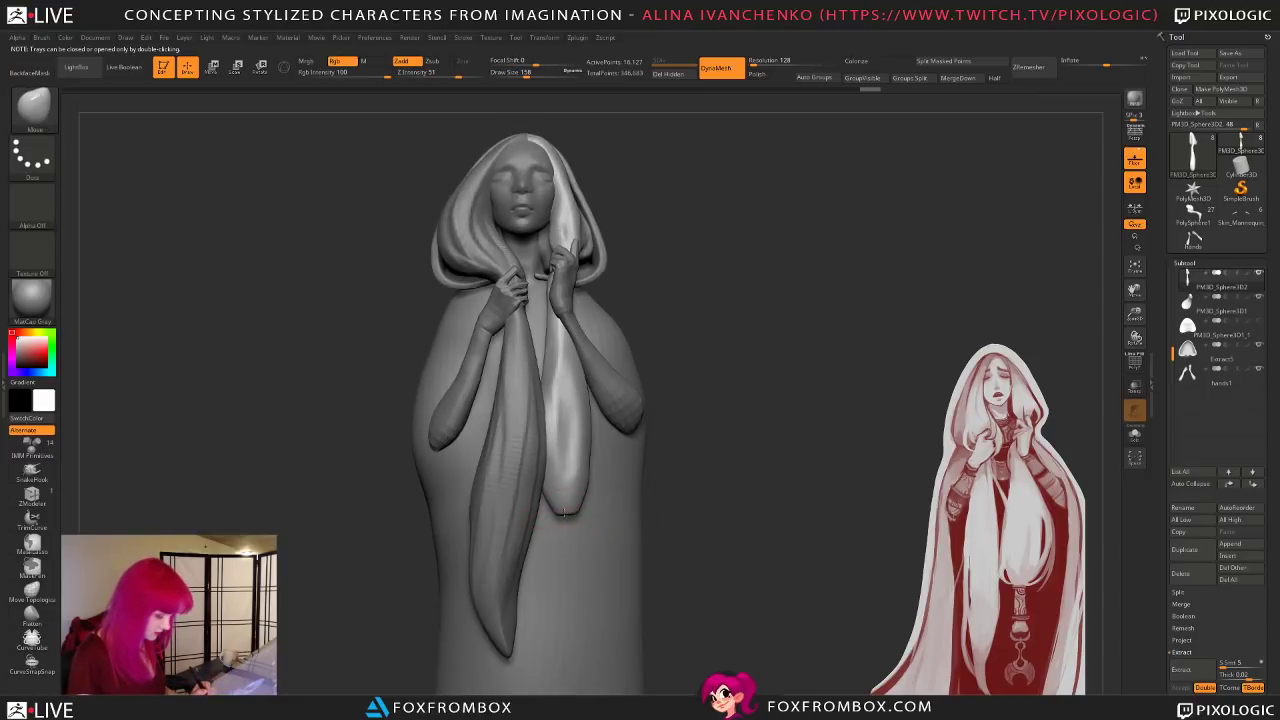
Step: Make the robe the active subtool and set the Move brush to draw size 525
left_click_drag(700, 470, 740, 473)
left_click_drag(1134, 314, 961, 323)
mouse_move(677, 466)
left_mouse_down()
mouse_move(694, 446)
mouse_move(717, 460)
mouse_move(689, 507)
mouse_move(697, 455)
left_mouse_up()
left_click_drag(1134, 314, 685, 531)
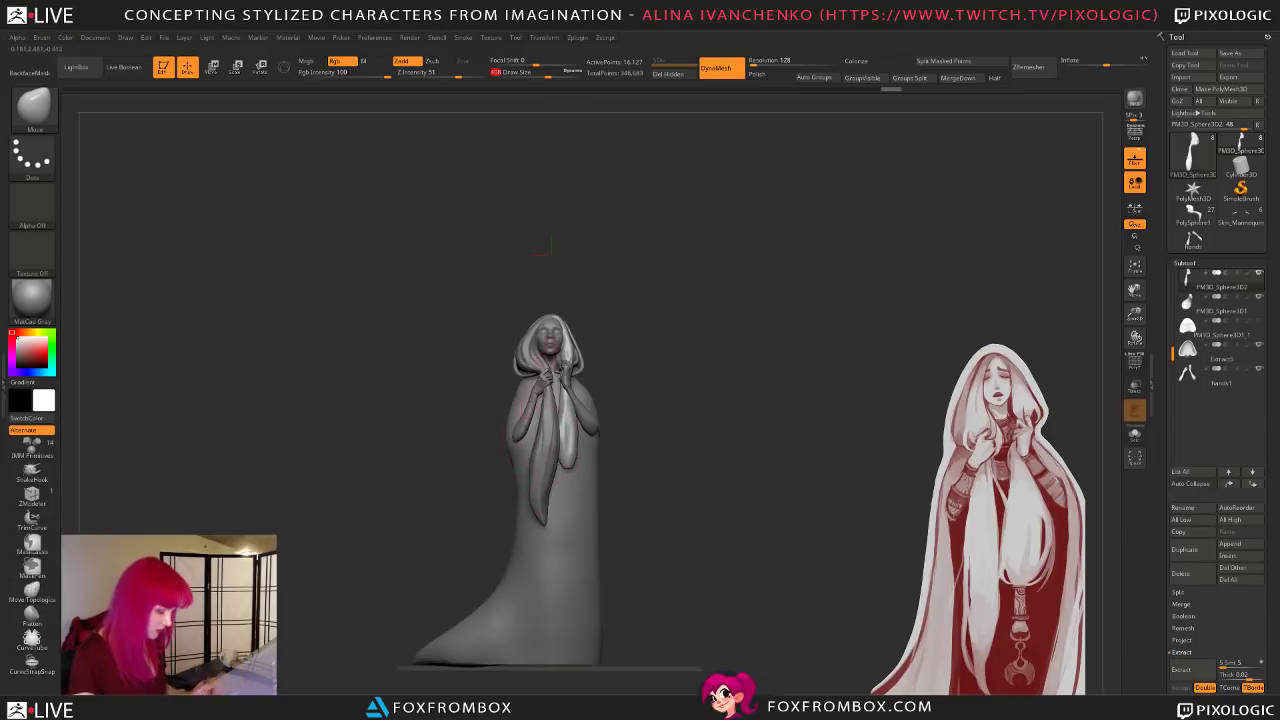
left_click_drag(546, 73, 551, 73)
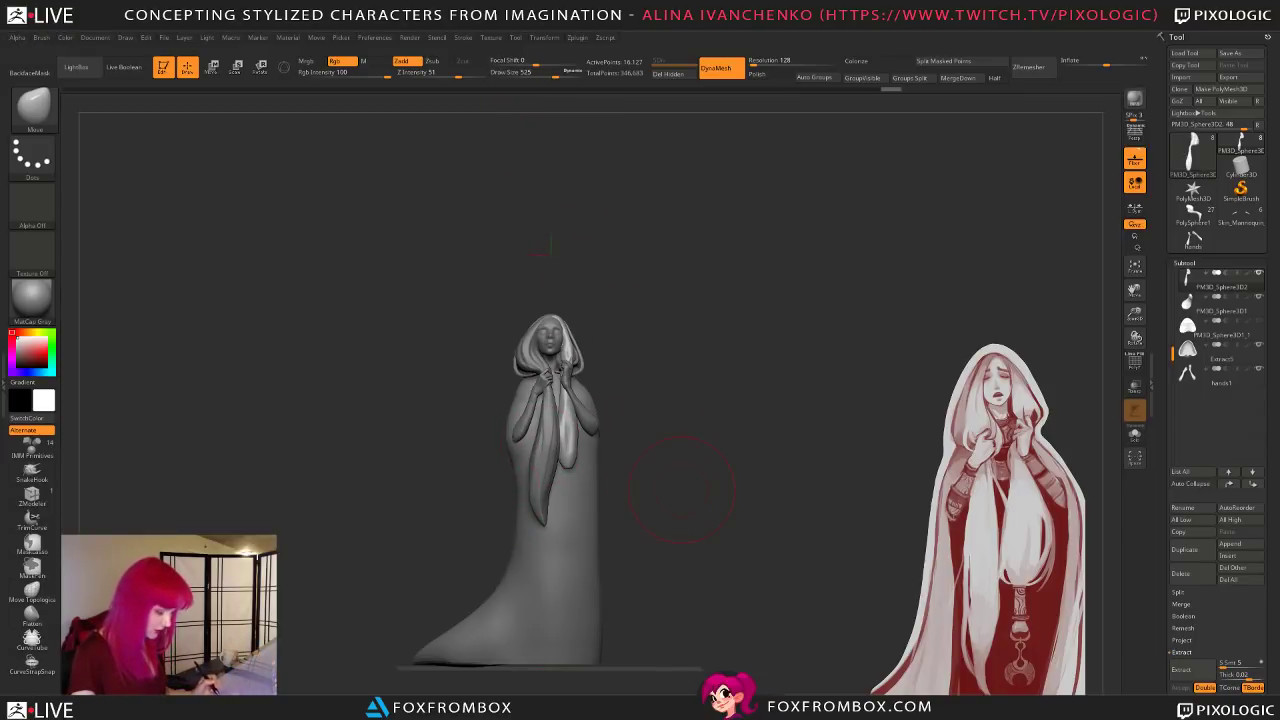
left_click_drag(674, 493, 610, 466)
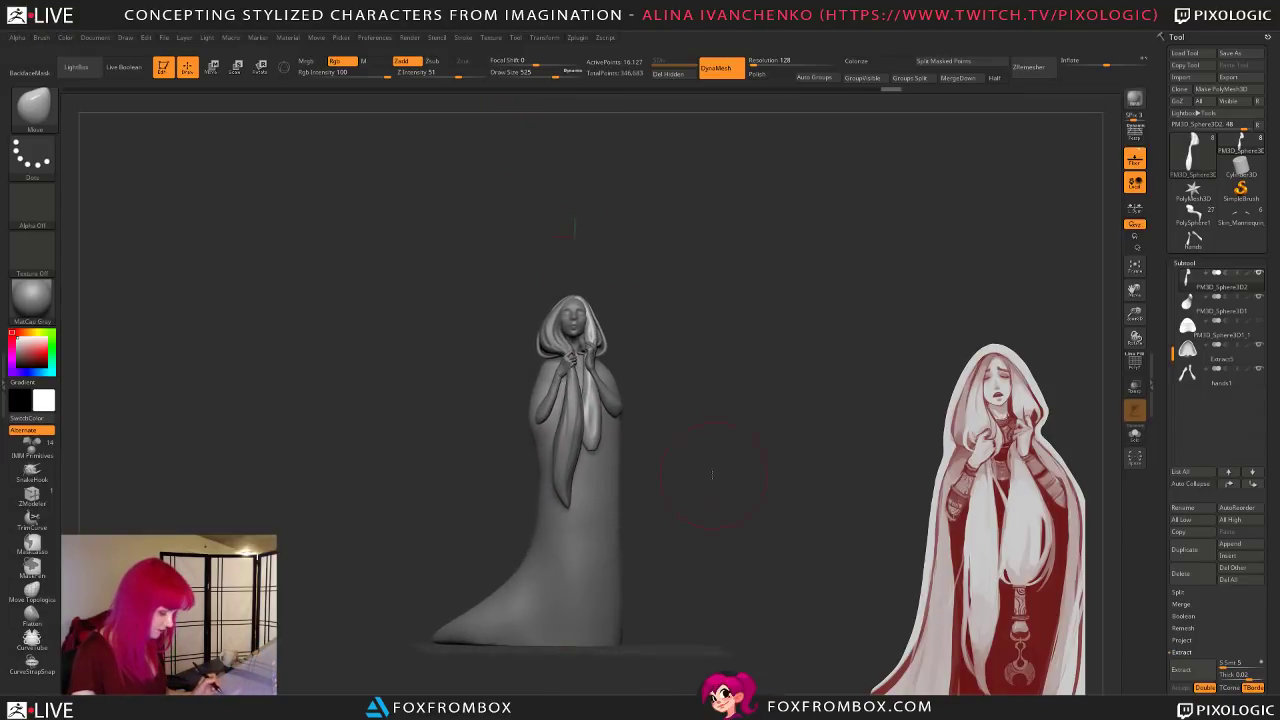
left_click(539, 434, "alt")
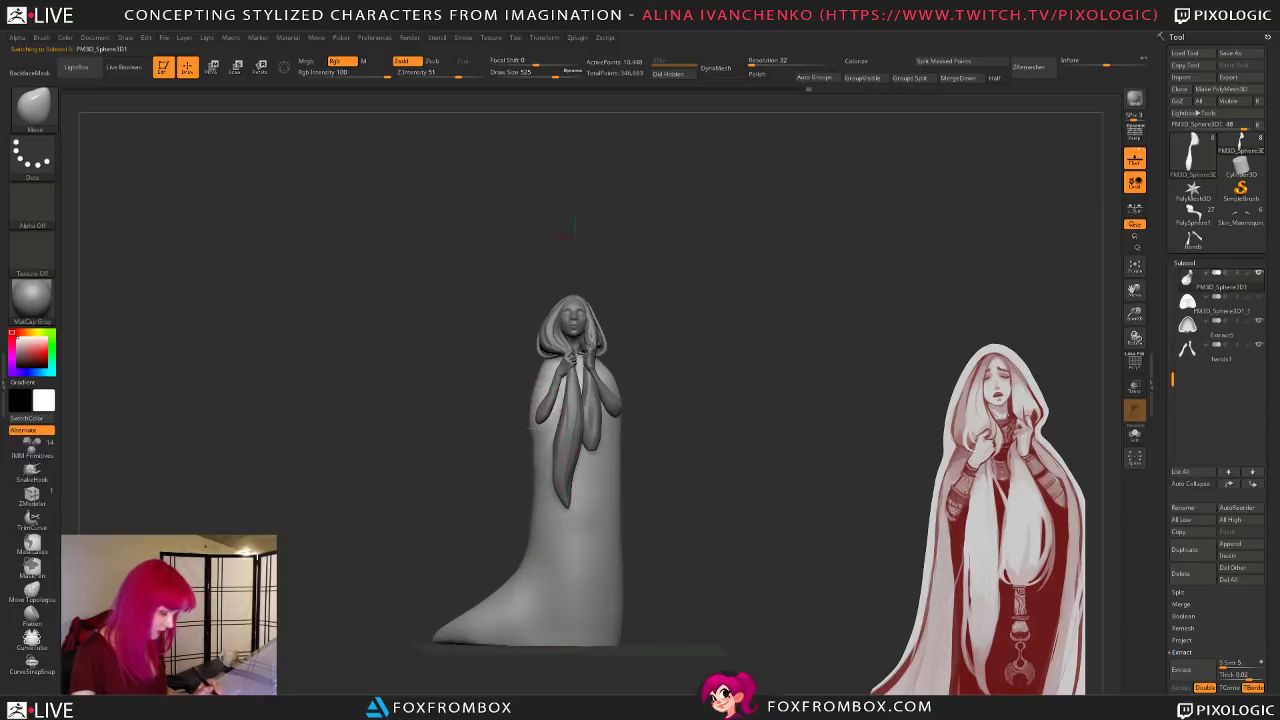
key("shift")
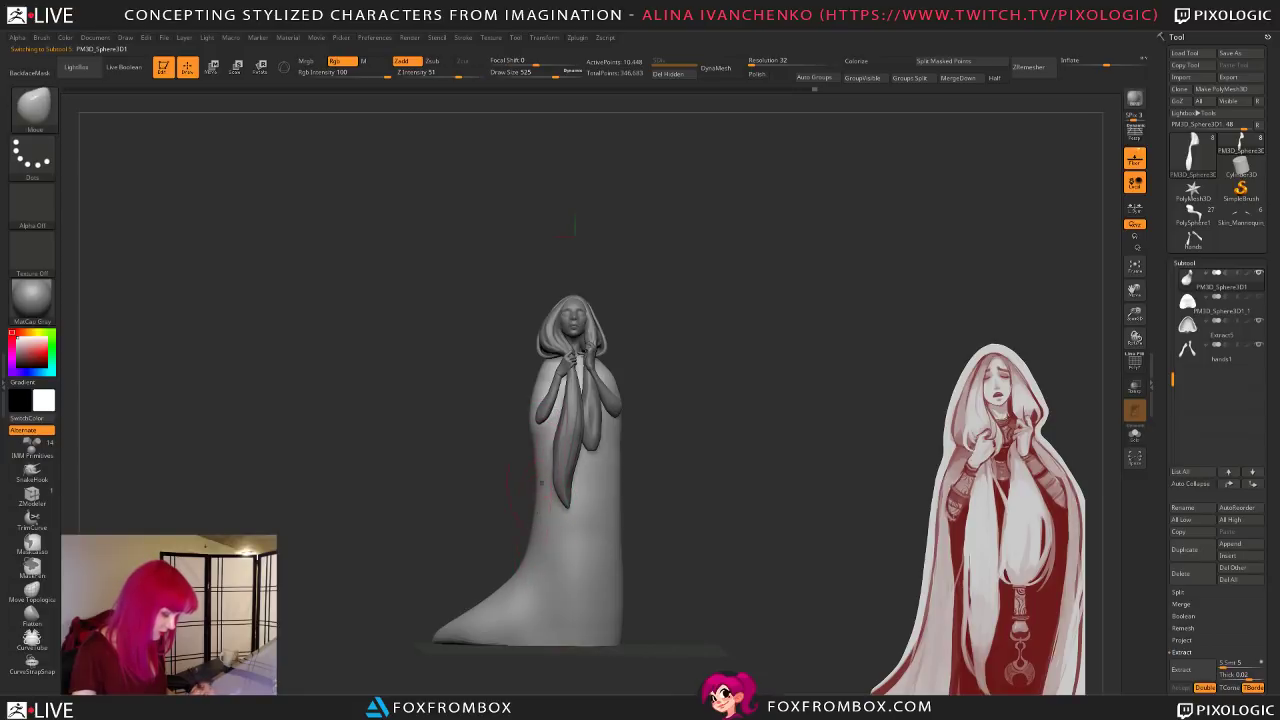
Step: Try to reshape the robe's side and hem with a larger Move brush, undoing the strokes
left_click(565, 74)
left_click_drag(531, 558, 536, 489)
left_click_drag(685, 461, 738, 408)
key("ctrl+z")
left_click(572, 73)
mouse_move(722, 452)
left_mouse_down()
mouse_move(739, 474)
mouse_move(728, 480)
left_mouse_up()
left_click_drag(639, 584, 626, 587)
left_click_drag(624, 634, 620, 624)
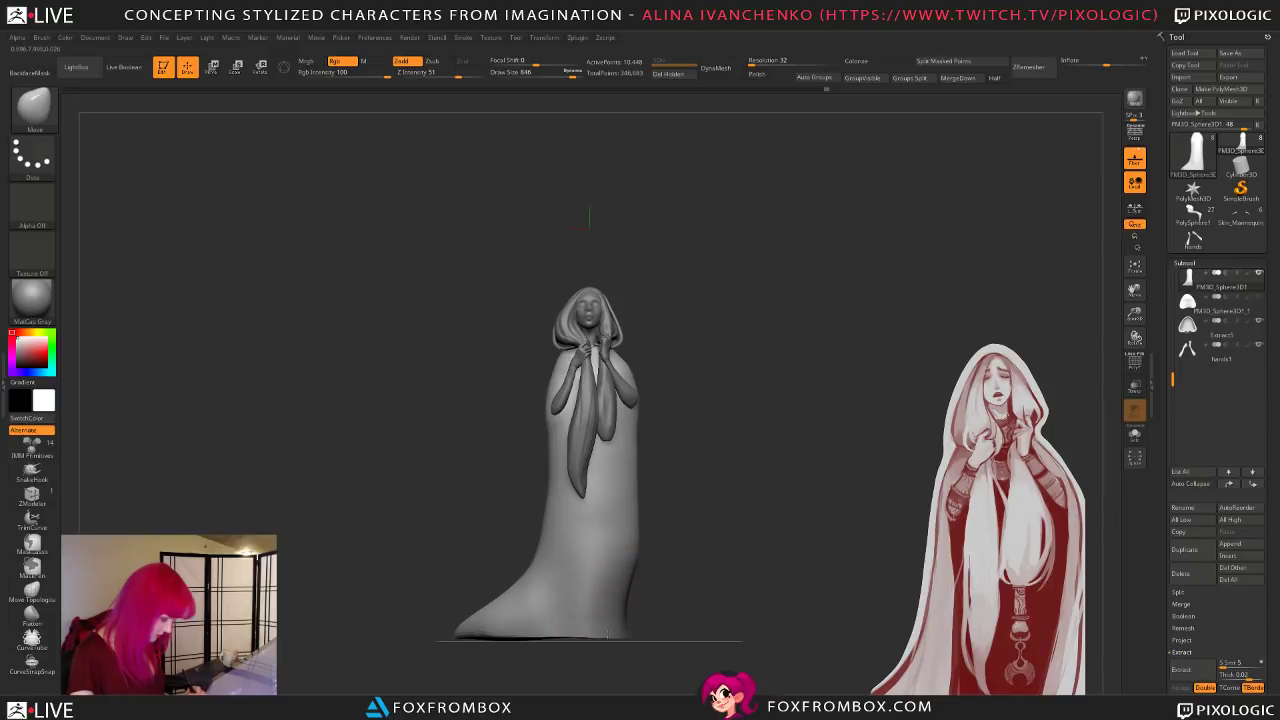
key("ctrl+z")
left_click_drag(777, 502, 697, 502)
mouse_move(612, 606)
left_mouse_down()
mouse_move(724, 588)
mouse_move(741, 638)
mouse_move(747, 586)
mouse_move(811, 509)
mouse_move(768, 452)
left_mouse_up()
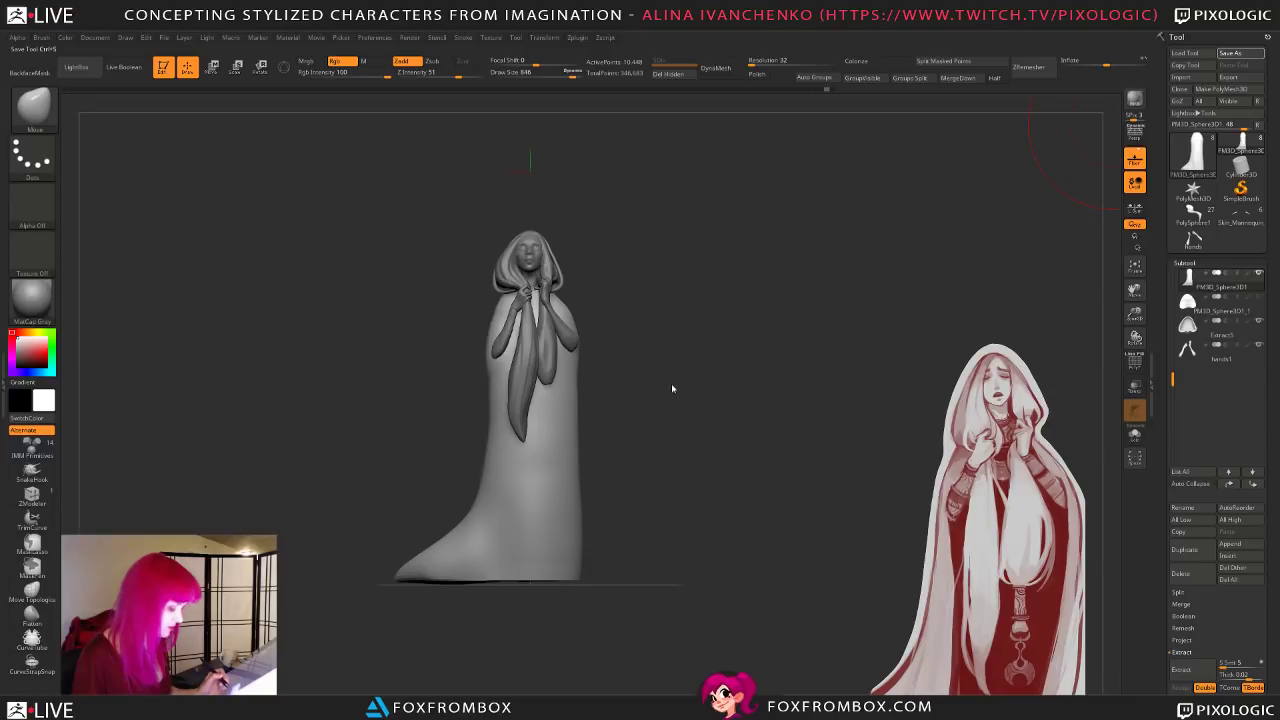
Step: Save the tool, mask the robe except a strip of its lower front, and shift that strip with the Rotate transpose line
key("ctrl+s")
left_click(538, 497, "ctrl")
left_click(538, 497, "ctrl")
left_click(260, 67)
left_click_drag(543, 294, 541, 408)
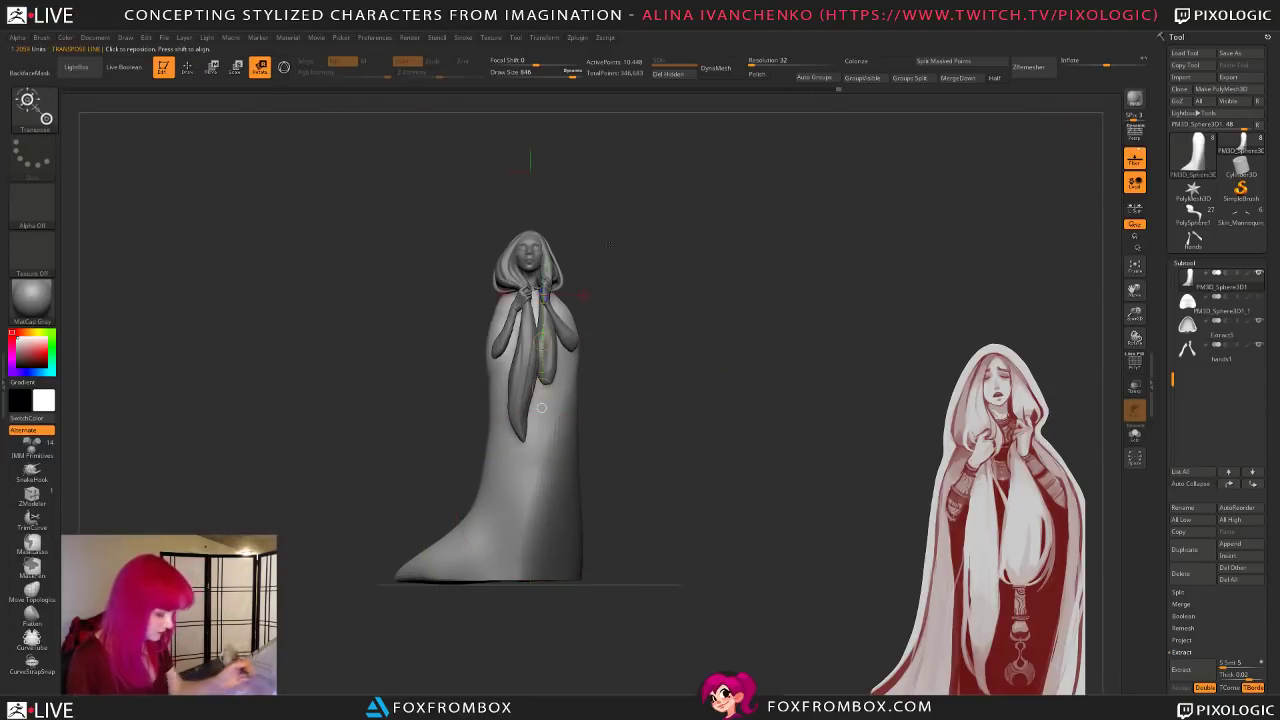
left_click_drag(676, 368, 686, 376, "ctrl")
key("ctrl+z")
left_click(683, 372, "ctrl")
left_click_drag(573, 369, 559, 580)
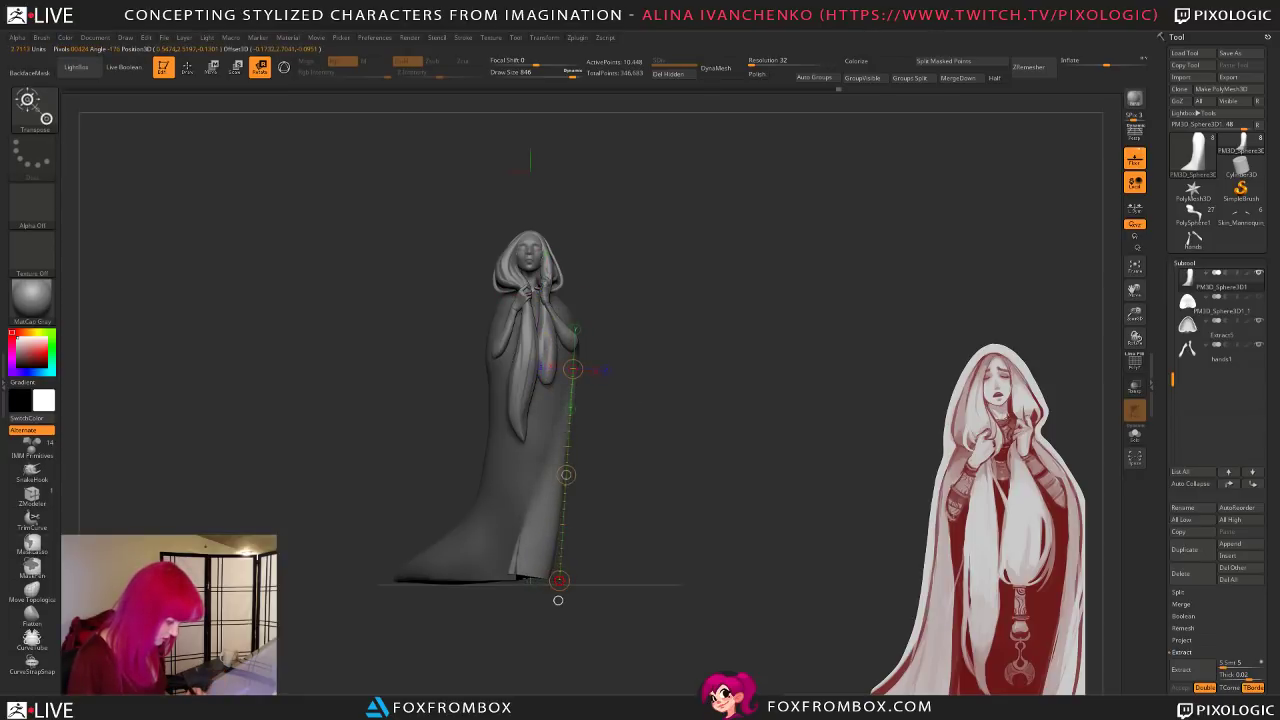
Step: Nudge the split in the robe's hem with the Move brush, clear the mask and remesh the robe with DynaMesh
key("q")
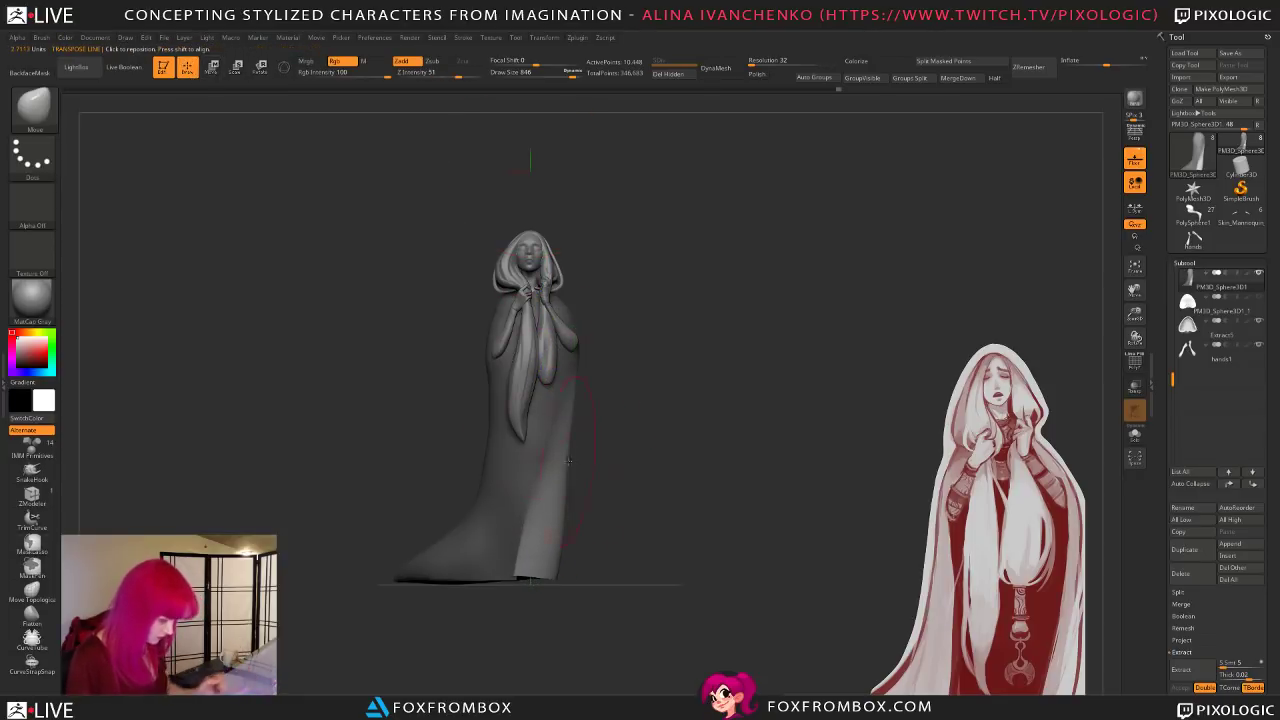
left_click_drag(512, 554, 511, 564)
left_click_drag(562, 598, 571, 601, "ctrl")
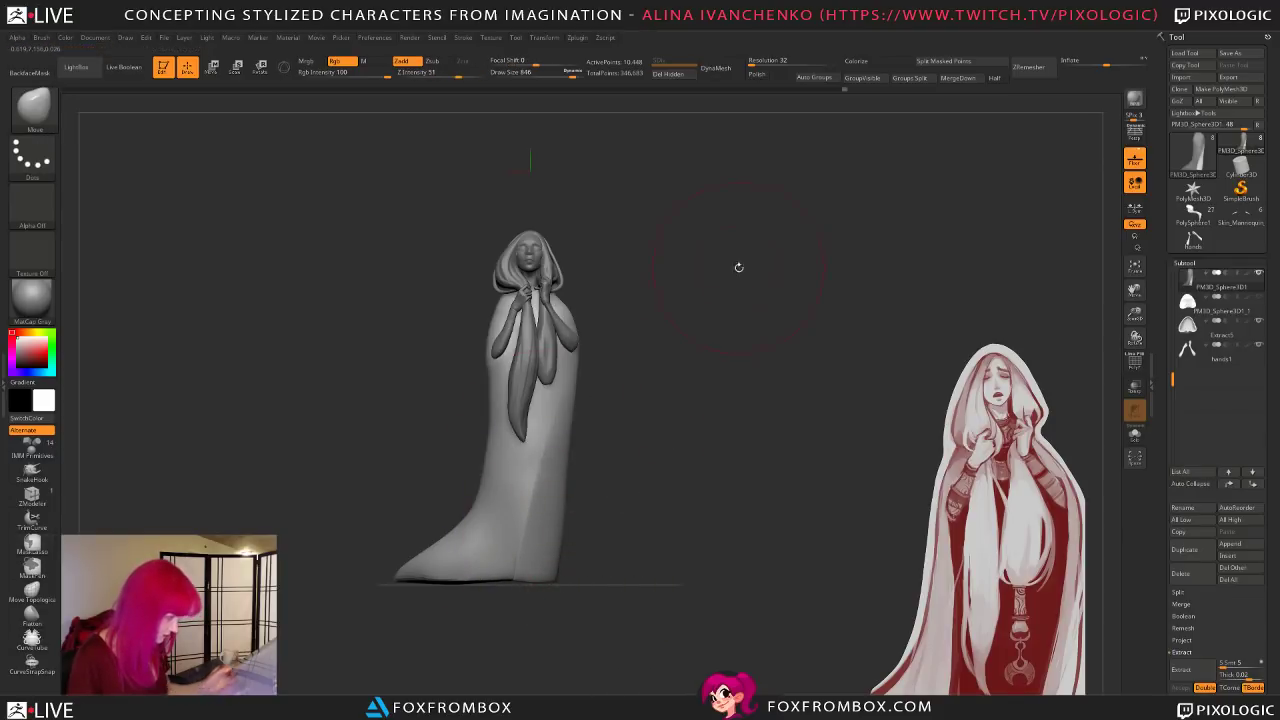
left_click(716, 67)
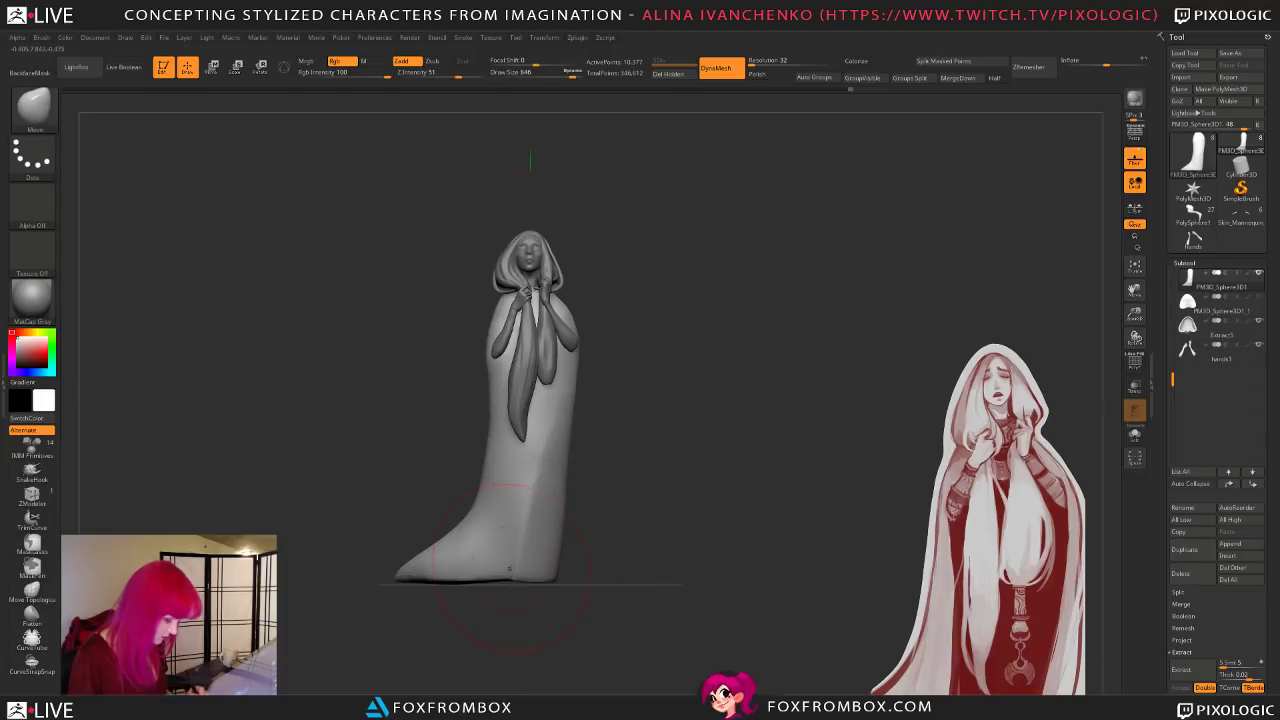
Step: Smooth the crease down the lower robe and adjust its silhouette with the Move brush at draw size 611
mouse_move(677, 464)
left_mouse_down()
mouse_move(665, 447)
mouse_move(717, 449)
left_mouse_up()
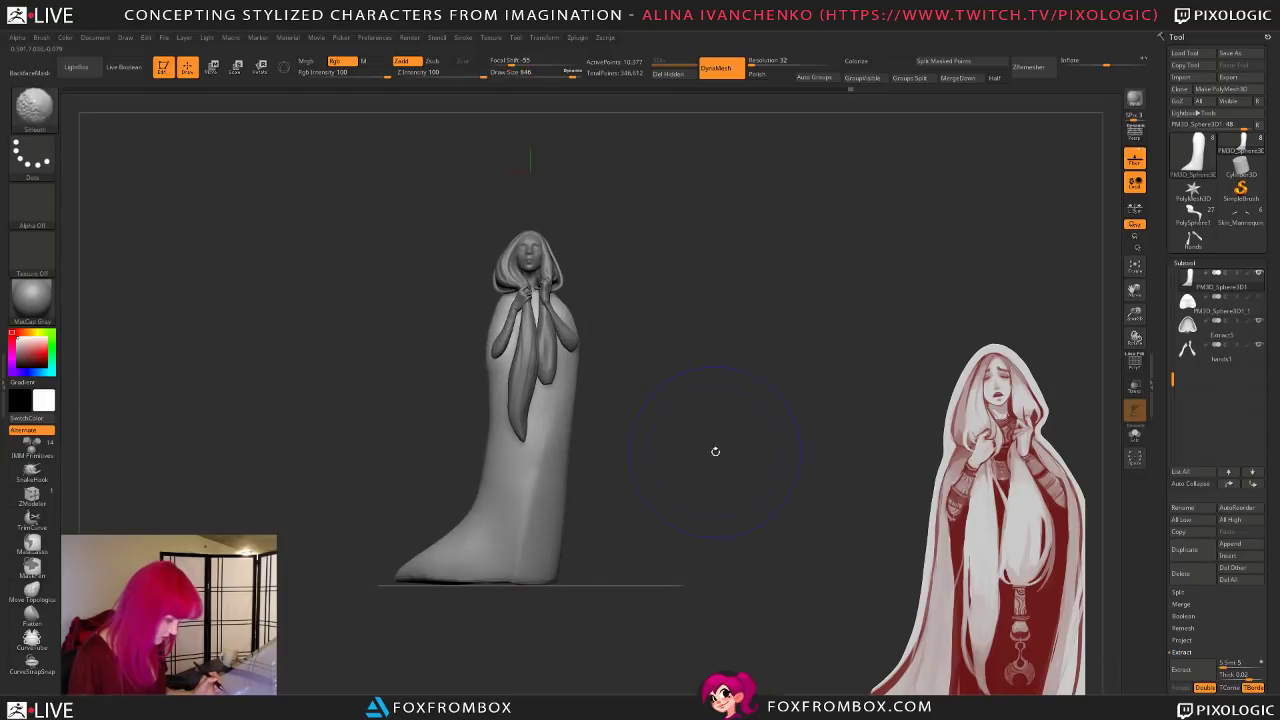
left_click_drag(652, 502, 649, 499)
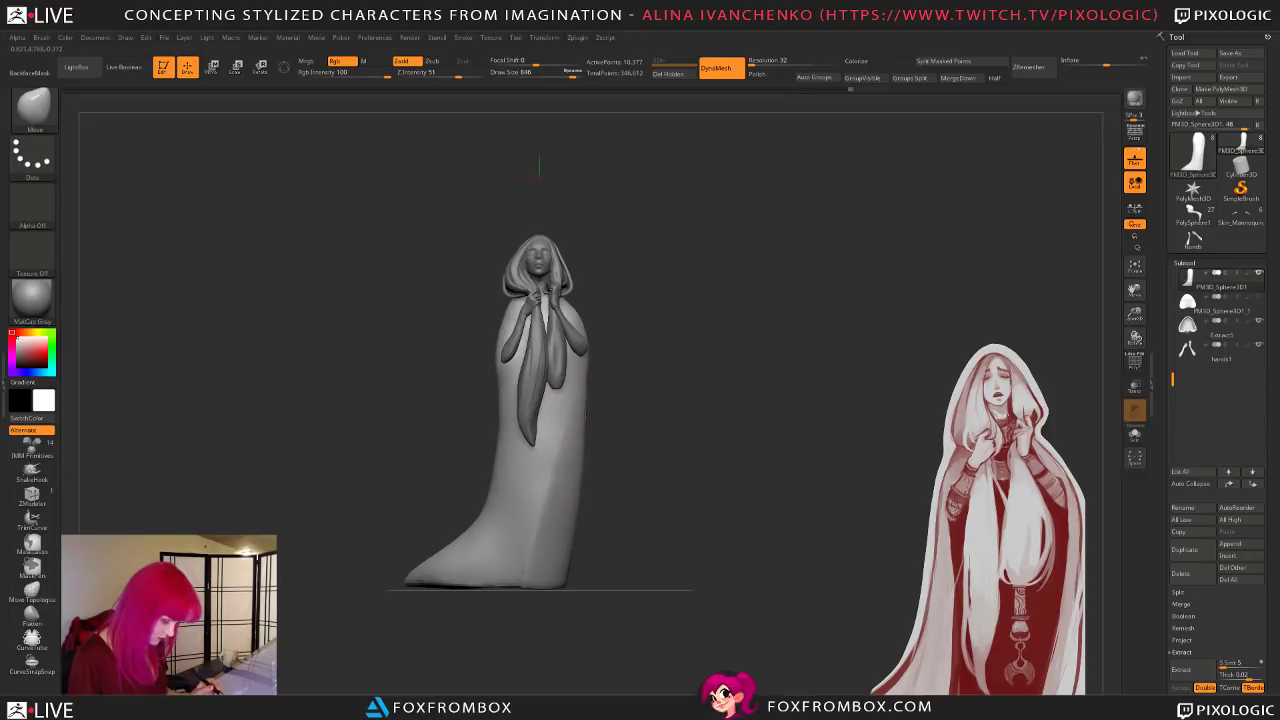
left_click_drag(659, 364, 687, 423)
left_click(562, 73)
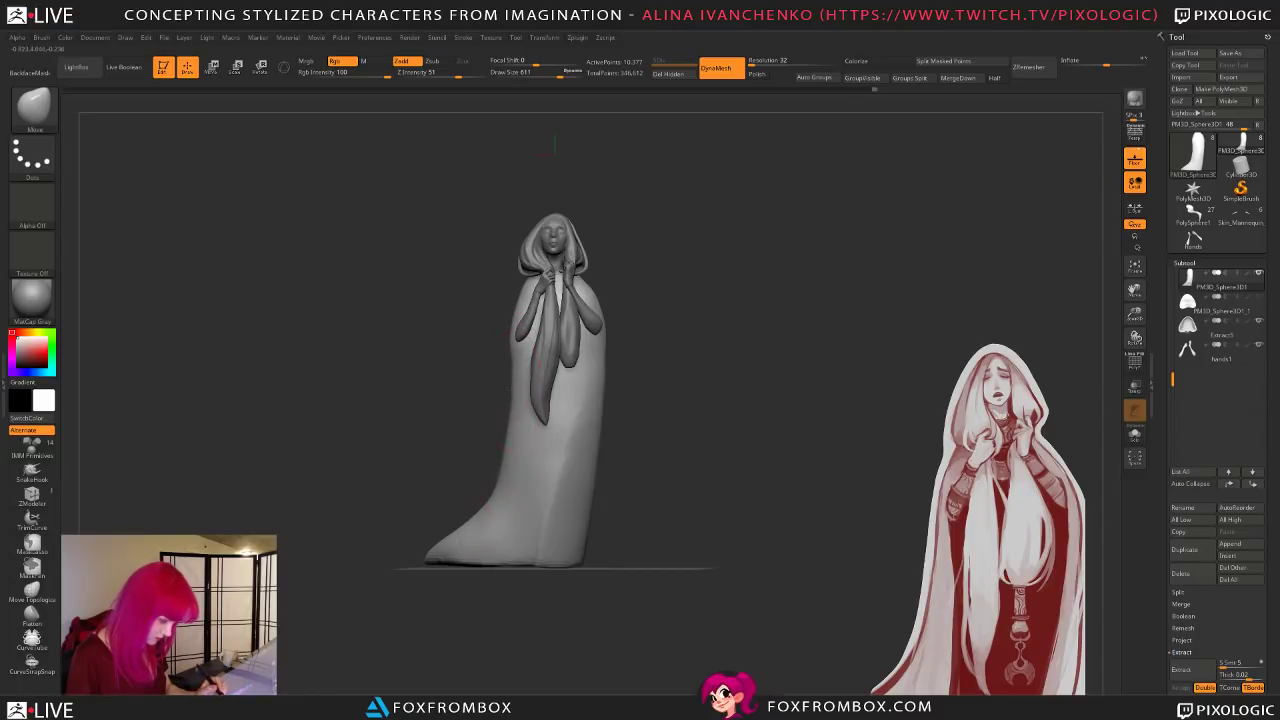
left_click_drag(652, 384, 663, 391, "shift")
left_click_drag(577, 423, 512, 497, "shift")
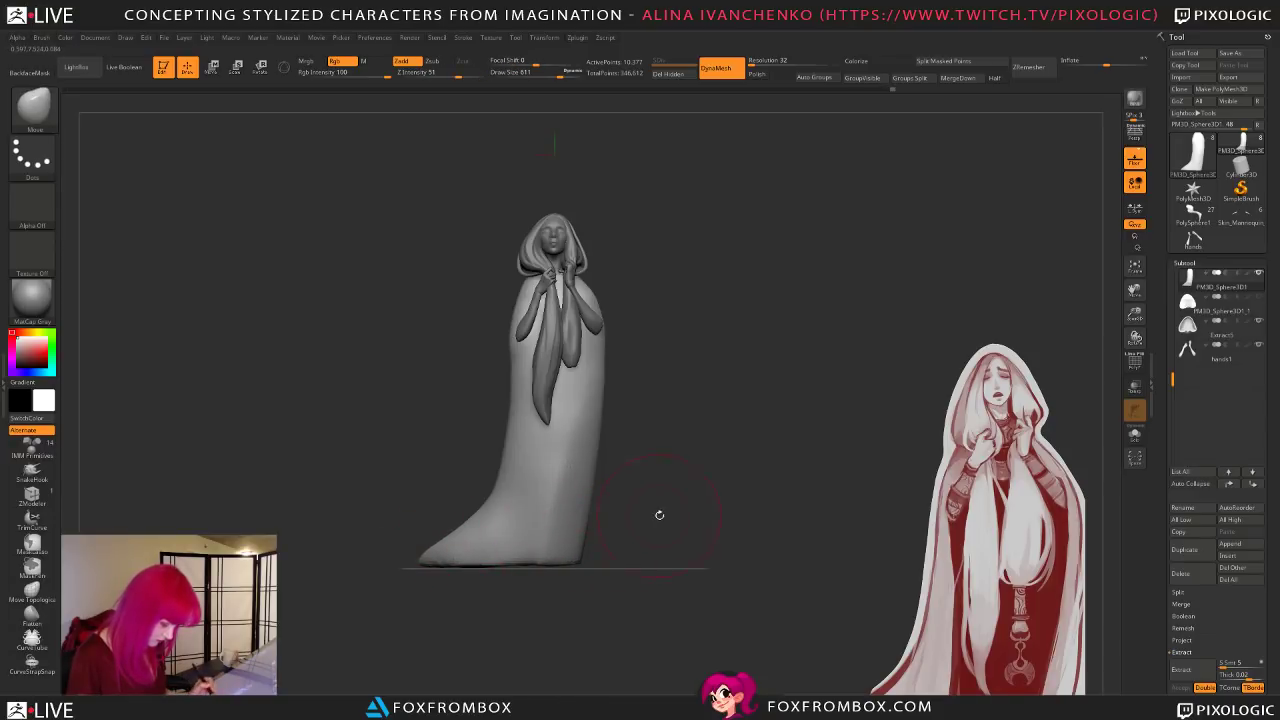
Step: Check the robe from the side and refine its outline with the Move brush at draw size 430
mouse_move(666, 483)
left_mouse_down("alt")
mouse_move(651, 543)
mouse_move(705, 530)
mouse_move(677, 515)
left_mouse_up("alt")
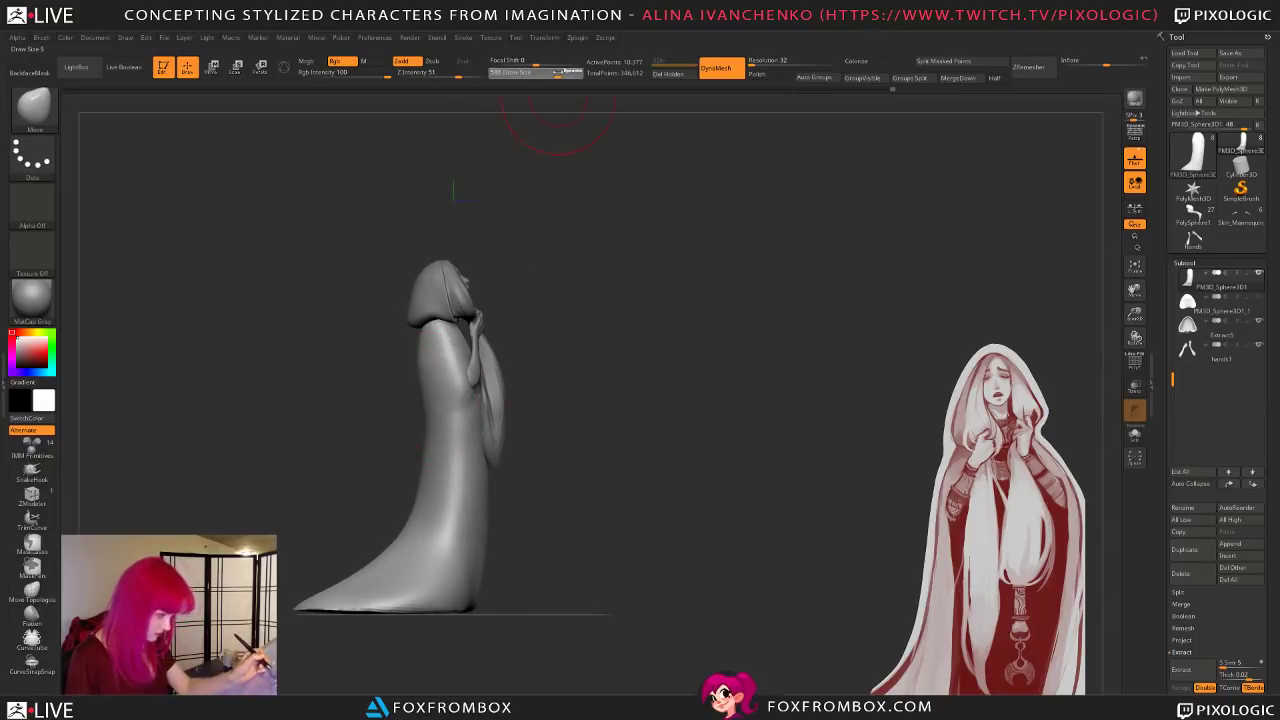
mouse_move(531, 405)
left_mouse_down()
mouse_move(603, 403)
mouse_move(637, 450)
mouse_move(683, 450)
mouse_move(662, 456)
left_mouse_up()
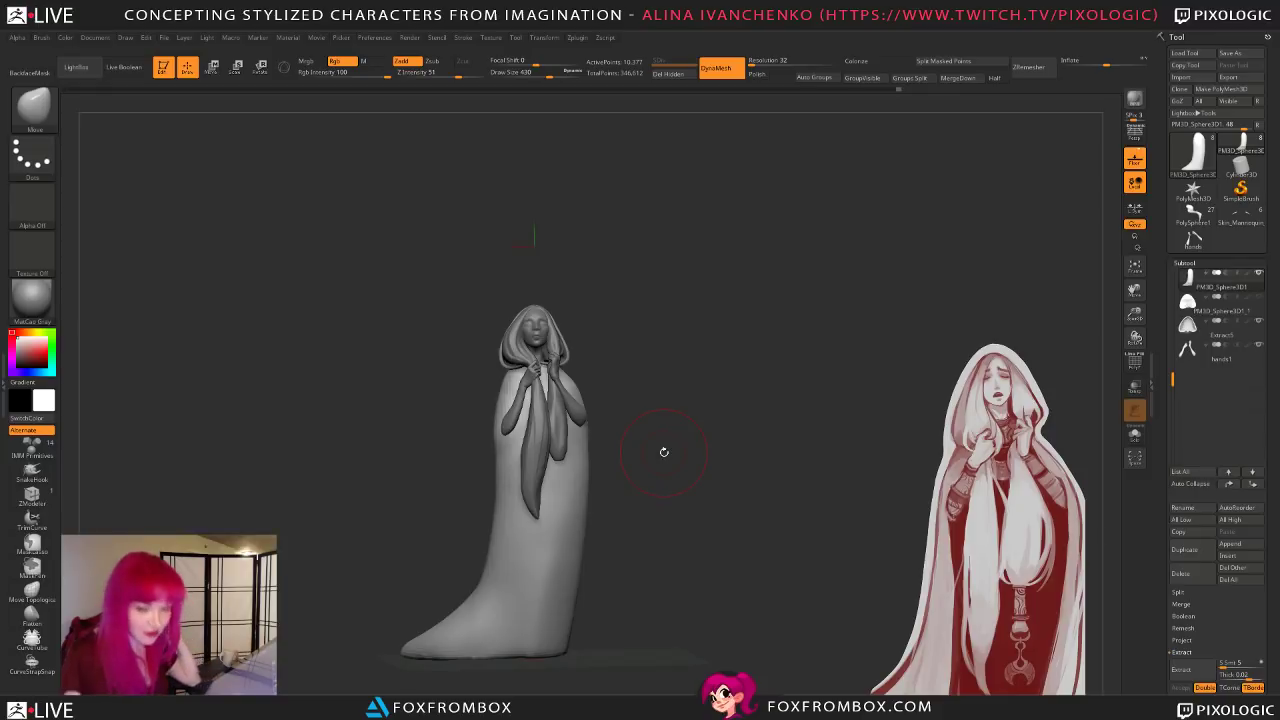
mouse_move(695, 445)
left_mouse_down()
mouse_move(760, 447)
mouse_move(699, 444)
mouse_move(698, 467)
mouse_move(743, 449)
mouse_move(697, 485)
mouse_move(702, 462)
mouse_move(713, 477)
mouse_move(685, 499)
mouse_move(715, 486)
mouse_move(709, 511)
mouse_move(640, 507)
mouse_move(669, 507)
mouse_move(697, 531)
left_mouse_up()
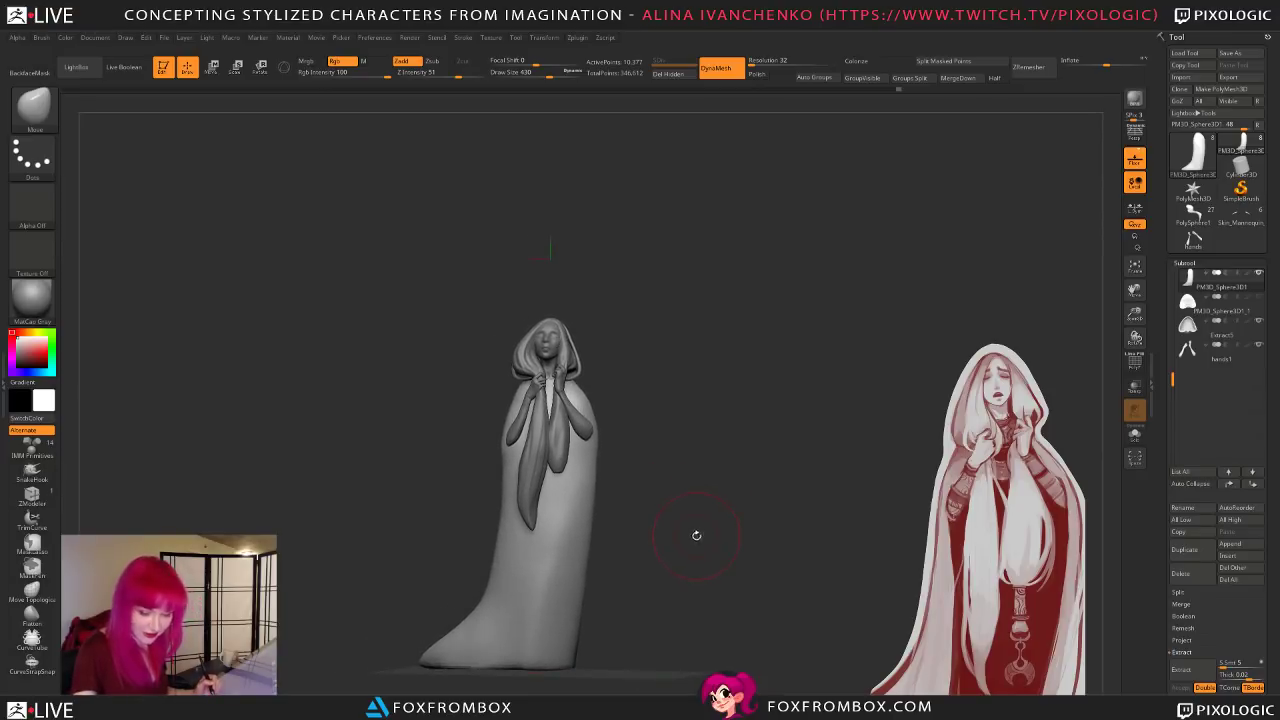
Step: Build up the front and back of the robe with the ClayBuildup brush at draw size 500
key("b")
key("c")
key("b")
left_click_drag(549, 75, 539, 76)
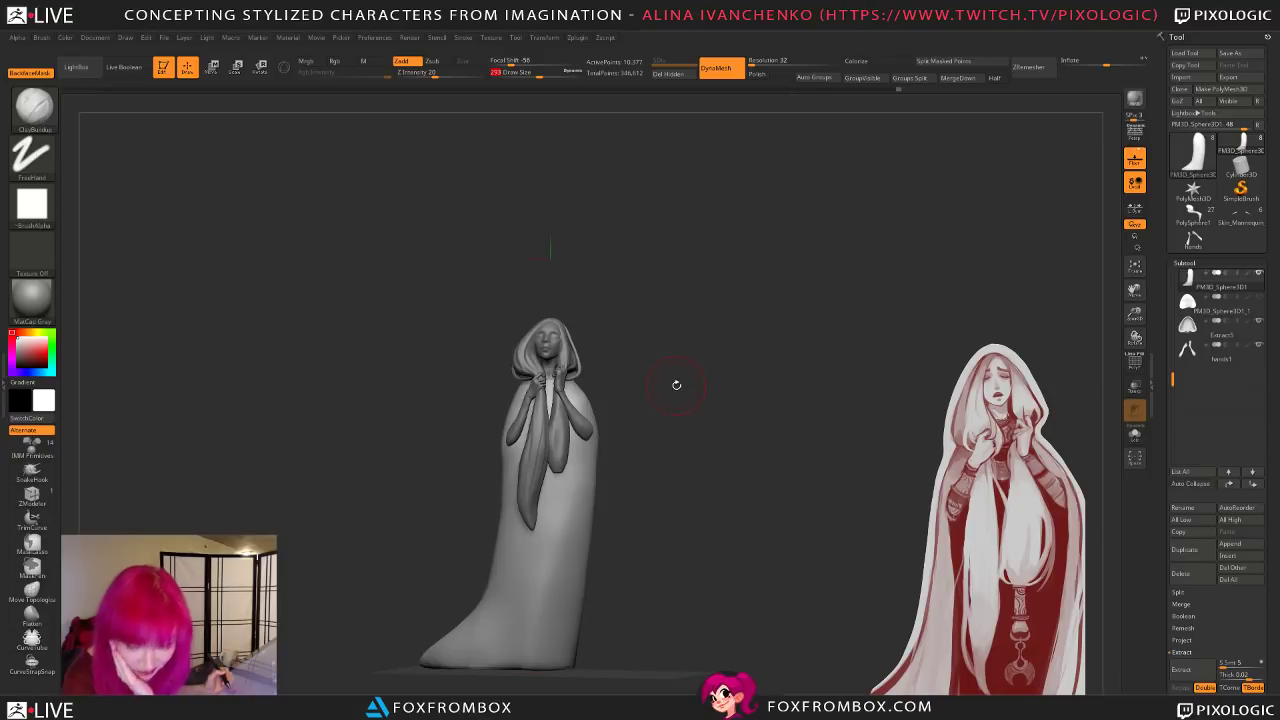
left_click_drag(698, 406, 698, 416)
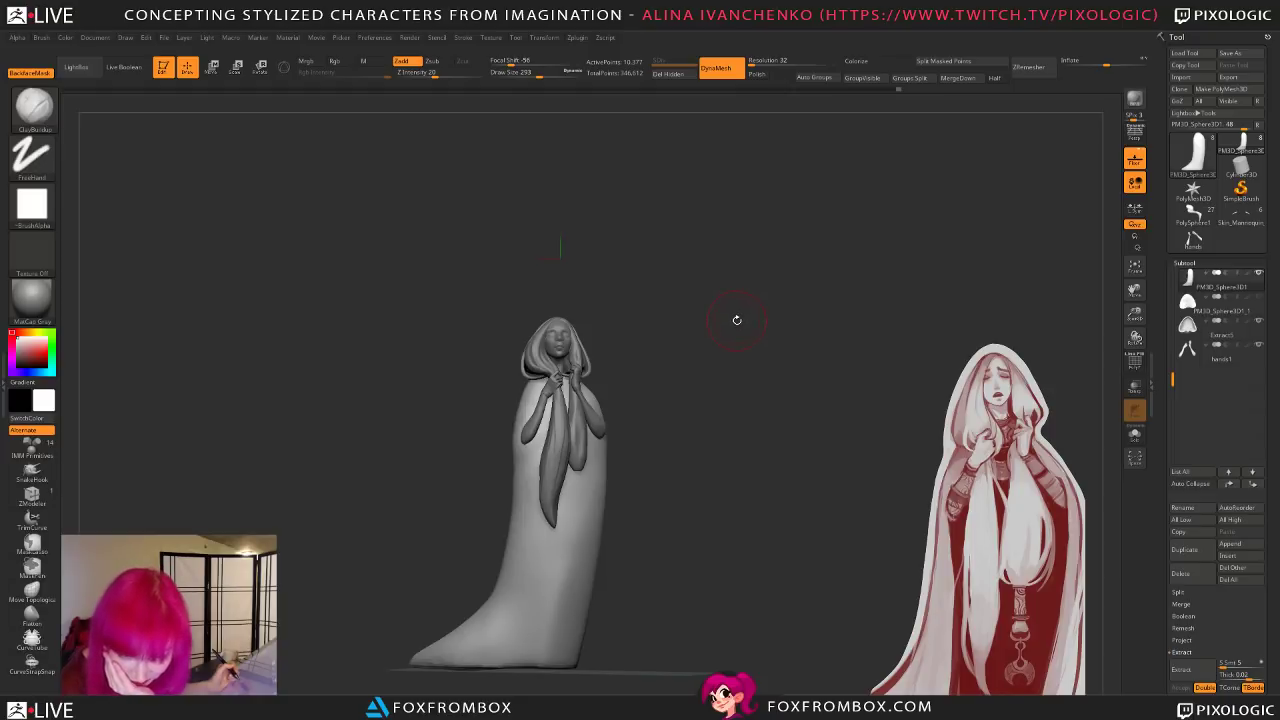
mouse_move(728, 389)
left_mouse_down()
mouse_move(714, 397)
mouse_move(710, 316)
left_mouse_up()
left_click_drag(543, 72, 554, 73)
left_click_drag(706, 432, 672, 474)
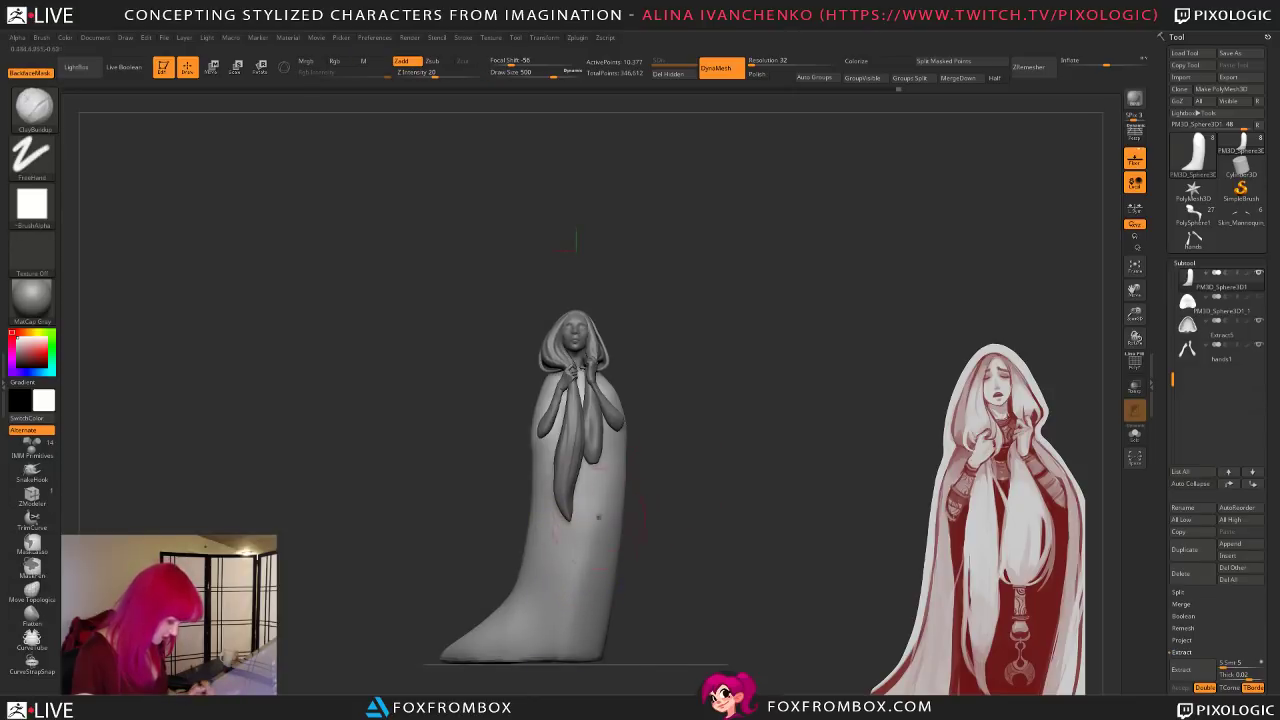
mouse_move(760, 505)
left_mouse_down()
mouse_move(714, 543)
mouse_move(630, 545)
left_mouse_up()
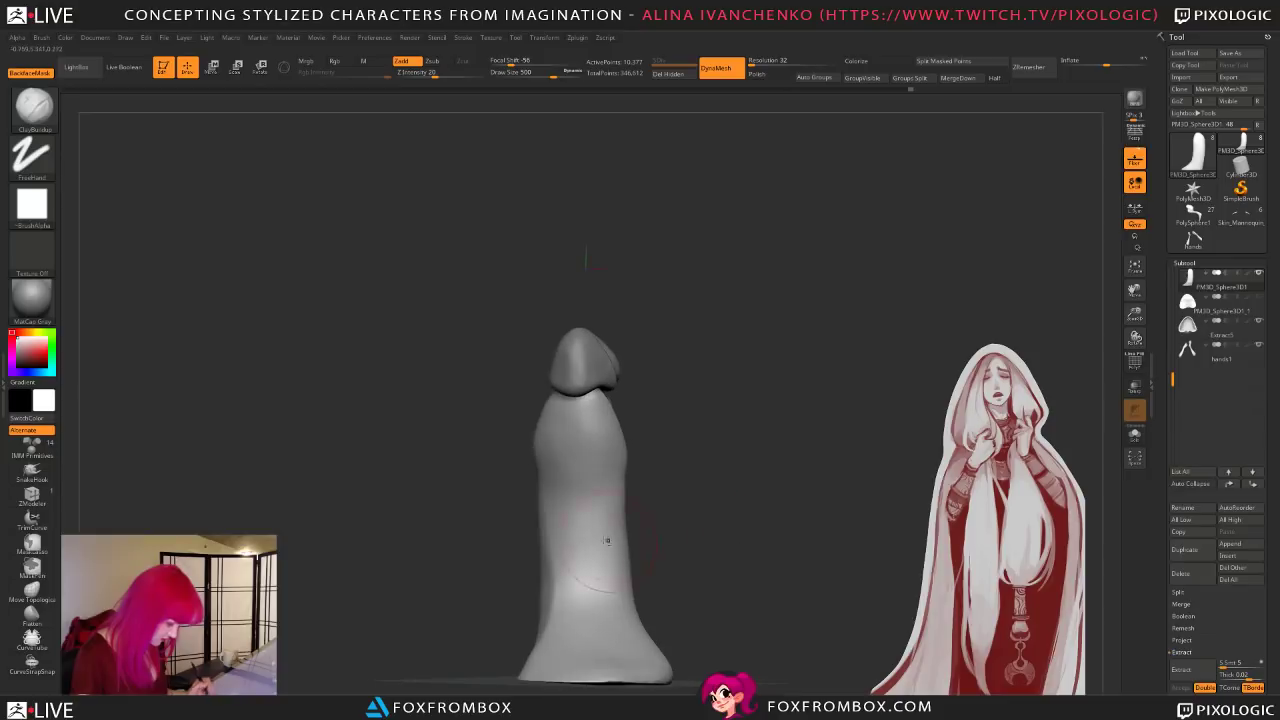
mouse_move(566, 608)
left_mouse_down()
mouse_move(555, 571)
mouse_move(569, 534)
left_mouse_up()
mouse_move(662, 483)
left_mouse_down()
mouse_move(640, 463)
mouse_move(753, 468)
mouse_move(697, 471)
mouse_move(710, 484)
mouse_move(717, 470)
mouse_move(740, 472)
mouse_move(746, 440)
left_mouse_up()
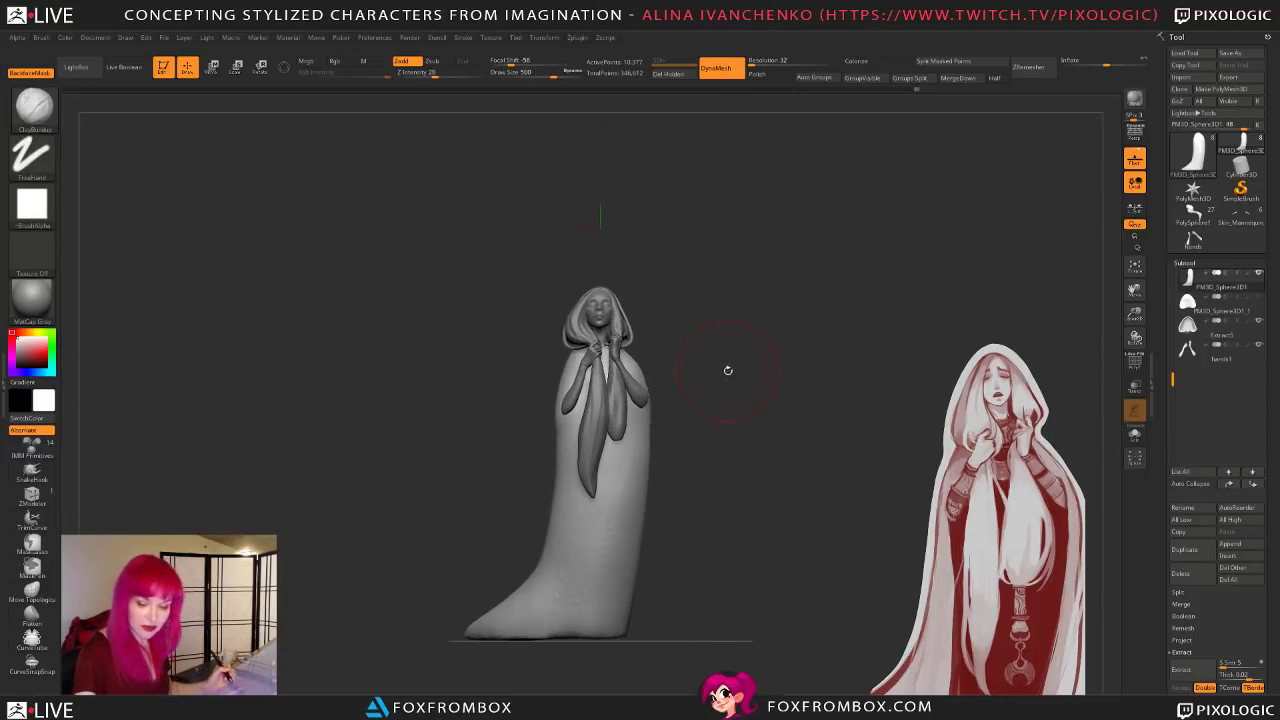
Step: Reshape the lower robe and the curve into its train with the Move brush at draw size 1000
key("b")
key("m")
key("v")
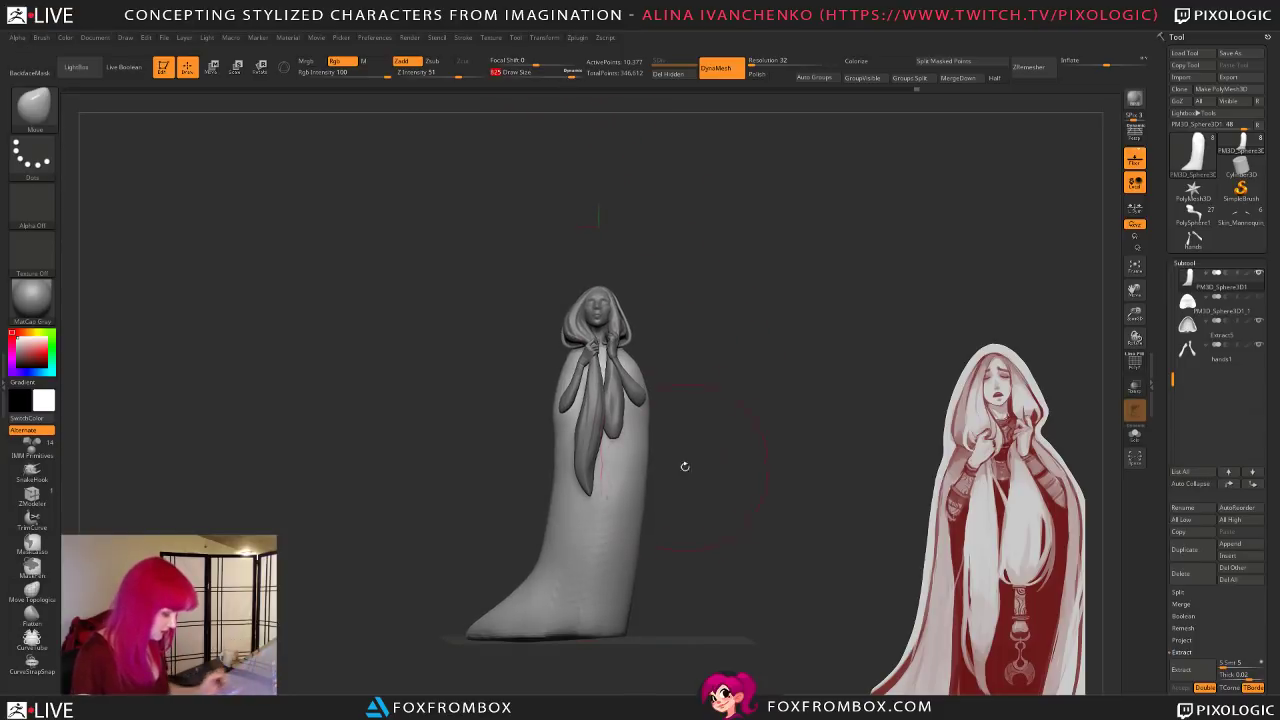
left_click_drag(568, 74, 584, 74)
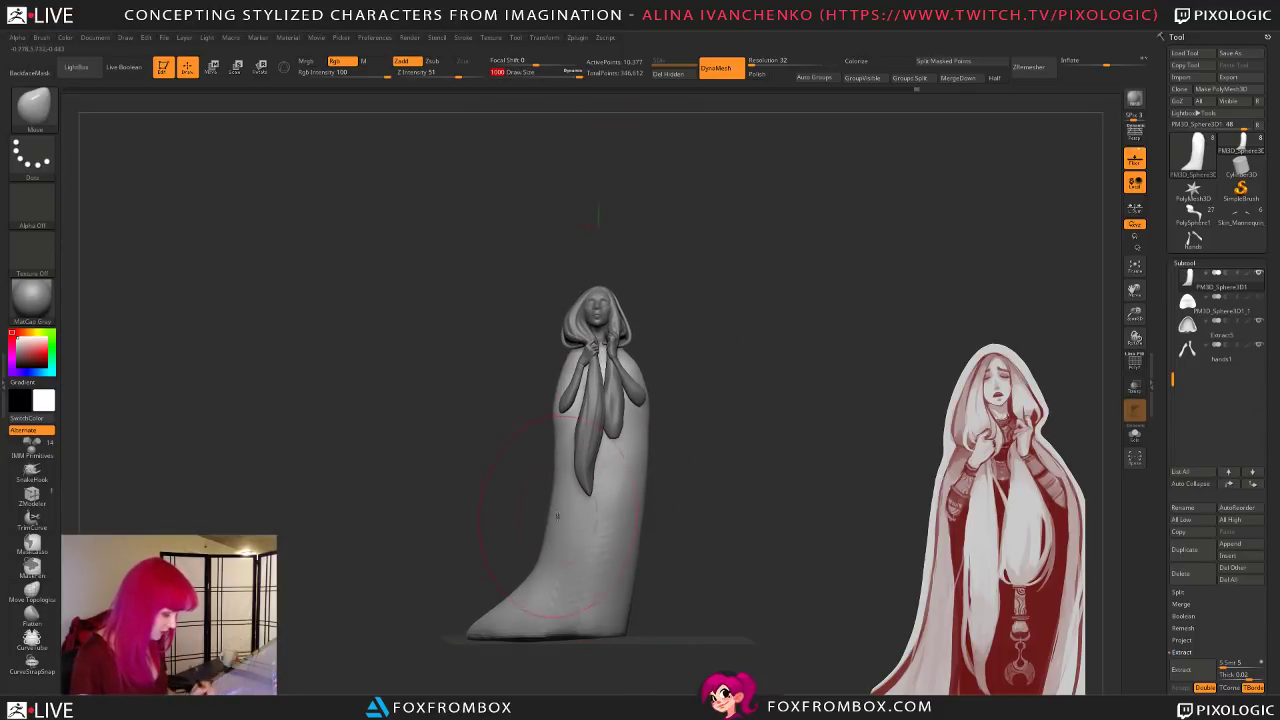
mouse_move(623, 620)
left_mouse_down()
mouse_move(606, 610)
mouse_move(634, 604)
left_mouse_up()
mouse_move(542, 556)
left_mouse_down()
mouse_move(526, 558)
mouse_move(502, 605)
left_mouse_up()
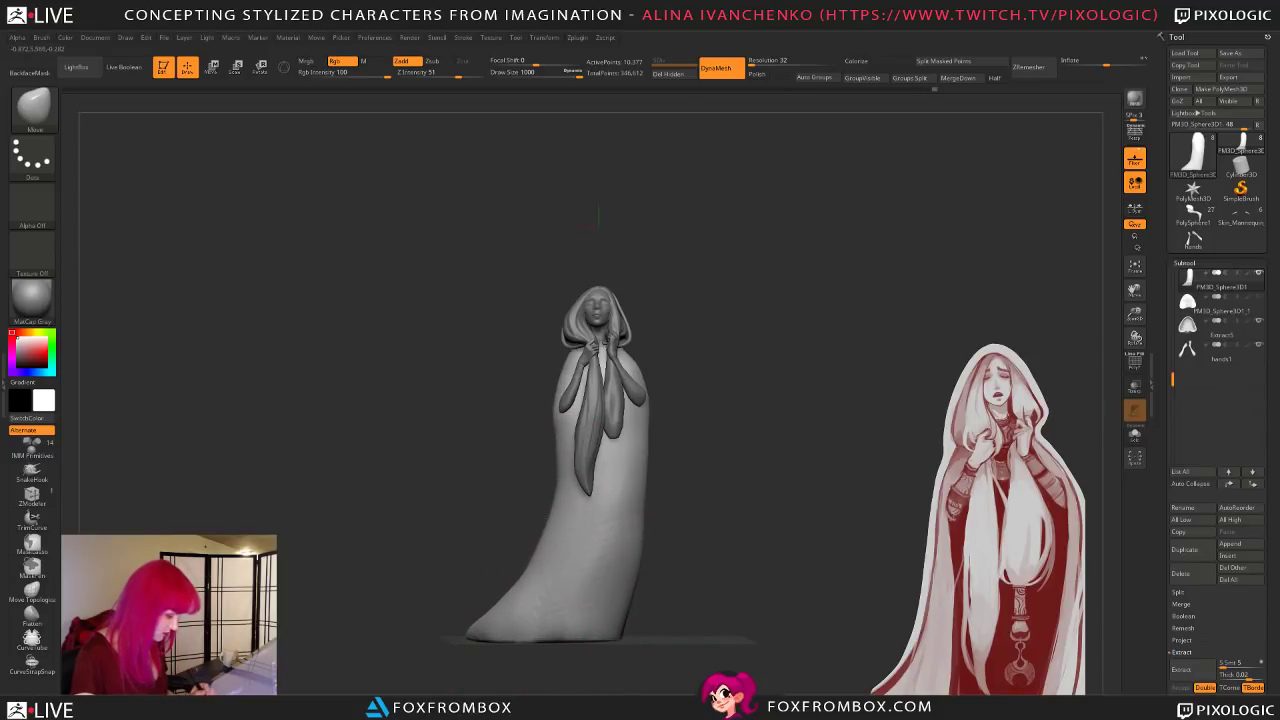
left_click_drag(549, 520, 542, 522)
Step: Refine the hem and the sweep of the train with a smaller Move brush
mouse_move(717, 418)
left_mouse_down()
mouse_move(600, 418)
mouse_move(711, 467)
mouse_move(657, 519)
left_mouse_up()
left_click_drag(583, 72, 559, 72)
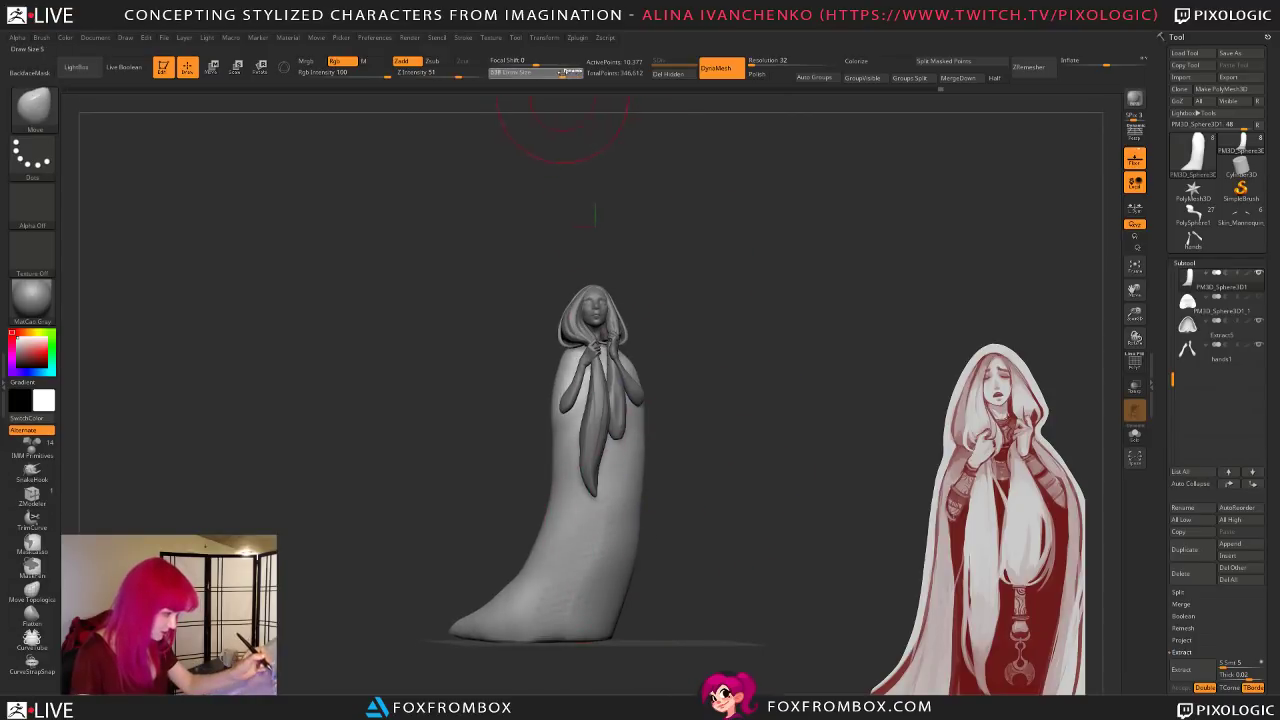
mouse_move(642, 547)
left_mouse_down()
mouse_move(562, 624)
mouse_move(510, 636)
left_mouse_up()
key("shift")
mouse_move(690, 540)
left_mouse_down()
mouse_move(731, 523)
mouse_move(717, 483)
mouse_move(760, 515)
mouse_move(723, 517)
mouse_move(797, 511)
left_mouse_up()
Step: Isolate the robe's hem with an inverted lasso mask and adjust it with the Rotate transpose line along its base
left_click_drag(554, 72, 568, 72)
mouse_move(728, 520)
left_mouse_down("ctrl")
mouse_move(462, 532)
mouse_move(530, 690)
left_mouse_up("ctrl")
left_click(620, 500, "ctrl")
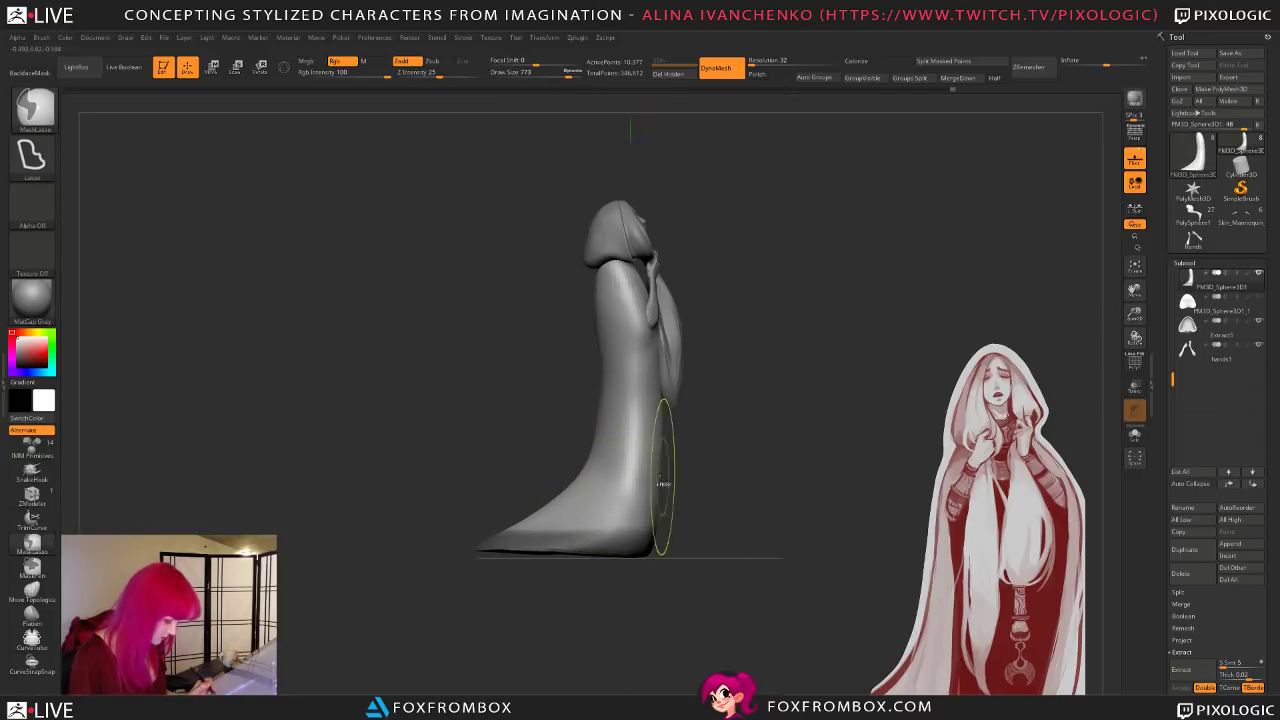
left_click(834, 436, "ctrl")
left_click(259, 67)
left_click_drag(632, 541, 466, 545)
key("q")
mouse_move(811, 320)
left_mouse_down()
mouse_move(687, 631)
mouse_move(754, 499)
mouse_move(673, 514)
mouse_move(622, 438)
left_mouse_up()
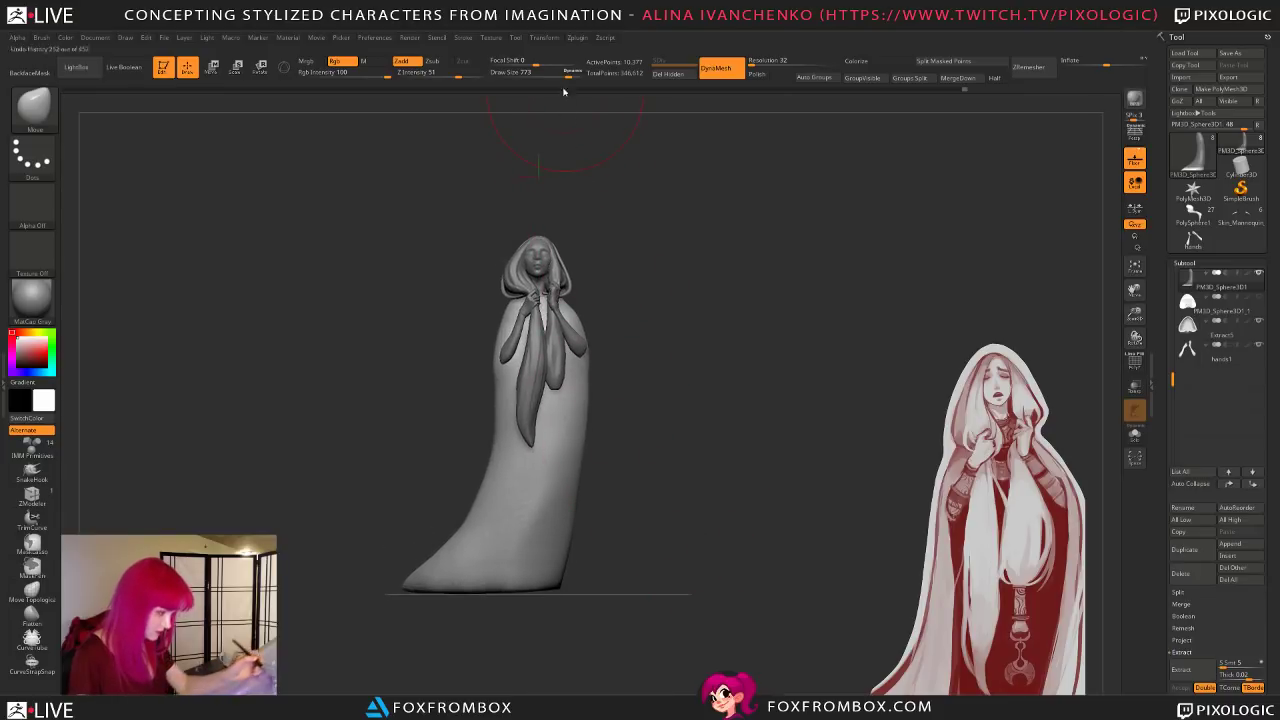
Step: Refine the robe's sides and shoulders with the Move brush at draw sizes 430 and 274
left_click_drag(568, 75, 549, 75)
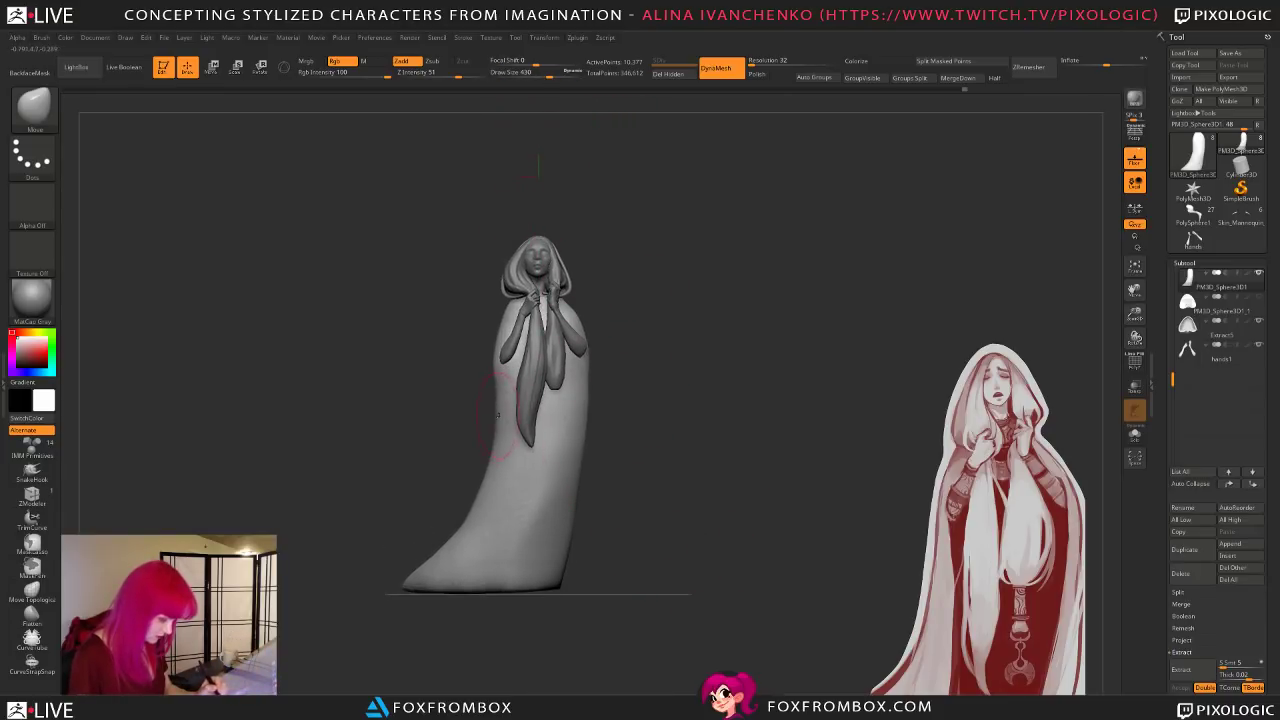
mouse_move(591, 366)
left_mouse_down()
mouse_move(605, 326)
mouse_move(626, 317)
left_mouse_up()
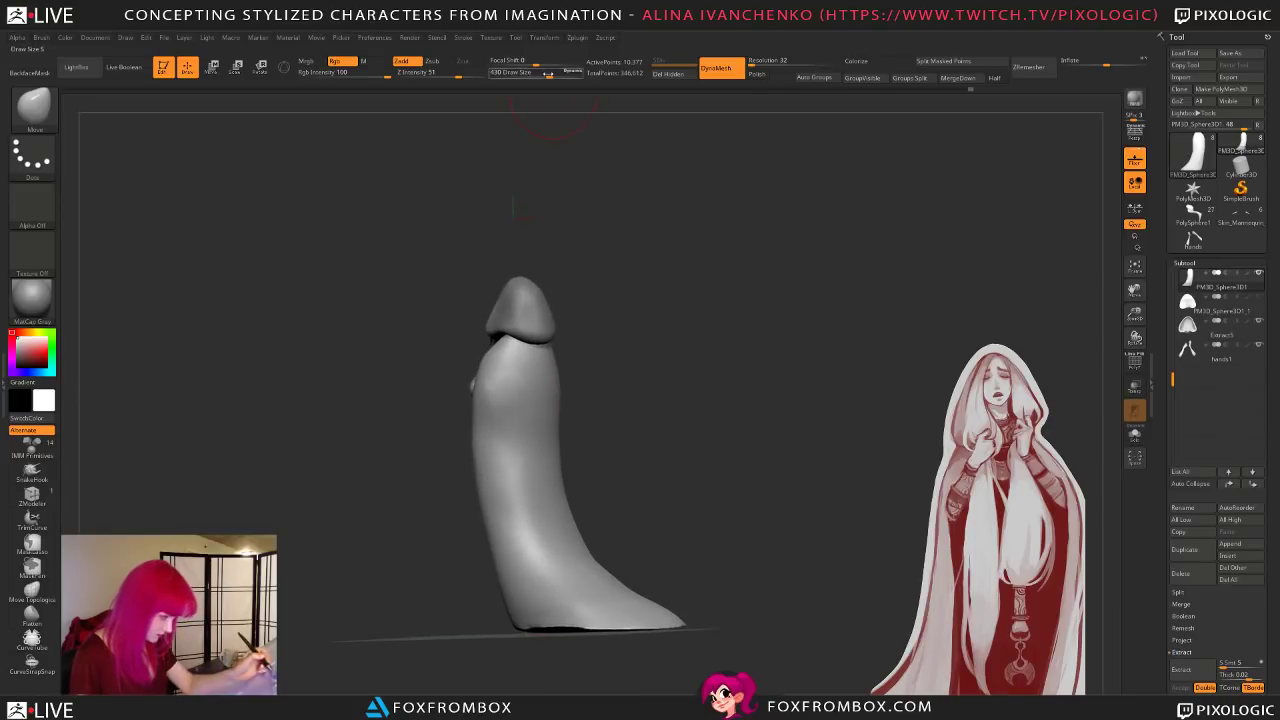
left_click_drag(548, 73, 536, 73)
mouse_move(592, 349)
left_mouse_down("alt")
mouse_move(644, 354)
mouse_move(527, 354)
mouse_move(682, 392)
left_mouse_up("alt")
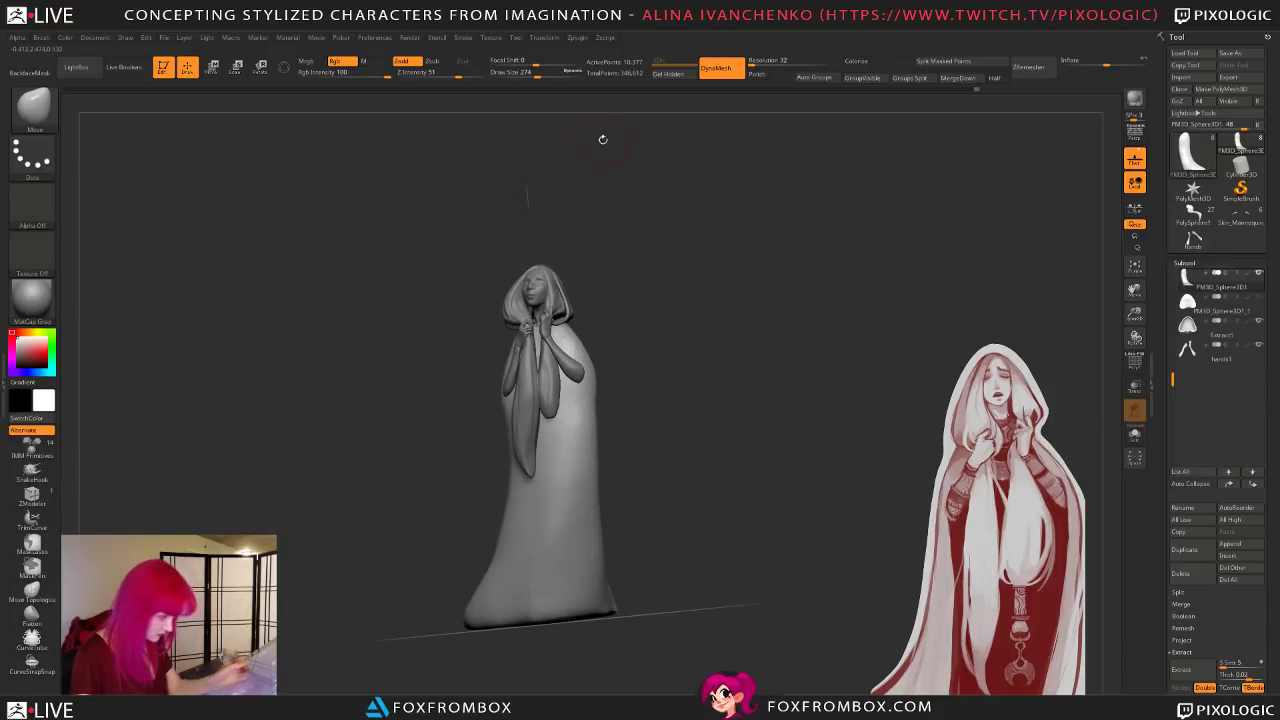
left_click_drag(543, 74, 548, 74)
mouse_move(635, 297)
left_mouse_down("alt")
mouse_move(675, 309)
mouse_move(691, 374)
mouse_move(681, 398)
mouse_move(592, 380)
left_mouse_up("alt")
left_click_drag(693, 372, 723, 399)
Step: Fill out the front of the robe's lower half and adjust its back curve with the Move brush at draw size 921
left_click_drag(540, 73, 558, 74)
left_click_drag(622, 472, 616, 474)
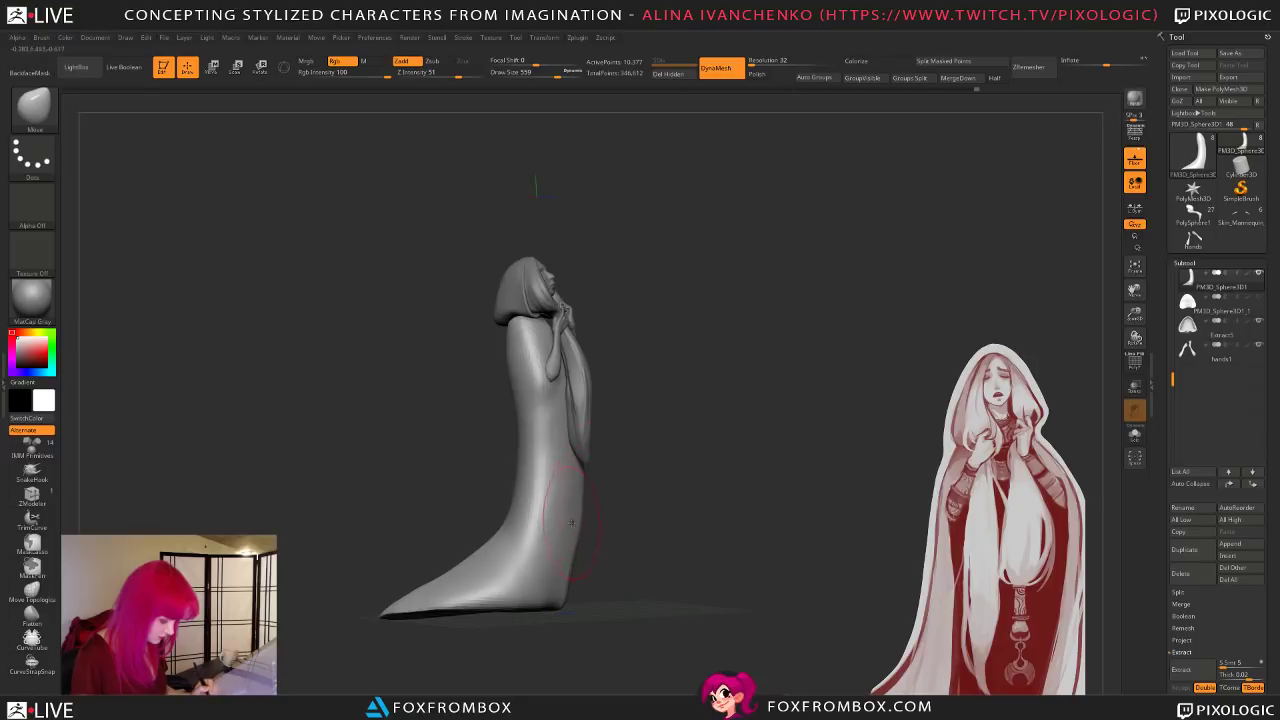
key("bracketright")
key("bracketright")
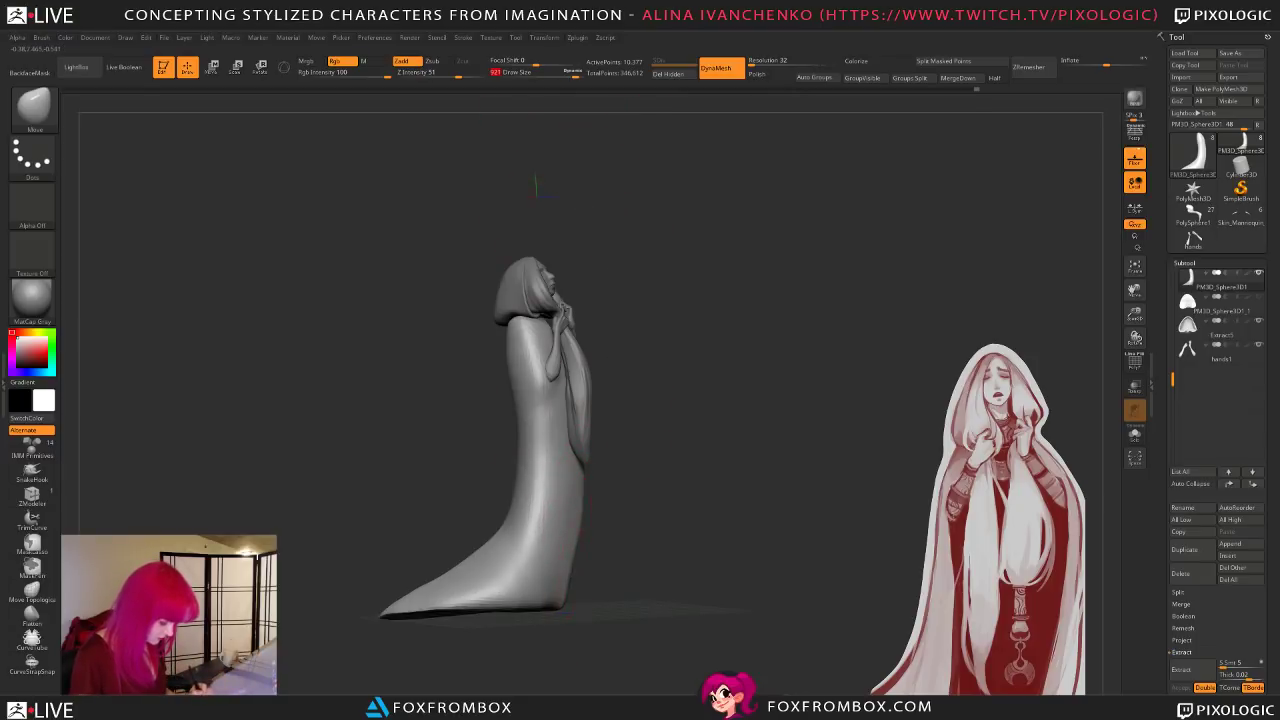
left_click_drag(577, 575, 585, 577)
left_click_drag(582, 532, 589, 530)
left_click_drag(519, 452, 526, 450)
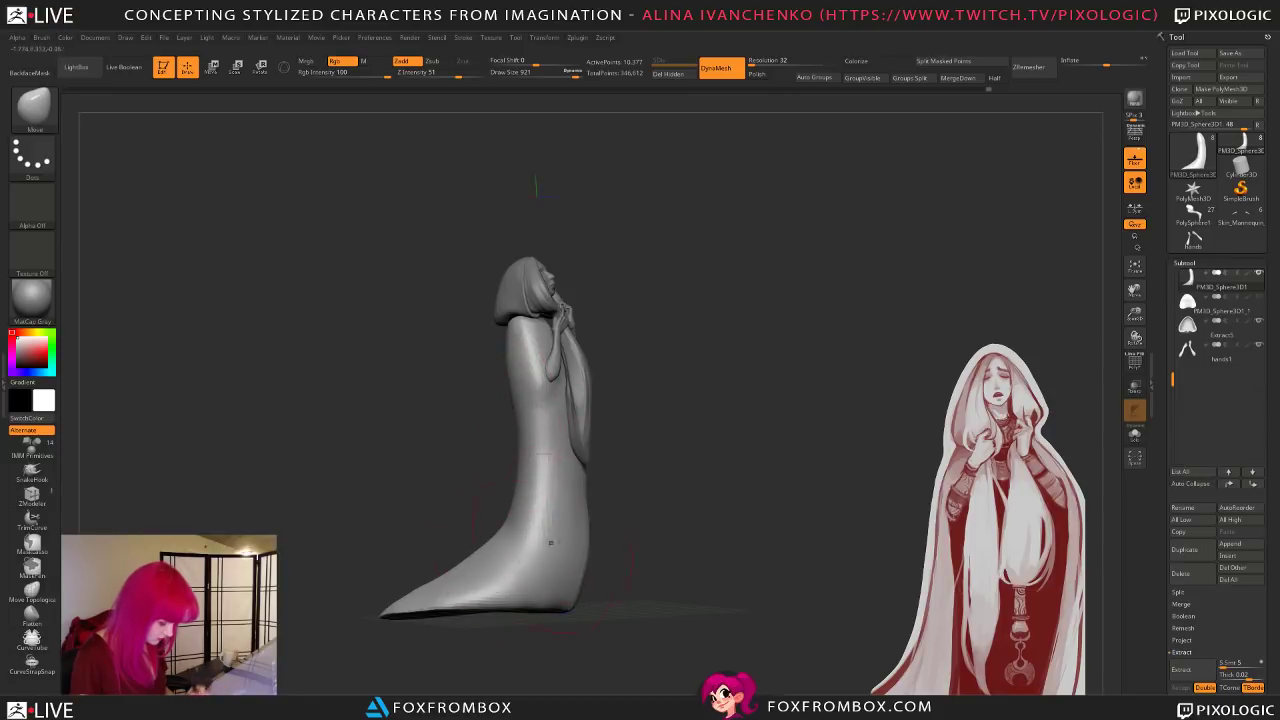
left_click_drag(628, 546, 651, 523, "shift")
left_click_drag(686, 446, 622, 457)
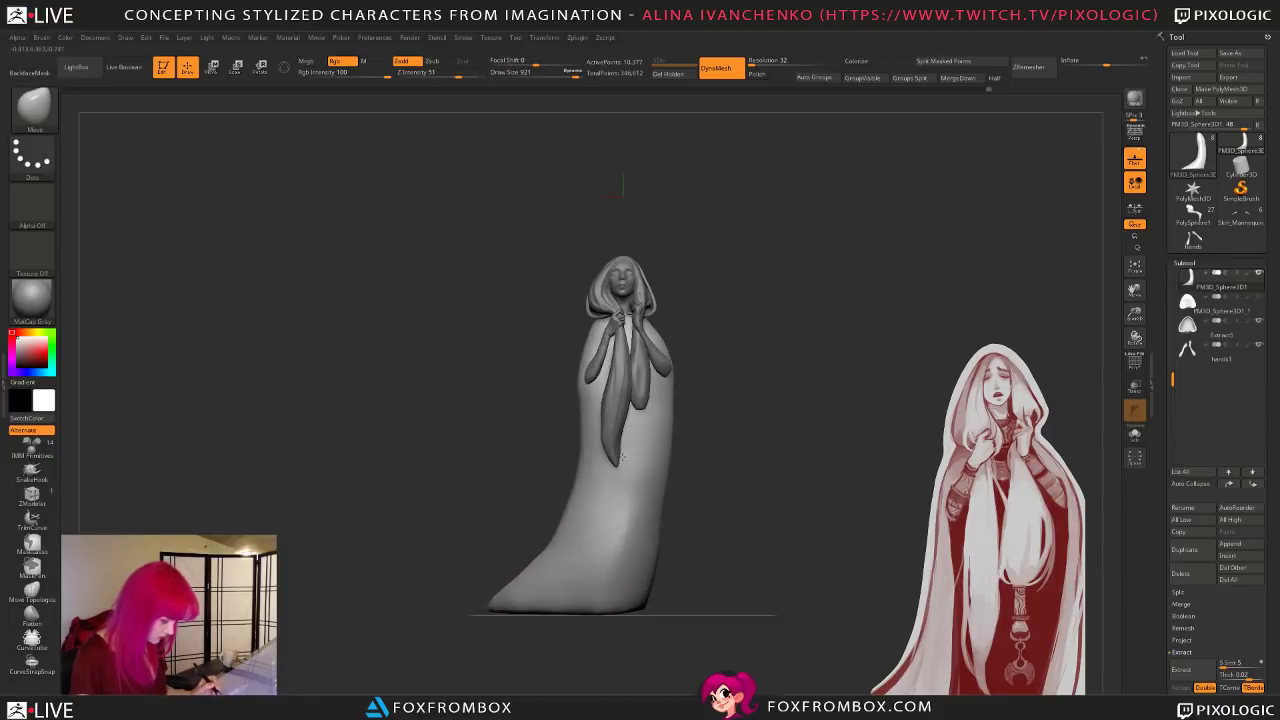
left_click_drag(743, 423, 667, 453)
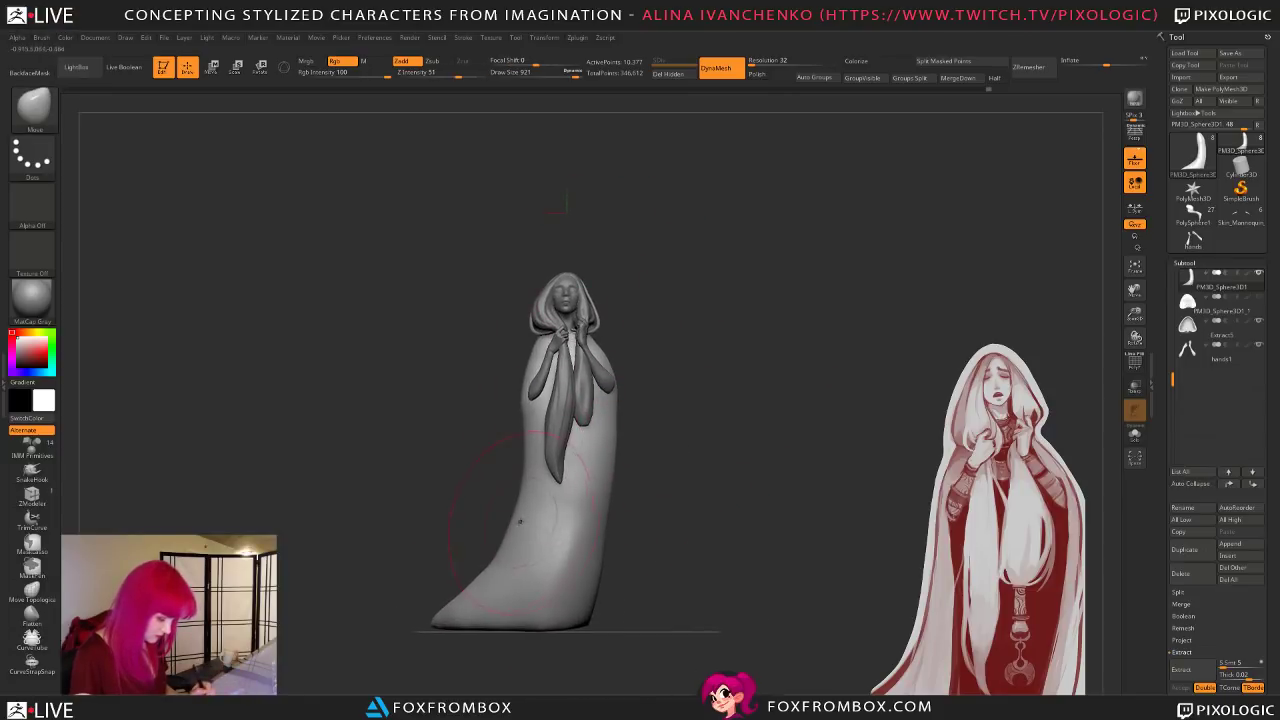
Step: Refine the robe's side contour and front hem with the Move brush at draw size 559
left_click(555, 73)
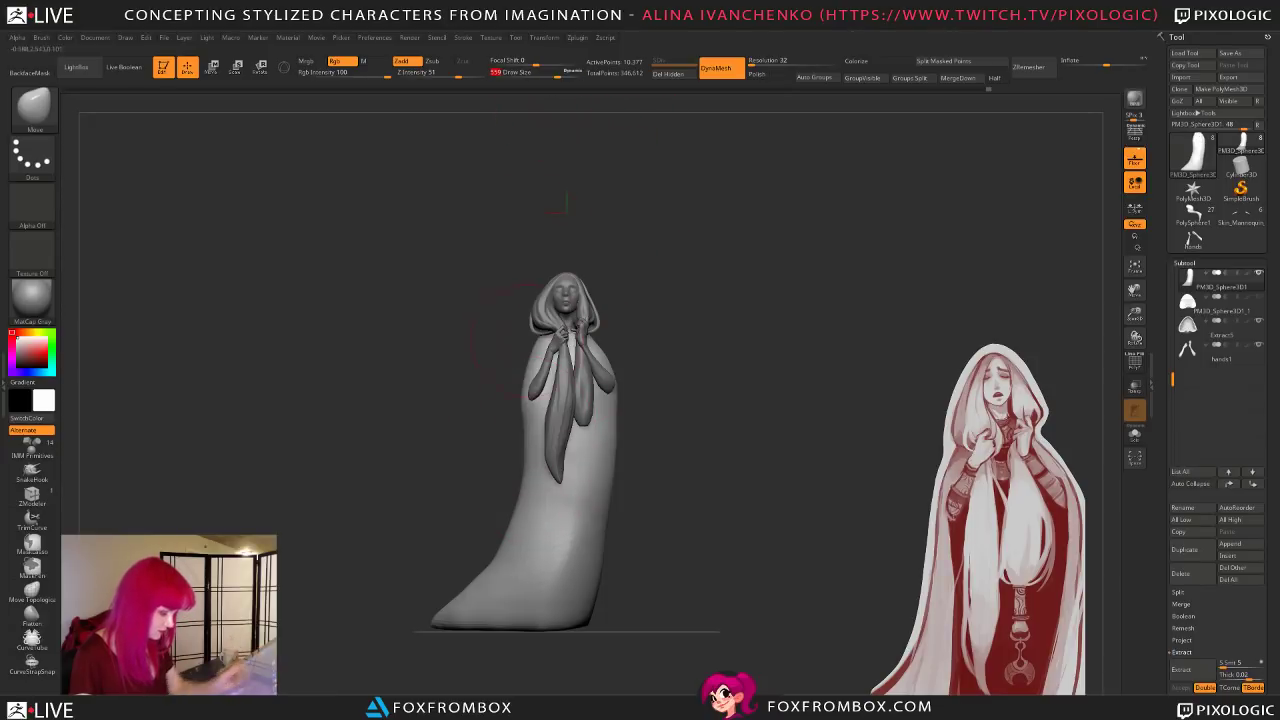
left_click_drag(724, 479, 700, 457, "alt")
mouse_move(690, 455)
left_mouse_down()
mouse_move(635, 472)
mouse_move(668, 464)
left_mouse_up()
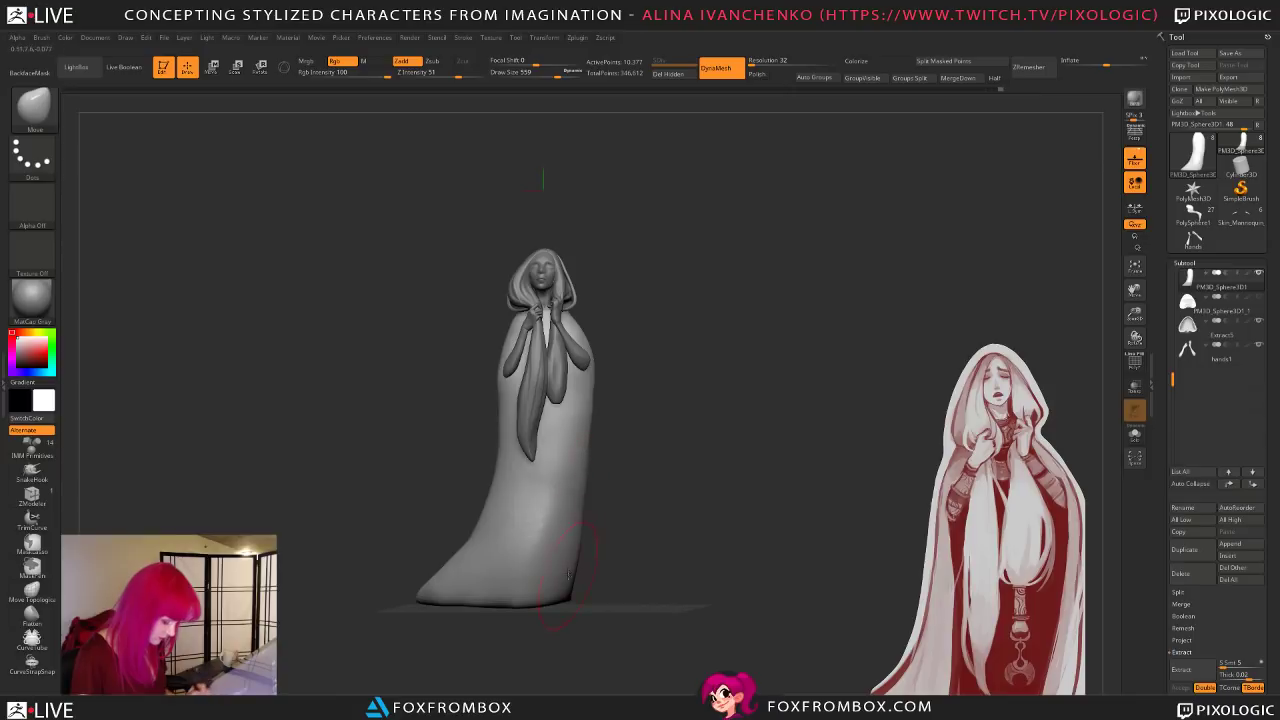
mouse_move(629, 543)
left_mouse_down()
mouse_move(711, 446)
mouse_move(698, 510)
left_mouse_up()
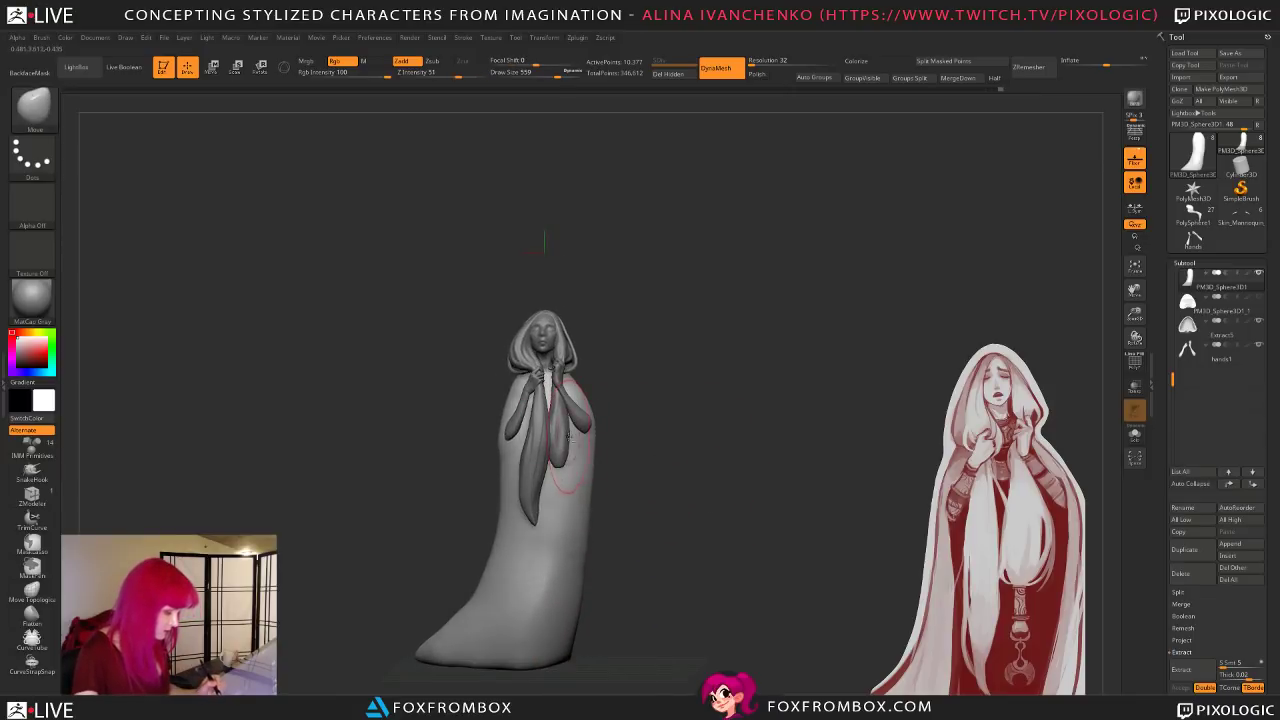
Step: Make the shorter front hair strand the active subtool and save the tool
left_click(560, 434, "alt")
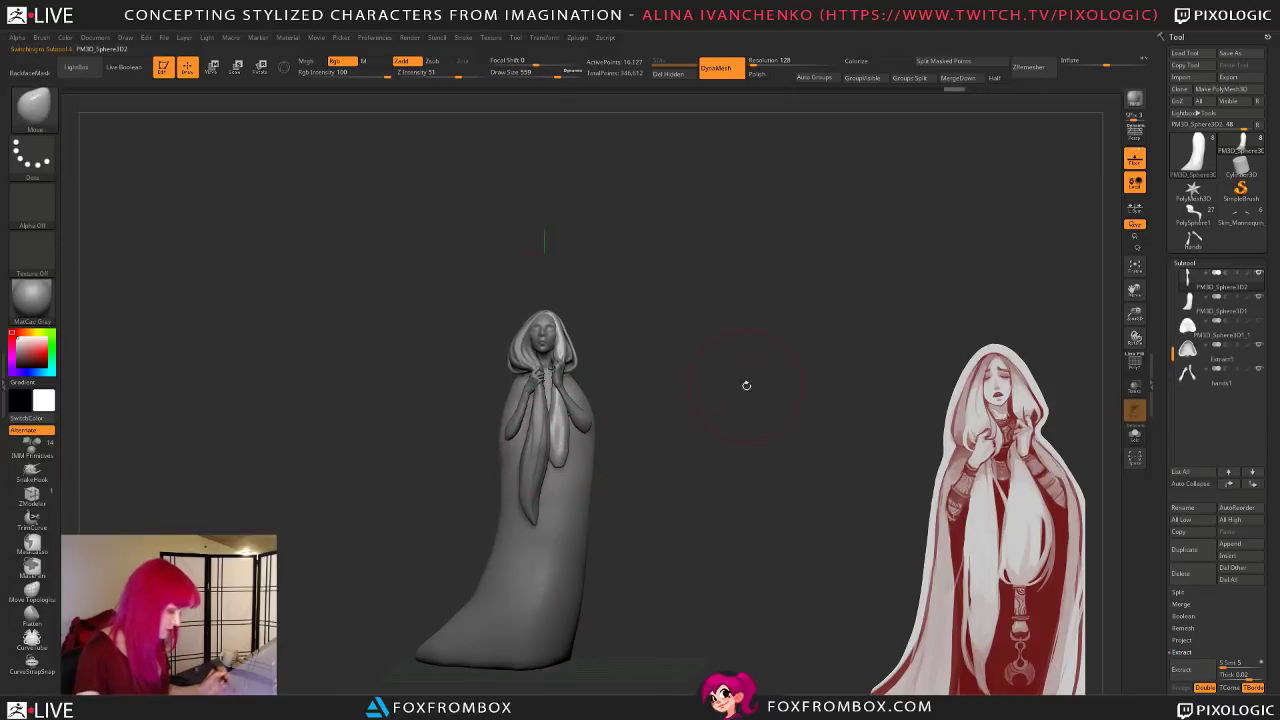
left_click_drag(728, 386, 800, 391, "shift")
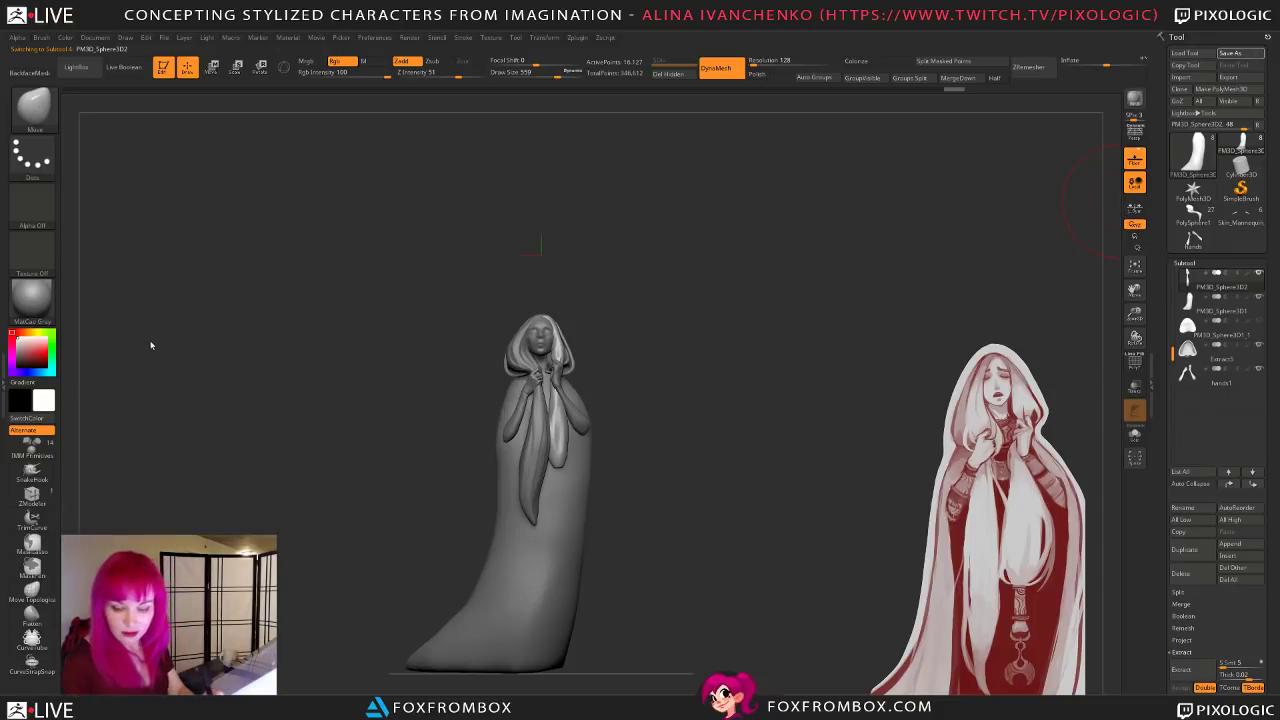
key("ctrl+s")
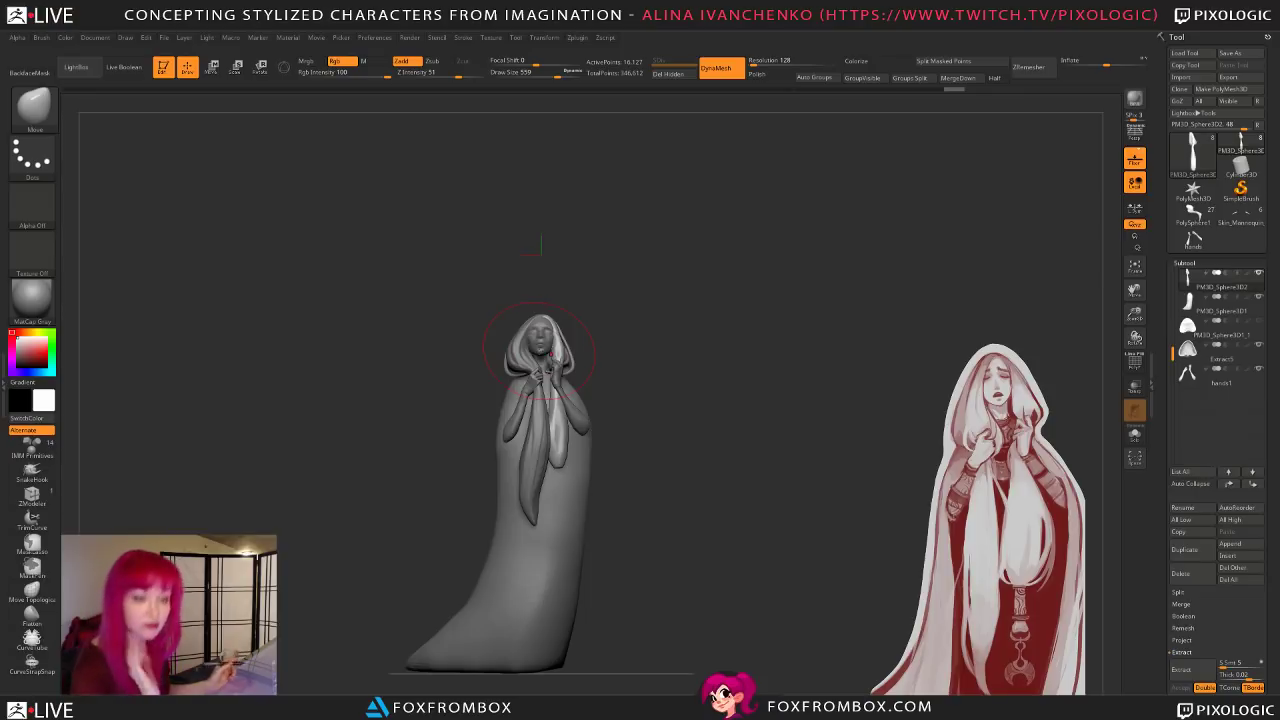
Step: Work on the volume of the shorter hair strand with the ClayBuildup brush at draw size 257
mouse_move(746, 377)
left_mouse_down()
mouse_move(741, 440)
mouse_move(699, 268)
left_mouse_up()
left_click_drag(556, 76, 540, 76)
mouse_move(674, 366)
left_mouse_down()
mouse_move(717, 437)
mouse_move(637, 394)
mouse_move(678, 399)
mouse_move(605, 385)
left_mouse_up()
key("b")
key("c")
key("b")
left_click_drag(543, 75, 536, 75)
left_click_drag(703, 380, 683, 369, "alt")
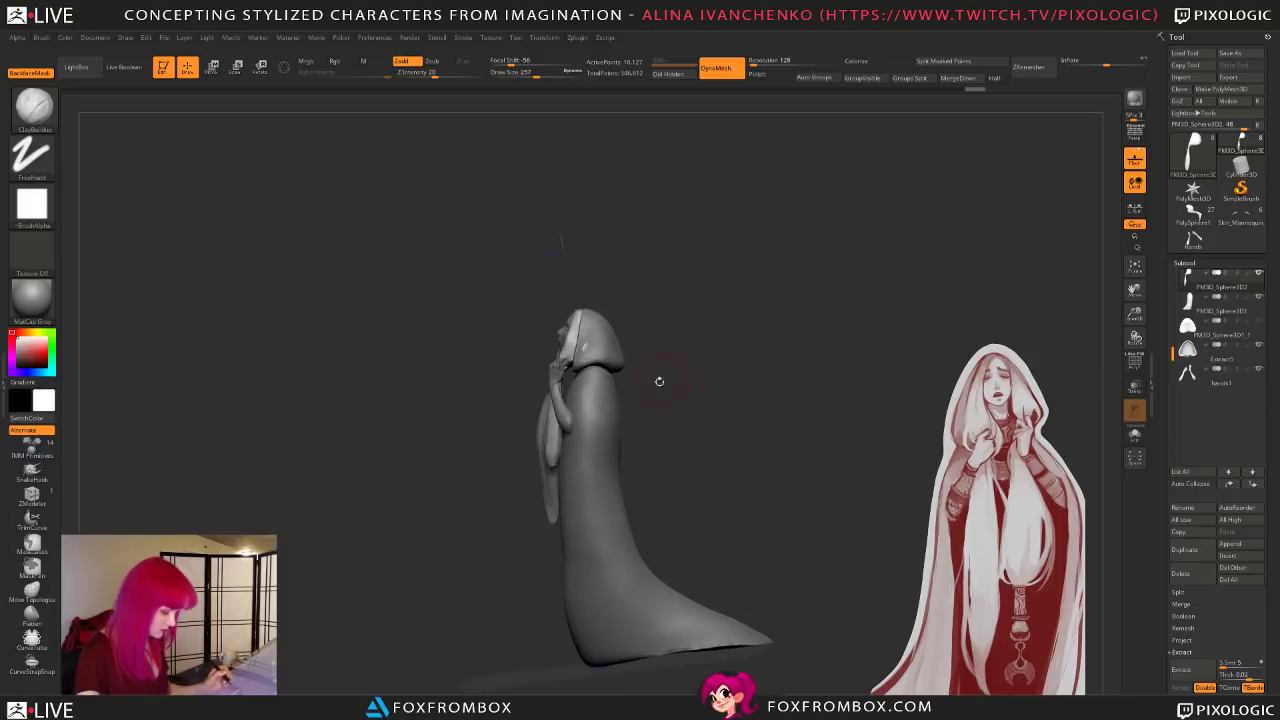
mouse_move(545, 466)
left_mouse_down()
mouse_move(663, 412)
mouse_move(677, 448)
left_mouse_up()
mouse_move(677, 448)
left_mouse_down()
mouse_move(640, 446)
mouse_move(735, 462)
mouse_move(701, 474)
mouse_move(734, 451)
left_mouse_up()
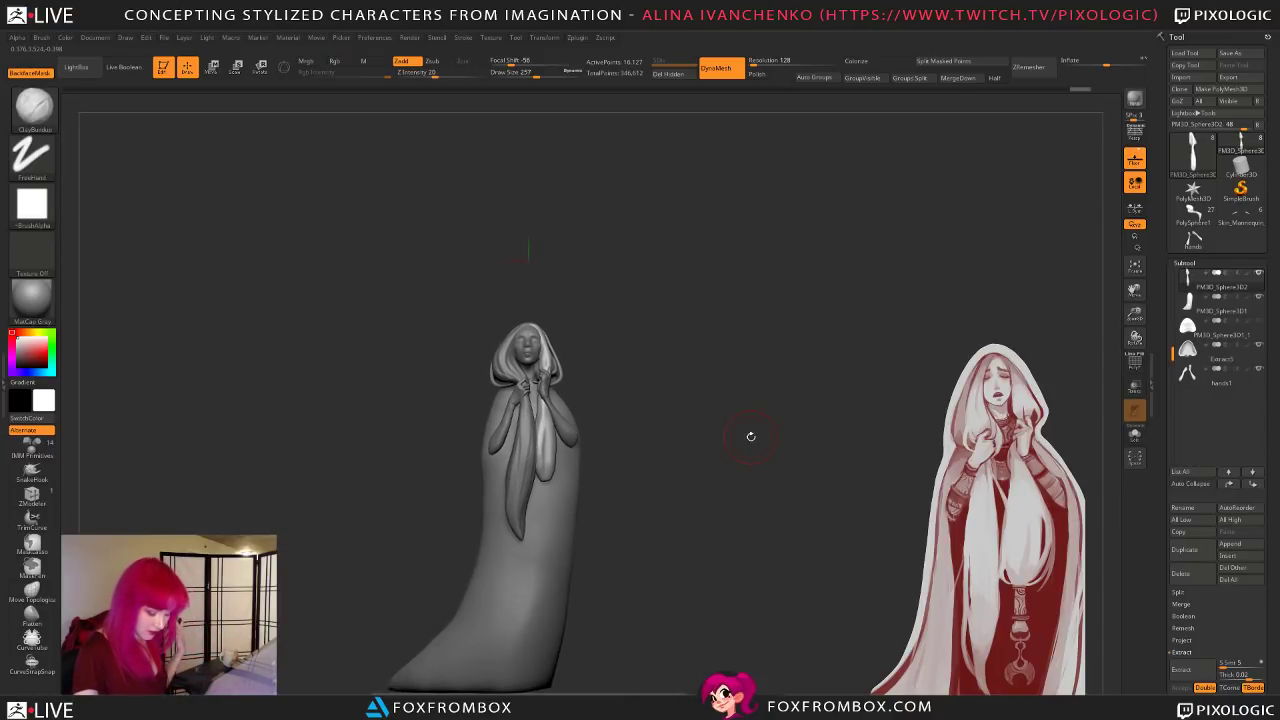
Step: Mask off the upper part of the shorter hair strand and extend its free lower end with the Move brush at draw size 829
mouse_move(751, 436)
left_mouse_down()
mouse_move(723, 451)
mouse_move(746, 485)
mouse_move(705, 491)
mouse_move(587, 432)
mouse_move(727, 425)
mouse_move(729, 466)
mouse_move(704, 481)
mouse_move(623, 477)
left_mouse_up()
mouse_move(534, 436)
left_mouse_down("ctrl")
mouse_move(643, 468)
mouse_move(590, 536)
left_mouse_up("ctrl")
left_click(771, 403, "ctrl")
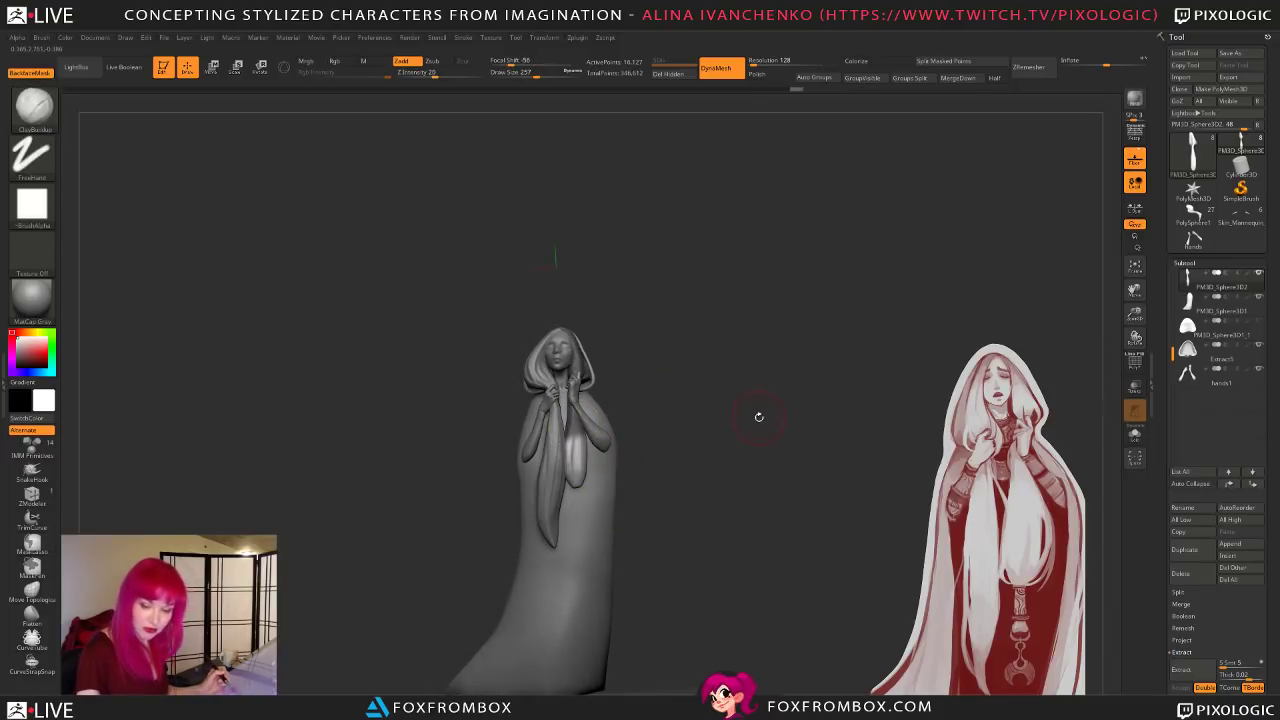
left_click_drag(538, 75, 560, 76)
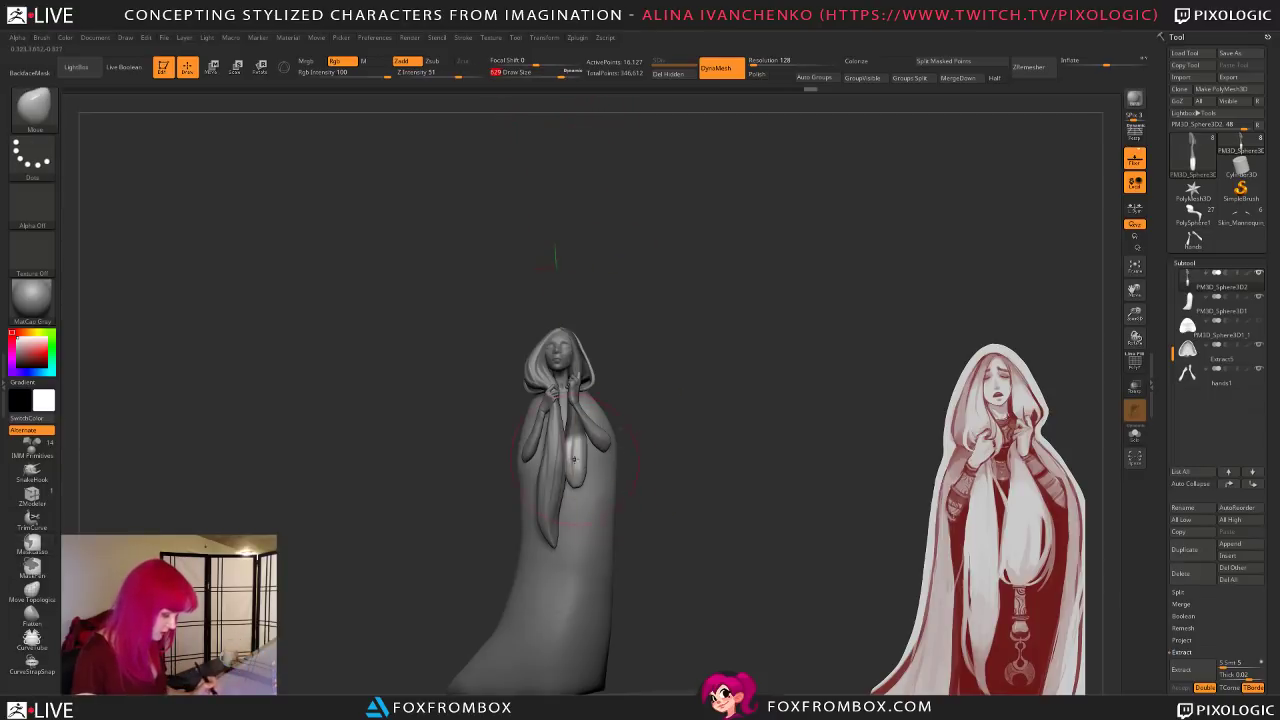
left_click_drag(589, 456, 595, 461)
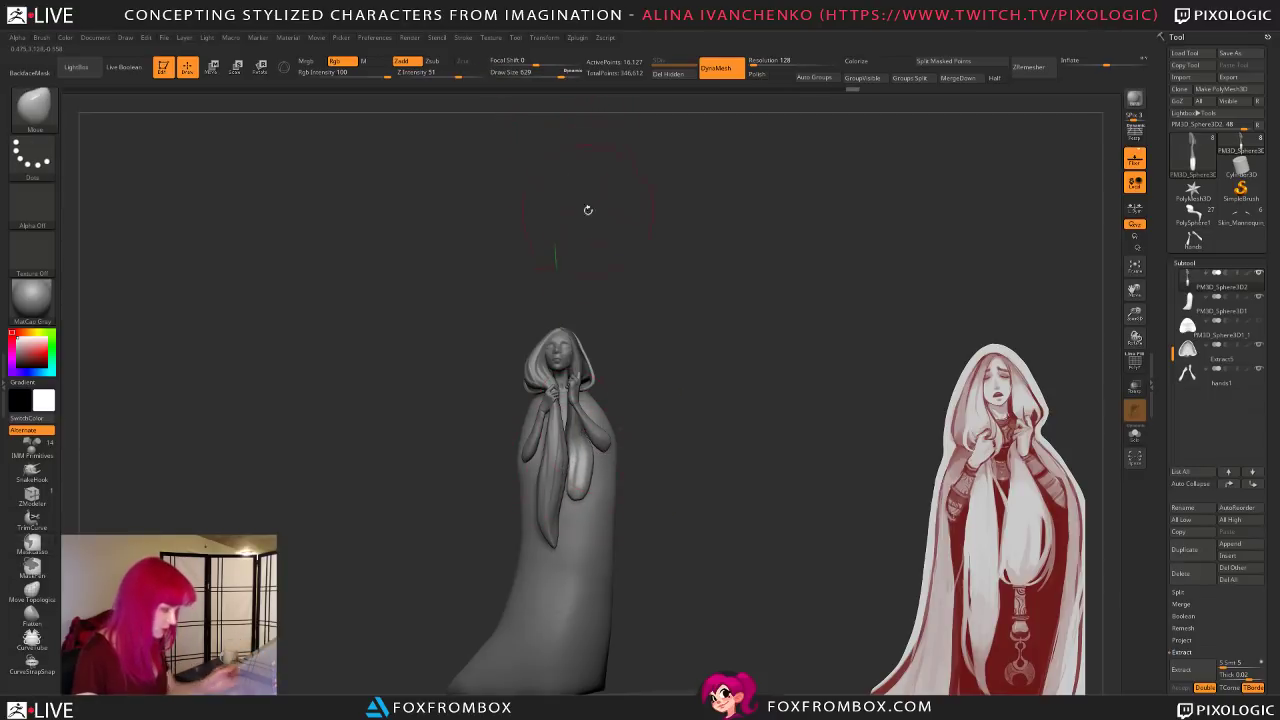
Step: Shape the strand's lower end into a full, rounded bulge with the Move brush at draw sizes 402 and 351, then save the tool
left_click(552, 76)
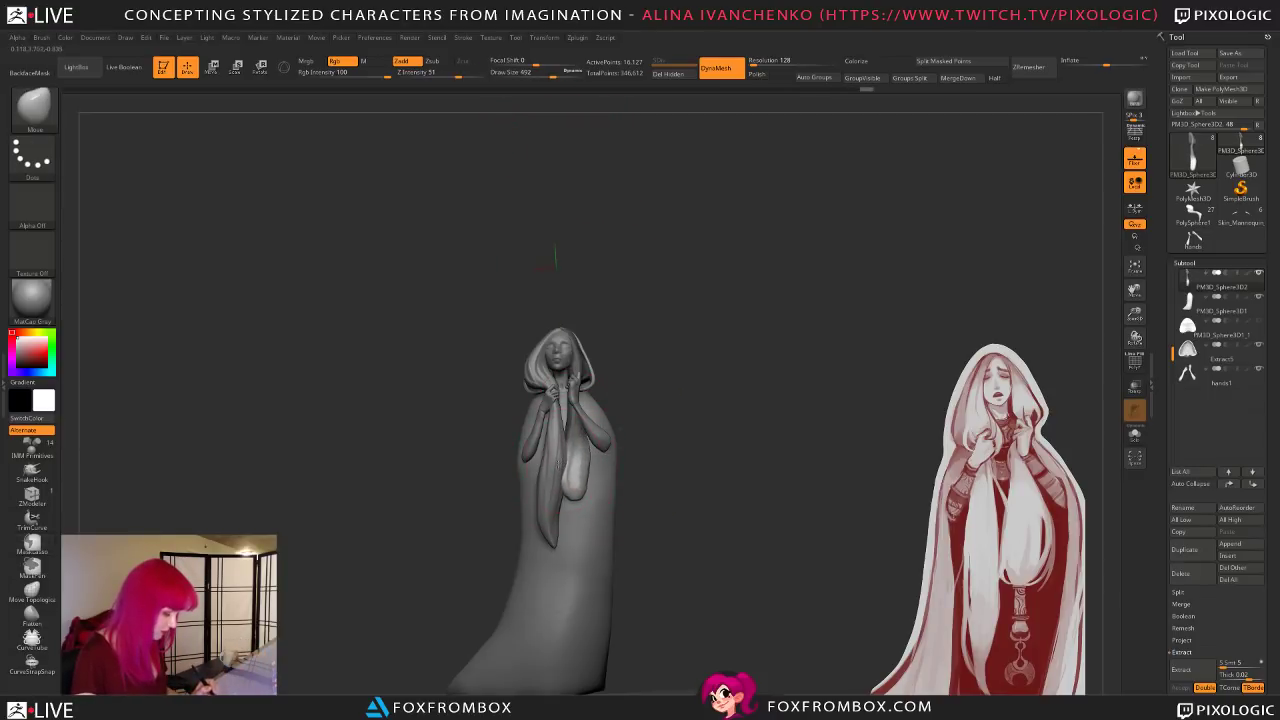
mouse_move(588, 508)
right_mouse_down()
mouse_move(700, 477)
mouse_move(697, 490)
right_mouse_up()
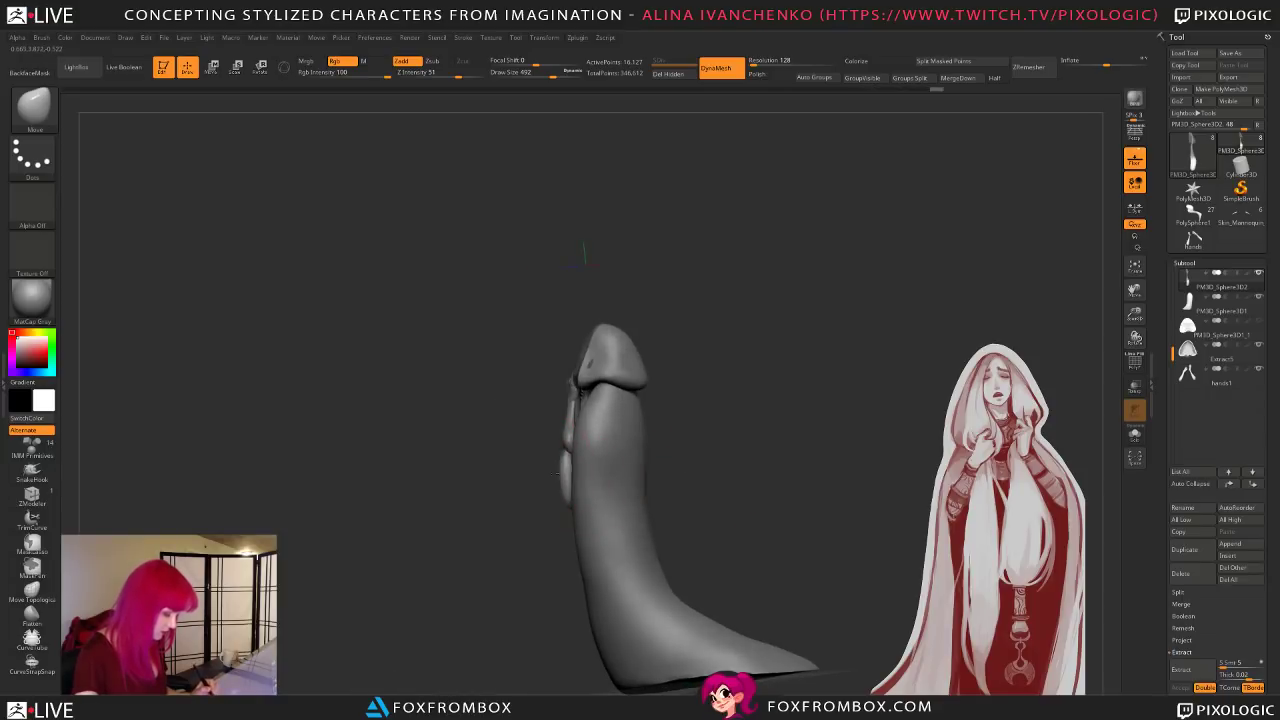
mouse_move(703, 446)
left_mouse_down()
mouse_move(720, 458)
mouse_move(650, 470)
left_mouse_up()
left_click_drag(695, 420, 610, 463)
left_click_drag(536, 73, 523, 73)
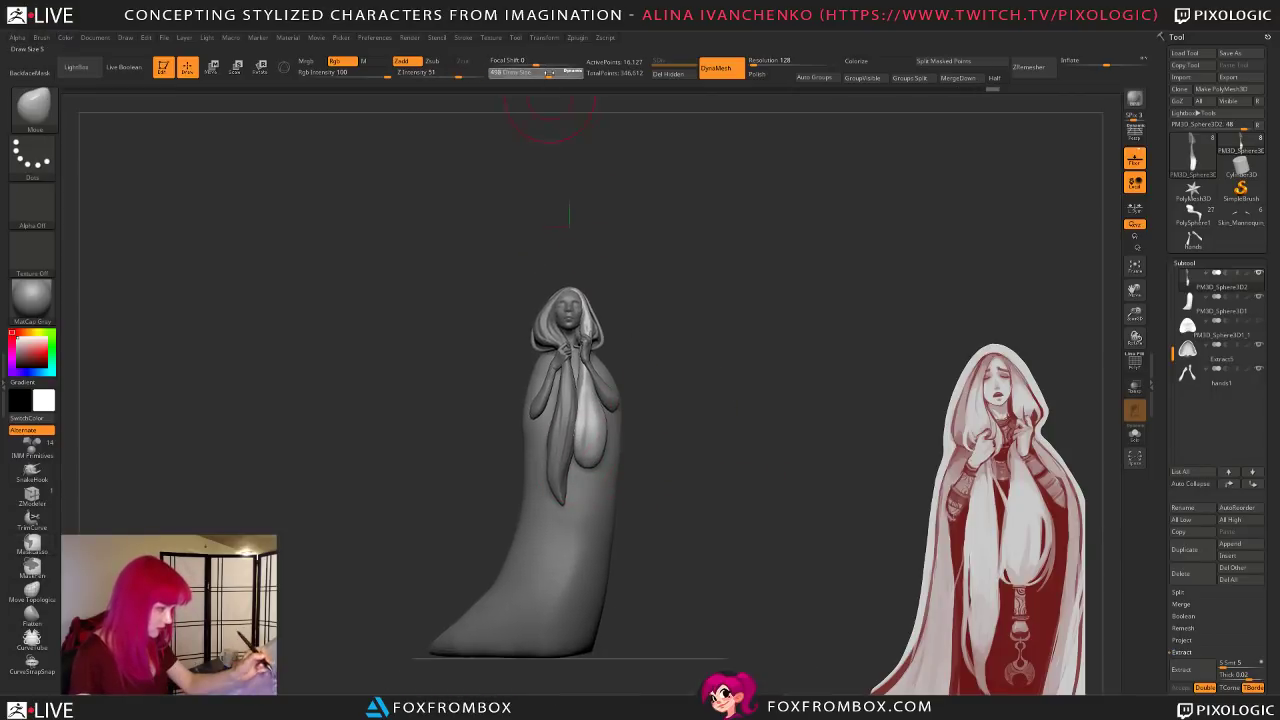
left_click_drag(728, 480, 702, 469)
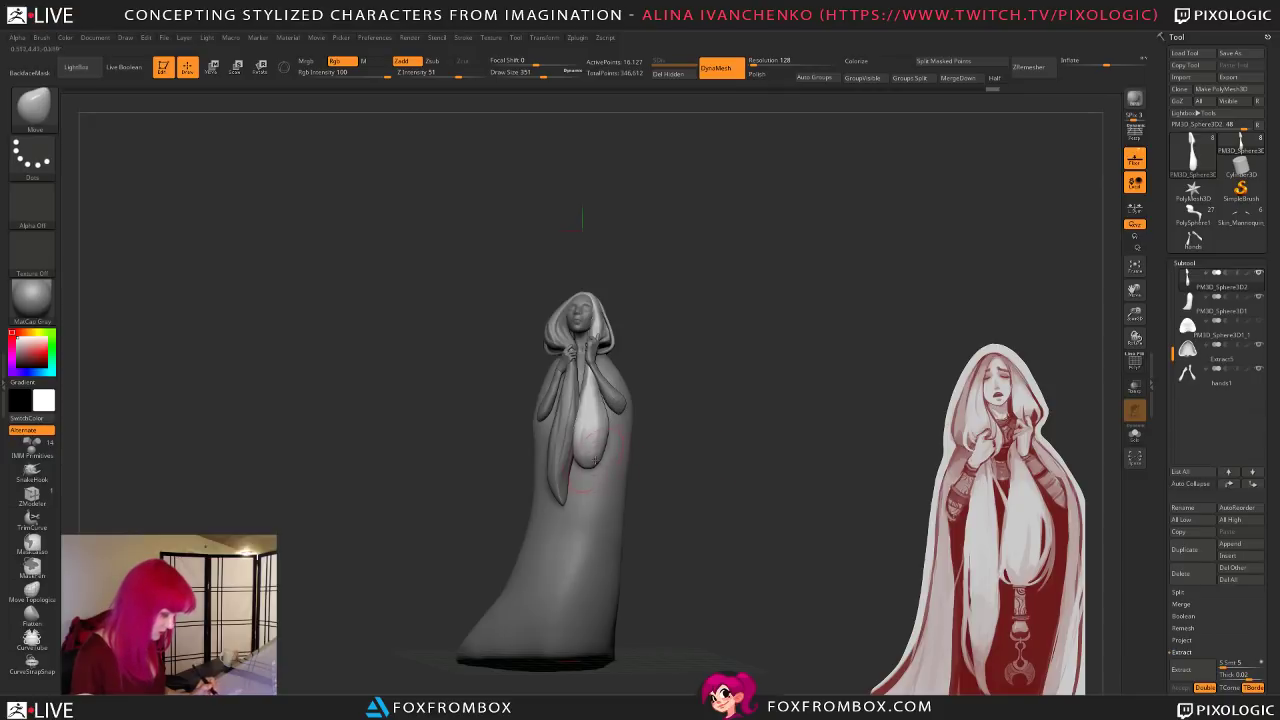
left_click_drag(783, 431, 834, 446, "shift")
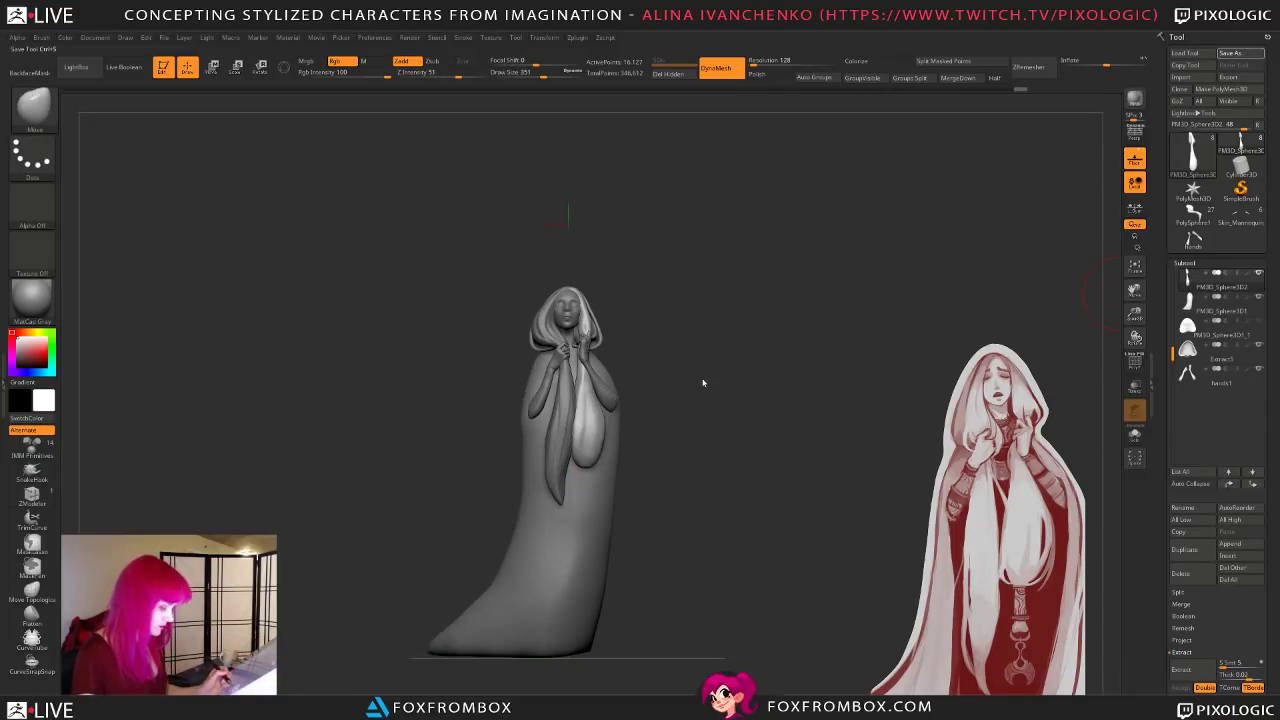
key("ctrl+s")
Step: Append a cylinder as a new subtool and make it active
left_click_drag(1271, 601, 1273, 571)
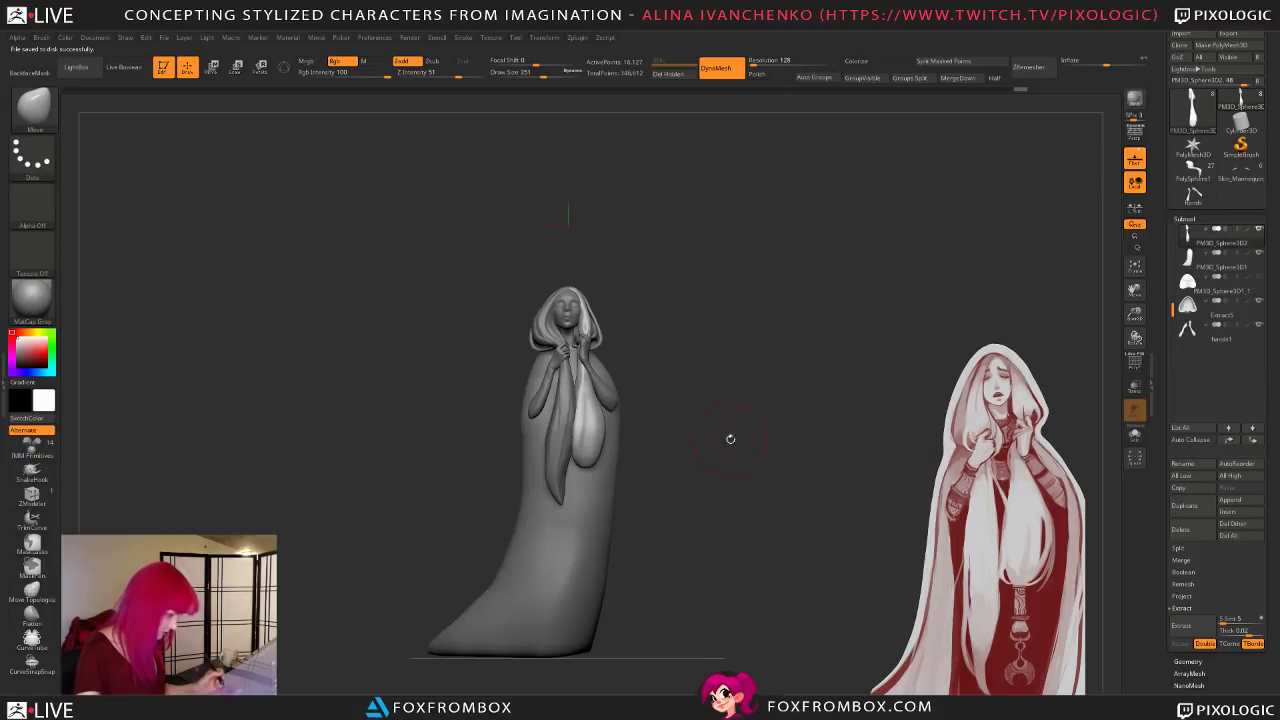
left_click(1252, 503)
left_click(843, 507)
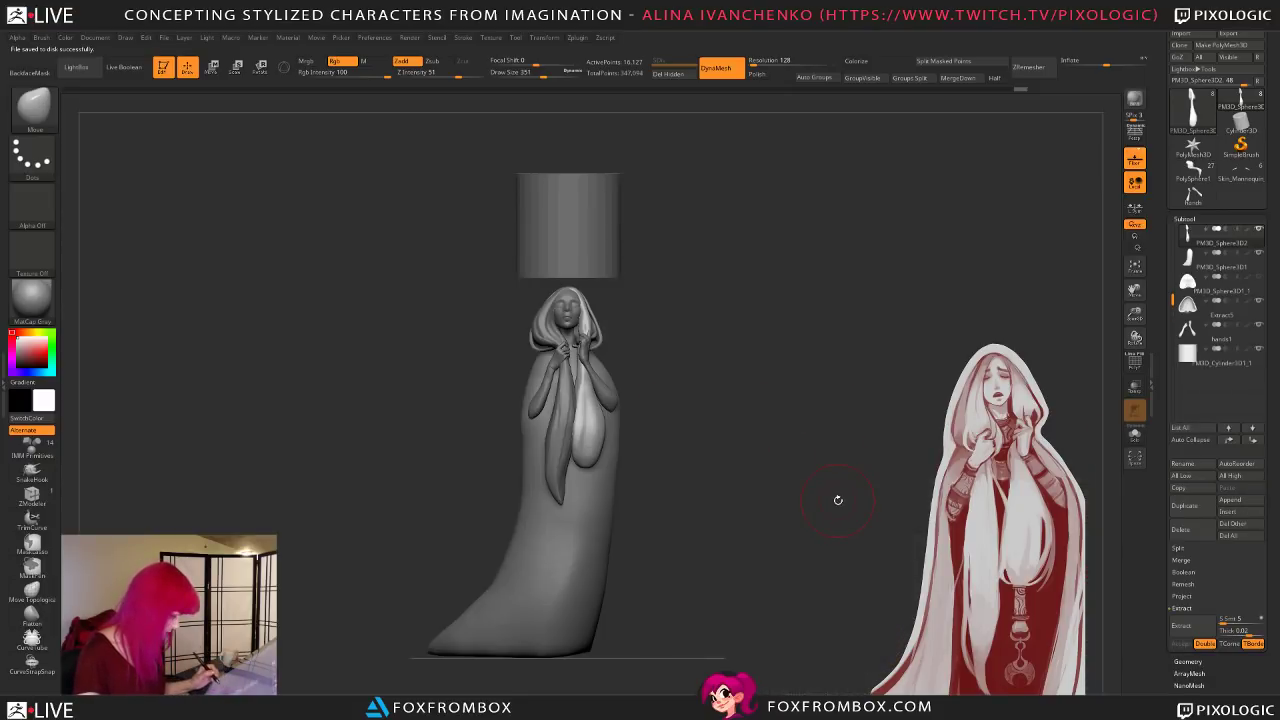
left_click(598, 228, "alt")
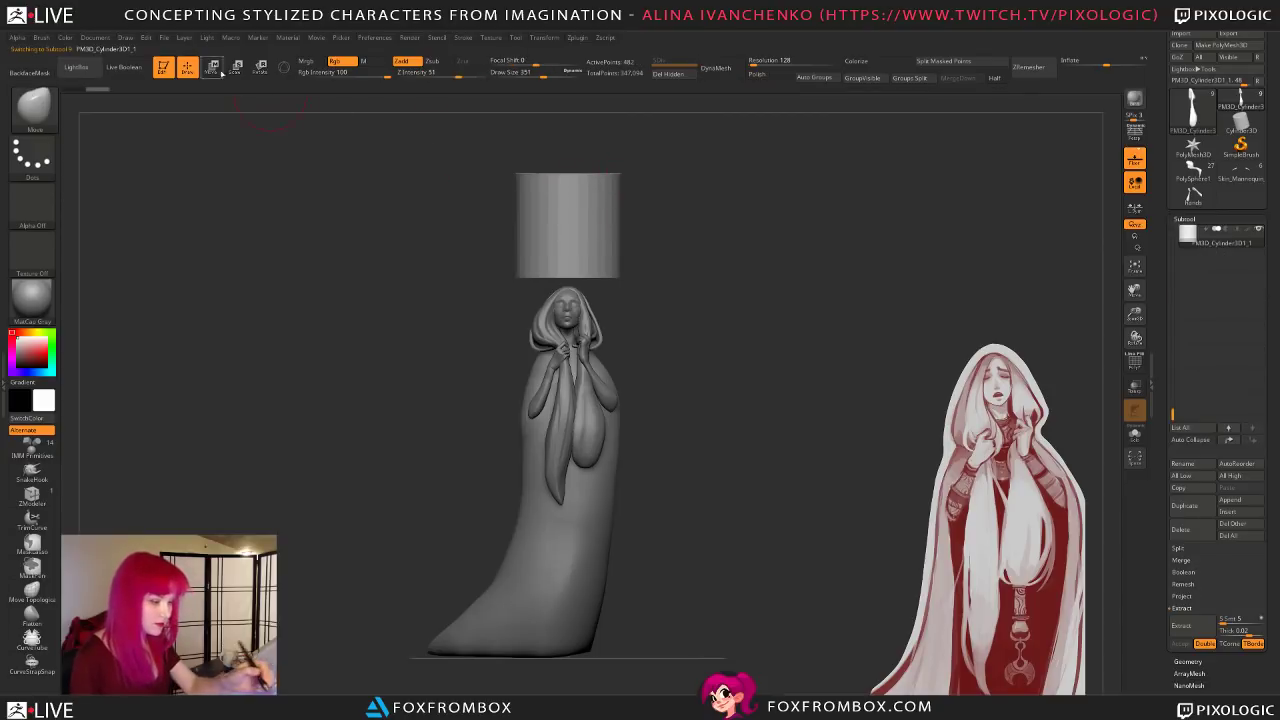
Step: Shrink the cylinder with the Gizmo and place it in front of the robe near the hair strand's tip
left_click(211, 67)
left_click(284, 67)
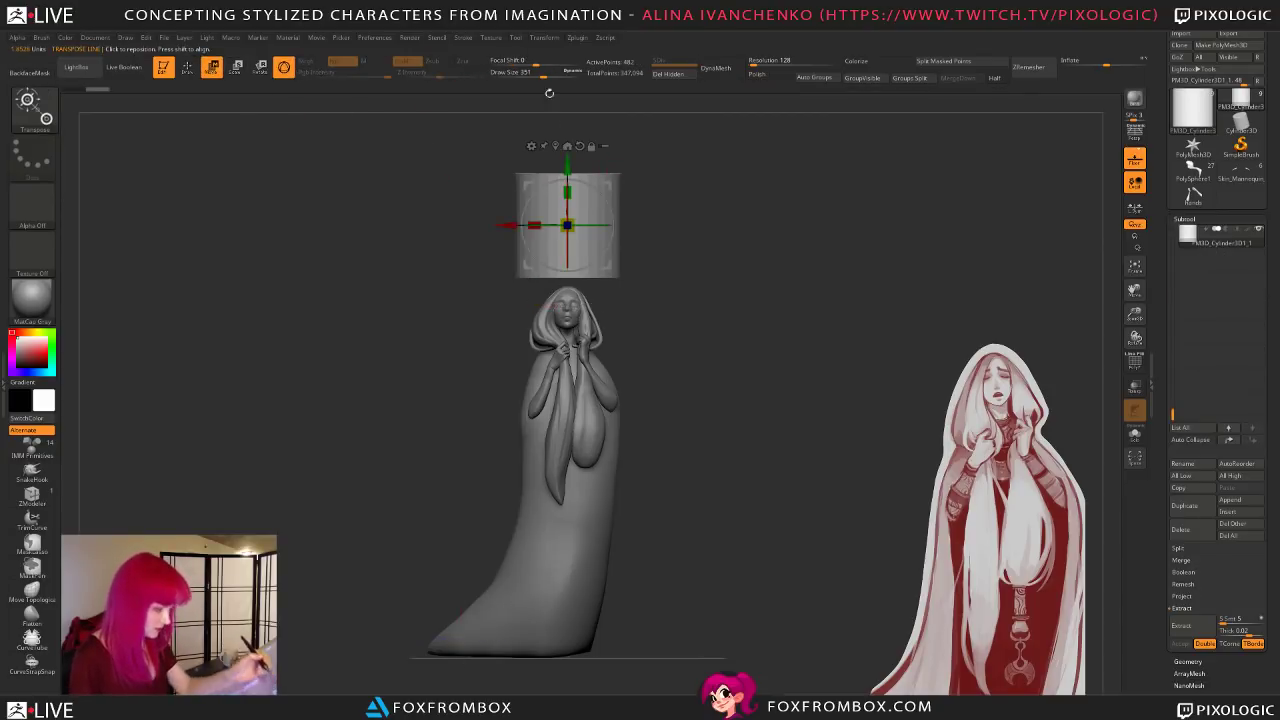
left_click_drag(568, 164, 568, 409)
left_click_drag(660, 398, 740, 400, "shift")
left_click_drag(628, 470, 631, 504)
left_click_drag(880, 414, 823, 414)
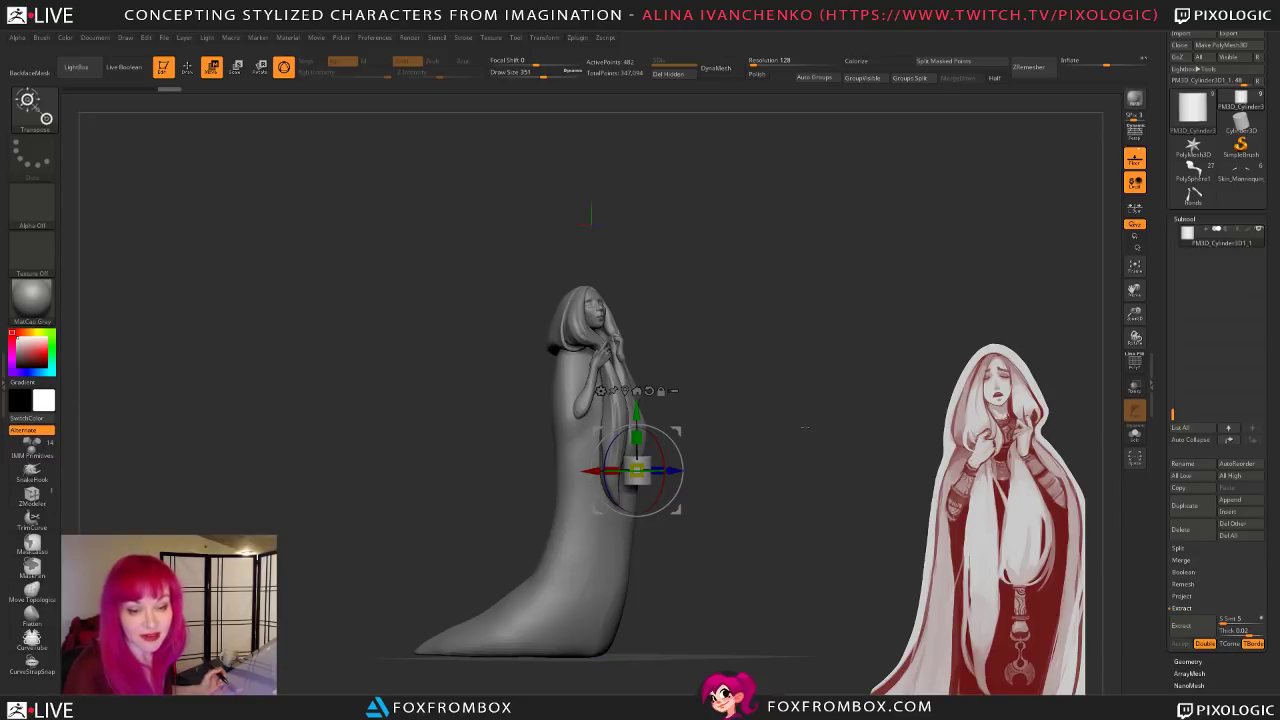
Step: Bring the cylinder in towards the hair strand's tip and stretch it vertically with the Gizmo
left_click_drag(809, 408, 660, 420)
key("q")
left_click_drag(757, 409, 715, 418)
left_click_drag(806, 430, 675, 440)
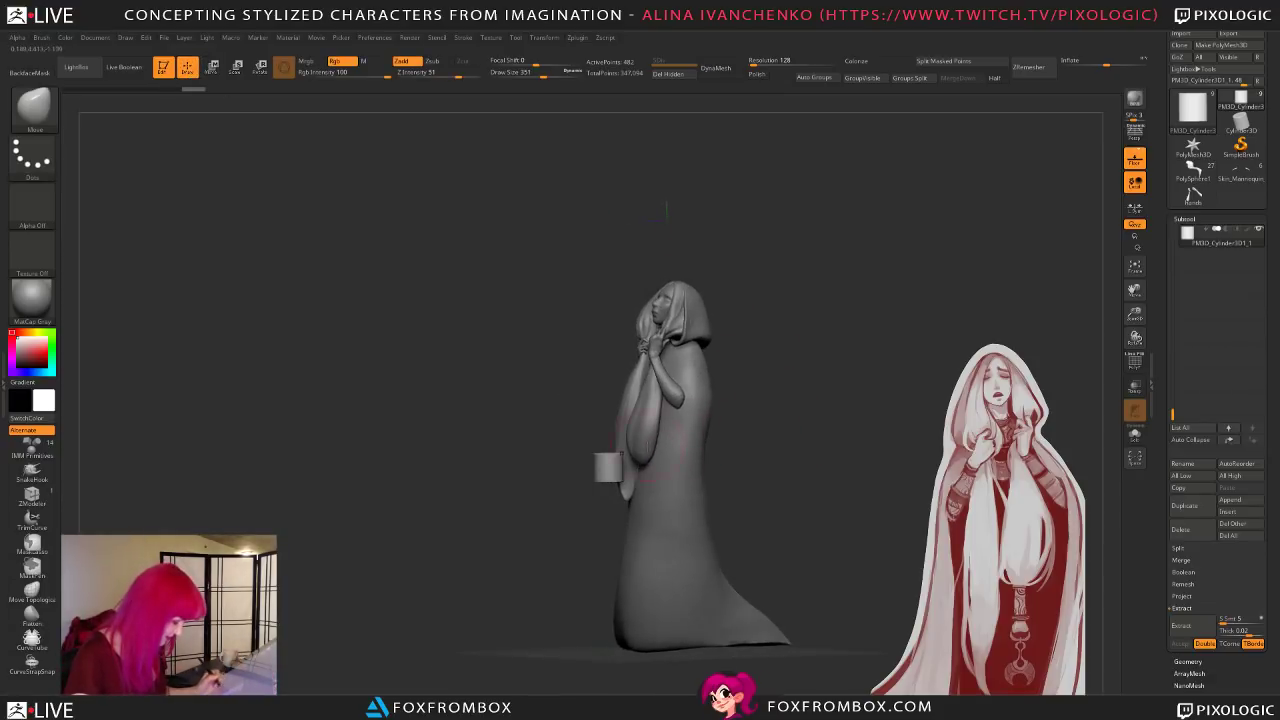
left_click_drag(800, 408, 774, 409)
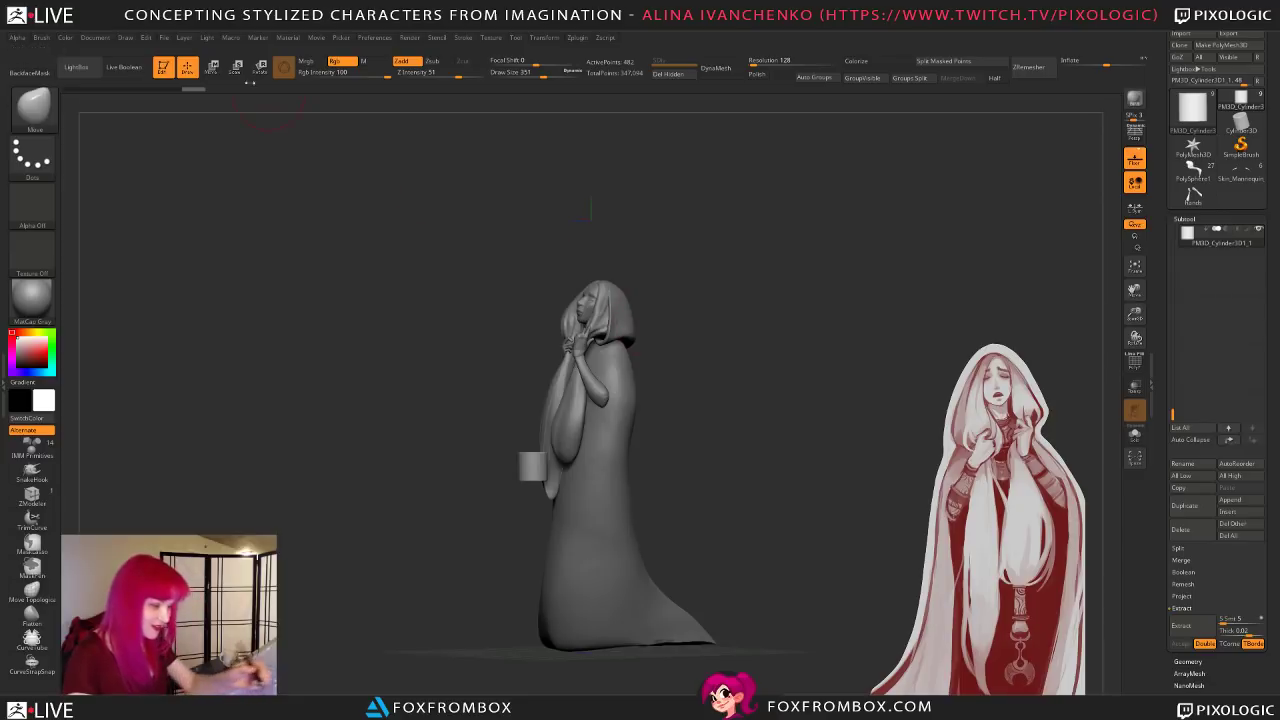
key("w")
left_click_drag(573, 427, 604, 434)
left_click_drag(680, 424, 758, 418, "shift")
left_click_drag(565, 474, 564, 478)
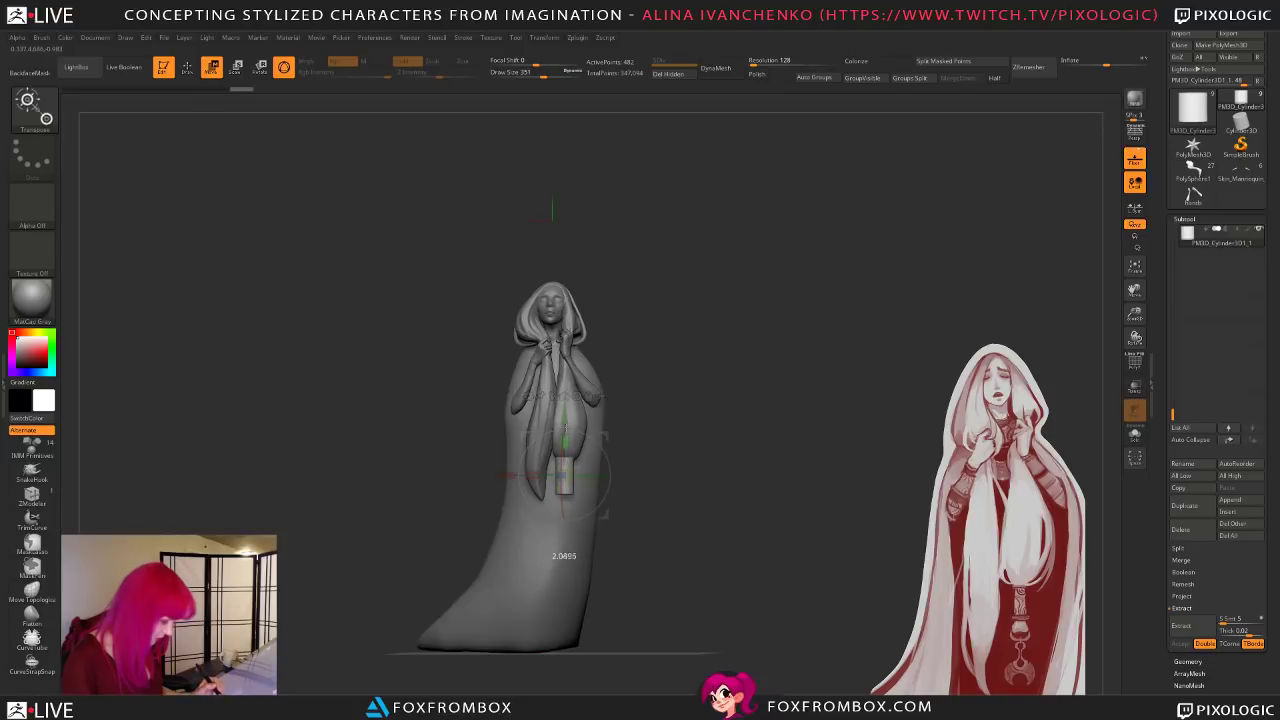
Step: Fine-tune the cylinder's position and proportions with the Gizmo so it sits directly under the rounded hair strand as a tie
left_click_drag(625, 418, 686, 416)
left_click_drag(604, 515, 608, 517)
left_click_drag(727, 435, 701, 454)
left_click_drag(567, 477, 573, 470)
left_click_drag(664, 434, 730, 437)
left_click_drag(609, 437, 609, 434)
left_click_drag(700, 430, 781, 424, "shift")
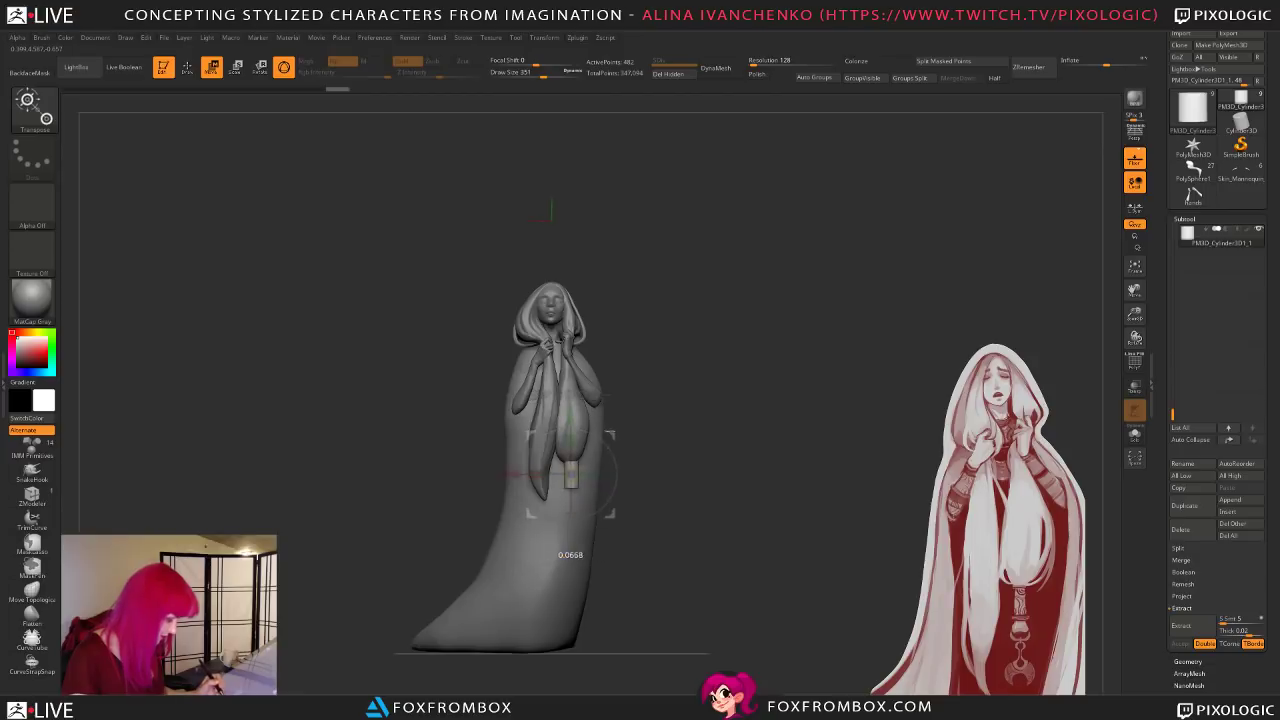
left_click_drag(609, 434, 609, 434)
left_click_drag(735, 450, 760, 444, "alt")
left_click_drag(634, 431, 636, 431)
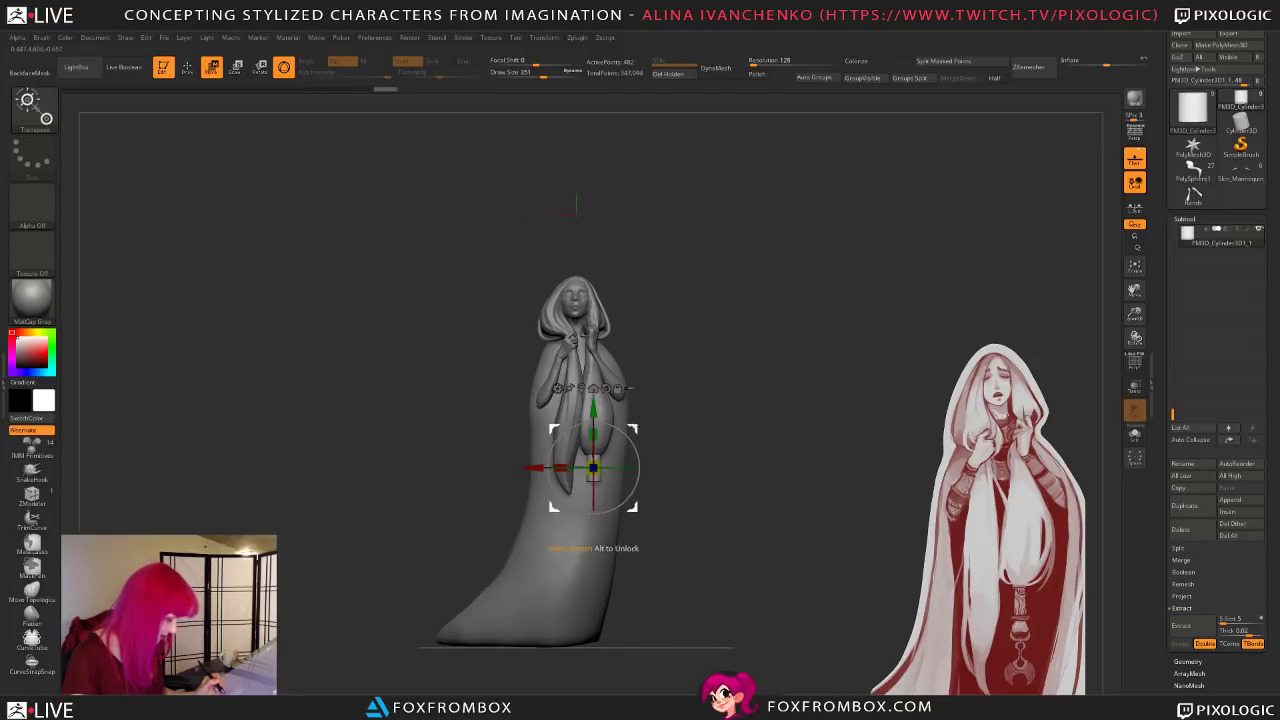
left_click(187, 67)
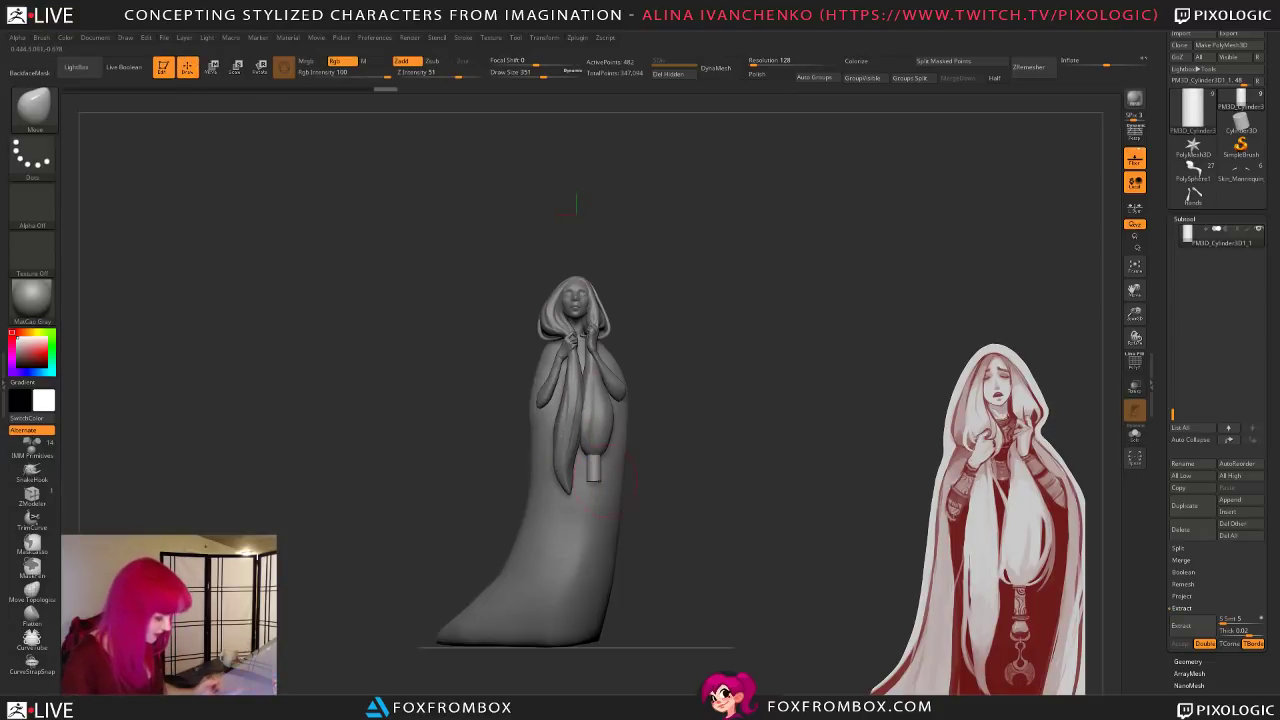
Step: Examine how the cylinder tie sits under the rounded hair strand from the side and the front
mouse_move(729, 463)
left_mouse_down()
mouse_move(642, 472)
mouse_move(535, 545)
left_mouse_up()
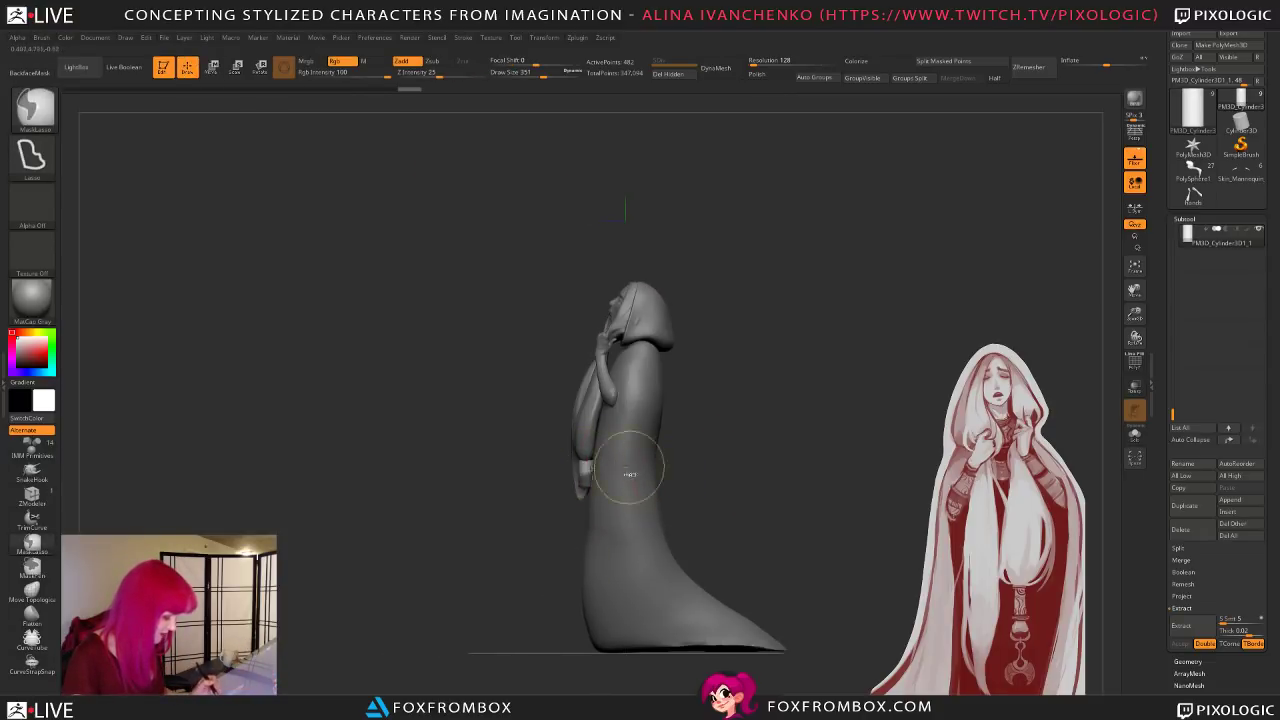
mouse_move(1134, 313)
left_mouse_down()
mouse_move(1134, 336)
mouse_move(832, 467)
mouse_move(803, 415)
left_mouse_up()
left_click_drag(697, 471, 466, 520, "ctrl")
left_click(547, 404, "ctrl")
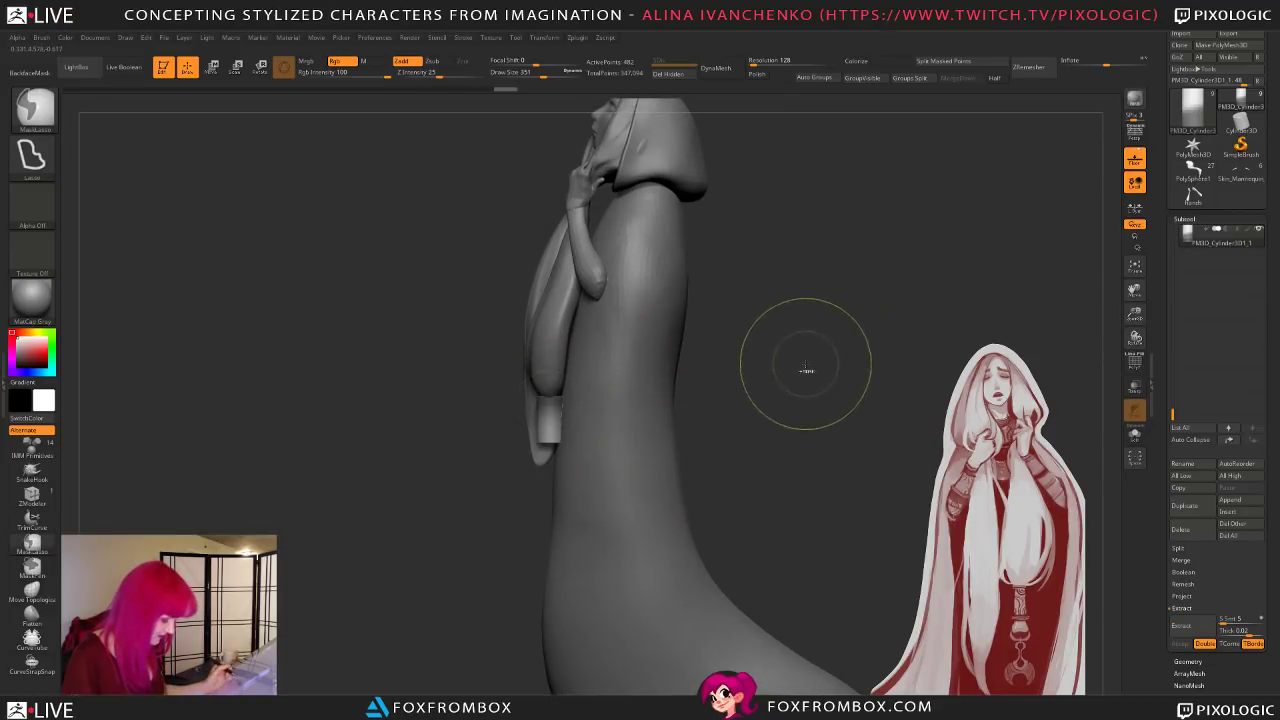
left_click_drag(820, 360, 846, 374, "shift")
left_click(212, 66)
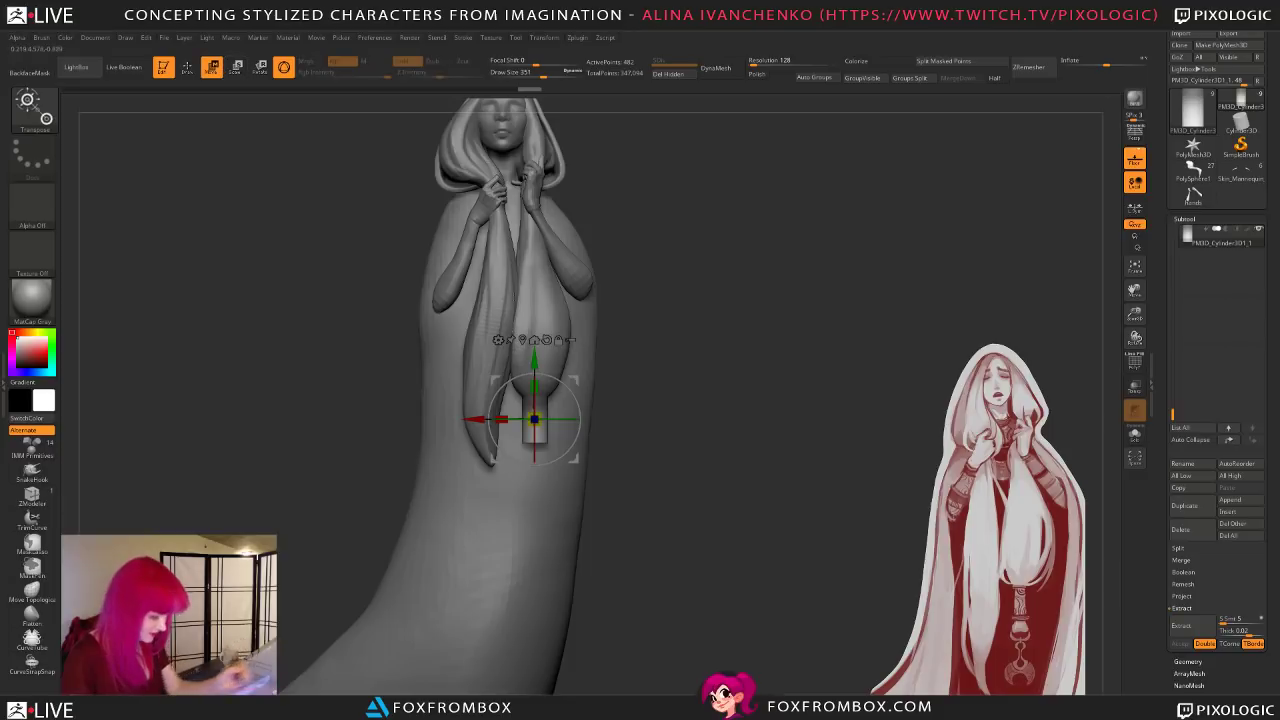
left_click_drag(654, 366, 450, 368, "shift")
left_click(187, 66)
mouse_move(393, 326)
left_mouse_down("shift")
mouse_move(640, 400)
mouse_move(729, 454)
mouse_move(707, 471)
mouse_move(730, 467)
left_mouse_up("shift")
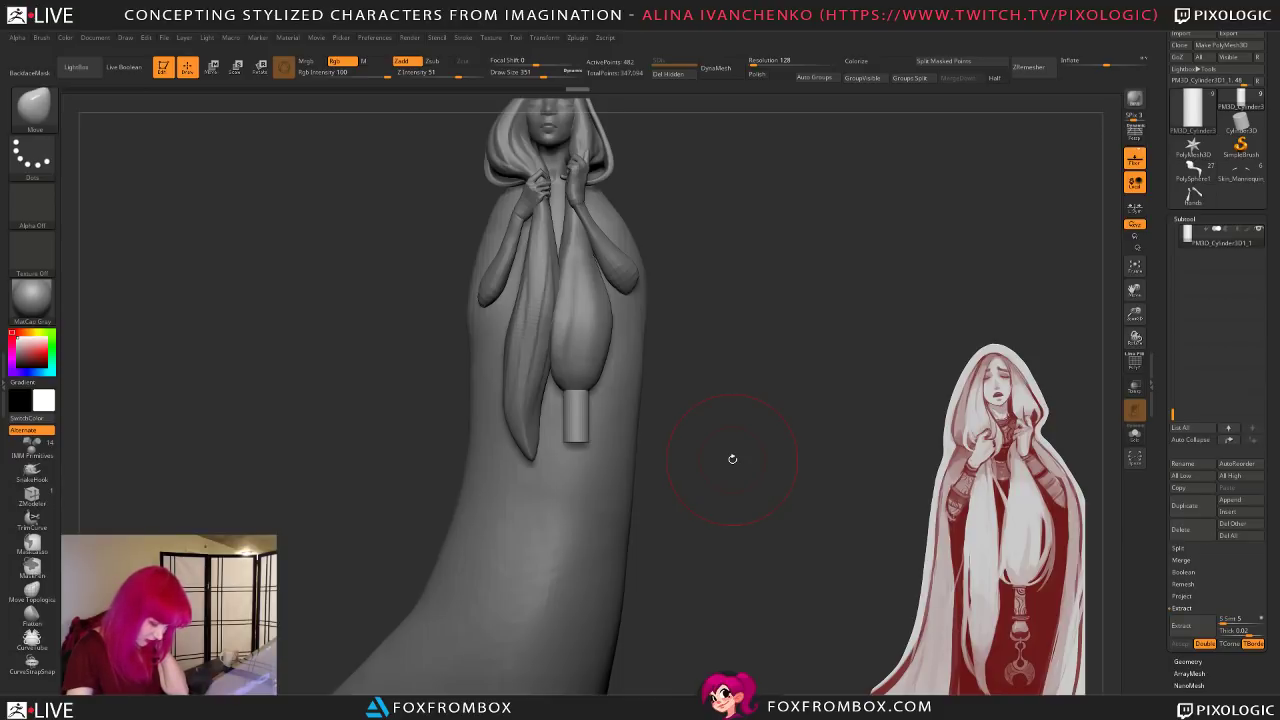
Step: Scale the cylinder down with the Gizmo and raise it into a narrower, shorter tie directly beneath the rounded hair strand
mouse_move(732, 458)
left_mouse_down()
mouse_move(712, 440)
mouse_move(712, 462)
mouse_move(718, 444)
mouse_move(741, 444)
mouse_move(726, 470)
mouse_move(760, 484)
left_mouse_up()
left_click_drag(1134, 313, 1134, 340)
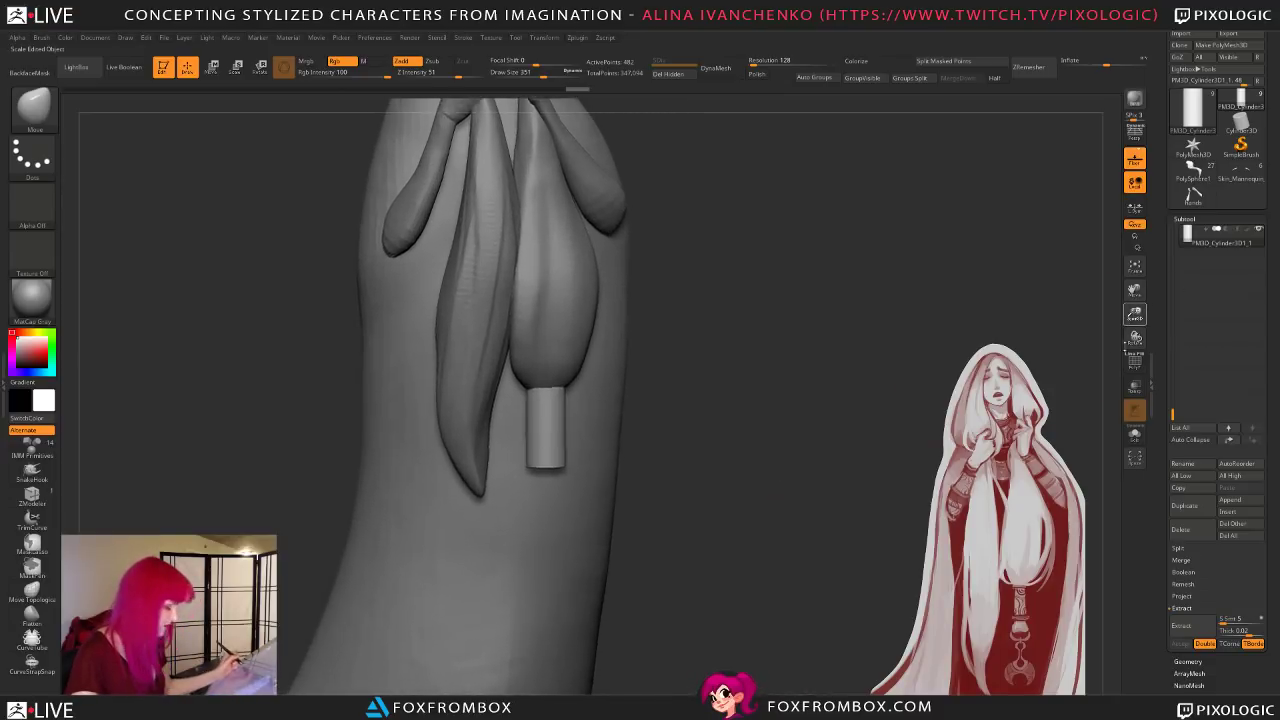
left_click_drag(769, 397, 749, 437, "alt")
left_click(240, 70)
left_click_drag(660, 471, 674, 471)
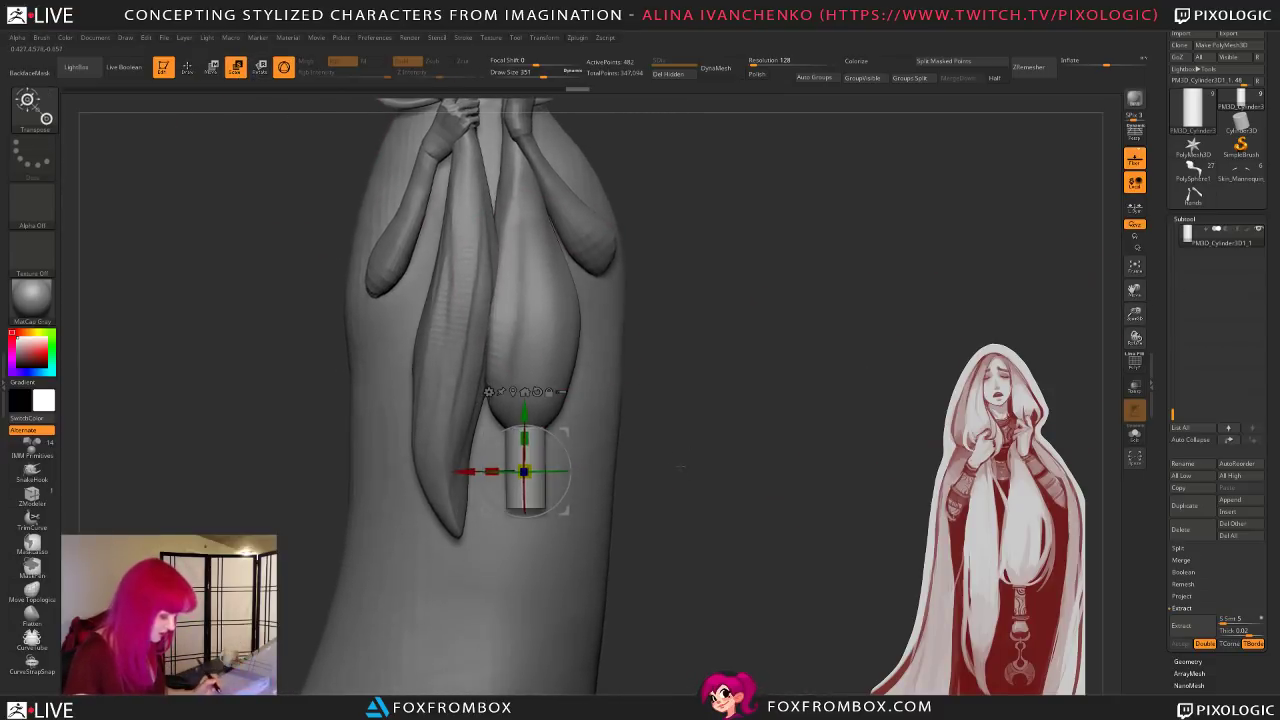
left_click_drag(529, 462, 526, 468)
left_click_drag(524, 545, 524, 548)
left_click_drag(528, 466, 527, 434)
left_click_drag(524, 548, 524, 549)
left_click_drag(525, 432, 525, 432)
left_click_drag(760, 480, 640, 480)
left_click_drag(525, 411, 525, 403)
mouse_move(760, 430)
left_mouse_down()
mouse_move(880, 430)
mouse_move(720, 430)
mouse_move(705, 392)
left_mouse_up()
key("q")
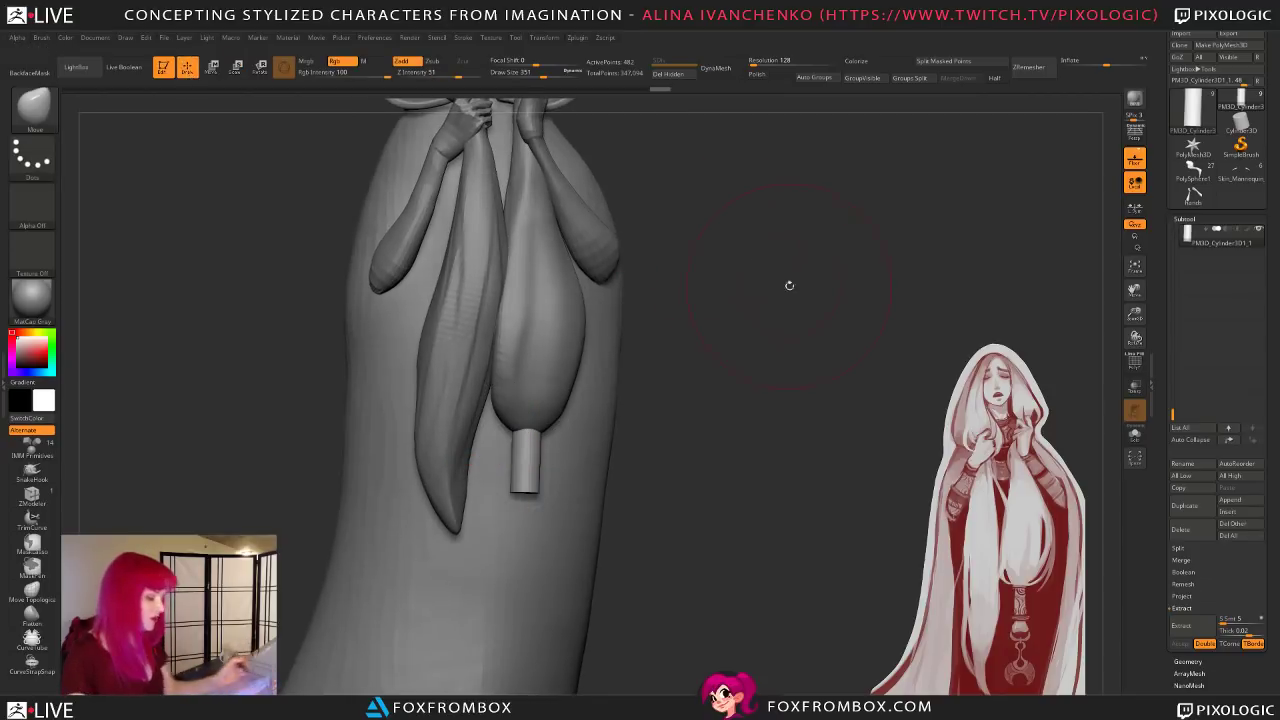
Step: Duplicate the cylinder tie as a separate subtool
left_click_drag(750, 252, 770, 262)
left_click_drag(786, 323, 770, 485, "alt")
left_click_drag(731, 420, 677, 431)
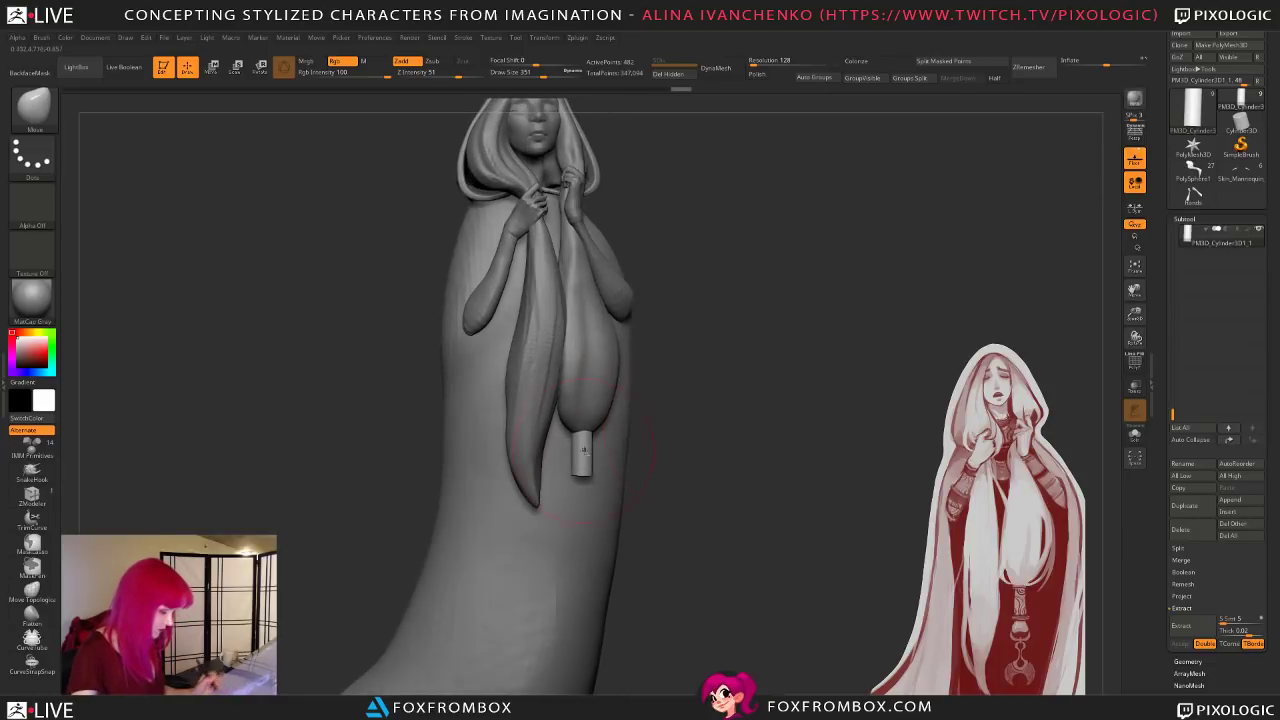
left_click_drag(789, 412, 782, 455)
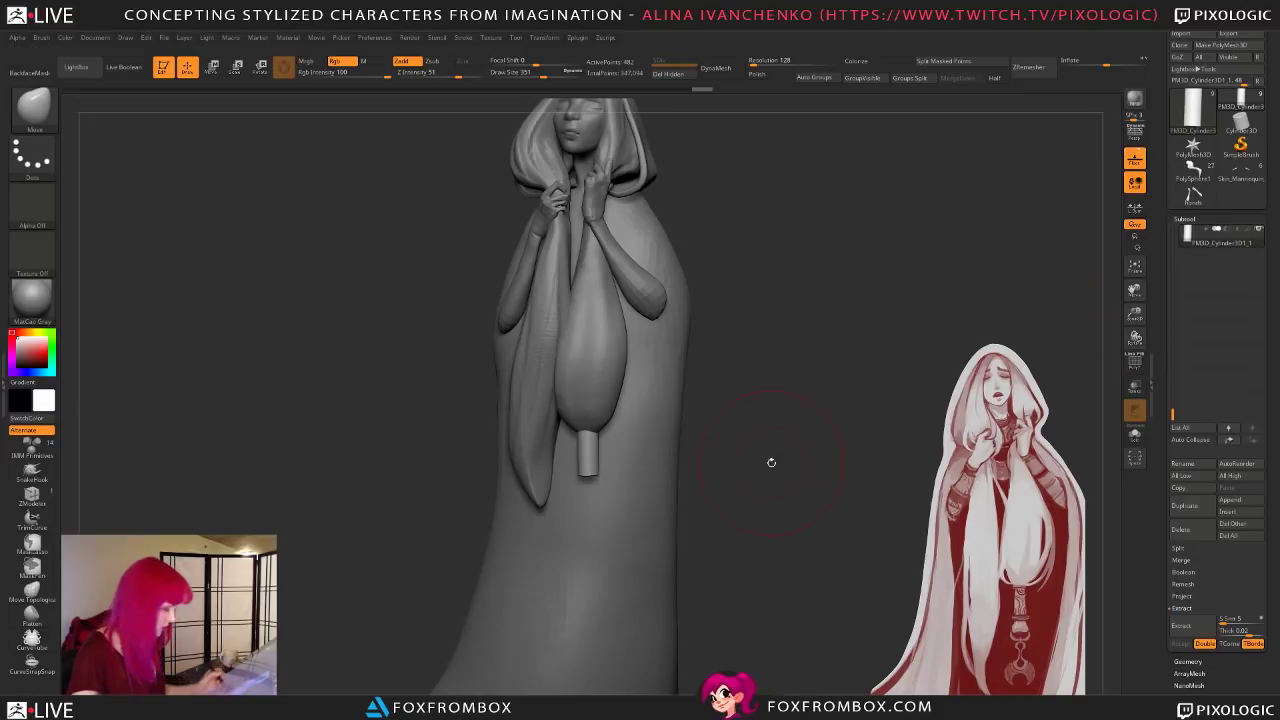
left_click_drag(1270, 365, 1270, 395)
left_click(1188, 536)
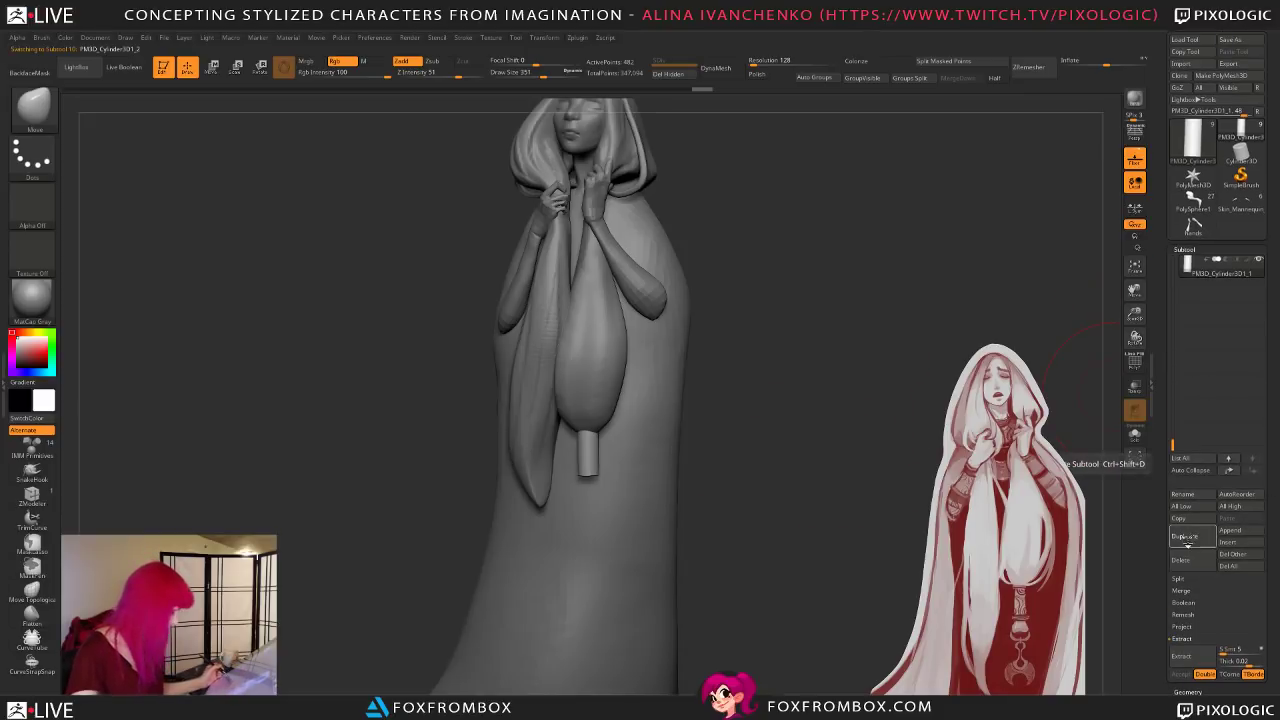
left_click_drag(762, 471, 753, 454, "shift")
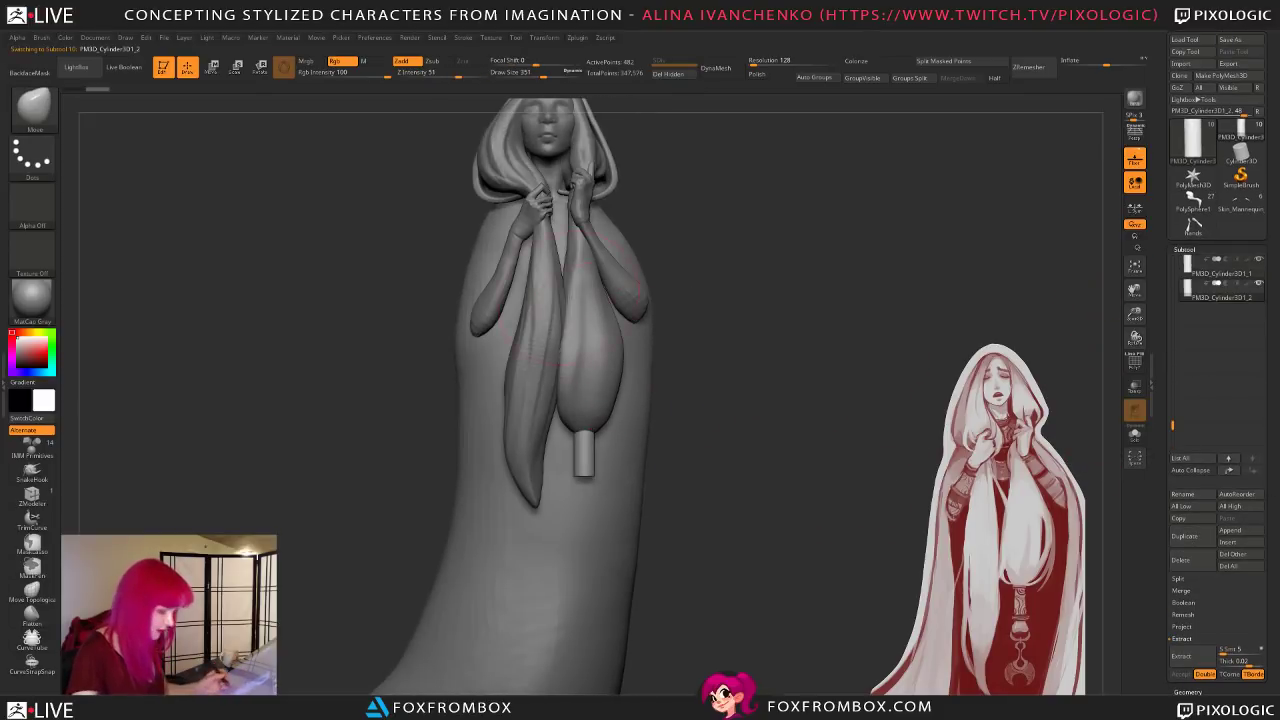
Step: Flatten the duplicated cylinder with the Gizmo and fit it as a wider ring around the tie's upper end
left_click(214, 66)
left_click_drag(583, 440, 583, 470)
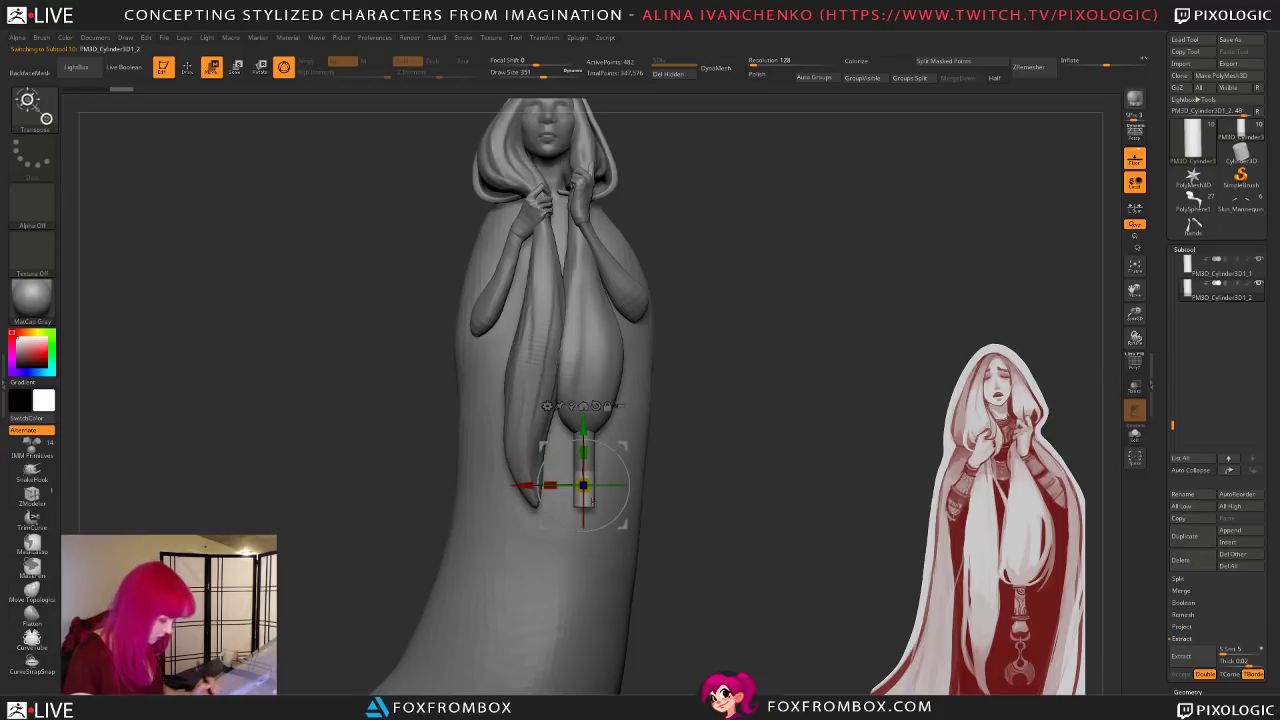
left_click_drag(700, 435, 680, 490)
left_click_drag(583, 486, 587, 477)
left_click_drag(730, 465, 725, 452, "shift")
left_click_drag(585, 441, 586, 376)
mouse_move(710, 445)
left_mouse_down()
mouse_move(690, 445)
mouse_move(718, 445)
left_mouse_up()
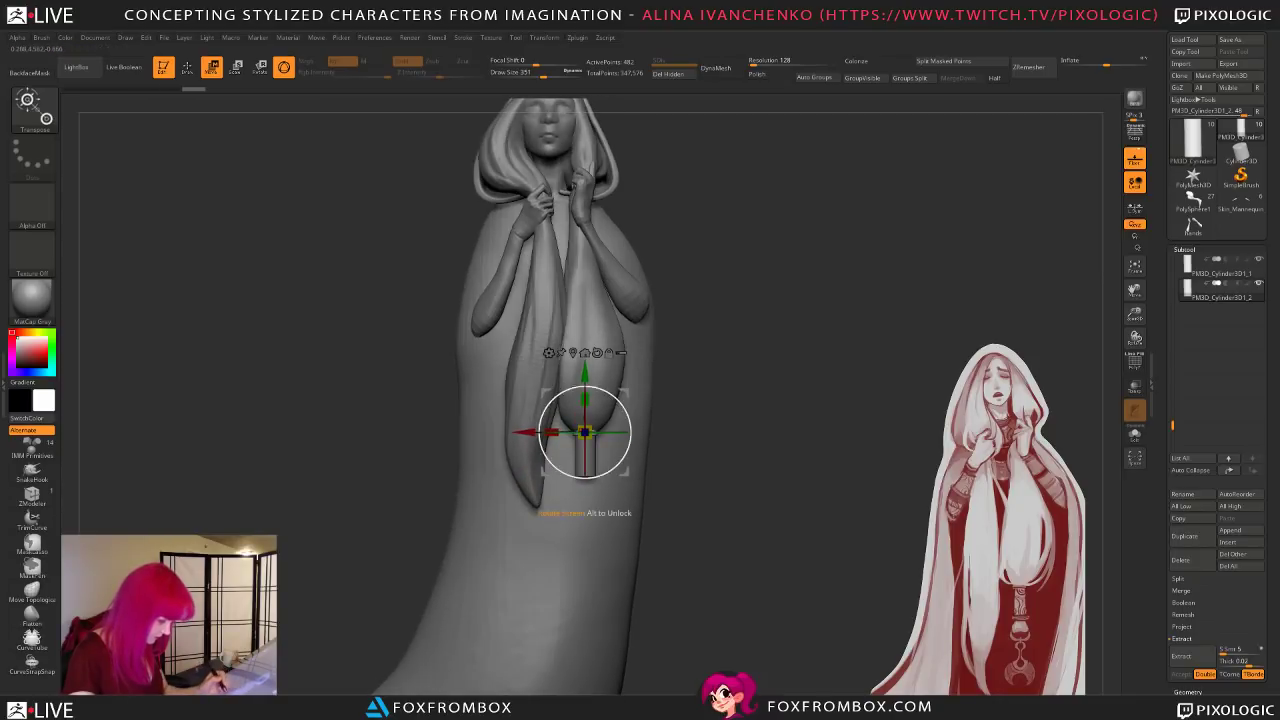
Step: Duplicate the ring down to the tie's lower end and adjust the central cylinder between the two rings
left_click(1184, 536)
left_click_drag(585, 385, 585, 428)
mouse_move(765, 426)
left_mouse_down()
mouse_move(655, 426)
mouse_move(760, 426)
left_mouse_up()
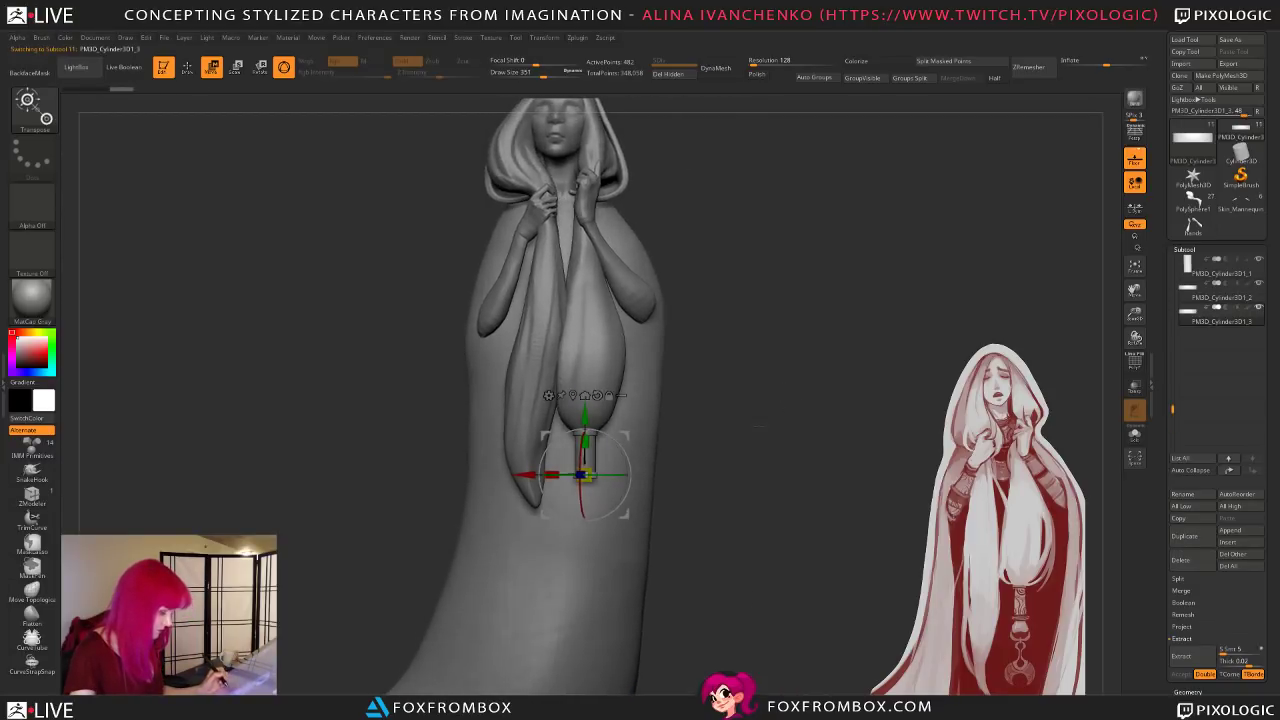
left_click(1215, 266)
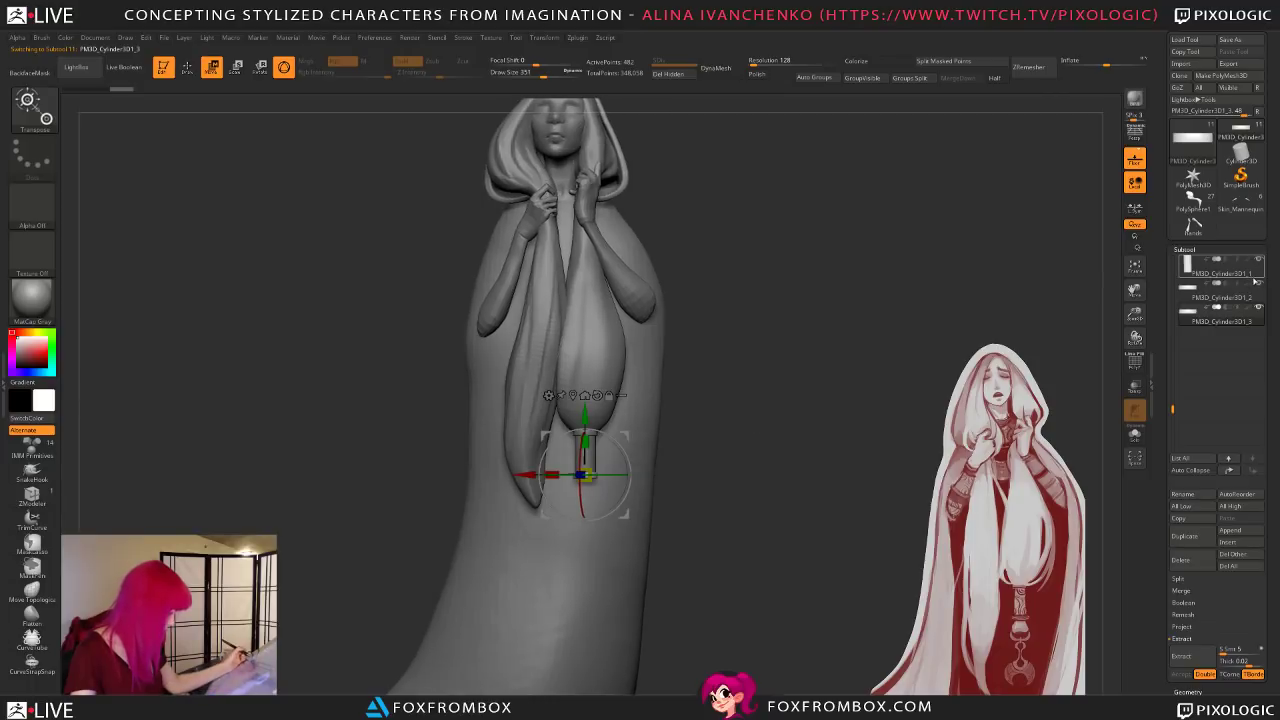
left_click_drag(585, 454, 590, 454)
left_click_drag(760, 454, 800, 454, "shift")
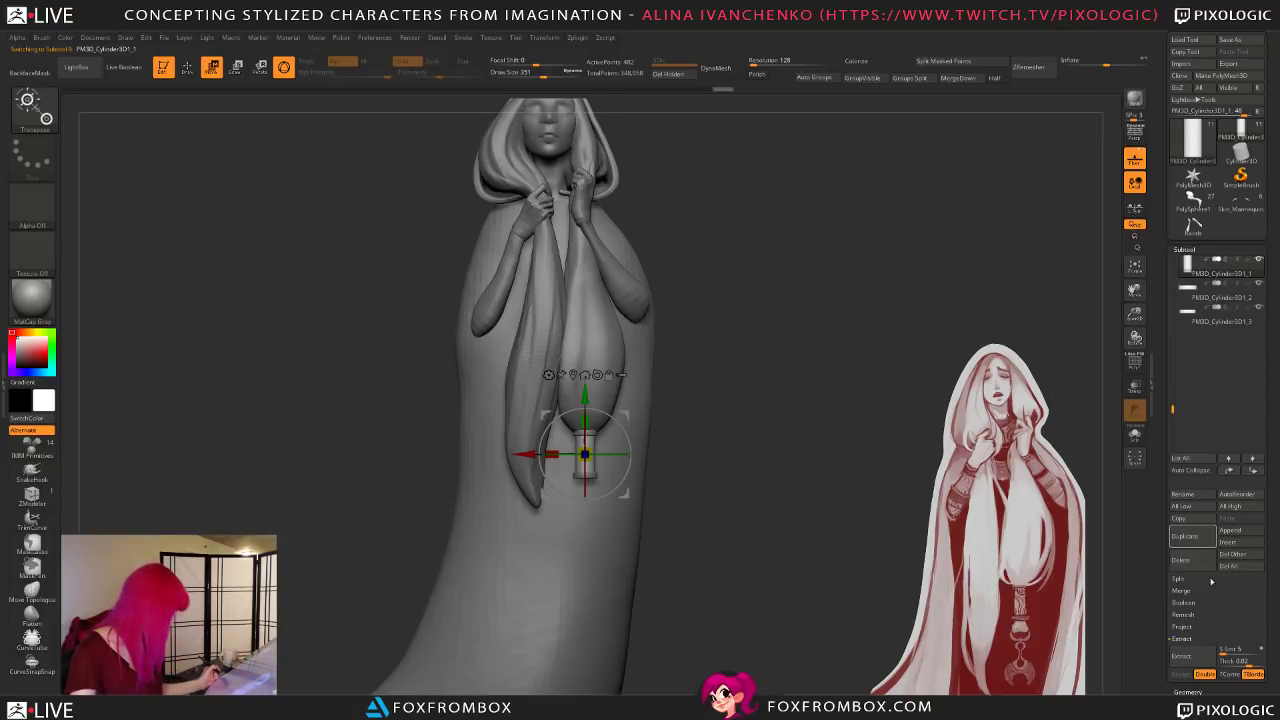
Step: Merge both ring subtools into the central cylinder so the tie is one spool-shaped subtool
left_click_drag(1234, 704, 1234, 682)
left_click(1188, 570)
left_click(1210, 582)
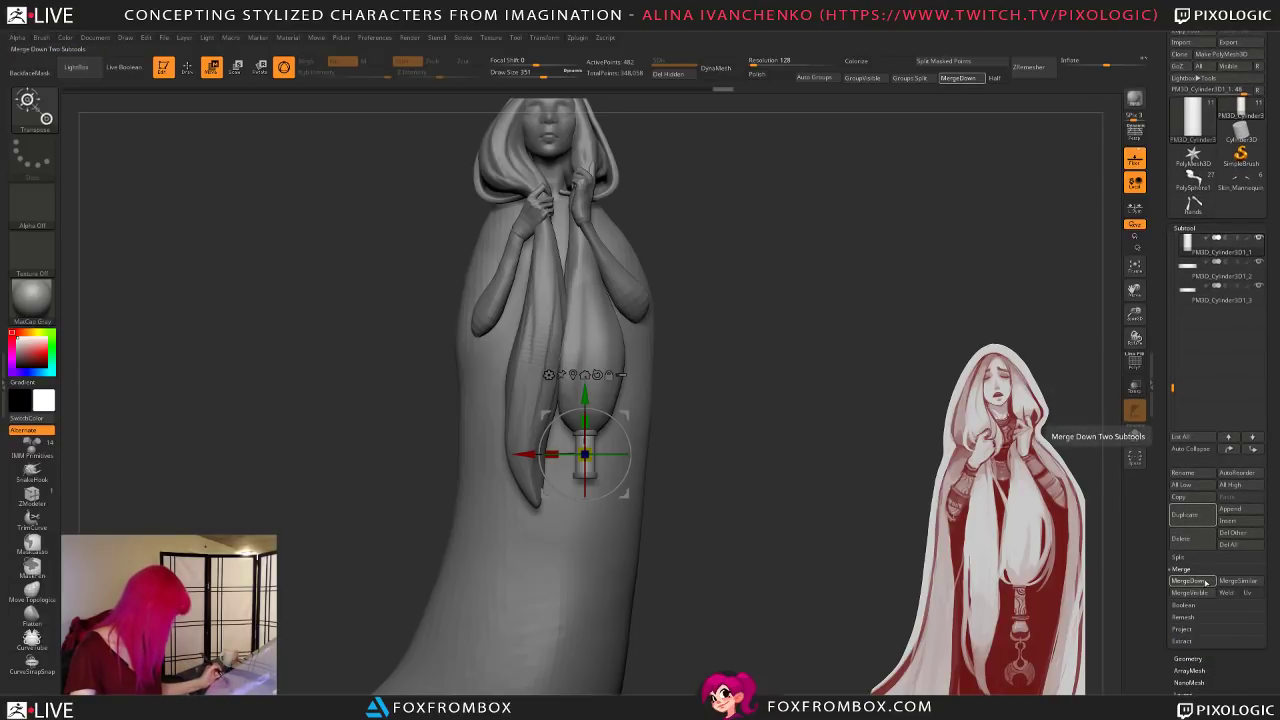
left_click(1100, 602)
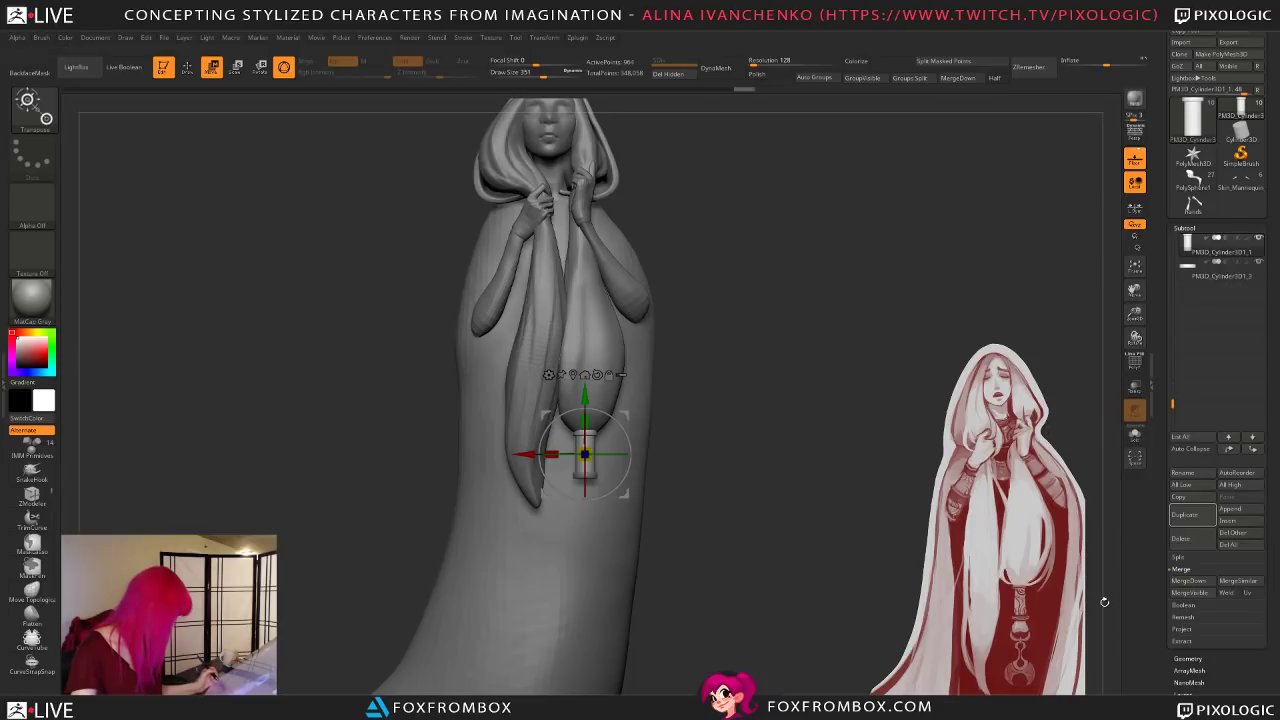
left_click(1202, 583)
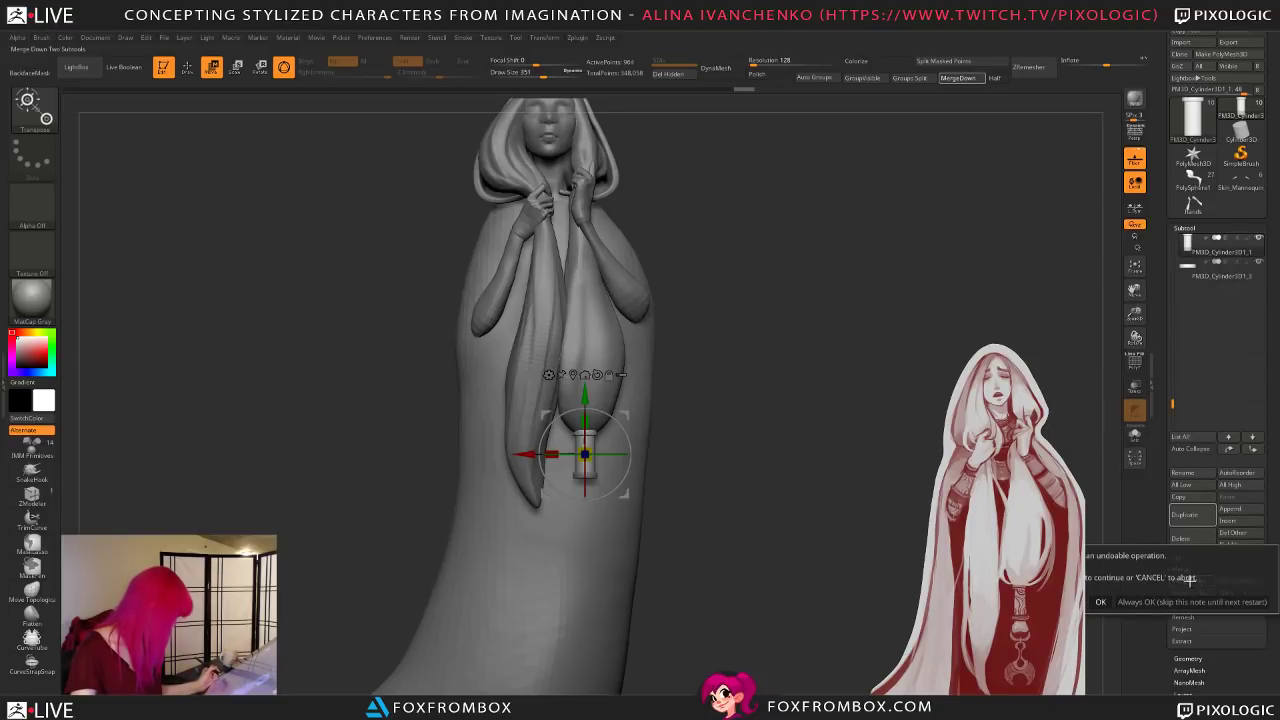
left_click(1099, 605)
left_click_drag(830, 466, 620, 470)
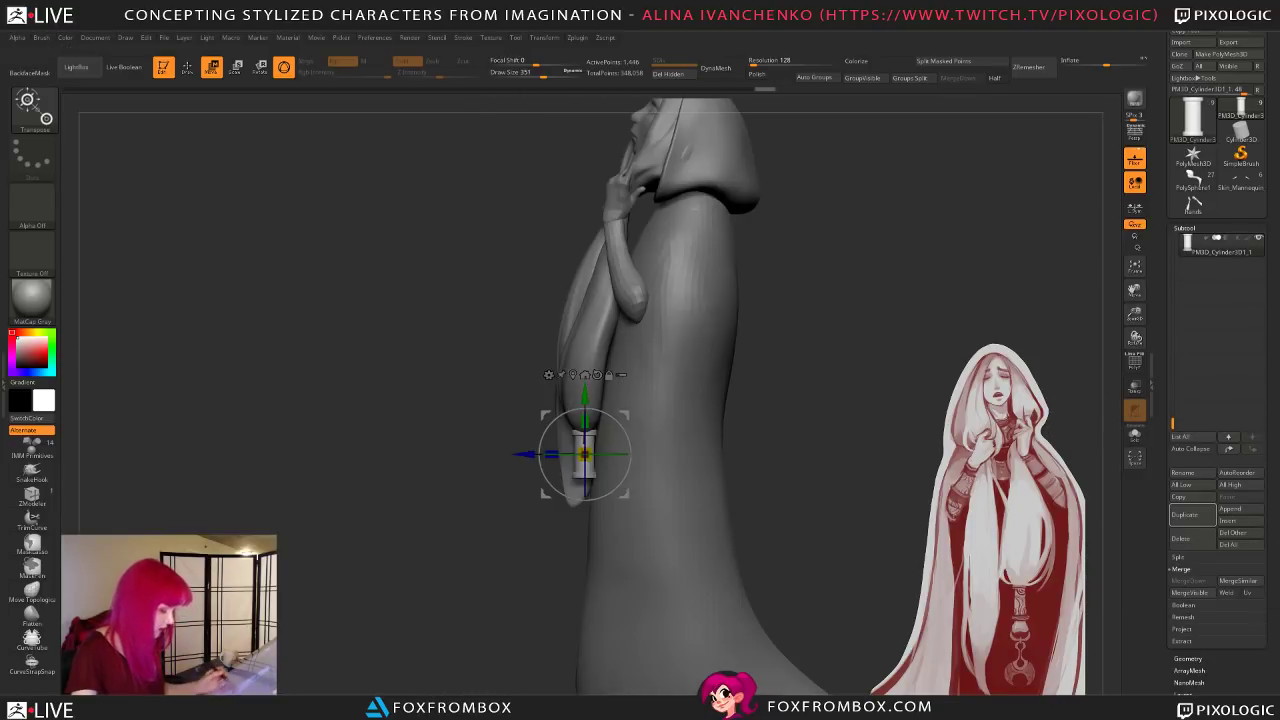
left_click(187, 67)
Step: Review the whole figure with its spool-shaped hair tie and save the tool
left_click_drag(720, 400, 862, 453)
left_click_drag(1174, 423, 1176, 241)
mouse_move(754, 391)
left_mouse_down()
mouse_move(763, 397)
mouse_move(709, 226)
left_mouse_up()
left_click_drag(745, 305, 768, 340)
mouse_move(794, 394)
left_mouse_down()
mouse_move(757, 457)
mouse_move(860, 409)
left_mouse_up()
left_click_drag(546, 74, 557, 74)
mouse_move(711, 280)
left_mouse_down()
mouse_move(732, 336)
mouse_move(726, 377)
left_mouse_up()
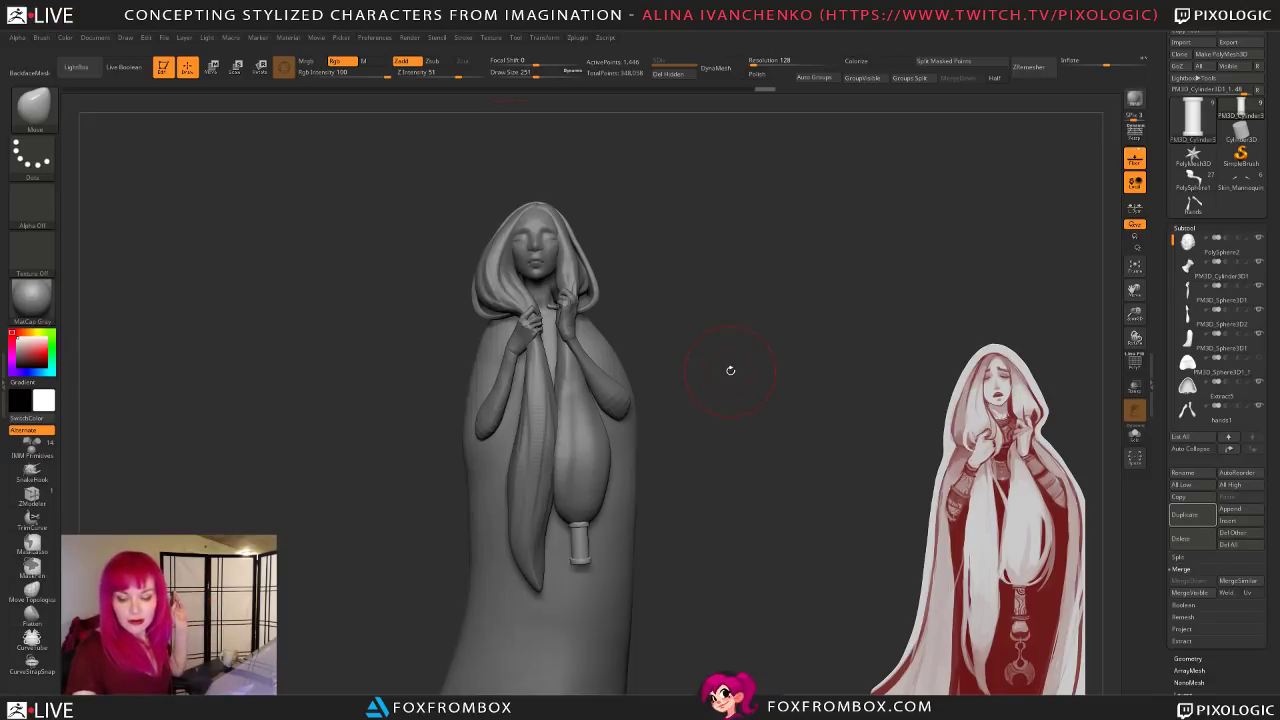
scroll(1245, 60, "up", 1)
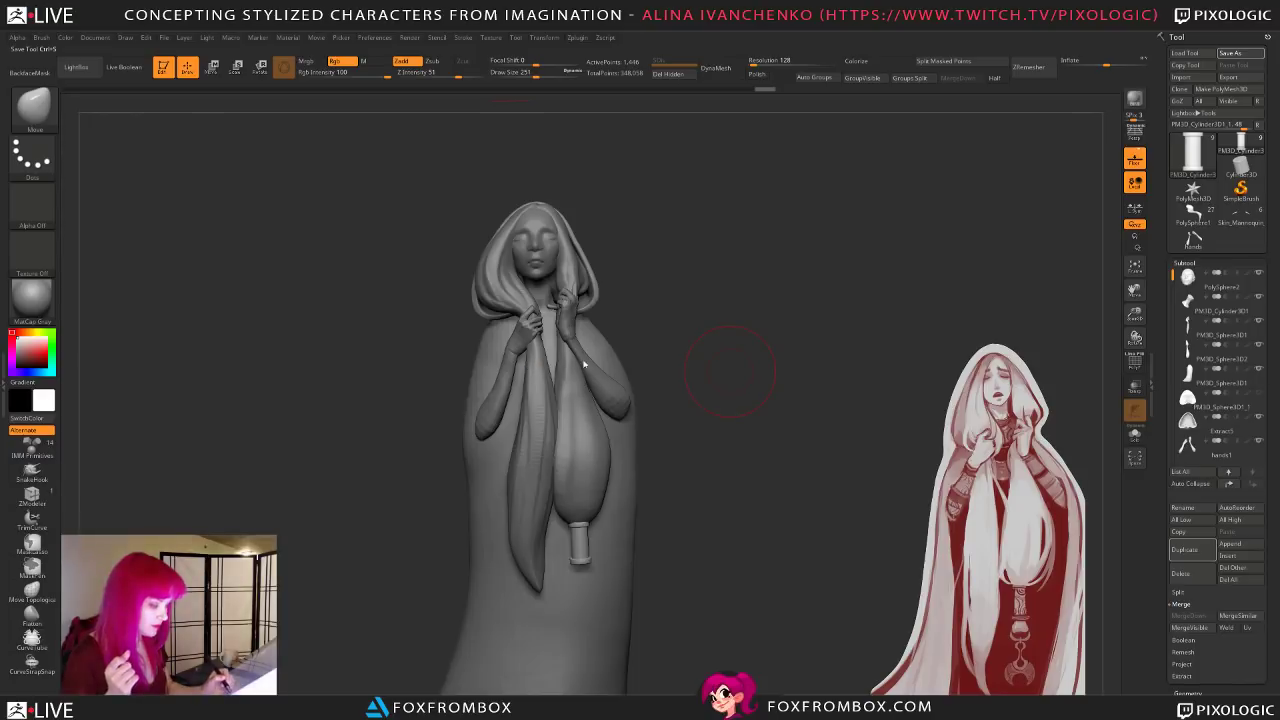
key("ctrl+s")
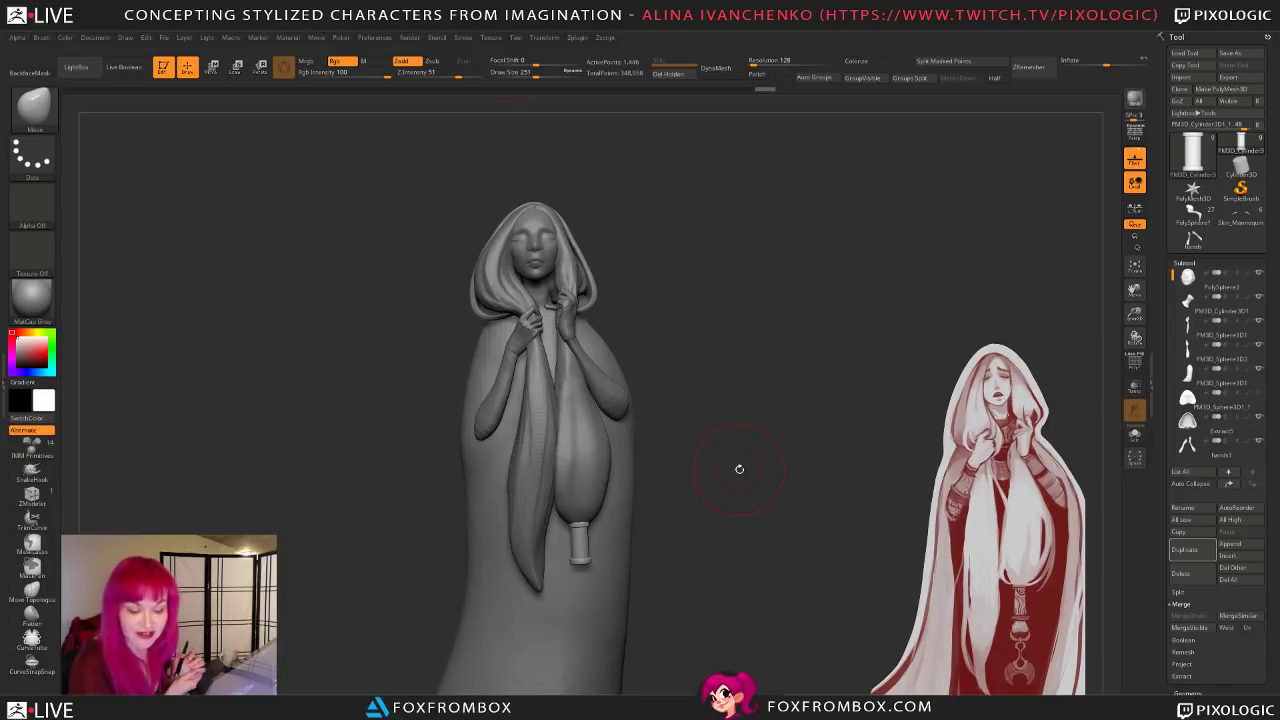
Step: Check the hooded figure against the concept drawing from the front and at an angle, and save the tool again
mouse_move(739, 469)
left_mouse_down()
mouse_move(774, 380)
mouse_move(760, 403)
mouse_move(778, 404)
mouse_move(726, 380)
mouse_move(650, 300)
mouse_move(571, 117)
left_mouse_up()
mouse_move(646, 251)
left_mouse_down()
mouse_move(700, 270)
mouse_move(715, 295)
mouse_move(694, 298)
left_mouse_up()
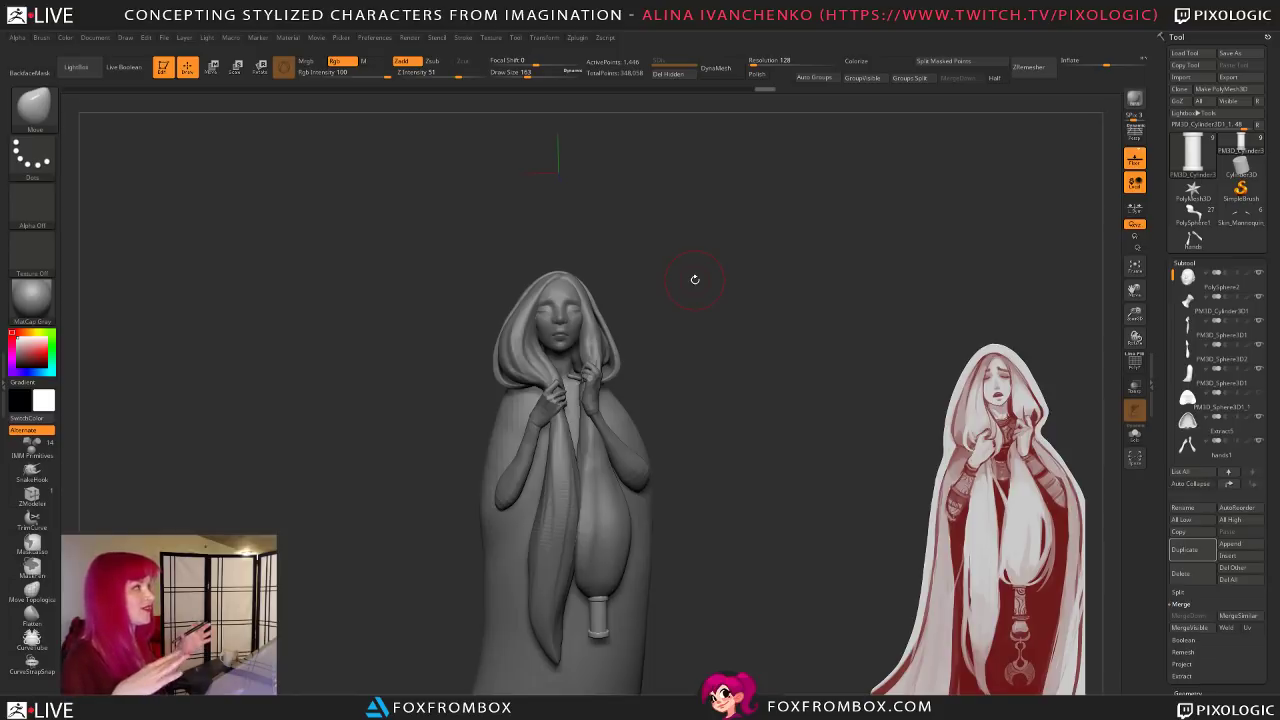
left_click_drag(799, 414, 798, 409)
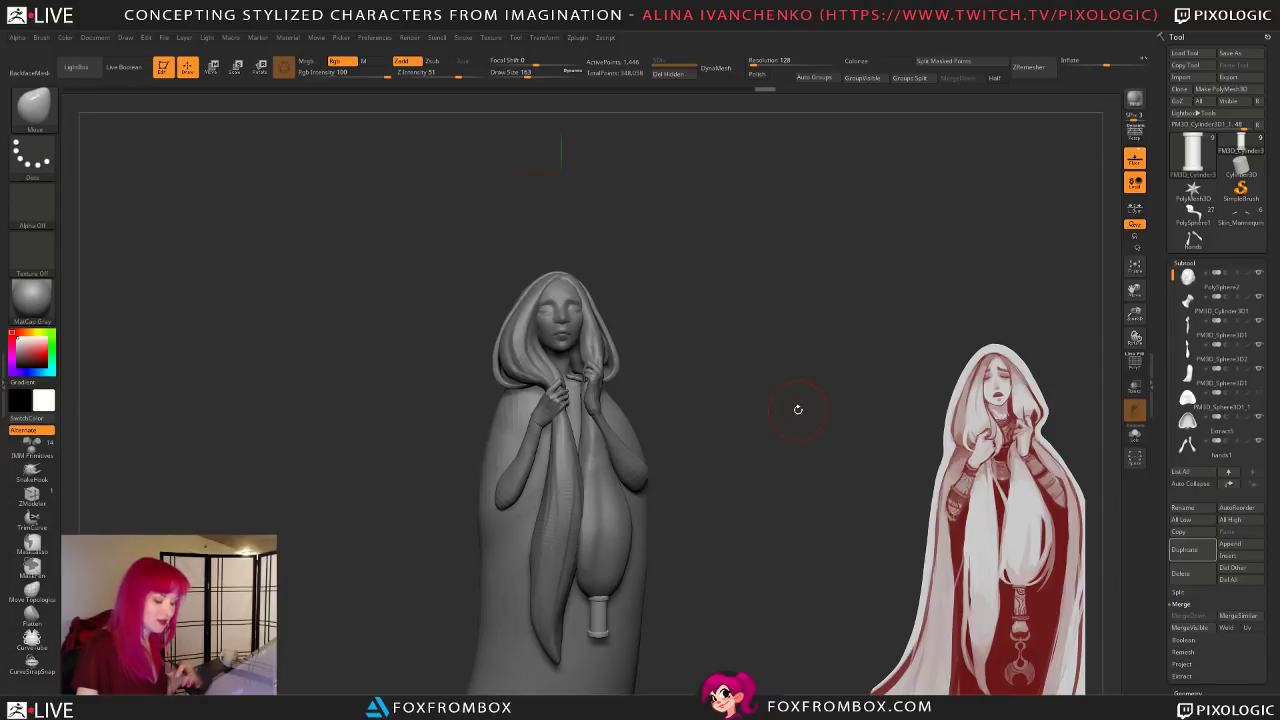
left_click_drag(798, 409, 806, 420)
left_click(534, 73)
mouse_move(658, 244)
left_mouse_down()
mouse_move(777, 303)
mouse_move(695, 305)
mouse_move(785, 301)
mouse_move(776, 360)
left_mouse_up()
mouse_move(917, 401)
left_mouse_down()
mouse_move(911, 425)
mouse_move(905, 400)
mouse_move(900, 470)
mouse_move(910, 510)
mouse_move(985, 565)
mouse_move(866, 383)
mouse_move(702, 221)
left_mouse_up()
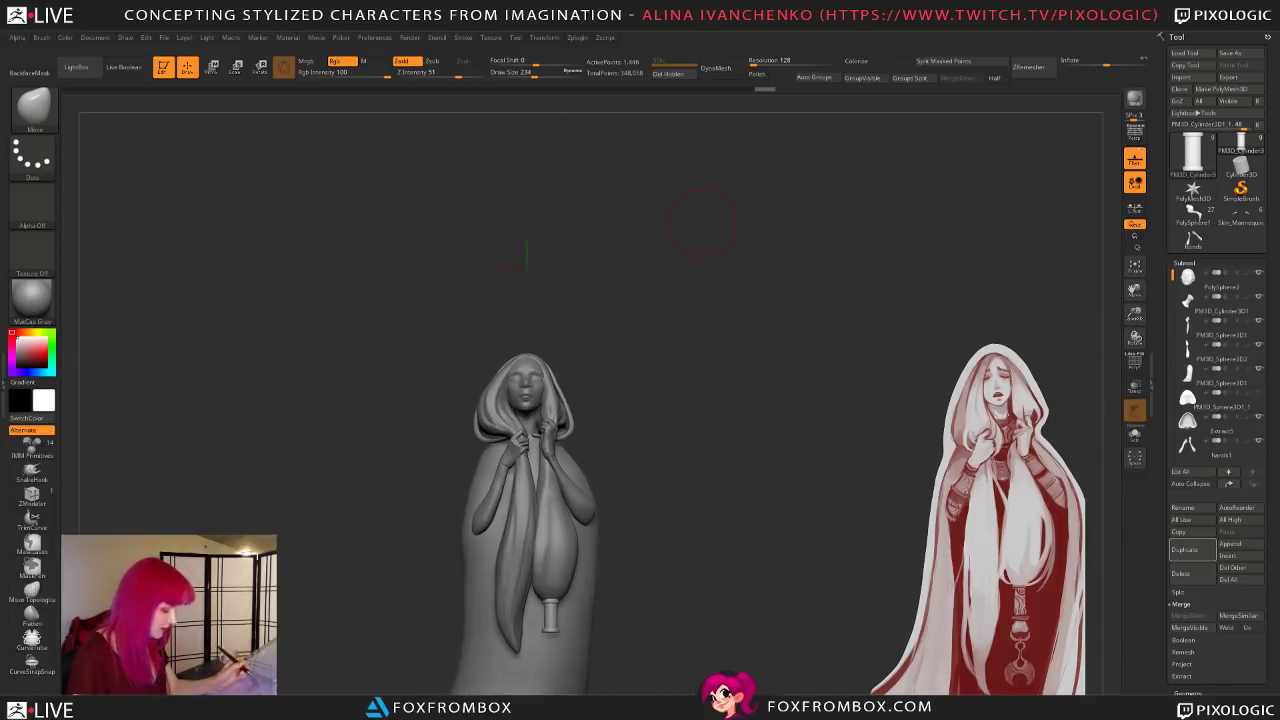
left_click_drag(679, 417, 835, 477)
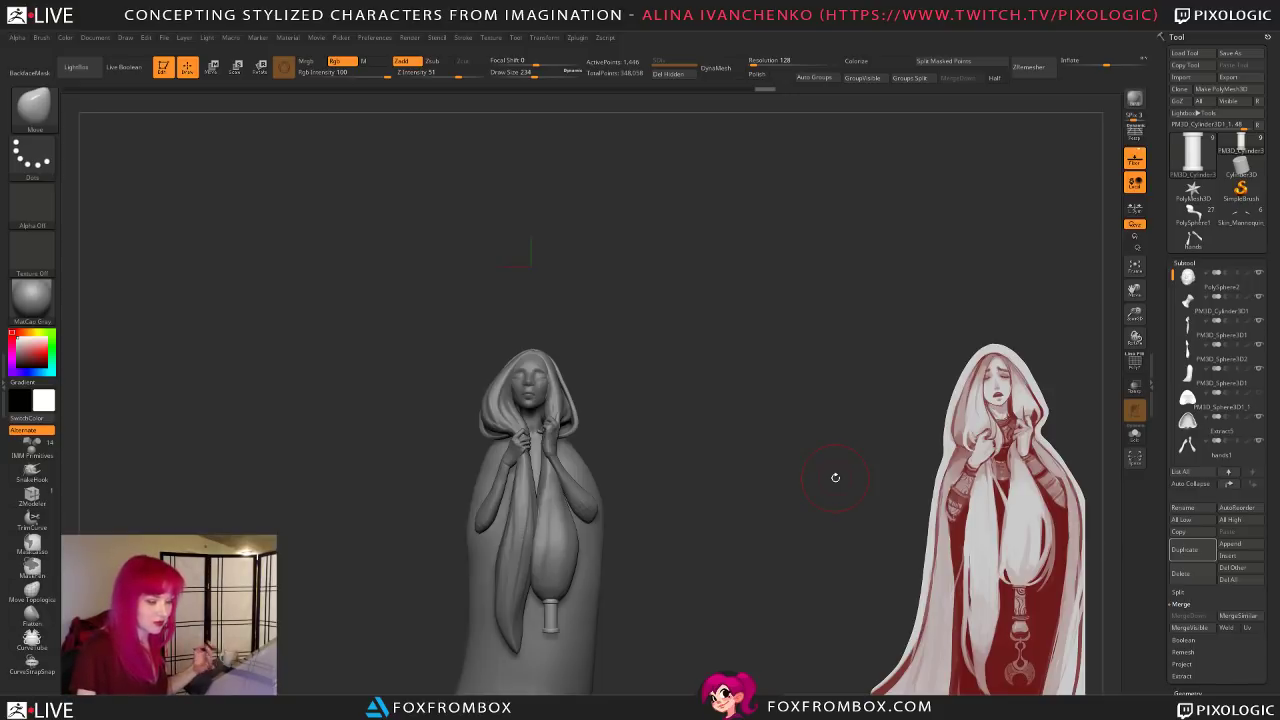
left_click_drag(711, 394, 708, 400)
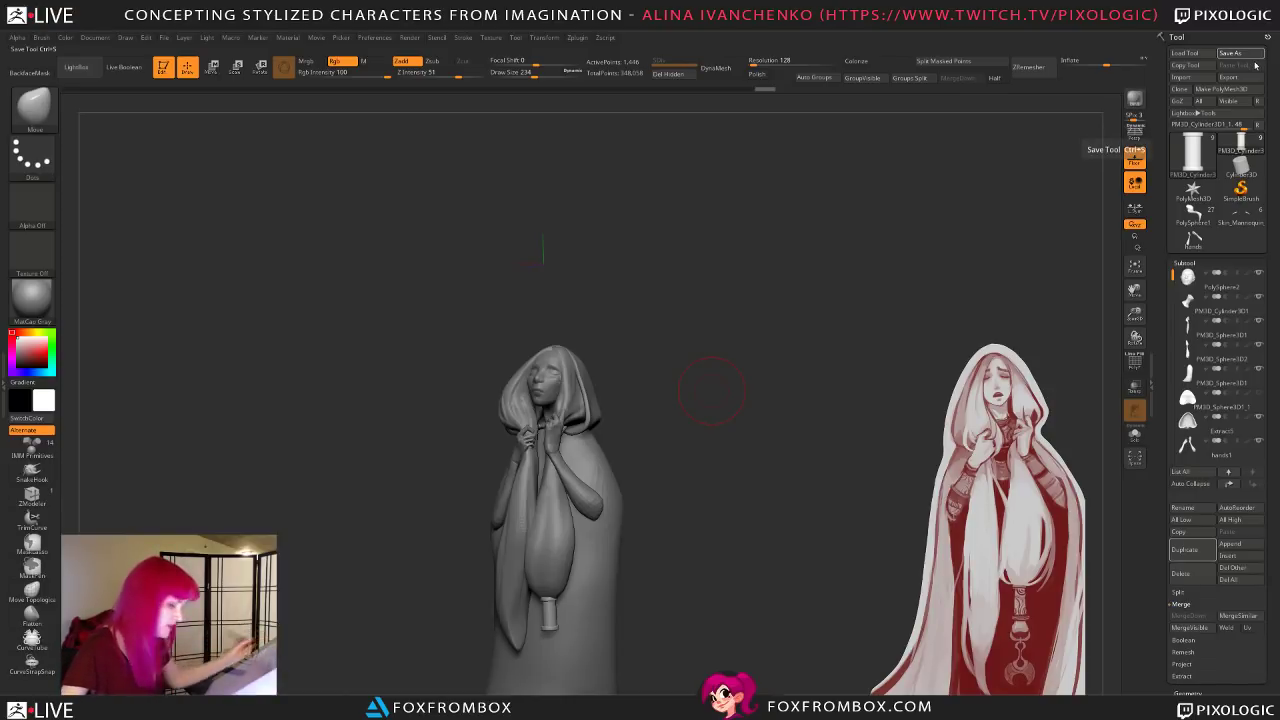
key("ctrl+s")
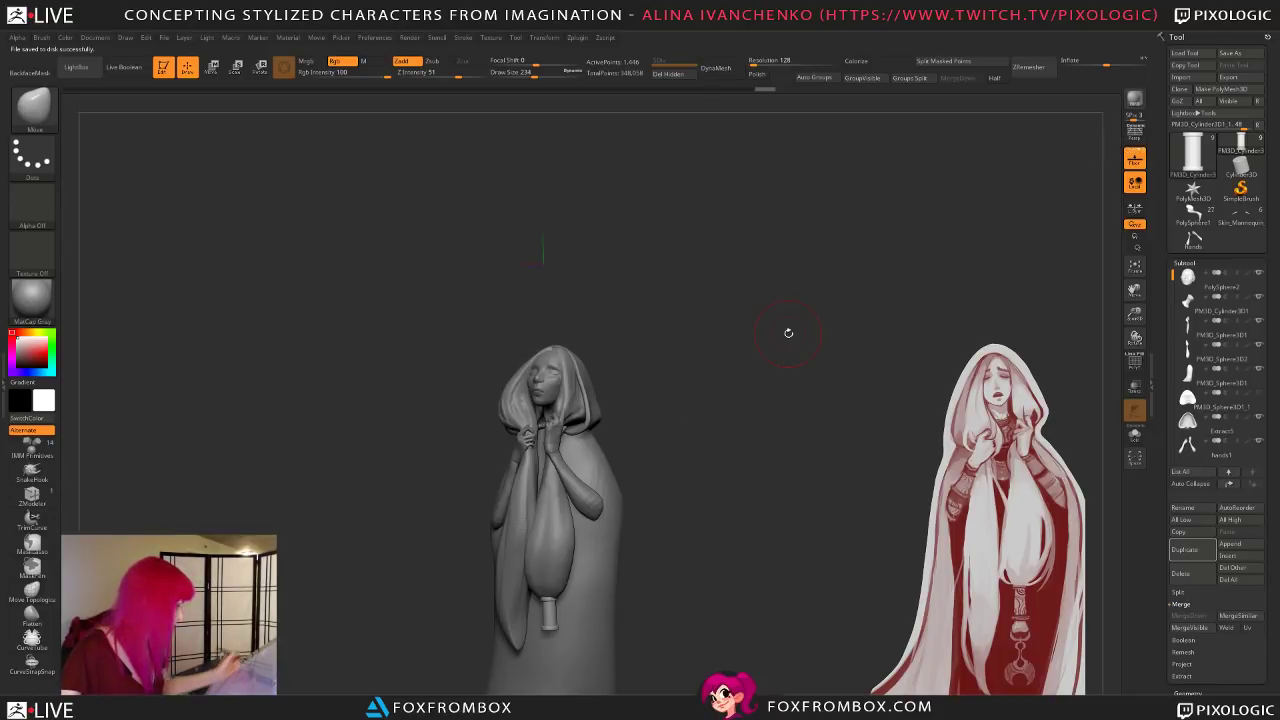
Step: Switch to the caped owl bust tool, examine its sculpt from several angles, and return to the hooded woman
left_click(1197, 219)
left_click_drag(645, 450, 687, 446)
key("space")
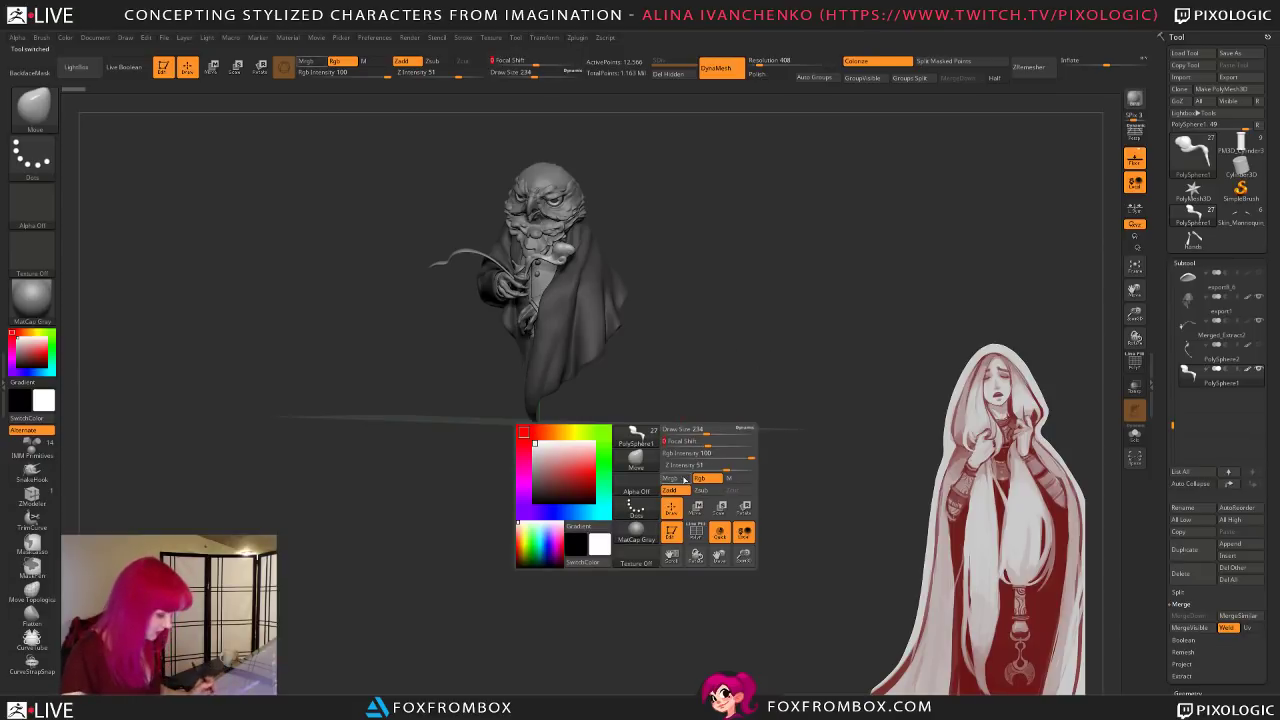
mouse_move(757, 391)
left_mouse_down()
mouse_move(742, 378)
mouse_move(740, 506)
left_mouse_up()
left_click(566, 341, "alt")
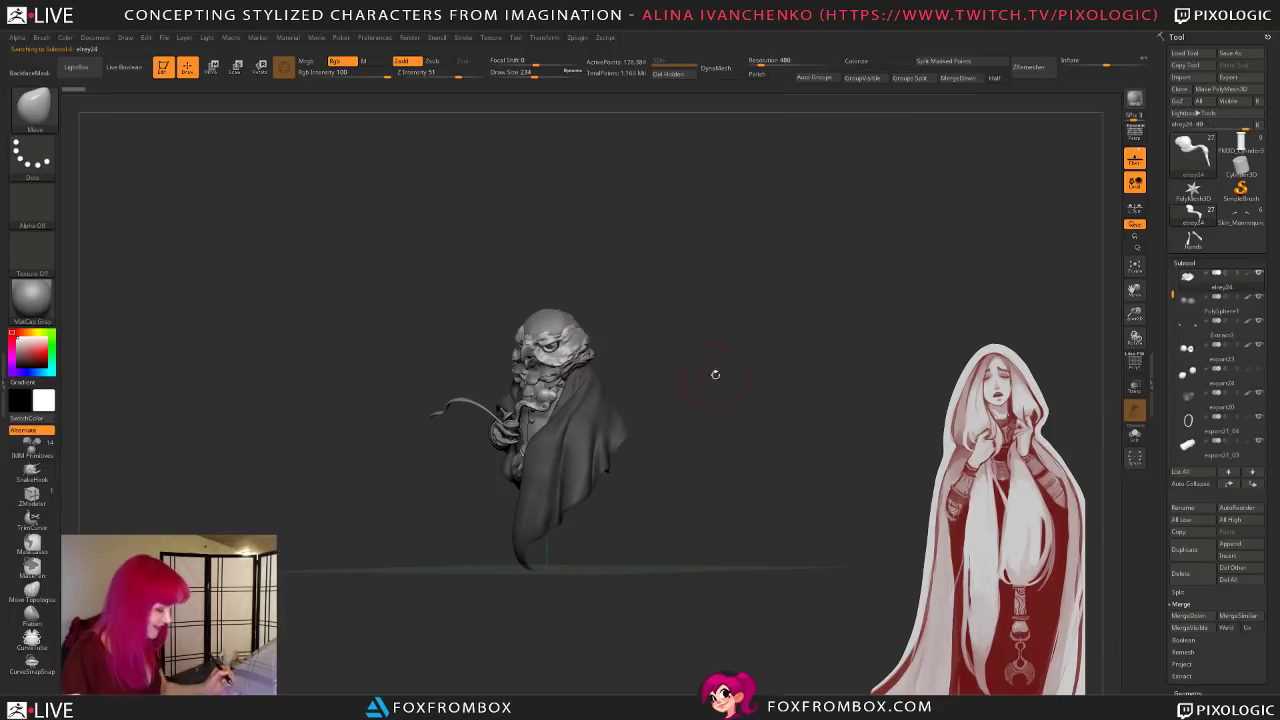
left_click_drag(694, 366, 737, 406)
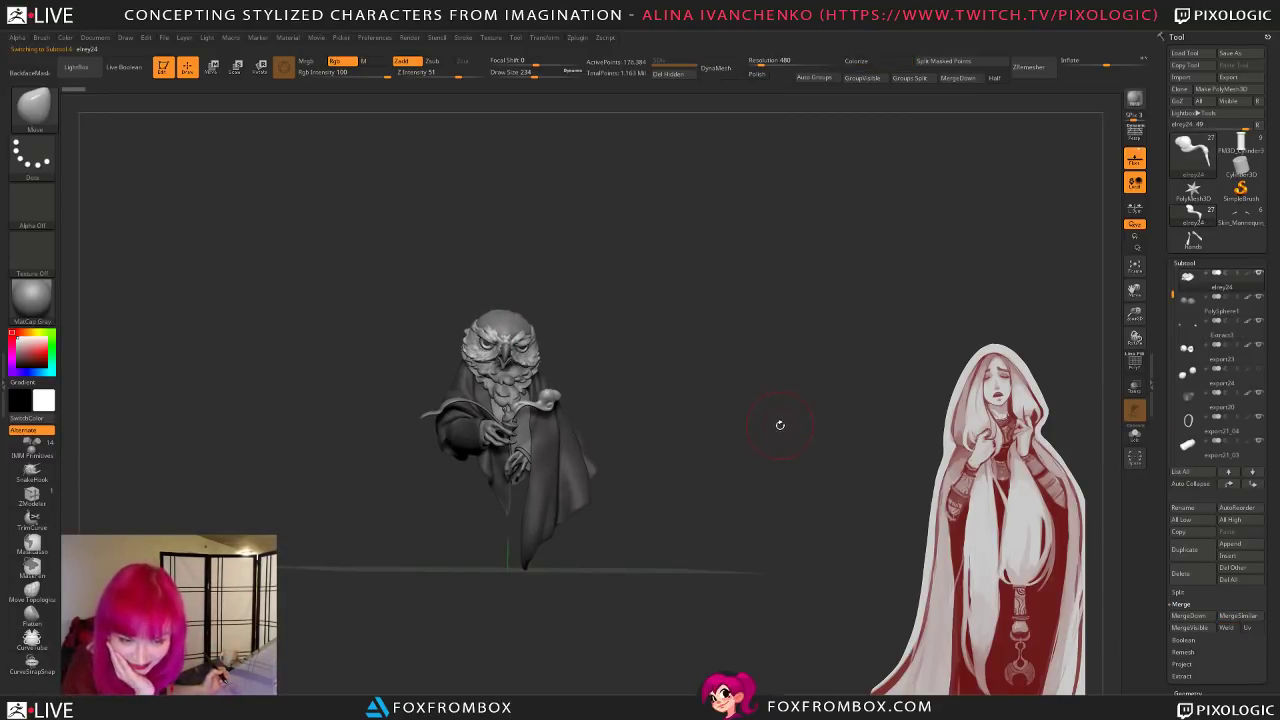
mouse_move(774, 426)
left_mouse_down()
mouse_move(759, 429)
mouse_move(790, 472)
left_mouse_up()
left_click_drag(1134, 314, 1134, 362)
mouse_move(830, 441)
left_mouse_down("alt")
mouse_move(823, 381)
mouse_move(845, 417)
mouse_move(851, 400)
mouse_move(837, 406)
mouse_move(884, 388)
left_mouse_up("alt")
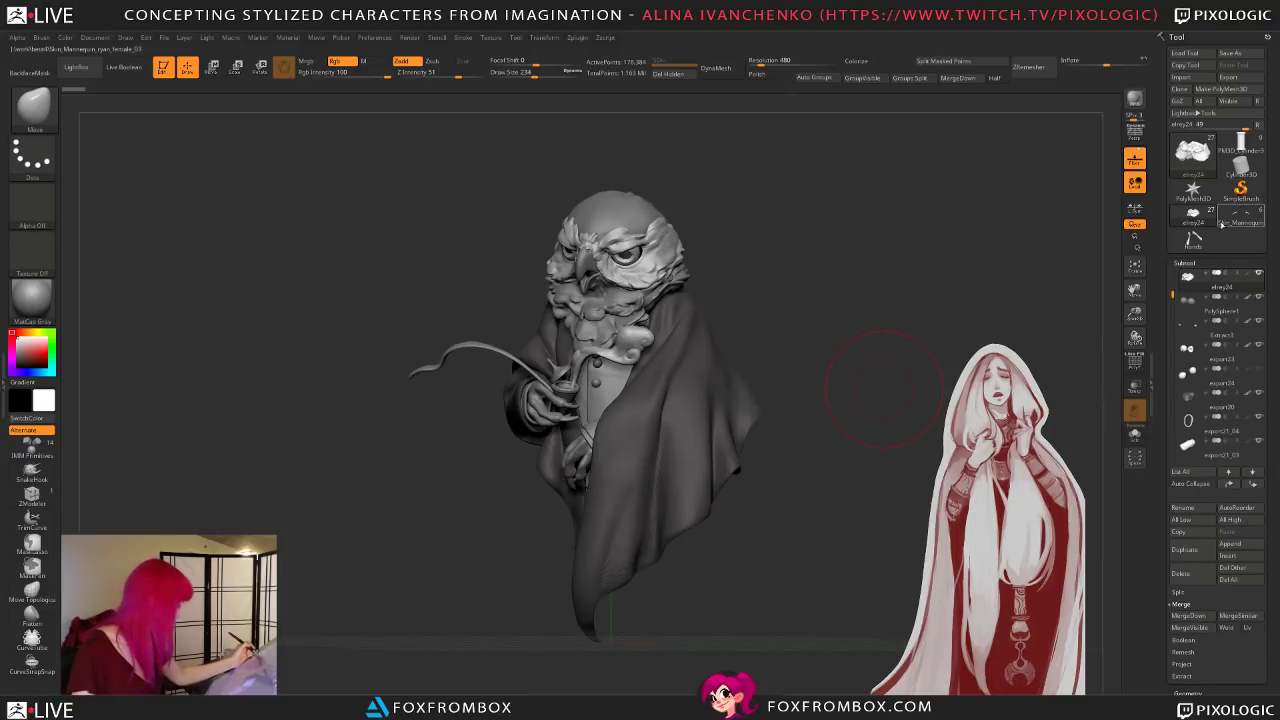
left_click(1240, 143)
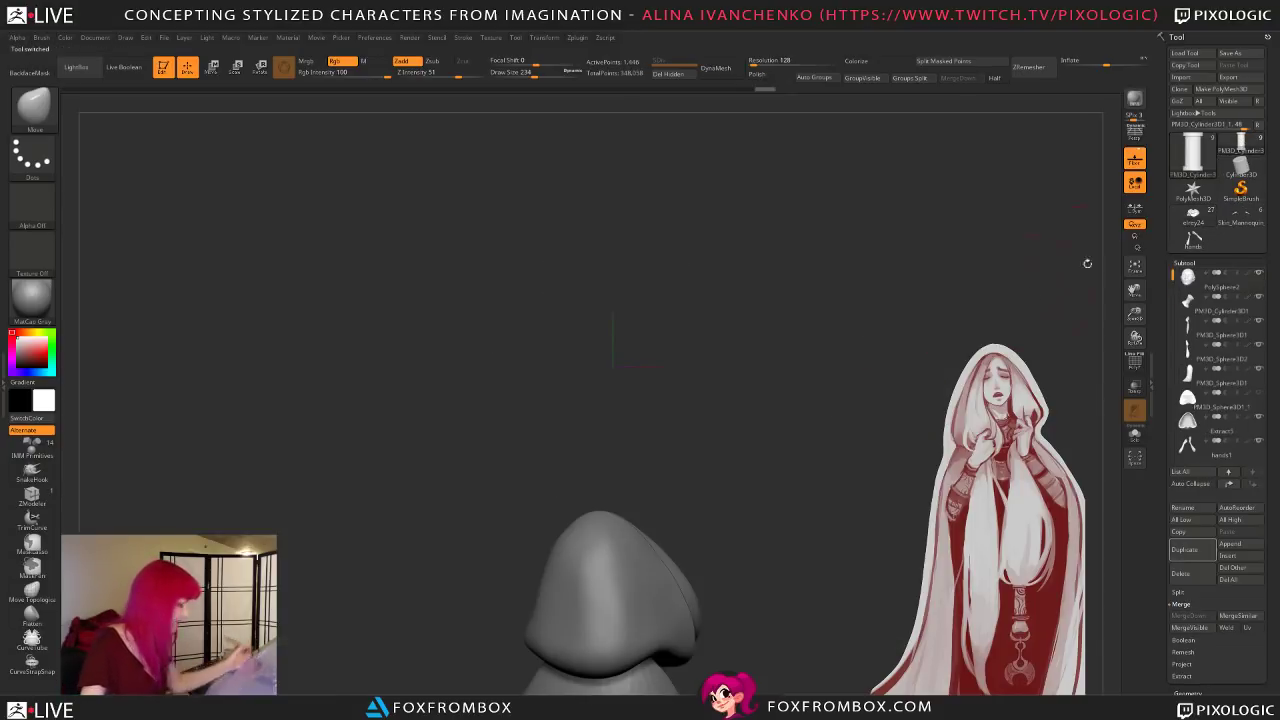
mouse_move(826, 509)
left_mouse_down("alt")
mouse_move(793, 283)
mouse_move(769, 403)
mouse_move(831, 363)
mouse_move(848, 373)
left_mouse_up("alt")
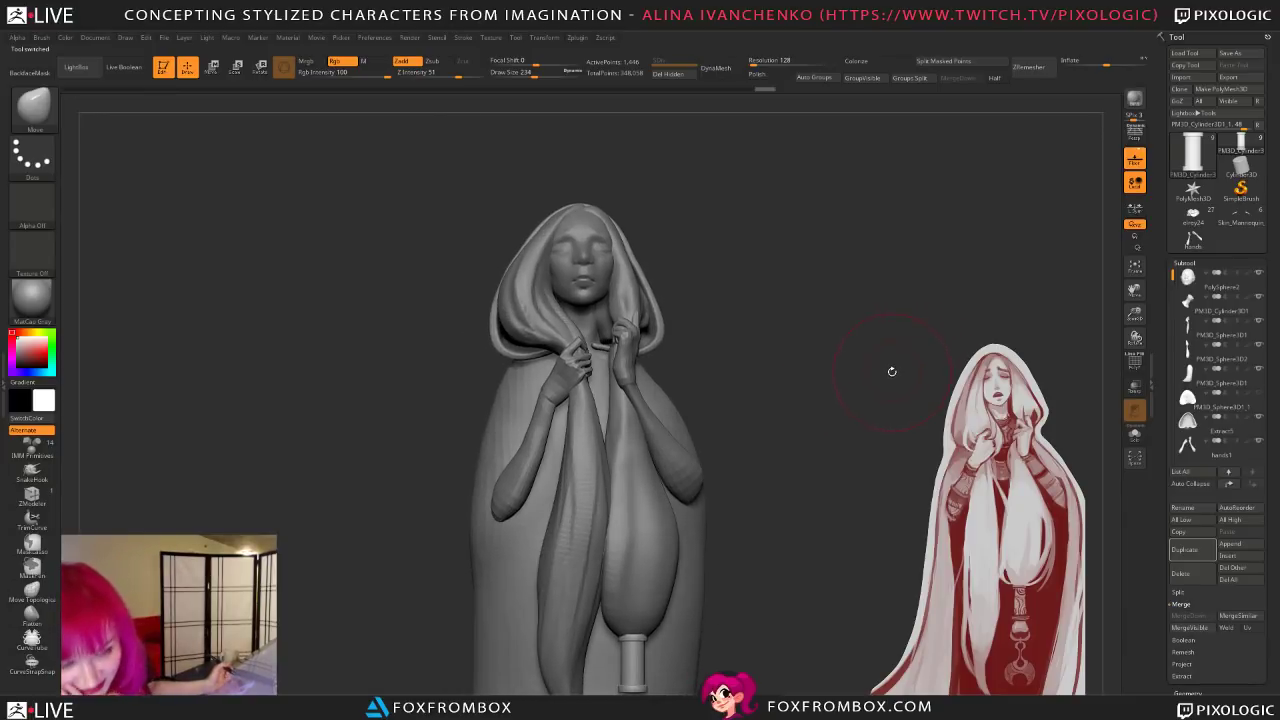
Step: Compare the hooded figure's silhouette, hair strands and spool-shaped tie with the concept drawing from the front and at slight angles
left_click_drag(866, 377, 834, 394)
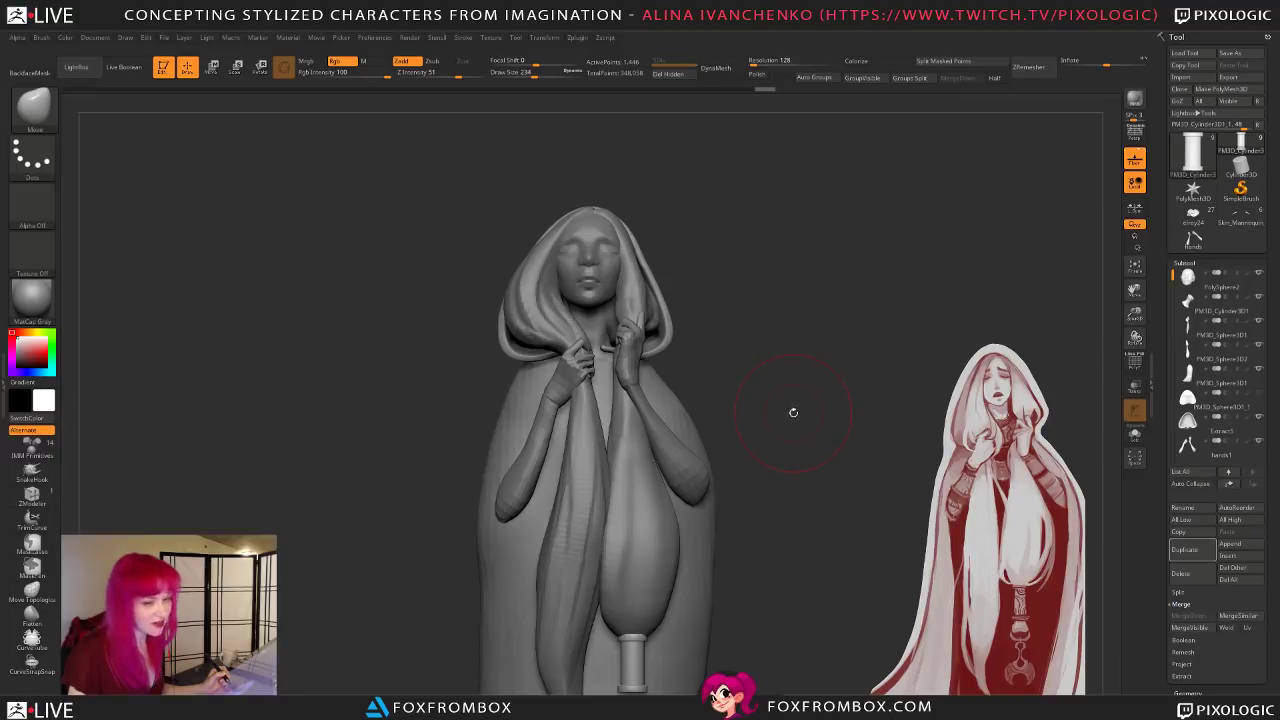
left_click_drag(794, 411, 826, 392)
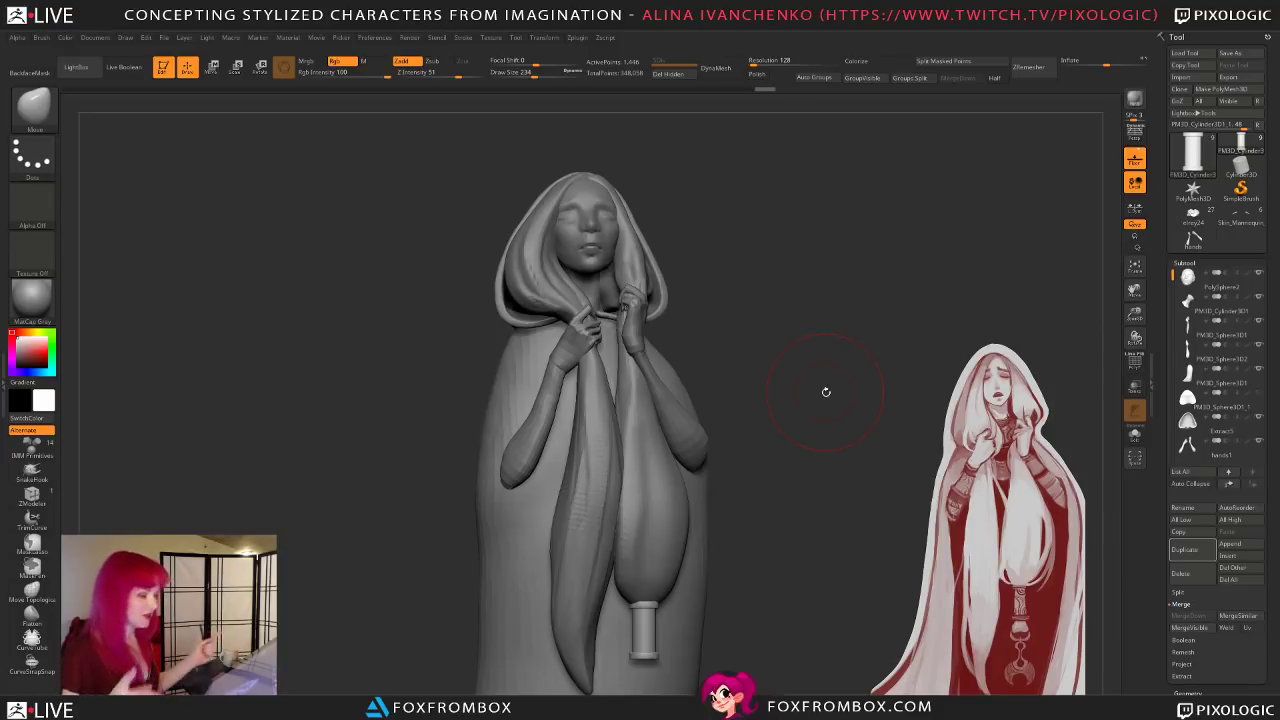
mouse_move(849, 383)
left_mouse_down()
mouse_move(853, 412)
mouse_move(838, 421)
left_mouse_up()
left_click_drag(801, 254, 800, 270)
left_click_drag(540, 73, 530, 77)
mouse_move(798, 338)
left_mouse_down()
mouse_move(811, 363)
mouse_move(760, 360)
mouse_move(764, 419)
mouse_move(755, 390)
left_mouse_up()
left_click_drag(835, 430, 800, 434)
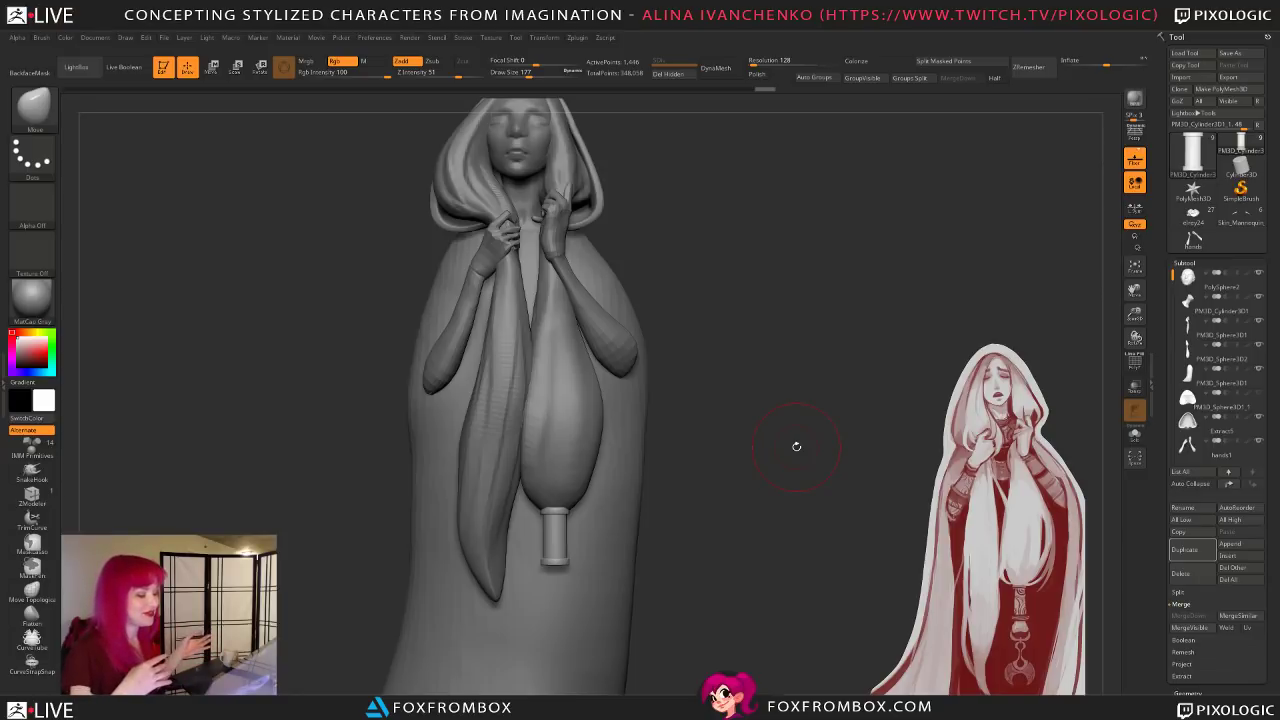
mouse_move(822, 405)
left_mouse_down()
mouse_move(803, 500)
mouse_move(805, 488)
left_mouse_up()
left_click_drag(531, 76, 524, 76)
mouse_move(680, 266)
left_mouse_down()
mouse_move(731, 291)
mouse_move(734, 334)
mouse_move(754, 306)
mouse_move(709, 246)
left_mouse_up()
left_click_drag(531, 74, 523, 74)
mouse_move(650, 268)
left_mouse_down()
mouse_move(716, 286)
mouse_move(674, 291)
left_mouse_up()
Step: Switch to the ClayBuildup brush at a draw size of 172 and make the gathered hair strand the active subtool
key("b")
key("c")
key("b")
left_click_drag(521, 74, 531, 74)
left_click_drag(571, 174, 610, 180)
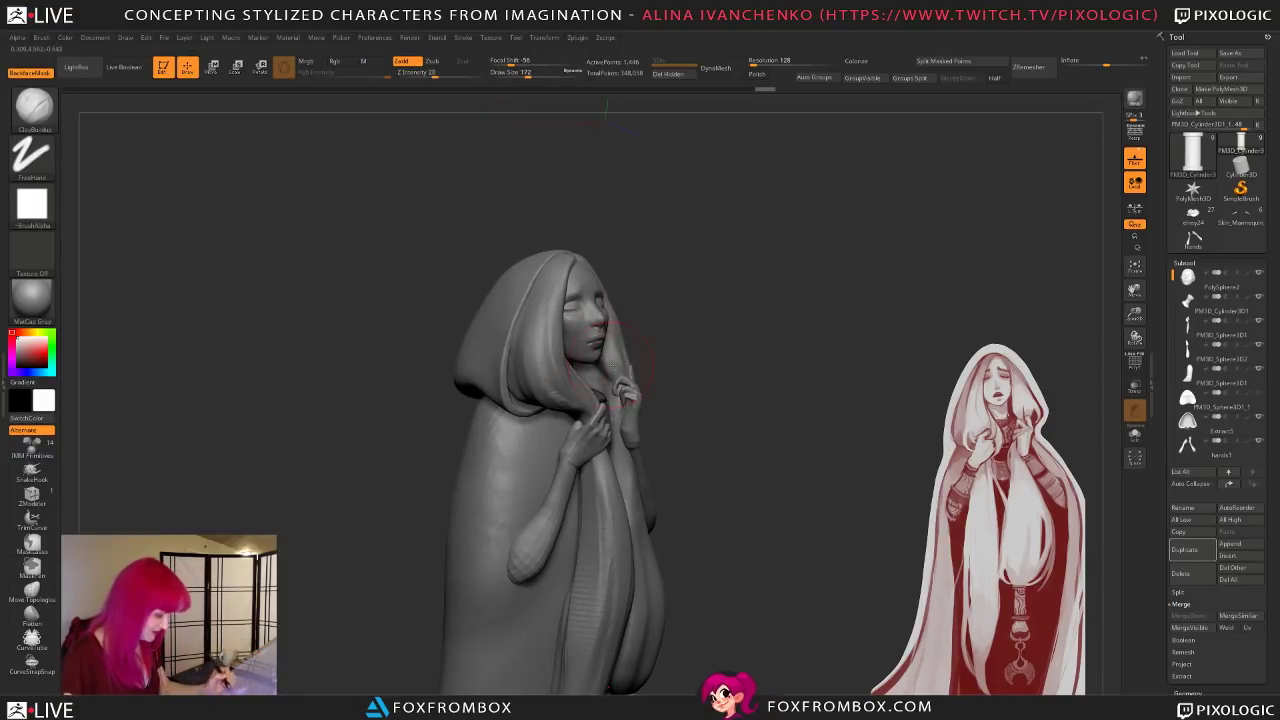
left_click(616, 370, "alt")
Step: Build up flowing lengthwise locks on the bulging gathered hair strand above the tie, and reduce the brush's draw size to 120
mouse_move(654, 337)
left_mouse_down()
mouse_move(600, 334)
mouse_move(618, 400)
left_mouse_up()
mouse_move(705, 324)
left_mouse_down()
mouse_move(612, 344)
mouse_move(717, 324)
mouse_move(711, 360)
mouse_move(723, 350)
mouse_move(668, 372)
left_mouse_up()
left_click_drag(727, 471, 687, 359, "alt")
left_click_drag(783, 431, 629, 430)
mouse_move(858, 390)
left_mouse_down()
mouse_move(885, 423)
mouse_move(735, 484)
mouse_move(723, 497)
mouse_move(737, 503)
mouse_move(739, 366)
mouse_move(751, 386)
left_mouse_up()
left_click_drag(532, 73, 522, 75)
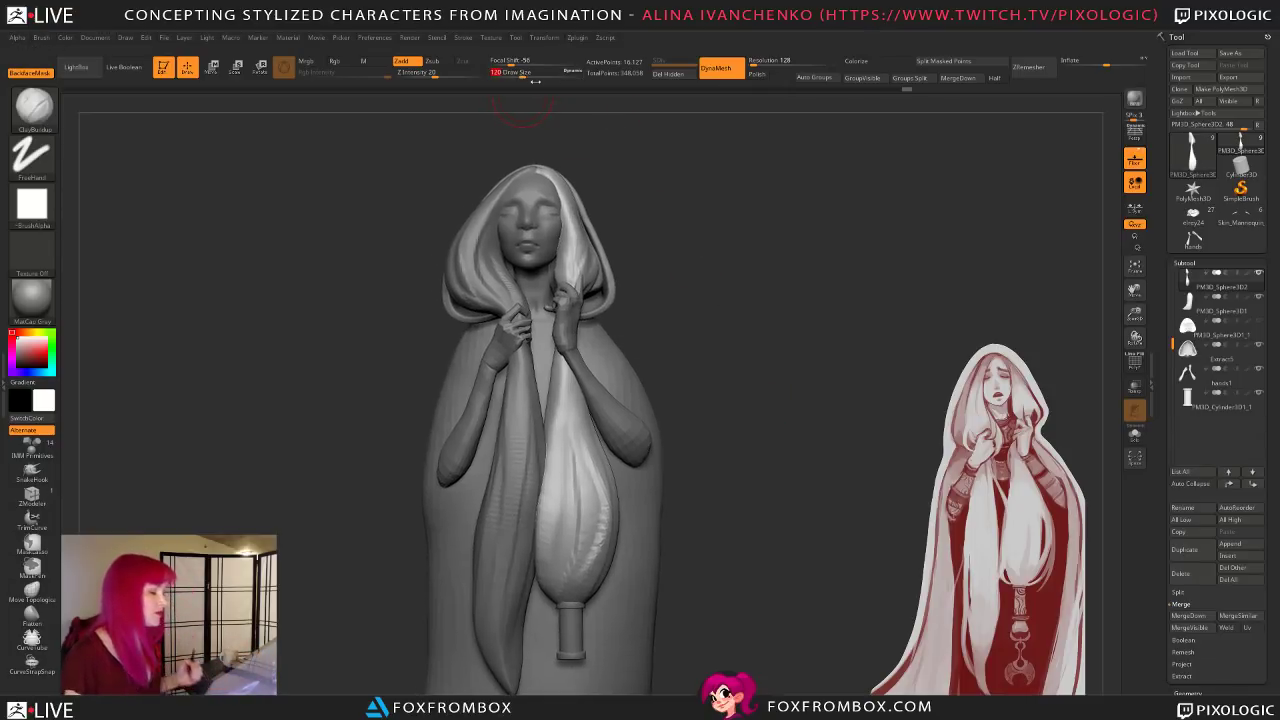
left_click_drag(838, 449, 831, 476)
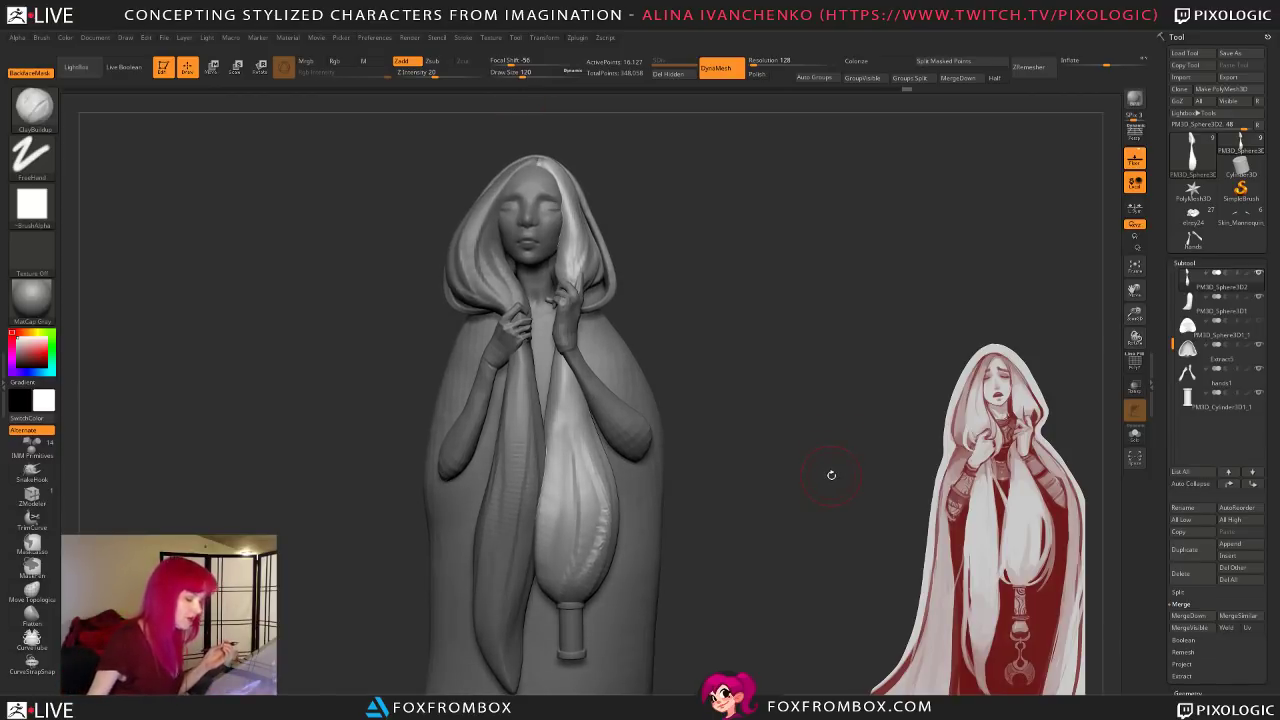
Step: Select the long tapered hair lock and remesh it with DynaMesh at resolution 128
mouse_move(791, 346)
left_mouse_down()
mouse_move(758, 303)
mouse_move(579, 356)
mouse_move(739, 343)
mouse_move(772, 318)
left_mouse_up()
left_click(527, 73)
left_click(507, 308, "alt")
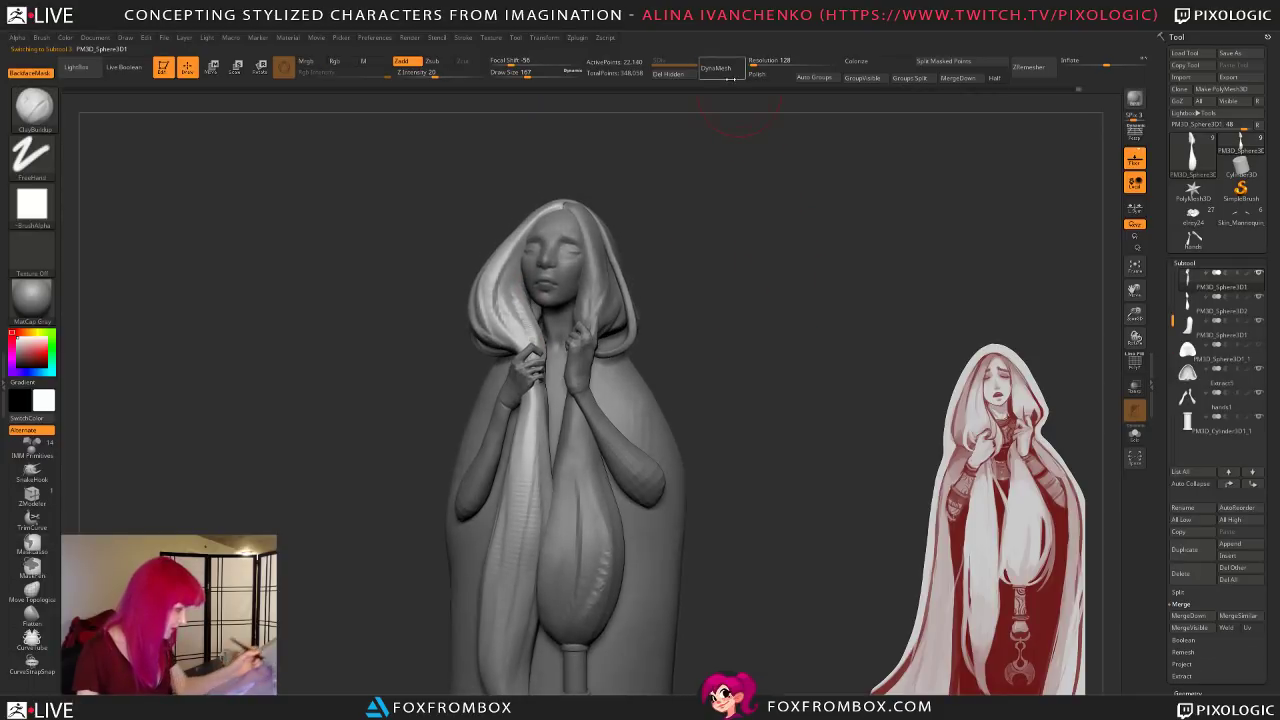
left_click(716, 68)
left_click_drag(697, 266, 706, 328)
mouse_move(680, 262)
left_mouse_down()
mouse_move(752, 266)
mouse_move(707, 267)
left_mouse_up()
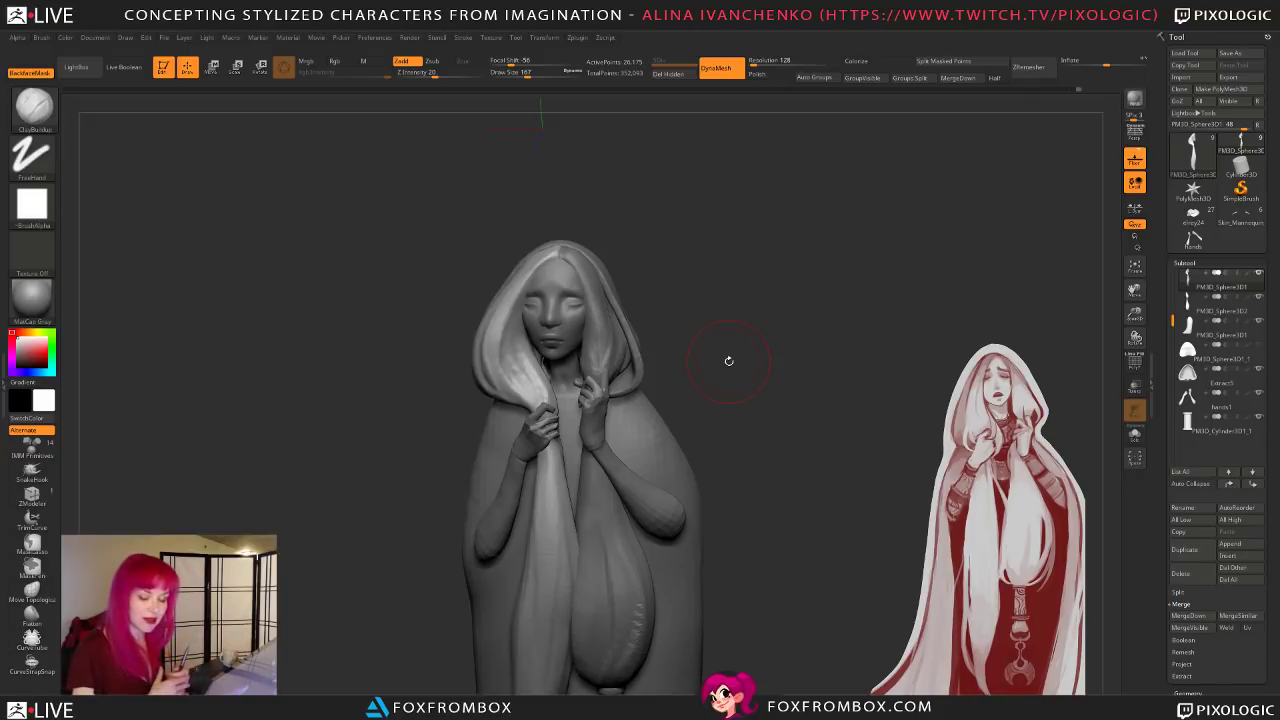
Step: Refine the upper volume of the tapered hair lock beside the face with the ClayBuildup brush
mouse_move(728, 362)
left_mouse_down()
mouse_move(829, 350)
mouse_move(823, 366)
left_mouse_up()
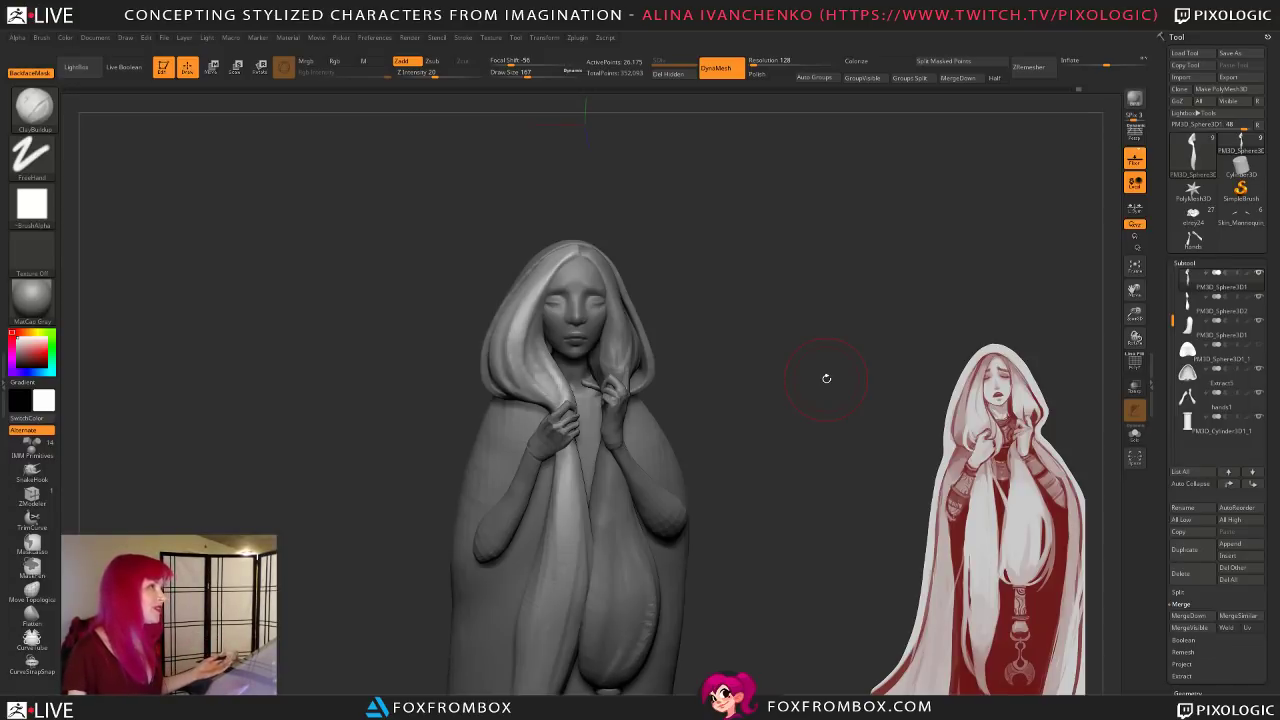
mouse_move(811, 396)
left_mouse_down()
mouse_move(817, 386)
mouse_move(791, 394)
mouse_move(773, 365)
left_mouse_up()
left_click_drag(516, 73, 508, 73)
mouse_move(694, 249)
left_mouse_down()
mouse_move(736, 334)
mouse_move(728, 353)
mouse_move(717, 337)
mouse_move(745, 325)
left_mouse_up()
Step: Select the rounded hair lock and shape its strands around the face with ClayBuildup at draw size 202
left_click_drag(524, 73, 532, 73)
left_click(552, 370, "alt")
mouse_move(670, 278)
left_mouse_down()
mouse_move(712, 303)
mouse_move(697, 320)
left_mouse_up()
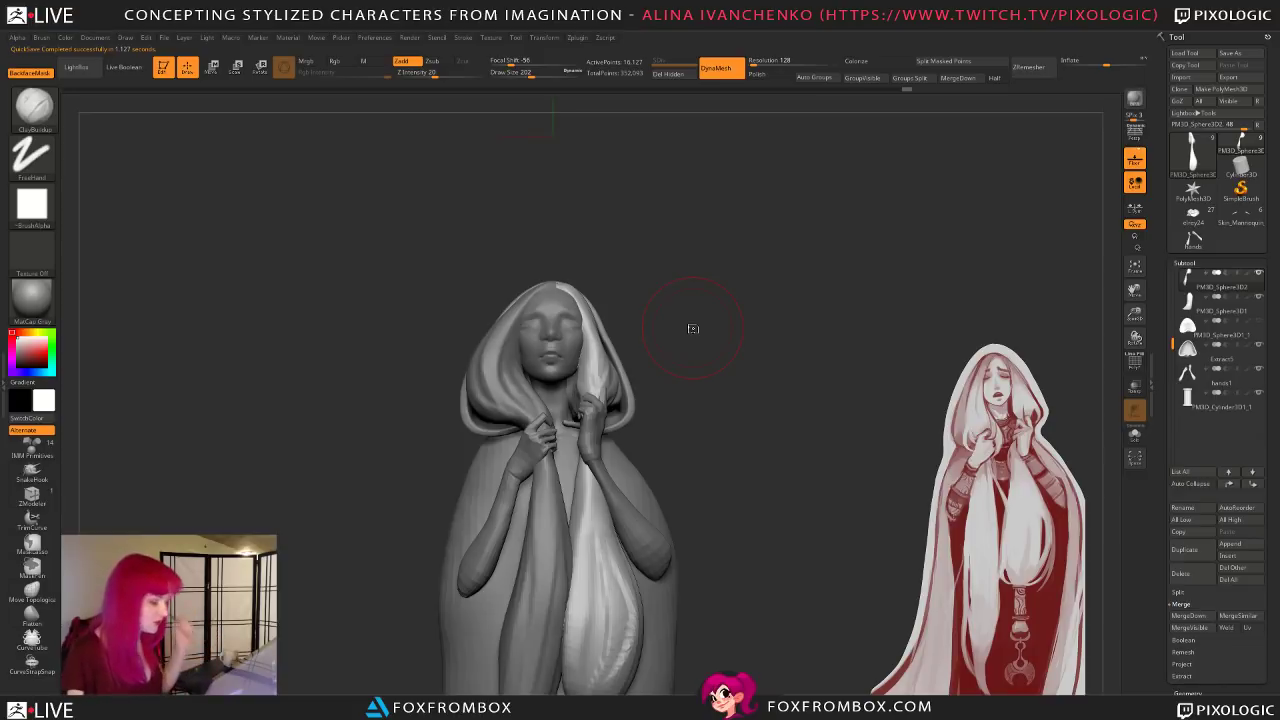
left_click_drag(693, 328, 713, 346)
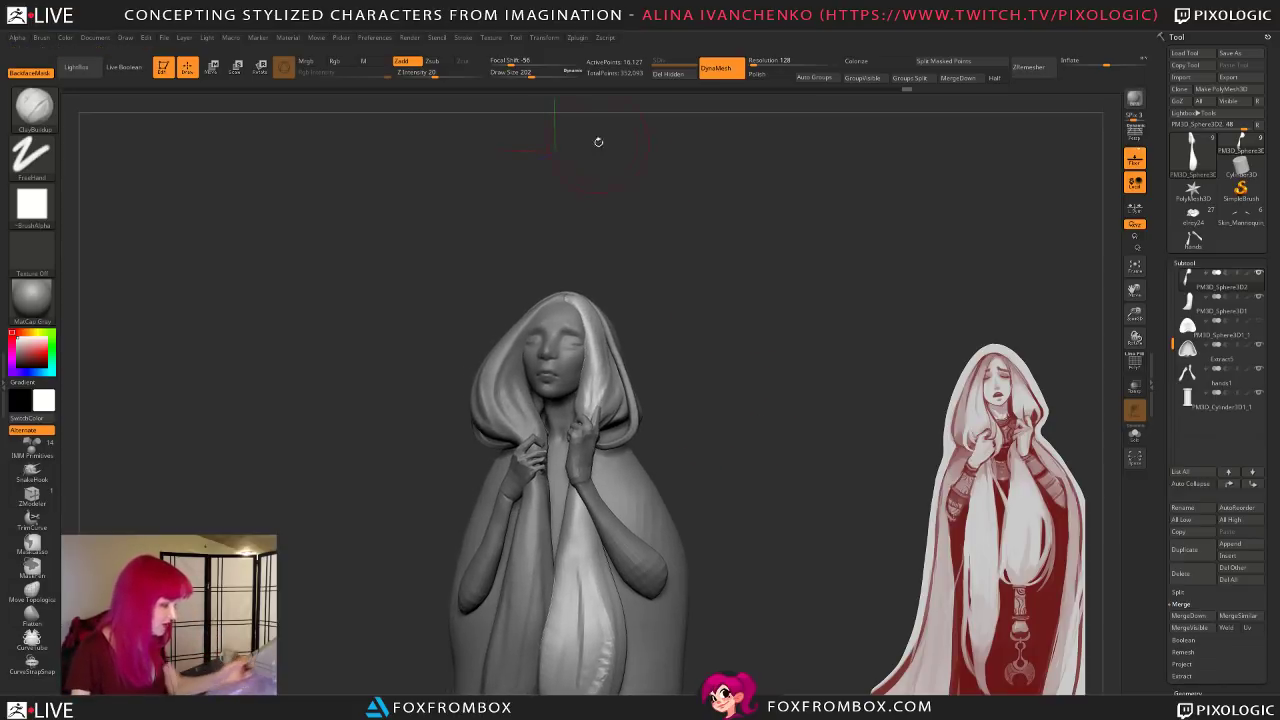
mouse_move(640, 294)
left_mouse_down()
mouse_move(706, 374)
mouse_move(706, 363)
left_mouse_up()
left_click_drag(722, 302, 717, 330, "alt")
left_click_drag(656, 297, 650, 350)
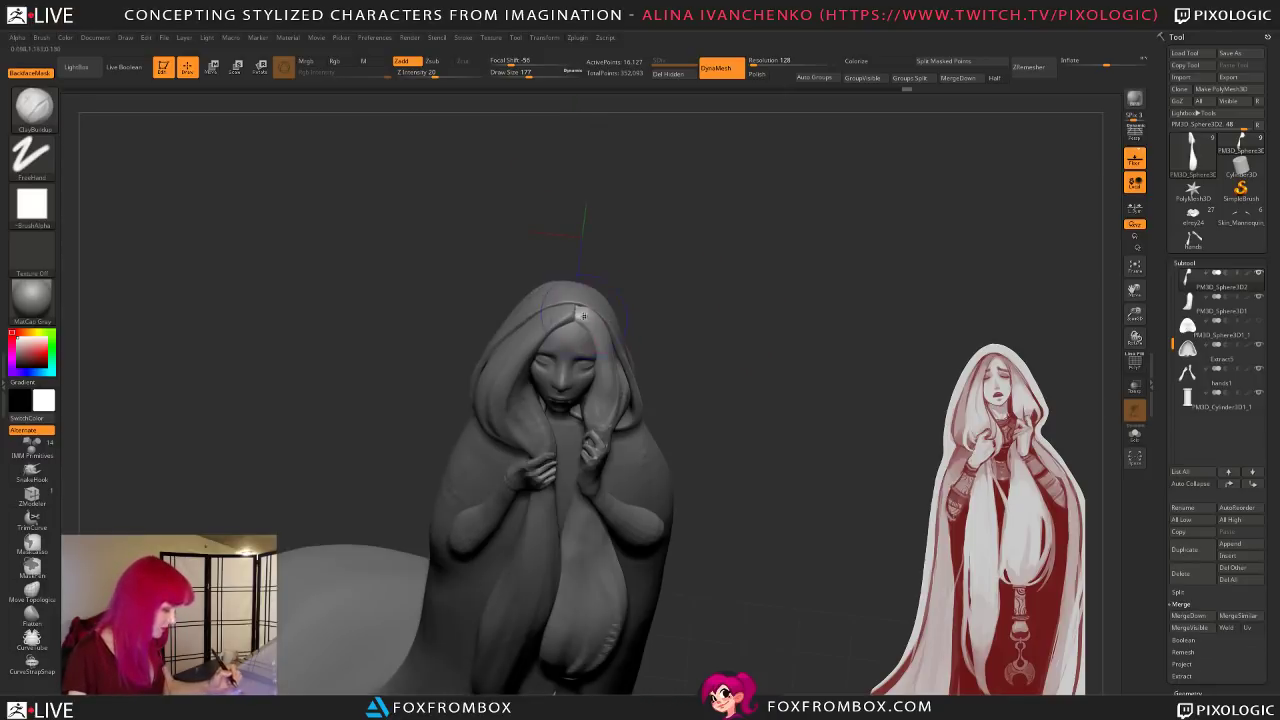
left_click_drag(672, 300, 672, 233)
Step: Select the tapered hair lock again and reshape its top at the parting with the Move brush at draw size 94
left_click(576, 314, "alt")
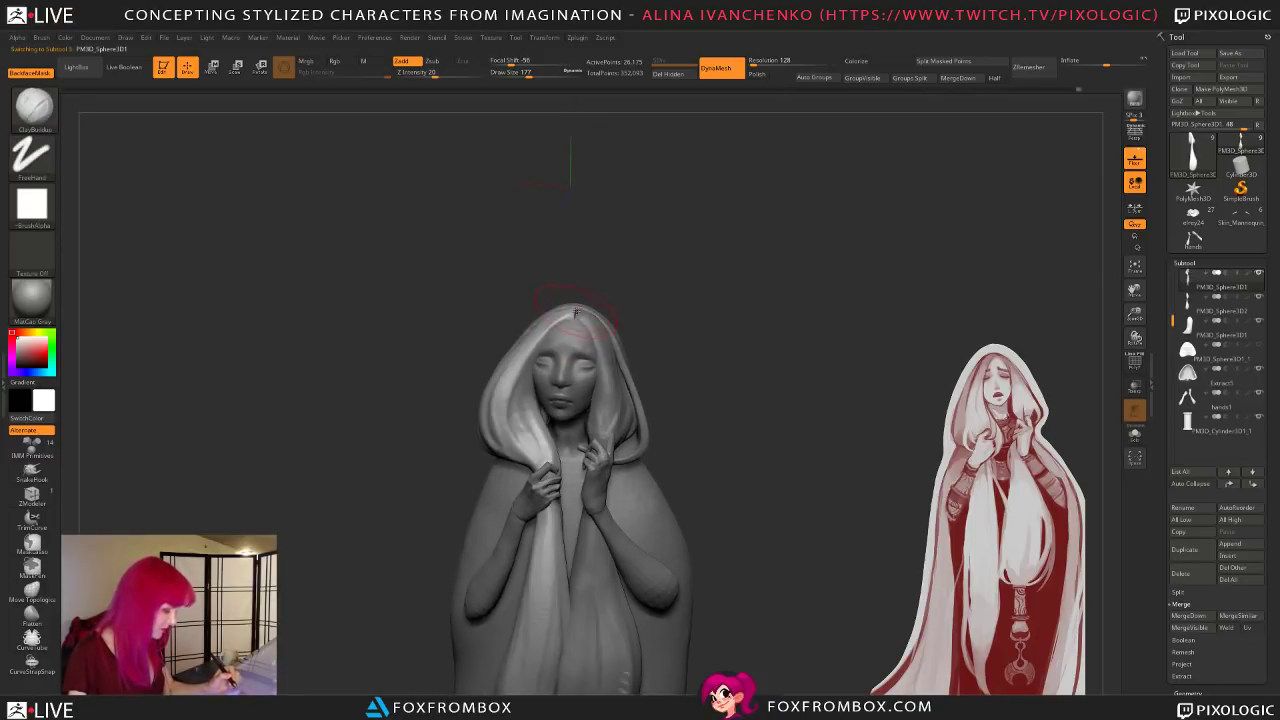
key("b")
key("m")
key("v")
mouse_move(634, 294)
left_mouse_down()
mouse_move(620, 305)
mouse_move(600, 255)
left_mouse_up()
left_click_drag(529, 72, 515, 72)
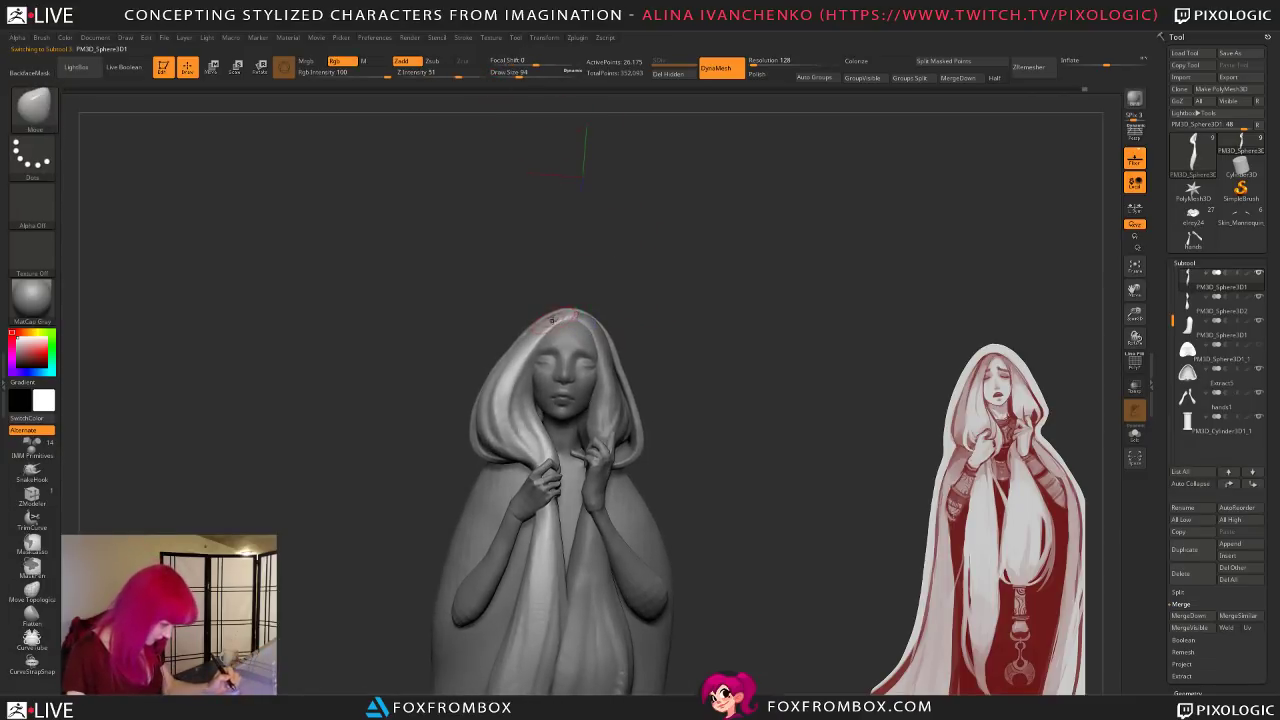
mouse_move(675, 264)
left_mouse_down()
mouse_move(649, 272)
mouse_move(676, 276)
mouse_move(657, 289)
left_mouse_up()
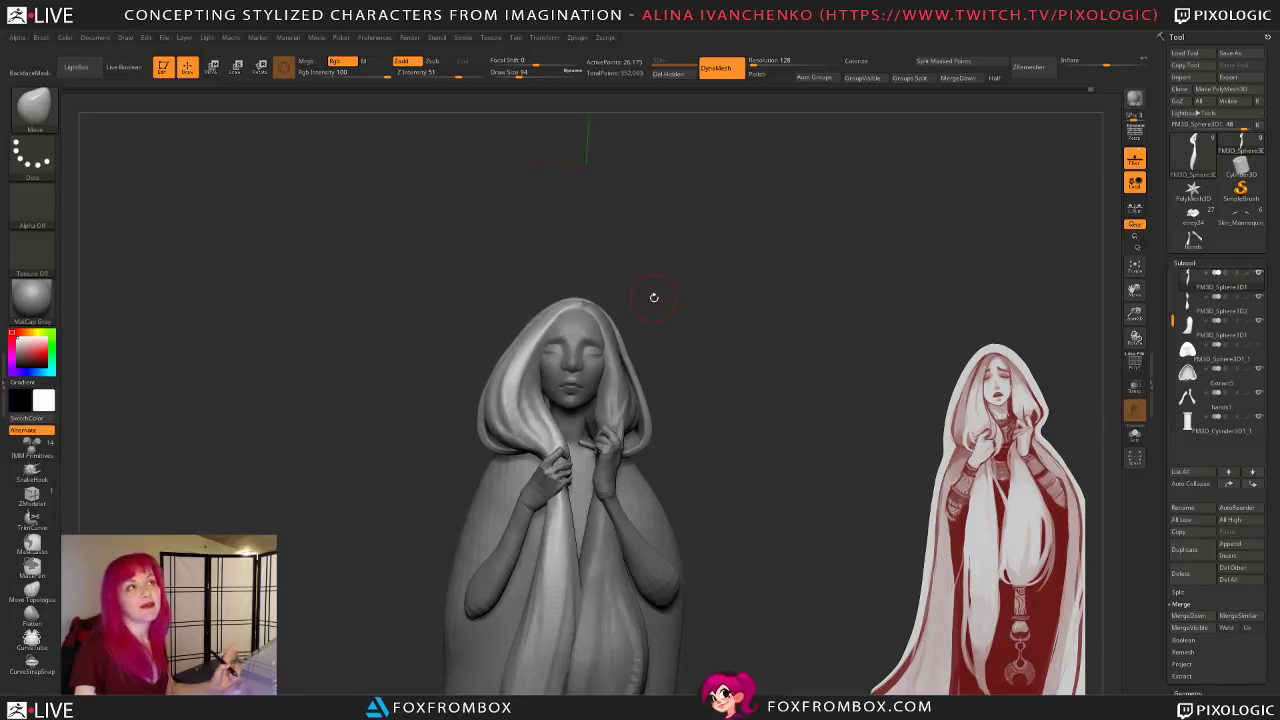
left_click_drag(691, 291, 660, 206)
left_click_drag(519, 74, 531, 74)
mouse_move(621, 214)
left_mouse_down()
mouse_move(694, 349)
mouse_move(709, 351)
mouse_move(686, 350)
mouse_move(689, 366)
left_mouse_up()
Step: Build up the rounded hair lock near the parting and hood edge with ClayBuildup at draw size 124
key("b")
key("c")
key("b")
left_click_drag(532, 73, 523, 74)
left_click_drag(640, 230, 680, 250)
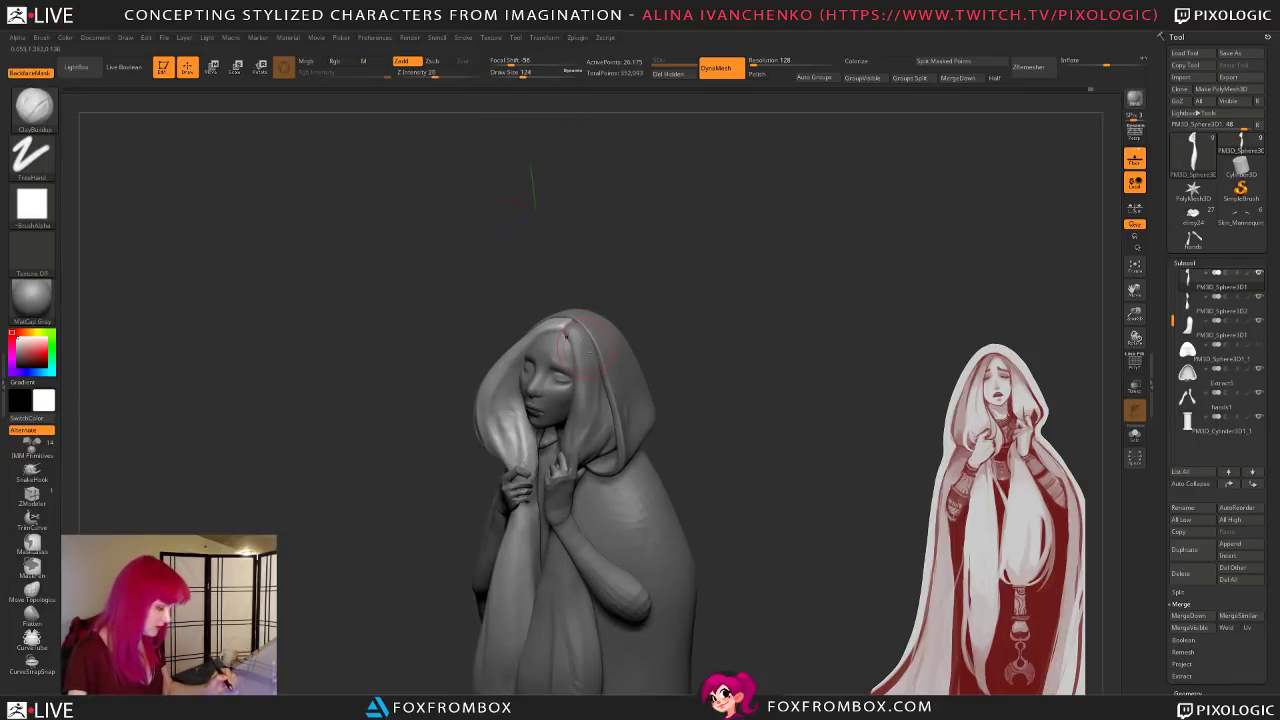
left_click(580, 340, "alt")
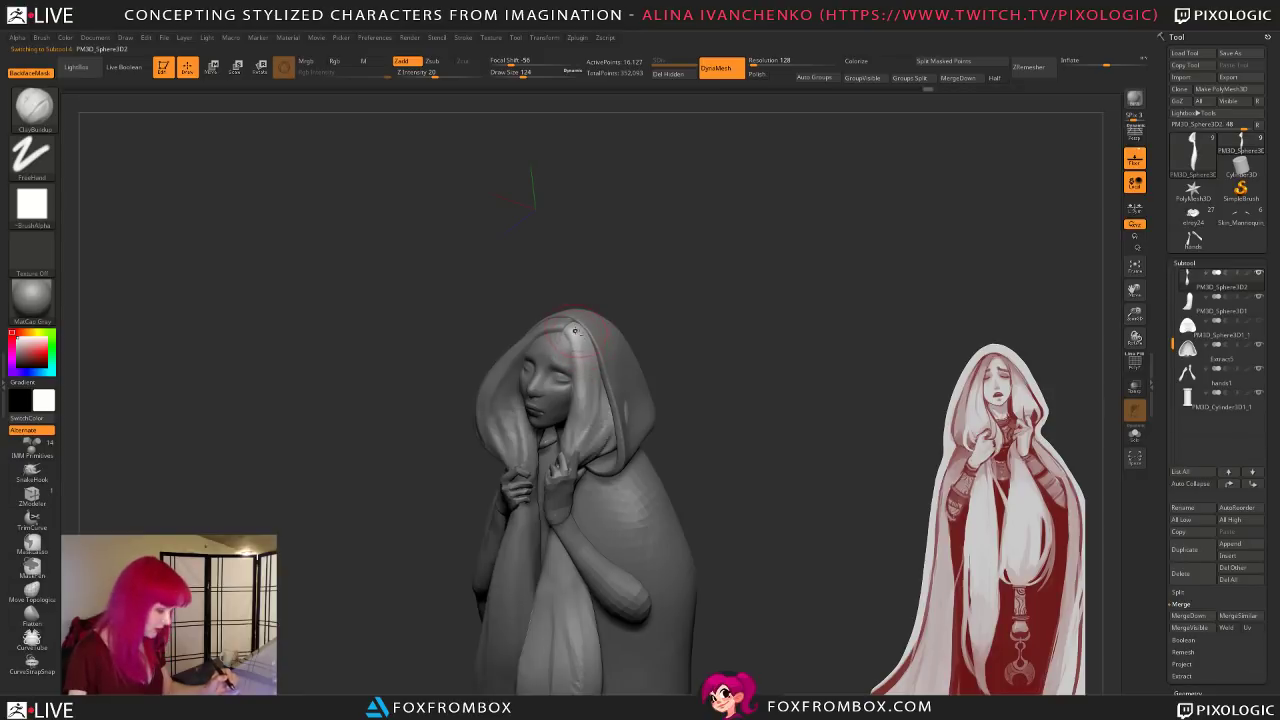
left_click_drag(650, 352, 592, 424)
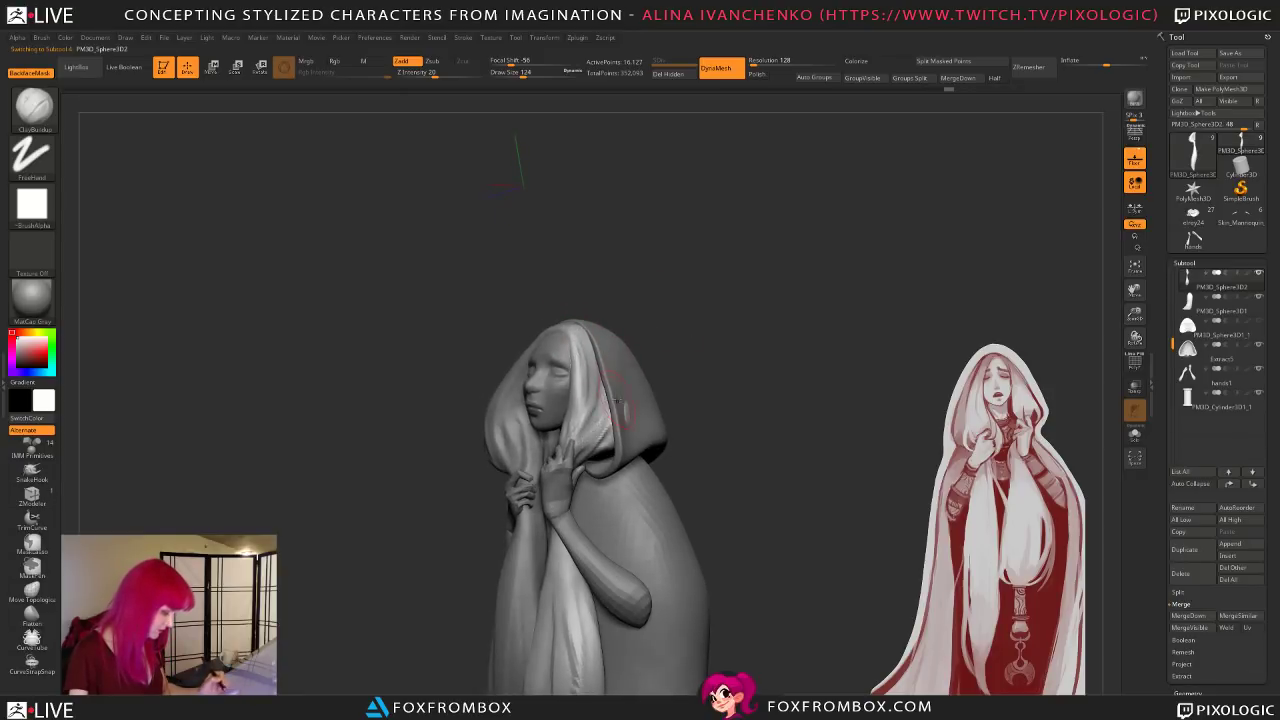
left_click_drag(743, 405, 725, 404)
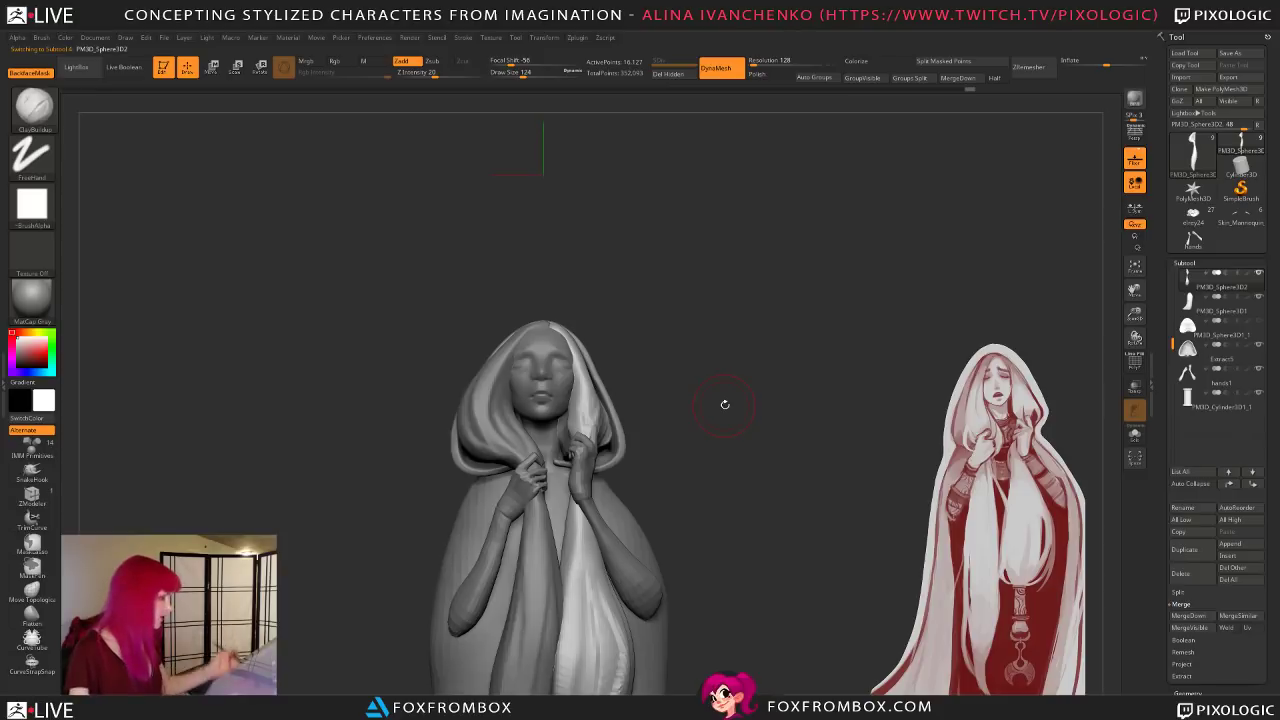
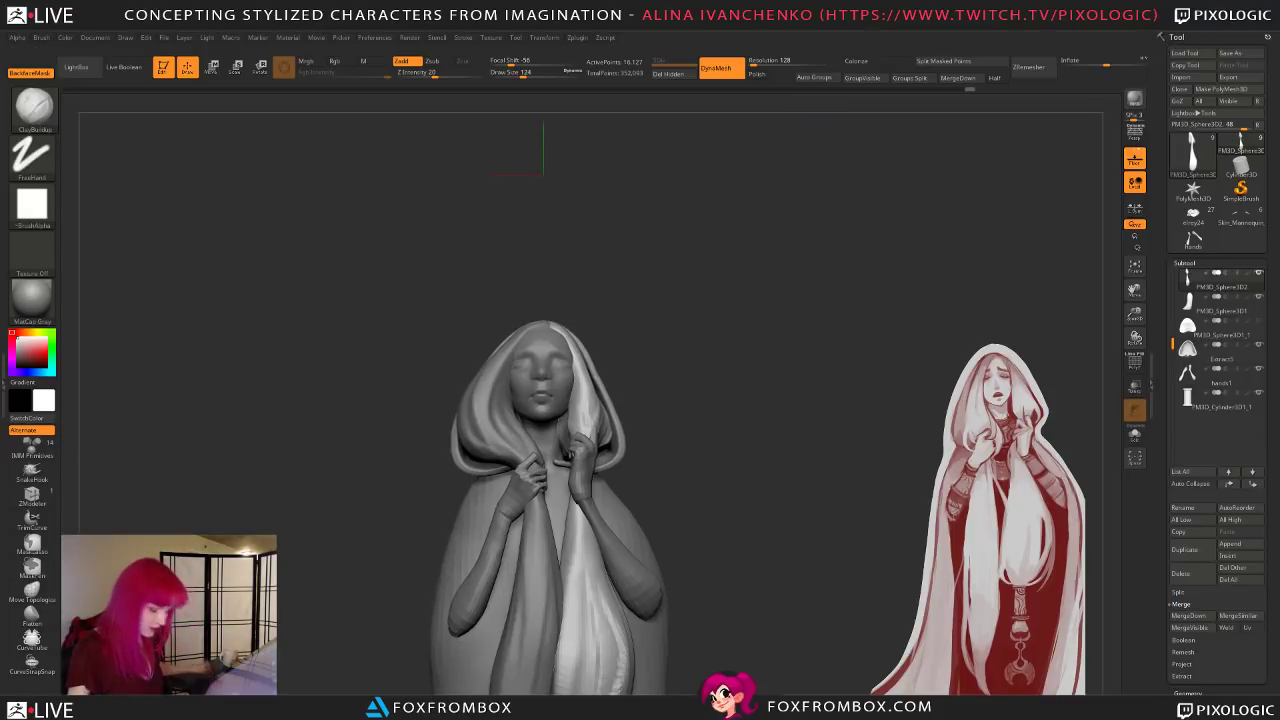
mouse_move(800, 343)
left_mouse_down()
mouse_move(789, 369)
mouse_move(805, 355)
left_mouse_up()
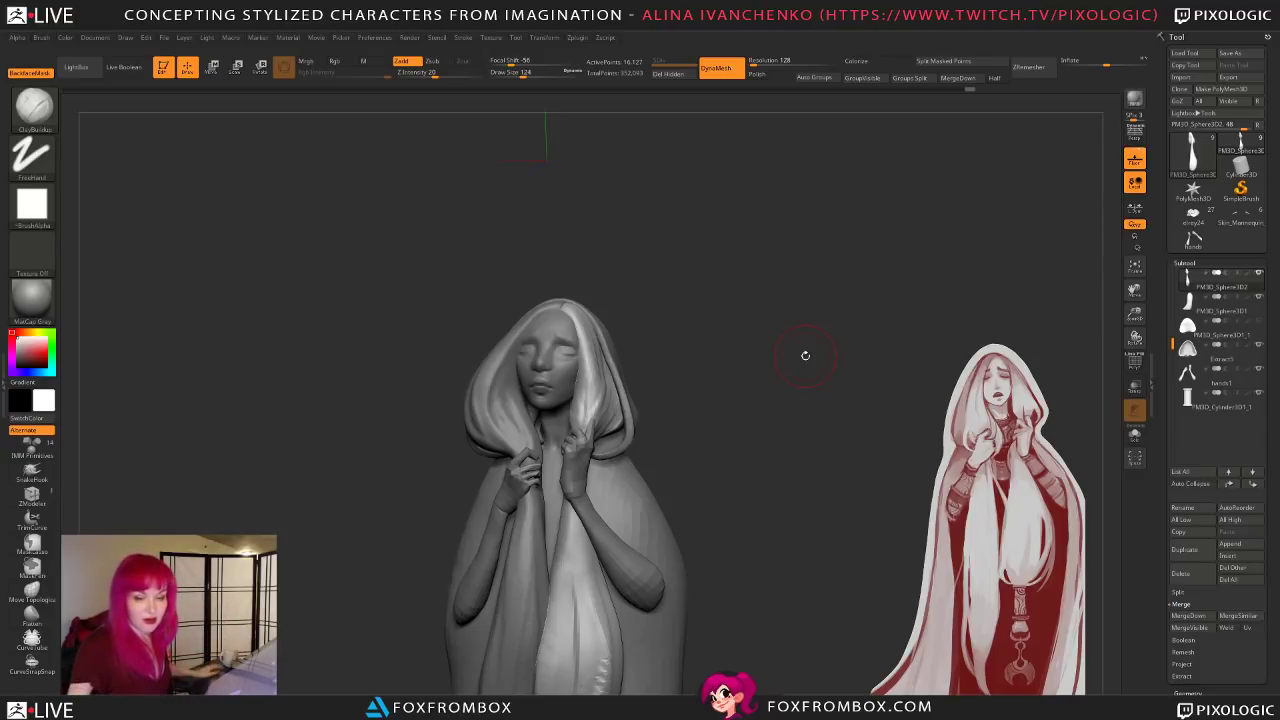
Step: Add volume to the rounded hair lock between the cheek and the raised hand with ClayBuildup at draw size 163
mouse_move(1215, 378)
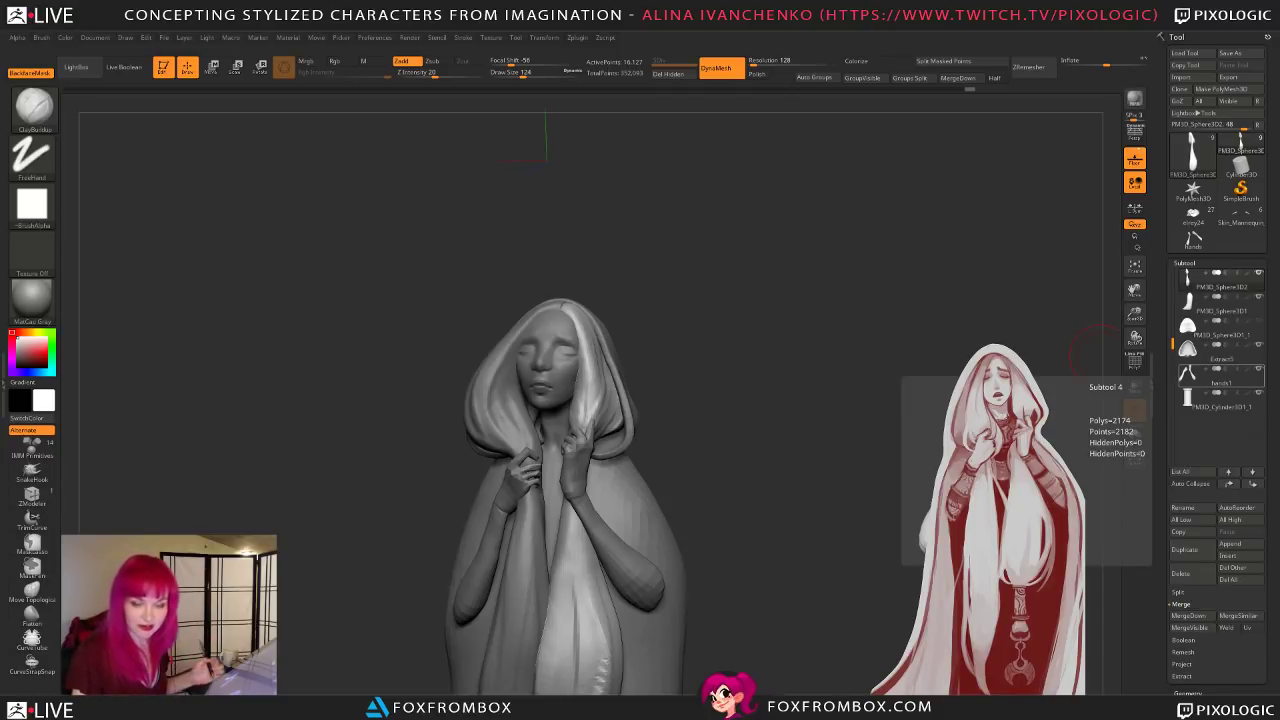
mouse_move(731, 403)
left_mouse_down()
mouse_move(760, 417)
mouse_move(760, 391)
mouse_move(725, 460)
mouse_move(740, 457)
left_mouse_up()
left_click(527, 75)
left_click_drag(668, 330, 690, 340)
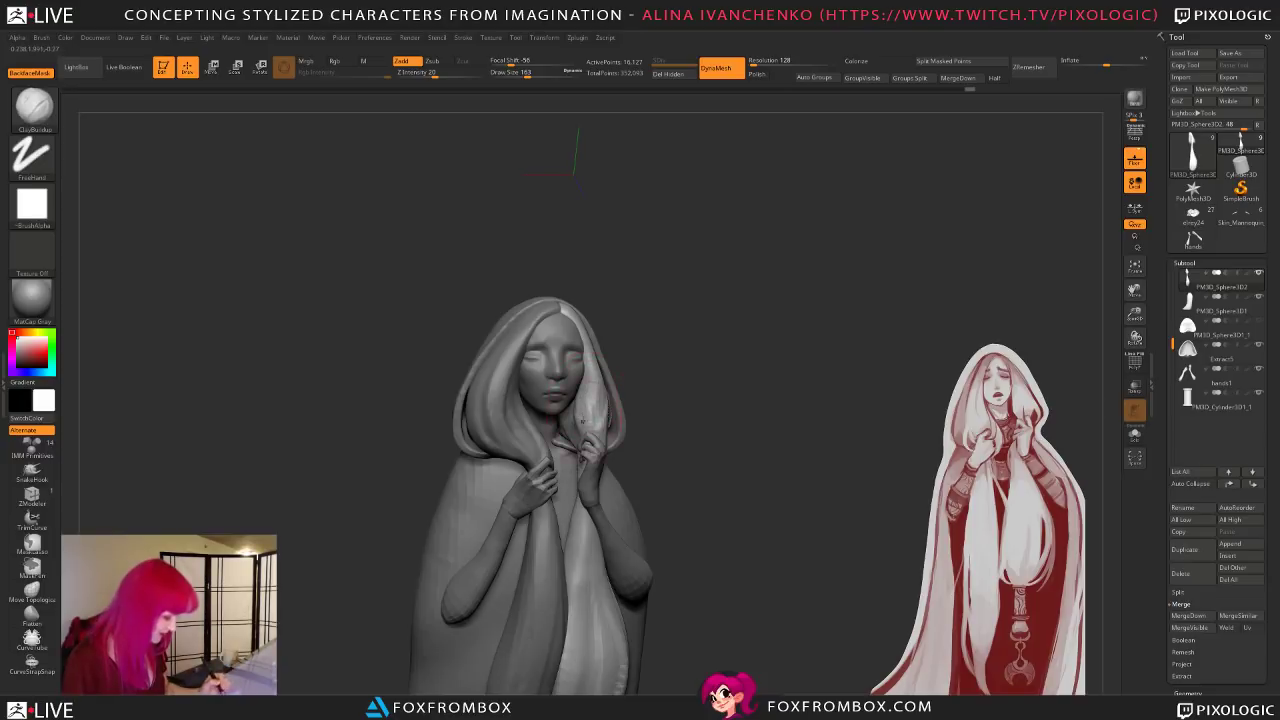
left_click_drag(697, 406, 666, 389)
left_click_drag(598, 366, 608, 418)
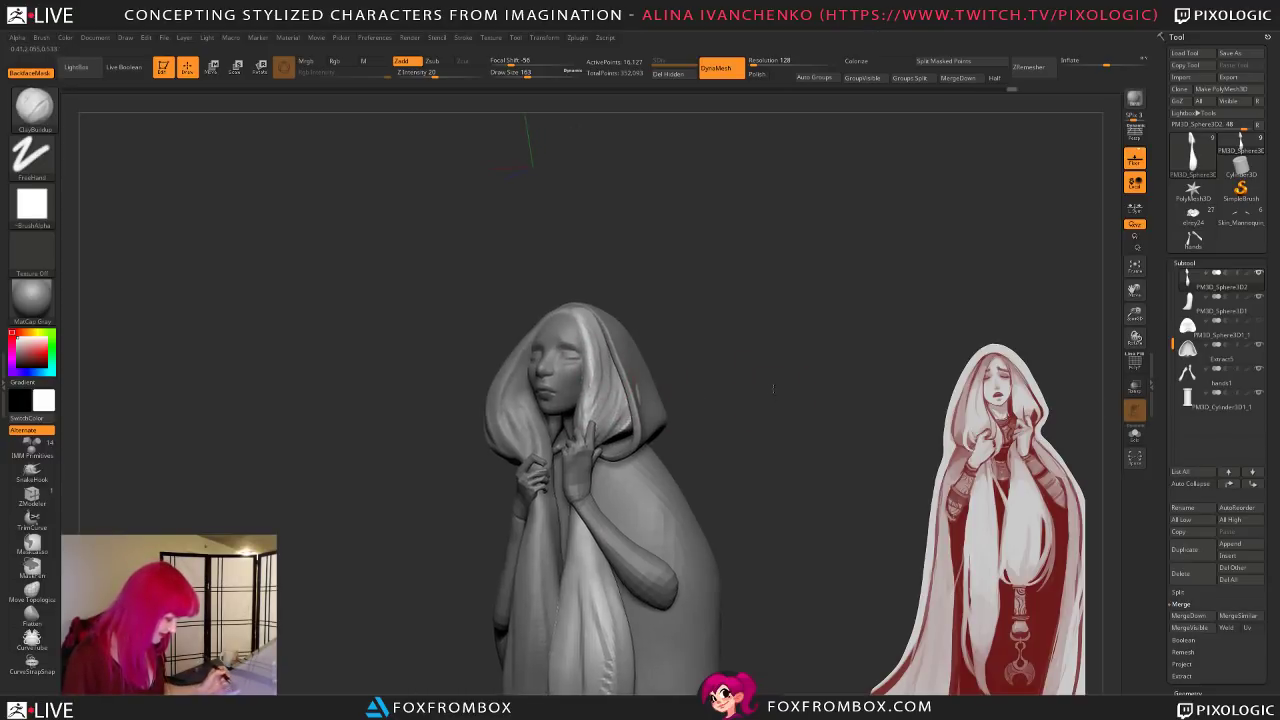
left_click_drag(772, 390, 764, 374, "alt")
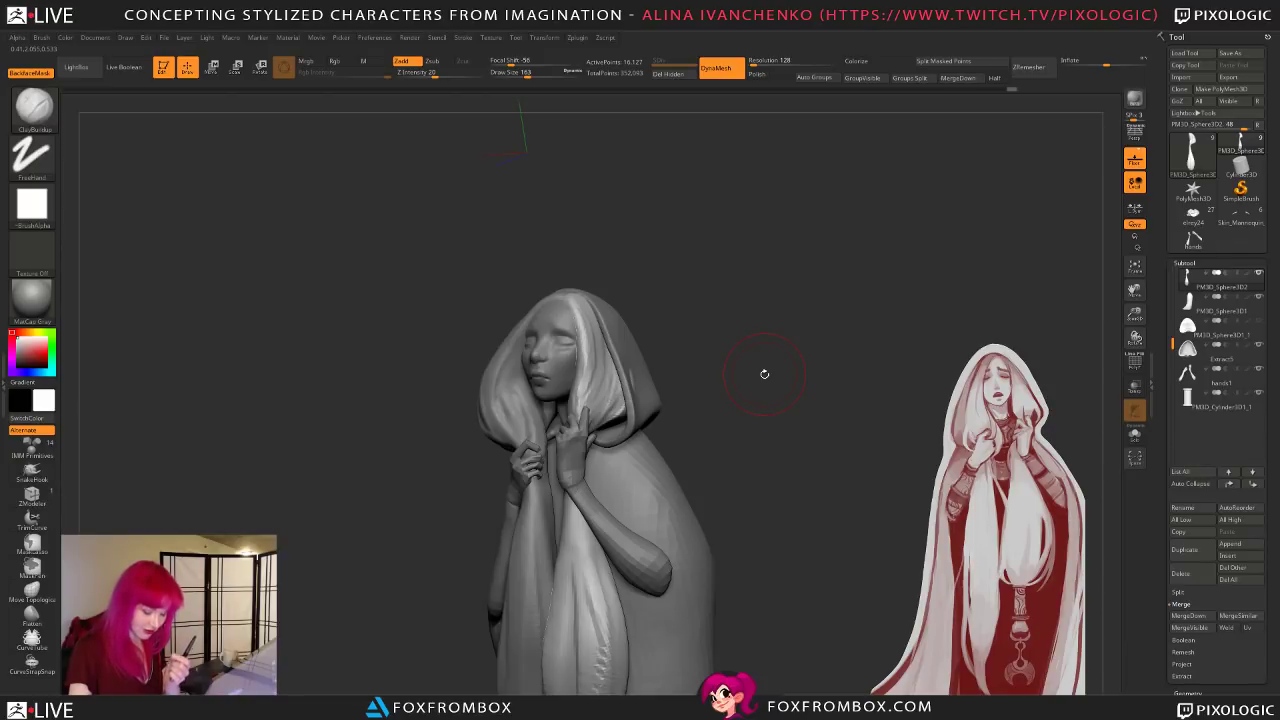
Step: Refine the strands of the rounded hair lock above the hand with ClayBuildup at draw size 112
mouse_move(764, 373)
left_mouse_down()
mouse_move(812, 355)
mouse_move(795, 362)
mouse_move(806, 372)
left_mouse_up()
left_click_drag(527, 73, 521, 73)
mouse_move(646, 350)
left_mouse_down()
mouse_move(666, 376)
mouse_move(716, 368)
mouse_move(715, 382)
left_mouse_up()
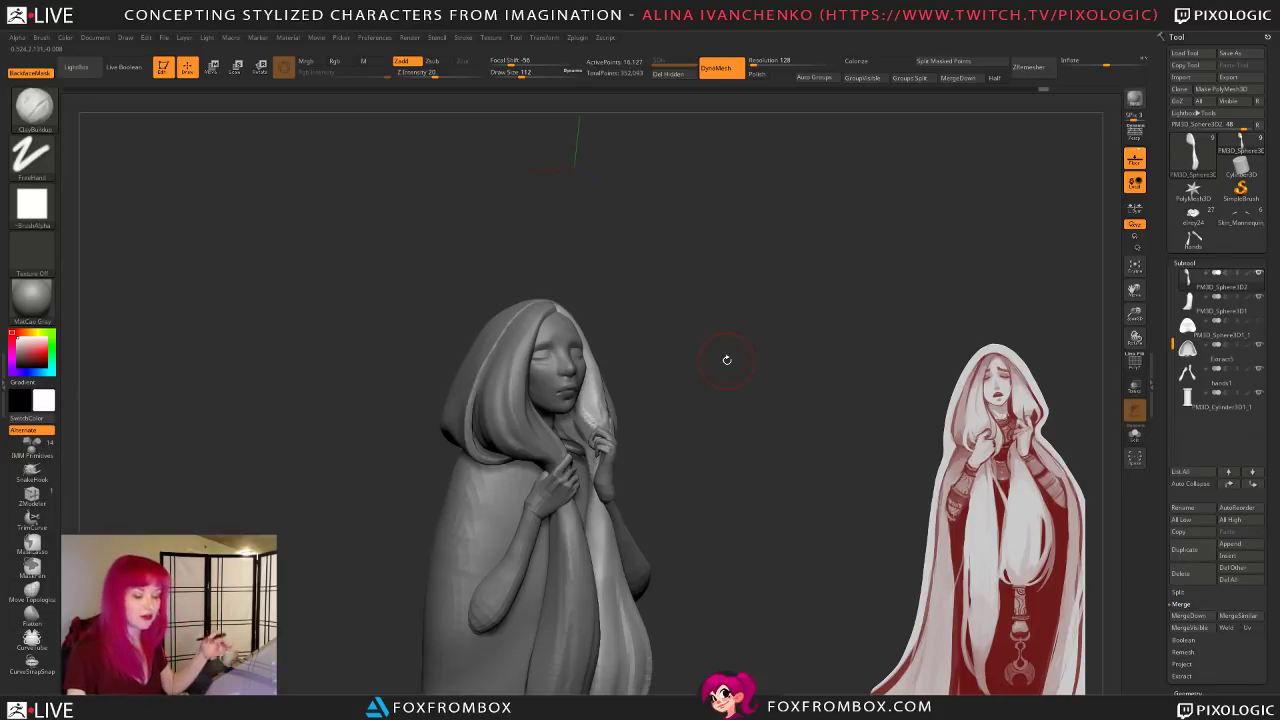
Step: Sculpt long flowing strands down the bulging lower part of the rounded hair lock with ClayBuildup at draw size 149
left_click_drag(744, 408, 755, 416)
left_click(525, 75)
mouse_move(668, 372)
left_mouse_down()
mouse_move(680, 374)
mouse_move(672, 360)
mouse_move(760, 403)
mouse_move(732, 335)
mouse_move(718, 338)
left_mouse_up()
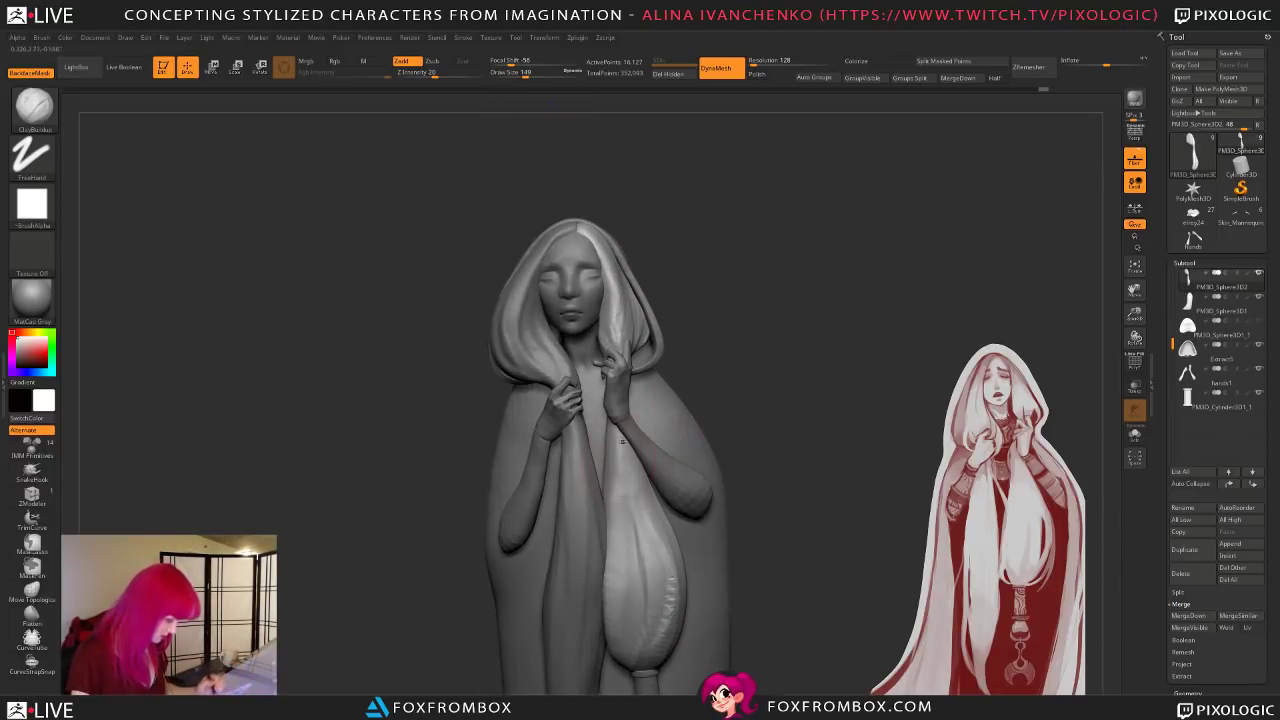
left_click_drag(619, 472, 614, 590)
mouse_move(779, 489)
left_mouse_down("alt")
mouse_move(729, 349)
mouse_move(780, 434)
left_mouse_up("alt")
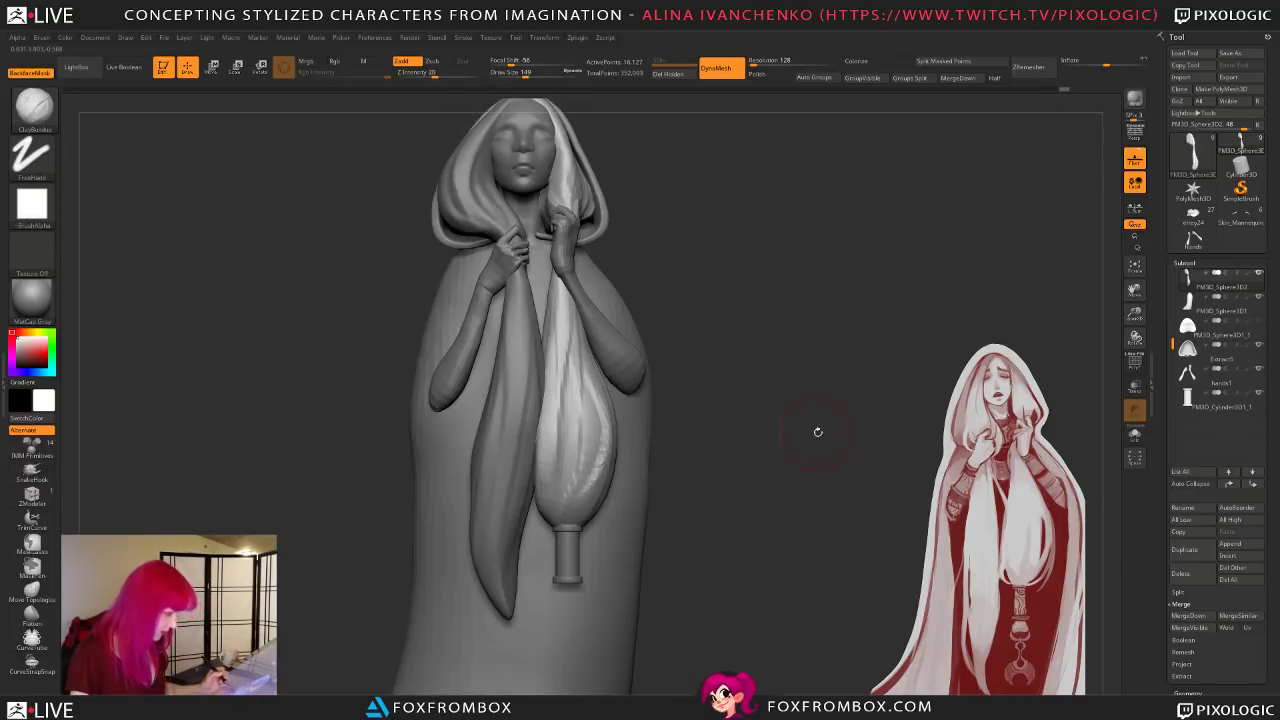
left_click_drag(1134, 316, 1034, 320)
mouse_move(700, 456)
left_mouse_down("alt")
mouse_move(731, 463)
mouse_move(735, 482)
mouse_move(676, 444)
mouse_move(734, 470)
mouse_move(714, 480)
mouse_move(730, 470)
left_mouse_up("alt")
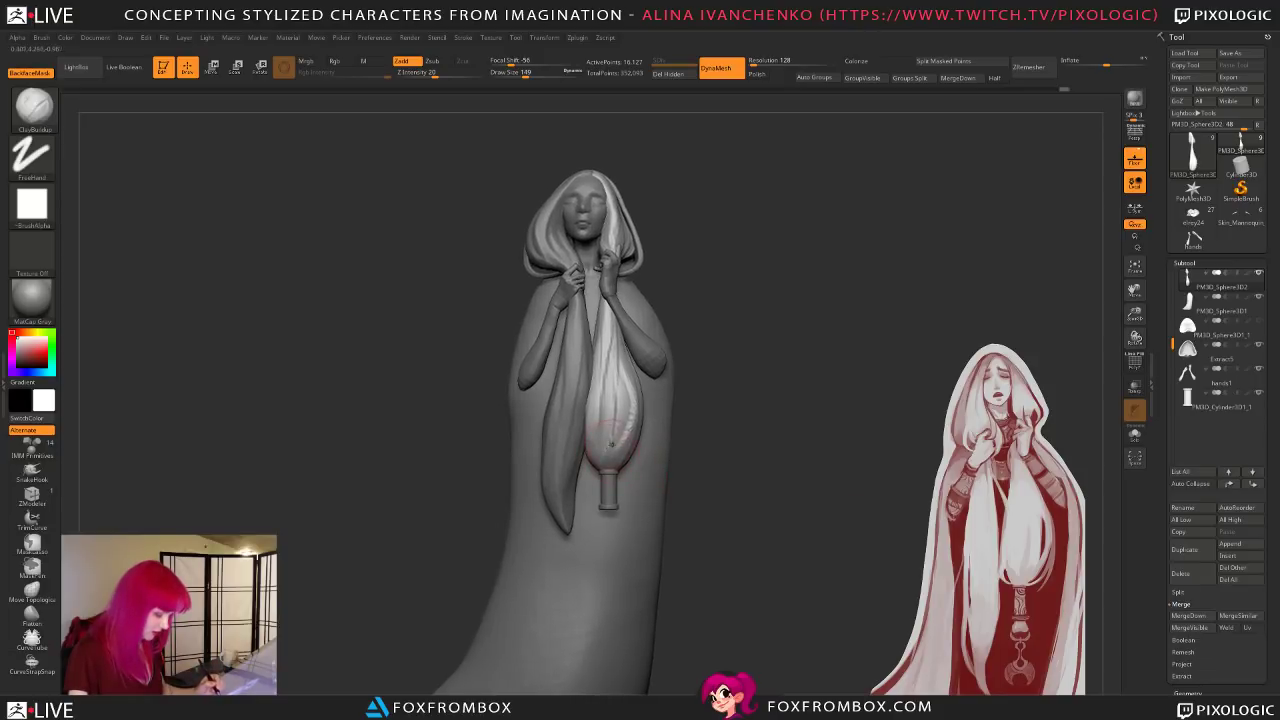
mouse_move(700, 451)
left_mouse_down()
mouse_move(754, 466)
mouse_move(697, 462)
mouse_move(760, 440)
left_mouse_up()
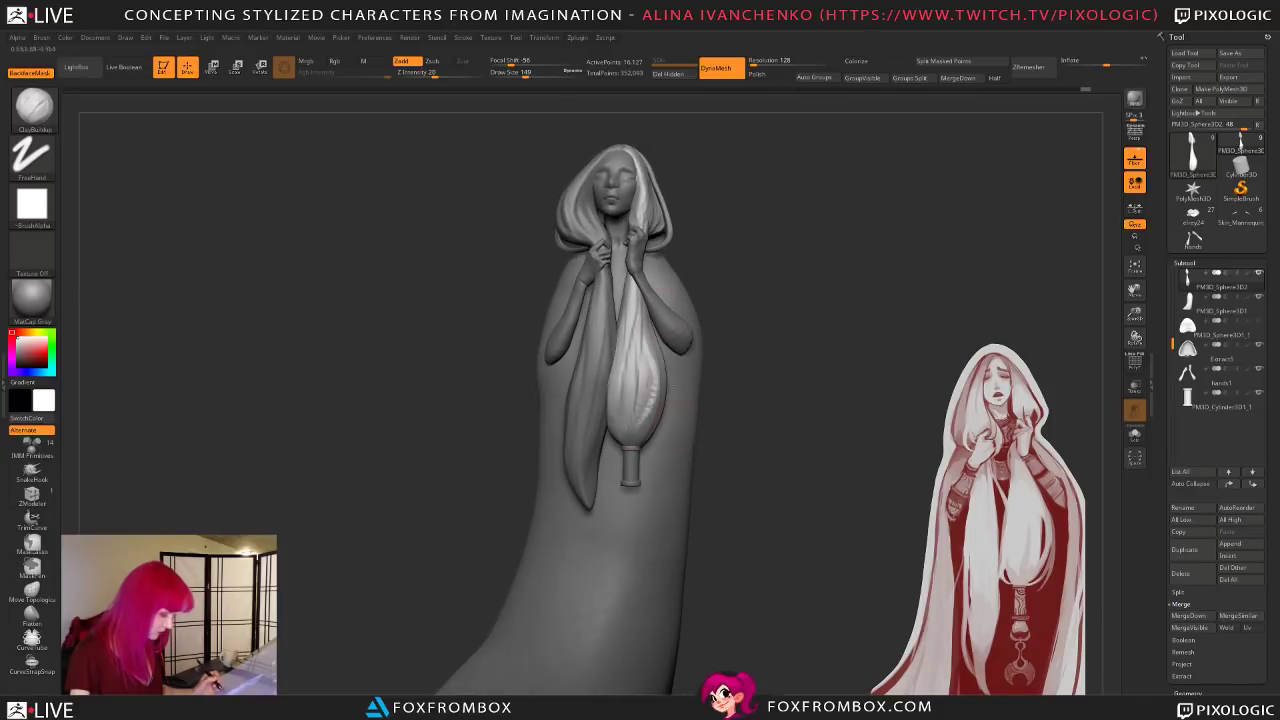
Step: Lasso-mask the lower end of the rounded hair lock and invert the mask so only that end stays editable
left_click_drag(530, 75, 518, 75)
mouse_move(668, 464)
left_mouse_down("ctrl")
mouse_move(604, 472)
mouse_move(640, 490)
mouse_move(616, 482)
mouse_move(646, 446)
left_mouse_up("ctrl")
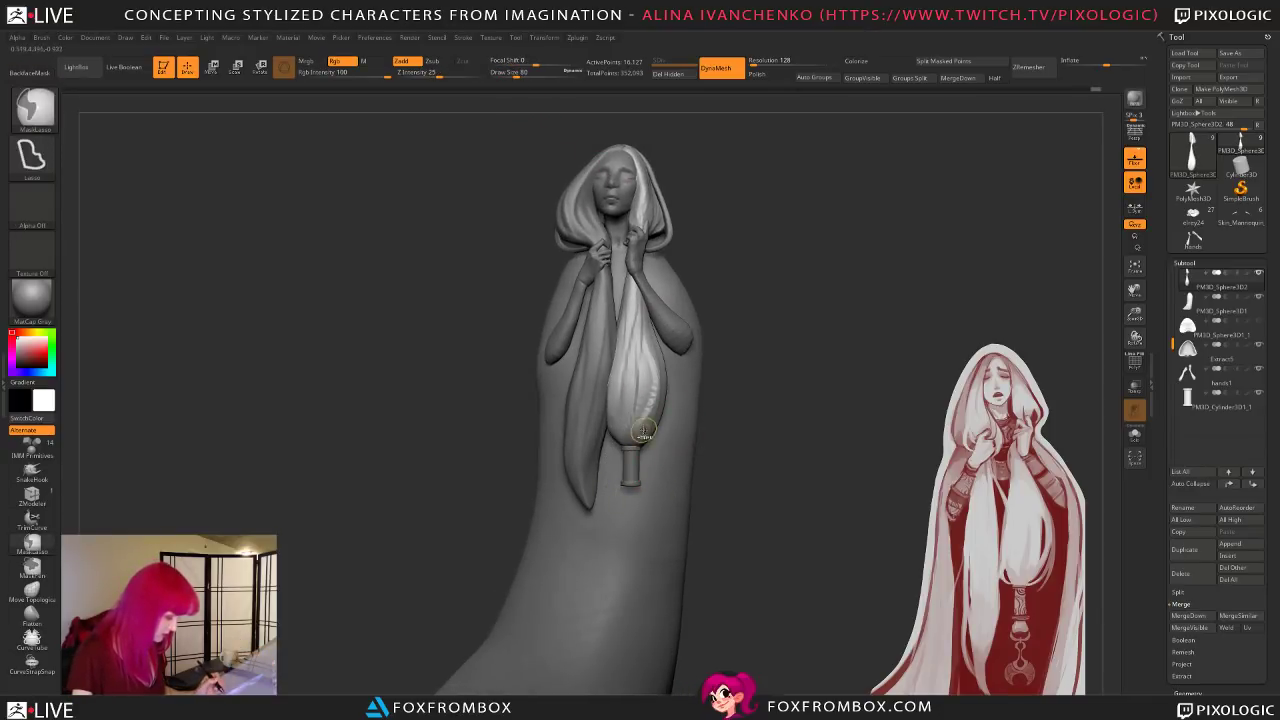
left_click(833, 389, "ctrl")
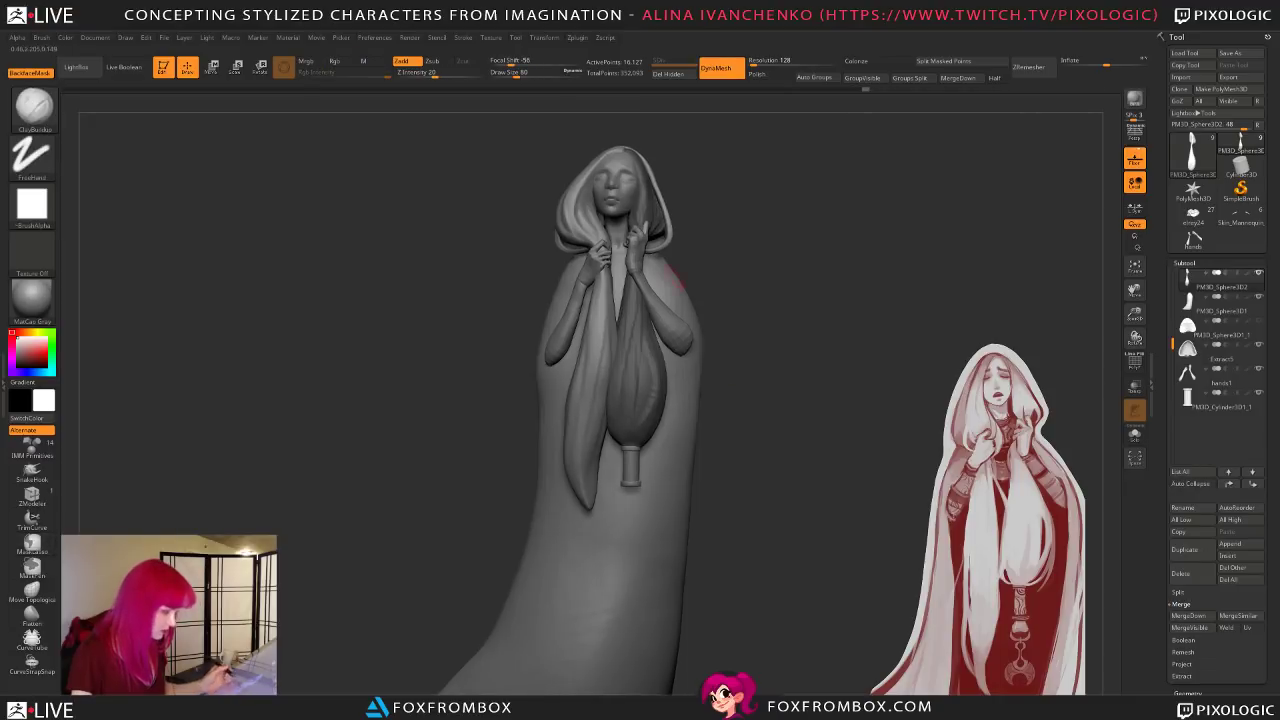
Step: Pull the unmasked hair end down over the cylindrical hair clasp with the Move brush at draw size 338
left_click_drag(516, 73, 525, 73)
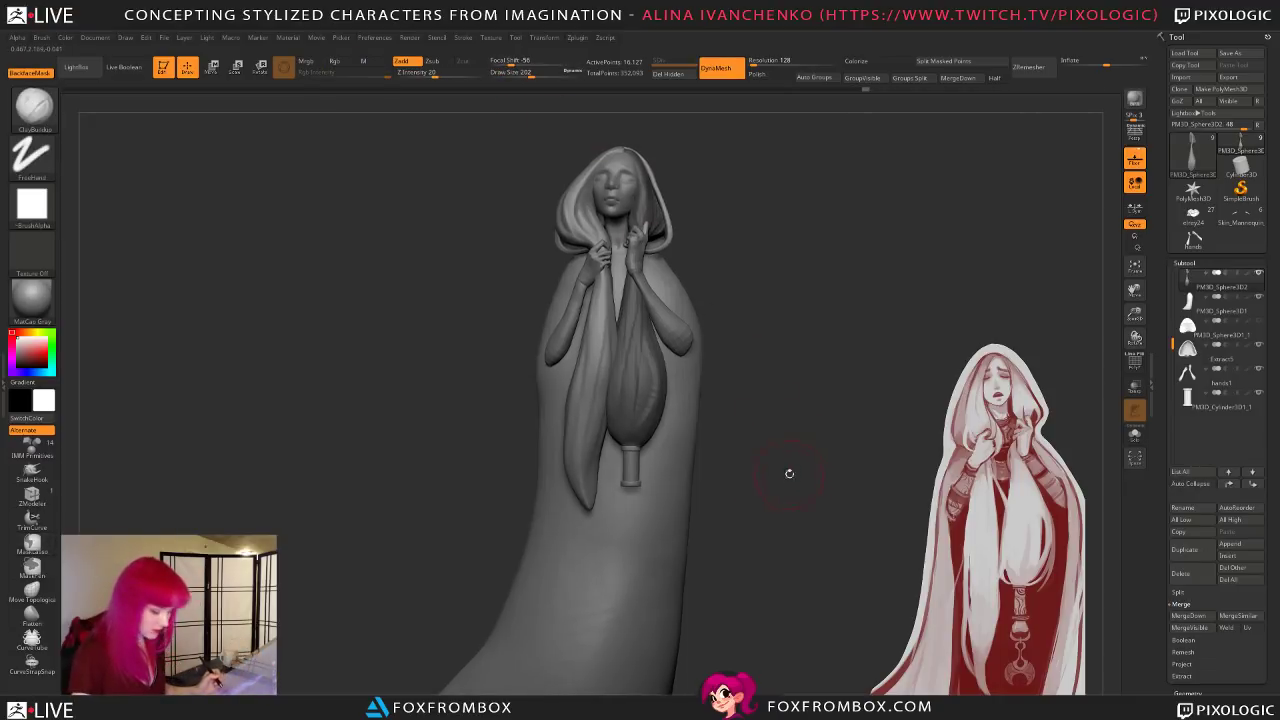
left_click_drag(774, 449, 780, 449)
key("b")
key("m")
key("v")
left_click_drag(531, 74, 542, 74)
left_click_drag(630, 448, 632, 529)
left_click_drag(700, 459, 645, 458)
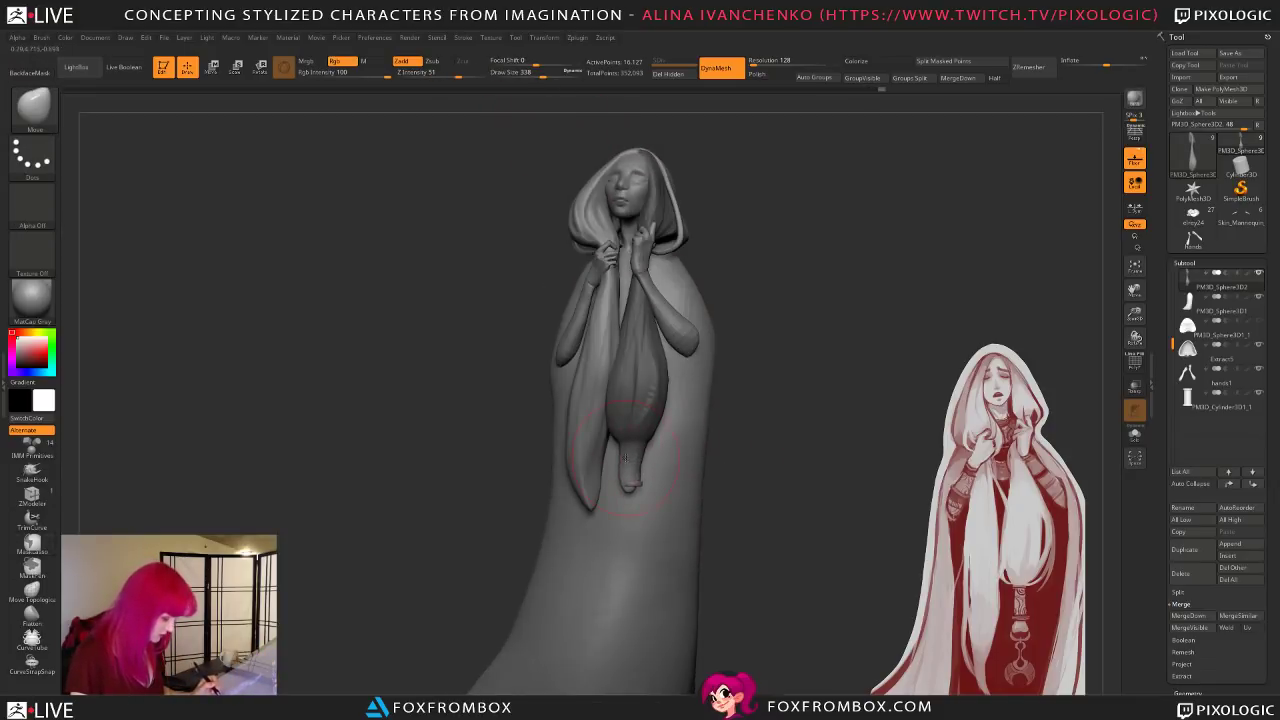
left_click_drag(762, 437, 766, 469)
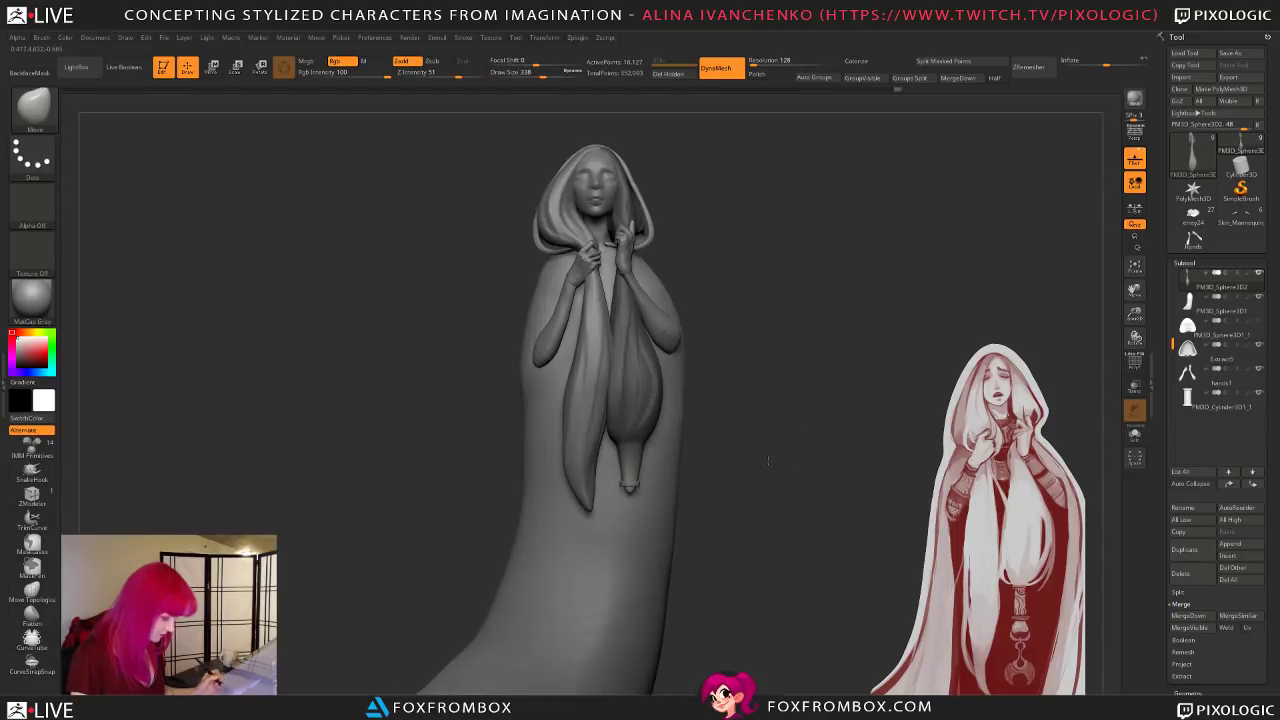
Step: Narrow the pulled hair end around the clasp with the Move brush at draw size 212 and clear the mask
left_click_drag(542, 75, 515, 74)
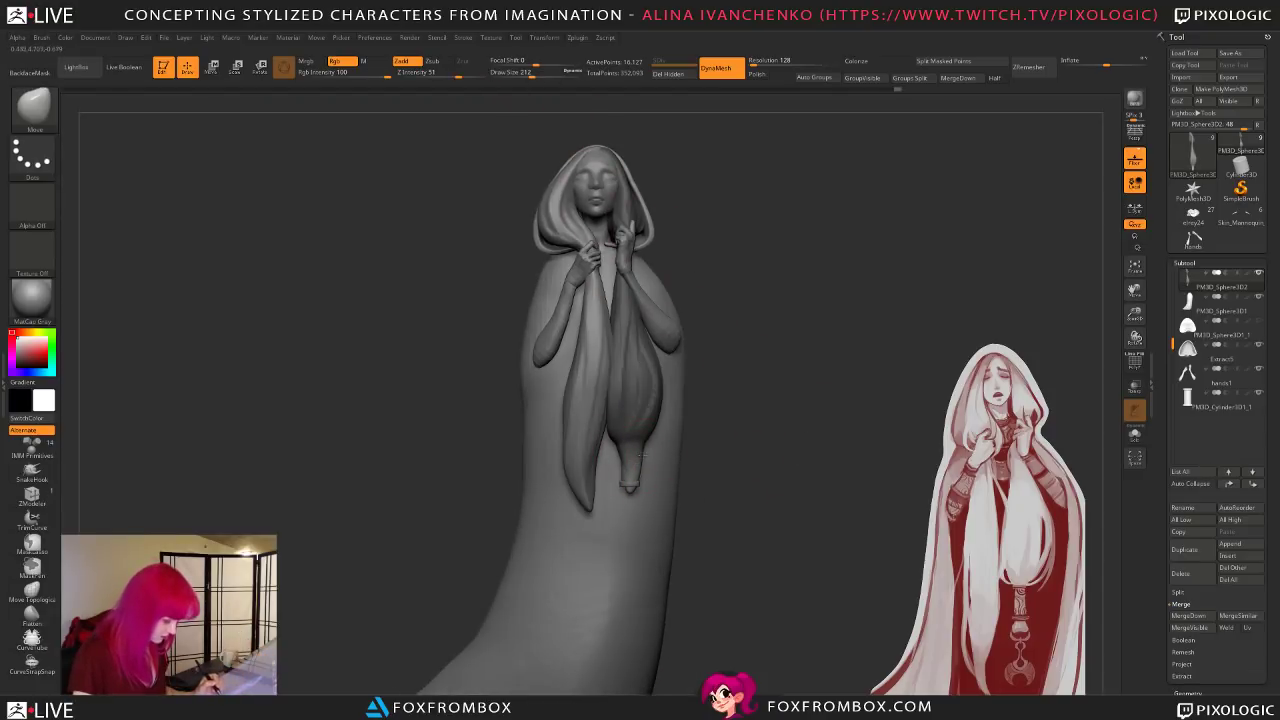
mouse_move(750, 457)
right_mouse_down()
mouse_move(607, 450)
mouse_move(826, 423)
mouse_move(623, 469)
mouse_move(620, 446)
mouse_move(600, 455)
mouse_move(655, 460)
mouse_move(612, 466)
right_mouse_up()
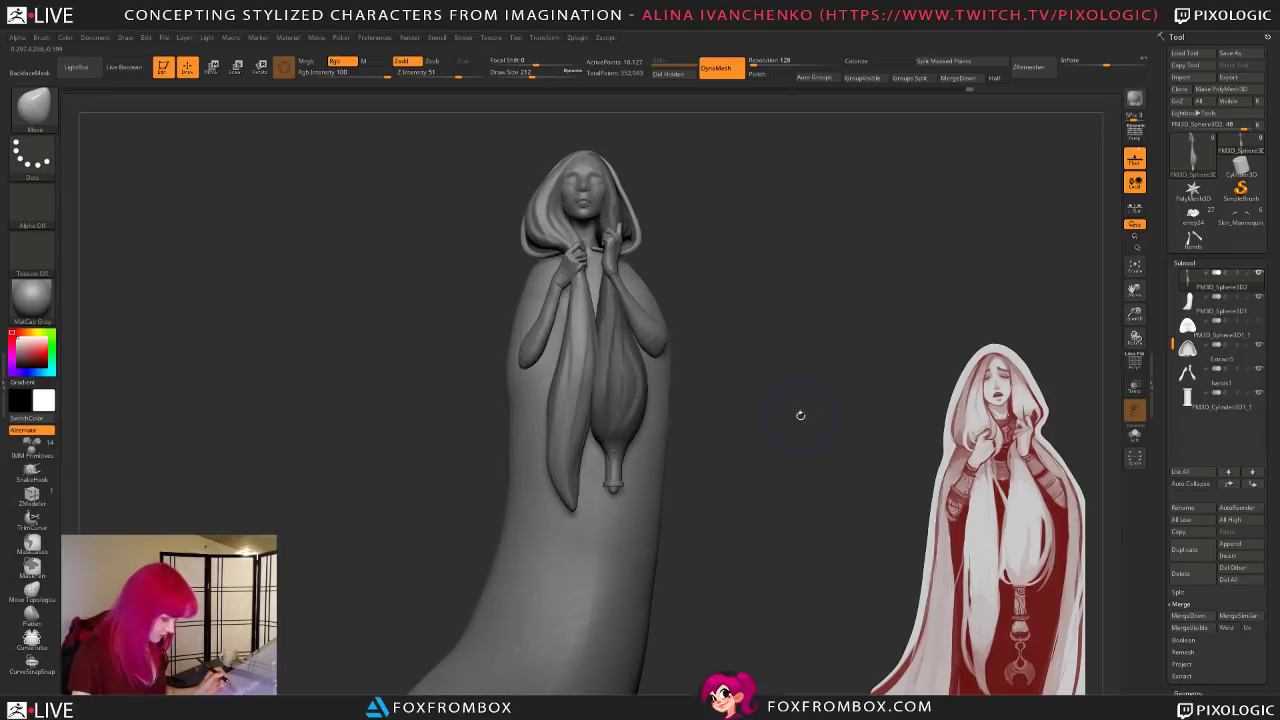
right_click_drag(751, 446, 627, 457)
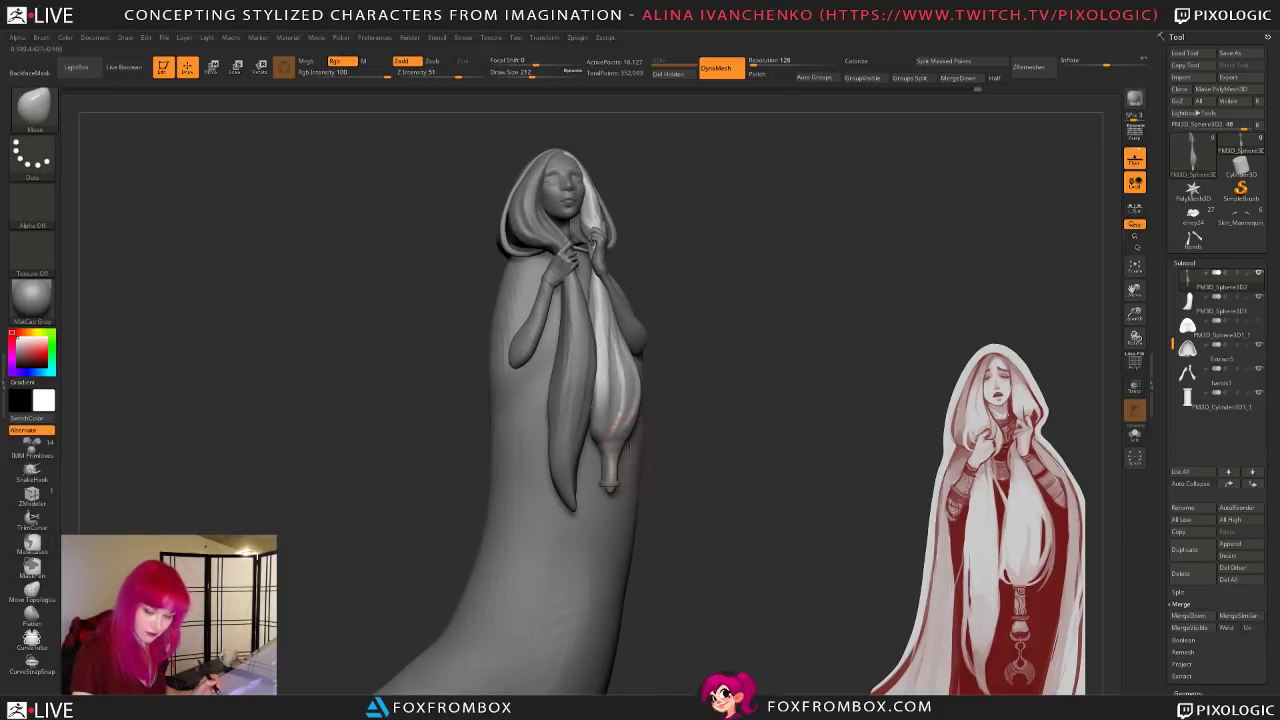
Step: Rework the transition between the rounded hair lock and the clasp with ClayBuildup at draw size 120, smoothing the surface
key("b")
key("c")
key("b")
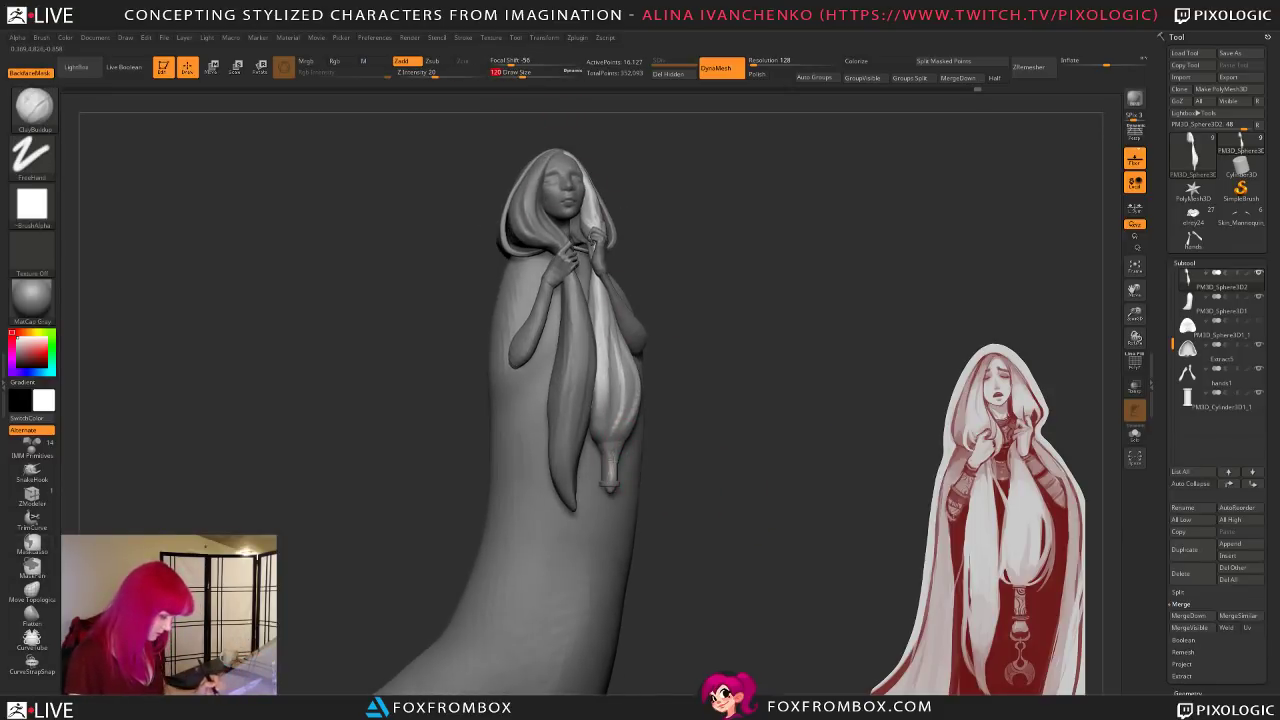
mouse_move(634, 450)
right_mouse_down()
mouse_move(616, 461)
mouse_move(662, 466)
right_mouse_up()
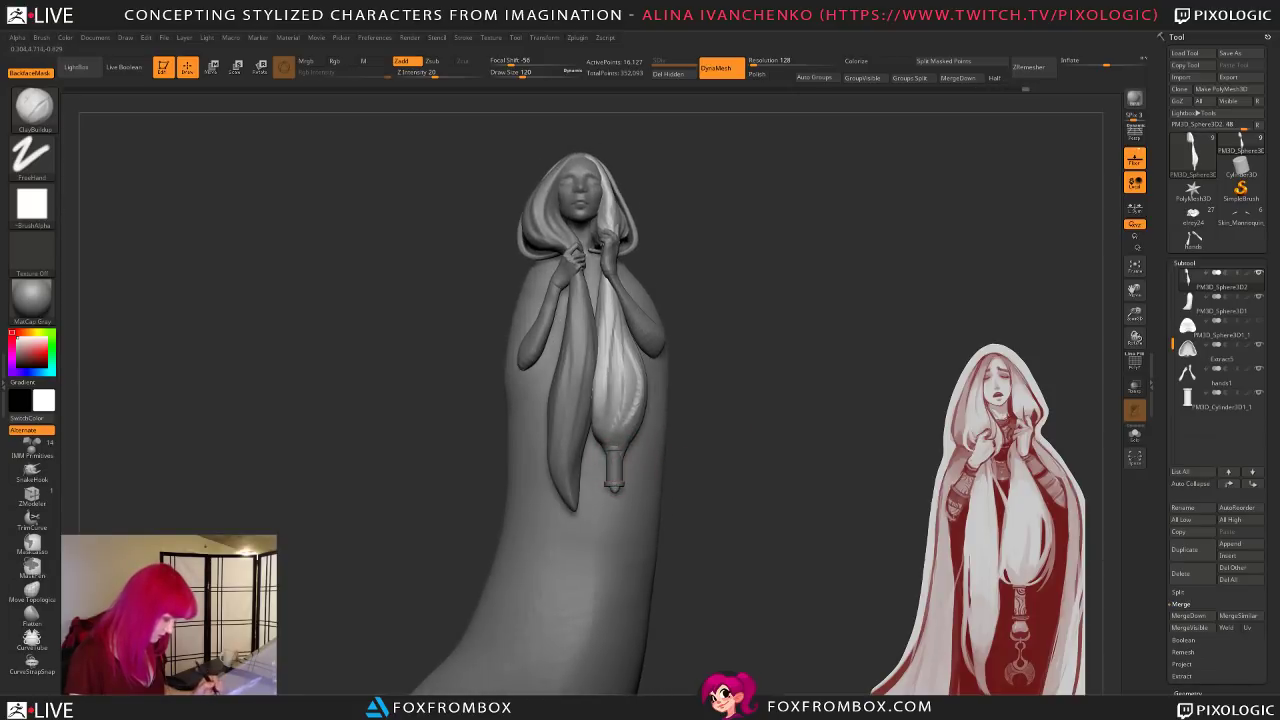
mouse_move(753, 462)
right_mouse_down()
mouse_move(732, 492)
mouse_move(784, 461)
mouse_move(743, 483)
right_mouse_up()
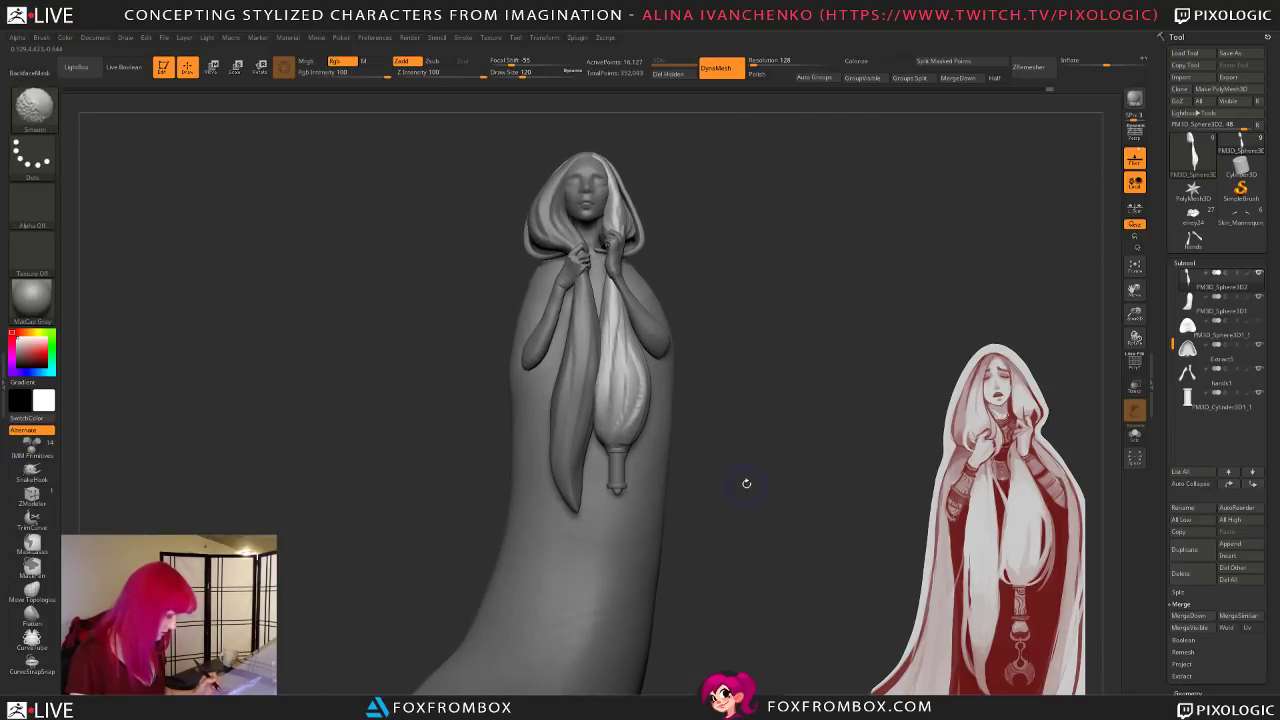
Step: Isolate the rounded hair lock, lasso-mask its narrow lower end and split the masked points into a separate subtool
left_click(1134, 433)
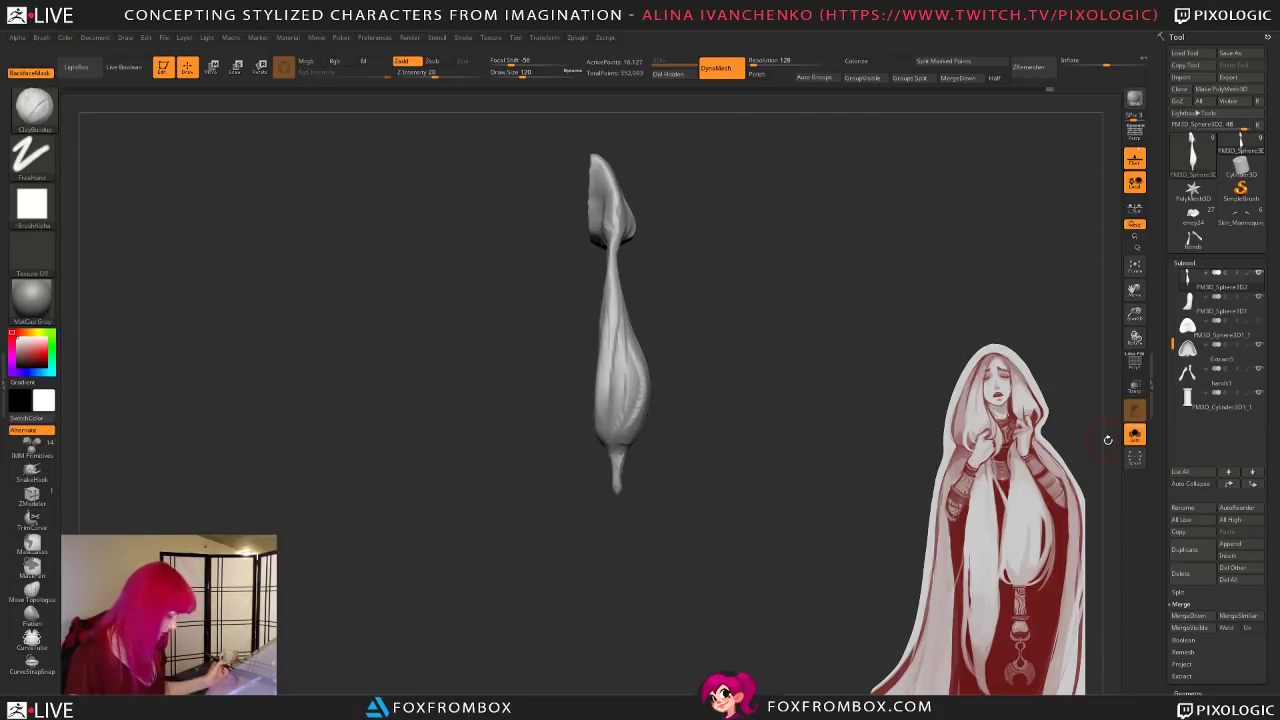
mouse_move(660, 461)
left_mouse_down("ctrl")
mouse_move(565, 543)
mouse_move(682, 510)
left_mouse_up("ctrl")
left_click(943, 61)
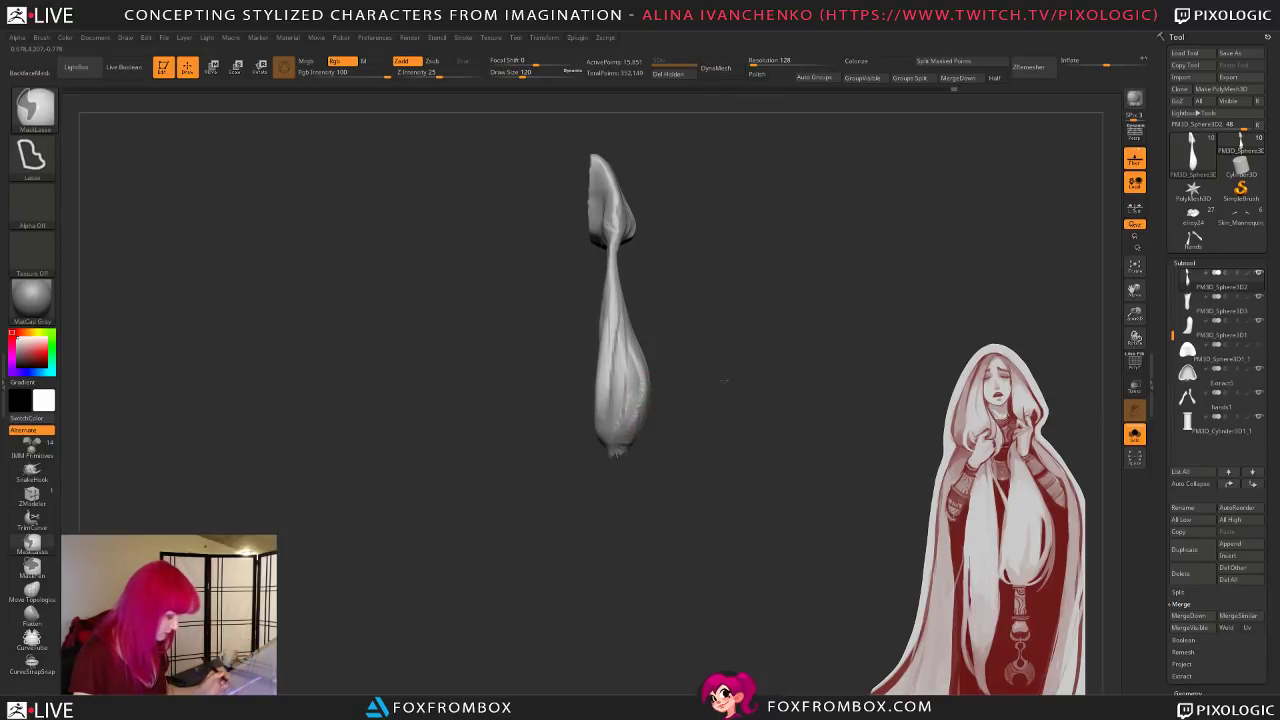
Step: Remesh the shortened hair lock with DynaMesh and smooth its cut lower end
left_click_drag(637, 477, 666, 405)
left_click_drag(750, 334, 763, 243)
left_click(721, 68)
mouse_move(723, 388)
left_mouse_down()
mouse_move(718, 460)
mouse_move(730, 462)
left_mouse_up()
left_click_drag(622, 441, 634, 407, "shift")
left_click_drag(720, 429, 722, 330)
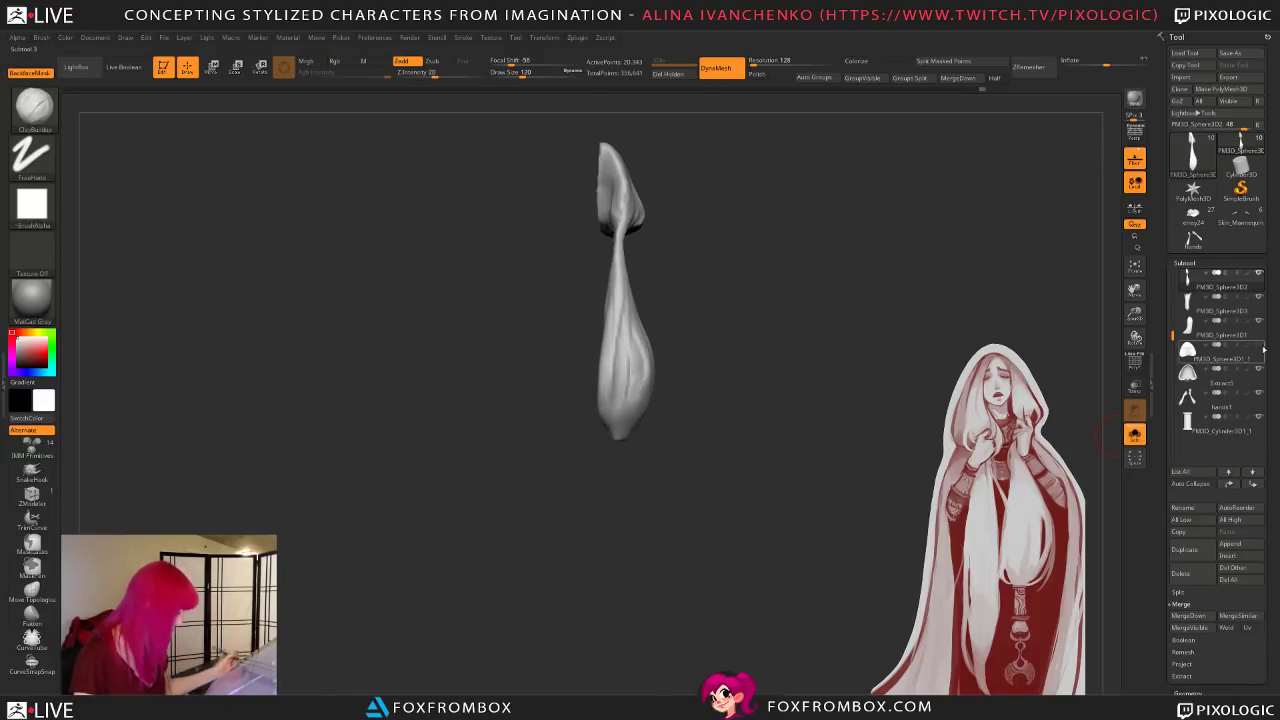
Step: Select the split-off hair end and remesh it with DynaMesh
left_click(1220, 310)
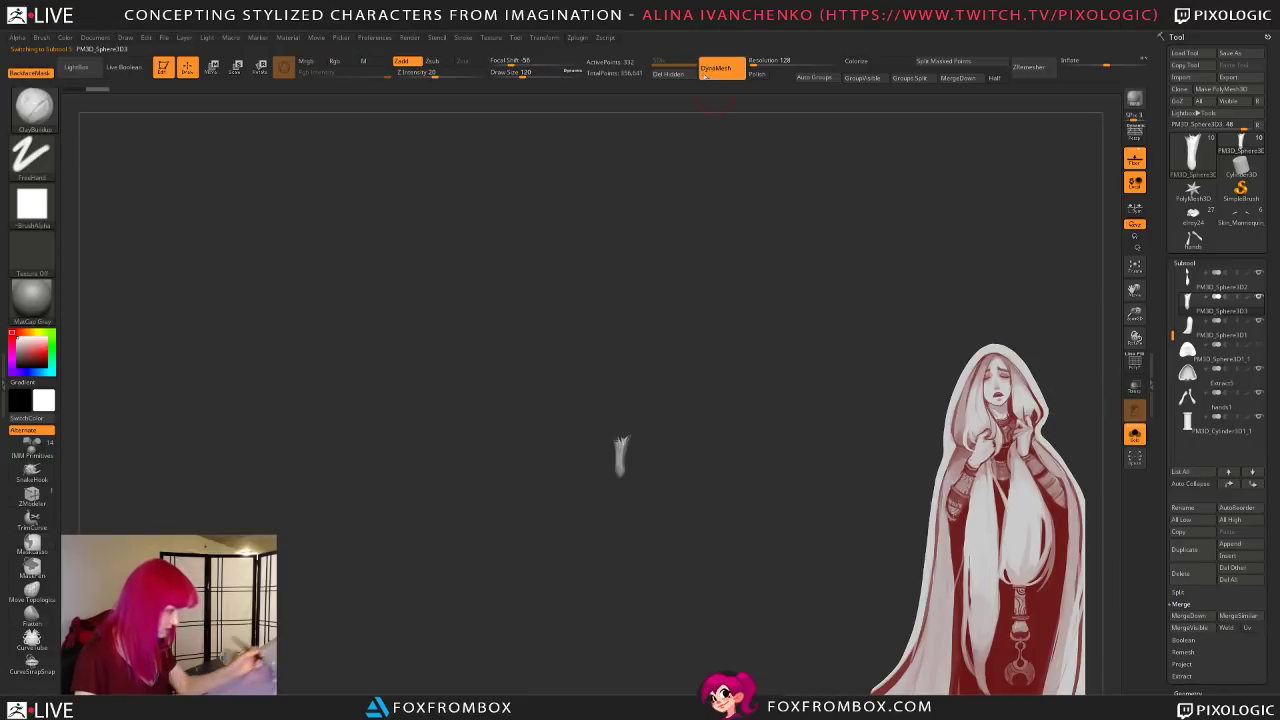
left_click_drag(680, 519, 674, 447, "ctrl")
left_click_drag(757, 486, 757, 440, "shift")
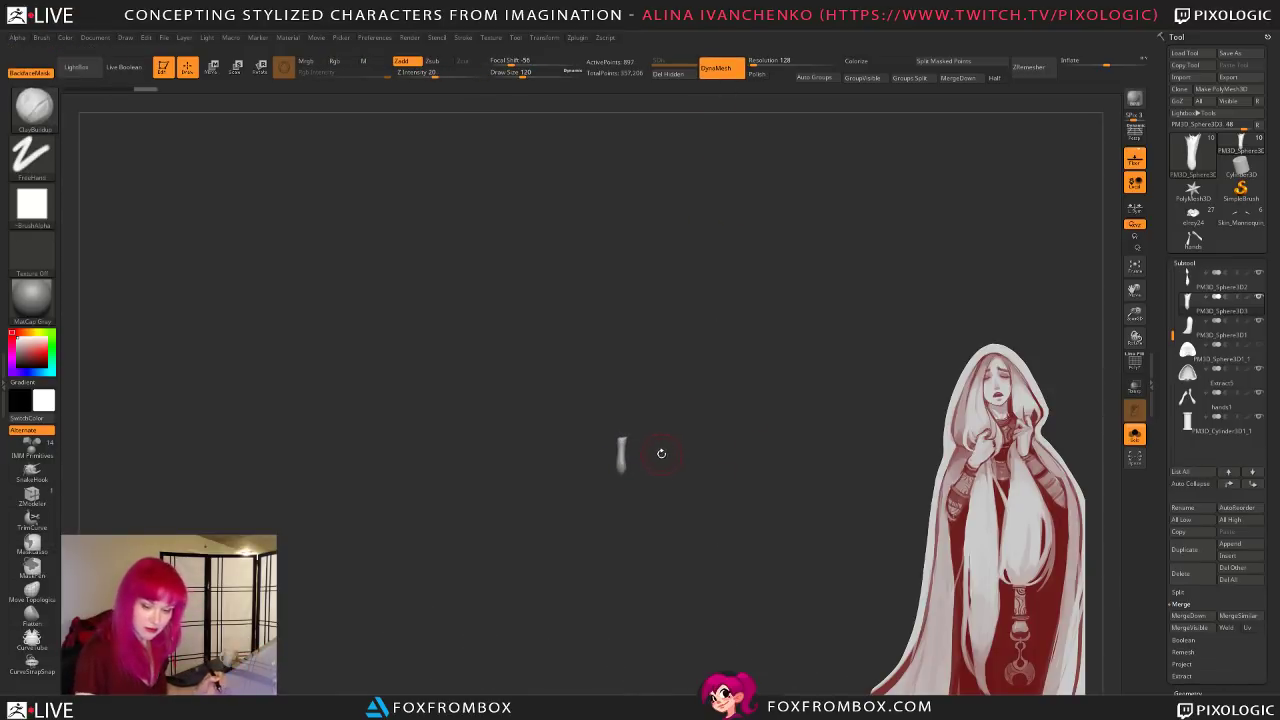
Step: Swell the lower part of the split-off hair end into a bulb with the Inflate brush at draw size 217
key("b")
key("i")
key("n")
left_click_drag(523, 72, 535, 72)
left_click_drag(622, 462, 622, 468)
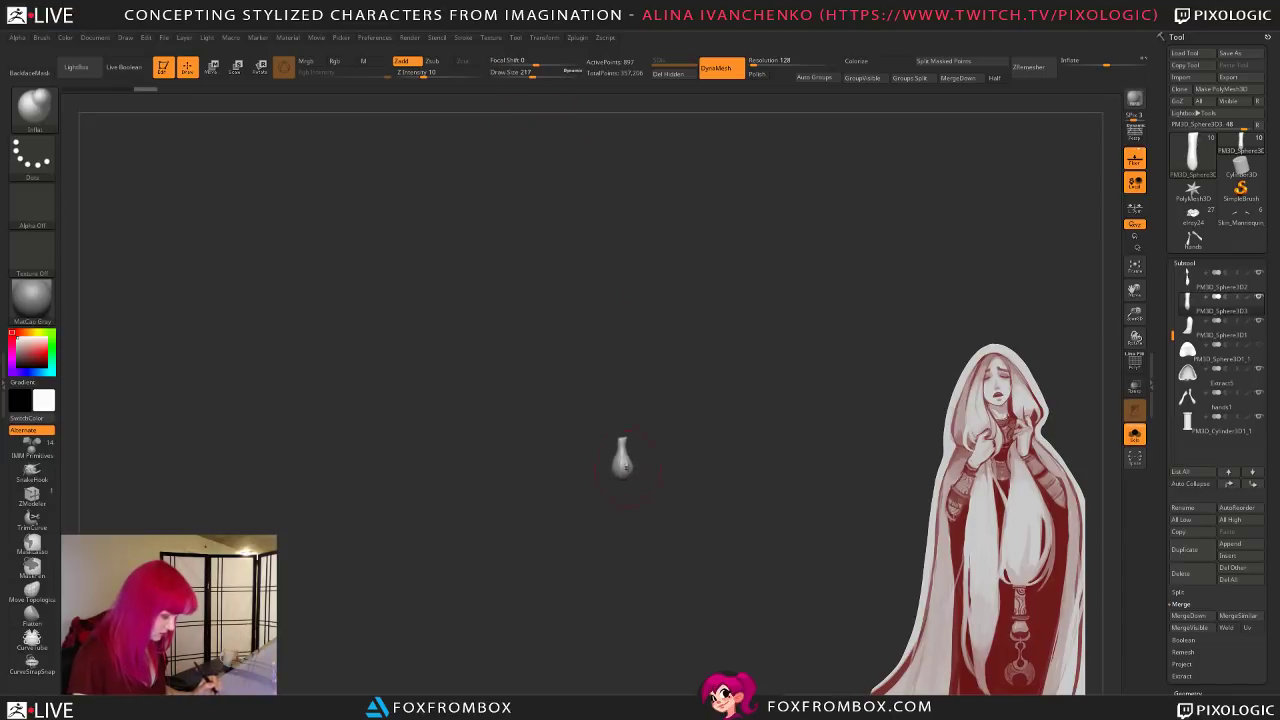
Step: Unhide the other parts and position the bulb-shaped hair end beneath the clasp with the Move brush at draw size 305
left_click(1134, 434)
mouse_move(798, 447)
left_mouse_down()
mouse_move(791, 466)
mouse_move(703, 470)
left_mouse_up()
key("b")
key("m")
key("v")
left_click_drag(538, 80, 548, 79)
left_click_drag(607, 492, 607, 501)
left_click_drag(742, 470, 792, 470)
left_click_drag(600, 498, 600, 505)
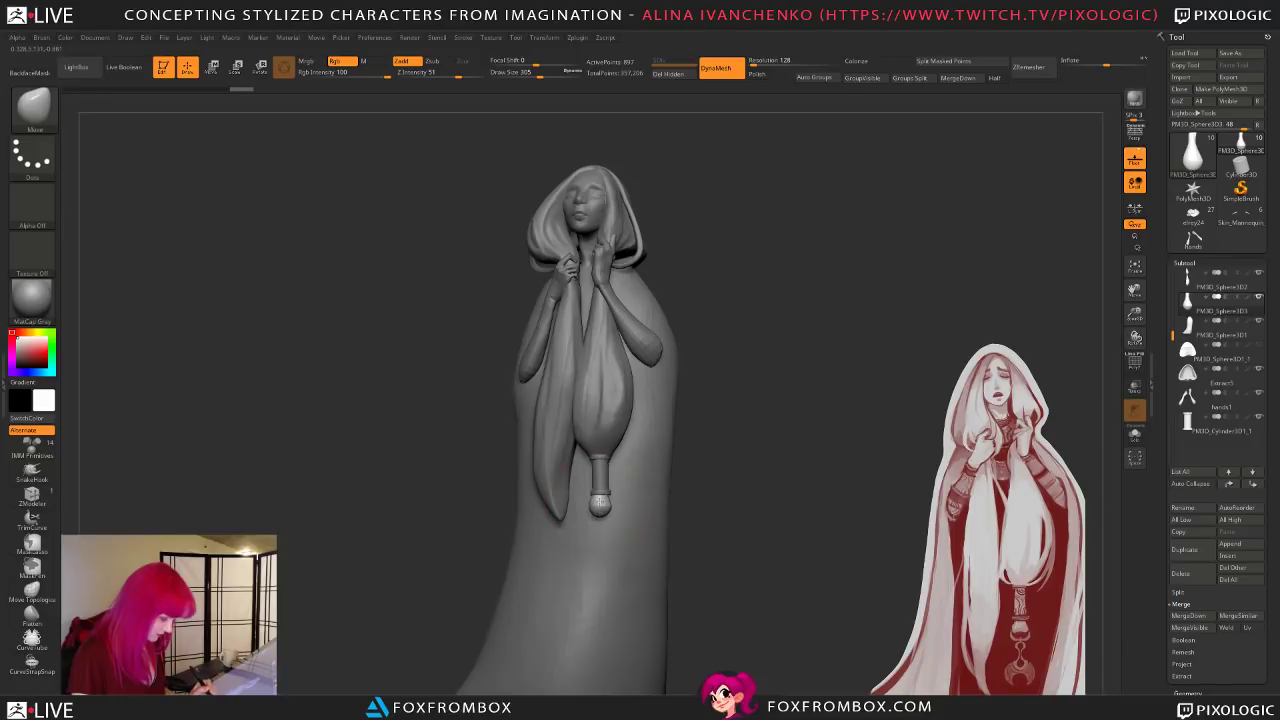
Step: Refine the bulb under the clasp from several angles with the Move brush at draw size 172
mouse_move(774, 443)
left_mouse_down()
mouse_move(780, 466)
mouse_move(733, 468)
left_mouse_up()
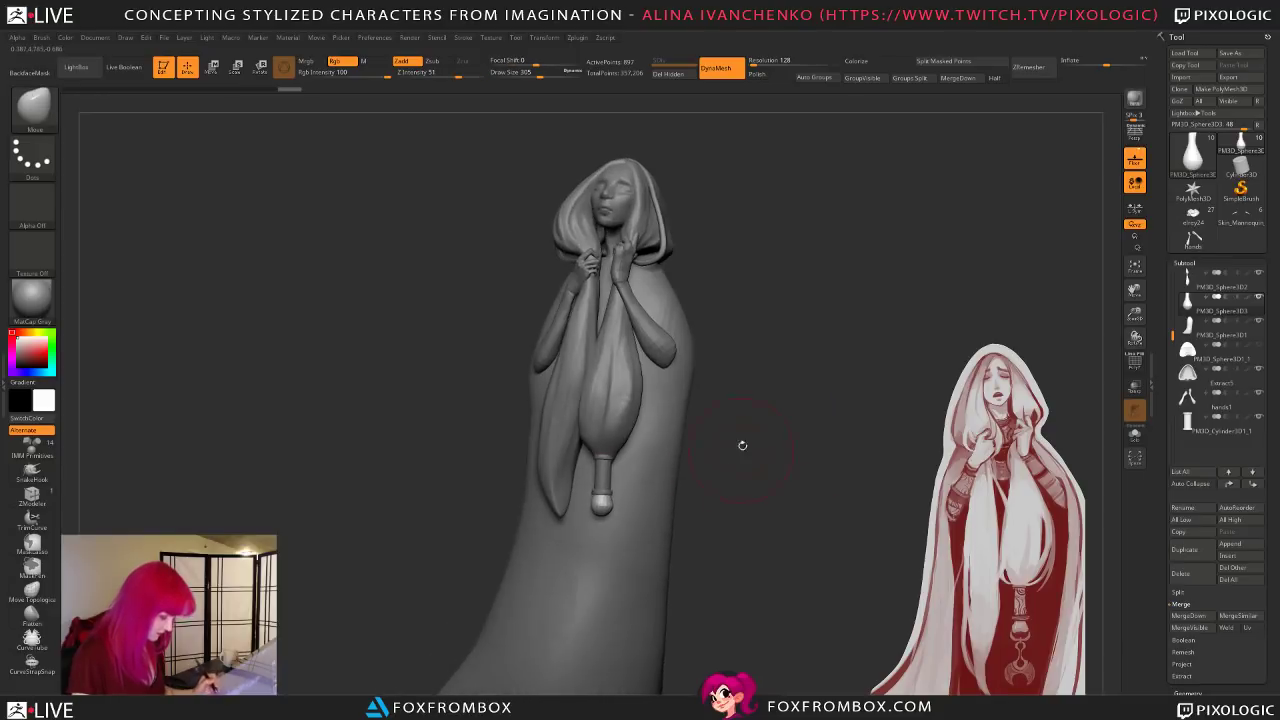
left_click_drag(546, 76, 528, 76)
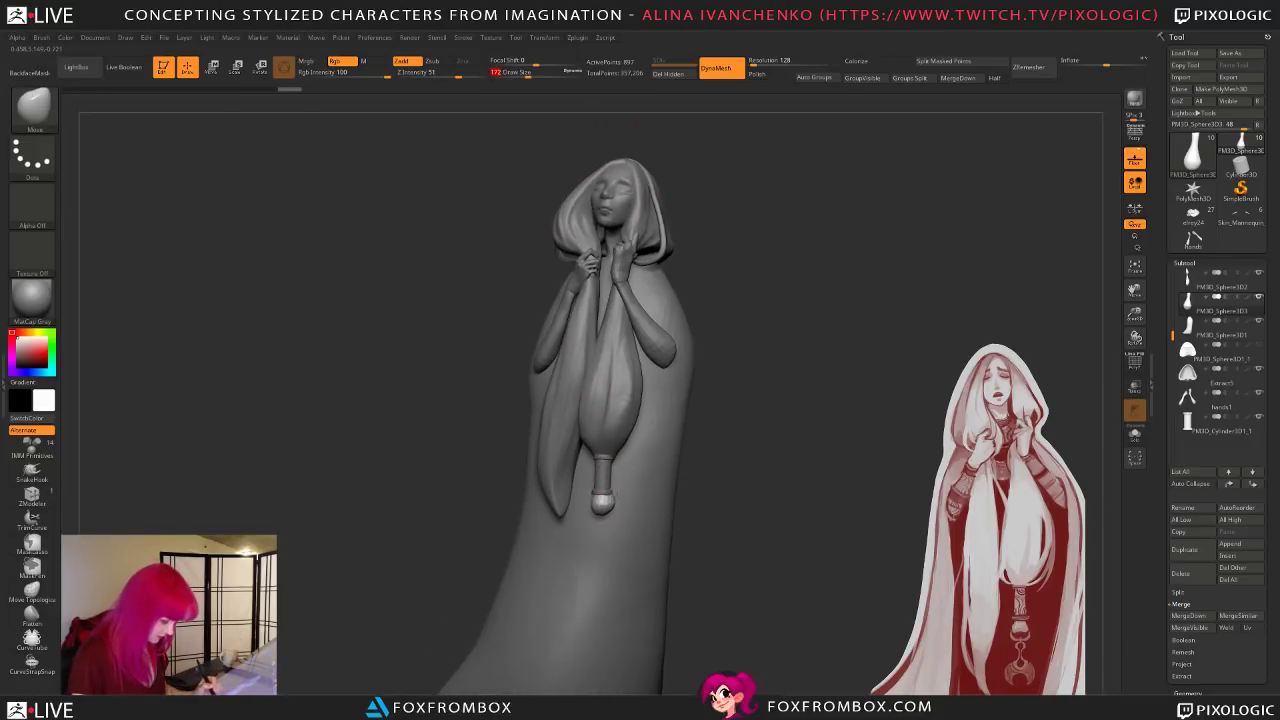
left_click_drag(738, 452, 650, 455)
left_click_drag(610, 503, 605, 499)
mouse_move(743, 450)
left_mouse_down()
mouse_move(830, 434)
mouse_move(620, 460)
left_mouse_up()
Step: Select the rounded hair lock and reshape its lower bulge above the clasp with the Move brush at draw size 228
left_click(613, 435, "alt")
left_click_drag(783, 426, 630, 448)
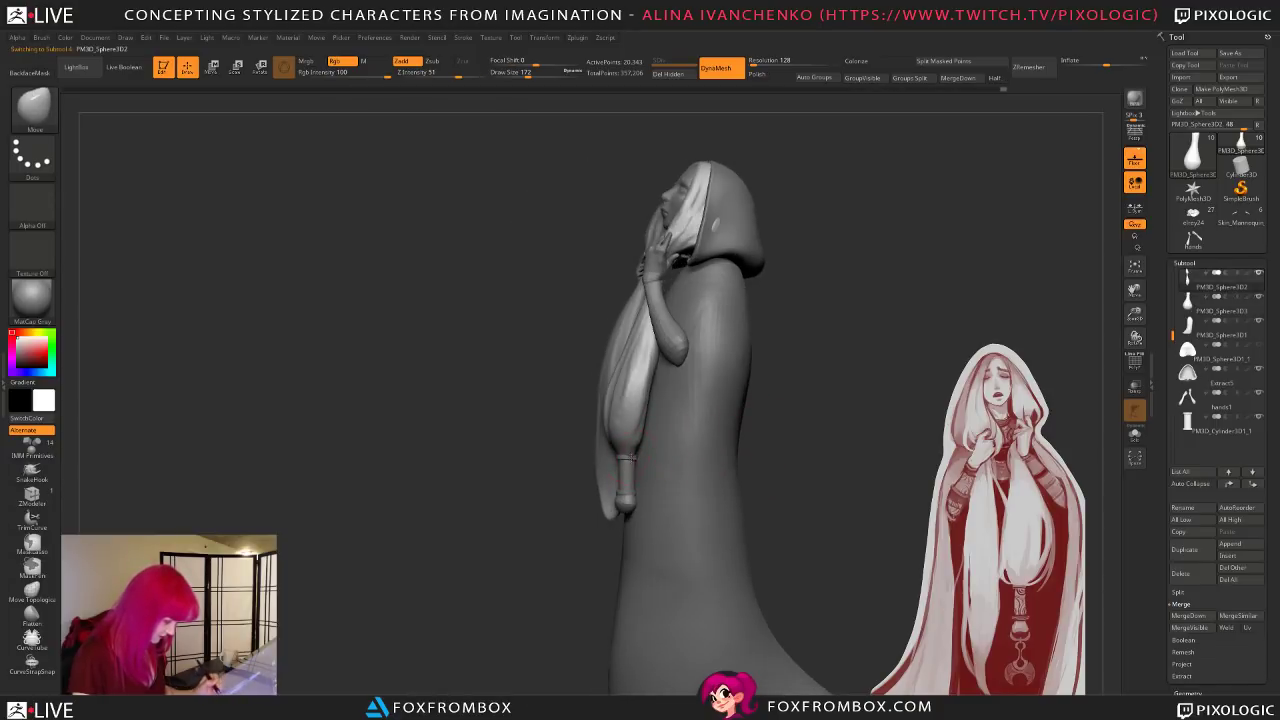
mouse_move(738, 430)
left_mouse_down("shift")
mouse_move(750, 428)
mouse_move(758, 454)
left_mouse_up("shift")
left_click_drag(523, 73, 533, 73)
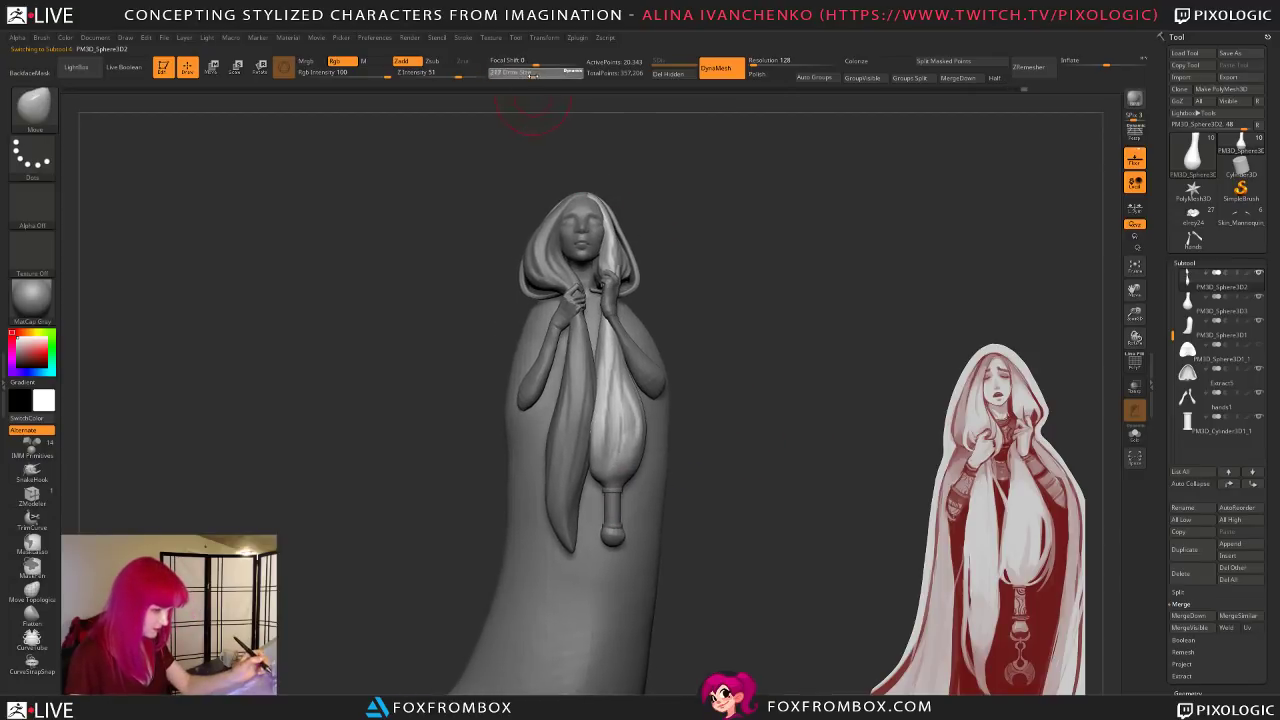
left_click_drag(626, 449, 606, 470)
mouse_move(767, 400)
left_mouse_down("alt")
mouse_move(770, 434)
mouse_move(715, 475)
left_mouse_up("alt")
left_click_drag(829, 514, 760, 464, "alt")
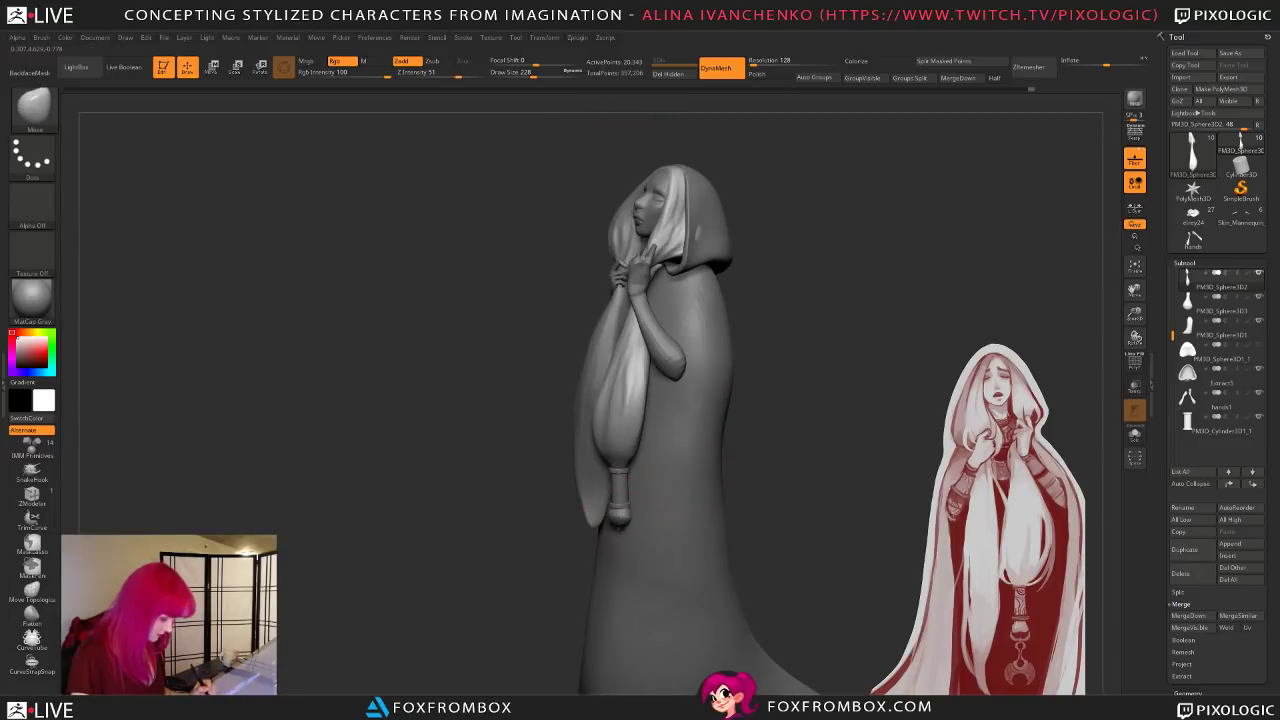
Step: Examine the hair and clasp proportions on the full figure against the concept drawing
left_click(621, 520, "alt")
mouse_move(751, 466)
left_mouse_down()
mouse_move(799, 447)
mouse_move(625, 522)
left_mouse_up()
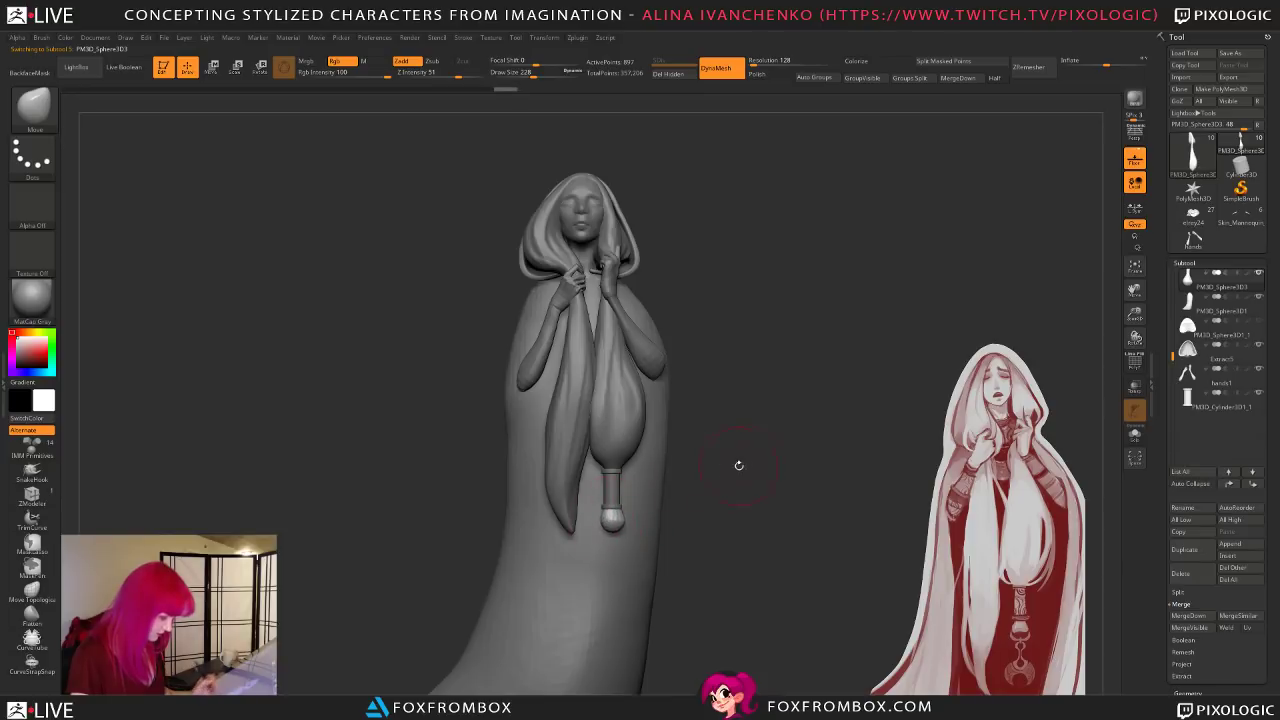
mouse_move(788, 433)
left_mouse_down()
mouse_move(809, 457)
mouse_move(768, 500)
mouse_move(788, 426)
mouse_move(740, 435)
left_mouse_up()
left_click_drag(1134, 313, 894, 369)
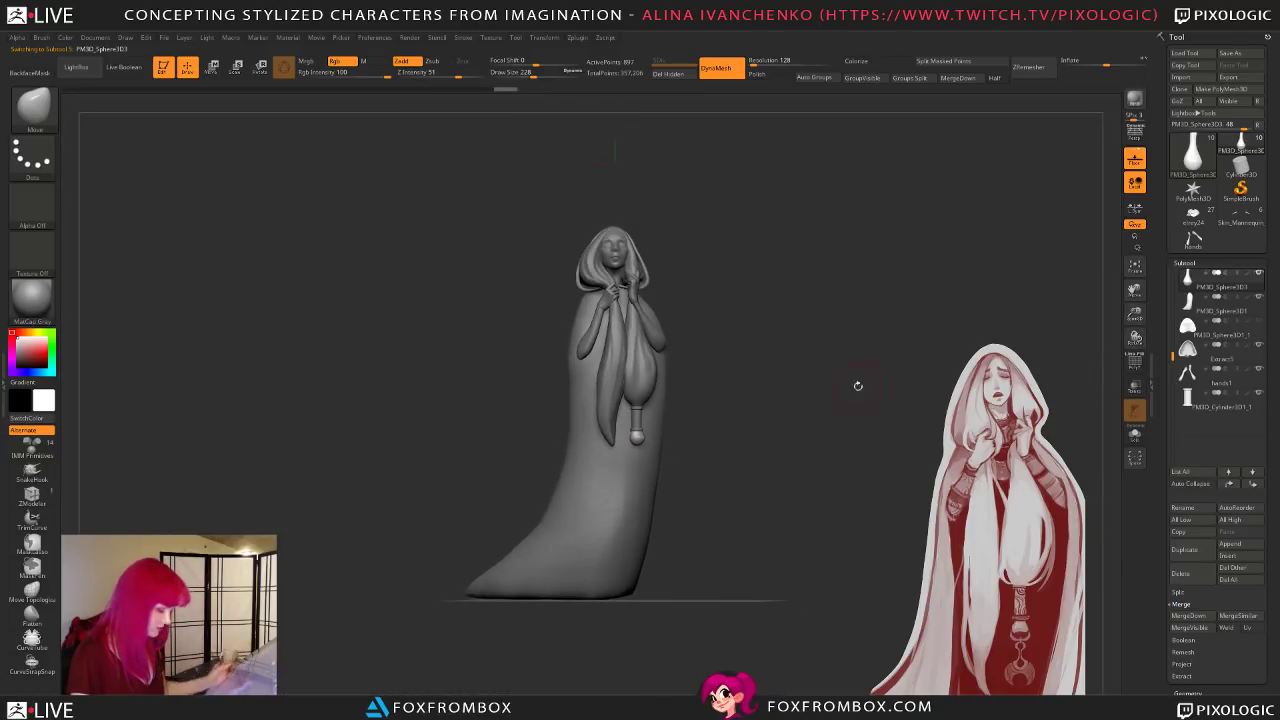
left_click_drag(776, 439, 740, 473, "alt")
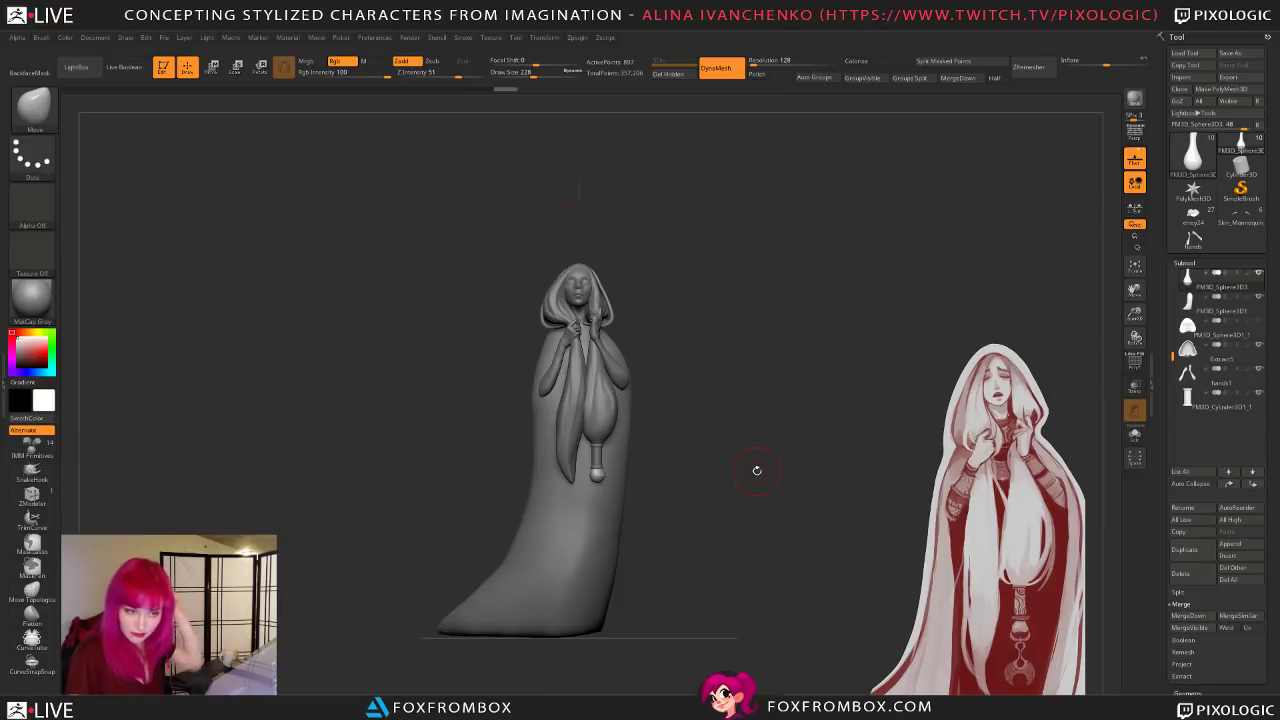
left_click(531, 73)
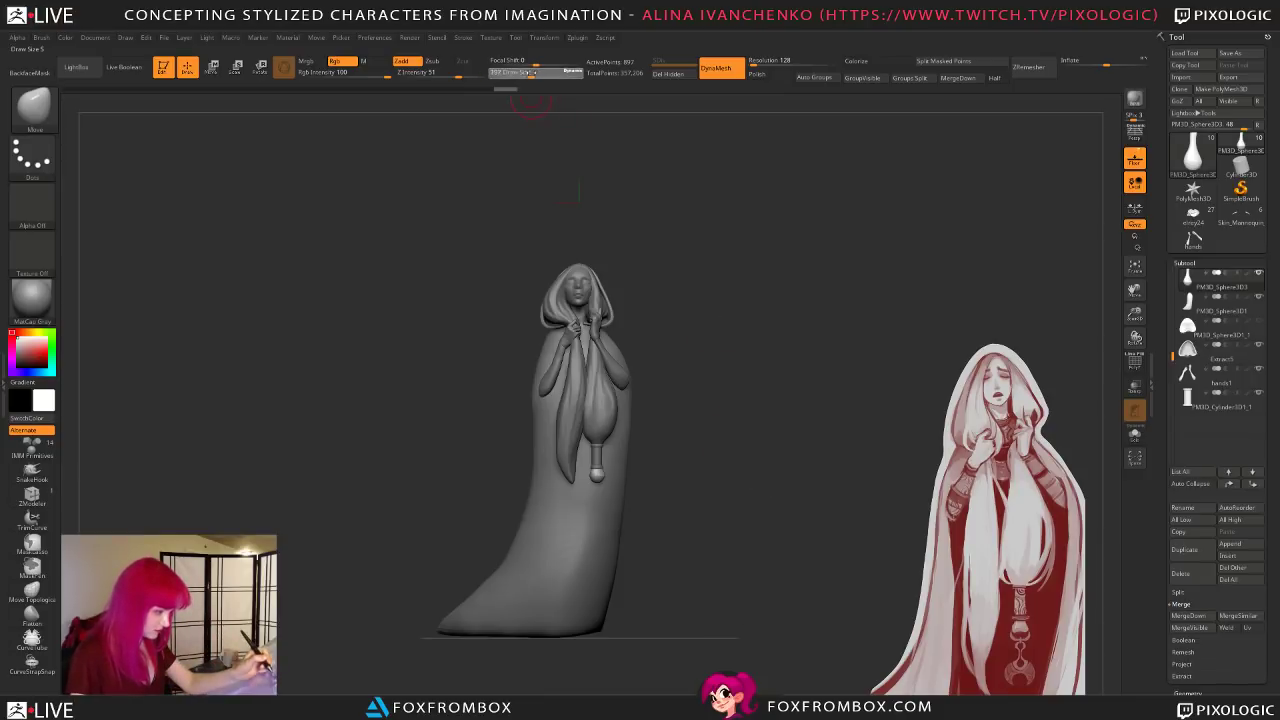
mouse_move(700, 357)
left_mouse_down()
mouse_move(674, 486)
mouse_move(702, 477)
mouse_move(573, 496)
mouse_move(700, 450)
mouse_move(750, 460)
mouse_move(729, 478)
mouse_move(697, 472)
mouse_move(703, 486)
left_mouse_up()
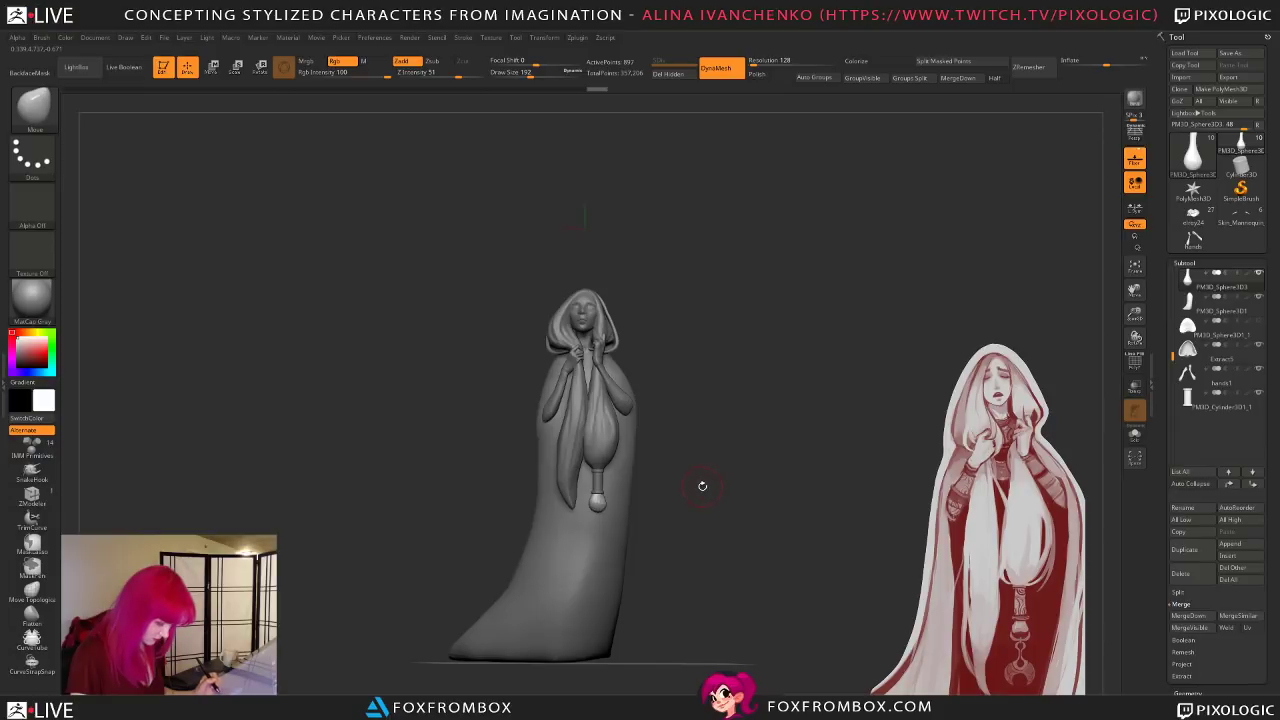
left_click_drag(530, 73, 545, 73)
Step: Isolate the rounded hair lock and build up its narrow upper section and inner side with ClayBuildup at draw size 101
left_click(603, 441, "alt")
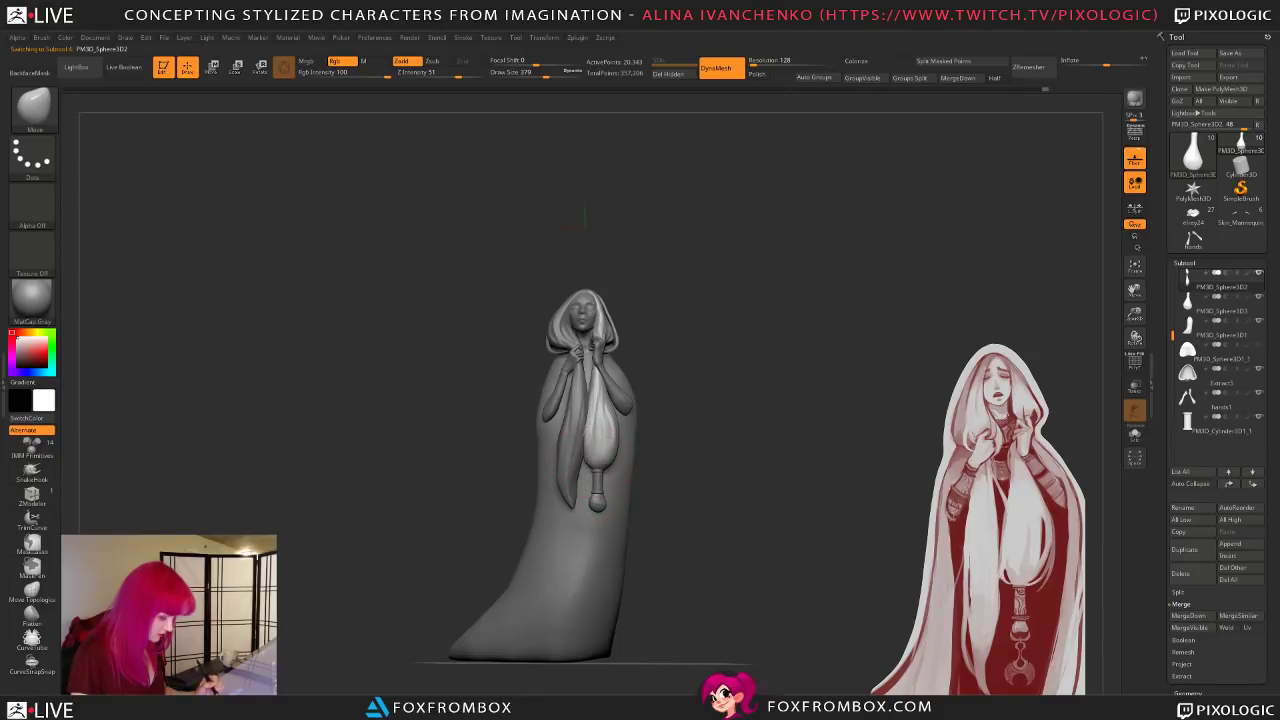
mouse_move(660, 439)
left_mouse_down()
mouse_move(700, 443)
mouse_move(700, 455)
mouse_move(683, 430)
mouse_move(712, 436)
left_mouse_up()
key("b")
key("c")
key("b")
left_click(1135, 435)
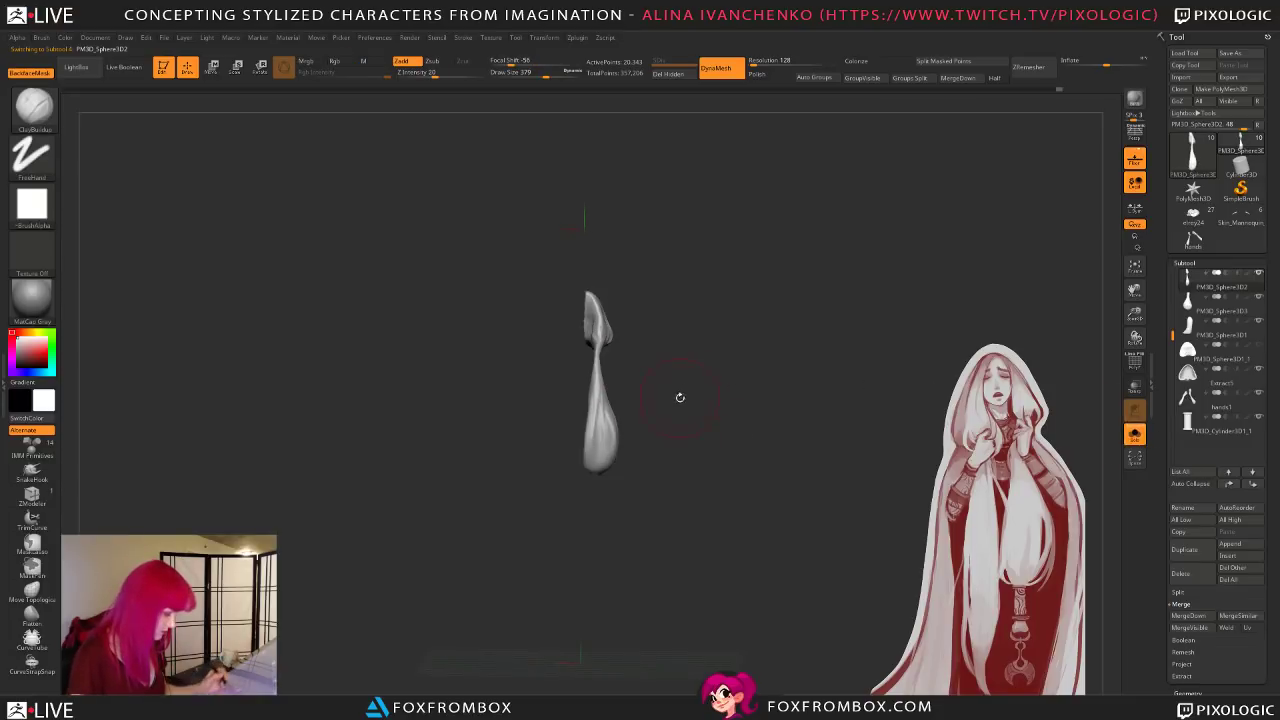
left_click_drag(683, 391, 710, 407)
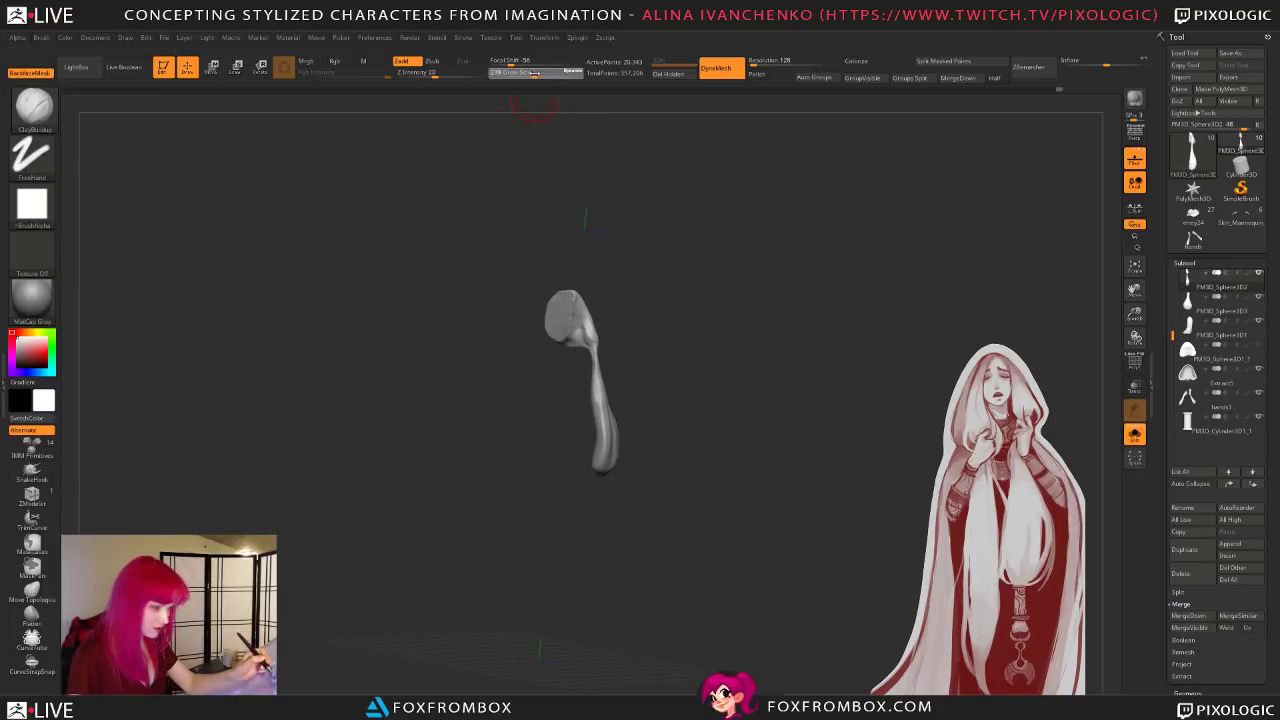
left_click_drag(1135, 313, 1015, 348)
left_click(519, 75)
left_click_drag(640, 263, 669, 350, "alt")
left_click_drag(669, 350, 684, 368)
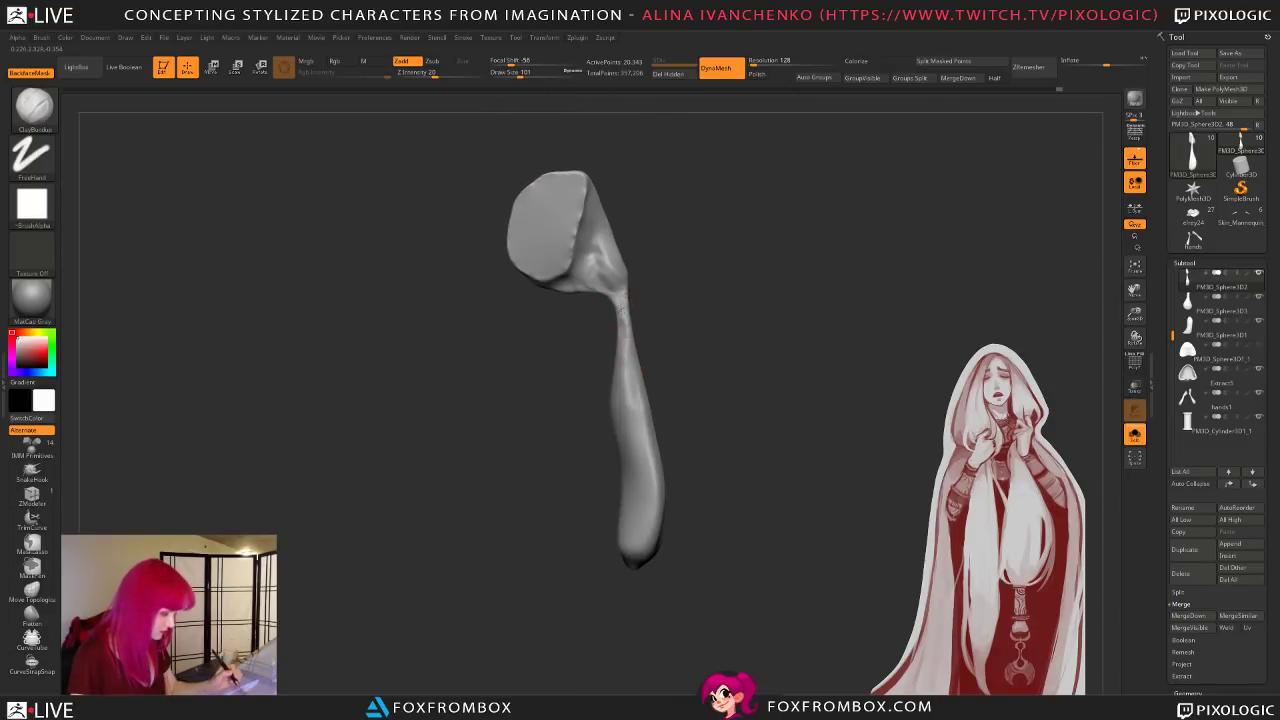
left_click_drag(624, 335, 634, 425)
left_click_drag(716, 369, 640, 366)
mouse_move(709, 321)
left_mouse_down("alt")
mouse_move(709, 398)
mouse_move(662, 391)
mouse_move(674, 369)
left_mouse_up("alt")
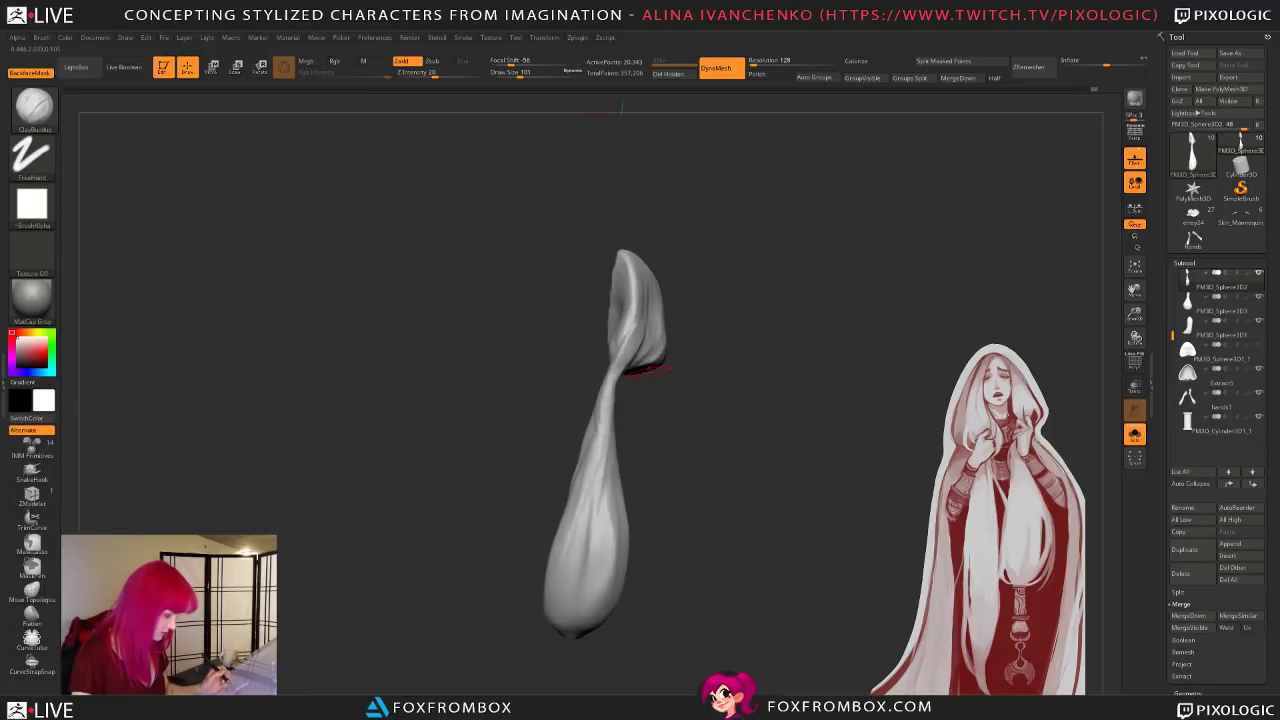
mouse_move(686, 420)
left_mouse_down("shift")
mouse_move(717, 457)
mouse_move(760, 455)
mouse_move(717, 387)
left_mouse_up("shift")
Step: Unhide the other parts, check the hair lock on the full figure and save the tool
left_click(1134, 434)
key("shift")
mouse_move(712, 474)
left_mouse_down("alt")
mouse_move(706, 431)
mouse_move(567, 457)
left_mouse_up("alt")
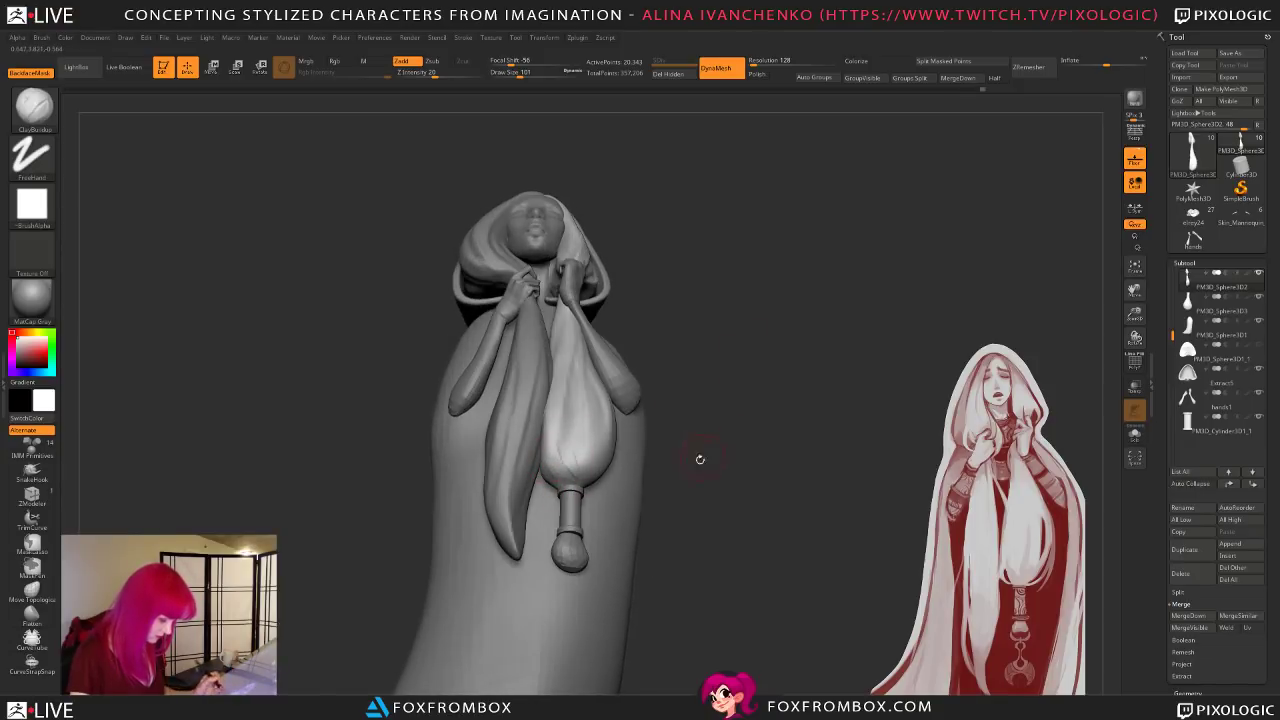
left_click_drag(708, 450, 604, 437)
mouse_move(811, 466)
left_mouse_down()
mouse_move(792, 494)
mouse_move(838, 497)
mouse_move(769, 380)
mouse_move(683, 503)
mouse_move(674, 482)
mouse_move(590, 496)
left_mouse_up()
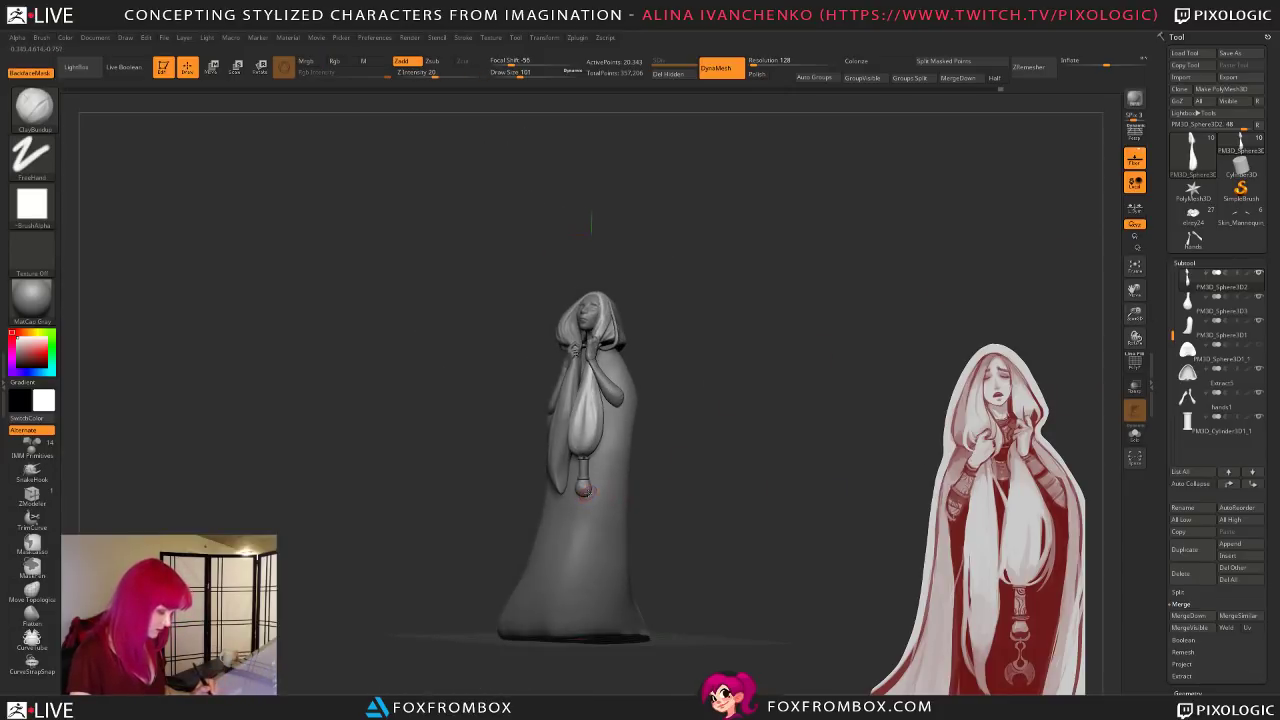
key("ctrl+s")
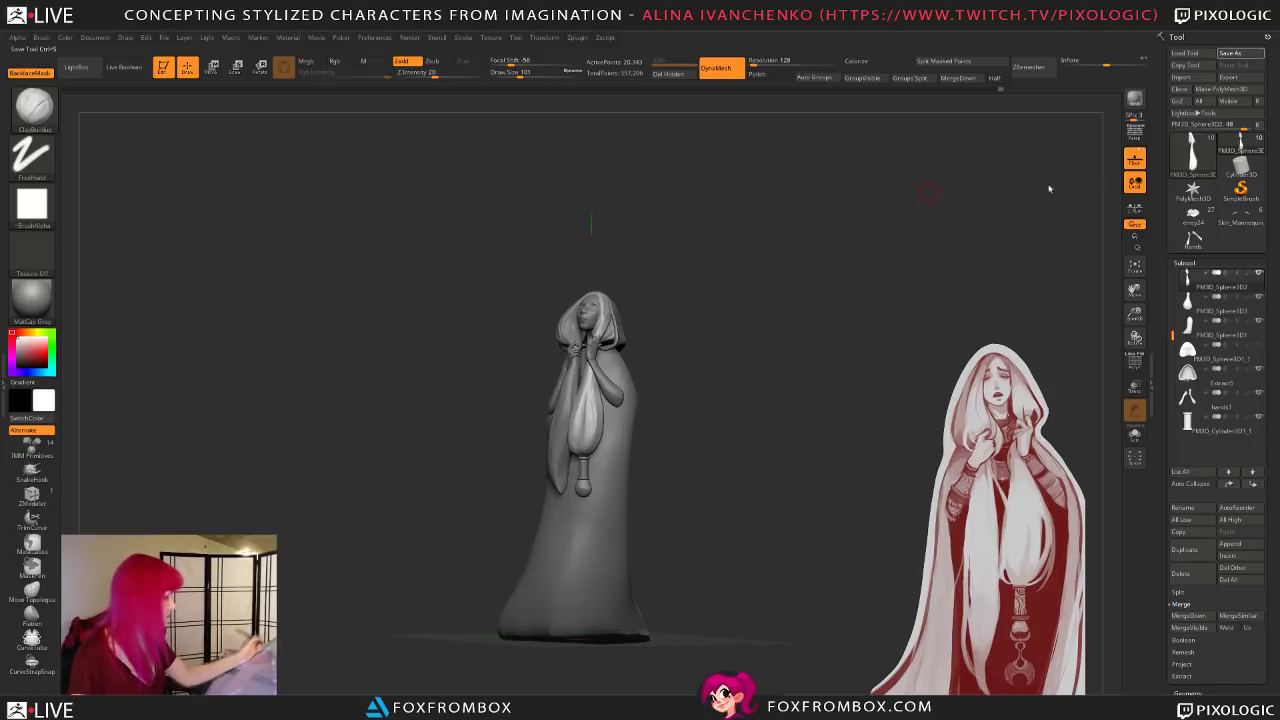
Step: Switch the active tool to the Cylinder3D primitive
mouse_move(686, 463)
left_mouse_down()
mouse_move(714, 474)
mouse_move(706, 538)
mouse_move(694, 521)
mouse_move(731, 446)
mouse_move(725, 490)
mouse_move(756, 435)
left_mouse_up()
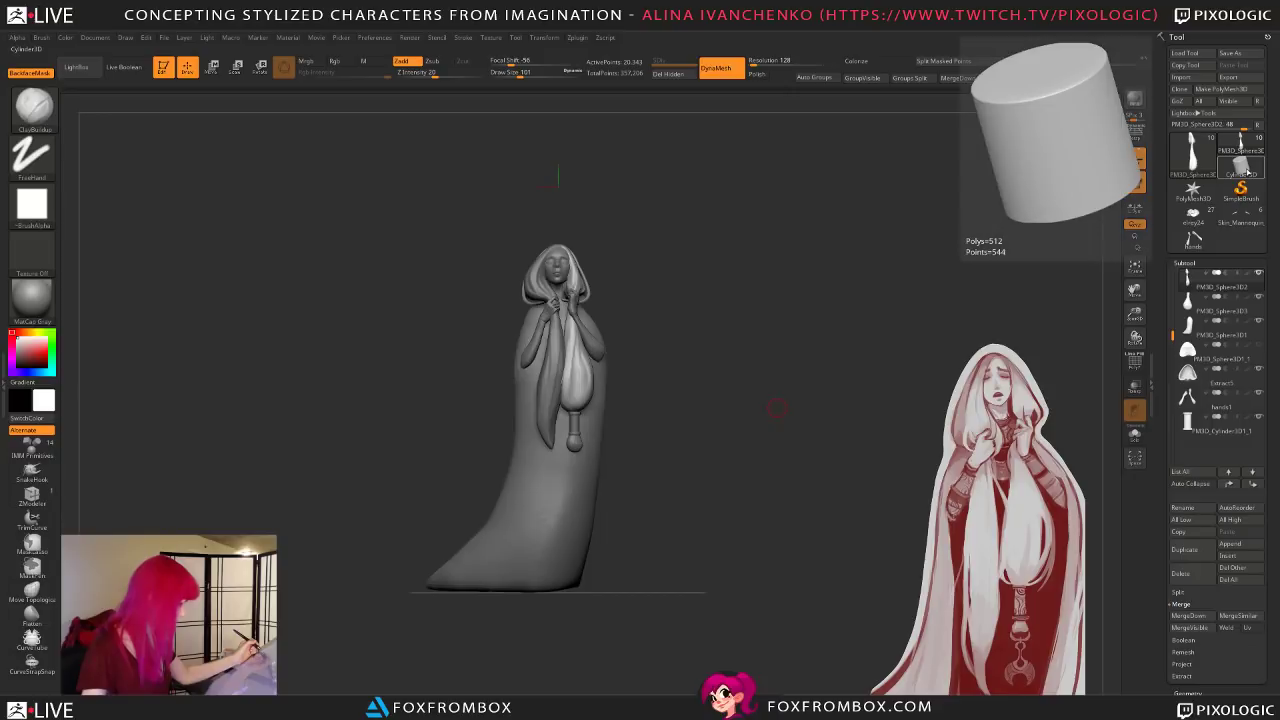
left_click(1243, 168)
left_click_drag(786, 309, 690, 419)
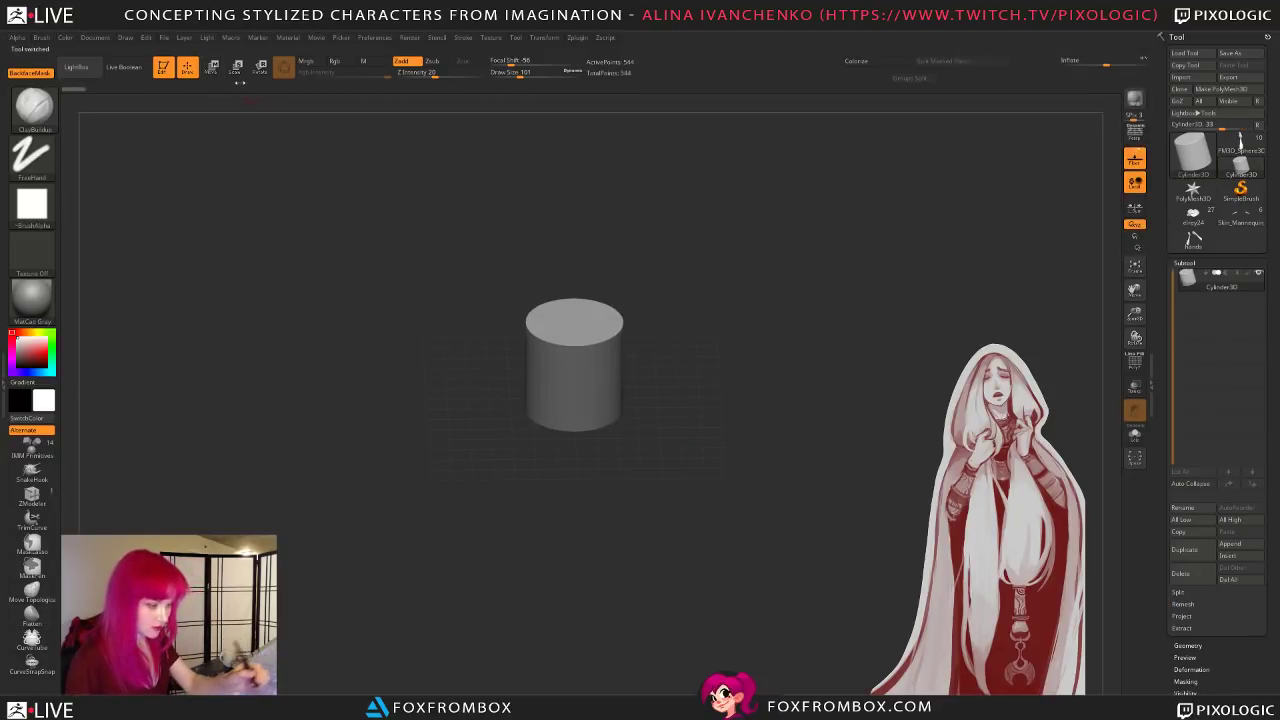
Step: Try to replace the unconverted cylinder with the gizmo's Ring 3D shape
left_click(211, 68)
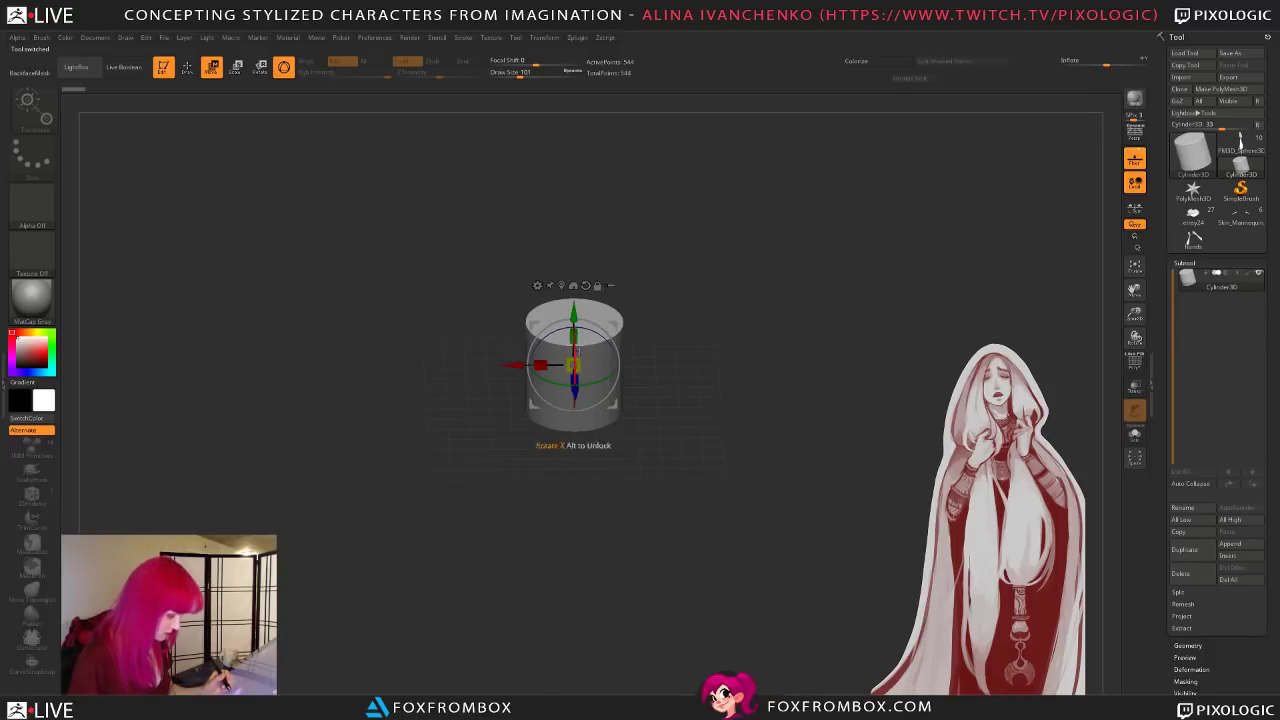
left_click(537, 286)
left_click(537, 286)
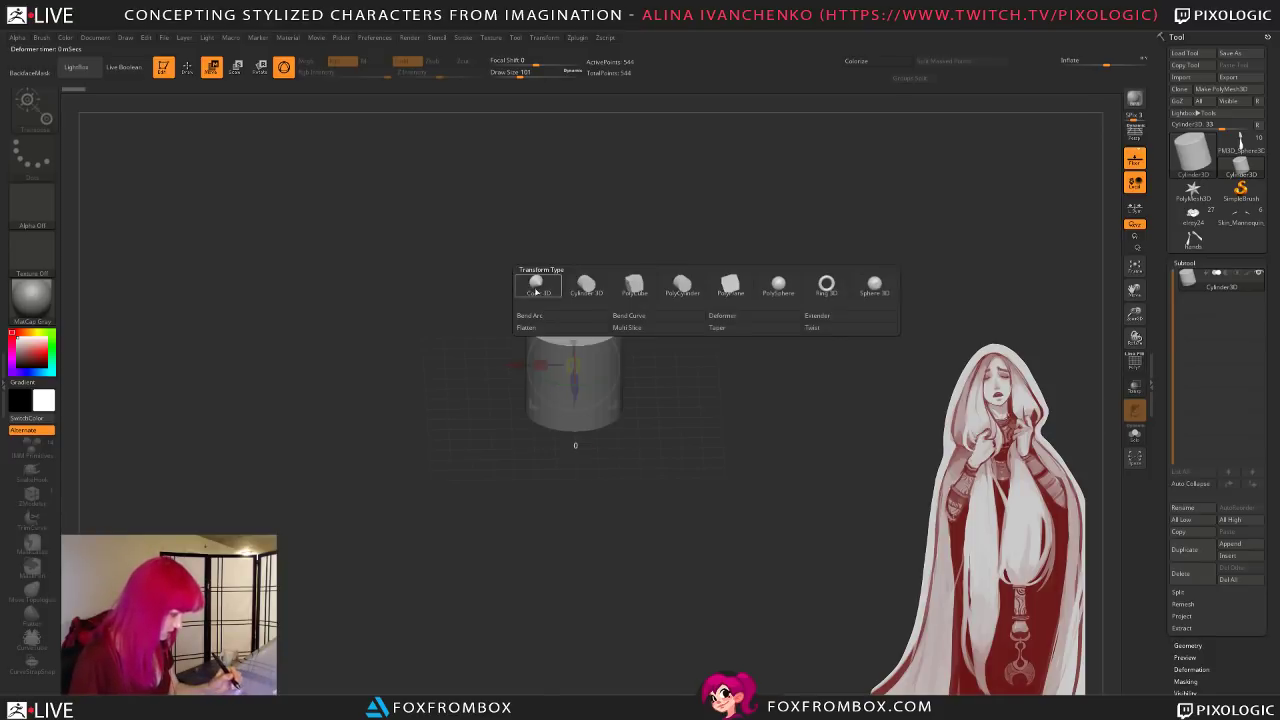
left_click(830, 290)
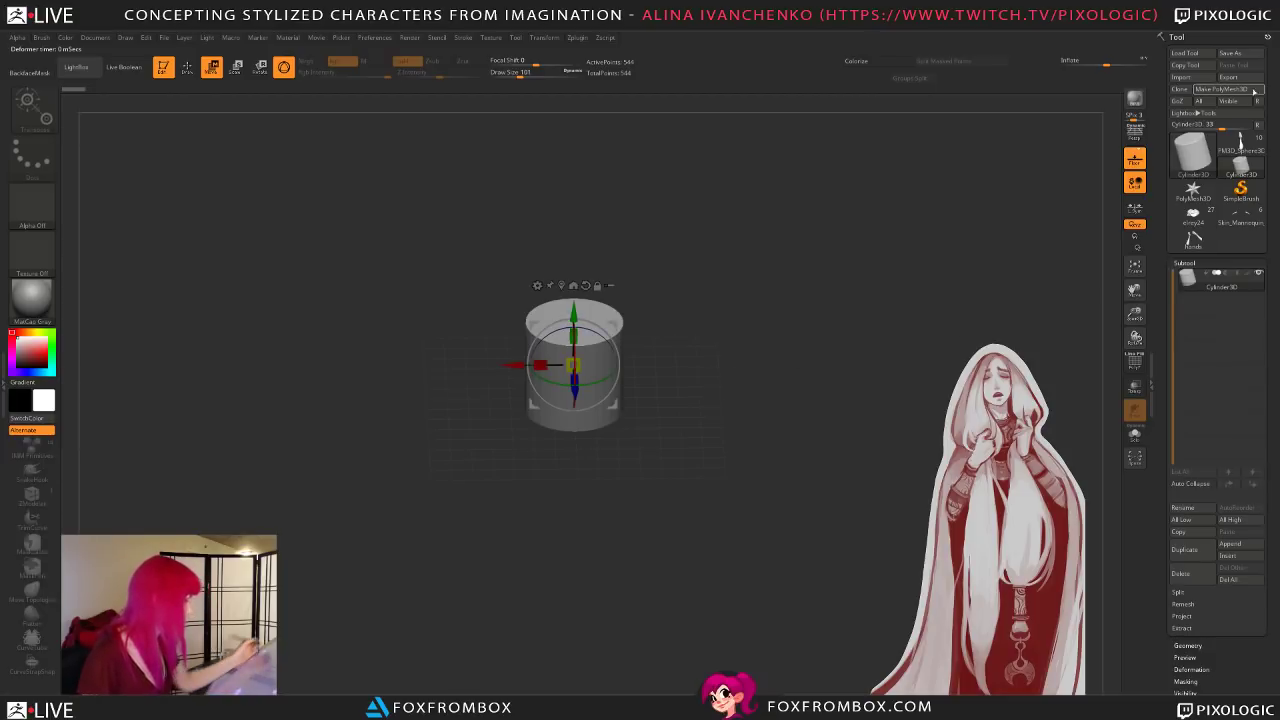
Step: Convert the cylinder to a PolyMesh3D and replace it with the gizmo's Ring 3D shape
left_click(1223, 89)
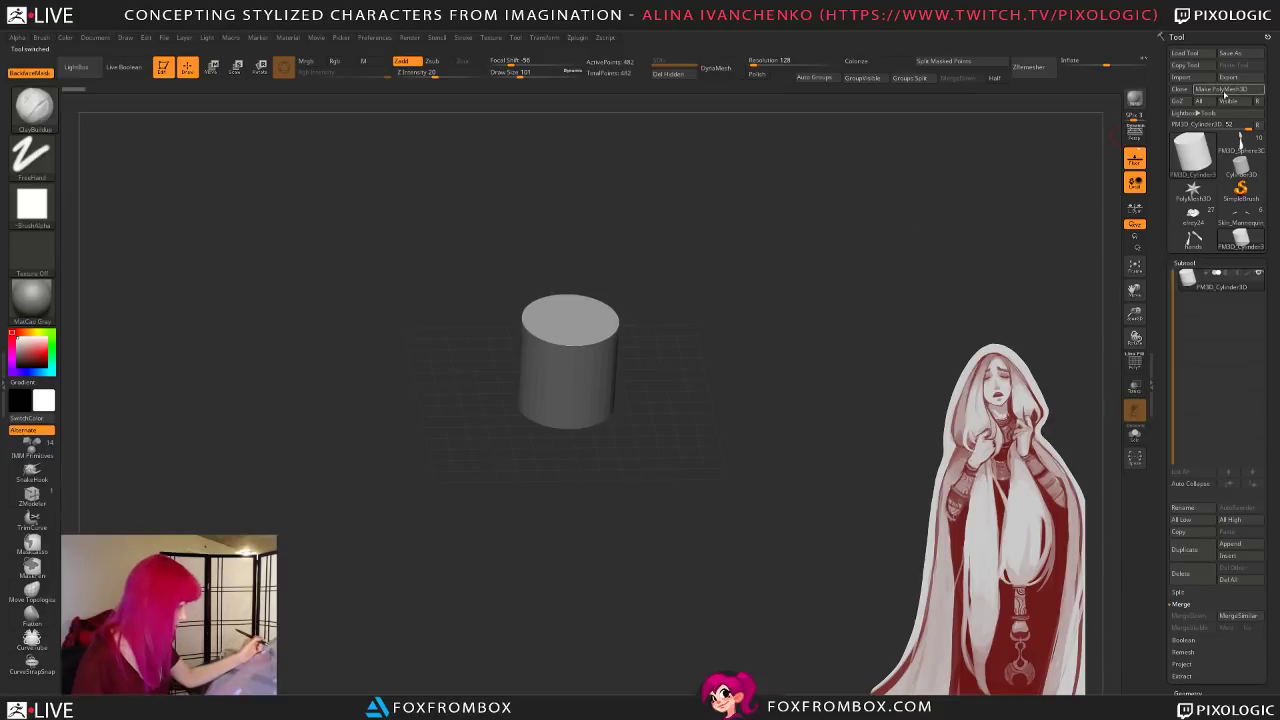
left_click_drag(757, 340, 663, 346, "shift")
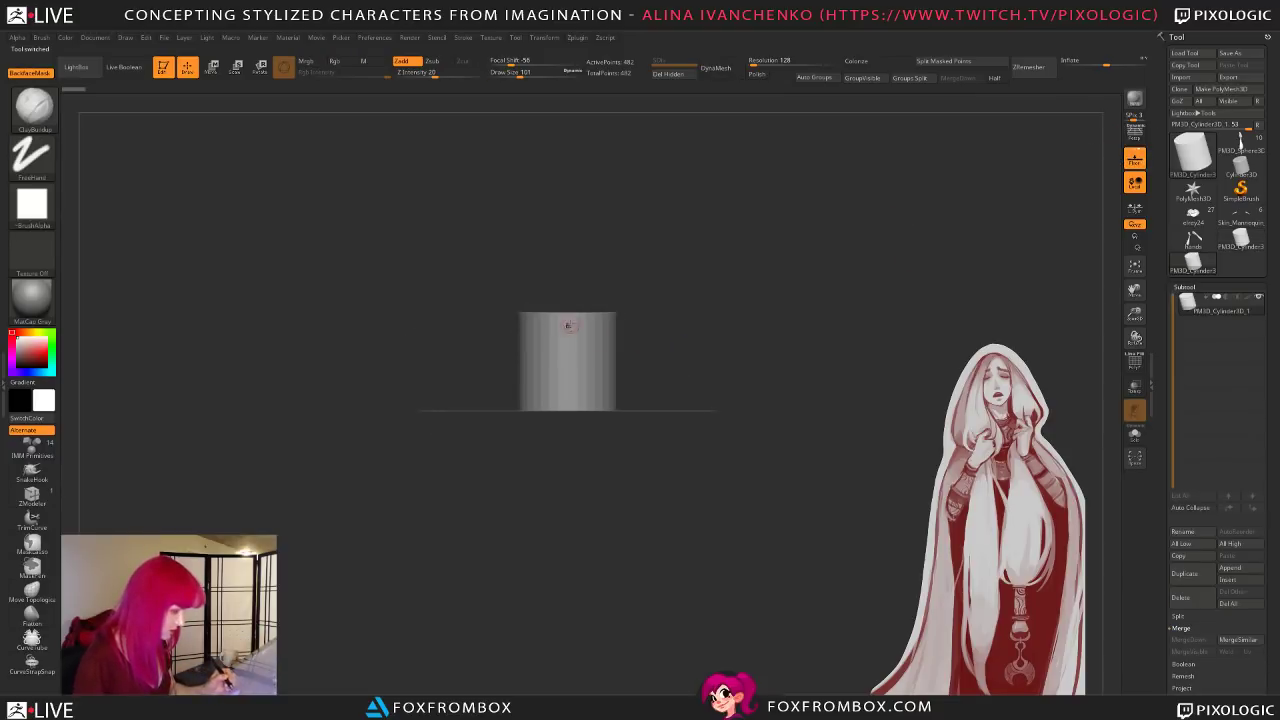
key("w")
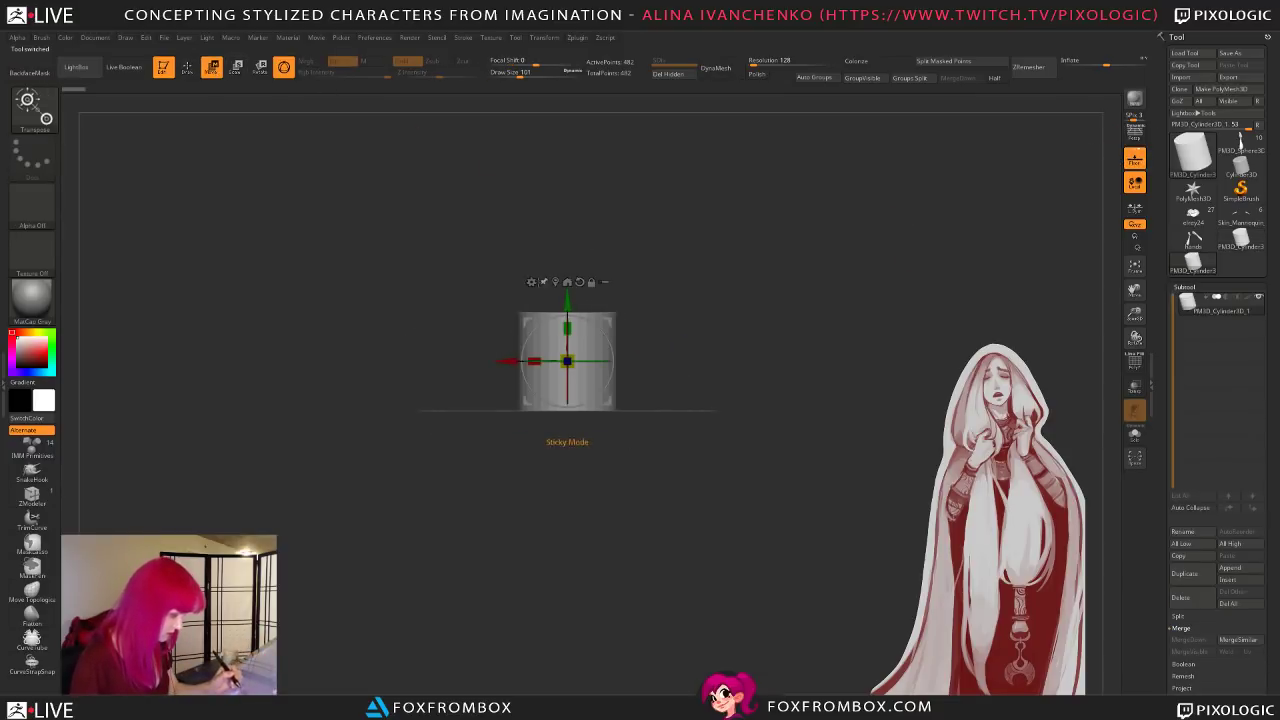
left_click(592, 284)
left_click_drag(730, 357, 719, 420)
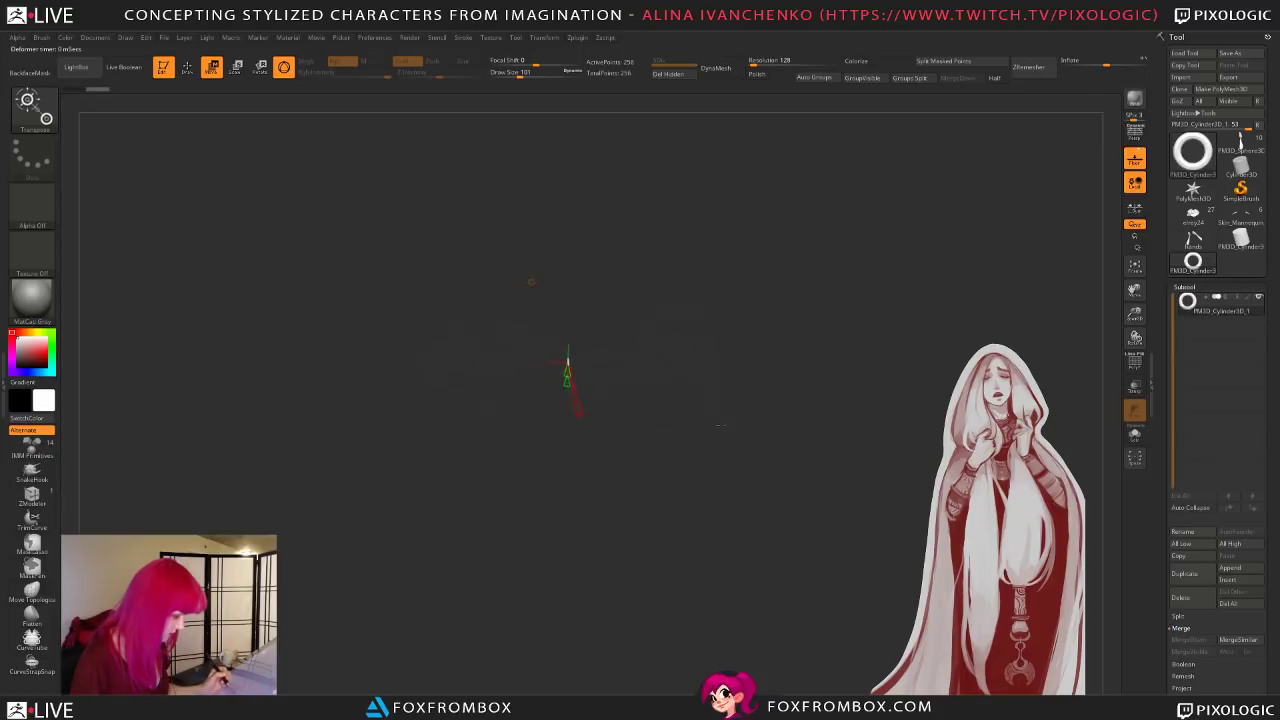
Step: Switch the ring from the Ring 3D deformer back to the standard Gizmo 3D
left_click_drag(709, 480, 697, 365)
left_click_drag(1133, 242, 1024, 80)
left_click_drag(566, 380, 602, 479, "alt")
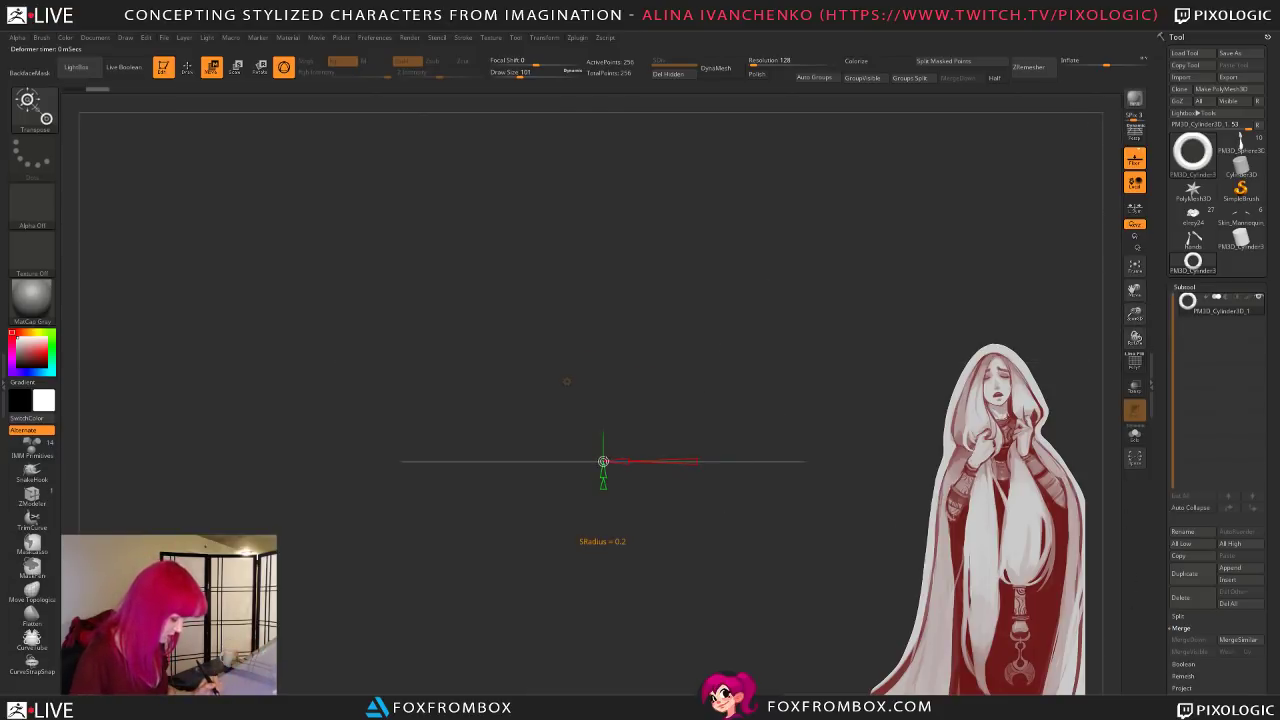
key("q")
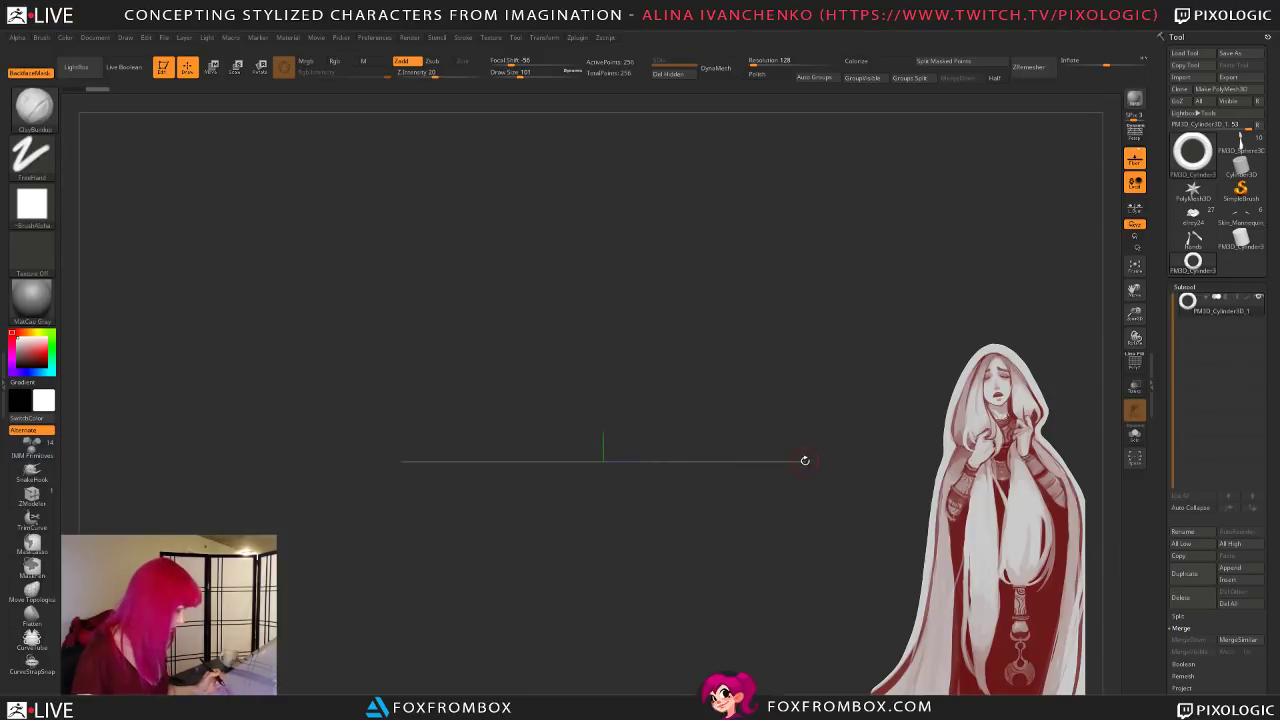
left_click_drag(1134, 314, 1131, 398)
left_click_drag(1140, 490, 1124, 454)
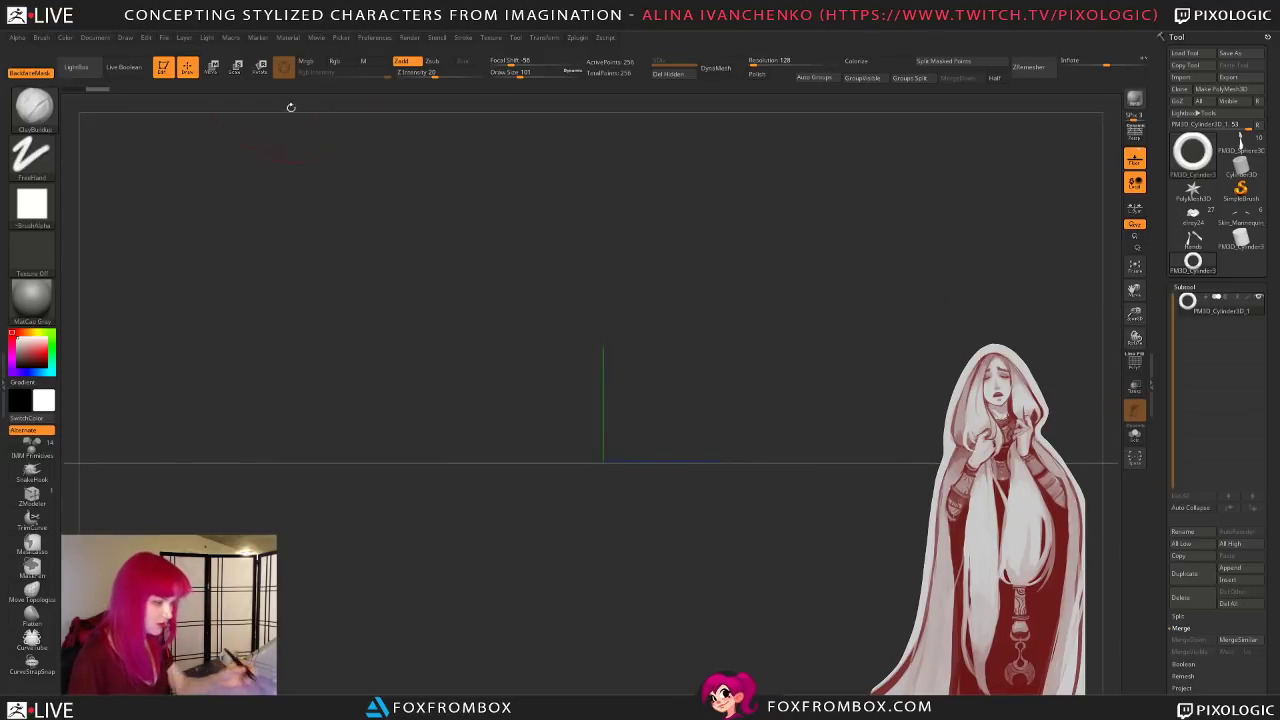
left_click(236, 67)
left_click(569, 380)
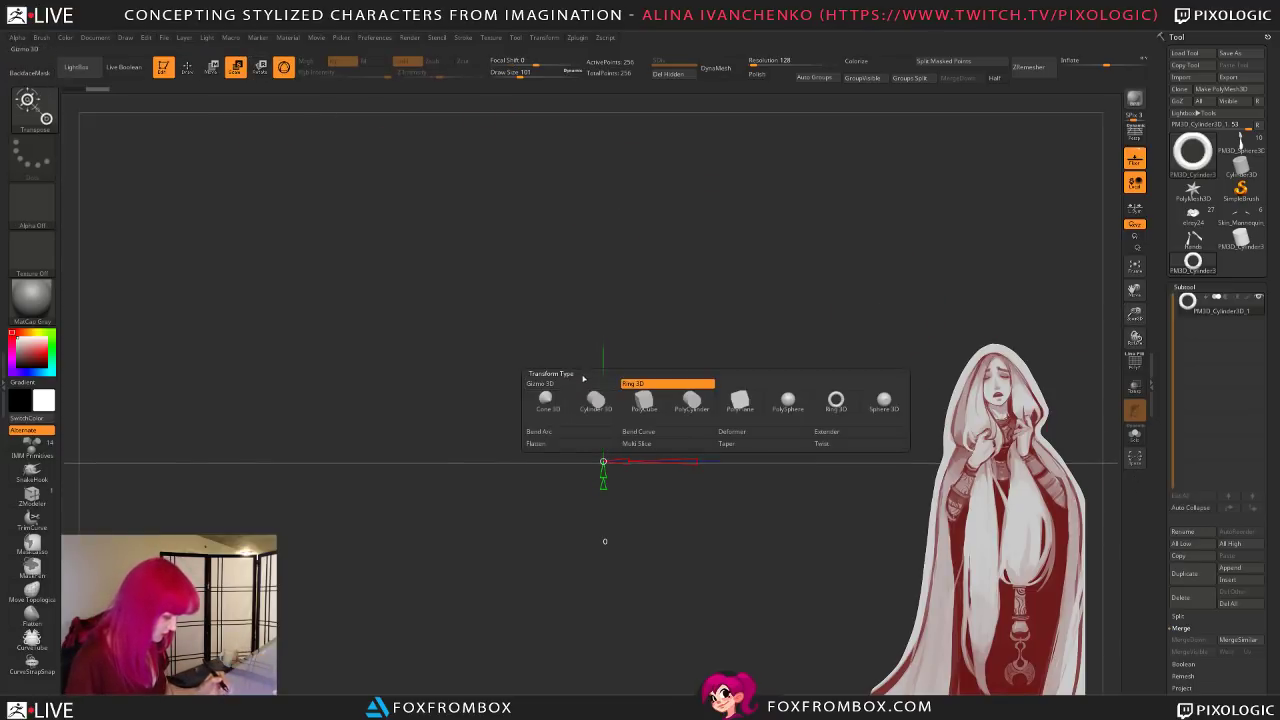
left_click(567, 385)
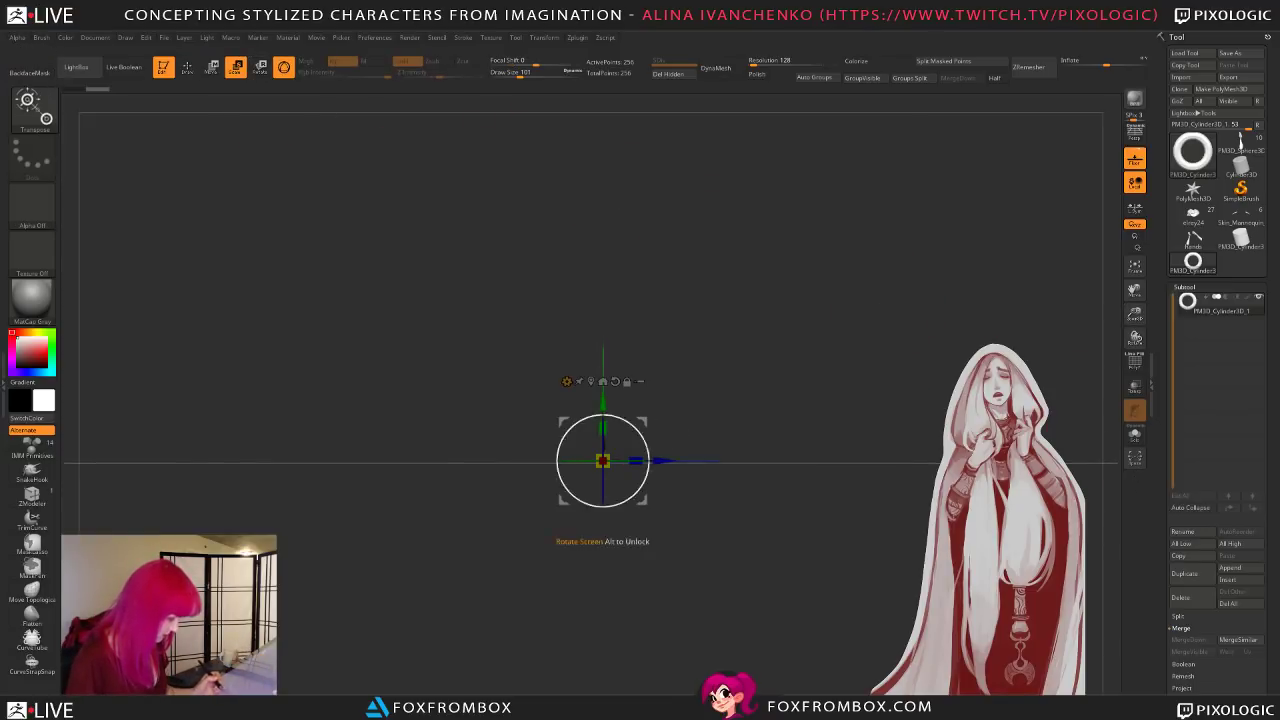
left_click_drag(603, 461, 790, 388)
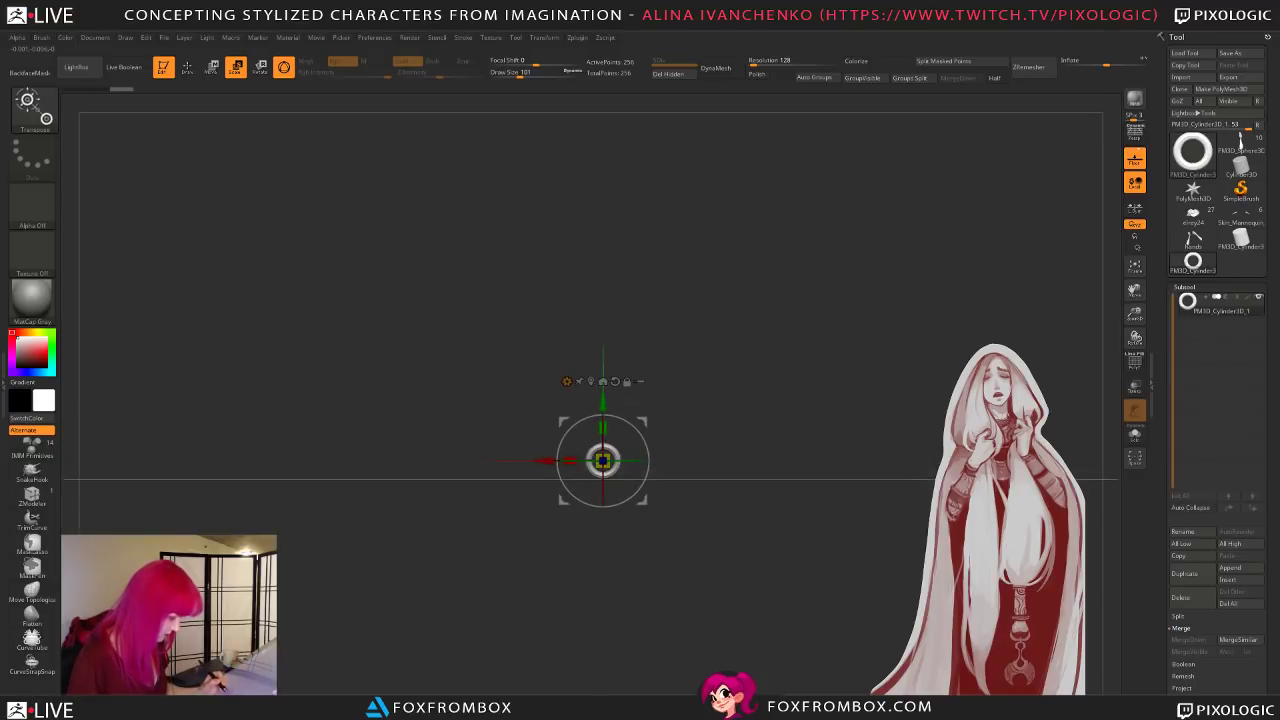
left_click_drag(703, 420, 690, 428)
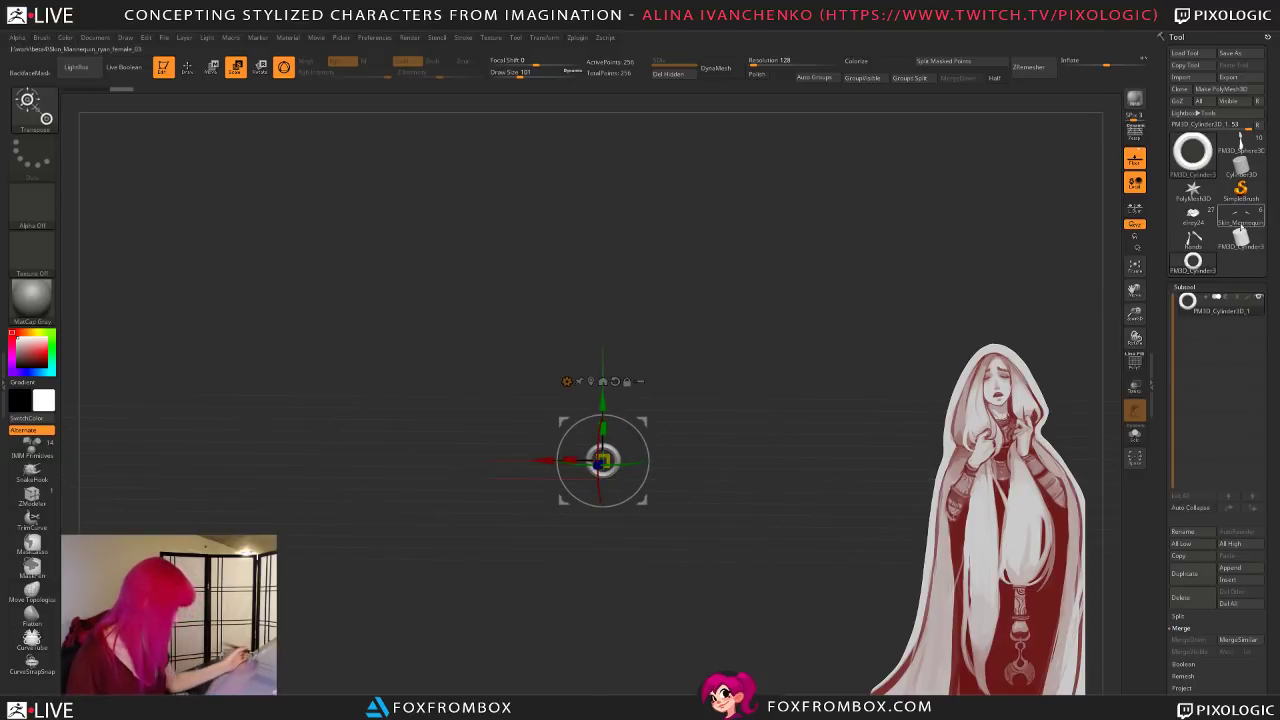
Step: Return to the character tool and append the ring mesh to its subtools
left_click(1244, 144)
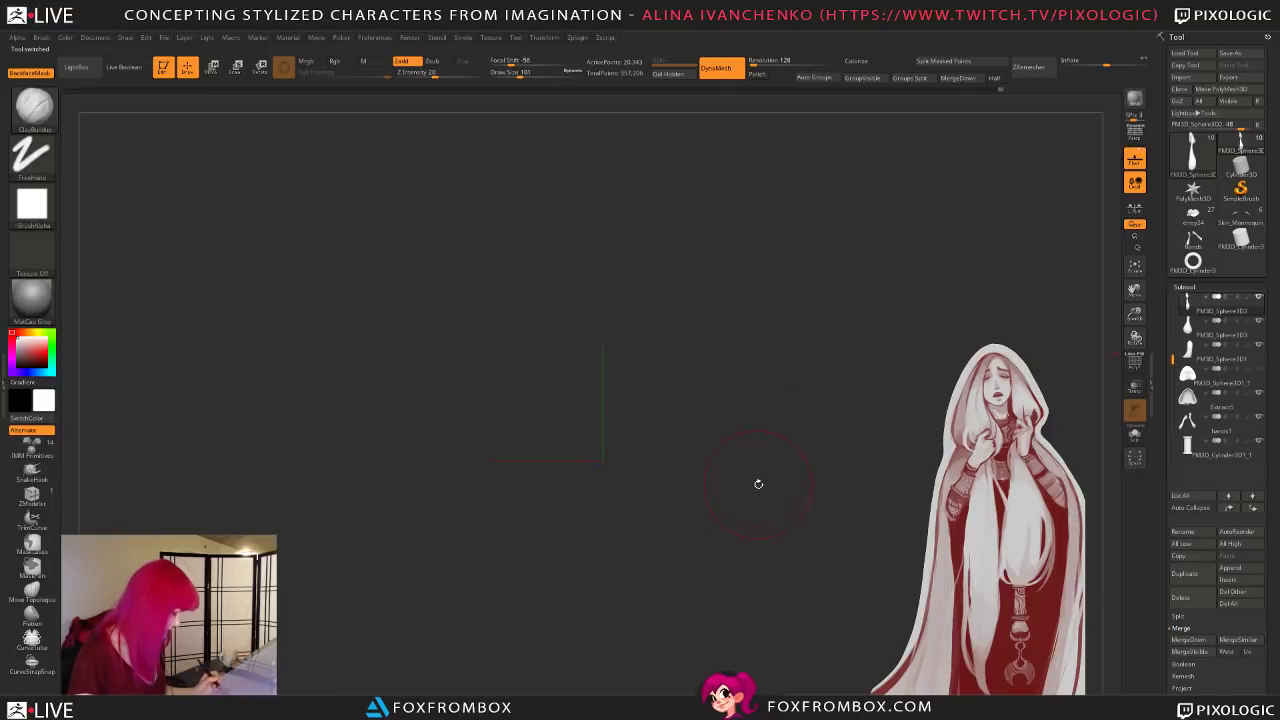
left_click(1230, 568)
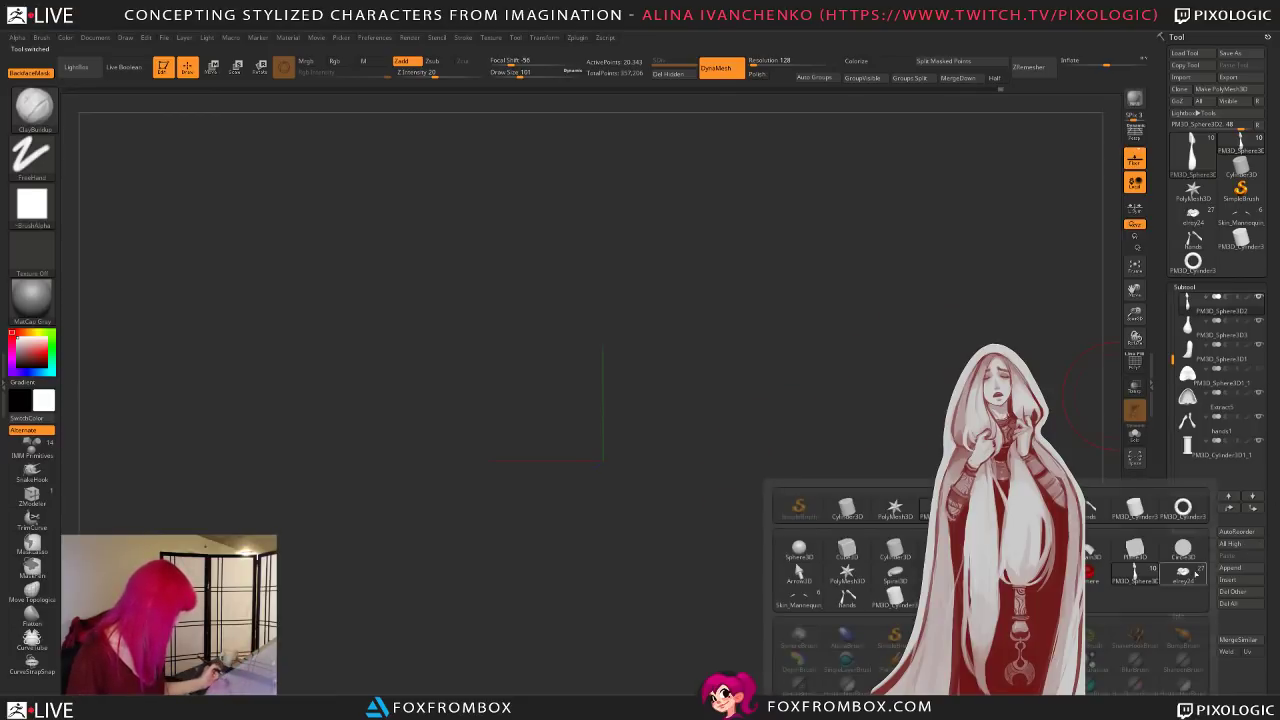
left_click(1135, 505)
left_click_drag(740, 470, 650, 476)
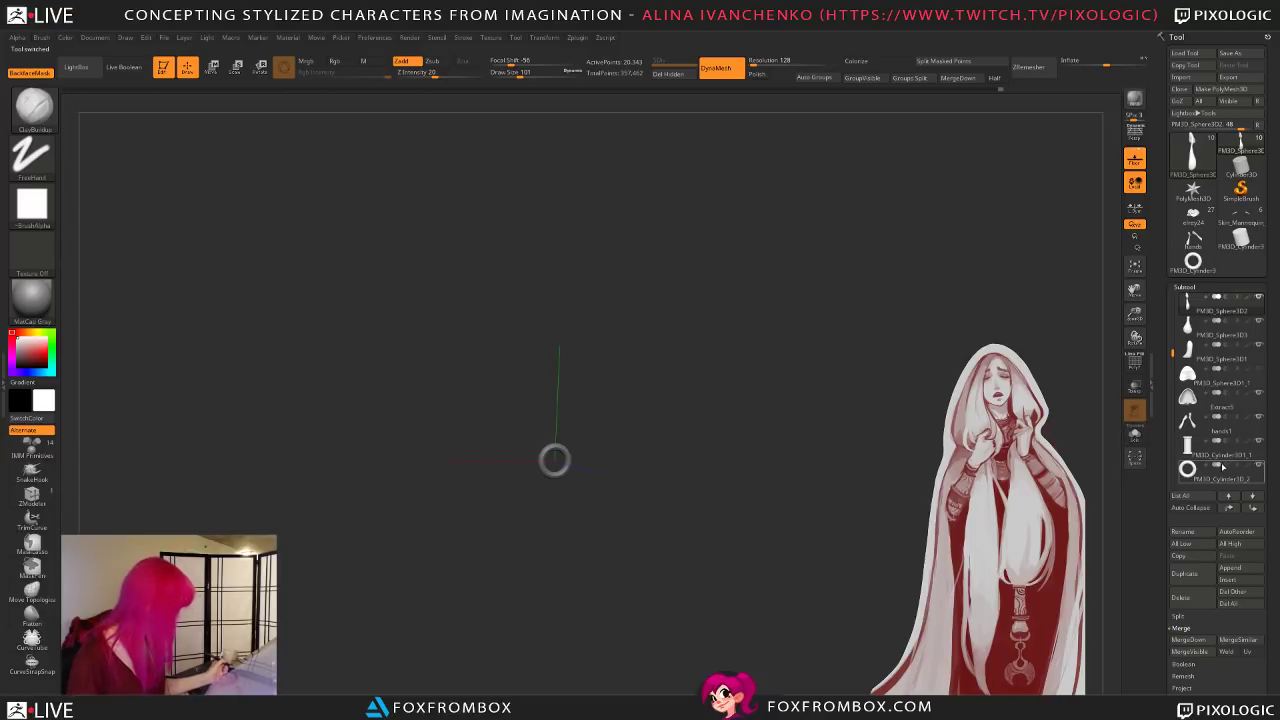
left_click_drag(878, 468, 908, 469)
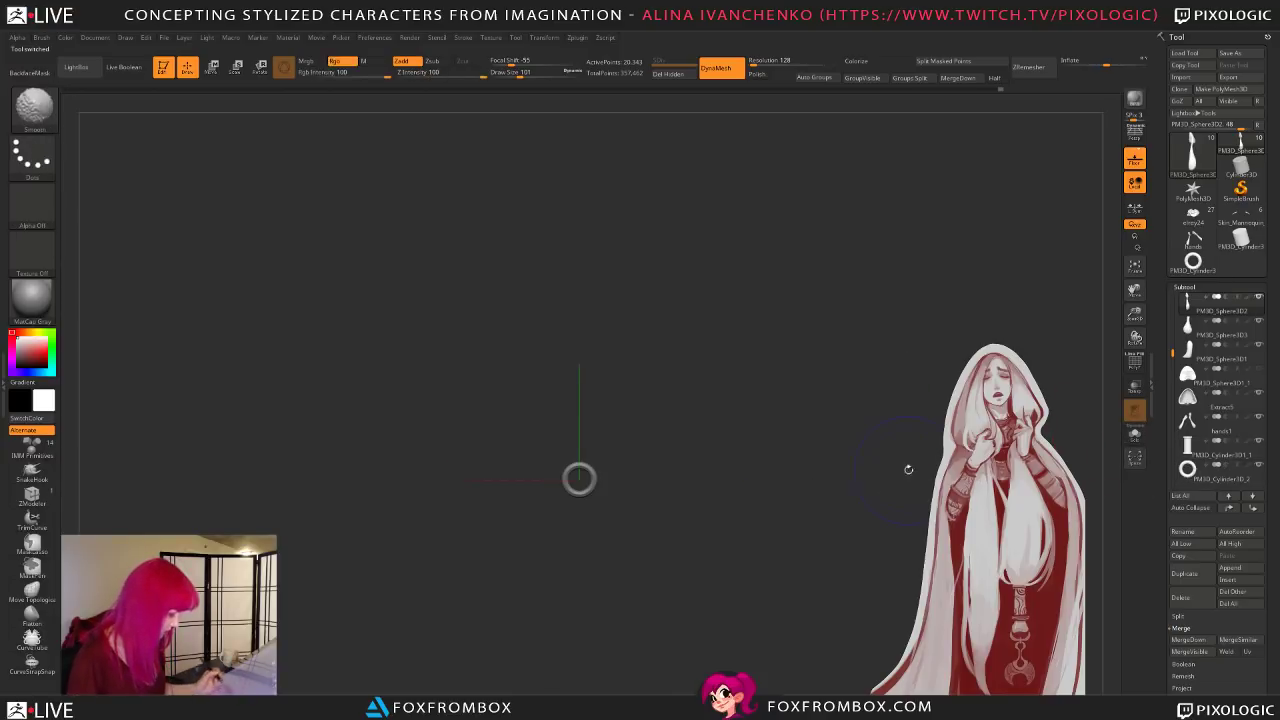
Step: Solo the appended ring and the clasp's cylinder in turn, then show the whole figure again
left_click(1205, 447)
left_click(1205, 471)
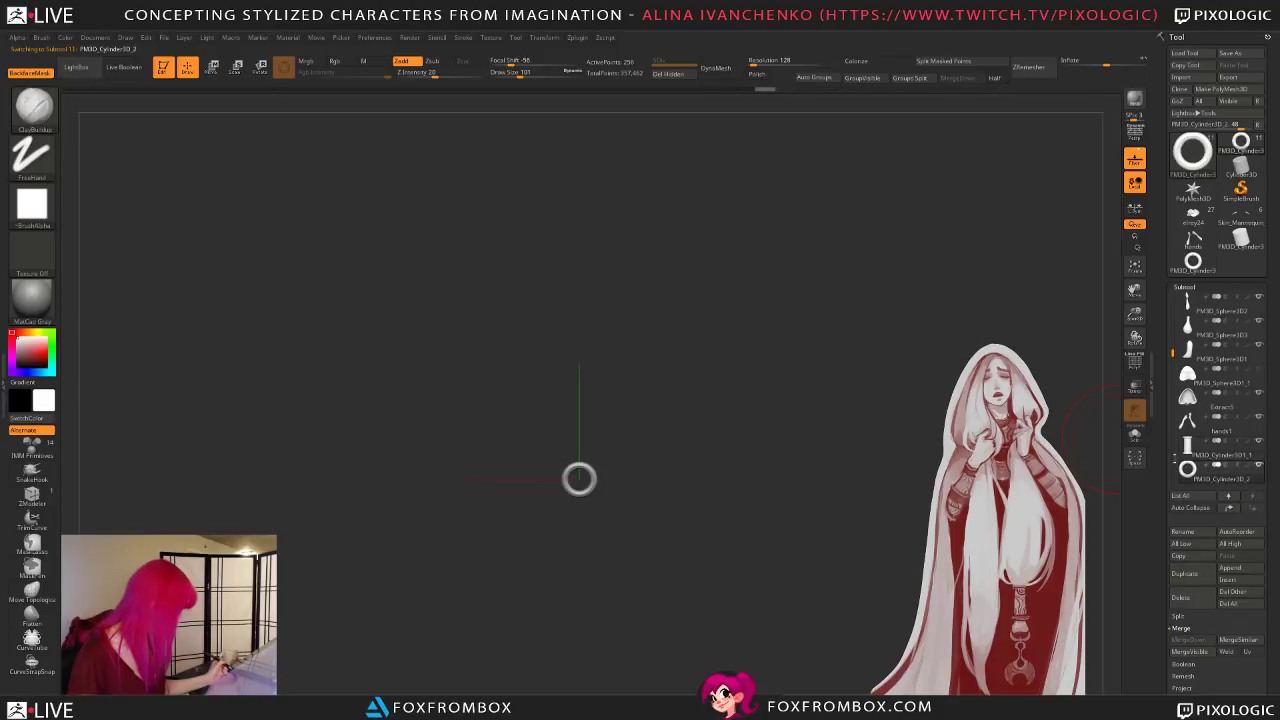
left_click(1135, 437)
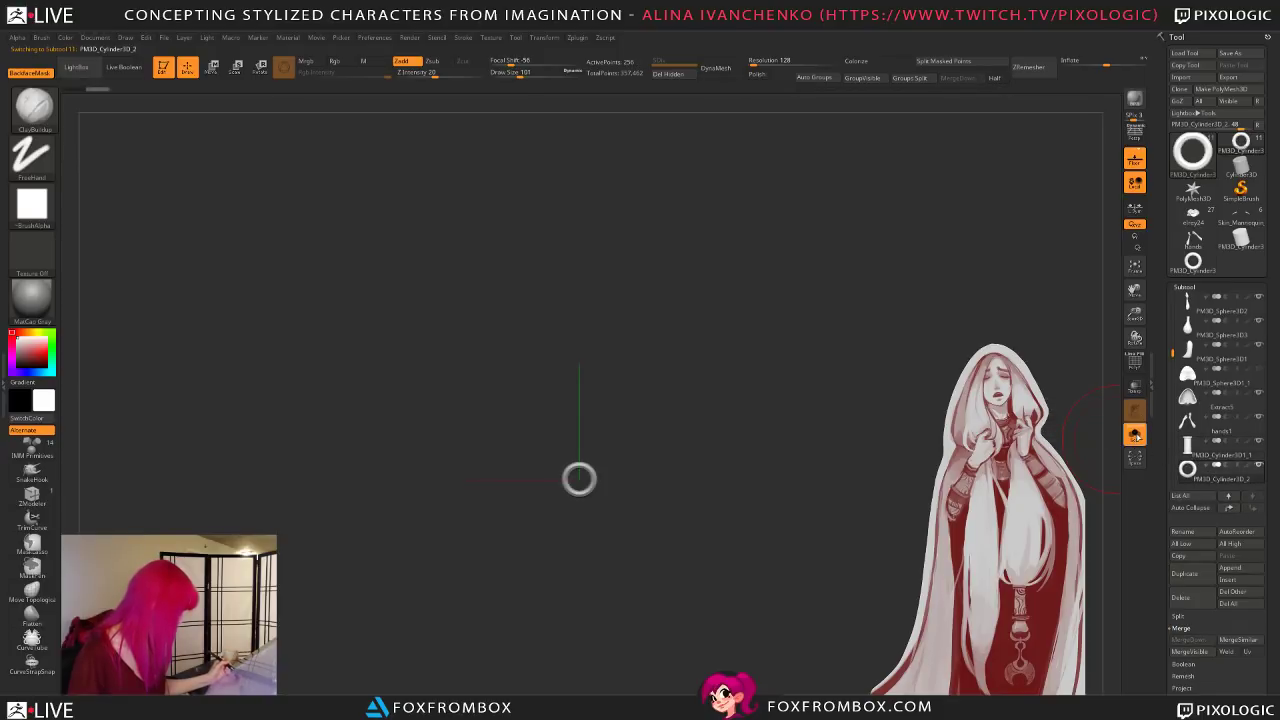
left_click_drag(1135, 314, 1135, 327)
left_click_drag(744, 237, 839, 502, "alt")
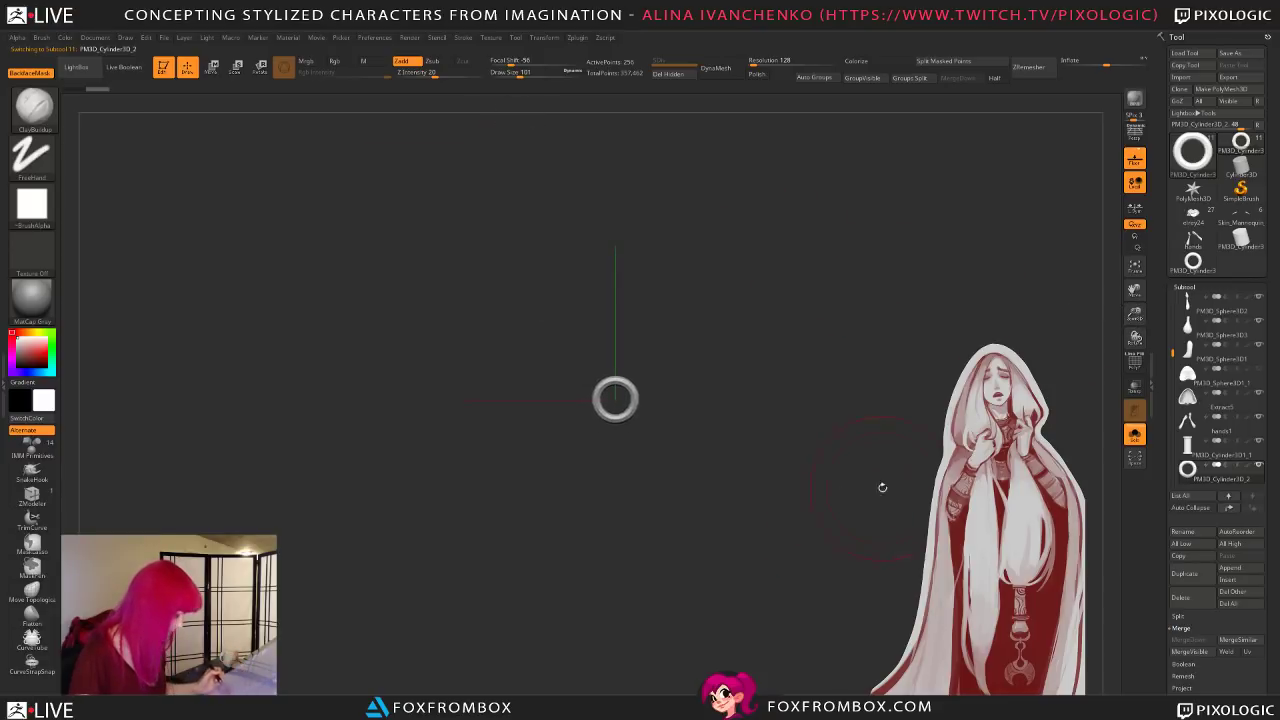
left_click(1252, 452)
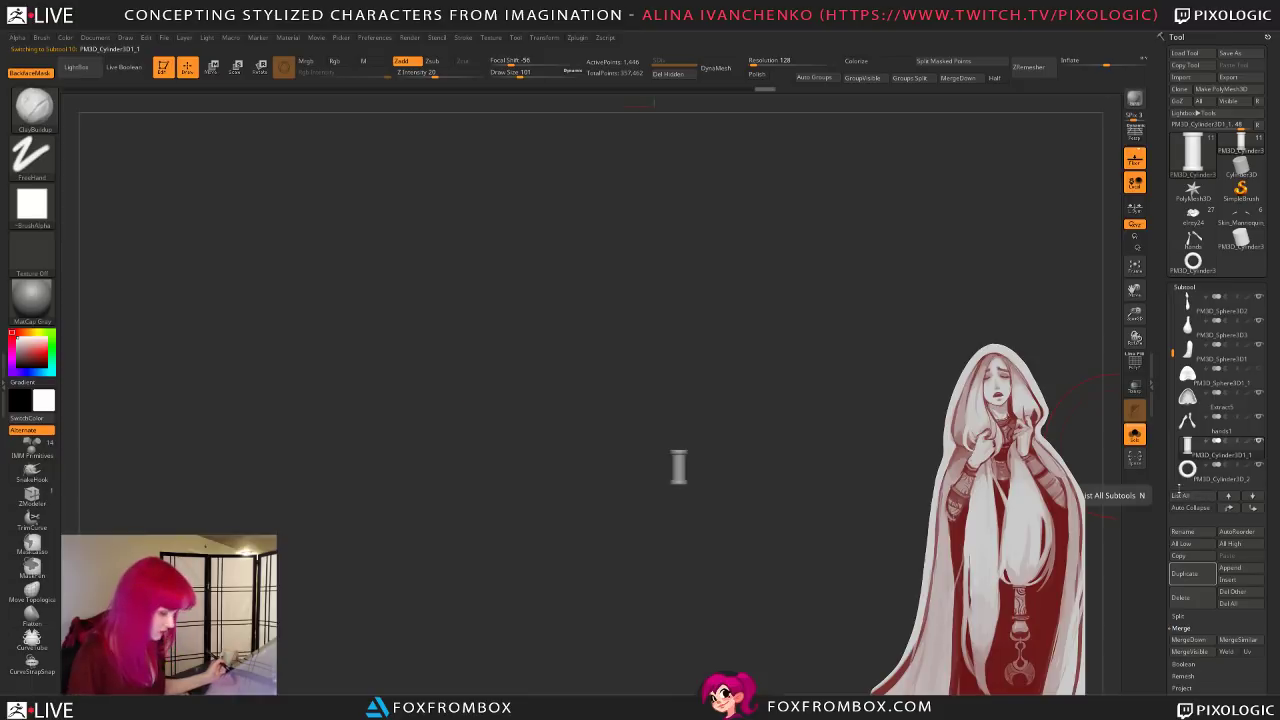
mouse_move(1255, 461)
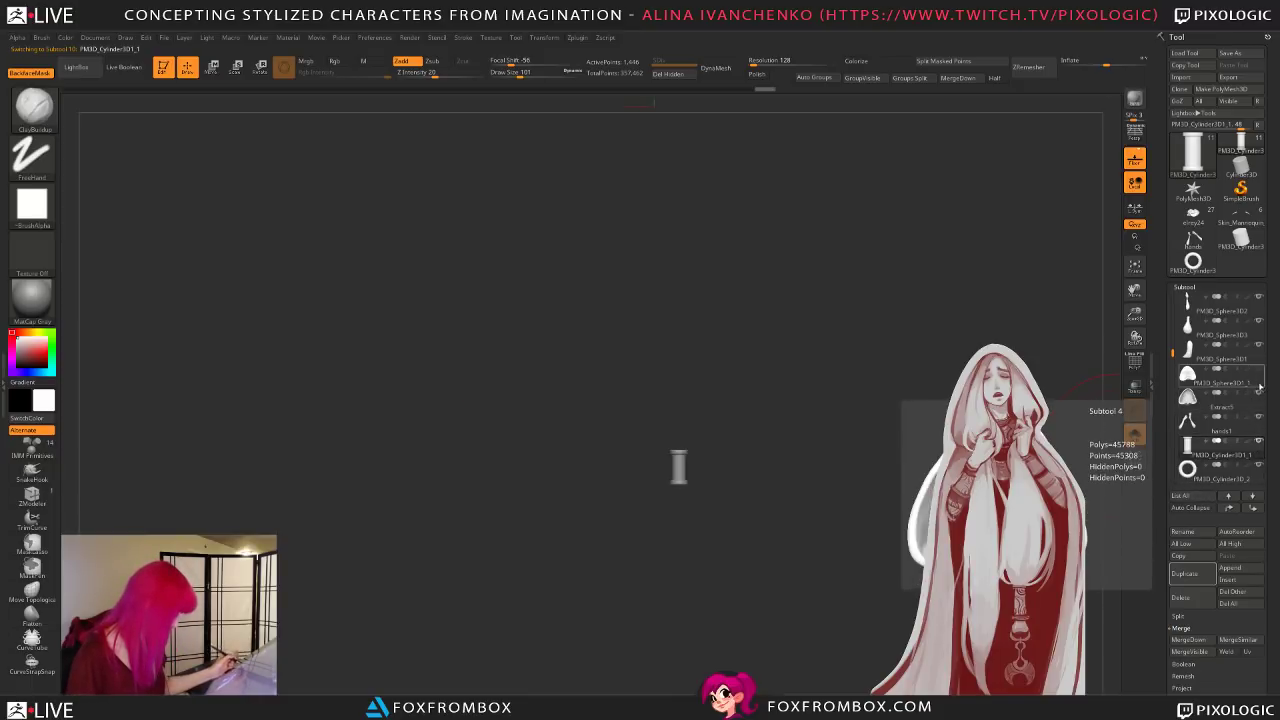
left_click(1135, 434)
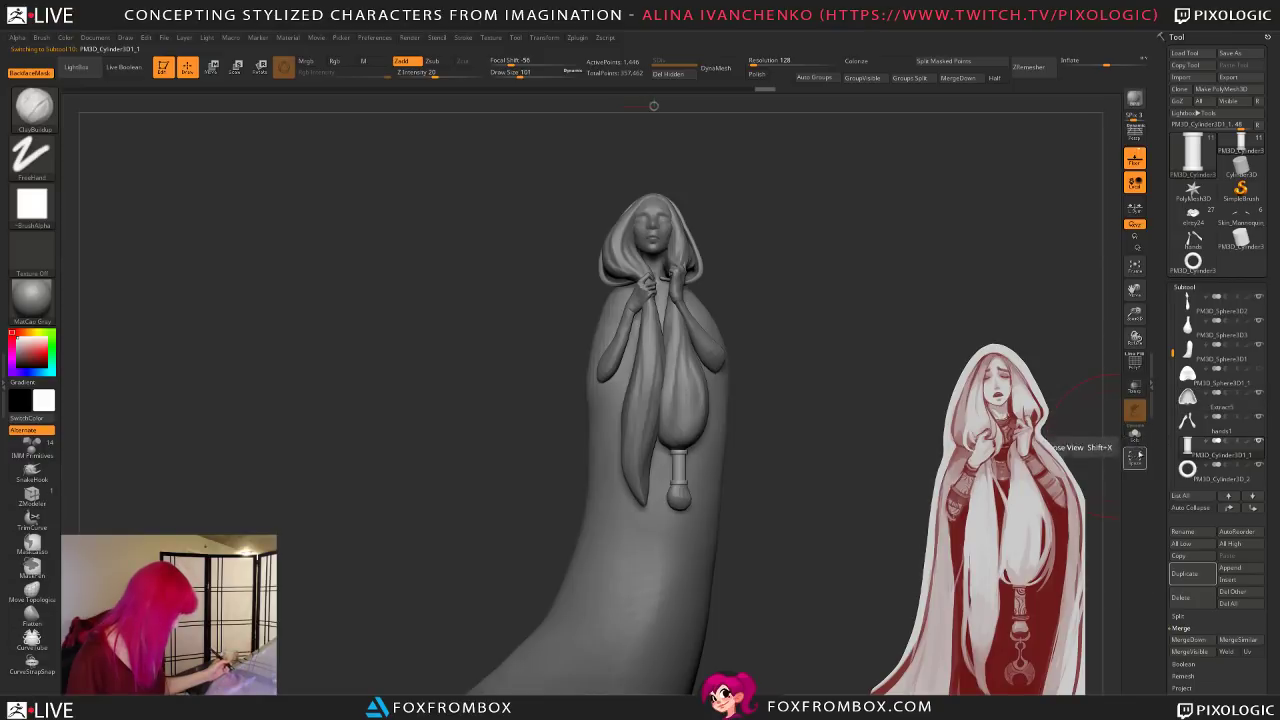
Step: Move the appended ring down from above the head and fit it under the ball at the end of the hair clasp
mouse_move(1258, 470)
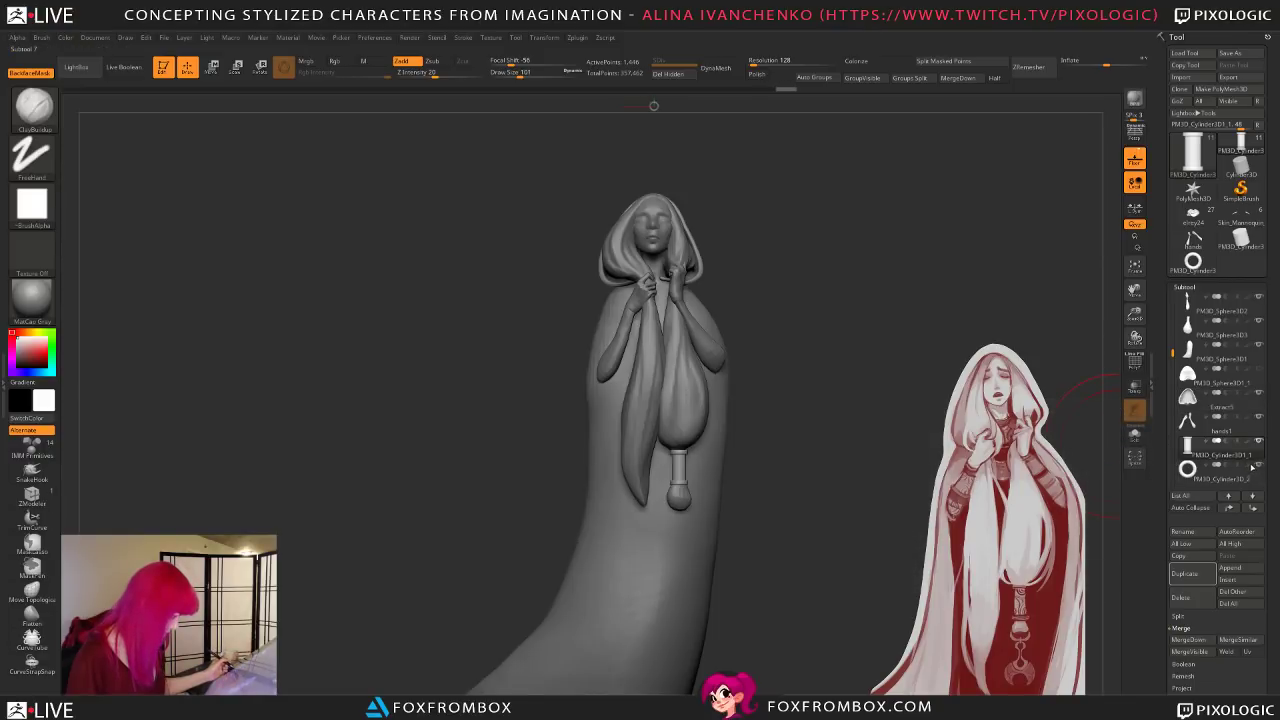
left_click_drag(928, 428, 877, 522, "alt")
key("w")
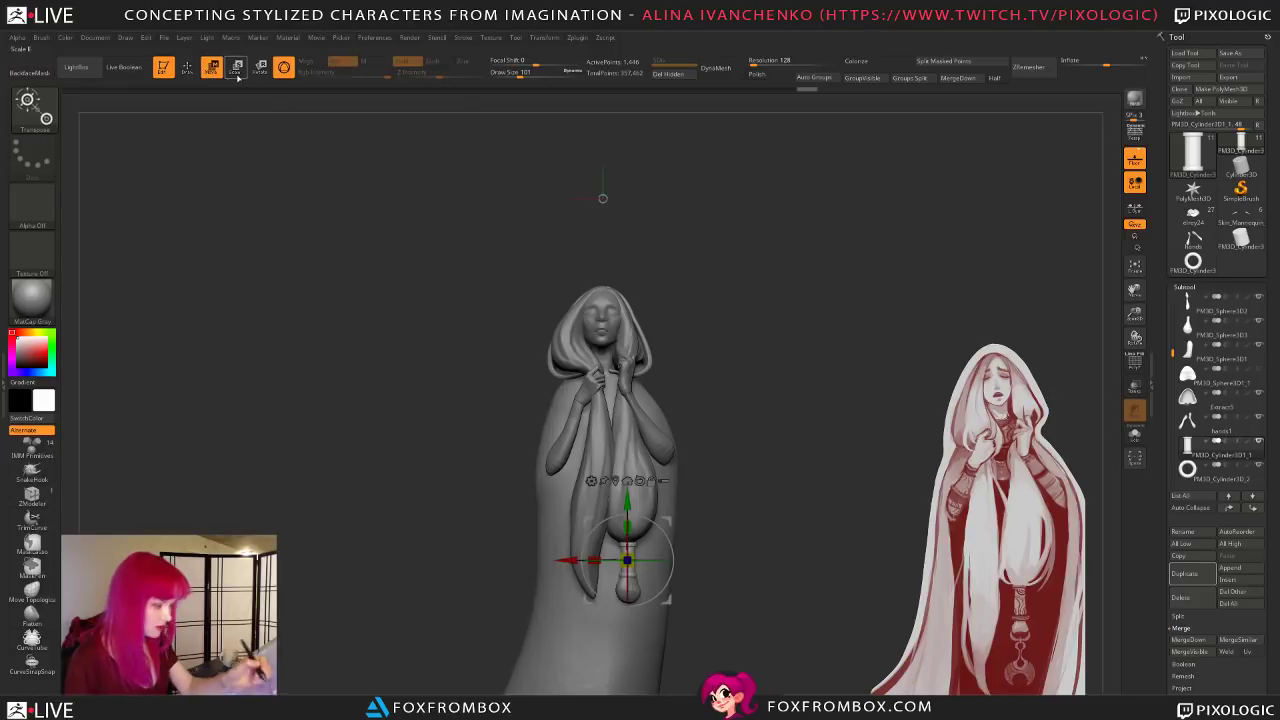
left_click(1233, 466)
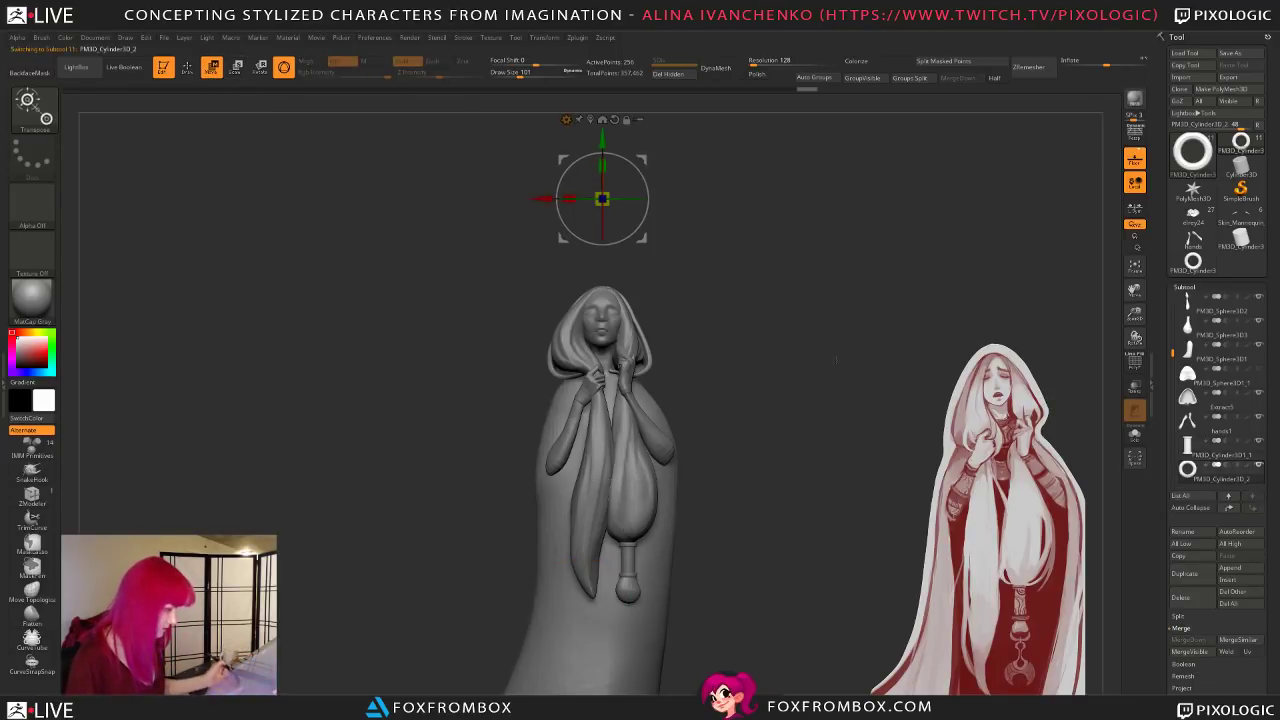
left_click_drag(760, 574, 870, 574, "shift")
left_click_drag(662, 612, 726, 612)
left_click_drag(838, 574, 626, 546)
left_click_drag(550, 556, 550, 646)
left_click_drag(660, 570, 684, 584)
left_click_drag(489, 557, 515, 549)
left_click_drag(740, 560, 529, 549)
left_click_drag(680, 500, 700, 531)
left_click_drag(520, 549, 525, 549)
left_click_drag(760, 494, 680, 516)
left_click_drag(583, 546, 548, 553)
left_click_drag(470, 551, 625, 551)
key("q")
left_click_drag(514, 200, 770, 410)
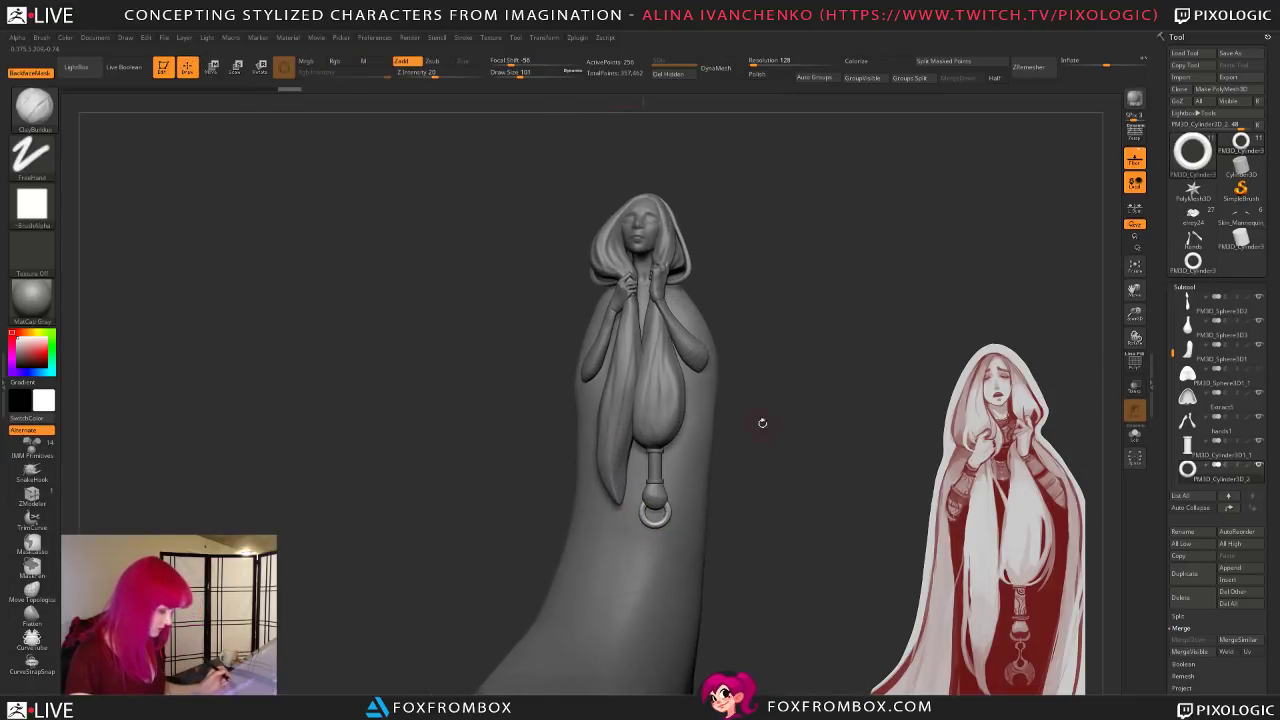
Step: Set the Move brush on the ball under the clasp and nudge the ring up against the ball
left_click(652, 497, "alt")
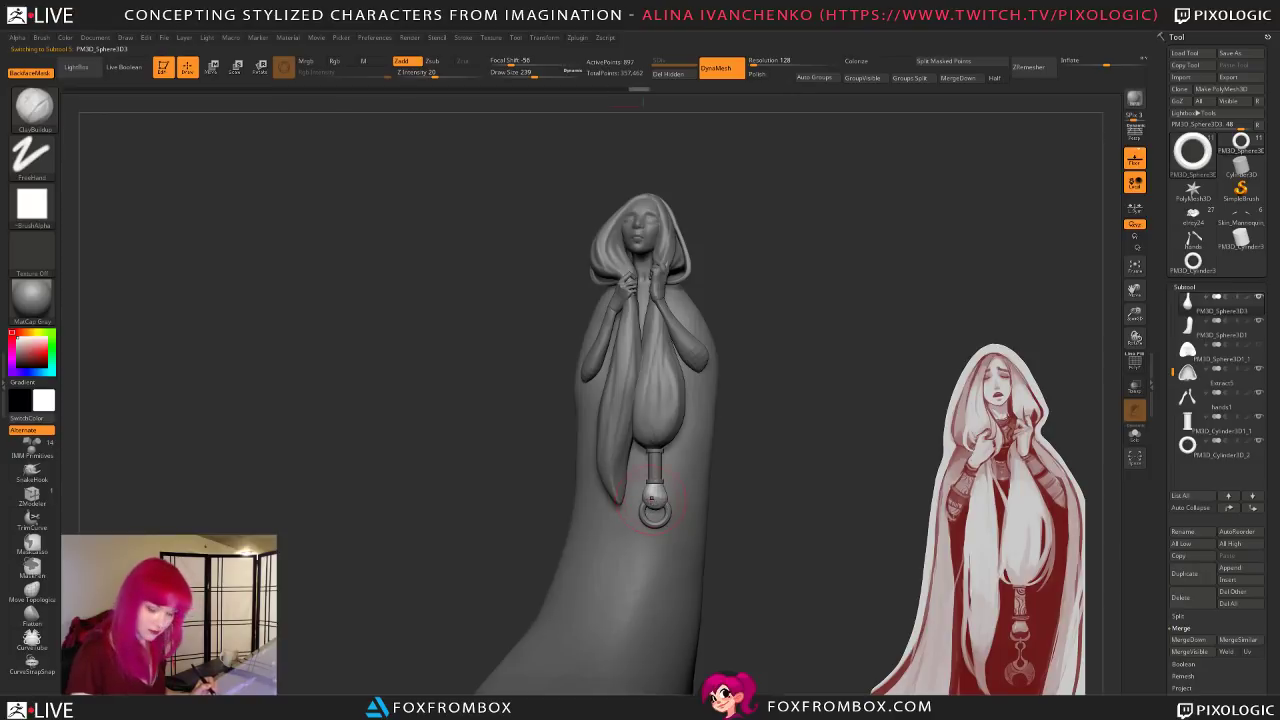
key("b")
key("m")
key("v")
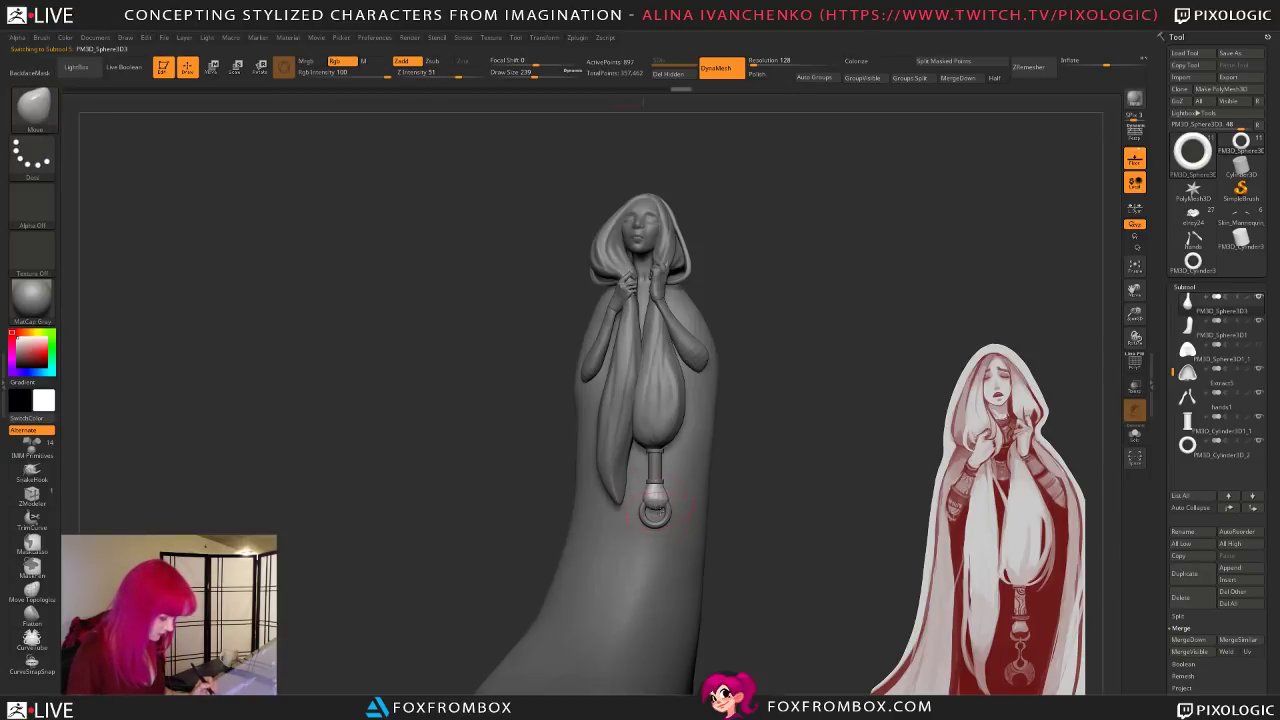
left_click(661, 515, "alt")
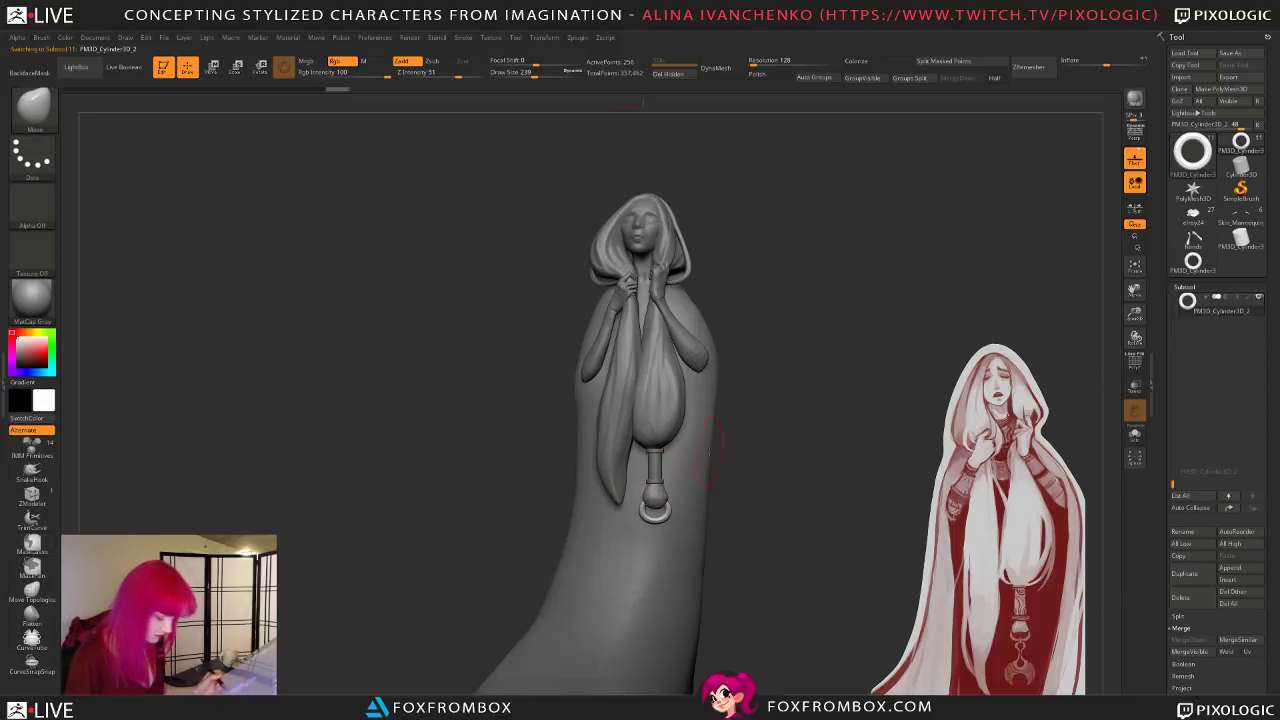
key("w")
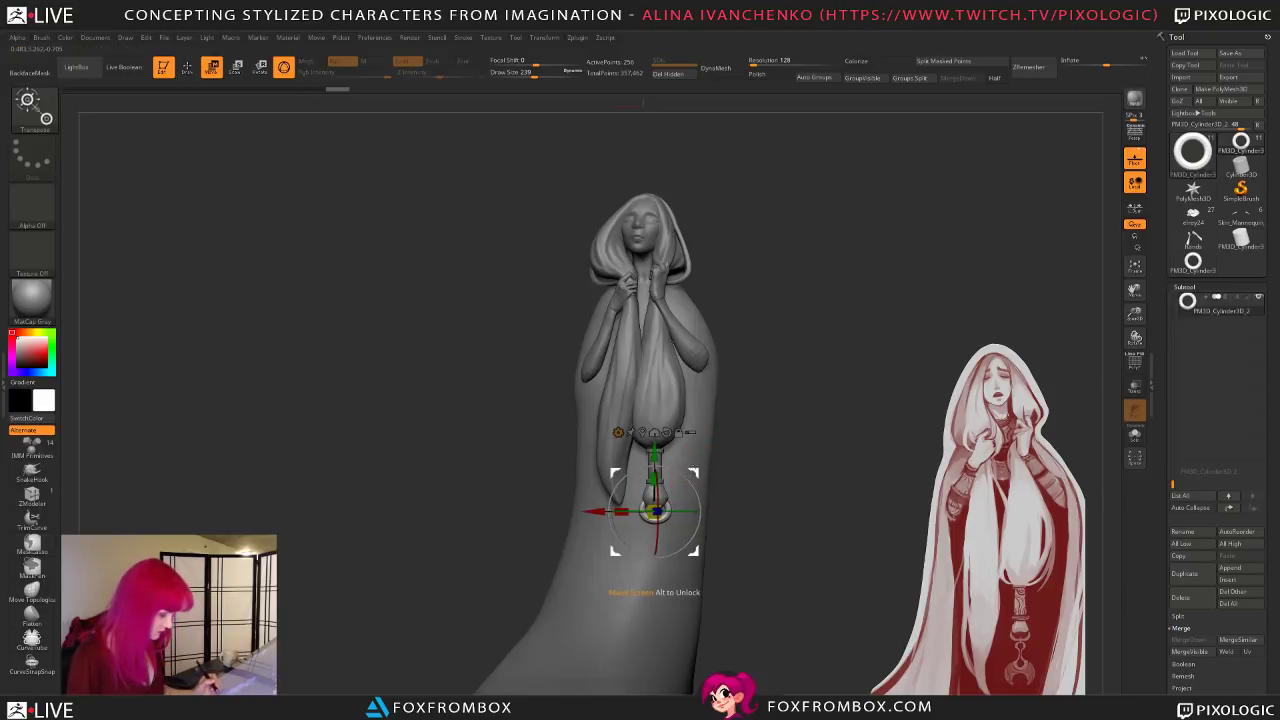
key("q")
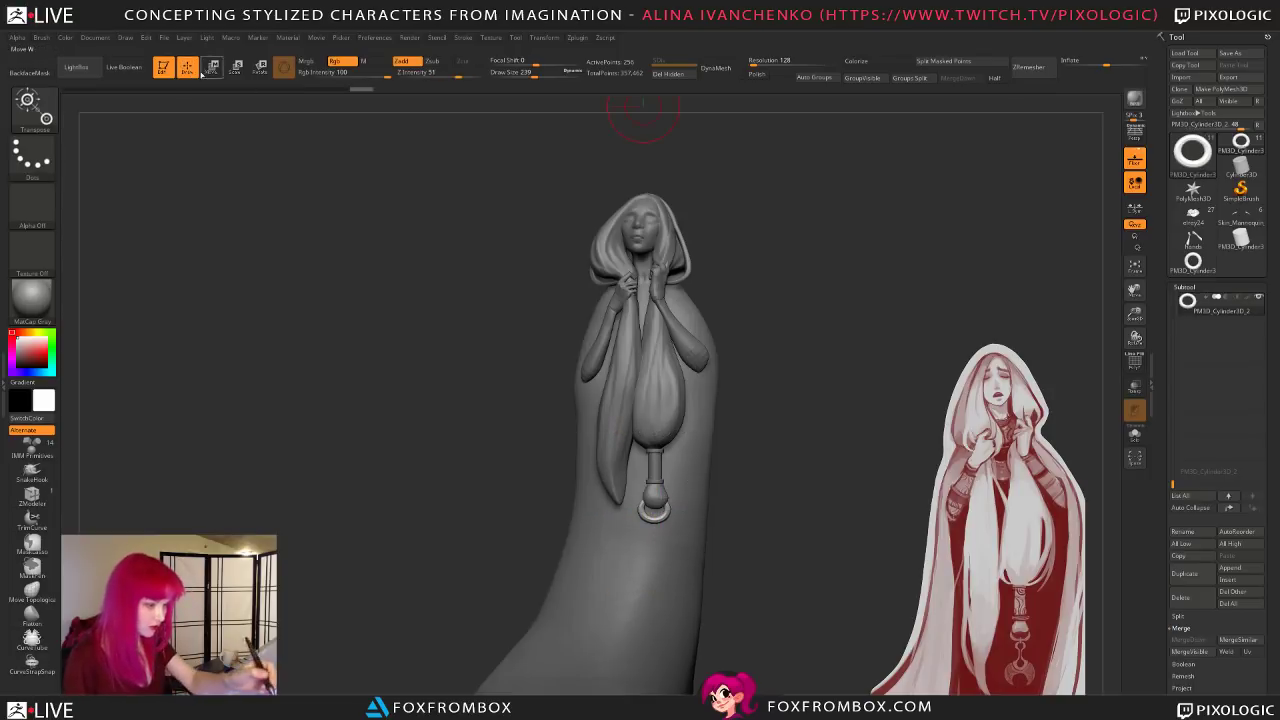
mouse_move(809, 457)
left_mouse_down()
mouse_move(794, 485)
mouse_move(823, 477)
mouse_move(786, 491)
mouse_move(788, 459)
left_mouse_up()
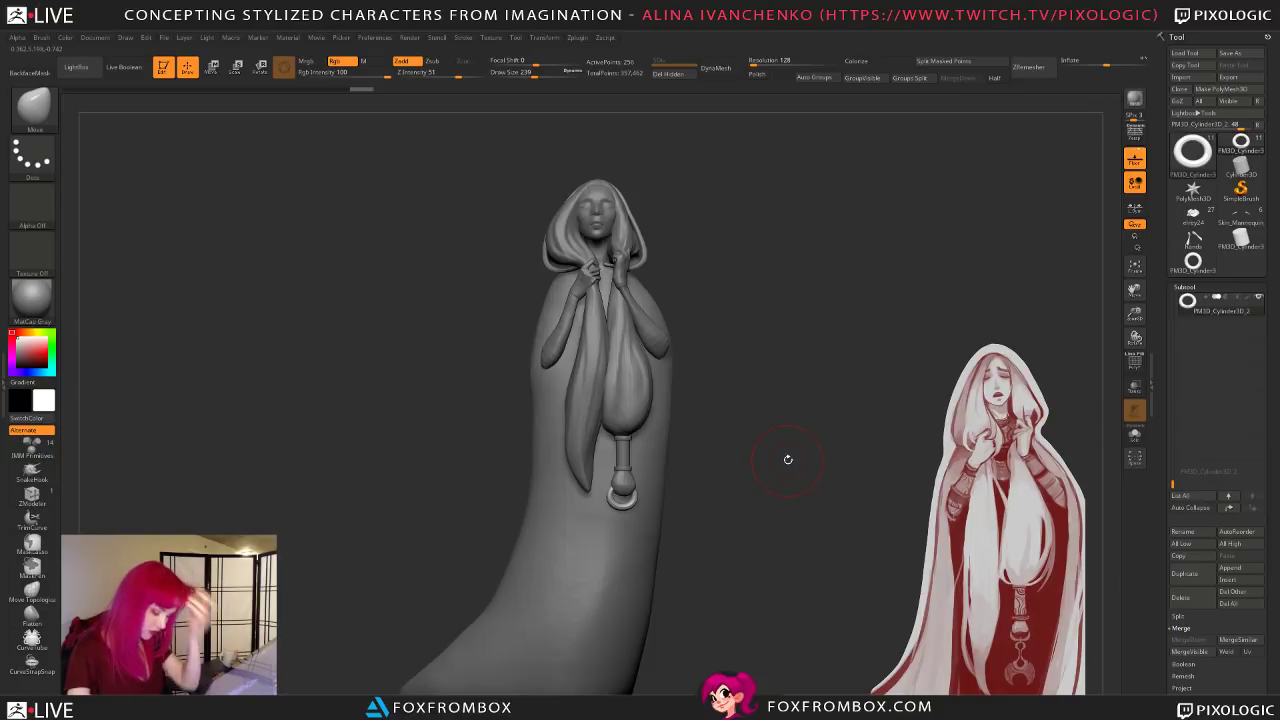
mouse_move(788, 459)
left_mouse_down()
mouse_move(777, 528)
mouse_move(760, 490)
mouse_move(795, 476)
left_mouse_up()
mouse_move(745, 517)
left_mouse_down()
mouse_move(834, 475)
mouse_move(771, 514)
mouse_move(771, 570)
left_mouse_up()
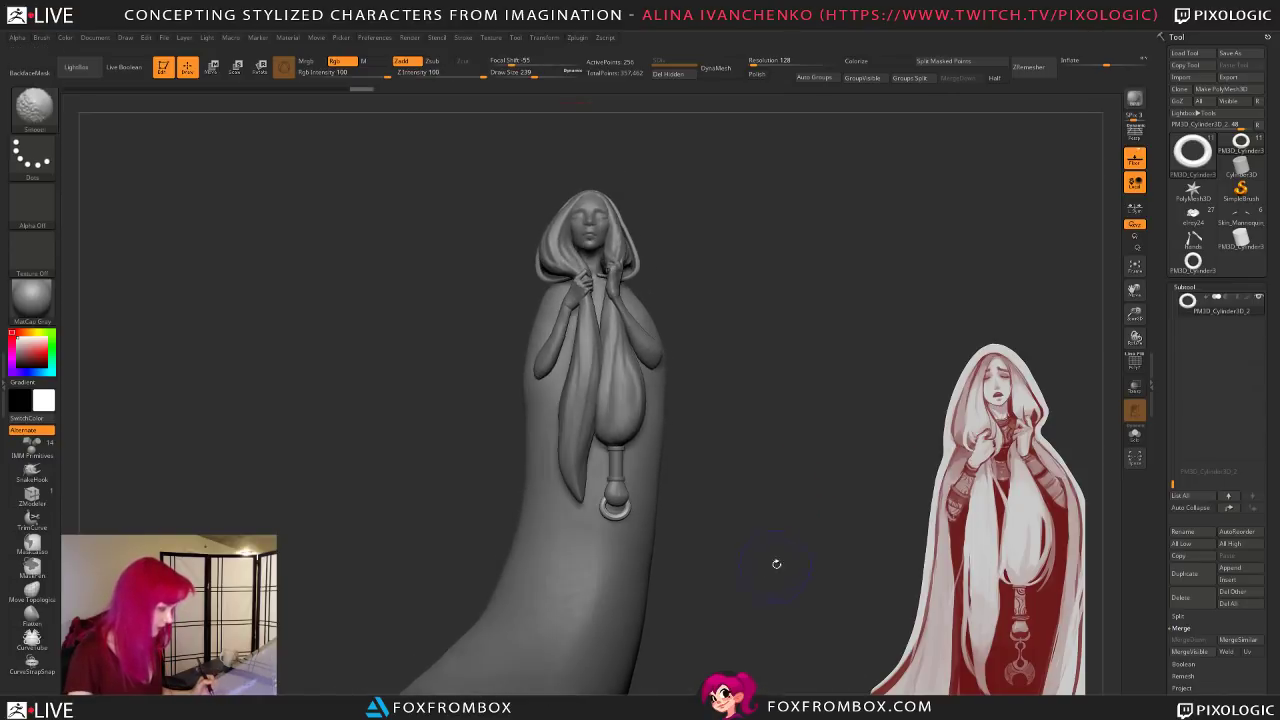
Step: Lasso-mask the lower part of the robe, blur the mask edge and invert the mask to free the bottom
left_click_drag(1135, 314, 1064, 264)
mouse_move(725, 450)
left_mouse_down()
mouse_move(706, 496)
mouse_move(690, 500)
left_mouse_up()
left_click(593, 553, "alt")
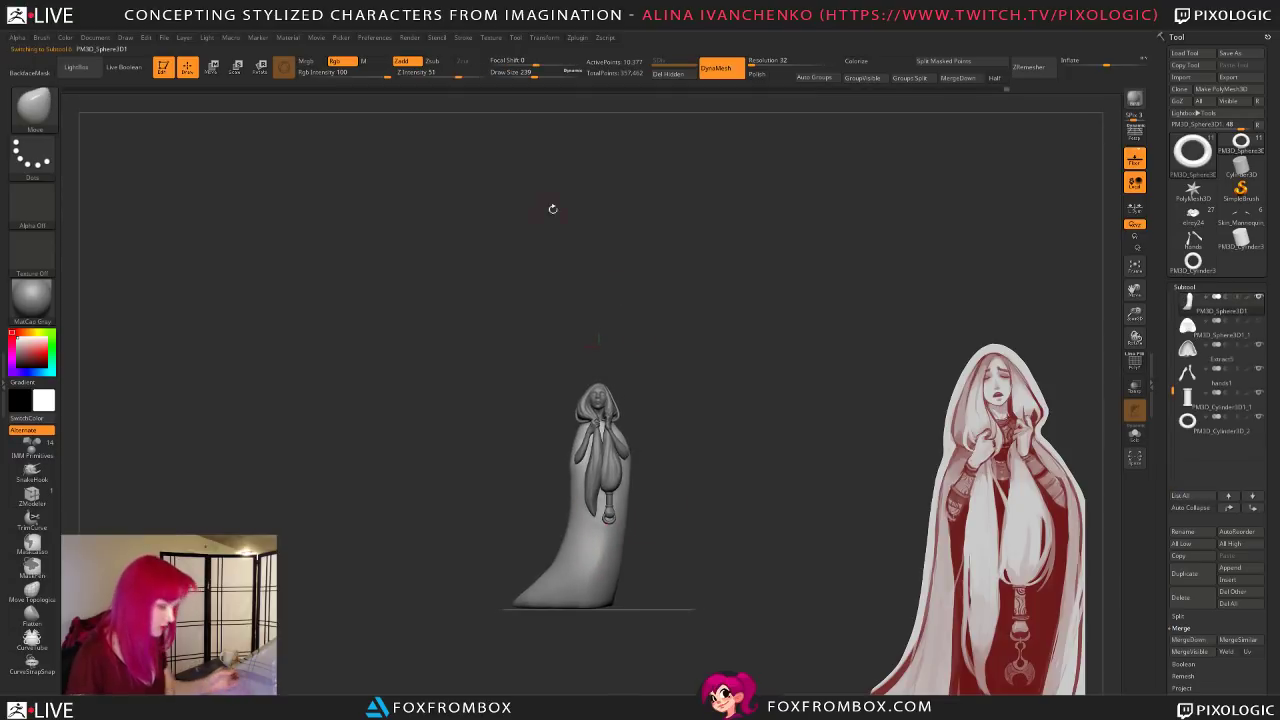
left_click(212, 68)
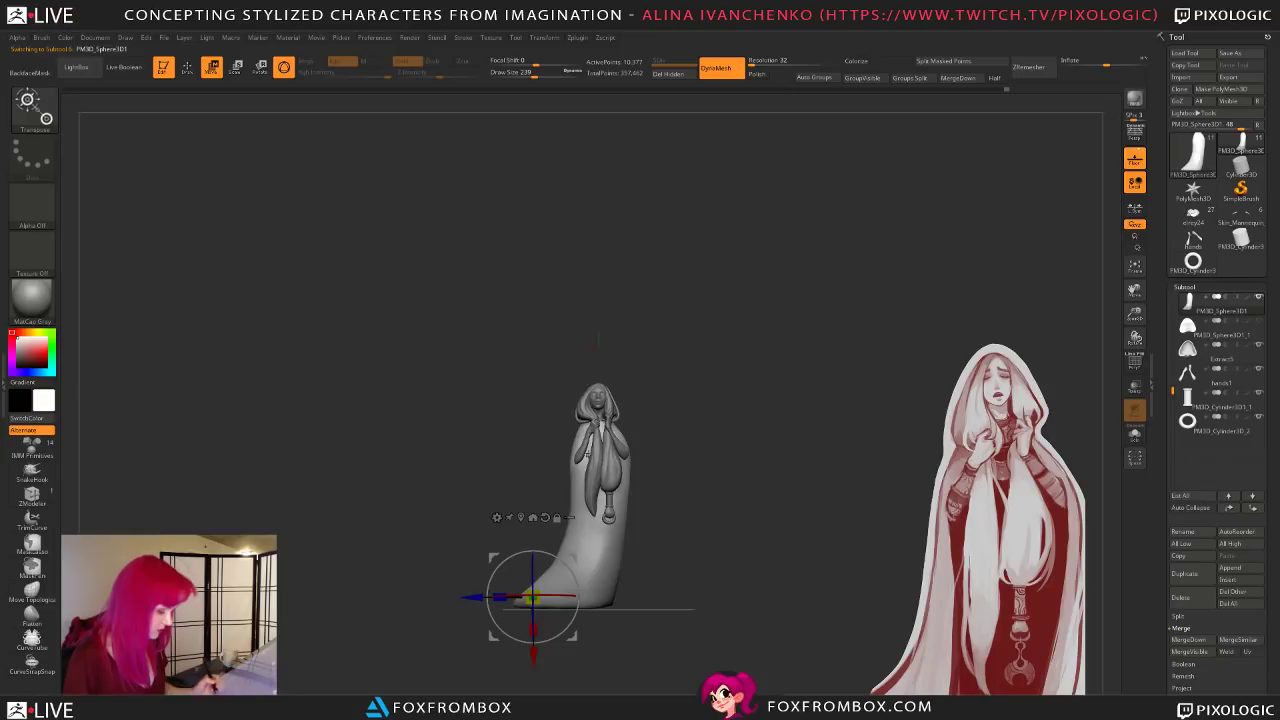
left_click(187, 67)
mouse_move(680, 516)
left_mouse_down("ctrl")
mouse_move(622, 506)
mouse_move(686, 651)
left_mouse_up("ctrl")
left_click(626, 483, "ctrl")
left_click(626, 483, "ctrl")
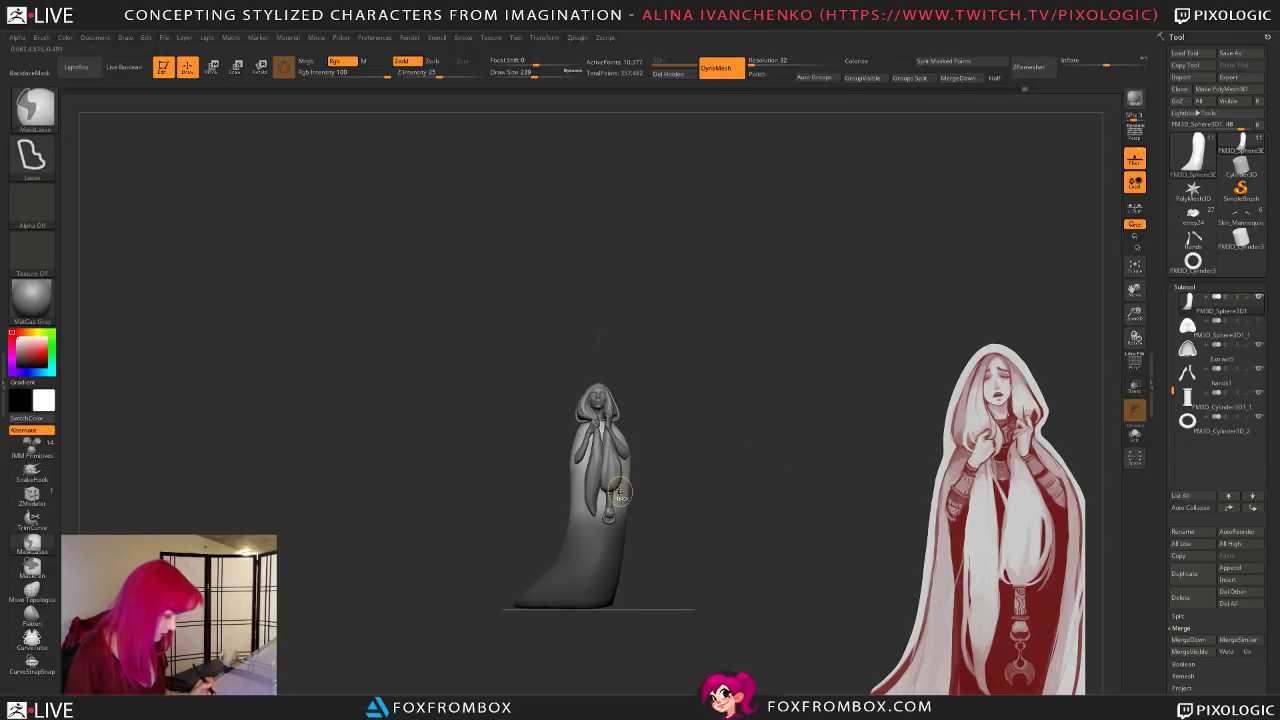
left_click(794, 446, "ctrl")
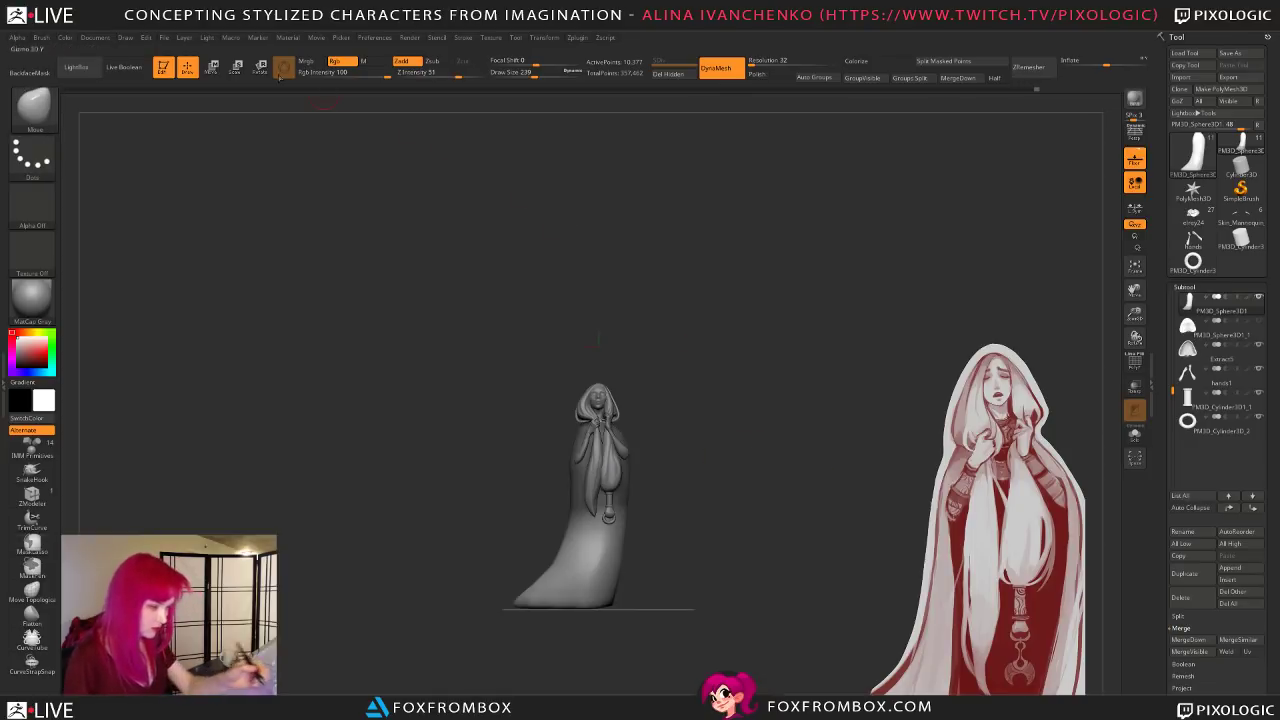
Step: Shift the unmasked lower robe slightly down and backward, adjusting it from the front and side
left_click(212, 67)
left_click_drag(533, 632, 533, 661)
left_click_drag(785, 538, 698, 535)
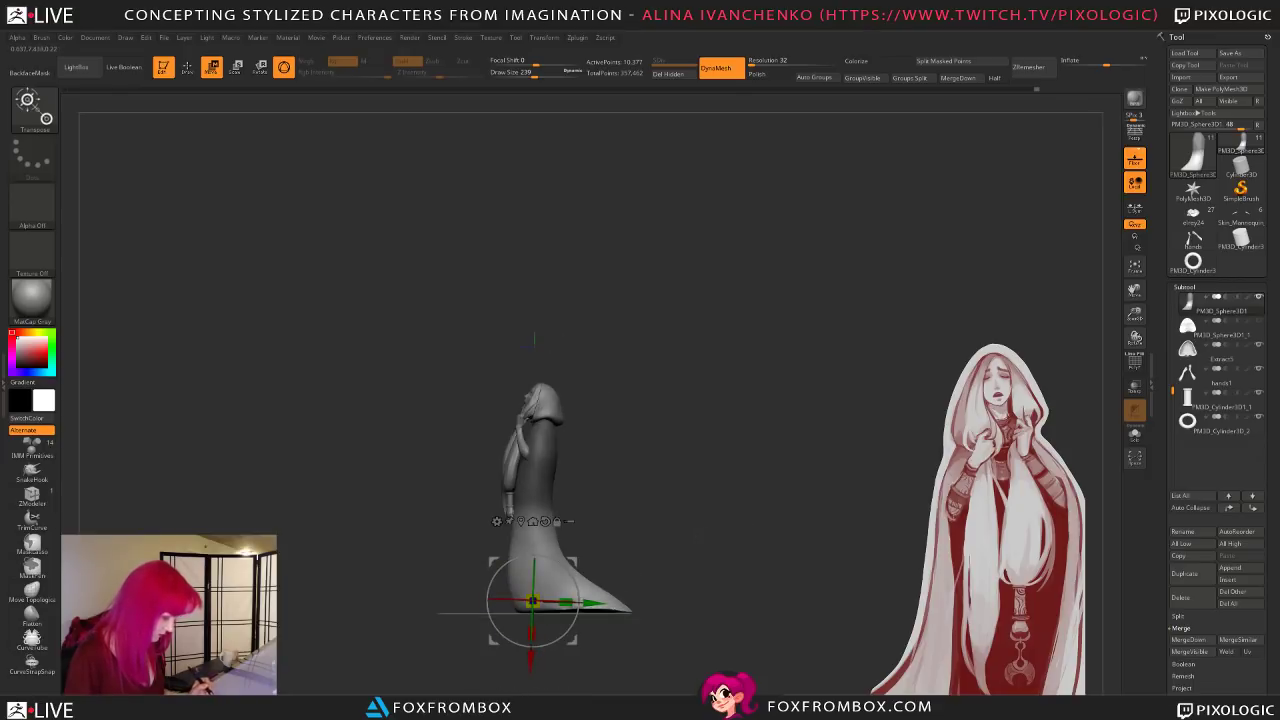
mouse_move(594, 603)
left_mouse_down()
mouse_move(566, 568)
mouse_move(593, 600)
left_mouse_up()
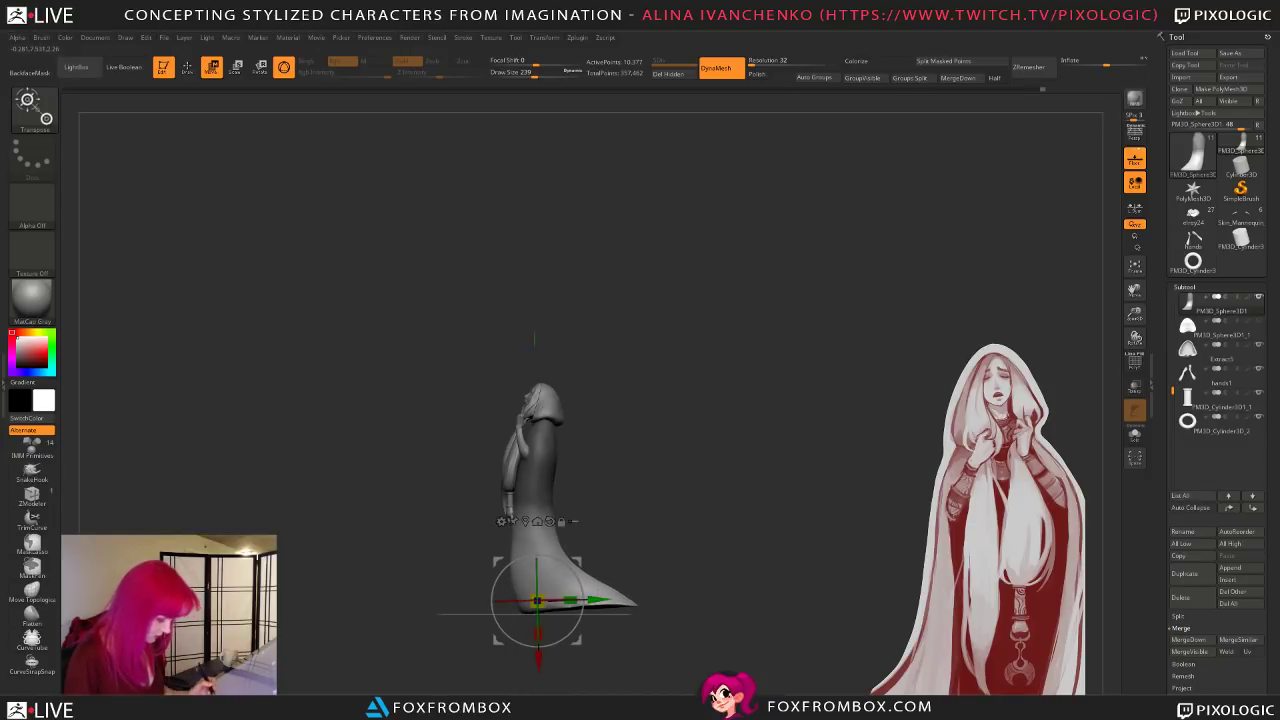
Step: Clear the mask from the robe and smooth the transition into its flared lower part
key("q")
key("ctrl")
mouse_move(569, 512)
left_mouse_down("ctrl")
mouse_move(433, 391)
mouse_move(563, 589)
mouse_move(583, 587)
left_mouse_up("ctrl")
left_click(259, 68)
left_click_drag(640, 541, 728, 524)
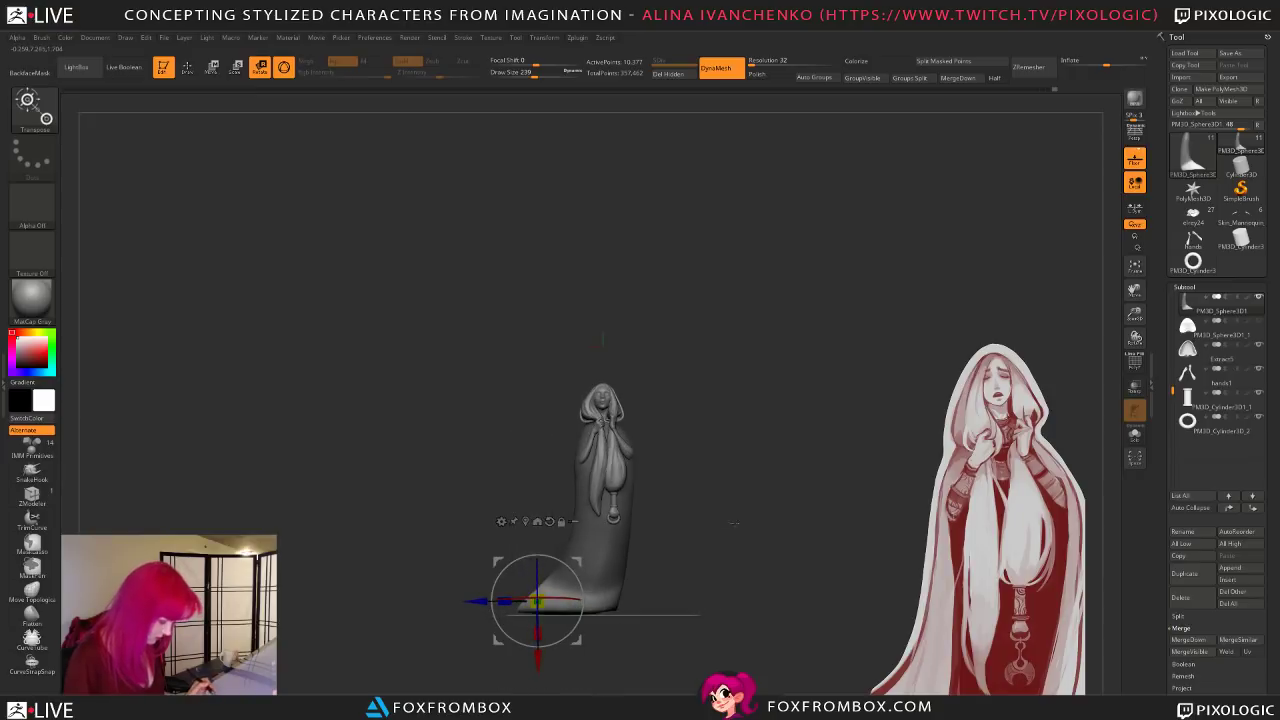
key("q")
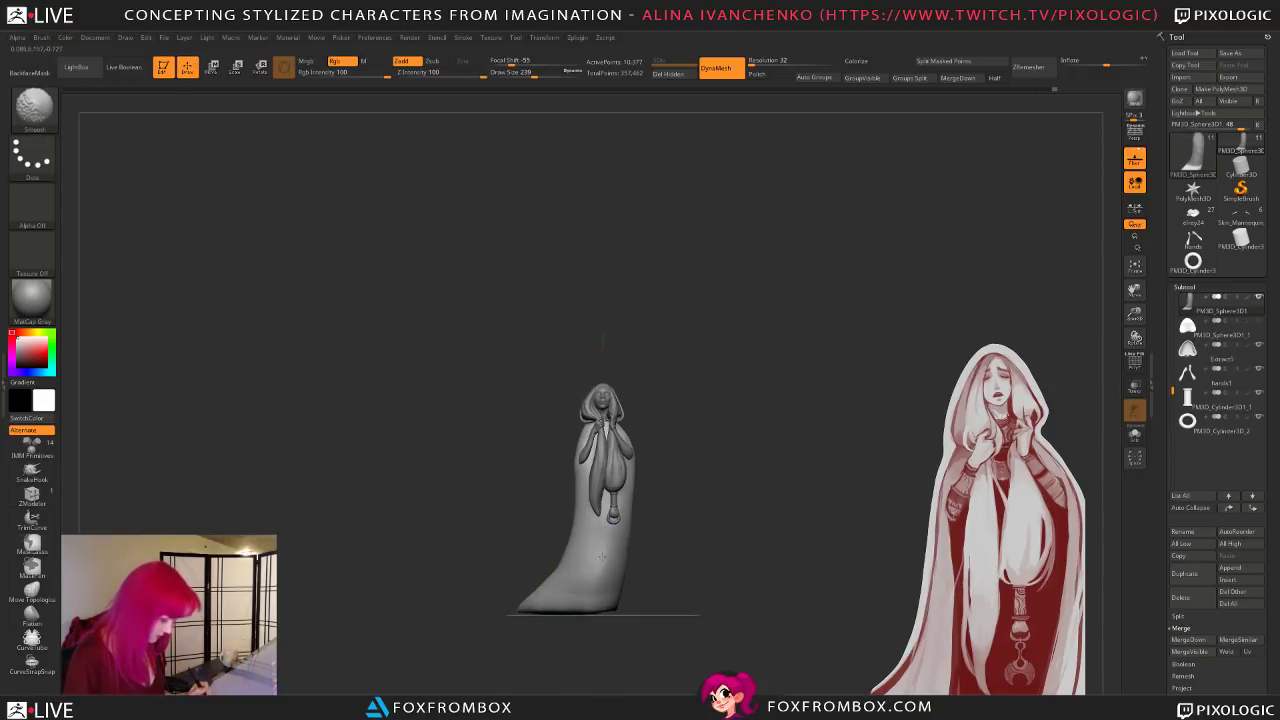
Step: Reshape the robe's overall silhouette from the front and side with an enlarged Move brush
left_click(551, 73)
left_click_drag(682, 470, 724, 475)
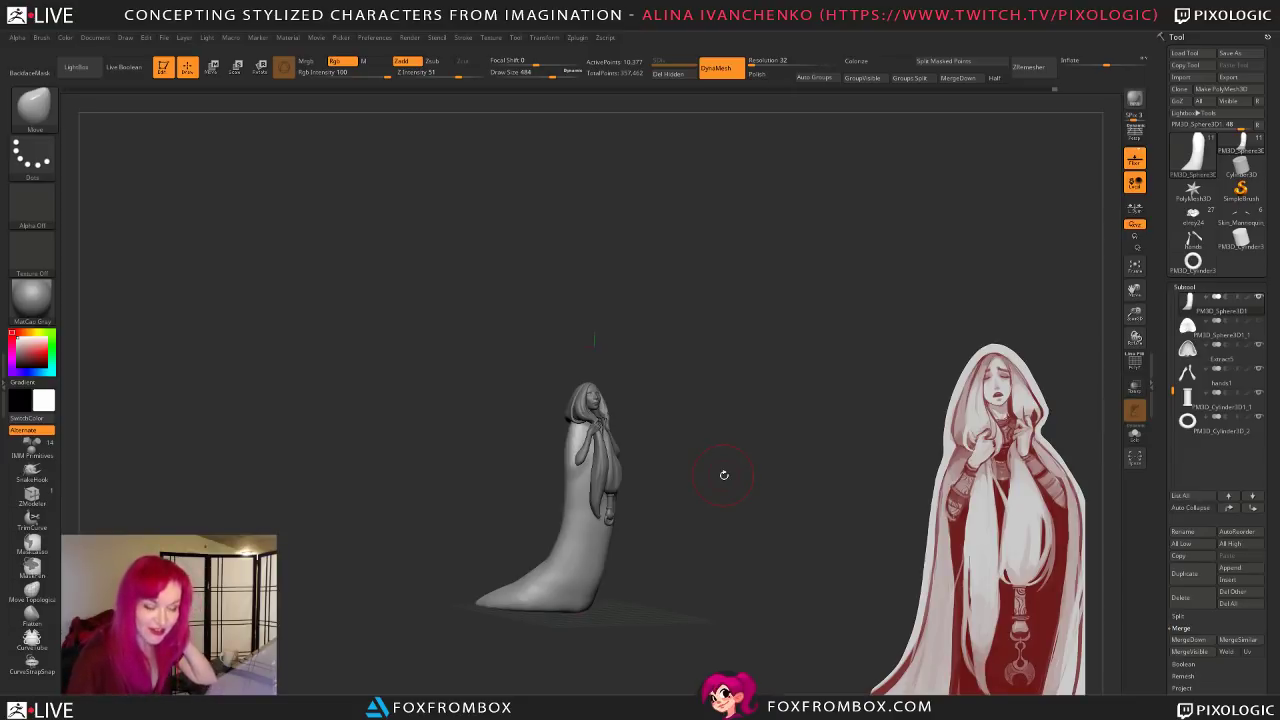
mouse_move(724, 474)
left_mouse_down("shift")
mouse_move(723, 440)
mouse_move(686, 453)
mouse_move(700, 455)
left_mouse_up("shift")
left_click(562, 74)
mouse_move(505, 505)
left_mouse_down()
mouse_move(599, 557)
mouse_move(666, 540)
mouse_move(611, 543)
mouse_move(535, 575)
mouse_move(668, 511)
mouse_move(694, 514)
left_mouse_up()
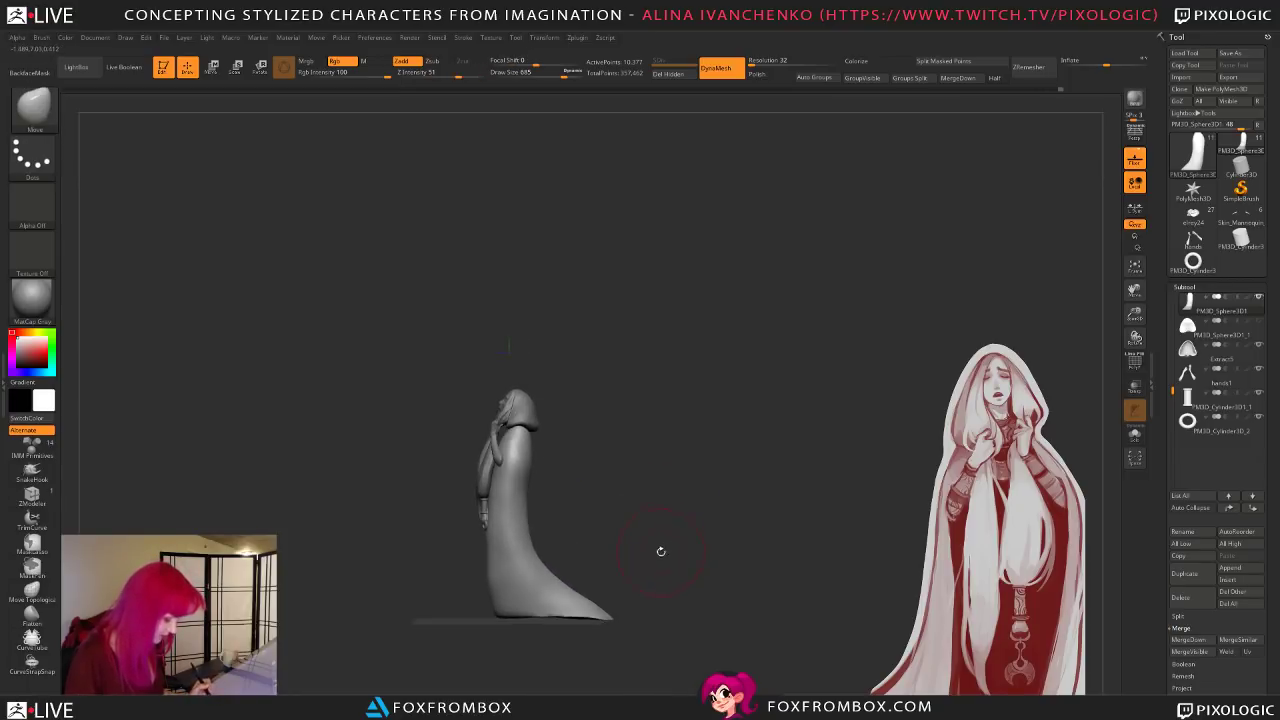
left_click_drag(656, 590, 654, 580, "shift")
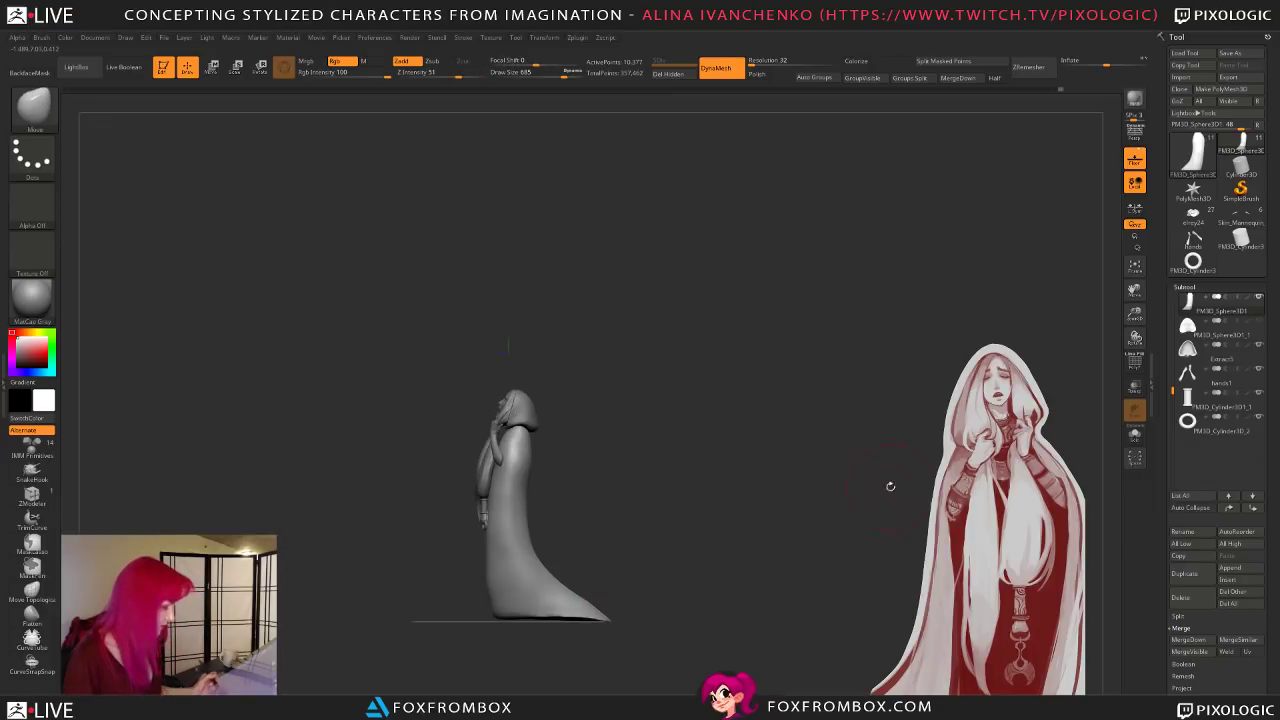
Step: Refine the curve of the robe's back and the tip of its trailing hem with the Move brush, smoothing the surface
left_click_drag(1135, 314, 1136, 324)
left_click_drag(564, 75, 571, 75)
left_click_drag(703, 494, 689, 449, "alt")
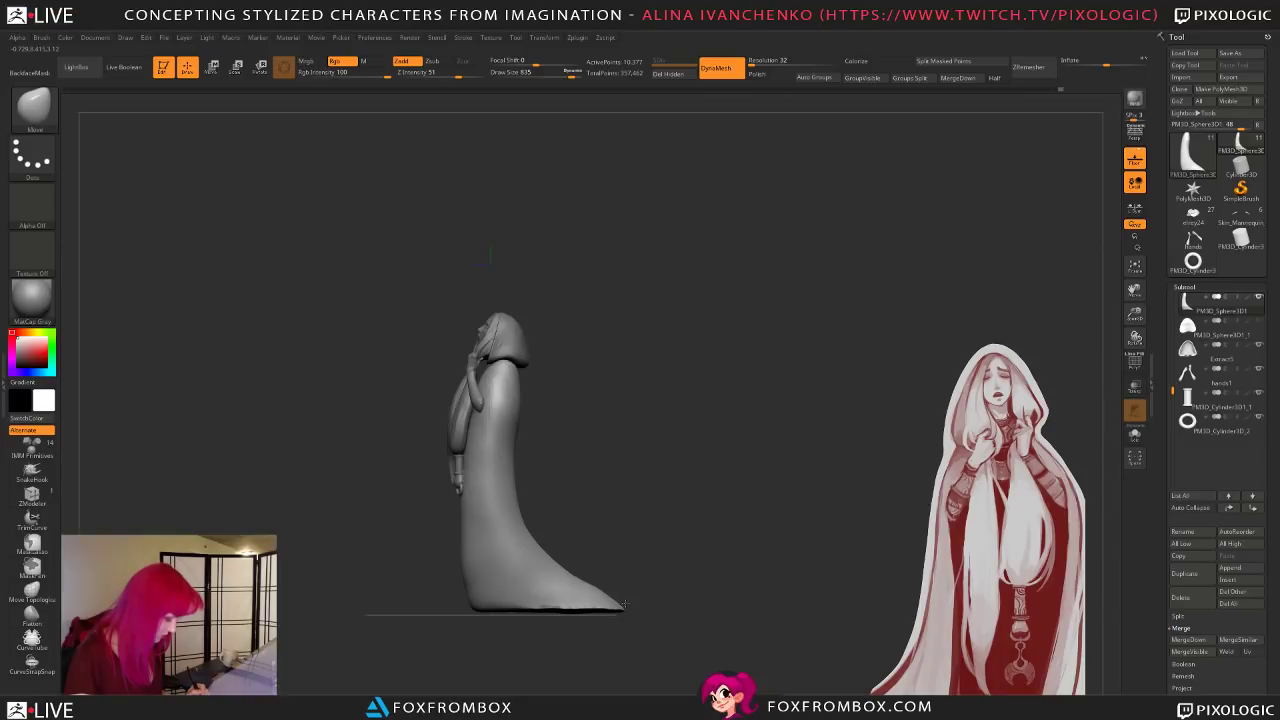
mouse_move(628, 600)
left_mouse_down()
mouse_move(851, 524)
mouse_move(740, 557)
mouse_move(643, 523)
mouse_move(763, 508)
left_mouse_up()
key("shift")
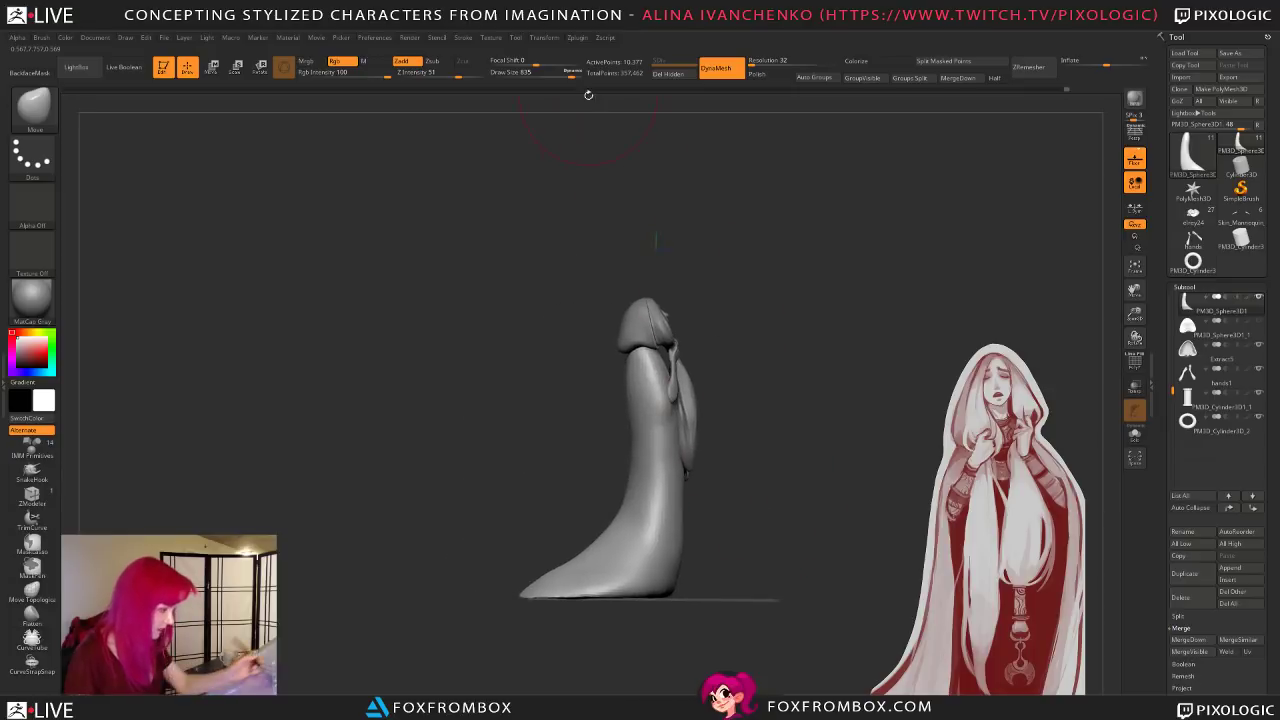
left_click_drag(651, 246, 694, 423)
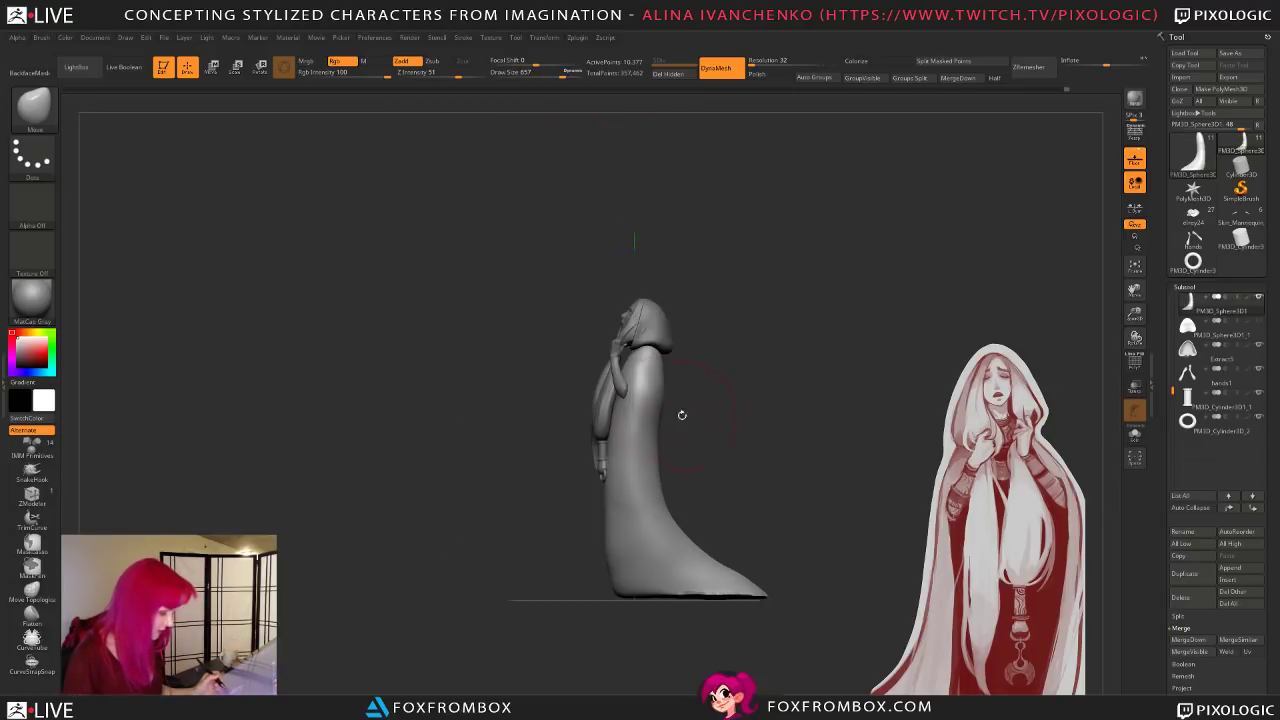
left_click_drag(655, 352, 652, 397)
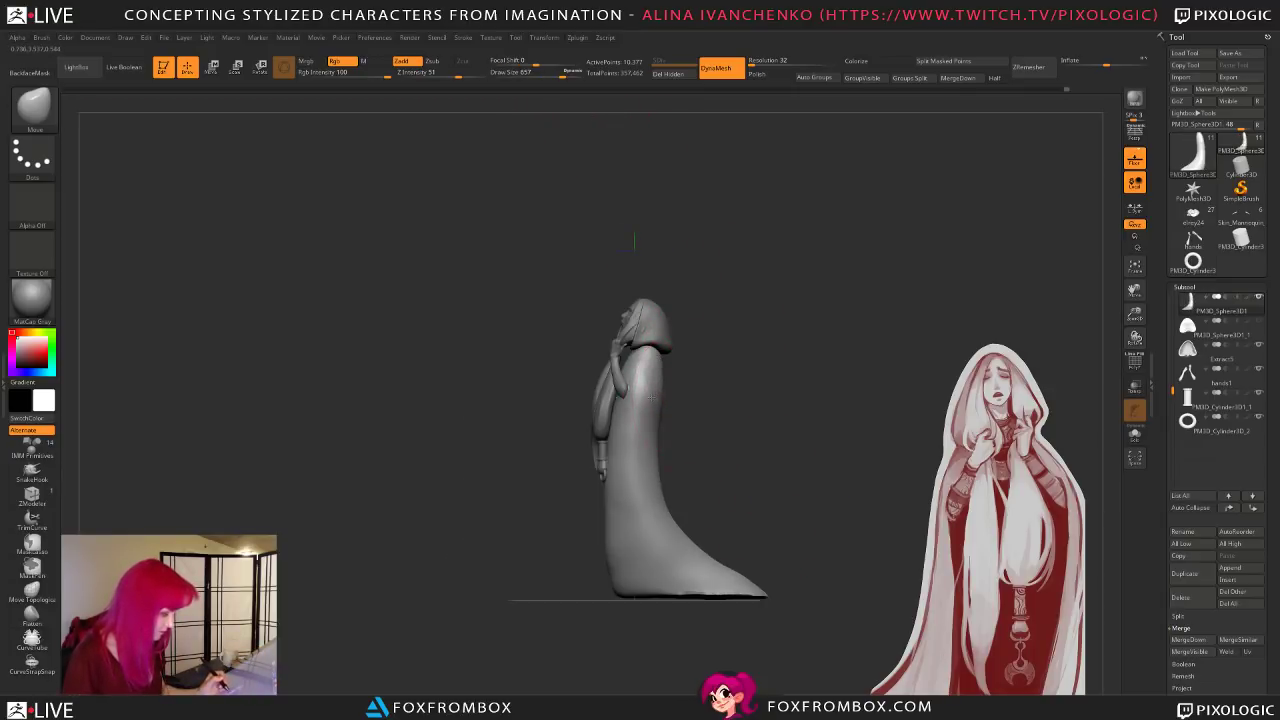
key("shift")
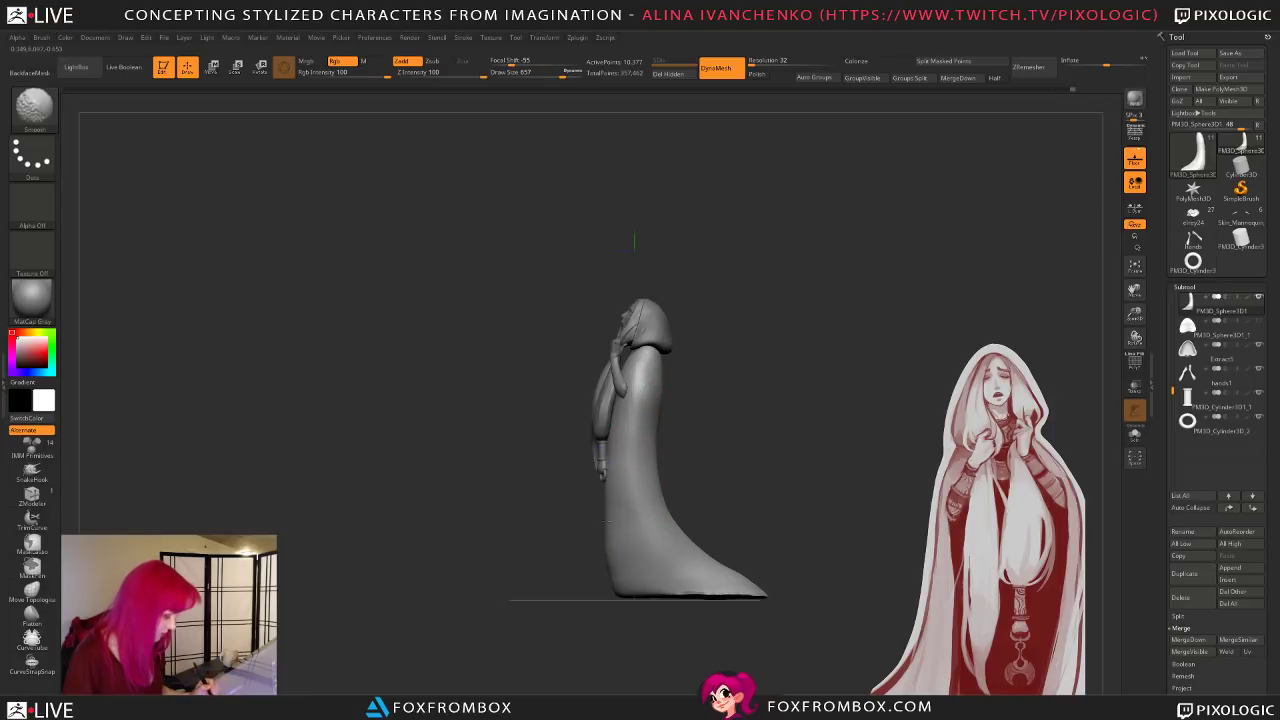
left_click_drag(676, 470, 729, 477, "shift")
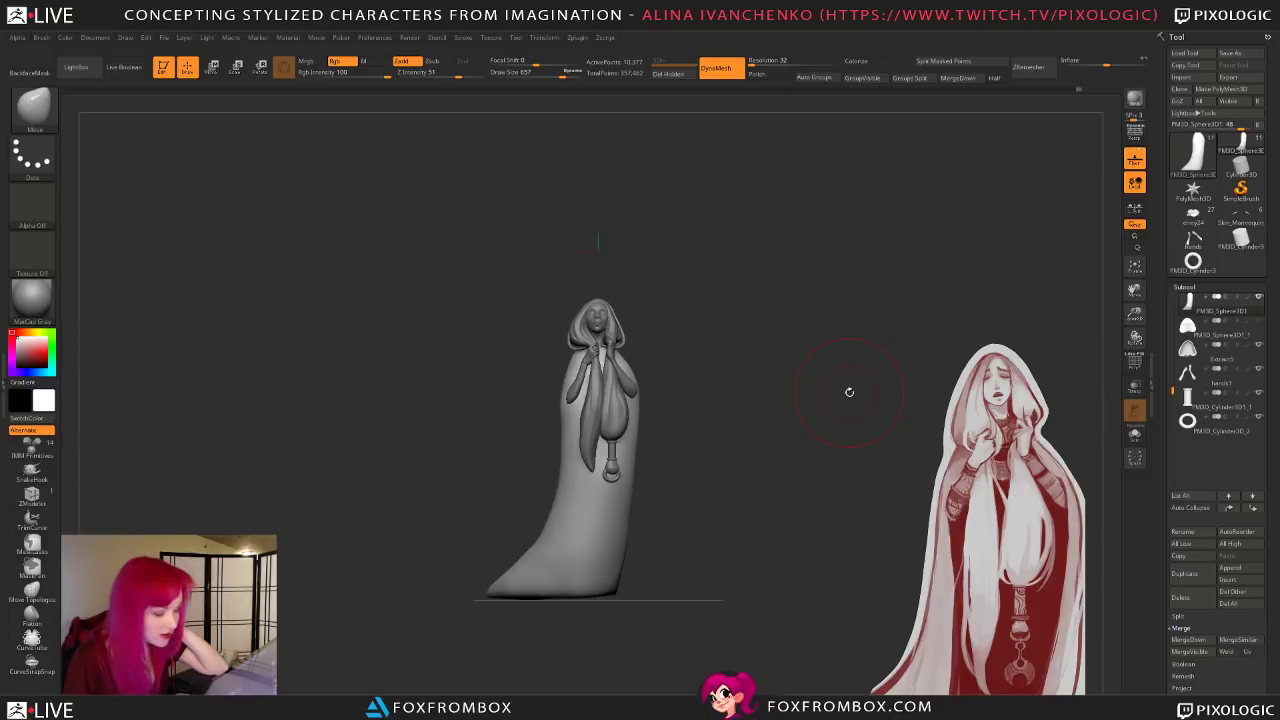
Step: Examine the whole figure's silhouette and the hanging hair from several angles against the concept drawing
left_click_drag(697, 360, 711, 363)
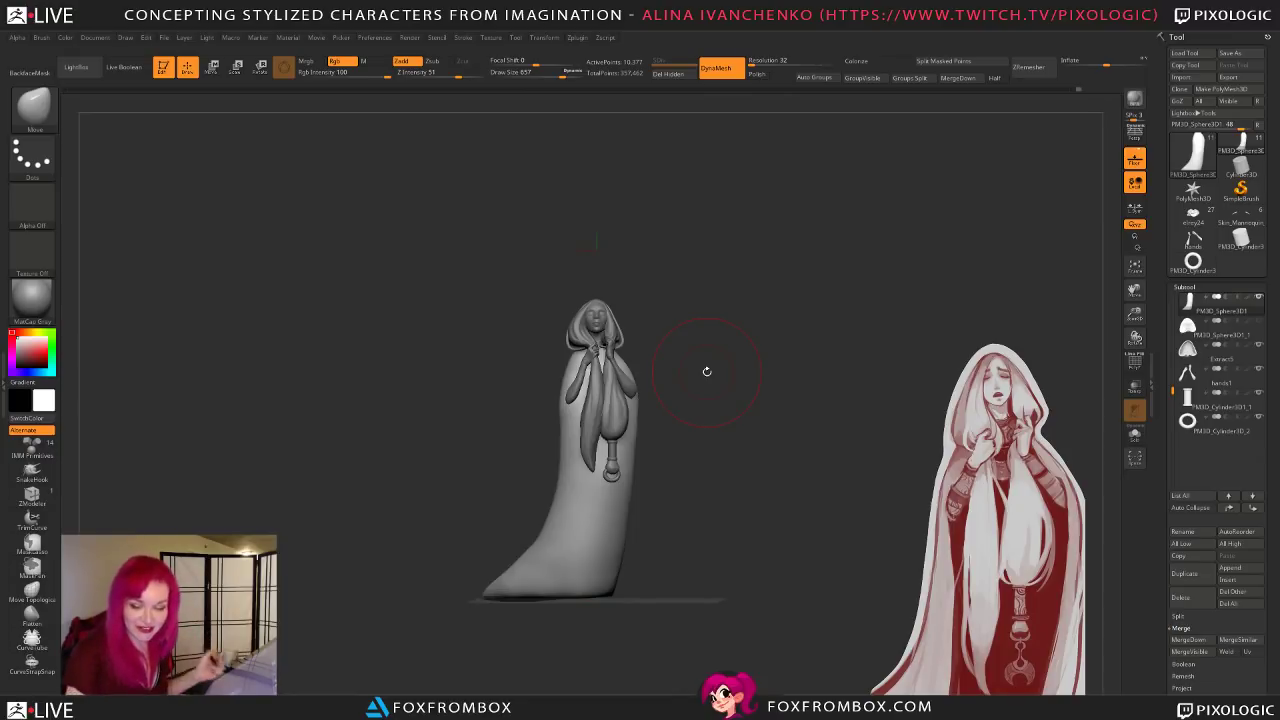
mouse_move(754, 343)
left_mouse_down()
mouse_move(769, 348)
mouse_move(757, 390)
mouse_move(777, 386)
mouse_move(754, 394)
left_mouse_up()
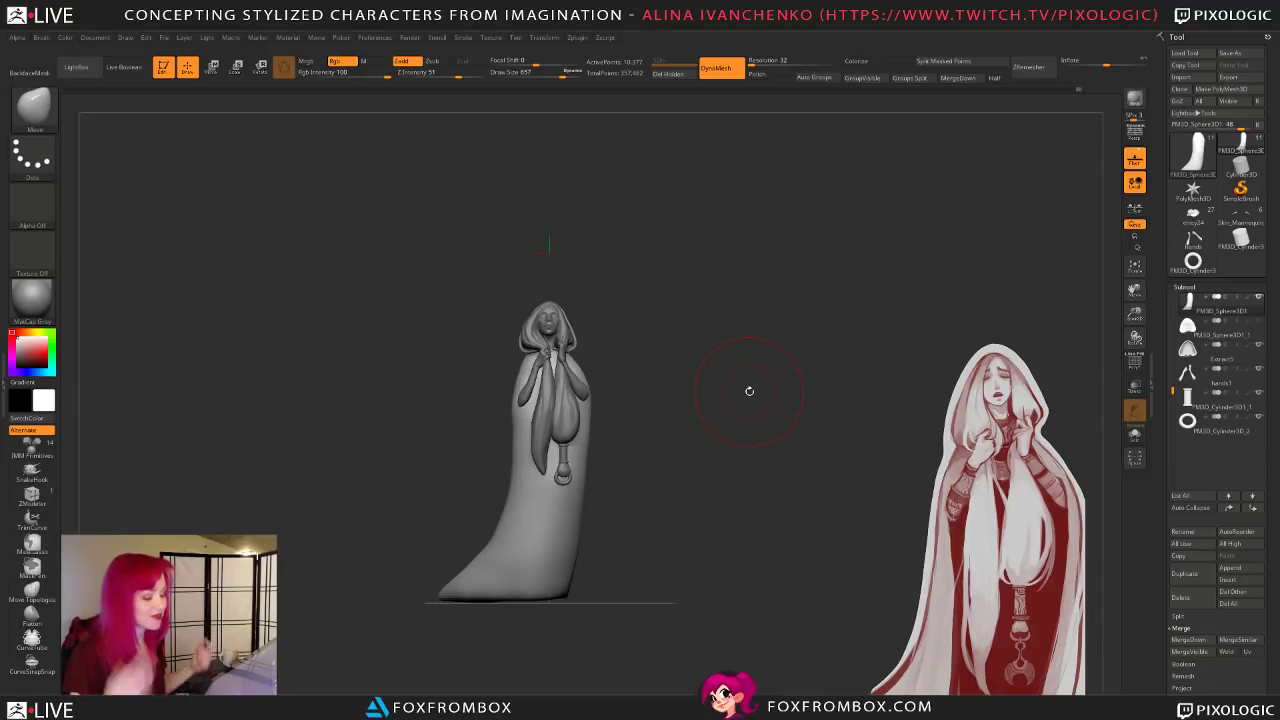
mouse_move(783, 363)
left_mouse_down()
mouse_move(734, 450)
mouse_move(790, 420)
left_mouse_up()
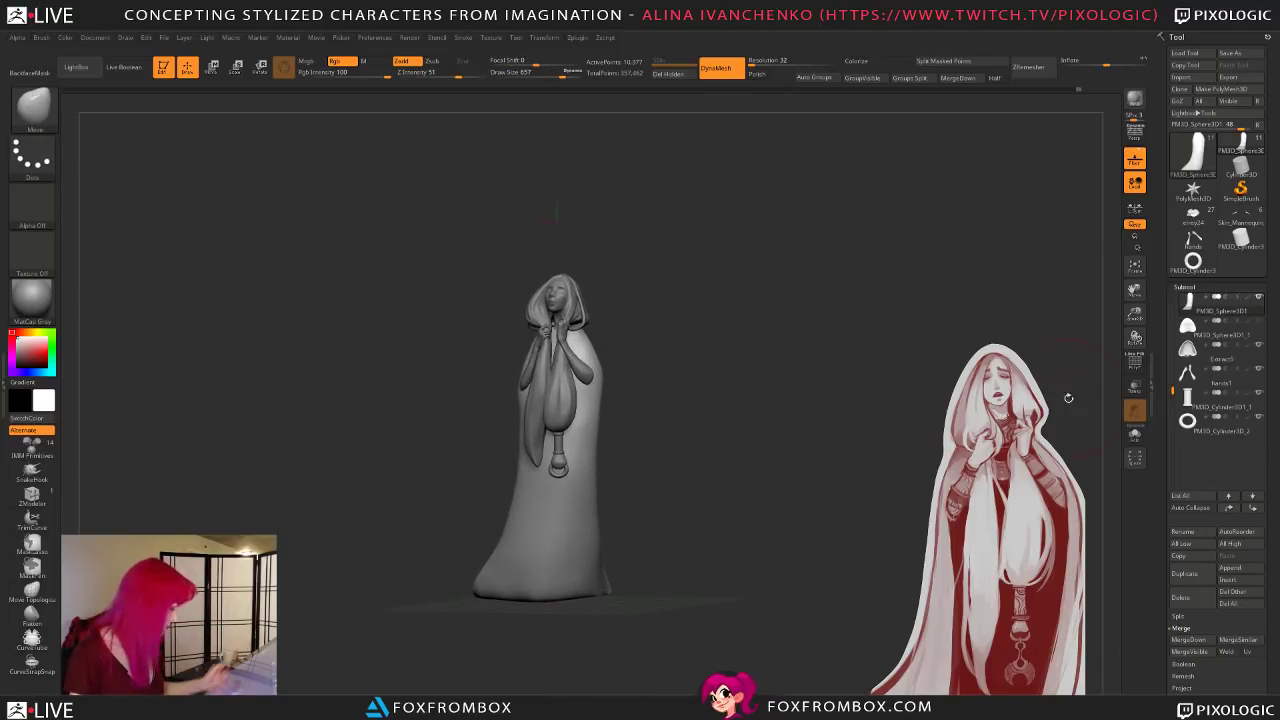
left_click_drag(1134, 314, 1071, 343)
left_click_drag(741, 435, 711, 523, "alt")
left_click_drag(573, 76, 553, 76)
left_click_drag(671, 466, 680, 449)
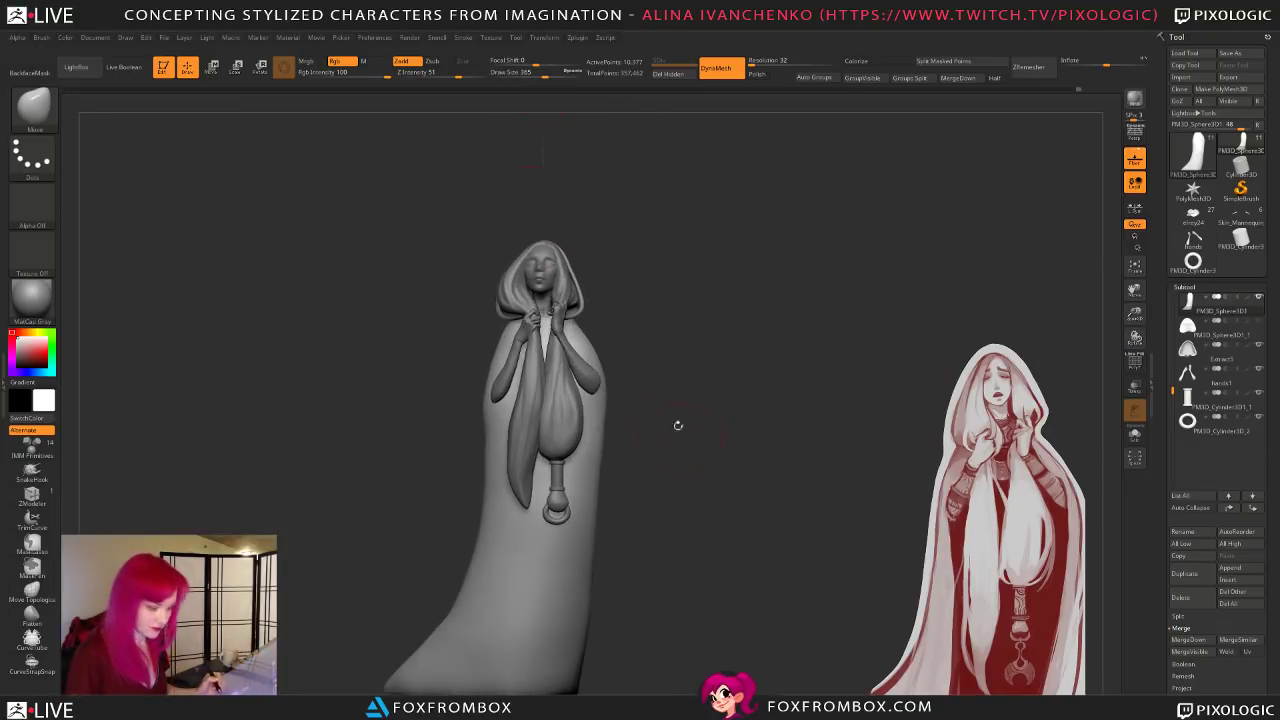
left_click_drag(546, 76, 529, 76)
left_click_drag(671, 420, 700, 410)
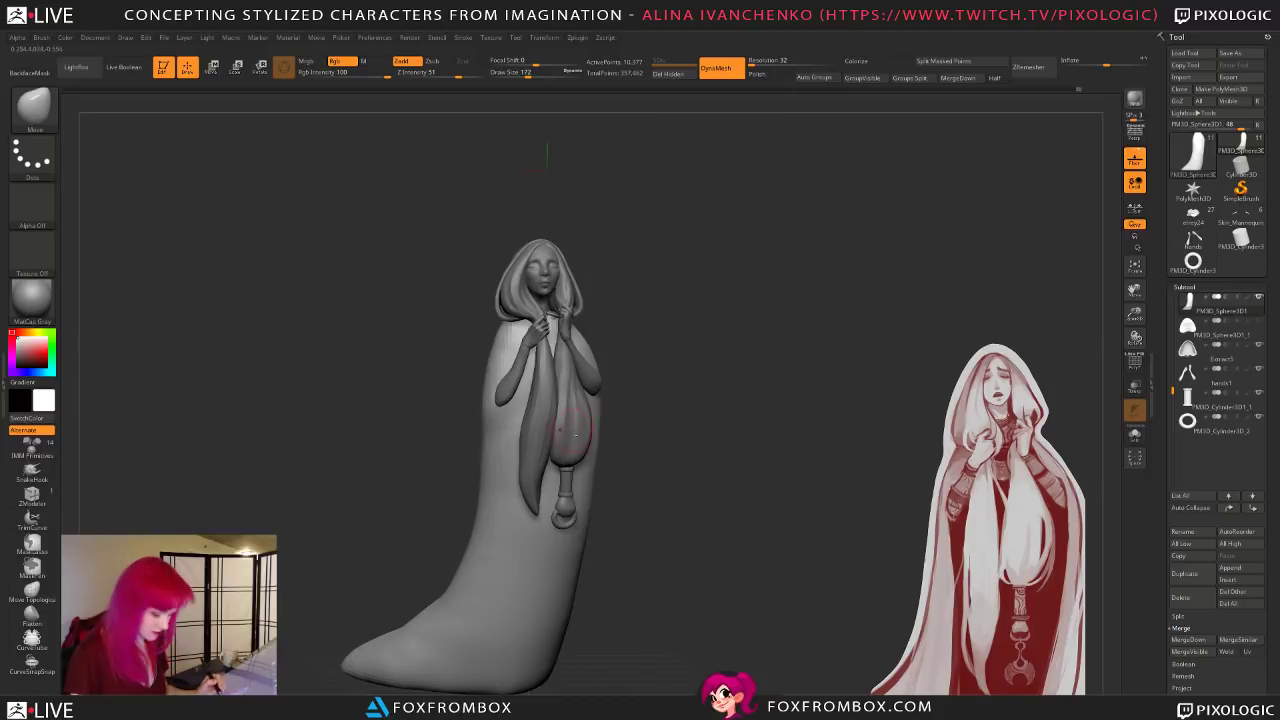
Step: Build up strand ridges on the gathered hair lock above the clasp with the ClayBuildup brush at draw size 172
left_click(563, 378, "alt")
key("b")
key("c")
key("b")
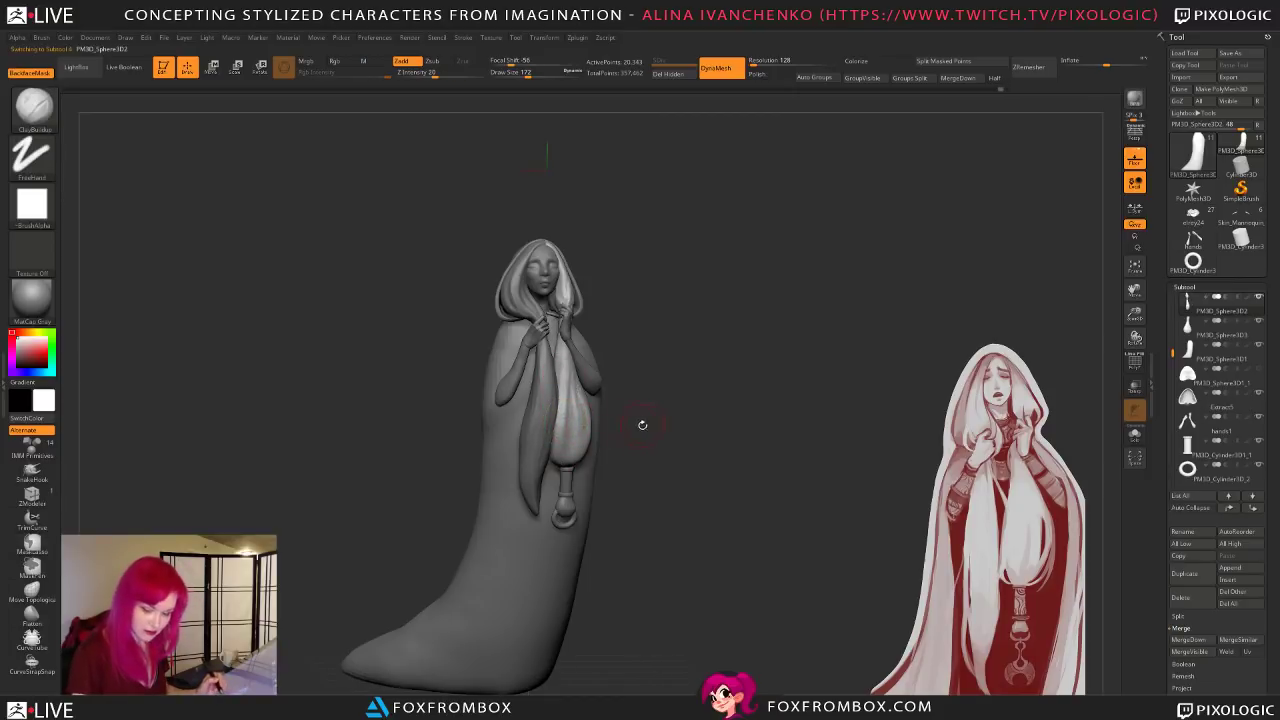
left_click_drag(634, 429, 619, 398)
left_click_drag(614, 459, 576, 430)
mouse_move(587, 160)
left_mouse_down()
mouse_move(658, 165)
mouse_move(597, 160)
left_mouse_up()
left_click_drag(694, 243, 602, 362, "alt")
mouse_move(633, 309)
left_mouse_down()
mouse_move(652, 364)
mouse_move(657, 320)
mouse_move(683, 336)
mouse_move(698, 423)
mouse_move(743, 426)
left_mouse_up()
left_click_drag(1134, 314, 1135, 348)
left_click_drag(713, 462, 676, 347, "alt")
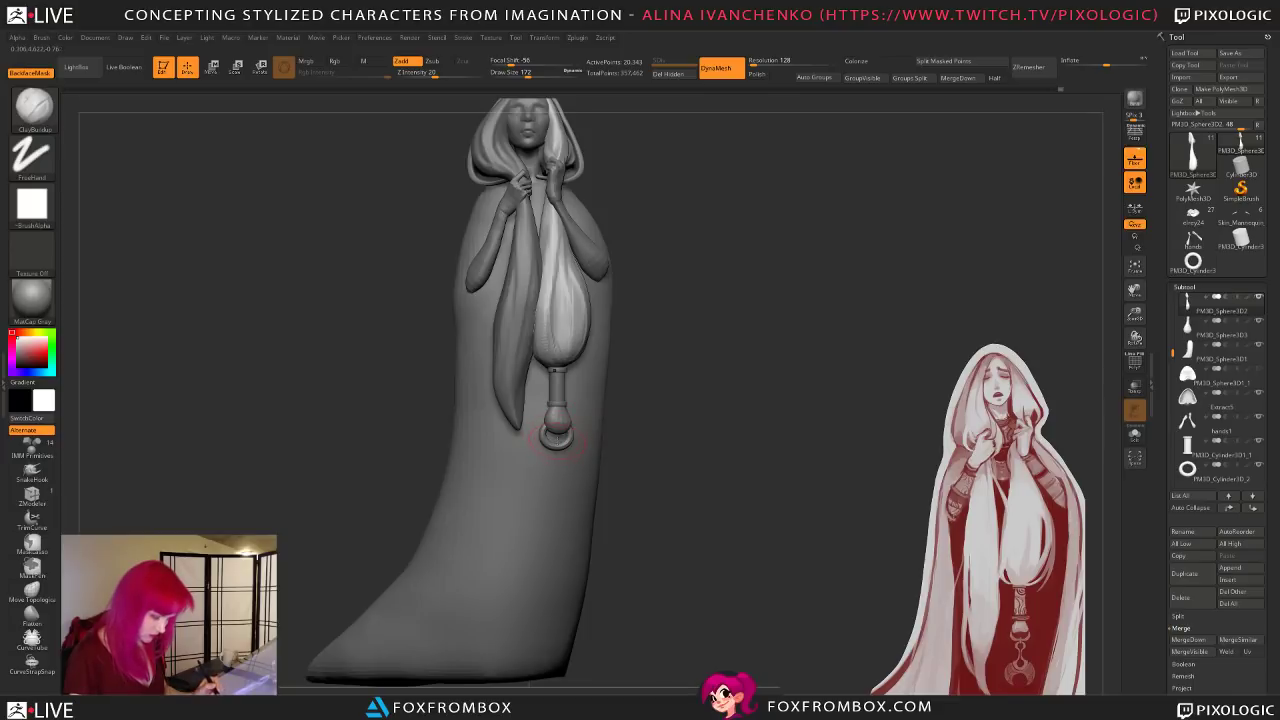
Step: Remesh the ball under the clasp with DynaMesh at resolution 176 and smooth its surface
left_click(560, 426, "alt")
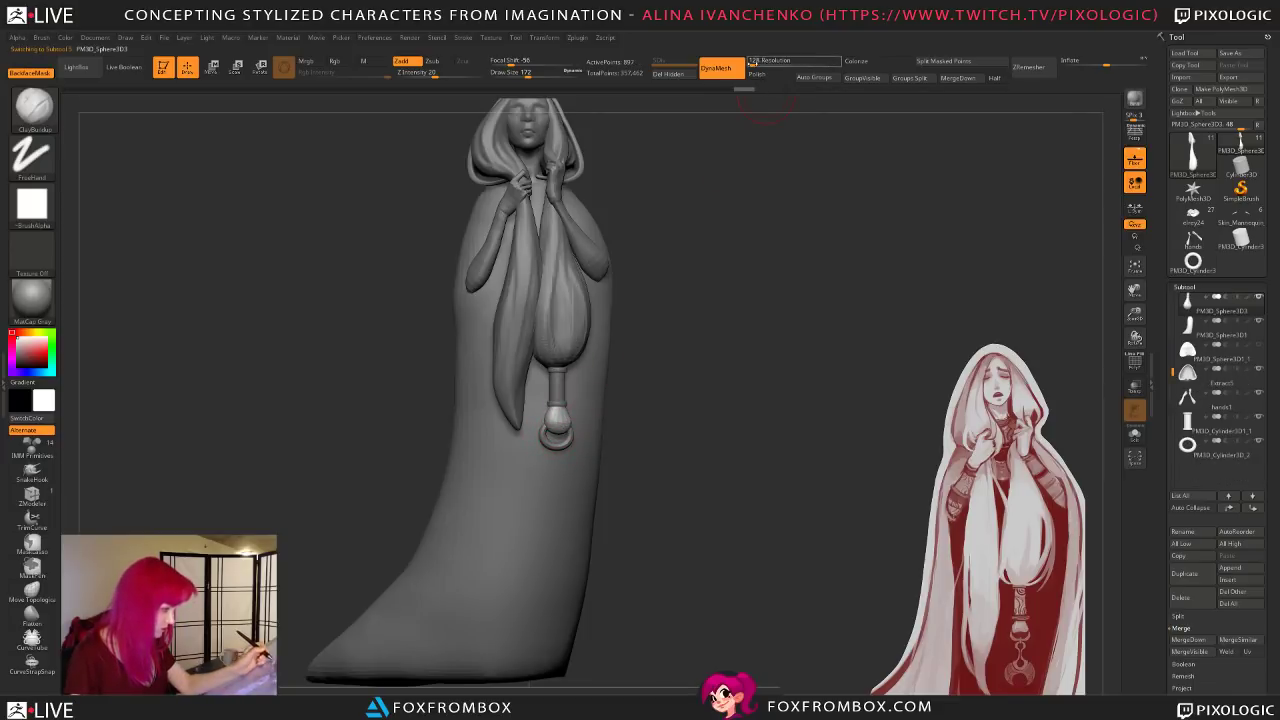
left_click_drag(753, 63, 757, 63)
mouse_move(650, 450)
left_mouse_down("ctrl")
mouse_move(631, 474)
mouse_move(628, 440)
left_mouse_up("ctrl")
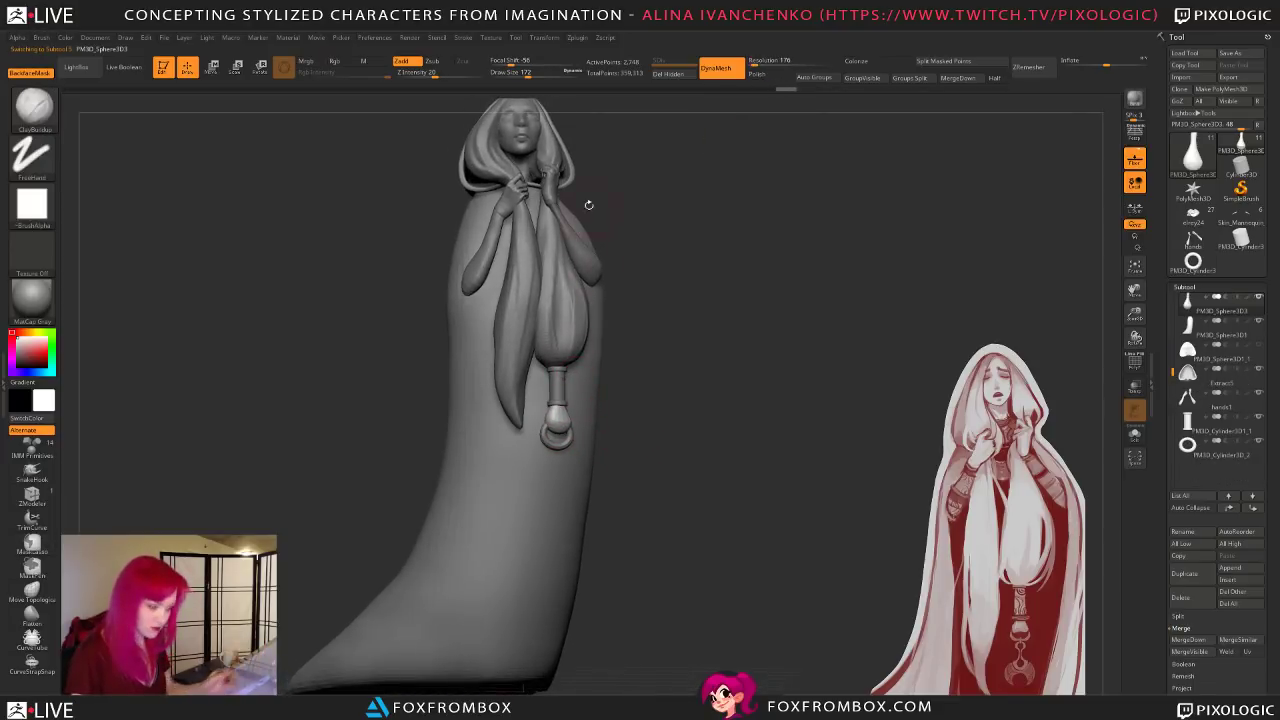
left_click_drag(527, 72, 513, 72)
mouse_move(560, 408)
left_mouse_down("shift")
mouse_move(570, 441)
mouse_move(630, 431)
mouse_move(557, 407)
mouse_move(694, 397)
mouse_move(621, 409)
mouse_move(674, 466)
mouse_move(760, 462)
left_mouse_up("shift")
Step: Isolate the ball and carve hollows into its sides for the ring with the ClayBuildup brush at draw size 35
left_click(1134, 434)
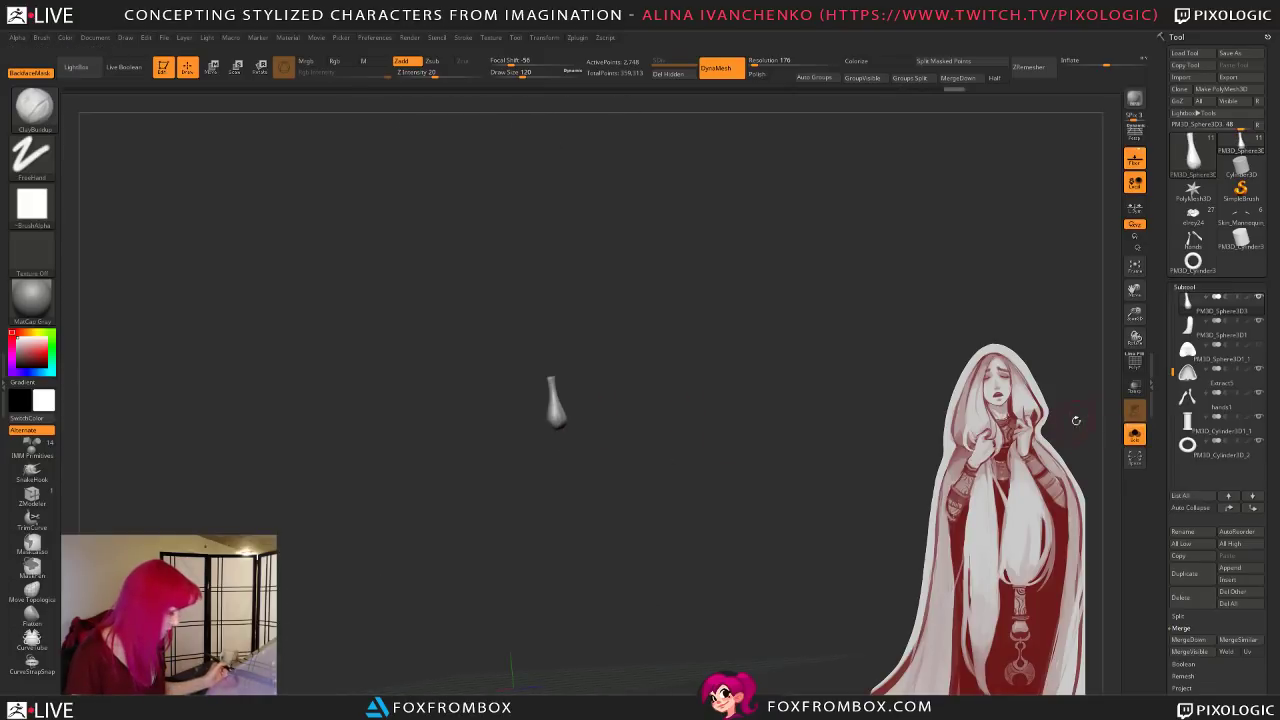
left_click_drag(1134, 314, 1114, 366)
left_click_drag(694, 349, 689, 394, "alt")
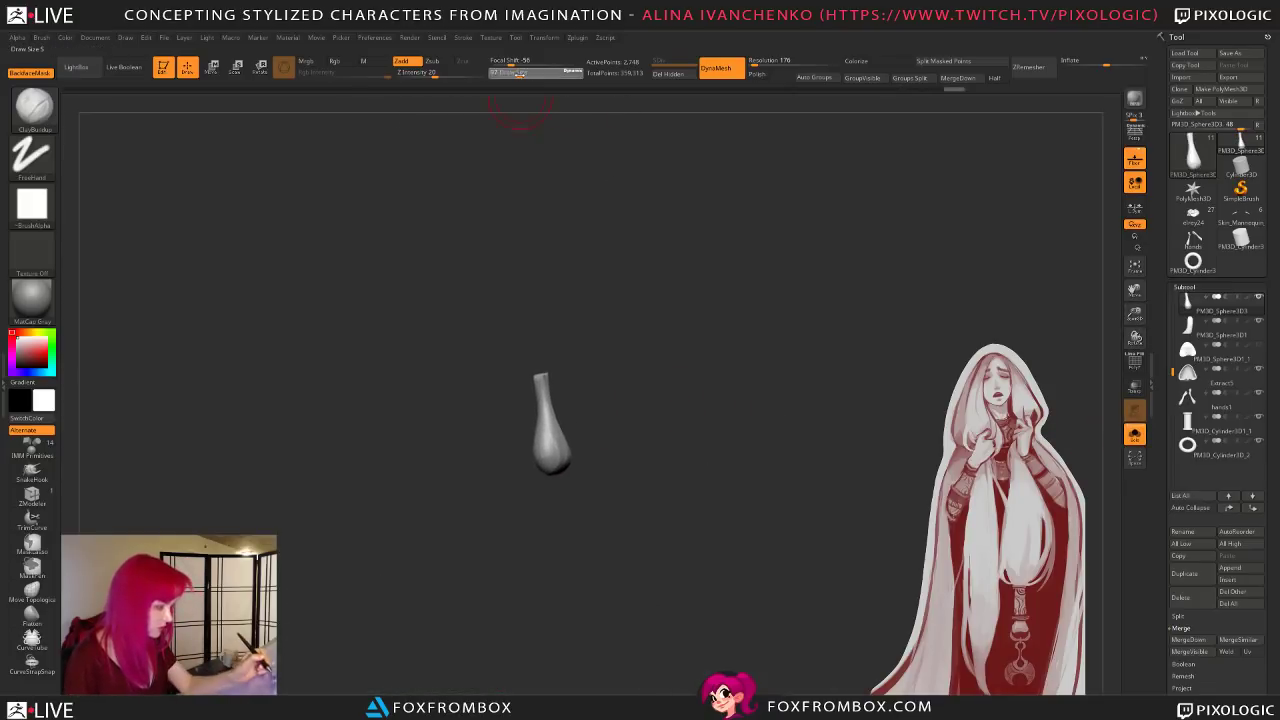
left_click_drag(512, 74, 507, 74)
mouse_move(553, 447)
left_mouse_down("alt")
mouse_move(623, 446)
mouse_move(553, 457)
left_mouse_up("alt")
mouse_move(683, 440)
left_mouse_down()
mouse_move(705, 436)
mouse_move(682, 463)
left_mouse_up()
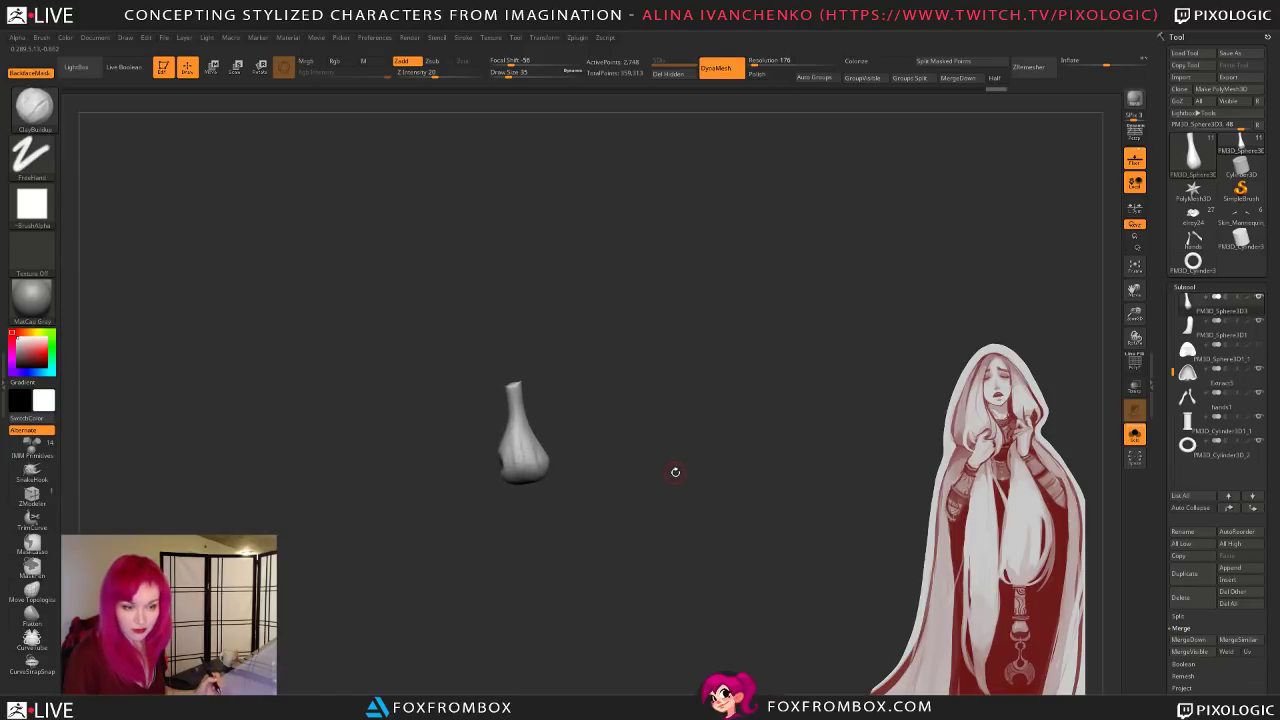
left_click_drag(675, 472, 661, 476)
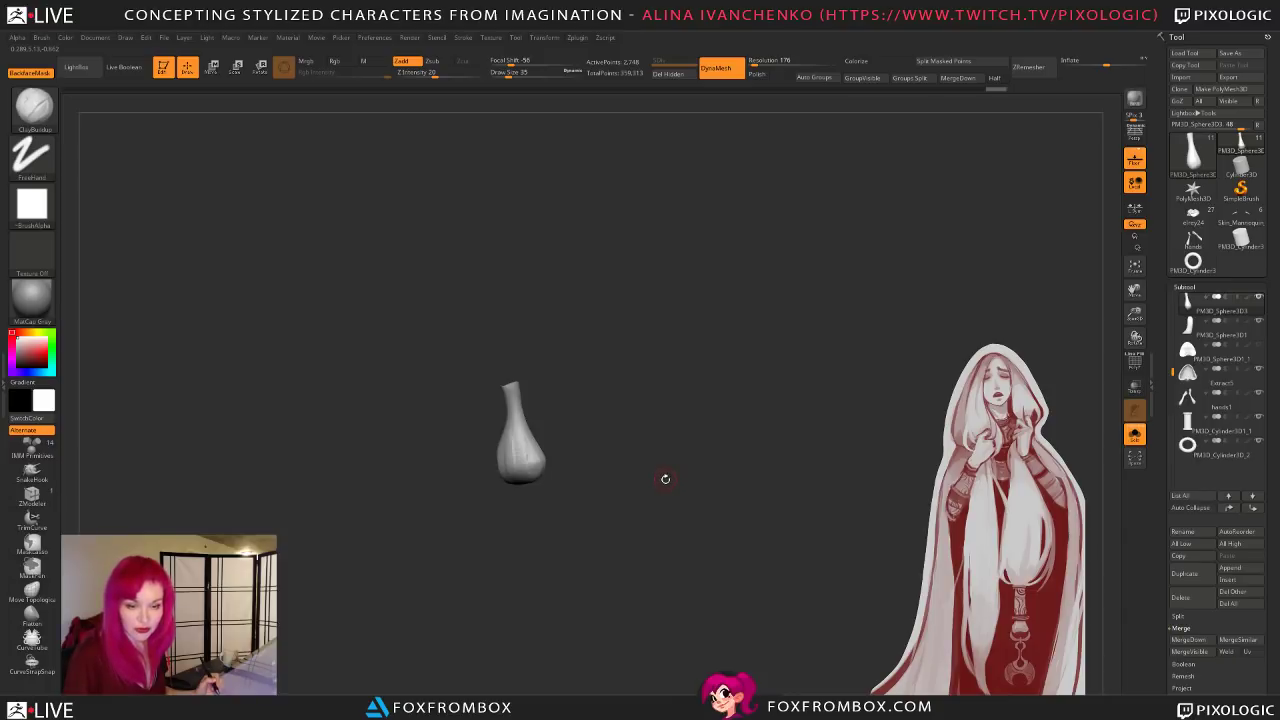
left_click_drag(663, 480, 656, 480)
mouse_move(531, 449)
left_mouse_down("alt")
mouse_move(626, 450)
mouse_move(571, 466)
mouse_move(558, 455)
left_mouse_up("alt")
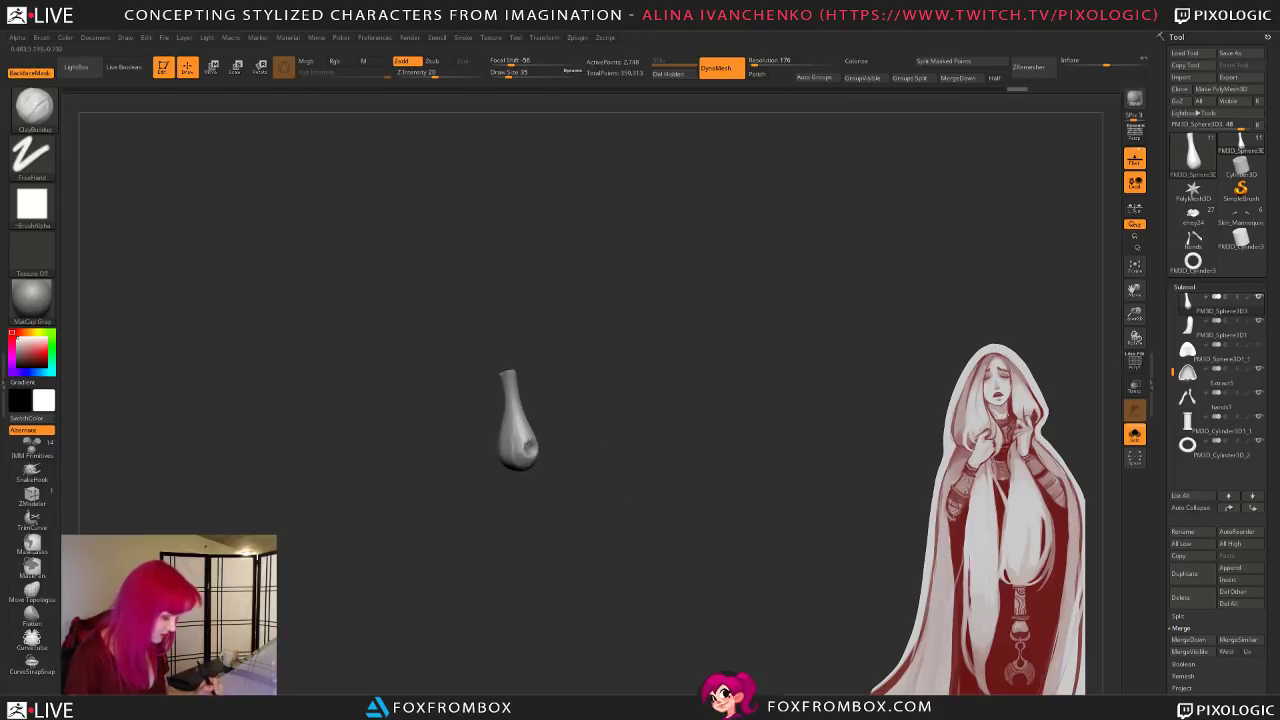
Step: Show the whole figure again and smooth the carved hollows around the ring, checking their fit from both sides
left_click(1135, 435)
mouse_move(790, 396)
left_mouse_down()
mouse_move(820, 381)
mouse_move(778, 400)
left_mouse_up()
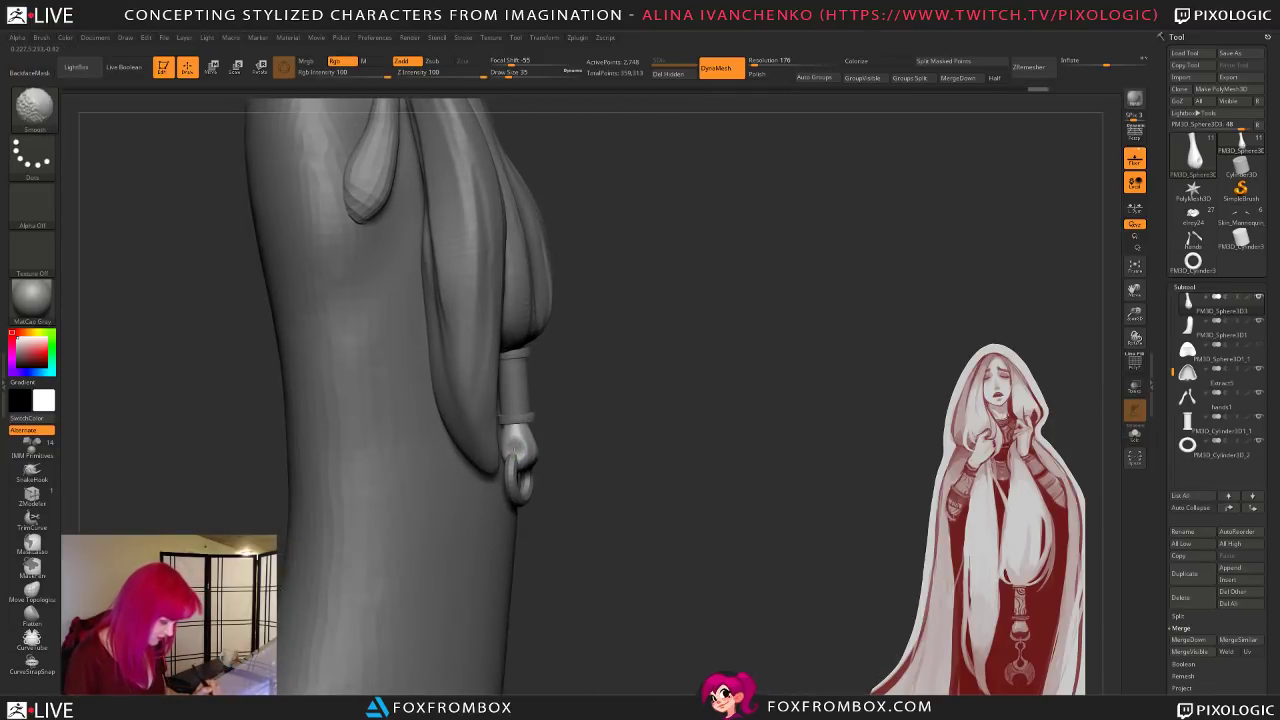
left_click_drag(518, 460, 522, 455)
left_click_drag(700, 425, 643, 420, "shift")
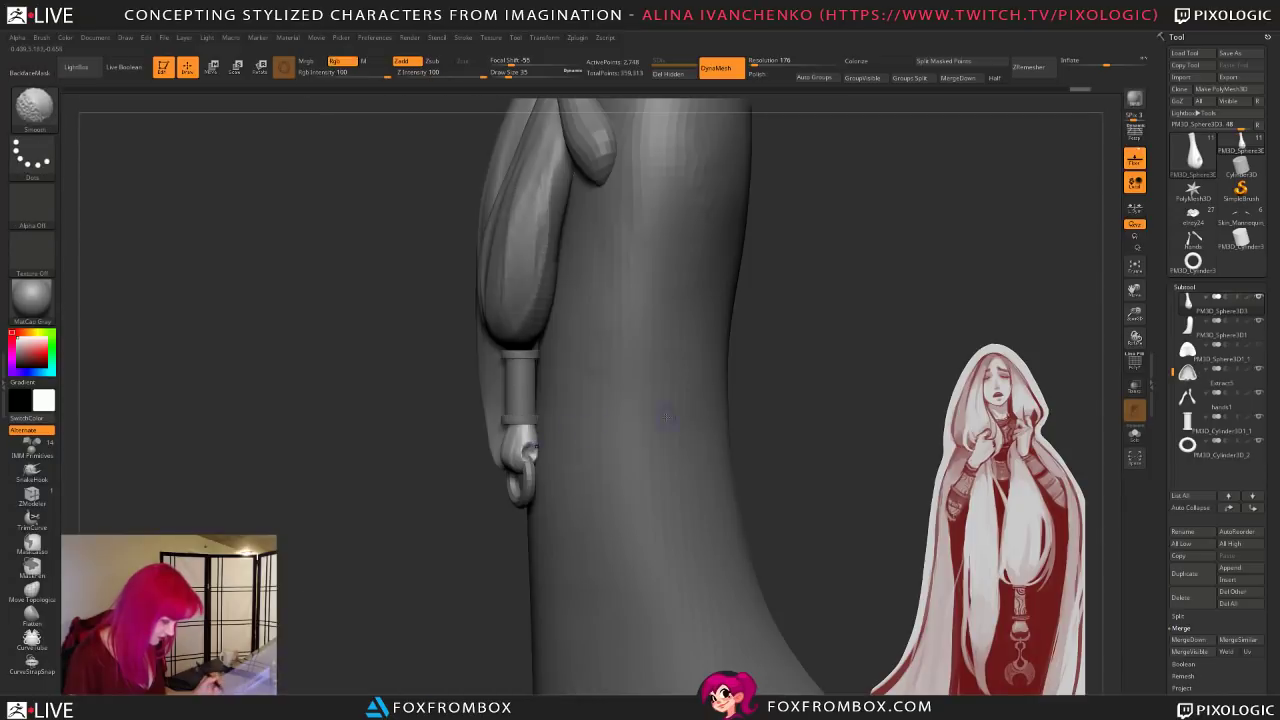
mouse_move(806, 411)
left_mouse_down("shift")
mouse_move(837, 407)
mouse_move(758, 432)
left_mouse_up("shift")
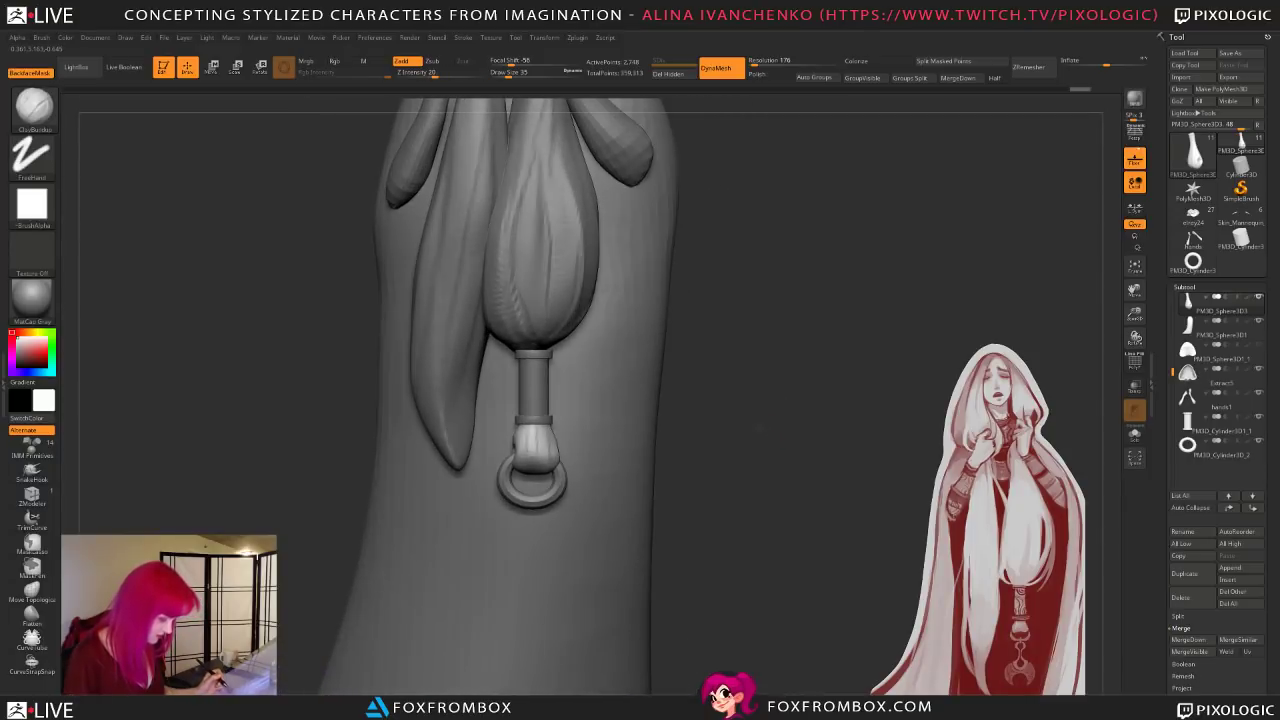
key("b")
key("m")
key("v")
left_click_drag(712, 343, 745, 362)
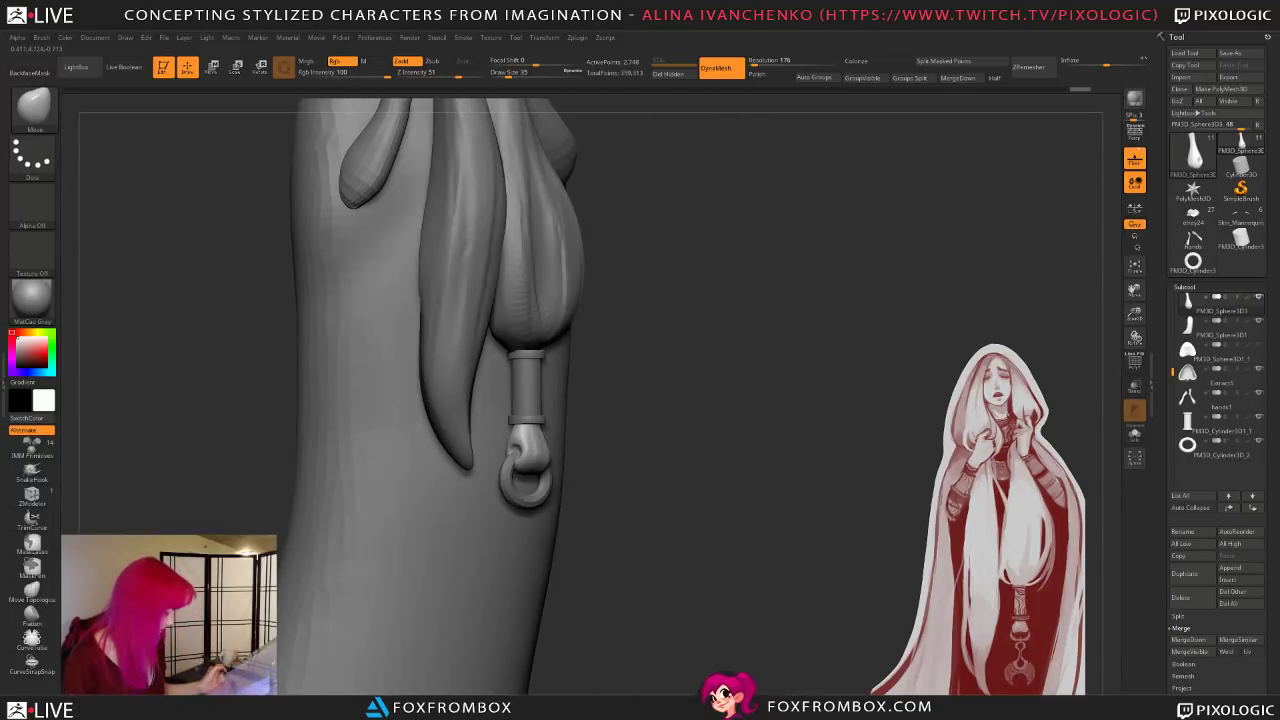
Step: Isolate the ball again and reshape its side hollow into a longer groove with the ClayBuildup brush, ending with all parts shown
left_click(1134, 434)
left_click_drag(700, 450, 740, 457)
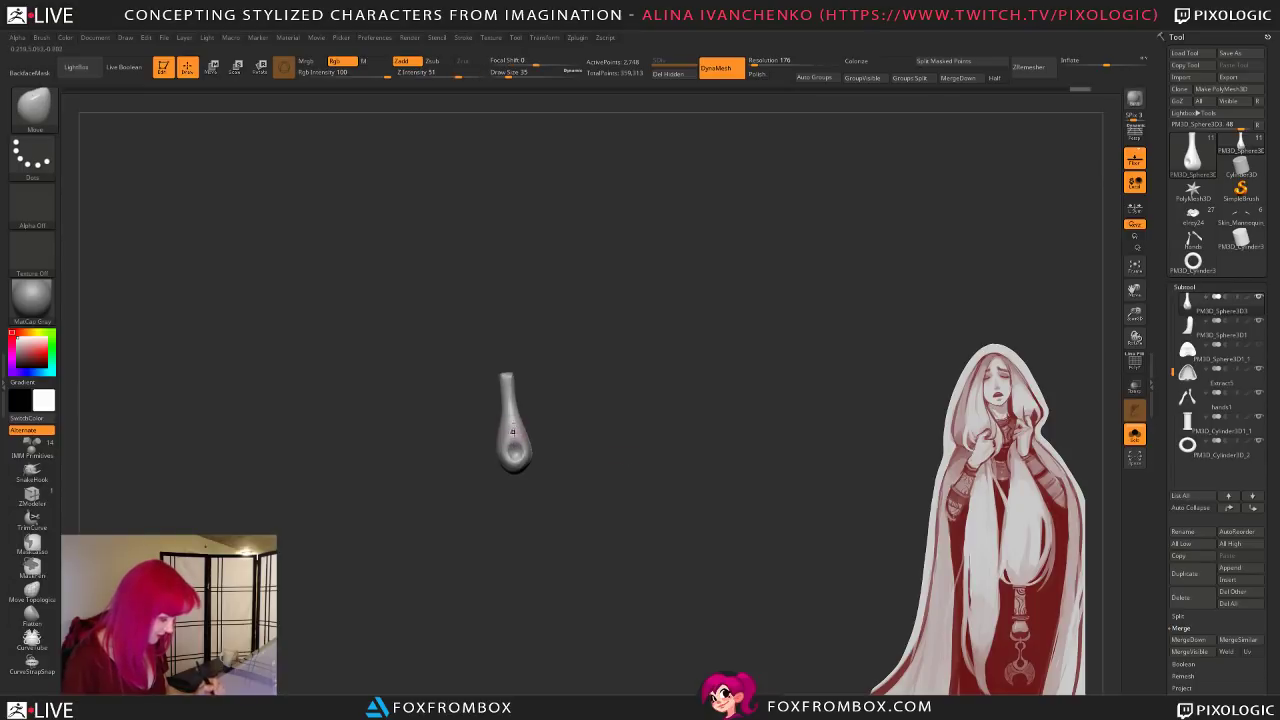
key("b")
key("c")
key("b")
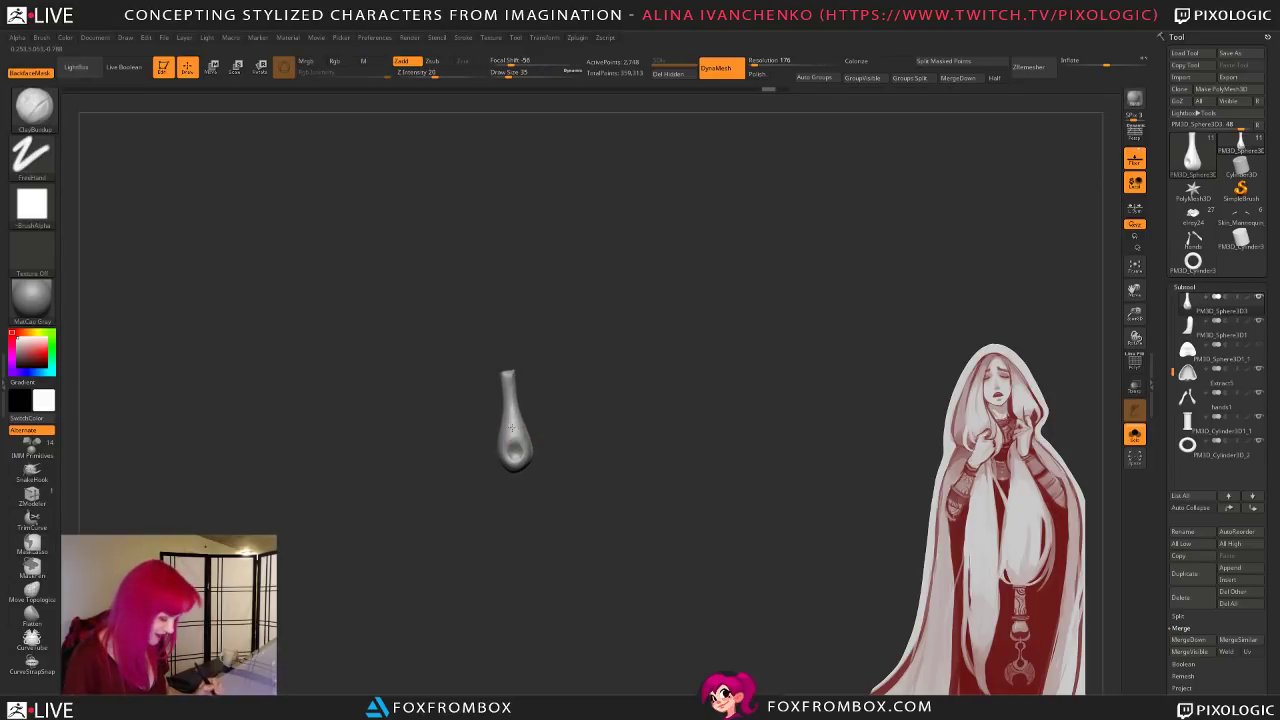
mouse_move(514, 446)
left_mouse_down()
mouse_move(515, 420)
mouse_move(578, 406)
mouse_move(508, 442)
mouse_move(581, 398)
mouse_move(506, 450)
left_mouse_up()
mouse_move(551, 414)
left_mouse_down()
mouse_move(500, 454)
mouse_move(534, 416)
mouse_move(560, 470)
mouse_move(613, 481)
mouse_move(586, 485)
left_mouse_up()
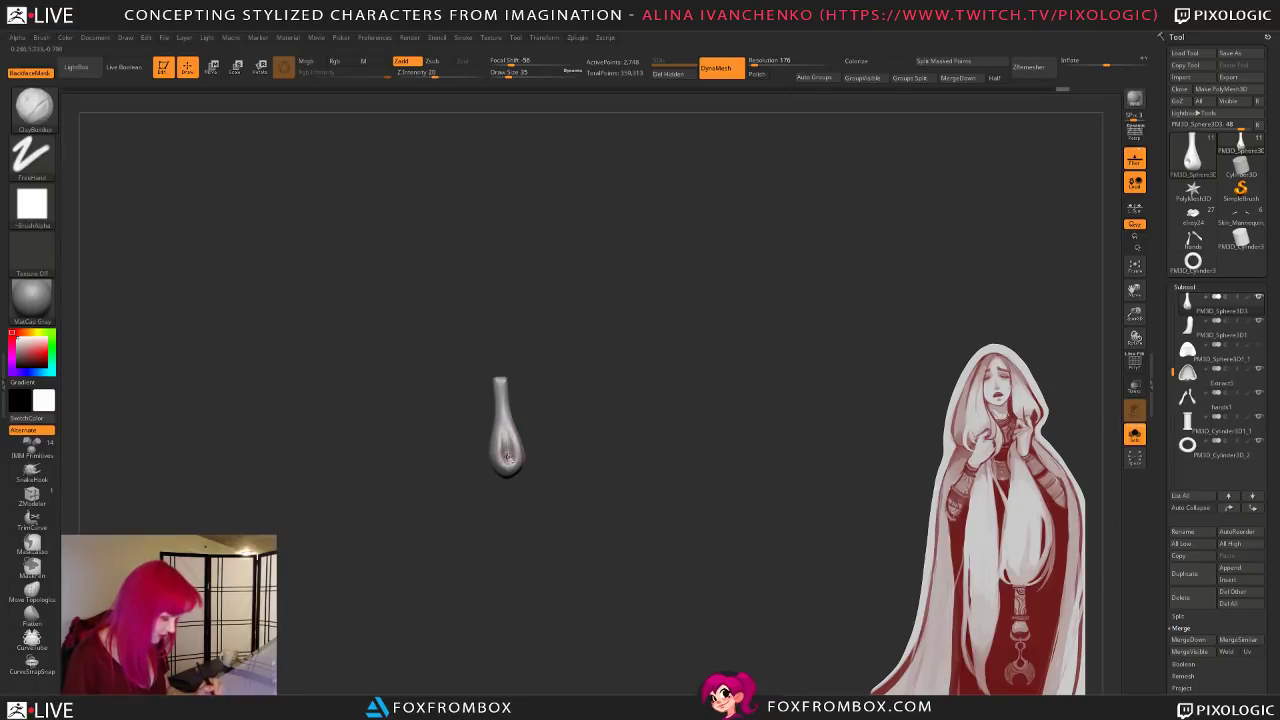
left_click_drag(574, 426, 630, 434)
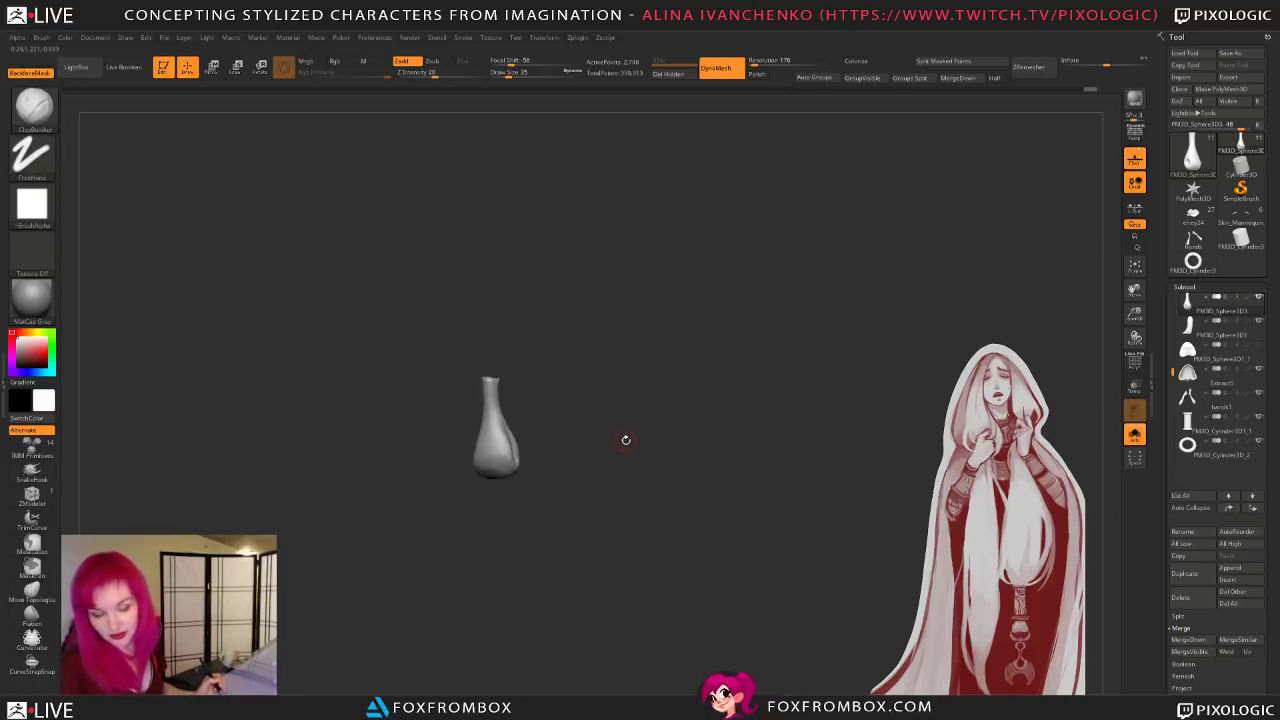
left_click_drag(617, 443, 614, 460)
left_click(1134, 437)
Step: Select the ring under the clasp and shift it closer to the ball's groove with the Move gizmo
left_click_drag(834, 420, 800, 411)
left_click(519, 72)
mouse_move(800, 411)
left_mouse_down()
mouse_move(768, 411)
mouse_move(780, 411)
left_mouse_up()
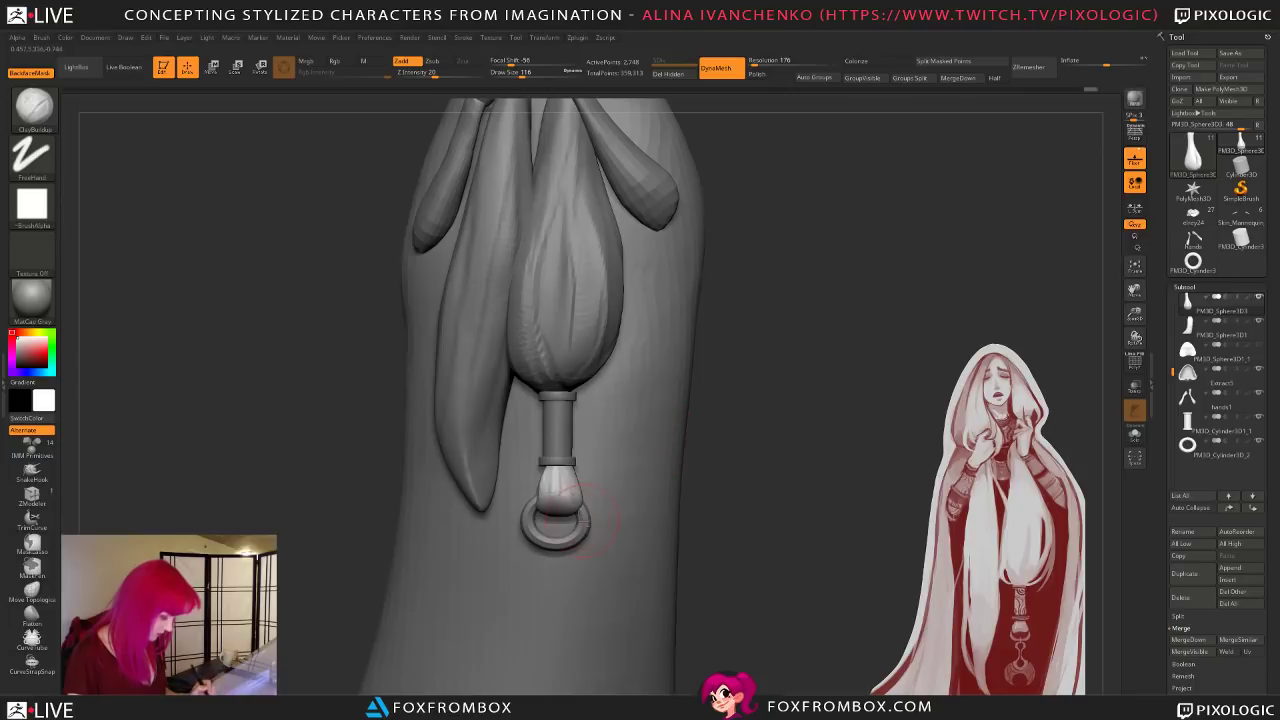
left_click(581, 530, "alt")
key("b")
key("m")
key("v")
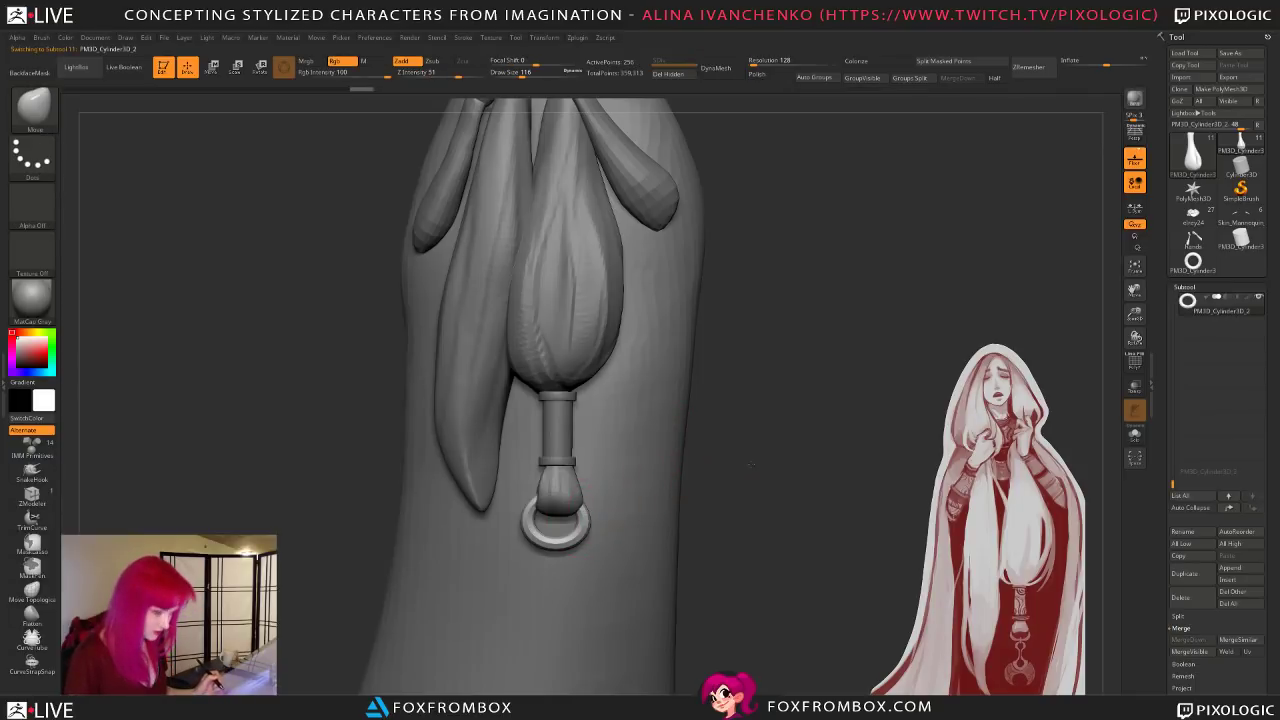
left_click_drag(751, 463, 741, 465)
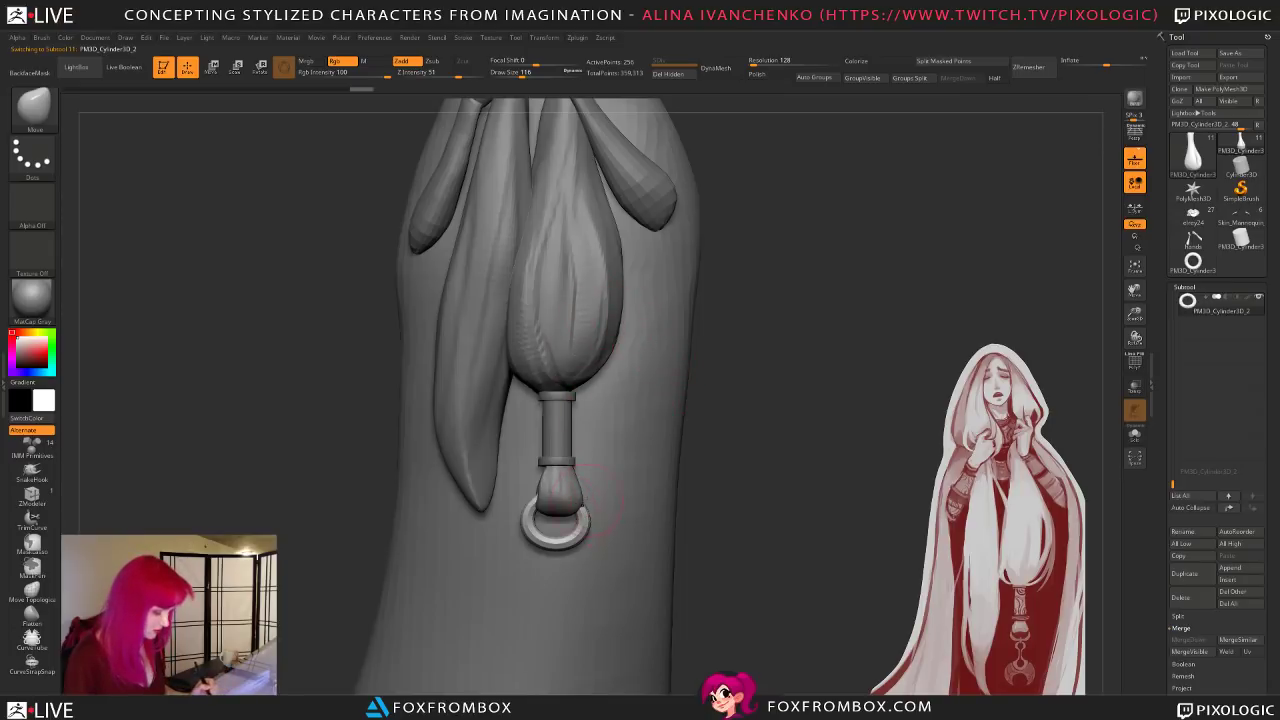
key("w")
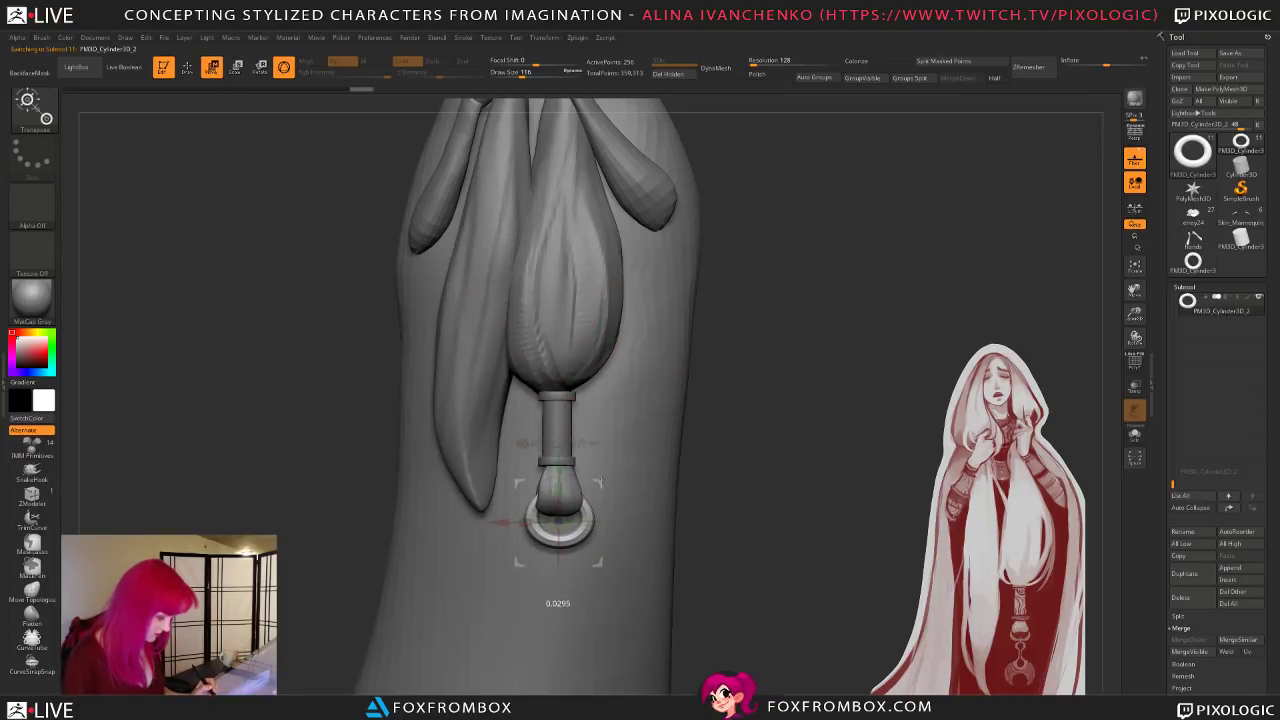
key("q")
left_click_drag(1135, 314, 1110, 250)
Step: Lengthen the long hanging hair strand beside the clasp with the Move brush at draw size 331
mouse_move(835, 345)
left_mouse_down()
mouse_move(777, 375)
mouse_move(731, 434)
mouse_move(760, 449)
mouse_move(734, 454)
mouse_move(708, 436)
mouse_move(730, 468)
mouse_move(722, 485)
mouse_move(727, 472)
left_mouse_up()
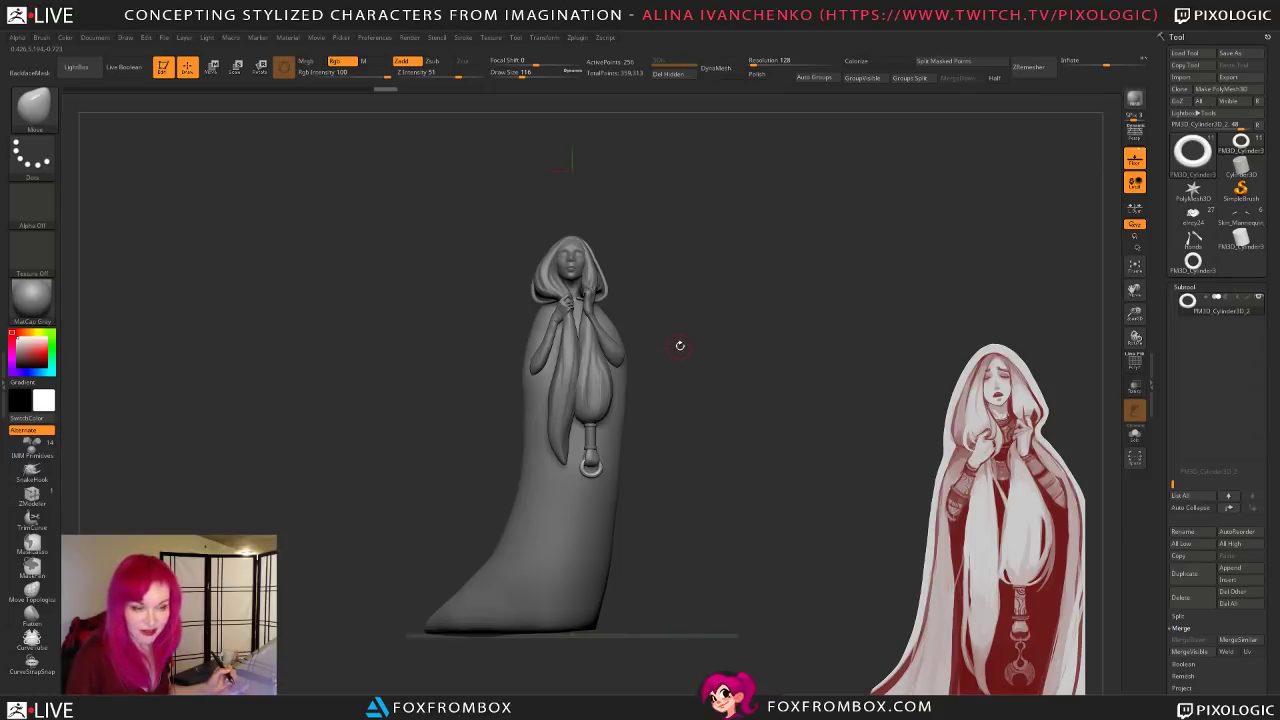
left_click_drag(521, 73, 537, 73)
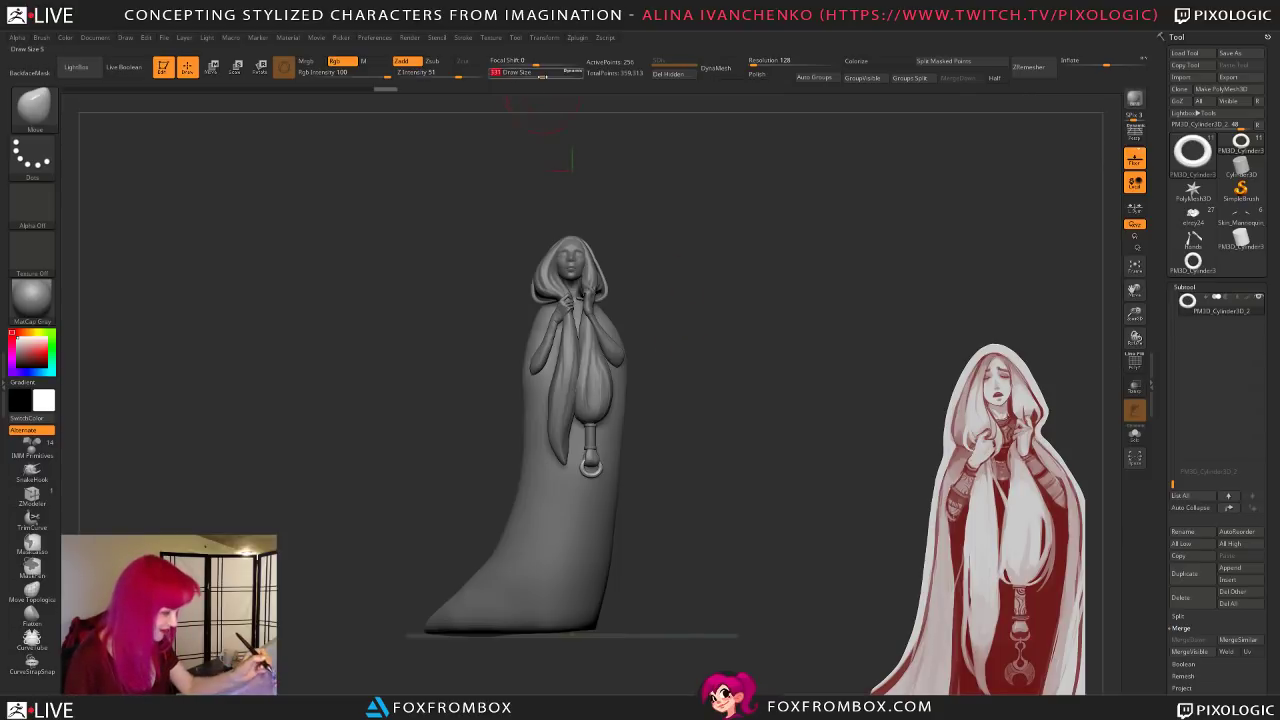
left_click_drag(686, 405, 687, 420, "alt")
left_click(558, 458, "alt")
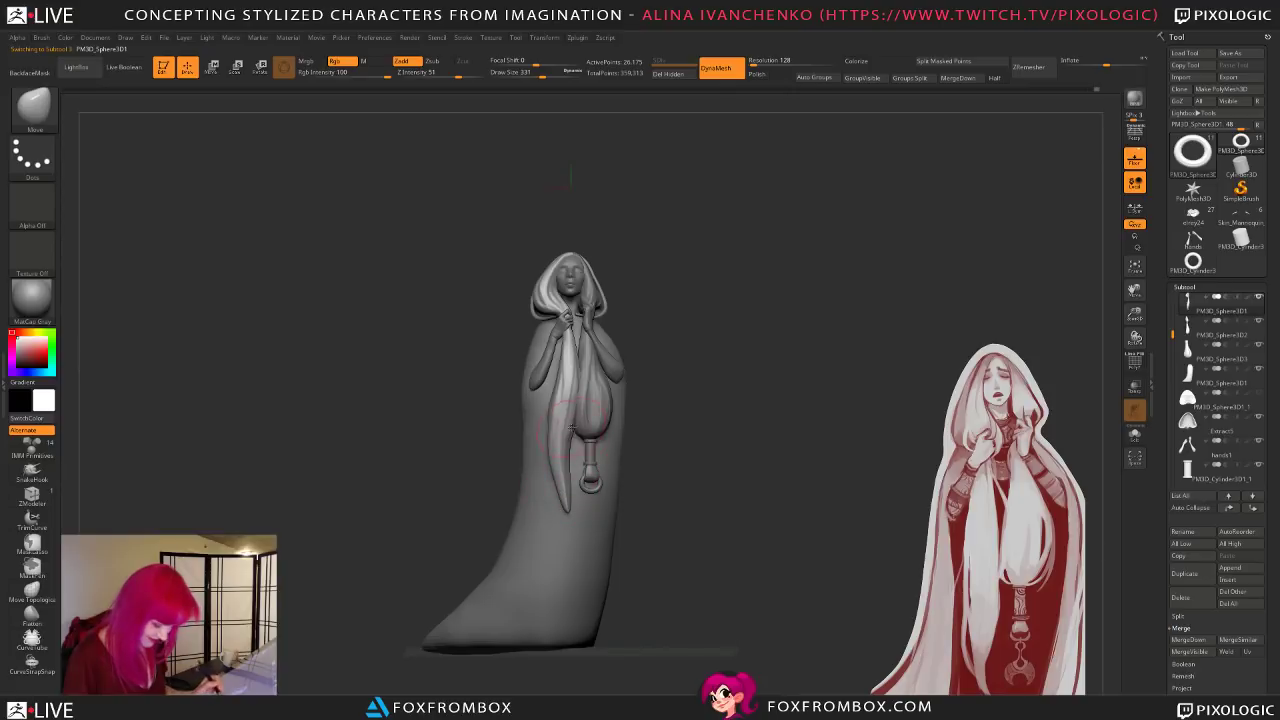
mouse_move(692, 372)
left_mouse_down()
mouse_move(674, 406)
mouse_move(631, 423)
mouse_move(683, 447)
mouse_move(547, 455)
mouse_move(664, 420)
left_mouse_up()
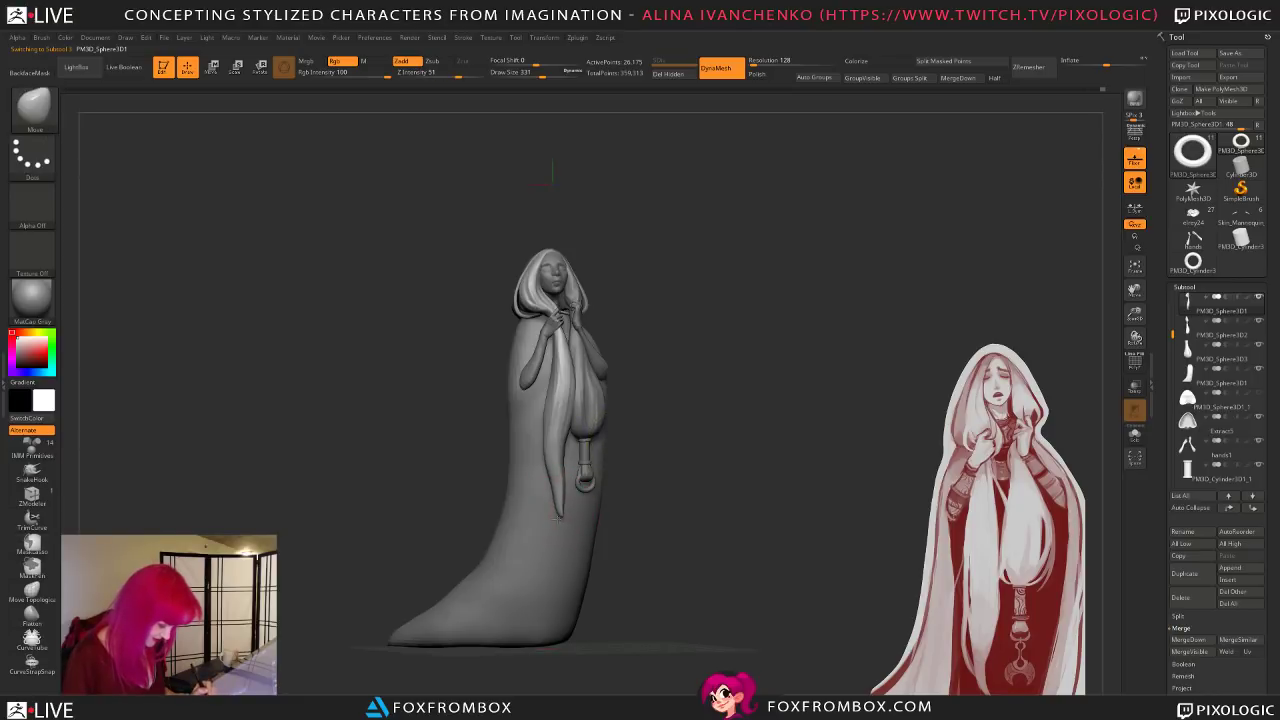
Step: Mask part of the long hair strand with a lasso, invert the mask and adjust the strand with the Move brush at draw size 550
key("ctrl")
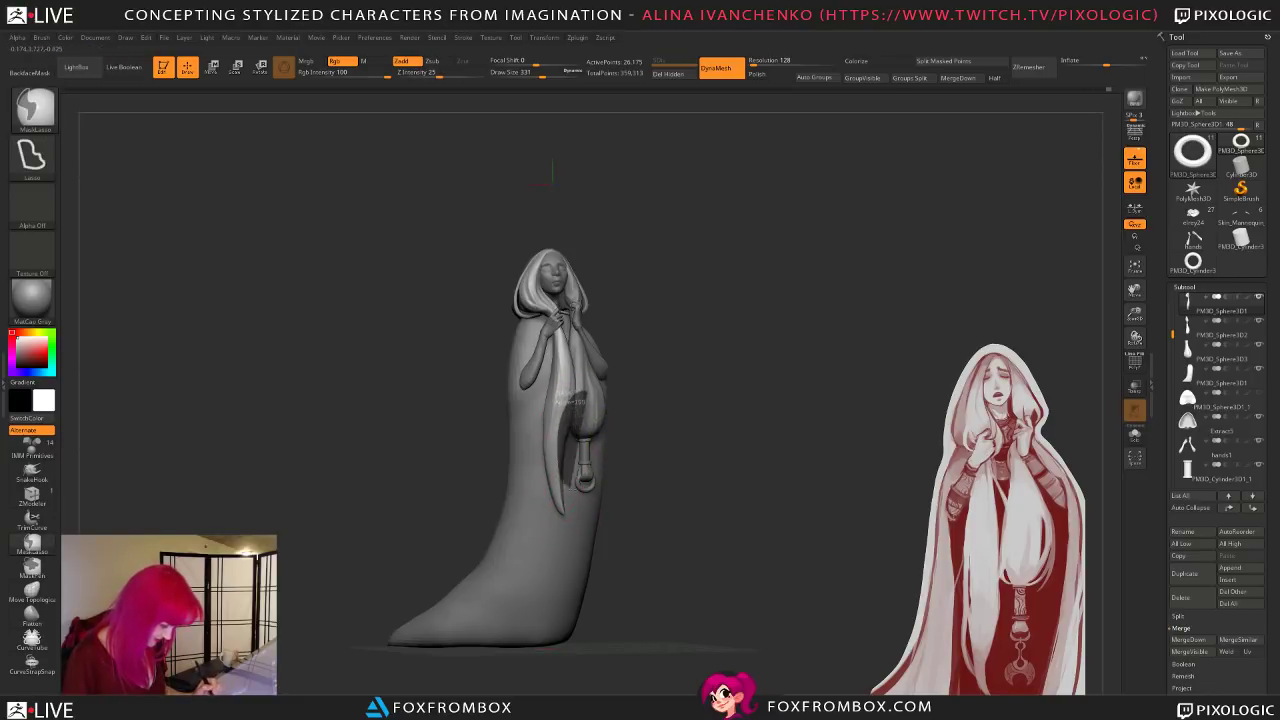
left_click(705, 401, "ctrl")
left_click(555, 72)
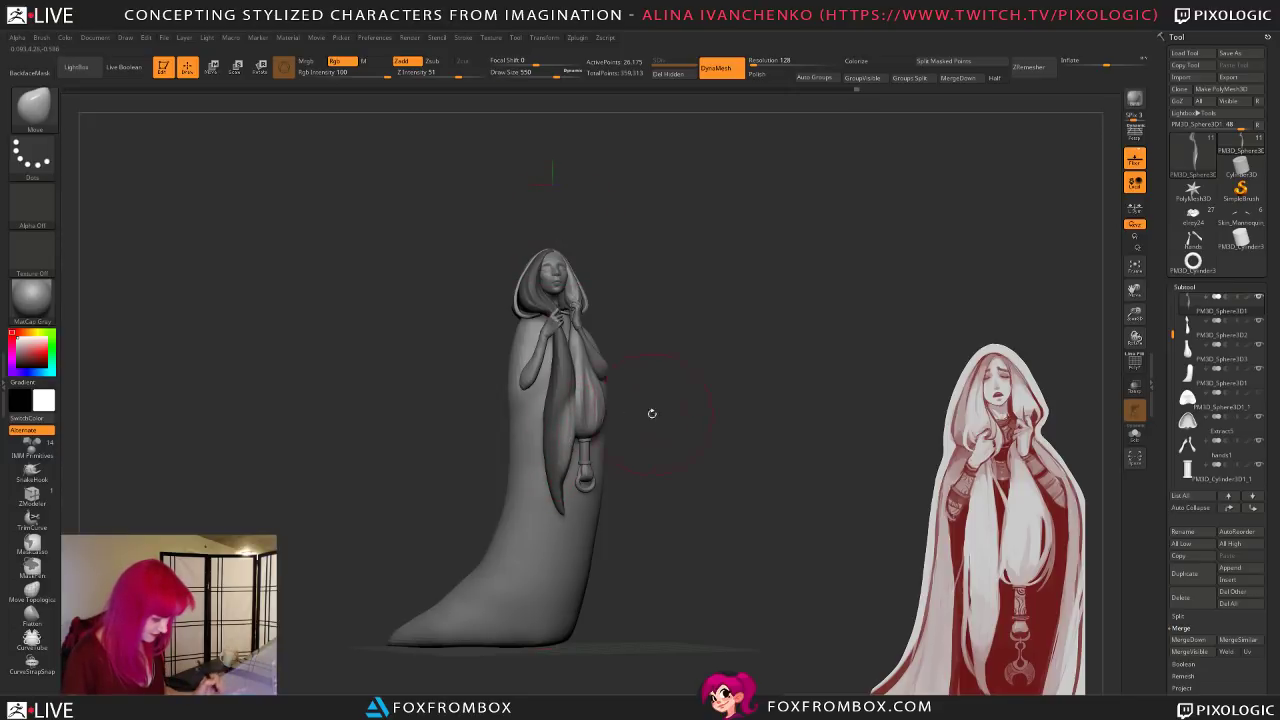
key("ctrl+shift+z")
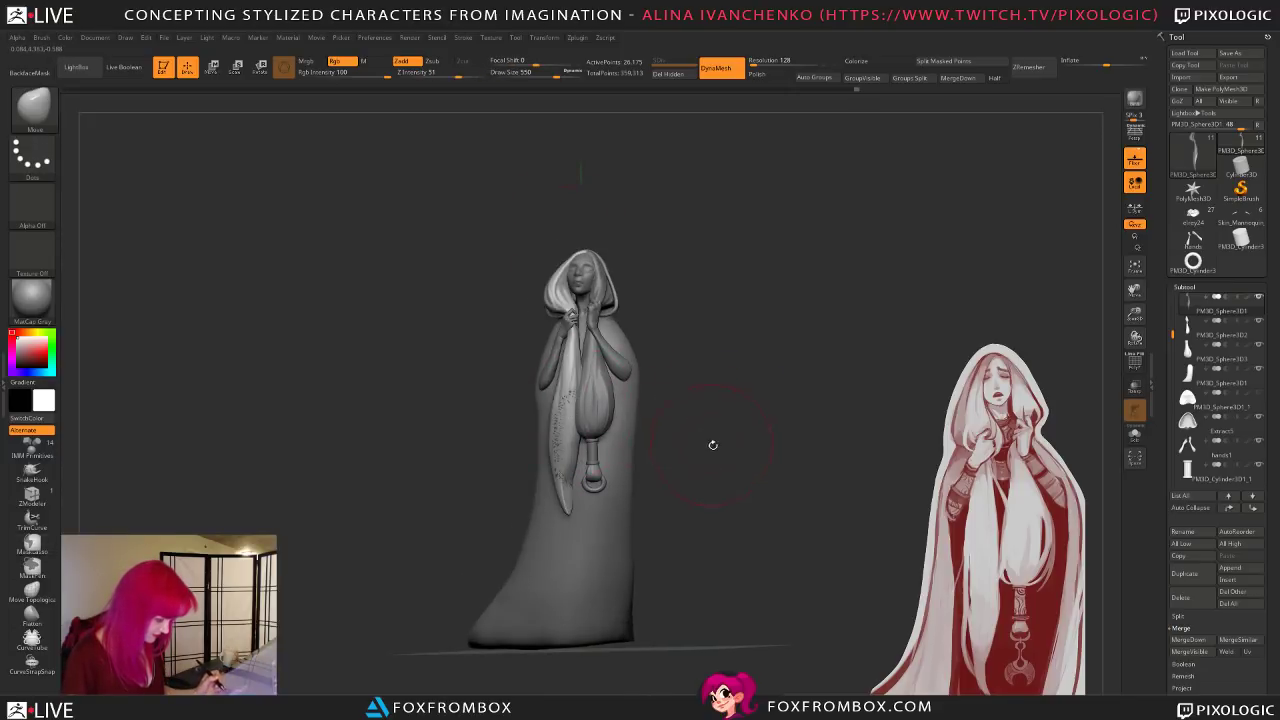
key("ctrl+z")
mouse_move(652, 482)
left_mouse_down()
mouse_move(706, 477)
mouse_move(692, 470)
mouse_move(689, 502)
mouse_move(695, 470)
mouse_move(721, 458)
left_mouse_up()
mouse_move(662, 504)
left_mouse_down()
mouse_move(714, 492)
mouse_move(723, 463)
mouse_move(723, 486)
mouse_move(695, 498)
mouse_move(680, 420)
left_mouse_up()
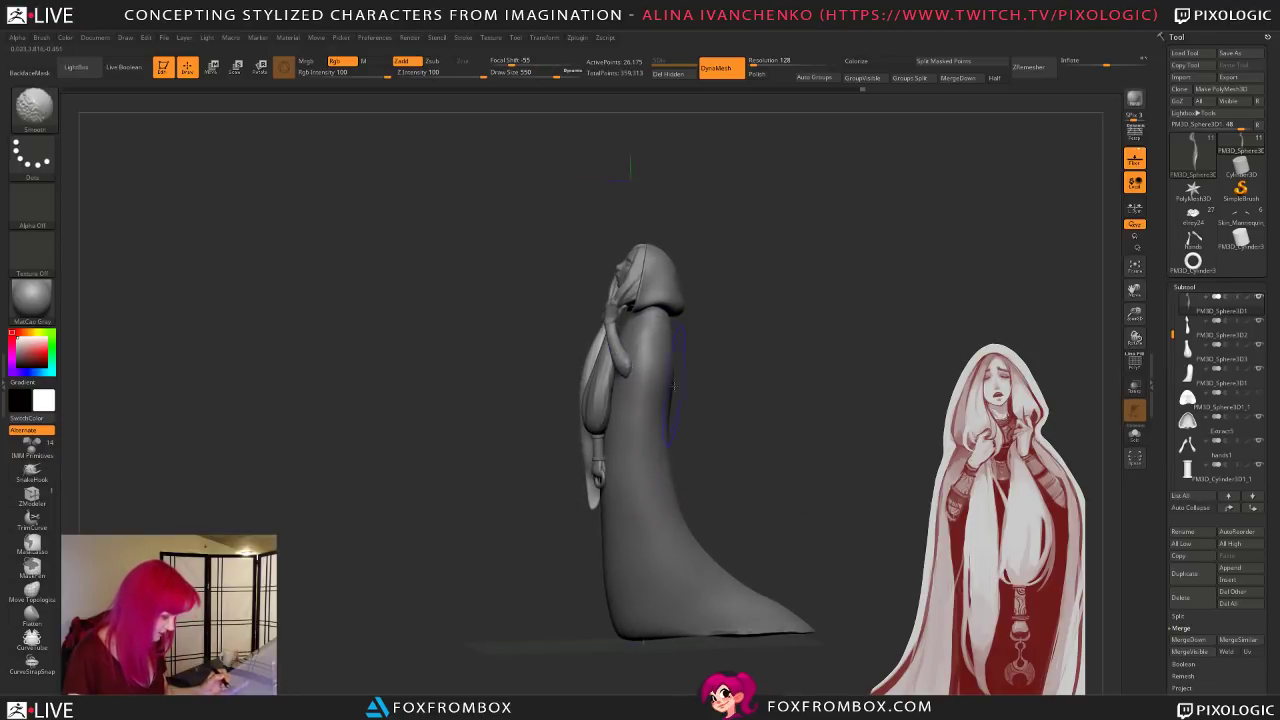
Step: Select the robe and refine its silhouette from several sides with the Move brush at draw sizes 372 and 318
left_click(662, 372, "alt")
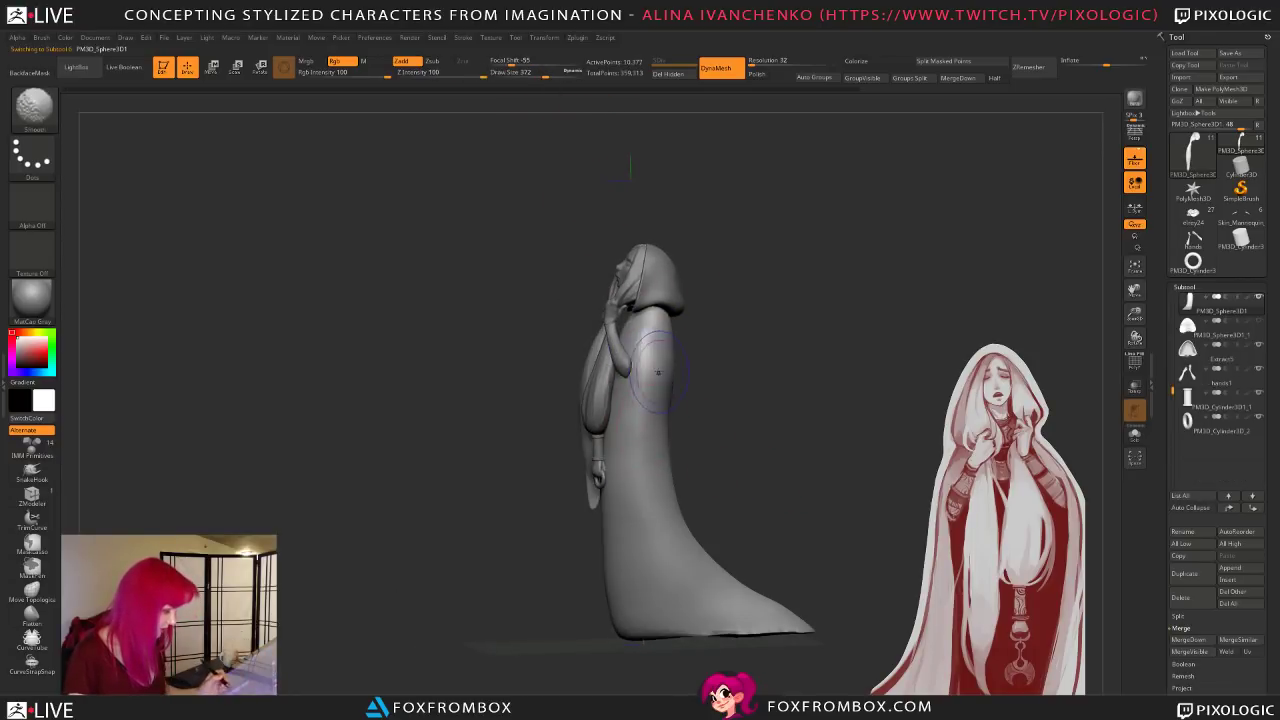
mouse_move(716, 420)
left_mouse_down()
mouse_move(686, 501)
mouse_move(697, 503)
mouse_move(675, 502)
mouse_move(779, 413)
mouse_move(741, 470)
left_mouse_up()
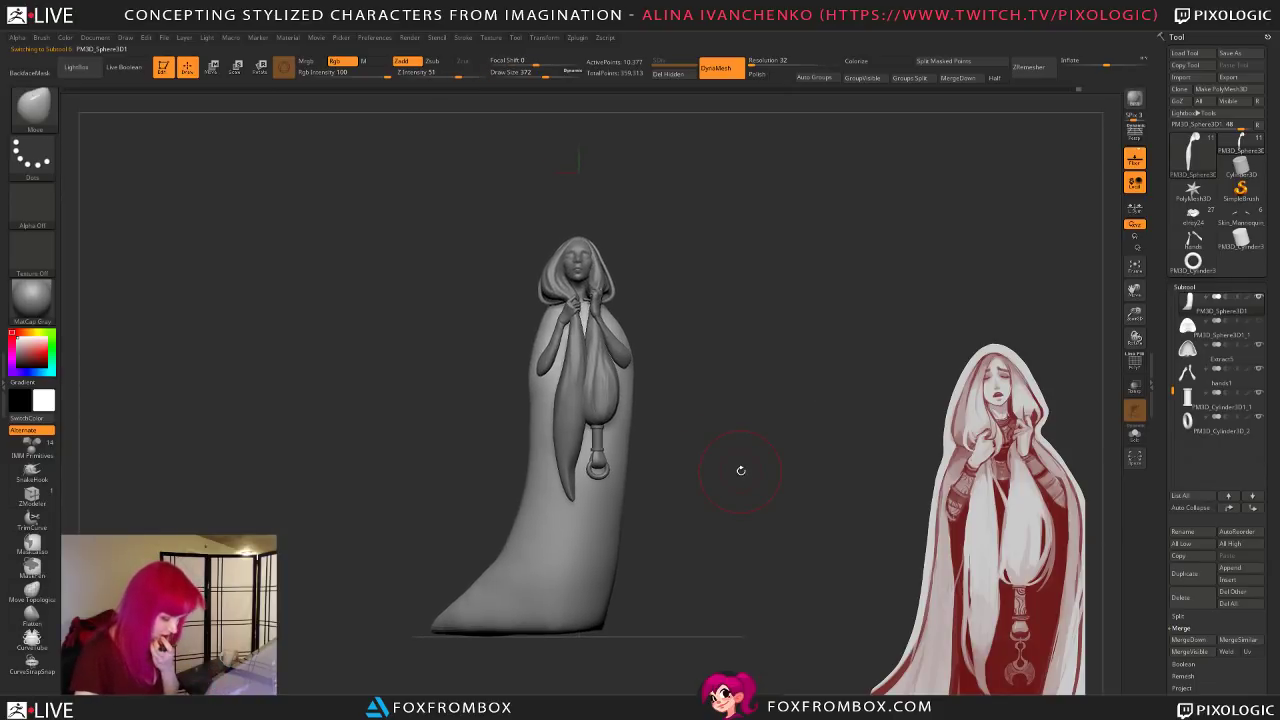
mouse_move(740, 469)
left_mouse_down()
mouse_move(697, 343)
mouse_move(699, 380)
mouse_move(677, 397)
mouse_move(692, 384)
mouse_move(766, 390)
left_mouse_up()
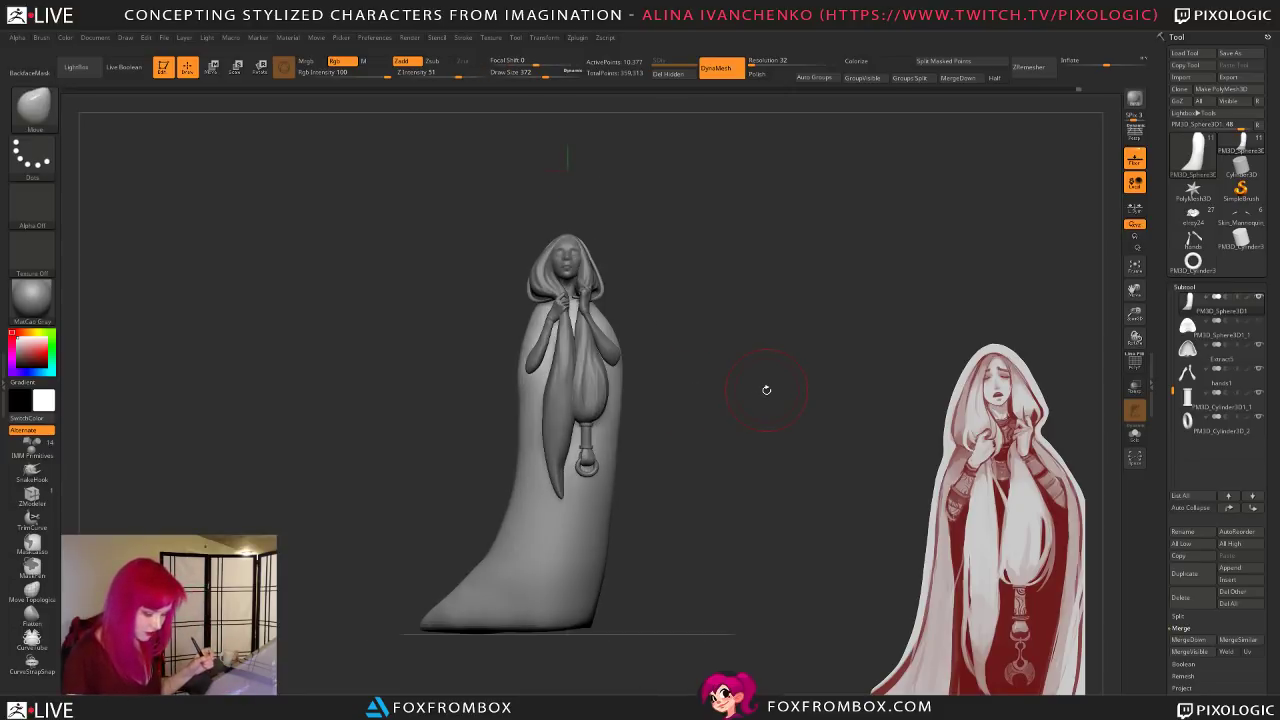
mouse_move(698, 427)
left_mouse_down()
mouse_move(686, 463)
mouse_move(694, 446)
mouse_move(697, 457)
left_mouse_up()
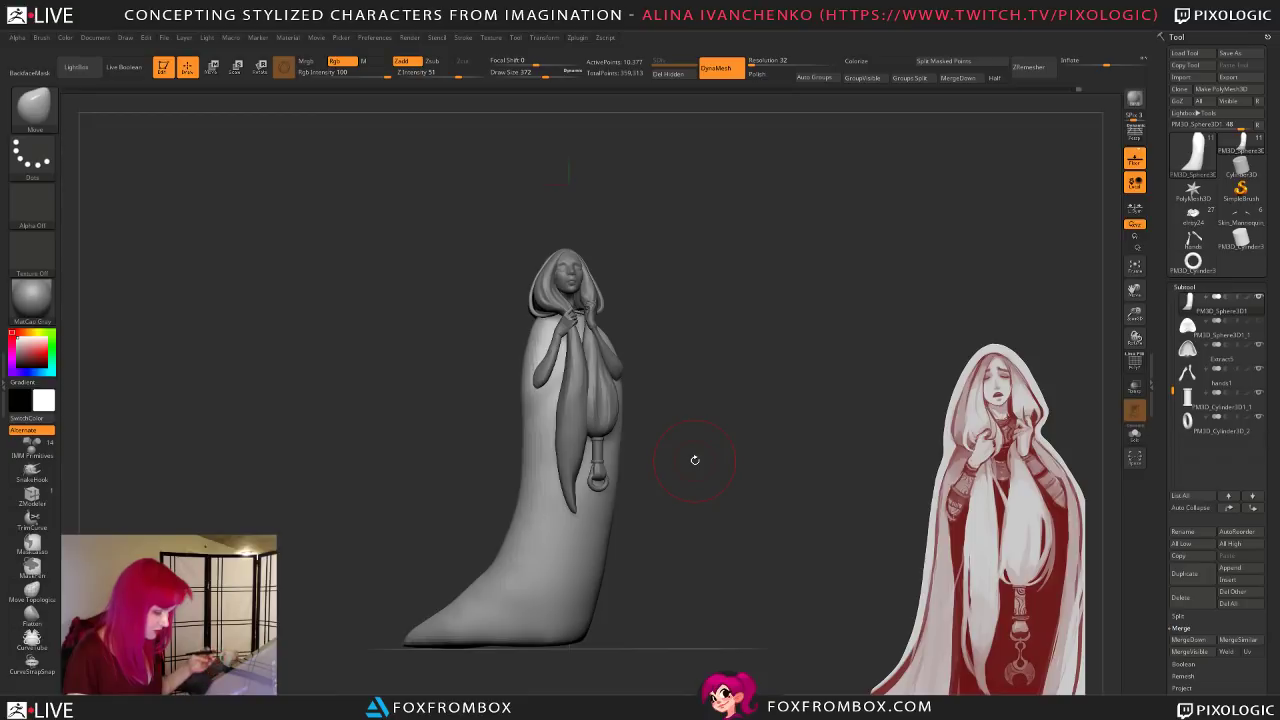
left_click_drag(723, 423, 746, 468)
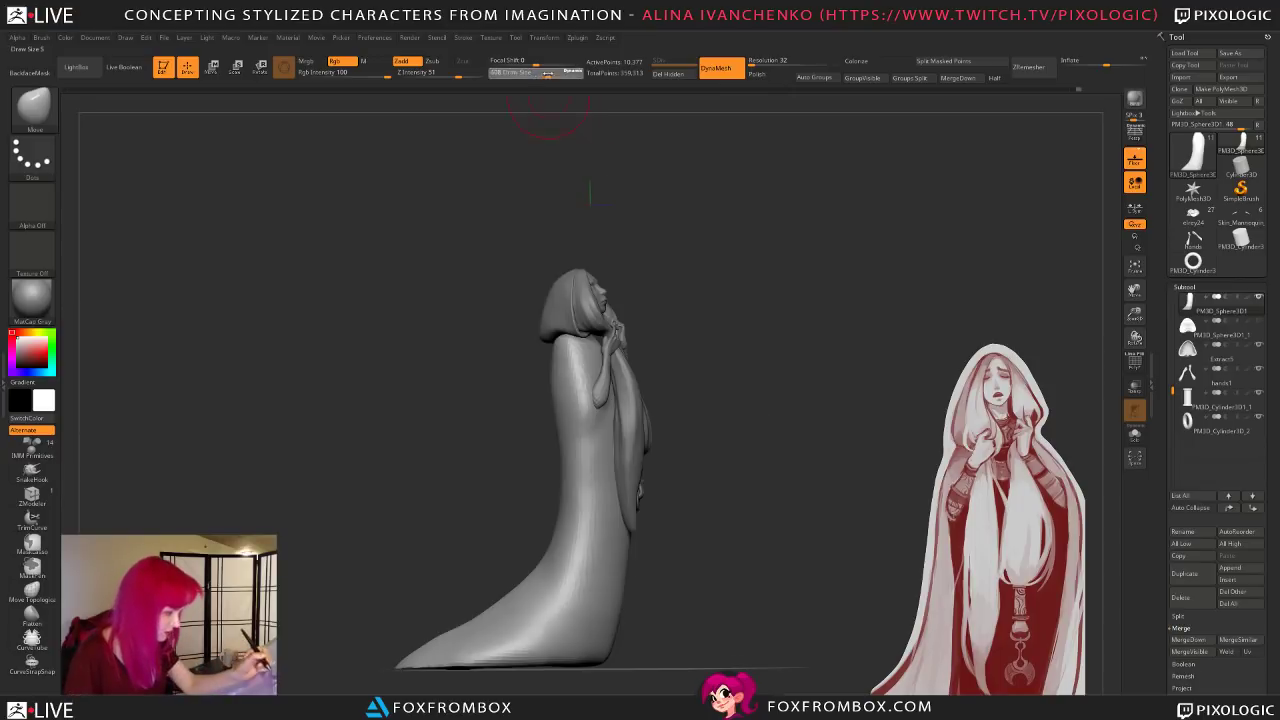
mouse_move(654, 343)
left_mouse_down()
mouse_move(726, 514)
mouse_move(617, 532)
mouse_move(690, 540)
mouse_move(702, 524)
mouse_move(693, 546)
left_mouse_up()
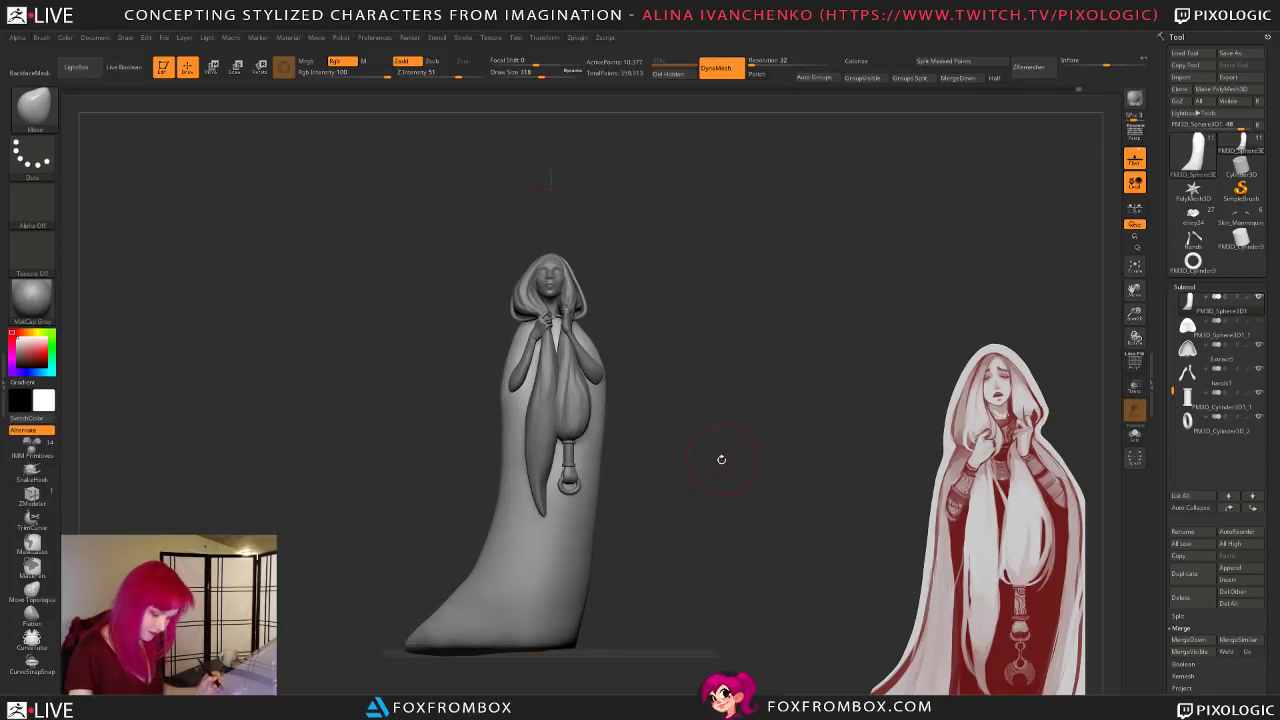
left_click_drag(723, 457, 738, 490)
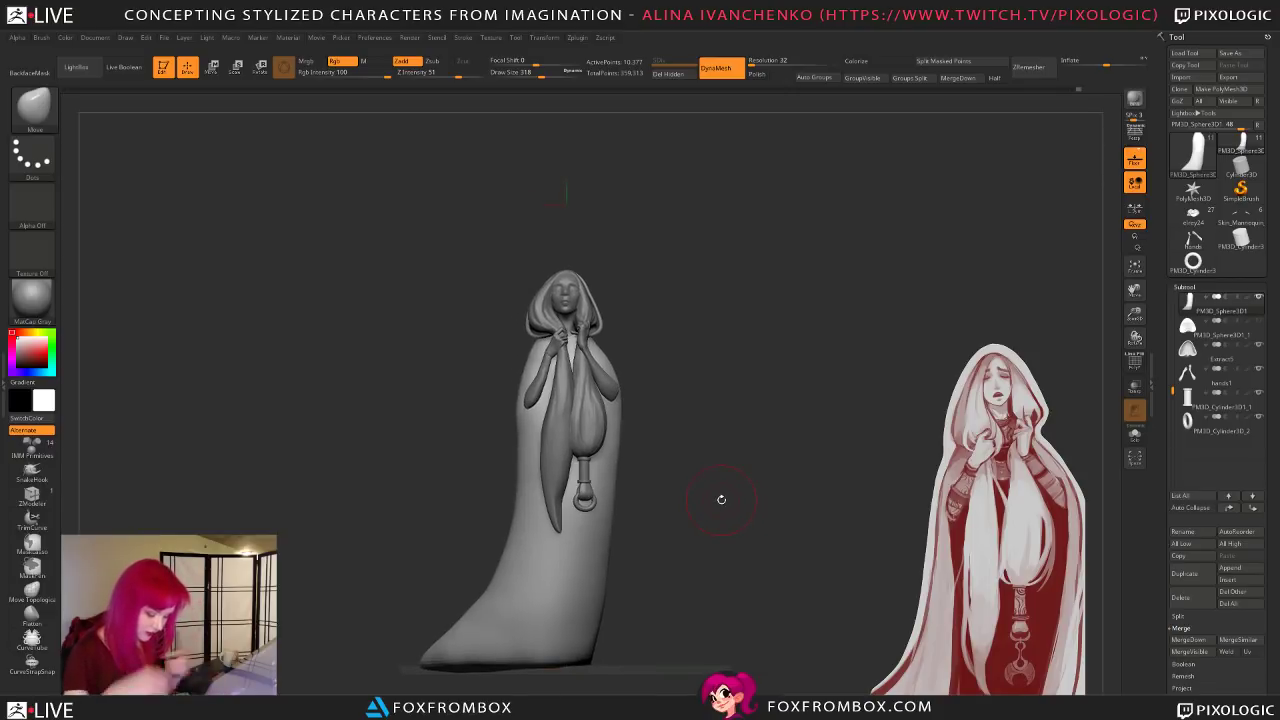
left_click_drag(825, 473, 812, 473)
mouse_move(735, 433)
left_mouse_down("alt")
mouse_move(726, 486)
mouse_move(727, 475)
left_mouse_up("alt")
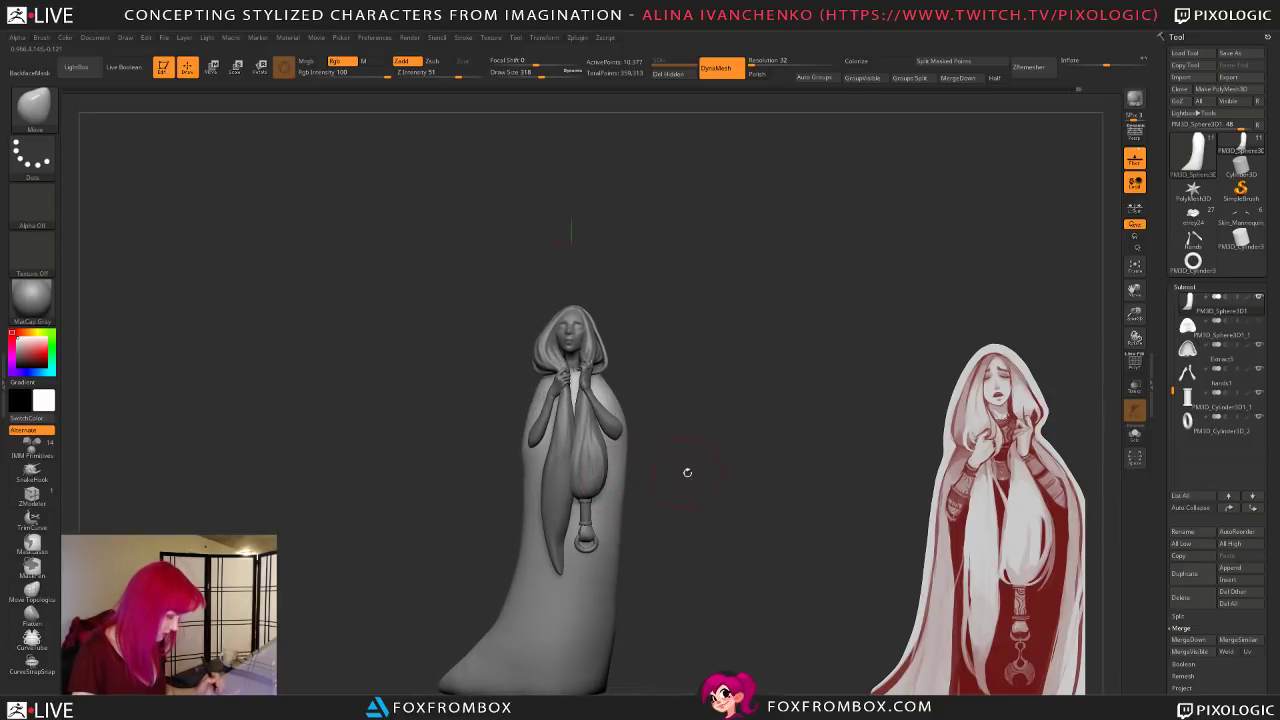
Step: Isolate the robe and remesh it with DynaMesh at resolution 176
left_click(1134, 435)
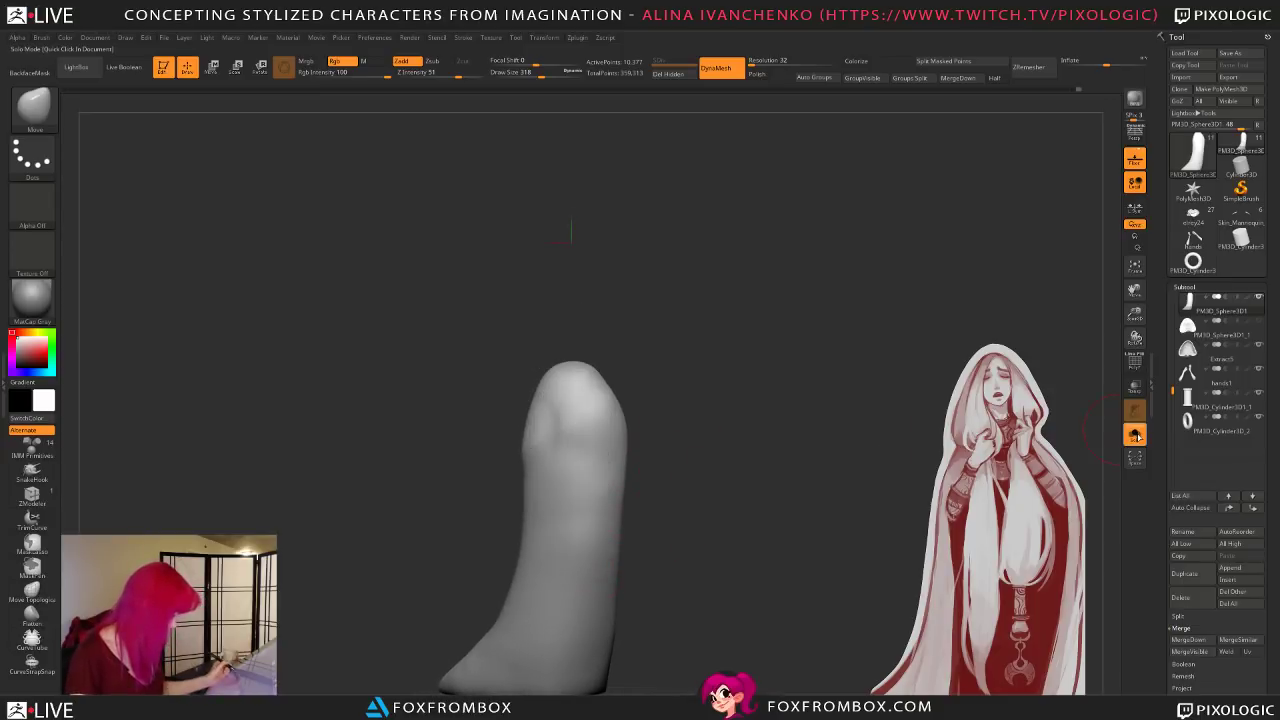
mouse_move(675, 369)
left_mouse_down()
mouse_move(655, 372)
mouse_move(695, 369)
mouse_move(643, 381)
mouse_move(703, 371)
left_mouse_up()
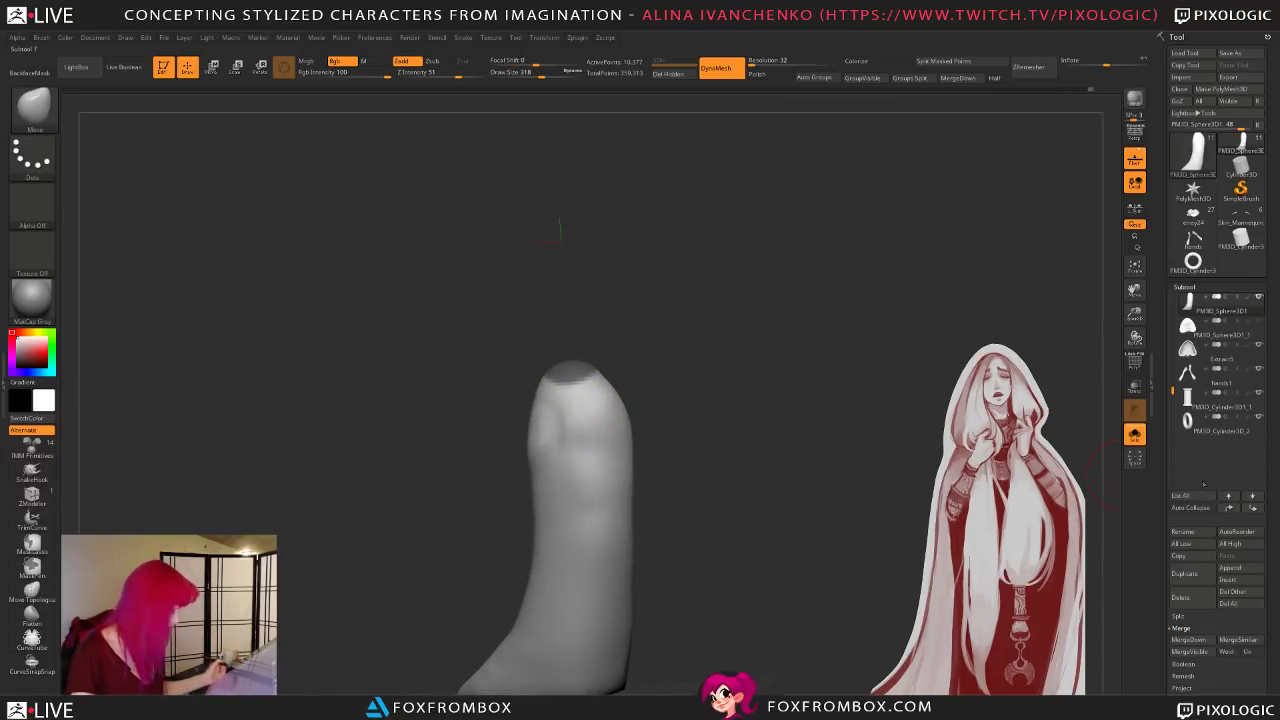
mouse_move(826, 447)
left_mouse_down()
mouse_move(837, 449)
mouse_move(820, 463)
mouse_move(745, 456)
mouse_move(666, 392)
left_mouse_up()
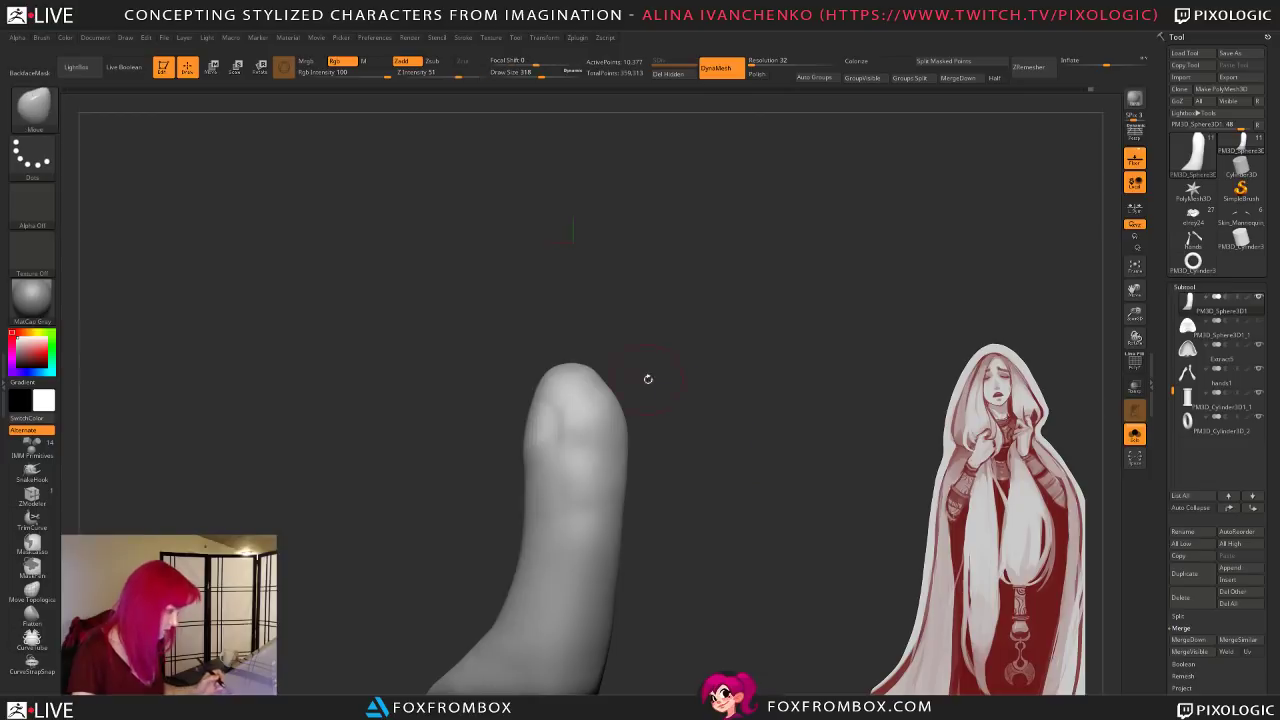
mouse_move(571, 338)
left_mouse_down("ctrl")
mouse_move(590, 395)
mouse_move(612, 372)
left_mouse_up("ctrl")
key("ctrl+z")
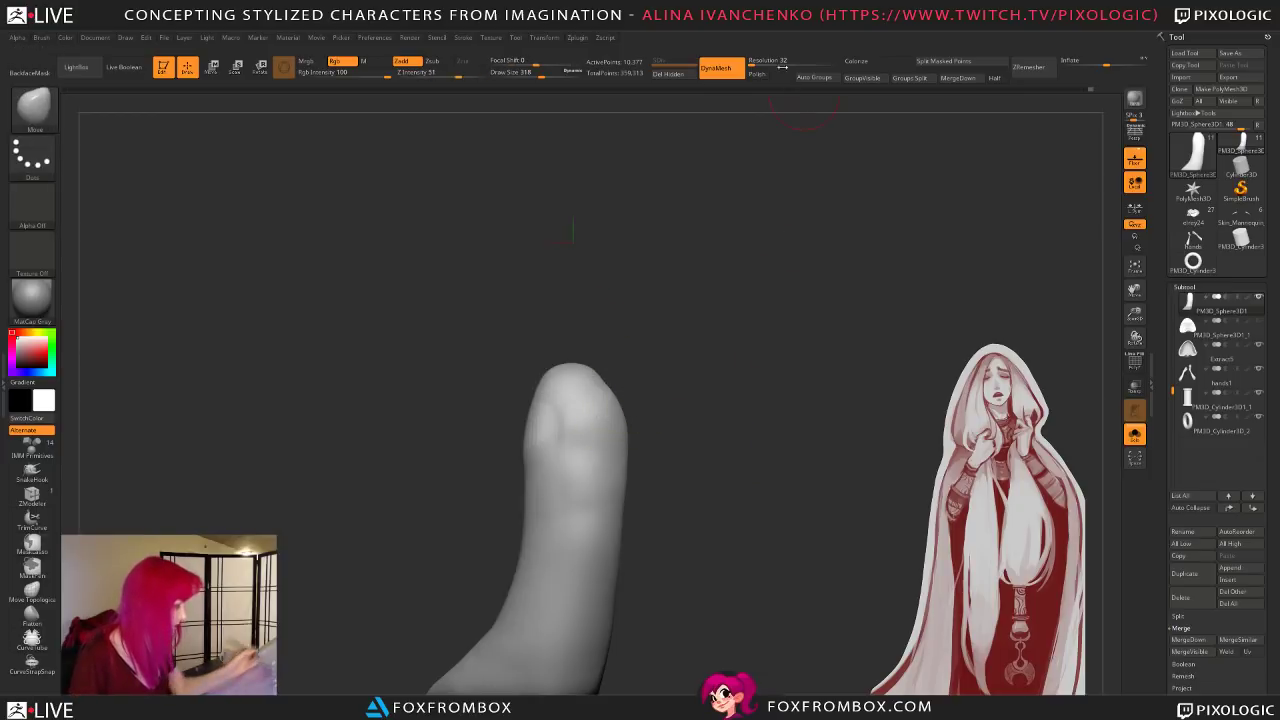
left_click(755, 62)
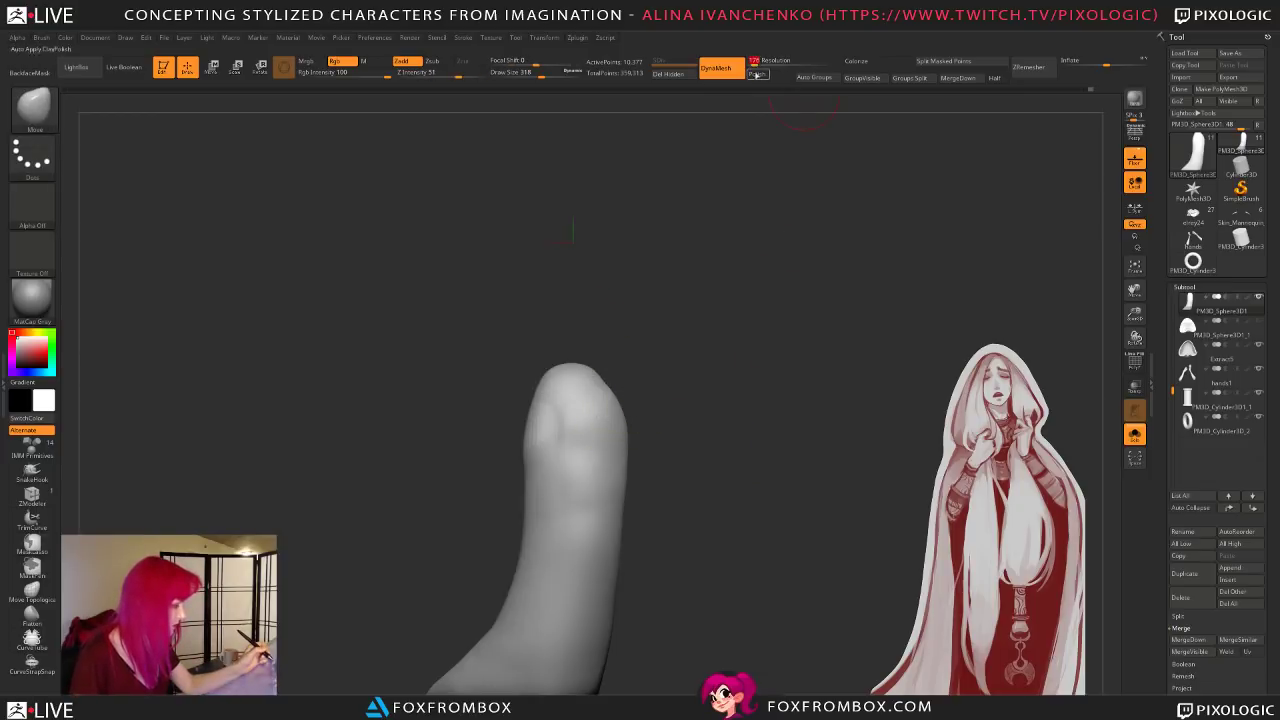
left_click_drag(745, 238, 748, 250, "ctrl")
mouse_move(587, 432)
left_mouse_down()
mouse_move(589, 409)
mouse_move(600, 443)
left_mouse_up()
key("ctrl+z")
key("shift")
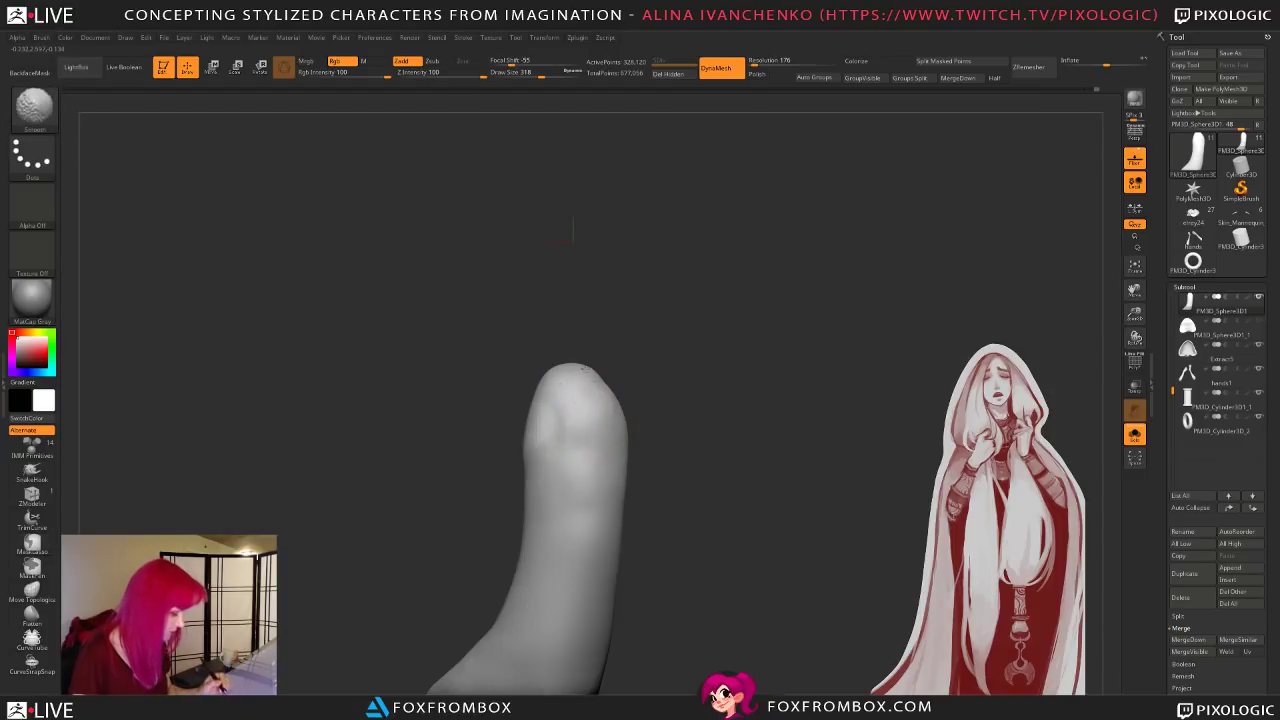
Step: Try masking the rounded top end of the robe with a lasso, check it up close and clear the mask
left_click_drag(685, 394, 748, 403)
mouse_move(660, 375)
left_mouse_down("shift")
mouse_move(530, 345)
mouse_move(669, 383)
mouse_move(640, 420)
mouse_move(651, 397)
left_mouse_up("shift")
key("ctrl")
mouse_move(531, 354)
left_mouse_down("ctrl")
mouse_move(586, 374)
mouse_move(536, 336)
left_mouse_up("ctrl")
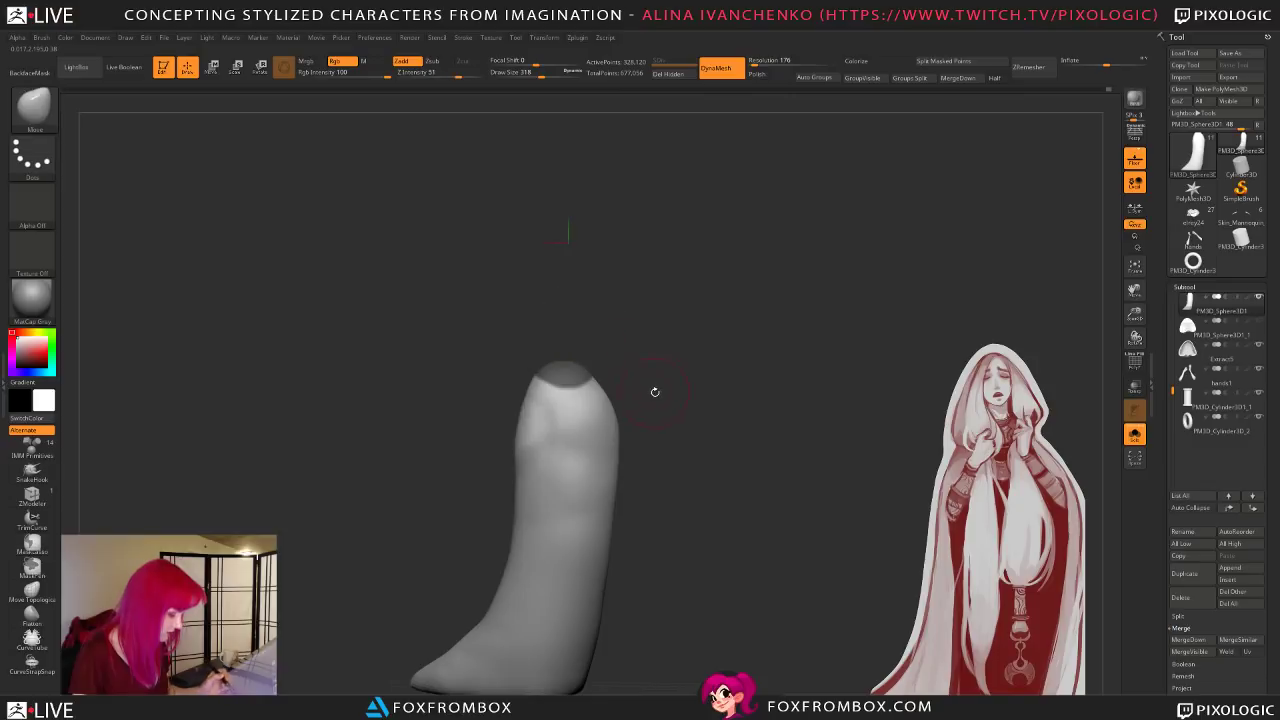
left_click_drag(654, 390, 664, 394, "shift")
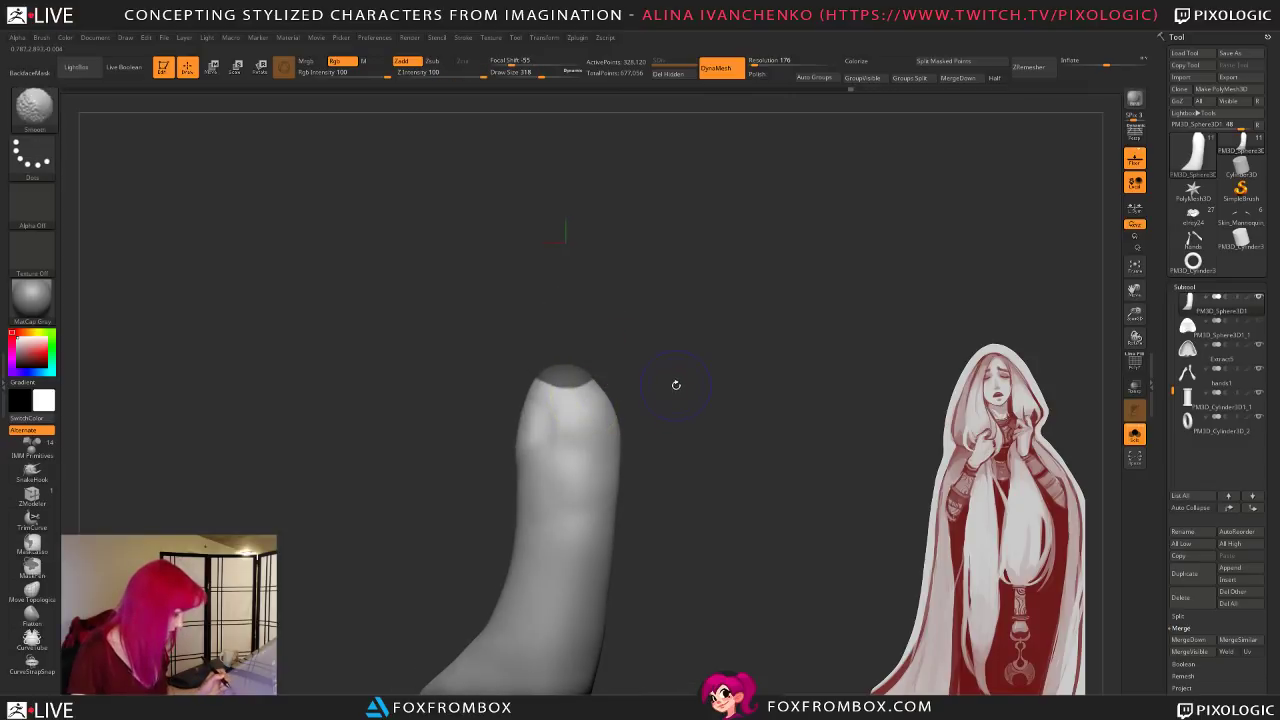
mouse_move(747, 420)
left_mouse_down()
mouse_move(716, 436)
mouse_move(716, 461)
mouse_move(783, 456)
left_mouse_up()
left_click_drag(1134, 314, 1086, 374)
mouse_move(790, 380)
left_mouse_down("ctrl")
mouse_move(748, 406)
mouse_move(690, 346)
left_mouse_up("ctrl")
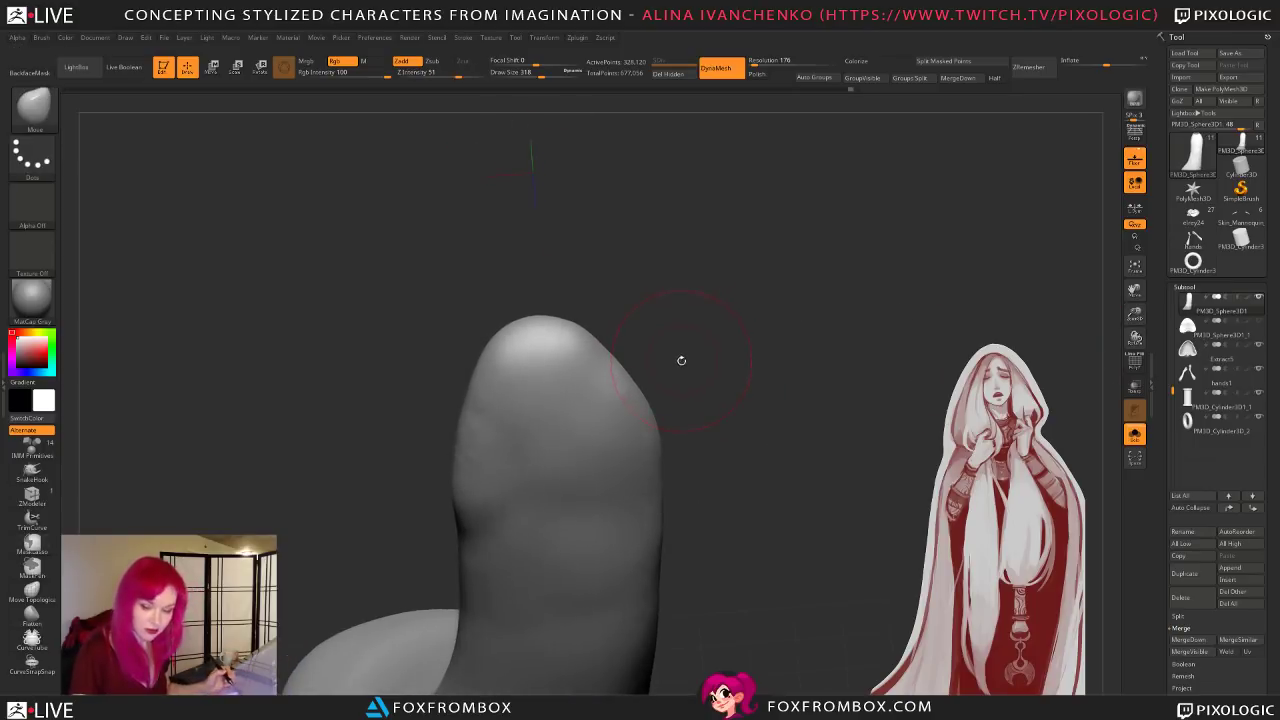
Step: Build up volume around the robe's upper end and shoulders with the ClayBuildup brush at draw size 217
key("b")
key("c")
key("b")
left_click_drag(548, 74, 532, 74)
mouse_move(600, 280)
left_mouse_down()
mouse_move(505, 349)
mouse_move(548, 358)
left_mouse_up()
left_click_drag(631, 337, 587, 352)
mouse_move(490, 355)
left_mouse_down()
mouse_move(648, 317)
mouse_move(714, 309)
mouse_move(713, 325)
left_mouse_up()
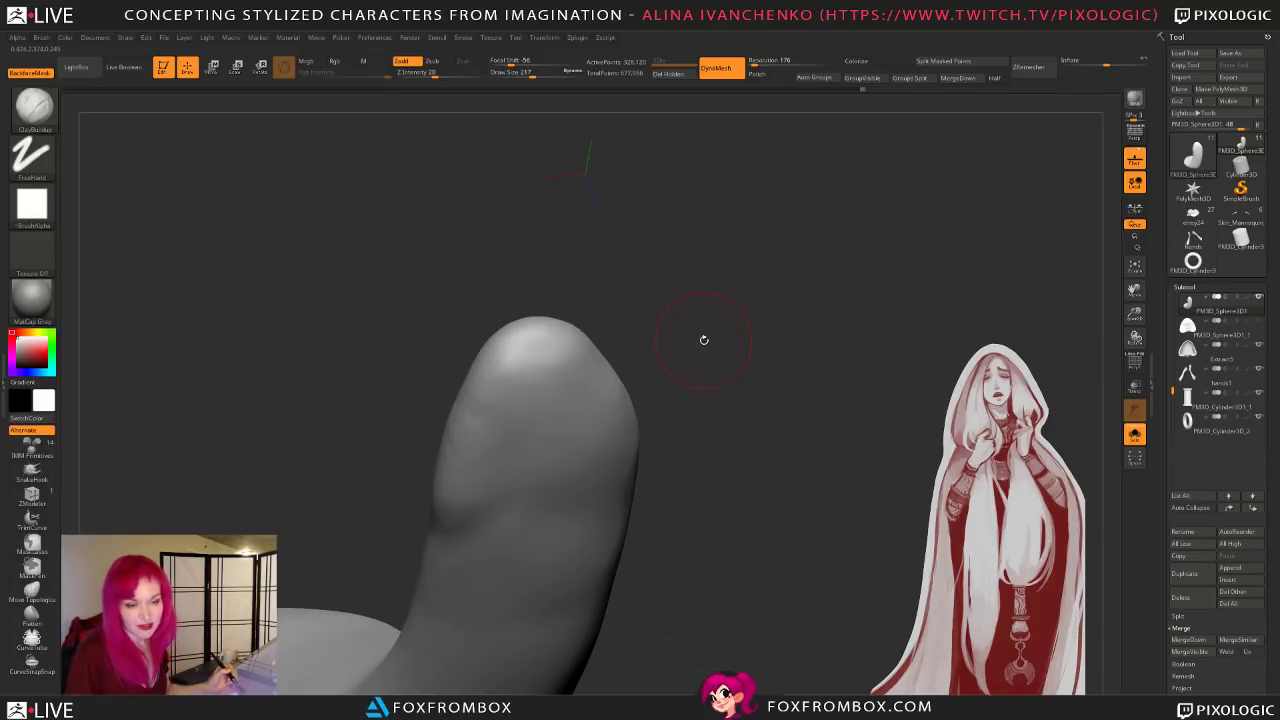
left_click_drag(704, 340, 708, 343)
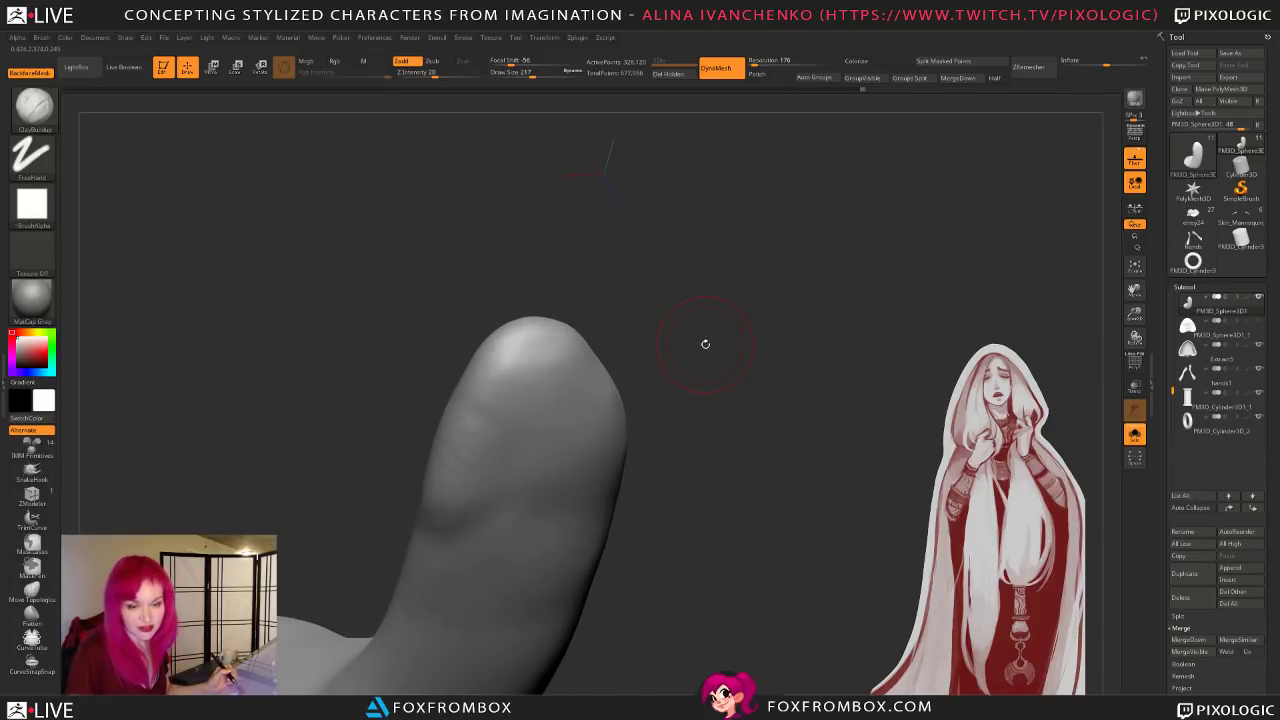
mouse_move(705, 344)
left_mouse_down()
mouse_move(714, 285)
mouse_move(657, 317)
mouse_move(704, 307)
mouse_move(700, 289)
left_mouse_up()
Step: Refine the robe's shoulders from front, side and back with ClayBuildup at draw sizes 182 and 217, smoothing the strokes
left_click_drag(534, 74, 525, 74)
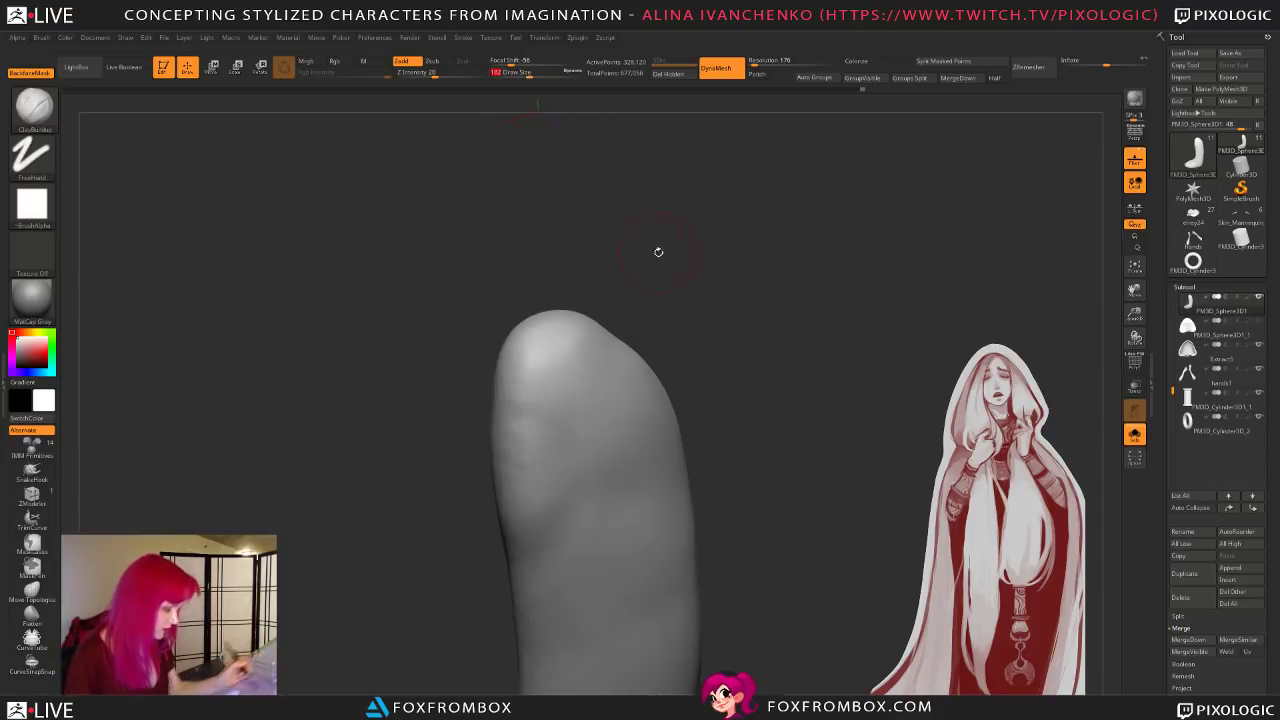
left_click_drag(643, 234, 676, 342)
left_click_drag(574, 385, 545, 400, "shift")
left_click_drag(688, 316, 640, 300)
left_click_drag(525, 74, 534, 74)
mouse_move(612, 335)
left_mouse_down()
mouse_move(649, 354)
mouse_move(626, 400)
left_mouse_up()
left_click_drag(556, 444, 520, 438, "shift")
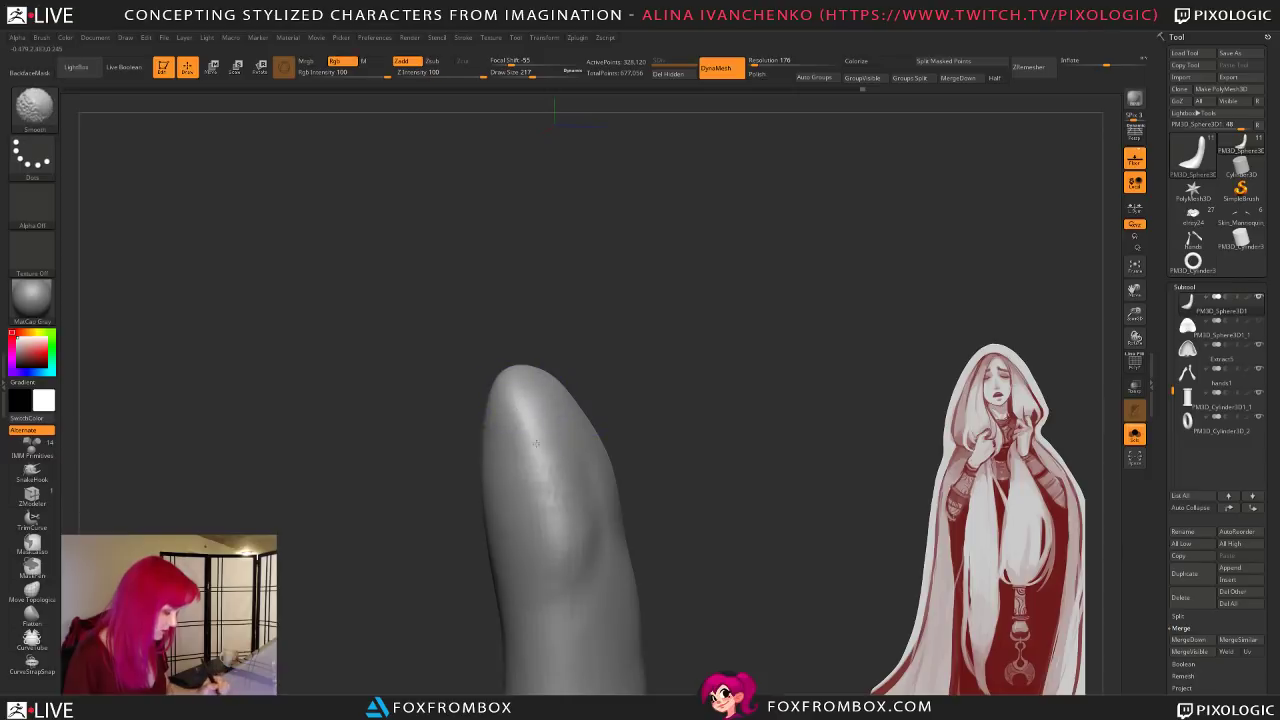
mouse_move(646, 360)
left_mouse_down()
mouse_move(669, 331)
mouse_move(720, 323)
left_mouse_up()
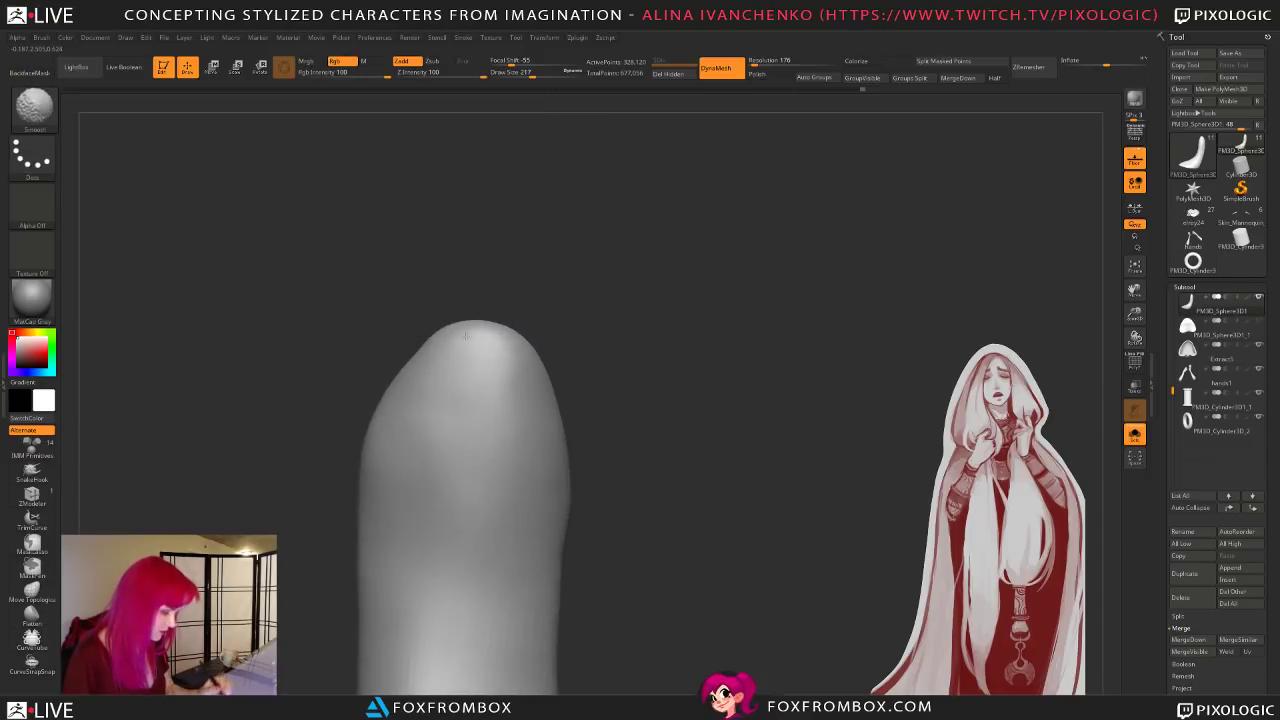
mouse_move(624, 302)
left_mouse_down()
mouse_move(726, 381)
mouse_move(674, 320)
mouse_move(680, 349)
mouse_move(721, 361)
mouse_move(706, 368)
mouse_move(663, 266)
left_mouse_up()
key("shift")
Step: Adjust the robe's shoulder outline at draw size 338 and mask its rounded top end with the MaskLasso brush
left_click(543, 73)
mouse_move(631, 200)
left_mouse_down()
mouse_move(677, 334)
mouse_move(667, 311)
mouse_move(637, 309)
left_mouse_up()
mouse_move(508, 289)
left_mouse_down("ctrl")
mouse_move(570, 365)
mouse_move(565, 385)
mouse_move(654, 360)
mouse_move(651, 397)
left_mouse_up("ctrl")
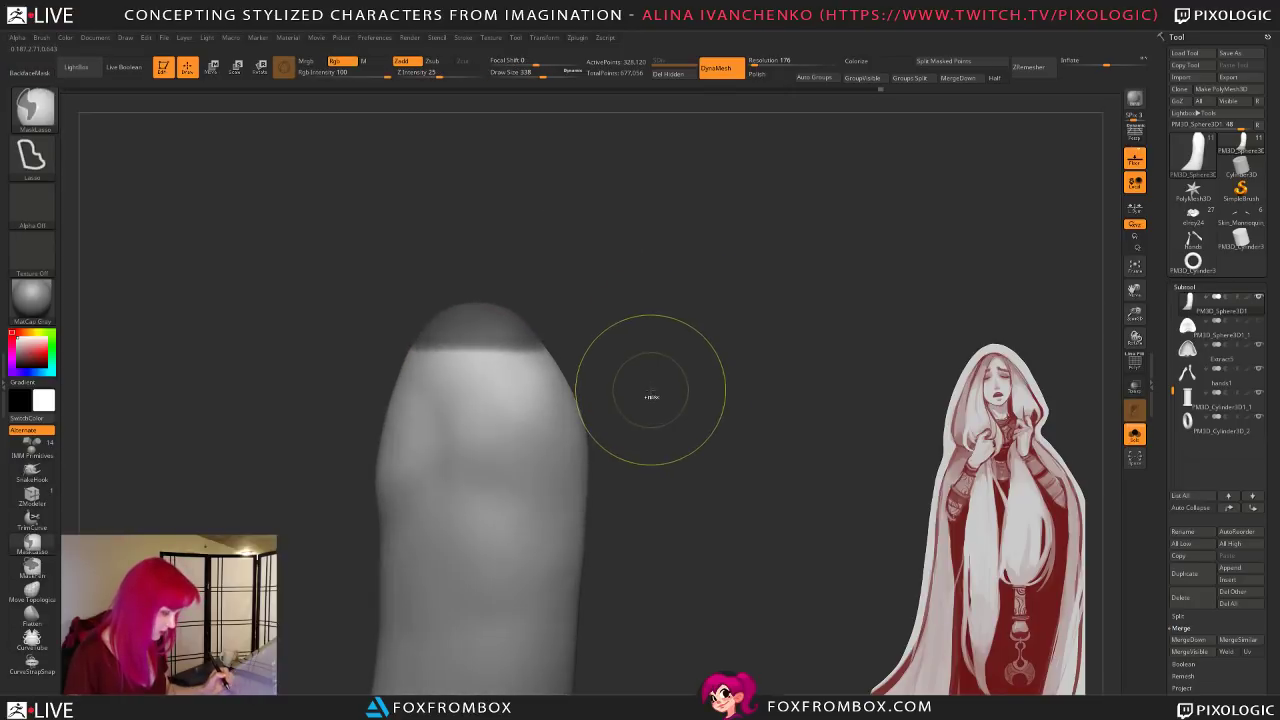
Step: Replace the mask with a smaller rounded one on the robe's top end and extract the masked area as a new subtool
key("ctrl+z")
mouse_move(545, 270)
left_mouse_down("shift")
mouse_move(545, 256)
mouse_move(429, 300)
mouse_move(470, 292)
left_mouse_up("shift")
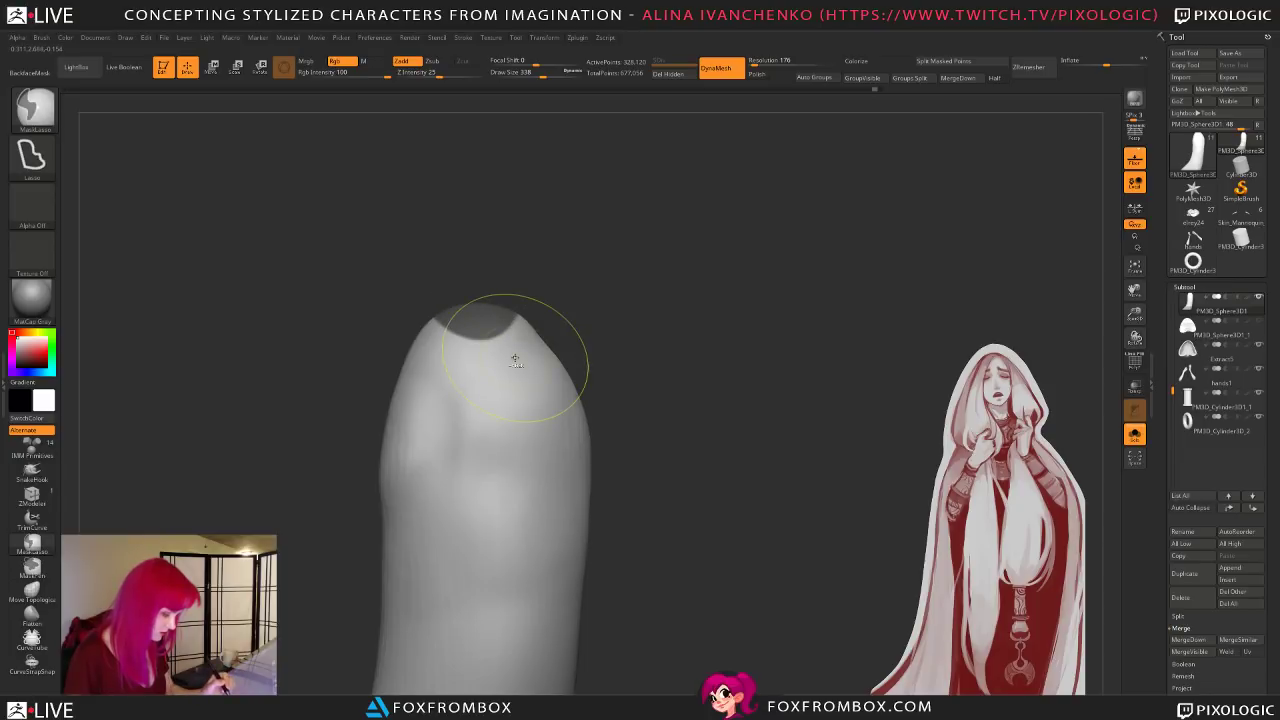
left_click_drag(786, 346, 865, 380)
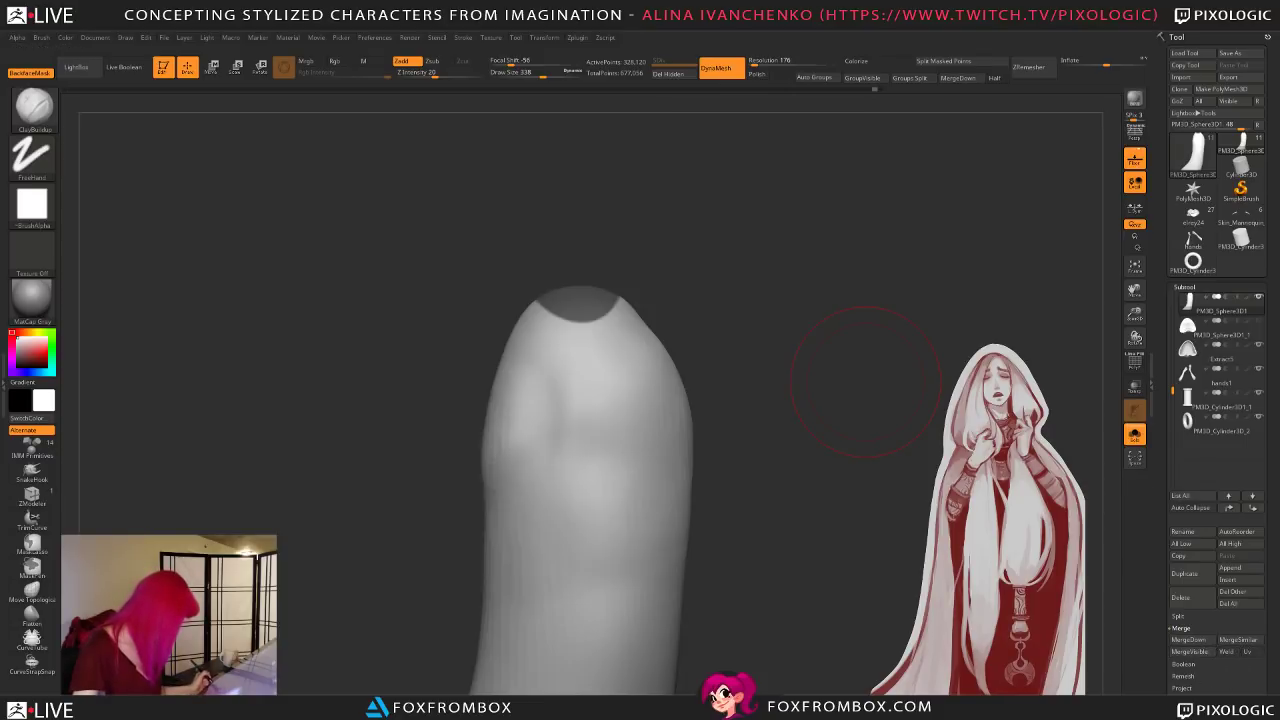
left_click(1181, 628)
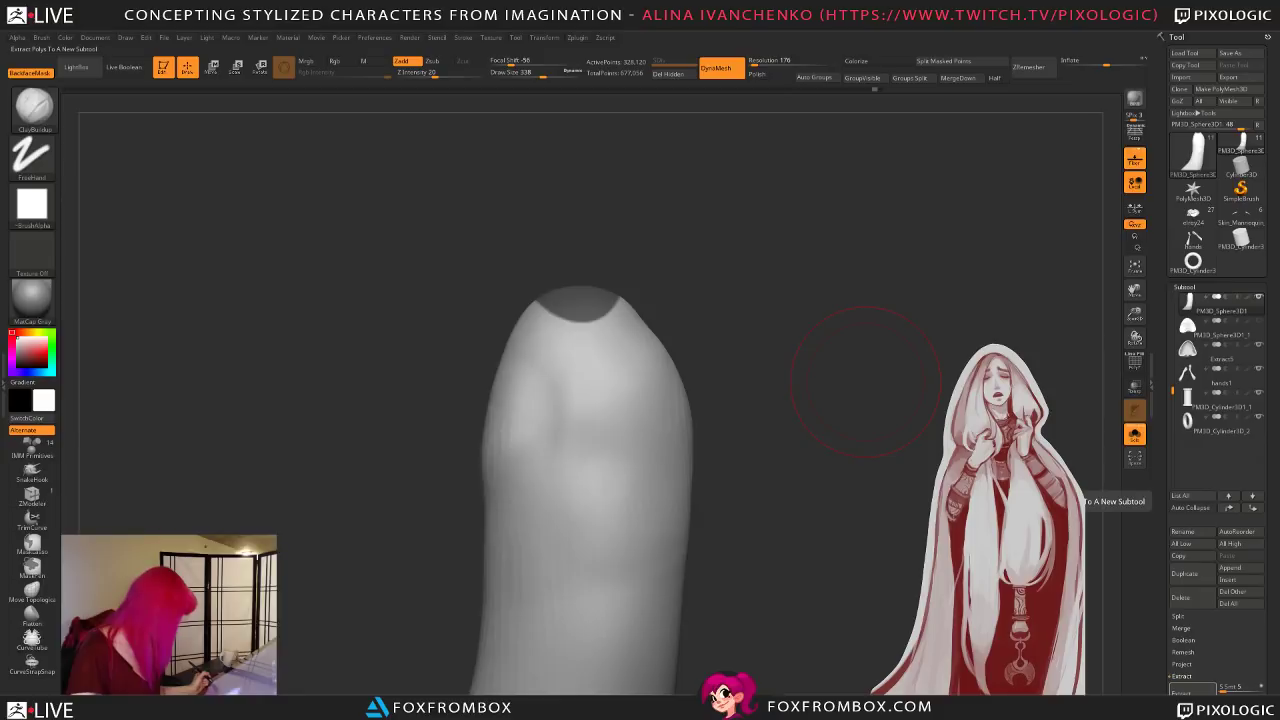
left_click(866, 382)
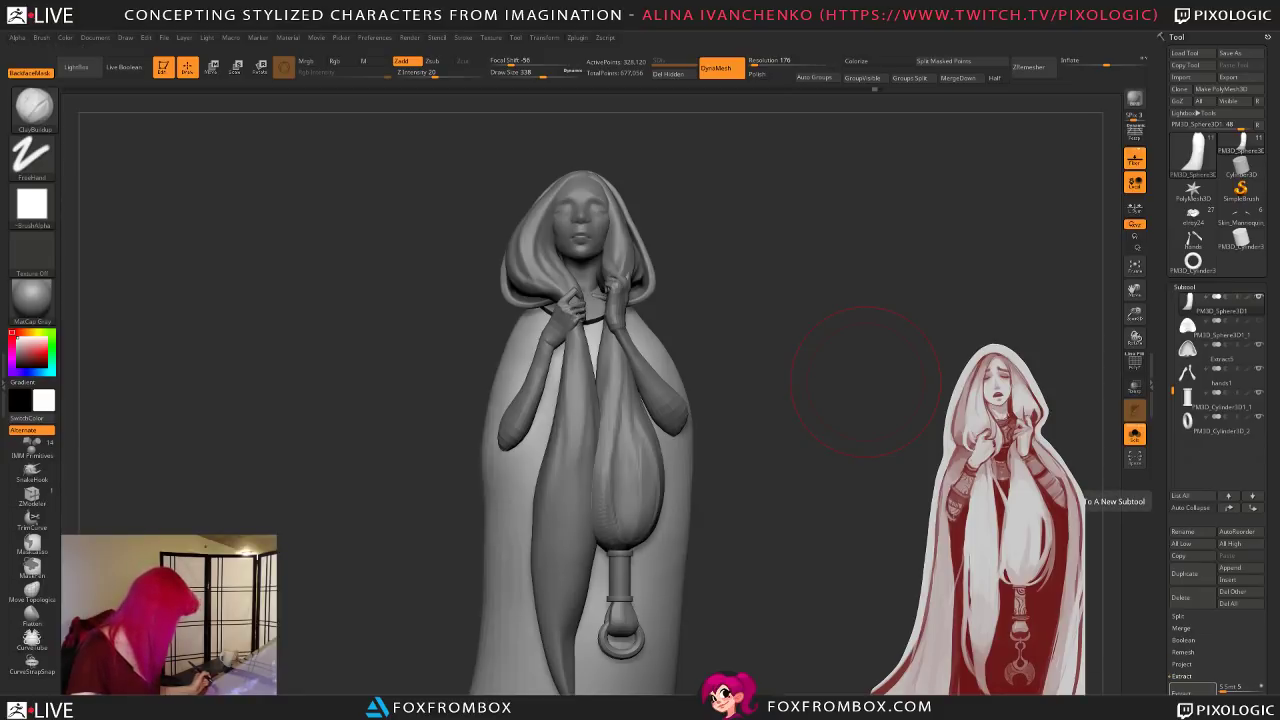
left_click_drag(868, 560, 916, 585)
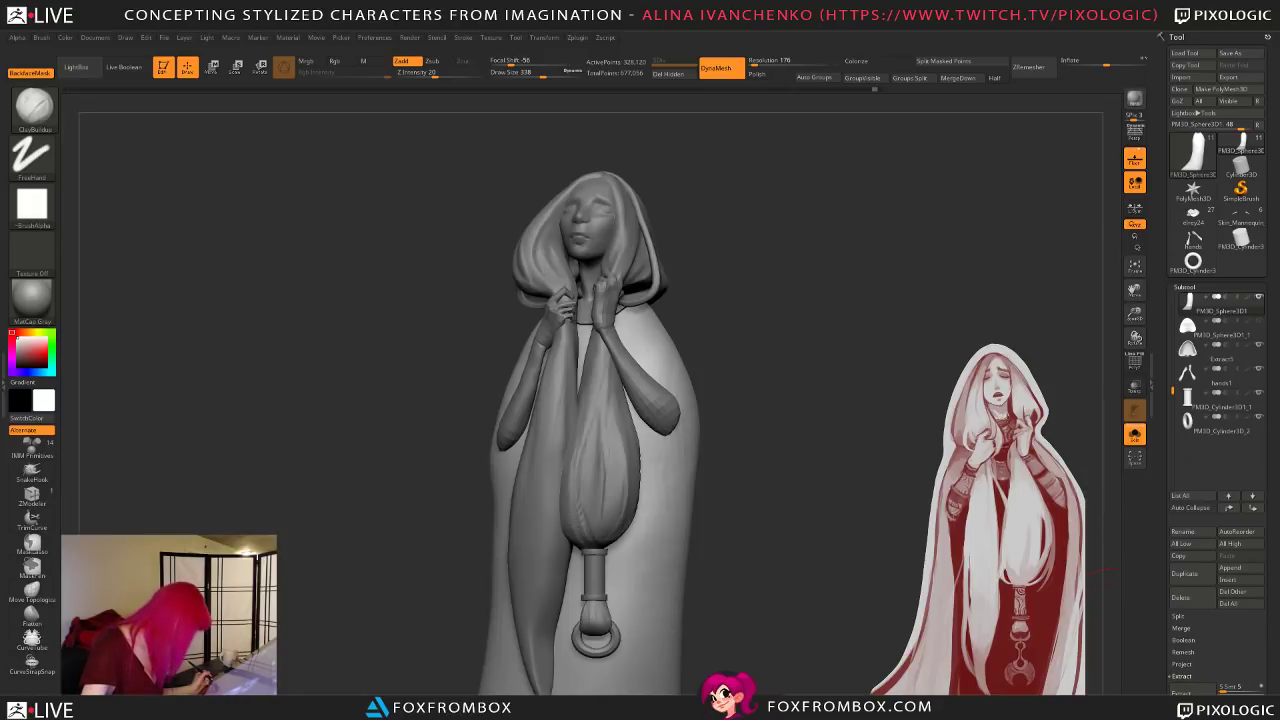
left_click(1181, 692)
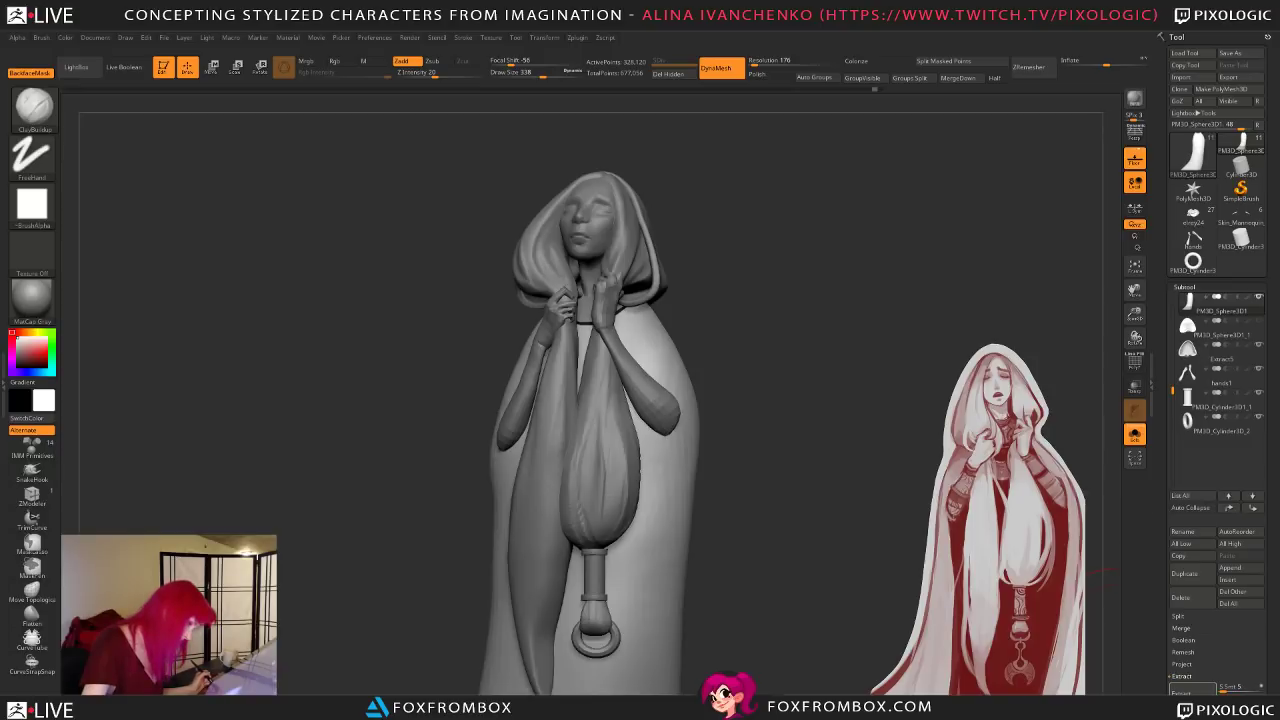
Step: Isolate the piece extracted from the robe's top end and set the ClayBuildup draw size to 158
left_click_drag(840, 455, 712, 421)
left_click_drag(703, 357, 705, 544, "alt")
left_click_drag(543, 75, 534, 75)
left_click_drag(552, 350, 597, 368)
mouse_move(490, 405)
left_mouse_down()
mouse_move(613, 394)
mouse_move(673, 278)
left_mouse_up()
left_click_drag(534, 75, 526, 75)
mouse_move(616, 356)
left_mouse_down("shift")
mouse_move(600, 350)
mouse_move(605, 404)
mouse_move(643, 371)
mouse_move(651, 287)
left_mouse_up("shift")
mouse_move(723, 283)
left_mouse_down()
mouse_move(703, 280)
mouse_move(694, 374)
mouse_move(694, 290)
mouse_move(694, 370)
left_mouse_up()
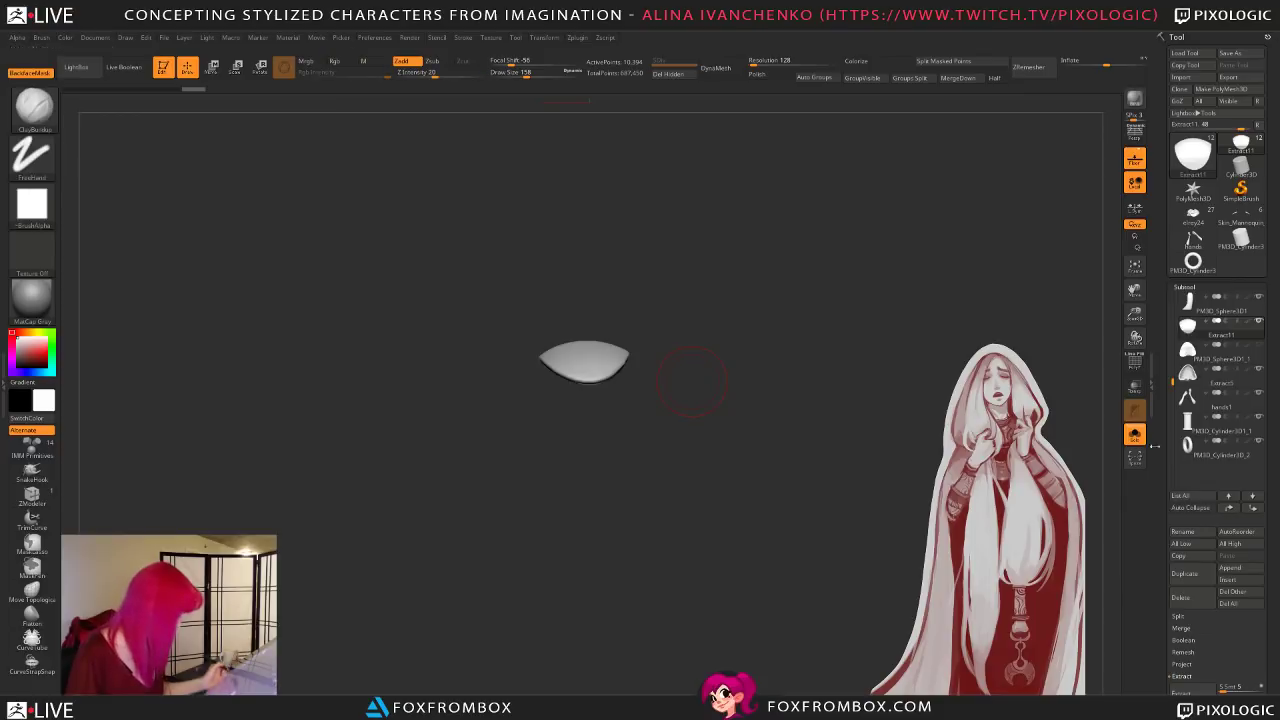
mouse_move(800, 400)
left_mouse_down()
mouse_move(694, 443)
mouse_move(680, 410)
left_mouse_up()
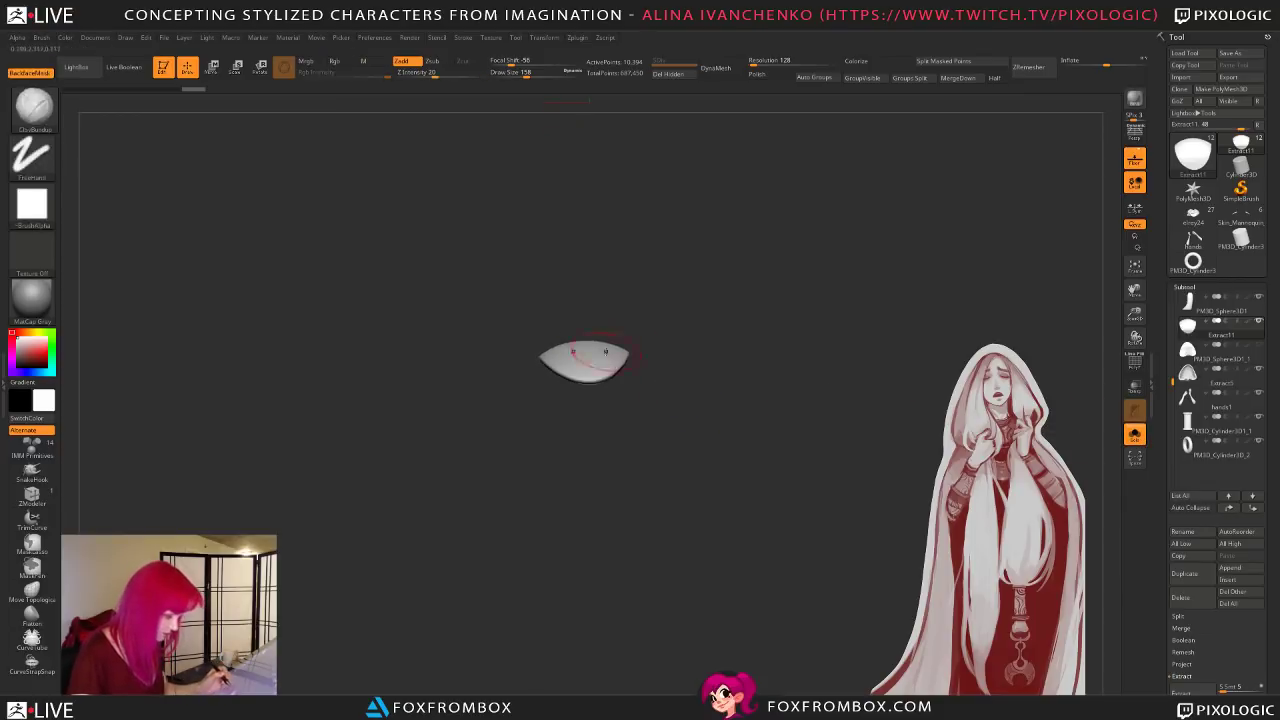
key("ctrl+shift")
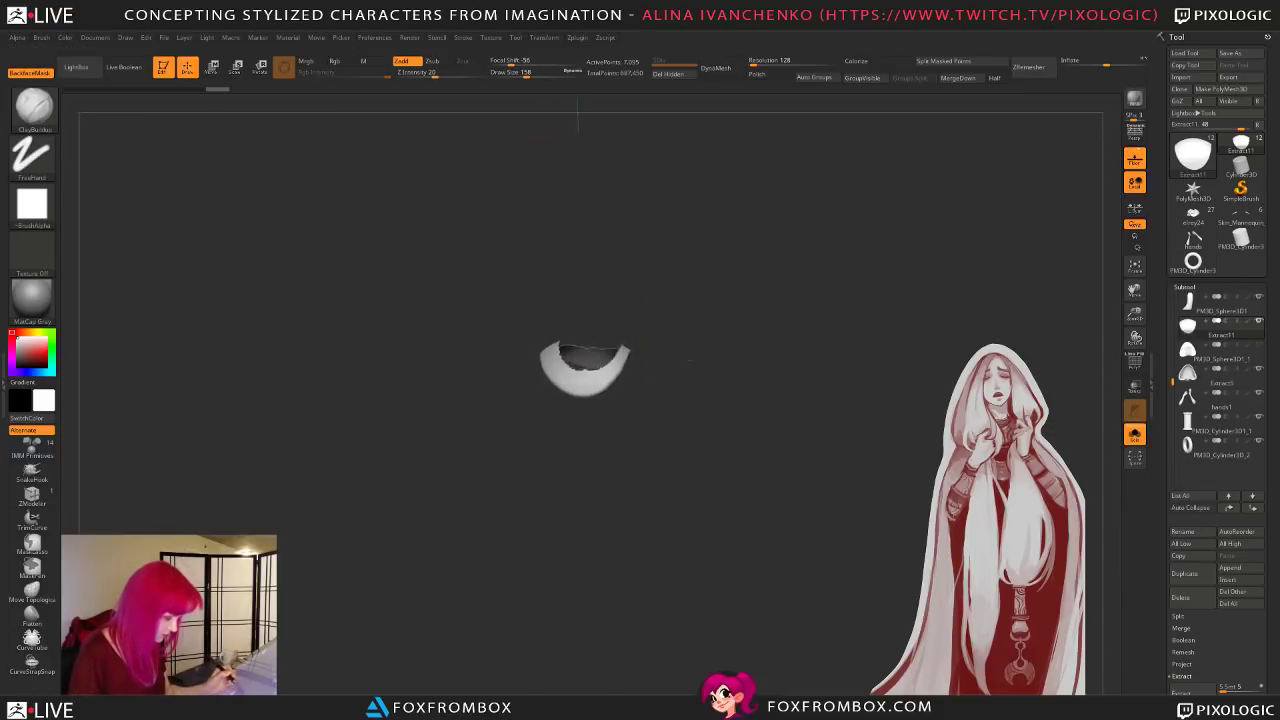
left_click(674, 400, "ctrl+shift")
mouse_move(659, 444)
left_mouse_down()
mouse_move(600, 594)
mouse_move(651, 306)
mouse_move(620, 440)
mouse_move(656, 321)
left_mouse_up()
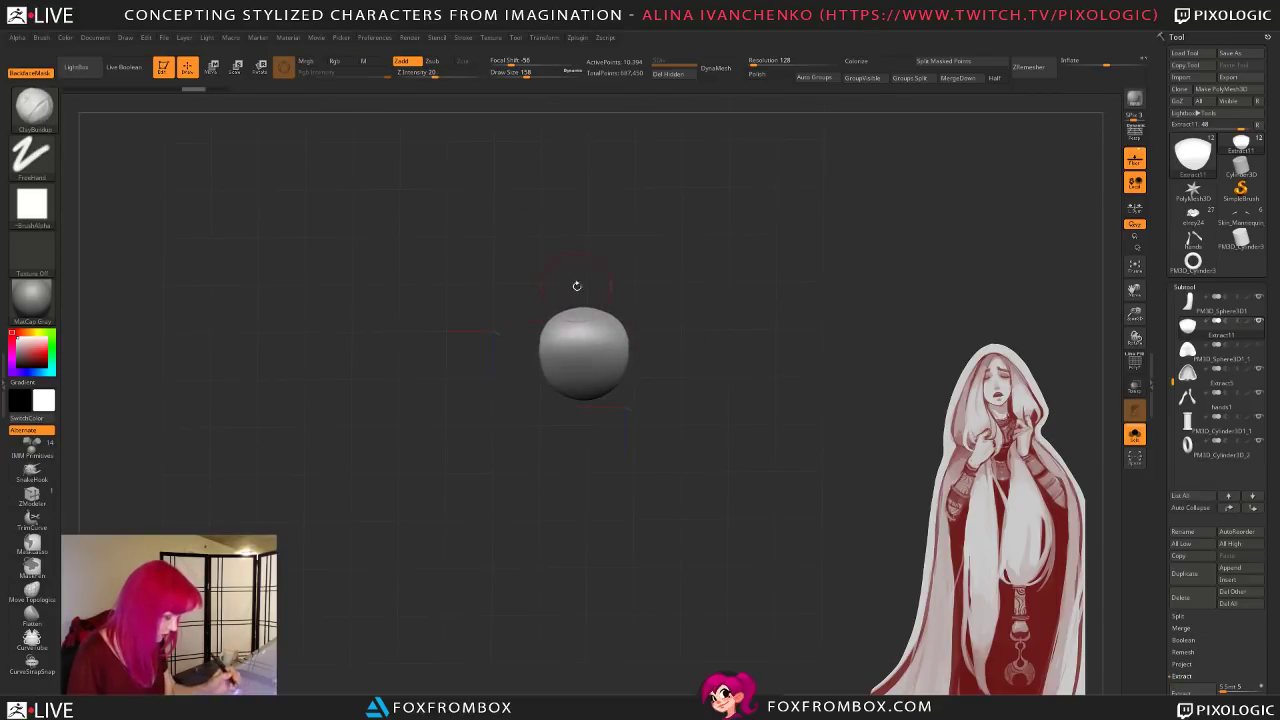
Step: Hide the back half of the extracted piece and a rounded neck opening with the SelectLasso brush, leaving a U-shaped collar
mouse_move(462, 322)
left_mouse_down("ctrl+shift")
mouse_move(595, 332)
mouse_move(692, 300)
mouse_move(648, 278)
mouse_move(652, 320)
mouse_move(563, 206)
mouse_move(660, 206)
left_mouse_up("ctrl+shift")
left_click(680, 362, "ctrl+shift")
left_click_drag(663, 303, 668, 366)
mouse_move(574, 326)
left_mouse_down("ctrl+shift")
mouse_move(578, 359)
mouse_move(578, 298)
left_mouse_up("ctrl+shift")
key("ctrl+z")
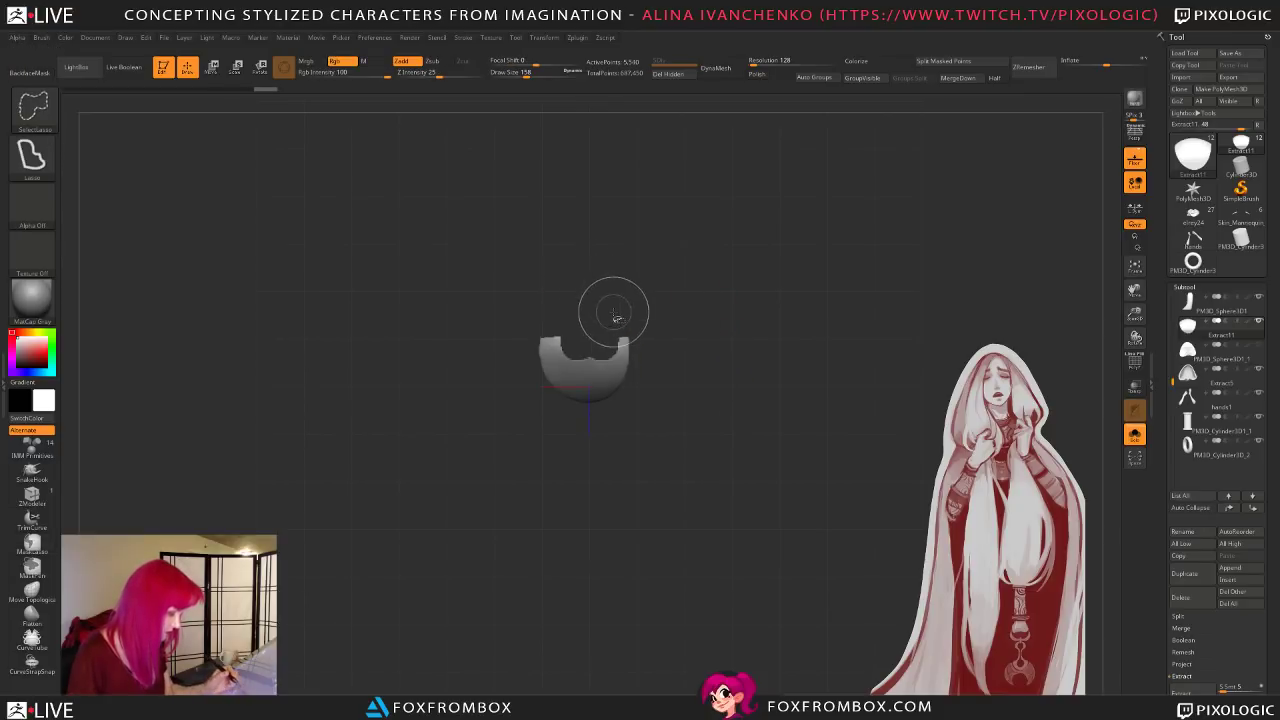
key("ctrl+z")
key("ctrl+shift")
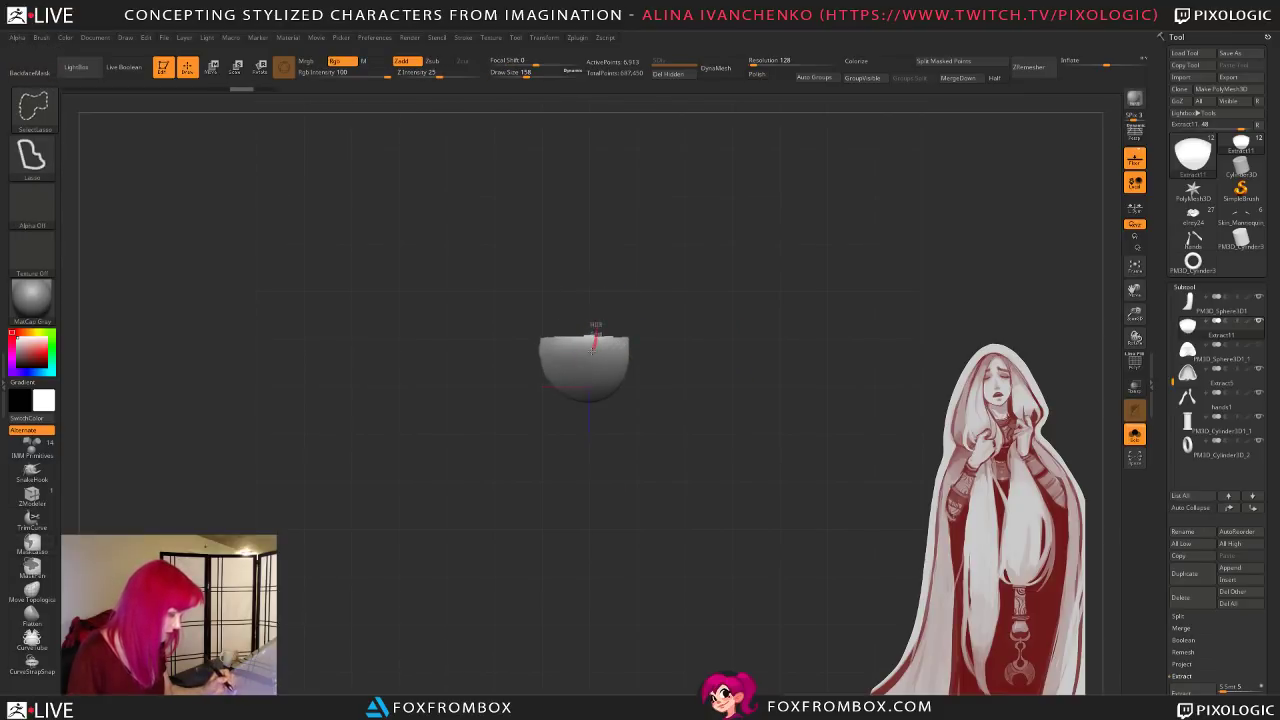
left_click_drag(578, 318, 590, 300, "ctrl+alt+shift")
mouse_move(690, 330)
left_mouse_down()
mouse_move(697, 400)
mouse_move(680, 390)
left_mouse_up()
mouse_move(607, 322)
left_mouse_down("ctrl+alt+shift")
mouse_move(606, 338)
mouse_move(566, 324)
mouse_move(582, 296)
left_mouse_up("ctrl+alt+shift")
mouse_move(695, 342)
left_mouse_down("shift")
mouse_move(707, 319)
mouse_move(657, 326)
mouse_move(703, 341)
mouse_move(694, 420)
mouse_move(653, 469)
mouse_move(692, 231)
mouse_move(726, 230)
mouse_move(732, 166)
mouse_move(724, 303)
mouse_move(690, 335)
left_mouse_up("shift")
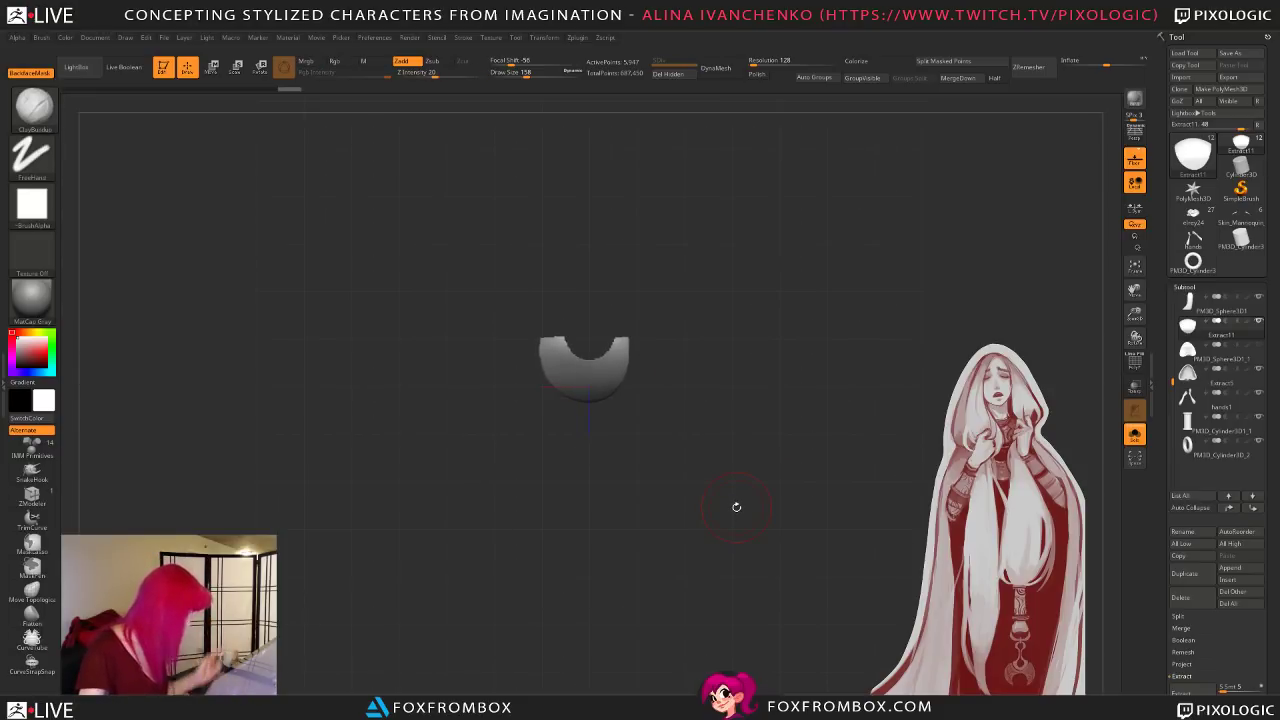
Step: Rename the extracted collar subtool as j1
left_click(1183, 532)
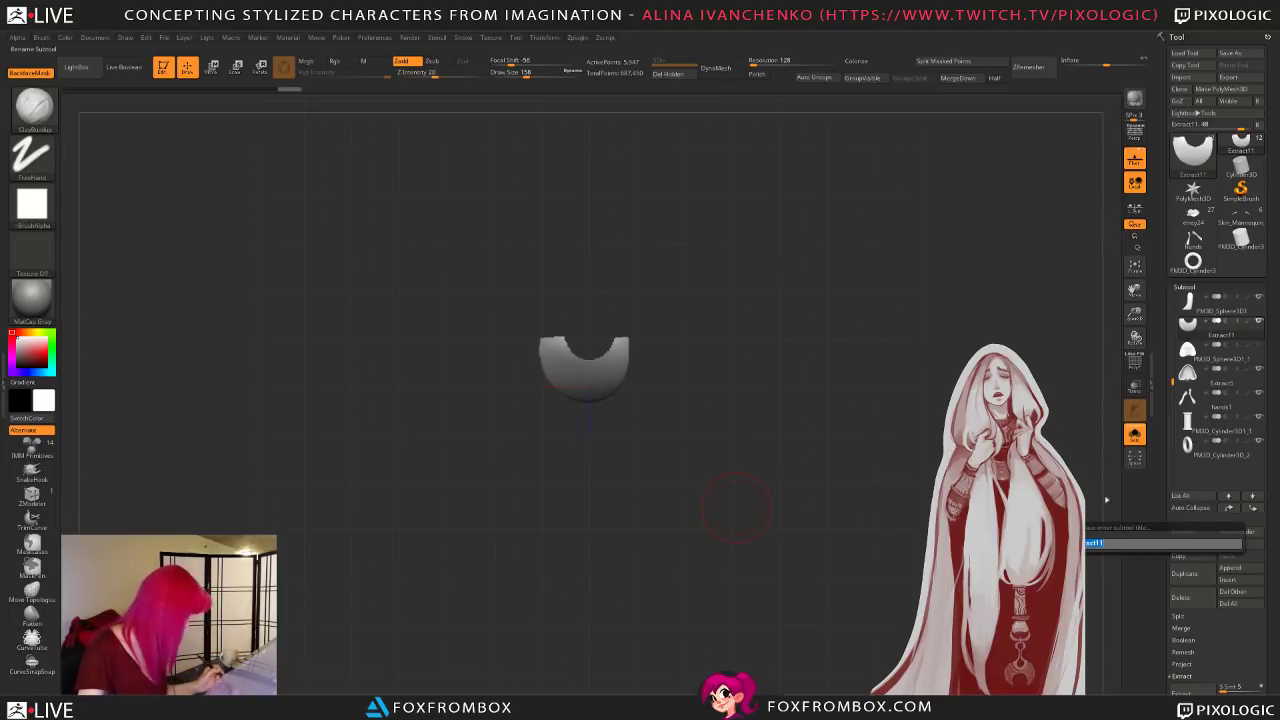
left_click(1180, 546)
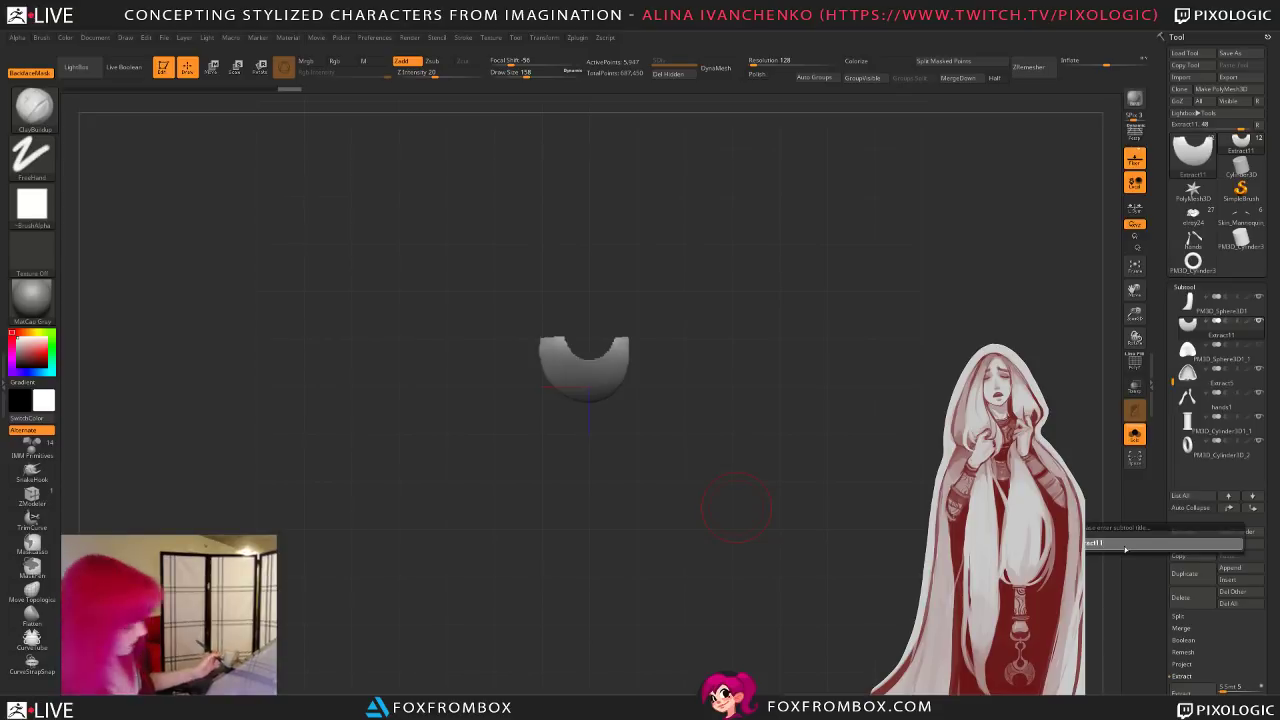
double_click(1125, 548)
key("BackSpace")
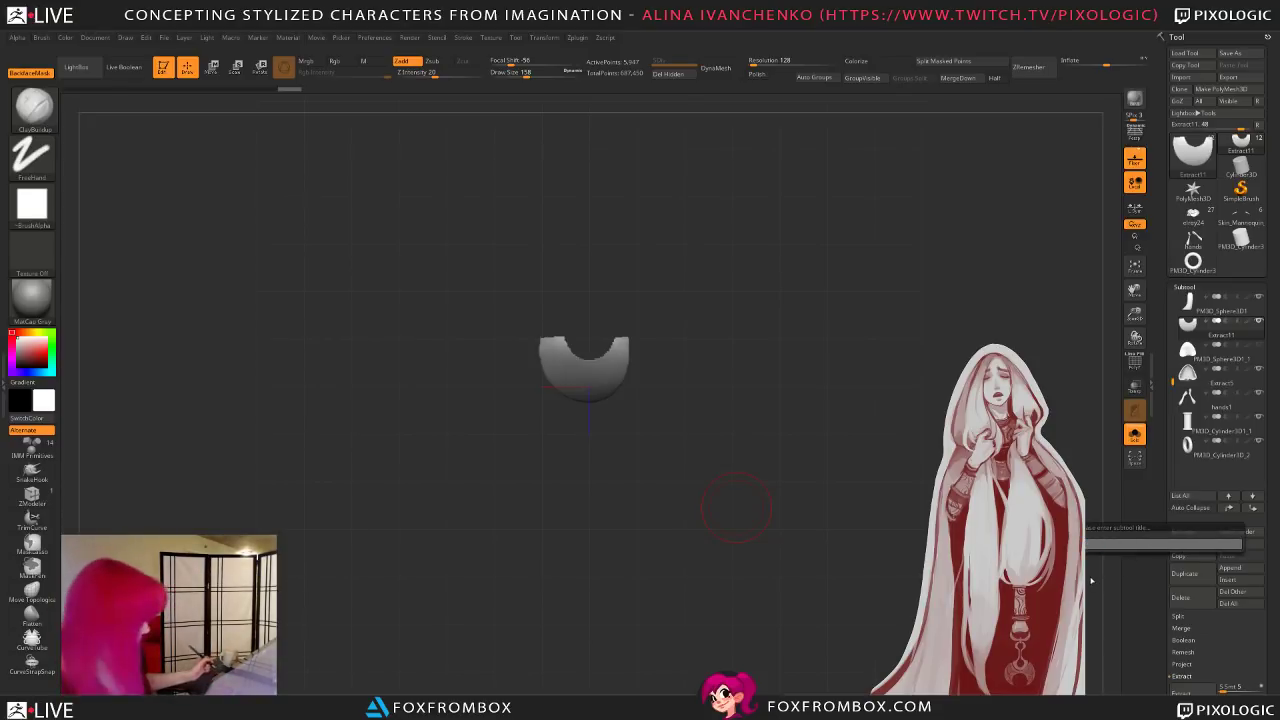
type("jl")
key("Return")
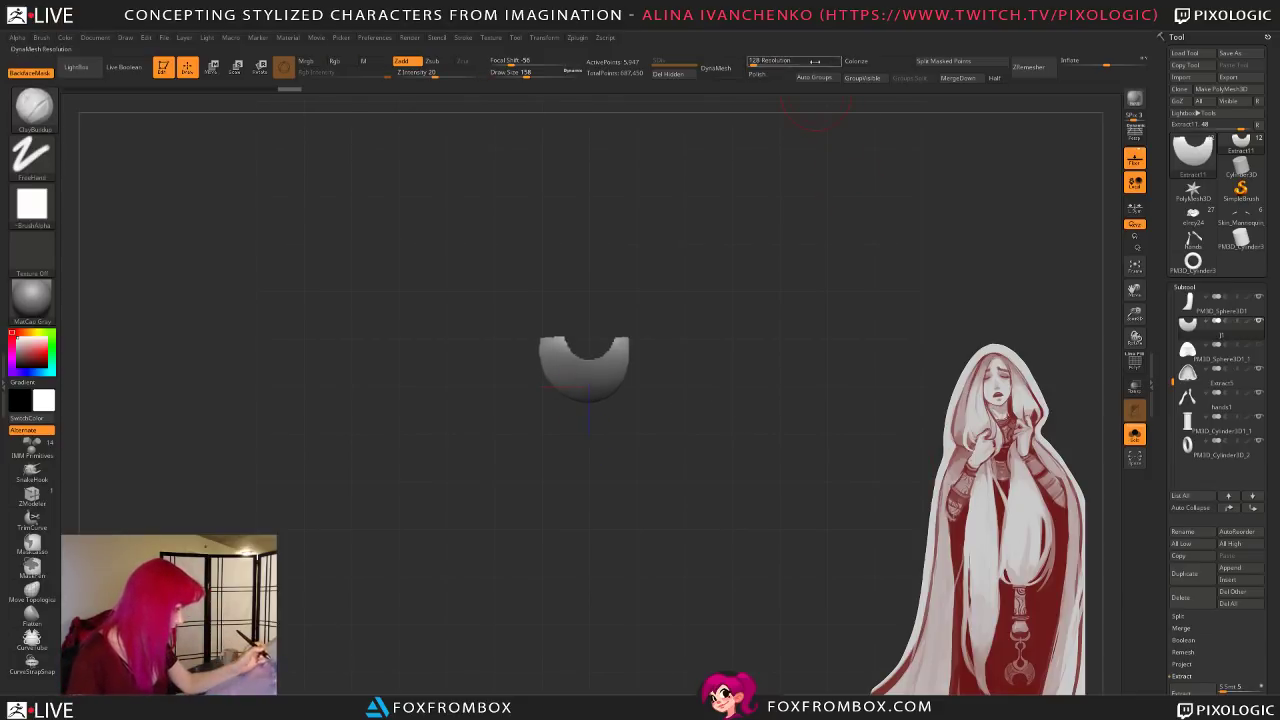
Step: Delete the hidden parts of the U-shaped collar and remesh it with DynaMesh at resolution 128
left_click(722, 69)
left_click_drag(727, 330, 715, 394)
left_click(716, 397, "ctrl")
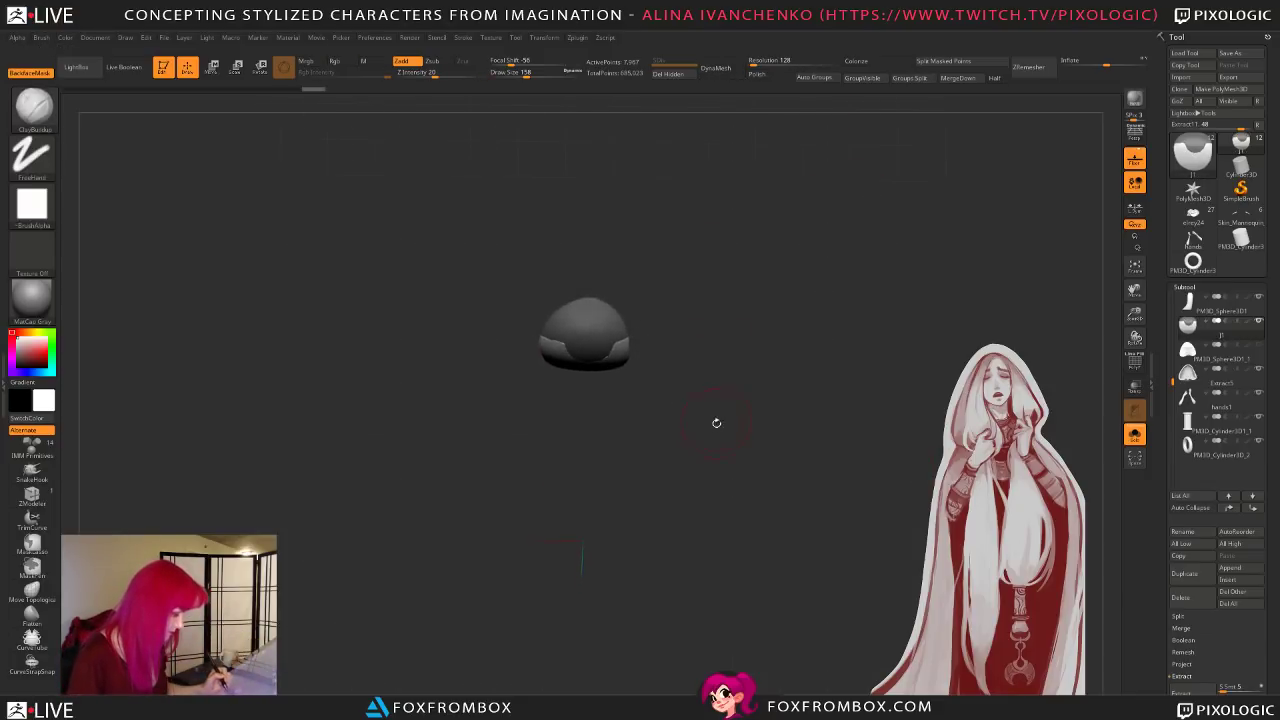
left_click(714, 424, "ctrl+shift")
left_click_drag(717, 252, 745, 285, "ctrl")
left_click(669, 75)
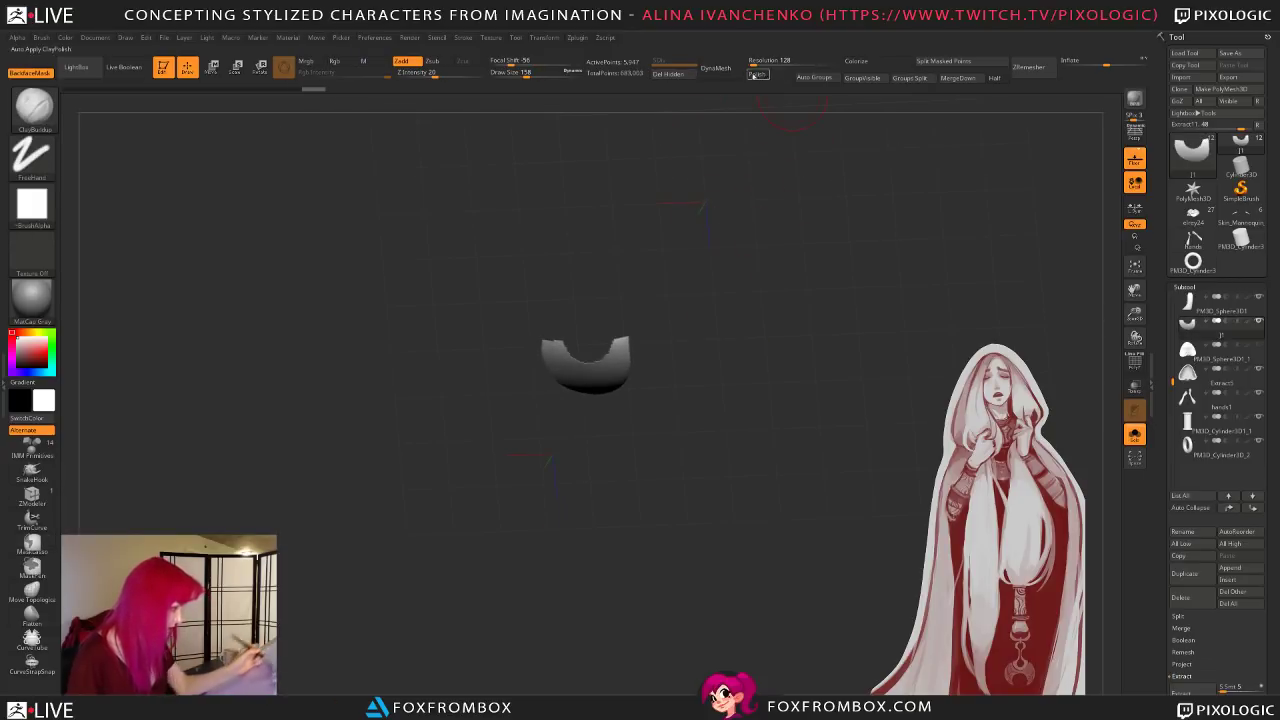
left_click(724, 69)
left_click_drag(707, 378, 697, 308)
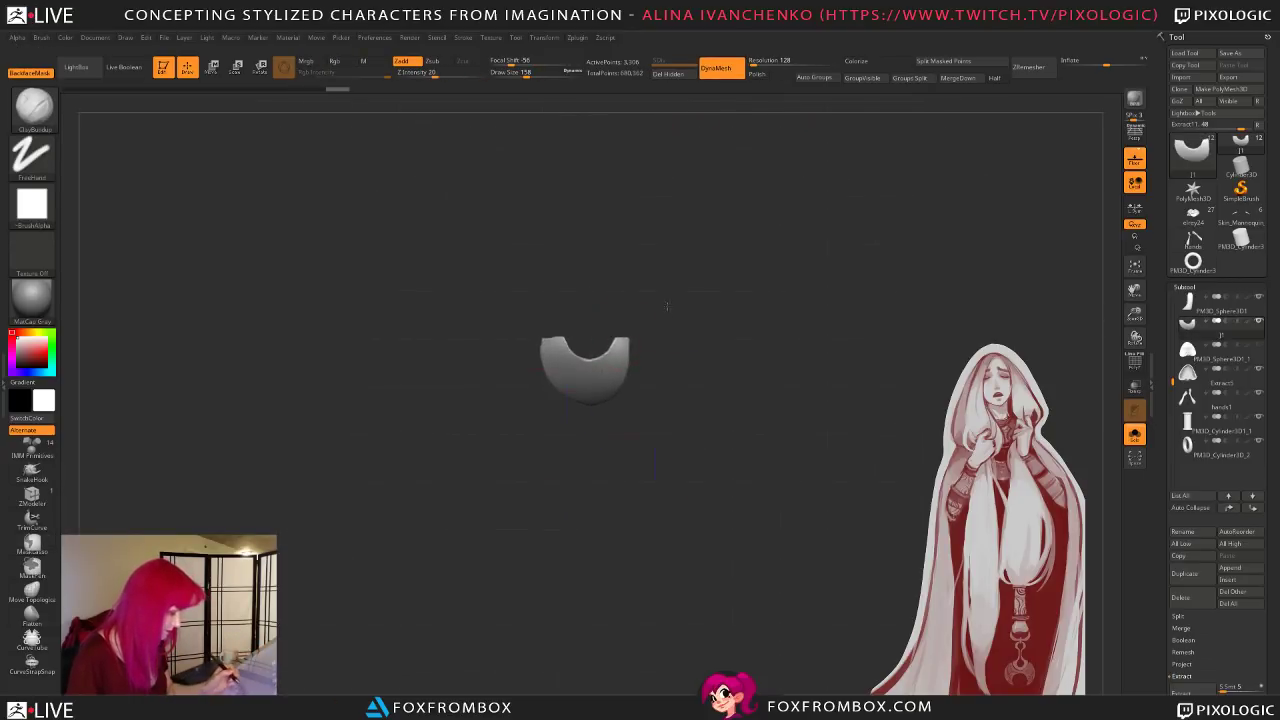
left_click_drag(903, 409, 770, 439)
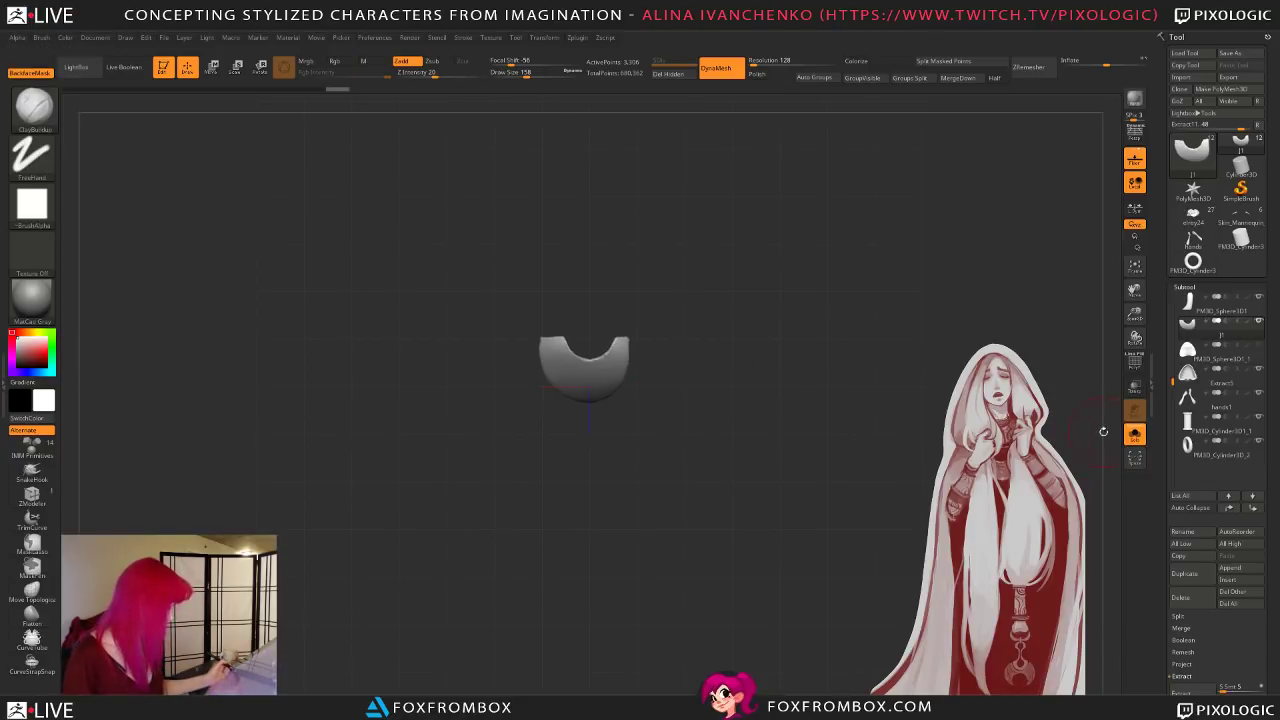
Step: Hide one half of the collar along its vertical centre line and delete the hidden half
left_click_drag(699, 300, 594, 464, "ctrl+shift")
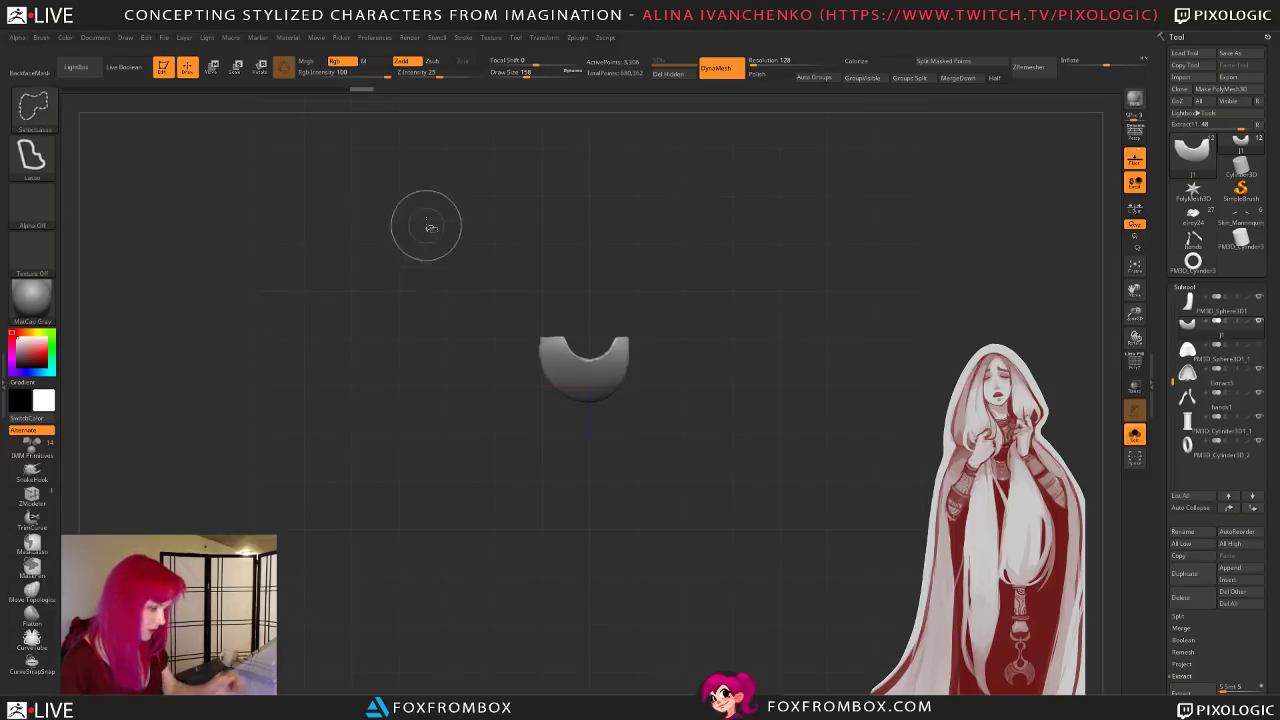
left_click(34, 110, "ctrl+shift")
left_click(383, 164, "ctrl+shift")
left_click_drag(738, 247, 594, 476, "ctrl+shift")
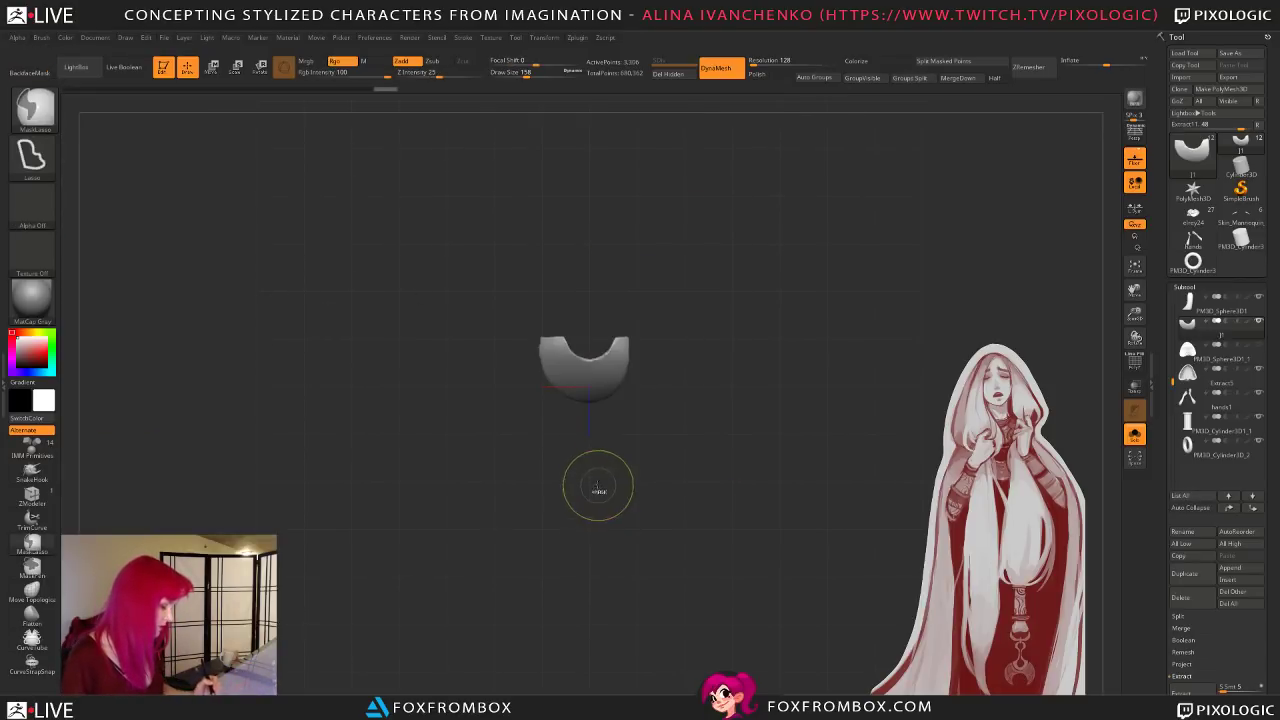
left_click_drag(712, 281, 591, 452, "ctrl+shift")
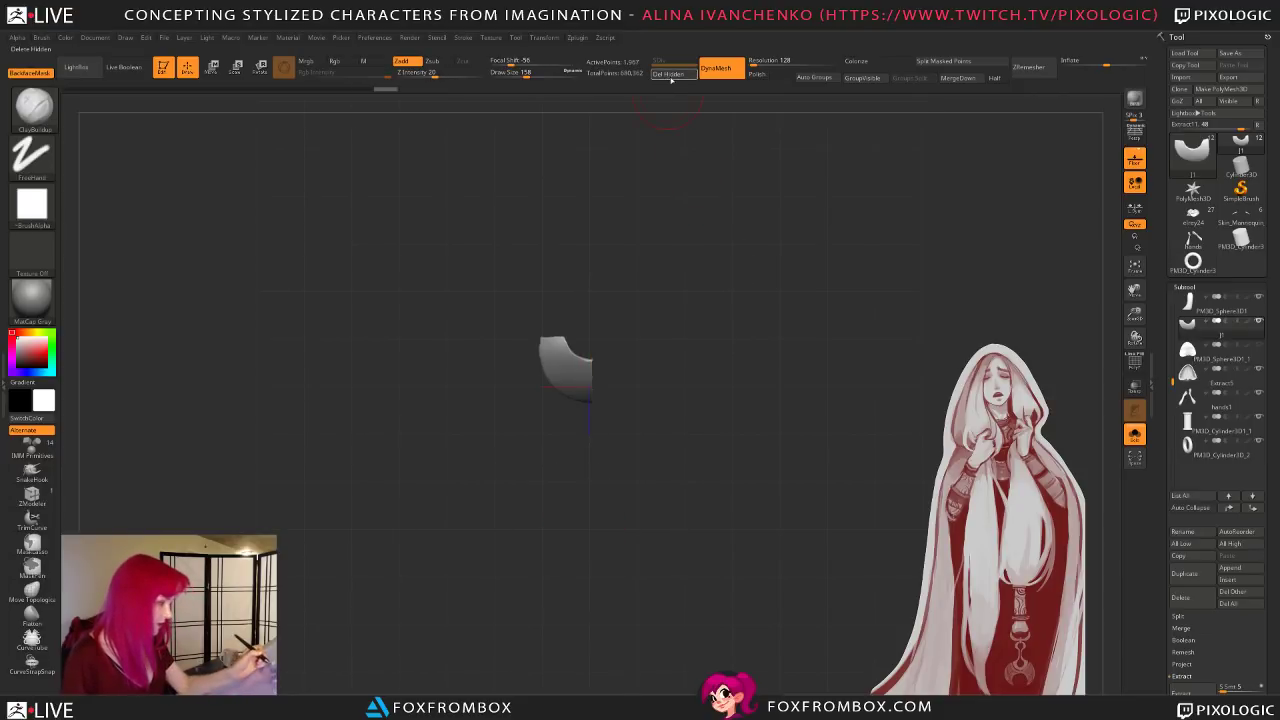
left_click_drag(734, 480, 842, 577)
Step: Apply Mirror And Weld to the remaining collar half and show the whole figure again
left_click(1184, 287)
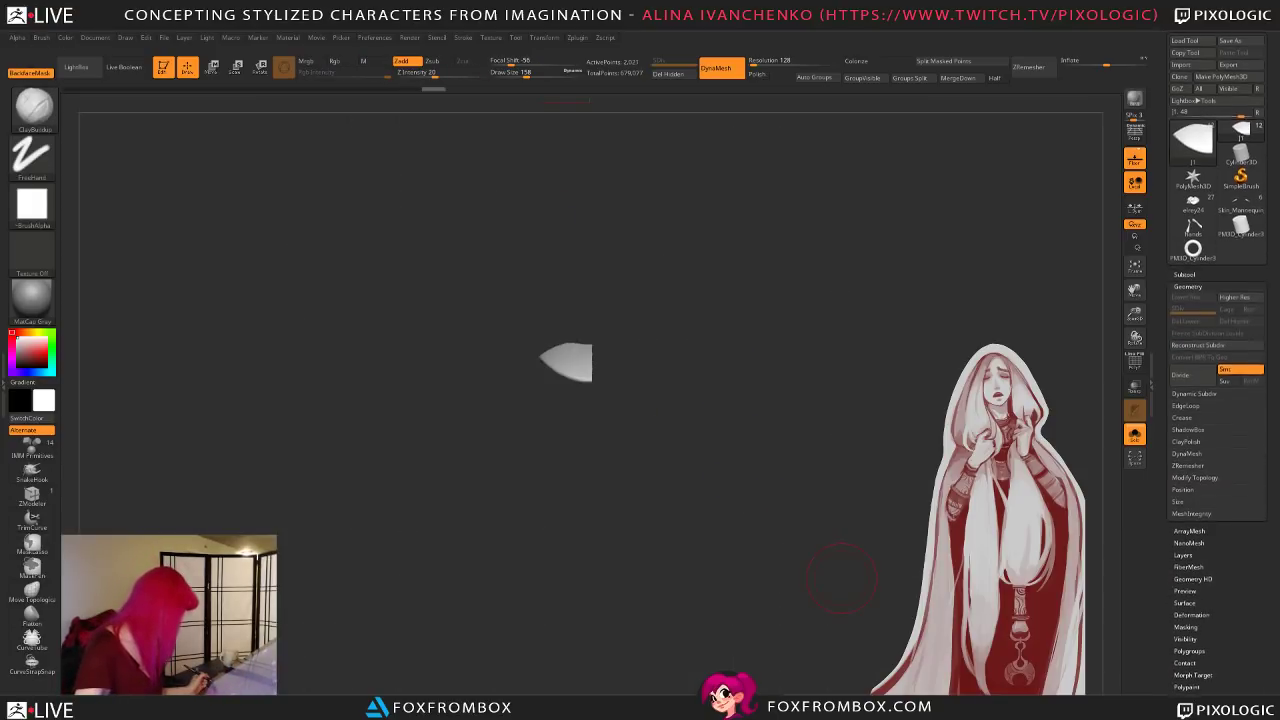
left_click(1195, 479)
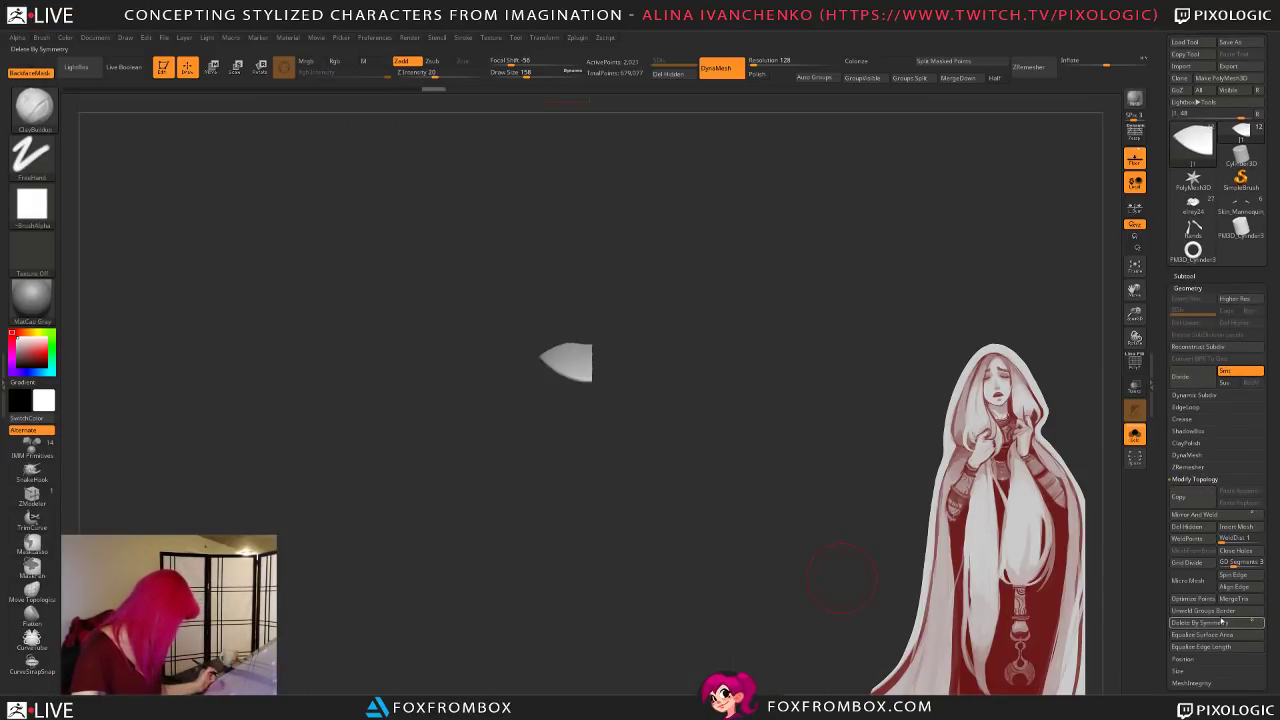
left_click(1215, 516)
mouse_move(715, 510)
left_mouse_down()
mouse_move(677, 420)
mouse_move(773, 413)
left_mouse_up()
left_click(1134, 436)
left_click_drag(880, 430, 823, 333)
mouse_move(789, 400)
left_mouse_down()
mouse_move(749, 429)
mouse_move(761, 429)
left_mouse_up()
mouse_move(809, 354)
left_mouse_down()
mouse_move(797, 302)
mouse_move(706, 363)
mouse_move(650, 358)
mouse_move(754, 360)
mouse_move(741, 391)
mouse_move(714, 373)
left_mouse_up()
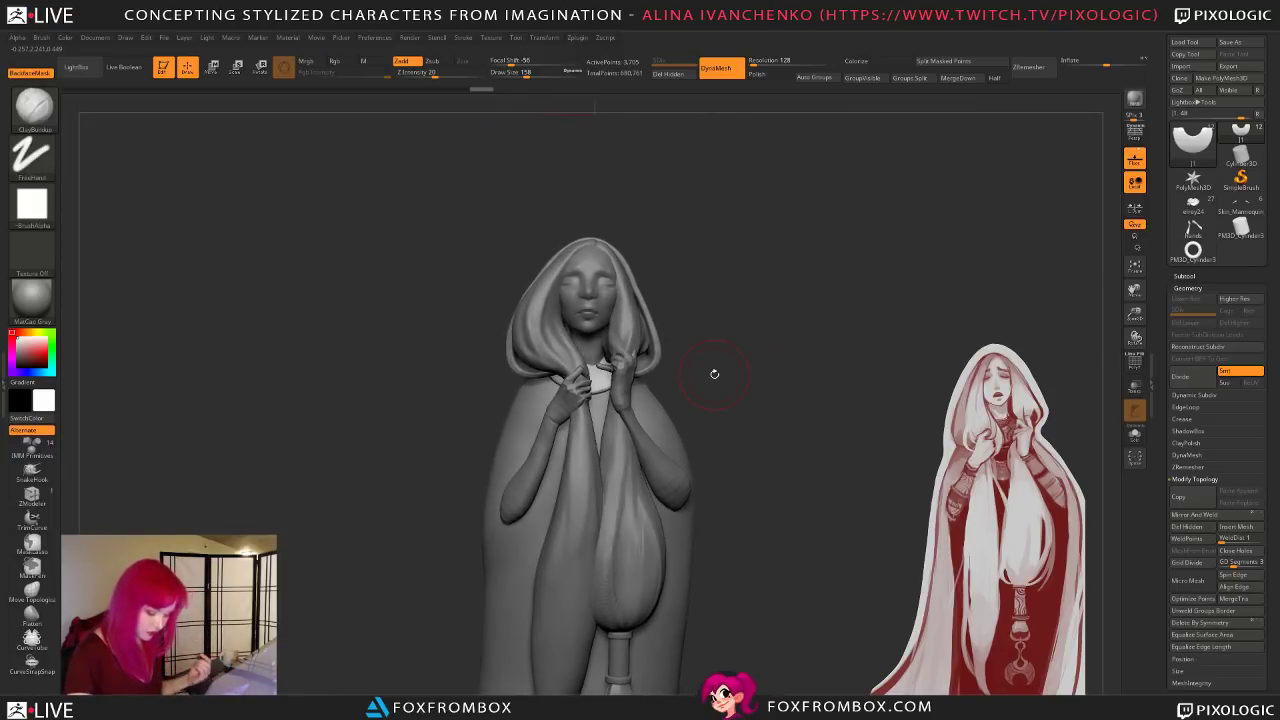
Step: Adjust the collar's shape around the neck and under the hood with the Move brush at draw size 207
mouse_move(739, 420)
left_mouse_down()
mouse_move(708, 406)
mouse_move(743, 375)
mouse_move(713, 395)
mouse_move(726, 391)
mouse_move(647, 391)
left_mouse_up()
left_click(532, 73)
key("b")
key("m")
key("v")
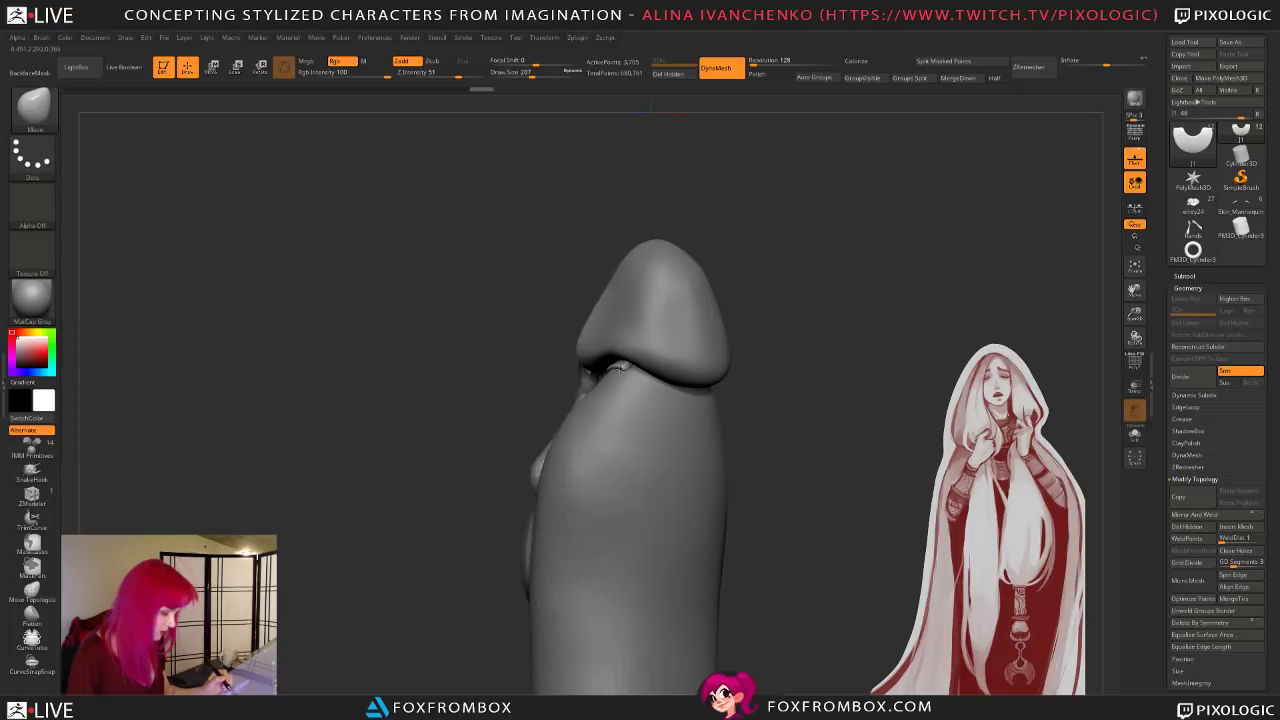
mouse_move(712, 345)
left_mouse_down()
mouse_move(743, 415)
mouse_move(731, 375)
mouse_move(697, 380)
mouse_move(706, 426)
mouse_move(706, 384)
mouse_move(718, 384)
left_mouse_up()
mouse_move(764, 434)
left_mouse_down("alt")
mouse_move(776, 346)
mouse_move(731, 383)
mouse_move(728, 448)
mouse_move(736, 440)
left_mouse_up("alt")
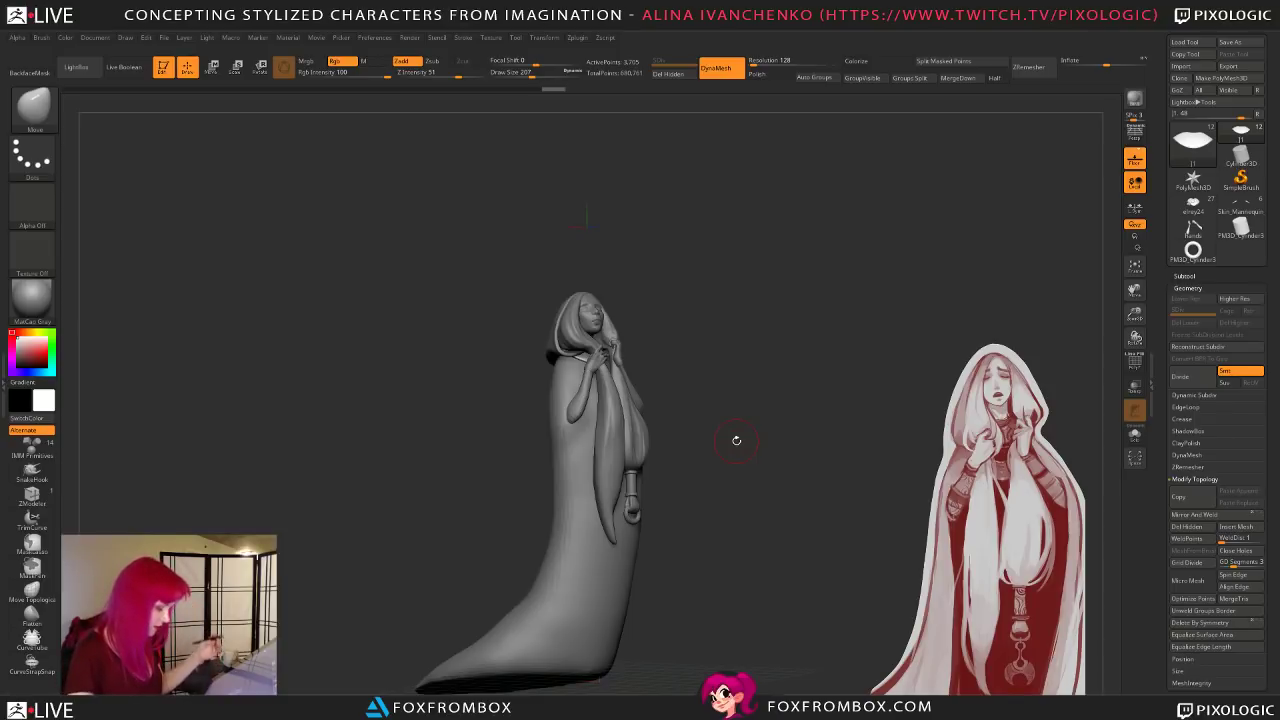
Step: Select the long loose hair strand hanging from the hand and build up its volume with the ClayBuildup brush at draw size 207
left_click_drag(736, 440, 730, 516)
mouse_move(714, 417)
left_mouse_down("alt")
mouse_move(737, 423)
mouse_move(702, 379)
mouse_move(700, 426)
mouse_move(592, 375)
left_mouse_up("alt")
left_click(551, 407, "alt")
key("b")
key("c")
key("b")
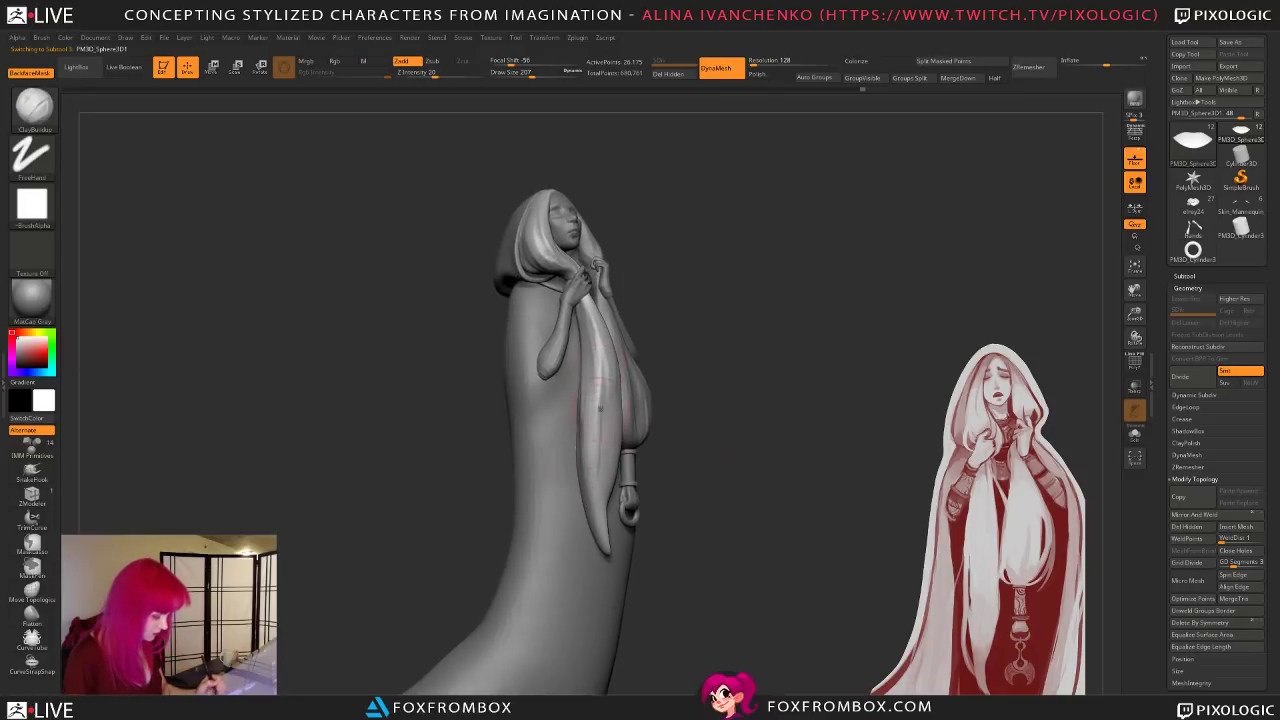
mouse_move(694, 449)
left_mouse_down()
mouse_move(671, 423)
mouse_move(697, 437)
mouse_move(620, 418)
left_mouse_up()
mouse_move(648, 472)
left_mouse_down()
mouse_move(742, 421)
mouse_move(699, 399)
left_mouse_up()
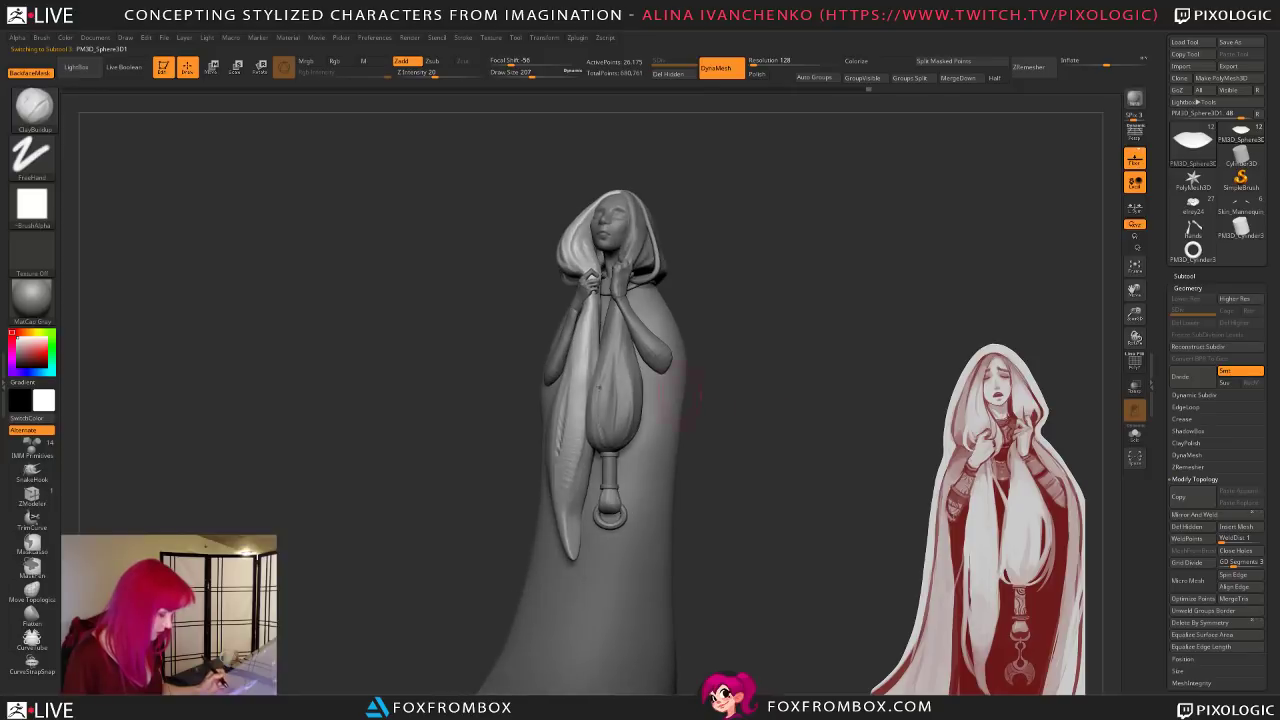
mouse_move(686, 450)
left_mouse_down()
mouse_move(749, 466)
mouse_move(720, 500)
left_mouse_up()
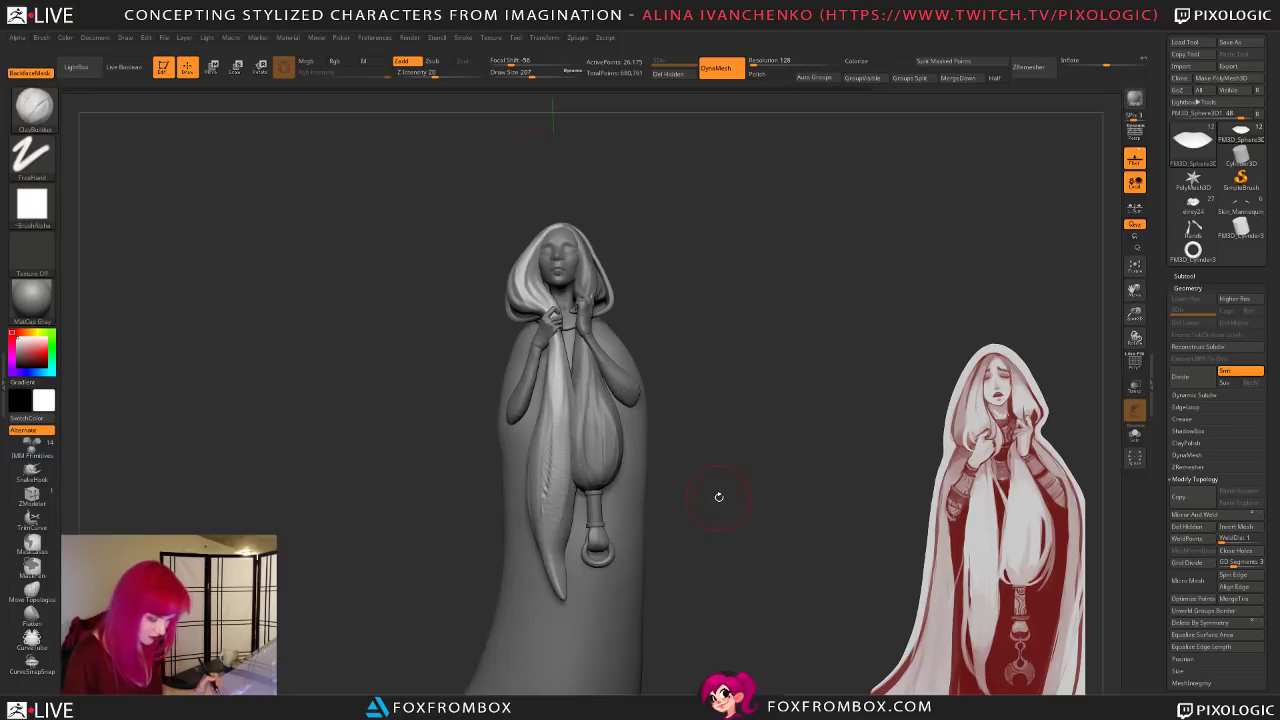
Step: Adjust the side profile of the long loose hair strand with the Move brush at draw size 132
left_click_drag(684, 413, 620, 379)
left_click_drag(641, 321, 632, 328)
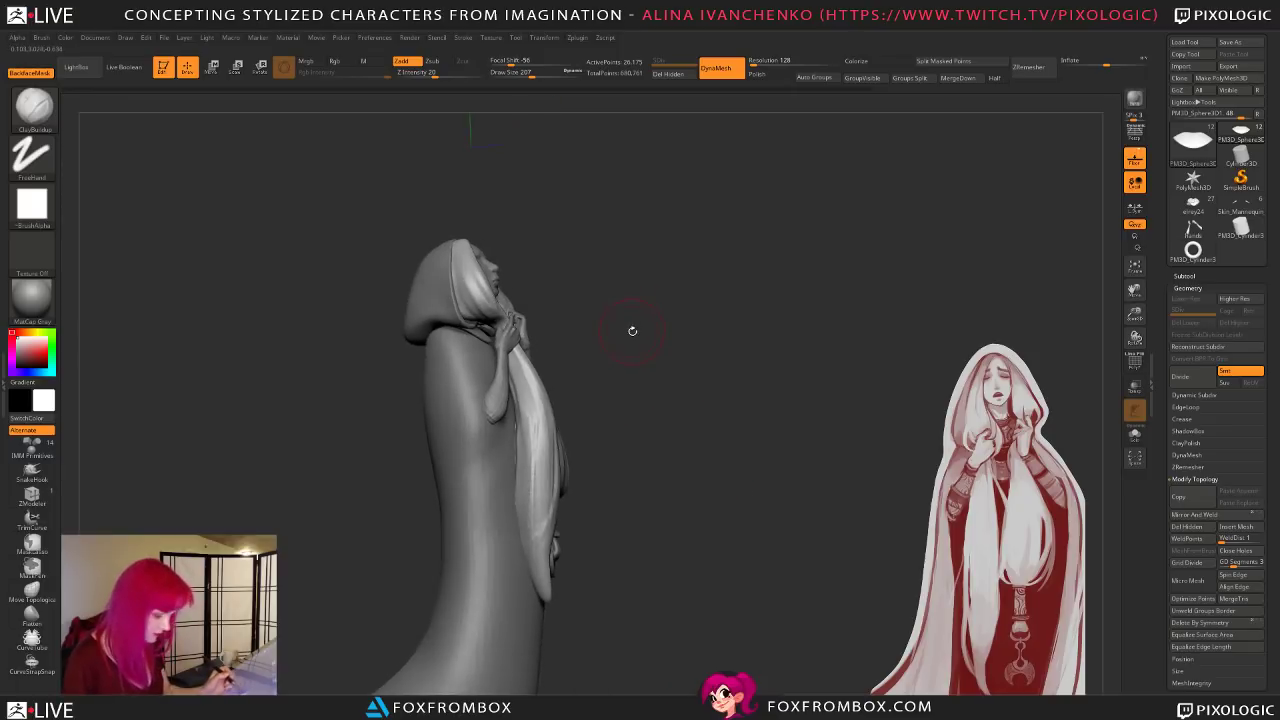
key("b")
key("m")
key("v")
left_click_drag(534, 73, 525, 73)
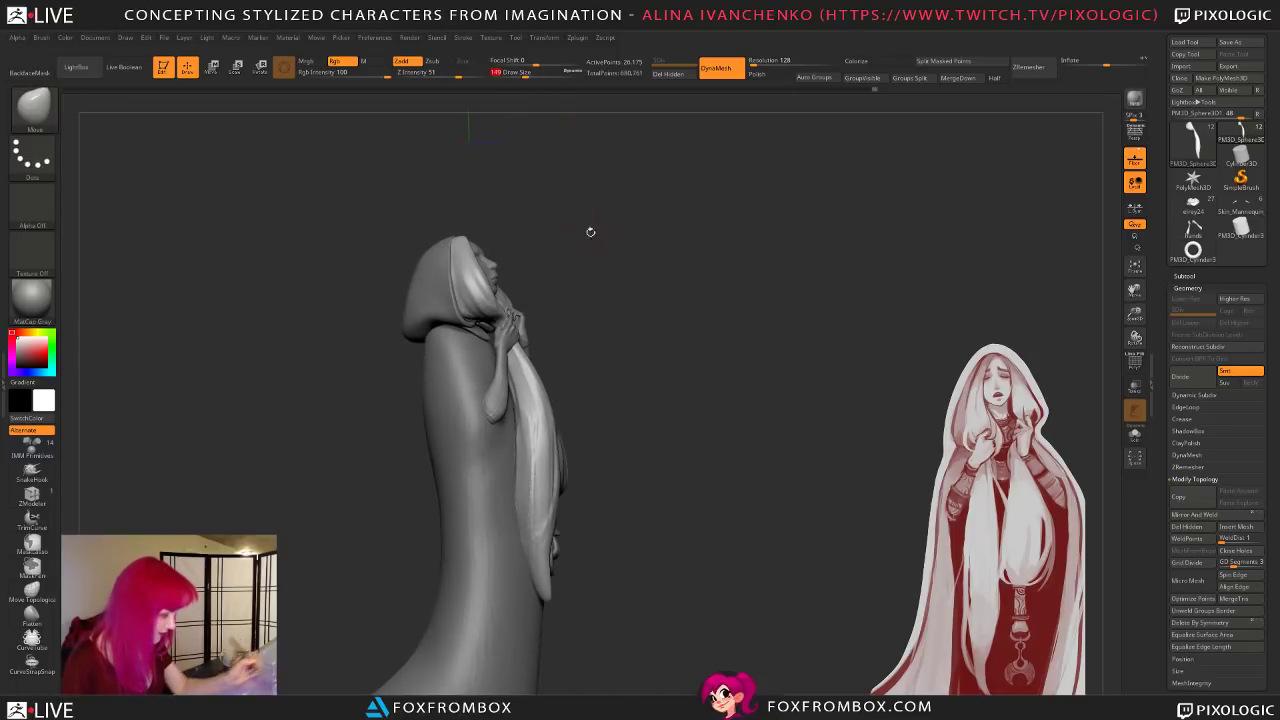
left_click_drag(622, 270, 701, 294, "alt")
left_click_drag(1134, 314, 1134, 400)
mouse_move(749, 222)
left_mouse_down("alt")
mouse_move(760, 395)
mouse_move(707, 390)
left_mouse_up("alt")
left_click_drag(527, 75, 523, 75)
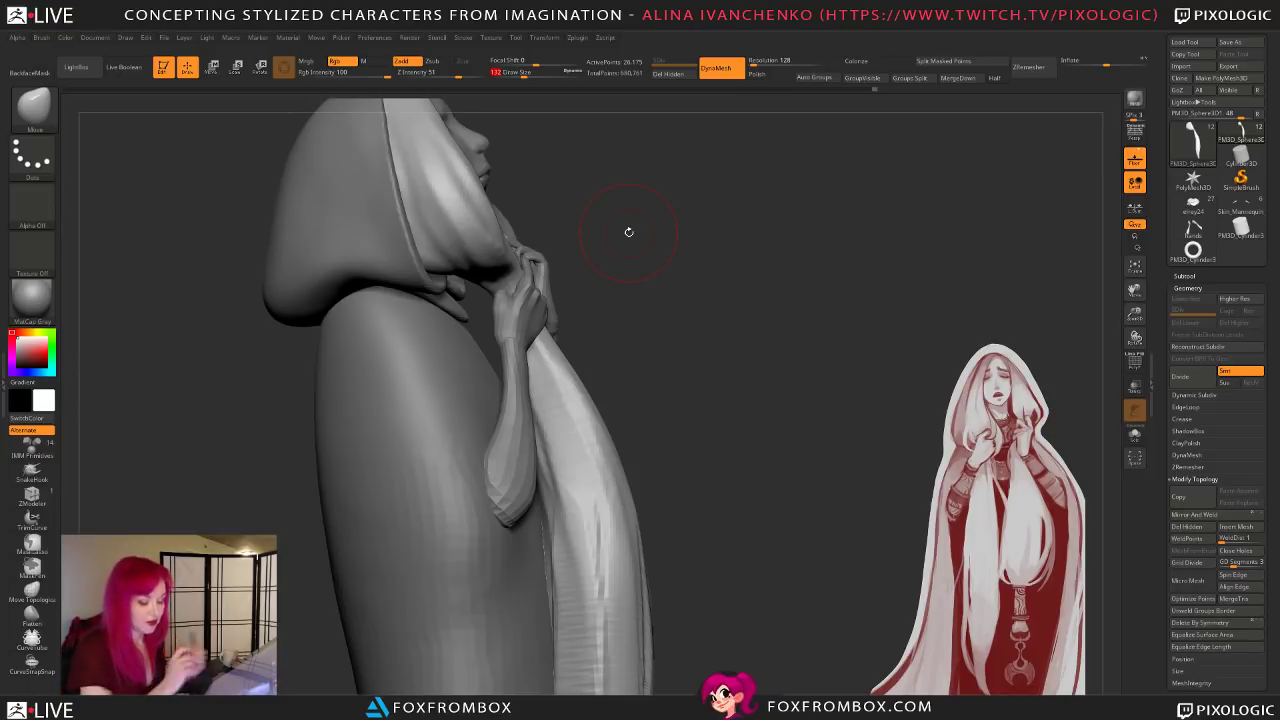
Step: Examine the hair, hood and hands from several angles against the concept drawing
mouse_move(817, 349)
left_mouse_down()
mouse_move(911, 361)
mouse_move(806, 411)
left_mouse_up()
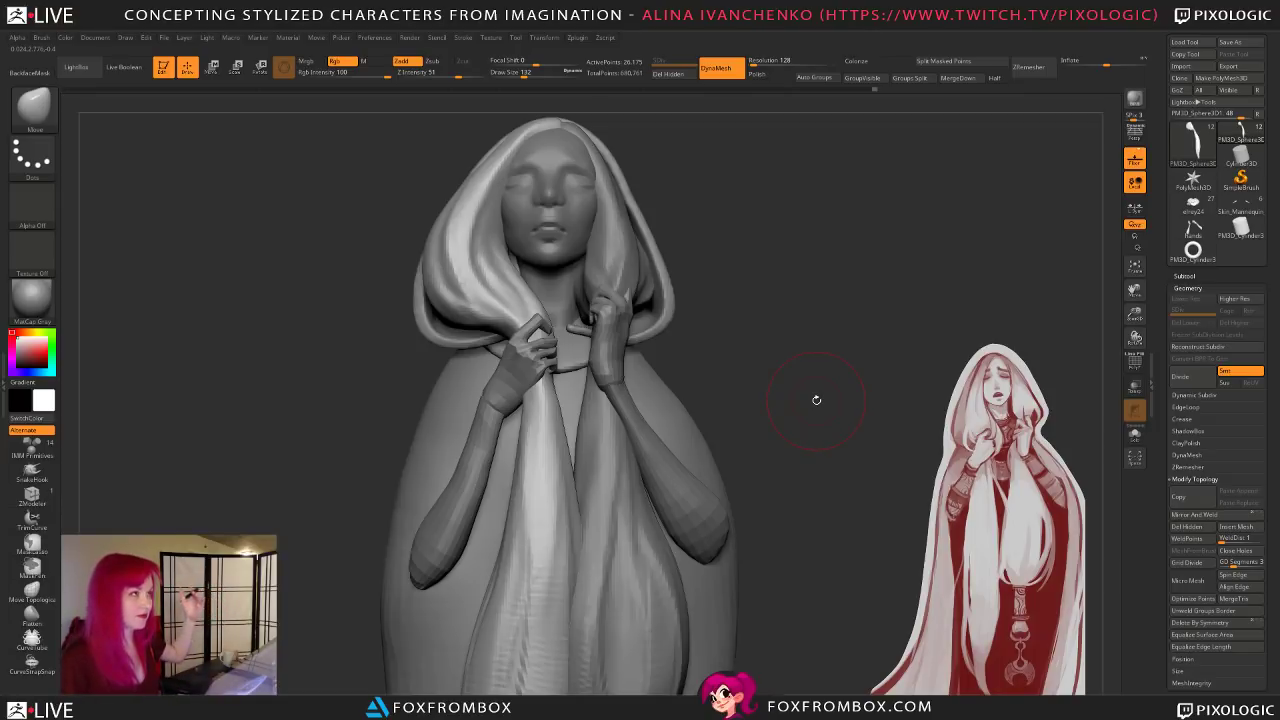
left_click_drag(812, 277, 805, 372)
left_click_drag(1134, 314, 965, 328)
left_click_drag(717, 375, 737, 294, "alt")
left_click_drag(747, 400, 790, 307)
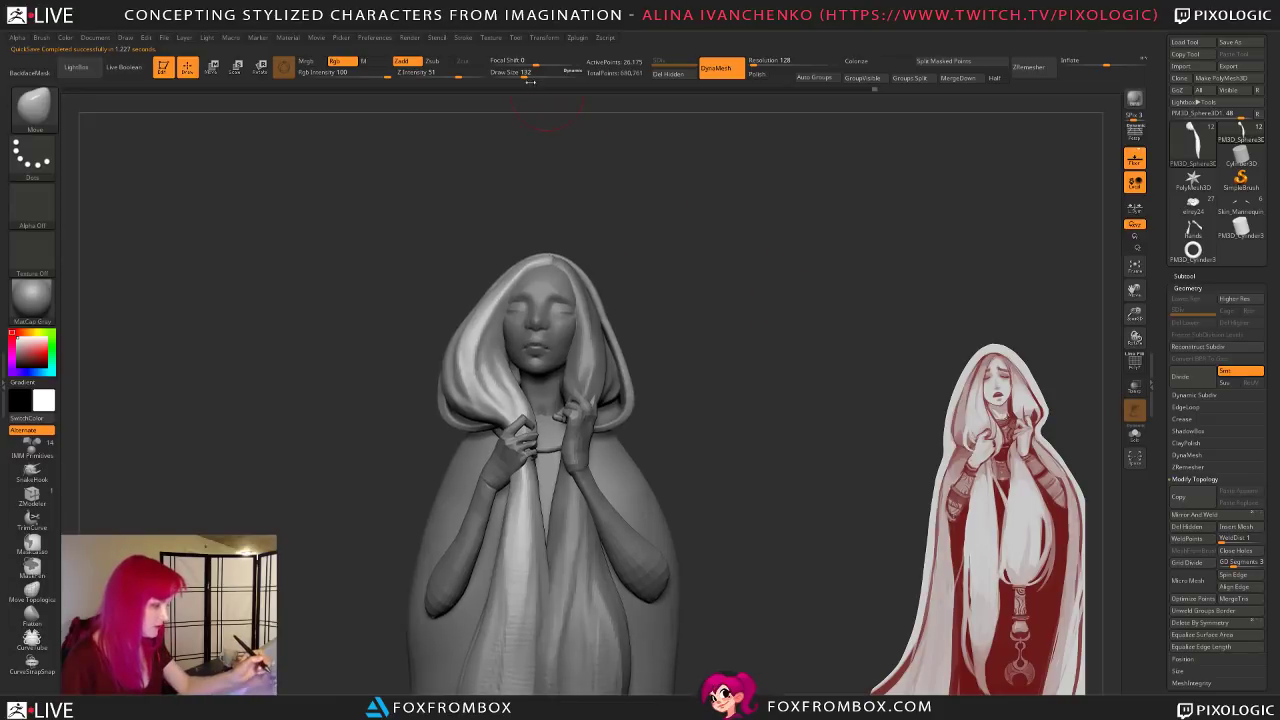
mouse_move(726, 311)
left_mouse_down()
mouse_move(620, 335)
mouse_move(689, 343)
mouse_move(694, 371)
left_mouse_up()
left_click_drag(898, 366, 886, 366)
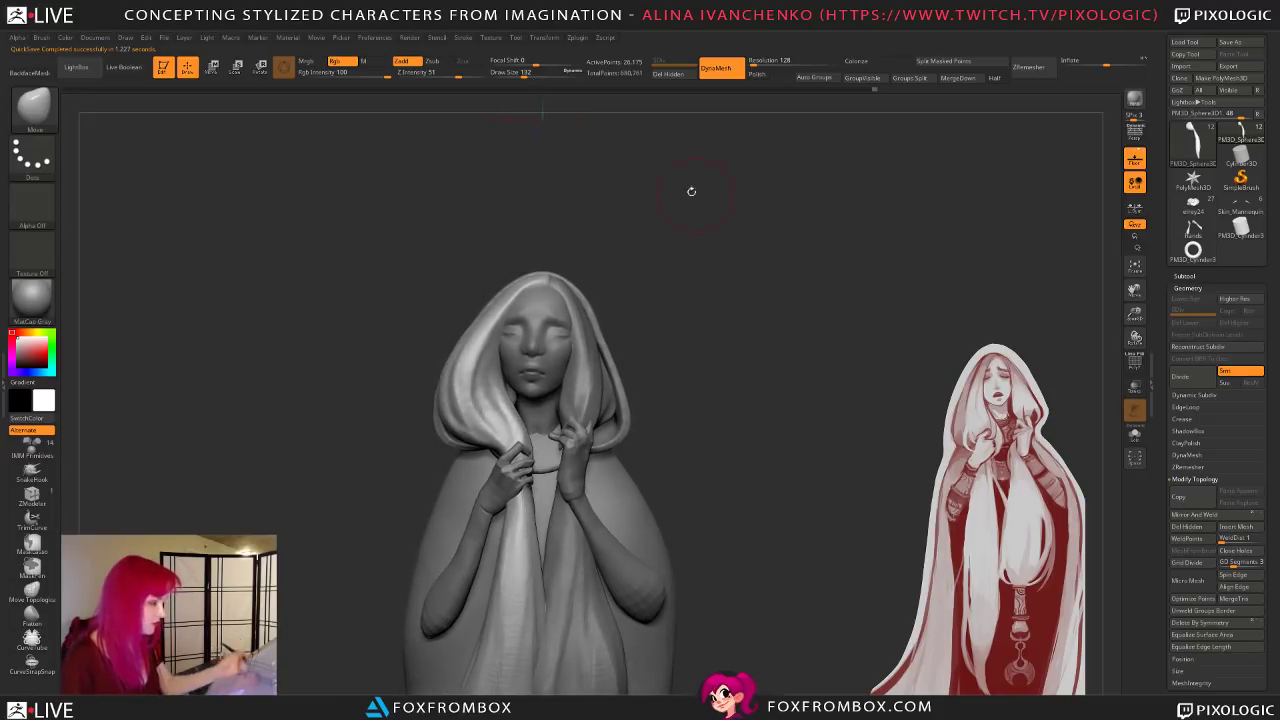
left_click_drag(527, 73, 534, 73)
left_click_drag(700, 360, 667, 362)
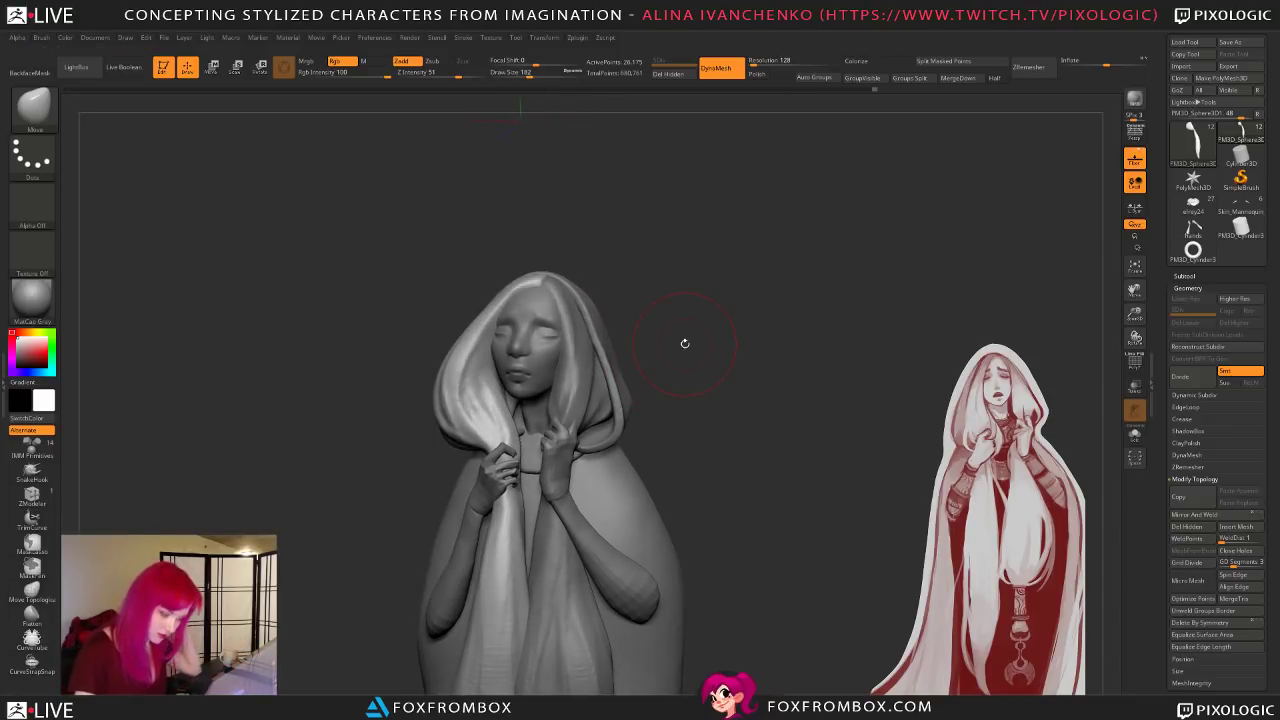
left_click_drag(745, 348, 736, 346)
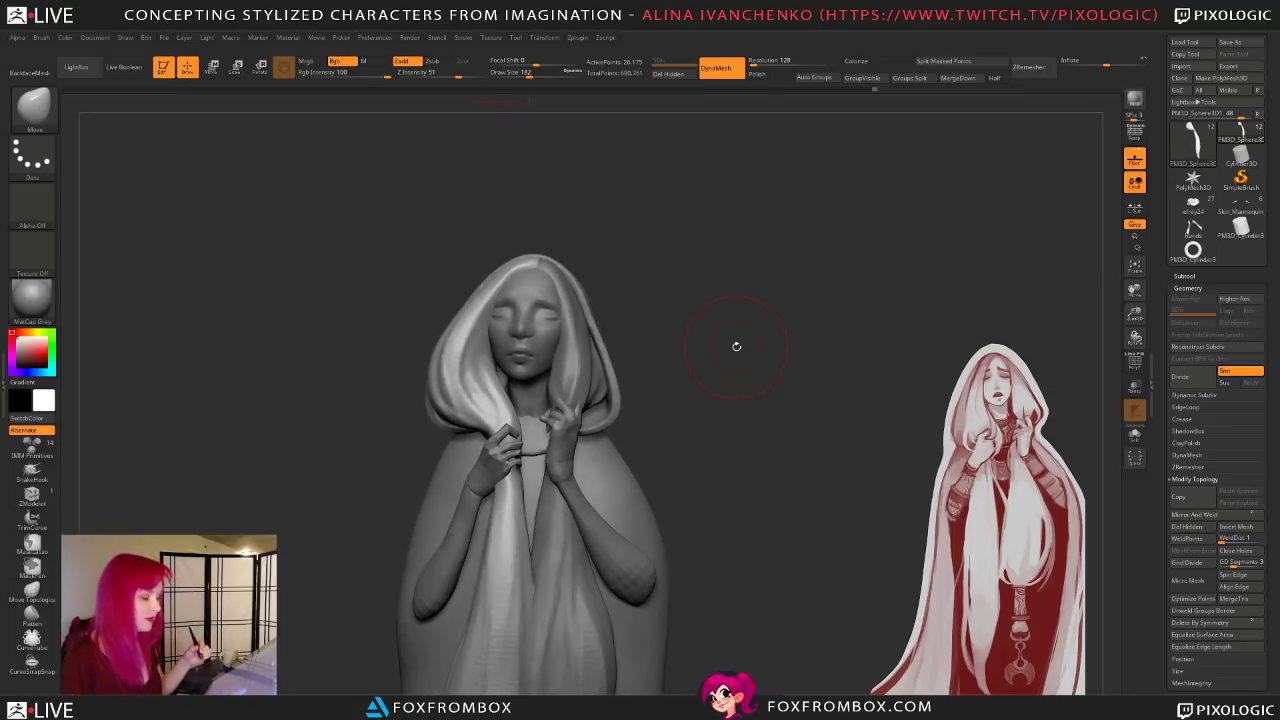
left_click_drag(736, 346, 857, 294)
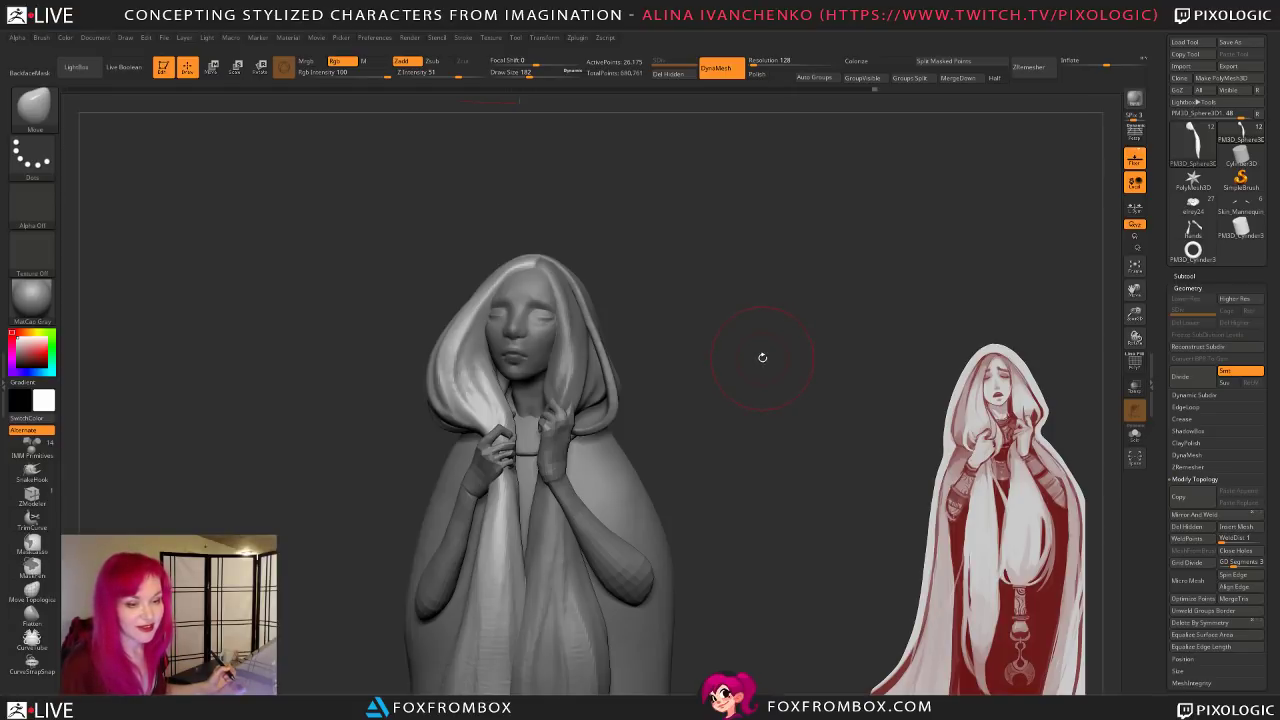
left_click_drag(762, 357, 731, 274)
Step: Refine the hair strand's shape from both sides and the front with the Move brush at draw sizes 116 and 158
left_click_drag(536, 73, 521, 73)
mouse_move(746, 360)
left_mouse_down()
mouse_move(706, 366)
mouse_move(729, 357)
left_mouse_up()
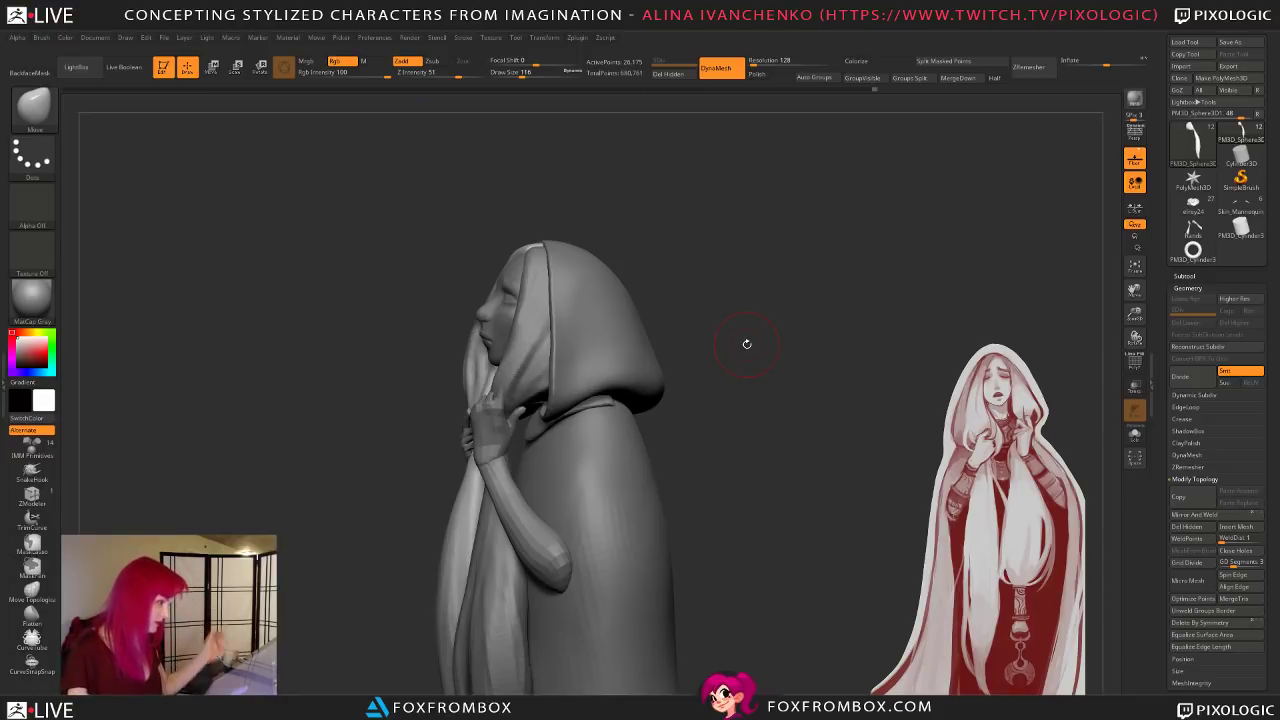
left_click_drag(755, 292, 771, 283)
left_click_drag(521, 73, 532, 73)
mouse_move(752, 298)
left_mouse_down()
mouse_move(717, 288)
mouse_move(746, 347)
mouse_move(700, 360)
mouse_move(757, 337)
mouse_move(751, 347)
left_mouse_up()
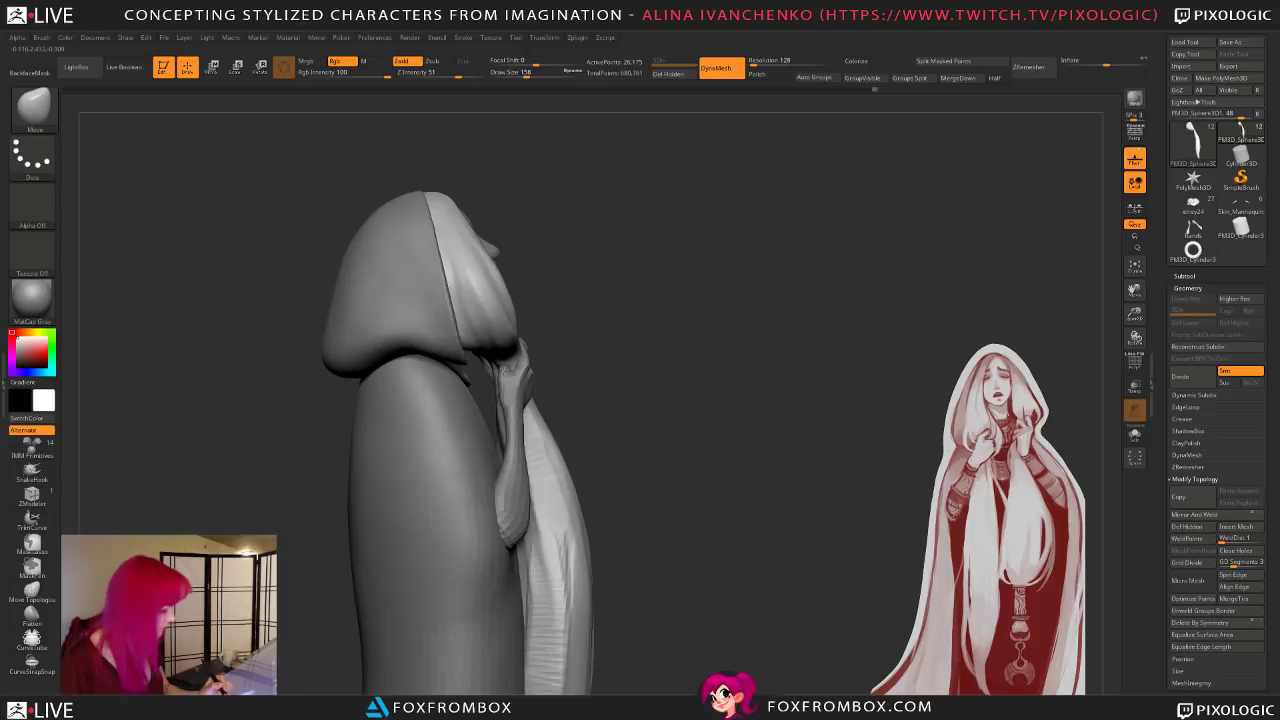
mouse_move(633, 358)
left_mouse_down()
mouse_move(711, 387)
mouse_move(691, 394)
mouse_move(668, 376)
mouse_move(694, 384)
mouse_move(672, 405)
left_mouse_up()
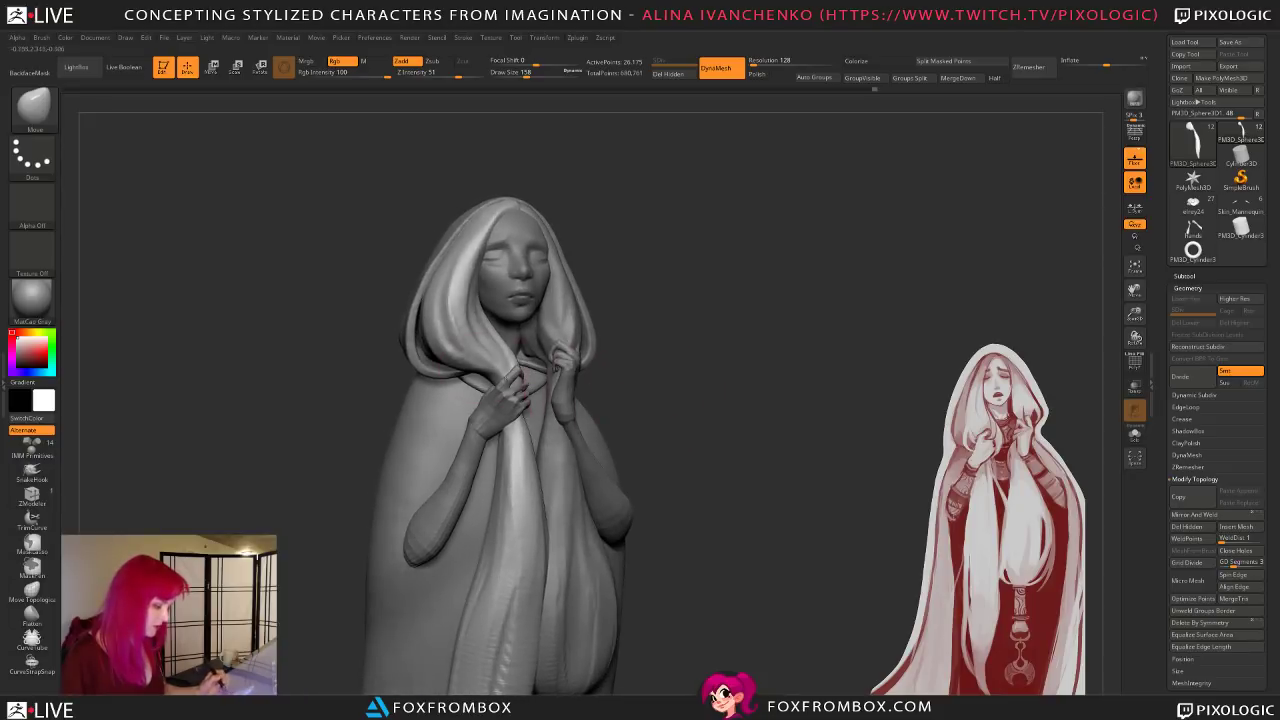
mouse_move(717, 337)
left_mouse_down()
mouse_move(723, 351)
mouse_move(690, 352)
left_mouse_up()
left_click_drag(643, 267, 645, 288)
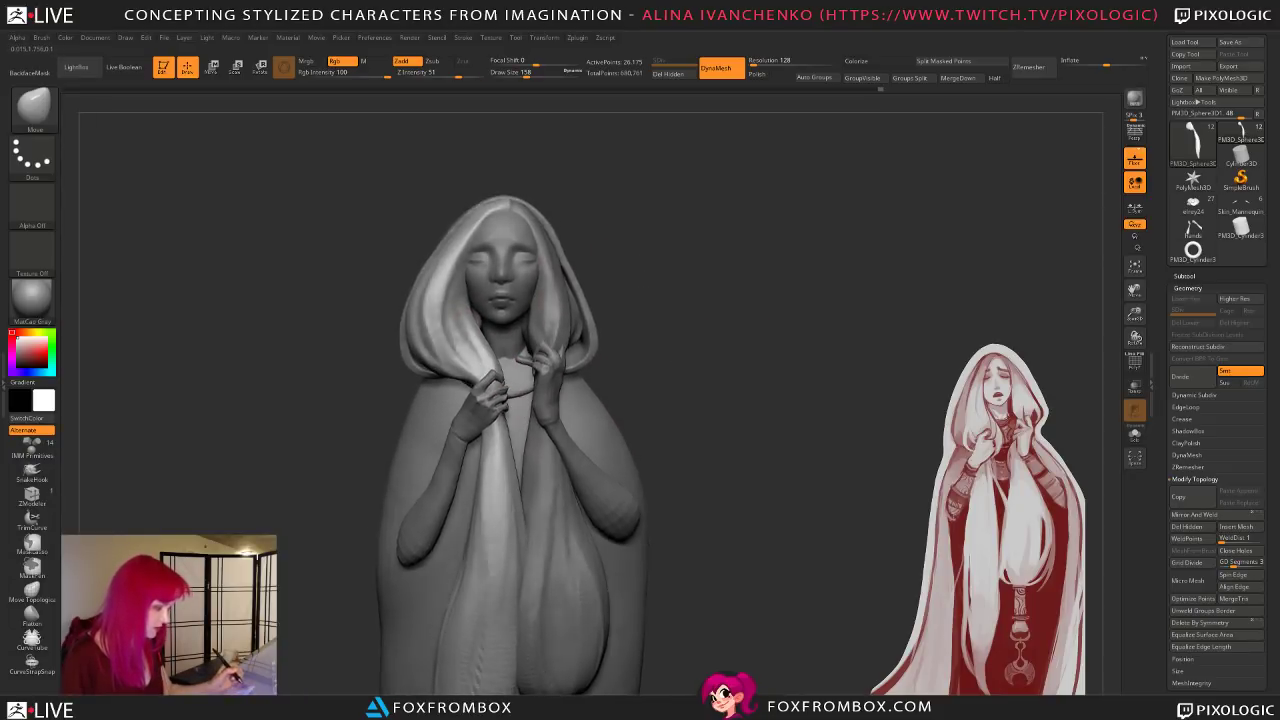
left_click_drag(631, 211, 651, 223)
left_click_drag(570, 190, 690, 205)
Step: Select the hood and push its crown and side edge outward with the Move brush, reducing the draw size to 299
left_click(505, 215, "alt")
left_click_drag(528, 73, 564, 73)
left_click_drag(510, 200, 493, 204)
mouse_move(666, 306)
left_mouse_down()
mouse_move(709, 323)
mouse_move(694, 352)
left_mouse_up()
left_click_drag(582, 232, 571, 226)
left_click_drag(560, 73, 540, 73)
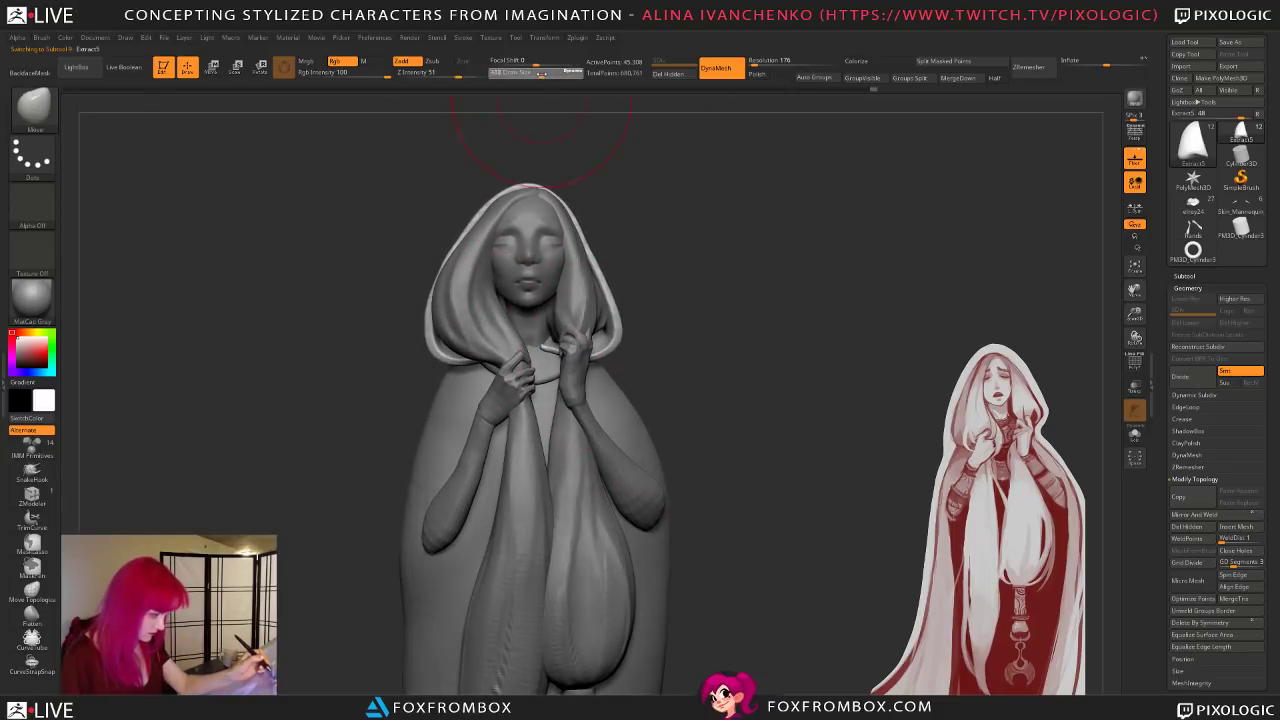
left_click_drag(434, 285, 428, 286)
left_click_drag(684, 246, 670, 116, "alt")
mouse_move(714, 488)
left_mouse_down("alt")
mouse_move(733, 407)
mouse_move(745, 450)
mouse_move(726, 463)
left_mouse_up("alt")
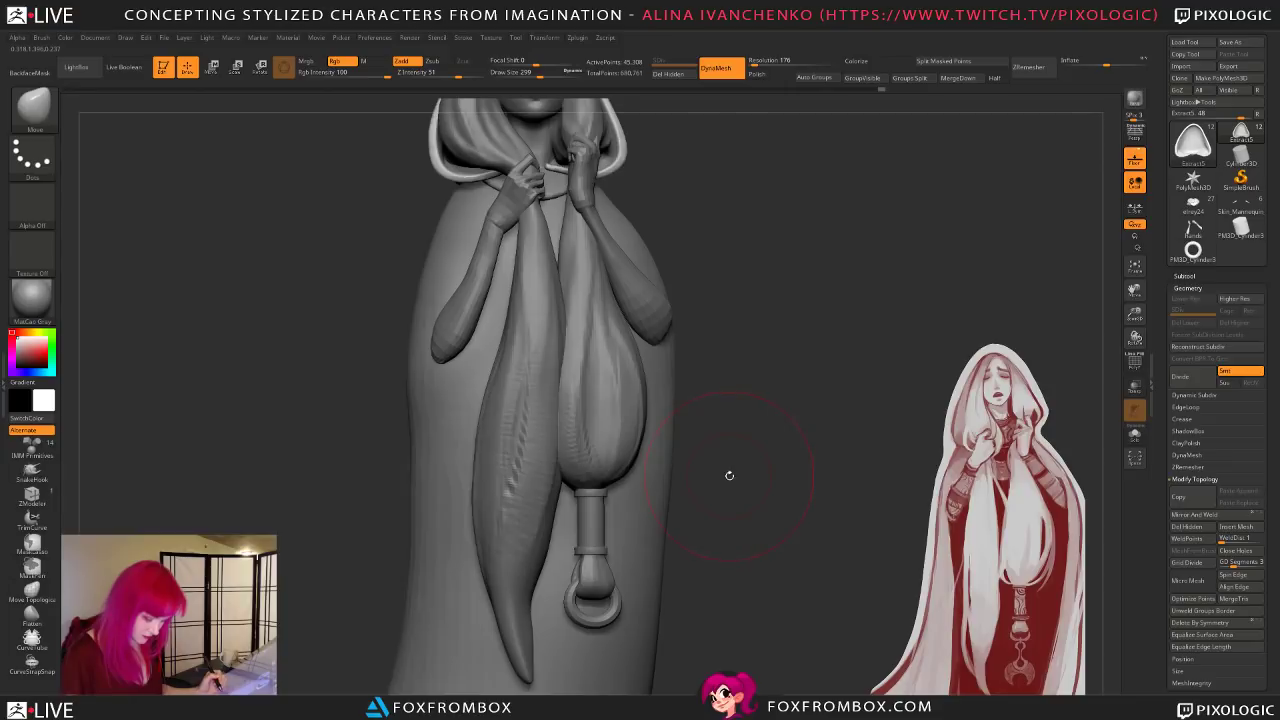
scroll(729, 477, "up", 3)
scroll(725, 497, "up", 5)
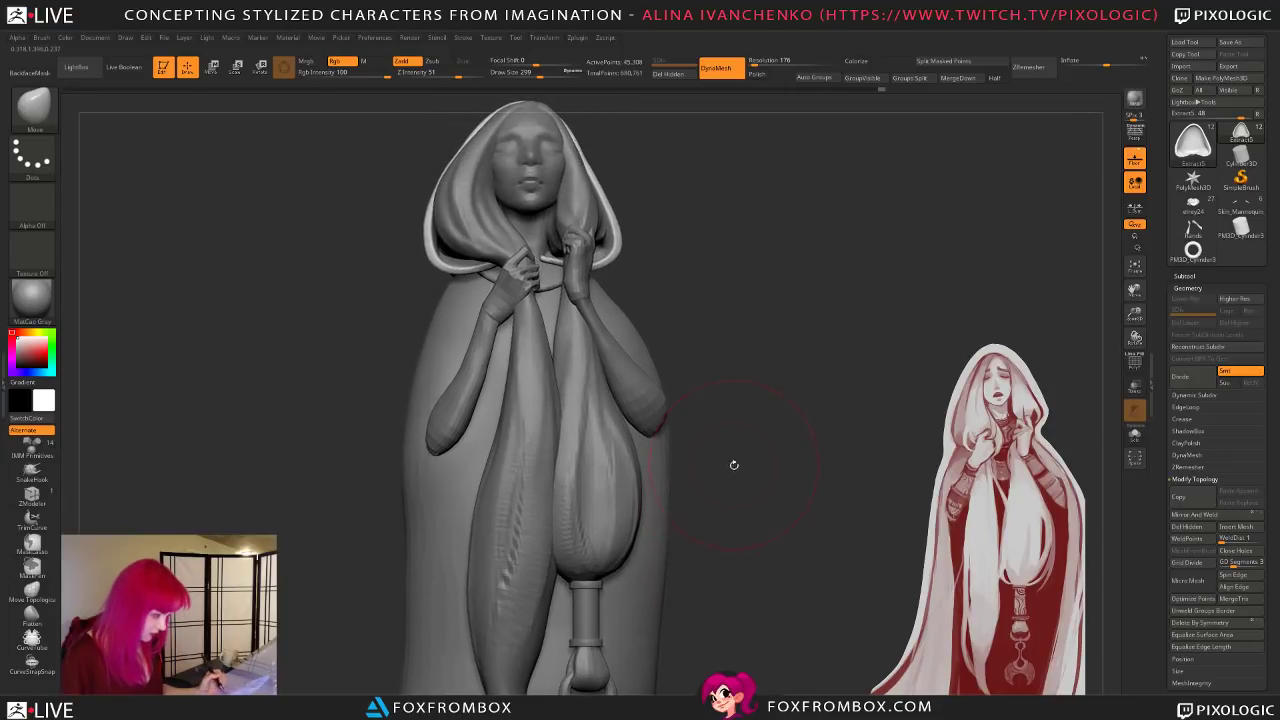
mouse_move(742, 468)
left_mouse_down()
mouse_move(737, 449)
mouse_move(726, 455)
left_mouse_up()
Step: Select the bound hair strand for ClayBuildup at draw size 68 and save the tool file to disk
key("b")
key("c")
key("b")
left_click_drag(543, 74, 511, 74)
mouse_move(705, 303)
left_mouse_down()
mouse_move(708, 395)
mouse_move(716, 374)
left_mouse_up()
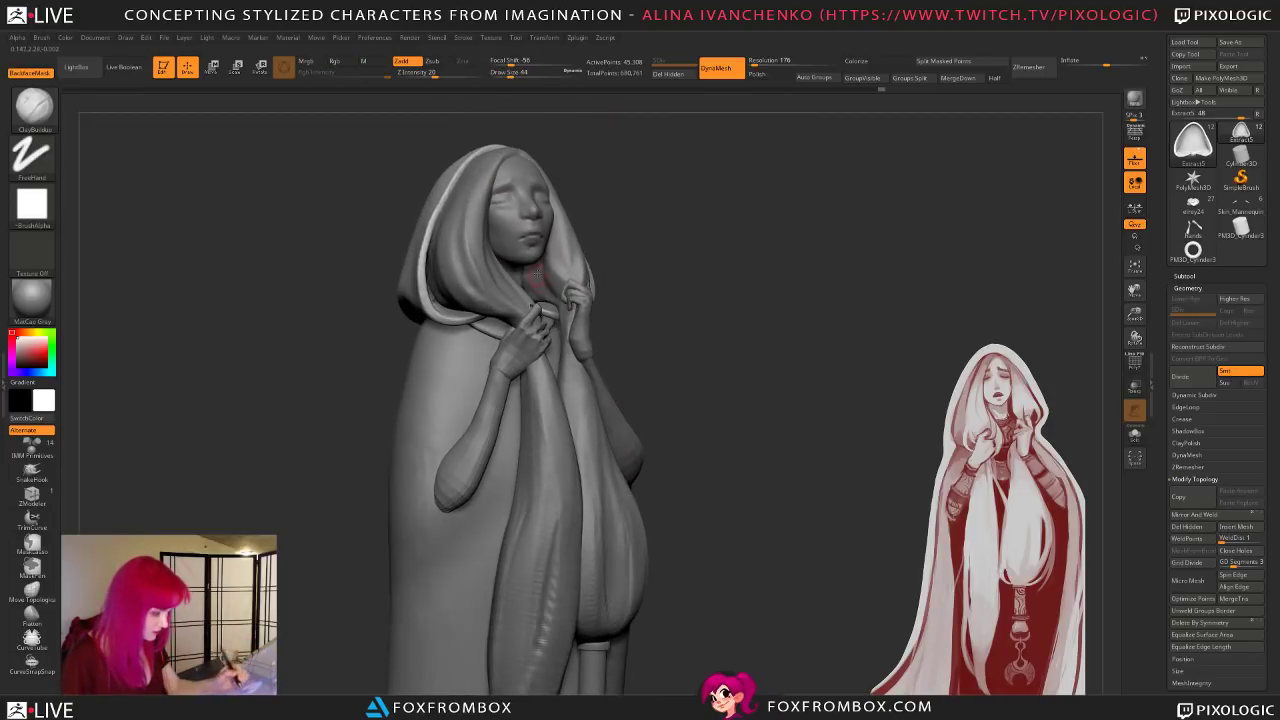
left_click(540, 282, "alt")
left_click_drag(510, 73, 515, 73)
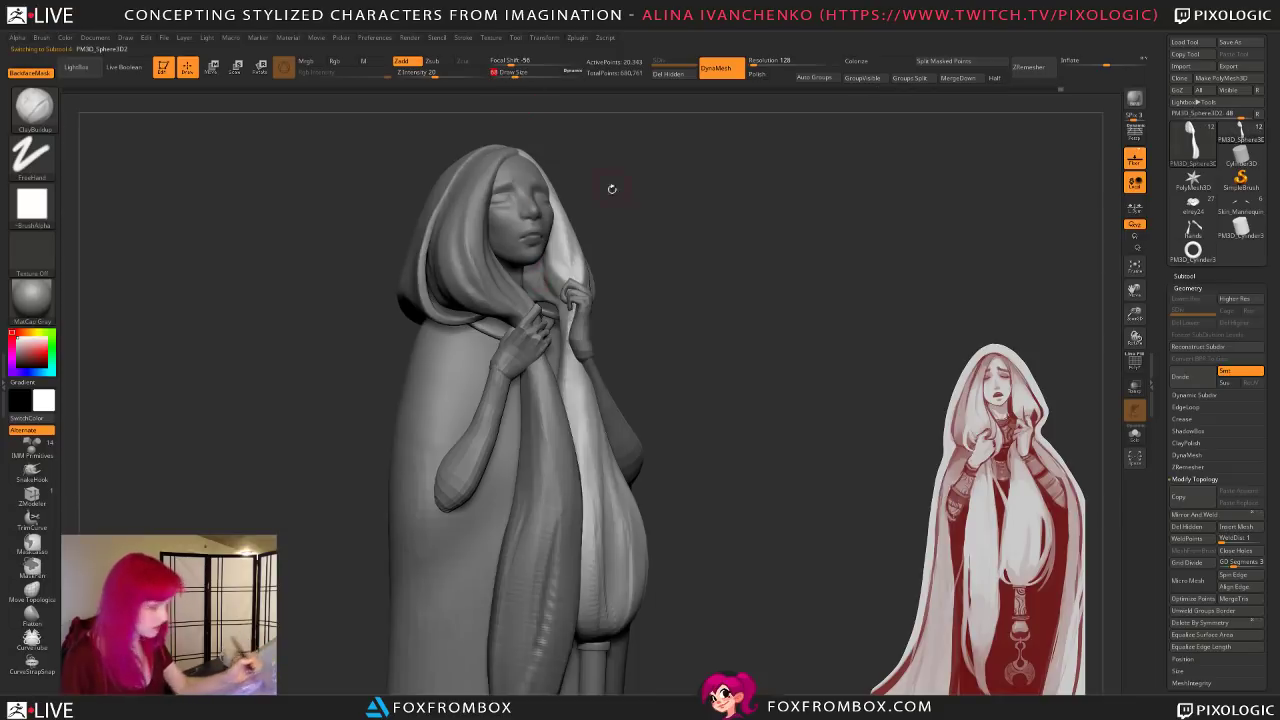
left_click(1238, 42)
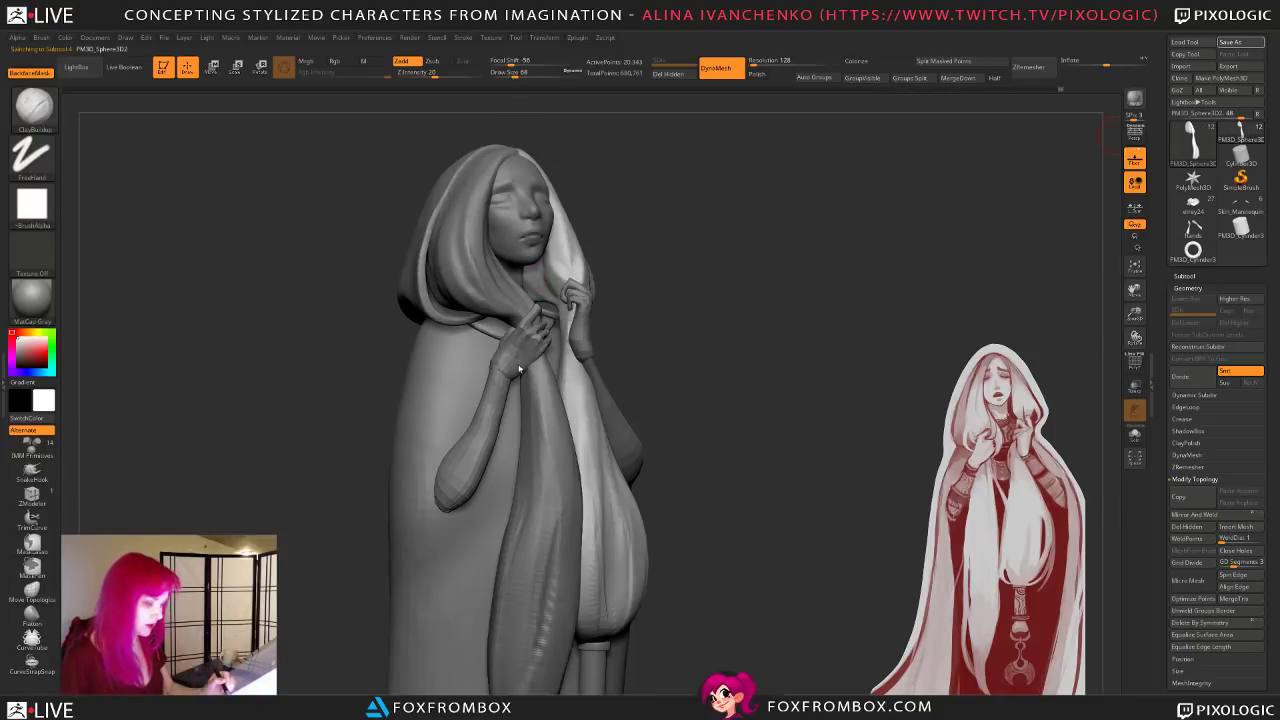
Step: Build up the bound strand beside the cheek and above the raised hand with ClayBuildup at draw size 68
left_click_drag(681, 426, 689, 406)
left_click_drag(611, 227, 572, 230)
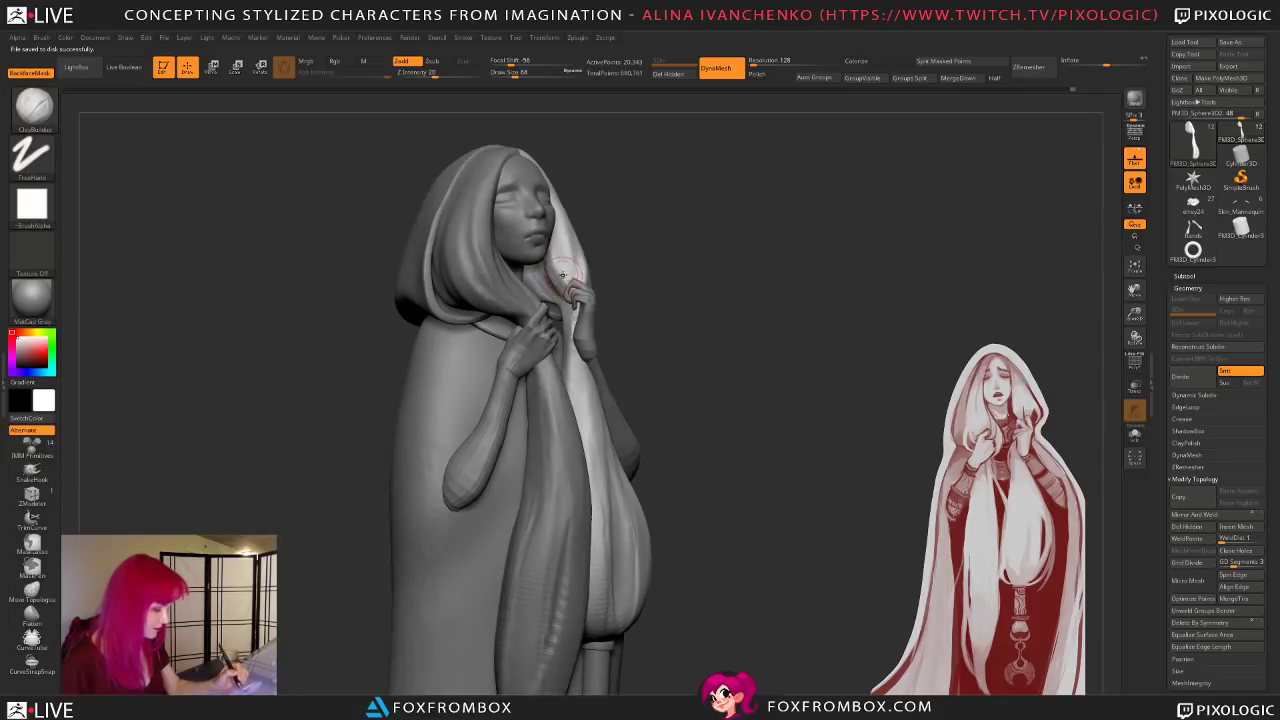
left_click_drag(659, 227, 557, 218)
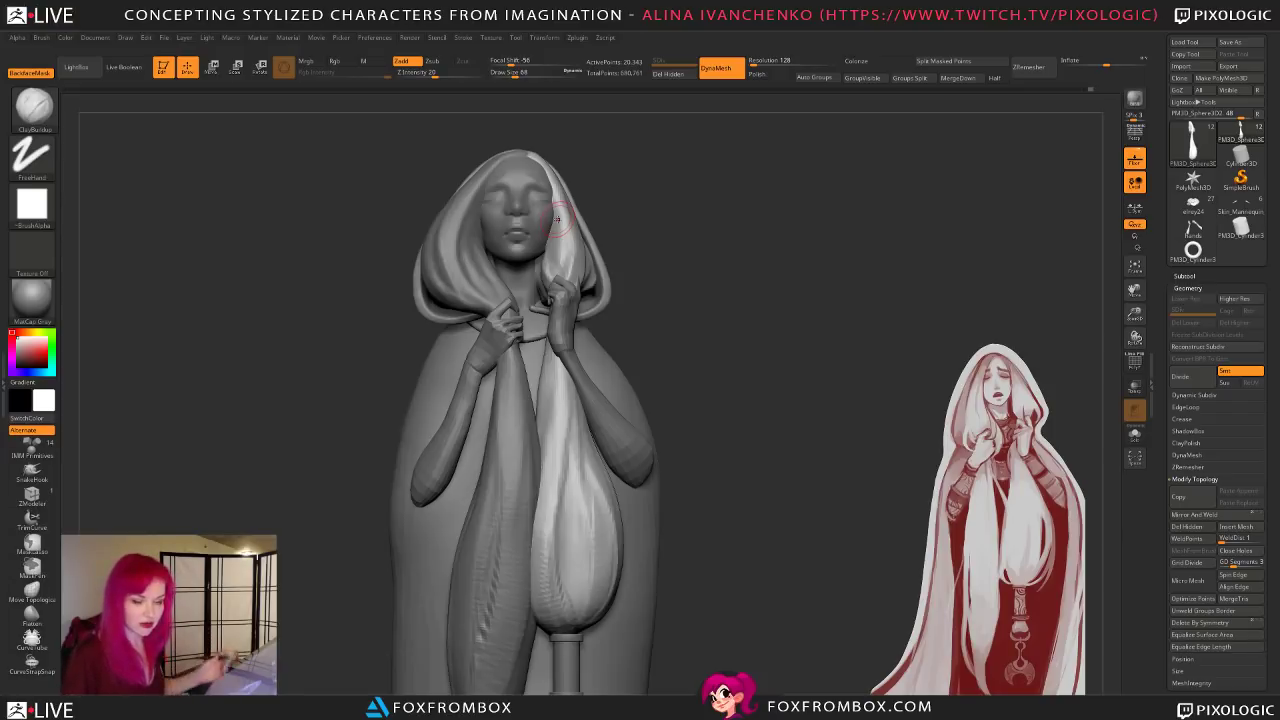
mouse_move(747, 354)
left_mouse_down()
mouse_move(760, 366)
mouse_move(771, 357)
left_mouse_up()
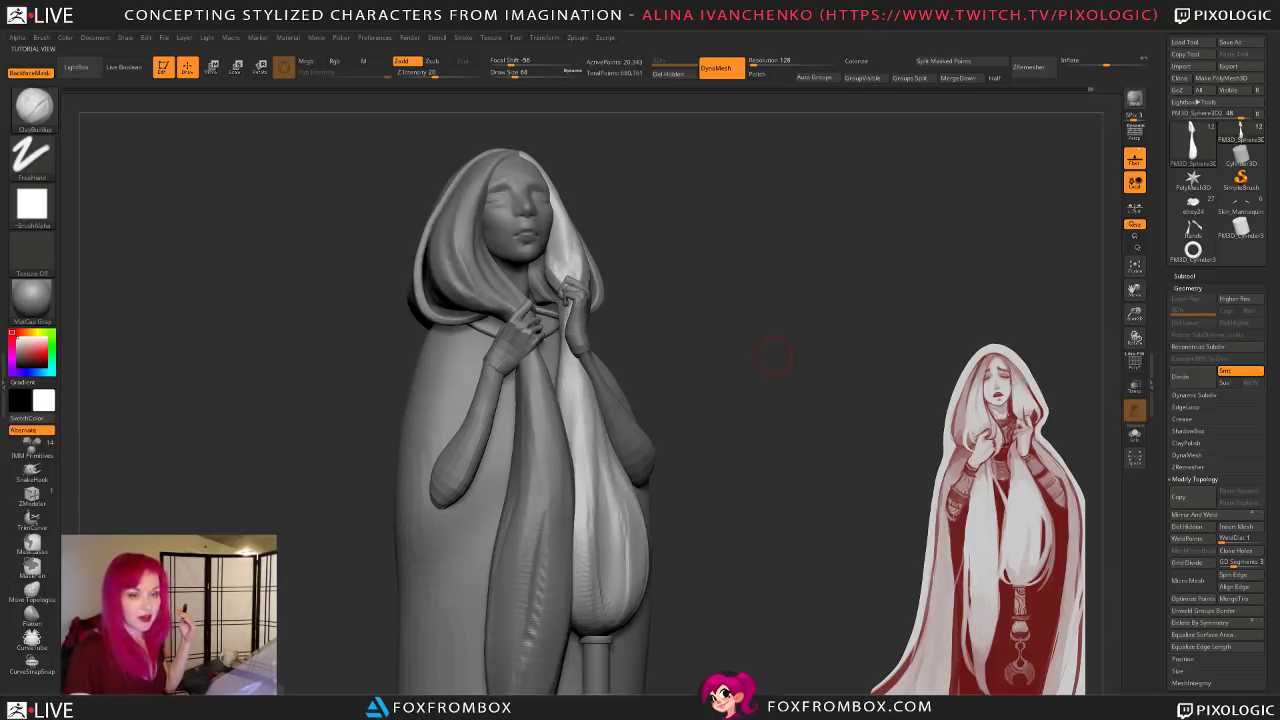
mouse_move(773, 355)
left_mouse_down()
mouse_move(795, 320)
mouse_move(786, 300)
mouse_move(809, 344)
left_mouse_up()
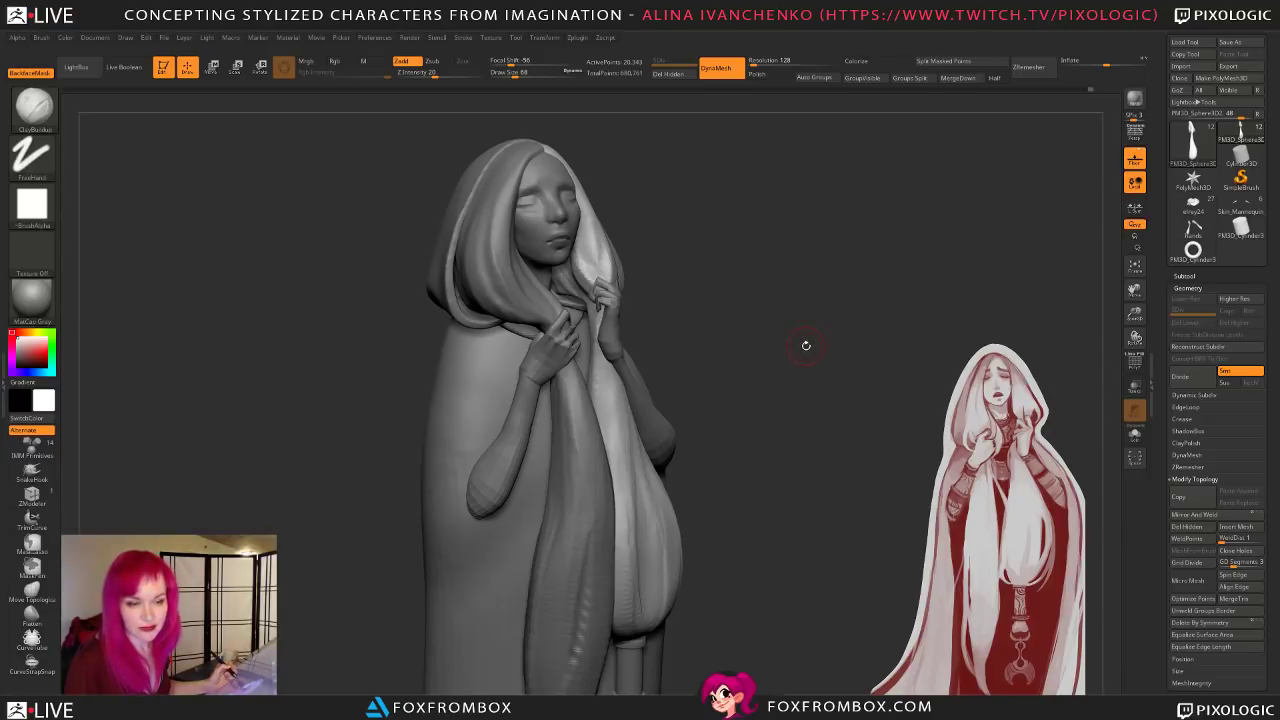
left_click_drag(803, 346, 728, 340)
Step: Reshape the bound strand along the hood's edge with the Move brush at draw size 128 and undo the last change
left_click(524, 74)
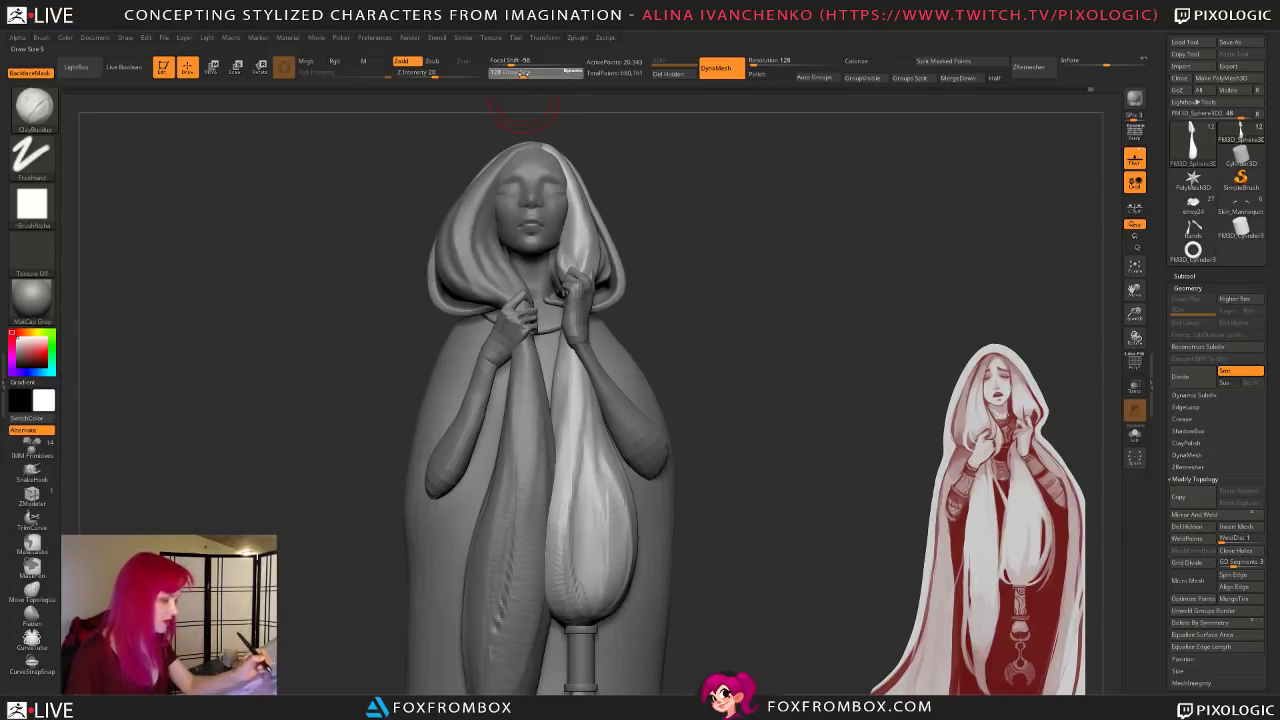
mouse_move(712, 260)
left_mouse_down("alt")
mouse_move(752, 322)
mouse_move(686, 286)
left_mouse_up("alt")
key("b")
key("m")
key("v")
left_click_drag(528, 74, 523, 74)
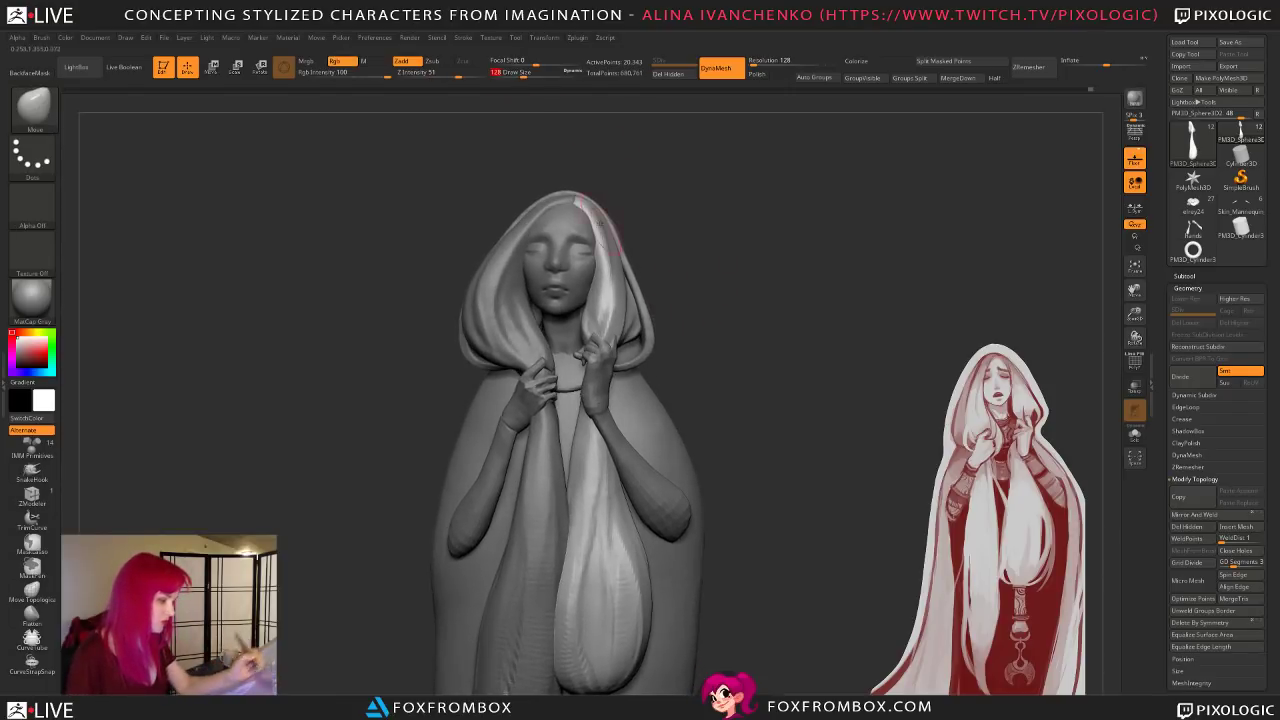
left_click_drag(714, 269, 662, 264)
left_click_drag(602, 208, 612, 262)
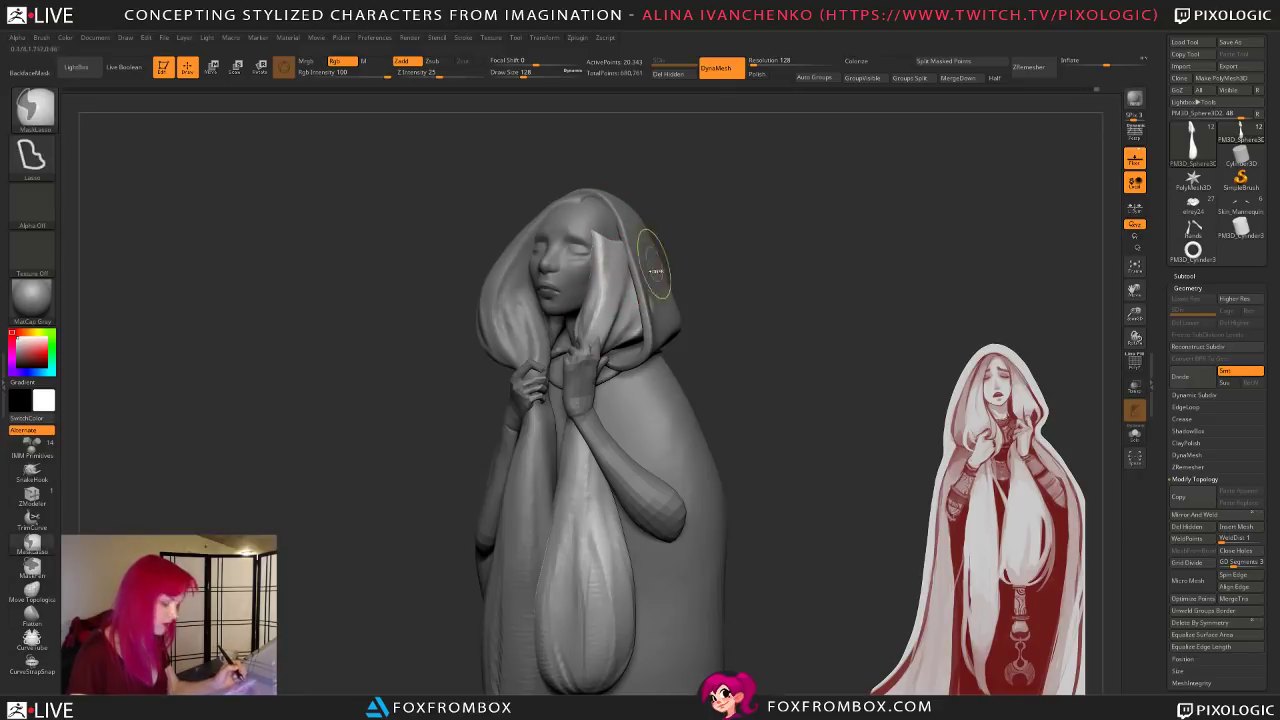
key("ctrl+z")
Step: Add volume to the bound strand just above the hand with ClayBuildup at draw size 128, undoing the last stroke
key("b")
key("c")
key("b")
left_click_drag(714, 234, 675, 246)
left_click_drag(588, 306, 574, 352)
mouse_move(698, 269)
left_mouse_down()
mouse_move(742, 270)
mouse_move(655, 285)
mouse_move(723, 277)
mouse_move(693, 329)
mouse_move(709, 303)
left_mouse_up()
key("ctrl+z")
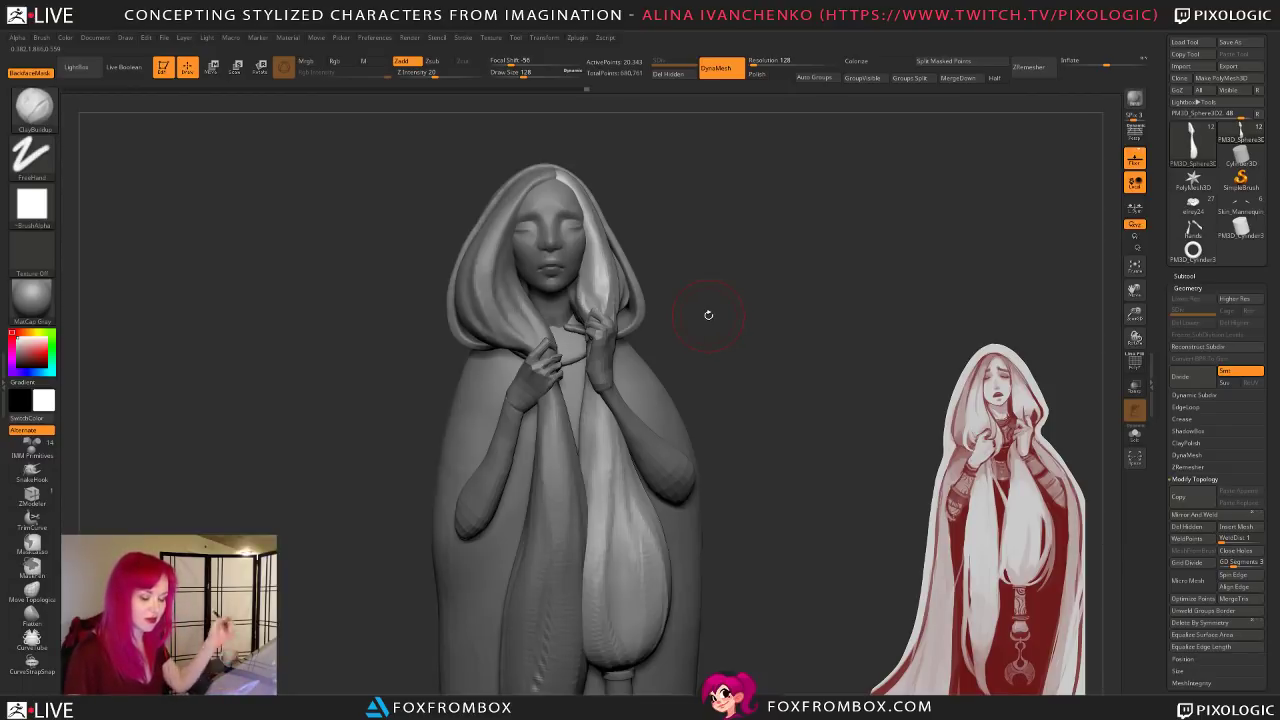
Step: Carve a groove down the bound strand from the cheek to the hand with the DamStandard brush at draw size 94
left_click_drag(754, 260, 680, 200)
mouse_move(758, 302)
left_mouse_down()
mouse_move(743, 351)
mouse_move(730, 335)
mouse_move(682, 333)
mouse_move(694, 329)
left_mouse_up()
key("b")
key("d")
key("s")
left_click(520, 73)
mouse_move(624, 272)
left_mouse_down()
mouse_move(606, 270)
mouse_move(597, 360)
left_mouse_up()
mouse_move(680, 310)
left_mouse_down()
mouse_move(603, 283)
mouse_move(616, 314)
mouse_move(607, 366)
left_mouse_up()
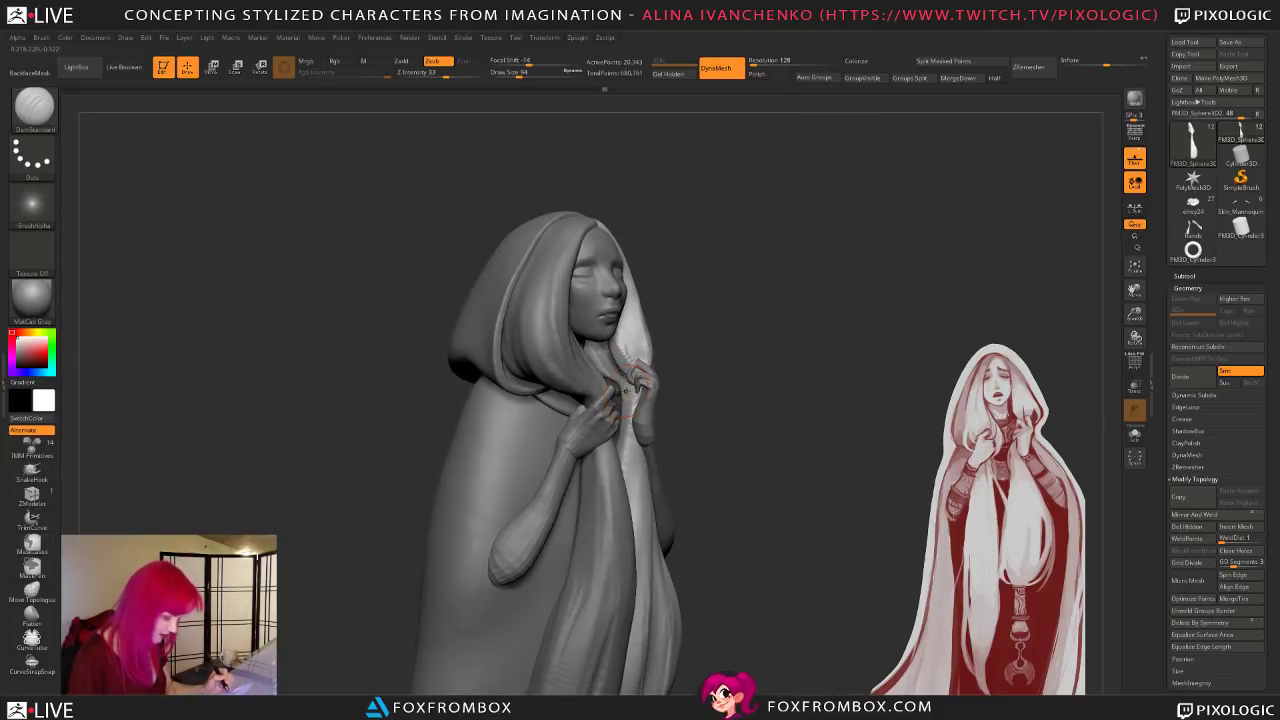
Step: Adjust the bound strand between the face, hood and hand with the Move brush at draw size 94
key("b")
key("m")
key("v")
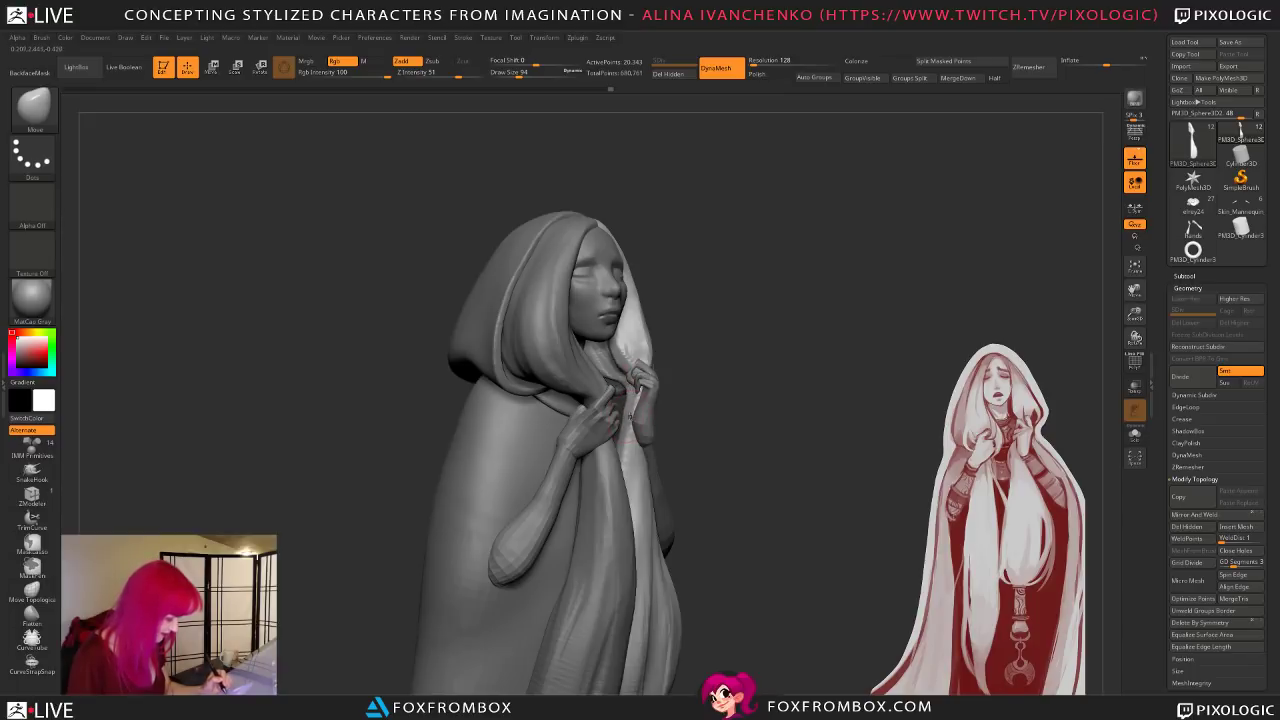
mouse_move(740, 361)
left_mouse_down()
mouse_move(783, 354)
mouse_move(783, 326)
mouse_move(750, 389)
mouse_move(735, 390)
left_mouse_up()
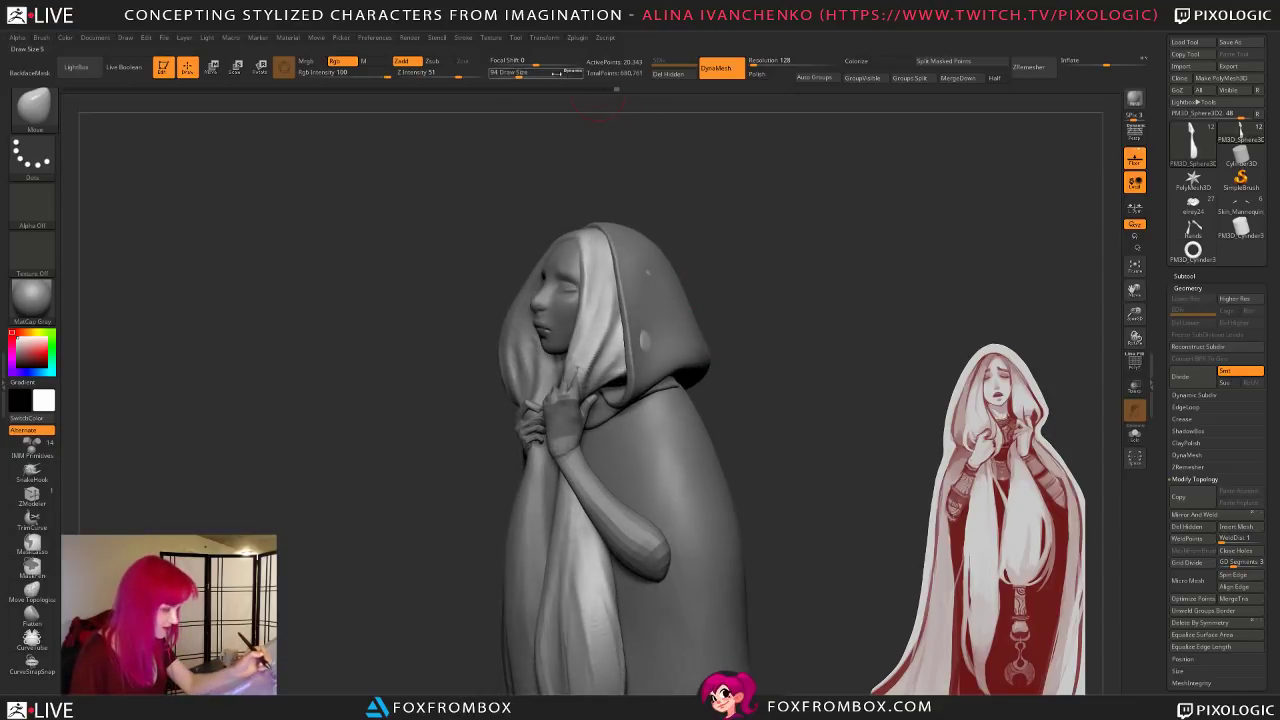
left_click_drag(518, 74, 519, 74)
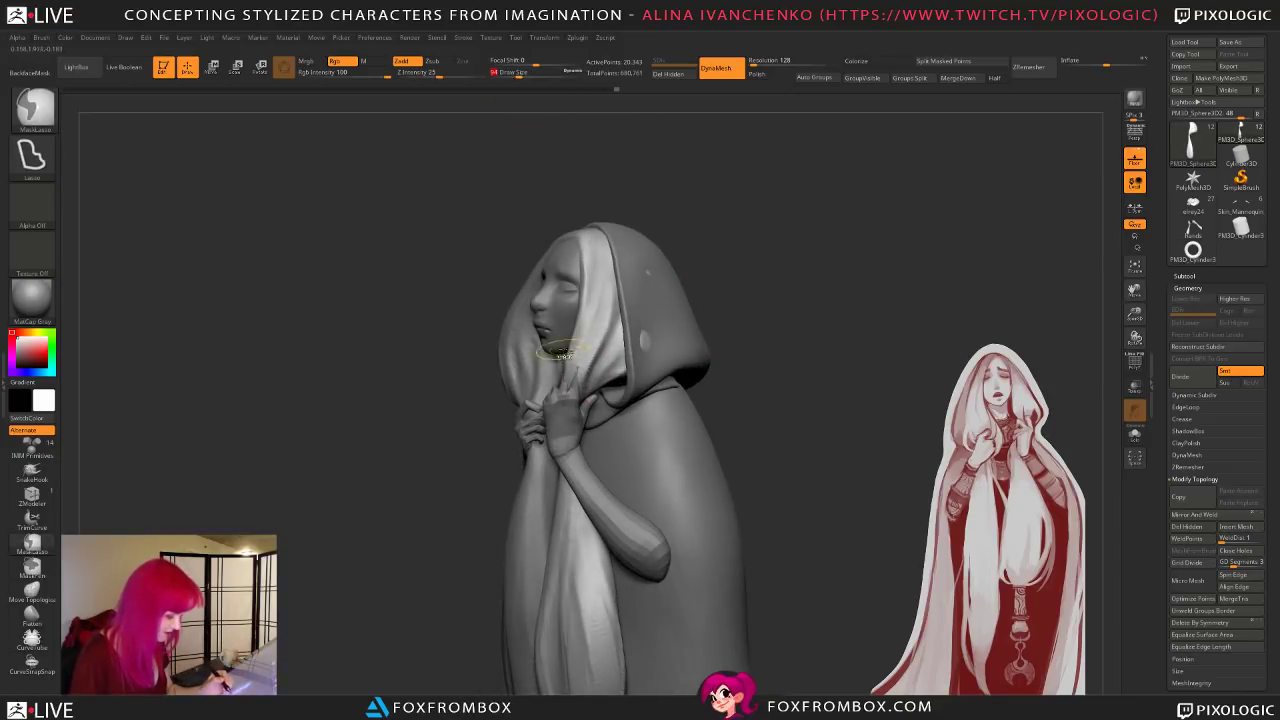
mouse_move(775, 328)
left_mouse_down()
mouse_move(680, 354)
mouse_move(690, 305)
mouse_move(726, 282)
left_mouse_up()
mouse_move(617, 289)
left_mouse_down()
mouse_move(690, 318)
mouse_move(650, 330)
left_mouse_up()
Step: Build up the bound strand inside the hood with ClayBuildup at draw size 94, finishing with the long loose strand selected
key("b")
key("c")
key("b")
mouse_move(646, 375)
left_mouse_down()
mouse_move(686, 380)
mouse_move(723, 357)
mouse_move(711, 390)
mouse_move(723, 374)
mouse_move(731, 400)
mouse_move(720, 360)
mouse_move(763, 280)
mouse_move(746, 280)
left_mouse_up()
mouse_move(624, 228)
left_mouse_down()
mouse_move(700, 197)
mouse_move(721, 284)
left_mouse_up()
left_click_drag(734, 377, 775, 239, "alt")
mouse_move(1134, 314)
left_mouse_down()
mouse_move(889, 314)
mouse_move(723, 457)
mouse_move(734, 430)
mouse_move(728, 446)
left_mouse_up()
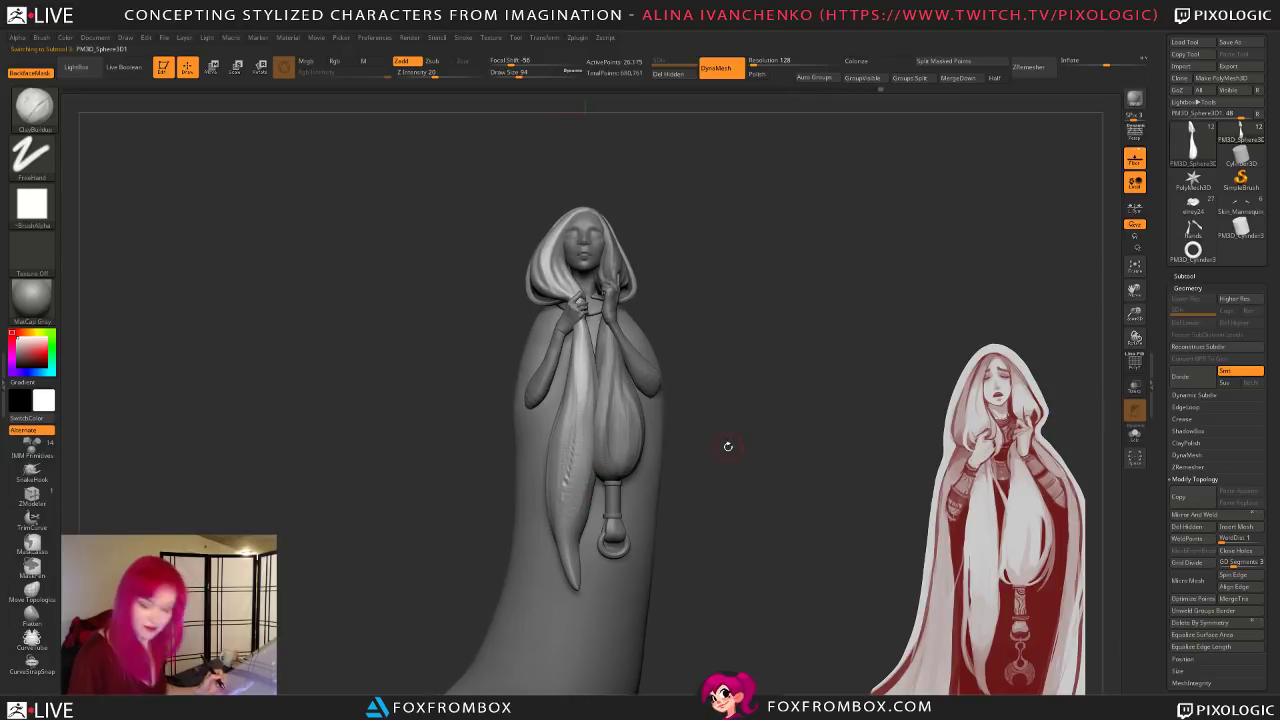
Step: Try to shift the lower tip of the long loose strand with the Move brush at draw size 202
key("b")
key("m")
key("v")
mouse_move(714, 323)
left_mouse_down()
mouse_move(742, 430)
mouse_move(743, 379)
left_mouse_up()
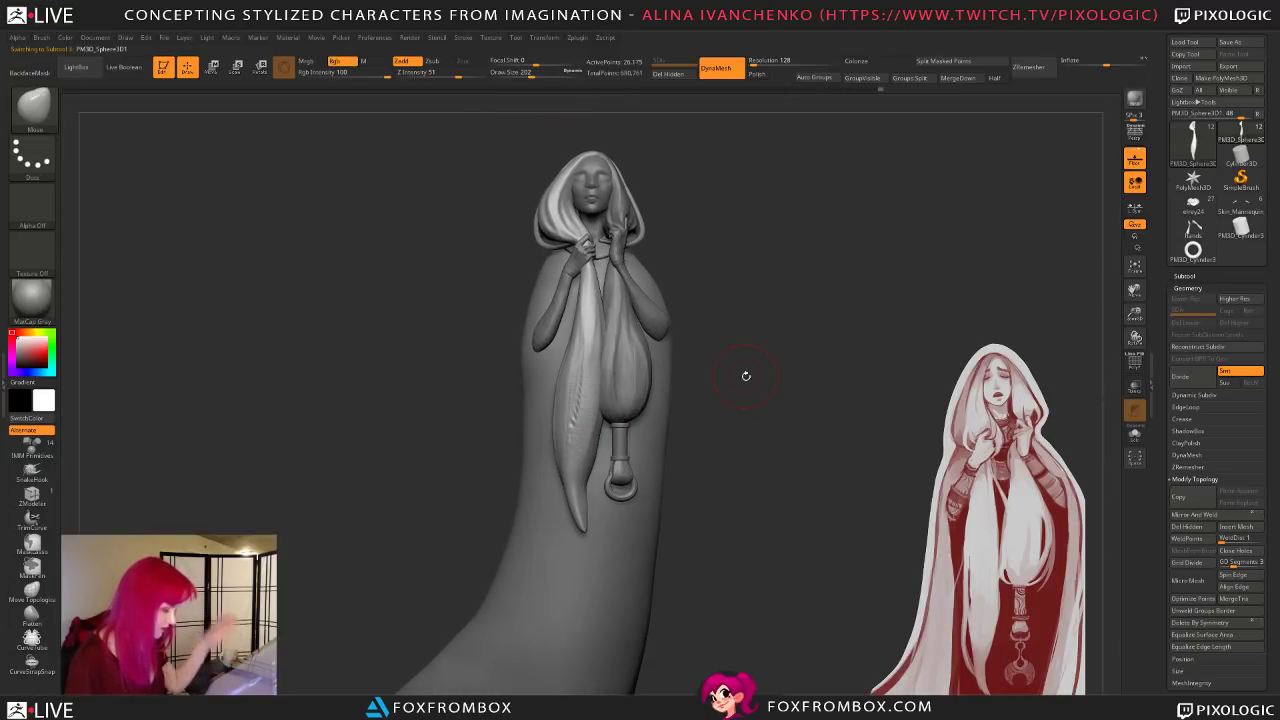
left_click_drag(703, 423, 723, 449)
left_click_drag(586, 488, 574, 492)
key("ctrl+z")
mouse_move(728, 466)
left_mouse_down()
mouse_move(692, 459)
mouse_move(755, 486)
mouse_move(758, 507)
left_mouse_up()
Step: Adjust the upper part of the long loose strand inside the hood with the Move brush at draw size 351
key("b")
key("c")
key("b")
key("b")
key("m")
key("v")
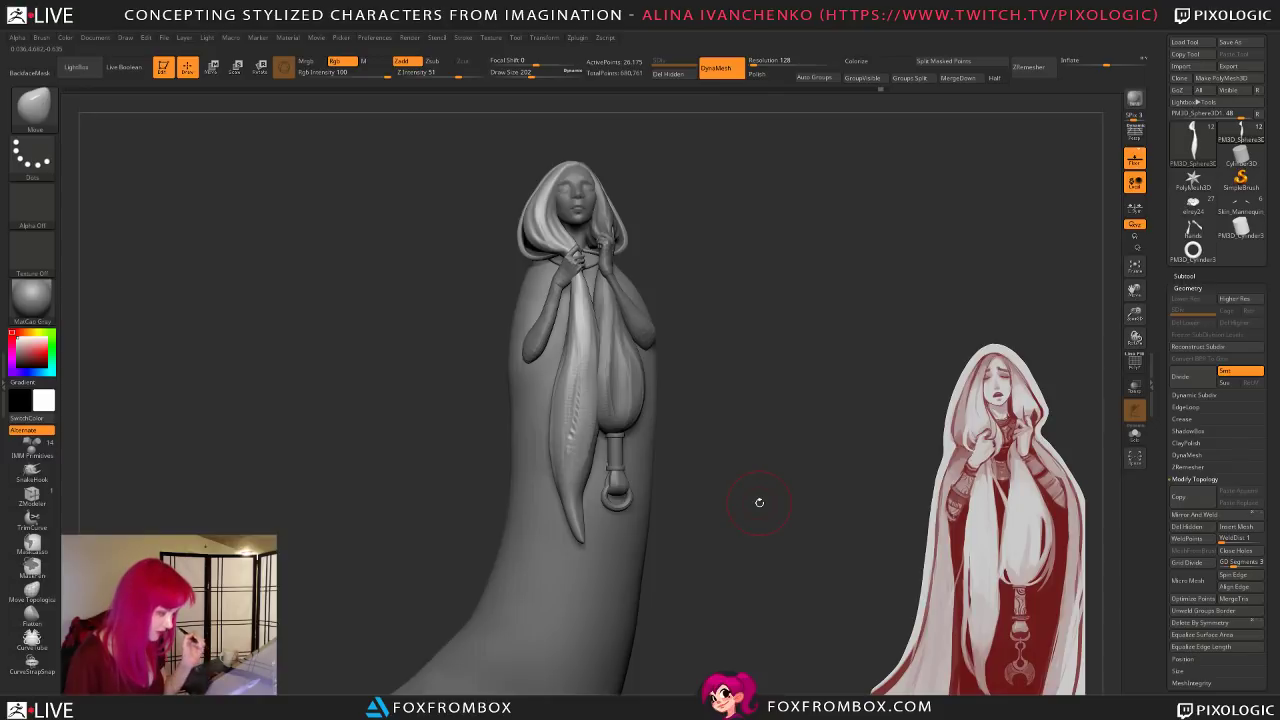
left_click_drag(660, 196, 648, 180)
left_click(543, 73)
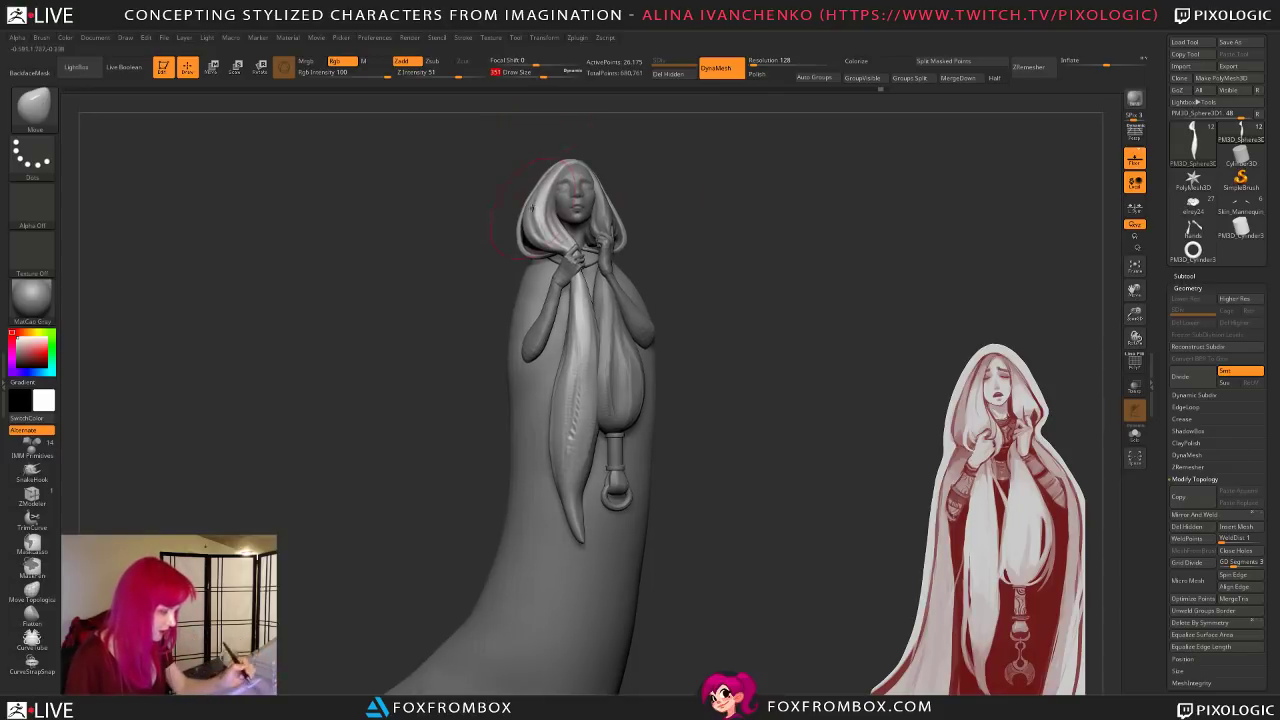
mouse_move(535, 208)
right_mouse_down()
mouse_move(510, 210)
mouse_move(514, 176)
mouse_move(540, 178)
right_mouse_up()
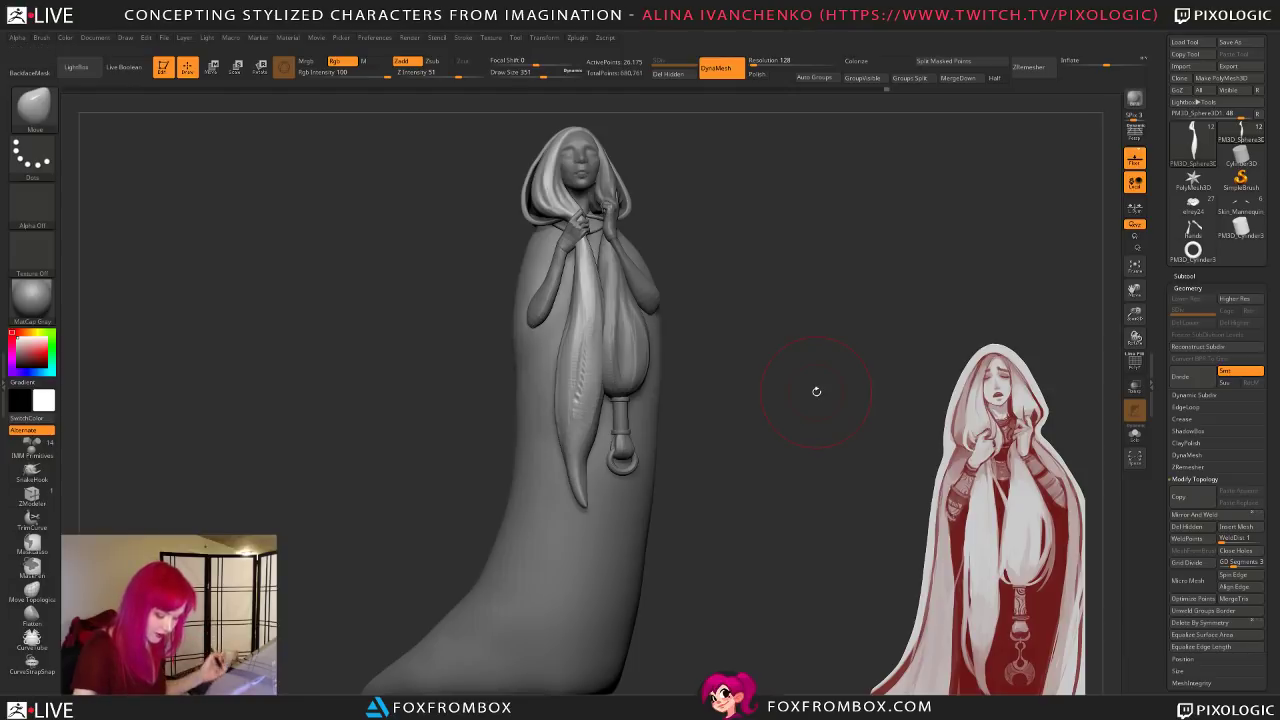
Step: Refine the lower part of the long loose strand from several angles with the Move brush at draw size 202
mouse_move(798, 427)
left_mouse_down()
mouse_move(763, 411)
mouse_move(730, 470)
left_mouse_up()
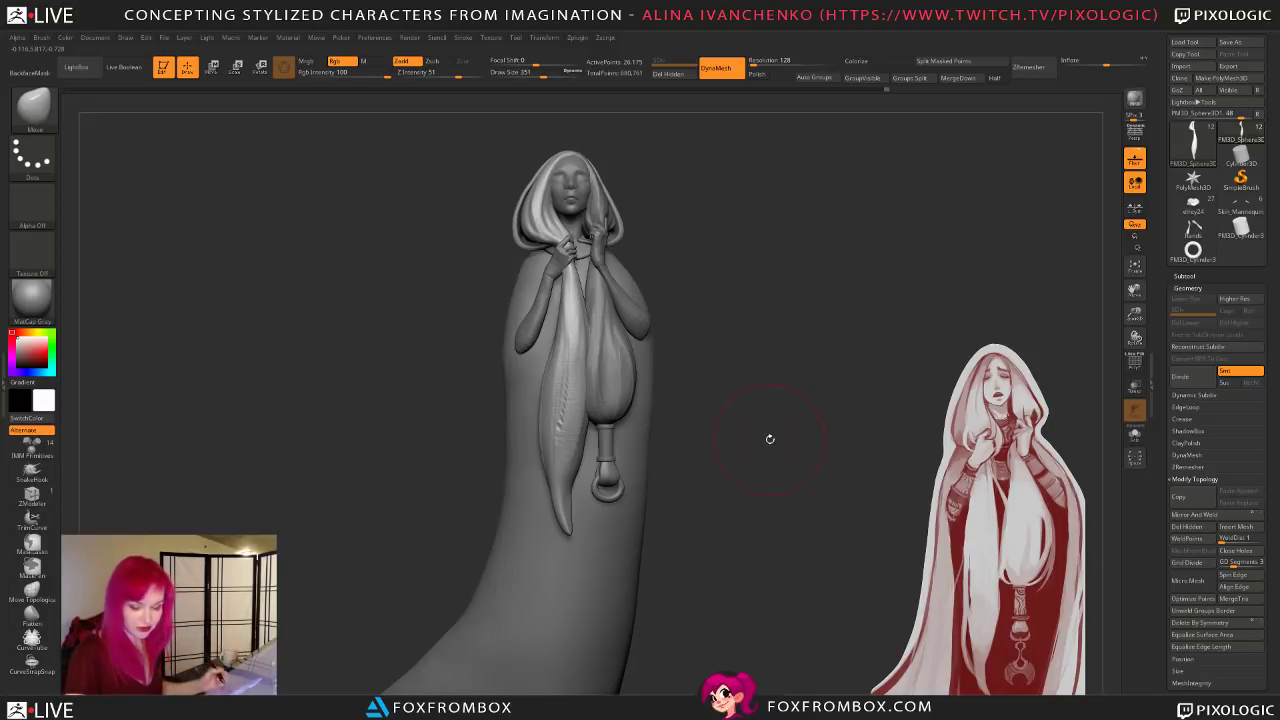
left_click_drag(767, 446, 757, 421)
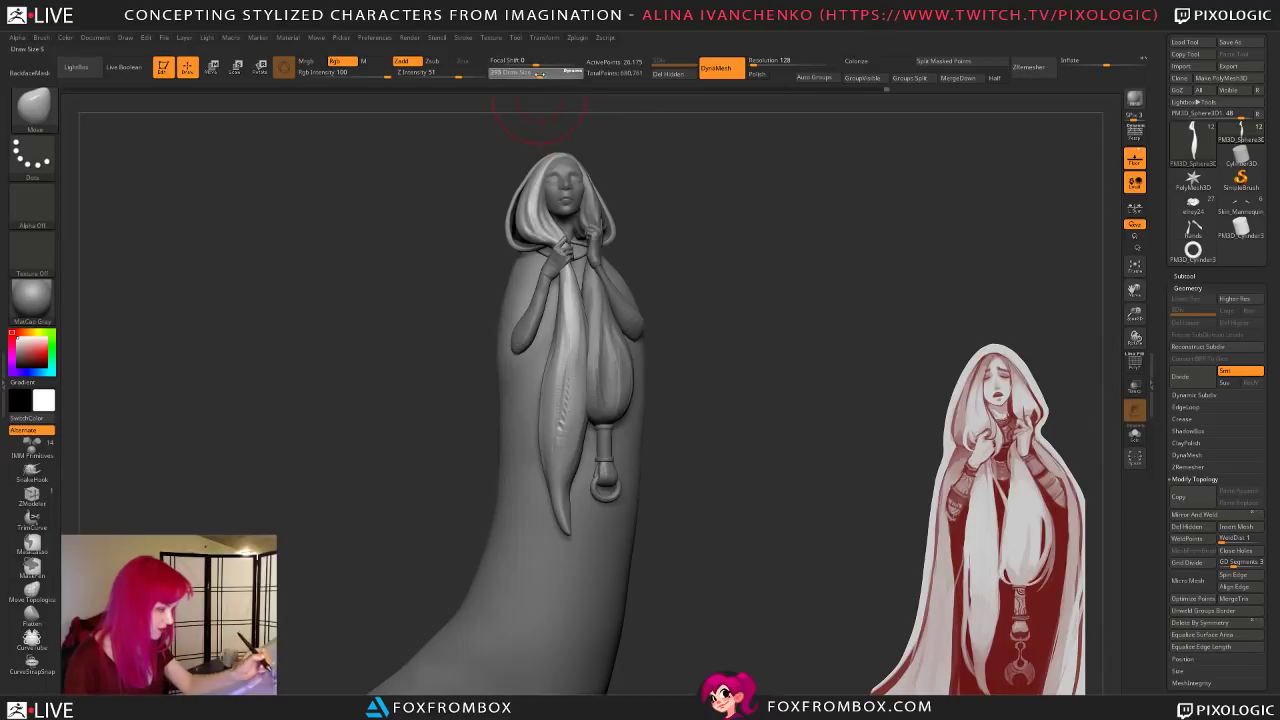
mouse_move(689, 363)
left_mouse_down()
mouse_move(700, 449)
mouse_move(724, 456)
left_mouse_up()
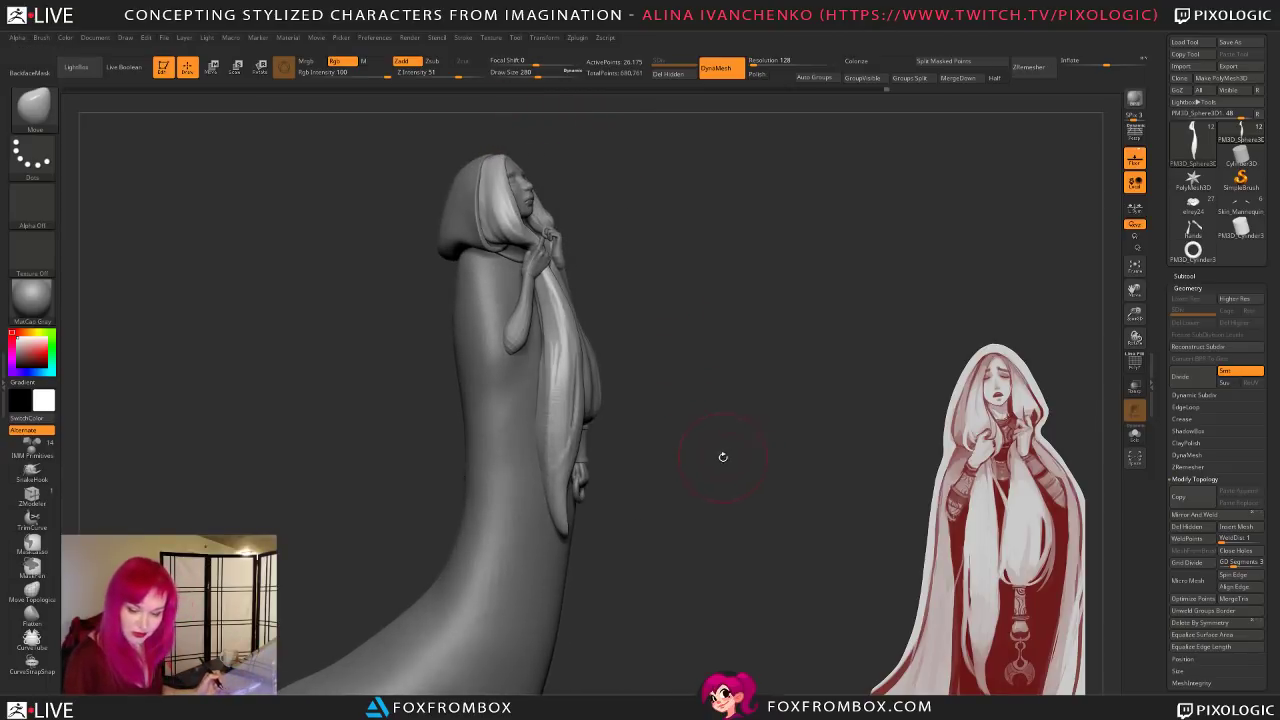
left_click_drag(640, 334, 600, 420)
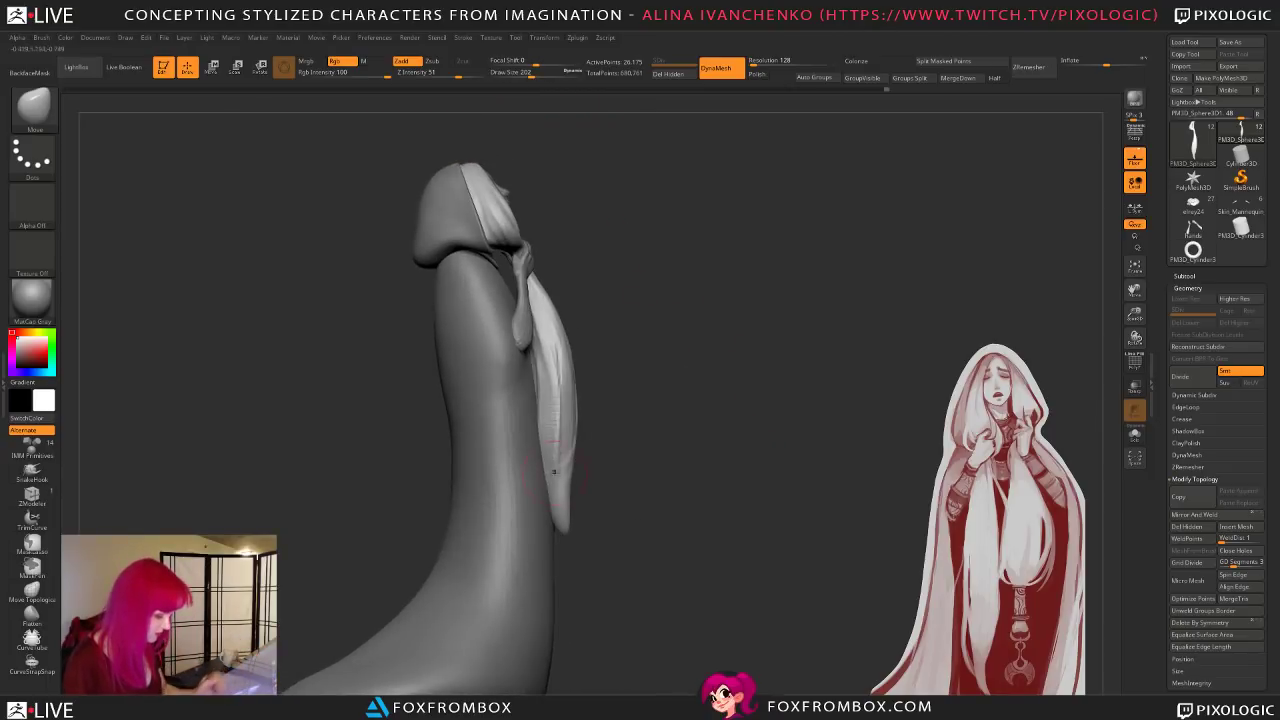
left_click_drag(556, 458, 562, 466, "shift")
mouse_move(648, 485)
left_mouse_down()
mouse_move(593, 495)
mouse_move(590, 478)
left_mouse_up()
Step: Build up and smooth the lower tip of the long loose strand using ClayBuildup at draw size 202
key("b")
key("c")
key("b")
mouse_move(729, 414)
left_mouse_down()
mouse_move(681, 414)
mouse_move(729, 429)
mouse_move(724, 472)
left_mouse_up()
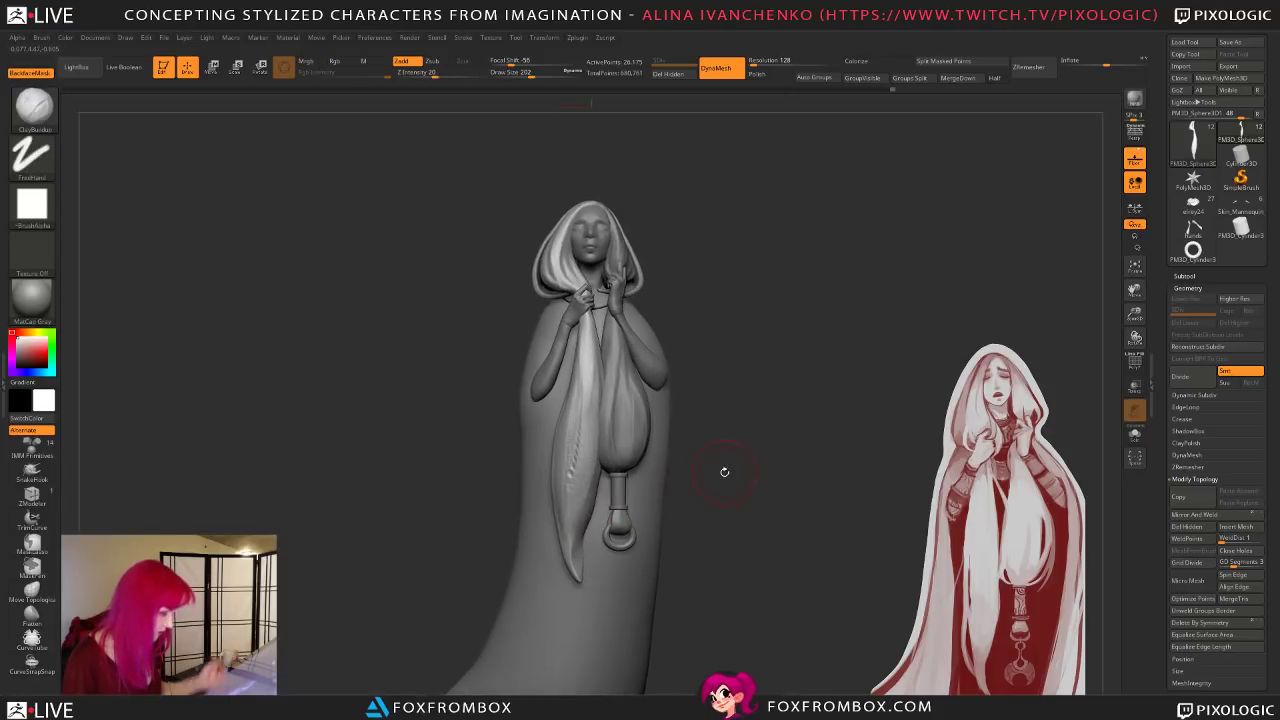
left_click_drag(772, 414, 746, 351, "alt")
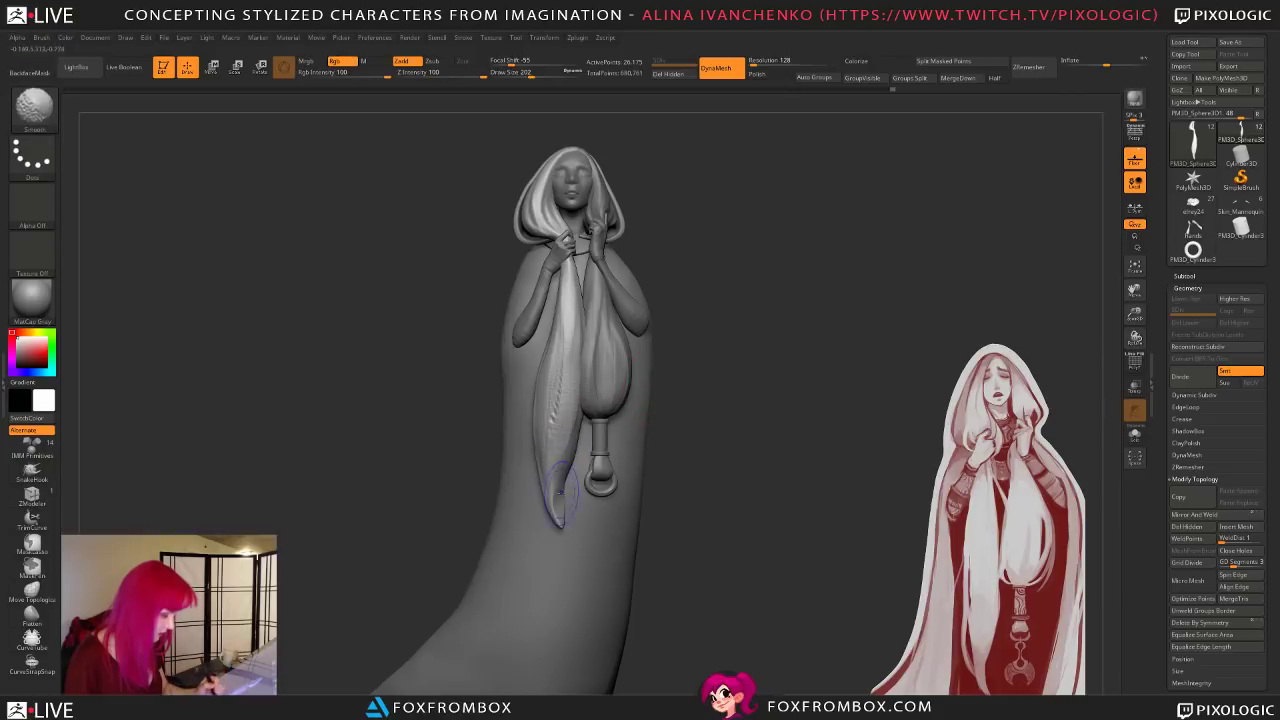
left_click_drag(740, 419, 755, 406)
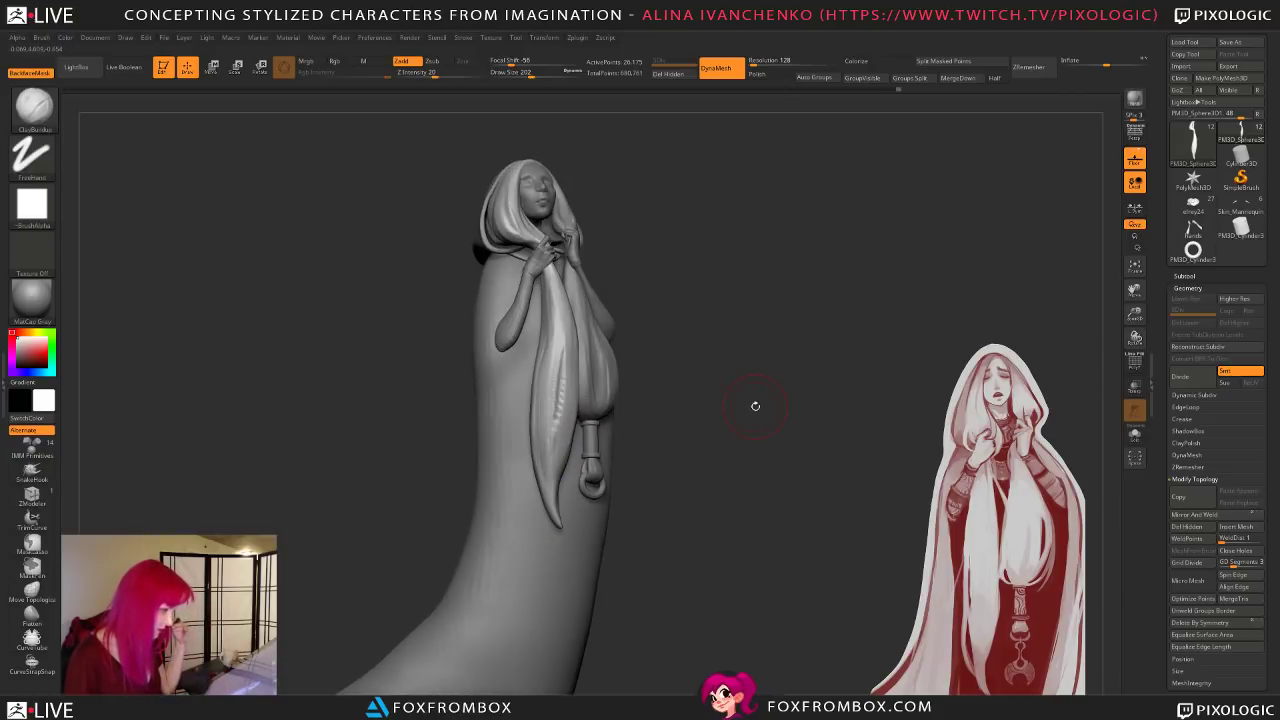
Step: Isolate the long loose strand and build up hair ridges running into its pinched section with a smaller ClayBuildup brush
mouse_move(703, 320)
left_mouse_down()
mouse_move(743, 331)
mouse_move(742, 423)
mouse_move(849, 402)
left_mouse_up()
left_click_drag(1131, 319, 1128, 365)
left_click_drag(850, 243, 814, 557, "alt")
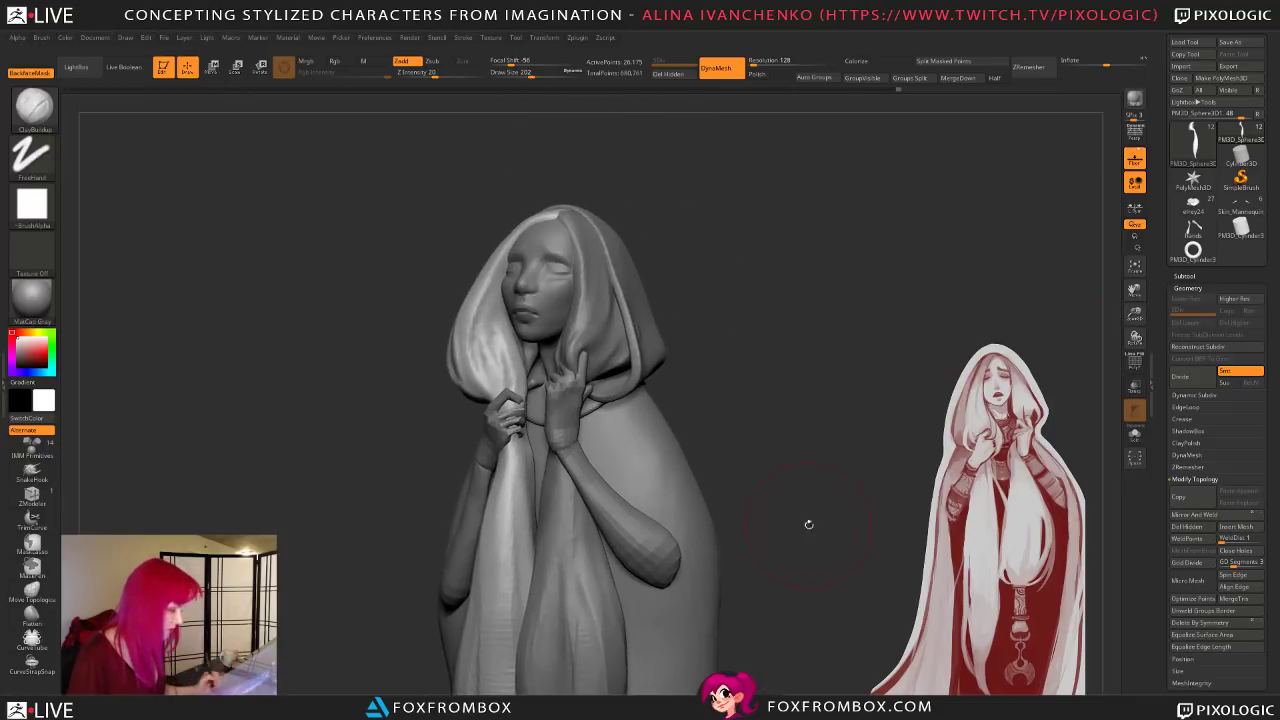
left_click_drag(747, 385, 740, 389)
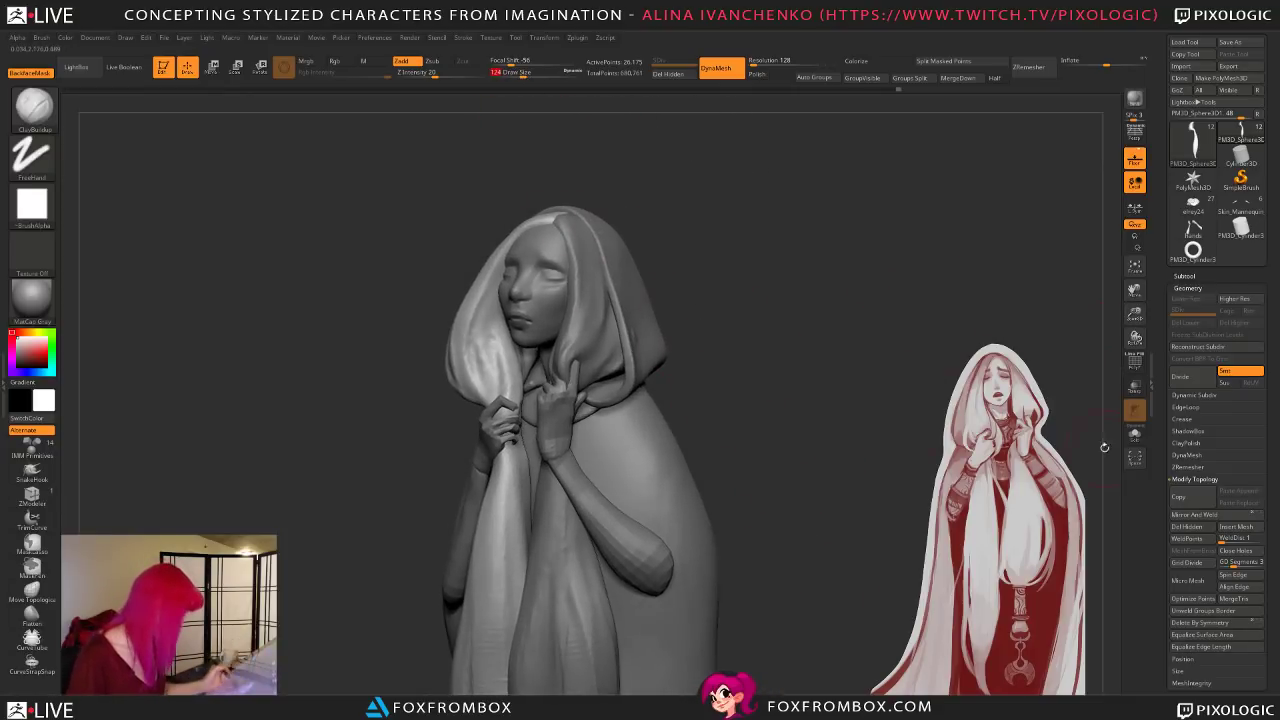
left_click(1134, 434)
left_click_drag(673, 255, 630, 255)
left_click_drag(523, 72, 508, 72)
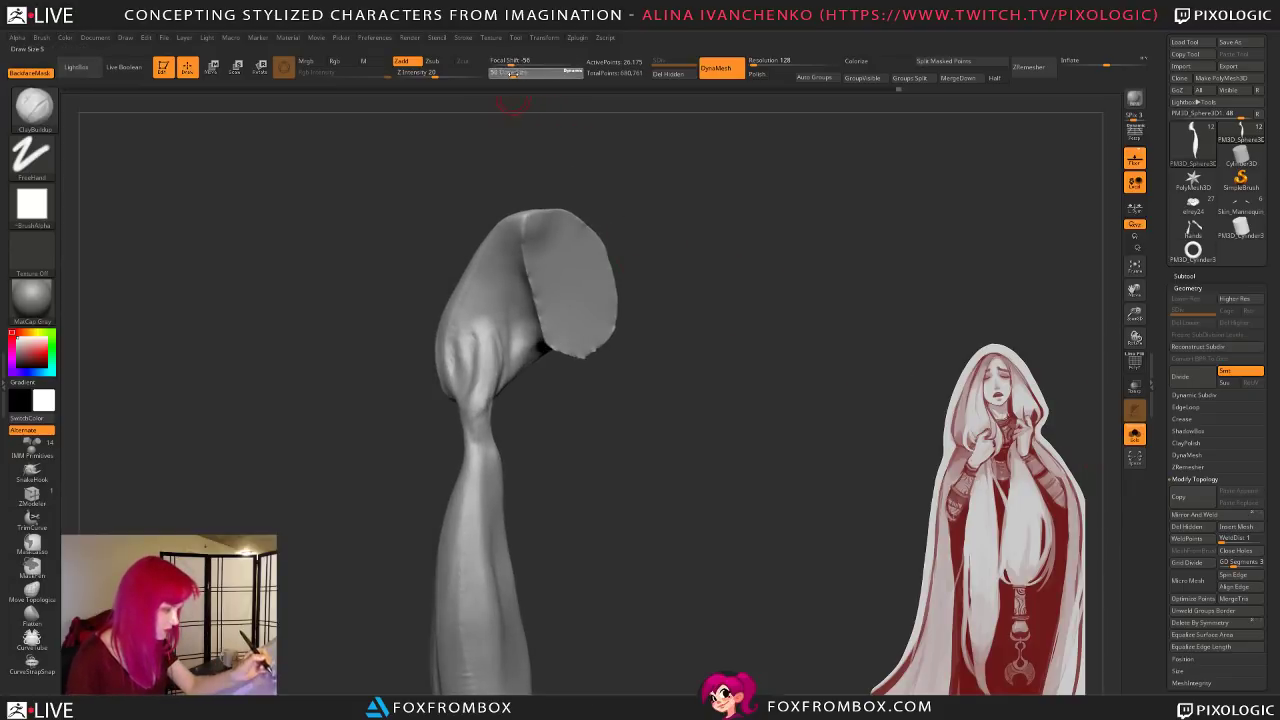
left_click_drag(499, 334, 487, 445)
left_click_drag(570, 440, 545, 450)
left_click_drag(495, 312, 472, 442)
mouse_move(549, 495)
left_mouse_down()
mouse_move(580, 474)
mouse_move(566, 450)
left_mouse_up()
left_click_drag(496, 343, 480, 450)
left_click_drag(481, 390, 471, 460)
mouse_move(549, 474)
left_mouse_down()
mouse_move(602, 492)
mouse_move(569, 446)
mouse_move(577, 469)
mouse_move(611, 378)
left_mouse_up()
Step: Build up and smooth the isolated strand around and below its pinch with ClayBuildup at draw size 97, then show the whole figure again
left_click_drag(514, 73, 519, 73)
mouse_move(628, 308)
left_mouse_down()
mouse_move(660, 371)
mouse_move(650, 380)
left_mouse_up()
left_click_drag(556, 422, 544, 356, "shift")
mouse_move(620, 385)
left_mouse_down()
mouse_move(590, 385)
mouse_move(558, 410)
mouse_move(571, 543)
left_mouse_up()
left_click_drag(547, 378, 557, 577)
mouse_move(650, 430)
left_mouse_down()
mouse_move(566, 386)
mouse_move(563, 578)
left_mouse_up()
left_click(1134, 434)
Step: Add long ClayBuildup strokes to the loose strand below the gripping hand and along its edge beside the neck
left_click_drag(781, 342, 700, 388)
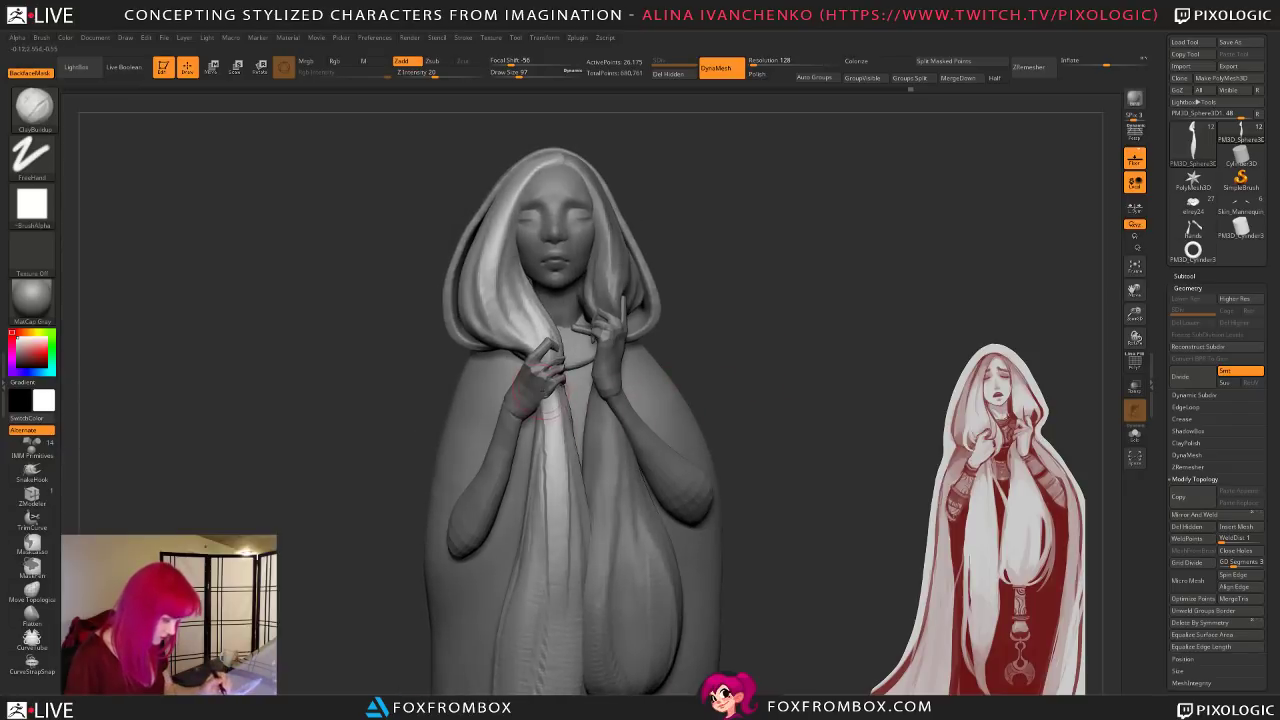
left_click_drag(551, 398, 562, 512)
mouse_move(751, 360)
left_mouse_down()
mouse_move(731, 395)
mouse_move(763, 361)
left_mouse_up()
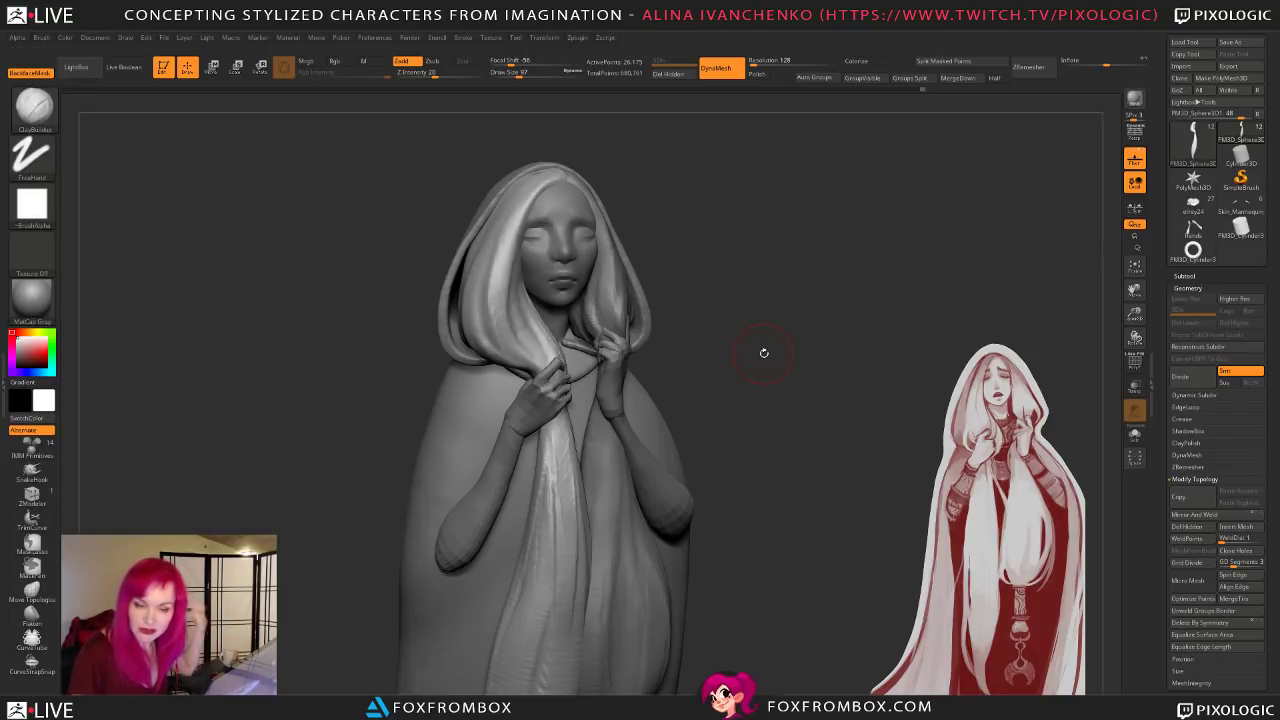
mouse_move(825, 357)
left_mouse_down()
mouse_move(824, 381)
mouse_move(803, 331)
left_mouse_up()
left_click_drag(737, 298, 737, 328)
left_click(523, 72)
mouse_move(563, 350)
left_mouse_down()
mouse_move(514, 271)
mouse_move(537, 305)
left_mouse_up()
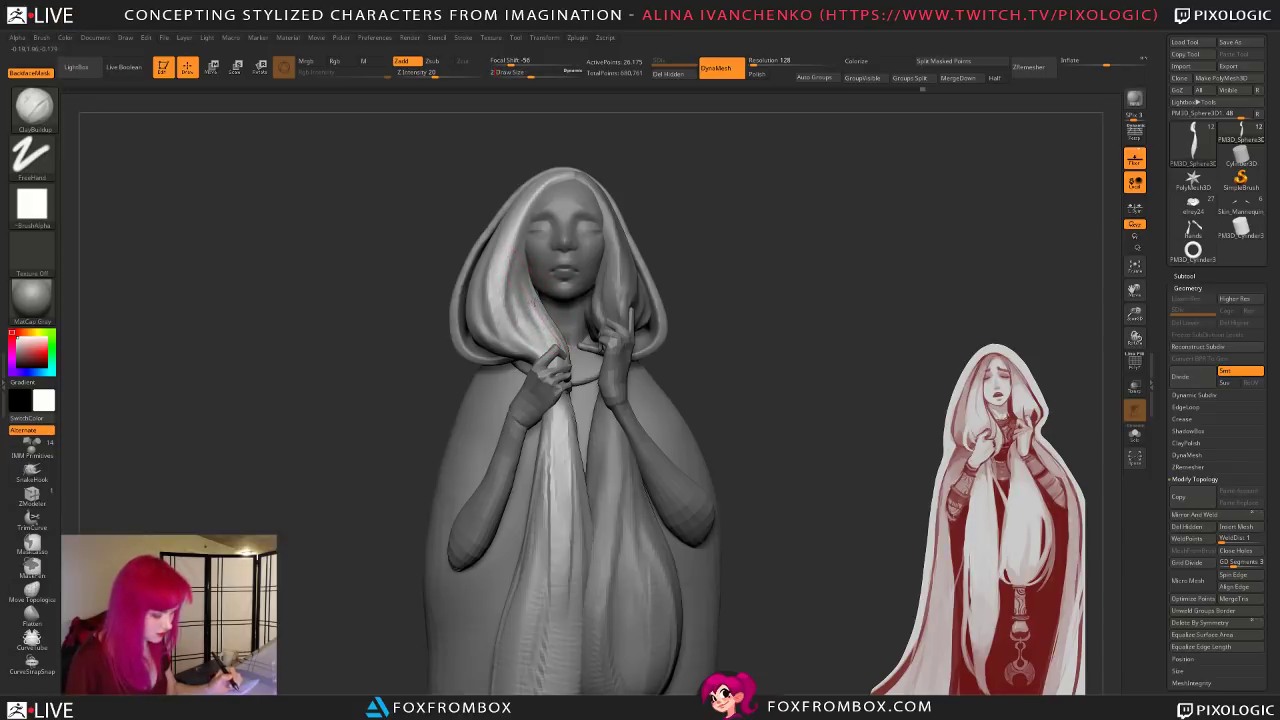
Step: Shift the contour of the loose strand beside the face with the Move brush at draw size 197
key("b")
key("m")
key("v")
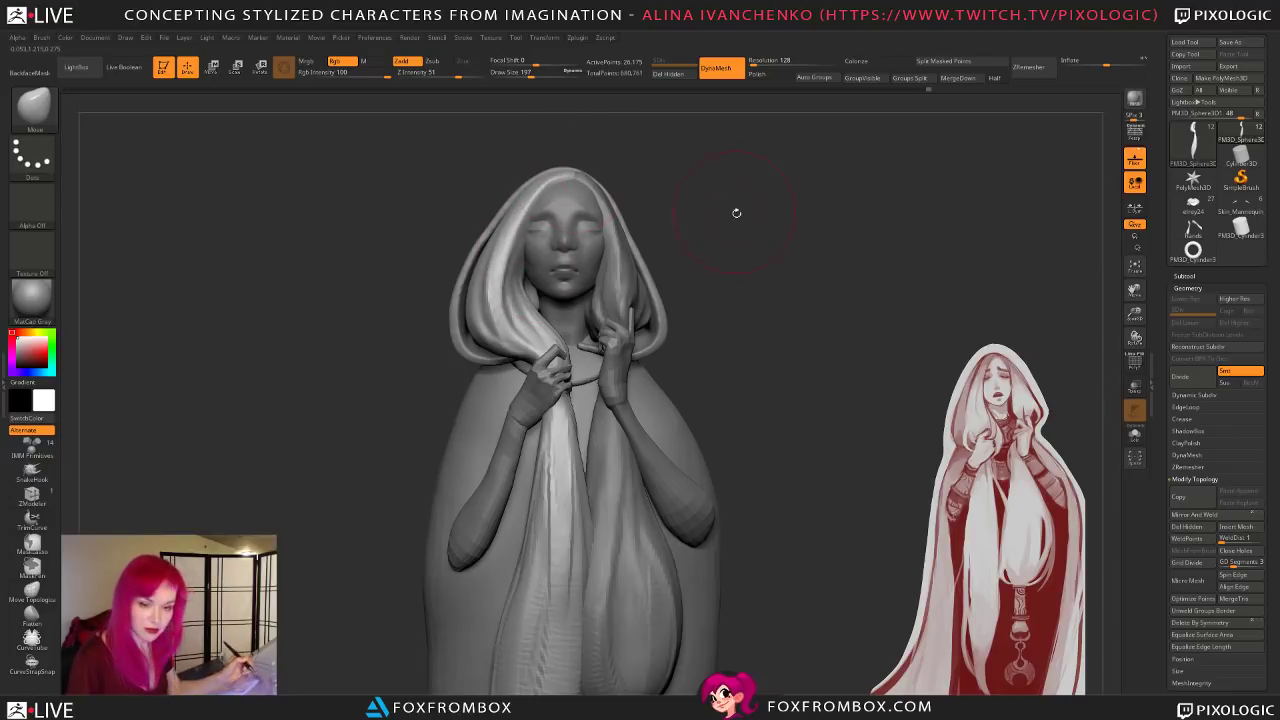
left_click_drag(723, 200, 778, 274)
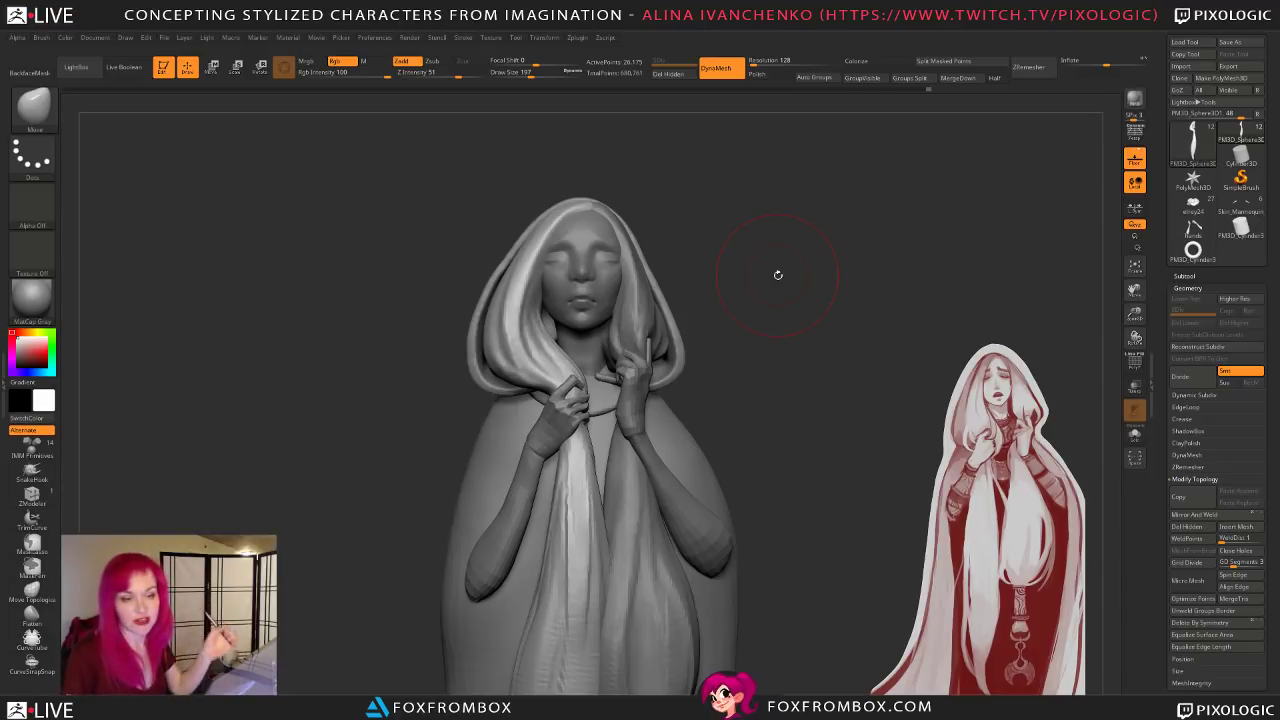
left_click_drag(793, 319, 736, 340)
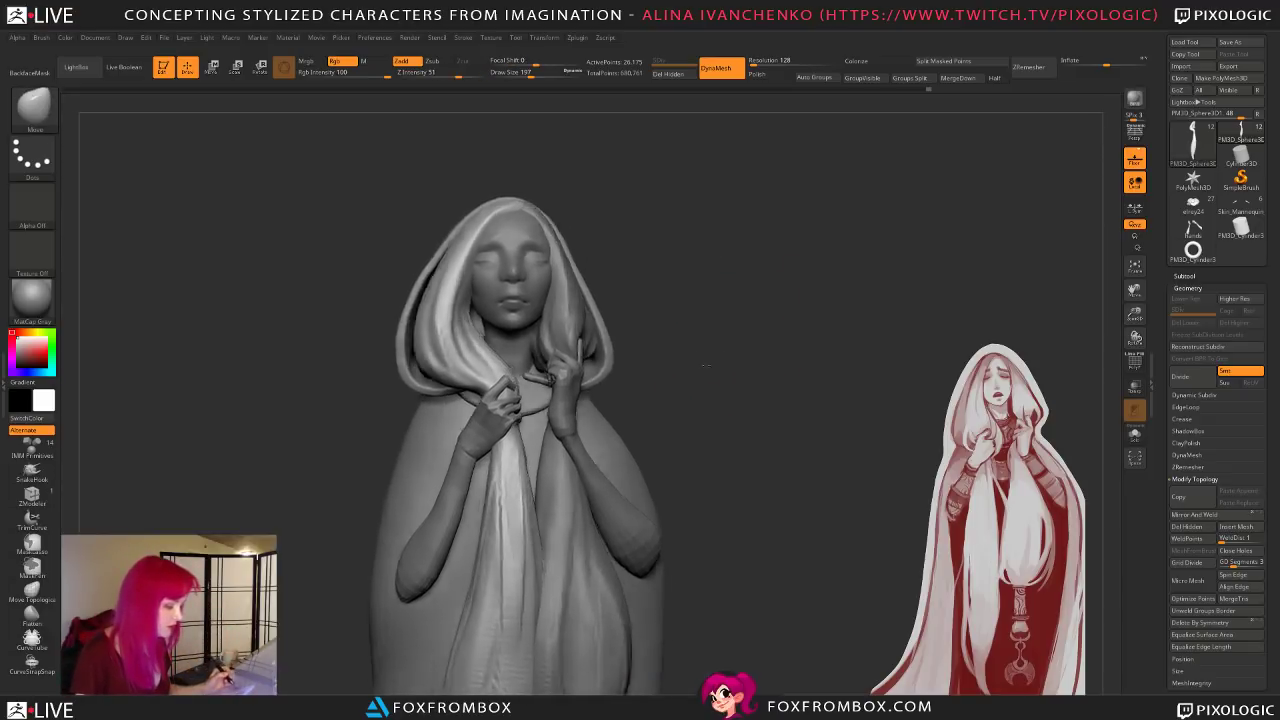
Step: Refine the loose strand inside the hood at draw size 116, smoothing its surface beside the face and temple
left_click_drag(532, 75, 528, 75)
left_click_drag(655, 195, 700, 208)
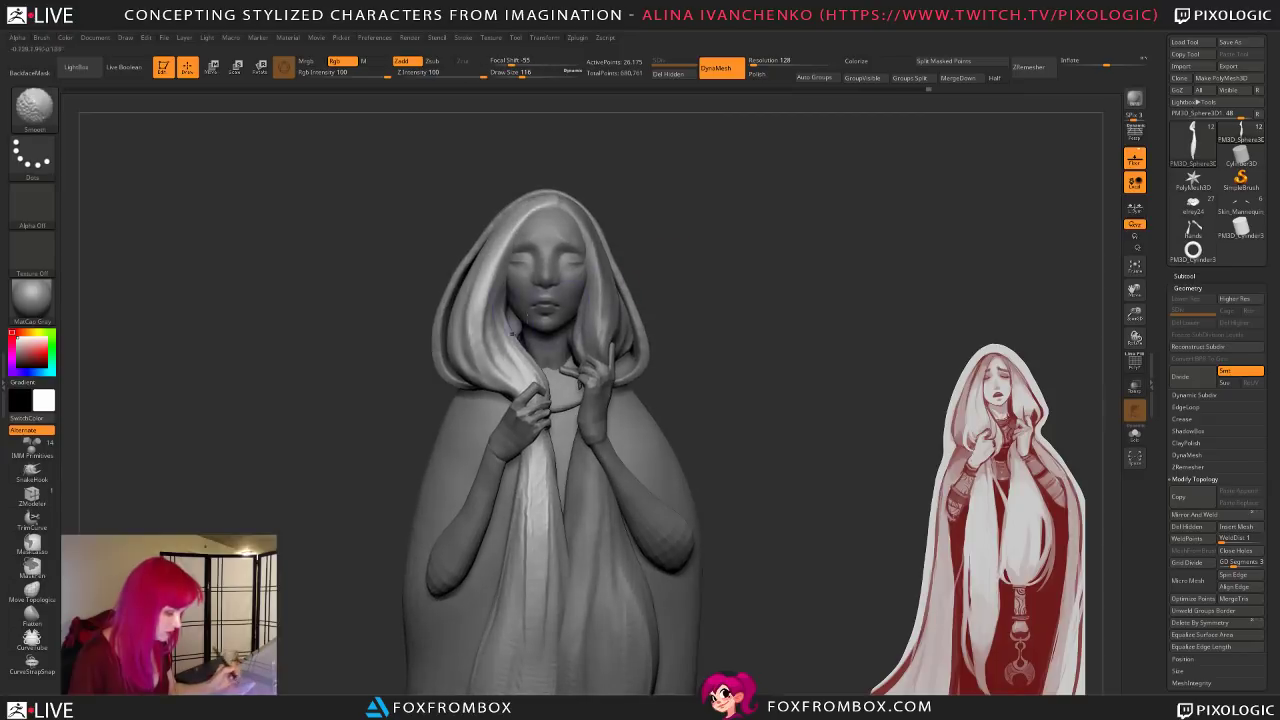
mouse_move(690, 260)
left_mouse_down()
mouse_move(730, 300)
mouse_move(714, 323)
mouse_move(674, 306)
left_mouse_up()
left_click_drag(469, 216, 496, 188, "shift")
left_click_drag(636, 212, 627, 212)
left_click_drag(627, 212, 672, 284, "alt")
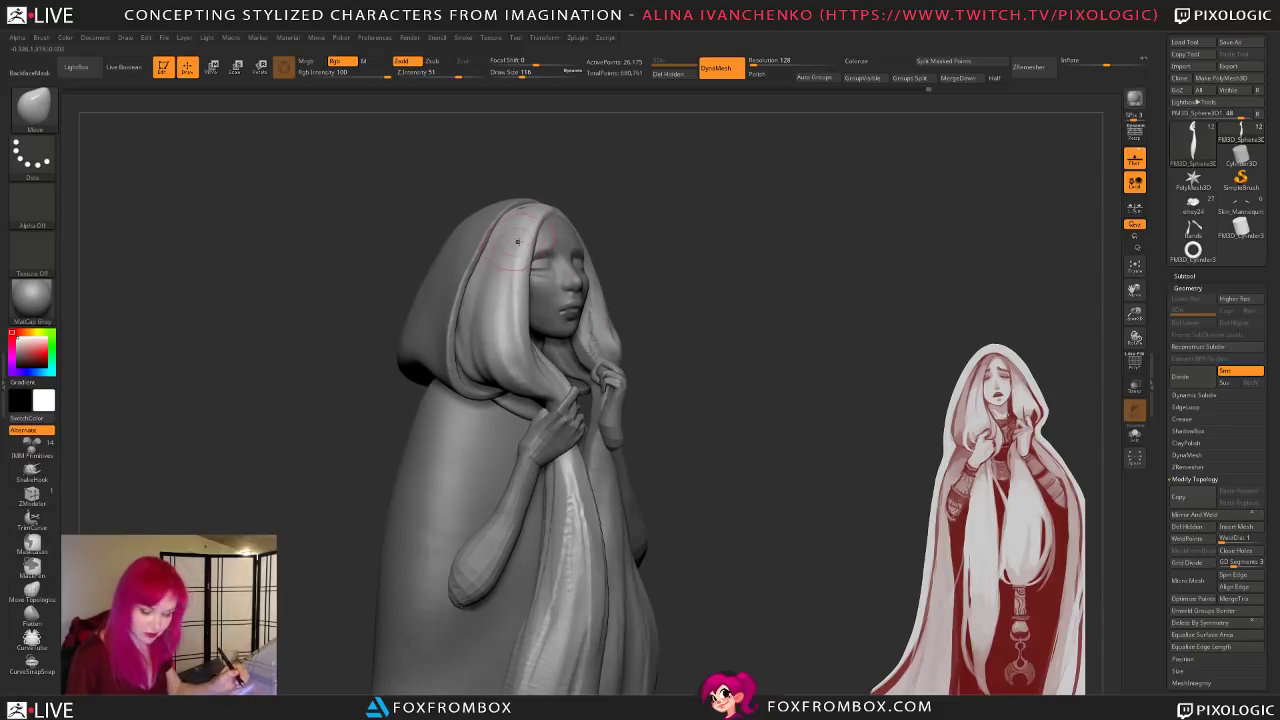
Step: Pull the hair at the temple back toward the hood's rim with the Move brush at draw size 177
left_click_drag(523, 73, 532, 73)
left_click_drag(566, 129, 617, 131)
left_click_drag(515, 232, 478, 258)
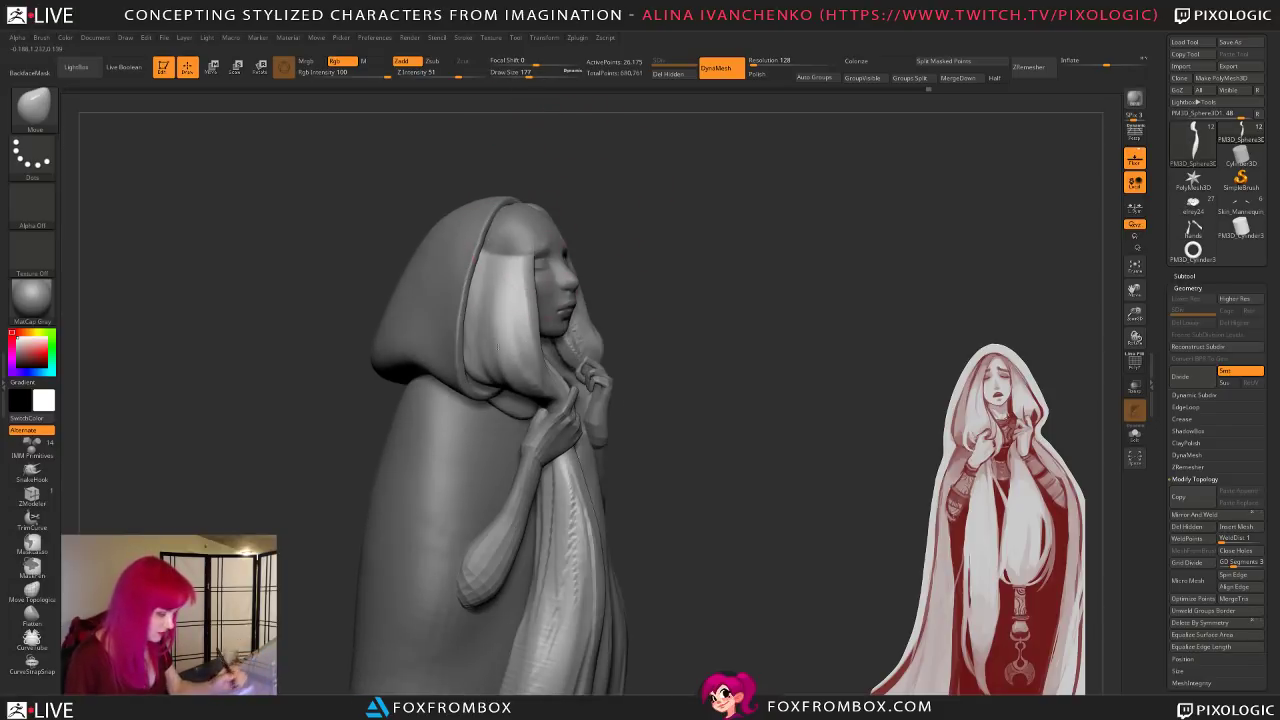
left_click_drag(737, 266, 720, 280)
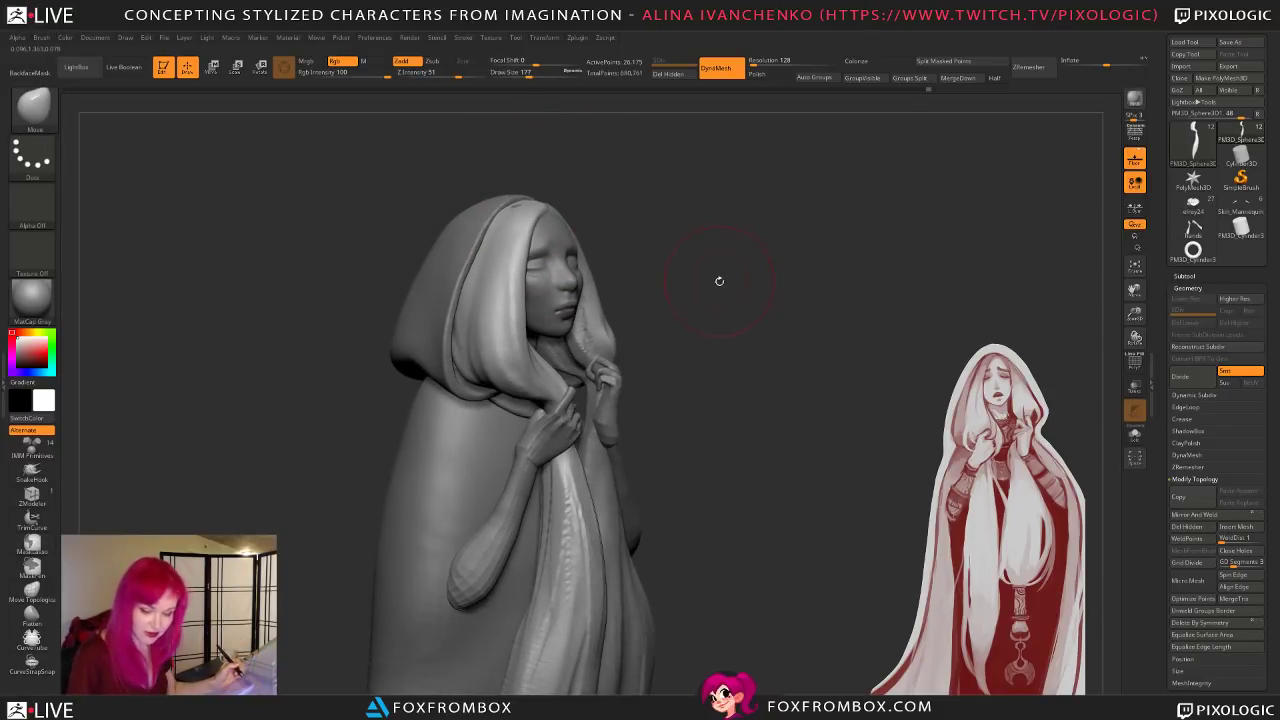
Step: Build up the side of the hair between the face and the hood's rim with ClayBuildup, reducing the draw size to 104
key("b")
key("c")
key("b")
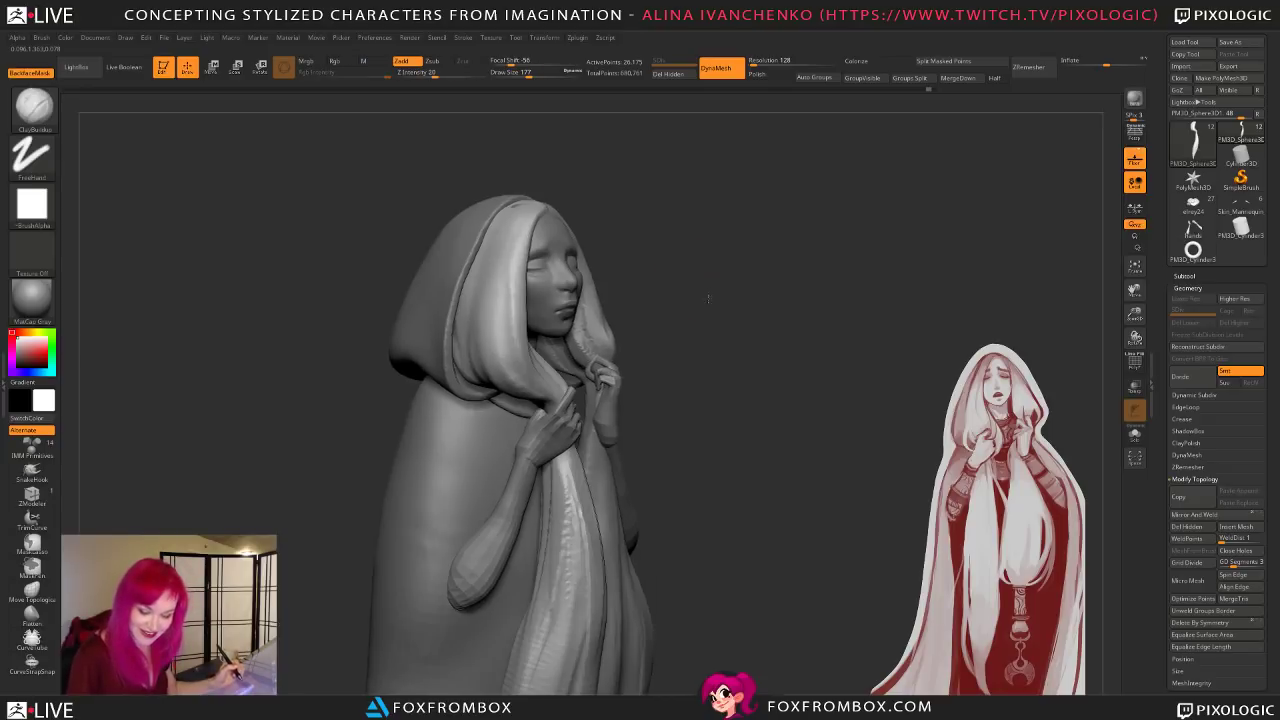
left_click_drag(706, 294, 511, 268)
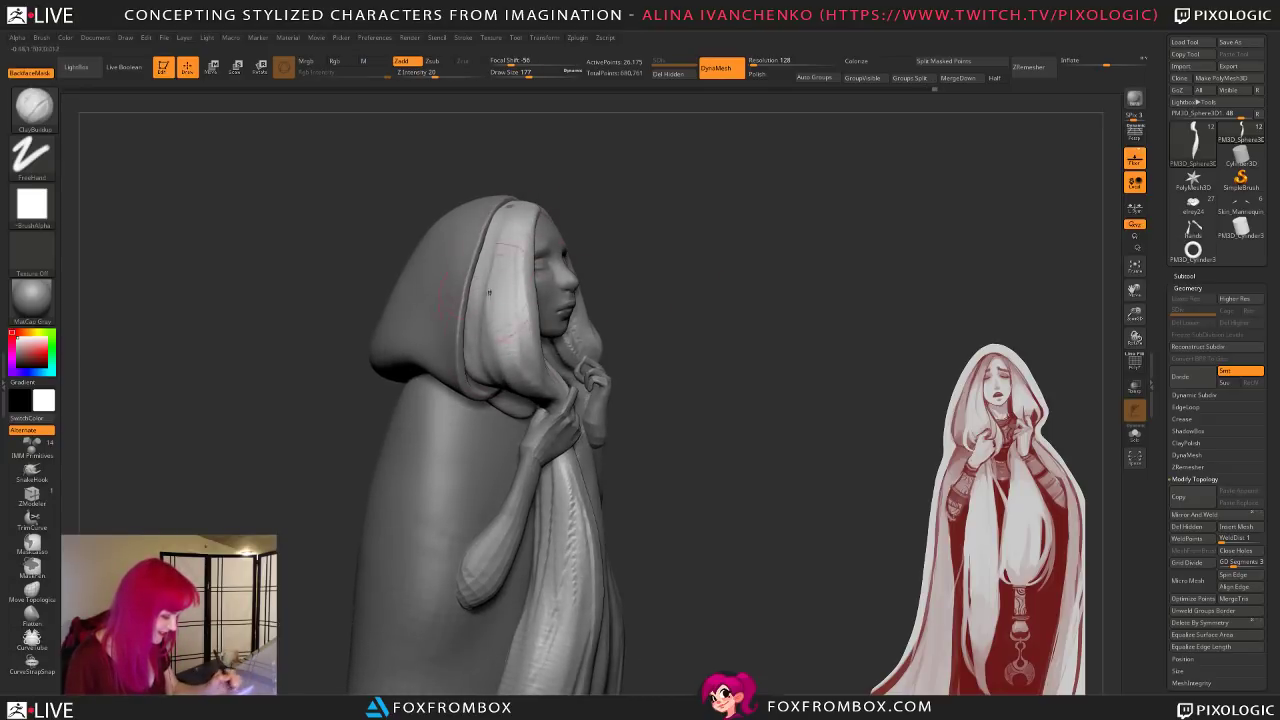
left_click_drag(640, 350, 600, 330)
mouse_move(690, 260)
left_mouse_down()
mouse_move(625, 244)
mouse_move(668, 228)
left_mouse_up()
mouse_move(497, 287)
right_mouse_down()
mouse_move(669, 249)
mouse_move(690, 290)
mouse_move(686, 320)
mouse_move(620, 197)
right_mouse_up()
left_click_drag(752, 268, 778, 289, "alt")
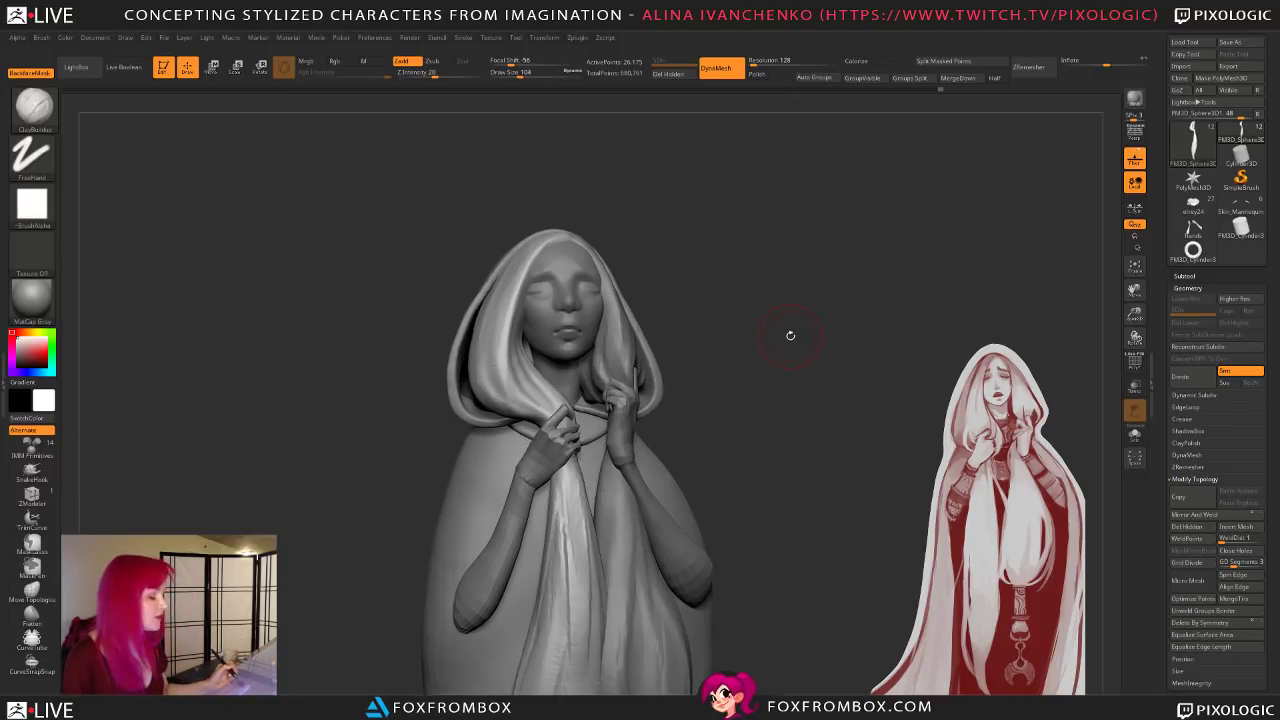
Step: Add finer volume to the hair strand inside the hood with ClayBuildup, starting at draw size 87
left_click_drag(526, 74, 516, 74)
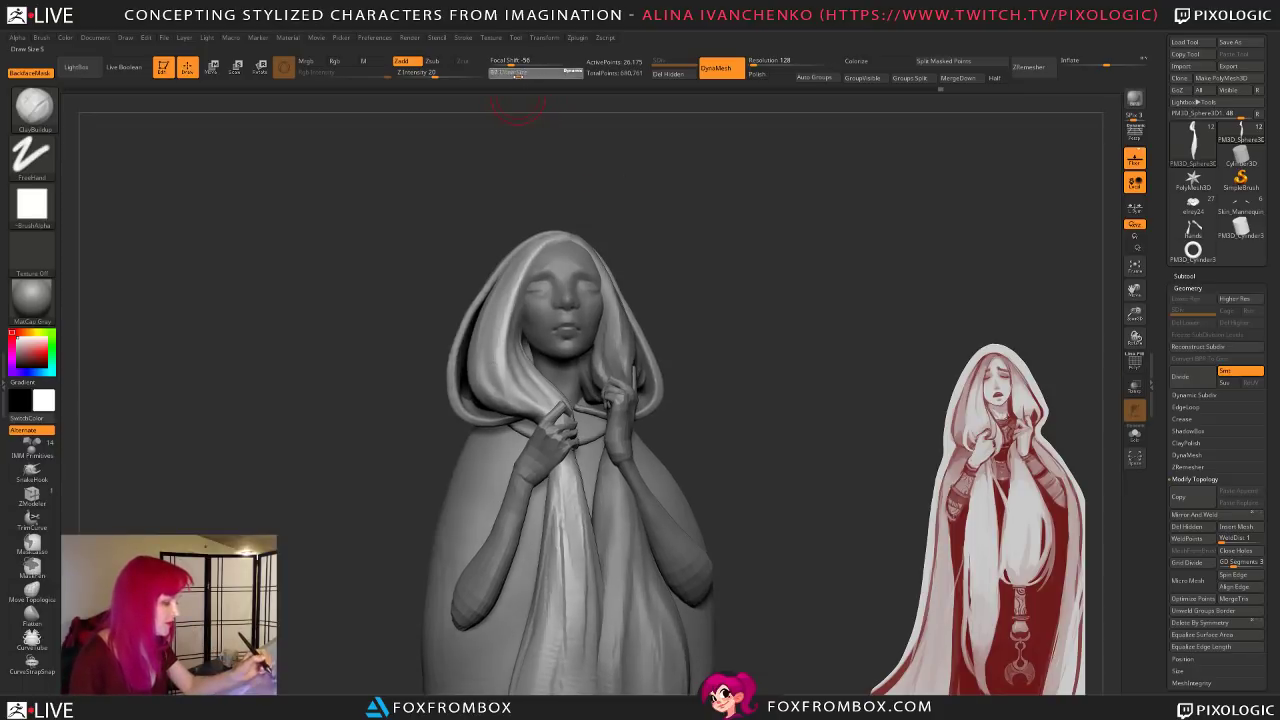
mouse_move(654, 270)
left_mouse_down()
mouse_move(676, 284)
mouse_move(711, 383)
left_mouse_up()
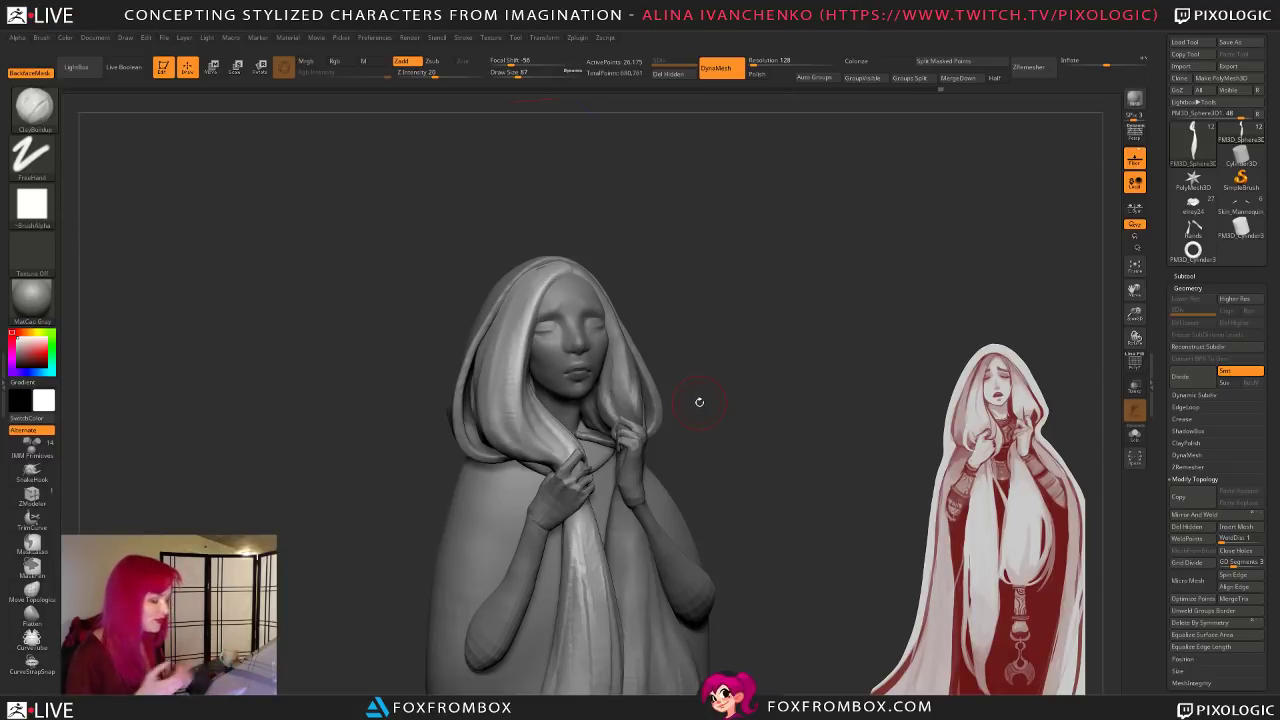
mouse_move(817, 267)
left_mouse_down()
mouse_move(797, 300)
mouse_move(674, 271)
left_mouse_up()
left_click_drag(516, 74, 521, 74)
mouse_move(572, 215)
left_mouse_down()
mouse_move(603, 254)
mouse_move(760, 262)
left_mouse_up()
Step: Adjust the top of the hair strand above the forehead with the Move brush at draw size 108, undoing the first attempt
key("b")
key("m")
key("v")
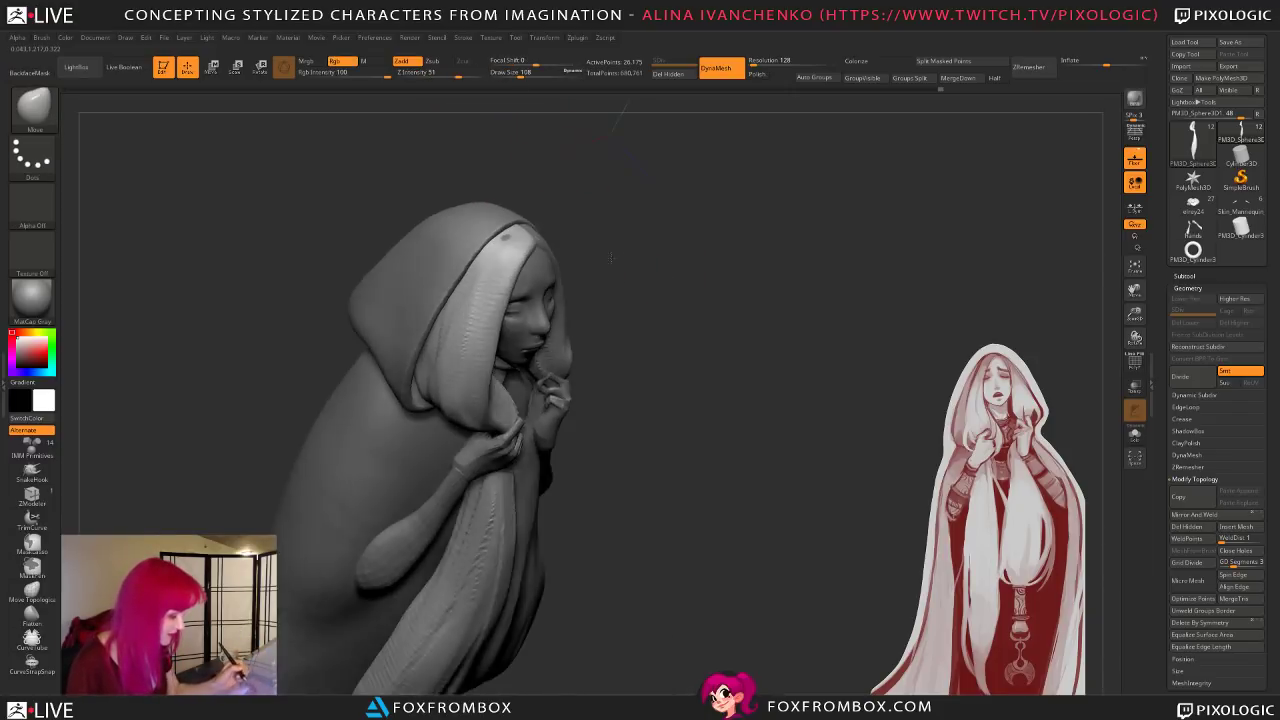
left_click_drag(505, 238, 510, 243)
key("ctrl+z")
mouse_move(570, 208)
left_mouse_down()
mouse_move(574, 225)
mouse_move(533, 232)
left_mouse_up()
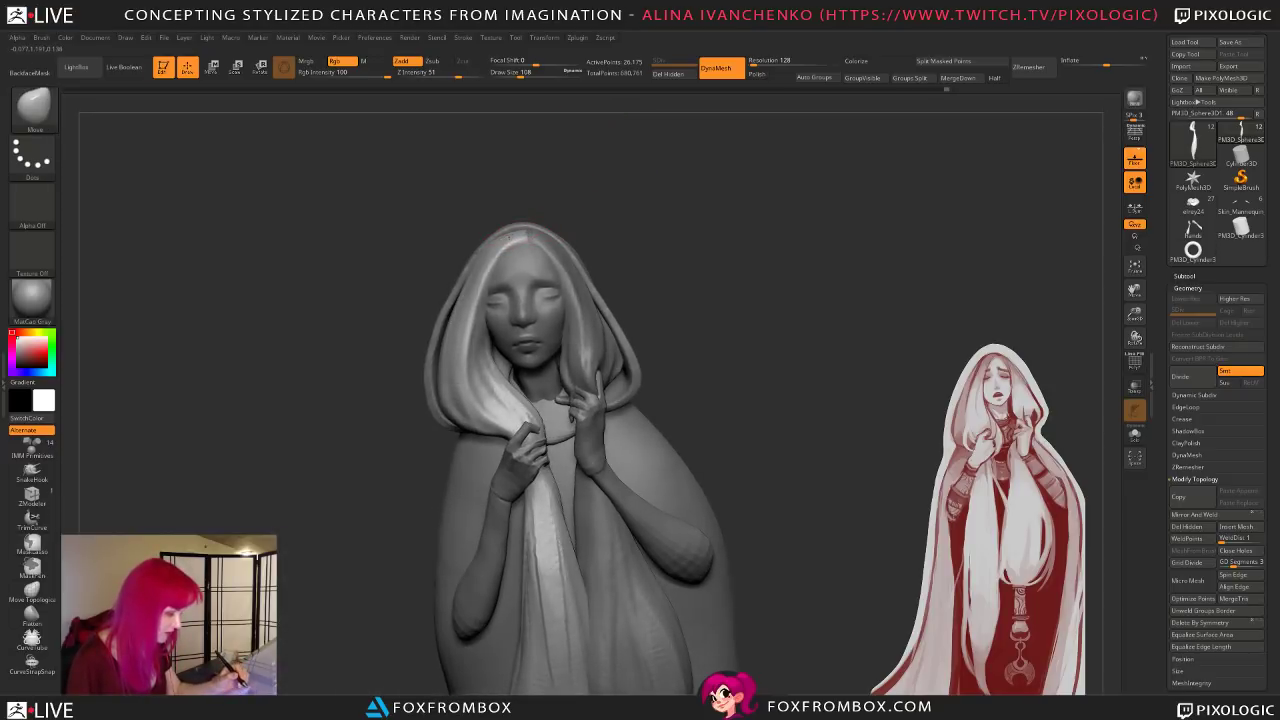
mouse_move(620, 214)
left_mouse_down()
mouse_move(634, 206)
mouse_move(705, 342)
left_mouse_up()
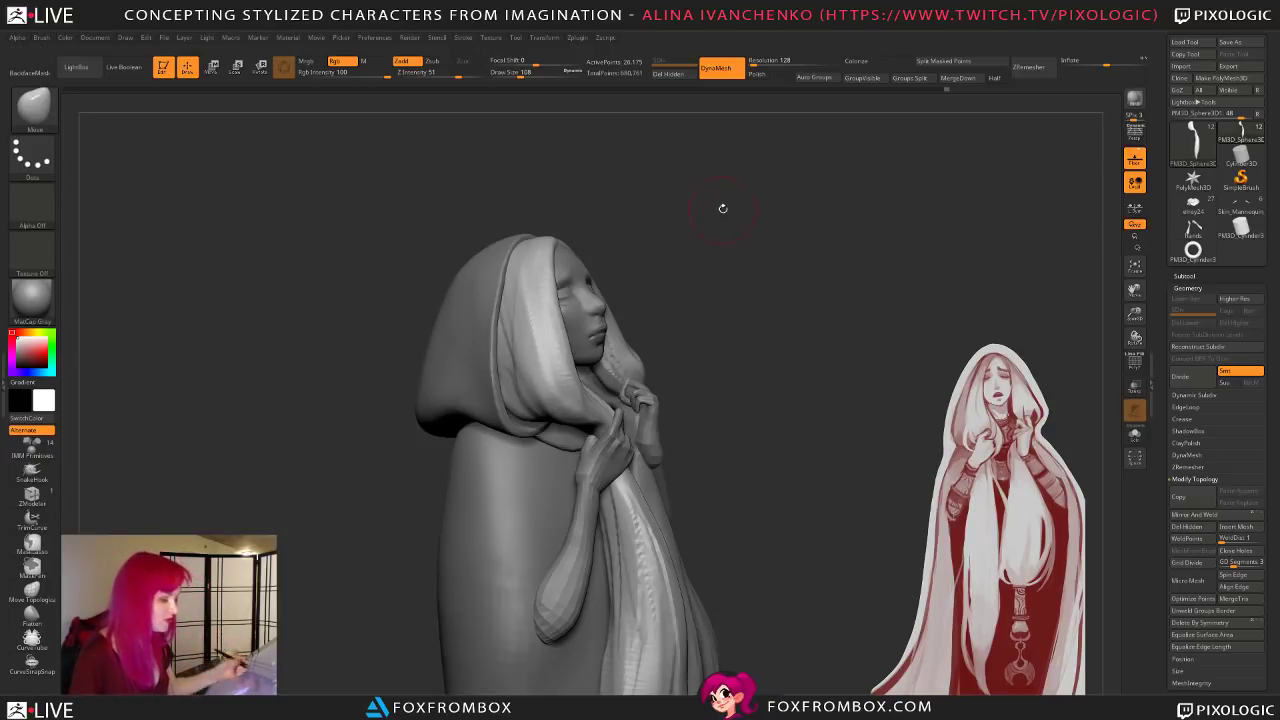
left_click_drag(705, 343, 697, 217)
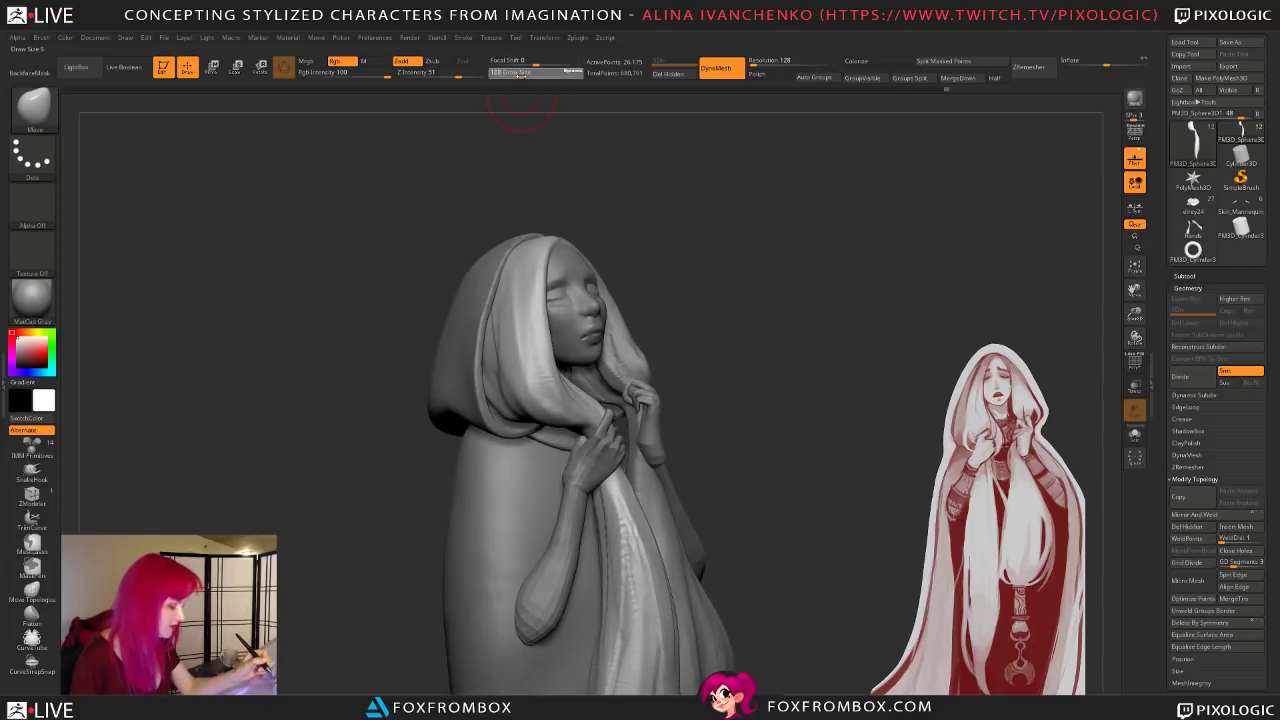
mouse_move(692, 278)
left_mouse_down()
mouse_move(726, 294)
mouse_move(703, 314)
left_mouse_up()
Step: Build up the hair strand from the forehead down past the cheek with ClayBuildup at draw size 108
key("b")
key("c")
key("b")
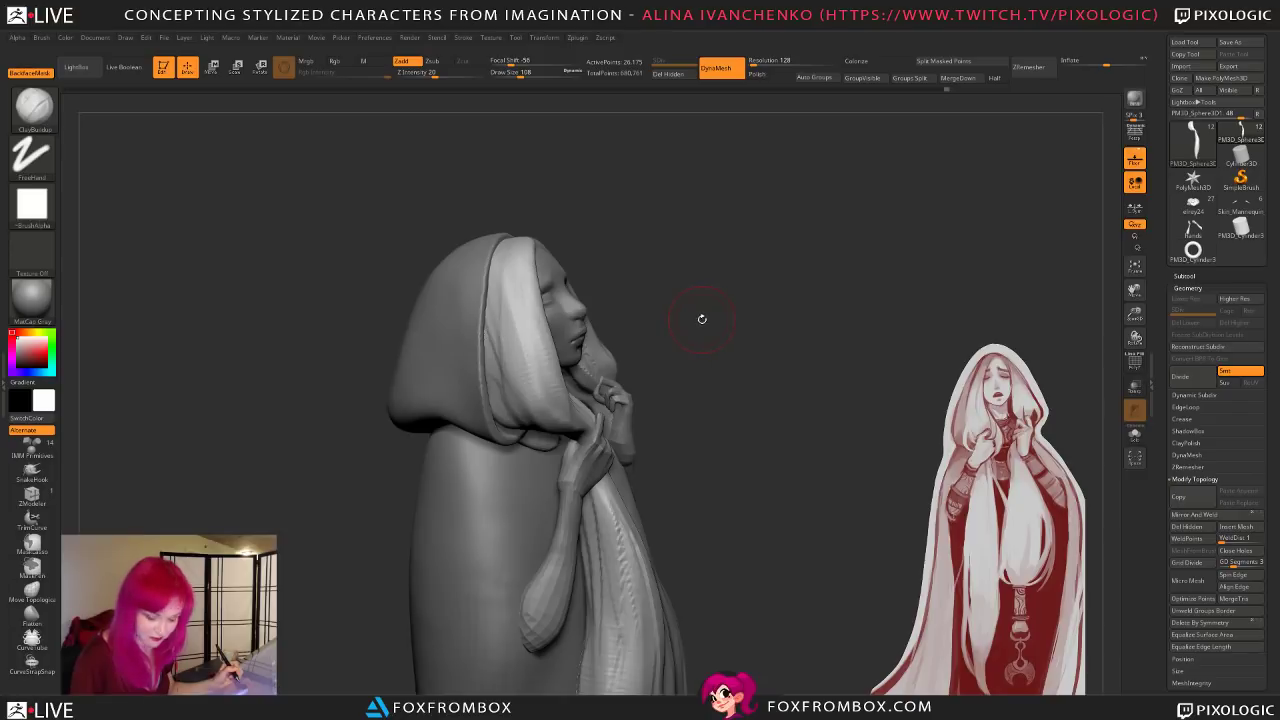
mouse_move(538, 150)
left_mouse_down()
mouse_move(523, 316)
mouse_move(613, 298)
mouse_move(528, 343)
mouse_move(614, 326)
mouse_move(553, 334)
left_mouse_up()
Step: Carve a crease into the hair strand inside the hood with the DamStandard brush at draw size 80
key("b")
key("d")
key("s")
mouse_move(700, 349)
left_mouse_down()
mouse_move(831, 311)
mouse_move(707, 350)
left_mouse_up()
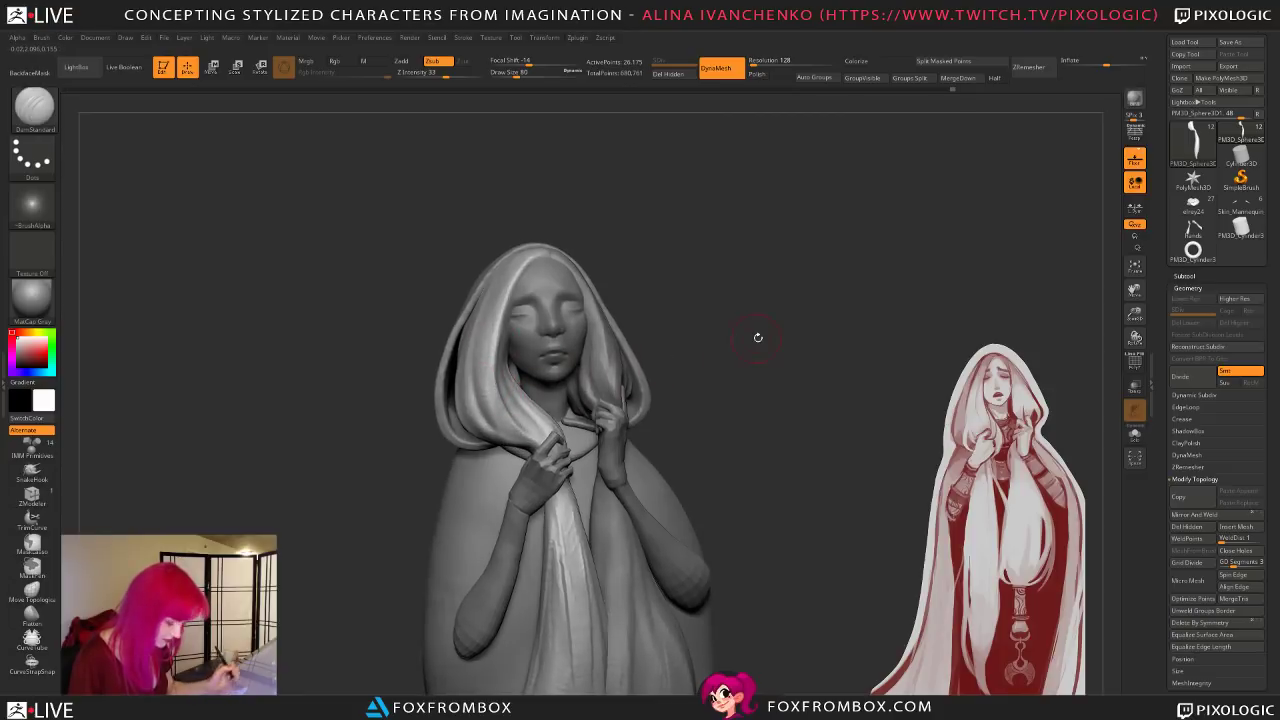
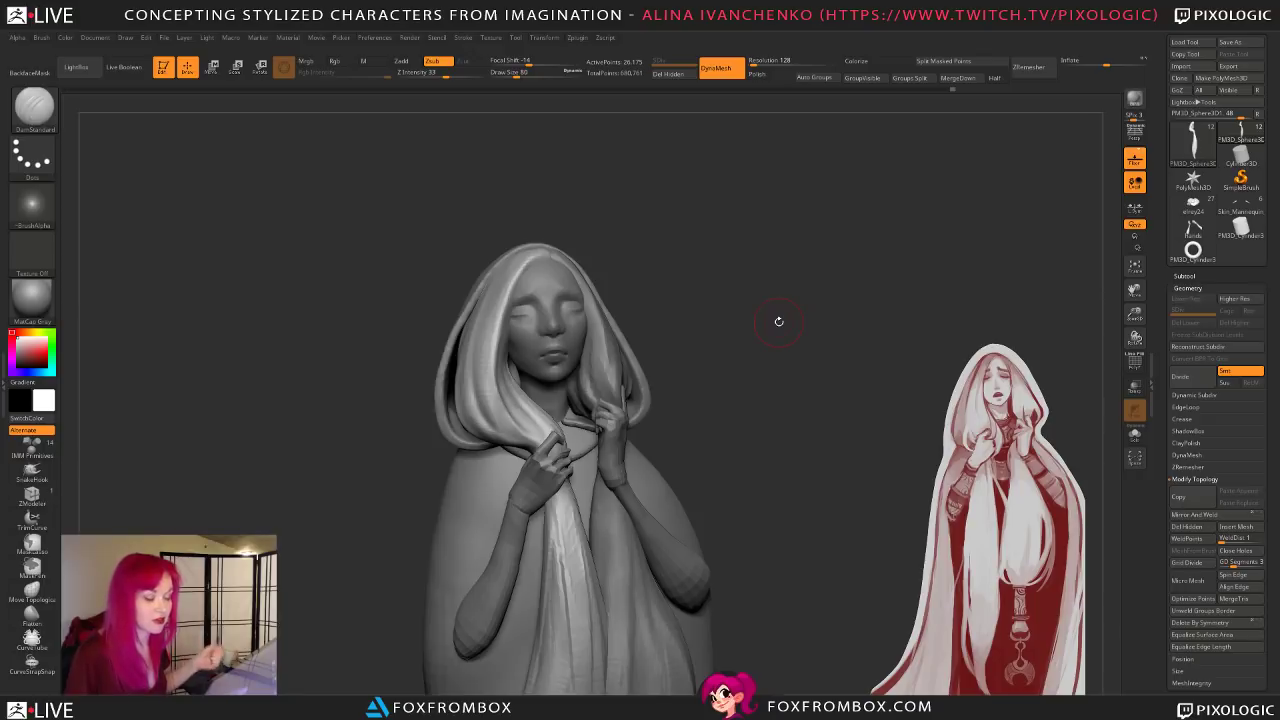
Step: Build up the side of the hair strand inside the hood with ClayBuildup at draw size 77
left_click_drag(799, 328, 802, 335)
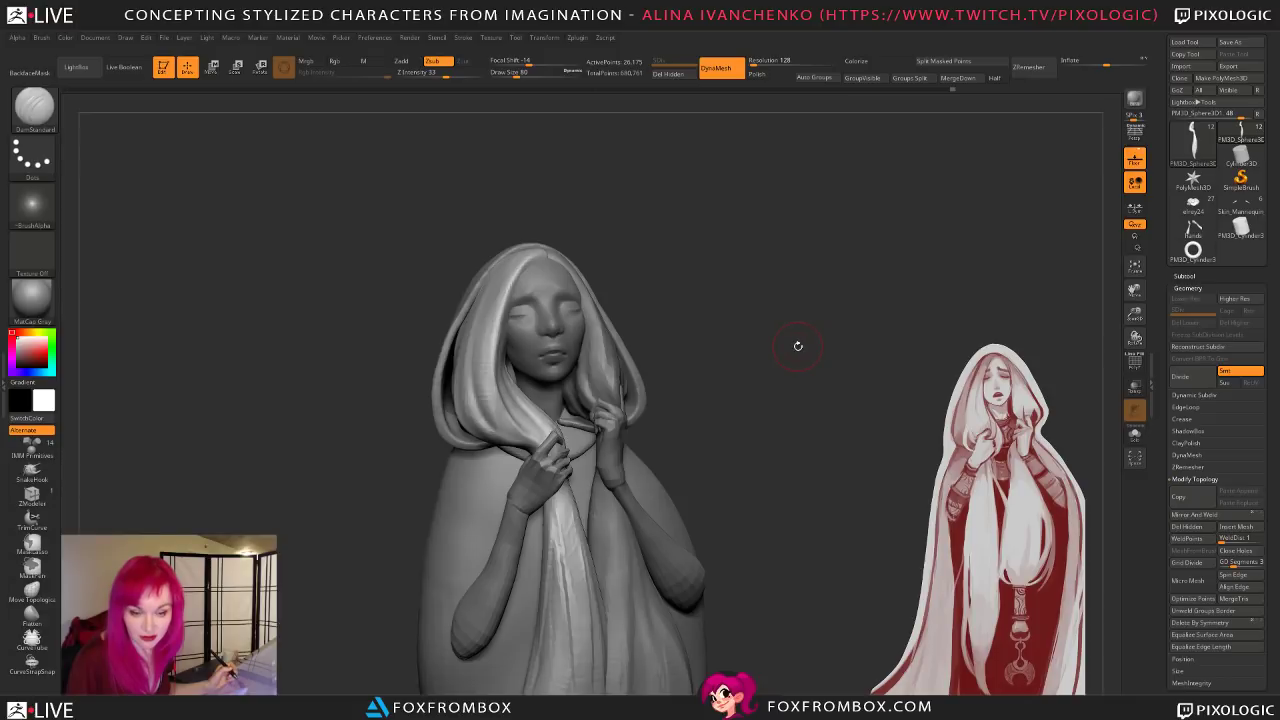
mouse_move(797, 345)
left_mouse_down()
mouse_move(791, 374)
mouse_move(766, 343)
mouse_move(993, 318)
mouse_move(958, 316)
mouse_move(731, 423)
mouse_move(727, 443)
mouse_move(734, 410)
left_mouse_up()
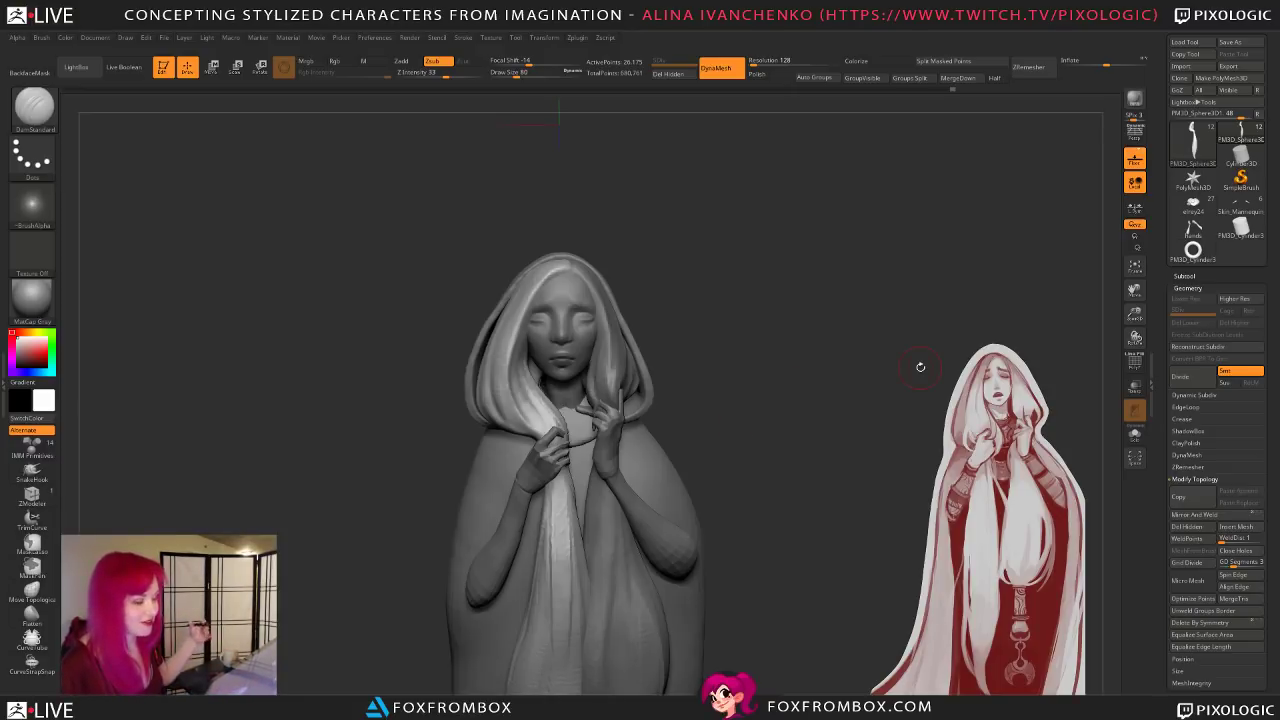
left_click(520, 73)
mouse_move(645, 253)
left_mouse_down("alt")
mouse_move(661, 331)
mouse_move(668, 311)
left_mouse_up("alt")
mouse_move(719, 446)
left_mouse_down()
mouse_move(783, 383)
mouse_move(766, 420)
mouse_move(750, 366)
mouse_move(760, 350)
mouse_move(815, 388)
mouse_move(802, 418)
mouse_move(791, 397)
mouse_move(810, 390)
mouse_move(785, 398)
mouse_move(809, 411)
mouse_move(807, 430)
mouse_move(735, 405)
mouse_move(734, 434)
mouse_move(751, 426)
mouse_move(640, 405)
left_mouse_up()
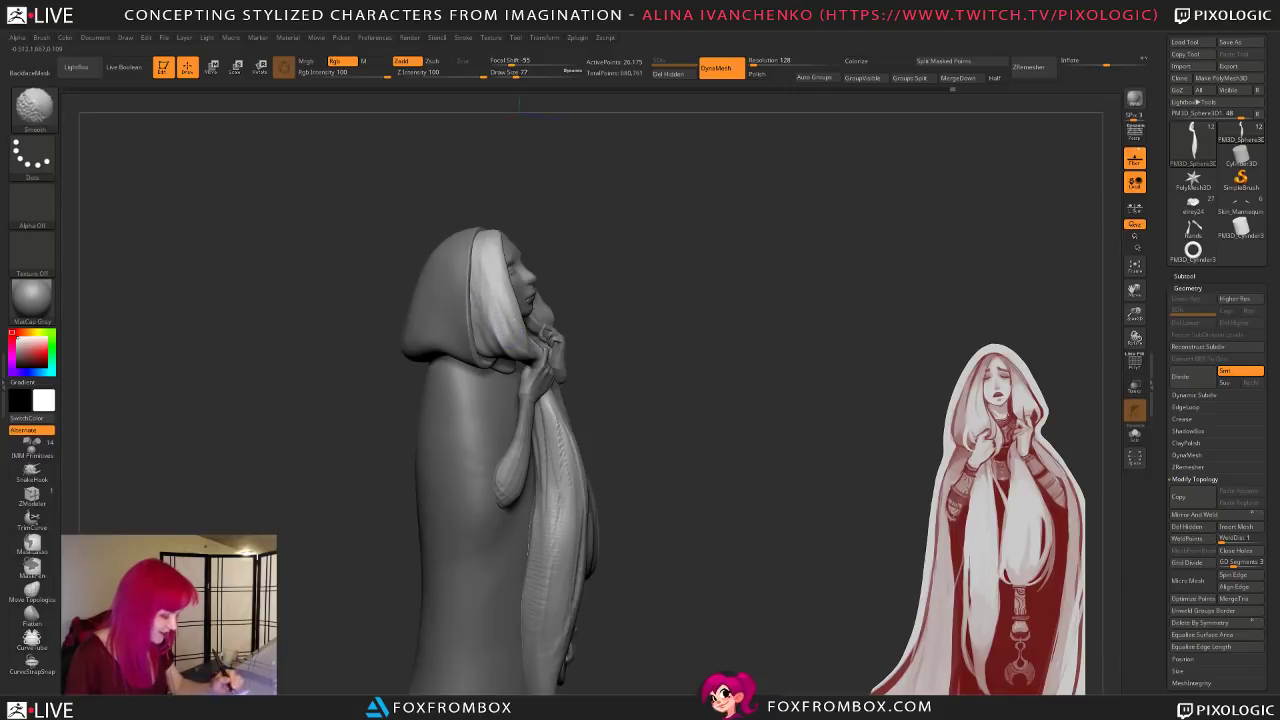
left_click_drag(629, 229, 651, 291, "alt")
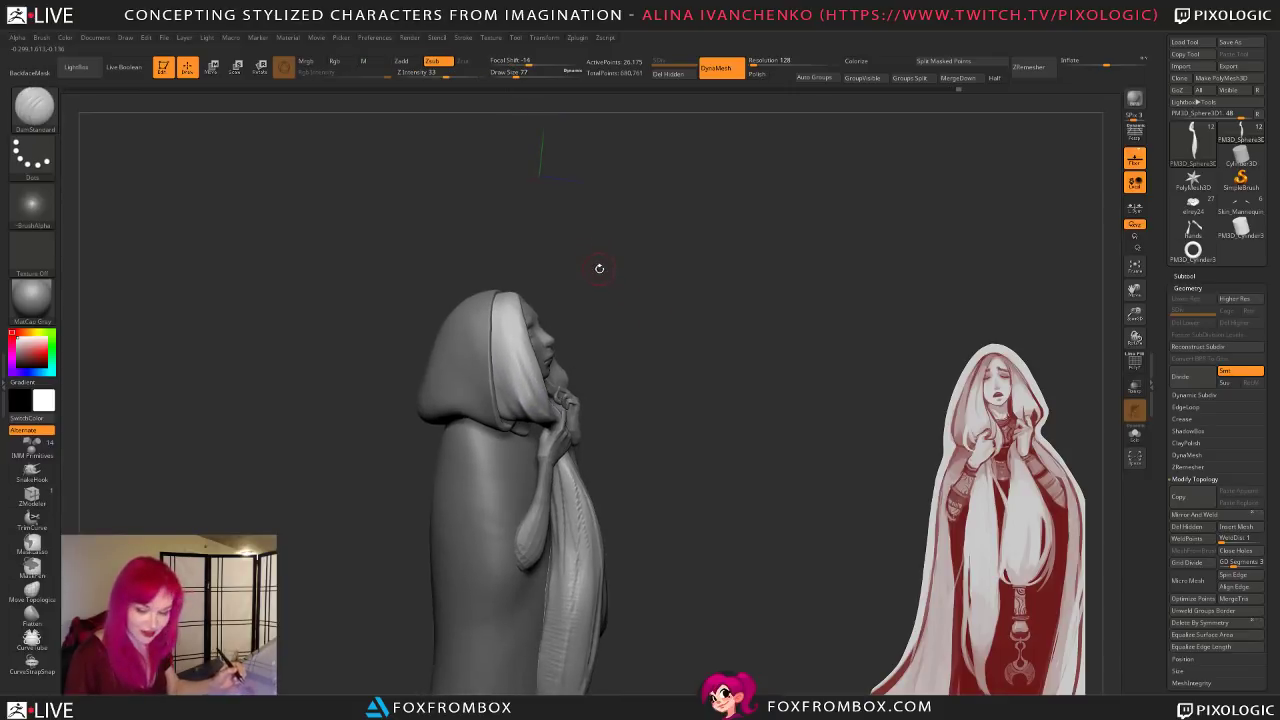
left_click_drag(606, 310, 622, 330)
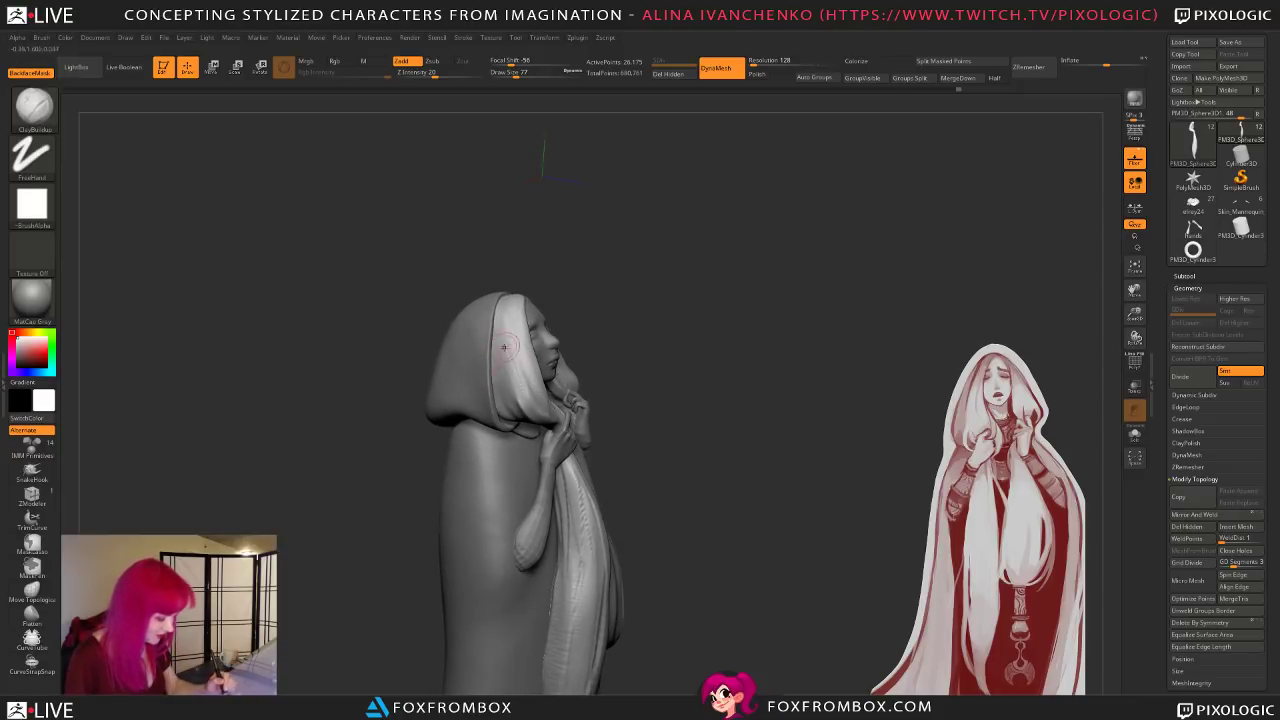
left_click_drag(630, 308, 647, 290)
left_click_drag(531, 331, 539, 313)
mouse_move(631, 284)
left_mouse_down("shift")
mouse_move(580, 306)
mouse_move(683, 226)
mouse_move(683, 275)
left_mouse_up("shift")
left_click_drag(683, 275, 697, 283)
mouse_move(522, 354)
left_mouse_down()
mouse_move(516, 337)
mouse_move(540, 376)
left_mouse_up()
mouse_move(708, 275)
left_mouse_down()
mouse_move(688, 279)
mouse_move(714, 300)
mouse_move(683, 300)
mouse_move(688, 325)
left_mouse_up()
Step: Add volume to the lower end of the long hanging hair strand with ClayBuildup at draw size 132
left_click_drag(1134, 313, 1134, 306)
left_click_drag(513, 74, 522, 74, "shift")
left_click_drag(749, 314, 718, 242, "alt")
left_click_drag(718, 242, 732, 330)
left_click_drag(703, 410, 718, 374, "alt")
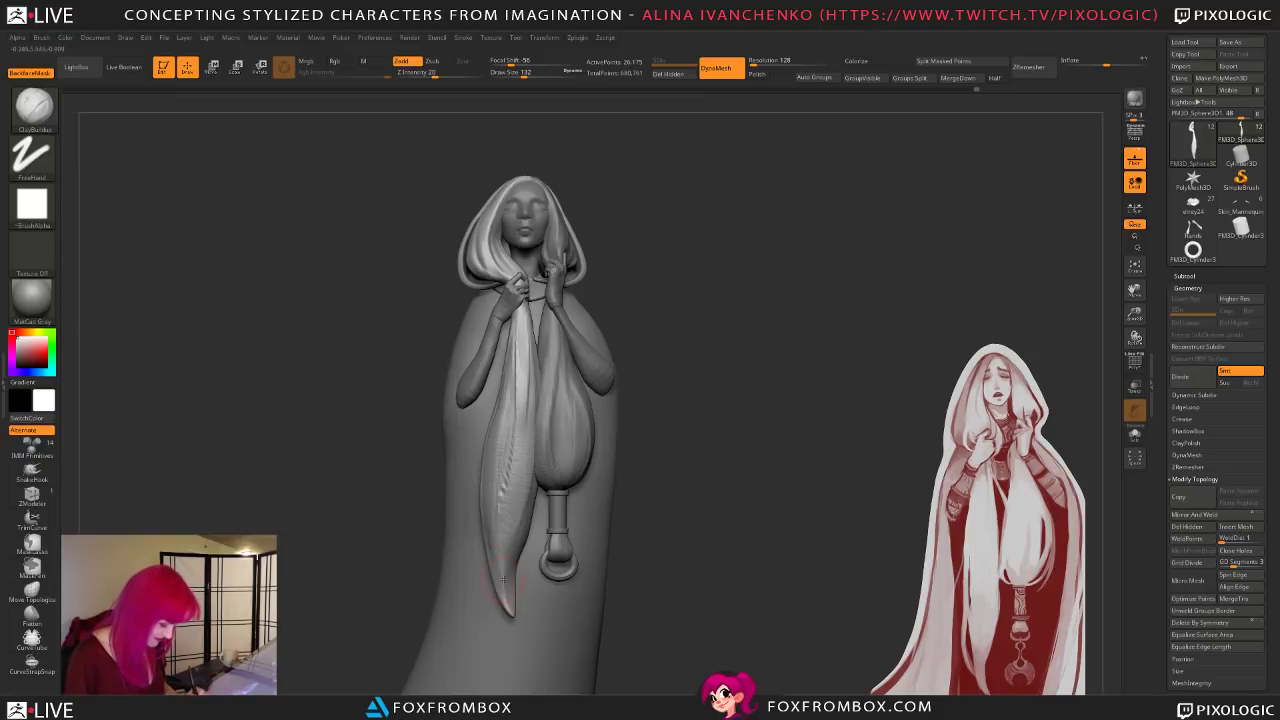
mouse_move(615, 590)
left_mouse_down()
mouse_move(671, 529)
mouse_move(580, 505)
mouse_move(511, 451)
left_mouse_up()
left_click_drag(601, 487, 513, 432)
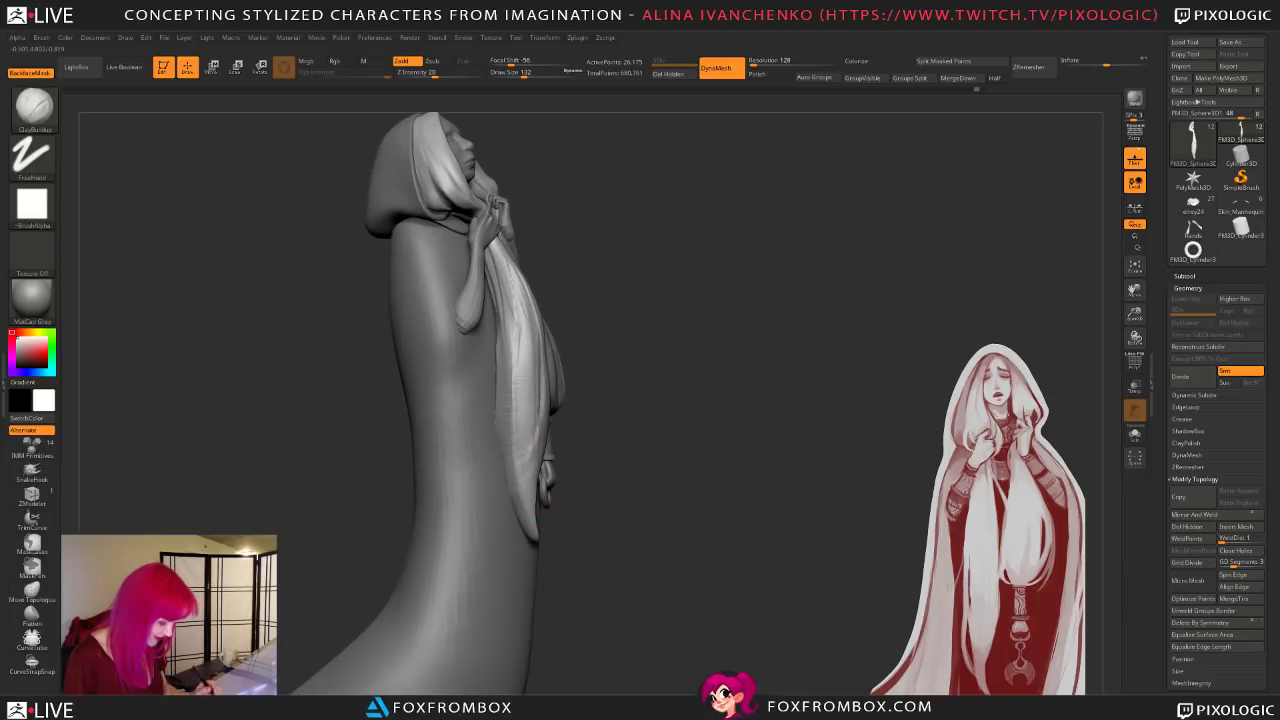
left_click_drag(645, 499, 530, 522)
left_click_drag(690, 458, 800, 440)
left_click_drag(540, 514, 536, 532)
mouse_move(860, 405)
left_mouse_down()
mouse_move(754, 398)
mouse_move(788, 403)
mouse_move(745, 440)
mouse_move(758, 481)
mouse_move(817, 425)
left_mouse_up()
Step: Select the robe and adjust its lower silhouette with the Move brush at draw size 763
left_click_drag(1134, 312, 1082, 281)
left_click_drag(719, 371, 697, 476)
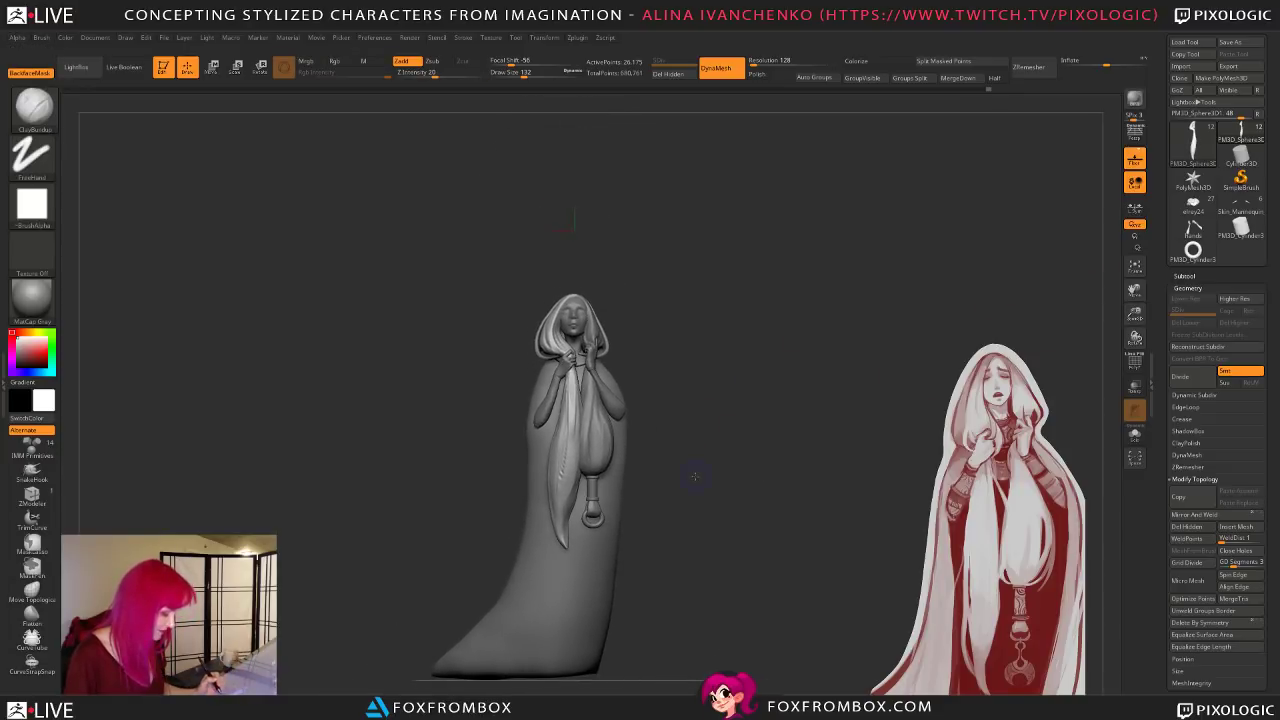
left_click_drag(532, 73, 568, 73)
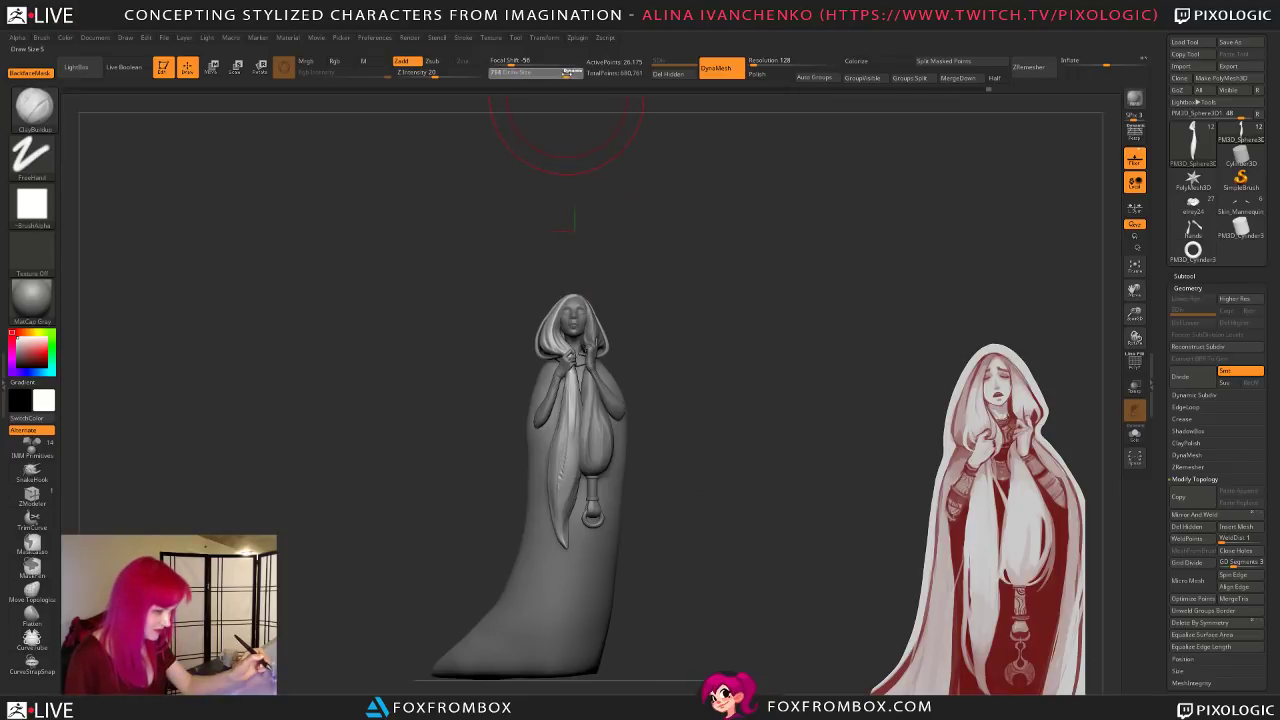
left_click(565, 571, "alt")
key("b")
key("m")
key("v")
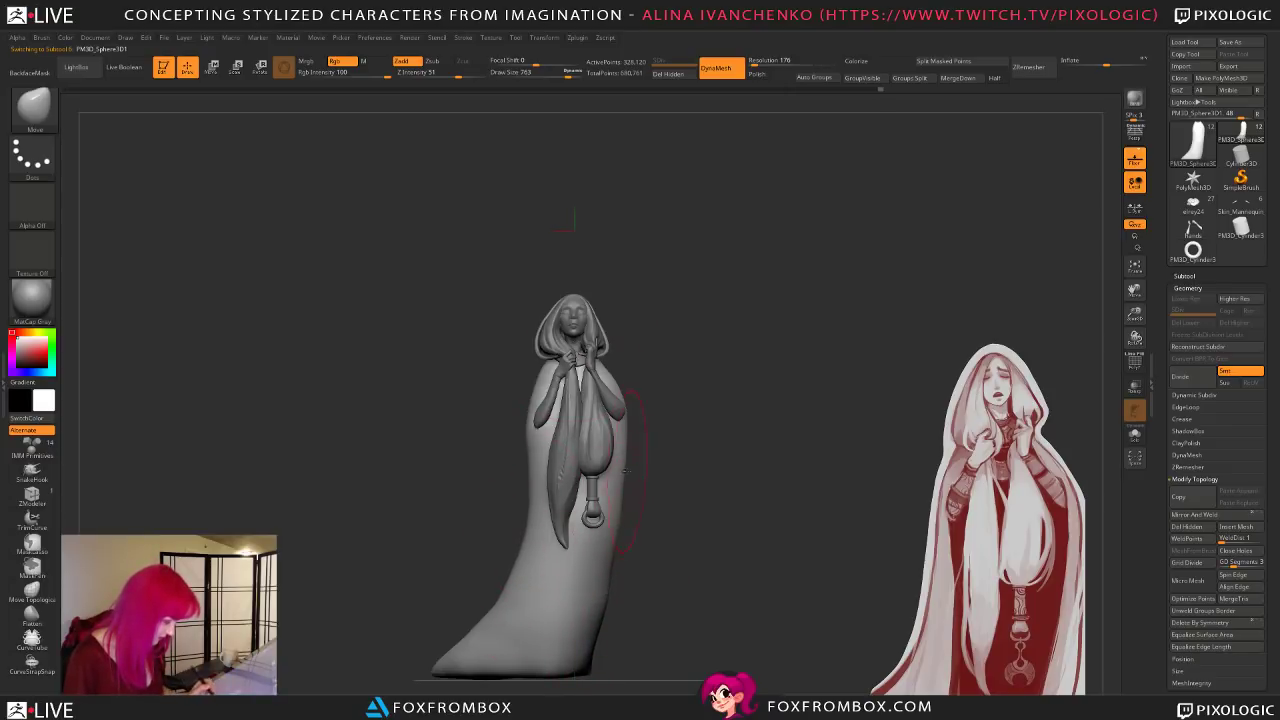
mouse_move(799, 413)
left_mouse_down()
mouse_move(889, 480)
mouse_move(700, 480)
mouse_move(705, 565)
mouse_move(682, 582)
mouse_move(676, 624)
mouse_move(606, 646)
mouse_move(603, 660)
left_mouse_up()
mouse_move(758, 469)
left_mouse_down("shift")
mouse_move(700, 420)
mouse_move(654, 451)
left_mouse_up("shift")
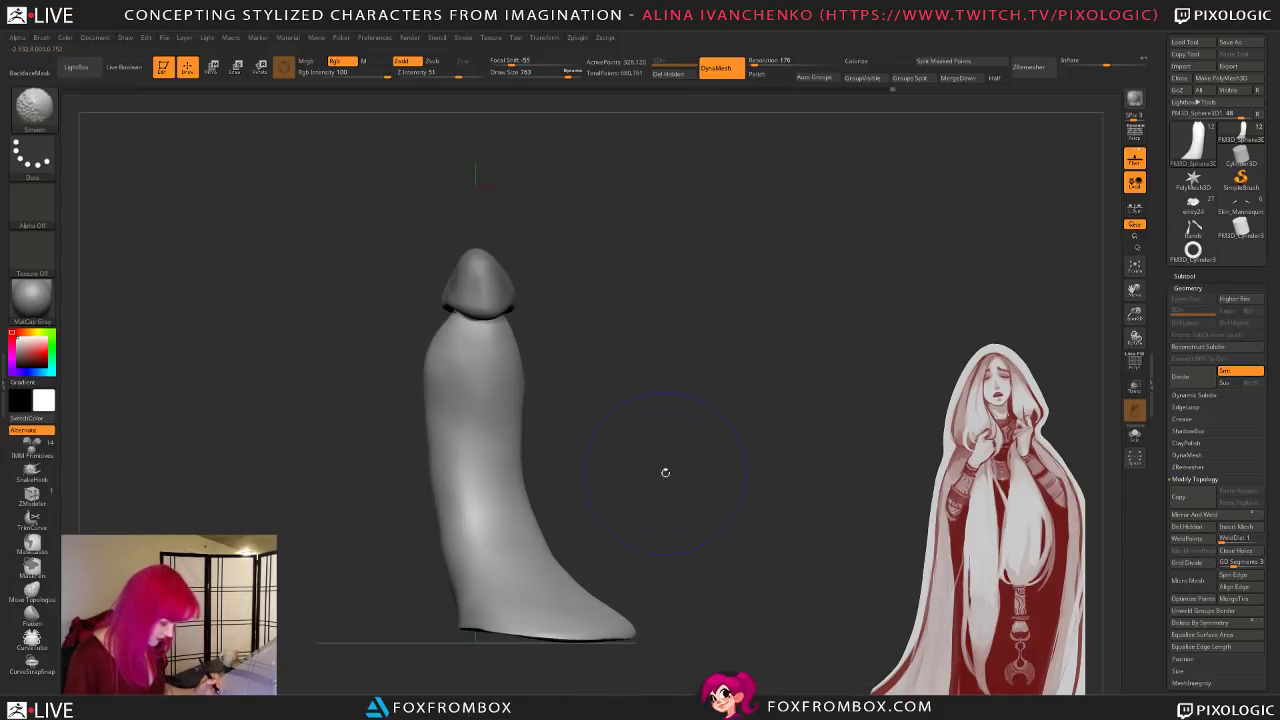
Step: Mask the robe's train with a lasso, redoing the first attempt, and invert the mask
mouse_move(706, 567)
left_mouse_down("ctrl")
mouse_move(477, 690)
mouse_move(752, 610)
left_mouse_up("ctrl")
key("ctrl+z")
left_click_drag(682, 585, 490, 691, "ctrl")
left_click_drag(480, 630, 476, 624, "ctrl")
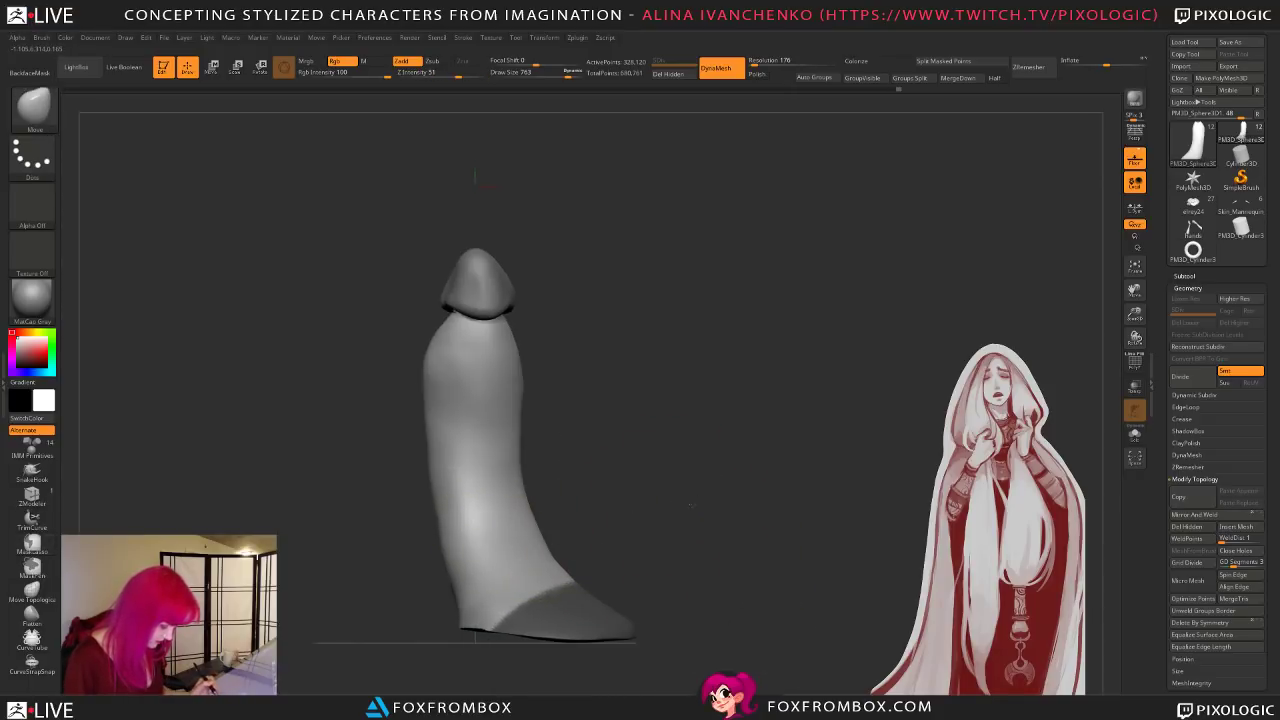
mouse_move(662, 588)
left_mouse_down("ctrl")
mouse_move(472, 630)
mouse_move(625, 688)
left_mouse_up("ctrl")
left_click(500, 513, "ctrl")
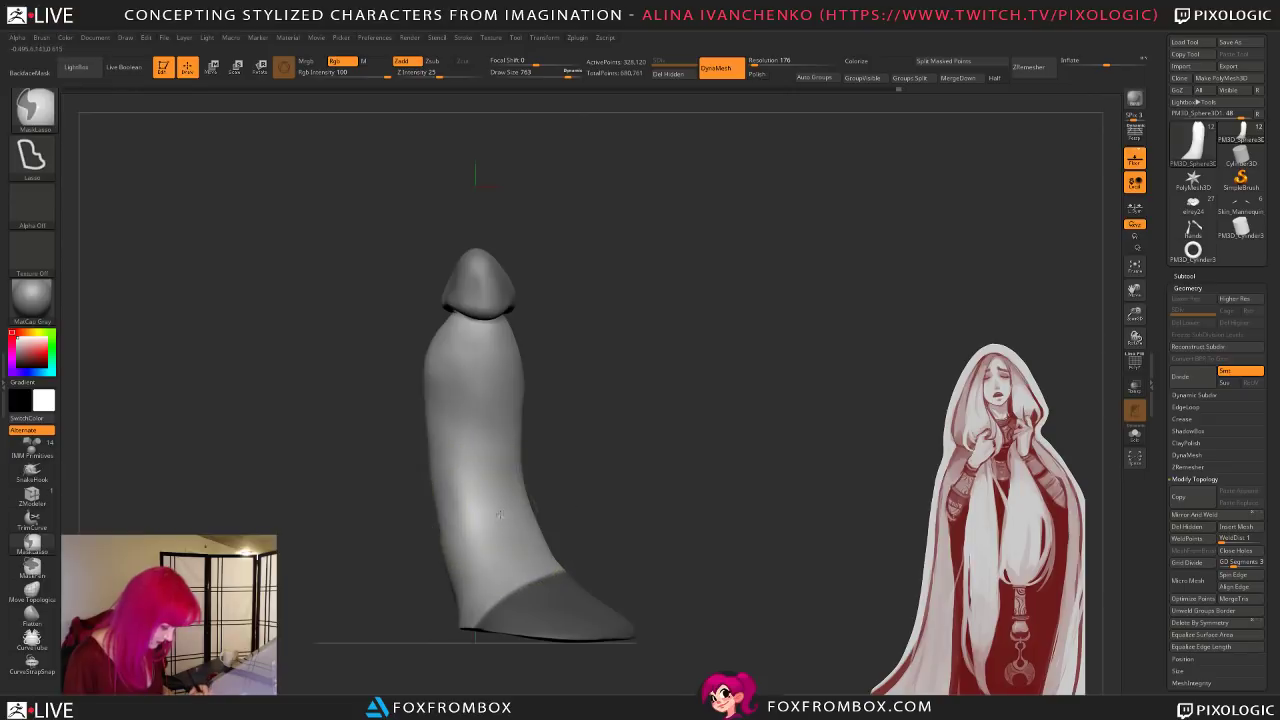
left_click(850, 398, "ctrl")
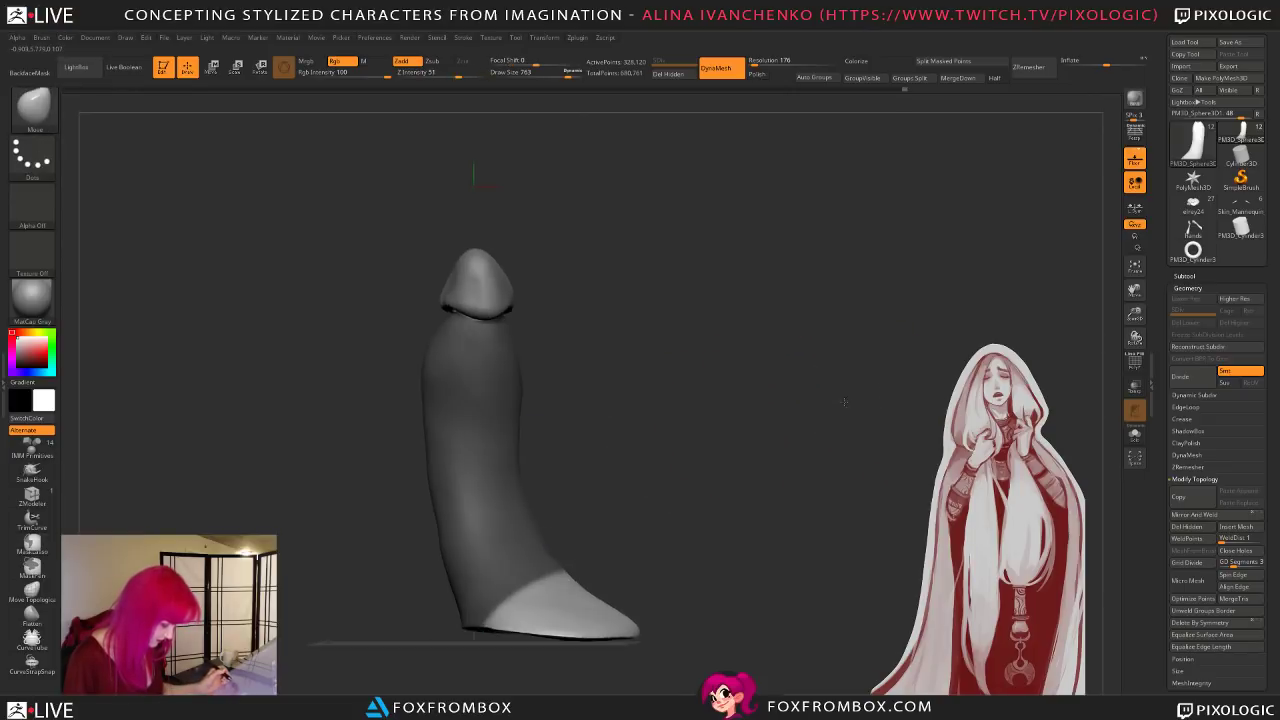
Step: Try to rotate the unmasked train of the robe with the gizmo and clear the mask
left_click(259, 67)
left_click_drag(660, 480, 720, 483)
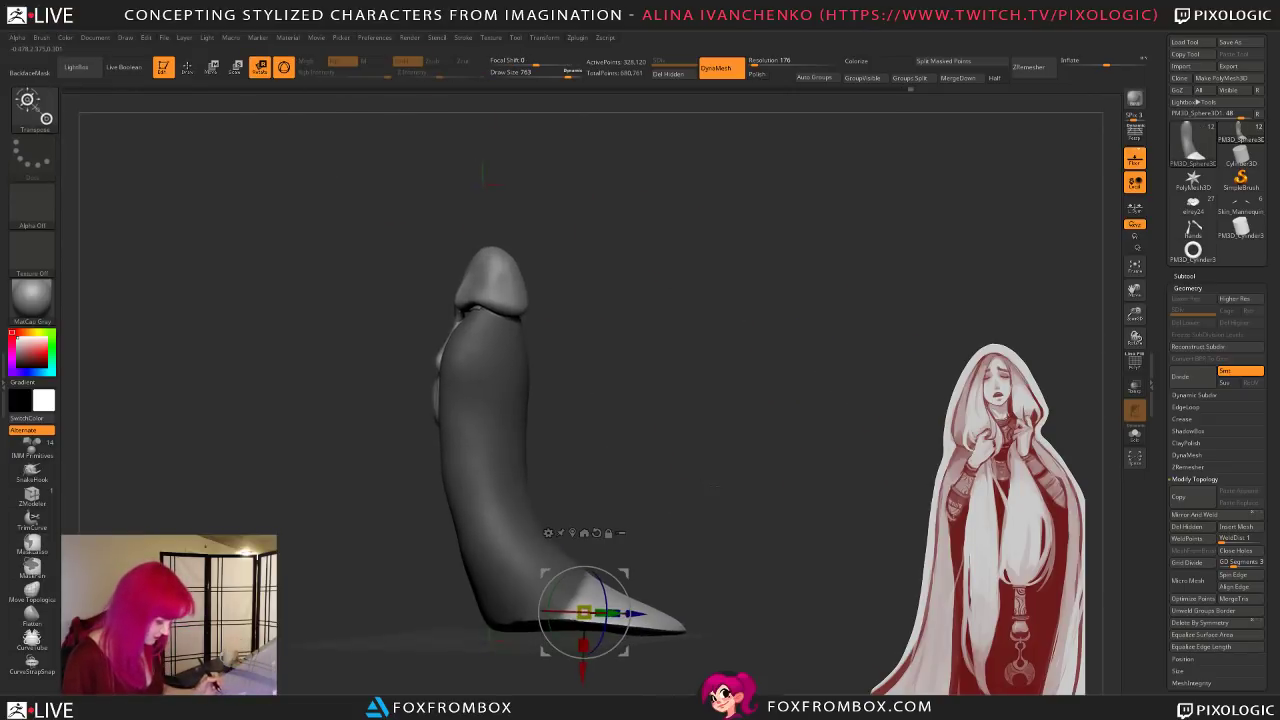
left_click_drag(622, 586, 615, 578)
key("ctrl+z")
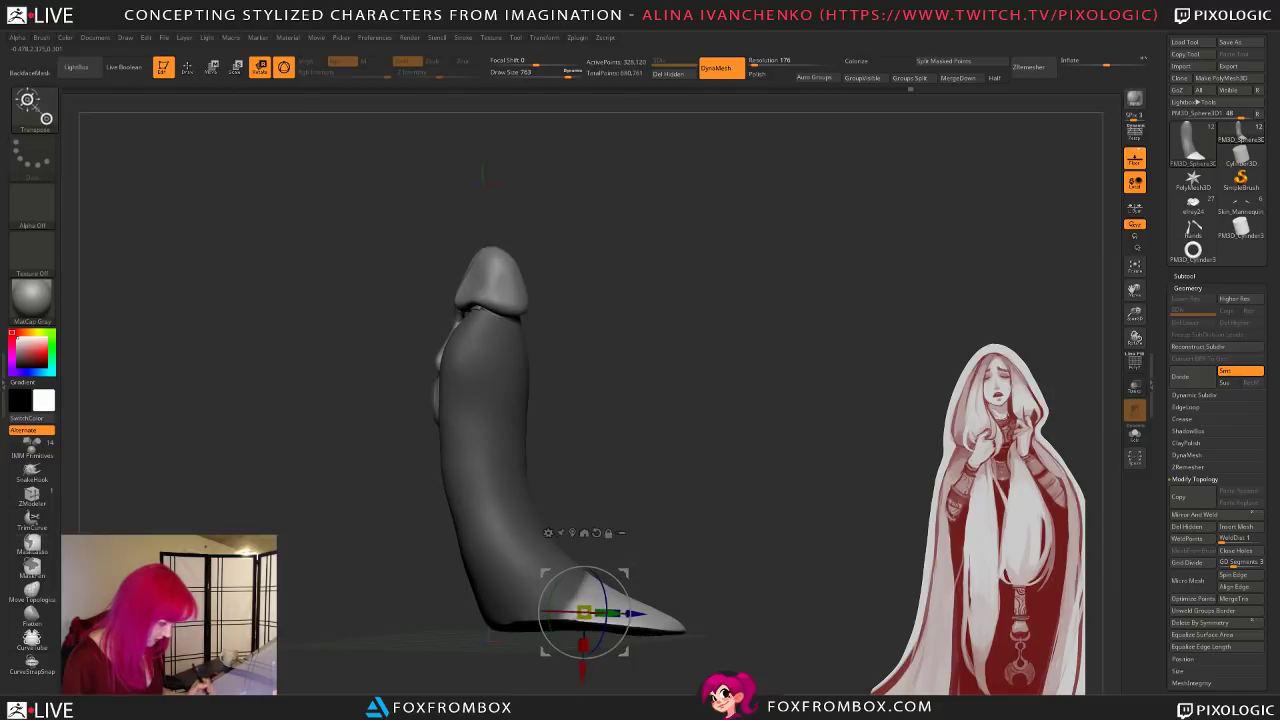
left_click_drag(640, 500, 716, 503)
key("q")
mouse_move(703, 222)
left_mouse_down("ctrl")
mouse_move(706, 382)
mouse_move(424, 236)
left_mouse_up("ctrl")
mouse_move(811, 459)
left_mouse_down("alt")
mouse_move(643, 411)
mouse_move(737, 448)
left_mouse_up("alt")
left_click_drag(618, 523, 905, 472, "alt")
mouse_move(825, 512)
left_mouse_down("ctrl")
mouse_move(563, 338)
mouse_move(828, 431)
mouse_move(846, 544)
left_mouse_up("ctrl")
key("ctrl+z")
mouse_move(885, 410)
left_mouse_down()
mouse_move(905, 395)
mouse_move(780, 106)
left_mouse_up()
left_click_drag(737, 262, 763, 158, "alt")
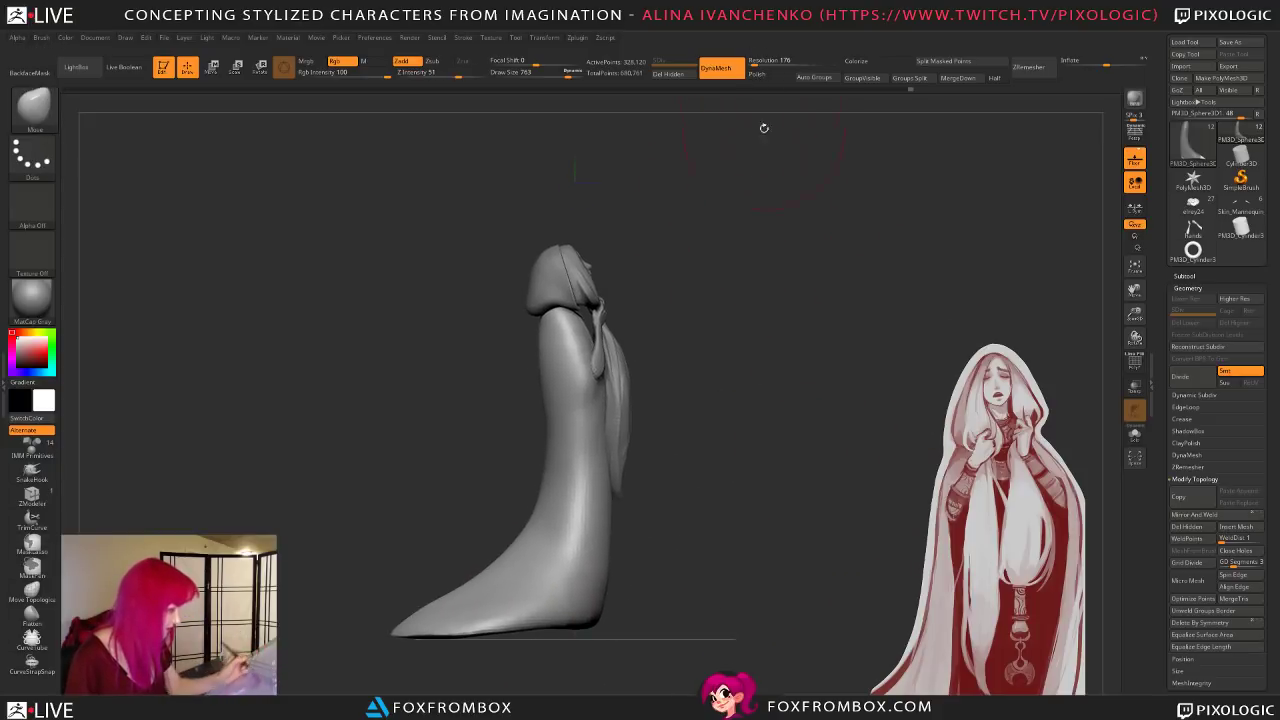
Step: Set the robe's DynaMesh resolution to 152
left_click(753, 63)
left_click_drag(561, 515, 754, 371)
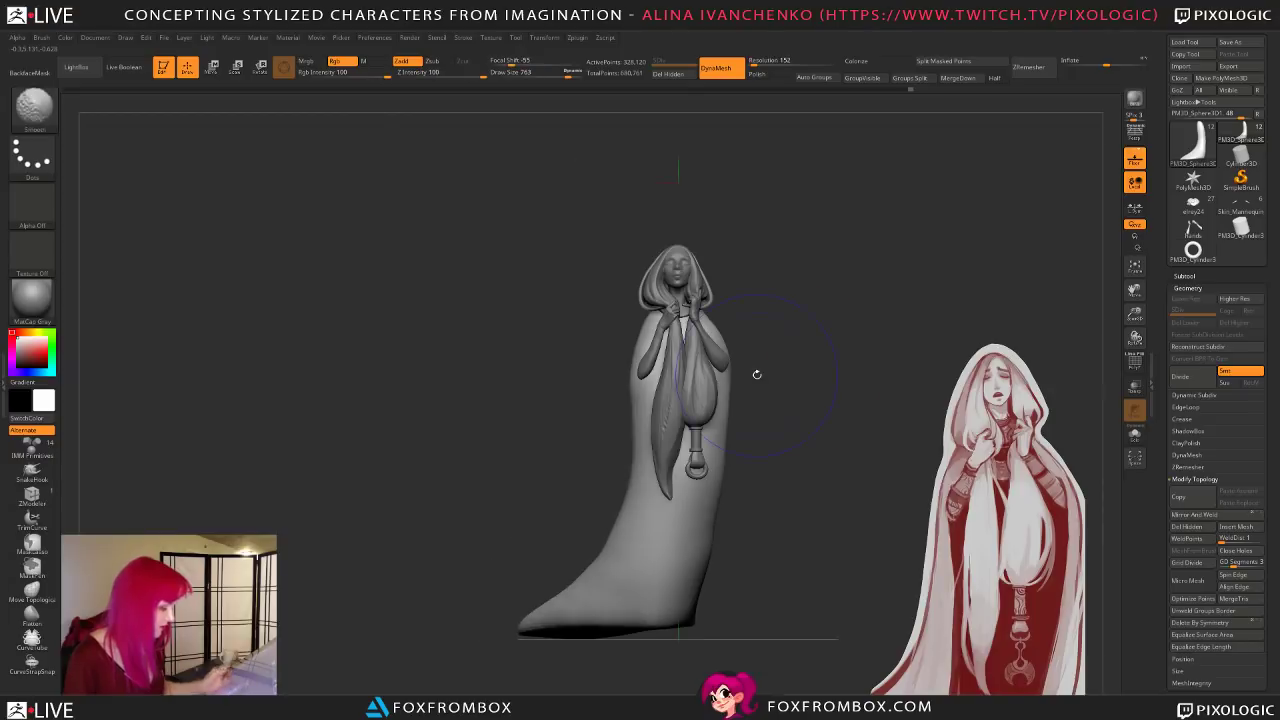
left_click_drag(853, 365, 778, 404, "alt")
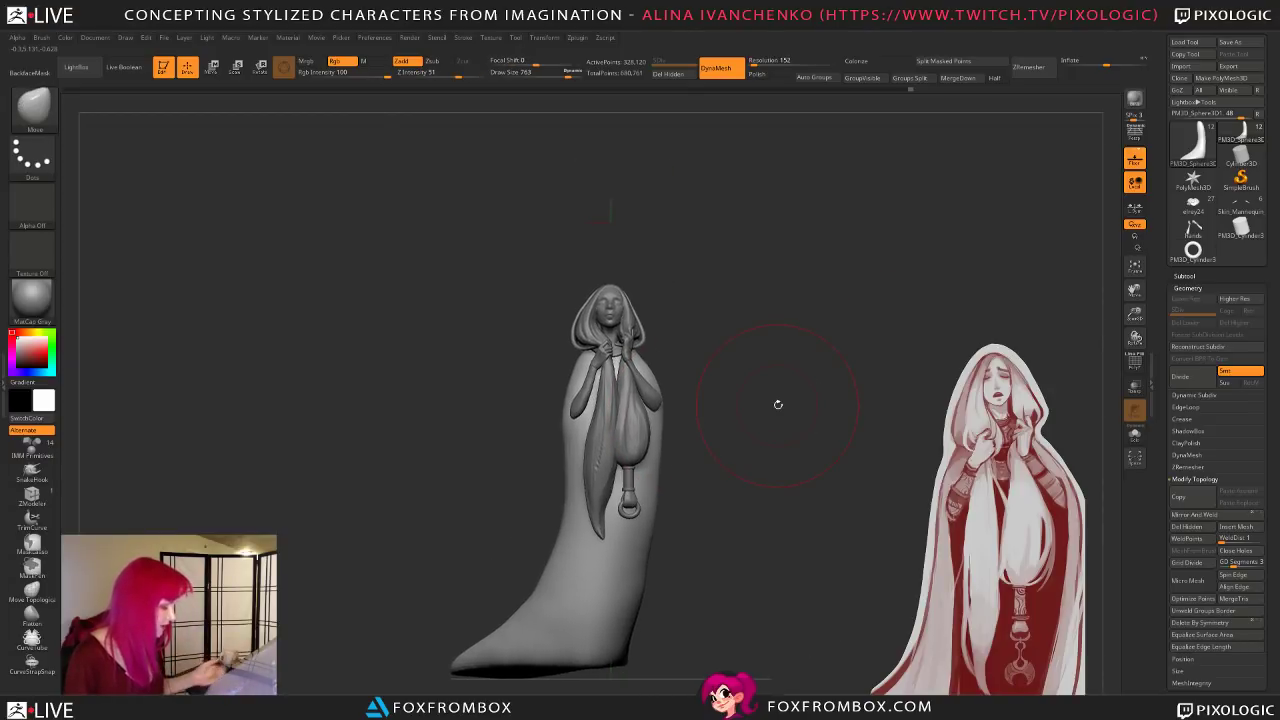
mouse_move(680, 352)
left_mouse_down()
mouse_move(686, 374)
mouse_move(651, 362)
left_mouse_up()
left_click(602, 364, "alt")
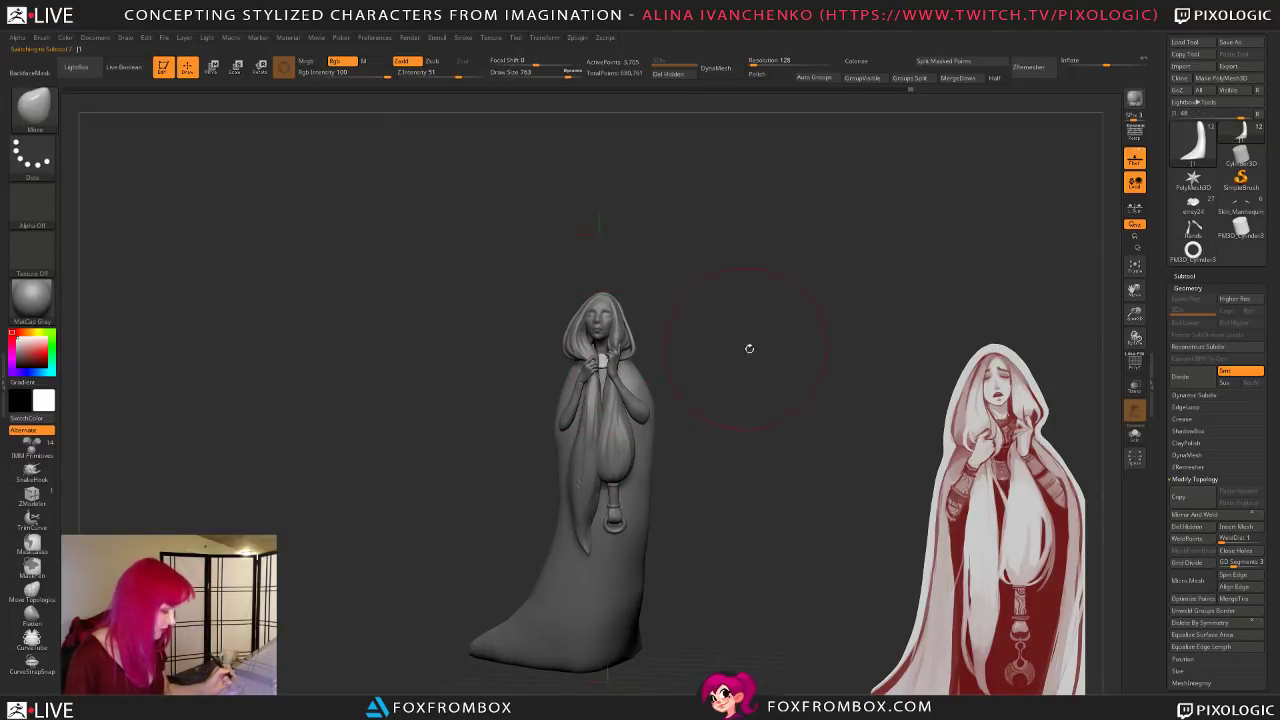
left_click_drag(726, 346, 768, 361)
left_click(716, 67)
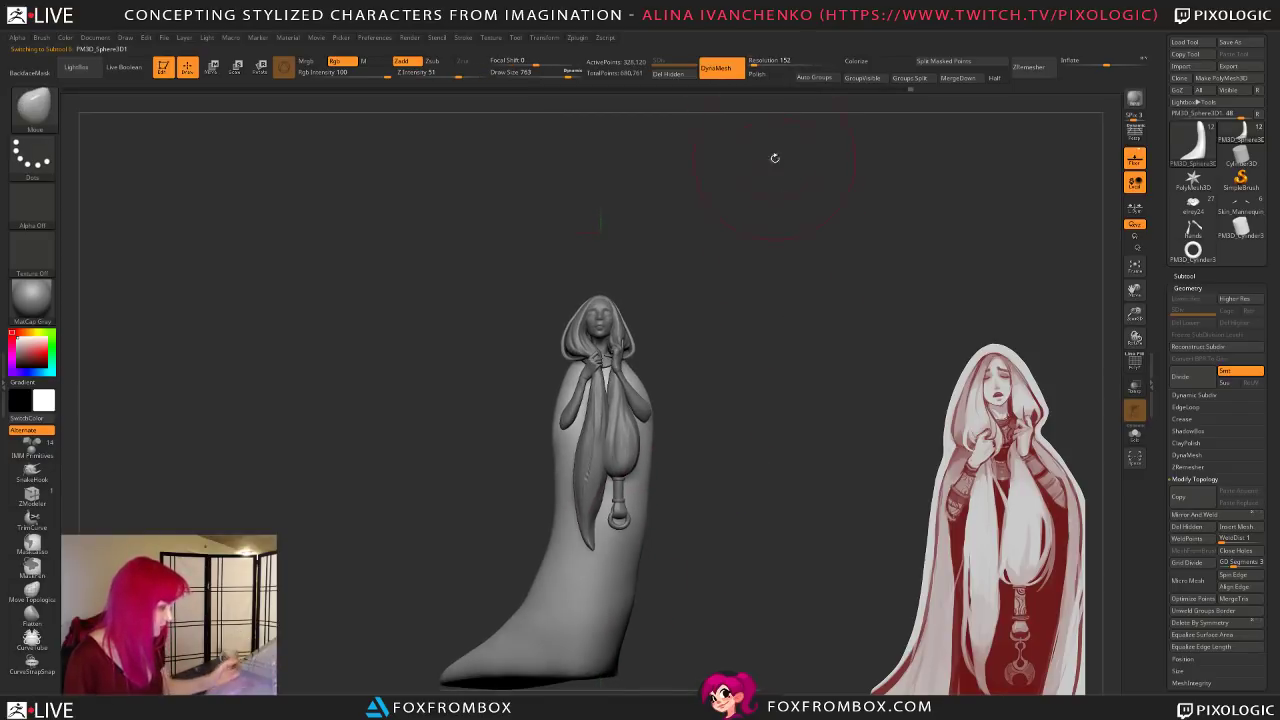
mouse_move(542, 602)
left_mouse_down()
mouse_move(556, 600)
mouse_move(518, 594)
mouse_move(542, 600)
left_mouse_up()
left_click_drag(729, 529, 714, 485, "alt")
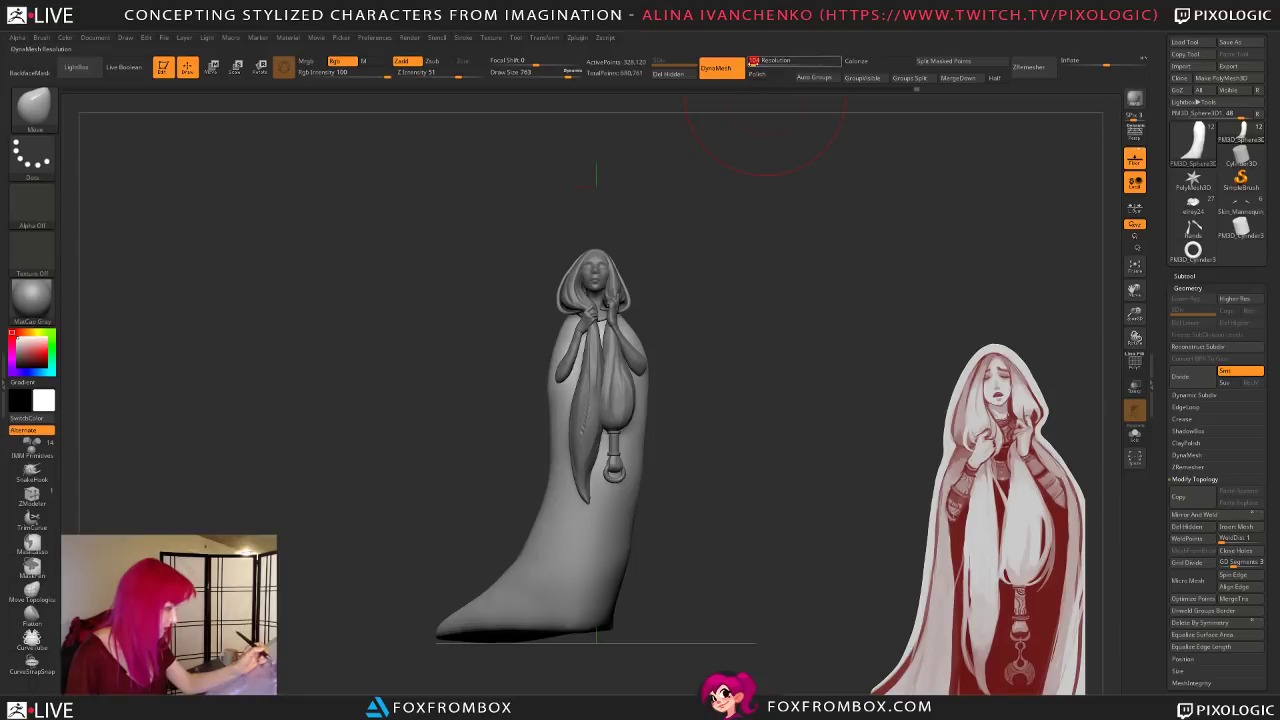
Step: Remesh the robe at a much lower density with DynaMesh, going down to resolution 32
left_click(753, 62)
left_click_drag(731, 280, 722, 360, "ctrl")
left_click_drag(702, 536, 775, 532)
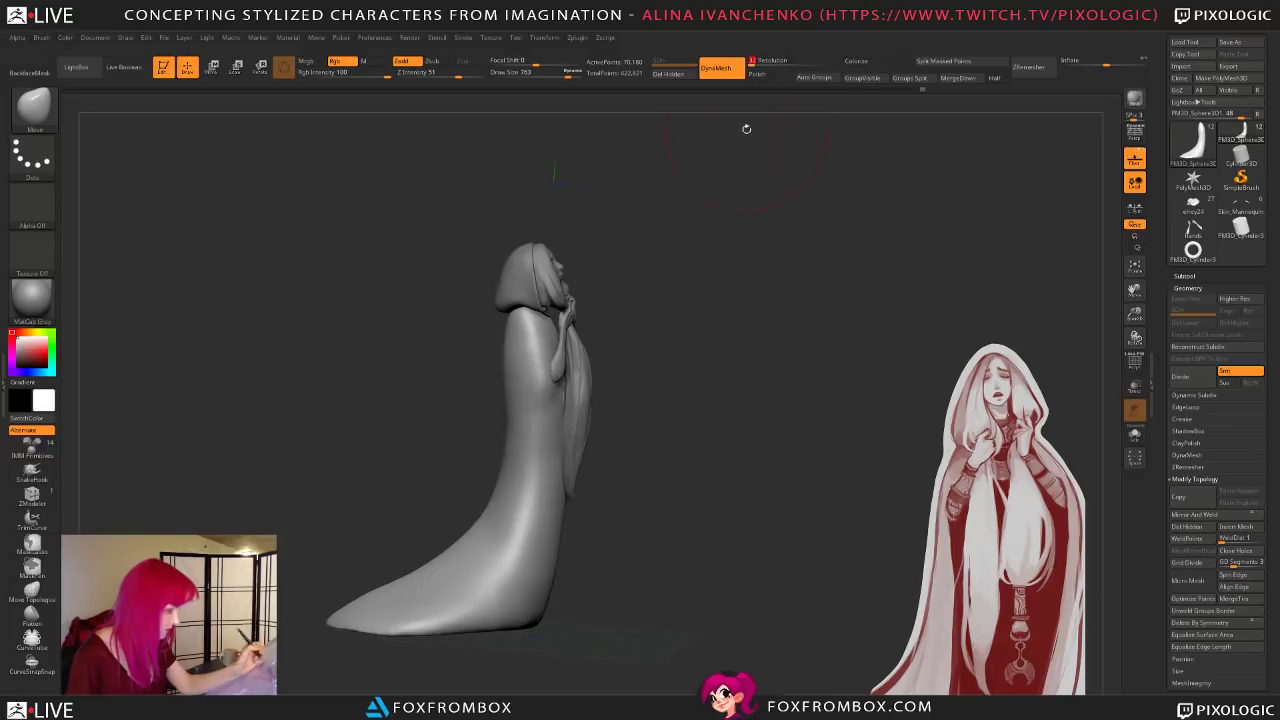
mouse_move(686, 614)
left_mouse_down()
mouse_move(680, 518)
mouse_move(740, 492)
mouse_move(560, 490)
mouse_move(700, 610)
left_mouse_up()
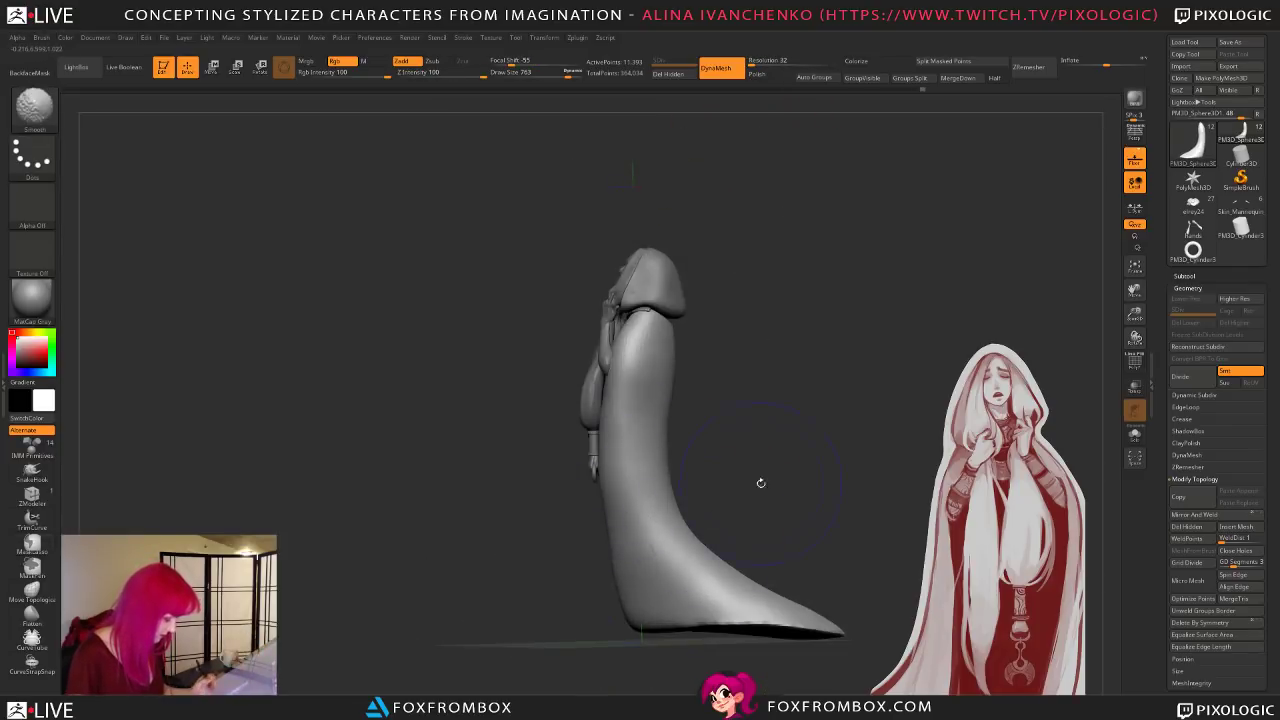
Step: Reshape the base and train of the robe with the Move brush at draw size 1000
left_click_drag(743, 486, 790, 488, "shift")
left_click_drag(703, 586, 780, 610, "shift")
mouse_move(858, 576)
left_mouse_down()
mouse_move(721, 505)
mouse_move(830, 528)
left_mouse_up()
mouse_move(560, 170)
left_mouse_down()
mouse_move(796, 169)
mouse_move(570, 197)
left_mouse_up()
left_click_drag(576, 73, 583, 73)
left_click_drag(591, 582, 593, 553)
left_click_drag(672, 546, 700, 557)
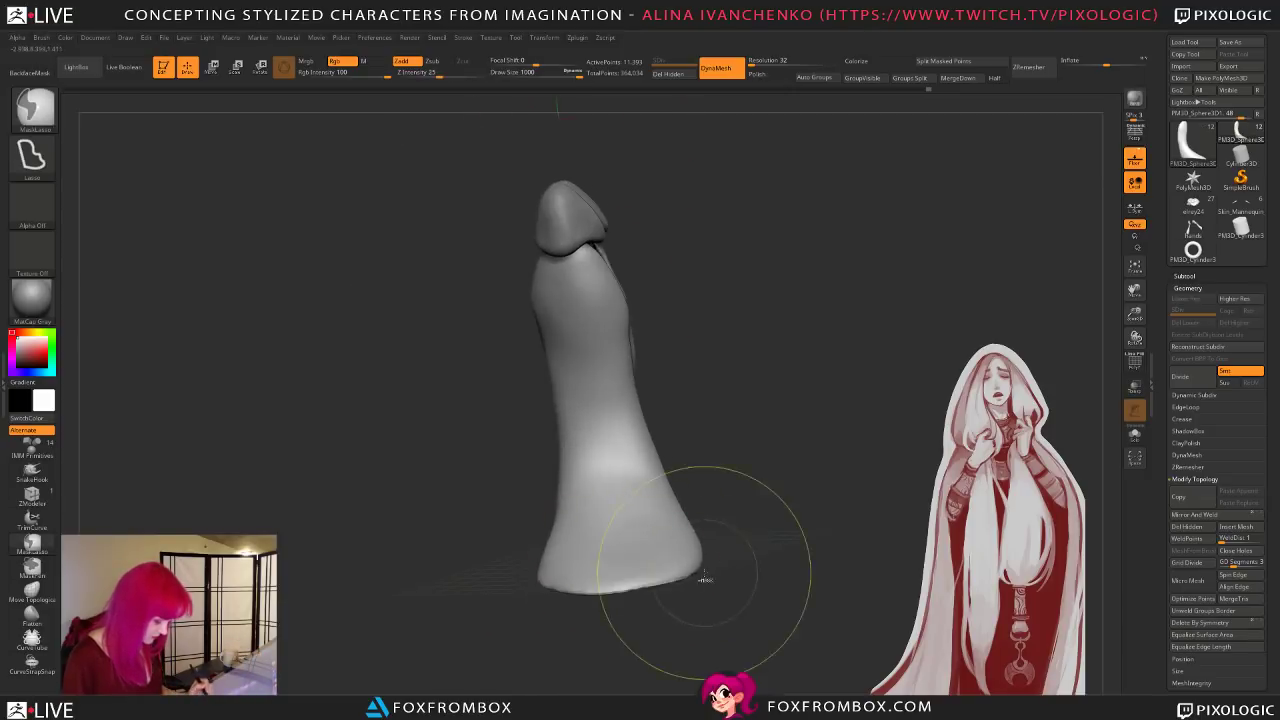
left_click_drag(581, 626, 690, 630)
left_click_drag(629, 462, 778, 456, "alt")
mouse_move(594, 351)
left_mouse_down()
mouse_move(766, 400)
mouse_move(775, 439)
left_mouse_up()
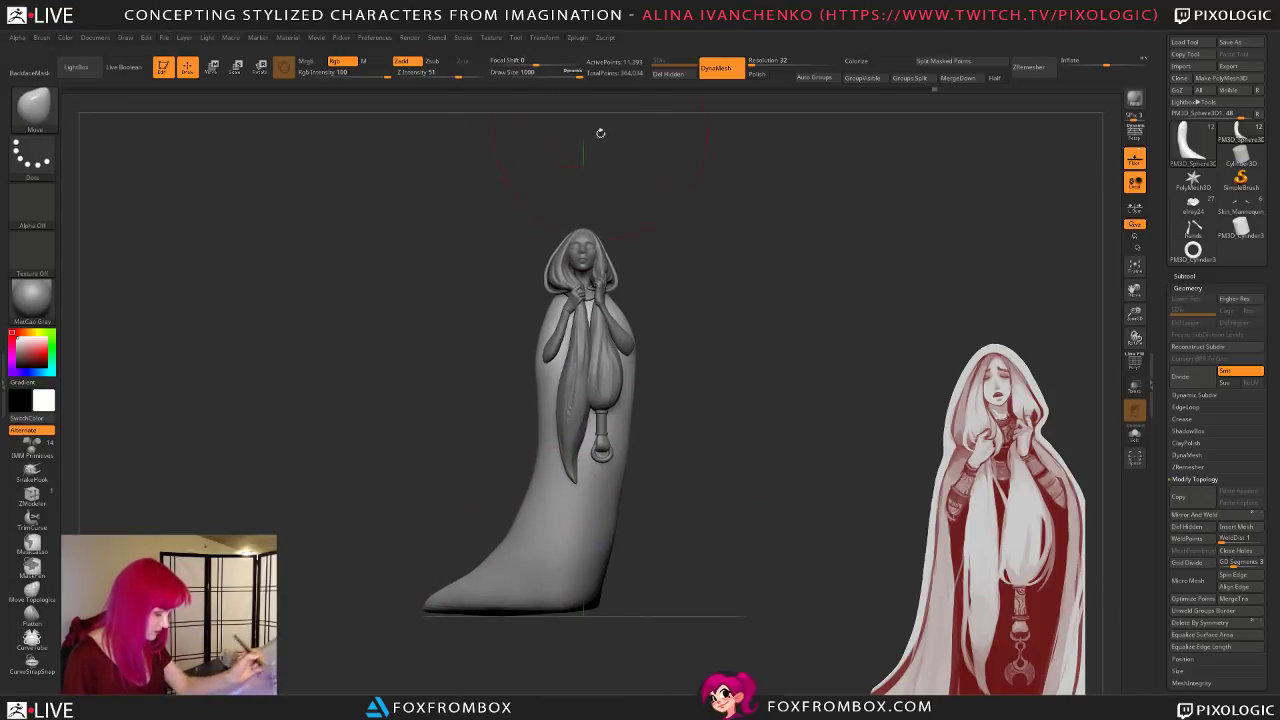
Step: Mask the lower part of the robe with a lasso, soften the mask's edge and invert it
mouse_move(669, 555)
left_mouse_down("ctrl")
mouse_move(340, 499)
mouse_move(680, 488)
left_mouse_up("ctrl")
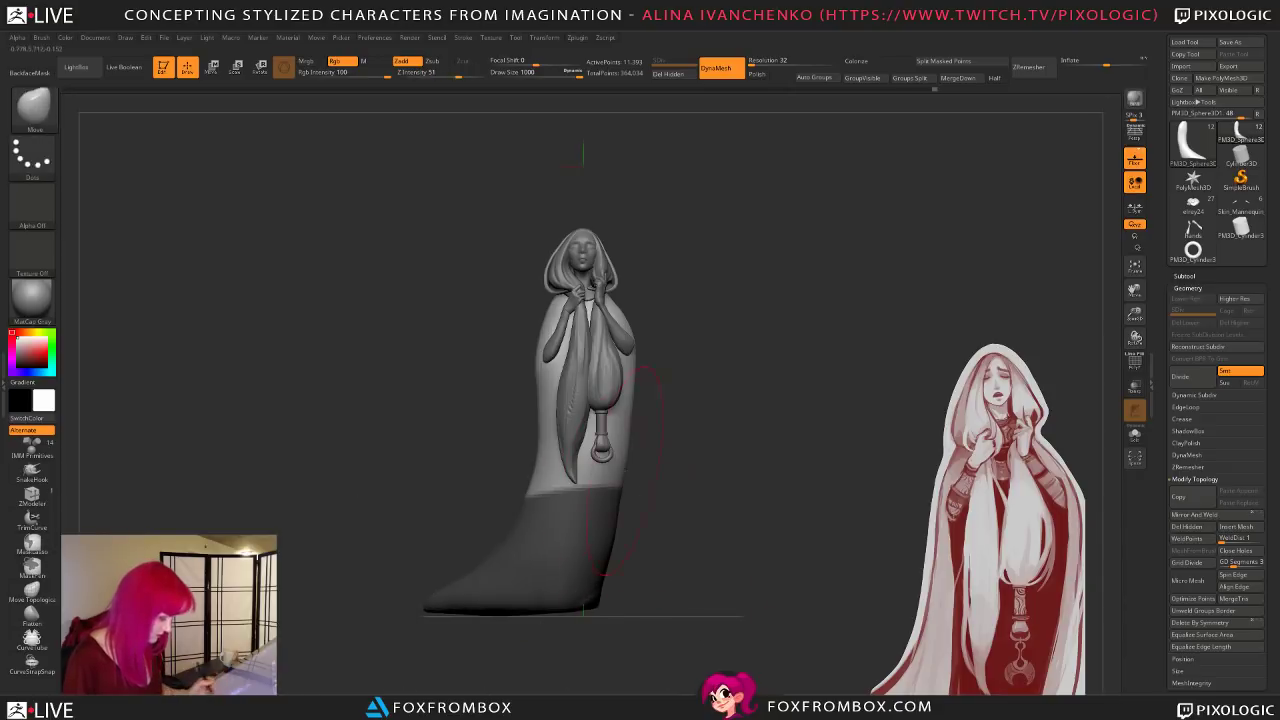
left_click_drag(783, 446, 857, 413)
mouse_move(1120, 338)
left_mouse_down("alt")
mouse_move(1100, 271)
mouse_move(734, 372)
left_mouse_up("alt")
left_click(525, 476, "ctrl")
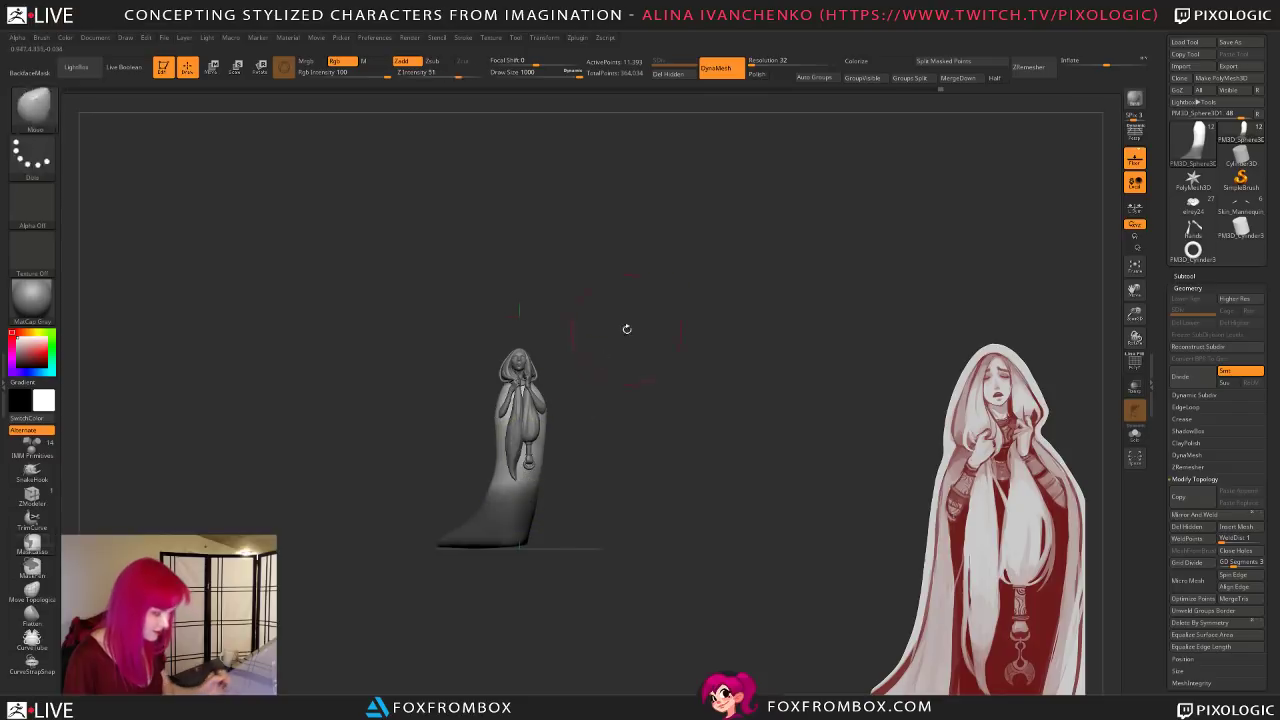
left_click(614, 366, "ctrl")
Step: Try to shift the unmasked lower part of the robe downward with the gizmo
key("w")
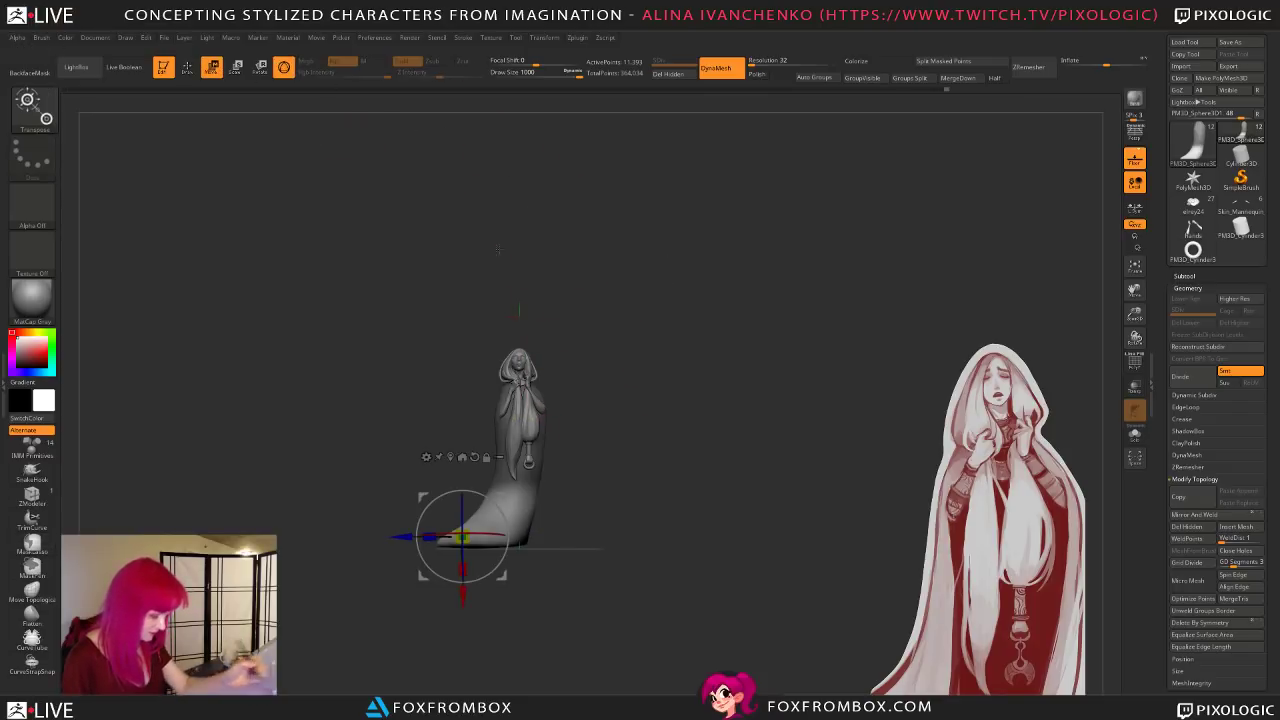
left_click_drag(462, 598, 463, 604)
key("ctrl+z")
left_click_drag(760, 480, 760, 523, "shift")
key("q")
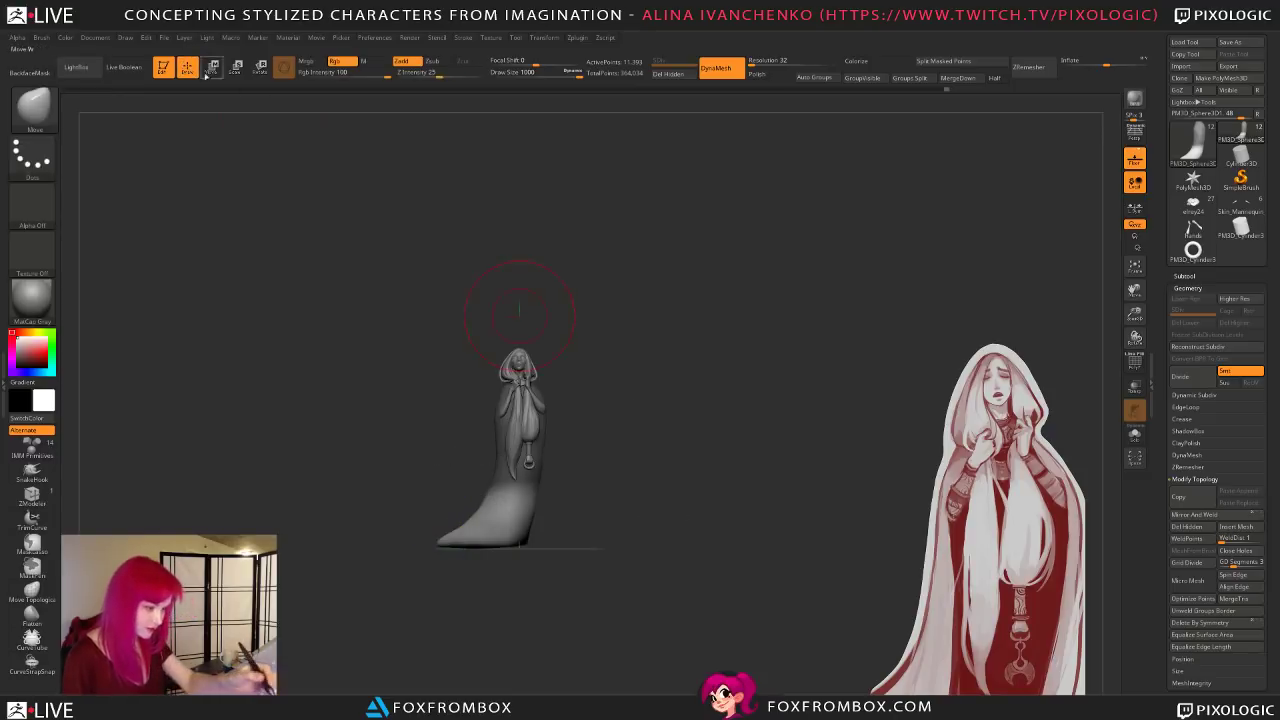
Step: Remove any remaining mask from the base of the robe with a lasso, undoing the first attempt
left_click_drag(586, 631, 420, 510, "ctrl")
key("ctrl+z")
mouse_move(614, 582)
left_mouse_down("ctrl+alt")
mouse_move(580, 514)
mouse_move(398, 568)
left_mouse_up("ctrl+alt")
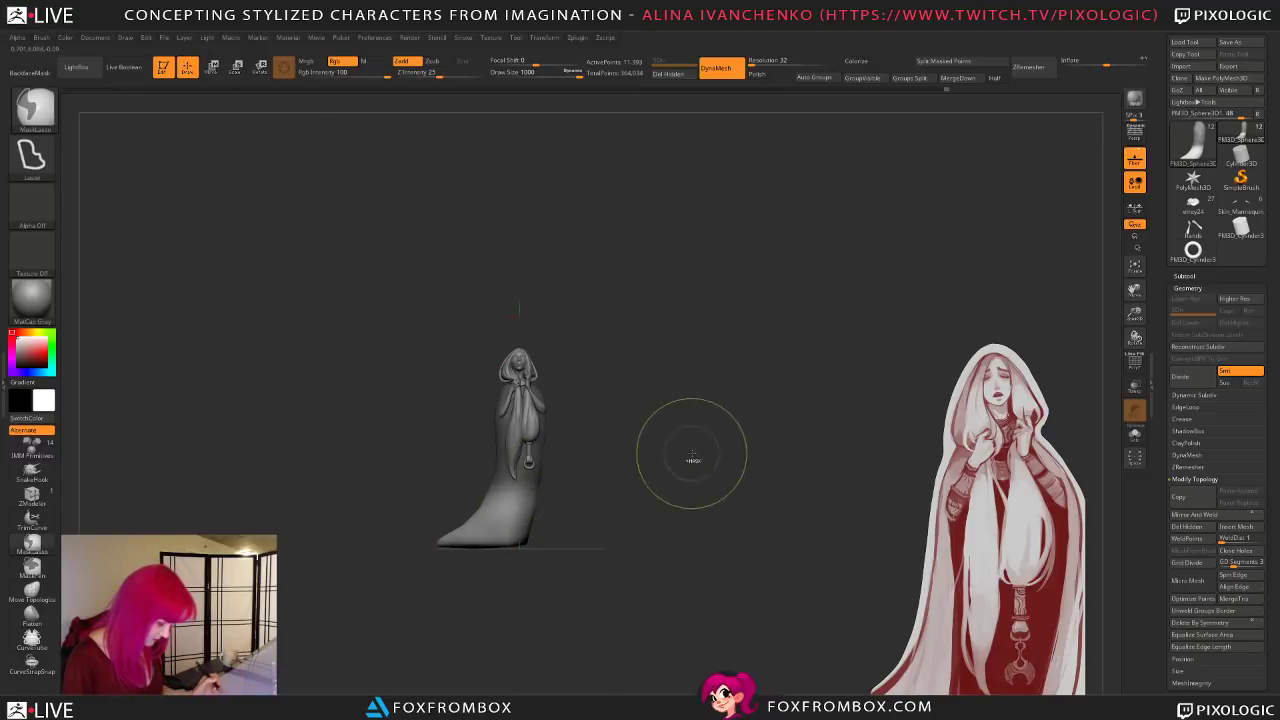
Step: Move the robe's unmasked base slightly downward with the gizmo and clear the mask
left_click(212, 68)
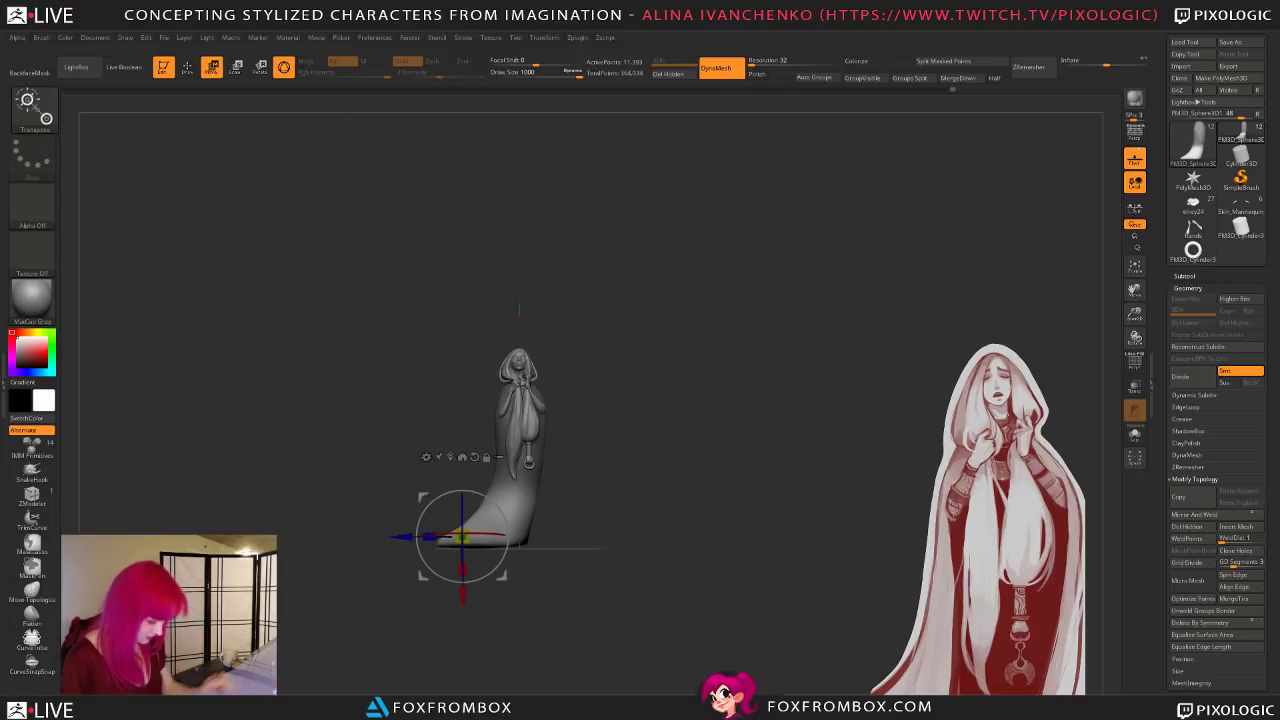
left_click_drag(459, 602, 457, 609)
key("q")
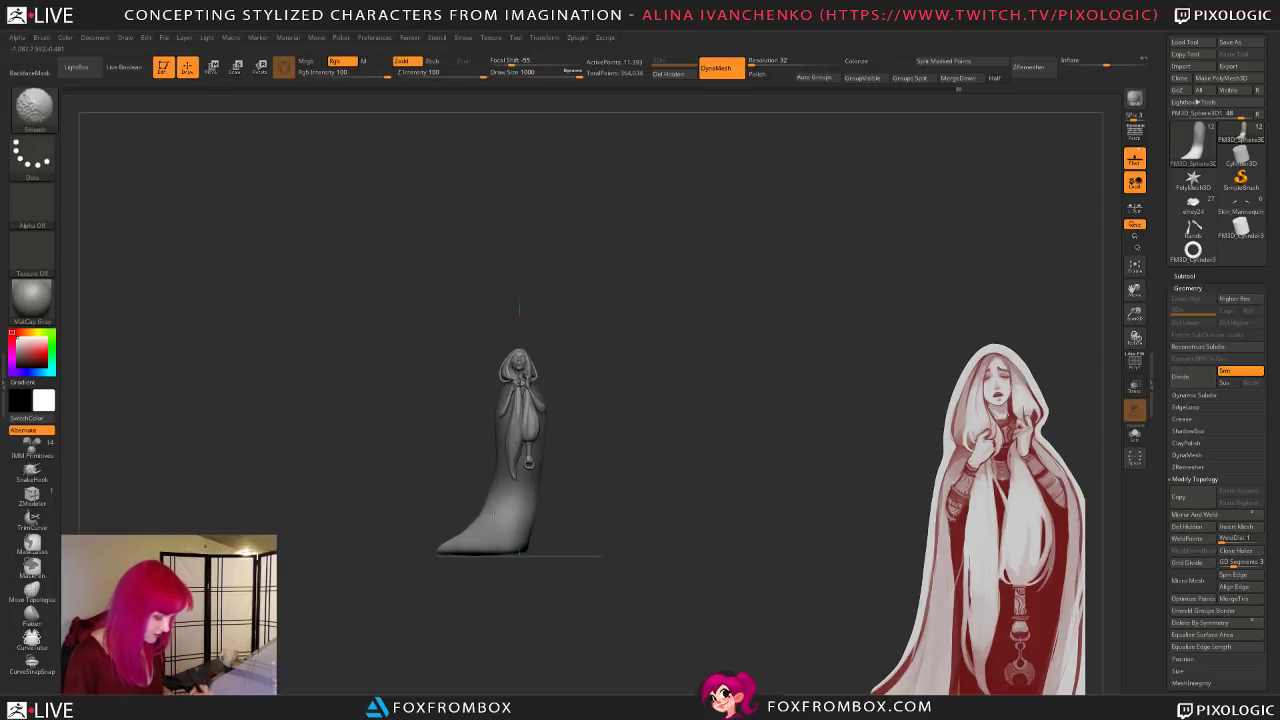
left_click_drag(634, 511, 600, 509, "shift")
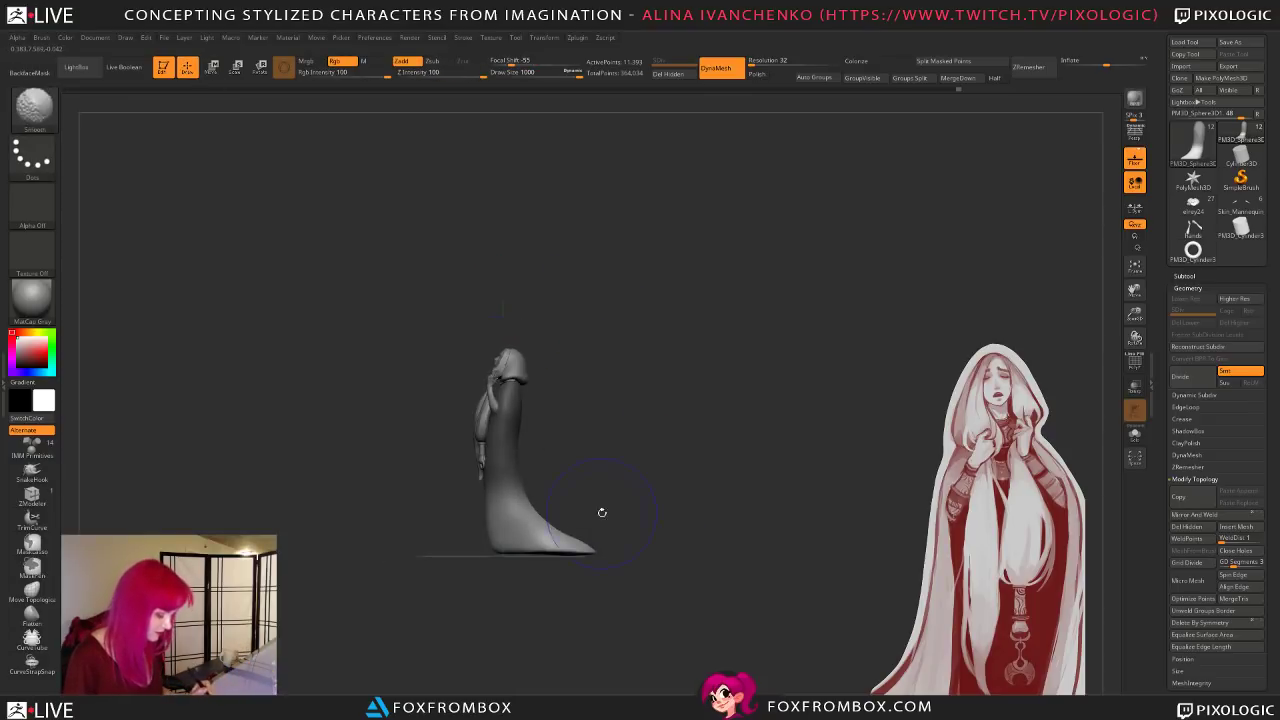
mouse_move(640, 450)
left_mouse_down()
mouse_move(746, 451)
mouse_move(729, 471)
mouse_move(751, 457)
mouse_move(750, 485)
left_mouse_up()
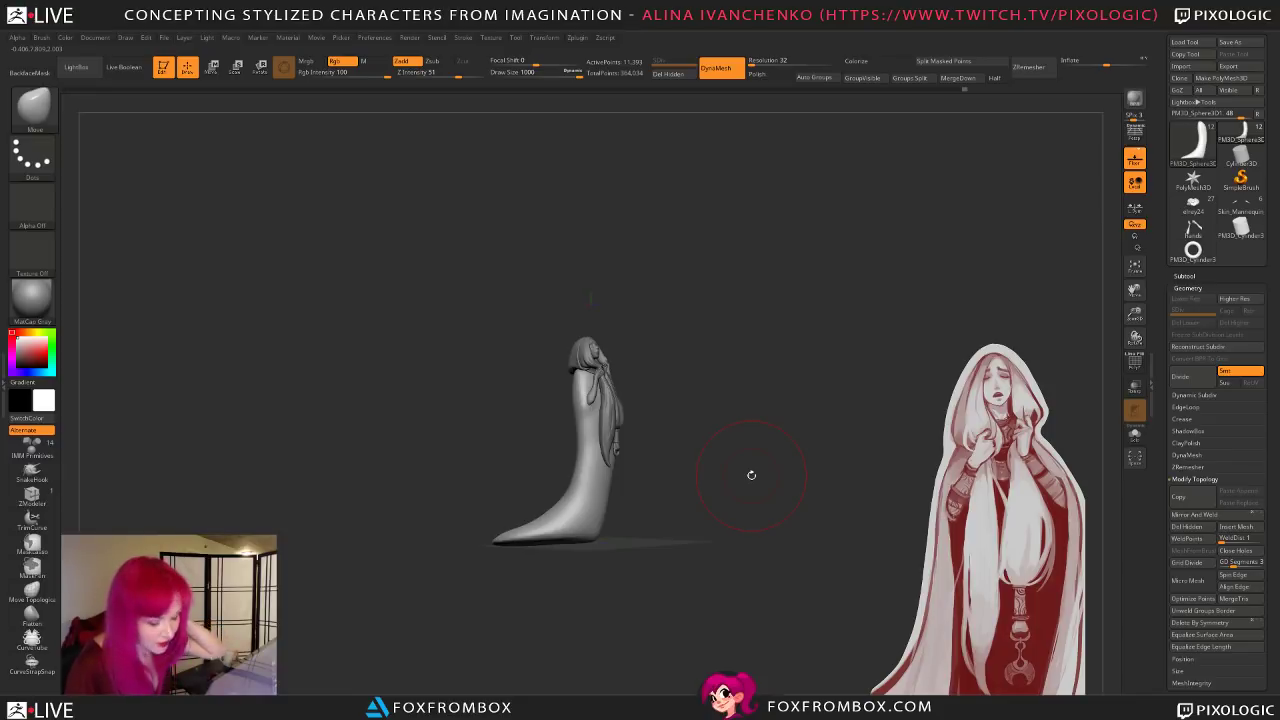
Step: Refine the robe's side and back profile from several angles with the Move brush at draw sizes 611 and 955
mouse_move(751, 475)
left_mouse_down()
mouse_move(726, 368)
mouse_move(706, 449)
mouse_move(683, 455)
mouse_move(691, 420)
left_mouse_up()
left_click_drag(575, 75, 558, 75)
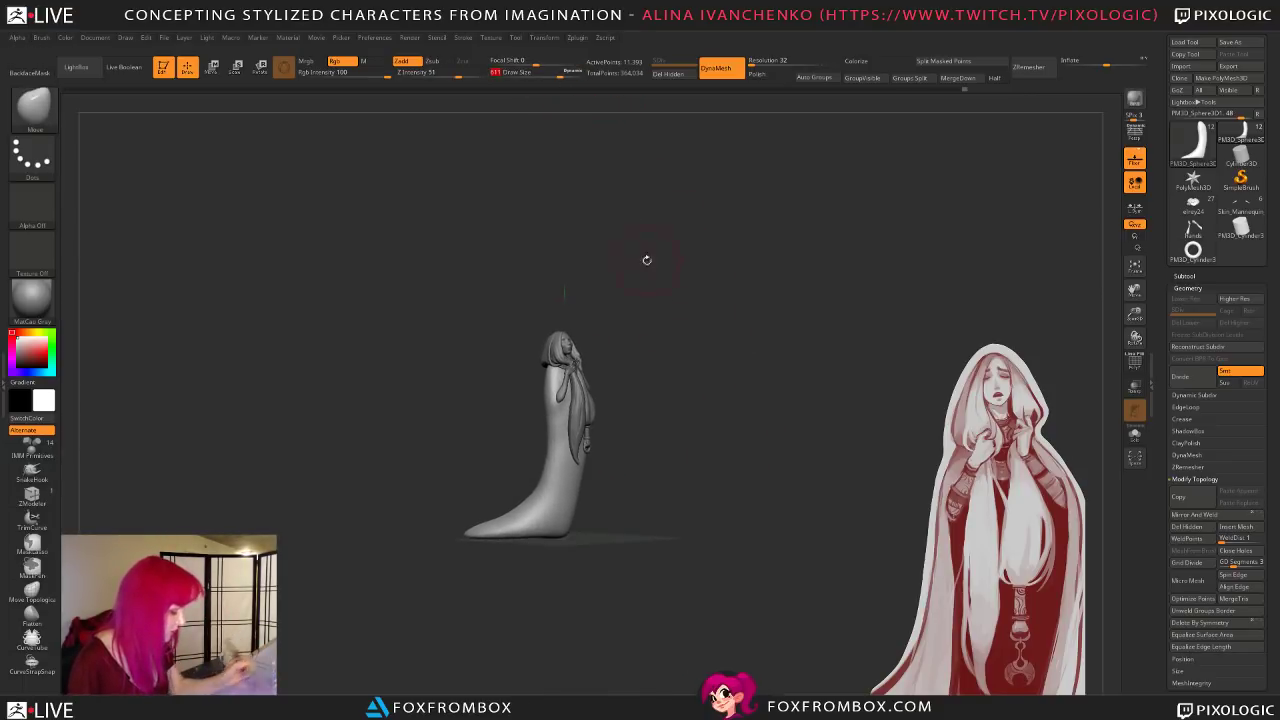
left_click_drag(634, 222, 686, 334)
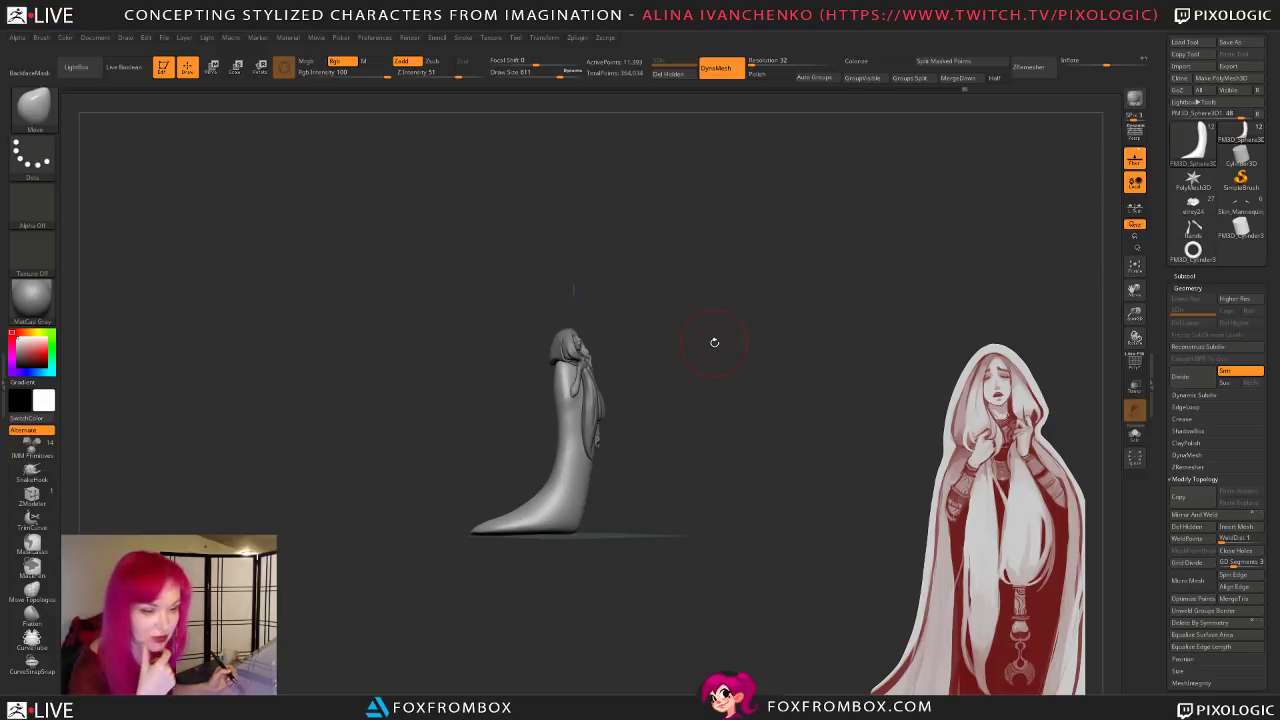
left_click_drag(704, 347, 714, 337)
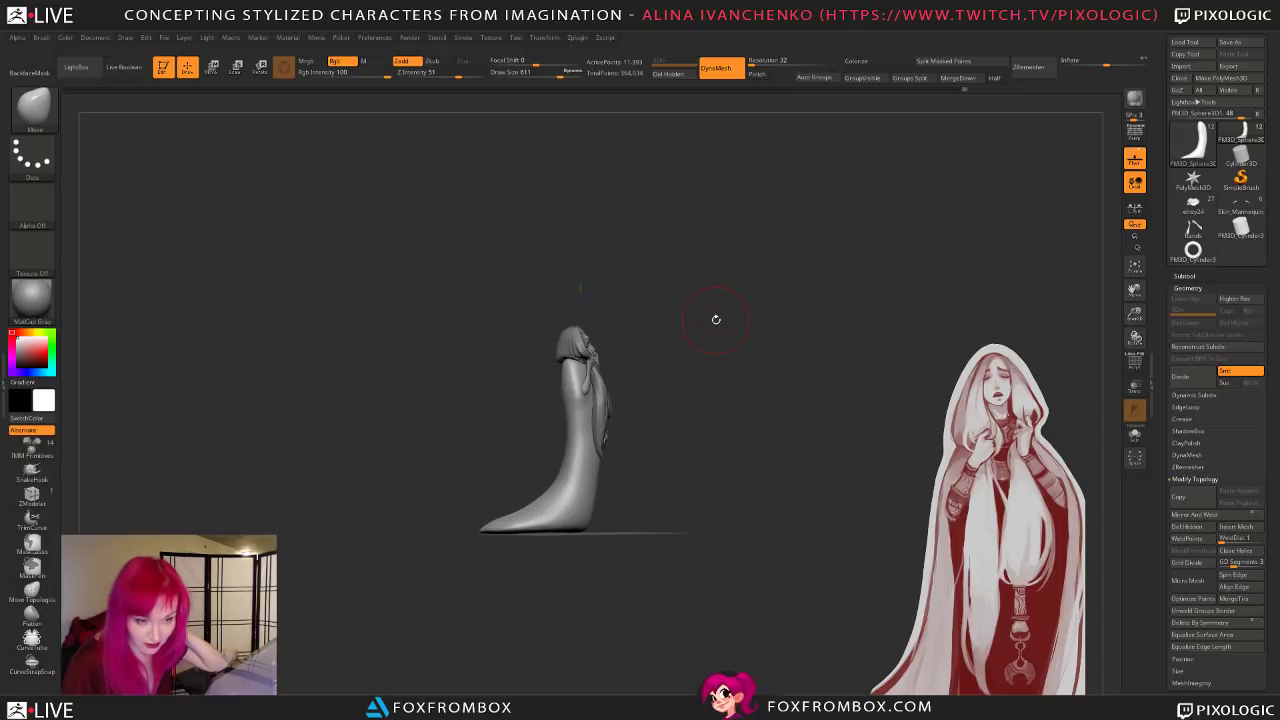
mouse_move(716, 319)
left_mouse_down()
mouse_move(721, 353)
mouse_move(708, 368)
mouse_move(661, 371)
mouse_move(686, 405)
mouse_move(651, 271)
left_mouse_up()
left_click_drag(561, 73, 576, 74)
left_click_drag(704, 345, 697, 372, "shift")
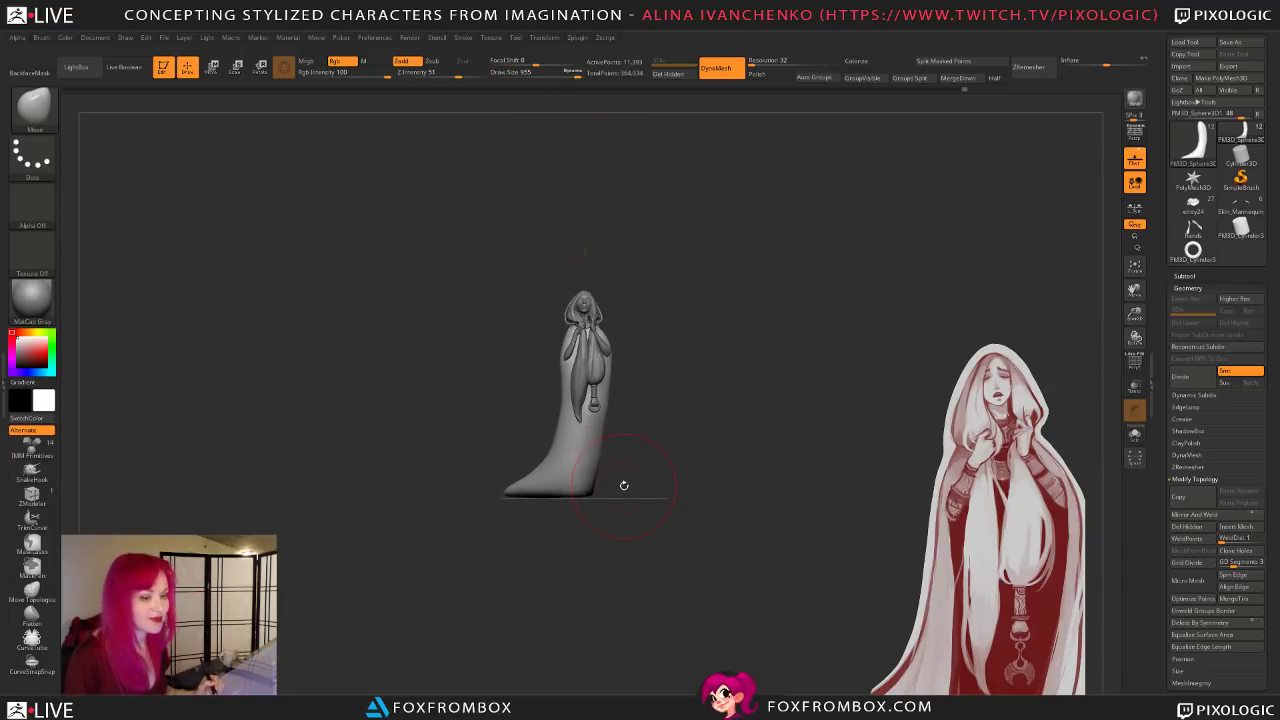
Step: Round out the tip of the robe's train from the front and from above with the Move brush at draw size 835
left_click_drag(623, 486, 536, 523)
left_click_drag(577, 74, 571, 74)
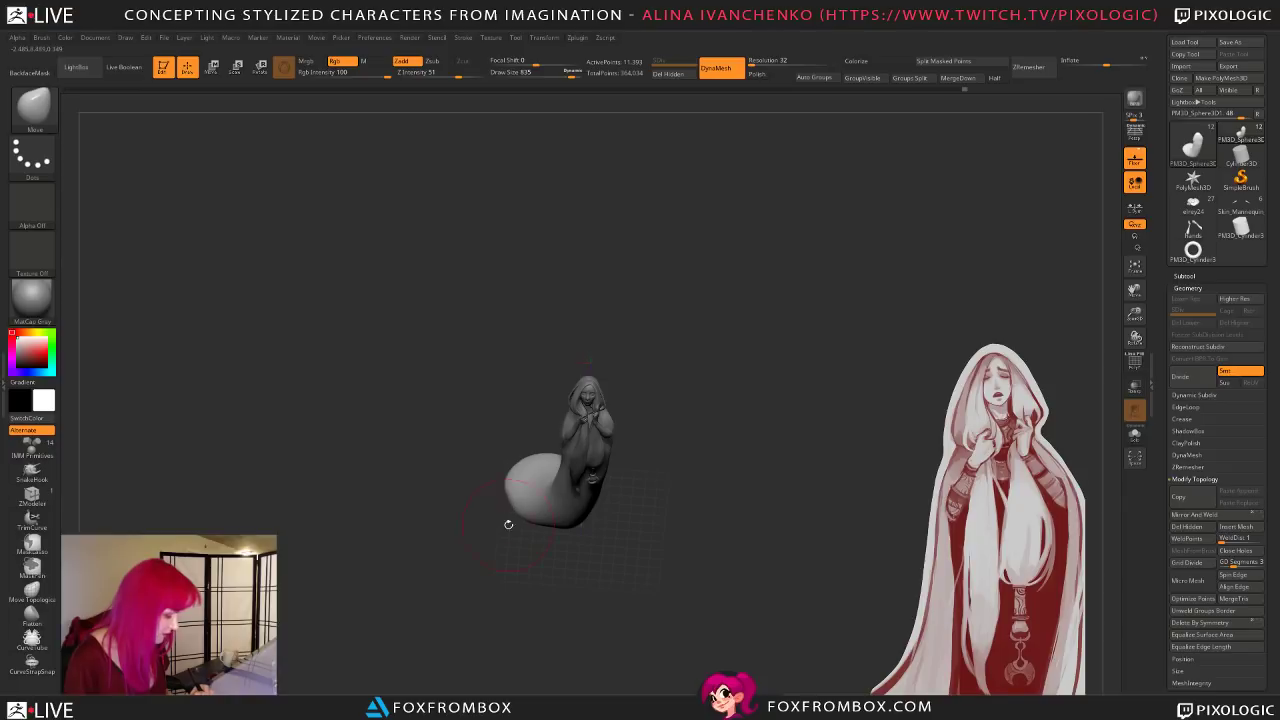
left_click_drag(510, 519, 500, 549)
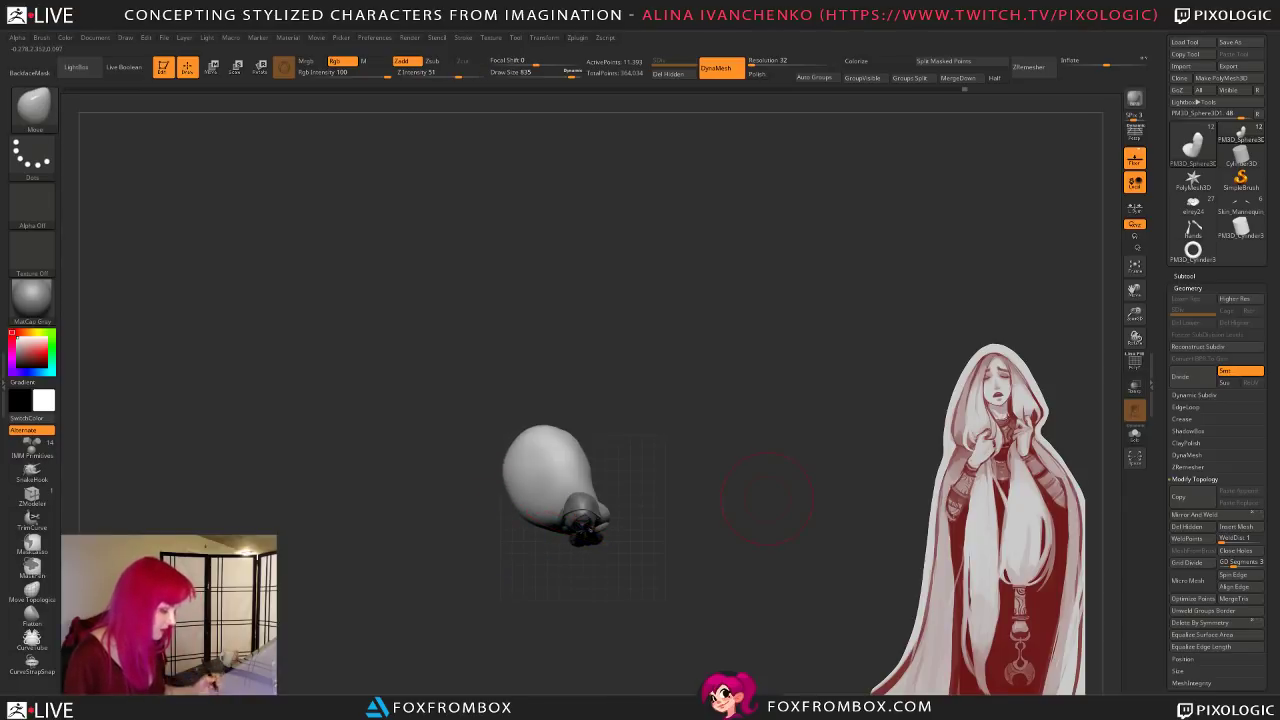
mouse_move(671, 376)
left_mouse_down("shift")
mouse_move(707, 414)
mouse_move(700, 394)
mouse_move(666, 481)
left_mouse_up("shift")
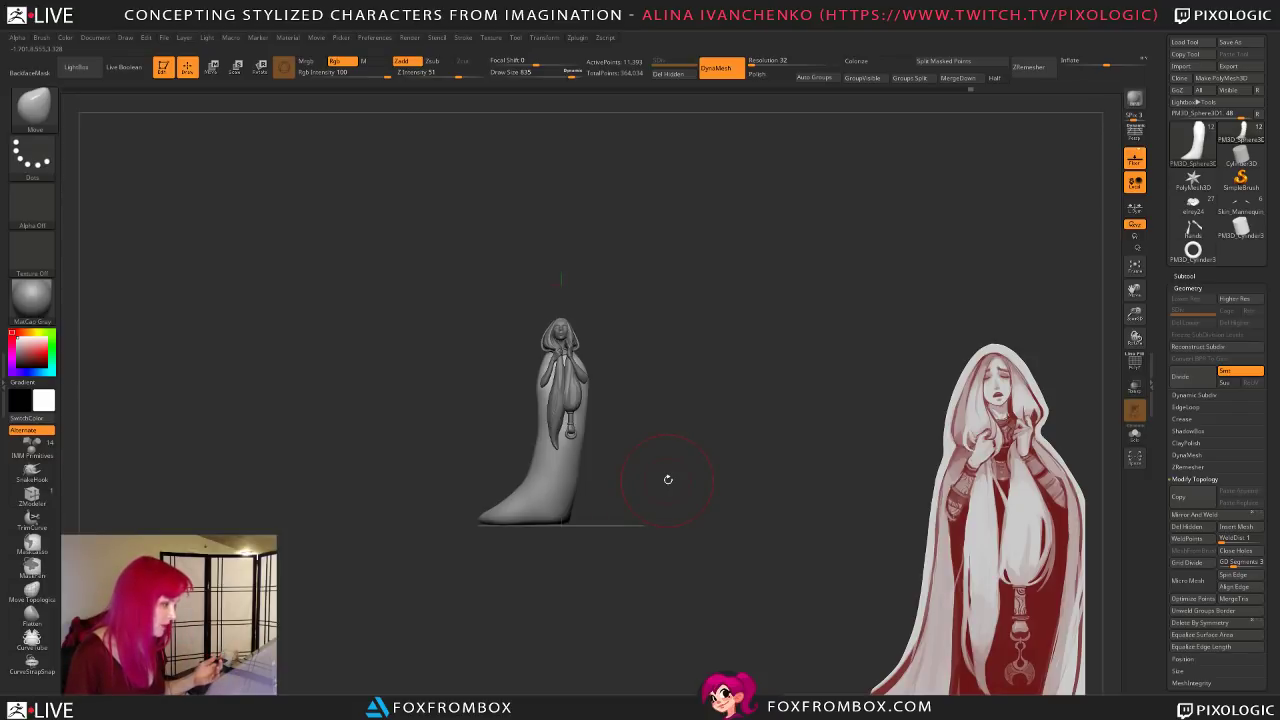
Step: Broaden the train's outline as seen from above with the Move brush at draw size 1000
mouse_move(668, 479)
left_mouse_down()
mouse_move(711, 391)
mouse_move(720, 420)
left_mouse_up()
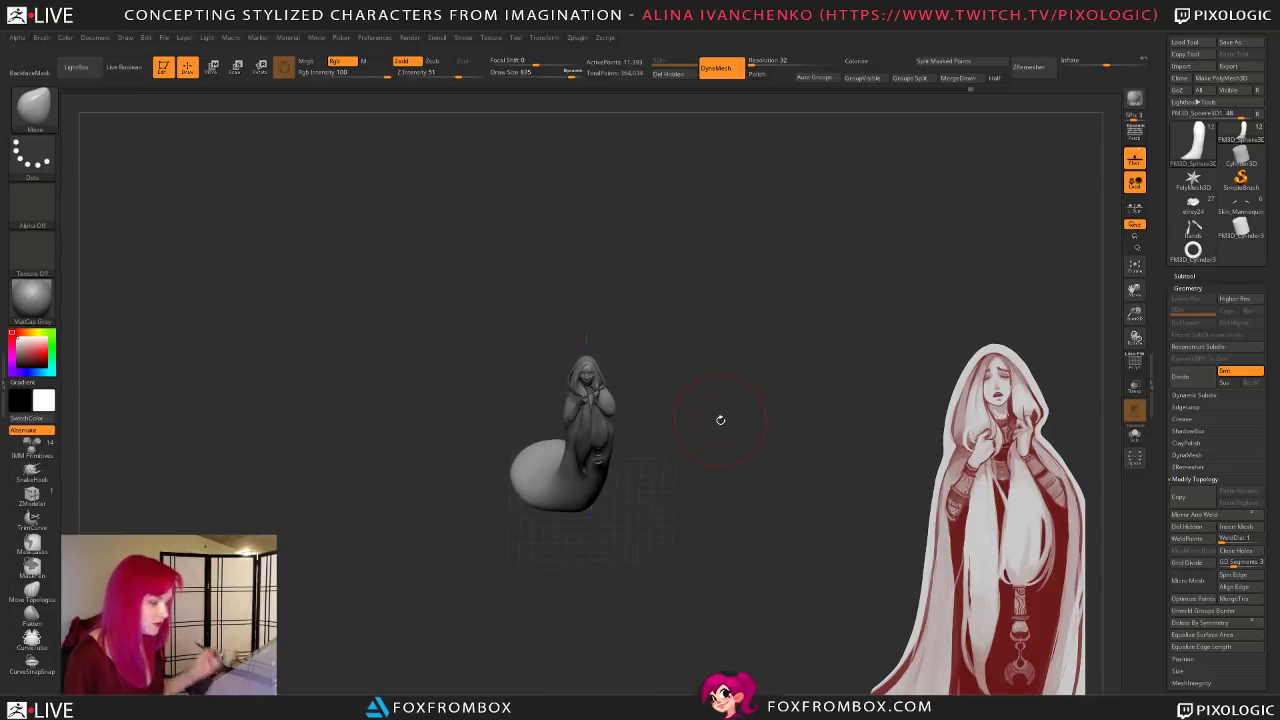
left_click_drag(574, 73, 586, 73)
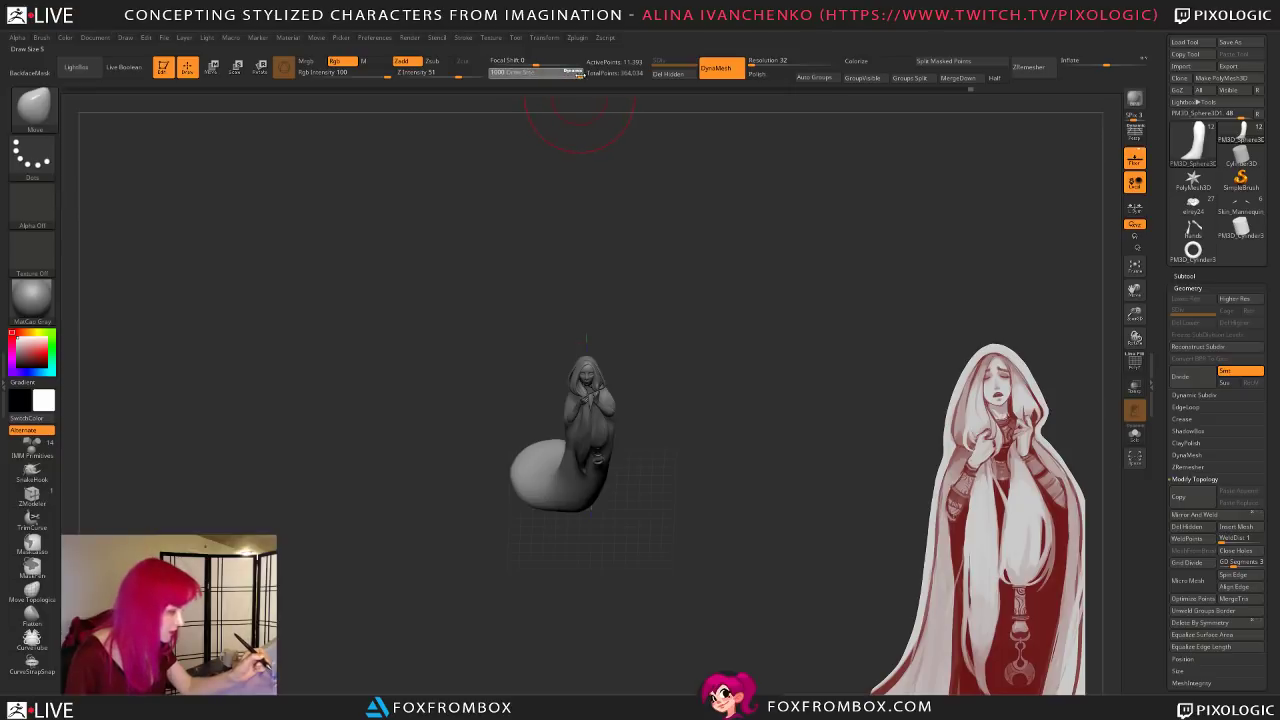
mouse_move(714, 438)
left_mouse_down()
mouse_move(723, 471)
mouse_move(685, 517)
left_mouse_up()
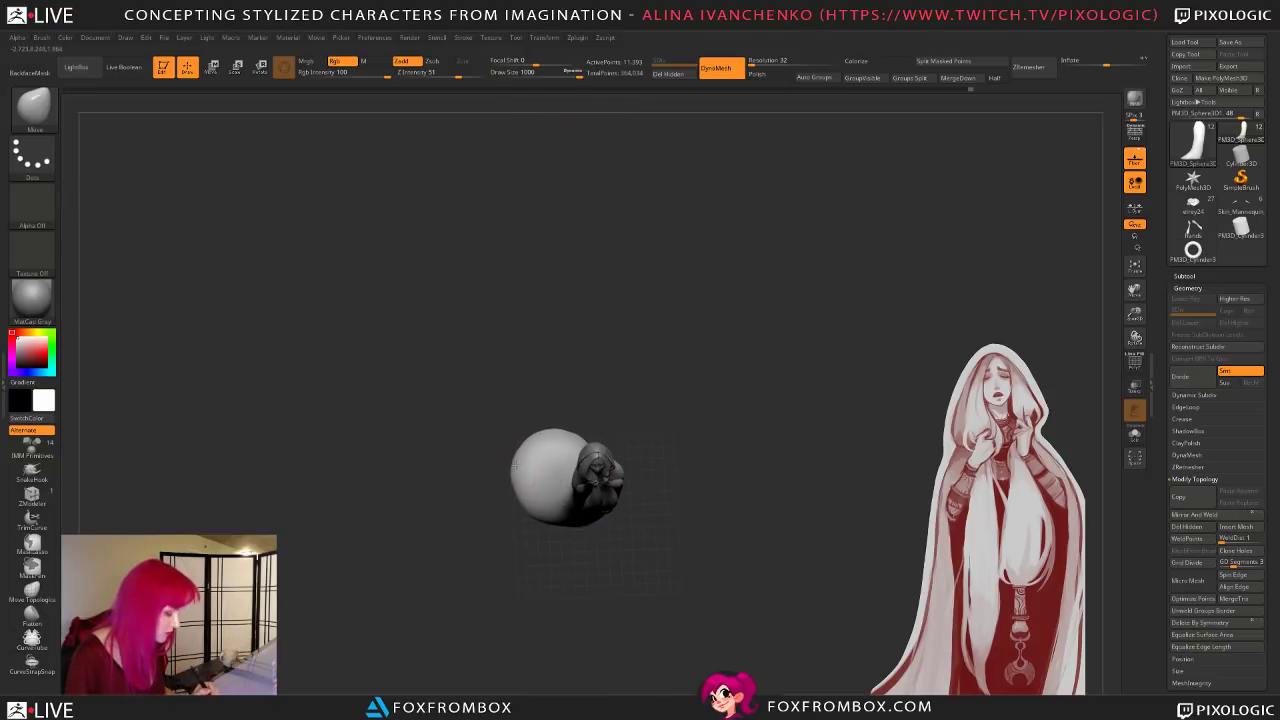
left_click_drag(521, 453, 516, 452)
left_click_drag(642, 480, 650, 358)
left_click_drag(547, 445, 550, 432)
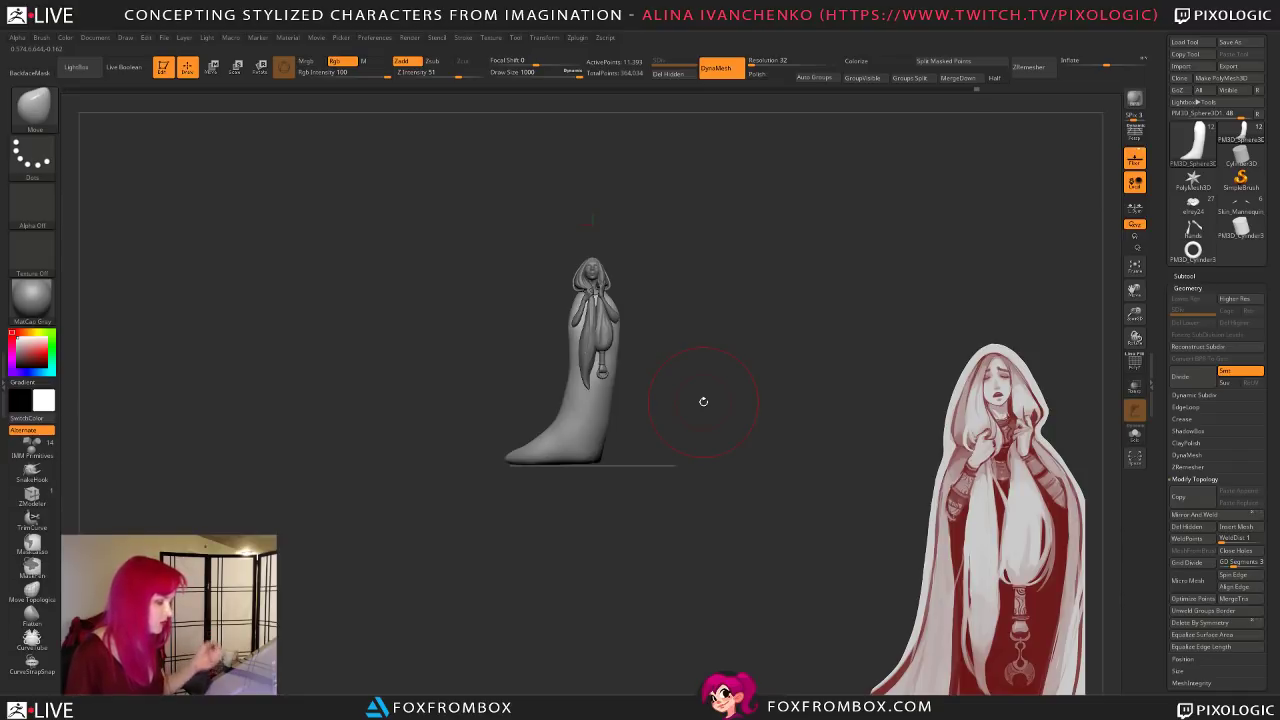
mouse_move(662, 453)
left_mouse_down("alt")
mouse_move(666, 437)
mouse_move(664, 493)
left_mouse_up("alt")
left_click_drag(701, 432, 679, 472, "shift")
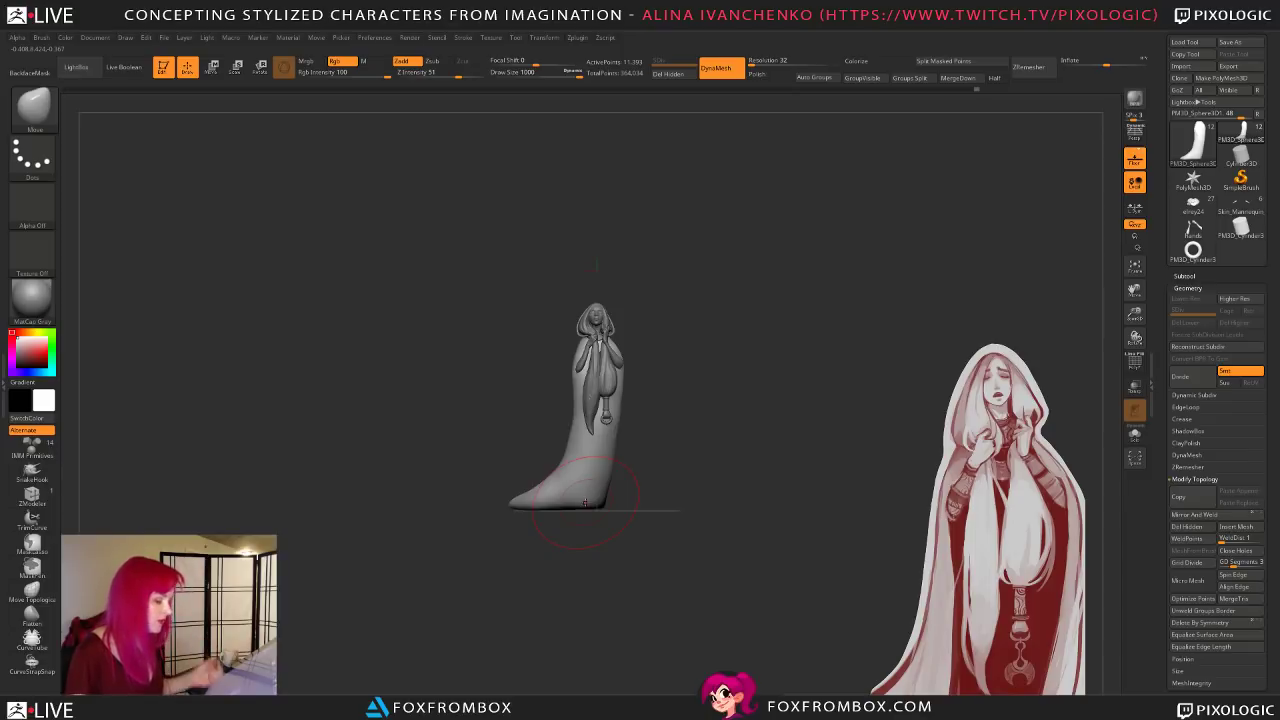
mouse_move(608, 380)
left_mouse_down("ctrl+shift")
mouse_move(613, 592)
mouse_move(694, 590)
left_mouse_up("ctrl+shift")
key("ctrl+z")
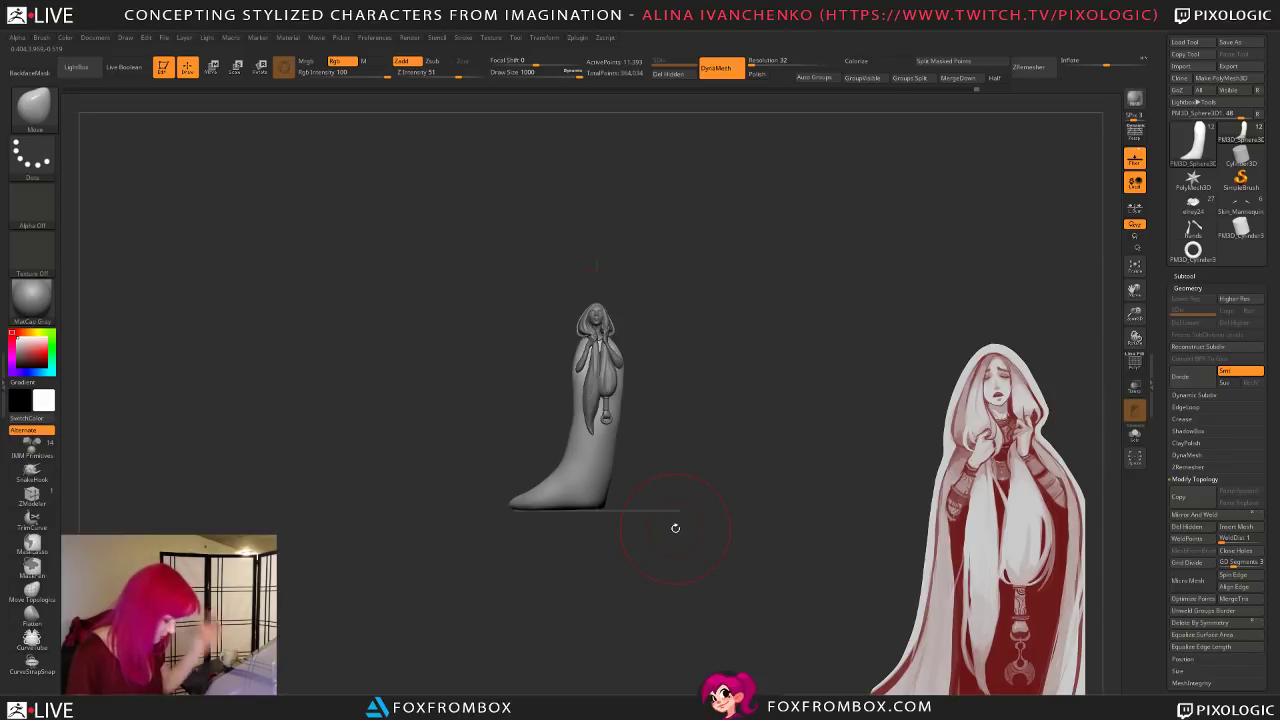
Step: Adjust the robe's hem and front lower edge from several angles with the large Move brush
mouse_move(713, 451)
left_mouse_down("alt")
mouse_move(714, 486)
mouse_move(689, 466)
mouse_move(770, 415)
mouse_move(740, 426)
mouse_move(697, 414)
left_mouse_up("alt")
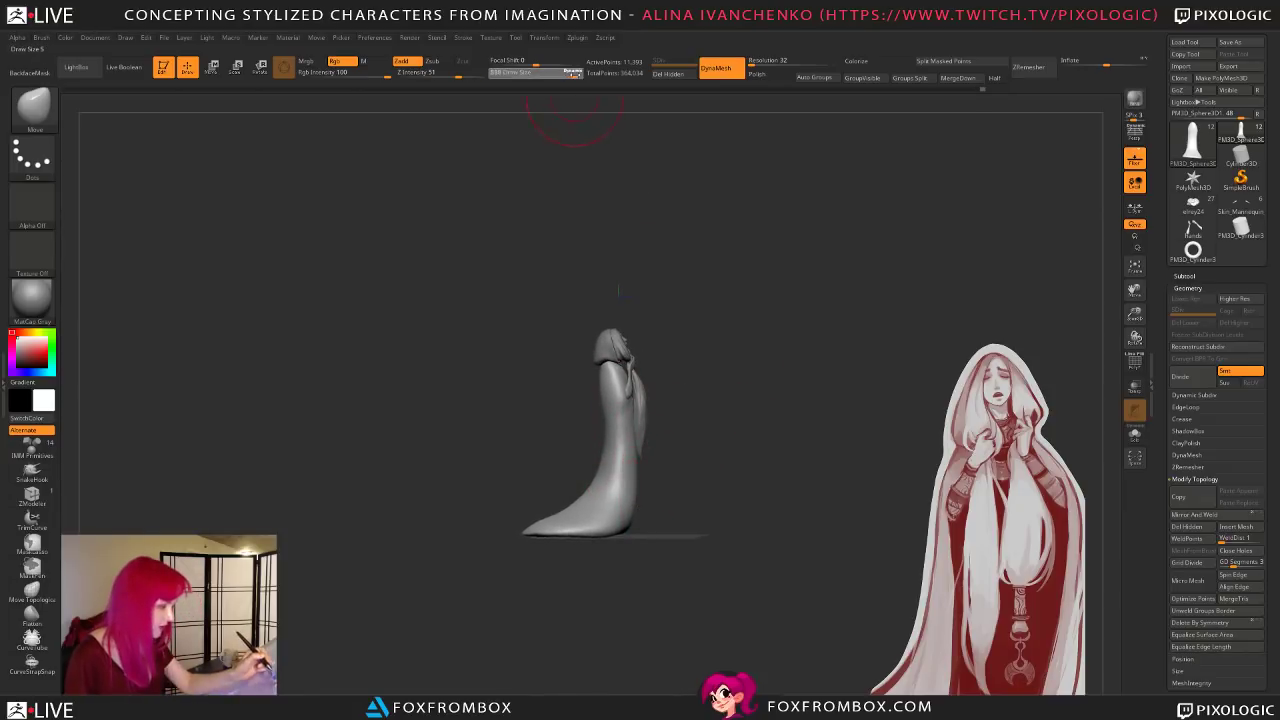
left_click_drag(694, 443, 643, 478)
left_click_drag(767, 442, 762, 446, "shift")
left_click_drag(682, 482, 766, 486, "shift")
left_click_drag(647, 531, 777, 503)
mouse_move(681, 483)
left_mouse_down()
mouse_move(821, 492)
mouse_move(706, 480)
left_mouse_up()
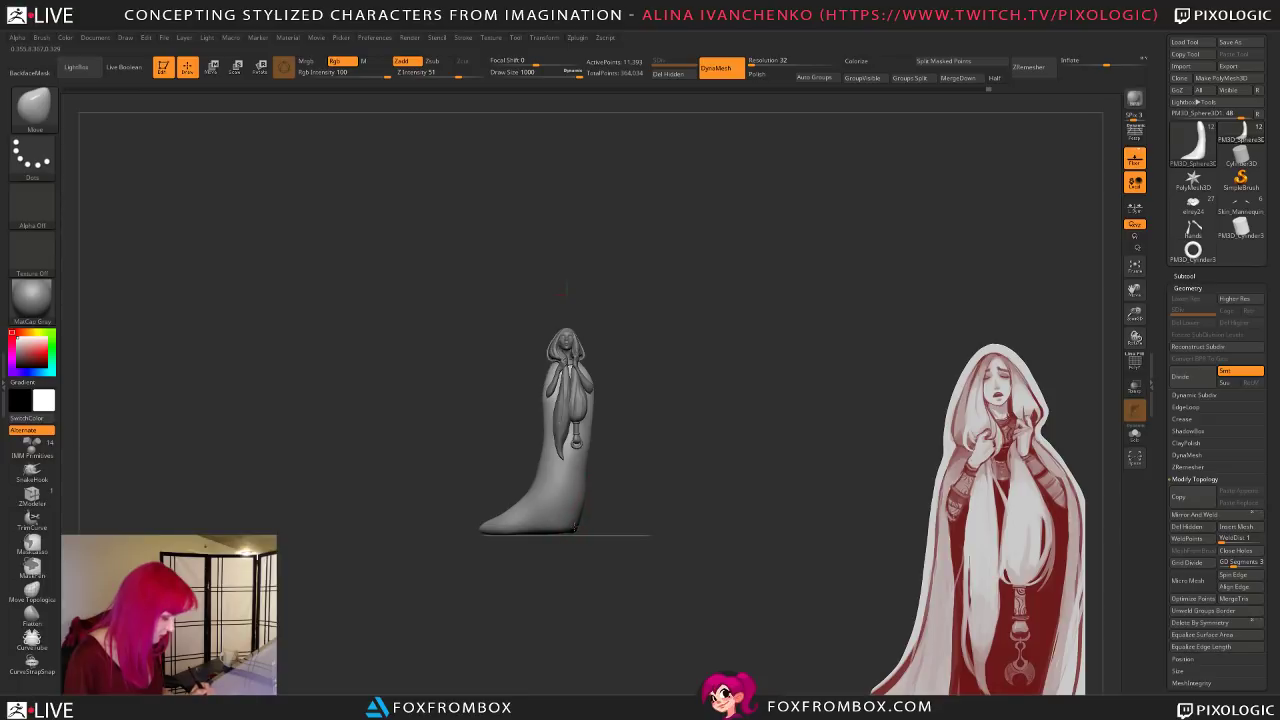
Step: Refine the curve from the robe's mid-back down into the train with the Move brush, reducing the draw size to 585
left_click(568, 73)
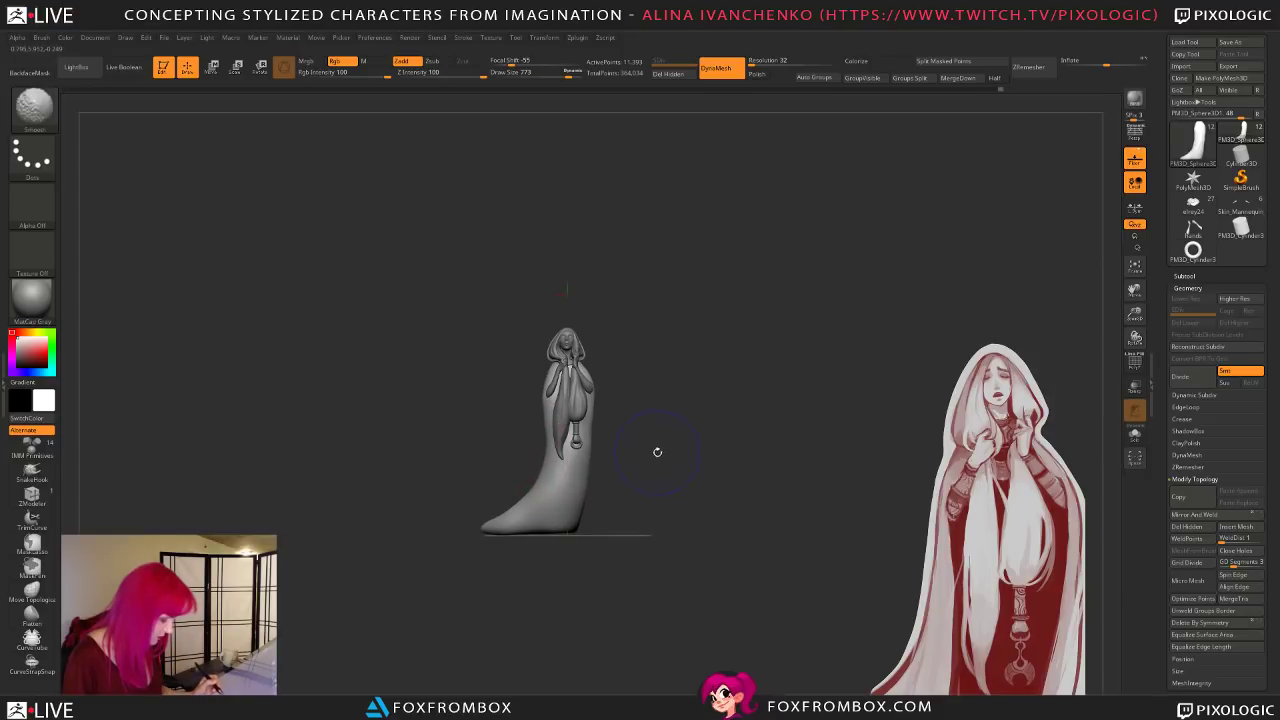
left_click_drag(651, 458, 640, 503)
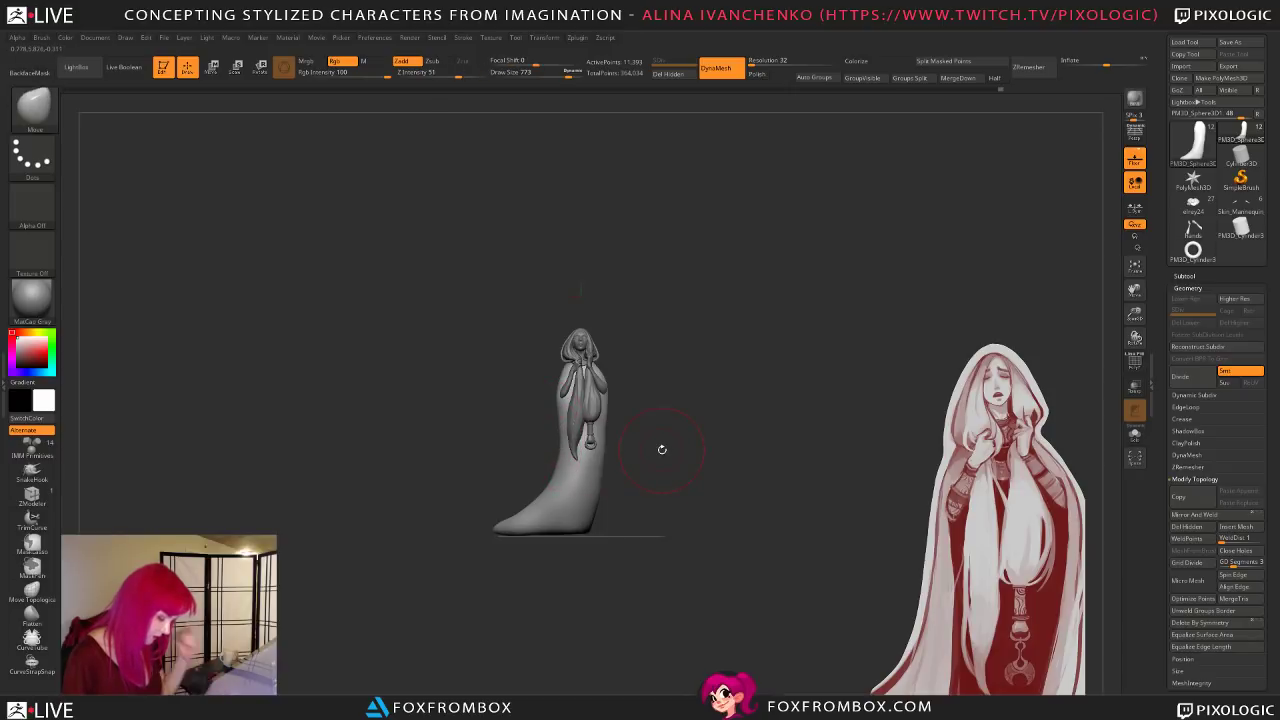
mouse_move(662, 449)
left_mouse_down()
mouse_move(680, 440)
mouse_move(684, 472)
mouse_move(669, 477)
mouse_move(767, 413)
mouse_move(794, 423)
mouse_move(763, 423)
left_mouse_up()
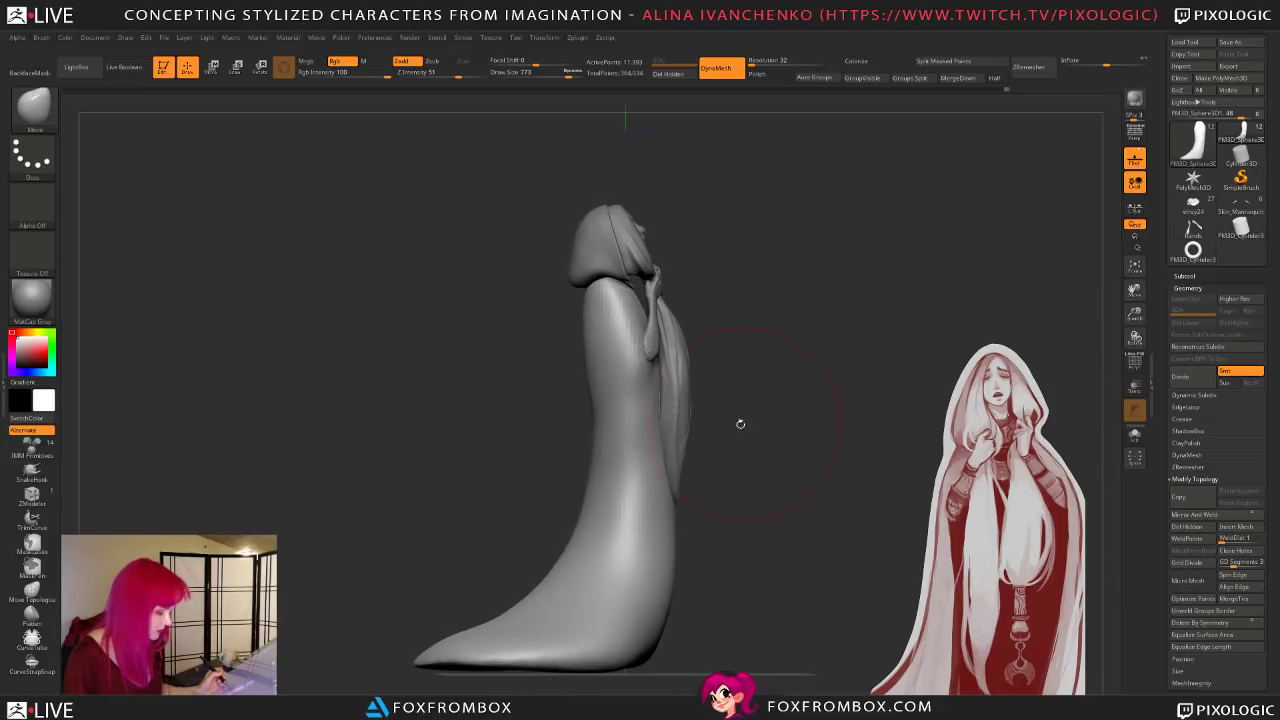
left_click_drag(571, 77, 577, 76)
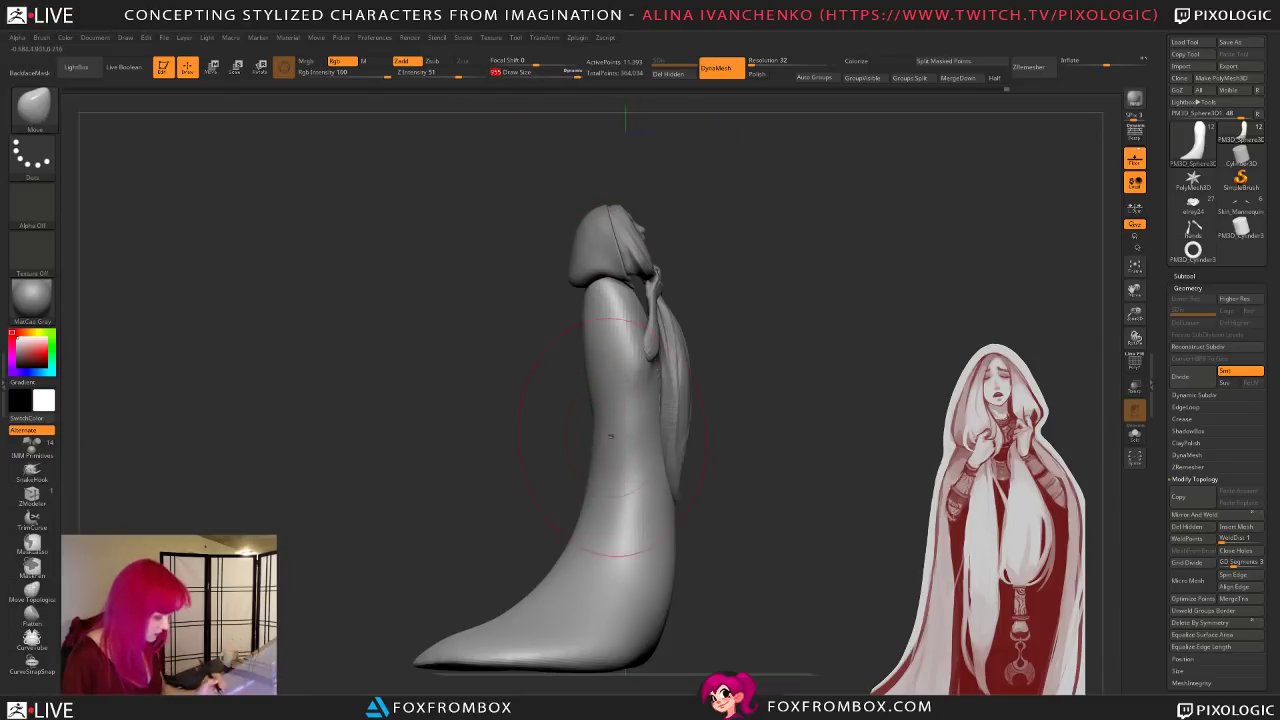
left_click_drag(573, 75, 543, 75)
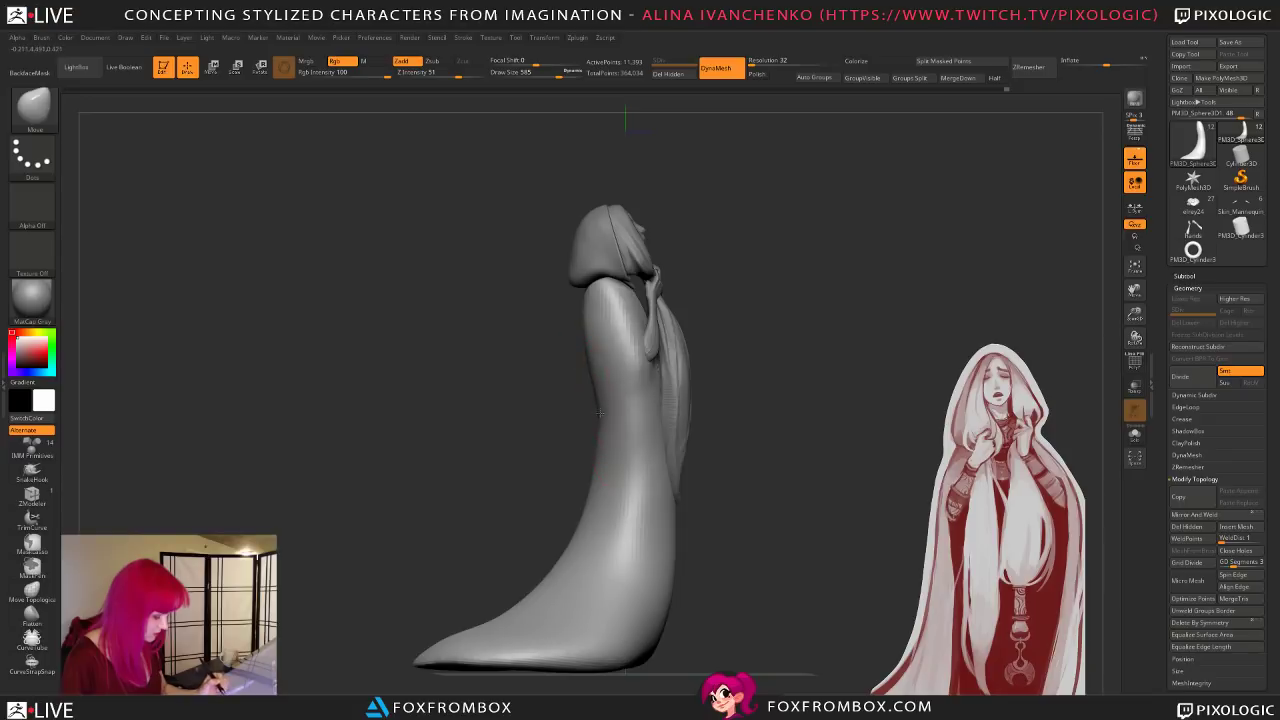
mouse_move(740, 450)
left_mouse_down()
mouse_move(788, 563)
mouse_move(752, 456)
mouse_move(618, 500)
mouse_move(607, 481)
mouse_move(738, 384)
mouse_move(740, 420)
left_mouse_up()
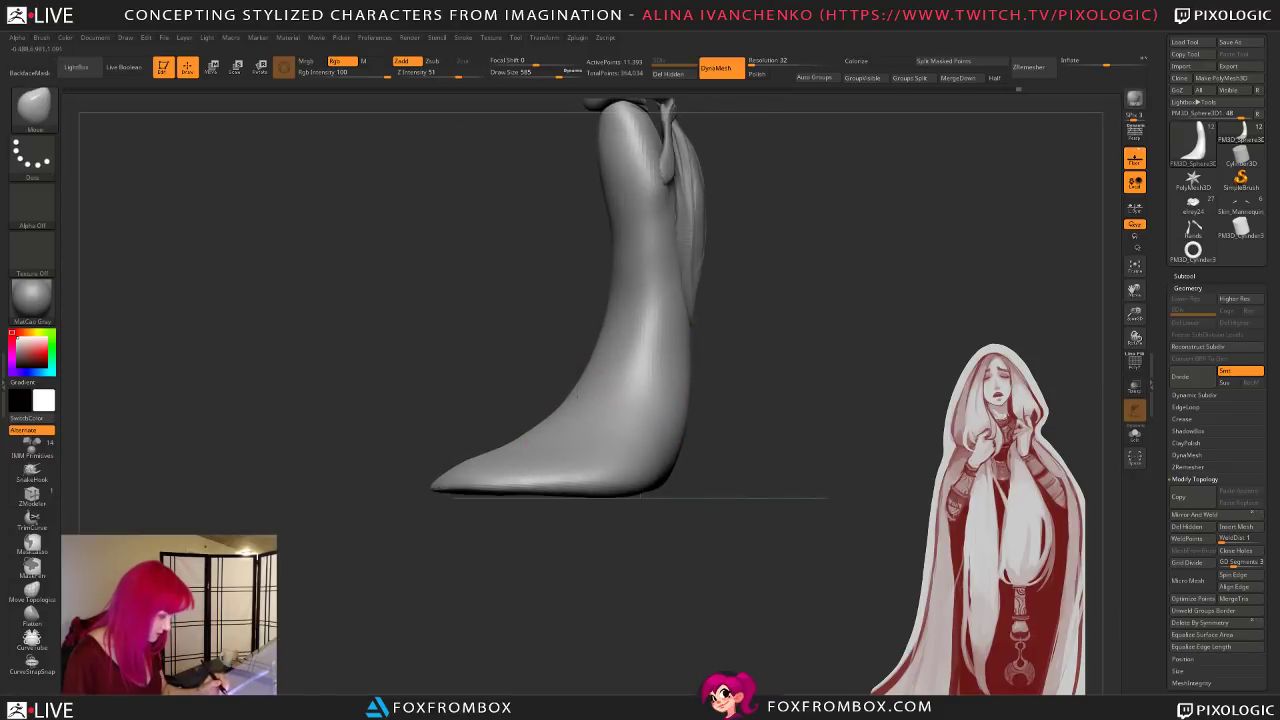
Step: Check the whole figure's silhouette and extend the train's tip slightly outward with the Move brush, raising the draw size to 646
left_click_drag(1134, 314, 951, 264)
mouse_move(738, 334)
left_mouse_down()
mouse_move(742, 413)
mouse_move(737, 371)
left_mouse_up()
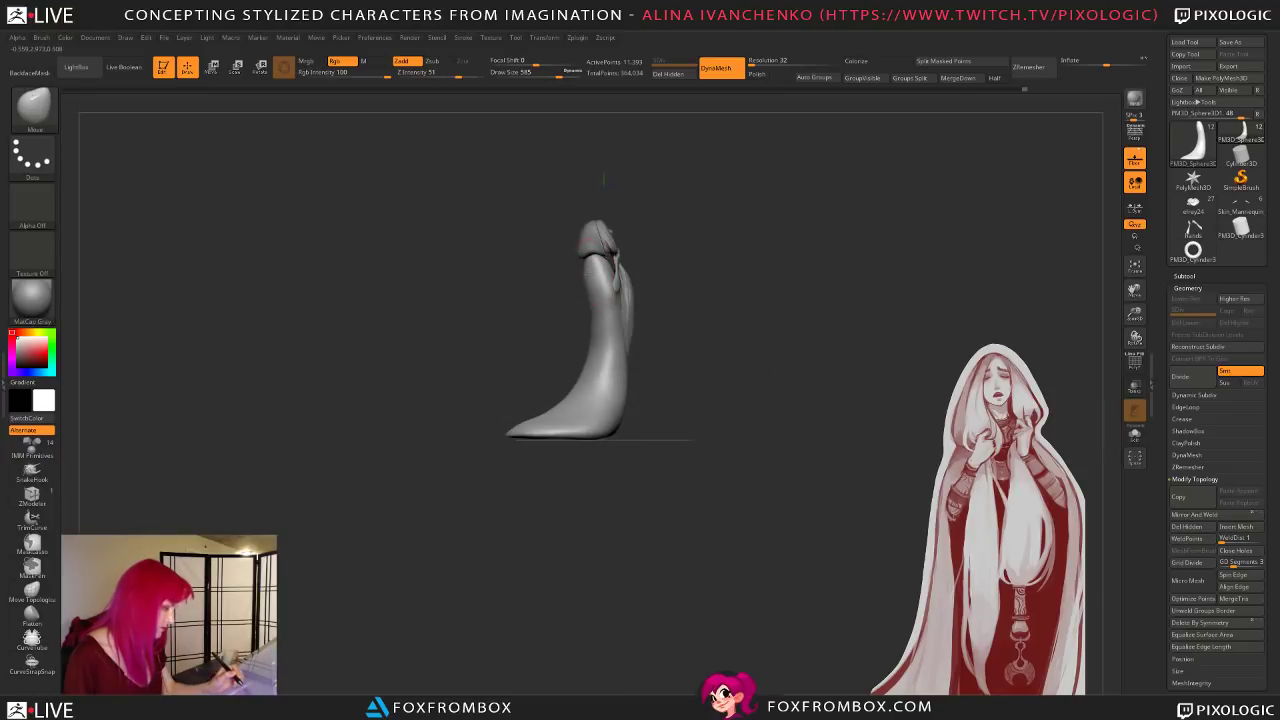
mouse_move(780, 352)
left_mouse_down()
mouse_move(700, 368)
mouse_move(698, 410)
mouse_move(665, 407)
mouse_move(698, 440)
mouse_move(698, 473)
left_mouse_up()
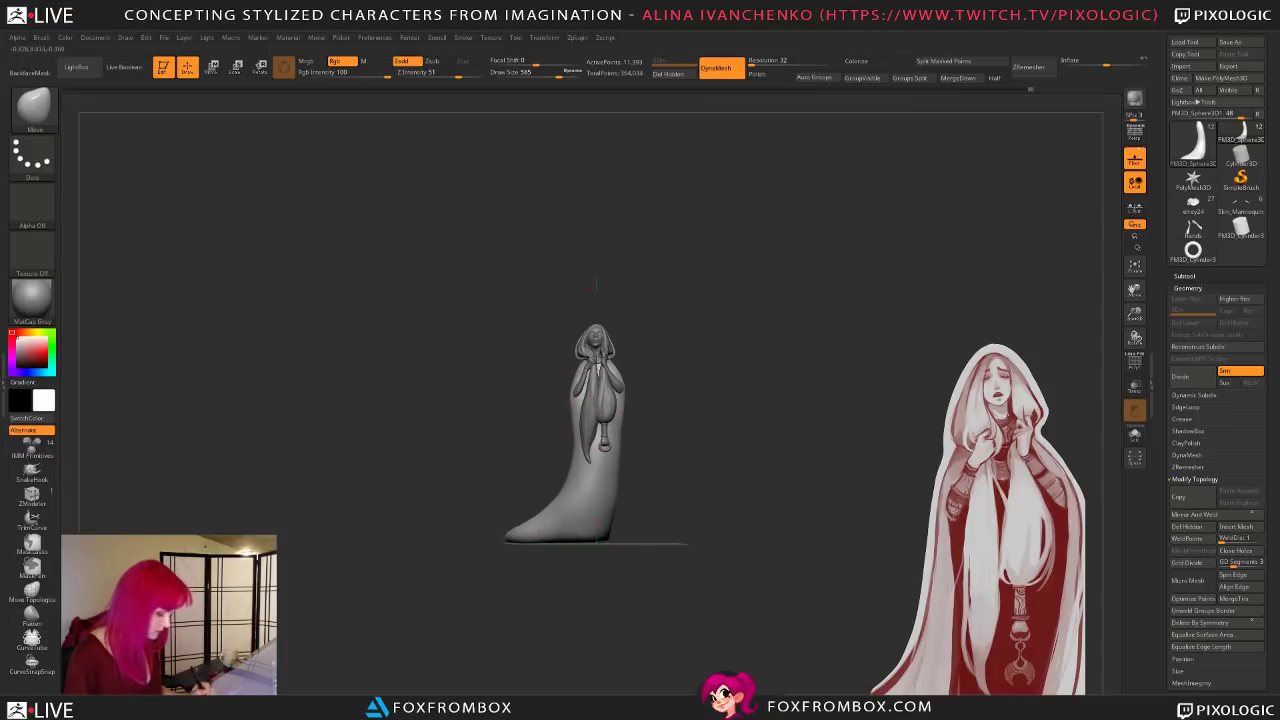
key("shift")
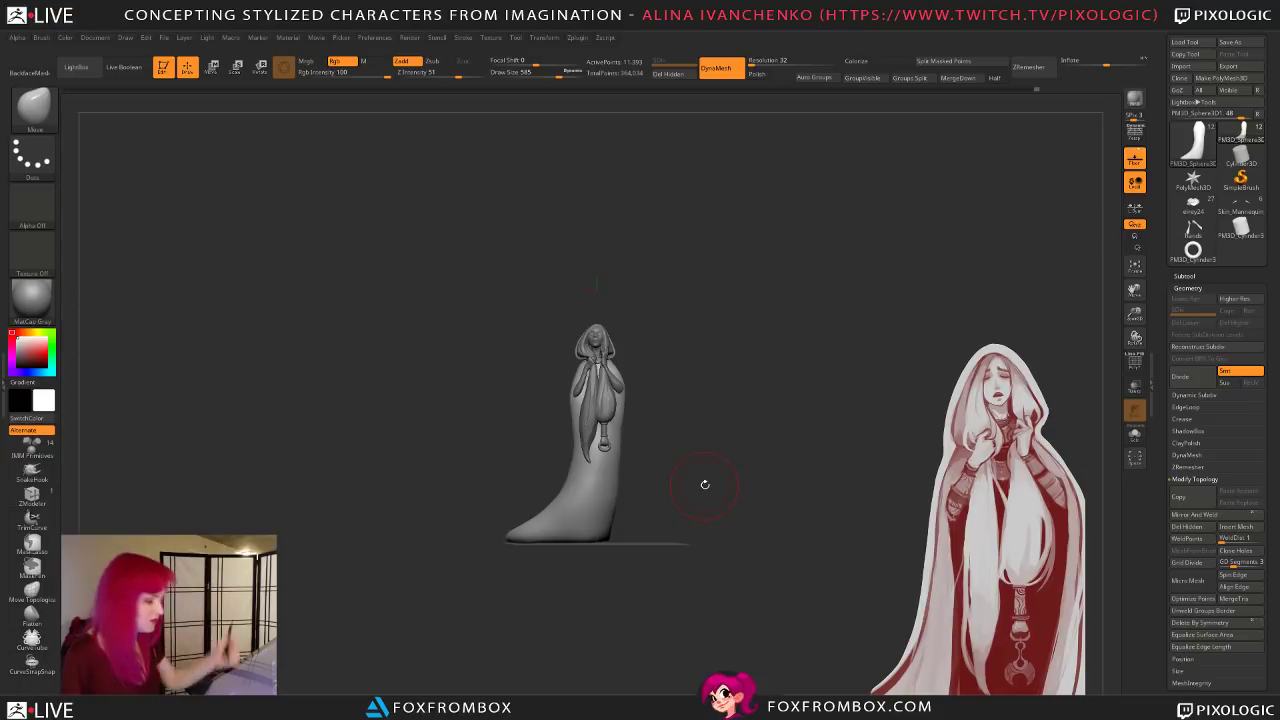
left_click_drag(705, 484, 741, 371)
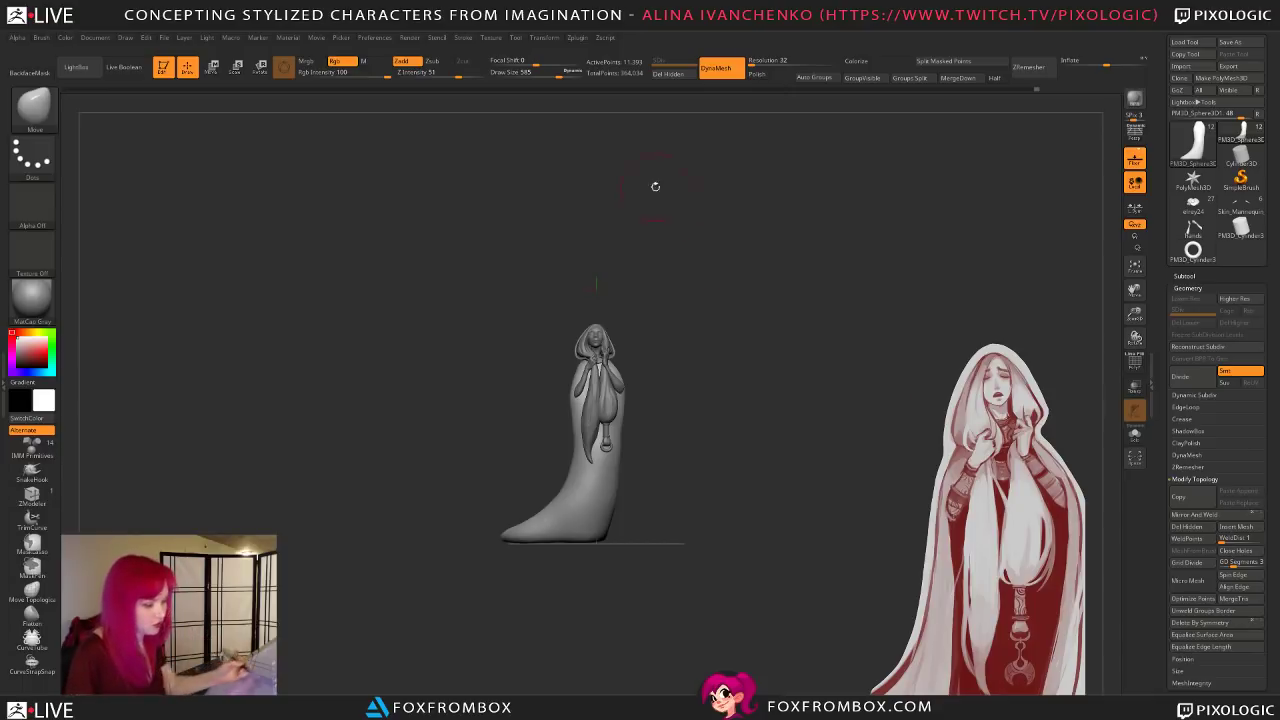
left_click(572, 72)
left_click_drag(675, 454, 672, 456)
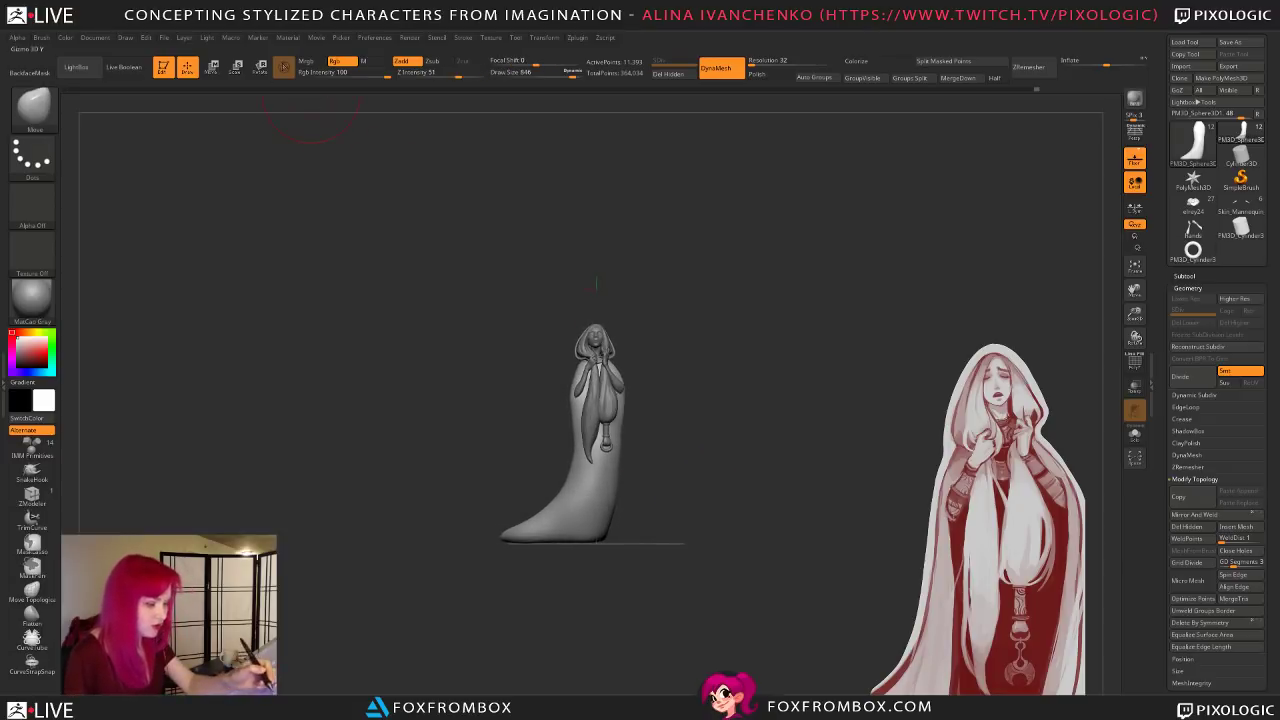
Step: Try to deform the robe with a transpose line drawn from its base up to the head, and undo the change
left_click(211, 66)
left_click(284, 66)
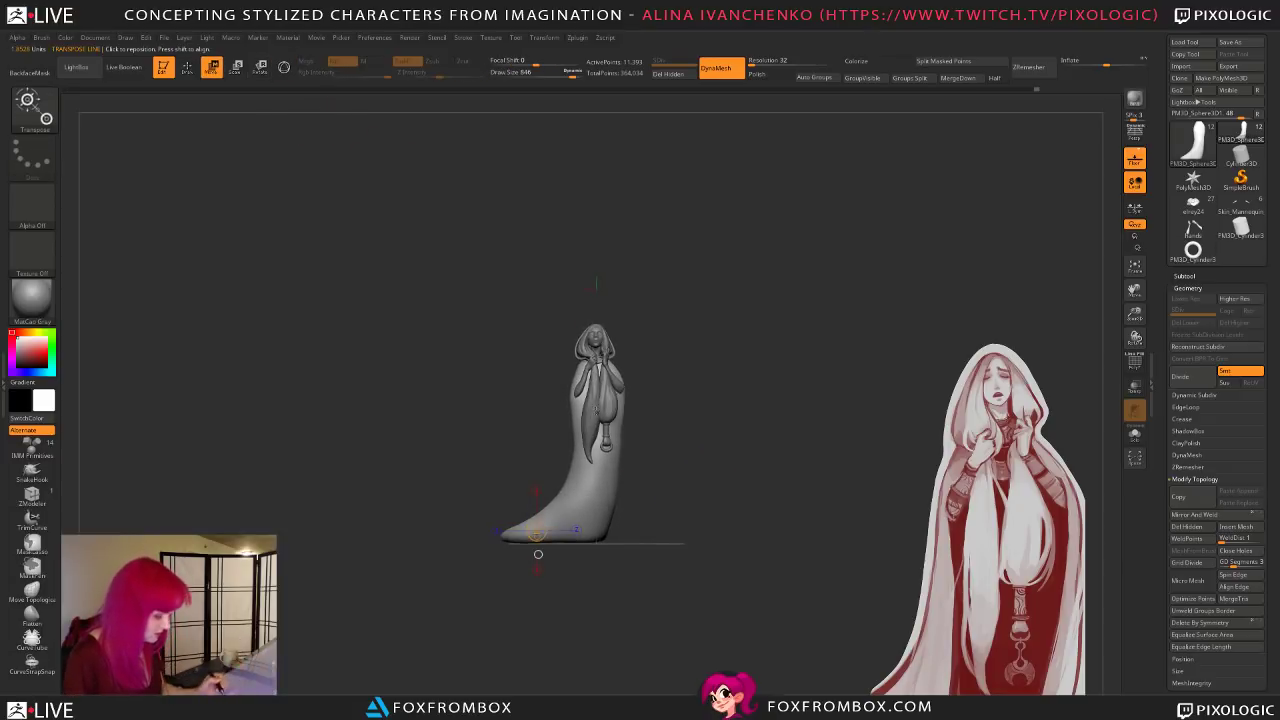
key("ctrl+z")
key("ctrl+z")
key("ctrl+z")
key("ctrl+shift+z")
key("ctrl+shift+z")
key("ctrl+shift+z")
left_click_drag(590, 529, 599, 343)
left_click_drag(595, 444, 602, 446, "alt")
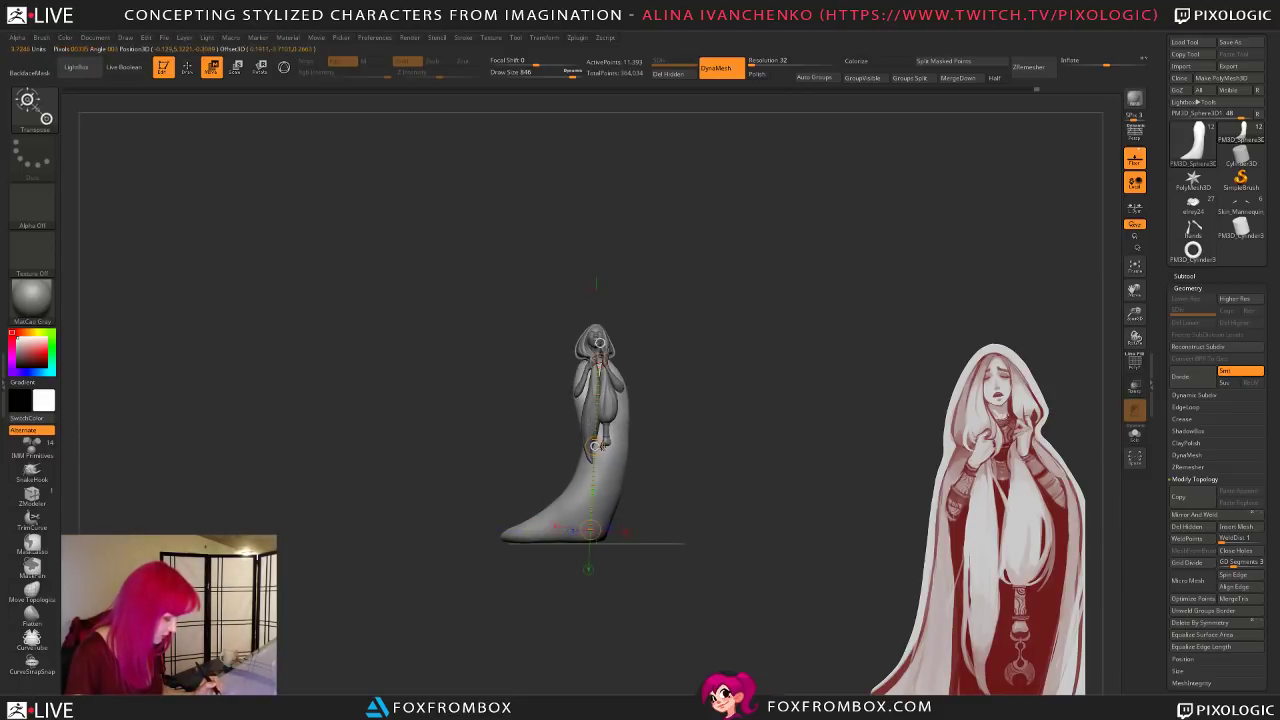
mouse_move(720, 484)
left_mouse_down()
mouse_move(790, 484)
mouse_move(732, 501)
left_mouse_up()
key("ctrl+z")
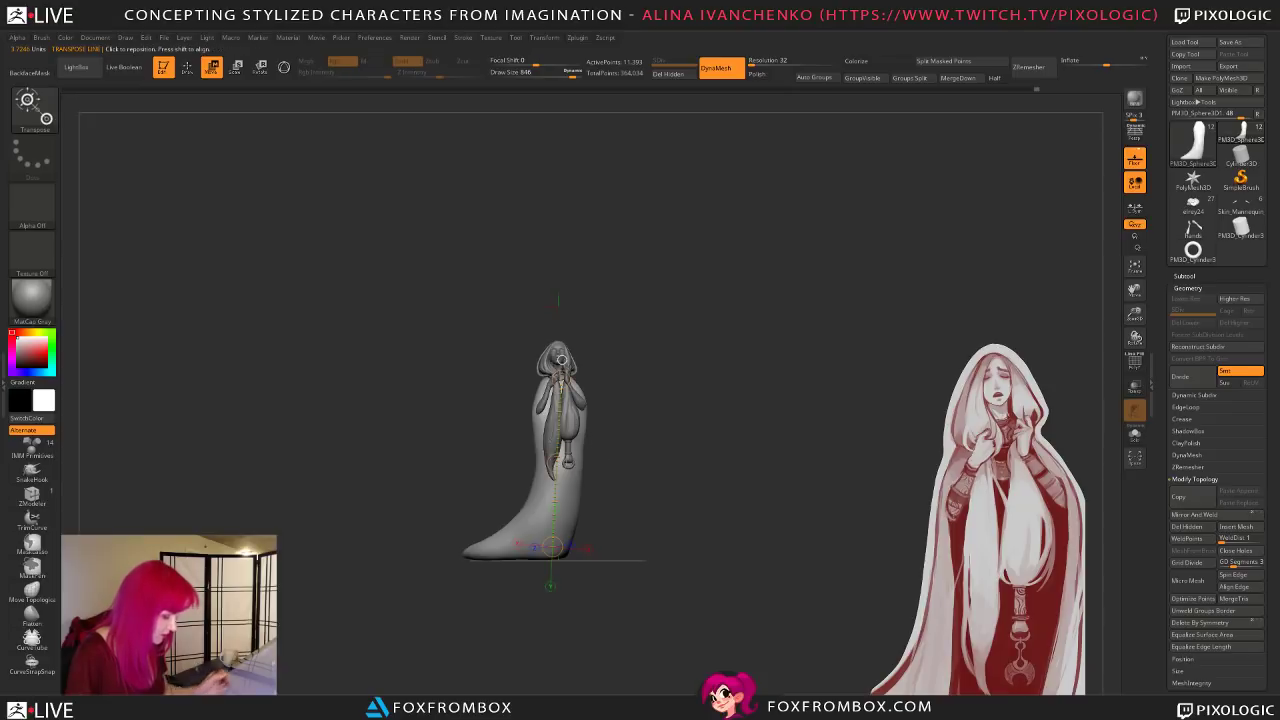
key("q")
Step: Reshape the robe's back curve from both sides with the Move brush at draw size 593
left_click_drag(580, 274, 669, 433)
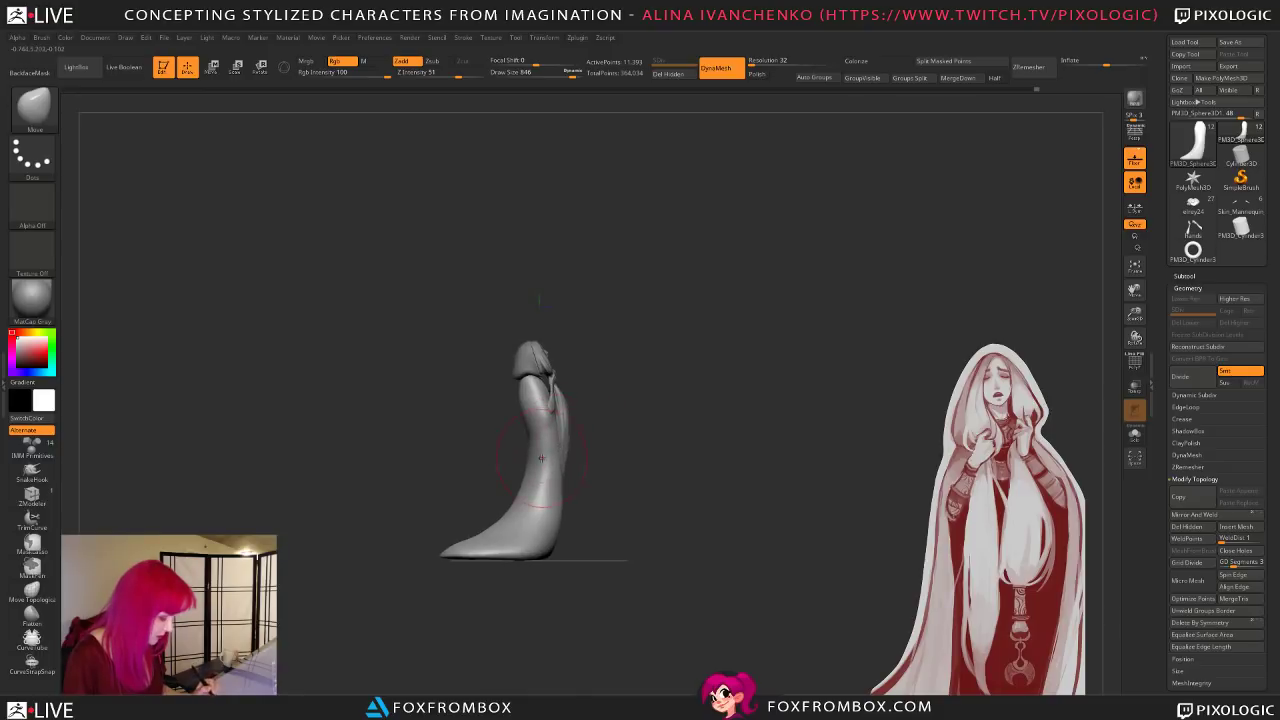
left_click_drag(572, 74, 565, 74)
left_click_drag(569, 280, 643, 410)
left_click_drag(565, 74, 560, 74)
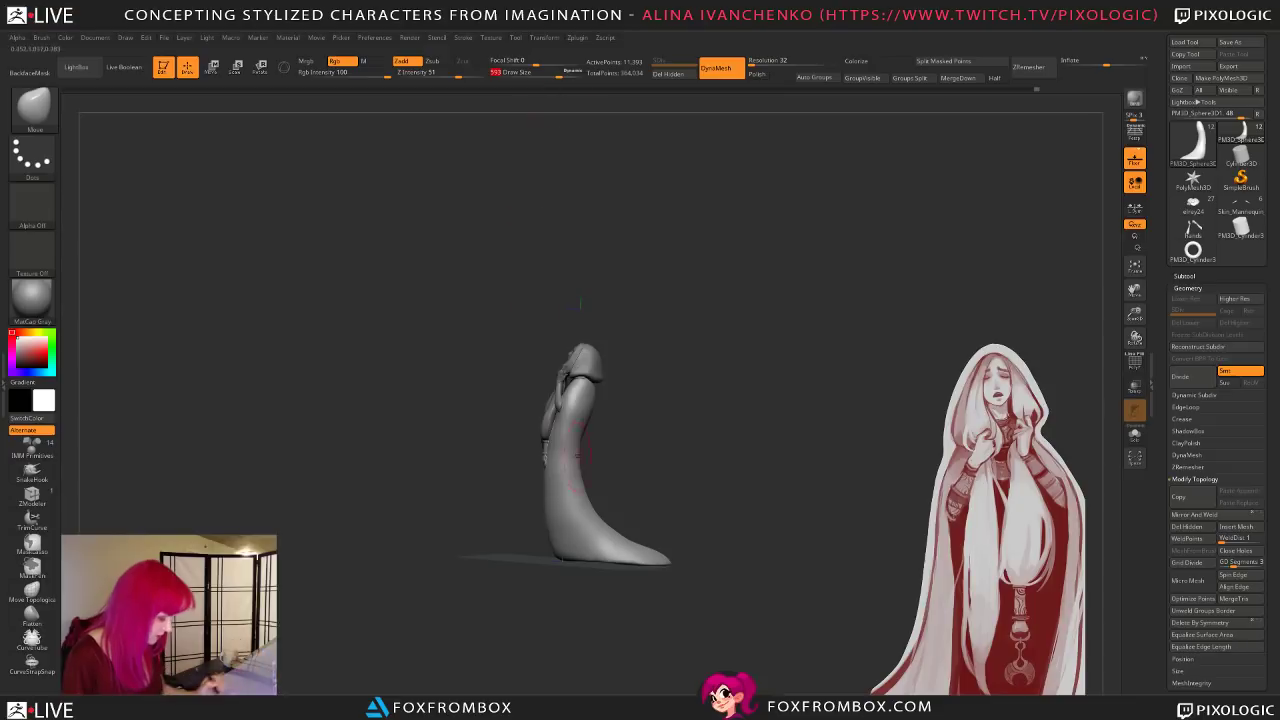
left_click_drag(600, 445, 691, 457)
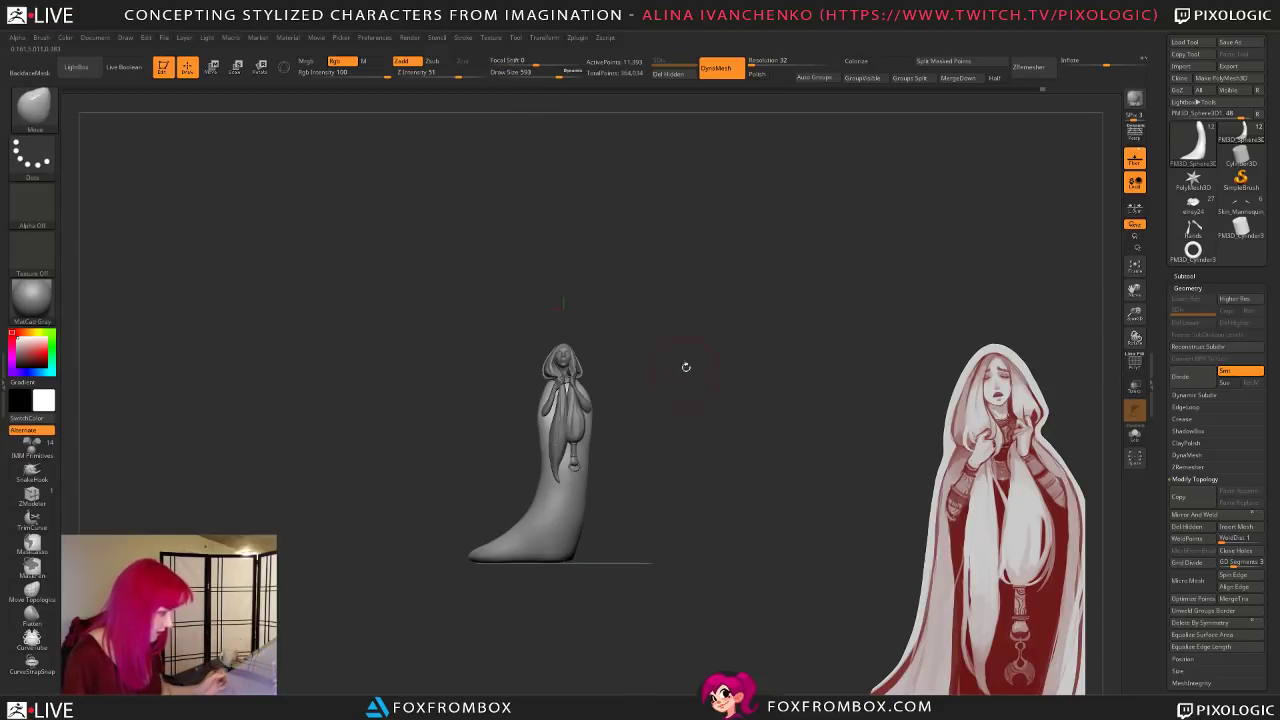
Step: Examine the figure's silhouette from front, three-quarter and side views, reducing the Move brush's draw size to 476
left_click_drag(1134, 314, 1120, 374)
mouse_move(708, 382)
left_mouse_down("alt")
mouse_move(728, 423)
mouse_move(749, 417)
mouse_move(711, 394)
mouse_move(723, 389)
mouse_move(748, 440)
mouse_move(731, 460)
left_mouse_up("alt")
left_click_drag(558, 76, 551, 76)
left_click_drag(643, 282, 723, 306)
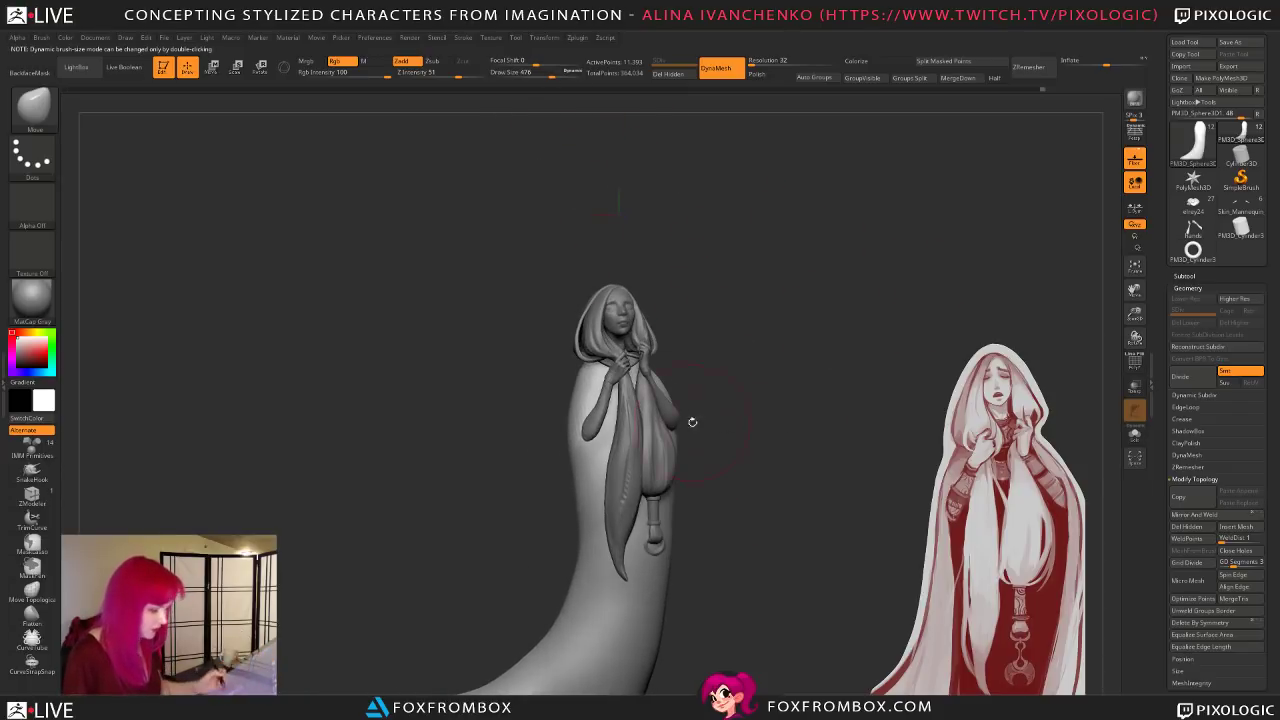
left_click_drag(797, 333, 723, 300, "alt")
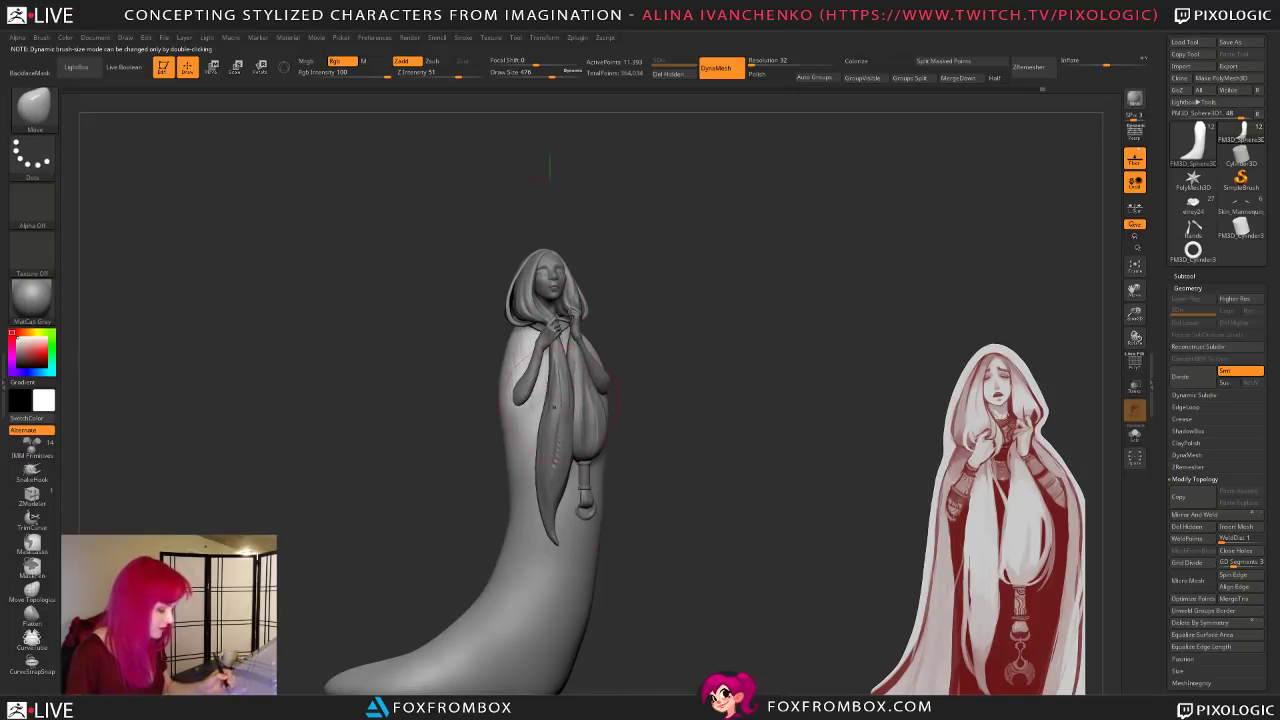
left_click_drag(642, 348, 671, 343)
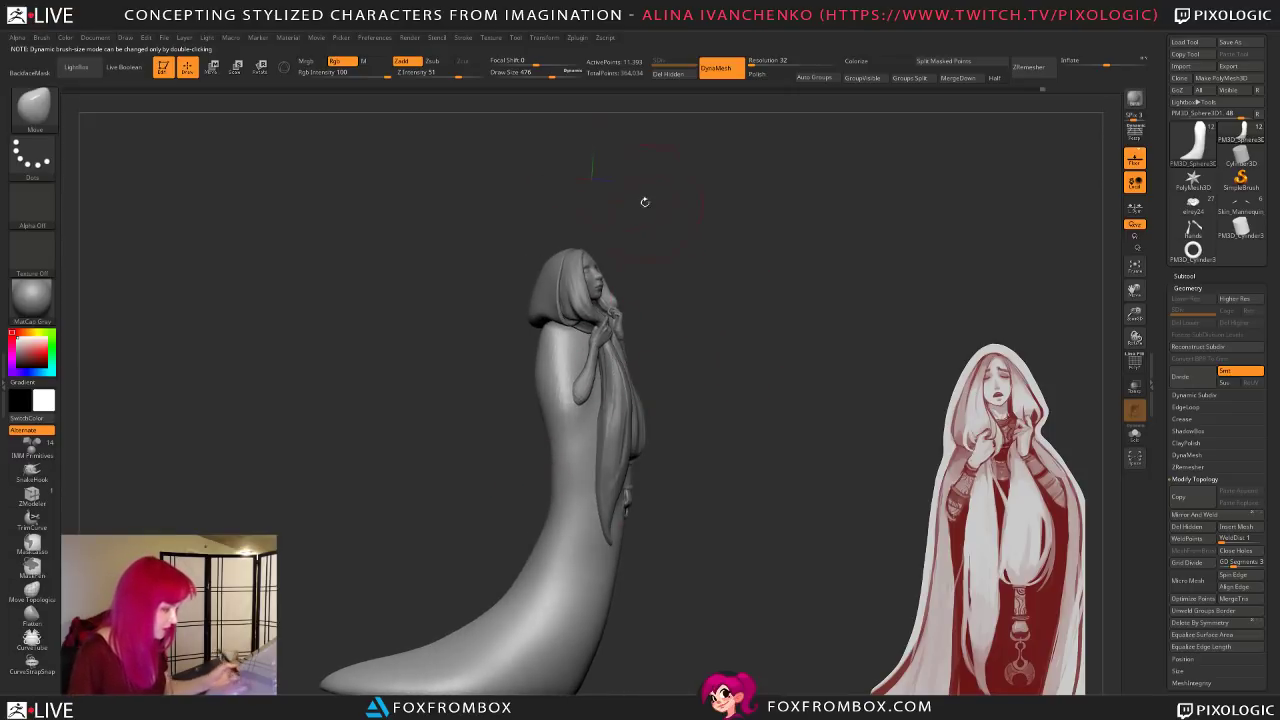
left_click_drag(680, 223, 706, 309)
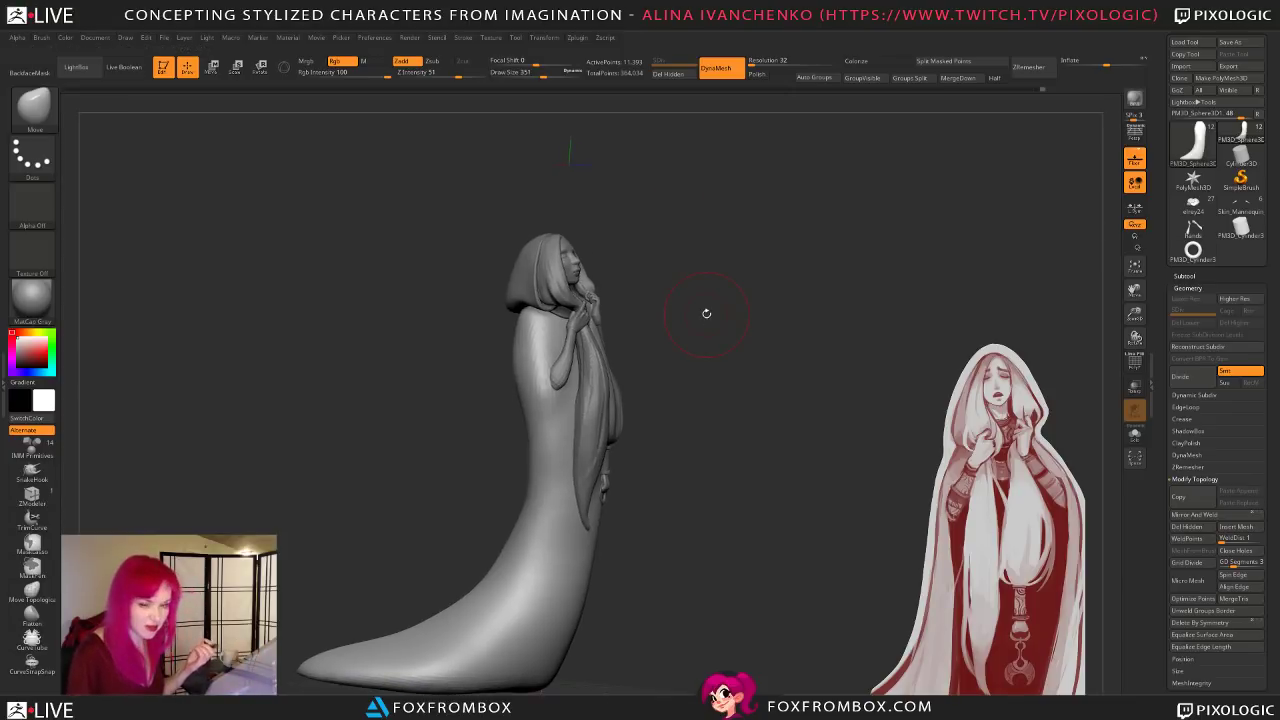
left_click_drag(706, 313, 706, 331)
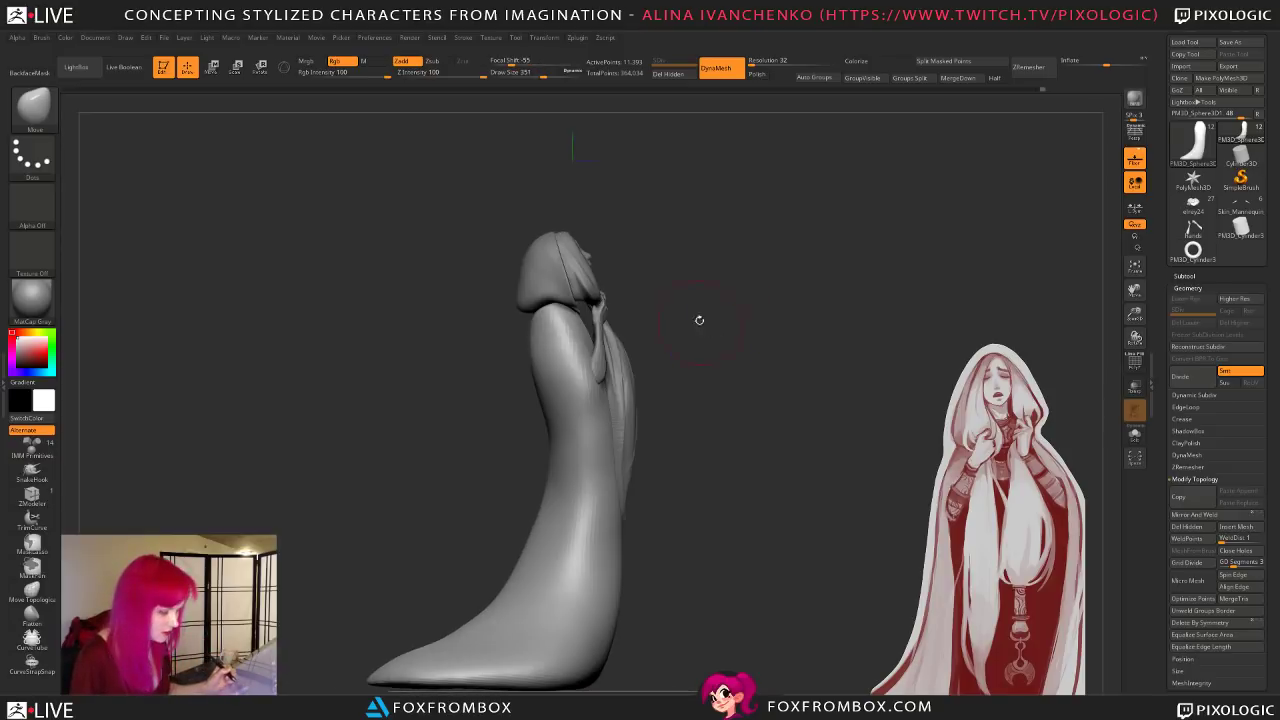
Step: Refine the robe's mid-back curve from both sides with the Move brush at draw size 379
left_click_drag(660, 396, 655, 398)
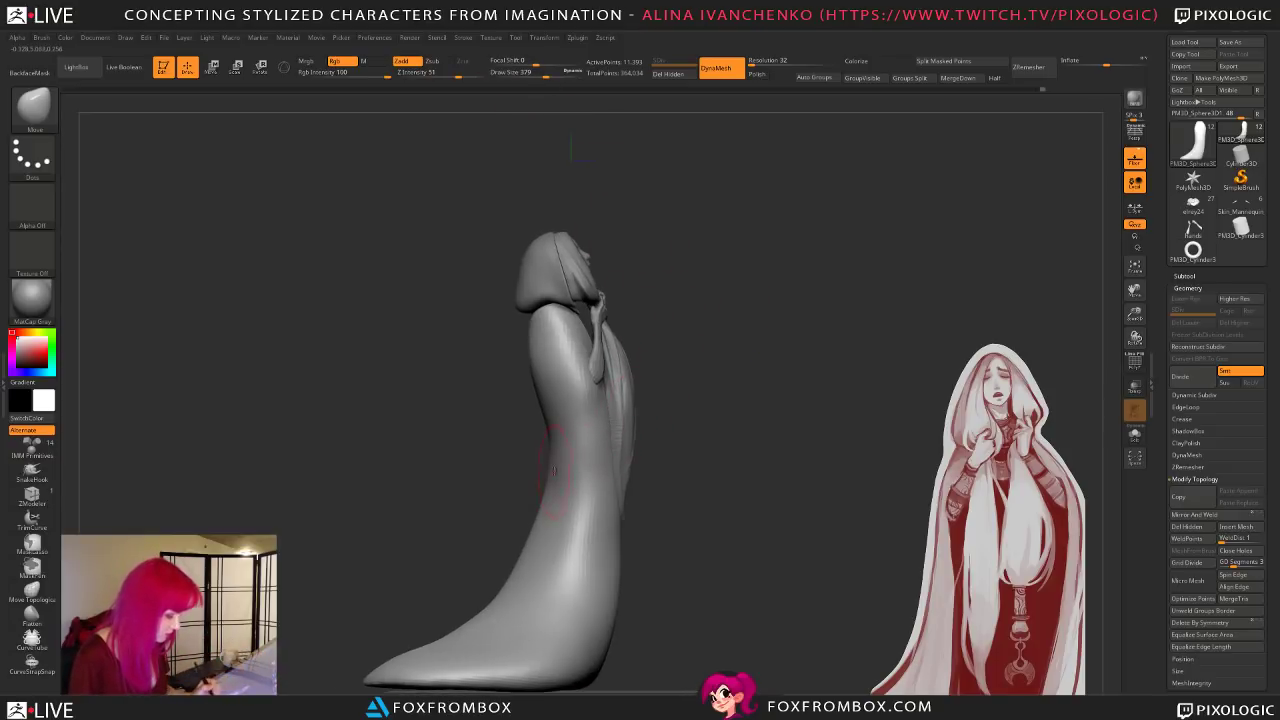
mouse_move(520, 560)
left_mouse_down()
mouse_move(590, 565)
mouse_move(632, 489)
left_mouse_up()
left_click_drag(505, 451, 488, 468)
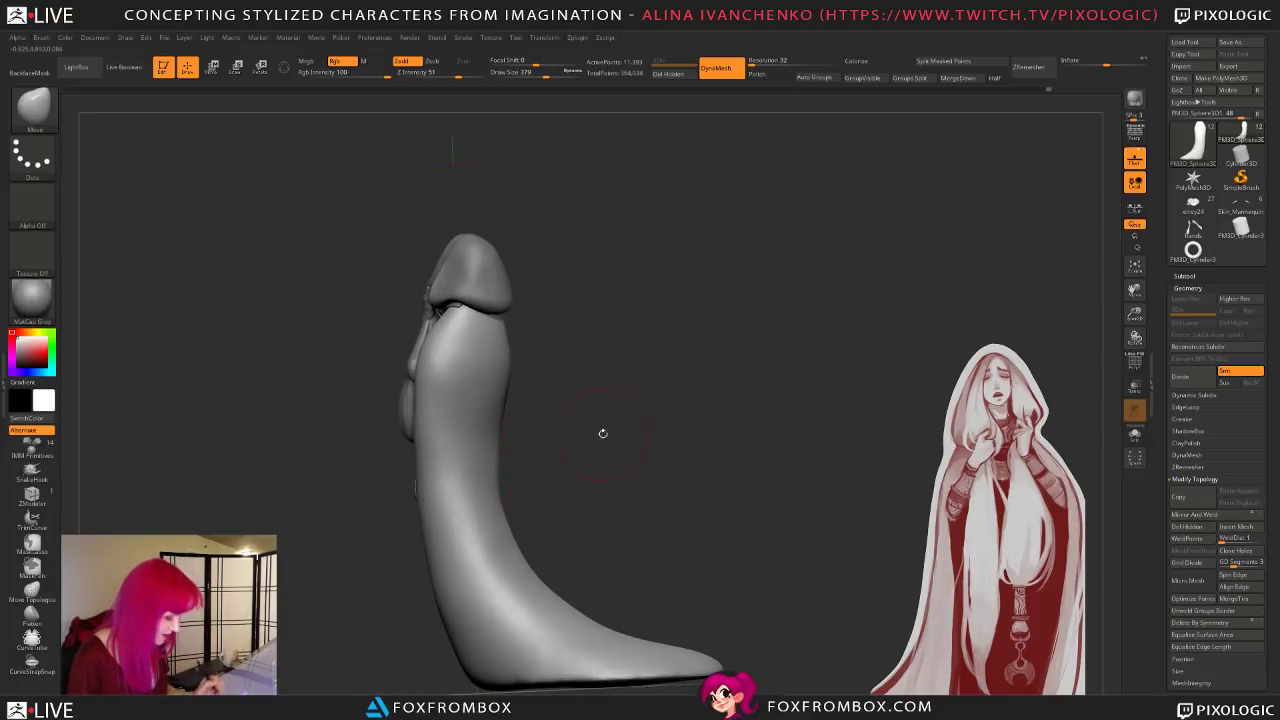
left_click_drag(576, 437, 520, 497)
Step: Refine the robe's lower back where it flows into the train with the Move brush, raising the draw size to 476 and 559
left_click_drag(542, 75, 552, 75)
left_click_drag(609, 325, 694, 322, "alt")
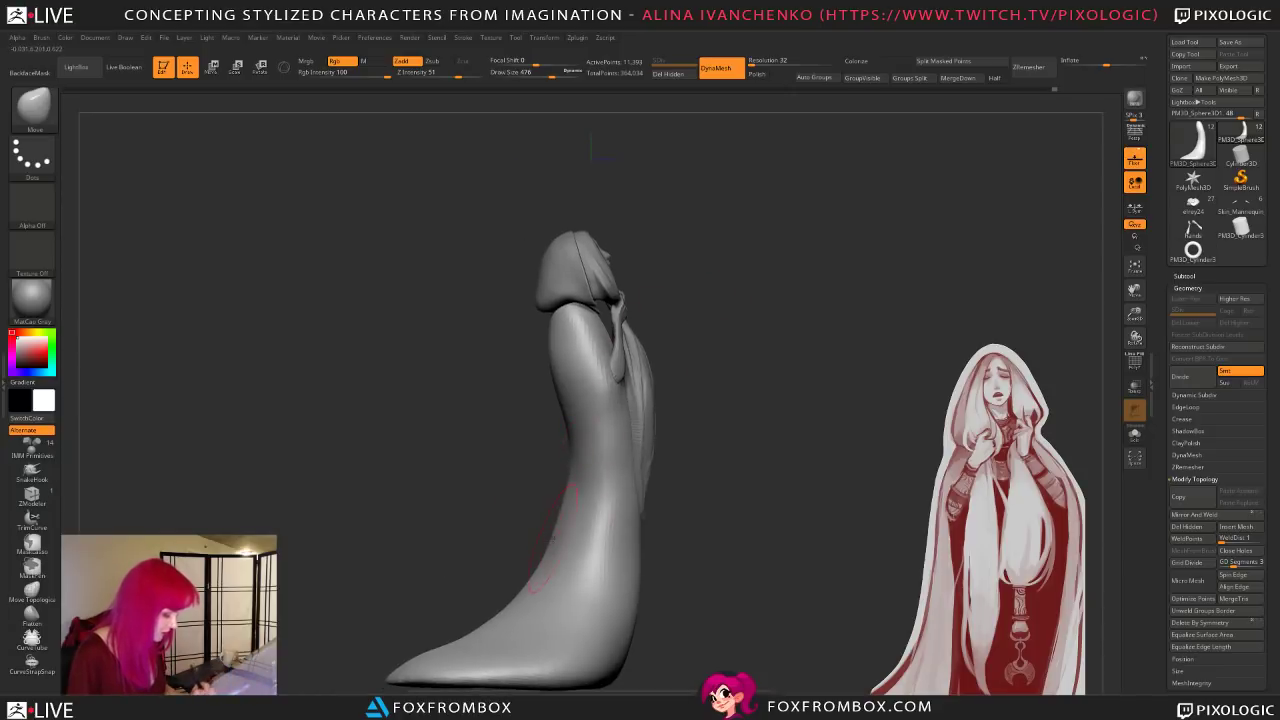
mouse_move(777, 409)
left_mouse_down()
mouse_move(831, 406)
mouse_move(760, 420)
left_mouse_up()
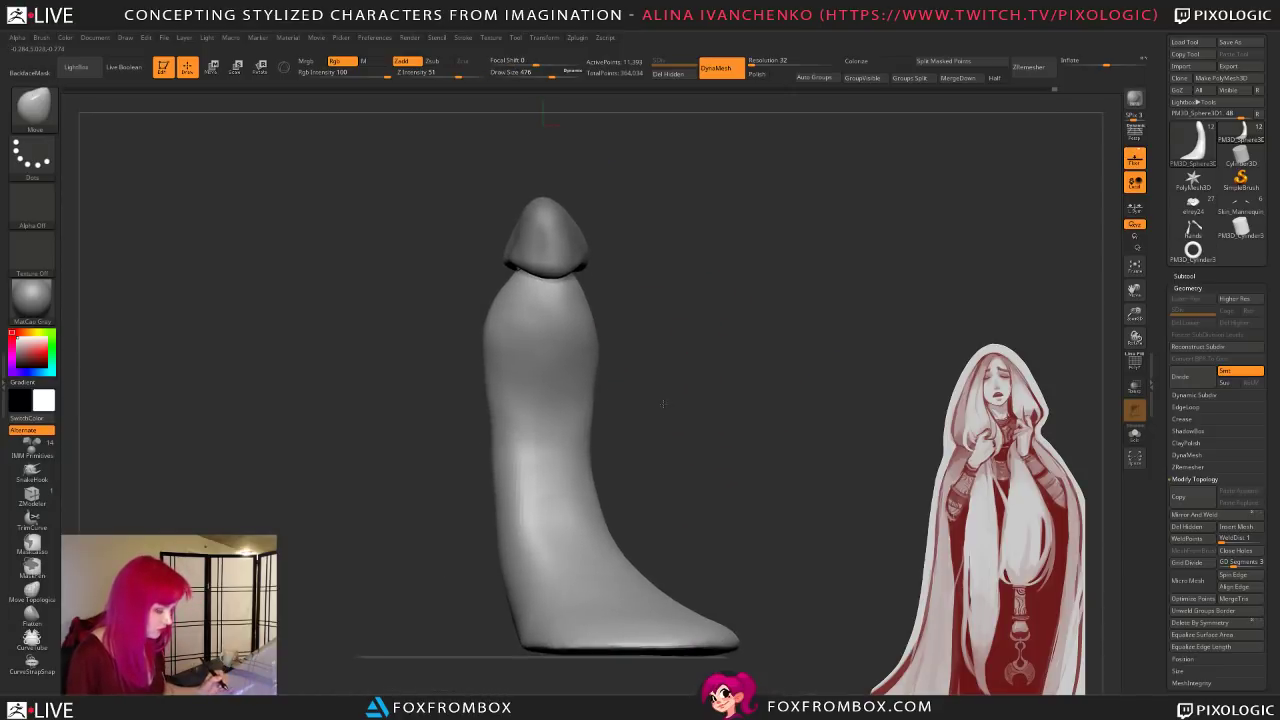
mouse_move(669, 363)
left_mouse_down()
mouse_move(746, 357)
mouse_move(671, 456)
mouse_move(701, 459)
left_mouse_up()
left_click_drag(552, 74, 557, 73)
mouse_move(645, 340)
left_mouse_down()
mouse_move(674, 343)
mouse_move(689, 374)
left_mouse_up()
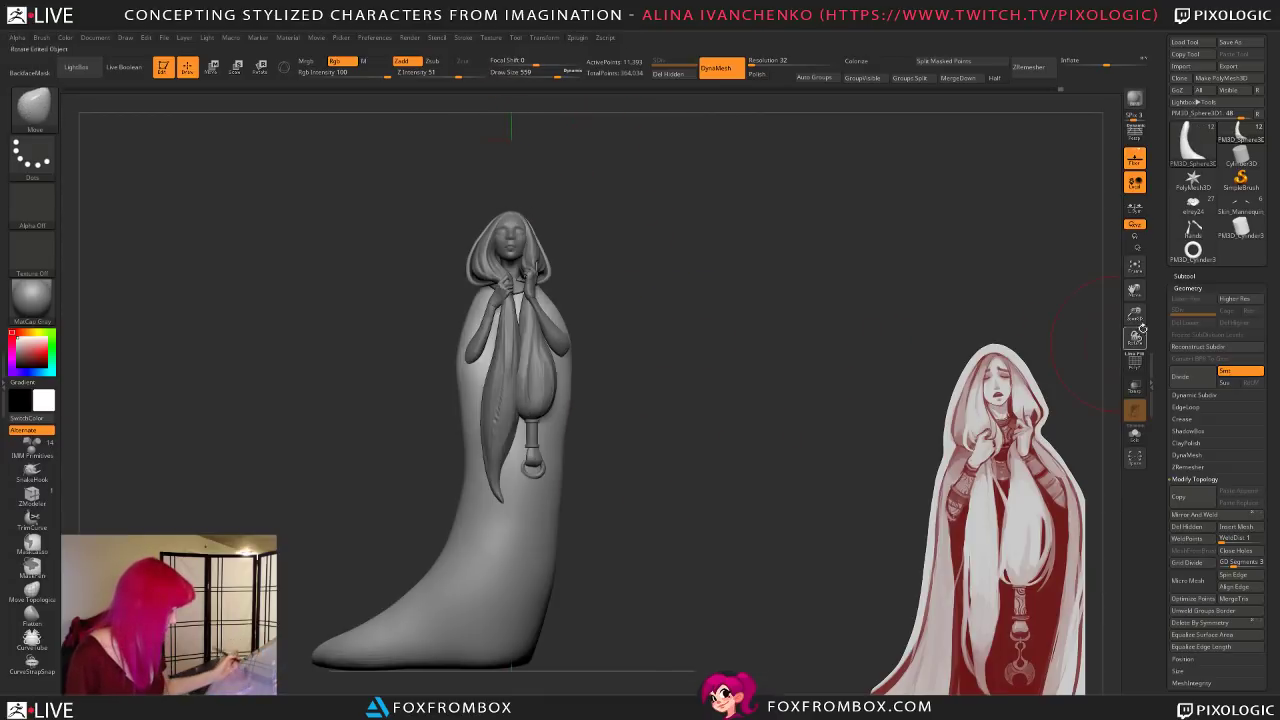
Step: Check the whole figure's back curve in side view and set the Move brush's draw size to 567
left_click_drag(1134, 314, 1136, 299)
mouse_move(609, 423)
left_mouse_down()
mouse_move(710, 435)
mouse_move(704, 446)
left_mouse_up()
left_click(561, 74)
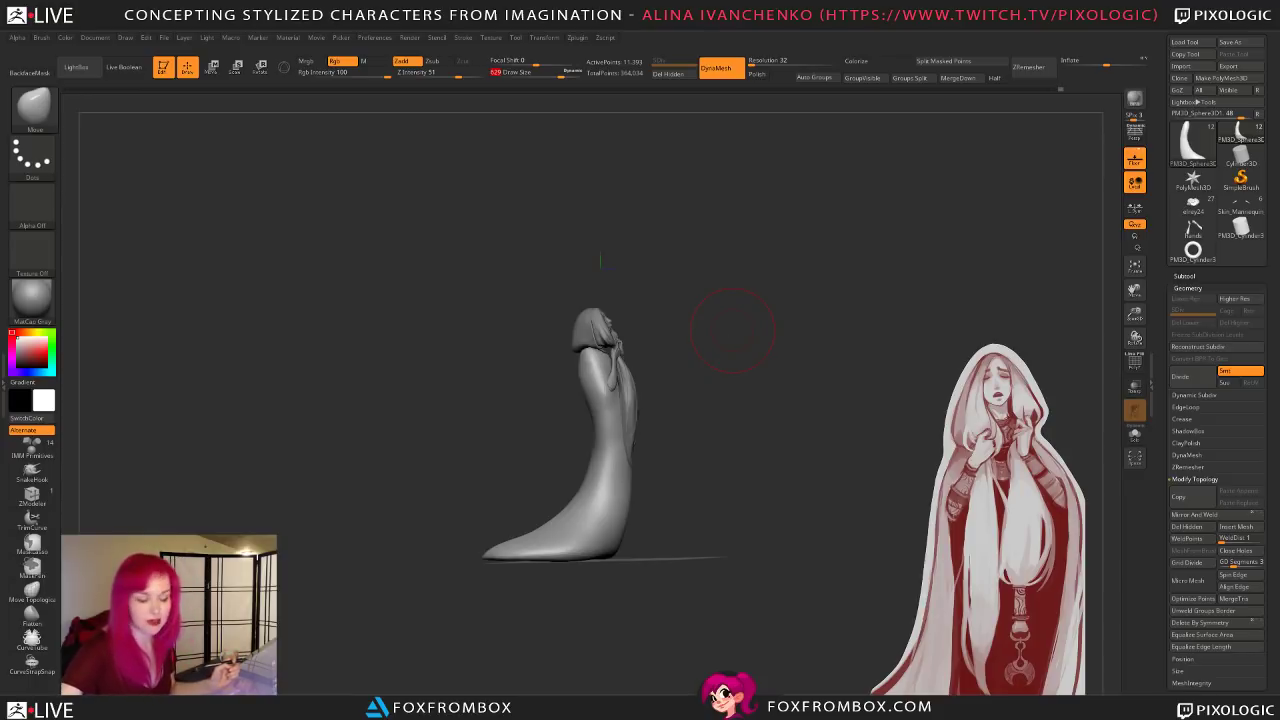
left_click_drag(757, 331, 726, 342)
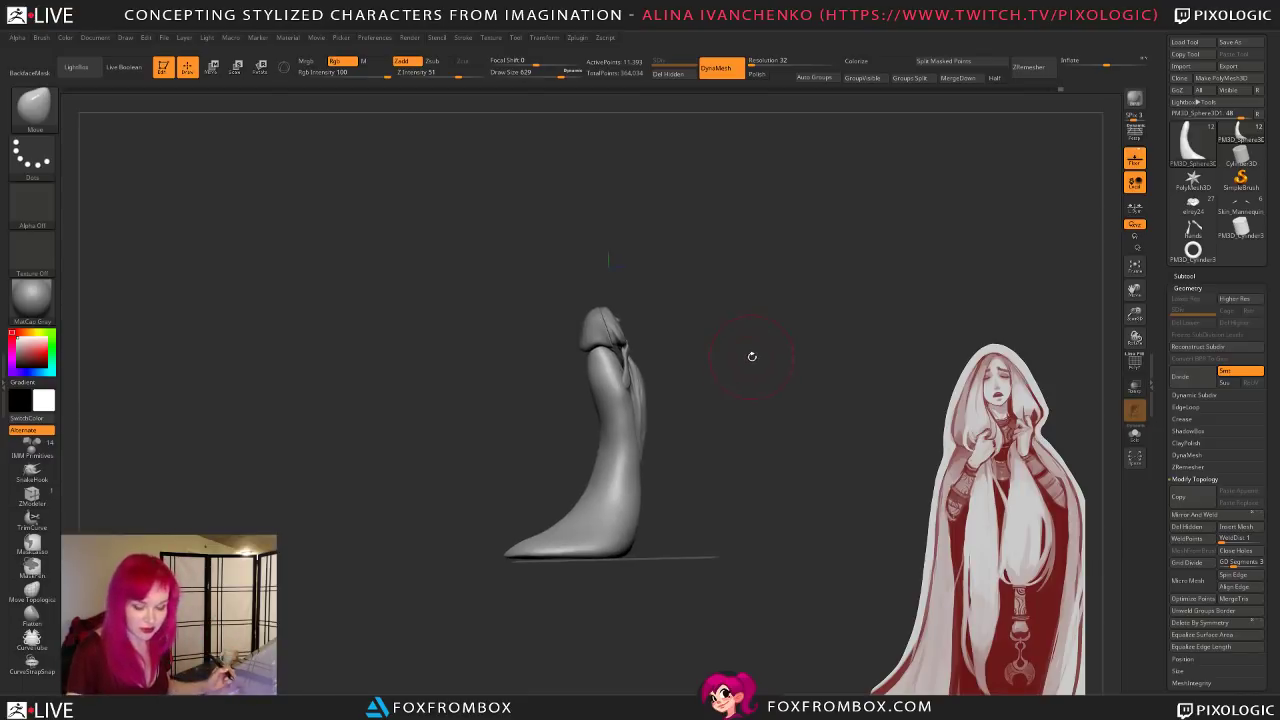
left_click_drag(563, 74, 557, 76)
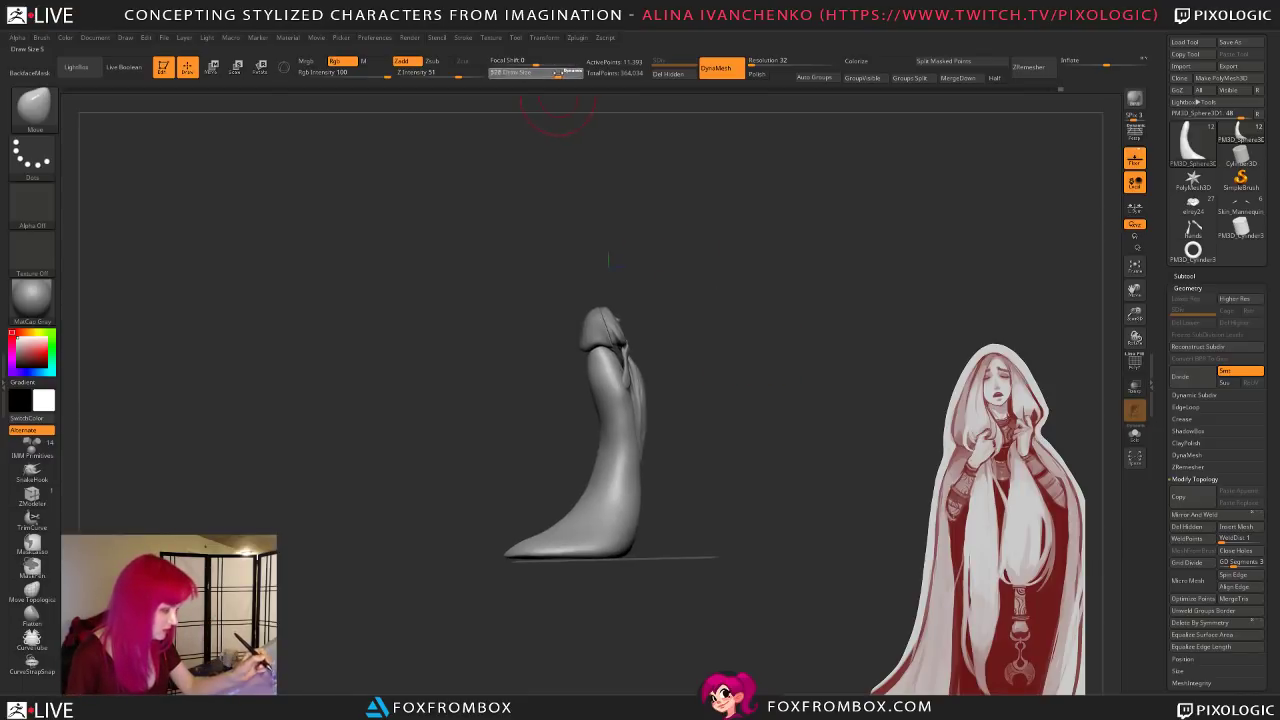
left_click_drag(682, 325, 676, 335, "alt")
left_click_drag(746, 389, 751, 390)
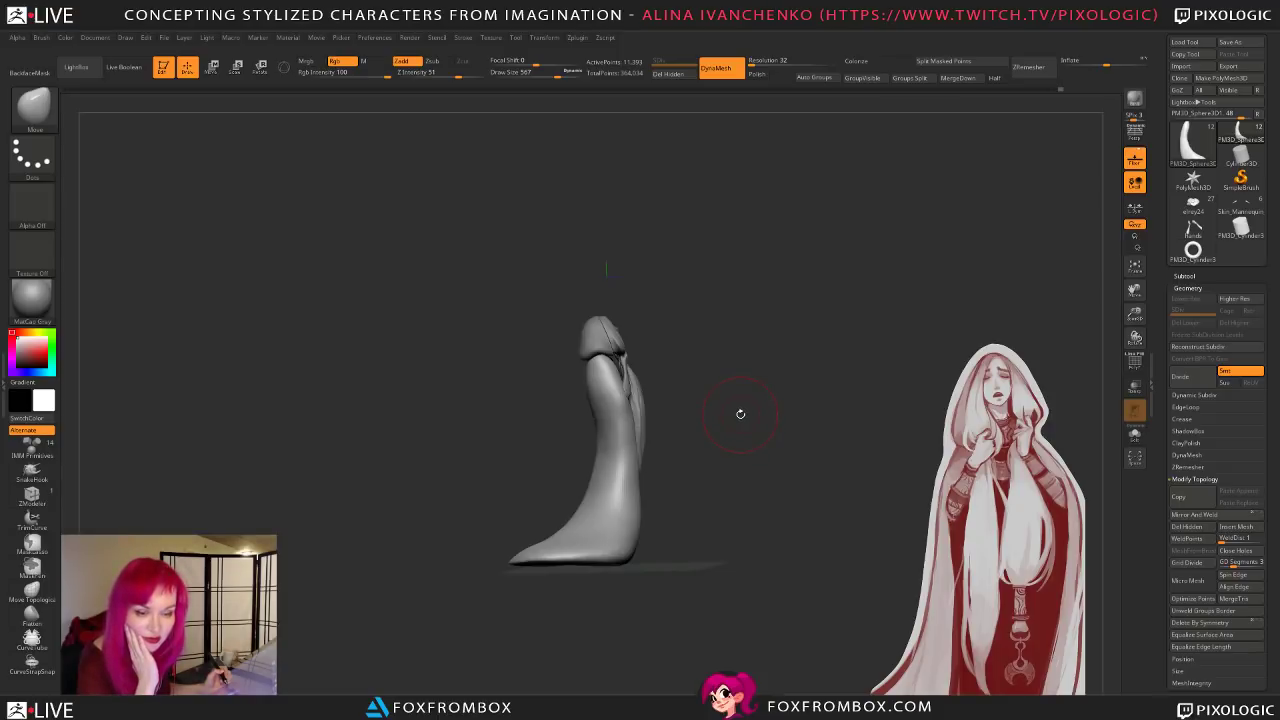
Step: Examine the full figure's silhouette and train from the front, near and far, against the concept drawing
mouse_move(743, 402)
left_mouse_down()
mouse_move(765, 404)
mouse_move(754, 389)
mouse_move(762, 402)
mouse_move(743, 424)
mouse_move(740, 411)
left_mouse_up()
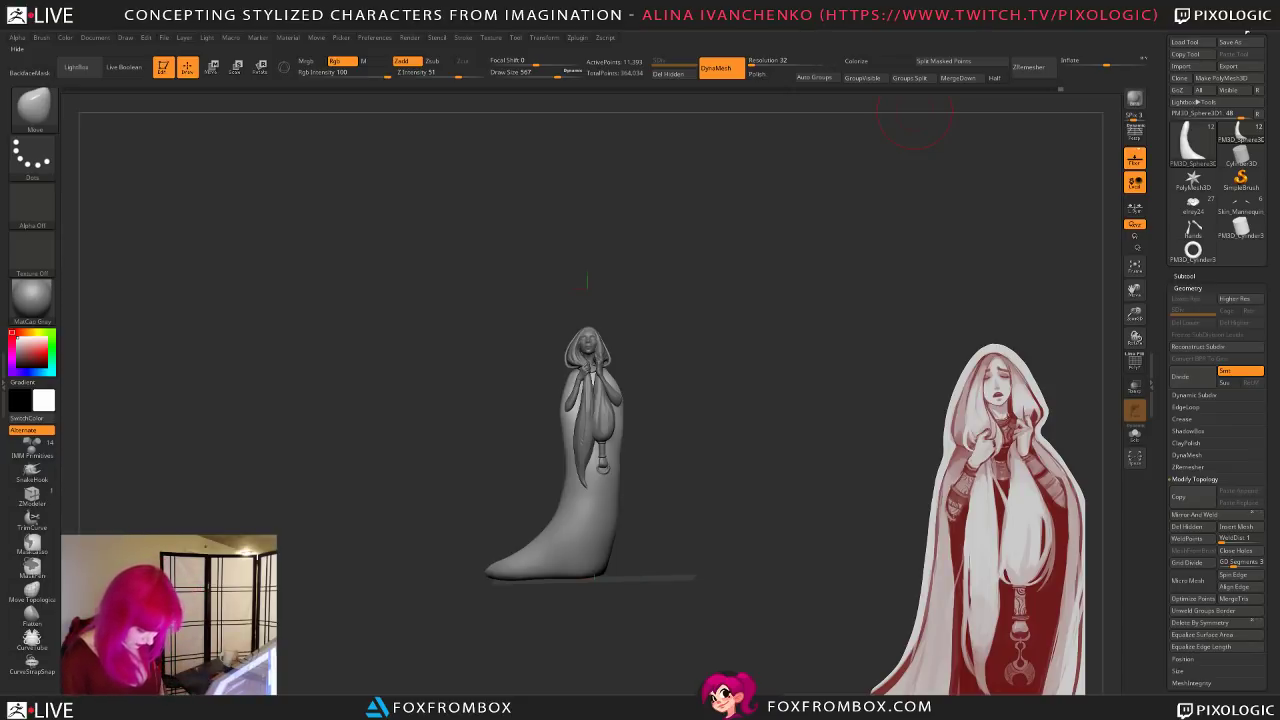
mouse_move(815, 425)
left_mouse_down()
mouse_move(790, 435)
mouse_move(814, 440)
left_mouse_up()
left_click_drag(795, 326, 833, 350, "alt")
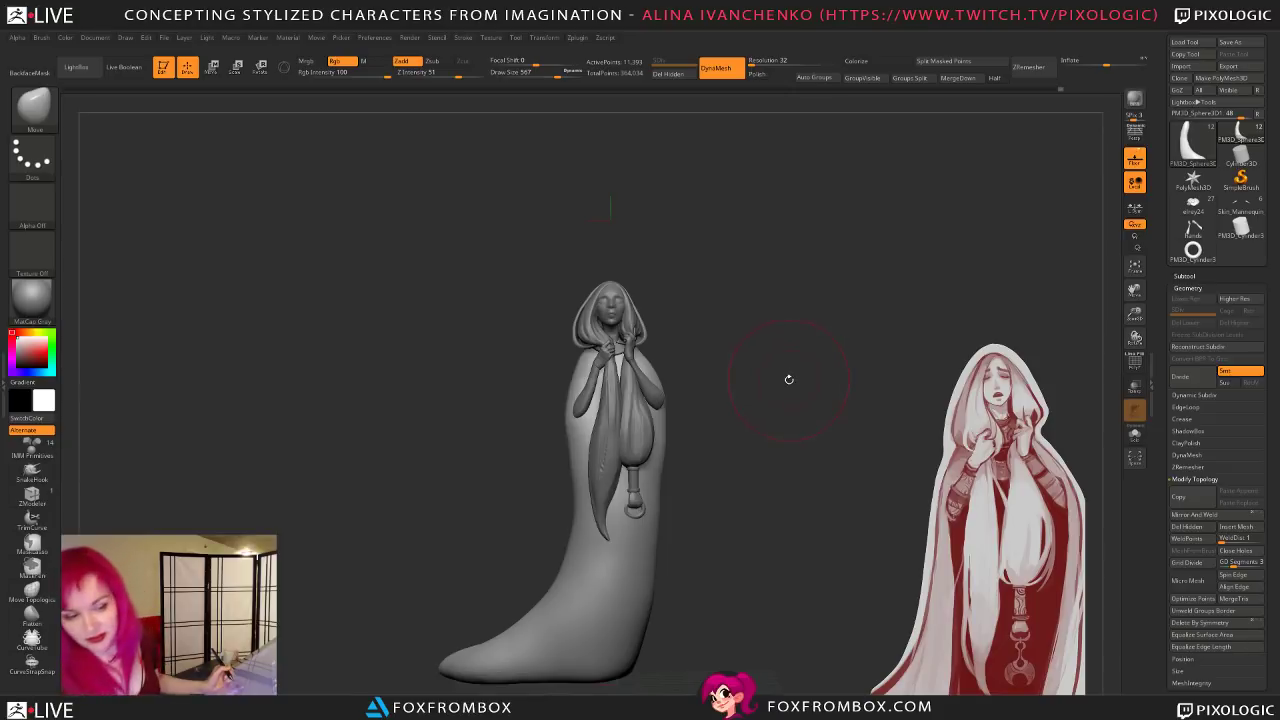
mouse_move(787, 384)
left_mouse_down()
mouse_move(785, 372)
mouse_move(737, 371)
mouse_move(735, 419)
mouse_move(749, 407)
left_mouse_up()
left_click_drag(1134, 313, 885, 304)
mouse_move(780, 405)
left_mouse_down()
mouse_move(721, 407)
mouse_move(760, 391)
left_mouse_up()
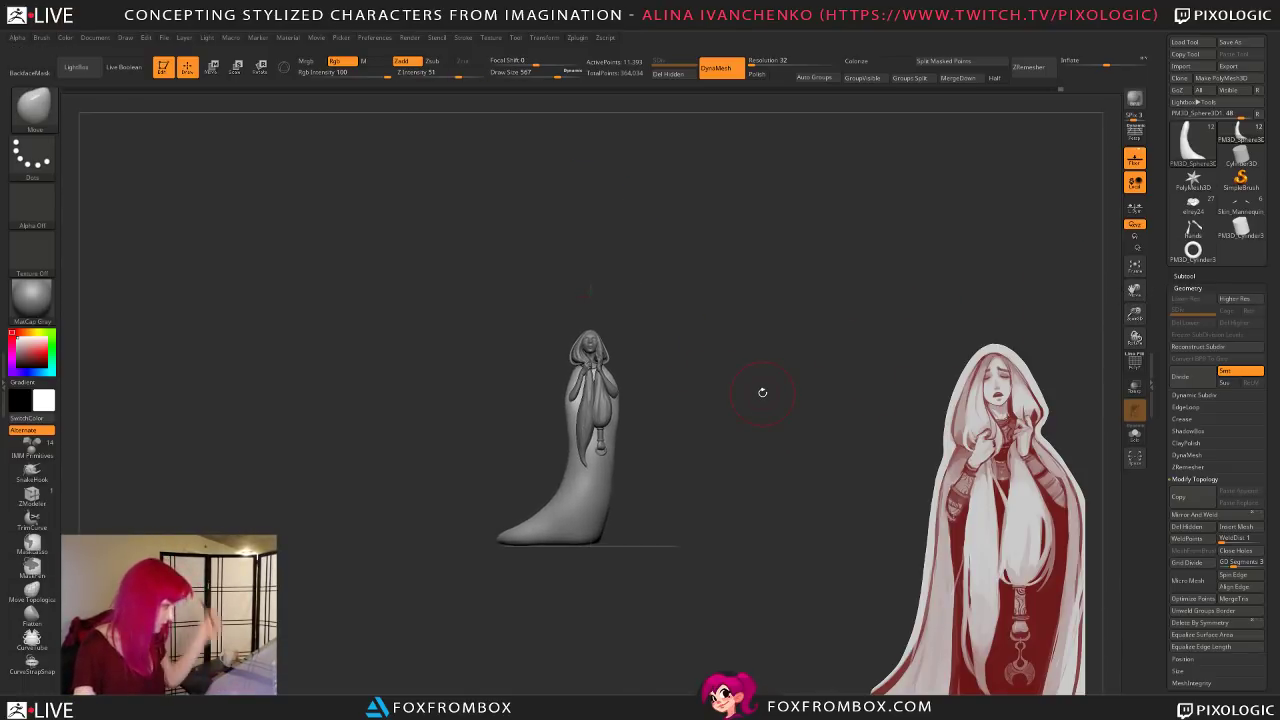
mouse_move(762, 392)
left_mouse_down()
mouse_move(724, 404)
mouse_move(766, 426)
mouse_move(749, 482)
mouse_move(696, 481)
mouse_move(726, 449)
mouse_move(714, 468)
mouse_move(763, 466)
left_mouse_up()
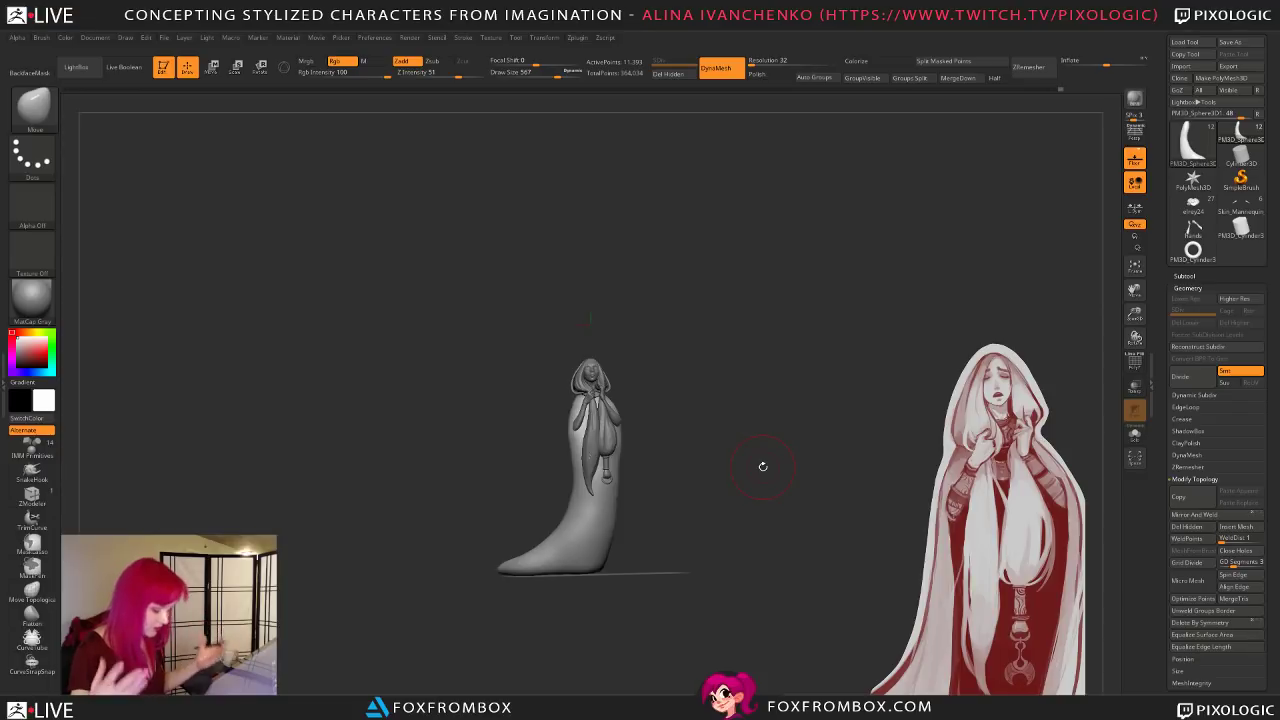
left_click_drag(791, 443, 783, 441)
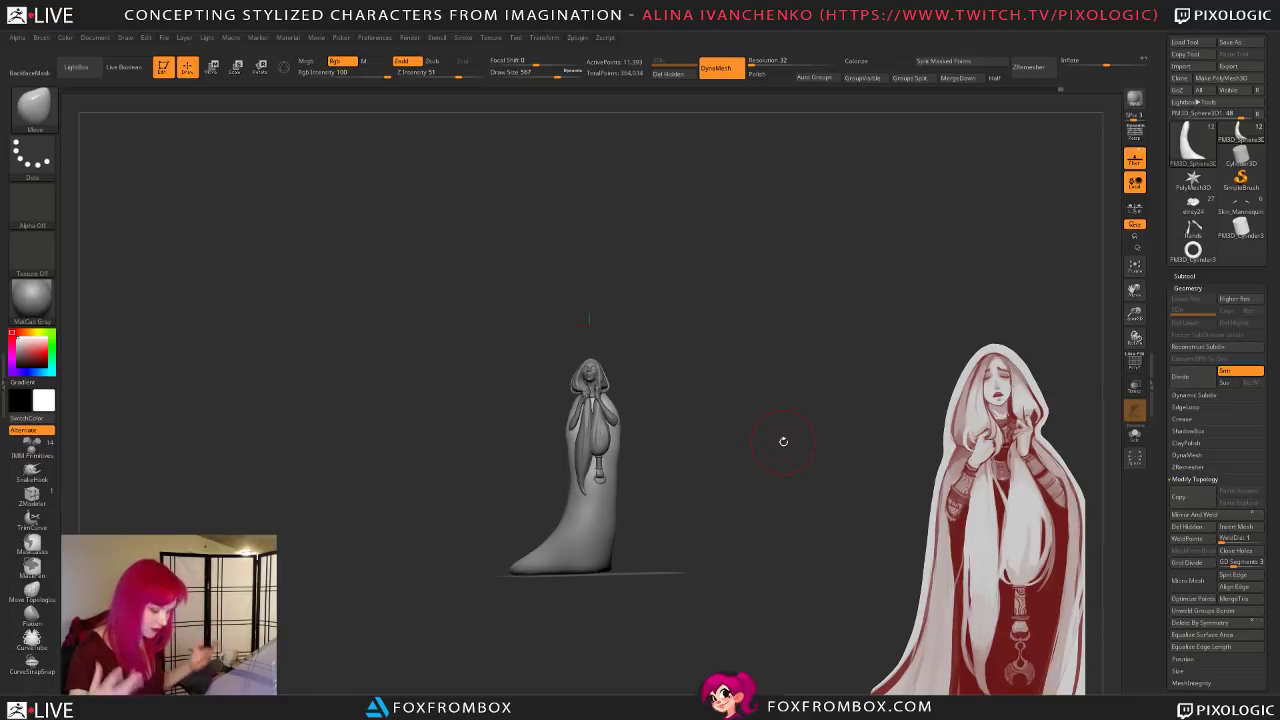
mouse_move(726, 489)
left_mouse_down()
mouse_move(731, 534)
mouse_move(746, 527)
left_mouse_up()
left_click_drag(759, 431, 767, 442, "shift")
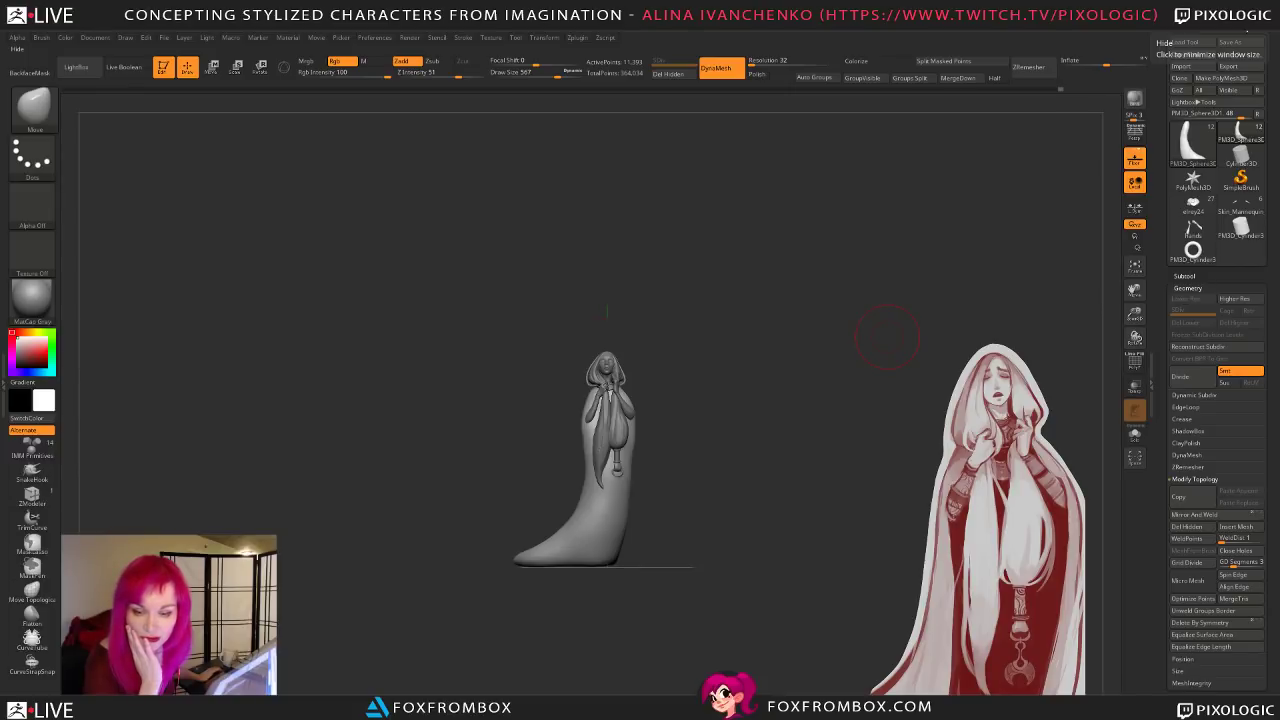
Step: Minimize ZBrush, switch to Photoshop and close the untitled greyscale drawing of the cartoon characters
left_click(1243, 26)
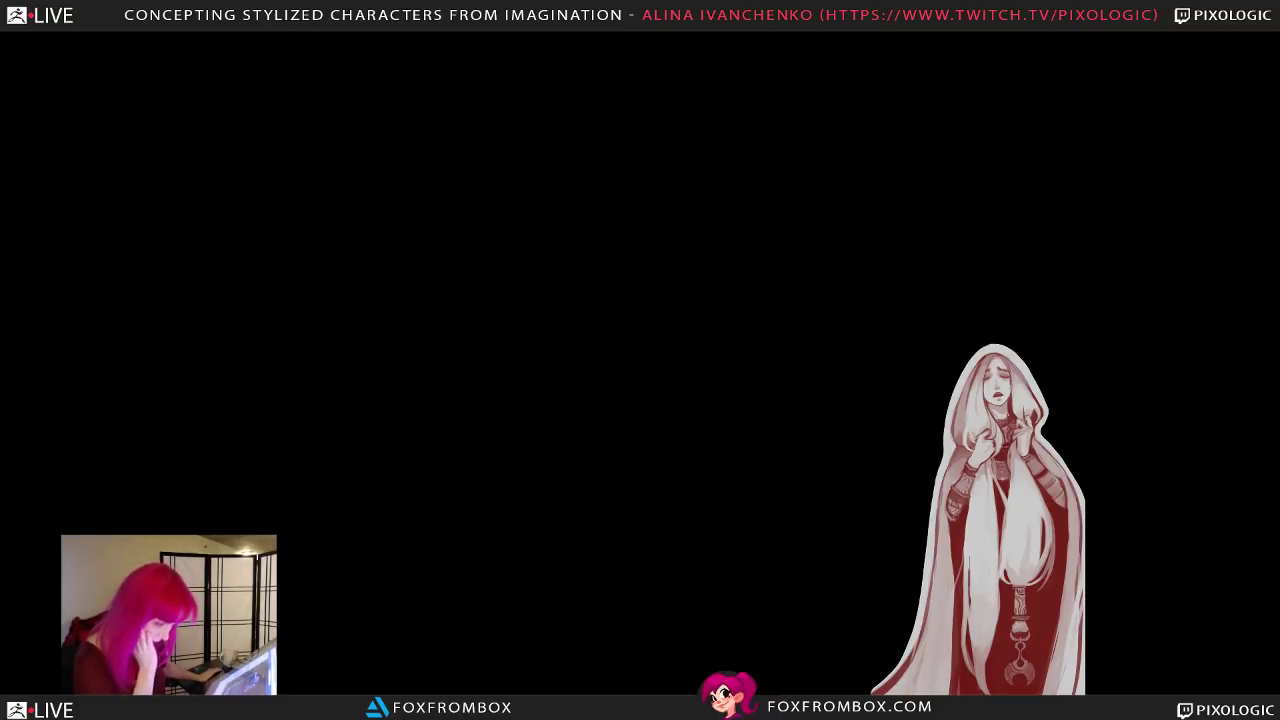
key("alt+Tab")
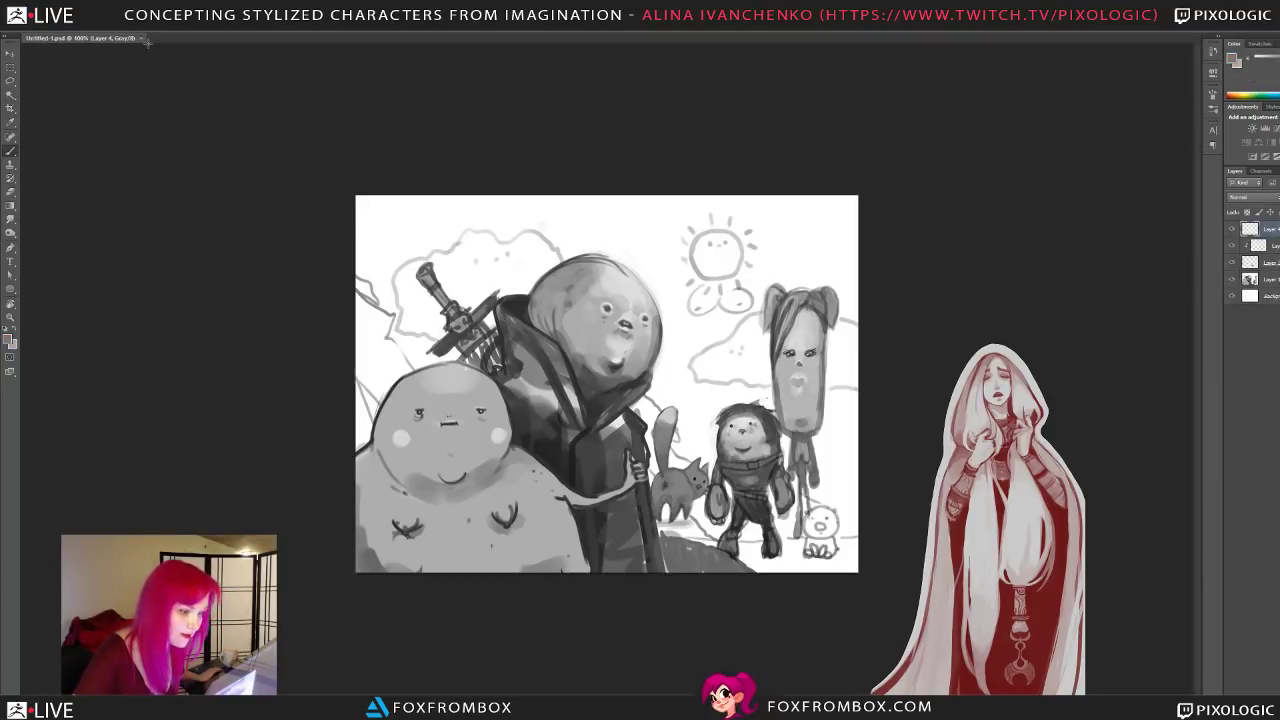
left_click(141, 37)
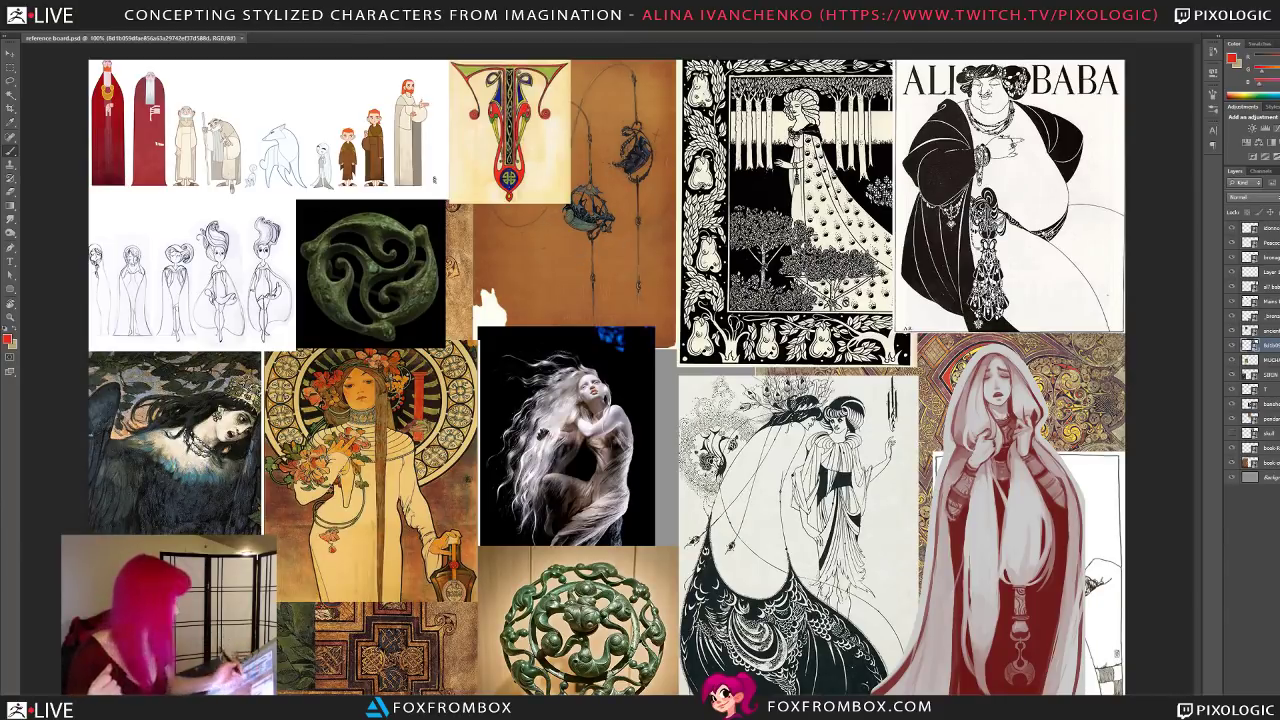
Step: Add a new empty layer above the topmost layer of the reference board
left_click(1270, 228)
key("ctrl+shift+alt+n")
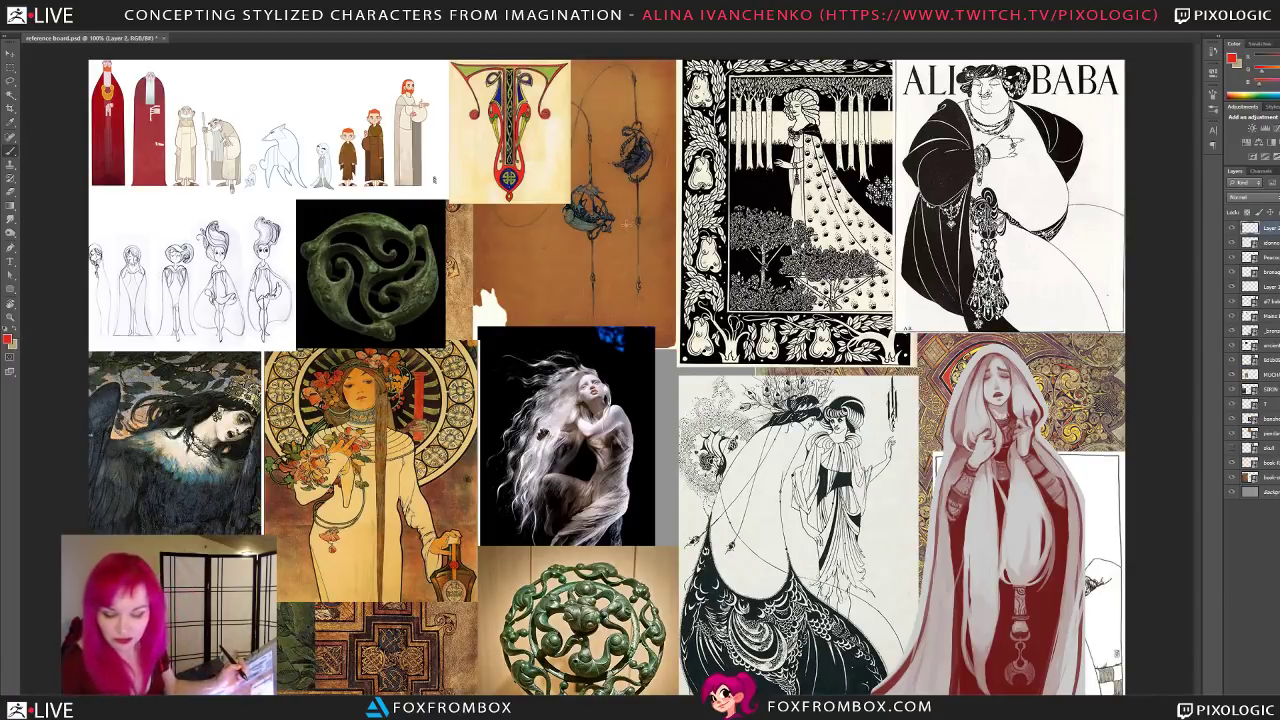
Step: Mark the pendant panel and circle the green spiral ornament on the reference board in red, undoing each stroke
mouse_move(520, 250)
left_mouse_down()
mouse_move(588, 297)
mouse_move(641, 98)
left_mouse_up()
key("ctrl+z")
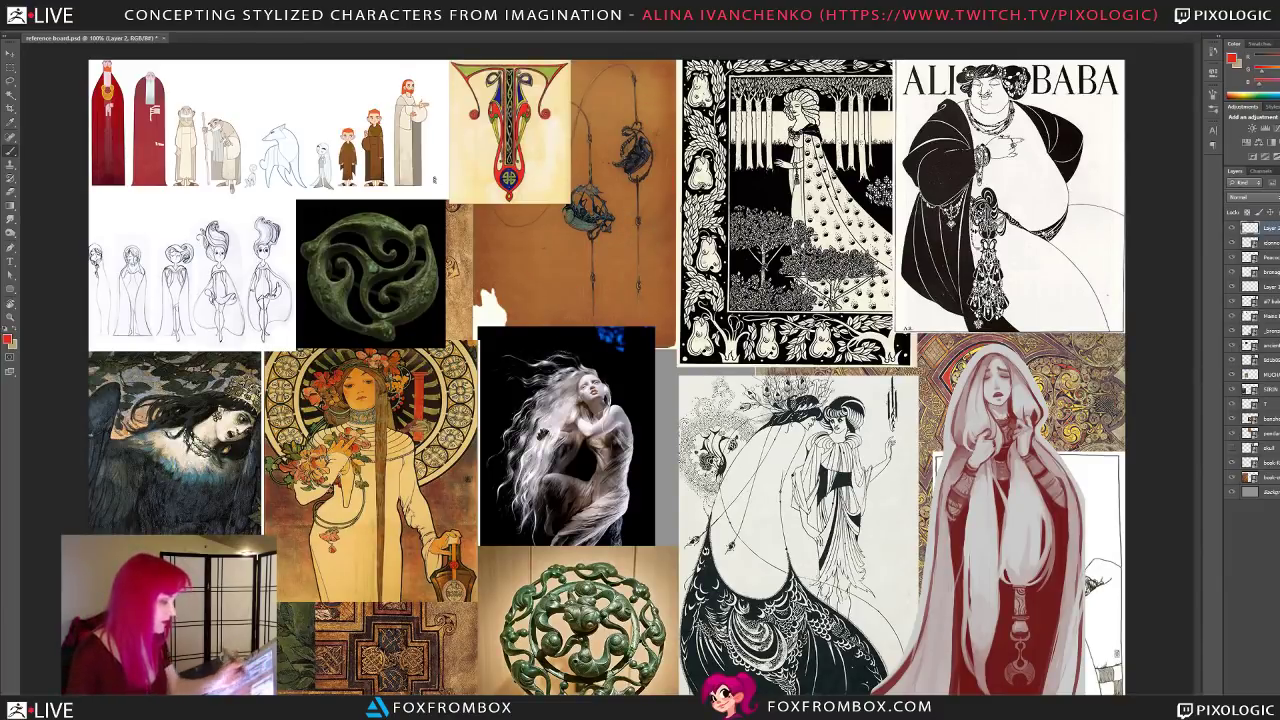
mouse_move(661, 104)
left_mouse_down()
mouse_move(677, 235)
mouse_move(537, 250)
mouse_move(541, 234)
left_mouse_up()
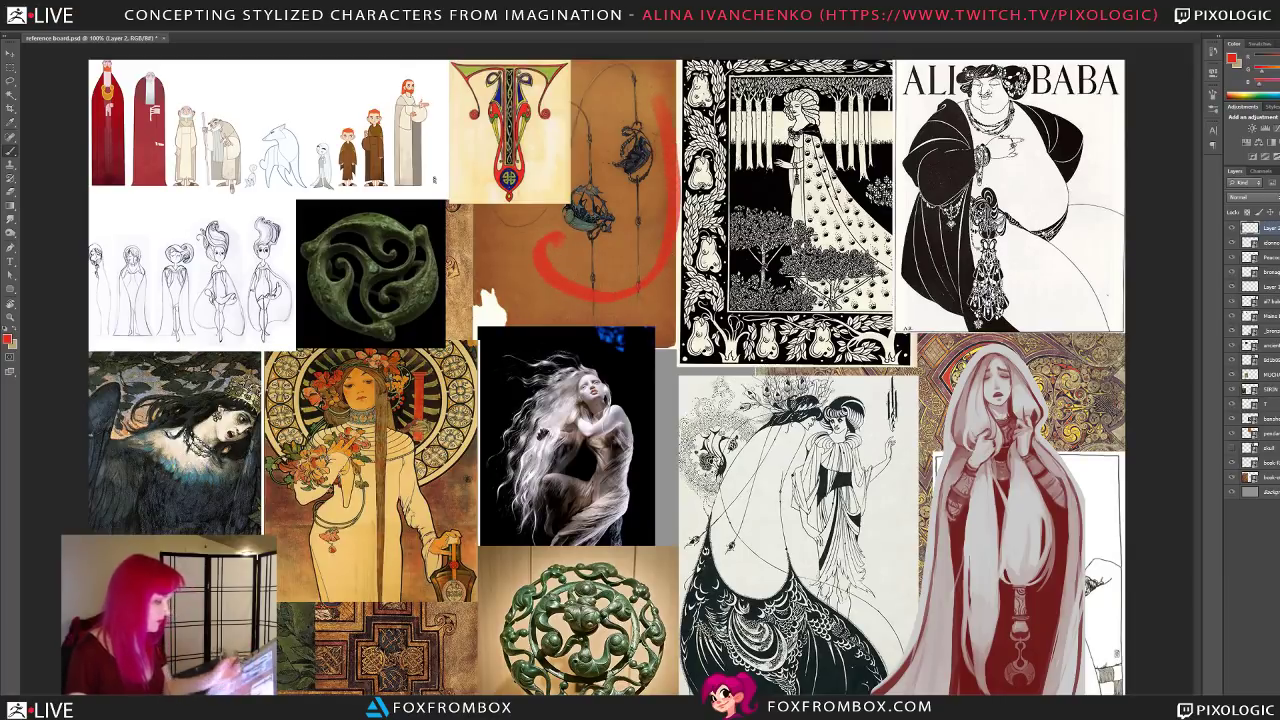
key("ctrl+z")
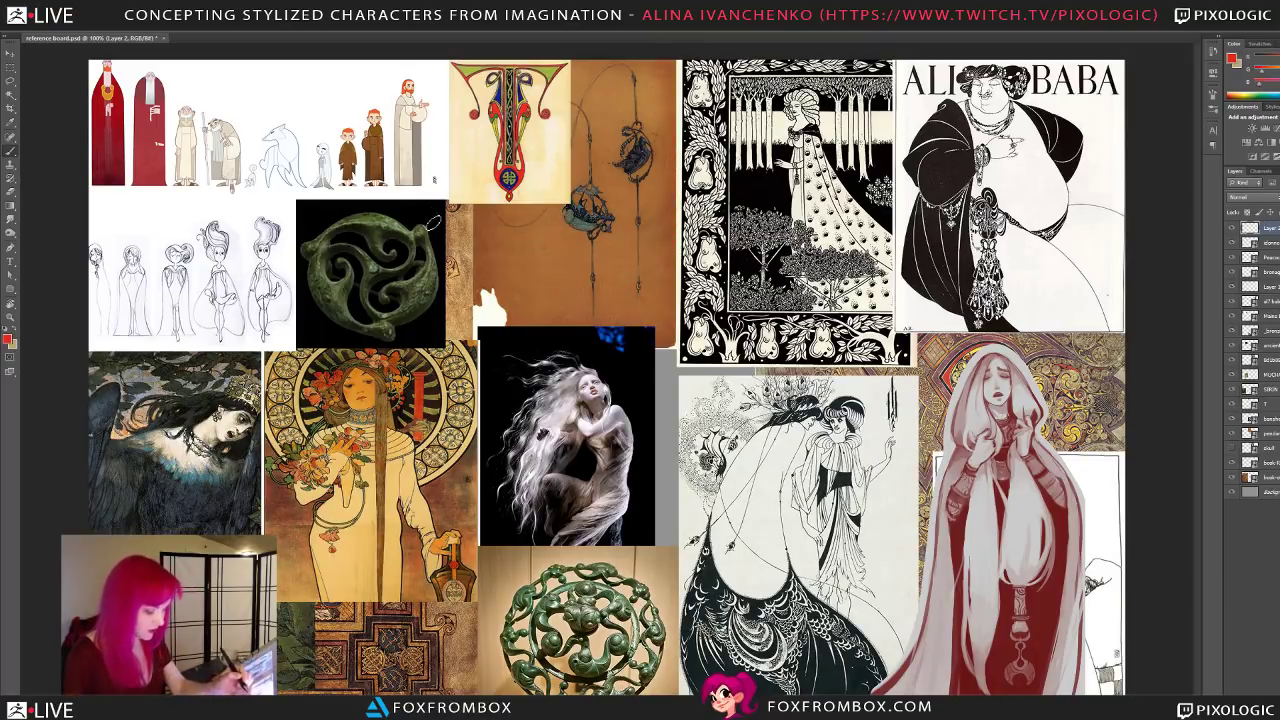
mouse_move(366, 200)
left_mouse_down()
mouse_move(465, 345)
mouse_move(240, 312)
left_mouse_up()
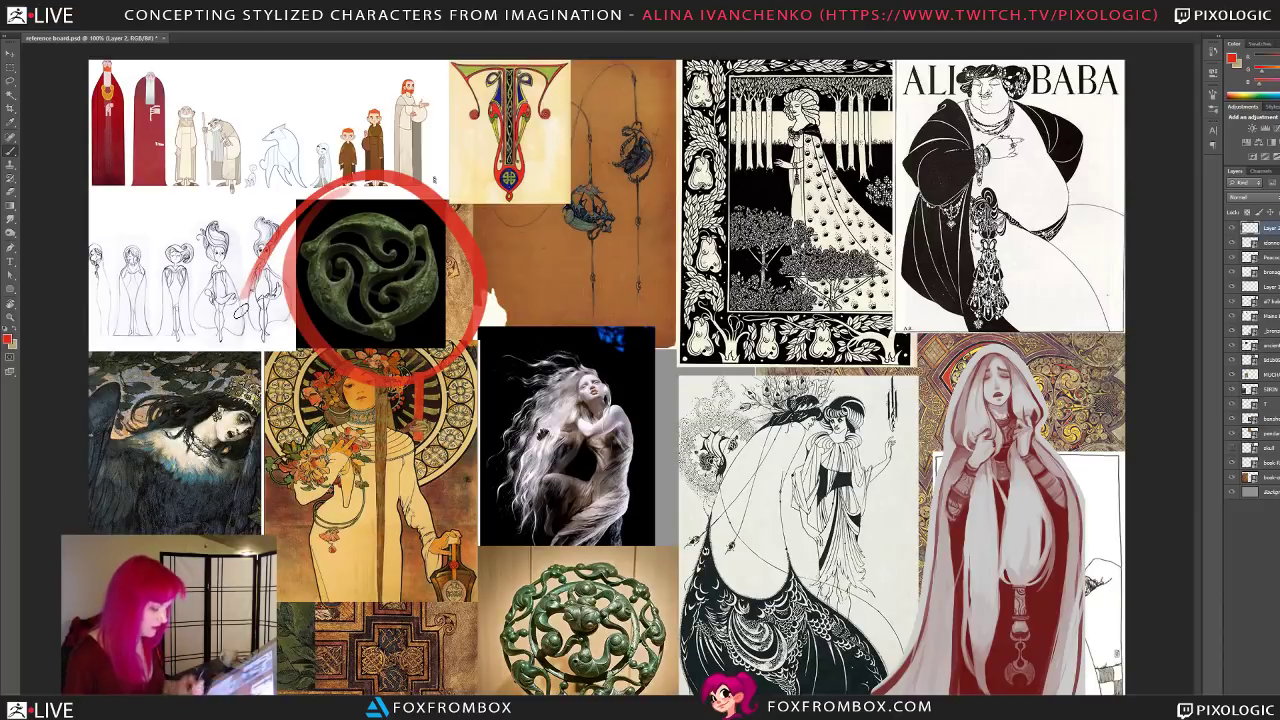
key("ctrl+z")
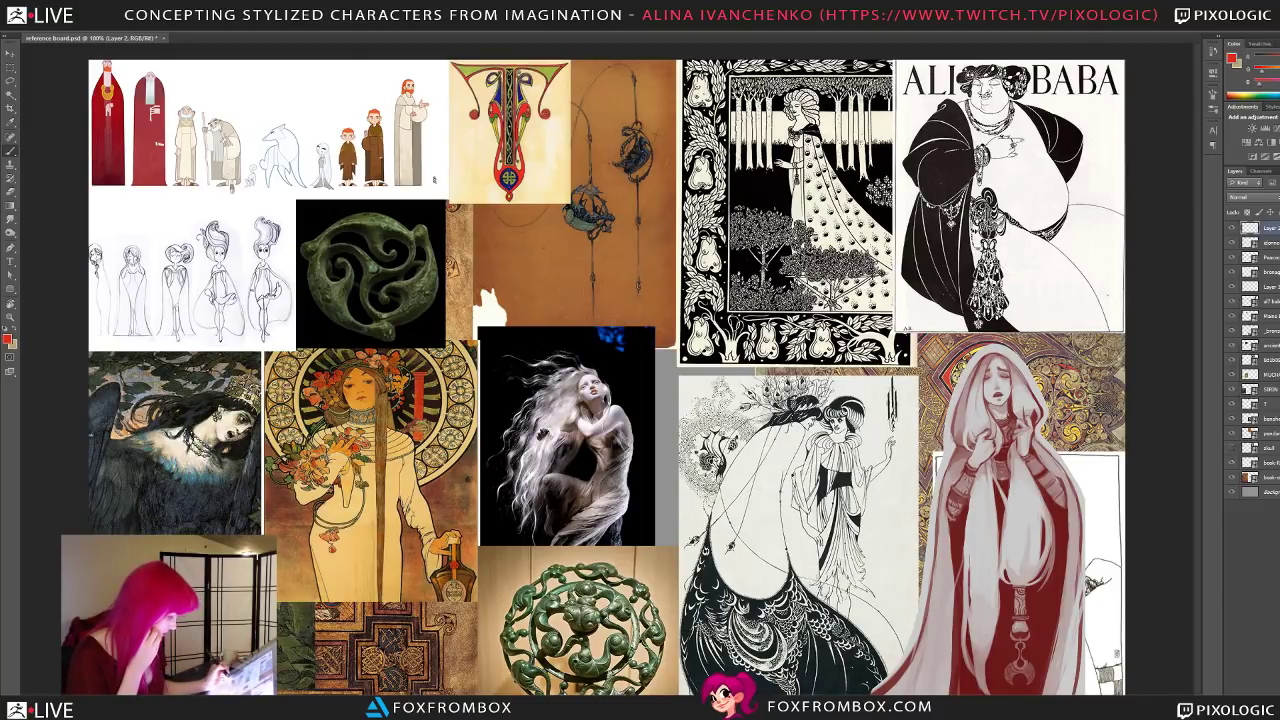
Step: Look over the character concept sketches and return to ZBrush to view the sculpted figure up close from the side
key("ctrl+Tab")
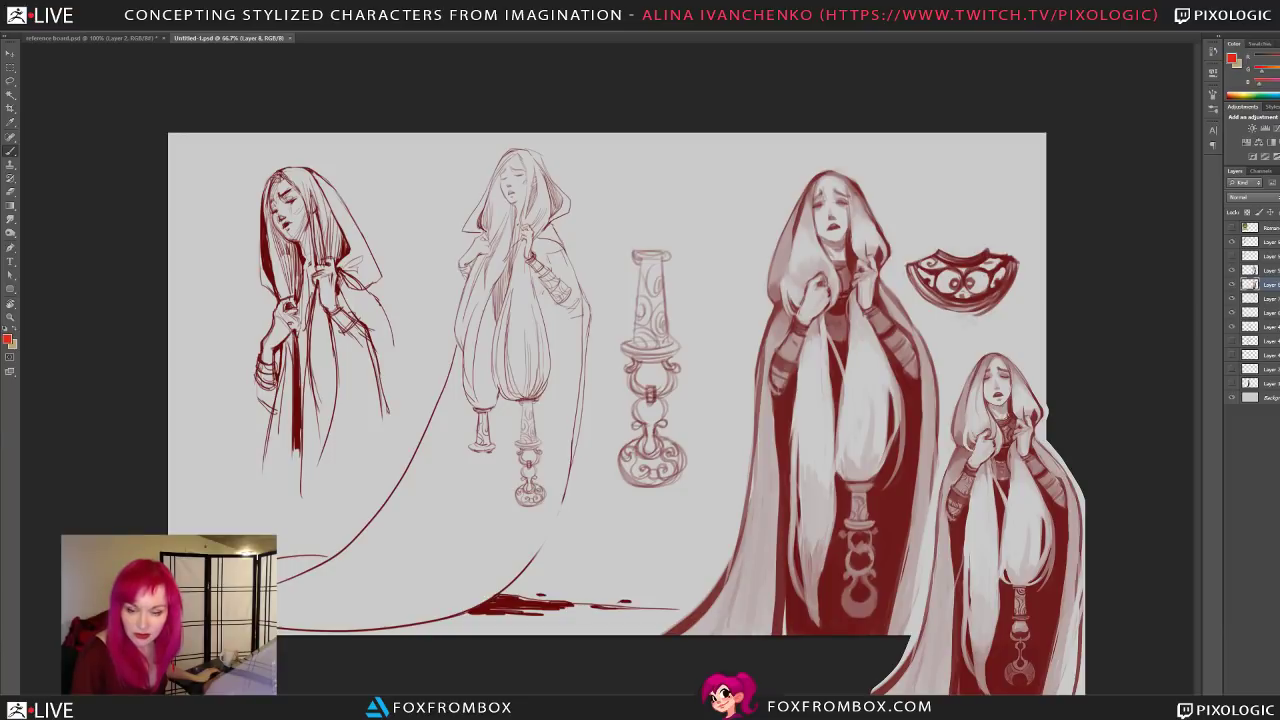
key("alt+Tab")
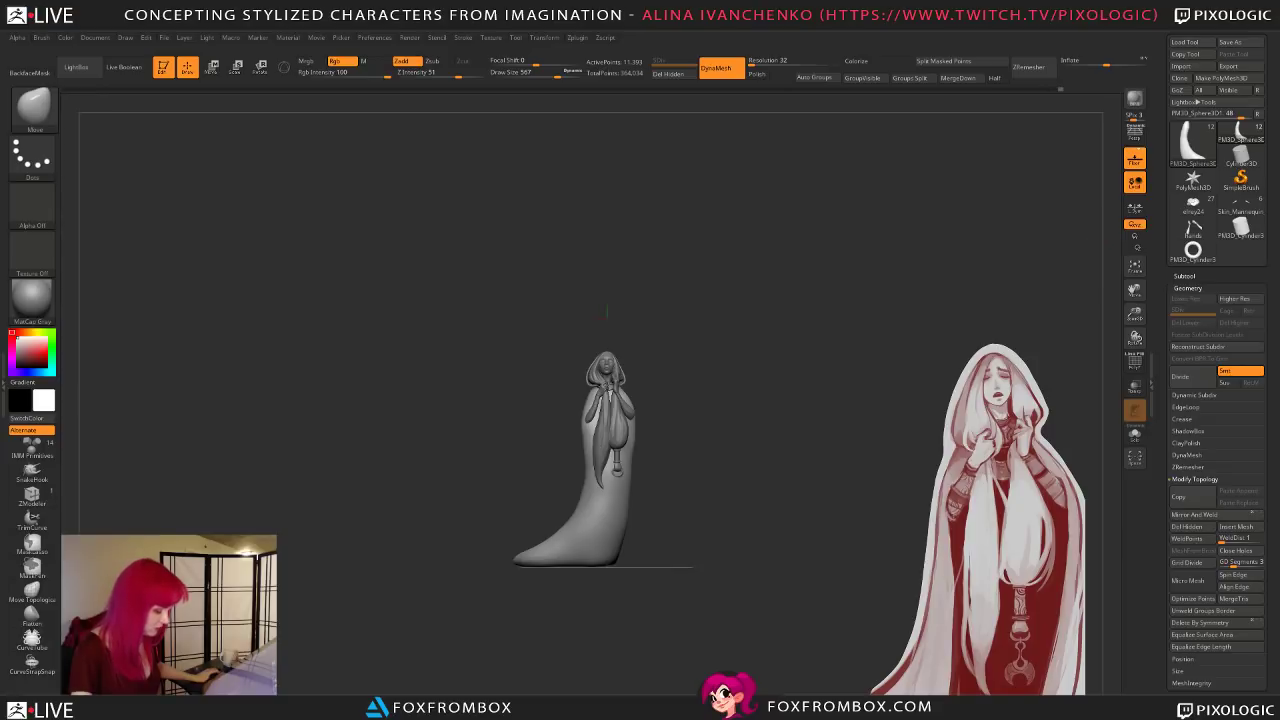
left_click_drag(1134, 315, 1134, 400)
left_click_drag(884, 430, 916, 432)
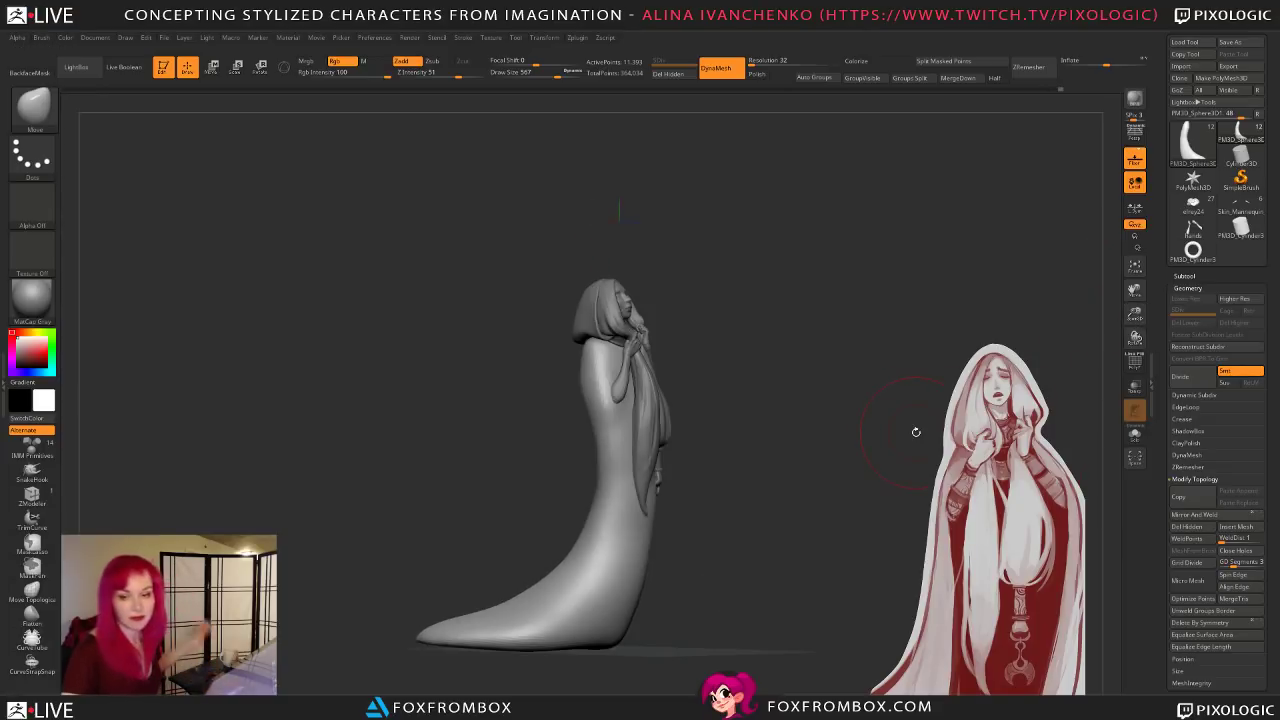